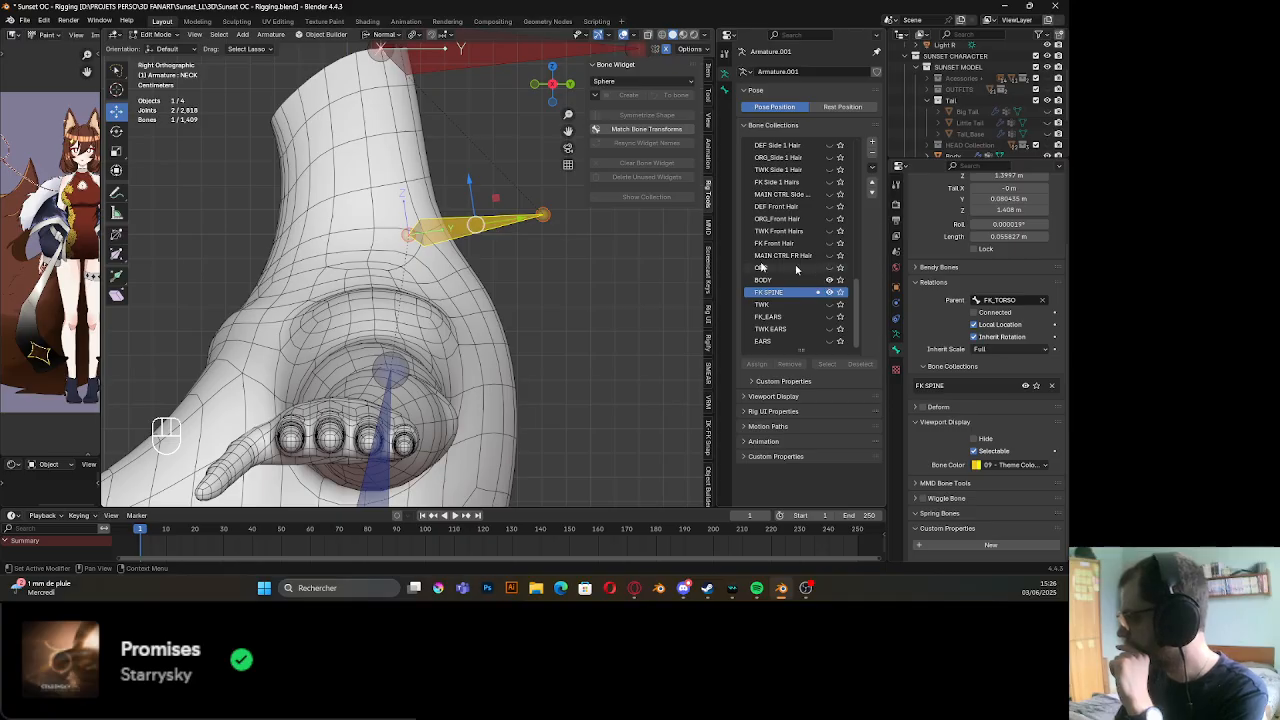
Extrude a small bone about 0.017 m long from the base of the NECK bone along its normal Y axis
{"action": "left_click", "coordinate": [409, 234]}
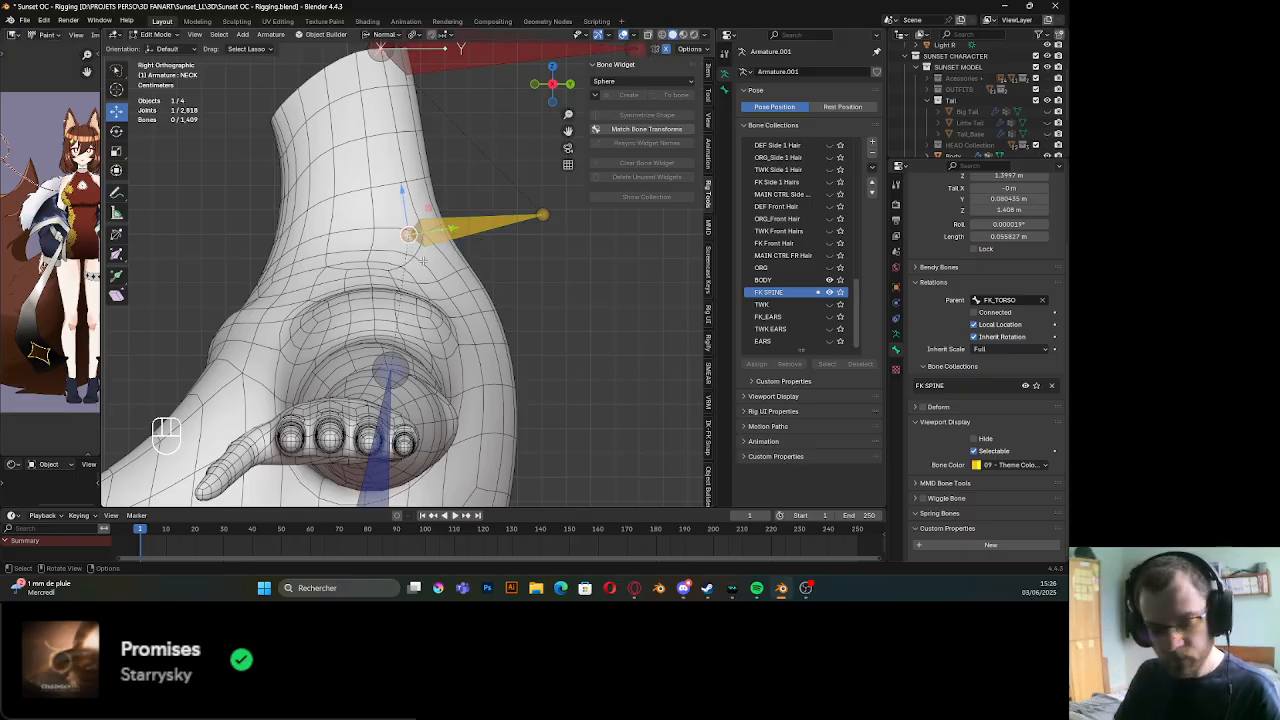
{"action": "key", "text": "e"}
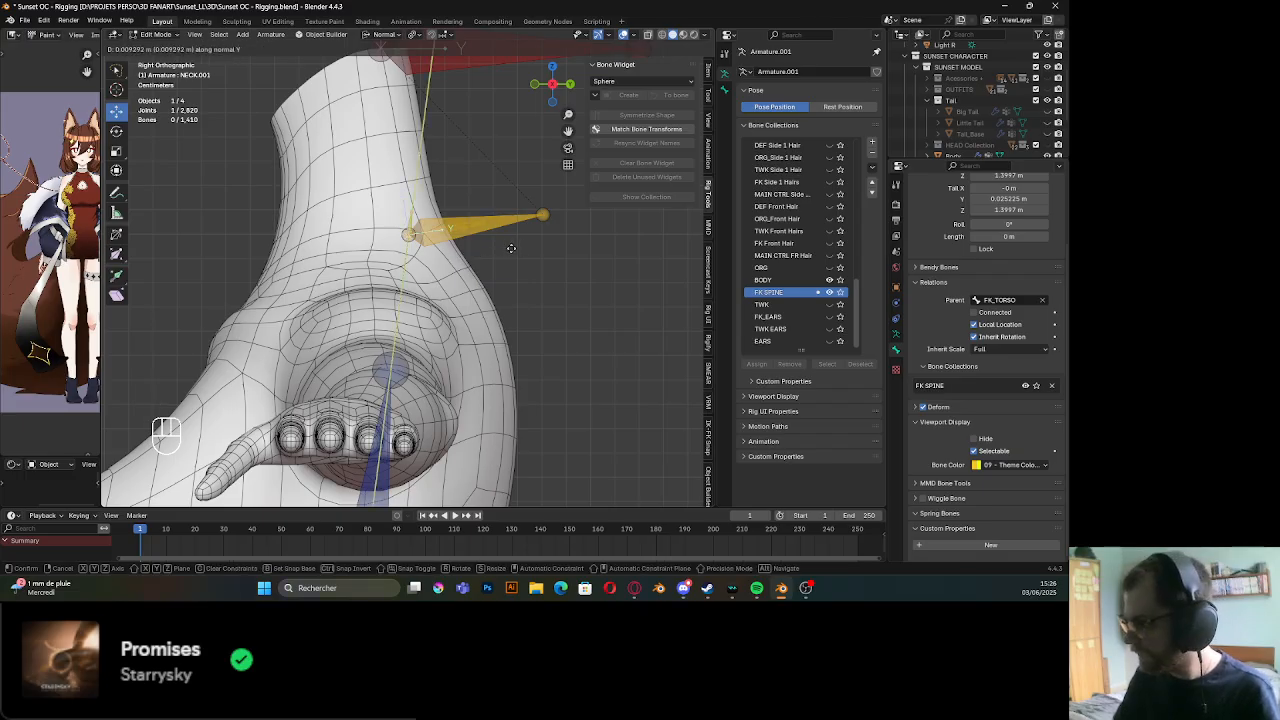
{"action": "key", "text": "y"}
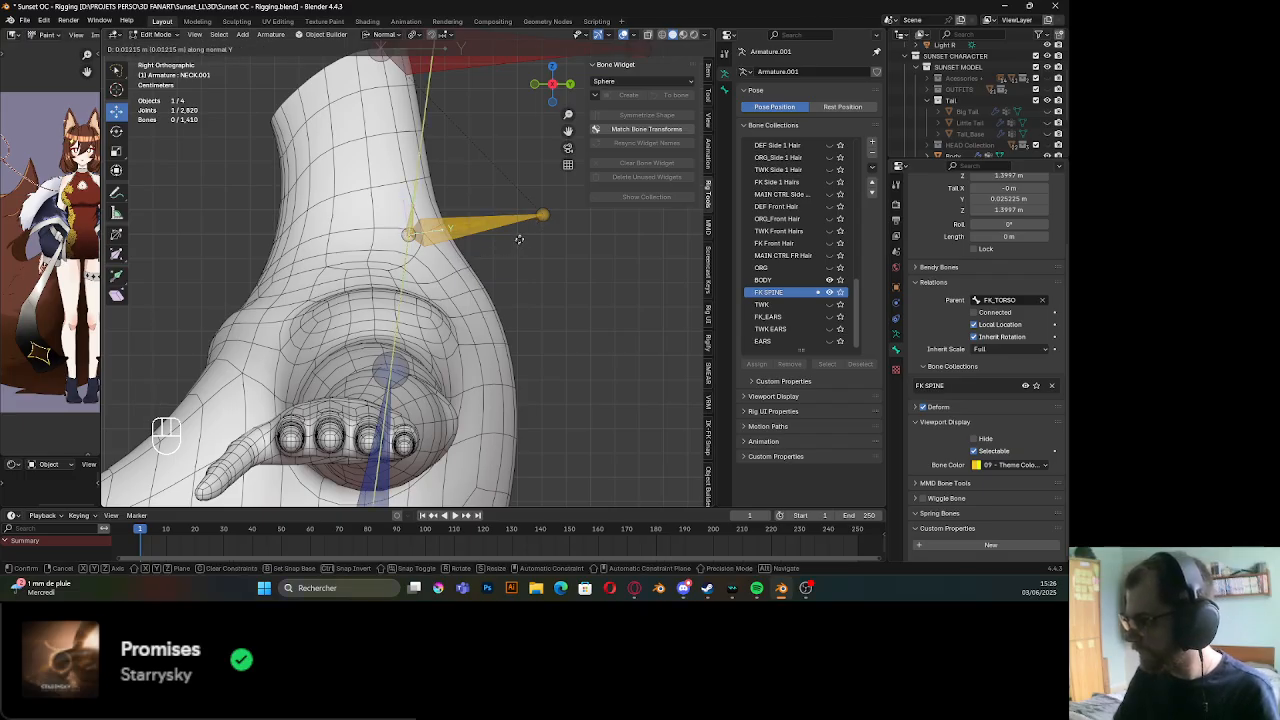
{"action": "left_click", "coordinate": [517, 236]}
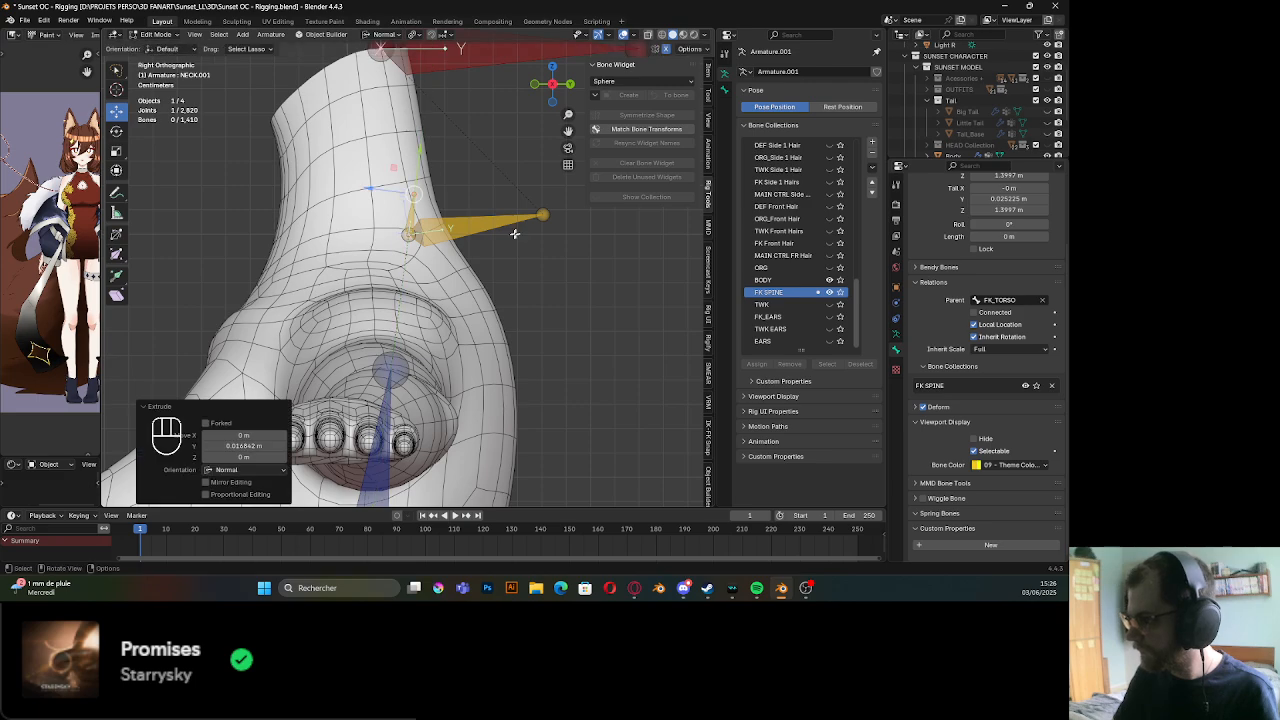
Try repeating the last extrusion on the neck bones and adding a new default bone, undoing each attempt
{"action": "left_click", "coordinate": [413, 198]}
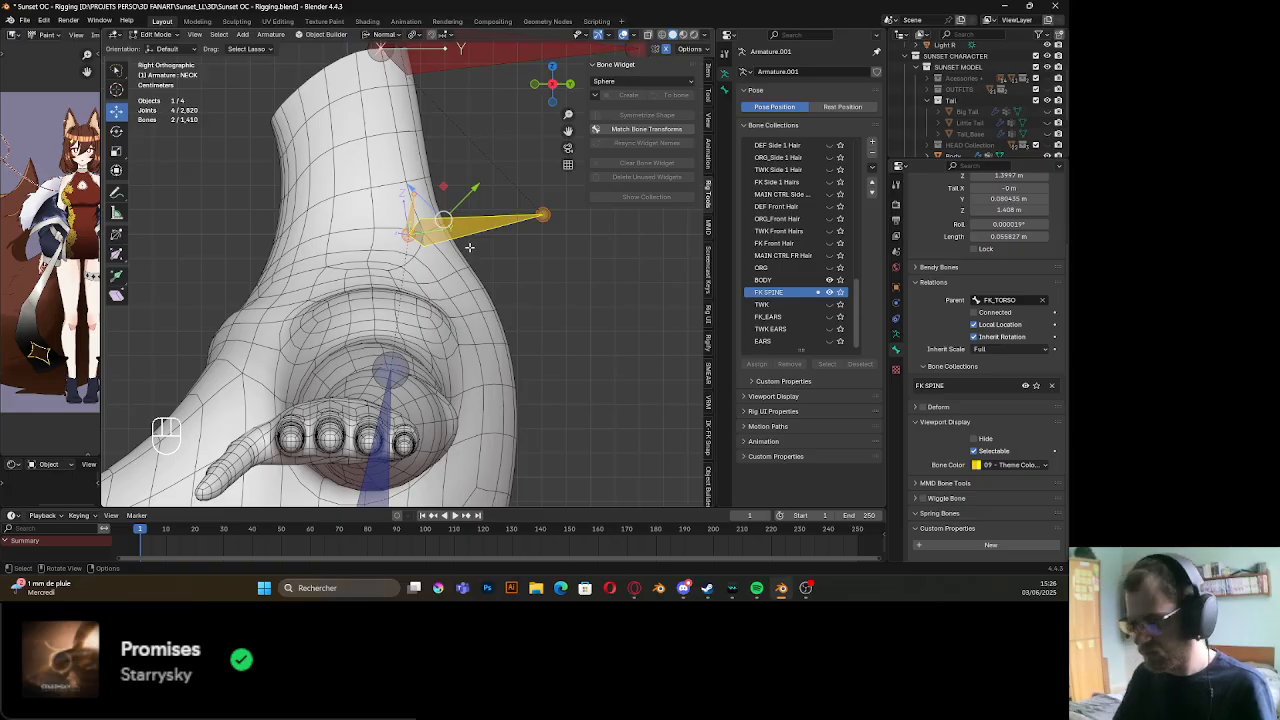
{"action": "key", "text": "shift"}
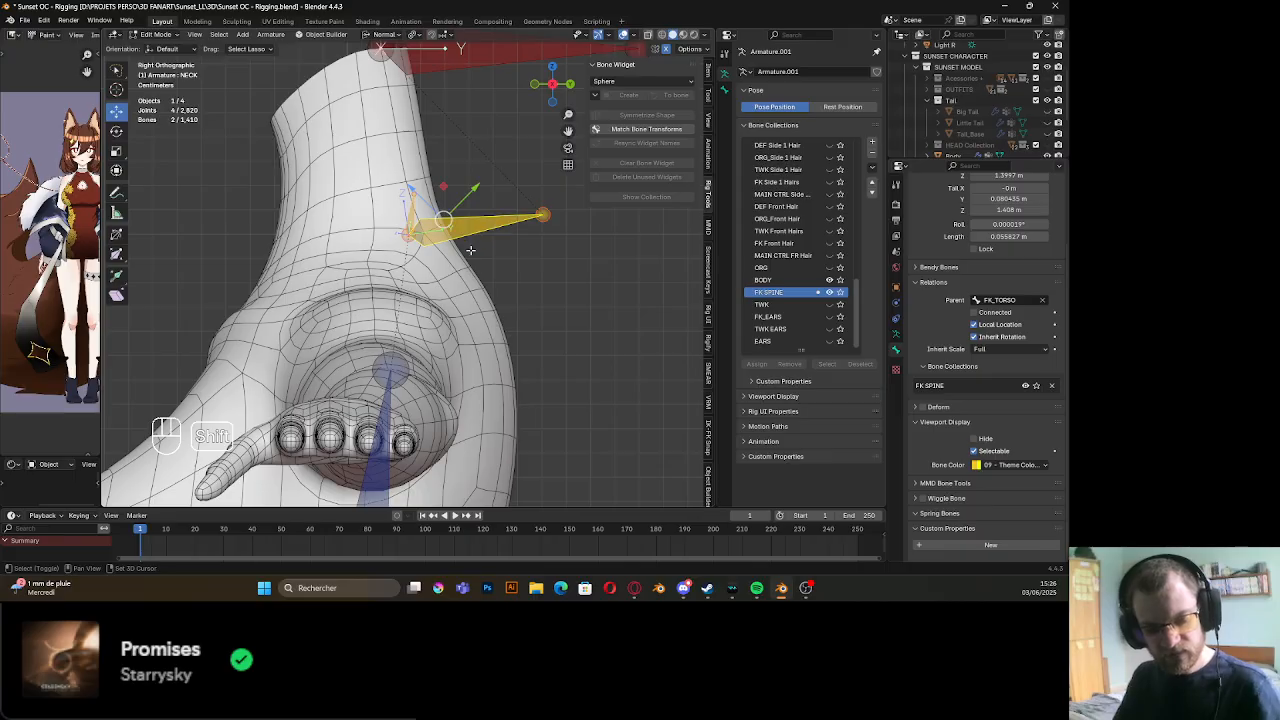
{"action": "key", "text": "shift+r"}
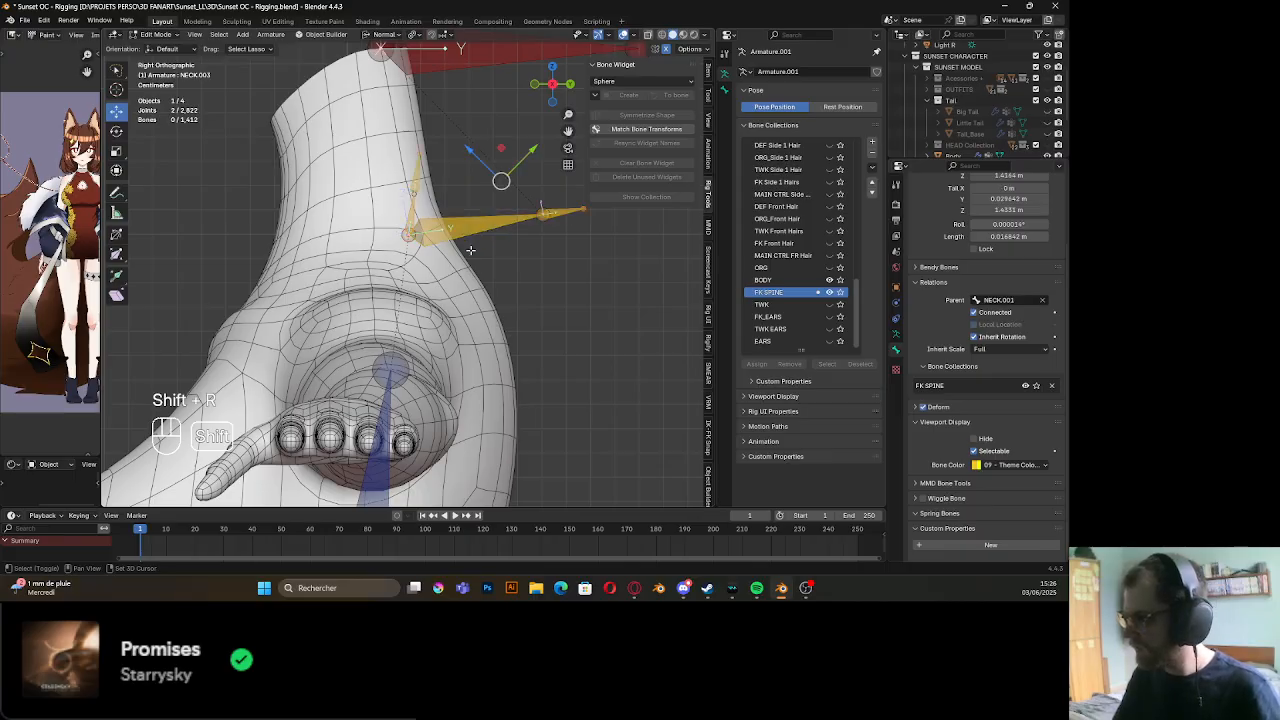
{"action": "key", "text": "ctrl+z"}
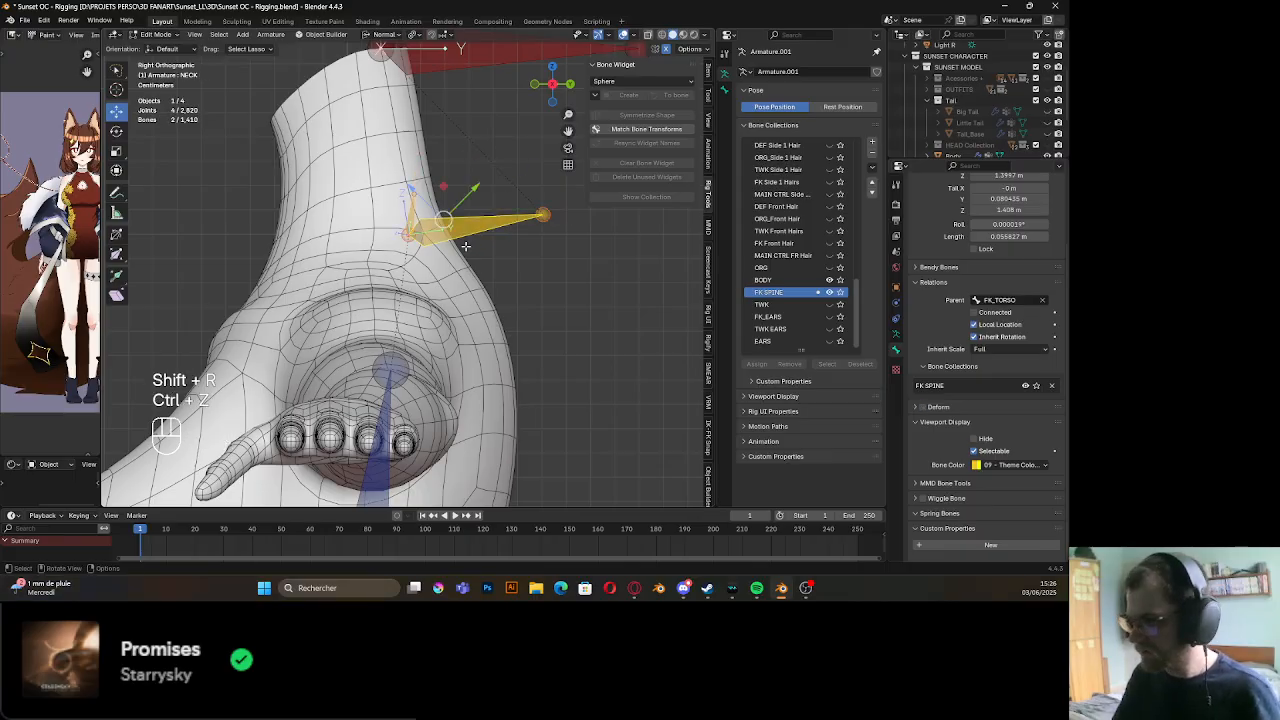
{"action": "key", "text": "shift+a"}
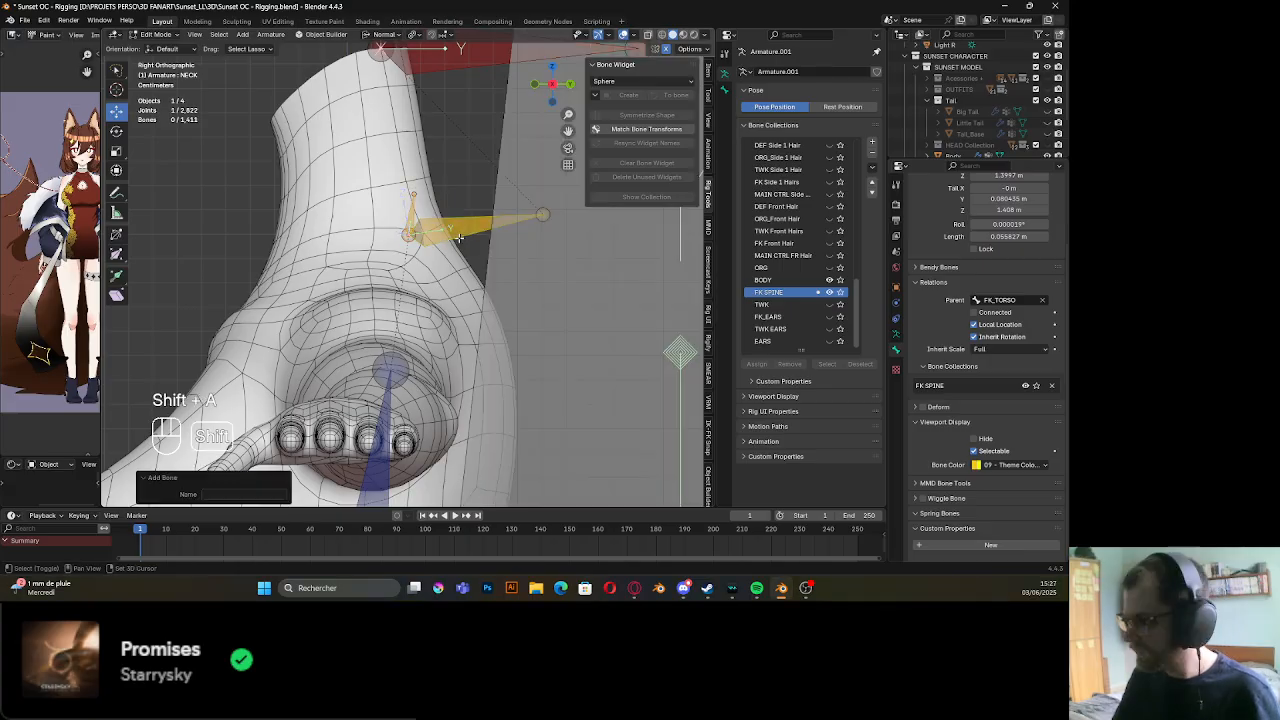
{"action": "scroll", "coordinate": [459, 238], "scroll_direction": "down", "scroll_amount": 16}
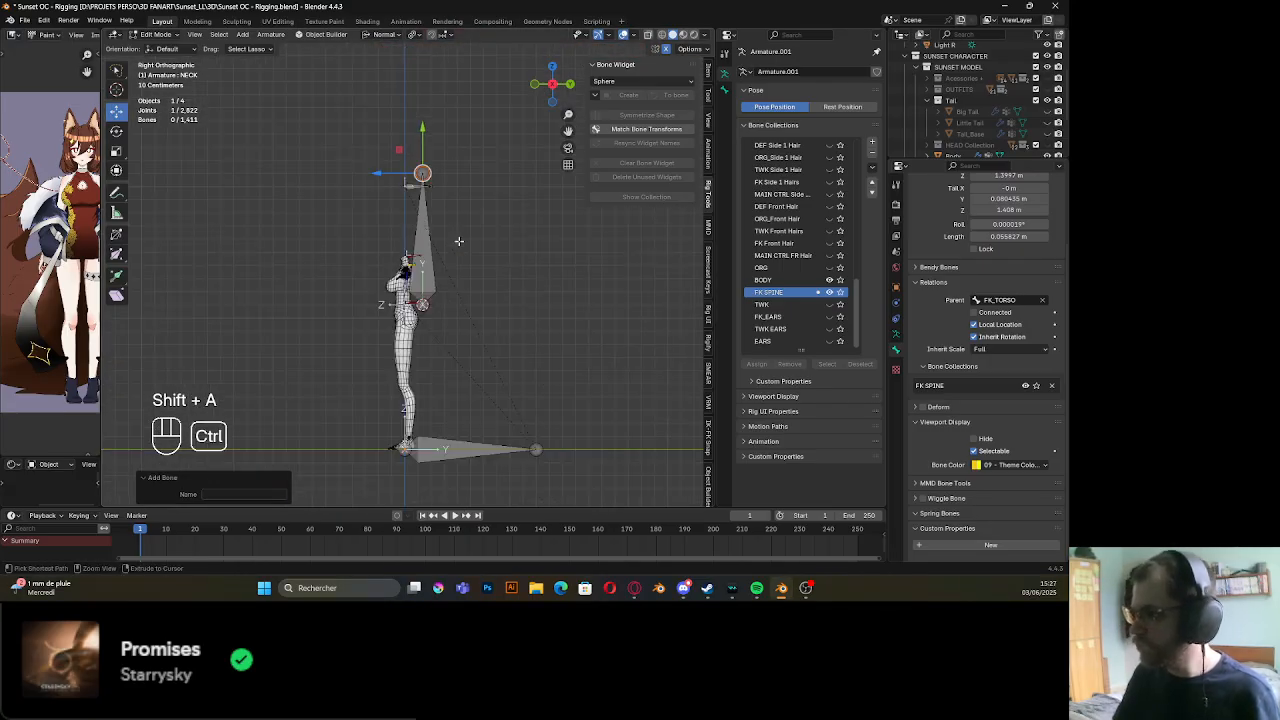
{"action": "key", "text": "ctrl+z"}
{"action": "scroll", "coordinate": [459, 240], "scroll_direction": "up", "scroll_amount": 15}
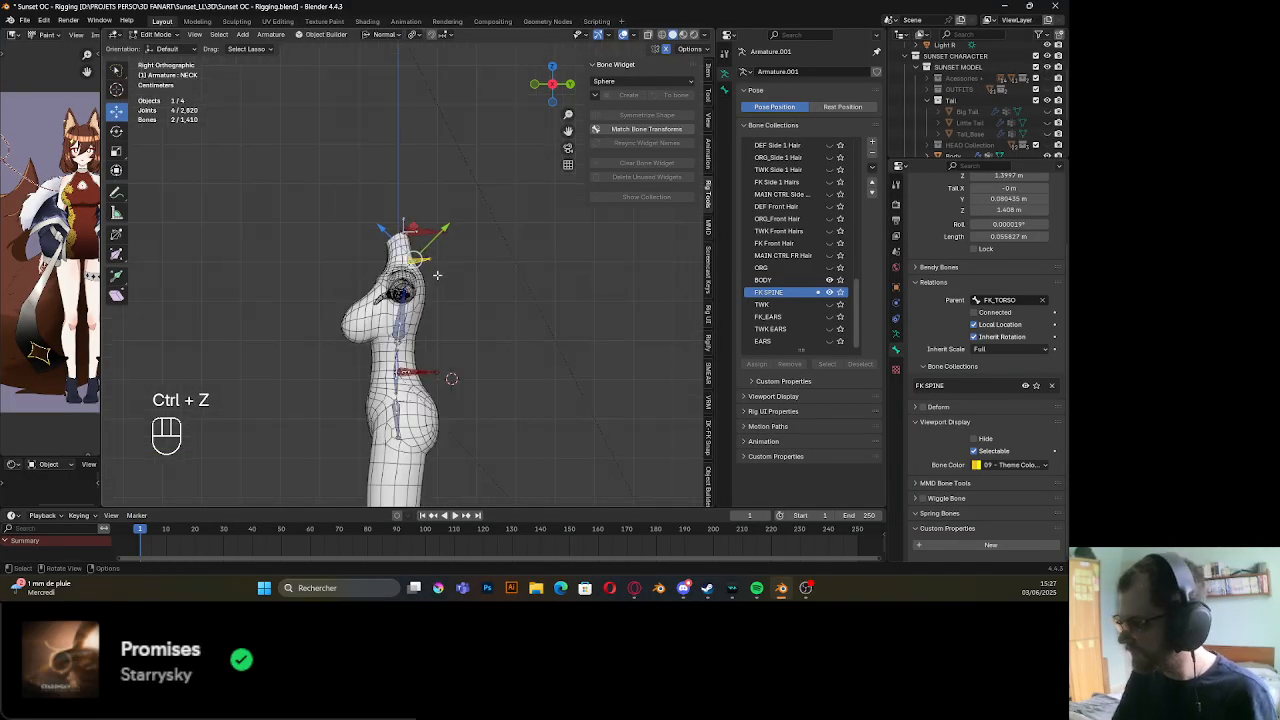
Delete the small bone extruded from the base of the NECK bone
{"action": "left_click", "coordinate": [405, 212]}
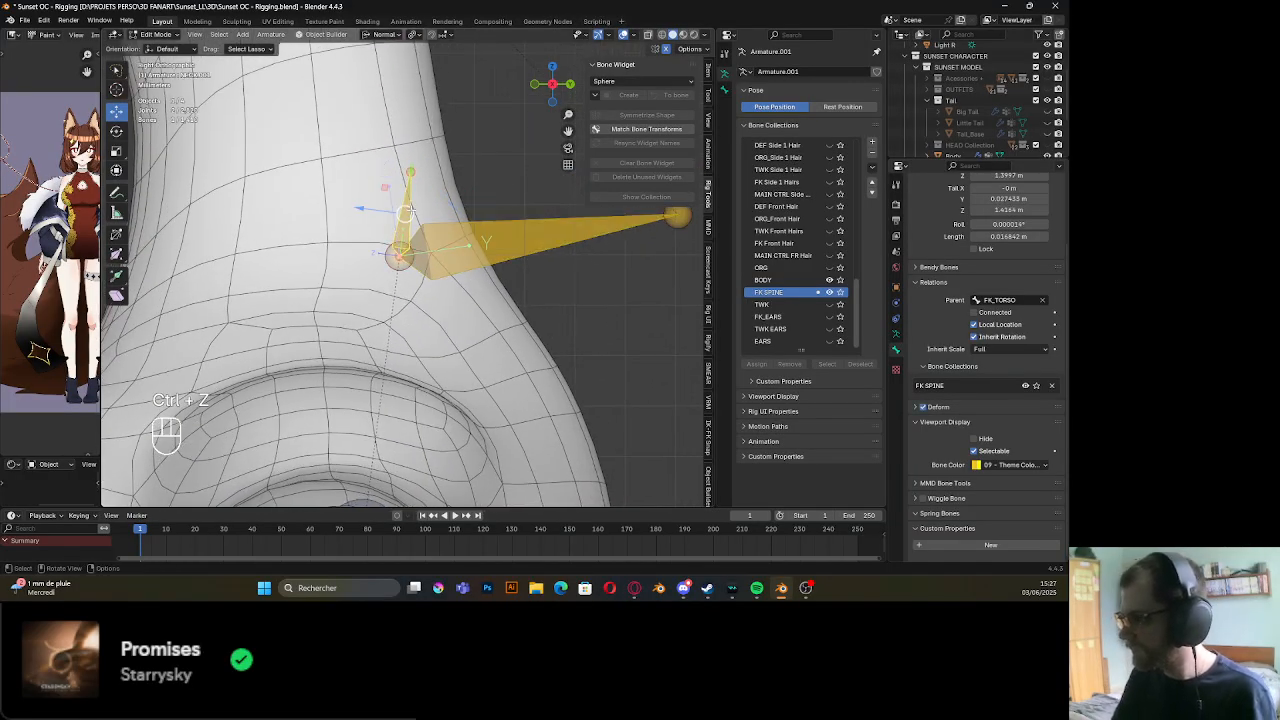
{"action": "key", "text": "Delete"}
Duplicate the NECK bone in place and scale the copy down to about 0.406
{"action": "left_click", "coordinate": [430, 228]}
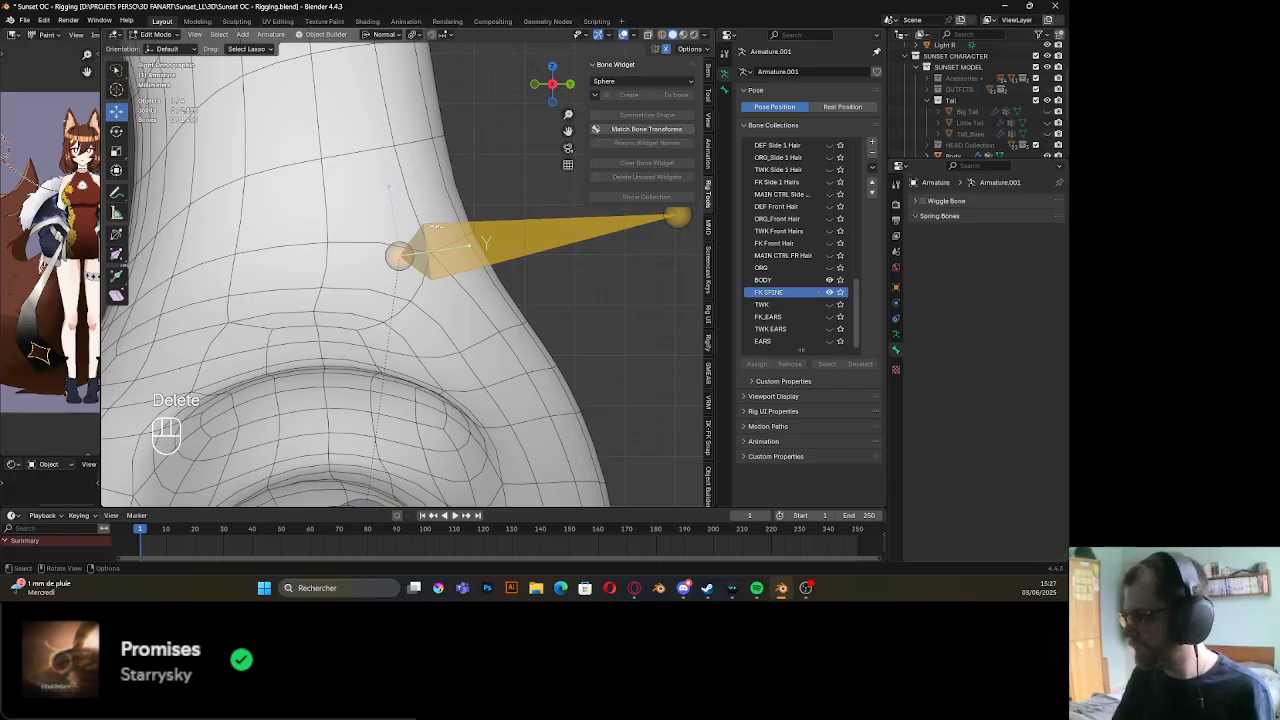
{"action": "middle_click_drag", "start_coordinate": [468, 257], "coordinate": [497, 280], "text": "shift"}
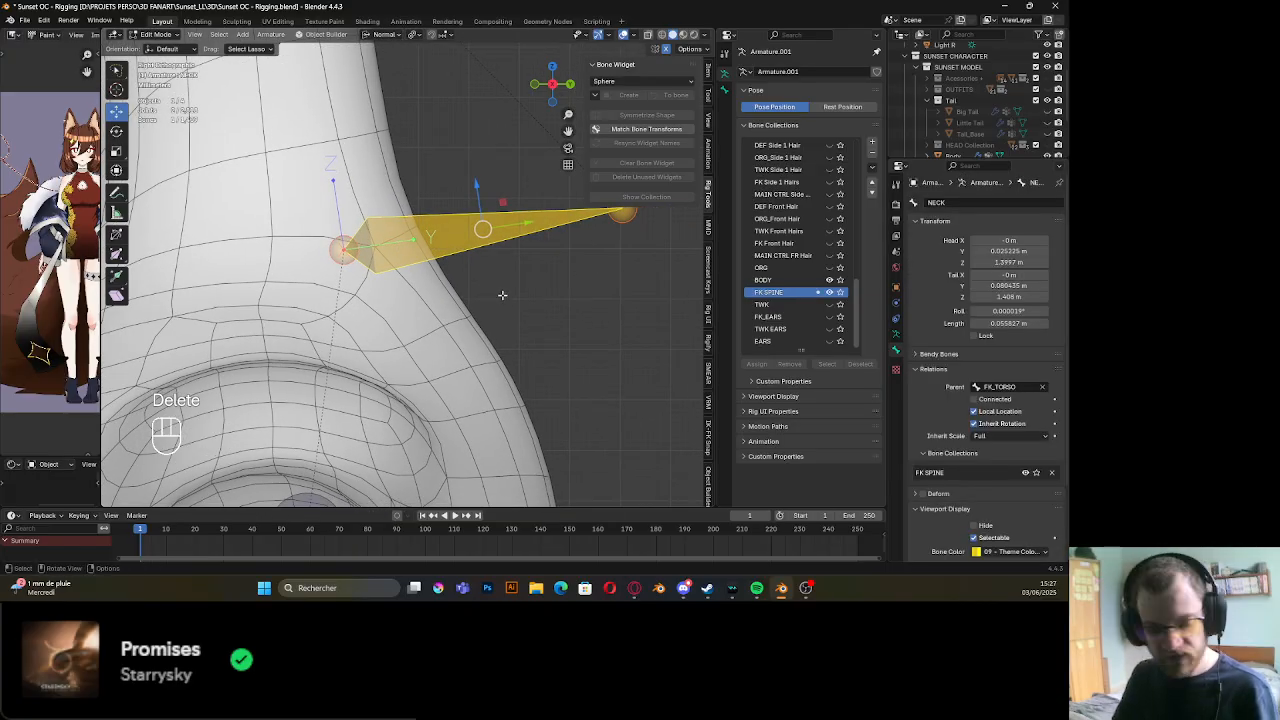
{"action": "key", "text": "shift+d"}
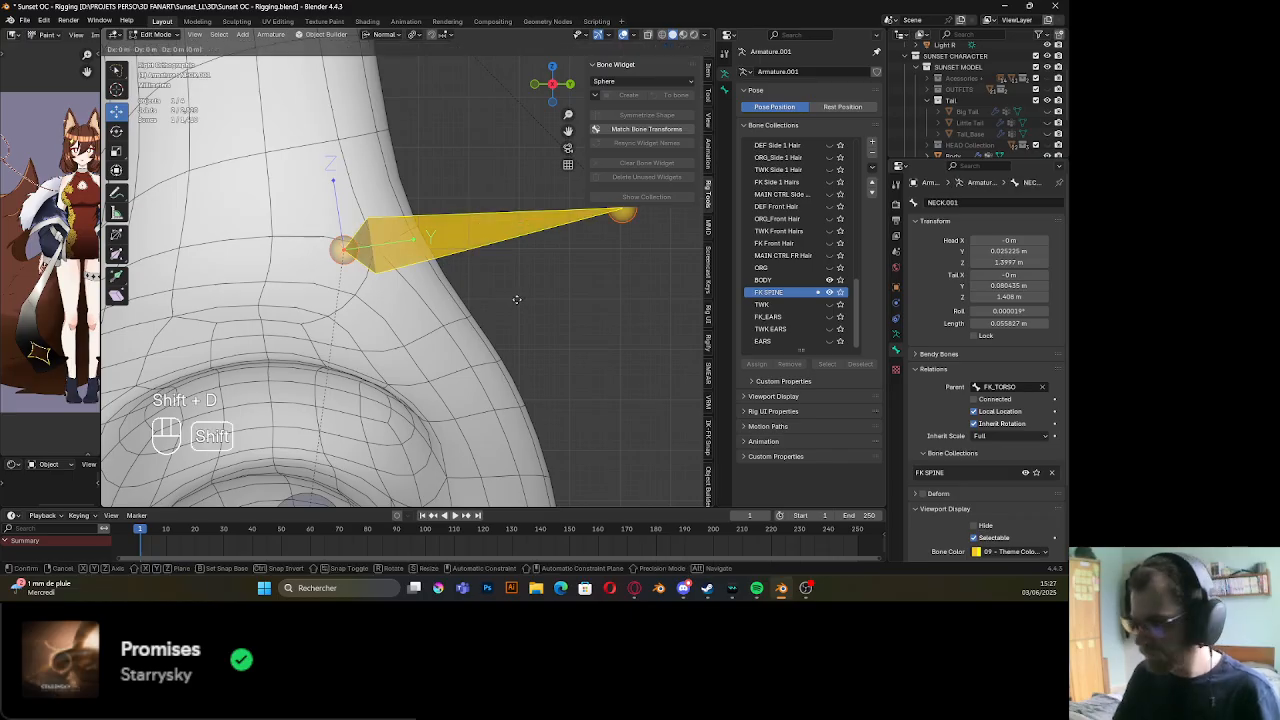
{"action": "left_click", "coordinate": [408, 290]}
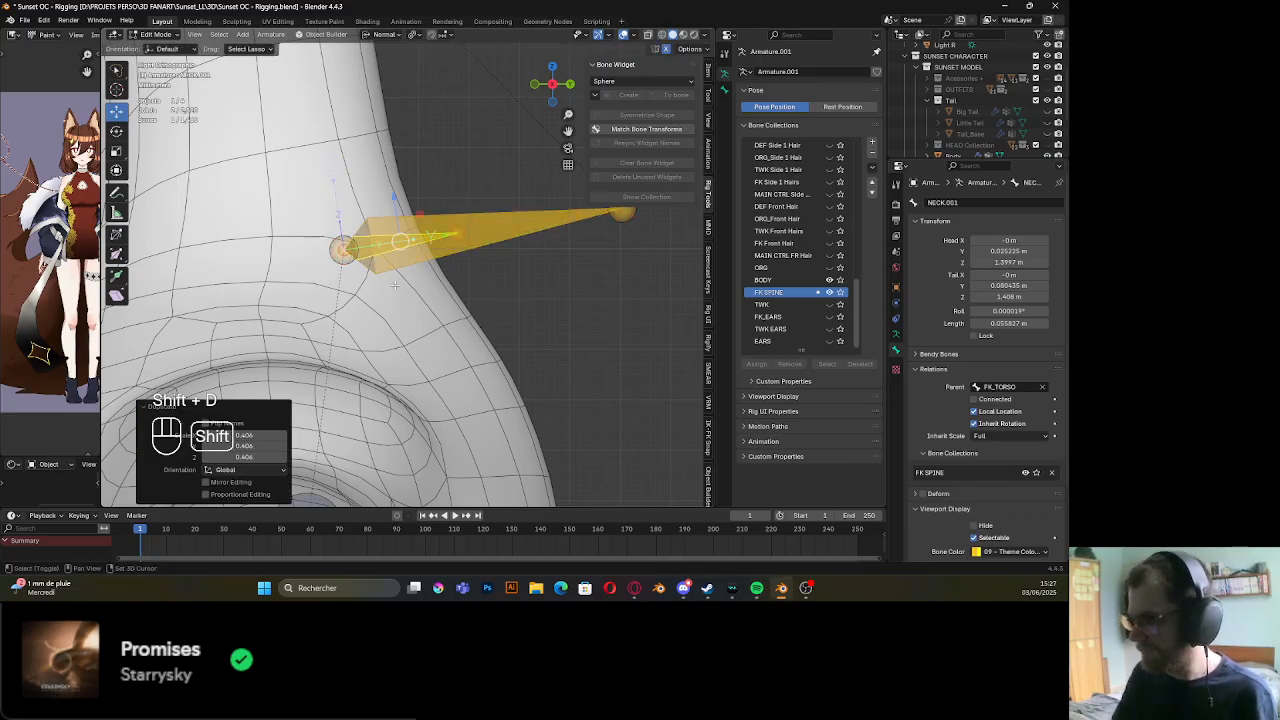
{"action": "middle_click_drag", "start_coordinate": [408, 290], "coordinate": [466, 314], "text": "shift"}
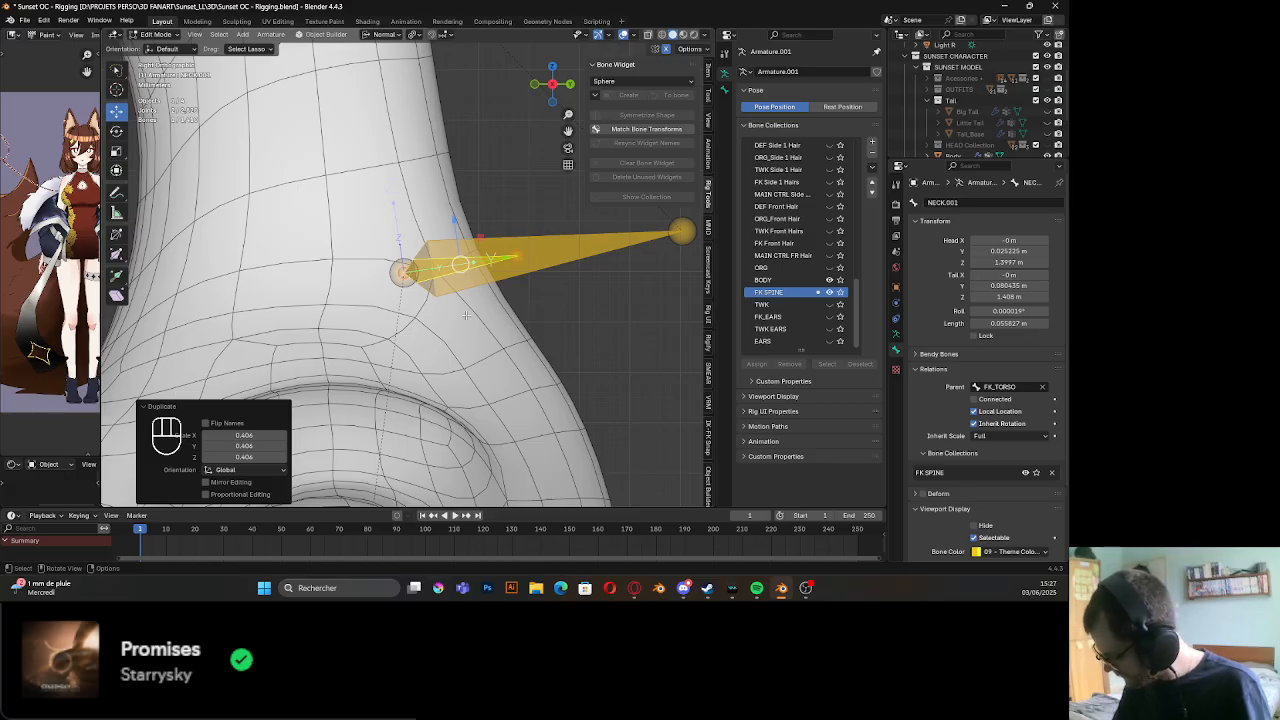
Recalculate the duplicated neck bone's roll to the Global +Z Axis
{"action": "key", "text": "shift"}
{"action": "key", "text": "shift+n"}
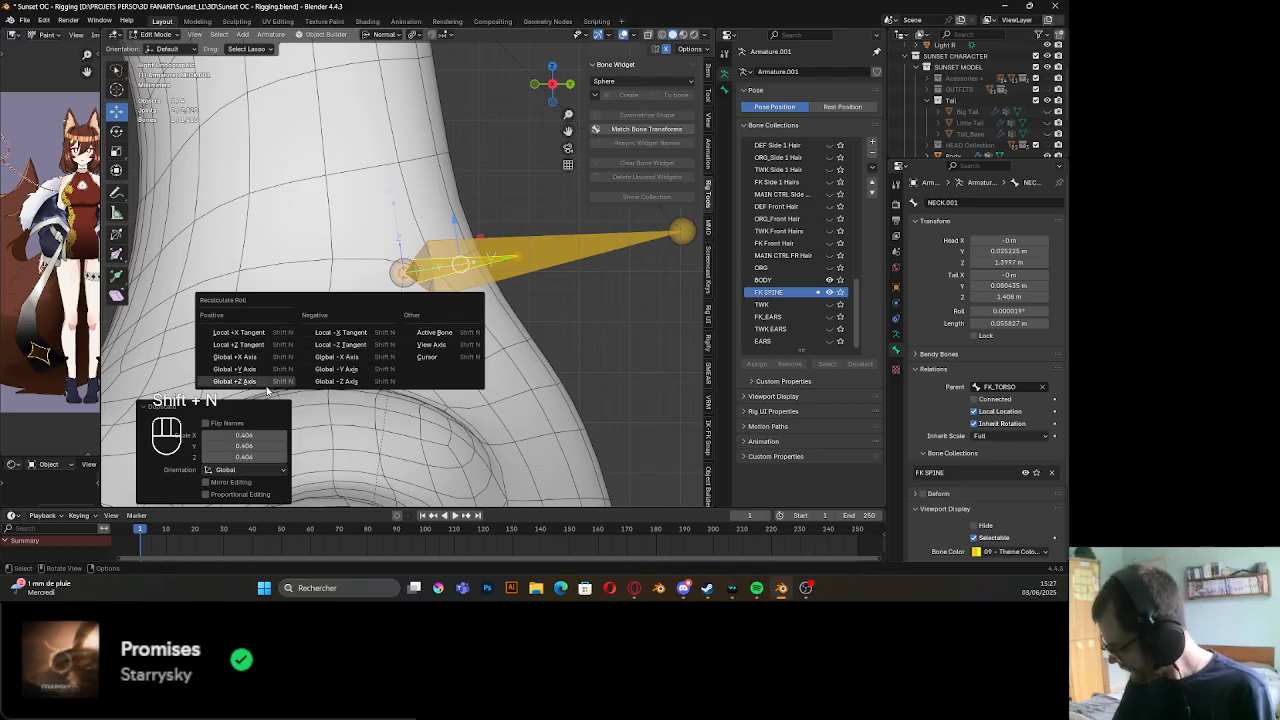
{"action": "left_click", "coordinate": [235, 381]}
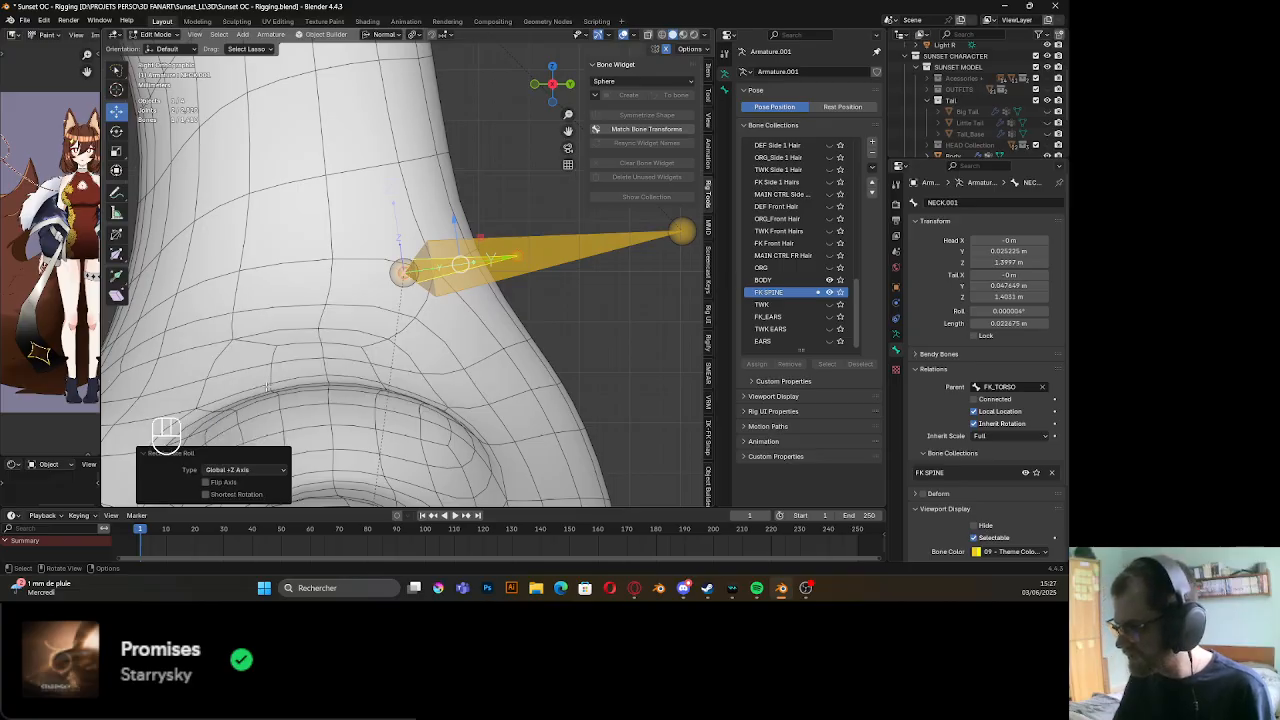
Rename the small duplicated neck bone as MCH_NECK
{"action": "middle_click_drag", "start_coordinate": [524, 308], "coordinate": [556, 312], "text": "shift"}
{"action": "middle_click_drag", "start_coordinate": [556, 312], "coordinate": [522, 321], "text": "shift"}
{"action": "middle_click_drag", "start_coordinate": [522, 321], "coordinate": [493, 297]}
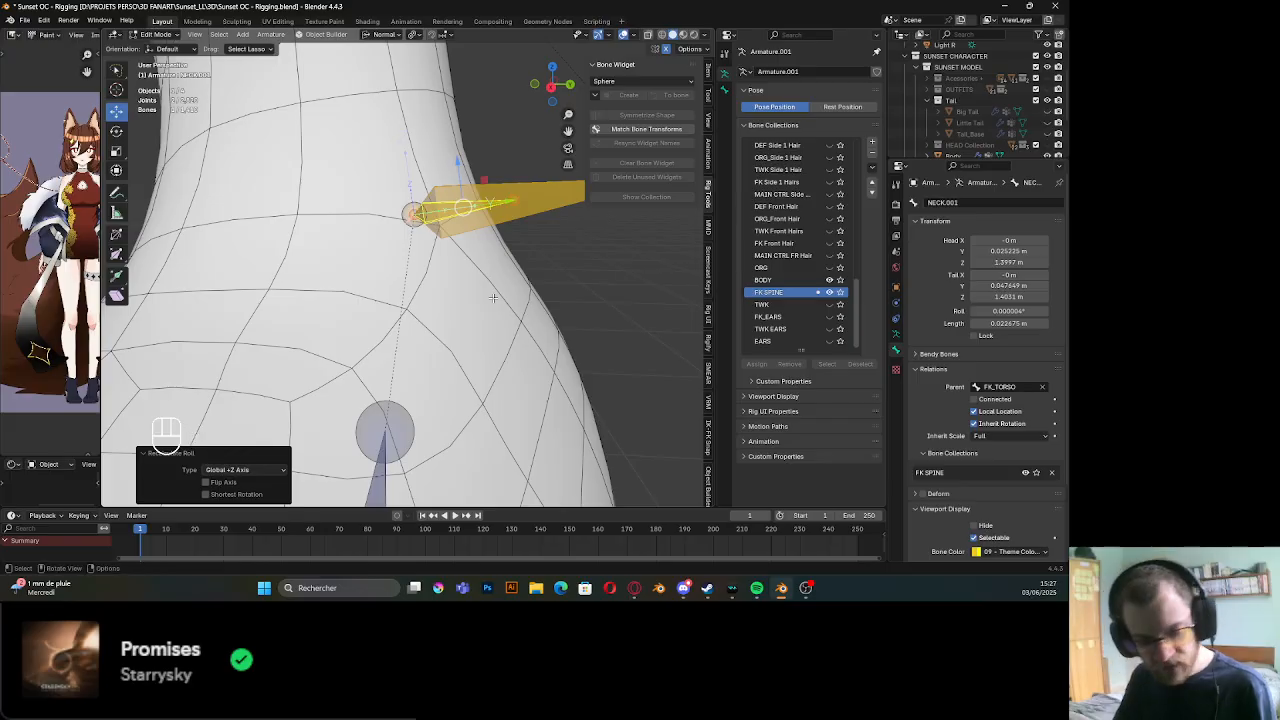
{"action": "key", "text": "F2"}
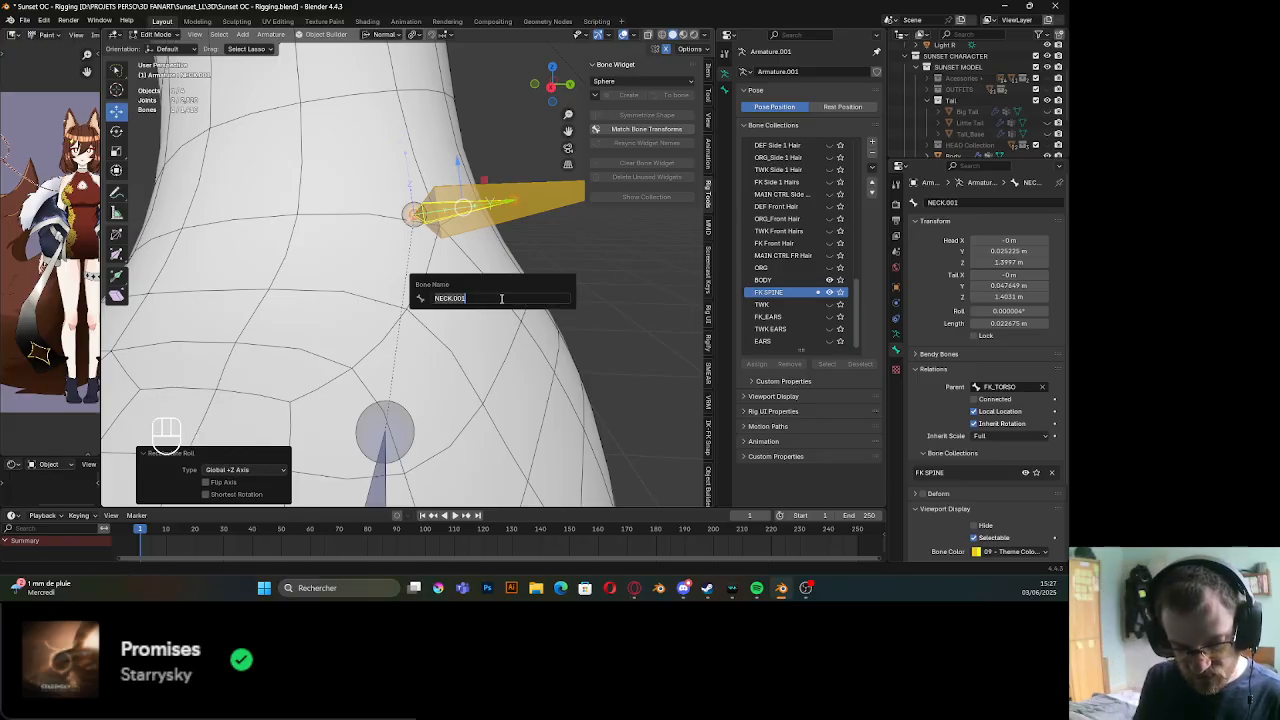
{"action": "type", "text": "MCH_"}
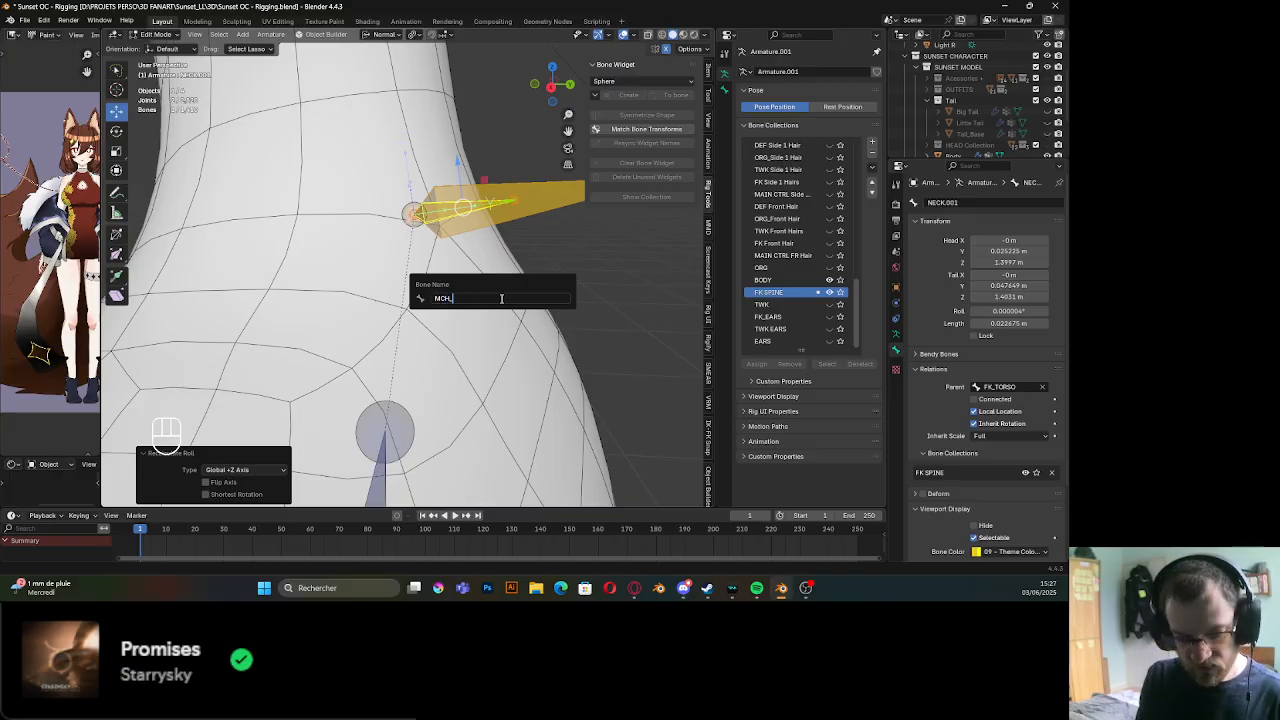
{"action": "type", "text": "NECK"}
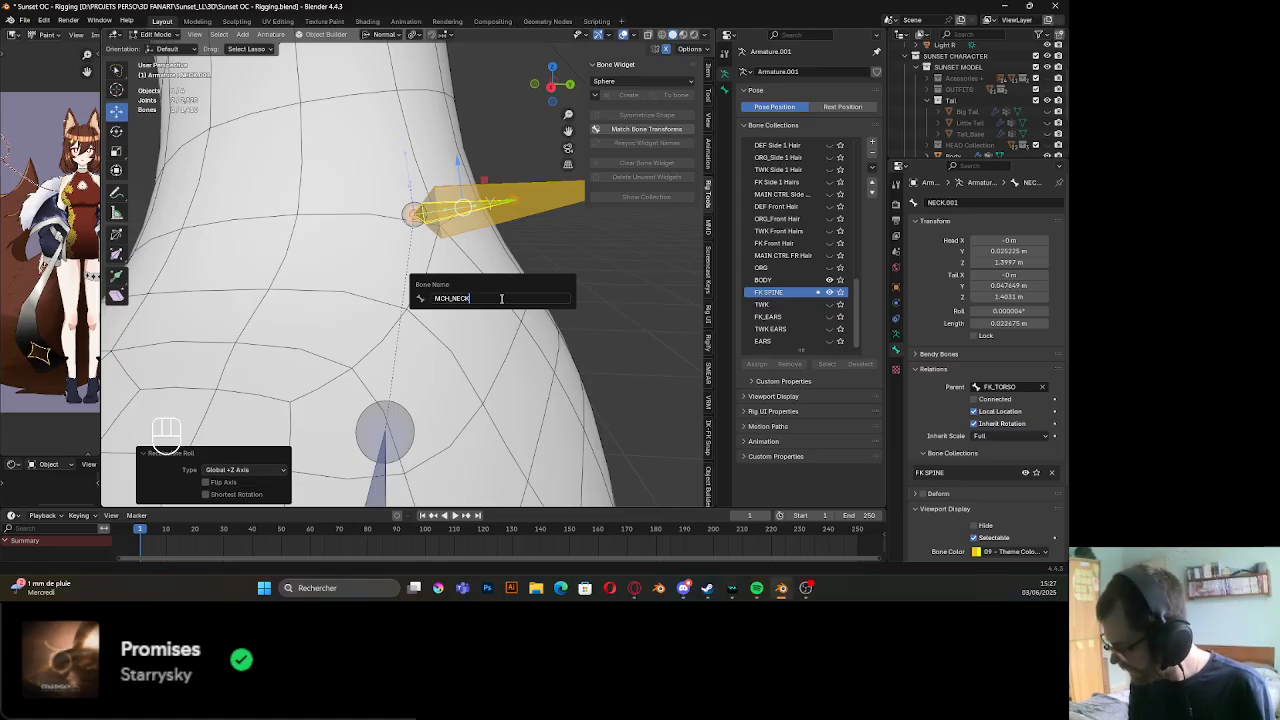
{"action": "key", "text": "Return"}
Examine the FK_TORSO bone and the red TORSO control bone to check how the torso bones are named and parented
{"action": "scroll", "coordinate": [379, 404], "scroll_direction": "down", "scroll_amount": 3}
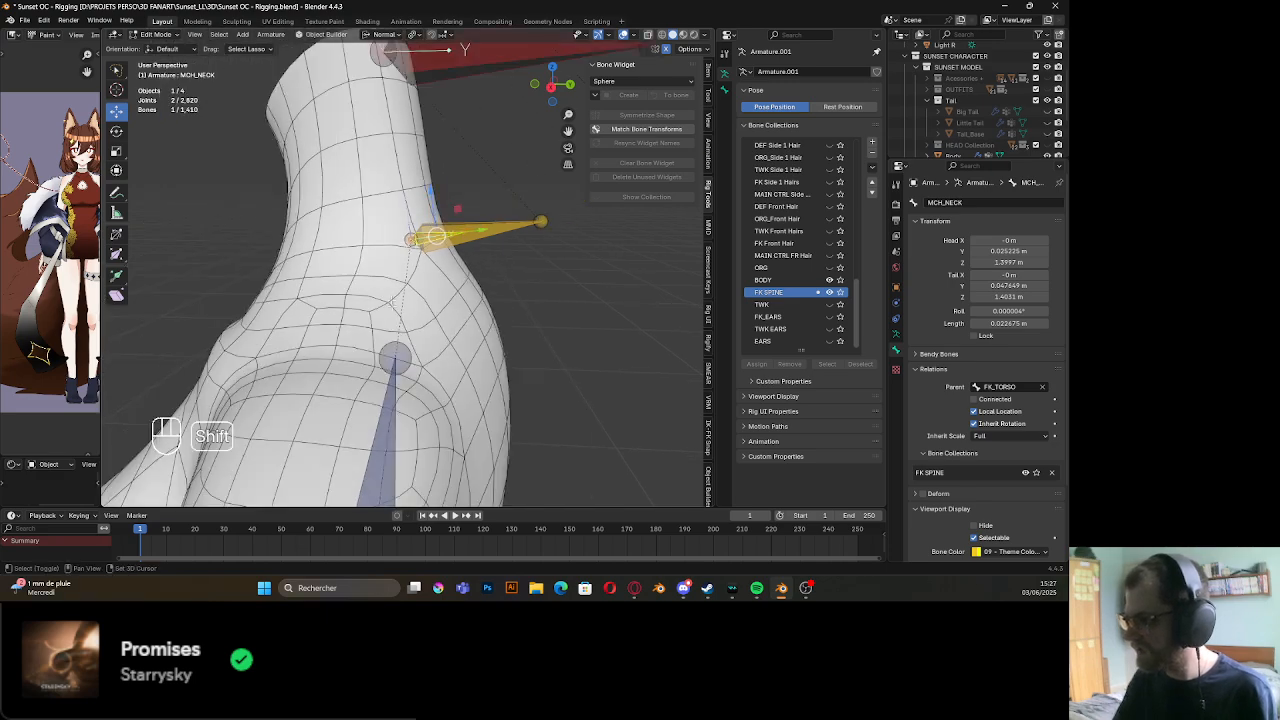
{"action": "middle_click_drag", "start_coordinate": [379, 405], "coordinate": [369, 338], "text": "shift"}
{"action": "left_click", "coordinate": [377, 352], "text": "shift"}
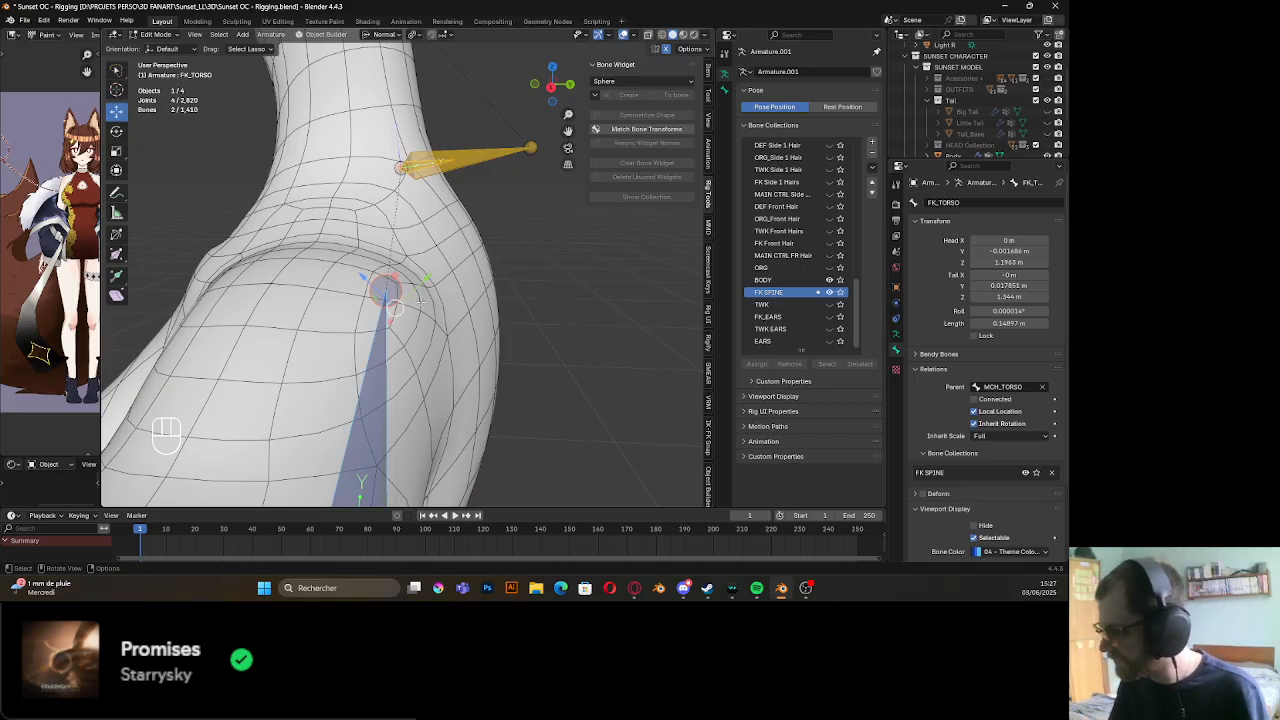
{"action": "middle_click_drag", "start_coordinate": [420, 302], "coordinate": [409, 334]}
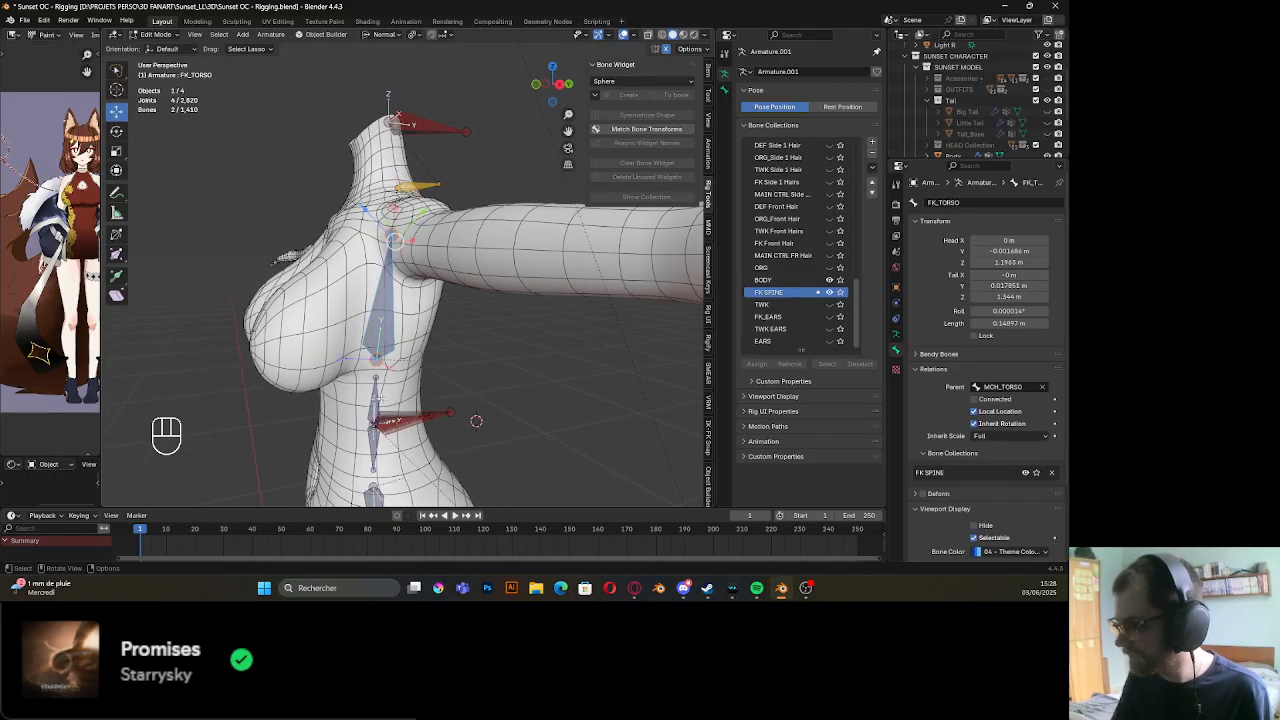
{"action": "left_click", "coordinate": [380, 398]}
{"action": "left_click", "coordinate": [389, 315]}
{"action": "scroll", "coordinate": [389, 315], "scroll_direction": "up", "scroll_amount": 2}
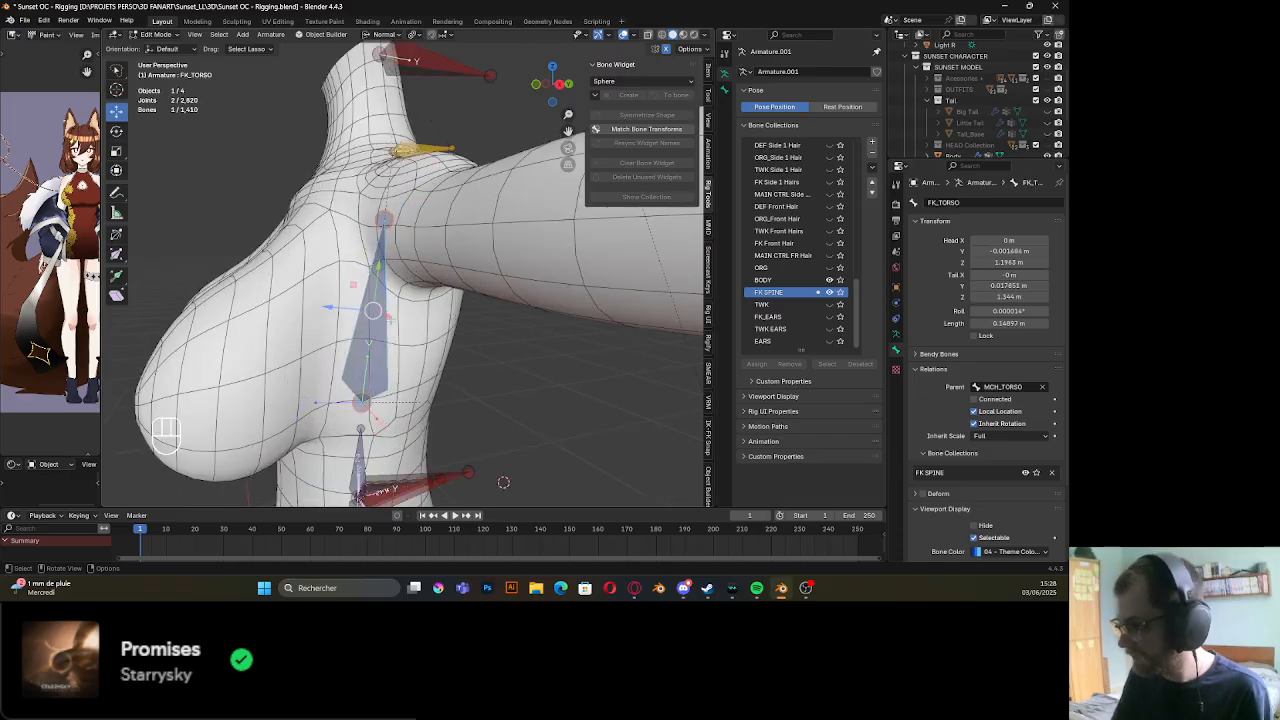
{"action": "middle_click_drag", "start_coordinate": [389, 317], "coordinate": [402, 357]}
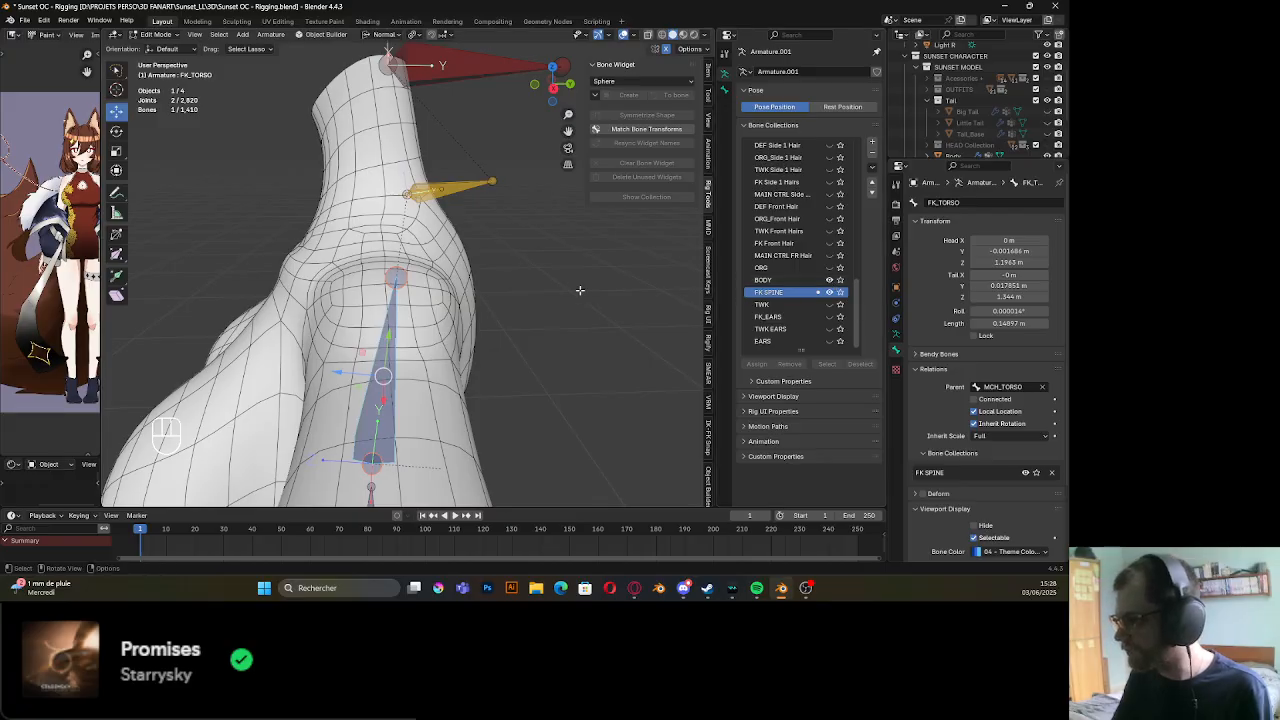
{"action": "scroll", "coordinate": [575, 290], "scroll_direction": "down", "scroll_amount": 4}
{"action": "middle_click_drag", "start_coordinate": [460, 318], "coordinate": [456, 266], "text": "shift"}
{"action": "scroll", "coordinate": [456, 268], "scroll_direction": "up", "scroll_amount": 6}
{"action": "left_click", "coordinate": [450, 424]}
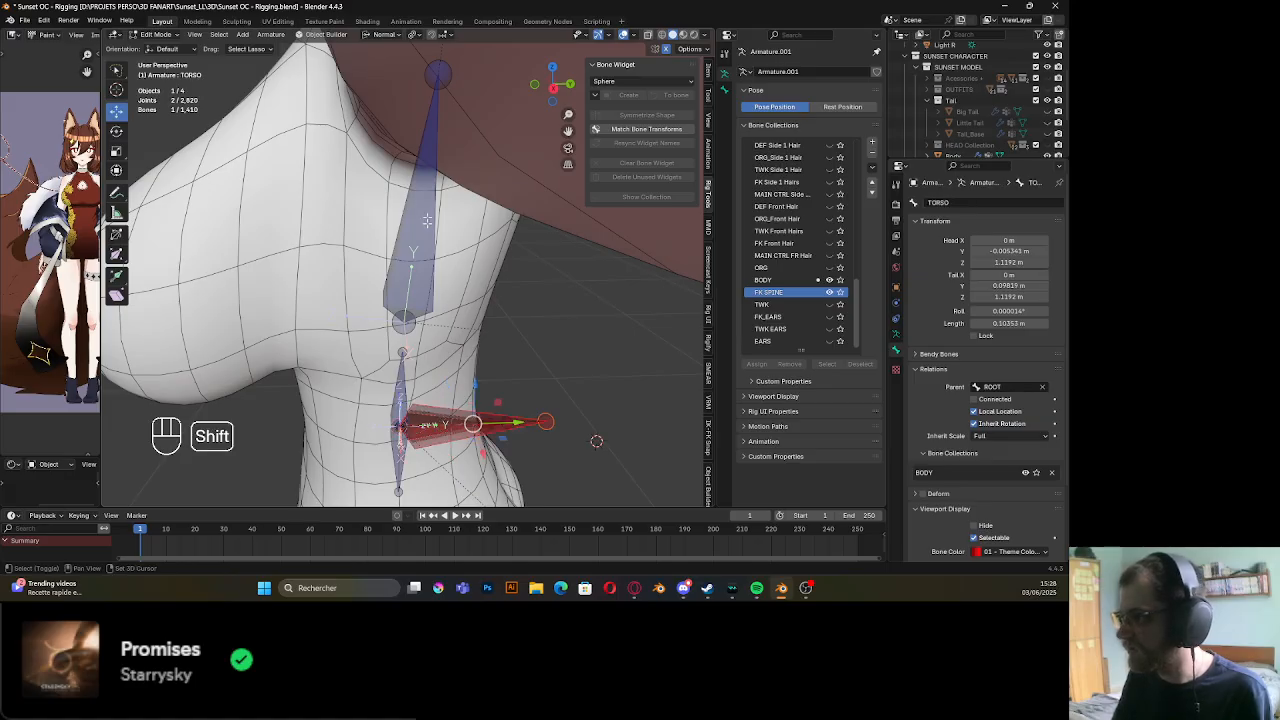
Rename the FK_TORSO bone in the upper chest as FK_CHEST
{"action": "middle_click_drag", "start_coordinate": [428, 222], "coordinate": [419, 345], "text": "shift"}
{"action": "left_click", "coordinate": [430, 272]}
{"action": "key", "text": "F2"}
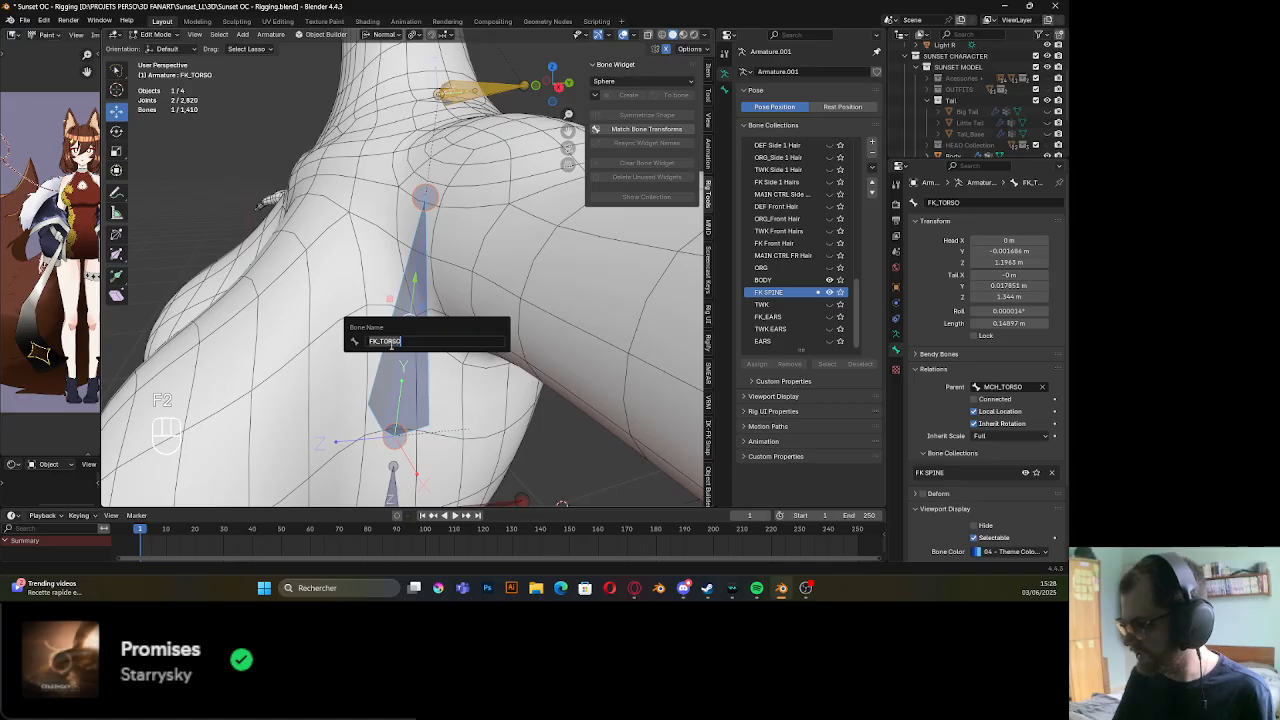
{"action": "left_click_drag", "start_coordinate": [383, 341], "coordinate": [410, 338]}
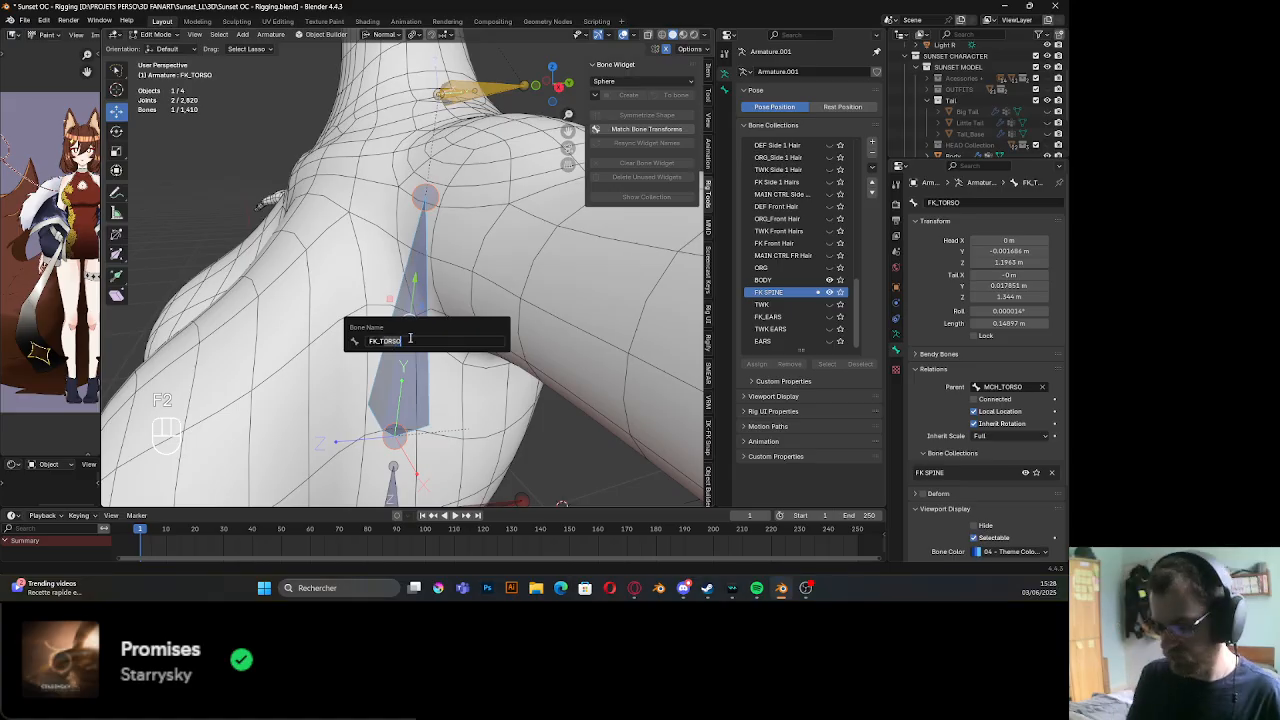
{"action": "key", "text": "BackSpace"}
{"action": "type", "text": "CHES"}
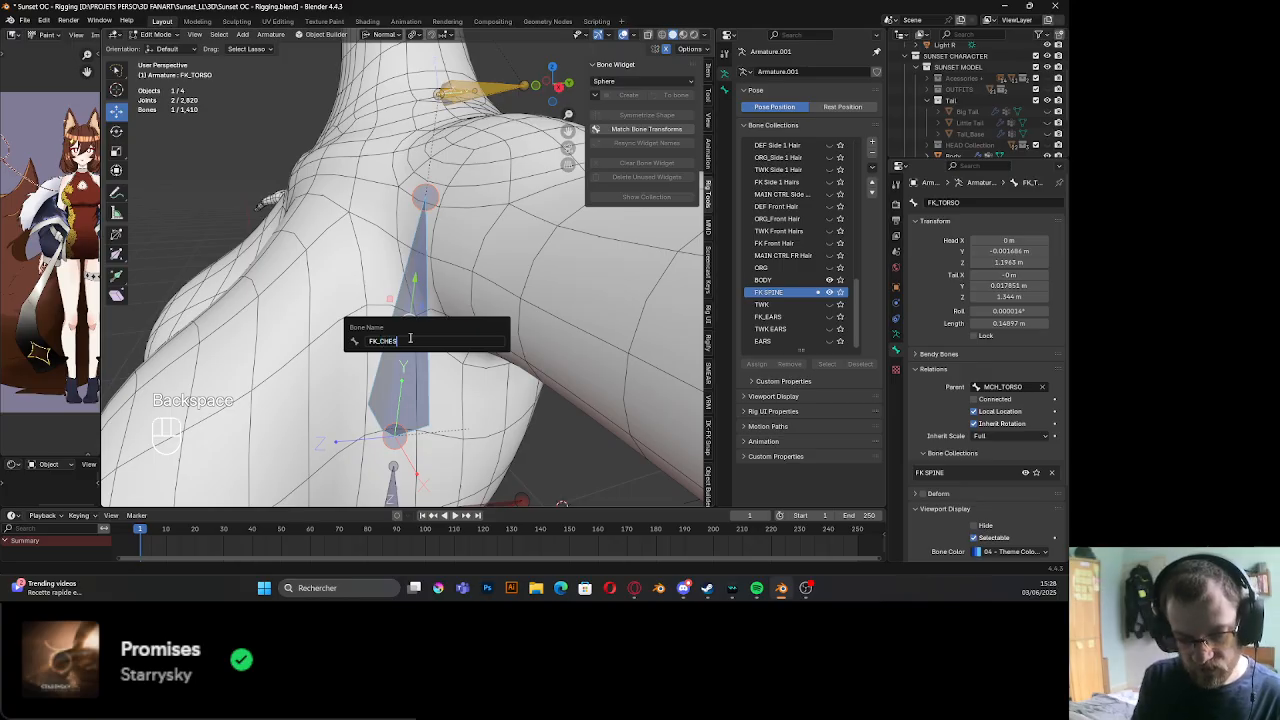
{"action": "type", "text": "T"}
{"action": "key", "text": "Return"}
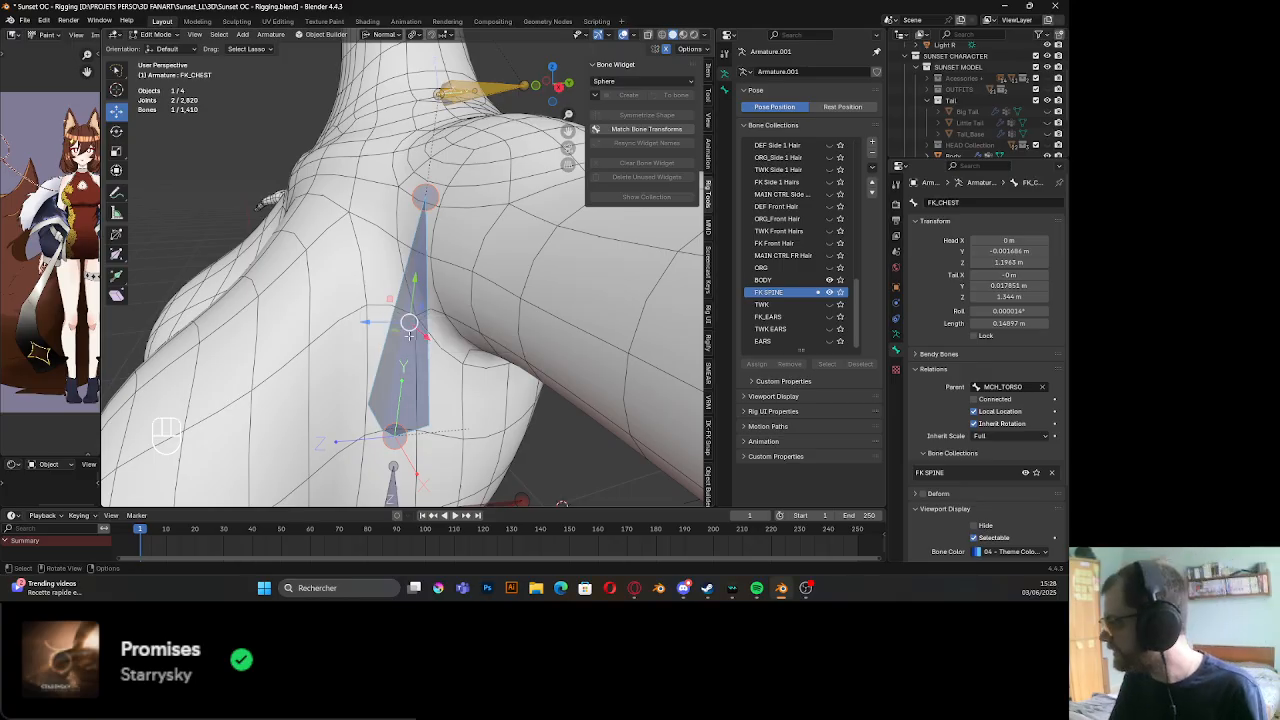
{"action": "mouse_move", "coordinate": [443, 311]}
{"action": "middle_mouse_down"}
{"action": "mouse_move", "coordinate": [441, 336]}
{"action": "mouse_move", "coordinate": [456, 295]}
{"action": "middle_mouse_up"}
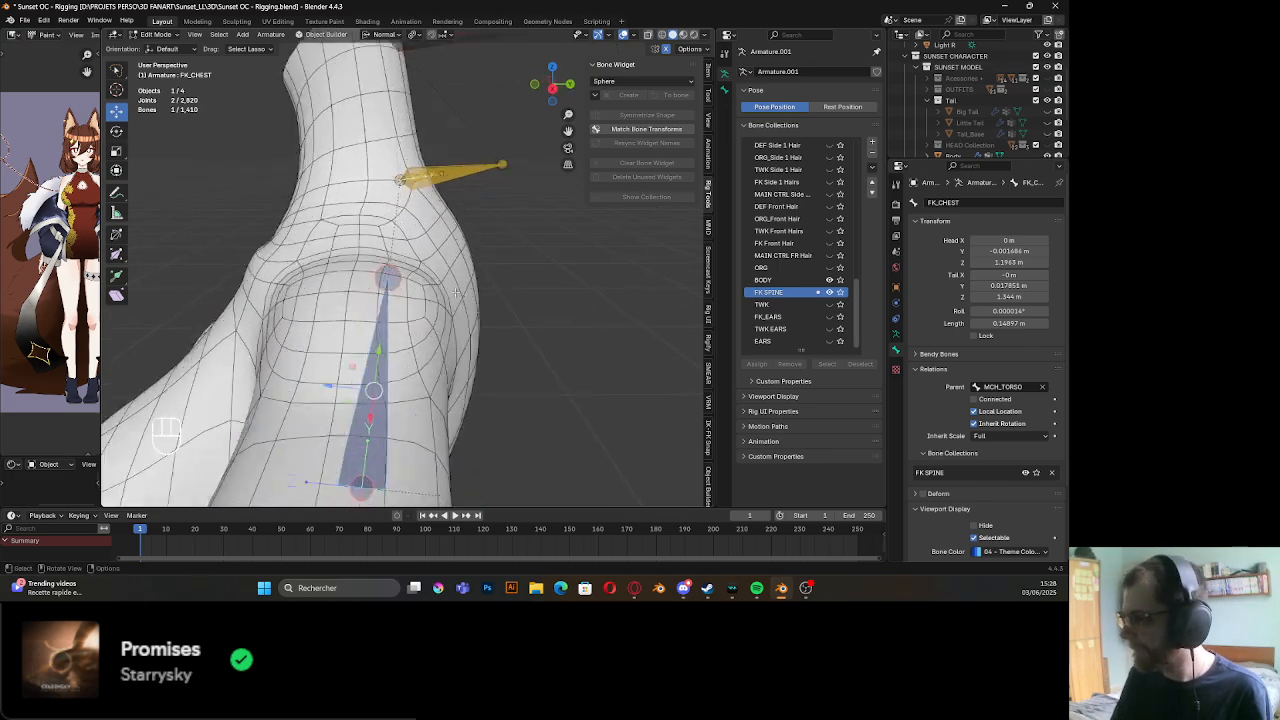
{"action": "scroll", "coordinate": [455, 293], "scroll_direction": "up", "scroll_amount": 5}
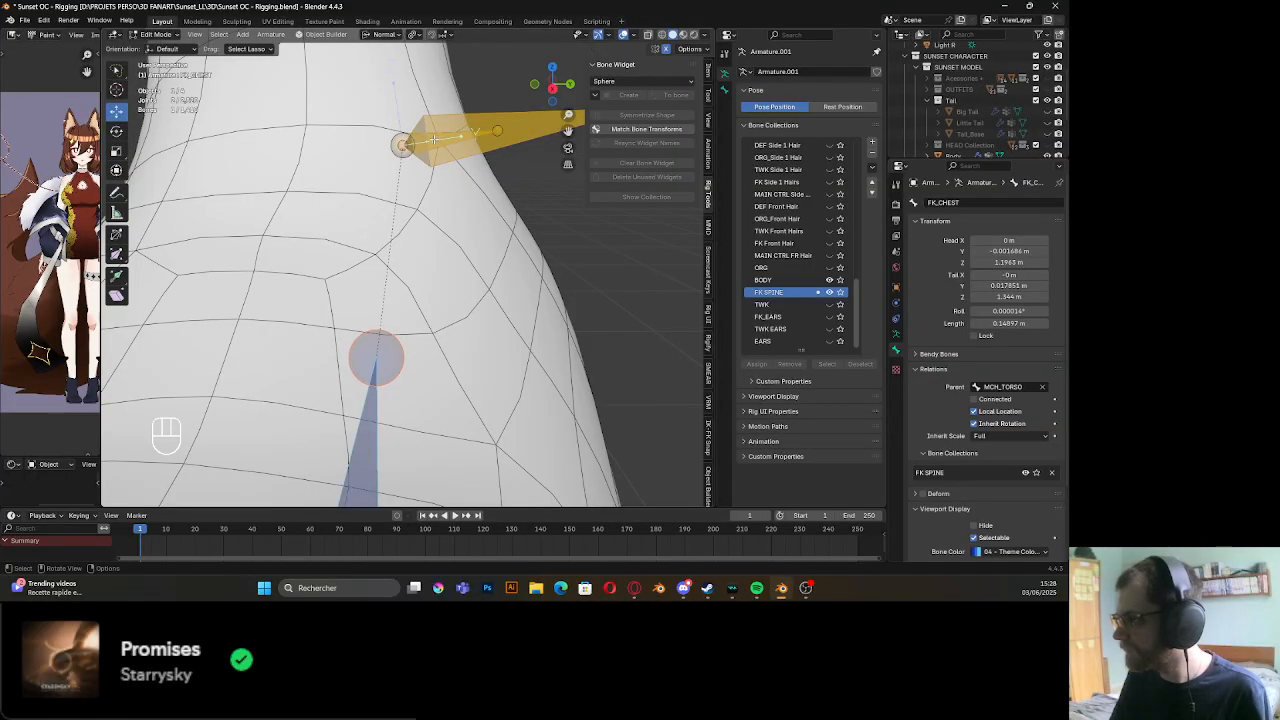
Parent the small MCH_NECK bone to FK_CHEST without connecting it
{"action": "left_click", "coordinate": [433, 140]}
{"action": "left_click", "coordinate": [372, 427], "text": "shift"}
{"action": "middle_click_drag", "start_coordinate": [375, 438], "coordinate": [394, 337], "text": "shift"}
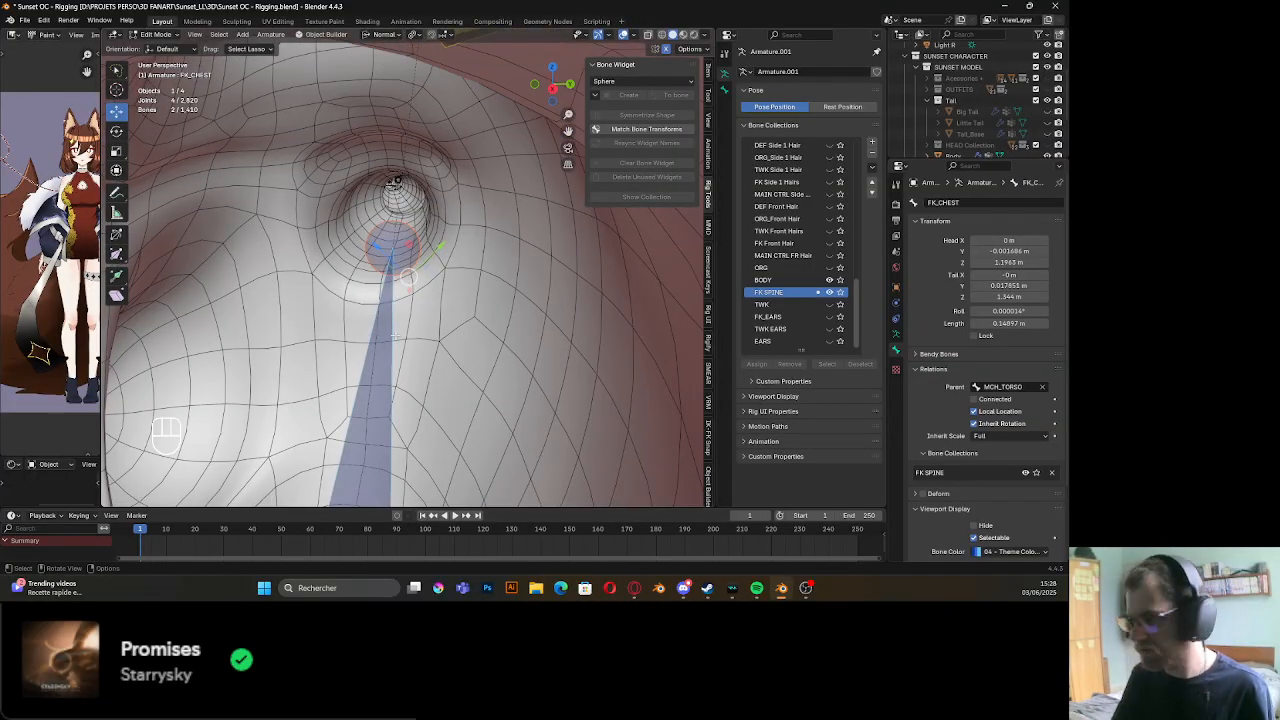
{"action": "key", "text": "ctrl+p"}
{"action": "left_click", "coordinate": [395, 337]}
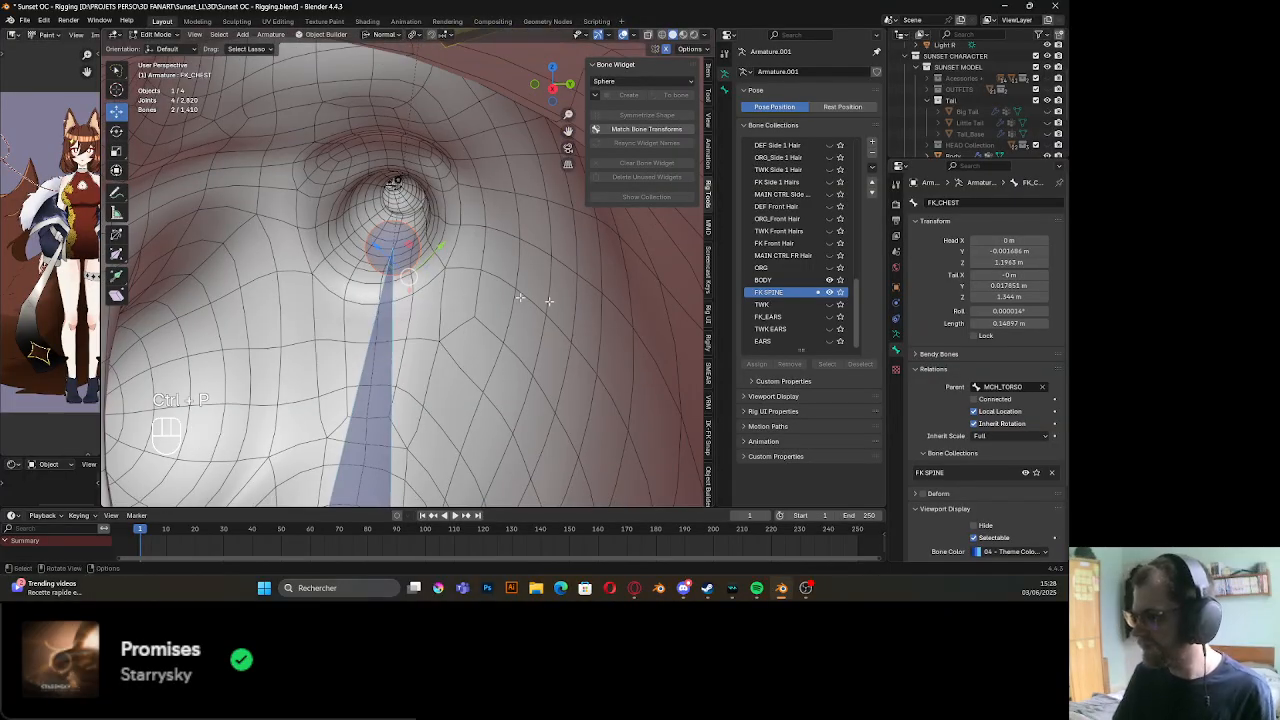
{"action": "scroll", "coordinate": [424, 297], "scroll_direction": "down", "scroll_amount": 5}
{"action": "key", "text": "KP_Decimal"}
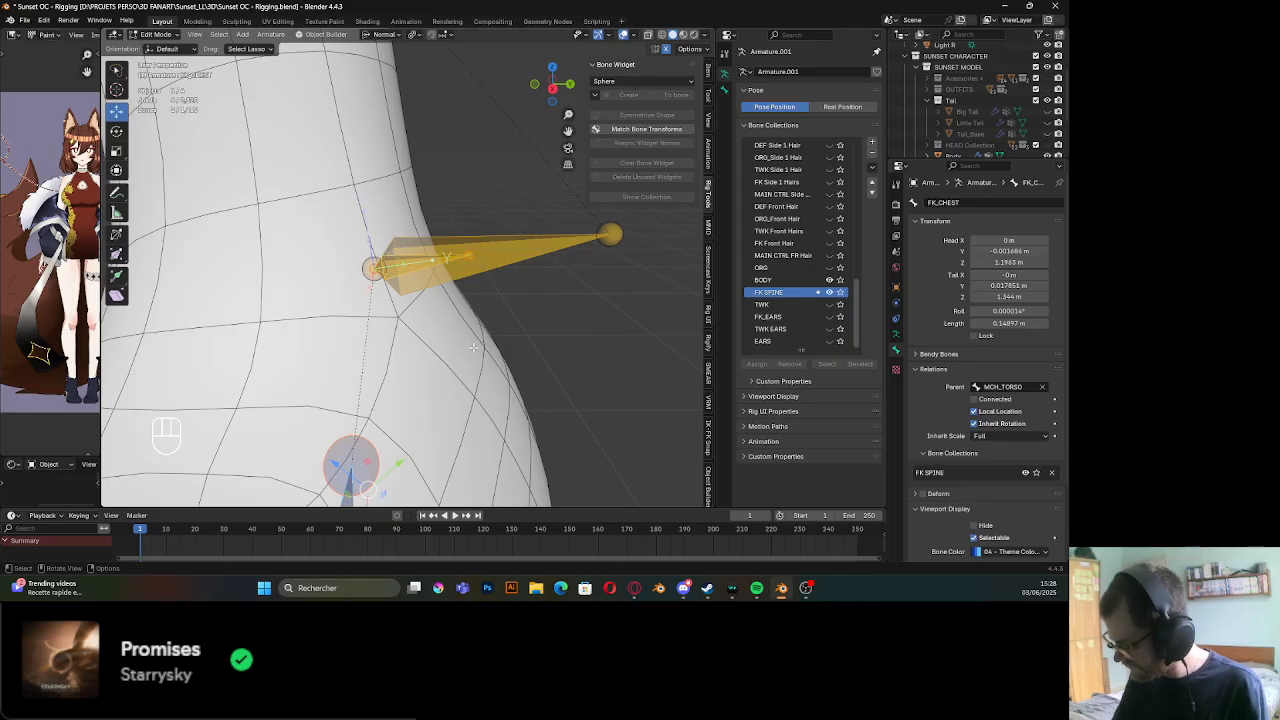
{"action": "key", "text": "shift"}
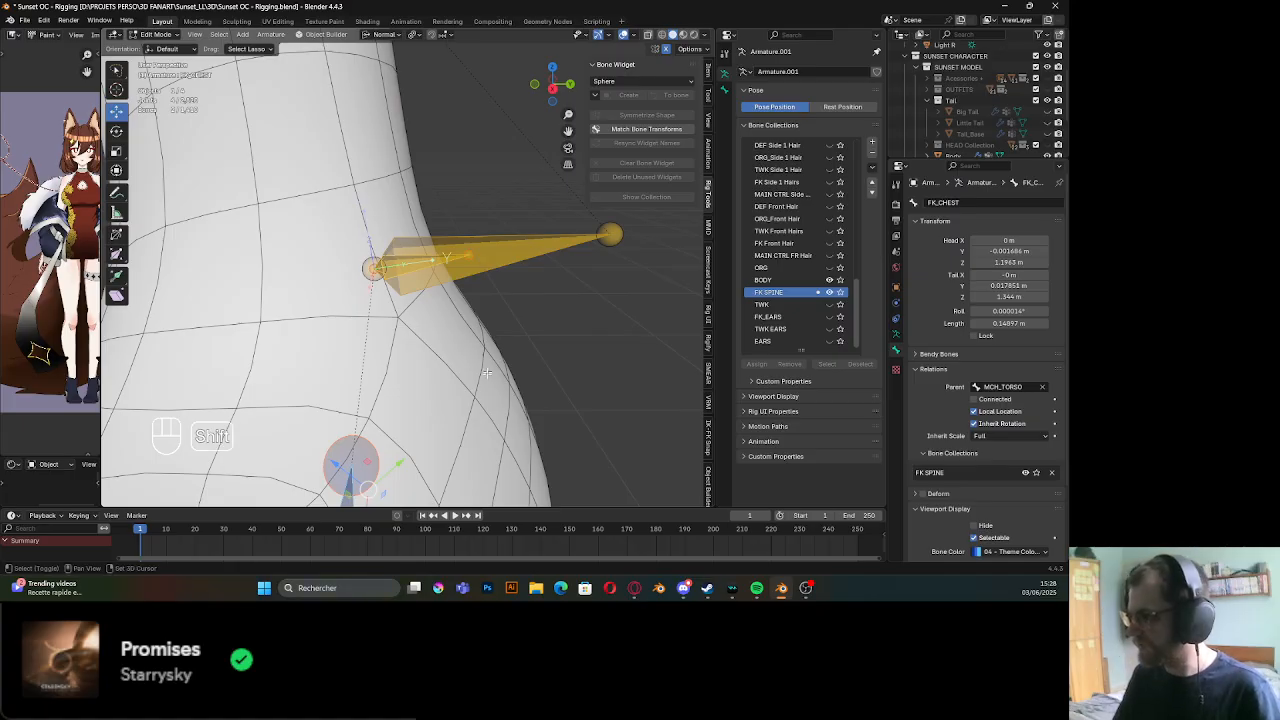
{"action": "key", "text": "s"}
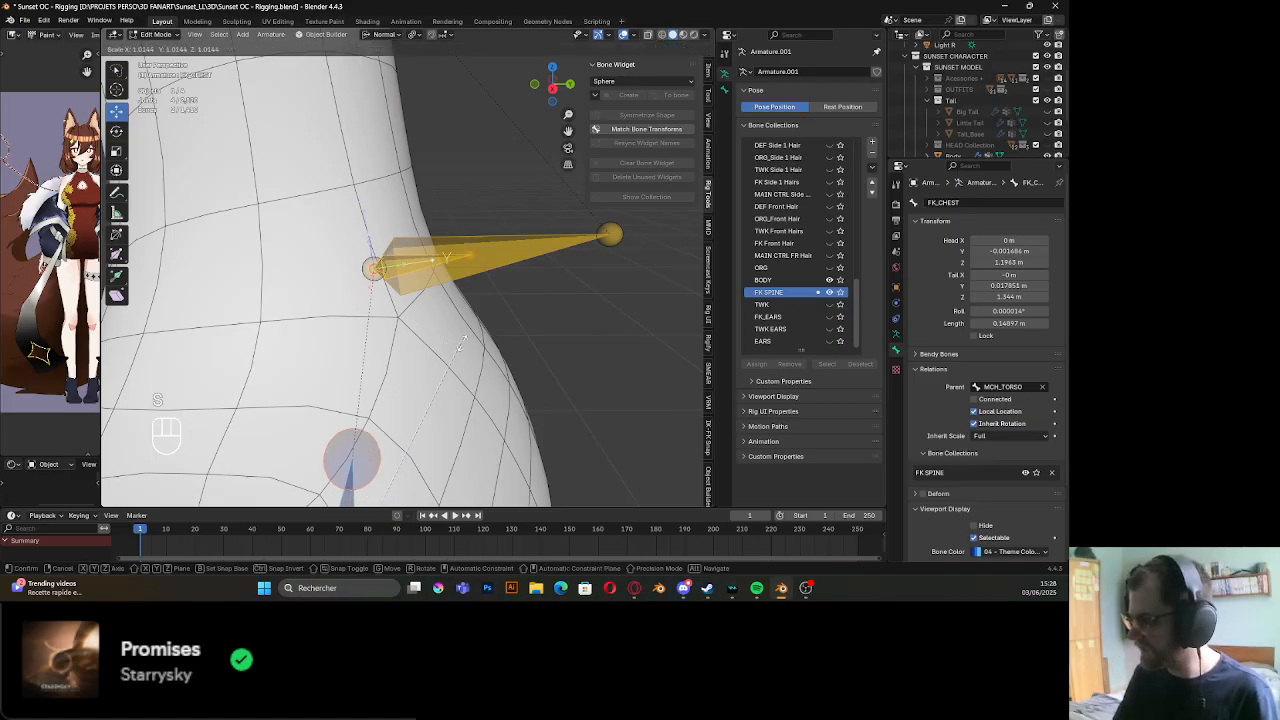
{"action": "right_click", "coordinate": [452, 314]}
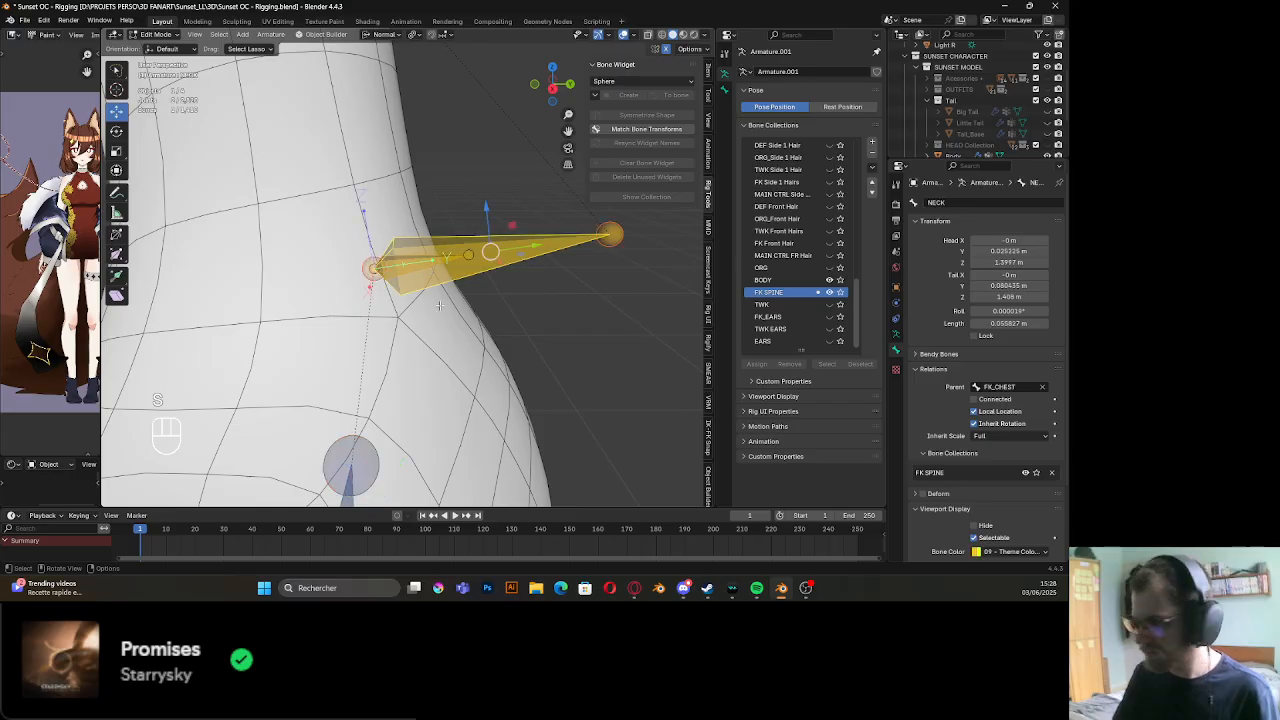
Set the MCH_NECK bone's color to Default Colors
{"action": "left_click", "coordinate": [421, 259]}
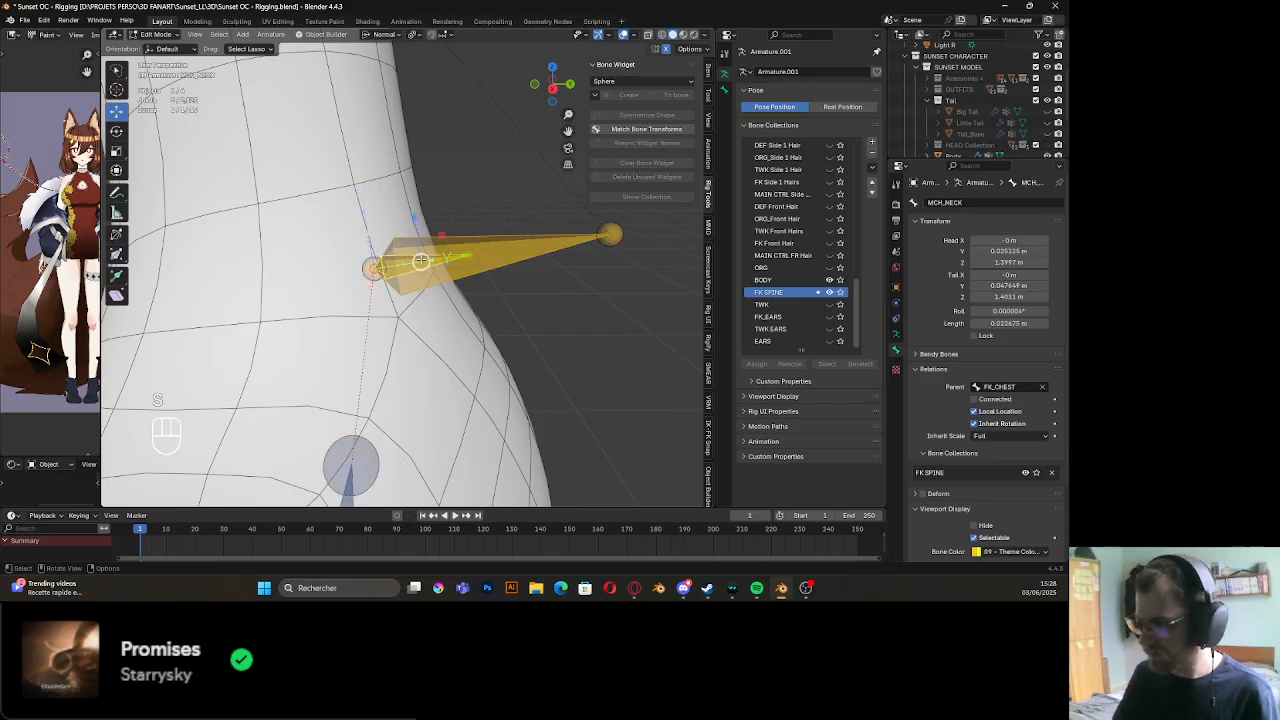
{"action": "left_click", "coordinate": [1012, 551]}
{"action": "left_click", "coordinate": [925, 428]}
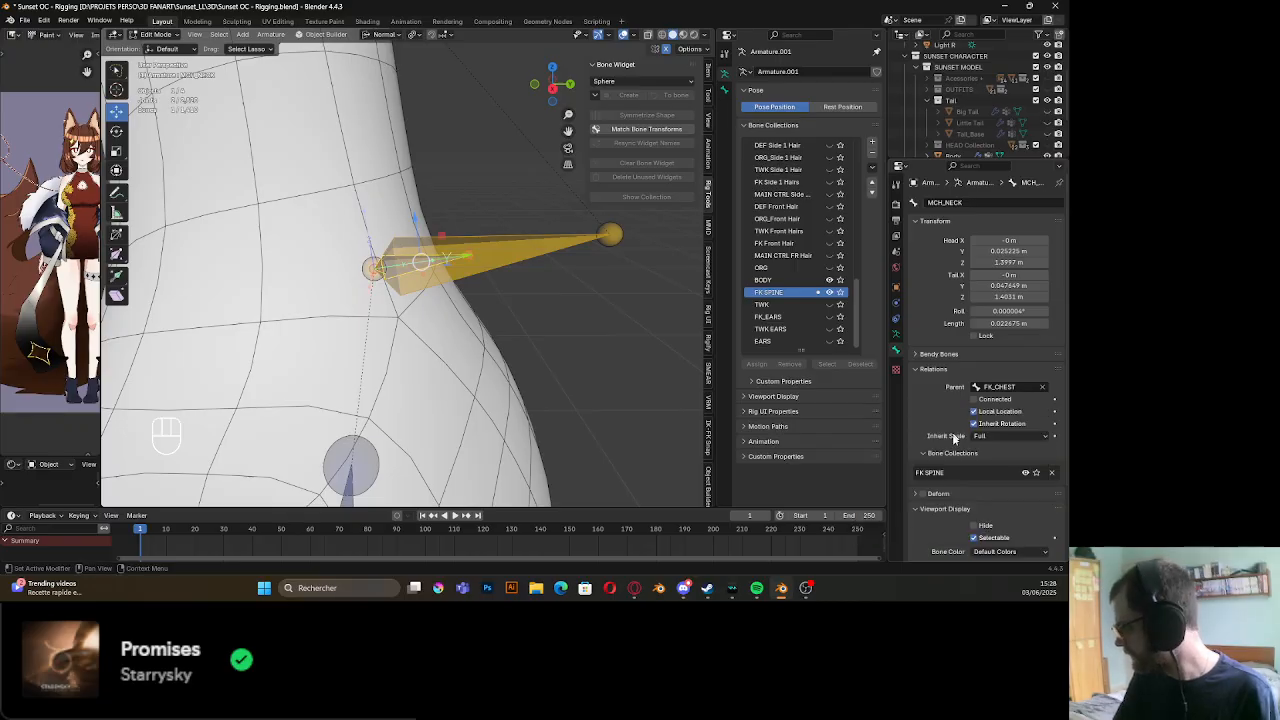
In Pose Mode, remove the WGT-NECK custom shape object from the MCH_NECK bone
{"action": "scroll", "coordinate": [955, 445], "scroll_direction": "down", "scroll_amount": 3}
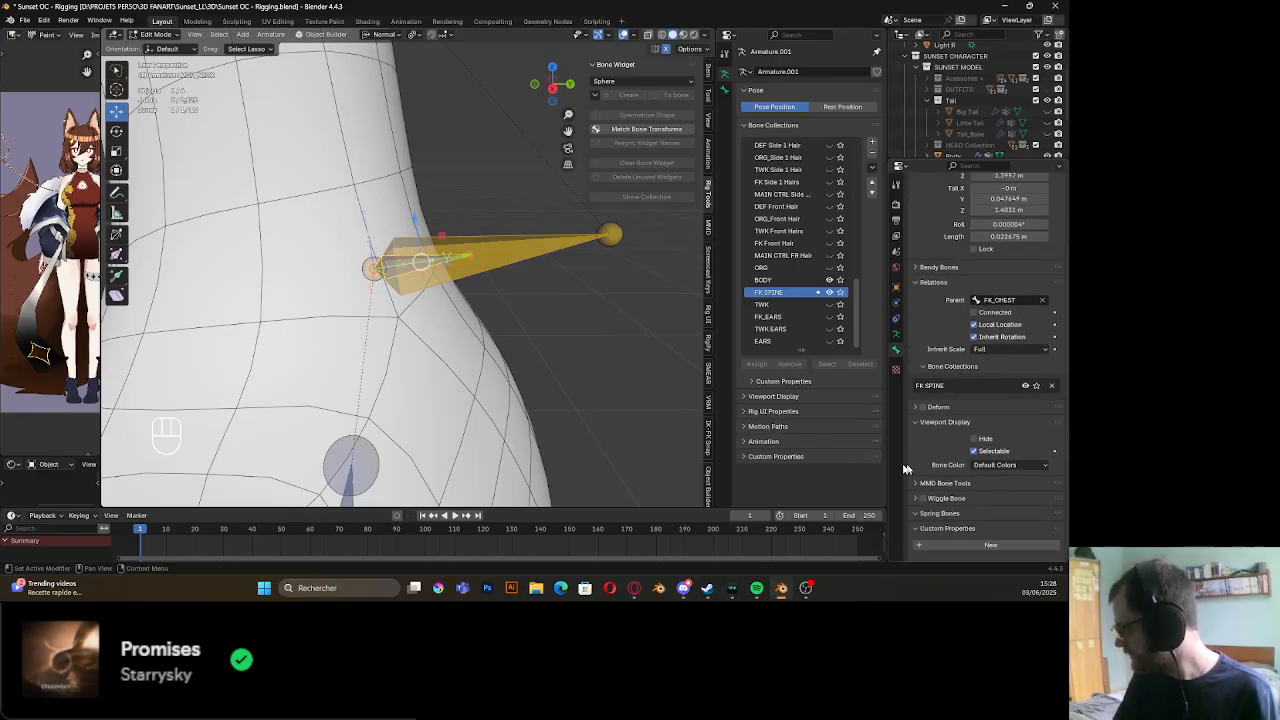
{"action": "key", "text": "Tab"}
{"action": "scroll", "coordinate": [1039, 461], "scroll_direction": "down", "scroll_amount": 5}
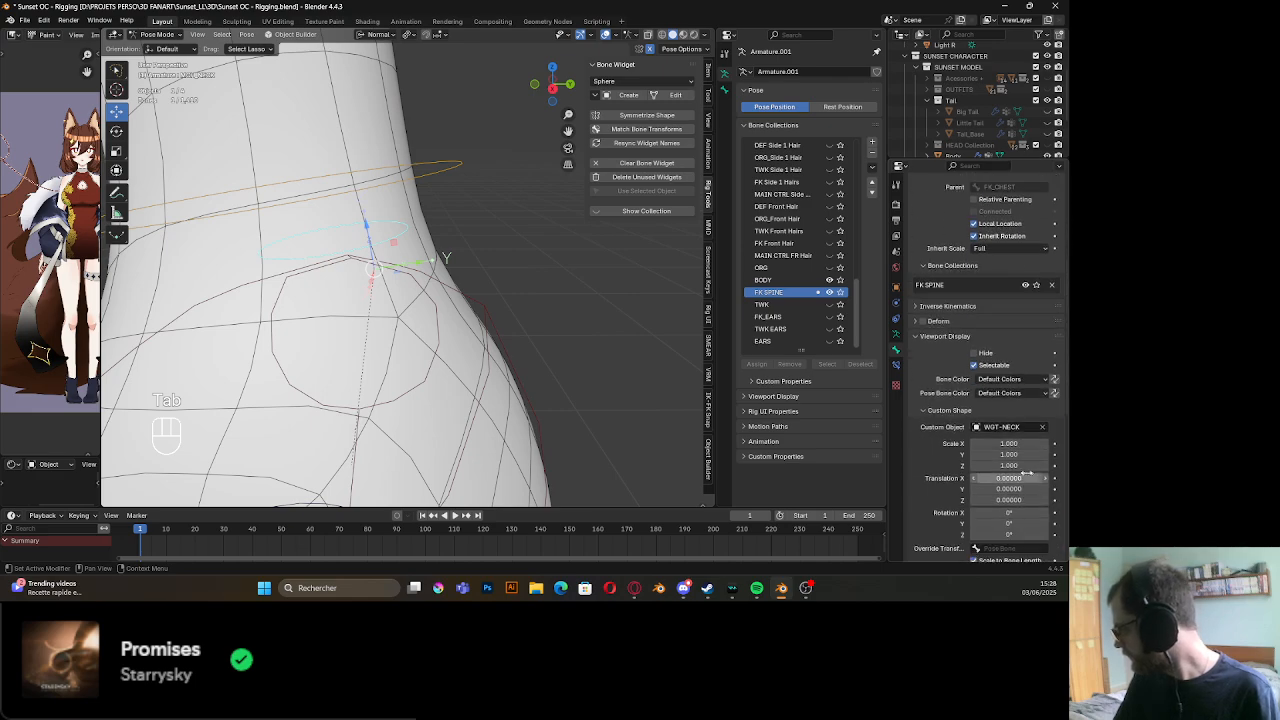
{"action": "left_click", "coordinate": [1043, 407]}
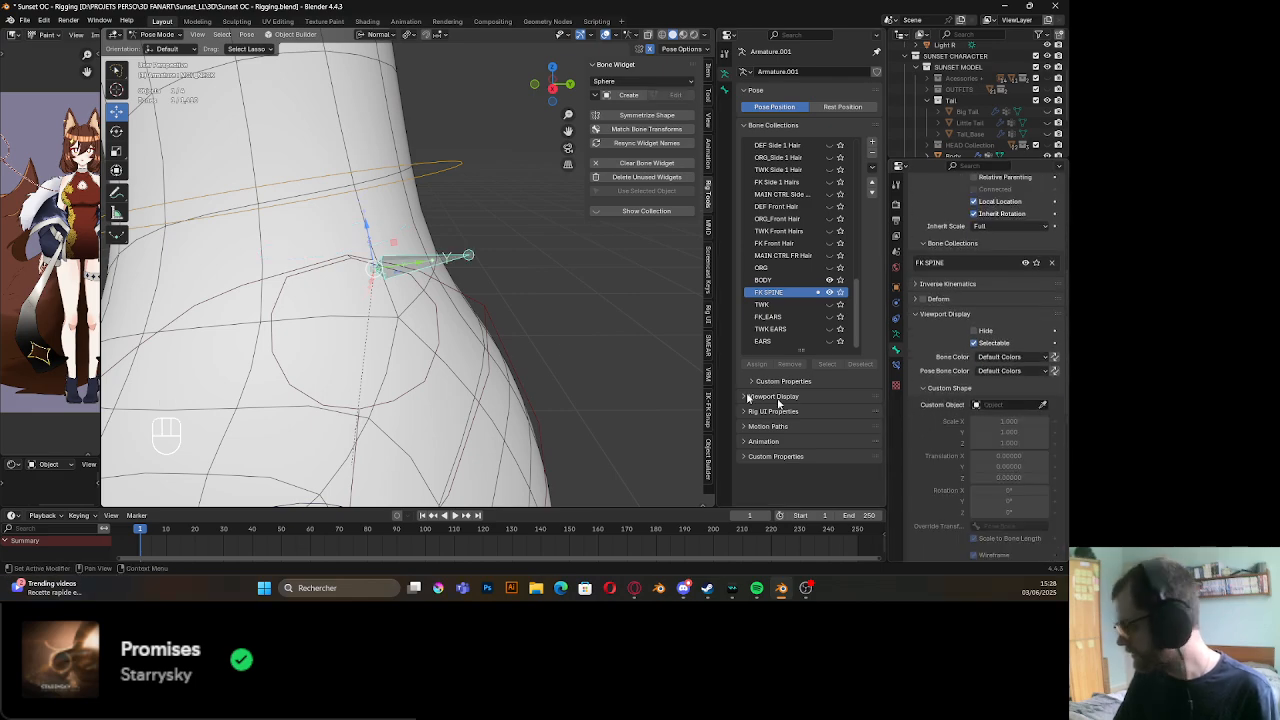
Scale the MCH_NECK bone up by 1.562 in Edit Mode and return to Pose Mode
{"action": "scroll", "coordinate": [480, 341], "scroll_direction": "down", "scroll_amount": 4}
{"action": "key", "text": "Tab"}
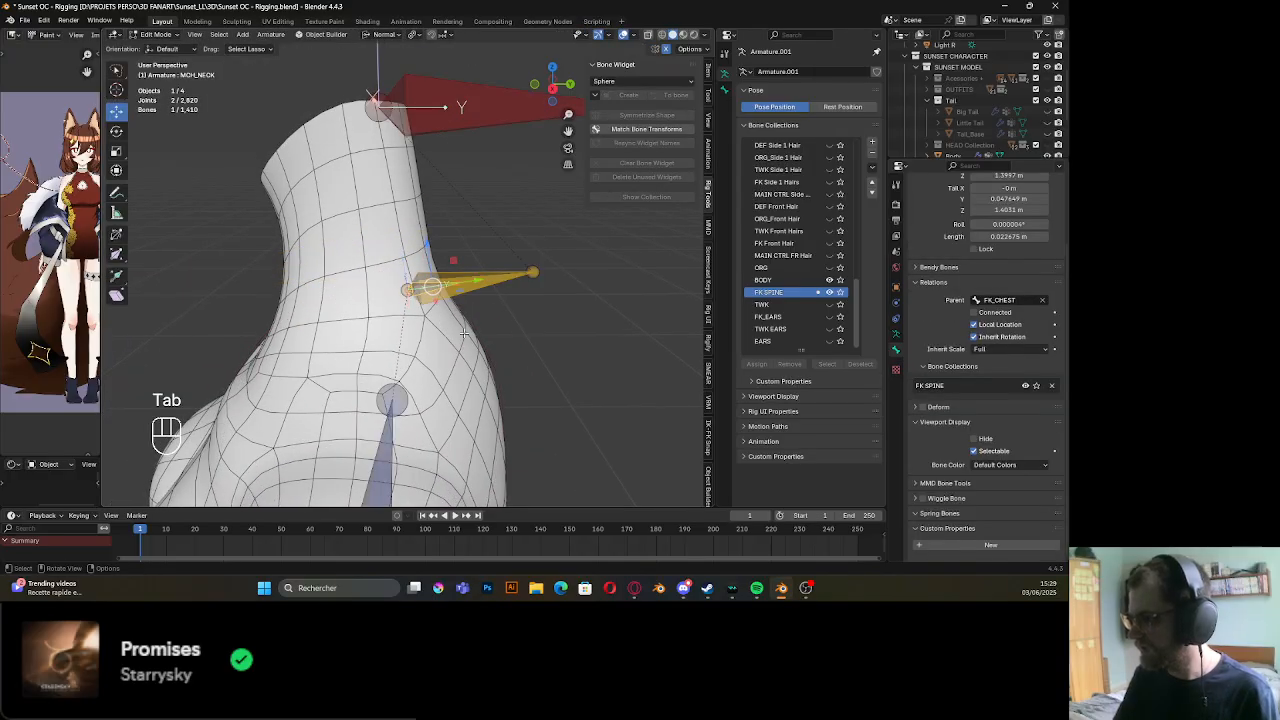
{"action": "scroll", "coordinate": [470, 350], "scroll_direction": "up", "scroll_amount": 3}
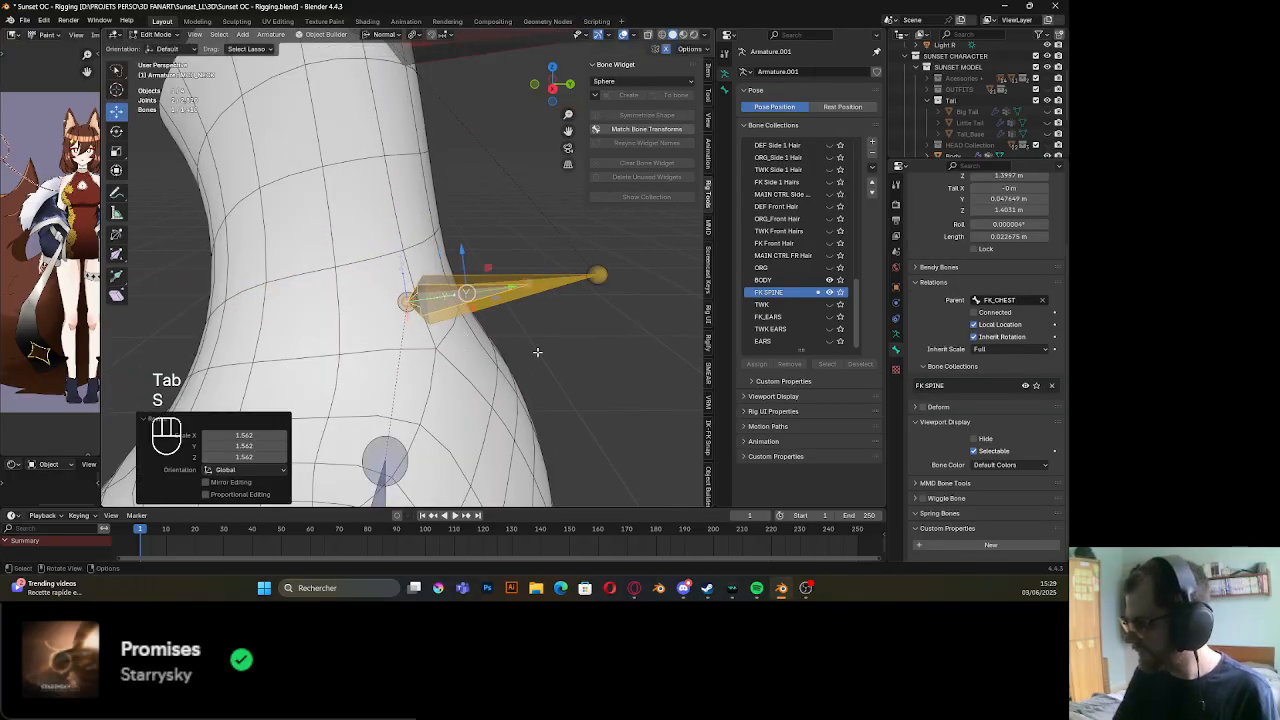
{"action": "key", "text": "Tab"}
Display MCH_NECK's transform values and turn on bone names in the armature's viewport display
{"action": "middle_click_drag", "start_coordinate": [424, 356], "coordinate": [432, 308]}
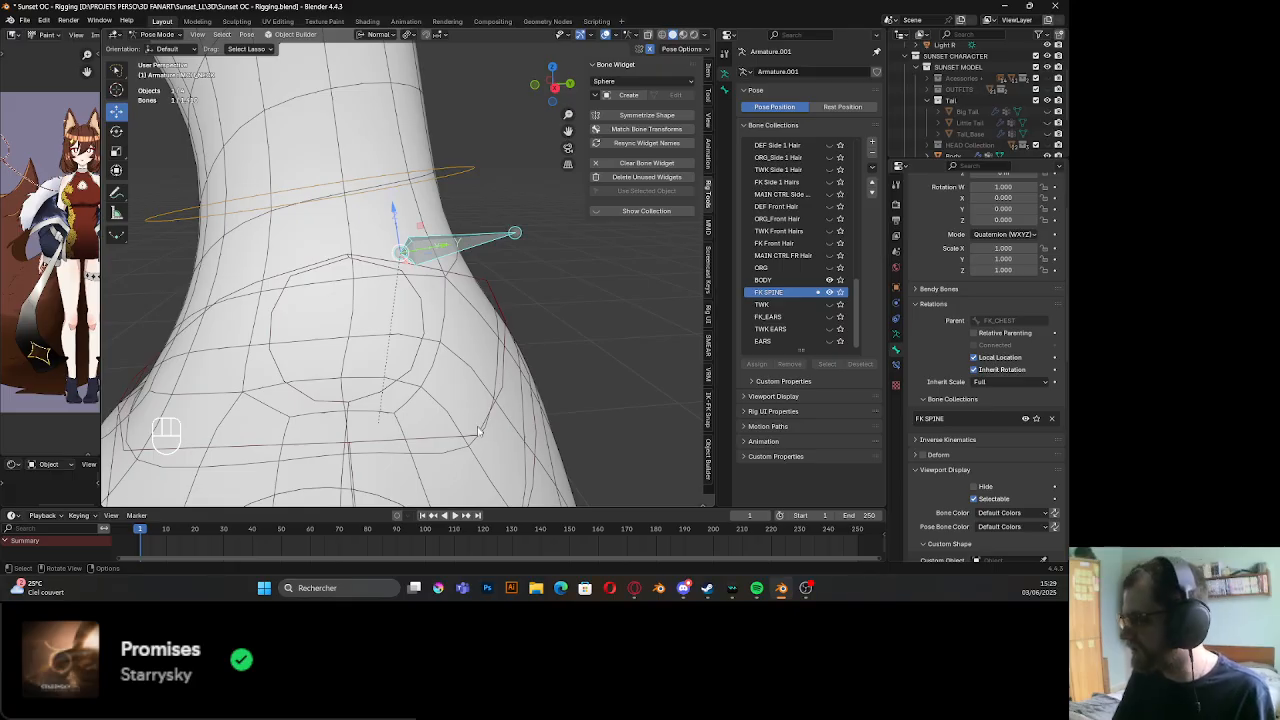
{"action": "middle_click_drag", "start_coordinate": [478, 432], "coordinate": [403, 374]}
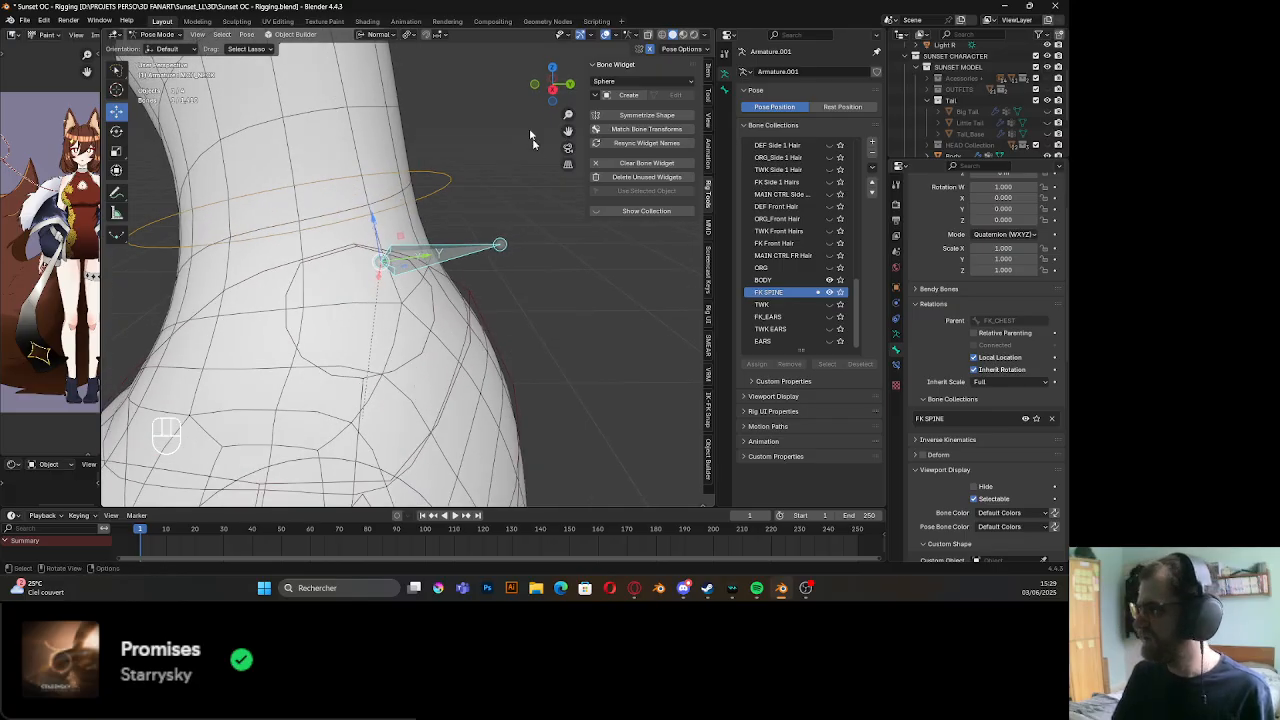
{"action": "left_click", "coordinate": [553, 89]}
{"action": "middle_click_drag", "start_coordinate": [479, 269], "coordinate": [470, 290], "text": "shift"}
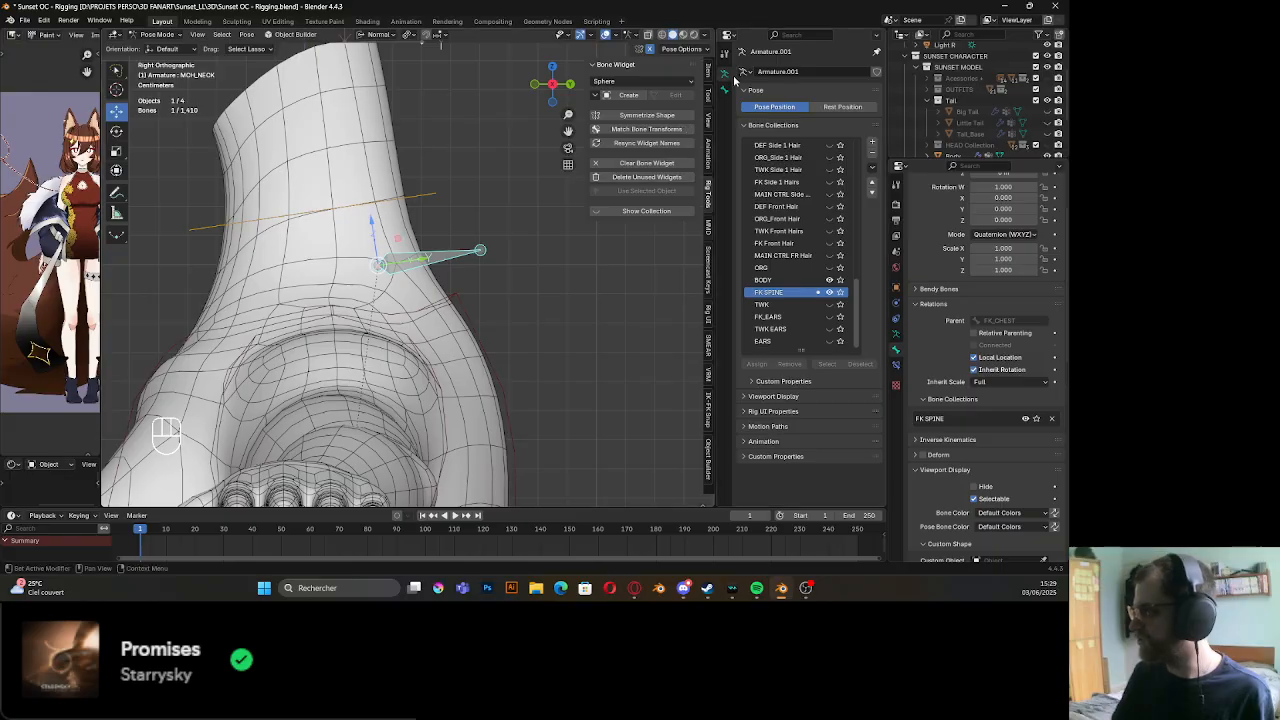
{"action": "left_click", "coordinate": [709, 76]}
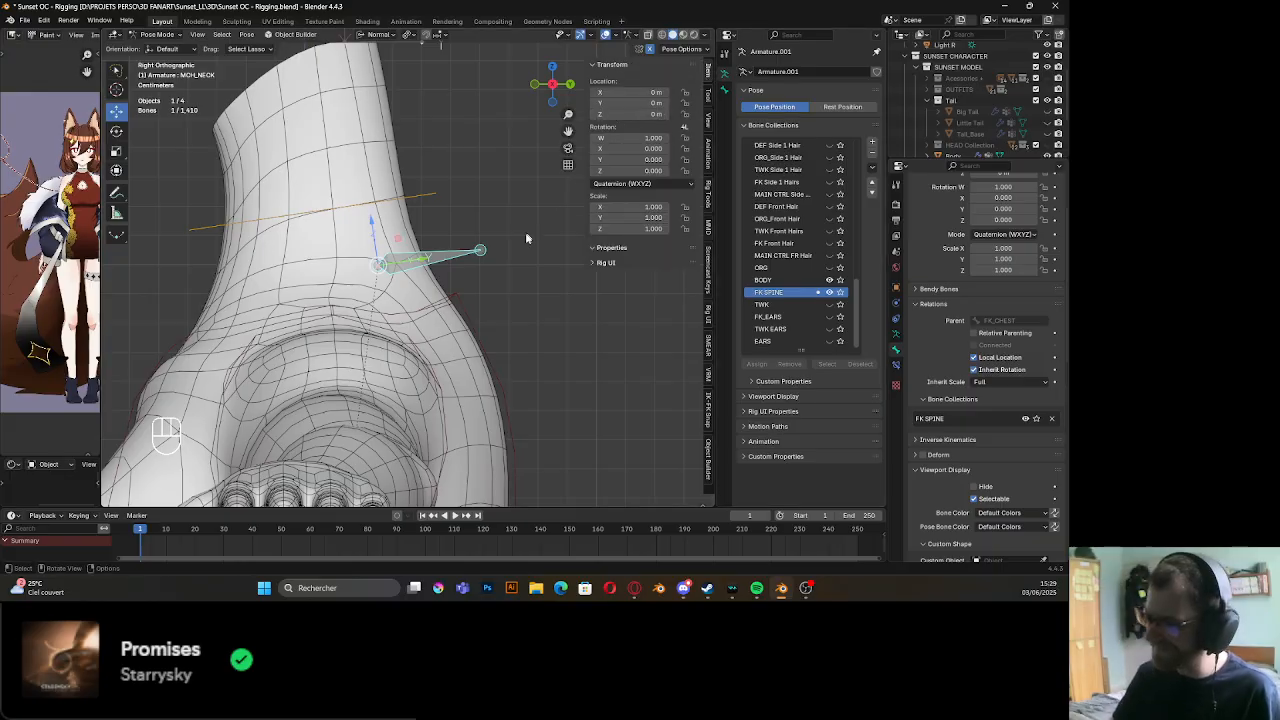
{"action": "middle_click_drag", "start_coordinate": [473, 300], "coordinate": [463, 296], "text": "shift"}
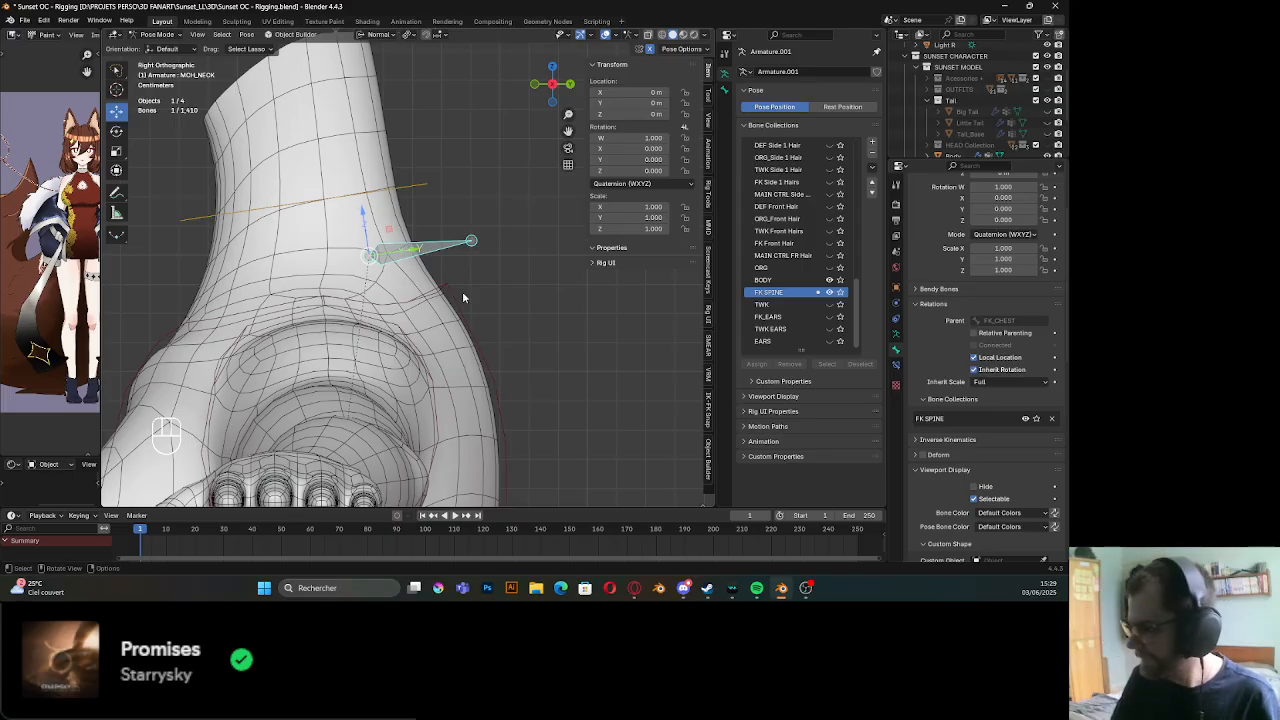
{"action": "left_click", "coordinate": [896, 334]}
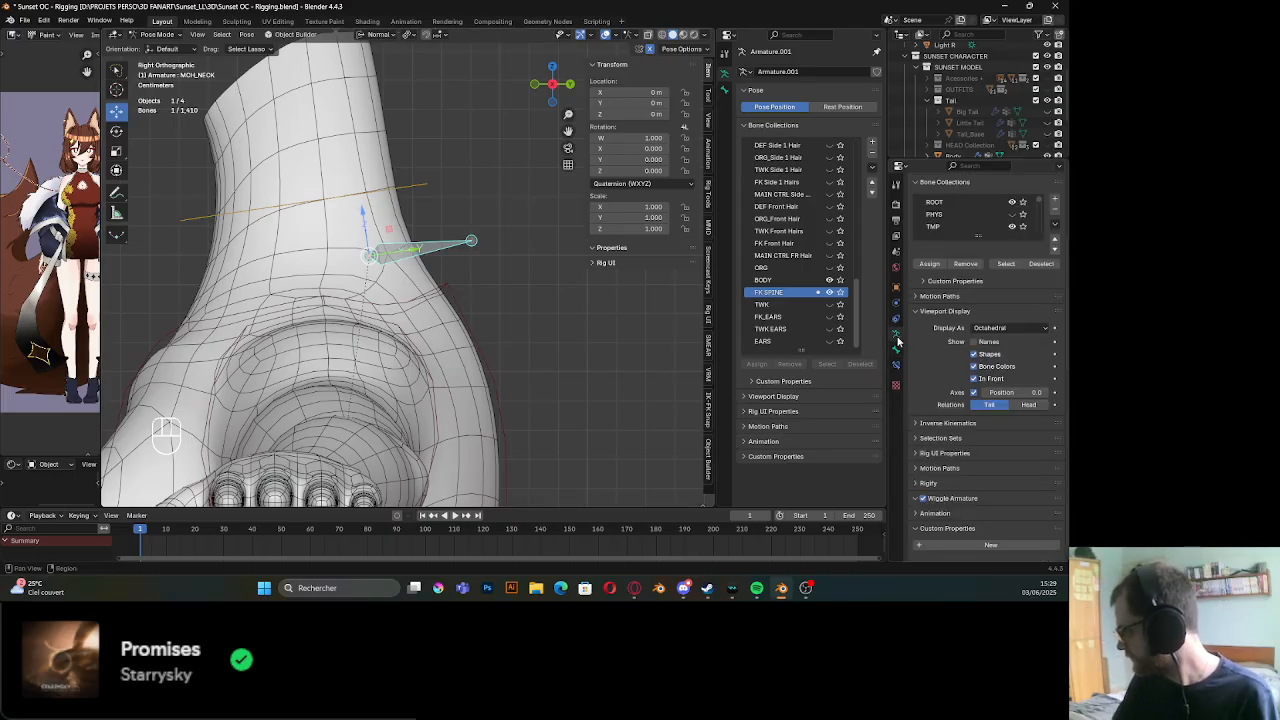
{"action": "left_click", "coordinate": [973, 341]}
{"action": "scroll", "coordinate": [457, 327], "scroll_direction": "up", "scroll_amount": 3}
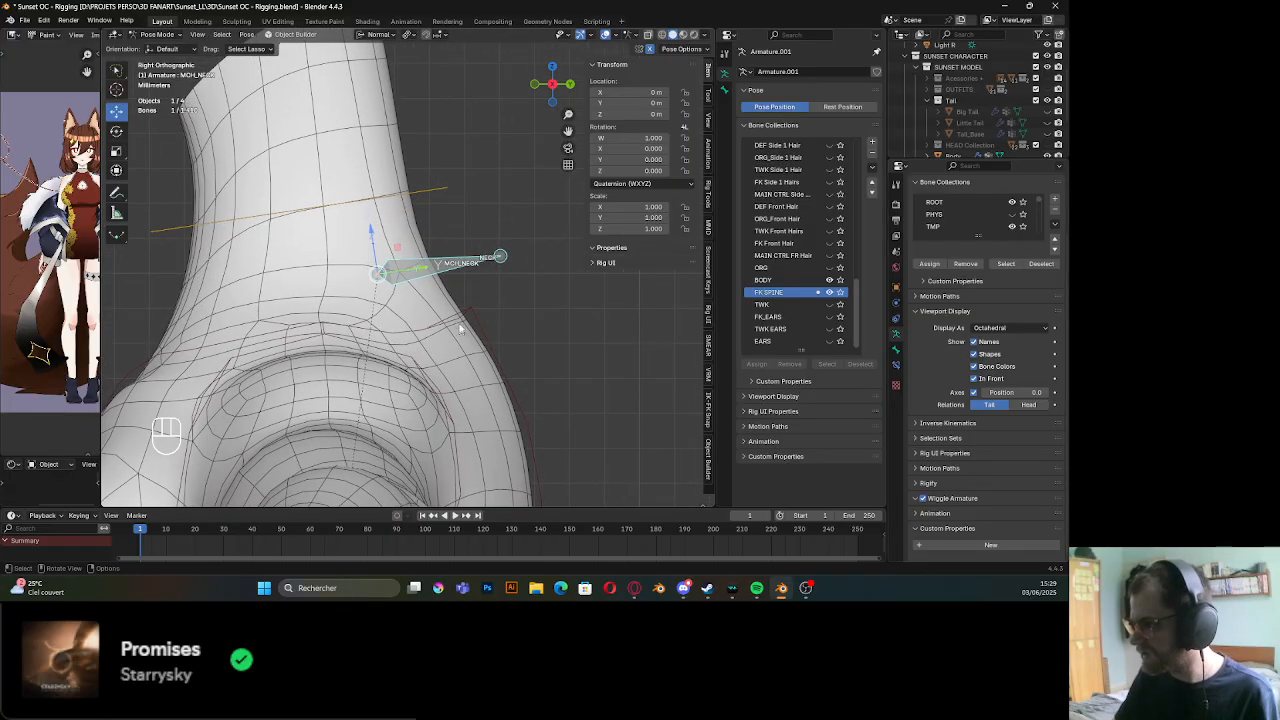
{"action": "scroll", "coordinate": [465, 280], "scroll_direction": "up", "scroll_amount": 1}
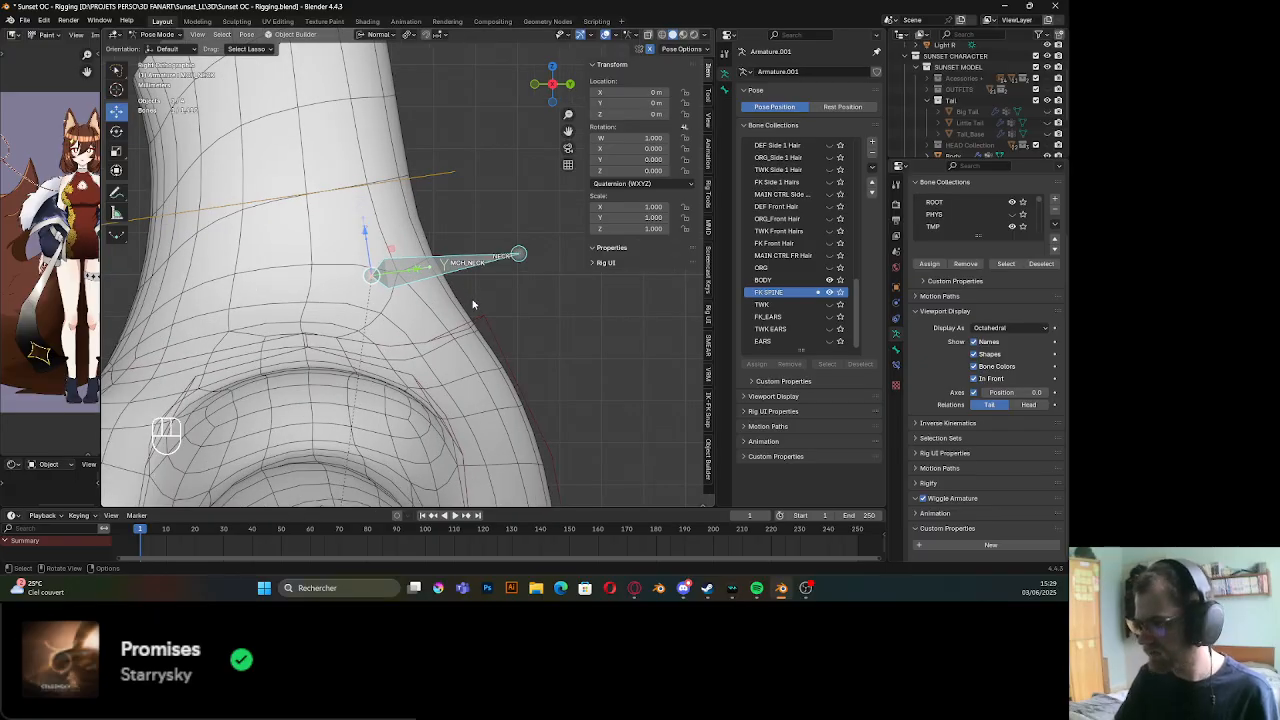
Duplicate the MCH_NECK bone in place in Edit Mode and scale the copy to 0.617
{"action": "key", "text": "shift"}
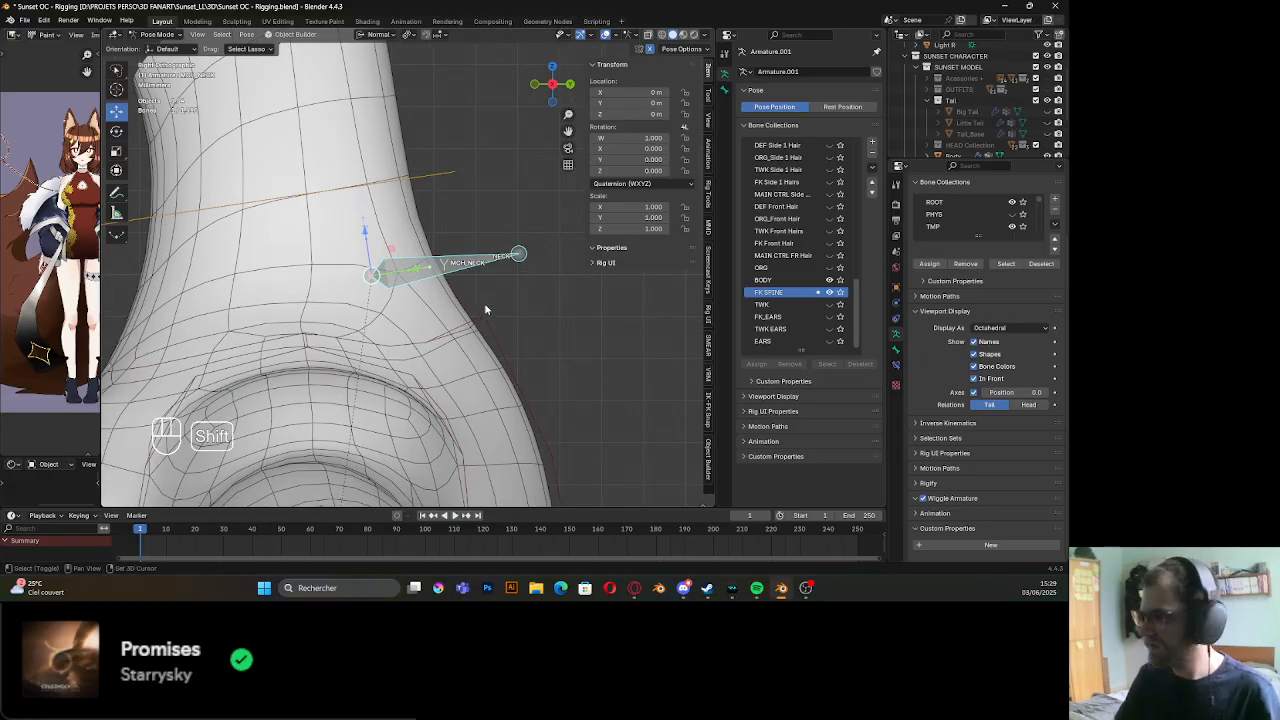
{"action": "key", "text": "Tab"}
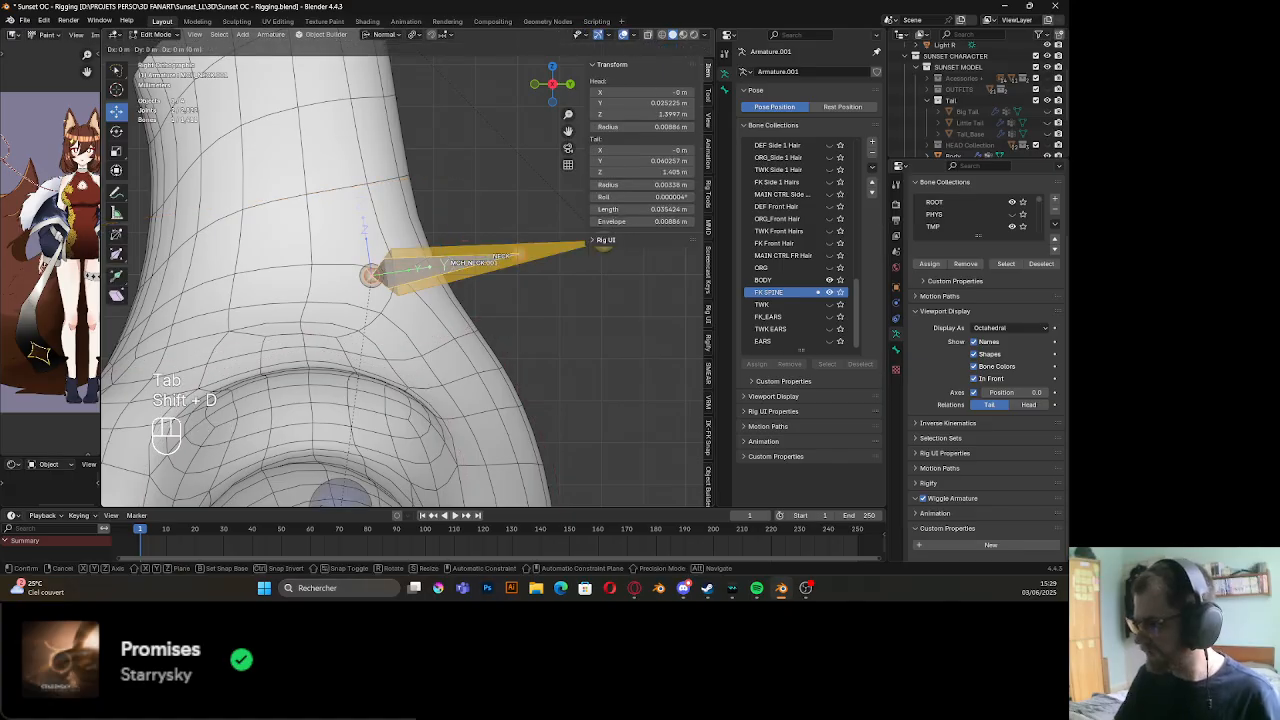
{"action": "key", "text": "shift+d"}
{"action": "key", "text": "s"}
{"action": "left_click", "coordinate": [465, 333]}
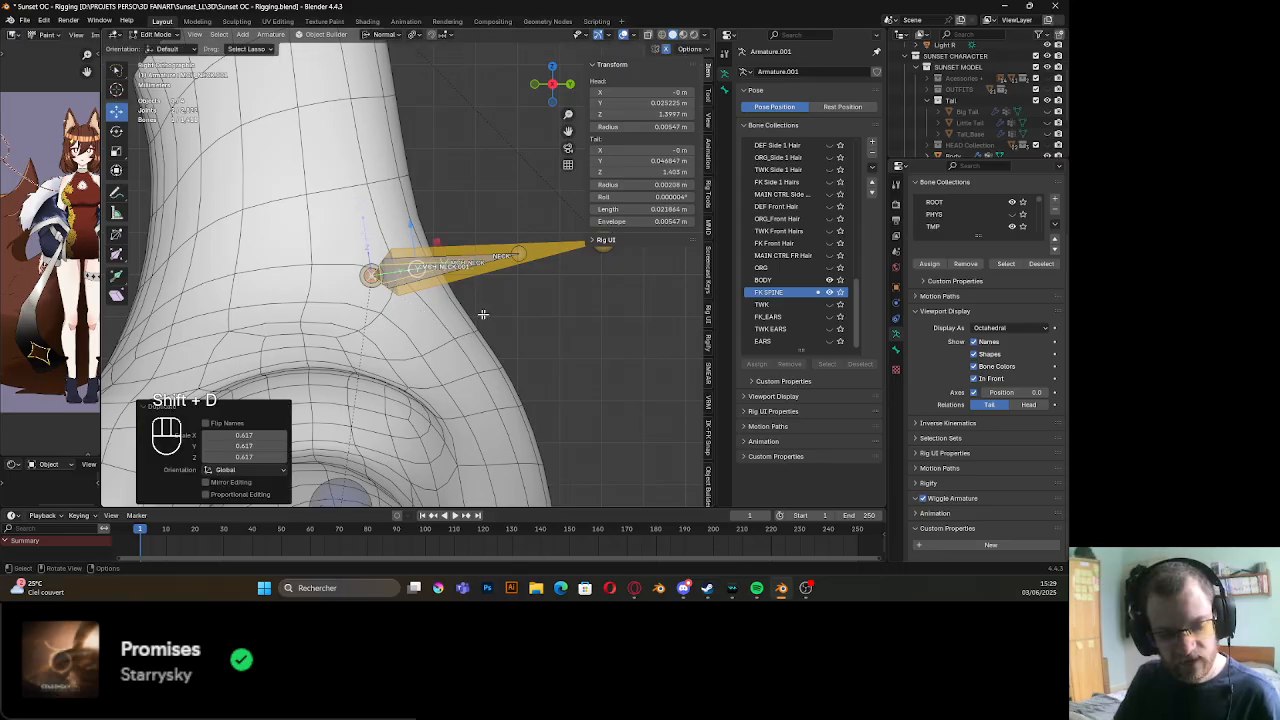
Rename the duplicated neck bone as MCH_INT_NECK
{"action": "key", "text": "F2"}
{"action": "key", "text": "Home"}
{"action": "type", "text": "MCH_"}
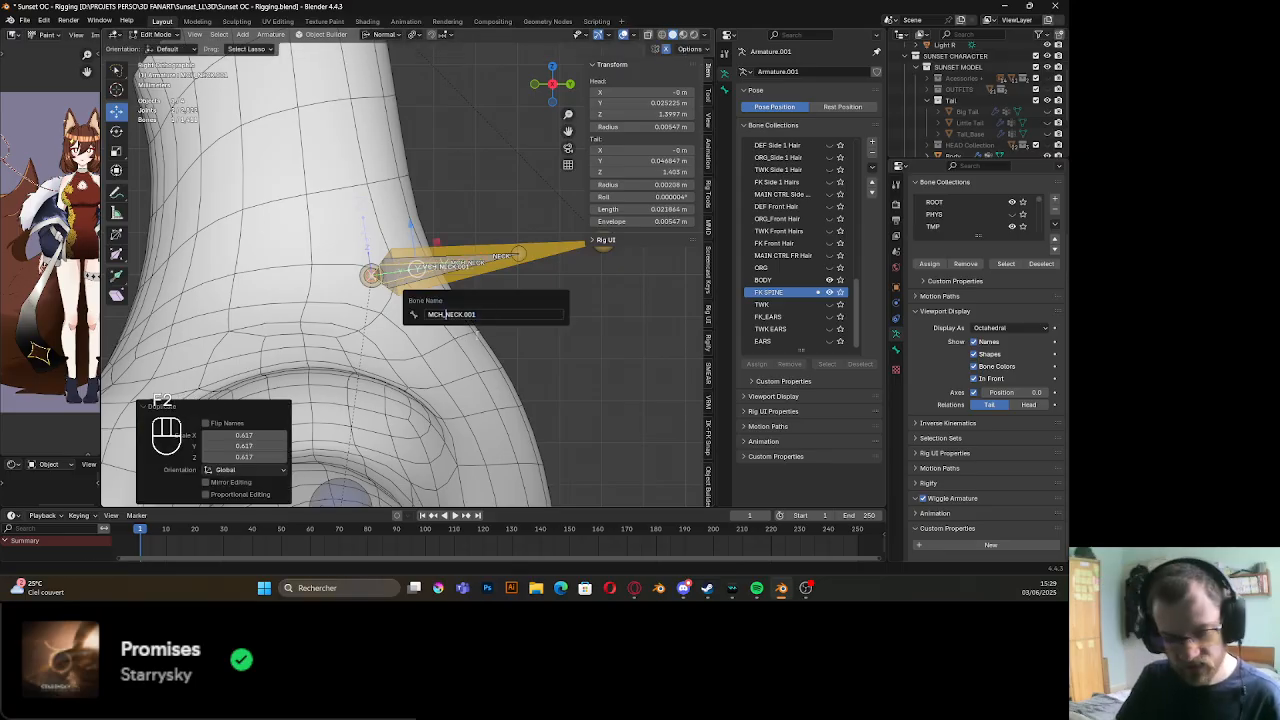
{"action": "type", "text": "INT"}
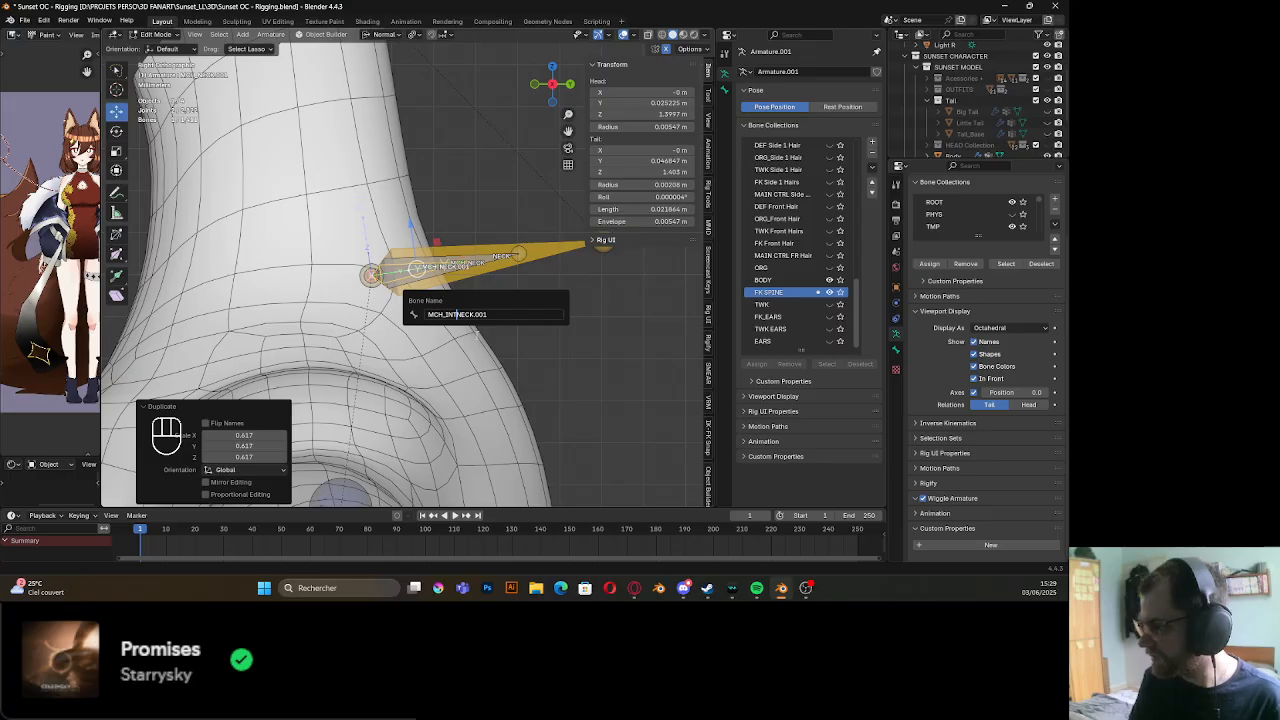
{"action": "key", "text": "Left"}
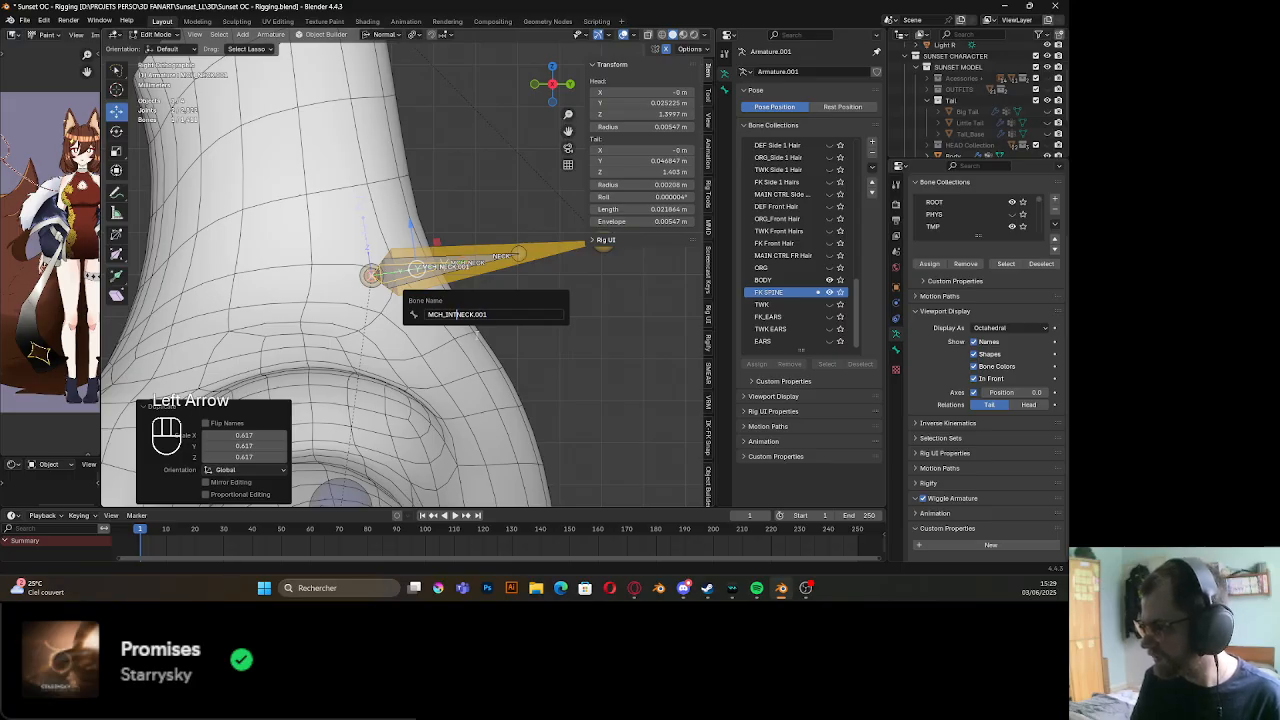
{"action": "type", "text": "-"}
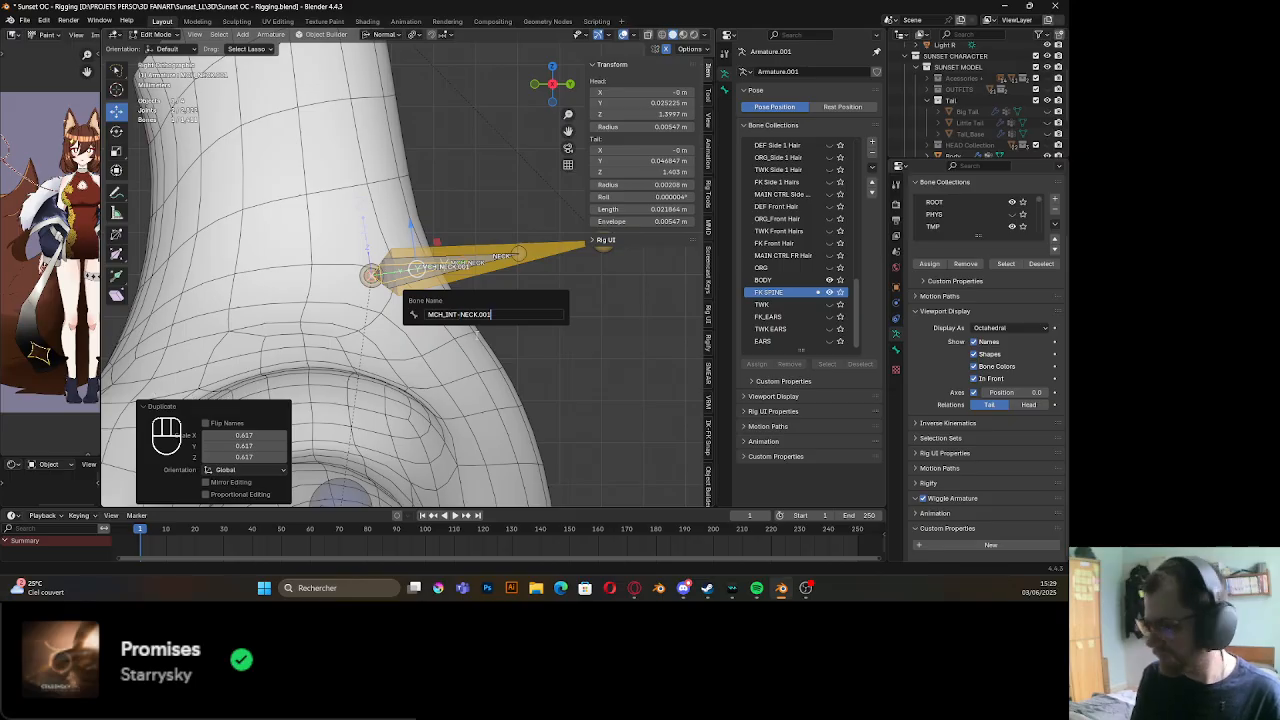
{"action": "key", "text": "BackSpace"}
{"action": "key", "text": "BackSpace"}
{"action": "key", "text": "BackSpace"}
{"action": "key", "text": "BackSpace"}
{"action": "key", "text": "Left"}
{"action": "key", "text": "Left"}
{"action": "key", "text": "Left"}
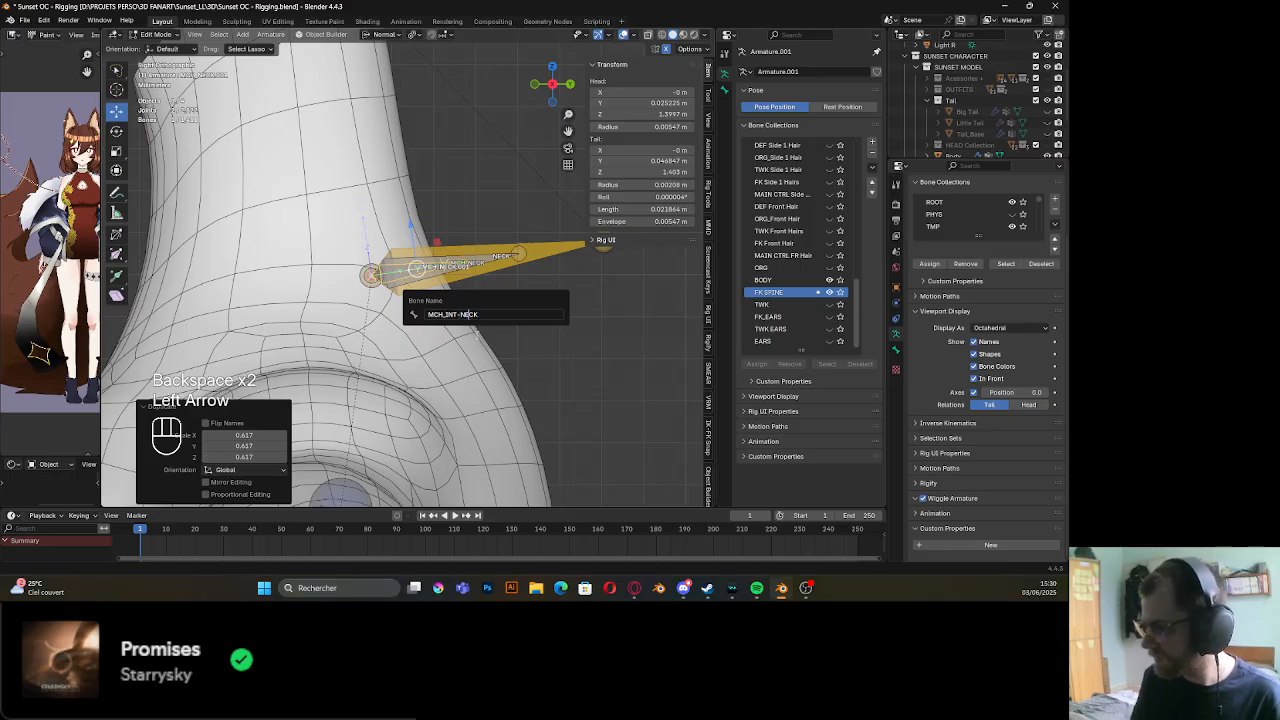
{"action": "type", "text": "_"}
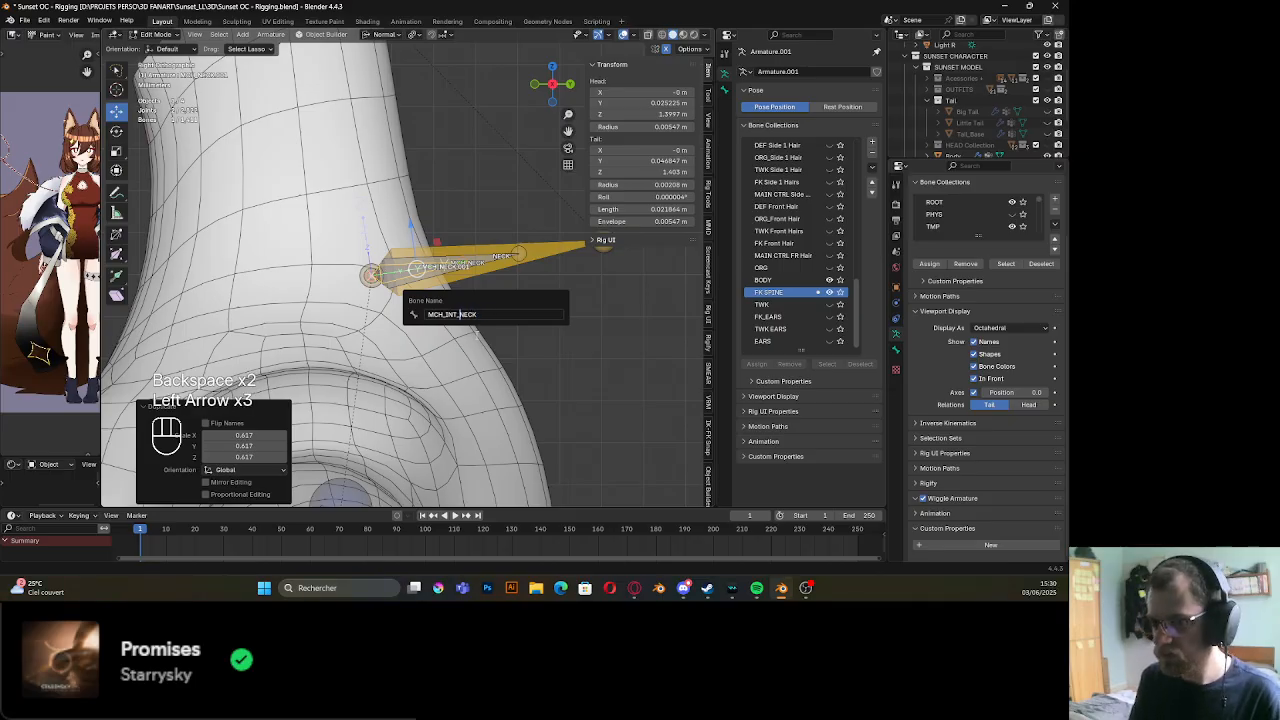
{"action": "left_click", "coordinate": [476, 338]}
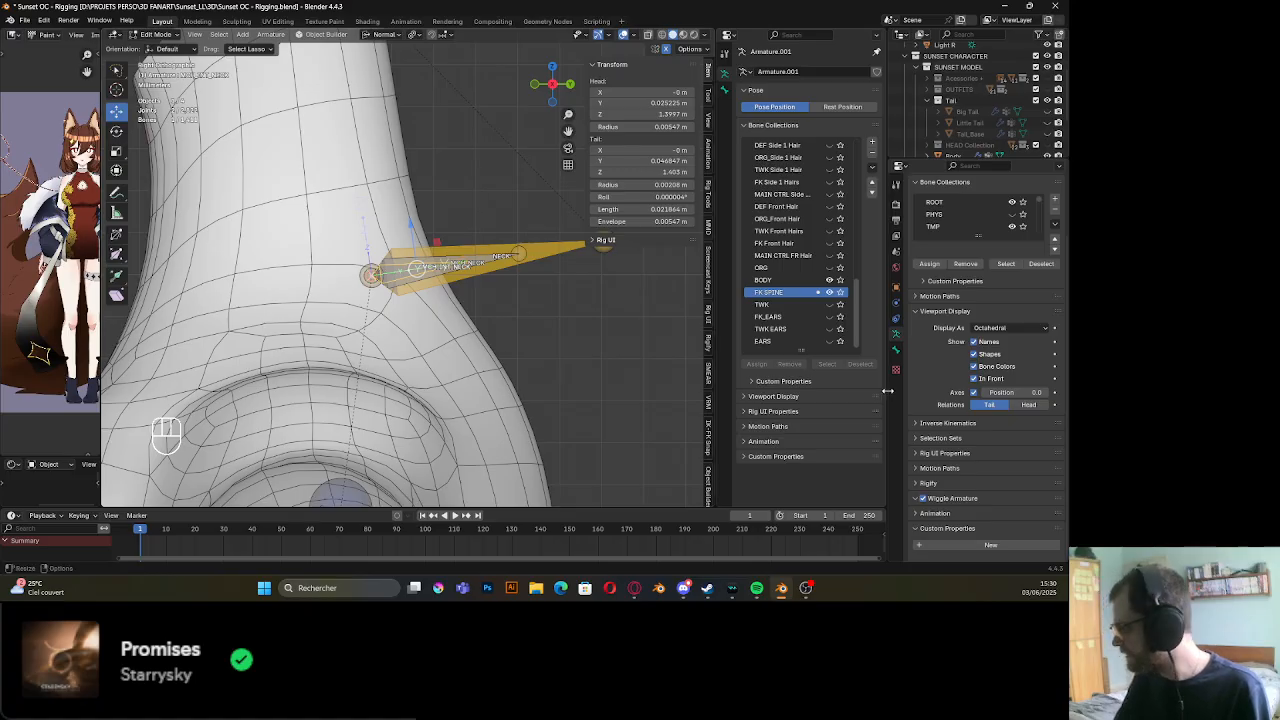
Set the parent of the MCH_INT_NECK bone to ROOT
{"action": "left_click", "coordinate": [897, 351]}
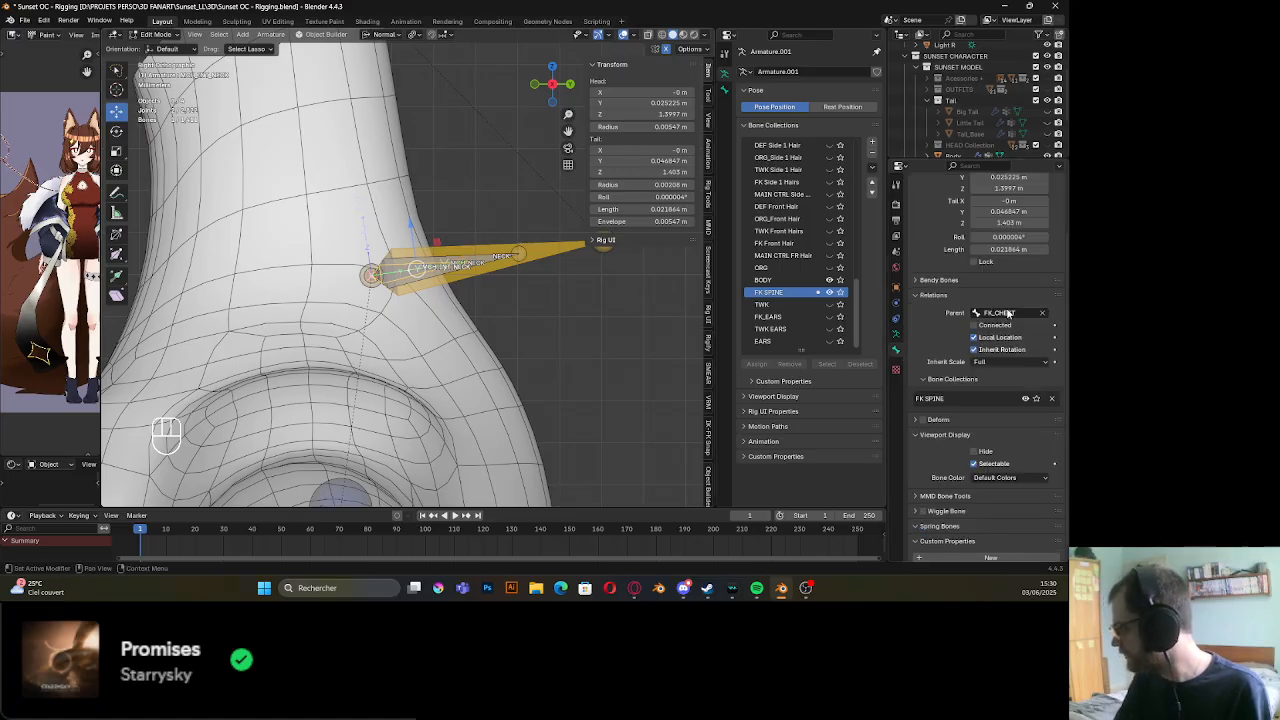
{"action": "left_click", "coordinate": [1005, 312]}
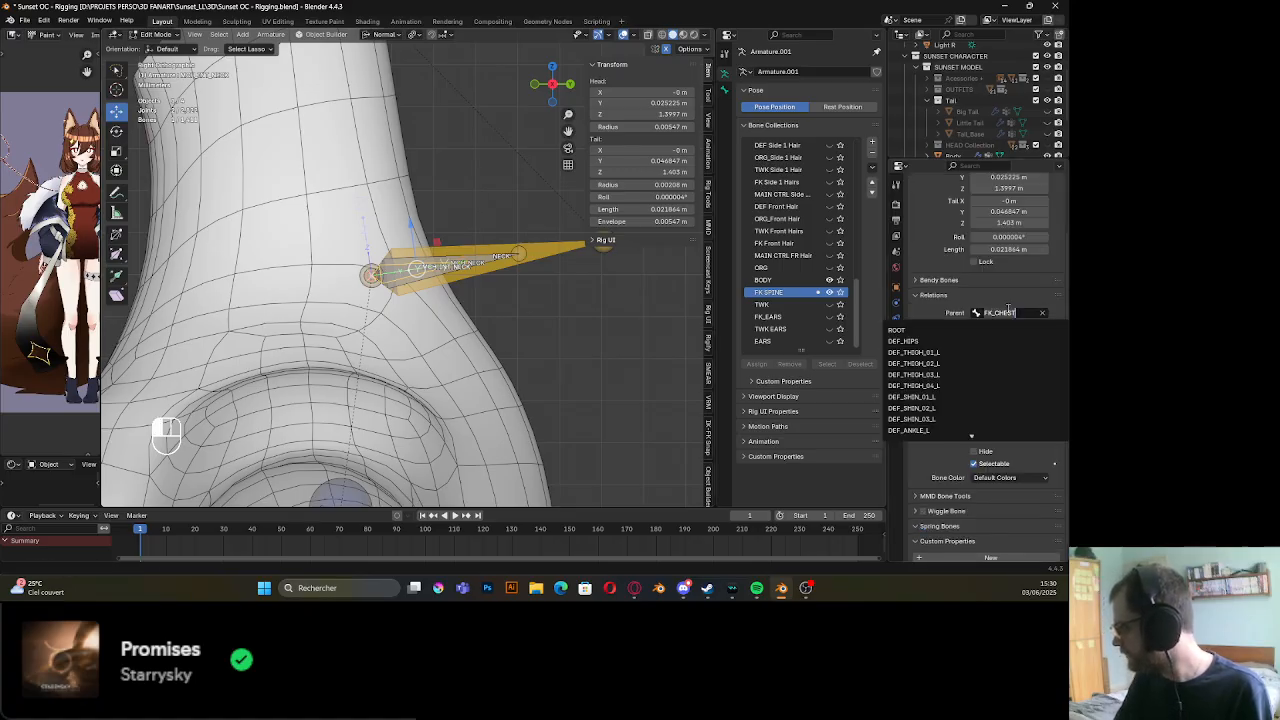
{"action": "left_click", "coordinate": [998, 333]}
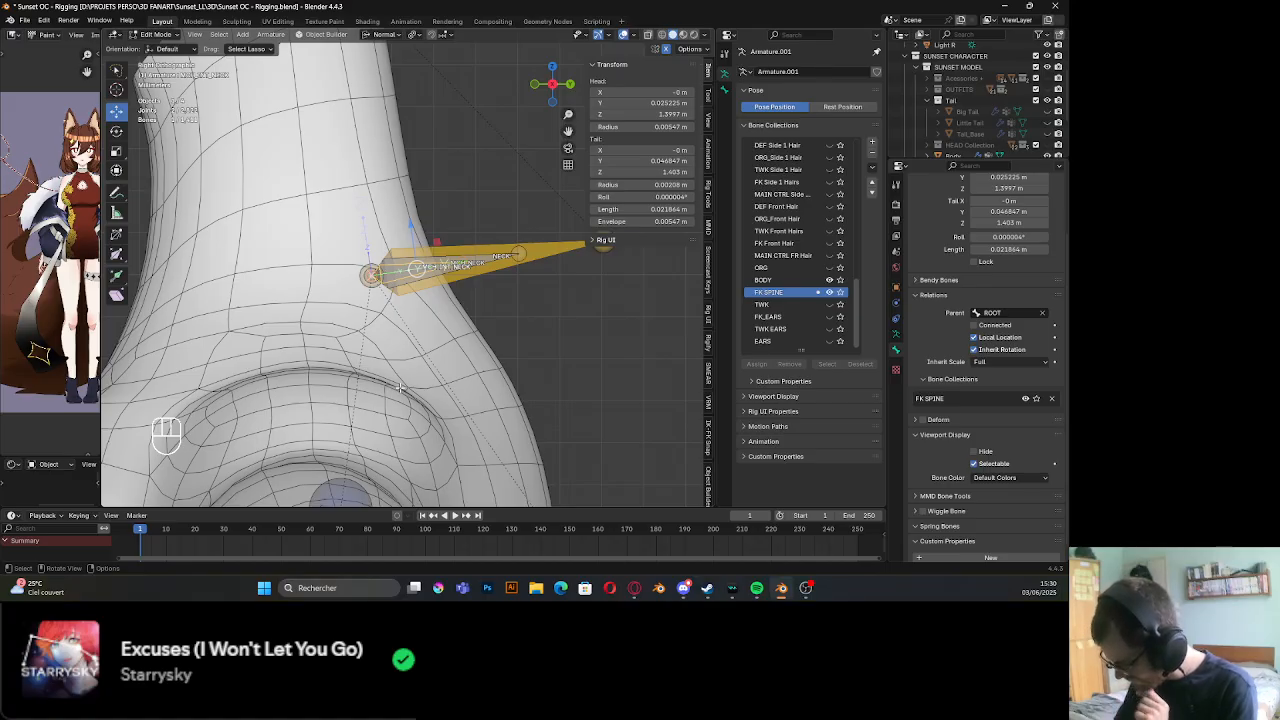
{"action": "scroll", "coordinate": [400, 387], "scroll_direction": "up", "scroll_amount": 3}
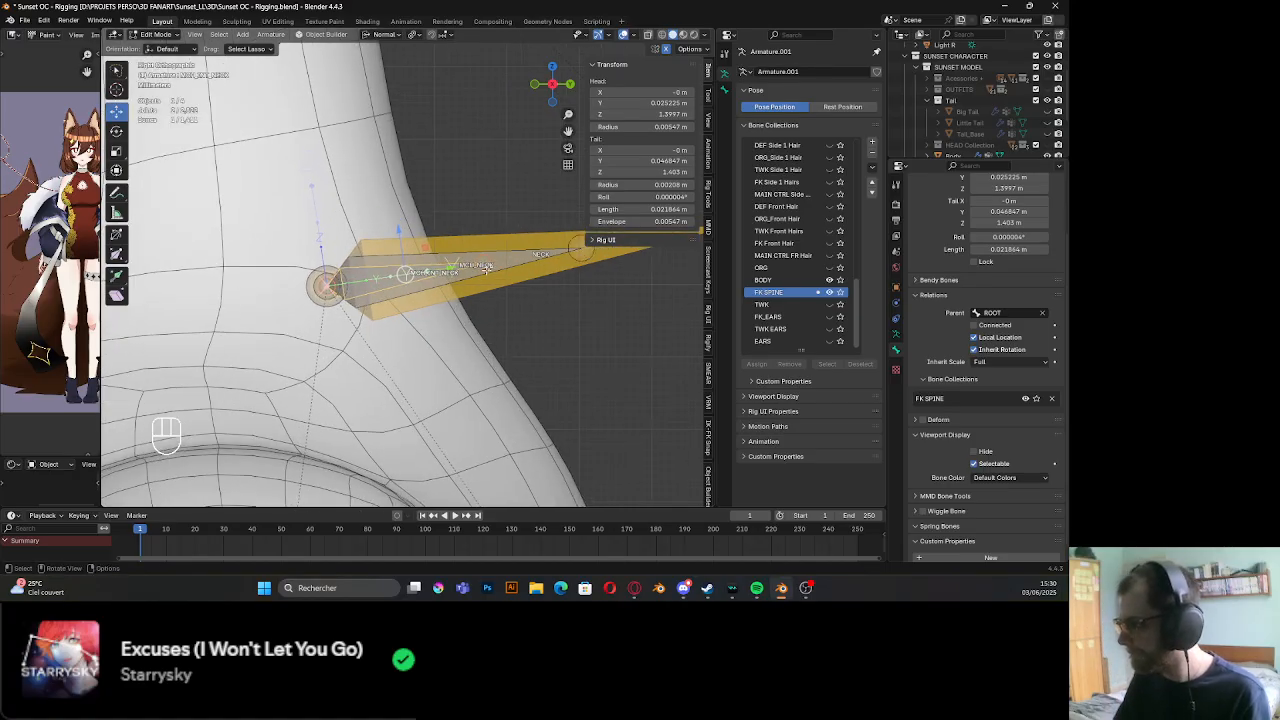
In Pose Mode, add Copy Location, Copy Scale and Copy Rotation constraints to MCH_INT_NECK with MCH_NECK as their target
{"action": "left_click", "coordinate": [503, 262]}
{"action": "left_click", "coordinate": [409, 274], "text": "shift"}
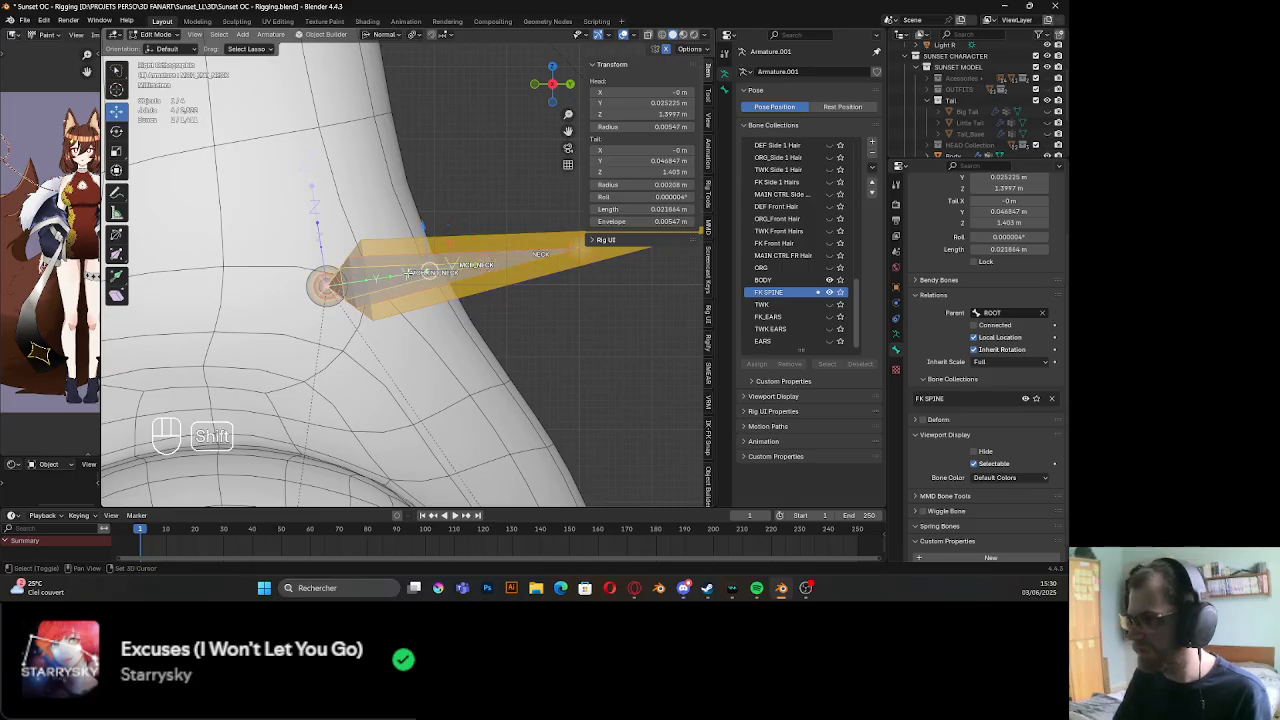
{"action": "middle_click_drag", "start_coordinate": [449, 334], "coordinate": [448, 310], "text": "shift"}
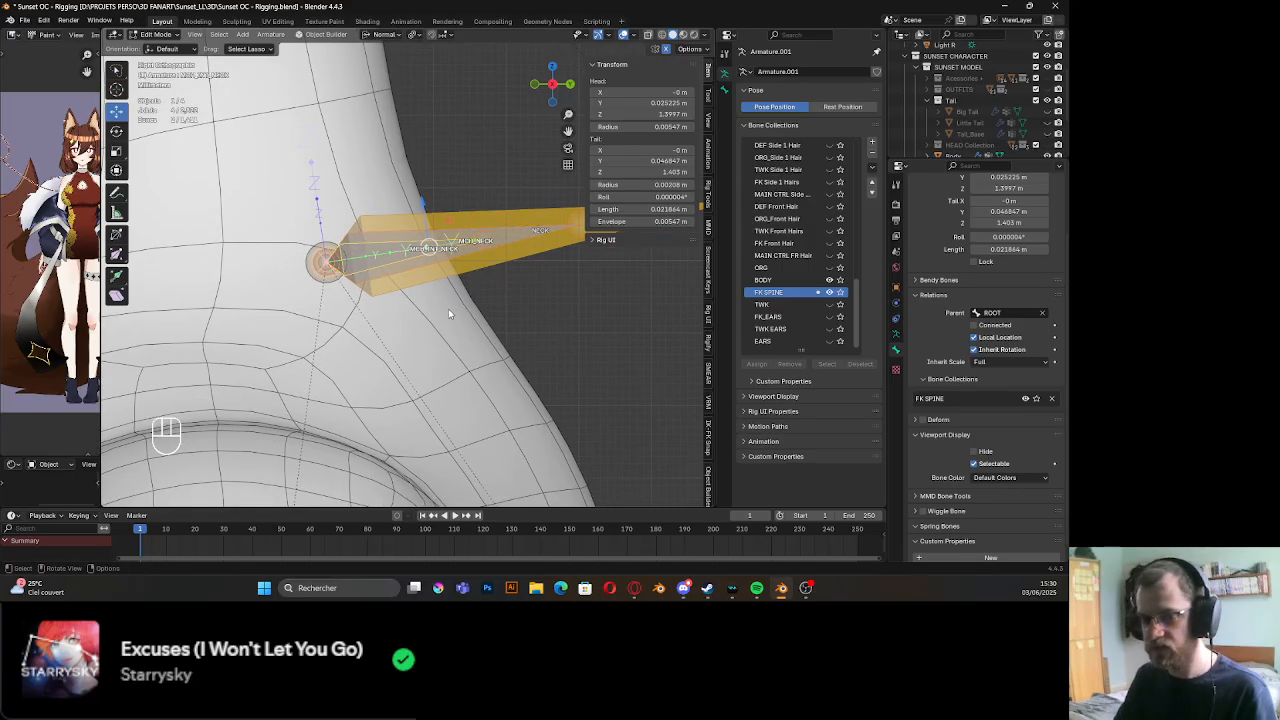
{"action": "key", "text": "Tab"}
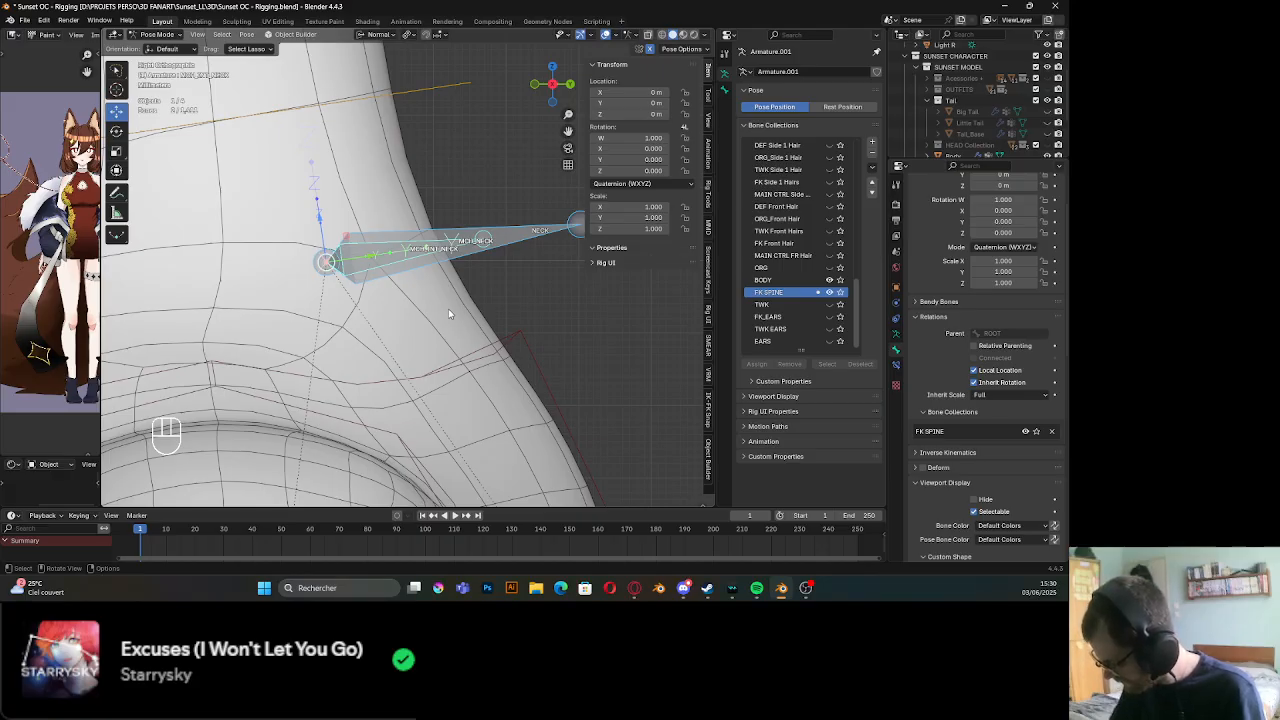
{"action": "key", "text": "shift"}
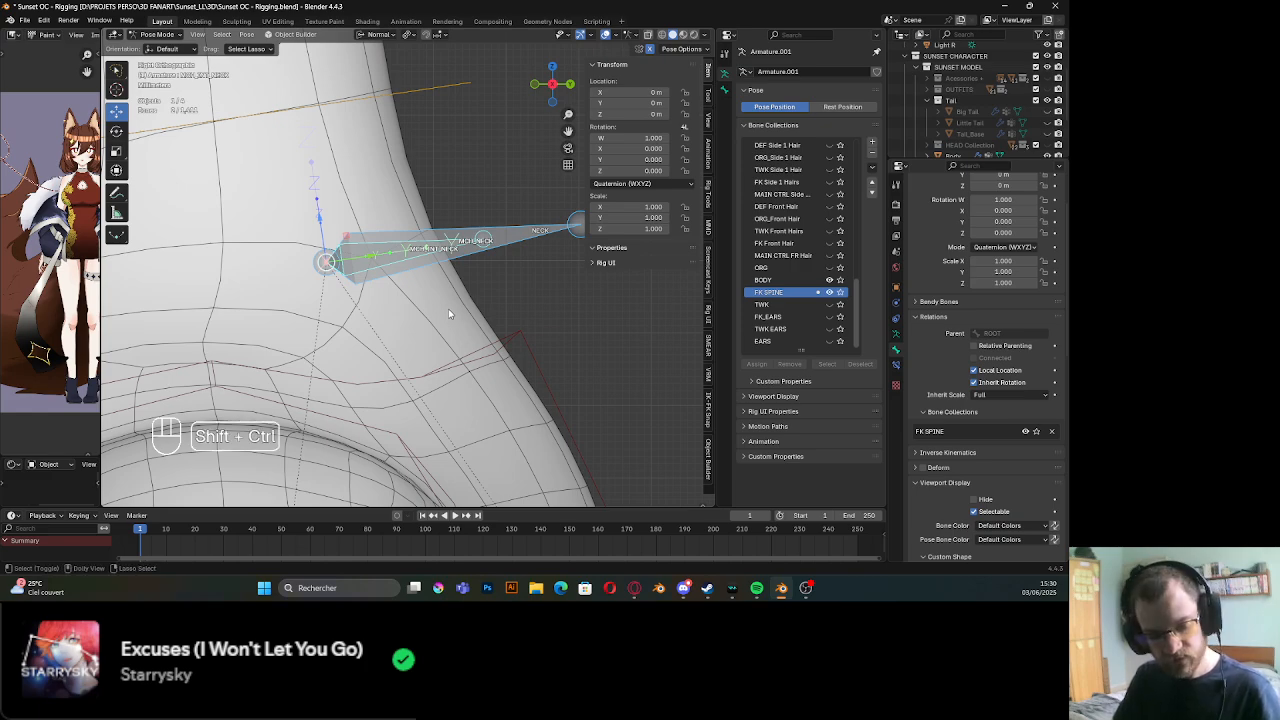
{"action": "key", "text": "shift+ctrl+c"}
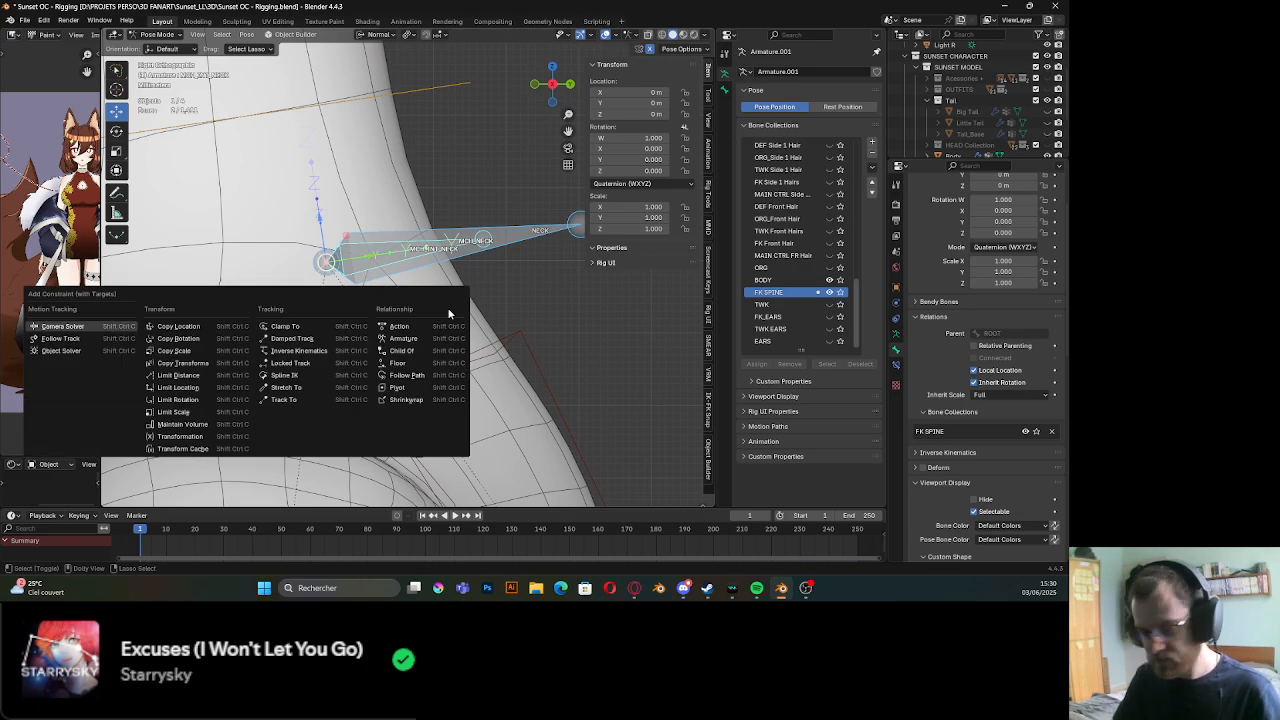
{"action": "left_click", "coordinate": [186, 327]}
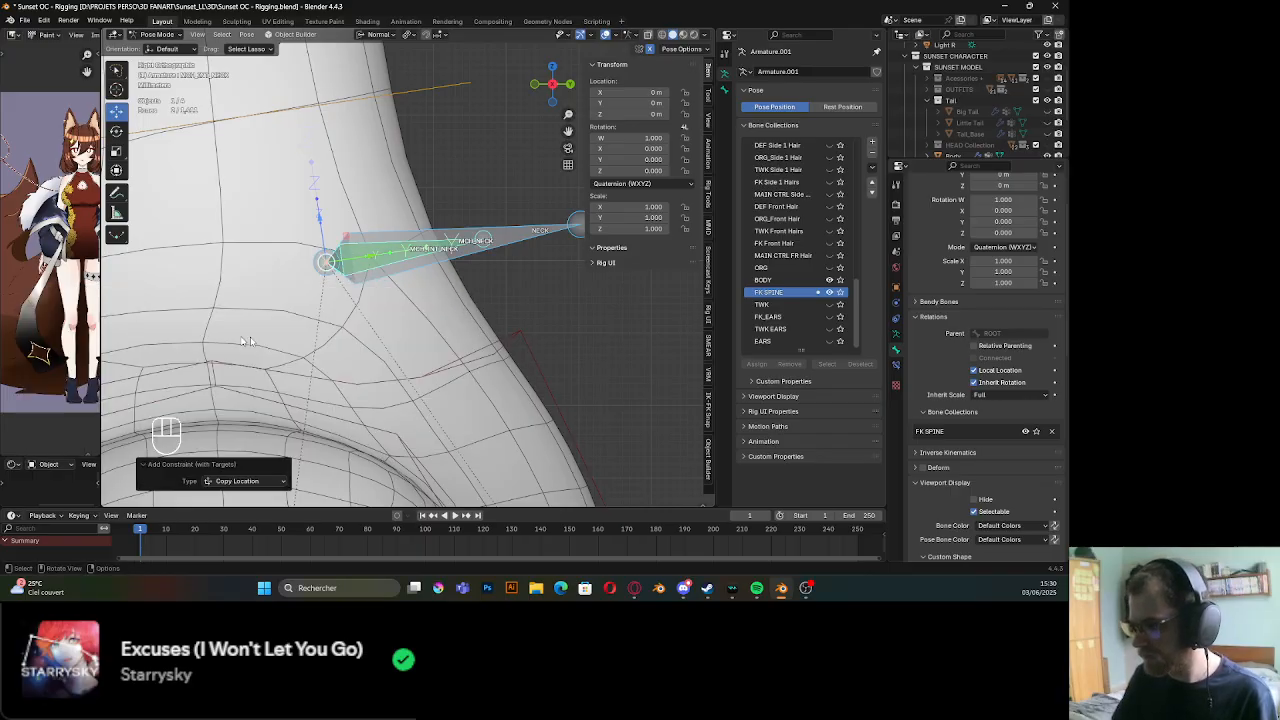
{"action": "key", "text": "shift+ctrl+c"}
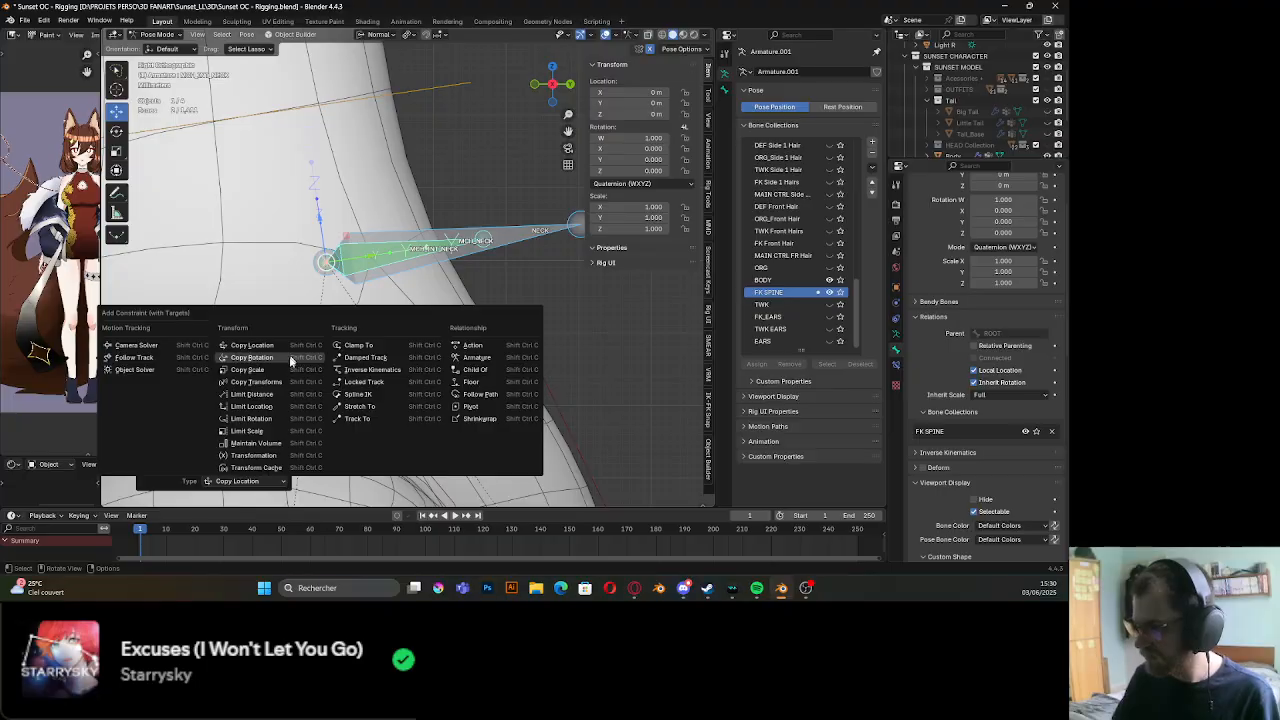
{"action": "left_click", "coordinate": [294, 366]}
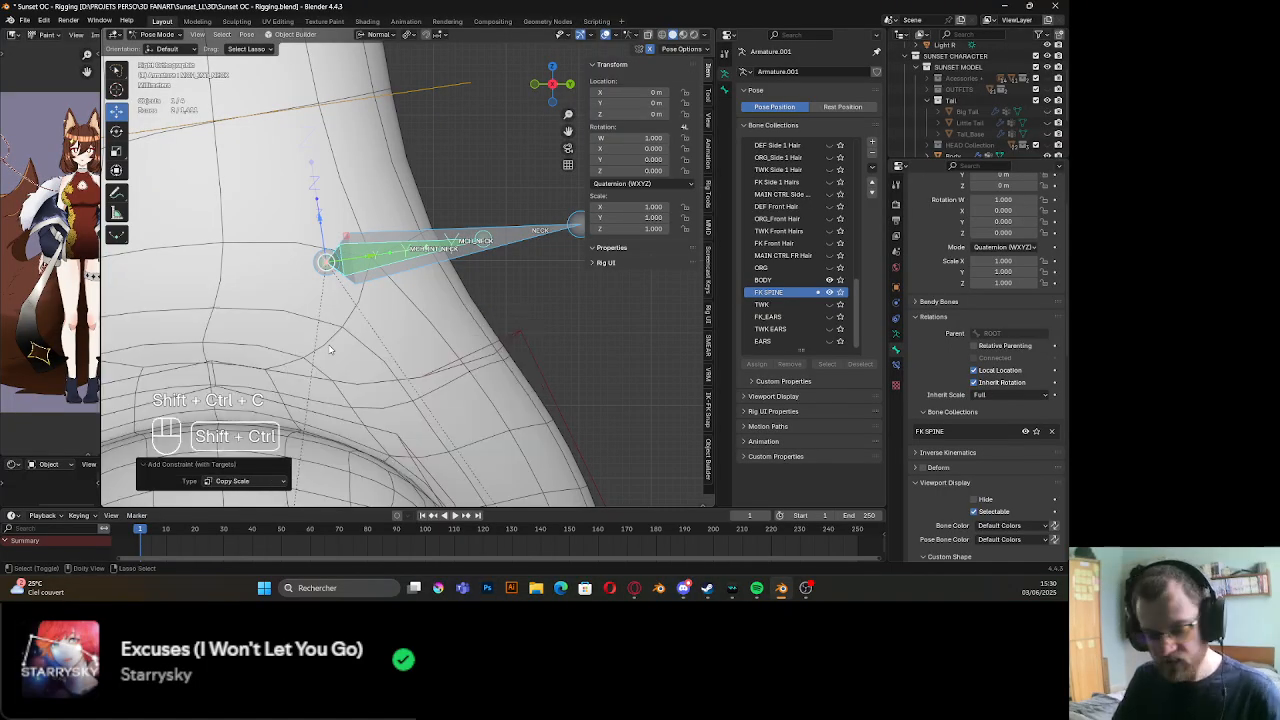
{"action": "key", "text": "shift+ctrl+c"}
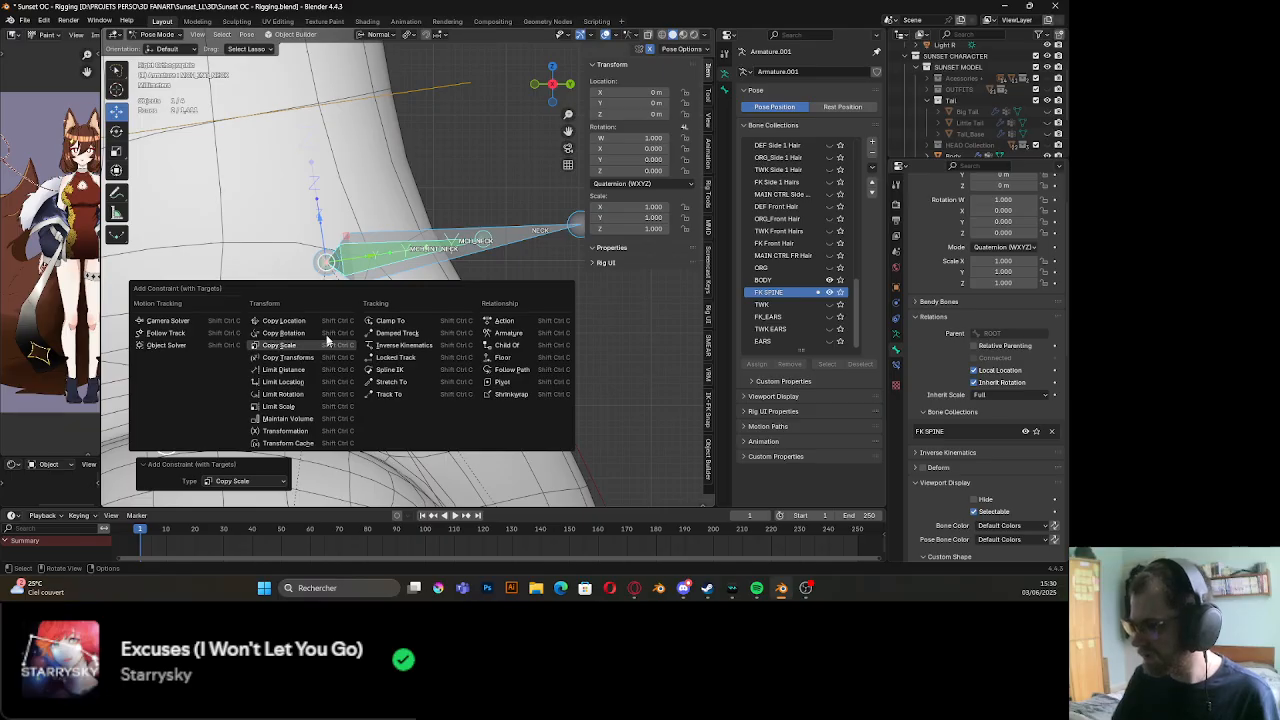
{"action": "left_click", "coordinate": [324, 334]}
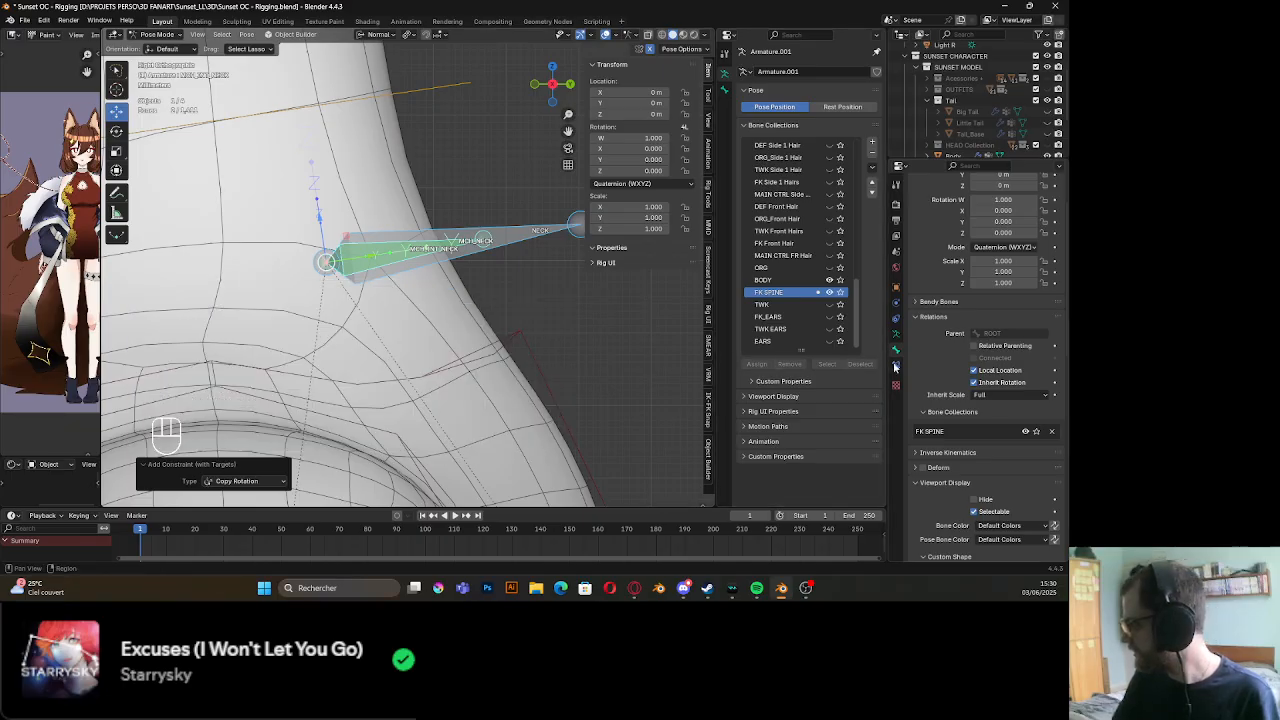
Rename the Copy Rotation constraint on MCH_INT_NECK as NECK_FOLLOW
{"action": "left_click", "coordinate": [895, 366]}
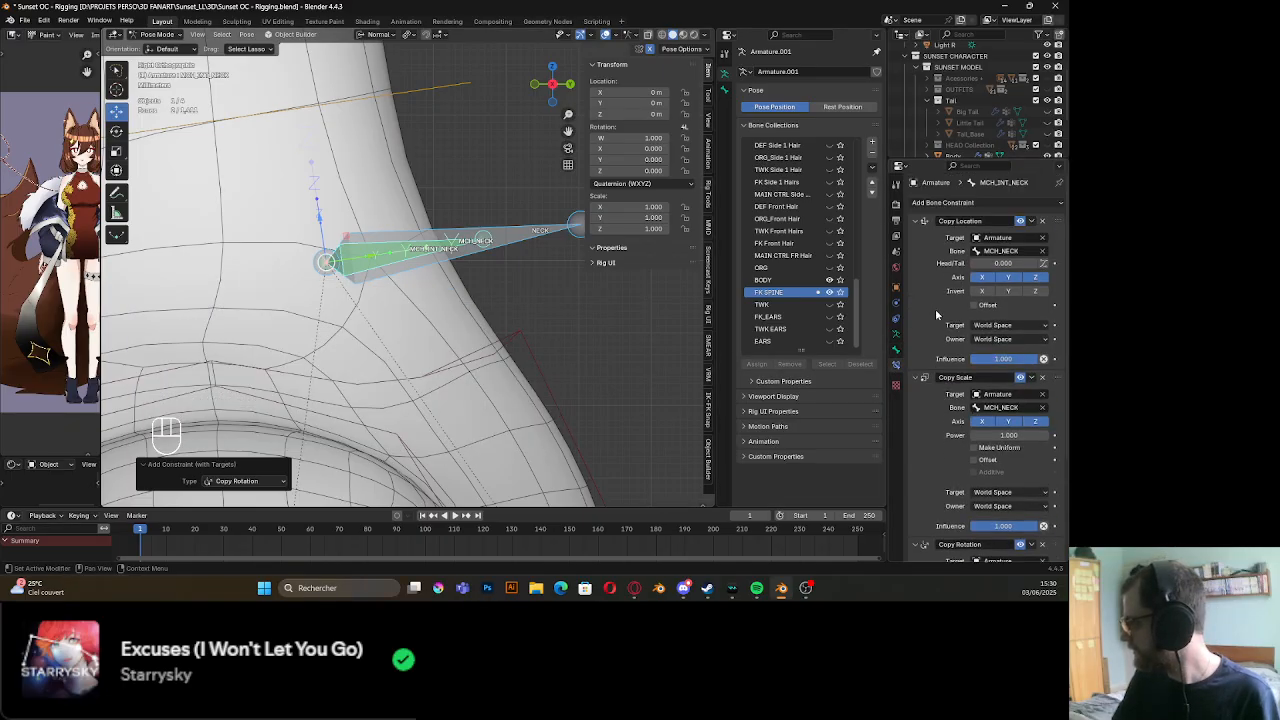
{"action": "left_click", "coordinate": [914, 221]}
{"action": "left_click", "coordinate": [915, 236]}
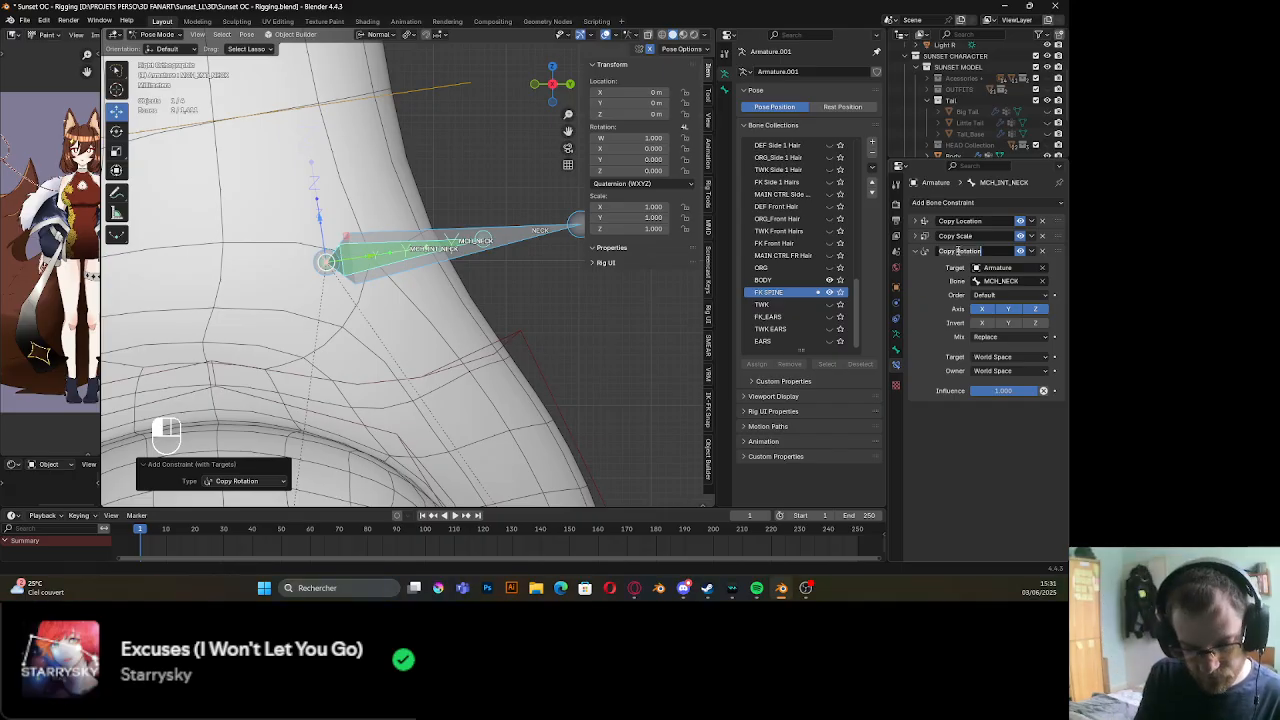
{"action": "type", "text": "MEC"}
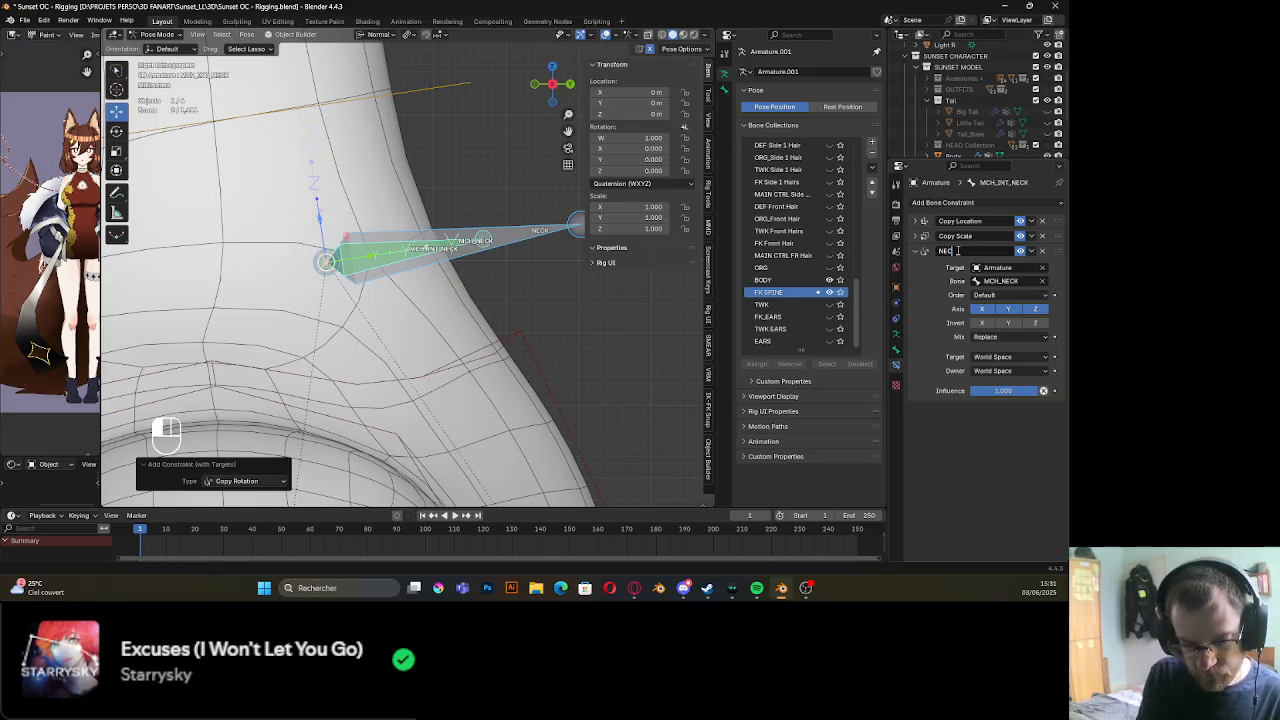
{"action": "type", "text": "K"}
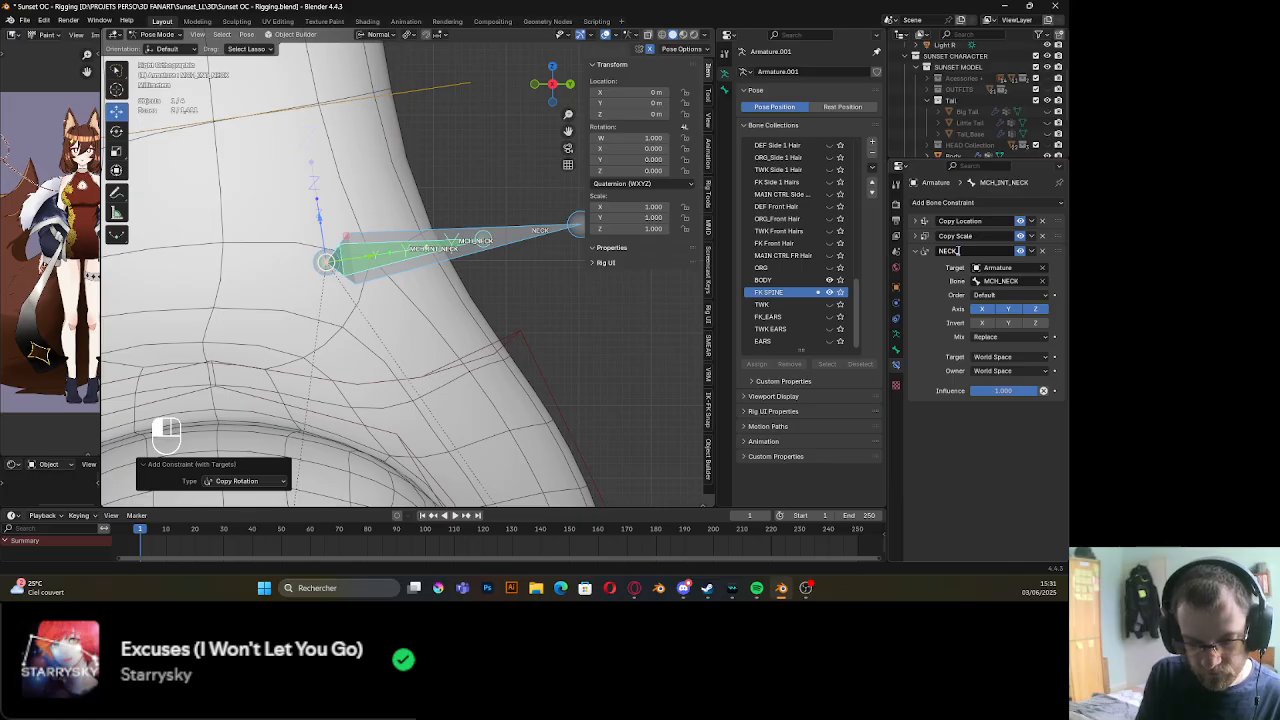
{"action": "type", "text": "_FOLLOW"}
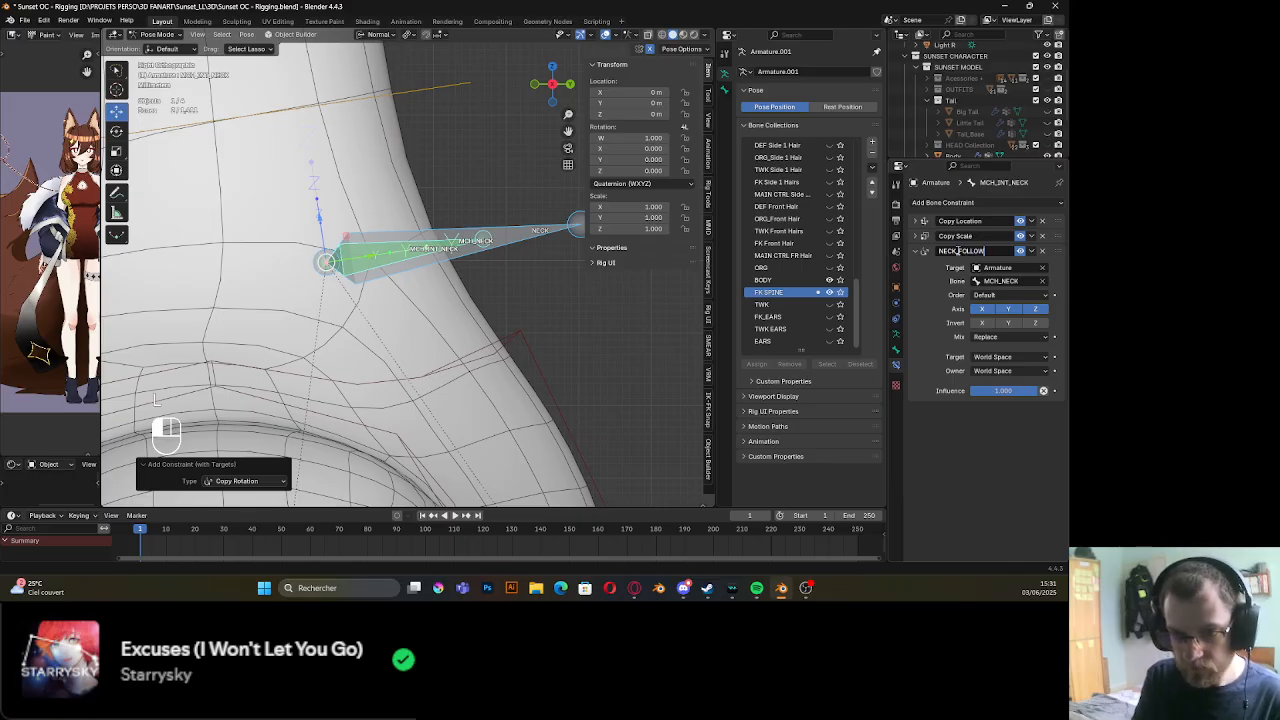
{"action": "key", "text": "Return"}
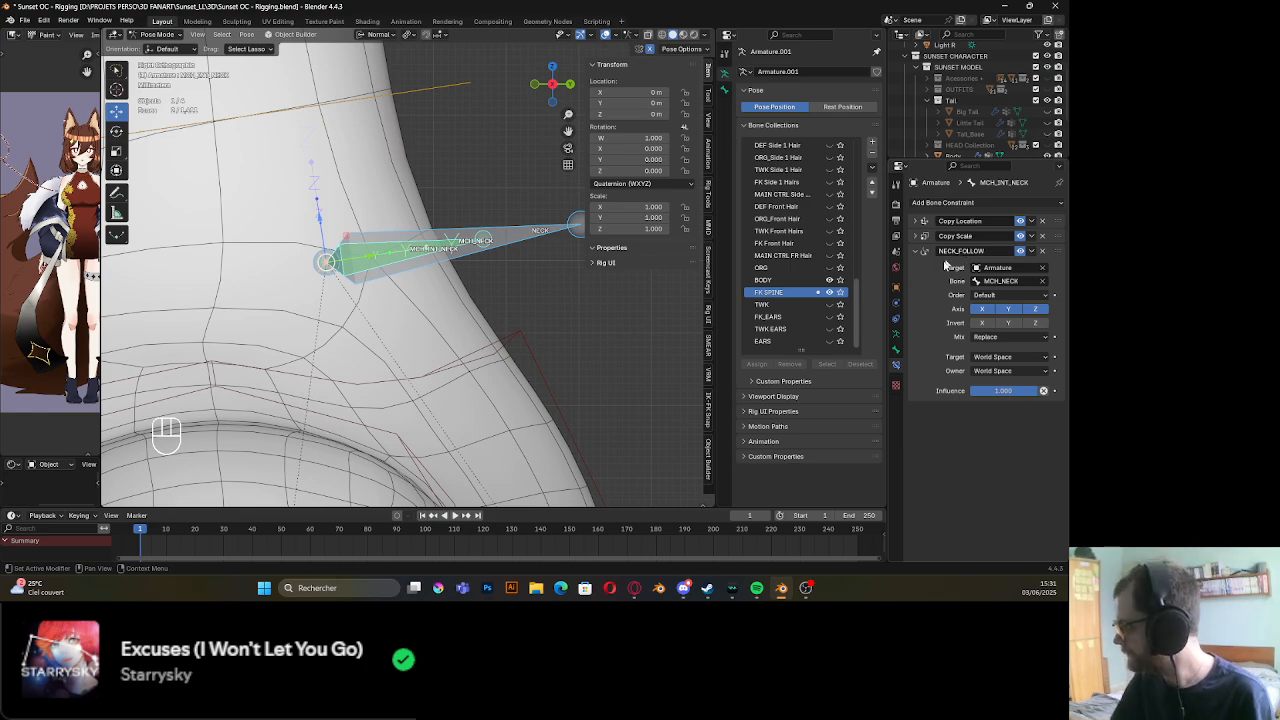
Test the new constraints by rotating the MCH_NECK bone about its X axis, and cancel the rotation
{"action": "mouse_move", "coordinate": [1010, 397]}
{"action": "left_mouse_down"}
{"action": "mouse_move", "coordinate": [945, 398]}
{"action": "mouse_move", "coordinate": [1026, 398]}
{"action": "left_mouse_up"}
{"action": "scroll", "coordinate": [503, 256], "scroll_direction": "down", "scroll_amount": 3}
{"action": "middle_click_drag", "start_coordinate": [502, 256], "coordinate": [502, 288], "text": "shift"}
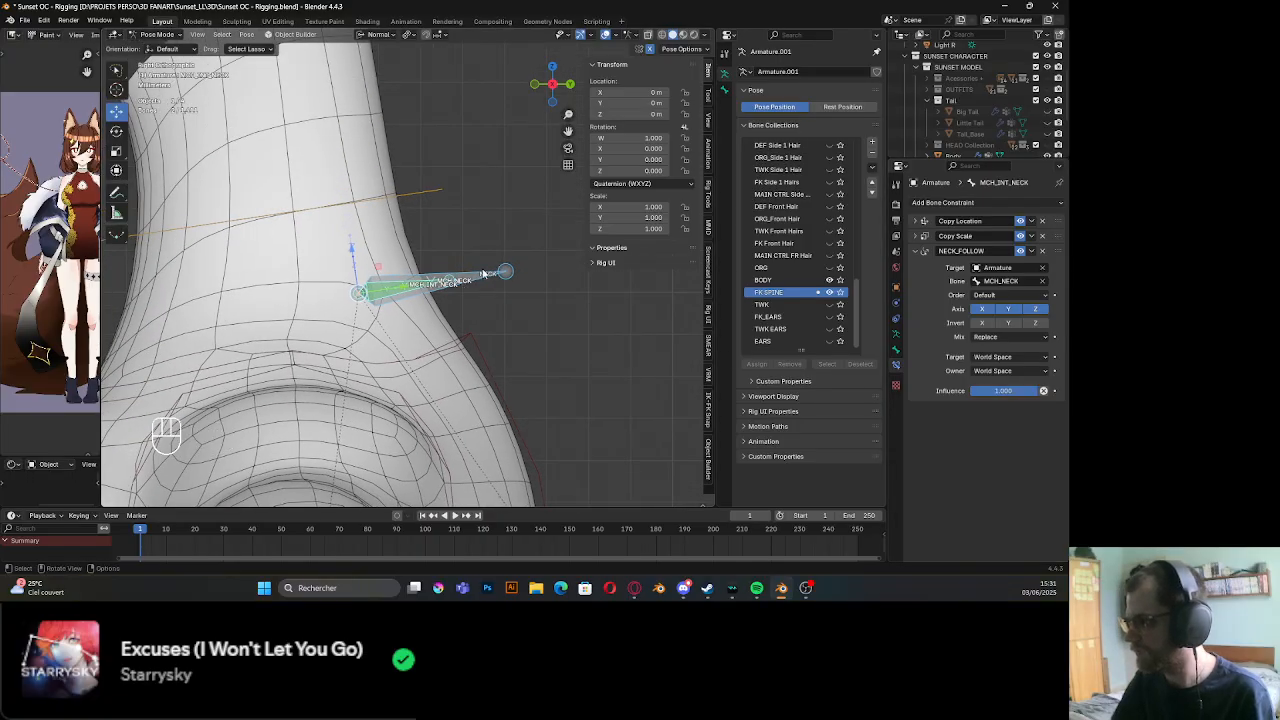
{"action": "left_click", "coordinate": [502, 289]}
{"action": "key", "text": "r"}
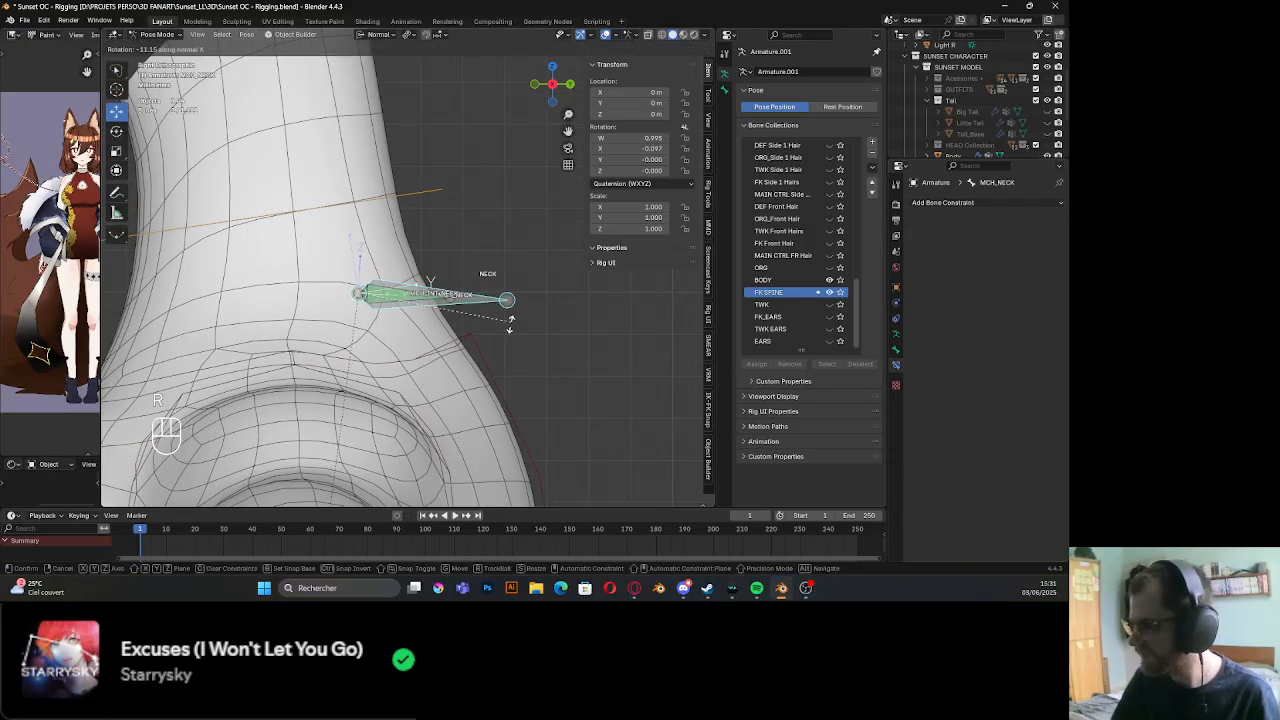
{"action": "key", "text": "Escape"}
Parent the NECK bone to MCH_NECK with Keep Offset in Edit Mode
{"action": "left_click", "coordinate": [392, 194]}
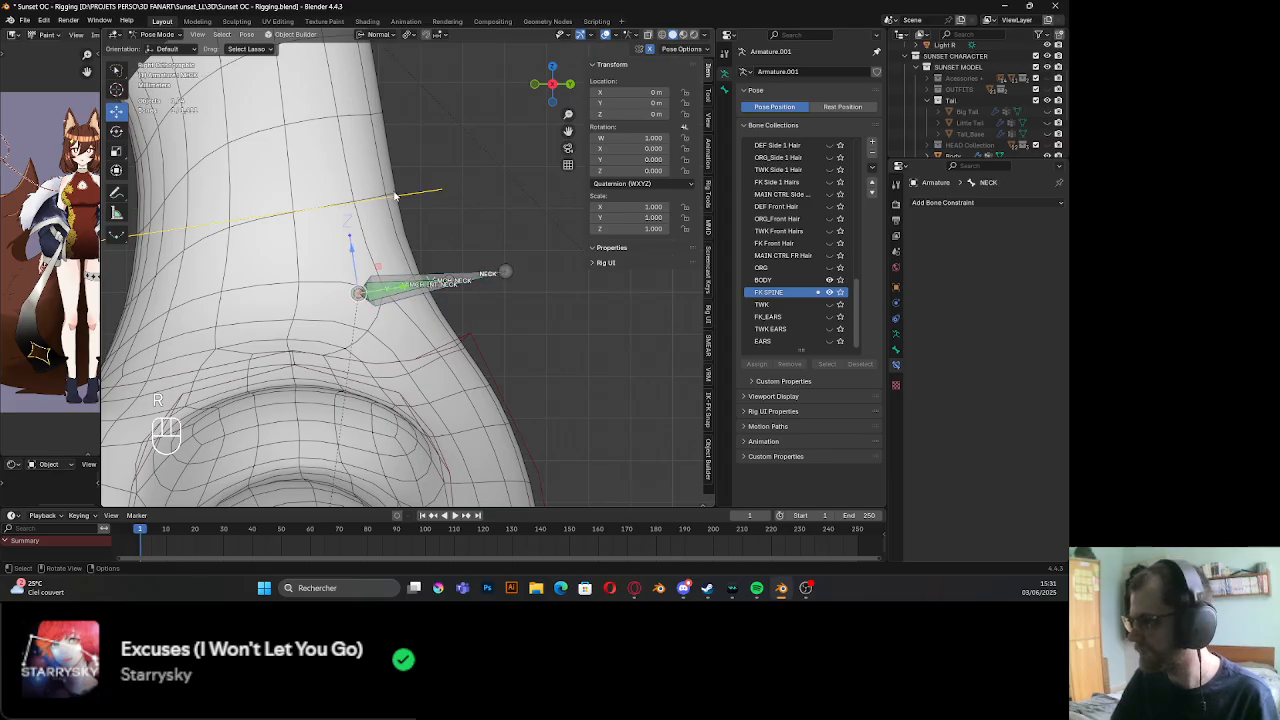
{"action": "left_click", "coordinate": [487, 274], "text": "shift"}
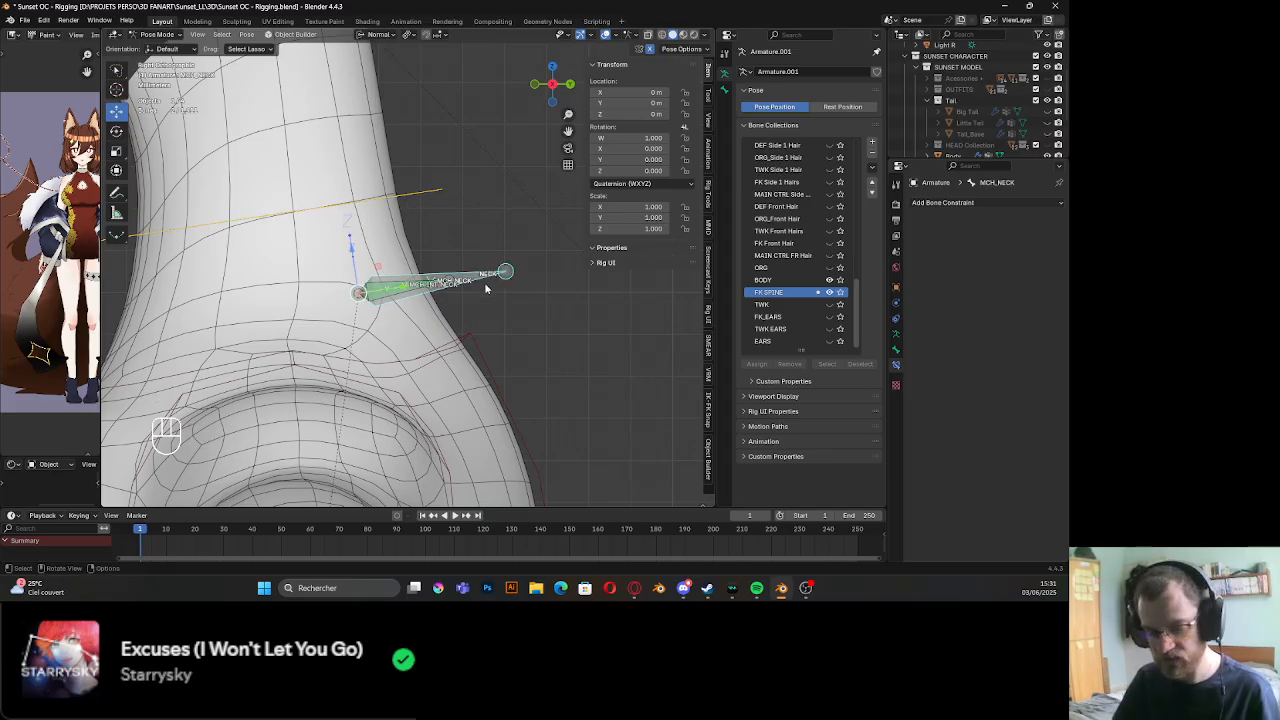
{"action": "key", "text": "Tab"}
{"action": "key", "text": "ctrl+p"}
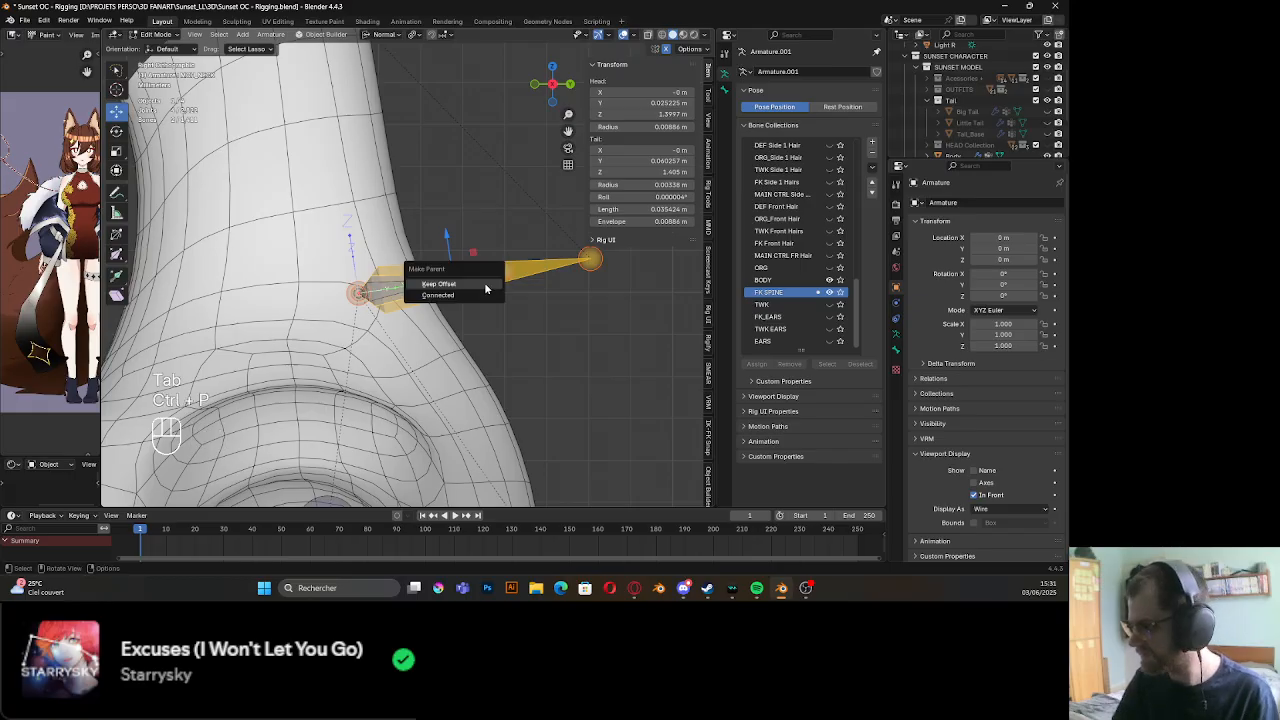
{"action": "left_click", "coordinate": [486, 289]}
{"action": "key", "text": "Tab"}
Parent the NECK bone to MCH_INT_NECK with Keep Offset in Edit Mode, and return to Pose Mode
{"action": "middle_click_drag", "start_coordinate": [468, 304], "coordinate": [476, 311]}
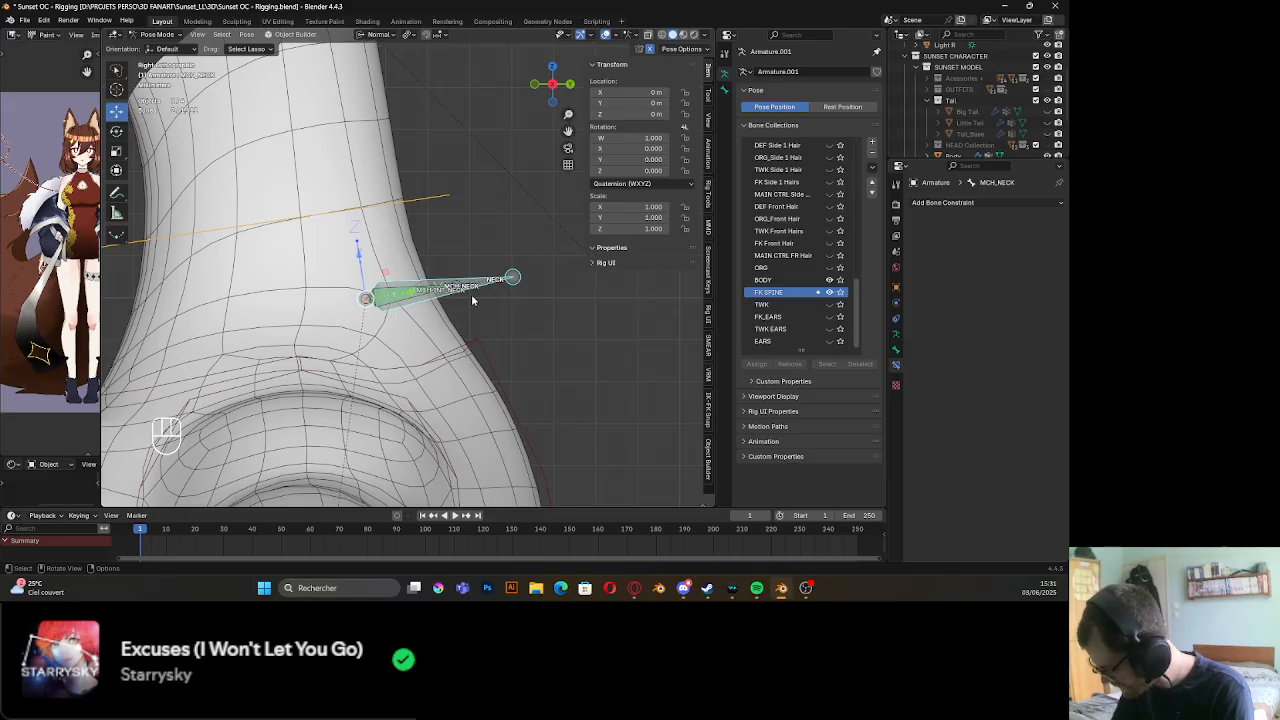
{"action": "scroll", "coordinate": [451, 316], "scroll_direction": "up", "scroll_amount": 3}
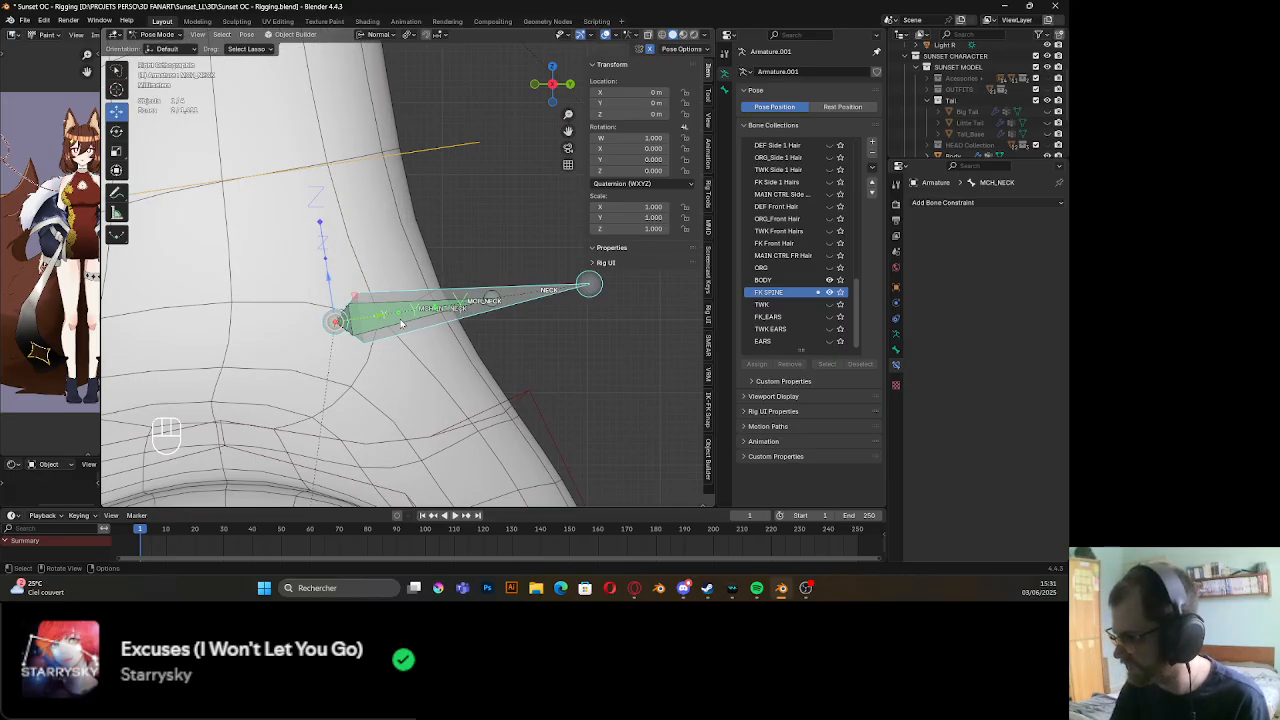
{"action": "left_click", "coordinate": [379, 288], "text": "shift"}
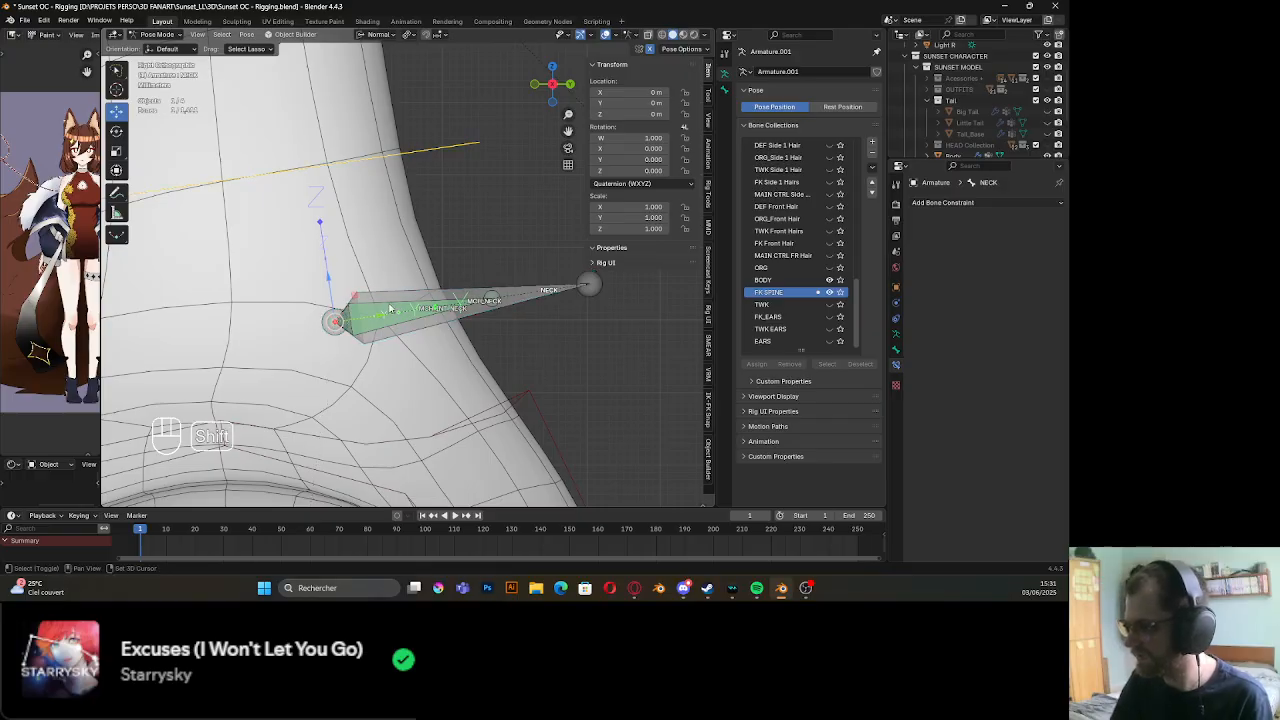
{"action": "left_click", "coordinate": [390, 308], "text": "shift"}
{"action": "left_click", "coordinate": [386, 308], "text": "shift"}
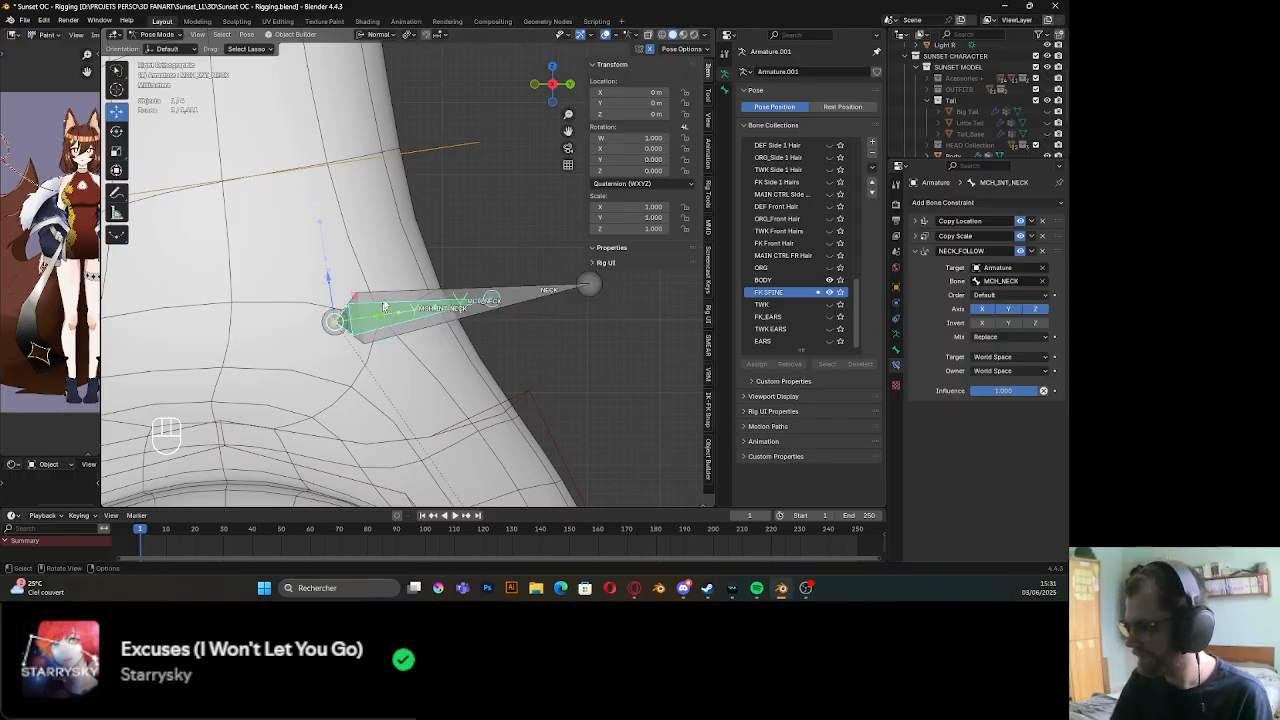
{"action": "left_click", "coordinate": [370, 283], "text": "shift"}
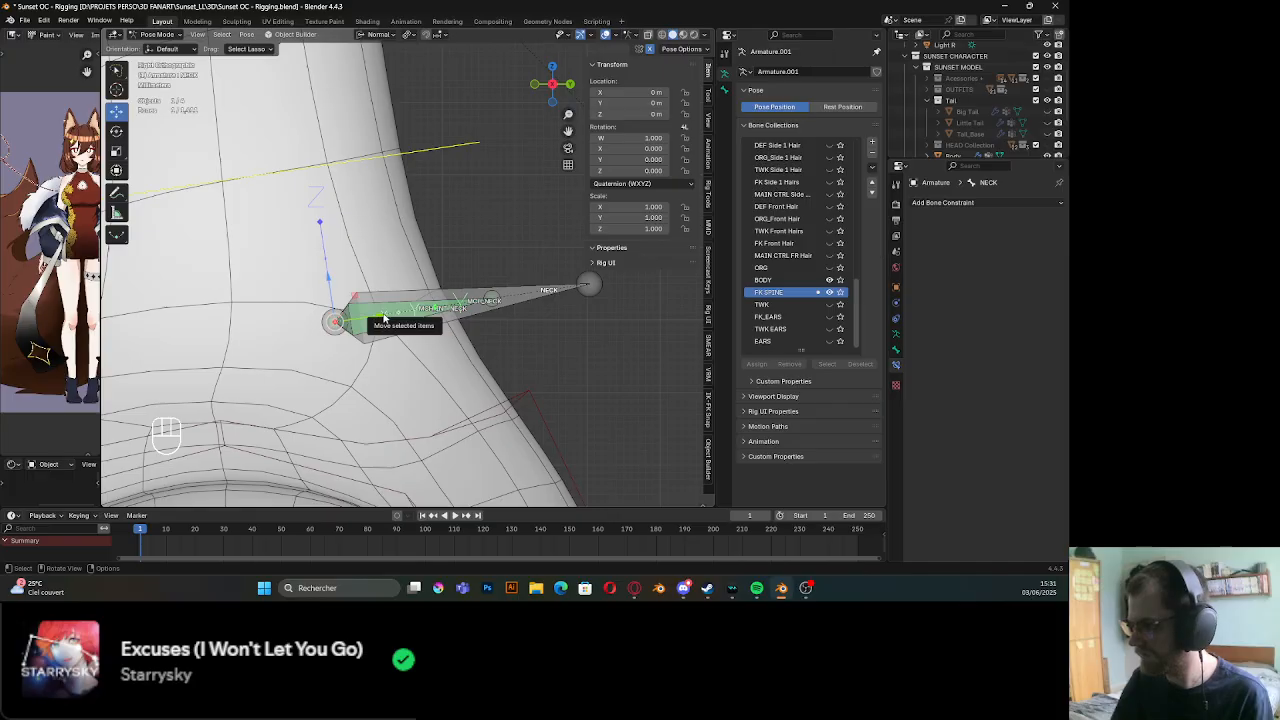
{"action": "left_click", "coordinate": [384, 318], "text": "alt"}
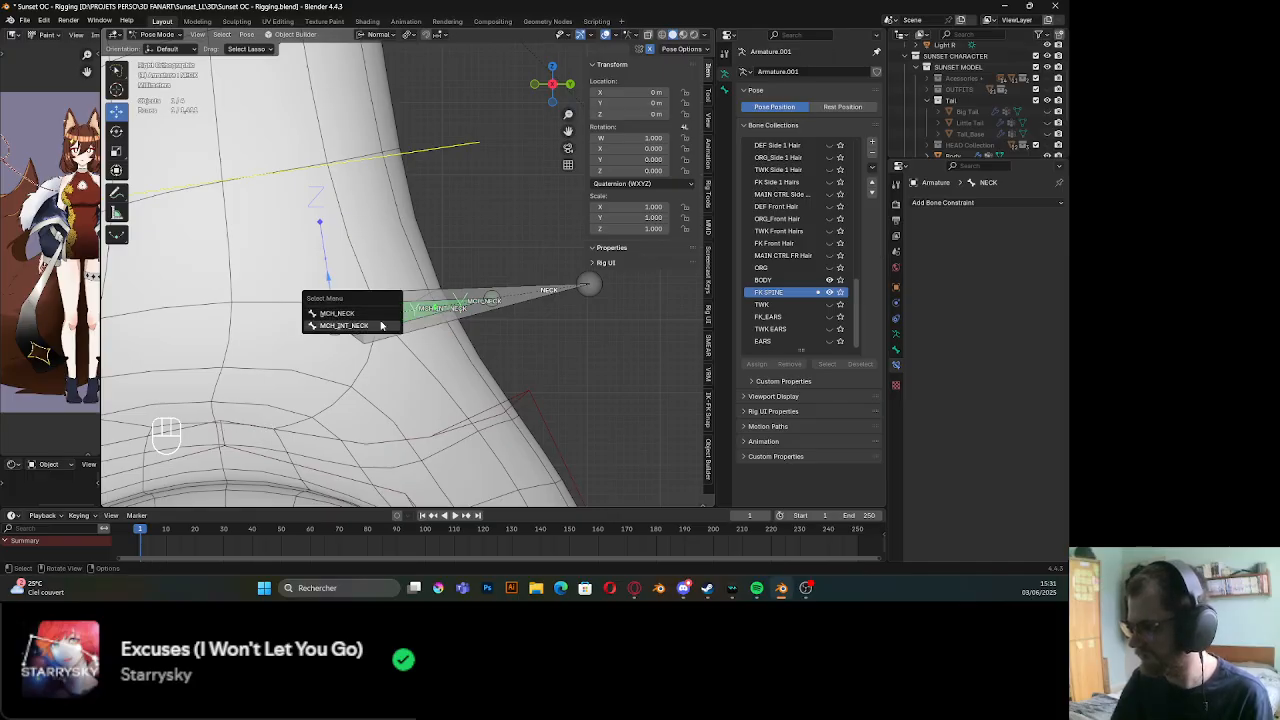
{"action": "left_click", "coordinate": [383, 325]}
{"action": "key", "text": "Tab"}
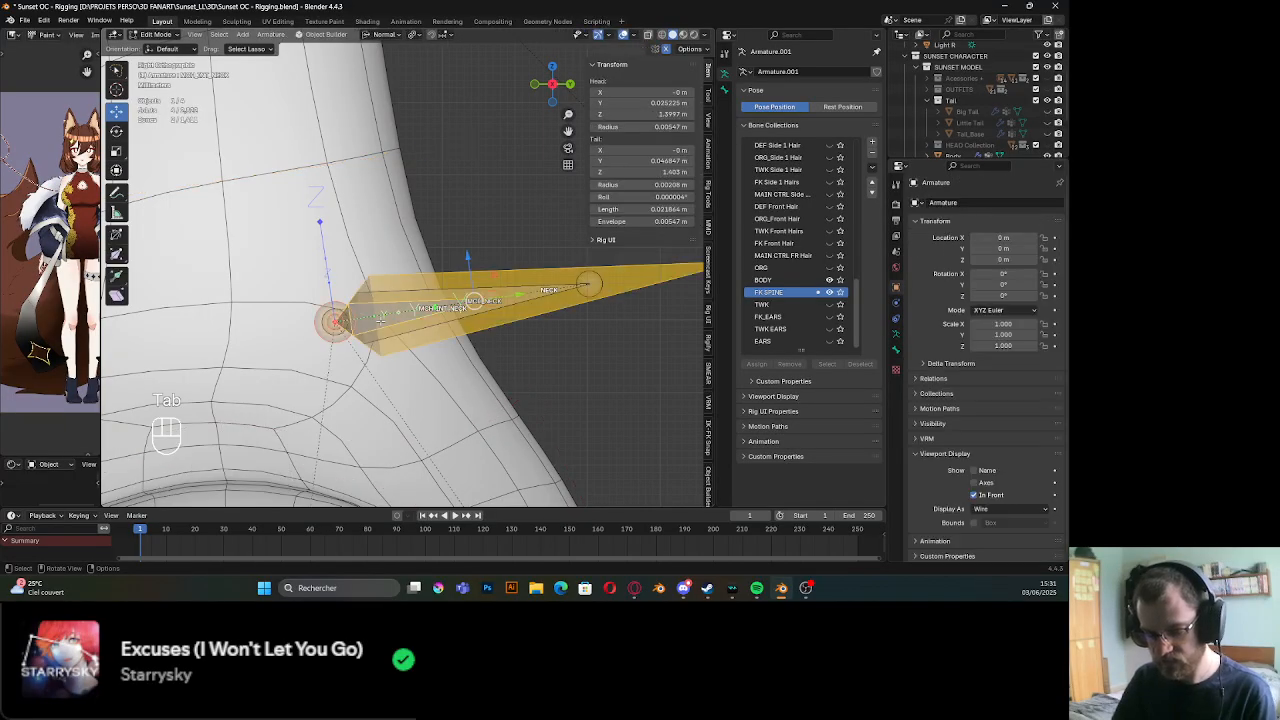
{"action": "key", "text": "ctrl+p"}
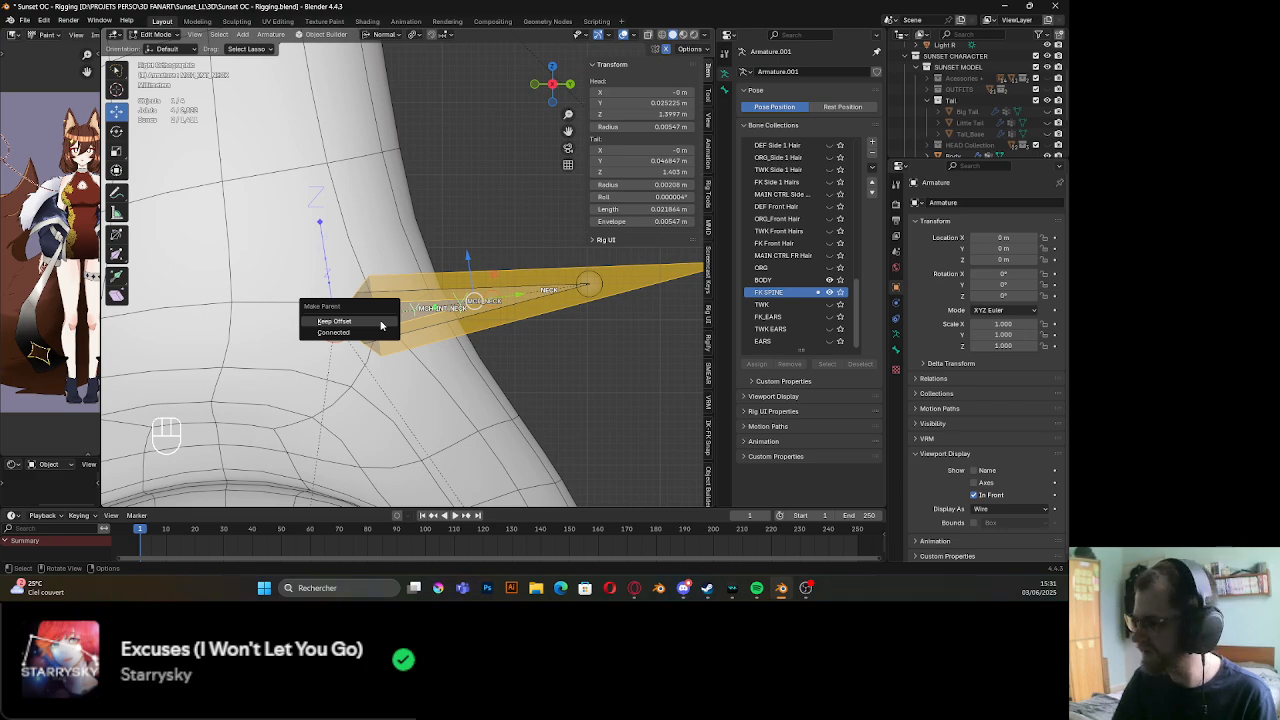
{"action": "left_click", "coordinate": [380, 325]}
{"action": "scroll", "coordinate": [400, 312], "scroll_direction": "down", "scroll_amount": 5}
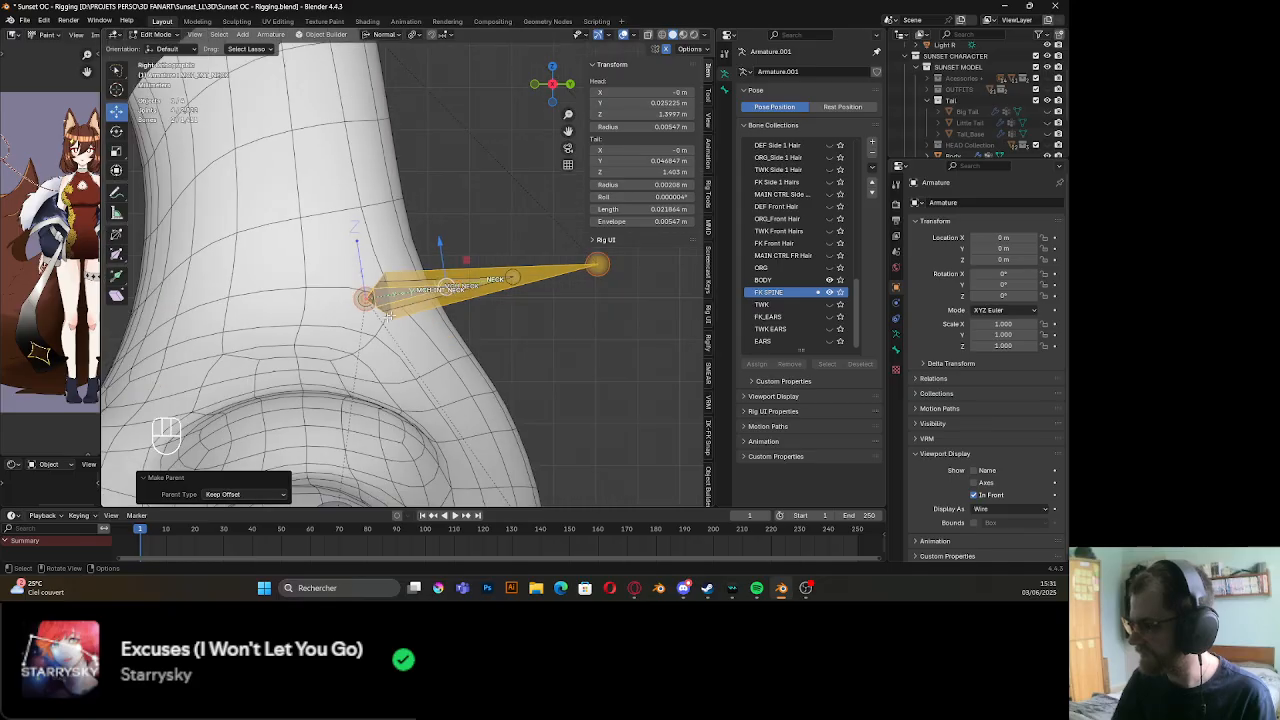
{"action": "key", "text": "Tab"}
Test the neck hierarchy by rotating MCH_NECK and NECK in turn about their X axes, cancelling each rotation
{"action": "scroll", "coordinate": [430, 305], "scroll_direction": "up", "scroll_amount": 3}
{"action": "middle_click_drag", "start_coordinate": [435, 300], "coordinate": [452, 317], "text": "shift"}
{"action": "left_click", "coordinate": [491, 293]}
{"action": "scroll", "coordinate": [446, 299], "scroll_direction": "down", "scroll_amount": 3}
{"action": "key", "text": "r"}
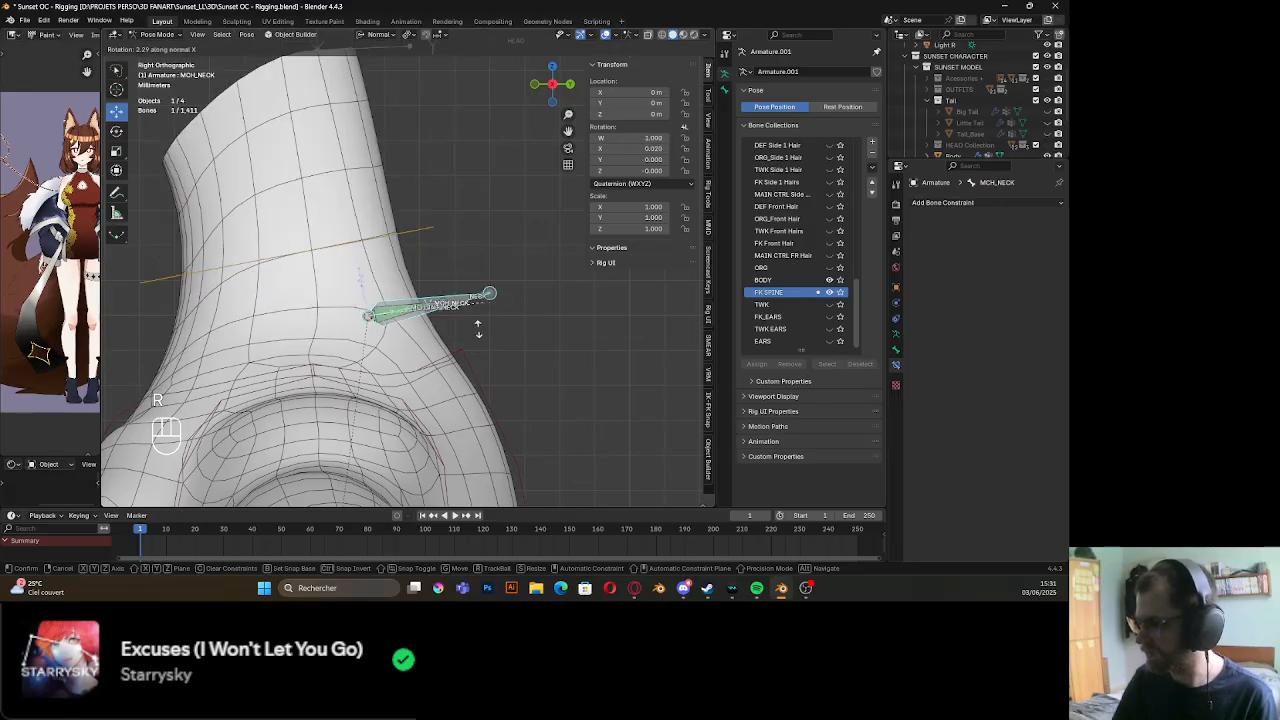
{"action": "right_click", "coordinate": [451, 290]}
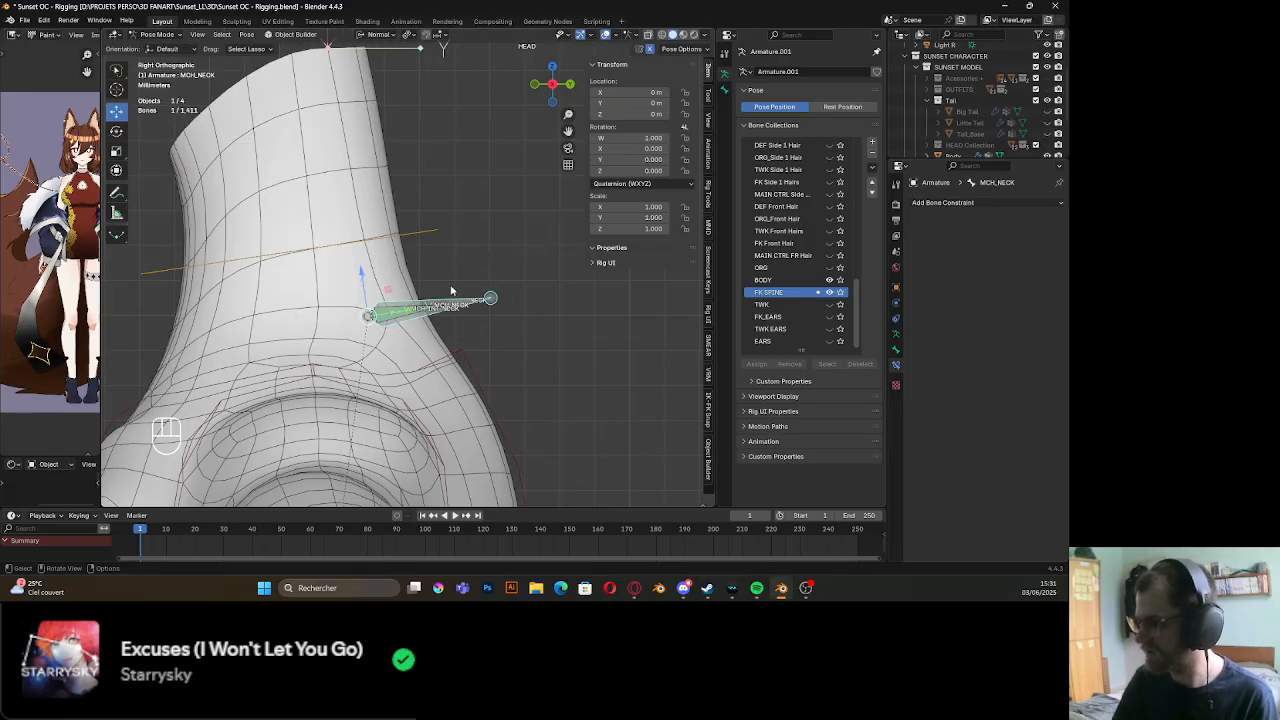
{"action": "left_click", "coordinate": [401, 238]}
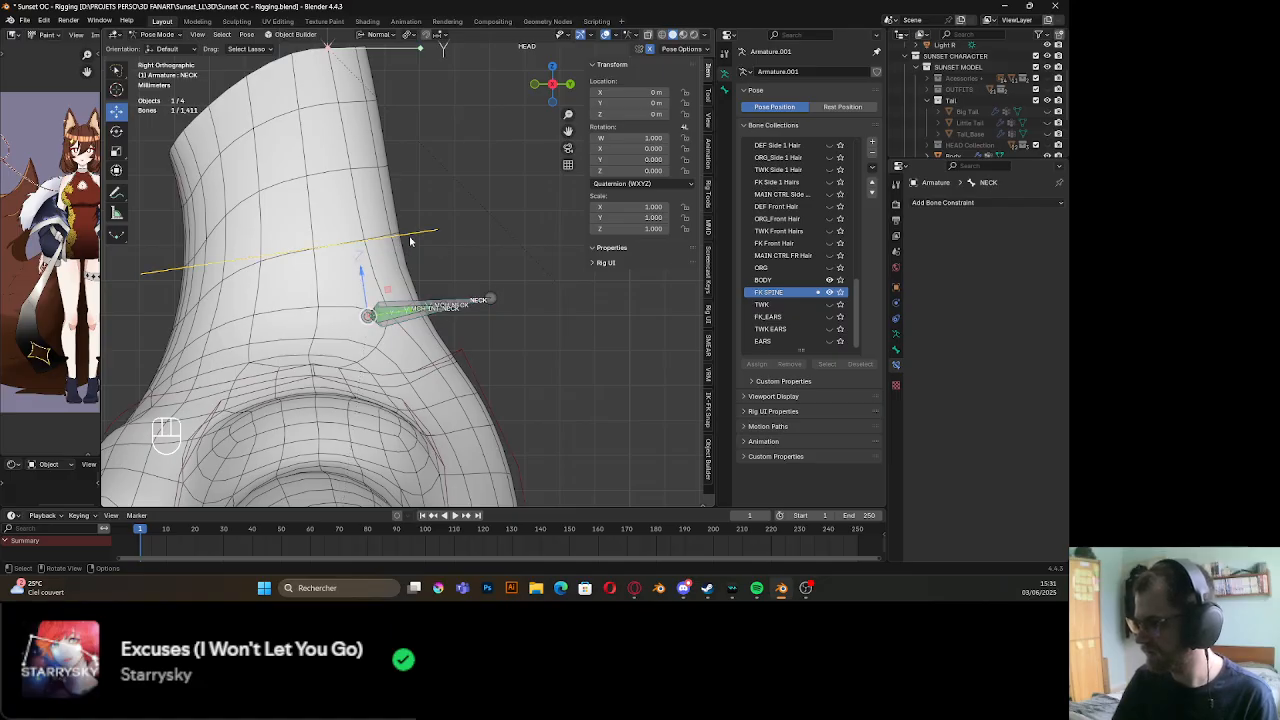
{"action": "key", "text": "r"}
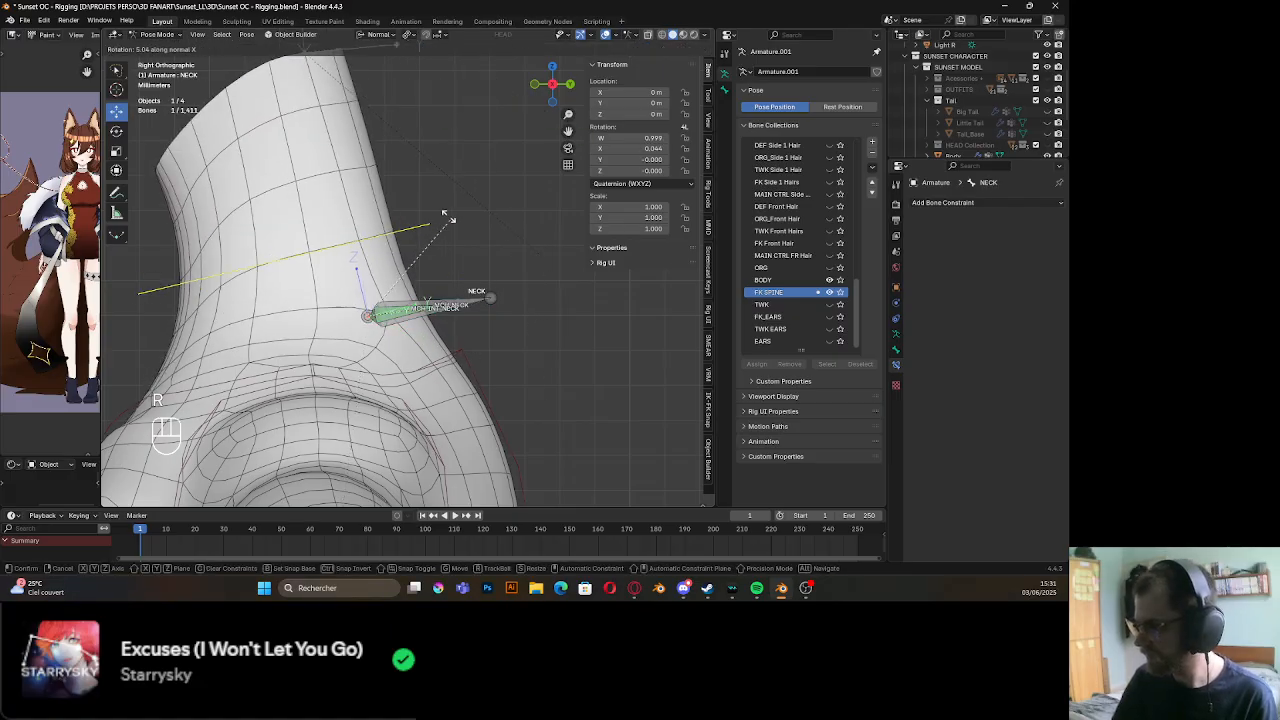
{"action": "right_click", "coordinate": [450, 200]}
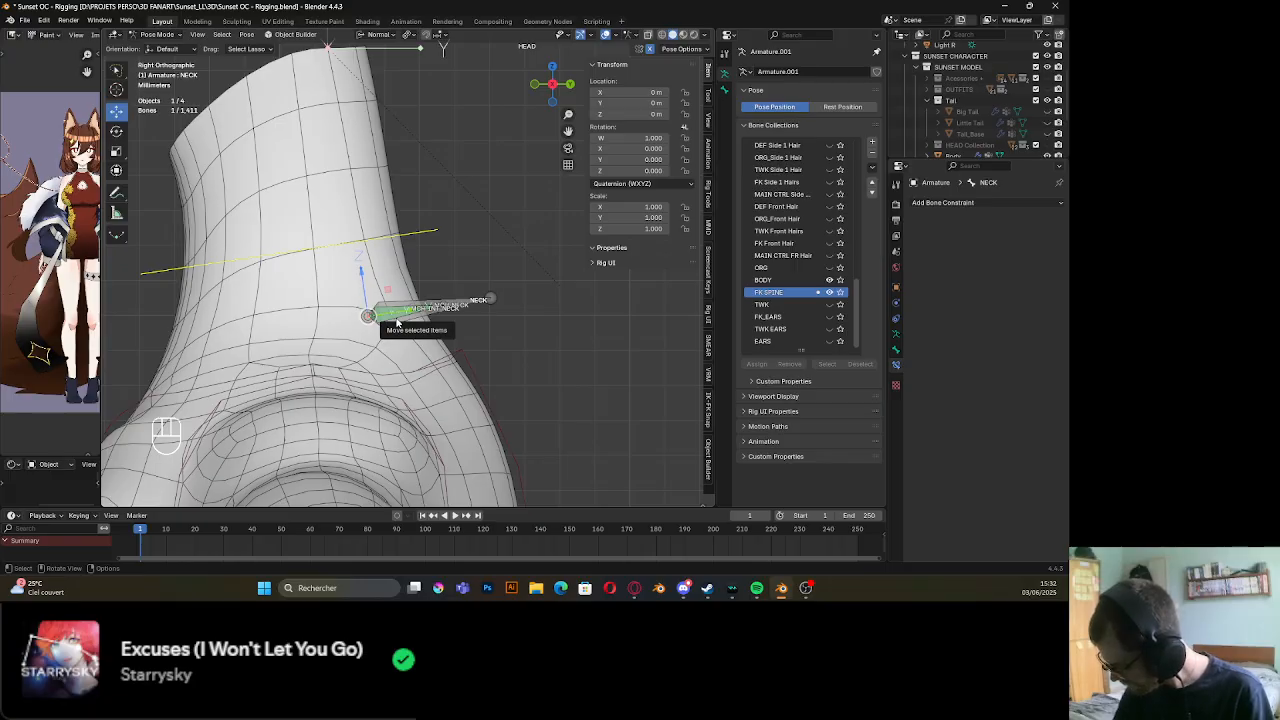
Test the MCH_INT_NECK bone by rotating it about its X axis, and cancel the rotation
{"action": "left_click", "coordinate": [397, 321]}
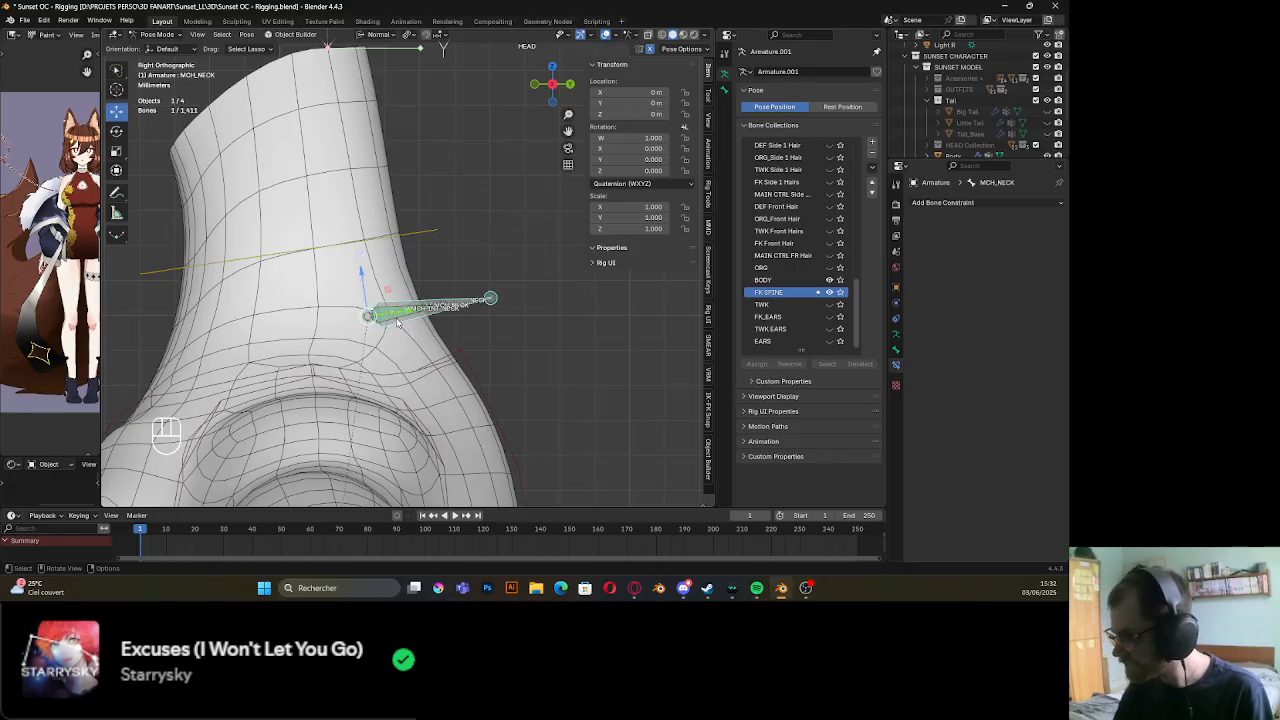
{"action": "key", "text": "r"}
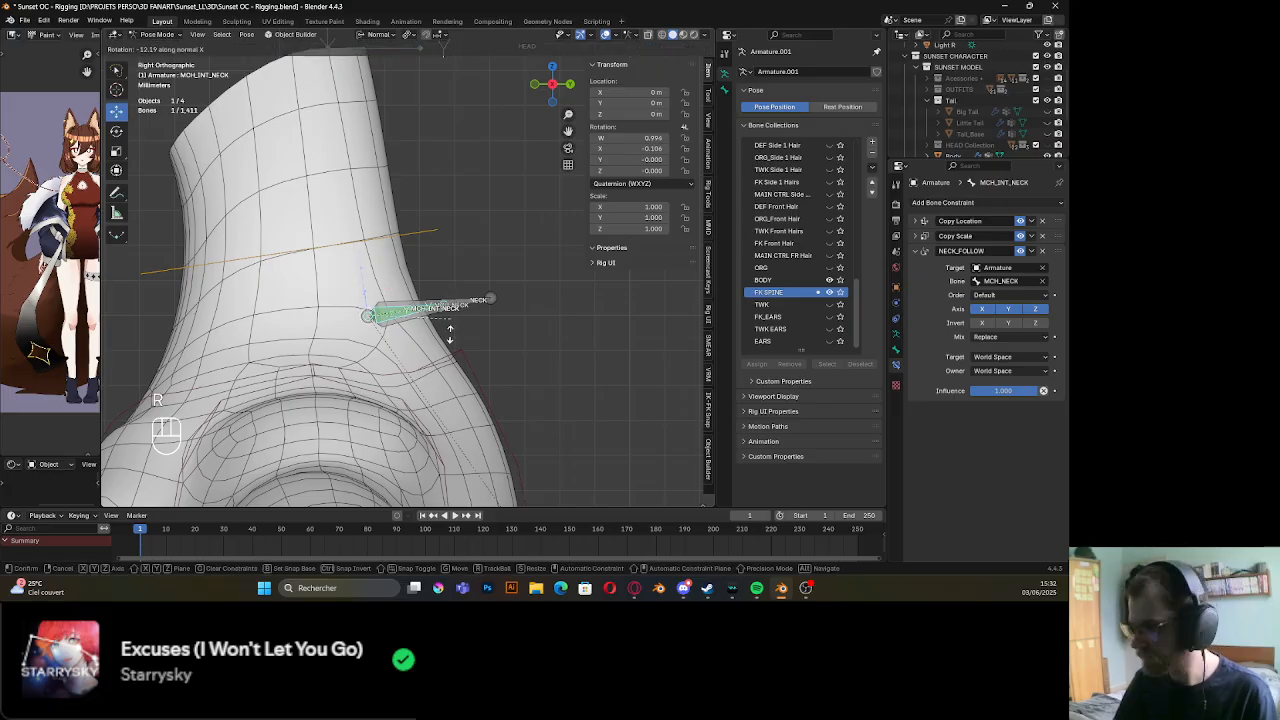
{"action": "right_click", "coordinate": [442, 309]}
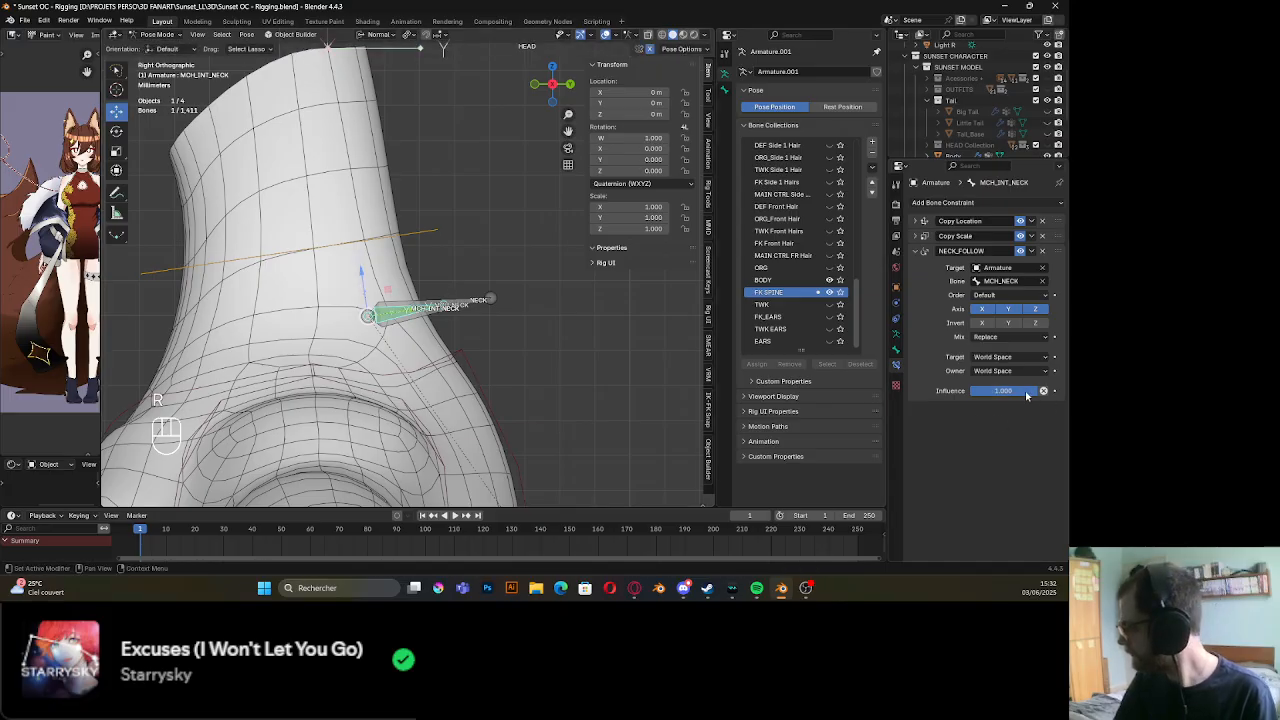
Set the NECK_FOLLOW influence to 0 and try rotating the FK_CHEST bone about its X axis, cancelling the rotation
{"action": "left_click_drag", "start_coordinate": [1029, 393], "coordinate": [945, 391]}
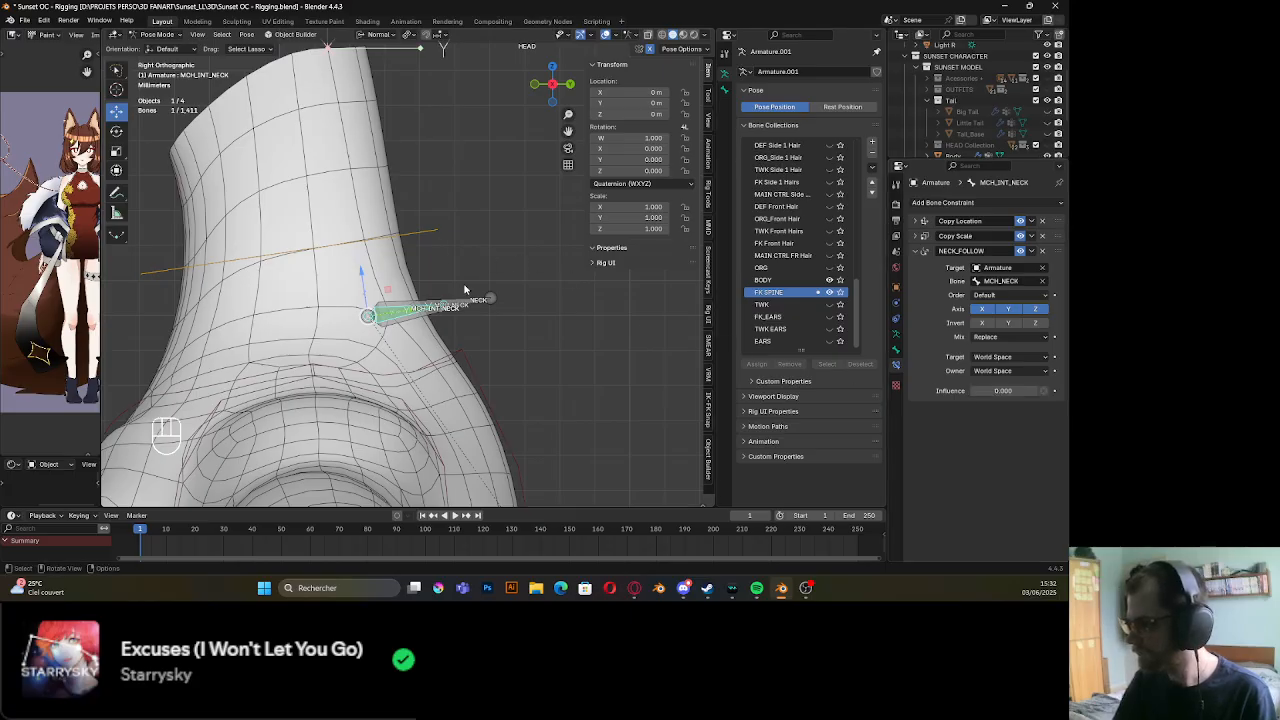
{"action": "scroll", "coordinate": [464, 290], "scroll_direction": "down", "scroll_amount": 3}
{"action": "scroll", "coordinate": [480, 218], "scroll_direction": "down", "scroll_amount": 3}
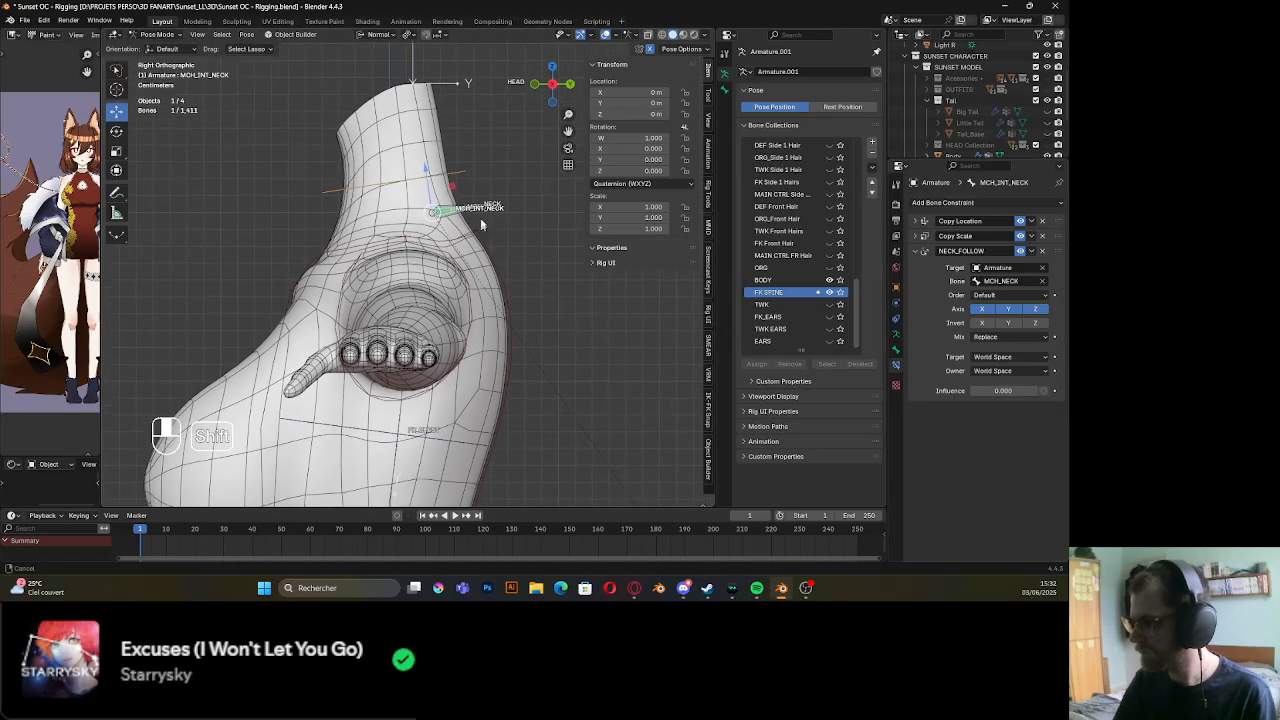
{"action": "left_click", "coordinate": [407, 413]}
{"action": "key", "text": "r"}
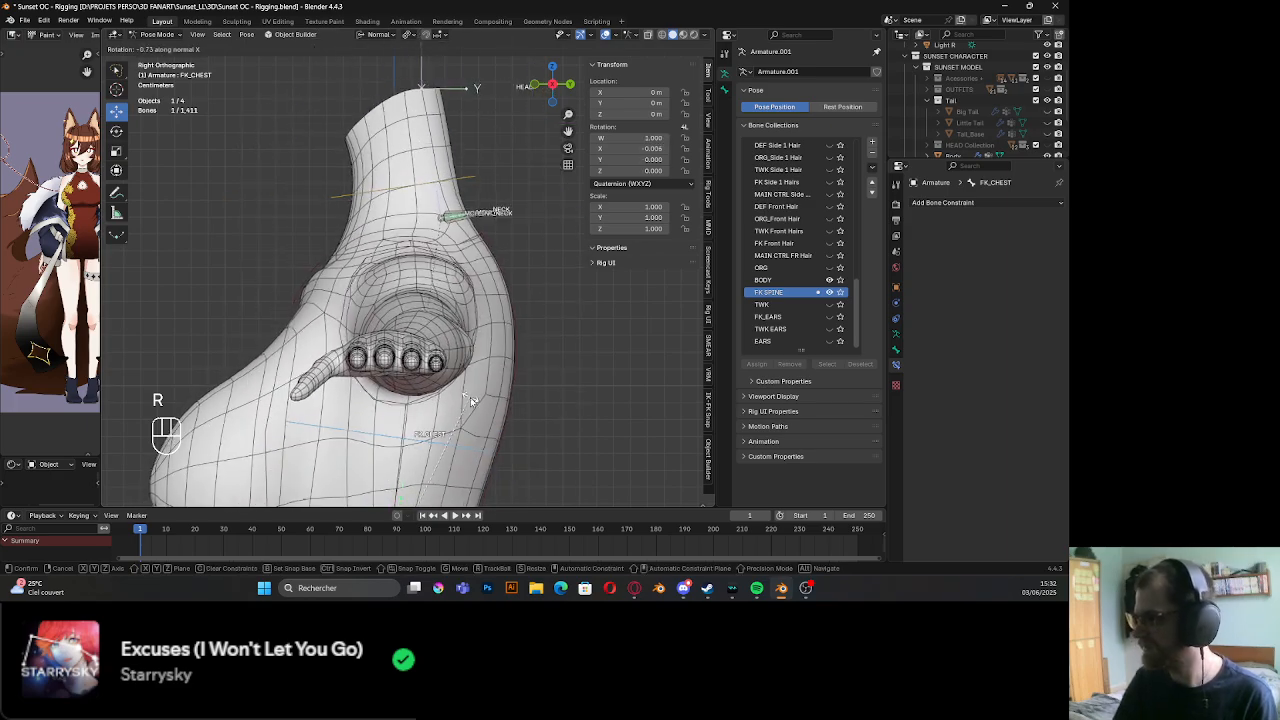
{"action": "right_click", "coordinate": [471, 400]}
Rotate the CHEST bone about 19.4° around its X axis to test how the neck reacts
{"action": "left_click", "coordinate": [467, 247]}
{"action": "key", "text": "r"}
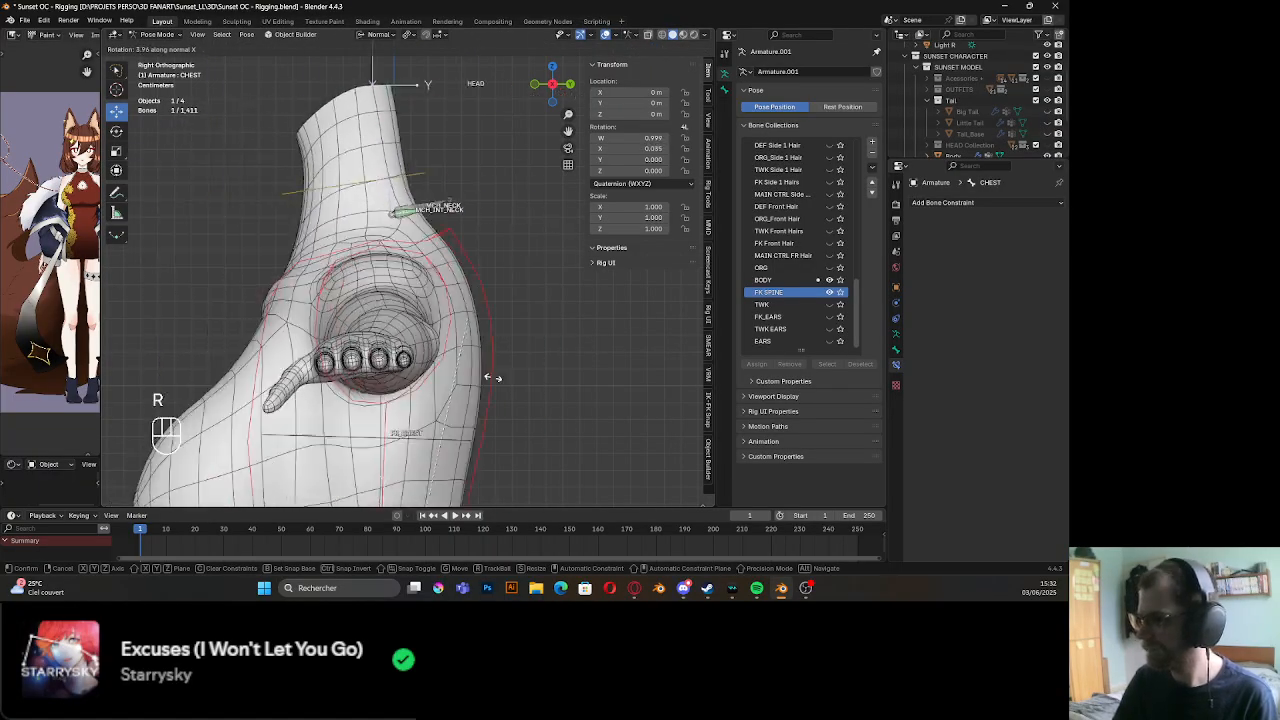
{"action": "left_click", "coordinate": [363, 263]}
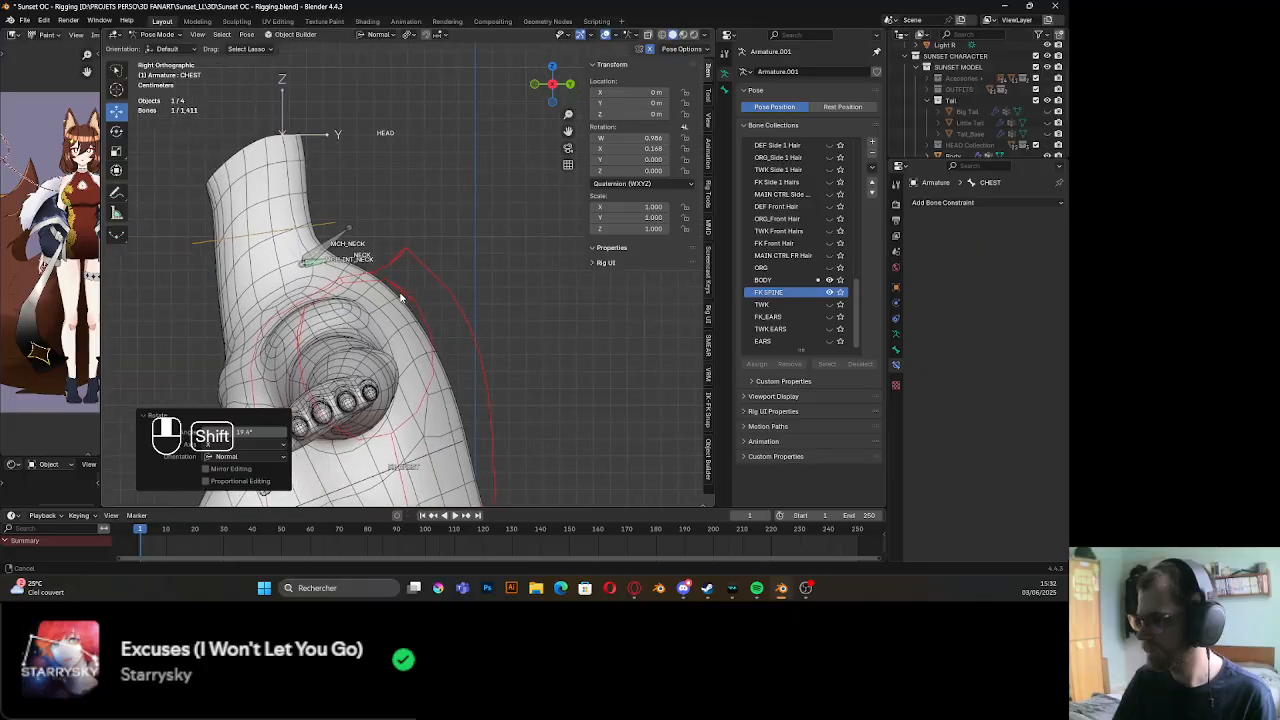
Set the NECK_FOLLOW influence on MCH_INT_NECK to 1 to compare the neck's behaviour, and clear the CHEST bone's rotation
{"action": "left_click", "coordinate": [336, 263]}
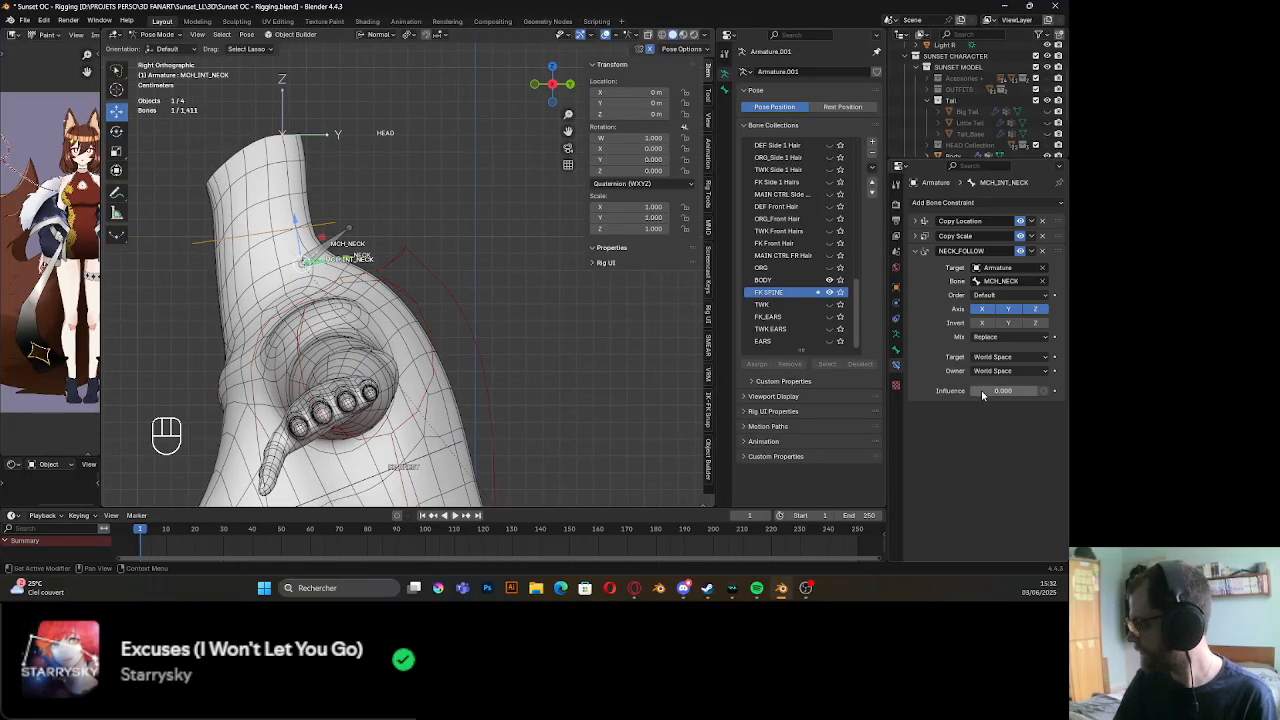
{"action": "left_click_drag", "start_coordinate": [982, 392], "coordinate": [1050, 392]}
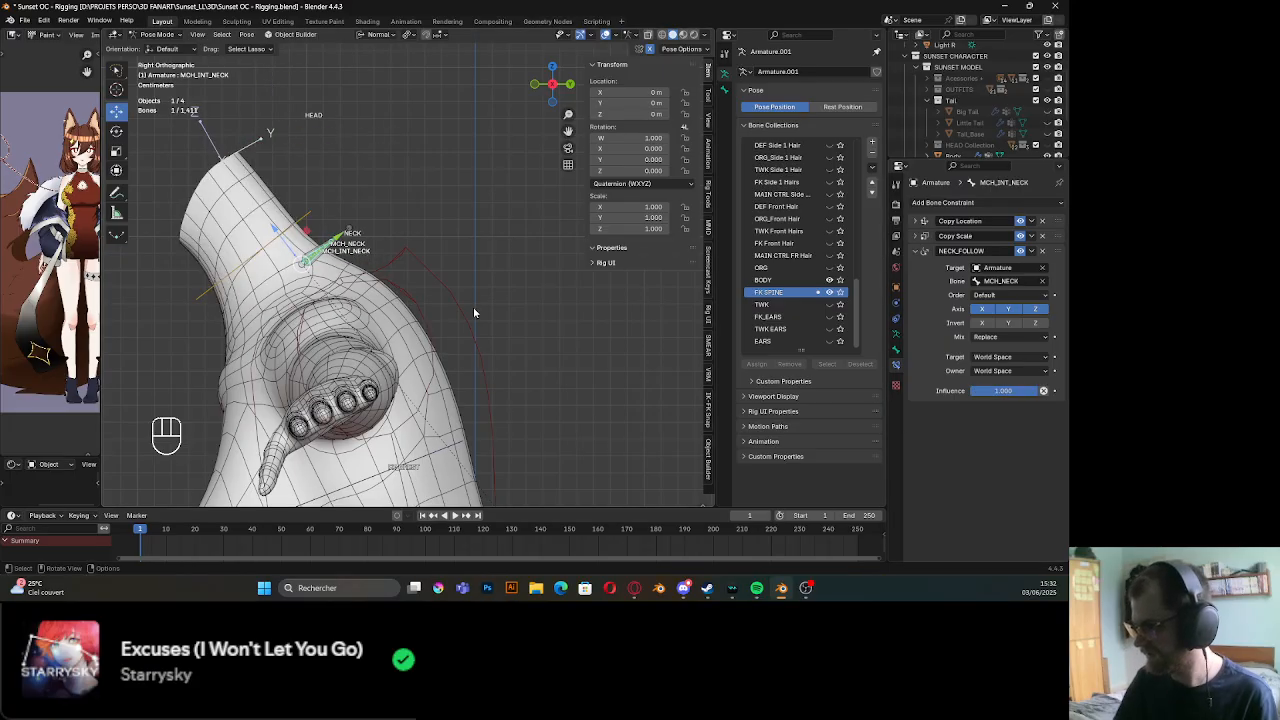
{"action": "left_click", "coordinate": [471, 334], "text": "alt"}
{"action": "key", "text": "alt+r"}
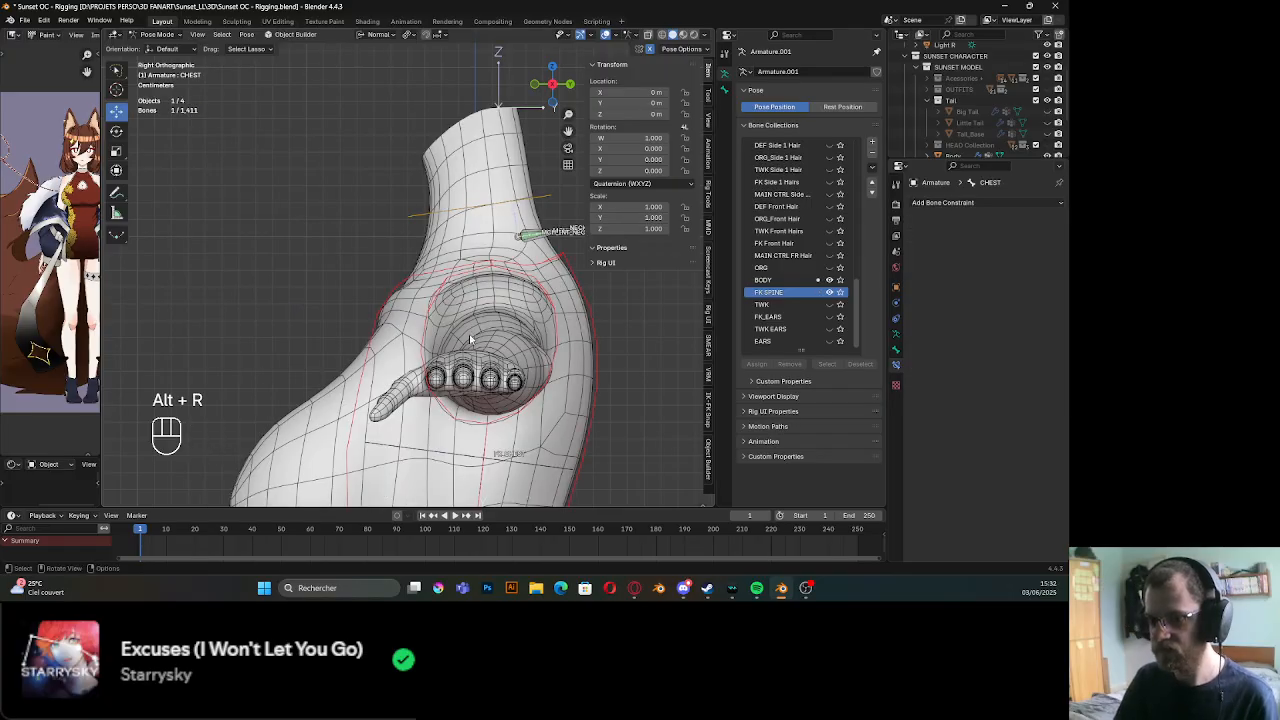
{"action": "middle_click_drag", "start_coordinate": [471, 334], "coordinate": [425, 386], "text": "shift"}
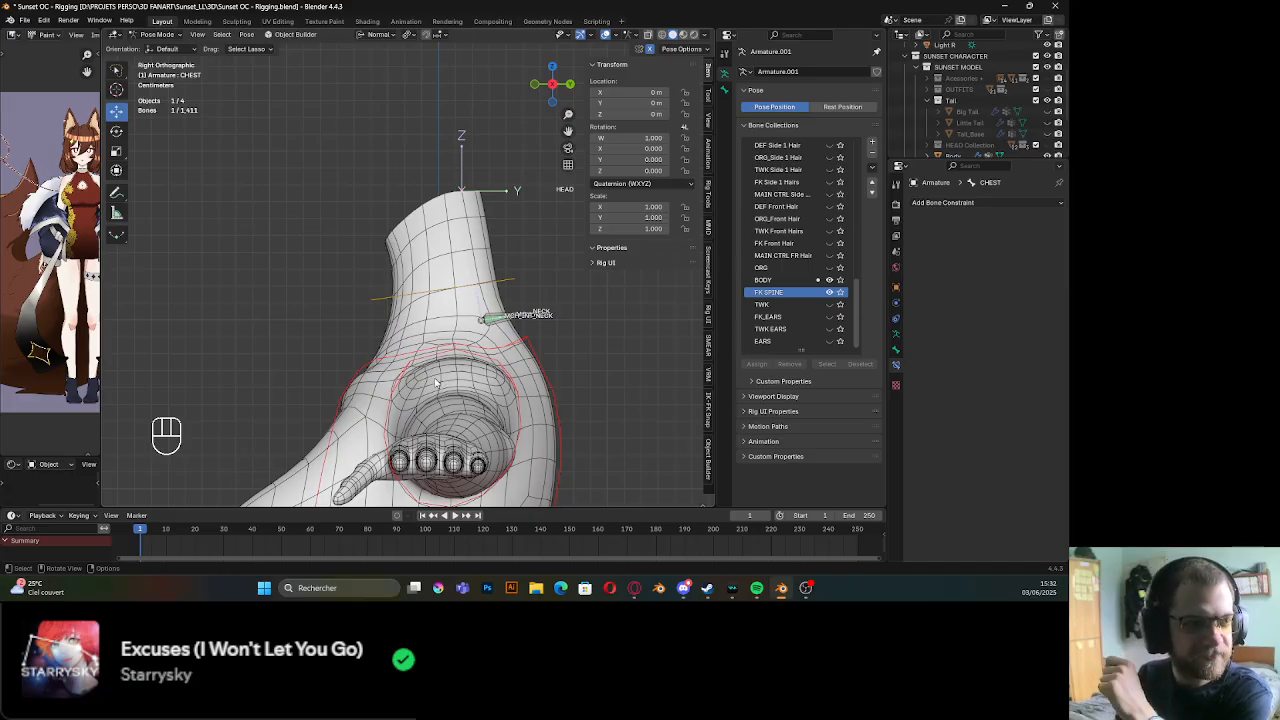
{"action": "left_click", "coordinate": [470, 290]}
{"action": "middle_click_drag", "start_coordinate": [470, 296], "coordinate": [520, 355], "text": "shift"}
{"action": "left_click", "coordinate": [570, 377]}
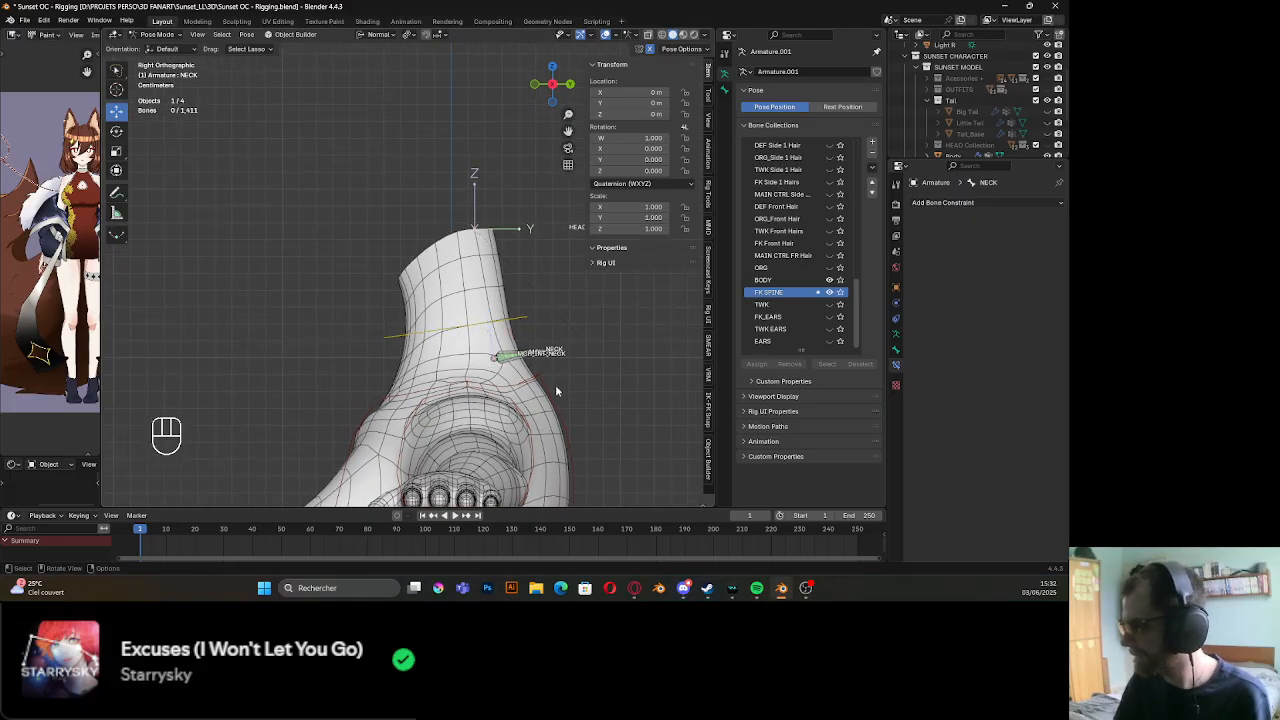
{"action": "scroll", "coordinate": [560, 385], "scroll_direction": "up", "scroll_amount": 3}
{"action": "left_click", "coordinate": [404, 306]}
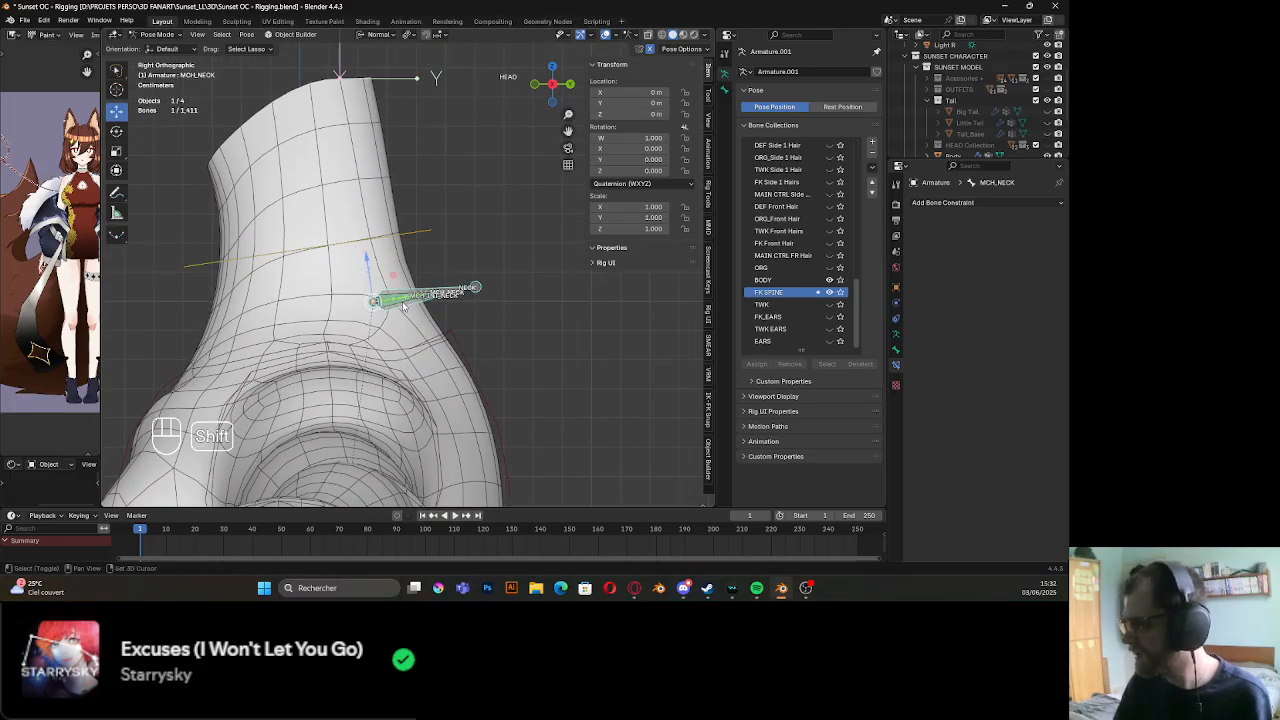
{"action": "middle_click_drag", "start_coordinate": [404, 306], "coordinate": [419, 307], "text": "shift"}
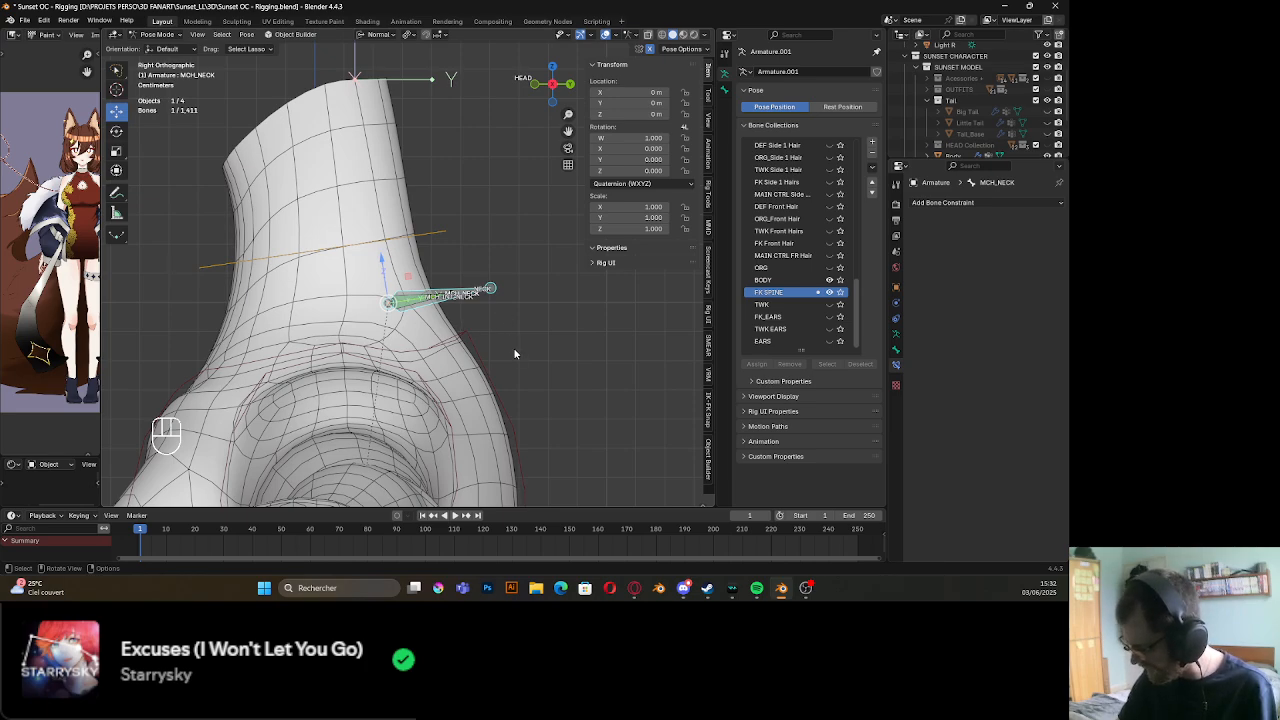
Add a new custom property to the PROPERTIES bone above the character
{"action": "scroll", "coordinate": [512, 350], "scroll_direction": "down", "scroll_amount": 10}
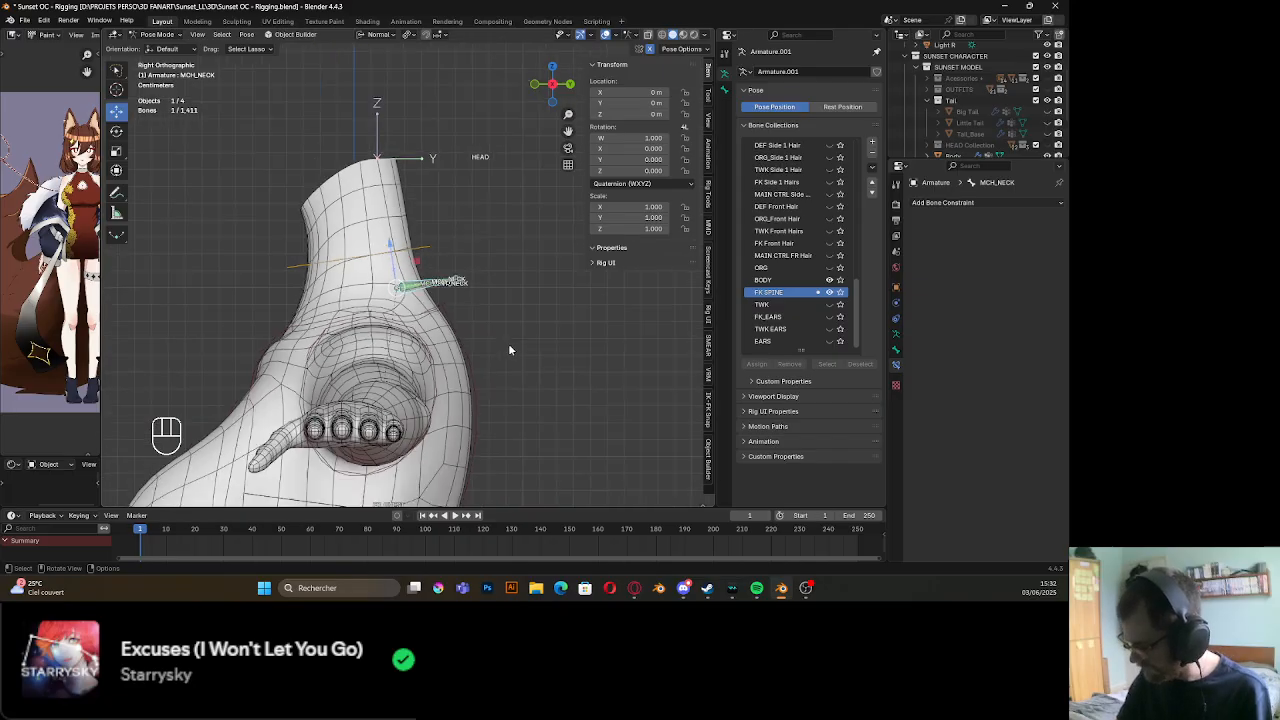
{"action": "scroll", "coordinate": [474, 331], "scroll_direction": "up", "scroll_amount": 3}
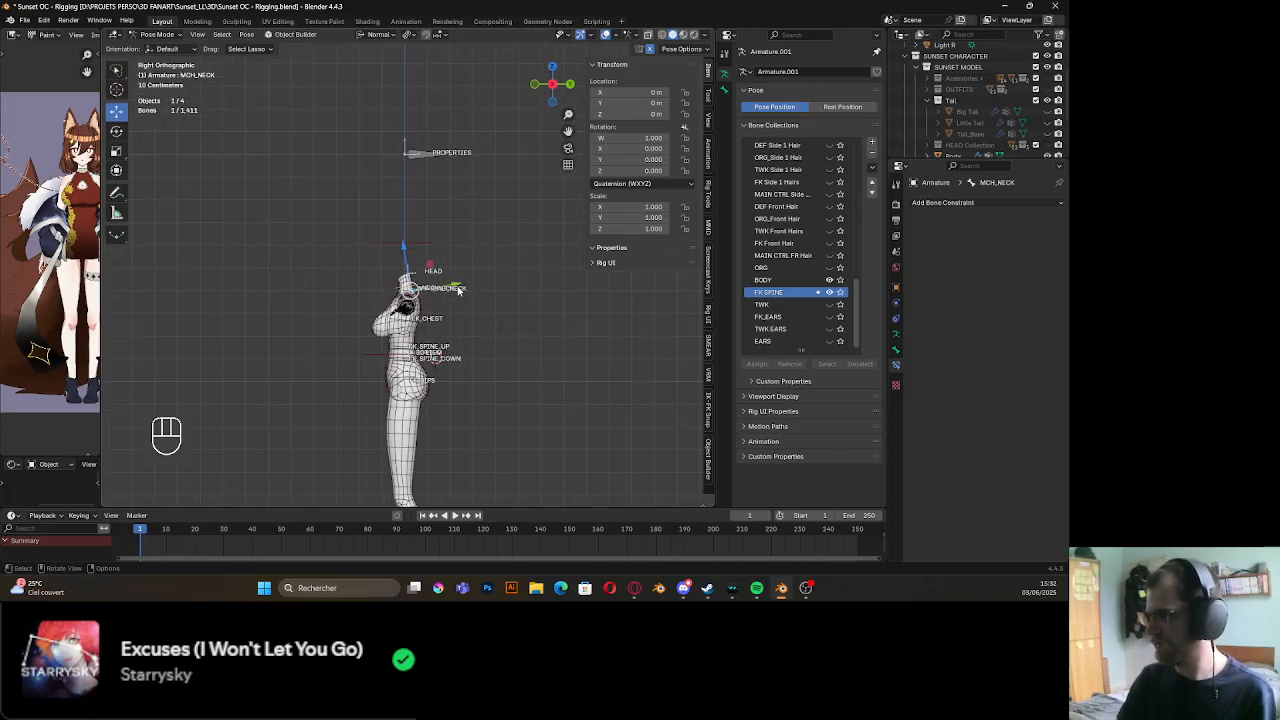
{"action": "left_click", "coordinate": [432, 130]}
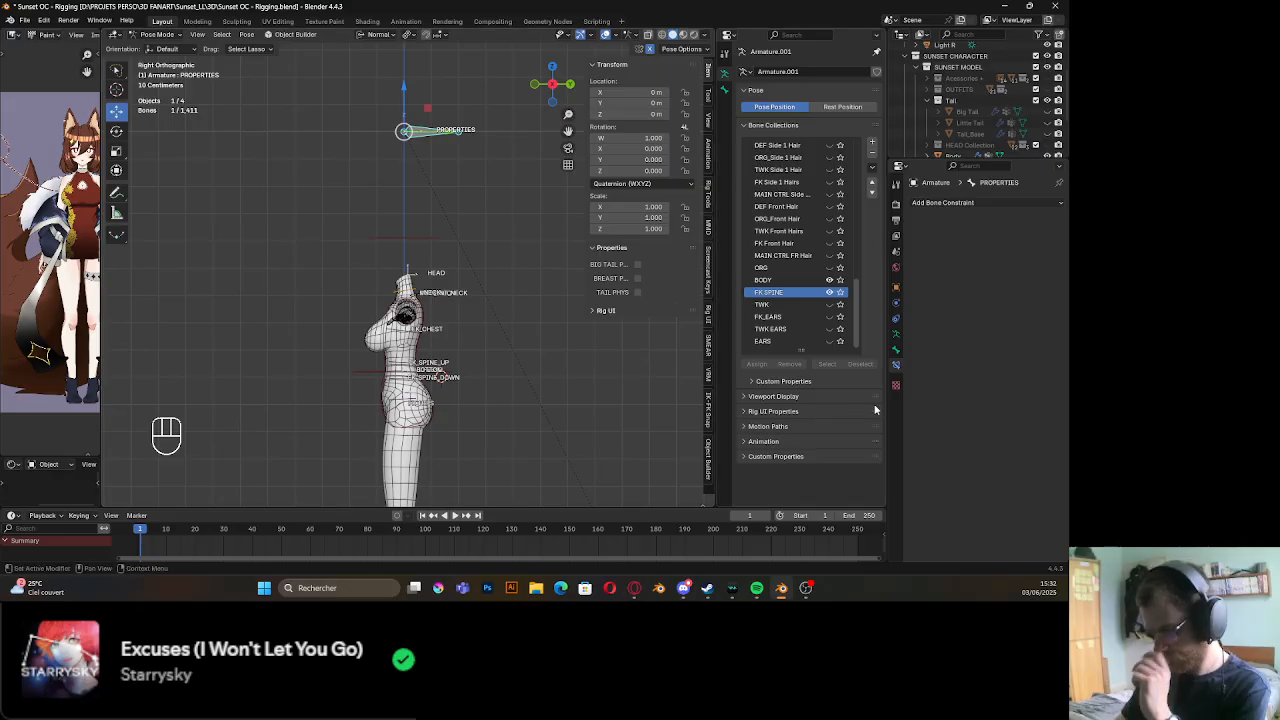
{"action": "left_click", "coordinate": [896, 349]}
{"action": "scroll", "coordinate": [938, 400], "scroll_direction": "down", "scroll_amount": 15}
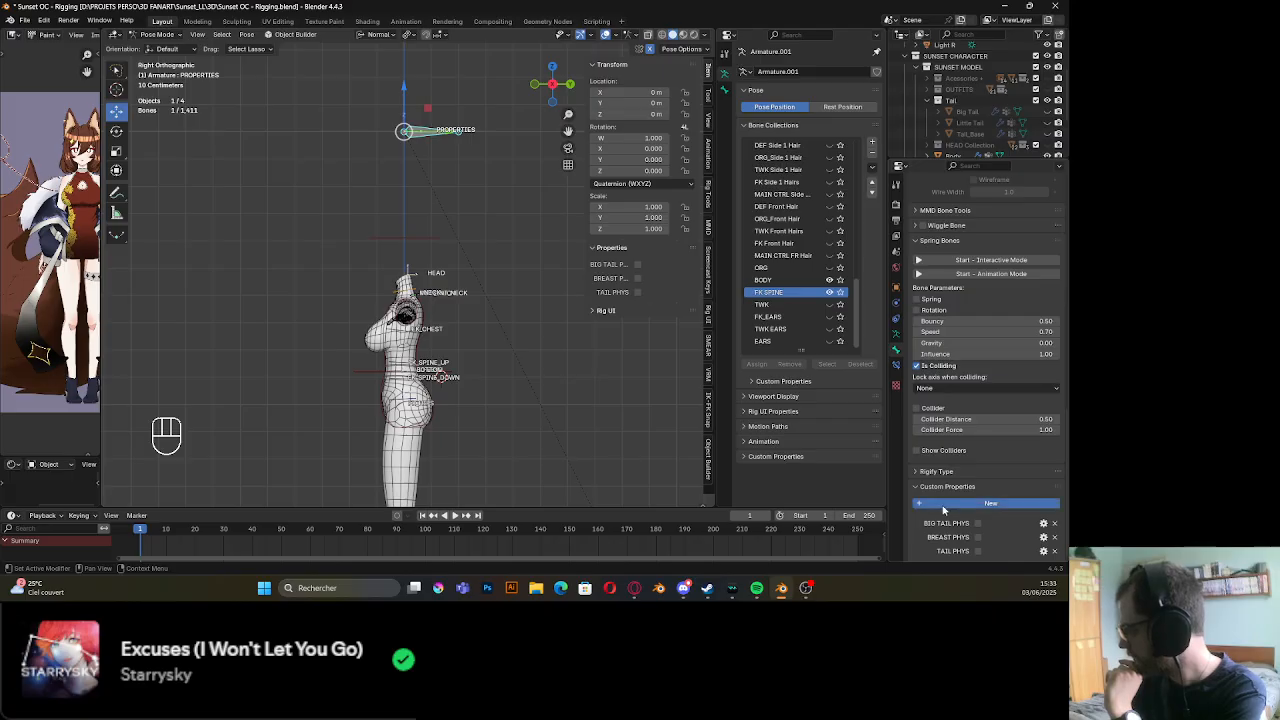
{"action": "left_click", "coordinate": [943, 511]}
{"action": "scroll", "coordinate": [957, 471], "scroll_direction": "down", "scroll_amount": 1}
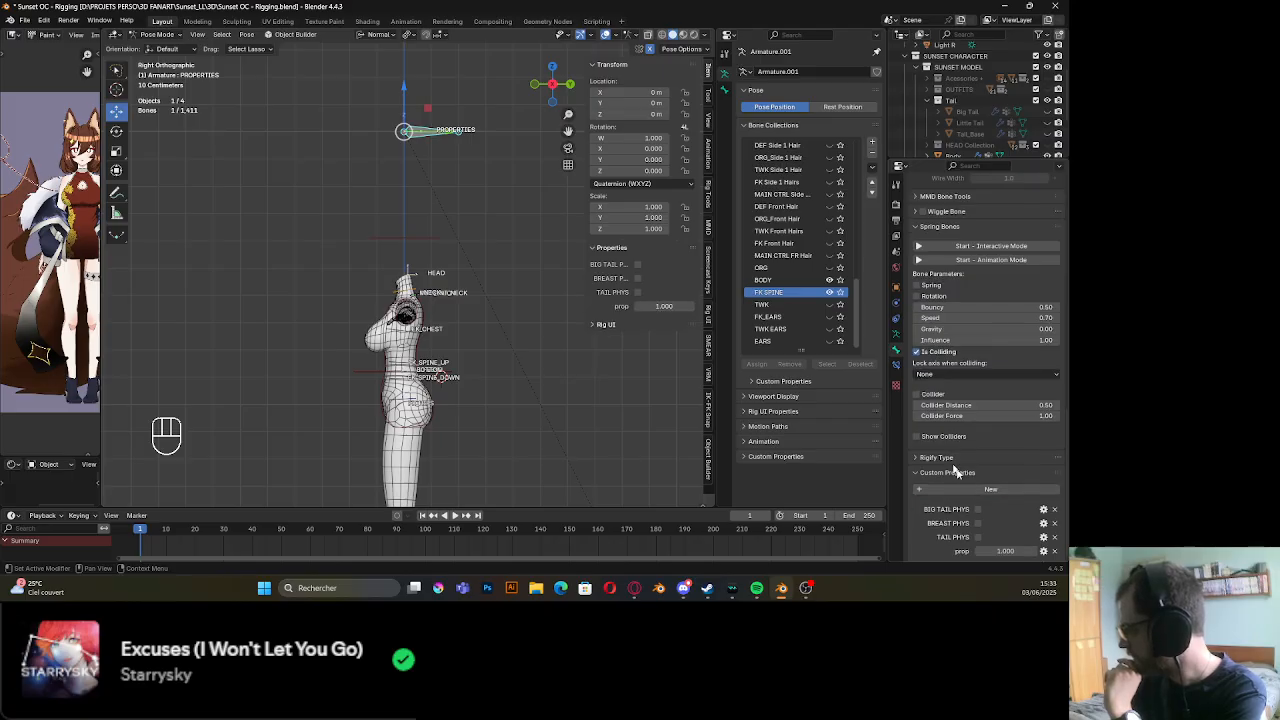
Rename the new custom property as NECK_FOLLOW and make it library overridable
{"action": "left_click", "coordinate": [1043, 551]}
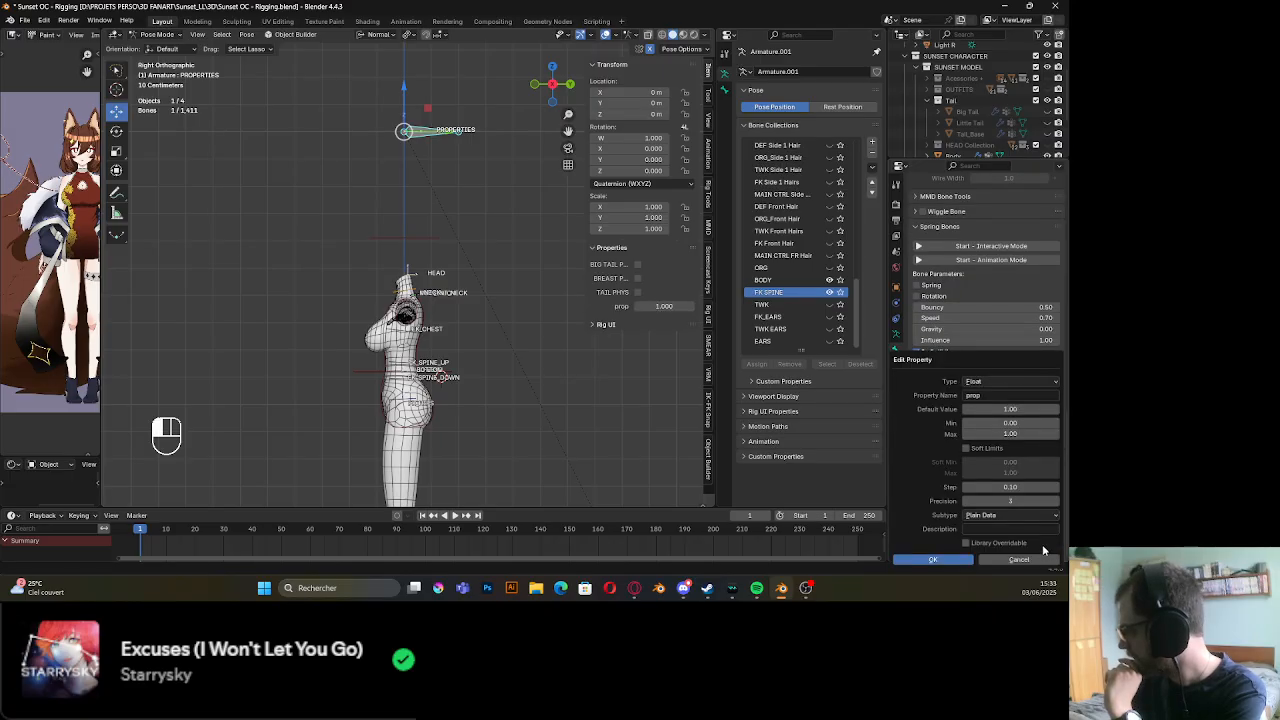
{"action": "left_click", "coordinate": [991, 395]}
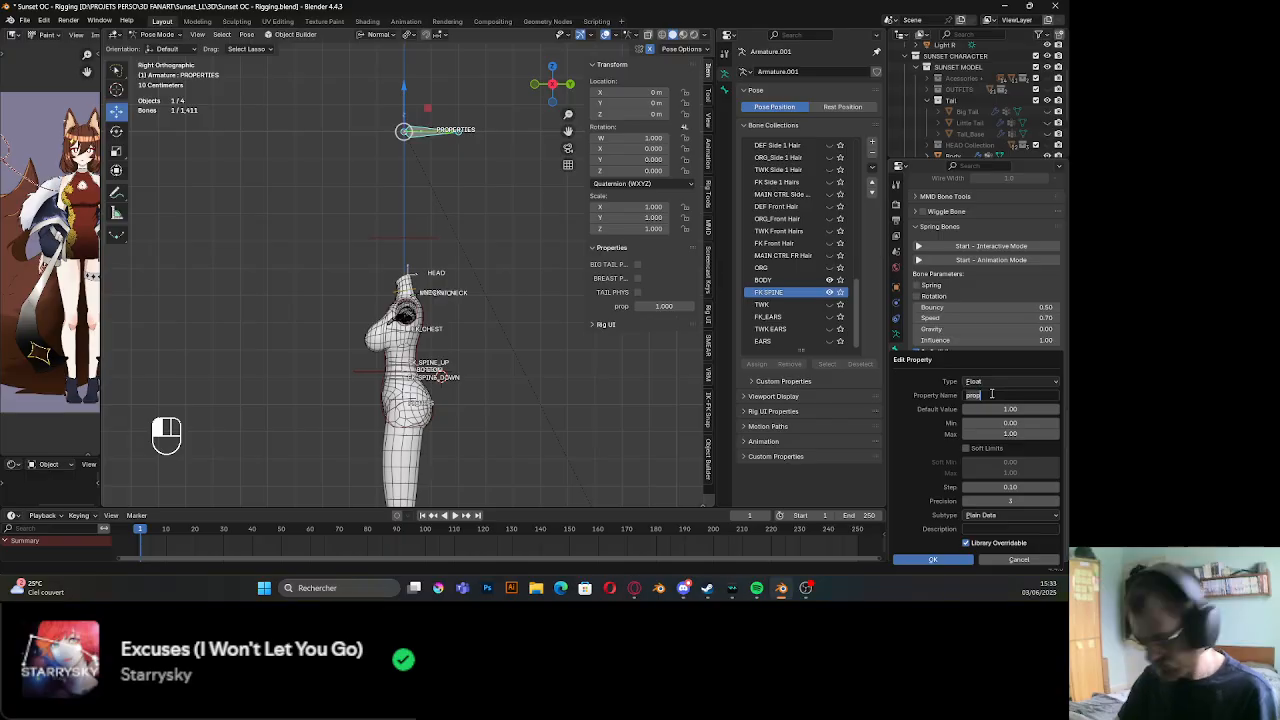
{"action": "type", "text": "NEC"}
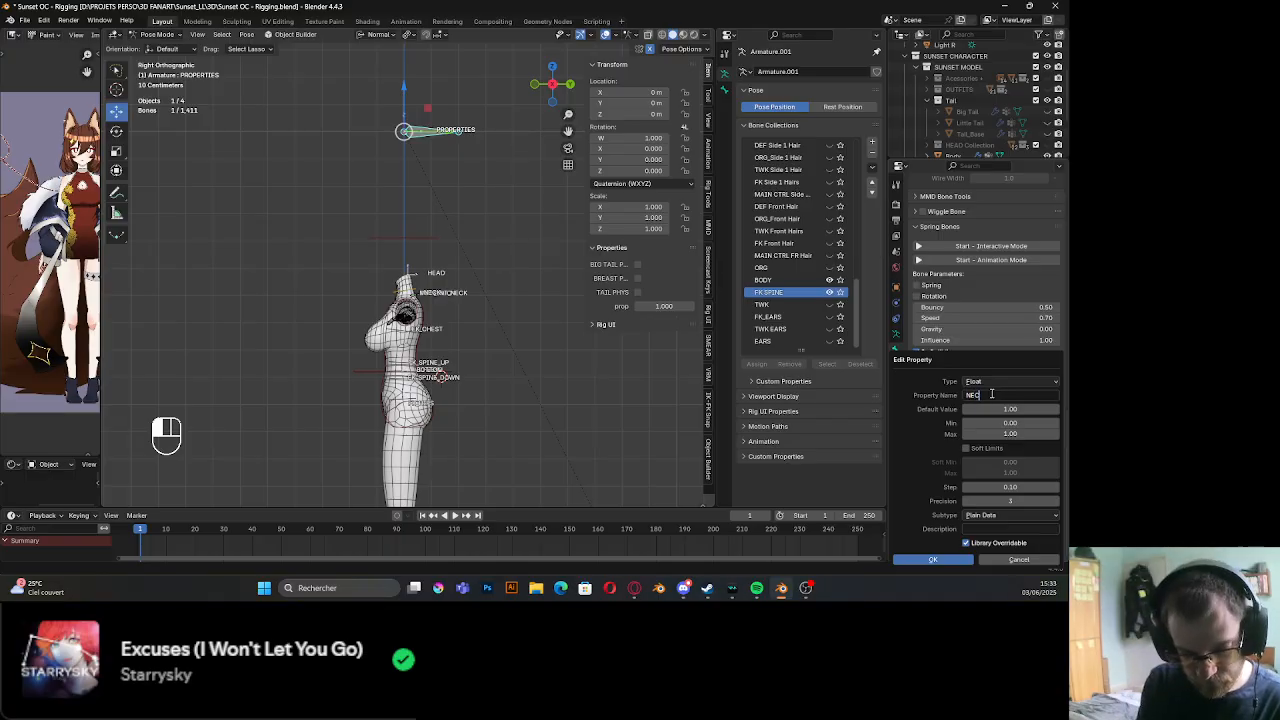
{"action": "type", "text": "K_F"}
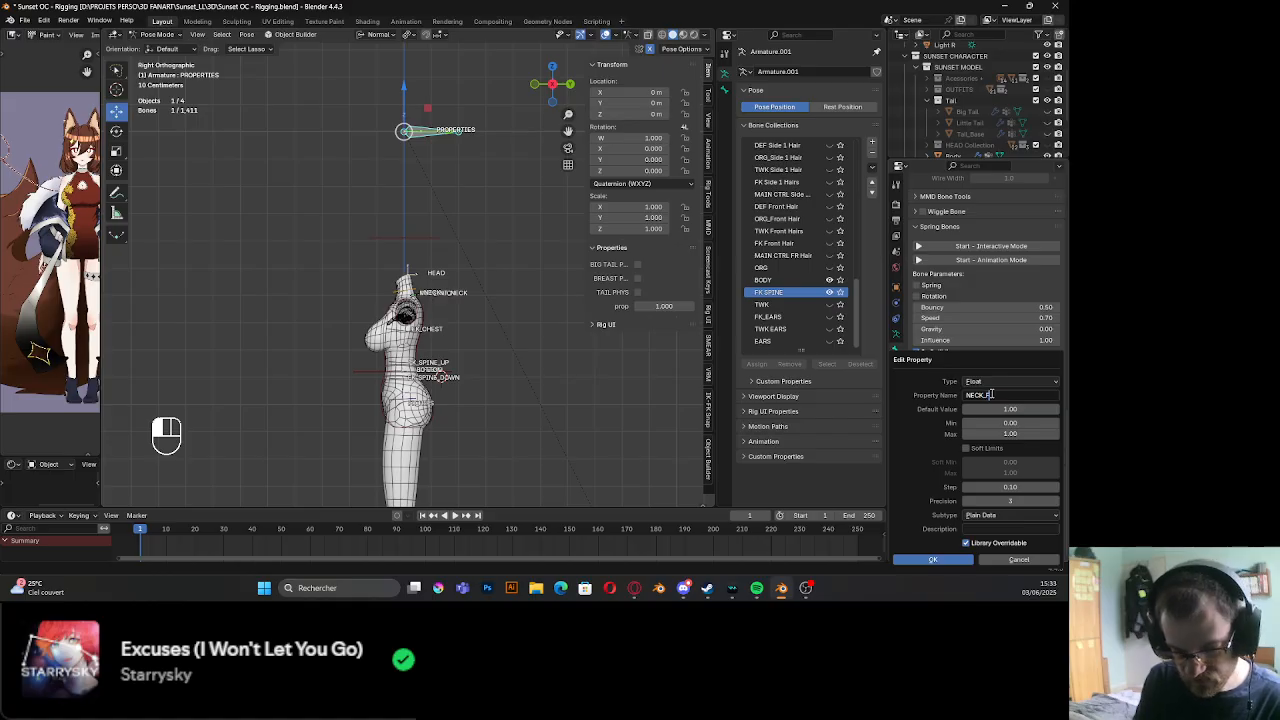
{"action": "type", "text": "OLLOW"}
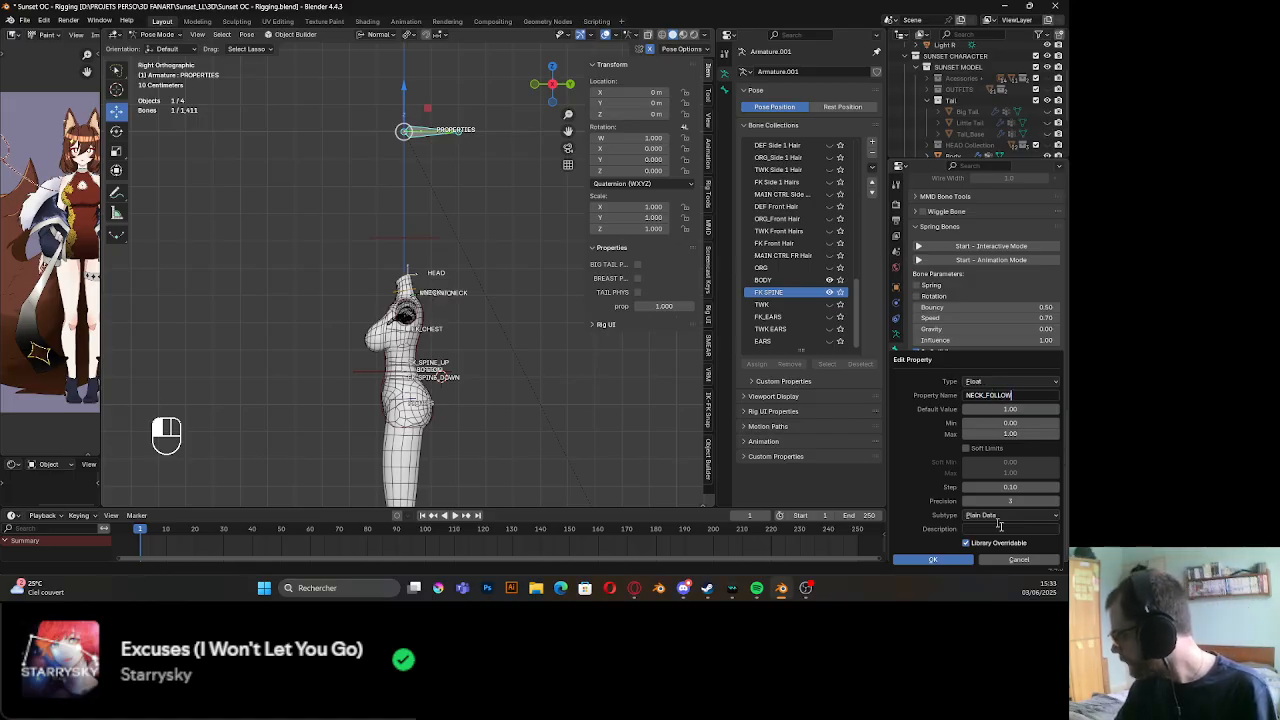
{"action": "left_click", "coordinate": [958, 559]}
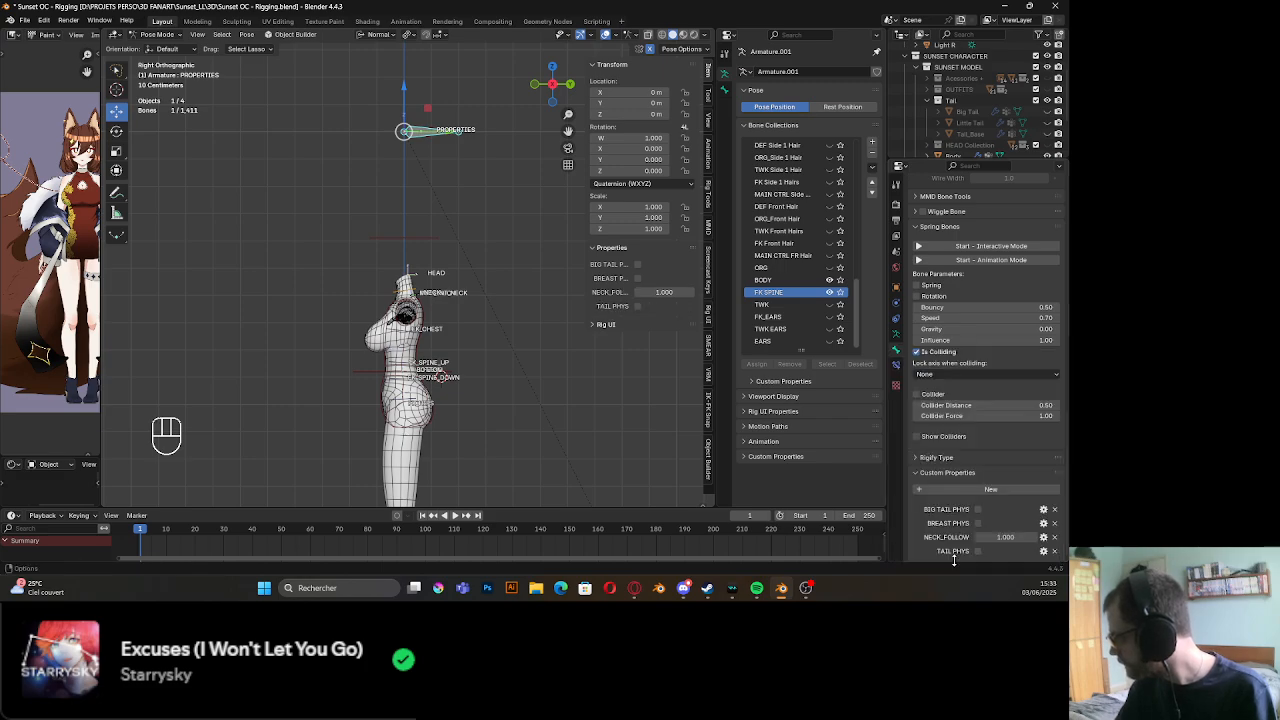
Copy the NECK_FOLLOW property as a new driver and paste it onto the influence of MCH_INT_NECK's NECK_FOLLOW constraint
{"action": "right_click", "coordinate": [1014, 538]}
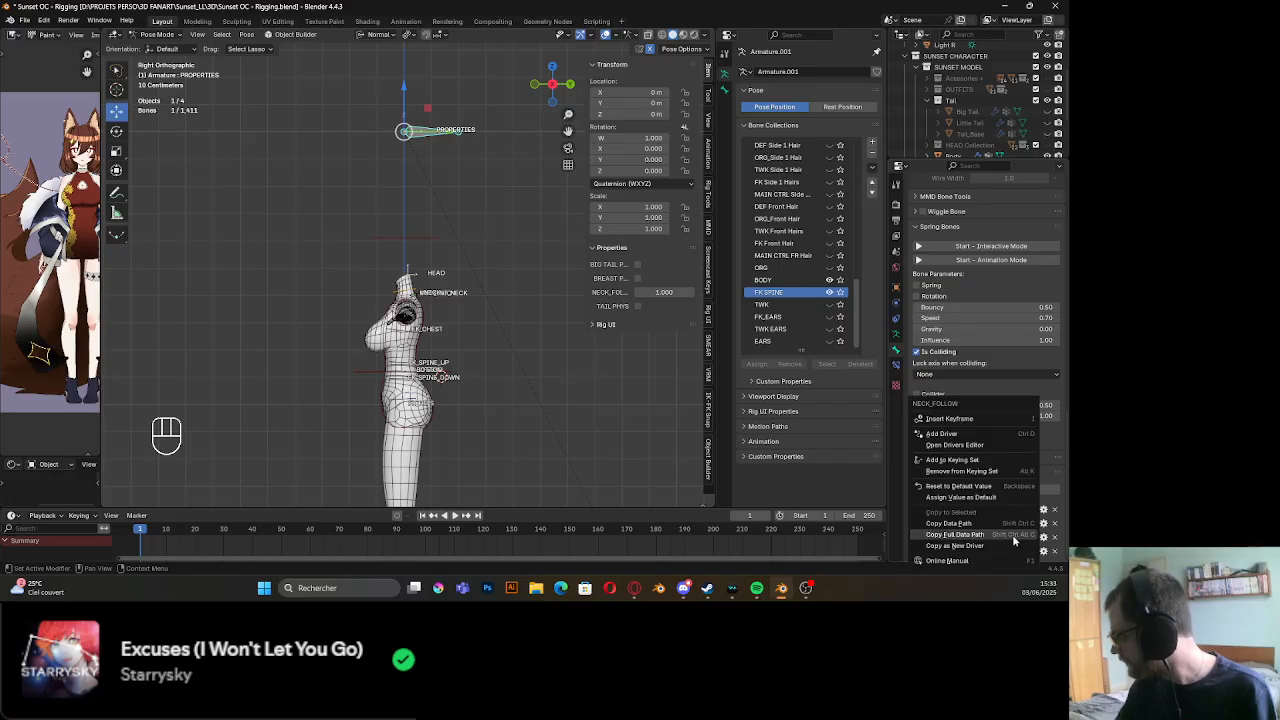
{"action": "left_click", "coordinate": [955, 545]}
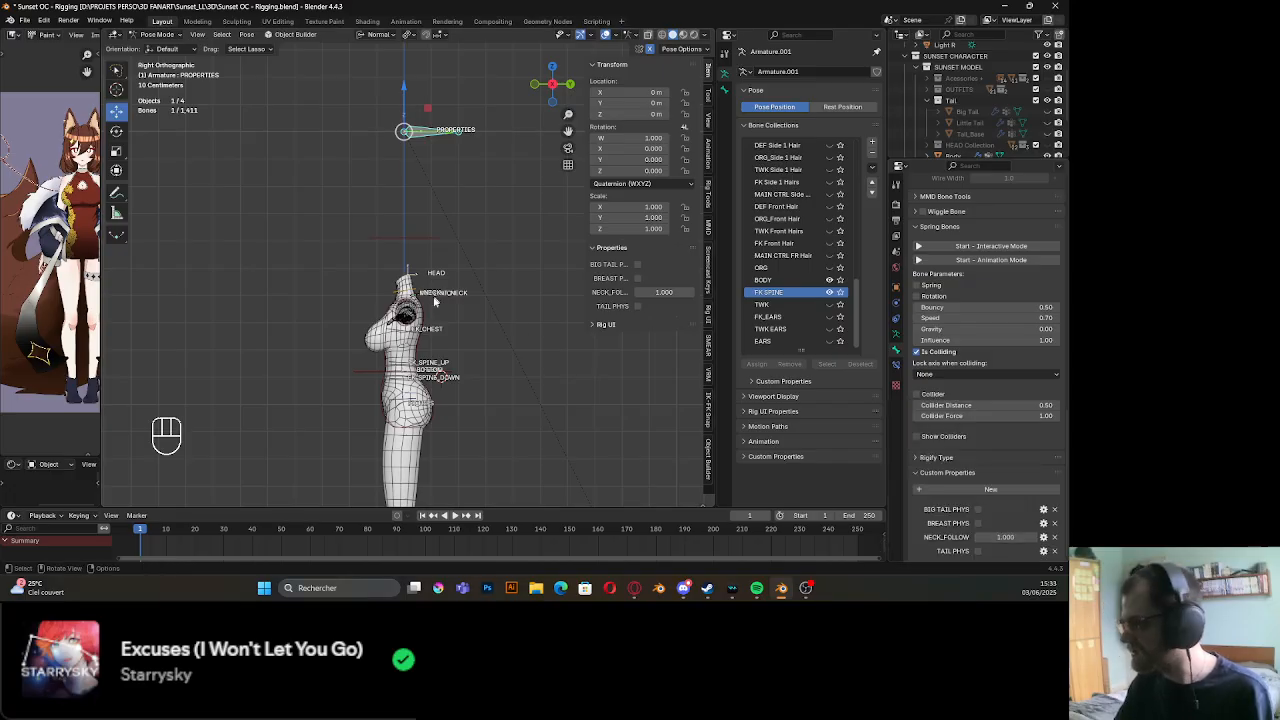
{"action": "scroll", "coordinate": [434, 301], "scroll_direction": "up", "scroll_amount": 5}
{"action": "middle_click_drag", "start_coordinate": [435, 366], "coordinate": [447, 328], "text": "shift"}
{"action": "scroll", "coordinate": [447, 329], "scroll_direction": "up", "scroll_amount": 7}
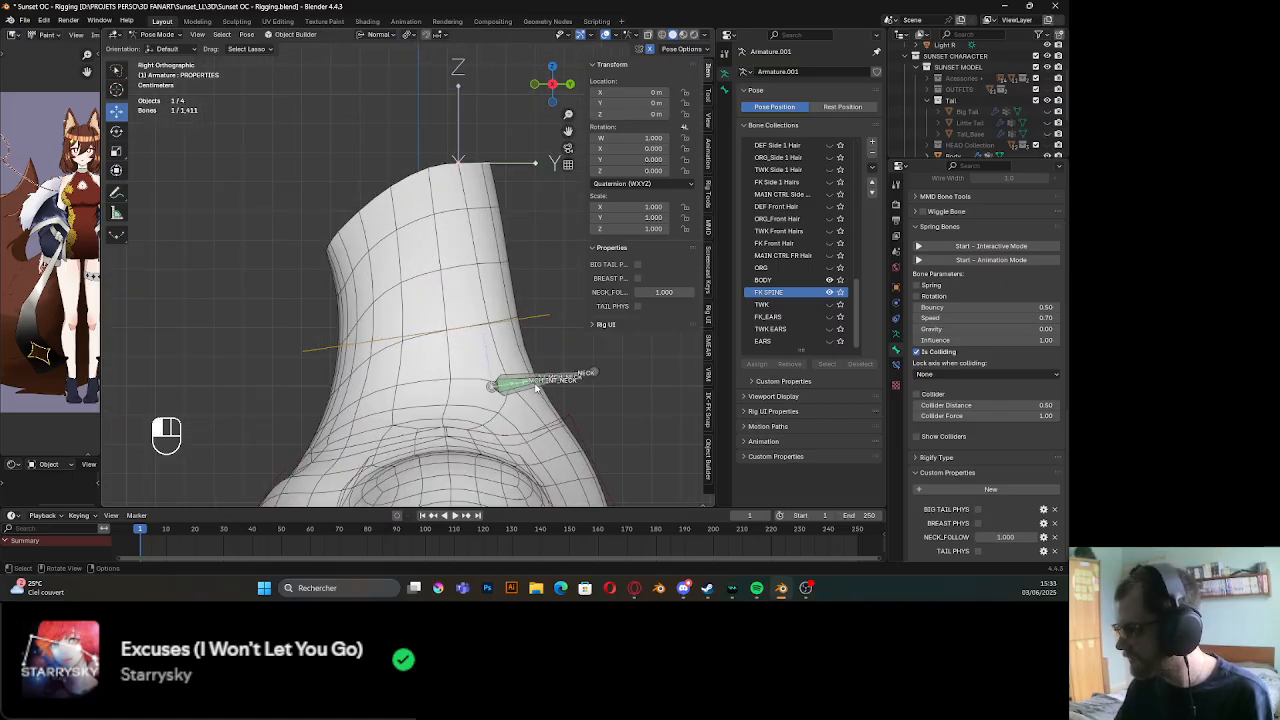
{"action": "left_click", "coordinate": [536, 385]}
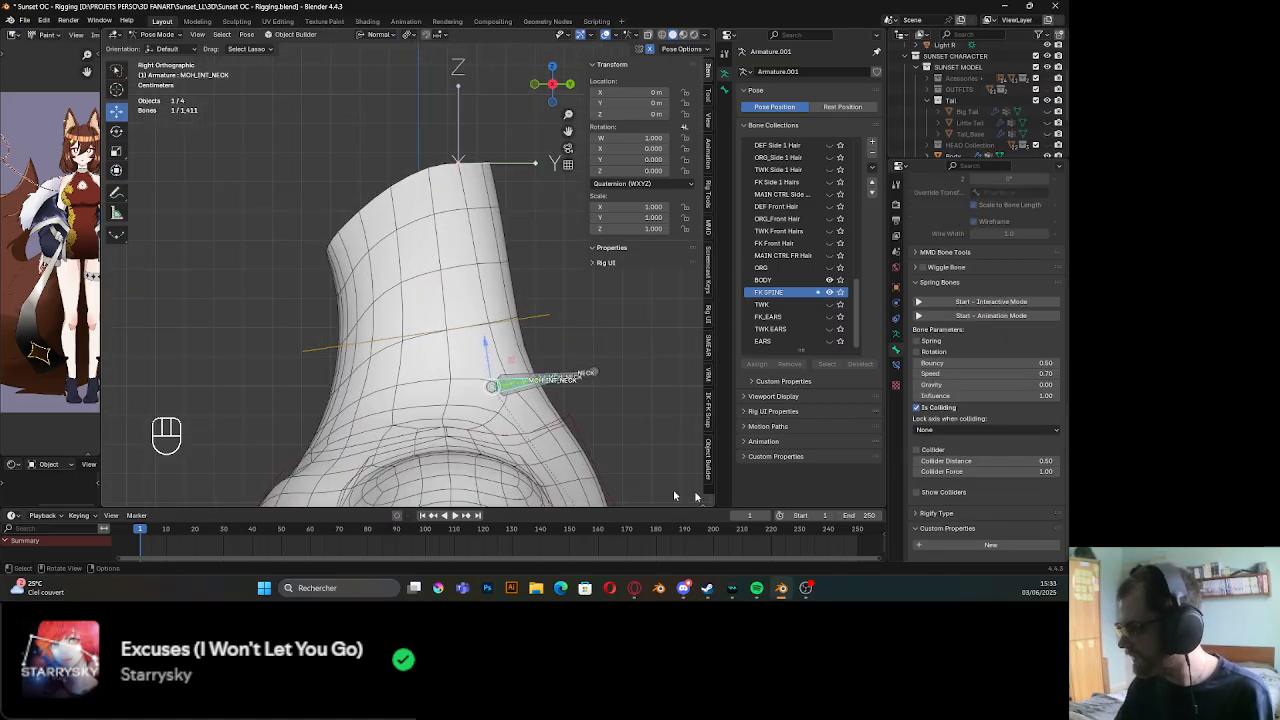
{"action": "left_click", "coordinate": [895, 372]}
{"action": "right_click", "coordinate": [984, 389]}
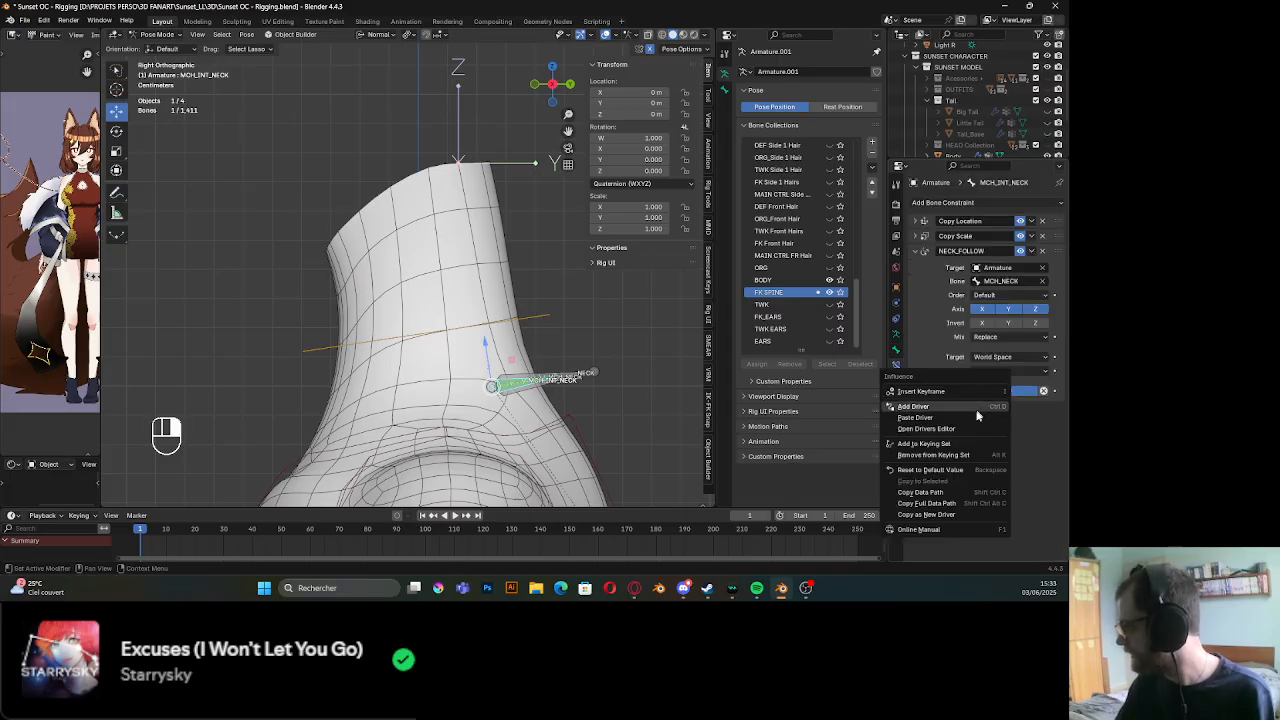
{"action": "left_click", "coordinate": [937, 419]}
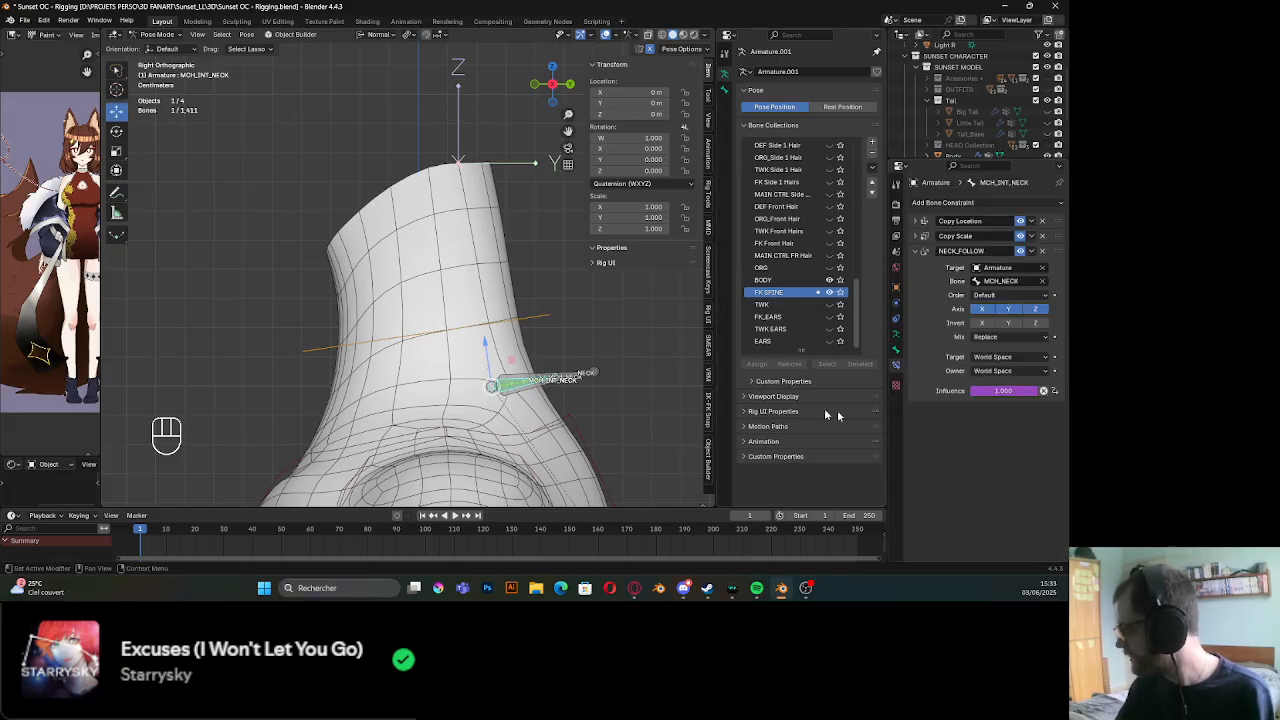
Rotate the CHEST bone about 15.3° around its local X axis to test the neck's follow behaviour
{"action": "scroll", "coordinate": [473, 366], "scroll_direction": "down", "scroll_amount": 4}
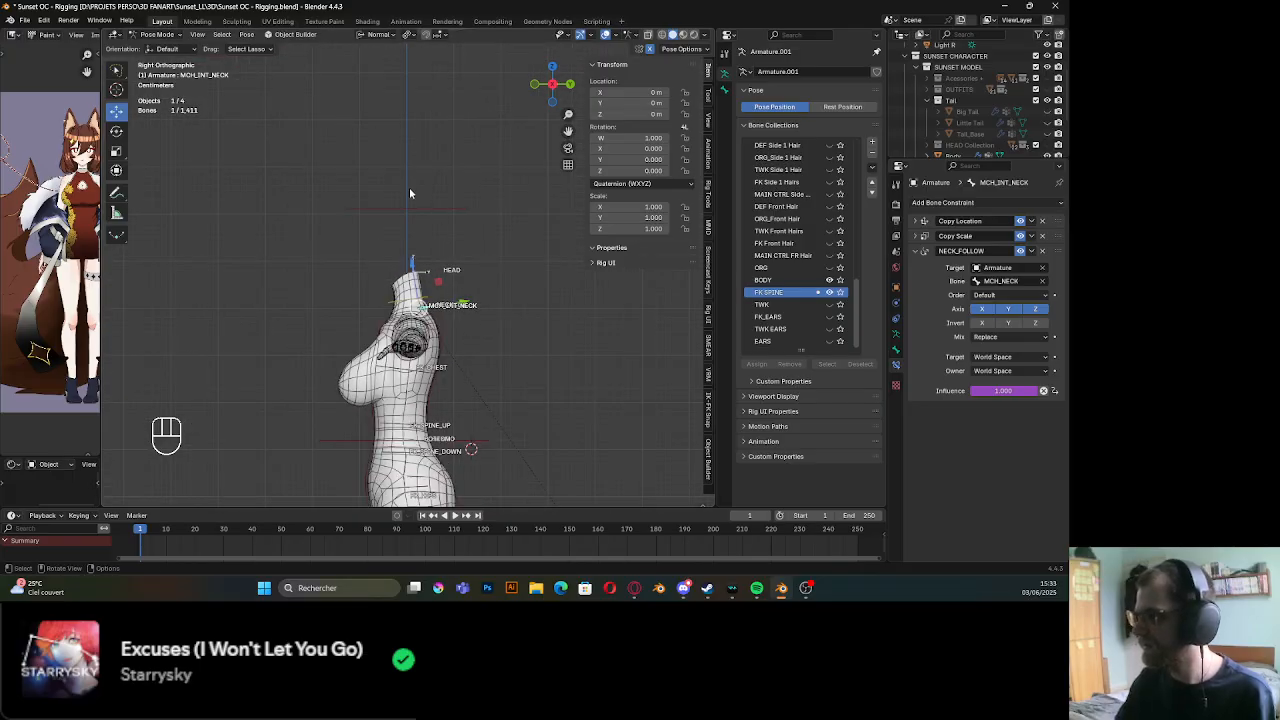
{"action": "left_click", "coordinate": [440, 147]}
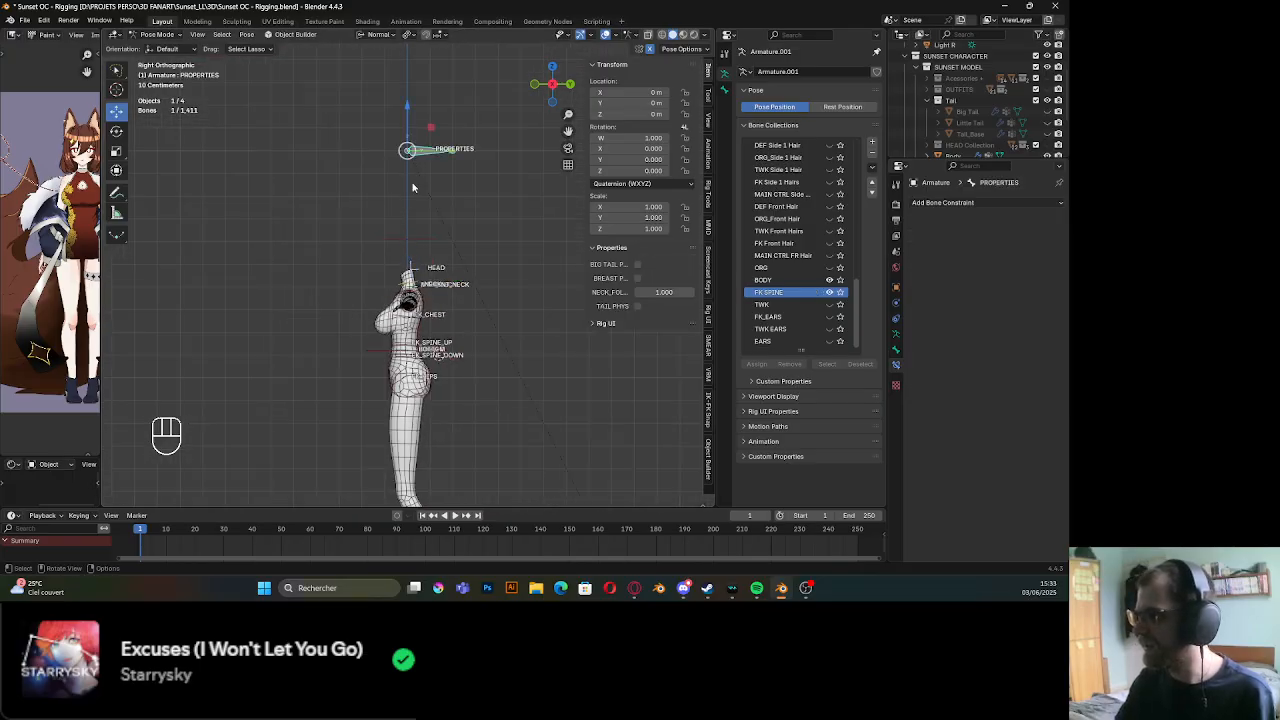
{"action": "scroll", "coordinate": [435, 347], "scroll_direction": "up", "scroll_amount": 5}
{"action": "left_click", "coordinate": [471, 339]}
{"action": "key", "text": "r"}
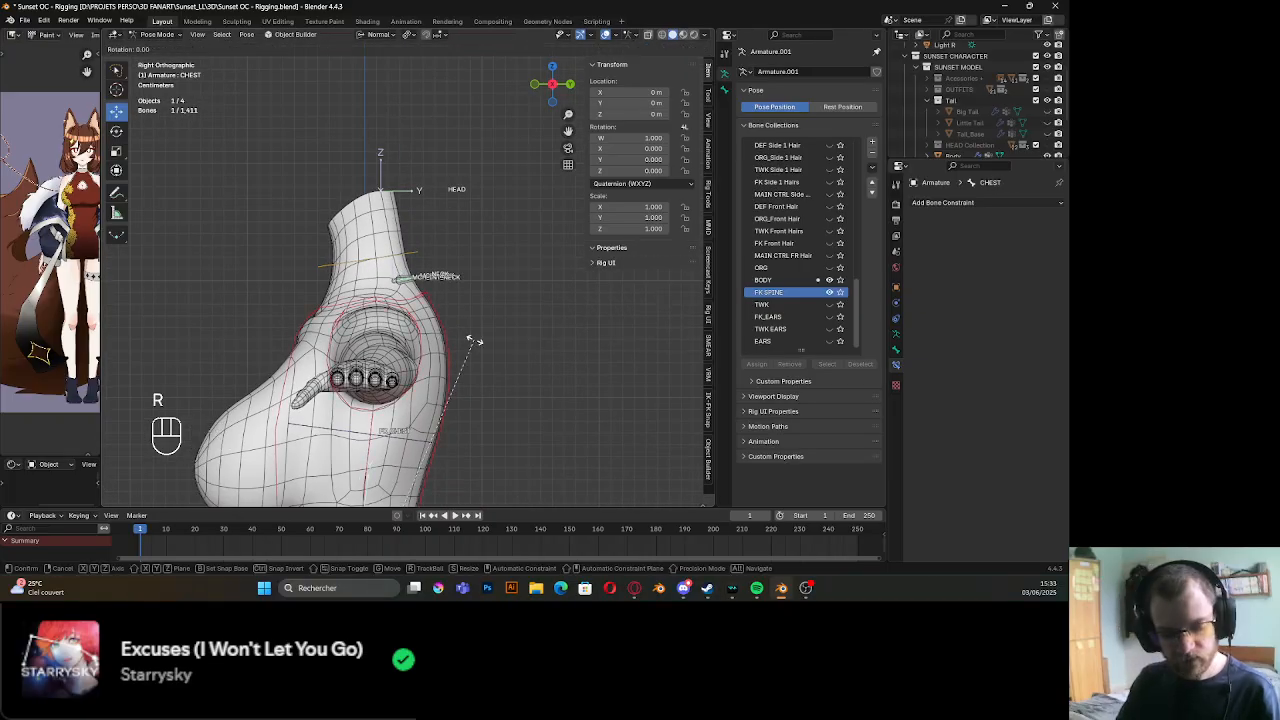
{"action": "key", "text": "x"}
{"action": "key", "text": "x"}
{"action": "left_click", "coordinate": [430, 262]}
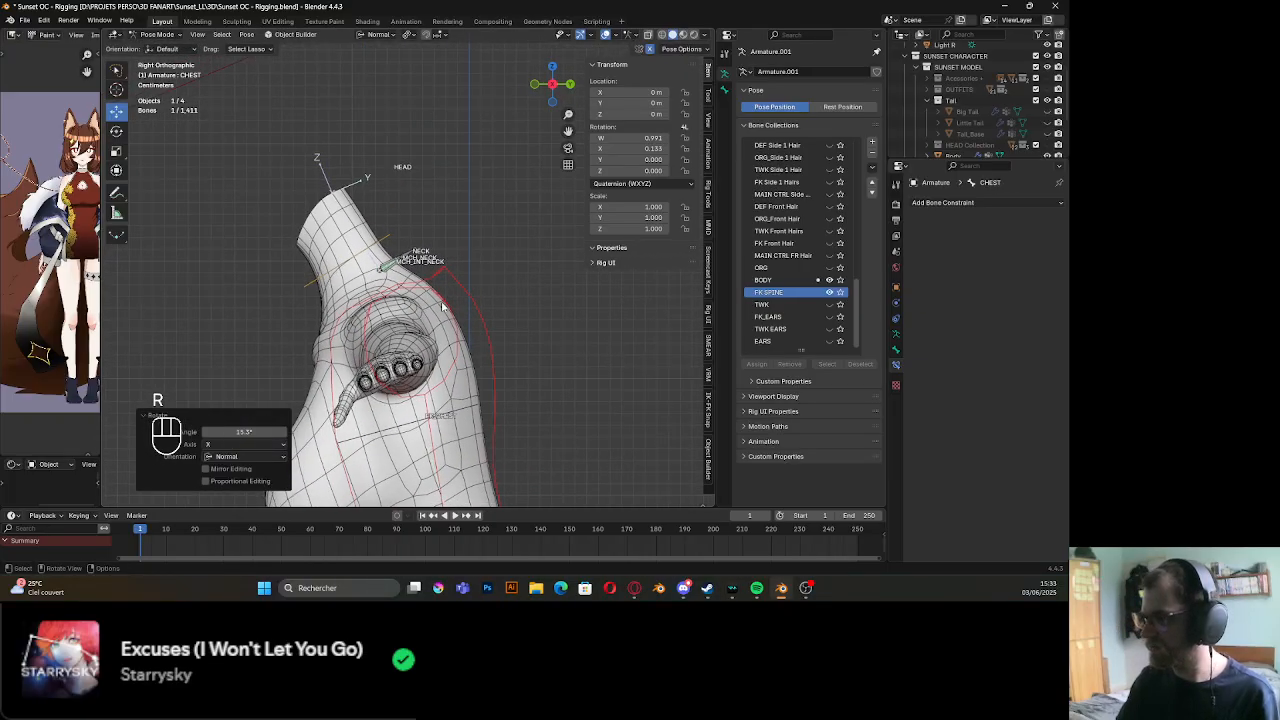
Set the NECK_FOLLOW property on the PROPERTIES bone to 0
{"action": "scroll", "coordinate": [442, 307], "scroll_direction": "down", "scroll_amount": 5}
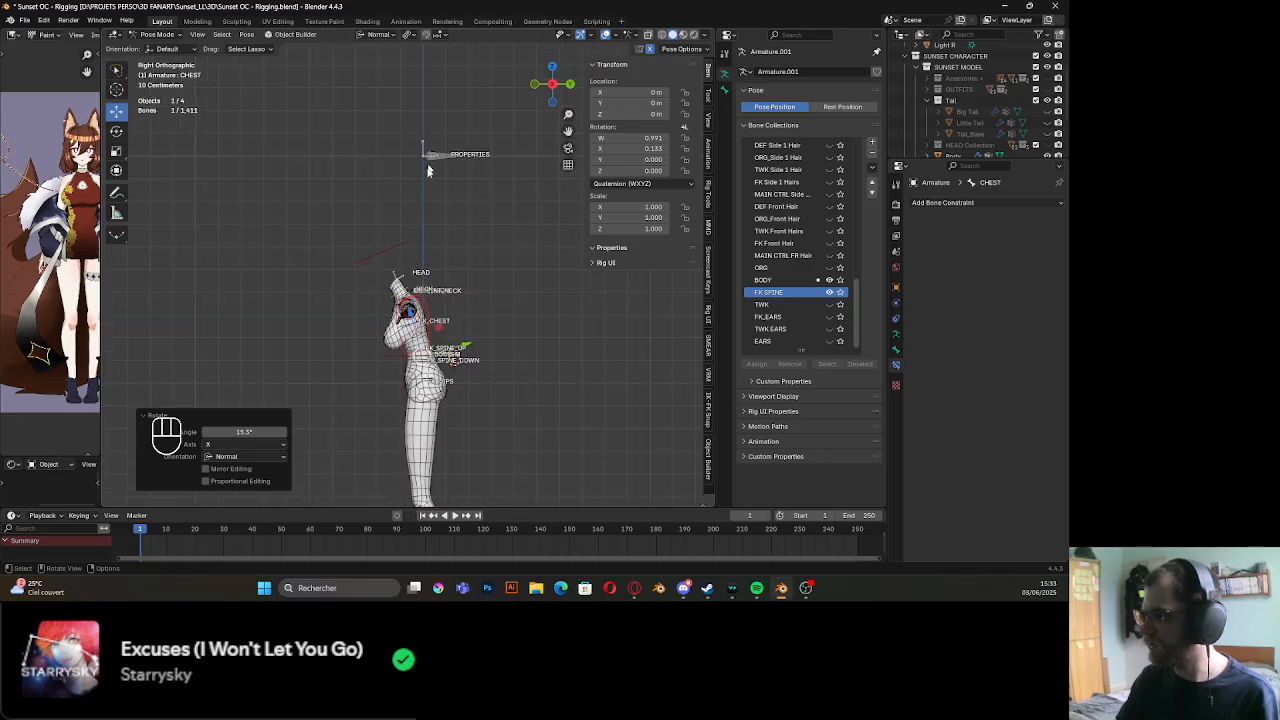
{"action": "left_click", "coordinate": [428, 160]}
{"action": "scroll", "coordinate": [450, 330], "scroll_direction": "up", "scroll_amount": 4}
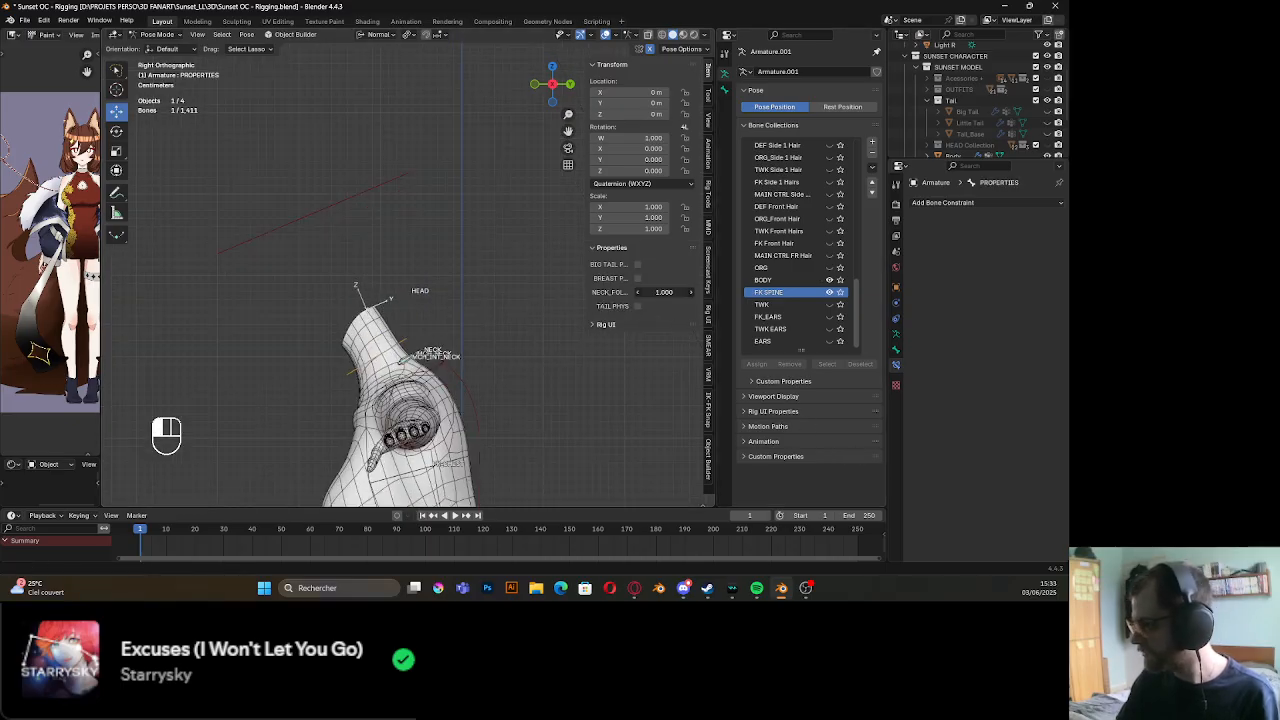
{"action": "mouse_move", "coordinate": [664, 292]}
{"action": "left_mouse_down"}
{"action": "mouse_move", "coordinate": [386, 292]}
{"action": "mouse_move", "coordinate": [663, 300]}
{"action": "left_mouse_up"}
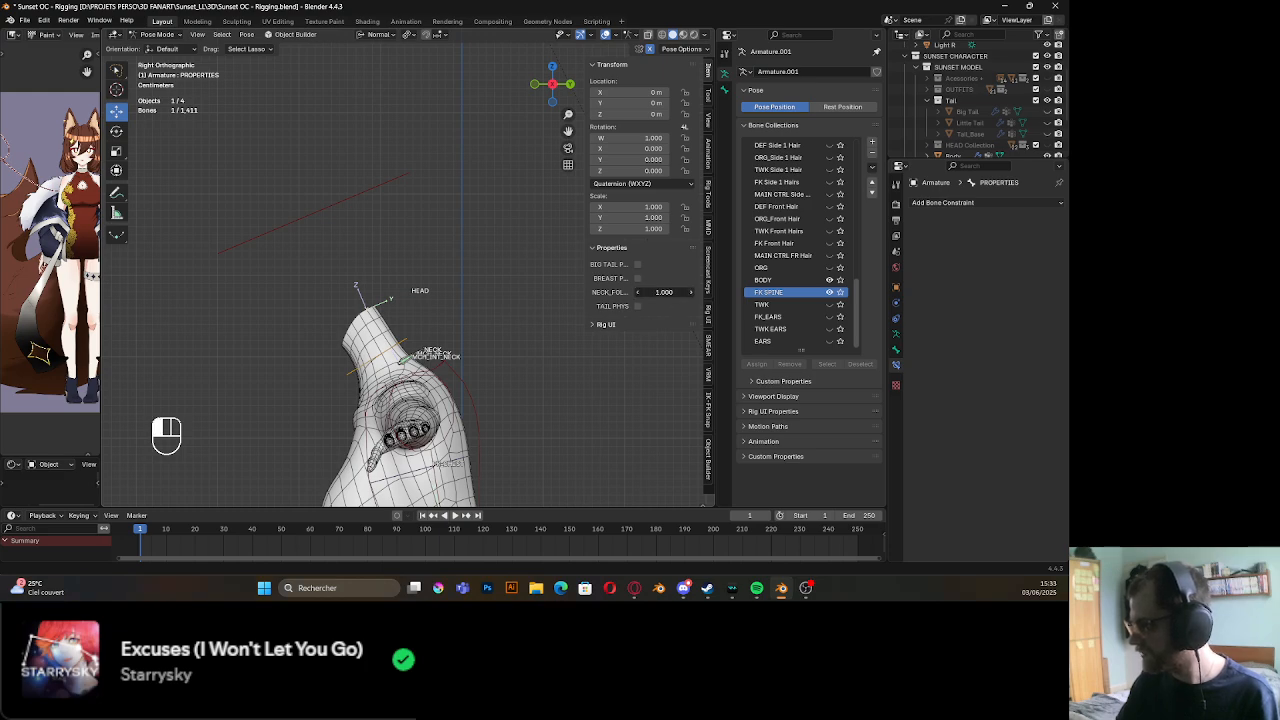
{"action": "left_click_drag", "start_coordinate": [664, 292], "coordinate": [390, 292]}
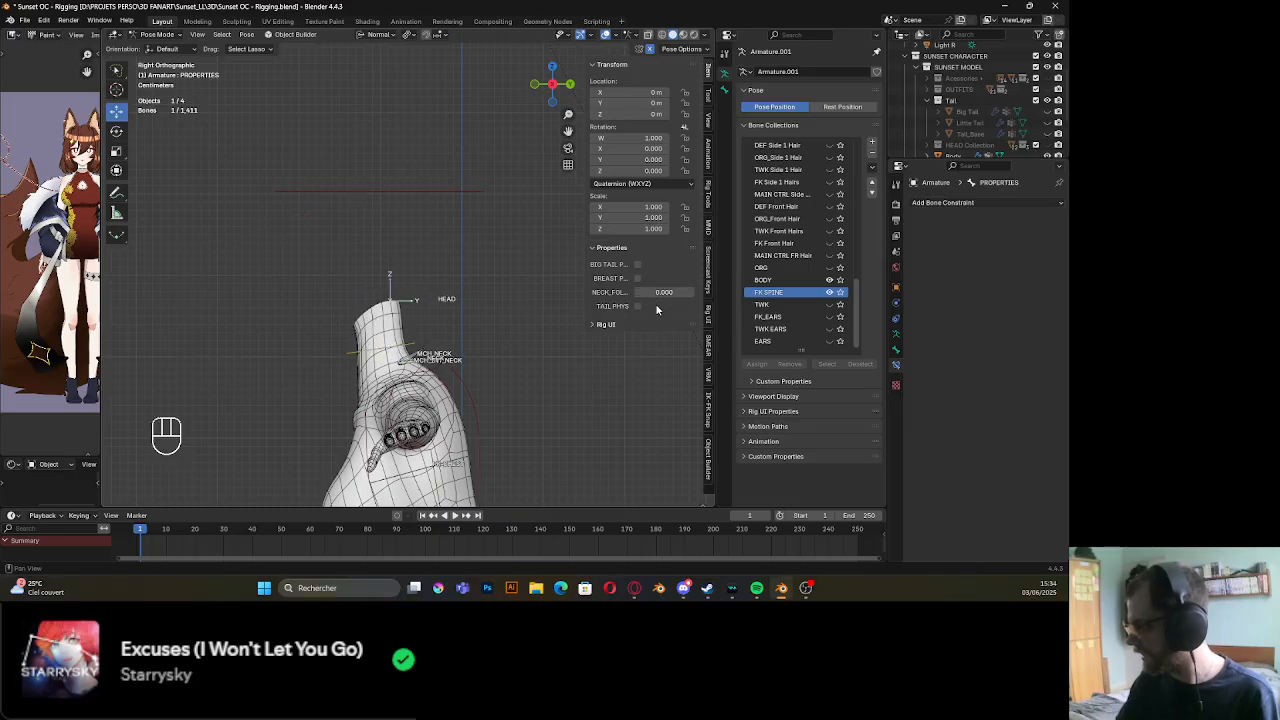
Edit the NECK_FOLLOW custom property of the PROPERTIES bone so it has a precision of two decimals
{"action": "left_click", "coordinate": [896, 350]}
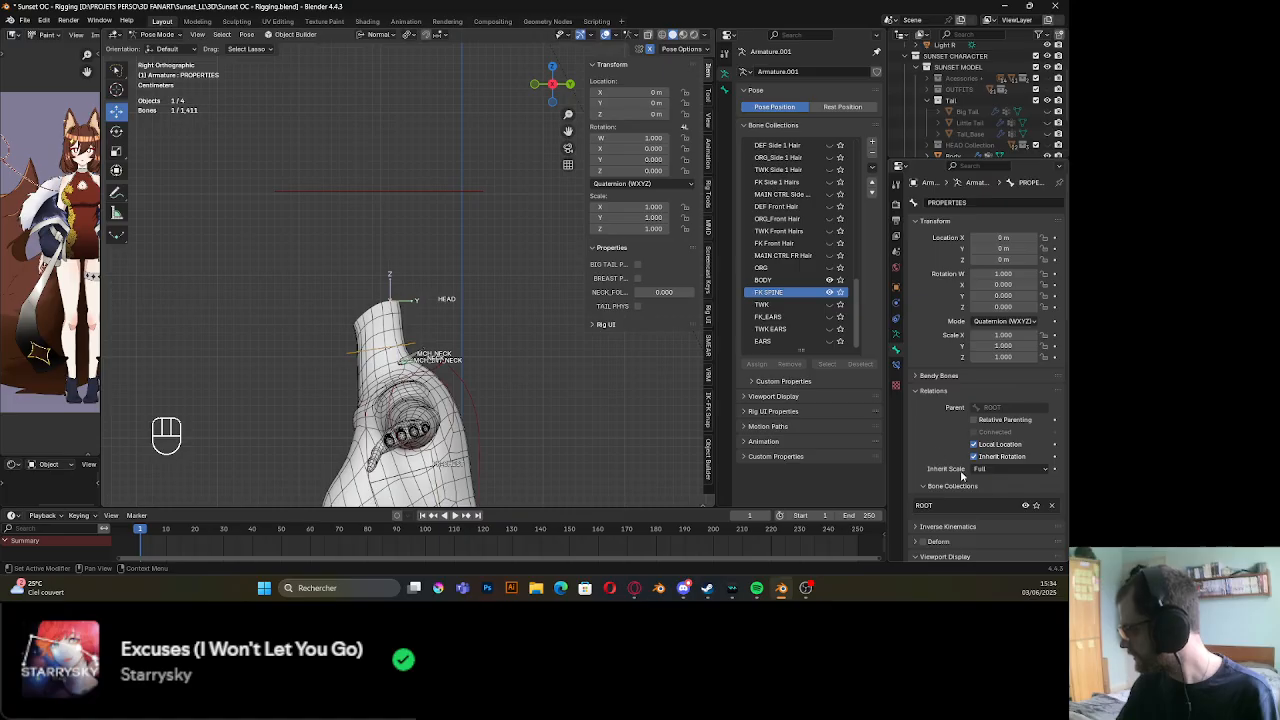
{"action": "scroll", "coordinate": [962, 476], "scroll_direction": "down", "scroll_amount": 10}
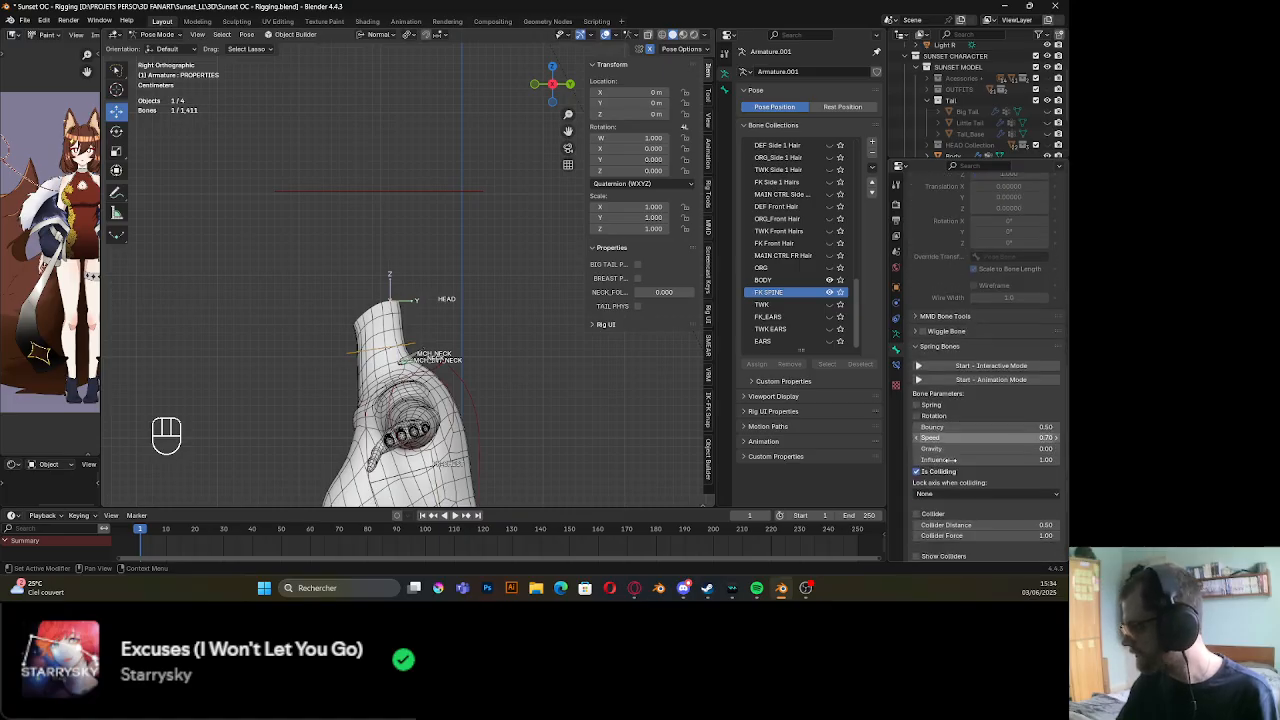
{"action": "scroll", "coordinate": [952, 460], "scroll_direction": "down", "scroll_amount": 5}
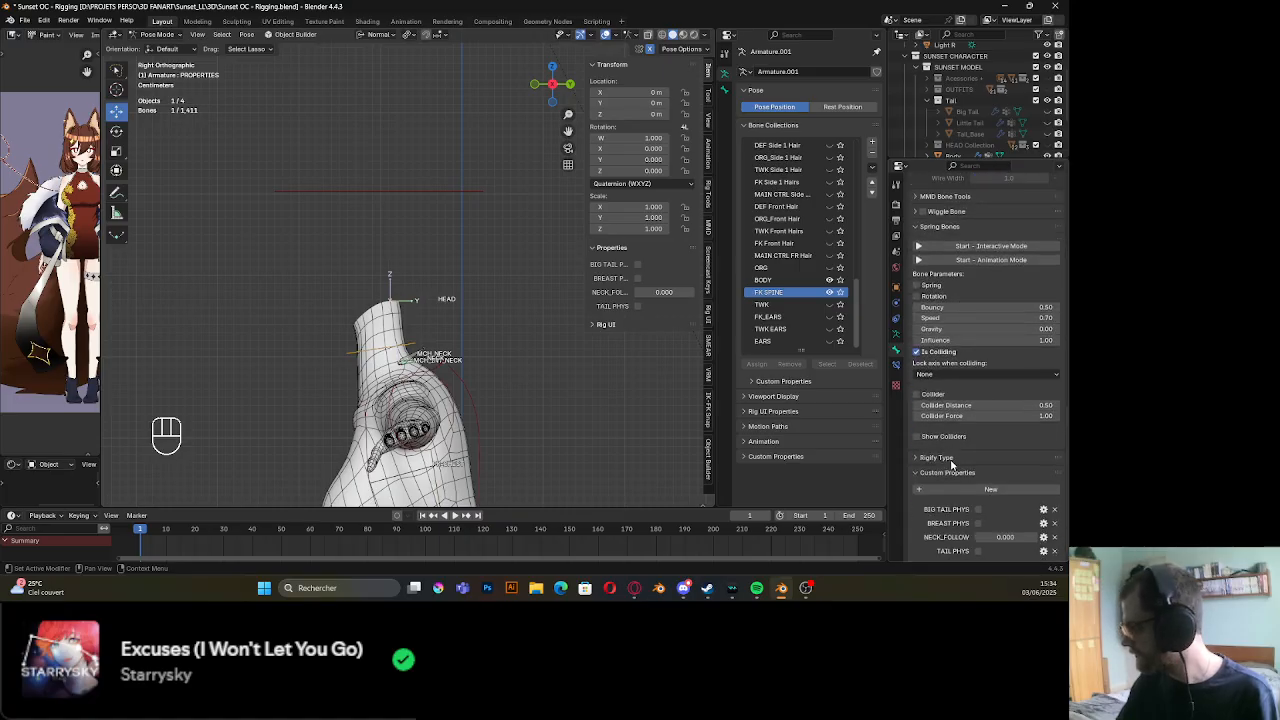
{"action": "left_click", "coordinate": [1043, 537]}
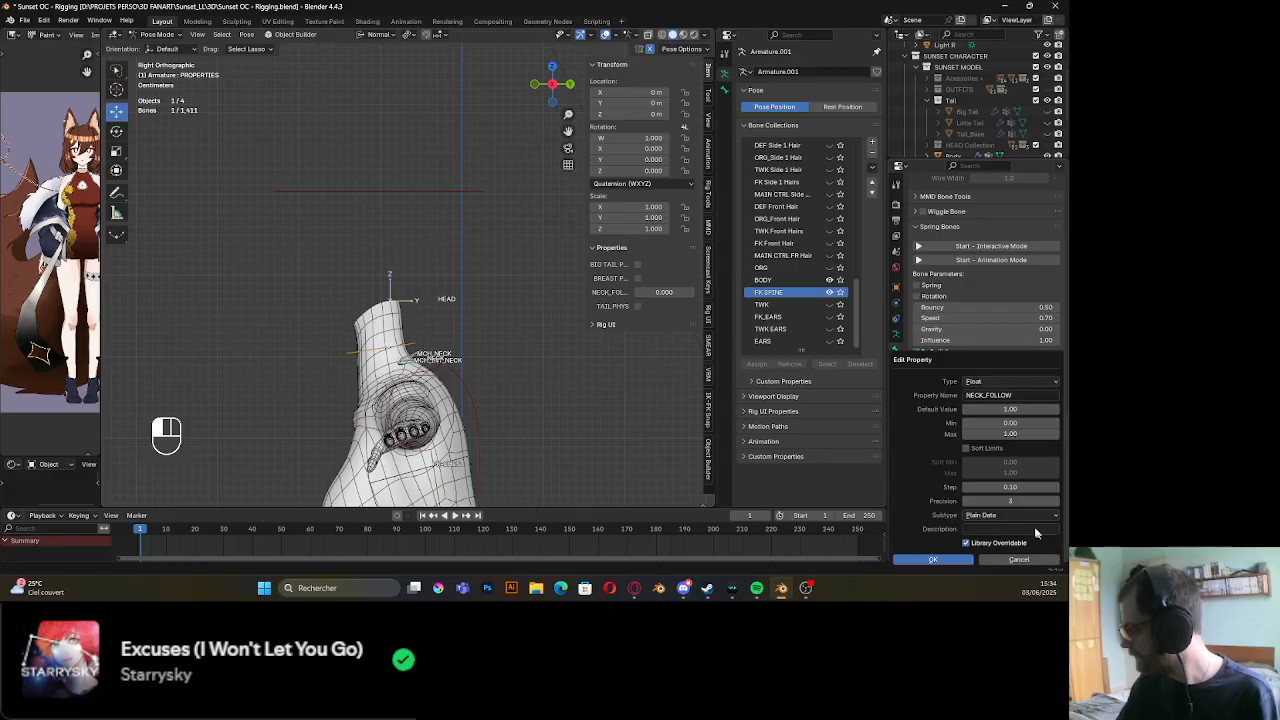
{"action": "left_click", "coordinate": [967, 502]}
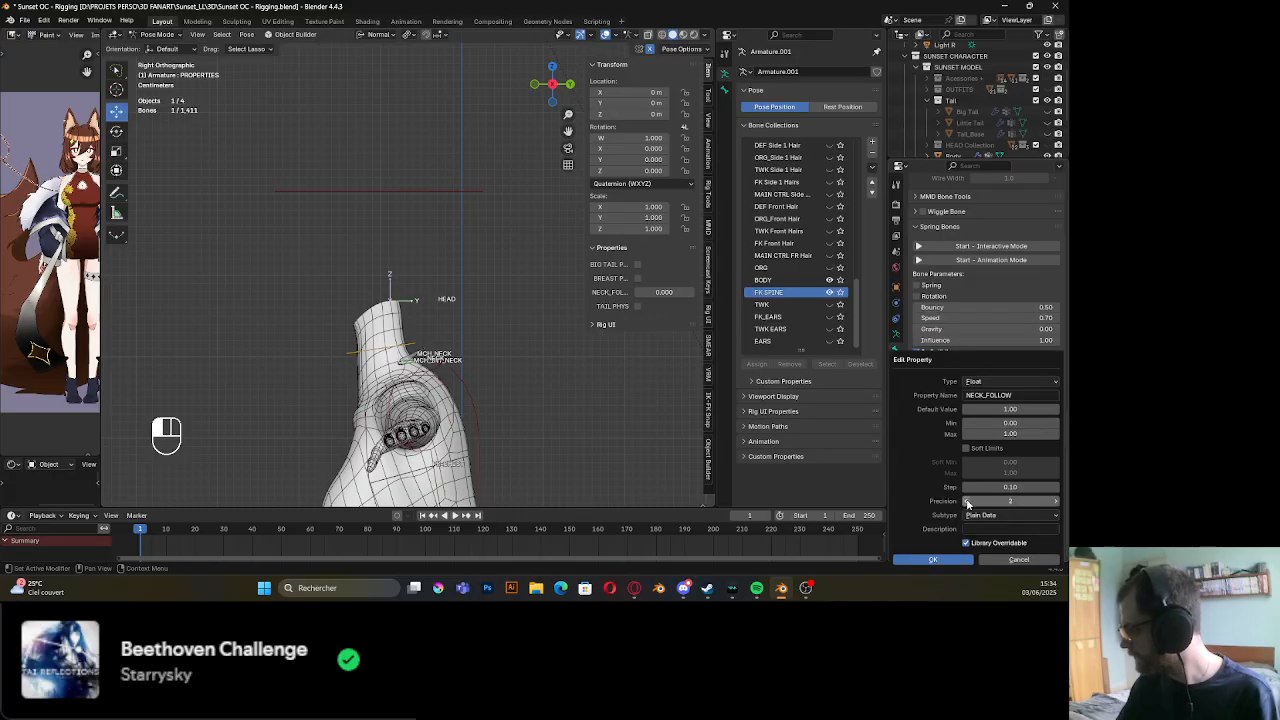
{"action": "left_click", "coordinate": [932, 559]}
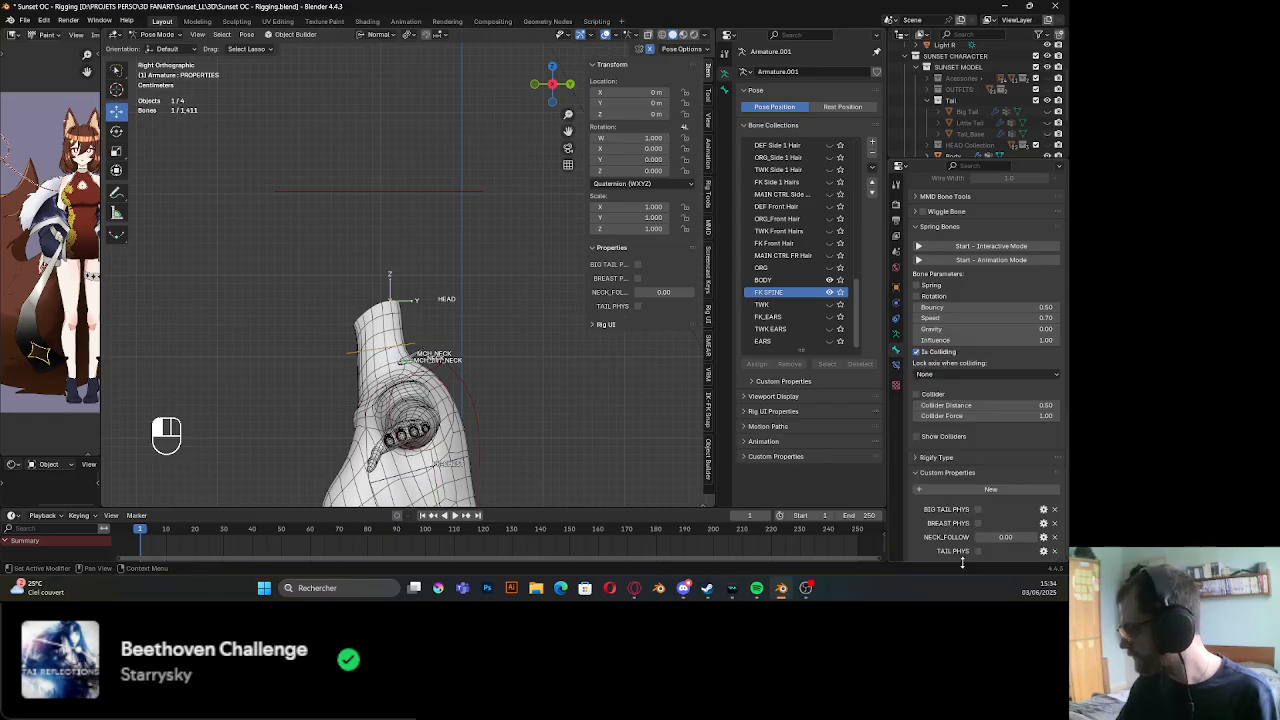
{"action": "mouse_move", "coordinate": [669, 289]}
{"action": "left_mouse_down"}
{"action": "mouse_move", "coordinate": [751, 289]}
{"action": "mouse_move", "coordinate": [665, 289]}
{"action": "left_mouse_up"}
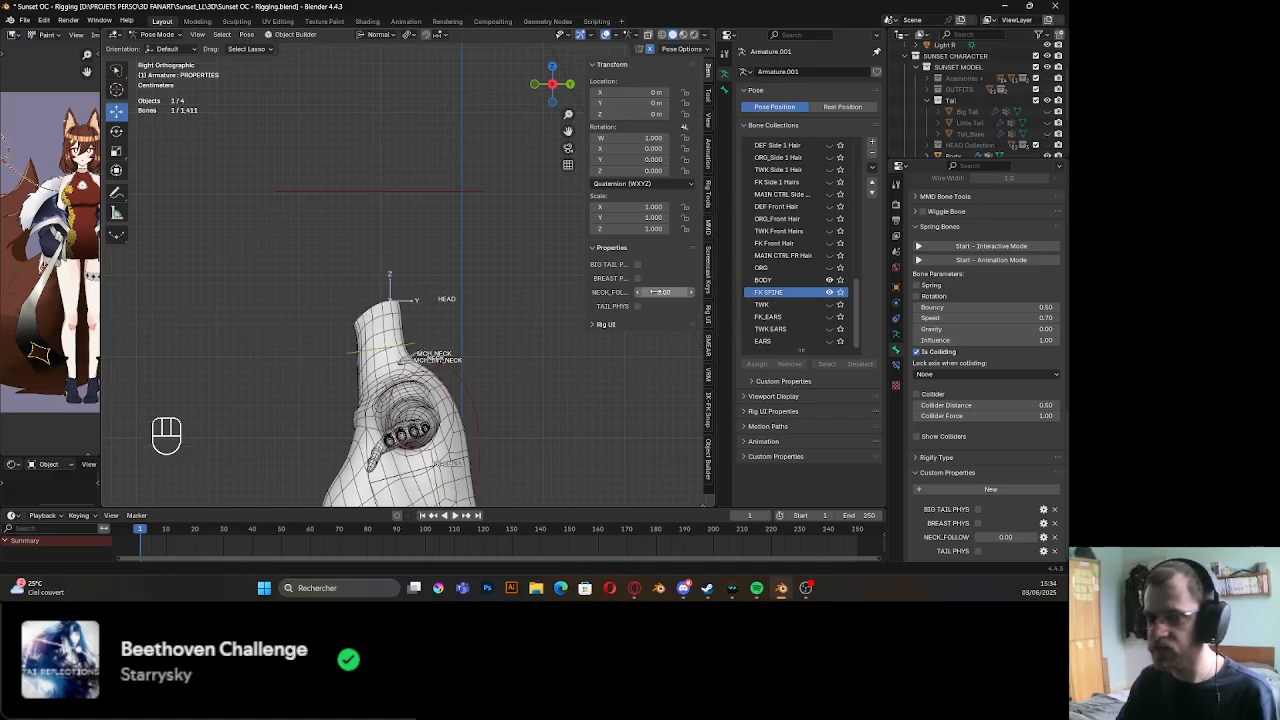
Set the NECK_FOLLOW custom property's precision to 3 and try its value slider
{"action": "left_click", "coordinate": [1043, 537]}
{"action": "left_click", "coordinate": [1057, 502]}
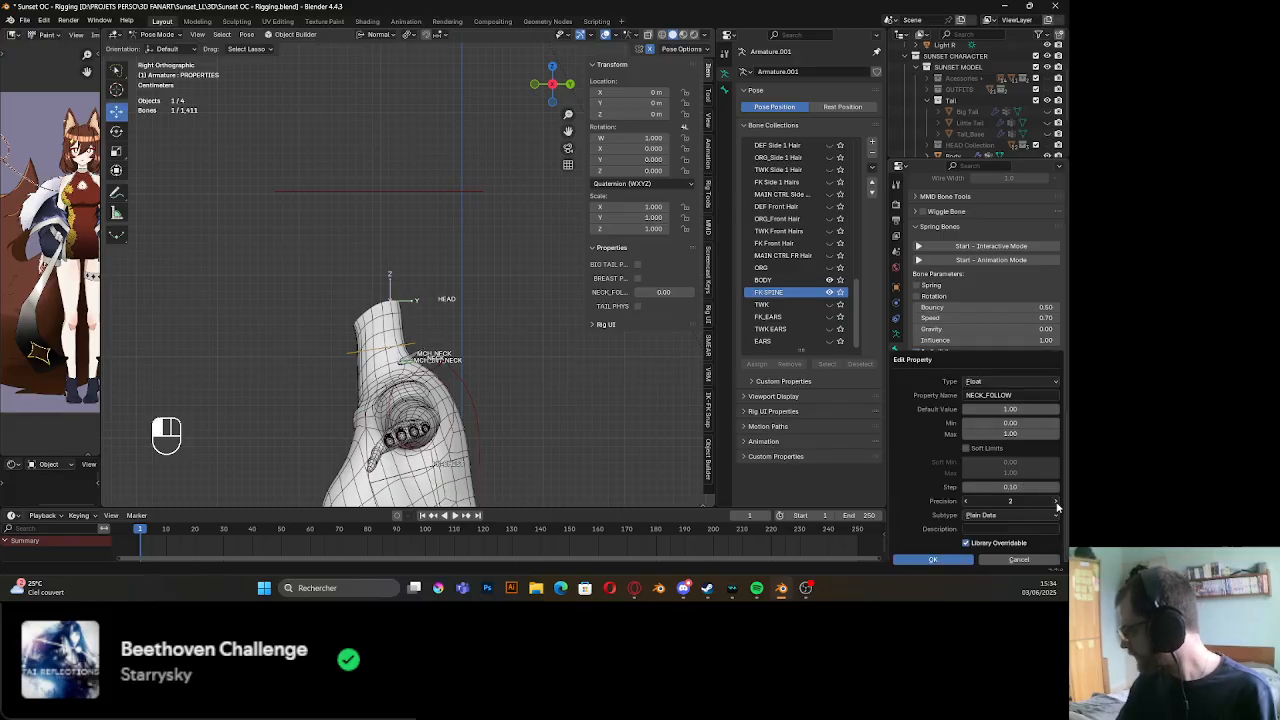
{"action": "left_click", "coordinate": [933, 561]}
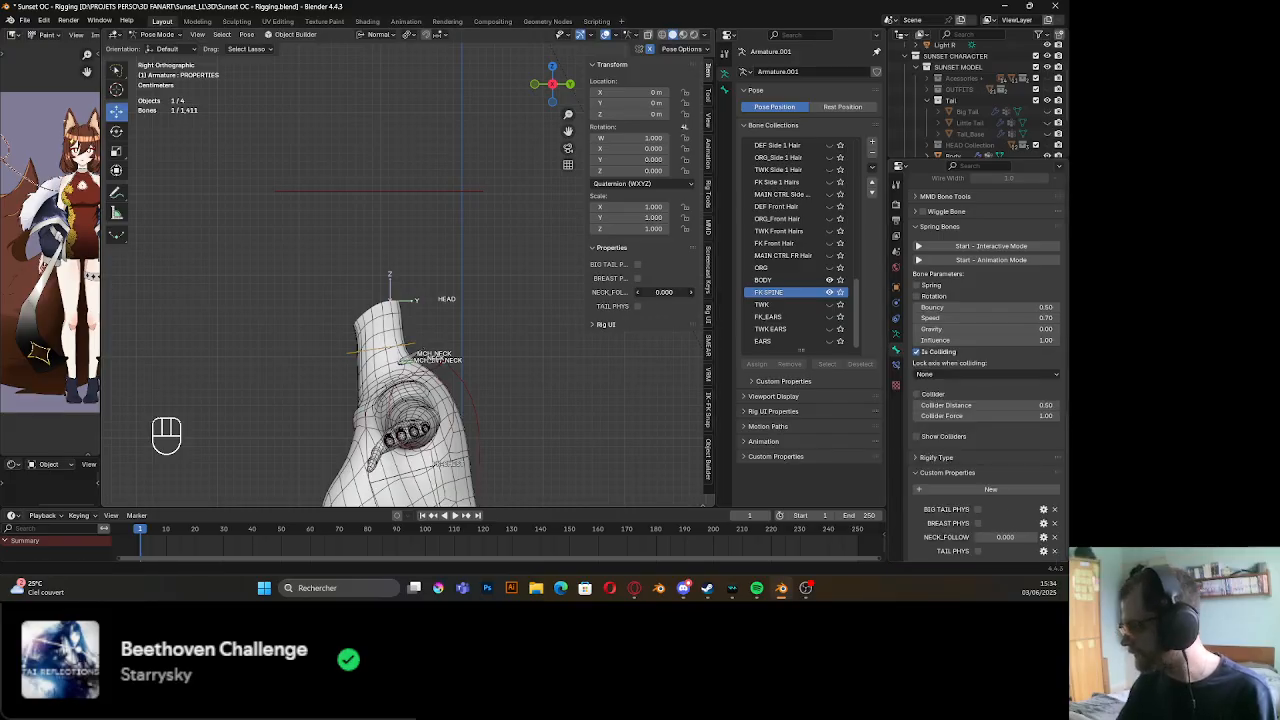
{"action": "mouse_move", "coordinate": [664, 292]}
{"action": "left_mouse_down"}
{"action": "mouse_move", "coordinate": [692, 292]}
{"action": "mouse_move", "coordinate": [664, 292]}
{"action": "left_mouse_up"}
Compare the driven influence of MCH_INT_NECK's NECK_FOLLOW constraint with the value on the PROPERTIES bone
{"action": "scroll", "coordinate": [389, 177], "scroll_direction": "down", "scroll_amount": 4}
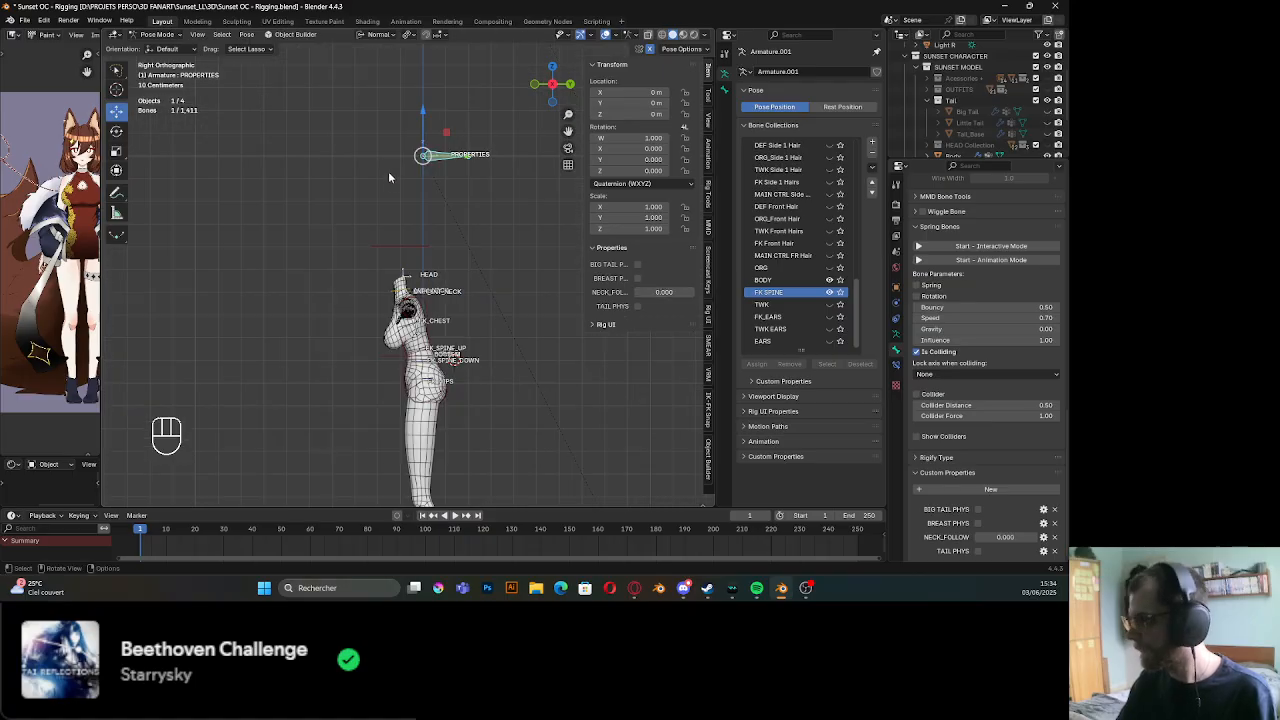
{"action": "scroll", "coordinate": [423, 290], "scroll_direction": "up", "scroll_amount": 5}
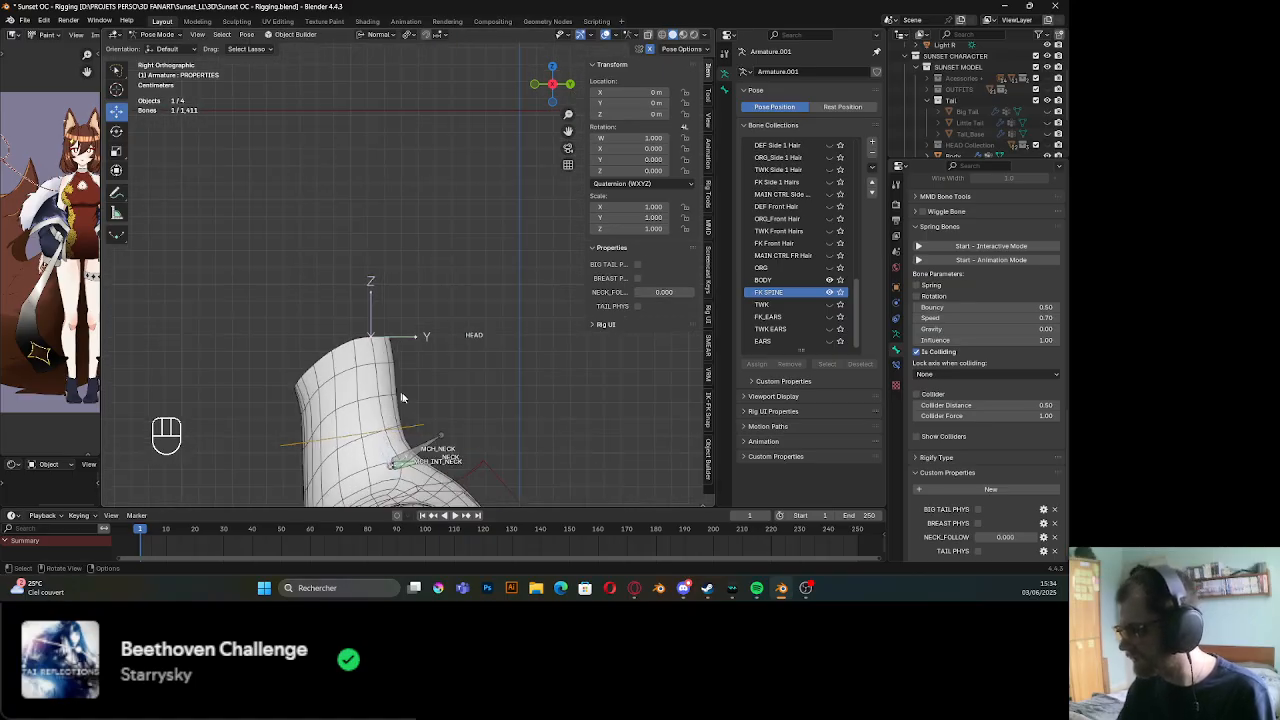
{"action": "left_click", "coordinate": [420, 470]}
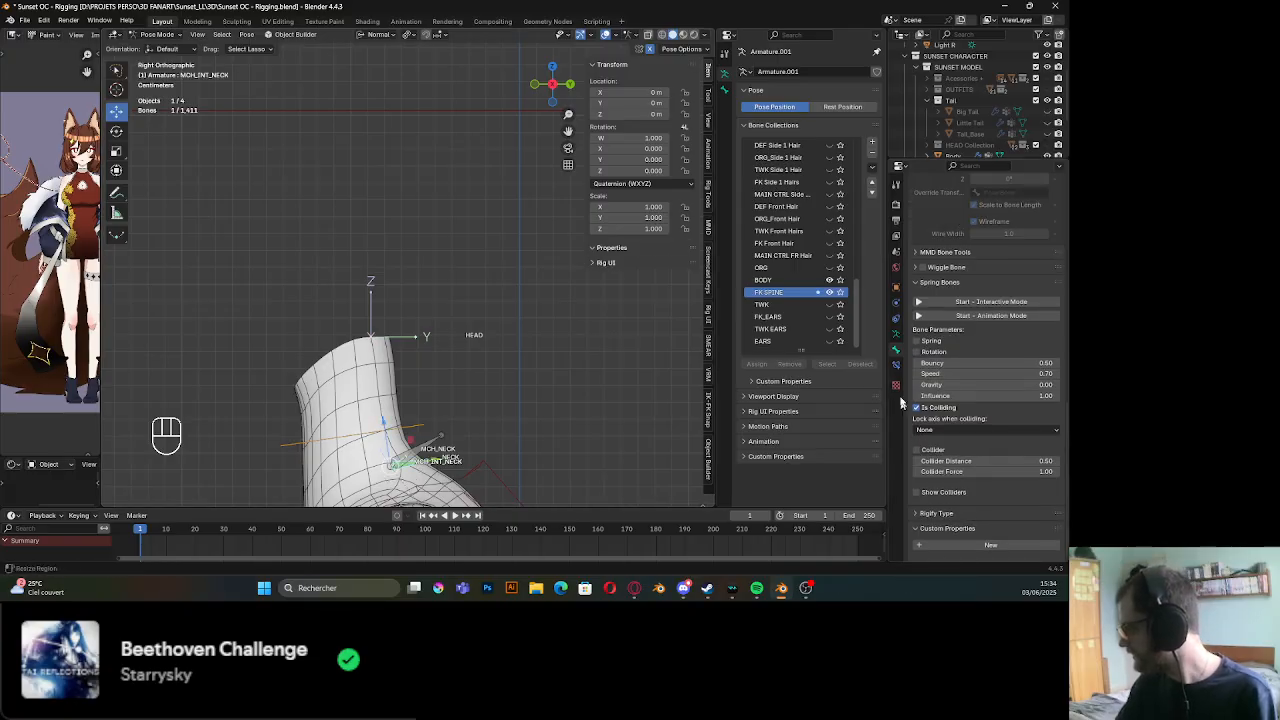
{"action": "left_click", "coordinate": [896, 364]}
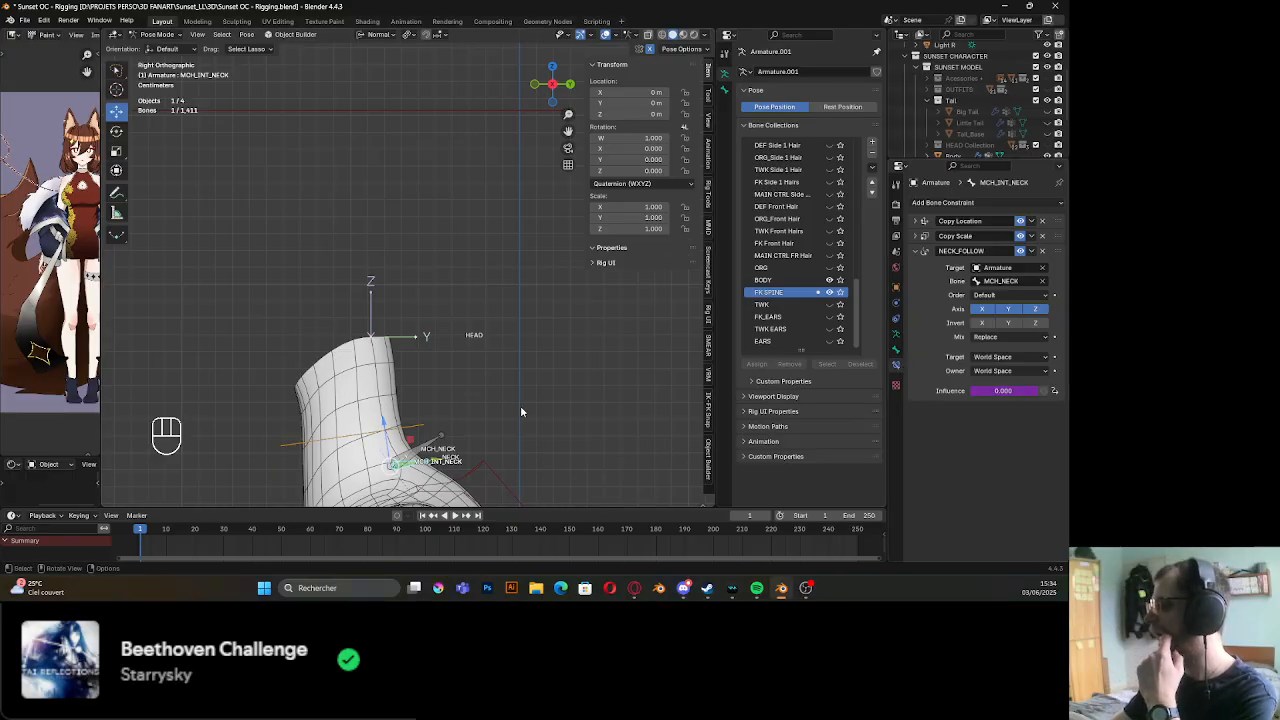
{"action": "scroll", "coordinate": [520, 405], "scroll_direction": "down", "scroll_amount": 5}
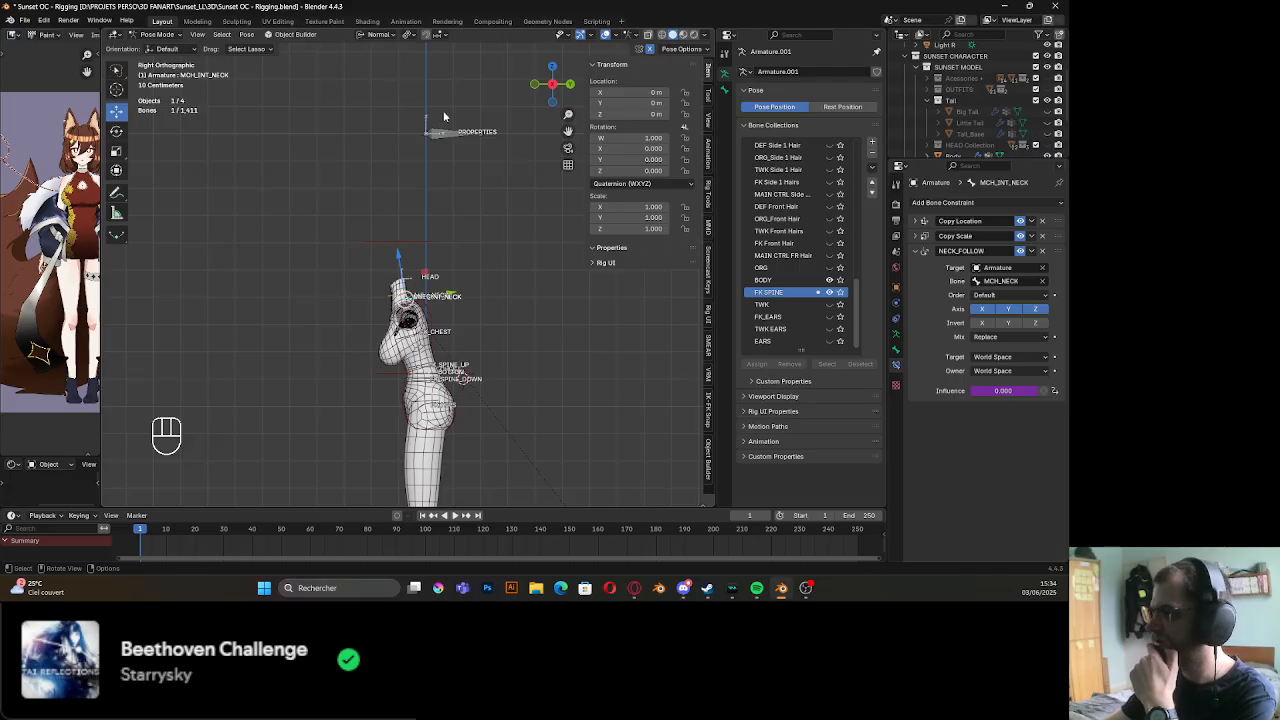
{"action": "left_click", "coordinate": [438, 131]}
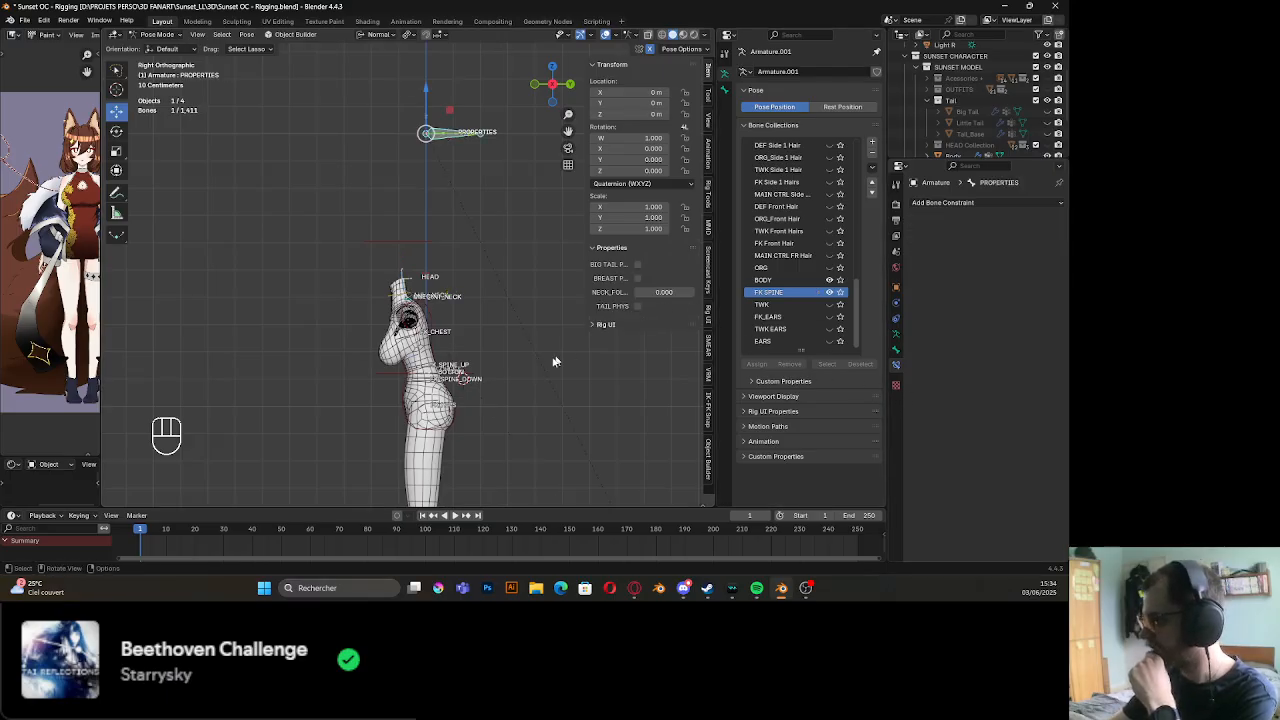
{"action": "scroll", "coordinate": [473, 371], "scroll_direction": "up", "scroll_amount": 5}
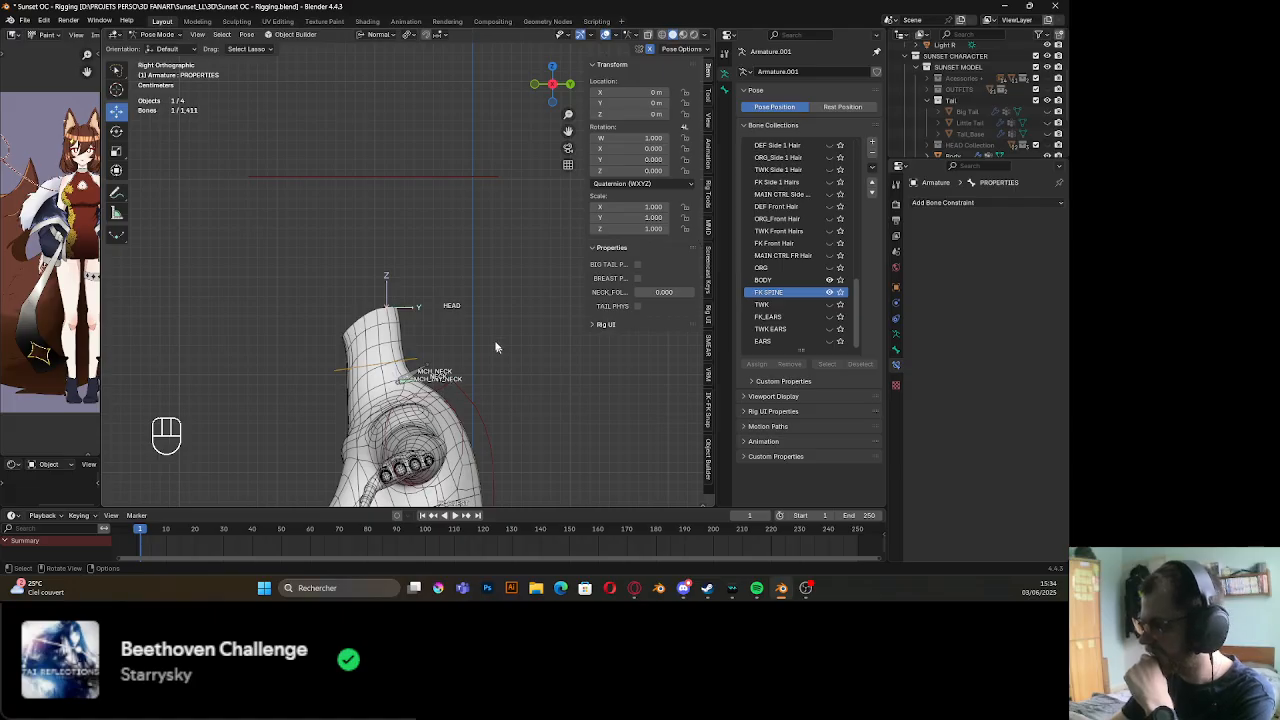
{"action": "scroll", "coordinate": [495, 347], "scroll_direction": "down", "scroll_amount": 4}
Clear the CHEST bone's rotation
{"action": "left_click", "coordinate": [445, 342]}
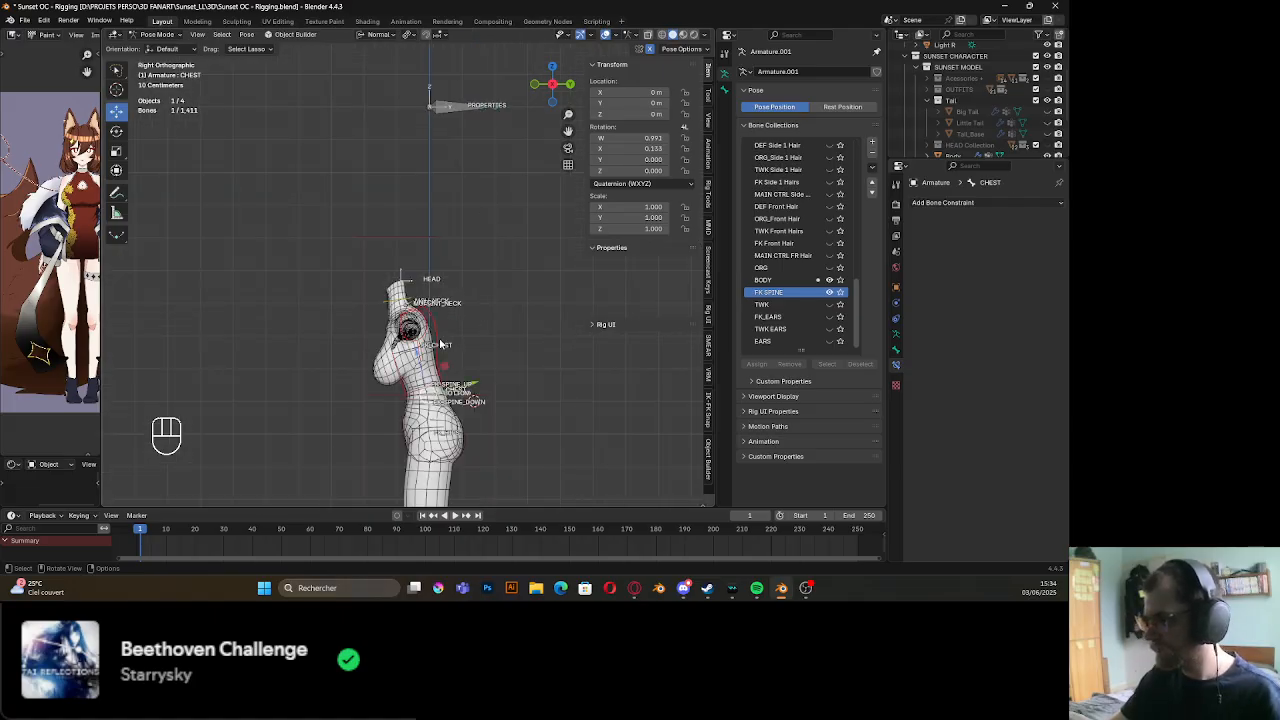
{"action": "key", "text": "alt+r"}
{"action": "scroll", "coordinate": [440, 343], "scroll_direction": "up", "scroll_amount": 3}
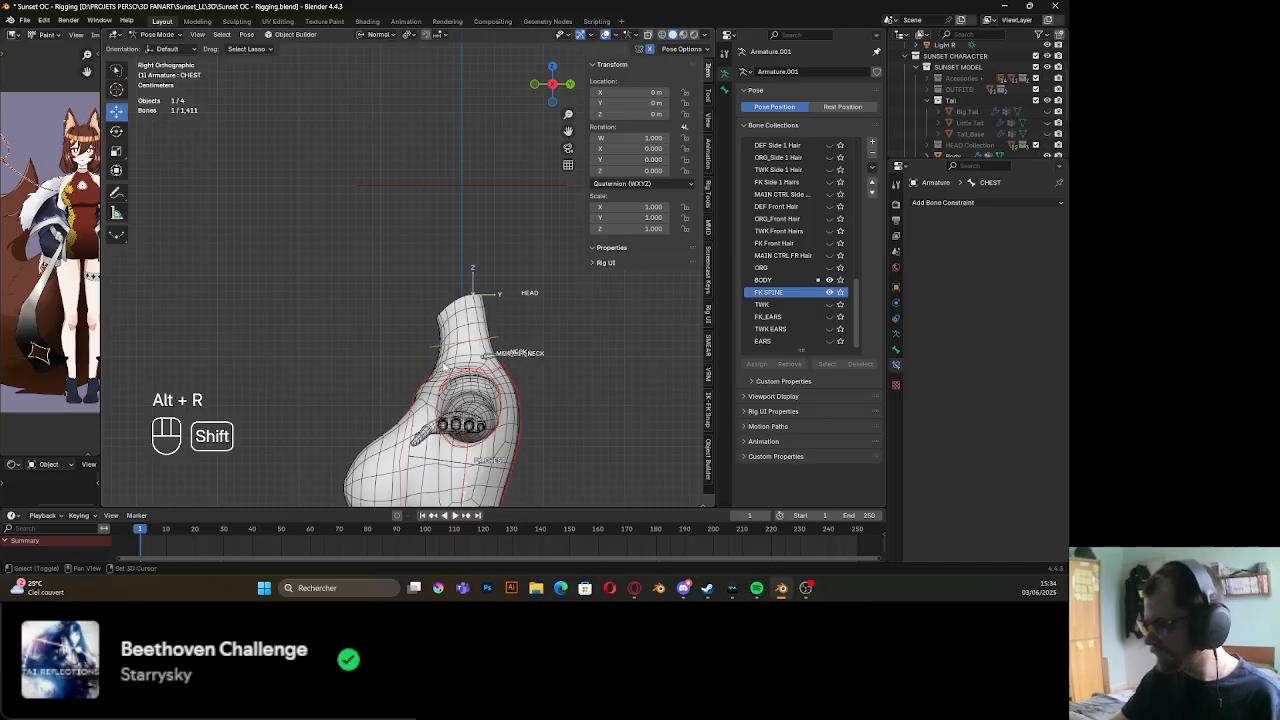
{"action": "middle_click_drag", "start_coordinate": [395, 370], "coordinate": [380, 258], "text": "shift"}
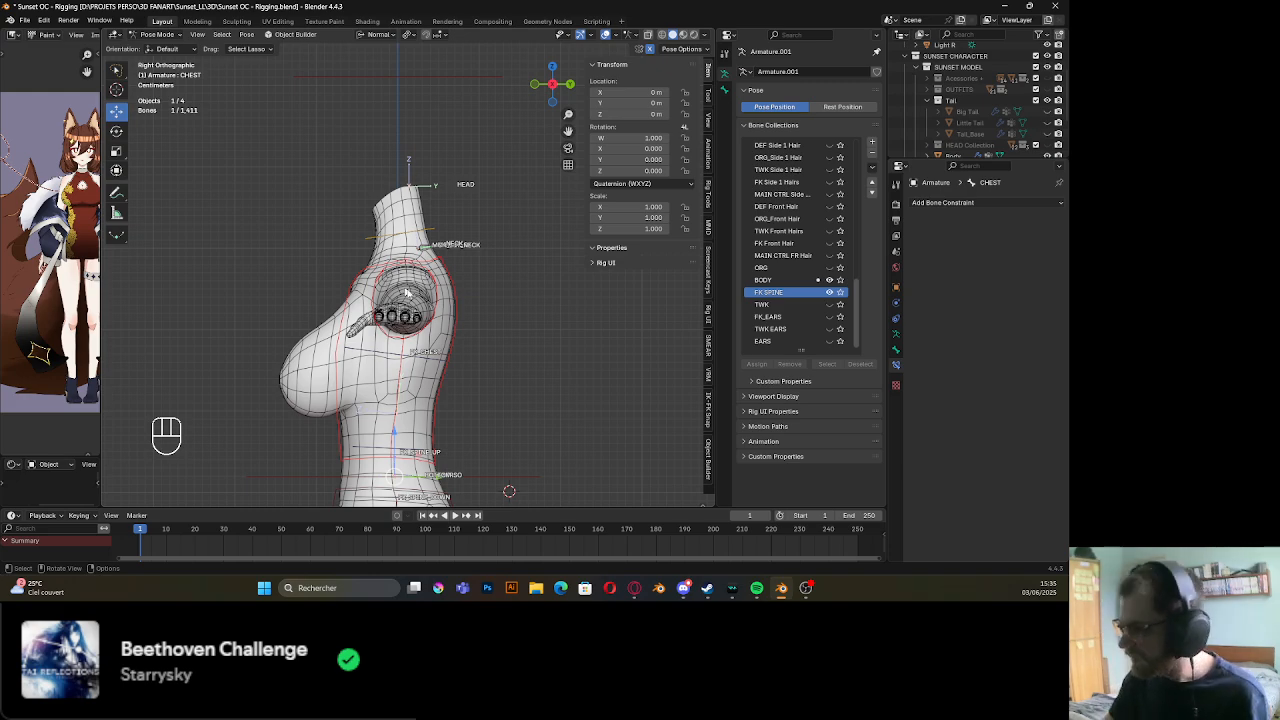
Select the HEAD bone and unhide the HEAD Collection so the head and hair meshes are shown
{"action": "middle_click_drag", "start_coordinate": [407, 292], "coordinate": [453, 354]}
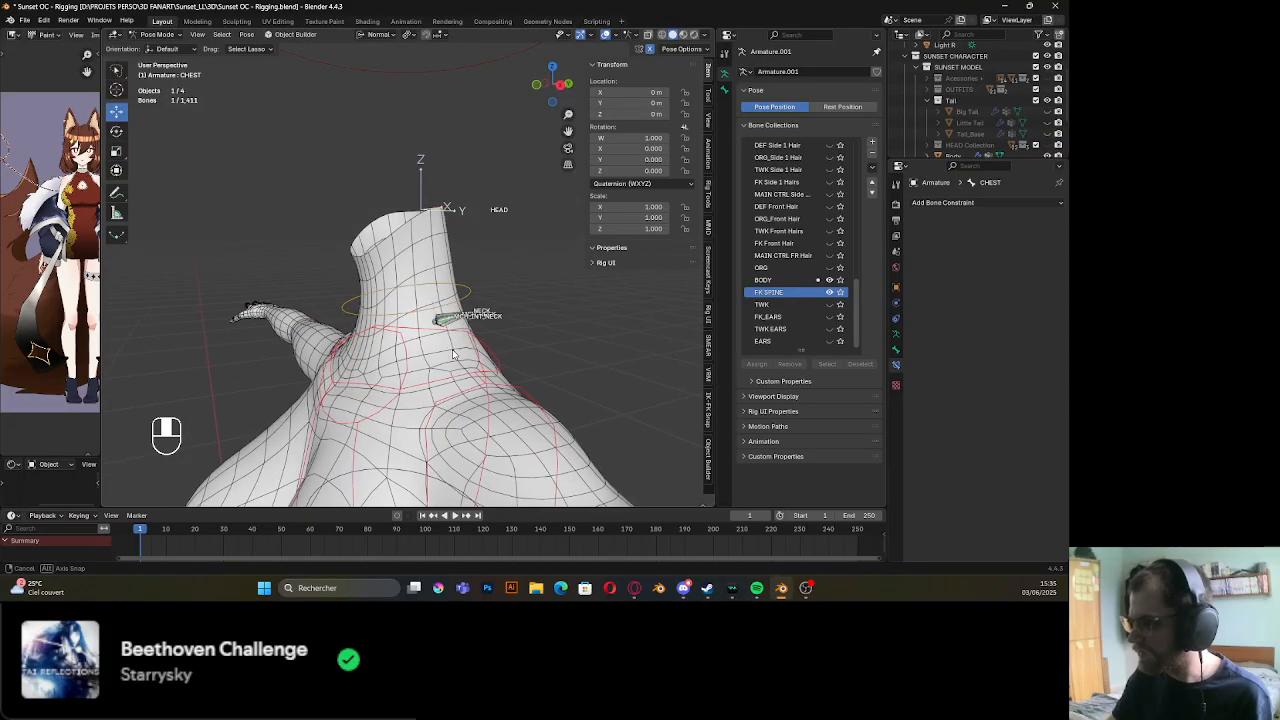
{"action": "scroll", "coordinate": [453, 354], "scroll_direction": "down", "scroll_amount": 6}
{"action": "middle_click_drag", "start_coordinate": [425, 223], "coordinate": [423, 234], "text": "shift"}
{"action": "left_click", "coordinate": [429, 200]}
{"action": "scroll", "coordinate": [432, 296], "scroll_direction": "up", "scroll_amount": 4}
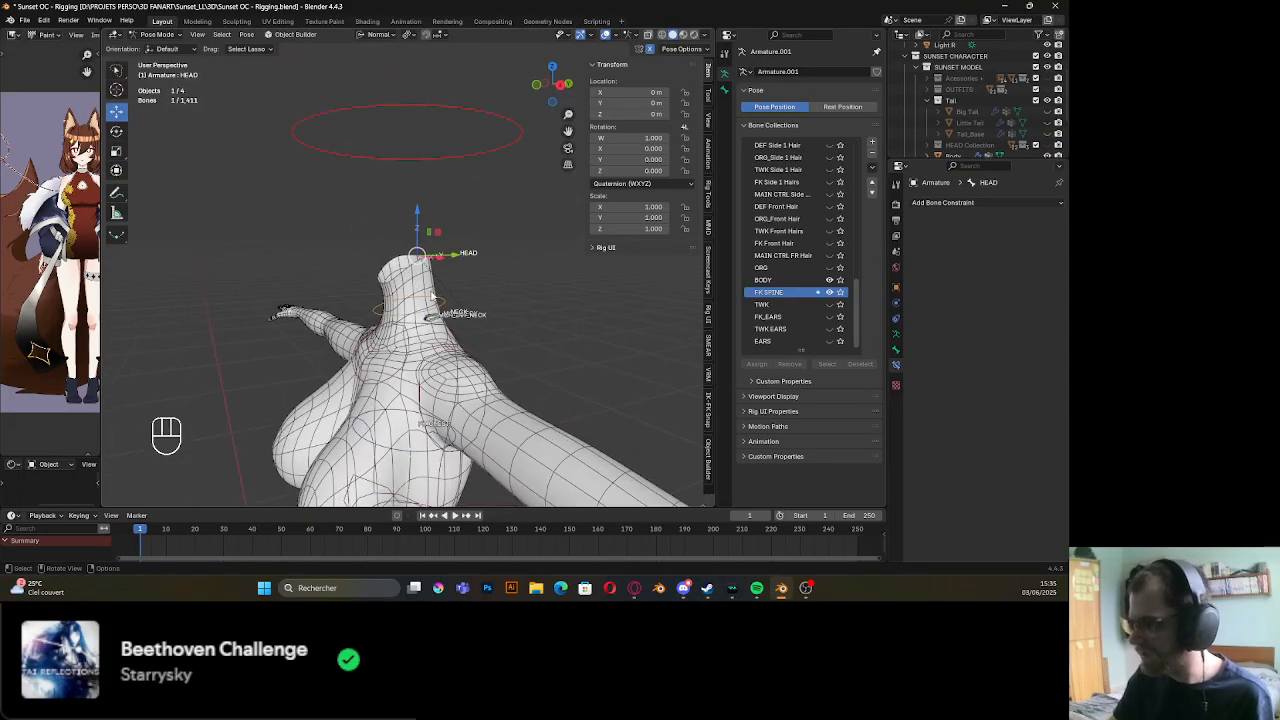
{"action": "scroll", "coordinate": [1043, 104], "scroll_direction": "down", "scroll_amount": 4}
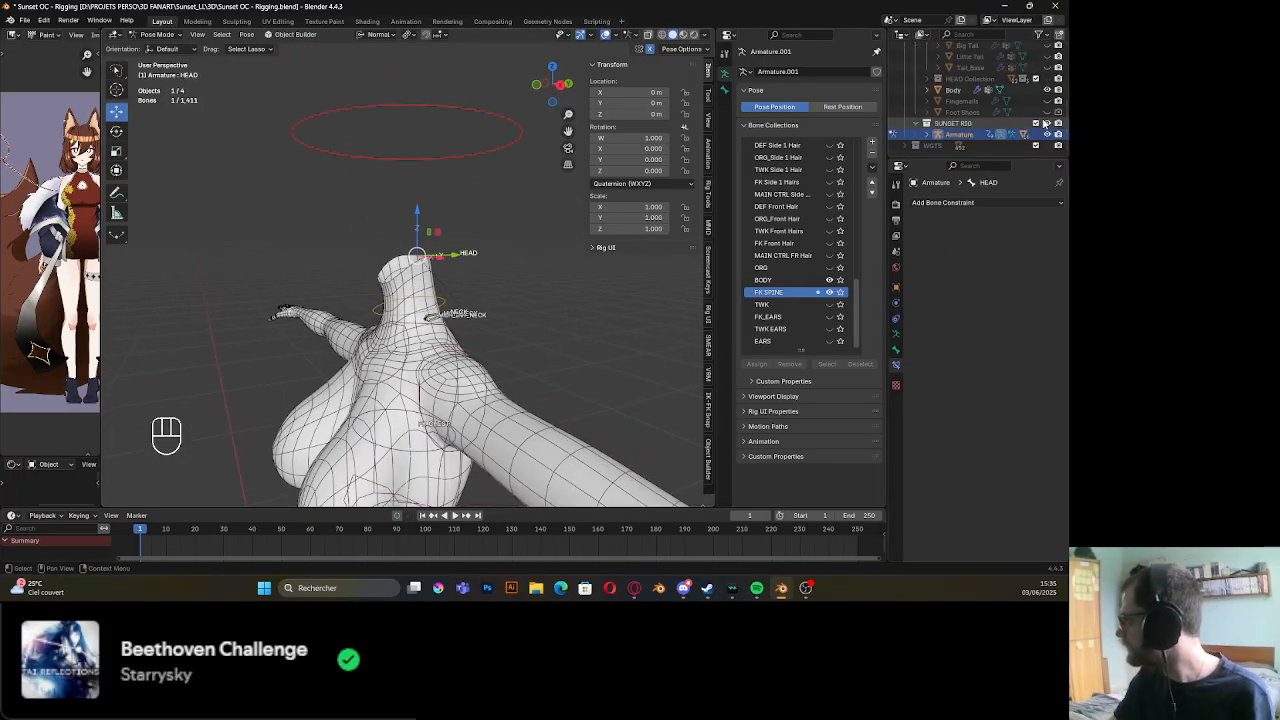
{"action": "left_click", "coordinate": [1047, 79]}
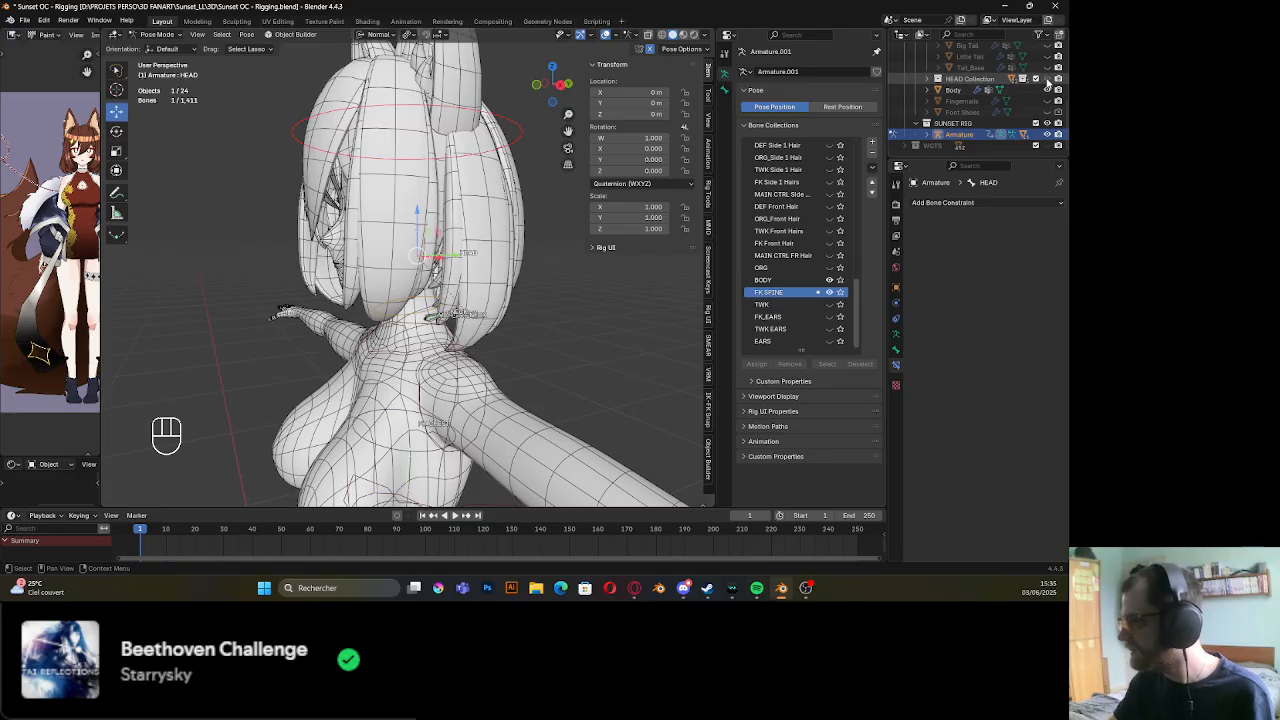
{"action": "left_click", "coordinate": [936, 79]}
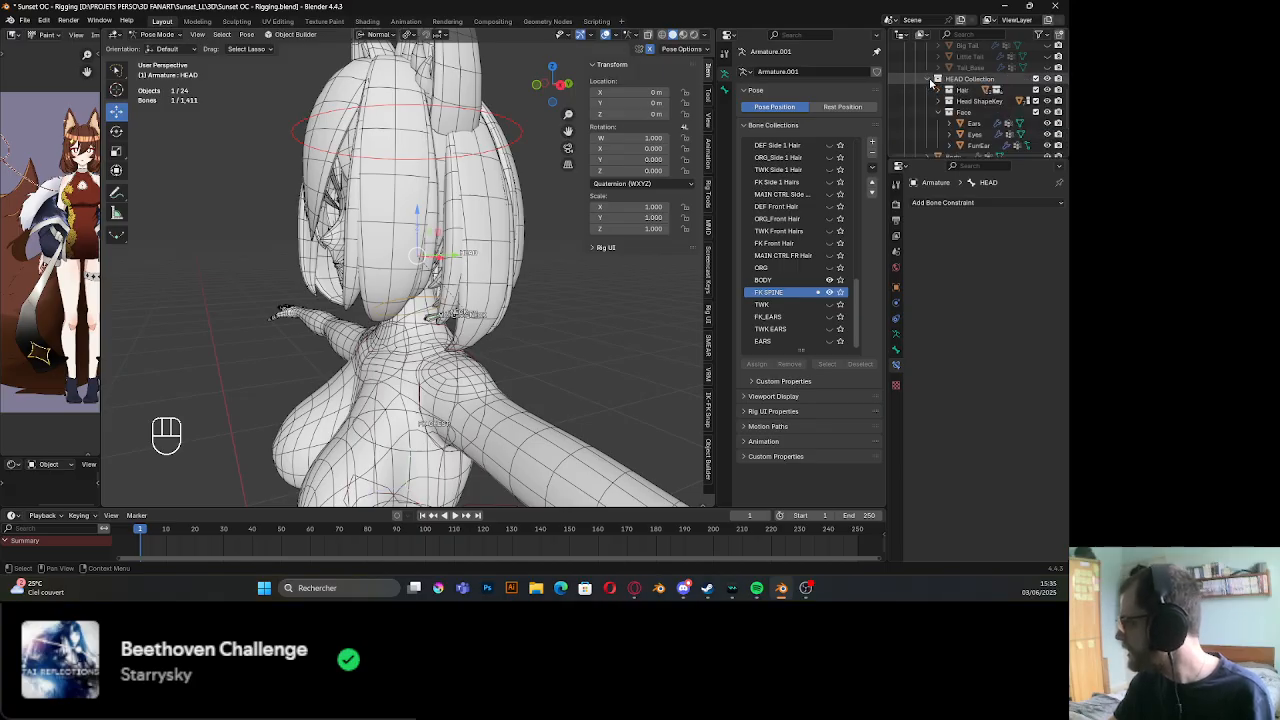
{"action": "left_click", "coordinate": [936, 79]}
Try to rotate the HEAD bone around its normal Z axis
{"action": "key", "text": "r"}
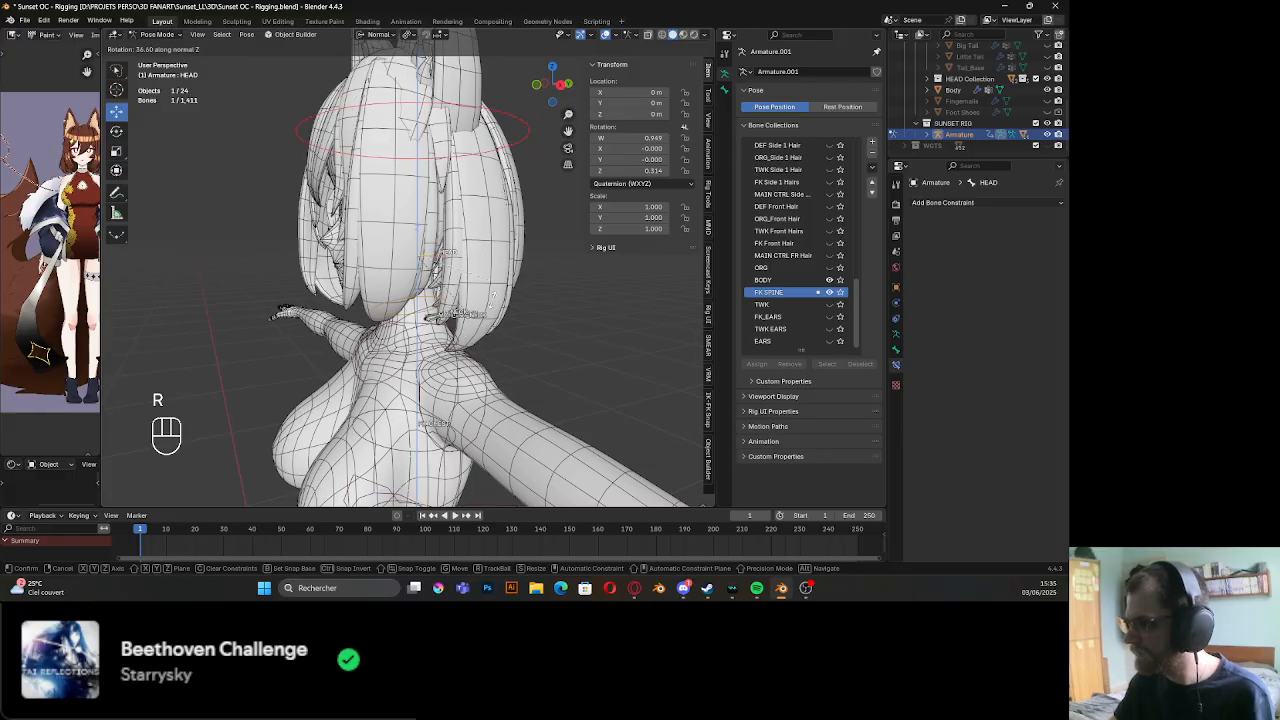
{"action": "right_click", "coordinate": [474, 358]}
{"action": "mouse_move", "coordinate": [420, 355]}
{"action": "middle_mouse_down"}
{"action": "mouse_move", "coordinate": [400, 352]}
{"action": "mouse_move", "coordinate": [498, 344]}
{"action": "mouse_move", "coordinate": [428, 370]}
{"action": "middle_mouse_up"}
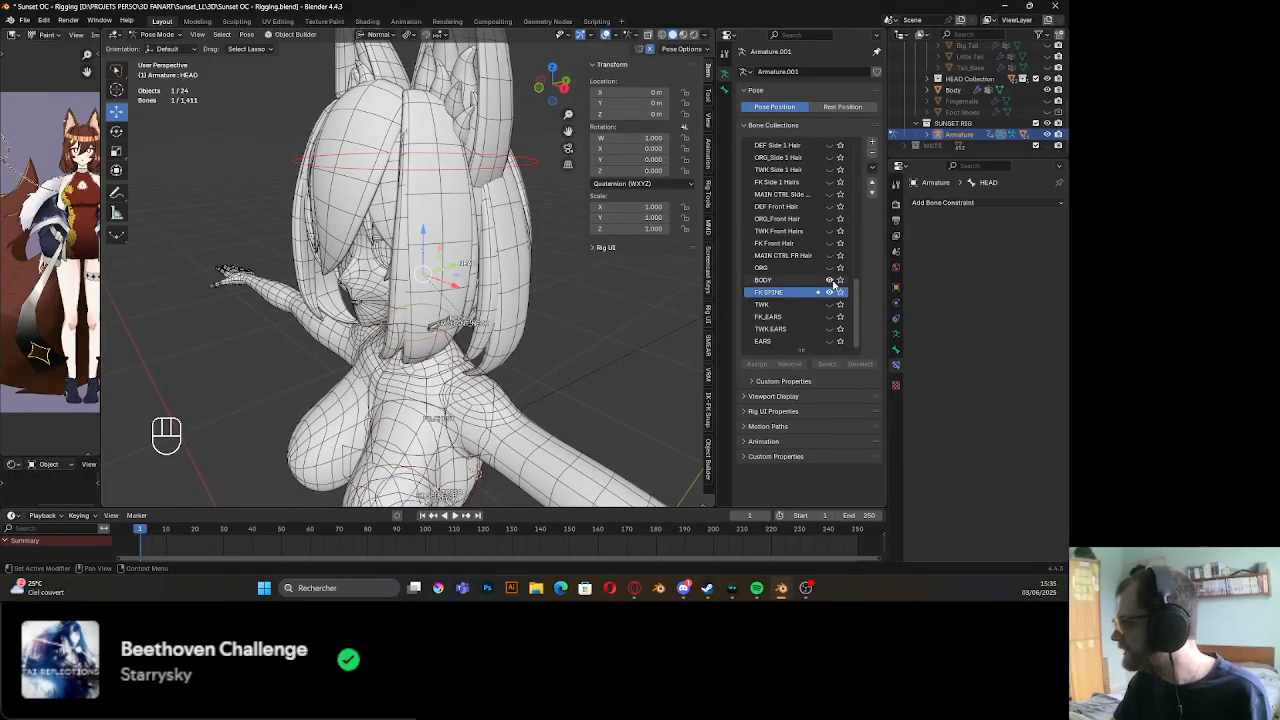
{"action": "scroll", "coordinate": [833, 284], "scroll_direction": "up", "scroll_amount": 6}
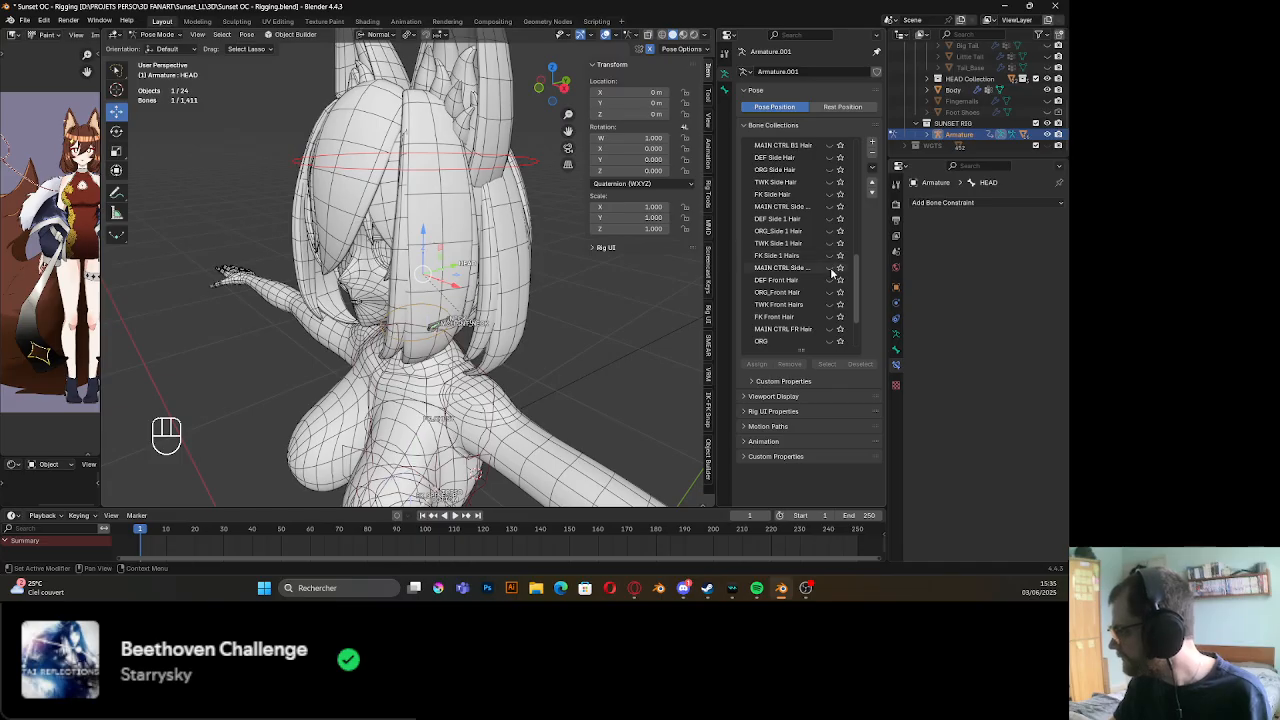
{"action": "left_click", "coordinate": [830, 256]}
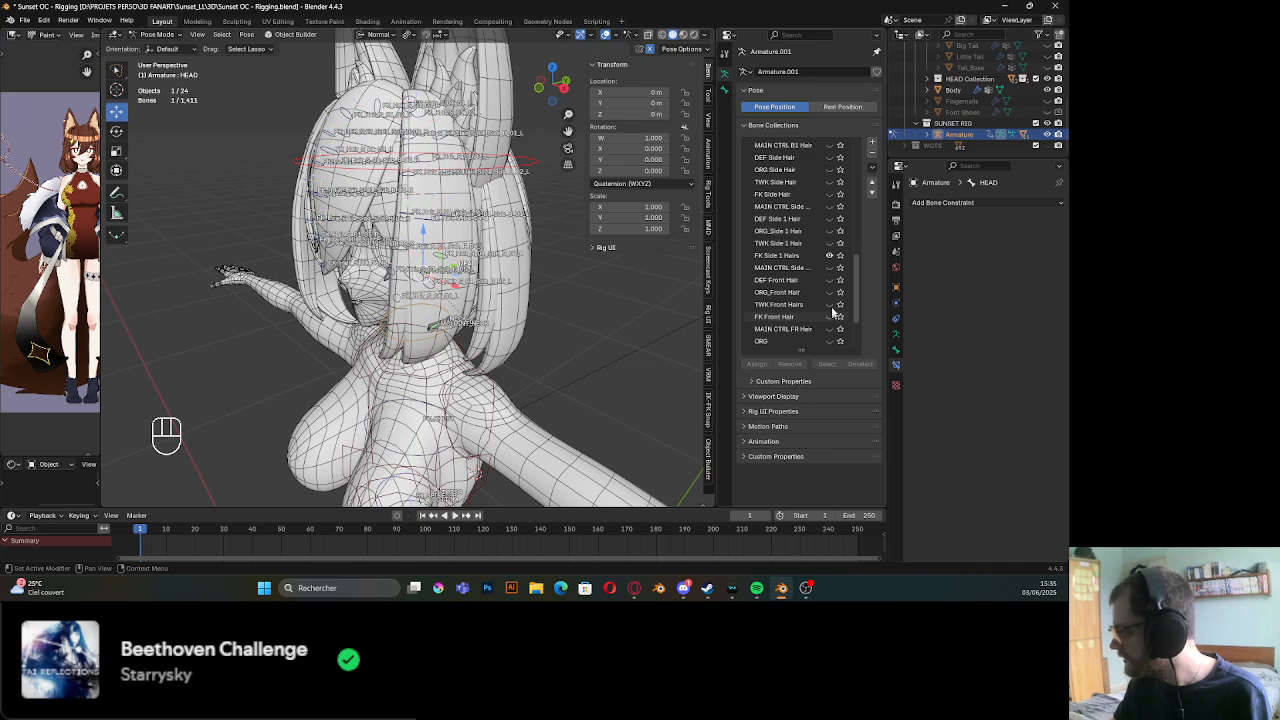
{"action": "left_click", "coordinate": [830, 256]}
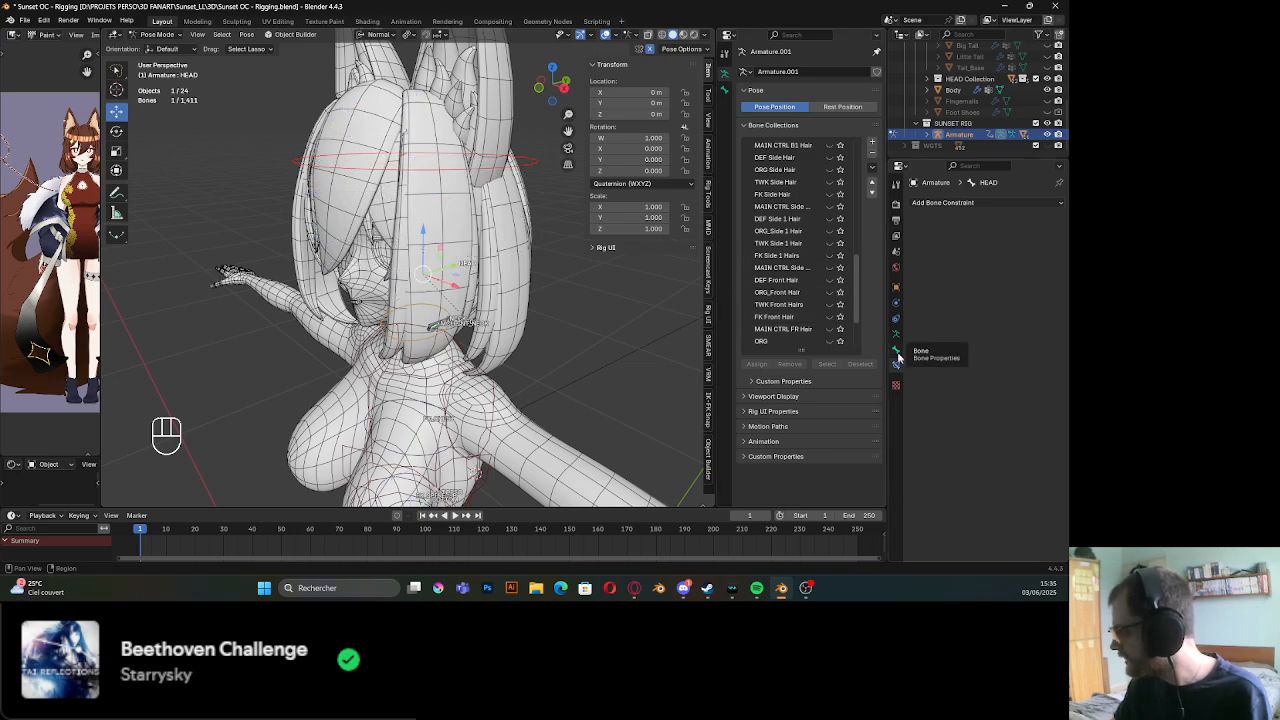
Turn off the display of bone names in the armature's viewport display settings
{"action": "left_click", "coordinate": [896, 352]}
{"action": "left_click", "coordinate": [896, 334]}
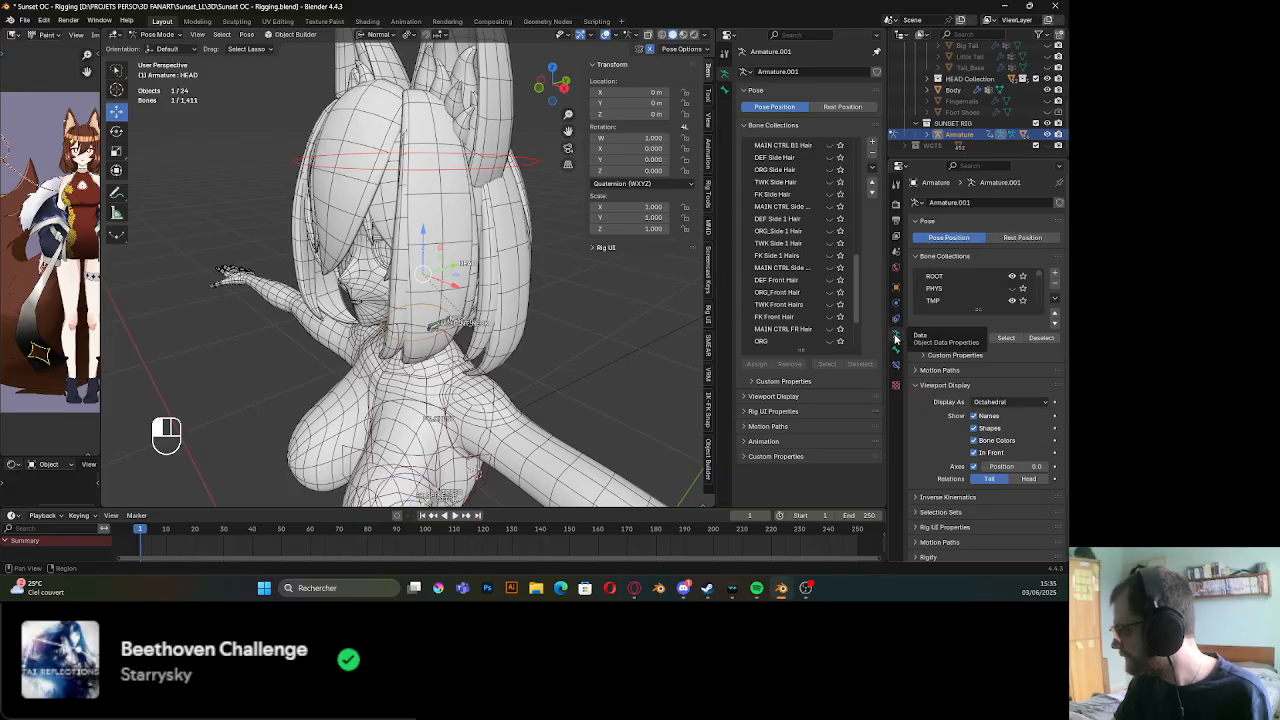
{"action": "left_click", "coordinate": [974, 418]}
{"action": "middle_click_drag", "start_coordinate": [437, 284], "coordinate": [501, 340], "text": "shift"}
Show the EARS bone collection, select the bone Ear_Mid_01_L and check its parent in the bone relations
{"action": "scroll", "coordinate": [790, 300], "scroll_direction": "down", "scroll_amount": 6}
{"action": "left_click", "coordinate": [775, 292]}
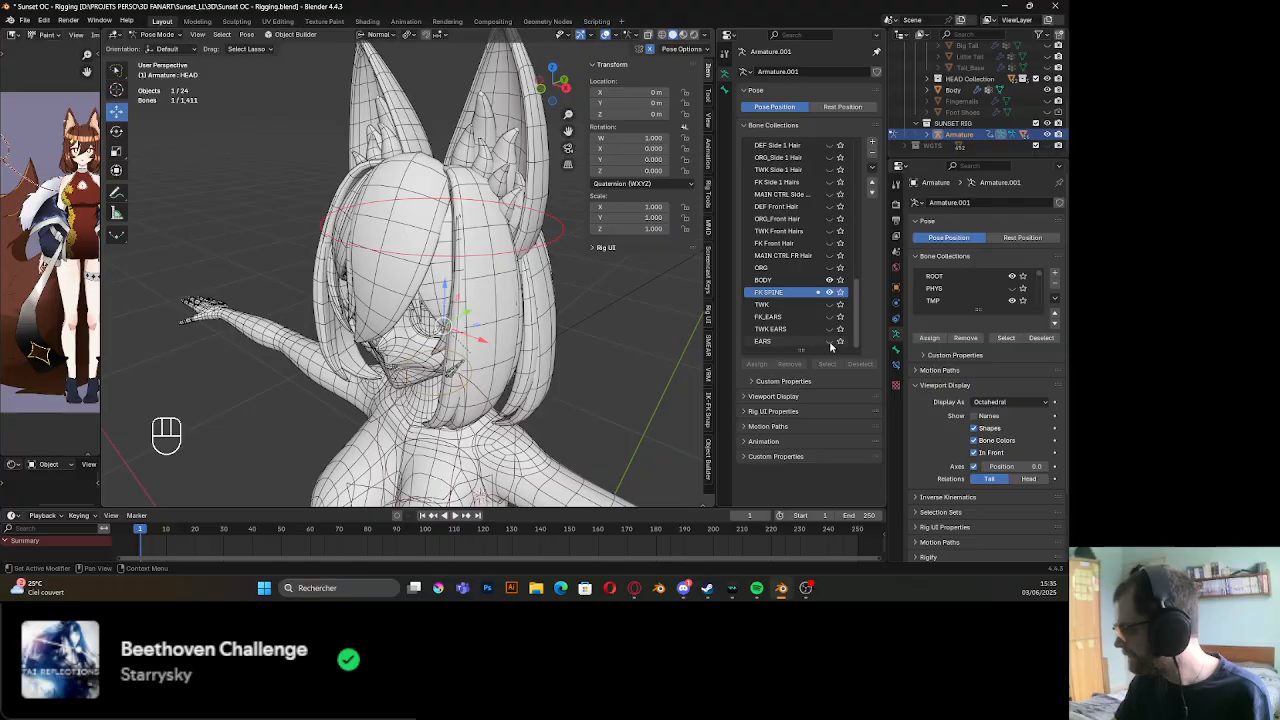
{"action": "middle_click_drag", "start_coordinate": [422, 255], "coordinate": [417, 193], "text": "shift"}
{"action": "left_click", "coordinate": [455, 192]}
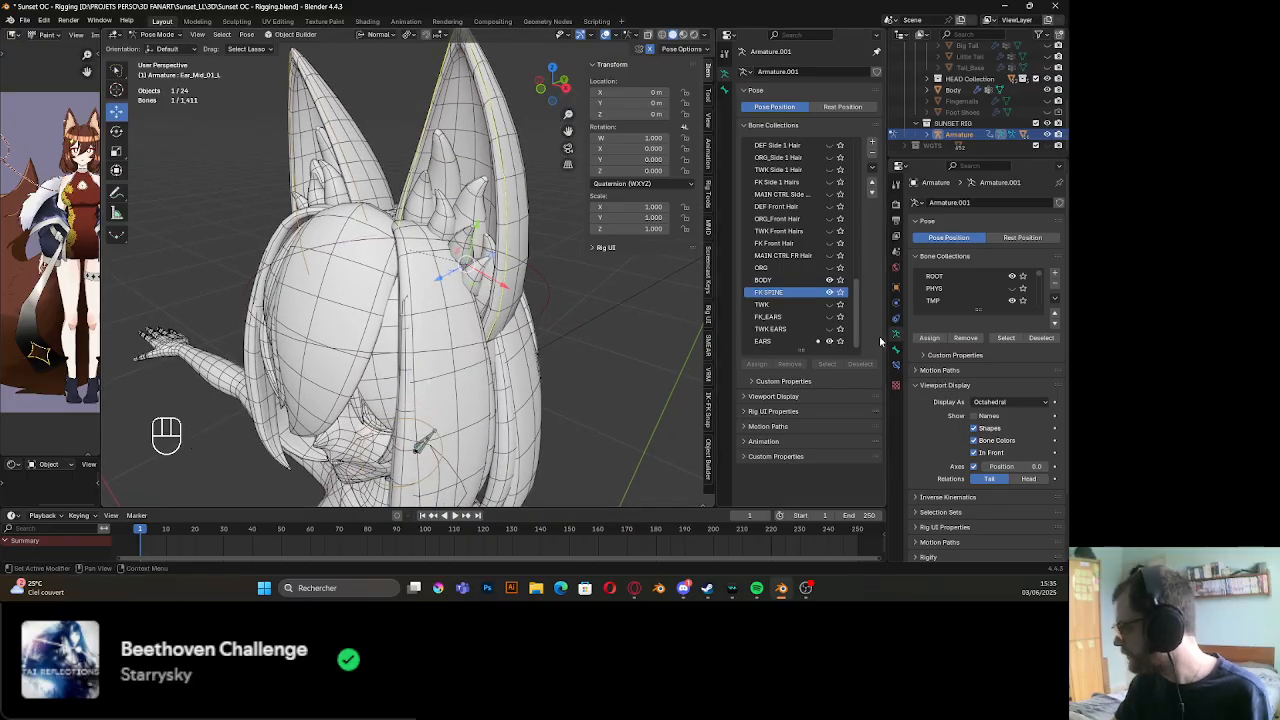
{"action": "left_click", "coordinate": [897, 366]}
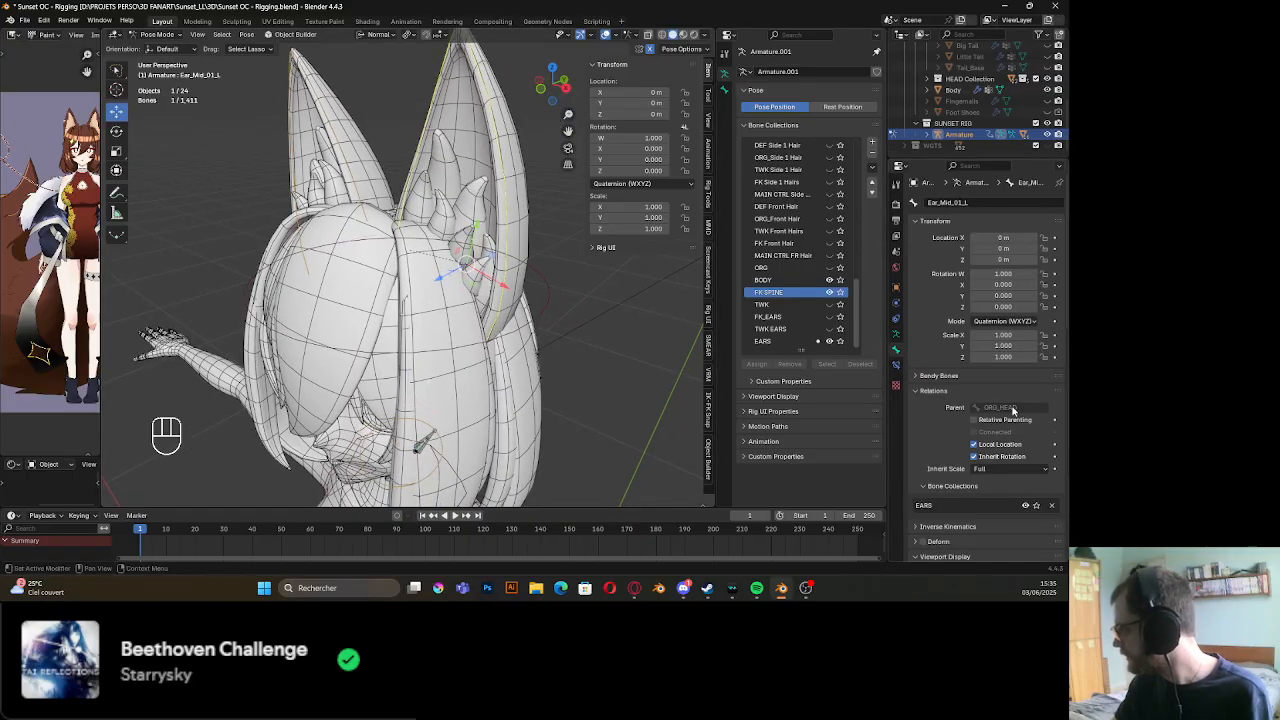
Try rotating the HEAD bone around its normal Z axis to test how the ears and hair follow
{"action": "middle_click_drag", "start_coordinate": [460, 275], "coordinate": [446, 312], "text": "shift"}
{"action": "middle_click_drag", "start_coordinate": [446, 312], "coordinate": [436, 296]}
{"action": "left_click", "coordinate": [436, 299]}
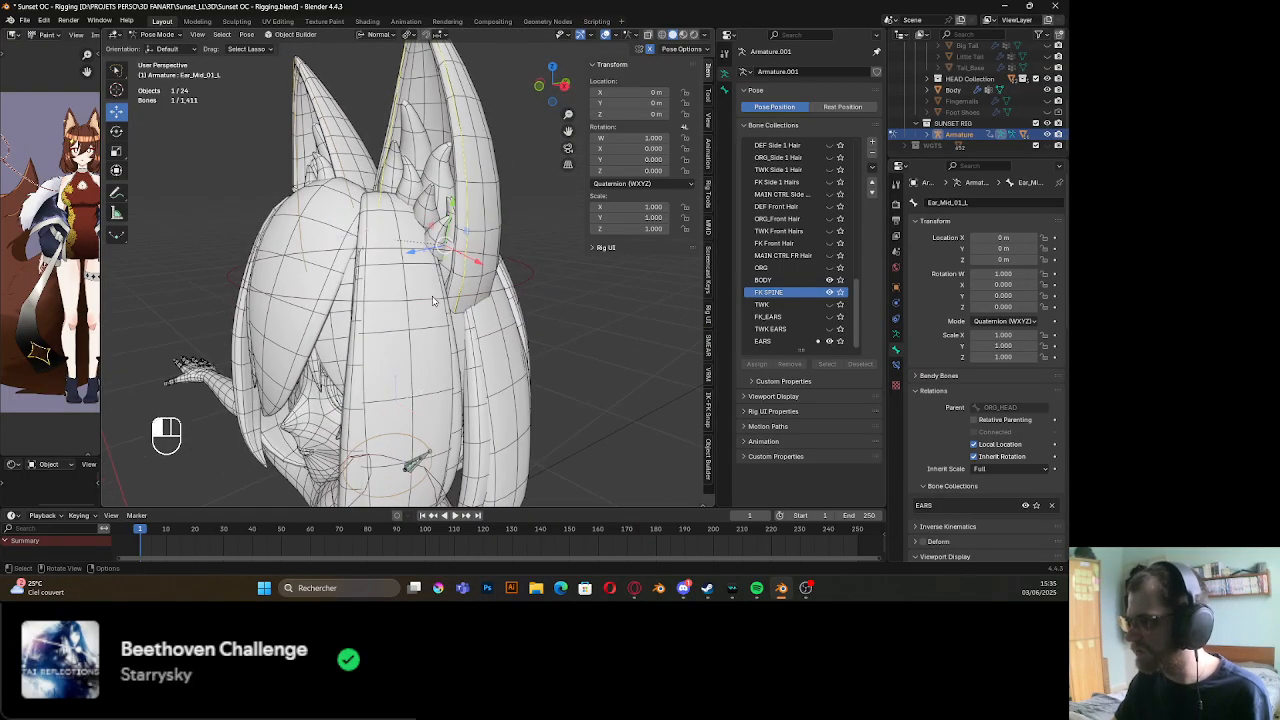
{"action": "key", "text": "r"}
{"action": "key", "text": "z"}
{"action": "key", "text": "z"}
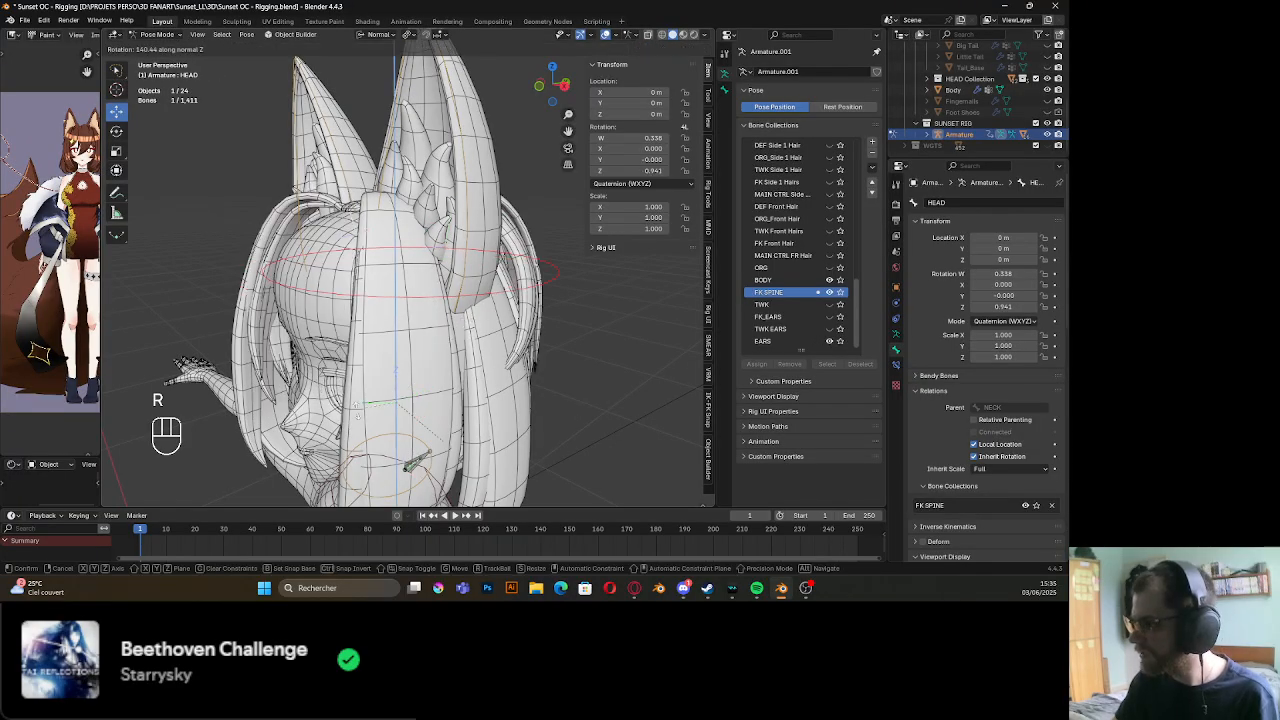
{"action": "right_click", "coordinate": [477, 339]}
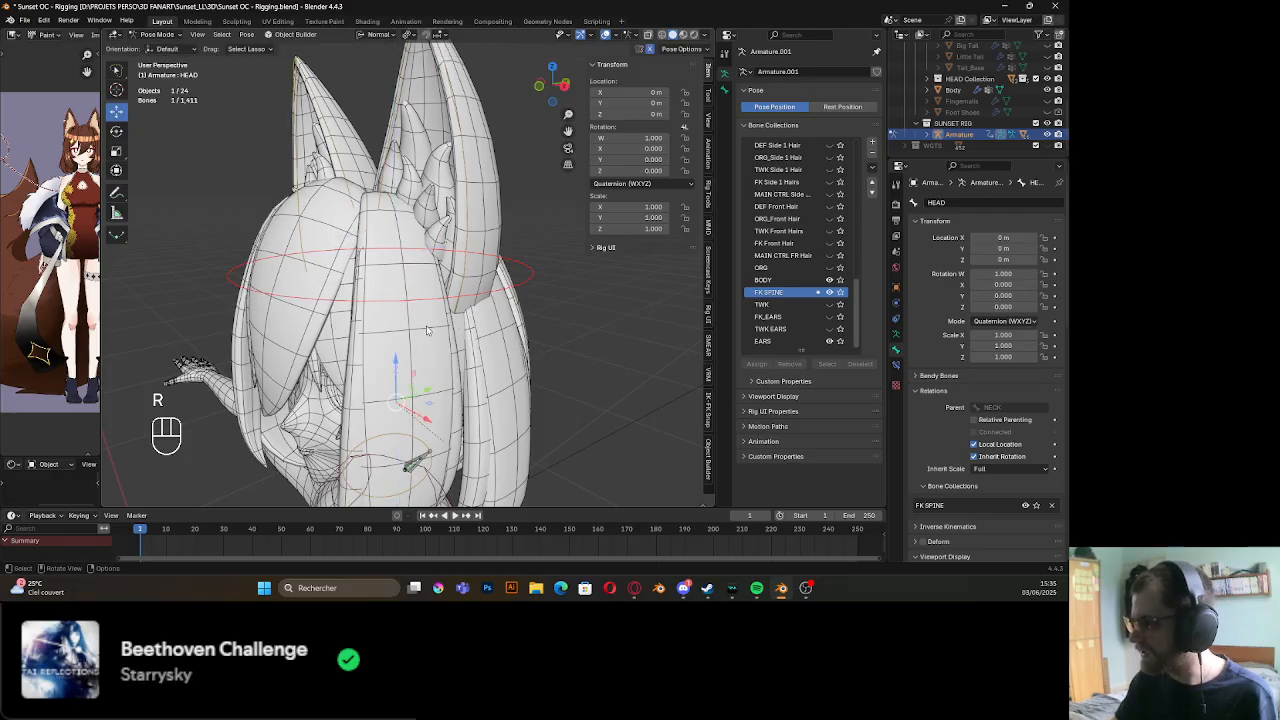
{"action": "middle_click_drag", "start_coordinate": [427, 325], "coordinate": [436, 332]}
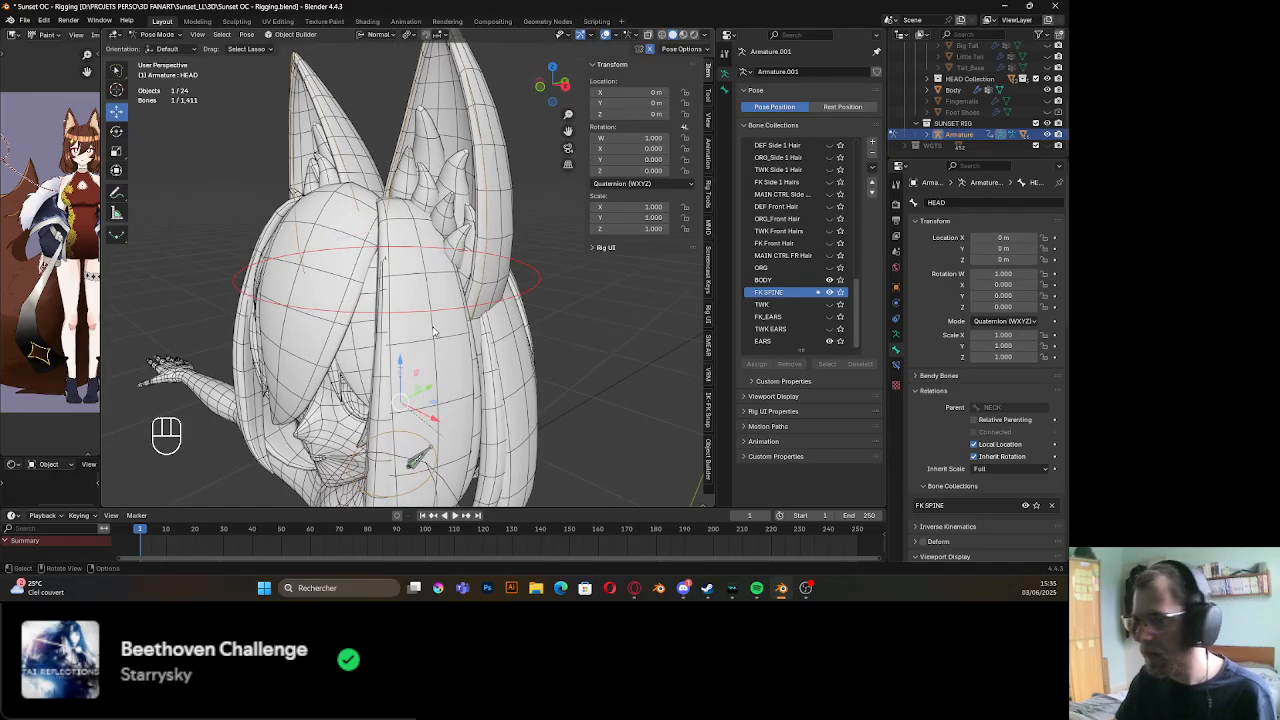
Show the FK_EARS bone collection and check the parent of the bone FK_Ear_Mid_01_L
{"action": "left_click", "coordinate": [489, 200]}
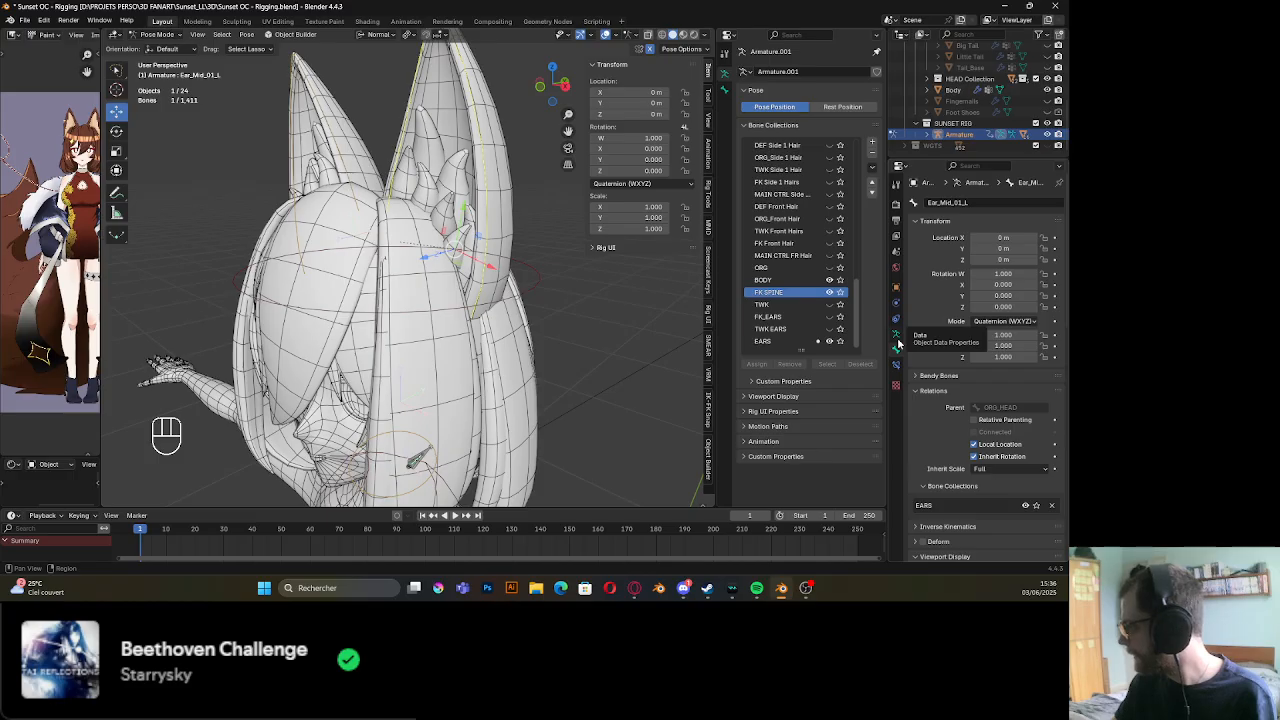
{"action": "left_click", "coordinate": [829, 317]}
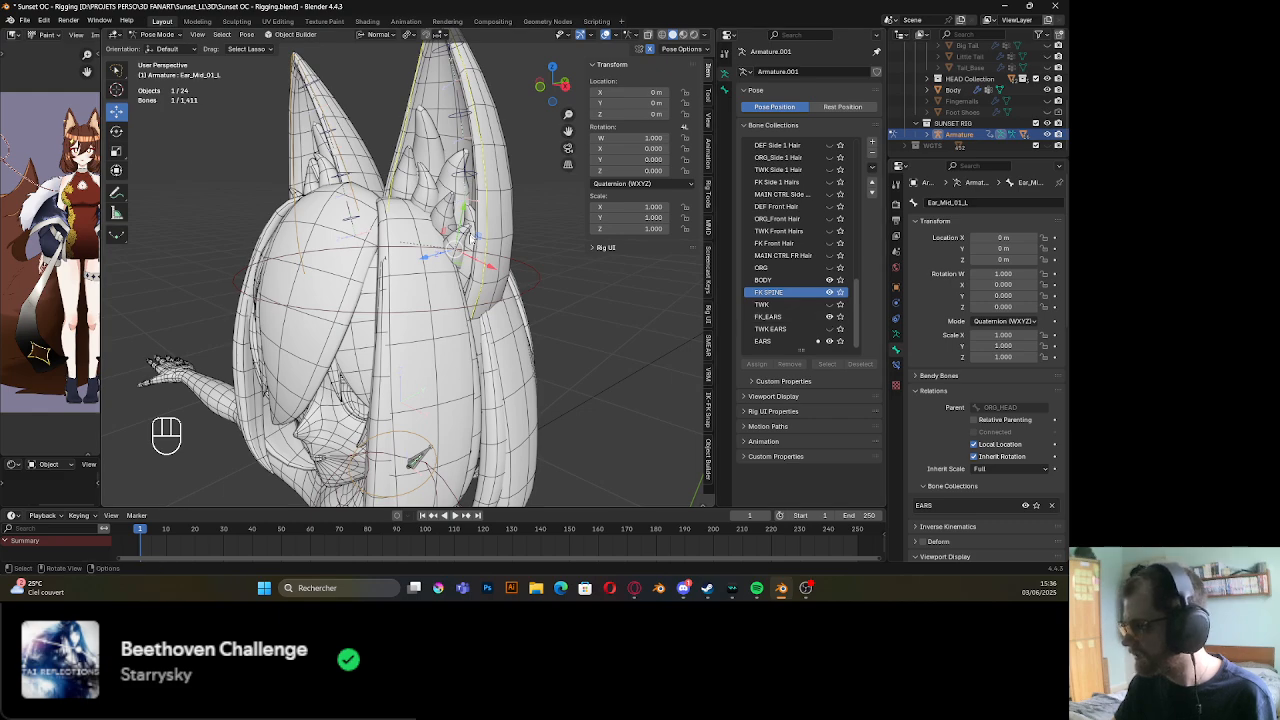
{"action": "left_click", "coordinate": [466, 236]}
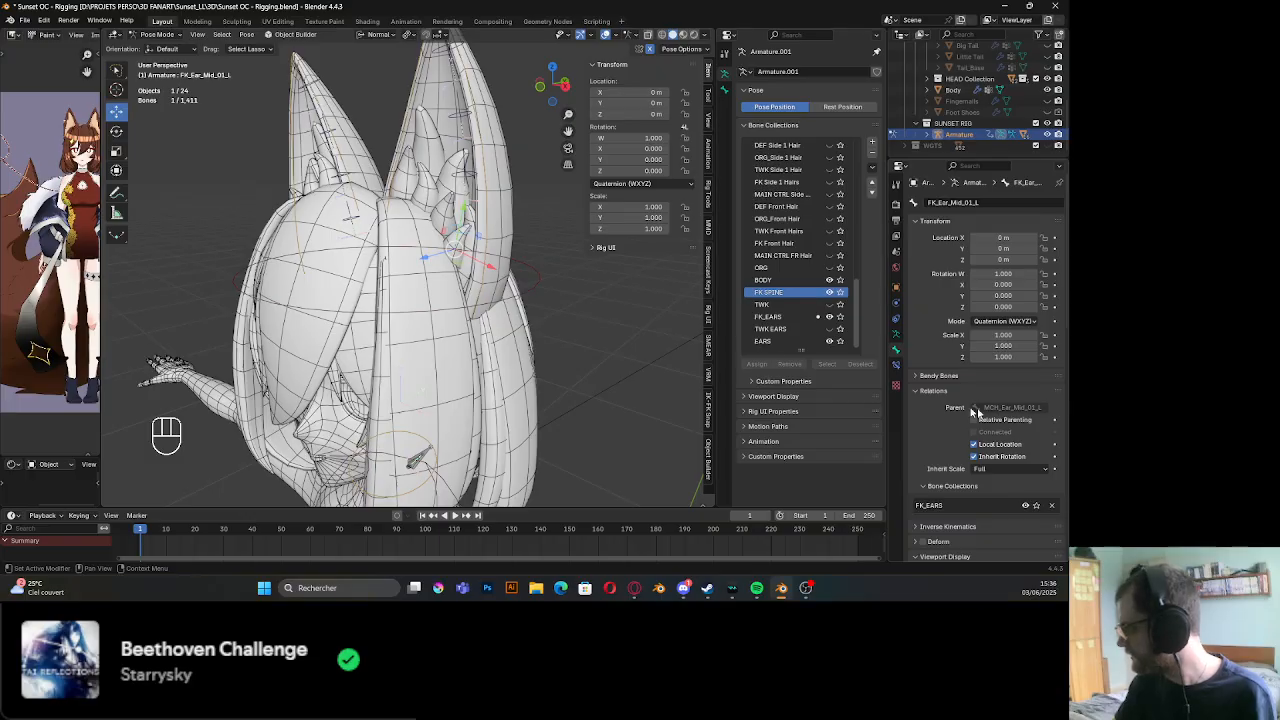
{"action": "middle_click_drag", "start_coordinate": [430, 240], "coordinate": [476, 232]}
Show the MCH bone collection and examine the mechanism bones around the head
{"action": "scroll", "coordinate": [835, 290], "scroll_direction": "up", "scroll_amount": 5}
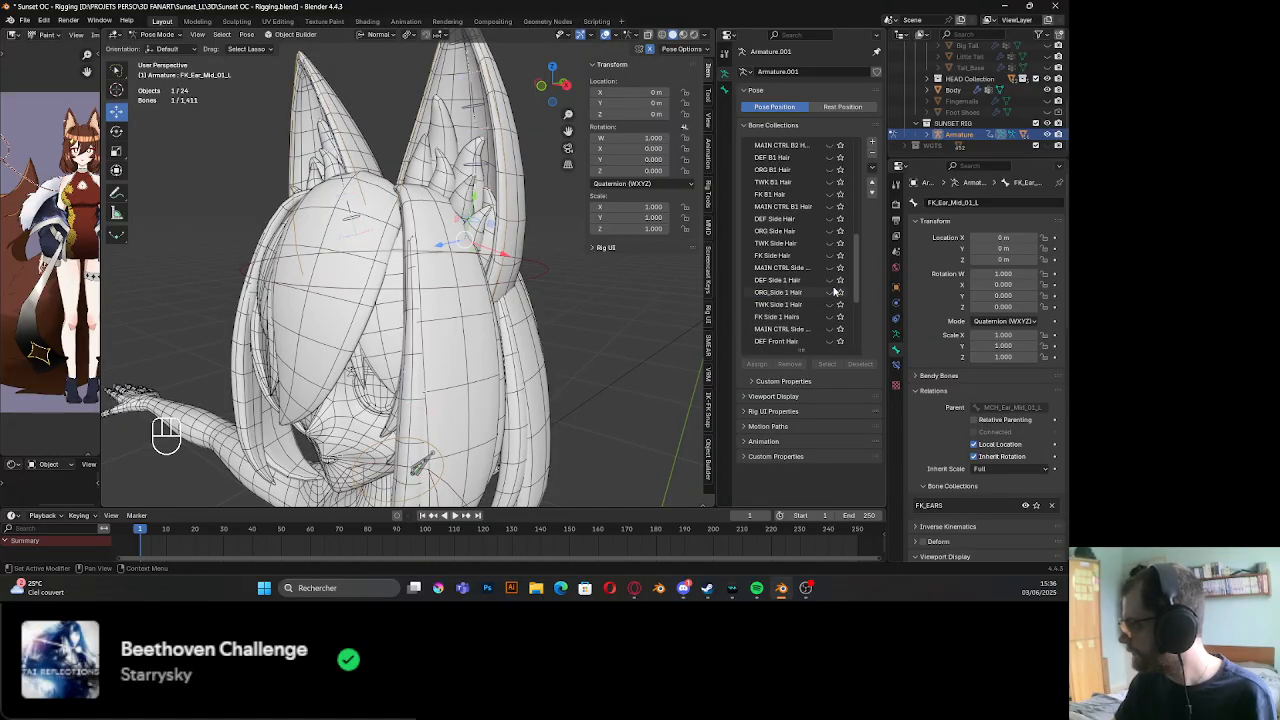
{"action": "scroll", "coordinate": [835, 290], "scroll_direction": "up", "scroll_amount": 4}
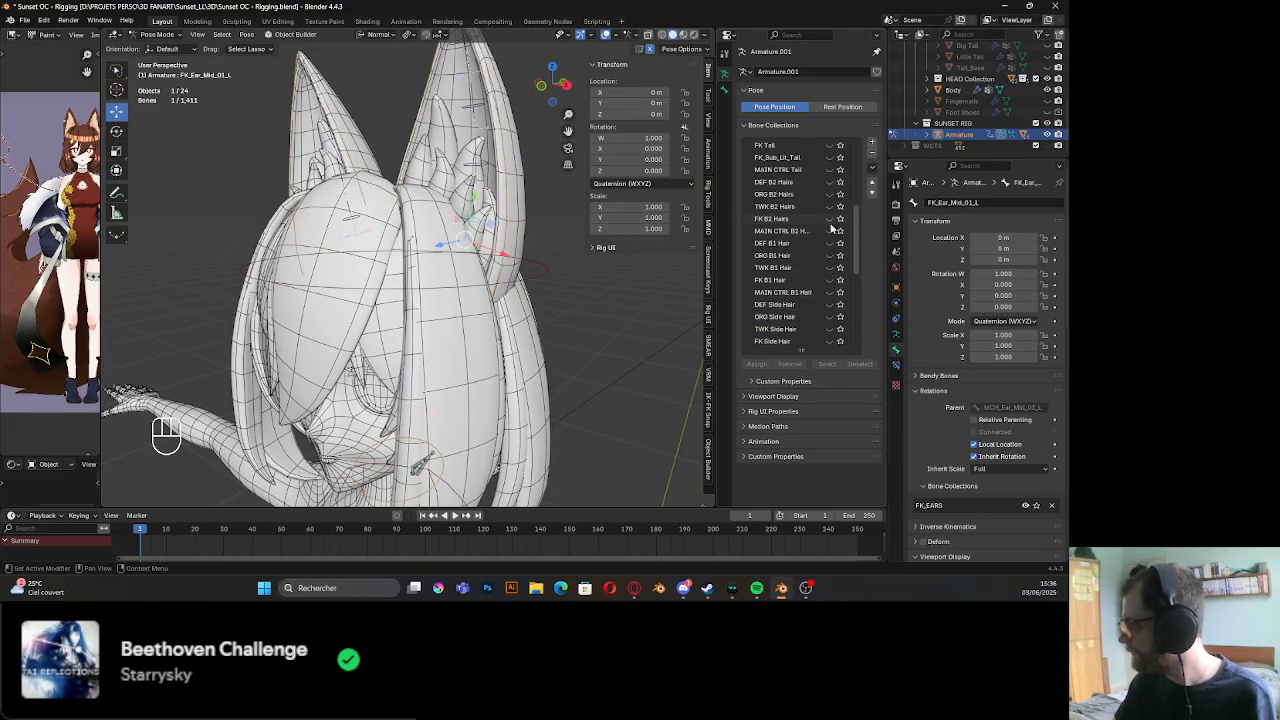
{"action": "scroll", "coordinate": [834, 220], "scroll_direction": "up", "scroll_amount": 8}
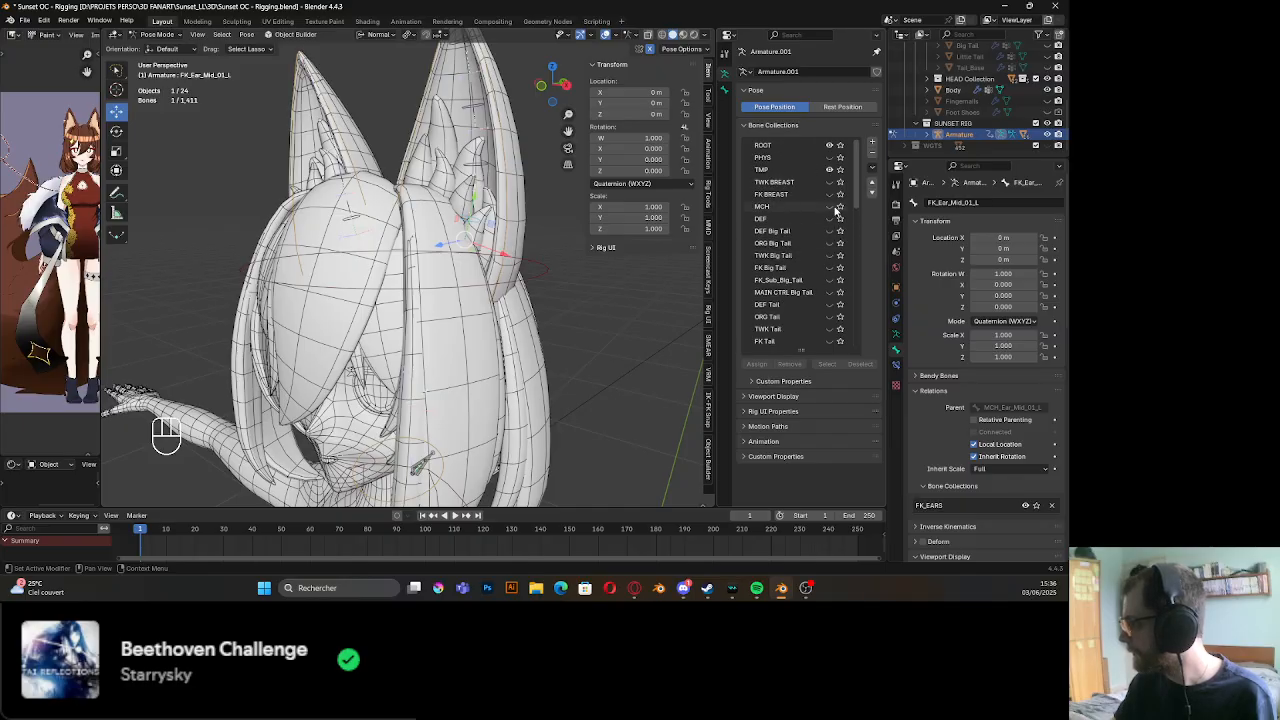
{"action": "left_click", "coordinate": [829, 206]}
{"action": "scroll", "coordinate": [480, 237], "scroll_direction": "up", "scroll_amount": 5}
{"action": "middle_click_drag", "start_coordinate": [475, 240], "coordinate": [480, 237]}
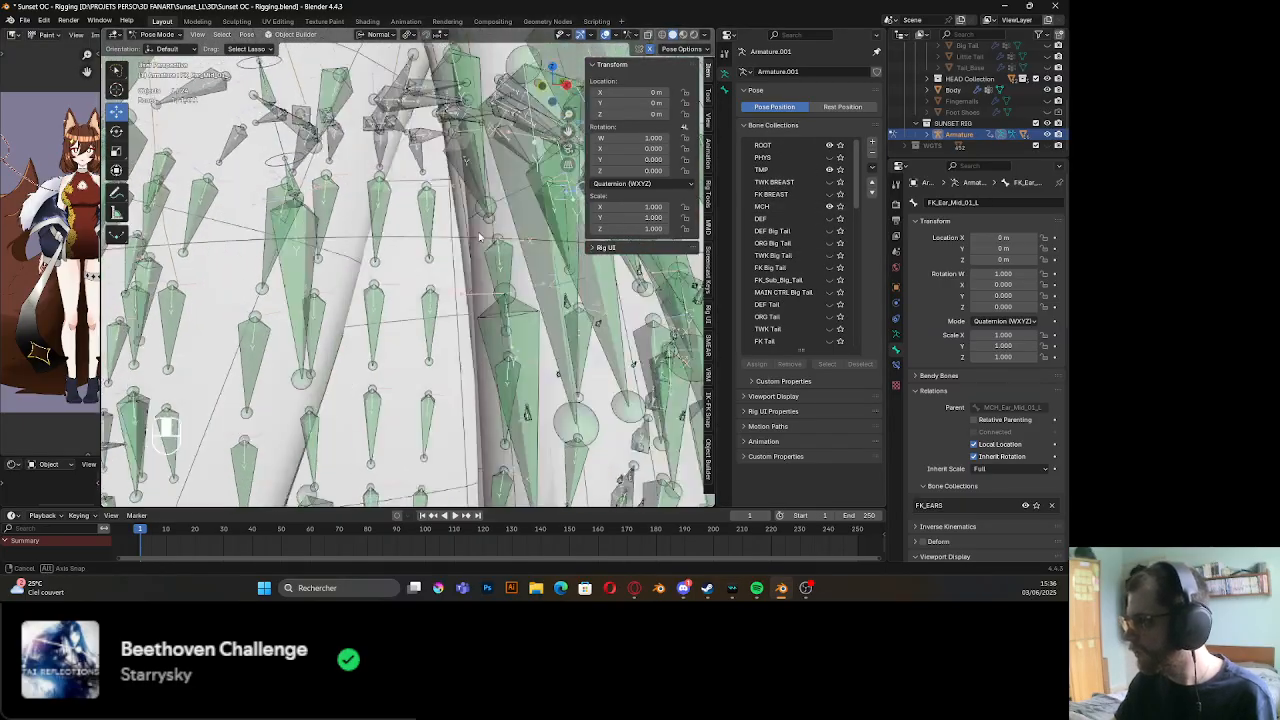
Try rotating the HEAD bone around its normal Z axis while watching the MCH bones
{"action": "scroll", "coordinate": [480, 237], "scroll_direction": "down", "scroll_amount": 8}
{"action": "middle_click_drag", "start_coordinate": [400, 300], "coordinate": [449, 139]}
{"action": "left_click", "coordinate": [449, 139]}
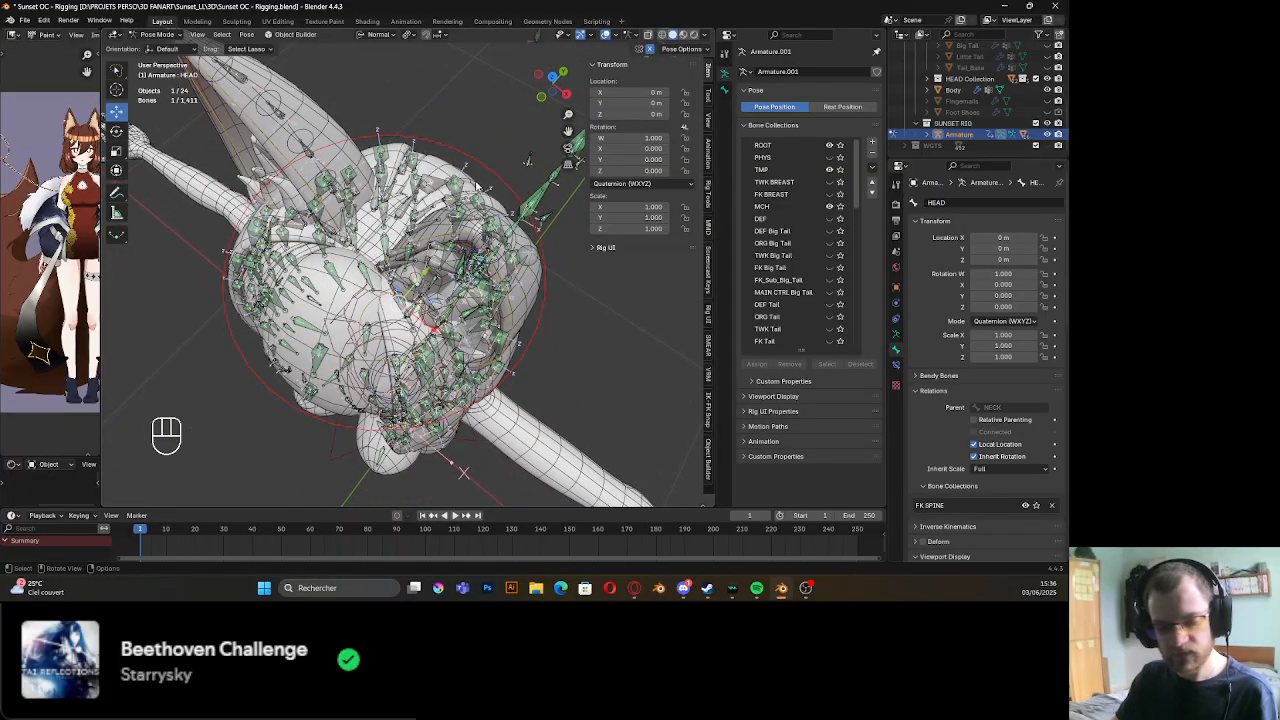
{"action": "key", "text": "r"}
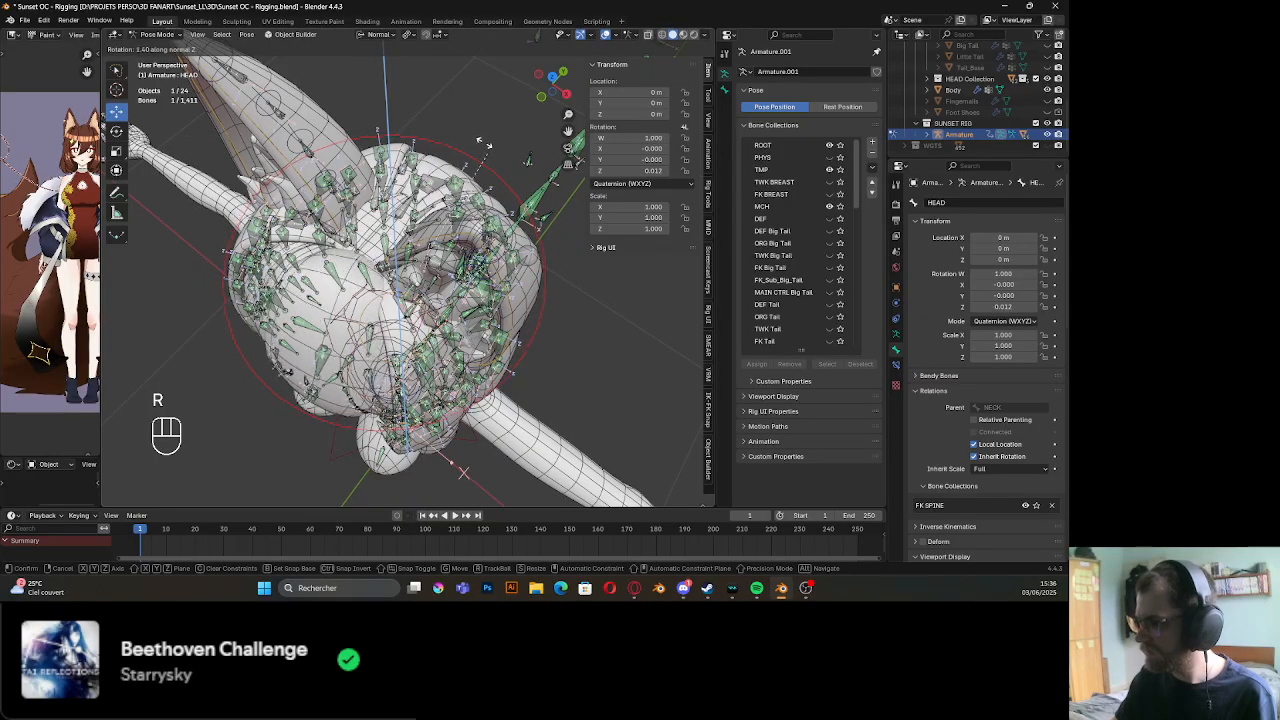
{"action": "right_click", "coordinate": [494, 203]}
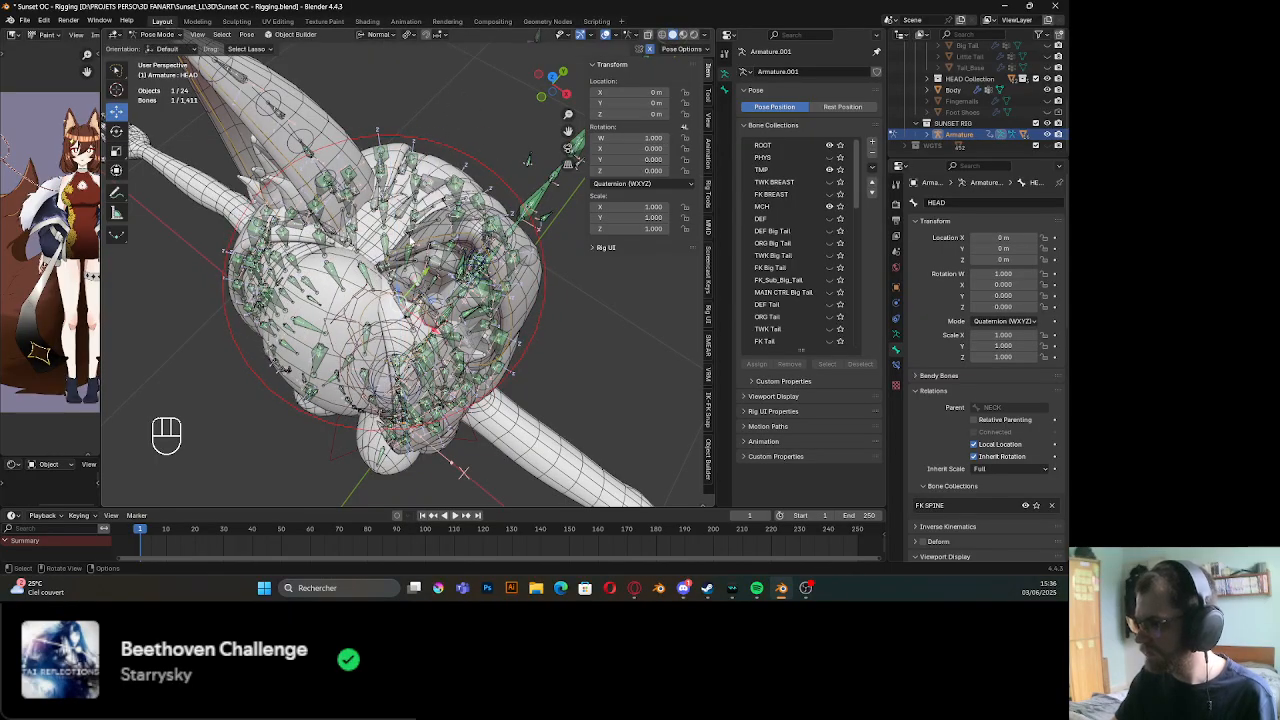
Select the hair mechanism bone MCH_Hair_S_02_01_L and check its parent
{"action": "middle_click_drag", "start_coordinate": [411, 242], "coordinate": [474, 262]}
{"action": "scroll", "coordinate": [450, 192], "scroll_direction": "up", "scroll_amount": 4}
{"action": "middle_click_drag", "start_coordinate": [474, 262], "coordinate": [452, 230]}
{"action": "left_click", "coordinate": [432, 244]}
Show the ORG bone collection alongside the MCH bones
{"action": "scroll", "coordinate": [414, 252], "scroll_direction": "down", "scroll_amount": 3}
{"action": "scroll", "coordinate": [404, 216], "scroll_direction": "down", "scroll_amount": 4}
{"action": "scroll", "coordinate": [782, 247], "scroll_direction": "down", "scroll_amount": 4}
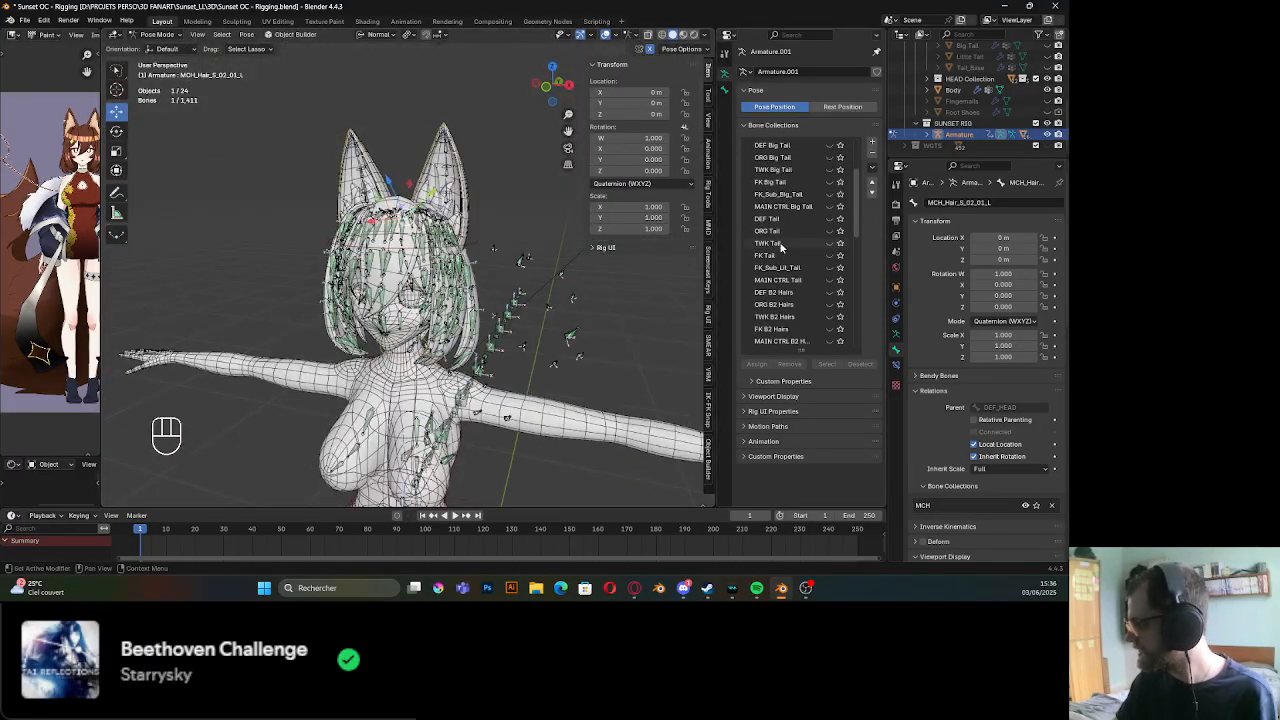
{"action": "scroll", "coordinate": [790, 256], "scroll_direction": "down", "scroll_amount": 6}
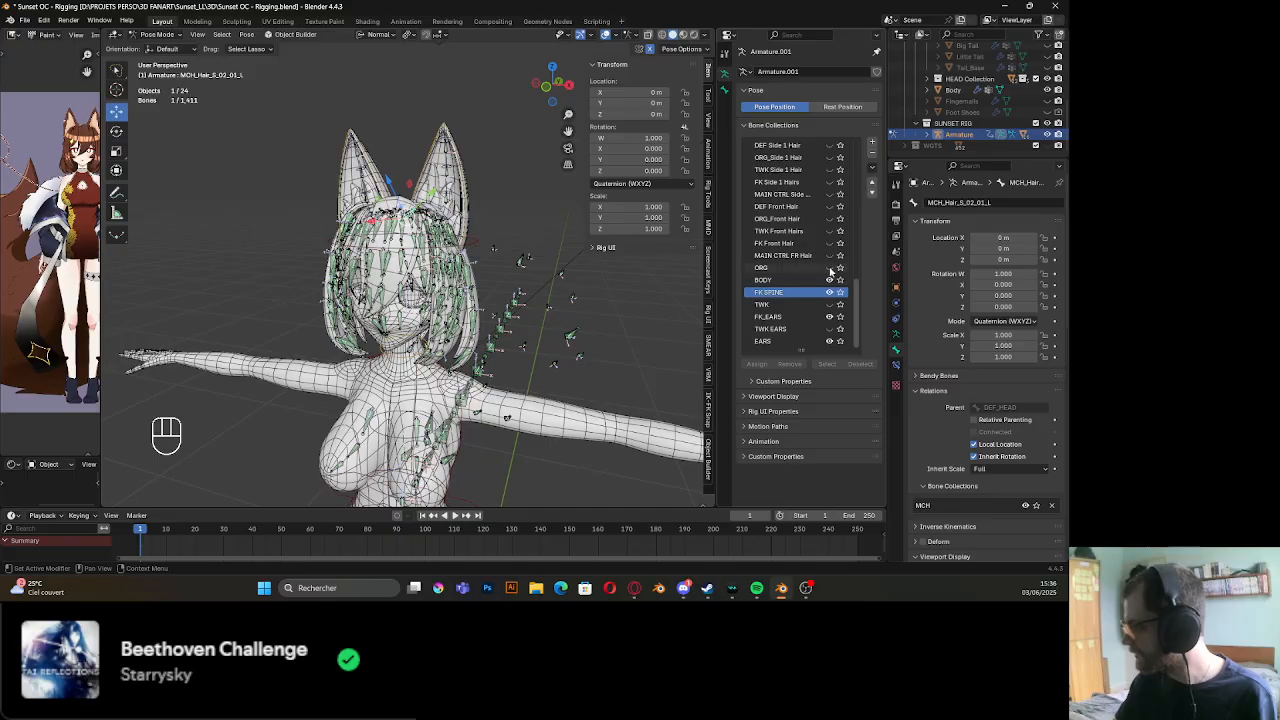
{"action": "left_click", "coordinate": [830, 269]}
Try rotating the HEAD bone around its normal Z axis with the ORG and MCH bones shown
{"action": "scroll", "coordinate": [428, 247], "scroll_direction": "up", "scroll_amount": 4}
{"action": "left_click", "coordinate": [424, 215]}
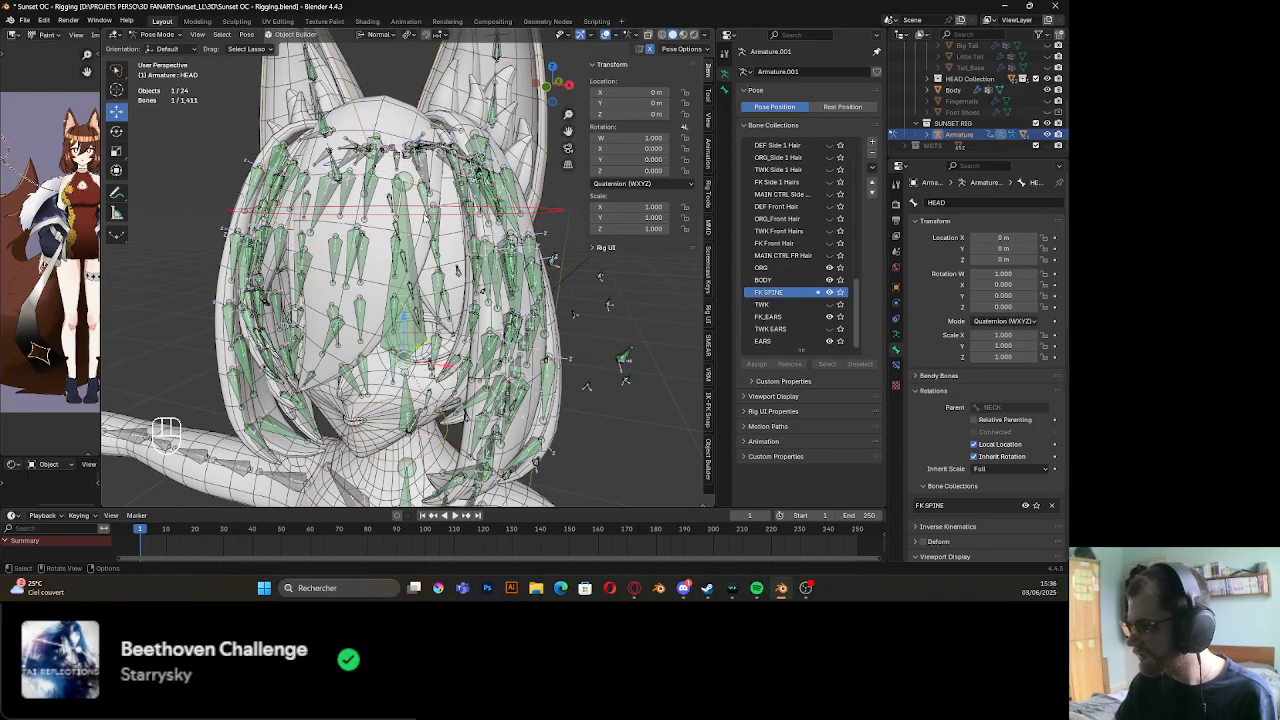
{"action": "key", "text": "r"}
{"action": "key", "text": "z"}
{"action": "key", "text": "z"}
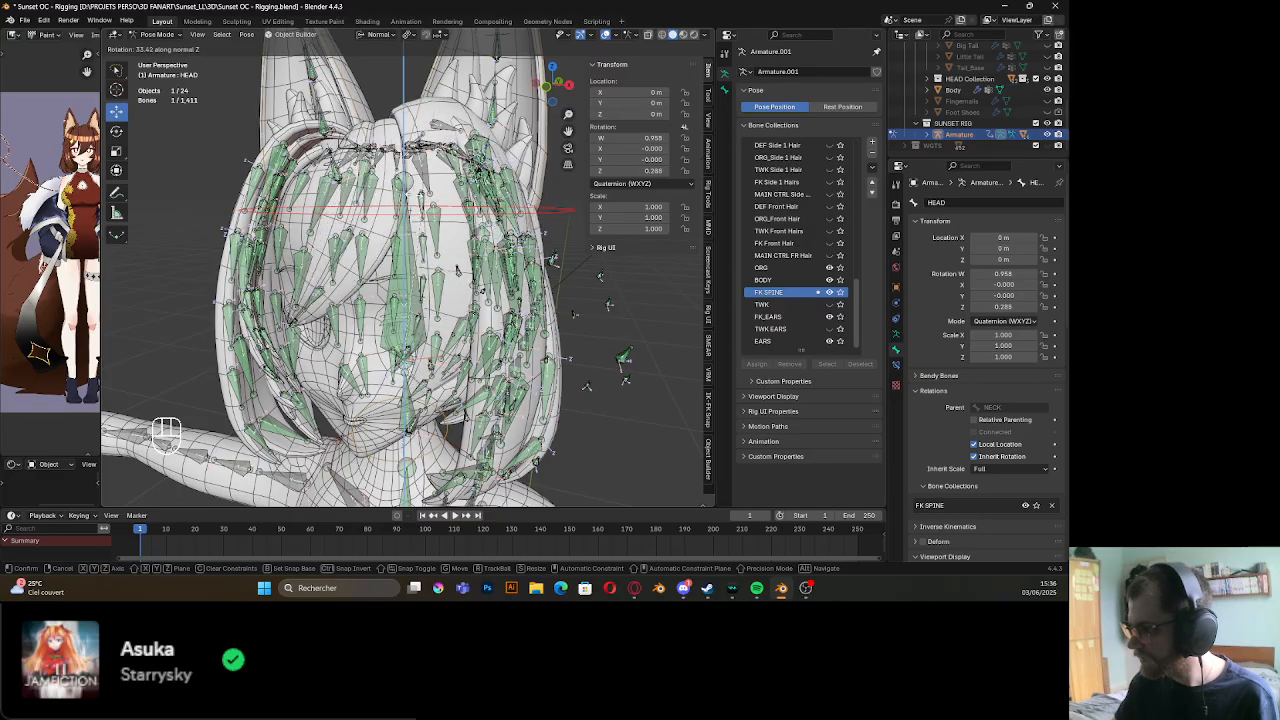
{"action": "key", "text": "Escape"}
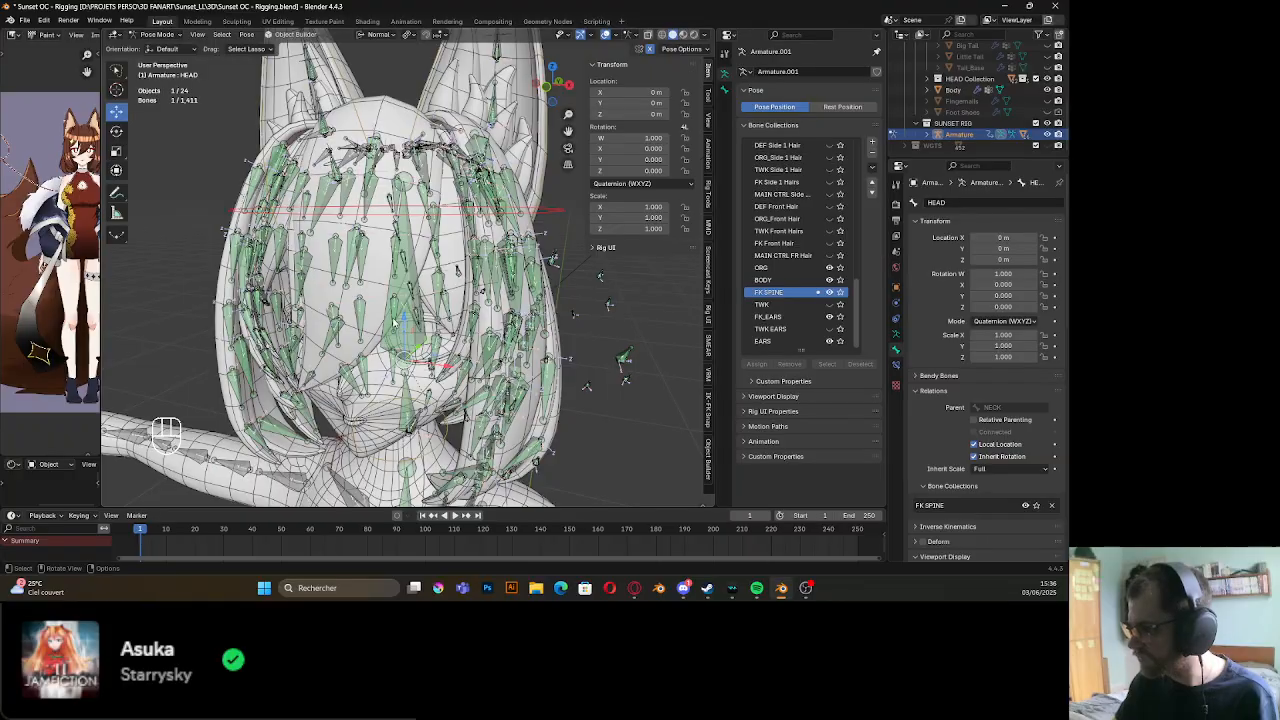
Select the ORG_HEAD bone, make ORG the active bone collection, and examine the bone's parent and Stretch To constraint
{"action": "left_click", "coordinate": [412, 334]}
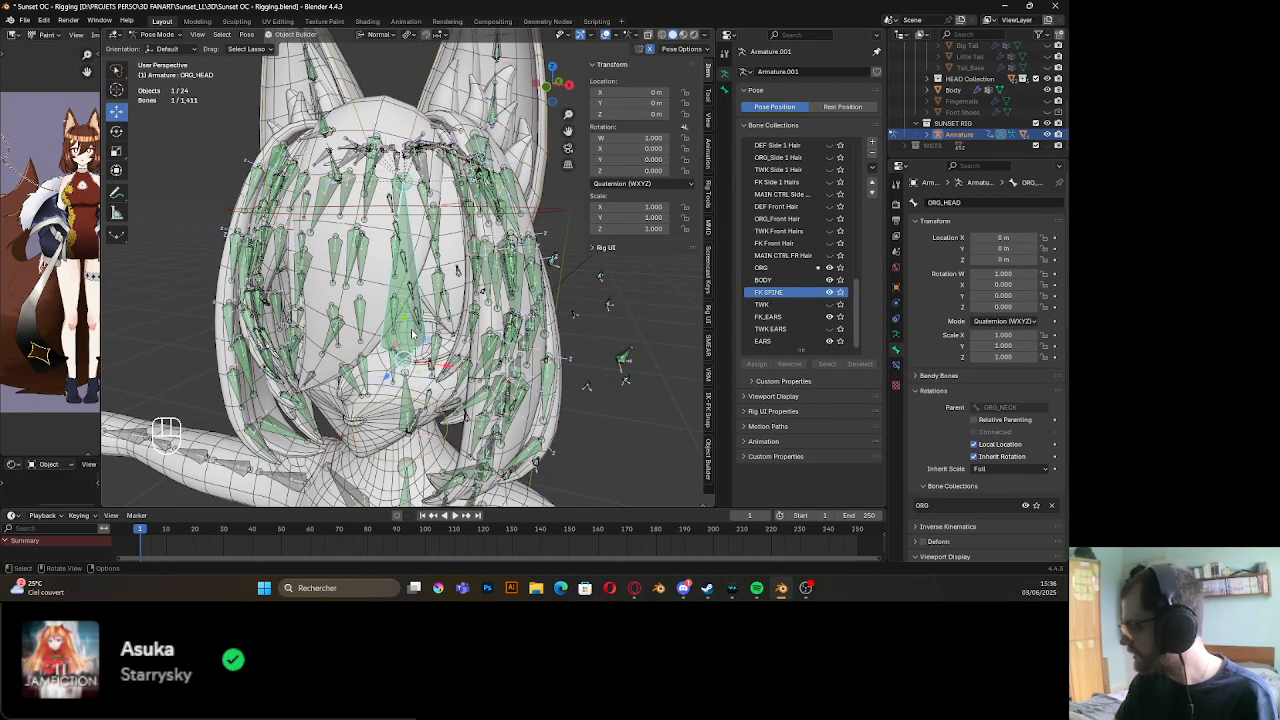
{"action": "left_click", "coordinate": [760, 270]}
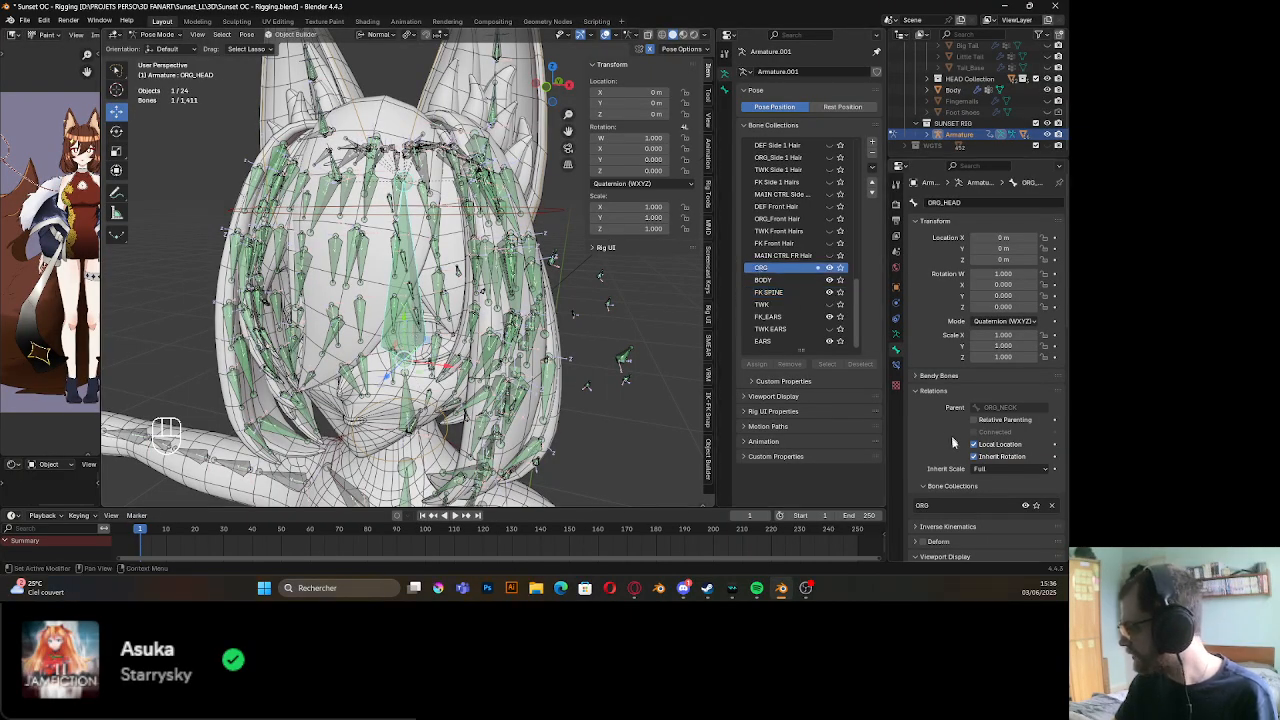
{"action": "left_click", "coordinate": [897, 367]}
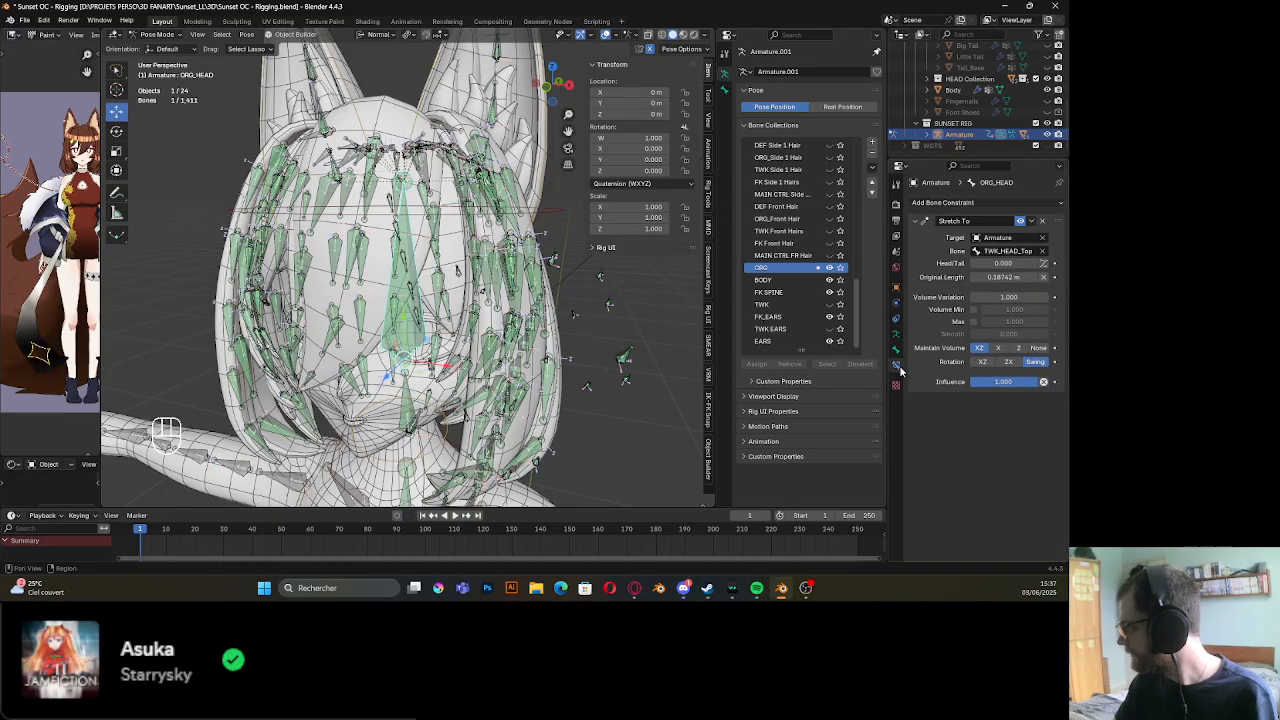
{"action": "middle_click_drag", "start_coordinate": [360, 240], "coordinate": [298, 212]}
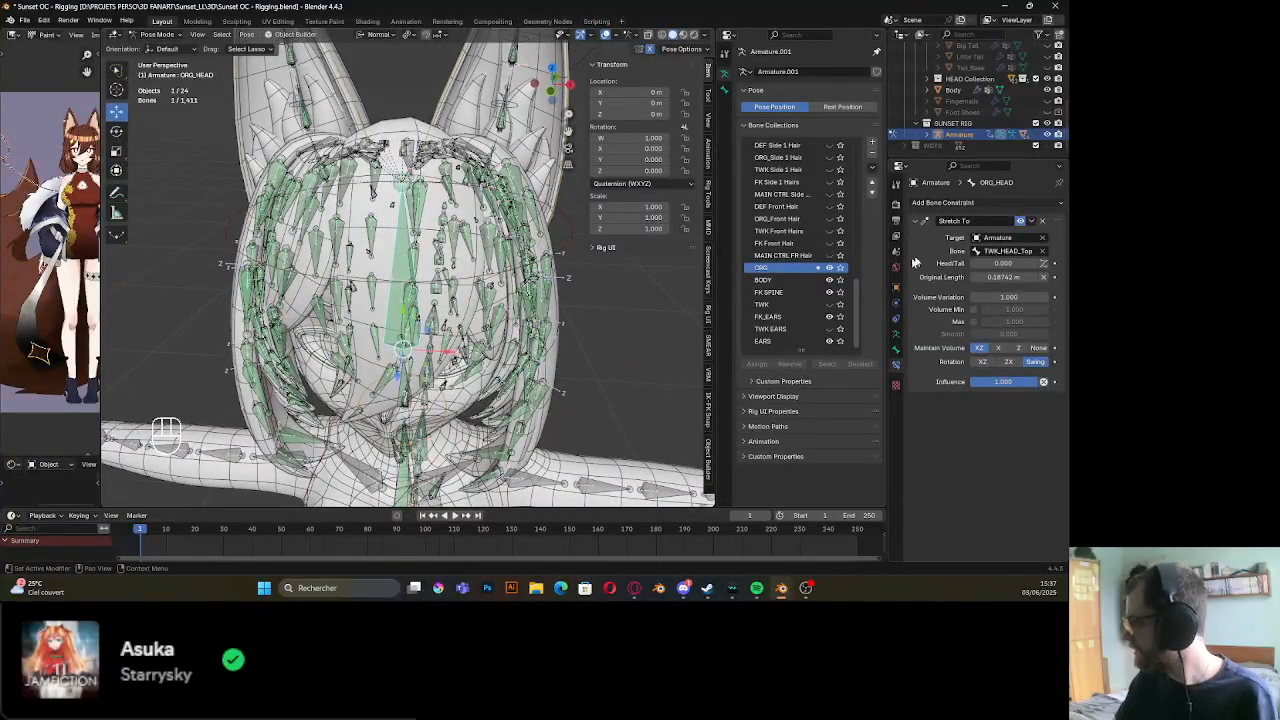
Hide the ORG, BODY and MCH bone collections and show the TWK collection
{"action": "left_click", "coordinate": [829, 267]}
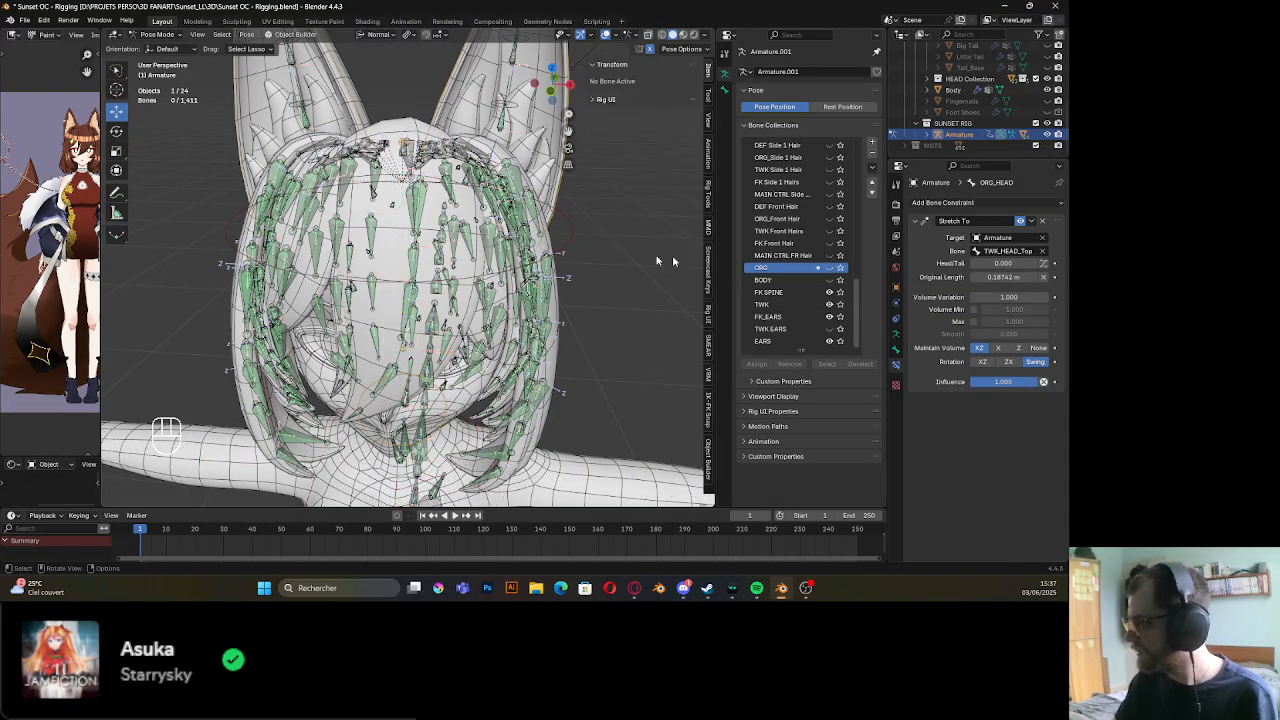
{"action": "scroll", "coordinate": [786, 272], "scroll_direction": "up", "scroll_amount": 4}
{"action": "left_click_drag", "start_coordinate": [855, 268], "coordinate": [829, 74]}
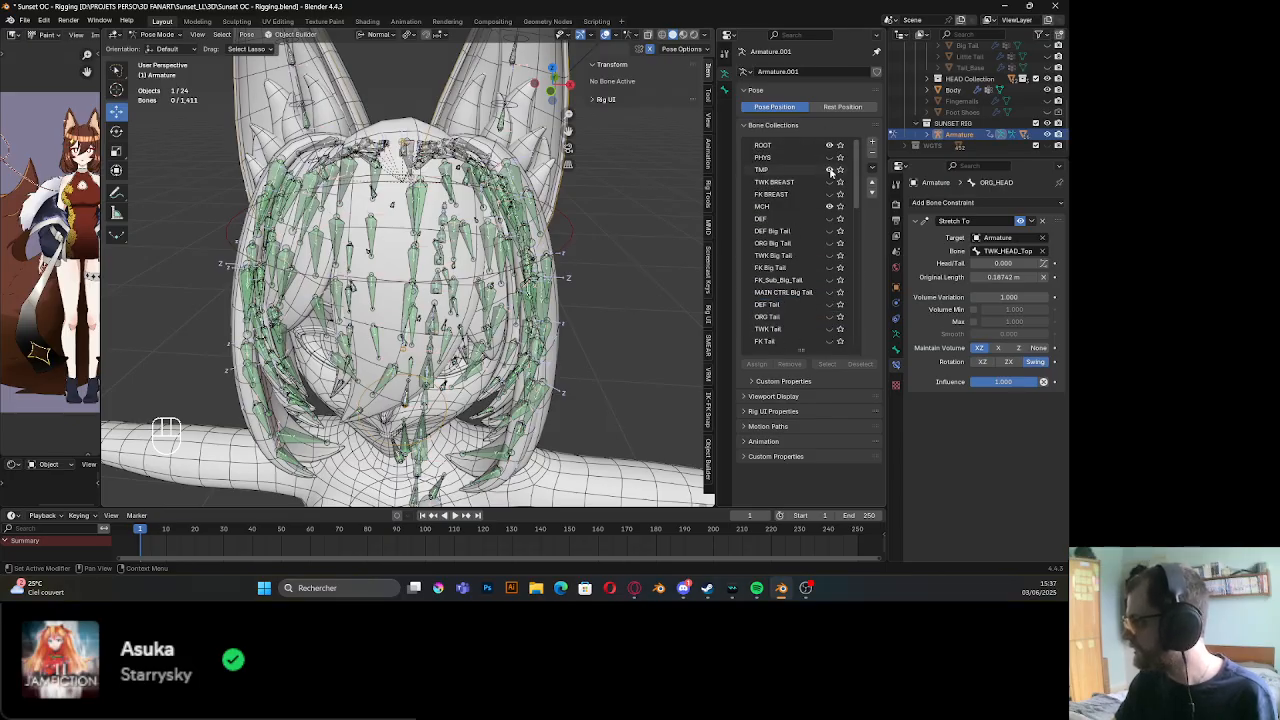
{"action": "left_click", "coordinate": [829, 207]}
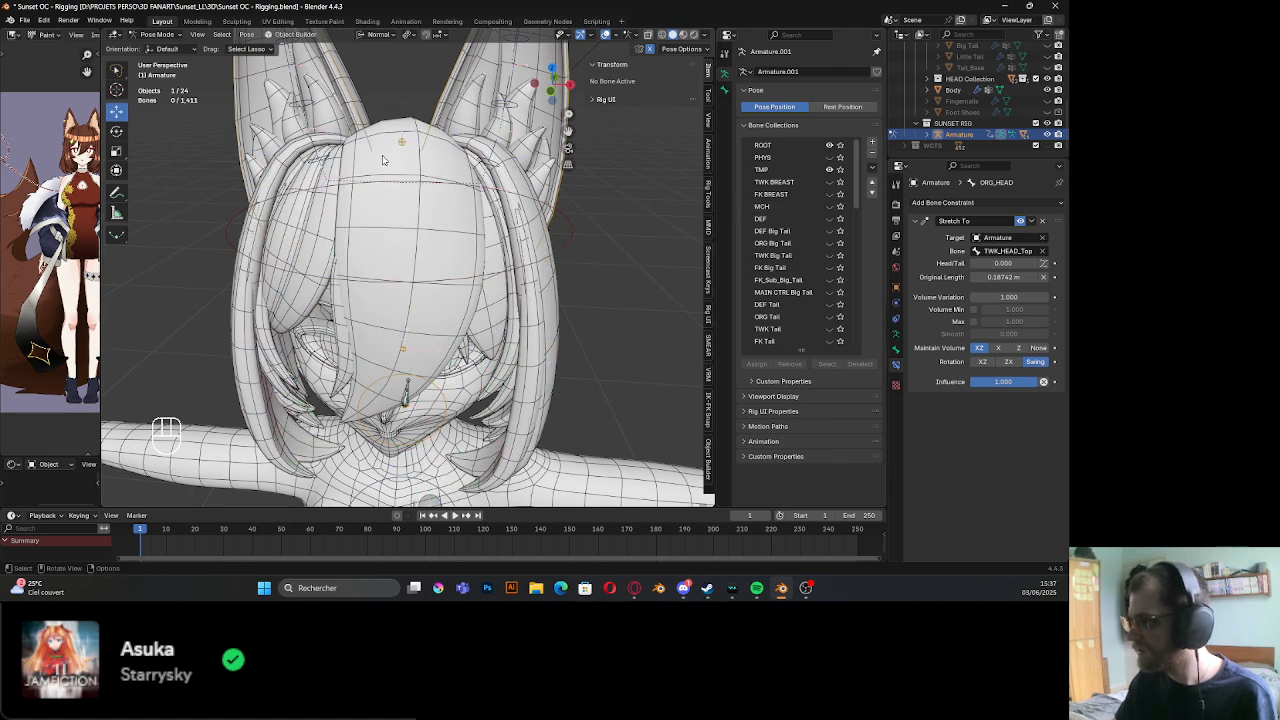
Select the TWK_HEAD_Top bone and check its constraints and parent
{"action": "left_click", "coordinate": [399, 143]}
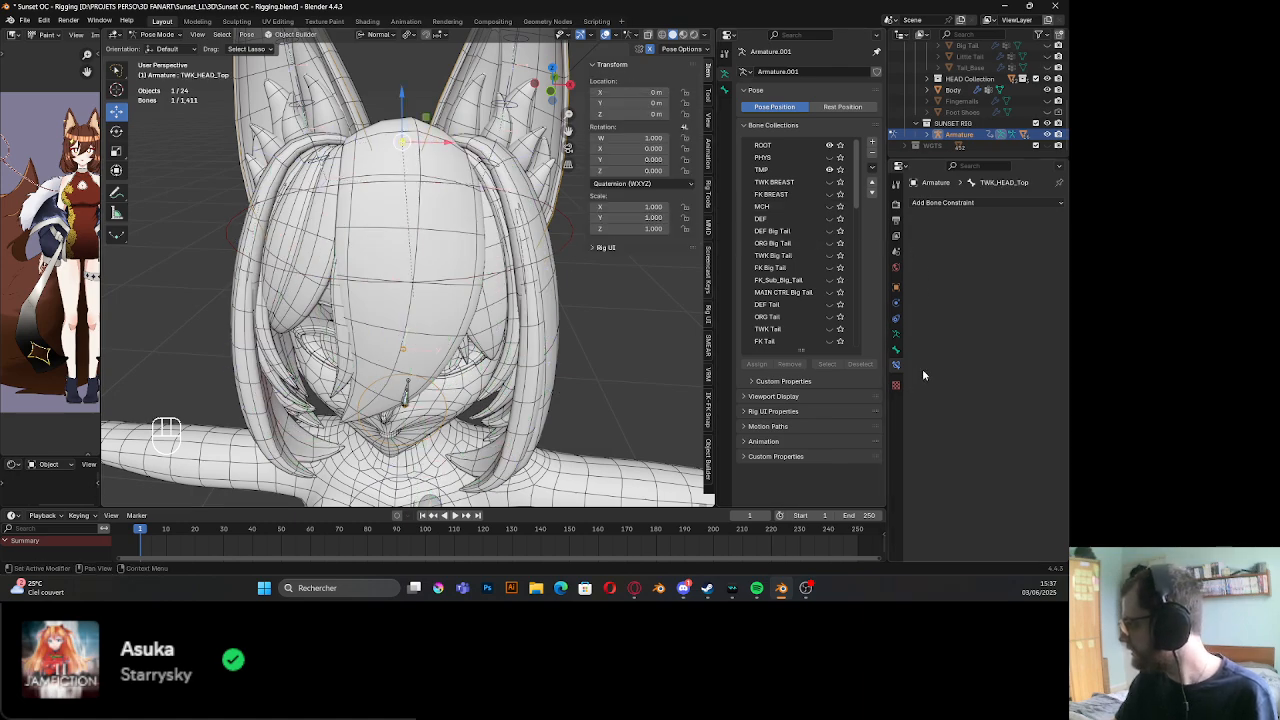
{"action": "left_click", "coordinate": [896, 350]}
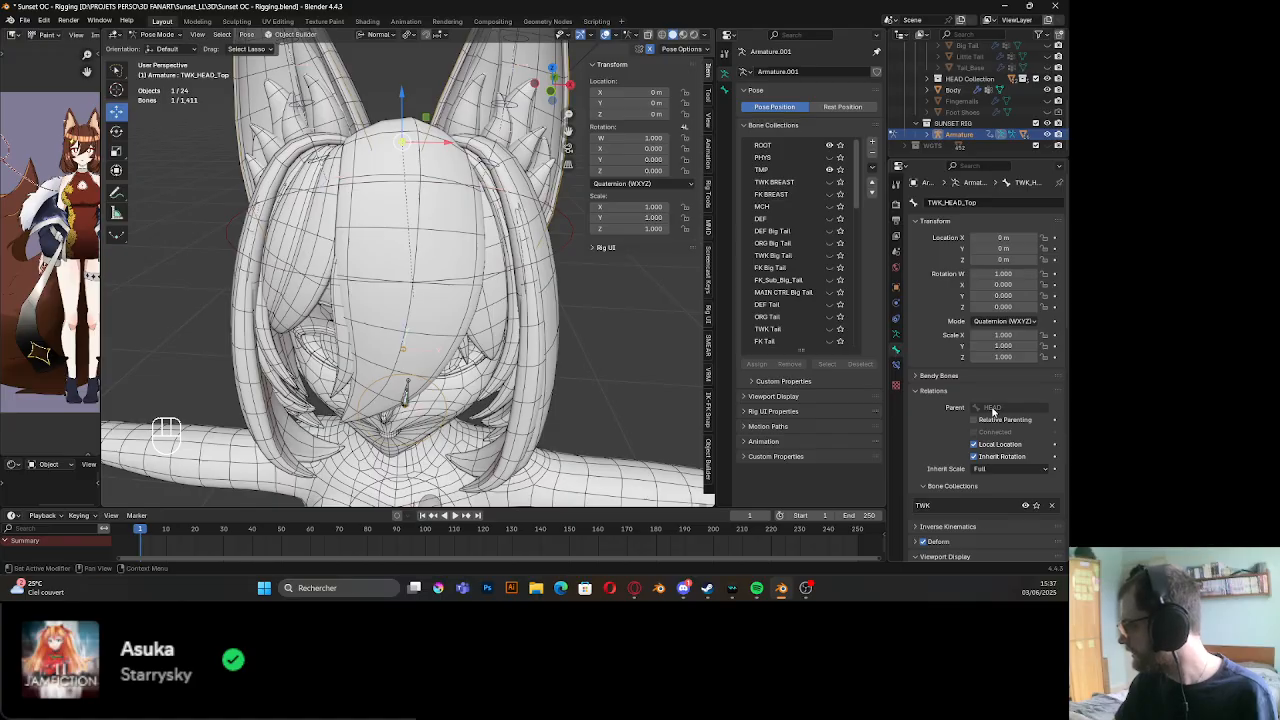
Select the HEAD bone and try rotating it around its normal Z axis
{"action": "left_click", "coordinate": [504, 276]}
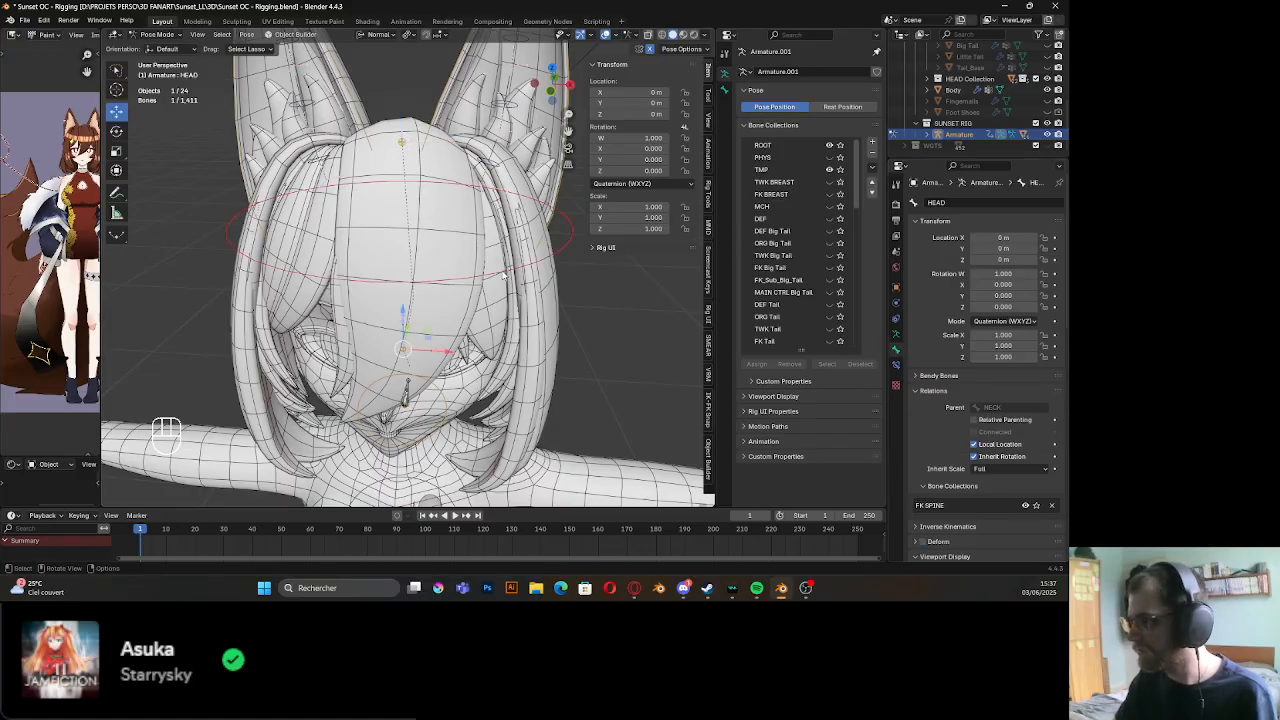
{"action": "middle_click_drag", "start_coordinate": [504, 276], "coordinate": [480, 254]}
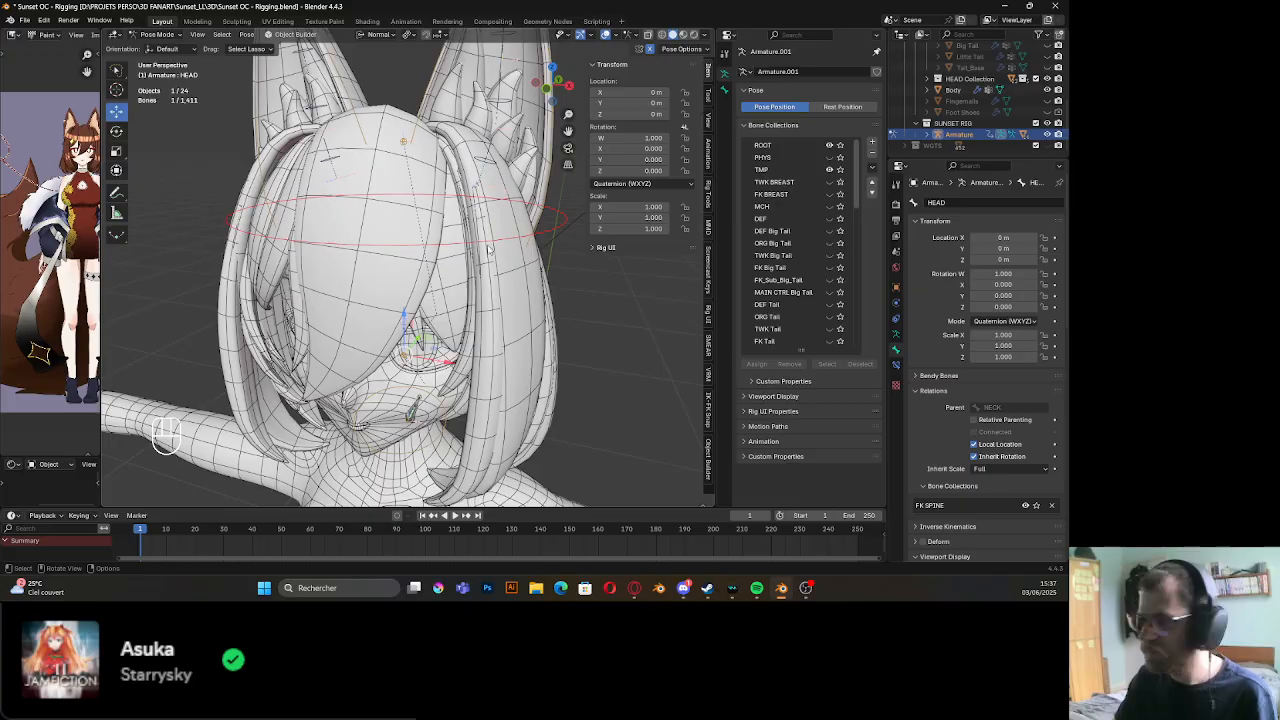
{"action": "key", "text": "r"}
{"action": "key", "text": "z"}
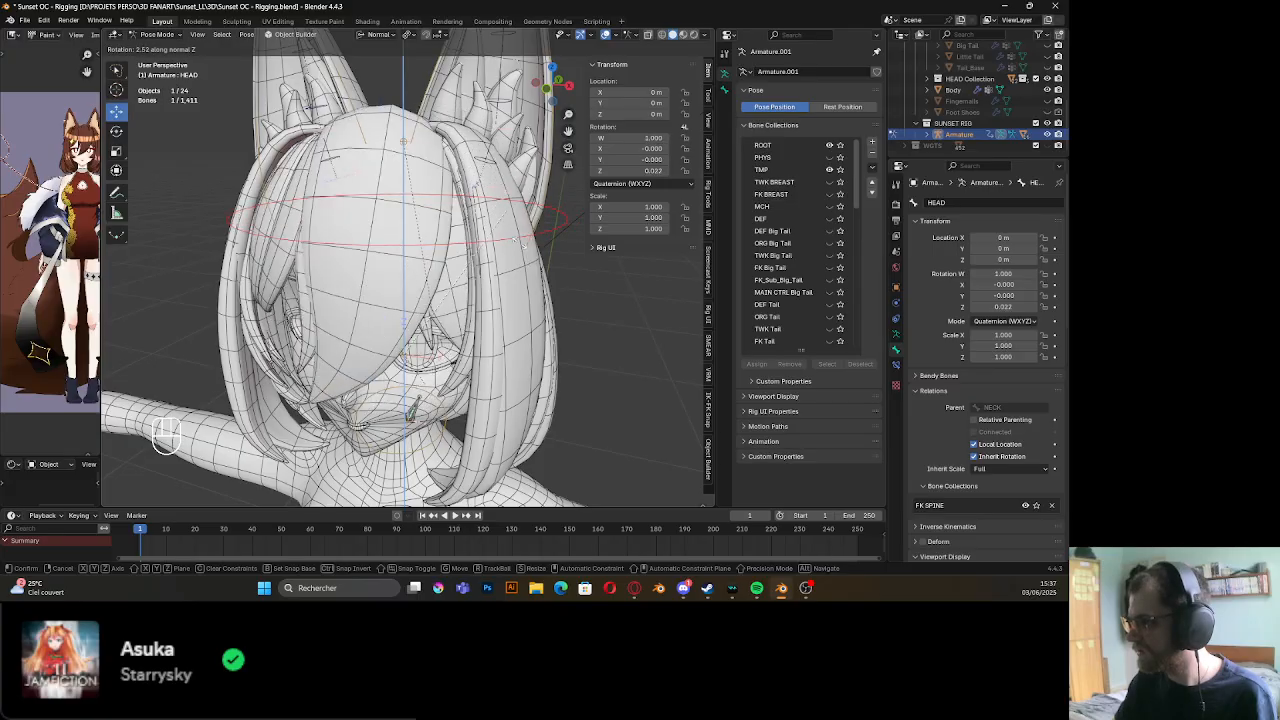
{"action": "key", "text": "Escape"}
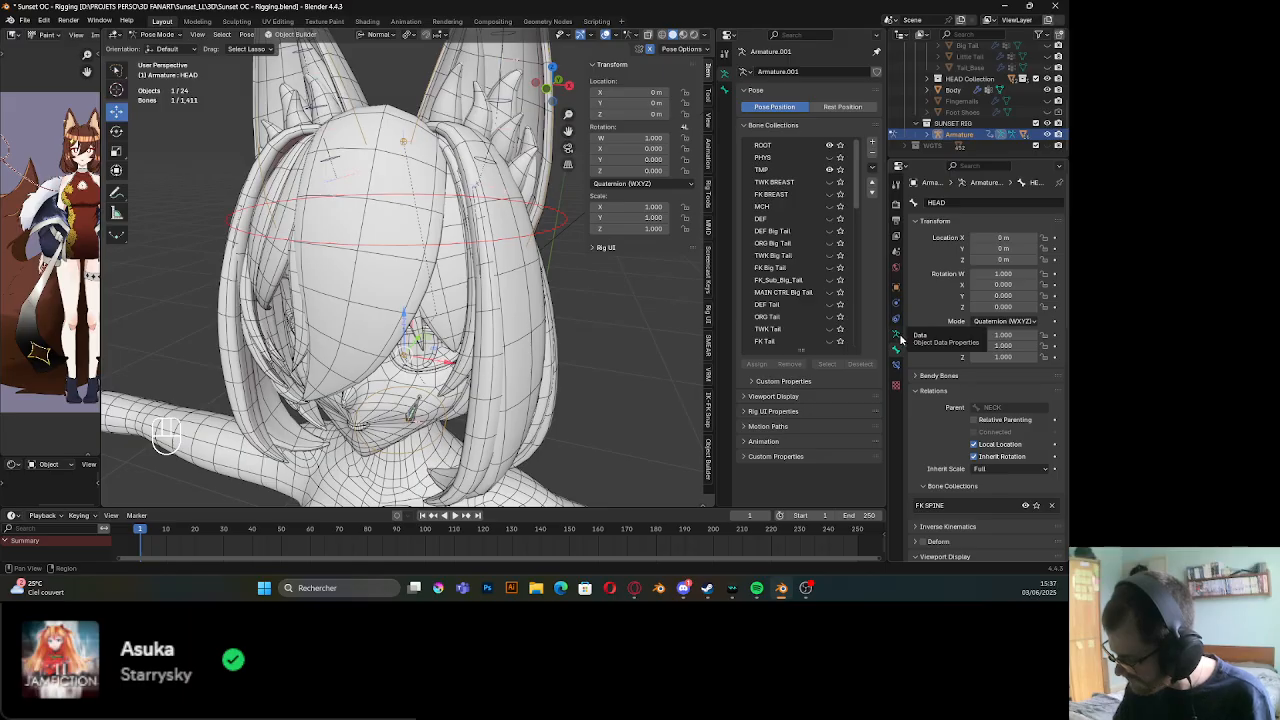
Select the NECK bone and try rotating it around its normal Z axis
{"action": "scroll", "coordinate": [534, 296], "scroll_direction": "down", "scroll_amount": 5}
{"action": "middle_click_drag", "start_coordinate": [534, 296], "coordinate": [561, 346]}
{"action": "left_click", "coordinate": [561, 346]}
{"action": "scroll", "coordinate": [480, 340], "scroll_direction": "up", "scroll_amount": 3}
{"action": "middle_click_drag", "start_coordinate": [385, 340], "coordinate": [473, 350]}
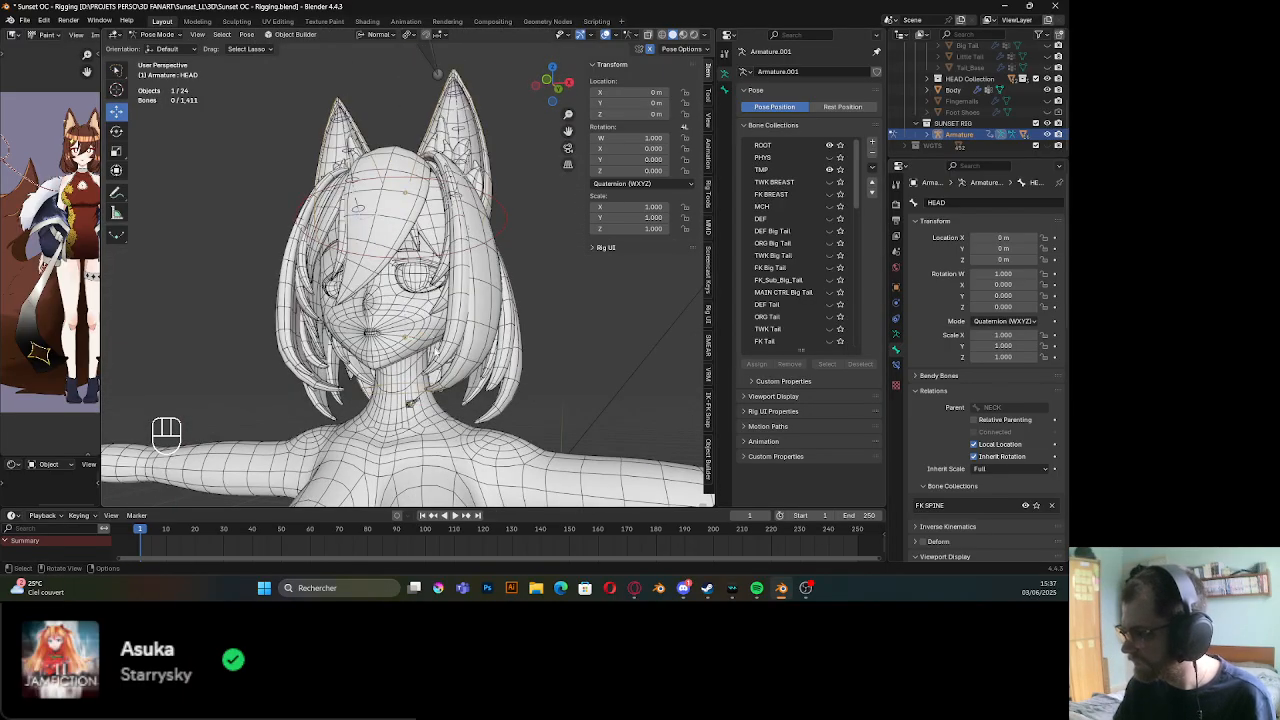
{"action": "left_click", "coordinate": [408, 388]}
{"action": "key", "text": "r"}
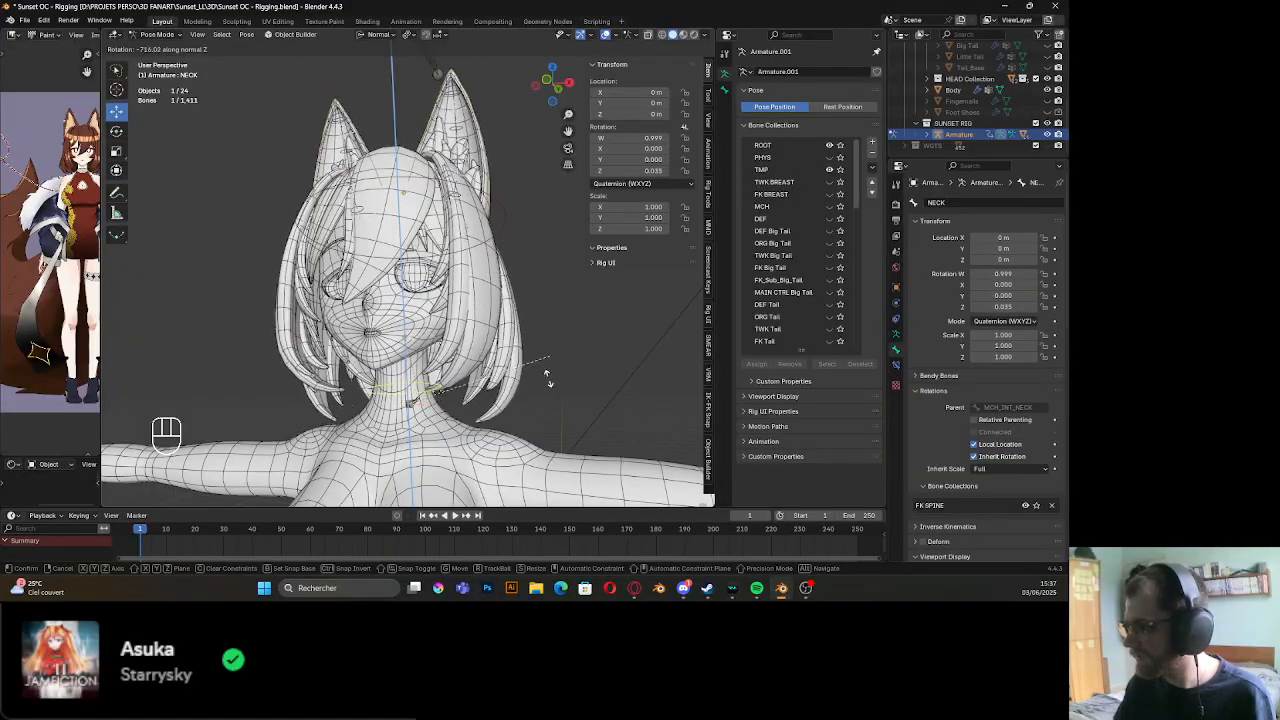
{"action": "key", "text": "Escape"}
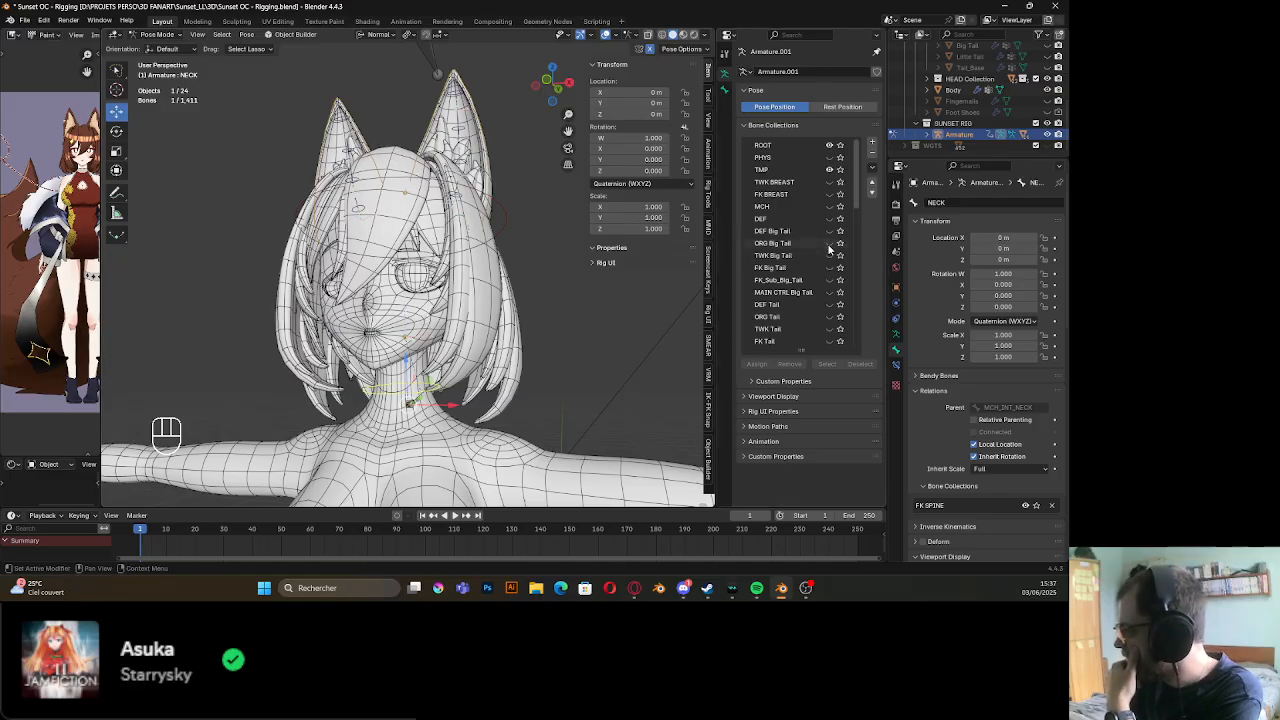
Show the ORG bone collection, select the ORG_HEAD bone and check its Stretch To constraint
{"action": "scroll", "coordinate": [828, 248], "scroll_direction": "down", "scroll_amount": 8}
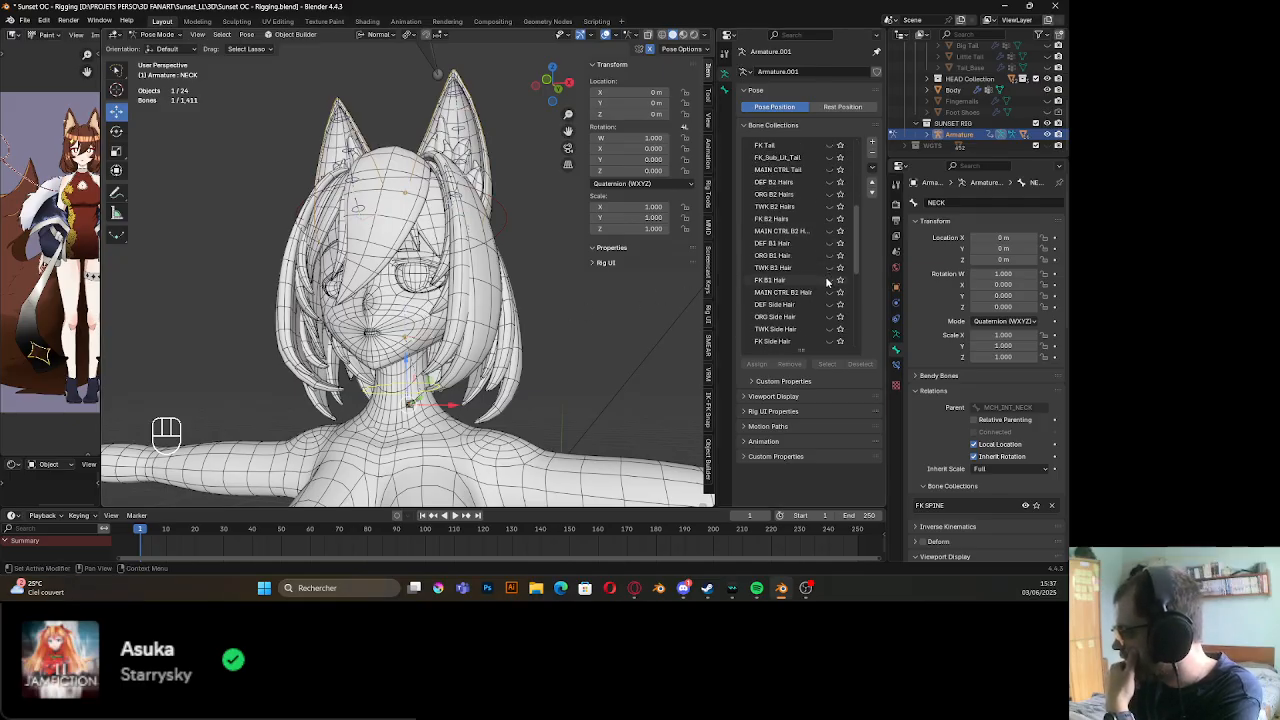
{"action": "scroll", "coordinate": [831, 263], "scroll_direction": "down", "scroll_amount": 8}
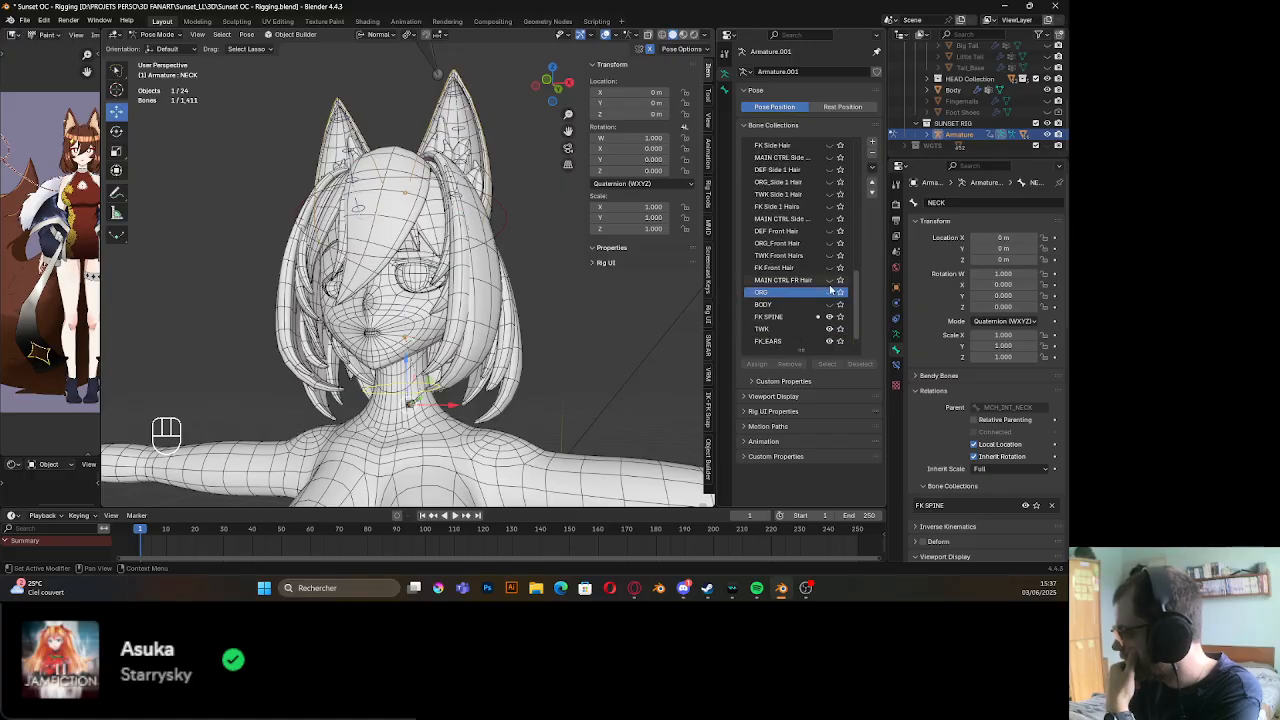
{"action": "left_click", "coordinate": [829, 292]}
{"action": "left_click", "coordinate": [410, 292]}
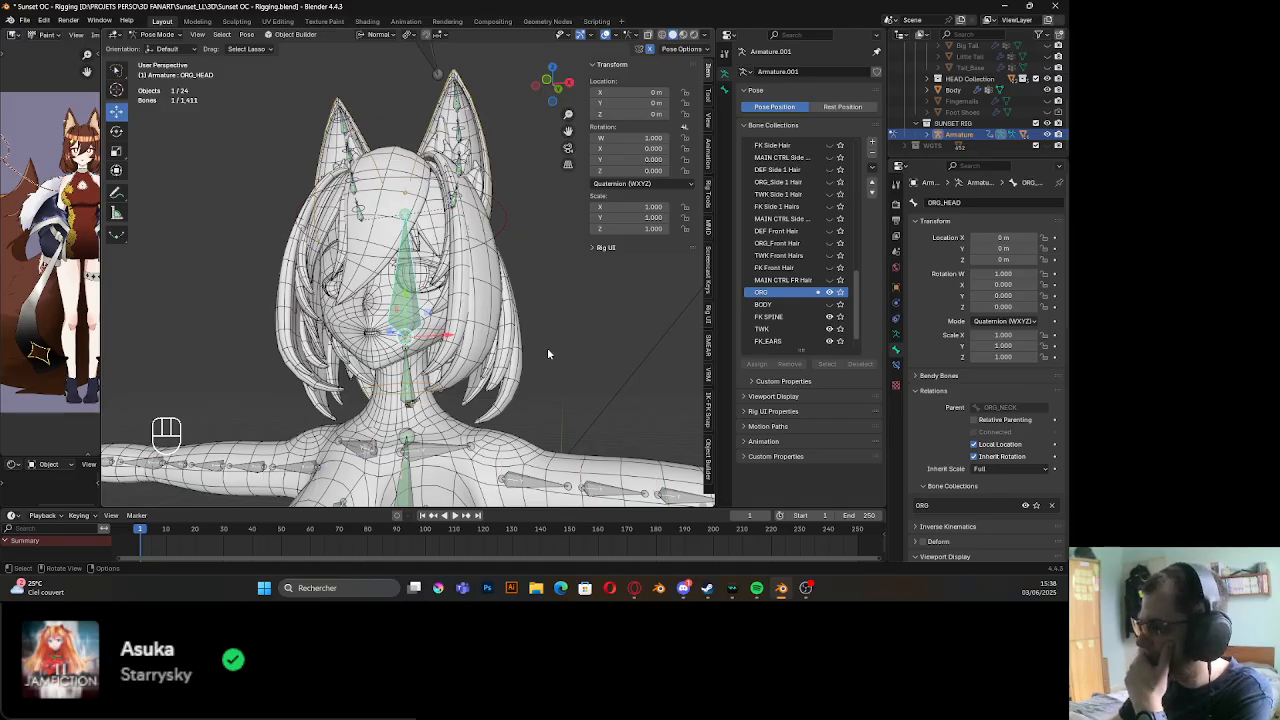
{"action": "left_click", "coordinate": [898, 336]}
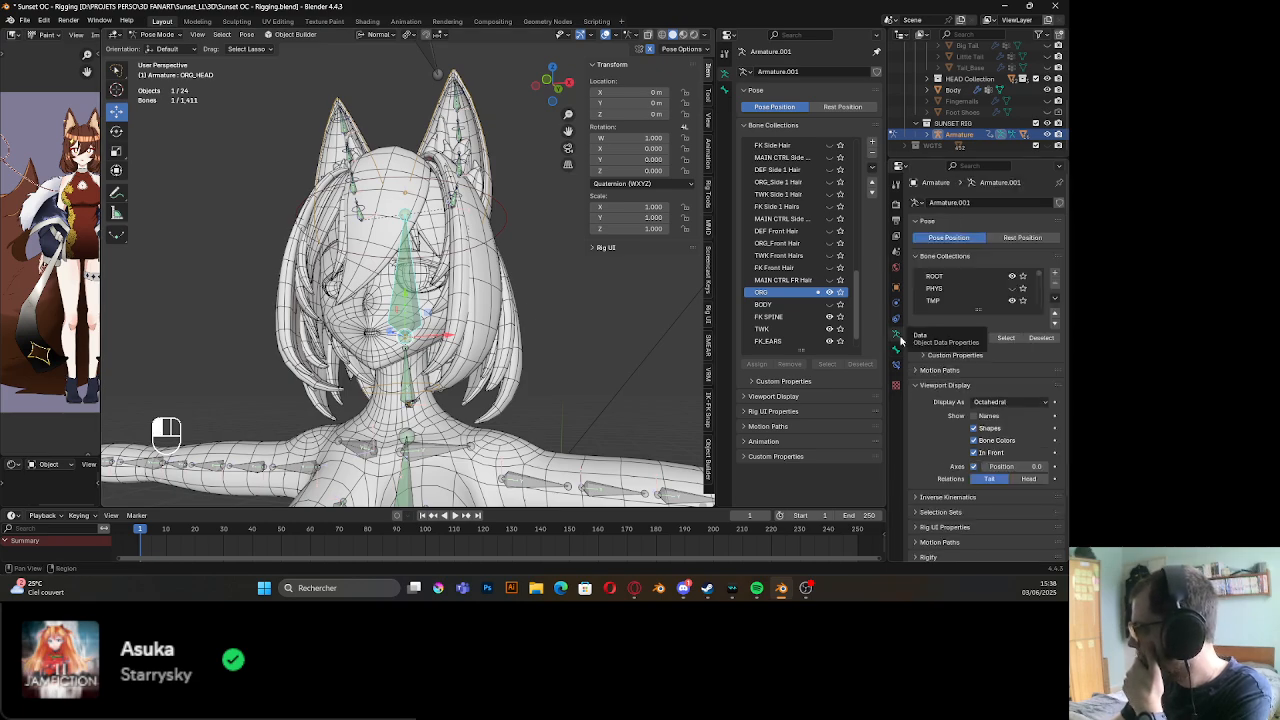
{"action": "left_click", "coordinate": [896, 364]}
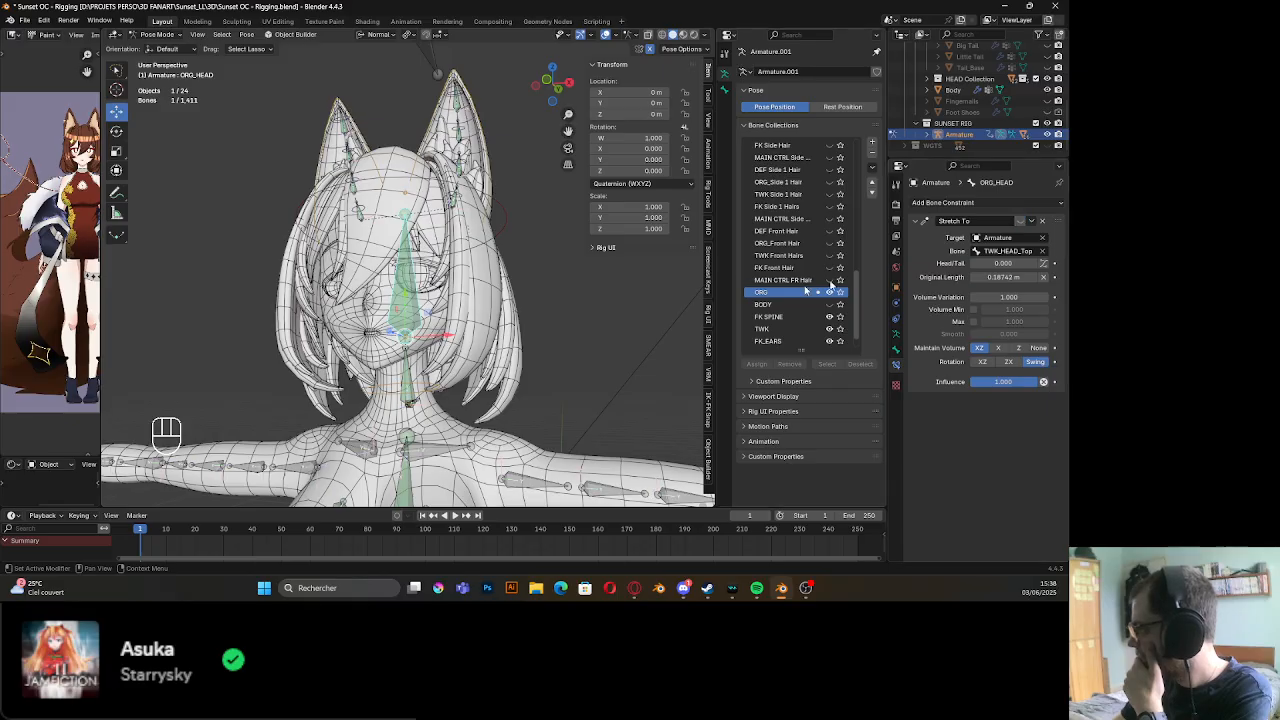
Try rotating the ORG_HEAD bone around its normal Y and X axes with its Stretch To constraint disabled
{"action": "key", "text": "r"}
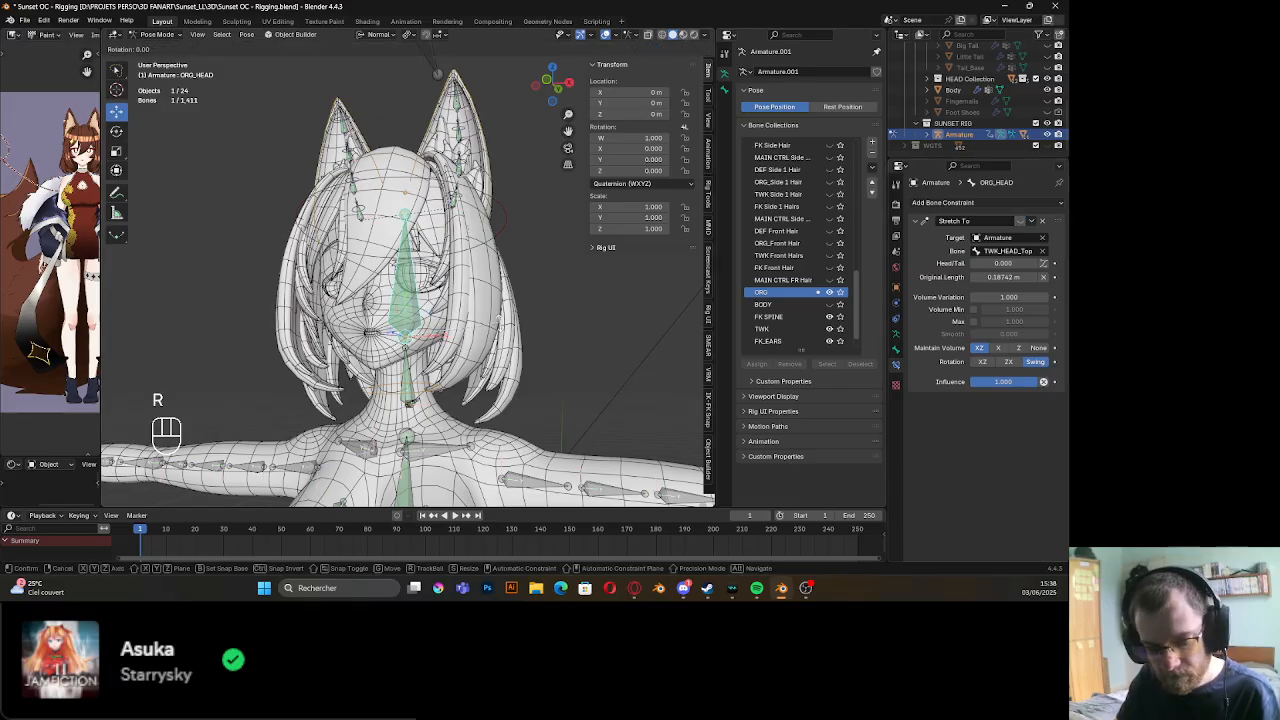
{"action": "key", "text": "y"}
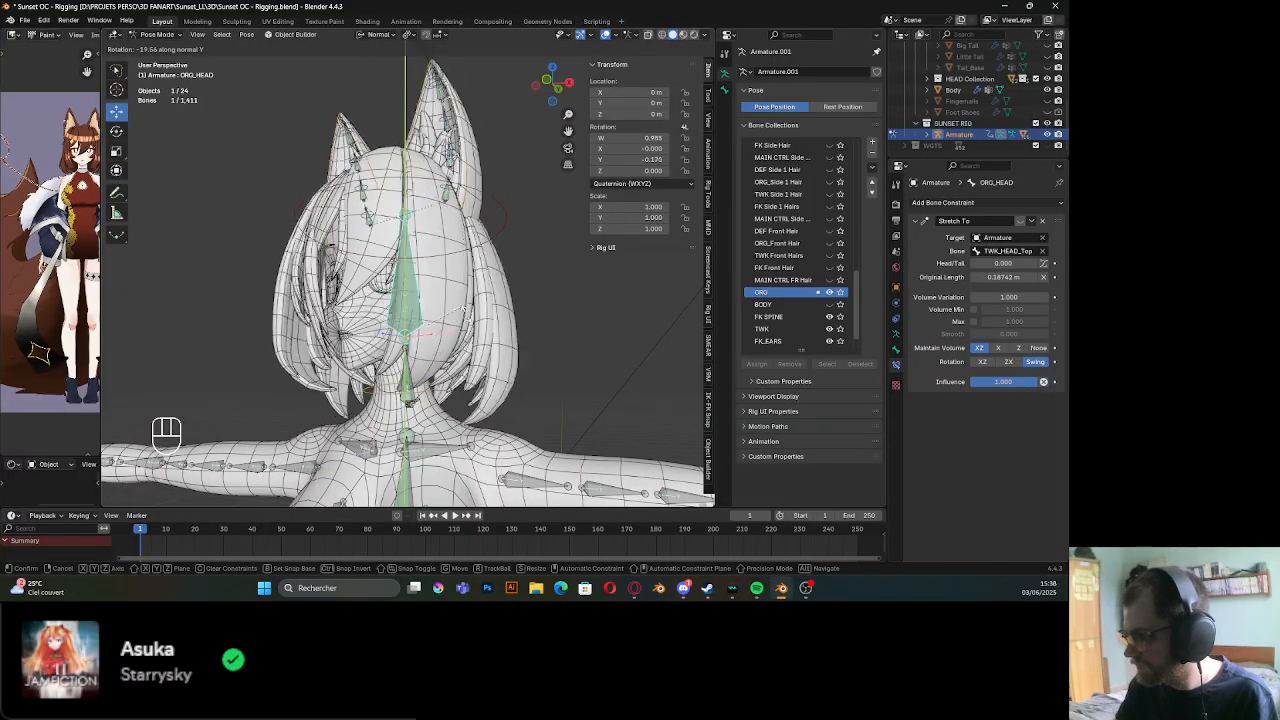
{"action": "key", "text": "Escape"}
{"action": "key", "text": "r"}
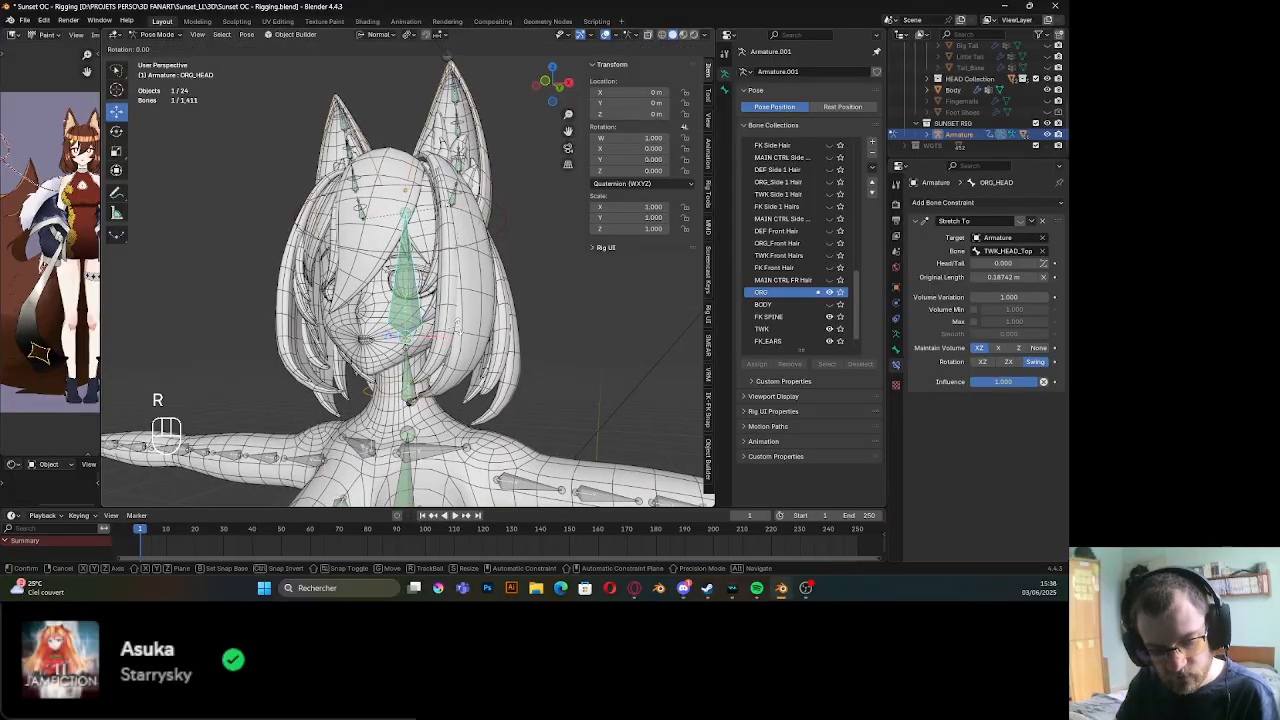
{"action": "key", "text": "x"}
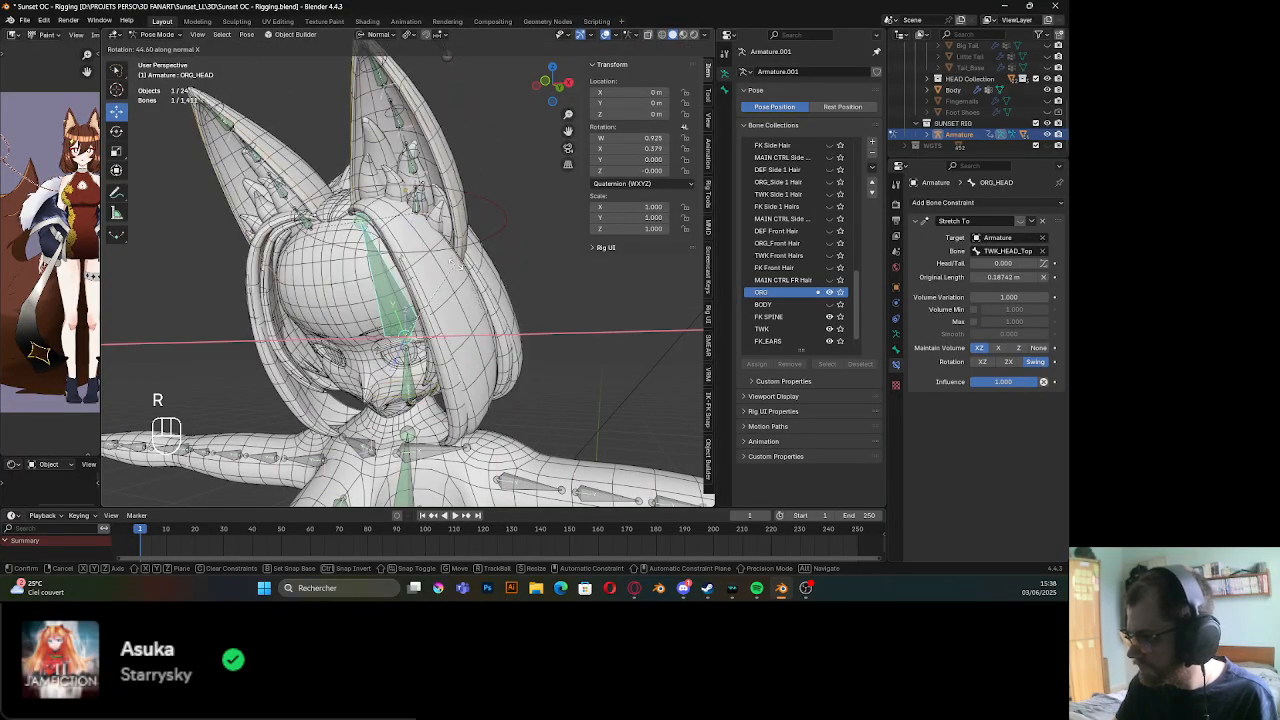
{"action": "key", "text": "Escape"}
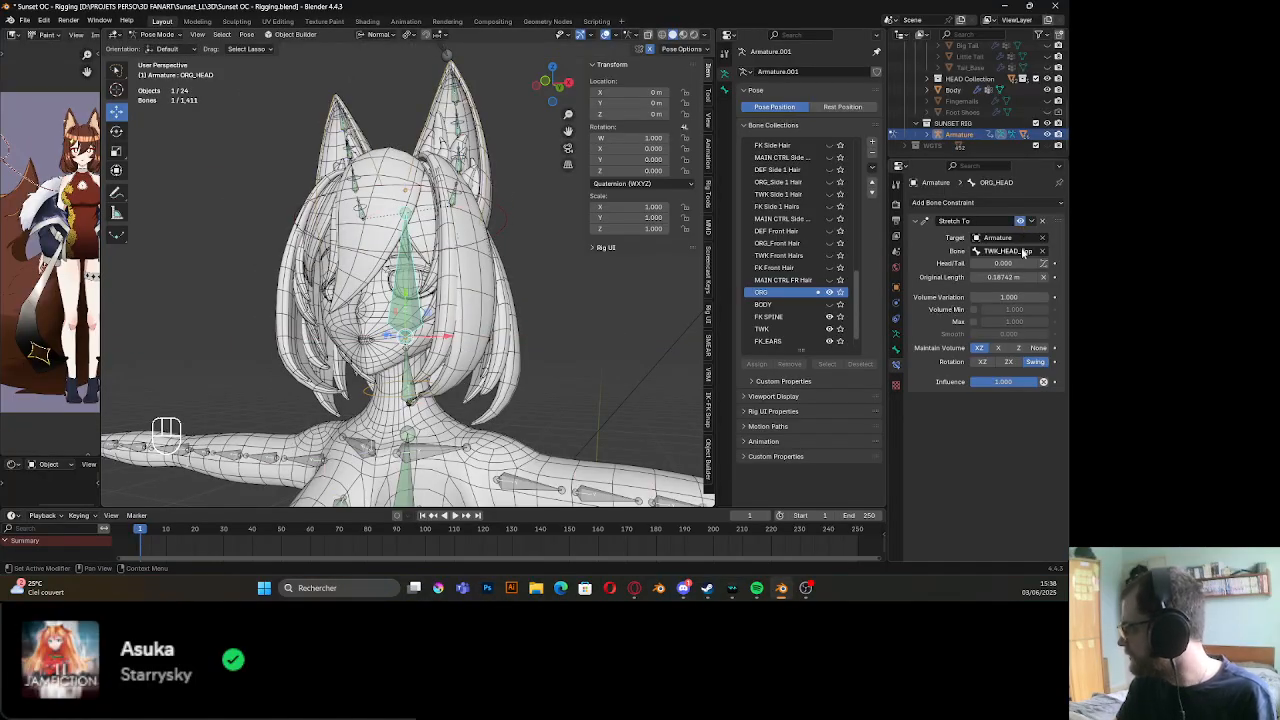
Select the HEAD bone and try rotating it around its normal X and Z axes with the ORG bones shown
{"action": "left_click", "coordinate": [487, 243]}
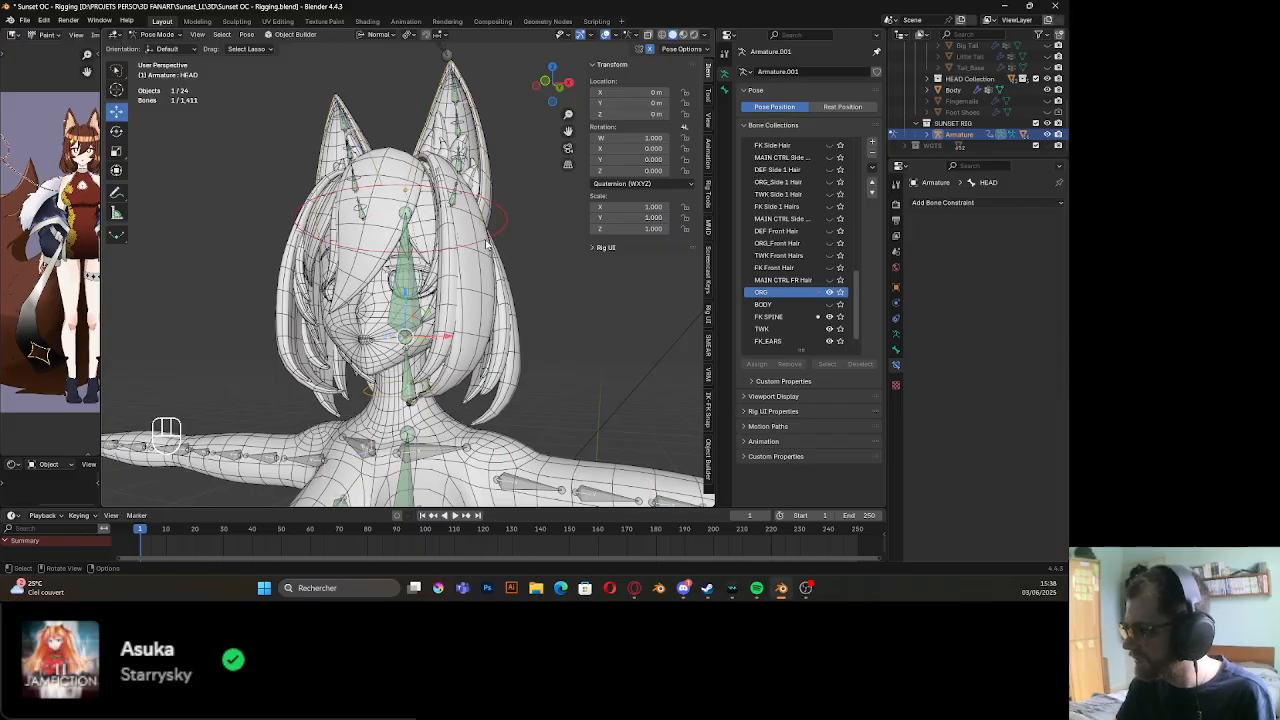
{"action": "key", "text": "r"}
{"action": "key", "text": "x"}
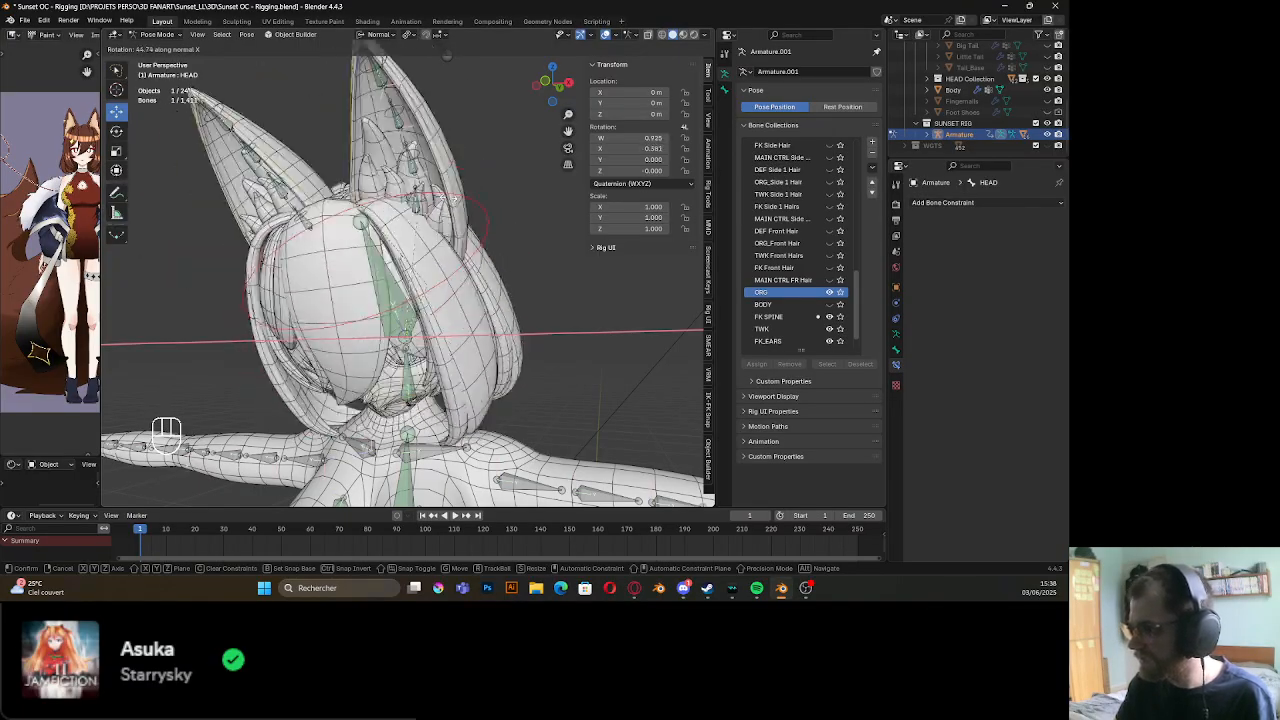
{"action": "right_click", "coordinate": [462, 288]}
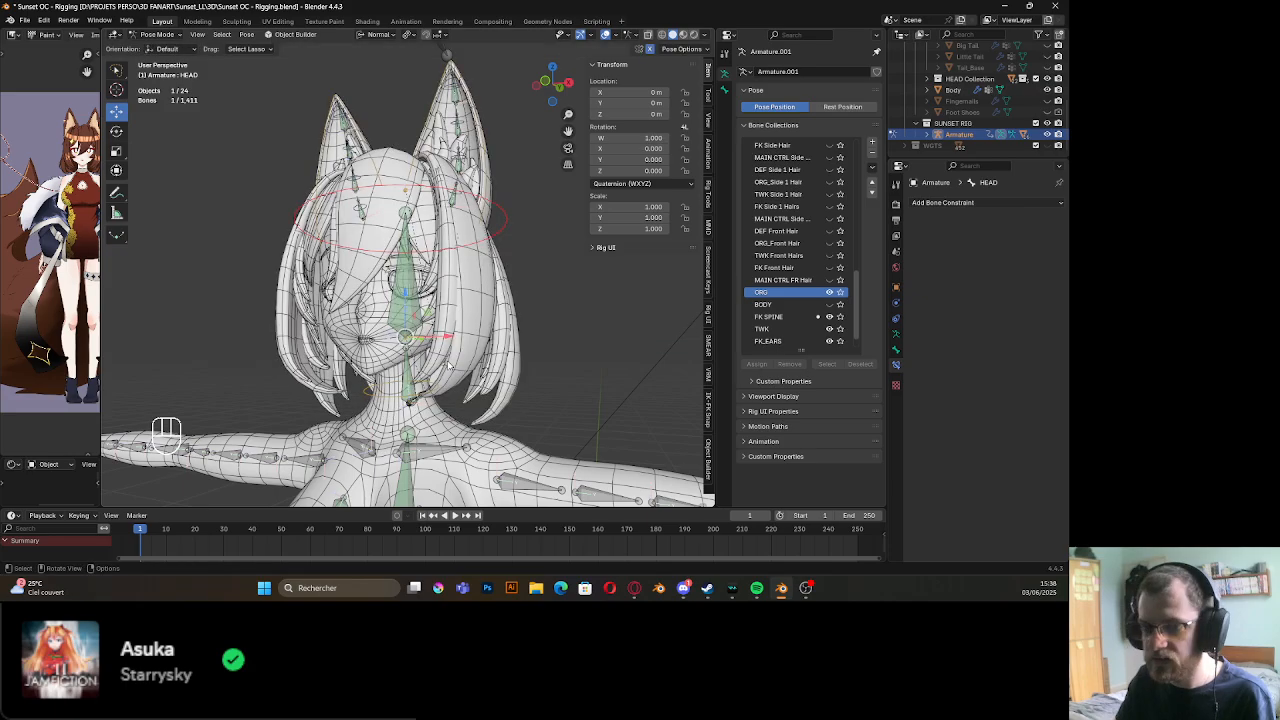
{"action": "mouse_move", "coordinate": [459, 290]}
{"action": "middle_mouse_down", "text": "shift"}
{"action": "mouse_move", "coordinate": [452, 272]}
{"action": "mouse_move", "coordinate": [470, 270]}
{"action": "middle_mouse_up", "text": "shift"}
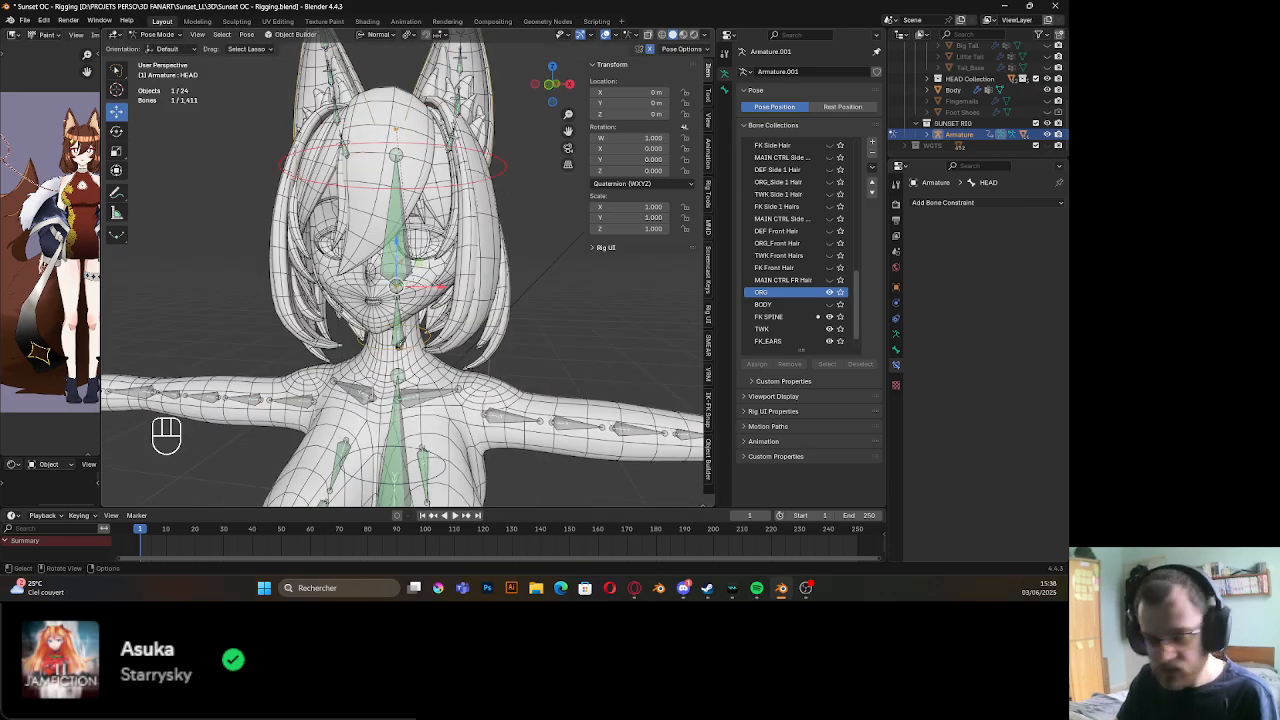
{"action": "key", "text": "r"}
{"action": "key", "text": "z"}
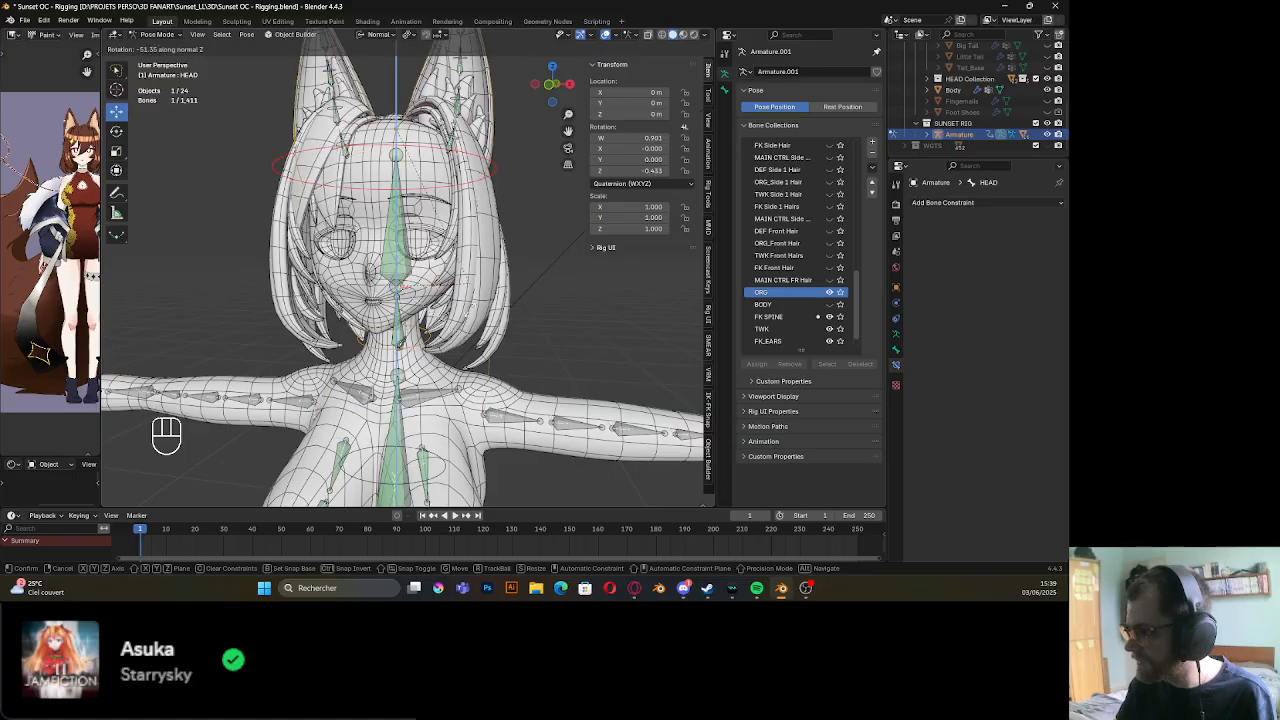
{"action": "right_click", "coordinate": [468, 252]}
Show the ORG_Front Hair bone collection and rotate the HEAD bone about -36 degrees around its normal Z axis
{"action": "middle_click_drag", "start_coordinate": [468, 252], "coordinate": [470, 316]}
{"action": "scroll", "coordinate": [438, 262], "scroll_direction": "up", "scroll_amount": 2}
{"action": "middle_click_drag", "start_coordinate": [434, 267], "coordinate": [389, 223]}
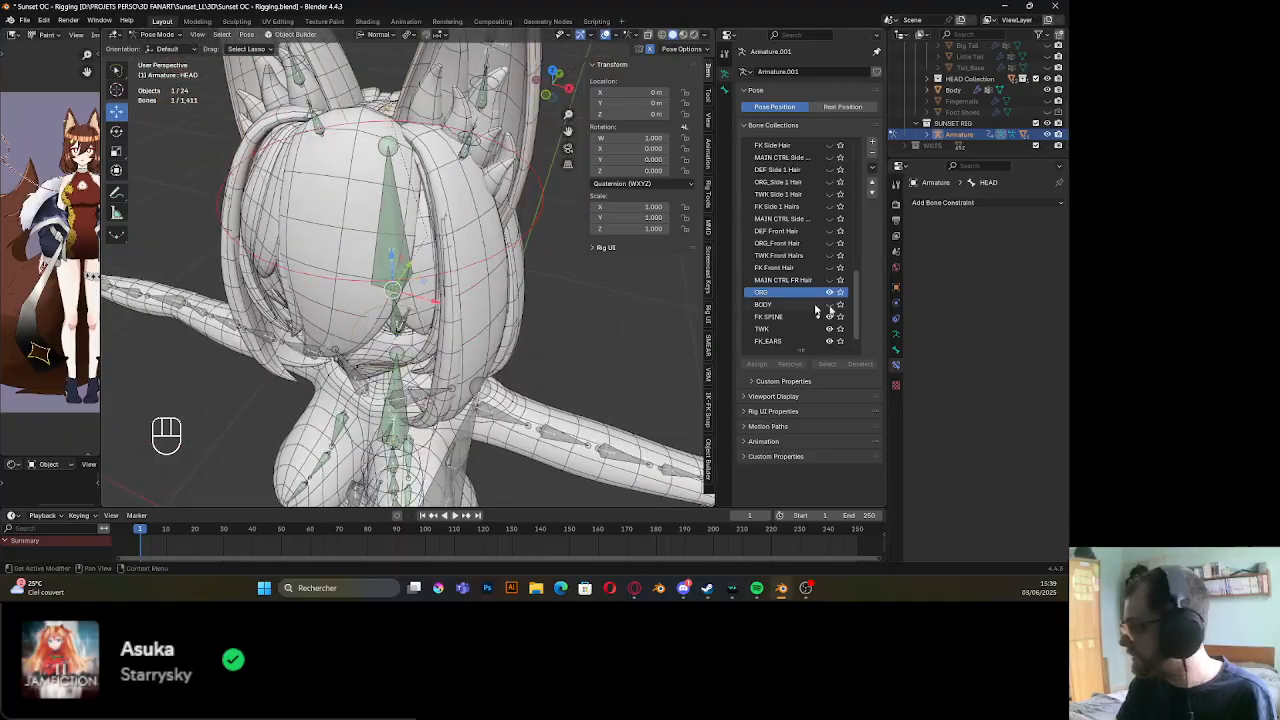
{"action": "left_click", "coordinate": [829, 244]}
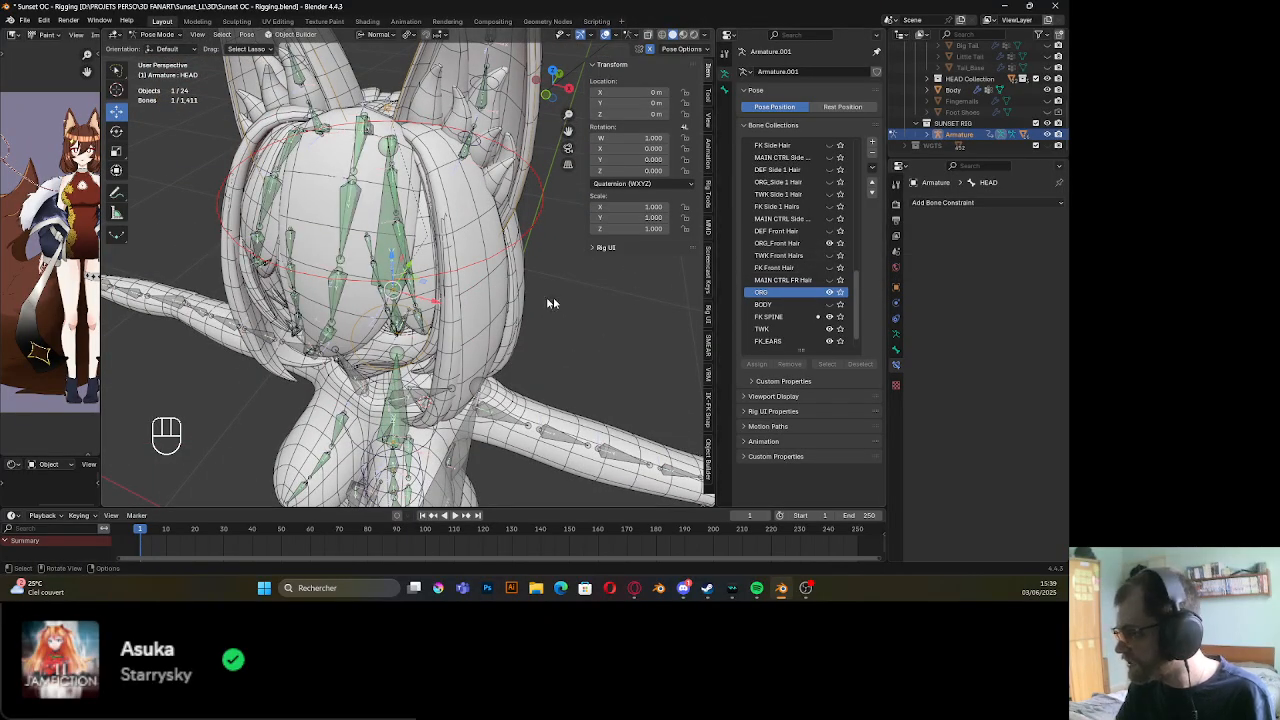
{"action": "key", "text": "r"}
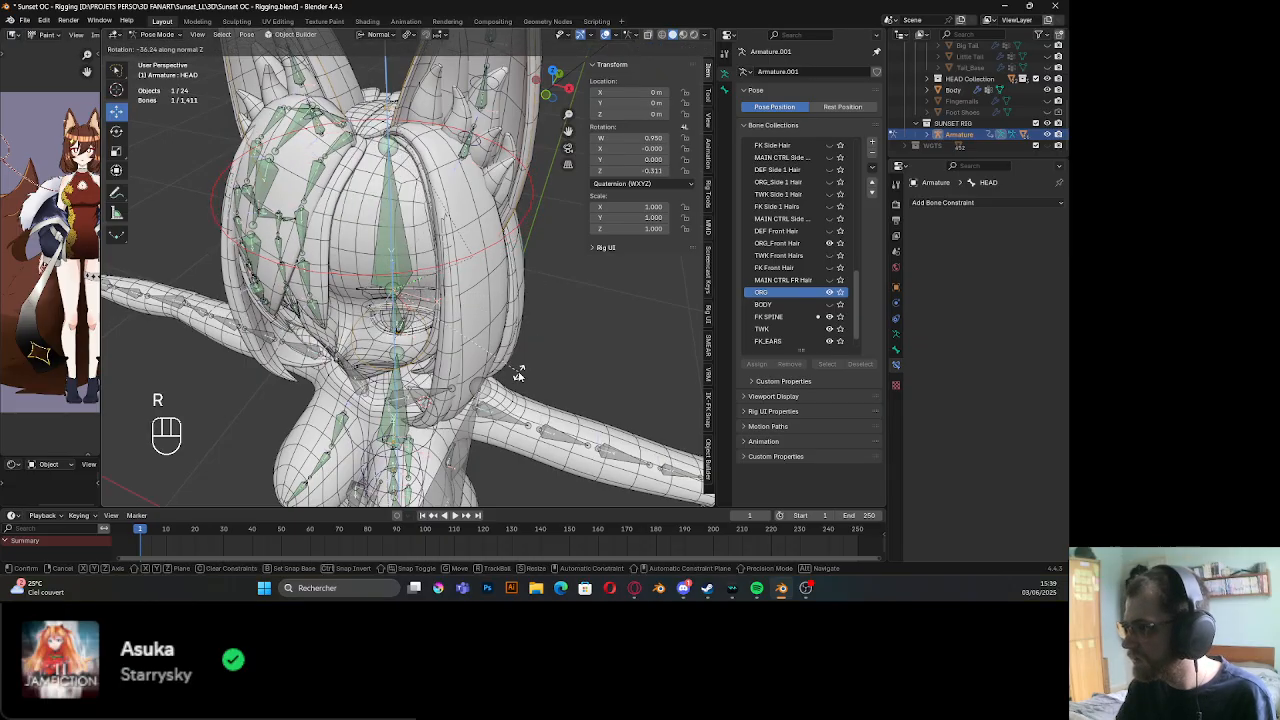
{"action": "left_click", "coordinate": [318, 145]}
Check the constraint and parent of the ORG_Hair_F_01_L bone, and hide the ORG bone collection
{"action": "left_click", "coordinate": [326, 127]}
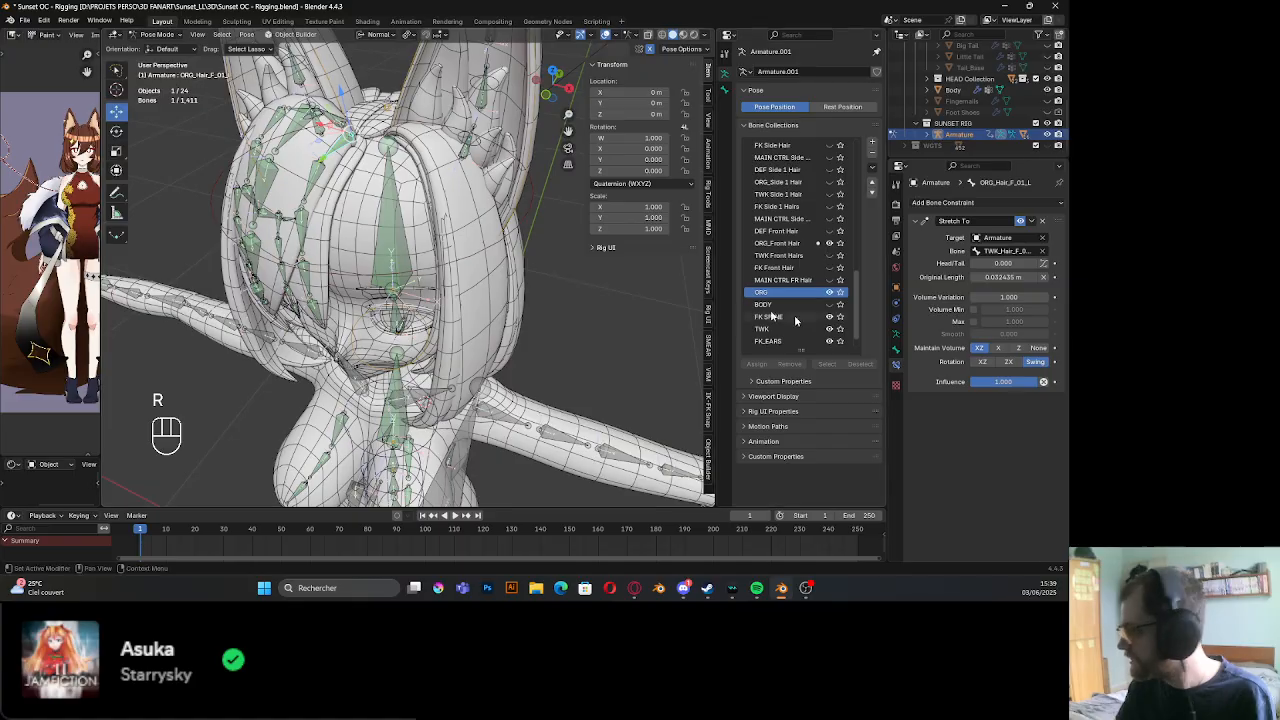
{"action": "left_click", "coordinate": [896, 349]}
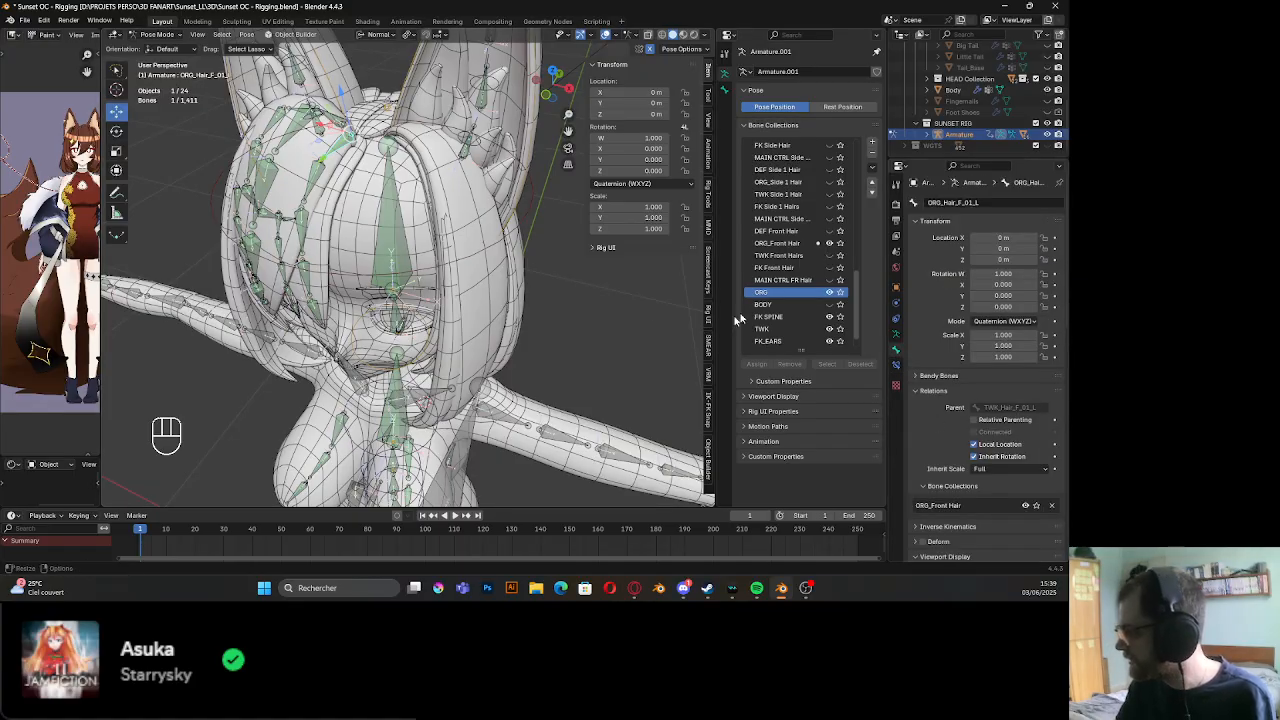
{"action": "left_click", "coordinate": [830, 293]}
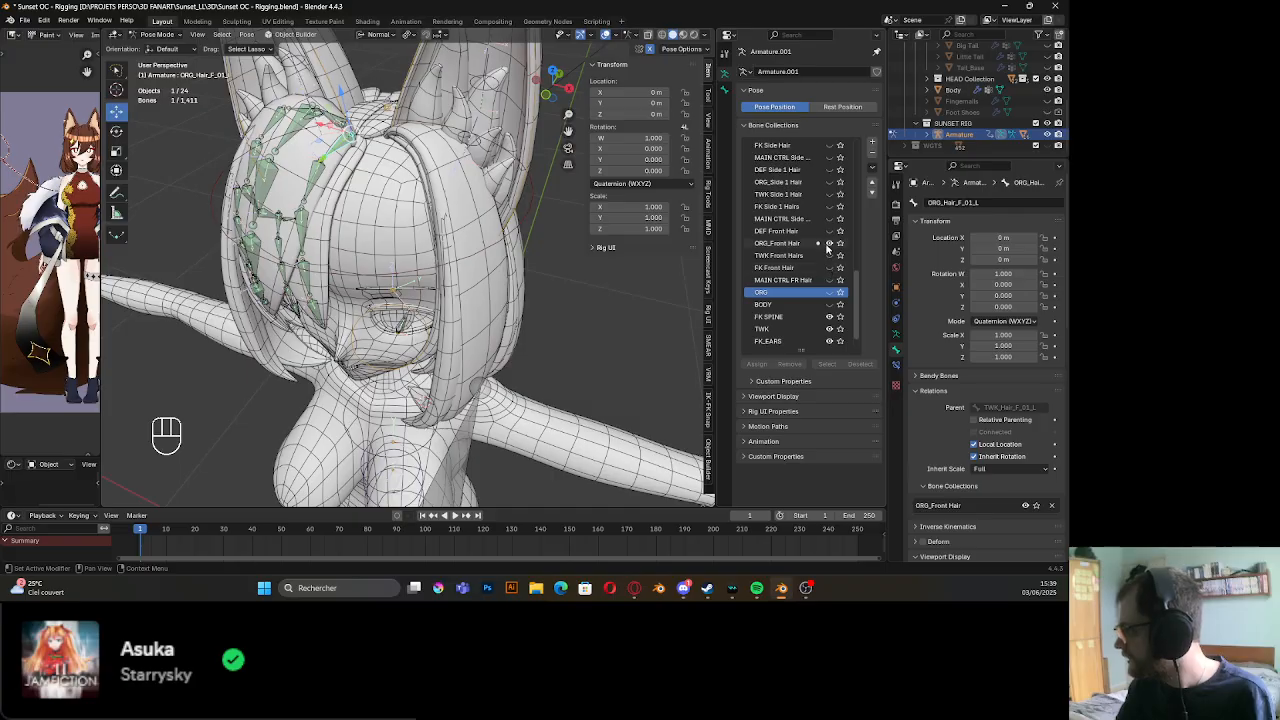
Show the TWK Front Hairs bone collection and check the parent of the TWK_Hair_F_Mid_01 bone
{"action": "left_click", "coordinate": [829, 256]}
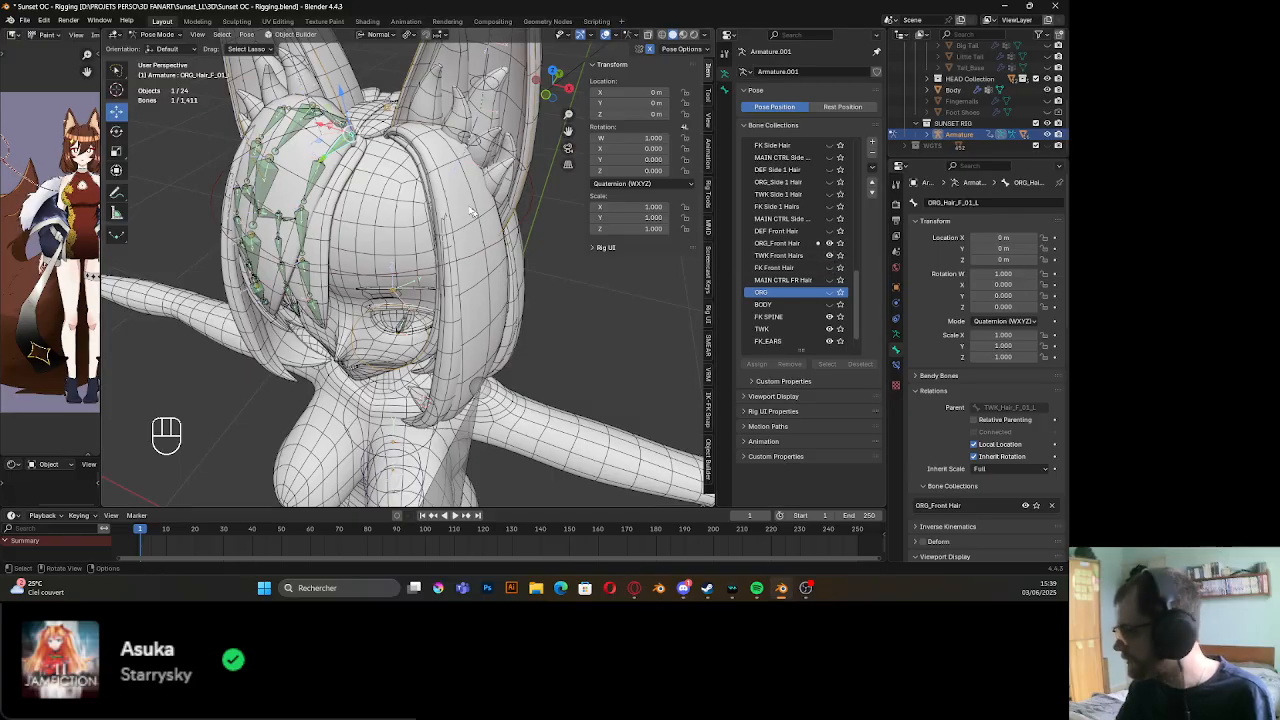
{"action": "middle_click_drag", "start_coordinate": [339, 117], "coordinate": [374, 208]}
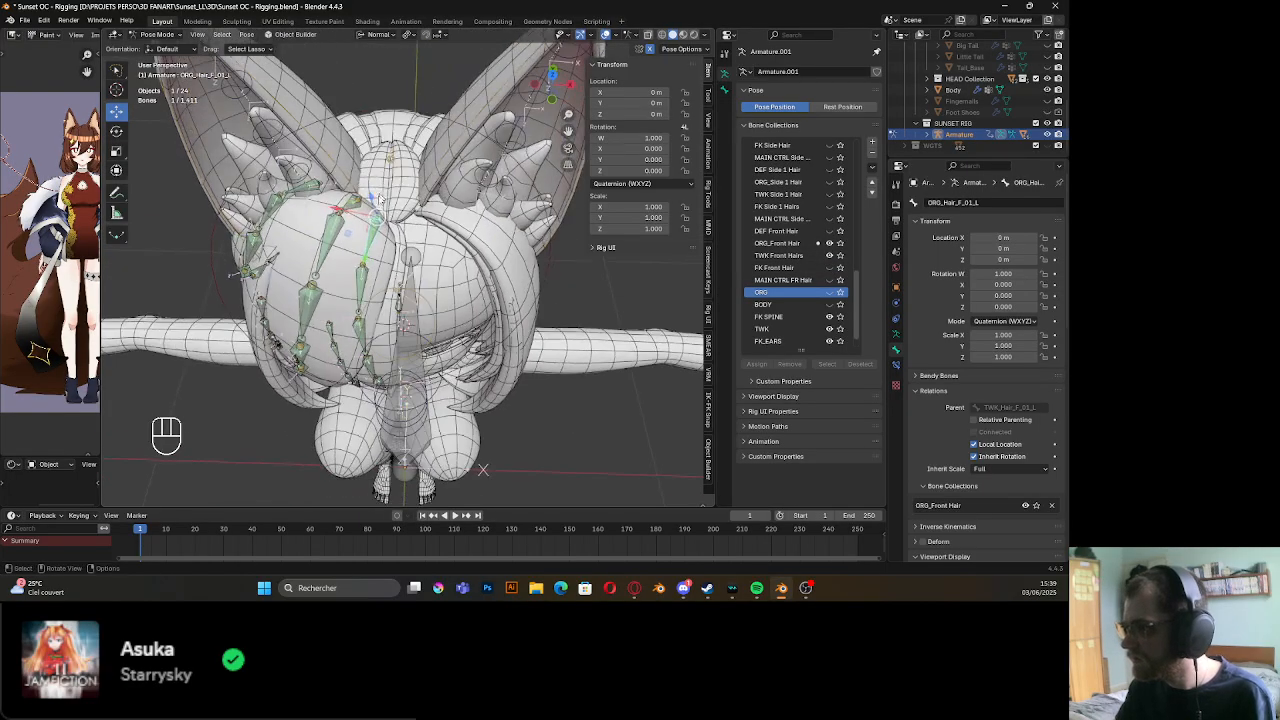
{"action": "scroll", "coordinate": [374, 208], "scroll_direction": "up", "scroll_amount": 4}
{"action": "left_click", "coordinate": [264, 68]}
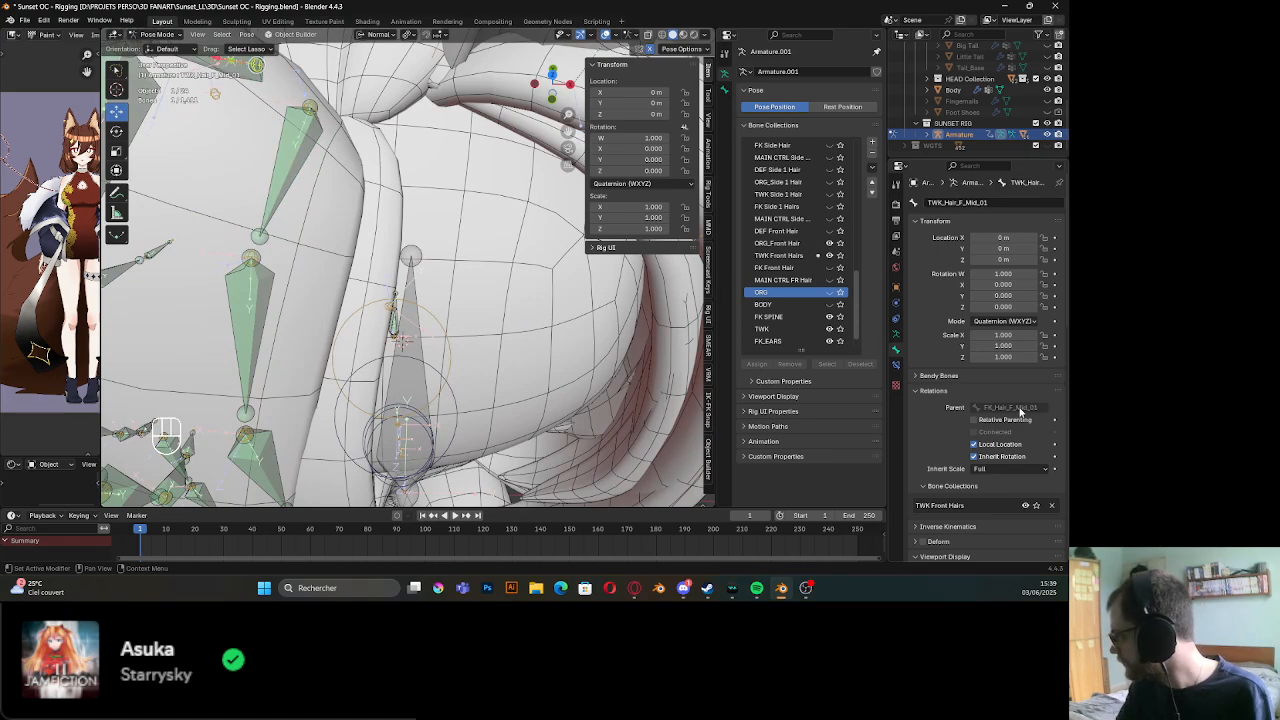
Leave only FK Front Hair shown among the front hair bone collections and check the parent of the FK_Hair_F_Mid_01 bone
{"action": "scroll", "coordinate": [426, 281], "scroll_direction": "down", "scroll_amount": 10}
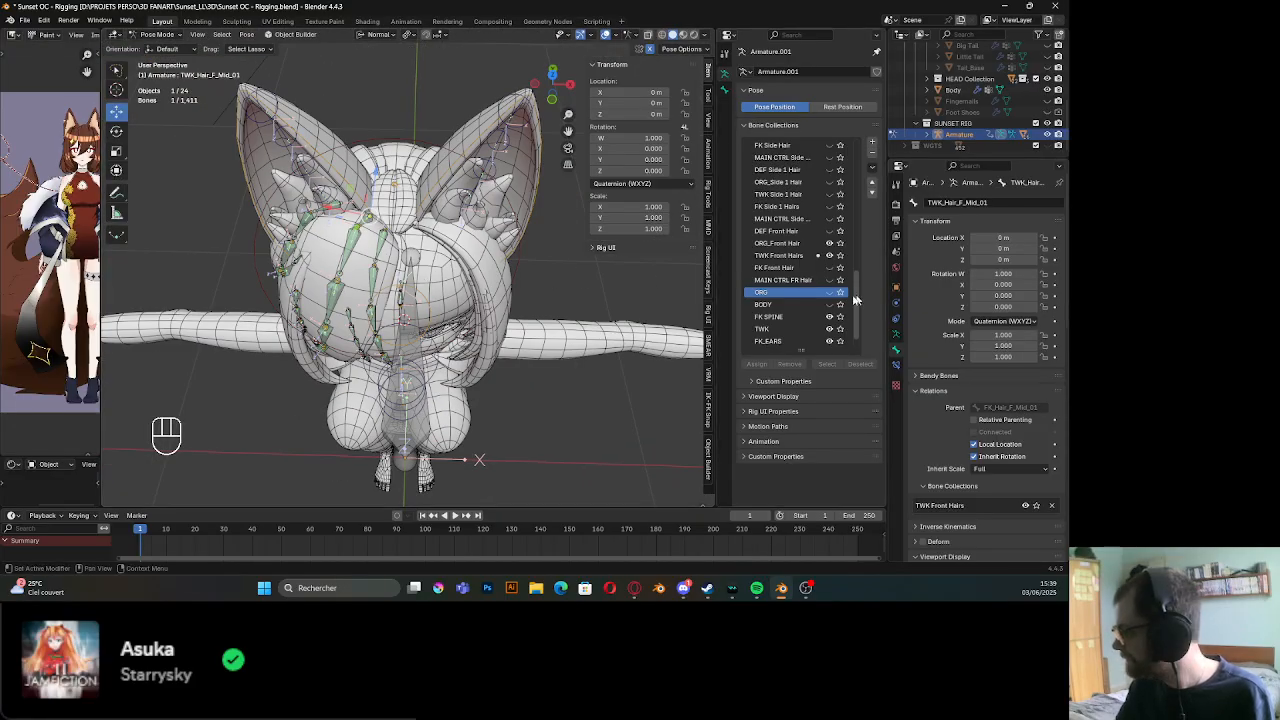
{"action": "left_click", "coordinate": [828, 255]}
{"action": "left_click", "coordinate": [829, 267]}
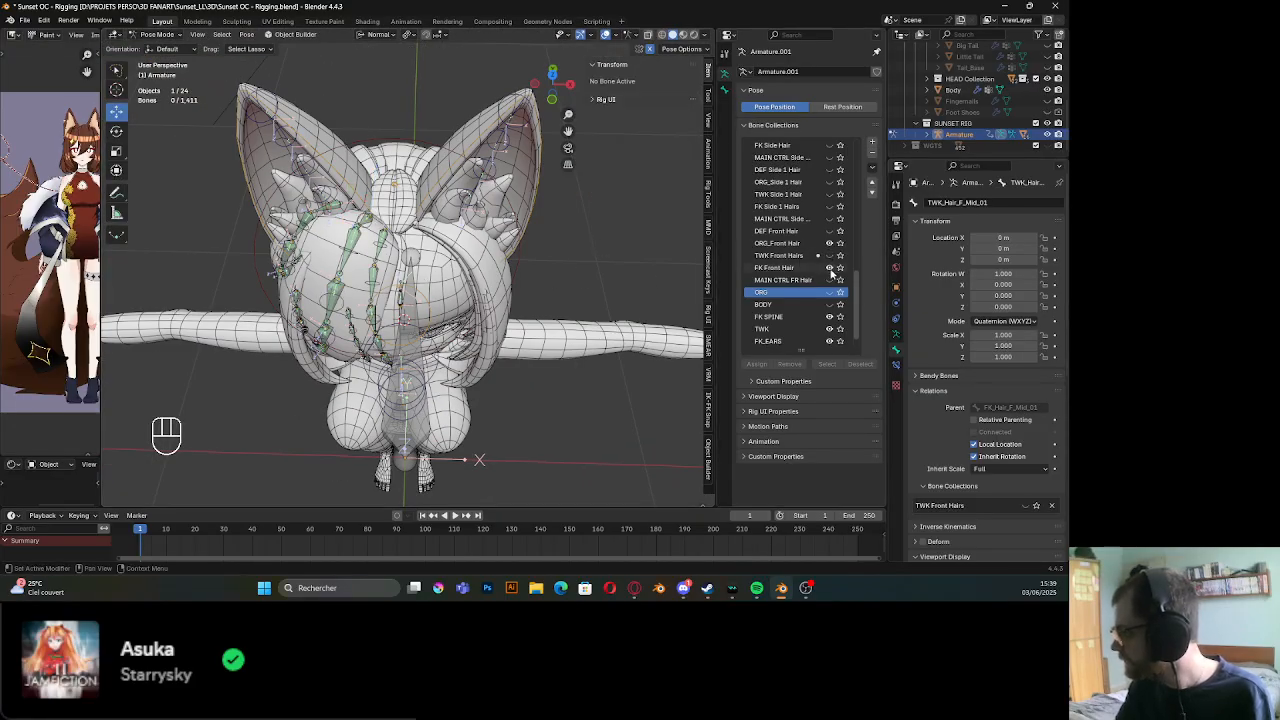
{"action": "left_click", "coordinate": [367, 226]}
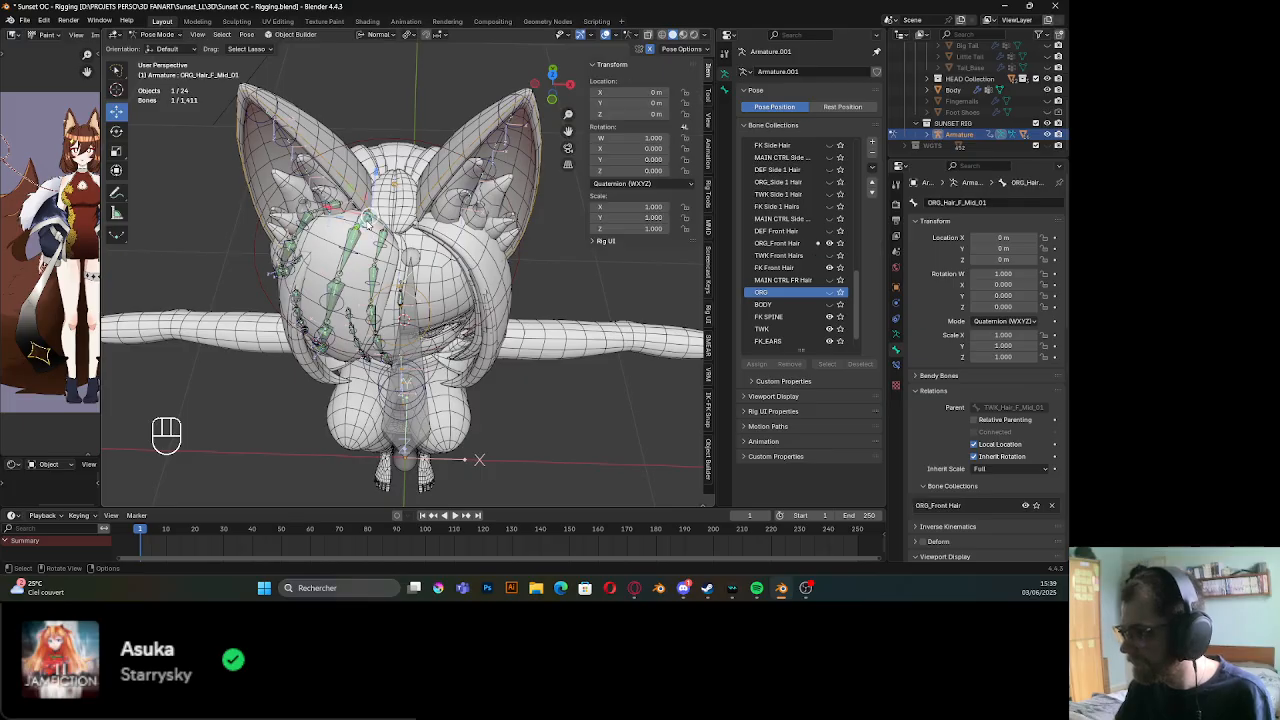
{"action": "left_click", "coordinate": [369, 229]}
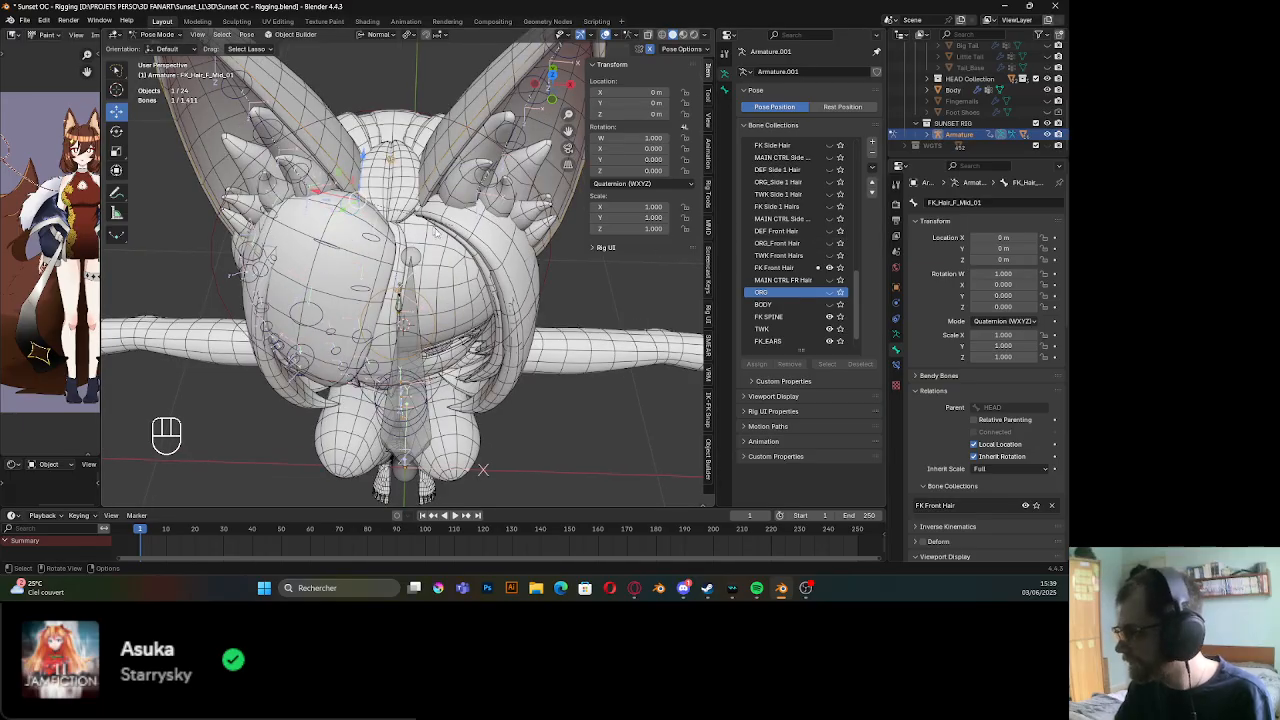
Compare the parents of the FK_Hair_F_Mid_03 and FK_Hair_F_Mid_01 bones
{"action": "middle_click_drag", "start_coordinate": [574, 246], "coordinate": [580, 200]}
{"action": "middle_click_drag", "start_coordinate": [462, 316], "coordinate": [408, 310]}
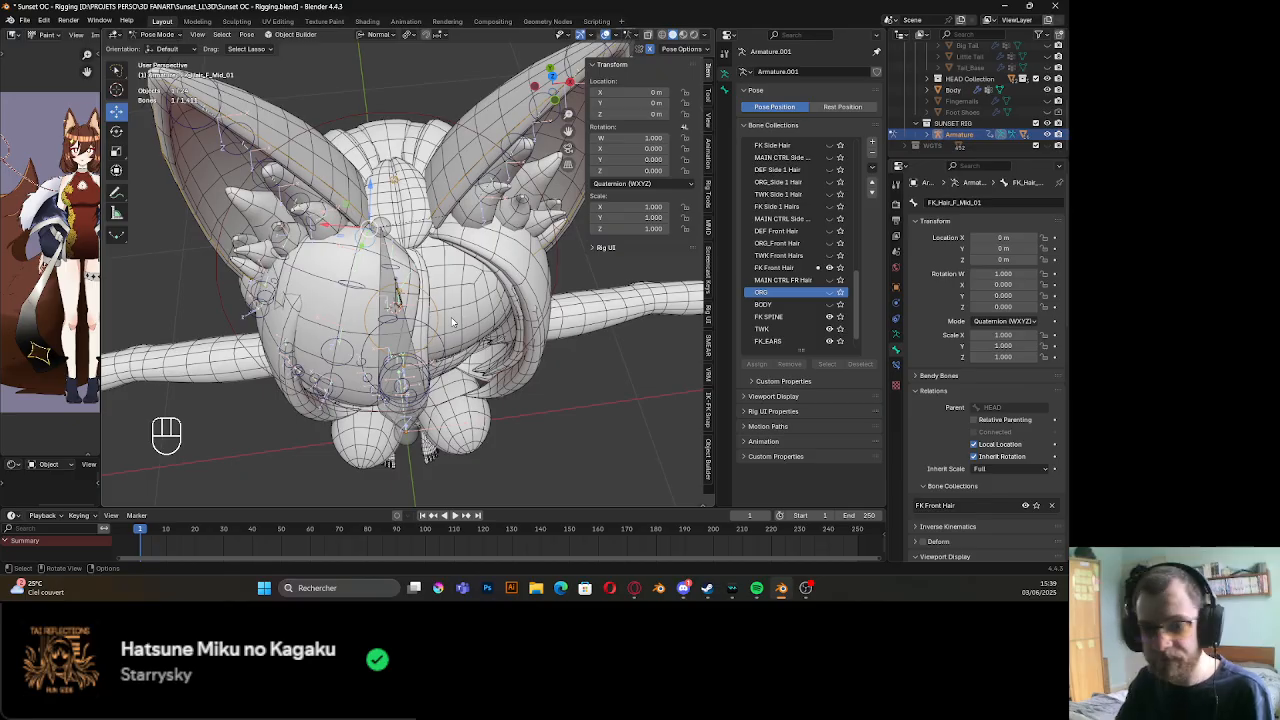
{"action": "middle_click_drag", "start_coordinate": [433, 325], "coordinate": [328, 270]}
{"action": "left_click", "coordinate": [323, 268]}
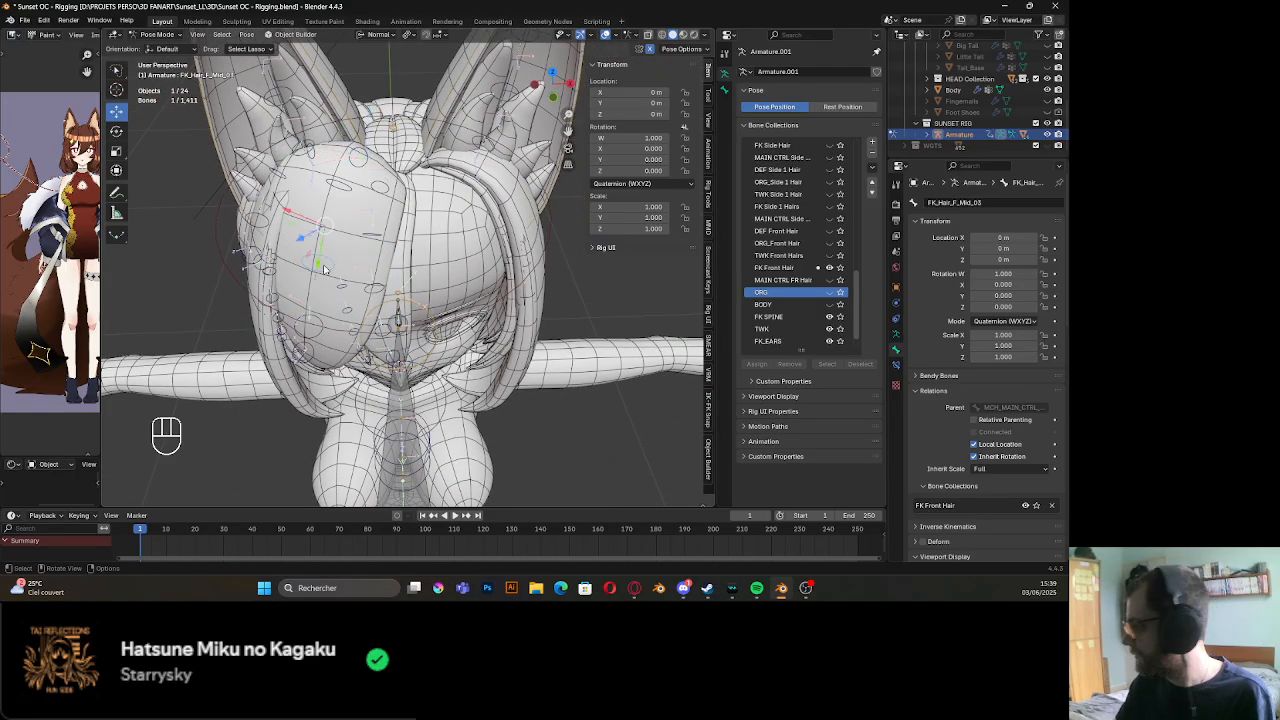
{"action": "left_click", "coordinate": [362, 164]}
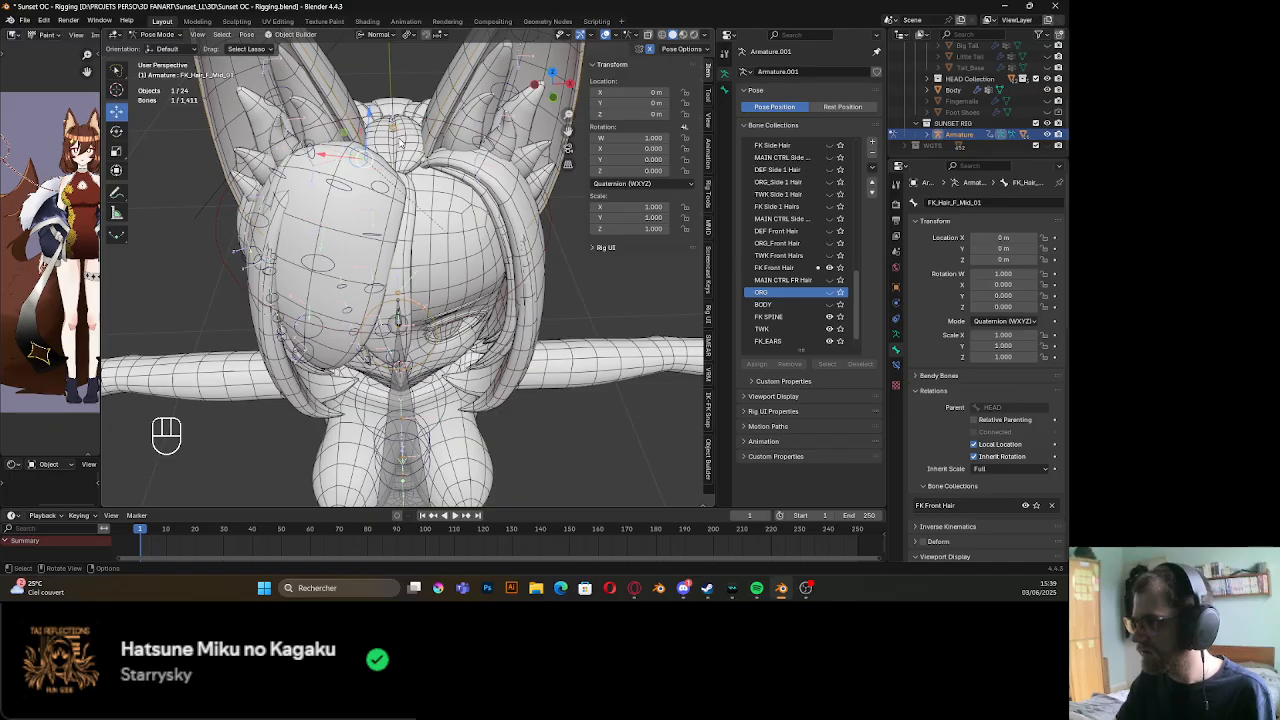
Clear the HEAD bone's rotation and check the parent of the Ear_Mid_01_L bone
{"action": "left_click", "coordinate": [501, 311]}
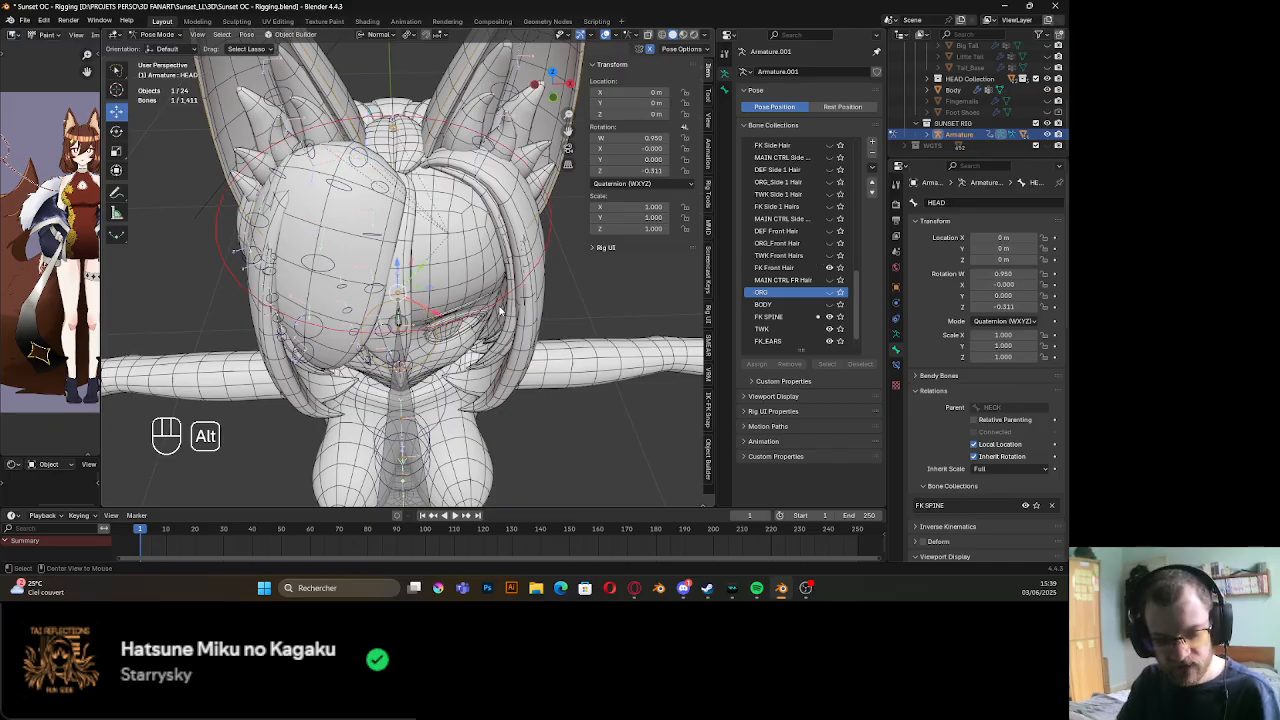
{"action": "key", "text": "alt+r"}
{"action": "middle_click_drag", "start_coordinate": [497, 310], "coordinate": [448, 257]}
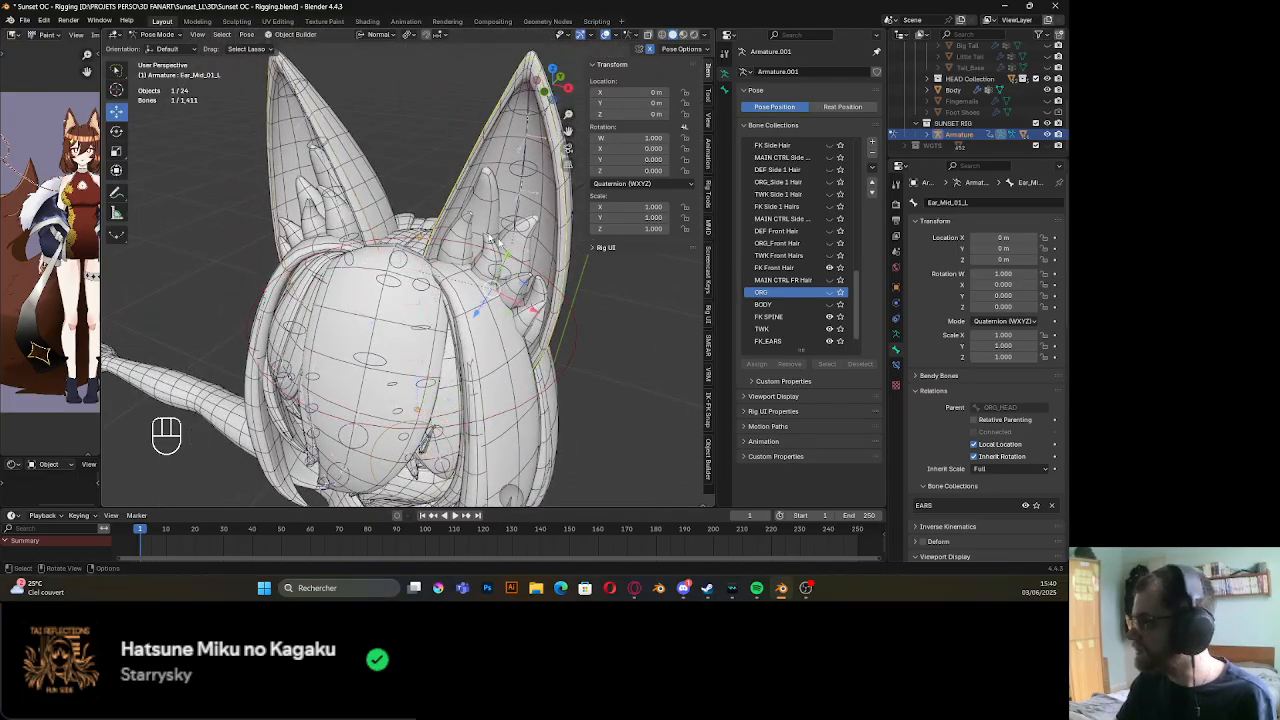
{"action": "left_click", "coordinate": [491, 237]}
{"action": "middle_click_drag", "start_coordinate": [502, 340], "coordinate": [447, 296]}
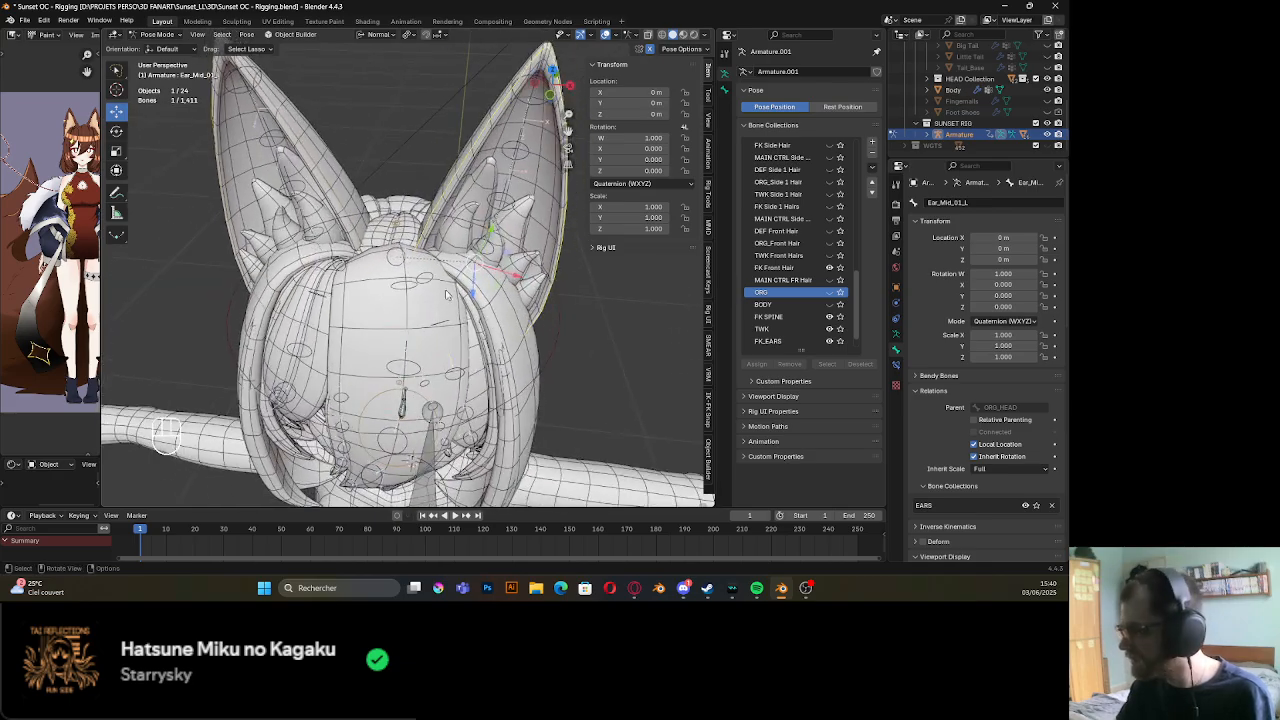
Test the TWK_HEAD_Top bone by moving it about 0.116 m along its normal Z axis, and undo the move
{"action": "middle_click_drag", "start_coordinate": [456, 221], "coordinate": [380, 286], "text": "shift"}
{"action": "scroll", "coordinate": [446, 260], "scroll_direction": "up", "scroll_amount": 3}
{"action": "left_click", "coordinate": [379, 288]}
{"action": "key", "text": "g"}
{"action": "key", "text": "z"}
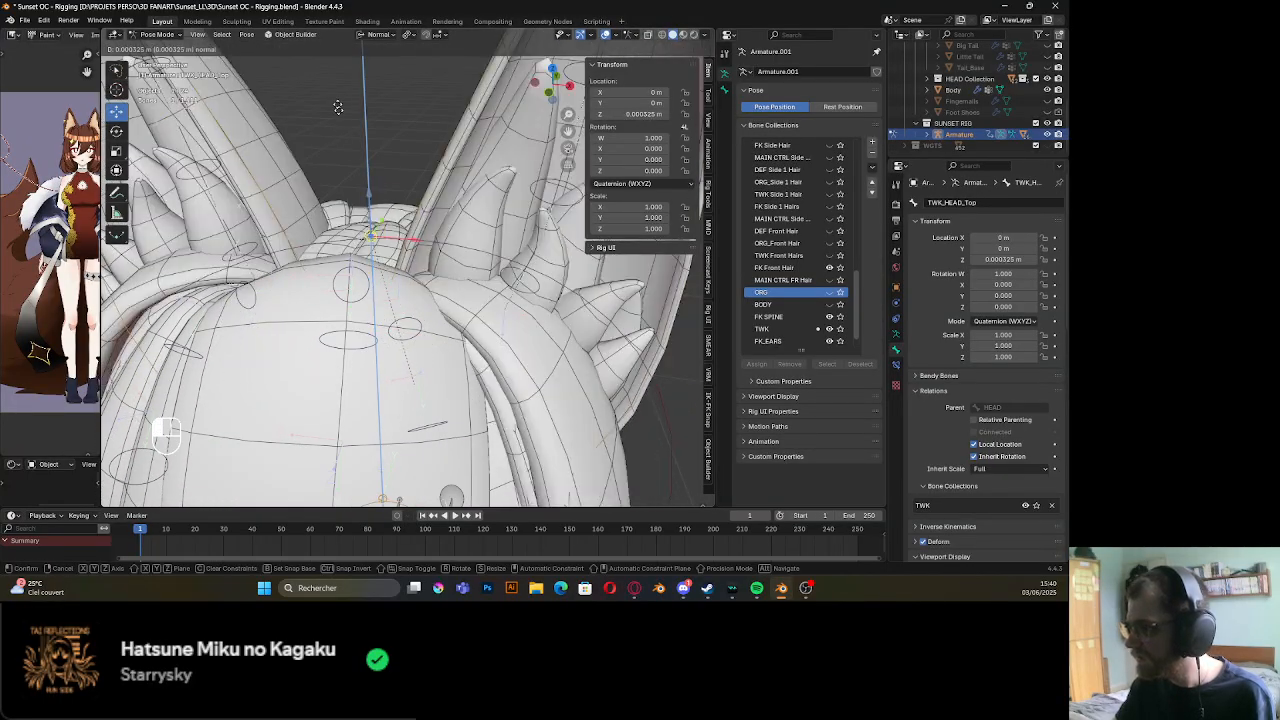
{"action": "left_click", "coordinate": [300, 431]}
{"action": "scroll", "coordinate": [343, 340], "scroll_direction": "down", "scroll_amount": 3}
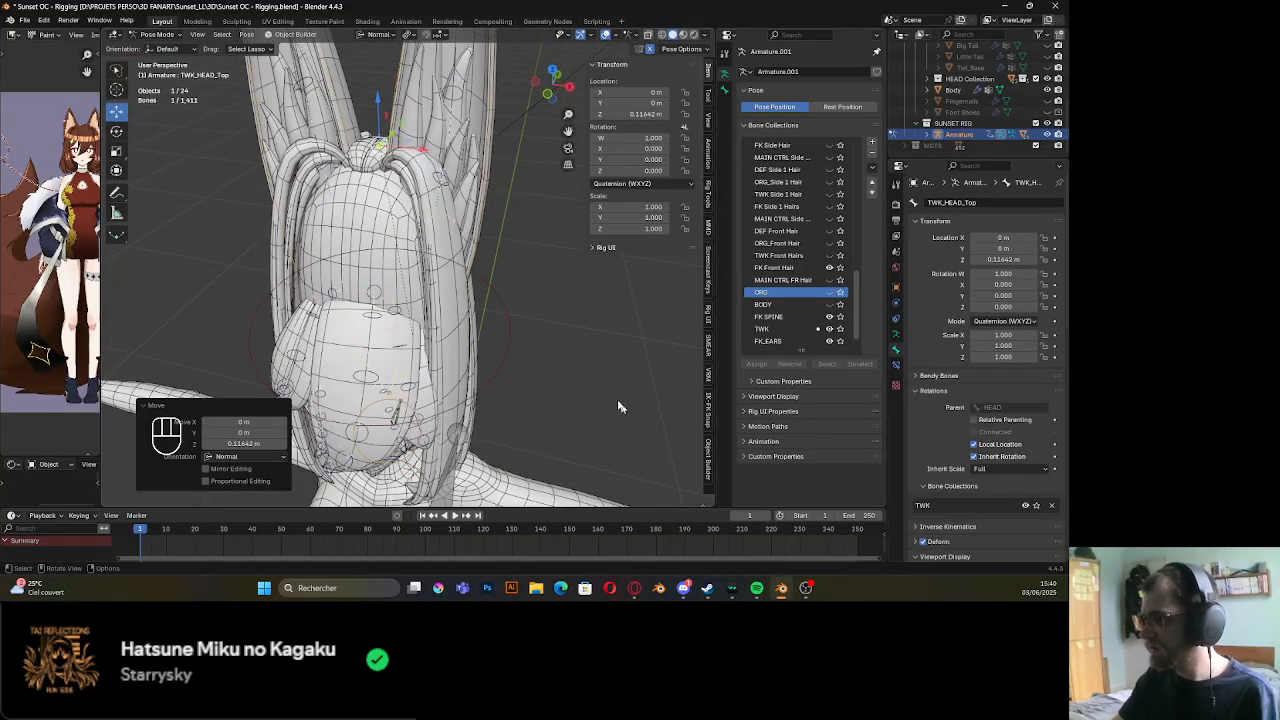
{"action": "middle_click_drag", "start_coordinate": [522, 318], "coordinate": [478, 322]}
{"action": "key", "text": "ctrl+z"}
Select the FK front hair root bones together with TWK_HEAD_Top, inspect them in Edit Mode and return to Pose Mode
{"action": "scroll", "coordinate": [491, 370], "scroll_direction": "up", "scroll_amount": 2}
{"action": "middle_click_drag", "start_coordinate": [478, 322], "coordinate": [418, 295]}
{"action": "left_click", "coordinate": [375, 358], "text": "shift"}
{"action": "left_click", "coordinate": [437, 333], "text": "shift"}
{"action": "scroll", "coordinate": [416, 312], "scroll_direction": "down", "scroll_amount": 4}
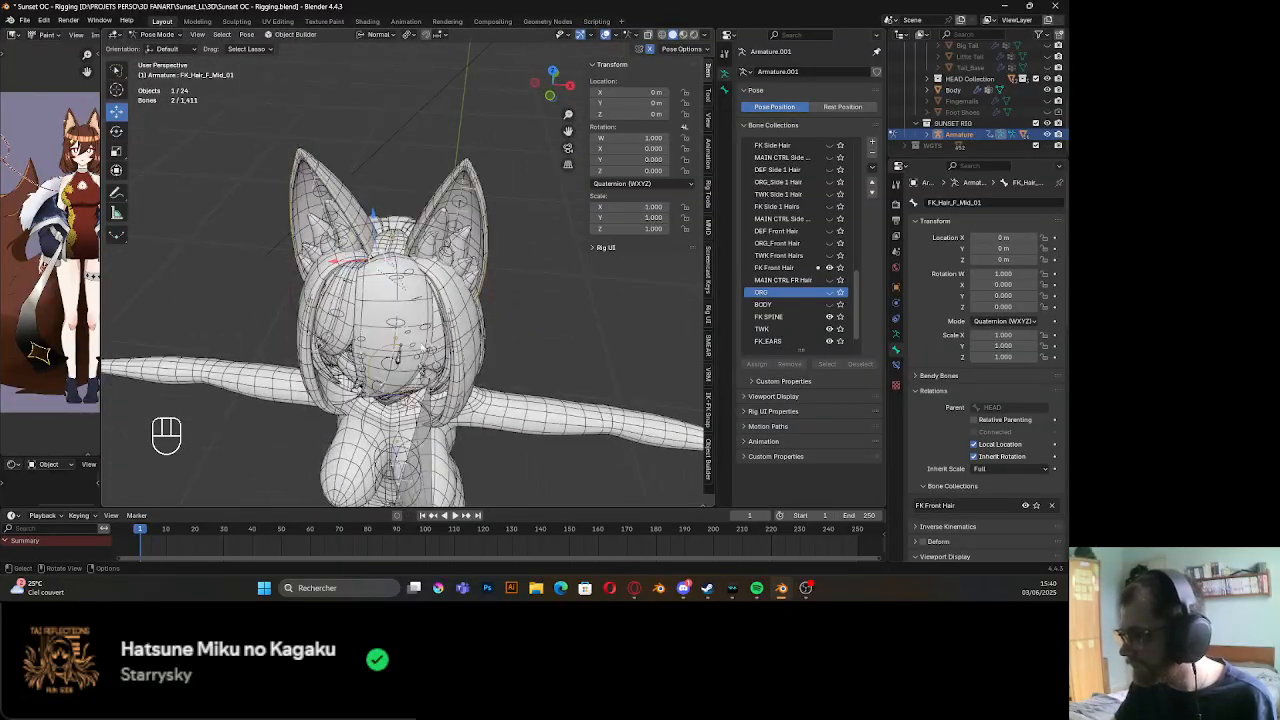
{"action": "scroll", "coordinate": [418, 295], "scroll_direction": "up", "scroll_amount": 5}
{"action": "left_click", "coordinate": [412, 285], "text": "shift"}
{"action": "left_click", "coordinate": [384, 212], "text": "shift"}
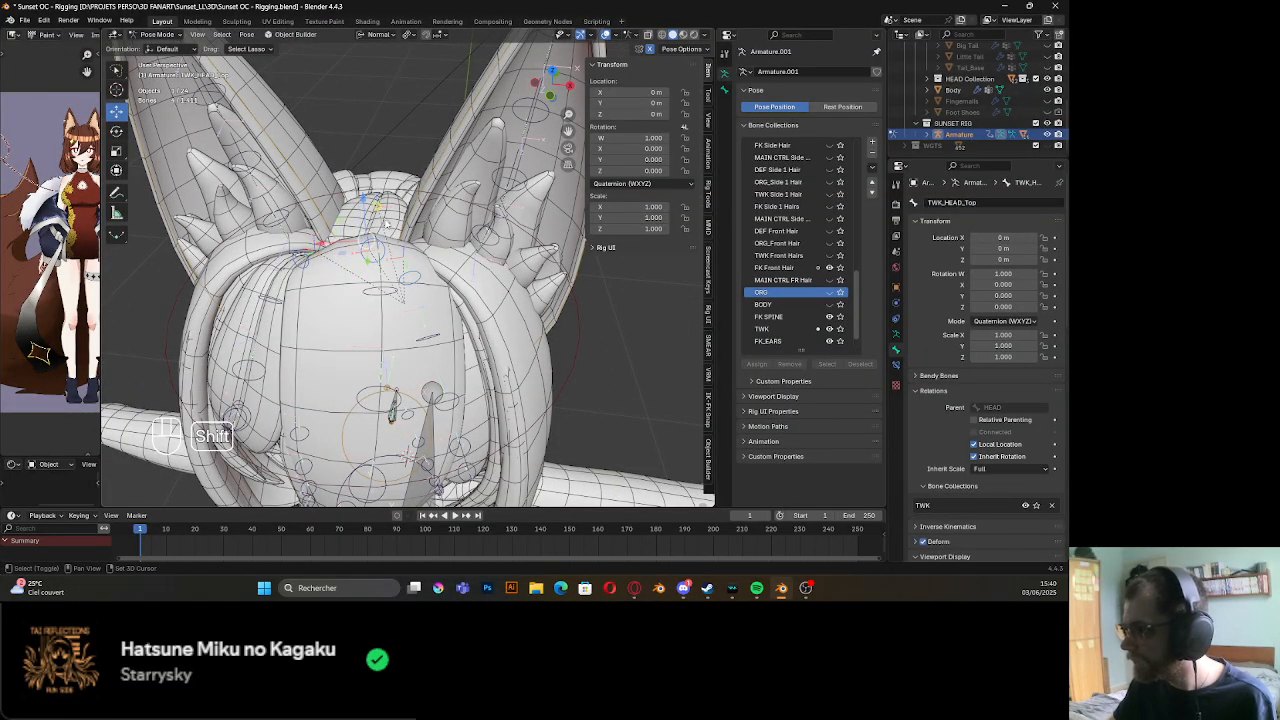
{"action": "key", "text": "Tab"}
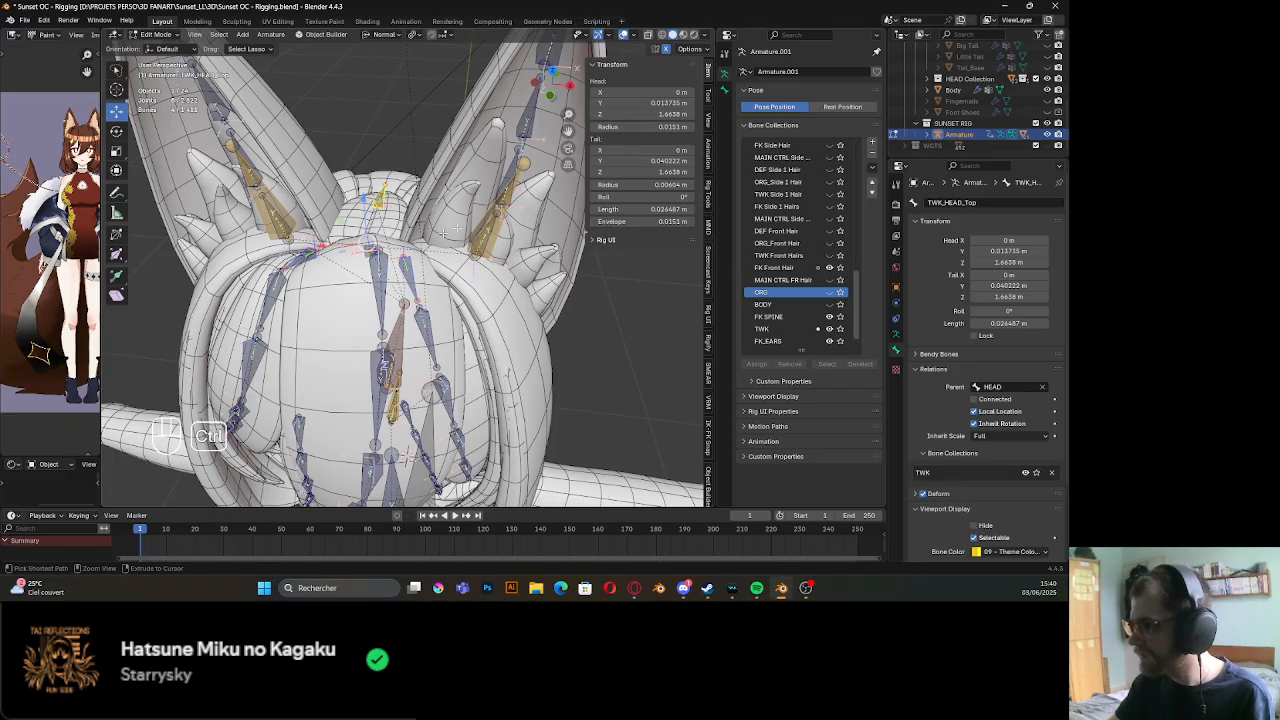
{"action": "key", "text": "Tab"}
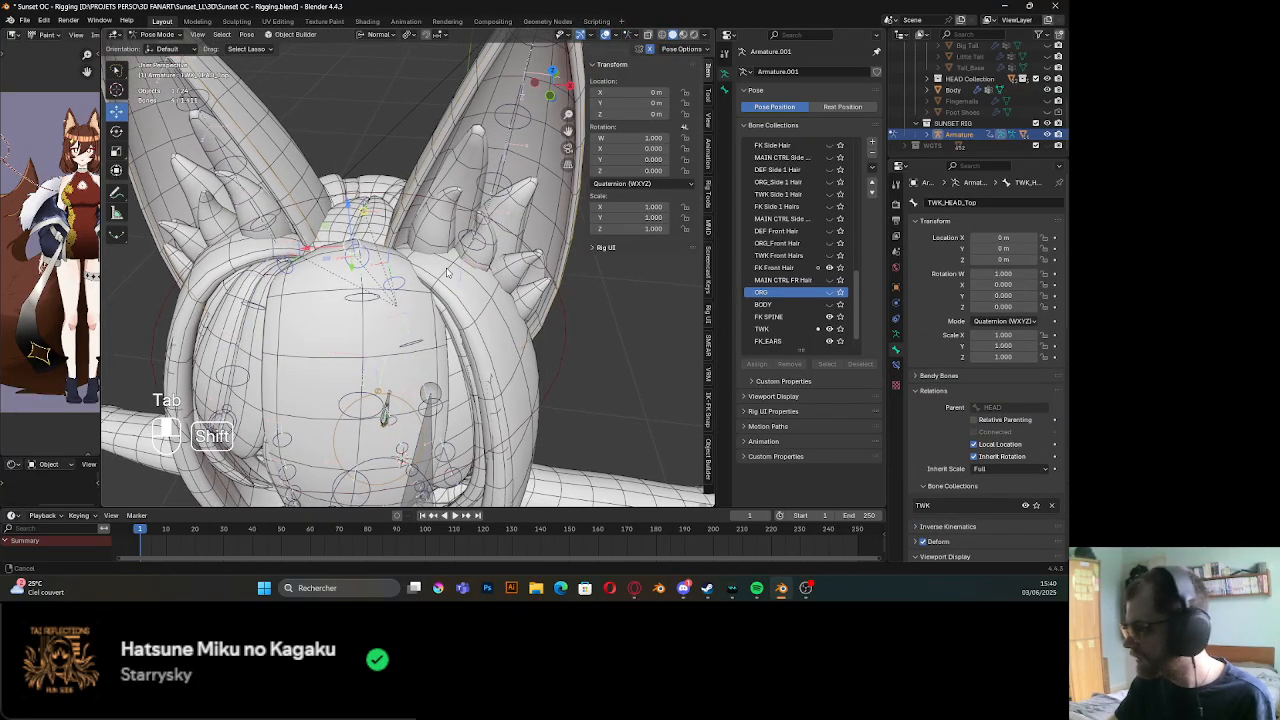
Compare the parents of the FK_Ear_Mid_01_L and Ear_Mid_01_L bones
{"action": "left_click", "coordinate": [477, 254]}
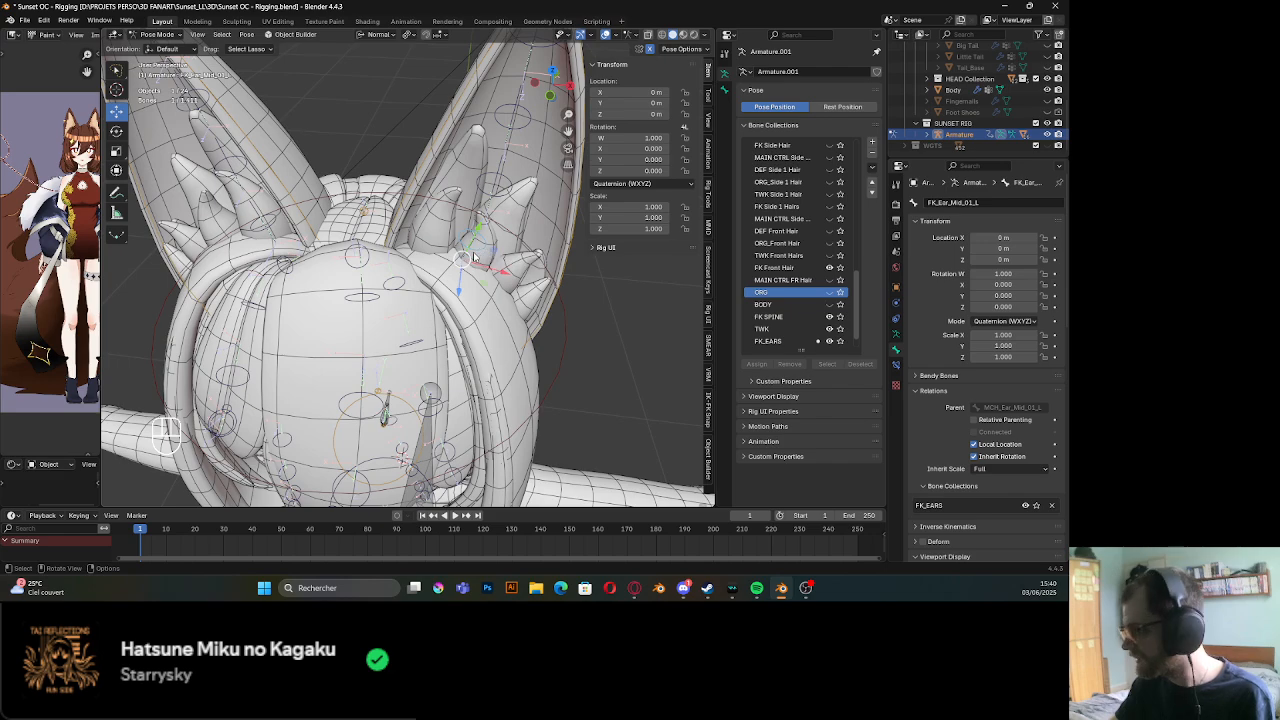
{"action": "left_click", "coordinate": [435, 140]}
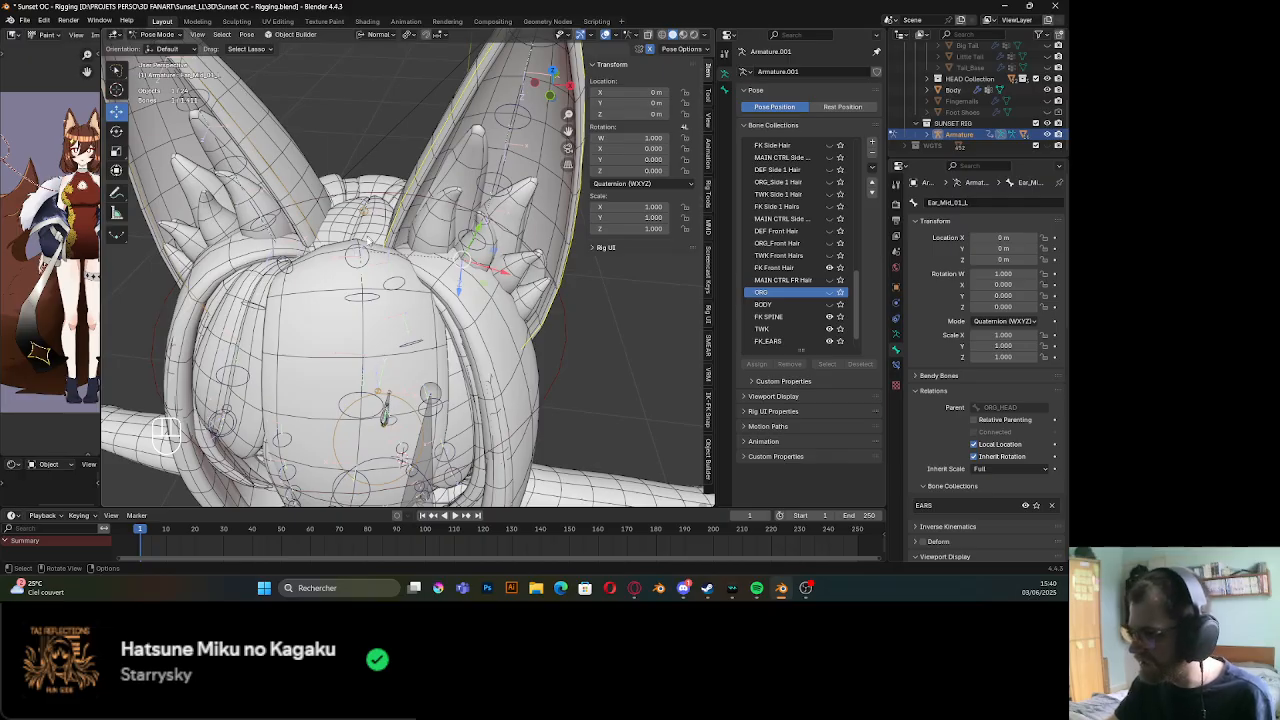
In Edit Mode, set the parent of the FK_Hair_F_01_R bone to ORG_HEAD
{"action": "middle_click_drag", "start_coordinate": [348, 272], "coordinate": [337, 282]}
{"action": "left_click", "coordinate": [322, 281]}
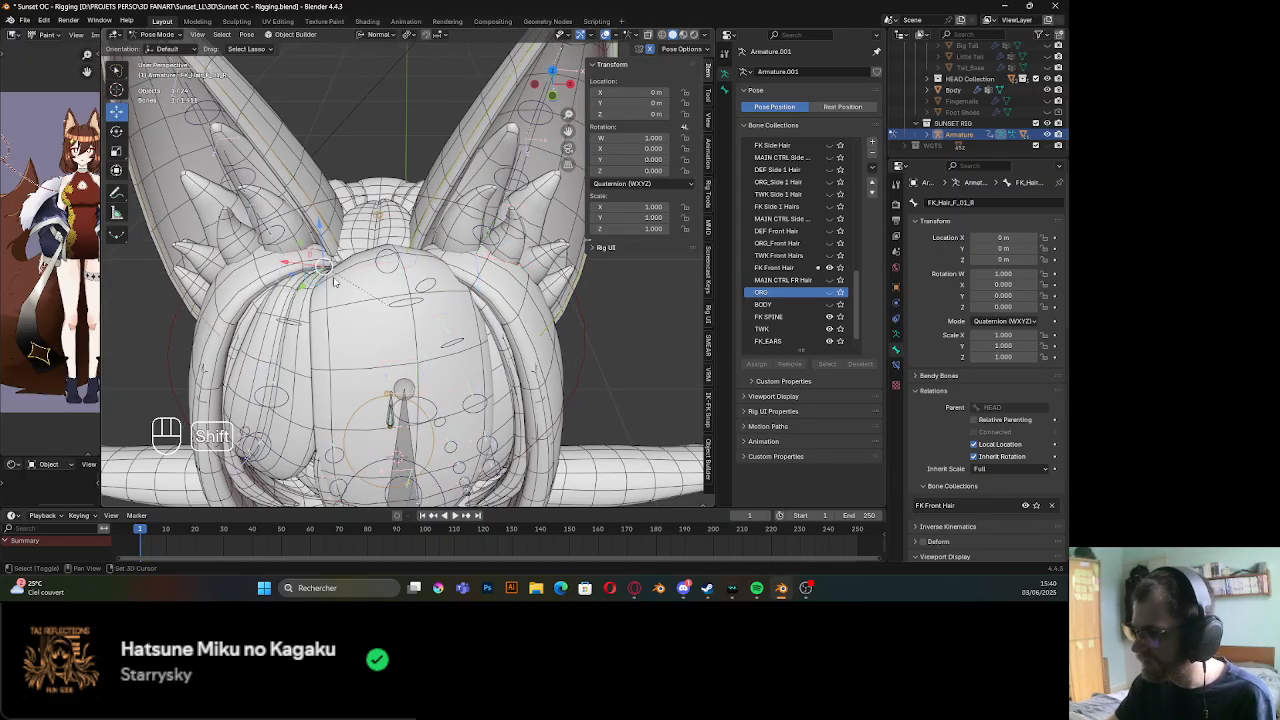
{"action": "key", "text": "Tab"}
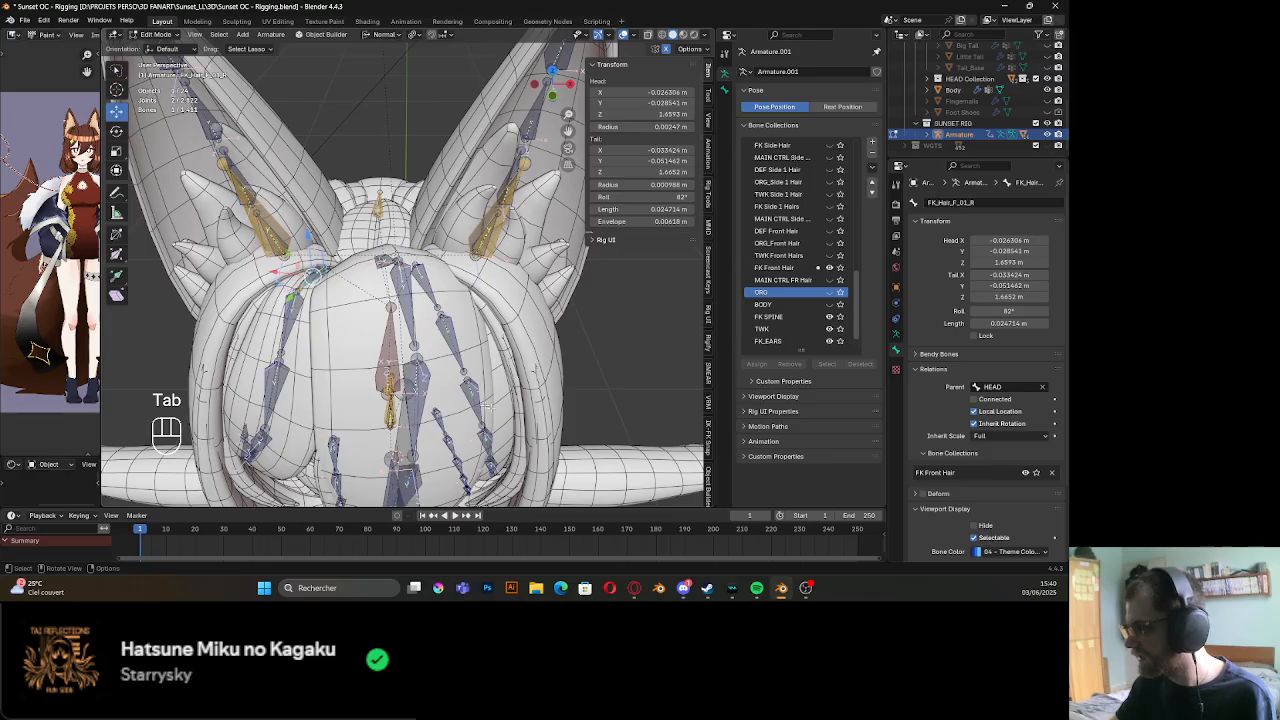
{"action": "left_click", "coordinate": [1022, 387]}
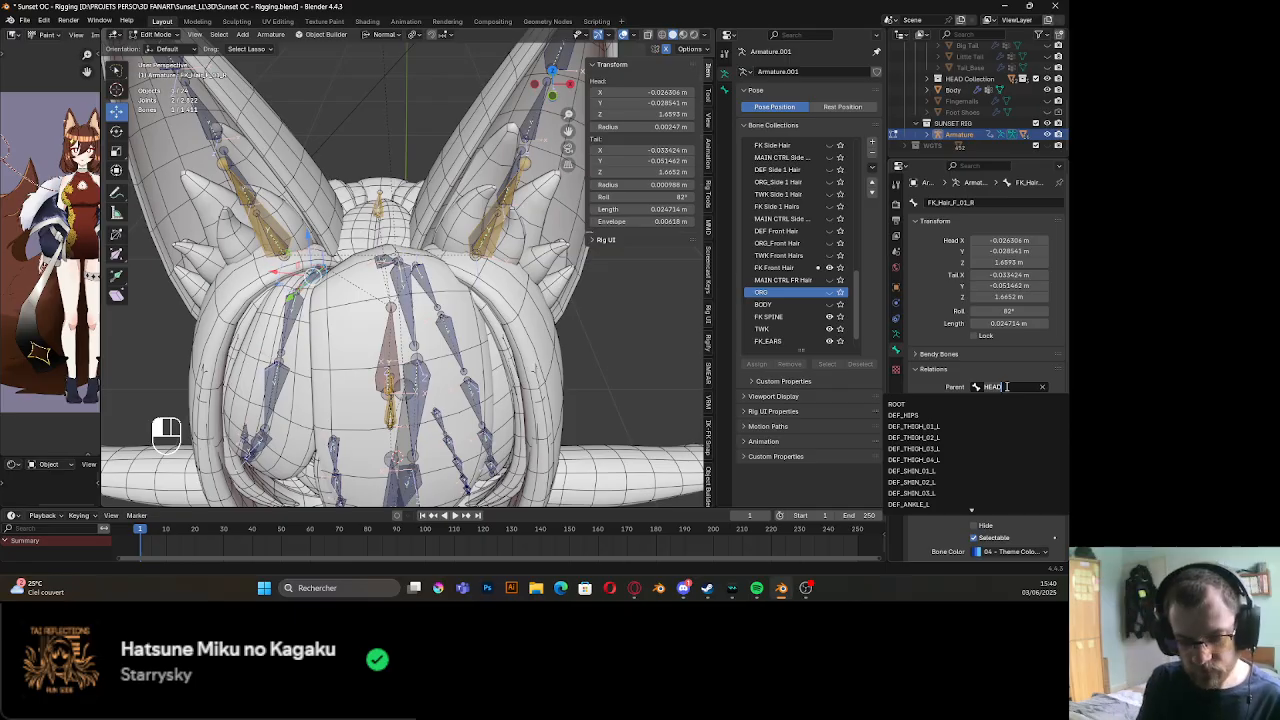
{"action": "type", "text": "ORG_"}
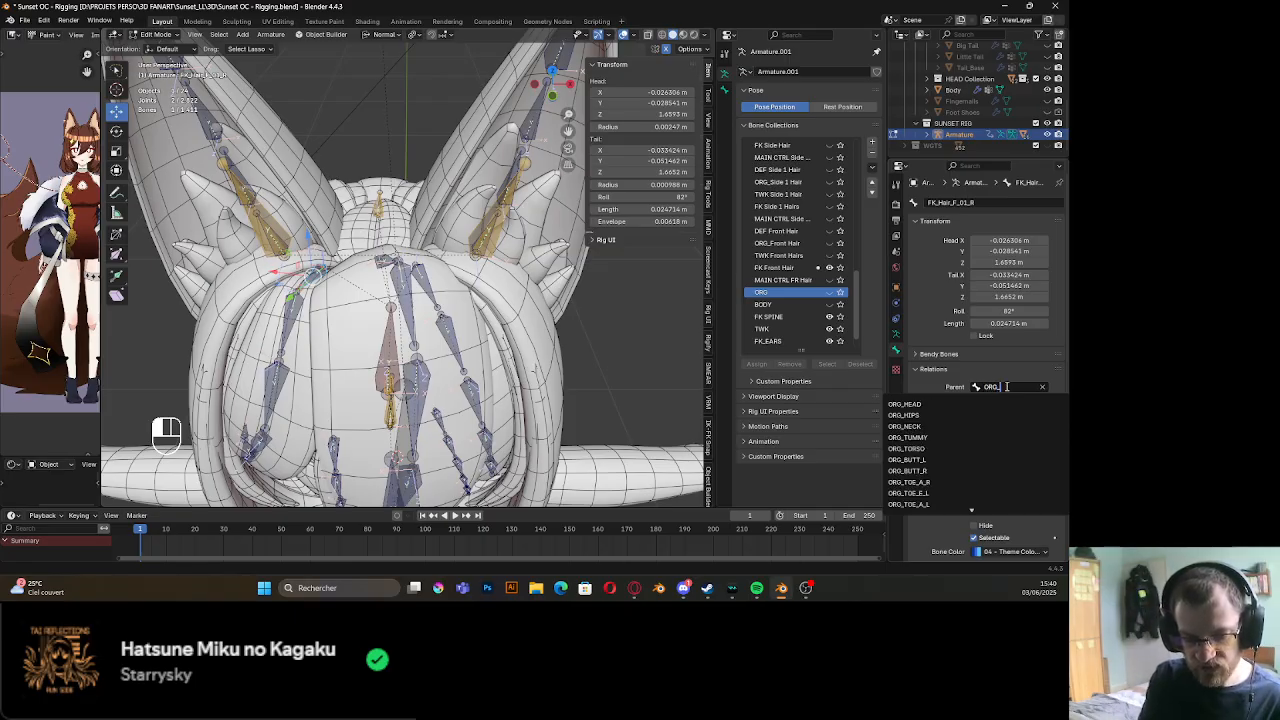
{"action": "type", "text": "Hea"}
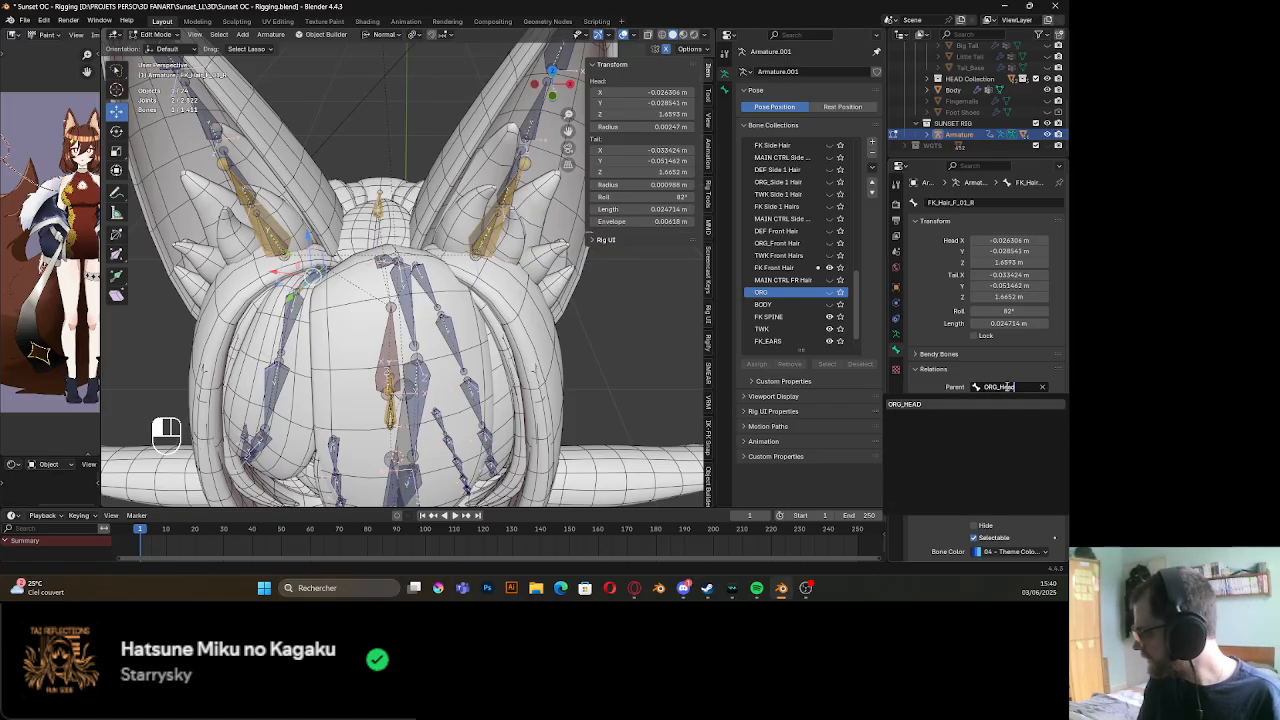
{"action": "key", "text": "Return"}
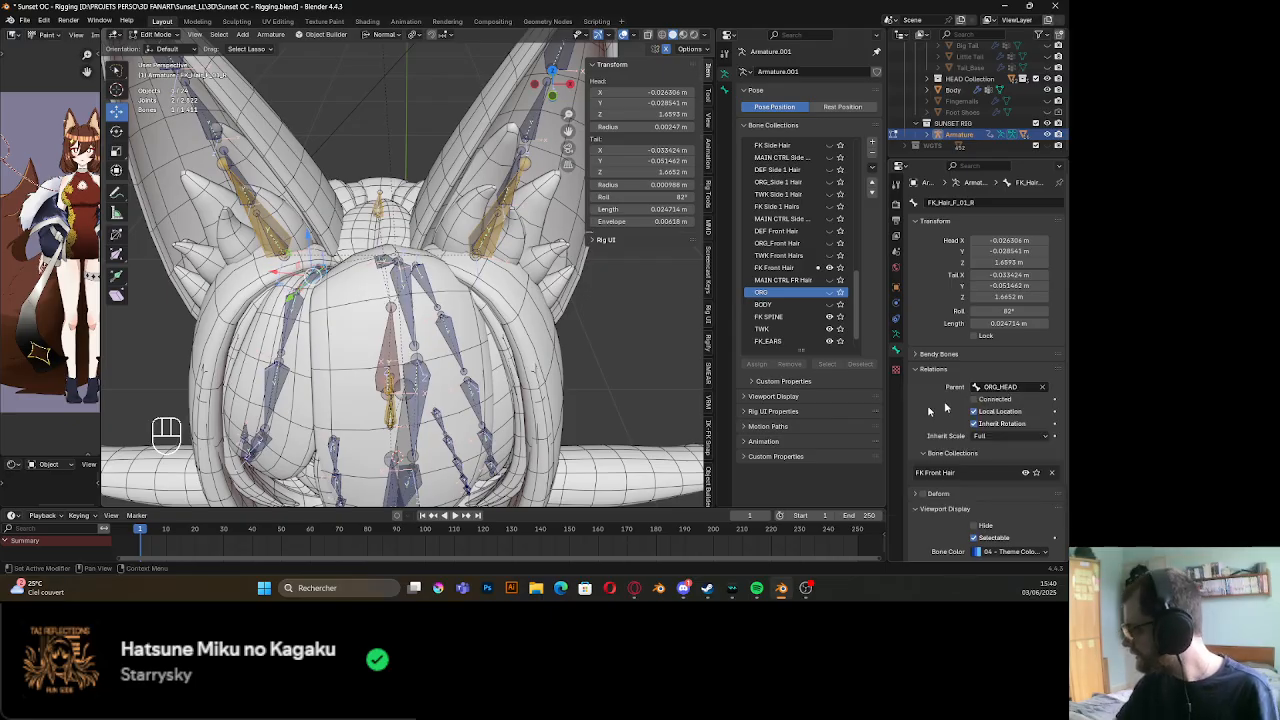
Select the three FK front hair root bones with FK_Hair_F_01_R active and copy its ORG_HEAD parent to the others
{"action": "scroll", "coordinate": [344, 284], "scroll_direction": "up", "scroll_amount": 5}
{"action": "middle_click_drag", "start_coordinate": [345, 291], "coordinate": [360, 313]}
{"action": "scroll", "coordinate": [352, 315], "scroll_direction": "down", "scroll_amount": 6}
{"action": "left_click", "coordinate": [313, 265]}
{"action": "left_click", "coordinate": [341, 308], "text": "shift"}
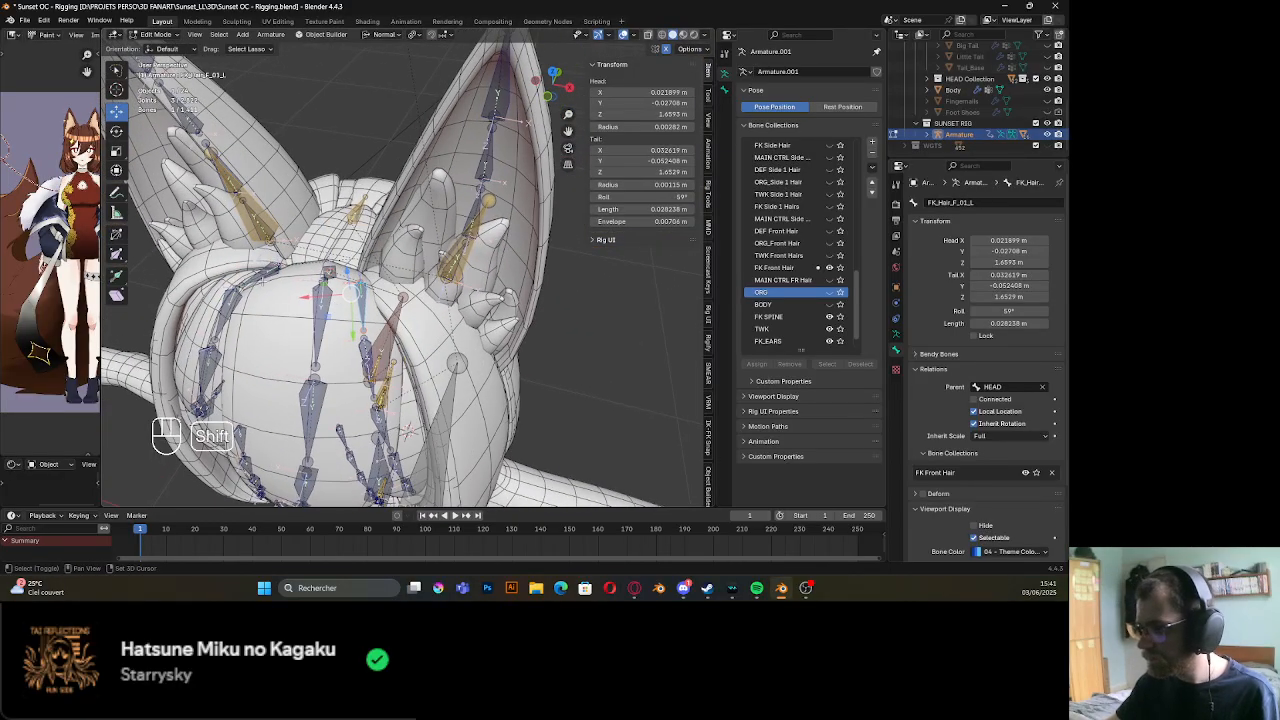
{"action": "middle_click_drag", "start_coordinate": [306, 276], "coordinate": [302, 264]}
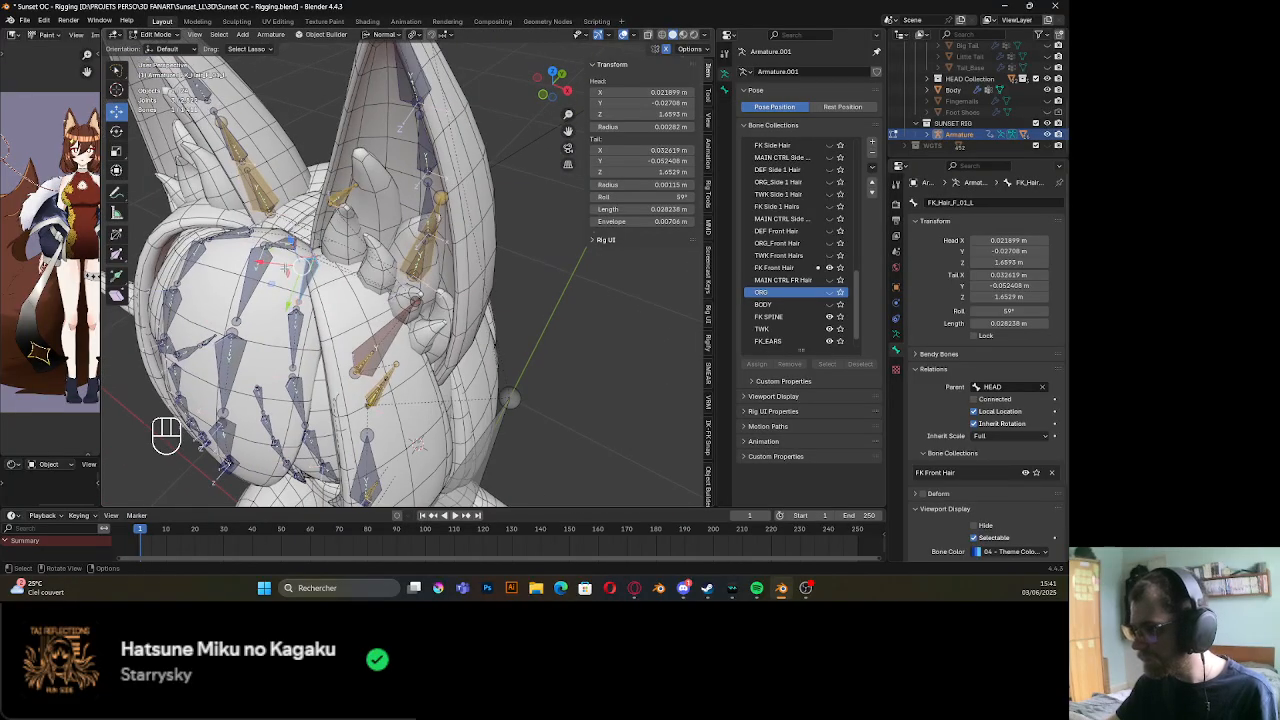
{"action": "left_click", "coordinate": [288, 242]}
{"action": "left_click", "coordinate": [309, 274], "text": "shift"}
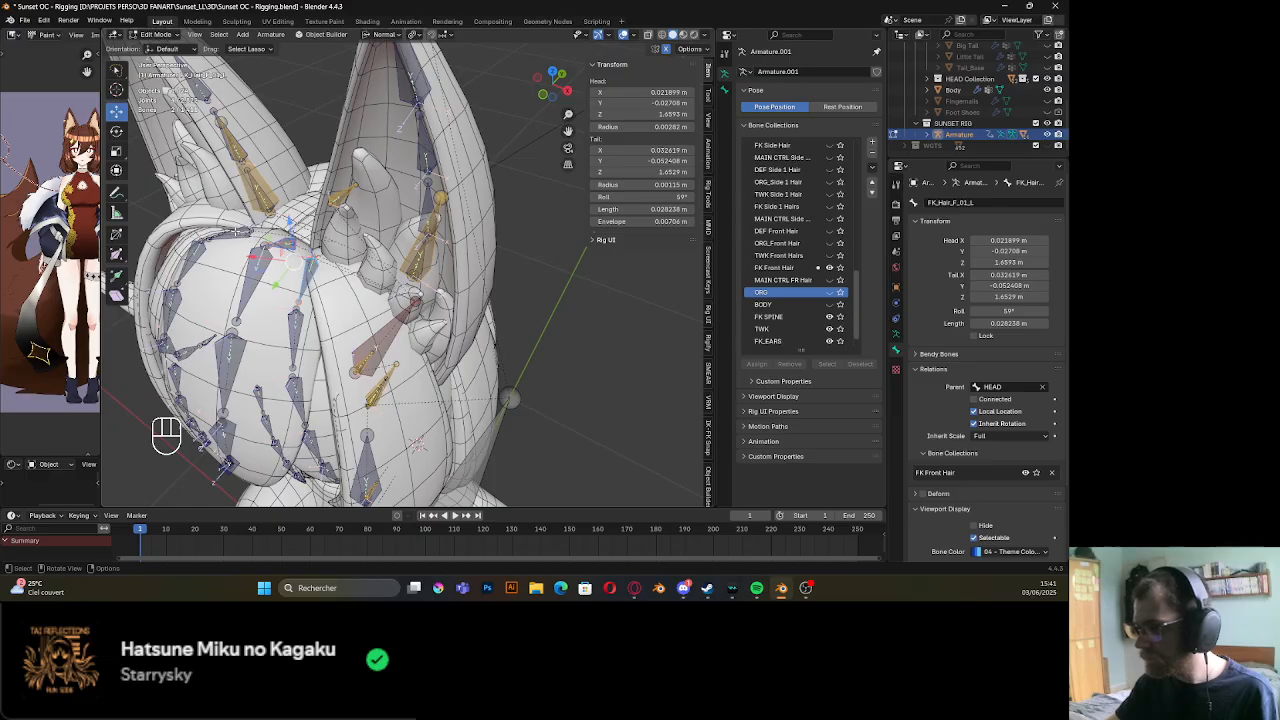
{"action": "middle_click_drag", "start_coordinate": [309, 274], "coordinate": [302, 262]}
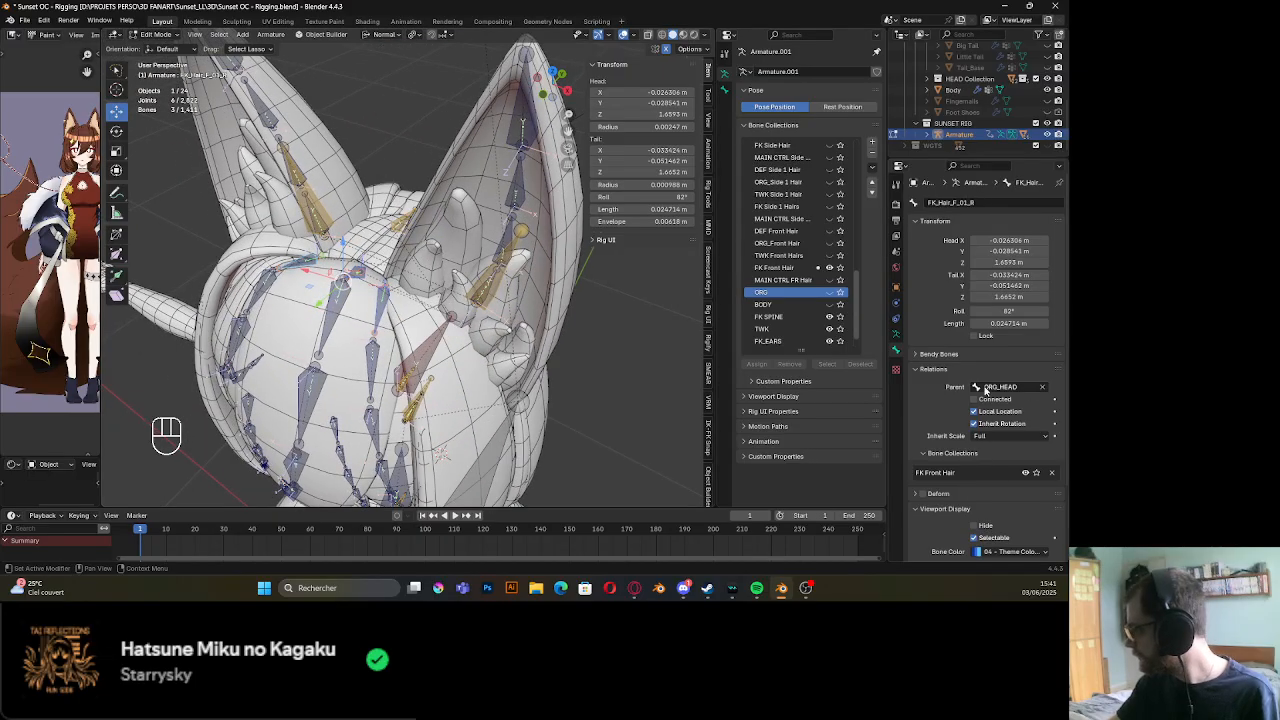
{"action": "right_click", "coordinate": [985, 388]}
Return to Pose Mode, test moving the TWK_HEAD_Top bone along its normal Z axis, and undo the move
{"action": "middle_click_drag", "start_coordinate": [420, 302], "coordinate": [415, 150]}
{"action": "key", "text": "Tab"}
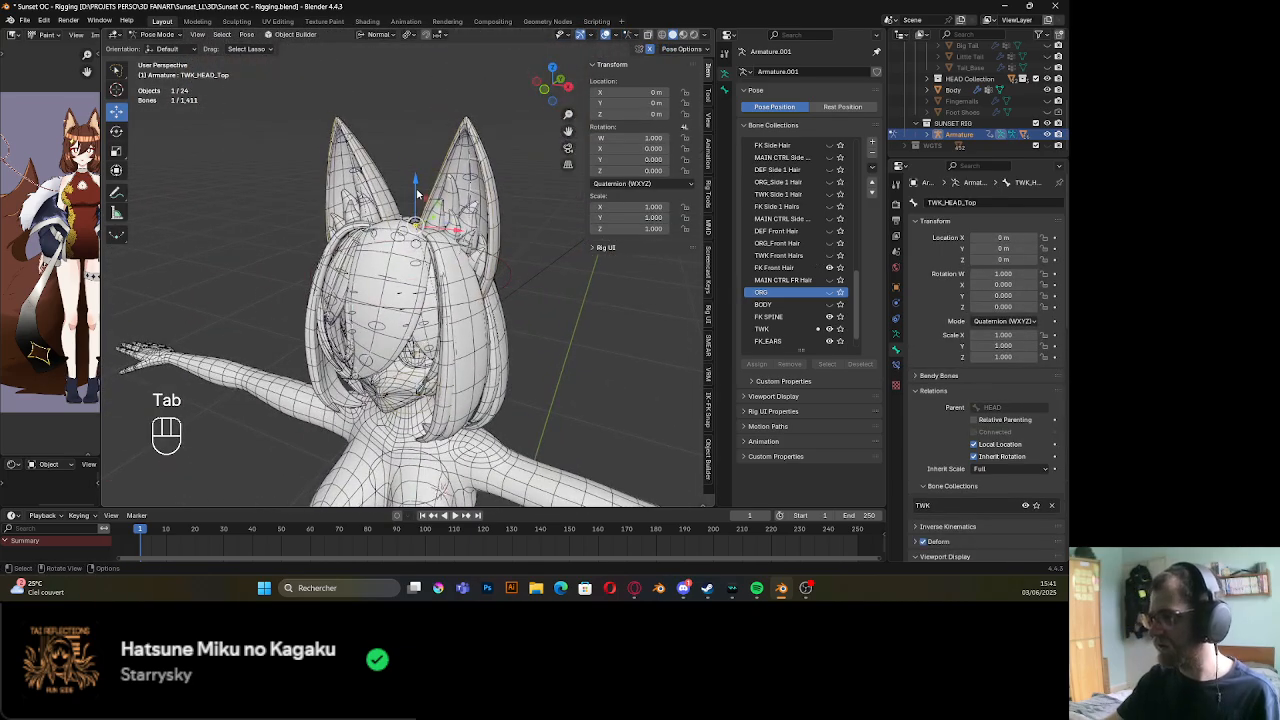
{"action": "key", "text": "g"}
{"action": "key", "text": "z"}
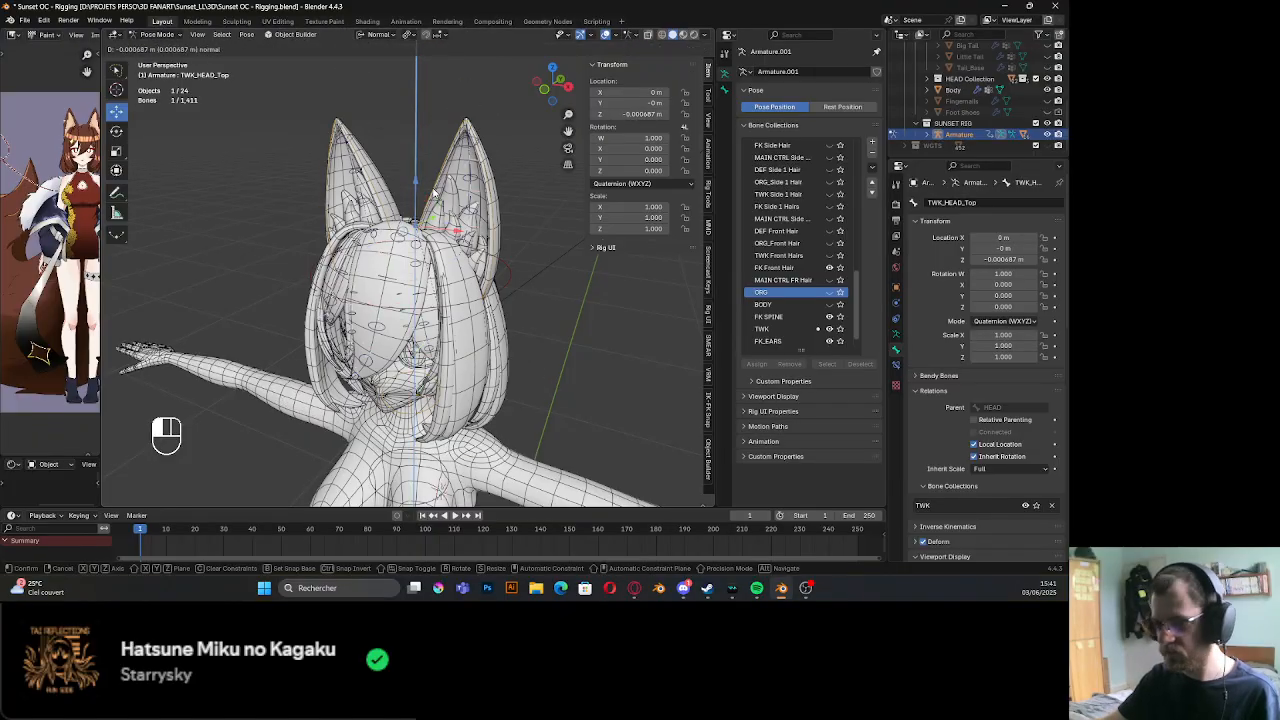
{"action": "left_click", "coordinate": [437, 205]}
{"action": "key", "text": "ctrl+z"}
Test moving the Ear_Mid_01_L bone about -0.019 m along its normal Y axis, and undo the move
{"action": "middle_click_drag", "start_coordinate": [432, 210], "coordinate": [432, 246]}
{"action": "left_click", "coordinate": [395, 226]}
{"action": "mouse_move", "coordinate": [457, 243]}
{"action": "left_mouse_down"}
{"action": "mouse_move", "coordinate": [472, 208]}
{"action": "mouse_move", "coordinate": [448, 292]}
{"action": "mouse_move", "coordinate": [452, 262]}
{"action": "left_mouse_up"}
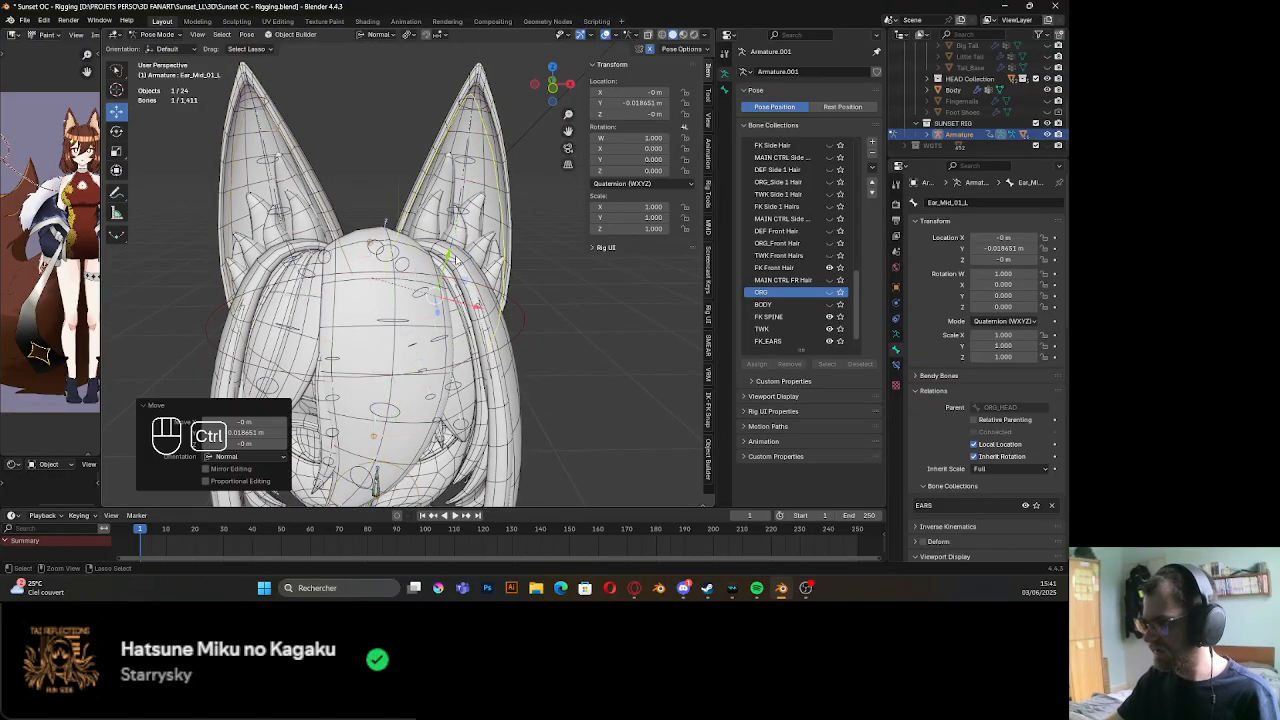
{"action": "key", "text": "ctrl+z"}
Check the parent of the FK_Ear_Mid_01_L bone at the base of the ear
{"action": "middle_click_drag", "start_coordinate": [456, 260], "coordinate": [438, 300], "text": "shift"}
{"action": "scroll", "coordinate": [456, 298], "scroll_direction": "up", "scroll_amount": 4}
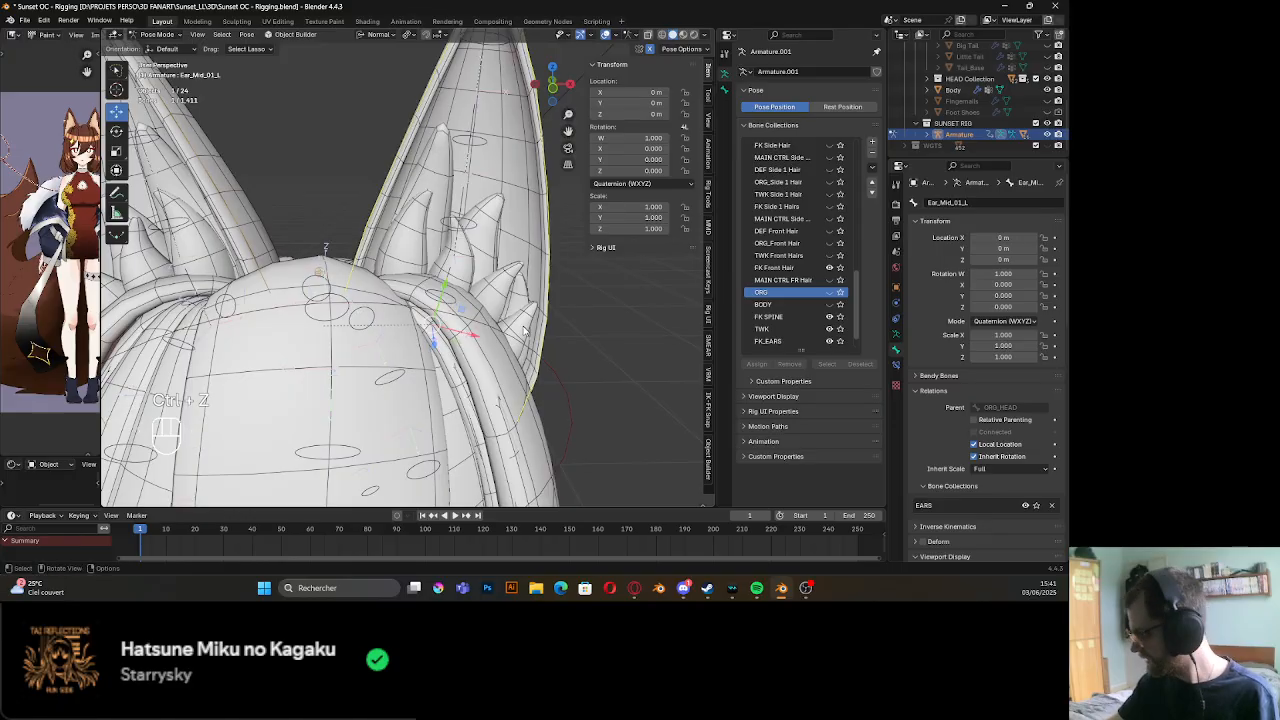
{"action": "middle_click_drag", "start_coordinate": [524, 332], "coordinate": [468, 324]}
{"action": "left_click", "coordinate": [470, 325]}
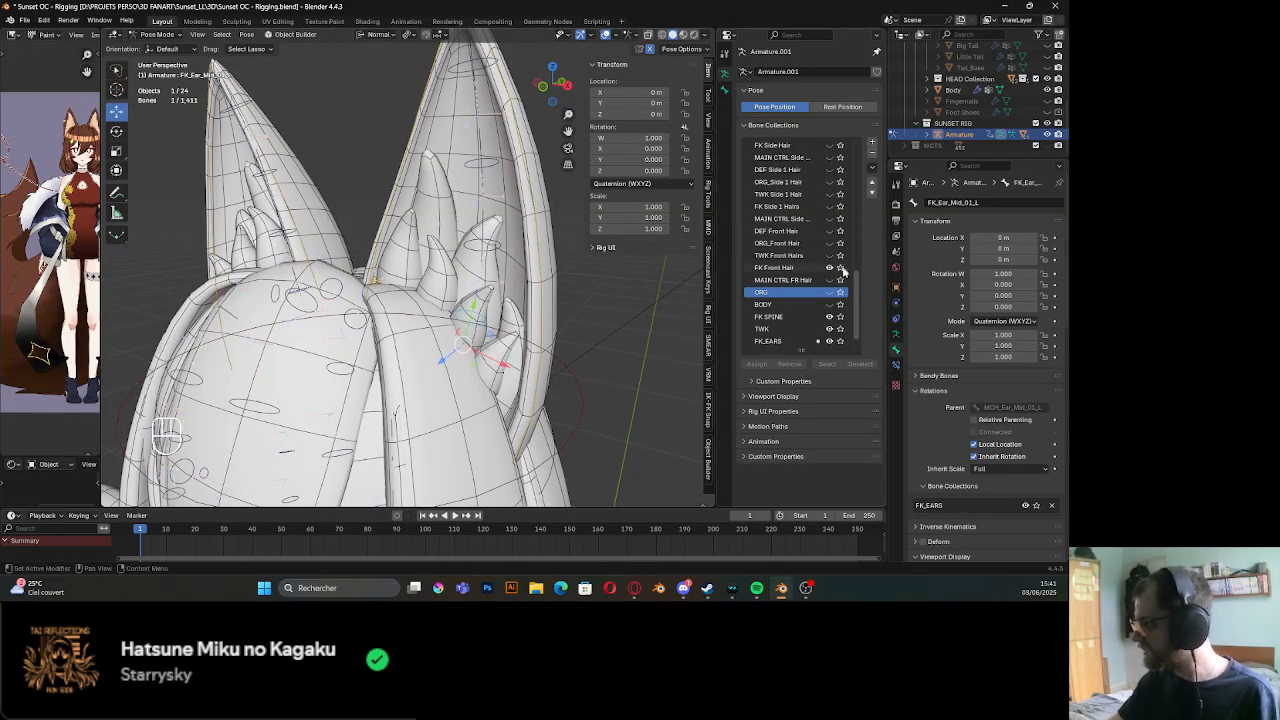
Show the MCH bone collection and check the parent of the MCH_Ear_Mid_01_L bone
{"action": "scroll", "coordinate": [830, 270], "scroll_direction": "up", "scroll_amount": 10}
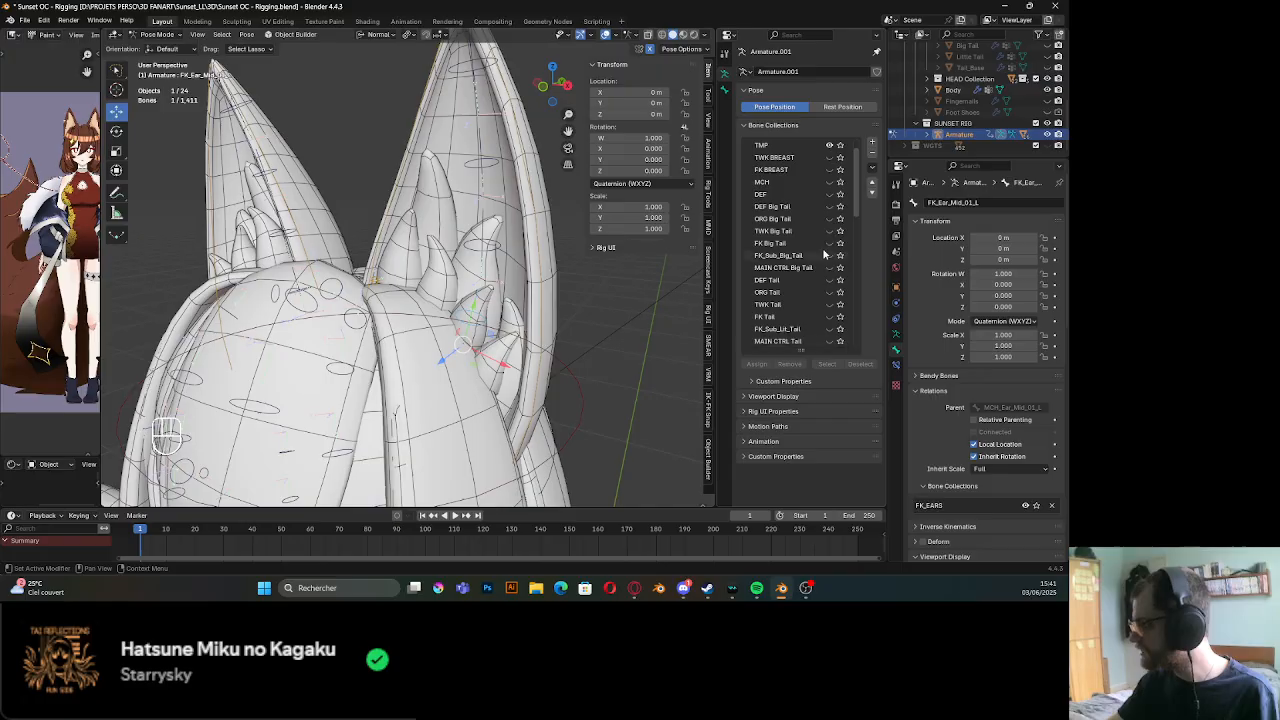
{"action": "left_click", "coordinate": [829, 207]}
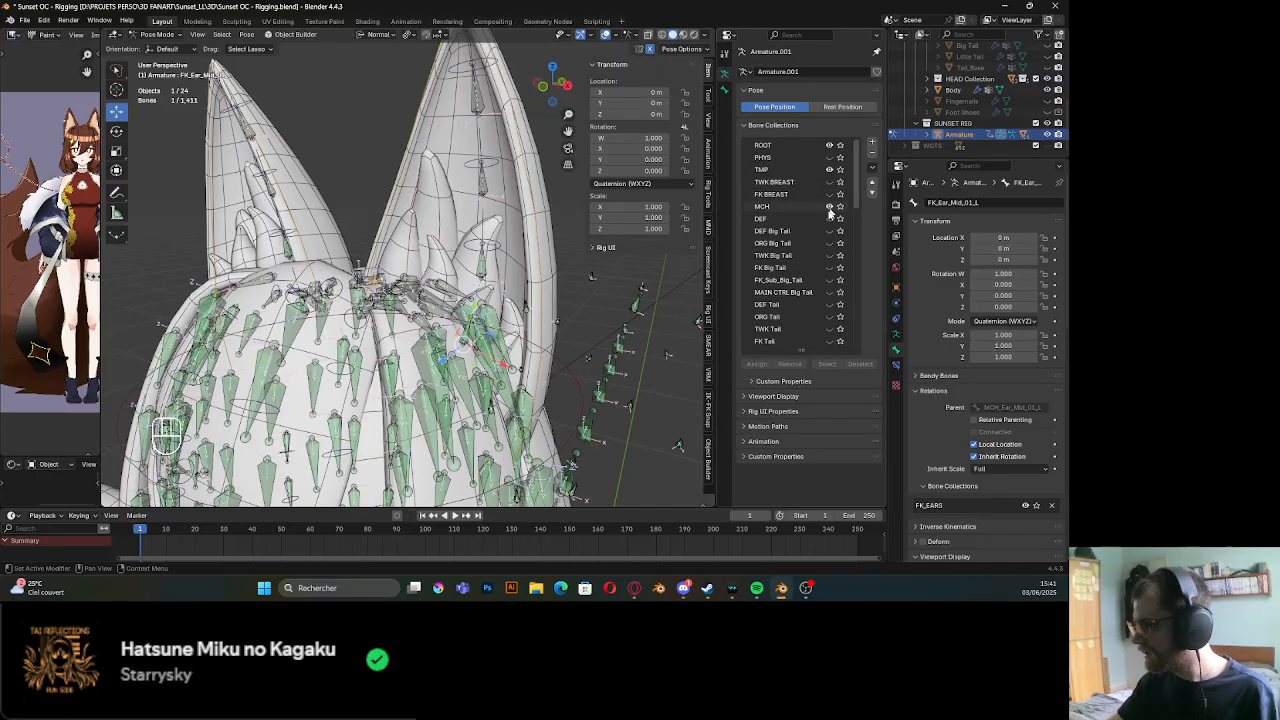
{"action": "middle_click_drag", "start_coordinate": [420, 260], "coordinate": [680, 395]}
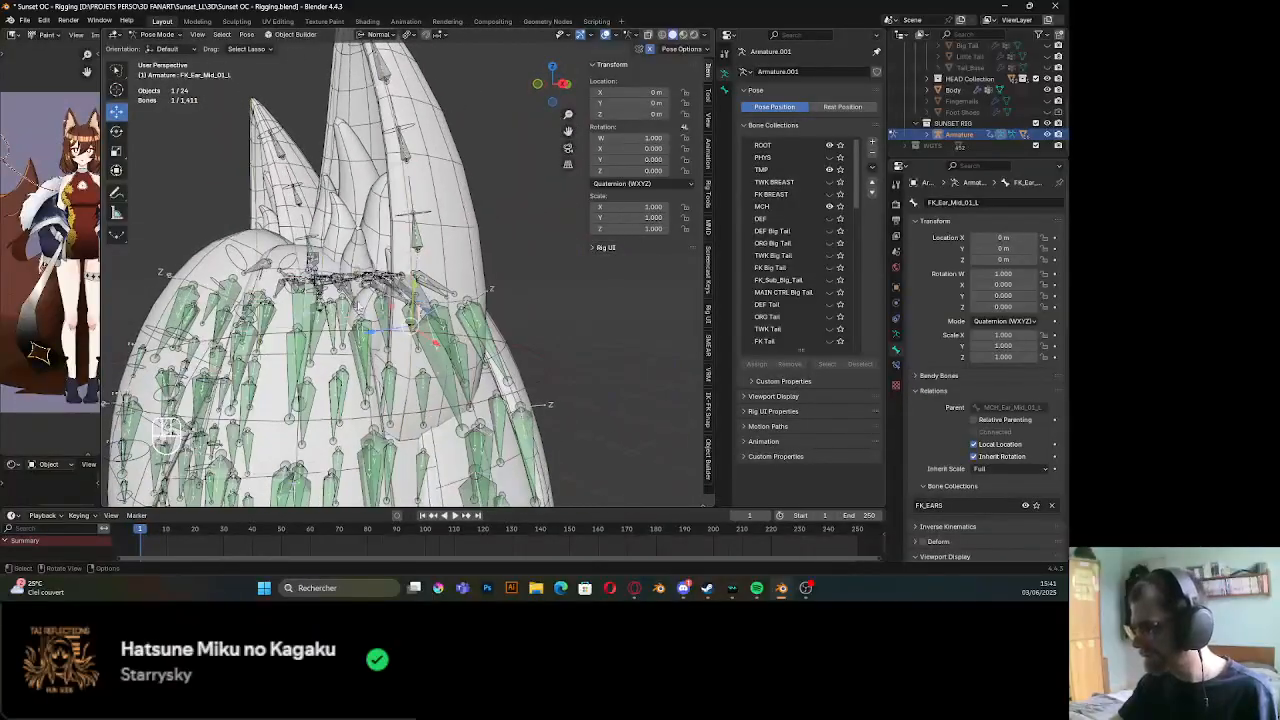
{"action": "left_click", "coordinate": [409, 326]}
{"action": "left_click", "coordinate": [409, 326]}
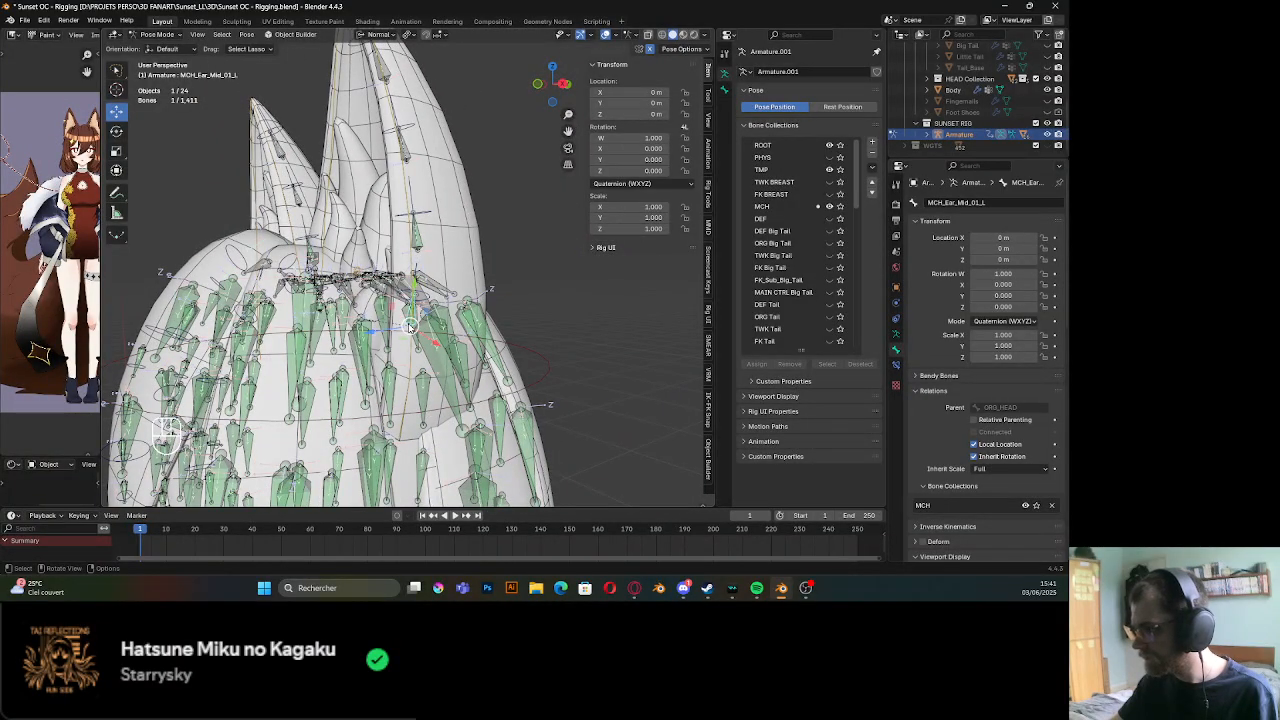
Check the parents of the MCH_Hair_B1_01_01_L and TWK_HEAD_Top bones and look at the head from the front
{"action": "middle_click_drag", "start_coordinate": [400, 260], "coordinate": [445, 310]}
{"action": "left_click", "coordinate": [447, 312]}
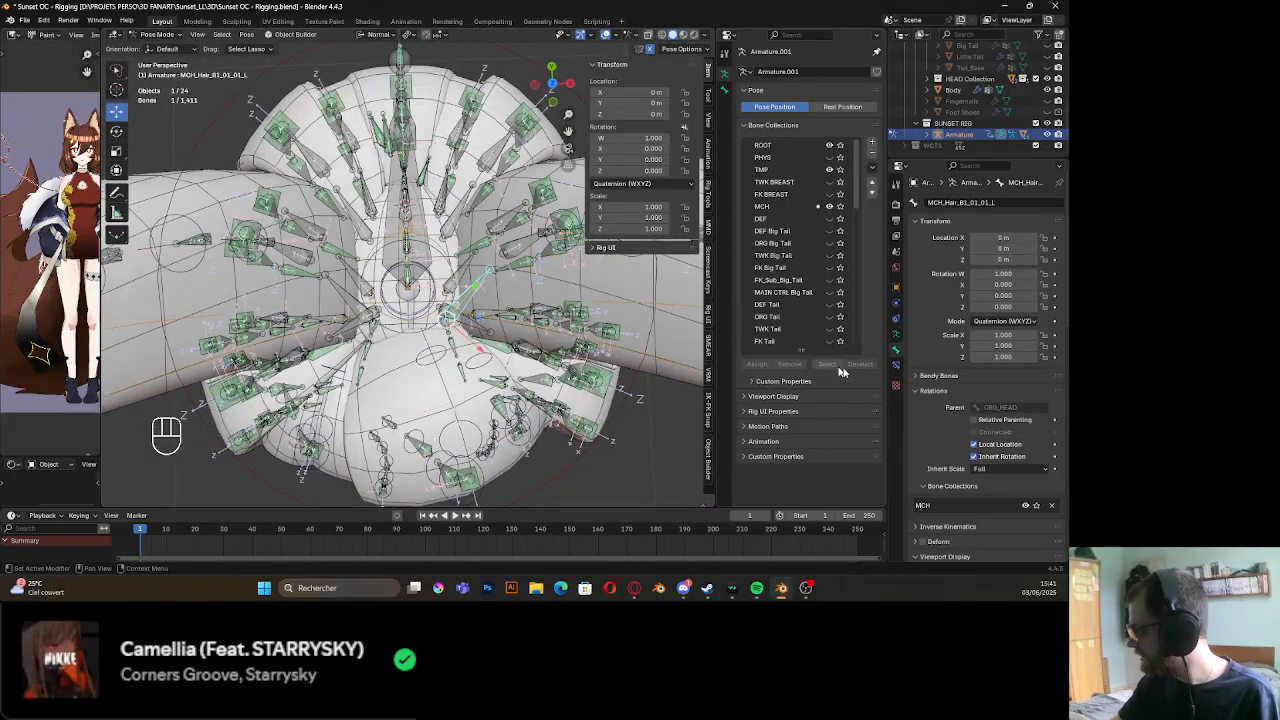
{"action": "middle_click_drag", "start_coordinate": [447, 312], "coordinate": [405, 185]}
{"action": "left_click", "coordinate": [411, 177]}
{"action": "key", "text": "KP_1"}
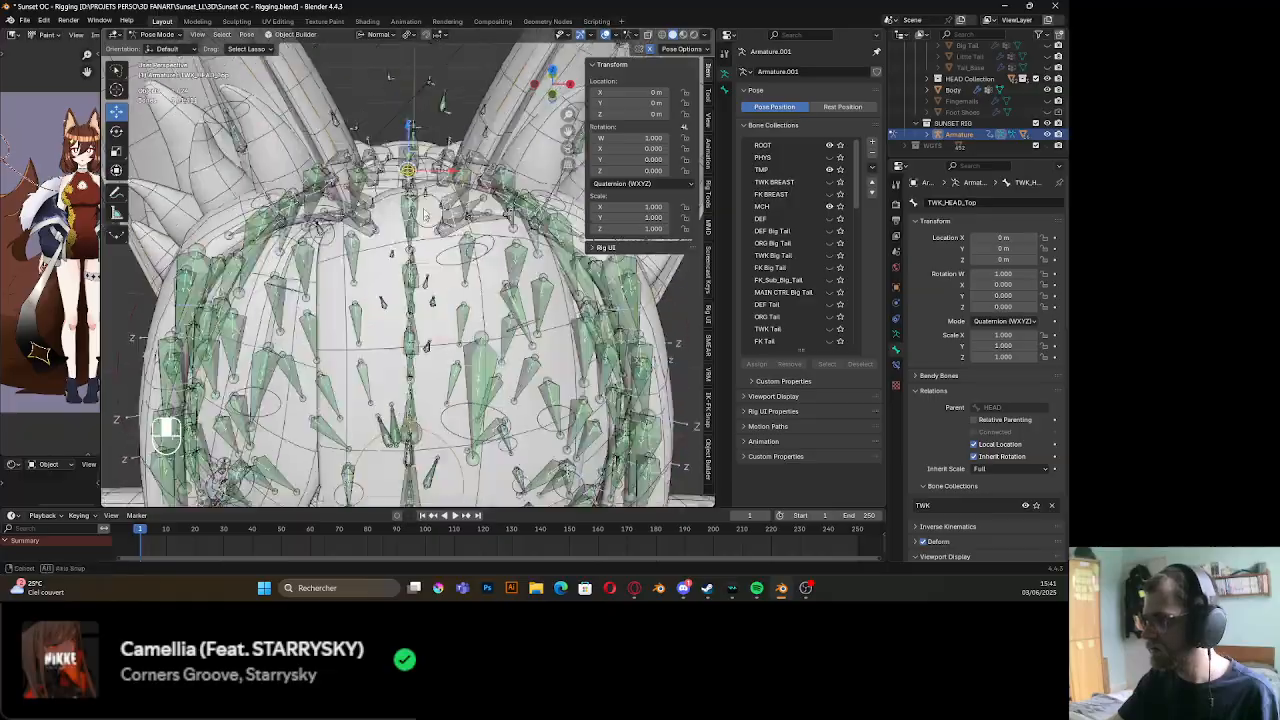
Test moving the TWK_HEAD_Top bone about -0.065 m along its normal Z axis, and undo the move
{"action": "left_click_drag", "start_coordinate": [411, 188], "coordinate": [415, 240]}
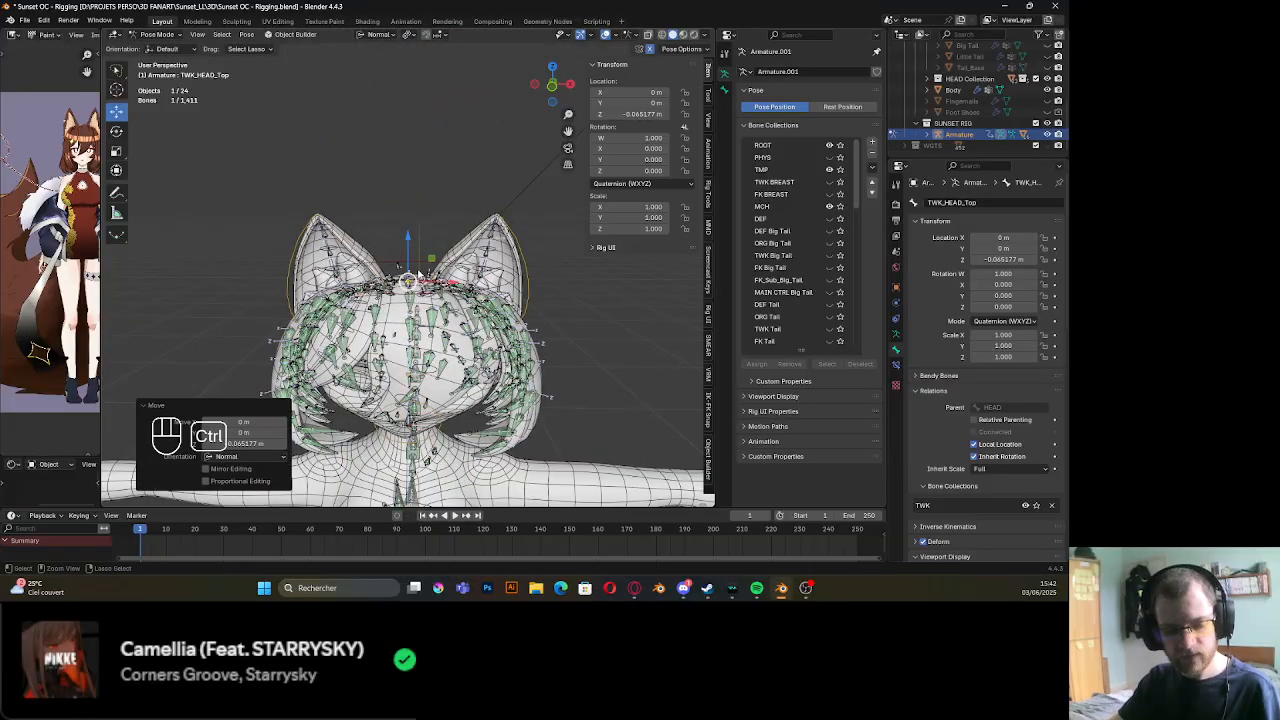
{"action": "key", "text": "ctrl+z"}
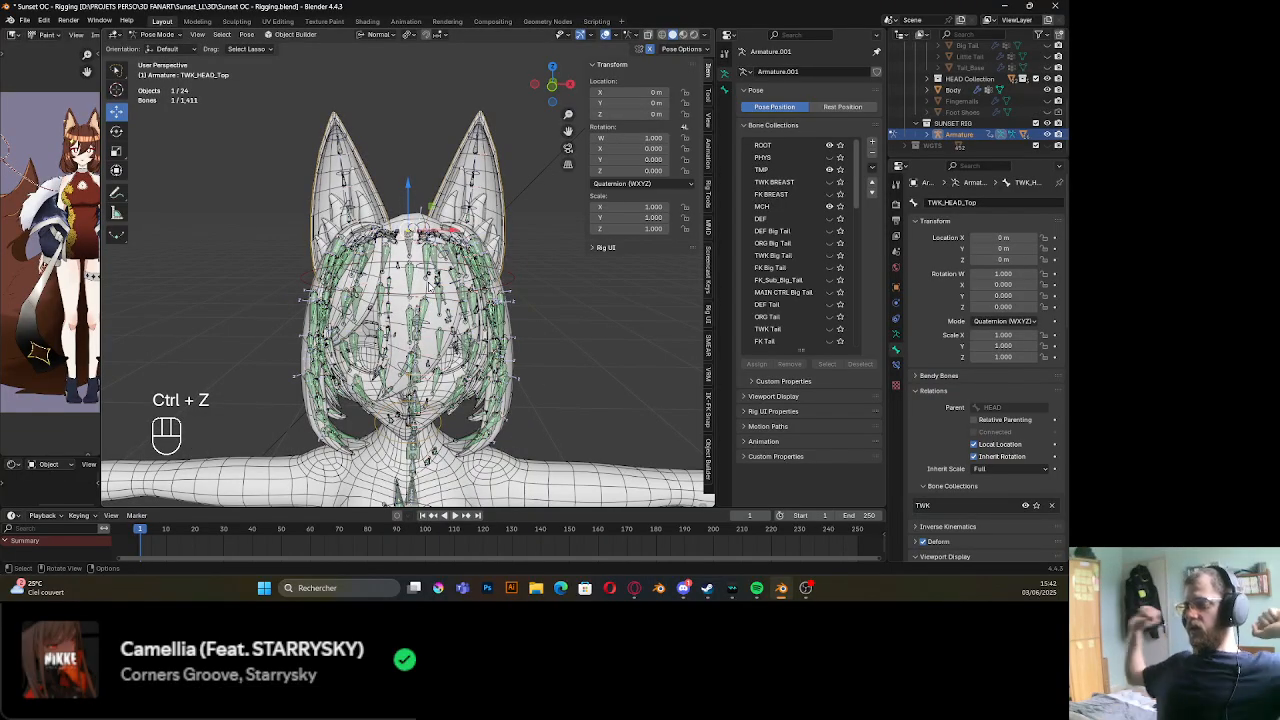
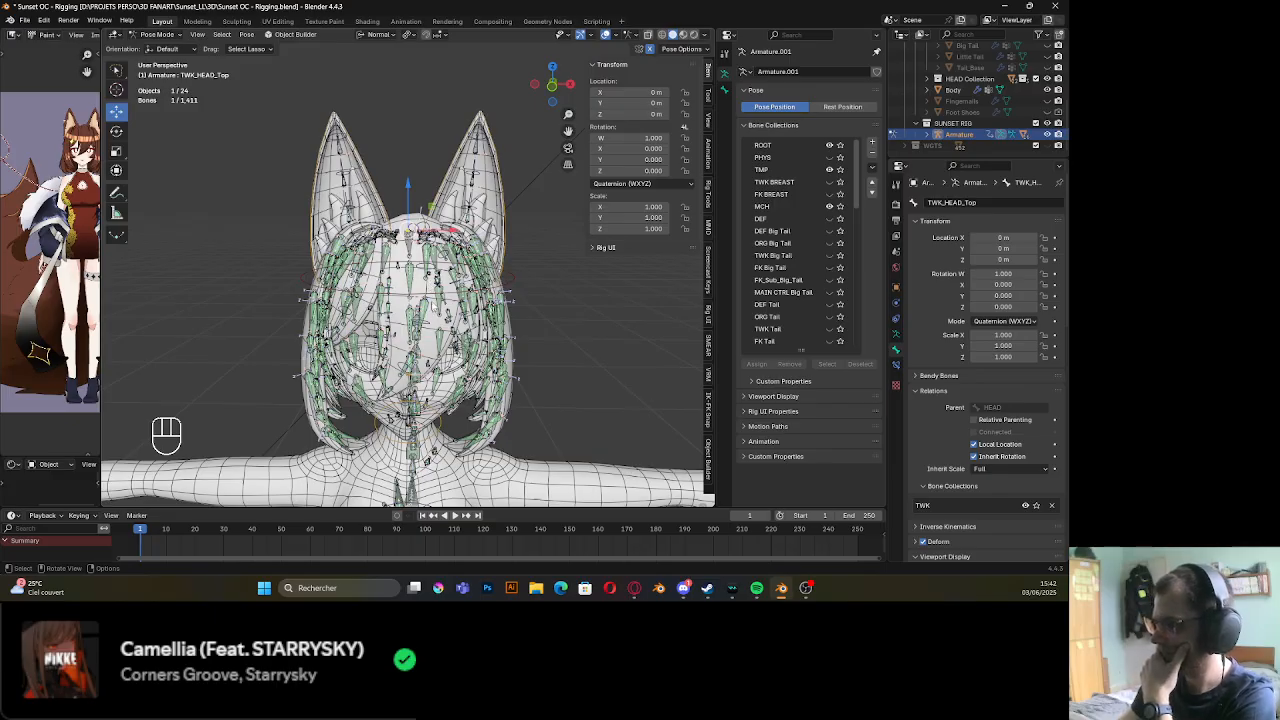
Check the parents of the HEAD and FK_Hair_F_Mid_01 bones, and test rotating HEAD about its normal Z axis without keeping the rotation
{"action": "left_click", "coordinate": [433, 298]}
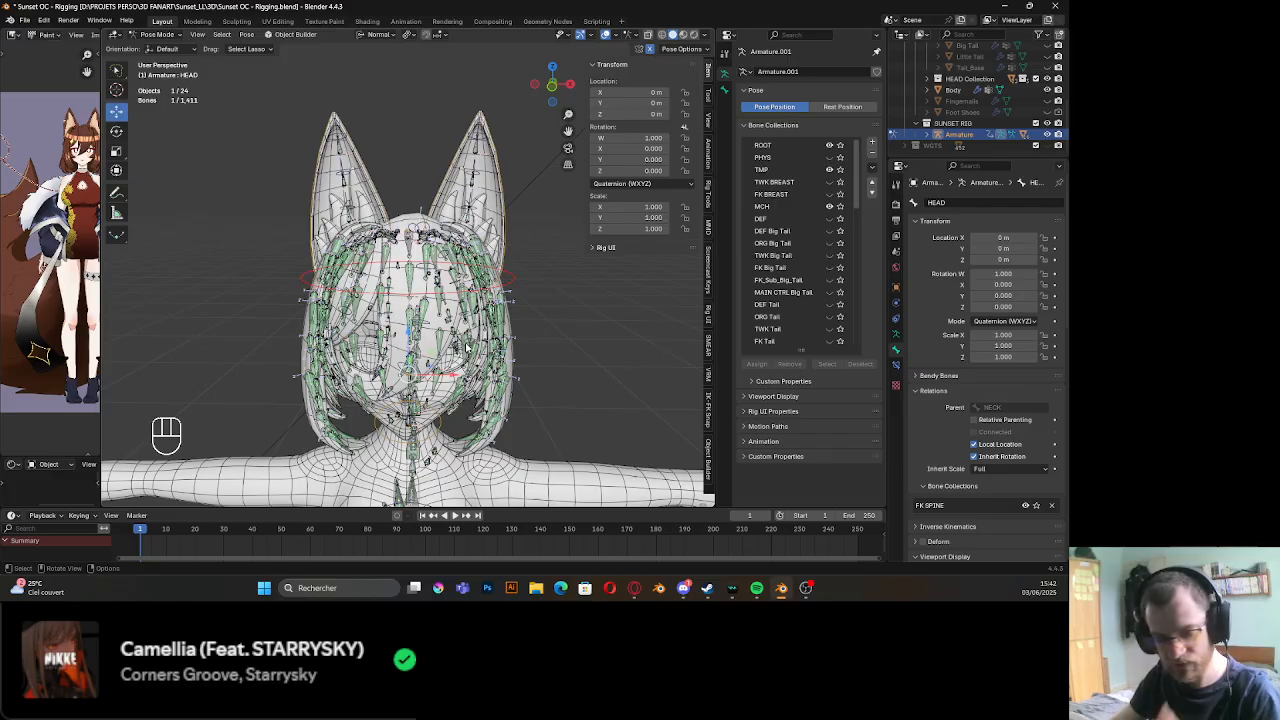
{"action": "mouse_move", "coordinate": [490, 357]}
{"action": "middle_mouse_down"}
{"action": "mouse_move", "coordinate": [420, 366]}
{"action": "mouse_move", "coordinate": [484, 345]}
{"action": "middle_mouse_up"}
{"action": "scroll", "coordinate": [410, 320], "scroll_direction": "up", "scroll_amount": 4}
{"action": "middle_click_drag", "start_coordinate": [394, 314], "coordinate": [514, 361]}
{"action": "left_click", "coordinate": [388, 281]}
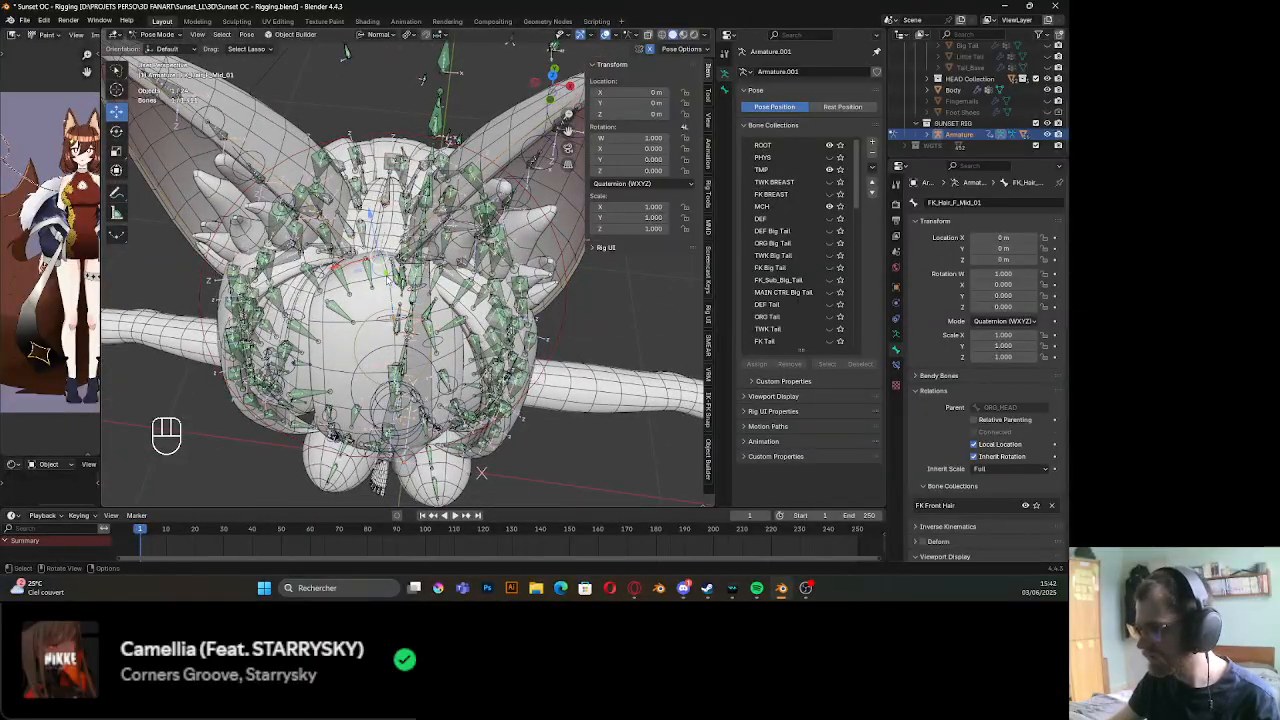
{"action": "left_click", "coordinate": [540, 382]}
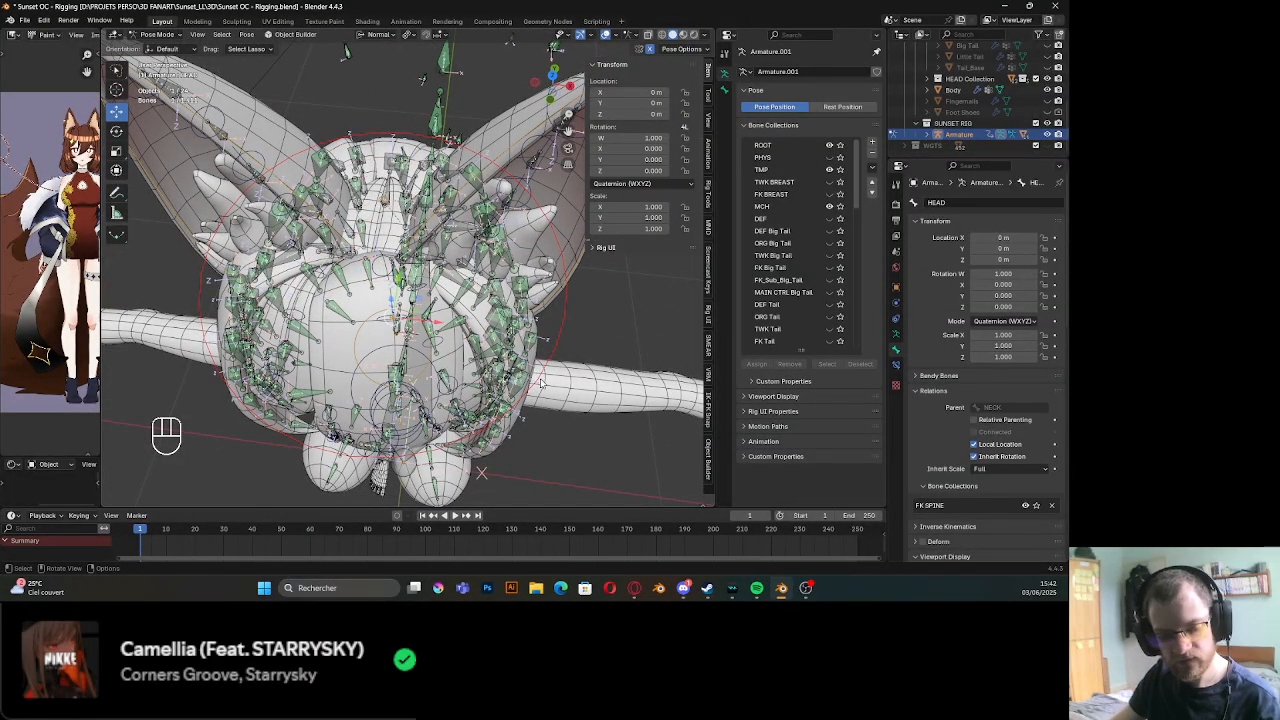
{"action": "key", "text": "r"}
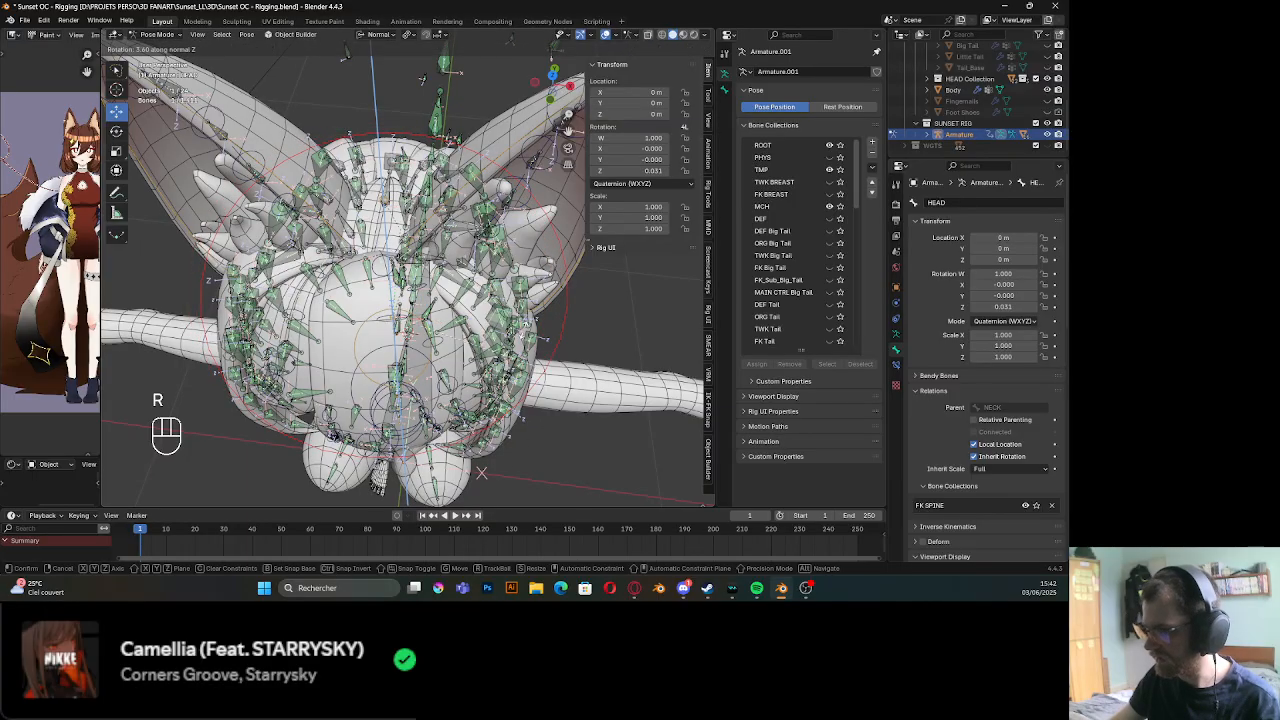
{"action": "right_click", "coordinate": [543, 372]}
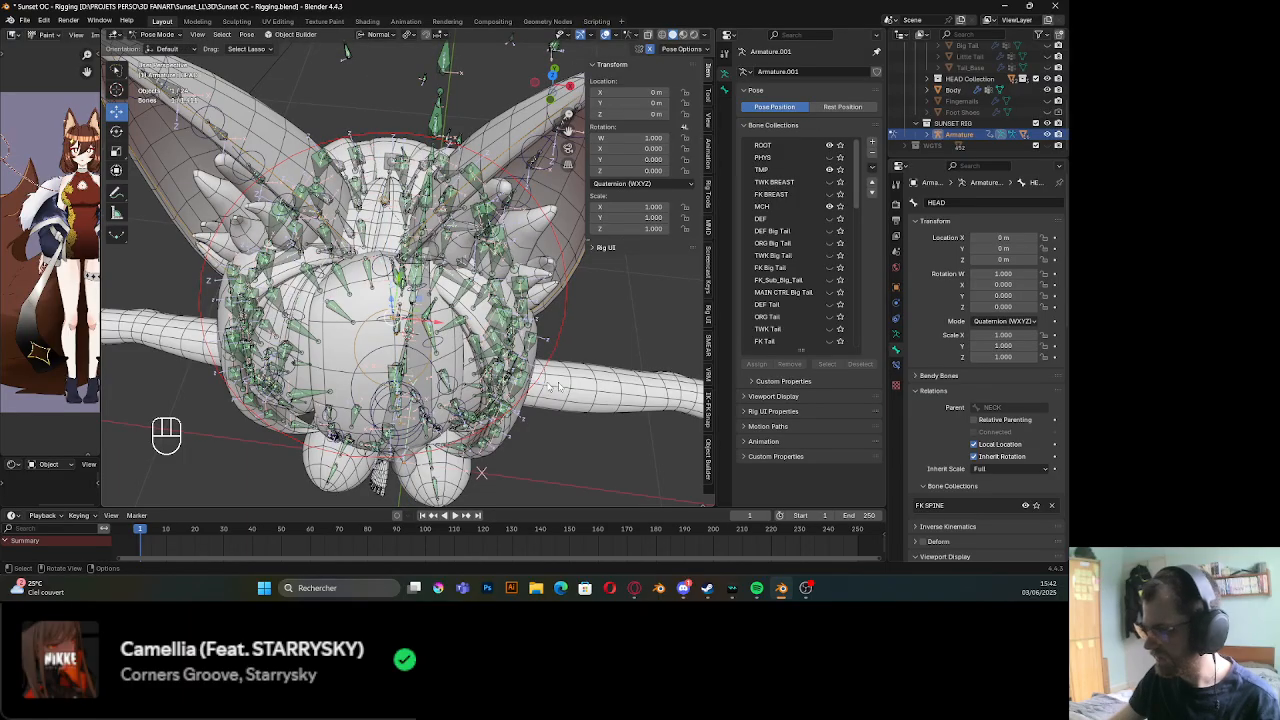
Hide the MCH bone collection and show the ORG bone collection
{"action": "left_click", "coordinate": [829, 207]}
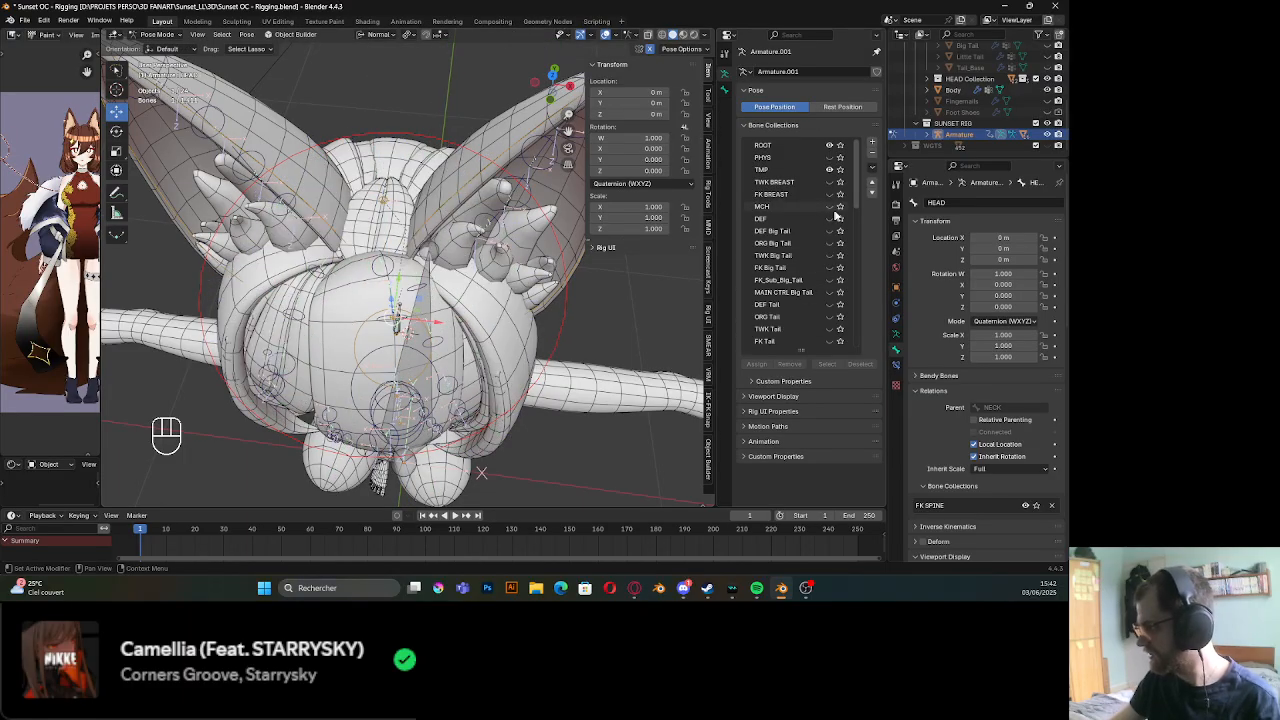
{"action": "scroll", "coordinate": [855, 180], "scroll_direction": "down", "scroll_amount": 10}
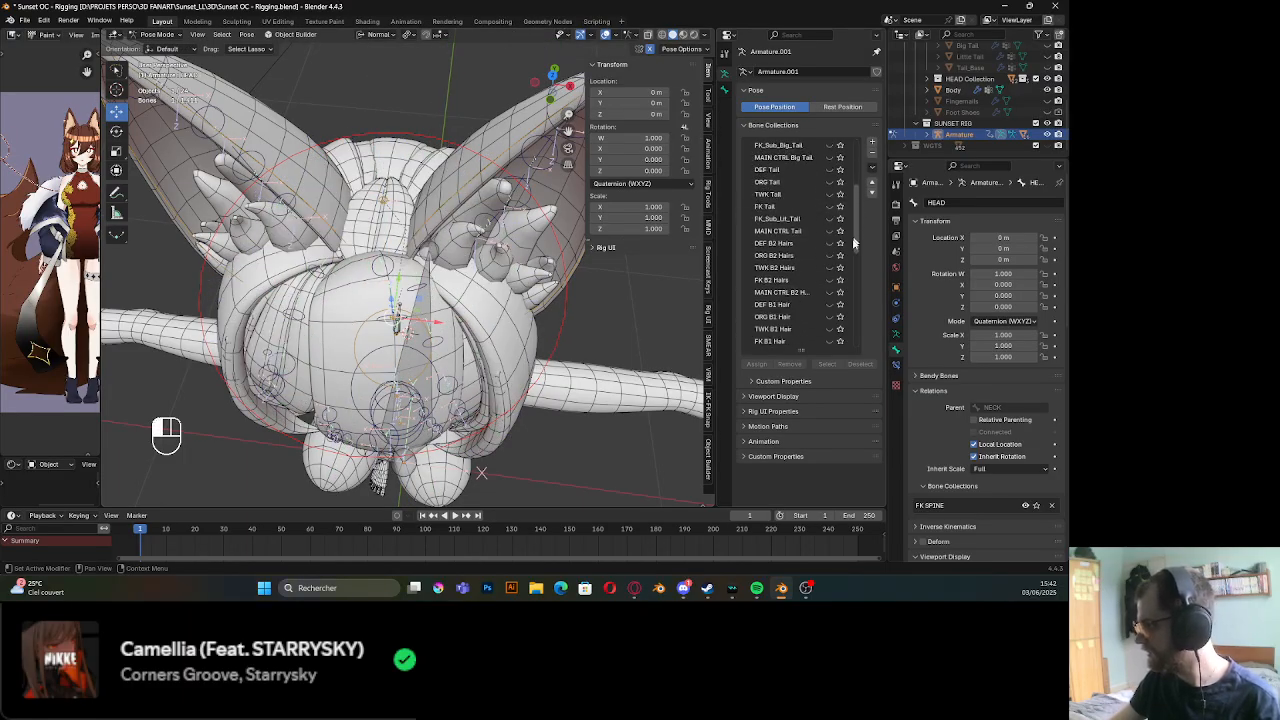
{"action": "left_click", "coordinate": [775, 268]}
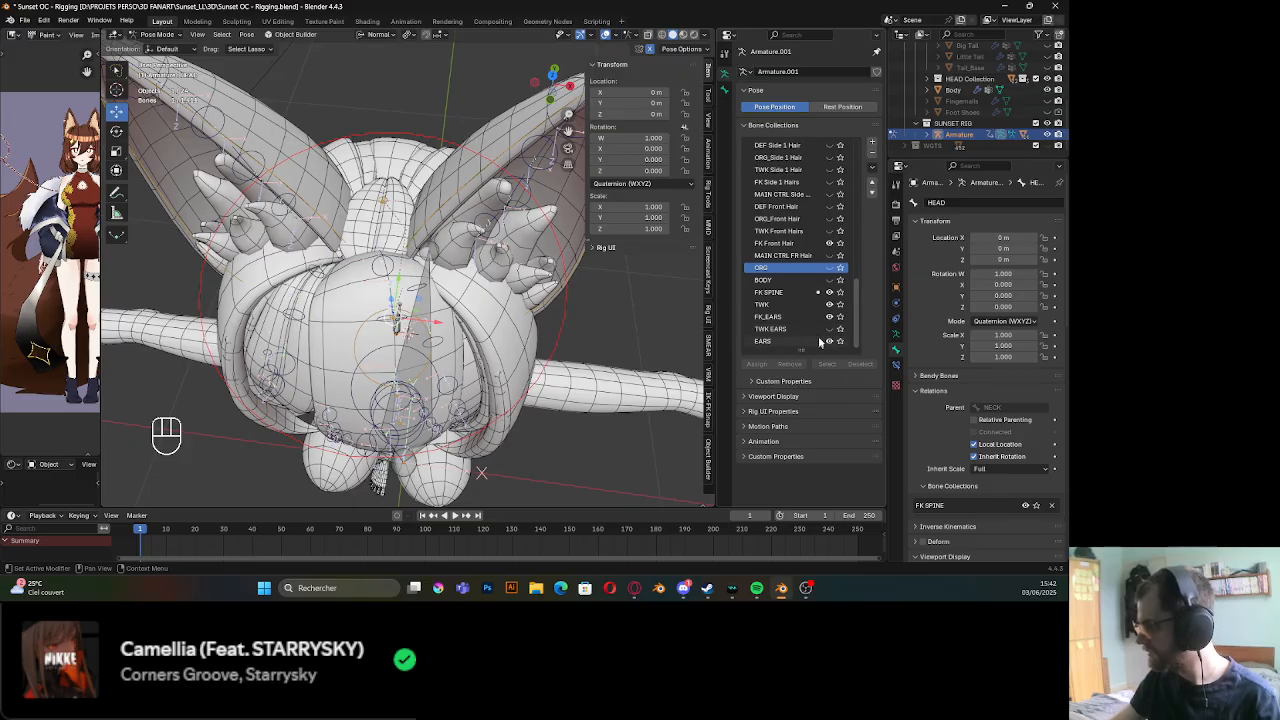
{"action": "left_click", "coordinate": [829, 268]}
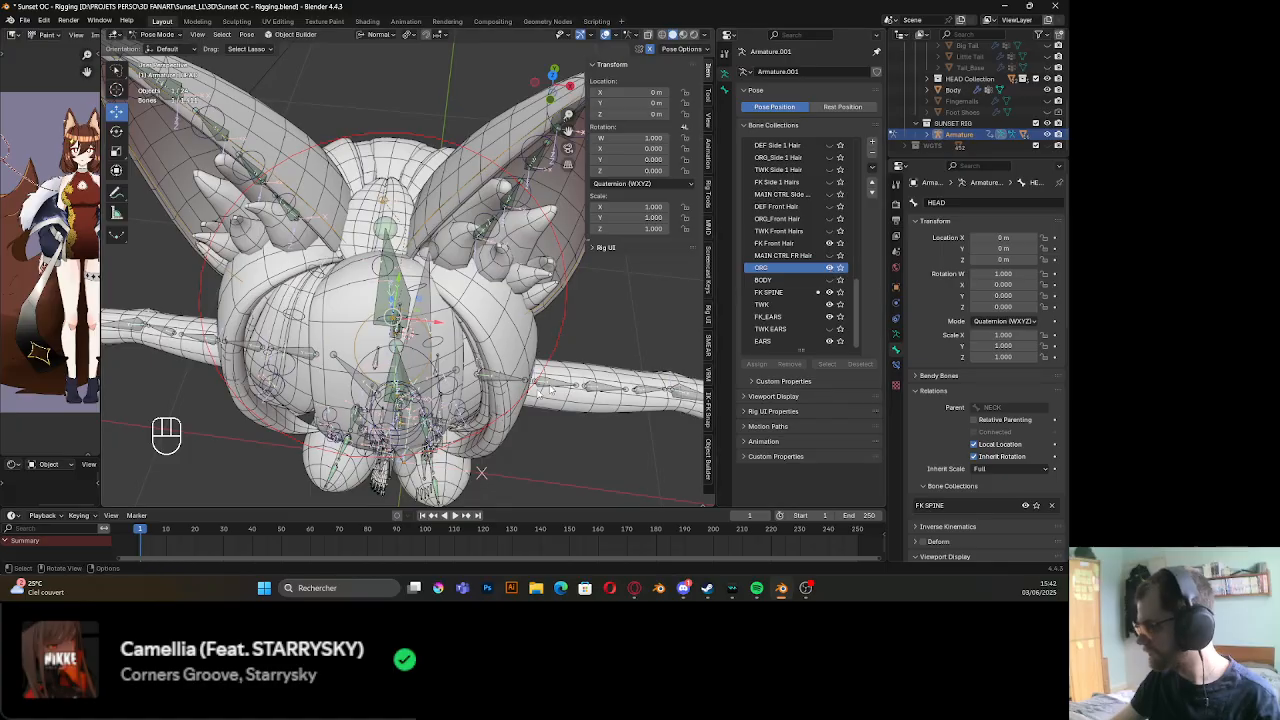
Disable the Stretch To constraint on the ORG_HEAD bone and test rotating HEAD about its normal Z axis, cancelling the rotation
{"action": "middle_click_drag", "start_coordinate": [484, 369], "coordinate": [478, 311]}
{"action": "left_click", "coordinate": [402, 341]}
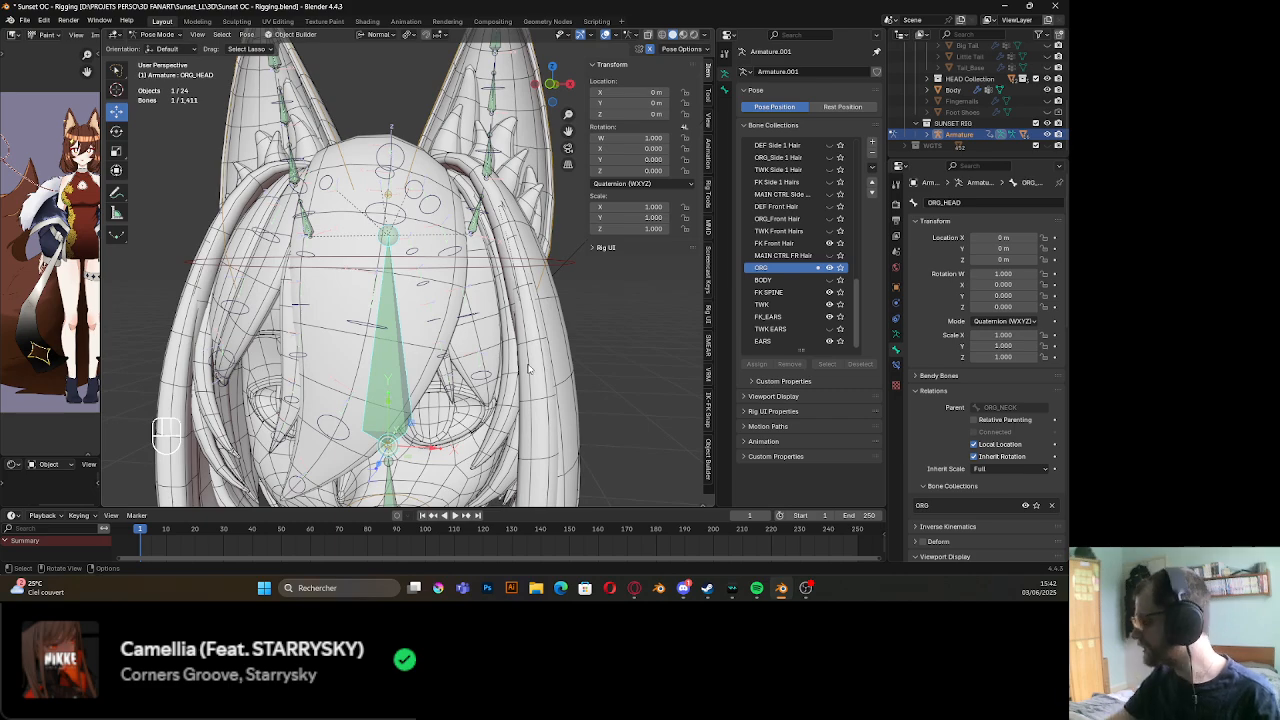
{"action": "left_click", "coordinate": [897, 366]}
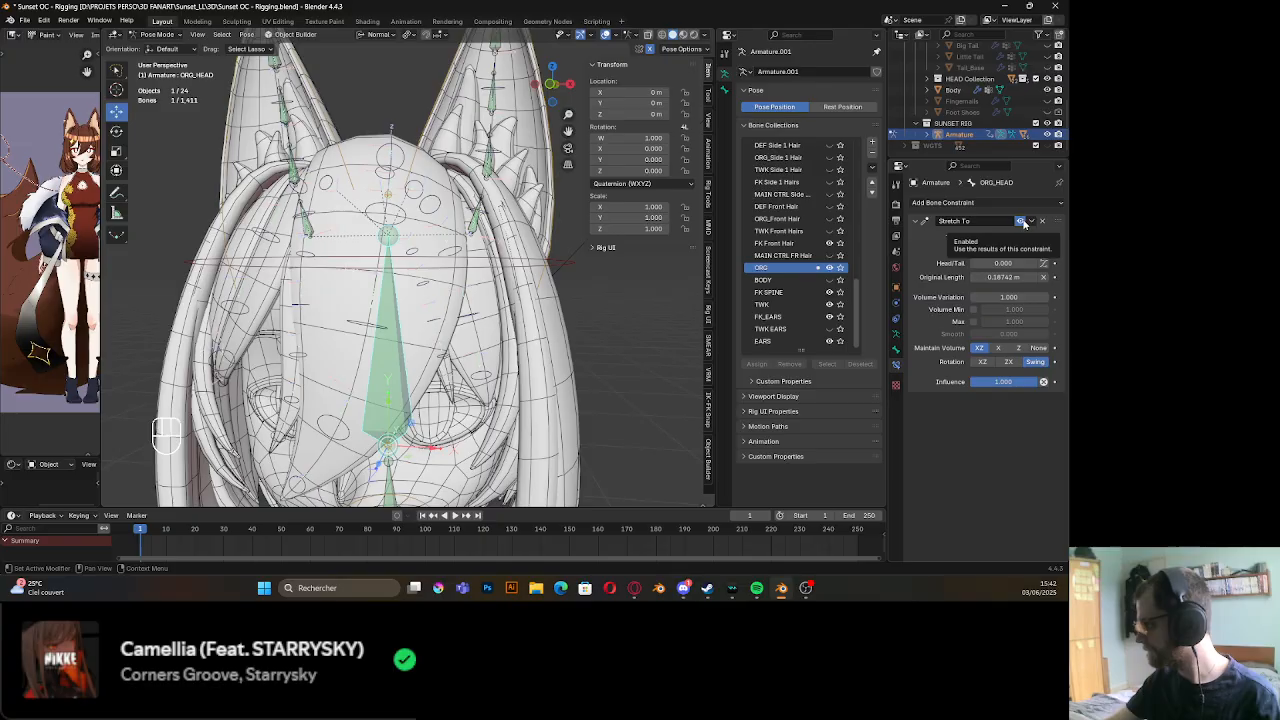
{"action": "scroll", "coordinate": [420, 316], "scroll_direction": "down", "scroll_amount": 5}
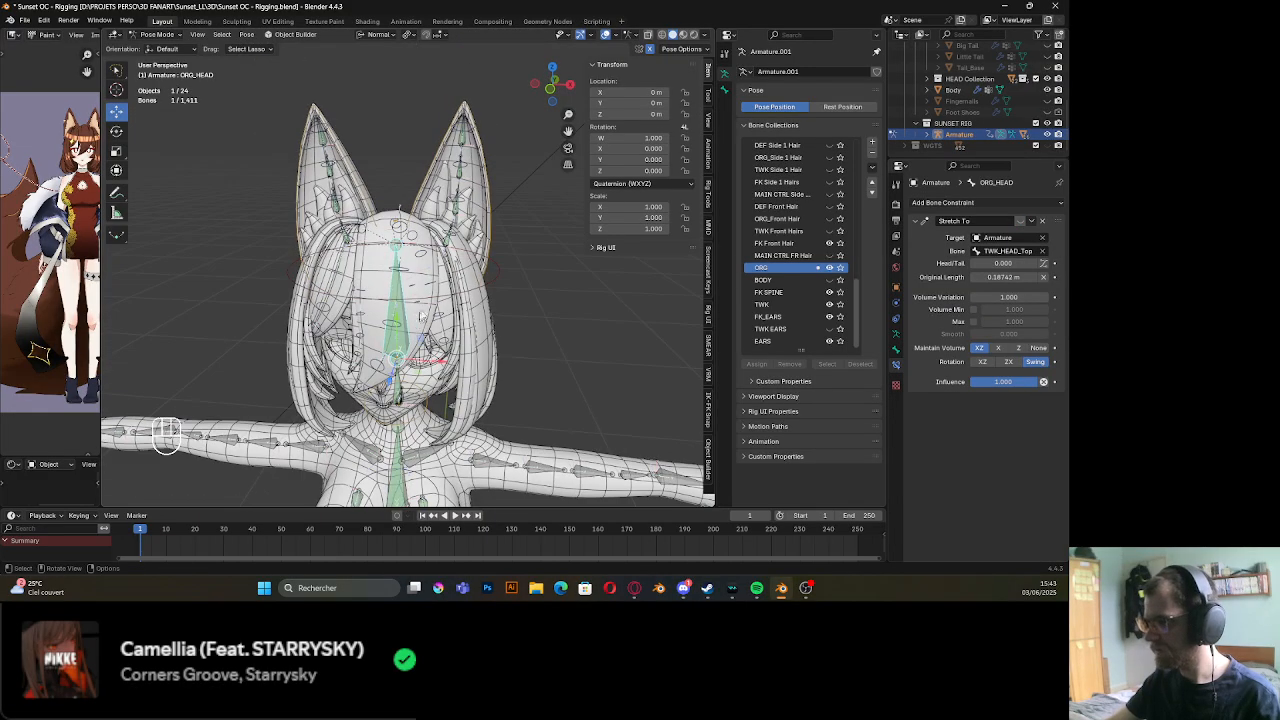
{"action": "left_click", "coordinate": [443, 293]}
{"action": "key", "text": "r"}
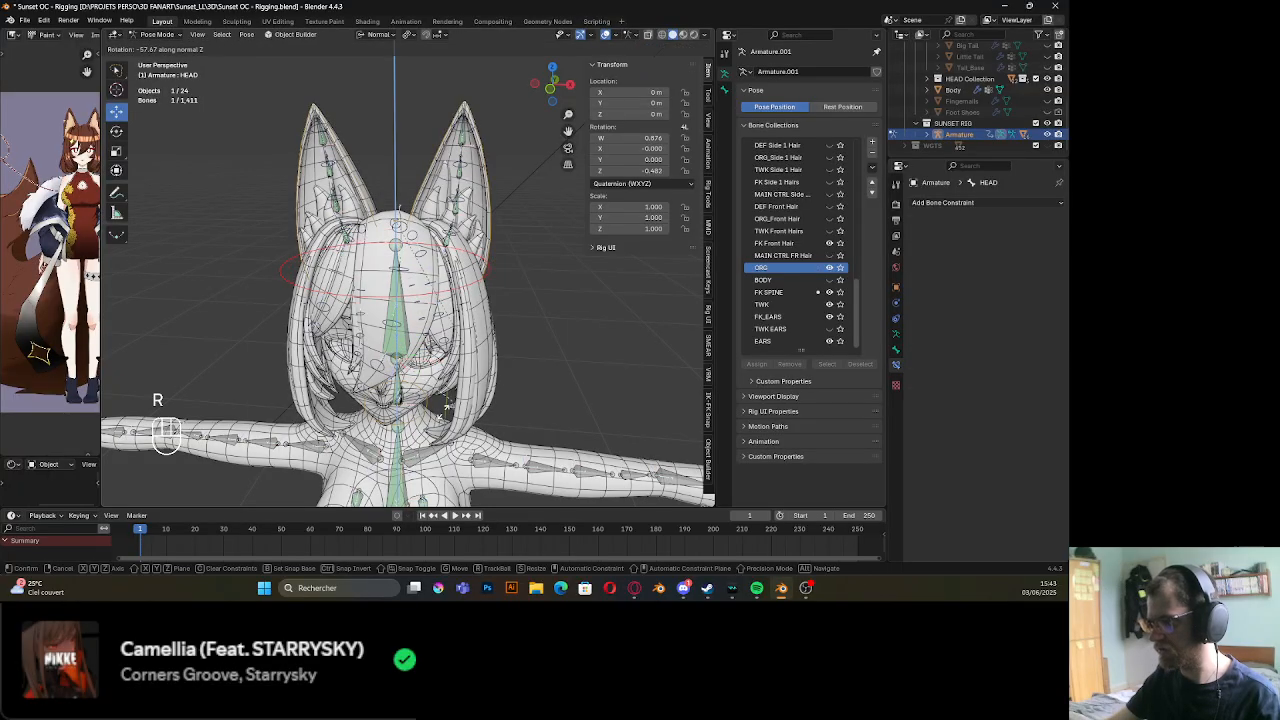
{"action": "right_click", "coordinate": [421, 295]}
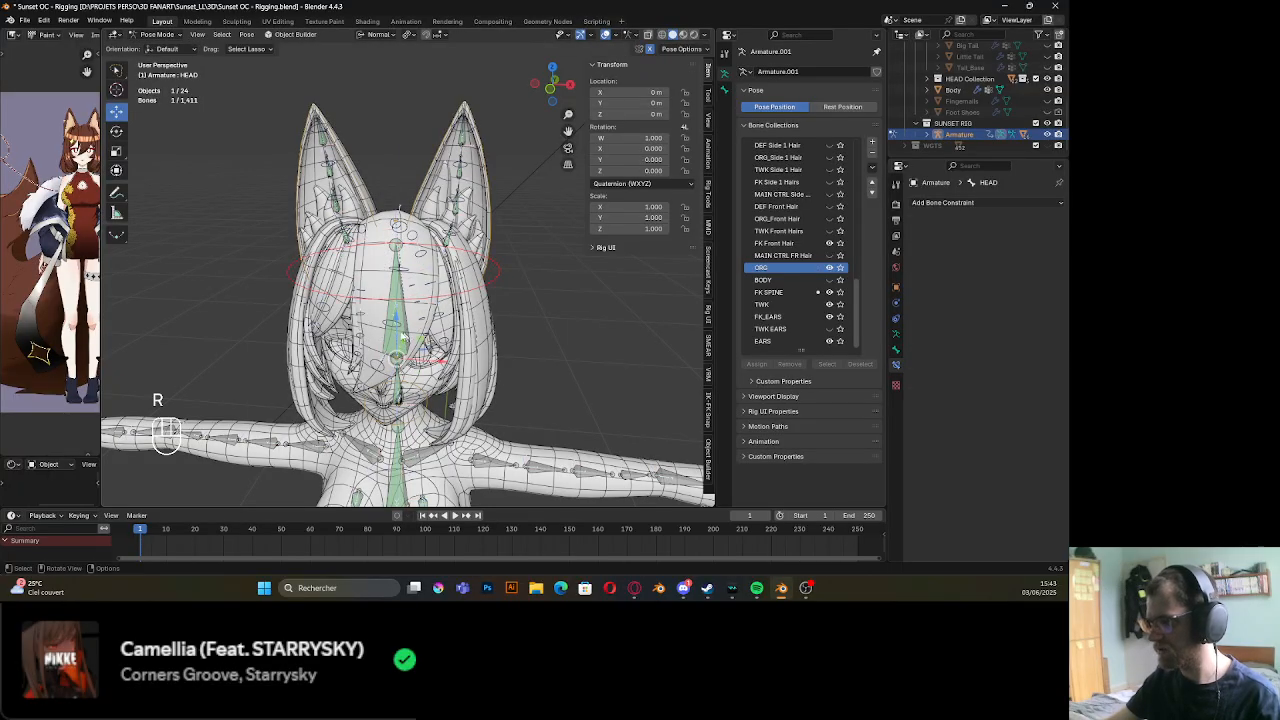
Check the parent of the ORG_HEAD bone and examine the bones around the base of the head
{"action": "middle_click_drag", "start_coordinate": [402, 335], "coordinate": [337, 325]}
{"action": "middle_click_drag", "start_coordinate": [348, 328], "coordinate": [385, 322]}
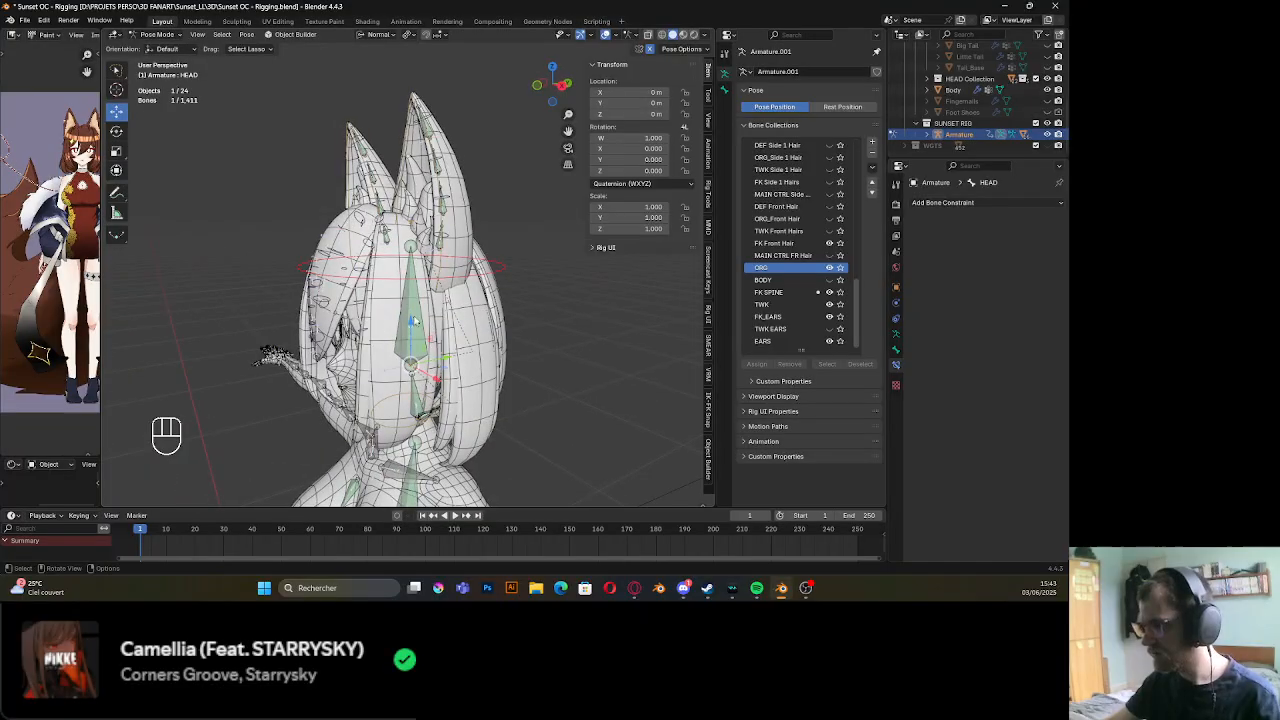
{"action": "left_click", "coordinate": [418, 327]}
{"action": "scroll", "coordinate": [419, 328], "scroll_direction": "up", "scroll_amount": 3}
{"action": "middle_click_drag", "start_coordinate": [448, 348], "coordinate": [466, 288], "text": "shift"}
{"action": "middle_click_drag", "start_coordinate": [466, 288], "coordinate": [520, 300]}
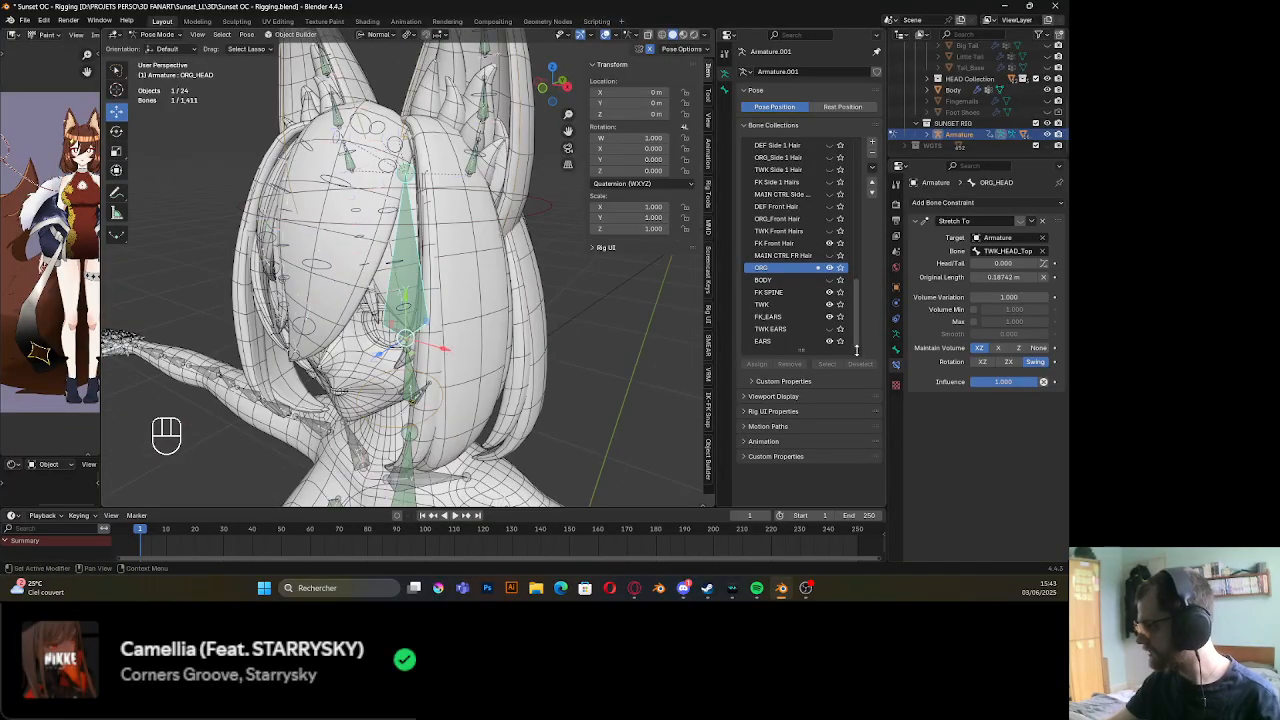
{"action": "left_click", "coordinate": [896, 350]}
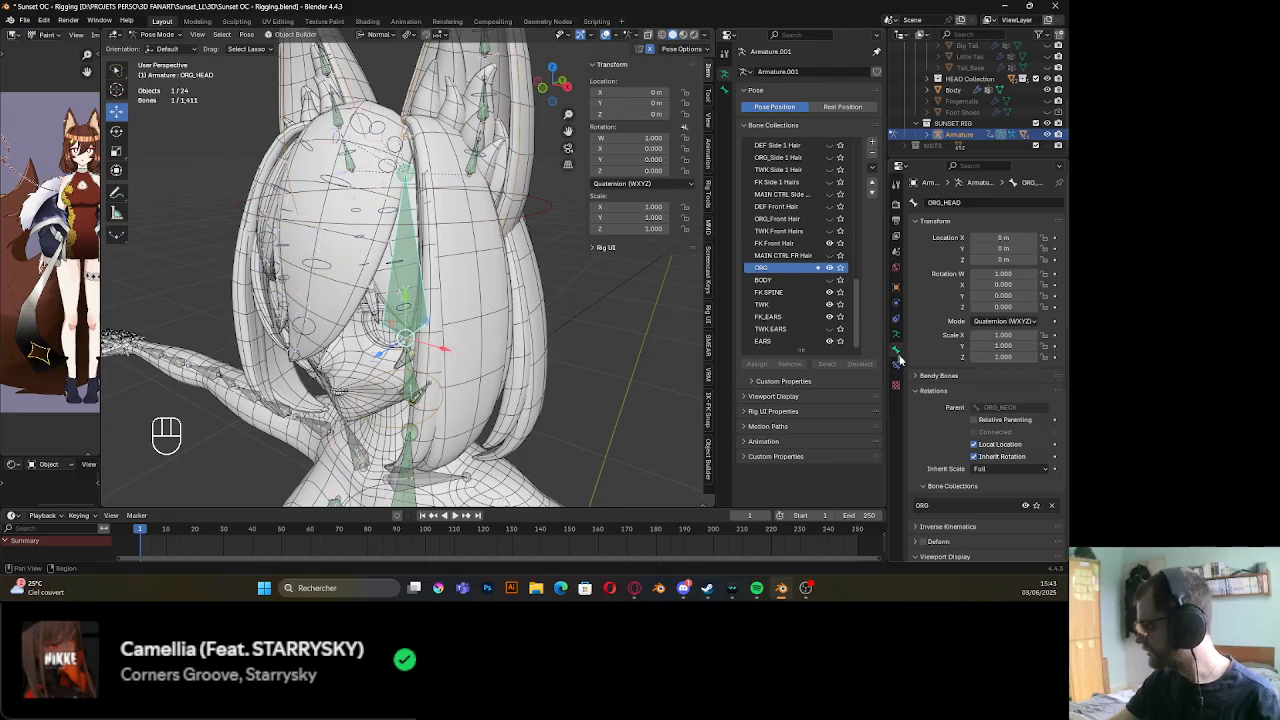
{"action": "middle_click_drag", "start_coordinate": [468, 318], "coordinate": [438, 277]}
{"action": "middle_click_drag", "start_coordinate": [438, 277], "coordinate": [508, 195]}
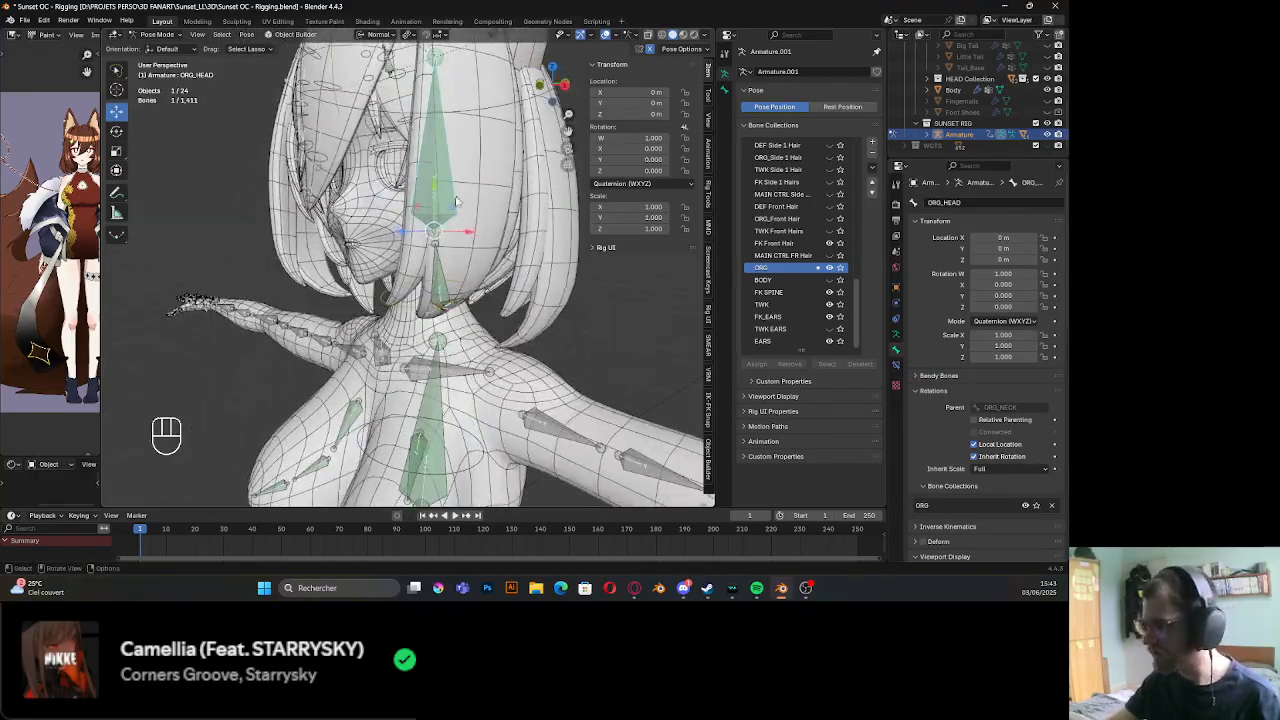
Parent the ORG_HEAD bone to the TWK_HEAD bone in Edit Mode and return to Pose Mode
{"action": "scroll", "coordinate": [480, 205], "scroll_direction": "up", "scroll_amount": 6}
{"action": "left_click", "coordinate": [463, 208], "text": "shift"}
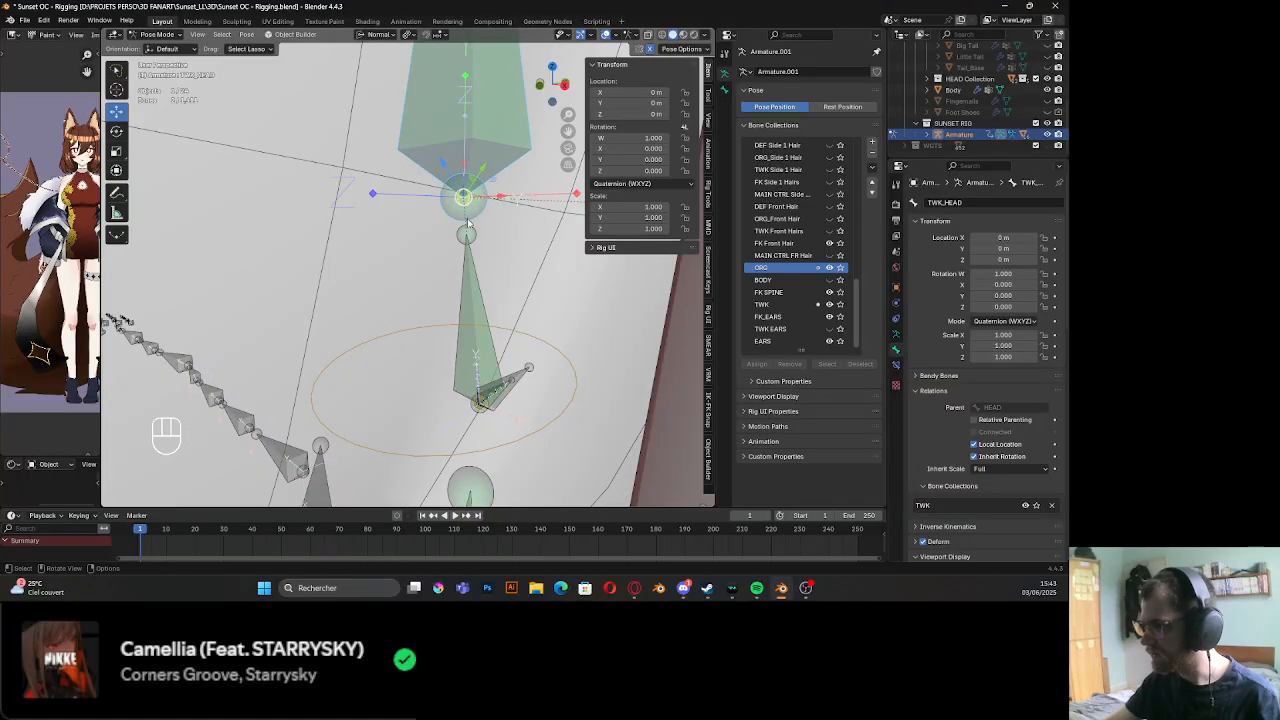
{"action": "key", "text": "Tab"}
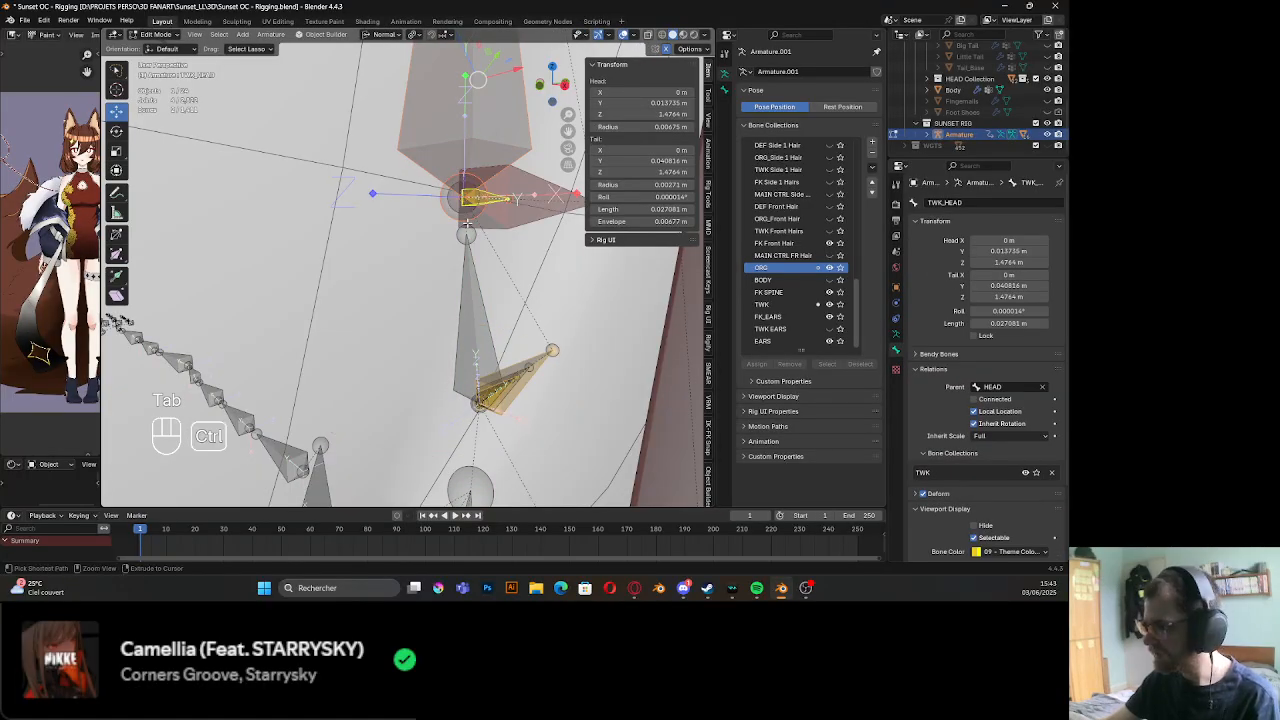
{"action": "key", "text": "ctrl+p"}
{"action": "left_click", "coordinate": [467, 226]}
{"action": "scroll", "coordinate": [467, 224], "scroll_direction": "down", "scroll_amount": 5}
{"action": "key", "text": "Tab"}
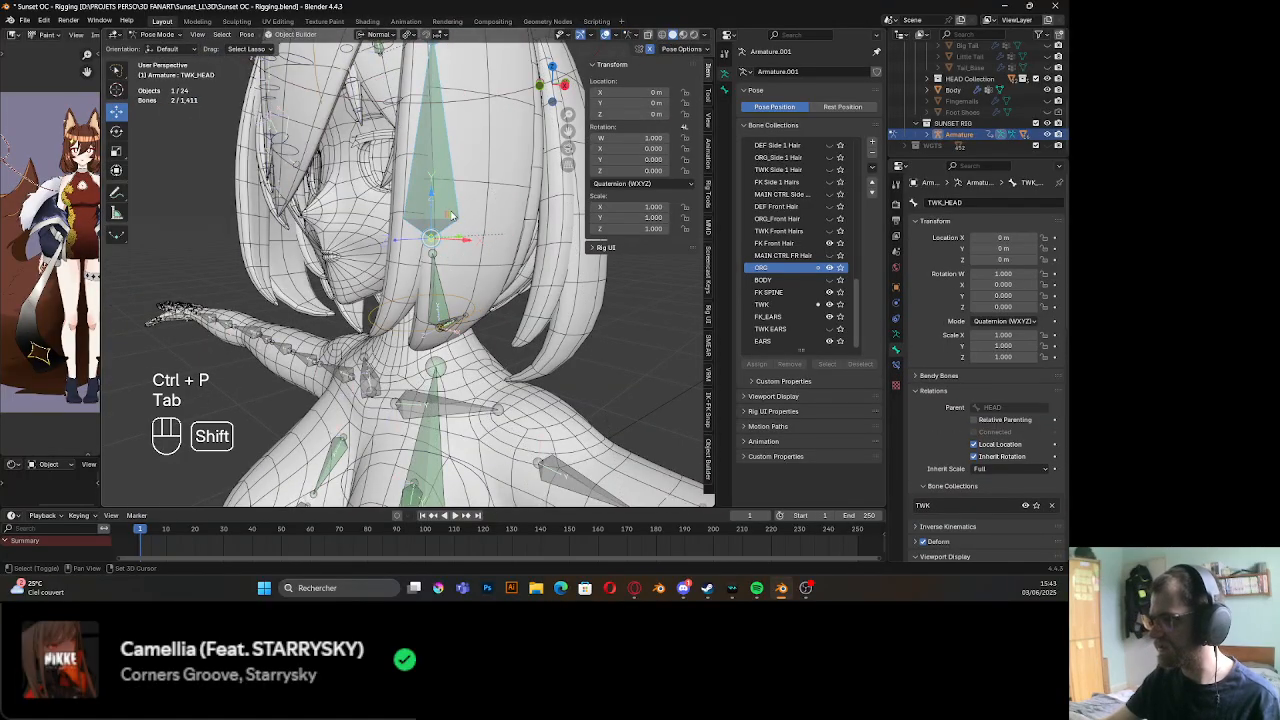
Test rotating the HEAD bone about -22 degrees around its normal Z axis, and cancel the rotation
{"action": "middle_click_drag", "start_coordinate": [467, 224], "coordinate": [446, 191]}
{"action": "left_click", "coordinate": [446, 191]}
{"action": "left_click", "coordinate": [447, 192]}
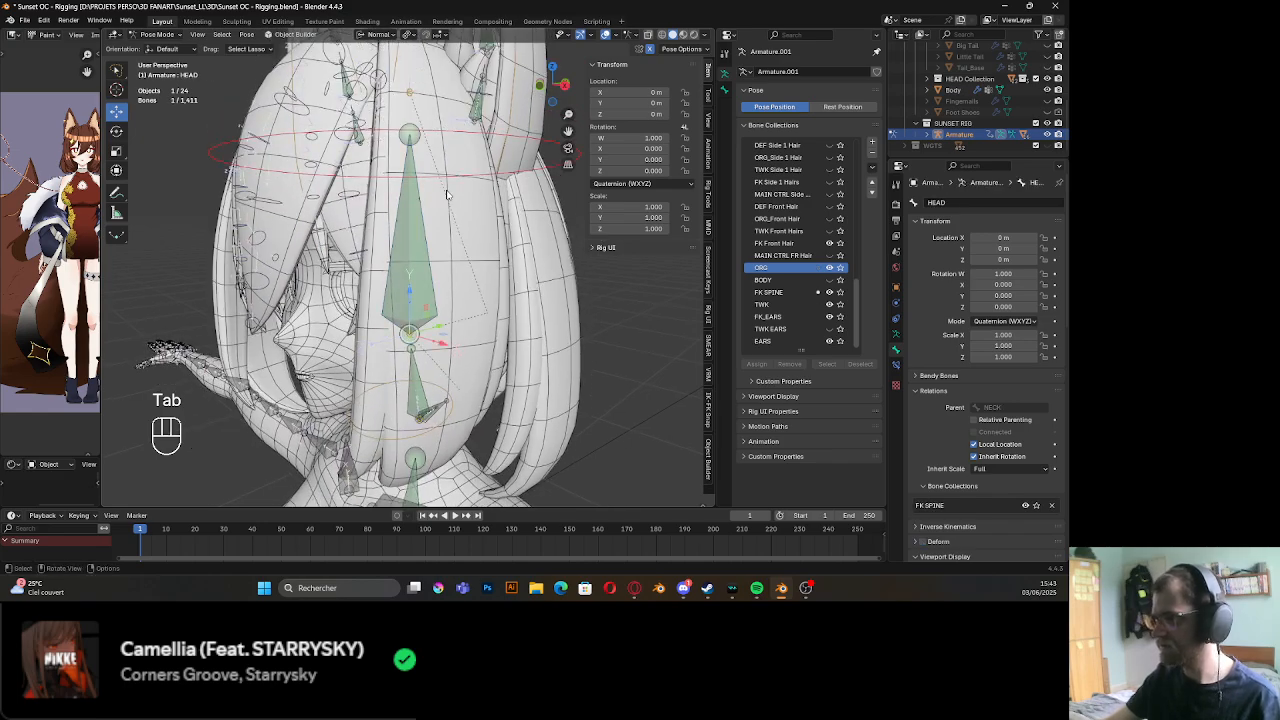
{"action": "key", "text": "r"}
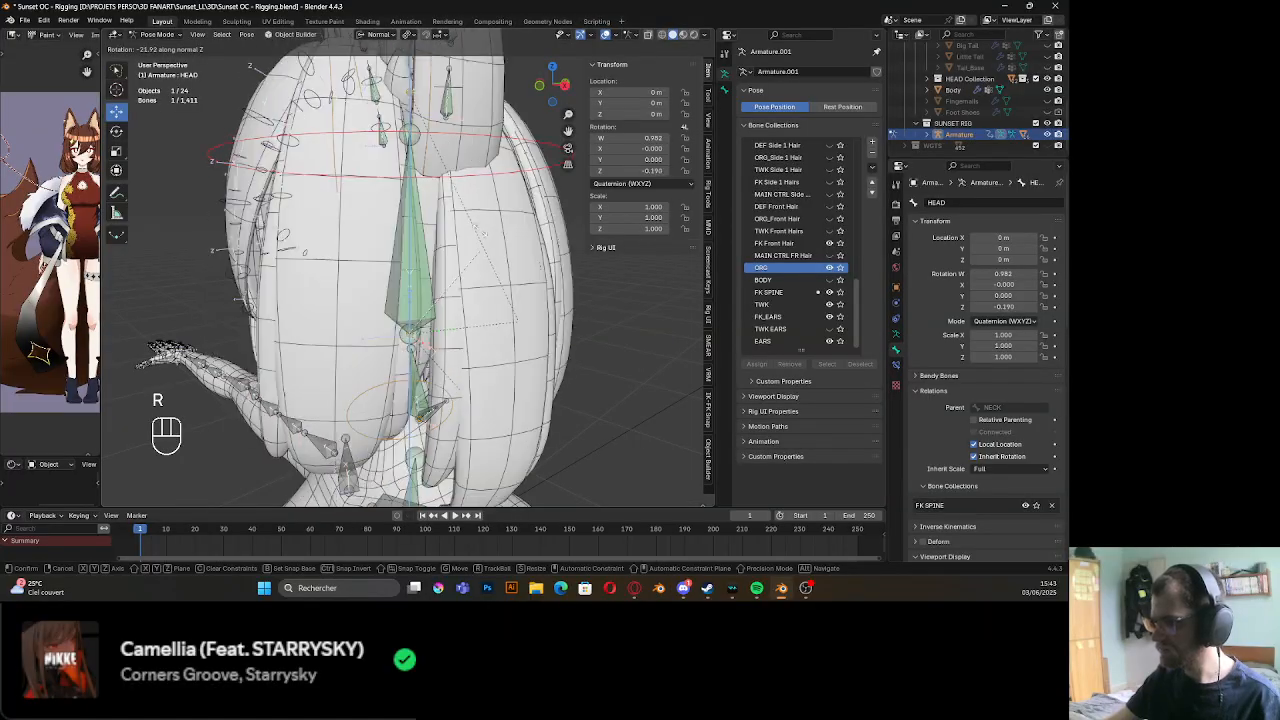
{"action": "right_click", "coordinate": [390, 192]}
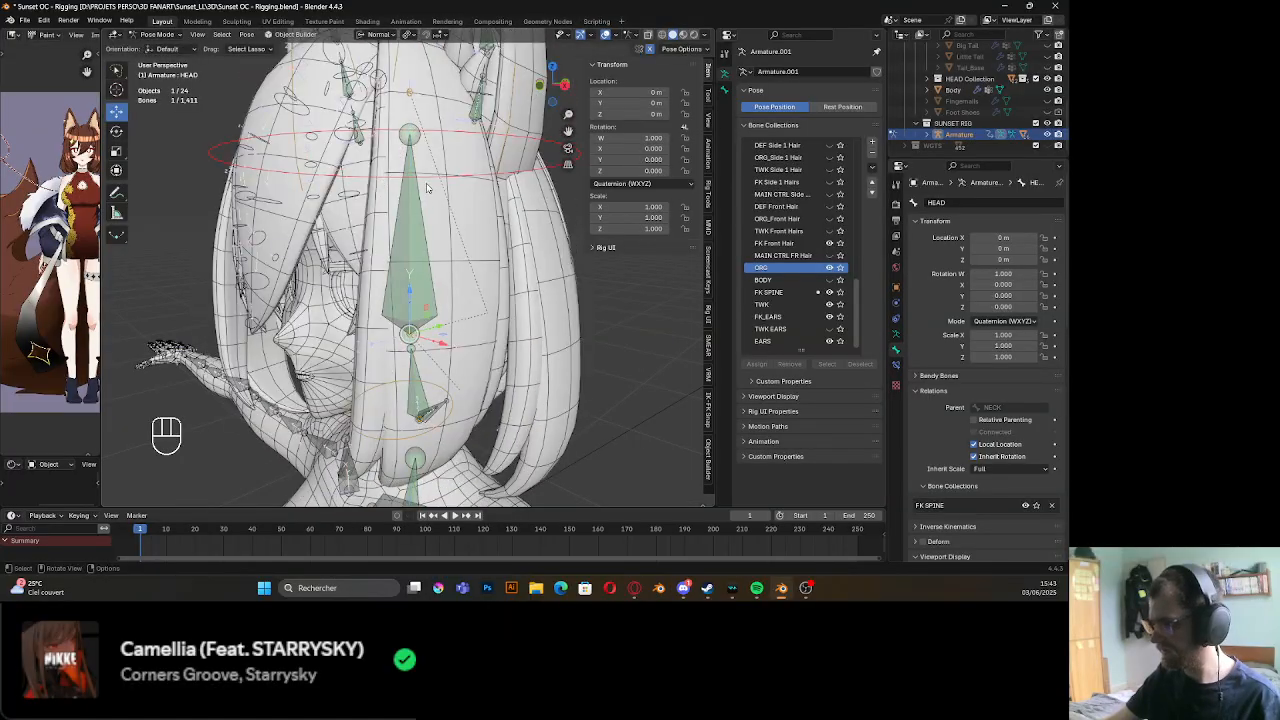
Check the new parent of the ORG_HEAD bone and re-enable its Stretch To constraint
{"action": "scroll", "coordinate": [428, 188], "scroll_direction": "down", "scroll_amount": 5}
{"action": "middle_click_drag", "start_coordinate": [427, 190], "coordinate": [441, 229]}
{"action": "scroll", "coordinate": [422, 248], "scroll_direction": "up", "scroll_amount": 4}
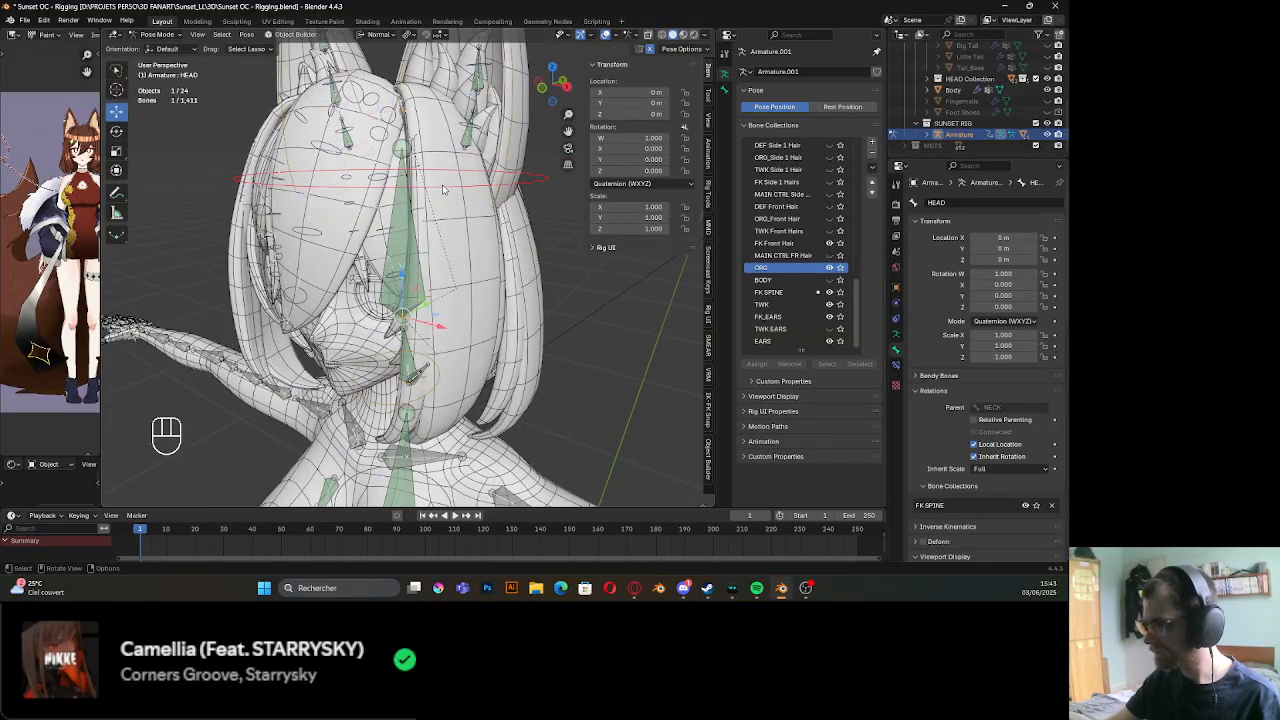
{"action": "left_click", "coordinate": [409, 229]}
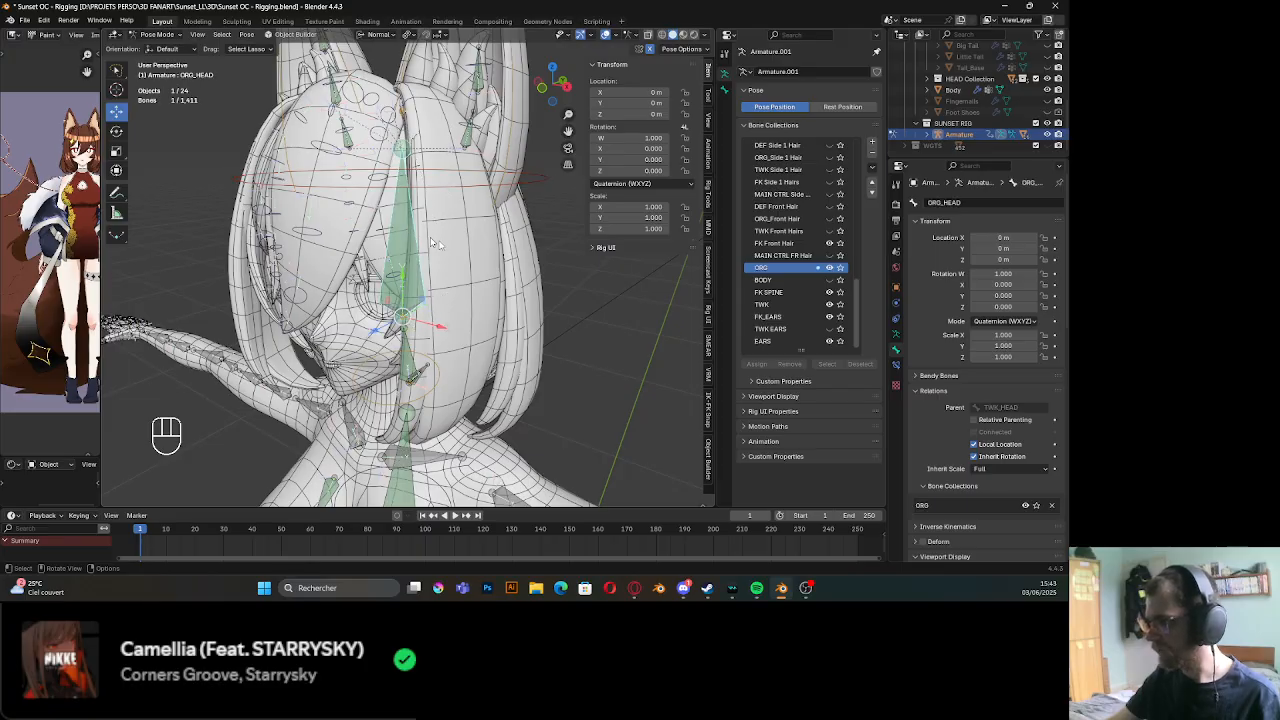
{"action": "left_click", "coordinate": [896, 335]}
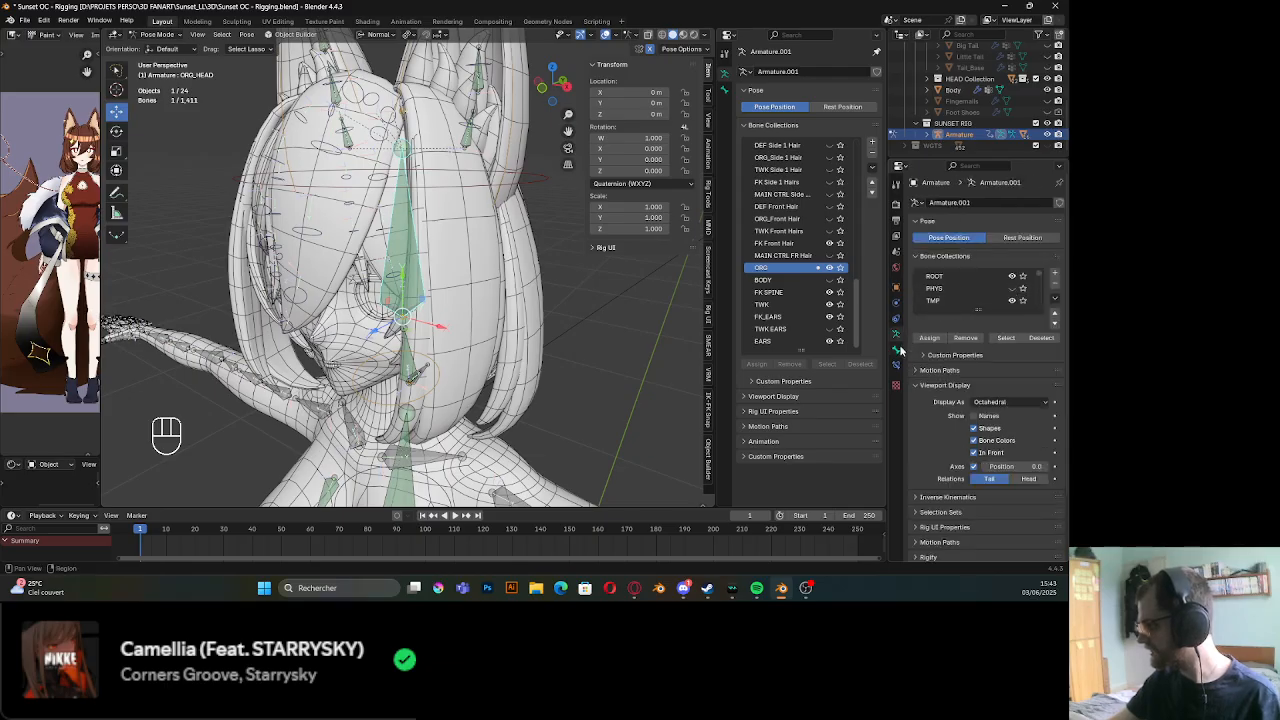
{"action": "left_click", "coordinate": [896, 350]}
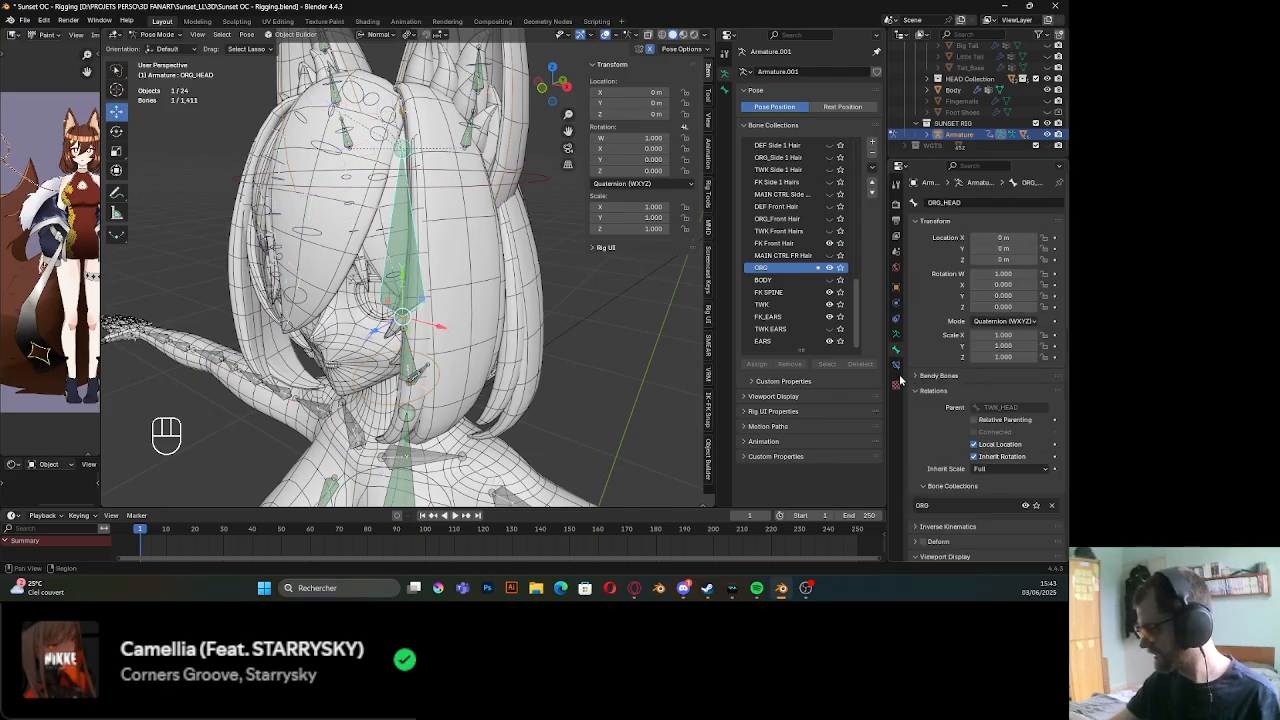
{"action": "left_click", "coordinate": [897, 367]}
{"action": "left_click", "coordinate": [1020, 221]}
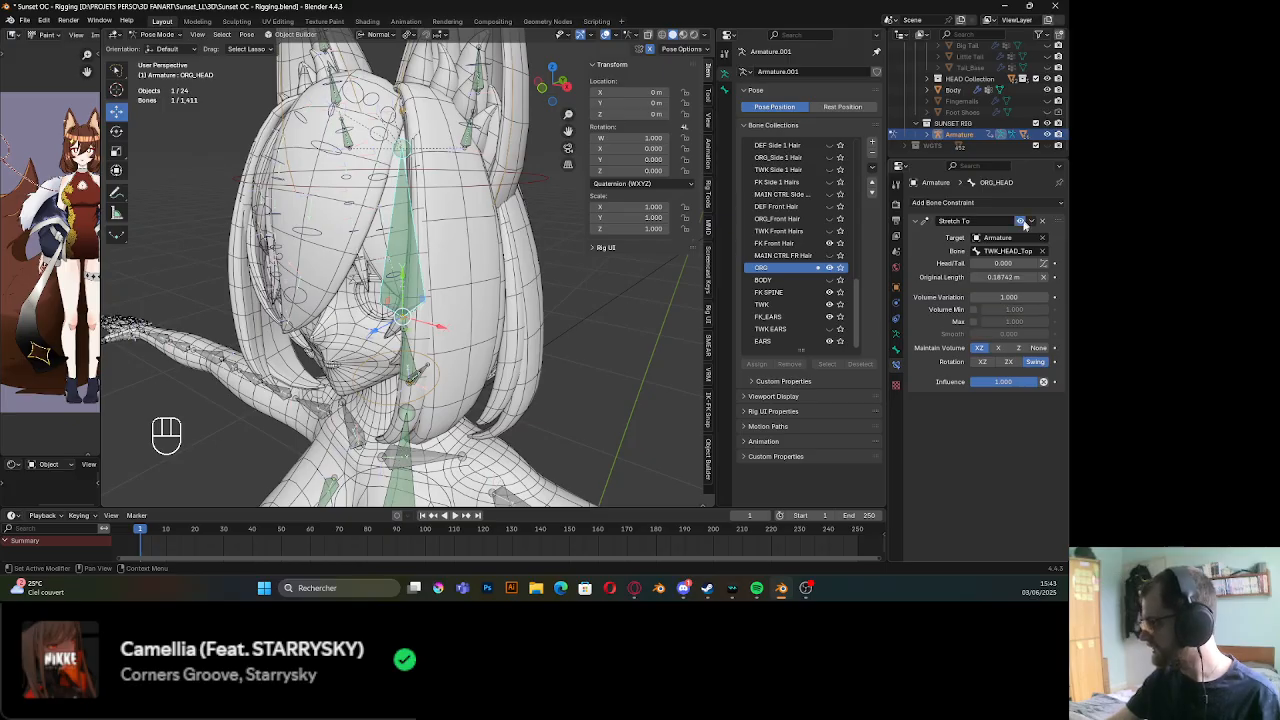
Test rotating the HEAD bone about 27 degrees around its normal Z axis, cancel the rotation, and save the file
{"action": "left_click", "coordinate": [438, 199]}
{"action": "left_click", "coordinate": [405, 210]}
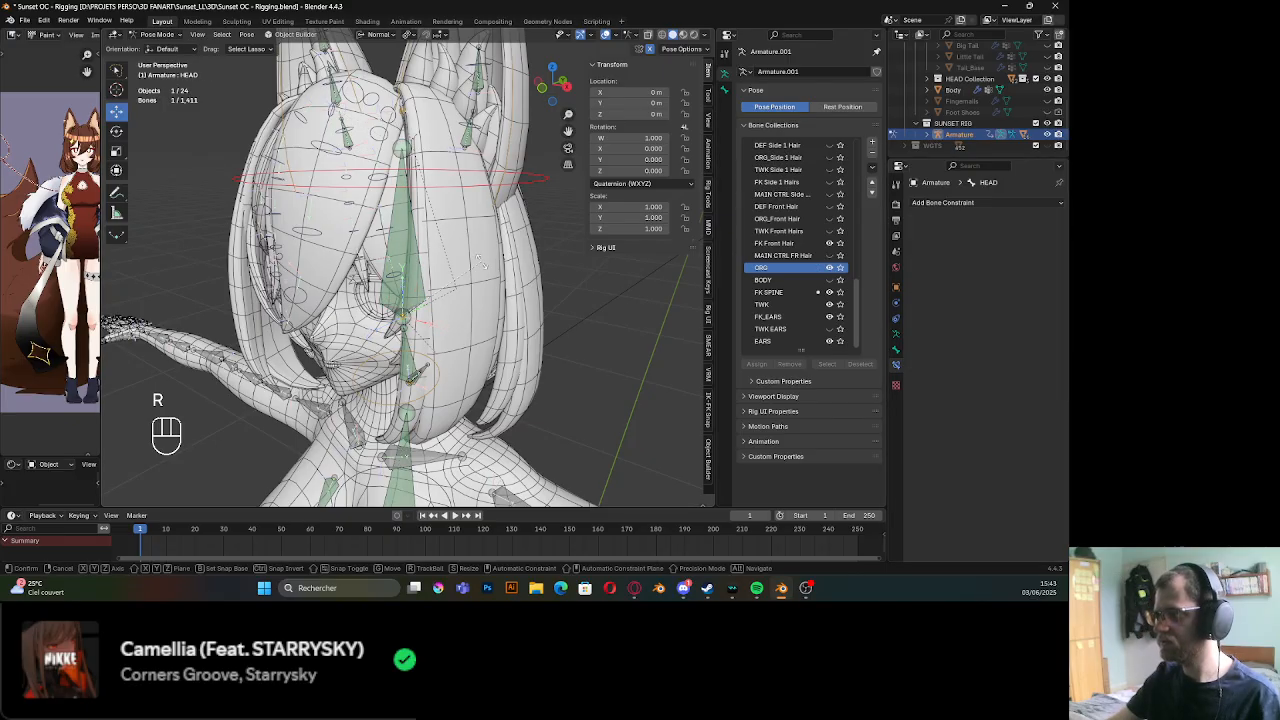
{"action": "key", "text": "r"}
{"action": "key", "text": "z"}
{"action": "key", "text": "z"}
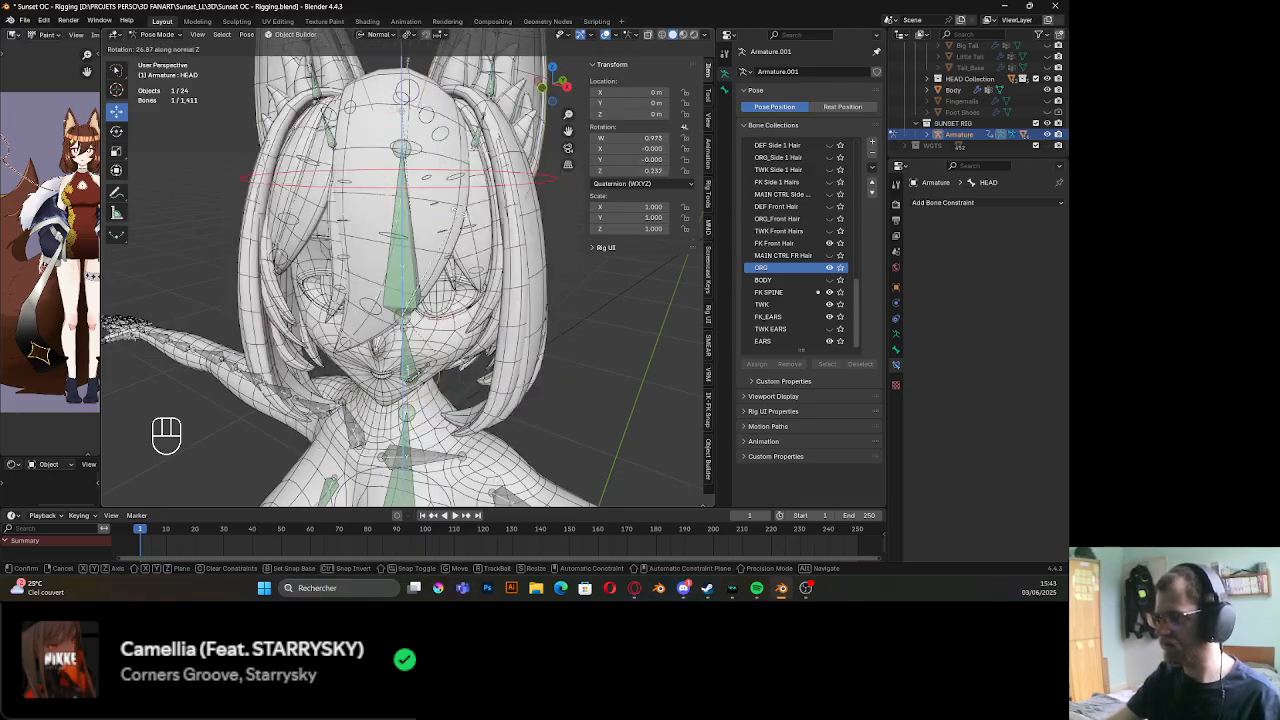
{"action": "right_click", "coordinate": [460, 219]}
{"action": "key", "text": "ctrl+s"}
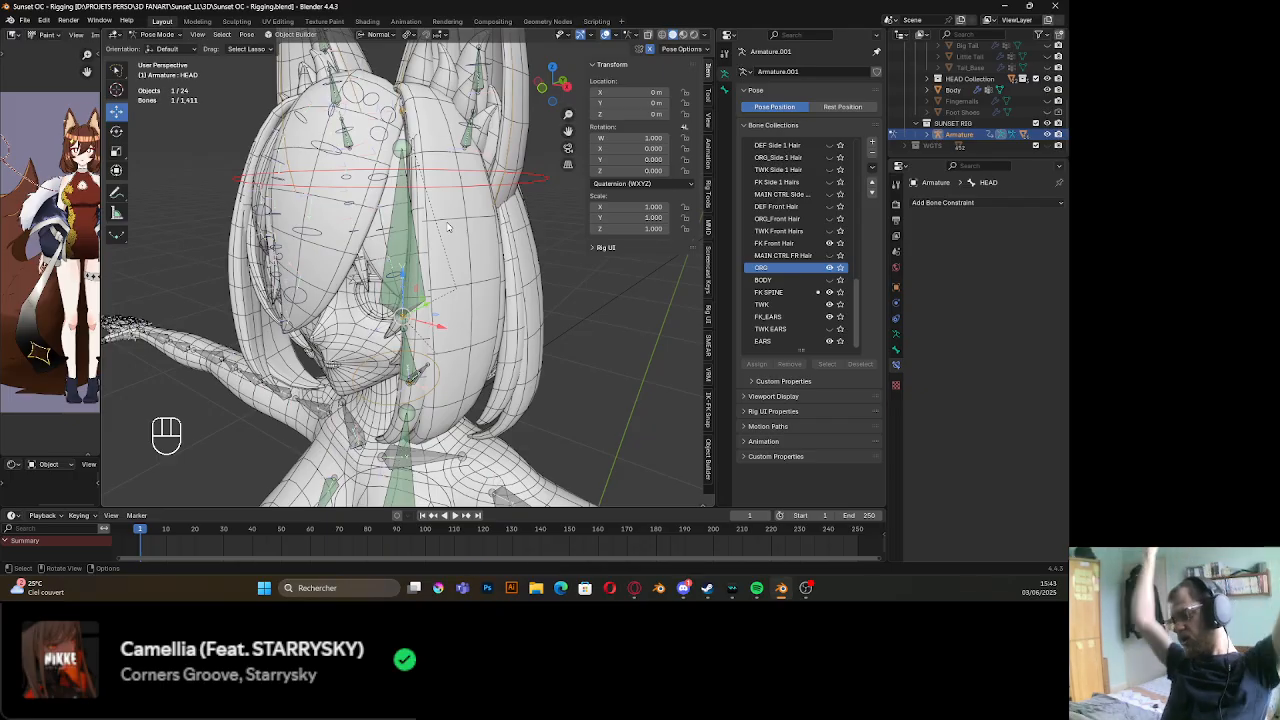
Hide the ORG bone collection and show the BODY bone collection of the armature
{"action": "left_click", "coordinate": [685, 593]}
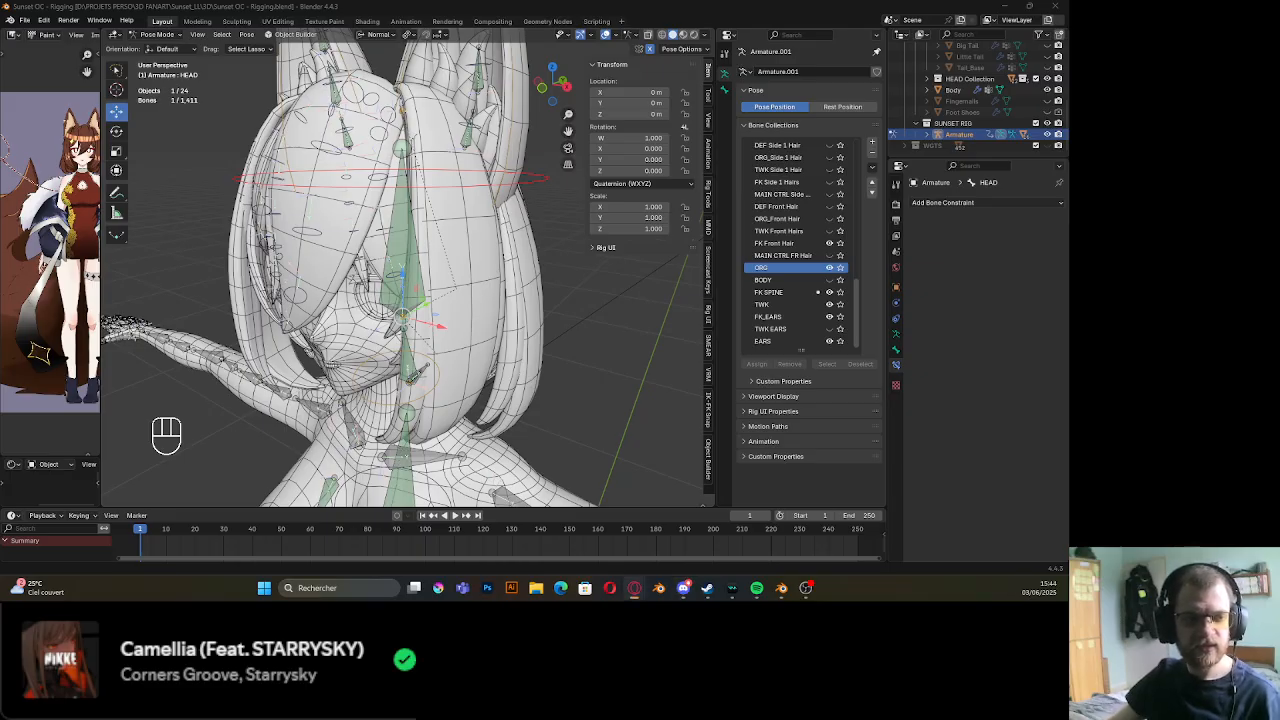
{"action": "left_click", "coordinate": [471, 4]}
{"action": "middle_click_drag", "start_coordinate": [428, 318], "coordinate": [494, 229], "text": "shift"}
{"action": "scroll", "coordinate": [448, 212], "scroll_direction": "down", "scroll_amount": 5}
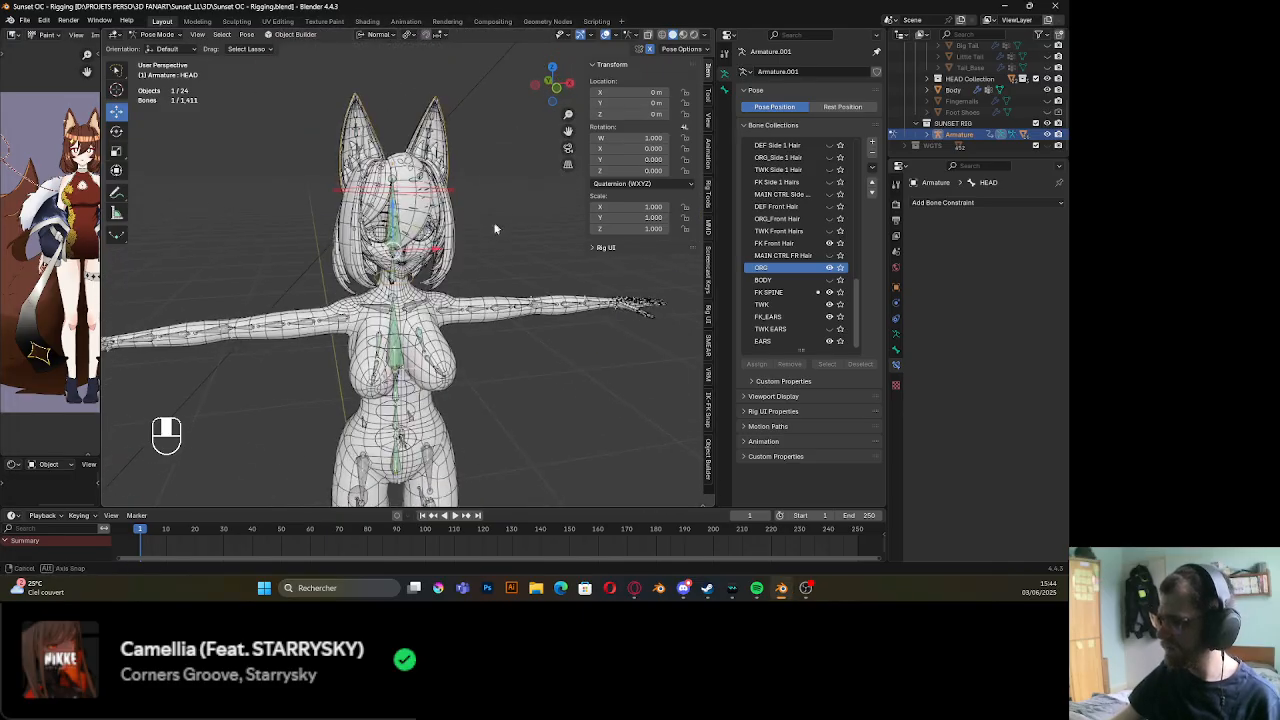
{"action": "scroll", "coordinate": [470, 262], "scroll_direction": "up", "scroll_amount": 6}
{"action": "middle_click_drag", "start_coordinate": [455, 285], "coordinate": [425, 305]}
{"action": "left_click", "coordinate": [829, 267]}
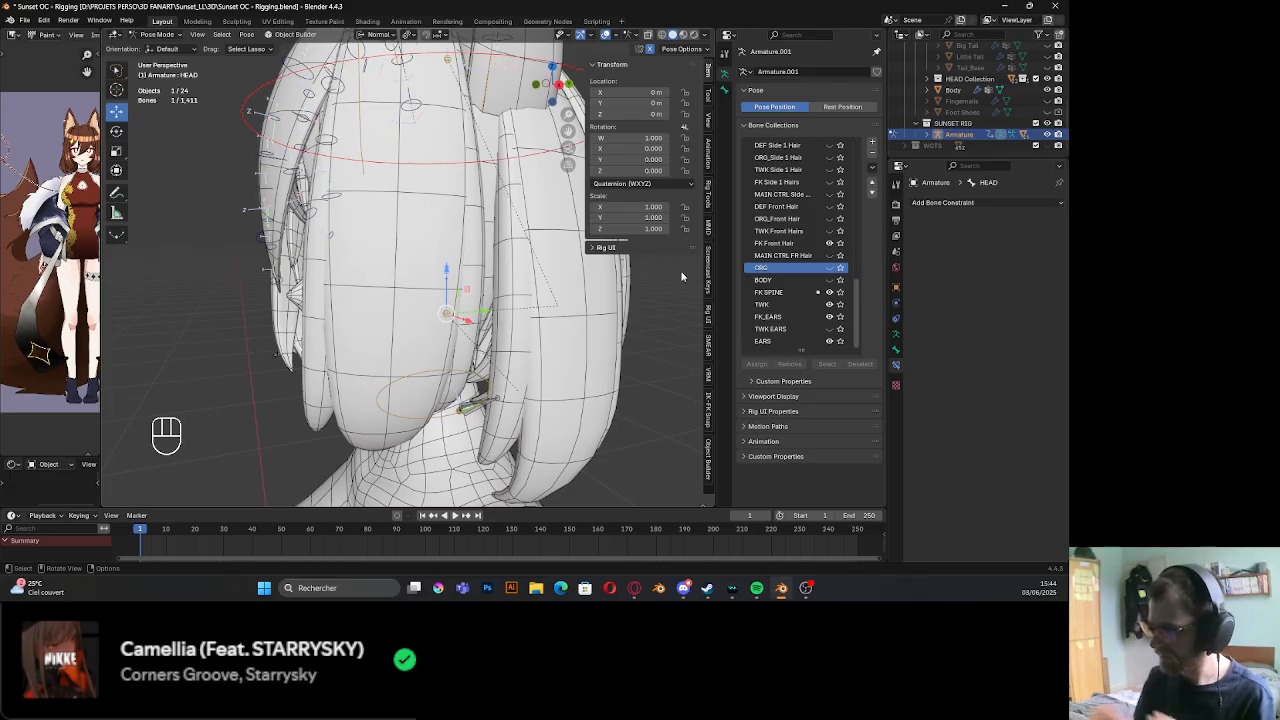
{"action": "middle_click_drag", "start_coordinate": [680, 270], "coordinate": [660, 240], "text": "shift"}
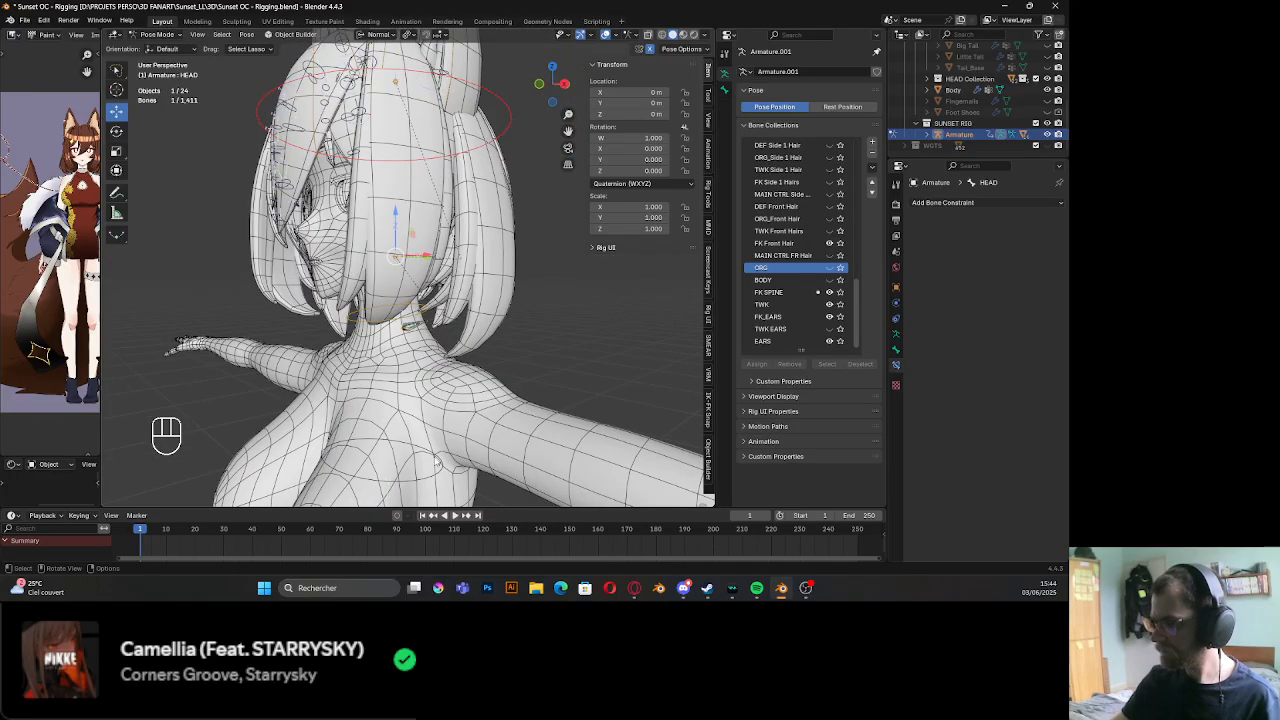
{"action": "left_click", "coordinate": [829, 280]}
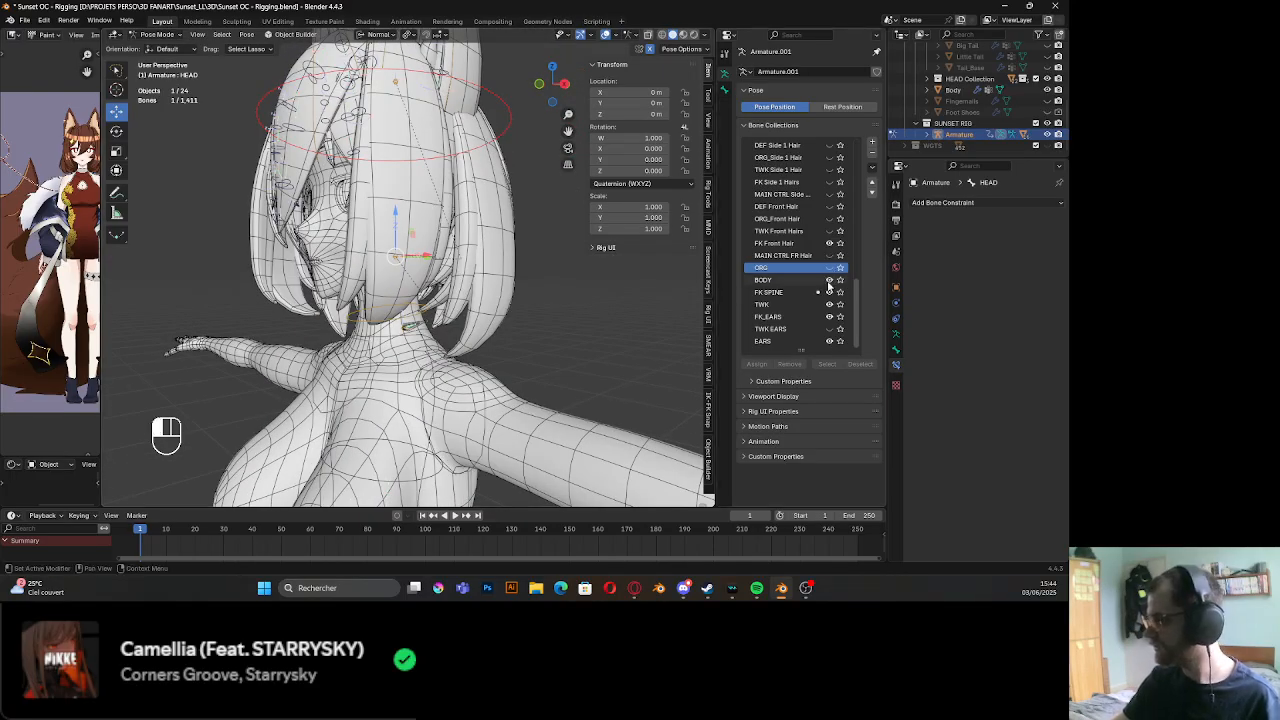
Test rotating the CHEST bone about -123 degrees around its normal Z axis and inspect how the head follows
{"action": "scroll", "coordinate": [450, 345], "scroll_direction": "down", "scroll_amount": 4}
{"action": "mouse_move", "coordinate": [445, 350]}
{"action": "middle_mouse_down", "text": "shift"}
{"action": "mouse_move", "coordinate": [440, 338]}
{"action": "mouse_move", "coordinate": [440, 351]}
{"action": "middle_mouse_up", "text": "shift"}
{"action": "left_click", "coordinate": [437, 338]}
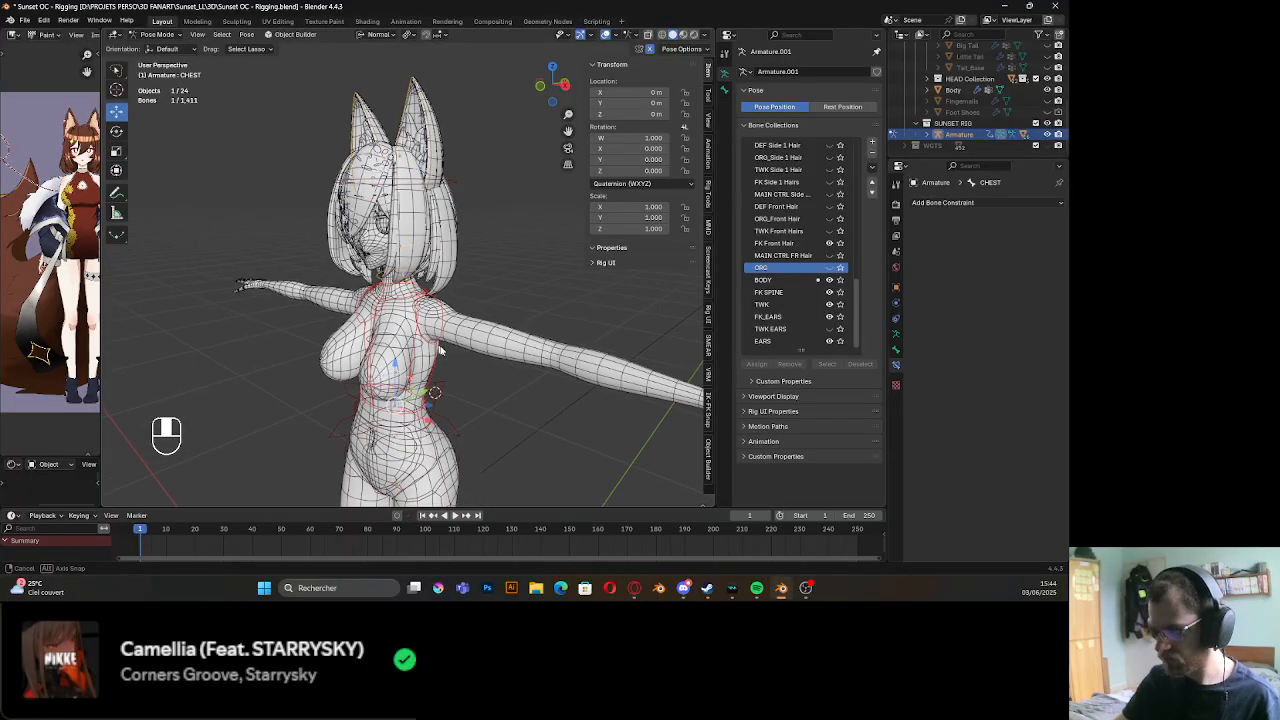
{"action": "scroll", "coordinate": [440, 350], "scroll_direction": "up", "scroll_amount": 4}
{"action": "key", "text": "r"}
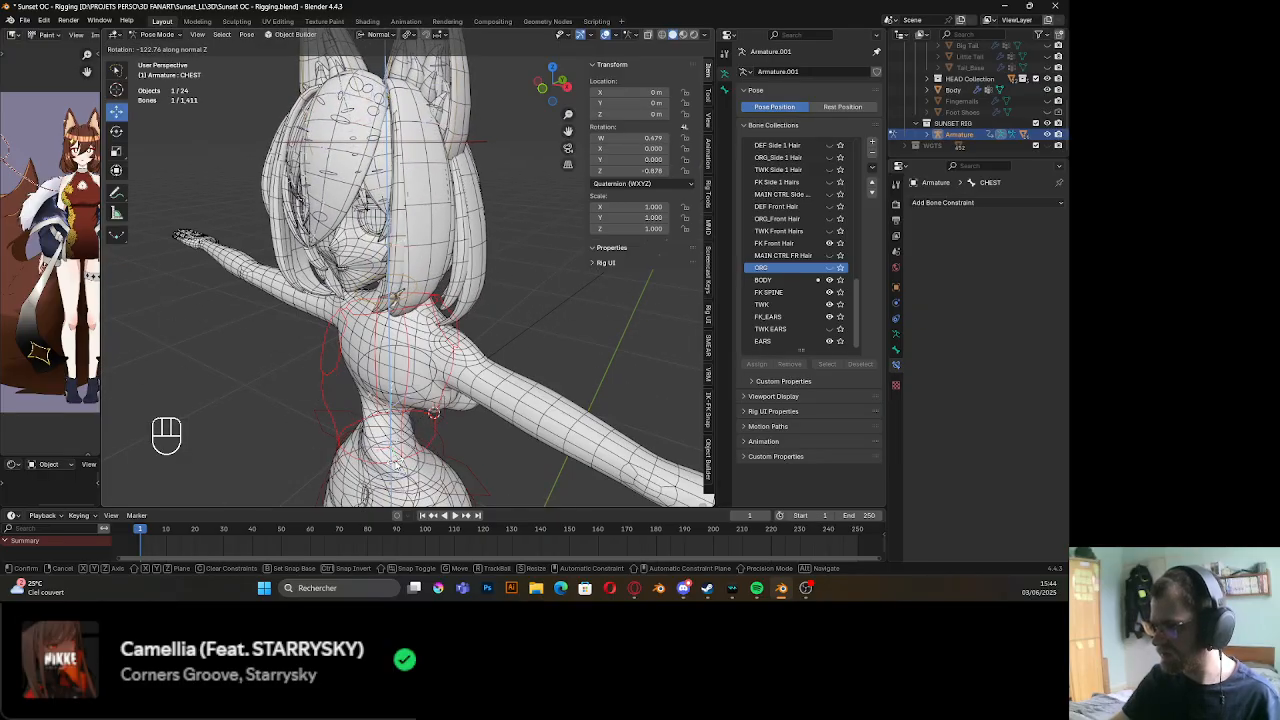
{"action": "left_click", "coordinate": [433, 413]}
{"action": "middle_click_drag", "start_coordinate": [433, 413], "coordinate": [424, 430]}
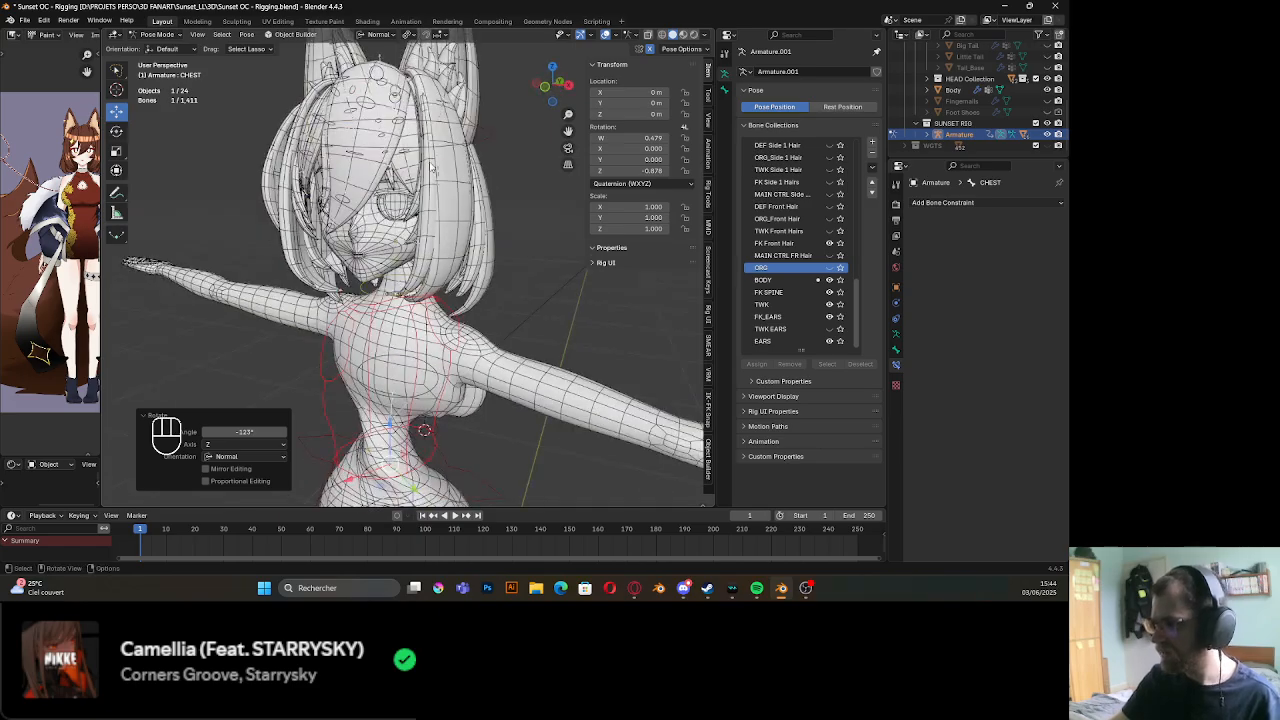
Test rotating the HEAD bone about -177 degrees around its normal Z axis and inspect the neck from behind
{"action": "left_click", "coordinate": [431, 170]}
{"action": "key", "text": "r"}
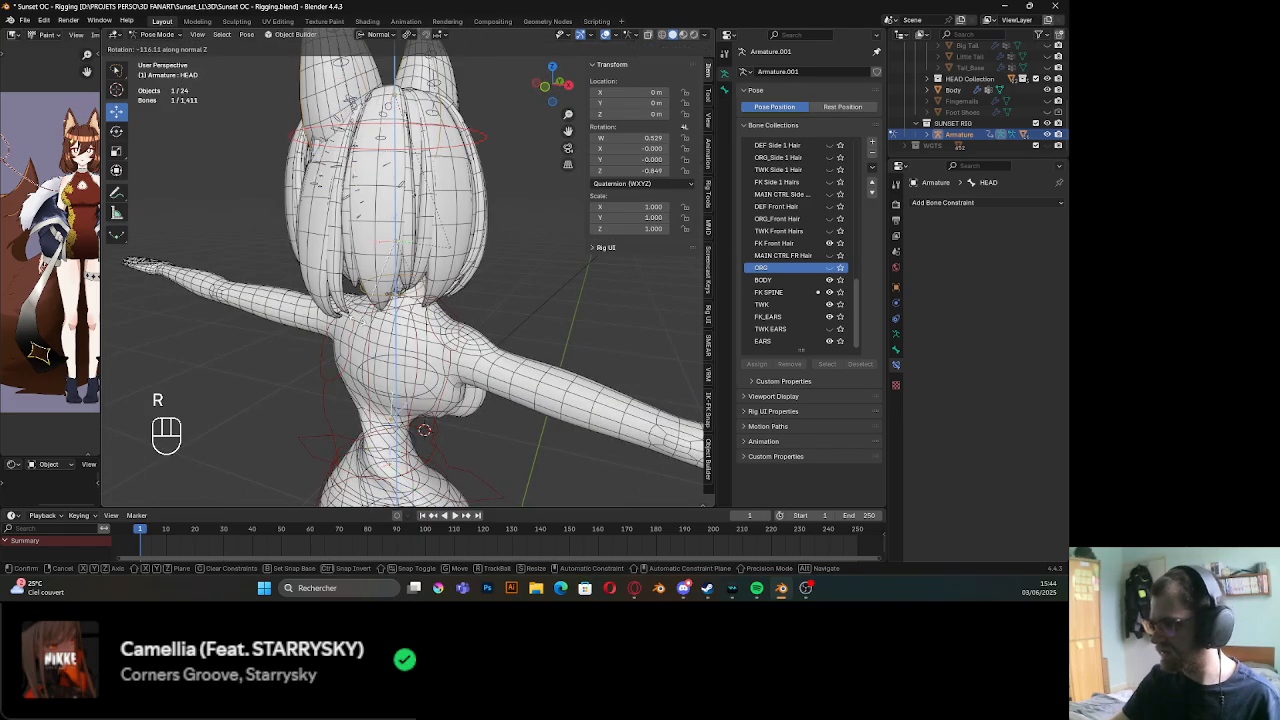
{"action": "left_click", "coordinate": [298, 254]}
{"action": "middle_click_drag", "start_coordinate": [298, 254], "coordinate": [378, 295]}
{"action": "scroll", "coordinate": [134, 284], "scroll_direction": "up", "scroll_amount": 5}
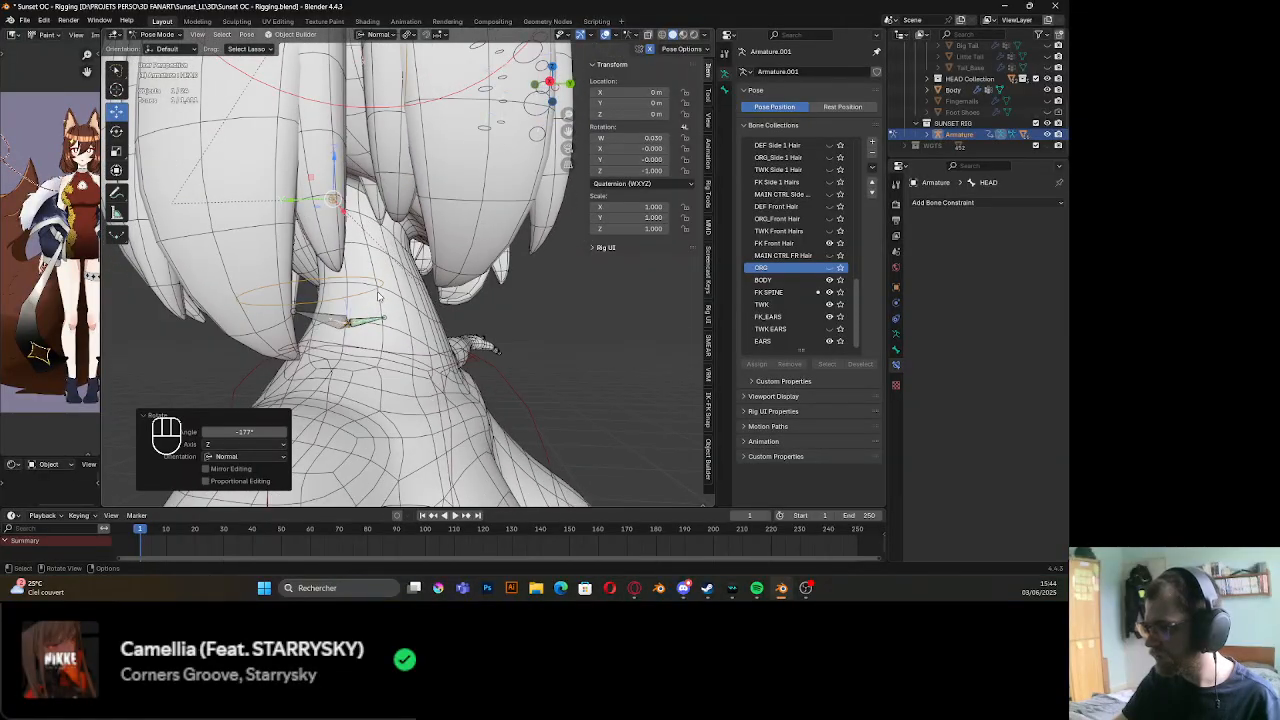
Test rotating the NECK bone about 107 degrees around its normal Z axis, and cancel the rotation
{"action": "left_click", "coordinate": [378, 295]}
{"action": "key", "text": "r"}
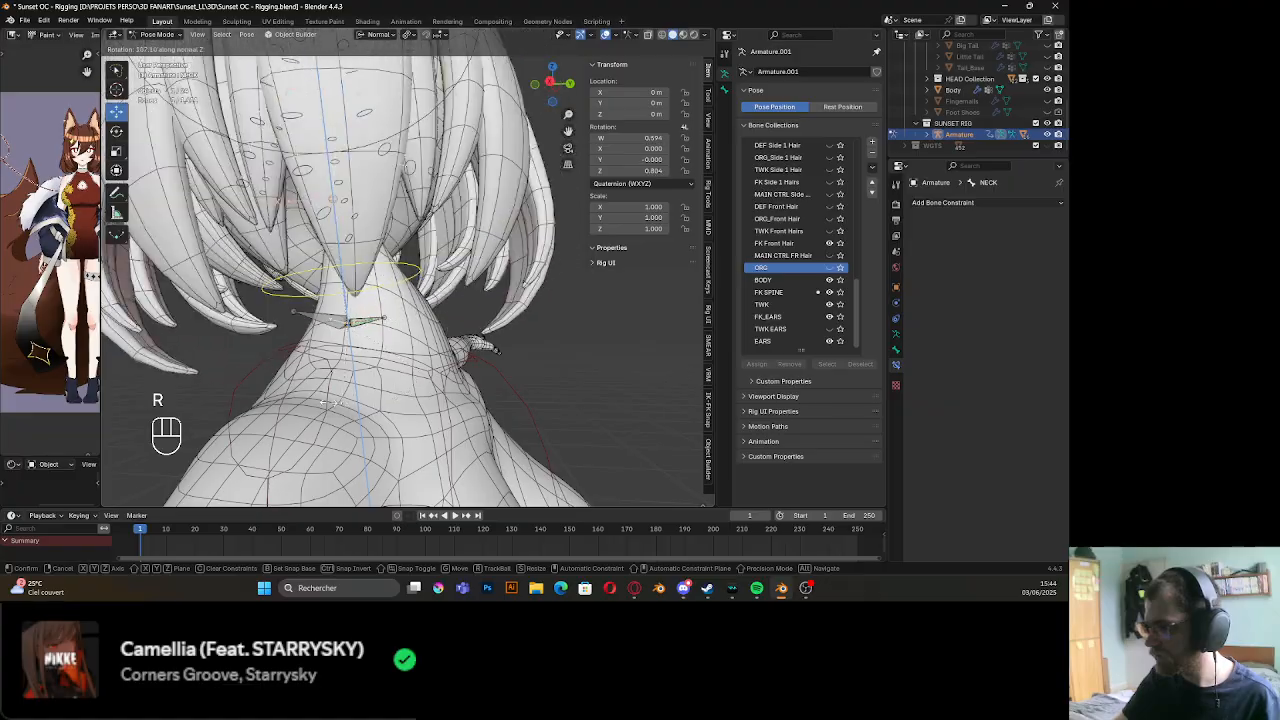
{"action": "right_click", "coordinate": [275, 323]}
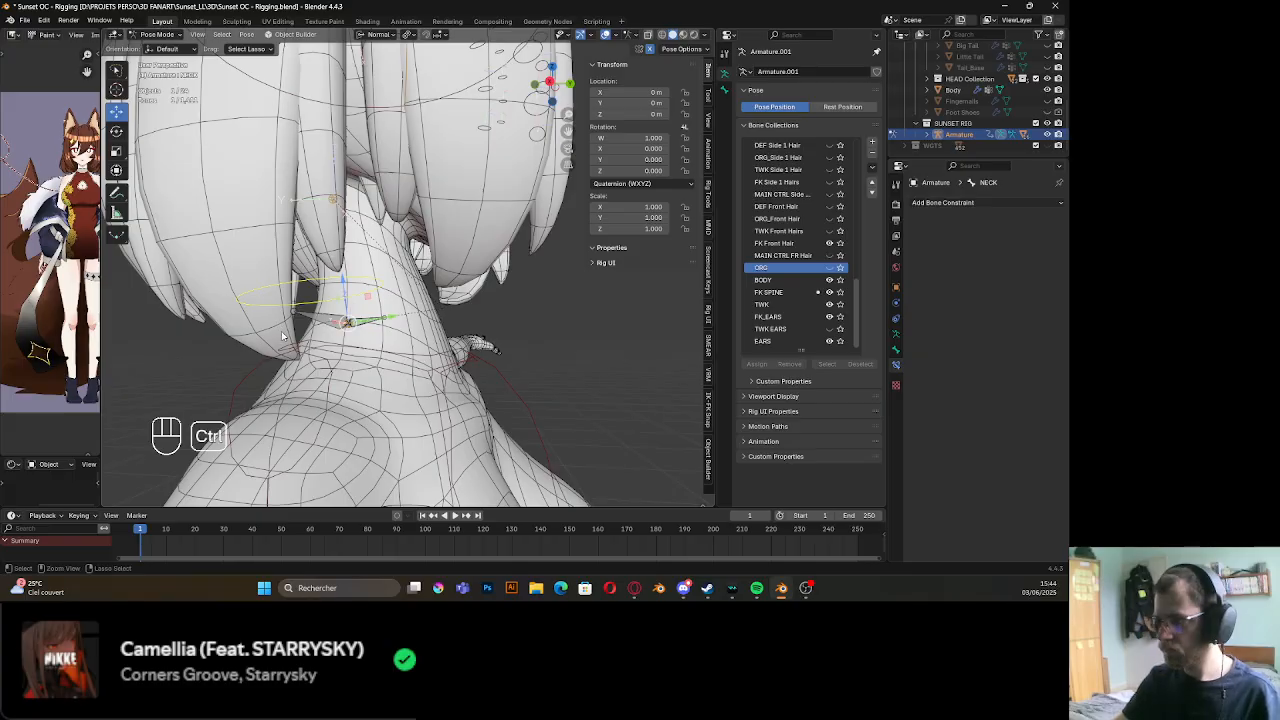
Undo the test rotations of the HEAD and CHEST bones
{"action": "key", "text": "ctrl+z"}
{"action": "key", "text": "ctrl+z"}
{"action": "key", "text": "ctrl+z"}
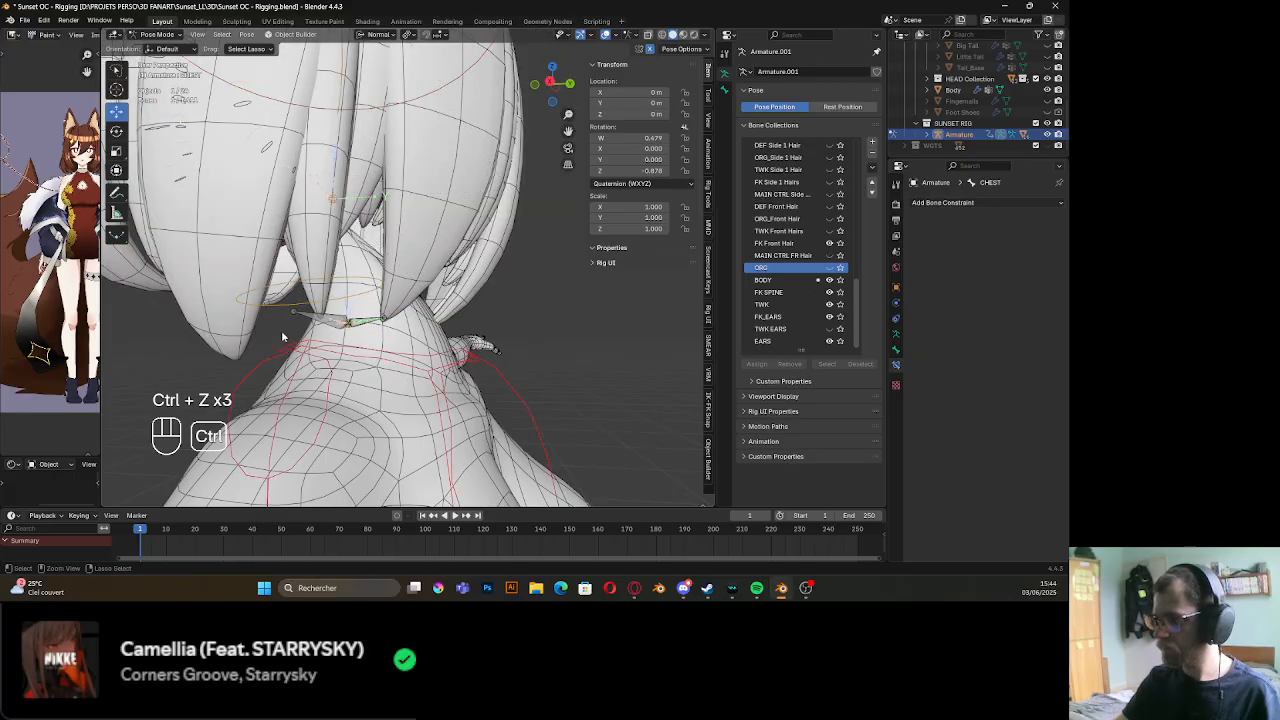
{"action": "key", "text": "ctrl+z"}
{"action": "middle_click_drag", "start_coordinate": [281, 333], "coordinate": [466, 292]}
{"action": "middle_click_drag", "start_coordinate": [466, 292], "coordinate": [381, 311]}
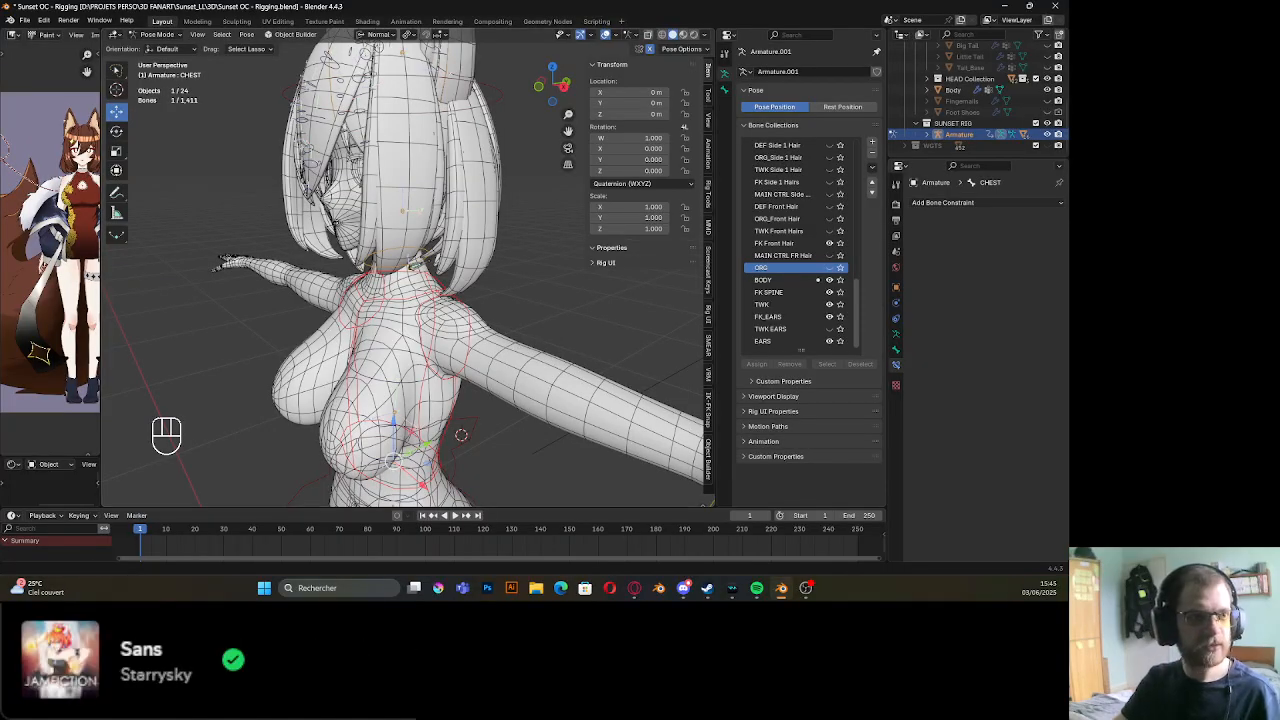
Test rotating the TORSO bone about -58.7 degrees around its normal Z axis and inspect the hair from above
{"action": "key", "text": "alt+Tab"}
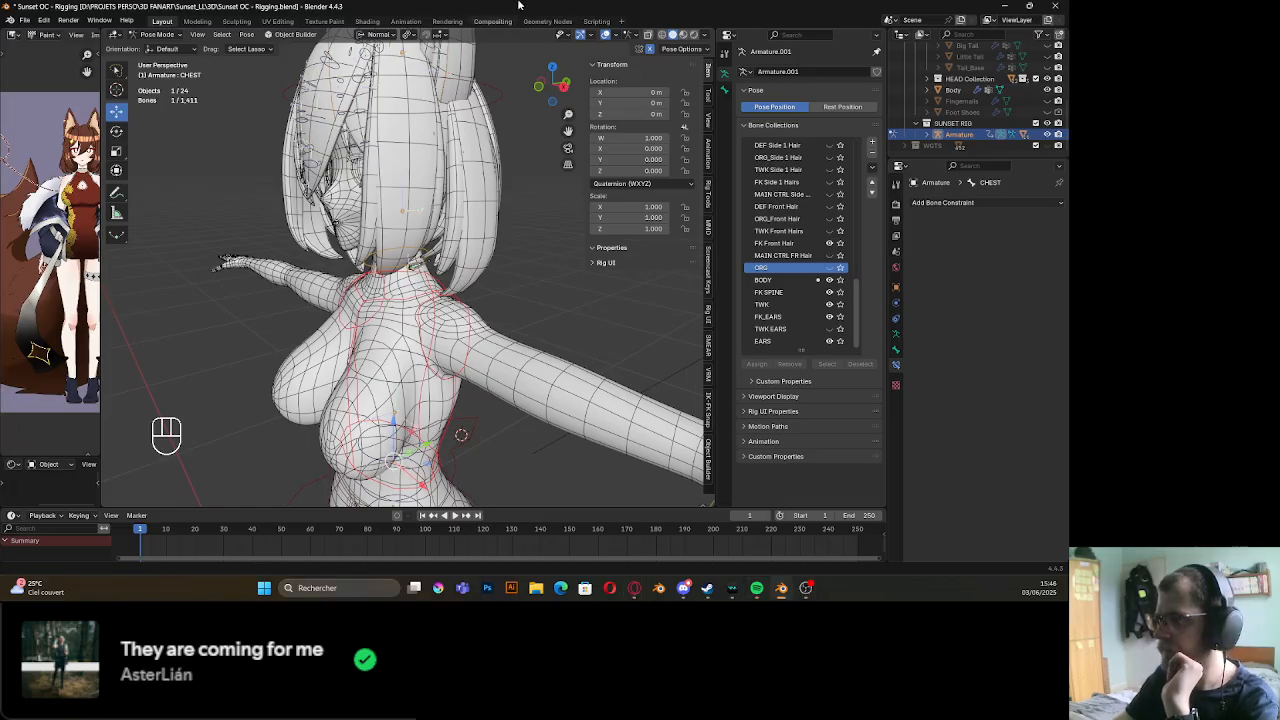
{"action": "middle_click_drag", "start_coordinate": [360, 318], "coordinate": [430, 335]}
{"action": "scroll", "coordinate": [436, 352], "scroll_direction": "down", "scroll_amount": 3}
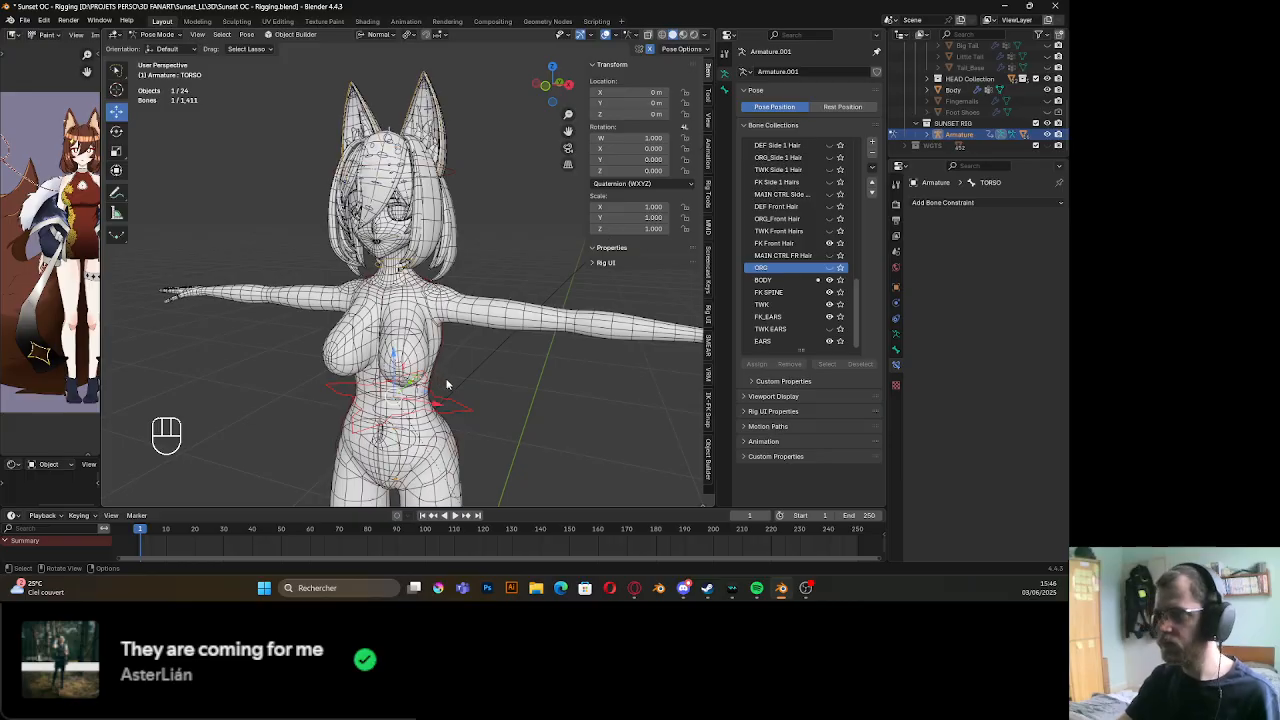
{"action": "key", "text": "r"}
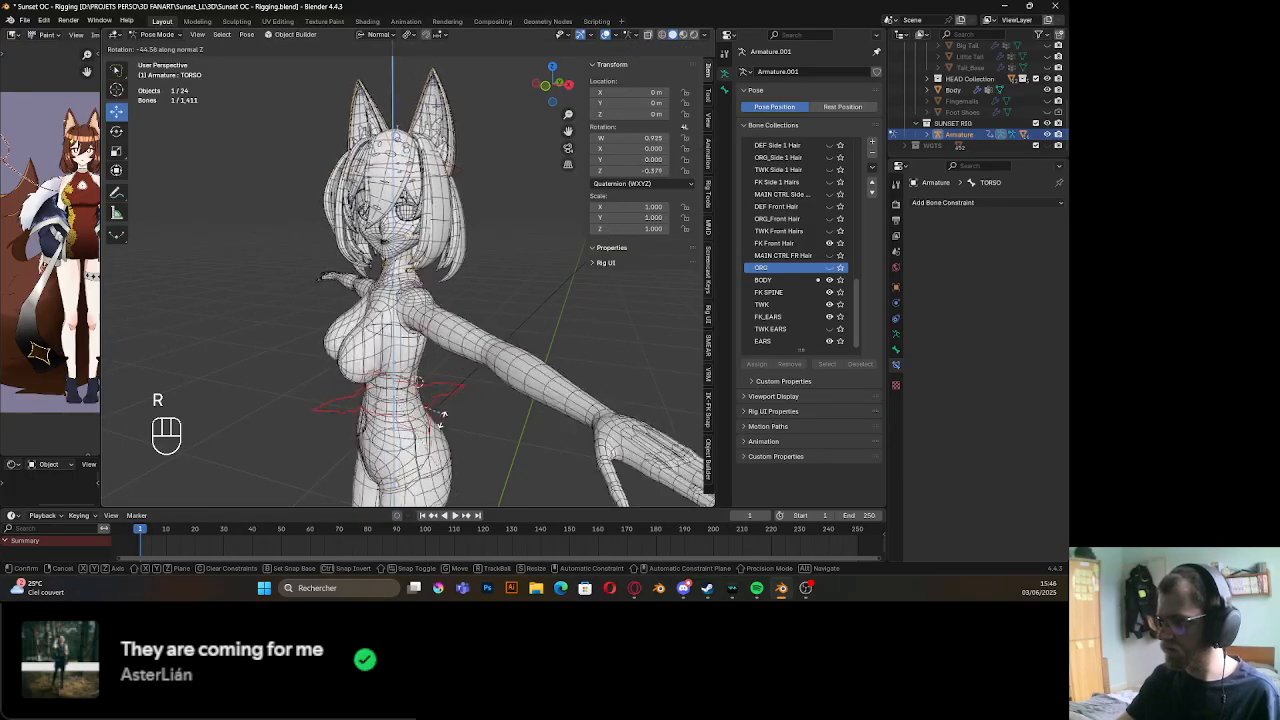
{"action": "left_click", "coordinate": [443, 415]}
{"action": "middle_click_drag", "start_coordinate": [443, 415], "coordinate": [377, 208]}
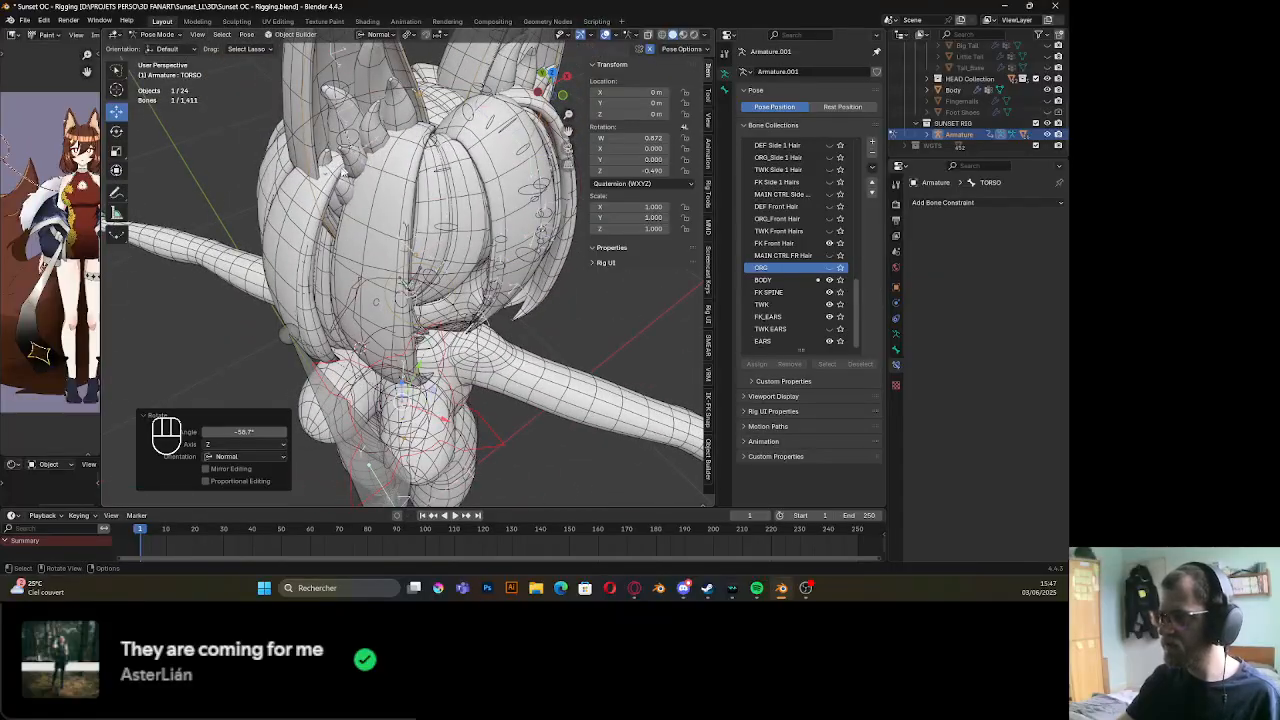
Deselect all bones and show the FK Side Hair bone collection to inspect its controls on the rotated torso
{"action": "left_click", "coordinate": [332, 177]}
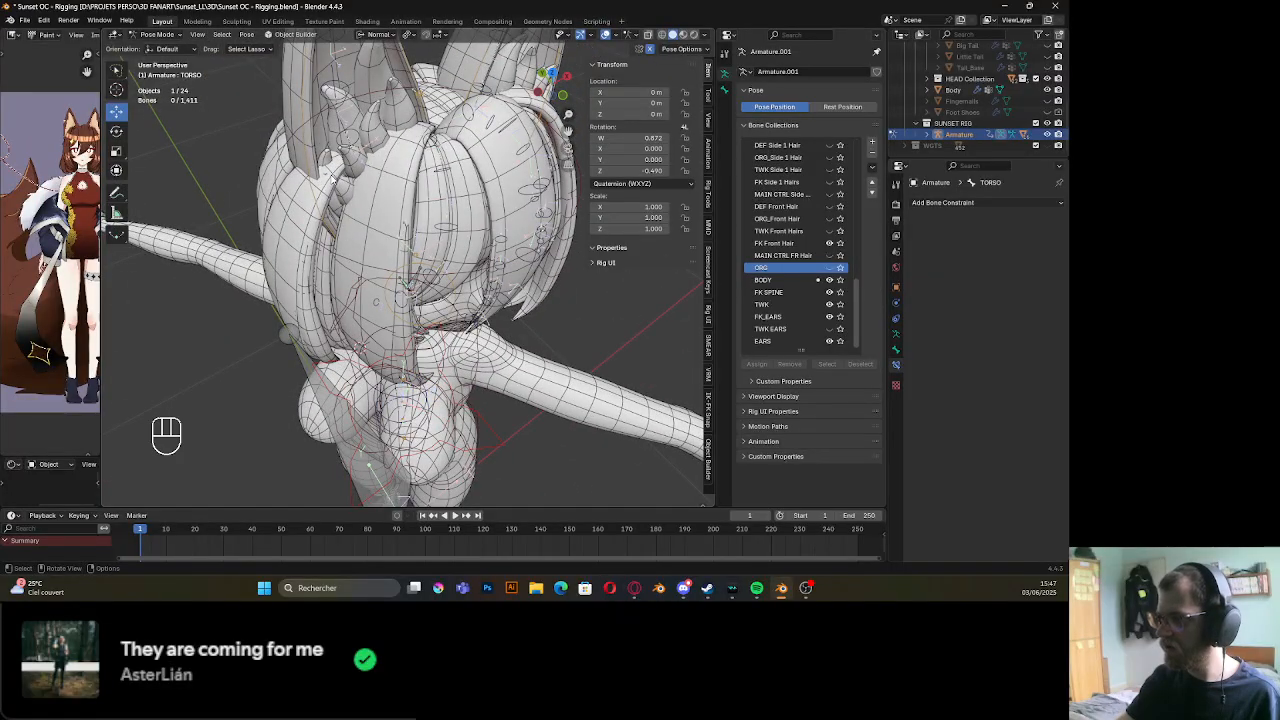
{"action": "left_click", "coordinate": [829, 269]}
{"action": "middle_click_drag", "start_coordinate": [418, 235], "coordinate": [372, 232]}
{"action": "left_click", "coordinate": [829, 268]}
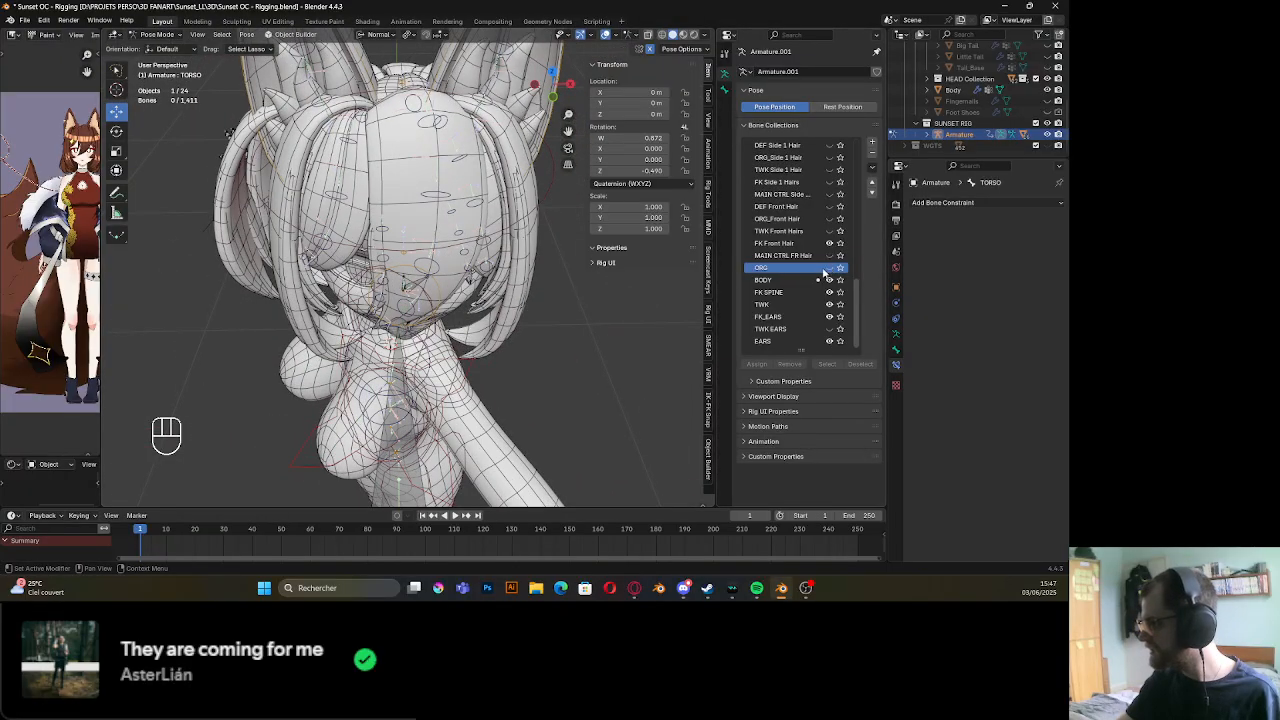
{"action": "scroll", "coordinate": [830, 265], "scroll_direction": "up", "scroll_amount": 10}
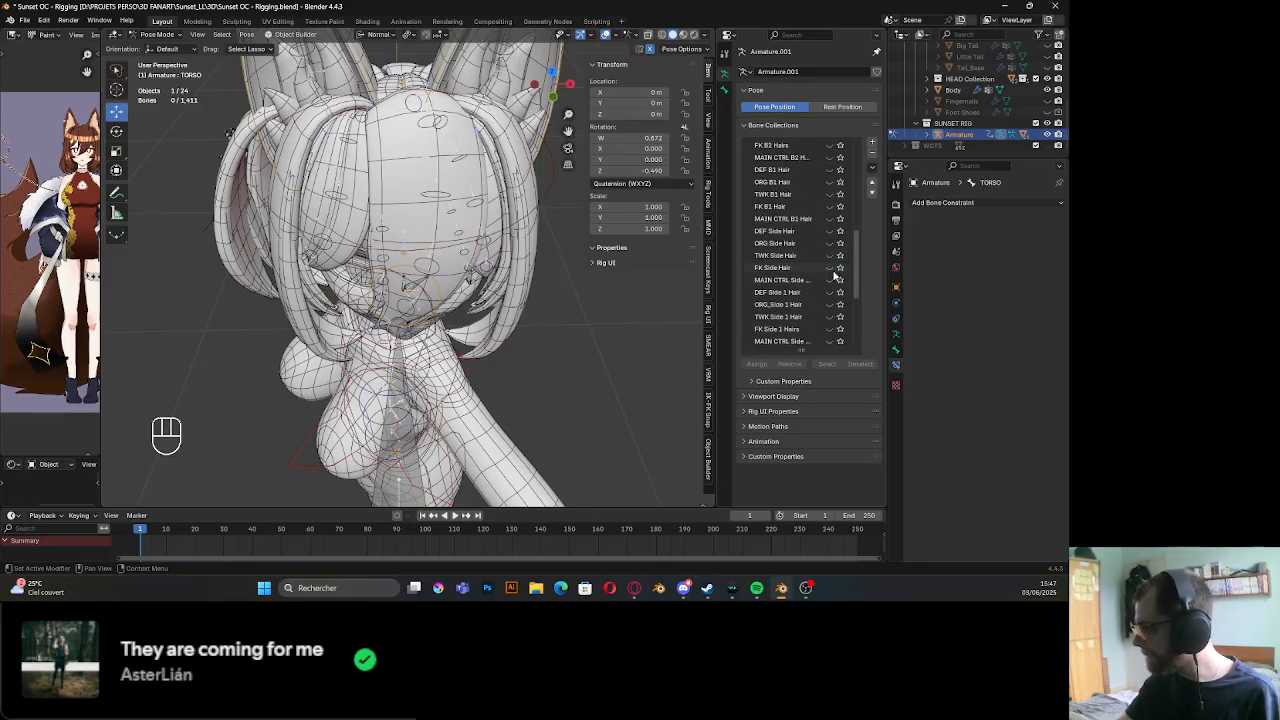
{"action": "left_click", "coordinate": [829, 268]}
{"action": "left_click", "coordinate": [830, 268]}
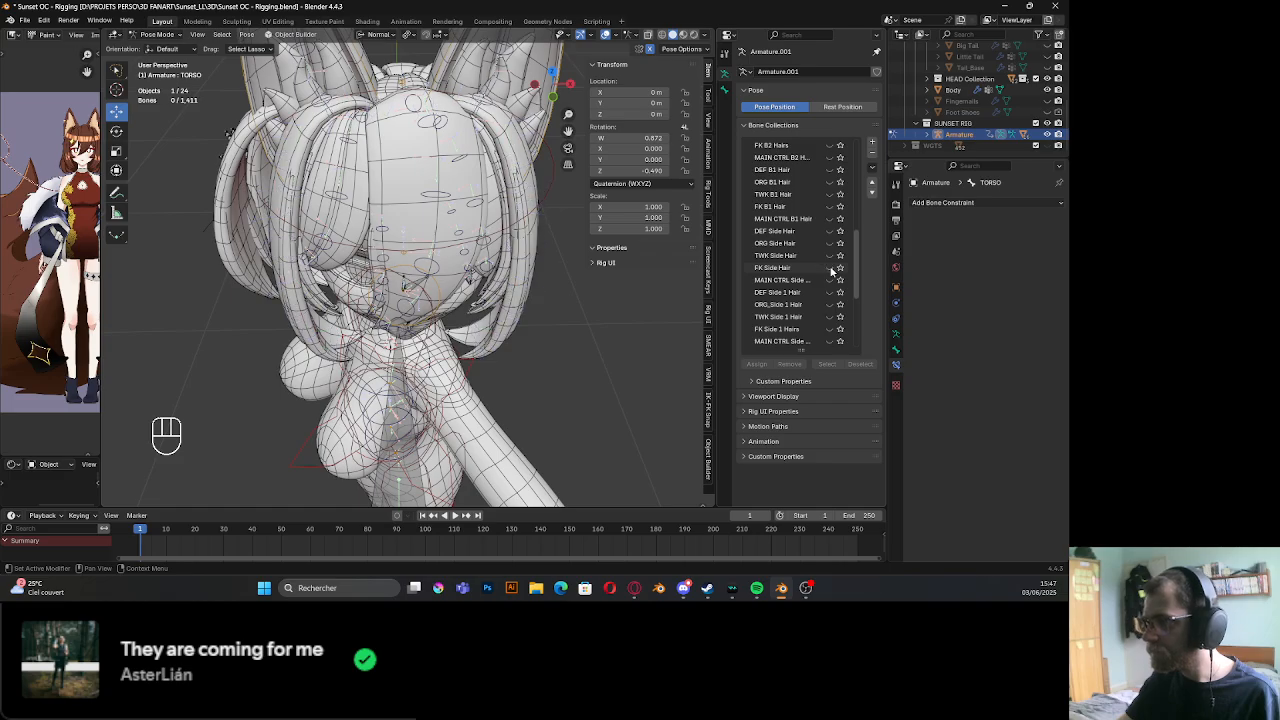
{"action": "left_click", "coordinate": [830, 268]}
Clear the rotation of the TORSO bone and examine the head and hair from above
{"action": "middle_click_drag", "start_coordinate": [310, 268], "coordinate": [325, 328]}
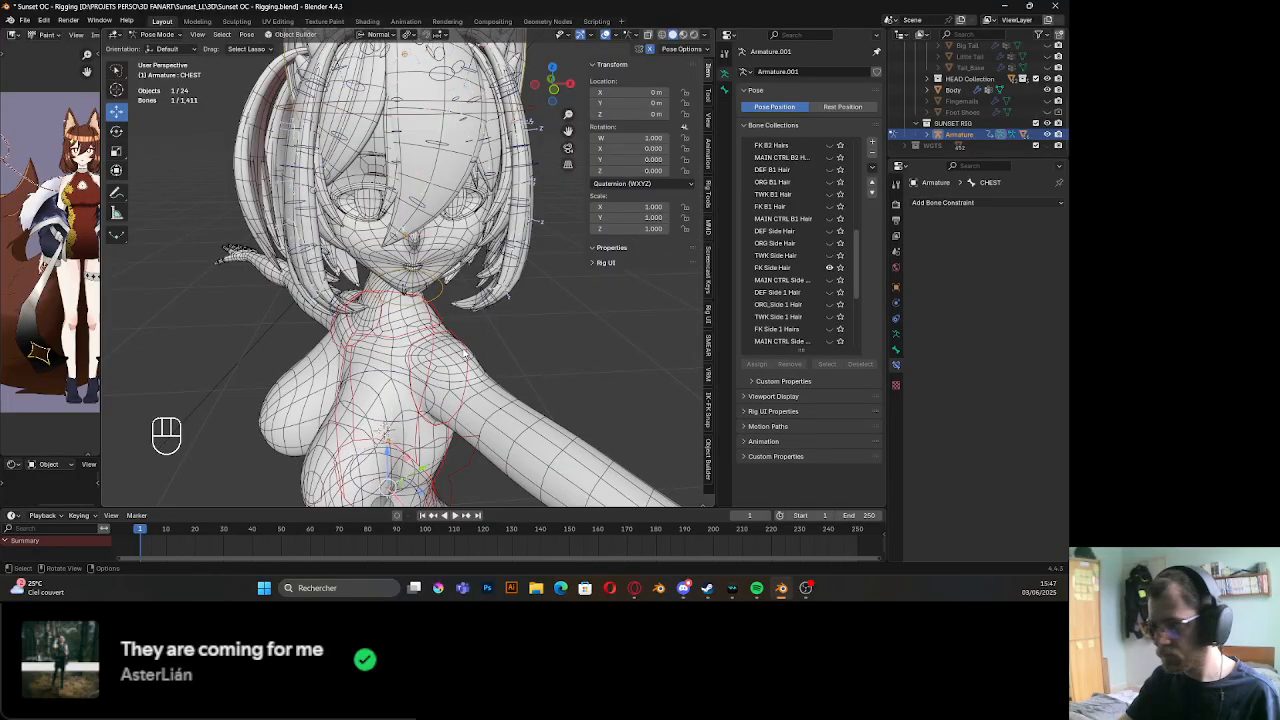
{"action": "scroll", "coordinate": [456, 375], "scroll_direction": "down", "scroll_amount": 5}
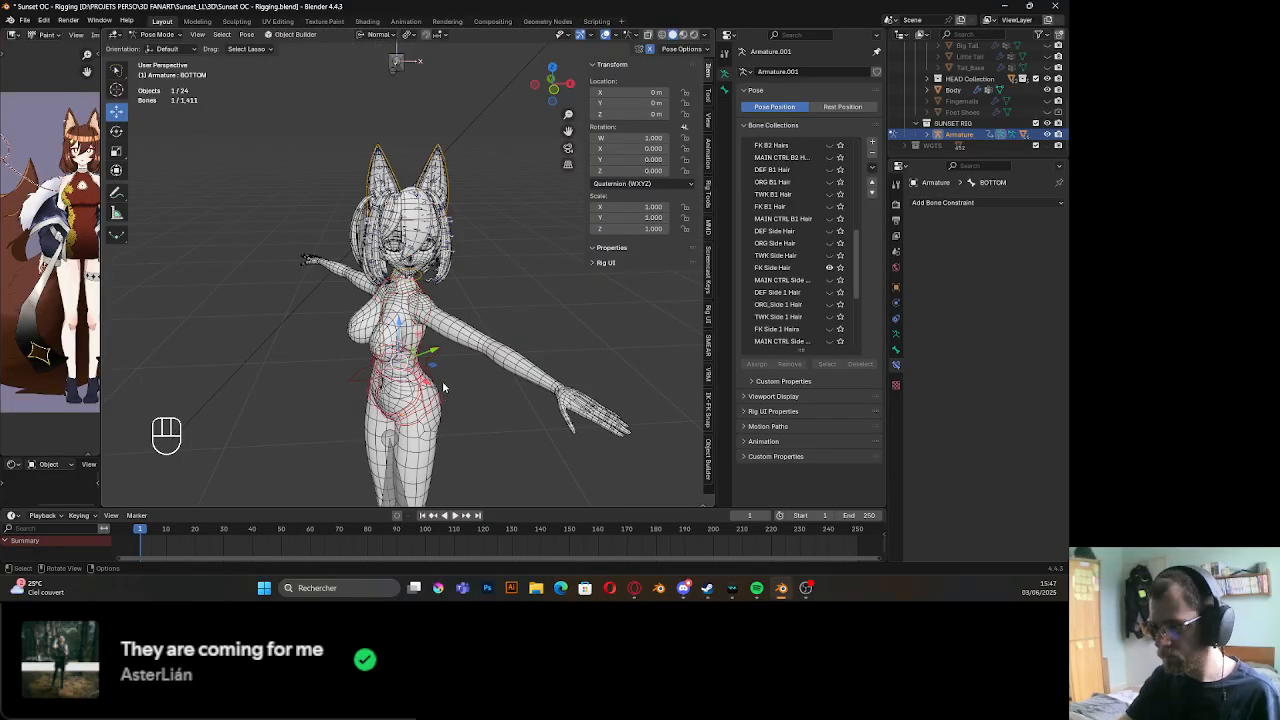
{"action": "key", "text": "alt"}
{"action": "key", "text": "alt+r"}
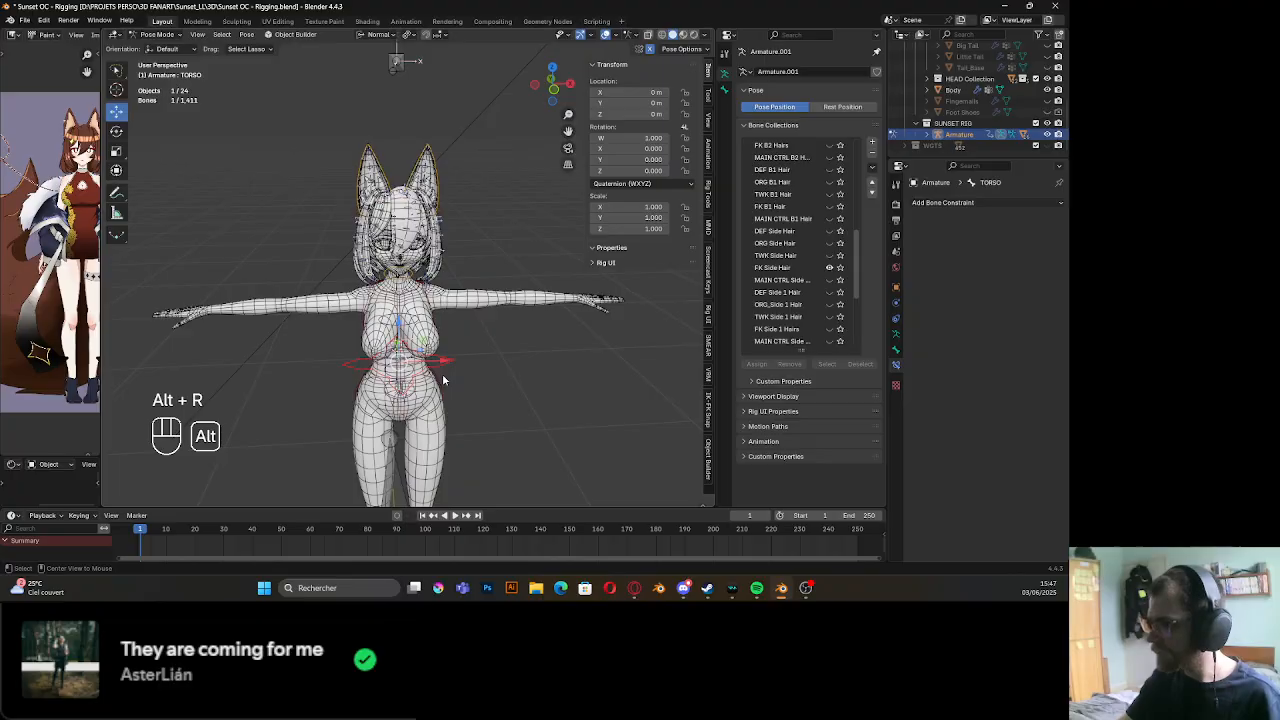
{"action": "scroll", "coordinate": [443, 380], "scroll_direction": "up", "scroll_amount": 6}
{"action": "middle_click_drag", "start_coordinate": [443, 380], "coordinate": [331, 302]}
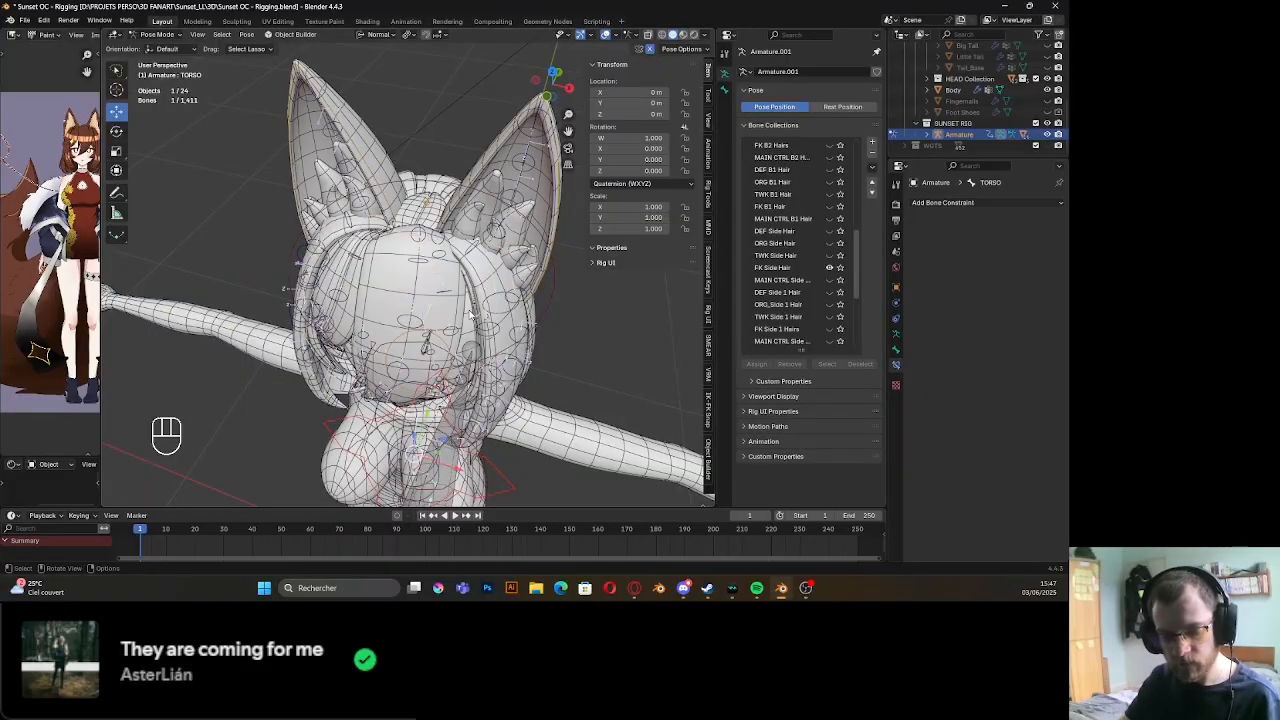
Test rotating the TORSO bone around its normal Z axis while watching the hair, and cancel the rotation
{"action": "key", "text": "r"}
{"action": "key", "text": "z"}
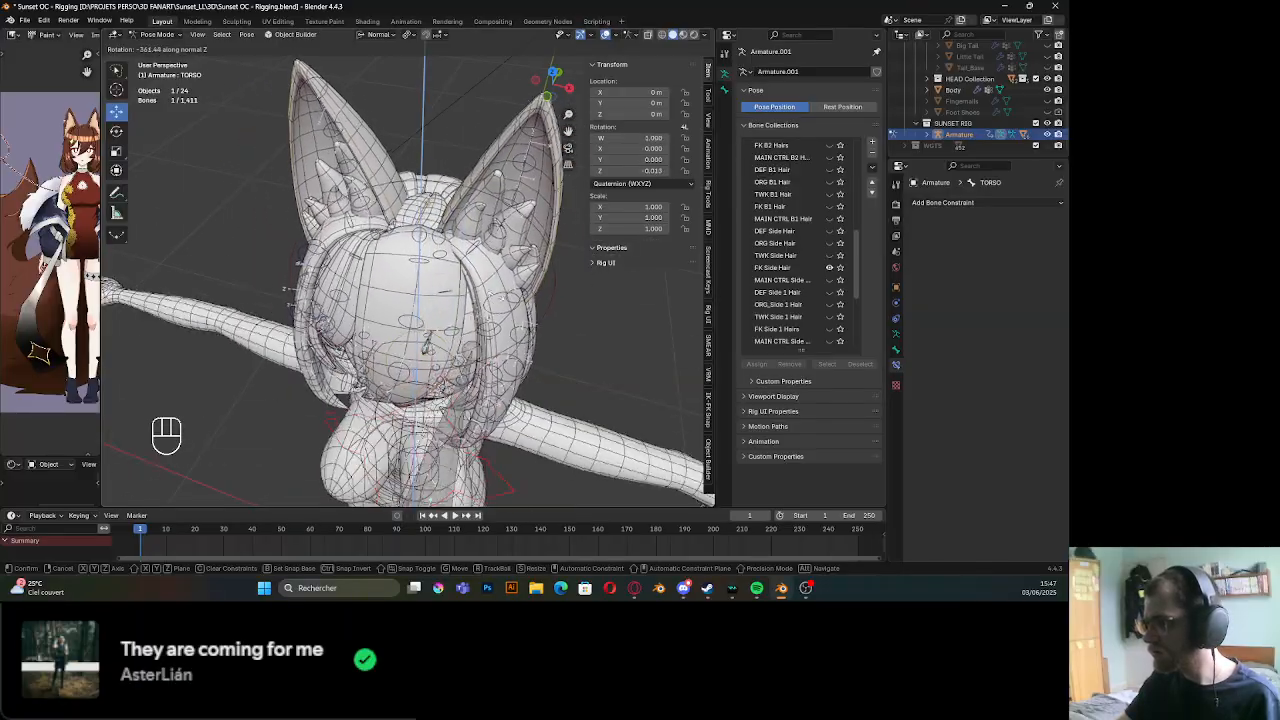
{"action": "right_click", "coordinate": [606, 416]}
{"action": "middle_click_drag", "start_coordinate": [519, 306], "coordinate": [476, 285]}
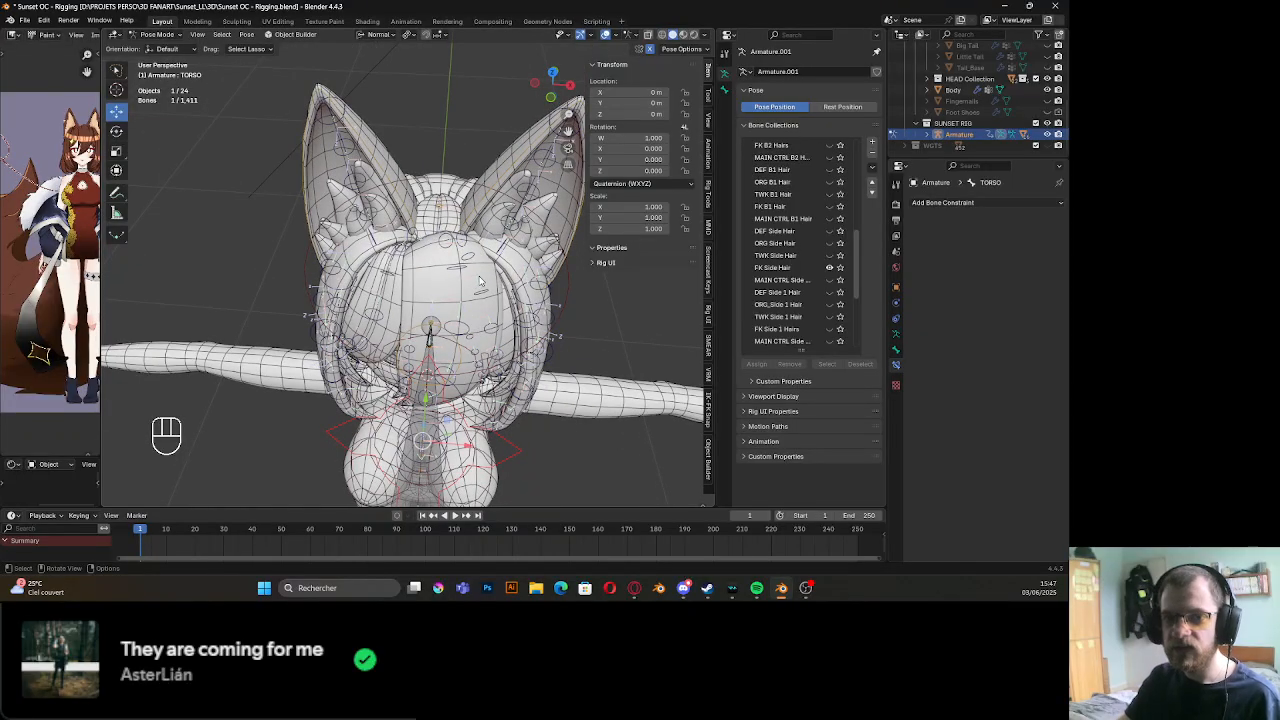
Hide the FK Side Hair bone collection and show the MCH bone collection
{"action": "left_click", "coordinate": [829, 268]}
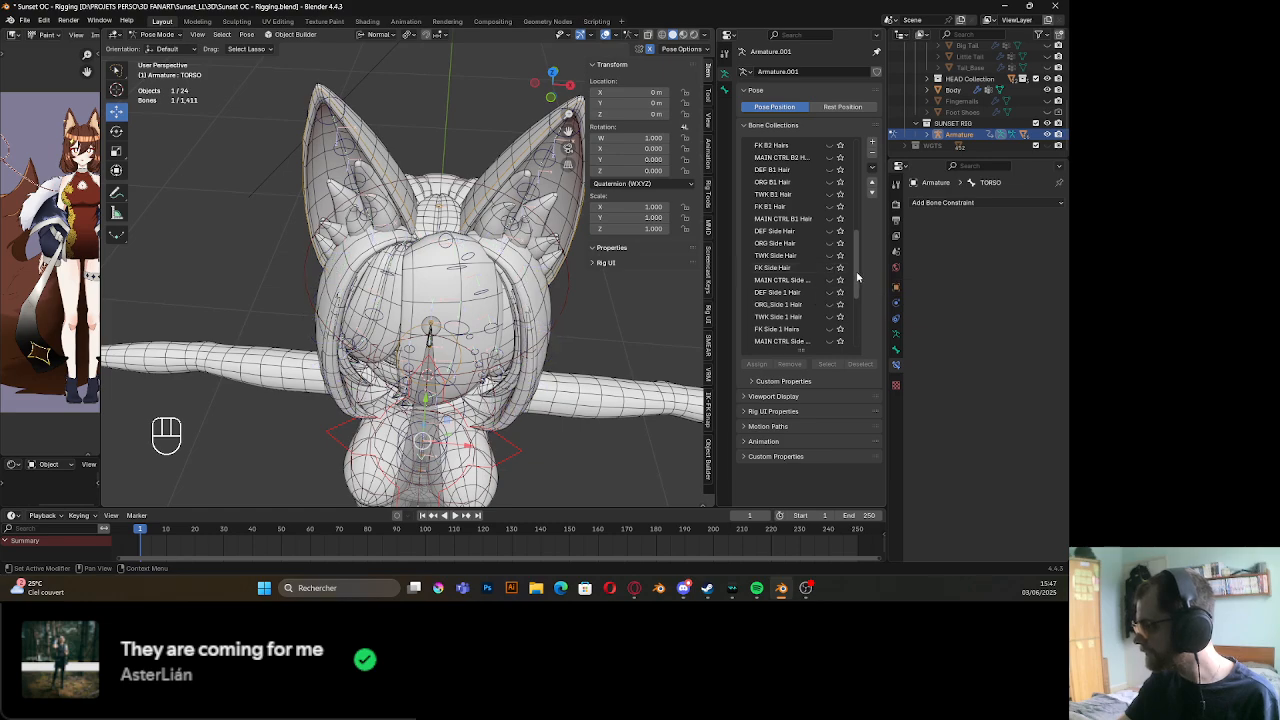
{"action": "left_click_drag", "start_coordinate": [857, 278], "coordinate": [851, 135]}
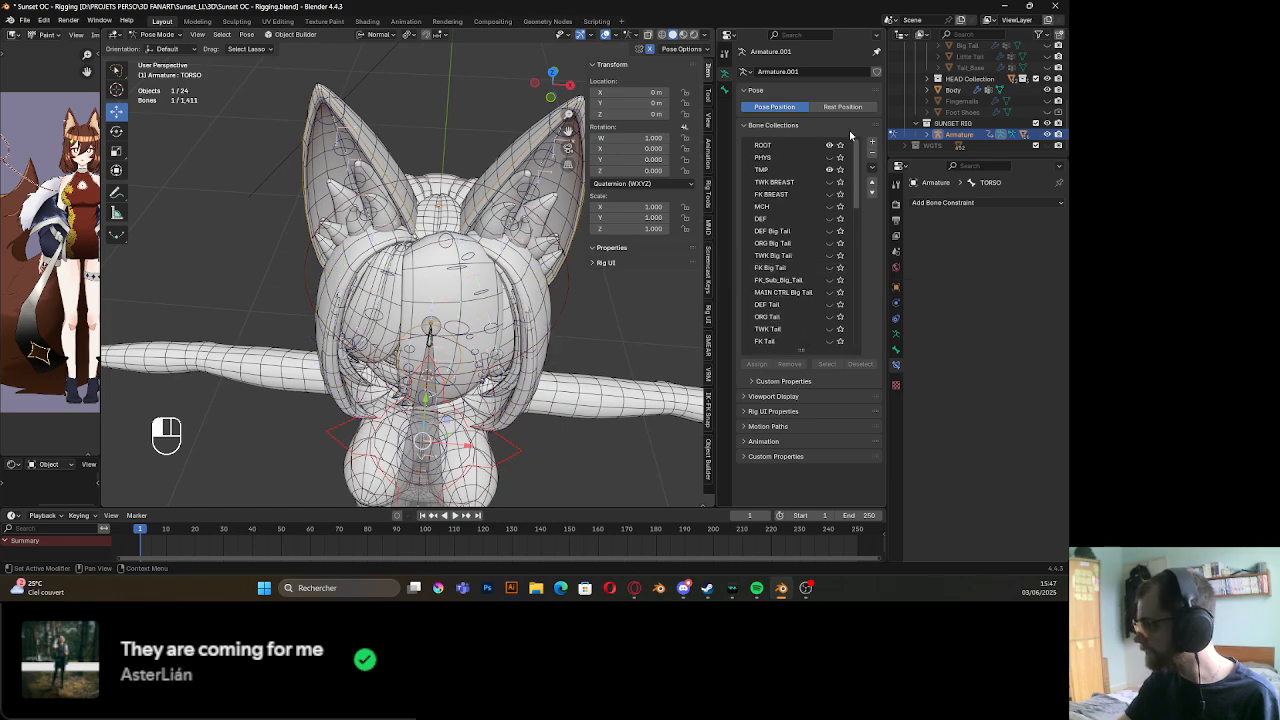
{"action": "left_click", "coordinate": [829, 206]}
Check the parents of the MCH_Hair_B1_02_01_R and MCH_Hair_S_02_01_R bones in their bone relations
{"action": "middle_click_drag", "start_coordinate": [470, 200], "coordinate": [436, 114]}
{"action": "left_click", "coordinate": [412, 201]}
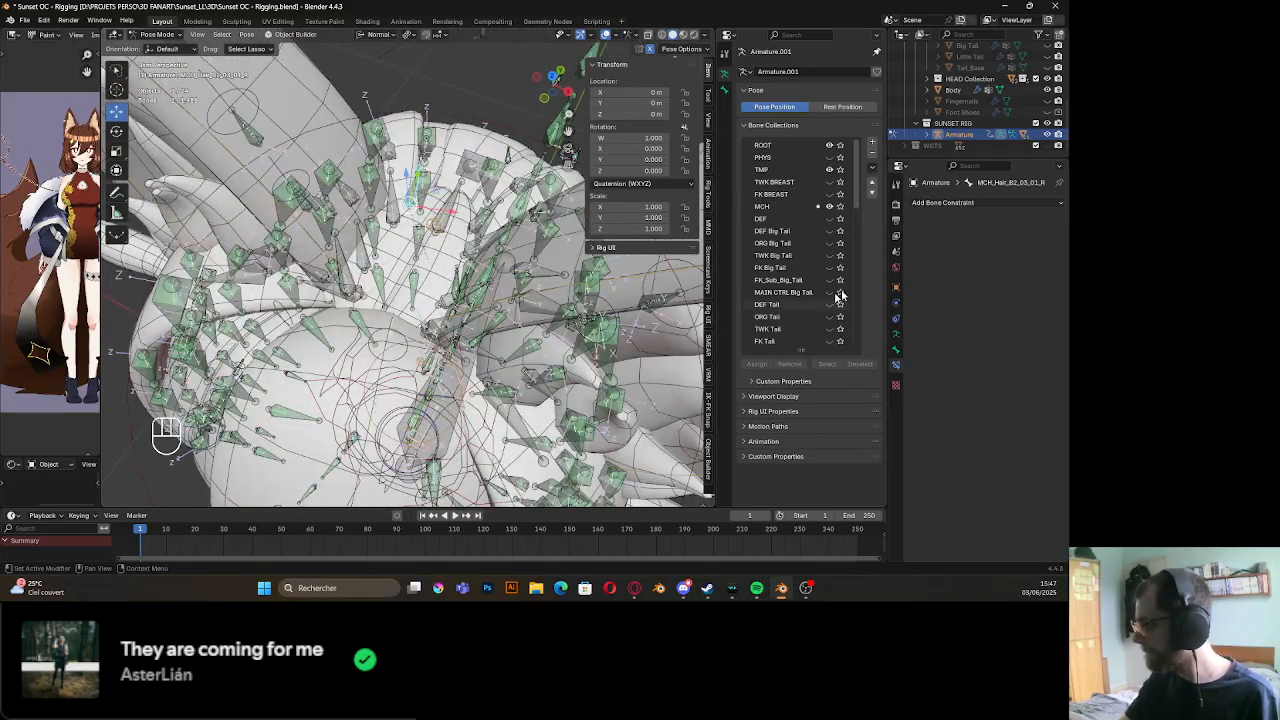
{"action": "left_click", "coordinate": [896, 350]}
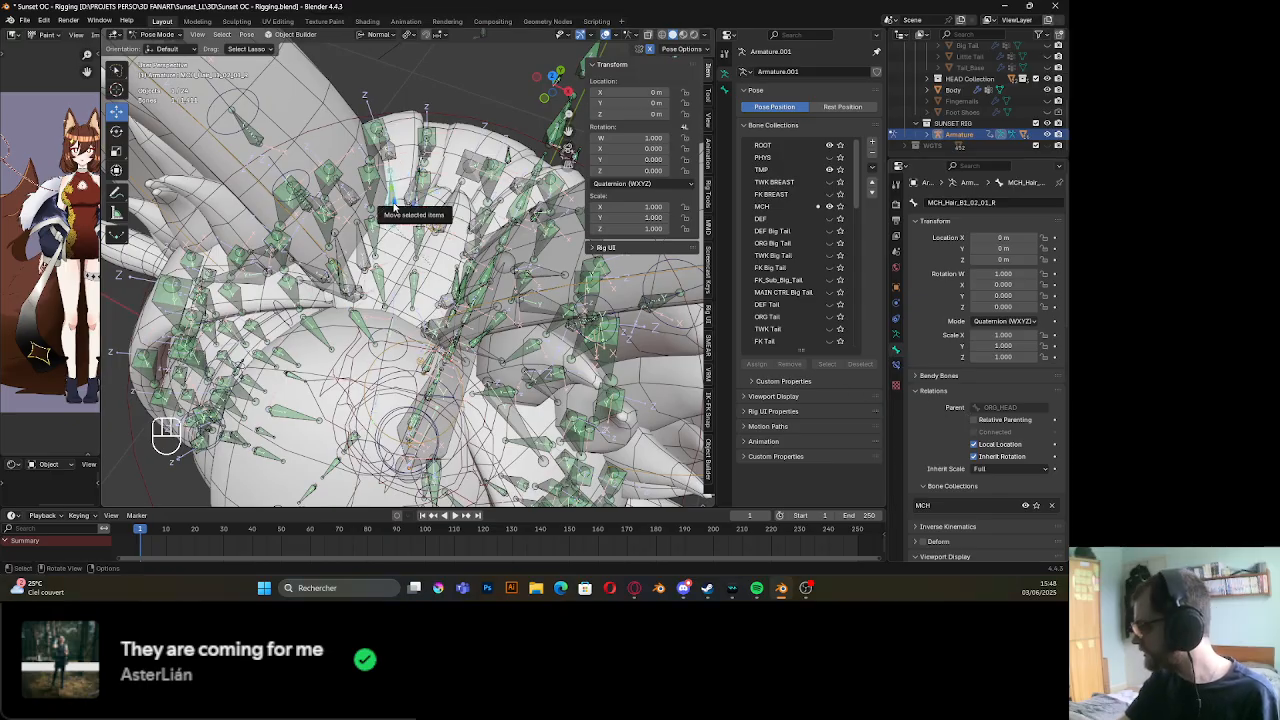
{"action": "middle_click_drag", "start_coordinate": [365, 268], "coordinate": [511, 82]}
{"action": "left_click", "coordinate": [382, 226]}
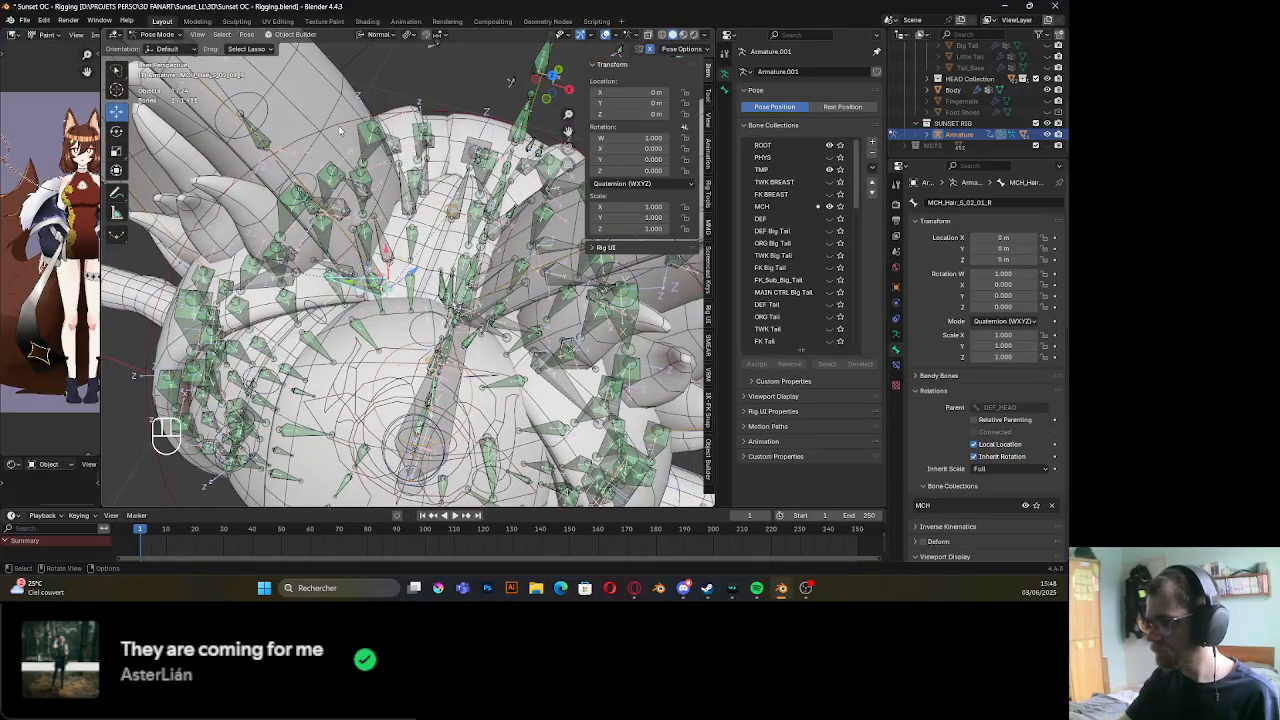
Test rotating the HEAD bone about -14 degrees around its normal Z axis with the MCH bones visible, and cancel the rotation
{"action": "left_click", "coordinate": [375, 148]}
{"action": "key", "text": "r"}
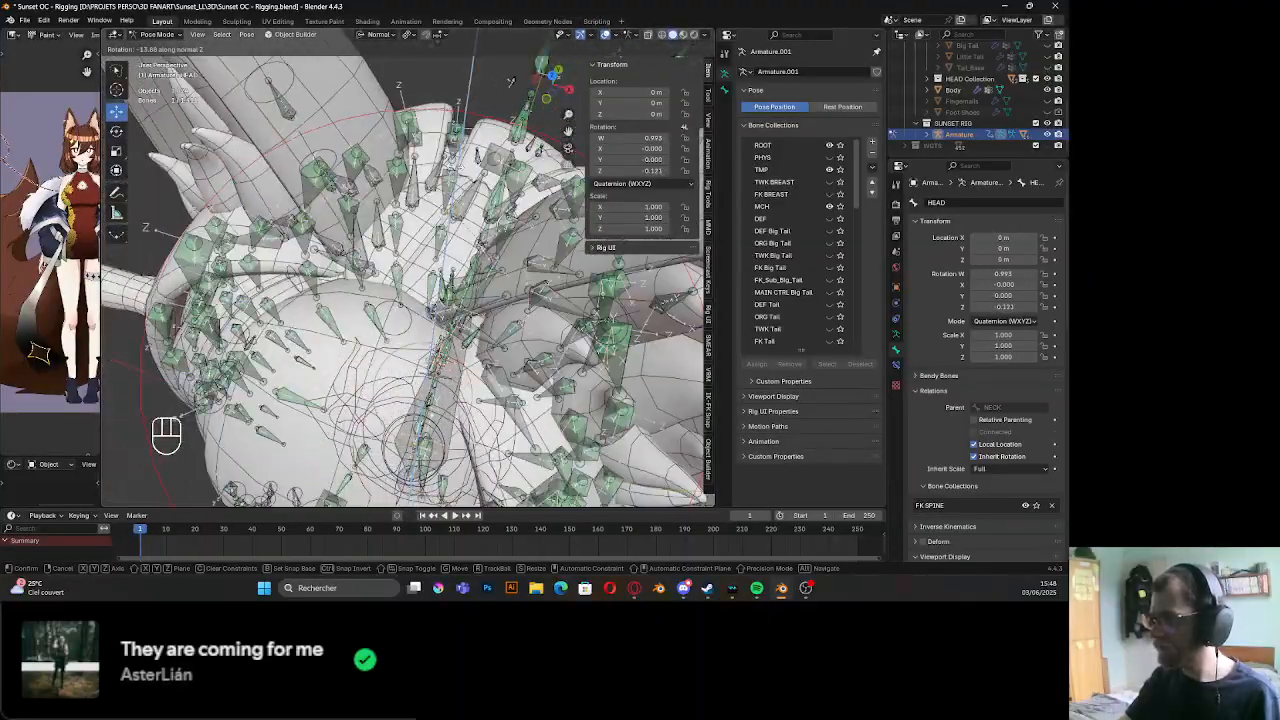
{"action": "right_click", "coordinate": [458, 171]}
{"action": "scroll", "coordinate": [570, 215], "scroll_direction": "down", "scroll_amount": 6}
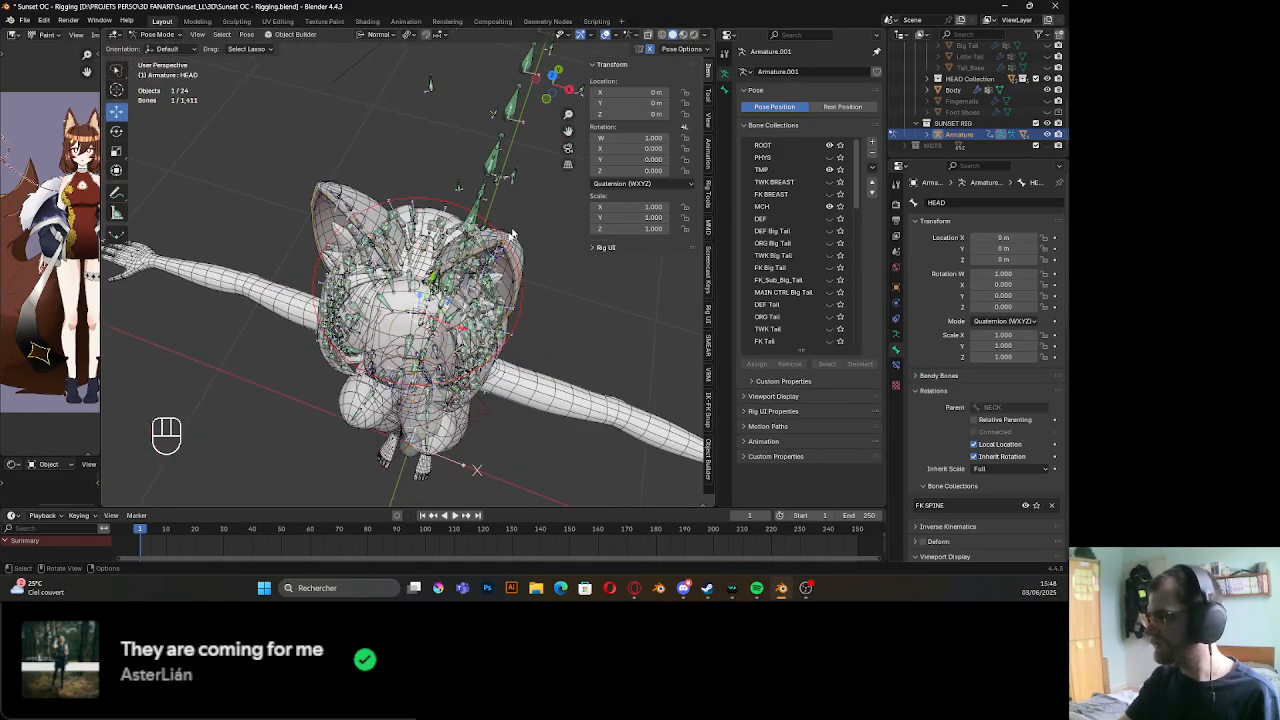
Hide the MCH bone collection, test rotating the HEAD bone about 12 degrees around its normal Z axis, and cancel the rotation
{"action": "middle_click_drag", "start_coordinate": [545, 270], "coordinate": [543, 215]}
{"action": "left_click", "coordinate": [829, 206]}
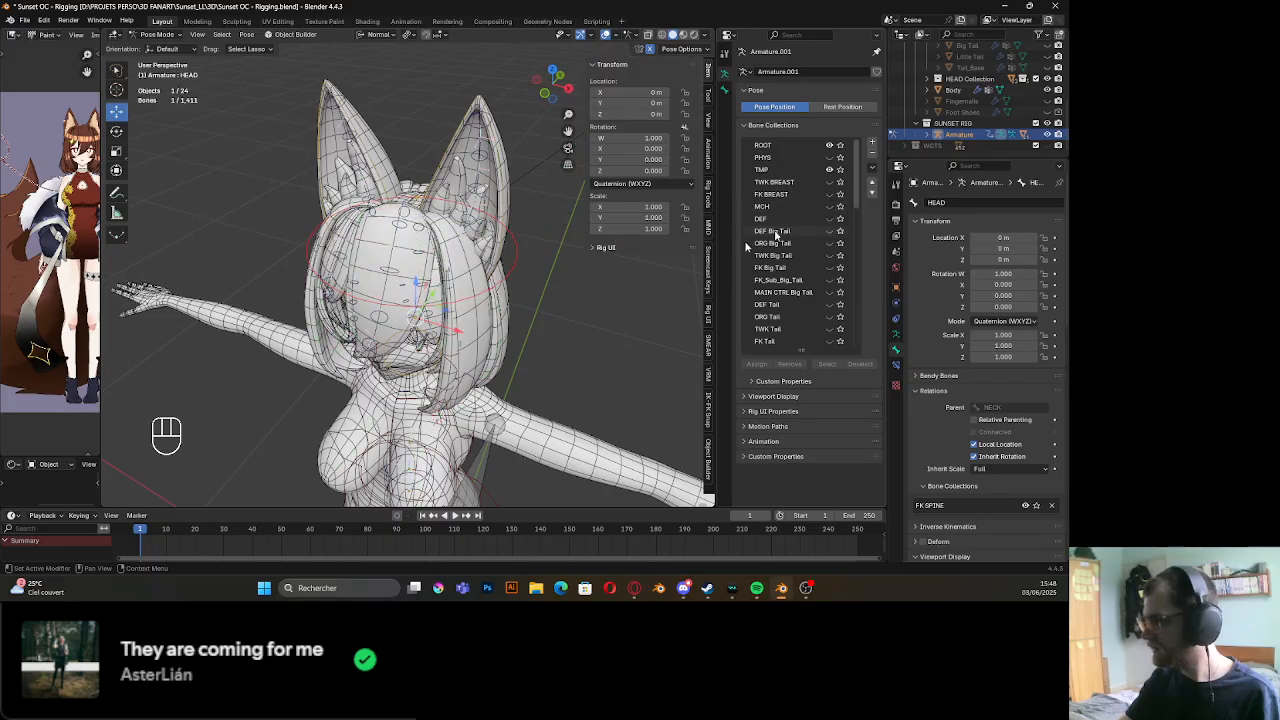
{"action": "key", "text": "r"}
{"action": "key", "text": "z"}
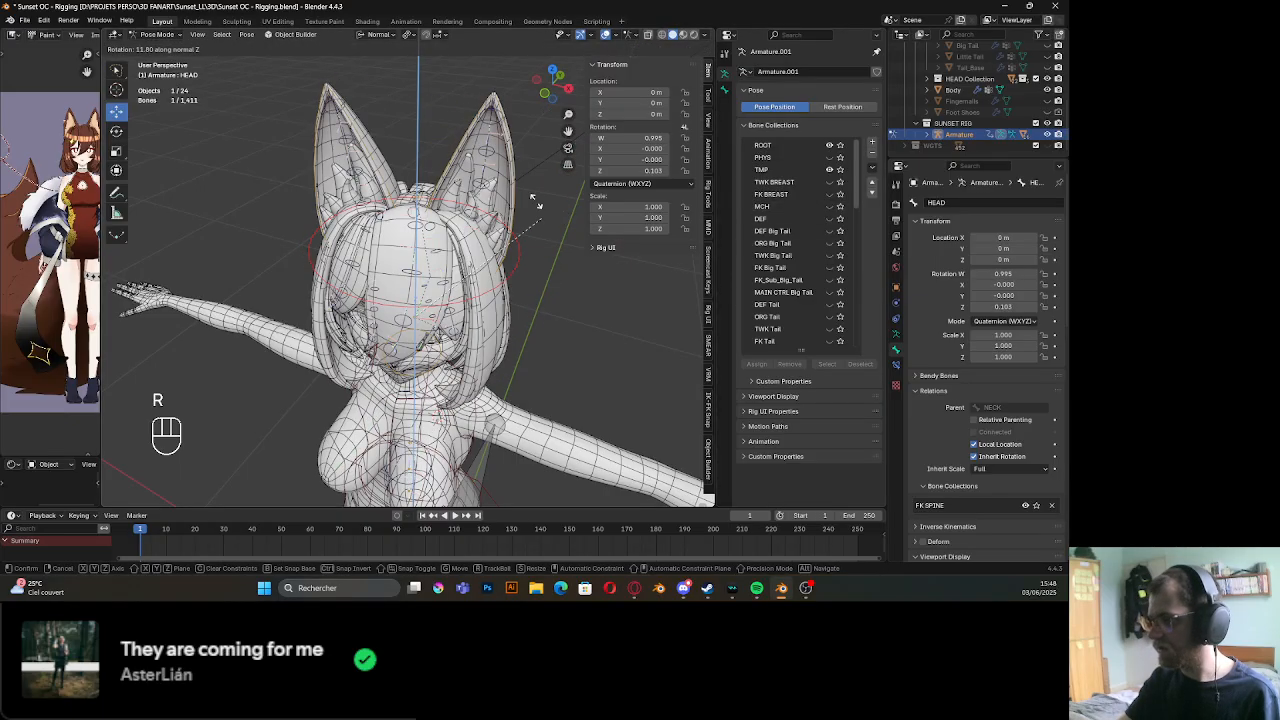
{"action": "right_click", "coordinate": [512, 178]}
Expand the HEAD Collection in an enlarged object list and hide the Head ShapeKey collection in the viewport
{"action": "middle_click_drag", "start_coordinate": [506, 174], "coordinate": [435, 207]}
{"action": "scroll", "coordinate": [480, 250], "scroll_direction": "up", "scroll_amount": 3}
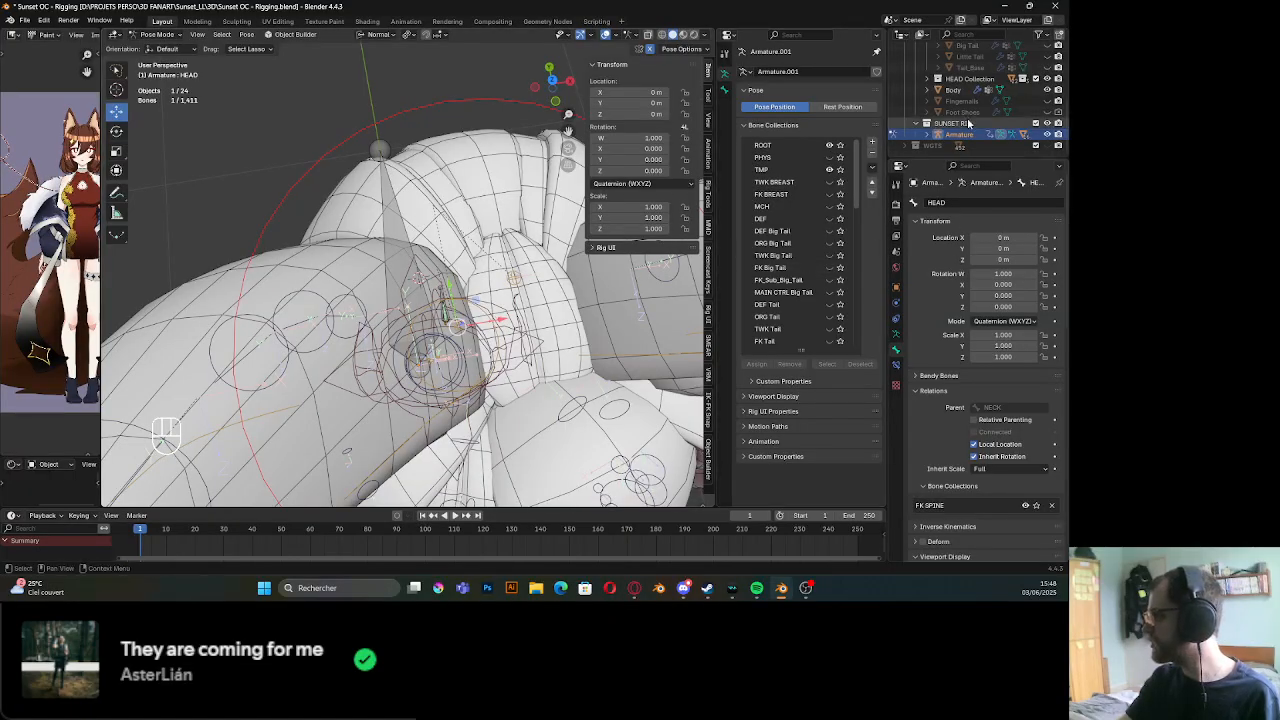
{"action": "scroll", "coordinate": [969, 124], "scroll_direction": "up", "scroll_amount": 5}
{"action": "scroll", "coordinate": [969, 124], "scroll_direction": "down", "scroll_amount": 4}
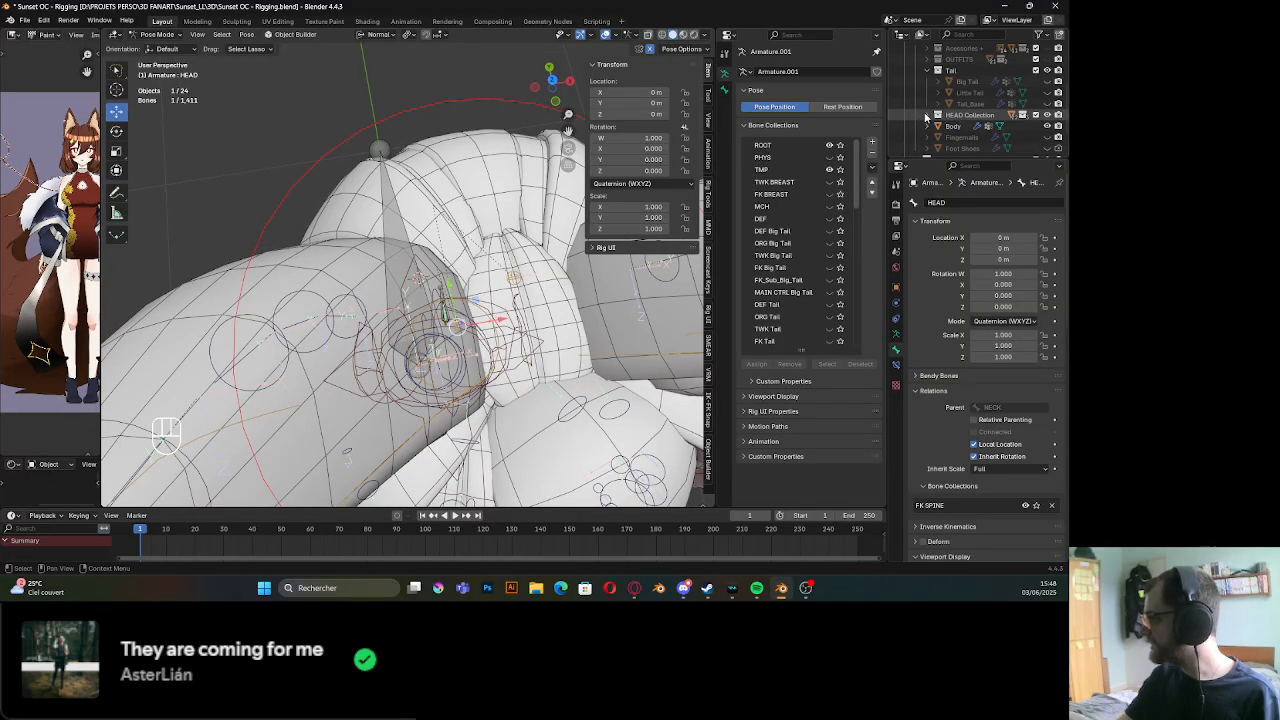
{"action": "left_click", "coordinate": [926, 115]}
{"action": "left_click_drag", "start_coordinate": [991, 158], "coordinate": [1000, 337]}
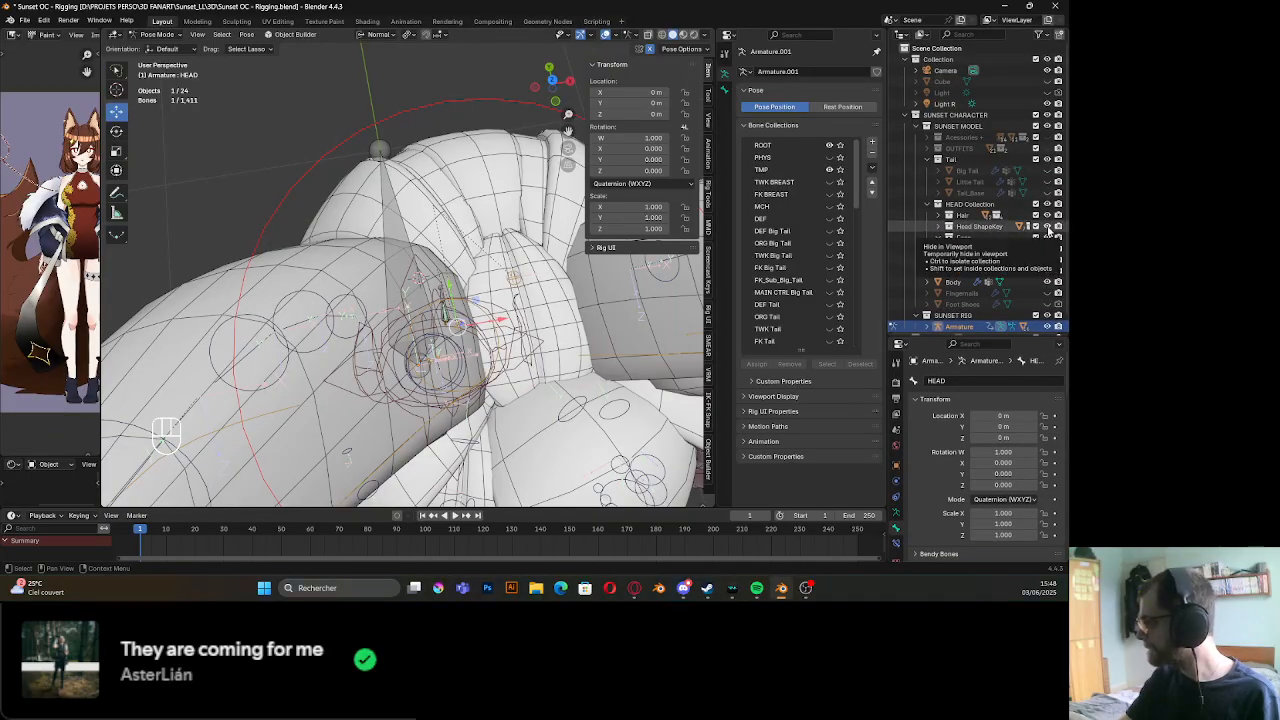
{"action": "left_click", "coordinate": [1048, 229]}
Hide the Body mesh and the whole Face collection containing Ears, Eyes and FurrEar in the viewport
{"action": "scroll", "coordinate": [408, 292], "scroll_direction": "down", "scroll_amount": 10}
{"action": "middle_click_drag", "start_coordinate": [408, 280], "coordinate": [424, 168]}
{"action": "scroll", "coordinate": [408, 143], "scroll_direction": "up", "scroll_amount": 5}
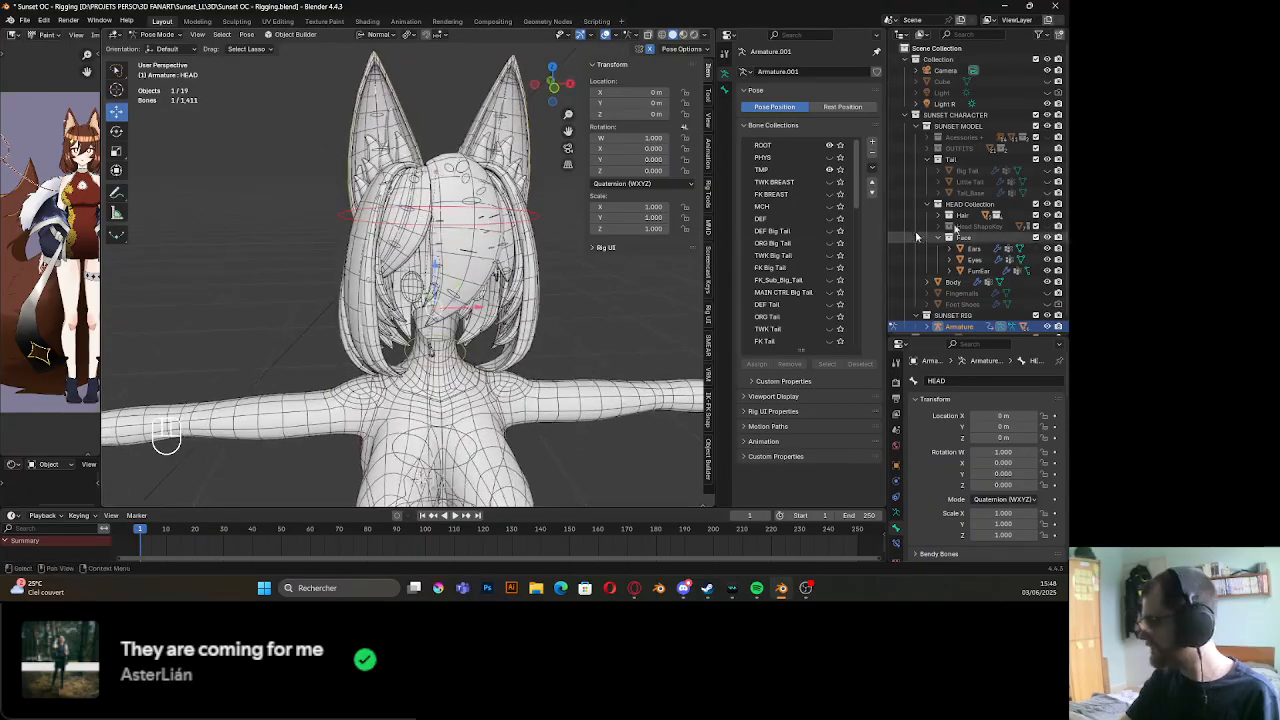
{"action": "left_click", "coordinate": [1047, 283]}
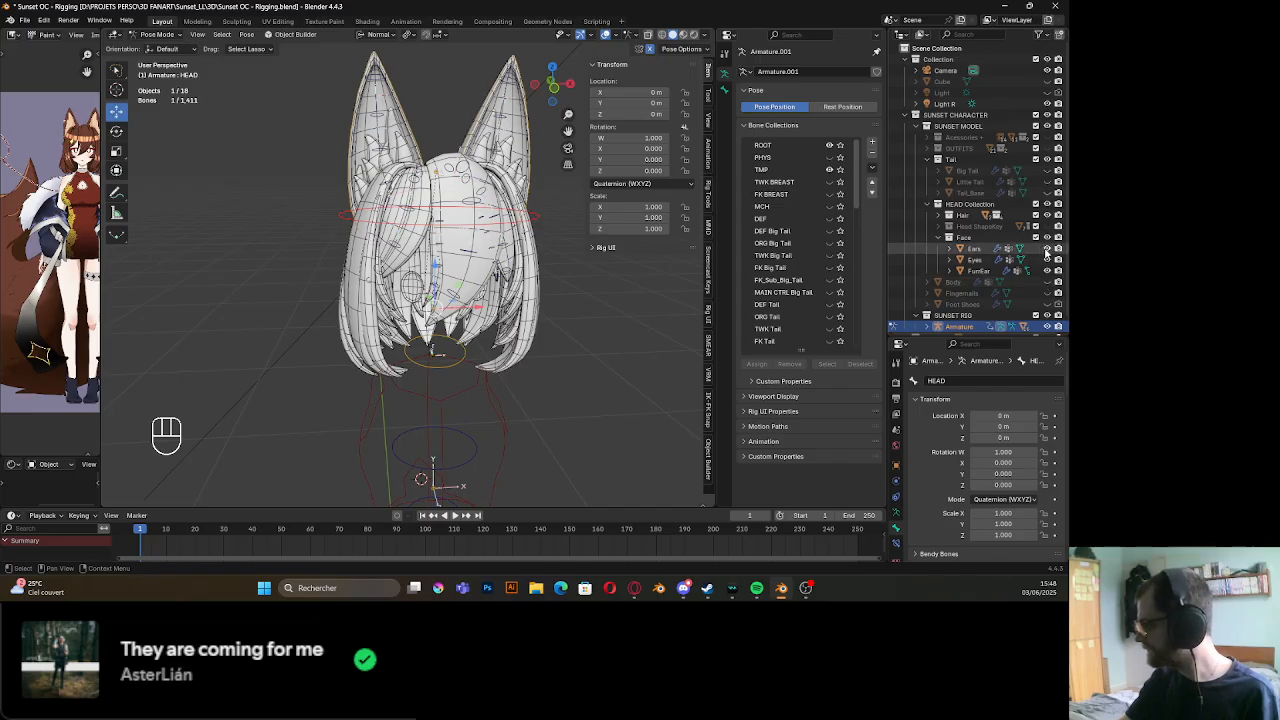
{"action": "left_click", "coordinate": [1047, 249]}
{"action": "left_click", "coordinate": [1047, 260]}
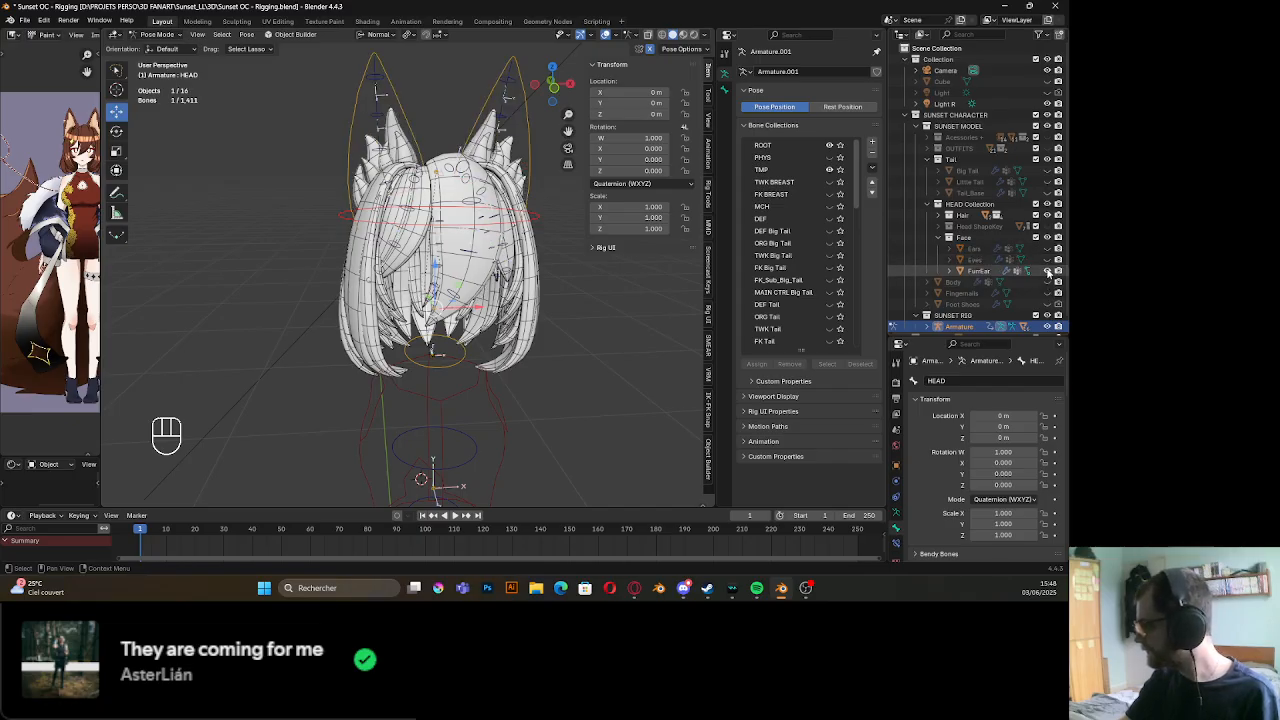
{"action": "left_click", "coordinate": [1047, 271]}
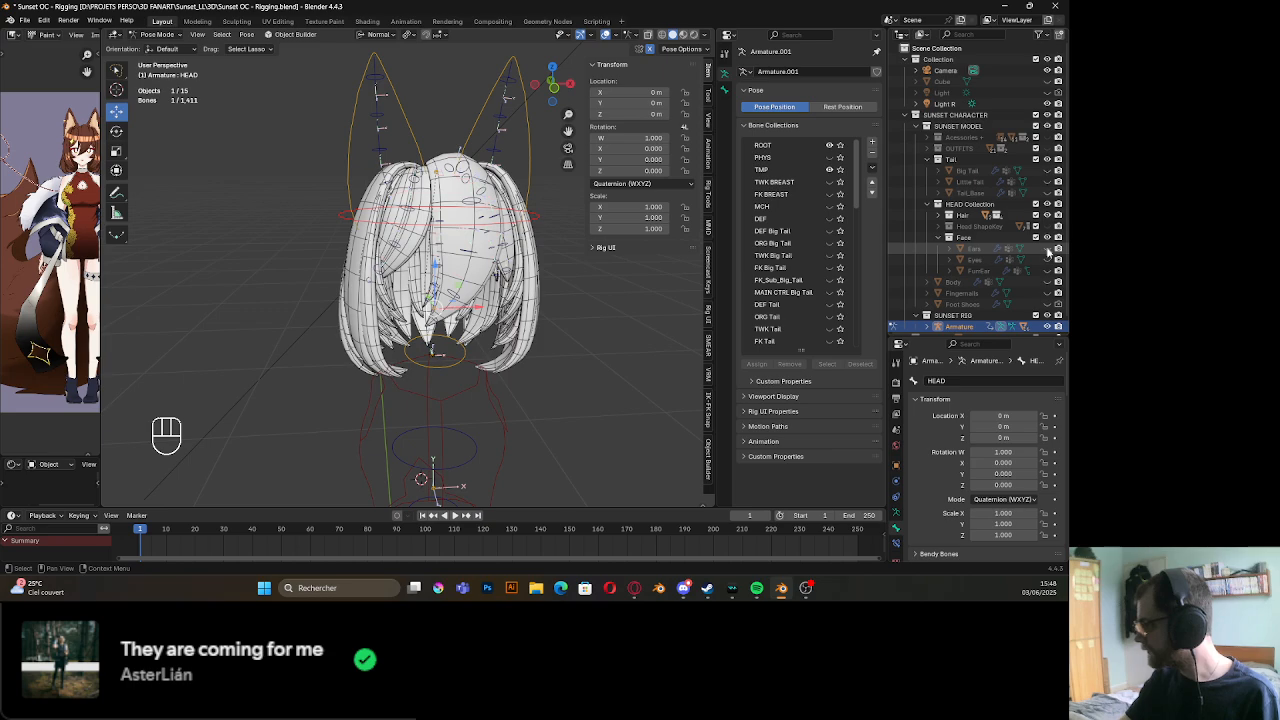
{"action": "left_click_drag", "start_coordinate": [1047, 249], "coordinate": [1048, 272]}
{"action": "left_click", "coordinate": [1047, 239]}
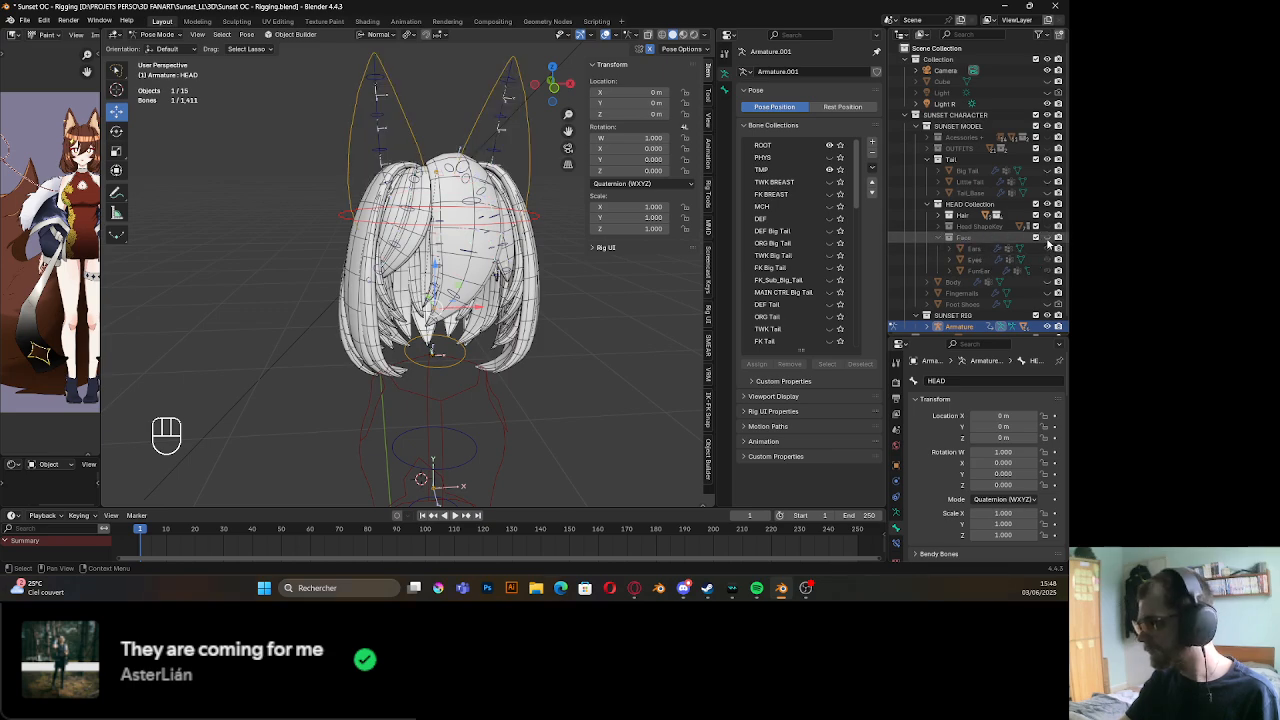
Test rotating the HEAD bone around its normal Z axis with only the hair meshes visible, and cancel the rotation
{"action": "middle_click_drag", "start_coordinate": [480, 330], "coordinate": [475, 296]}
{"action": "scroll", "coordinate": [594, 307], "scroll_direction": "up", "scroll_amount": 4}
{"action": "scroll", "coordinate": [505, 305], "scroll_direction": "down", "scroll_amount": 2}
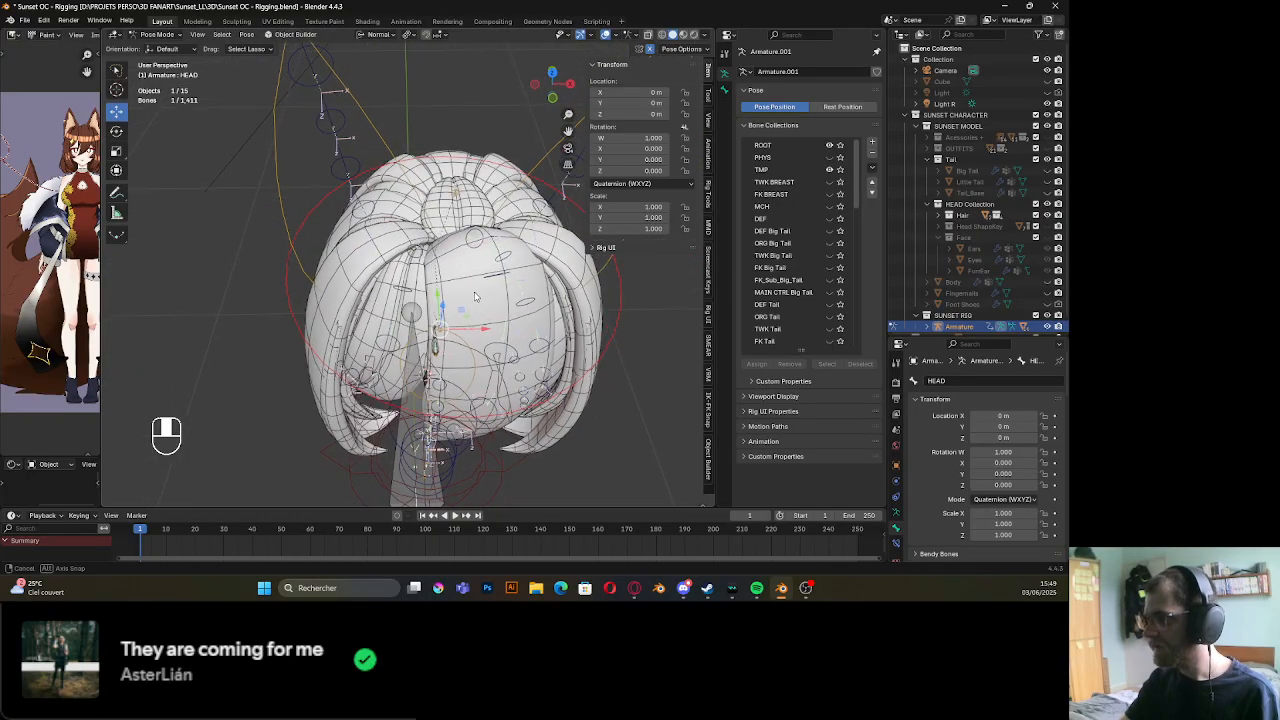
{"action": "key", "text": "r"}
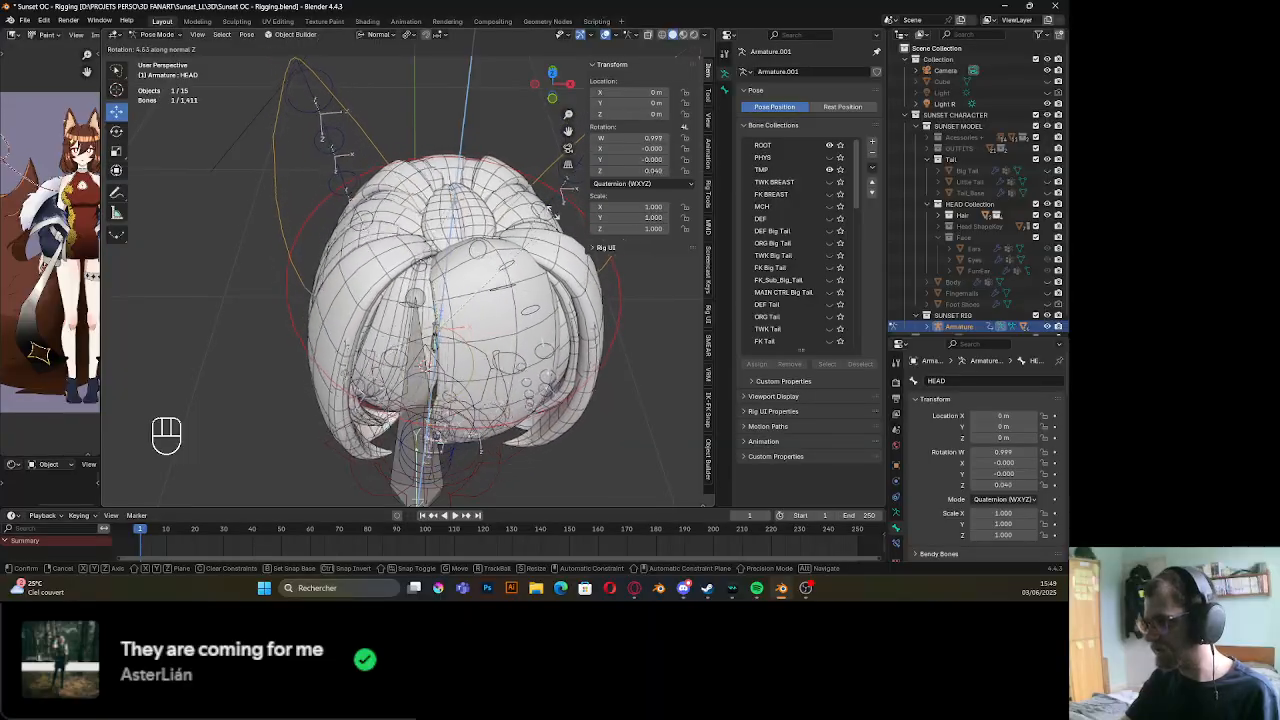
{"action": "right_click", "coordinate": [395, 213]}
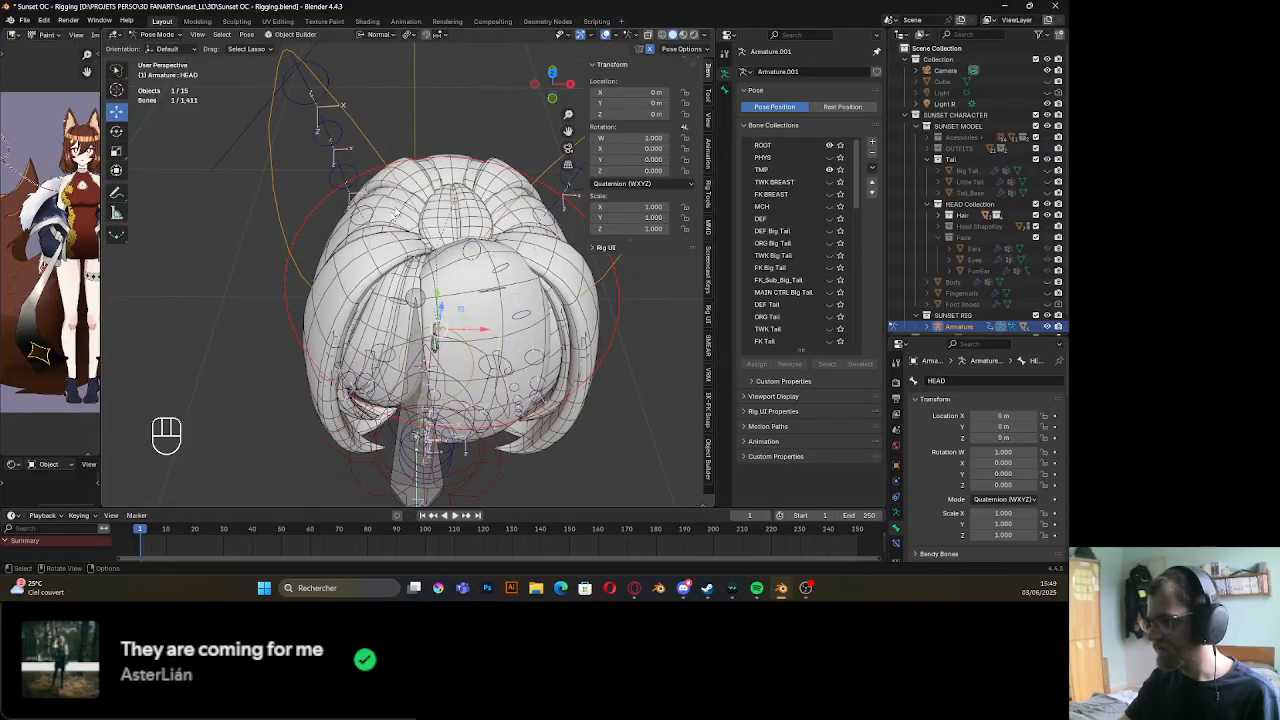
Select the Hair Back.005 mesh in Object Mode and move its Mirror modifier above the Armature modifier
{"action": "key", "text": "Tab"}
{"action": "key", "text": "ctrl+Tab"}
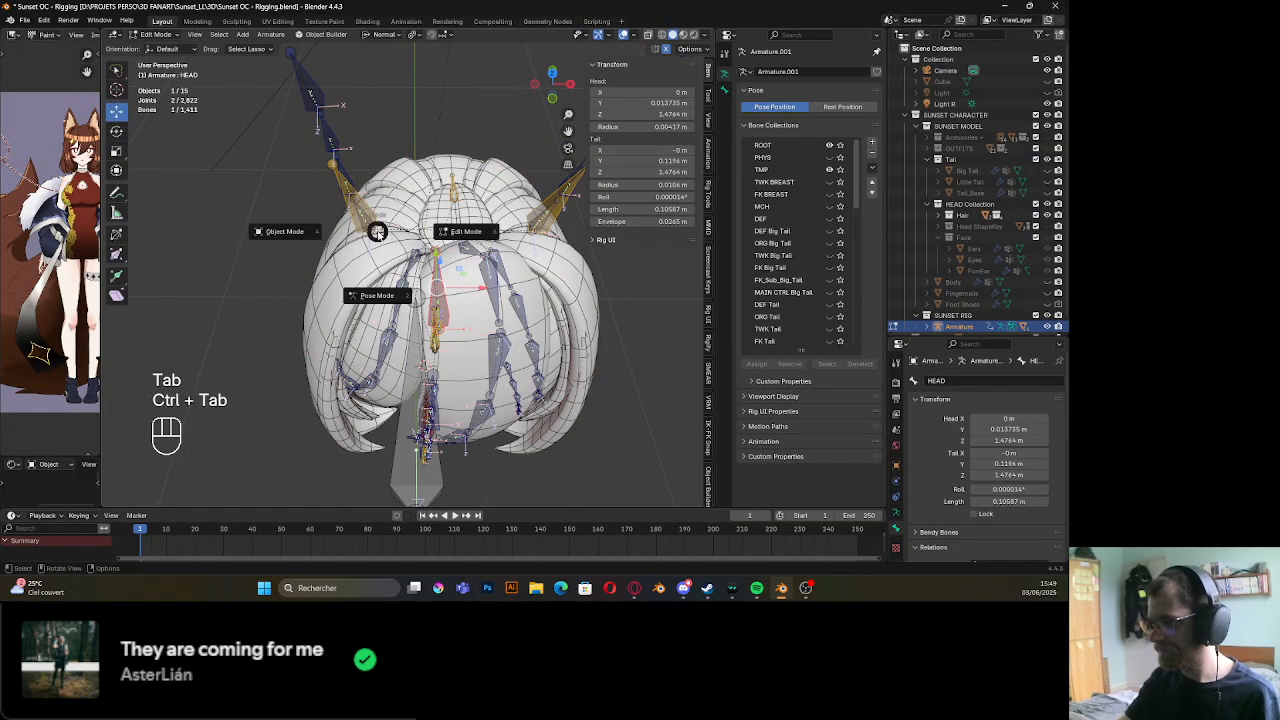
{"action": "middle_click_drag", "start_coordinate": [354, 264], "coordinate": [385, 273]}
{"action": "left_click", "coordinate": [338, 260]}
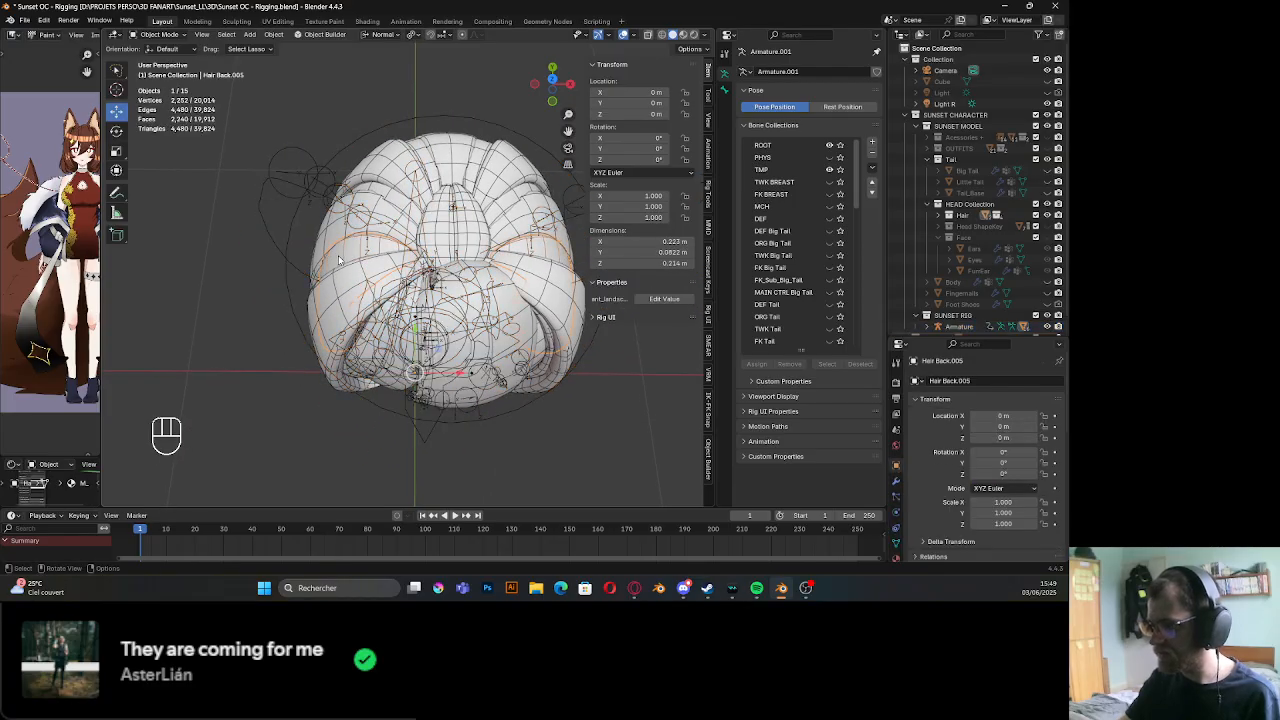
{"action": "left_click", "coordinate": [896, 481]}
{"action": "scroll", "coordinate": [1015, 435], "scroll_direction": "down", "scroll_amount": 2}
{"action": "scroll", "coordinate": [1030, 438], "scroll_direction": "down", "scroll_amount": 1}
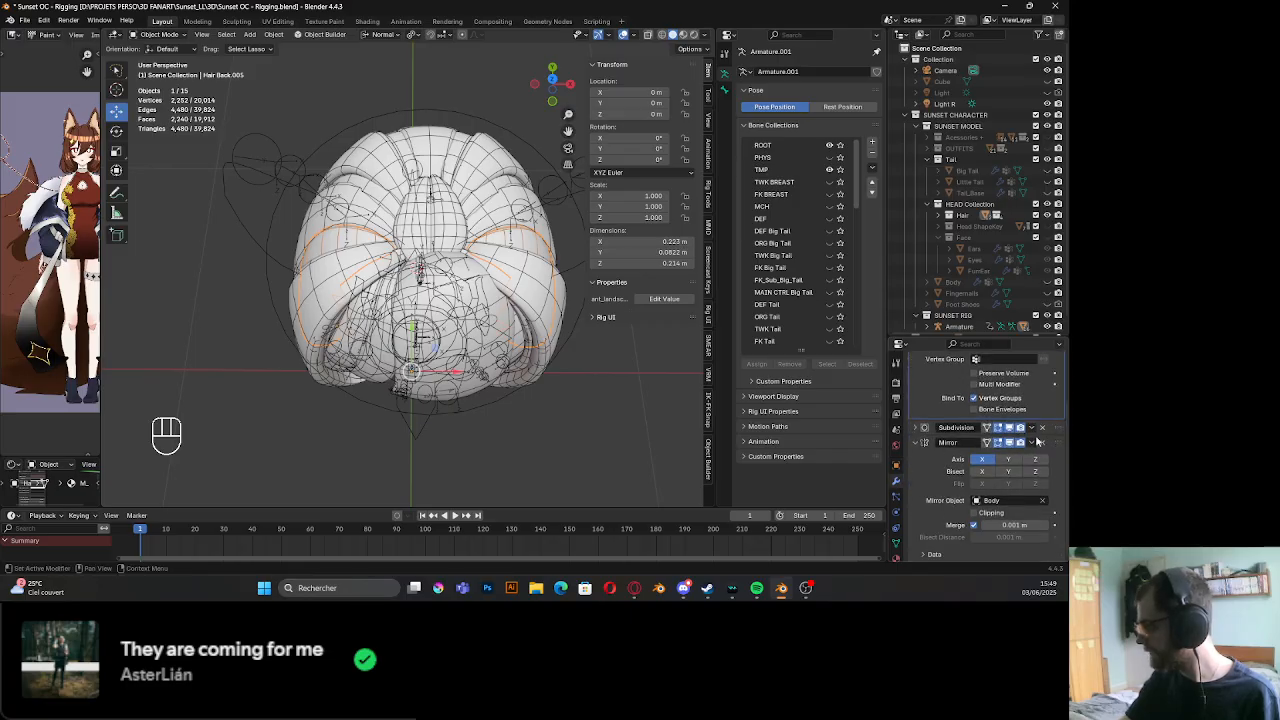
{"action": "left_click_drag", "start_coordinate": [1052, 447], "coordinate": [1044, 366]}
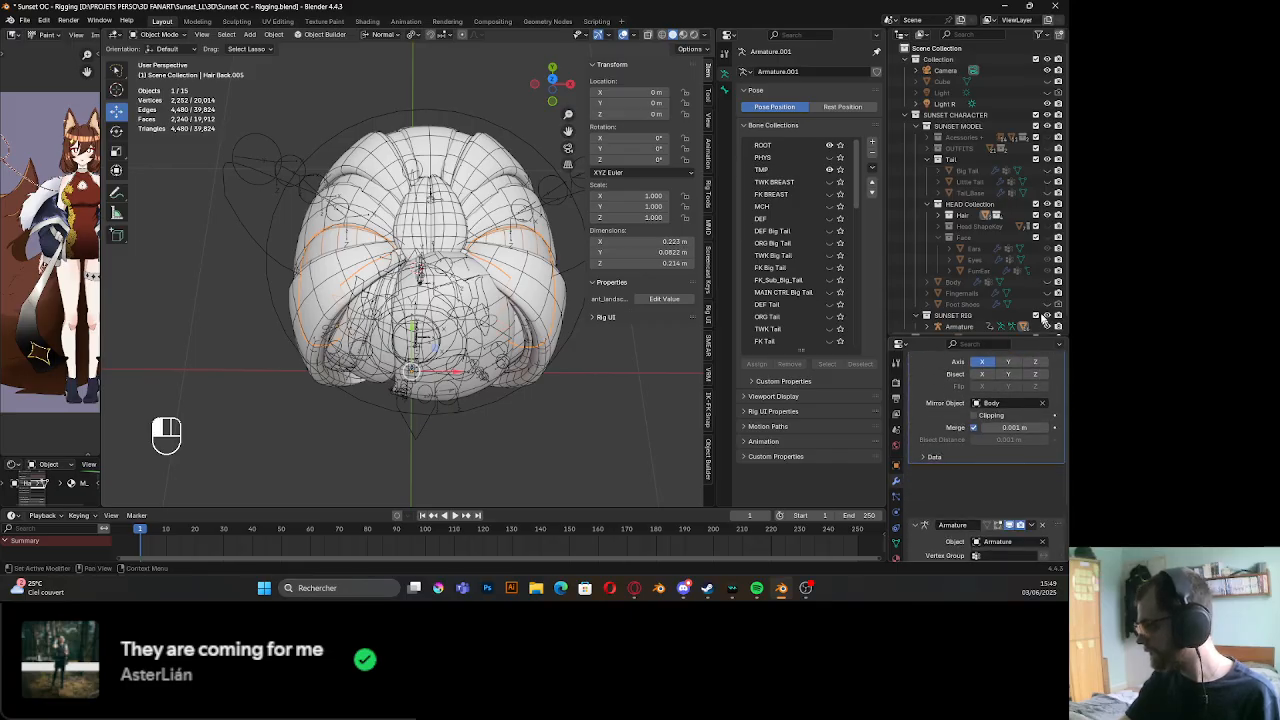
{"action": "scroll", "coordinate": [1043, 372], "scroll_direction": "up", "scroll_amount": 2}
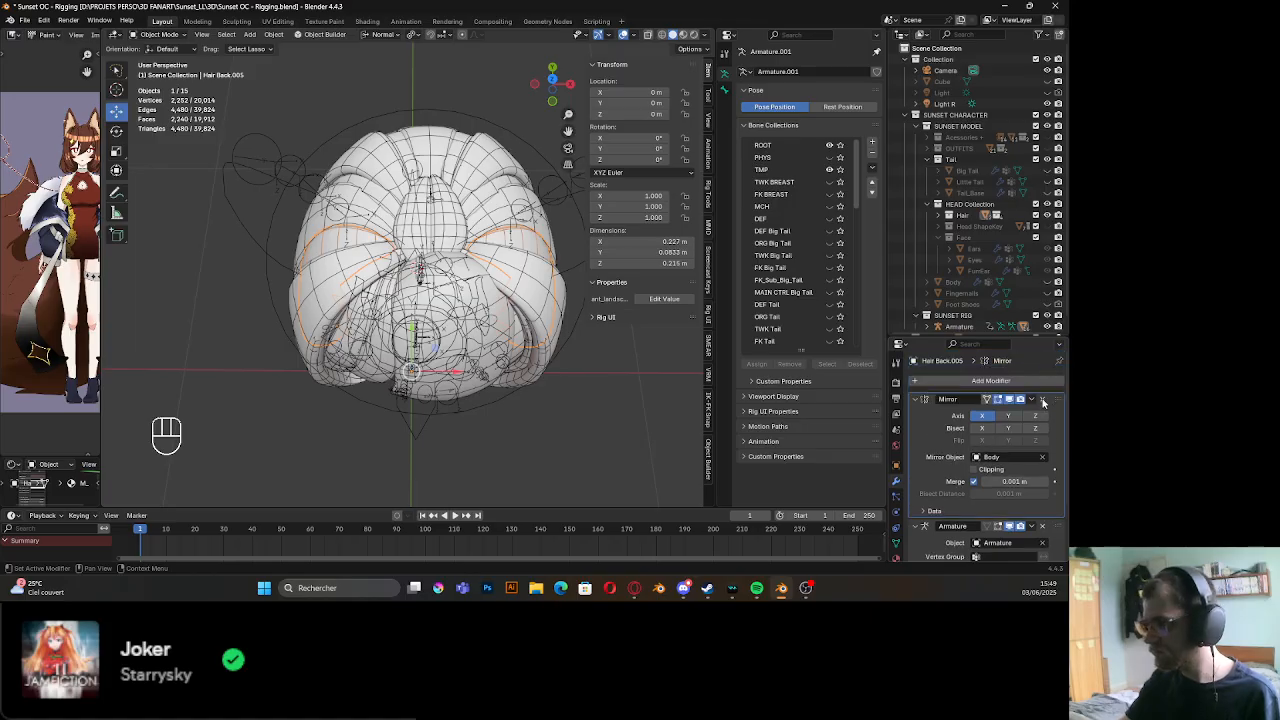
Try the Mirror modifier of Hair Back.005 last in the stack, return it to first place, and apply it
{"action": "left_click_drag", "start_coordinate": [976, 340], "coordinate": [982, 162]}
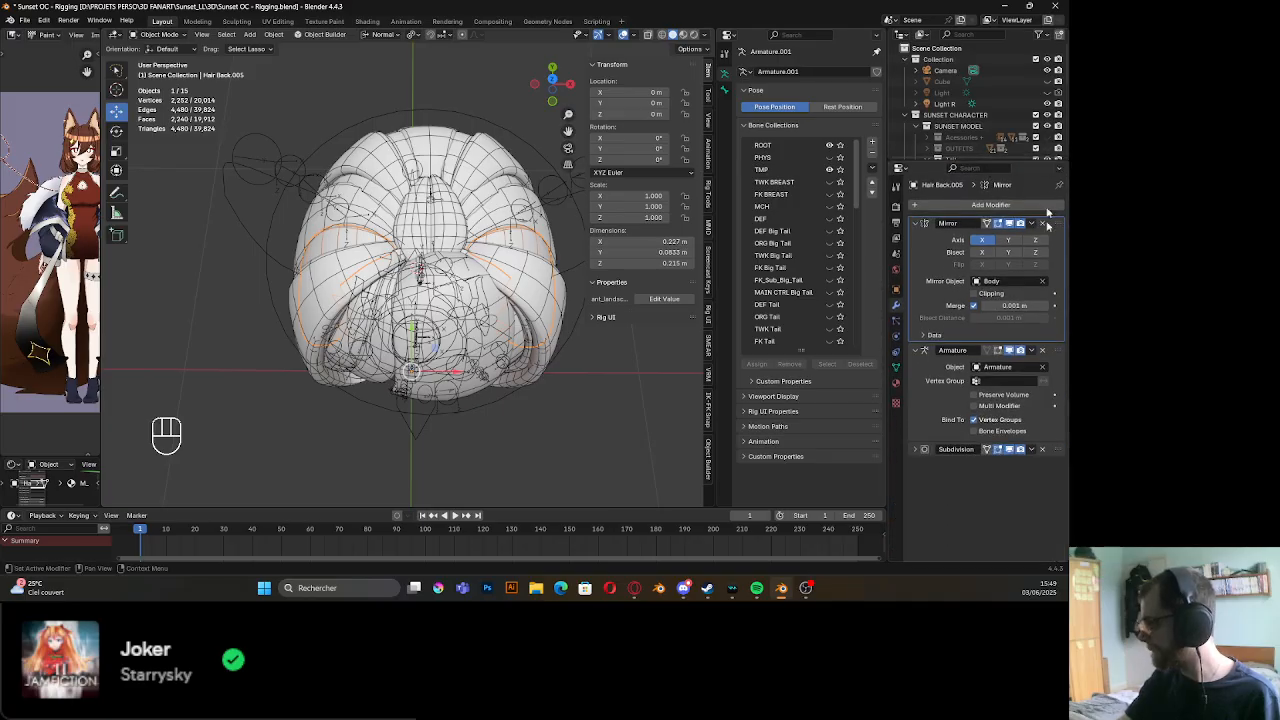
{"action": "left_click_drag", "start_coordinate": [1058, 224], "coordinate": [1060, 430]}
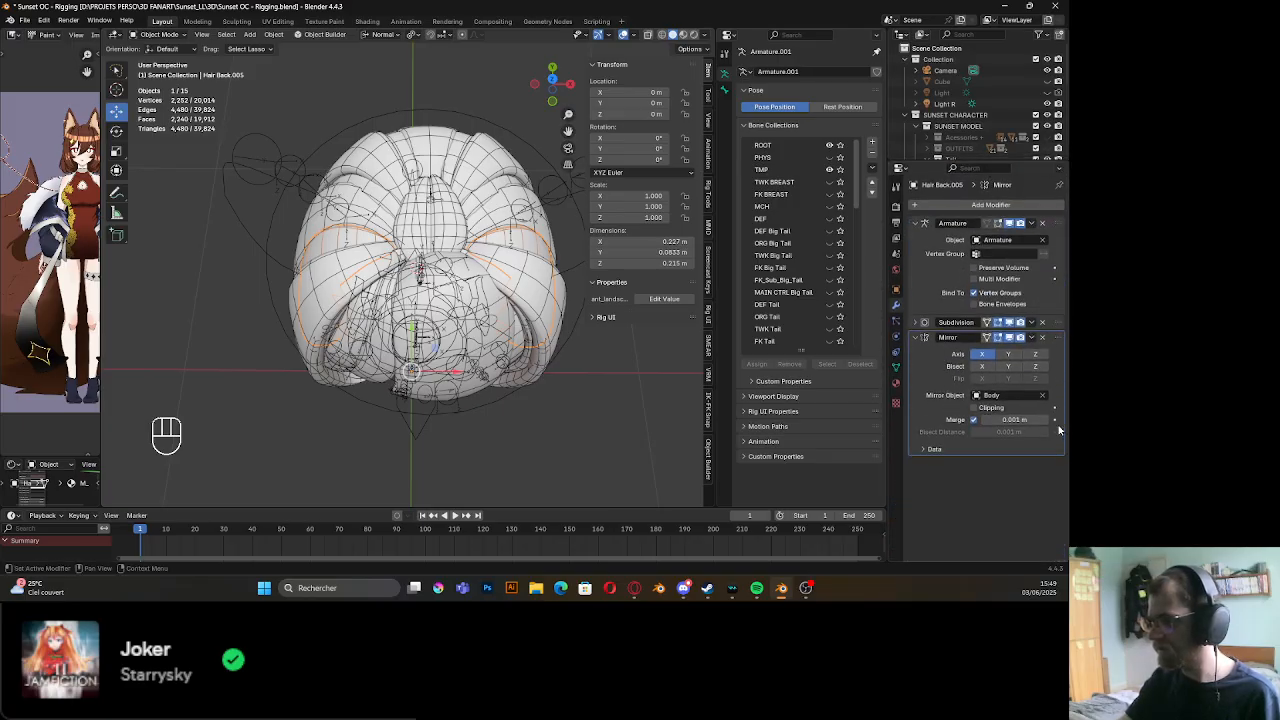
{"action": "left_click_drag", "start_coordinate": [1058, 341], "coordinate": [1062, 218]}
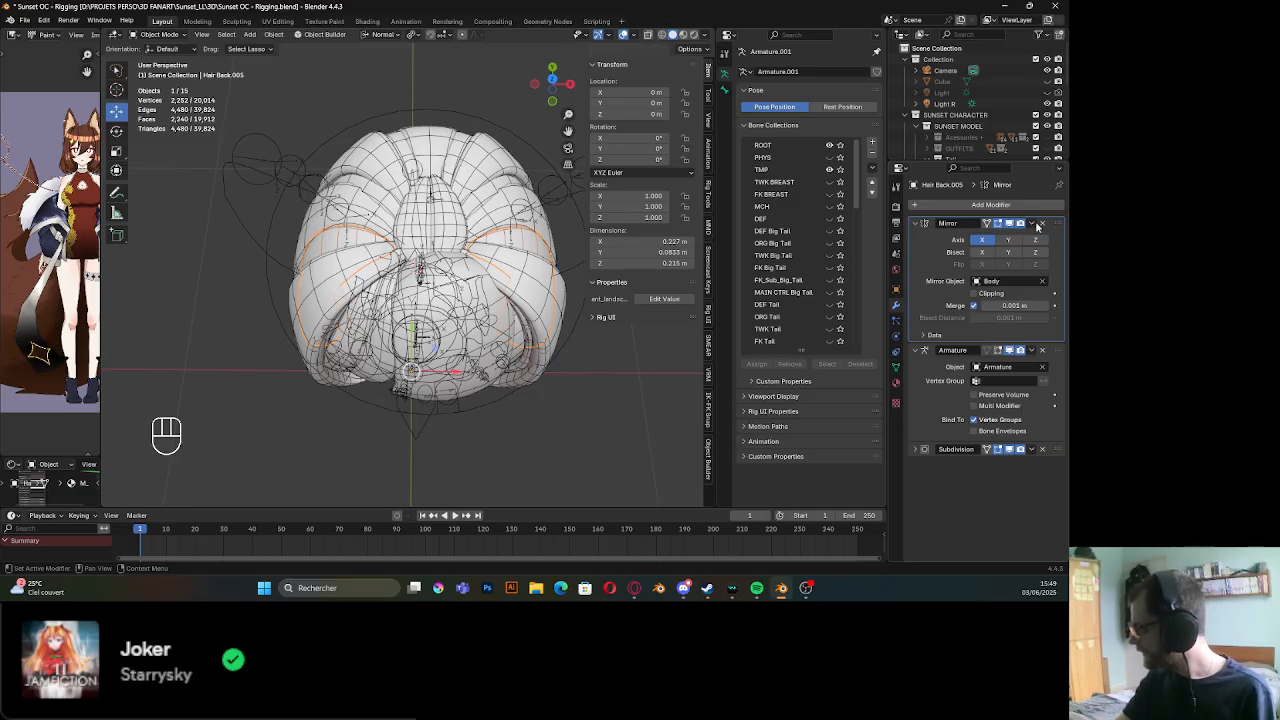
{"action": "left_click", "coordinate": [1033, 224]}
{"action": "left_click", "coordinate": [1030, 237]}
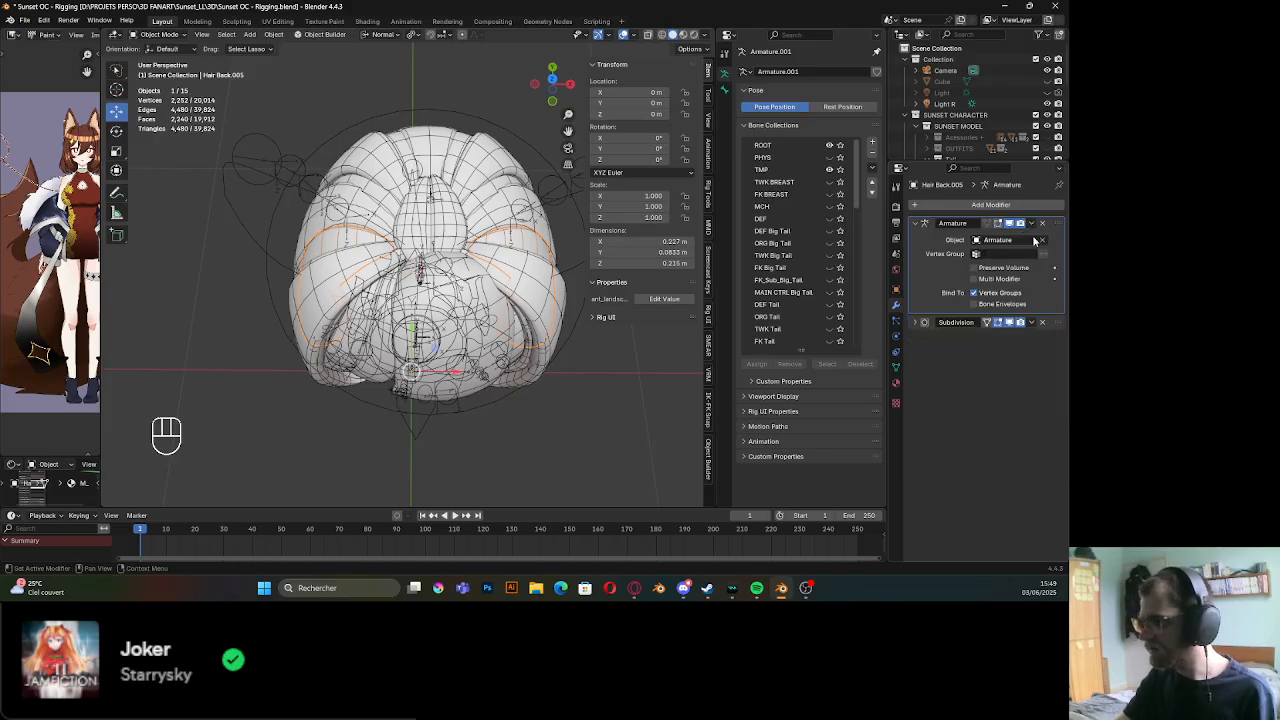
Select the armature in Pose Mode, test rotating the HEAD bone around its normal Z axis, and cancel the rotation
{"action": "left_click", "coordinate": [484, 120]}
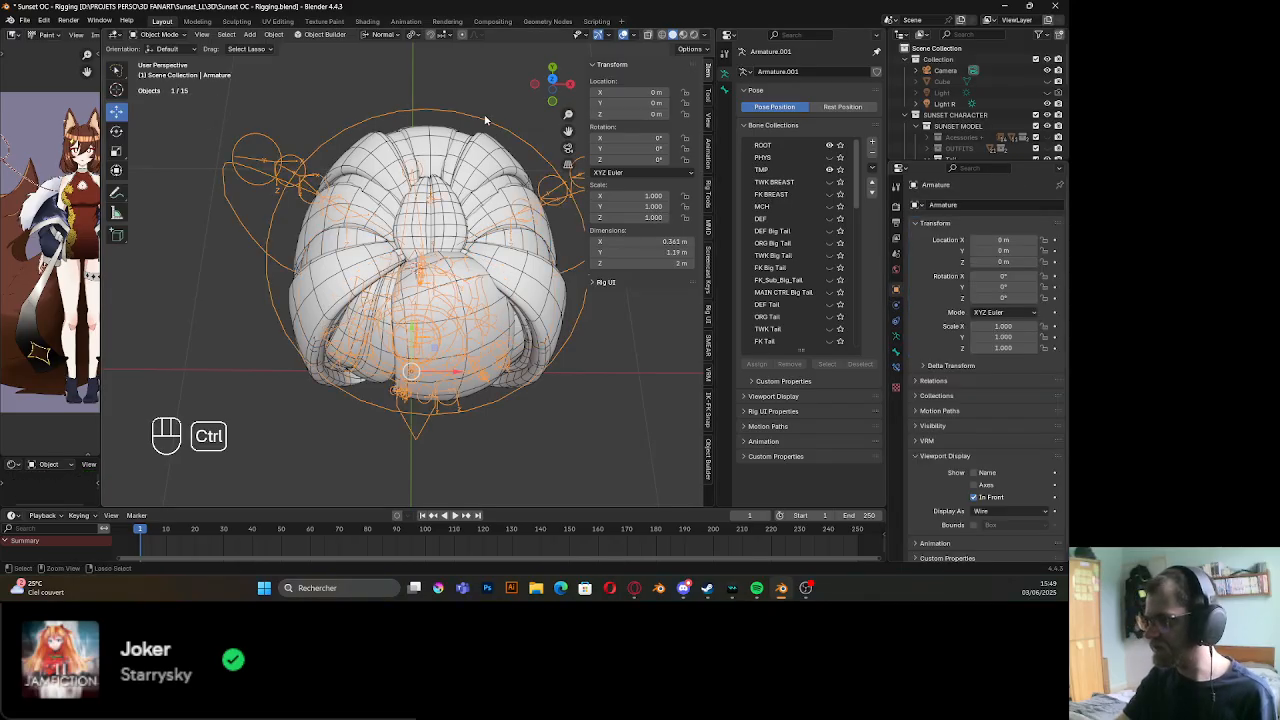
{"action": "key", "text": "ctrl+Tab"}
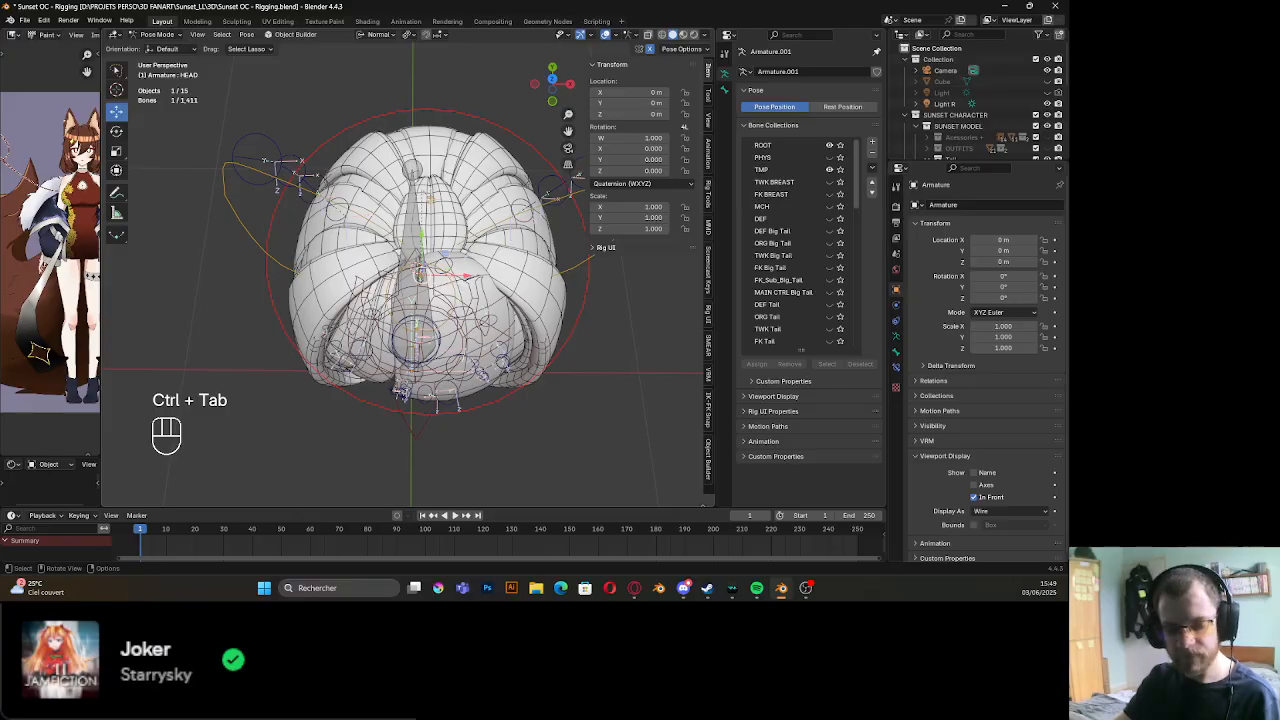
{"action": "key", "text": "r"}
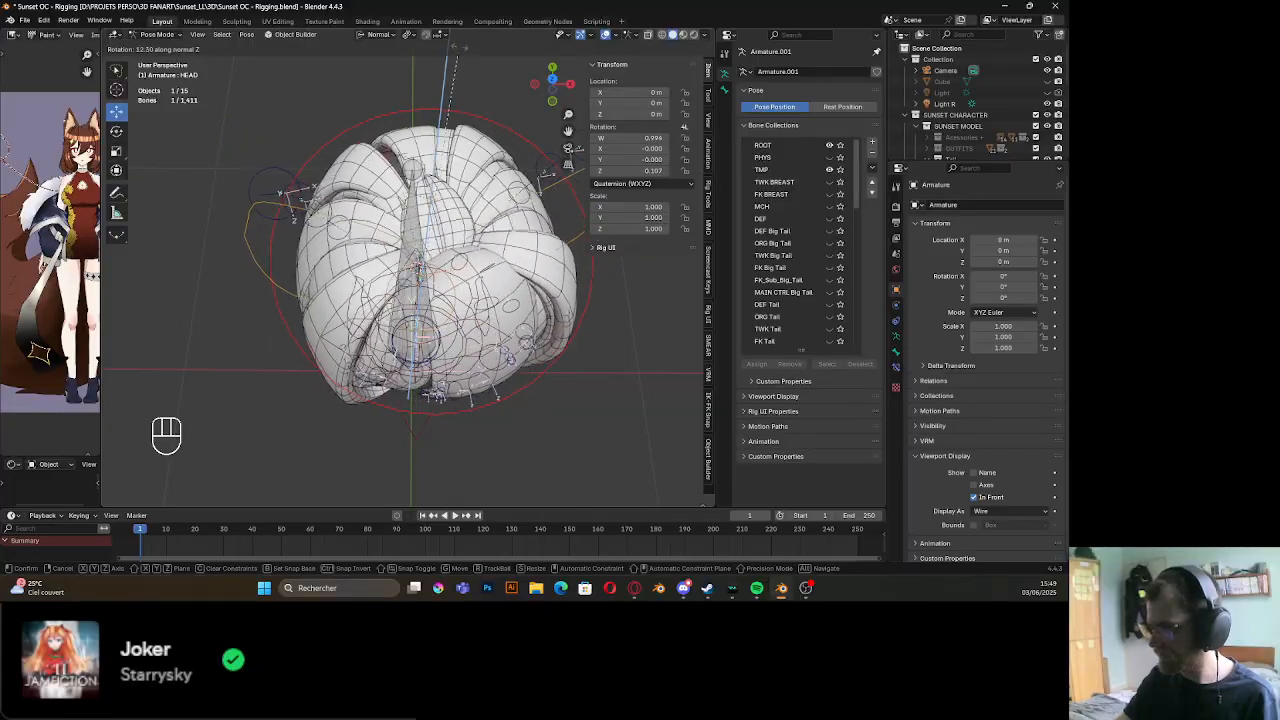
{"action": "key", "text": "Escape"}
Select the Hair Back.004 mesh in Object Mode and apply its Mirror modifier from below the Subdivision modifier
{"action": "left_click", "coordinate": [385, 197]}
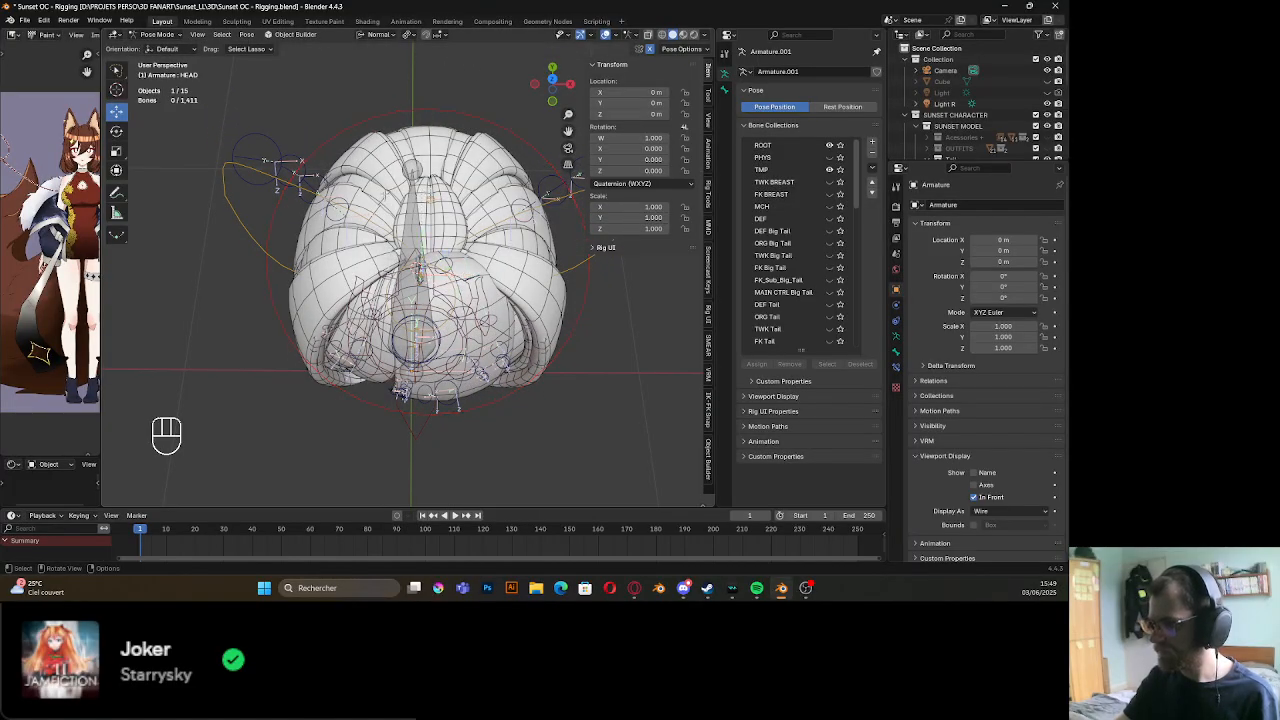
{"action": "key", "text": "ctrl+Tab"}
{"action": "left_click", "coordinate": [290, 197]}
{"action": "left_click", "coordinate": [381, 203]}
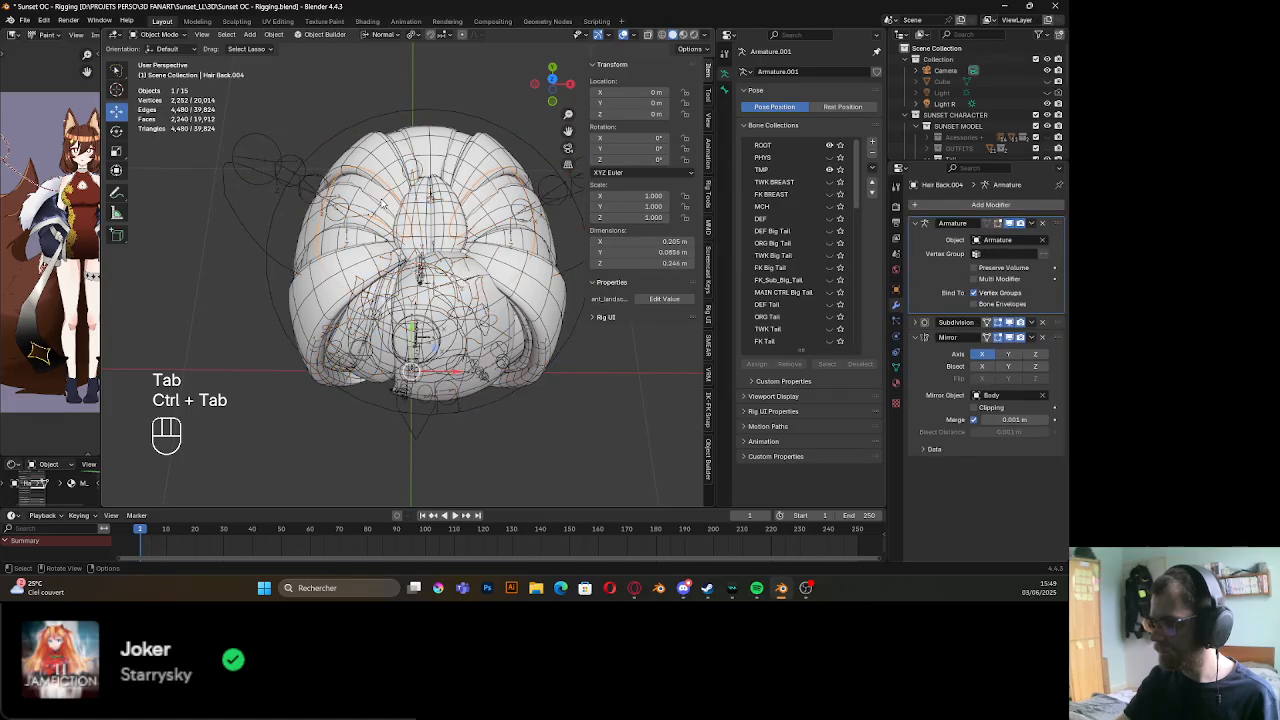
{"action": "left_click", "coordinate": [1035, 338]}
{"action": "left_click", "coordinate": [1025, 347]}
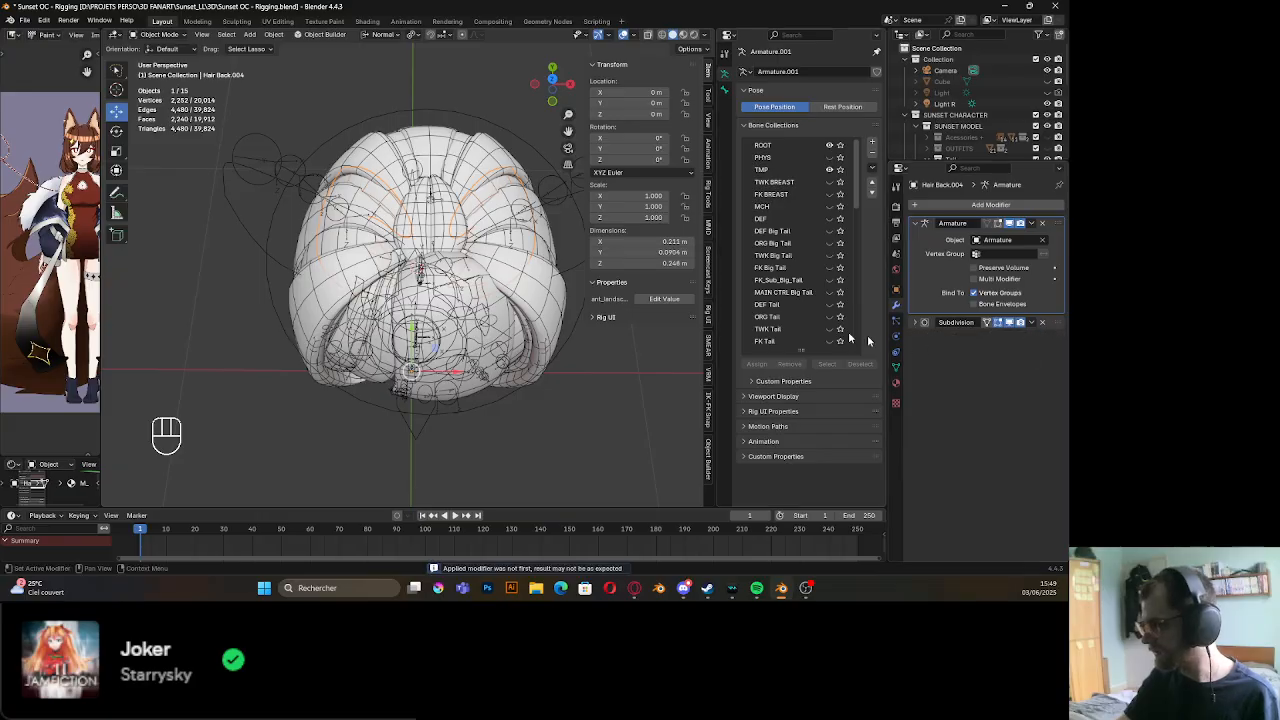
Select the Hair Back.003 mesh and apply its Mirror modifier from below the Subdivision modifier
{"action": "middle_click_drag", "start_coordinate": [384, 179], "coordinate": [397, 192], "text": "shift"}
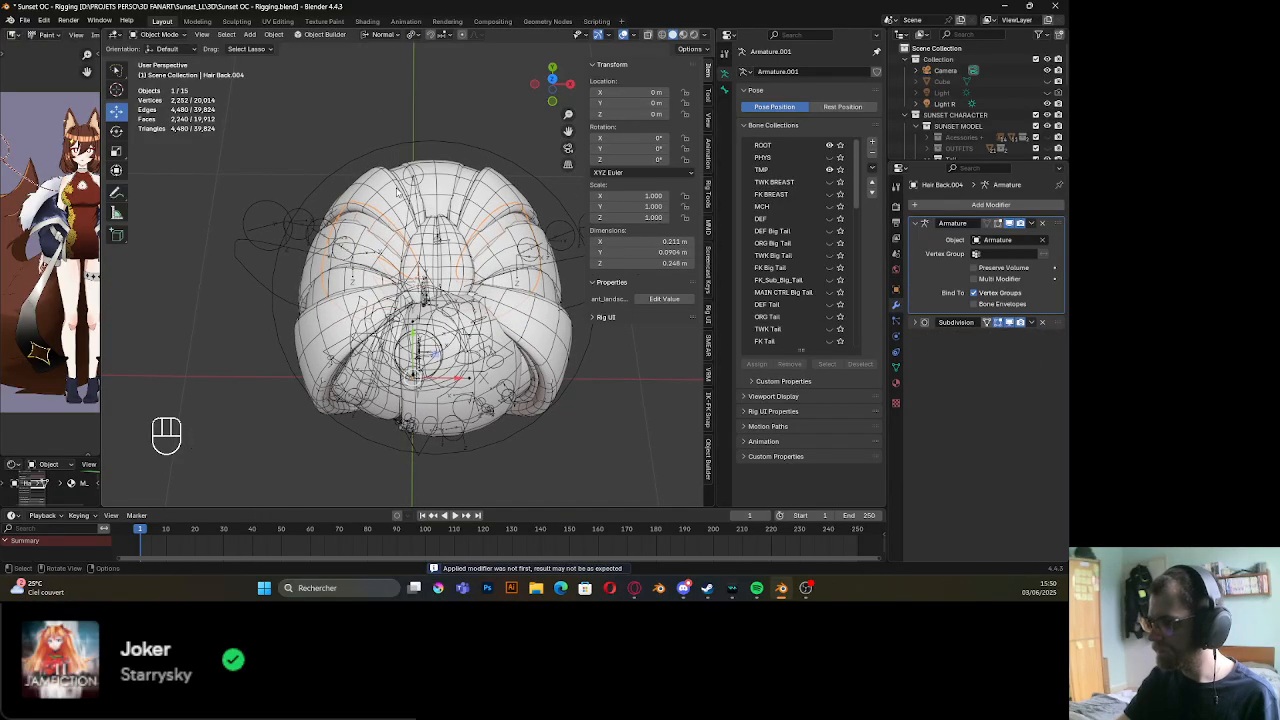
{"action": "left_click", "coordinate": [405, 173]}
{"action": "left_click", "coordinate": [398, 172]}
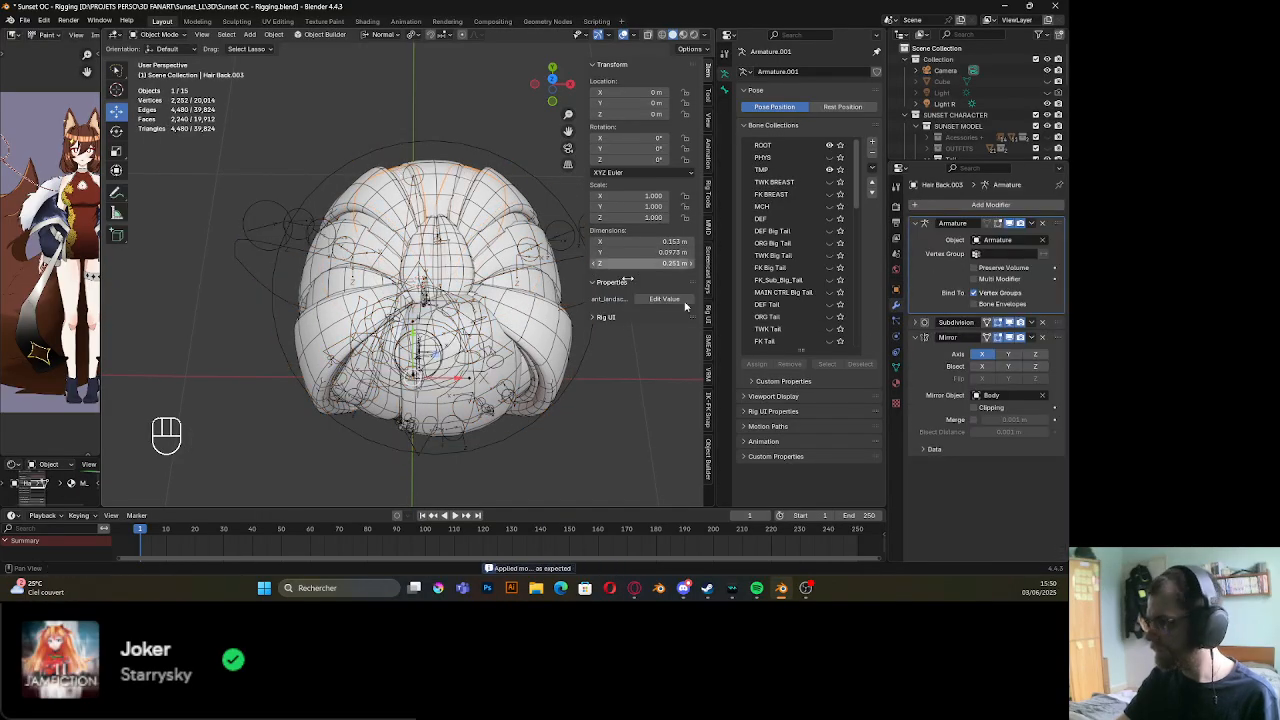
{"action": "left_click", "coordinate": [1036, 341]}
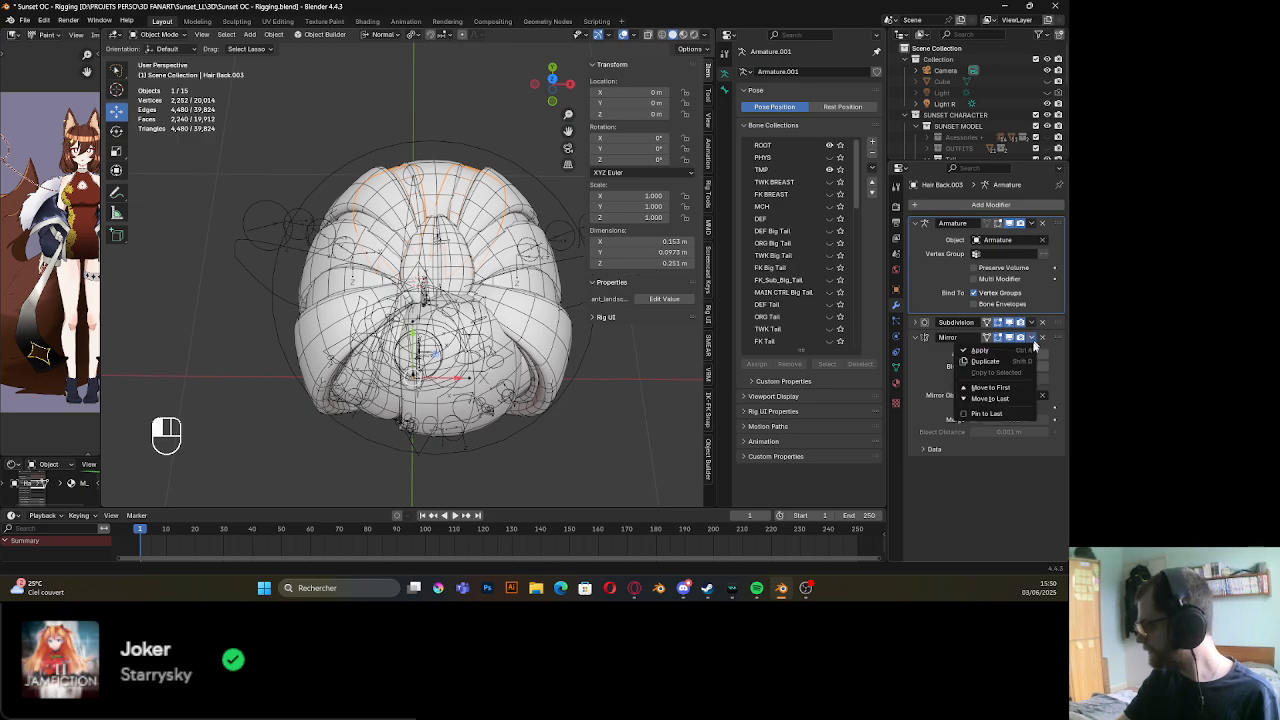
{"action": "left_click", "coordinate": [1010, 352]}
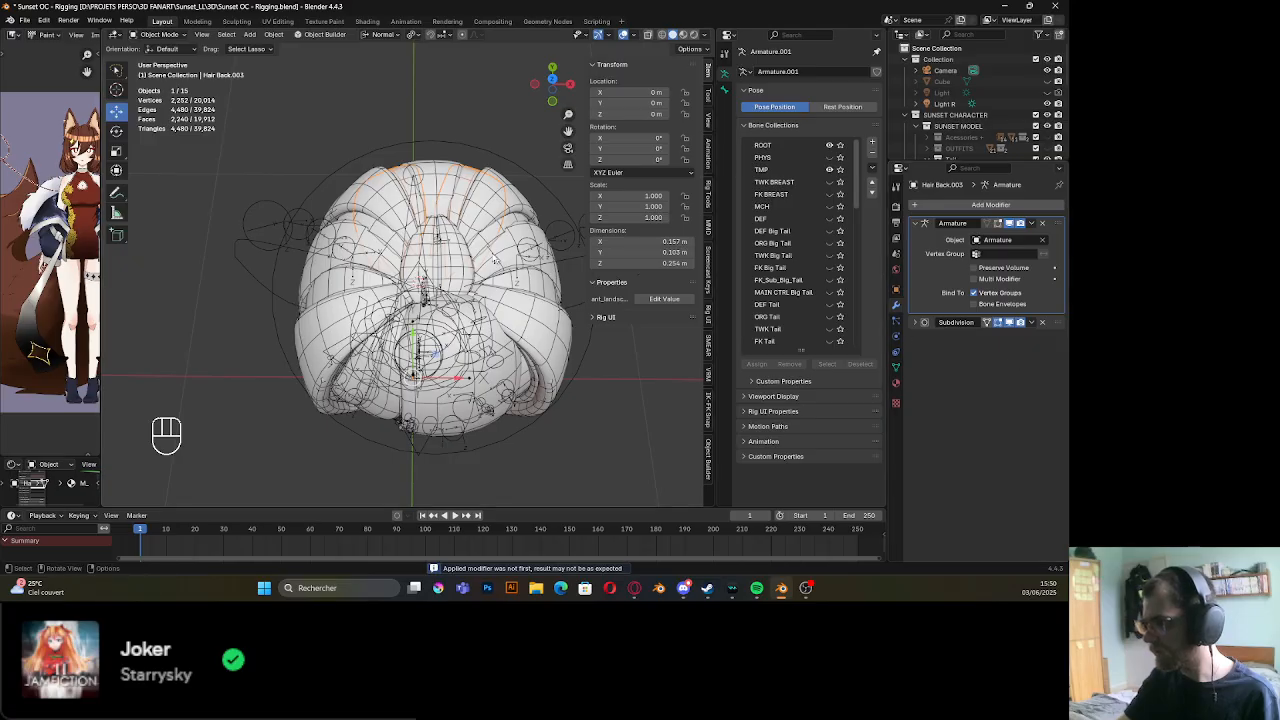
Check the modifier order of Hair Back.001, and undo the Mirror modifier applications on Hair Back.003 and Hair Back.004
{"action": "left_click", "coordinate": [474, 210]}
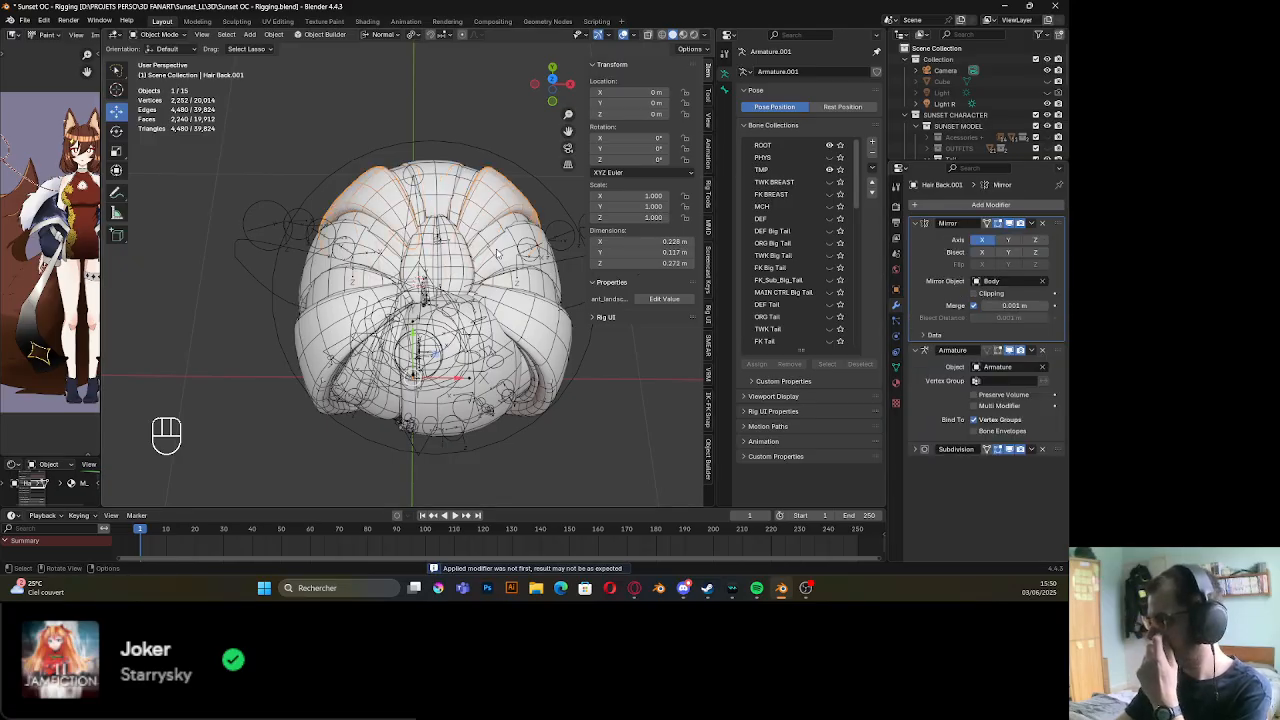
{"action": "key", "text": "ctrl+z"}
{"action": "key", "text": "ctrl+z"}
{"action": "key", "text": "ctrl+z"}
{"action": "key", "text": "ctrl+z"}
{"action": "key", "text": "ctrl+z"}
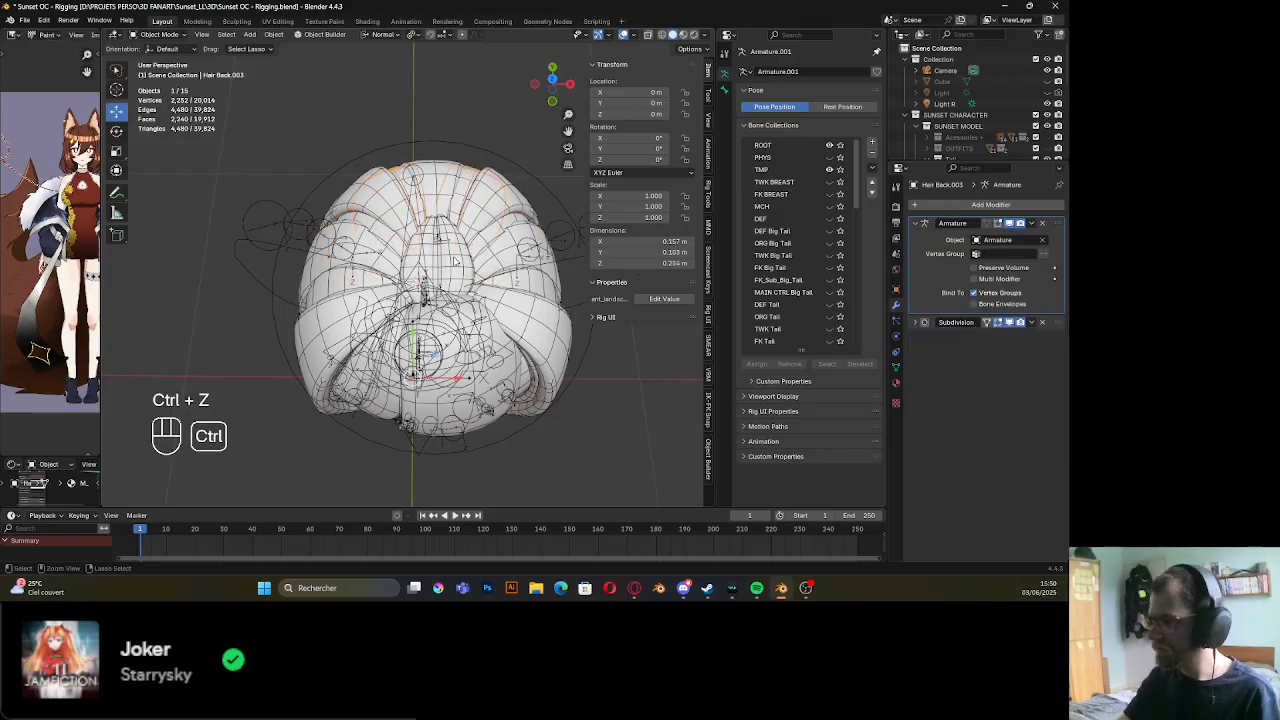
{"action": "key", "text": "ctrl+z"}
{"action": "key", "text": "ctrl+z"}
{"action": "key", "text": "ctrl+z"}
{"action": "key", "text": "ctrl+z"}
{"action": "key", "text": "ctrl+z"}
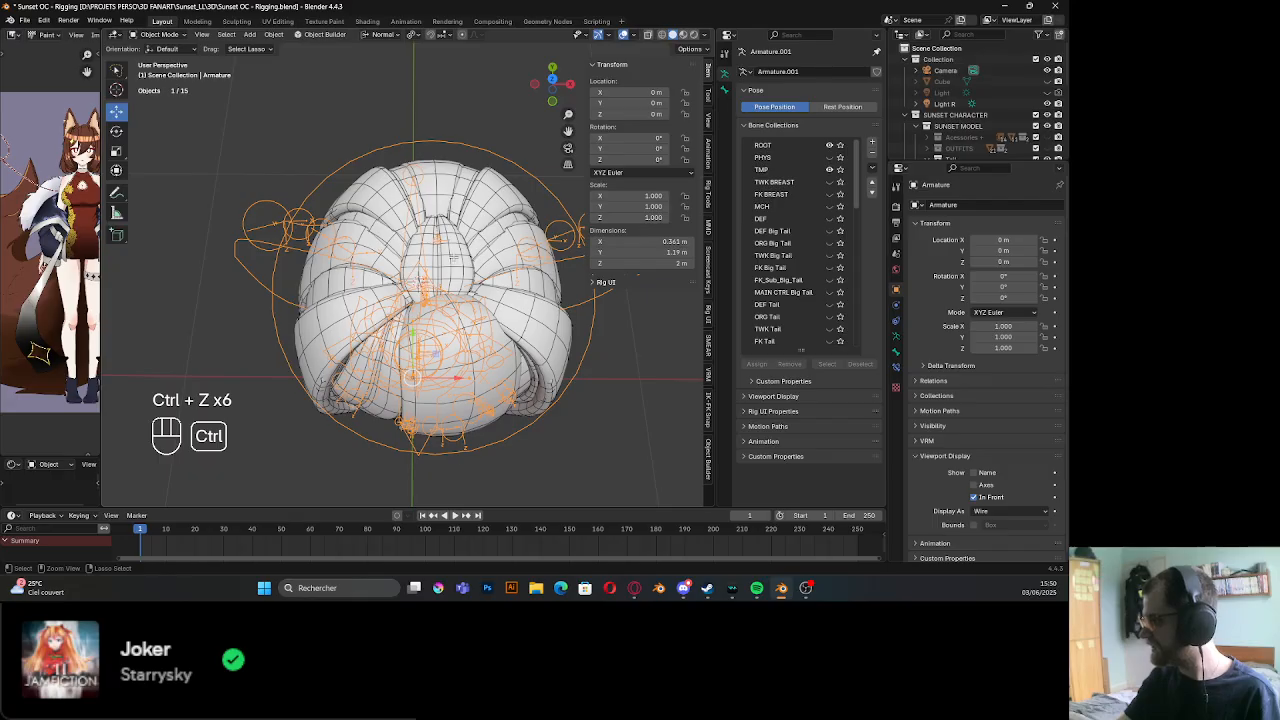
Undo the recent changes back to the Hair Back.005 modifier edits, and move its Mirror modifier above the Armature modifier
{"action": "key", "text": "ctrl+z"}
{"action": "key", "text": "ctrl+z"}
{"action": "key", "text": "ctrl+z"}
{"action": "key", "text": "ctrl+z"}
{"action": "key", "text": "ctrl+z"}
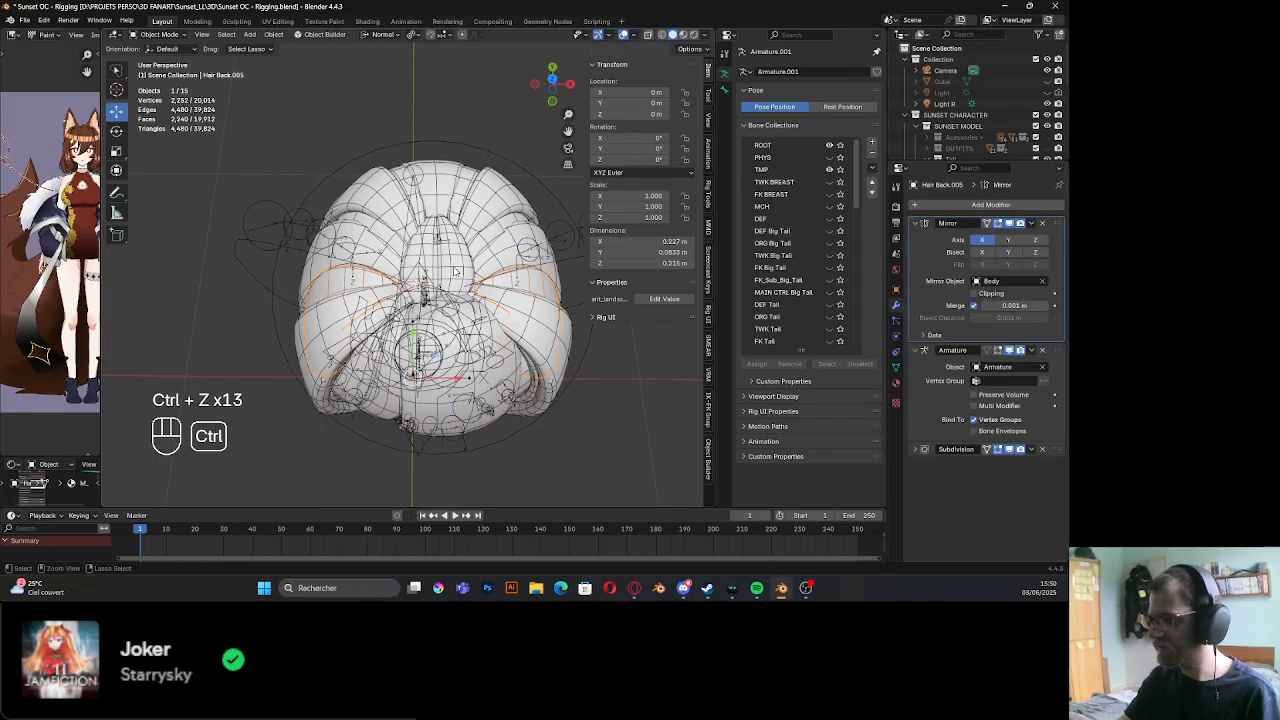
{"action": "key", "text": "ctrl+z"}
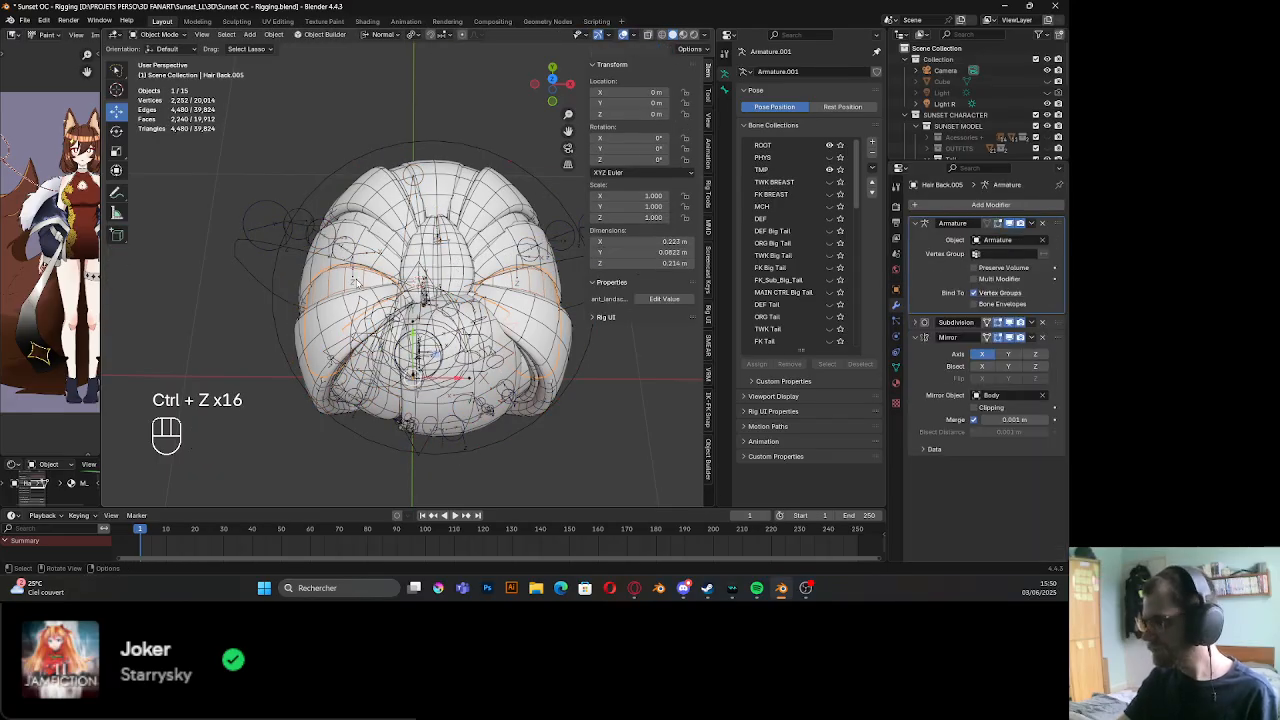
{"action": "left_click_drag", "start_coordinate": [1055, 337], "coordinate": [1052, 225]}
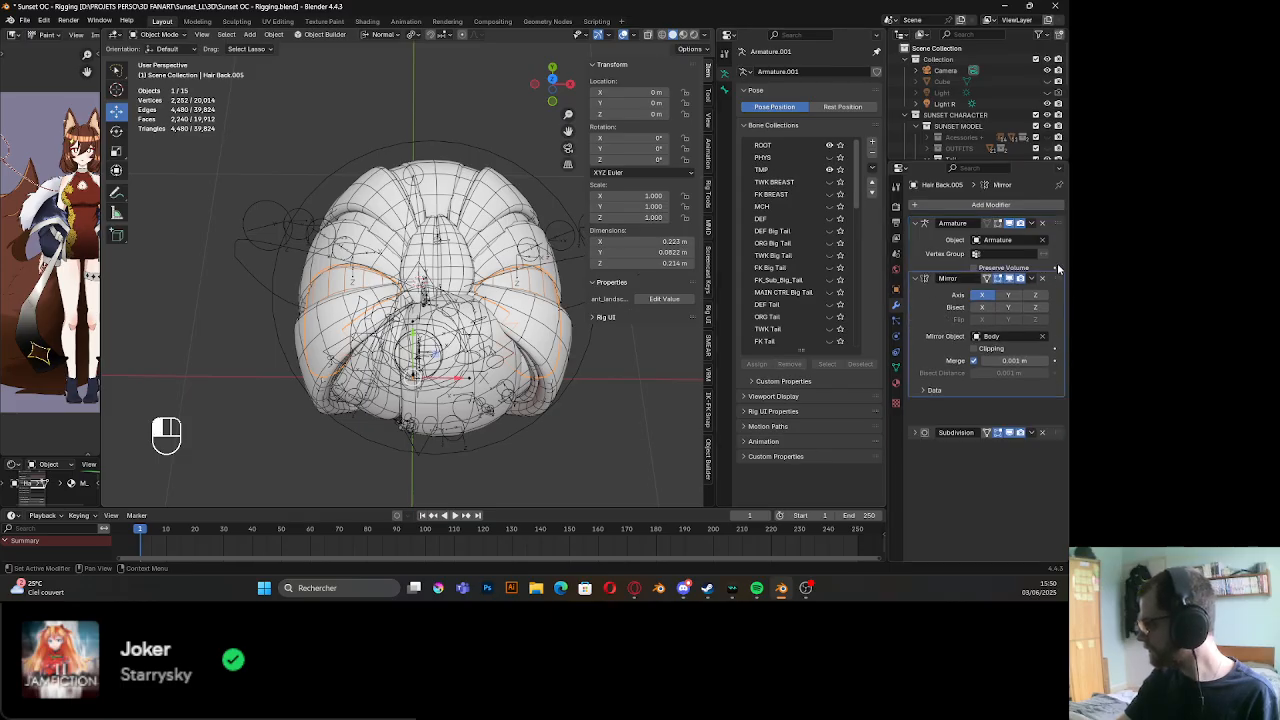
Select the armature in Pose Mode, test how the hair follows a HEAD bone rotation around normal Z, and cancel the rotation
{"action": "left_click", "coordinate": [538, 182]}
{"action": "key", "text": "ctrl+Tab"}
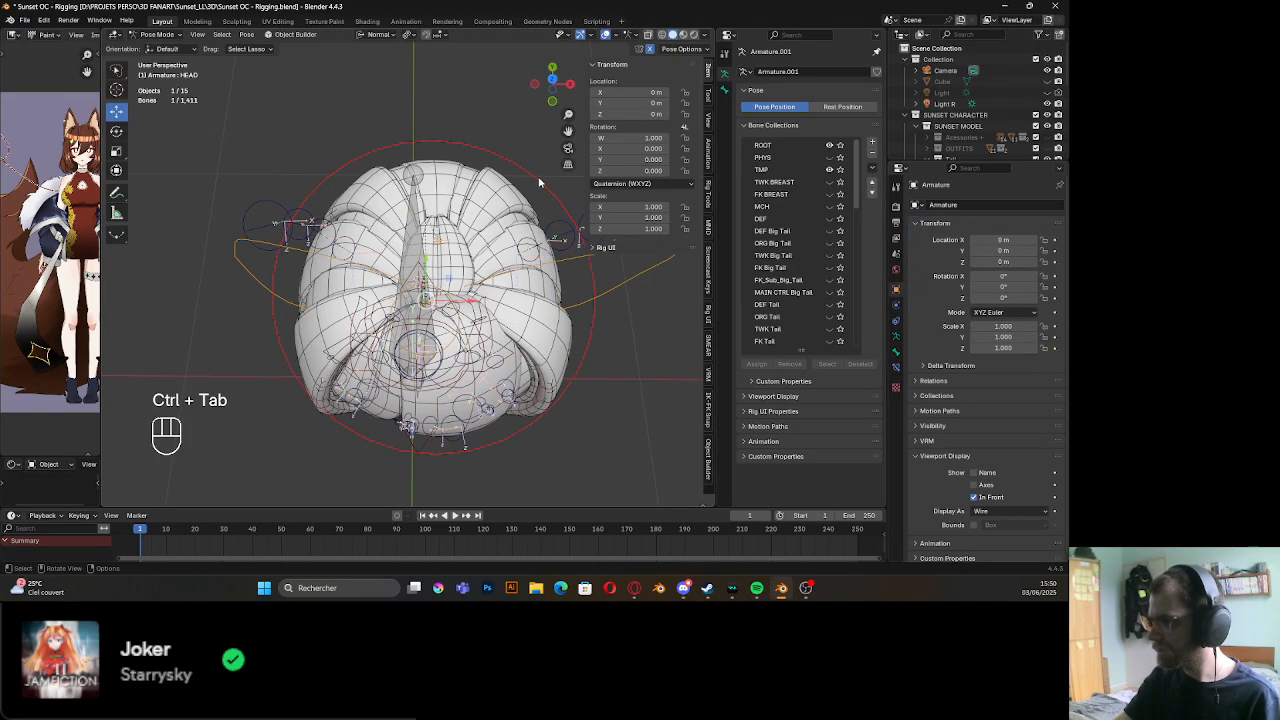
{"action": "key", "text": "r"}
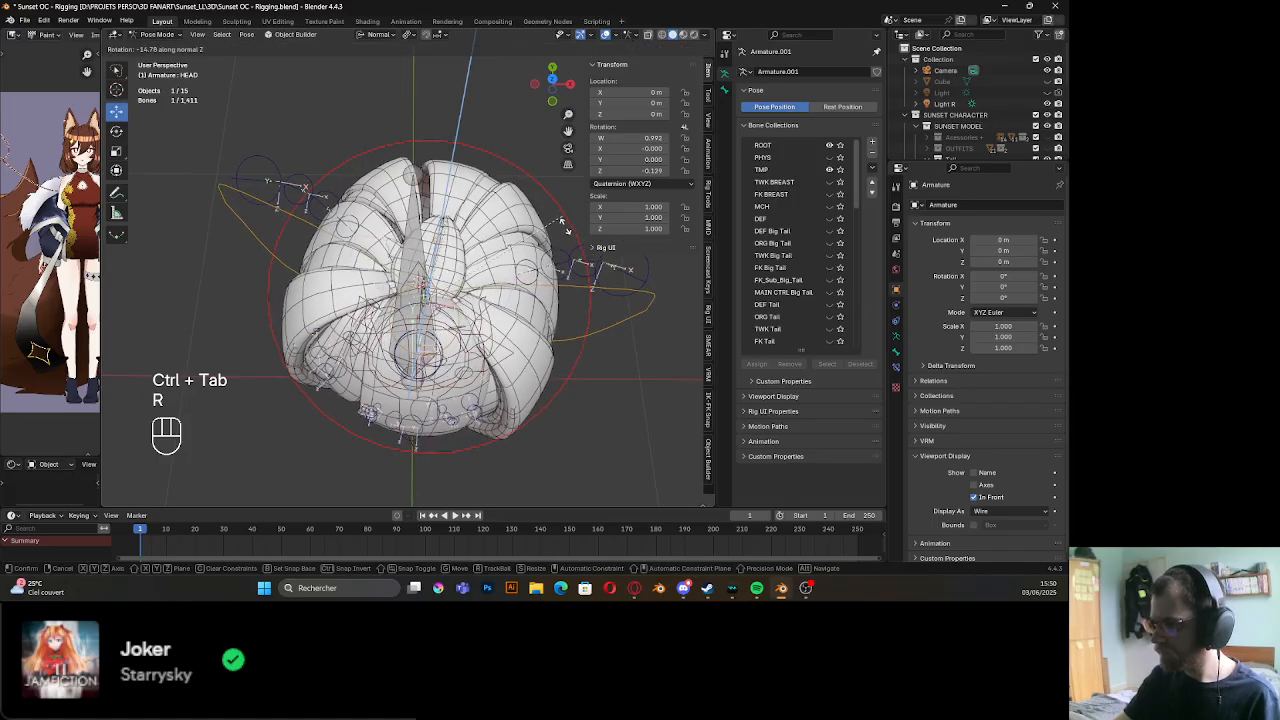
{"action": "right_click", "coordinate": [567, 262]}
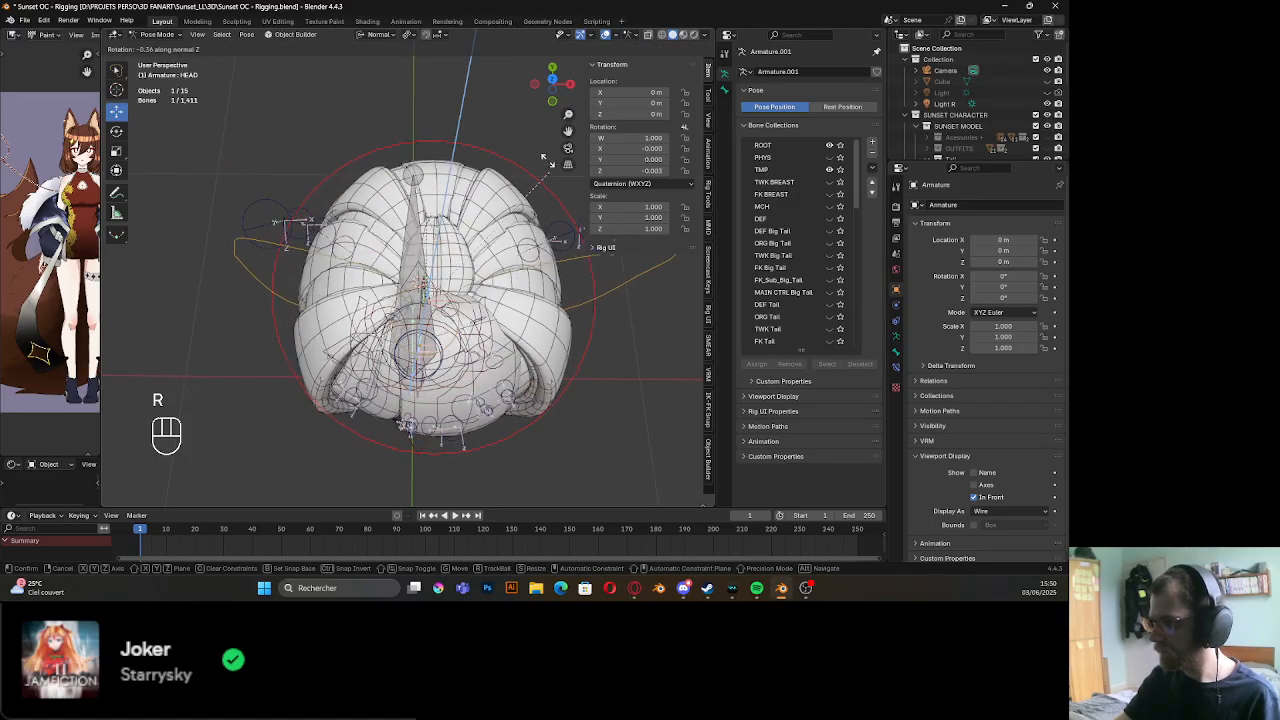
Select the Hair Back.004 mesh in Object Mode and move its Mirror modifier above the Armature modifier
{"action": "key", "text": "ctrl+Tab"}
{"action": "left_click", "coordinate": [393, 238]}
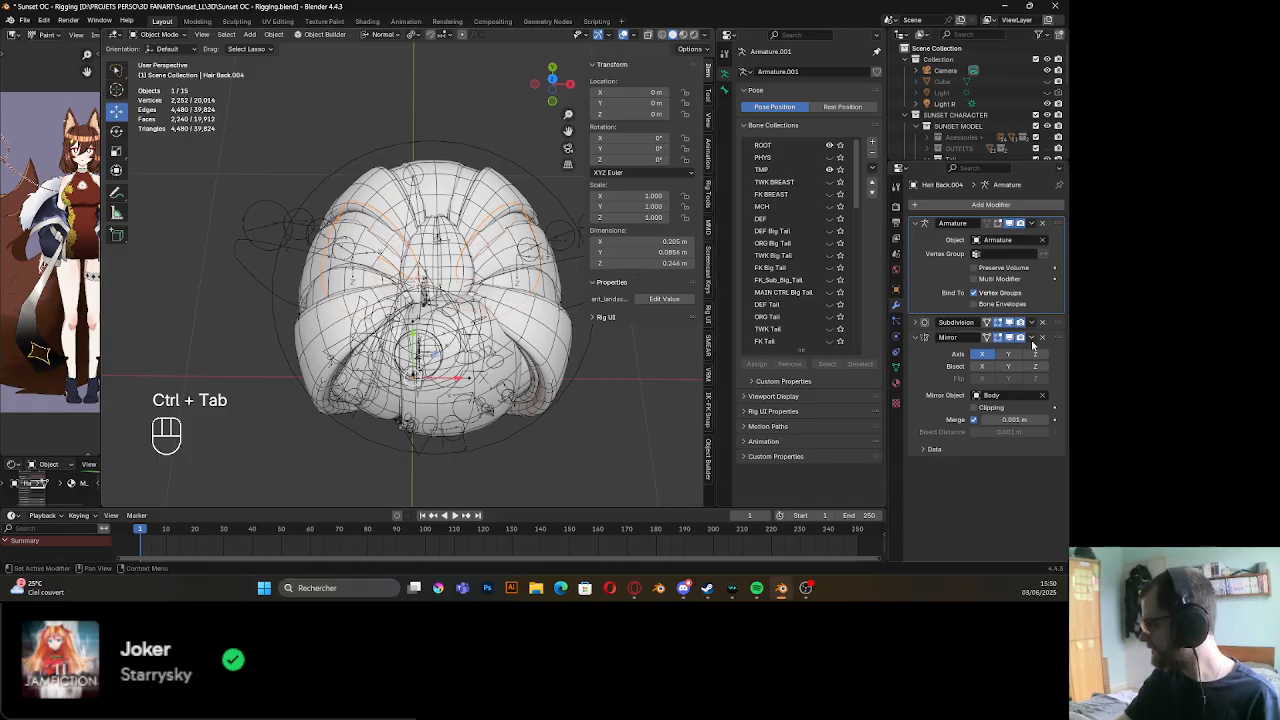
{"action": "left_click_drag", "start_coordinate": [1055, 337], "coordinate": [1055, 222]}
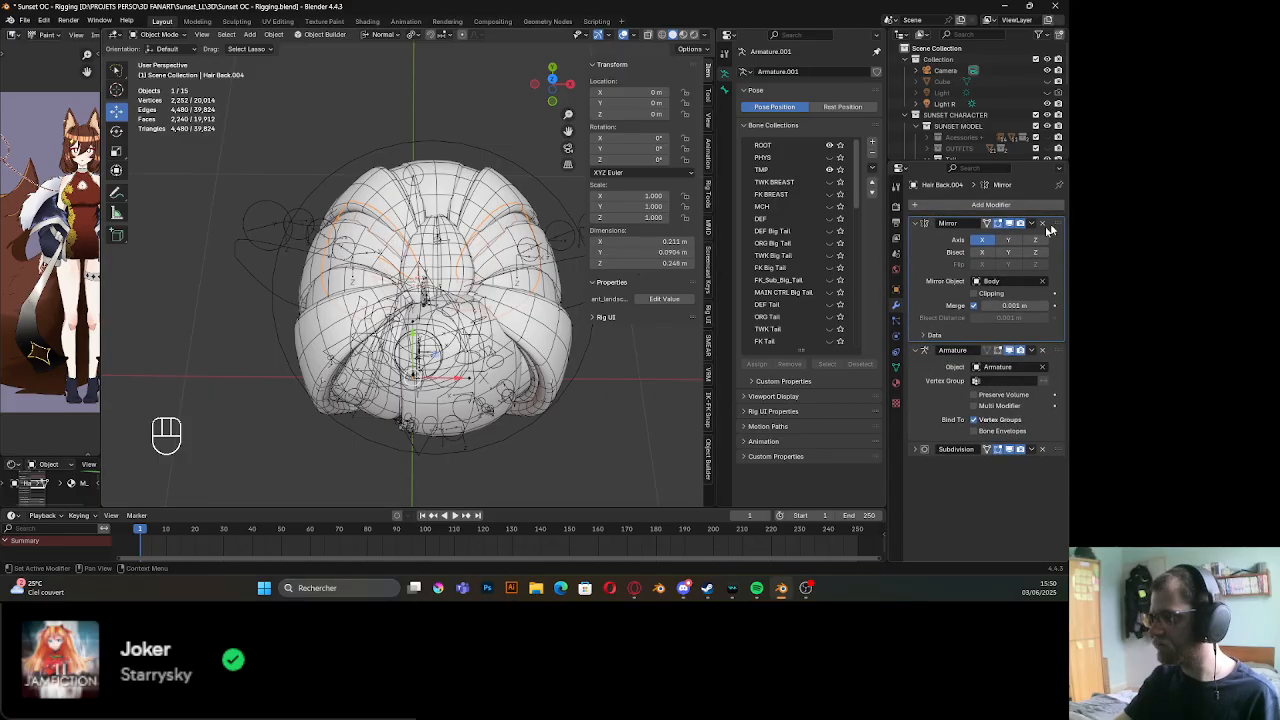
Move the Mirror modifier of the Hair Back.003 strand above its Armature modifier
{"action": "left_click", "coordinate": [463, 185]}
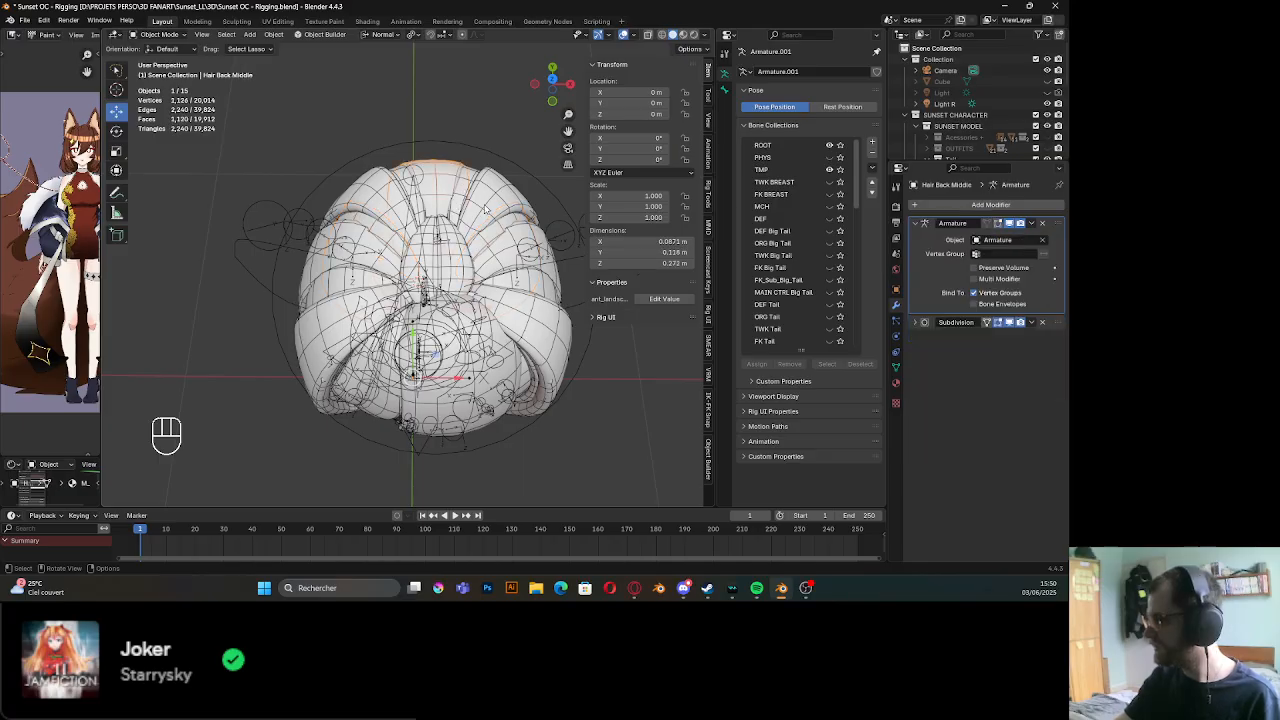
{"action": "left_click", "coordinate": [465, 195]}
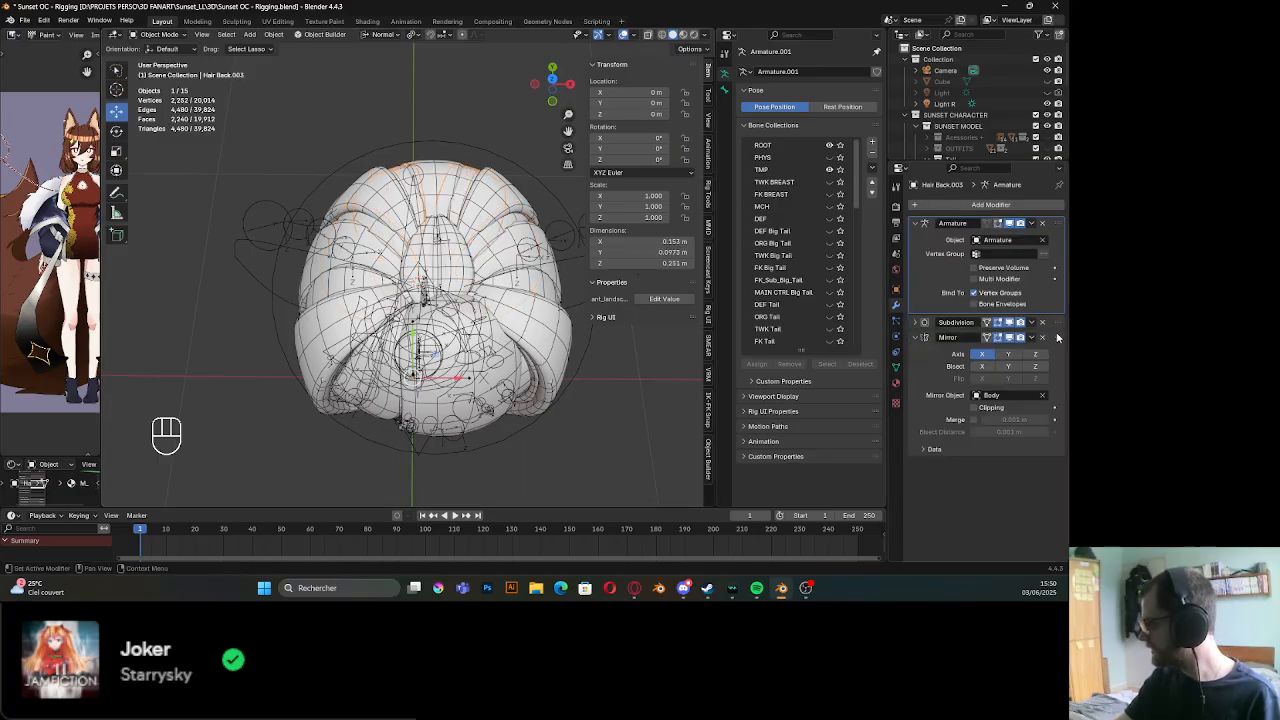
{"action": "left_click_drag", "start_coordinate": [1055, 337], "coordinate": [1055, 222]}
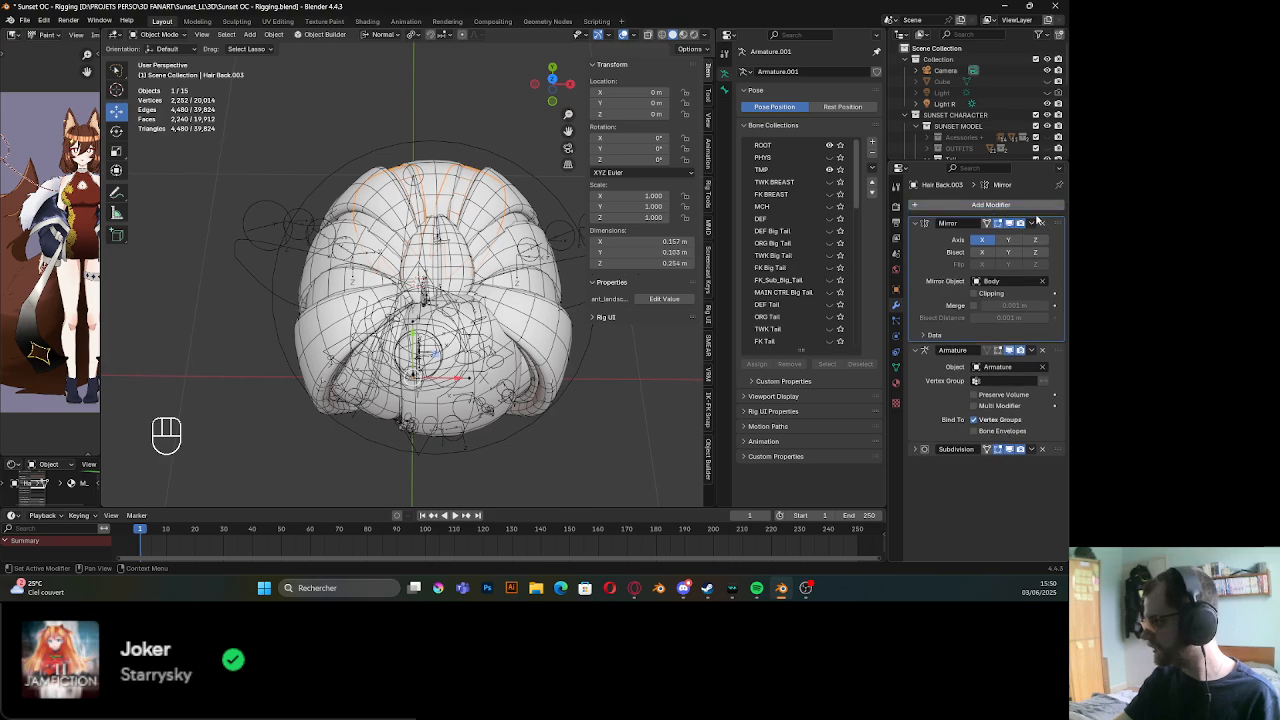
Put the armature in Pose Mode, test-rotate the HEAD bone to check that the hair follows, cancel the rotation and save the file
{"action": "left_click", "coordinate": [418, 138]}
{"action": "key", "text": "ctrl+Tab"}
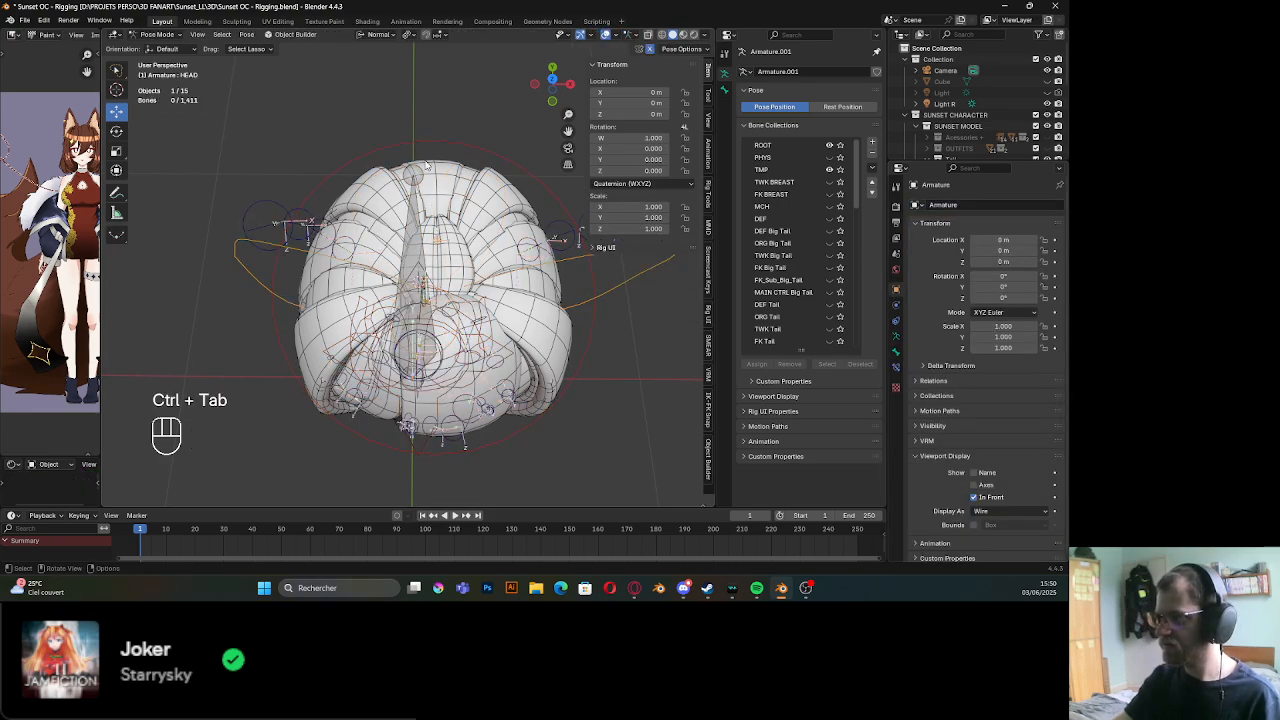
{"action": "key", "text": "r"}
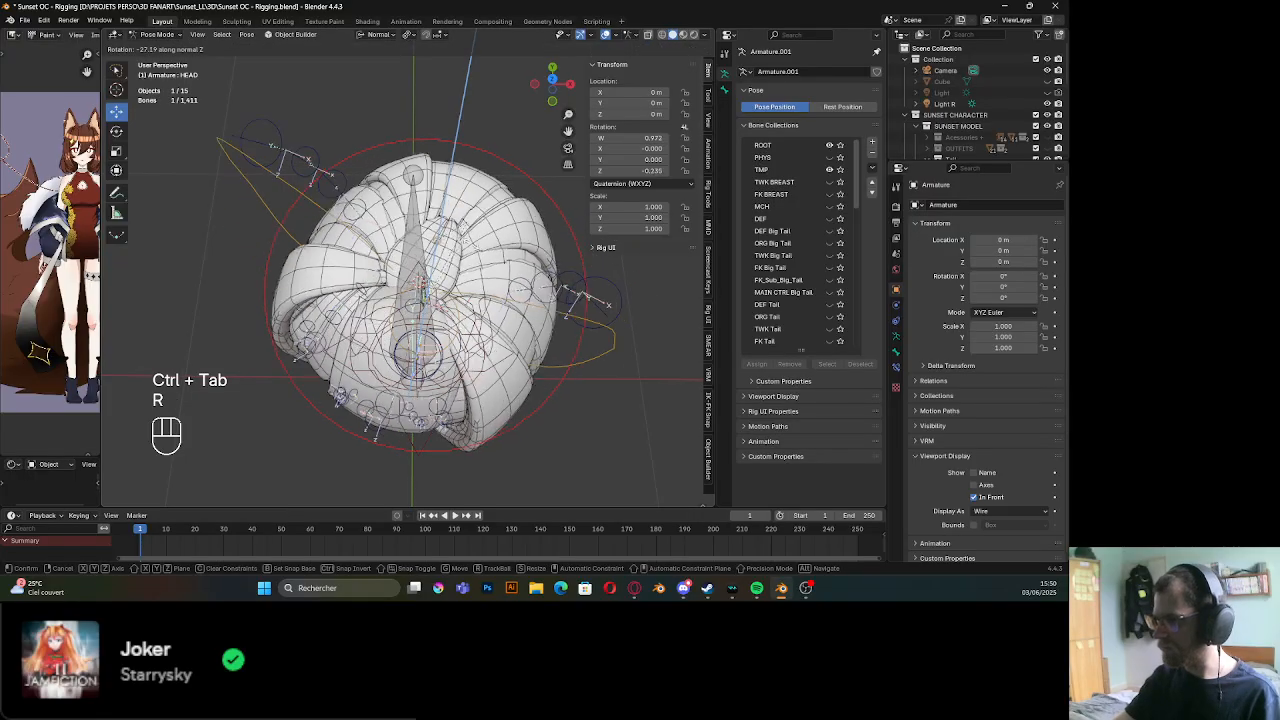
{"action": "right_click", "coordinate": [376, 108]}
{"action": "middle_click_drag", "start_coordinate": [425, 319], "coordinate": [424, 207]}
{"action": "key", "text": "r"}
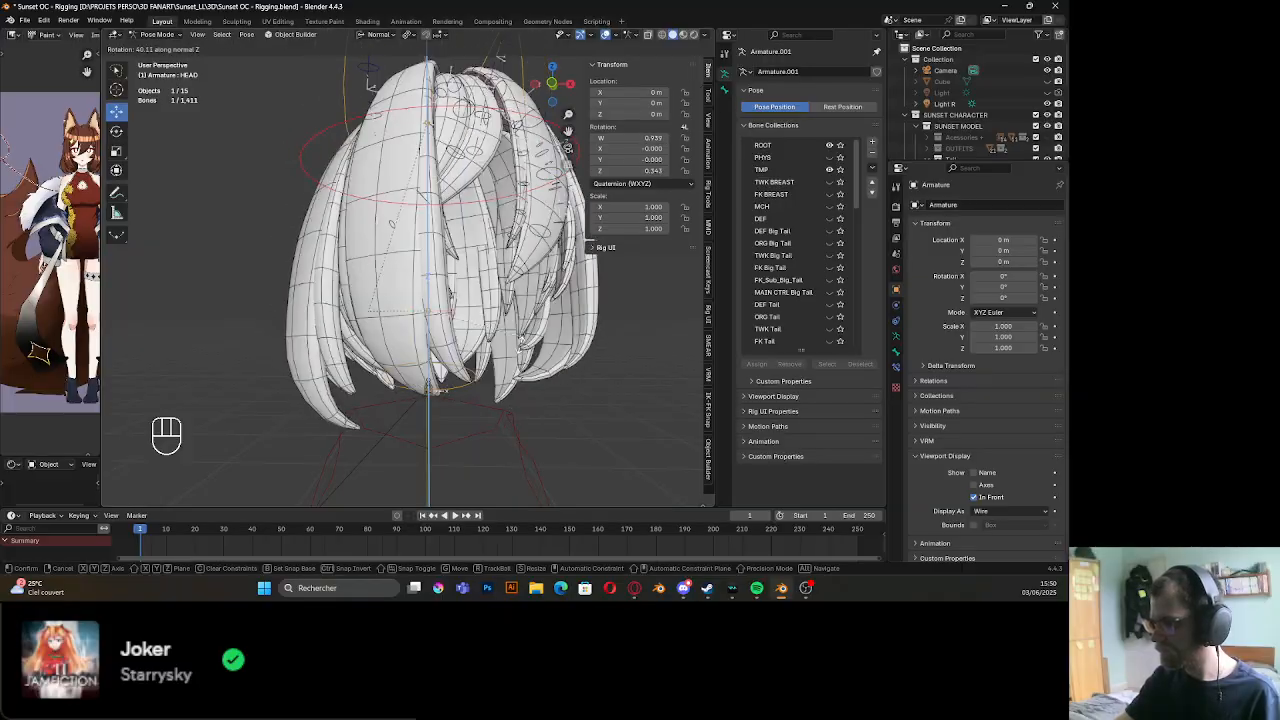
{"action": "right_click", "coordinate": [421, 346]}
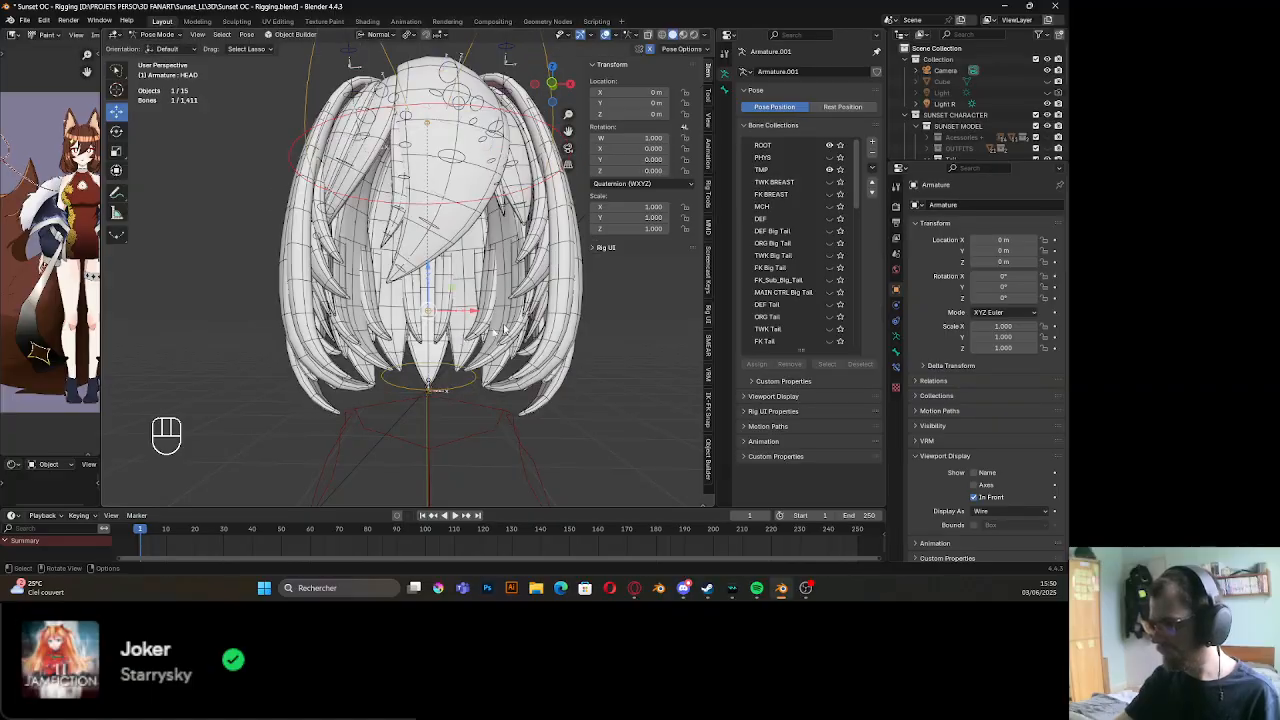
{"action": "key", "text": "ctrl+s"}
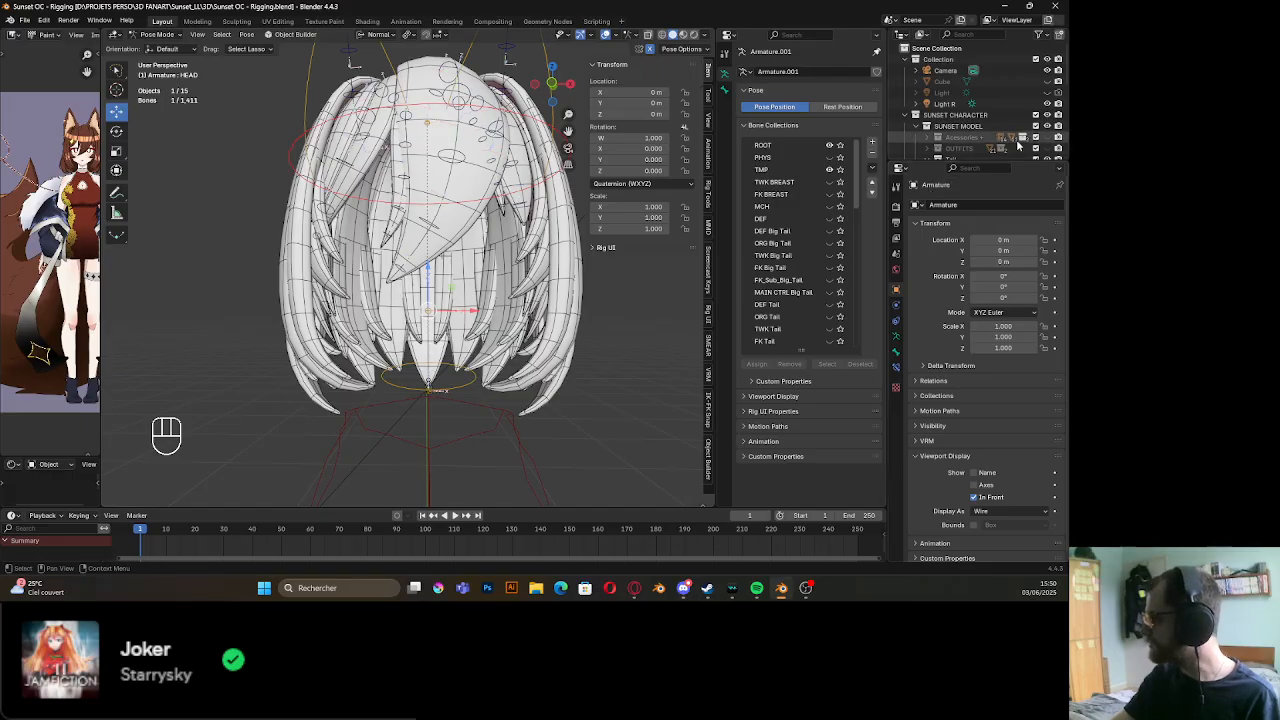
Unhide the Head ShapeKey and Face collections
{"action": "scroll", "coordinate": [1040, 124], "scroll_direction": "down", "scroll_amount": 5}
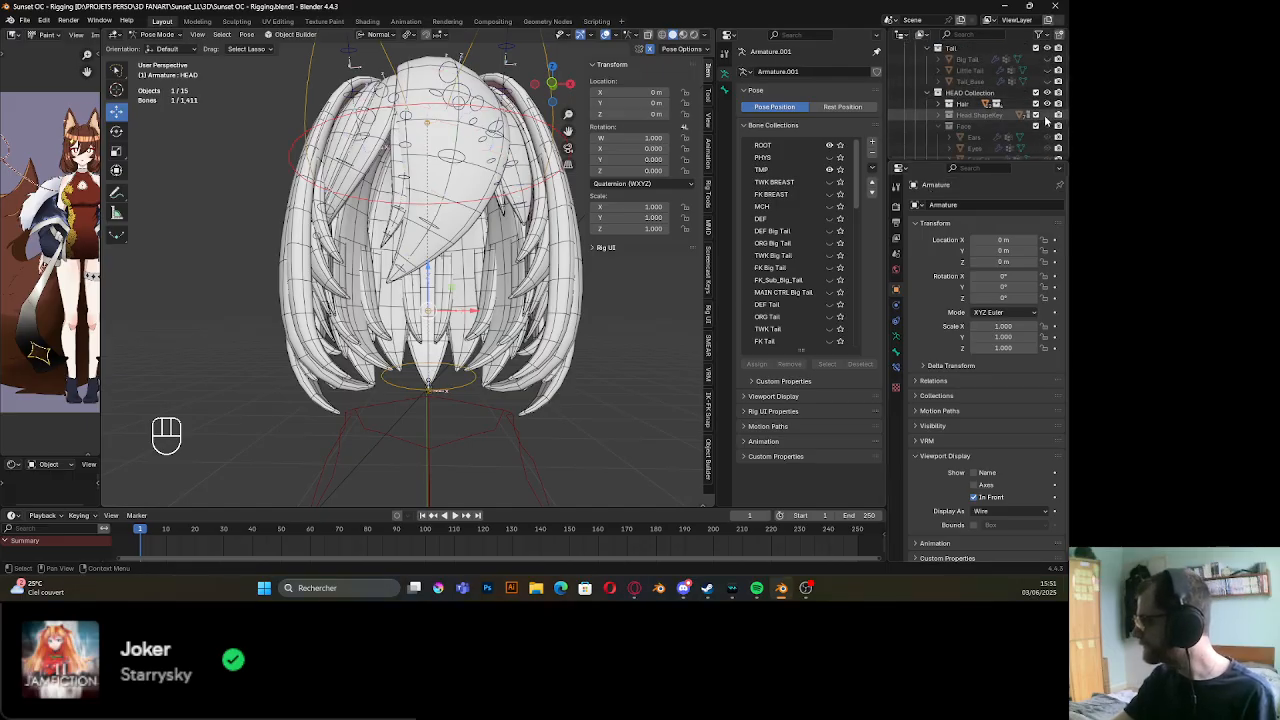
{"action": "left_click", "coordinate": [1048, 116]}
{"action": "left_click", "coordinate": [1048, 127]}
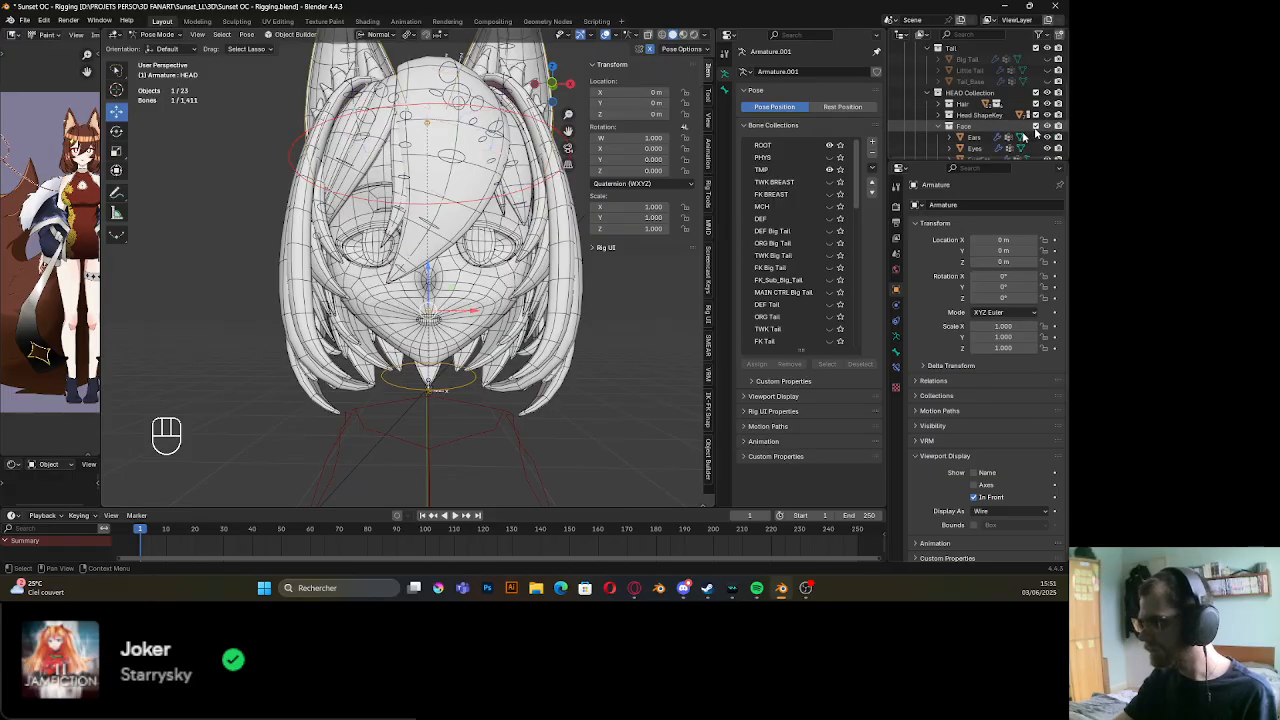
Hide the EARS, FK_EARS and FK Front Hair bone collections of the armature
{"action": "middle_click_drag", "start_coordinate": [477, 270], "coordinate": [446, 320]}
{"action": "scroll", "coordinate": [410, 275], "scroll_direction": "down", "scroll_amount": 4}
{"action": "scroll", "coordinate": [470, 324], "scroll_direction": "up", "scroll_amount": 4}
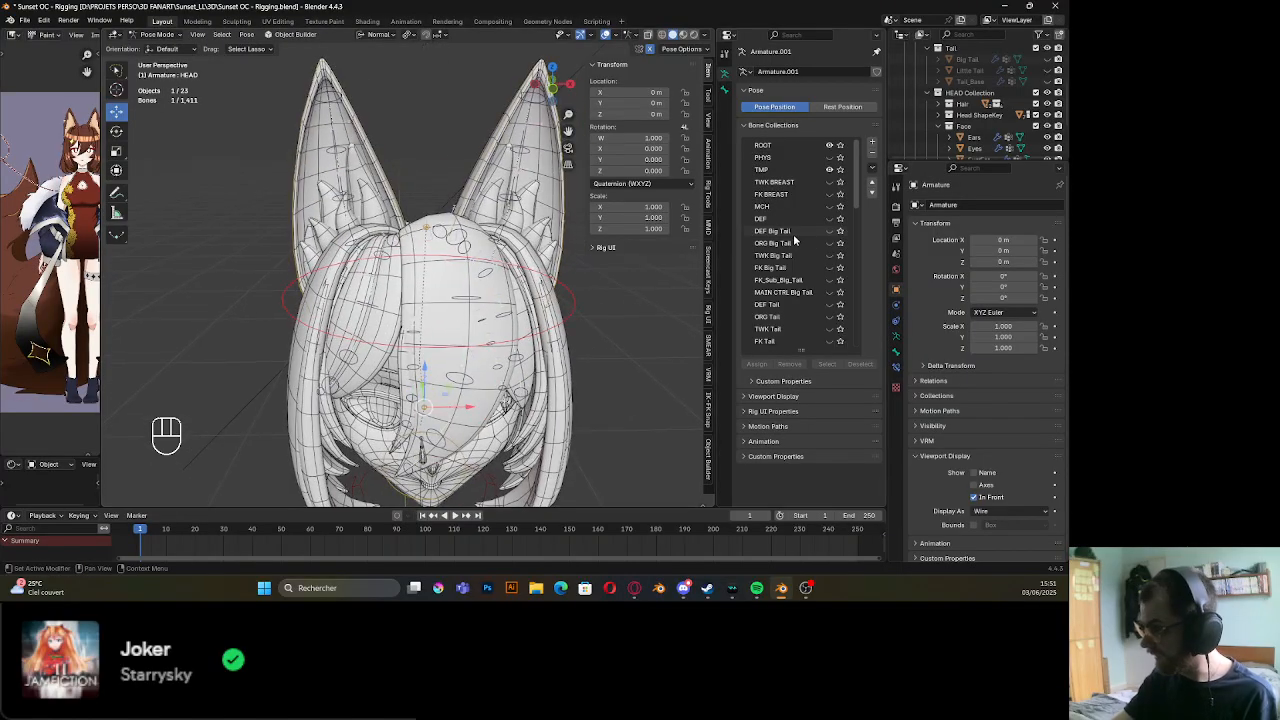
{"action": "scroll", "coordinate": [793, 234], "scroll_direction": "down", "scroll_amount": 10}
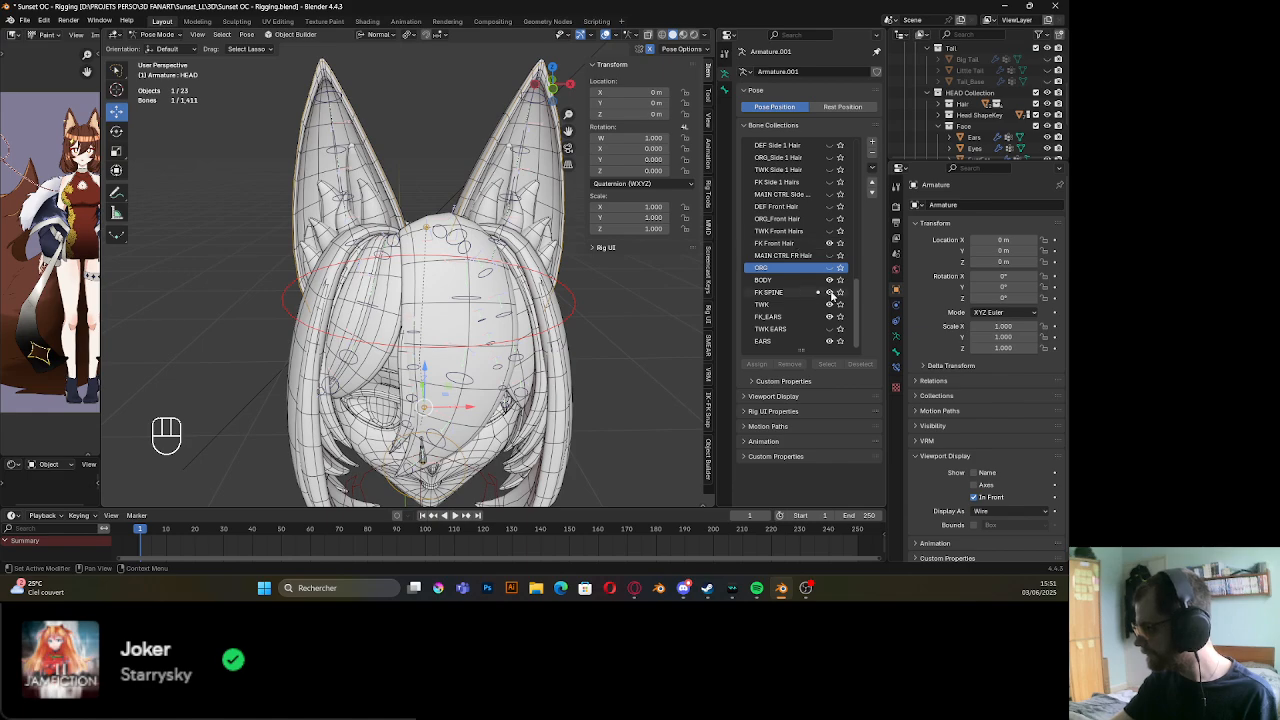
{"action": "left_click", "coordinate": [828, 342]}
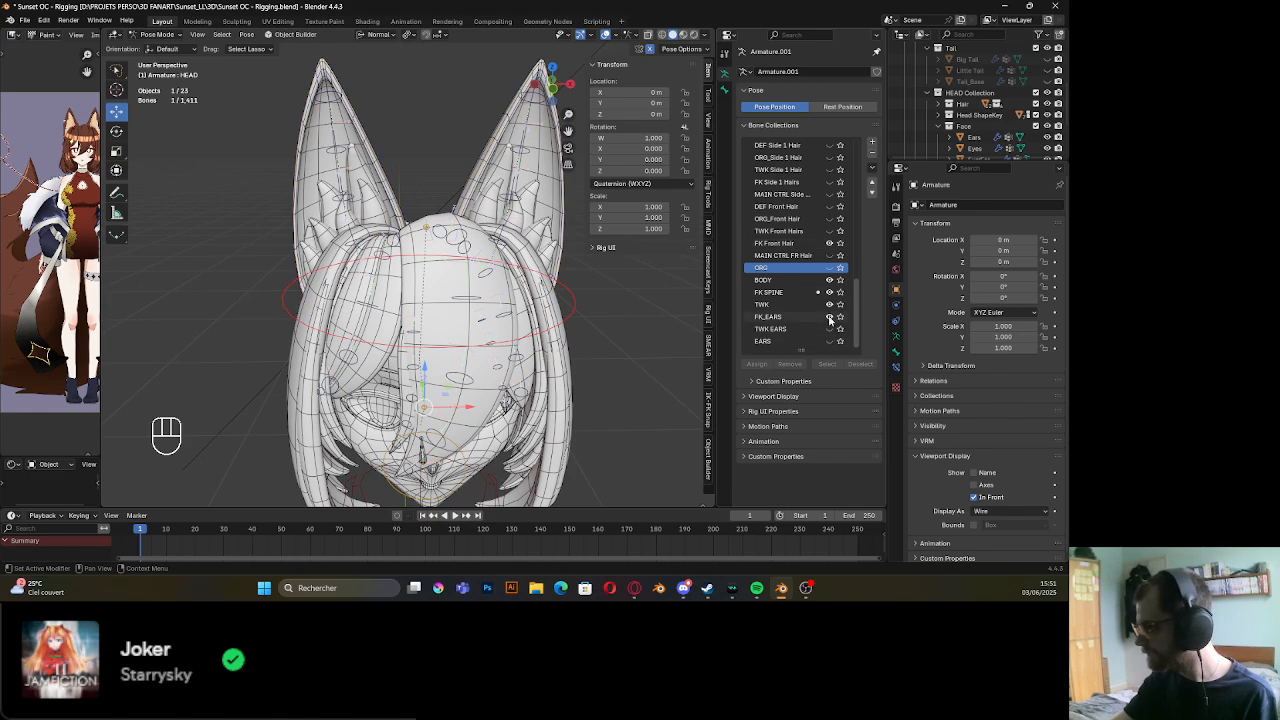
{"action": "left_click", "coordinate": [829, 318]}
{"action": "middle_click_drag", "start_coordinate": [479, 317], "coordinate": [464, 333], "text": "shift"}
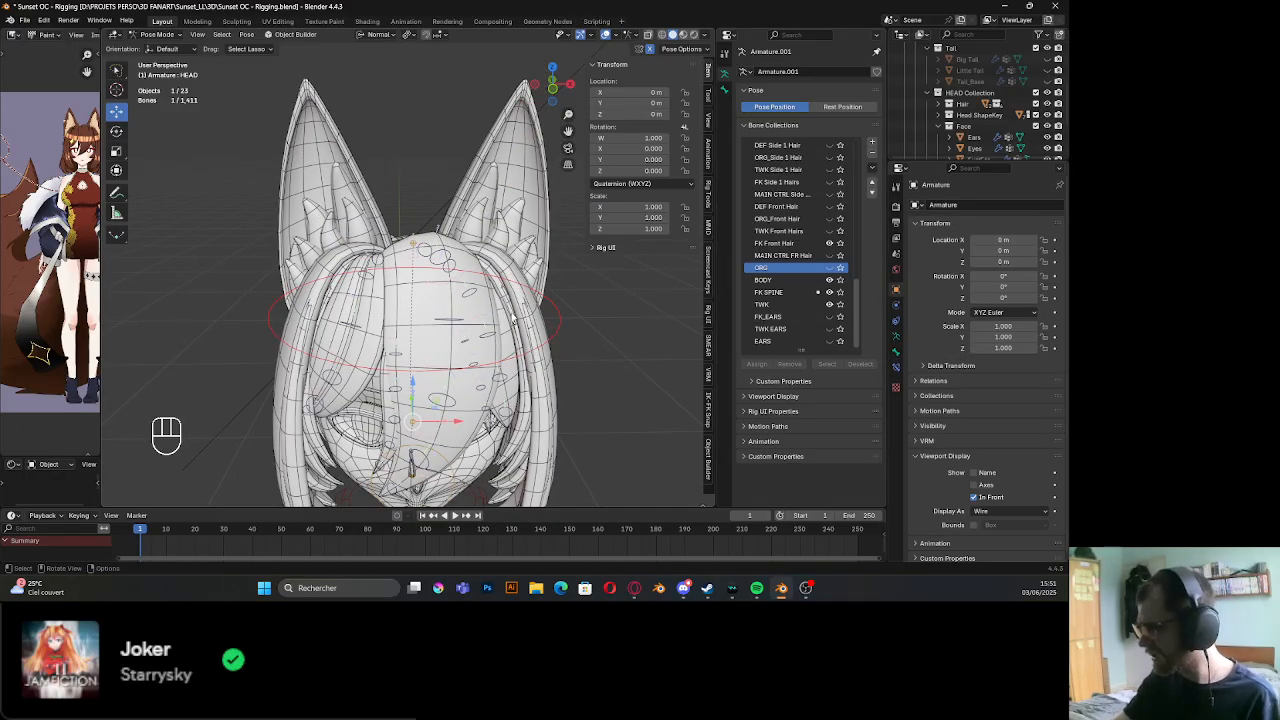
{"action": "middle_click_drag", "start_coordinate": [516, 313], "coordinate": [622, 318]}
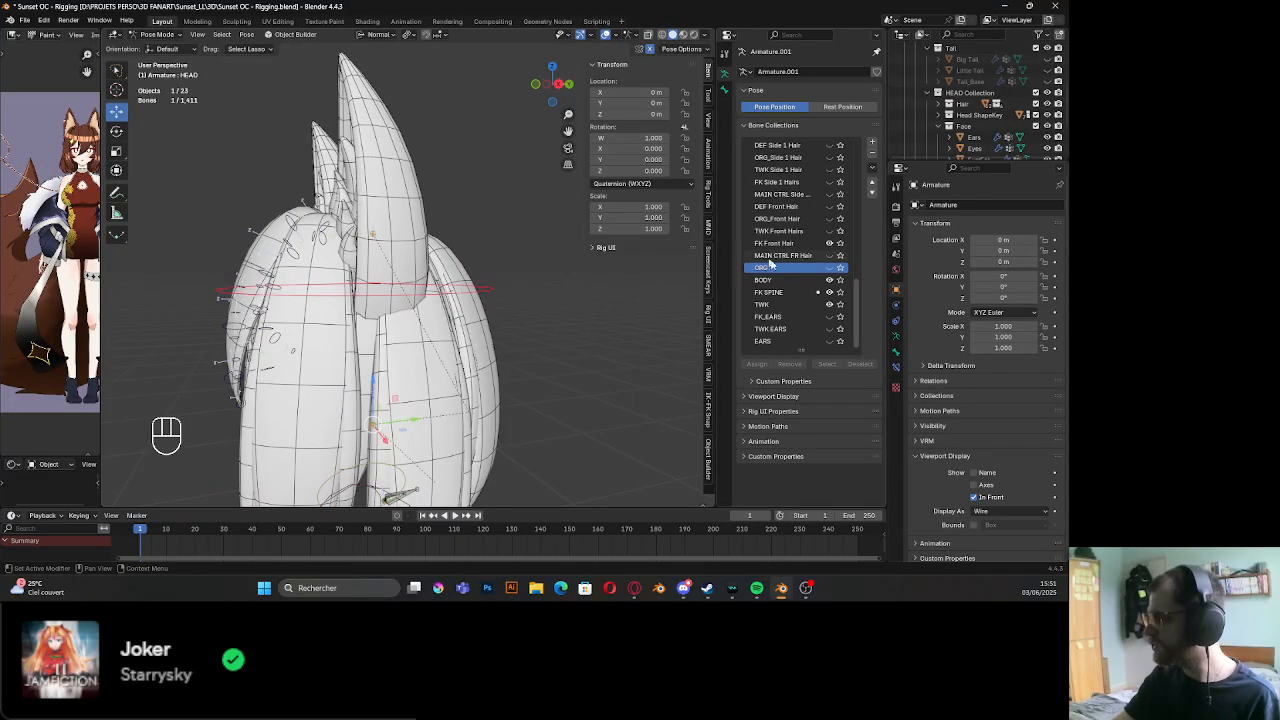
{"action": "left_click", "coordinate": [830, 245]}
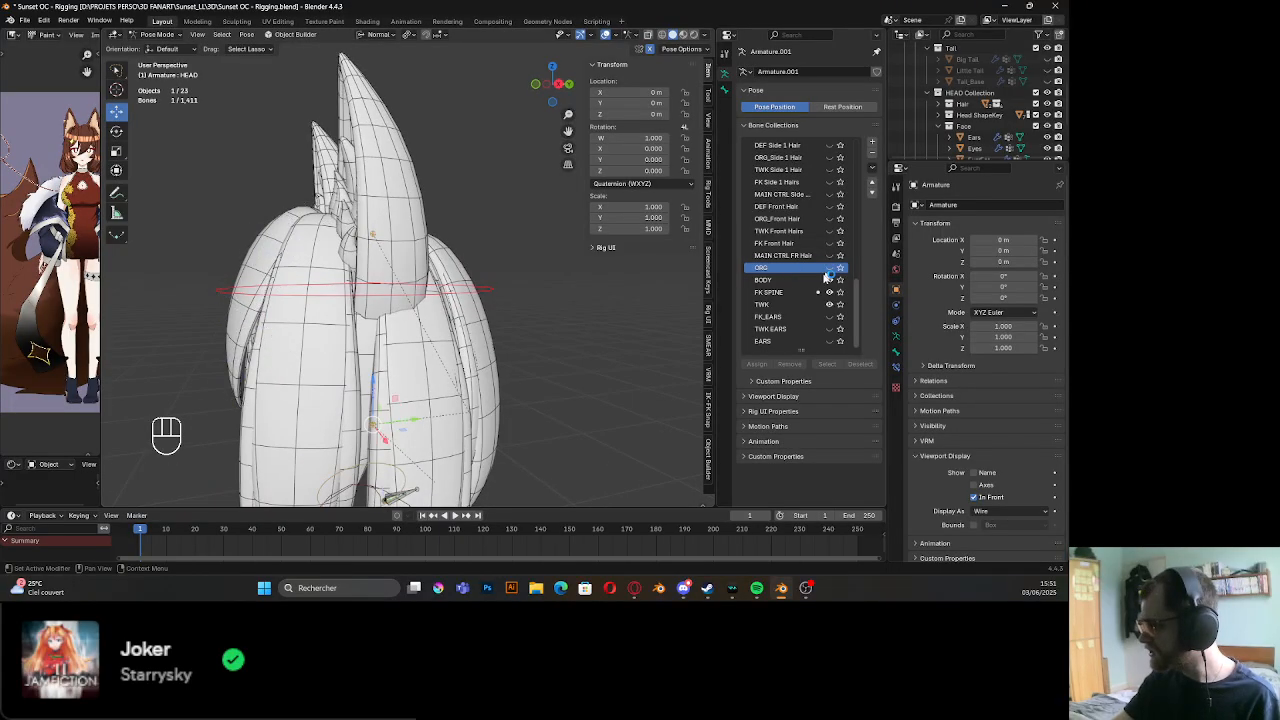
Test-move the TWK_HEAD_Top bone on top of the head, cancel the move and save the file
{"action": "middle_click_drag", "start_coordinate": [347, 358], "coordinate": [435, 335]}
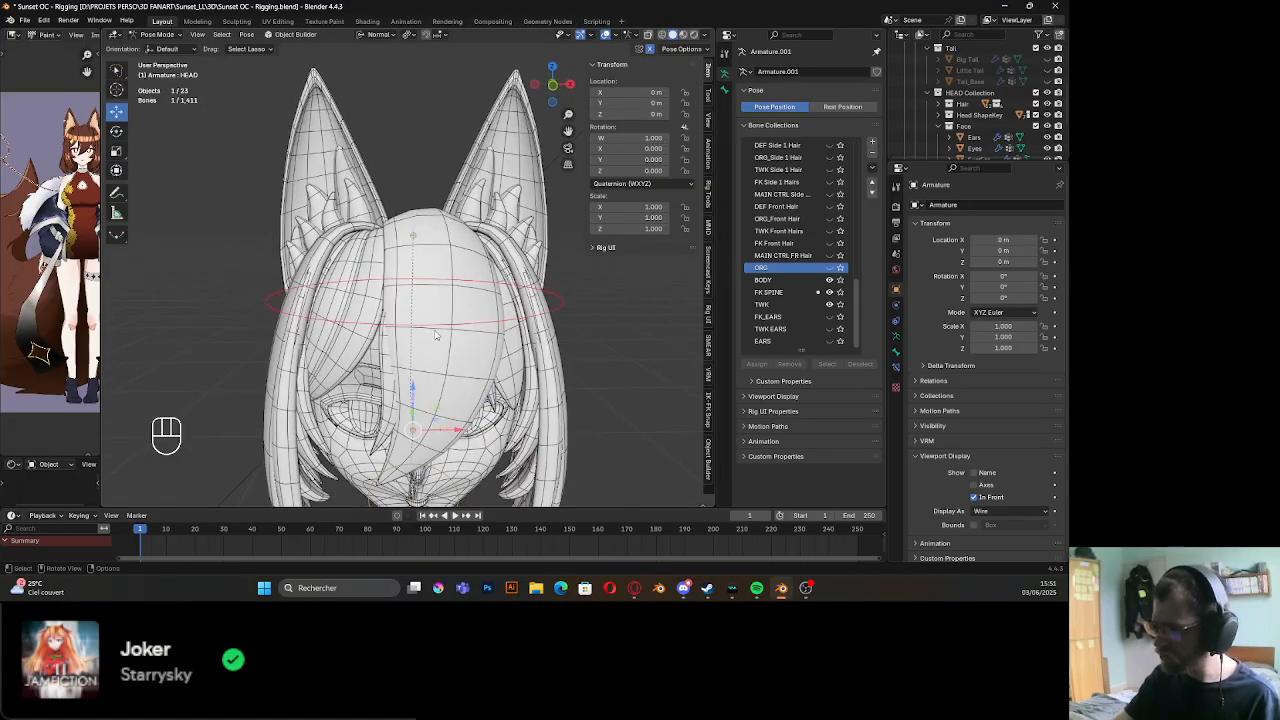
{"action": "left_click", "coordinate": [410, 247]}
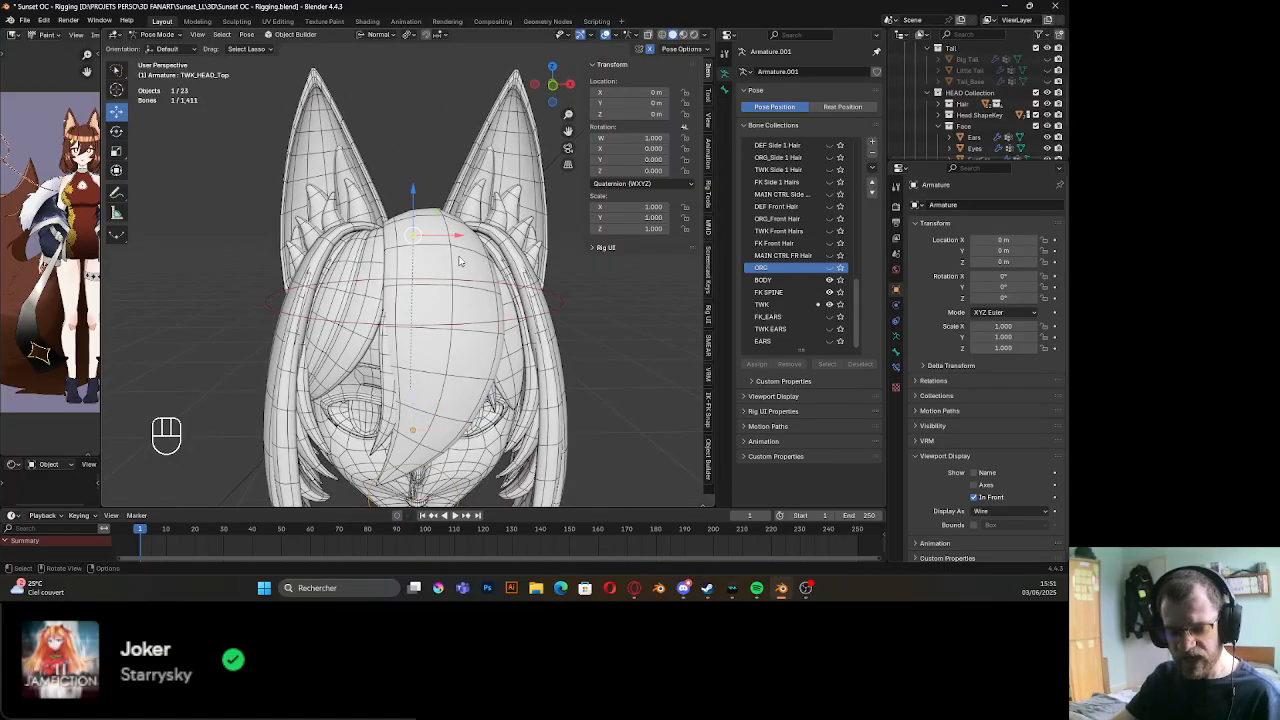
{"action": "key", "text": "g"}
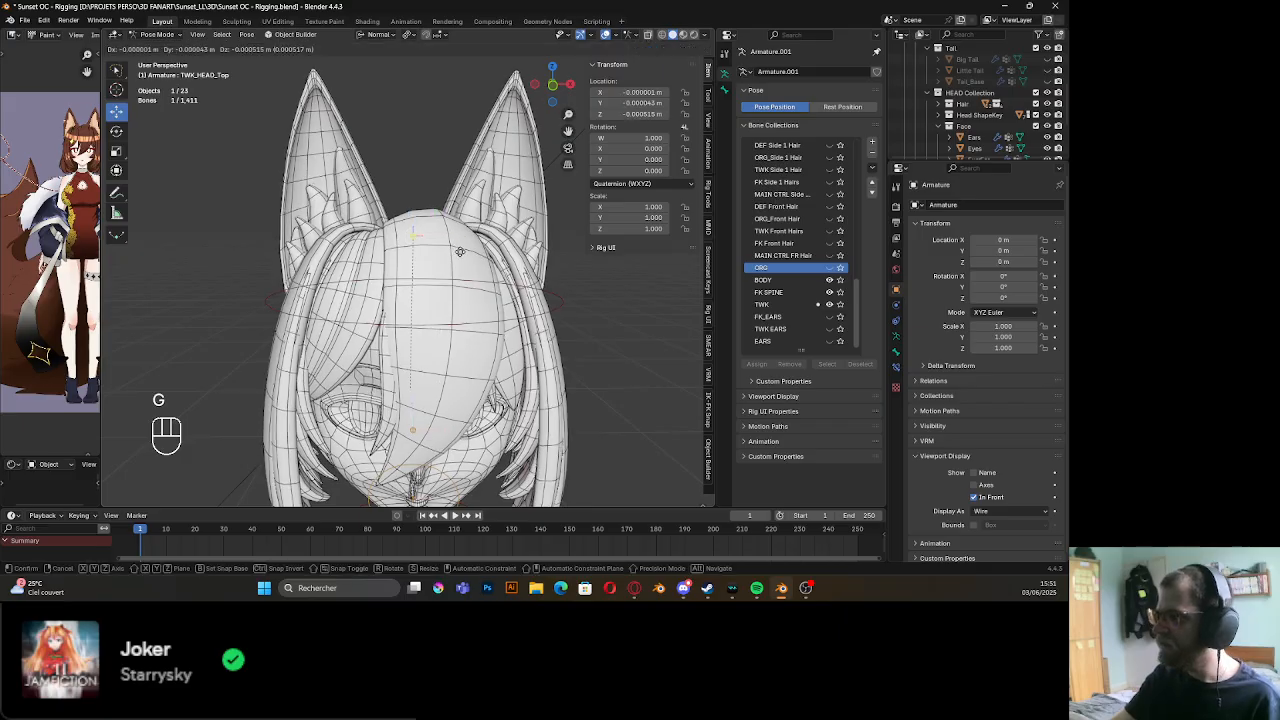
{"action": "right_click", "coordinate": [416, 305]}
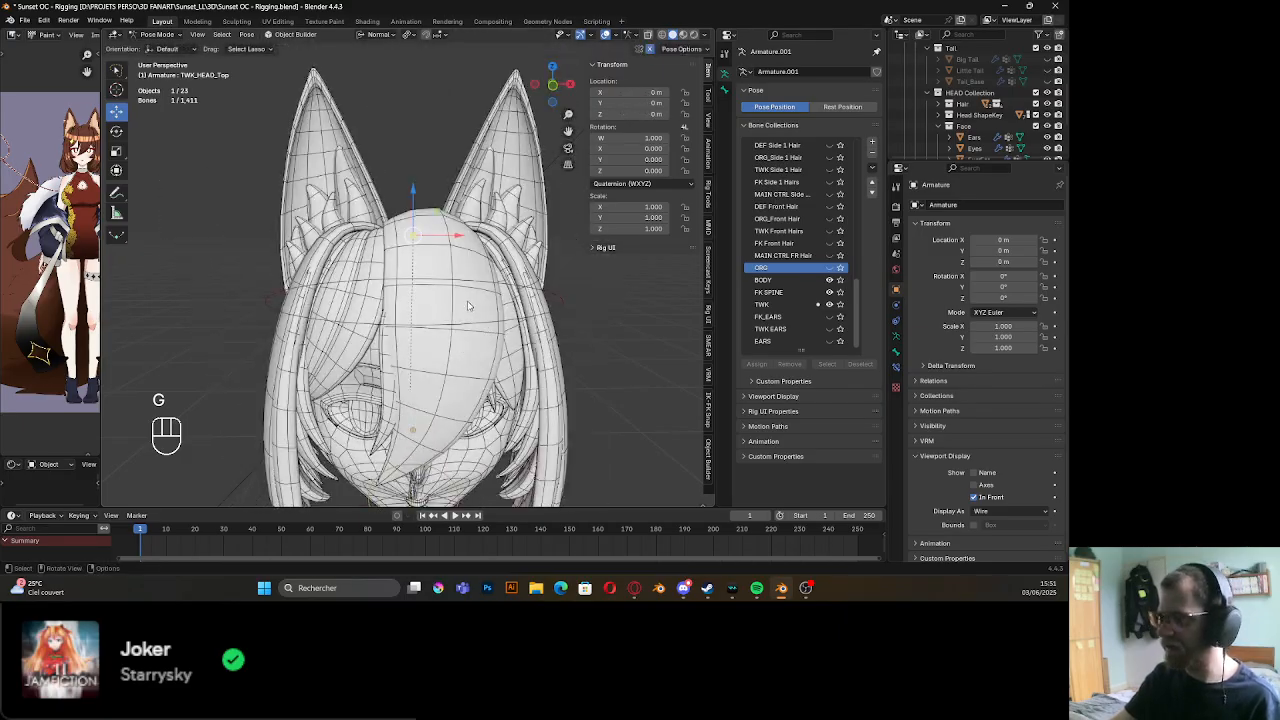
{"action": "key", "text": "ctrl+s"}
Try moving the TWK_HEAD bone to check how the head and hair deform, and undo the move
{"action": "middle_click_drag", "start_coordinate": [416, 305], "coordinate": [387, 166], "text": "shift"}
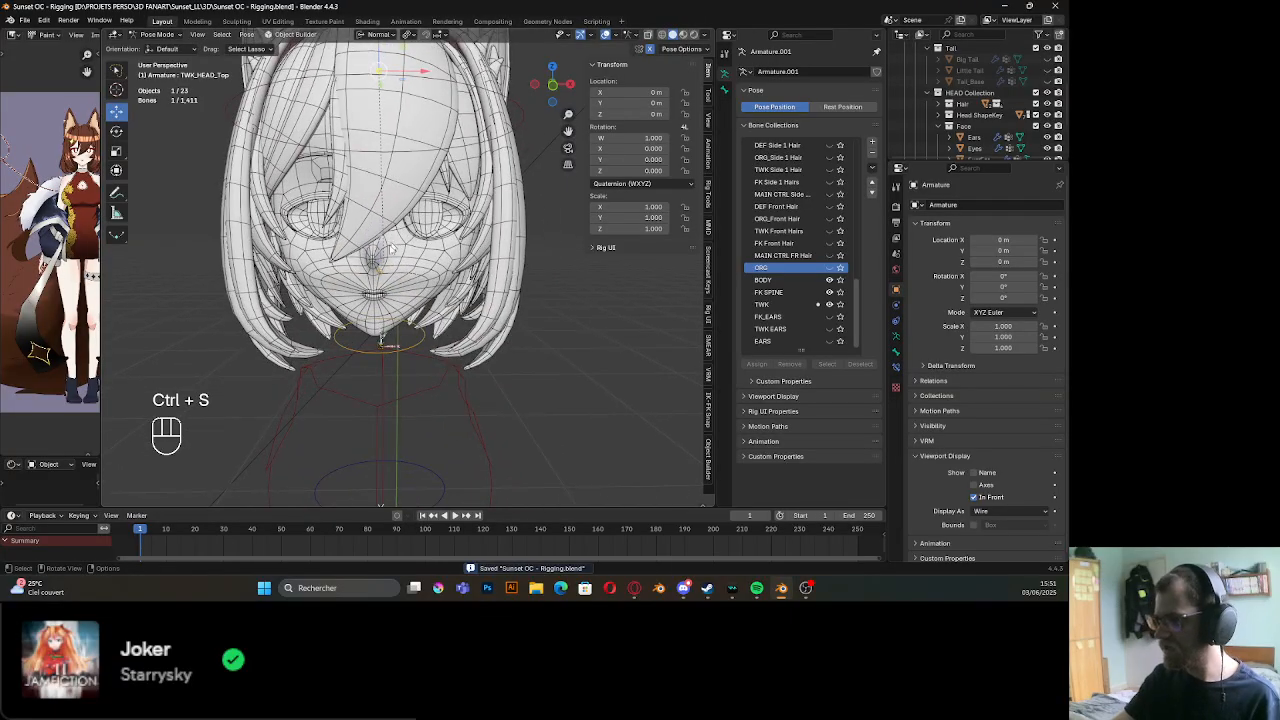
{"action": "left_click", "coordinate": [382, 270]}
{"action": "left_click_drag", "start_coordinate": [381, 272], "coordinate": [439, 287]}
{"action": "middle_click_drag", "start_coordinate": [381, 341], "coordinate": [306, 293]}
{"action": "left_click", "coordinate": [284, 263]}
{"action": "key", "text": "ctrl+z"}
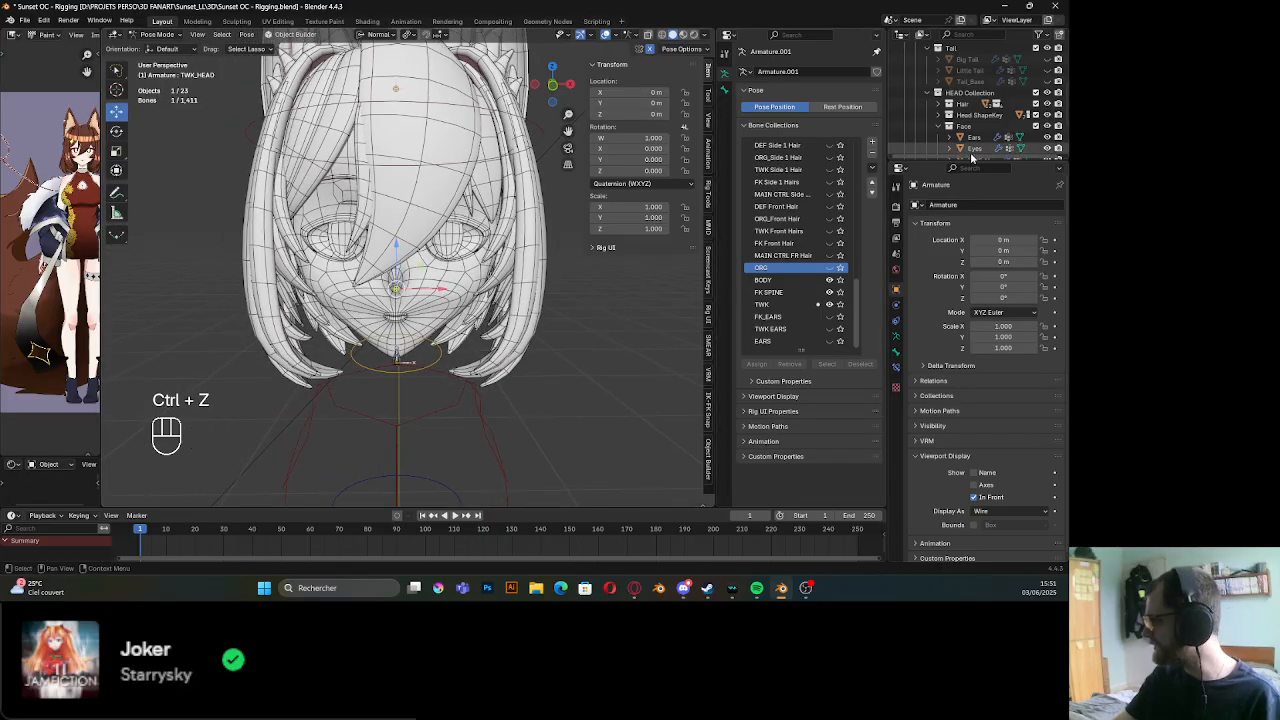
Unhide the Body mesh of the character
{"action": "scroll", "coordinate": [976, 150], "scroll_direction": "down", "scroll_amount": 4}
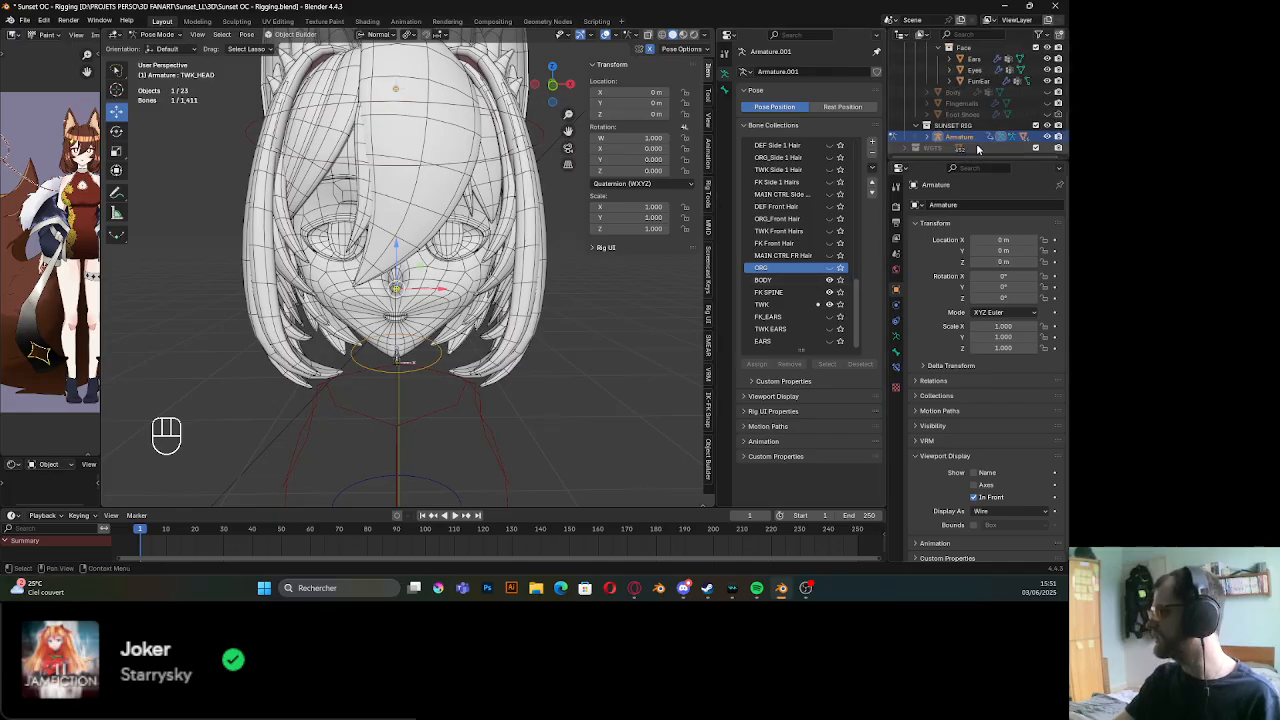
{"action": "left_click", "coordinate": [1047, 91]}
{"action": "scroll", "coordinate": [587, 273], "scroll_direction": "down", "scroll_amount": 2}
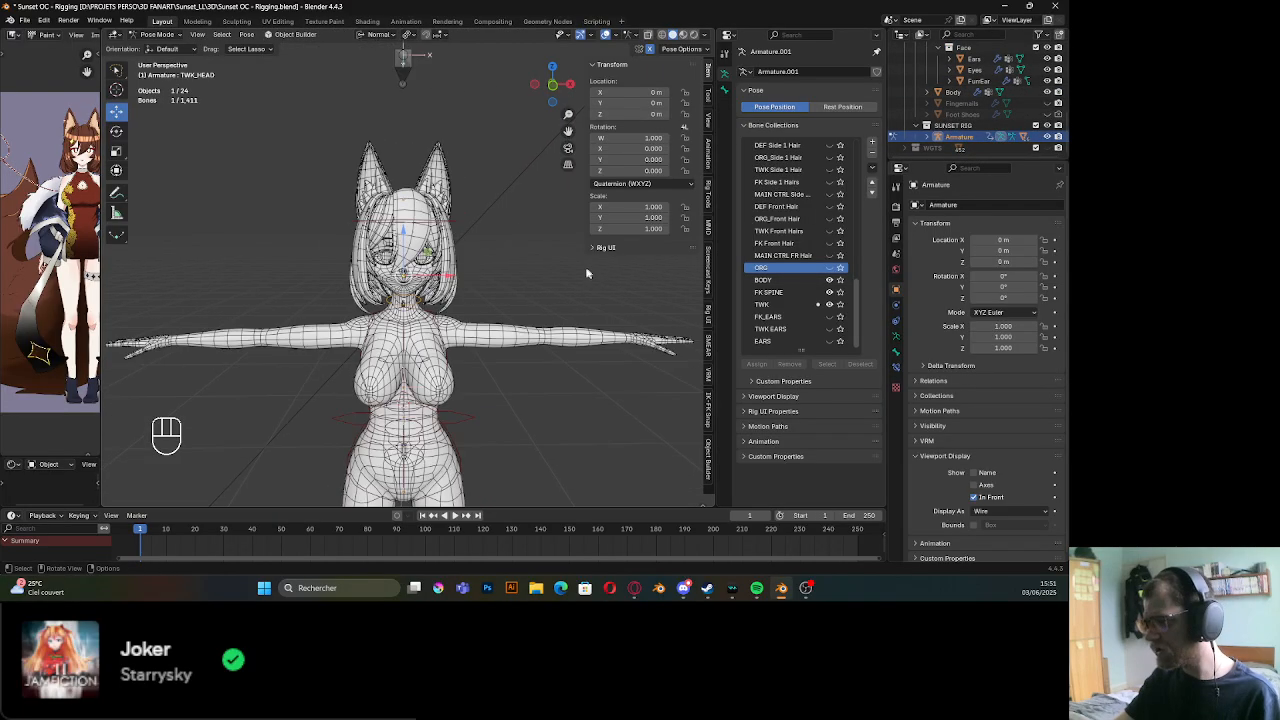
Rotate the TORSO bone -180° around its Z axis to test how the upper body and head react
{"action": "middle_click_drag", "start_coordinate": [587, 273], "coordinate": [445, 363]}
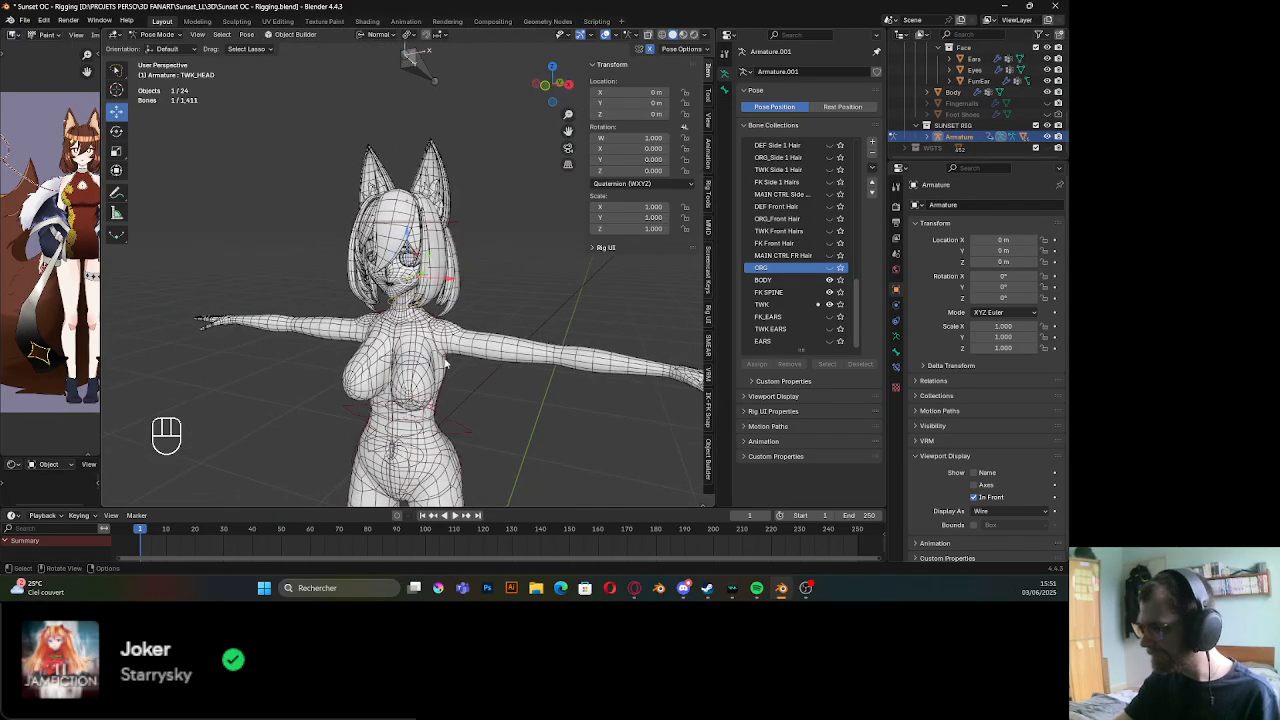
{"action": "left_click", "coordinate": [452, 433]}
{"action": "middle_click_drag", "start_coordinate": [452, 433], "coordinate": [497, 407]}
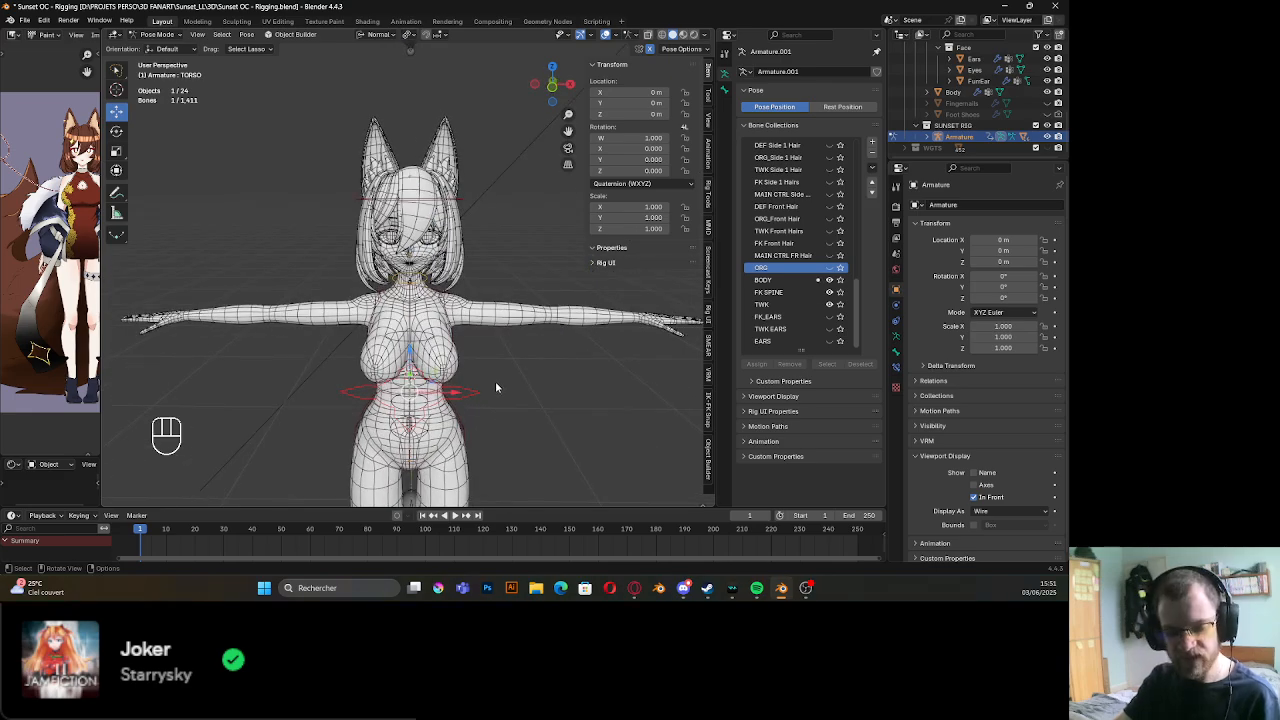
{"action": "key", "text": "r"}
{"action": "key", "text": "z"}
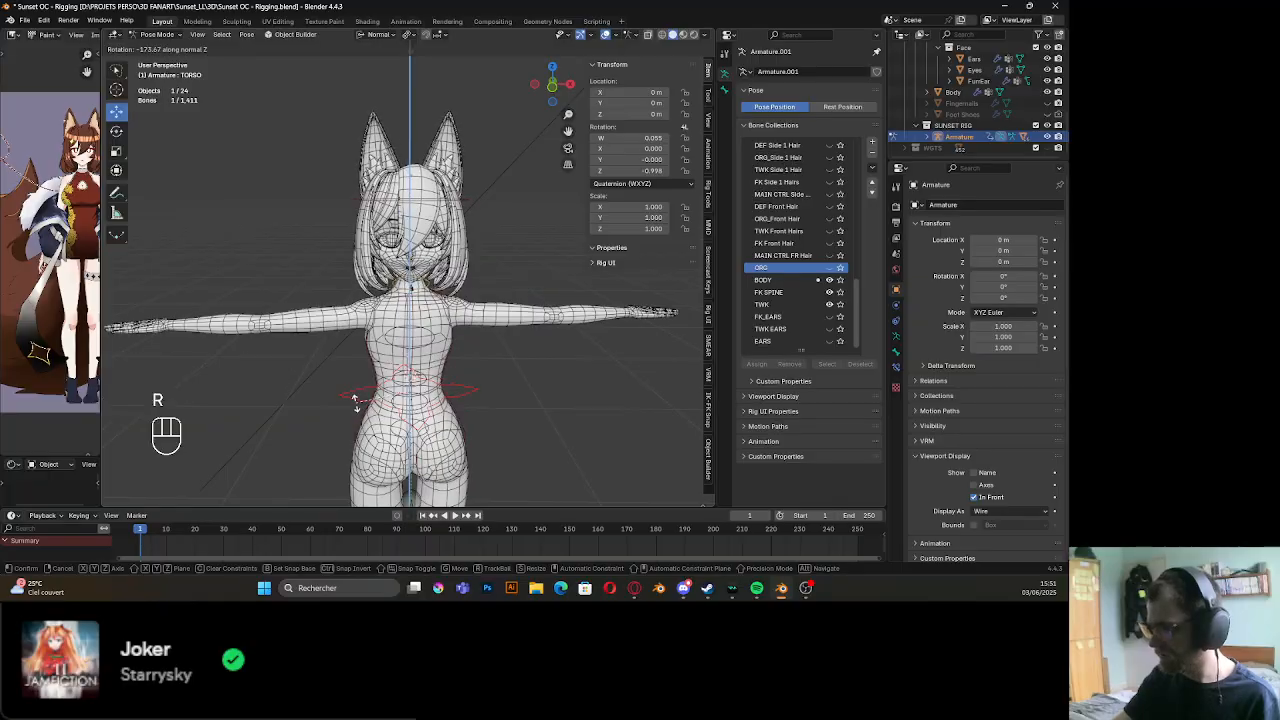
{"action": "left_click", "coordinate": [355, 400]}
{"action": "middle_click_drag", "start_coordinate": [355, 400], "coordinate": [448, 252]}
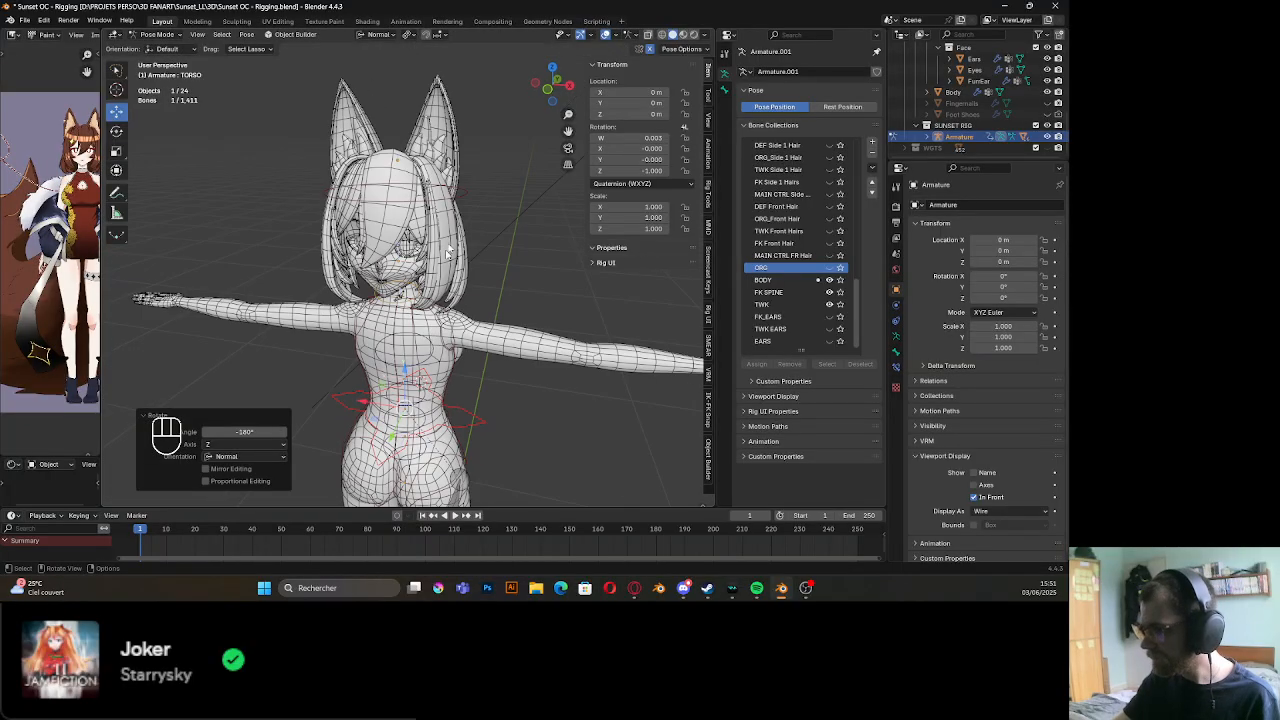
Test-rotate the HEAD bone around its Z axis to check the neck and hair deformation, and cancel the rotation
{"action": "left_click", "coordinate": [462, 203]}
{"action": "scroll", "coordinate": [552, 182], "scroll_direction": "up", "scroll_amount": 3}
{"action": "middle_click_drag", "start_coordinate": [552, 182], "coordinate": [445, 133]}
{"action": "key", "text": "r"}
{"action": "key", "text": "z"}
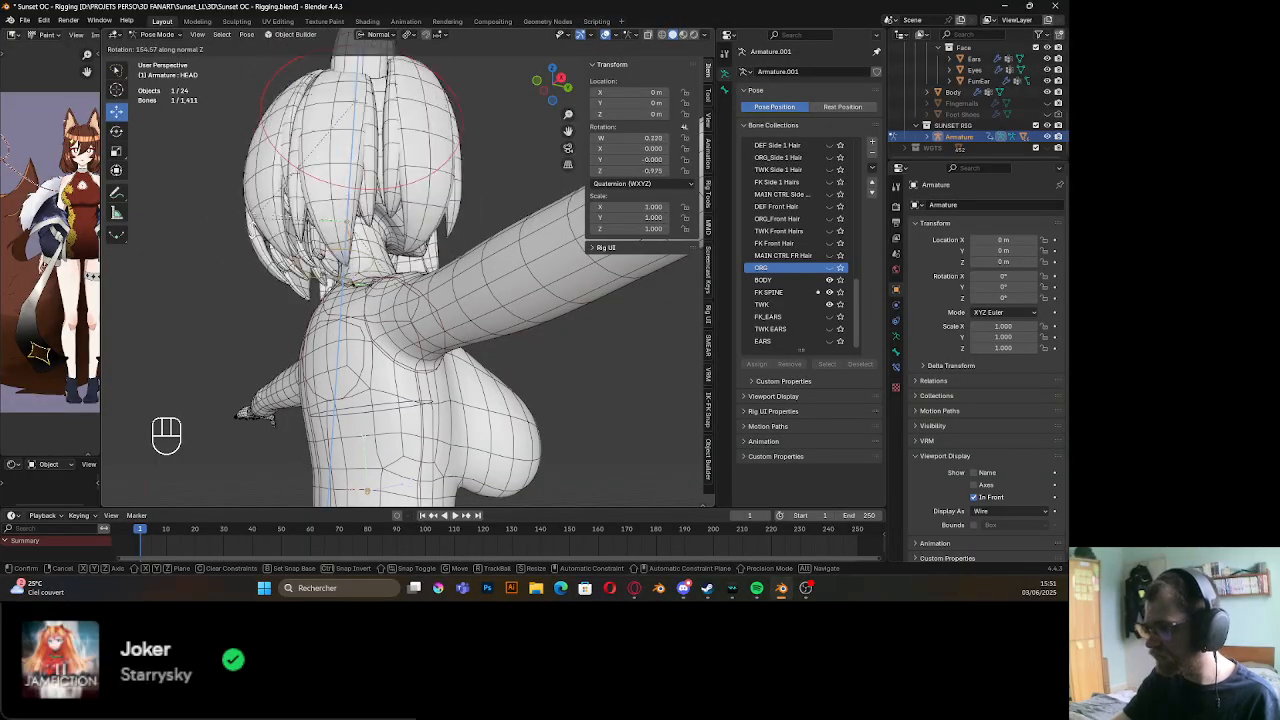
{"action": "key", "text": "Escape"}
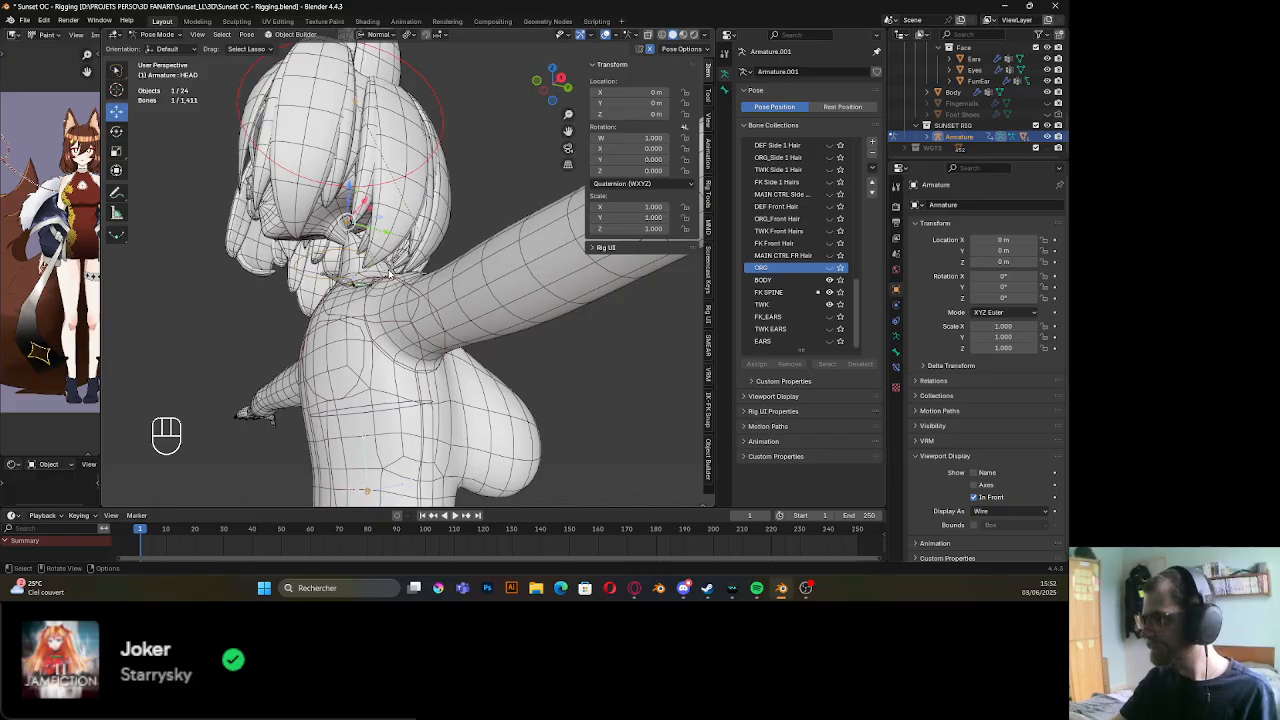
Clear the rotation of the TORSO bone
{"action": "middle_click_drag", "start_coordinate": [390, 274], "coordinate": [394, 337]}
{"action": "scroll", "coordinate": [394, 338], "scroll_direction": "down", "scroll_amount": 6}
{"action": "left_click", "coordinate": [439, 375]}
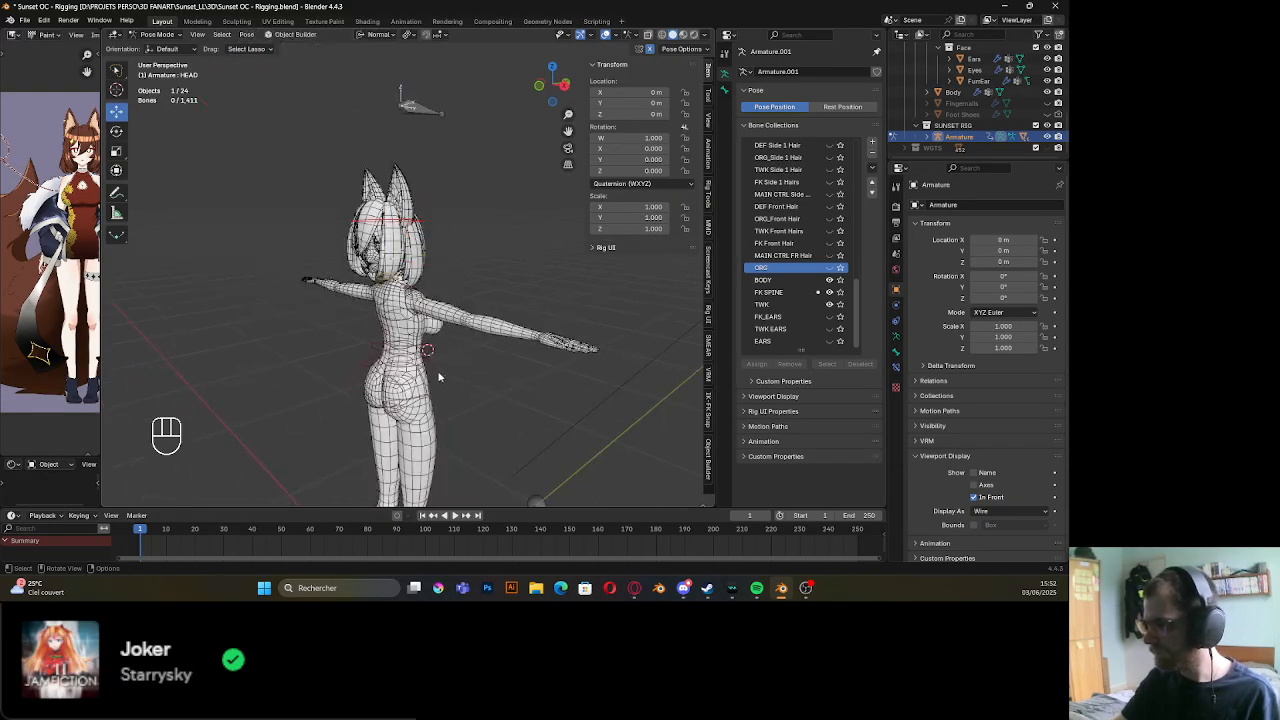
{"action": "left_click", "coordinate": [439, 376]}
{"action": "key", "text": "alt+r"}
{"action": "scroll", "coordinate": [432, 400], "scroll_direction": "up", "scroll_amount": 2}
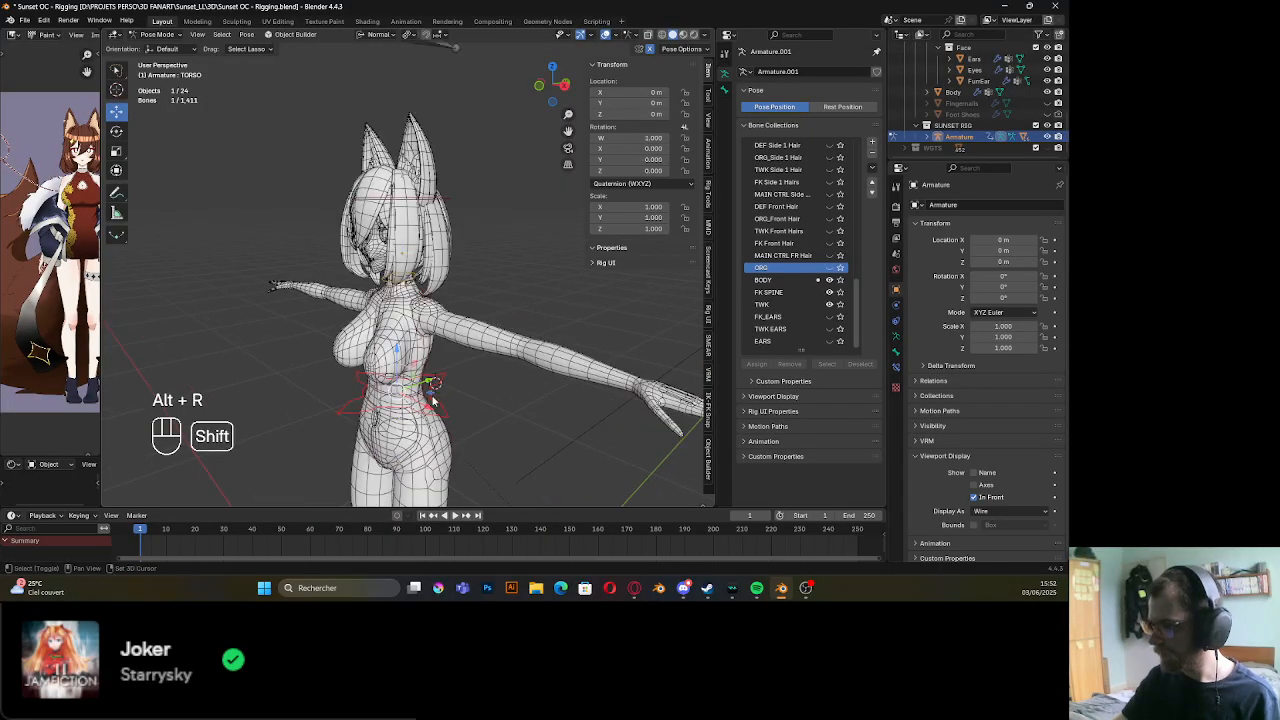
Show the ORG bone collection to inspect the head and neck bones up close
{"action": "middle_click_drag", "start_coordinate": [432, 400], "coordinate": [427, 366]}
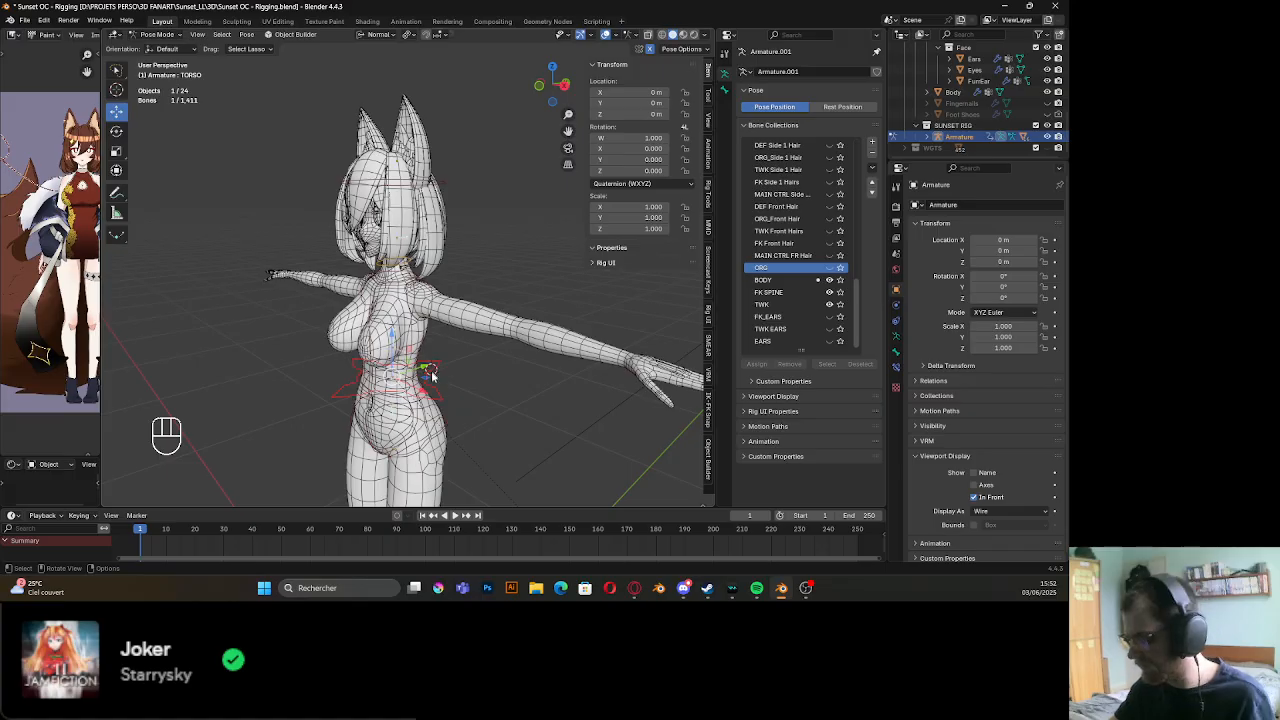
{"action": "scroll", "coordinate": [425, 372], "scroll_direction": "up", "scroll_amount": 5}
{"action": "middle_click_drag", "start_coordinate": [415, 256], "coordinate": [441, 323], "text": "shift"}
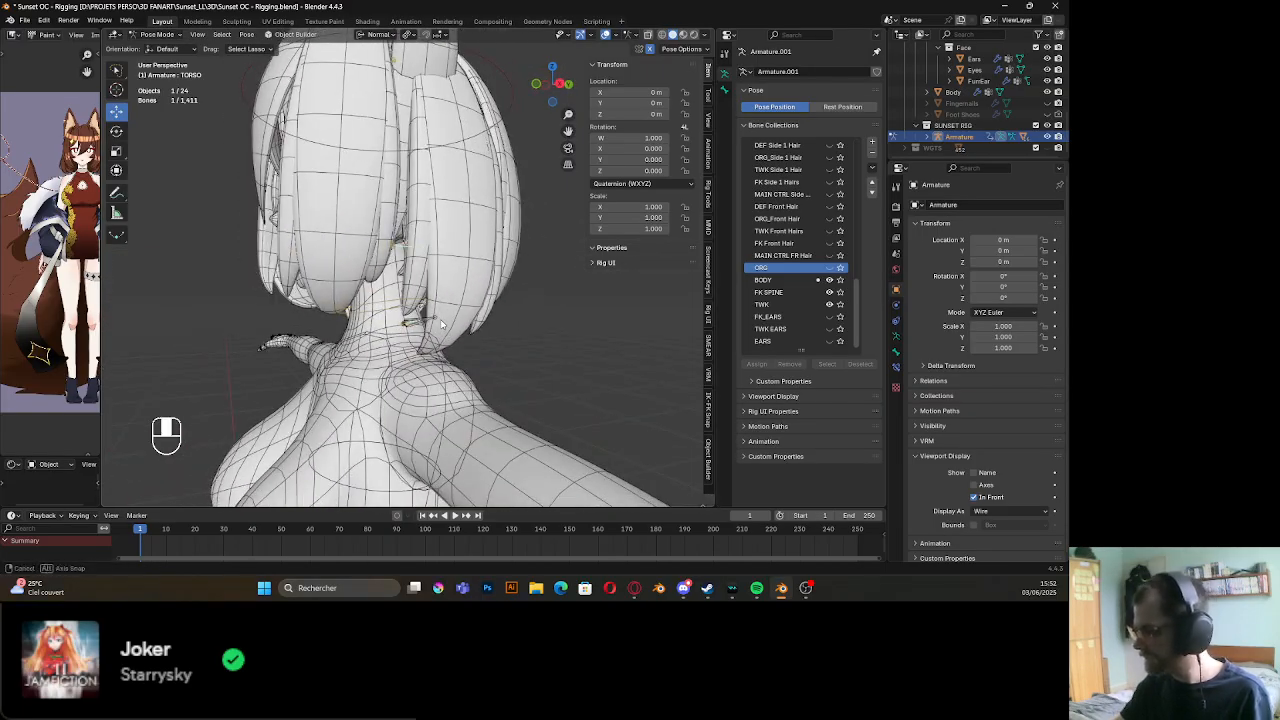
{"action": "left_click", "coordinate": [829, 268]}
{"action": "middle_click_drag", "start_coordinate": [600, 160], "coordinate": [479, 151]}
{"action": "scroll", "coordinate": [406, 278], "scroll_direction": "up", "scroll_amount": 5}
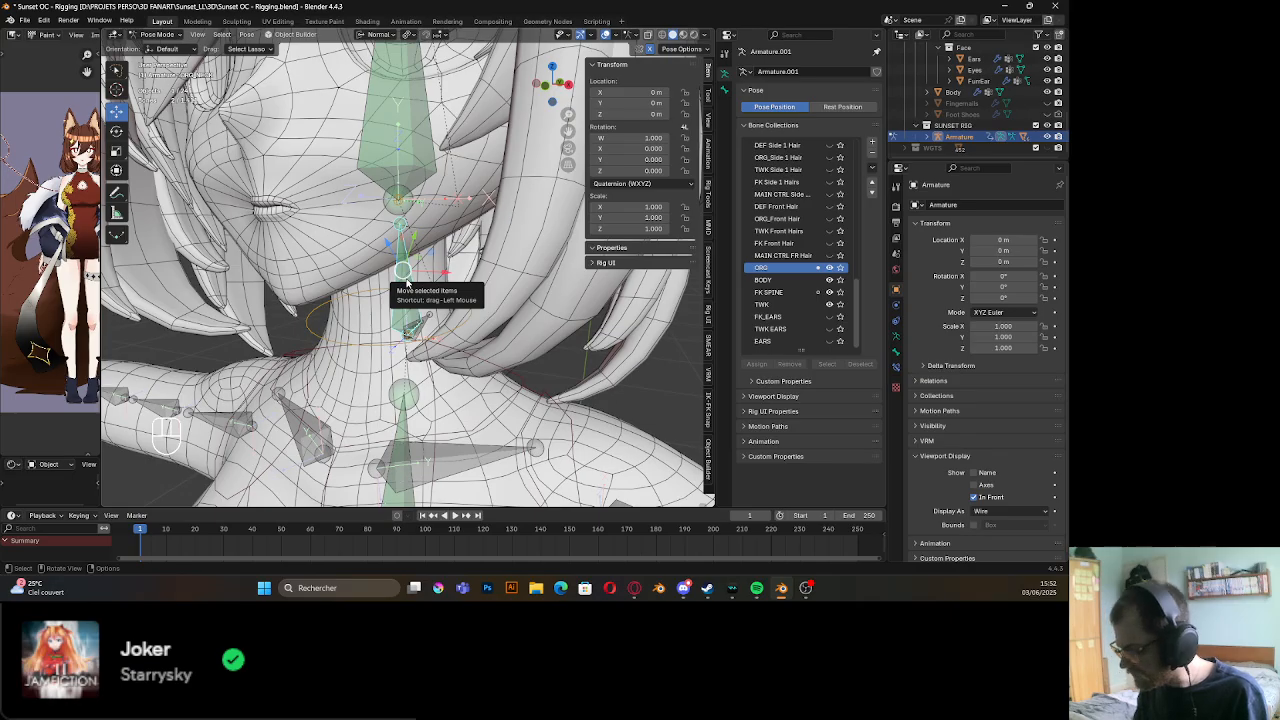
Add a Copy Rotation constraint to the ORG_NECK bone with the HEAD bone as its target
{"action": "key", "text": "ctrl+shift"}
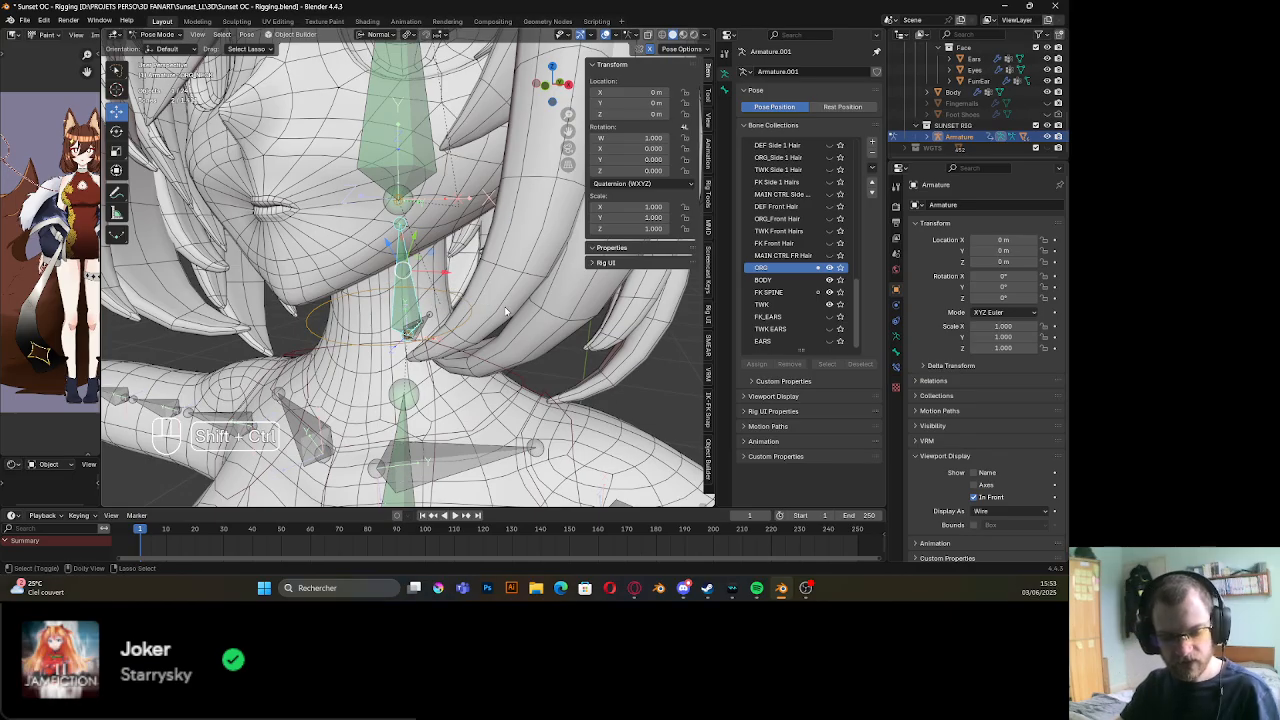
{"action": "key", "text": "ctrl+shift+c"}
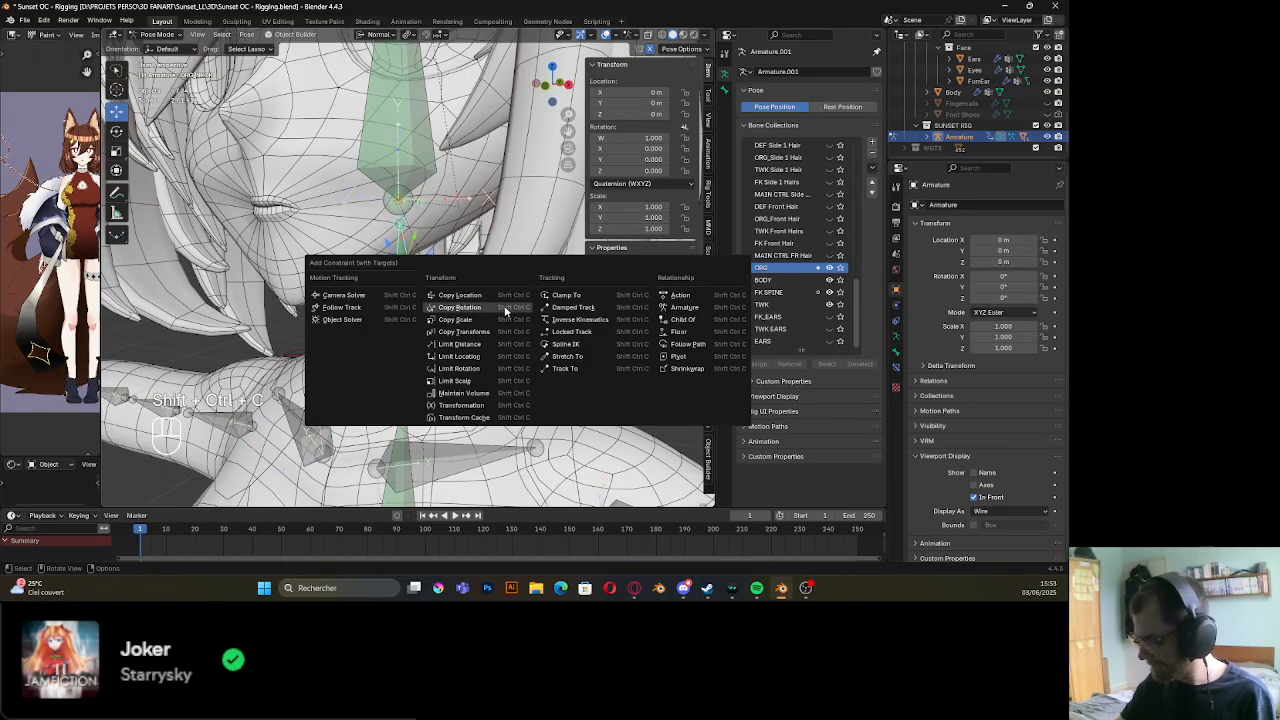
{"action": "left_click", "coordinate": [459, 307]}
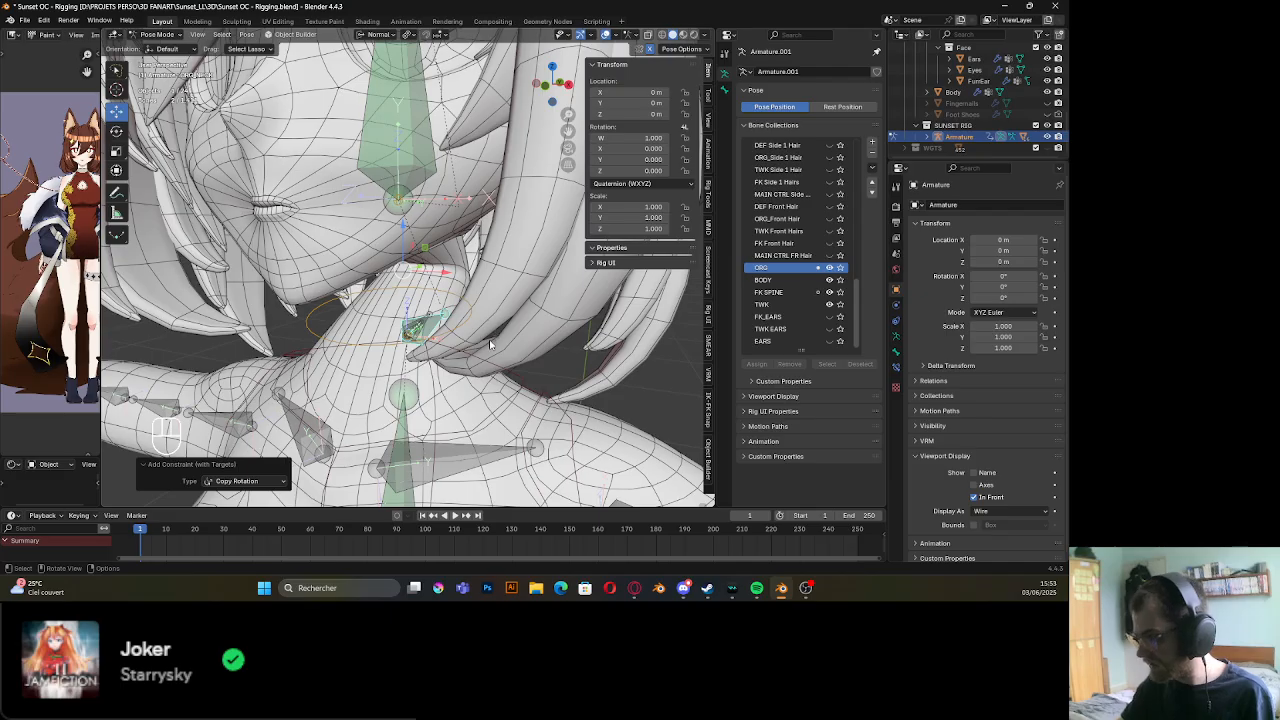
Move the Copy Rotation constraint above Stretch To in the ORG_NECK bone's constraint stack
{"action": "scroll", "coordinate": [489, 341], "scroll_direction": "down", "scroll_amount": 3}
{"action": "scroll", "coordinate": [476, 314], "scroll_direction": "up", "scroll_amount": 3}
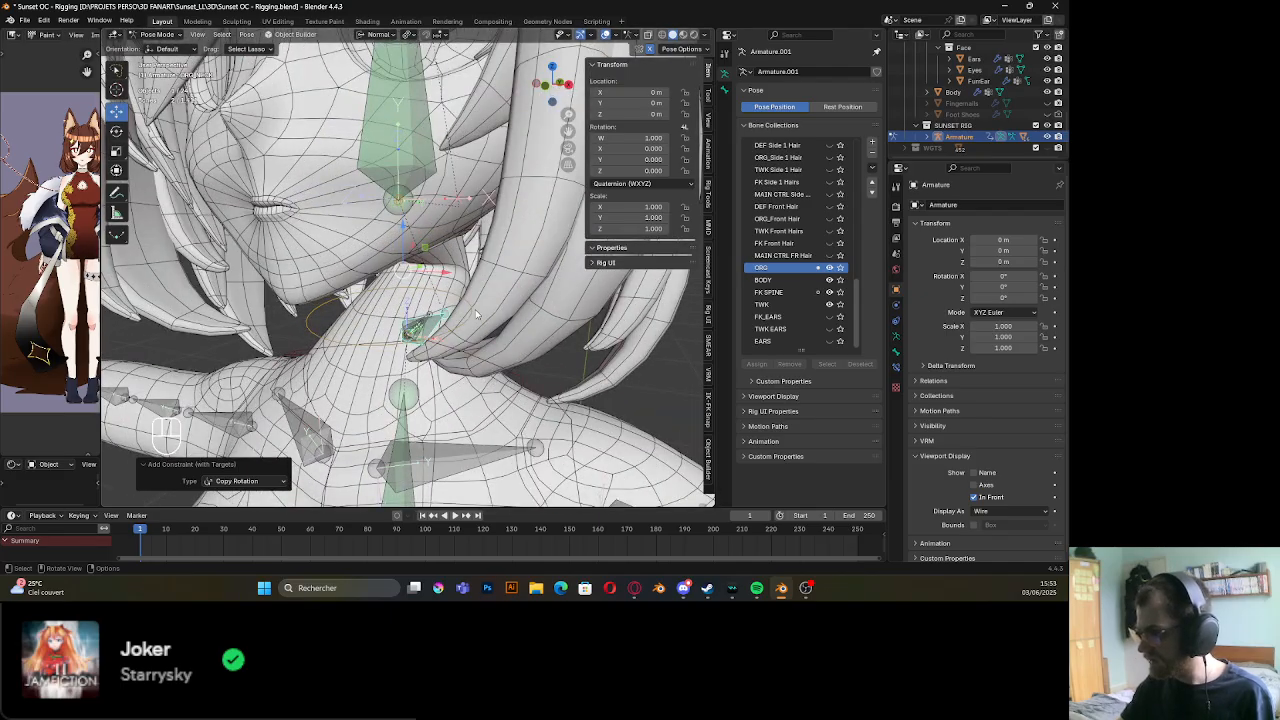
{"action": "middle_click_drag", "start_coordinate": [476, 314], "coordinate": [703, 357]}
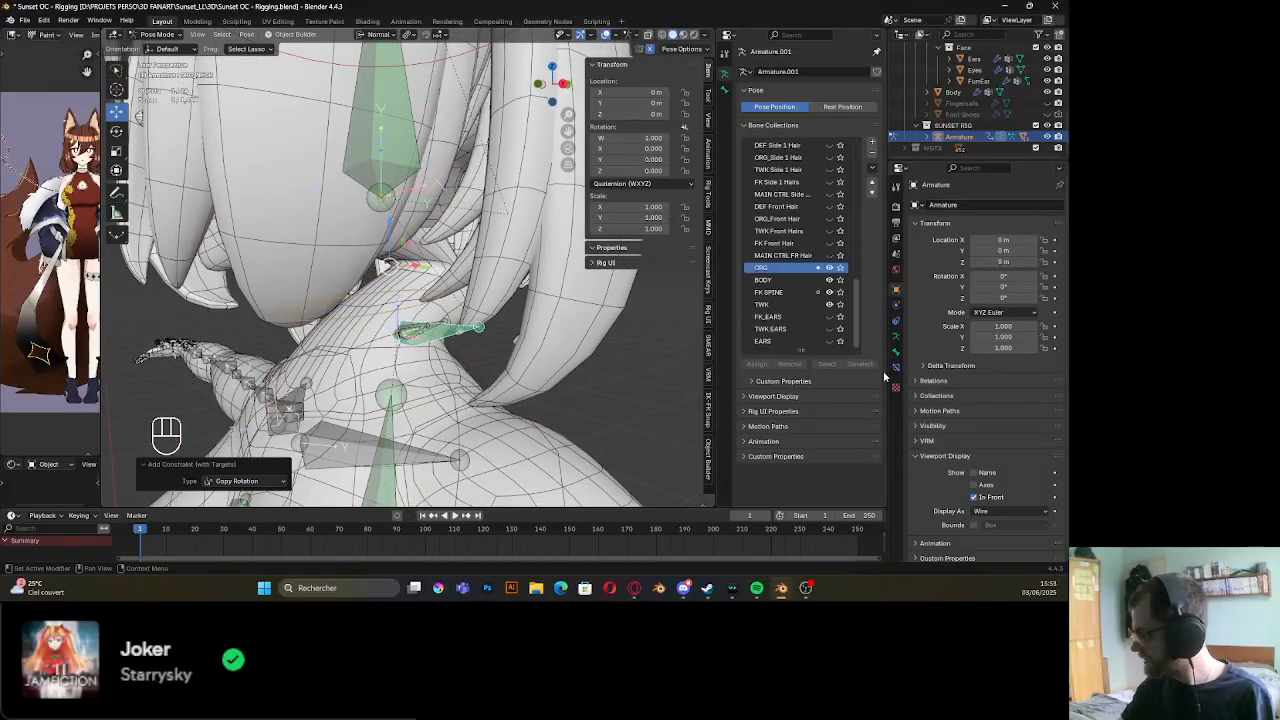
{"action": "left_click", "coordinate": [897, 354]}
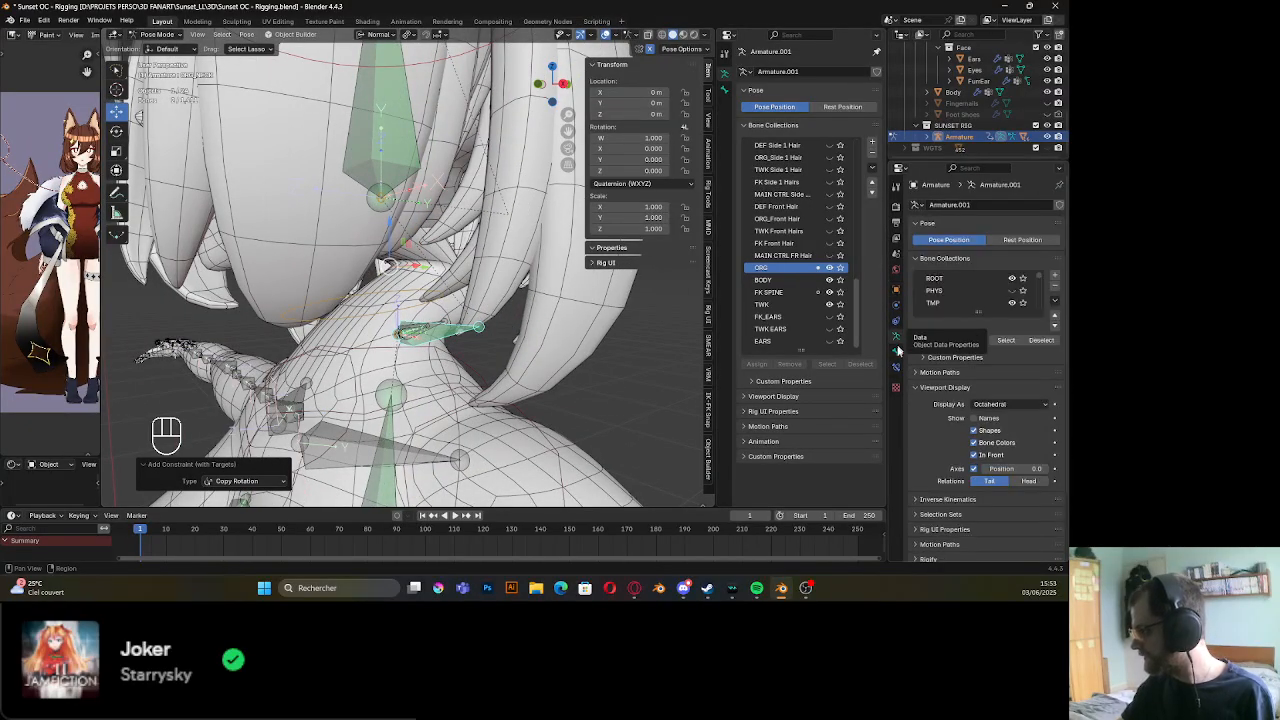
{"action": "left_click", "coordinate": [897, 368]}
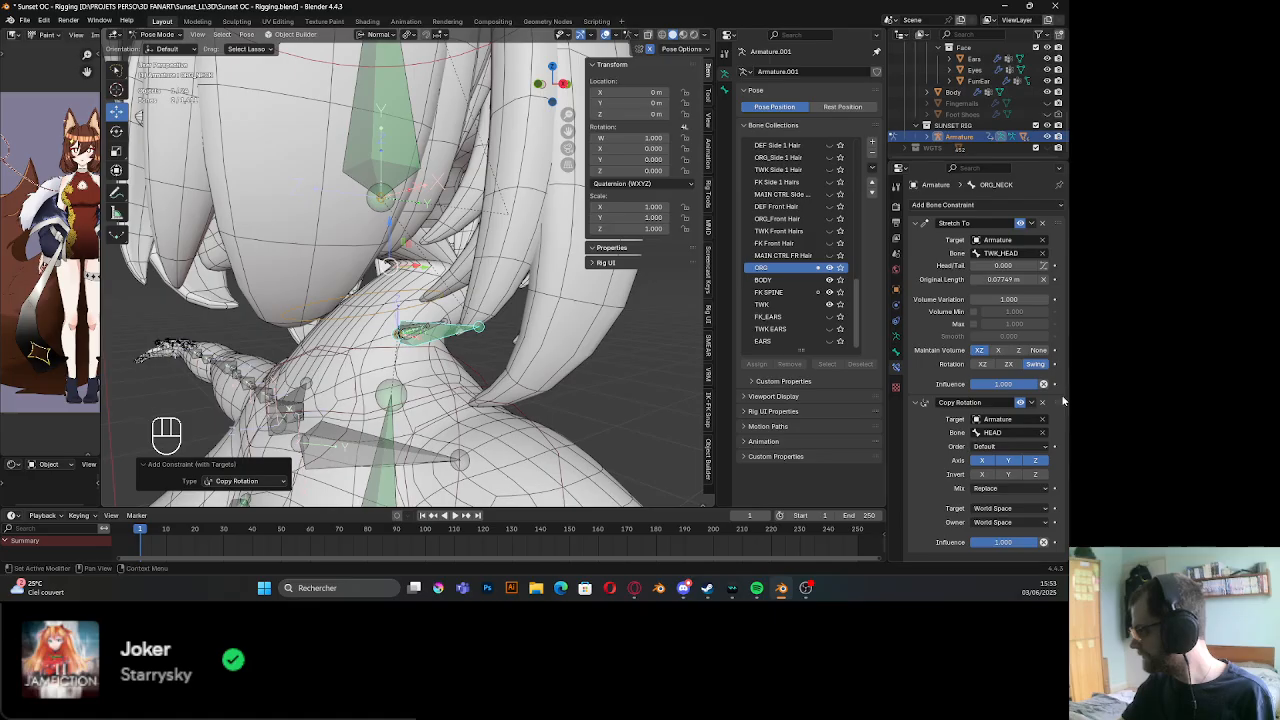
{"action": "left_click_drag", "start_coordinate": [1060, 402], "coordinate": [1038, 221]}
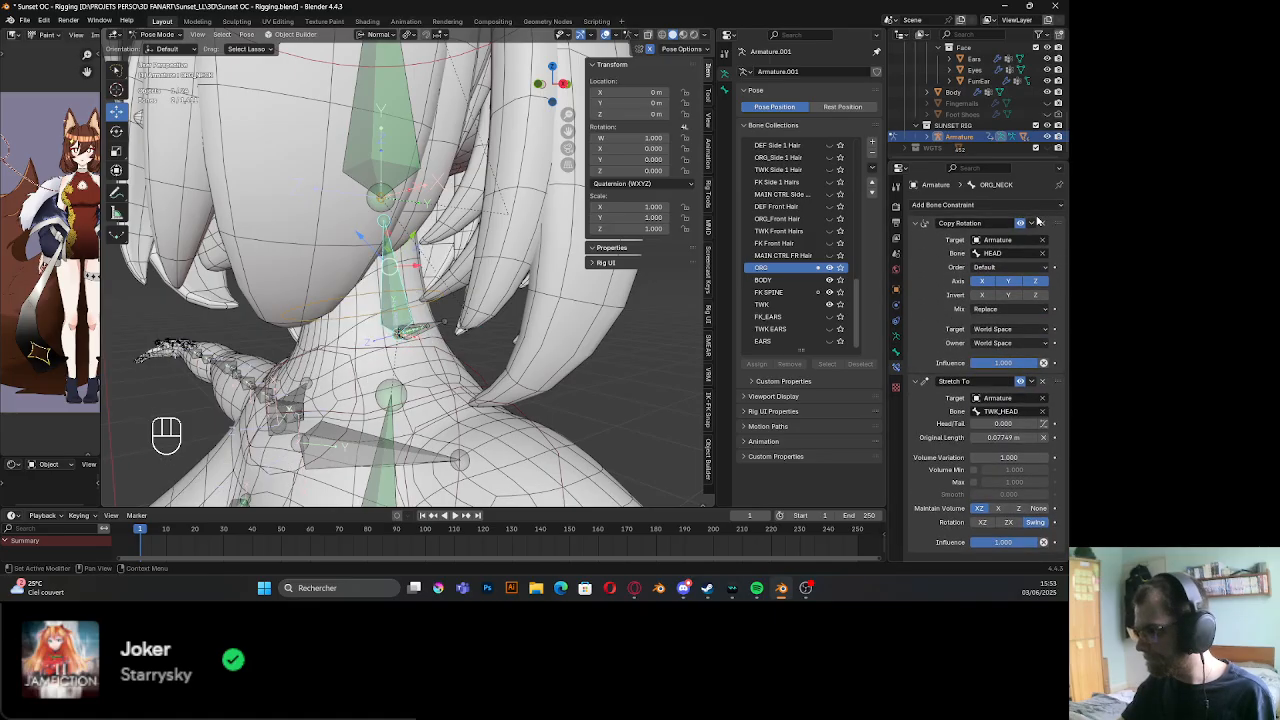
Rotate the HEAD bone about -52° around its Z axis to test how the neck follows
{"action": "scroll", "coordinate": [510, 262], "scroll_direction": "down", "scroll_amount": 2}
{"action": "middle_click_drag", "start_coordinate": [500, 264], "coordinate": [548, 250]}
{"action": "middle_click_drag", "start_coordinate": [474, 92], "coordinate": [476, 136], "text": "shift"}
{"action": "left_click", "coordinate": [477, 139]}
{"action": "key", "text": "r"}
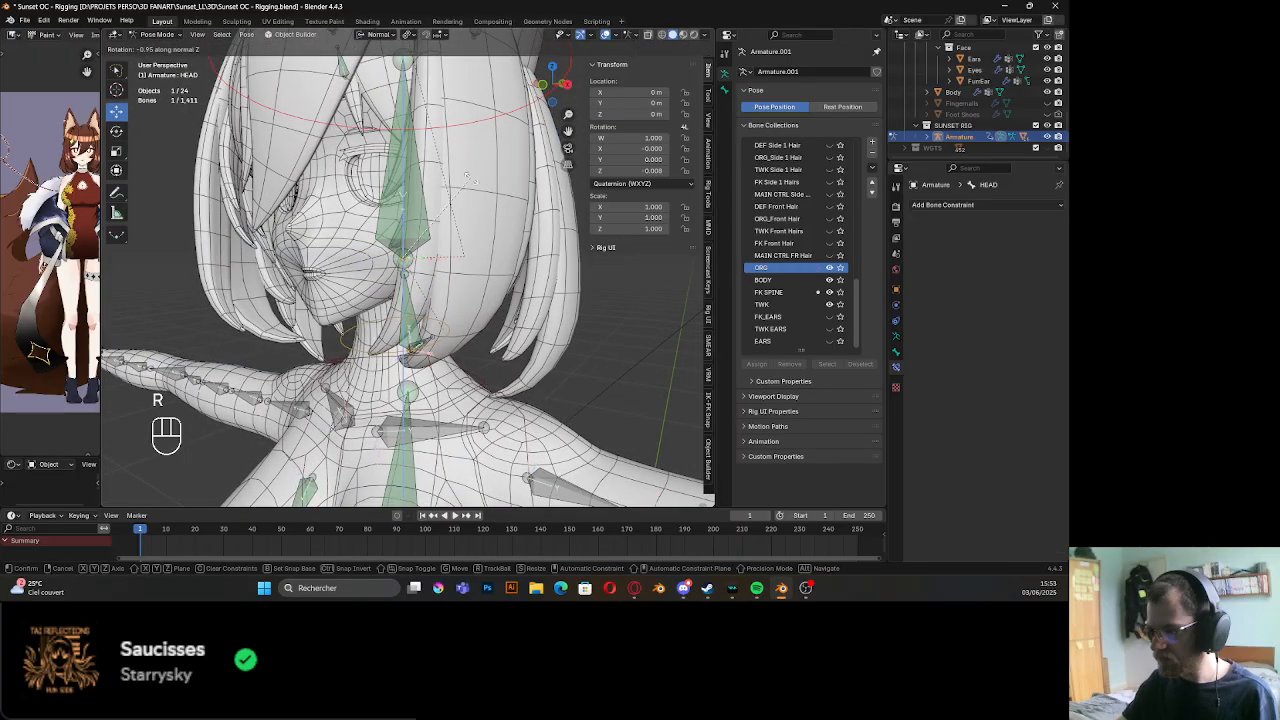
{"action": "left_click", "coordinate": [484, 268]}
{"action": "middle_click_drag", "start_coordinate": [484, 268], "coordinate": [455, 313]}
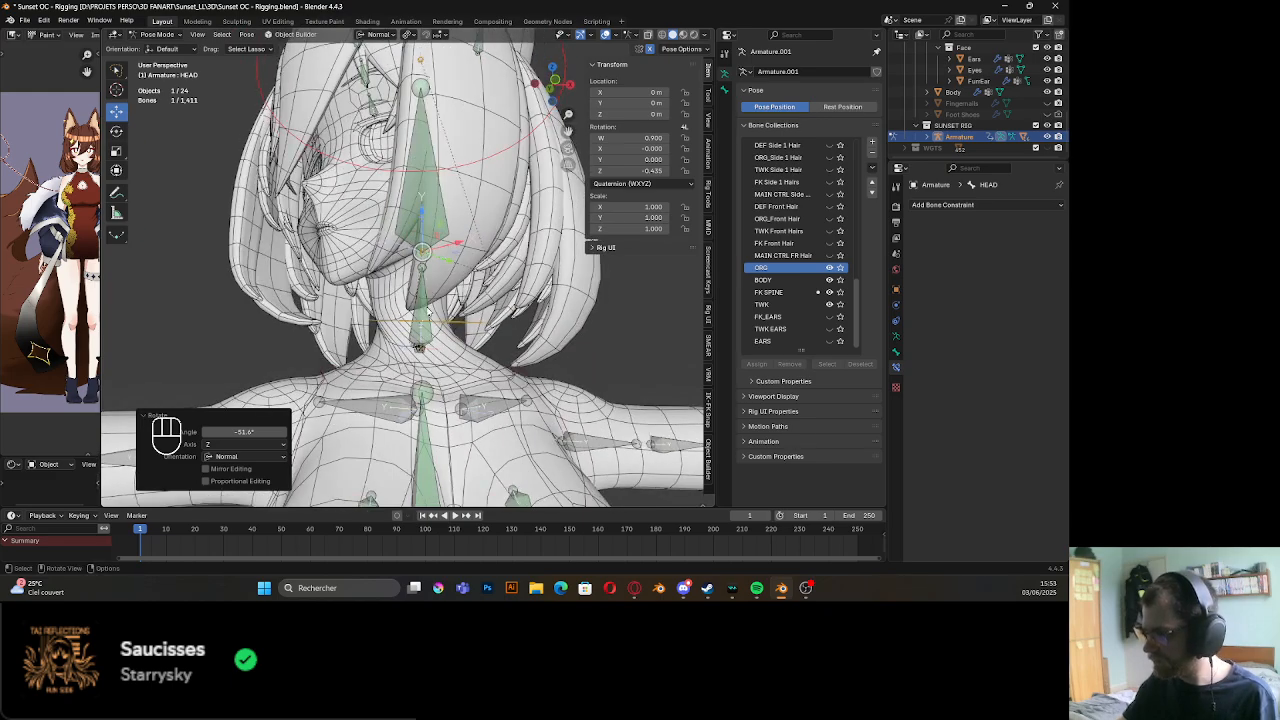
Set the influence of the ORG_NECK bone's Copy Rotation constraint to 0.5
{"action": "left_click", "coordinate": [427, 312]}
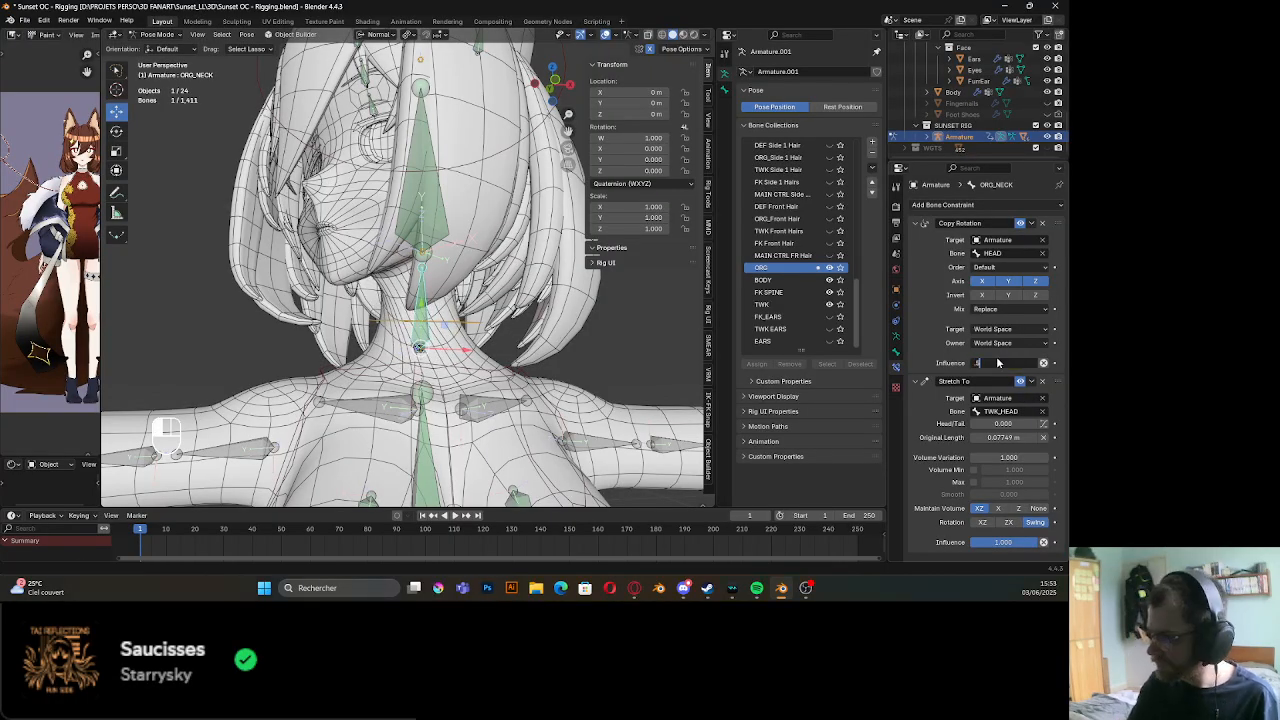
{"action": "middle_click_drag", "start_coordinate": [524, 340], "coordinate": [502, 388]}
Rotate the HEAD bone around its Z axis to test the halved neck influence, and clear its rotation
{"action": "left_click", "coordinate": [455, 135]}
{"action": "key", "text": "r"}
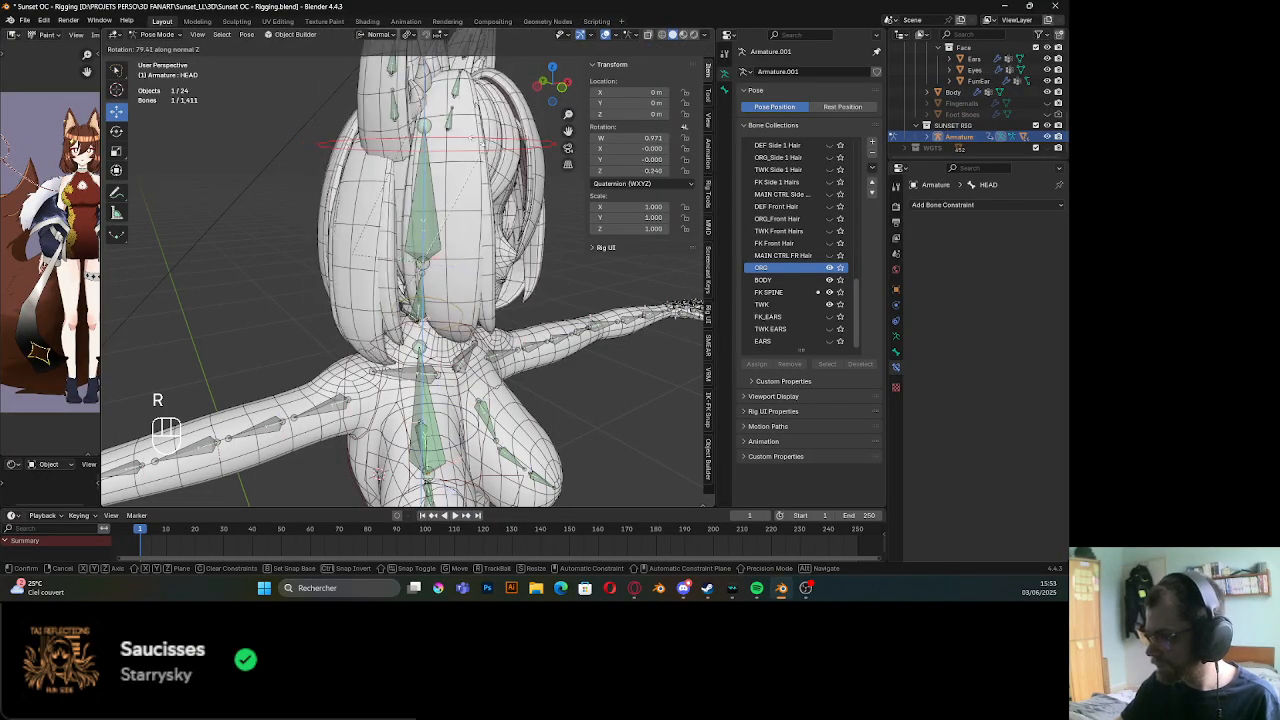
{"action": "left_click", "coordinate": [330, 300]}
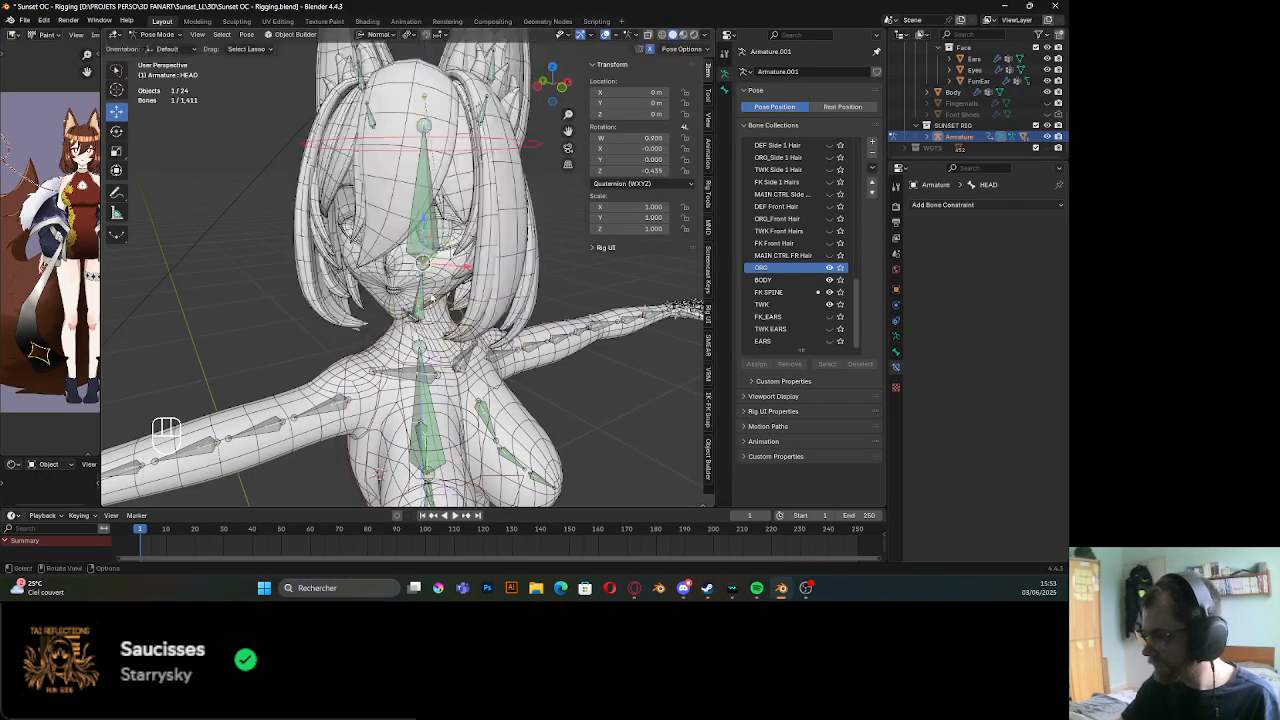
{"action": "middle_click_drag", "start_coordinate": [330, 300], "coordinate": [359, 303]}
{"action": "key", "text": "alt+r"}
Test-rotate the HEAD bone around its X axis and around its Z axis, cancelling both rotations
{"action": "key", "text": "r"}
{"action": "key", "text": "x"}
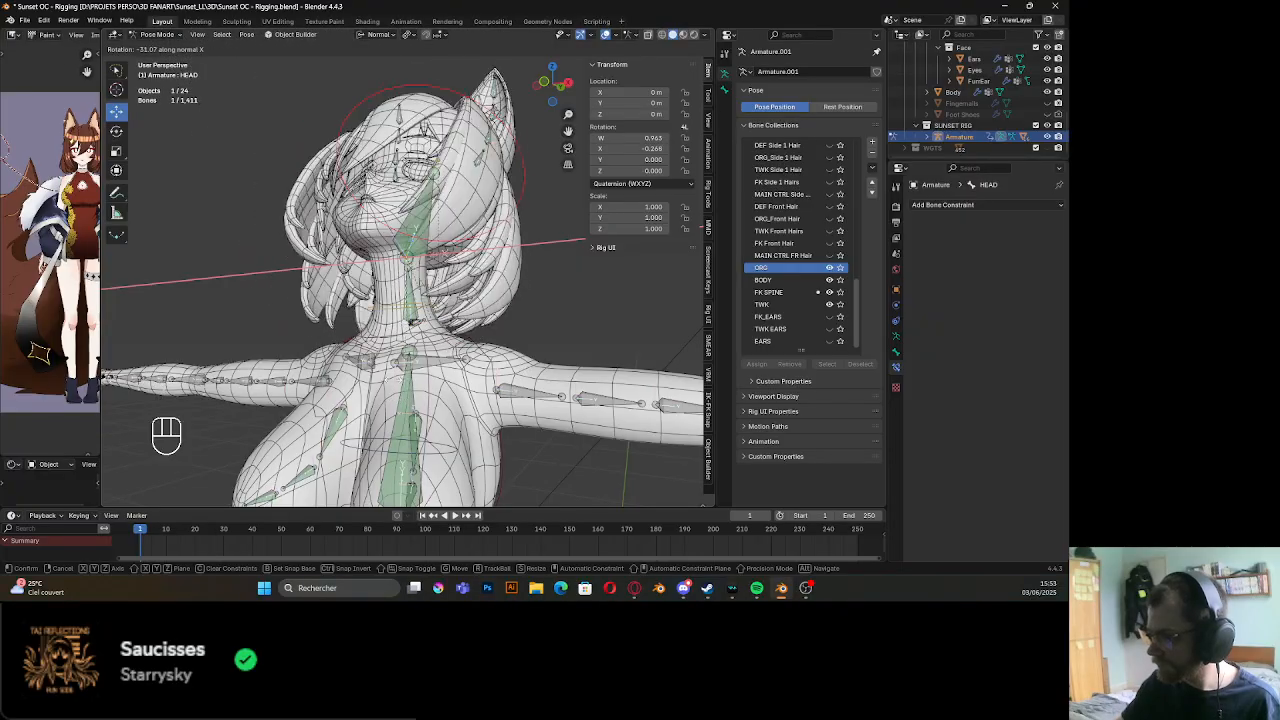
{"action": "right_click", "coordinate": [404, 380]}
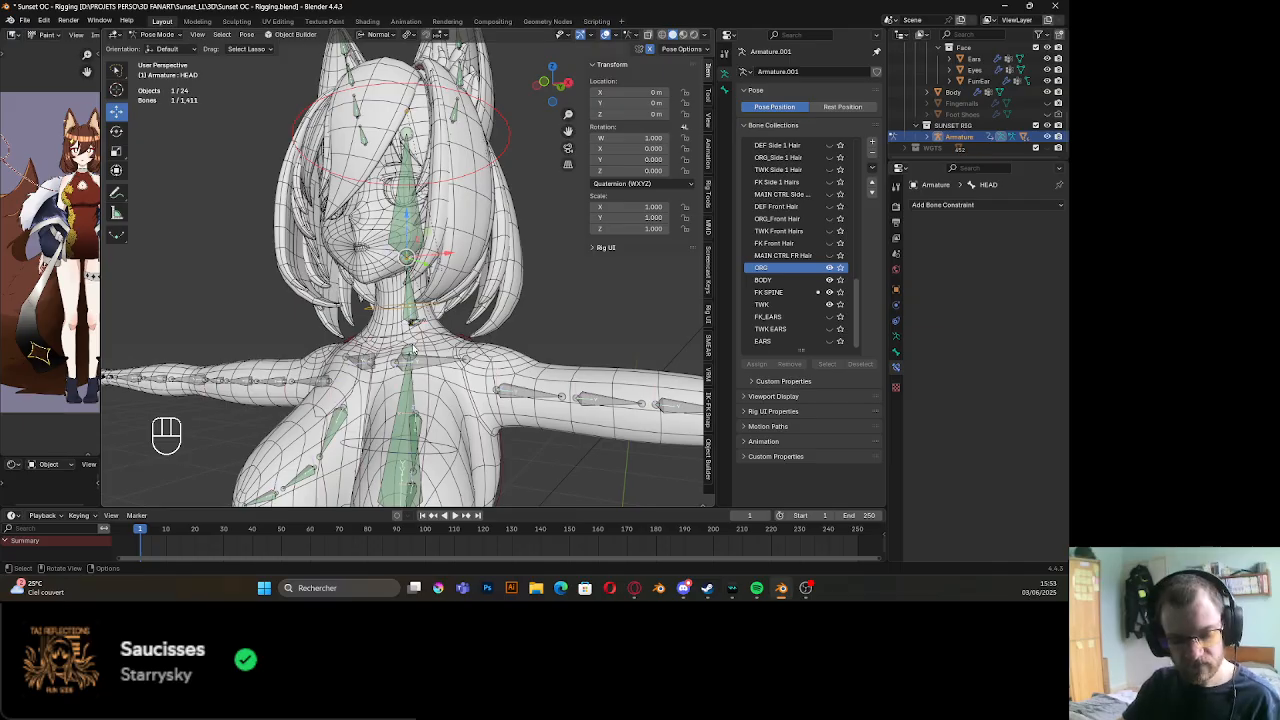
{"action": "key", "text": "r"}
{"action": "key", "text": "z"}
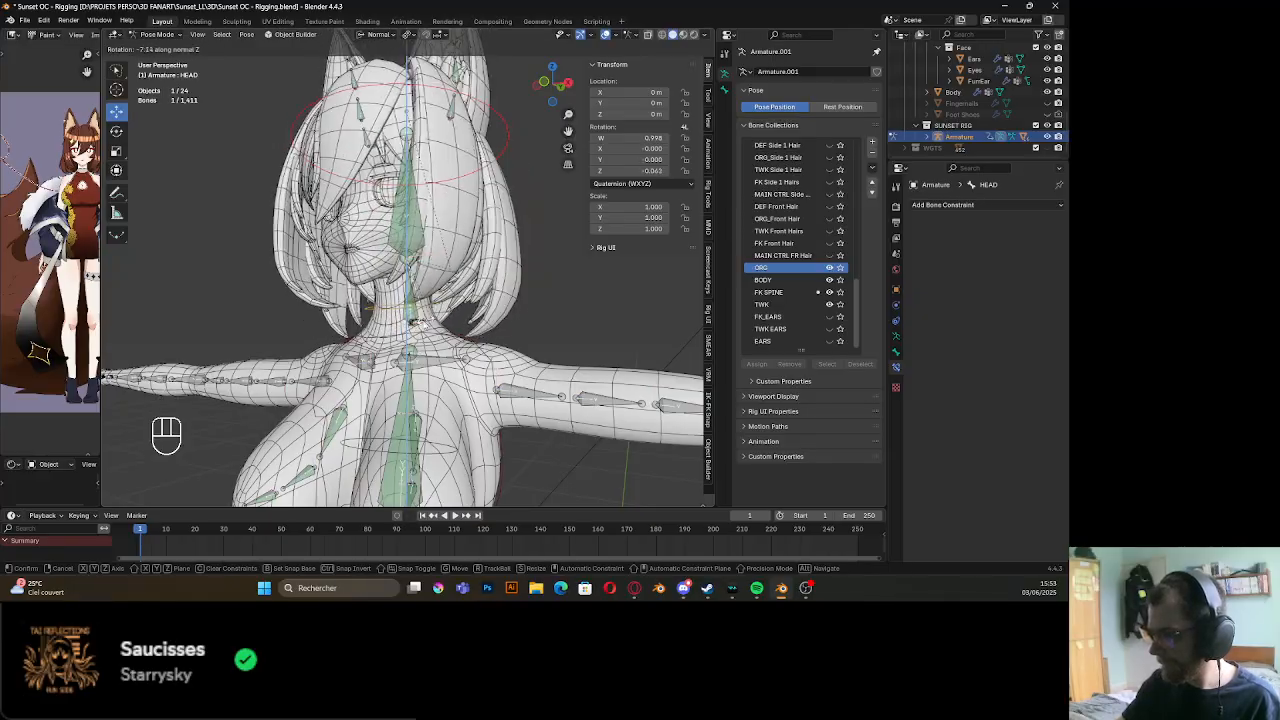
{"action": "key", "text": "Escape"}
Tilt the HEAD bone around its Y axis to inspect the neck deformation up close, and clear its rotation
{"action": "key", "text": "r"}
{"action": "key", "text": "y"}
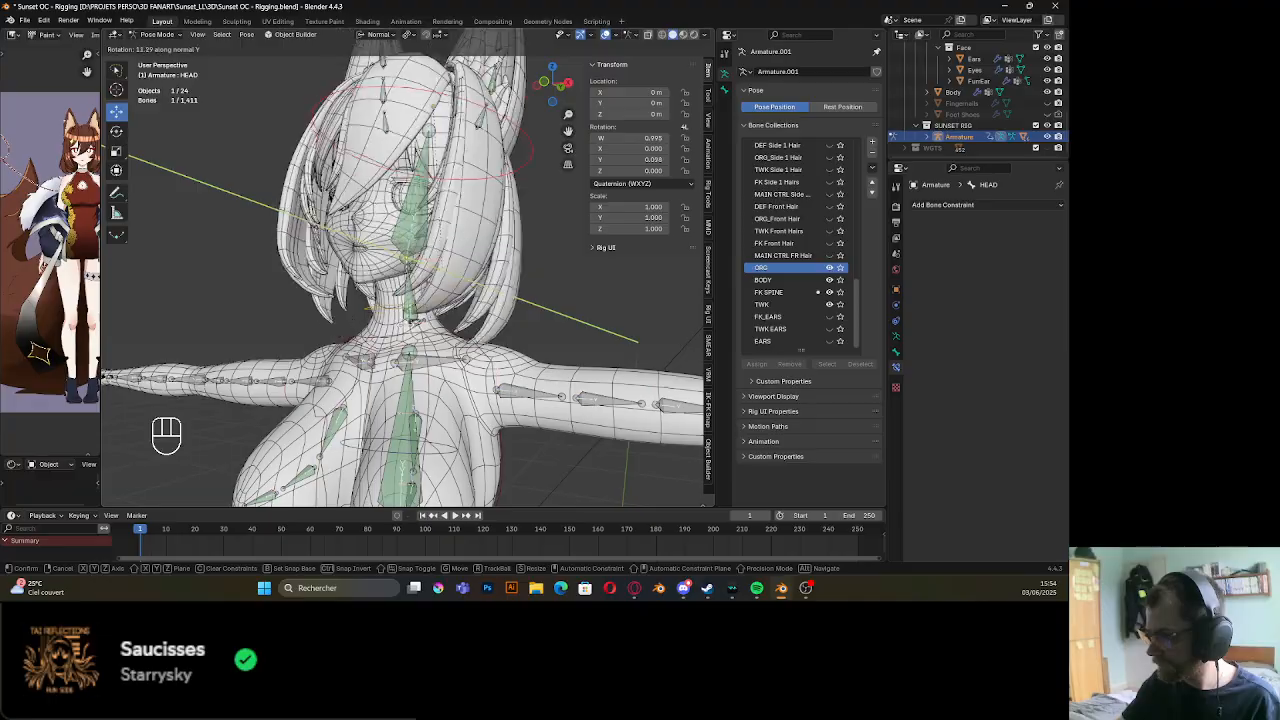
{"action": "left_click", "coordinate": [362, 362]}
{"action": "middle_click_drag", "start_coordinate": [362, 362], "coordinate": [425, 350]}
{"action": "scroll", "coordinate": [425, 330], "scroll_direction": "up", "scroll_amount": 5}
{"action": "middle_click_drag", "start_coordinate": [425, 300], "coordinate": [400, 355], "text": "shift"}
{"action": "mouse_move", "coordinate": [400, 355]}
{"action": "middle_mouse_down"}
{"action": "mouse_move", "coordinate": [350, 360]}
{"action": "mouse_move", "coordinate": [392, 360]}
{"action": "mouse_move", "coordinate": [391, 377]}
{"action": "middle_mouse_up"}
{"action": "key", "text": "alt+r"}
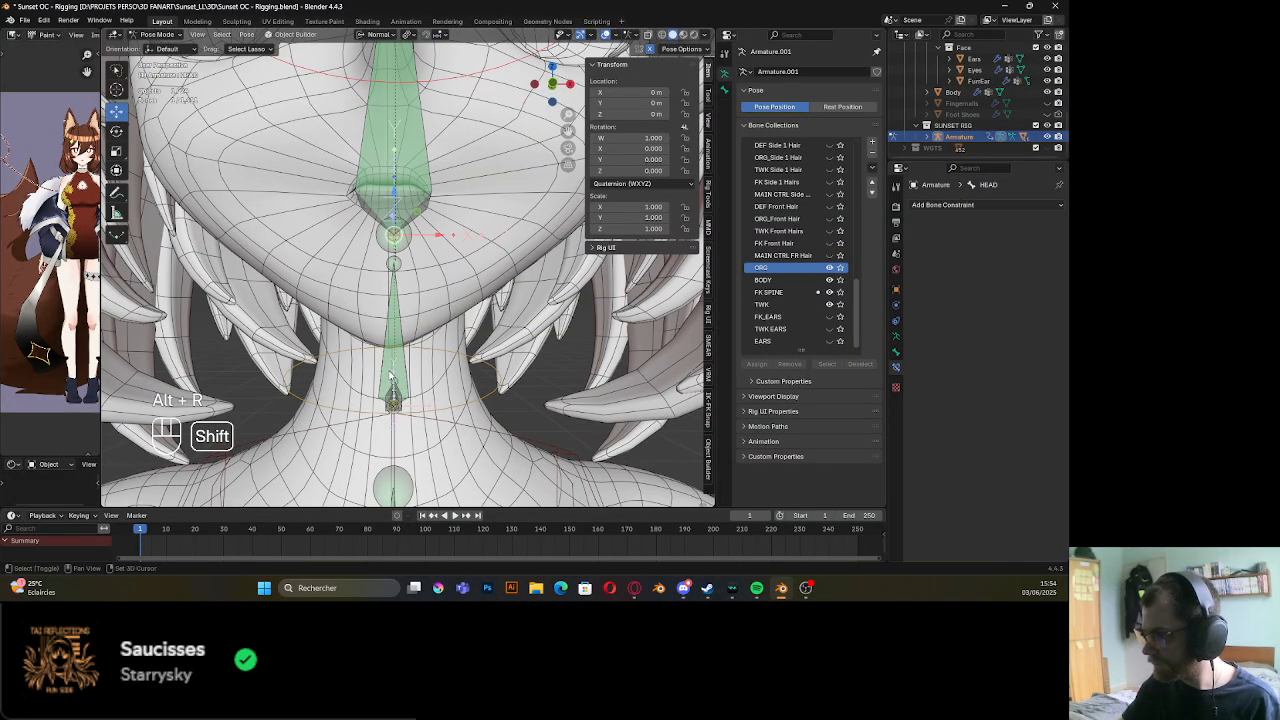
Test-tilt the HEAD bone around its Y axis in front view and cancel the rotation
{"action": "left_click", "coordinate": [556, 81]}
{"action": "middle_click_drag", "start_coordinate": [465, 260], "coordinate": [463, 210], "text": "shift"}
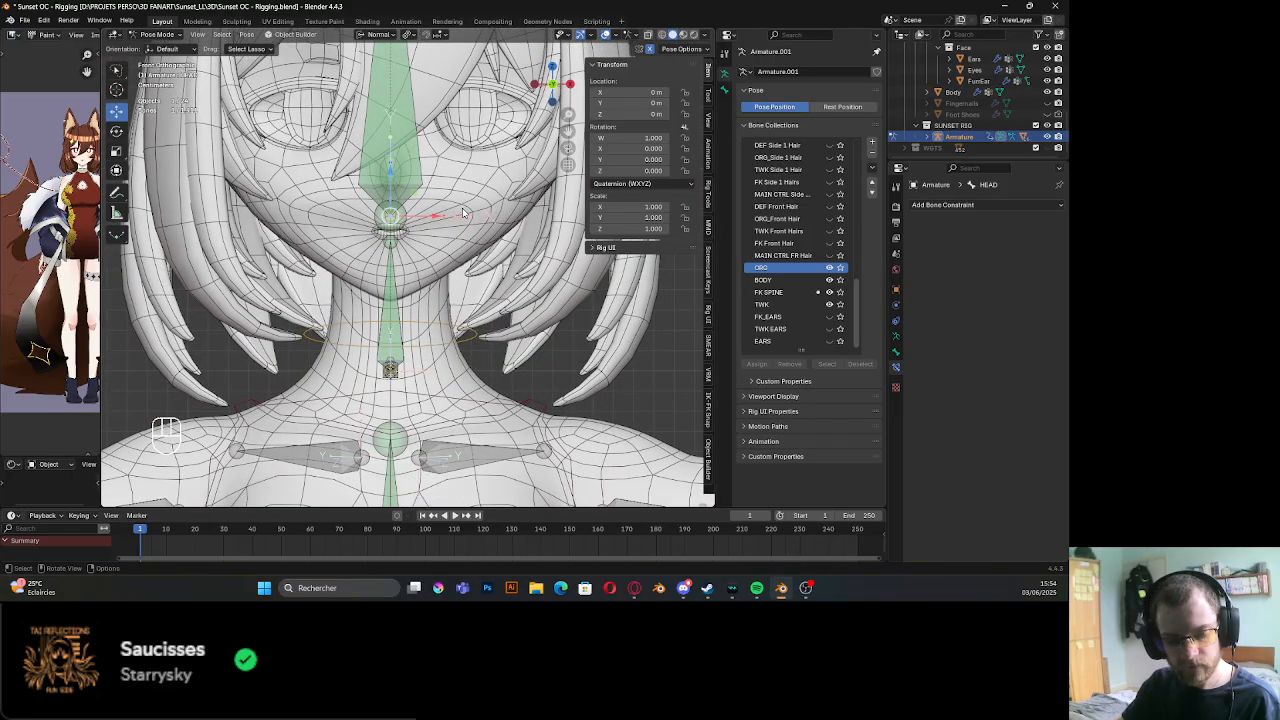
{"action": "key", "text": "r"}
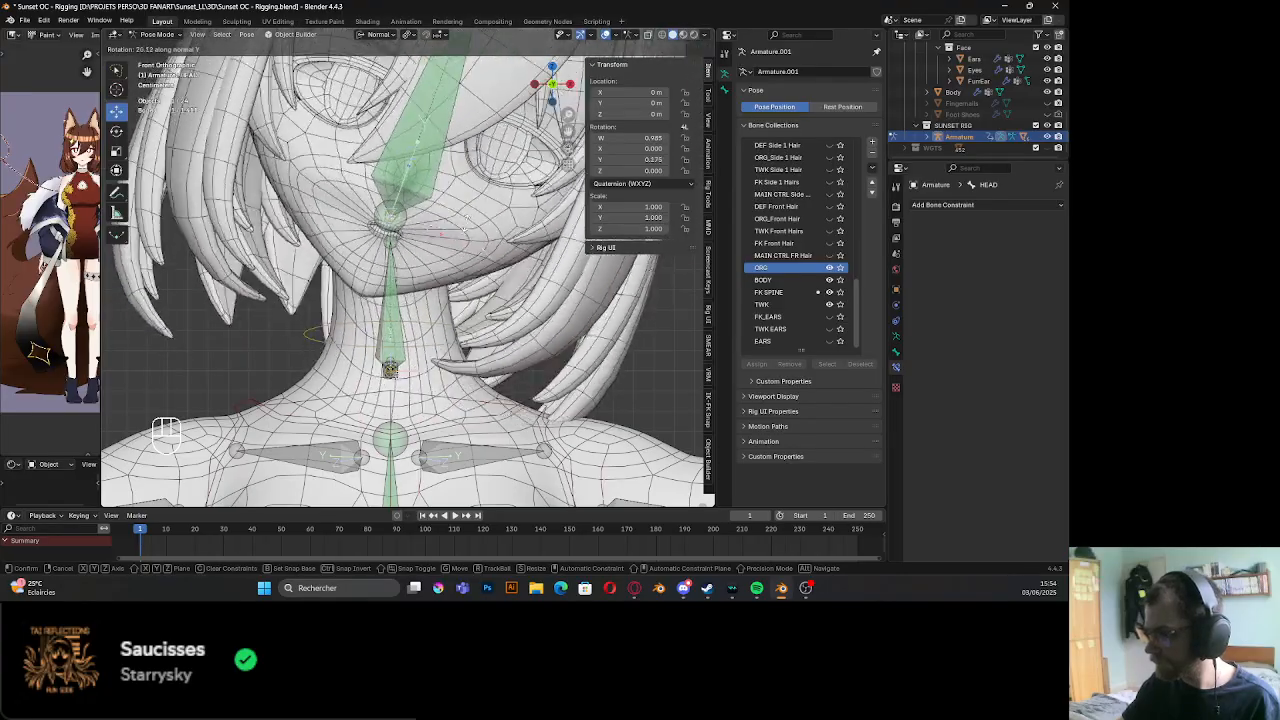
{"action": "right_click", "coordinate": [455, 215]}
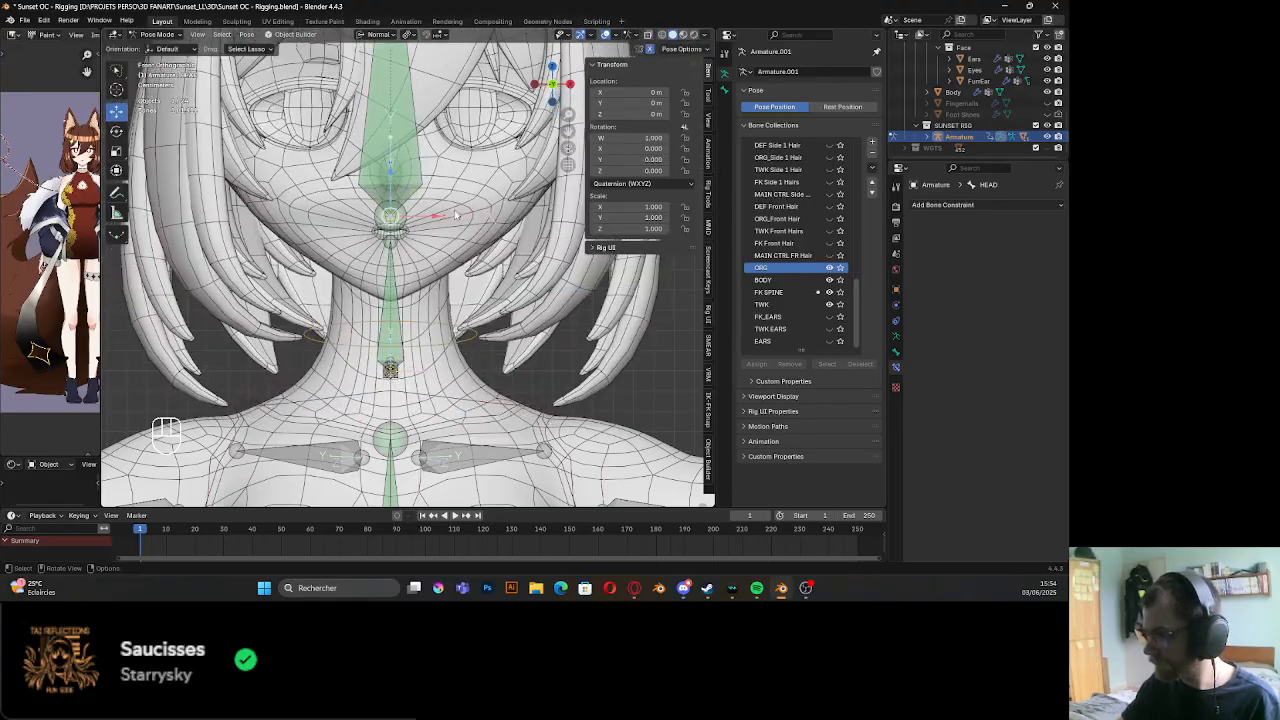
Set both the target and owner space of the ORG_NECK bone's Copy Rotation constraint to Local Space
{"action": "left_click", "coordinate": [398, 347]}
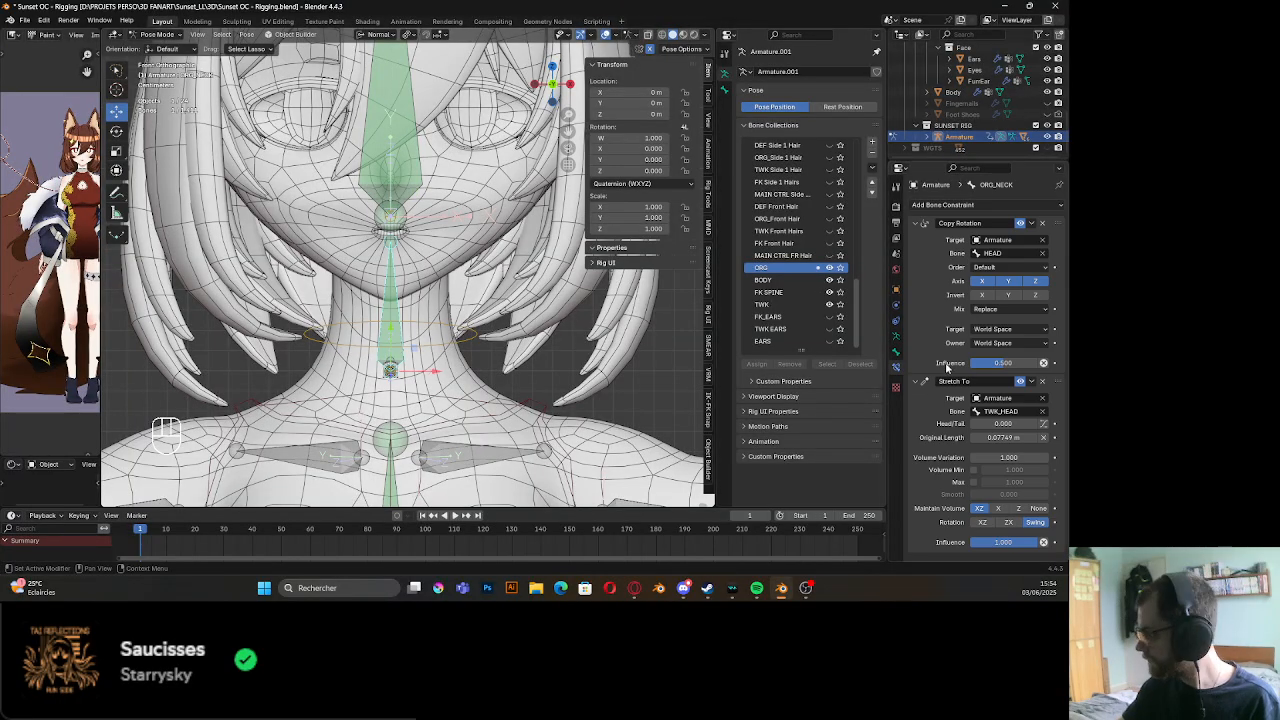
{"action": "left_click", "coordinate": [1000, 330]}
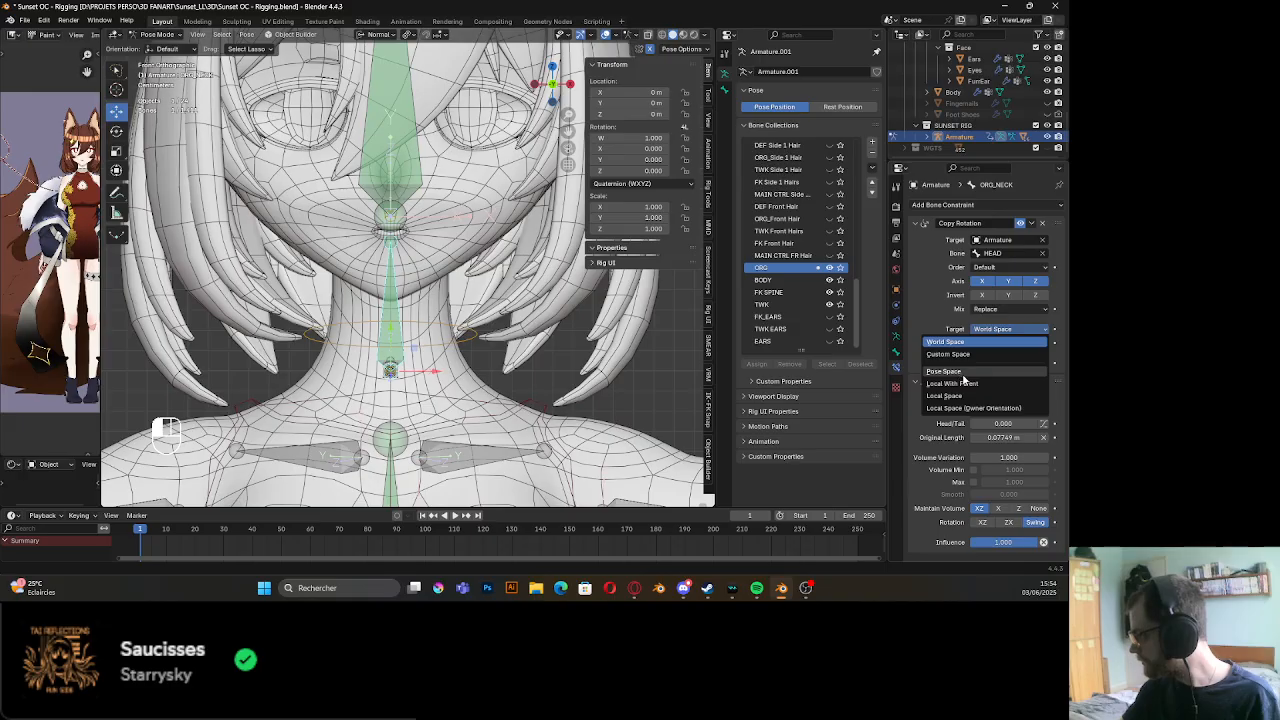
{"action": "left_click", "coordinate": [966, 396]}
{"action": "left_click", "coordinate": [995, 343]}
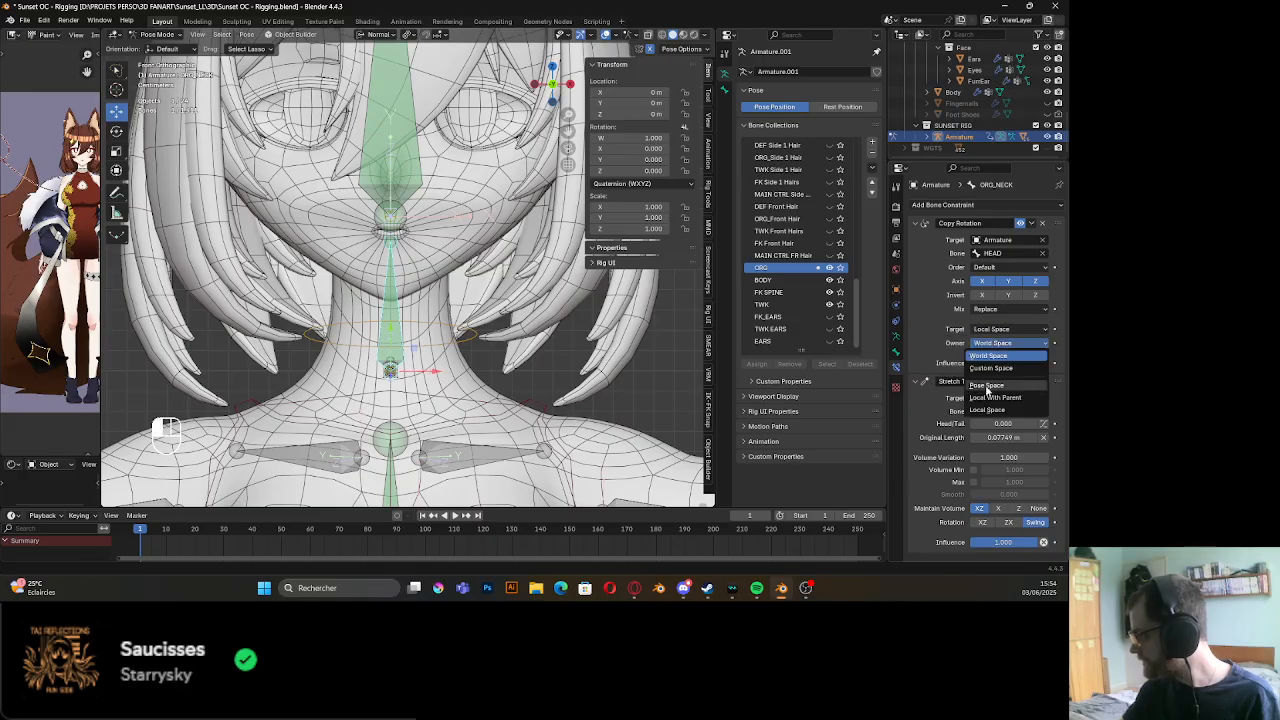
{"action": "left_click", "coordinate": [996, 410]}
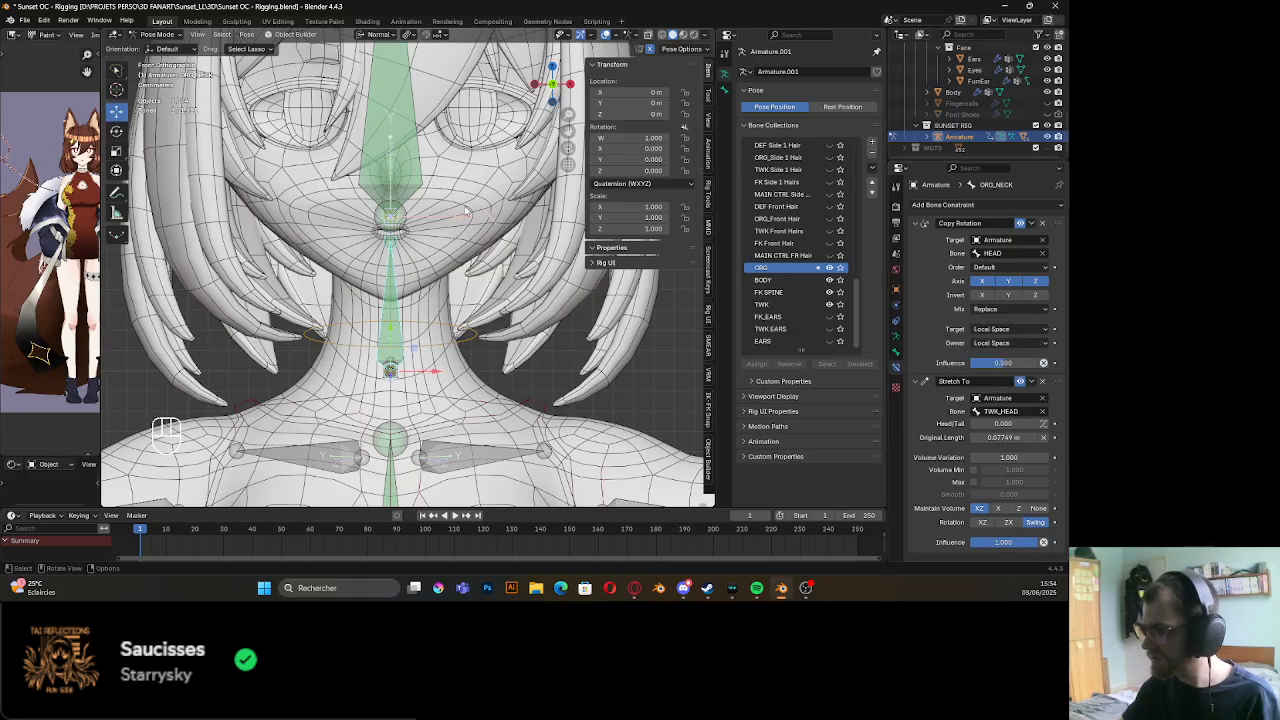
Test-rotate the HEAD bone around its Z and Y axes with the Local Space constraint, cancelling both rotations
{"action": "scroll", "coordinate": [450, 208], "scroll_direction": "down", "scroll_amount": 2}
{"action": "scroll", "coordinate": [411, 145], "scroll_direction": "down", "scroll_amount": 3}
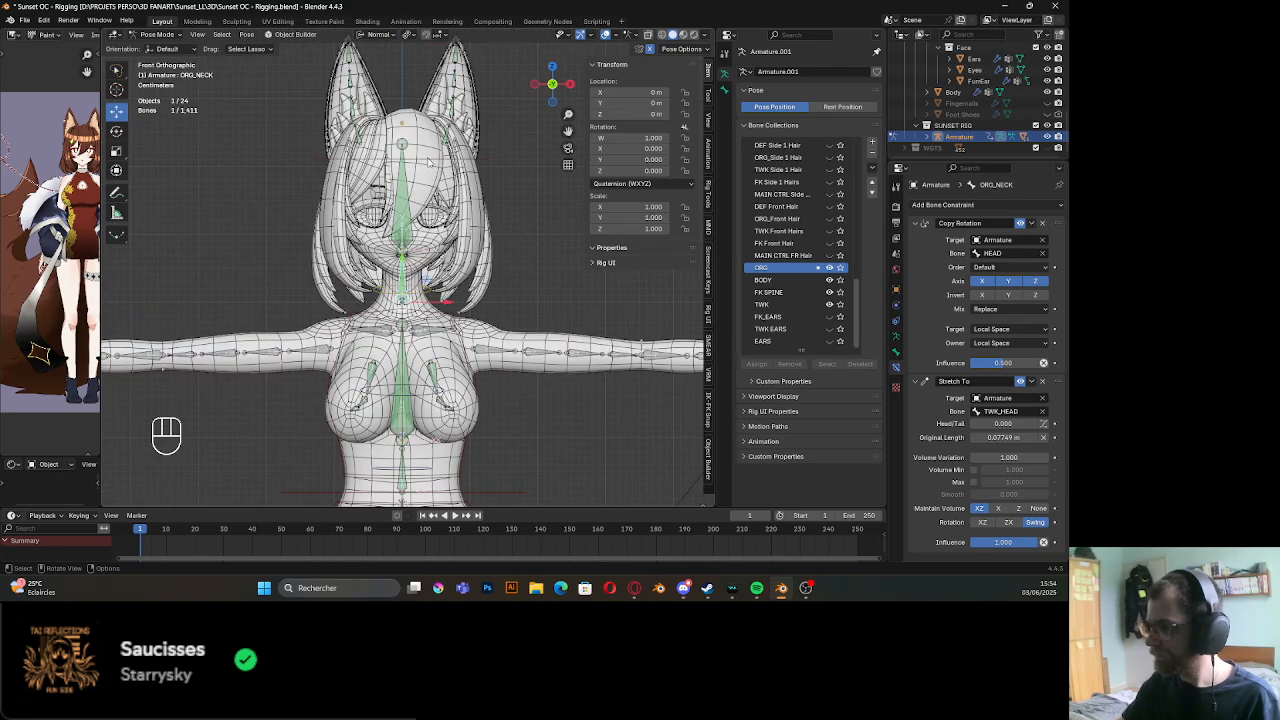
{"action": "left_click", "coordinate": [430, 162]}
{"action": "scroll", "coordinate": [419, 261], "scroll_direction": "up", "scroll_amount": 3}
{"action": "key", "text": "r"}
{"action": "key", "text": "z"}
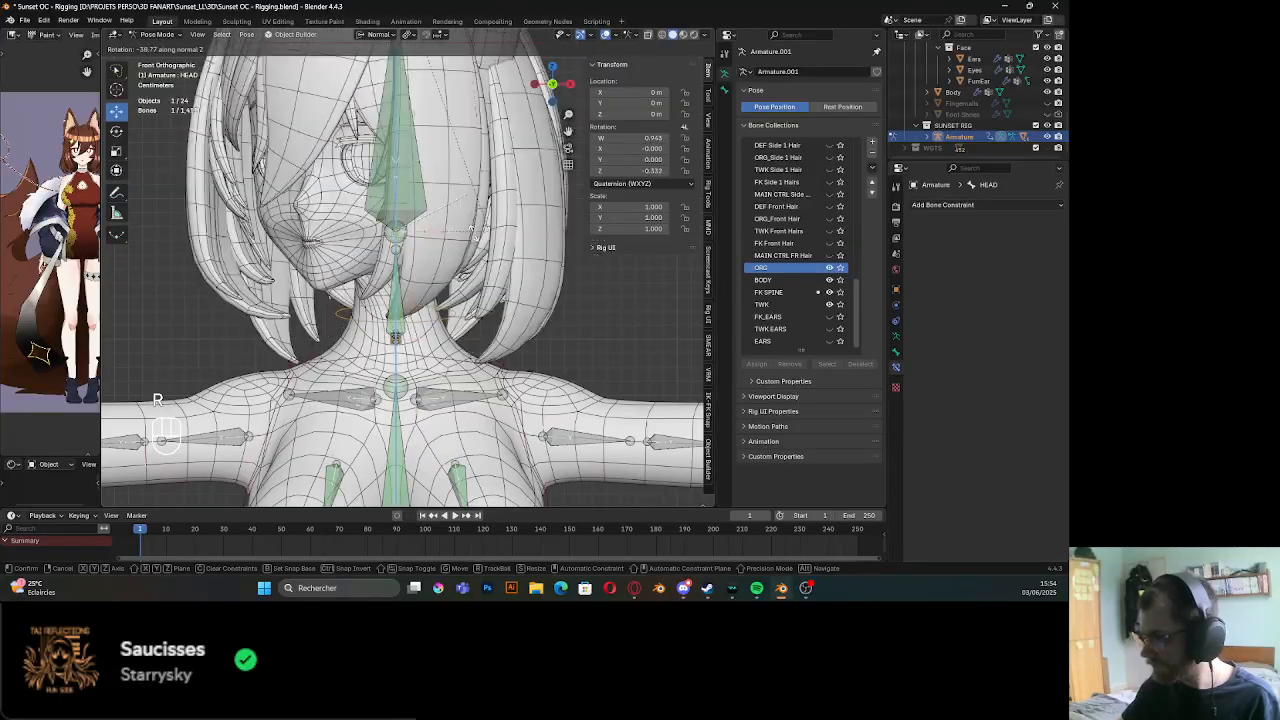
{"action": "right_click", "coordinate": [474, 270]}
{"action": "key", "text": "r"}
{"action": "key", "text": "y"}
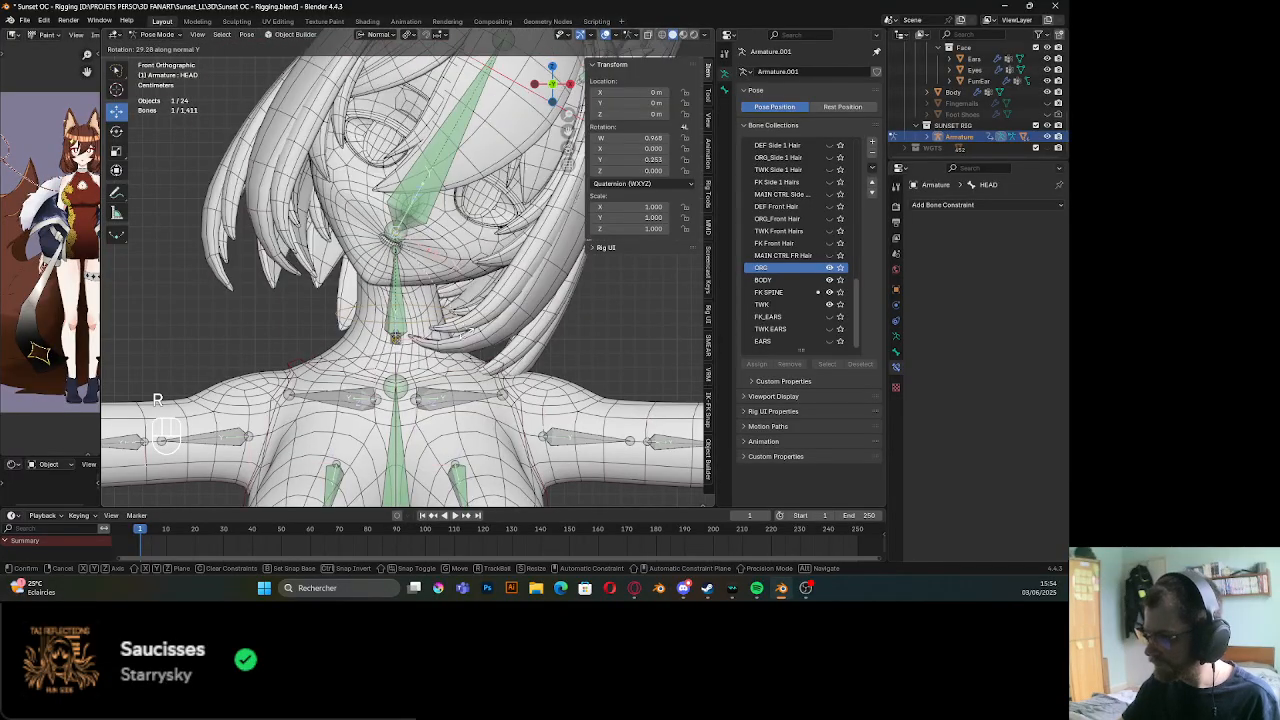
{"action": "right_click", "coordinate": [452, 293]}
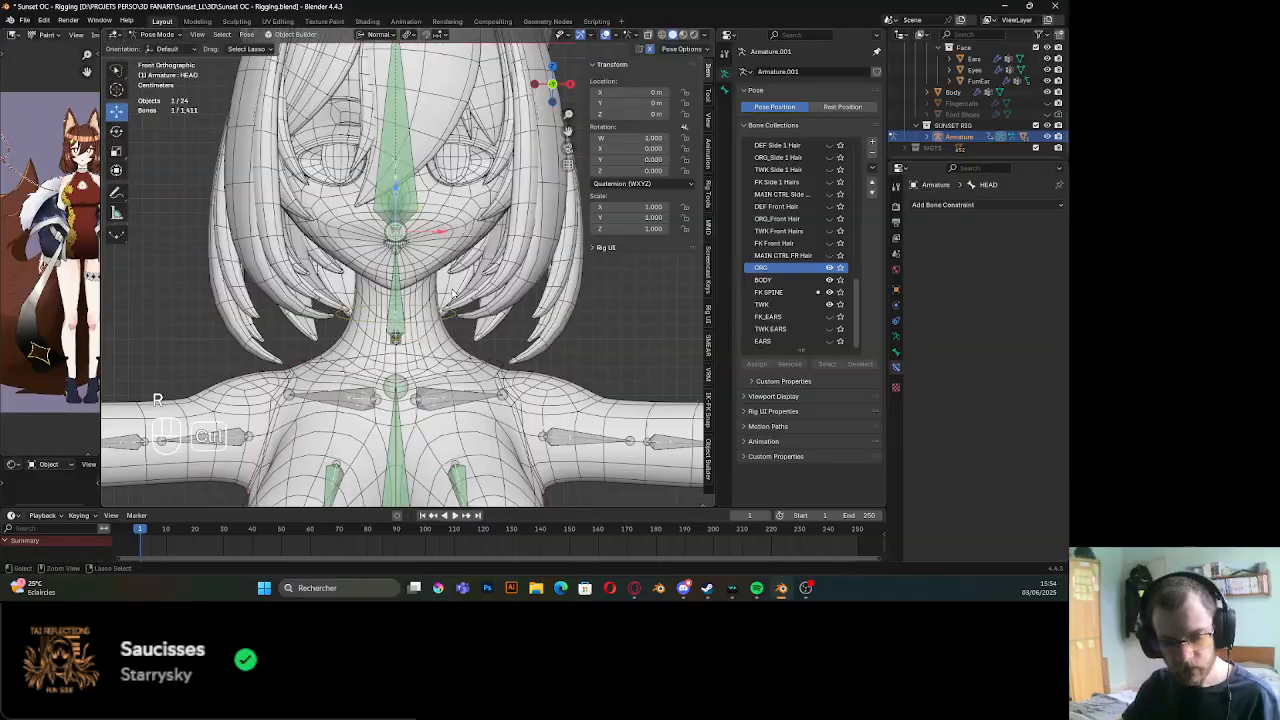
Set the target and owner space of the ORG_NECK bone's Copy Rotation constraint back to World Space
{"action": "key", "text": "ctrl+z"}
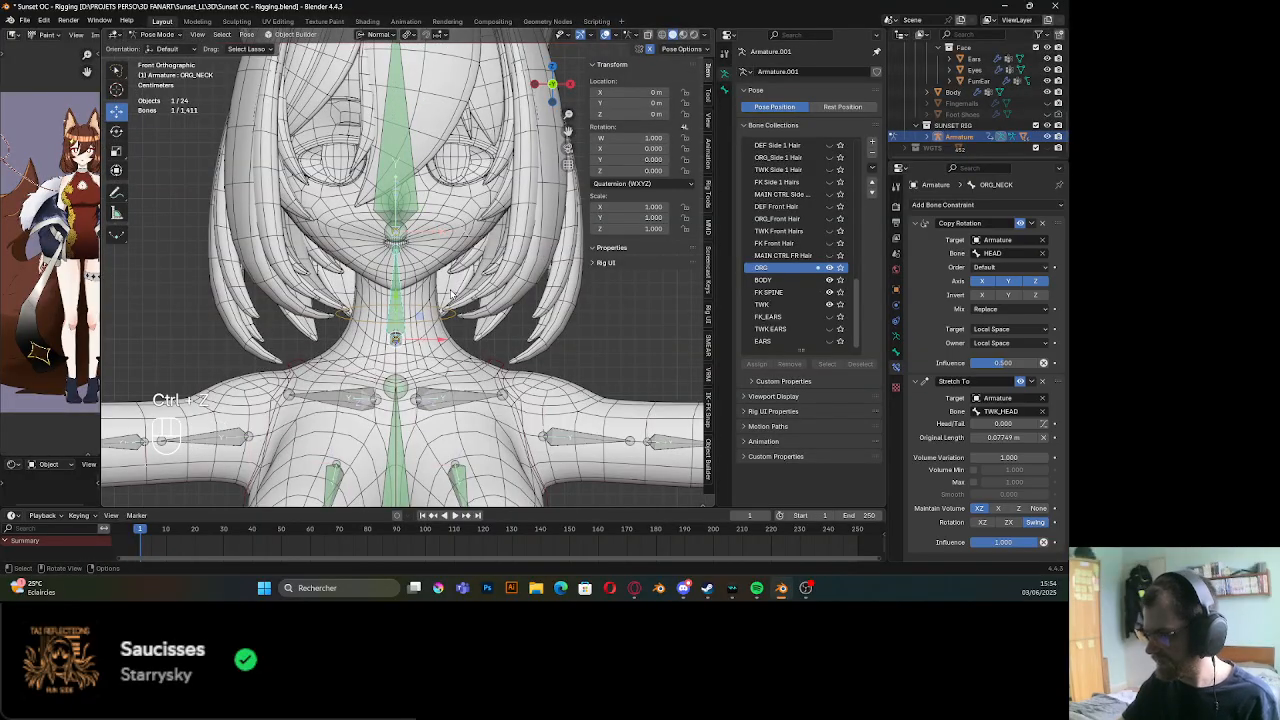
{"action": "left_click", "coordinate": [1003, 328]}
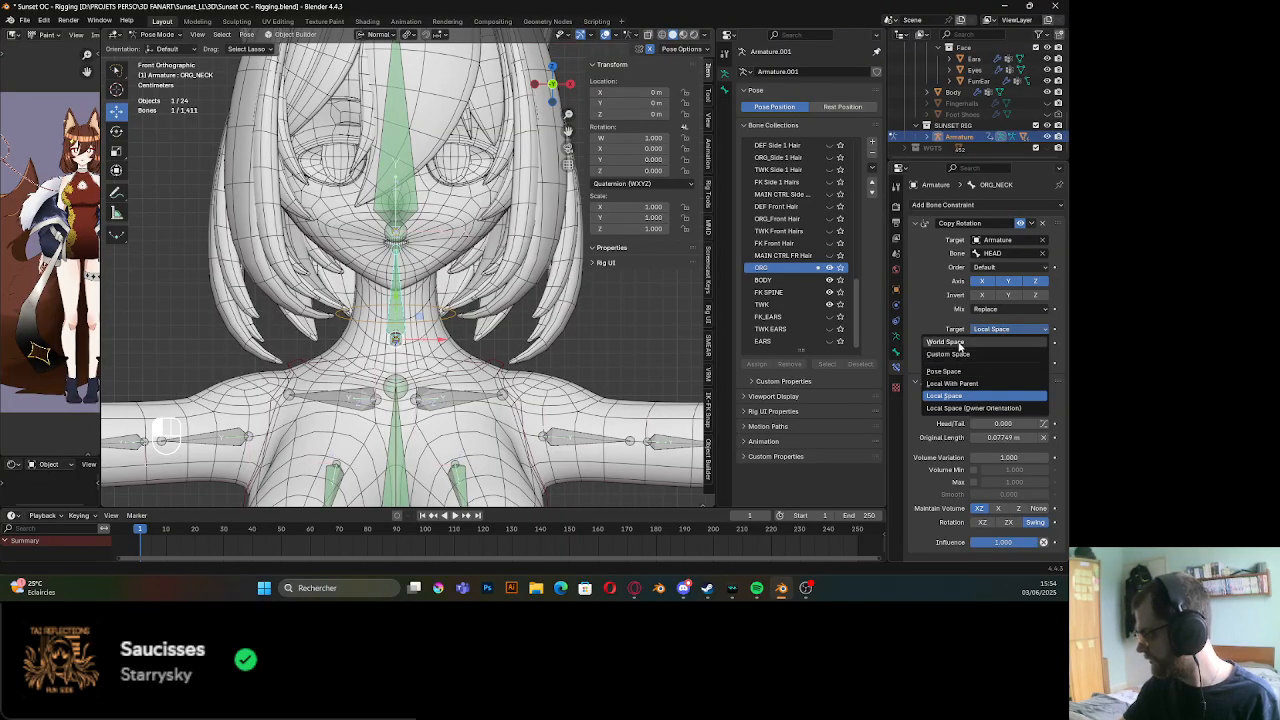
{"action": "left_click", "coordinate": [959, 342]}
{"action": "left_click", "coordinate": [984, 344]}
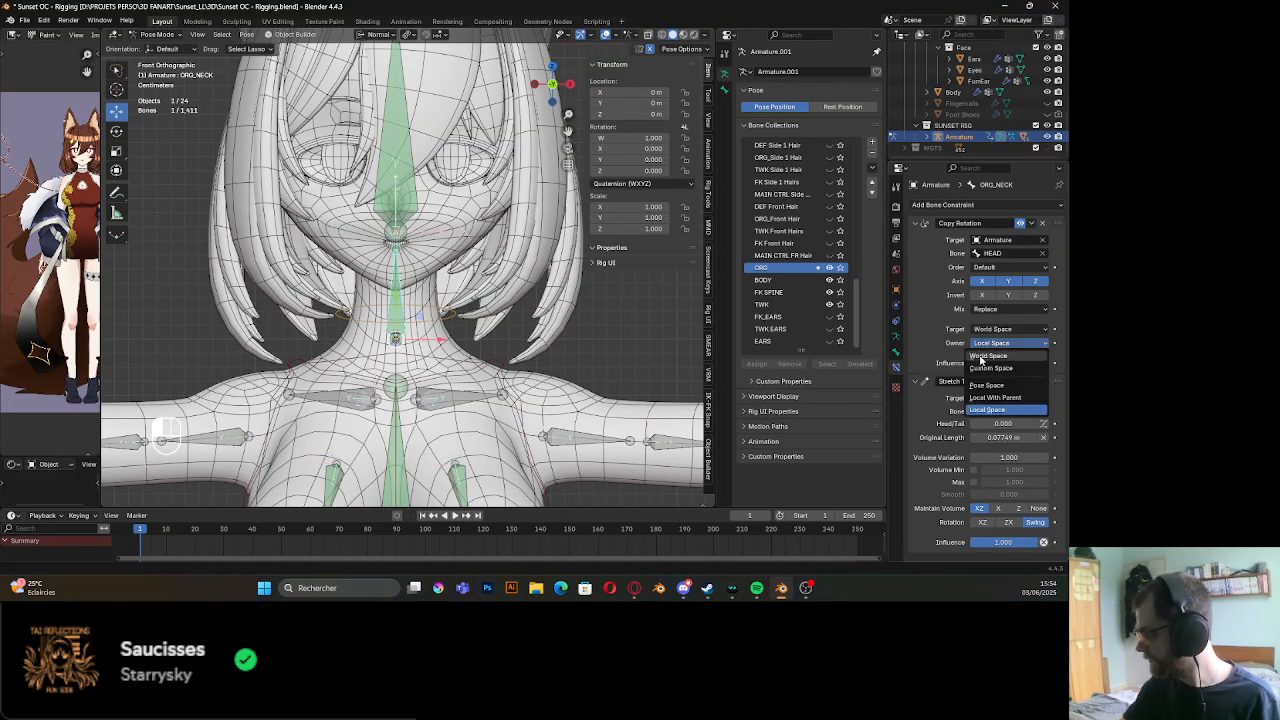
{"action": "left_click", "coordinate": [988, 356]}
Select the HEAD bone and test-rotate it around its Z axis in front view, cancelling the rotation
{"action": "scroll", "coordinate": [417, 122], "scroll_direction": "down", "scroll_amount": 4}
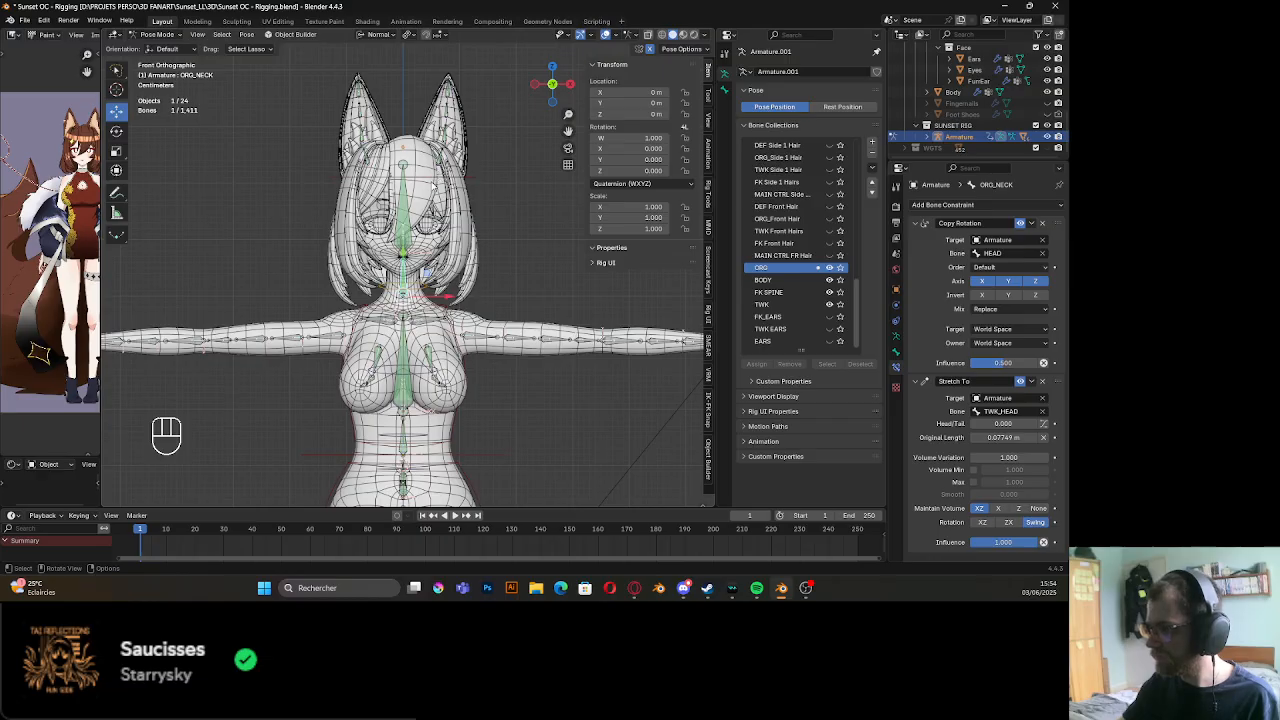
{"action": "left_click", "coordinate": [436, 182]}
{"action": "scroll", "coordinate": [440, 240], "scroll_direction": "up", "scroll_amount": 4}
{"action": "mouse_move", "coordinate": [443, 270]}
{"action": "middle_mouse_down", "text": "shift"}
{"action": "mouse_move", "coordinate": [434, 246]}
{"action": "mouse_move", "coordinate": [441, 268]}
{"action": "mouse_move", "coordinate": [465, 265]}
{"action": "middle_mouse_up", "text": "shift"}
{"action": "scroll", "coordinate": [434, 250], "scroll_direction": "up", "scroll_amount": 2}
{"action": "key", "text": "r"}
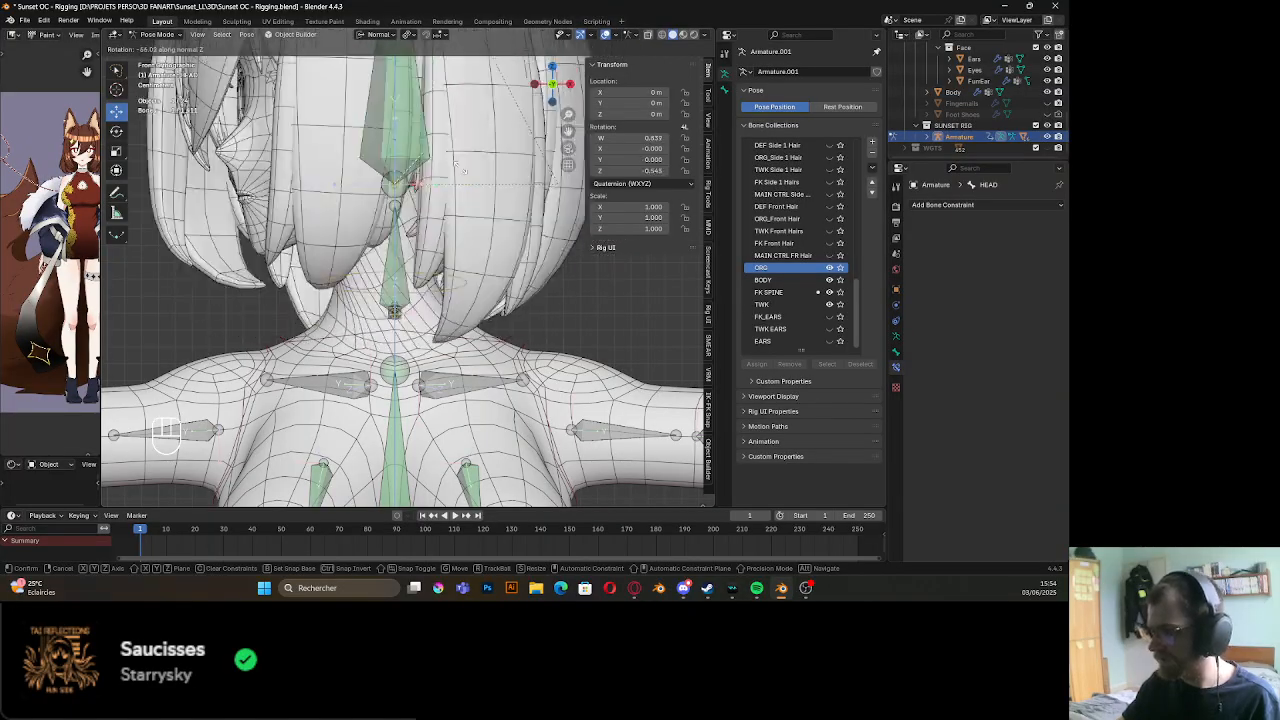
{"action": "right_click", "coordinate": [477, 291]}
Tilt the HEAD bone about 38° around its Y axis and frame the neck to check its deformation
{"action": "key", "text": "r"}
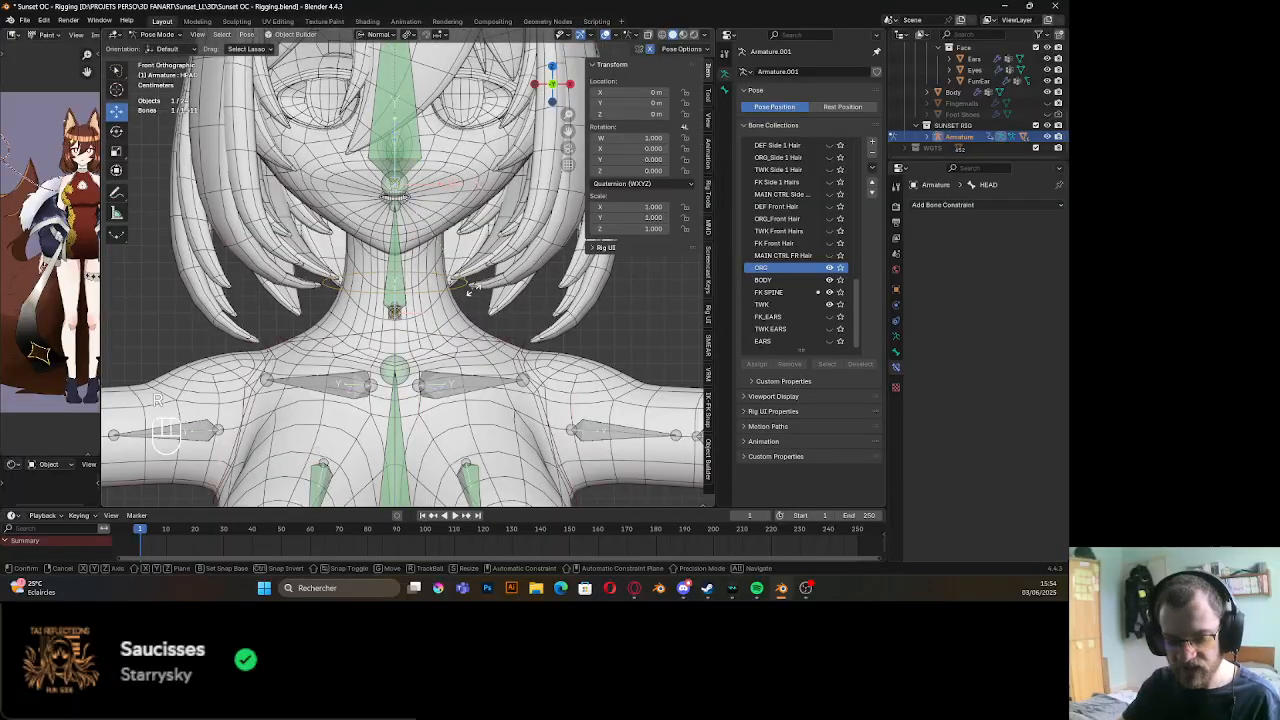
{"action": "key", "text": "y"}
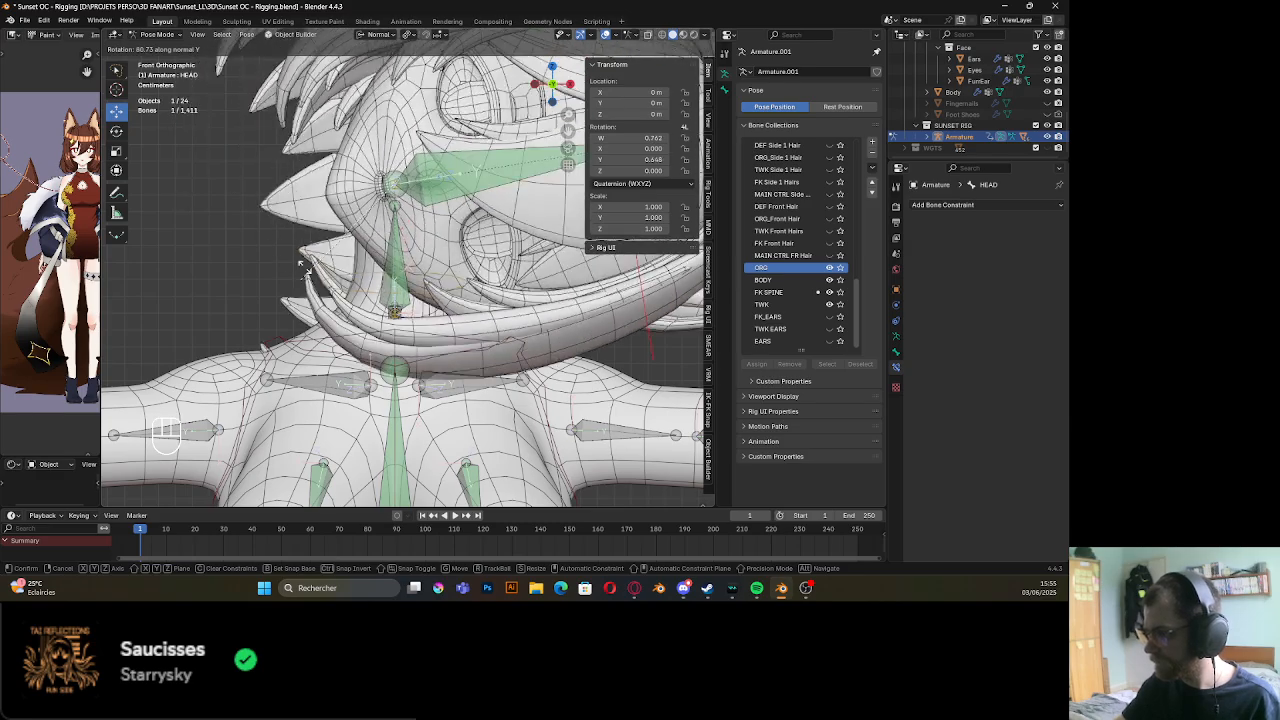
{"action": "left_click", "coordinate": [399, 296]}
{"action": "scroll", "coordinate": [400, 298], "scroll_direction": "up", "scroll_amount": 4}
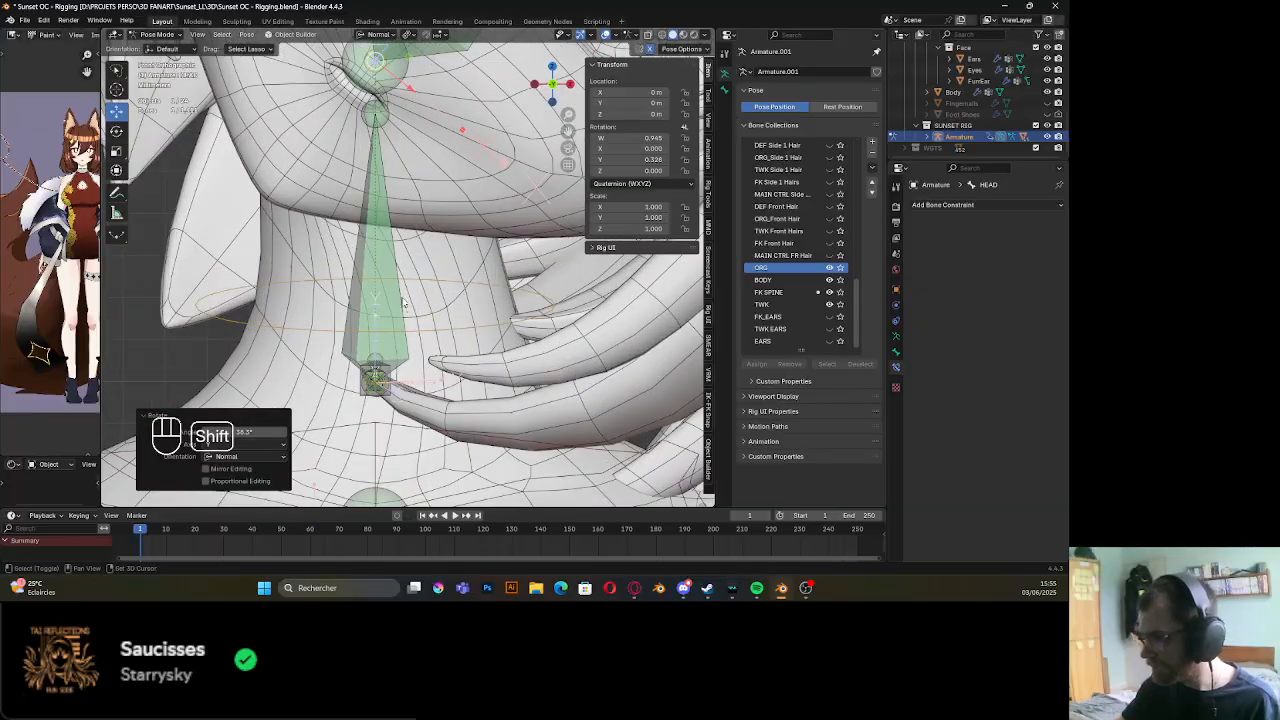
{"action": "middle_click_drag", "start_coordinate": [414, 303], "coordinate": [443, 275], "text": "shift"}
Try the ORG_NECK Copy Rotation influence at 1.0, return it to 0.5, and switch its X axis off and on again
{"action": "left_click", "coordinate": [421, 287]}
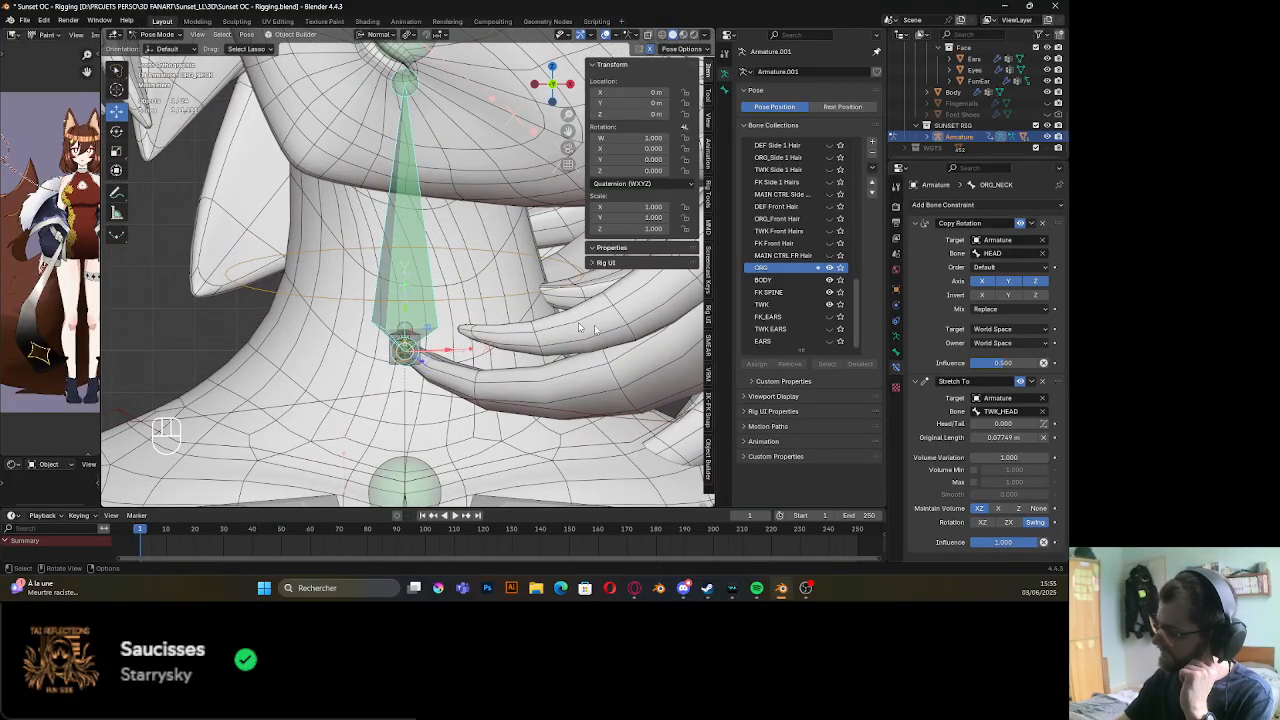
{"action": "left_click_drag", "start_coordinate": [1010, 364], "coordinate": [1040, 364]}
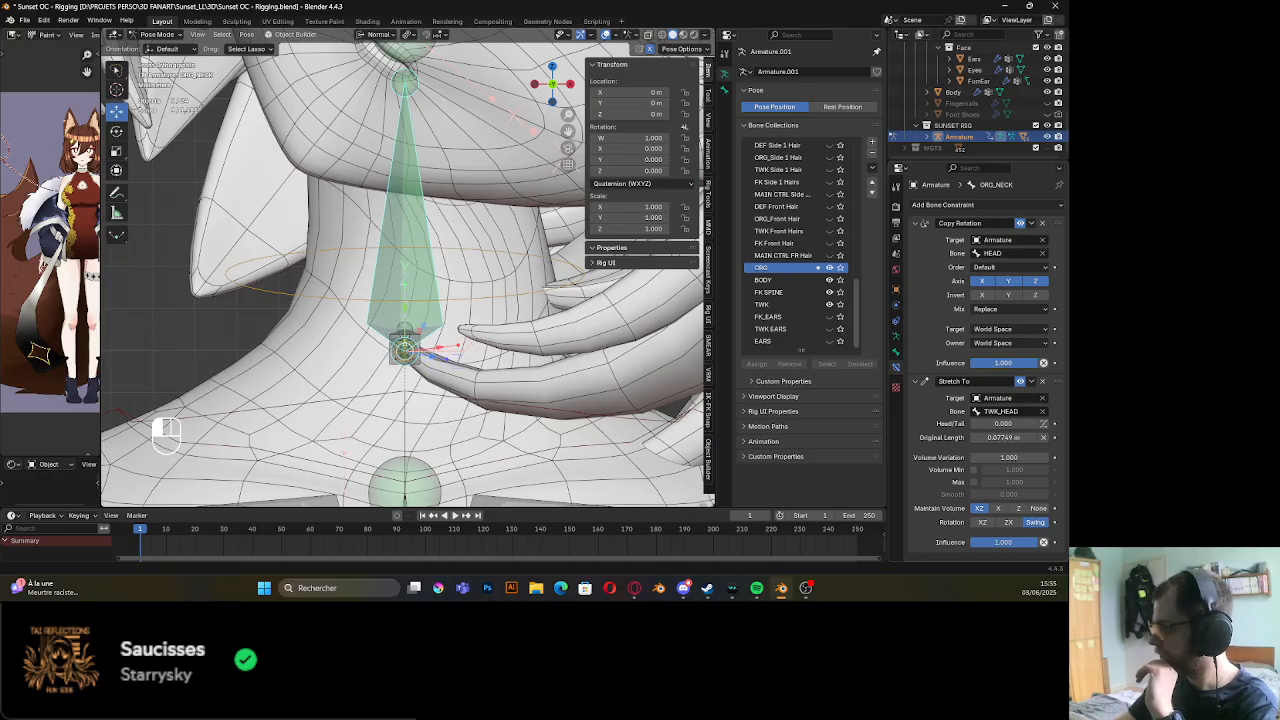
{"action": "double_click", "coordinate": [1025, 363]}
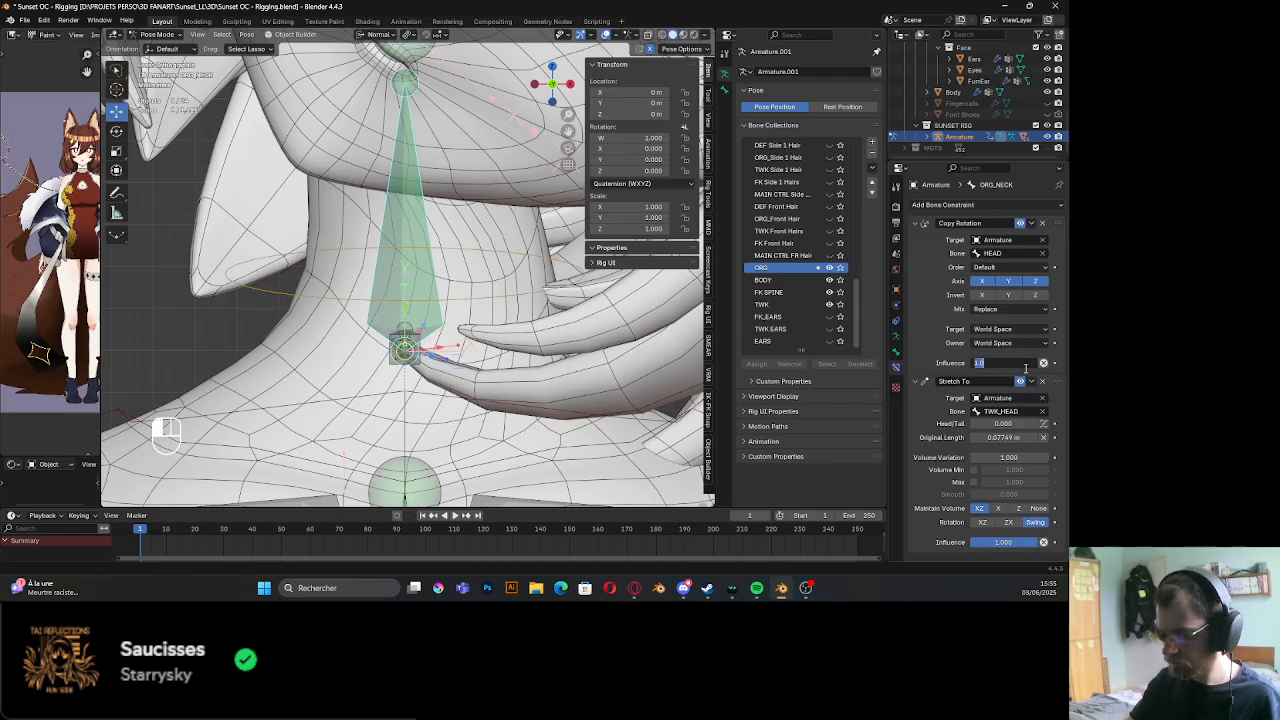
{"action": "type", "text": "0.5"}
{"action": "key", "text": "Return"}
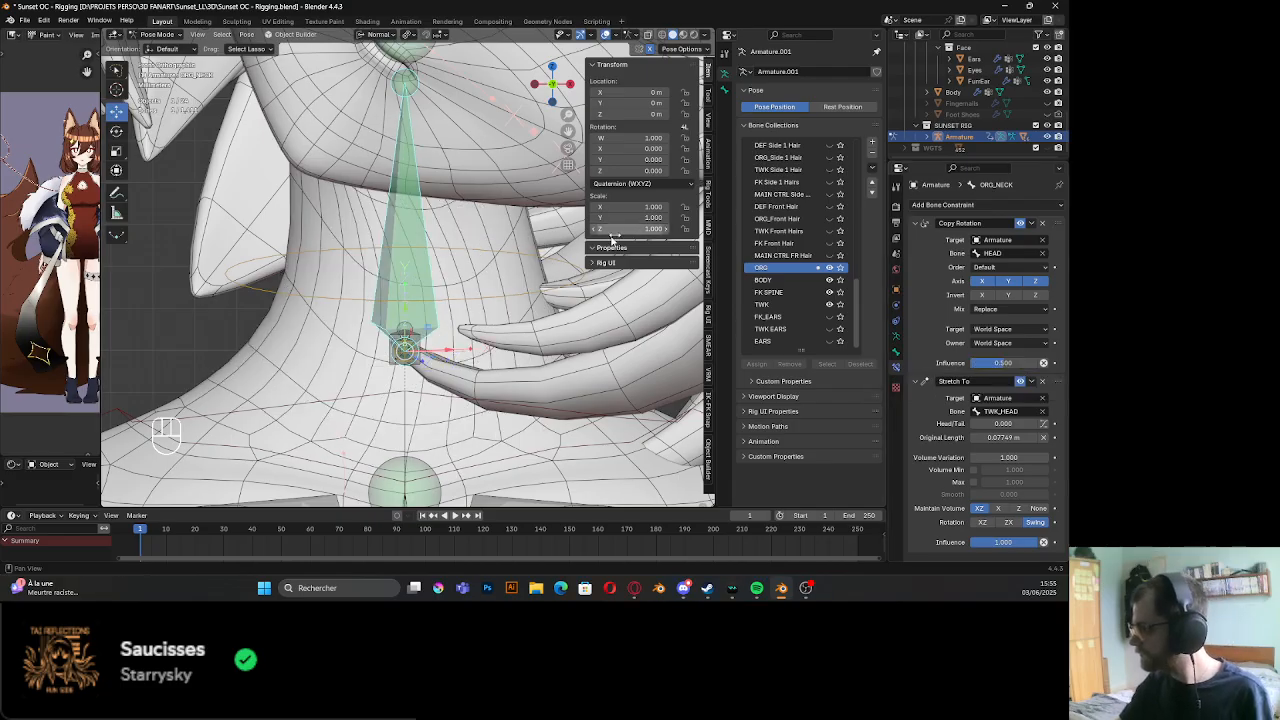
{"action": "left_click", "coordinate": [986, 279]}
{"action": "left_click", "coordinate": [986, 279]}
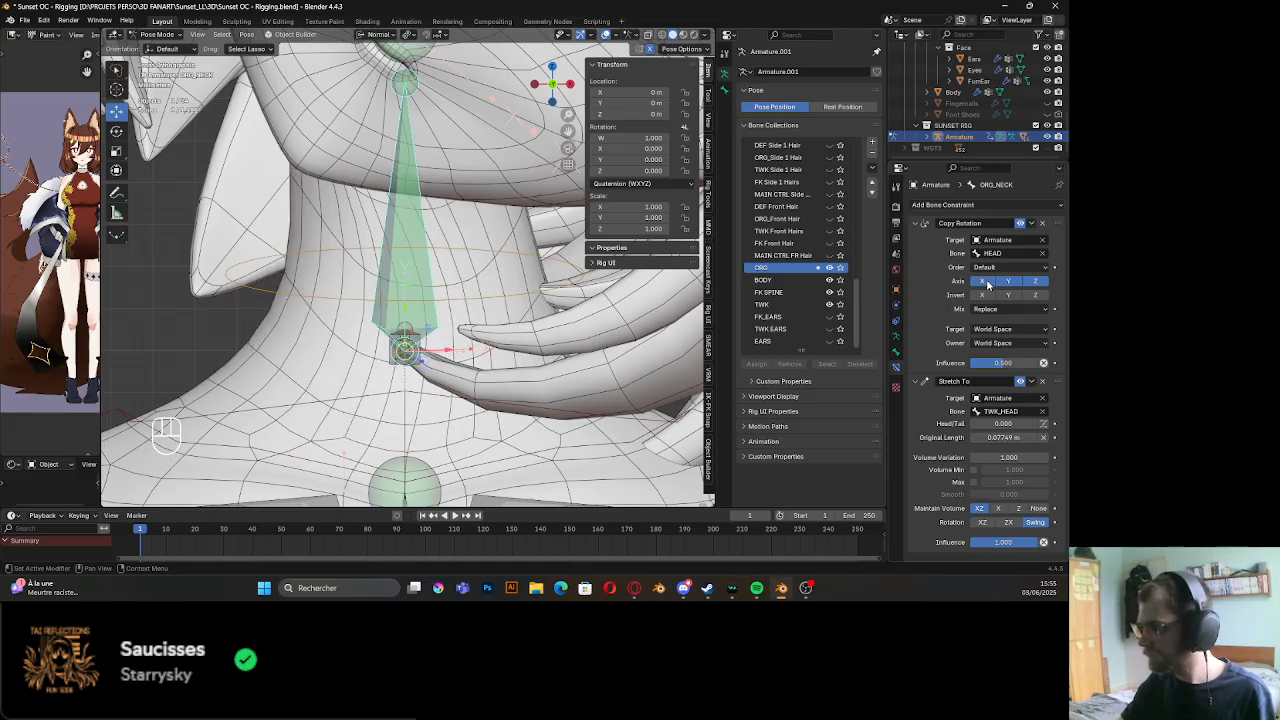
Select the HEAD bone again and turn off the display of custom bone shapes for the armature
{"action": "scroll", "coordinate": [331, 219], "scroll_direction": "down", "scroll_amount": 3}
{"action": "middle_click_drag", "start_coordinate": [331, 219], "coordinate": [333, 239], "text": "shift"}
{"action": "left_click", "coordinate": [440, 175]}
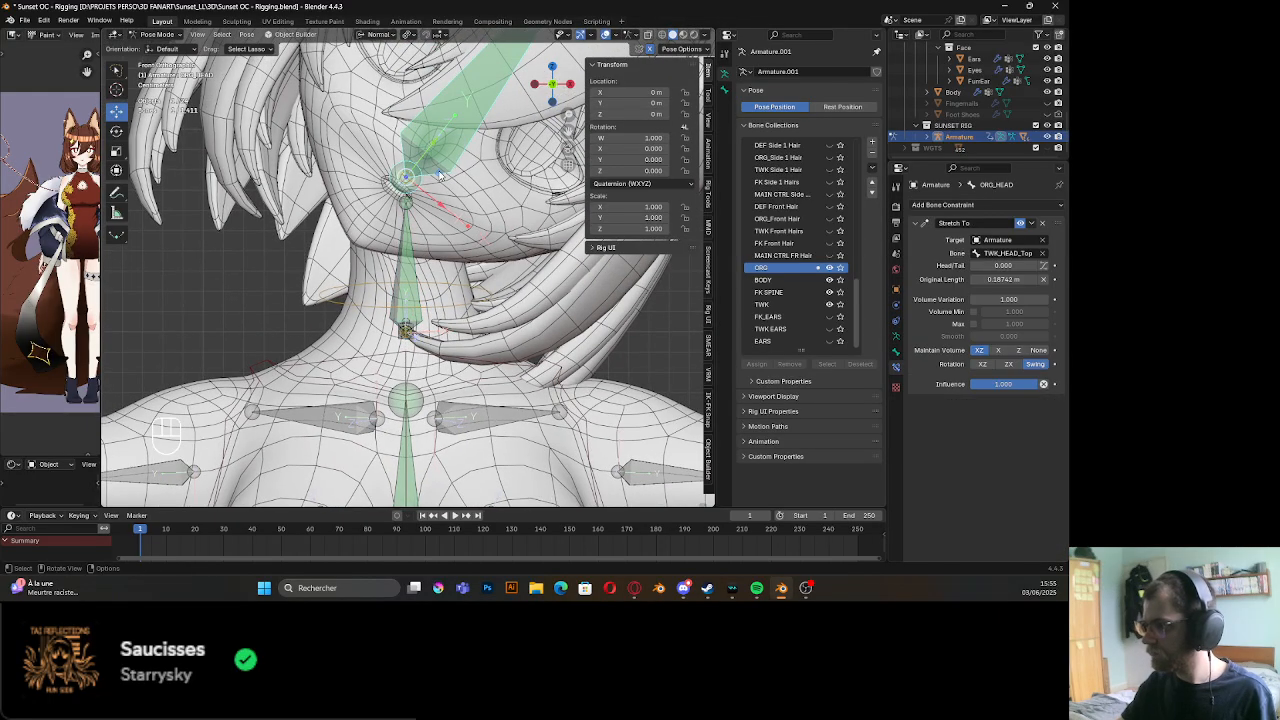
{"action": "scroll", "coordinate": [442, 190], "scroll_direction": "down", "scroll_amount": 3}
{"action": "middle_click_drag", "start_coordinate": [442, 190], "coordinate": [449, 240], "text": "shift"}
{"action": "left_click", "coordinate": [472, 168]}
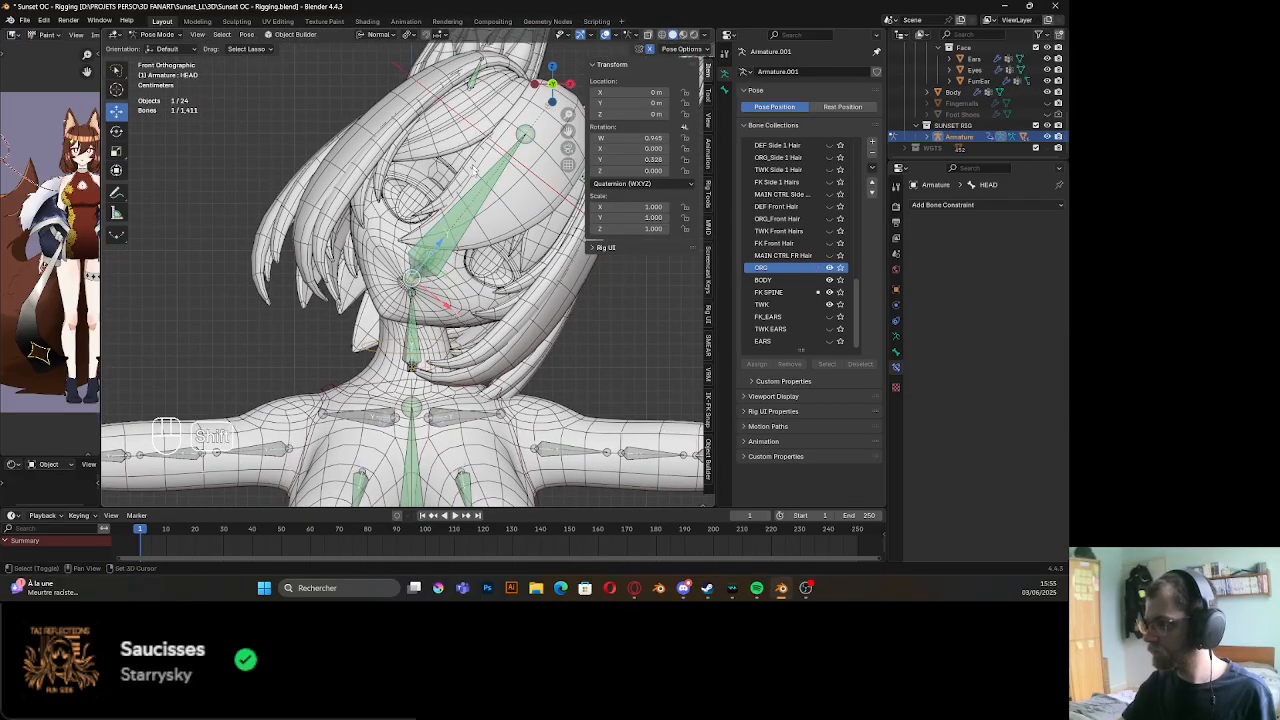
{"action": "middle_click_drag", "start_coordinate": [470, 173], "coordinate": [445, 153], "text": "shift"}
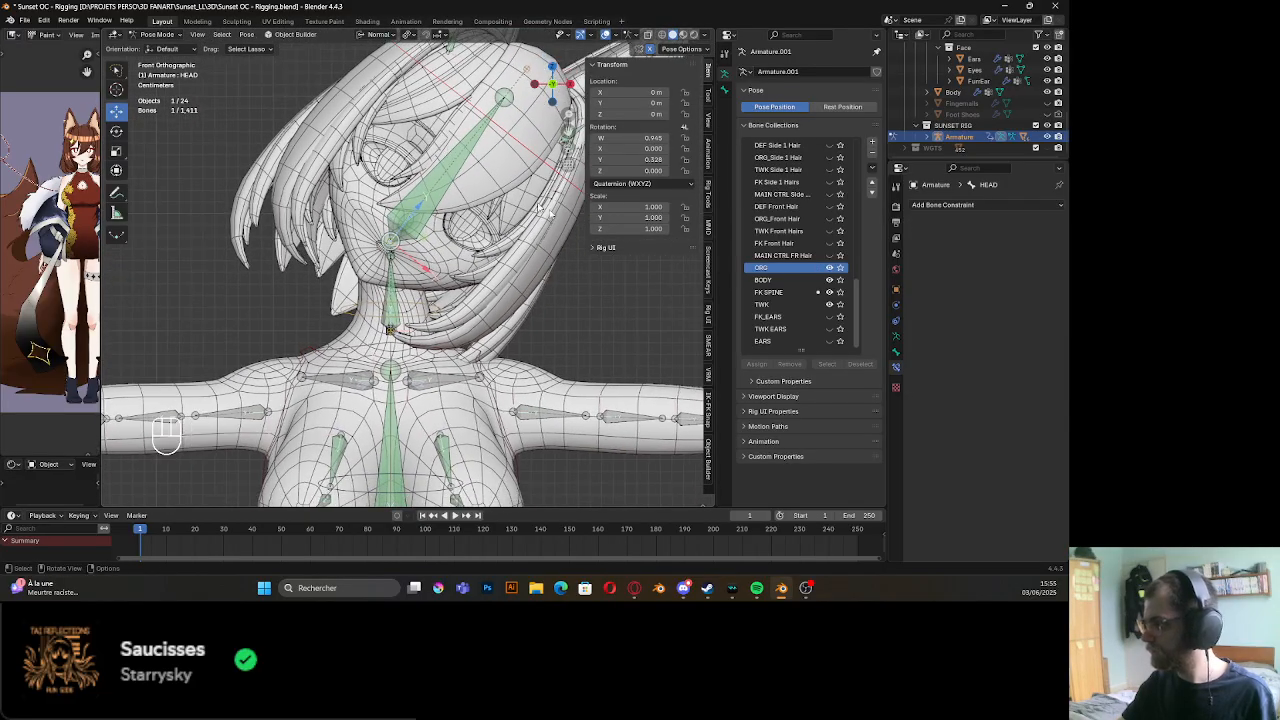
{"action": "left_click", "coordinate": [896, 336]}
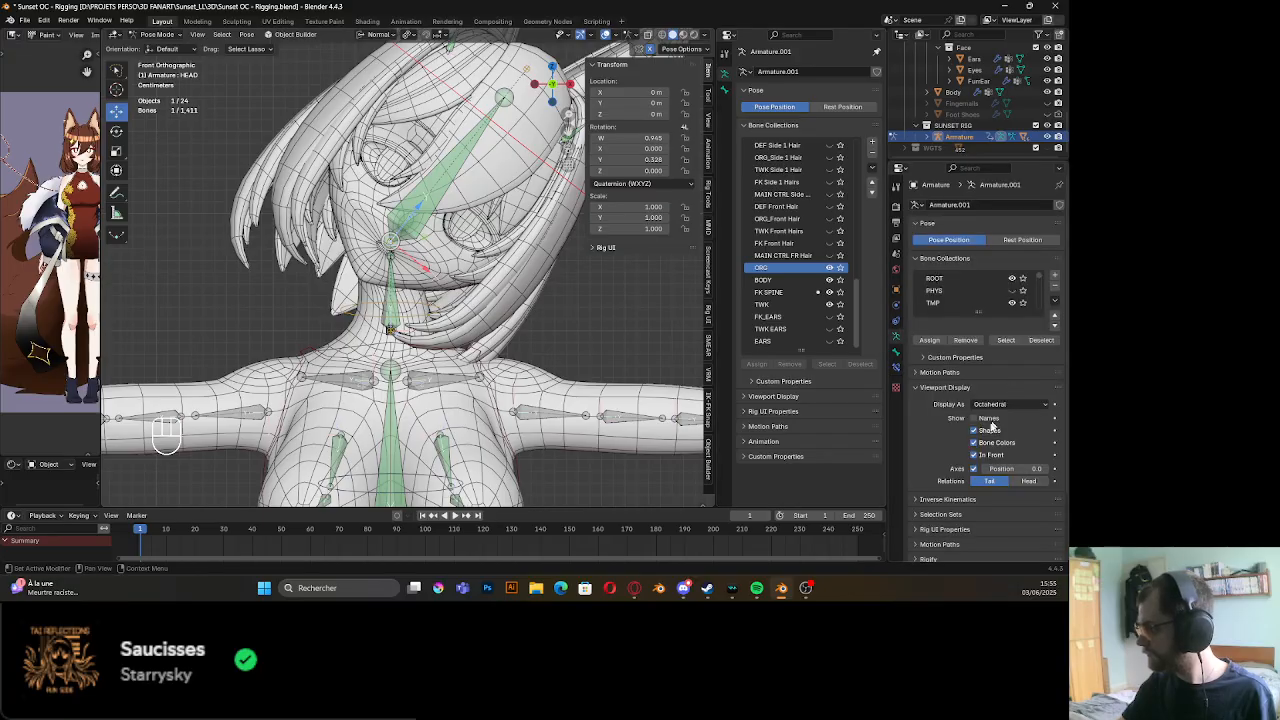
{"action": "left_click", "coordinate": [974, 431]}
{"action": "middle_click_drag", "start_coordinate": [420, 260], "coordinate": [490, 153]}
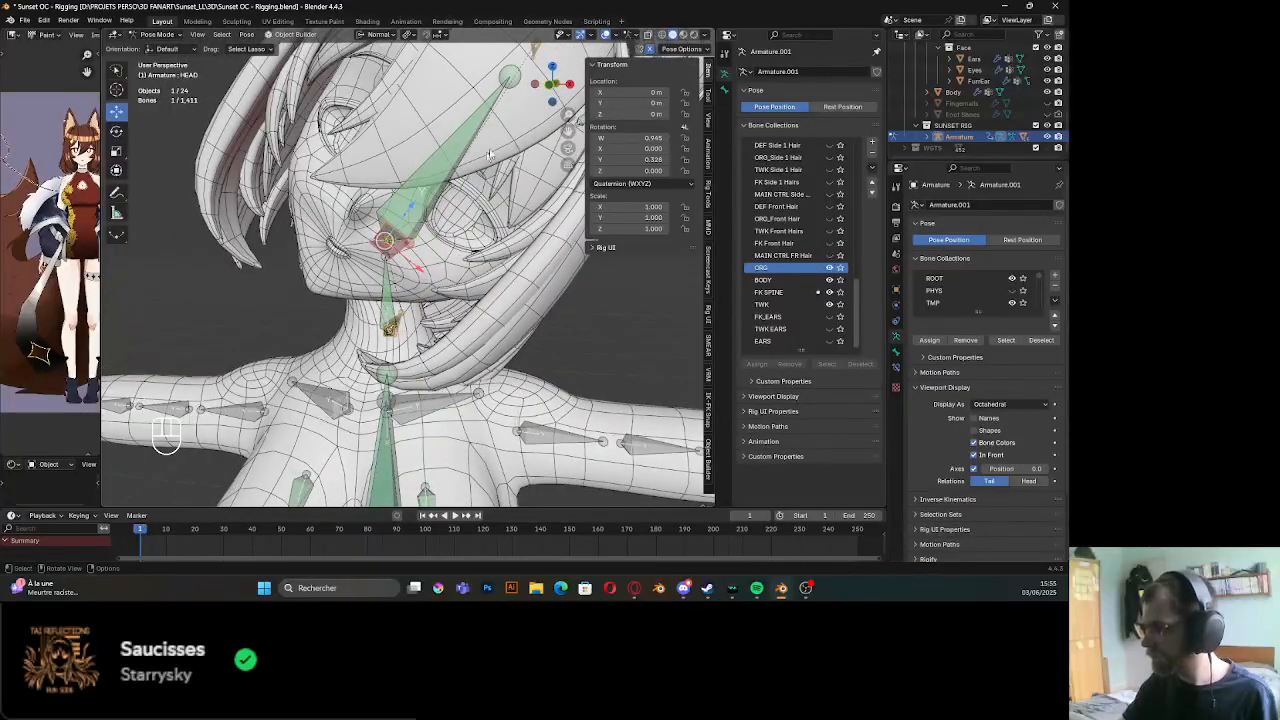
Clear the HEAD bone's rotation in front view and test-tilt it around its Y axis, cancelling the tilt
{"action": "left_click", "coordinate": [552, 87]}
{"action": "scroll", "coordinate": [424, 225], "scroll_direction": "up", "scroll_amount": 6}
{"action": "middle_click_drag", "start_coordinate": [418, 221], "coordinate": [456, 258], "text": "shift"}
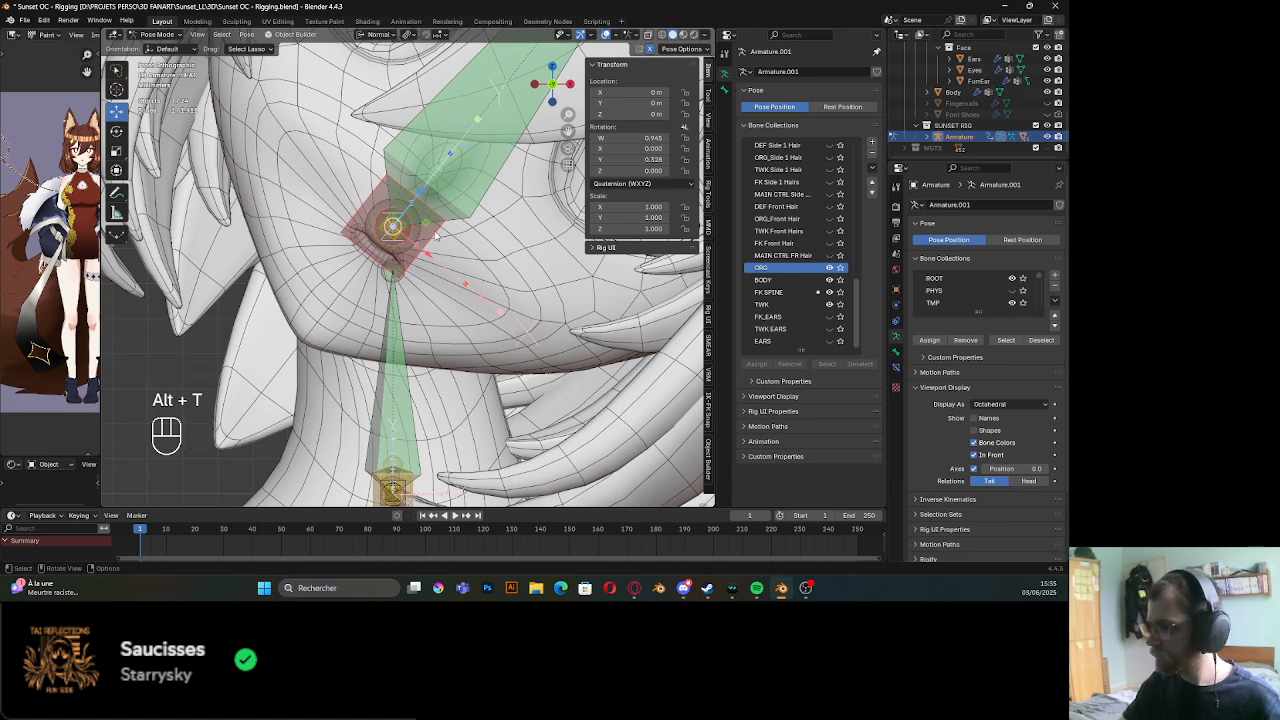
{"action": "key", "text": "alt+r"}
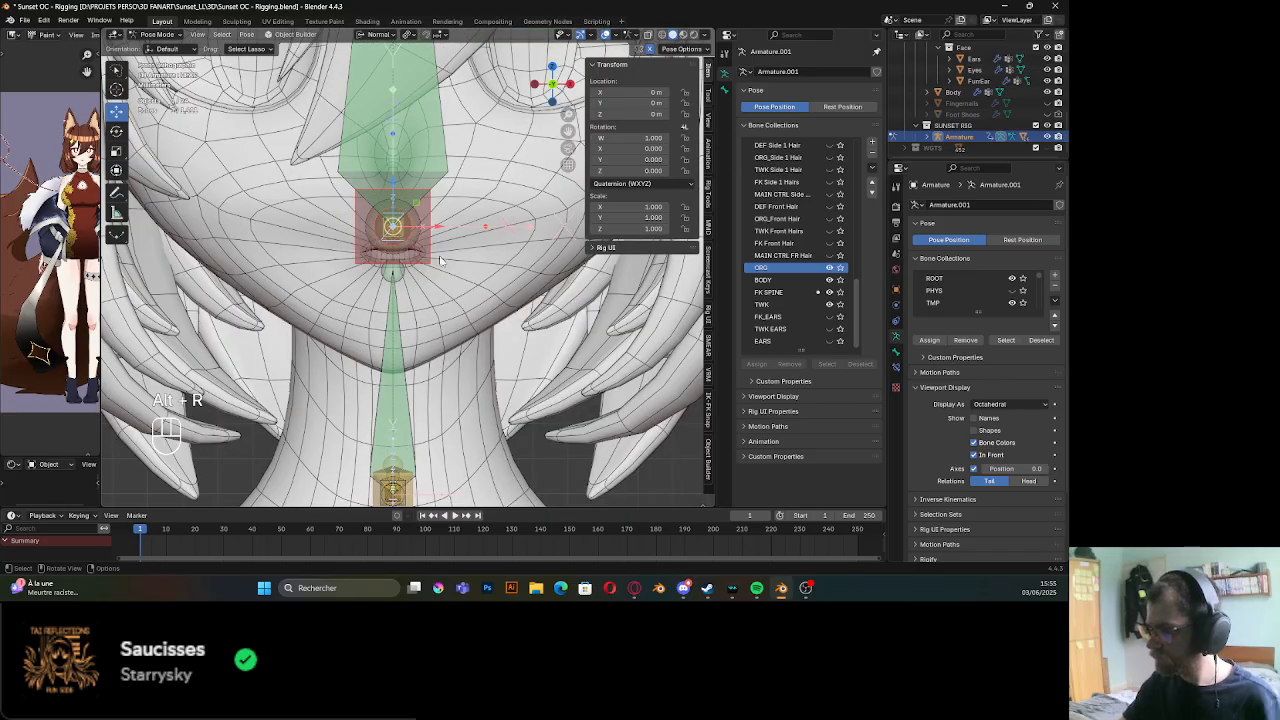
{"action": "key", "text": "r"}
{"action": "key", "text": "y"}
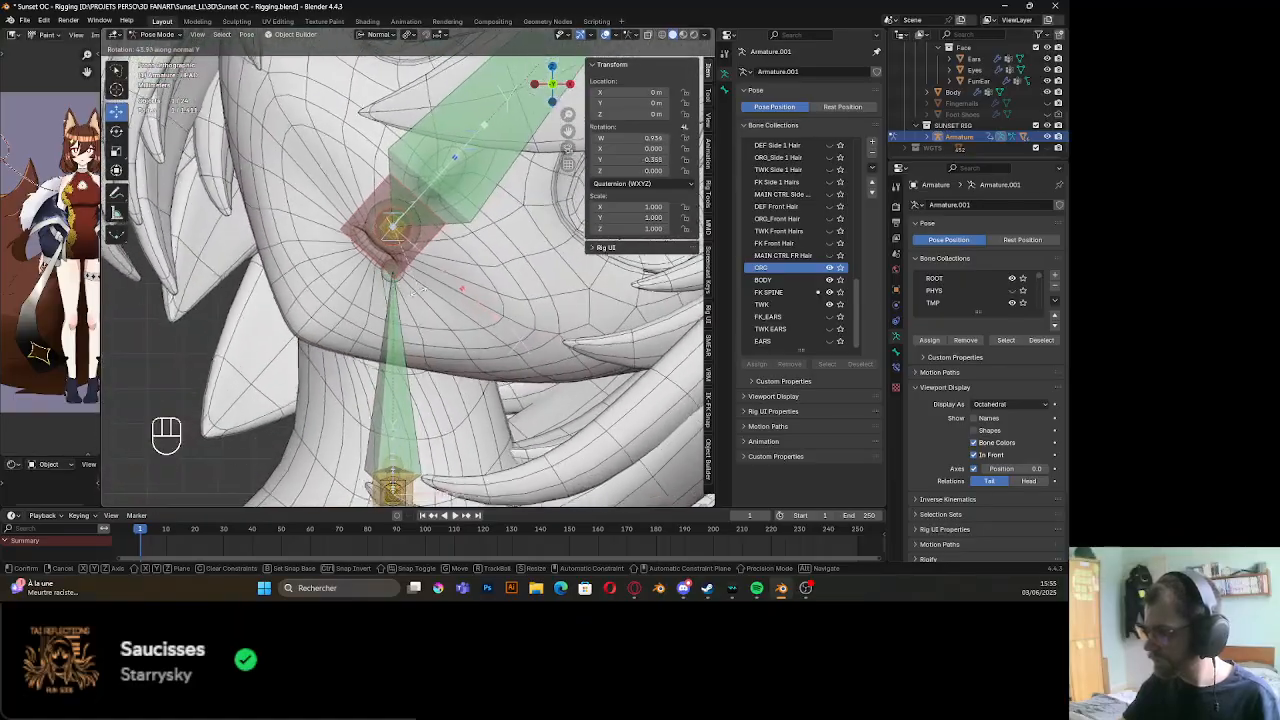
{"action": "key", "text": "Escape"}
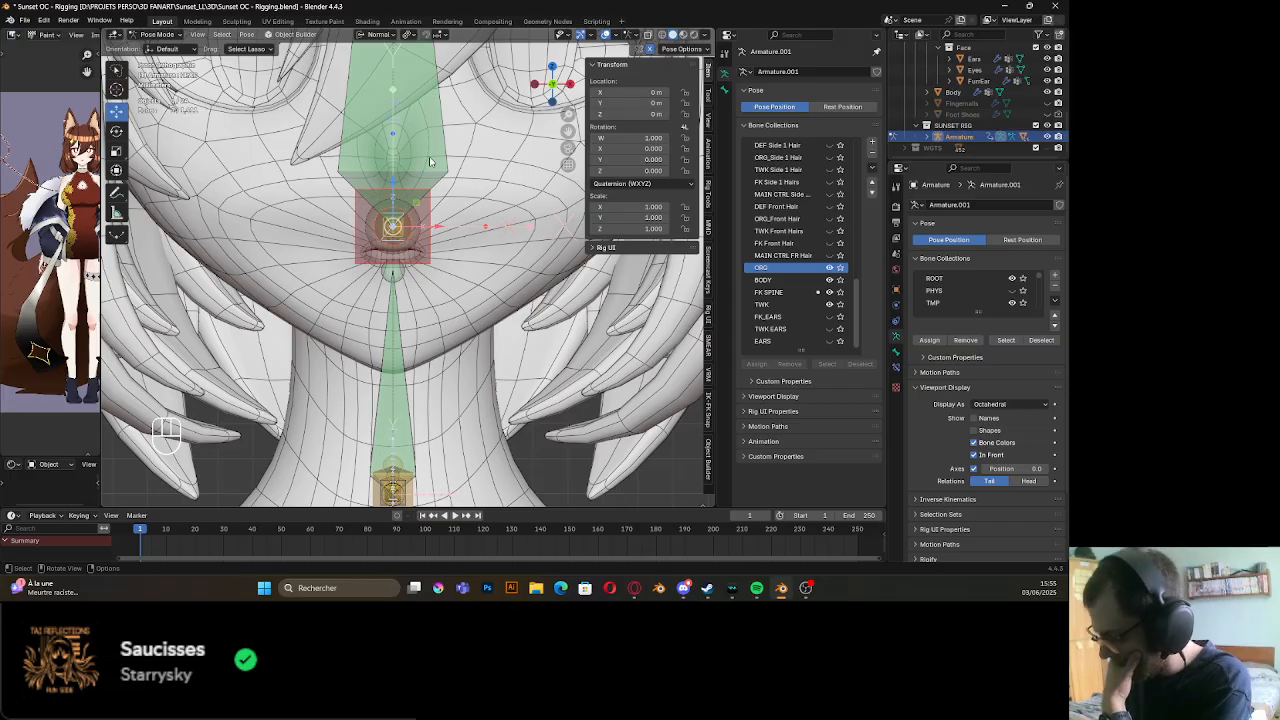
Turn the armature's custom bone shapes display back on and save the file
{"action": "scroll", "coordinate": [429, 156], "scroll_direction": "down", "scroll_amount": 5}
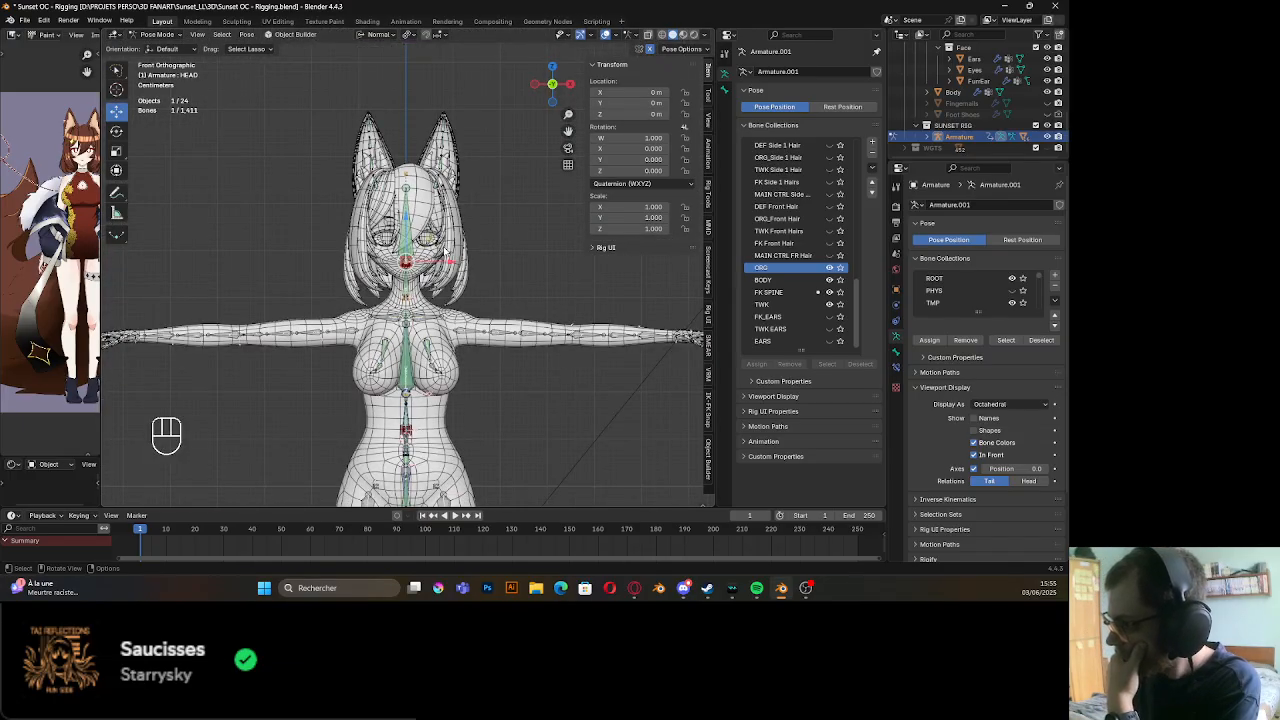
{"action": "scroll", "coordinate": [429, 156], "scroll_direction": "up", "scroll_amount": 3}
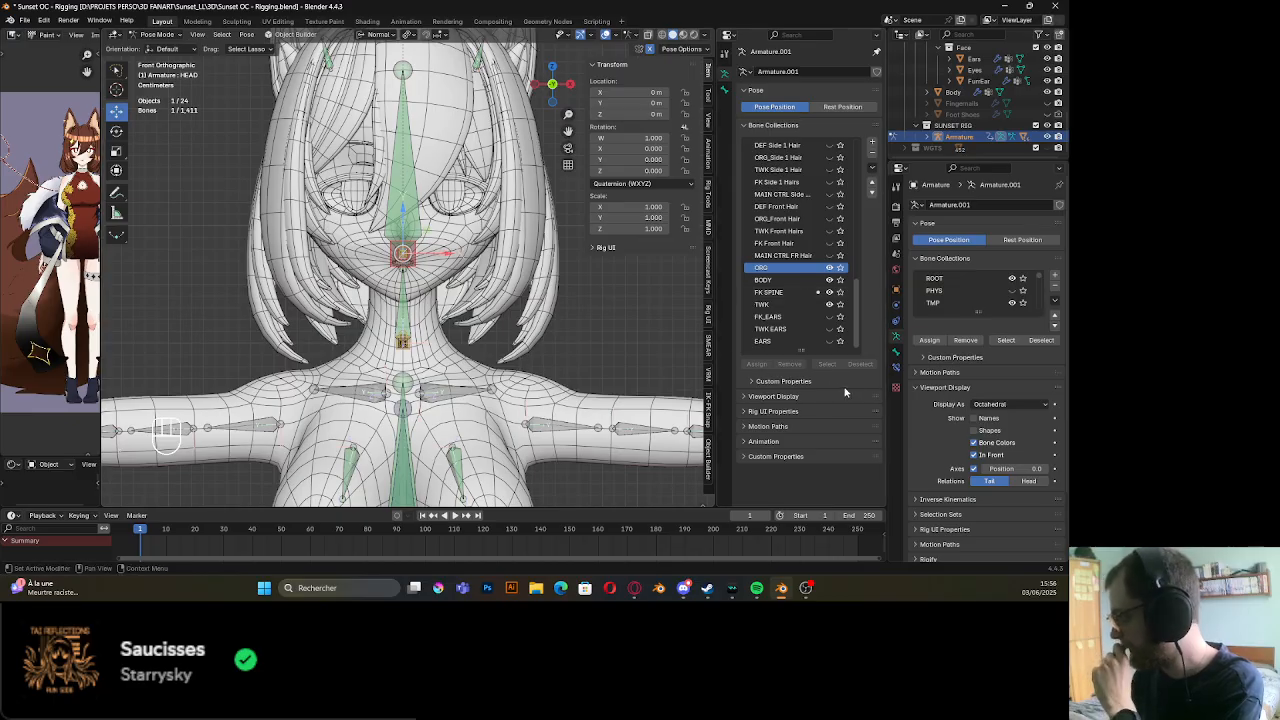
{"action": "scroll", "coordinate": [457, 343], "scroll_direction": "down", "scroll_amount": 5}
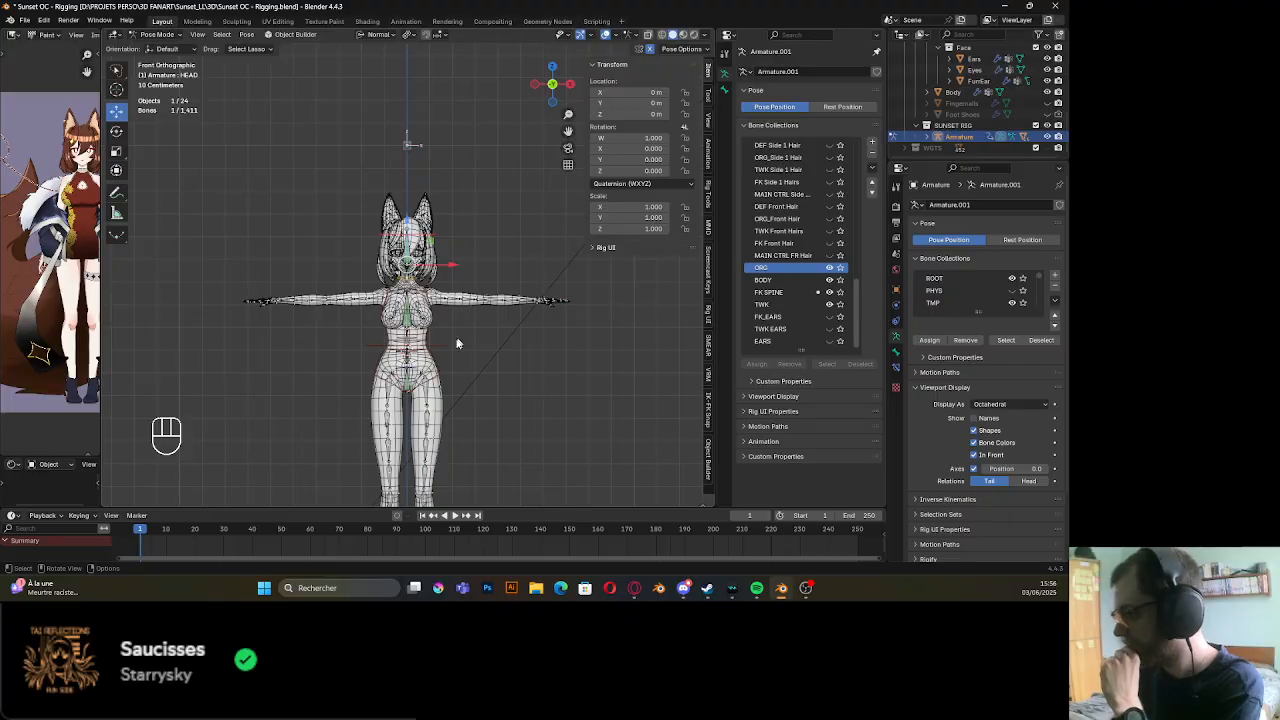
{"action": "scroll", "coordinate": [450, 350], "scroll_direction": "up", "scroll_amount": 2}
{"action": "middle_click_drag", "start_coordinate": [450, 350], "coordinate": [471, 233]}
{"action": "key", "text": "ctrl+s"}
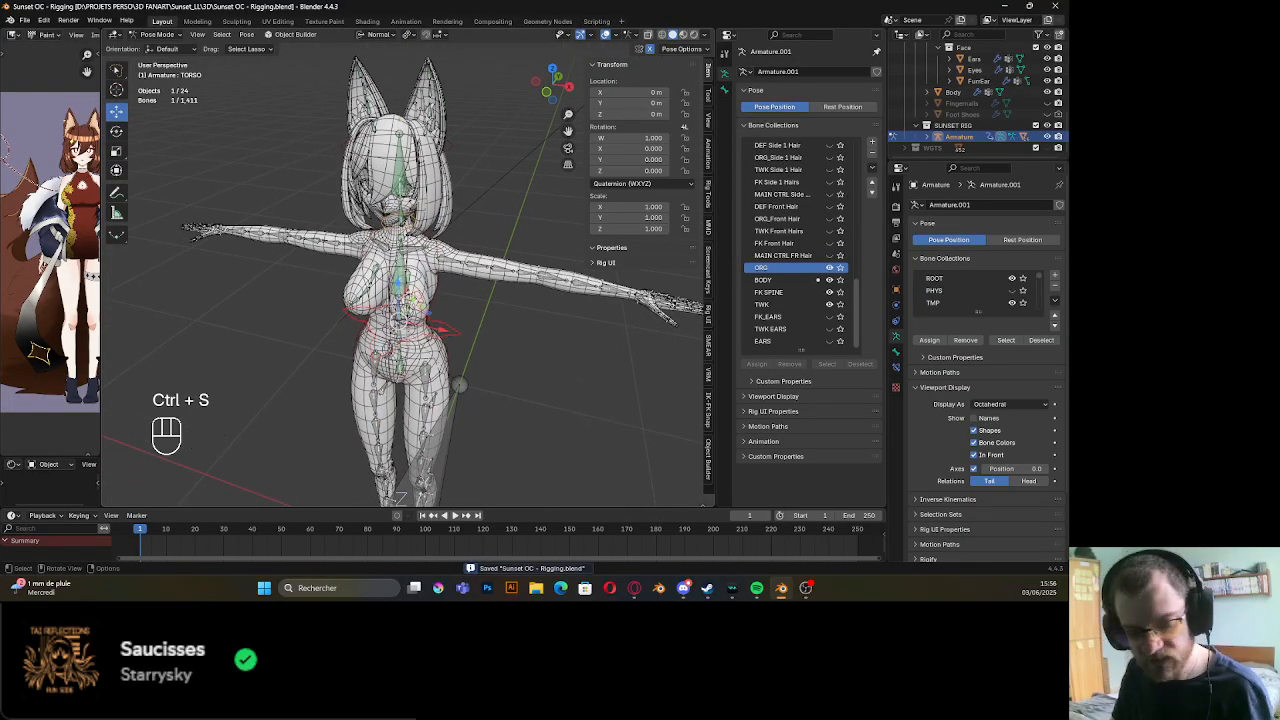
Test-turn the TORSO bone by about -178° around its Z axis
{"action": "key", "text": "r"}
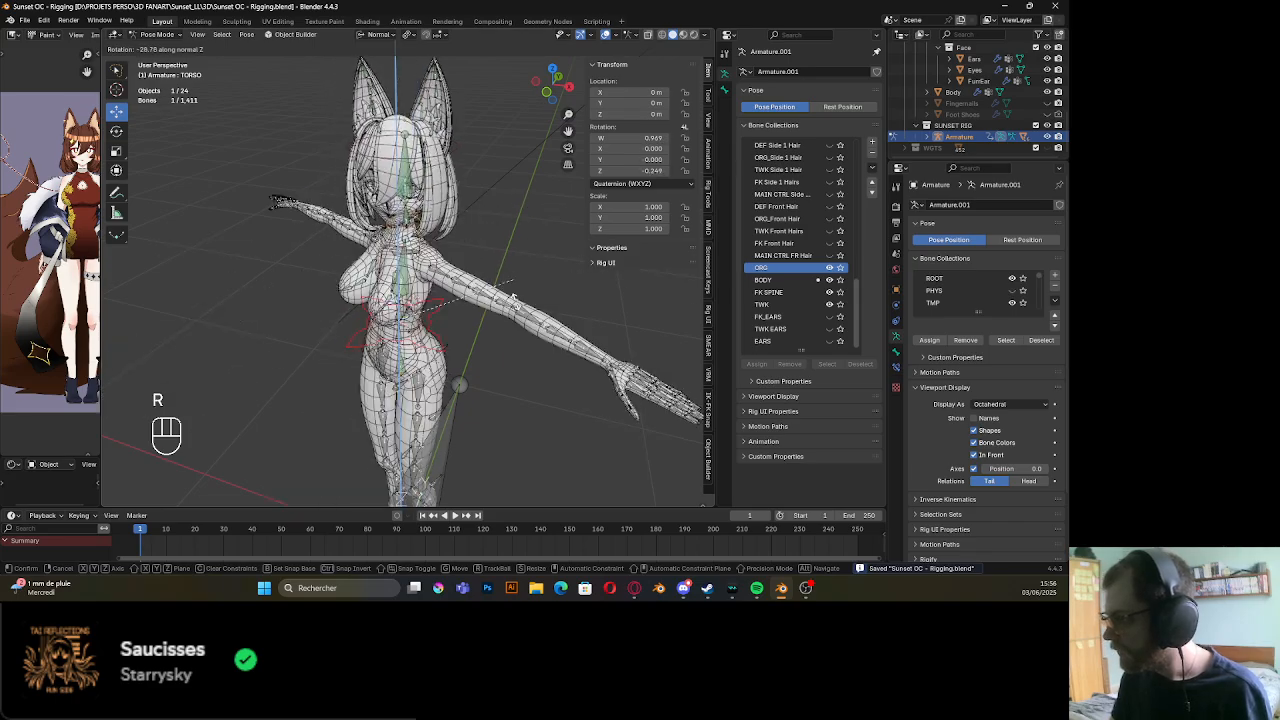
{"action": "left_click", "coordinate": [381, 263]}
{"action": "scroll", "coordinate": [381, 263], "scroll_direction": "up", "scroll_amount": 4}
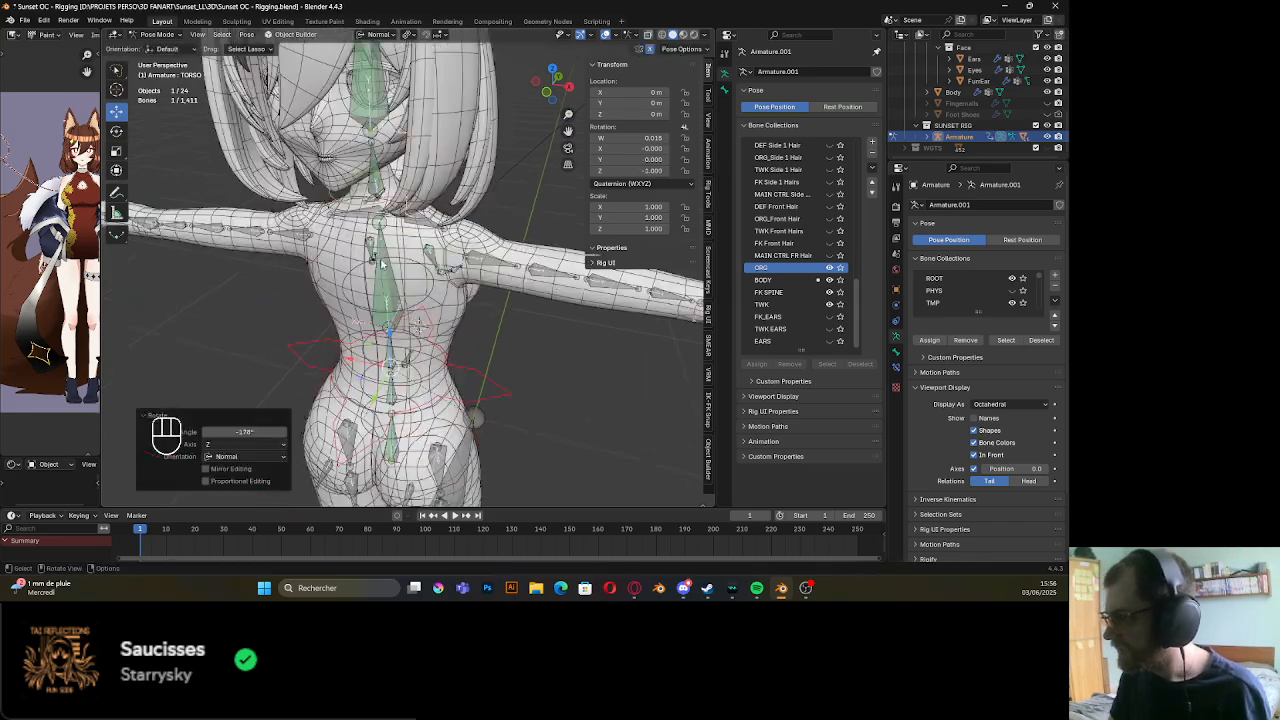
{"action": "key", "text": "ctrl+z"}
Select the HEAD bone and test-rotate it around its Z axis with the torso turned, cancelling the rotation
{"action": "left_click", "coordinate": [385, 130]}
{"action": "key", "text": "r"}
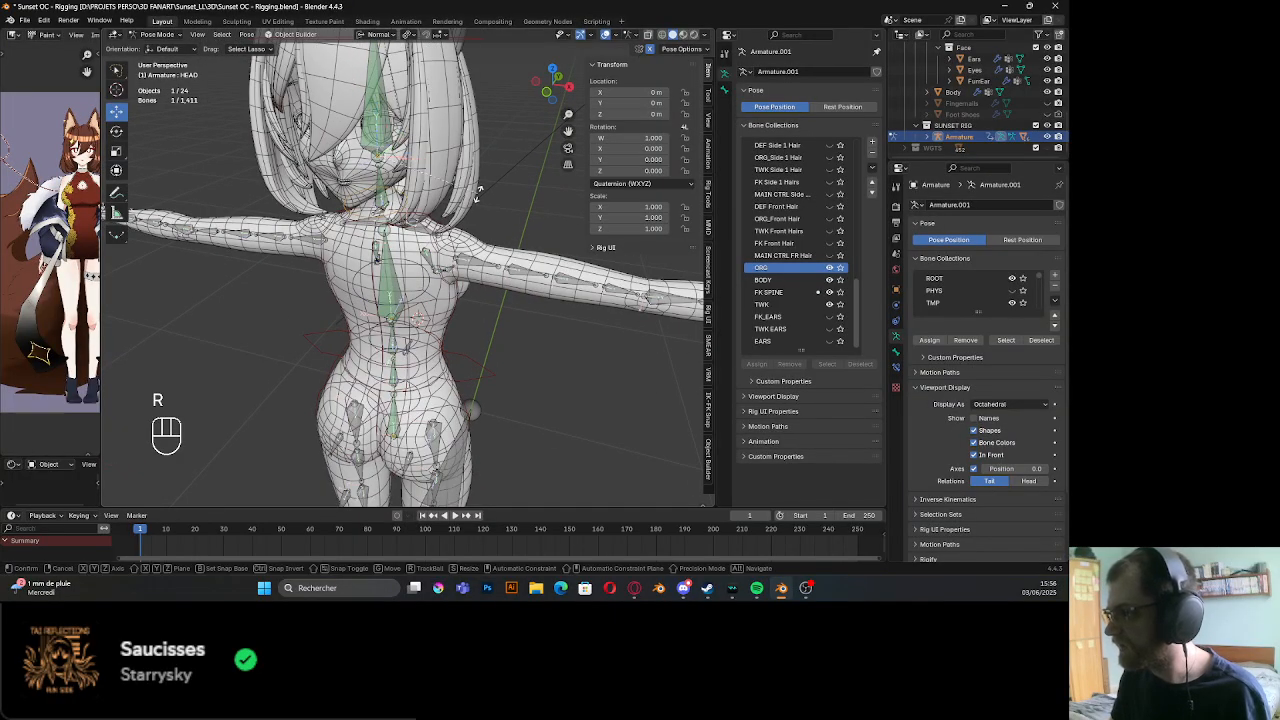
{"action": "key", "text": "z"}
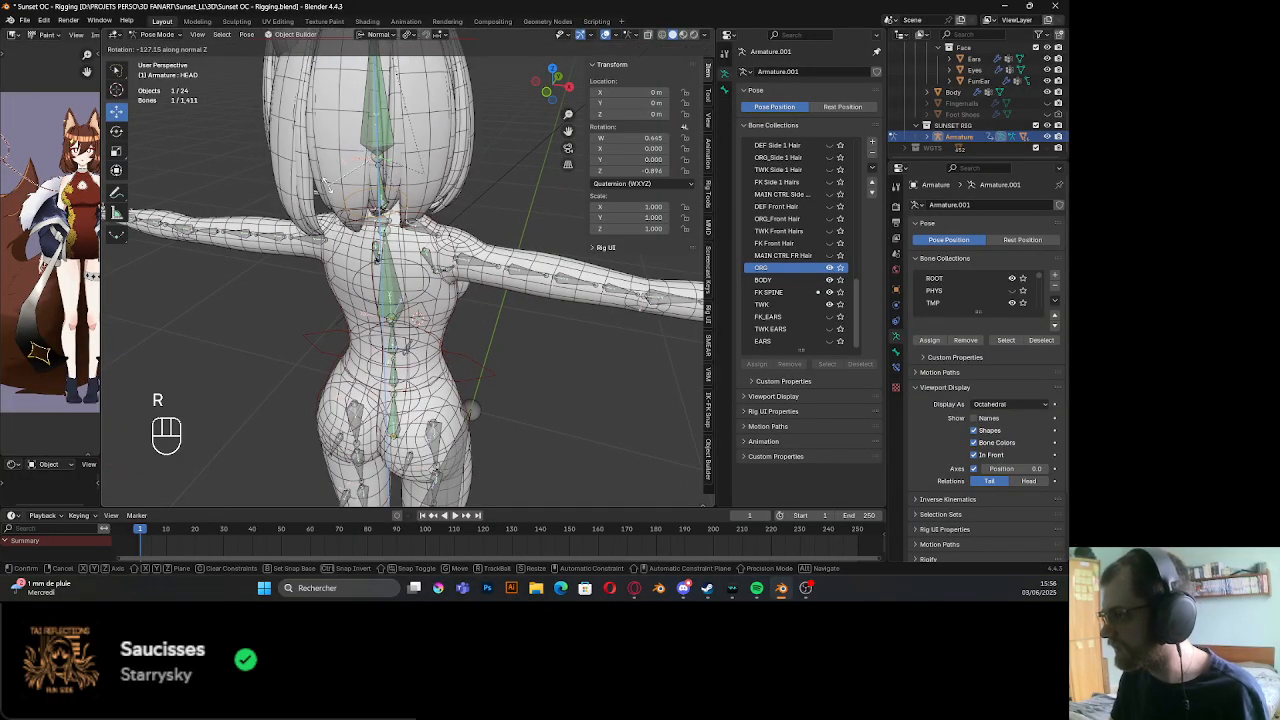
{"action": "right_click", "coordinate": [343, 185]}
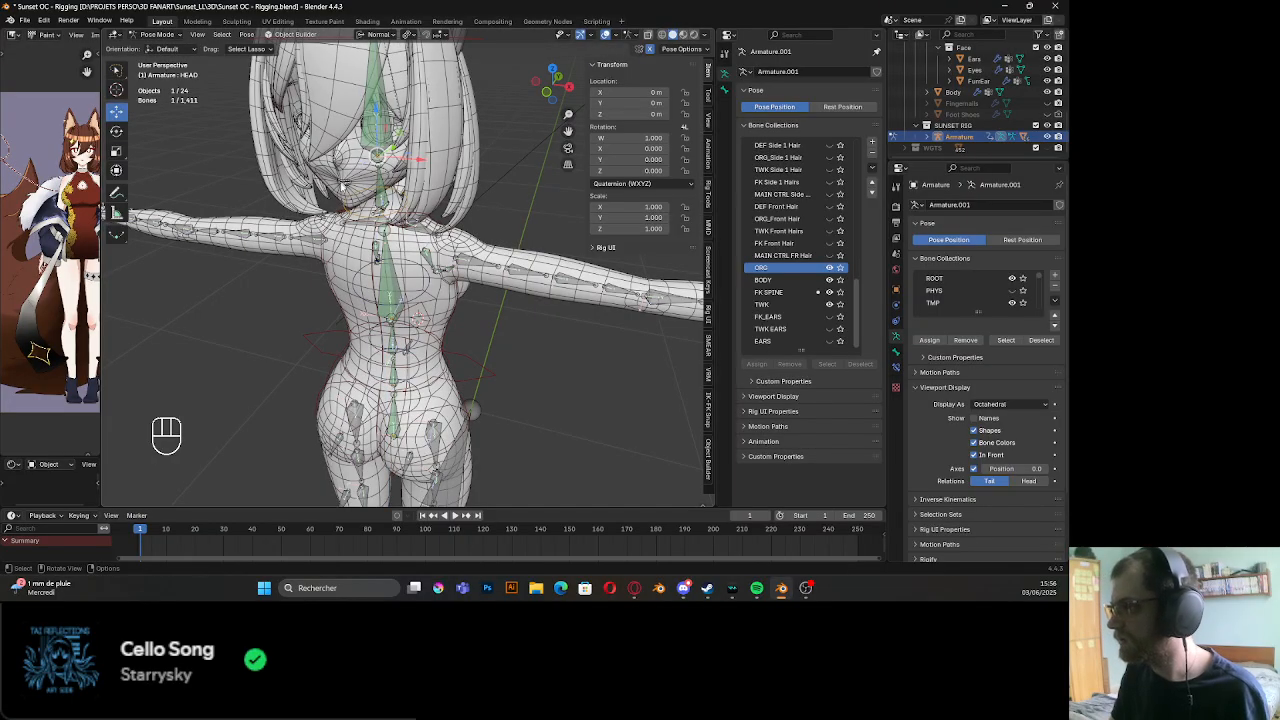
Rotate the HEAD bone about -185° around its Z axis and inspect the neck deformation from the side
{"action": "middle_click_drag", "start_coordinate": [343, 185], "coordinate": [338, 262]}
{"action": "scroll", "coordinate": [338, 265], "scroll_direction": "down", "scroll_amount": 5}
{"action": "key", "text": "r"}
{"action": "key", "text": "z"}
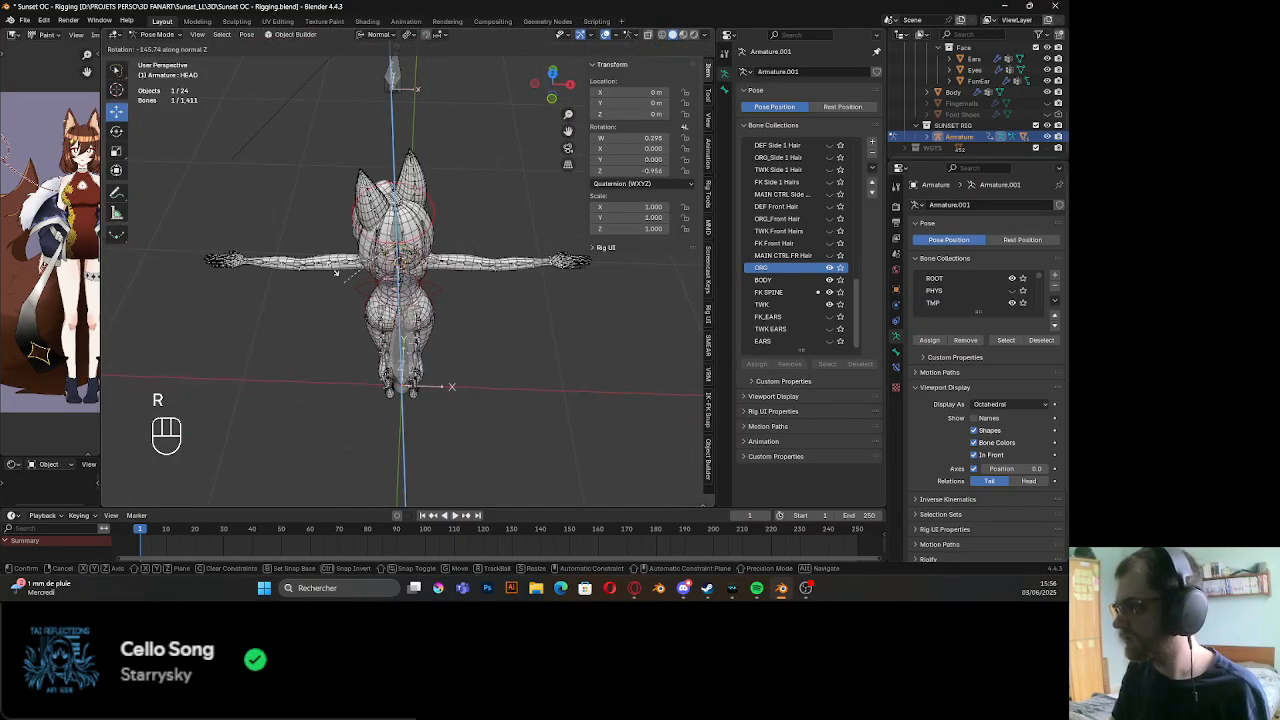
{"action": "left_click", "coordinate": [317, 236]}
{"action": "scroll", "coordinate": [317, 236], "scroll_direction": "up", "scroll_amount": 4}
{"action": "middle_click_drag", "start_coordinate": [317, 236], "coordinate": [337, 183]}
{"action": "middle_click_drag", "start_coordinate": [376, 256], "coordinate": [397, 275]}
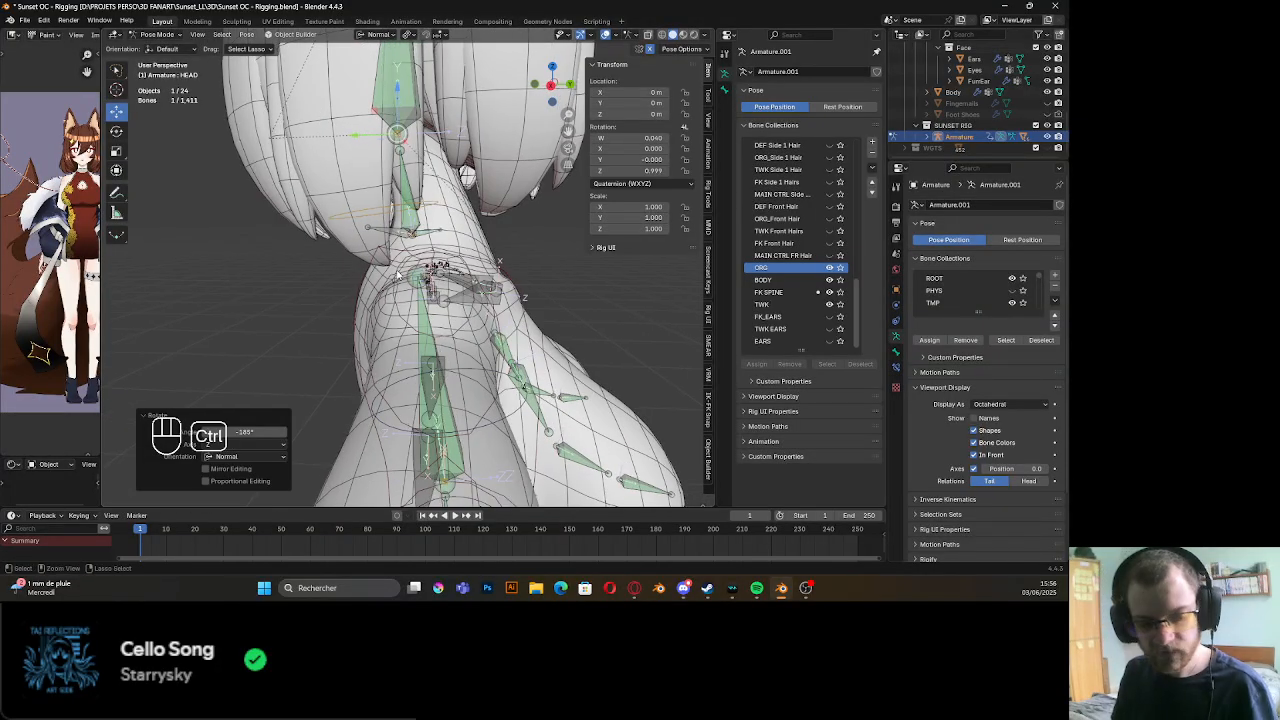
Undo the test rotations of the HEAD and TORSO bones
{"action": "key", "text": "ctrl+z"}
{"action": "key", "text": "ctrl+z"}
{"action": "key", "text": "ctrl+z"}
{"action": "key", "text": "ctrl+z"}
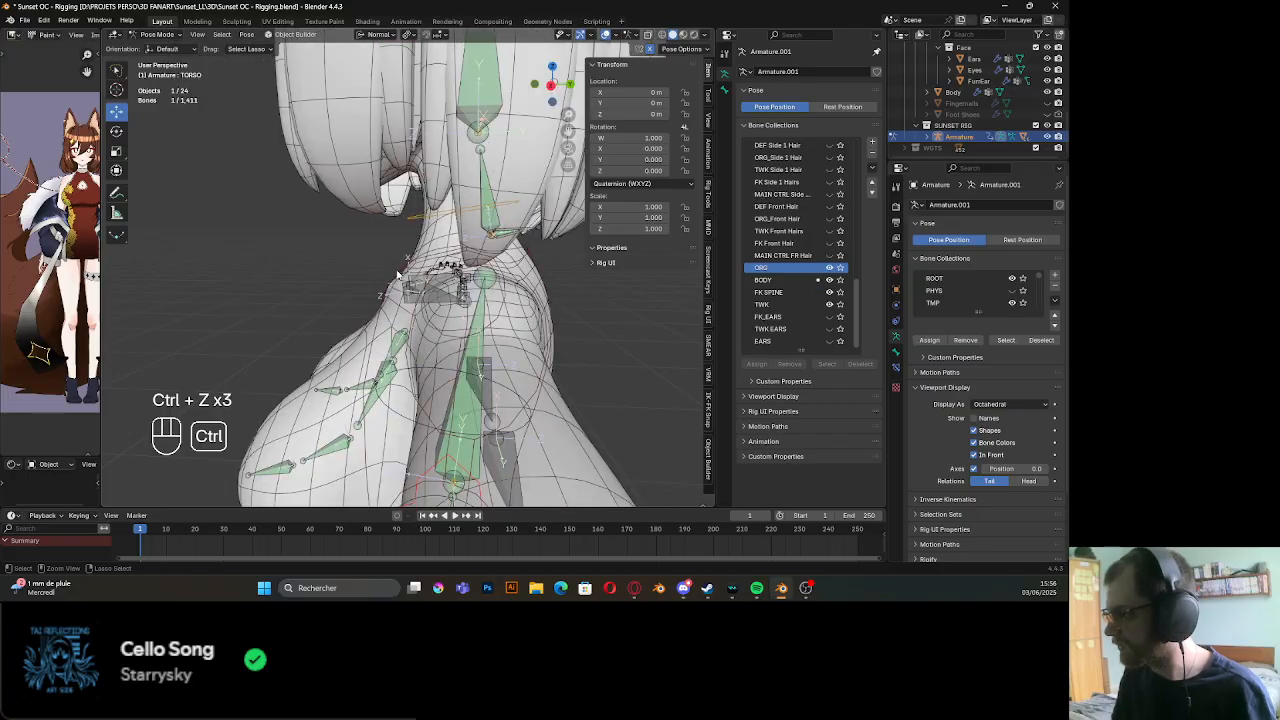
Look over the neck and upper back from the side, deselect all bones and save the file
{"action": "middle_click_drag", "start_coordinate": [460, 277], "coordinate": [437, 266], "text": "shift"}
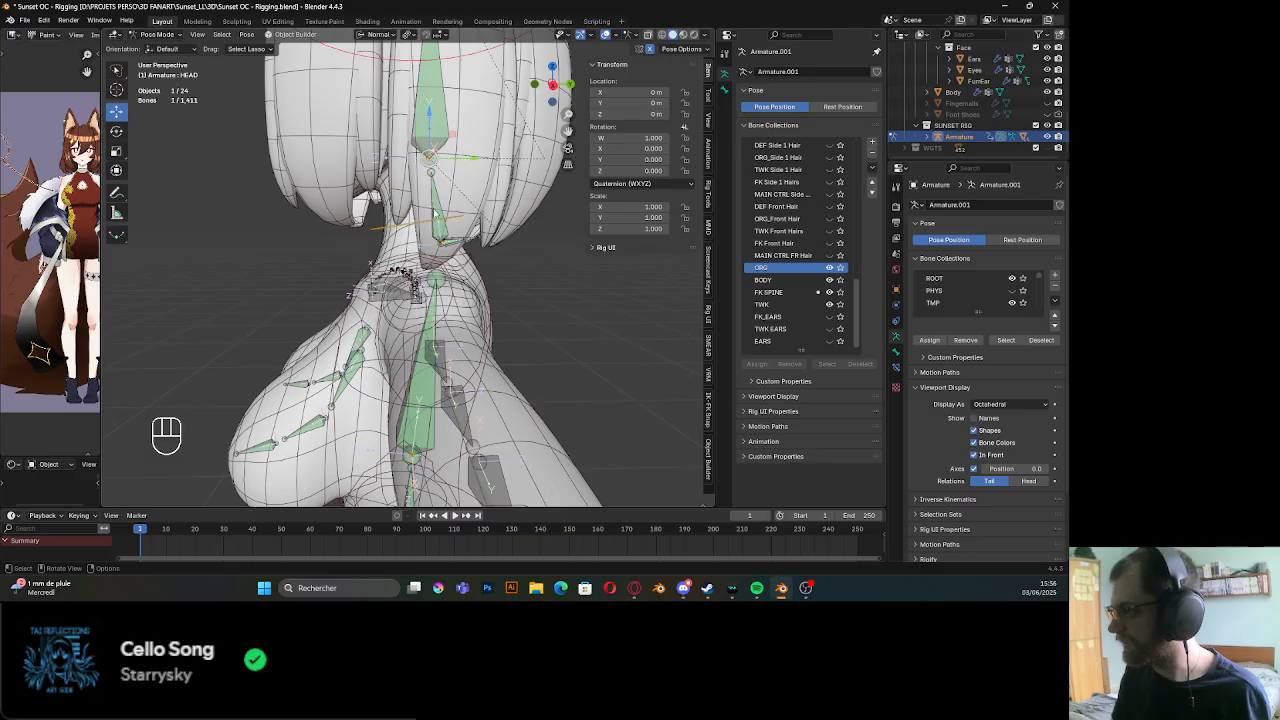
{"action": "middle_click_drag", "start_coordinate": [438, 220], "coordinate": [417, 203]}
{"action": "scroll", "coordinate": [428, 281], "scroll_direction": "up", "scroll_amount": 2}
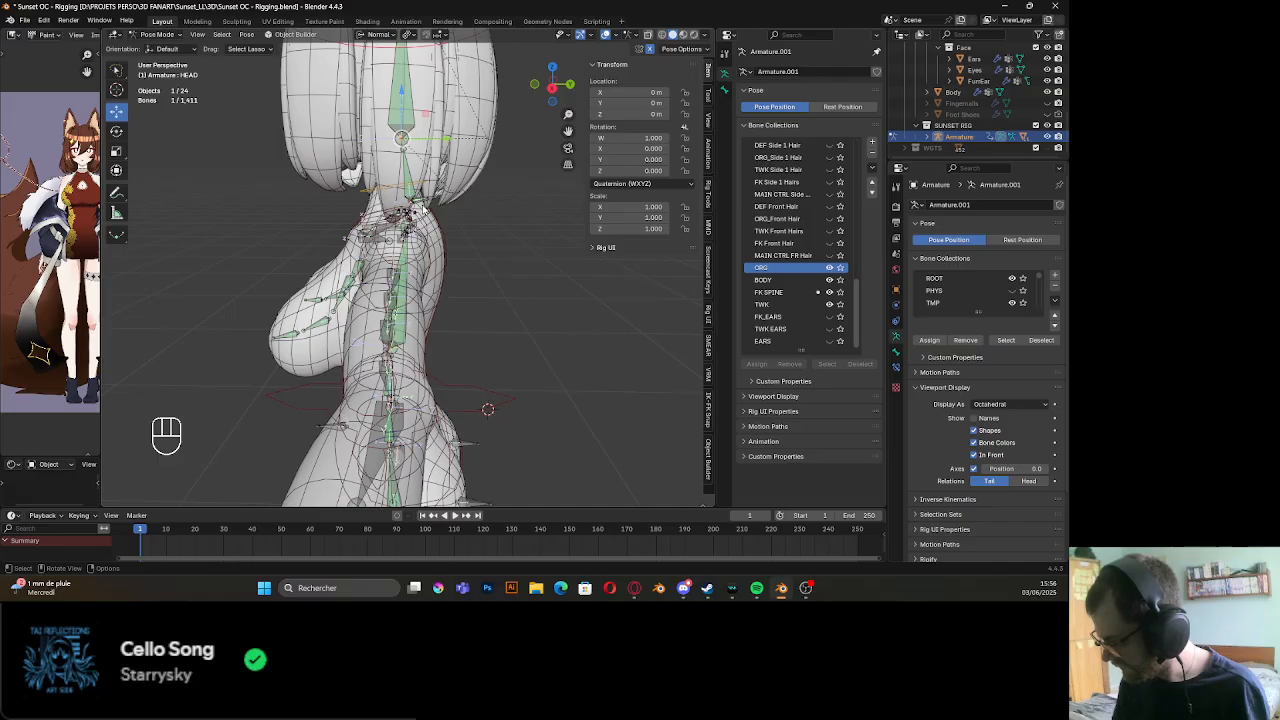
{"action": "middle_click_drag", "start_coordinate": [424, 210], "coordinate": [510, 293], "text": "shift"}
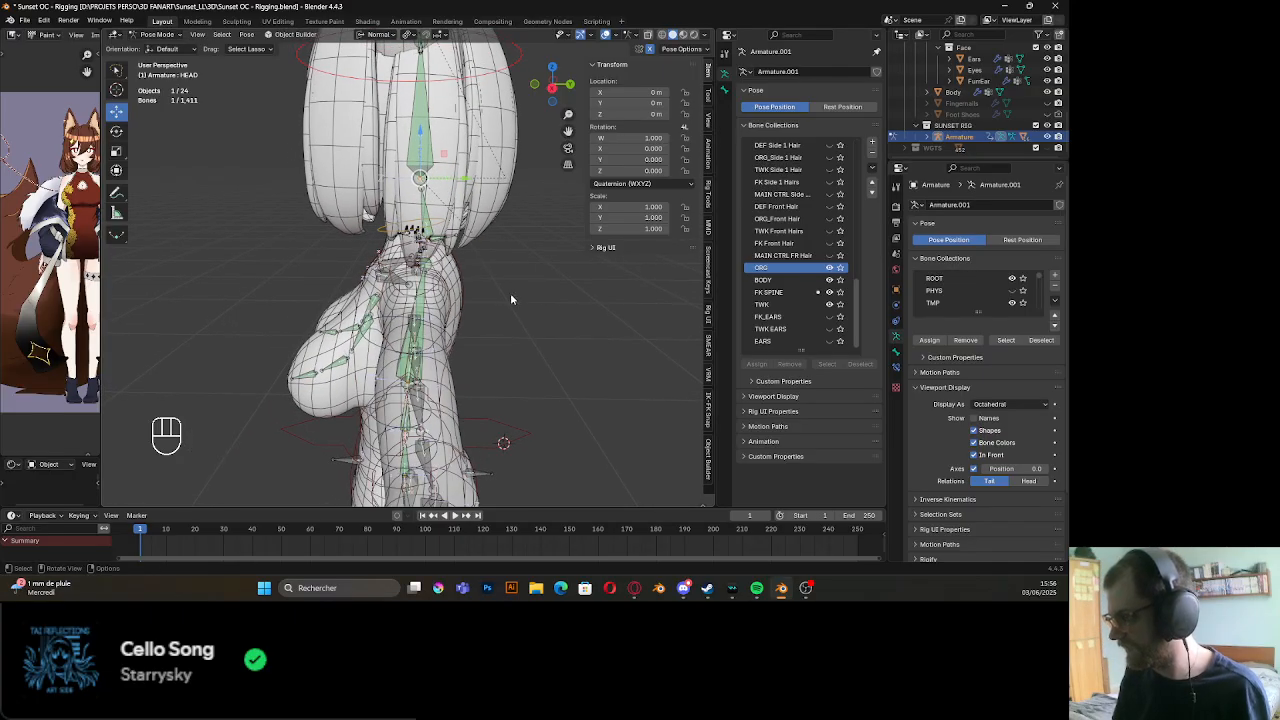
{"action": "left_click", "coordinate": [510, 293]}
{"action": "key", "text": "ctrl+s"}
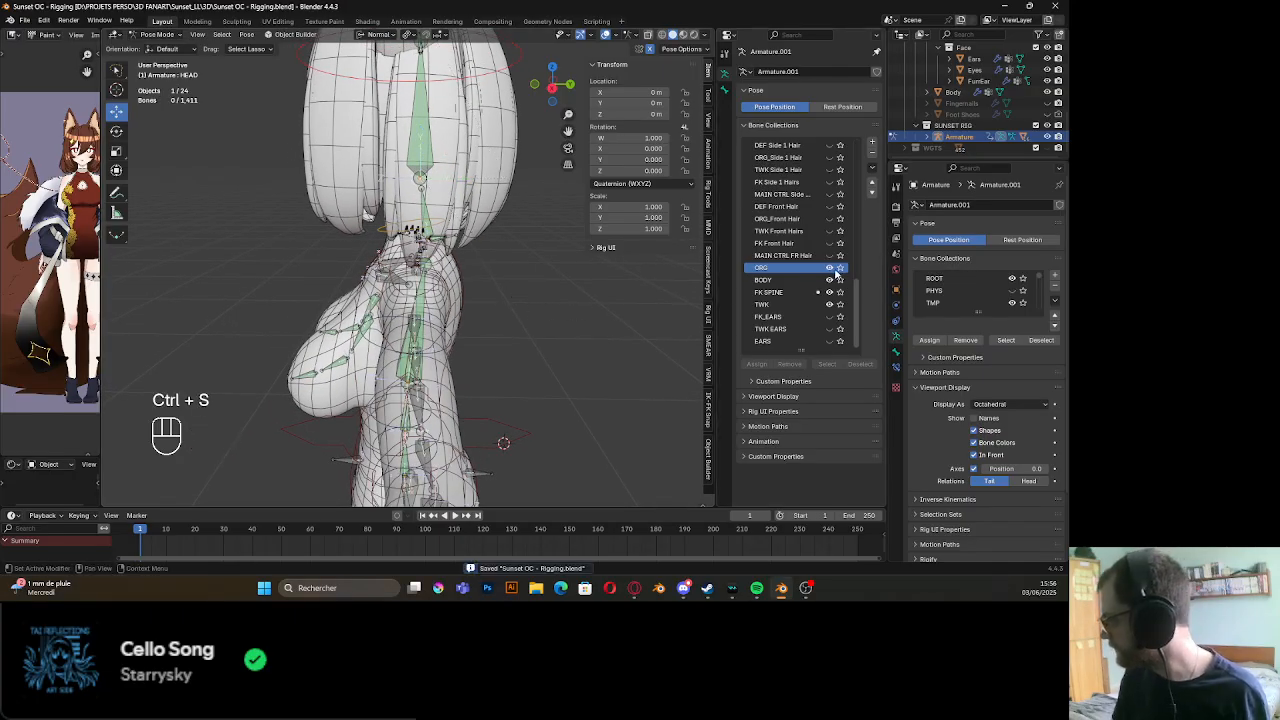
Hide the ORG bone collection and select the TWK_NECK bone at the base of the neck
{"action": "left_click", "coordinate": [829, 268]}
{"action": "scroll", "coordinate": [462, 215], "scroll_direction": "up", "scroll_amount": 5}
{"action": "middle_click_drag", "start_coordinate": [468, 188], "coordinate": [402, 248], "text": "shift"}
{"action": "left_click", "coordinate": [430, 250]}
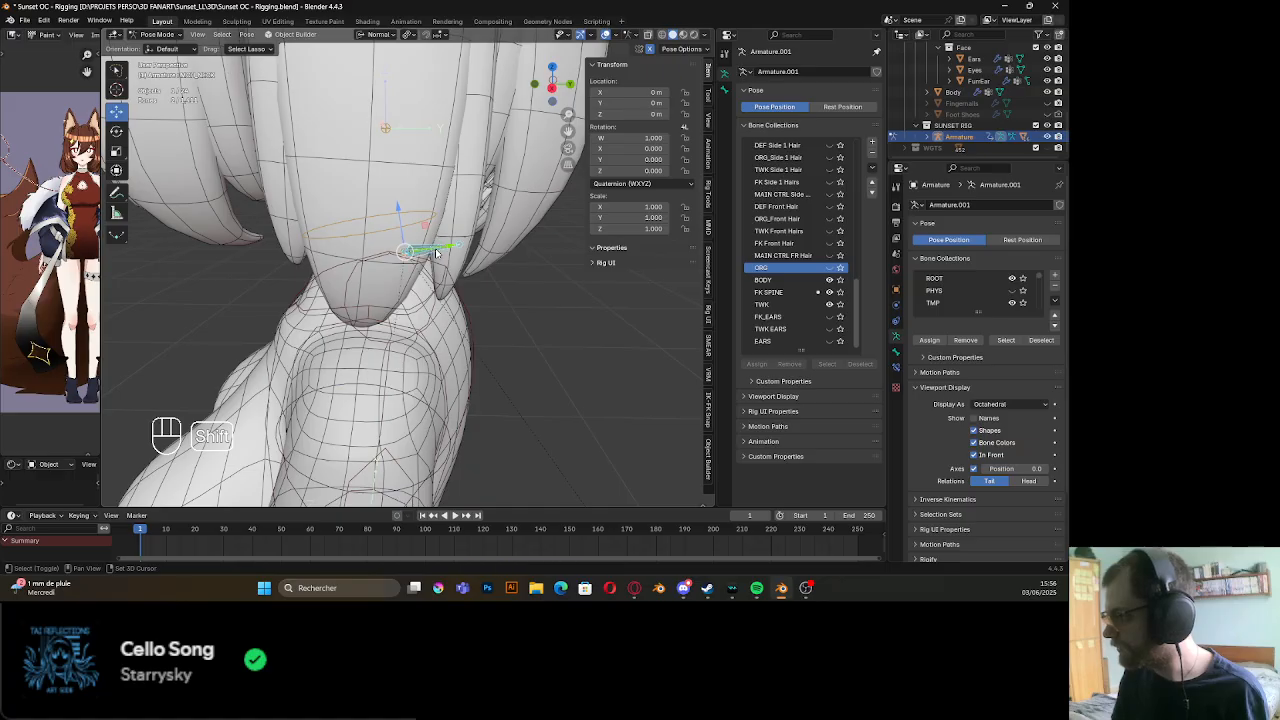
{"action": "scroll", "coordinate": [820, 230], "scroll_direction": "up", "scroll_amount": 5}
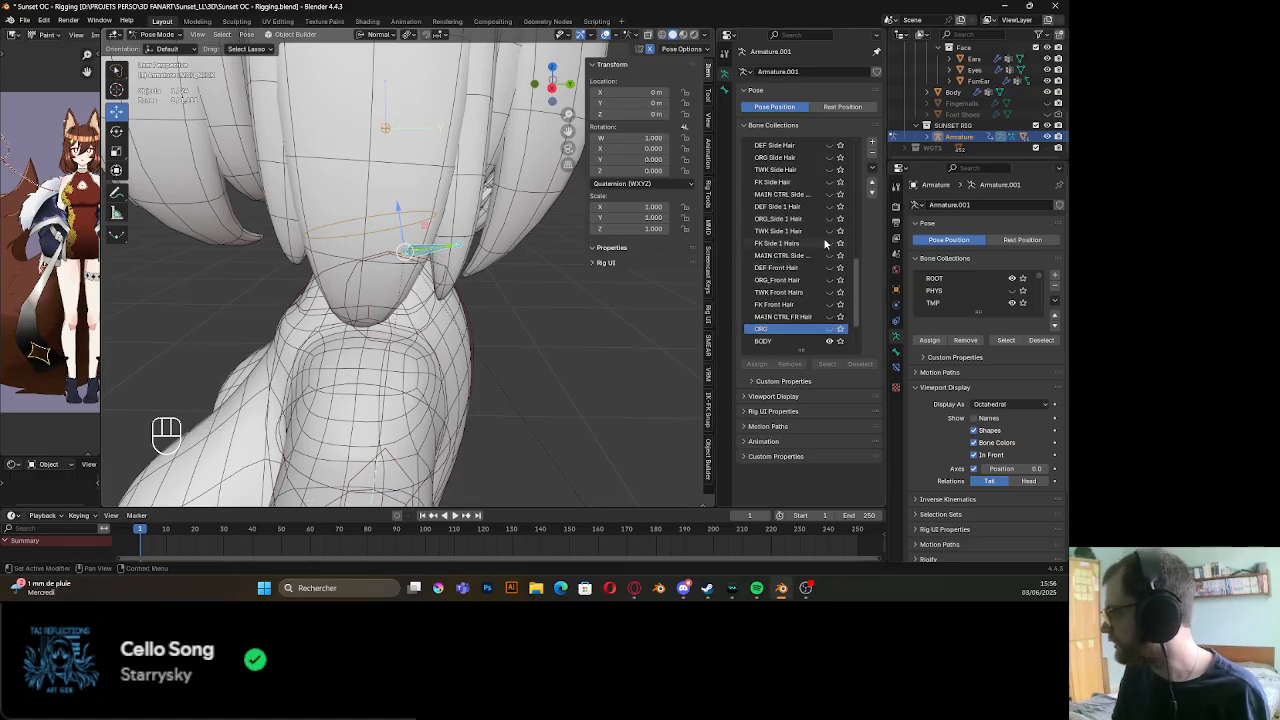
{"action": "left_click", "coordinate": [568, 311]}
{"action": "mouse_move", "coordinate": [365, 265]}
{"action": "middle_mouse_down", "text": "shift"}
{"action": "mouse_move", "coordinate": [366, 285]}
{"action": "mouse_move", "coordinate": [376, 275]}
{"action": "middle_mouse_up", "text": "shift"}
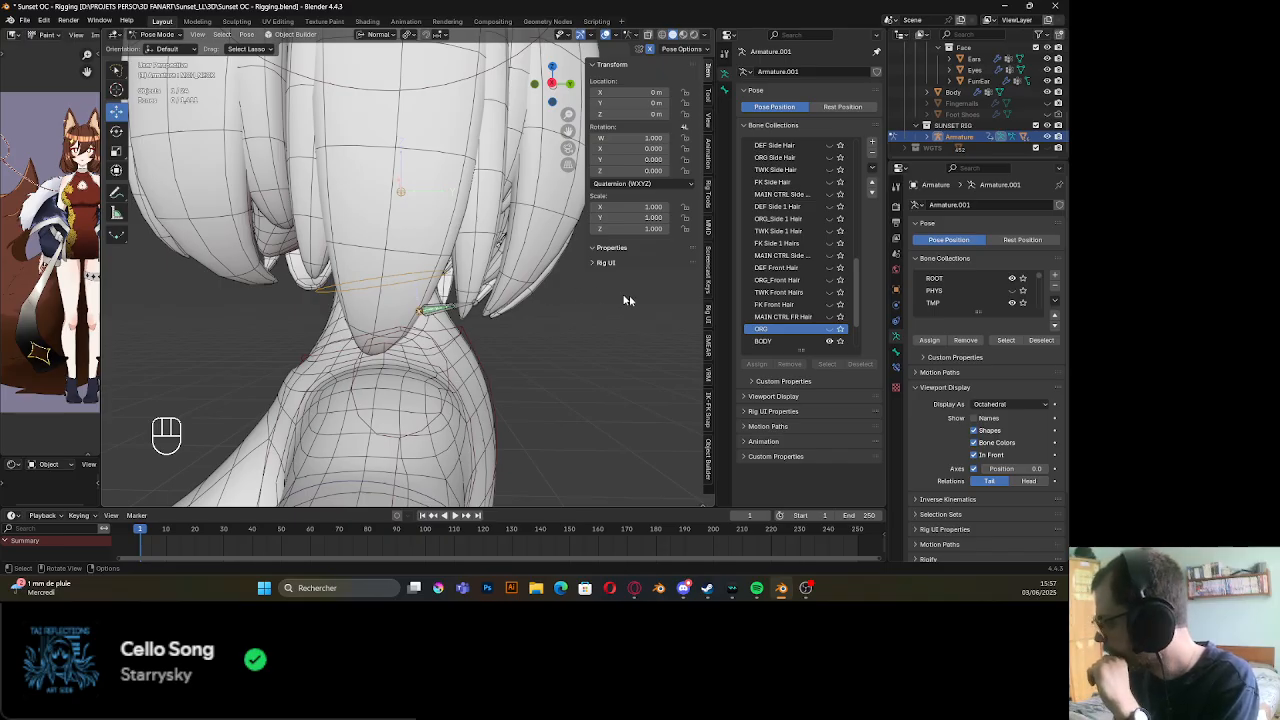
{"action": "scroll", "coordinate": [822, 312], "scroll_direction": "down", "scroll_amount": 4}
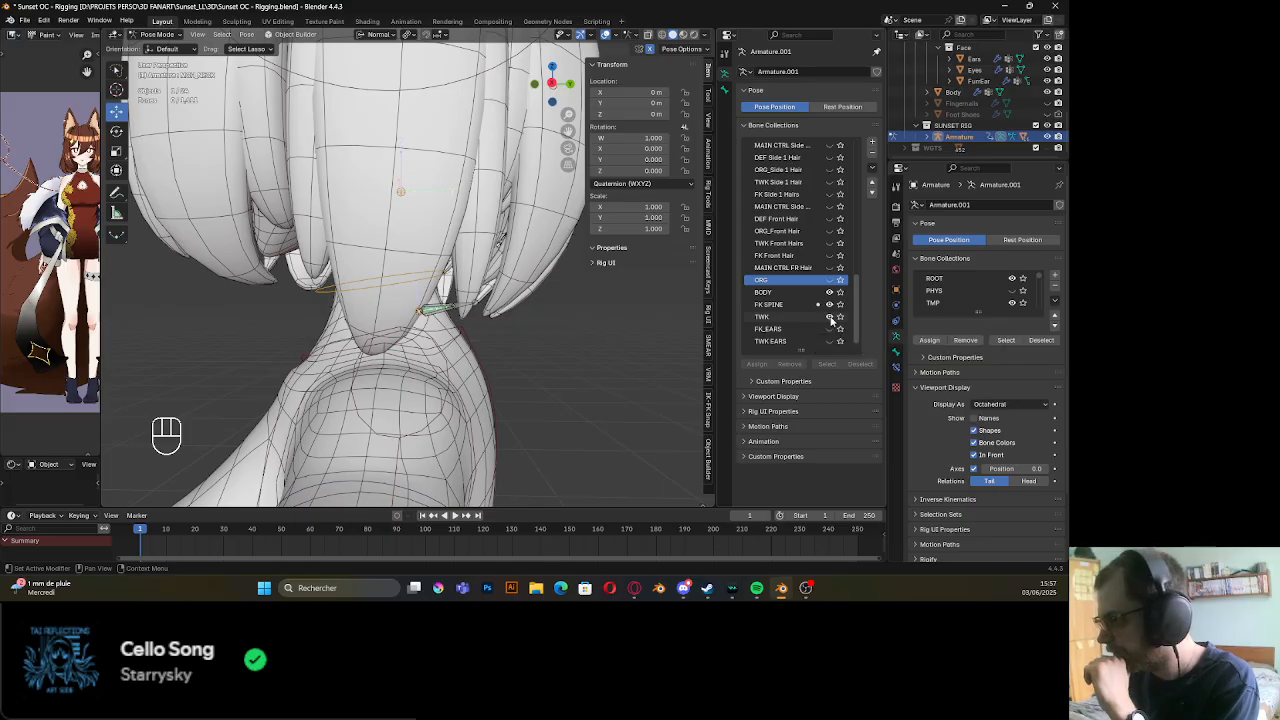
{"action": "mouse_move", "coordinate": [440, 330]}
{"action": "middle_mouse_down"}
{"action": "mouse_move", "coordinate": [418, 345]}
{"action": "mouse_move", "coordinate": [415, 318]}
{"action": "mouse_move", "coordinate": [432, 340]}
{"action": "middle_mouse_up"}
{"action": "left_click", "coordinate": [418, 315]}
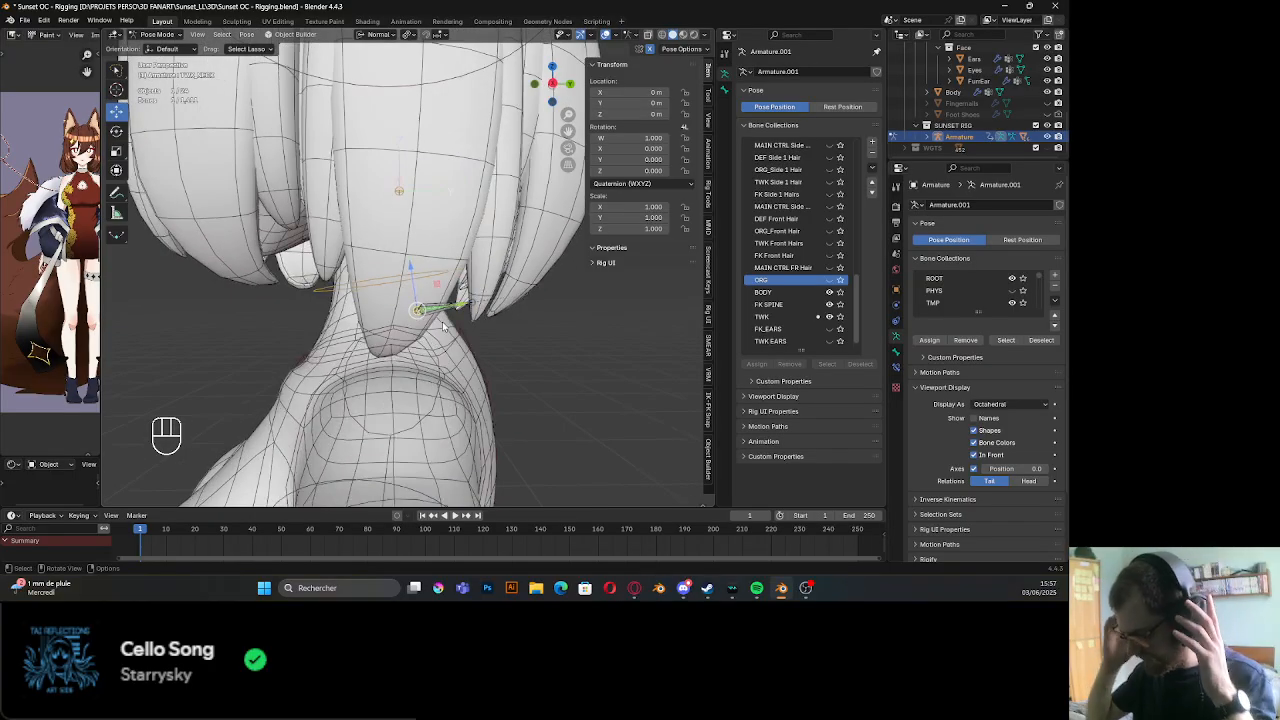
Hide the HEAD Collection and switch the armature to Edit Mode with TWK_NECK shown from the right side
{"action": "left_click", "coordinate": [557, 82]}
{"action": "scroll", "coordinate": [482, 312], "scroll_direction": "up", "scroll_amount": 3}
{"action": "middle_click_drag", "start_coordinate": [575, 328], "coordinate": [532, 285], "text": "shift"}
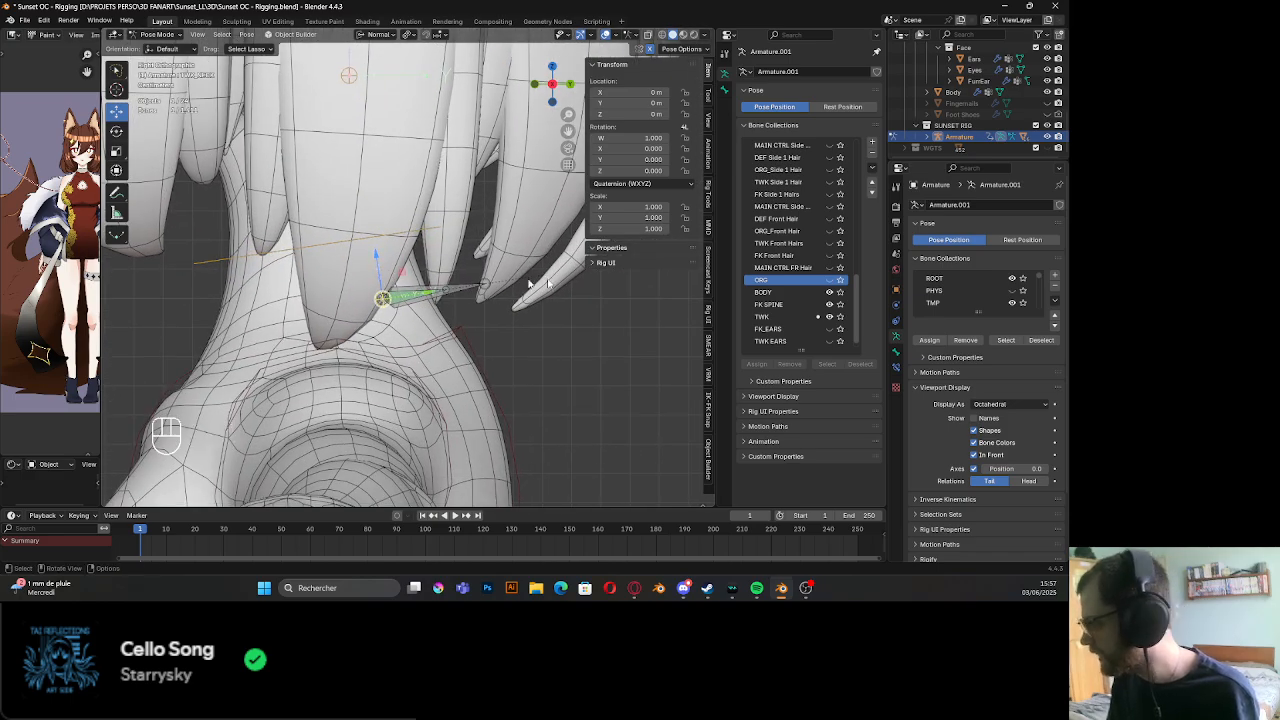
{"action": "scroll", "coordinate": [975, 136], "scroll_direction": "up", "scroll_amount": 4}
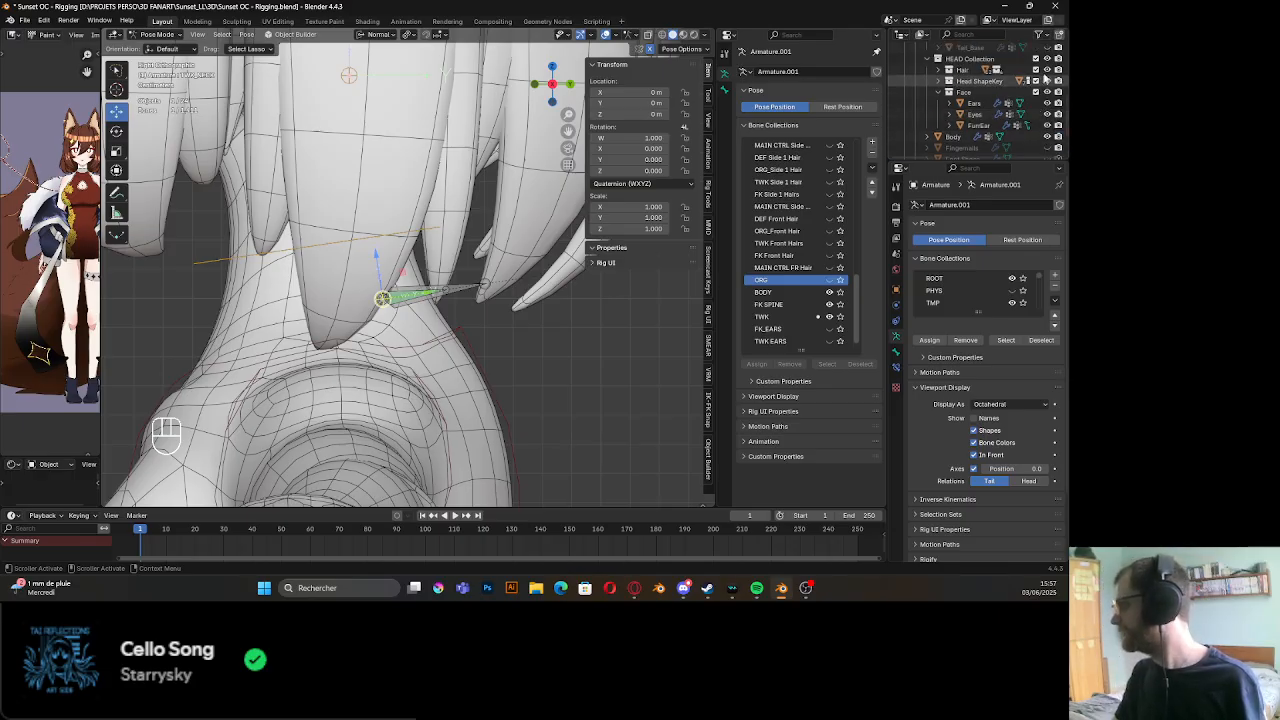
{"action": "left_click", "coordinate": [1047, 68]}
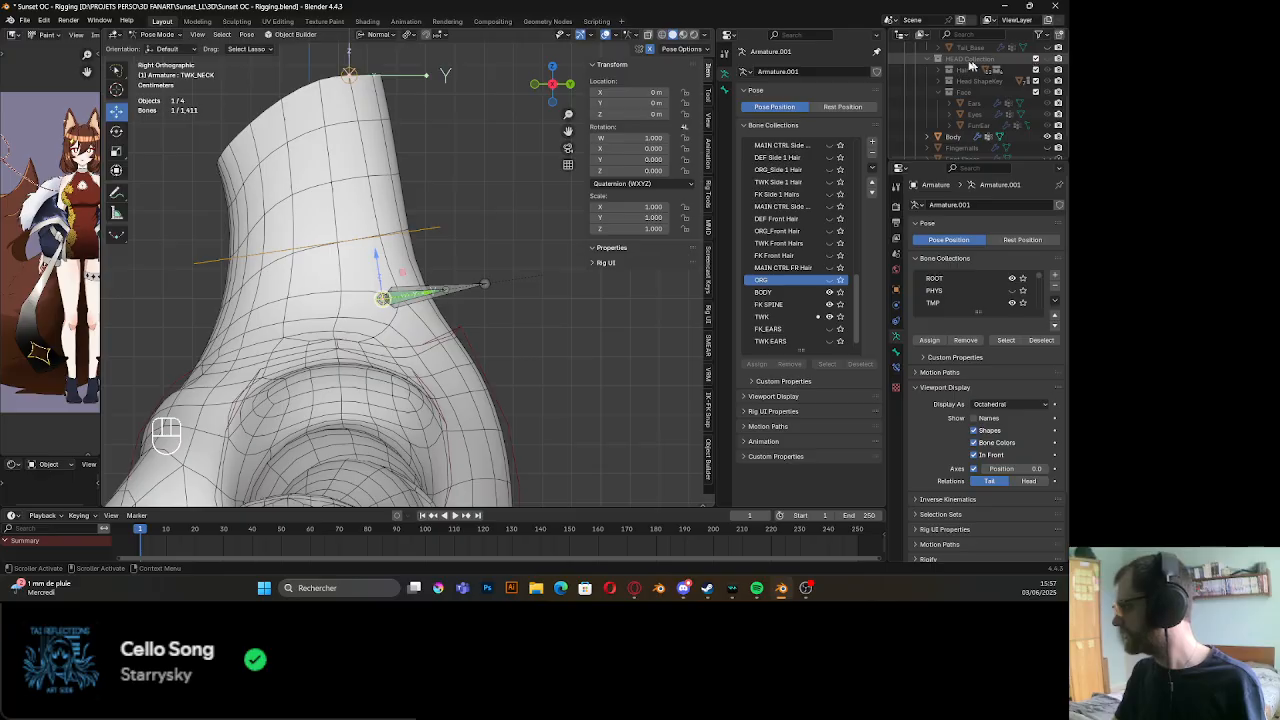
{"action": "left_click", "coordinate": [929, 60]}
{"action": "scroll", "coordinate": [495, 298], "scroll_direction": "up", "scroll_amount": 4}
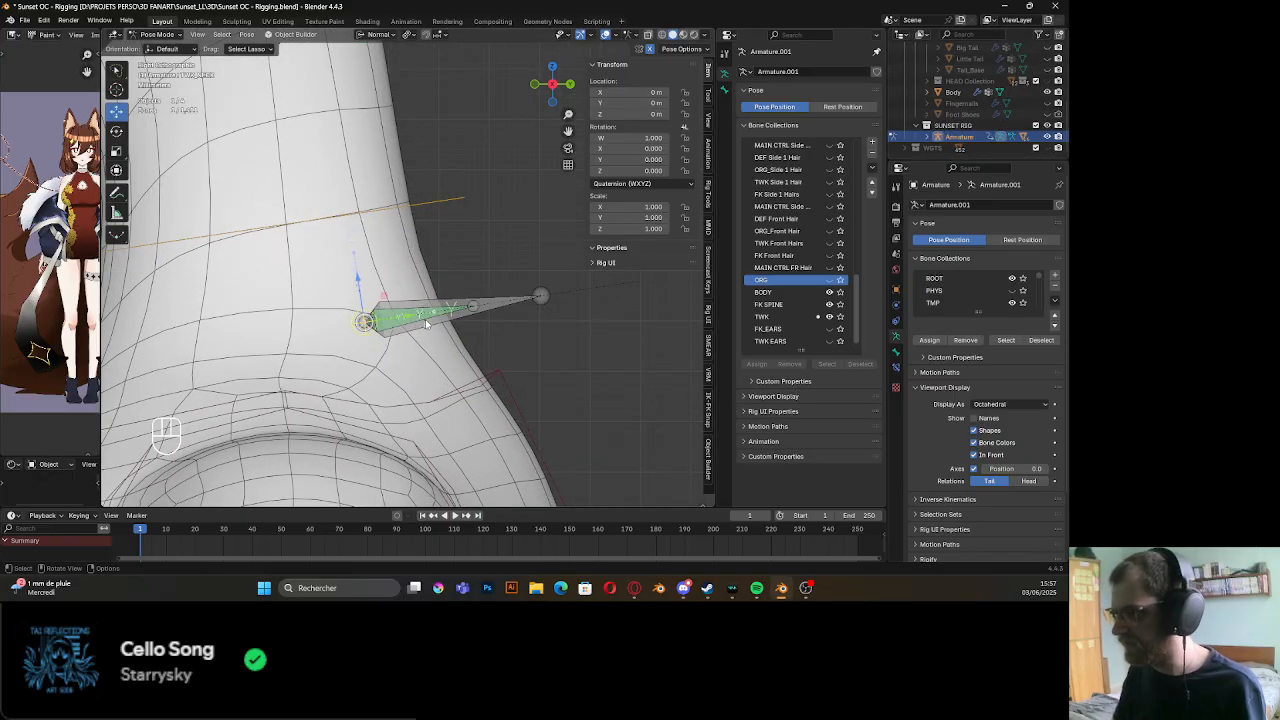
{"action": "middle_click_drag", "start_coordinate": [495, 298], "coordinate": [456, 291], "text": "shift"}
{"action": "key", "text": "Tab"}
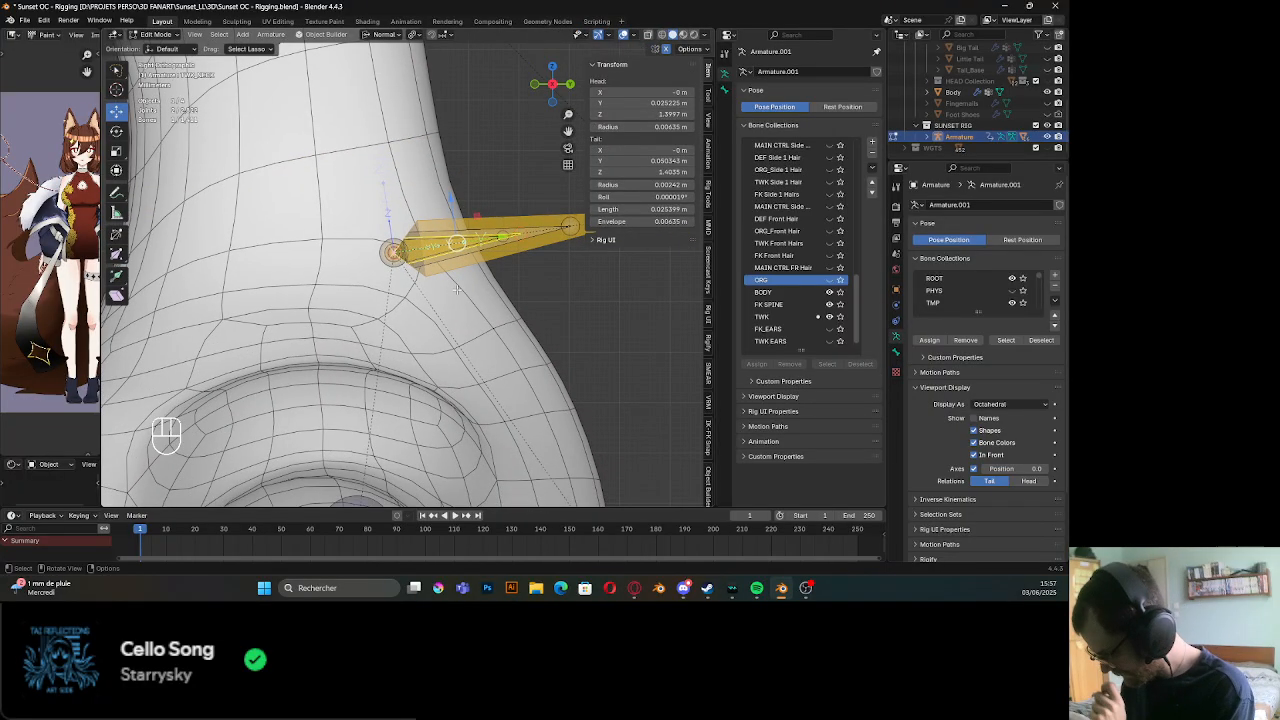
{"action": "key", "text": "shift"}
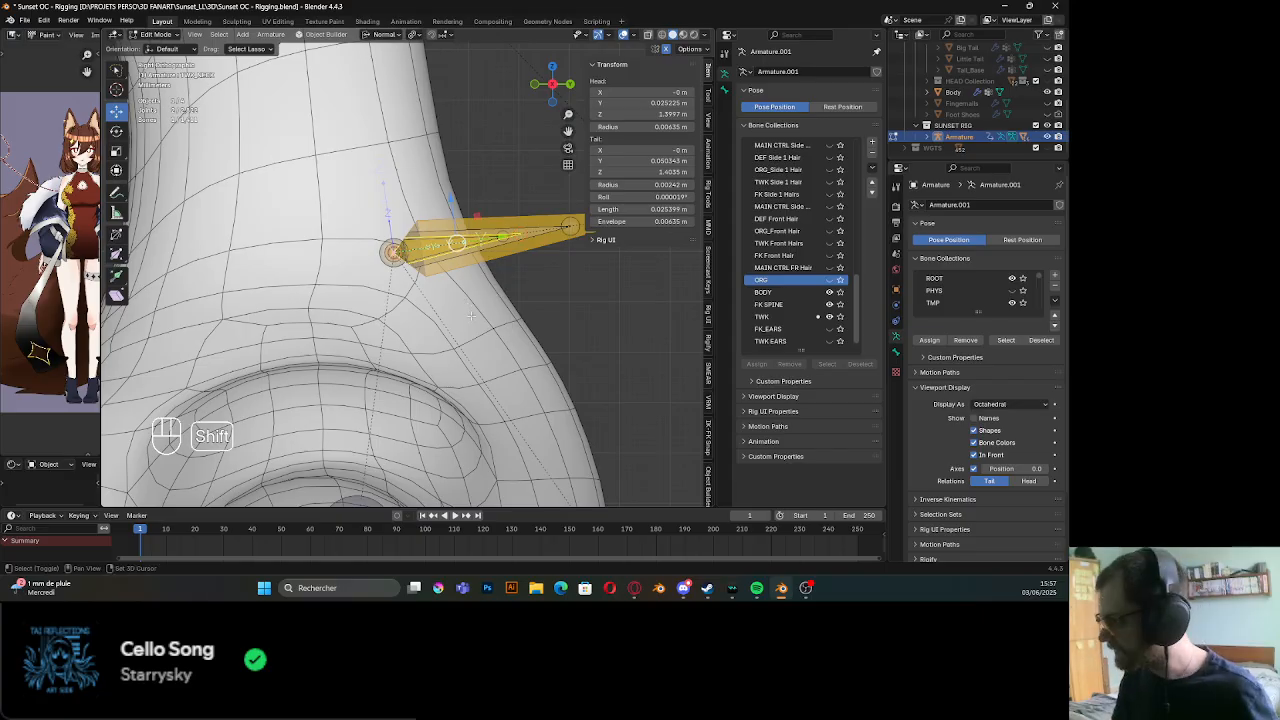
{"action": "key", "text": "shift+d"}
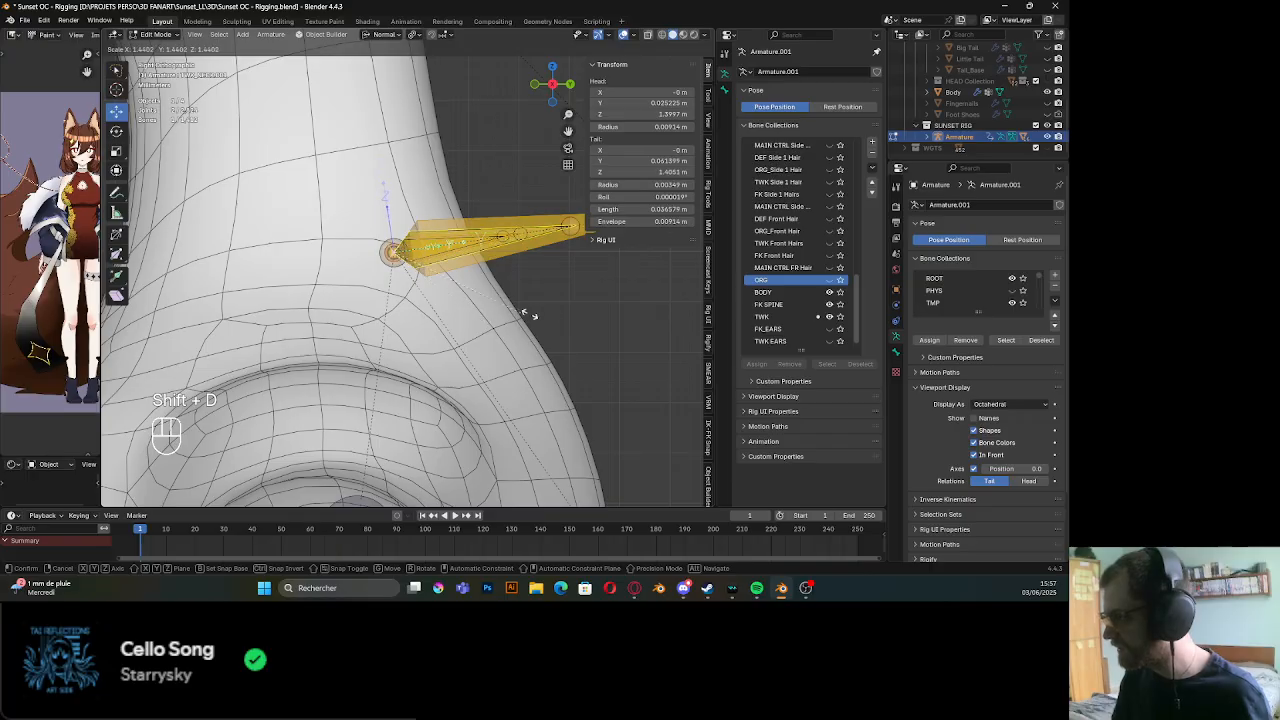
{"action": "left_click", "coordinate": [682, 284]}
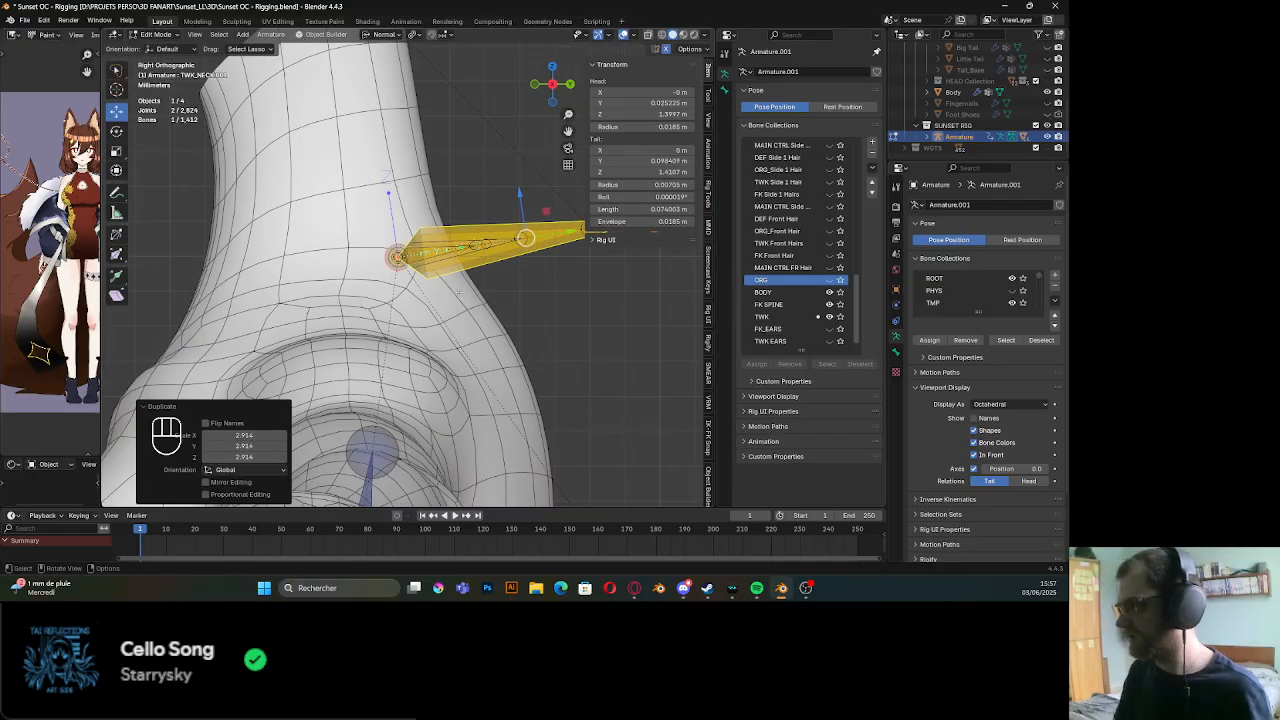
{"action": "scroll", "coordinate": [460, 292], "scroll_direction": "down", "scroll_amount": 2}
{"action": "middle_click_drag", "start_coordinate": [460, 292], "coordinate": [420, 292], "text": "shift"}
{"action": "scroll", "coordinate": [421, 292], "scroll_direction": "up", "scroll_amount": 2}
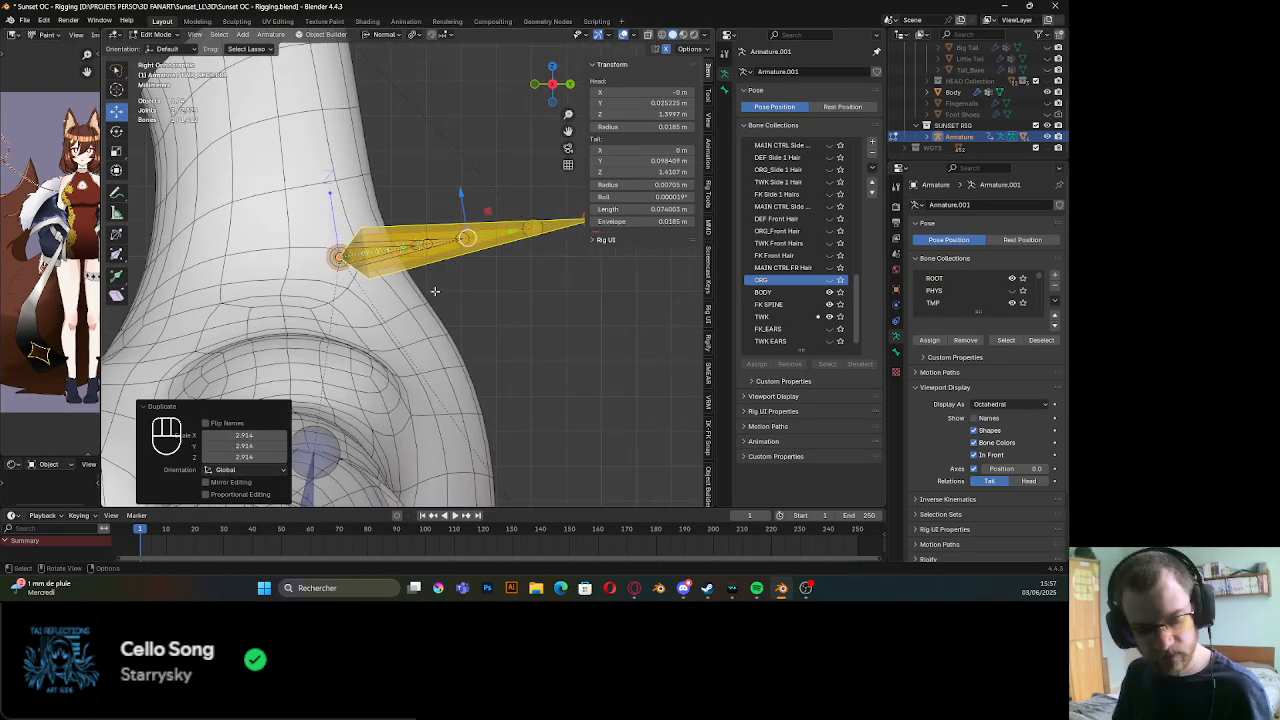
{"action": "key", "text": "s"}
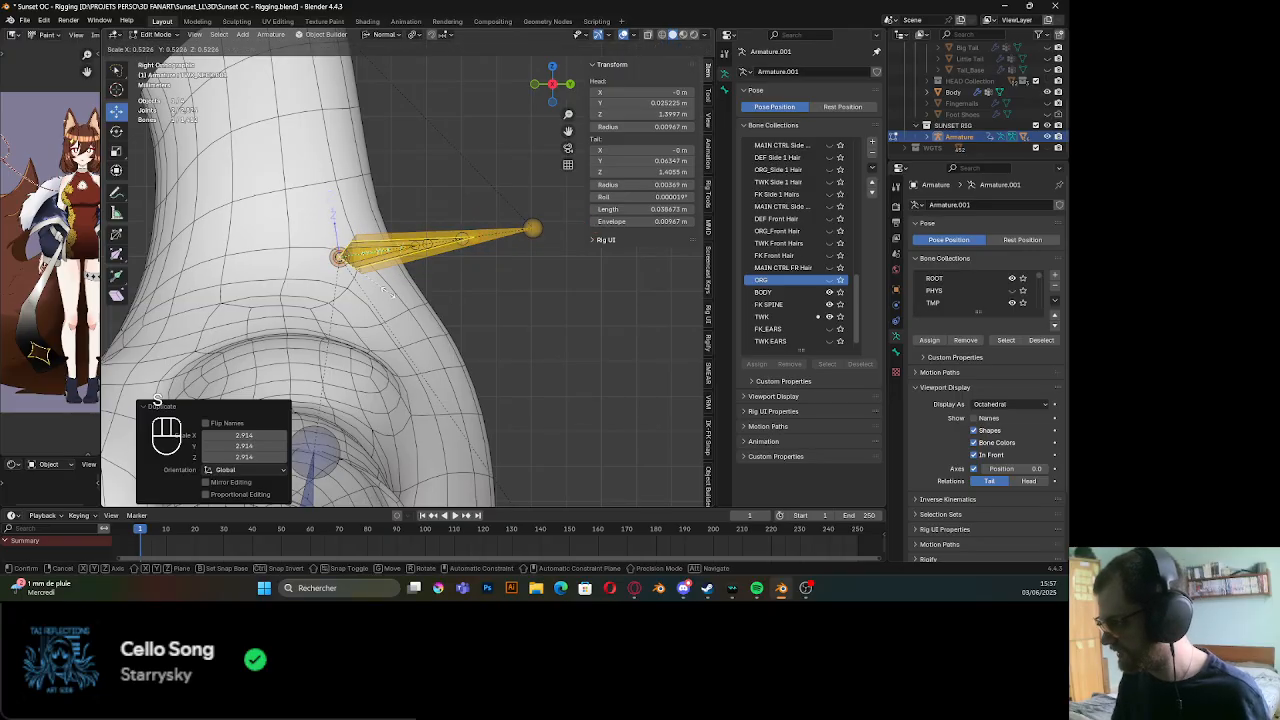
{"action": "key", "text": "Escape"}
{"action": "key", "text": "ctrl+z"}
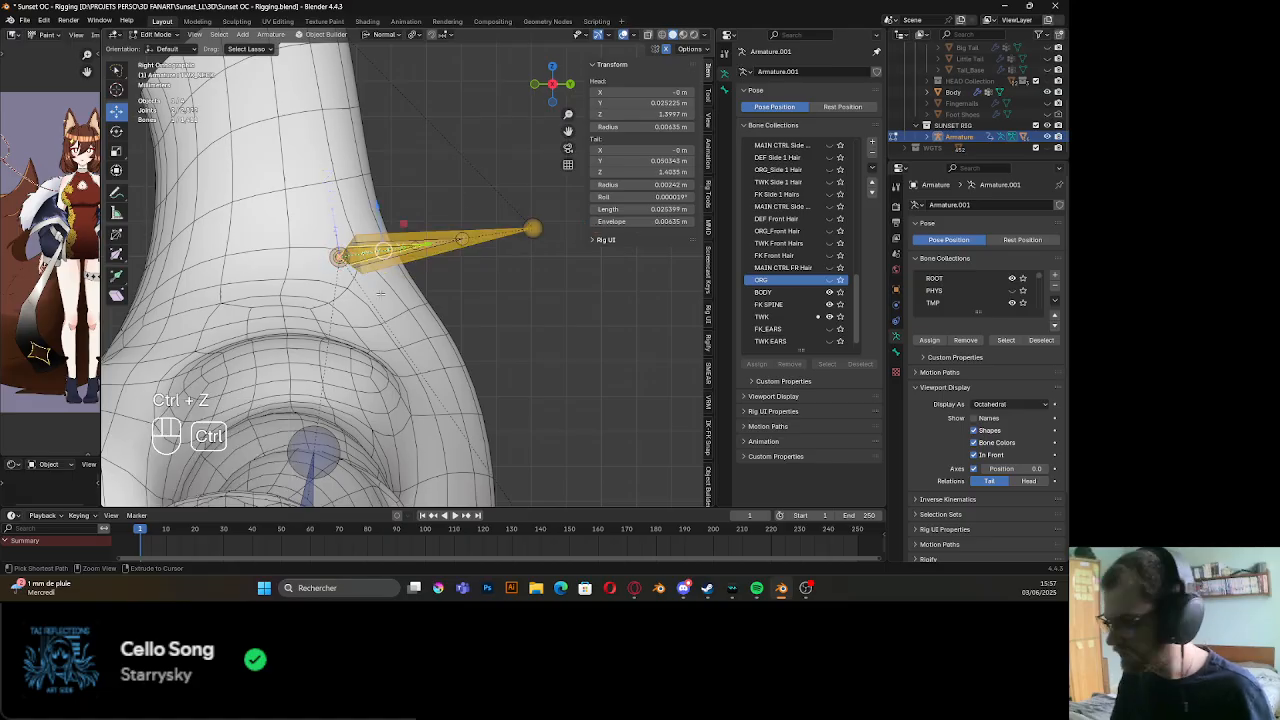
Duplicate the TWK_NECK bone in place and scale the copy down to about 0.636
{"action": "scroll", "coordinate": [393, 291], "scroll_direction": "up", "scroll_amount": 2}
{"action": "middle_click_drag", "start_coordinate": [393, 291], "coordinate": [433, 342], "text": "shift"}
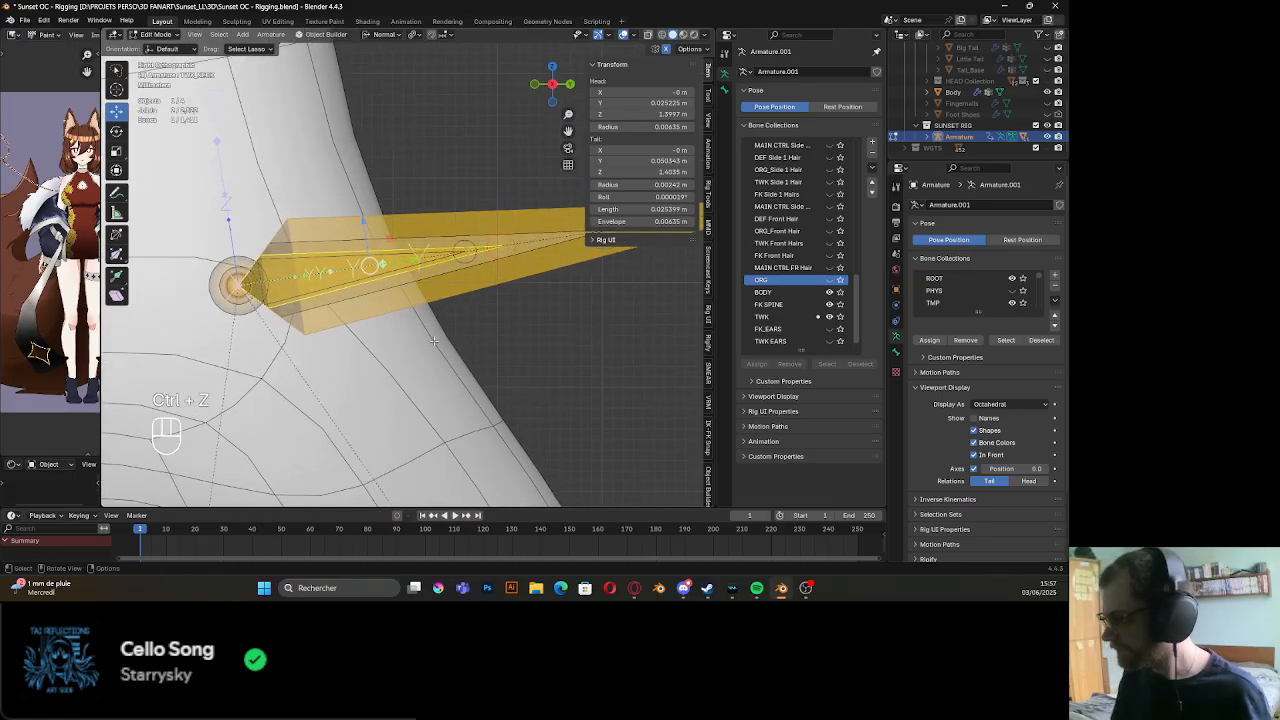
{"action": "key", "text": "s"}
{"action": "left_click", "coordinate": [415, 339]}
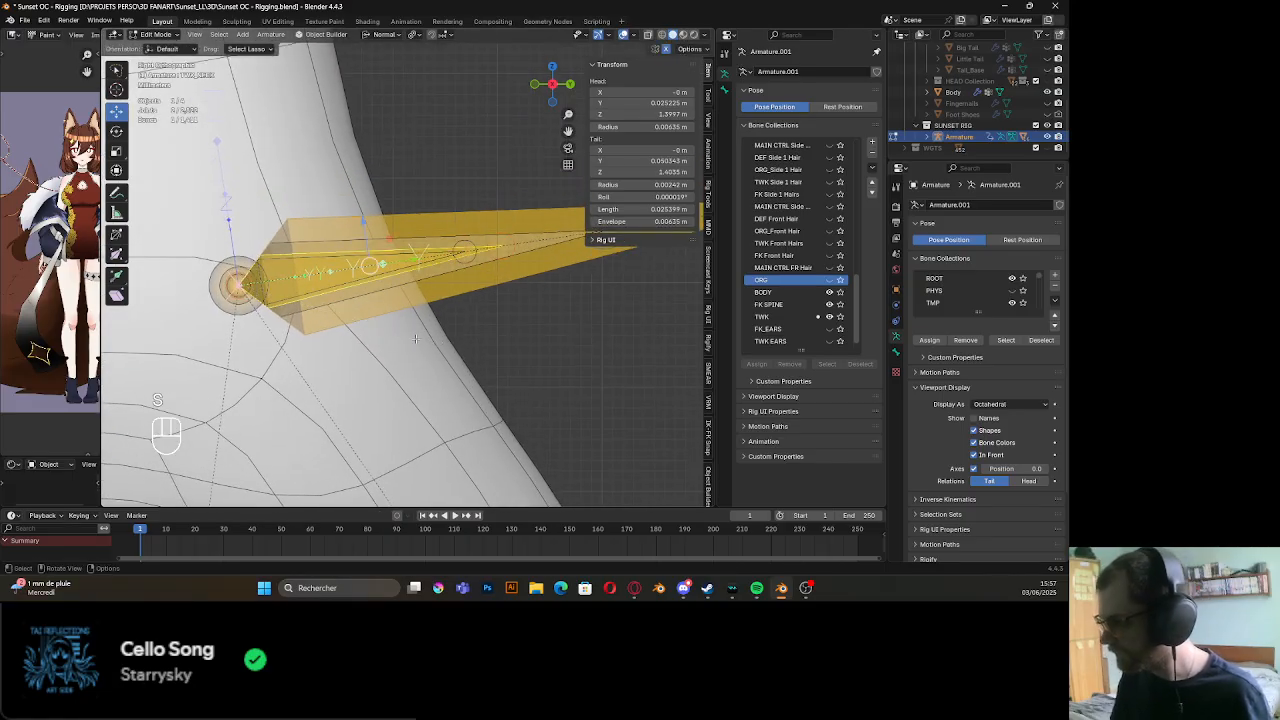
{"action": "key", "text": "shift"}
{"action": "key", "text": "shift+d"}
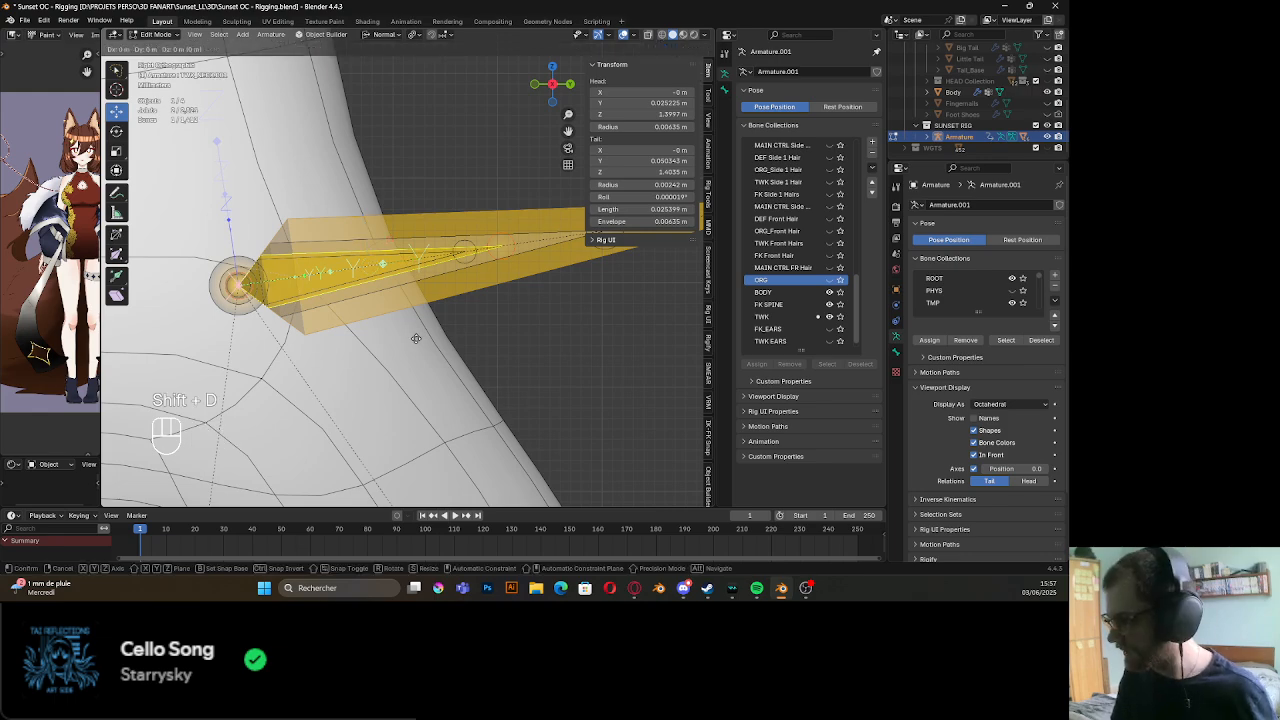
{"action": "key", "text": "s"}
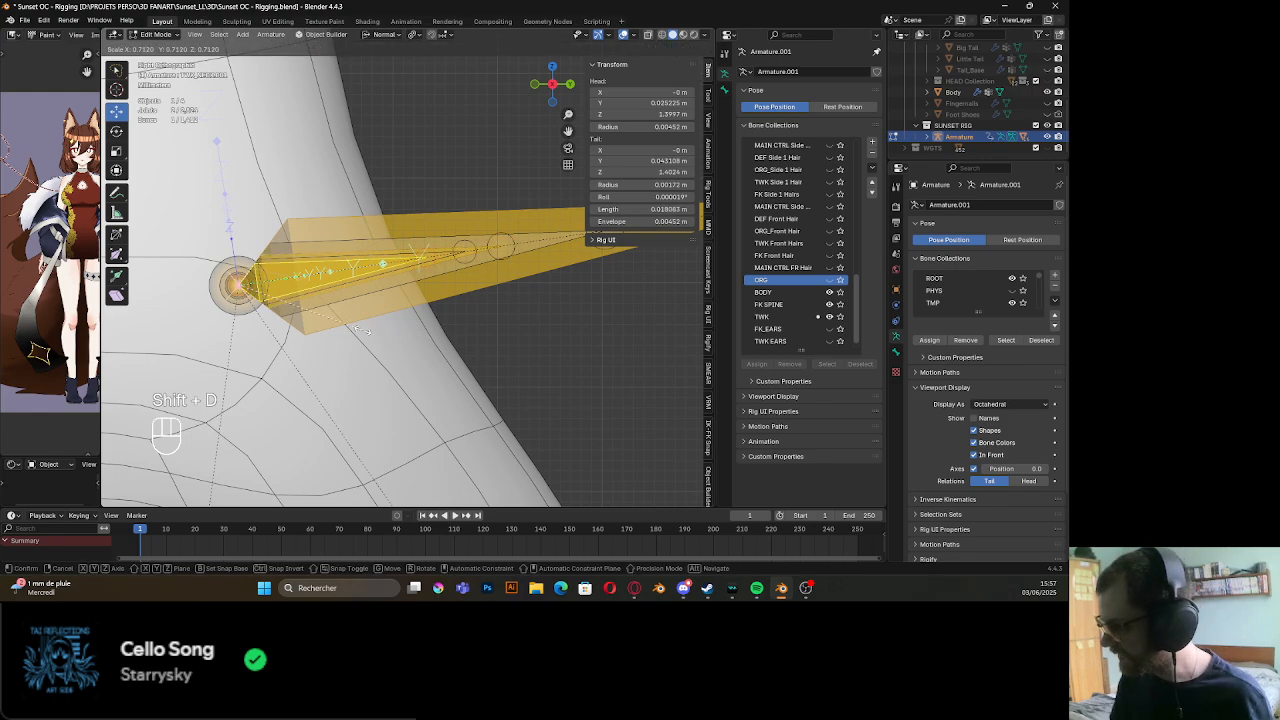
{"action": "left_click", "coordinate": [355, 328]}
{"action": "middle_click_drag", "start_coordinate": [355, 328], "coordinate": [428, 318], "text": "shift"}
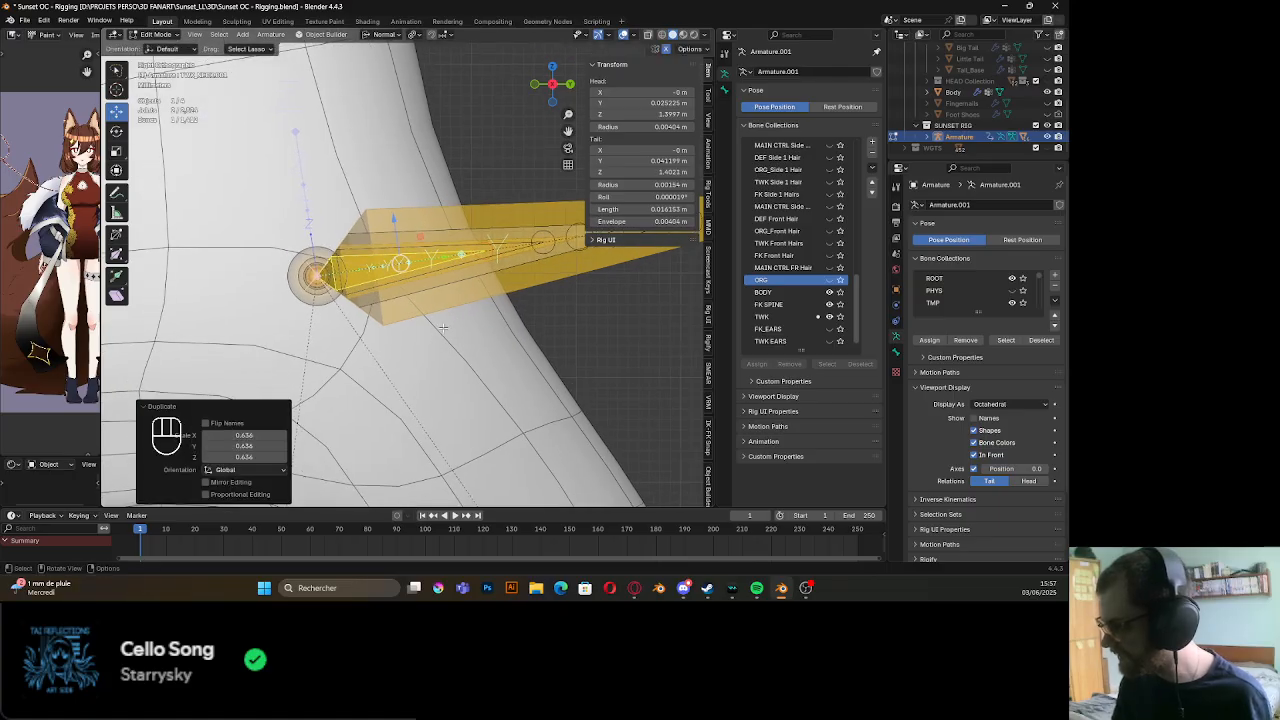
Reset the duplicated neck bone's Bone Color to Default Colors and check it in Pose Mode before resuming bone editing
{"action": "scroll", "coordinate": [988, 457], "scroll_direction": "down", "scroll_amount": 3}
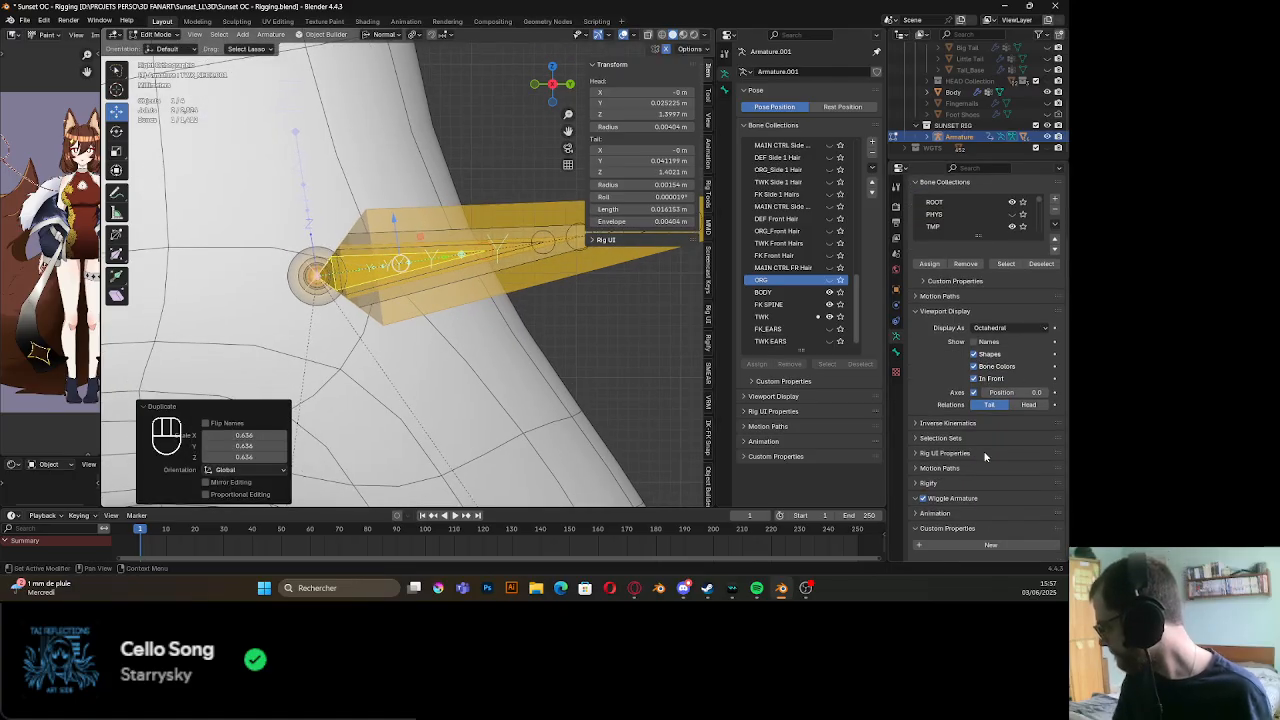
{"action": "left_click", "coordinate": [896, 353]}
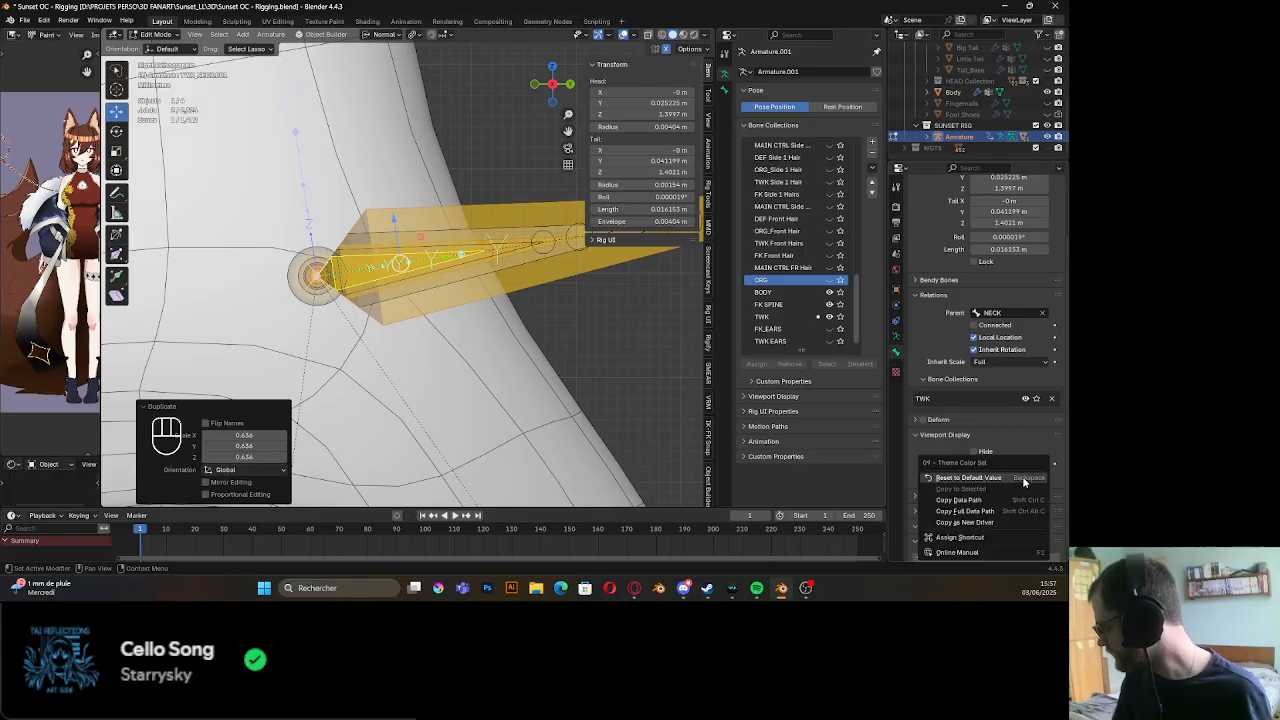
{"action": "right_click", "coordinate": [1022, 481]}
{"action": "left_click", "coordinate": [975, 477]}
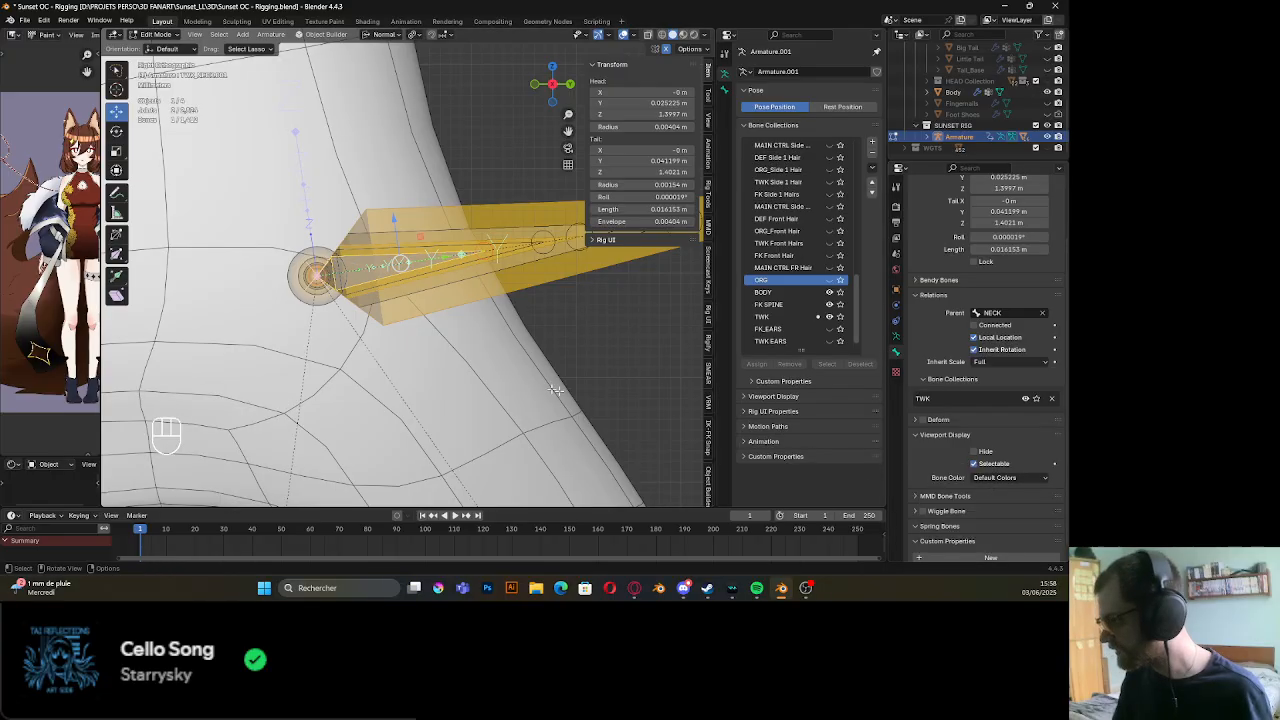
{"action": "scroll", "coordinate": [1041, 474], "scroll_direction": "down", "scroll_amount": 2}
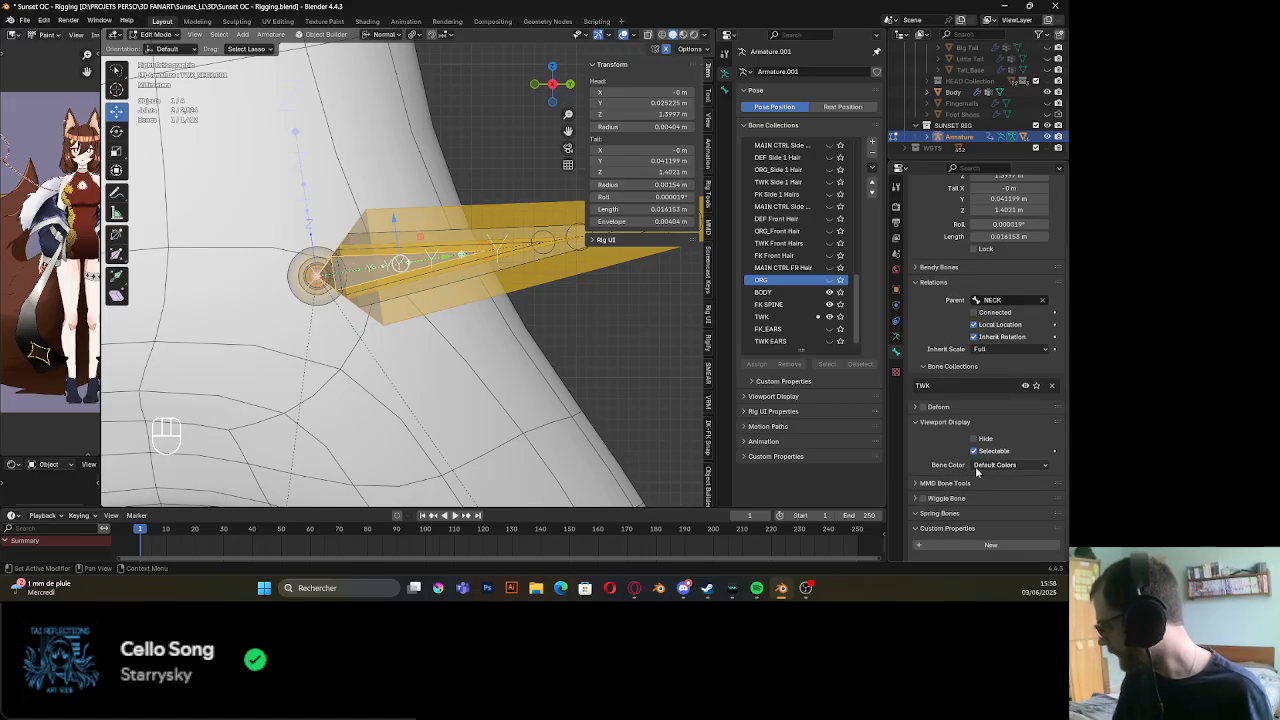
{"action": "key", "text": "Tab"}
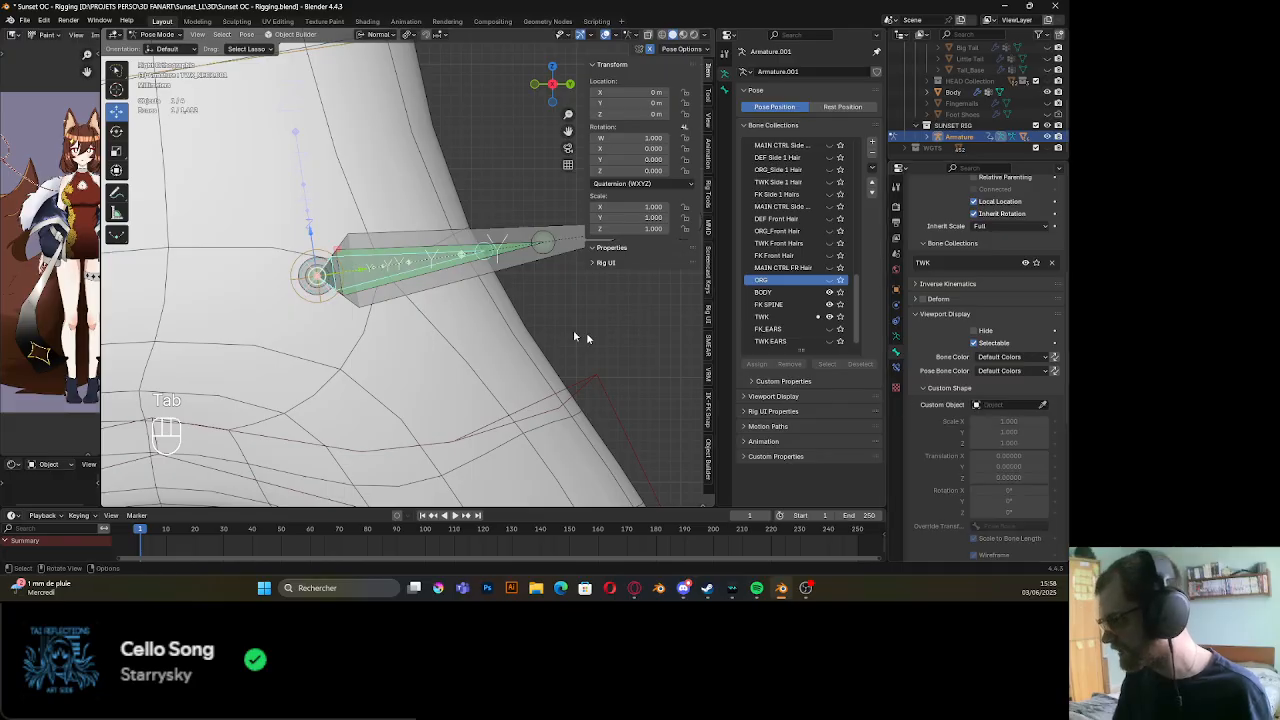
{"action": "key", "text": "Tab"}
Parent the duplicated neck bone to FK_CHEST with Keep Offset
{"action": "scroll", "coordinate": [474, 314], "scroll_direction": "down", "scroll_amount": 3}
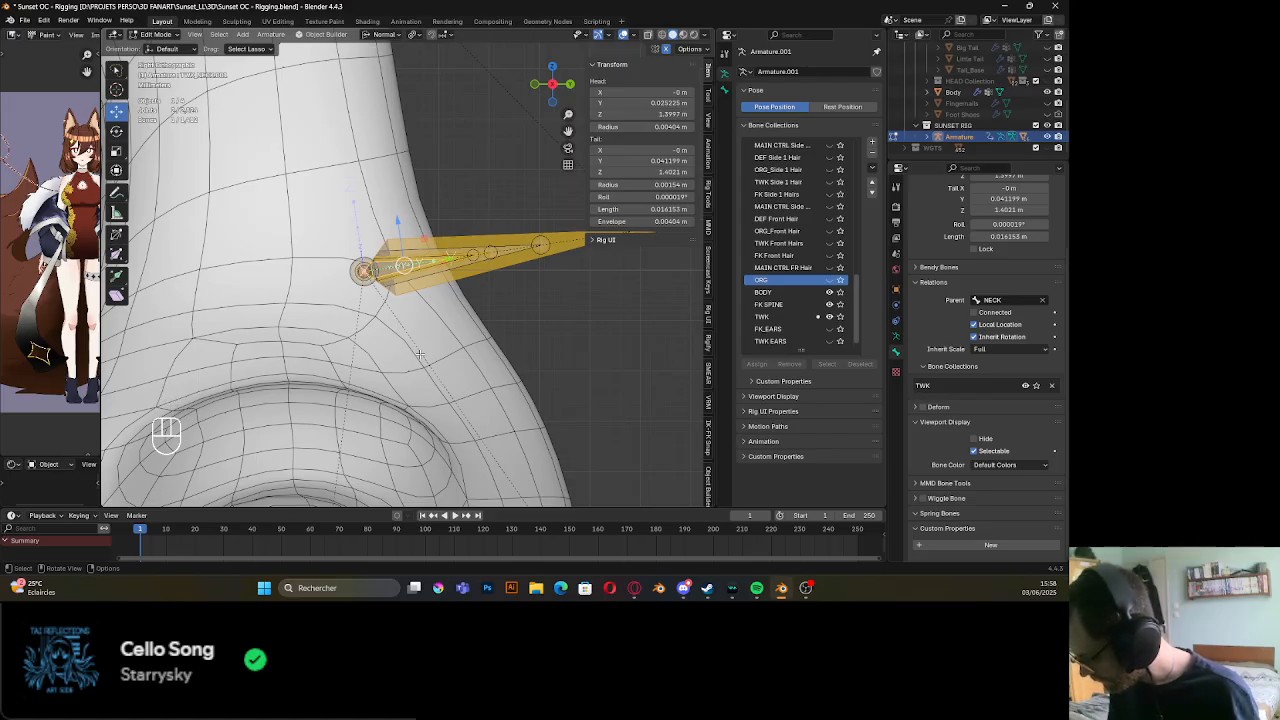
{"action": "scroll", "coordinate": [420, 360], "scroll_direction": "down", "scroll_amount": 4}
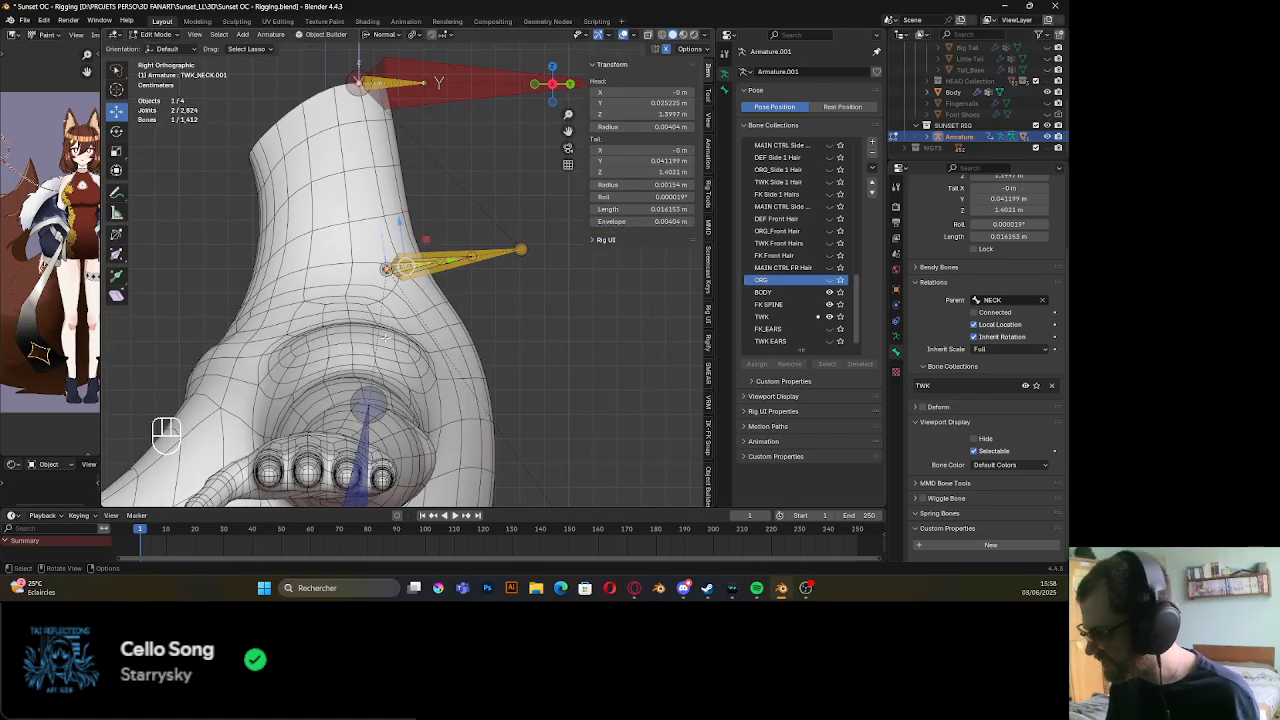
{"action": "middle_click_drag", "start_coordinate": [354, 500], "coordinate": [372, 381], "text": "shift"}
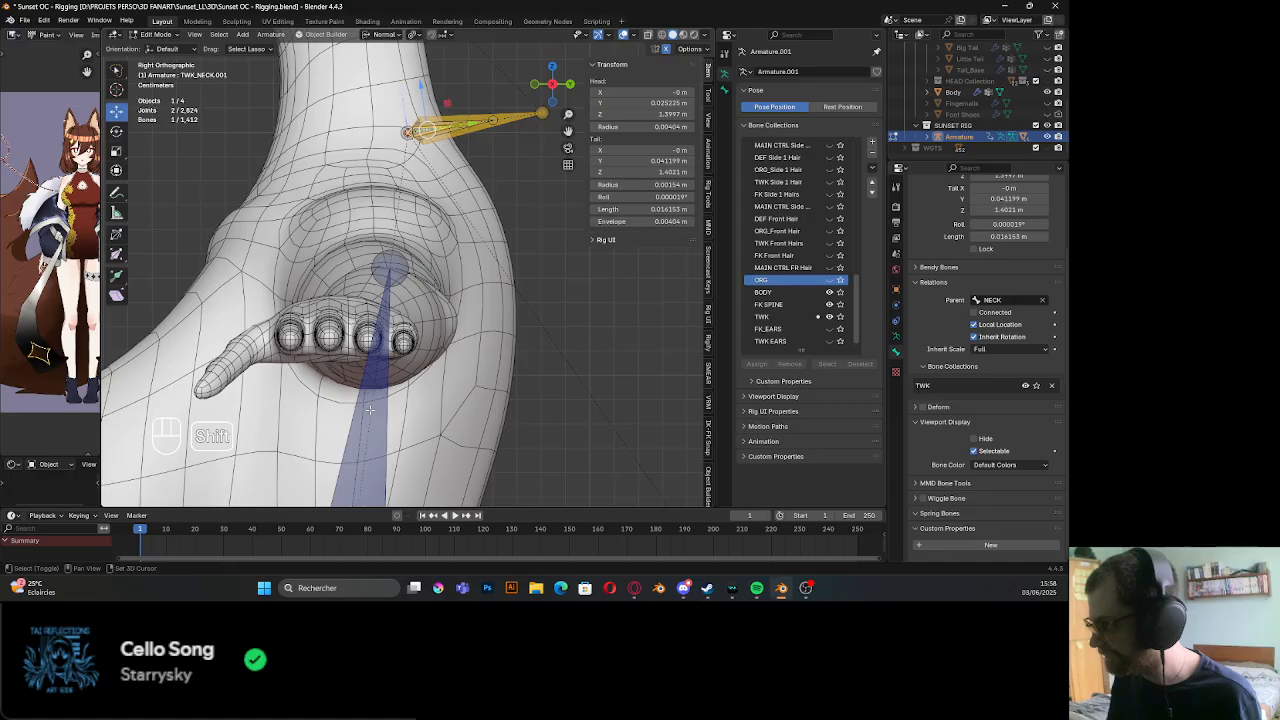
{"action": "left_click", "coordinate": [370, 410], "text": "shift"}
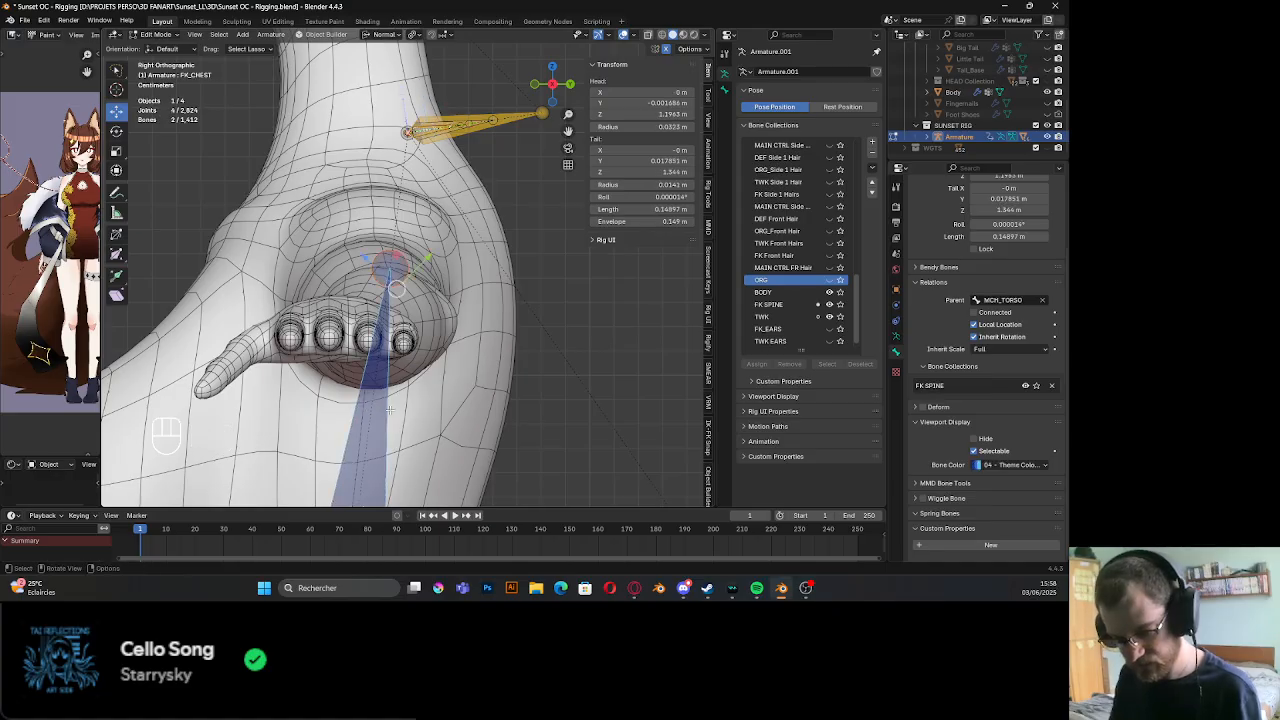
{"action": "key", "text": "ctrl+p"}
{"action": "left_click", "coordinate": [389, 409]}
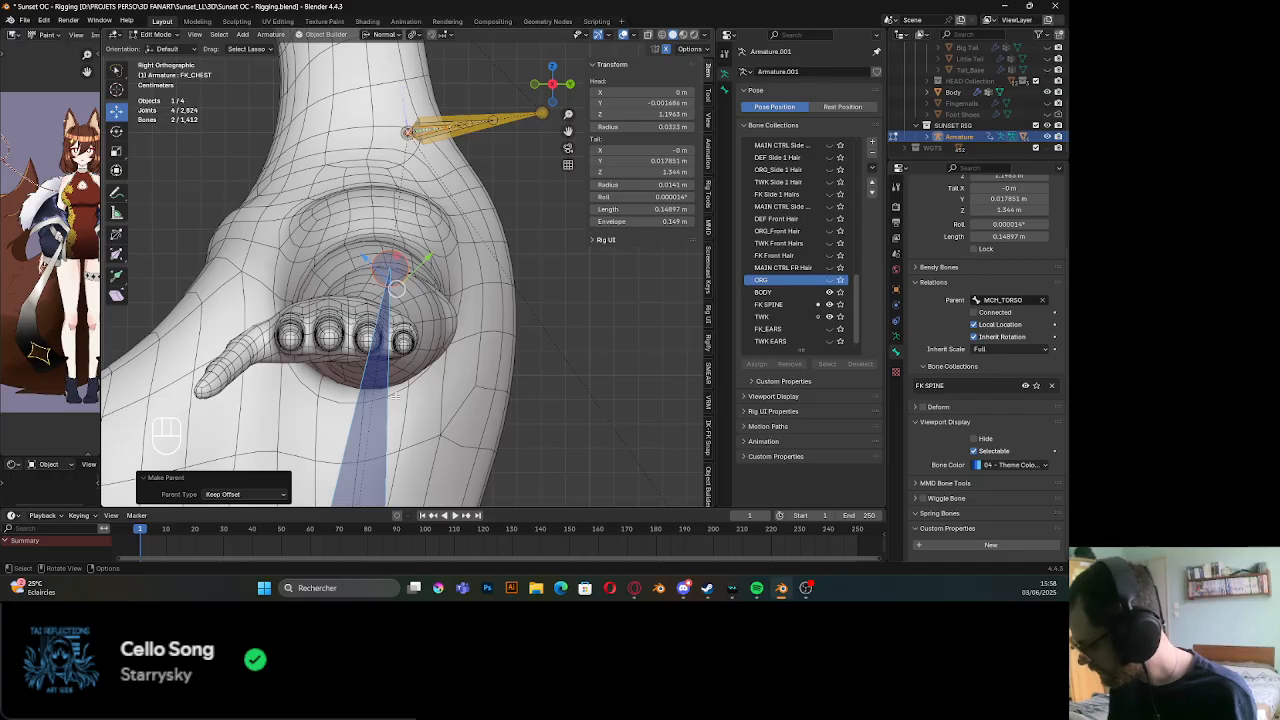
Rename the duplicated neck bone TWK_NECK.001 as MCH_NECK_TWIST
{"action": "scroll", "coordinate": [404, 337], "scroll_direction": "up", "scroll_amount": 3}
{"action": "middle_click_drag", "start_coordinate": [408, 287], "coordinate": [398, 508], "text": "shift"}
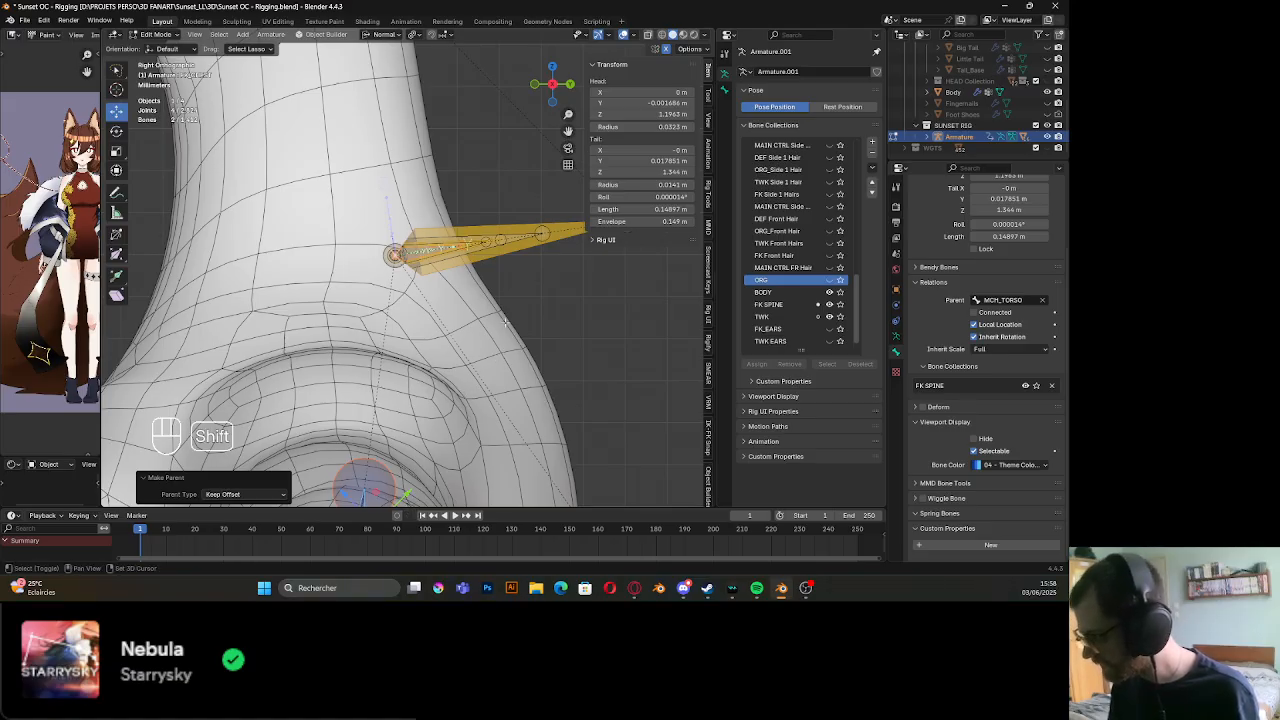
{"action": "middle_click_drag", "start_coordinate": [511, 259], "coordinate": [480, 308], "text": "shift"}
{"action": "left_click", "coordinate": [479, 308], "text": "alt"}
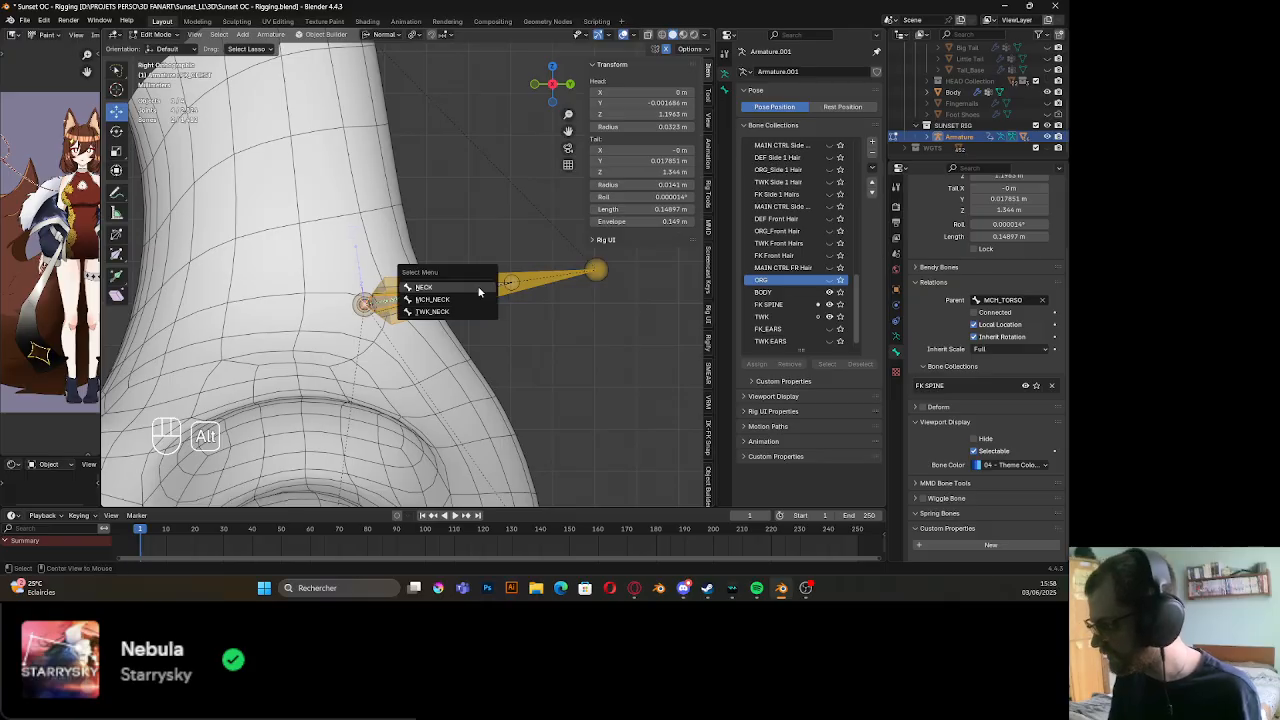
{"action": "left_click", "coordinate": [453, 293]}
{"action": "left_click", "coordinate": [399, 303], "text": "alt"}
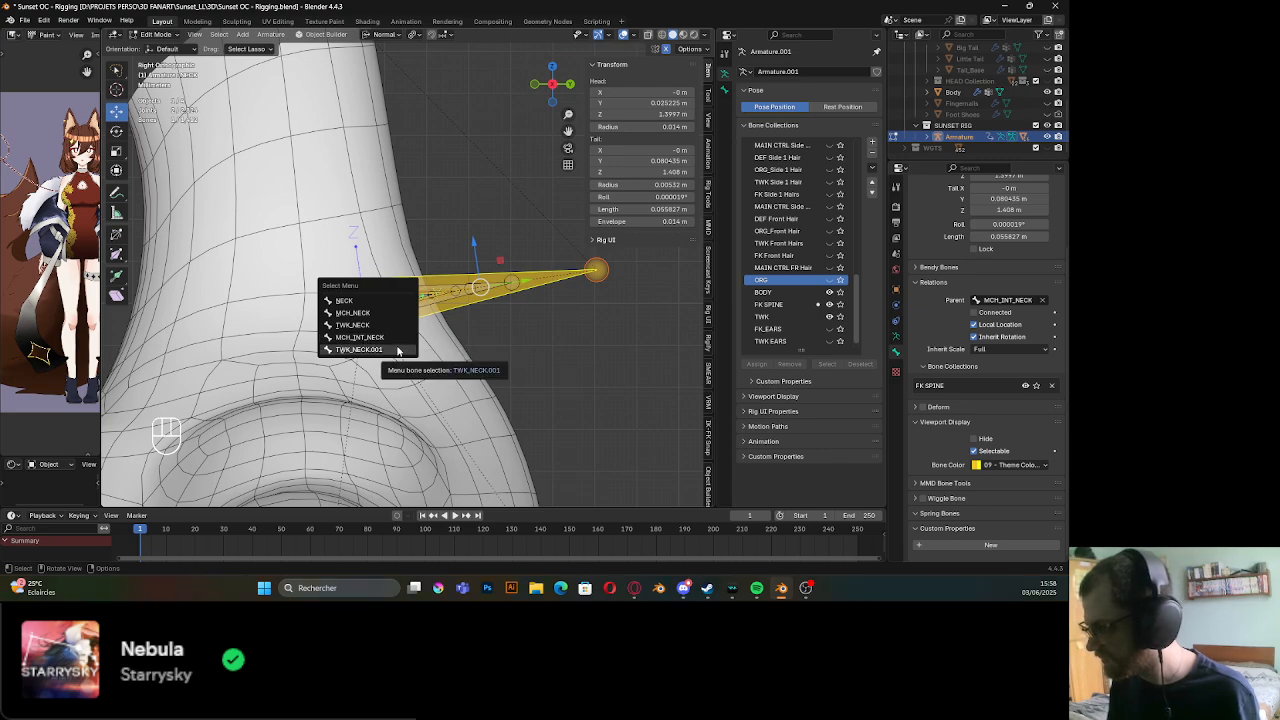
{"action": "left_click", "coordinate": [397, 350]}
{"action": "left_click", "coordinate": [367, 303], "text": "alt"}
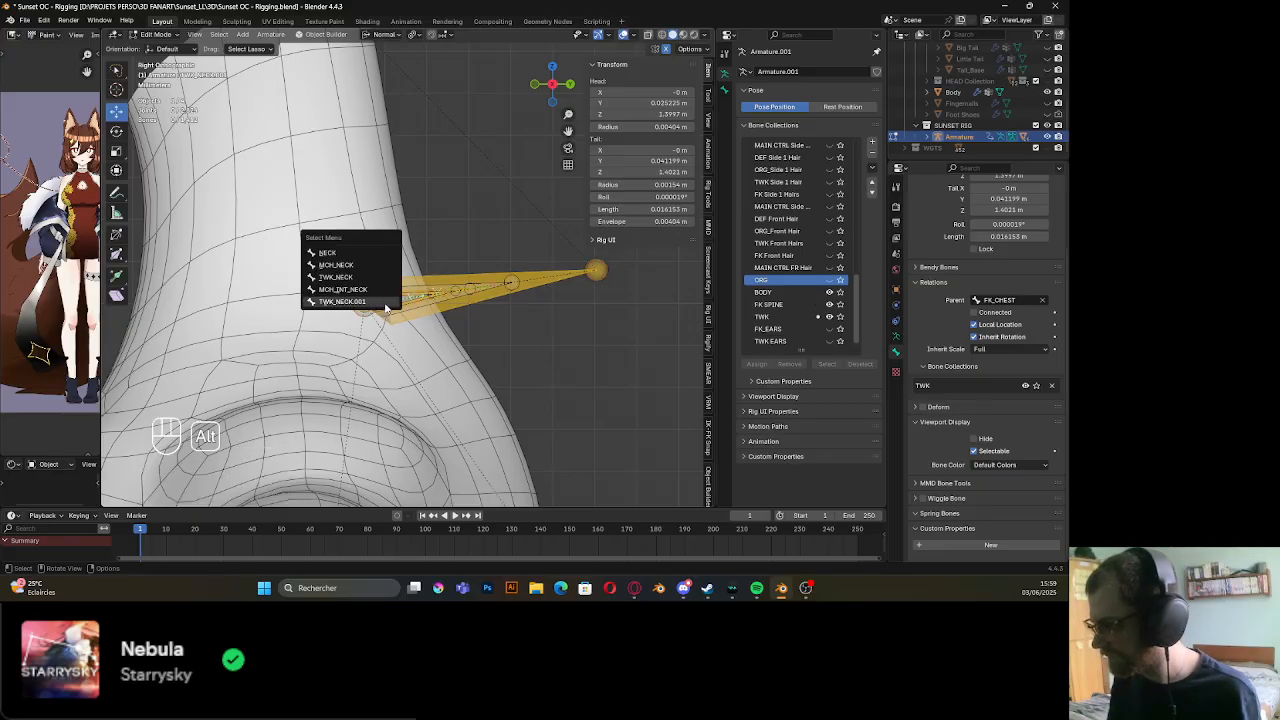
{"action": "left_click", "coordinate": [377, 305]}
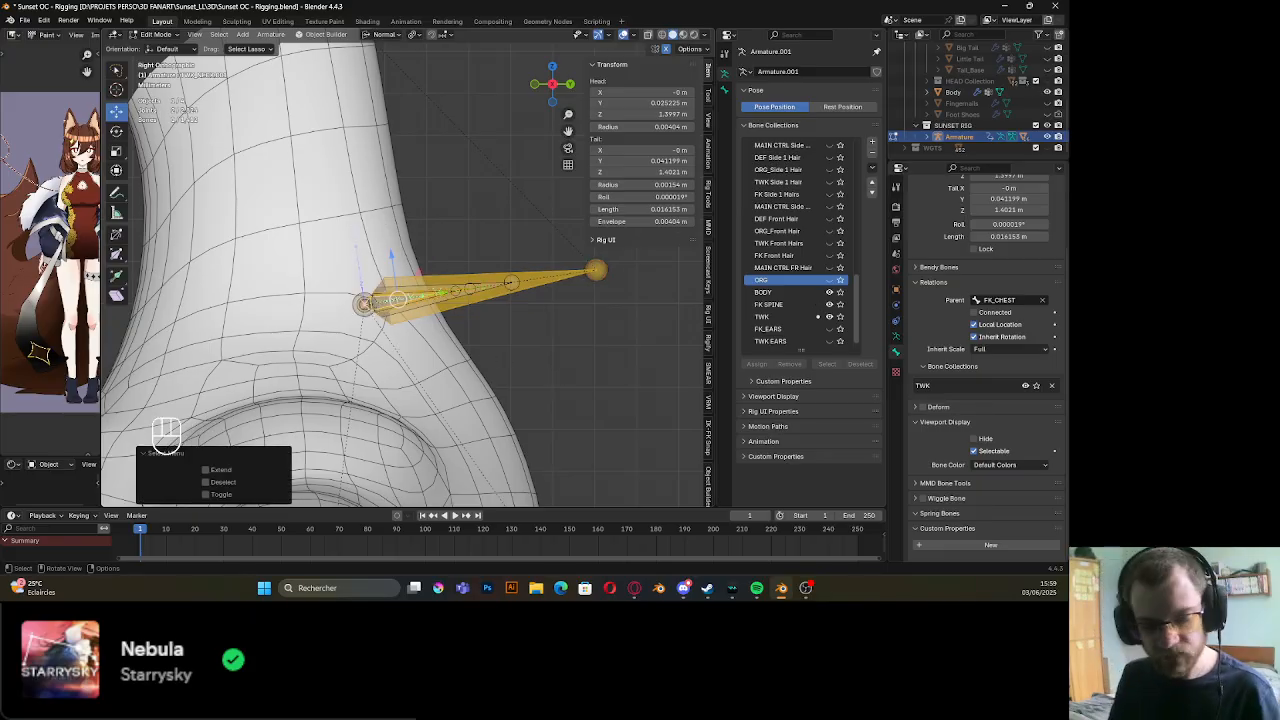
{"action": "key", "text": "F2"}
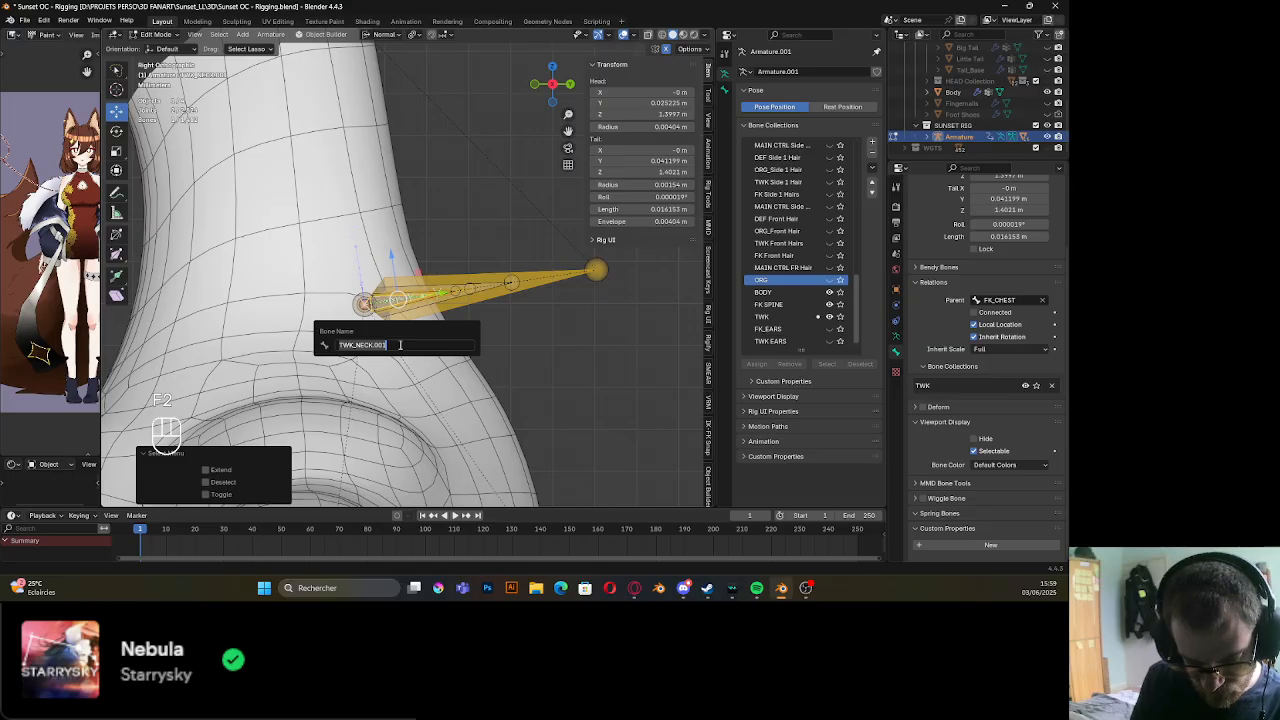
{"action": "type", "text": "MCH_"}
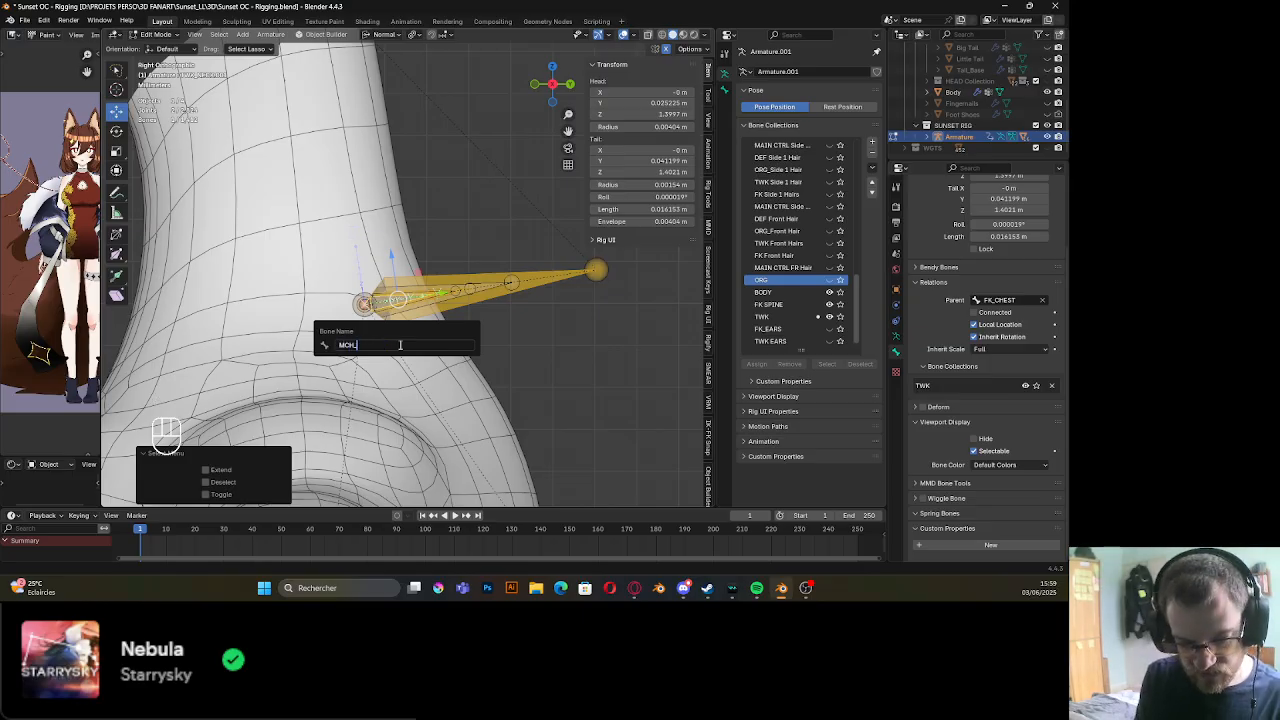
{"action": "type", "text": "N"}
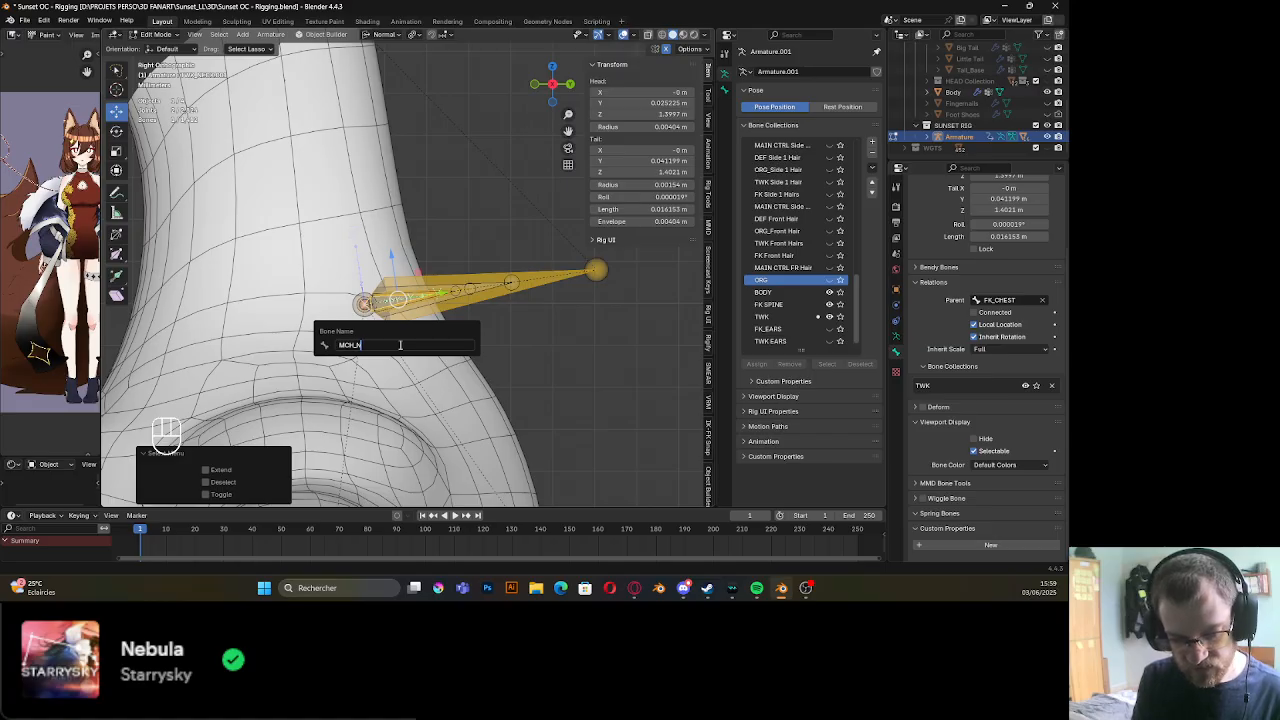
{"action": "type", "text": "eck"}
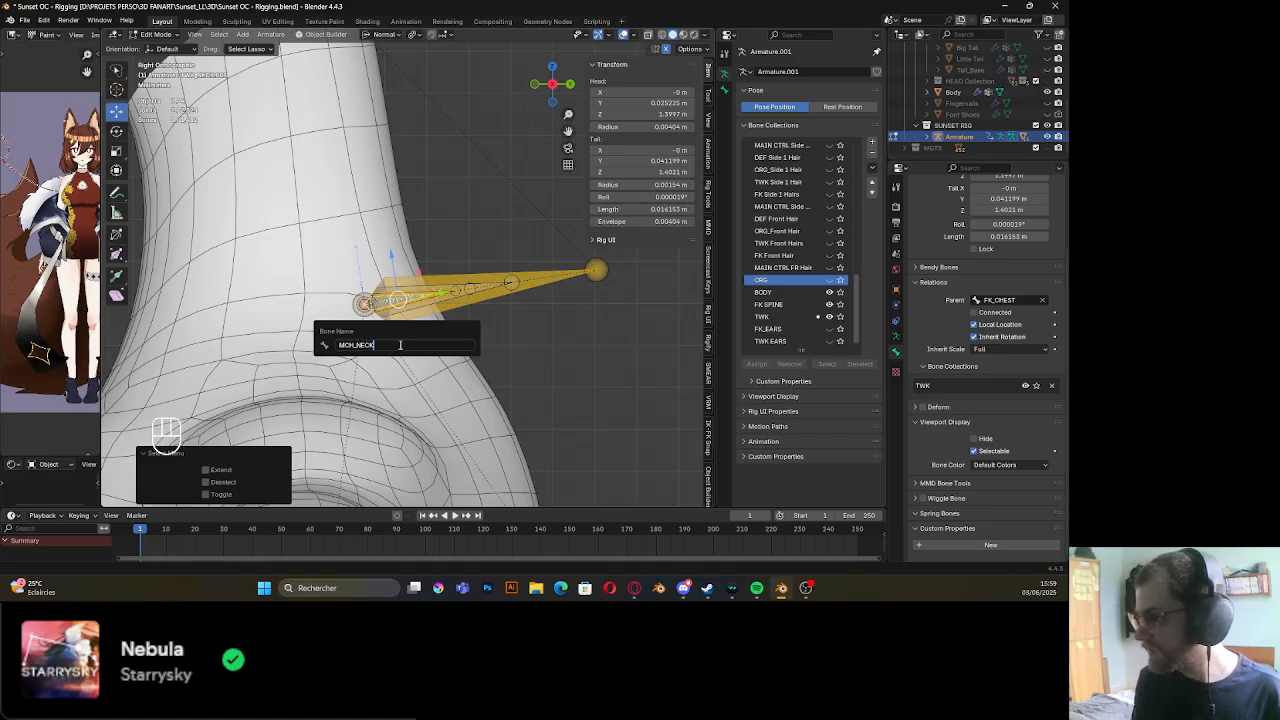
{"action": "type", "text": "_Twist"}
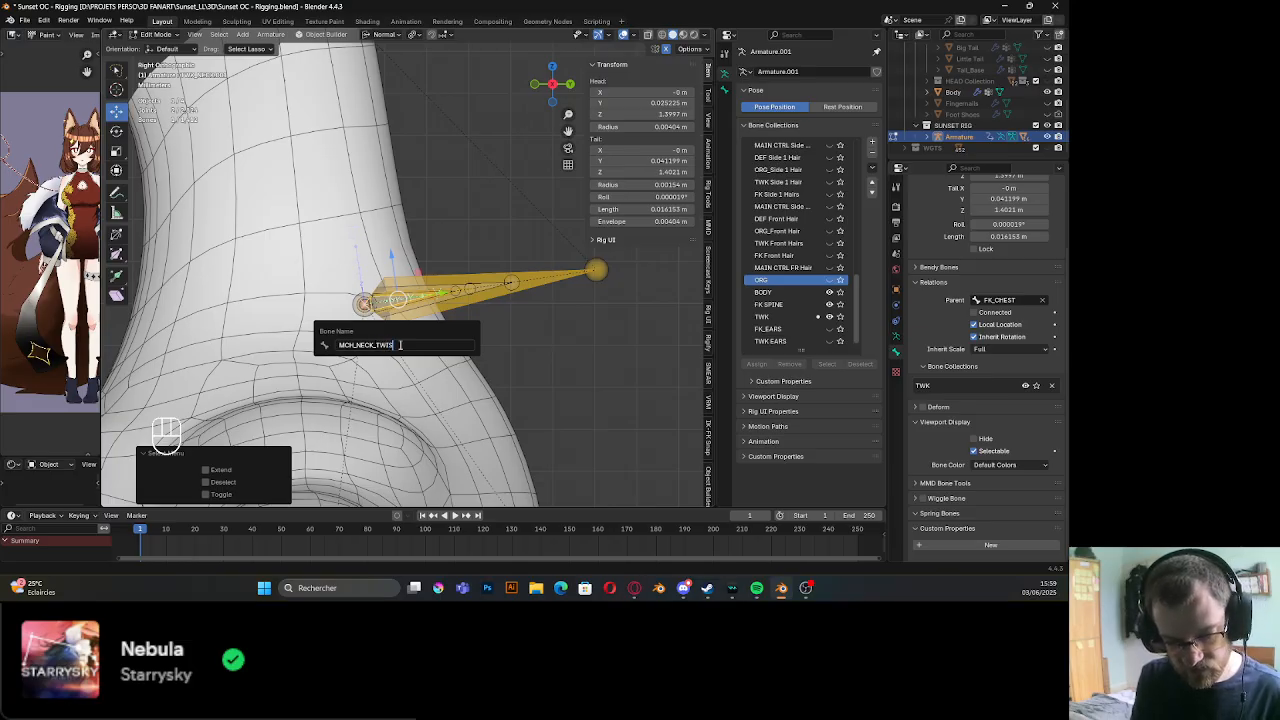
{"action": "type", "text": "t"}
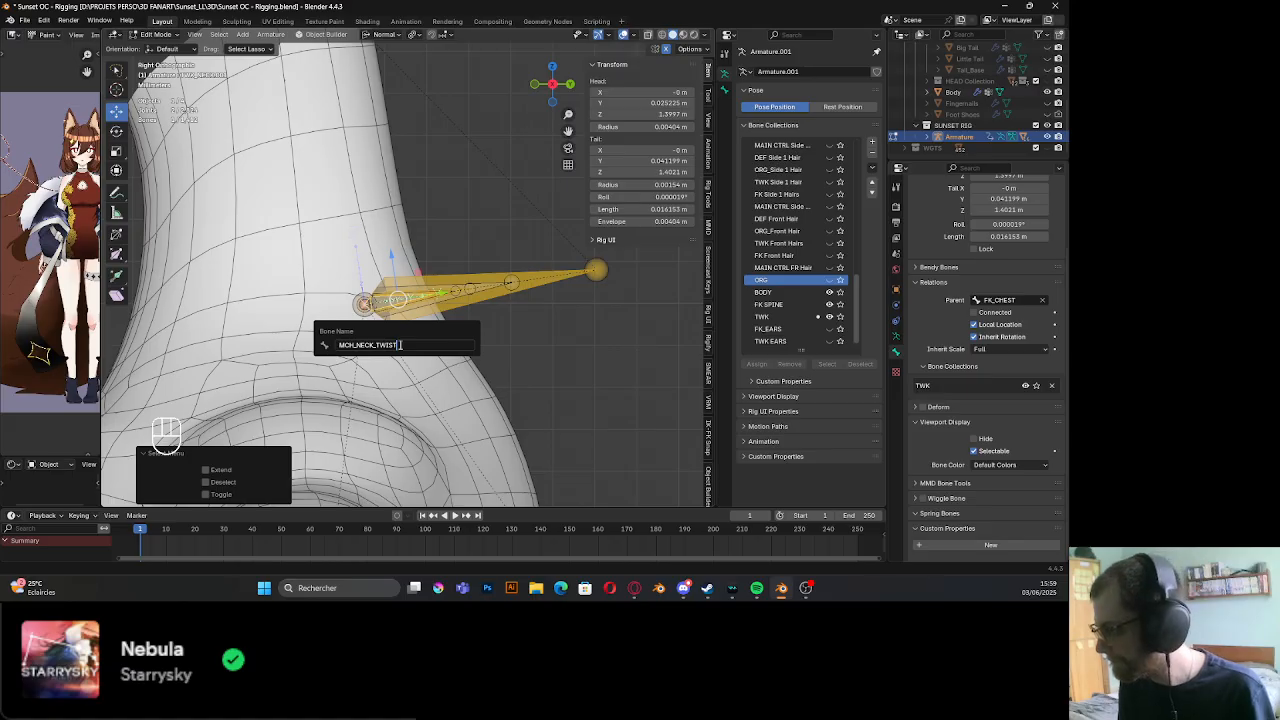
{"action": "key", "text": "Return"}
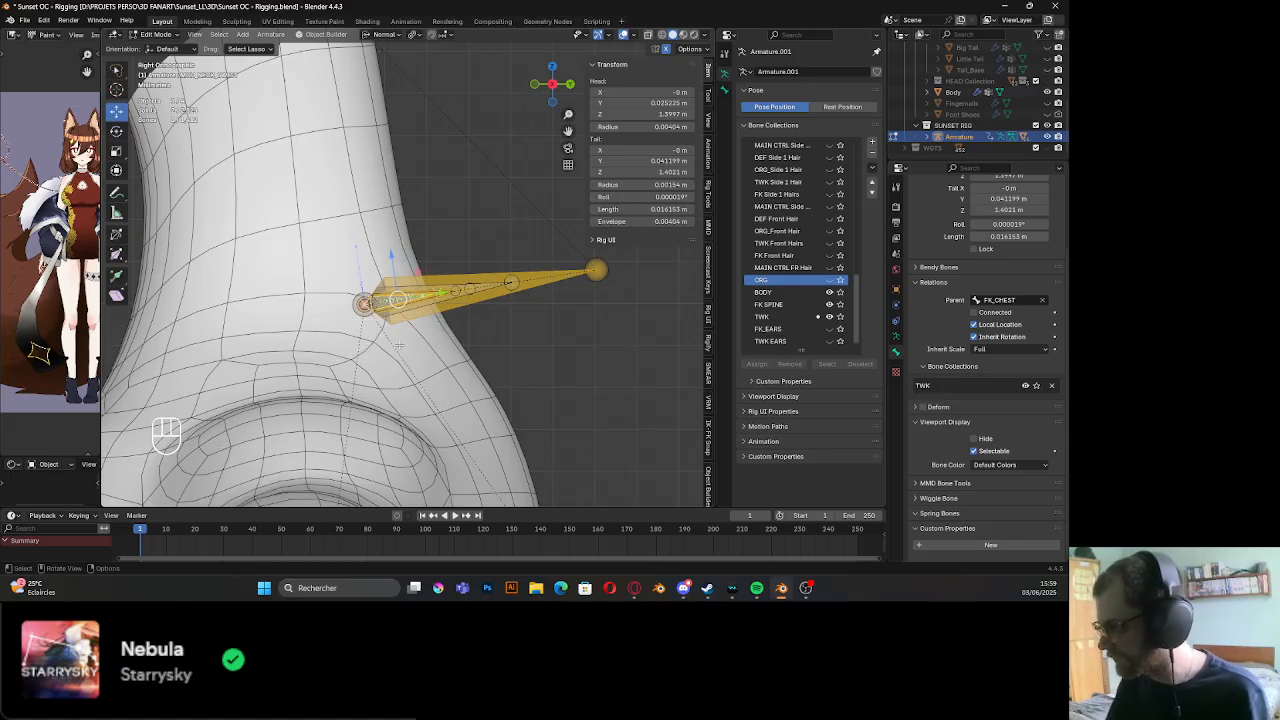
Add a Copy Location constraint to MCH_NECK_TWIST in Pose Mode, targeting the NECK bone
{"action": "key", "text": "alt"}
{"action": "left_click", "coordinate": [414, 298], "text": "alt"}
{"action": "left_click", "coordinate": [414, 298]}
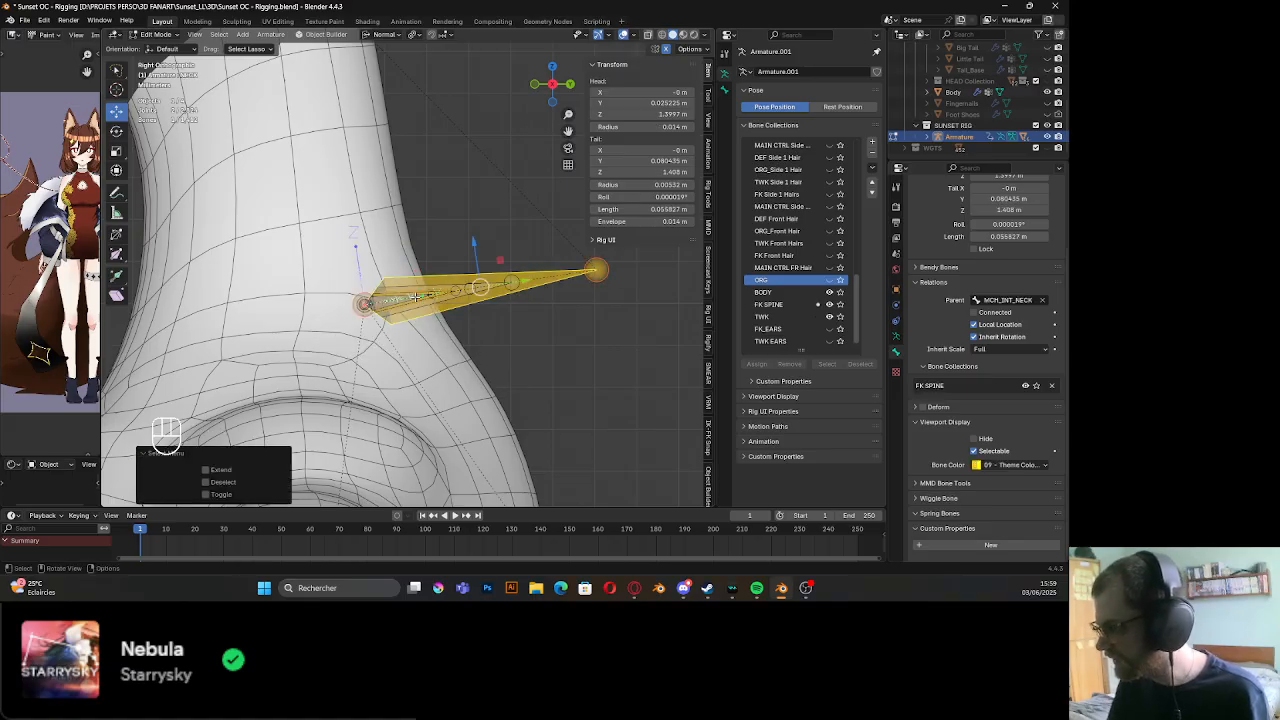
{"action": "left_click", "coordinate": [404, 302], "text": "alt+shift"}
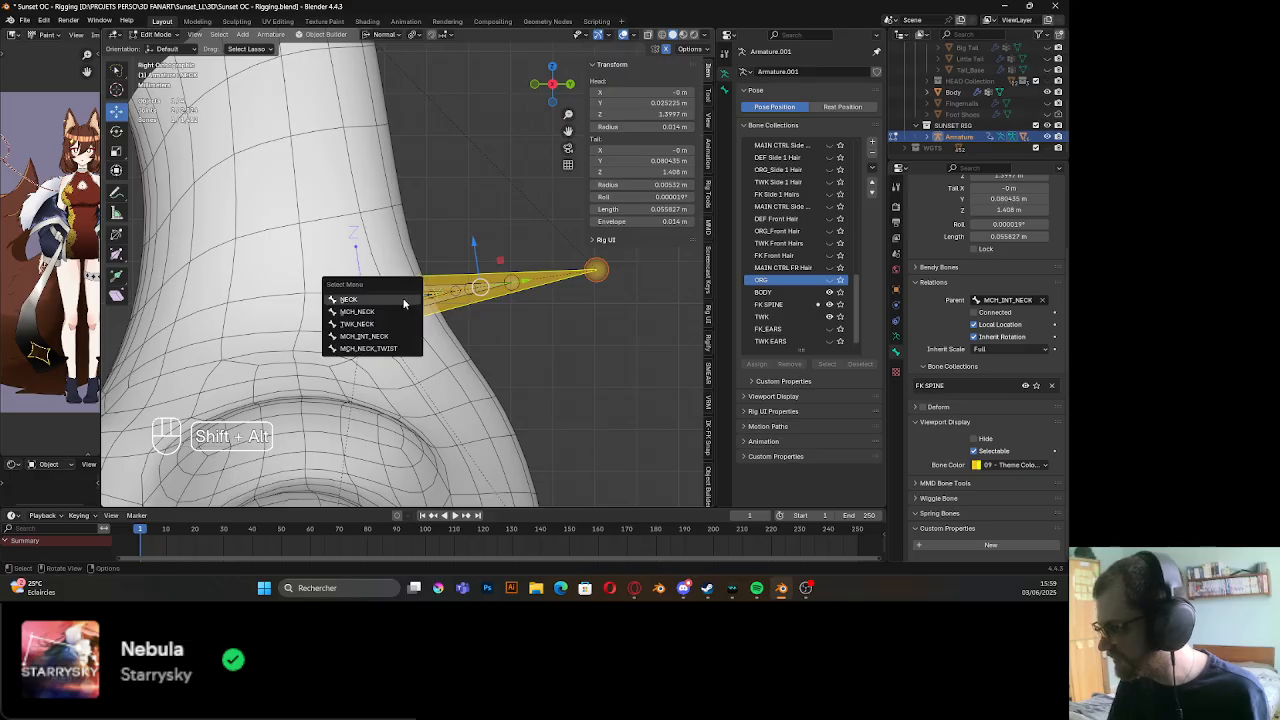
{"action": "left_click", "coordinate": [399, 349]}
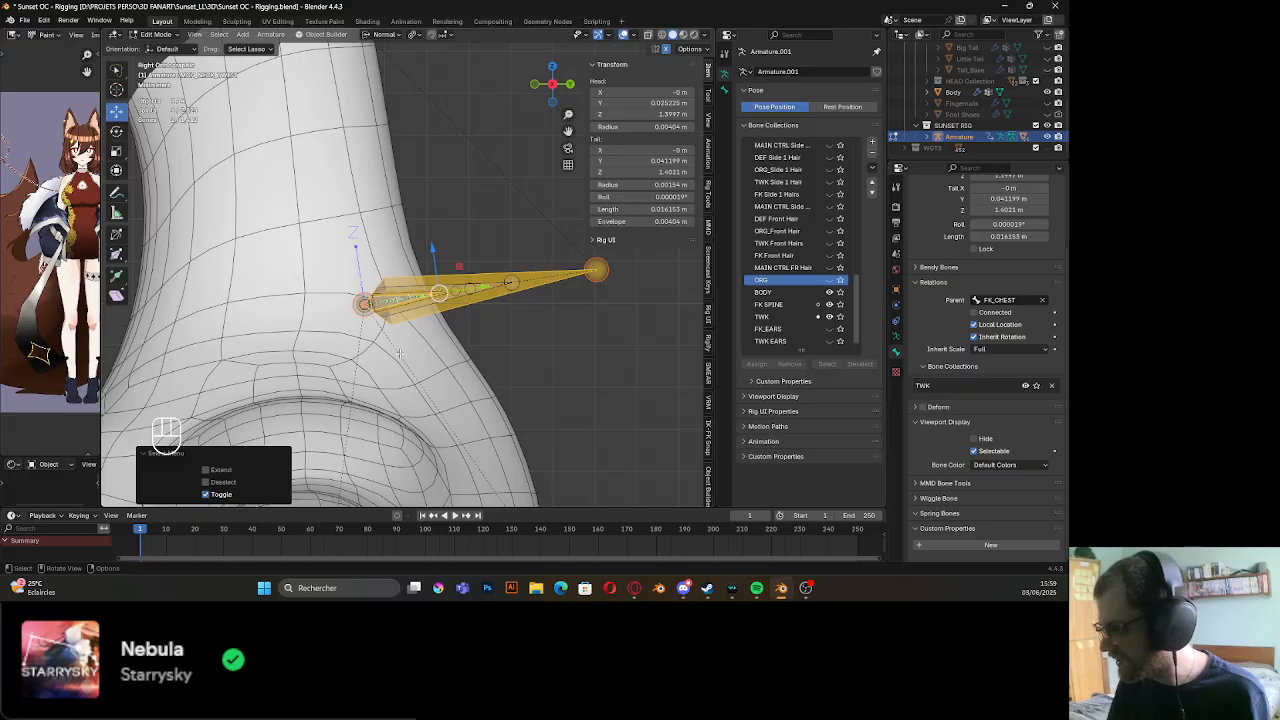
{"action": "scroll", "coordinate": [401, 345], "scroll_direction": "up", "scroll_amount": 4}
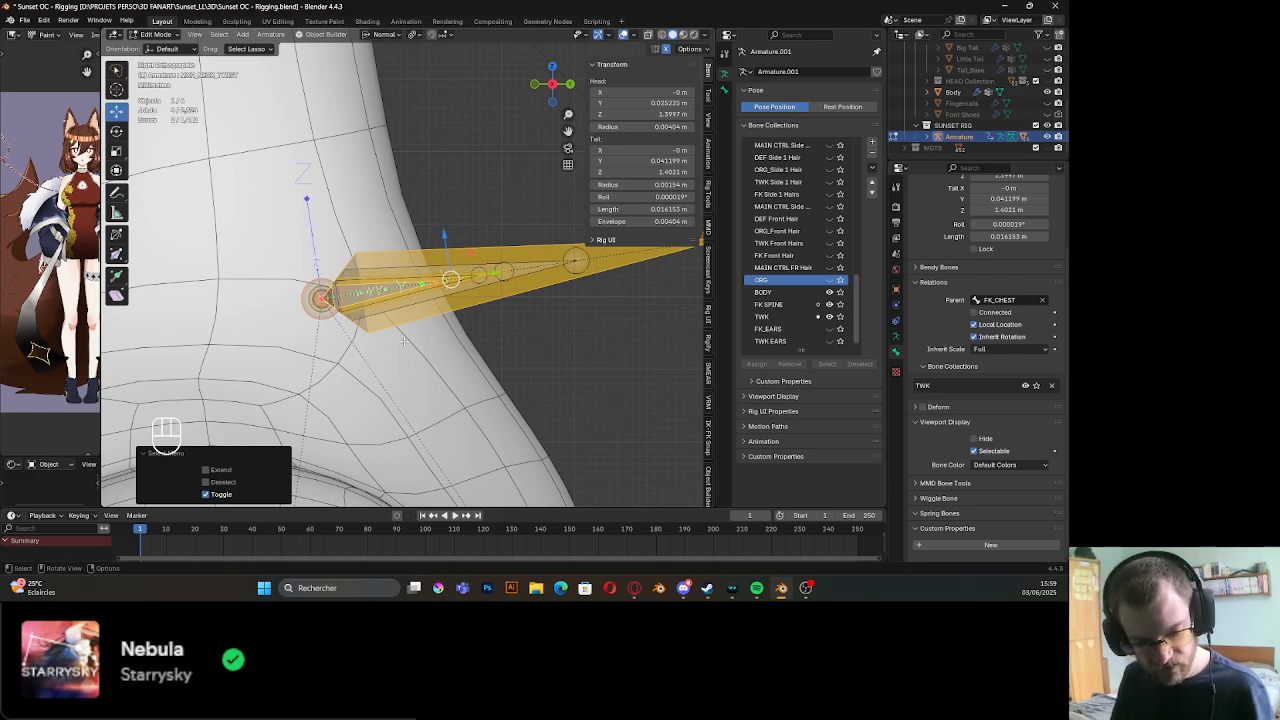
{"action": "key", "text": "ctrl+shift+c"}
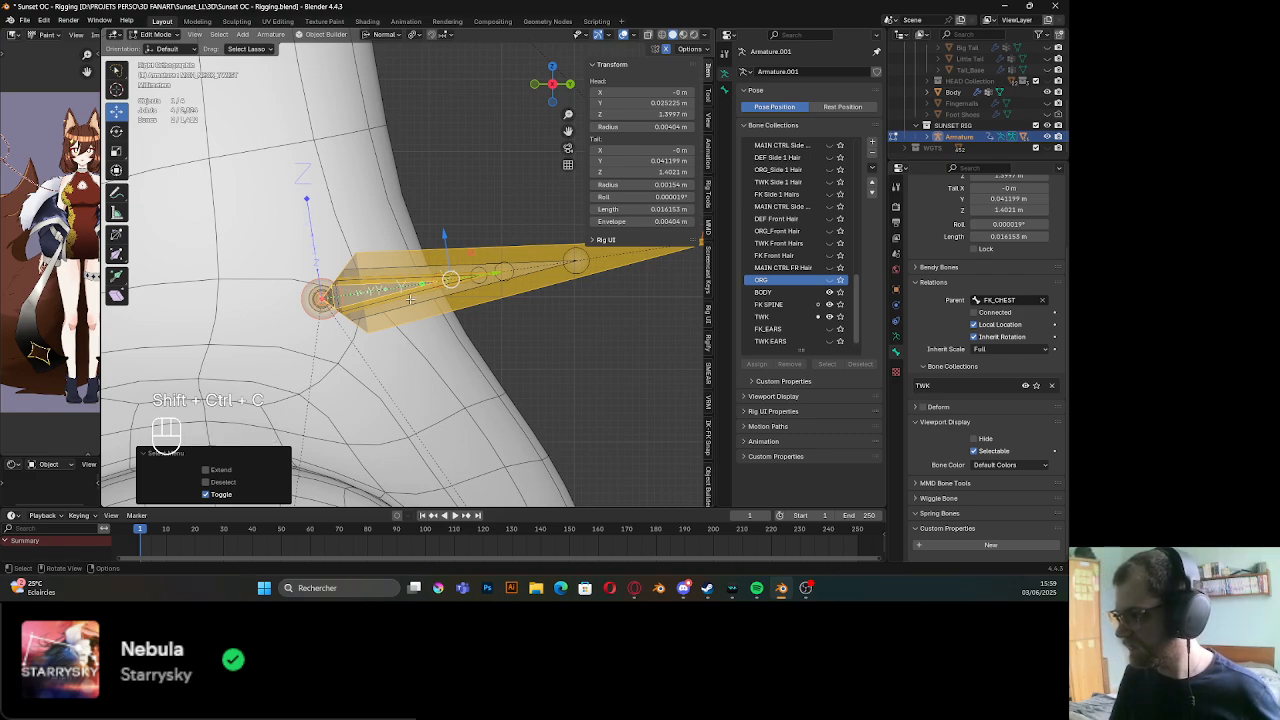
{"action": "key", "text": "Tab"}
{"action": "key", "text": "ctrl+shift+c"}
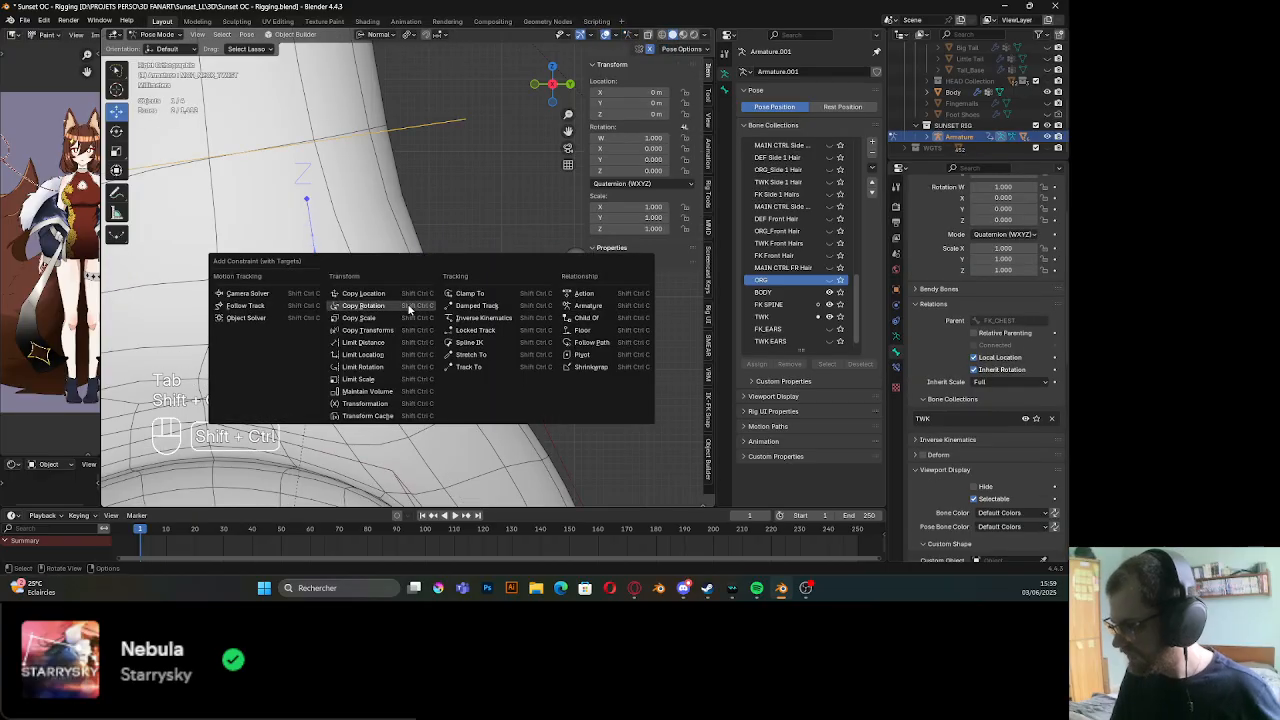
{"action": "left_click", "coordinate": [409, 297]}
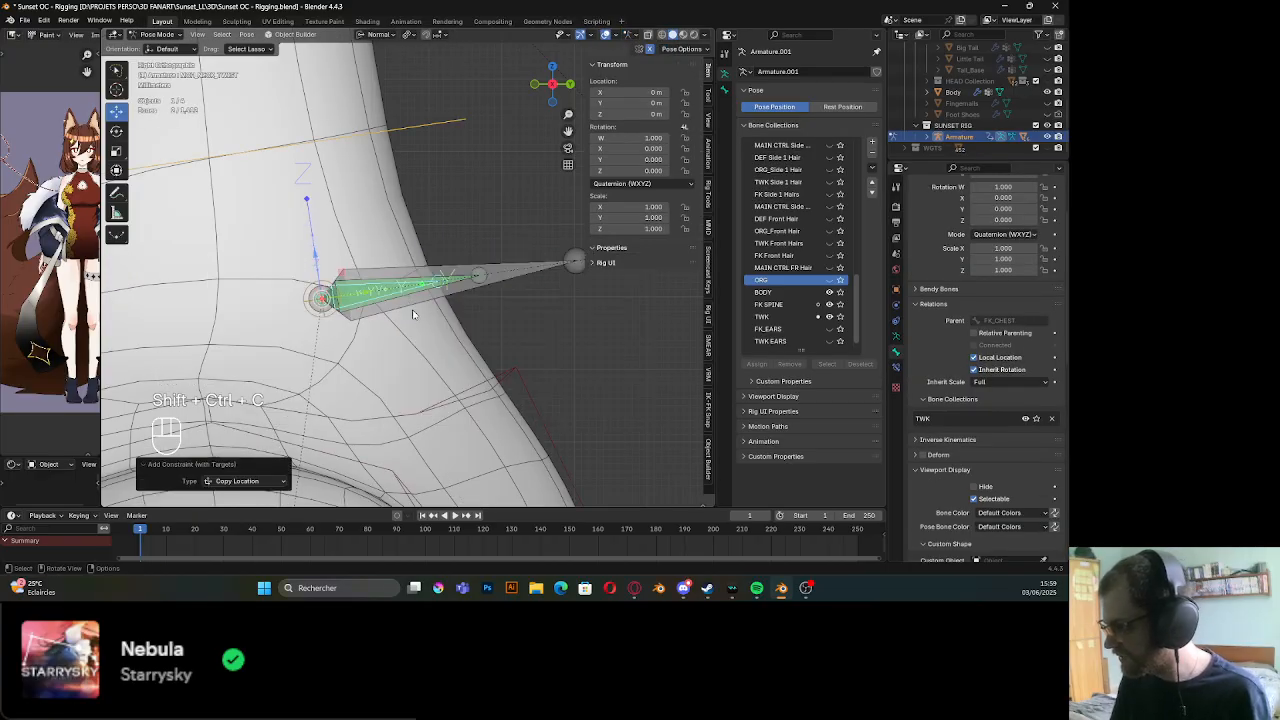
{"action": "middle_click_drag", "start_coordinate": [417, 326], "coordinate": [432, 349]}
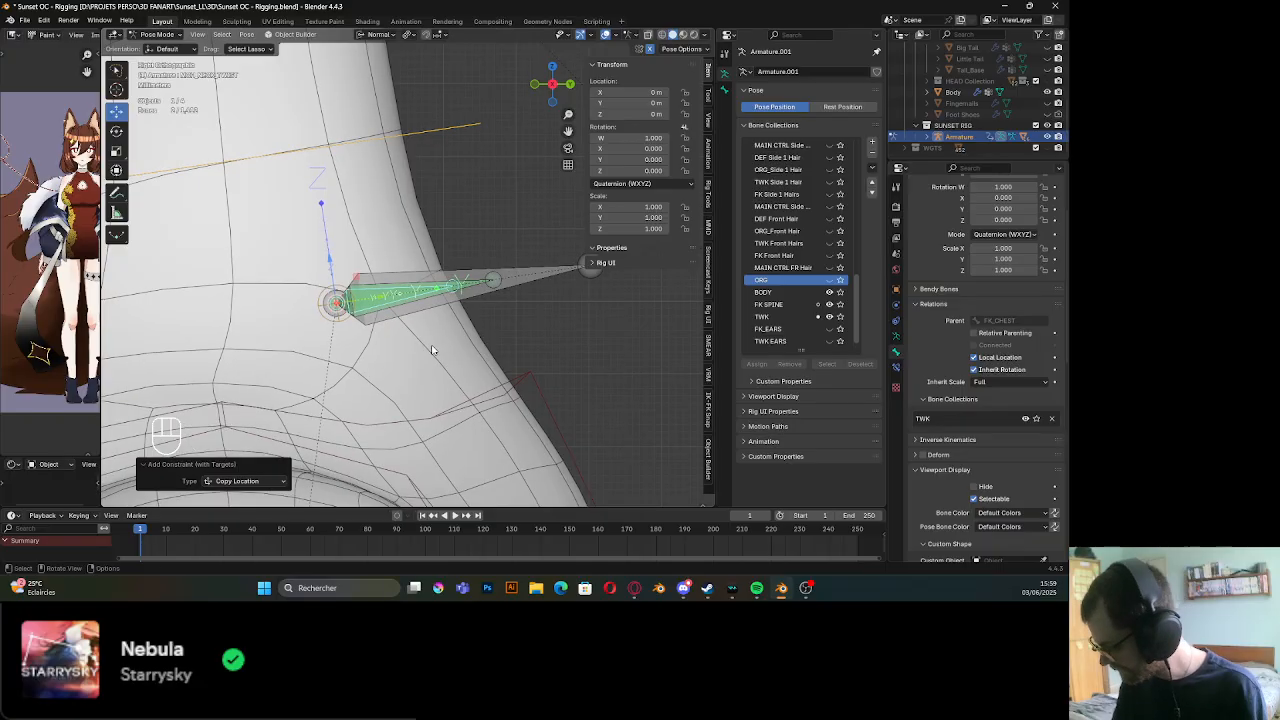
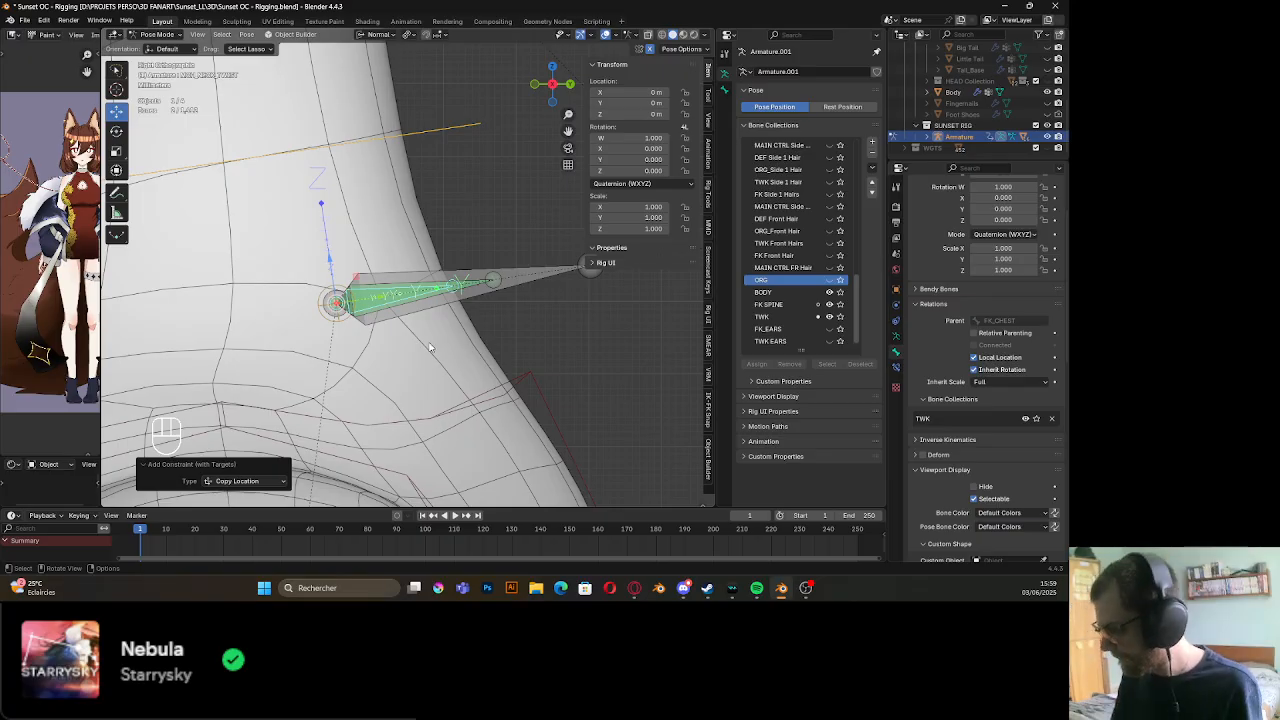
Add a Damped Track constraint to MCH_NECK_TWIST targeting the NECK bone, and set its Head/Tail to 1.000
{"action": "middle_click_drag", "start_coordinate": [429, 318], "coordinate": [403, 297]}
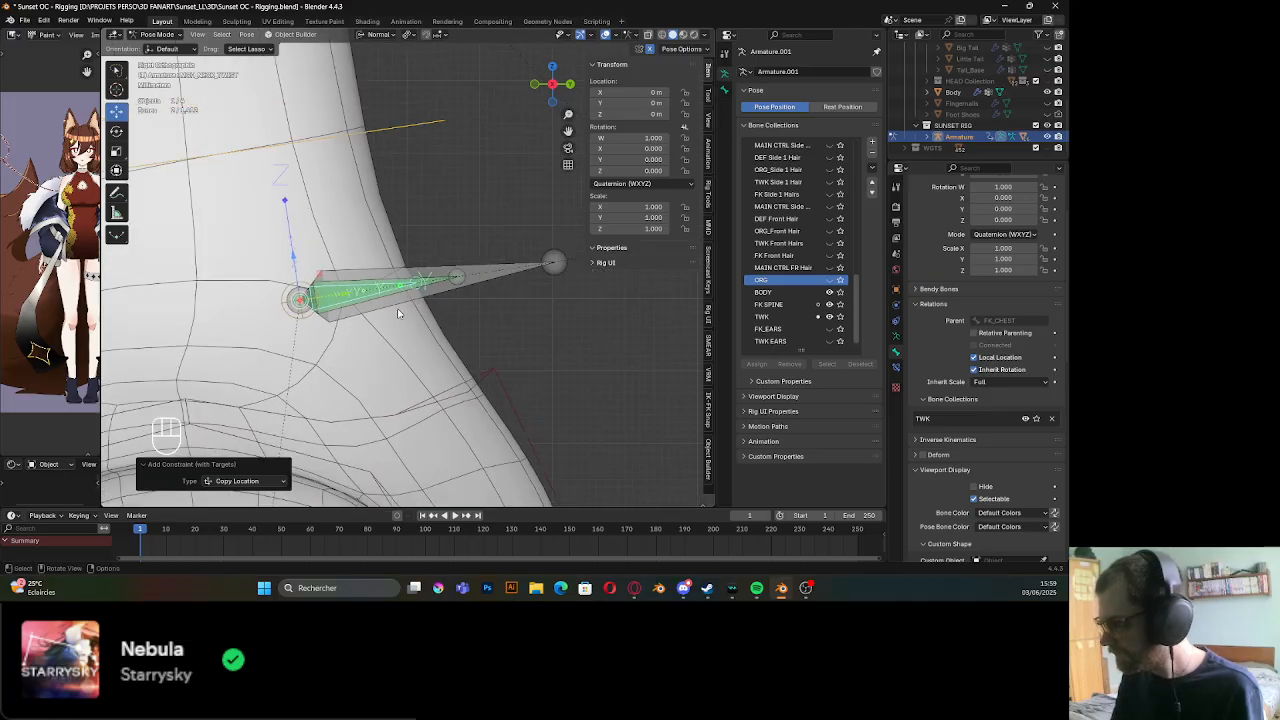
{"action": "left_click", "coordinate": [435, 284]}
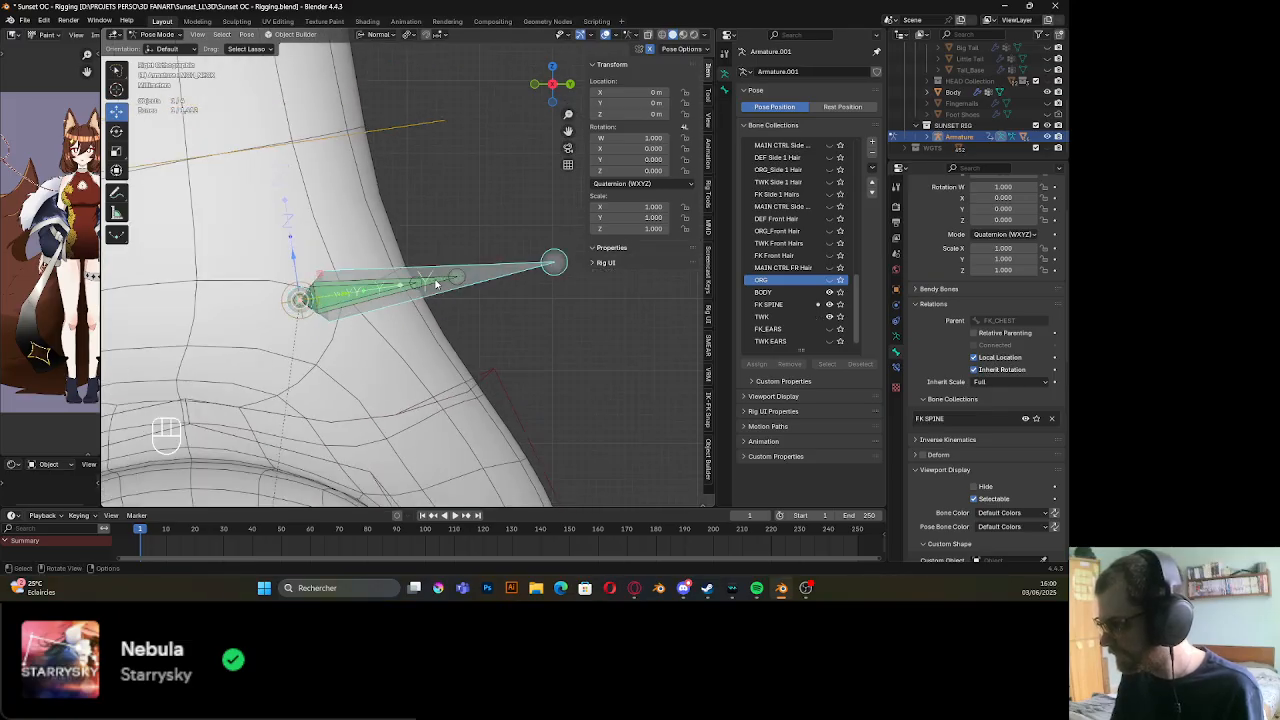
{"action": "left_click", "coordinate": [434, 284]}
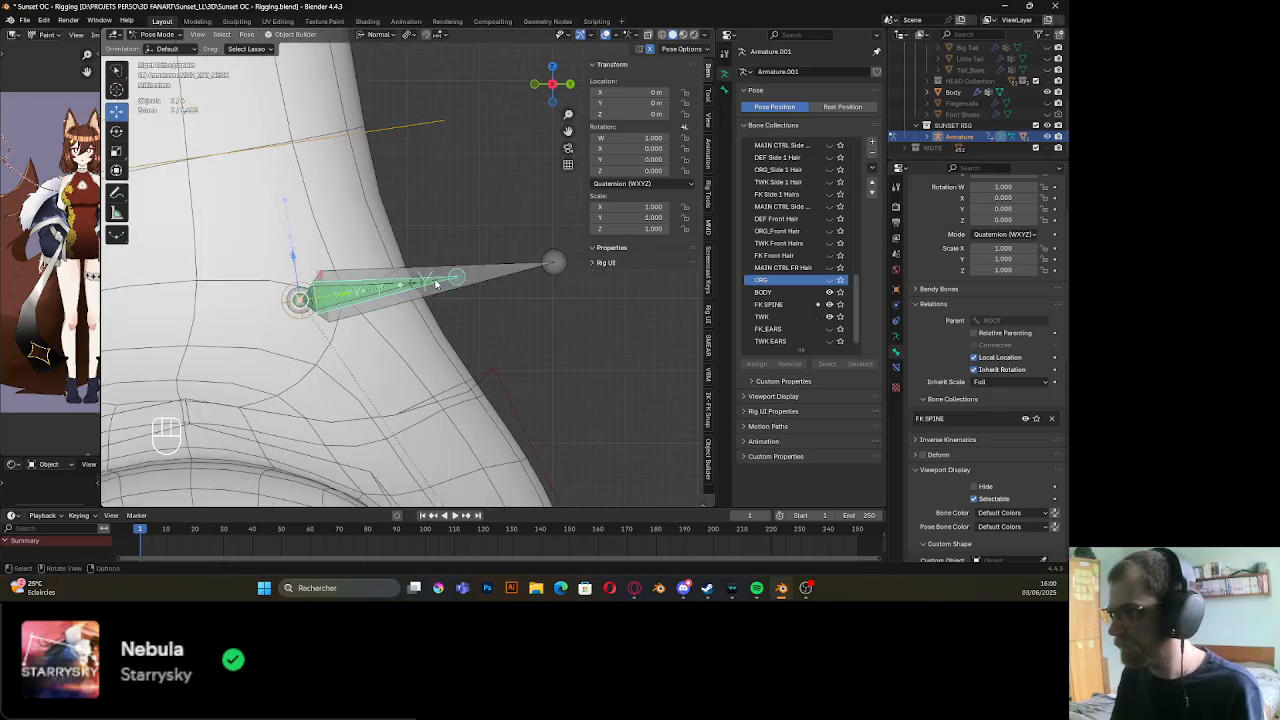
{"action": "left_click", "coordinate": [496, 284]}
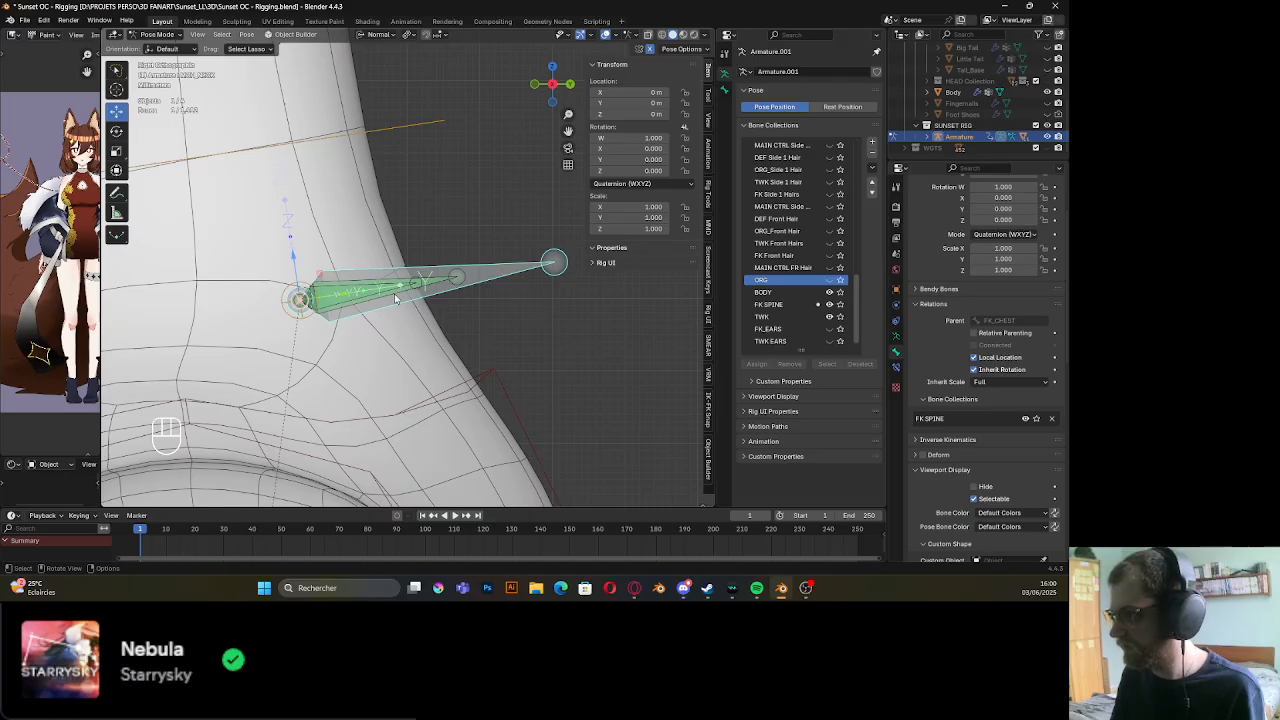
{"action": "scroll", "coordinate": [491, 280], "scroll_direction": "down", "scroll_amount": 2}
{"action": "scroll", "coordinate": [403, 194], "scroll_direction": "up", "scroll_amount": 1}
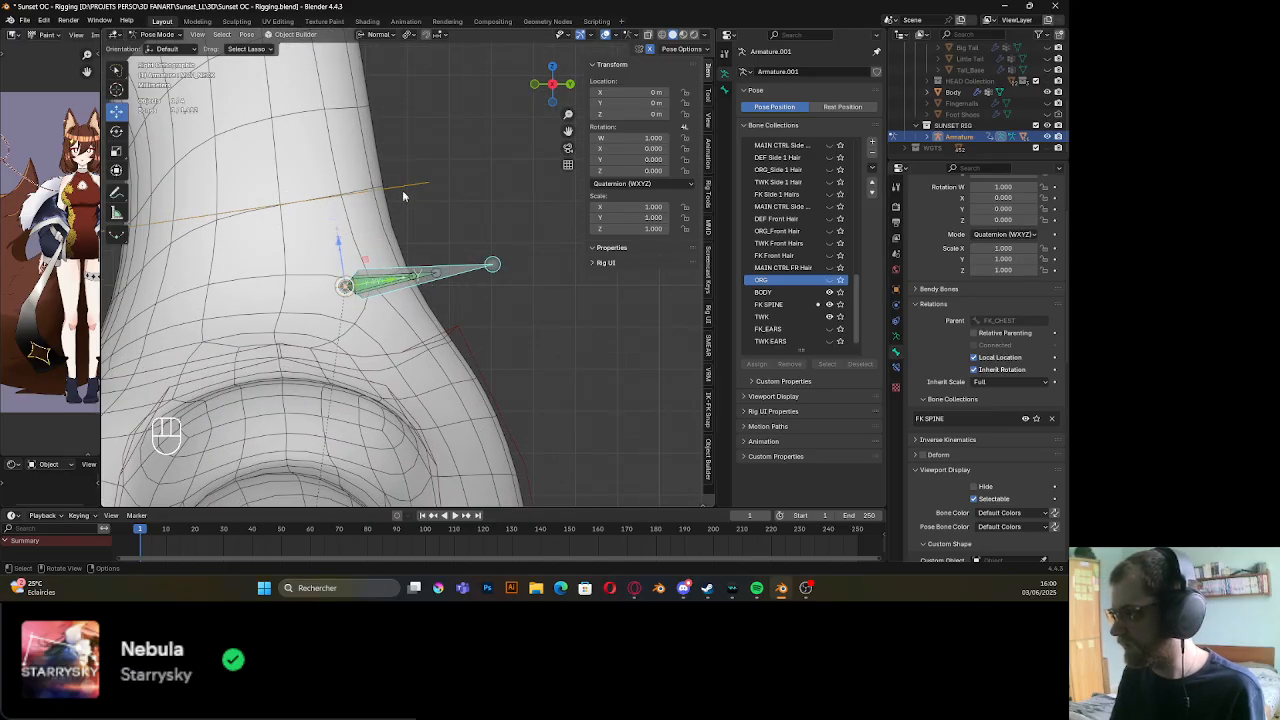
{"action": "left_click", "coordinate": [405, 189]}
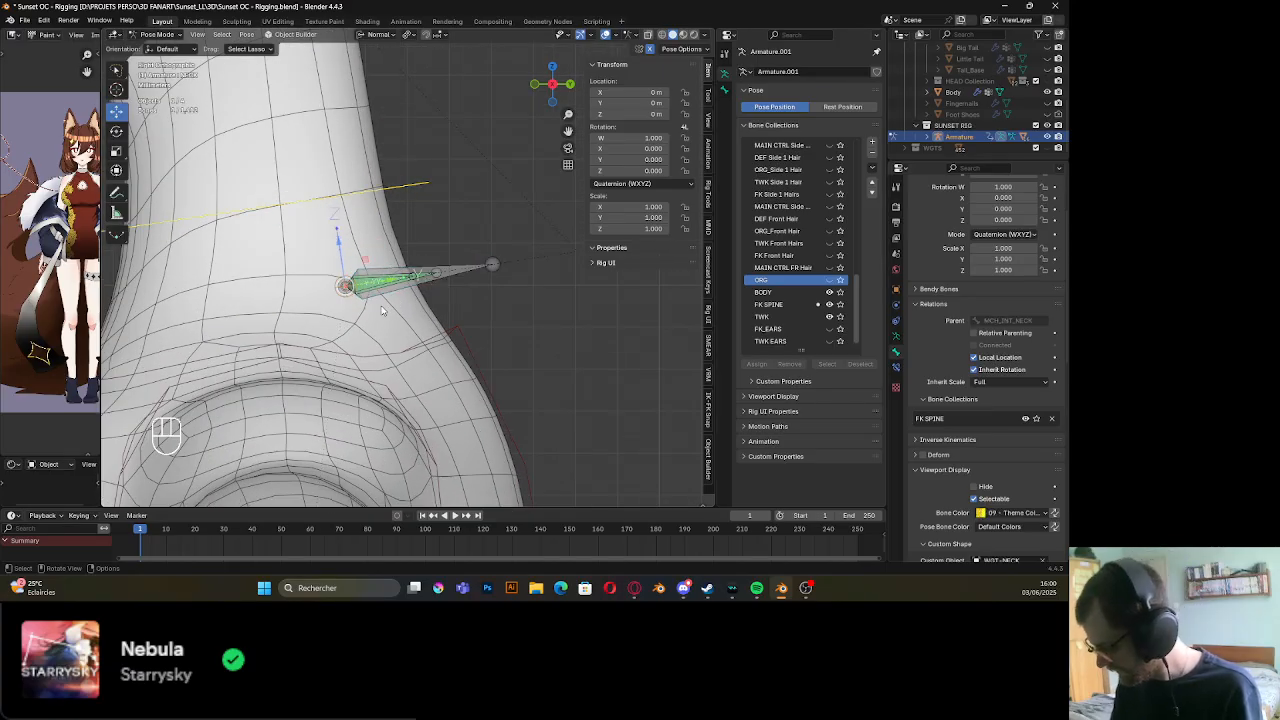
{"action": "scroll", "coordinate": [381, 312], "scroll_direction": "up", "scroll_amount": 2}
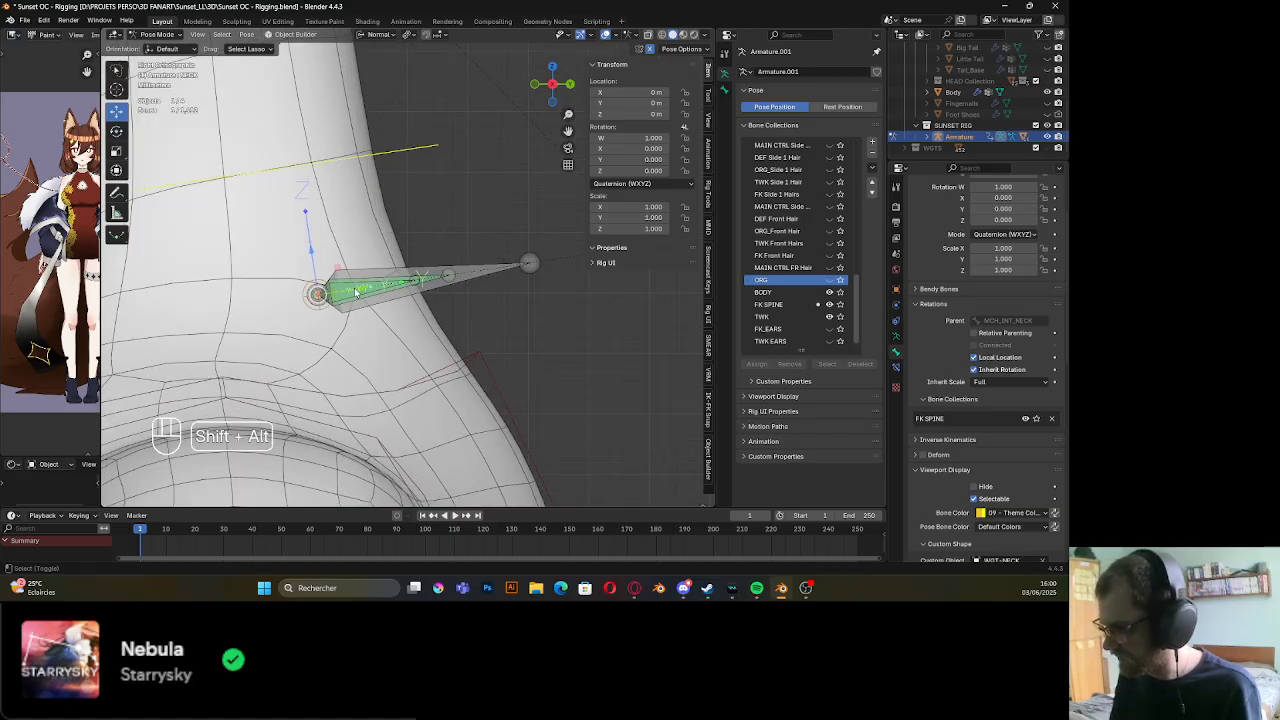
{"action": "left_click", "coordinate": [355, 291], "text": "alt+shift"}
{"action": "left_click", "coordinate": [355, 289]}
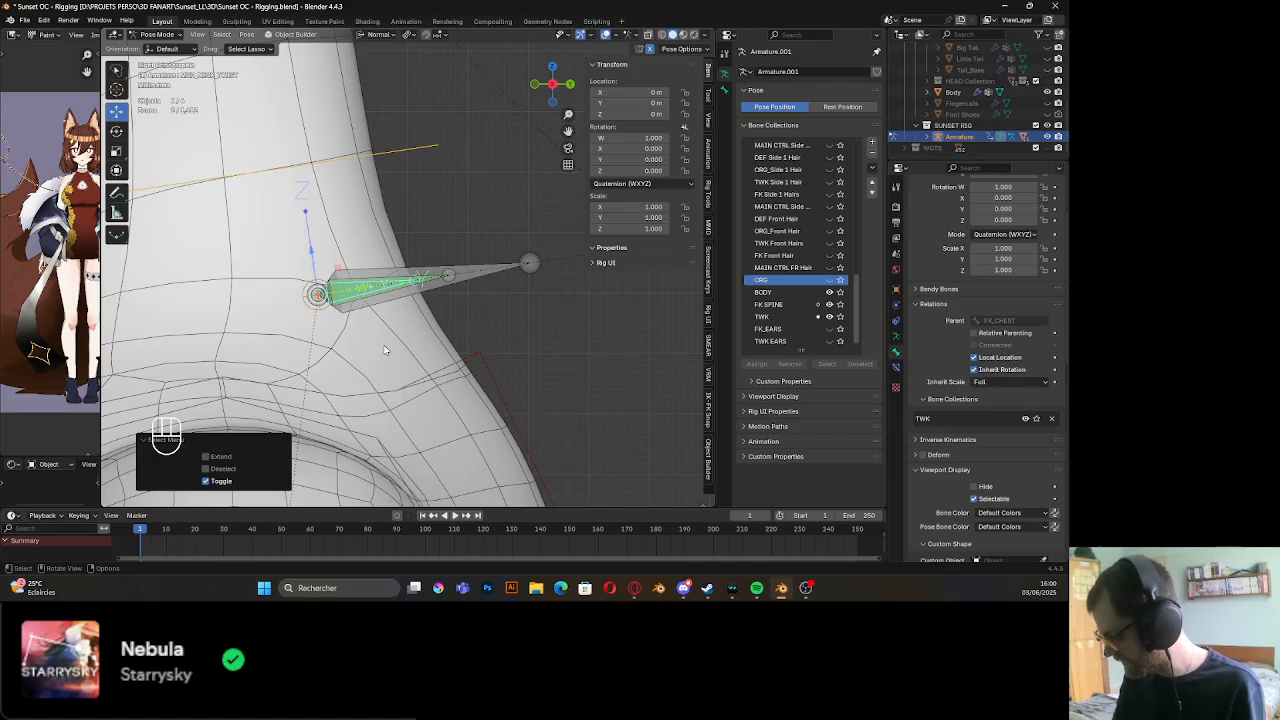
{"action": "key", "text": "ctrl+shift+c"}
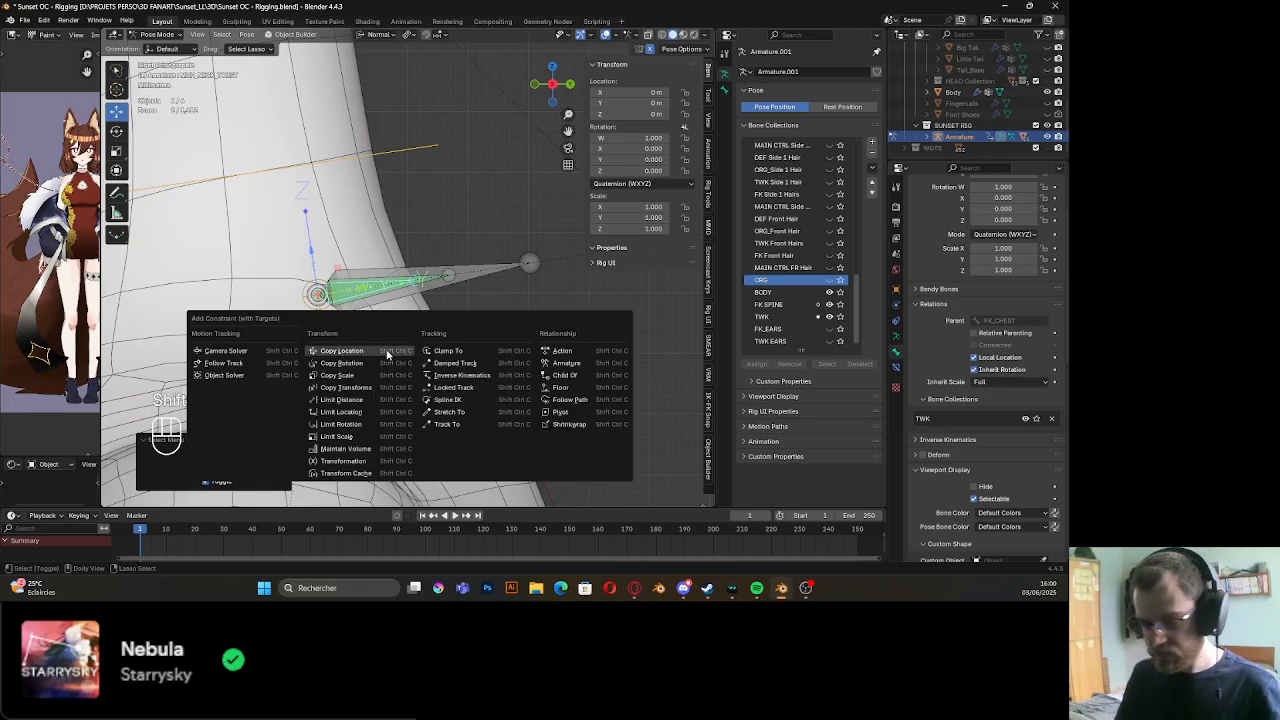
{"action": "left_click", "coordinate": [456, 363]}
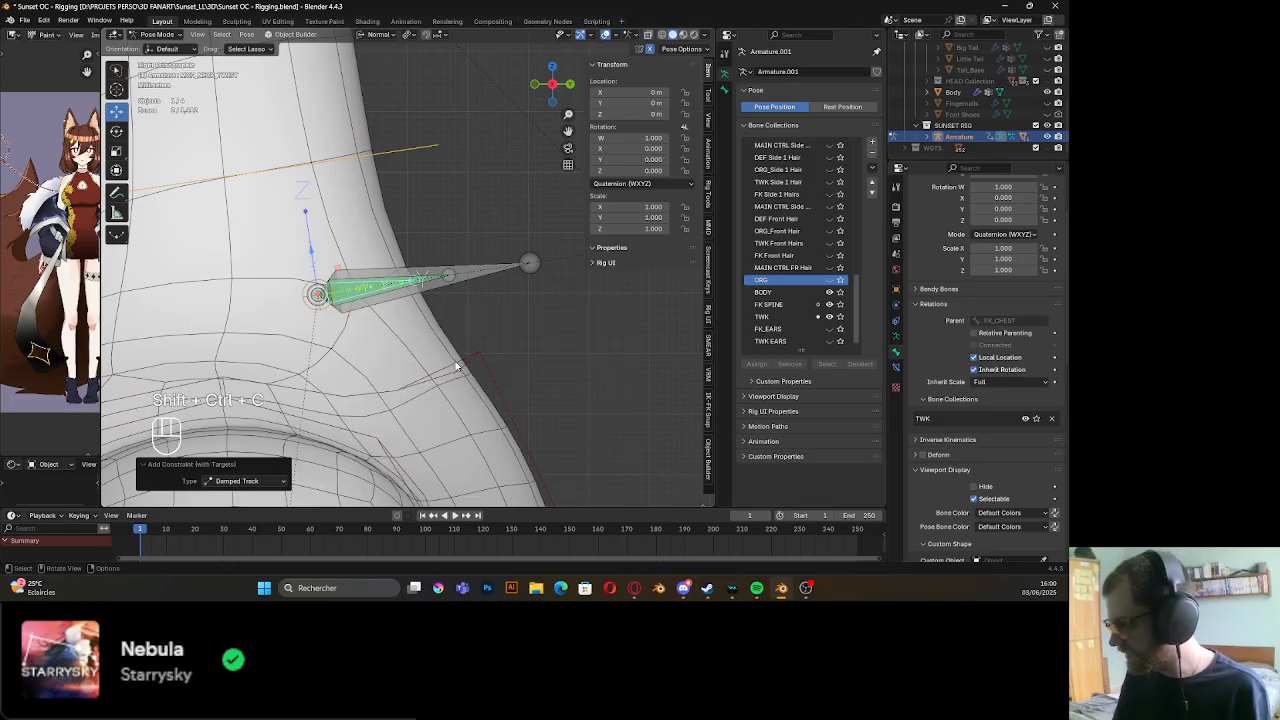
{"action": "left_click", "coordinate": [895, 366]}
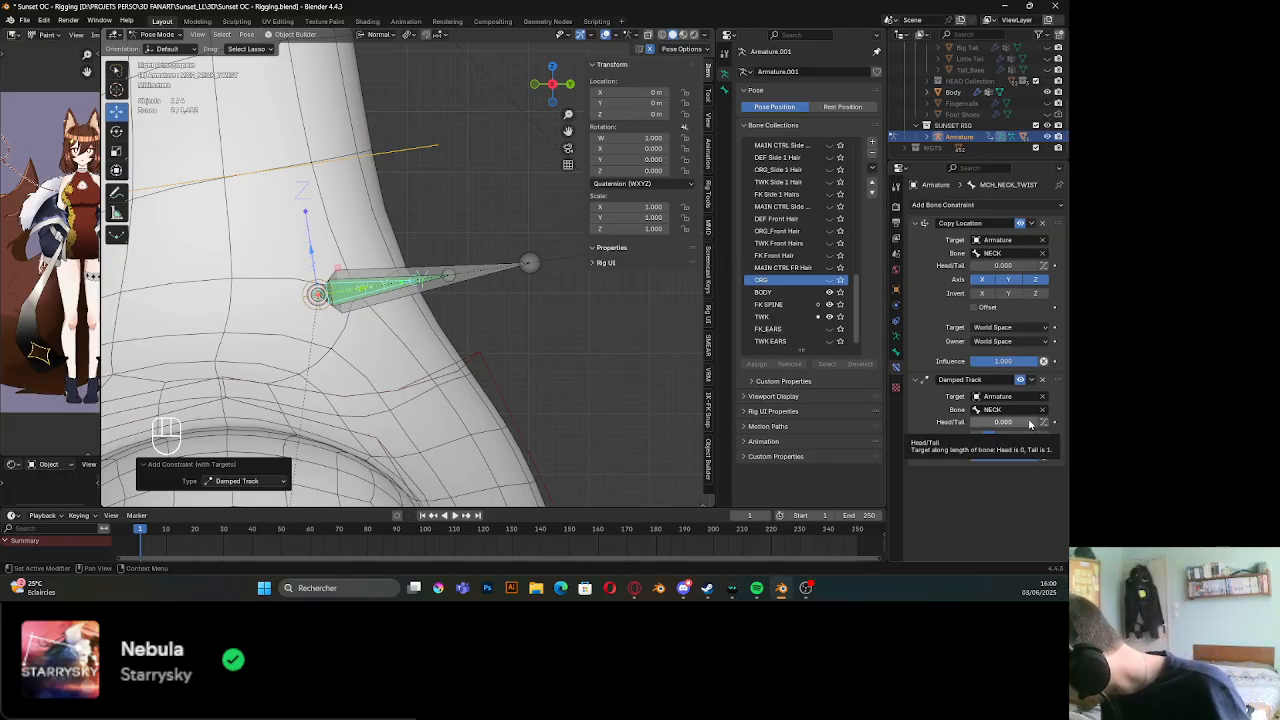
{"action": "left_click_drag", "start_coordinate": [1021, 429], "coordinate": [1050, 429]}
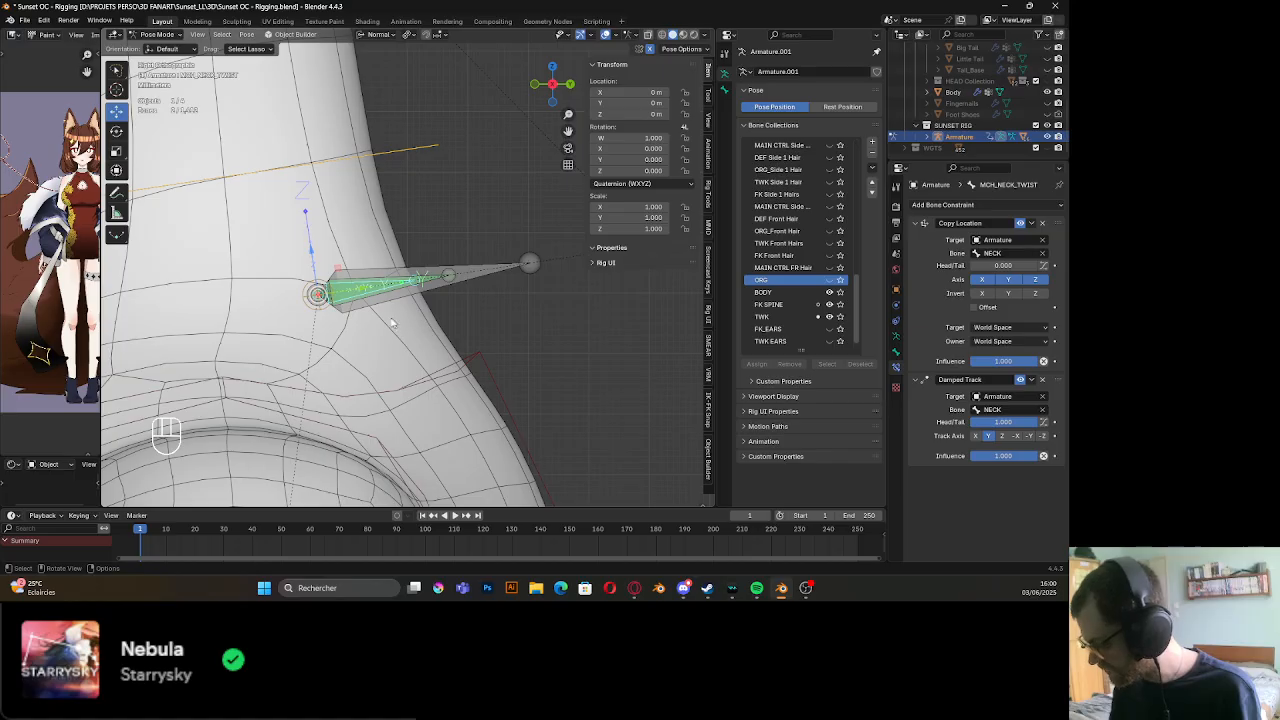
Parent TWK_NECK to MCH_NECK_TWIST with Keep Offset in Edit Mode, and return to Pose Mode
{"action": "middle_click_drag", "start_coordinate": [395, 322], "coordinate": [430, 340], "text": "shift"}
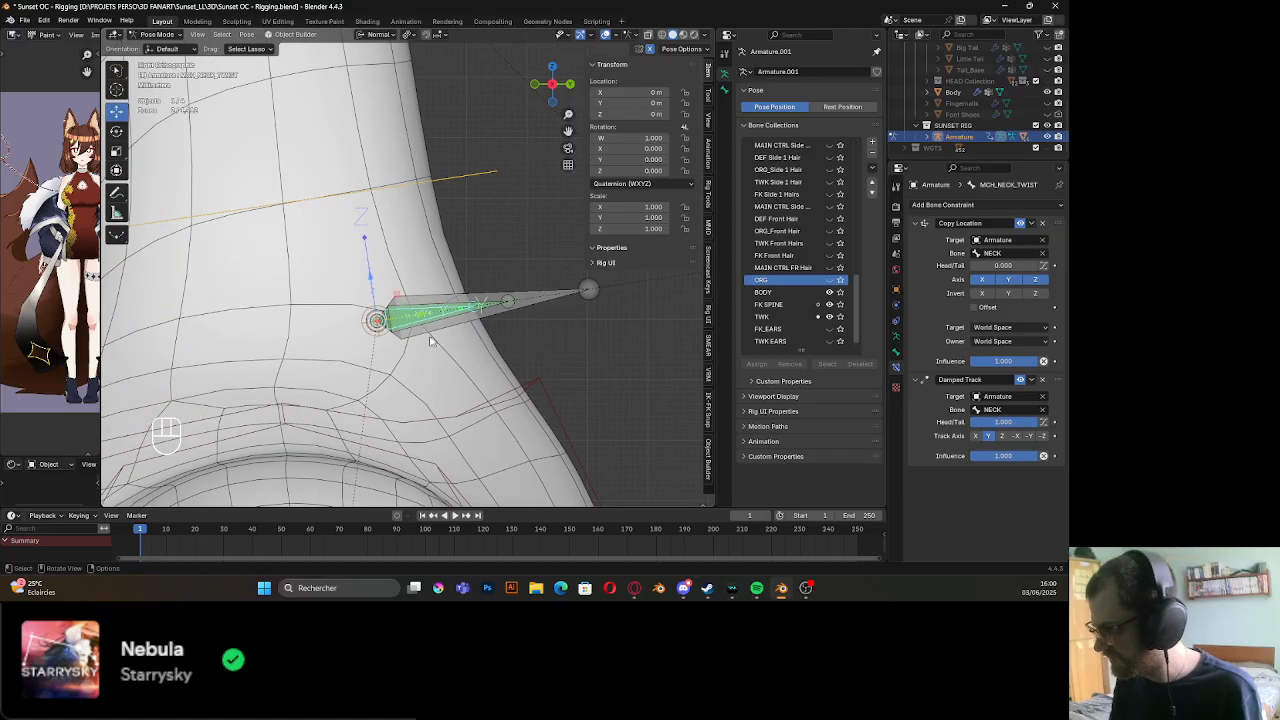
{"action": "left_click", "coordinate": [370, 337]}
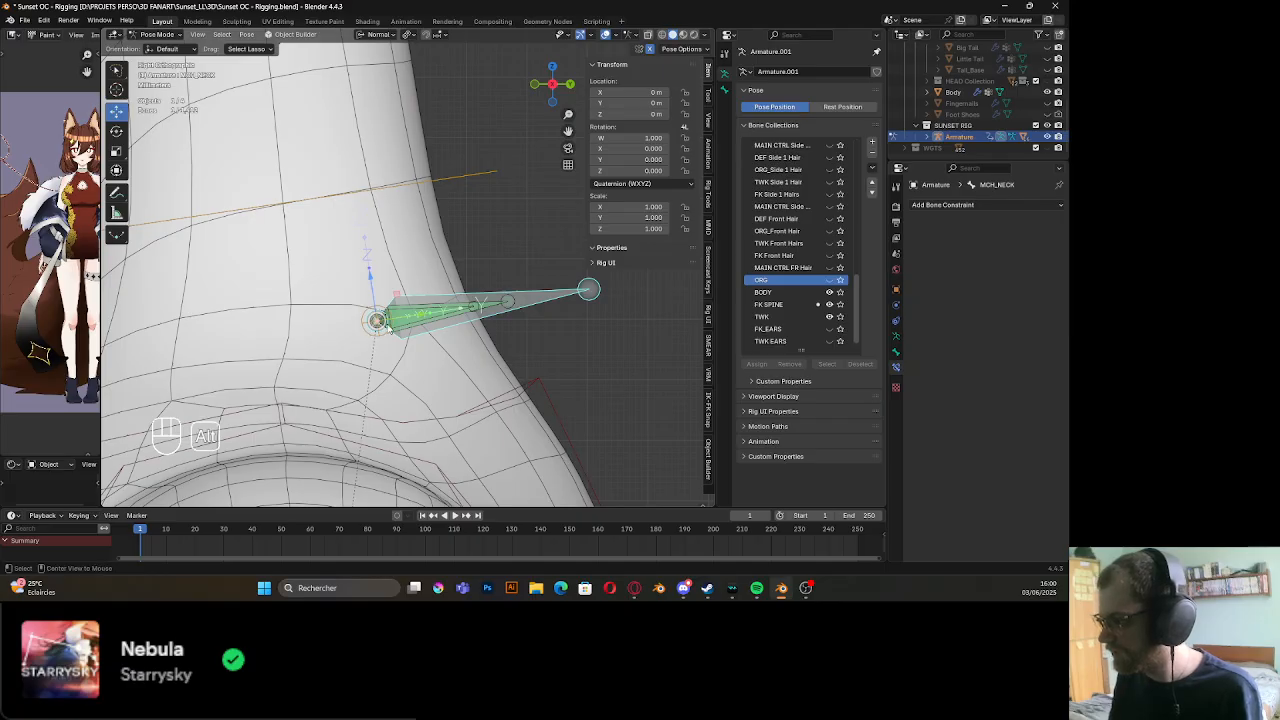
{"action": "left_click", "coordinate": [405, 321], "text": "alt"}
{"action": "left_click", "coordinate": [403, 318]}
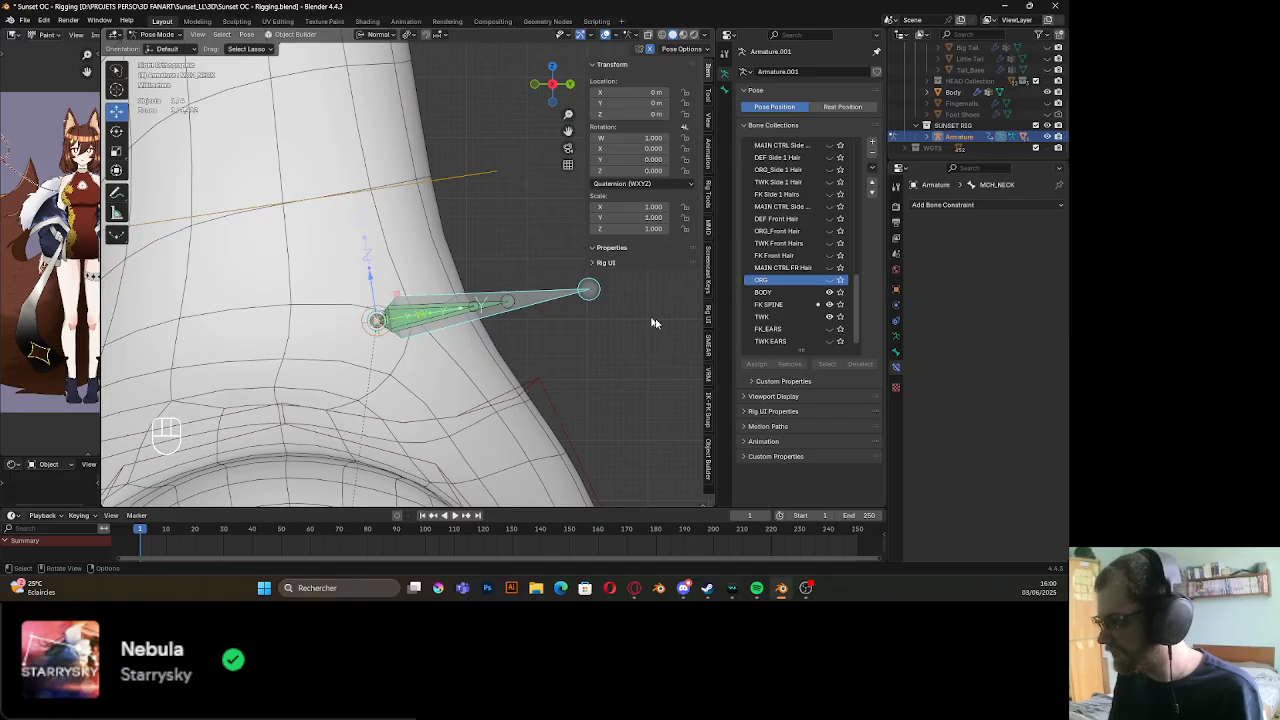
{"action": "key", "text": "Tab"}
{"action": "middle_click_drag", "start_coordinate": [383, 322], "coordinate": [340, 286], "text": "shift"}
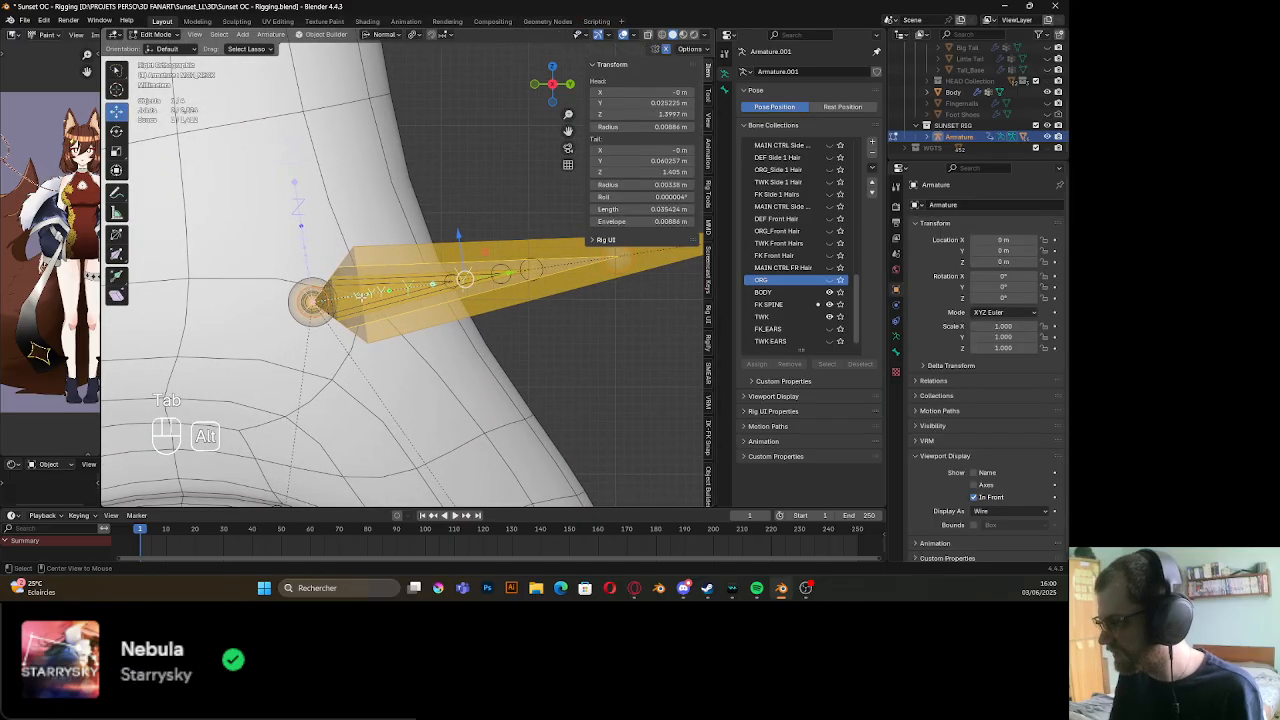
{"action": "left_click", "coordinate": [335, 296], "text": "alt"}
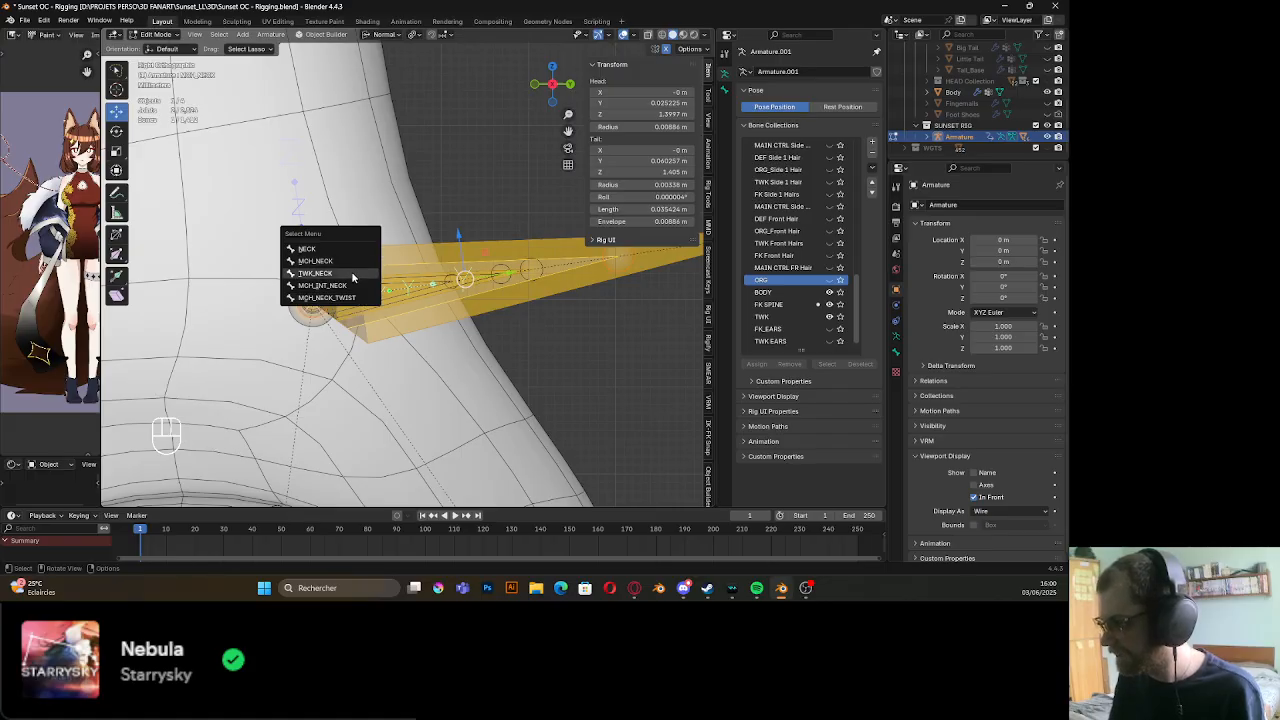
{"action": "left_click", "coordinate": [351, 271]}
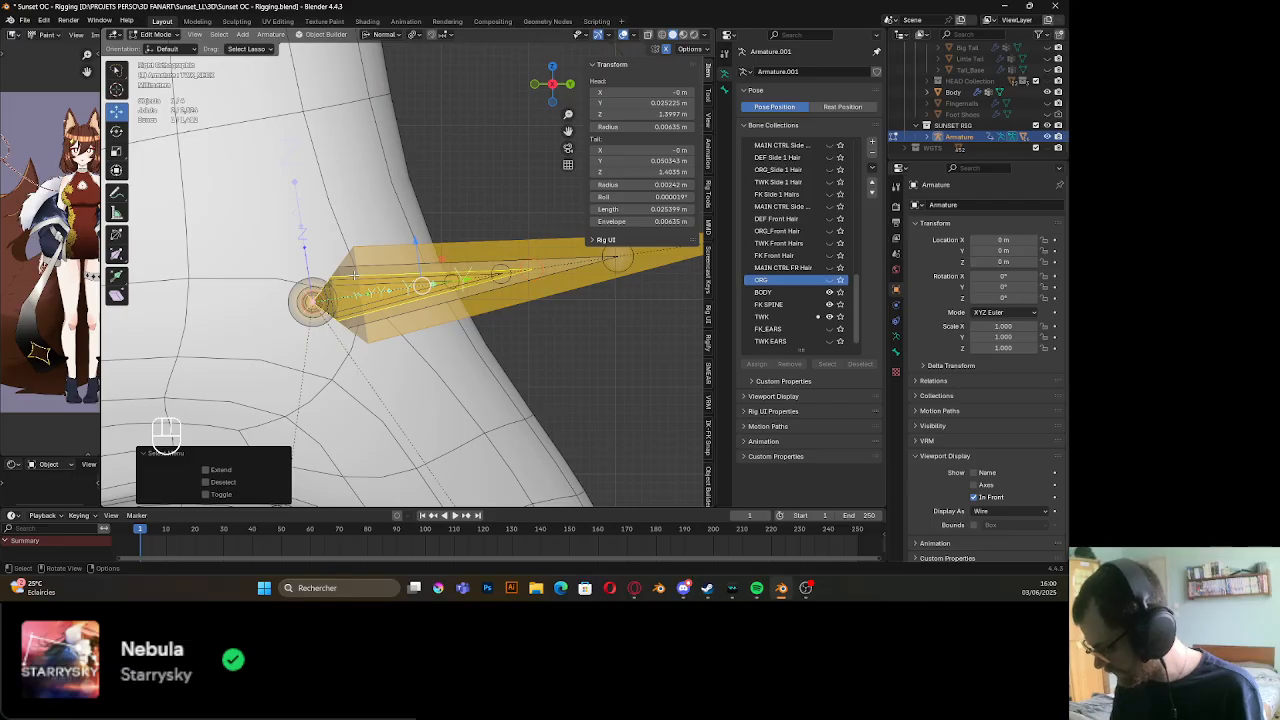
{"action": "left_click", "coordinate": [353, 275], "text": "alt"}
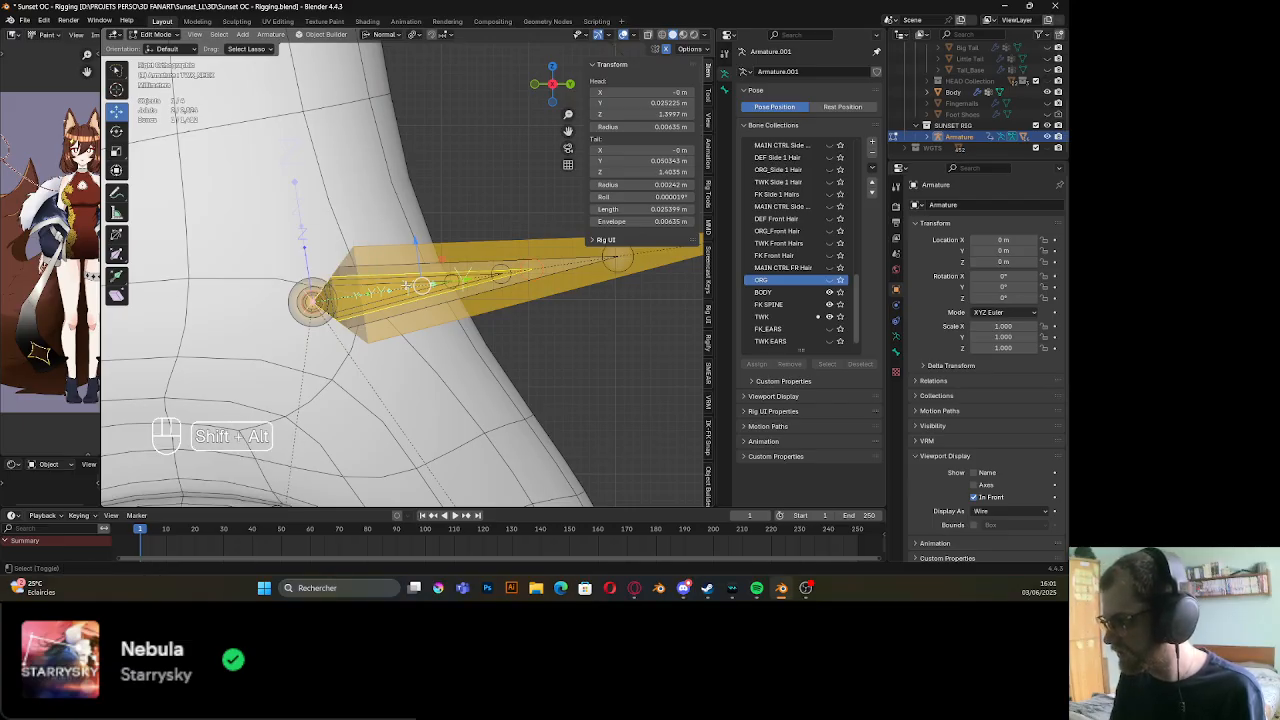
{"action": "left_click", "coordinate": [405, 284], "text": "alt"}
{"action": "left_click", "coordinate": [407, 301]}
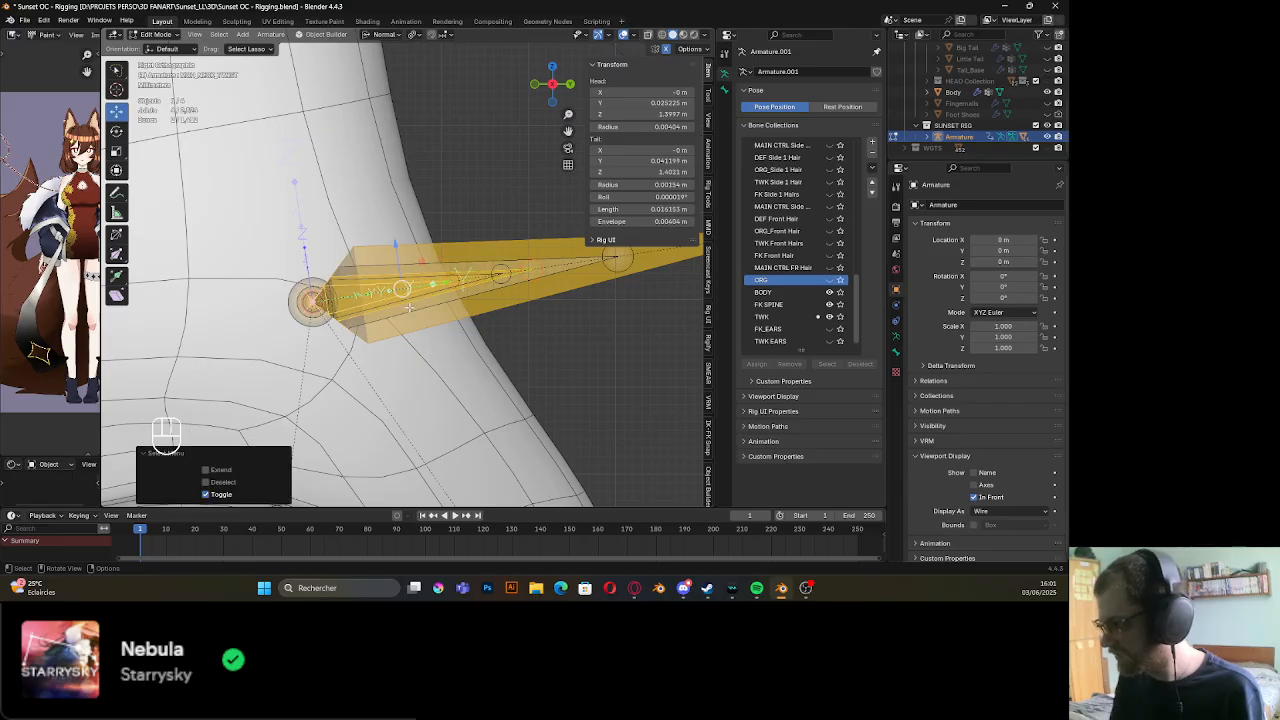
{"action": "key", "text": "ctrl+p"}
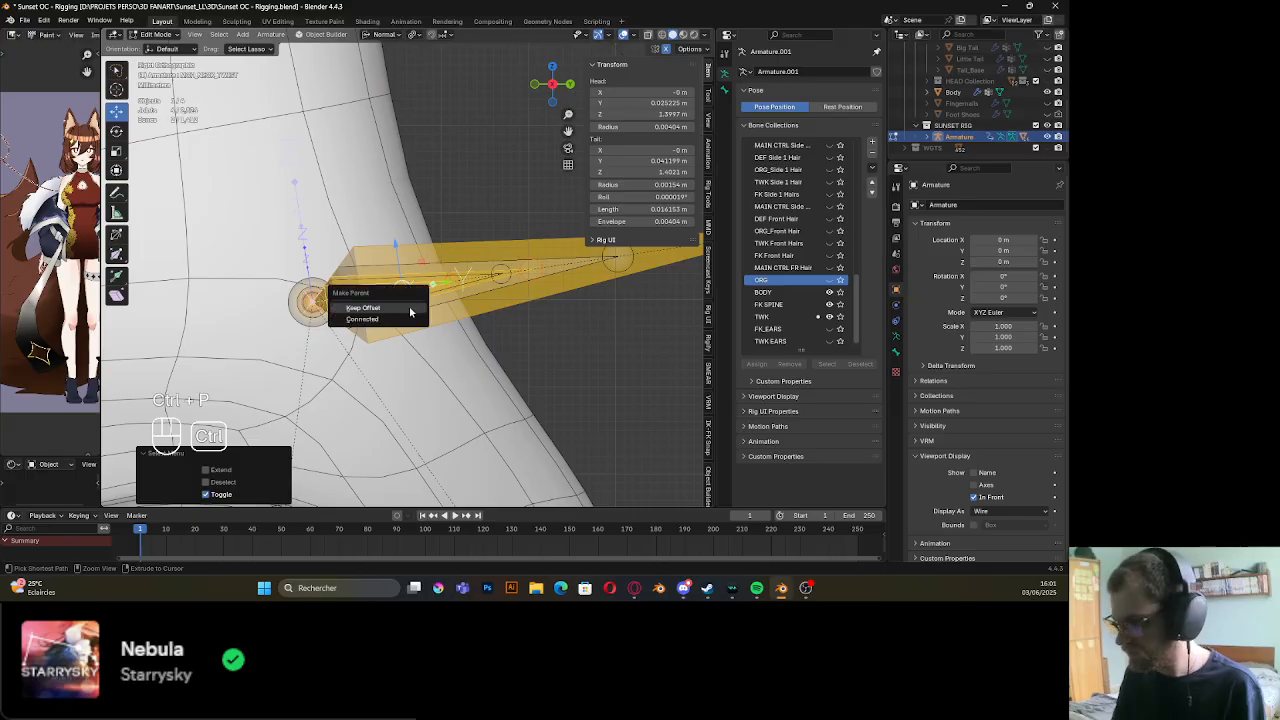
{"action": "left_click", "coordinate": [405, 309]}
{"action": "key", "text": "Tab"}
Deselect the neck bones and unhide the HEAD Collection
{"action": "scroll", "coordinate": [390, 293], "scroll_direction": "down", "scroll_amount": 4}
{"action": "middle_click_drag", "start_coordinate": [390, 293], "coordinate": [417, 339], "text": "shift"}
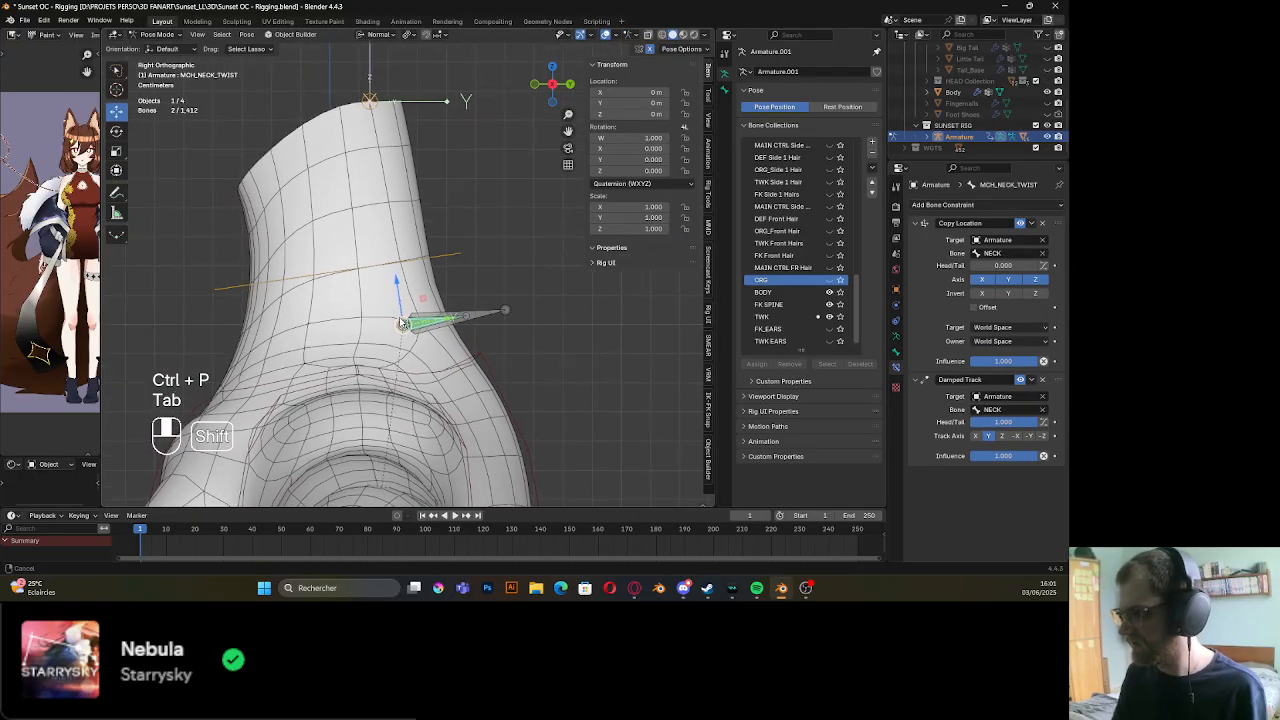
{"action": "scroll", "coordinate": [417, 339], "scroll_direction": "down", "scroll_amount": 2}
{"action": "left_click", "coordinate": [514, 248]}
{"action": "scroll", "coordinate": [472, 291], "scroll_direction": "up", "scroll_amount": 1}
{"action": "middle_click_drag", "start_coordinate": [471, 291], "coordinate": [481, 317]}
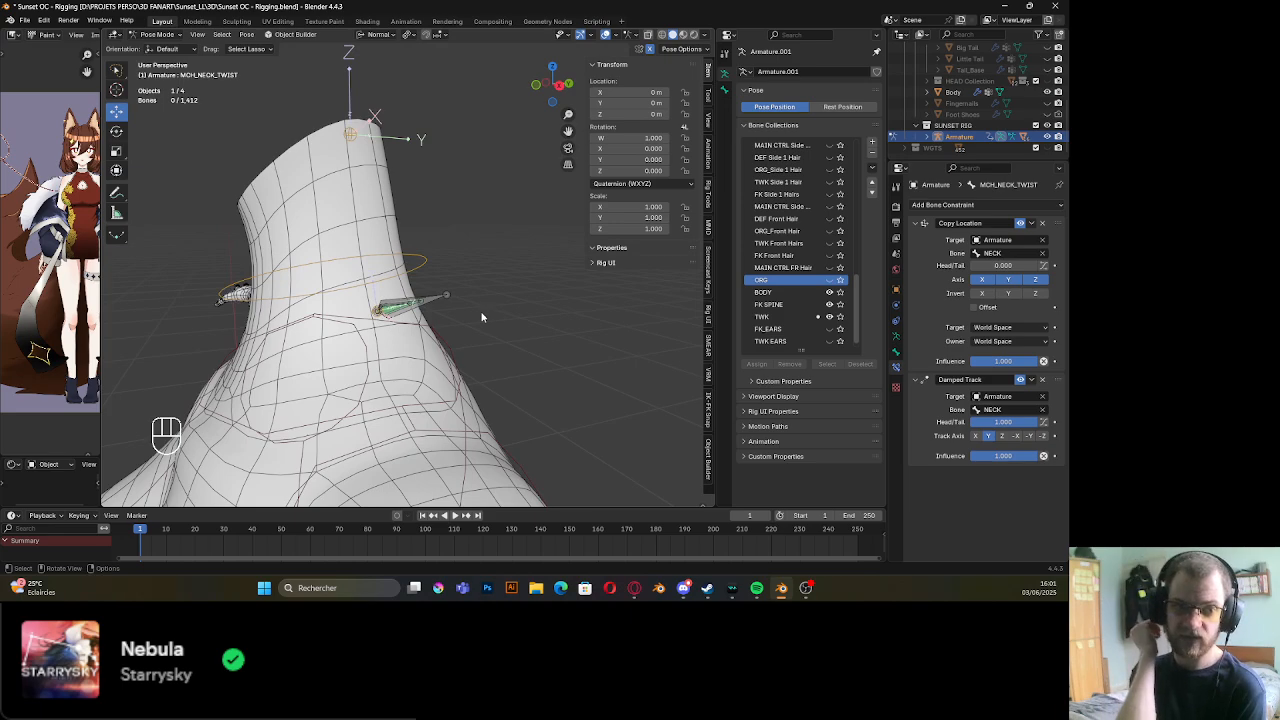
{"action": "left_click", "coordinate": [1047, 81]}
Test-rotate the HEAD bone about its local Z and Y axes to check how the neck deforms
{"action": "middle_click_drag", "start_coordinate": [380, 300], "coordinate": [461, 287]}
{"action": "left_click", "coordinate": [432, 117]}
{"action": "middle_click_drag", "start_coordinate": [494, 203], "coordinate": [448, 210]}
{"action": "key", "text": "r"}
{"action": "key", "text": "z"}
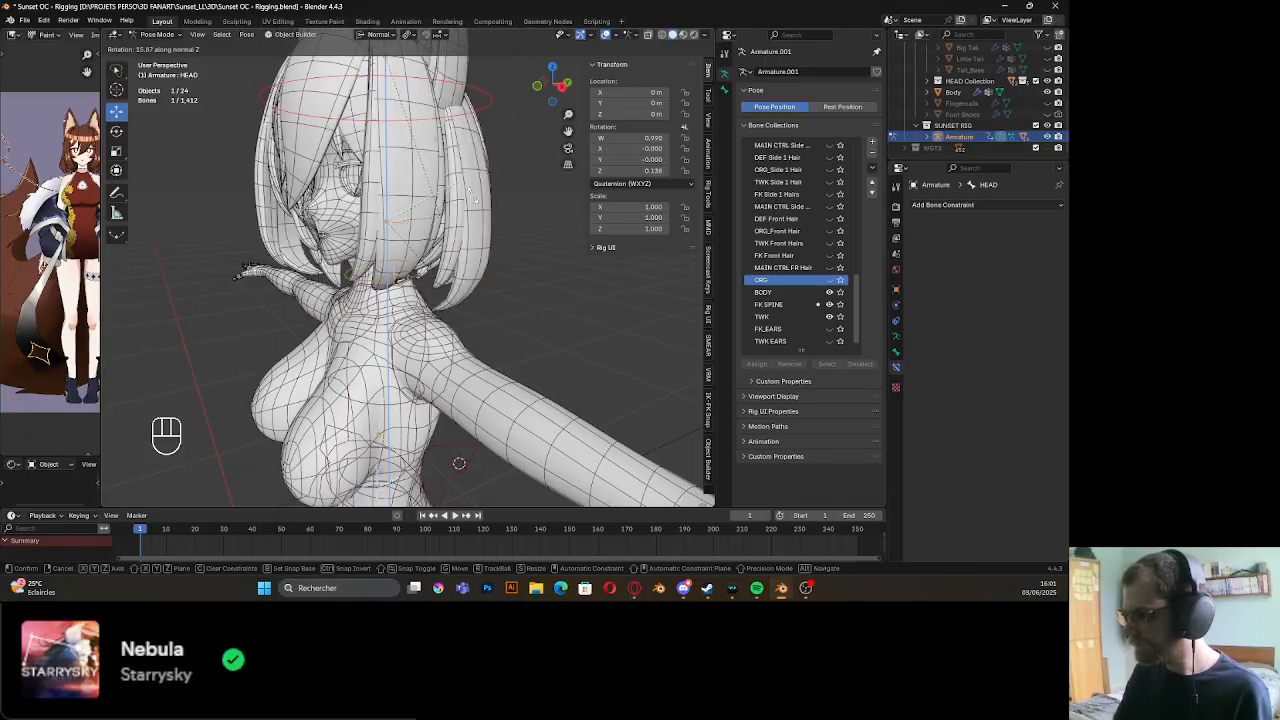
{"action": "left_click", "coordinate": [418, 285]}
{"action": "middle_click_drag", "start_coordinate": [418, 285], "coordinate": [400, 282]}
{"action": "key", "text": "r"}
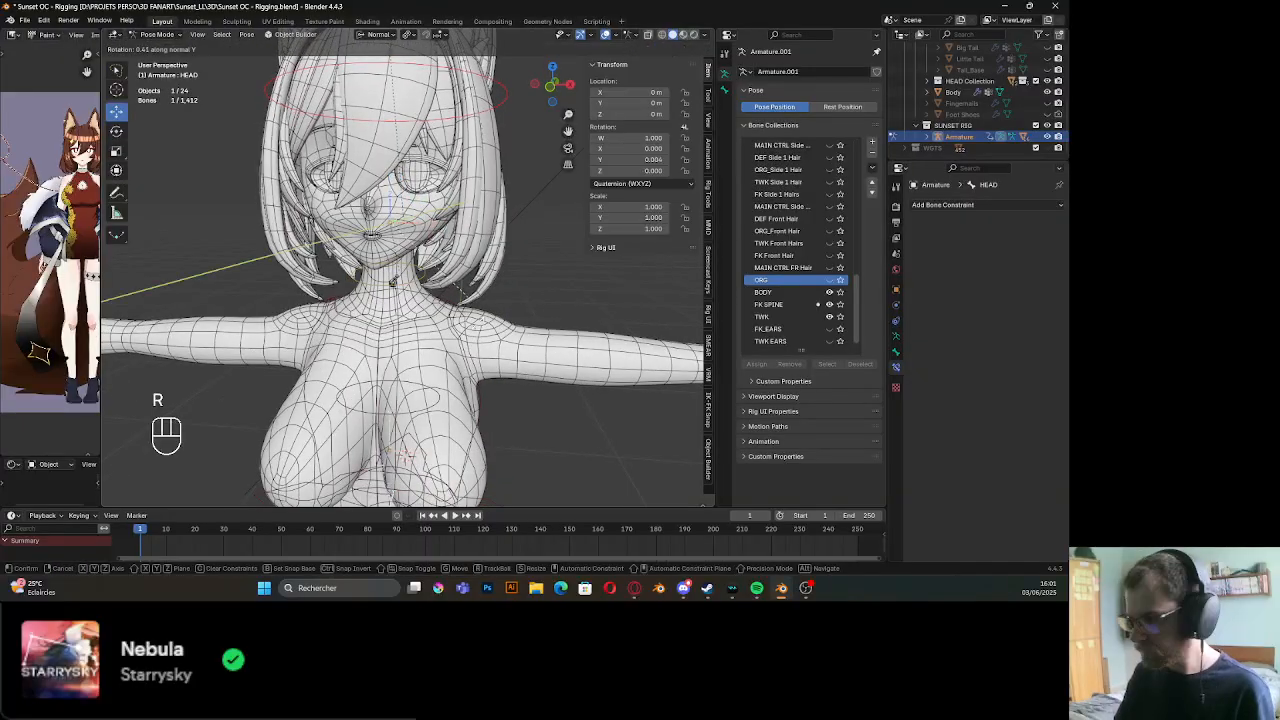
{"action": "key", "text": "y"}
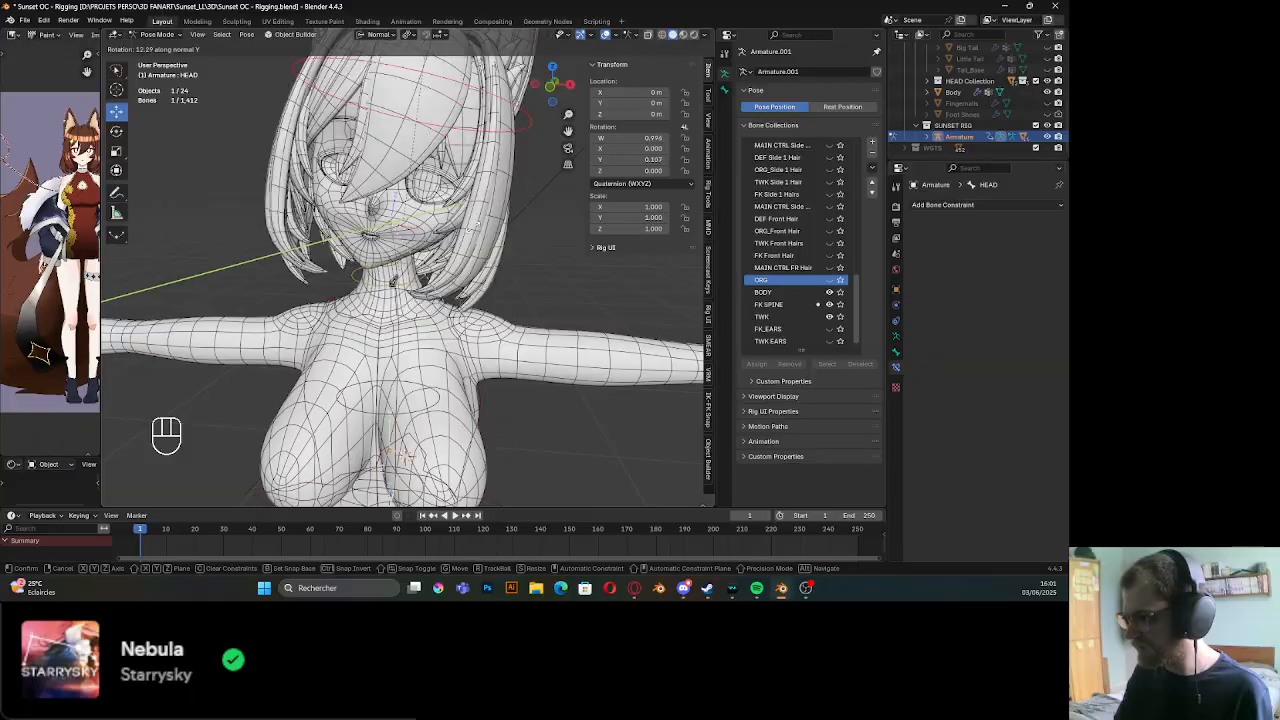
{"action": "key", "text": "Escape"}
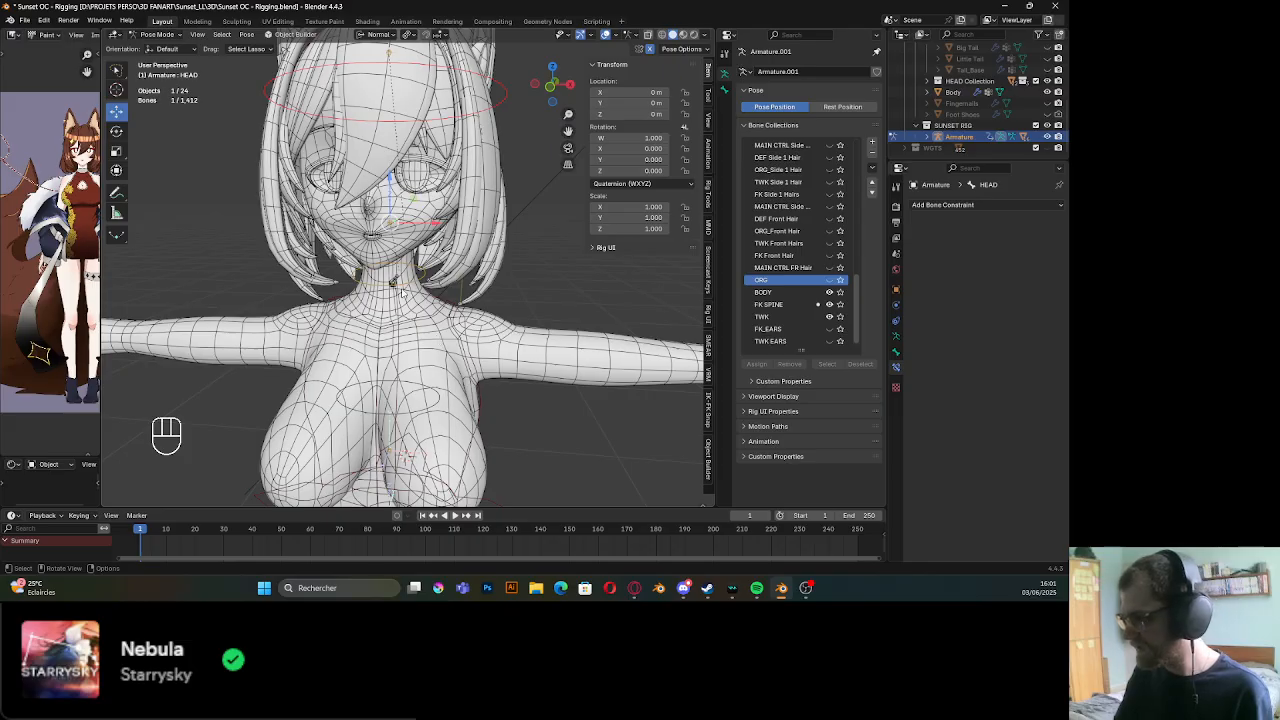
Test-rotate the NECK bone about its local Z and Y axes to check the neck and head deformation
{"action": "scroll", "coordinate": [404, 294], "scroll_direction": "up", "scroll_amount": 5}
{"action": "middle_click_drag", "start_coordinate": [404, 294], "coordinate": [371, 305]}
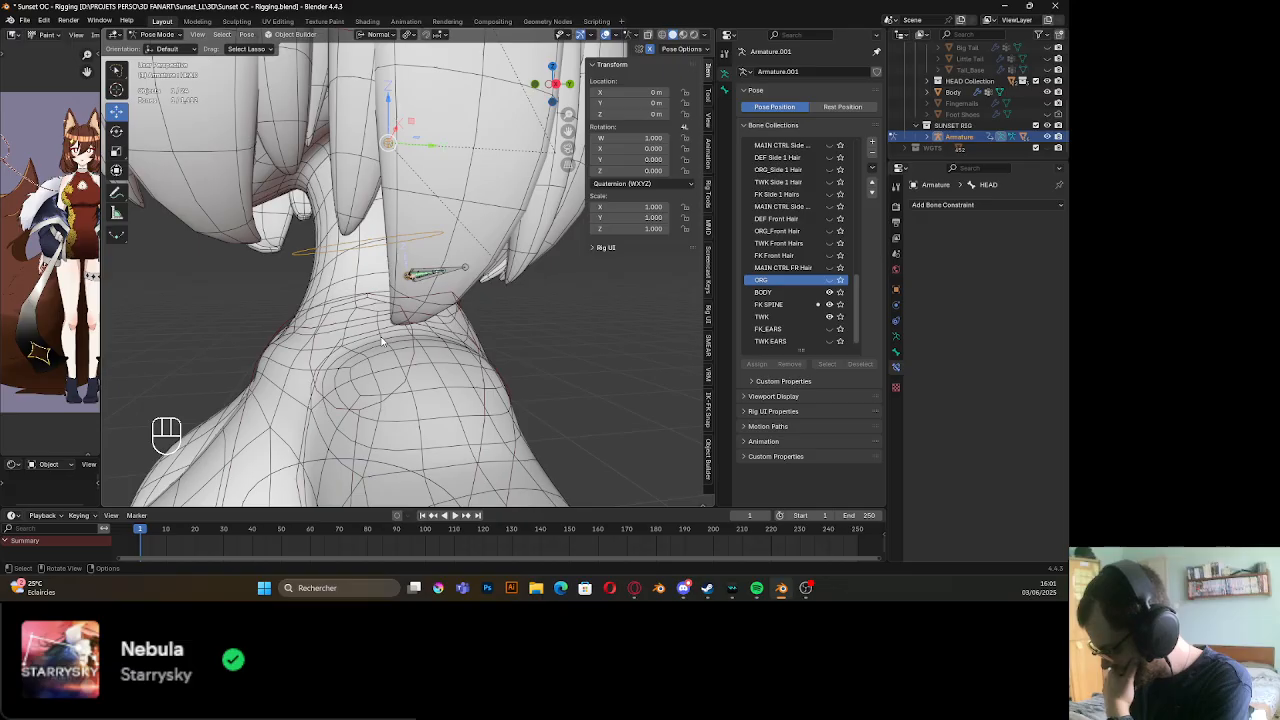
{"action": "middle_click_drag", "start_coordinate": [381, 341], "coordinate": [462, 316]}
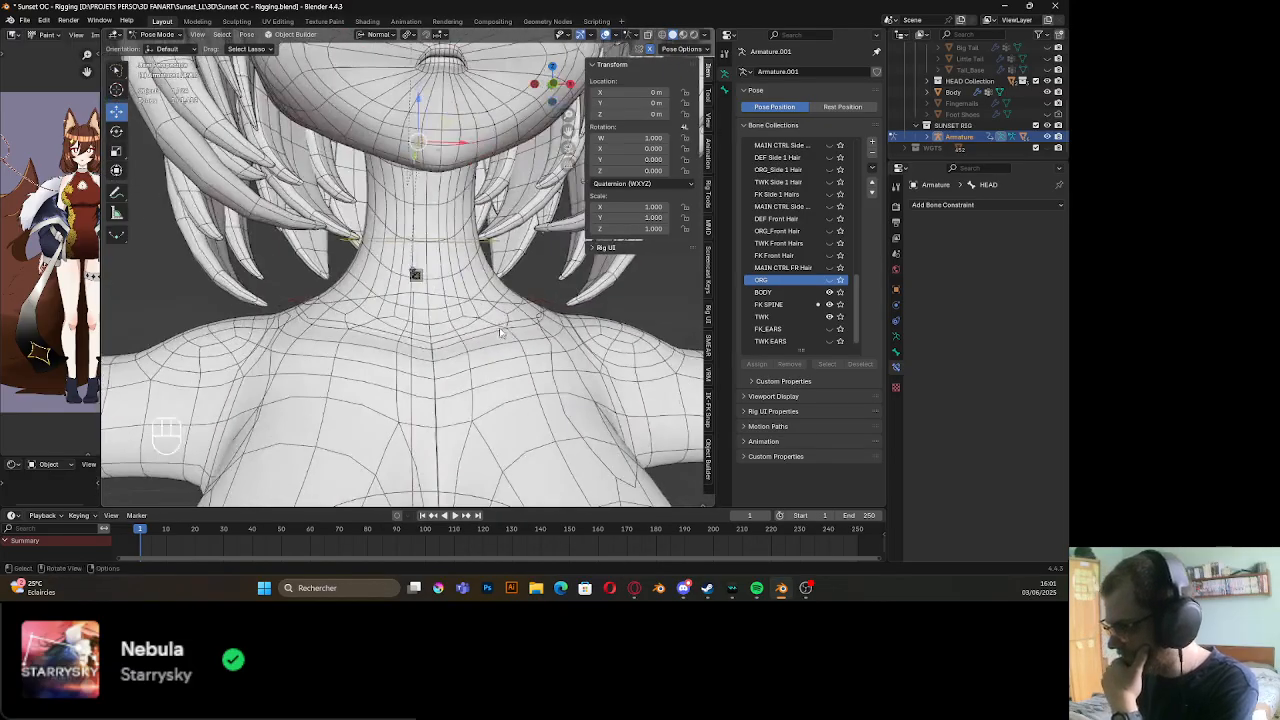
{"action": "scroll", "coordinate": [438, 284], "scroll_direction": "down", "scroll_amount": 5}
{"action": "left_click", "coordinate": [430, 165]}
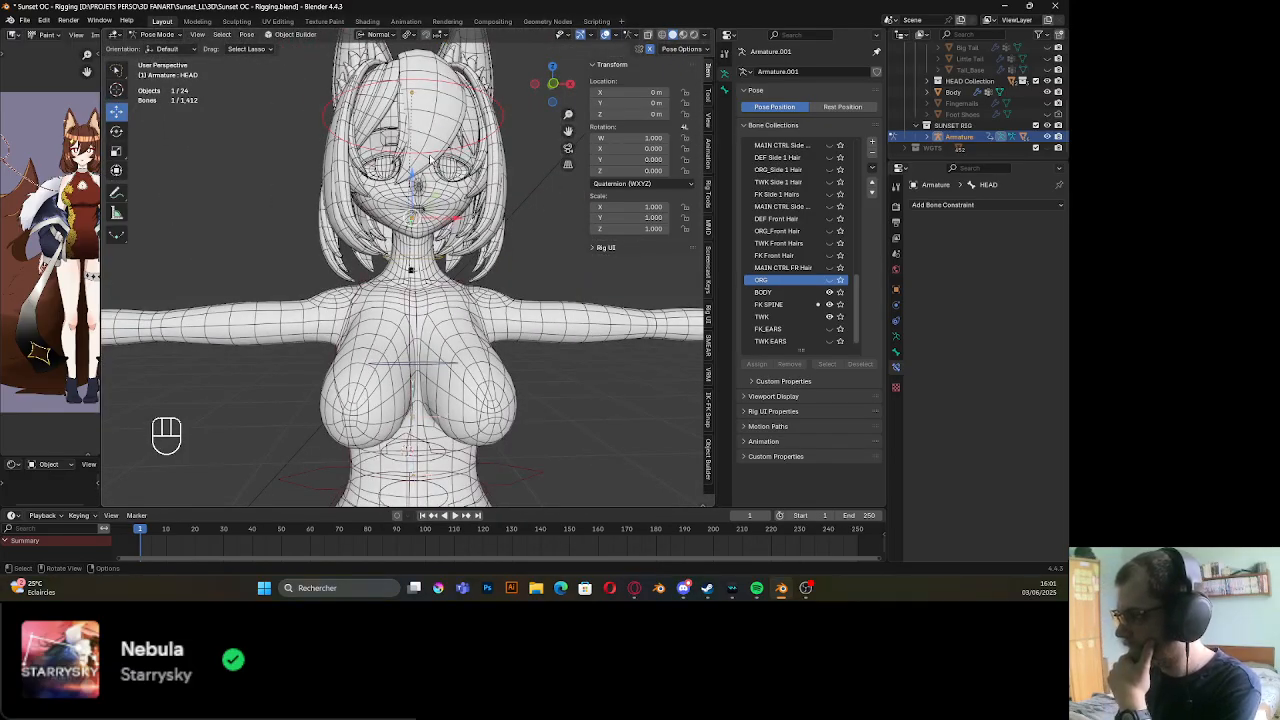
{"action": "left_click", "coordinate": [432, 268]}
{"action": "scroll", "coordinate": [435, 272], "scroll_direction": "up", "scroll_amount": 3}
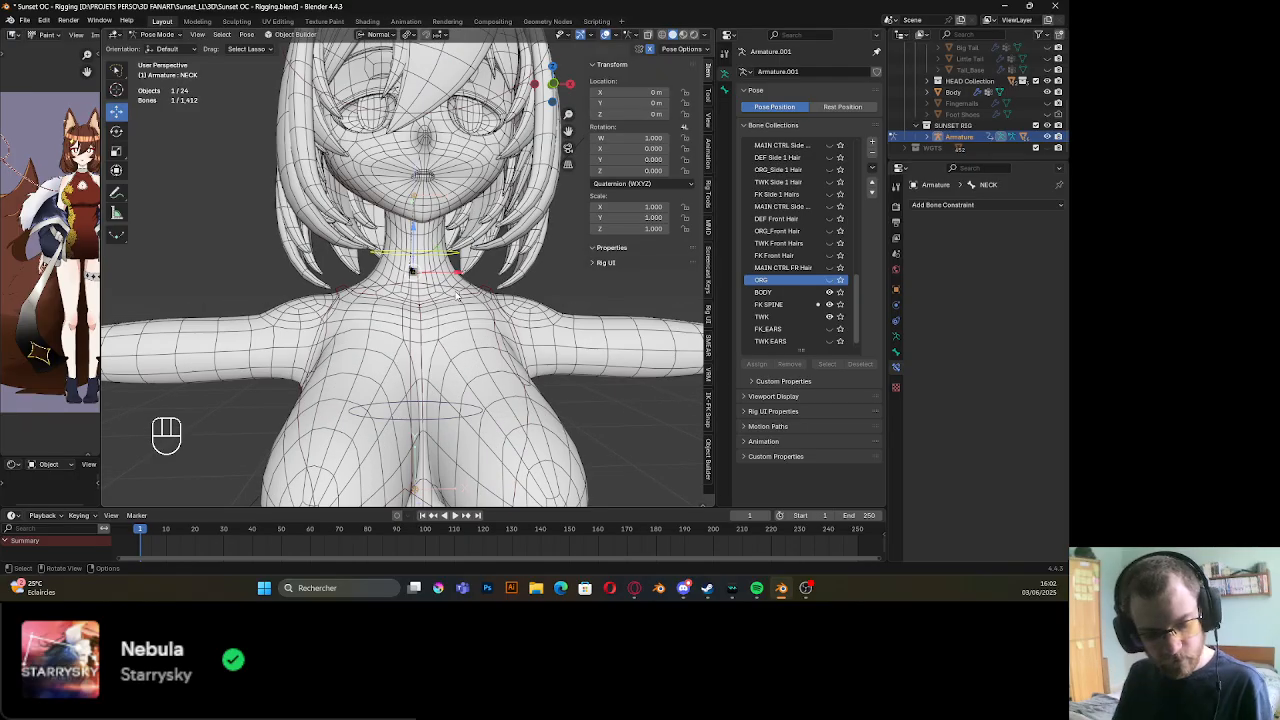
{"action": "key", "text": "r"}
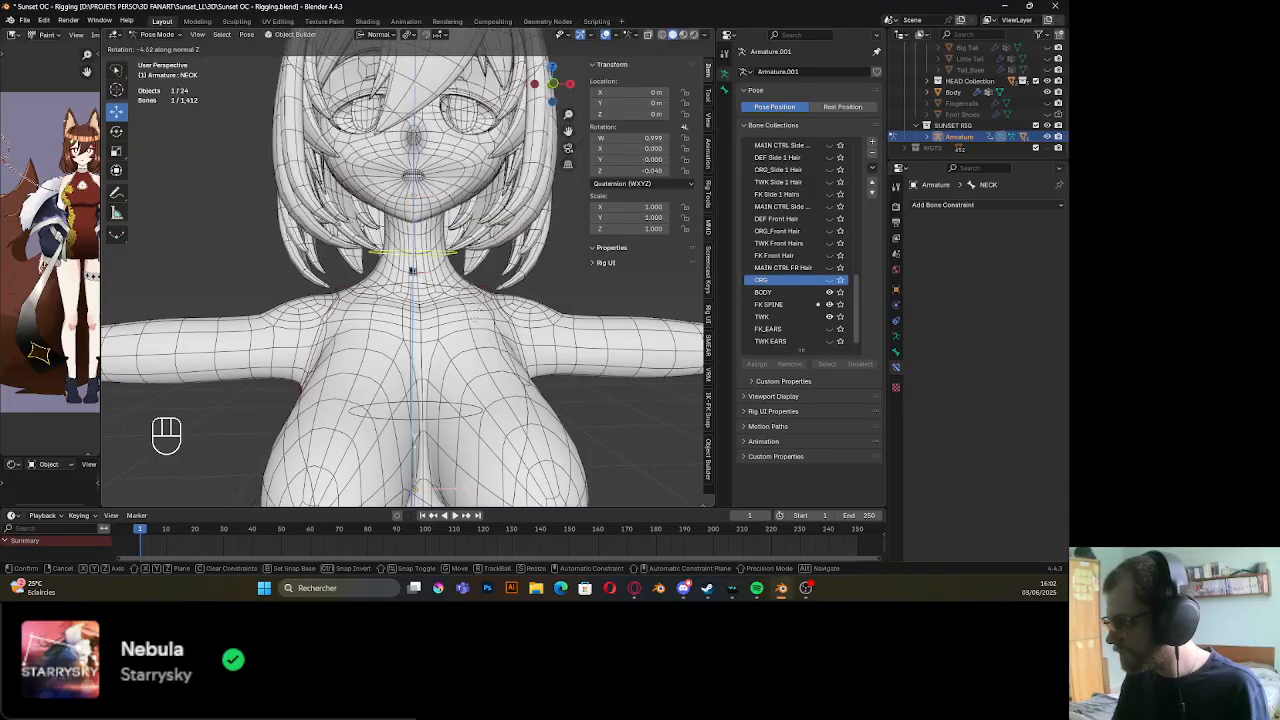
{"action": "right_click", "coordinate": [465, 290]}
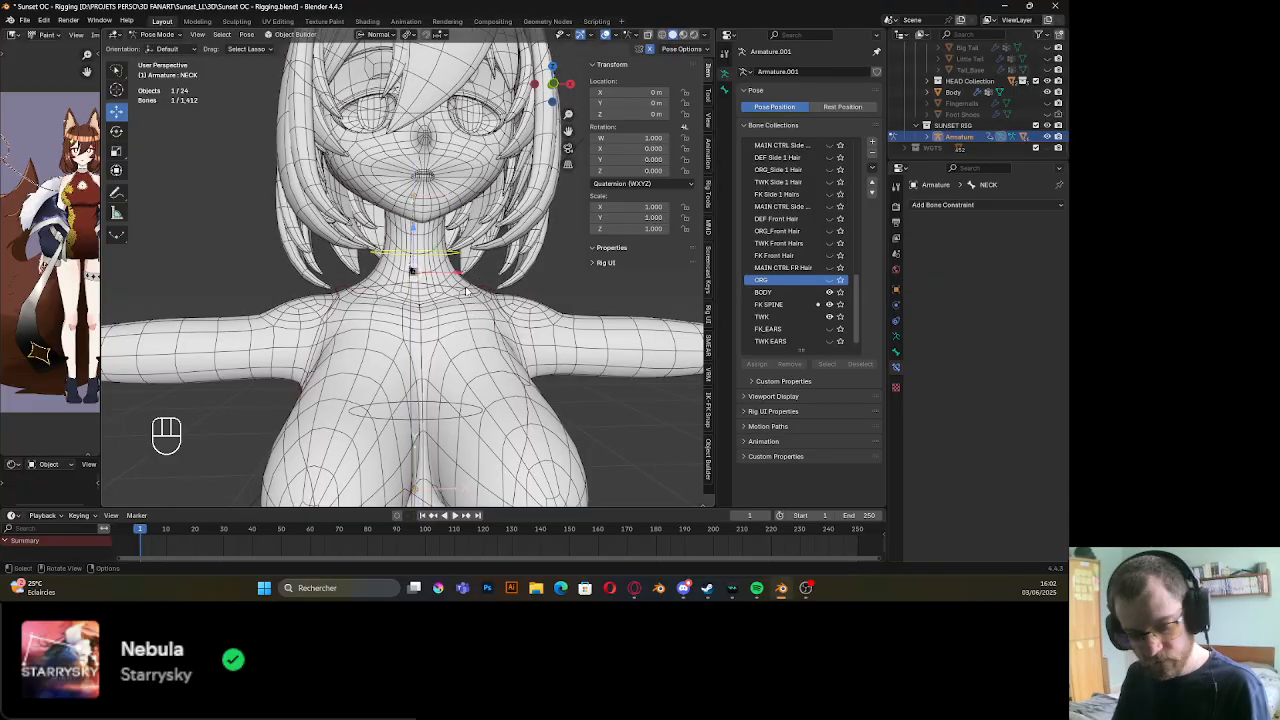
{"action": "key", "text": "r"}
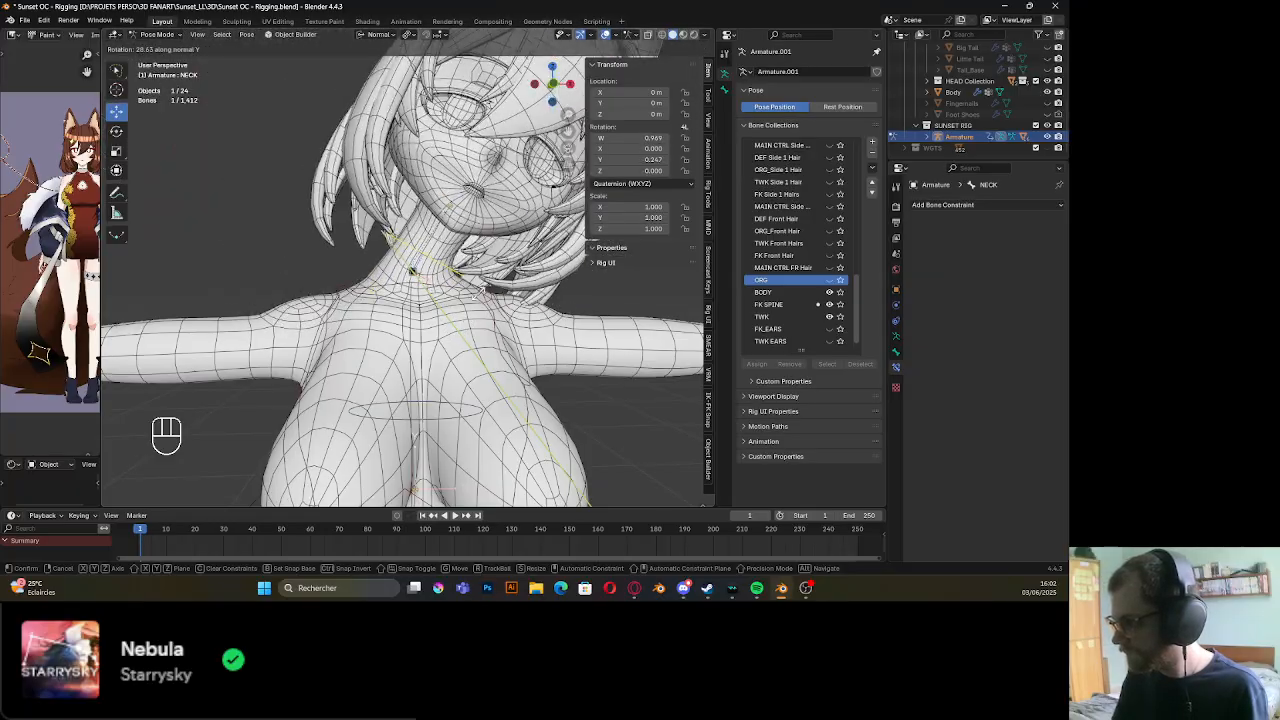
{"action": "right_click", "coordinate": [472, 262]}
Test-rotate the NECK and HEAD bones together about their local Y axes
{"action": "scroll", "coordinate": [460, 240], "scroll_direction": "down", "scroll_amount": 3}
{"action": "left_click", "coordinate": [440, 159], "text": "shift"}
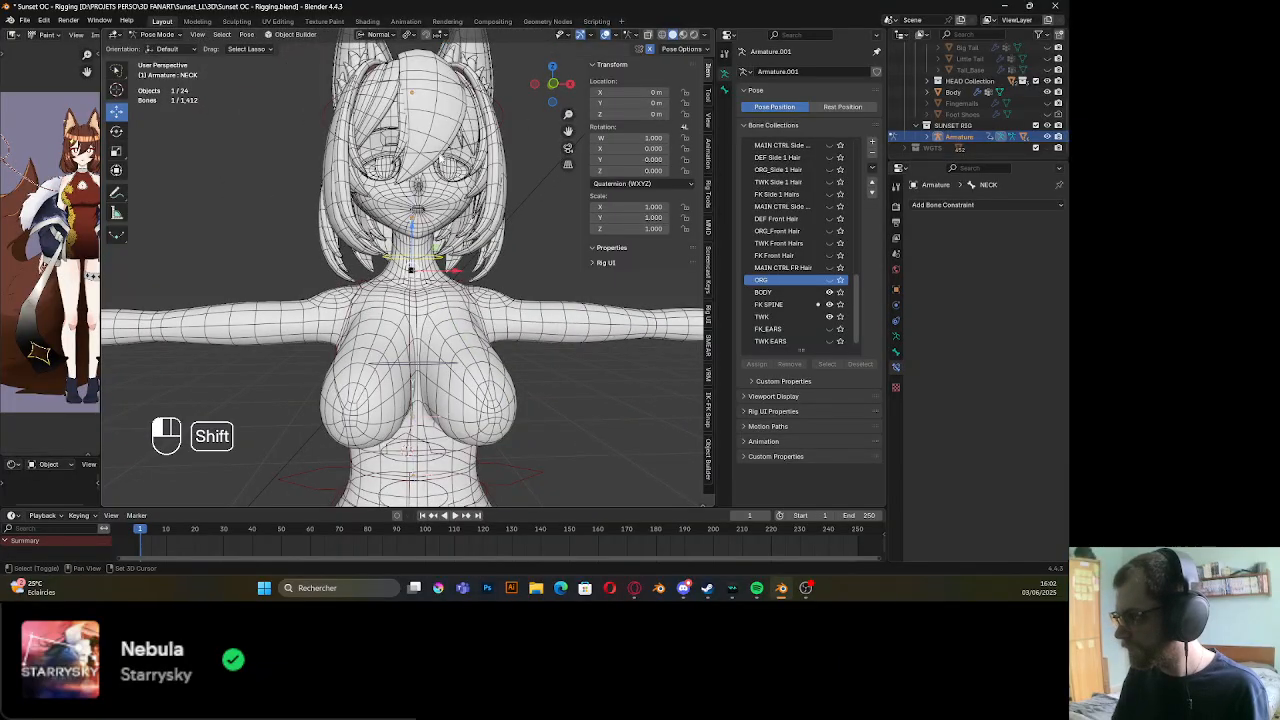
{"action": "key", "text": "r"}
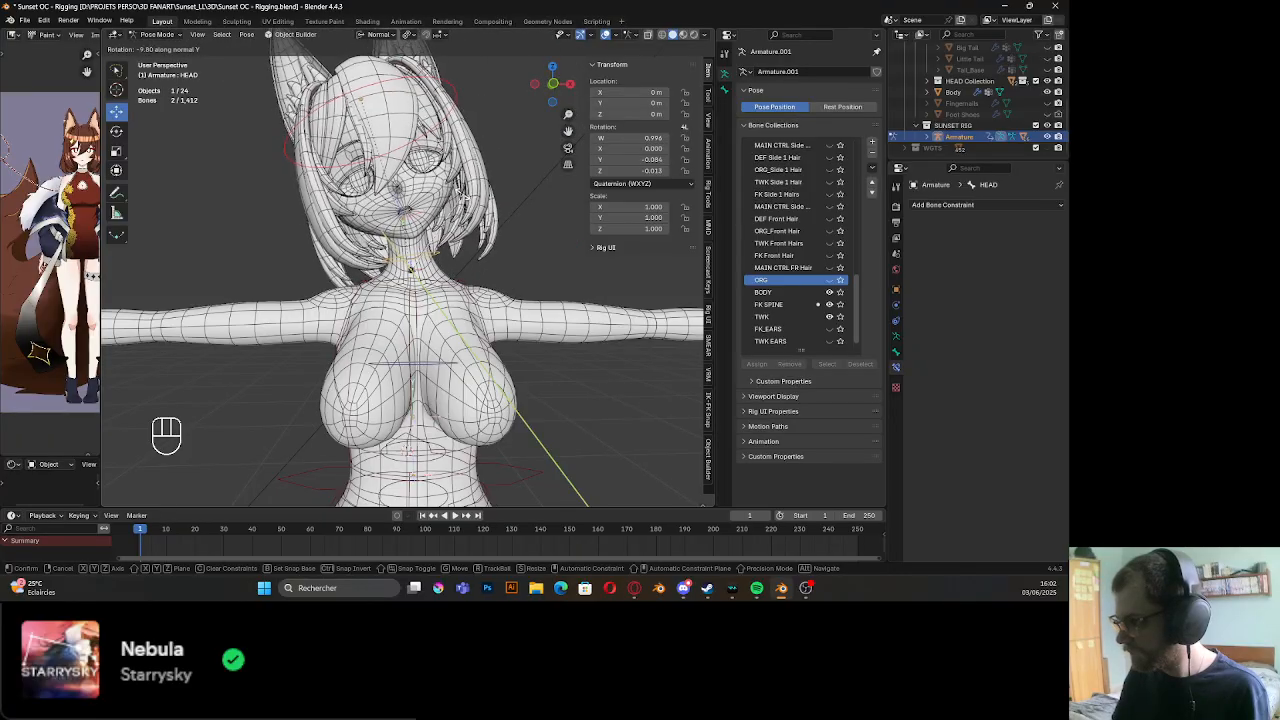
{"action": "key", "text": "Escape"}
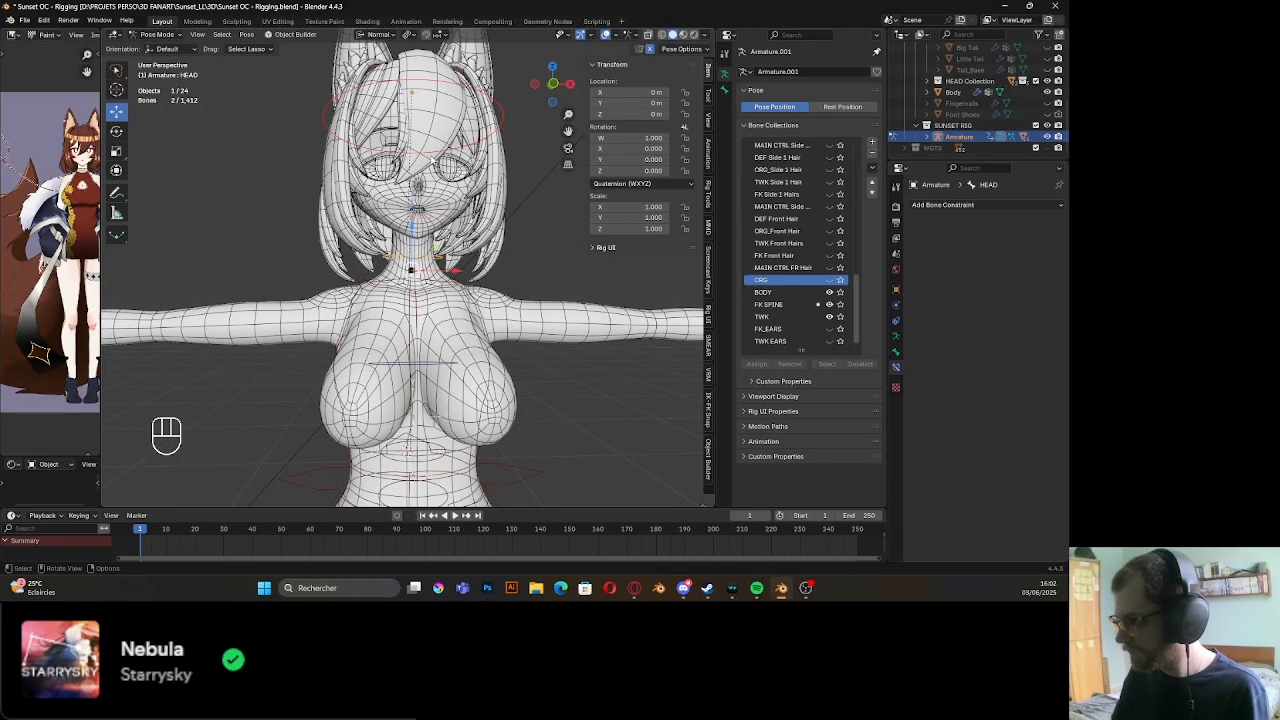
Test-rotate the HEAD bone alone about its local Z and X axes, and clear its rotation
{"action": "left_click", "coordinate": [433, 159]}
{"action": "middle_click_drag", "start_coordinate": [433, 161], "coordinate": [433, 193], "text": "shift"}
{"action": "key", "text": "r"}
{"action": "key", "text": "z"}
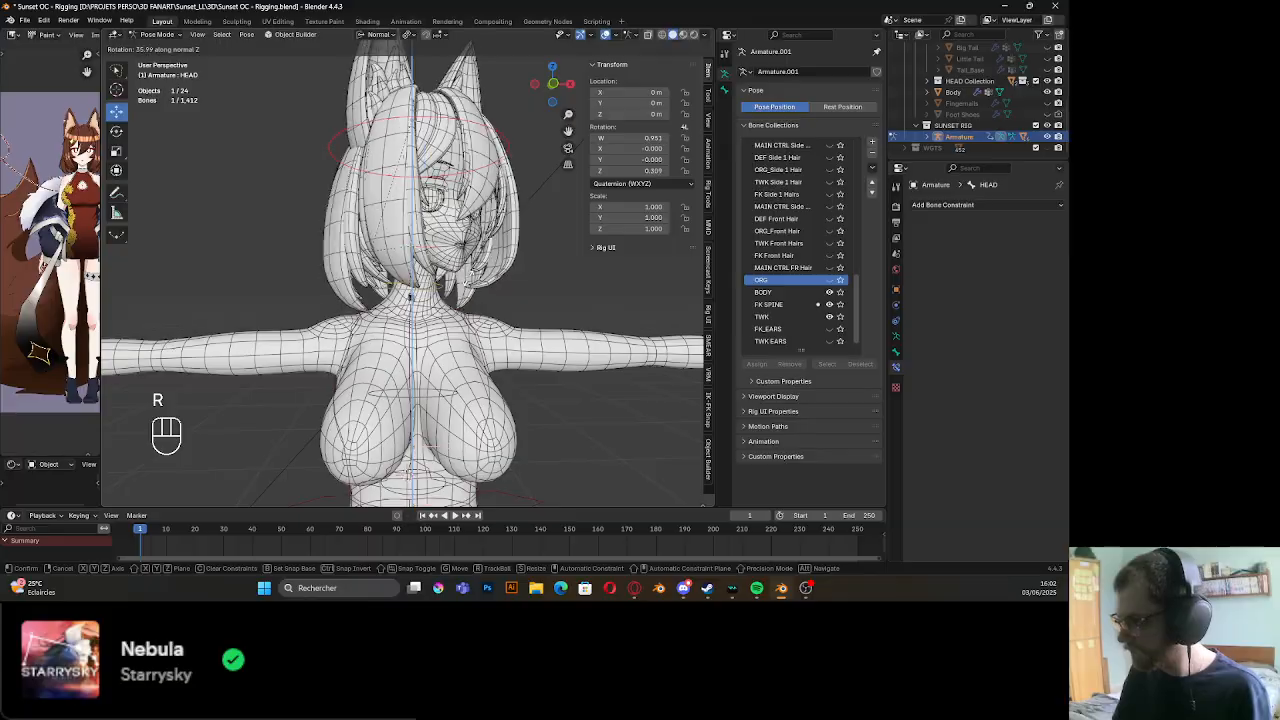
{"action": "left_click", "coordinate": [477, 286]}
{"action": "key", "text": "r"}
{"action": "key", "text": "x"}
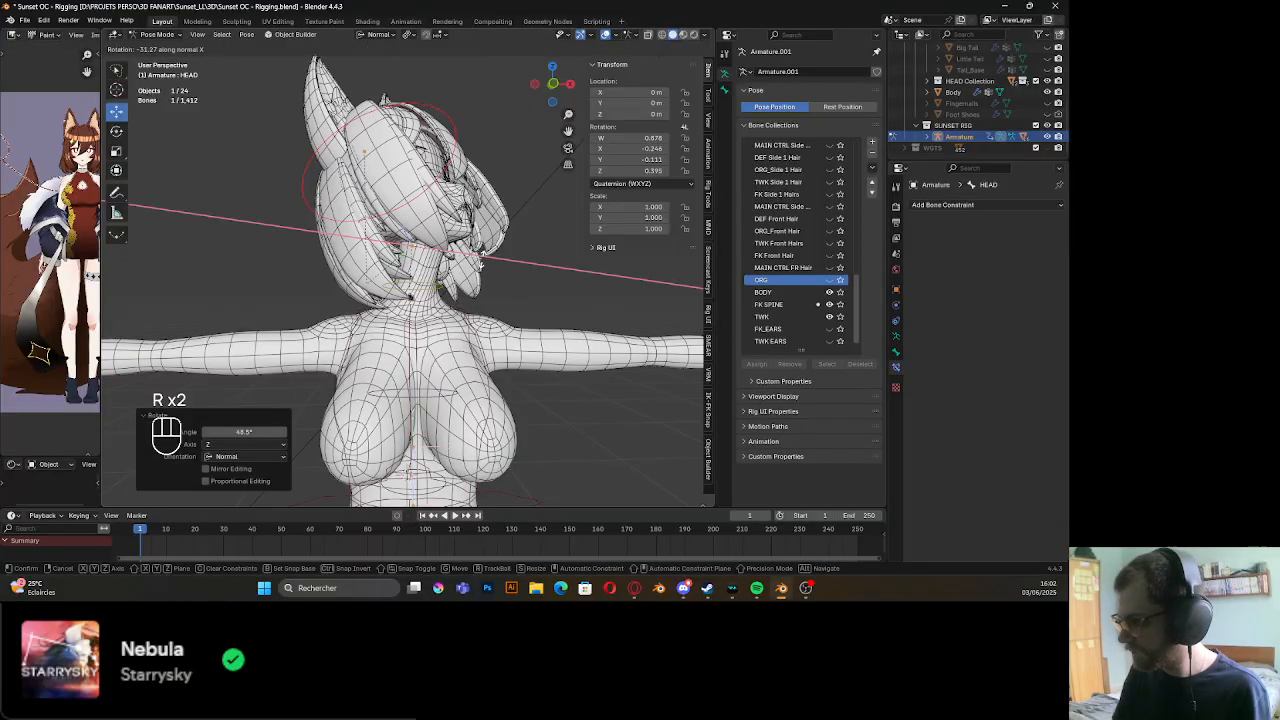
{"action": "key", "text": "Escape"}
{"action": "key", "text": "alt+r"}
{"action": "middle_click_drag", "start_coordinate": [477, 270], "coordinate": [422, 309], "text": "shift"}
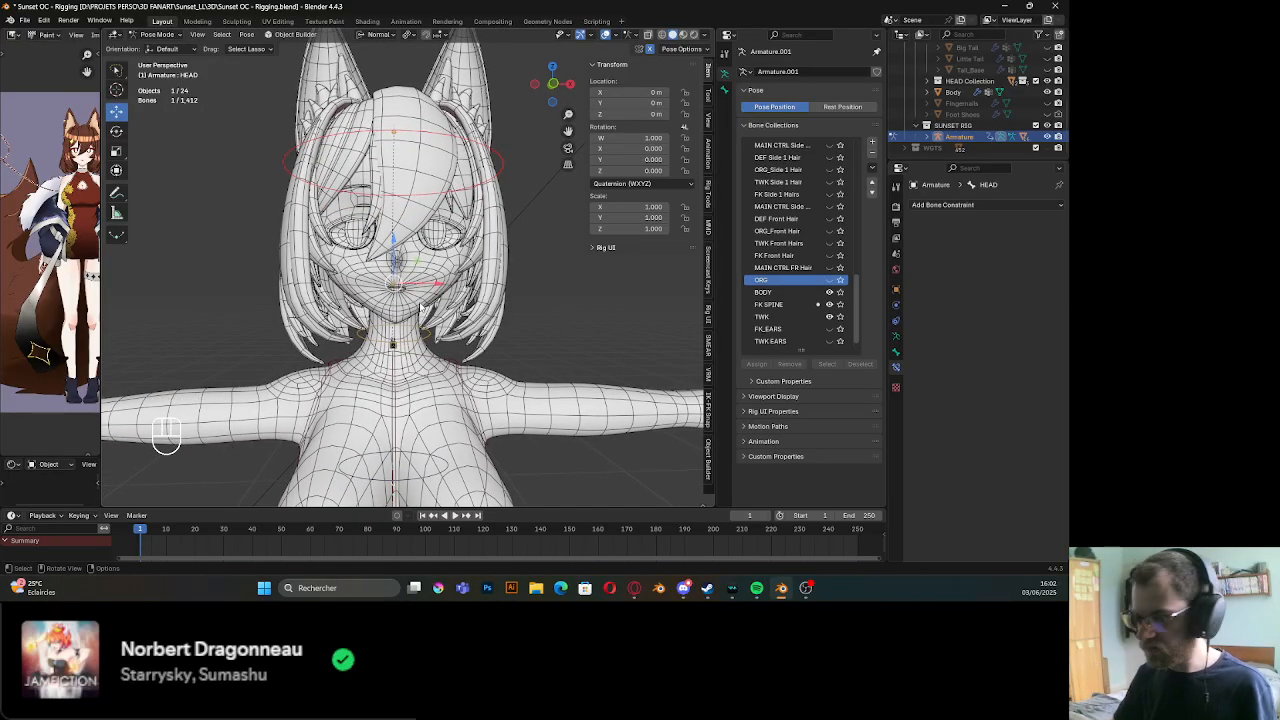
{"action": "middle_click_drag", "start_coordinate": [420, 314], "coordinate": [418, 230], "text": "shift"}
{"action": "middle_click_drag", "start_coordinate": [418, 230], "coordinate": [370, 248]}
{"action": "scroll", "coordinate": [411, 248], "scroll_direction": "up", "scroll_amount": 8}
{"action": "left_click", "coordinate": [371, 248]}
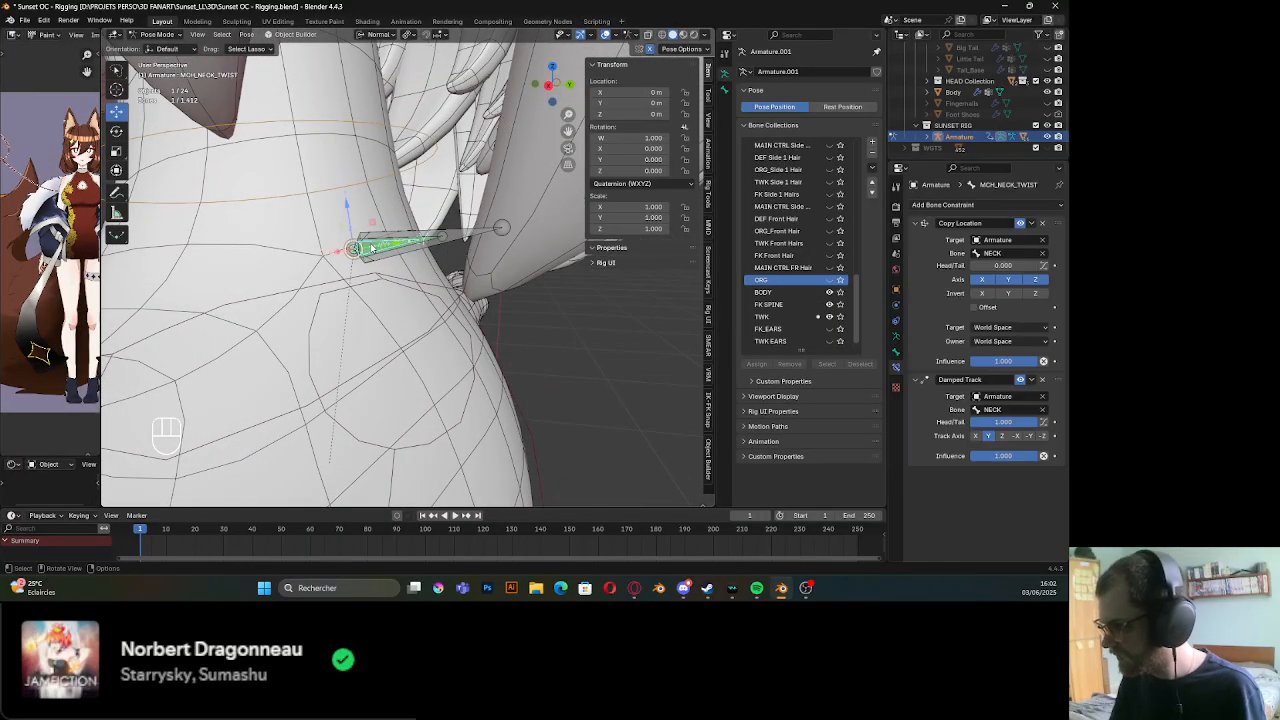
{"action": "left_click", "coordinate": [376, 249], "text": "shift"}
{"action": "left_click", "coordinate": [376, 249], "text": "shift"}
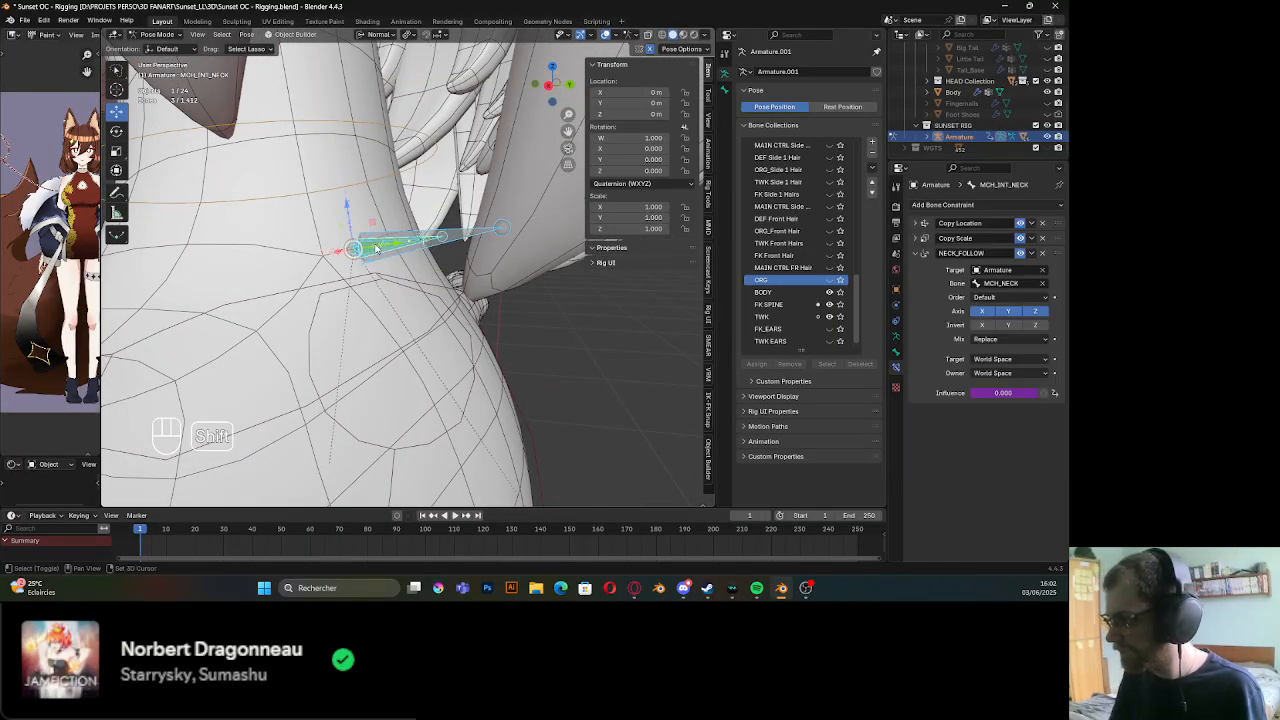
{"action": "middle_click_drag", "start_coordinate": [376, 249], "coordinate": [380, 256], "text": "shift"}
{"action": "key", "text": "m"}
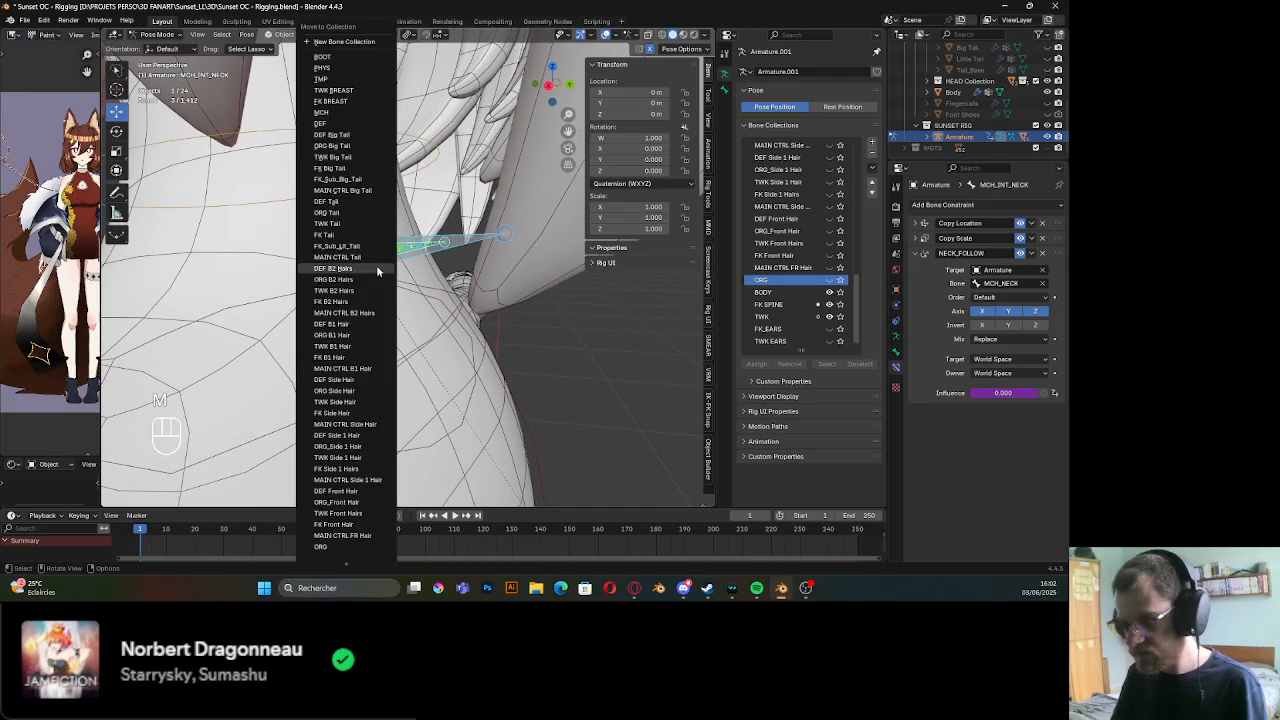
{"action": "left_click", "coordinate": [541, 366]}
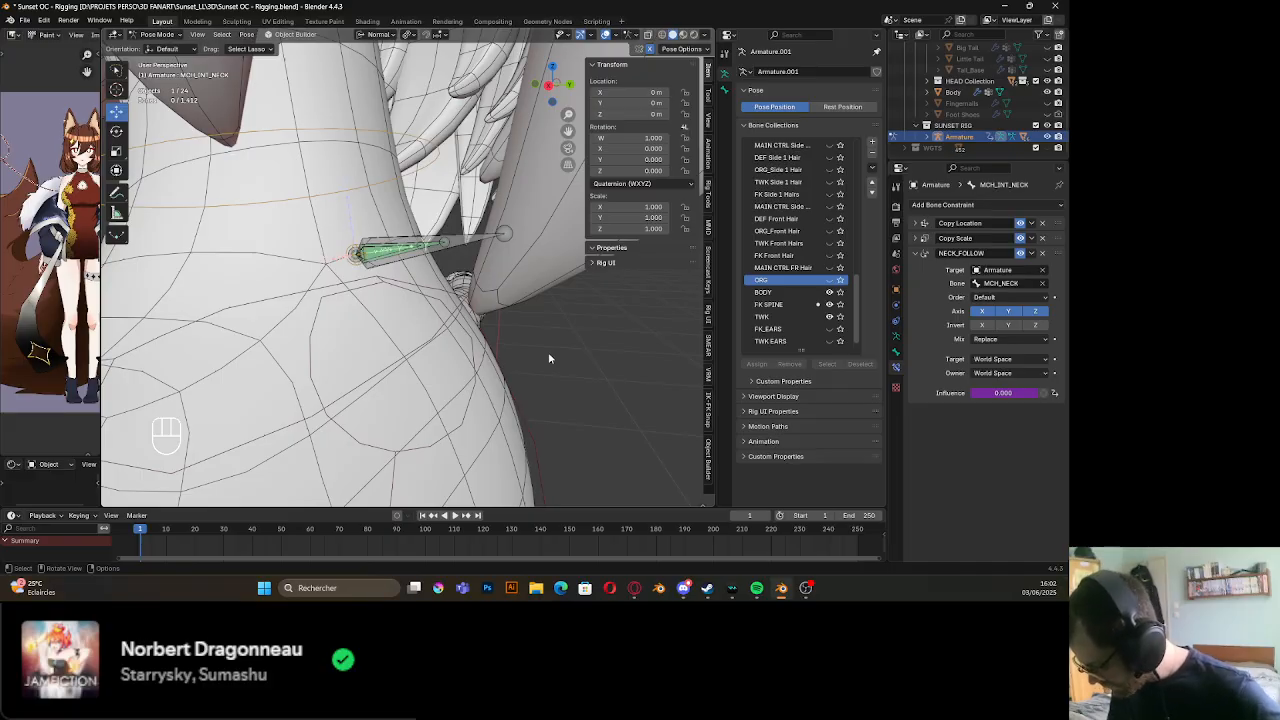
Test-scale the NECK bone uniformly to check how the neck and head respond
{"action": "scroll", "coordinate": [525, 352], "scroll_direction": "down", "scroll_amount": 10}
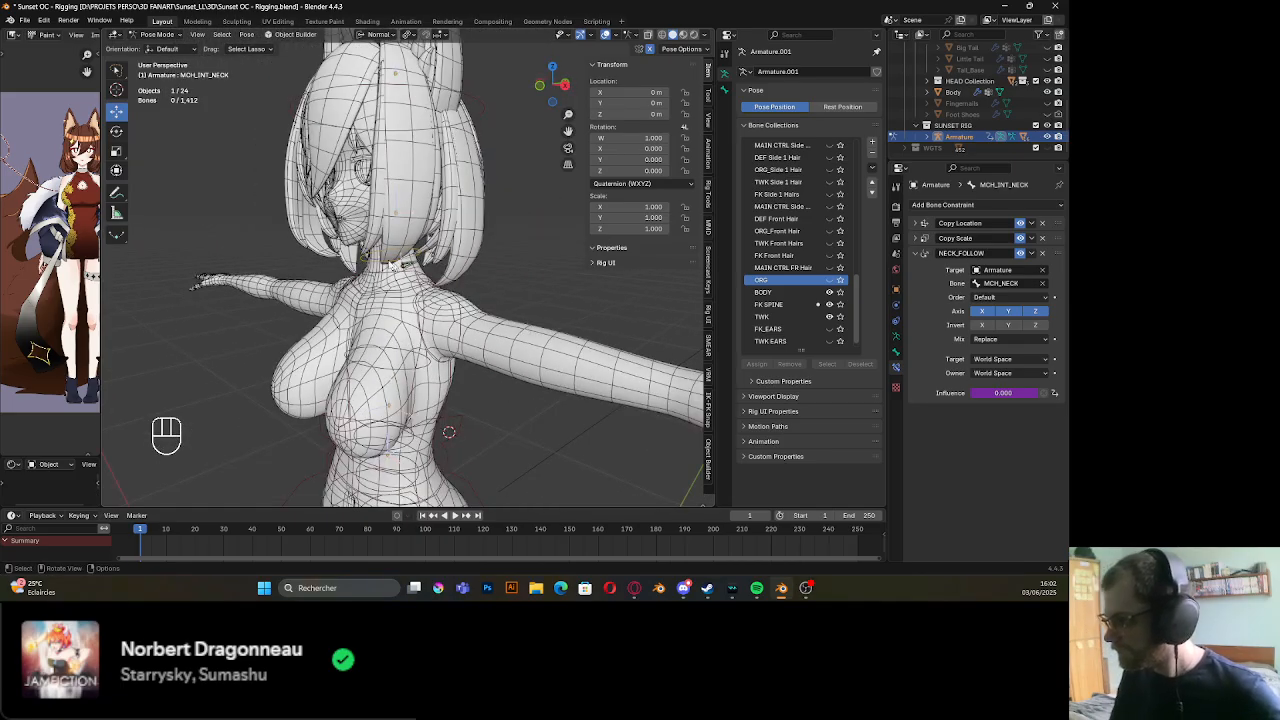
{"action": "left_click", "coordinate": [380, 268]}
{"action": "key", "text": "s"}
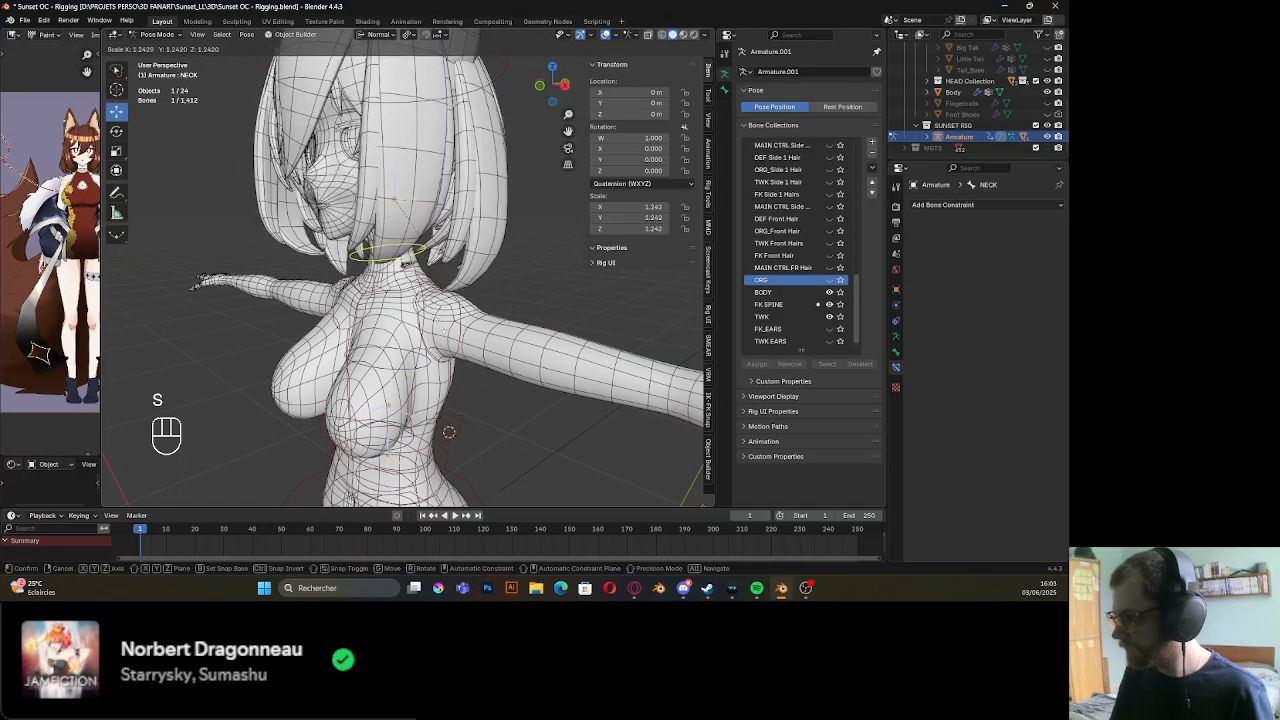
{"action": "right_click", "coordinate": [450, 365]}
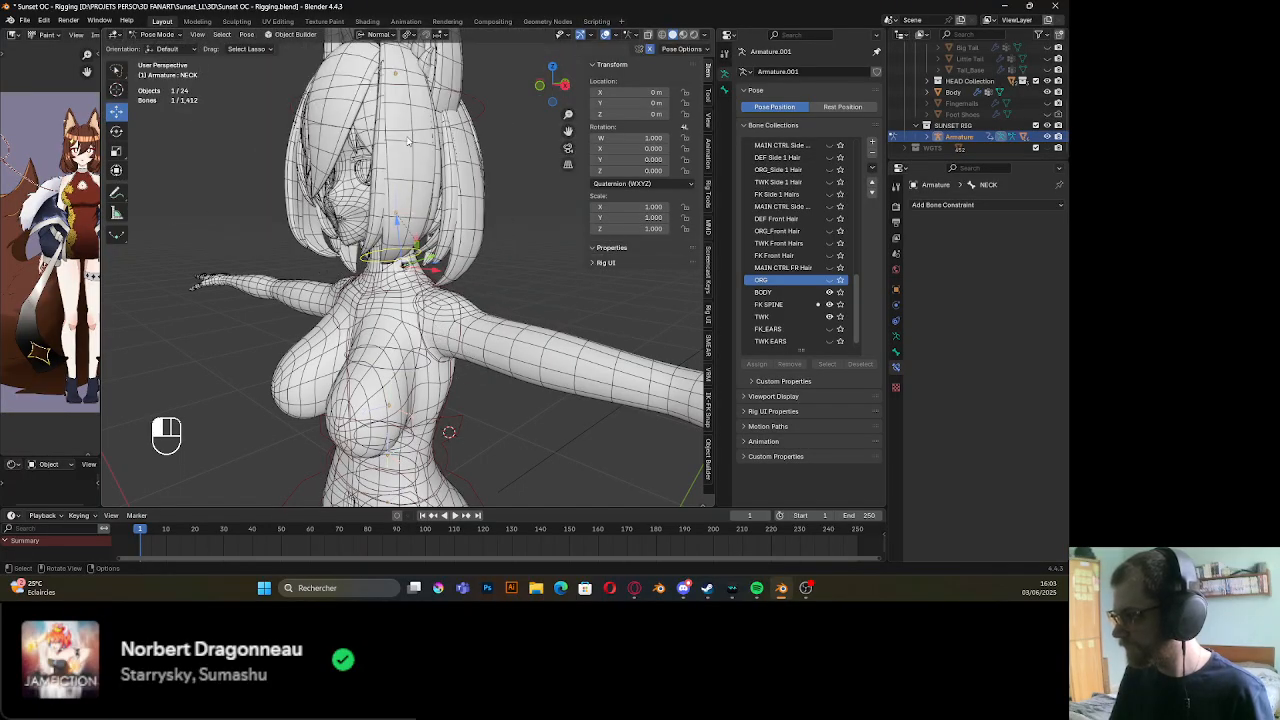
Test-scale the HEAD bone uniformly up and down to check how the head and neck respond
{"action": "left_click", "coordinate": [410, 215]}
{"action": "key", "text": "s"}
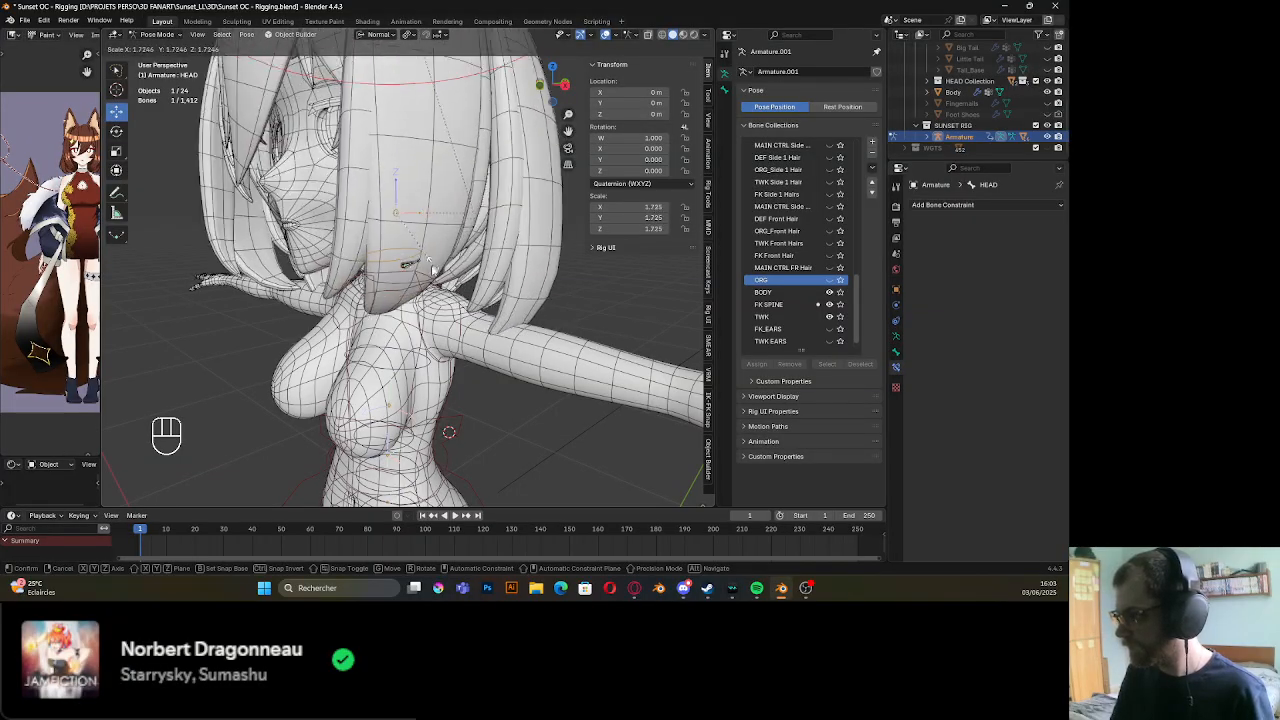
{"action": "key", "text": "s"}
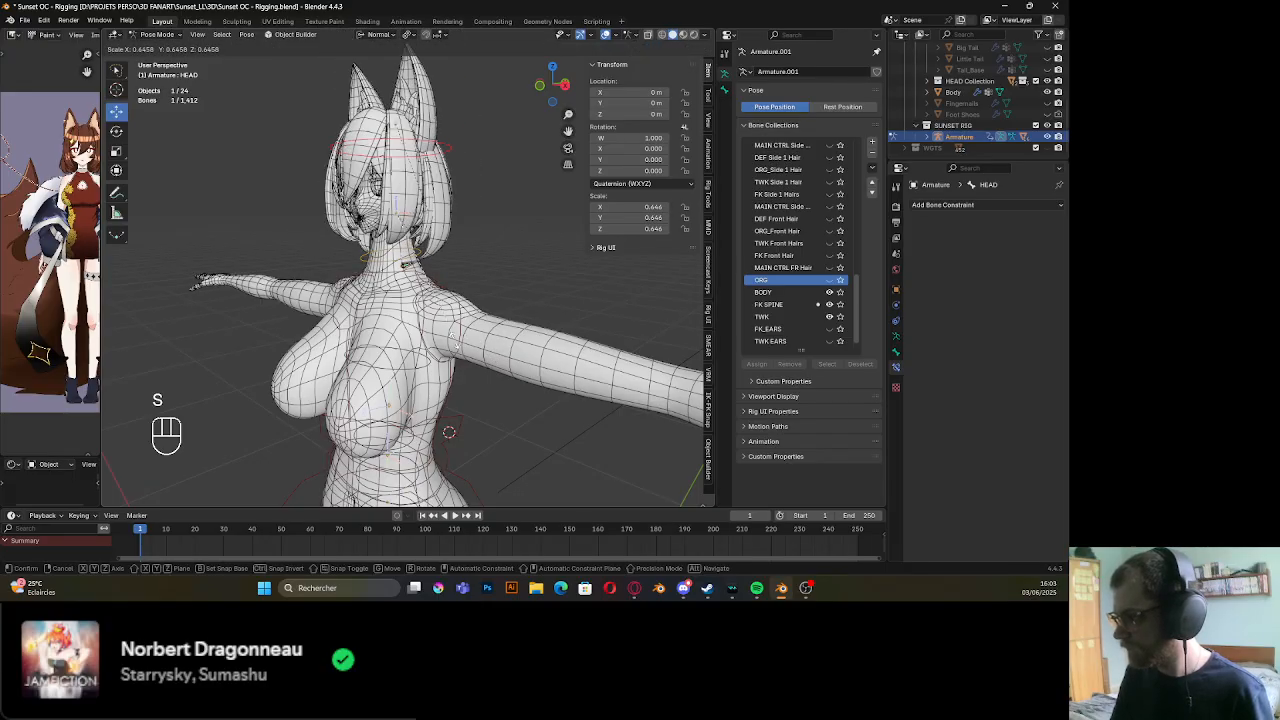
Test-scale the NECK bone to about 3.549, check it against the ORG bones, and clear its rotation and scale
{"action": "left_click", "coordinate": [390, 262]}
{"action": "left_click", "coordinate": [390, 262]}
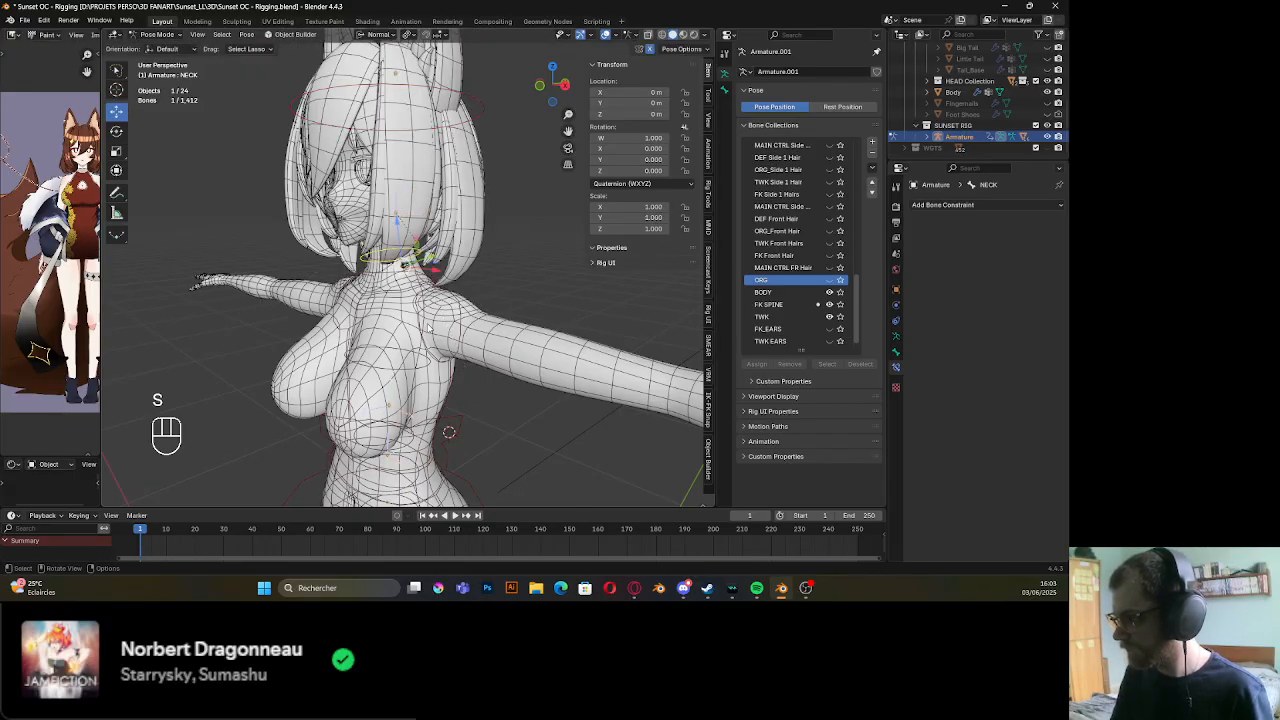
{"action": "key", "text": "s"}
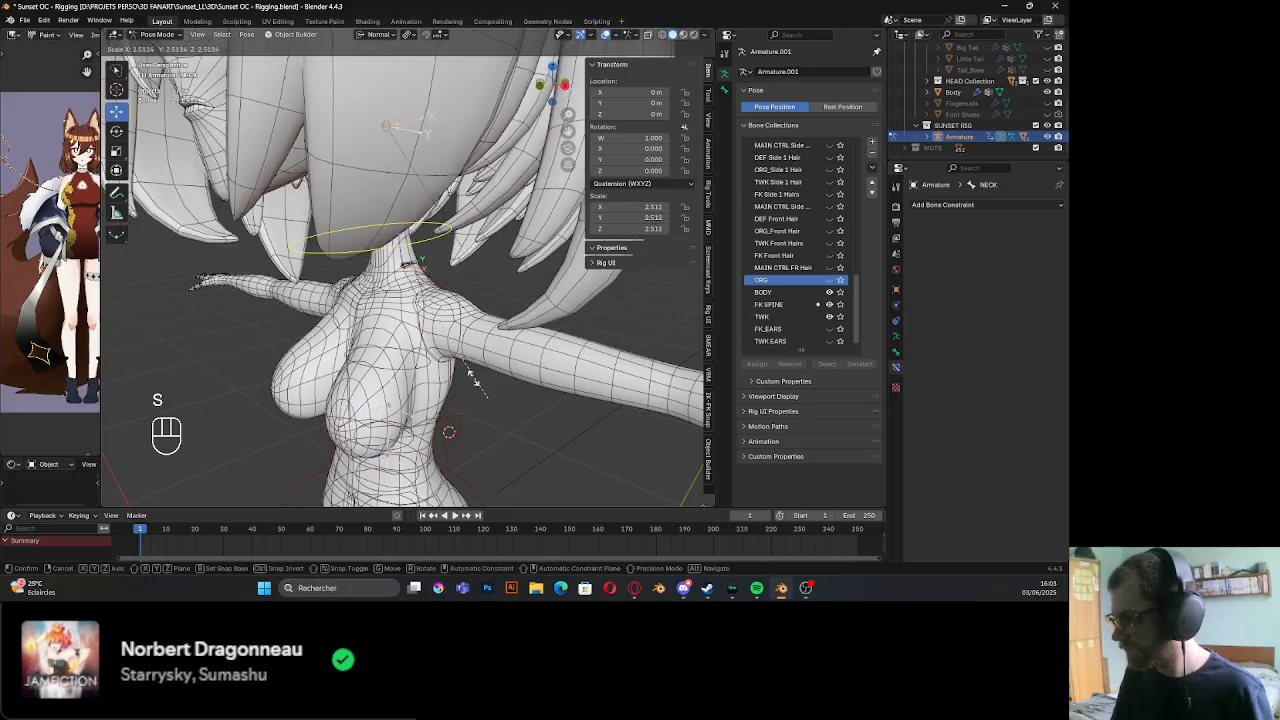
{"action": "left_click", "coordinate": [563, 420]}
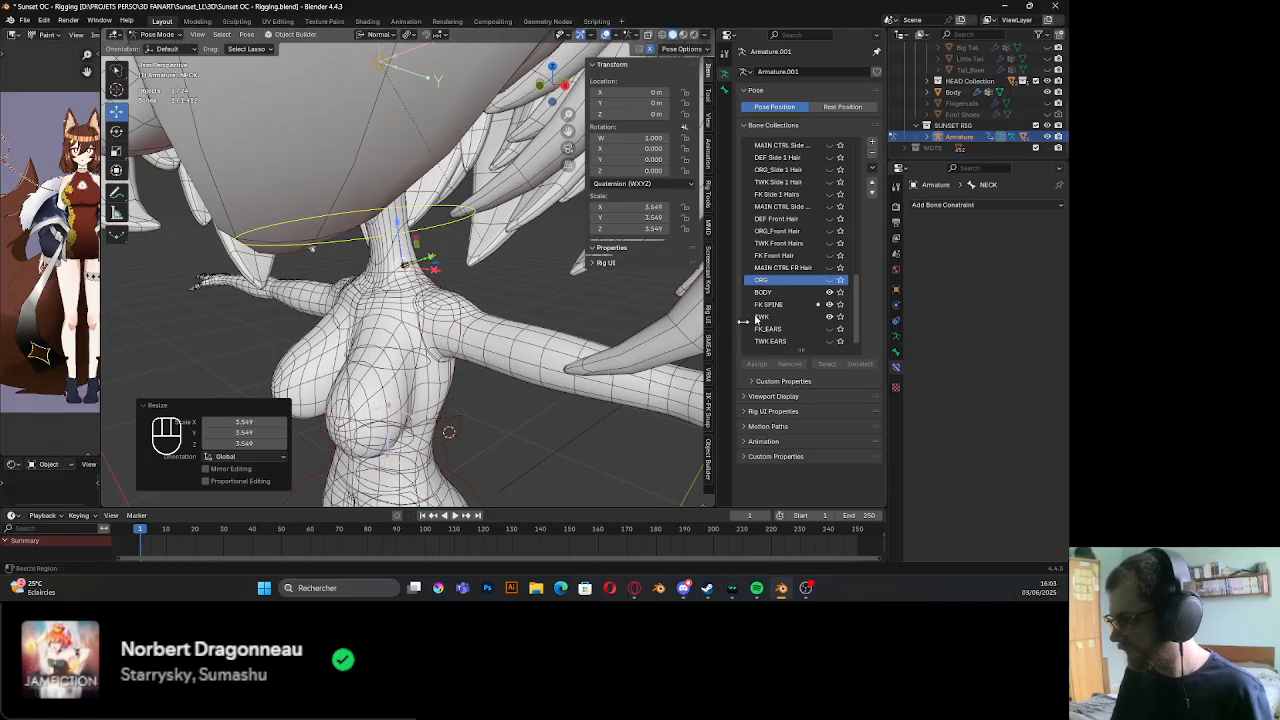
{"action": "left_click", "coordinate": [829, 281]}
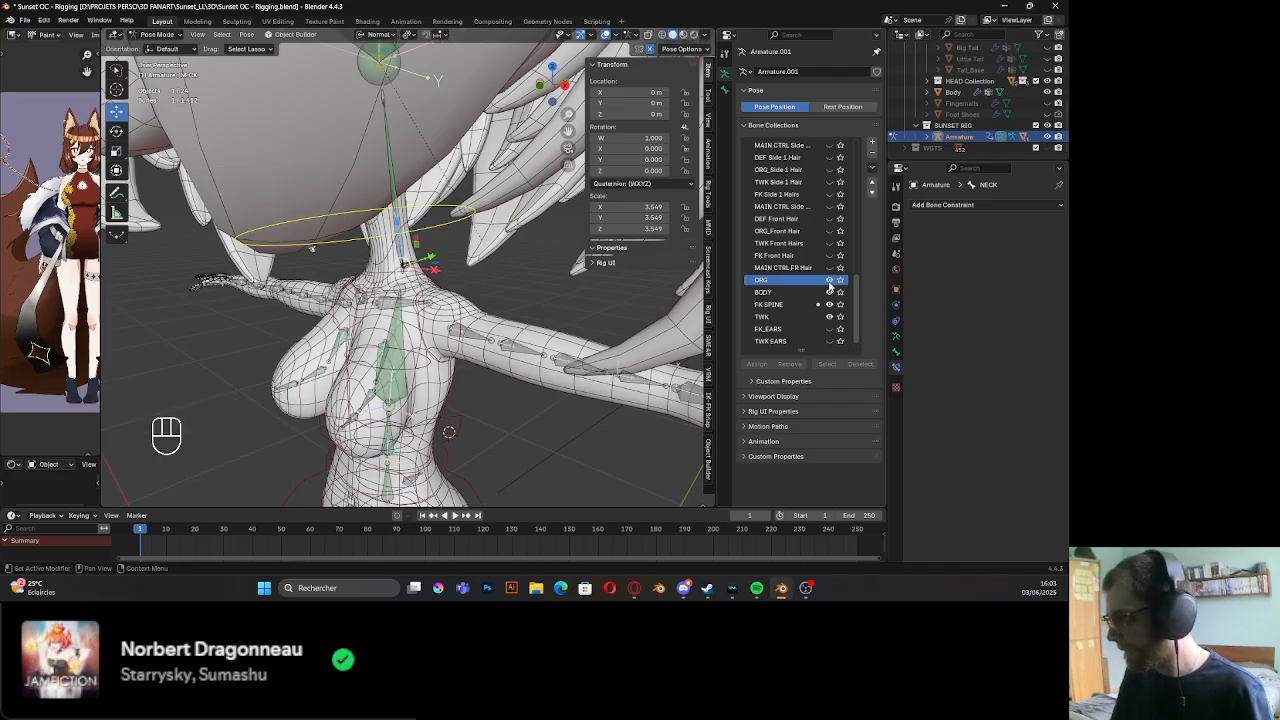
{"action": "left_click", "coordinate": [829, 281]}
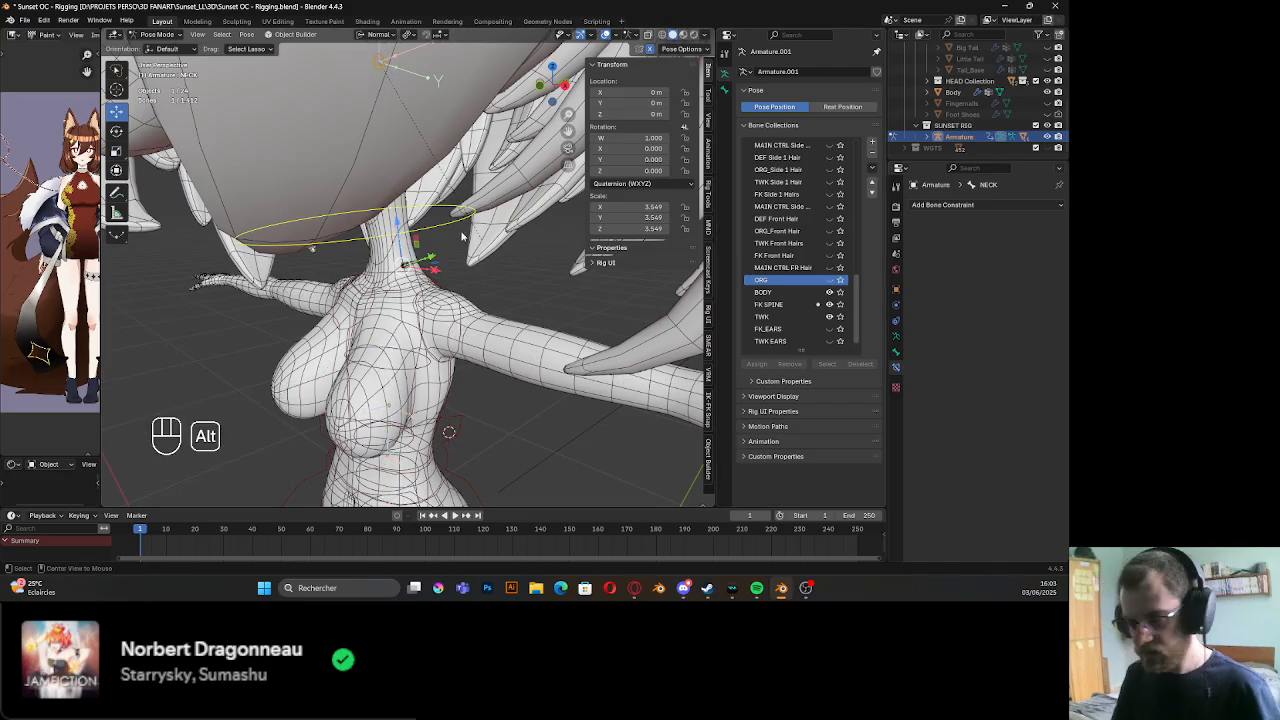
{"action": "key", "text": "alt+r"}
{"action": "key", "text": "alt+s"}
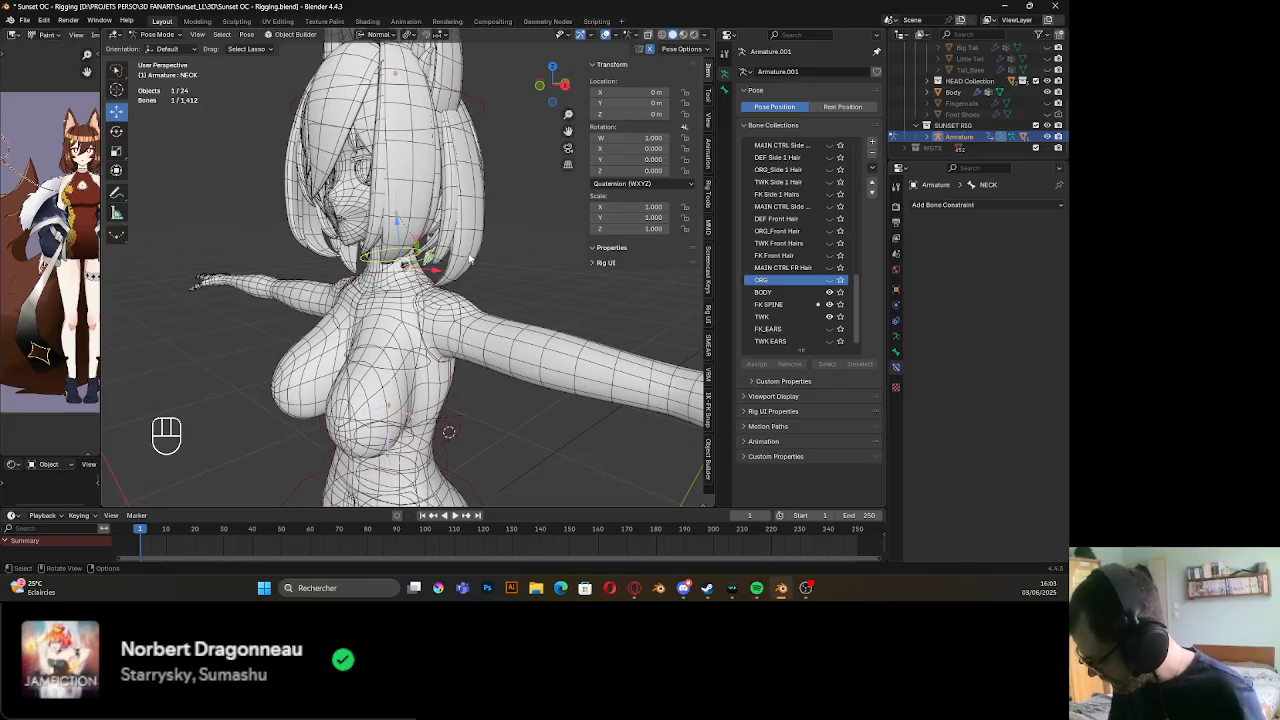
Add a Copy Scale constraint to the MCH_NECK_TWIST bone with the NECK bone as its target
{"action": "scroll", "coordinate": [420, 247], "scroll_direction": "up", "scroll_amount": 6}
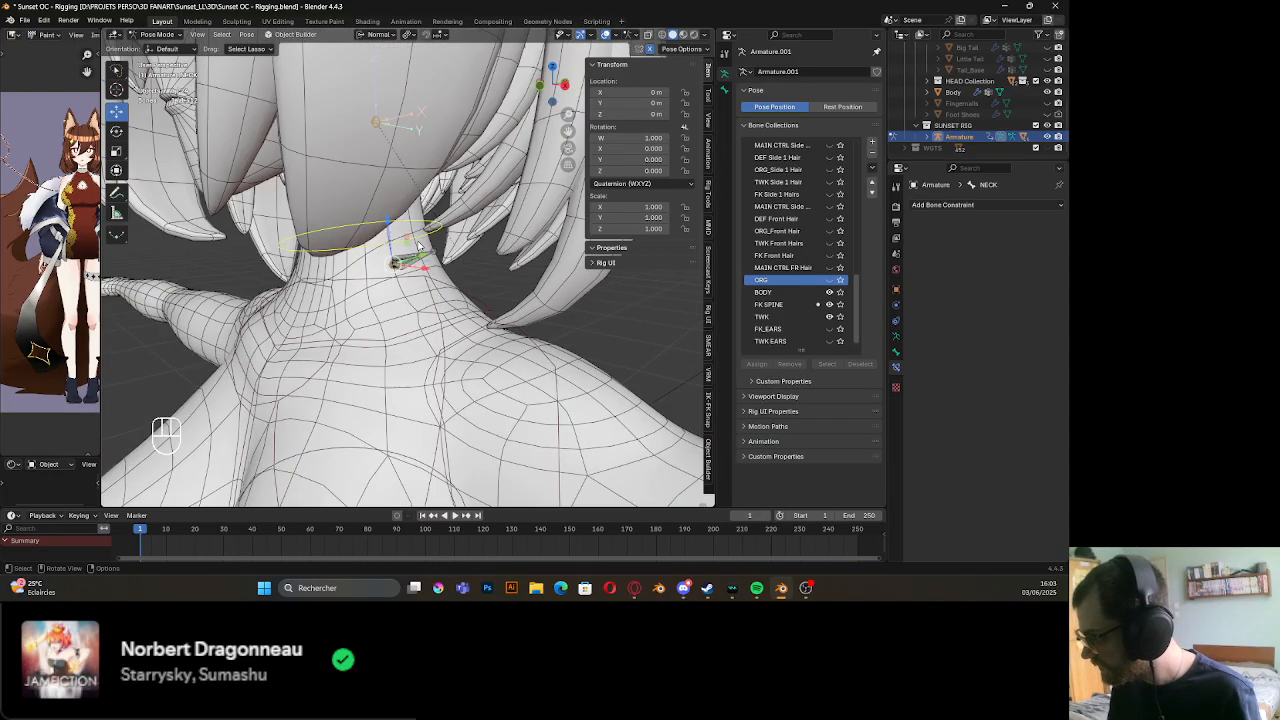
{"action": "middle_click_drag", "start_coordinate": [418, 250], "coordinate": [387, 250]}
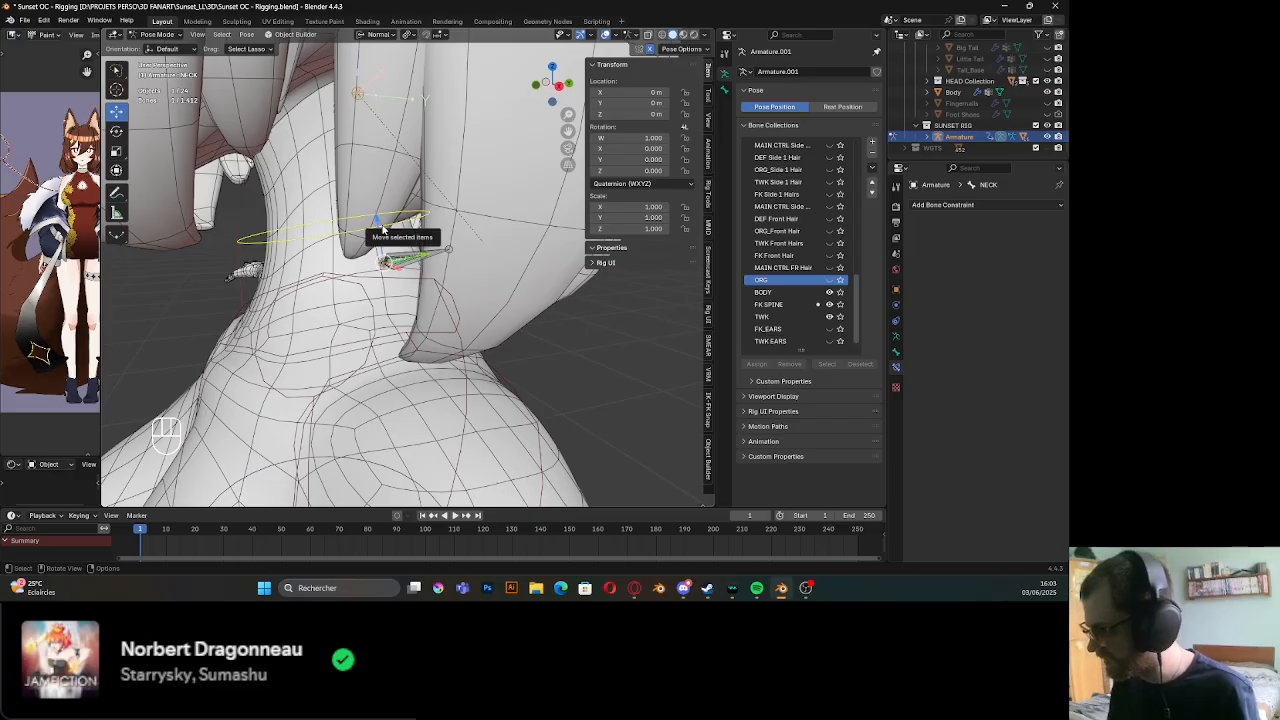
{"action": "scroll", "coordinate": [383, 235], "scroll_direction": "up", "scroll_amount": 4}
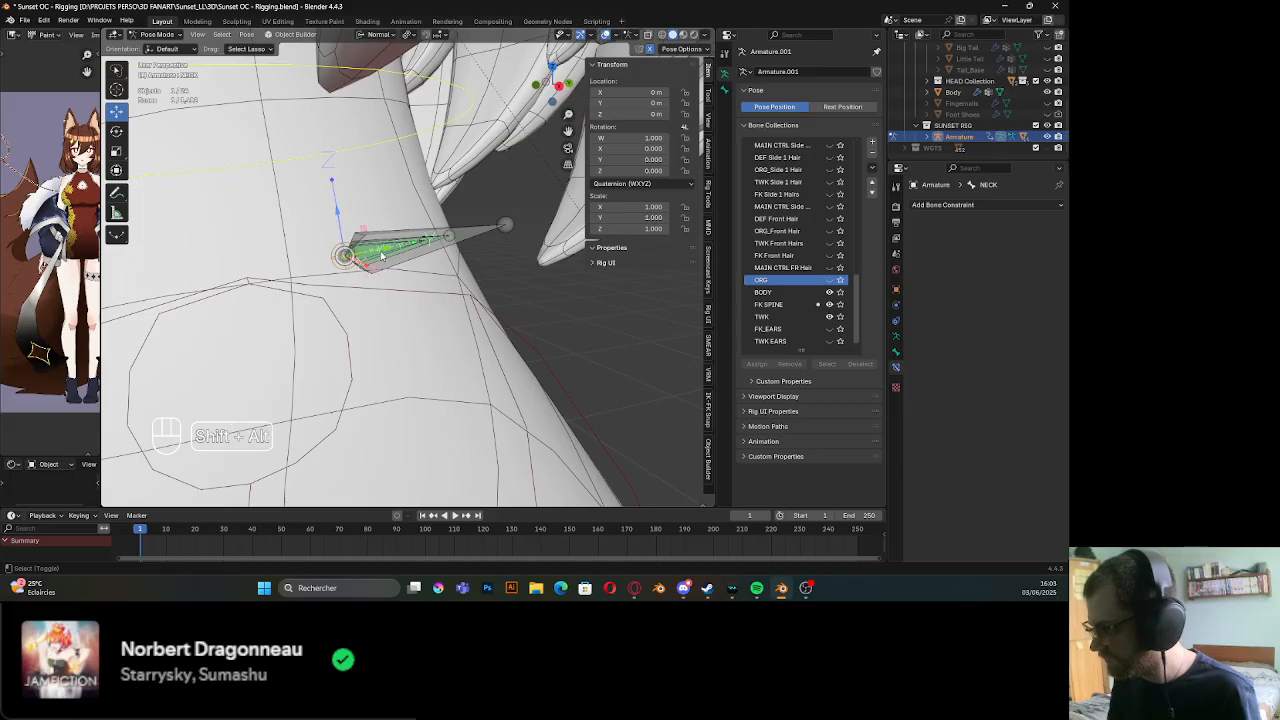
{"action": "left_click", "coordinate": [380, 252], "text": "alt+shift"}
{"action": "left_click", "coordinate": [380, 251]}
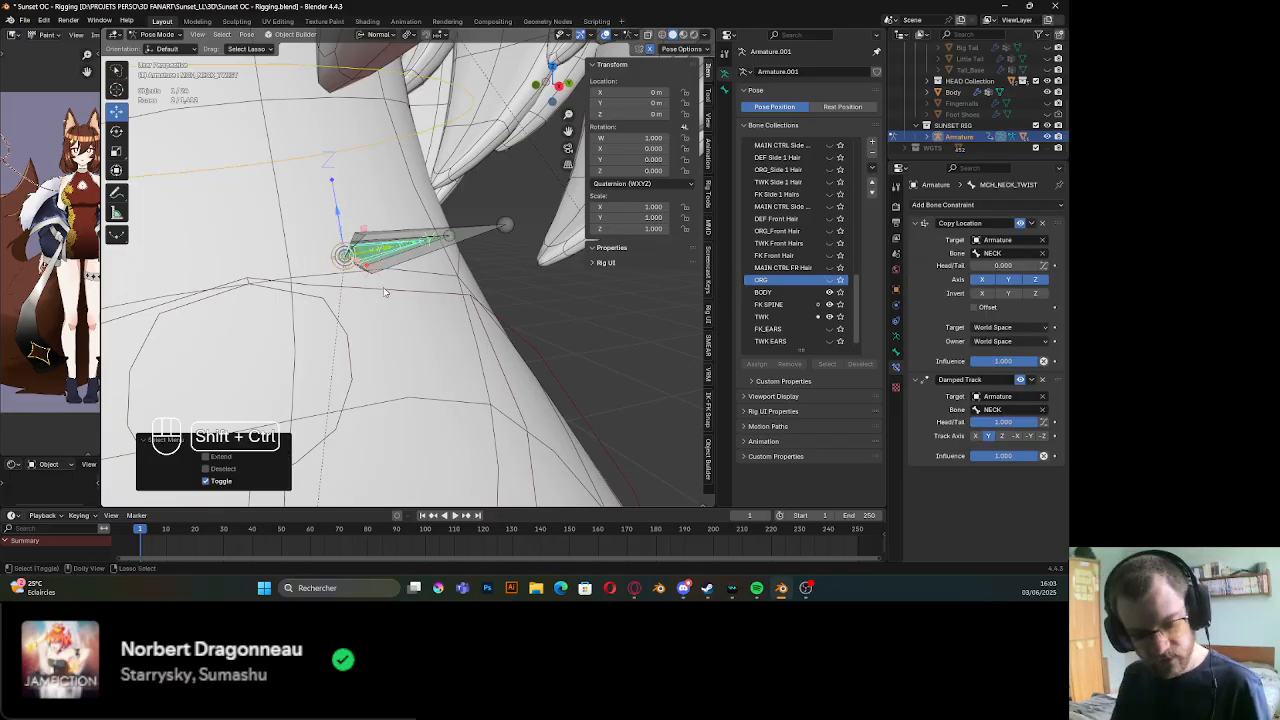
{"action": "key", "text": "shift+ctrl+c"}
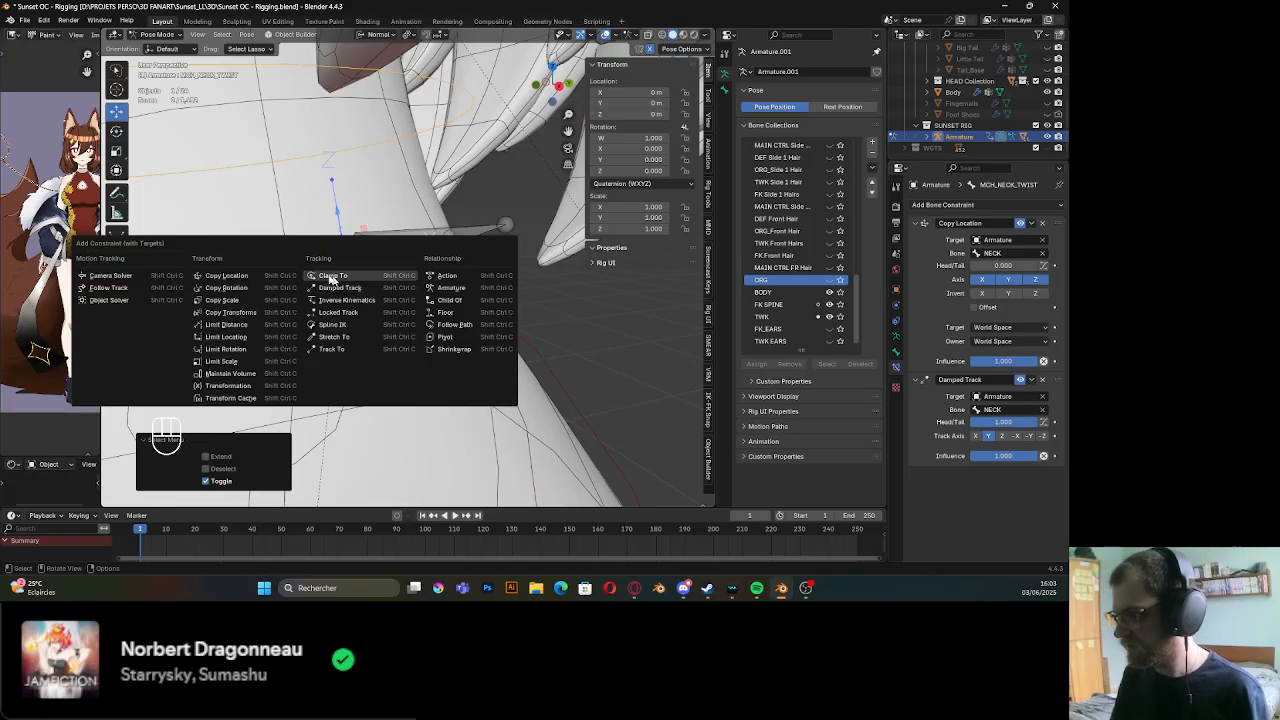
{"action": "left_click", "coordinate": [262, 301]}
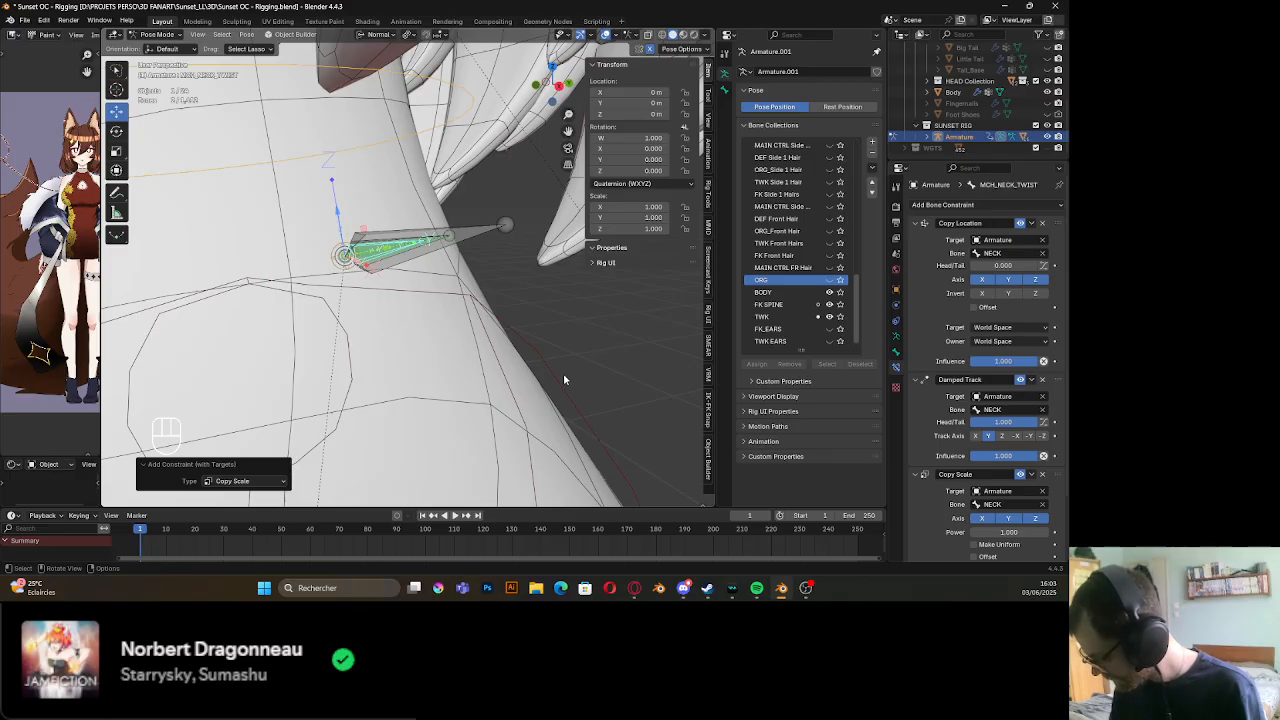
Test-scale the NECK bone to about 2.073 and show the ORG bone collection
{"action": "scroll", "coordinate": [563, 373], "scroll_direction": "down", "scroll_amount": 6}
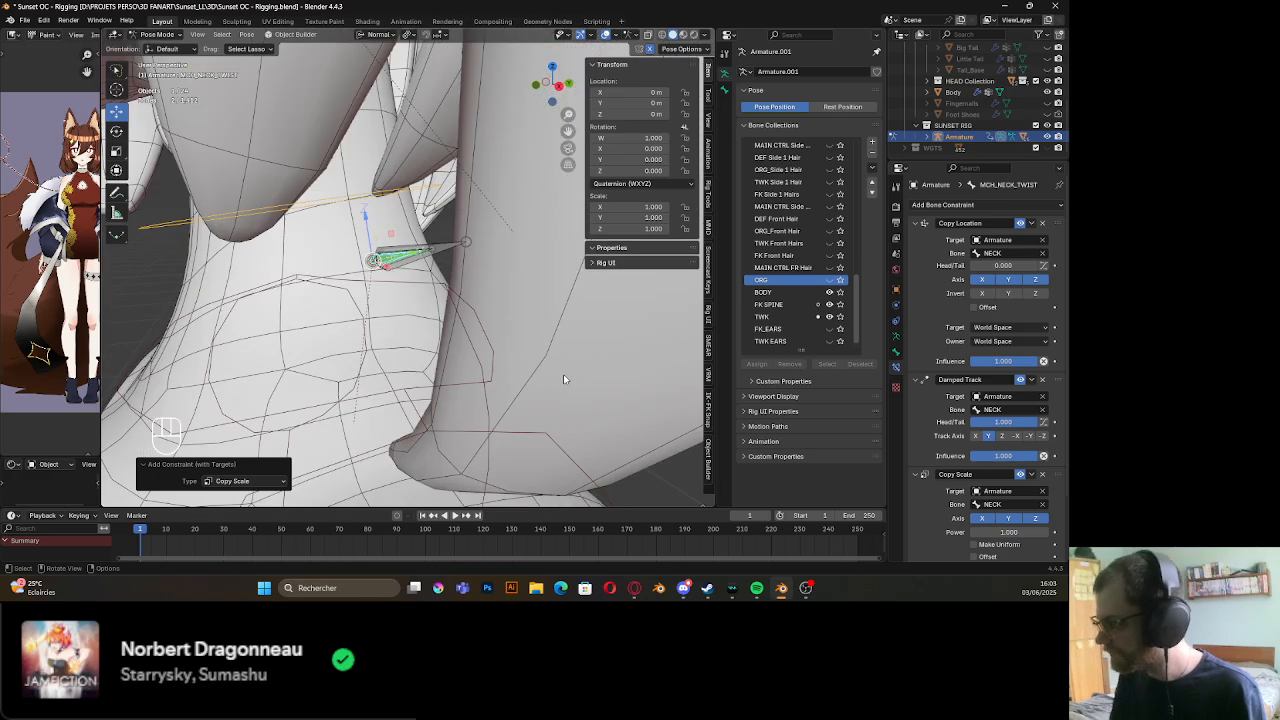
{"action": "middle_click_drag", "start_coordinate": [418, 313], "coordinate": [453, 353], "text": "shift"}
{"action": "left_click", "coordinate": [407, 298]}
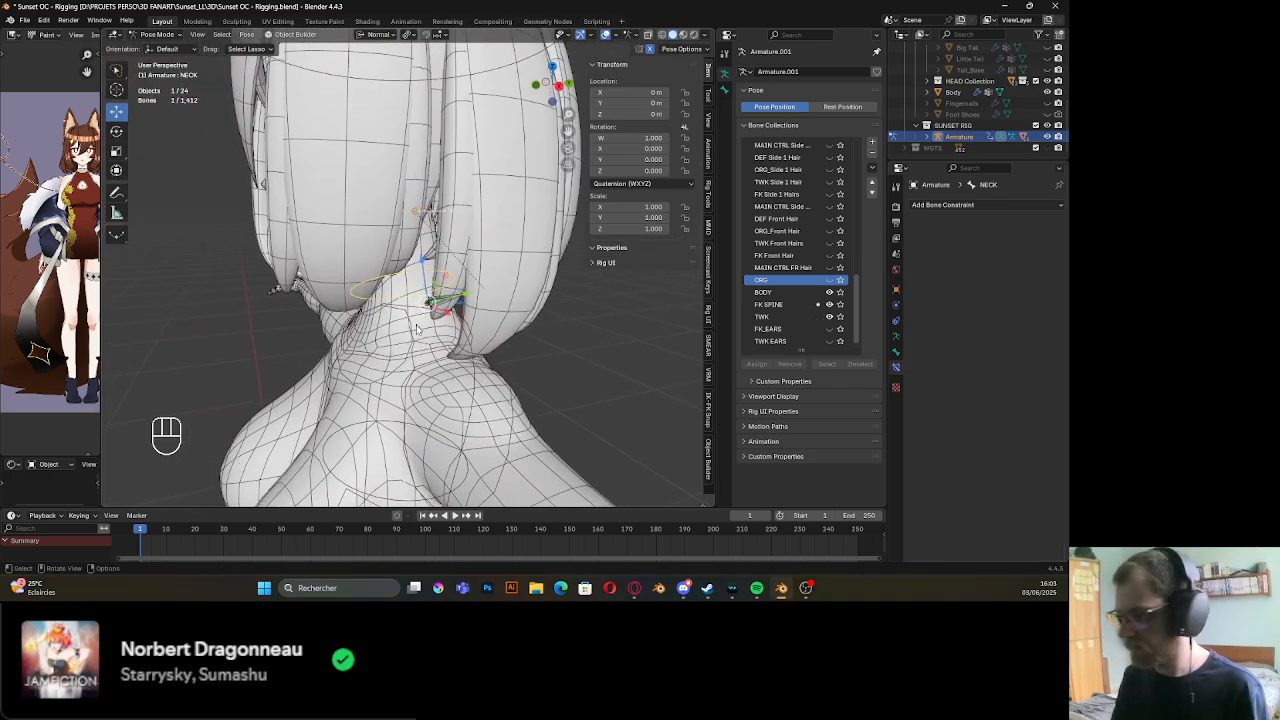
{"action": "key", "text": "s"}
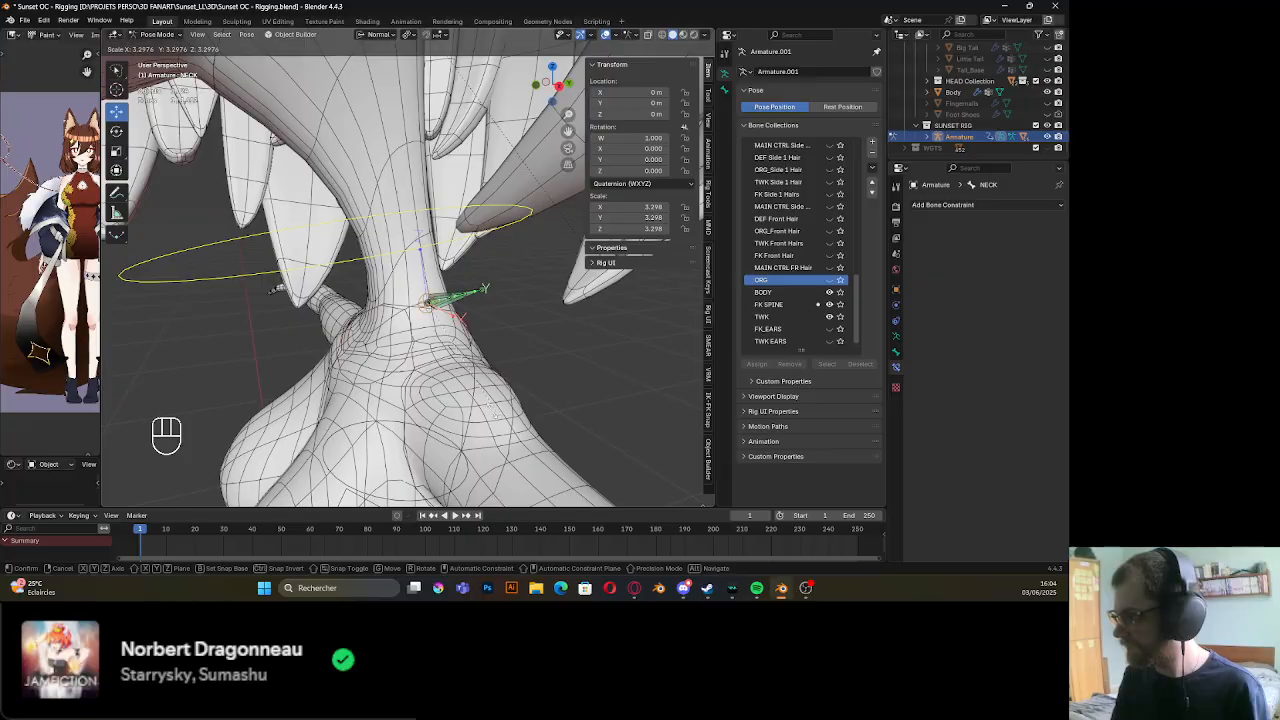
{"action": "left_click", "coordinate": [455, 379]}
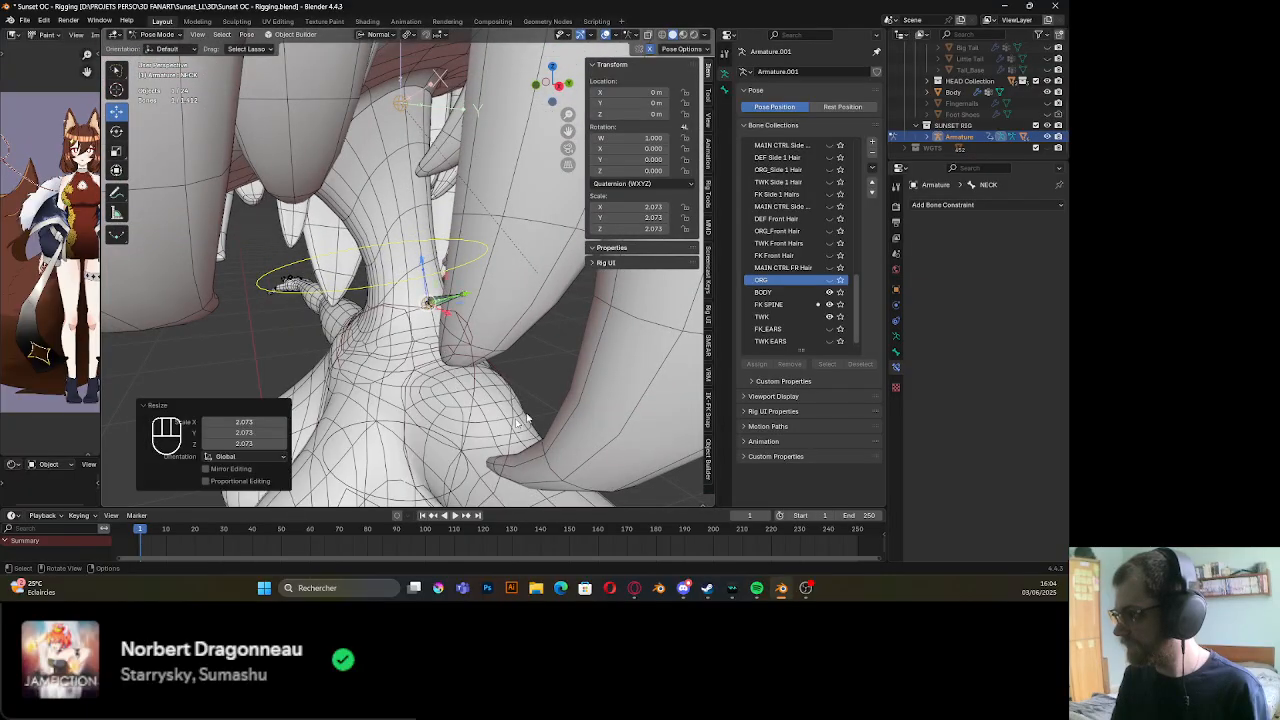
{"action": "left_click", "coordinate": [831, 281]}
{"action": "left_click", "coordinate": [831, 281]}
{"action": "left_click", "coordinate": [831, 281]}
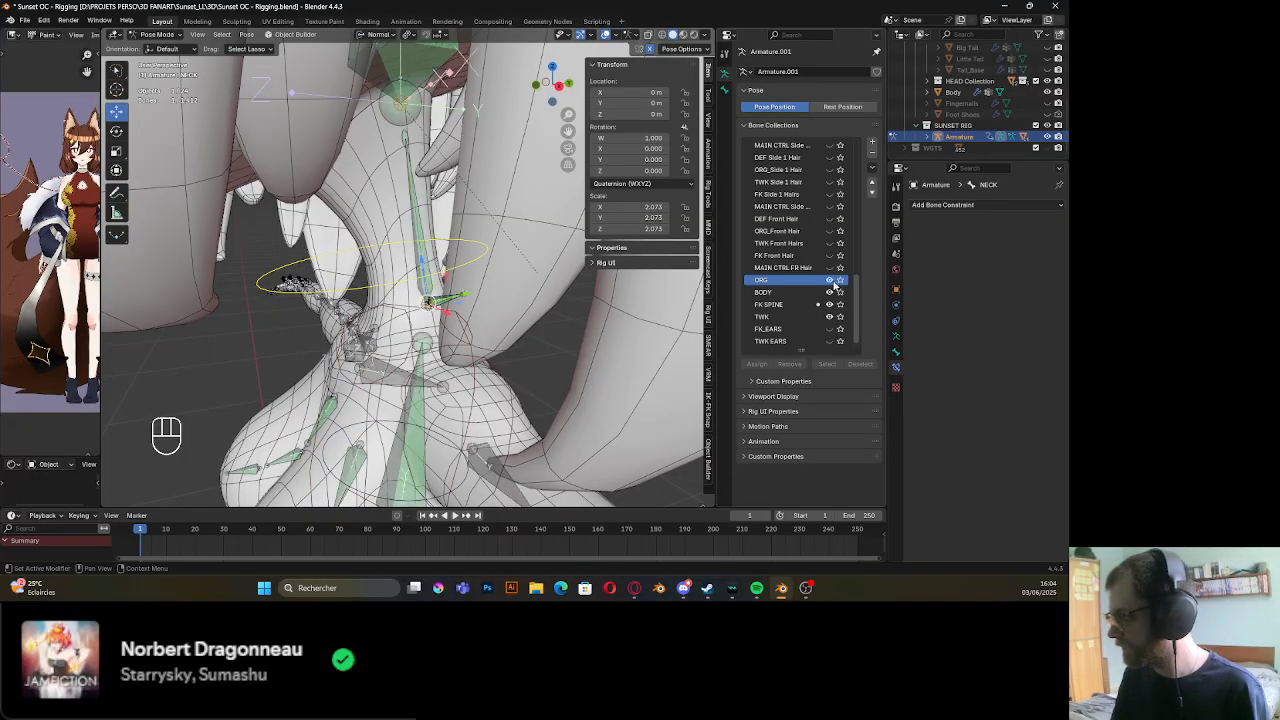
Parent the ORG_NECK bone to TWK_NECK with Keep Offset in Edit Mode, and return to Pose Mode
{"action": "middle_click_drag", "start_coordinate": [579, 264], "coordinate": [234, 282]}
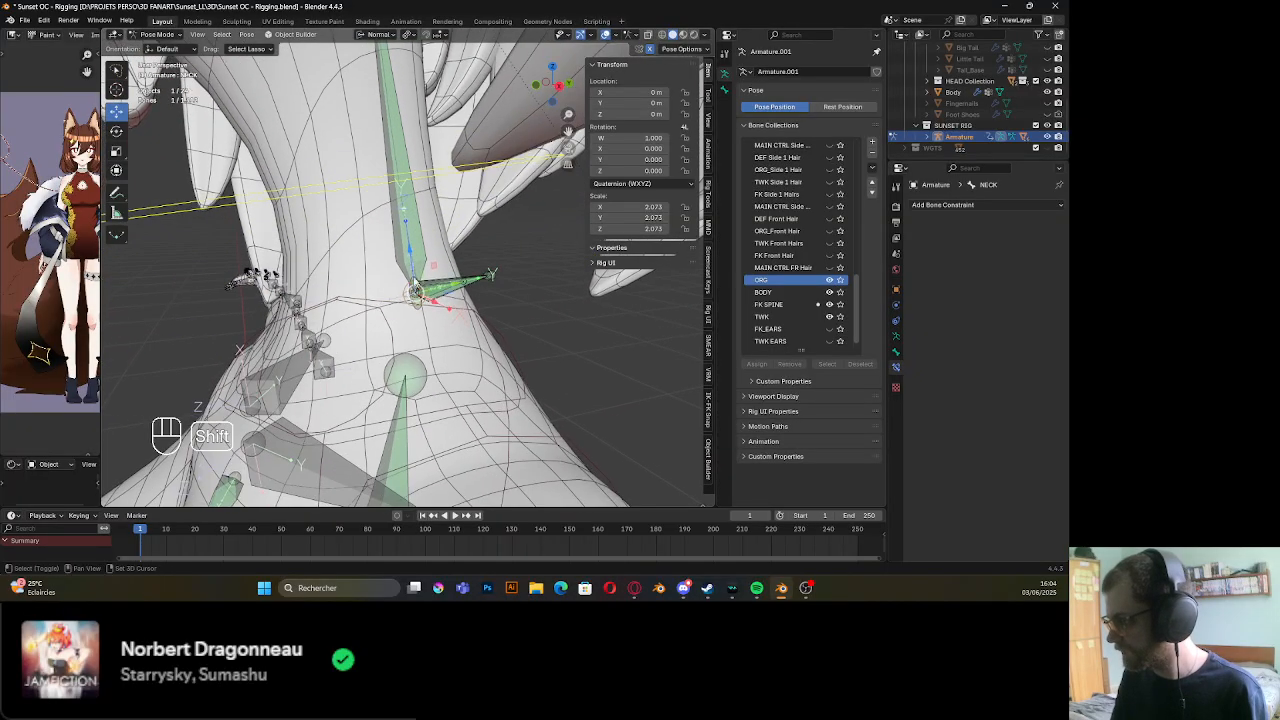
{"action": "left_click", "coordinate": [428, 279]}
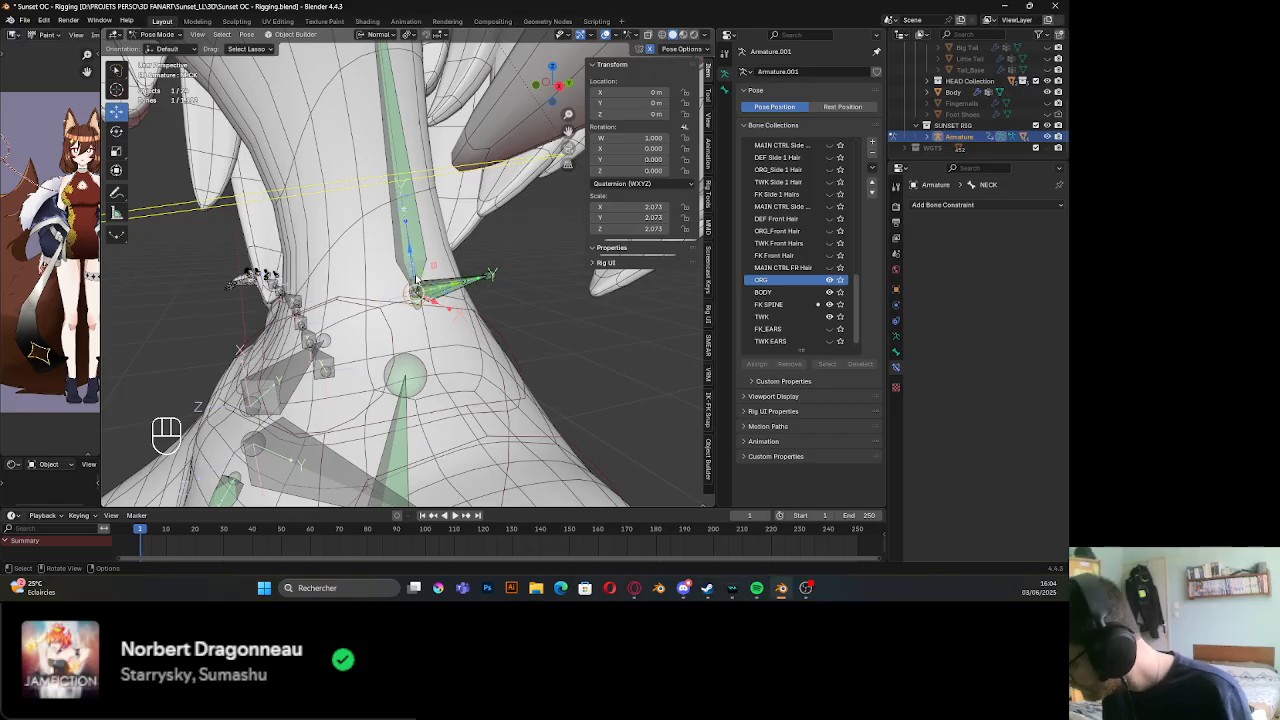
{"action": "left_click", "coordinate": [412, 250]}
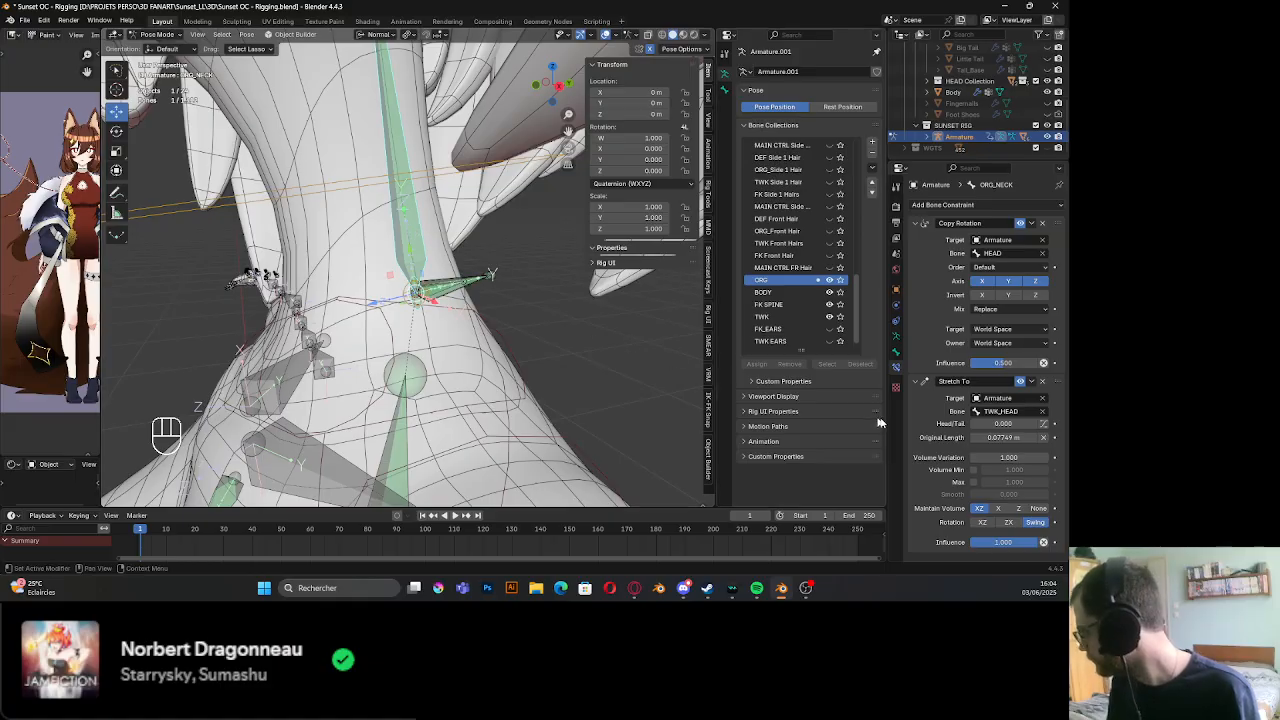
{"action": "left_click", "coordinate": [896, 351]}
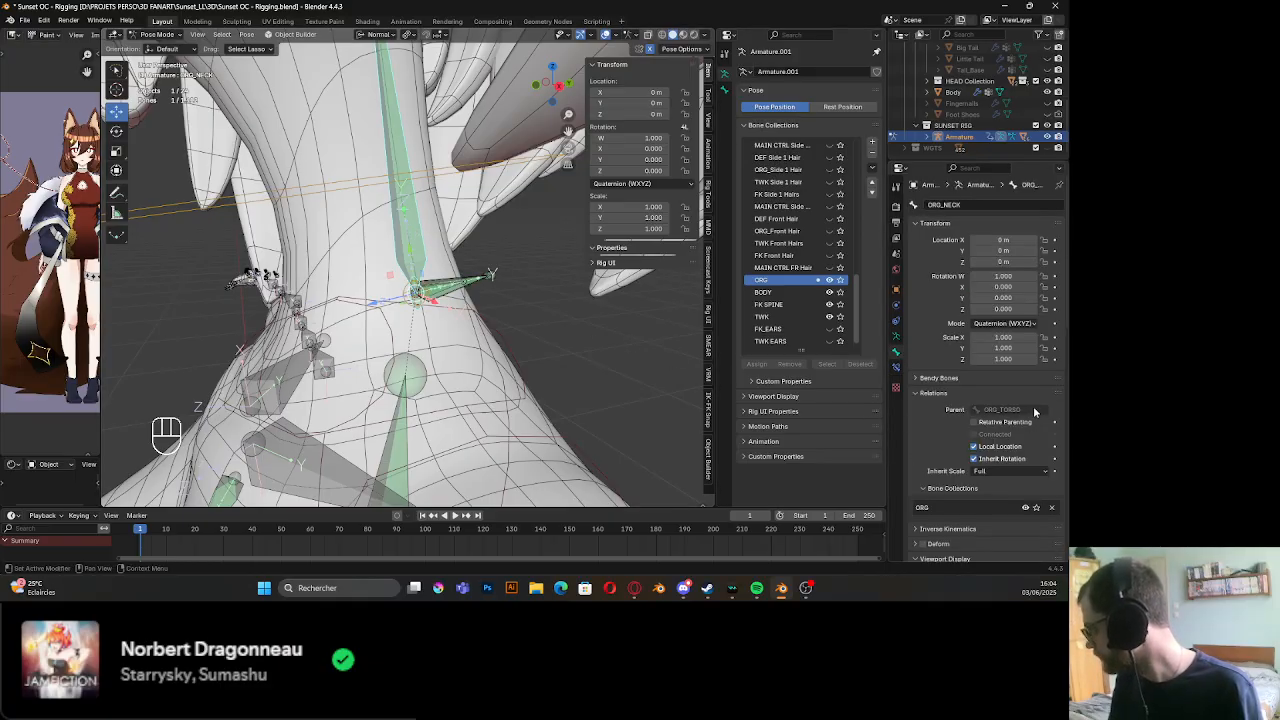
{"action": "middle_click_drag", "start_coordinate": [470, 330], "coordinate": [563, 337]}
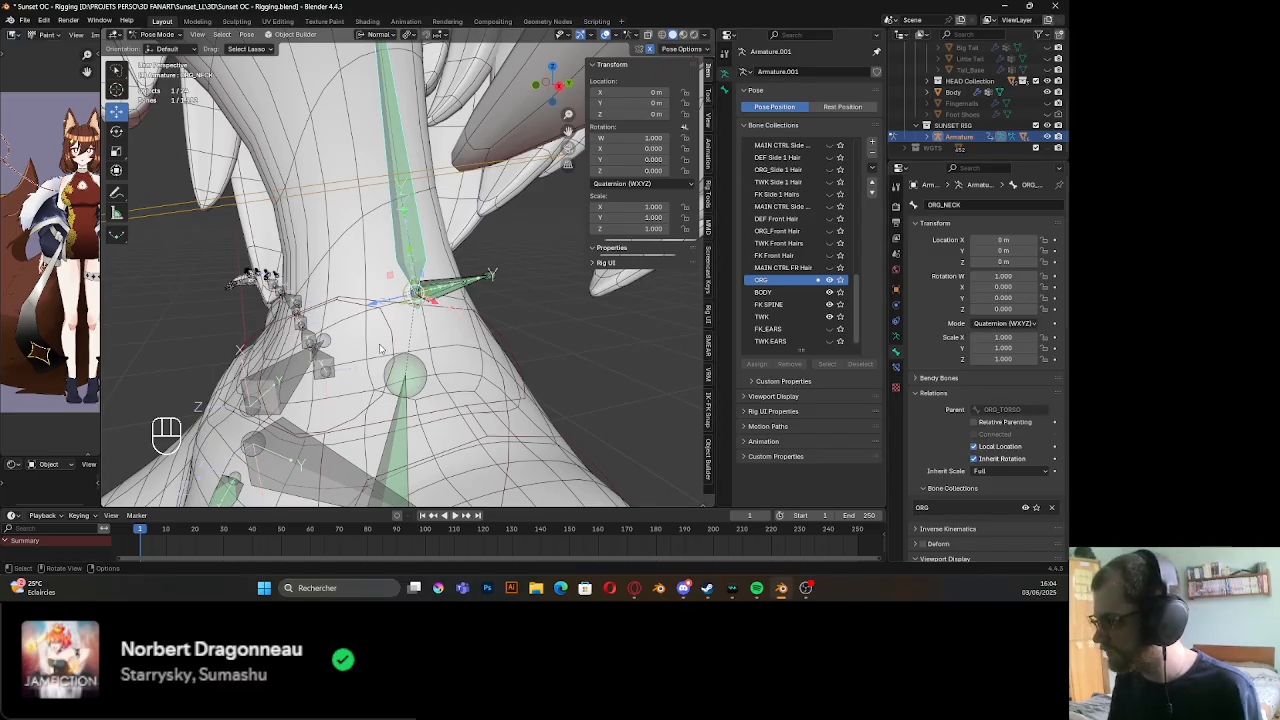
{"action": "middle_click_drag", "start_coordinate": [380, 348], "coordinate": [400, 343]}
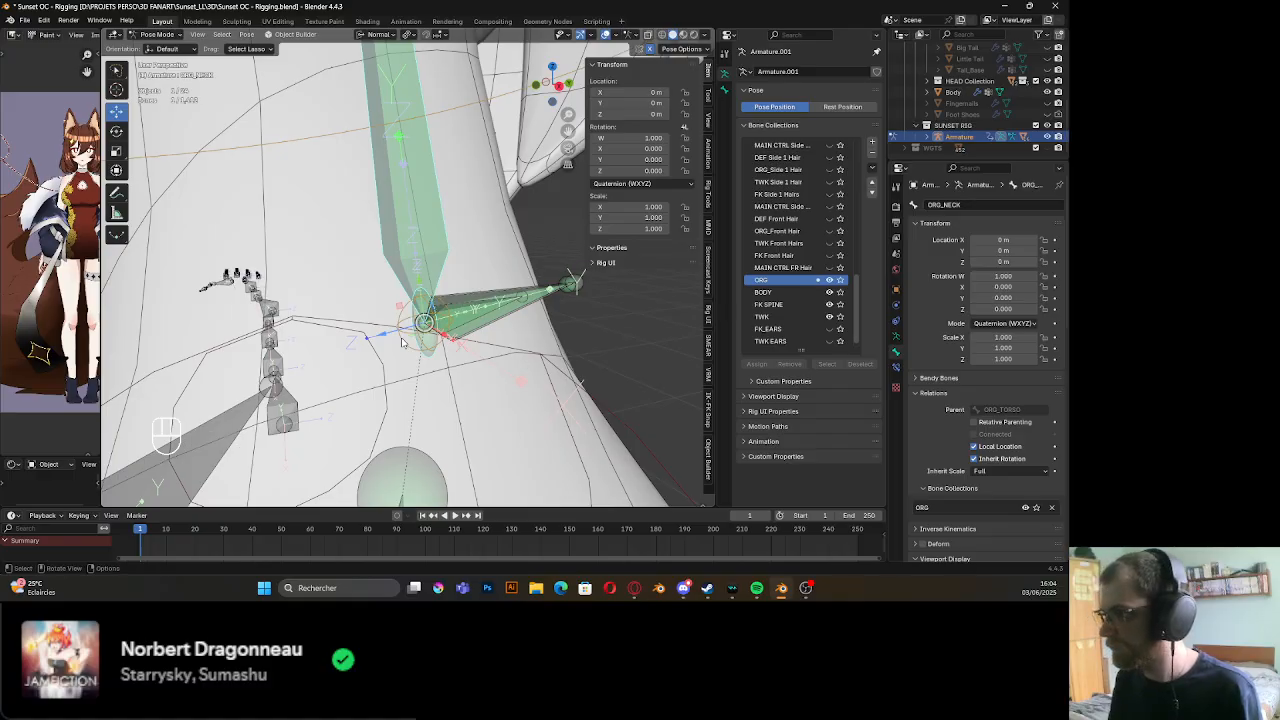
{"action": "left_click", "coordinate": [402, 342], "text": "shift"}
{"action": "key", "text": "Tab"}
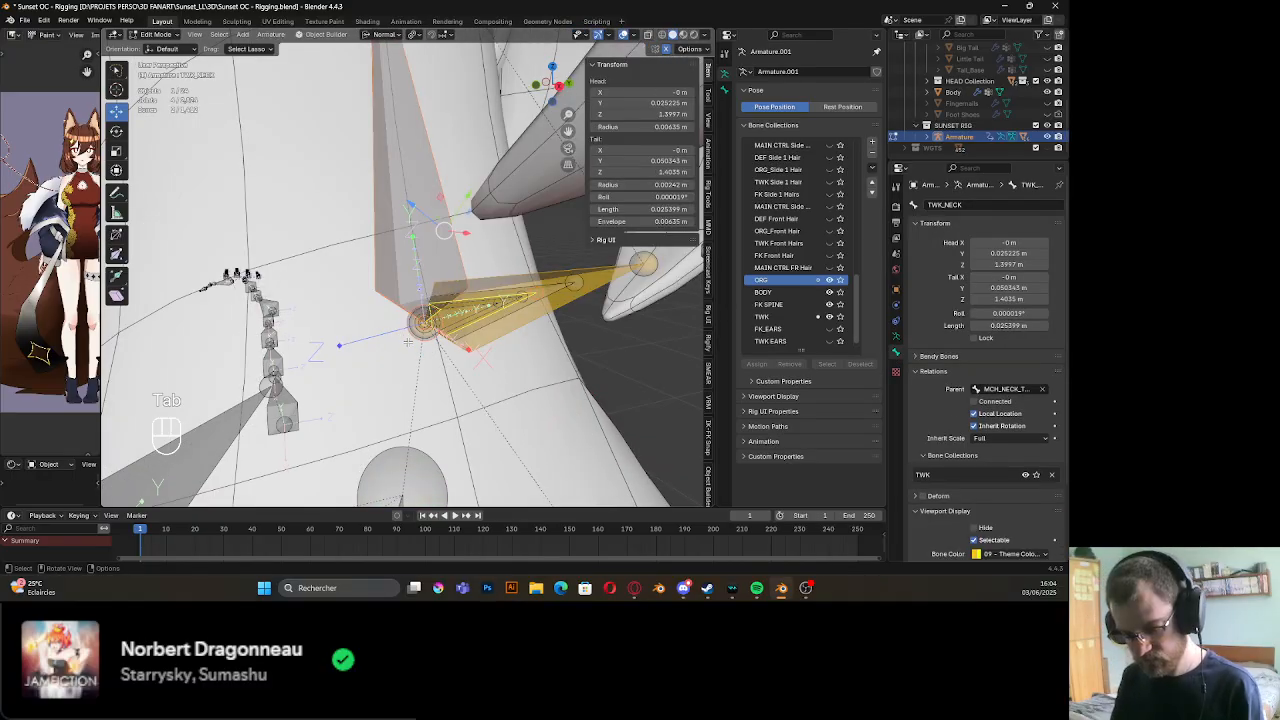
{"action": "key", "text": "ctrl+p"}
{"action": "left_click", "coordinate": [407, 340]}
{"action": "middle_click_drag", "start_coordinate": [407, 340], "coordinate": [401, 356]}
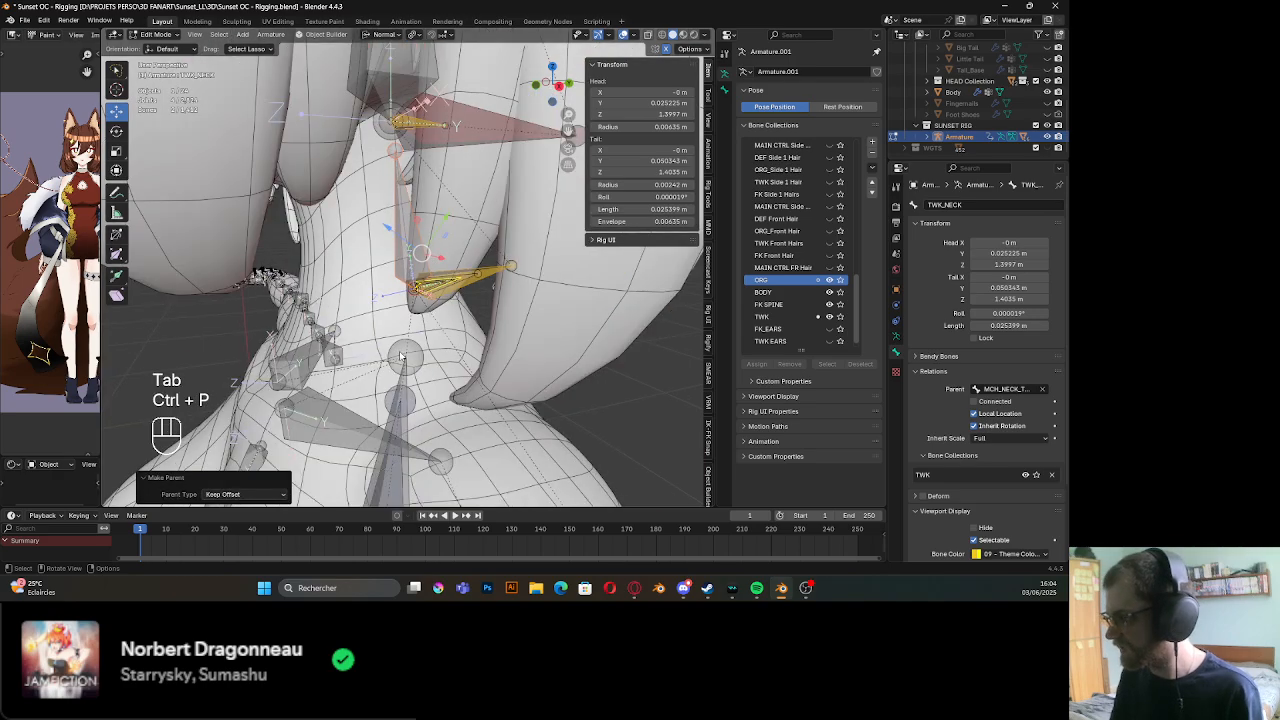
{"action": "key", "text": "Tab"}
Clear the NECK bone's scale, then test-scale it uniformly with the ORG bones shown and cancel the scaling
{"action": "left_click", "coordinate": [378, 278], "text": "shift"}
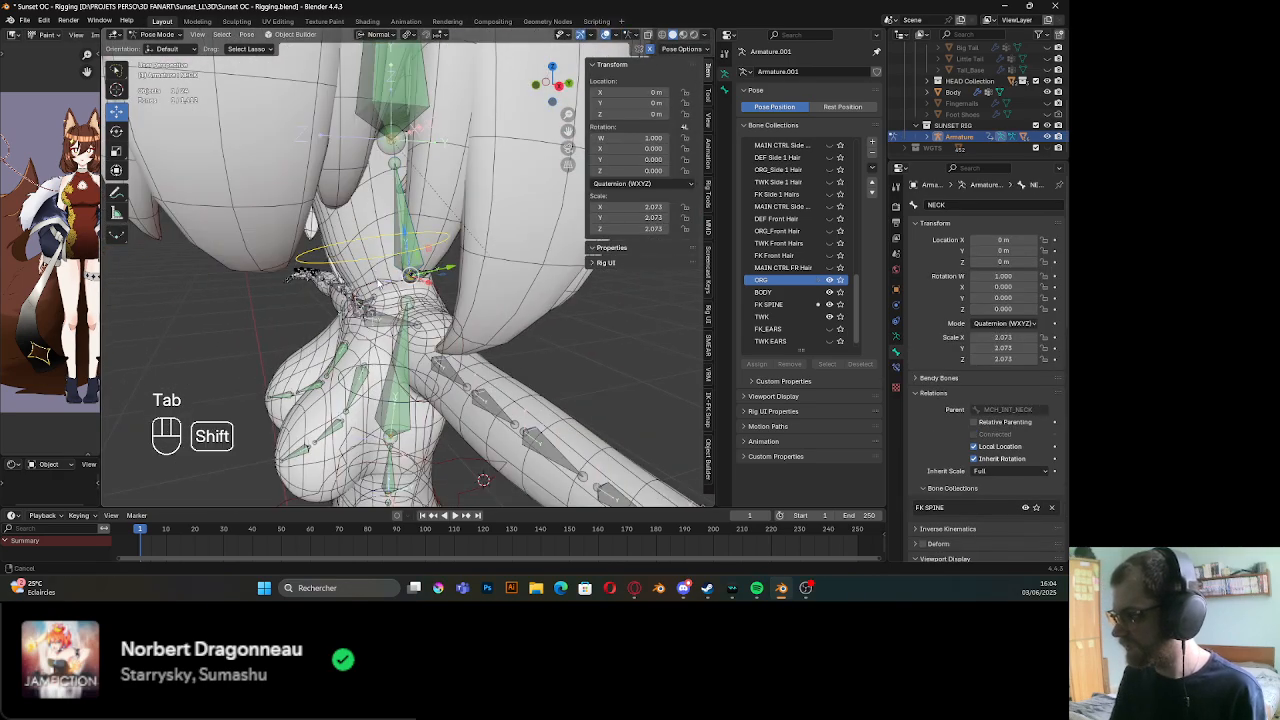
{"action": "key", "text": "alt+s"}
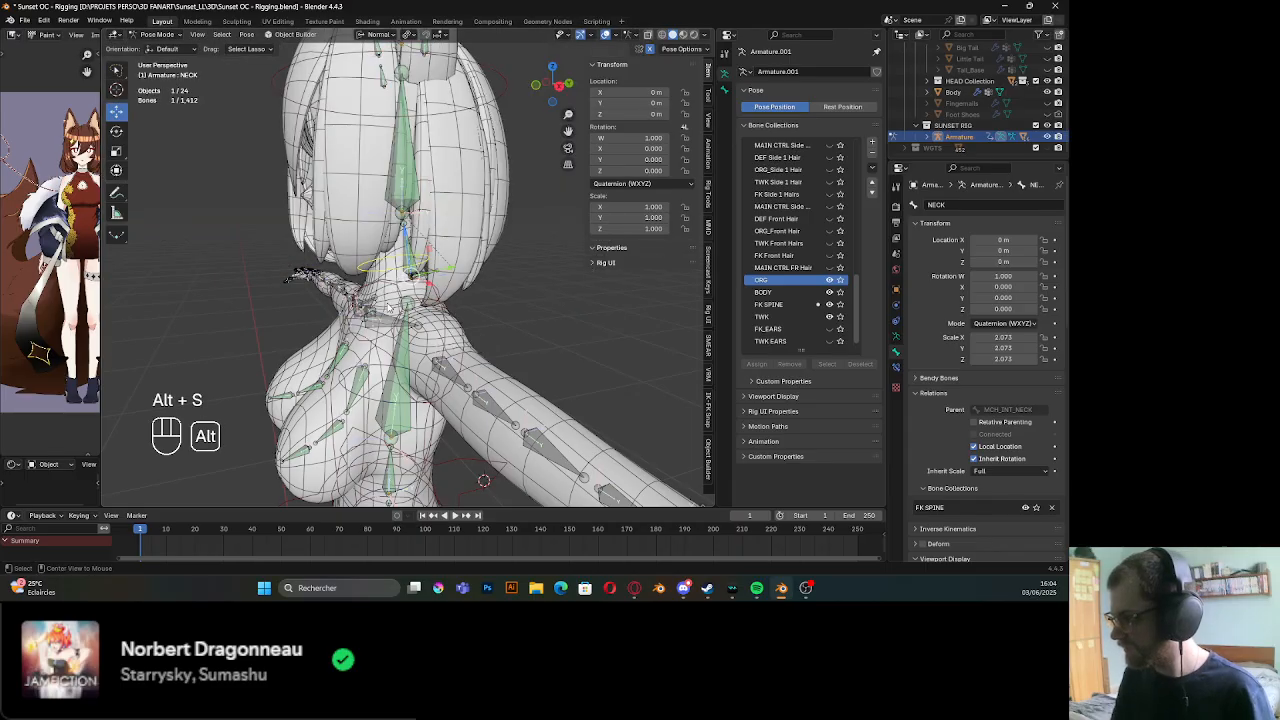
{"action": "scroll", "coordinate": [400, 314], "scroll_direction": "up", "scroll_amount": 5}
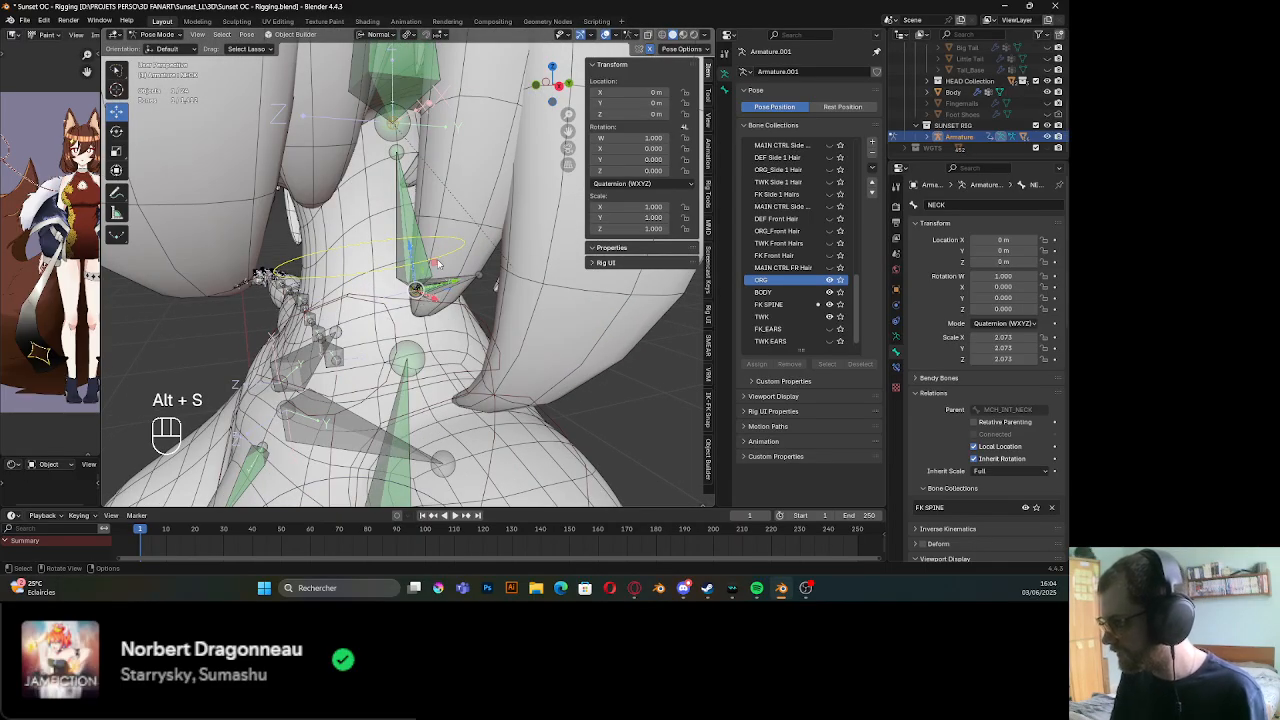
{"action": "scroll", "coordinate": [434, 291], "scroll_direction": "up", "scroll_amount": 4}
{"action": "middle_click_drag", "start_coordinate": [424, 312], "coordinate": [394, 314], "text": "shift"}
{"action": "scroll", "coordinate": [391, 324], "scroll_direction": "down", "scroll_amount": 4}
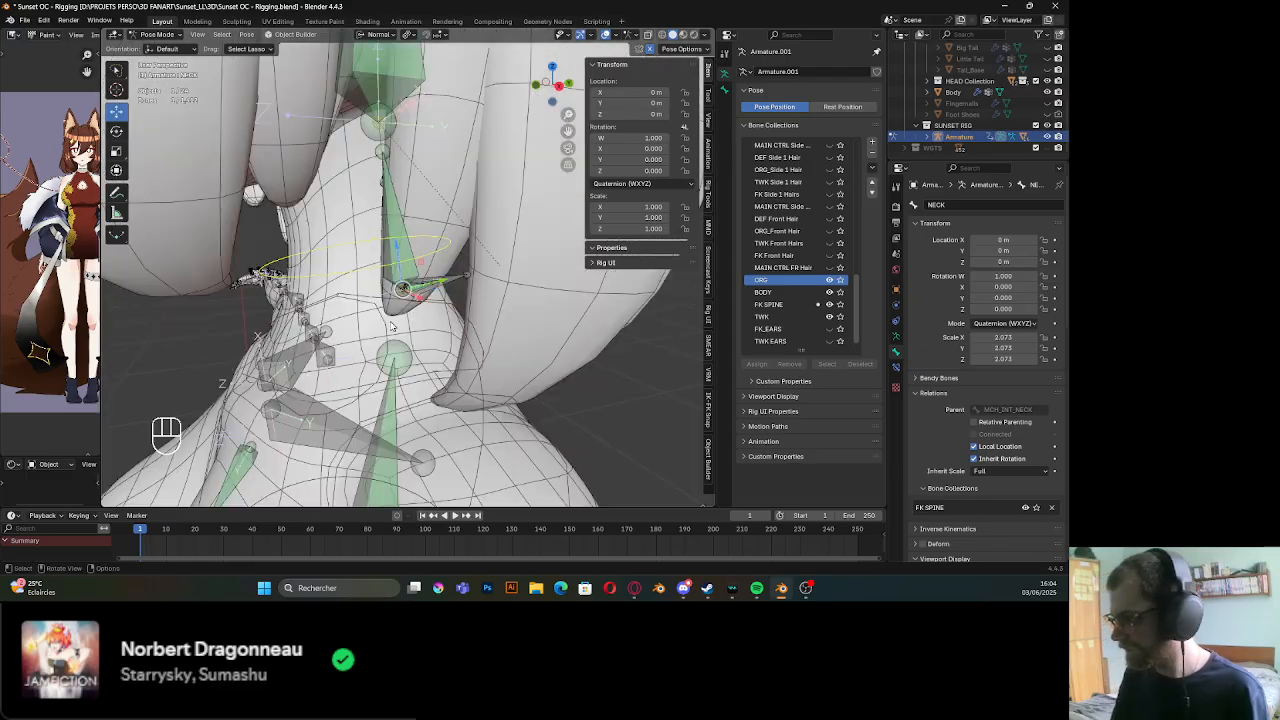
{"action": "scroll", "coordinate": [391, 324], "scroll_direction": "down", "scroll_amount": 5}
{"action": "key", "text": "s"}
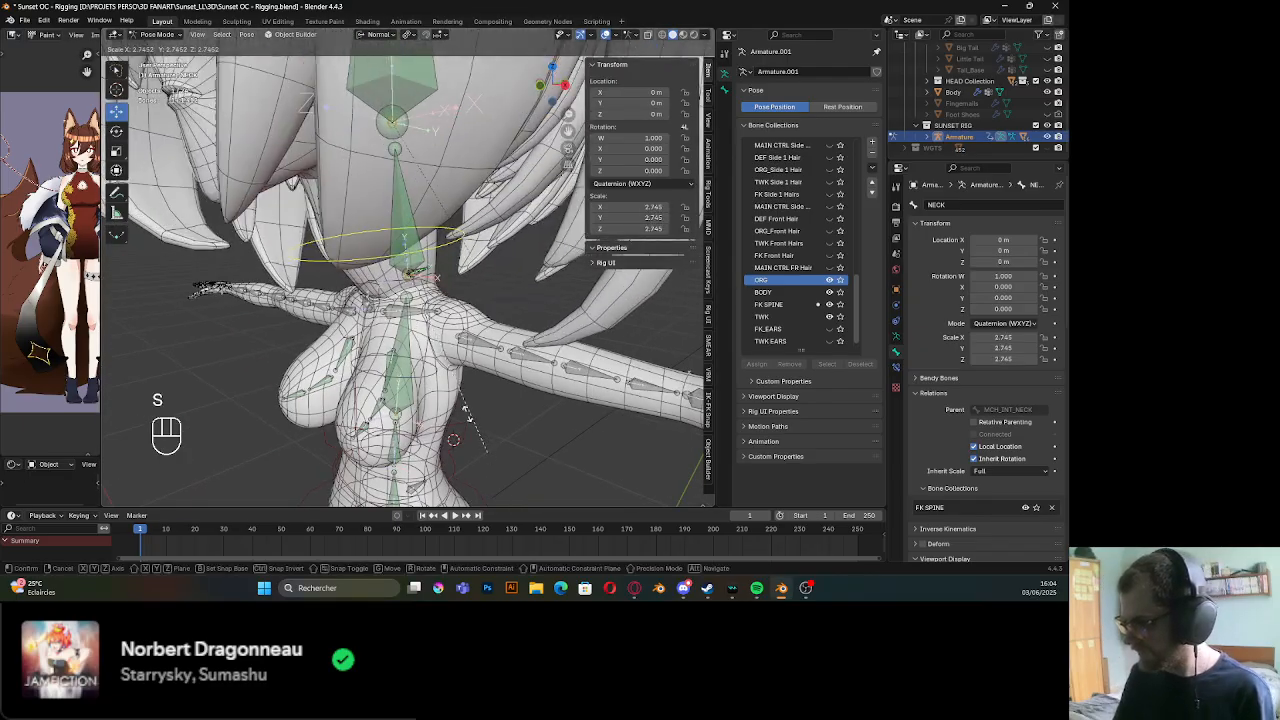
{"action": "right_click", "coordinate": [430, 399]}
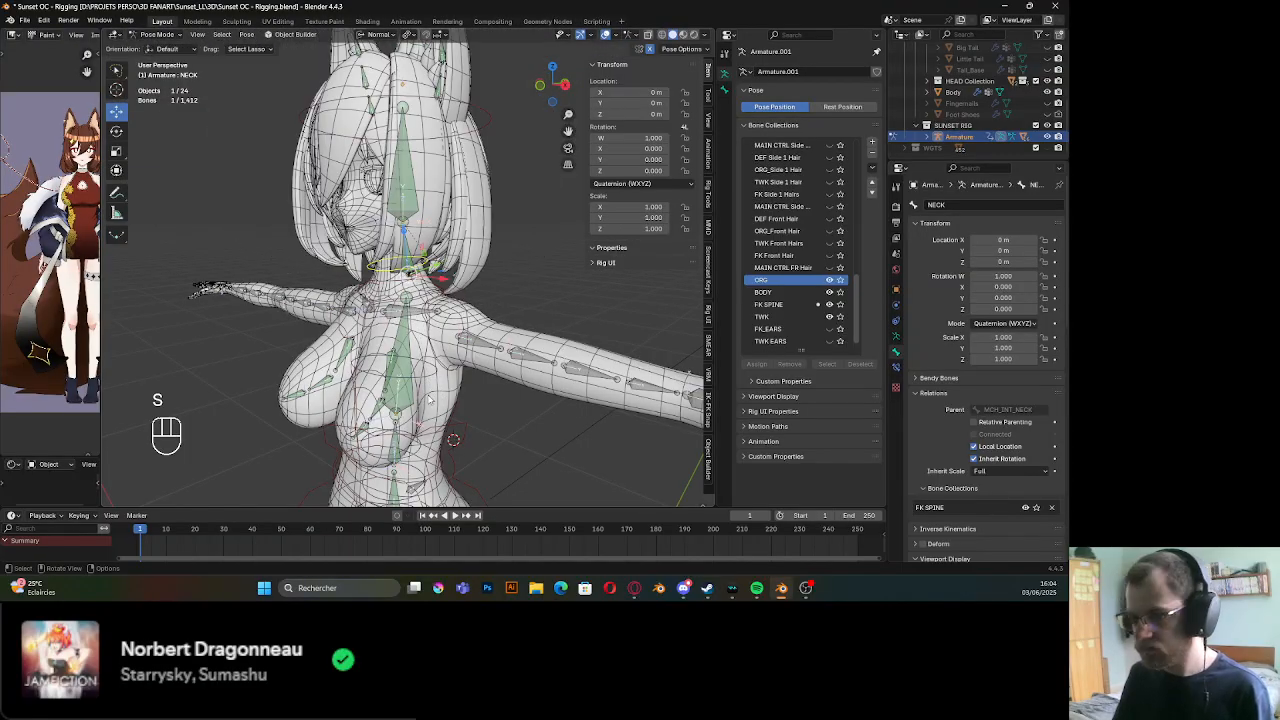
Save the rig file and hide the ORG bone collection
{"action": "key", "text": "ctrl+s"}
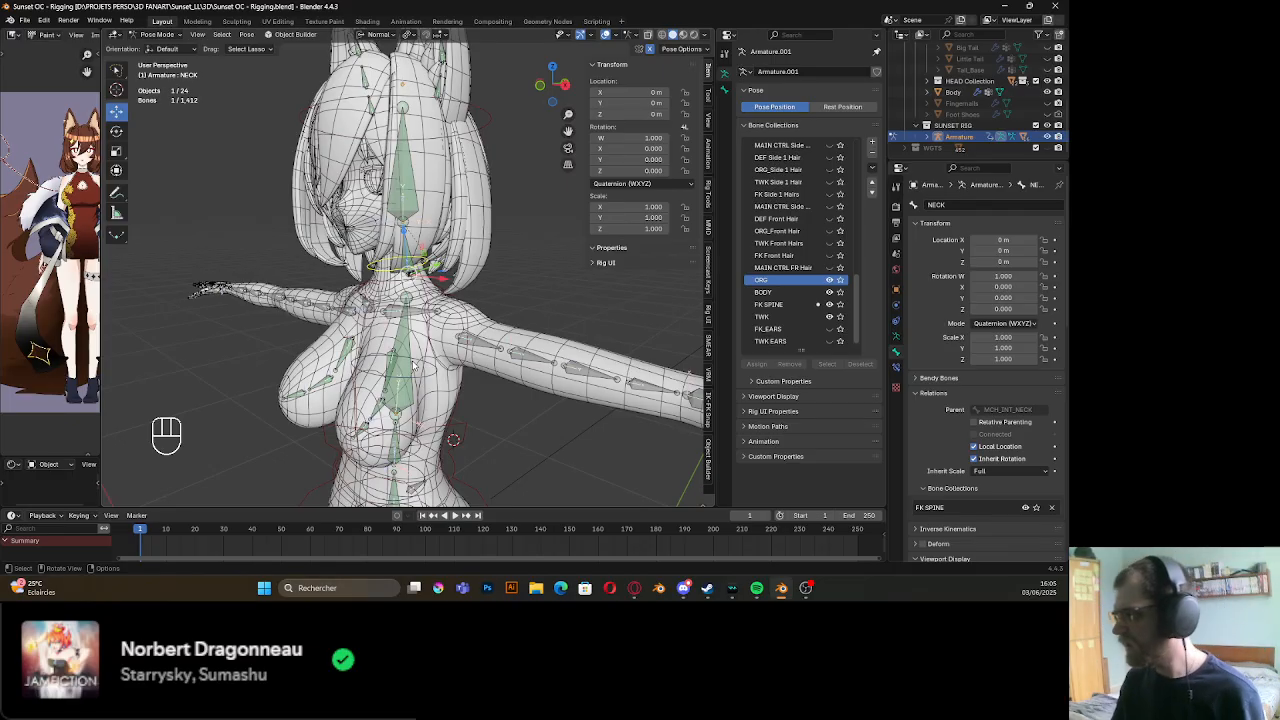
{"action": "left_click", "coordinate": [829, 280]}
{"action": "middle_click_drag", "start_coordinate": [333, 295], "coordinate": [333, 315], "text": "shift"}
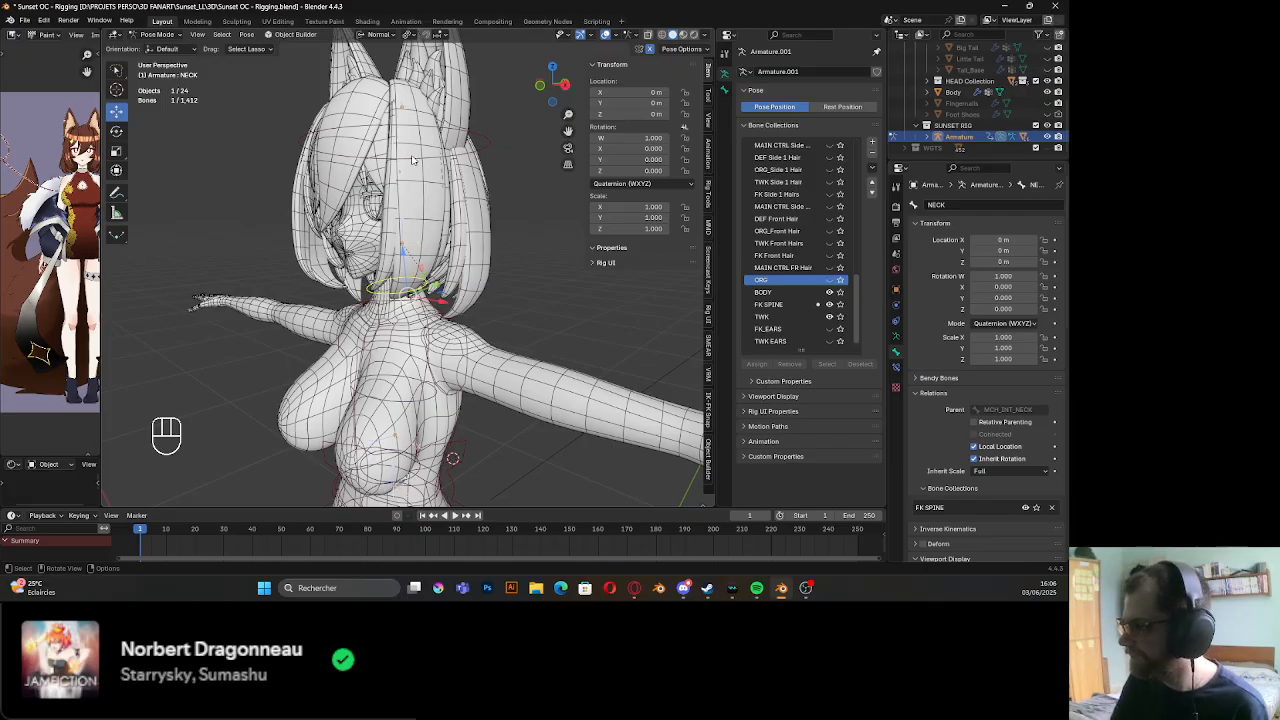
Select the HEAD bone and open the armature in Edit Mode, framed from the side
{"action": "left_click", "coordinate": [401, 207]}
{"action": "scroll", "coordinate": [401, 207], "scroll_direction": "up", "scroll_amount": 2}
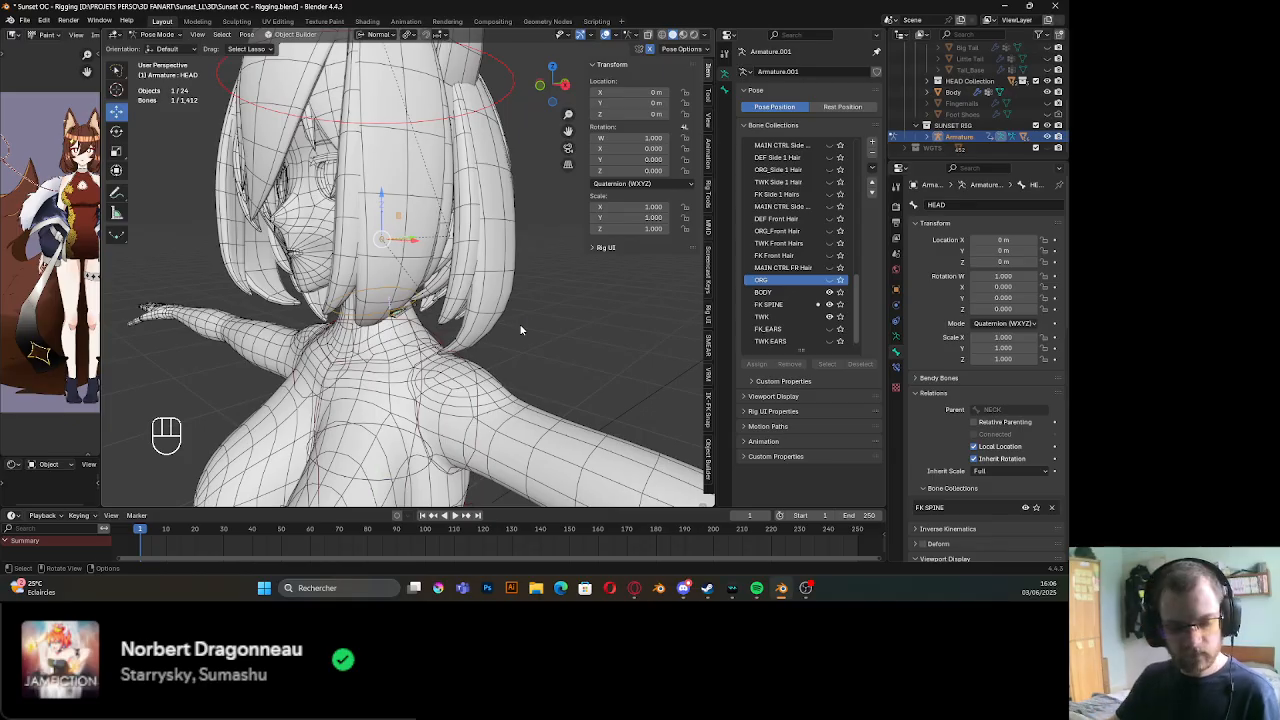
{"action": "key", "text": "Tab"}
{"action": "middle_click_drag", "start_coordinate": [510, 290], "coordinate": [531, 174]}
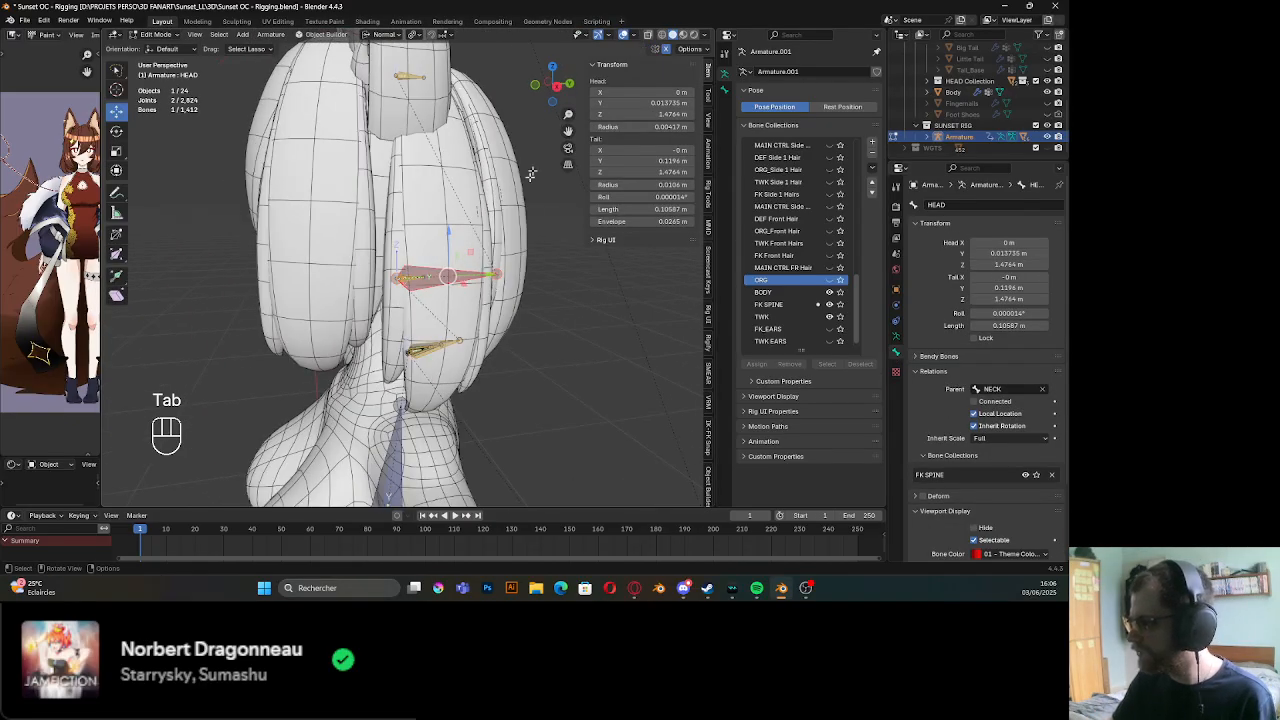
{"action": "left_click", "coordinate": [552, 84]}
{"action": "scroll", "coordinate": [440, 330], "scroll_direction": "up", "scroll_amount": 6}
{"action": "middle_click_drag", "start_coordinate": [455, 342], "coordinate": [427, 322], "text": "shift"}
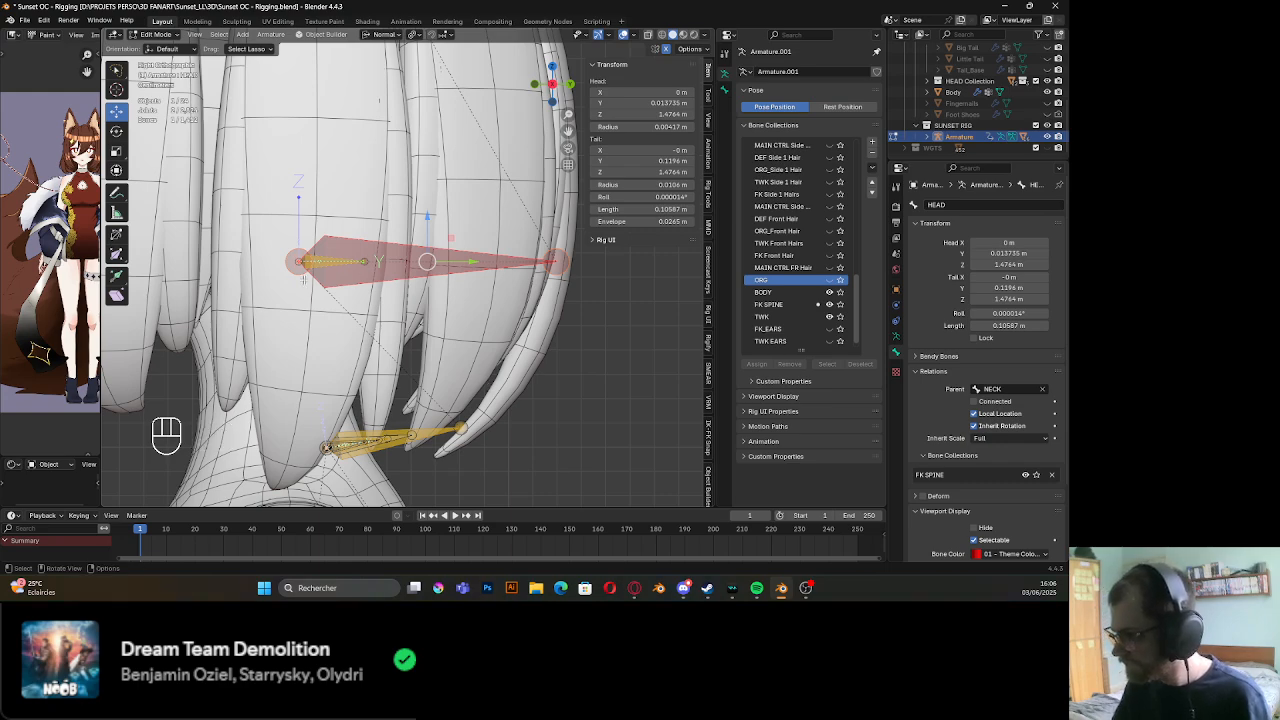
{"action": "middle_click_drag", "start_coordinate": [304, 280], "coordinate": [430, 258], "text": "shift"}
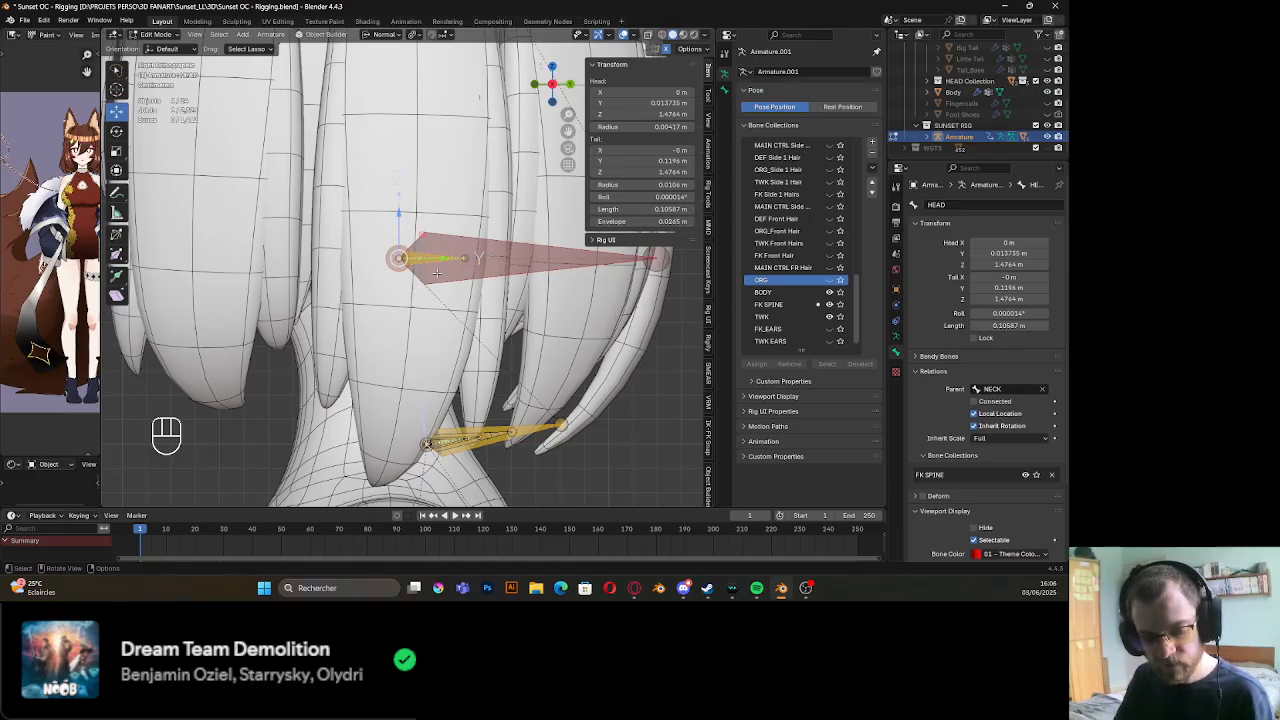
{"action": "key", "text": "e"}
{"action": "left_click", "coordinate": [598, 275]}
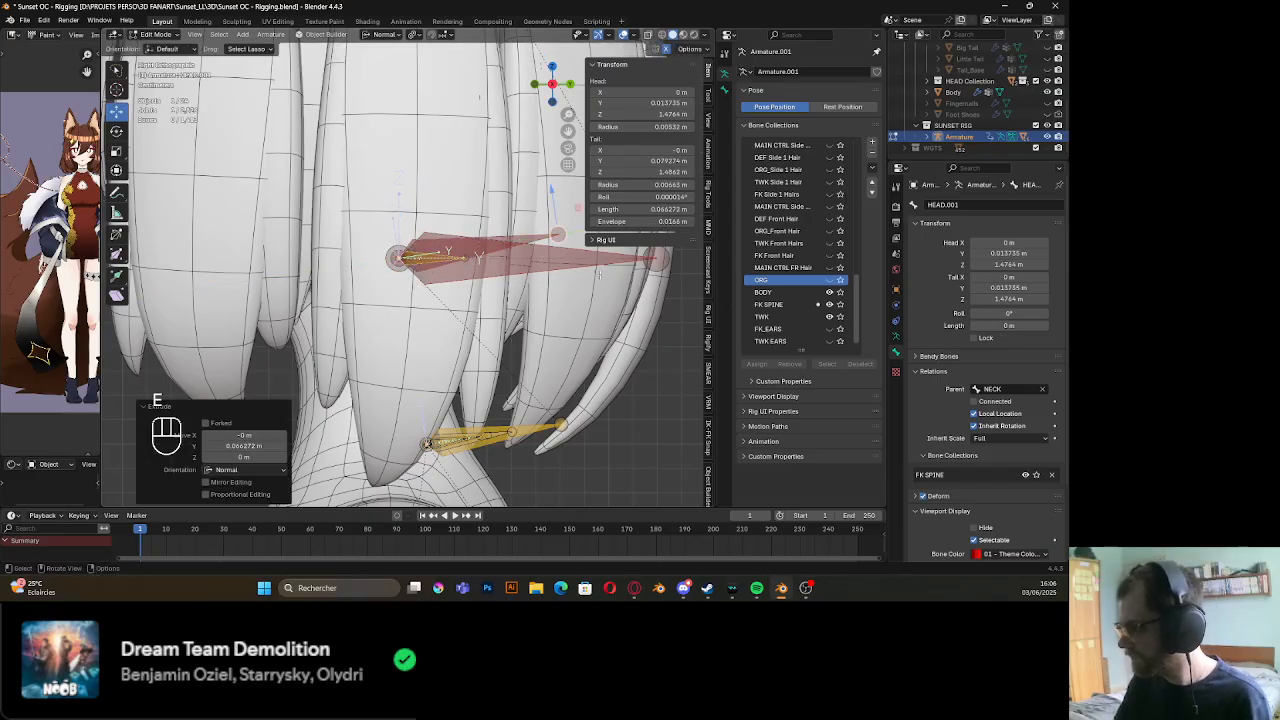
{"action": "middle_click_drag", "start_coordinate": [598, 274], "coordinate": [433, 259], "text": "shift"}
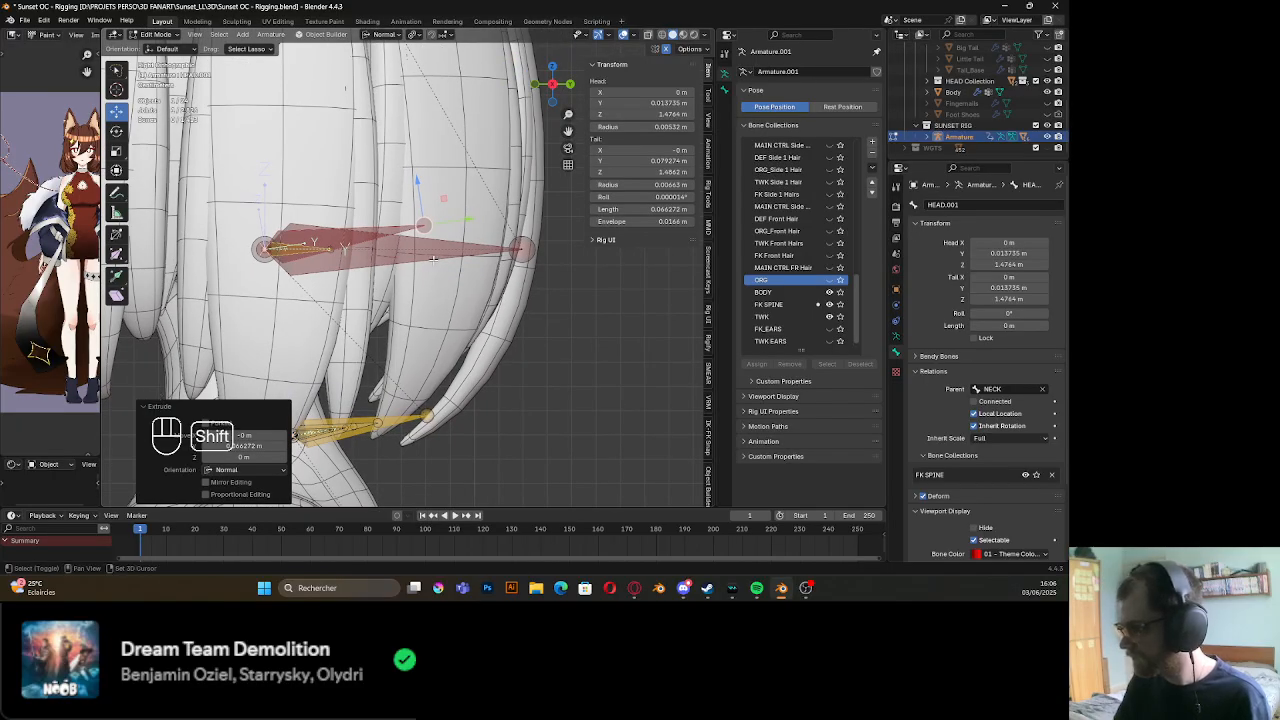
{"action": "left_click", "coordinate": [433, 259]}
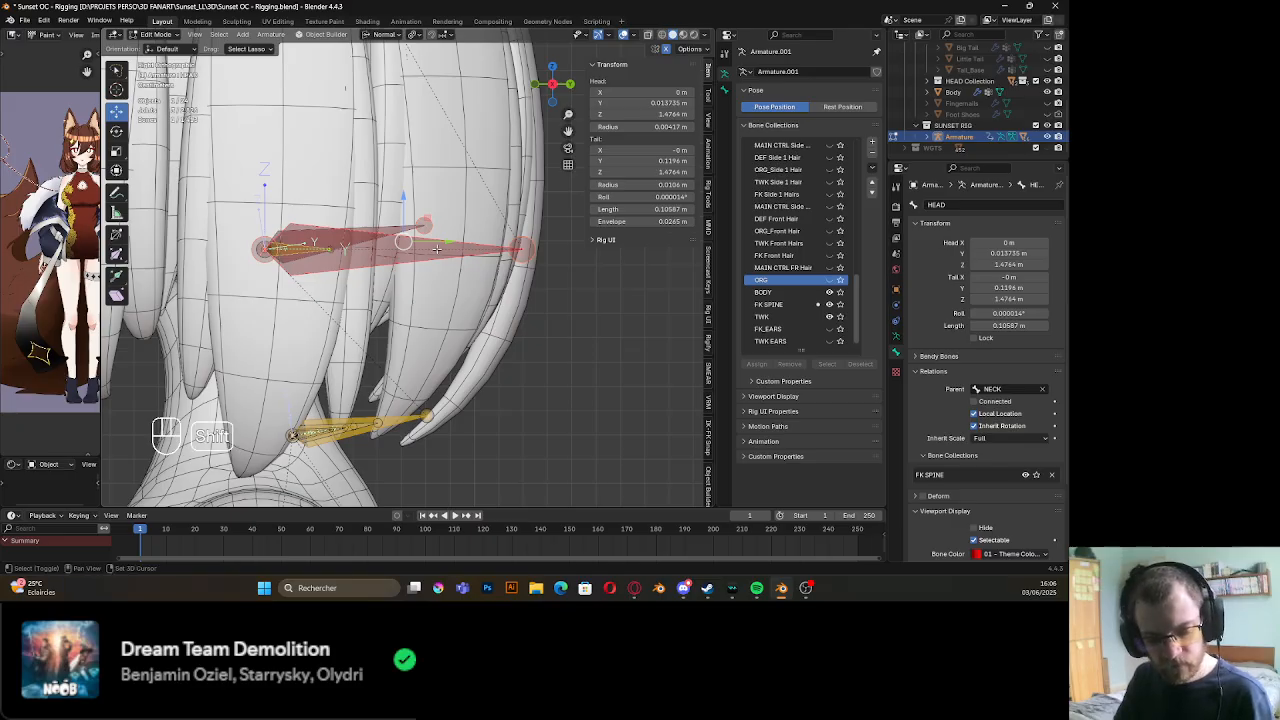
{"action": "key", "text": "shift+a"}
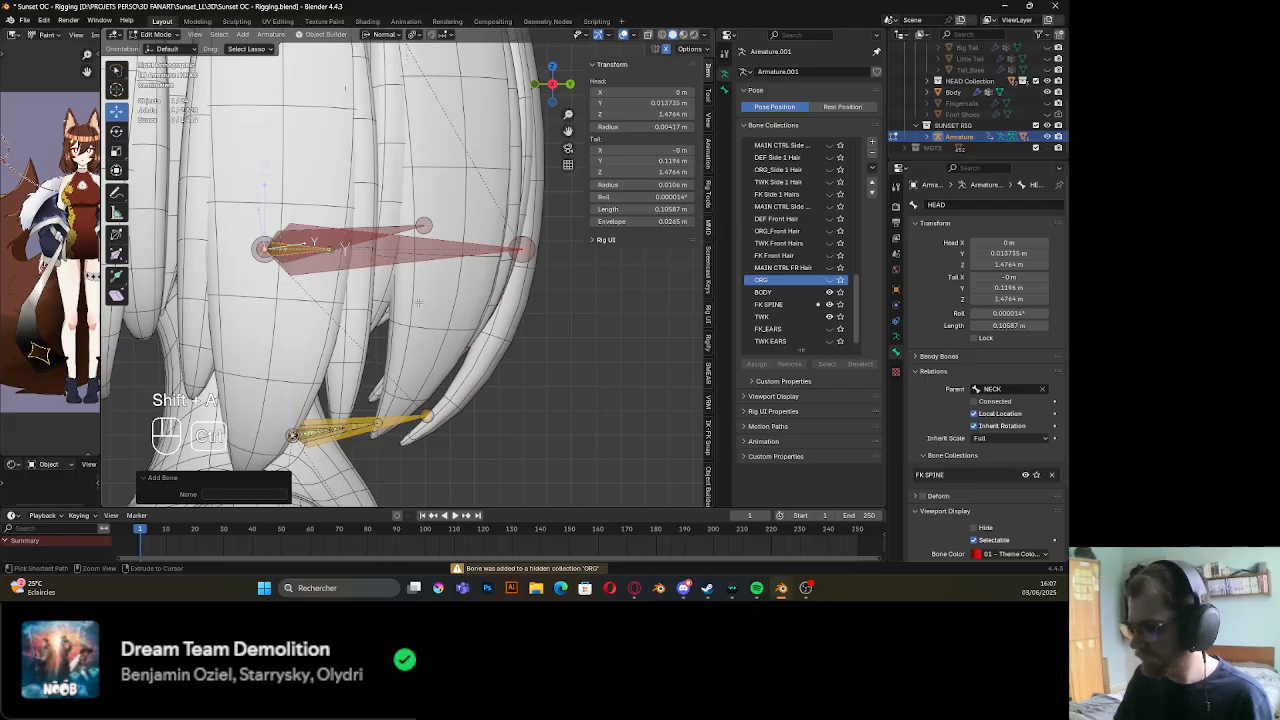
{"action": "key", "text": "ctrl+z"}
{"action": "key", "text": "ctrl+z"}
{"action": "key", "text": "ctrl+z"}
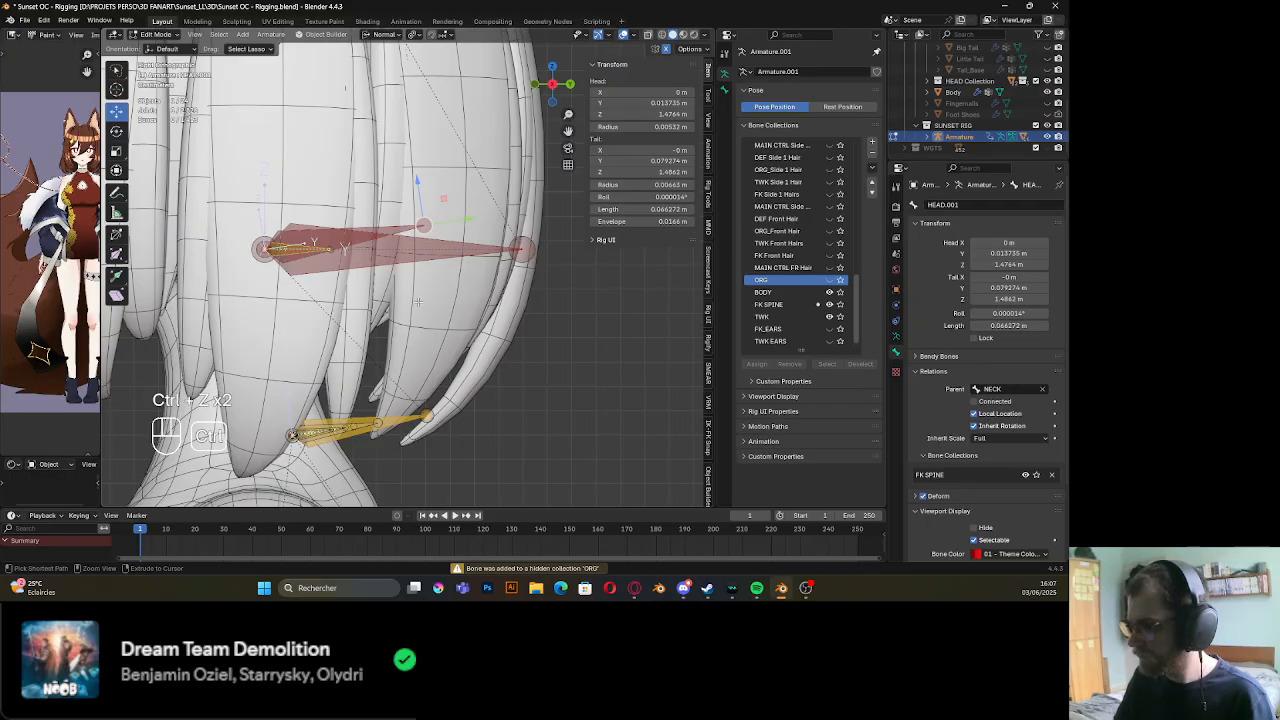
Extrude a new bone about 0.077 m along global Y from the base joint of the HEAD bone
{"action": "middle_click_drag", "start_coordinate": [365, 280], "coordinate": [420, 294], "text": "shift"}
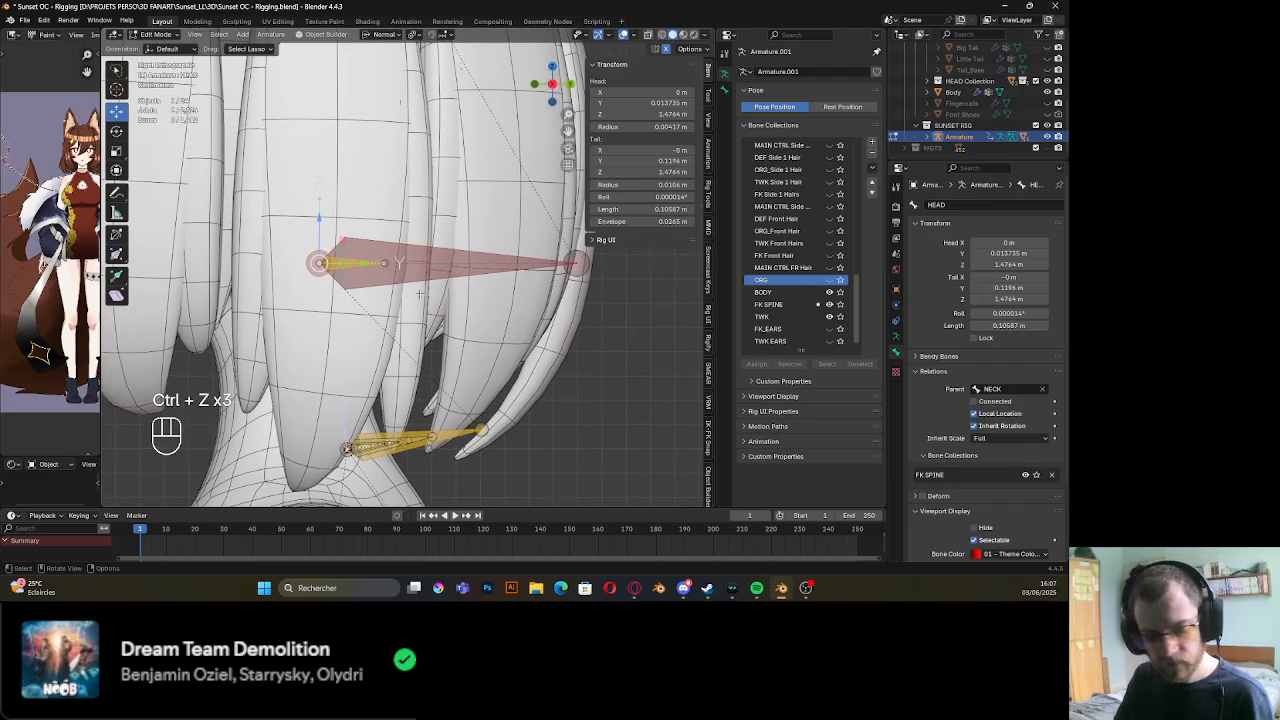
{"action": "key", "text": "e"}
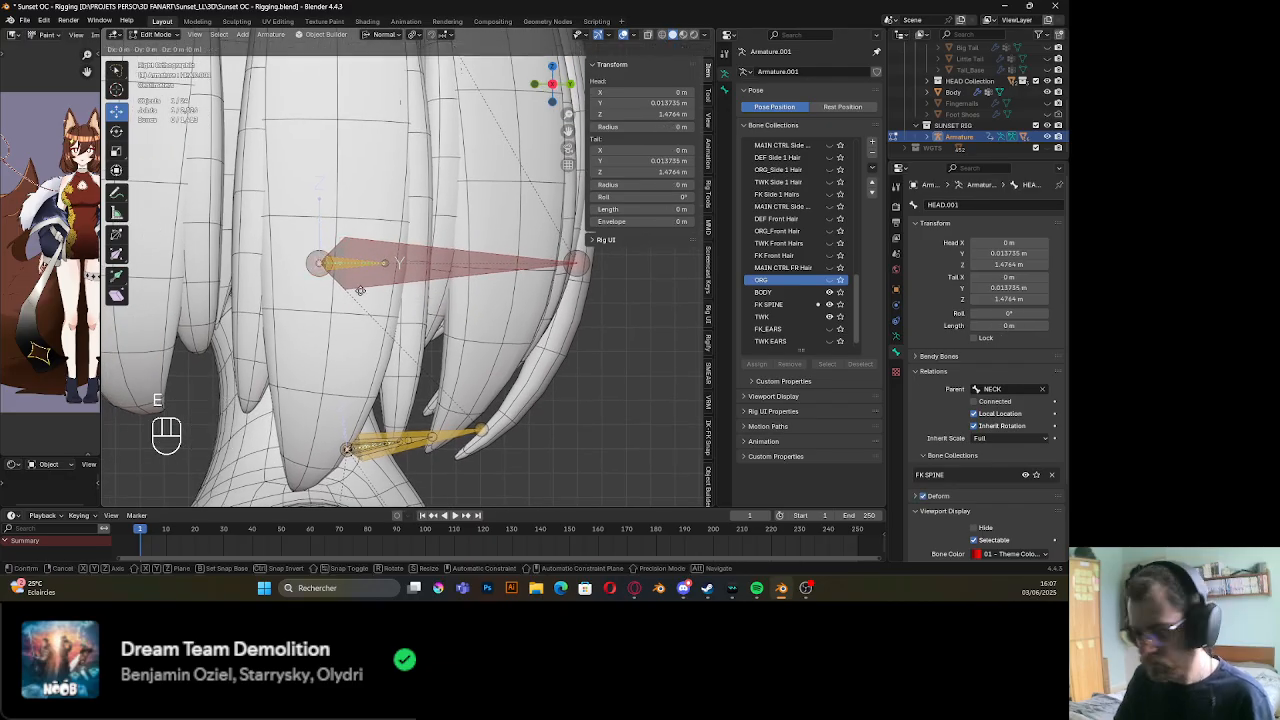
{"action": "key", "text": "y"}
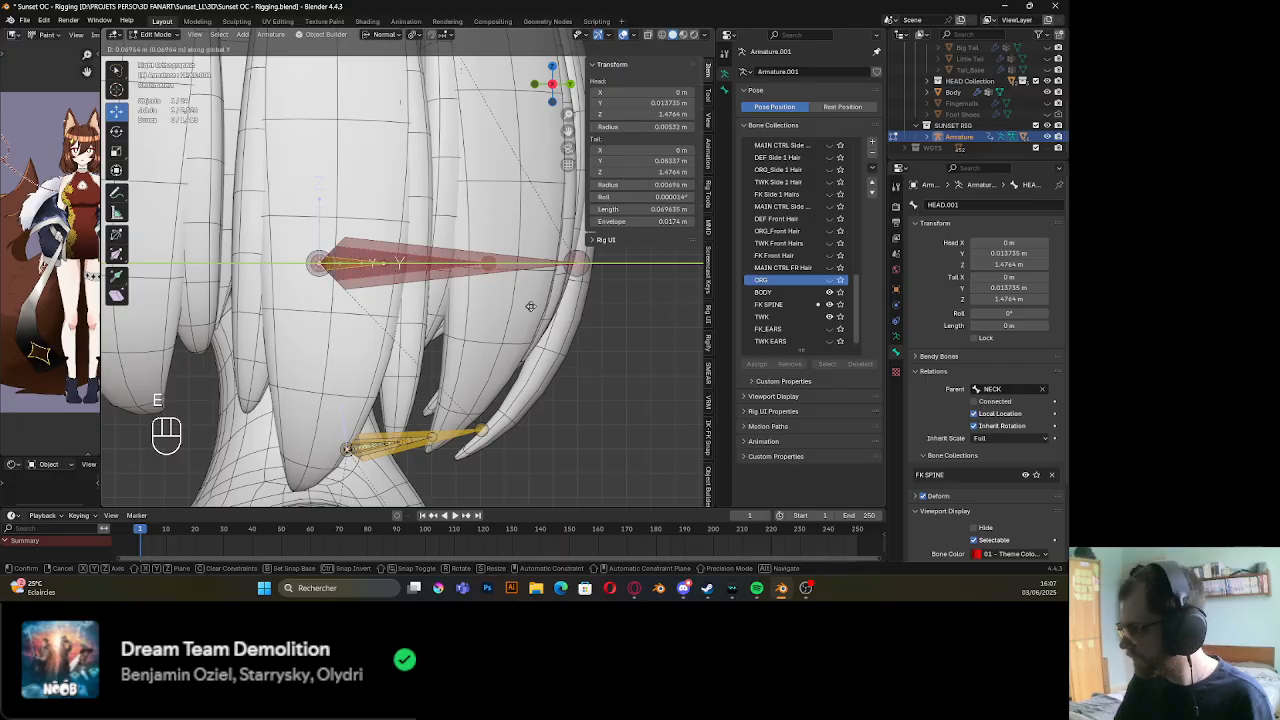
{"action": "left_click", "coordinate": [548, 308]}
Rename the newly extruded bone as MCH_HEAD
{"action": "middle_click_drag", "start_coordinate": [548, 308], "coordinate": [430, 316], "text": "shift"}
{"action": "key", "text": "F2"}
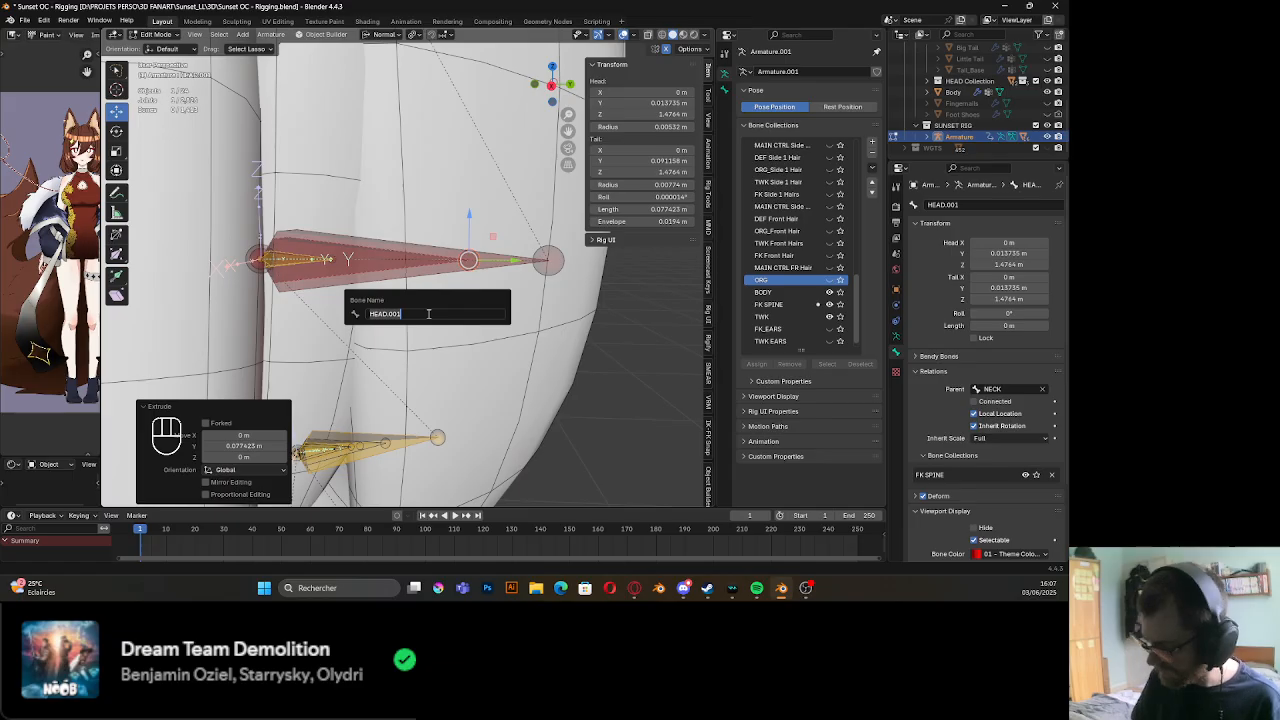
{"action": "type", "text": "MCH"}
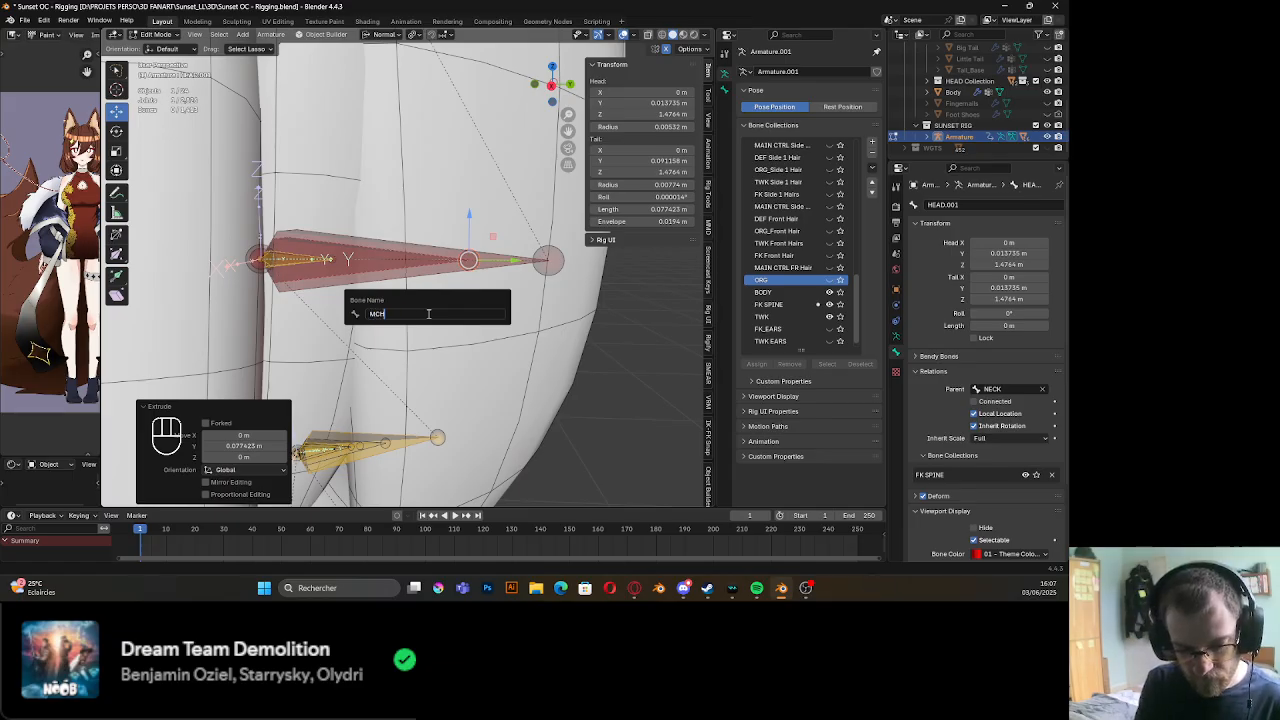
{"action": "type", "text": "_H"}
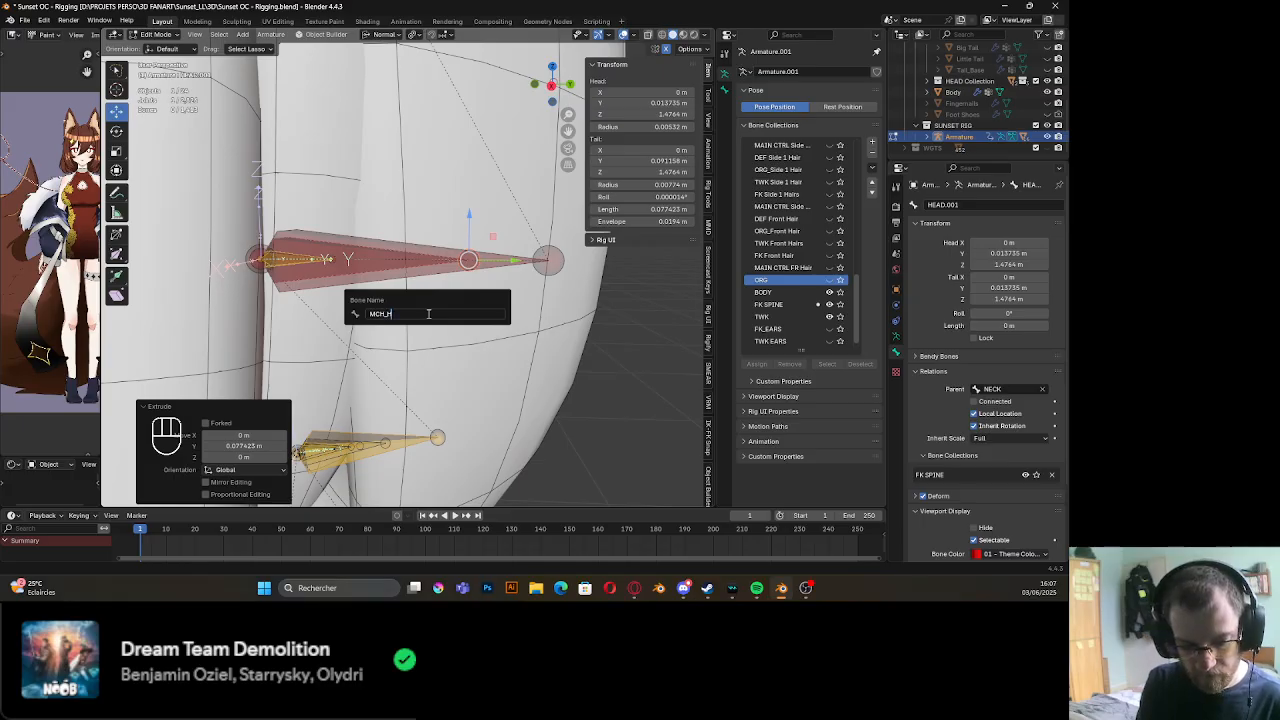
{"action": "type", "text": "EAD"}
{"action": "key", "text": "Return"}
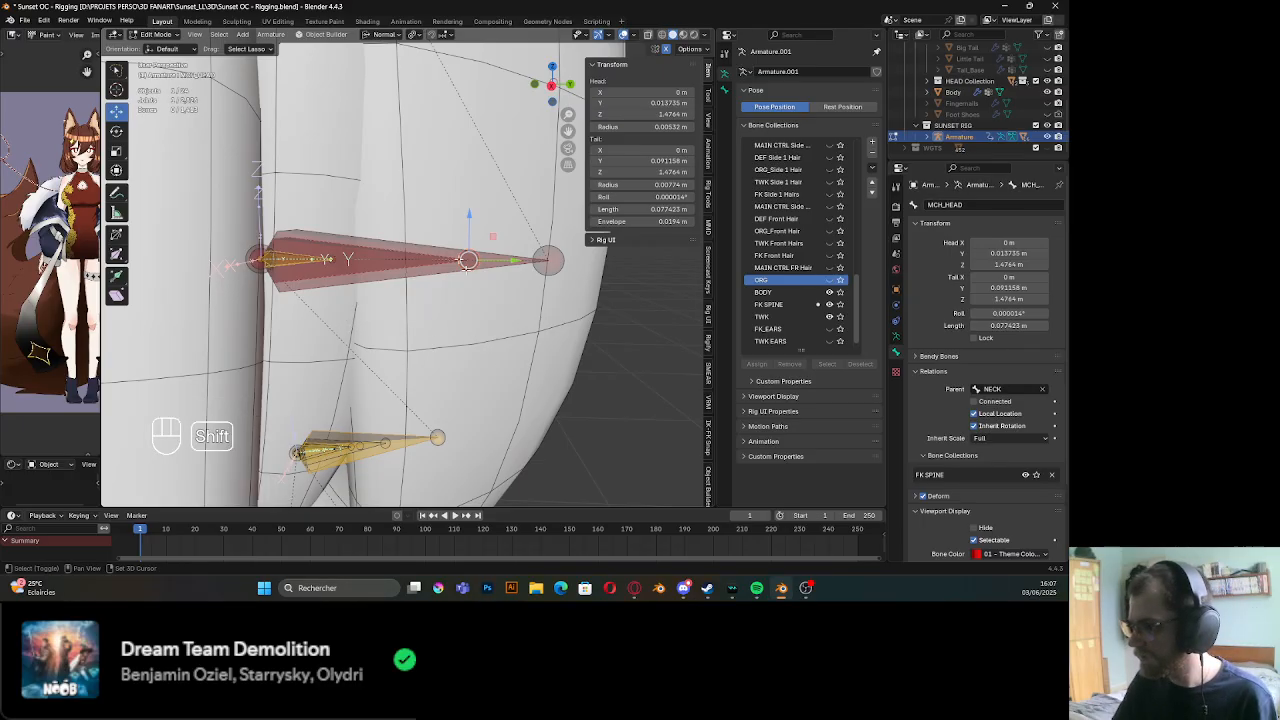
Parent the MCH_HEAD bone to the NECK bone with Keep Offset in Edit Mode, and return to Pose Mode
{"action": "middle_click_drag", "start_coordinate": [460, 268], "coordinate": [421, 210], "text": "shift"}
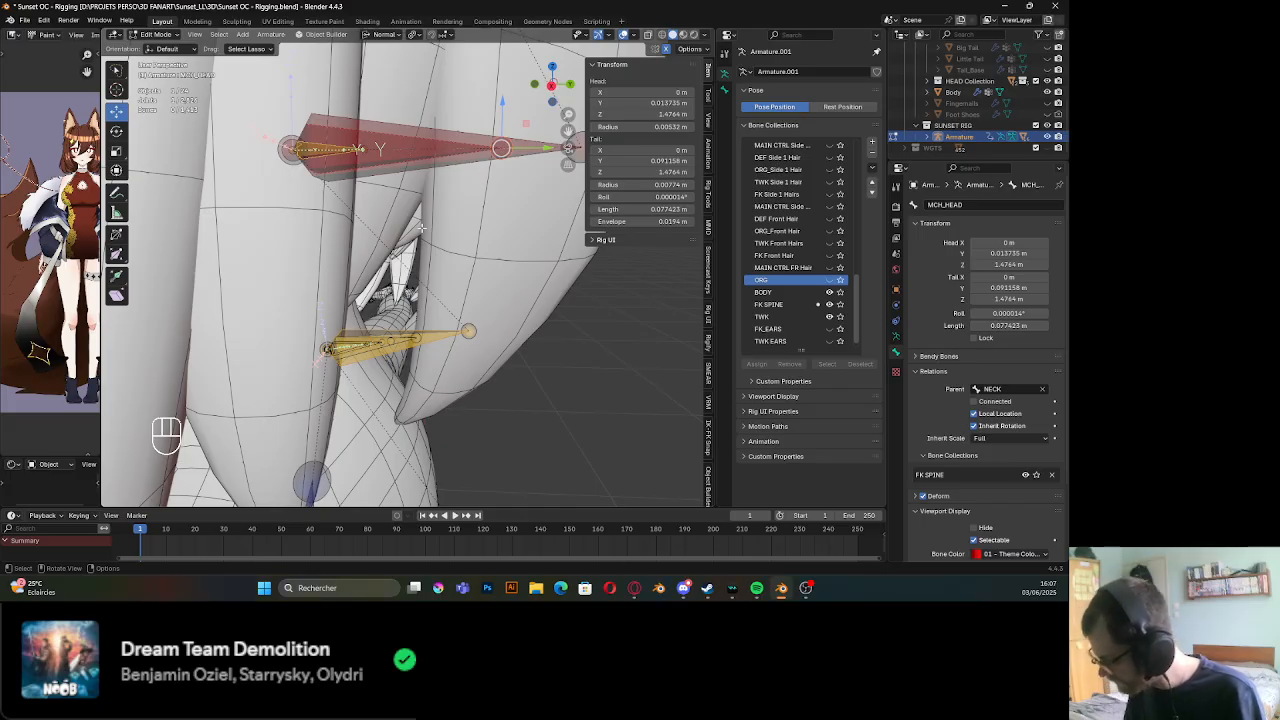
{"action": "key", "text": "shift"}
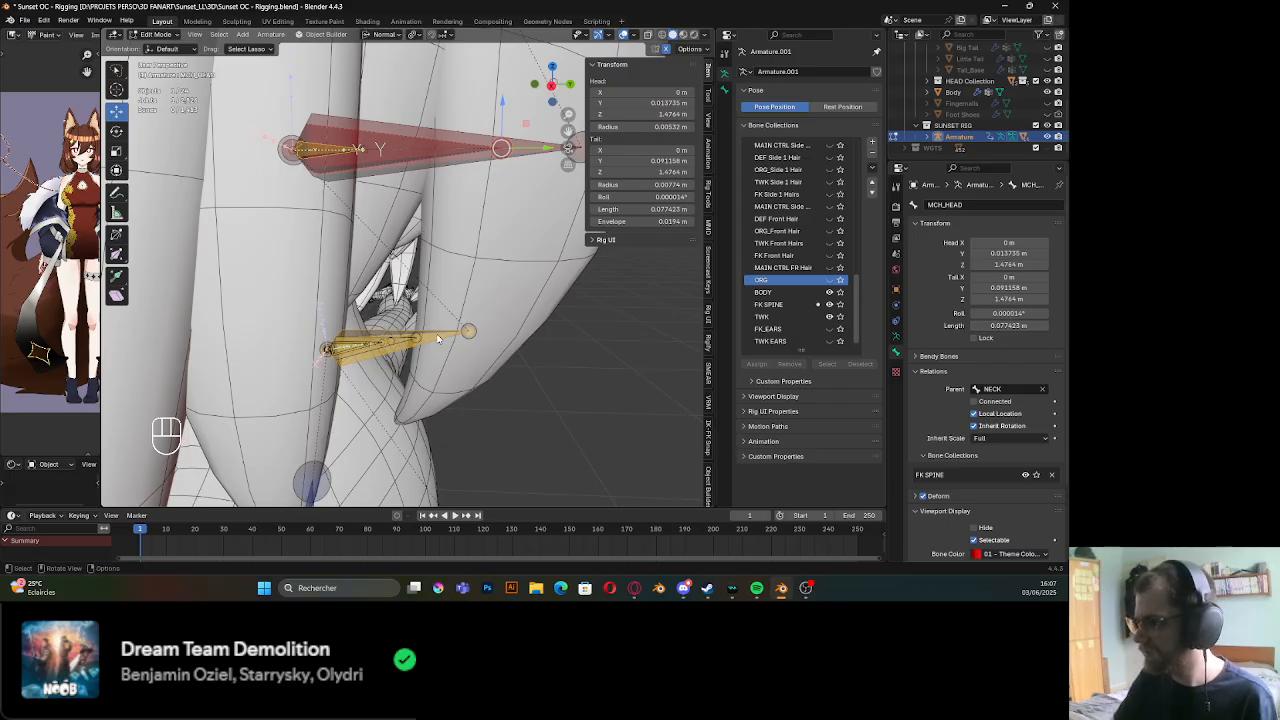
{"action": "key", "text": "Tab"}
{"action": "scroll", "coordinate": [413, 341], "scroll_direction": "down", "scroll_amount": 3}
{"action": "left_click", "coordinate": [341, 296], "text": "shift"}
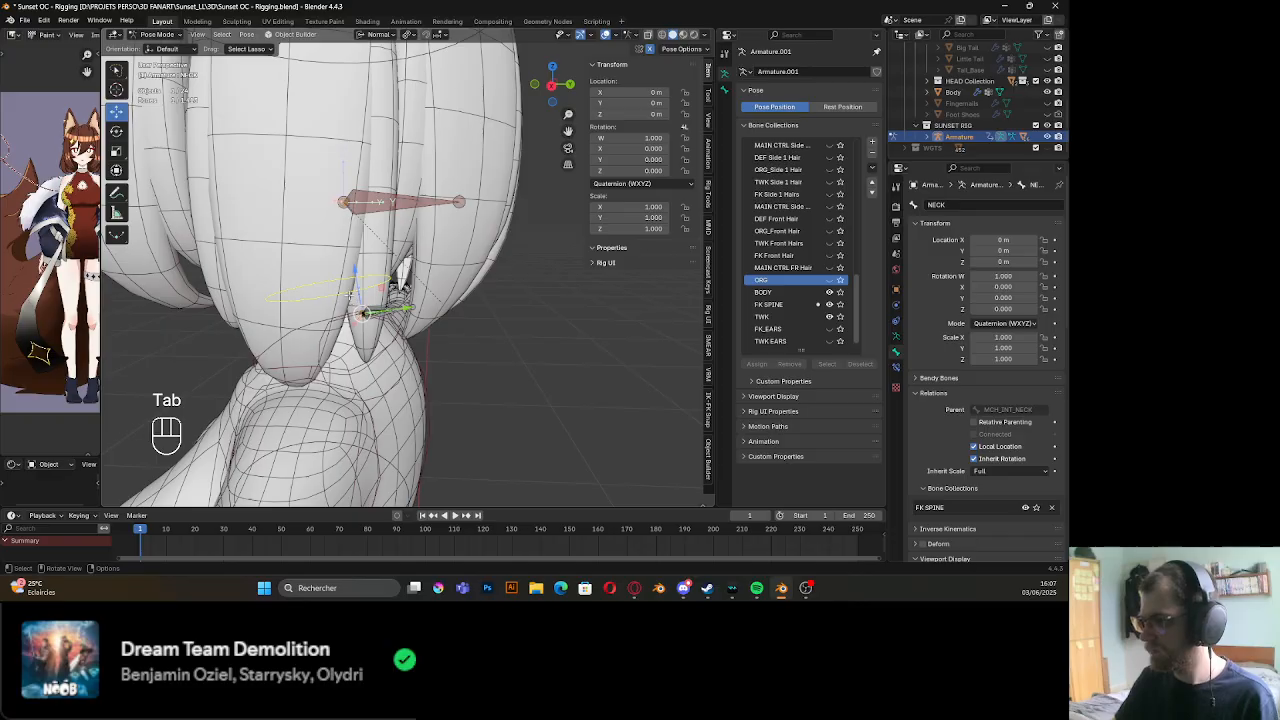
{"action": "key", "text": "Tab"}
{"action": "key", "text": "ctrl+p"}
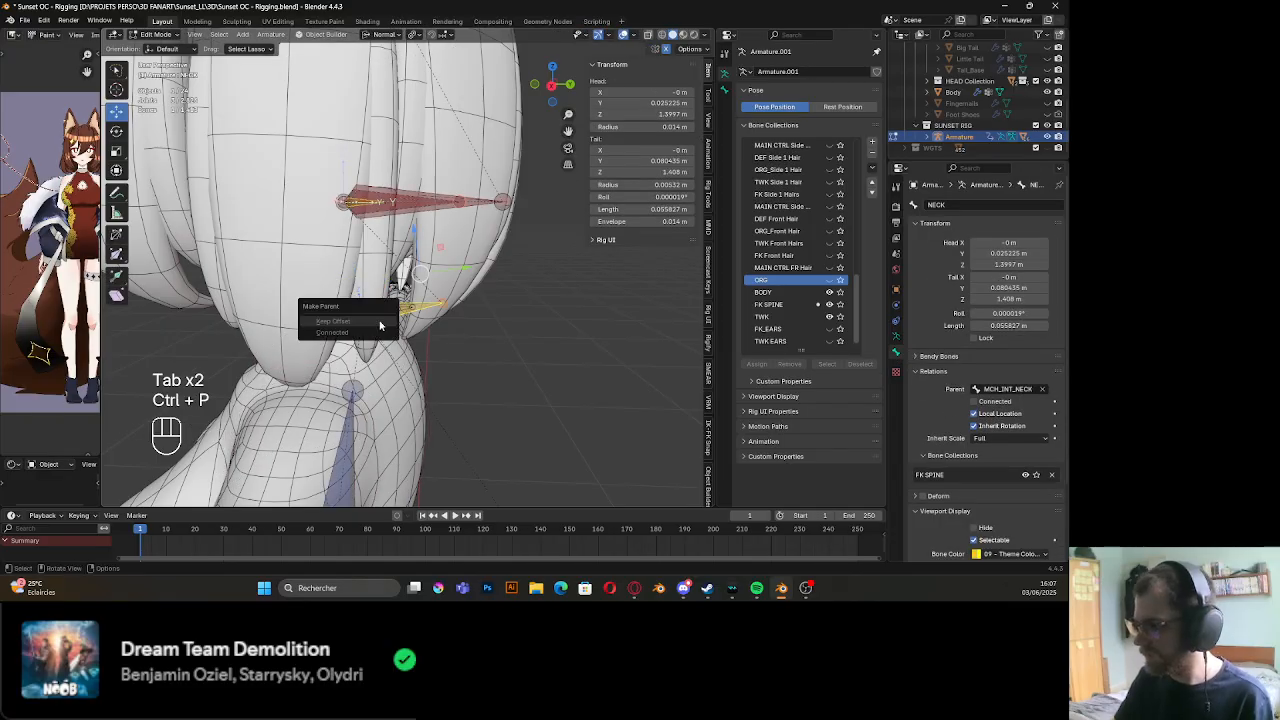
{"action": "key", "text": "Tab"}
{"action": "scroll", "coordinate": [425, 329], "scroll_direction": "up", "scroll_amount": 5}
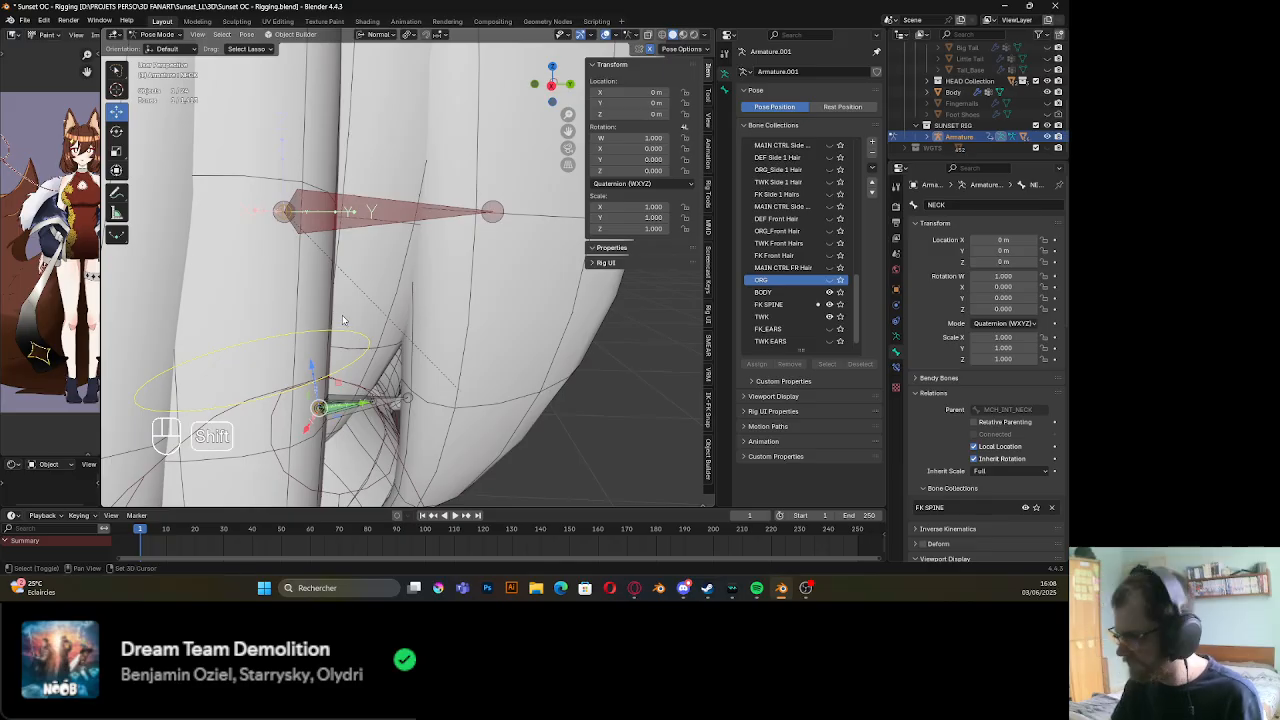
Duplicate the MCH_HEAD bone in place in Edit Mode and scale the copy to 0.81
{"action": "mouse_move", "coordinate": [357, 344]}
{"action": "middle_mouse_down", "text": "shift"}
{"action": "mouse_move", "coordinate": [380, 347]}
{"action": "mouse_move", "coordinate": [371, 329]}
{"action": "middle_mouse_up", "text": "shift"}
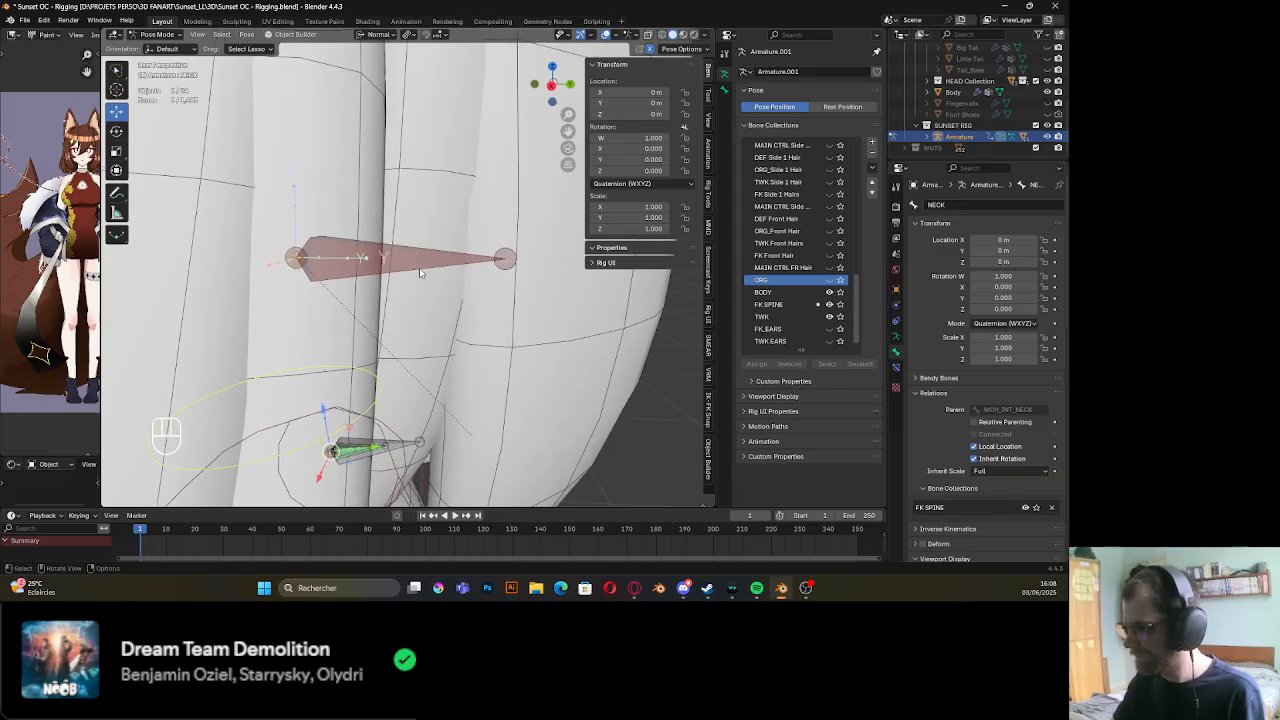
{"action": "key", "text": "Tab"}
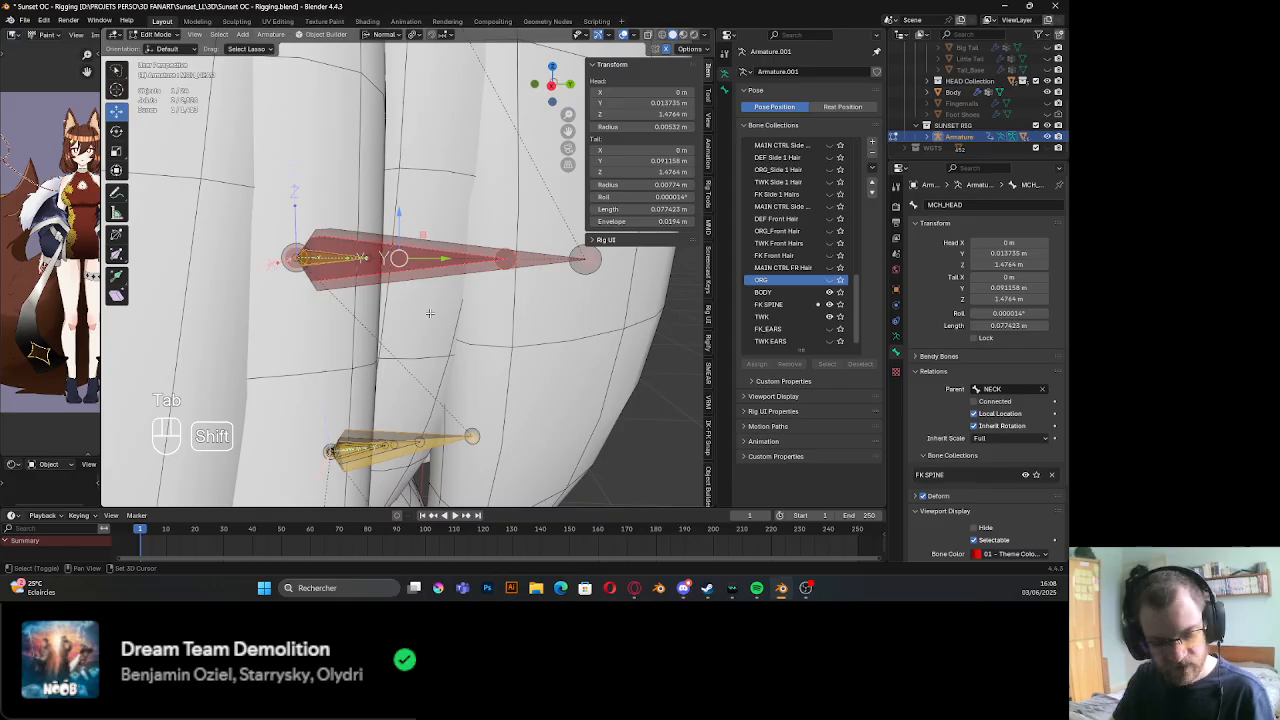
{"action": "key", "text": "shift+d"}
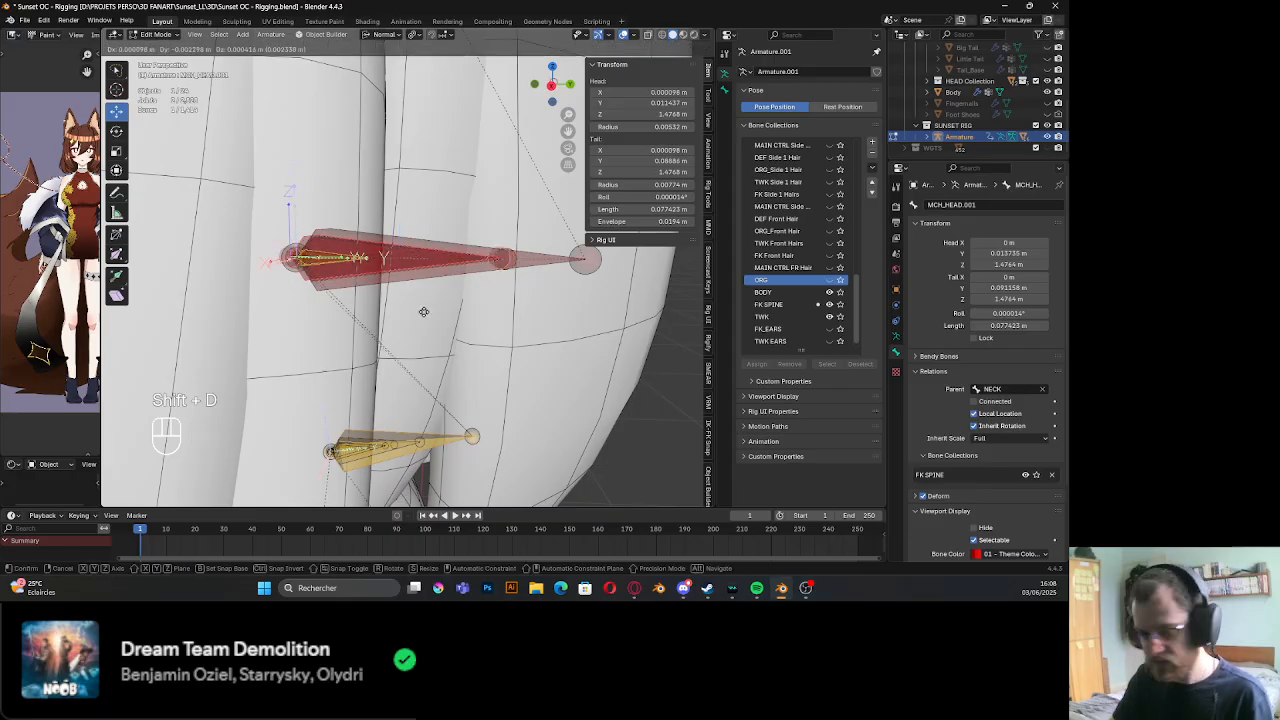
{"action": "right_click", "coordinate": [423, 313]}
{"action": "key", "text": "s"}
{"action": "left_click", "coordinate": [398, 313]}
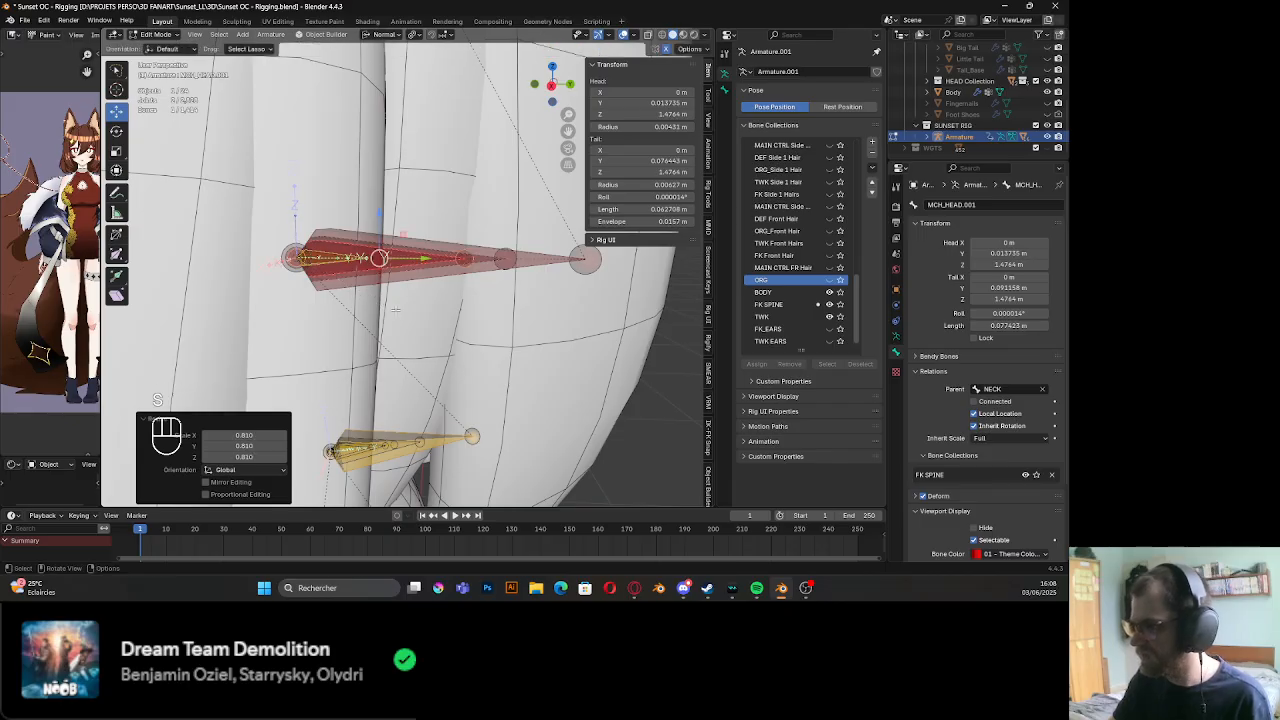
Rename the duplicated bone as MCH_INT_HEAD and set its parent to ROOT
{"action": "middle_click_drag", "start_coordinate": [398, 313], "coordinate": [421, 319], "text": "shift"}
{"action": "key", "text": "F2"}
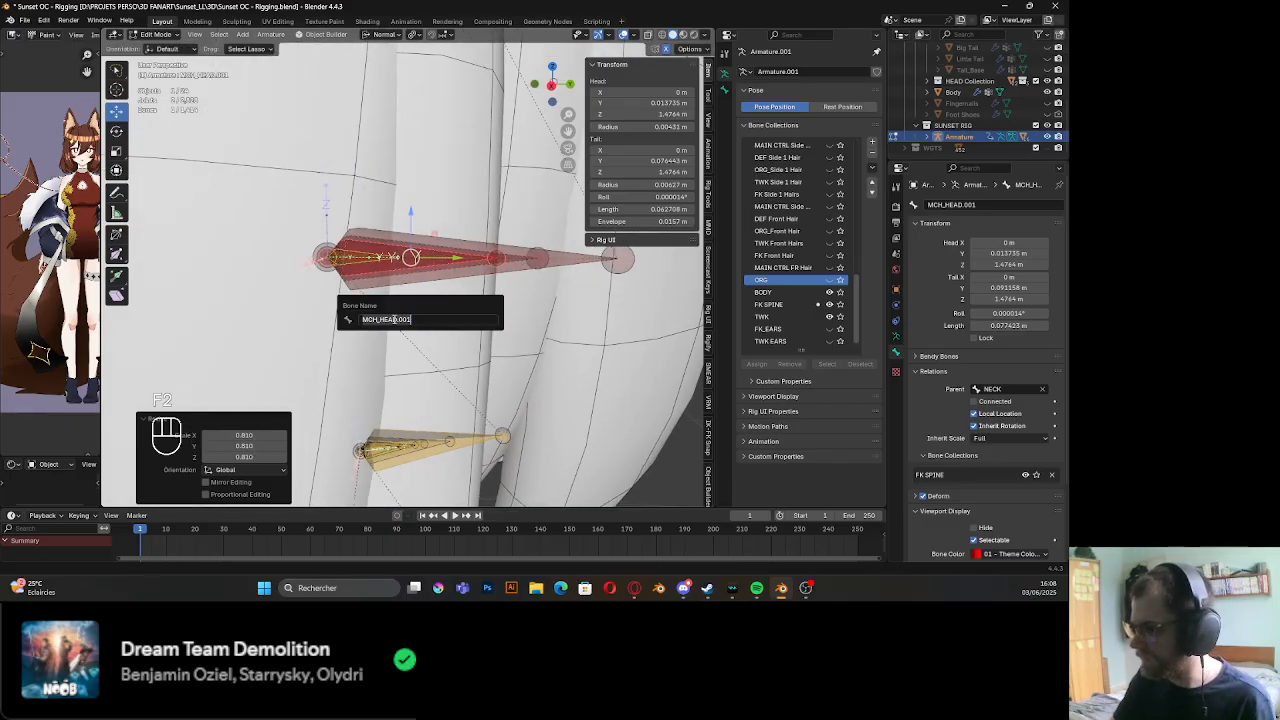
{"action": "left_click", "coordinate": [380, 319]}
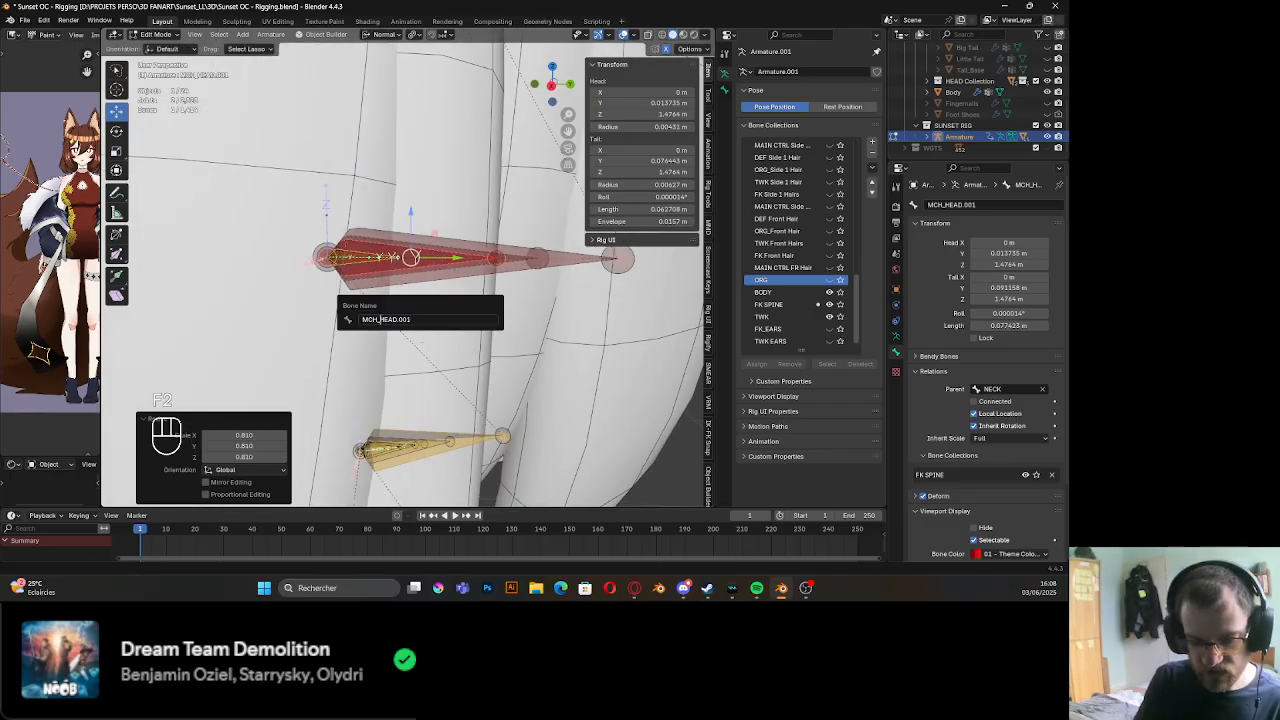
{"action": "type", "text": "INT"}
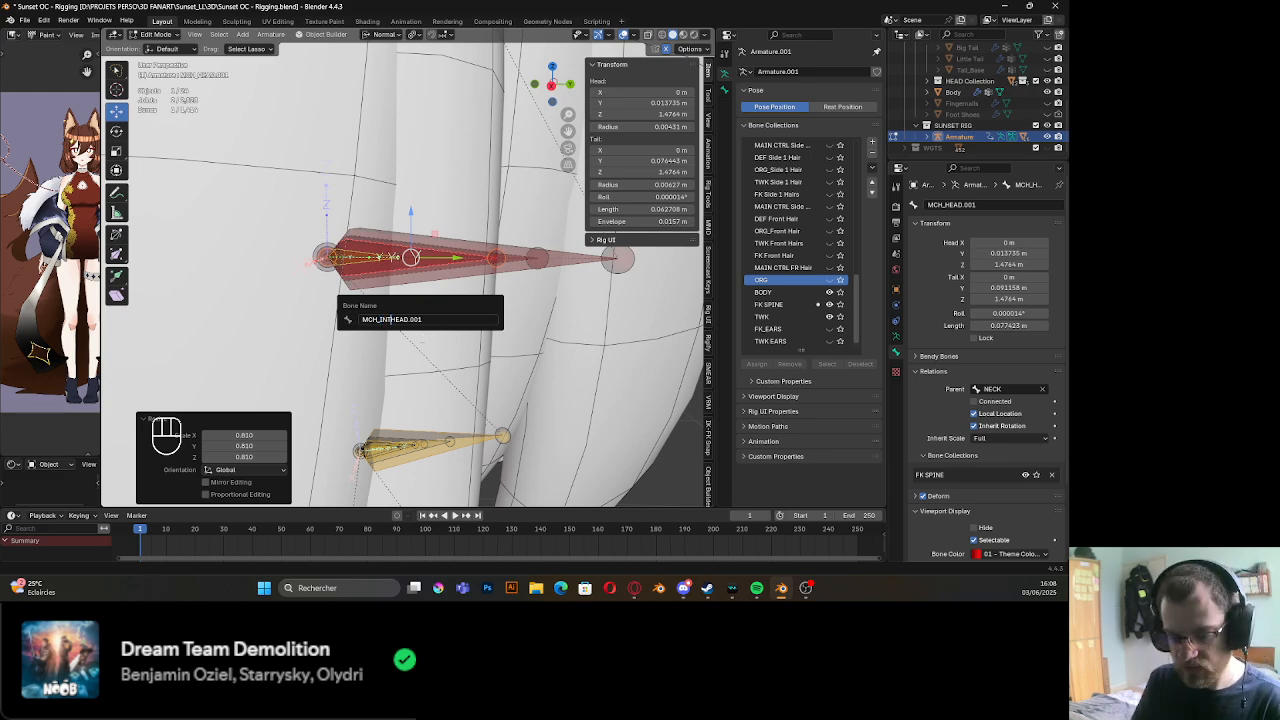
{"action": "type", "text": "_"}
{"action": "key", "text": "End"}
{"action": "key", "text": "ctrl+BackSpace"}
{"action": "key", "text": "ctrl+BackSpace"}
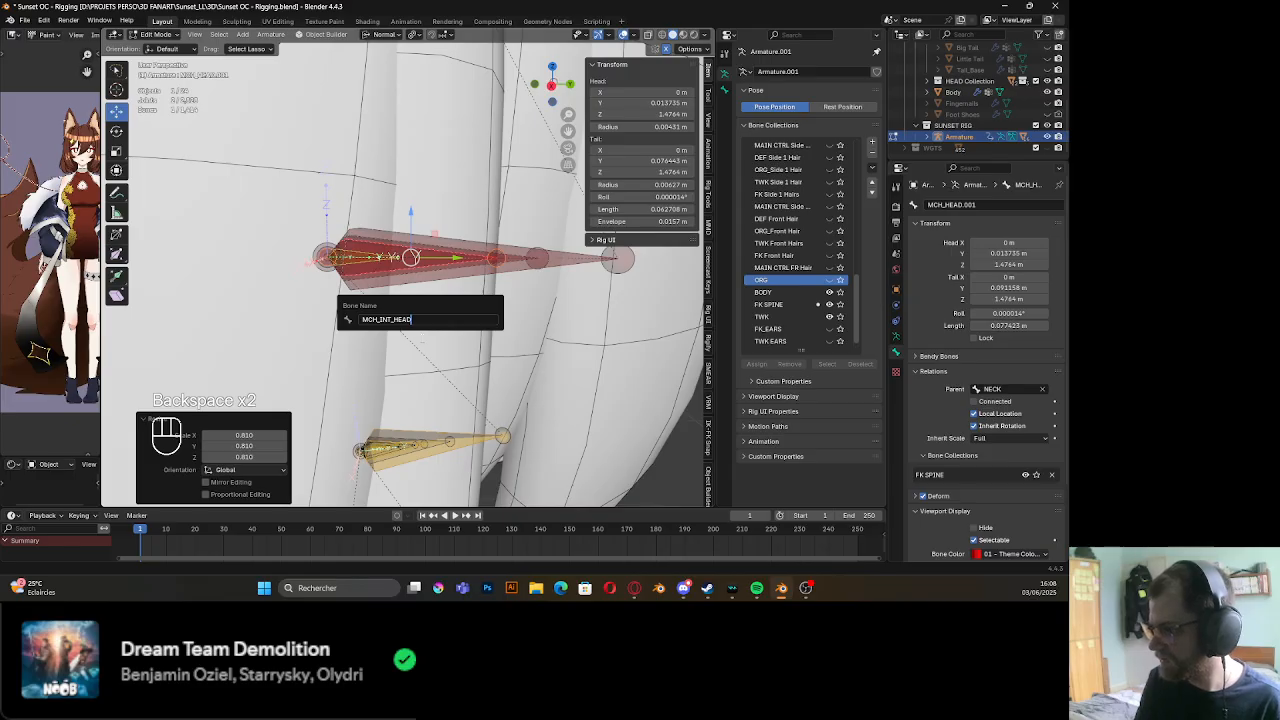
{"action": "key", "text": "Return"}
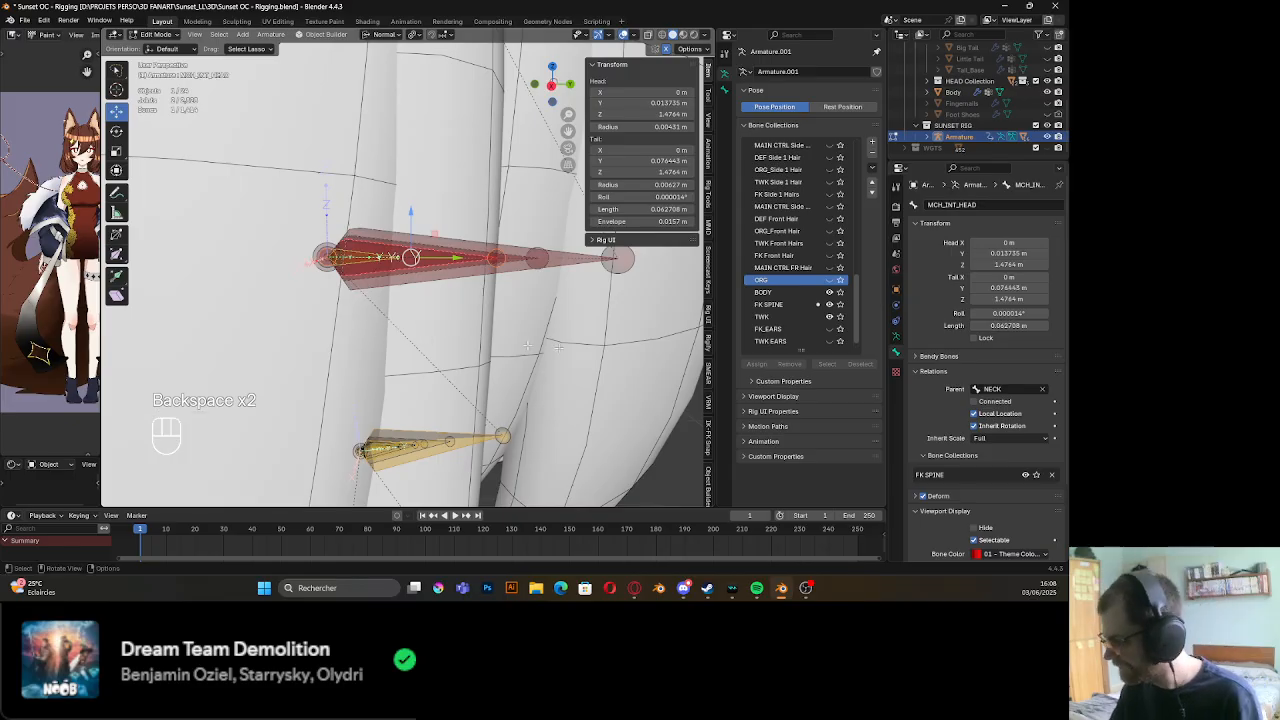
{"action": "left_click", "coordinate": [995, 388]}
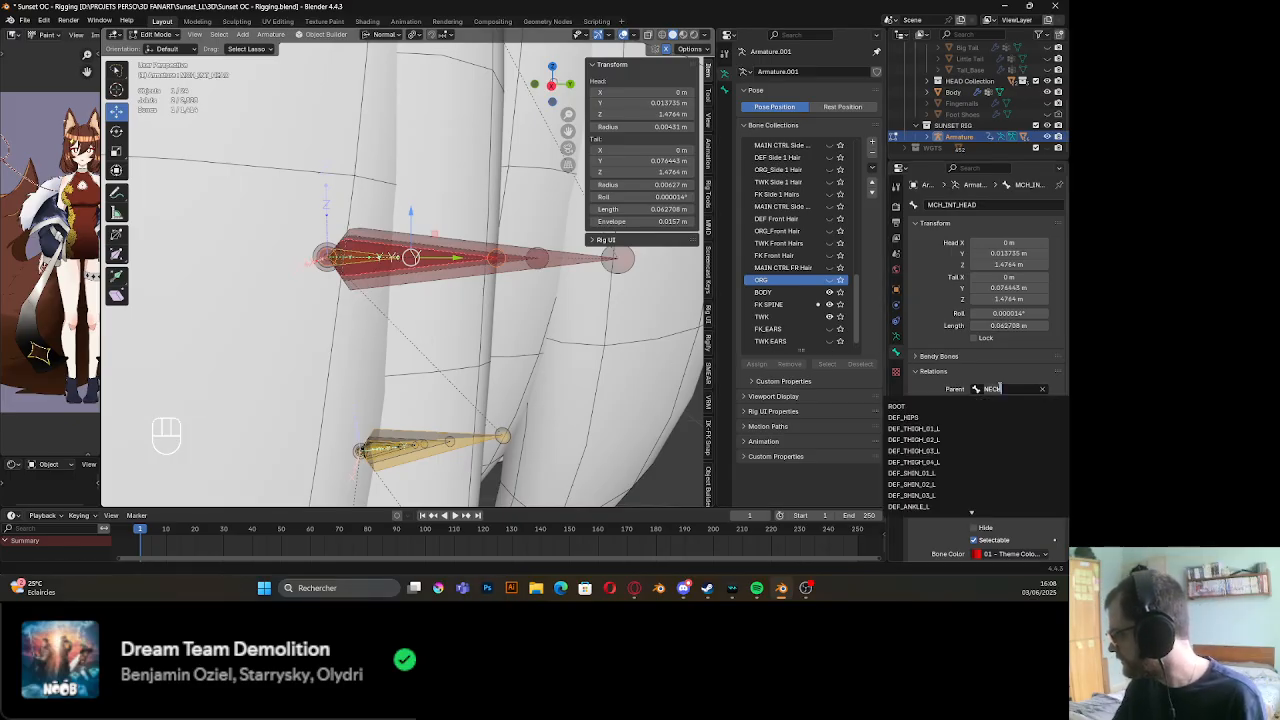
{"action": "left_click", "coordinate": [974, 407]}
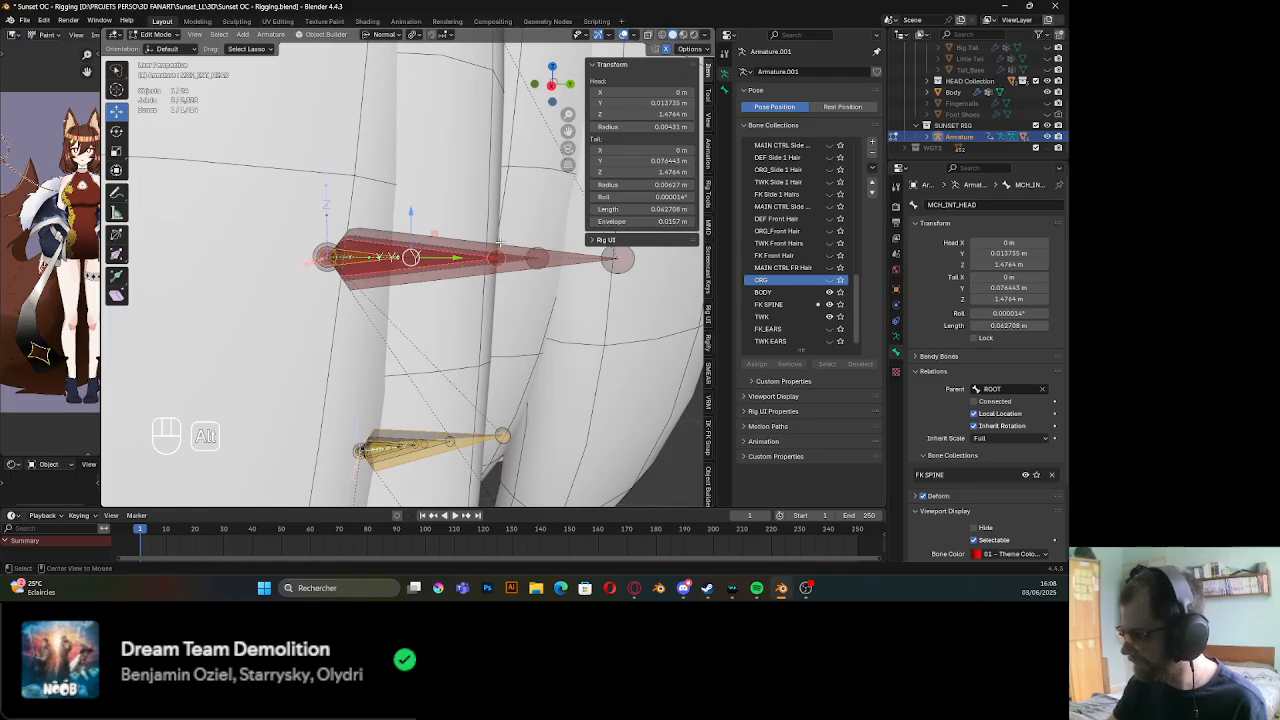
Select MCH_HEAD with MCH_INT_HEAD as the active bone, and set the active bone's color to Default Colors in Pose Mode
{"action": "left_click", "coordinate": [469, 259], "text": "alt"}
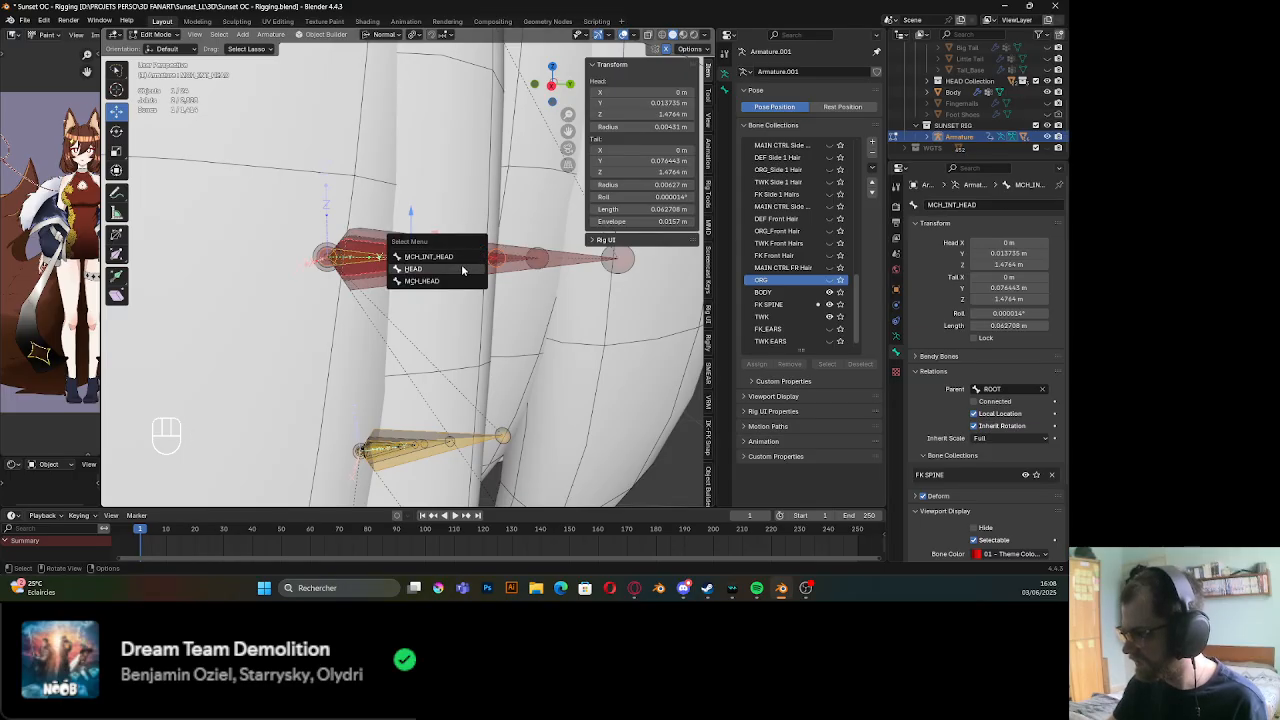
{"action": "left_click", "coordinate": [469, 279], "text": "shift"}
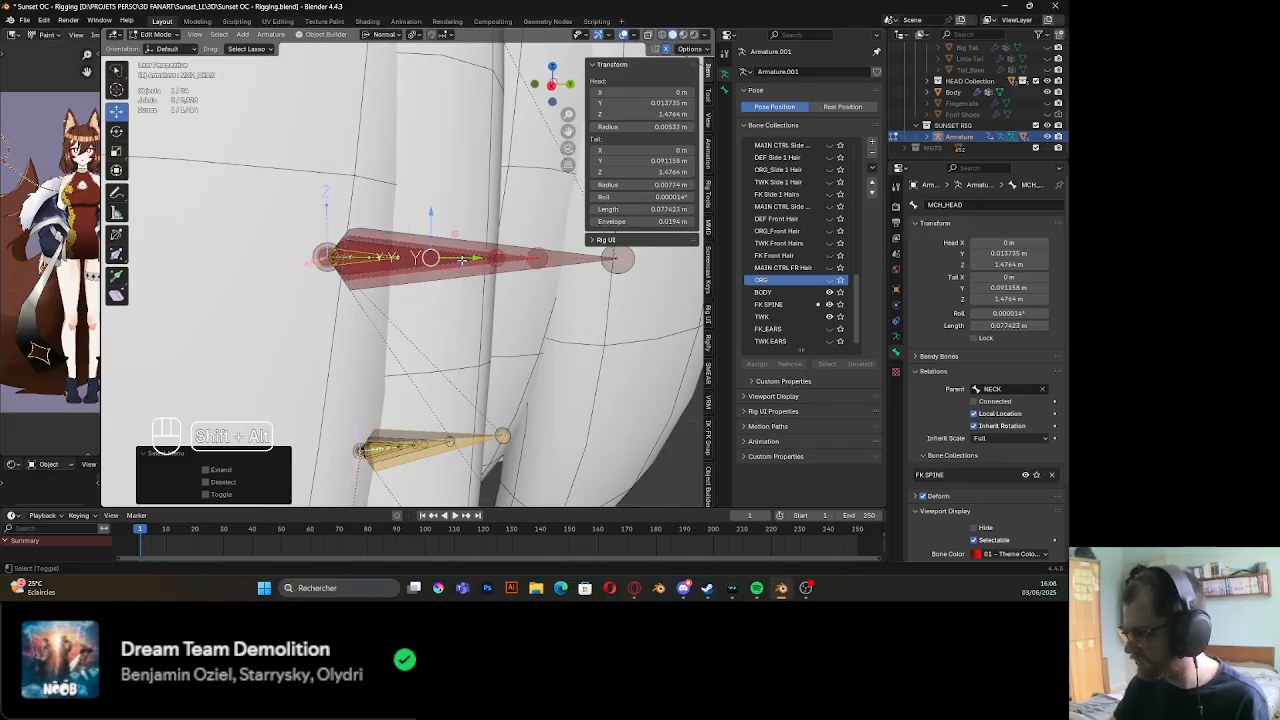
{"action": "left_click", "coordinate": [458, 259], "text": "alt"}
{"action": "left_click", "coordinate": [450, 236], "text": "shift"}
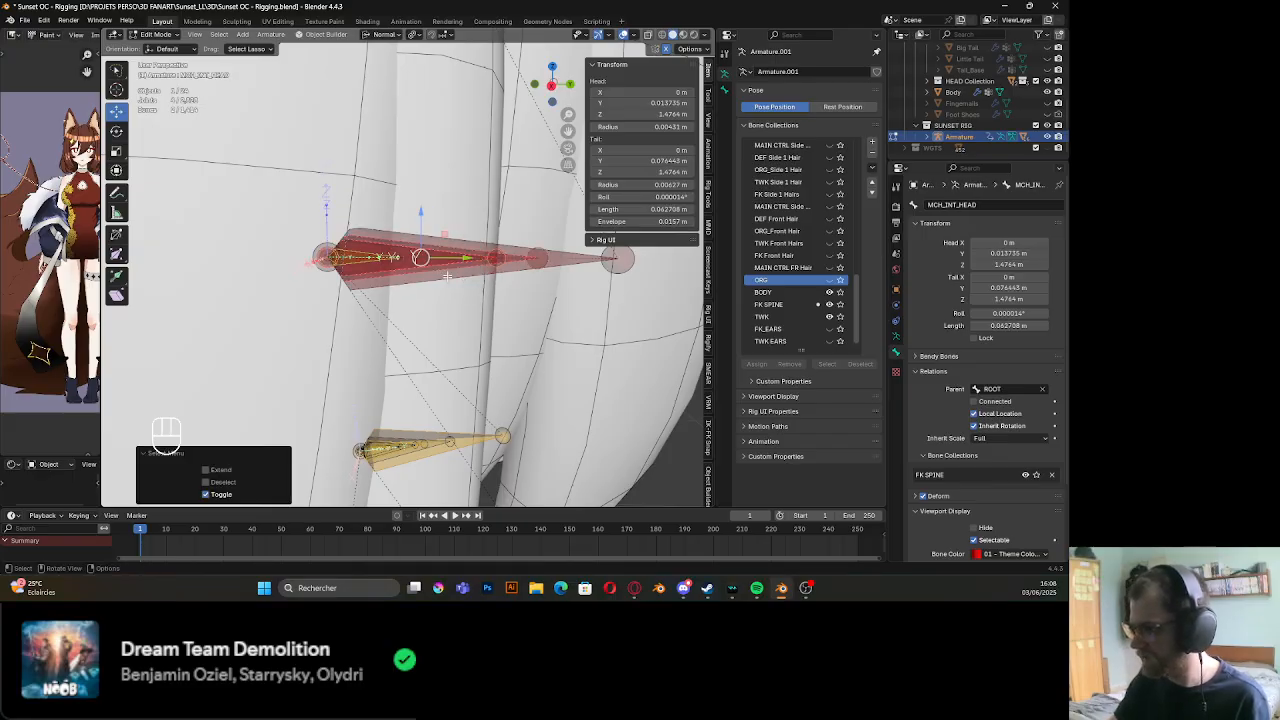
{"action": "key", "text": "Tab"}
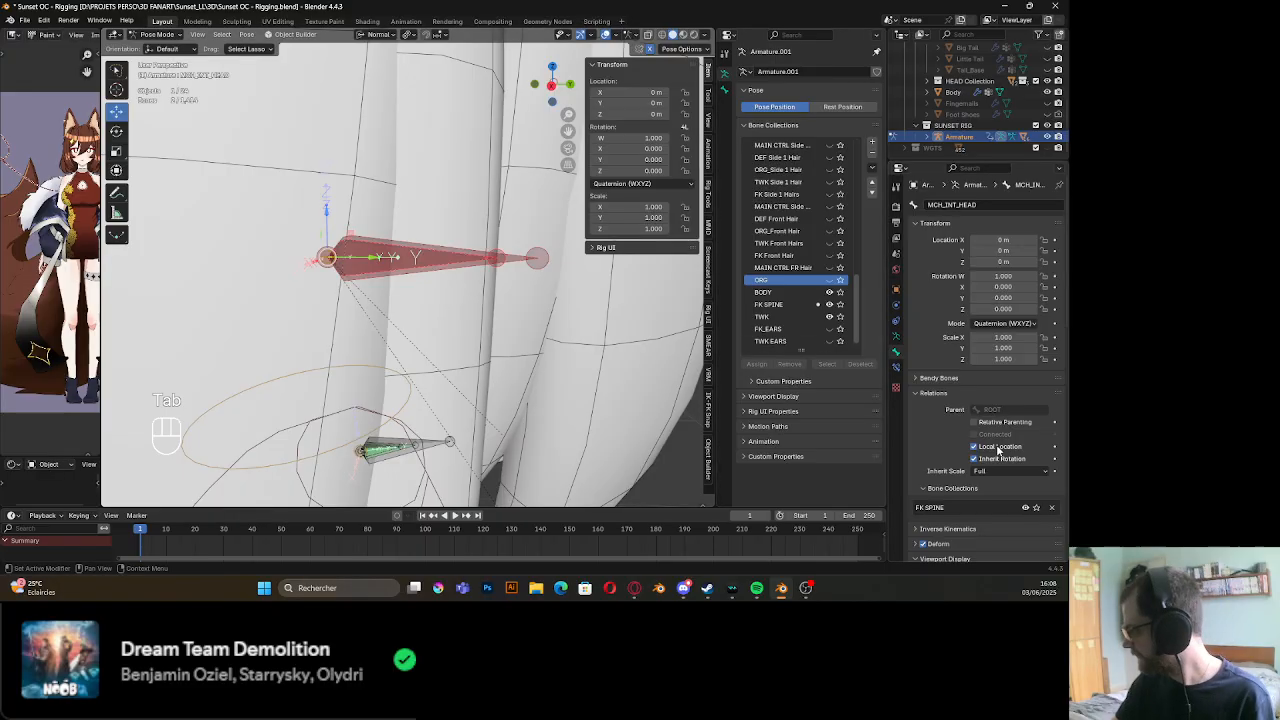
{"action": "scroll", "coordinate": [994, 440], "scroll_direction": "down", "scroll_amount": 3}
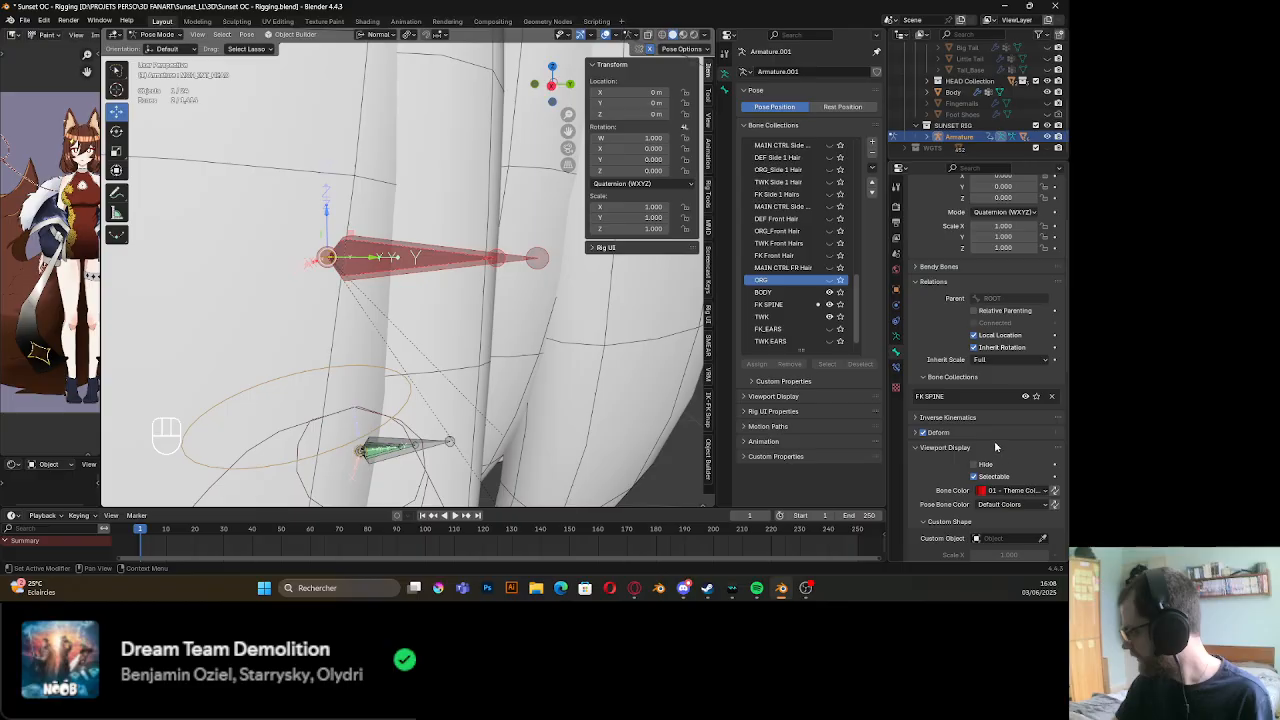
{"action": "left_click", "coordinate": [1048, 493]}
{"action": "left_click", "coordinate": [920, 363]}
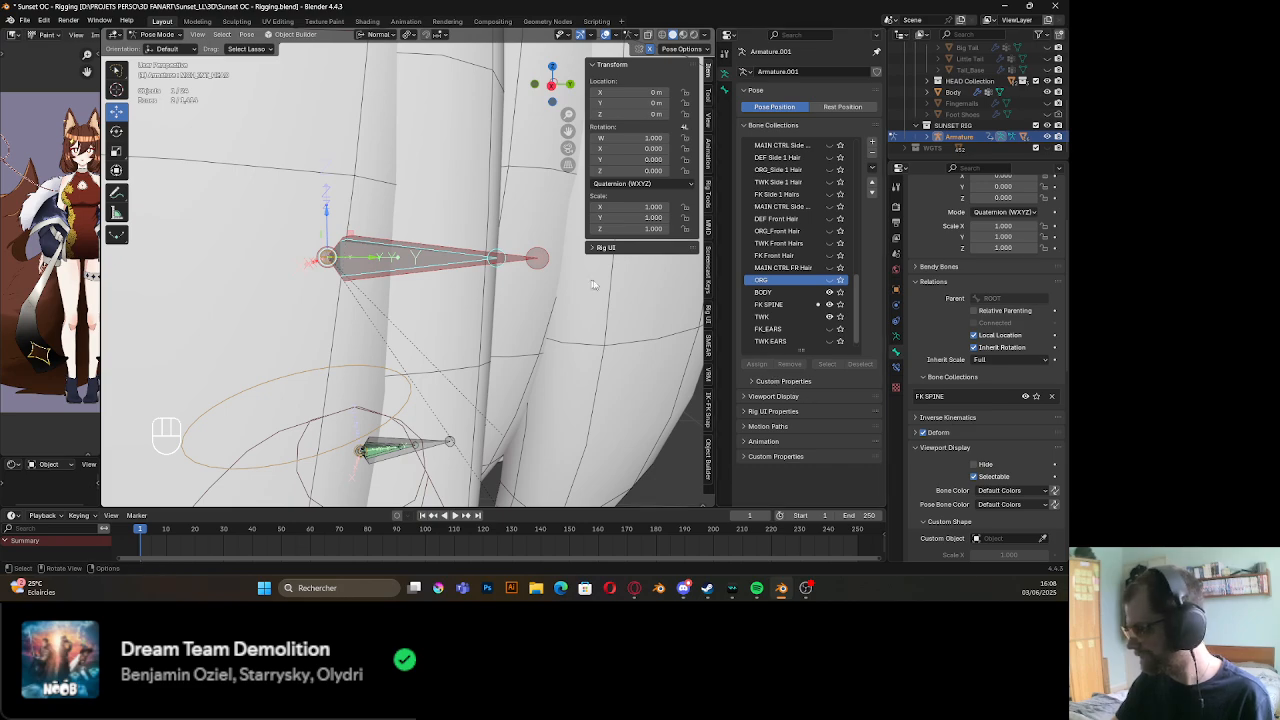
Add Copy Location, Copy Scale and Copy Rotation constraints to MCH_INT_HEAD with MCH_HEAD as their target
{"action": "scroll", "coordinate": [509, 298], "scroll_direction": "down", "scroll_amount": 6}
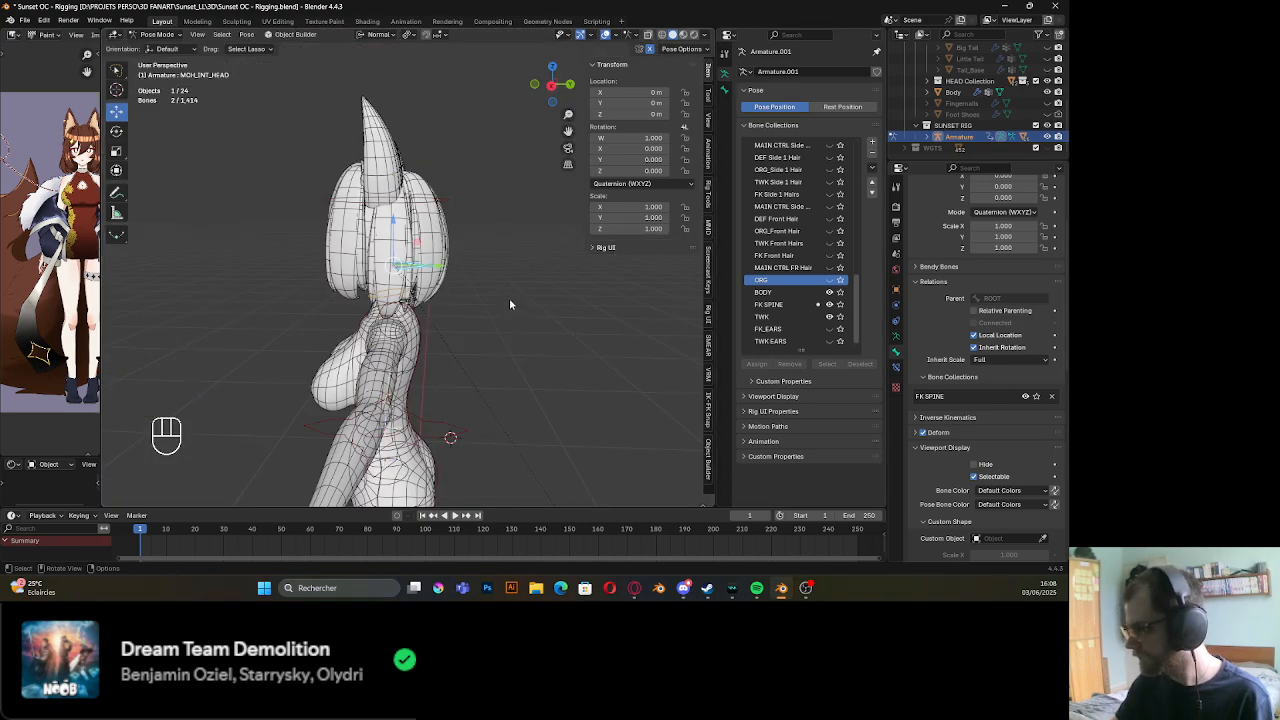
{"action": "scroll", "coordinate": [468, 304], "scroll_direction": "up", "scroll_amount": 8}
{"action": "middle_click_drag", "start_coordinate": [468, 303], "coordinate": [428, 310], "text": "shift"}
{"action": "scroll", "coordinate": [441, 317], "scroll_direction": "down", "scroll_amount": 1}
{"action": "scroll", "coordinate": [431, 306], "scroll_direction": "up", "scroll_amount": 2}
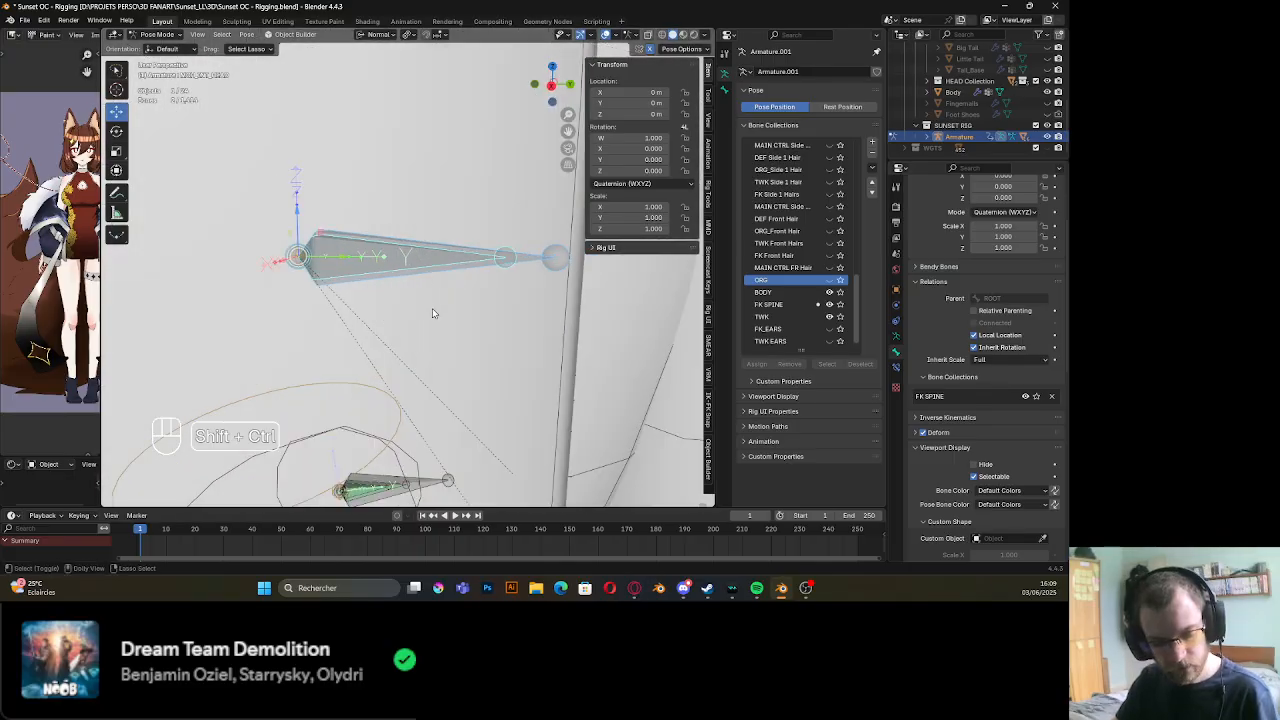
{"action": "key", "text": "shift+ctrl+c"}
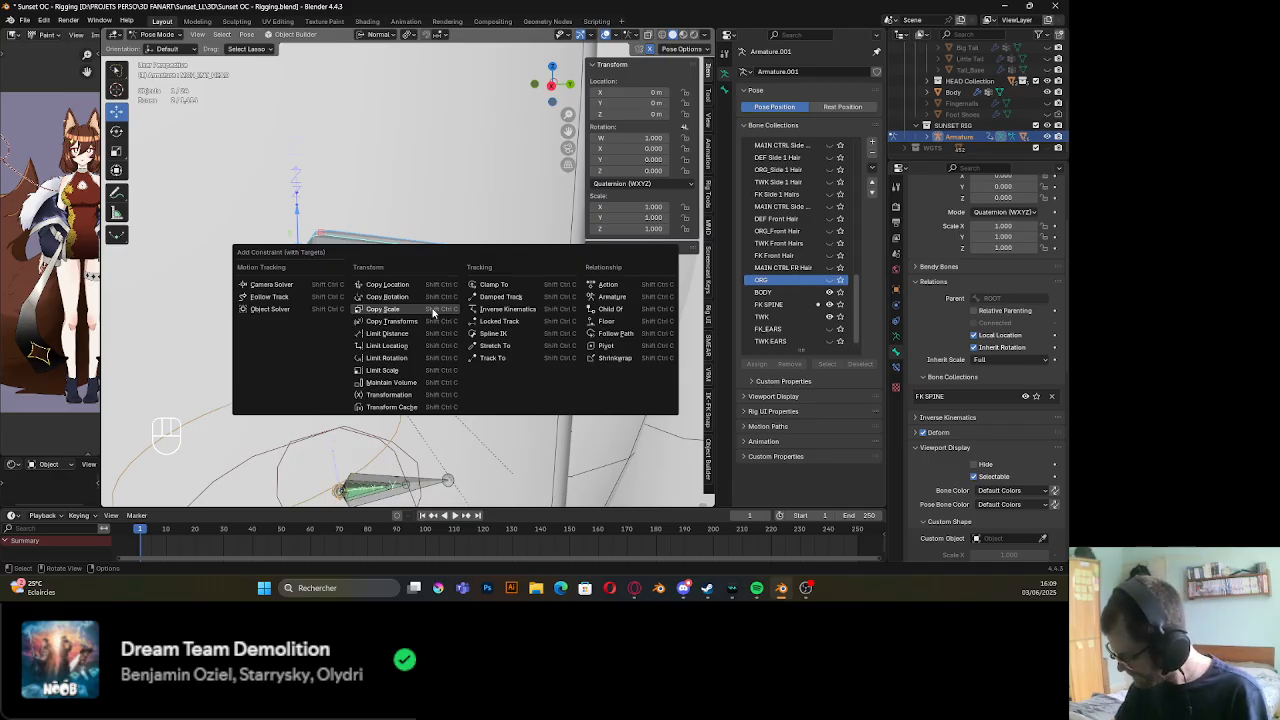
{"action": "left_click", "coordinate": [418, 286]}
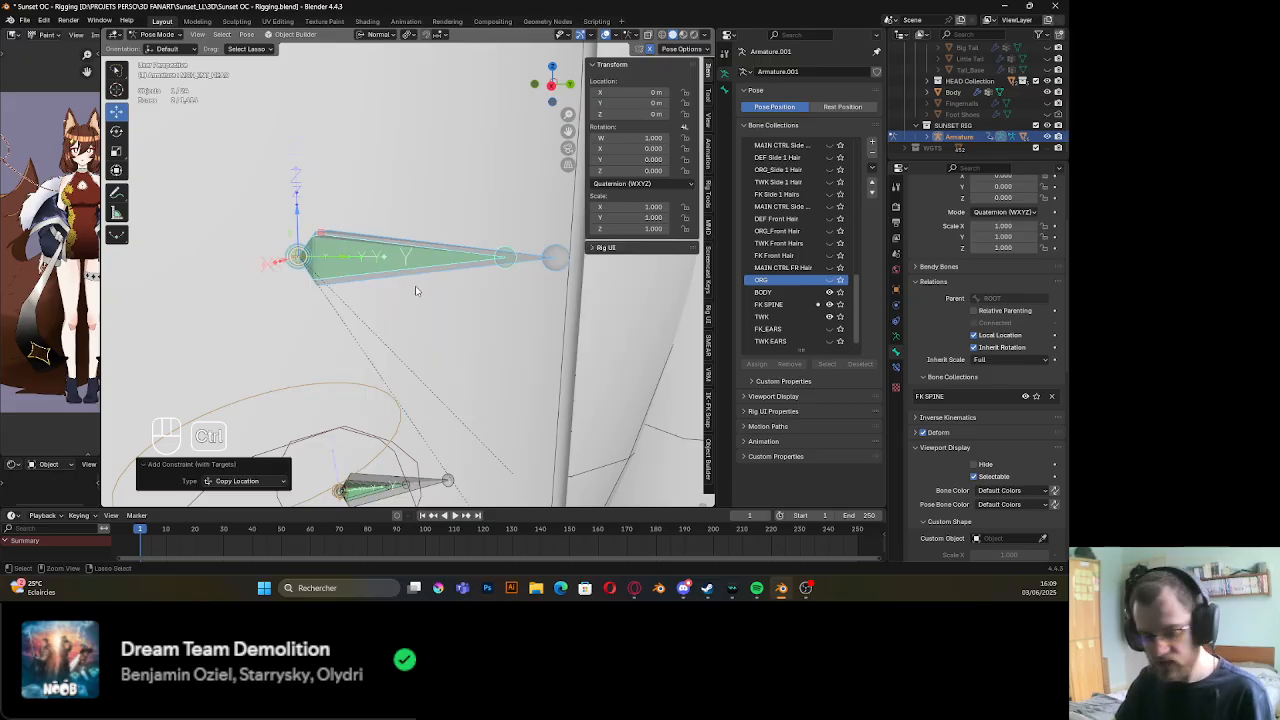
{"action": "key", "text": "shift+ctrl+c"}
{"action": "left_click", "coordinate": [414, 311]}
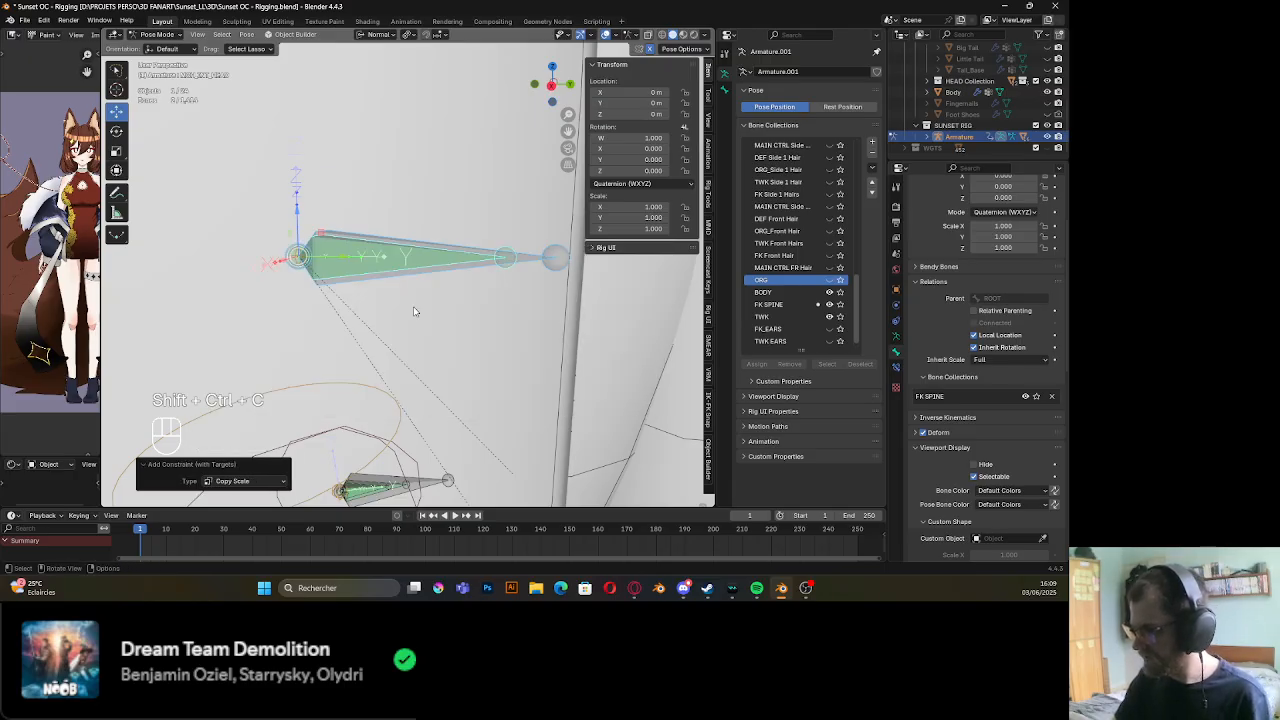
{"action": "key", "text": "shift+ctrl+c"}
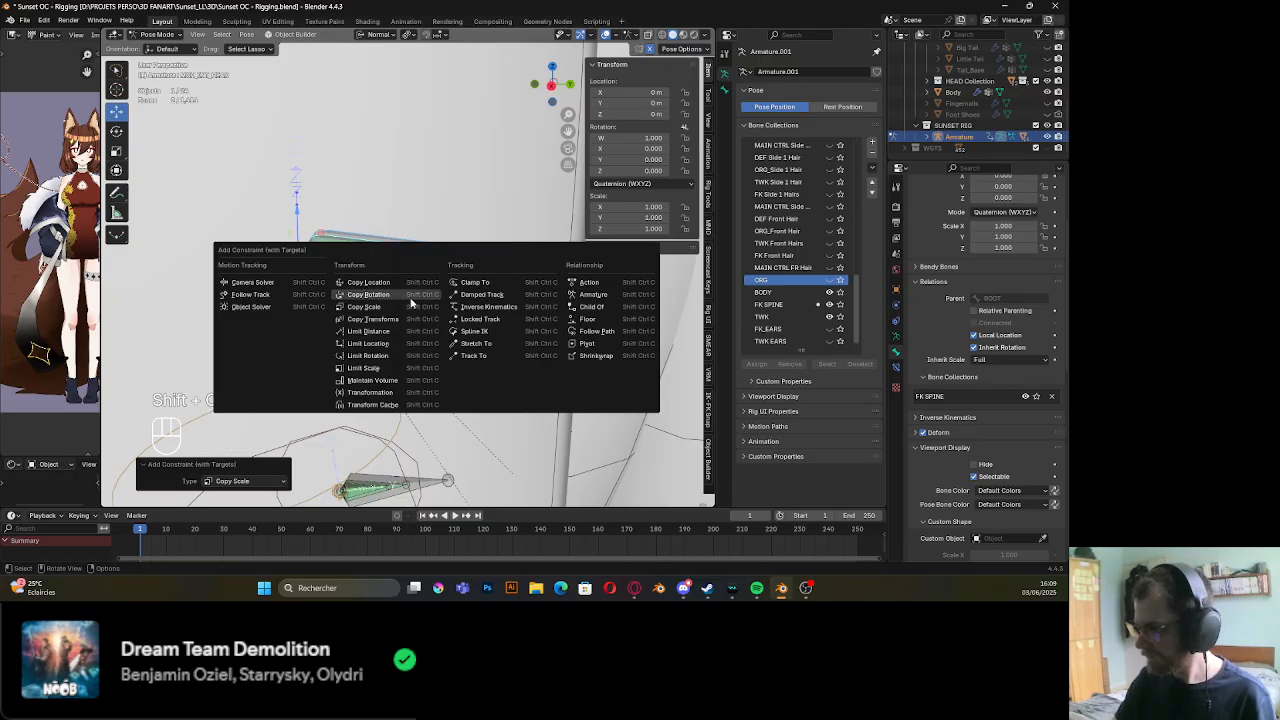
{"action": "left_click", "coordinate": [410, 303]}
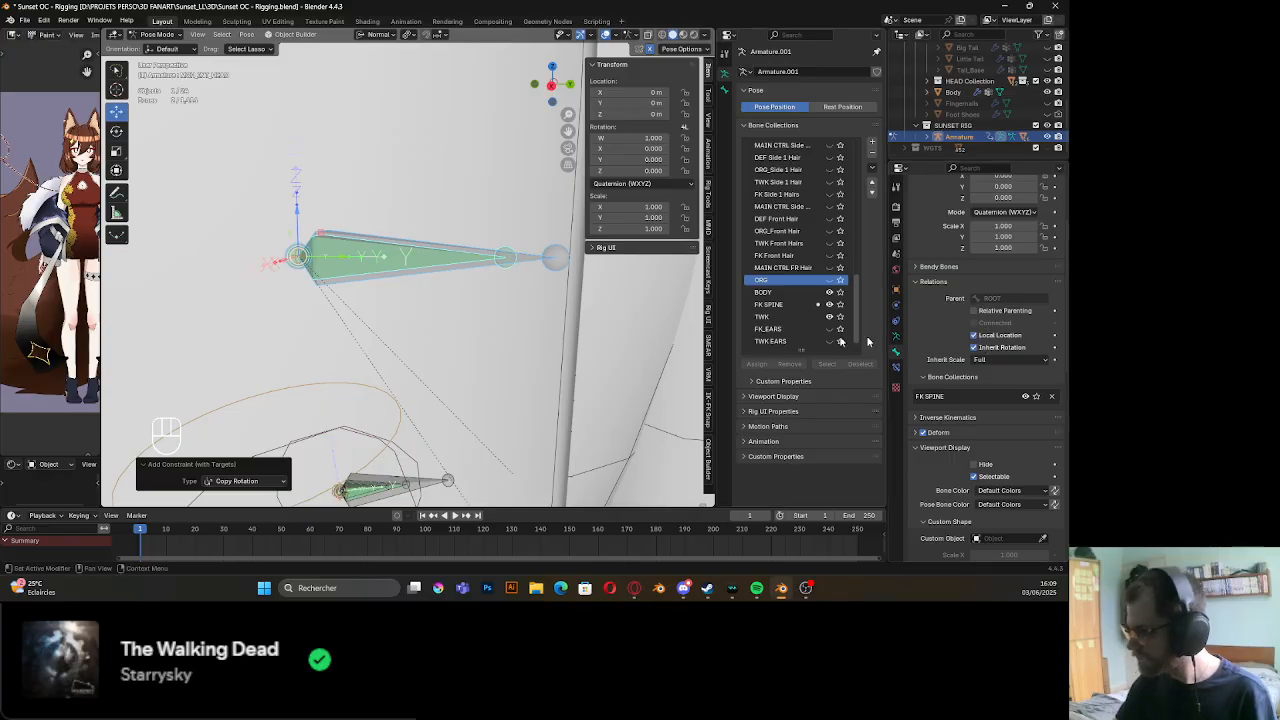
Parent the HEAD bone to MCH_INT_HEAD with Keep Offset in Edit Mode, and return to Pose Mode
{"action": "scroll", "coordinate": [392, 181], "scroll_direction": "down", "scroll_amount": 5}
{"action": "key", "text": "Tab"}
{"action": "key", "text": "Tab"}
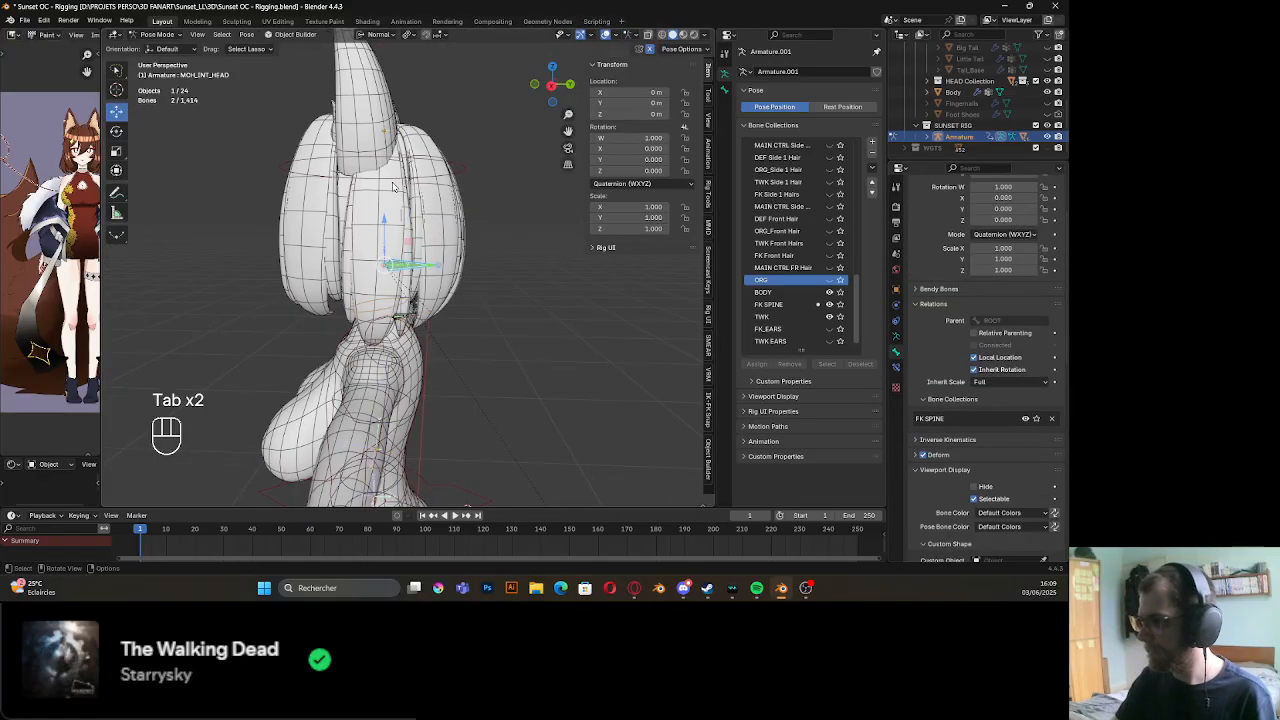
{"action": "left_click", "coordinate": [395, 266]}
{"action": "scroll", "coordinate": [392, 268], "scroll_direction": "up", "scroll_amount": 5}
{"action": "left_click", "coordinate": [392, 270], "text": "shift"}
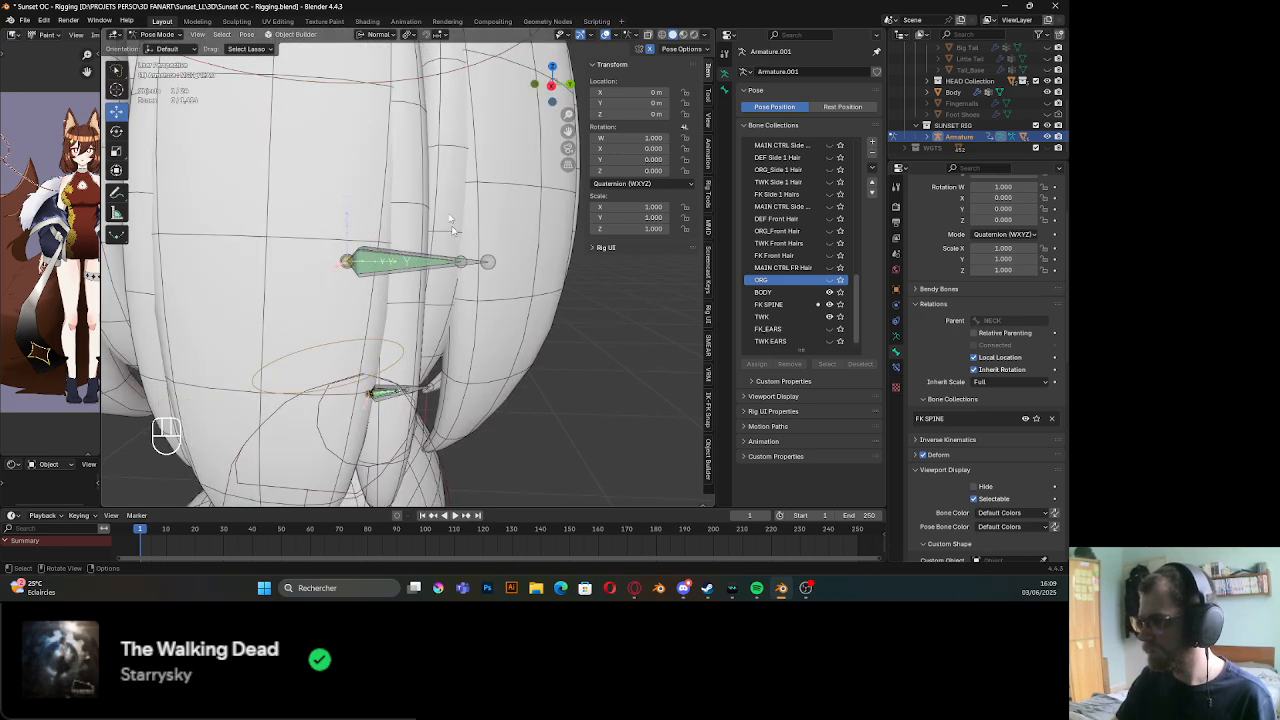
{"action": "left_click", "coordinate": [398, 263], "text": "alt+shift"}
{"action": "left_click", "coordinate": [398, 263], "text": "alt"}
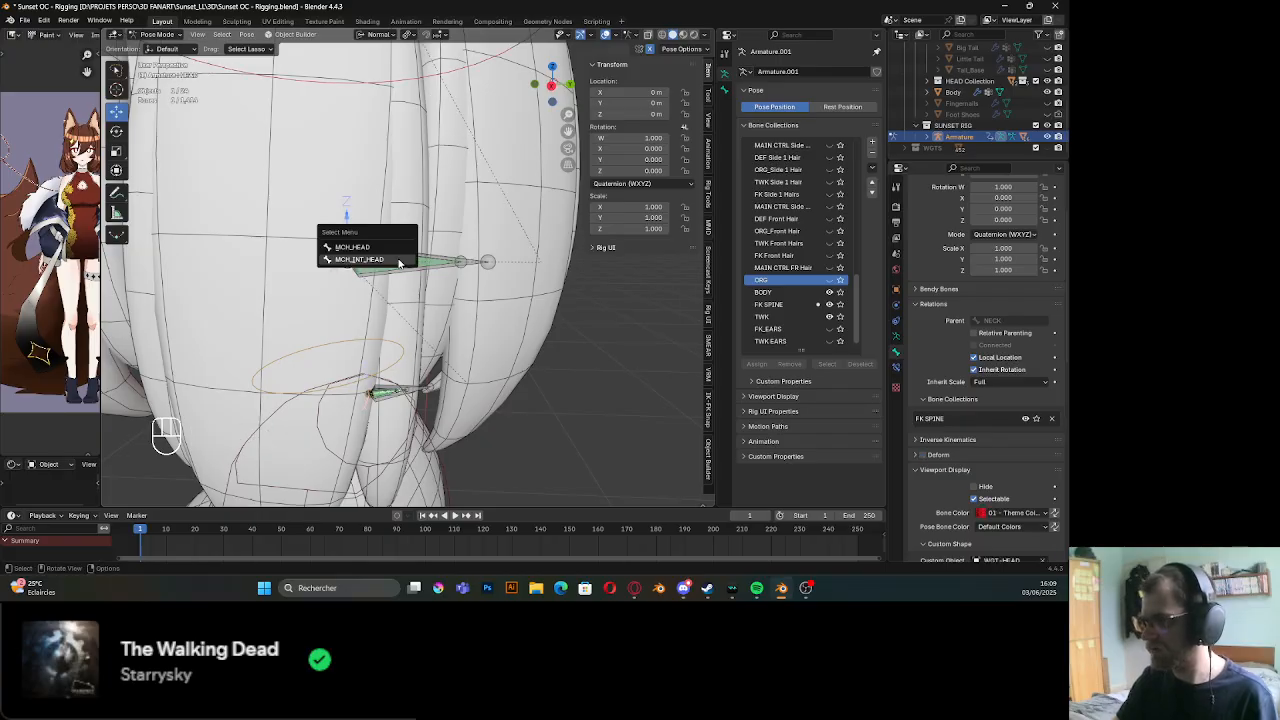
{"action": "left_click", "coordinate": [397, 260]}
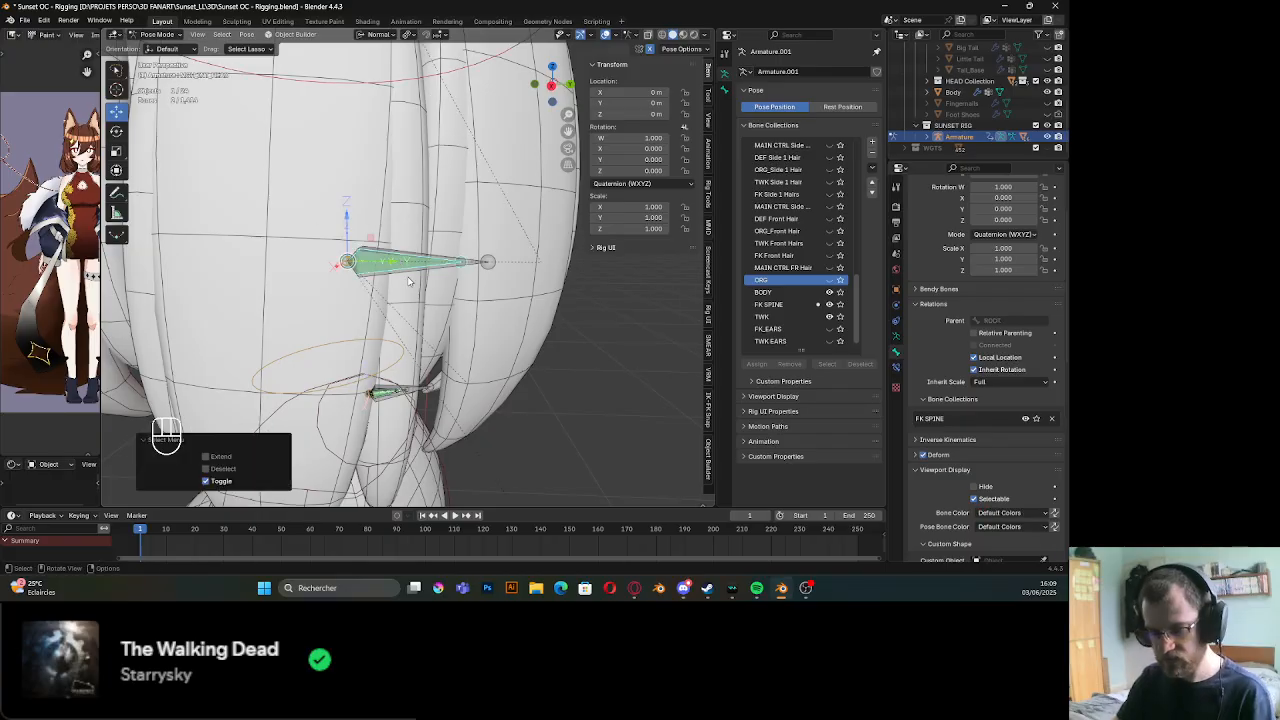
{"action": "key", "text": "Tab"}
{"action": "key", "text": "ctrl+p"}
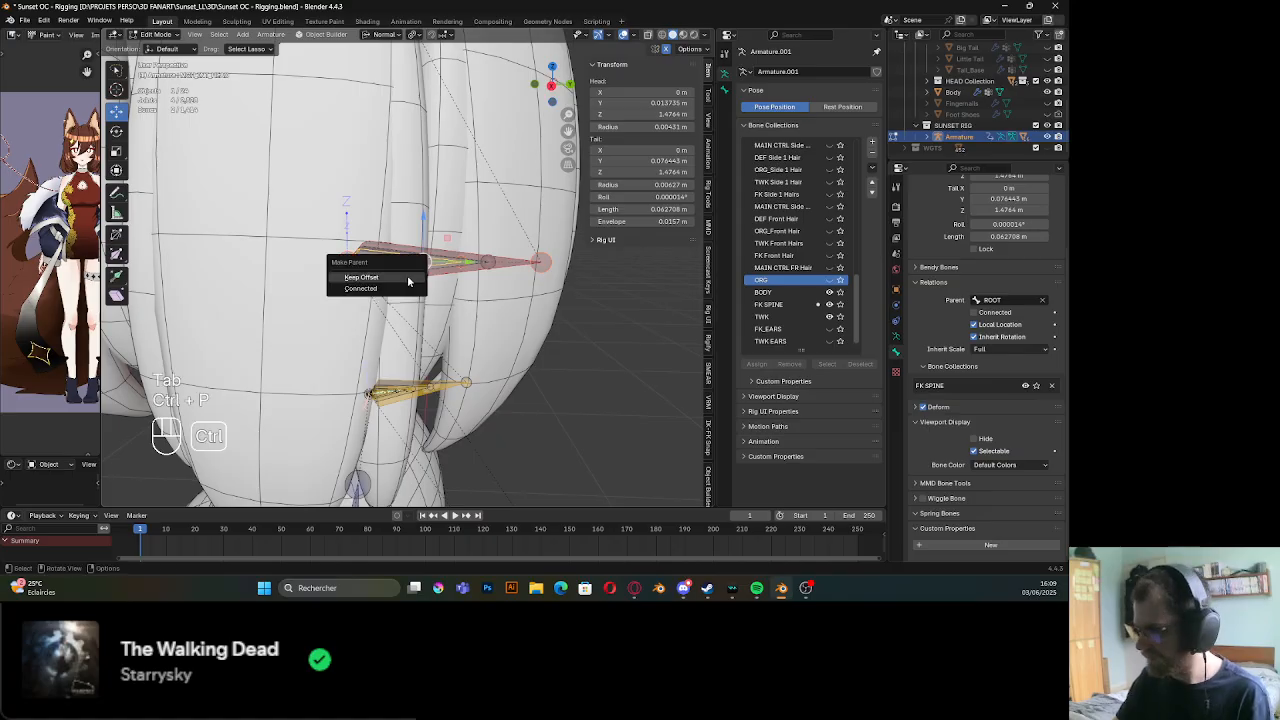
{"action": "left_click", "coordinate": [407, 280]}
{"action": "key", "text": "Tab"}
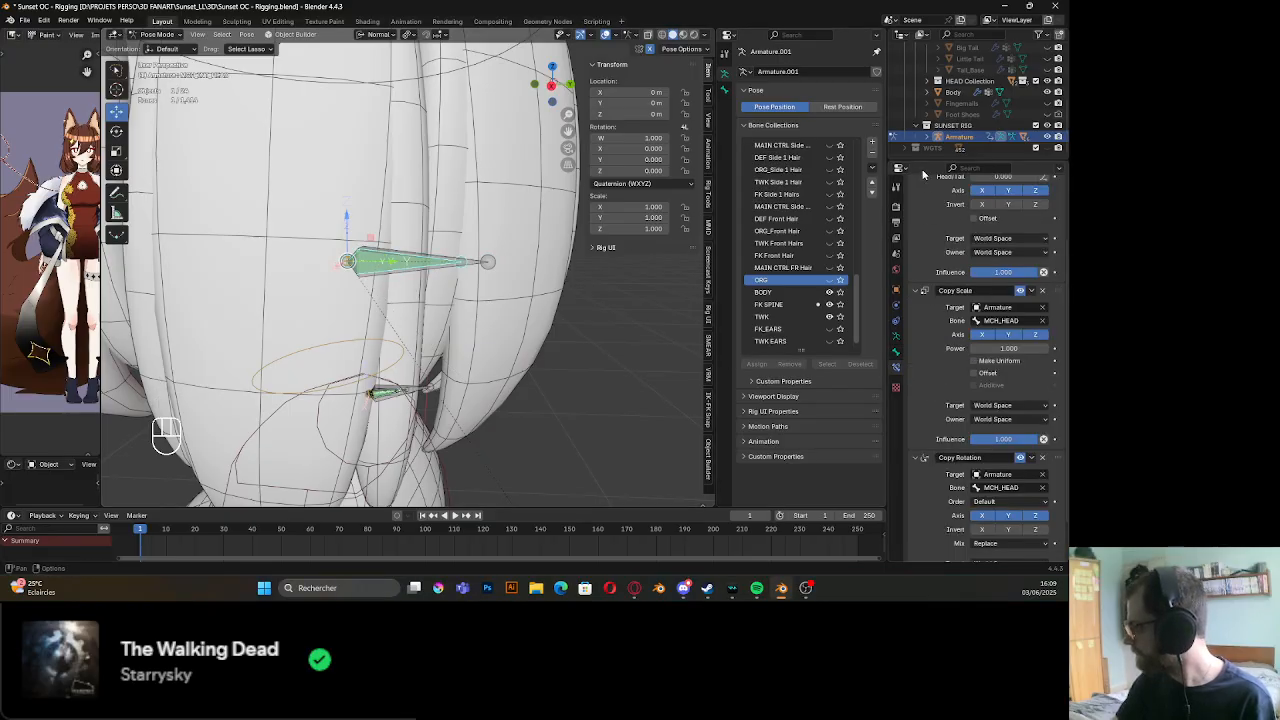
Rename the Copy Rotation constraint on MCH_INT_HEAD as HEAD_FOLLOW
{"action": "left_click", "coordinate": [896, 368]}
{"action": "left_click", "coordinate": [916, 238]}
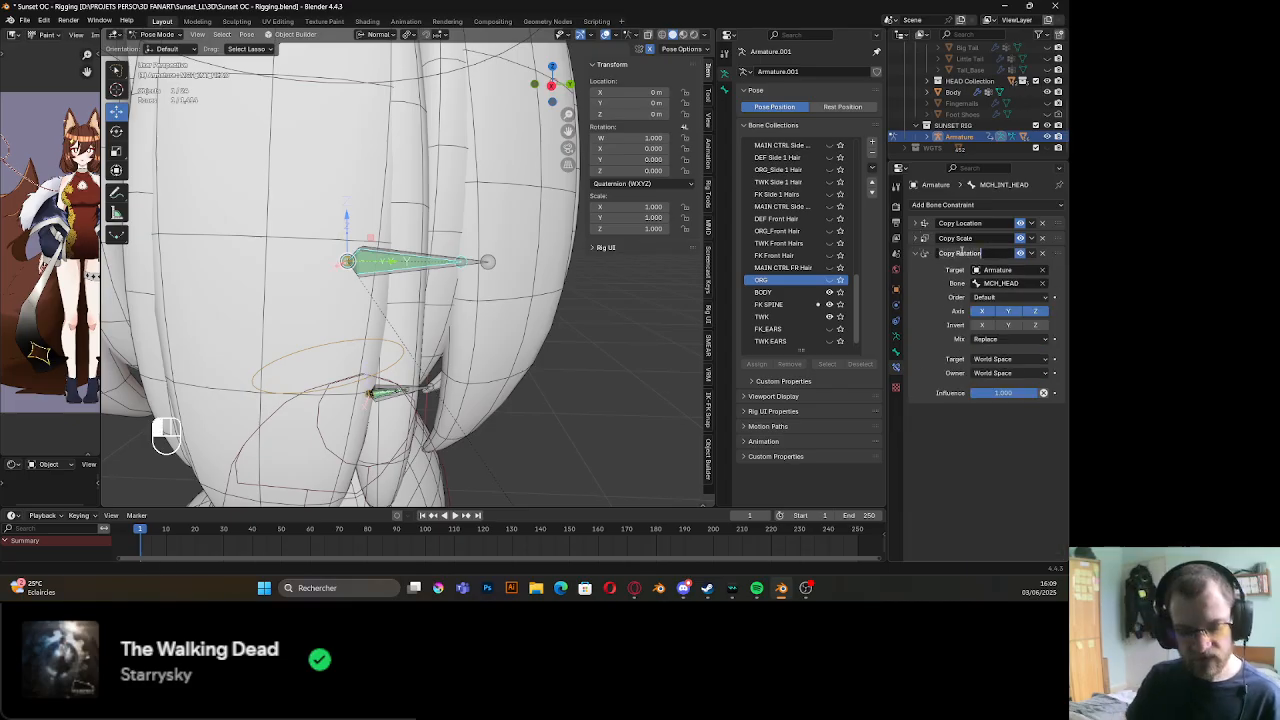
{"action": "type", "text": "HEAD"}
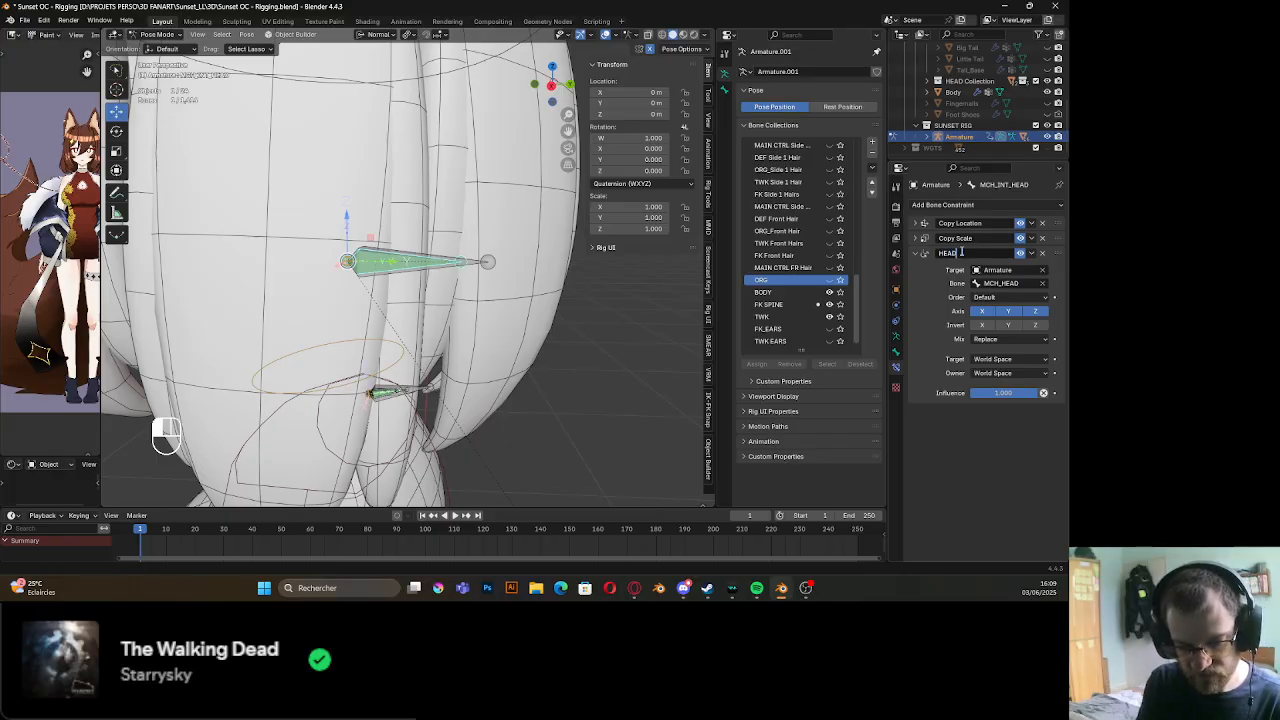
{"action": "type", "text": "_FO"}
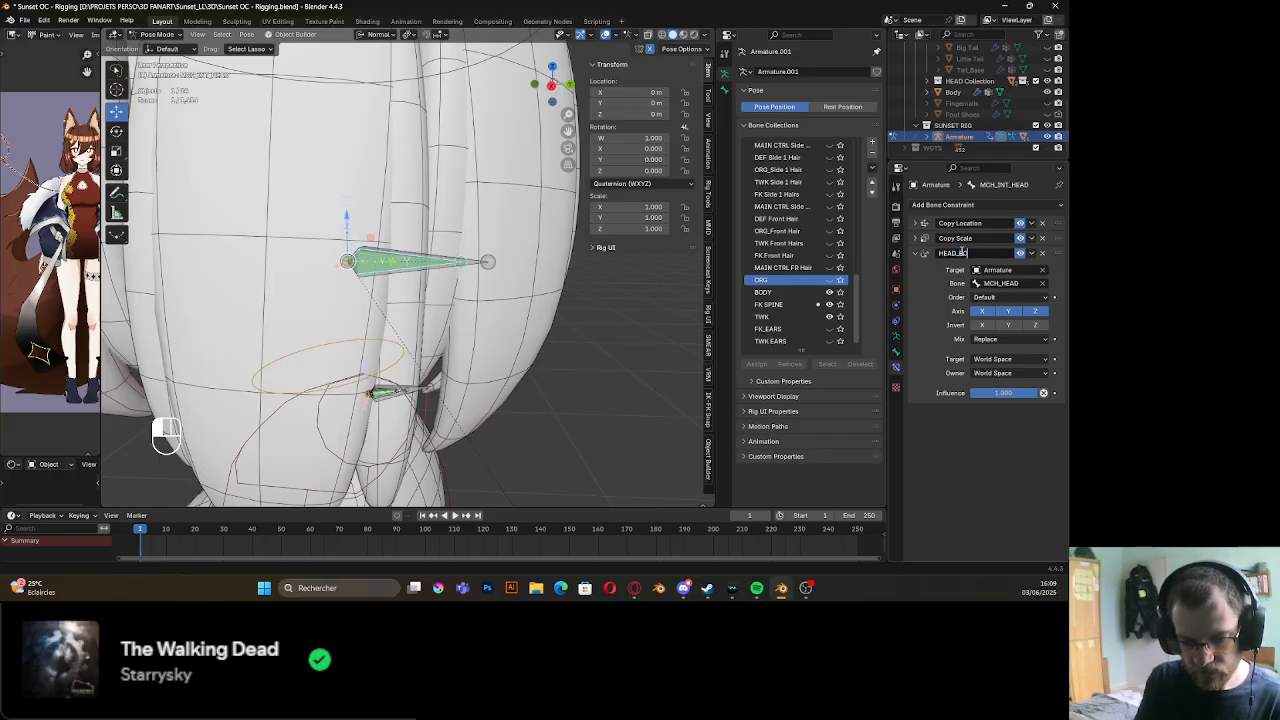
{"action": "type", "text": "LLOW"}
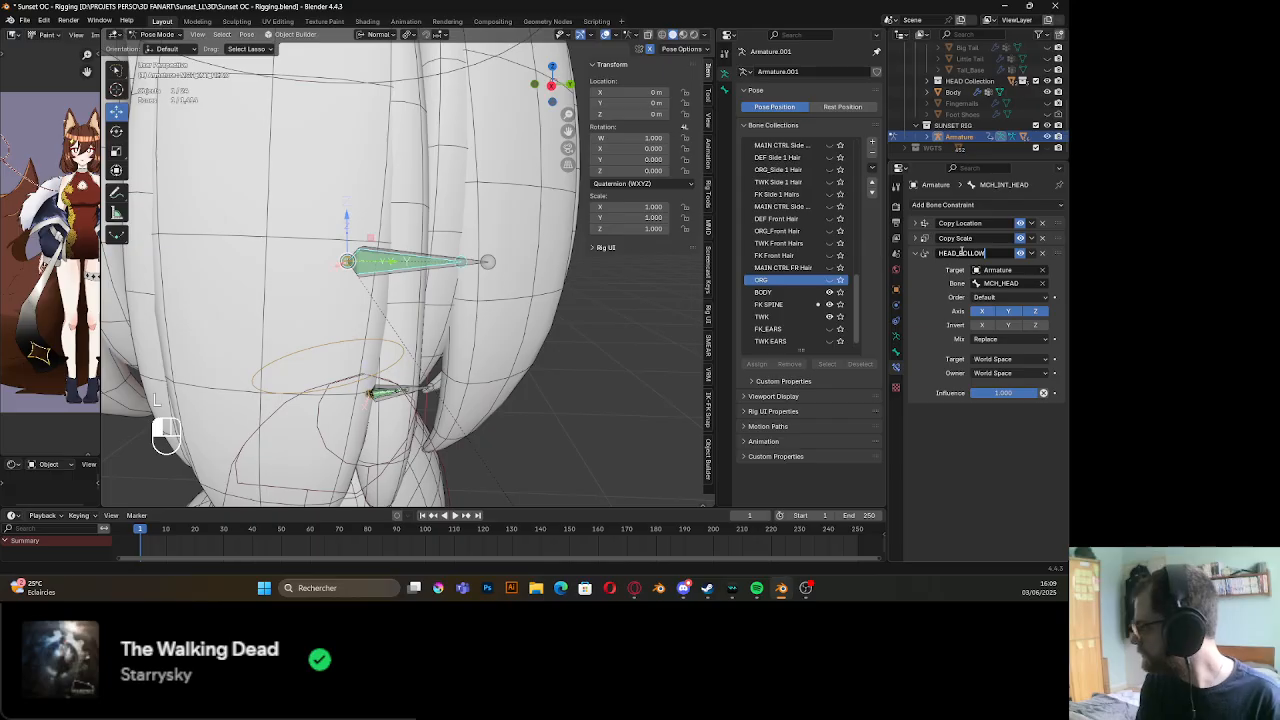
{"action": "key", "text": "Return"}
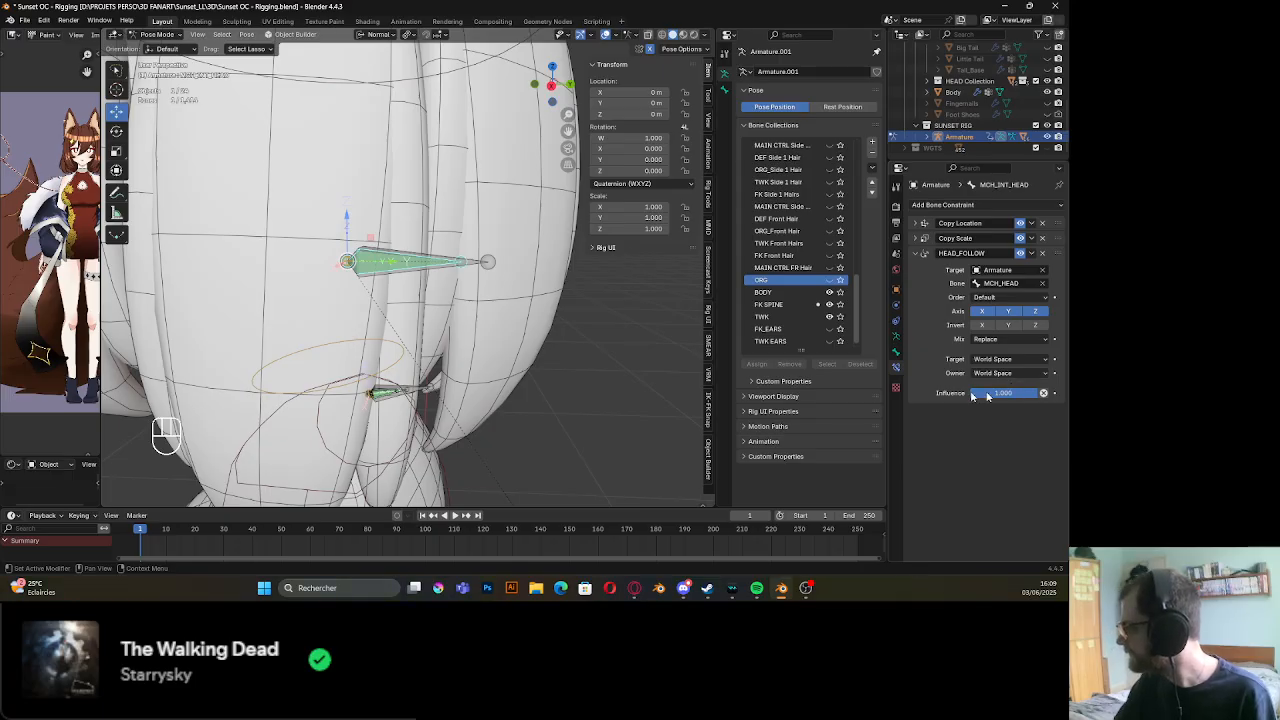
Add a new custom property to the PROPERTIES bone above the character's head
{"action": "scroll", "coordinate": [610, 355], "scroll_direction": "down", "scroll_amount": 8}
{"action": "left_click", "coordinate": [409, 118]}
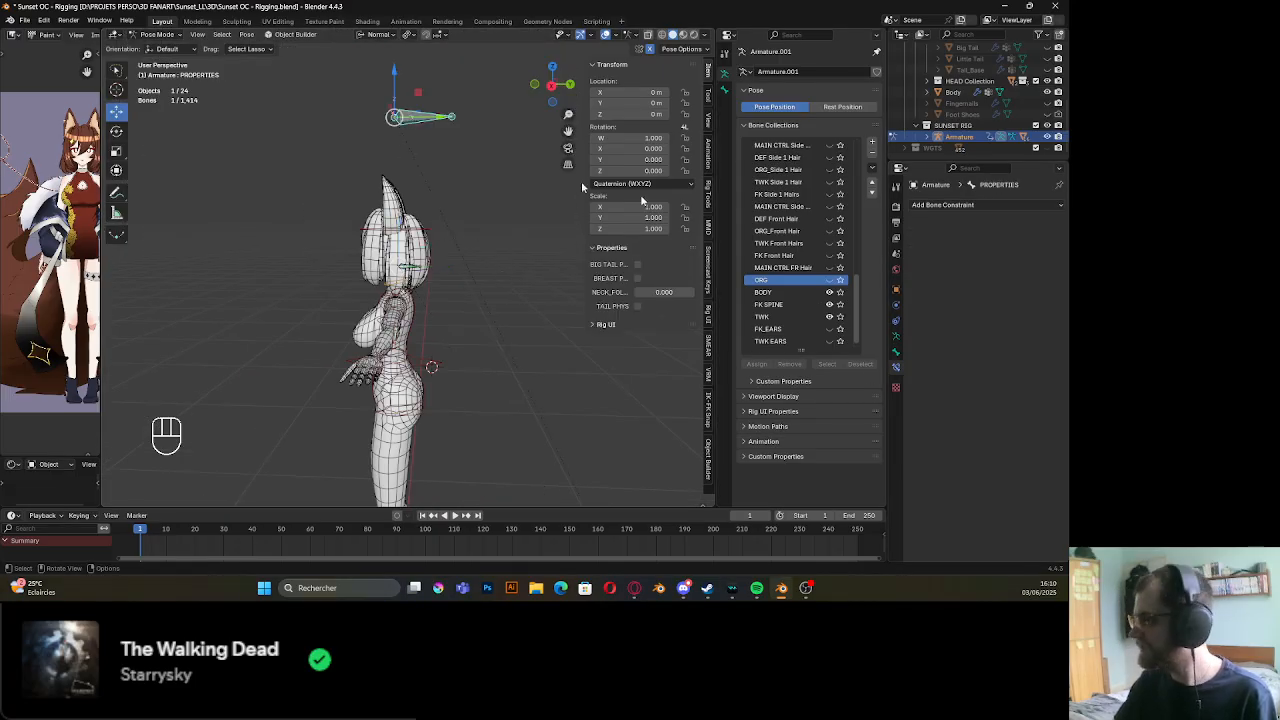
{"action": "left_click", "coordinate": [896, 351]}
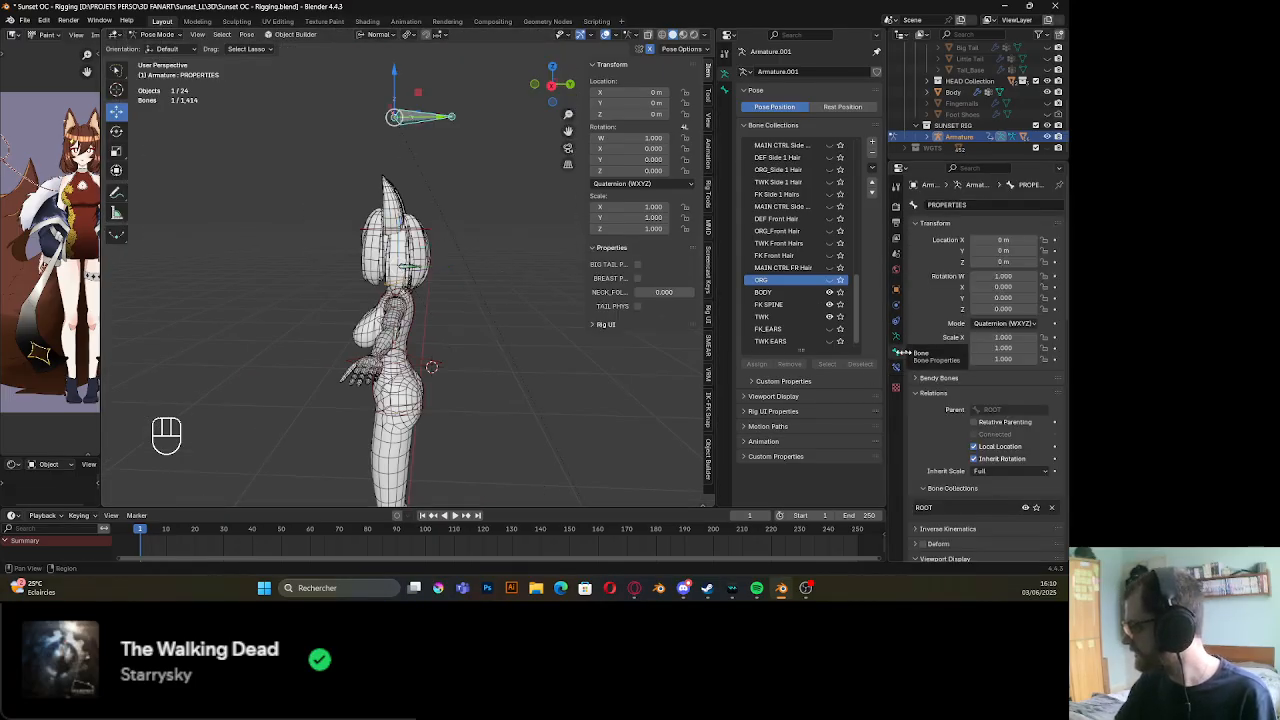
{"action": "scroll", "coordinate": [941, 364], "scroll_direction": "down", "scroll_amount": 8}
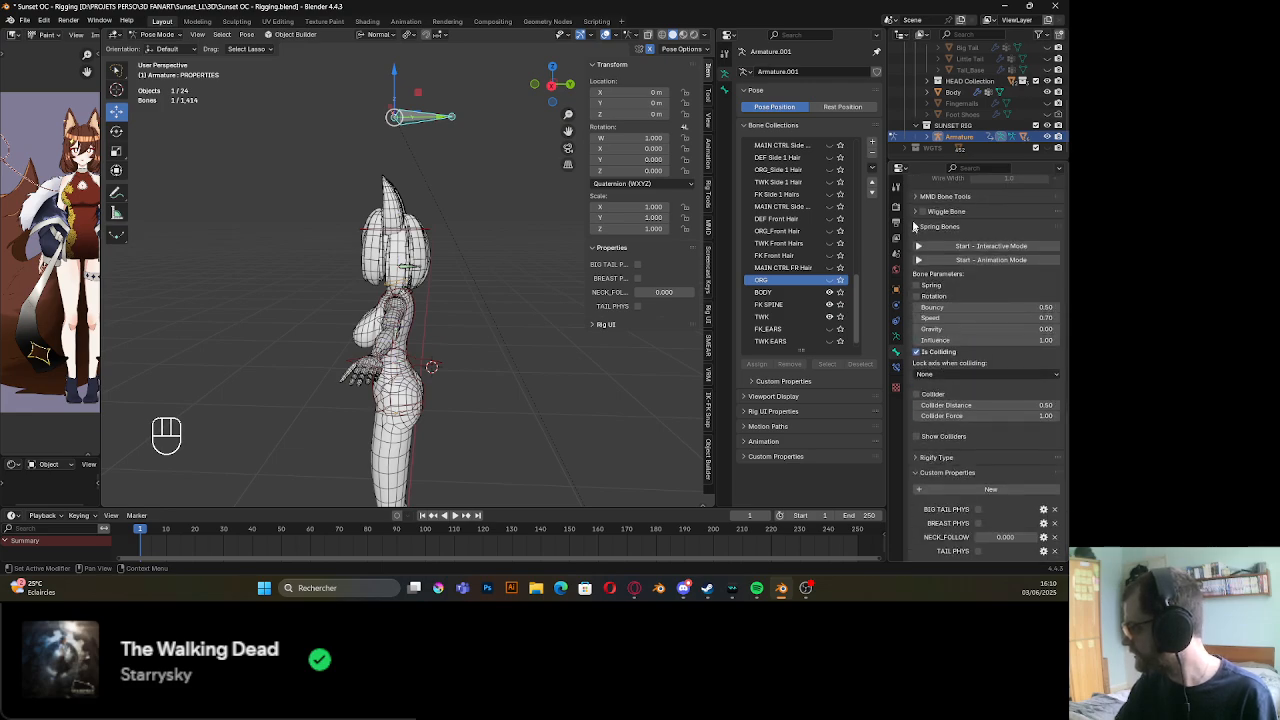
{"action": "left_click", "coordinate": [985, 491]}
{"action": "scroll", "coordinate": [982, 515], "scroll_direction": "down", "scroll_amount": 1}
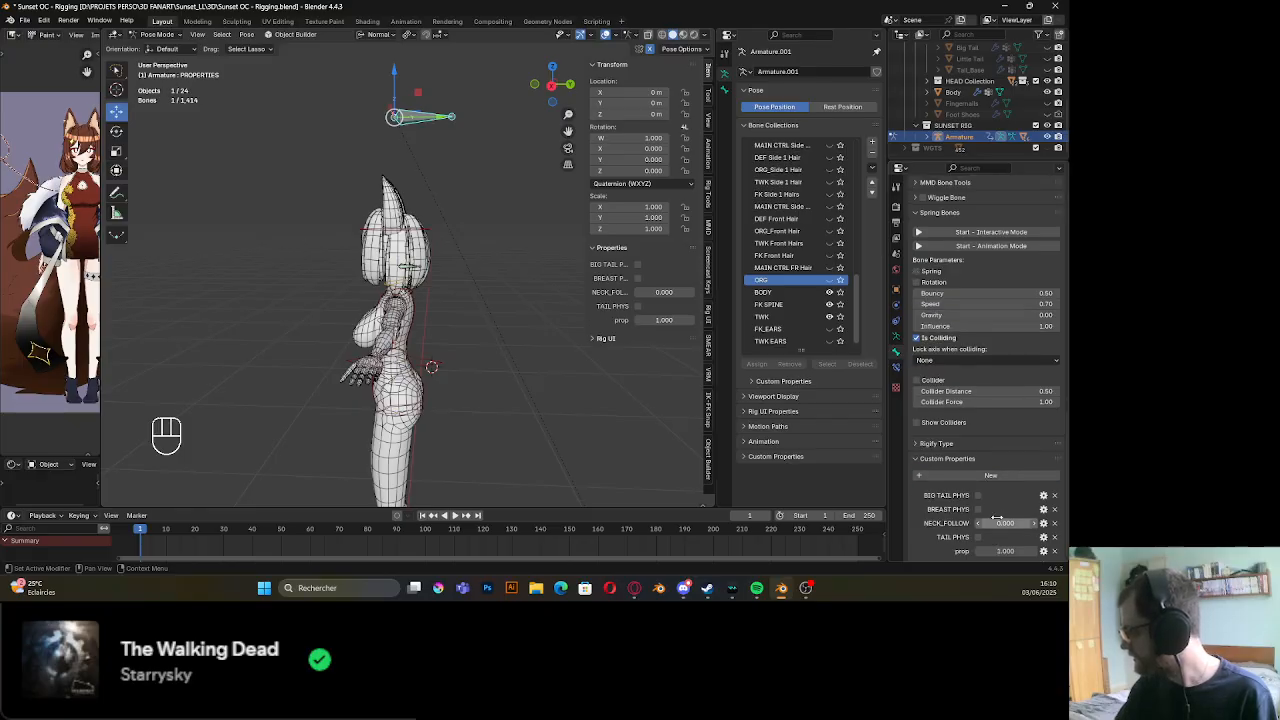
Name the new custom property HEAD_FOLLOW and make it Library Overridable
{"action": "left_click", "coordinate": [1044, 551]}
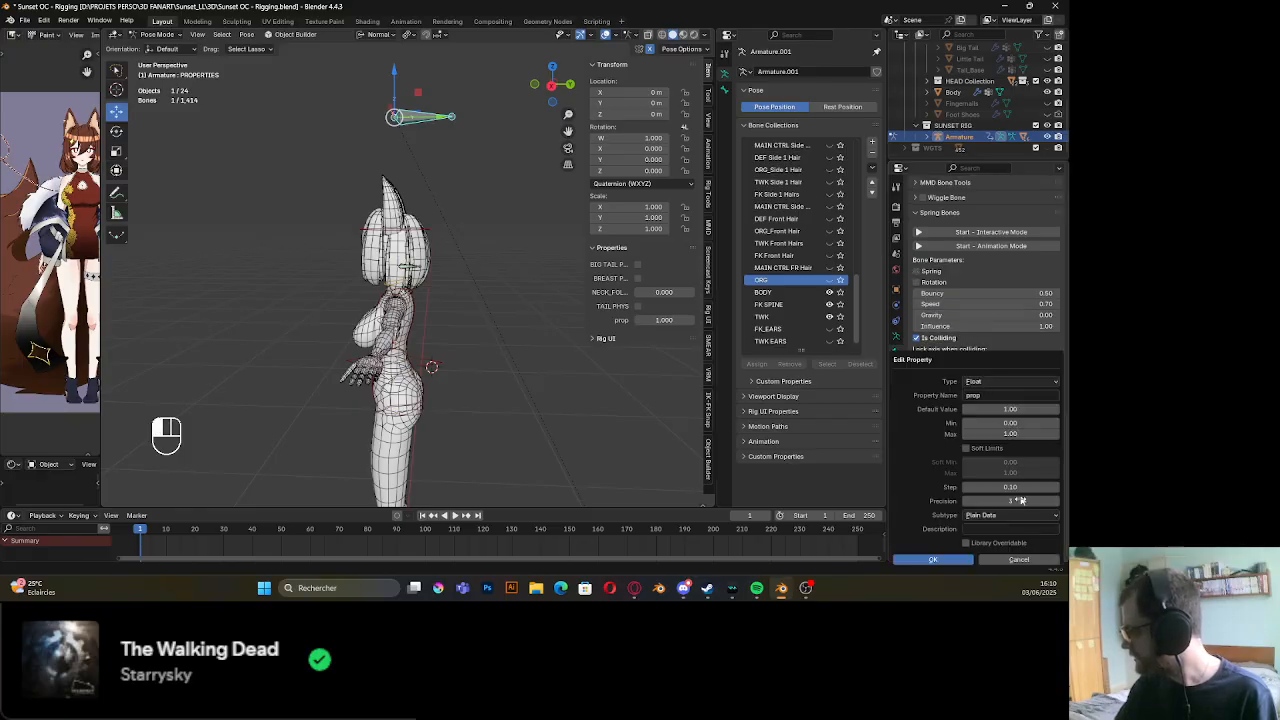
{"action": "left_click", "coordinate": [1002, 543]}
{"action": "left_click", "coordinate": [994, 396]}
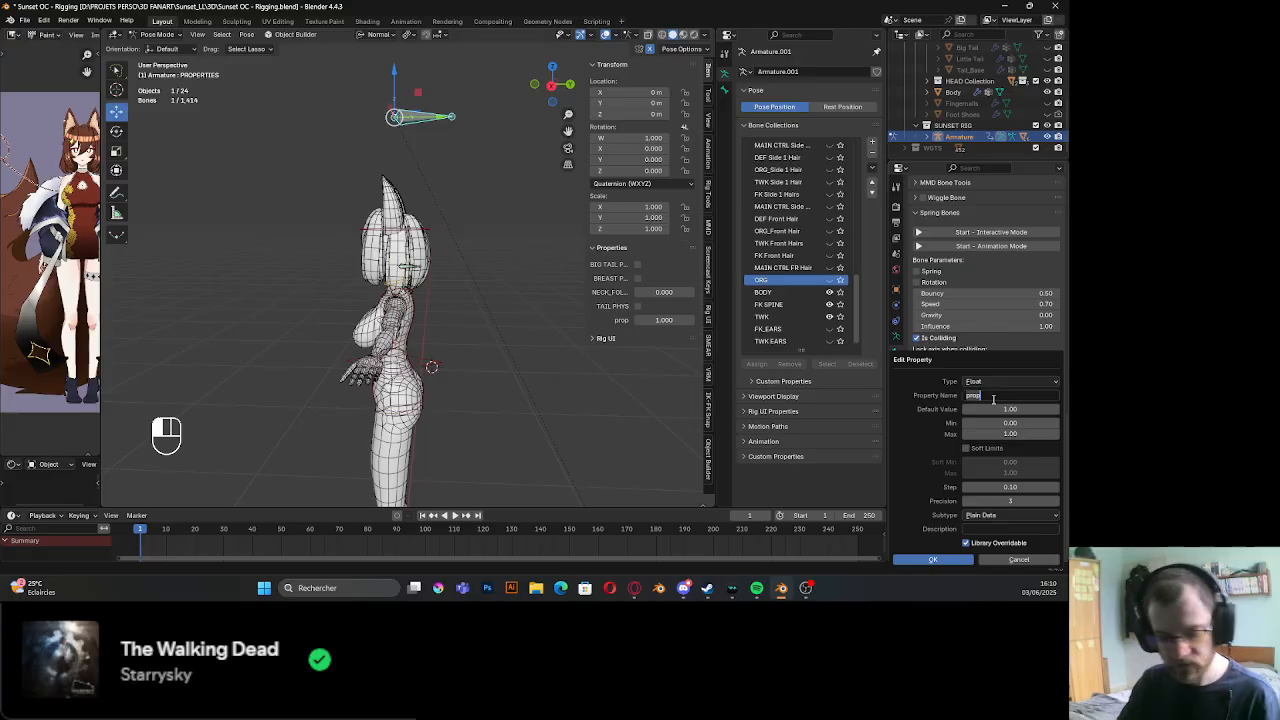
{"action": "type", "text": "HEAD"}
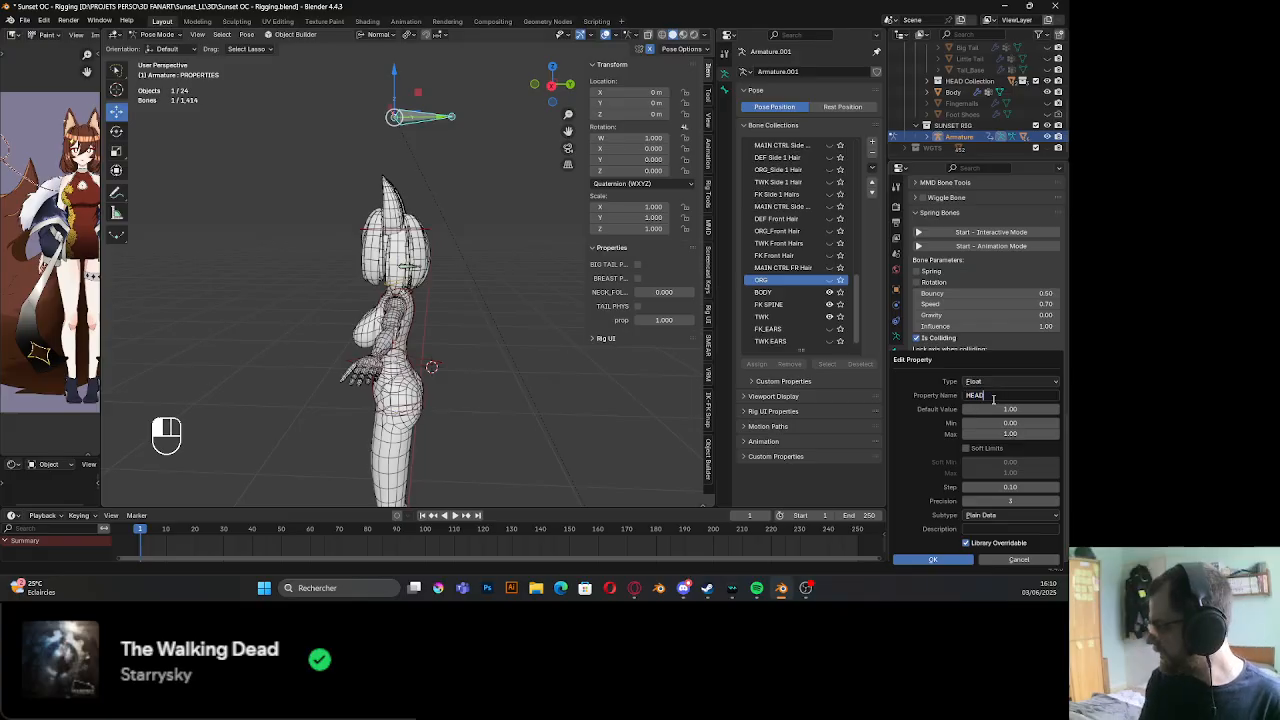
{"action": "type", "text": "_FOLLOW"}
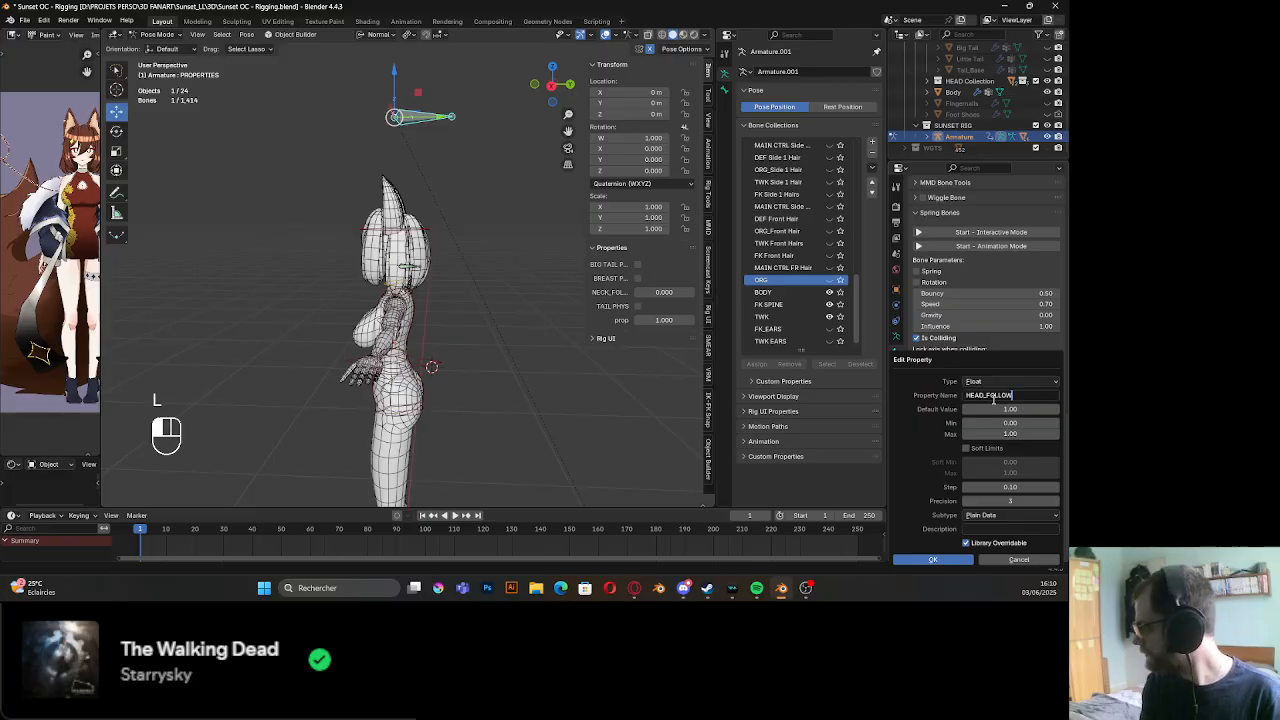
{"action": "key", "text": "Return"}
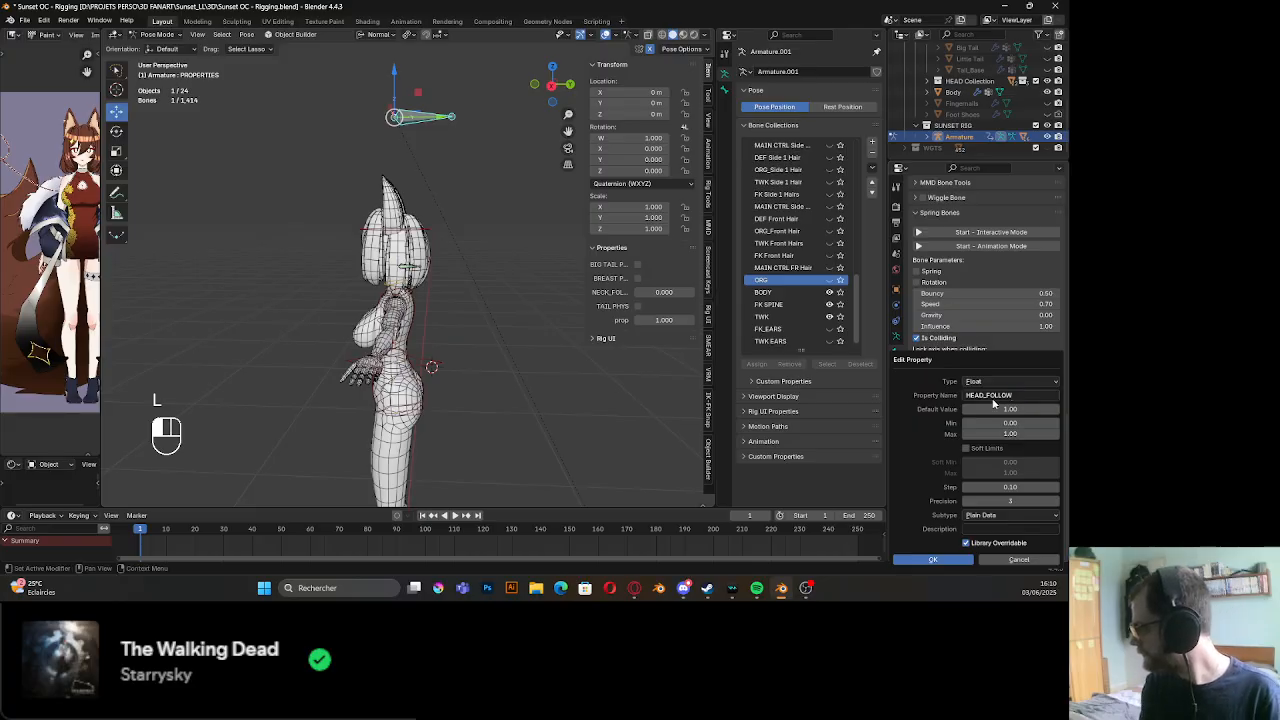
{"action": "left_click", "coordinate": [935, 560]}
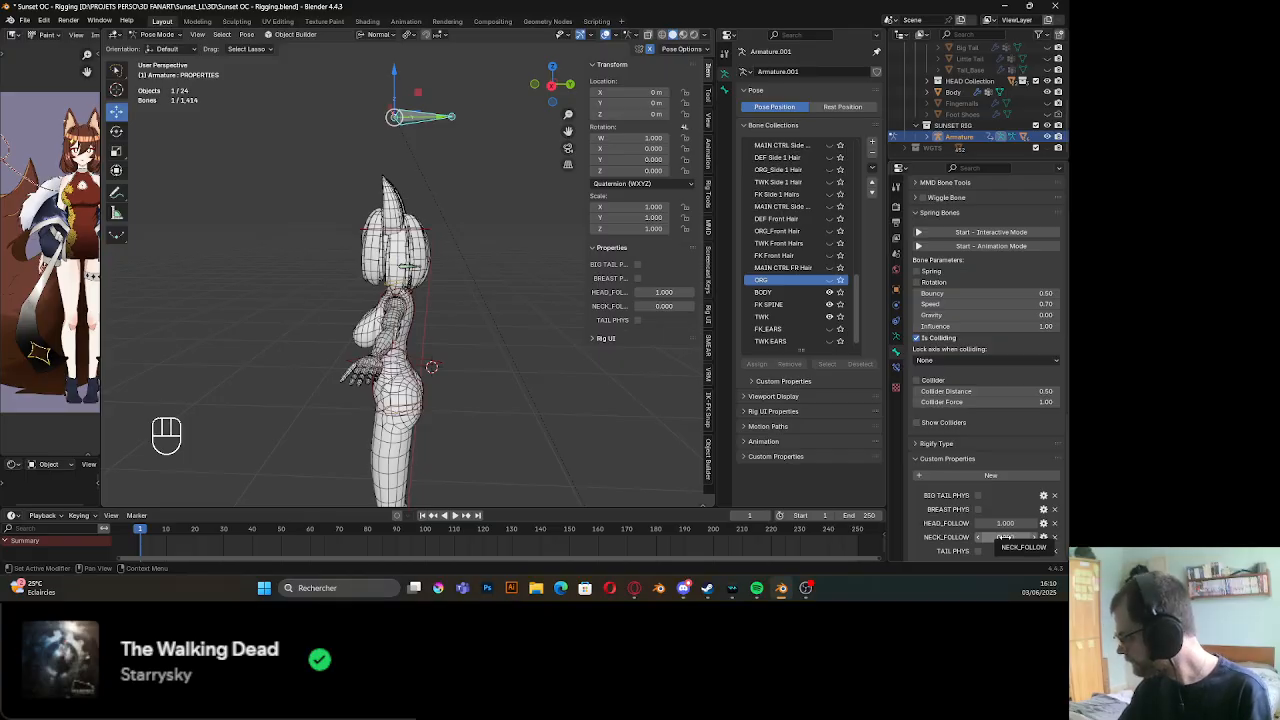
Set NECK_FOLLOW to 1.000 and HEAD_FOLLOW to 0.000 on the PROPERTIES bone, and copy HEAD_FOLLOW as a new driver
{"action": "left_click_drag", "start_coordinate": [1003, 537], "coordinate": [1012, 537]}
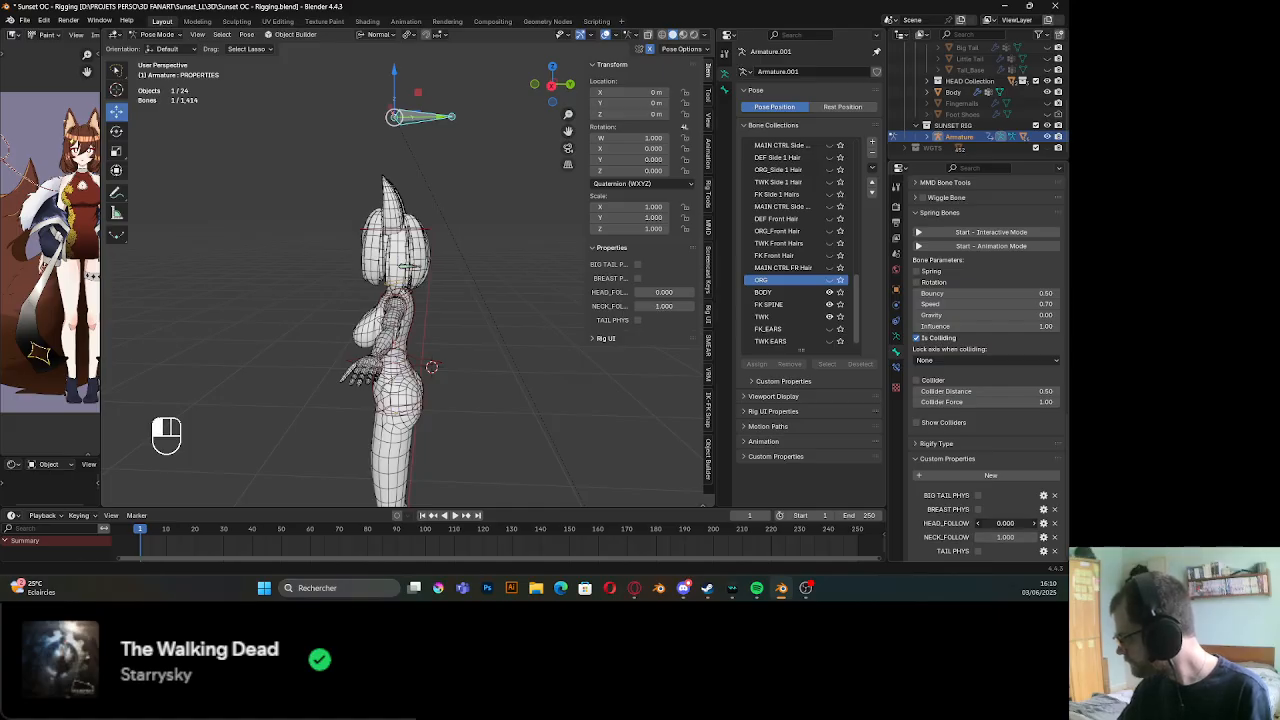
{"action": "right_click", "coordinate": [1014, 523]}
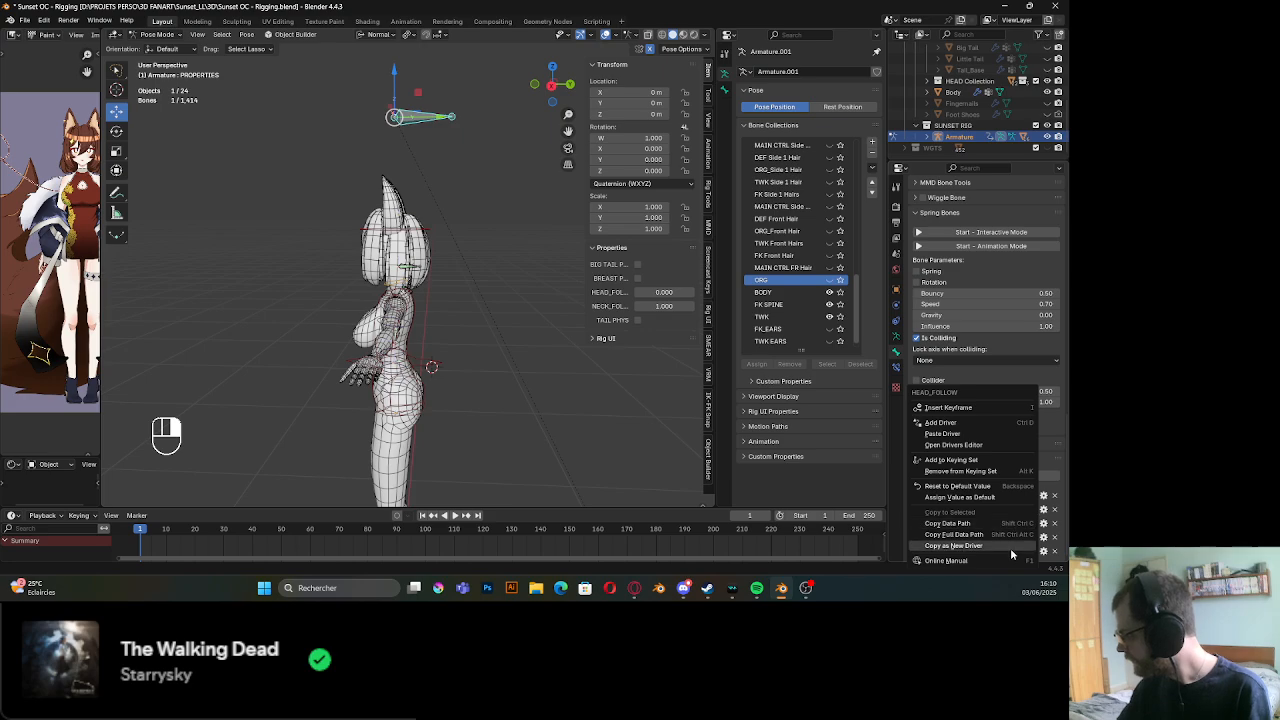
{"action": "left_click", "coordinate": [1010, 548]}
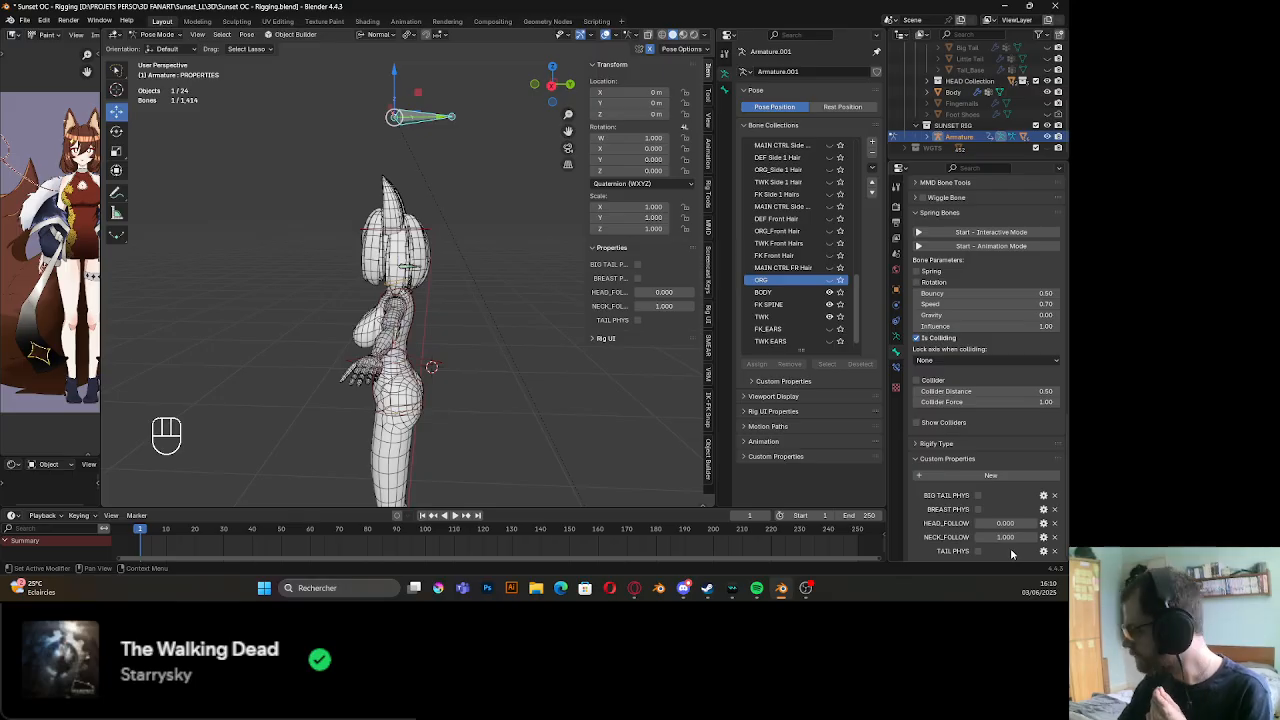
Paste the copied driver onto the influence of the HEAD_FOLLOW constraint on the MCH_INT_HEAD bone
{"action": "left_click", "coordinate": [895, 367]}
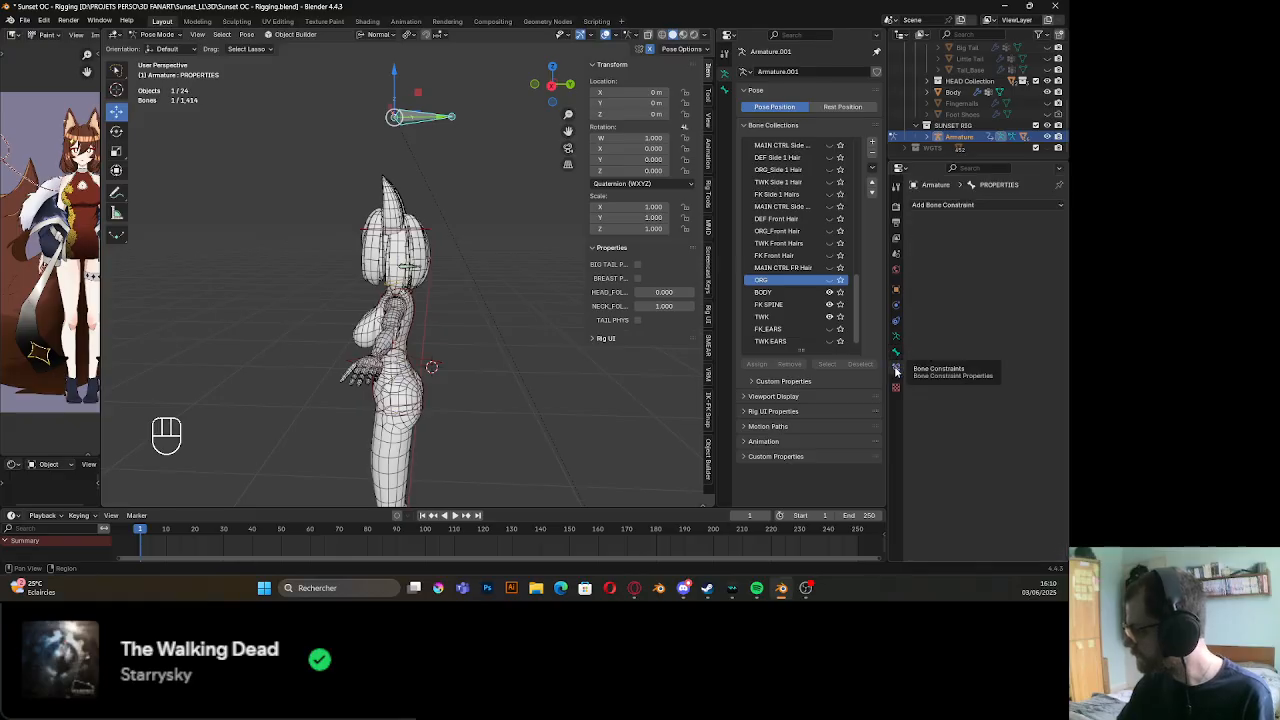
{"action": "left_click", "coordinate": [896, 351]}
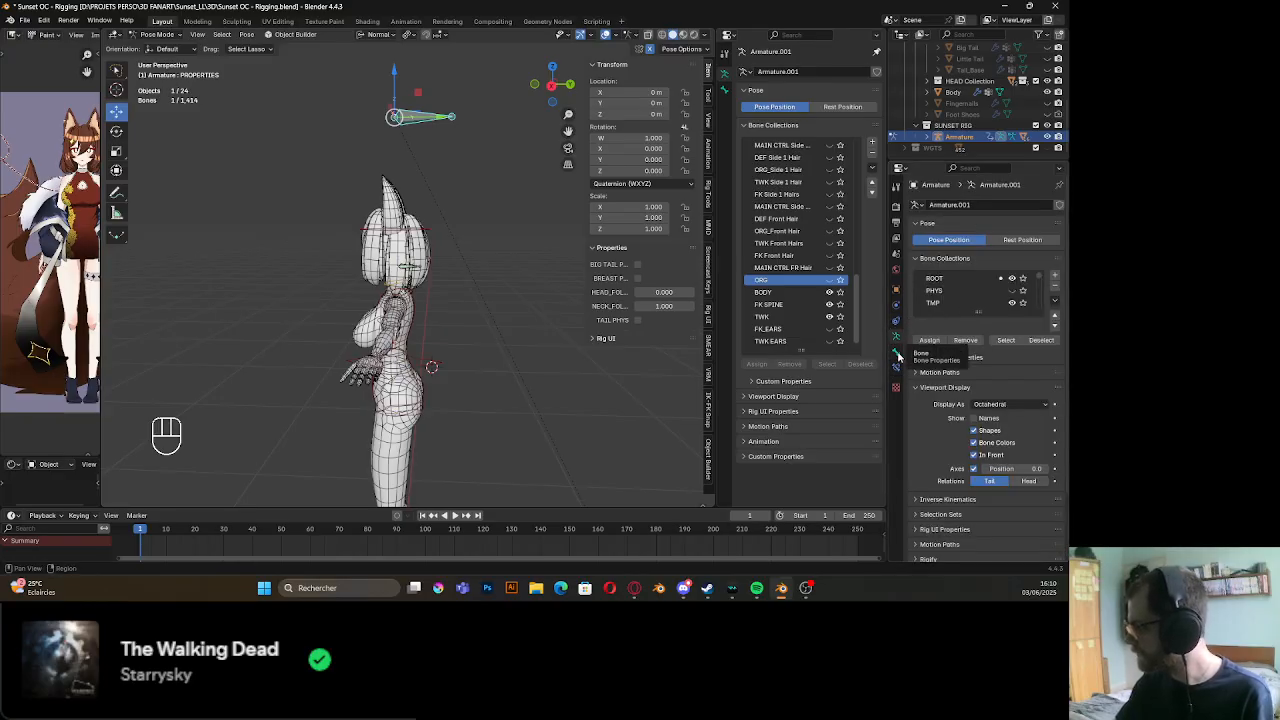
{"action": "scroll", "coordinate": [405, 250], "scroll_direction": "up", "scroll_amount": 5}
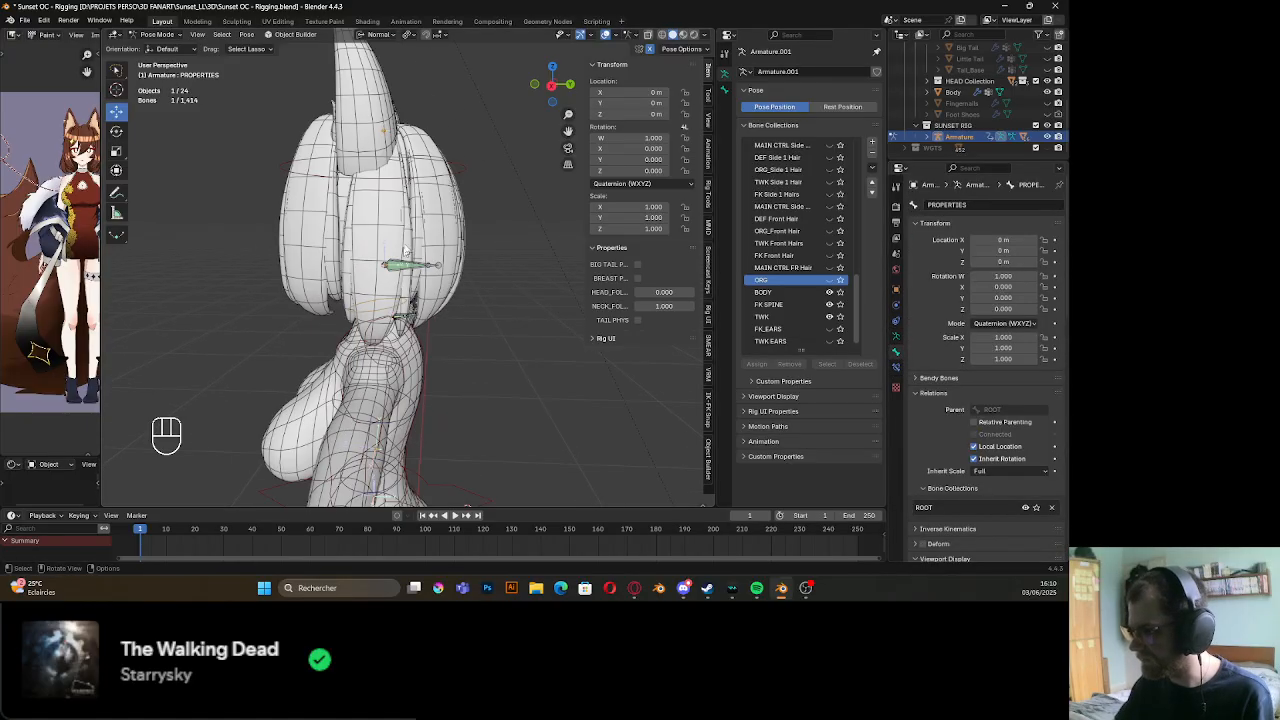
{"action": "scroll", "coordinate": [409, 268], "scroll_direction": "up", "scroll_amount": 3}
{"action": "left_click", "coordinate": [407, 265]}
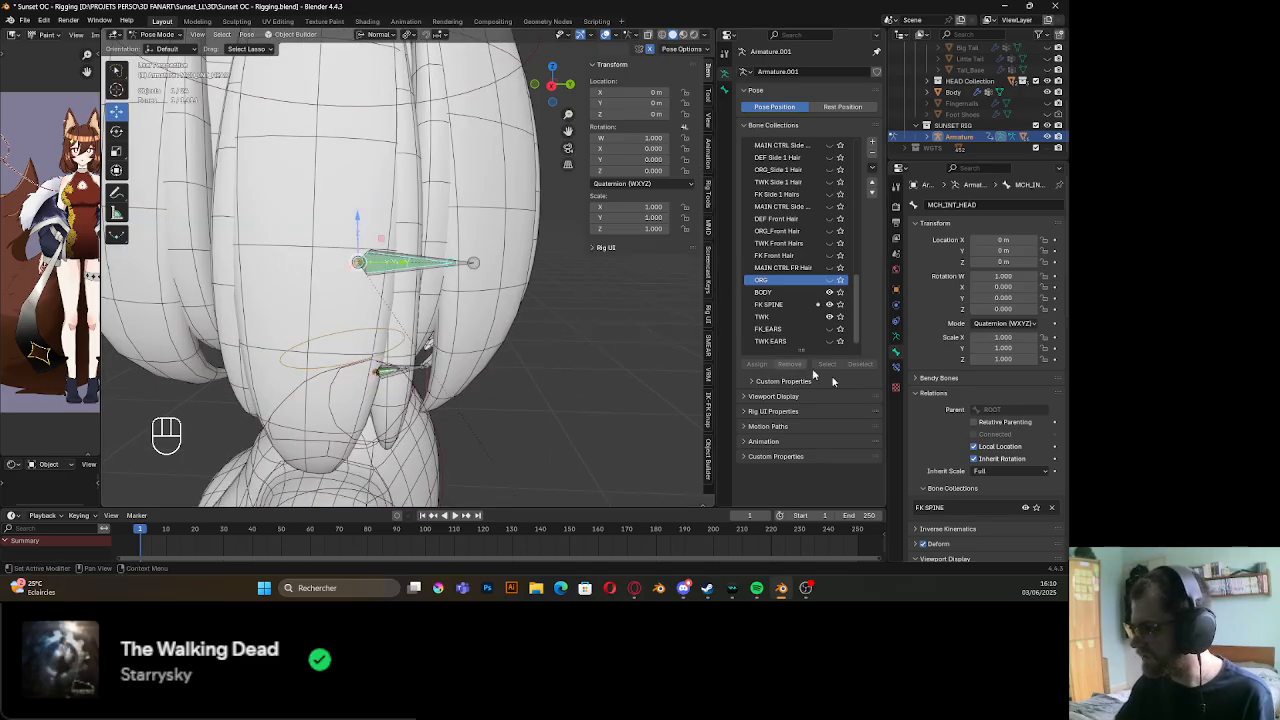
{"action": "left_click", "coordinate": [896, 351]}
{"action": "right_click", "coordinate": [1002, 394]}
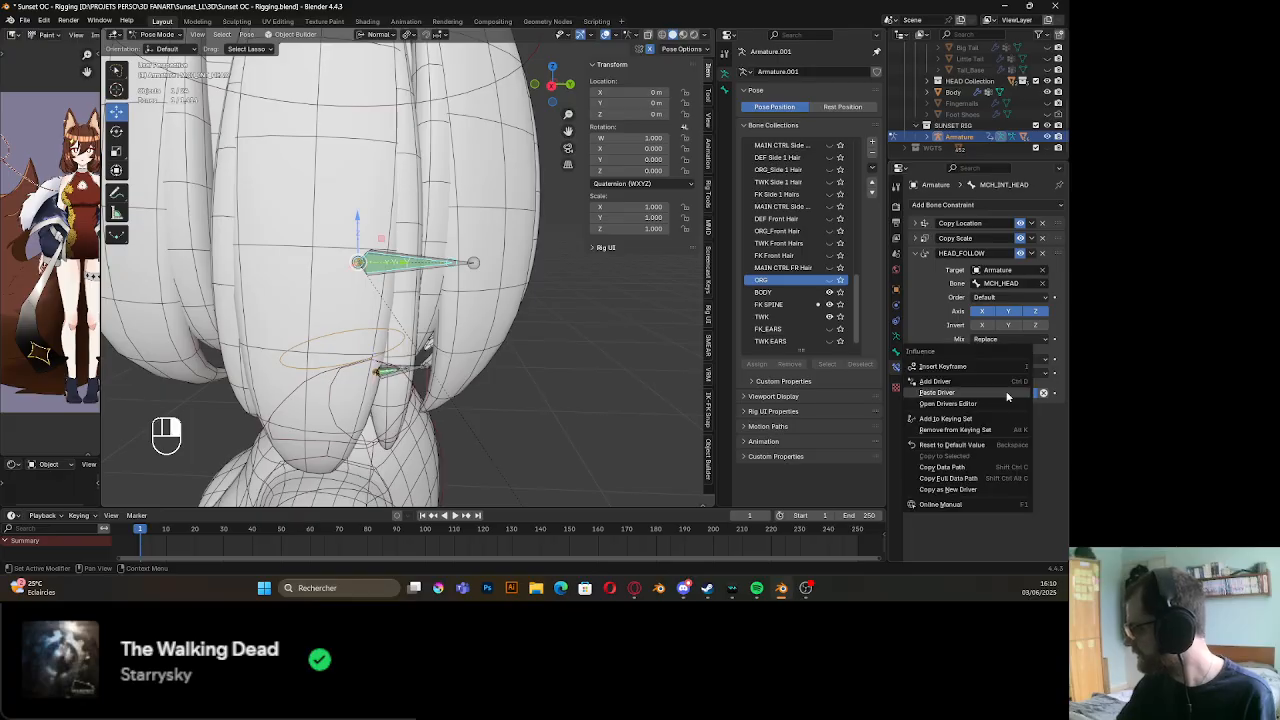
{"action": "left_click", "coordinate": [1007, 394]}
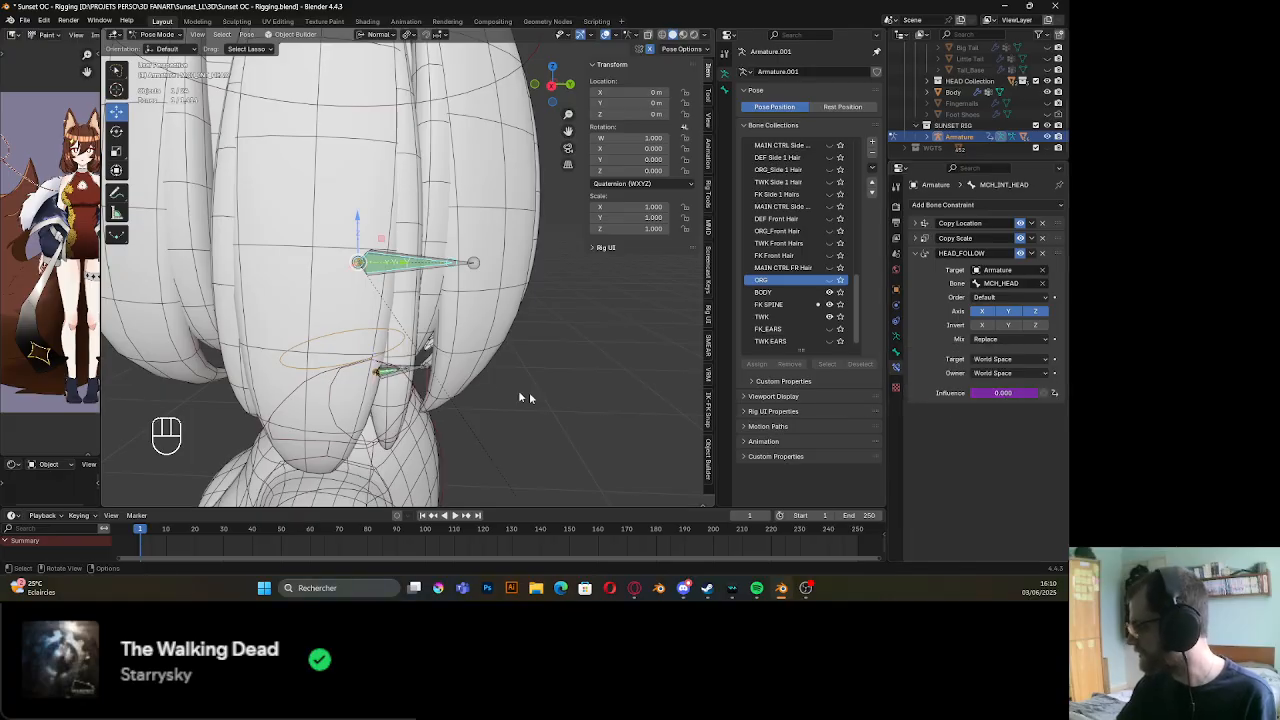
Test the head's following by rotating the NECK bone 36° about X and trying a Y rotation, and clear its rotation
{"action": "scroll", "coordinate": [413, 263], "scroll_direction": "down", "scroll_amount": 8}
{"action": "scroll", "coordinate": [407, 305], "scroll_direction": "up", "scroll_amount": 5}
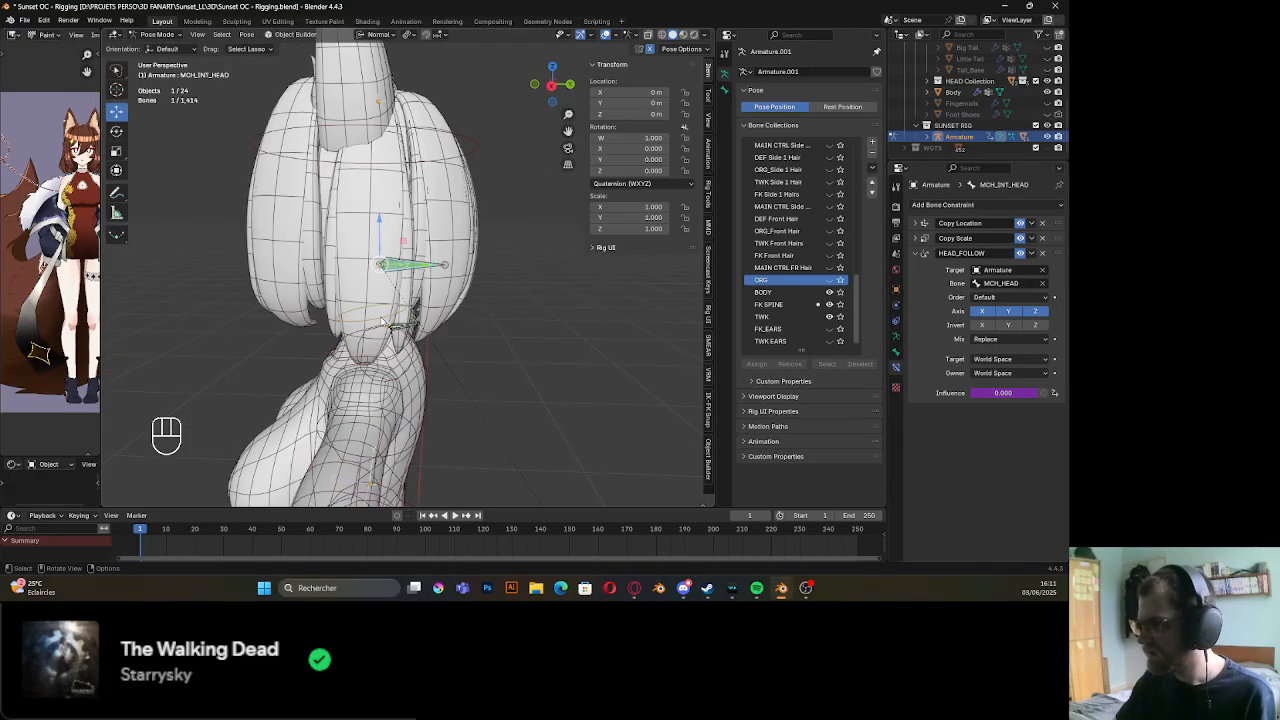
{"action": "left_click", "coordinate": [389, 337]}
{"action": "key", "text": "r"}
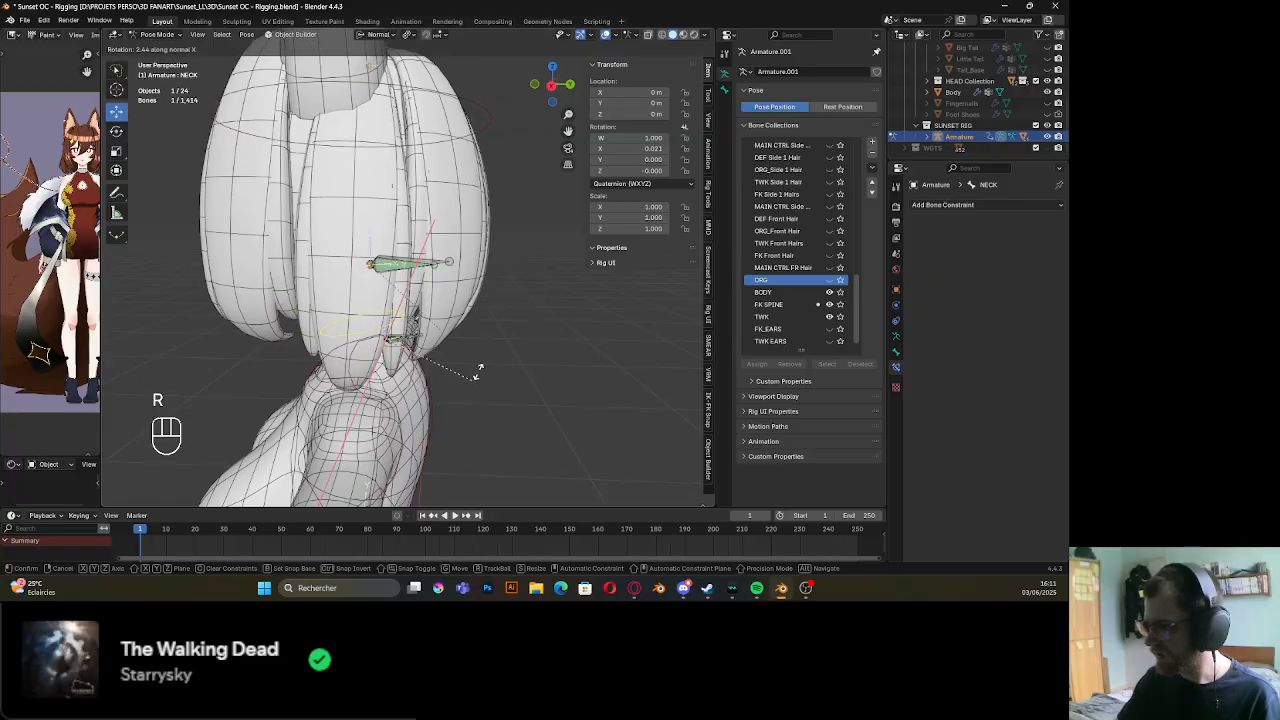
{"action": "left_click", "coordinate": [472, 330]}
{"action": "middle_click_drag", "start_coordinate": [472, 330], "coordinate": [552, 363]}
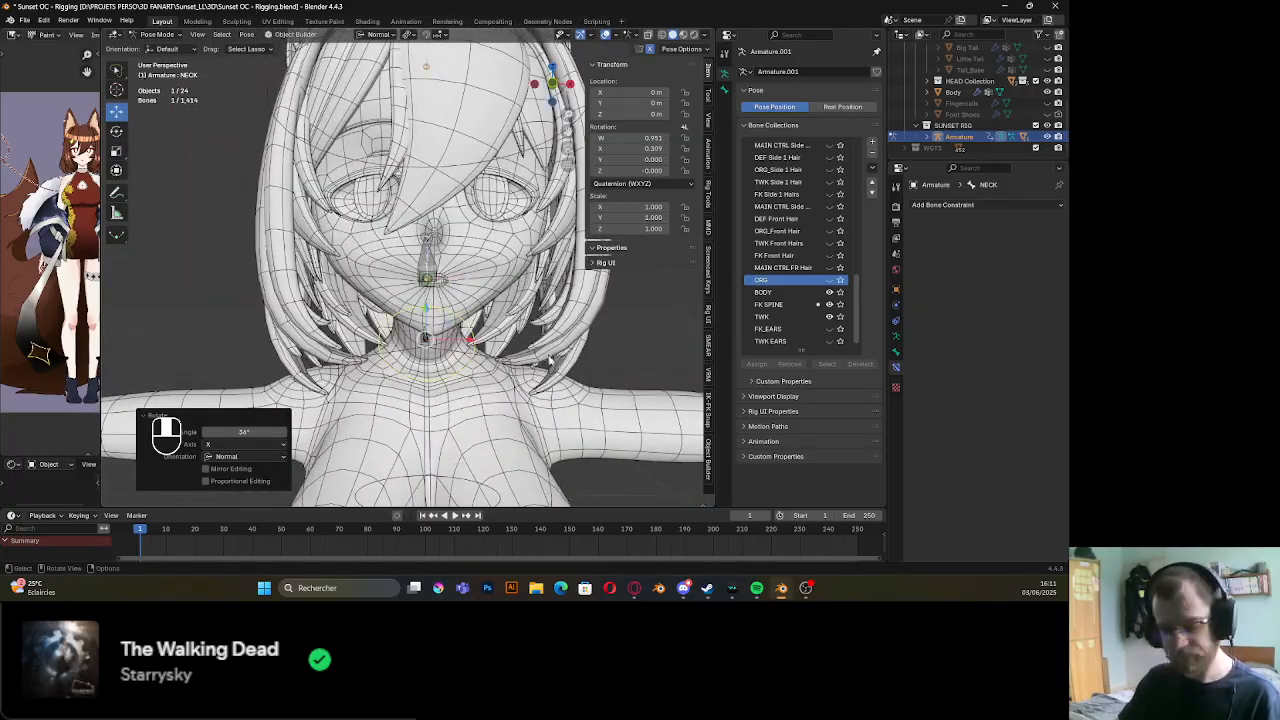
{"action": "key", "text": "r"}
{"action": "key", "text": "y"}
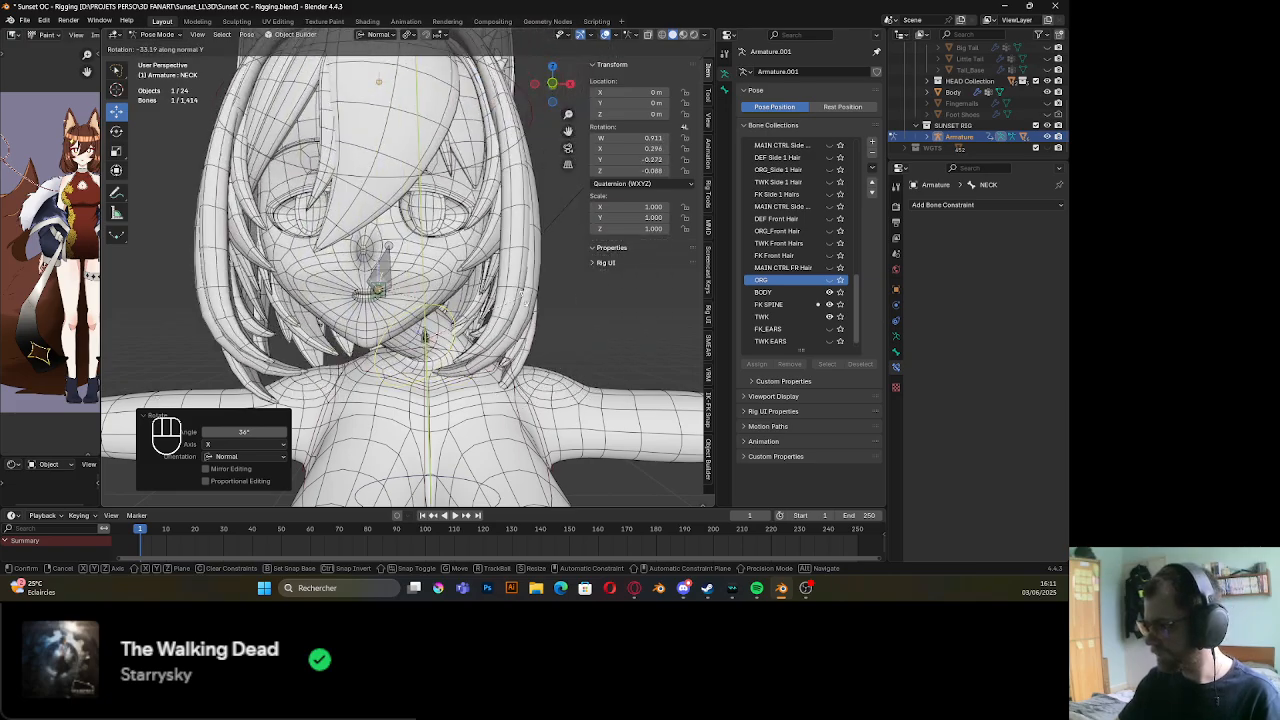
{"action": "right_click", "coordinate": [508, 348]}
{"action": "scroll", "coordinate": [490, 270], "scroll_direction": "down", "scroll_amount": 6}
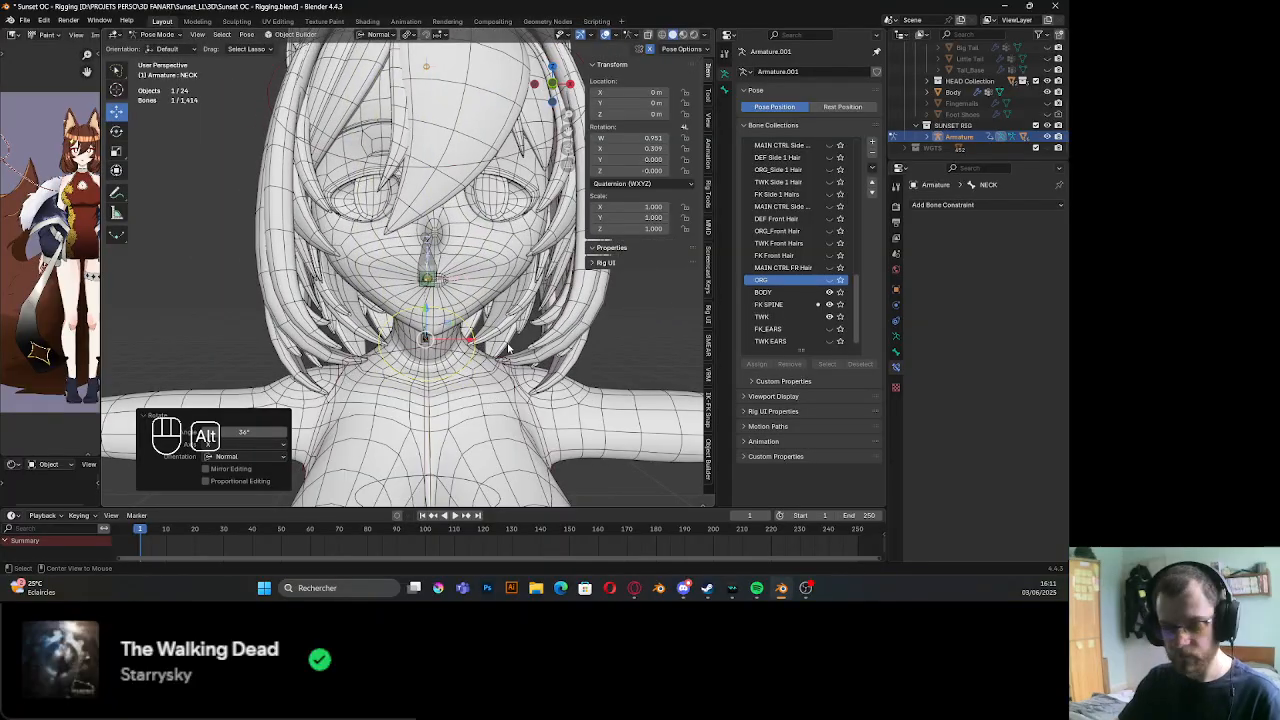
{"action": "key", "text": "alt+r"}
Test the head's following by rotating the CHEST bone about its Z axis in both directions, cancelling each rotation
{"action": "left_click", "coordinate": [466, 209]}
{"action": "scroll", "coordinate": [464, 225], "scroll_direction": "up", "scroll_amount": 3}
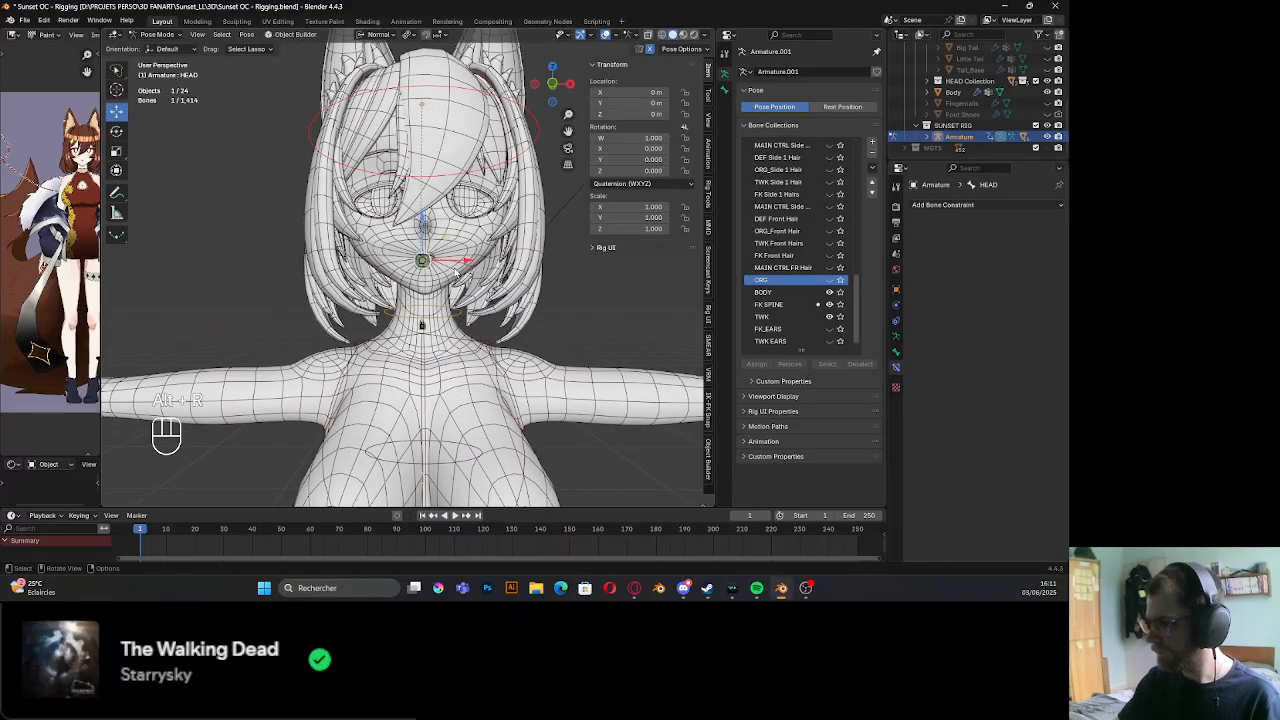
{"action": "middle_click_drag", "start_coordinate": [452, 380], "coordinate": [462, 402]}
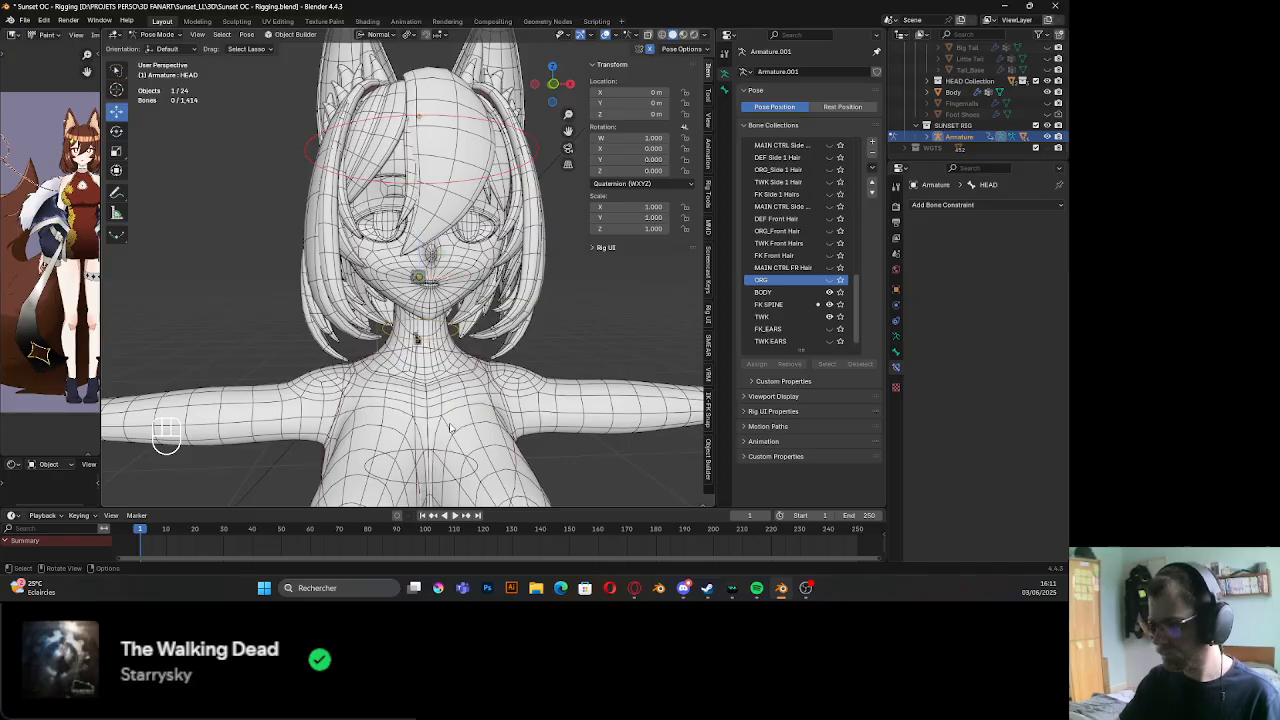
{"action": "left_click", "coordinate": [491, 412]}
{"action": "left_click", "coordinate": [450, 468]}
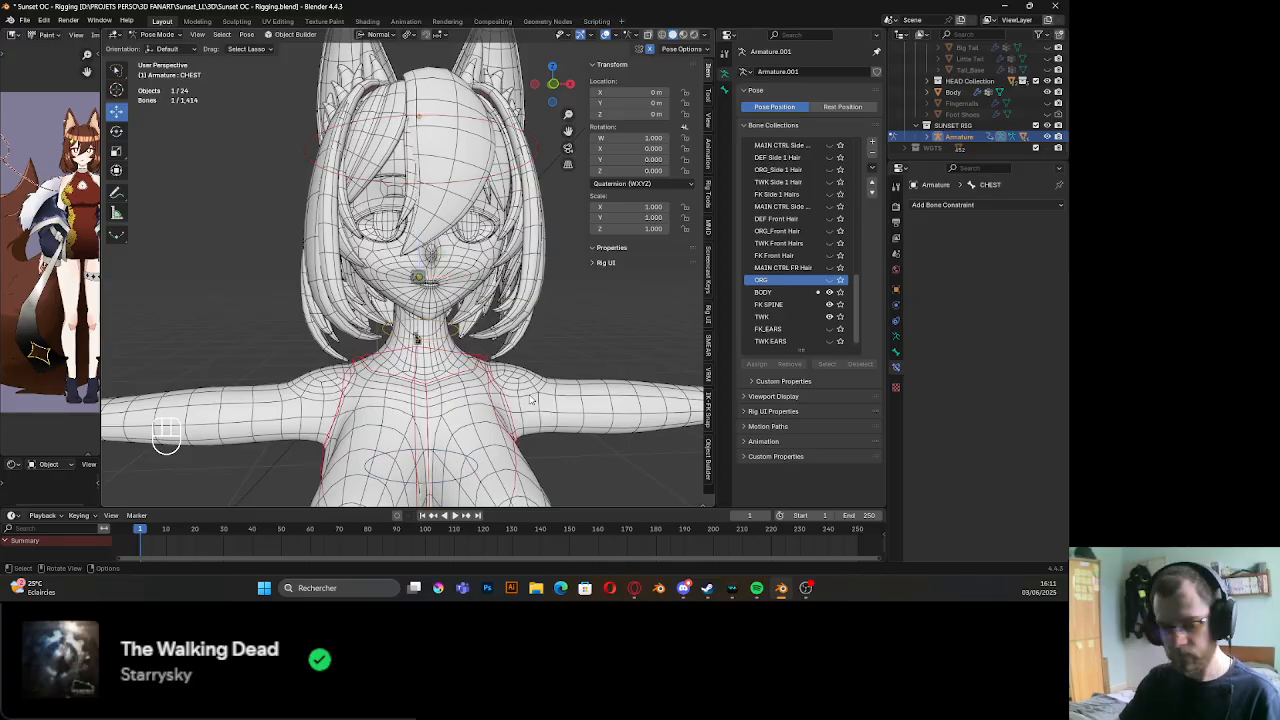
{"action": "key", "text": "r"}
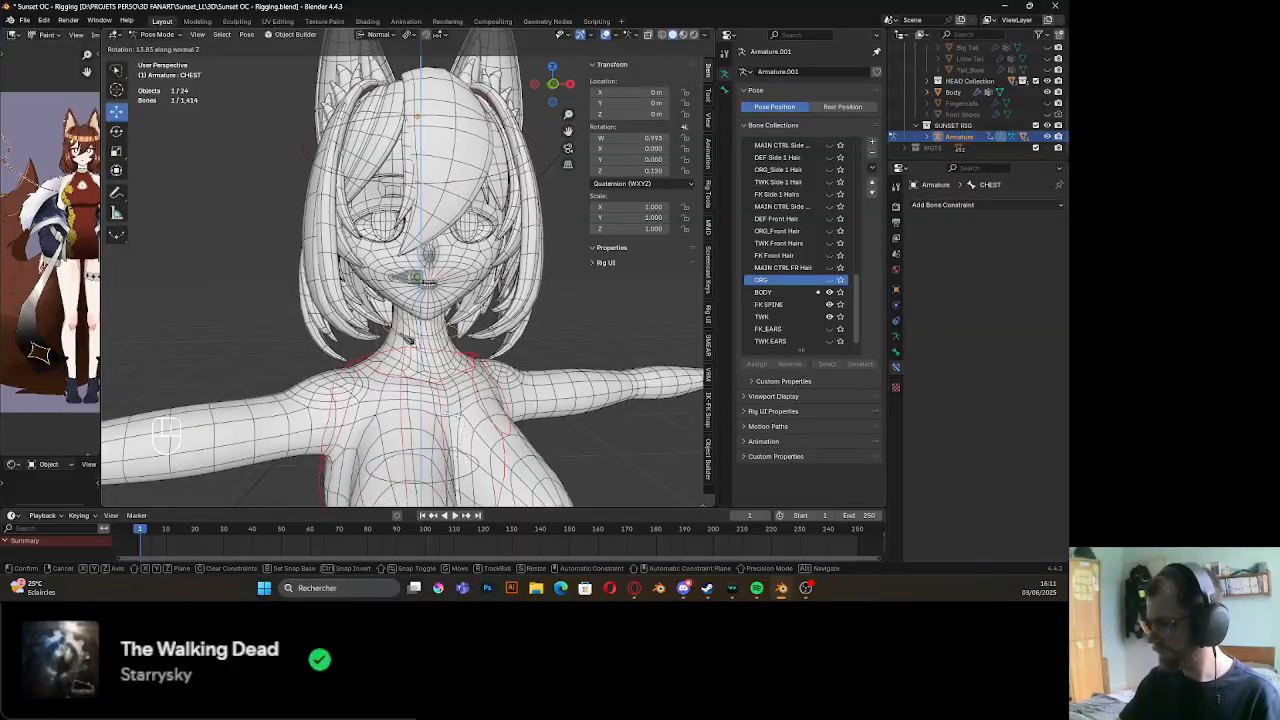
{"action": "key", "text": "Escape"}
{"action": "scroll", "coordinate": [400, 270], "scroll_direction": "down", "scroll_amount": 4}
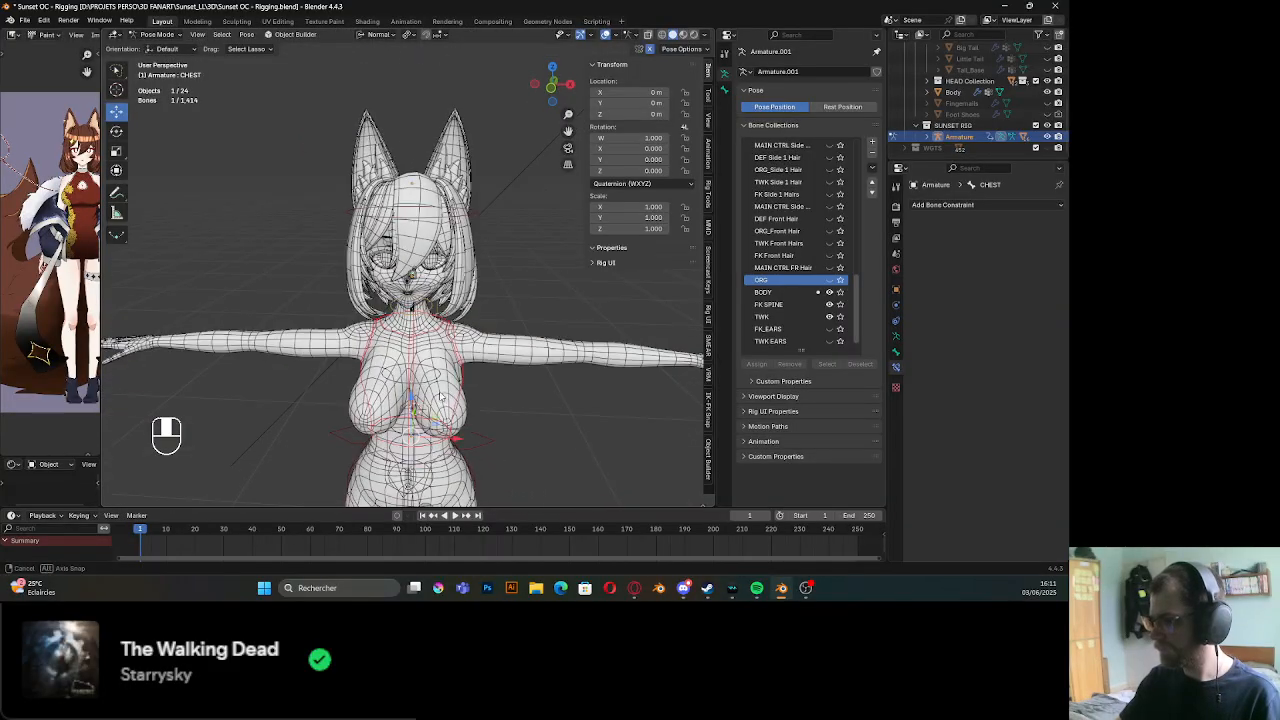
{"action": "key", "text": "r"}
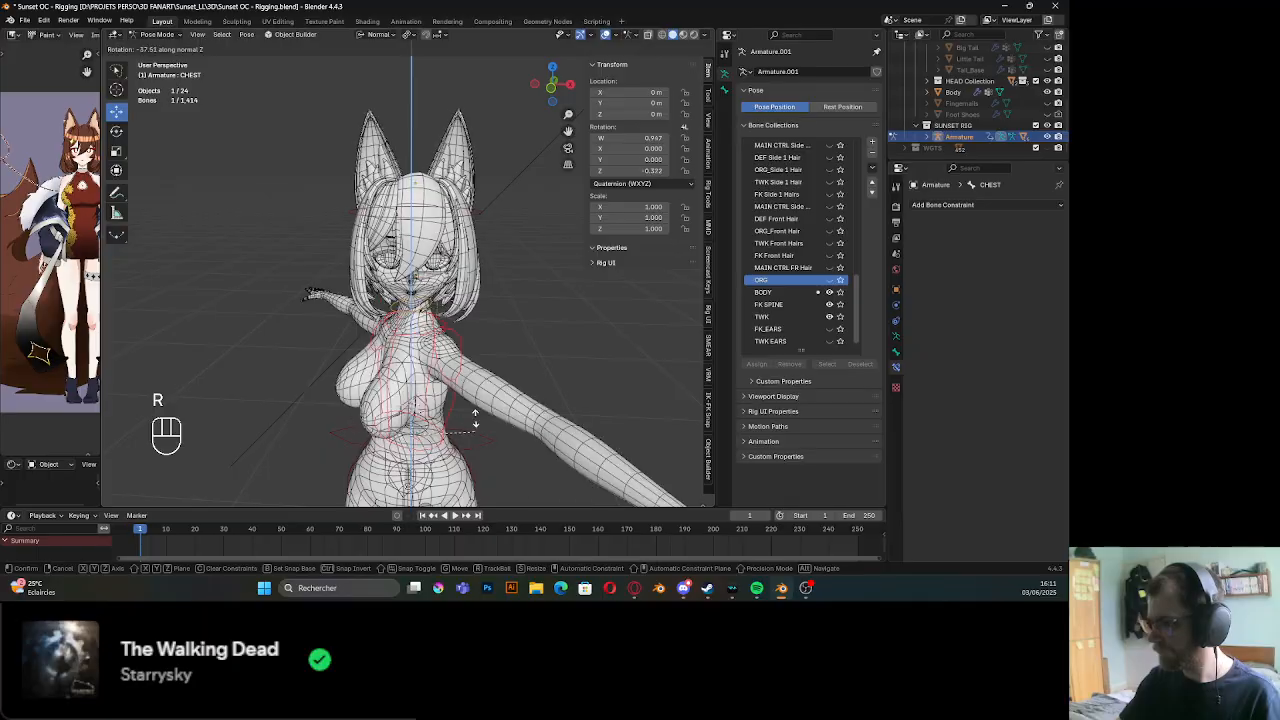
{"action": "key", "text": "Escape"}
Test the upper body's reaction by rotating the BOTTOM bone about Z, also from the top view, cancelling each rotation
{"action": "left_click", "coordinate": [477, 478]}
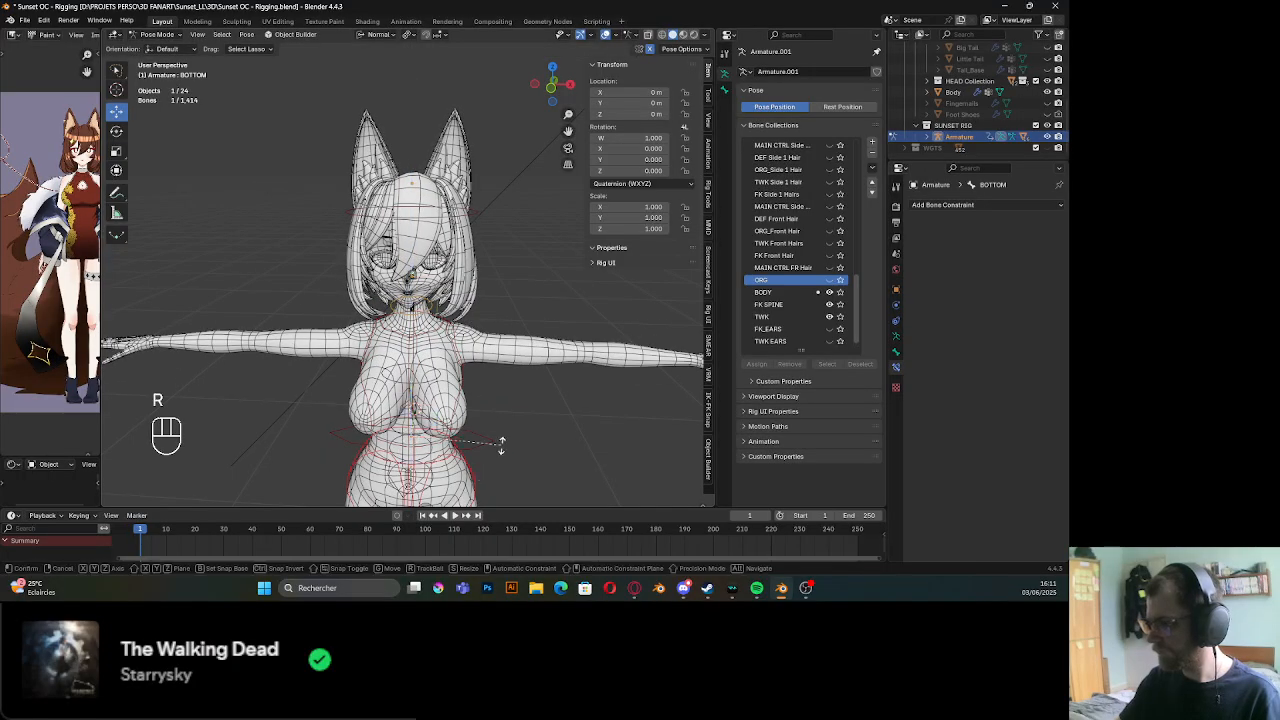
{"action": "key", "text": "r"}
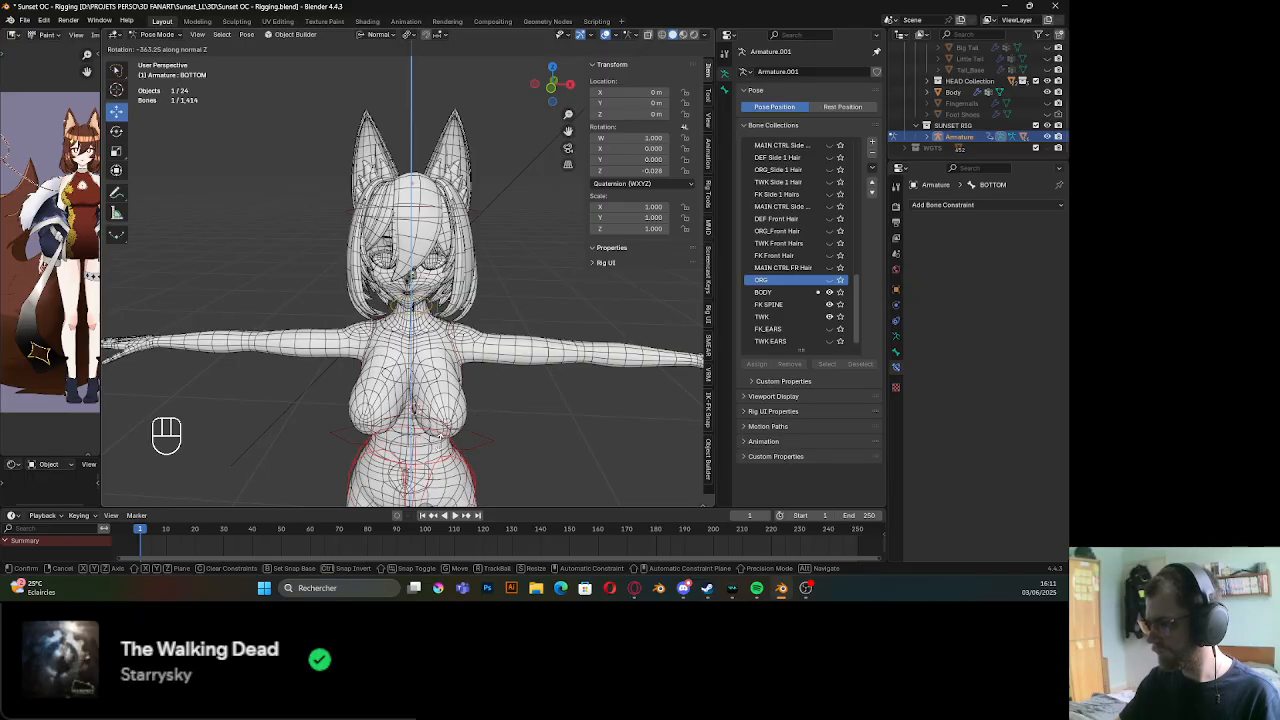
{"action": "right_click", "coordinate": [476, 410]}
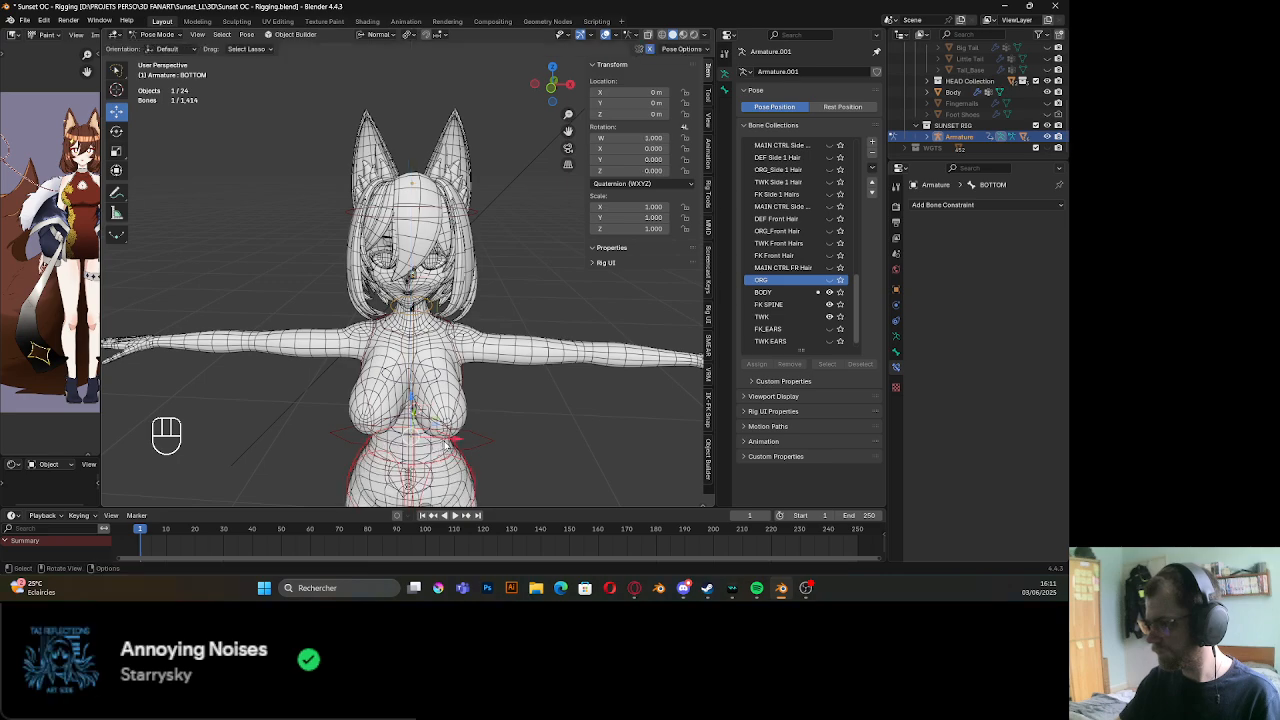
{"action": "left_click", "coordinate": [552, 67]}
{"action": "key", "text": "r"}
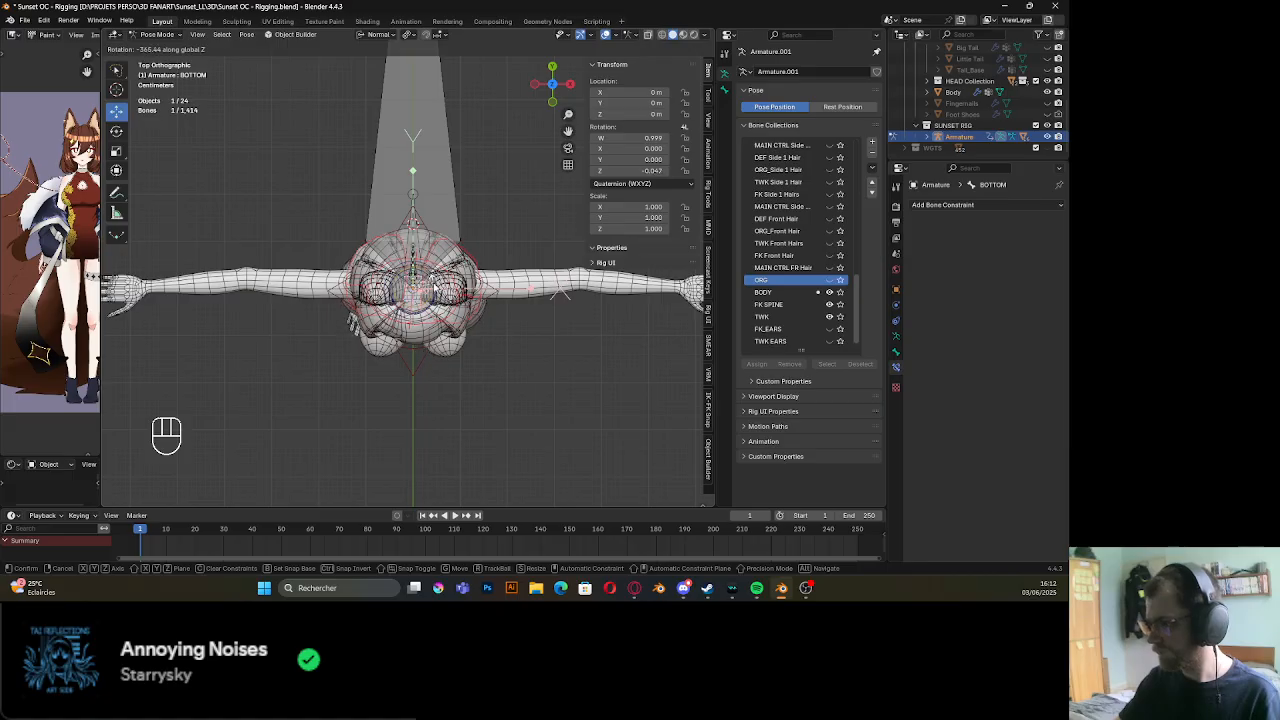
{"action": "key", "text": "Escape"}
{"action": "middle_click_drag", "start_coordinate": [430, 347], "coordinate": [438, 296]}
{"action": "scroll", "coordinate": [438, 298], "scroll_direction": "up", "scroll_amount": 3}
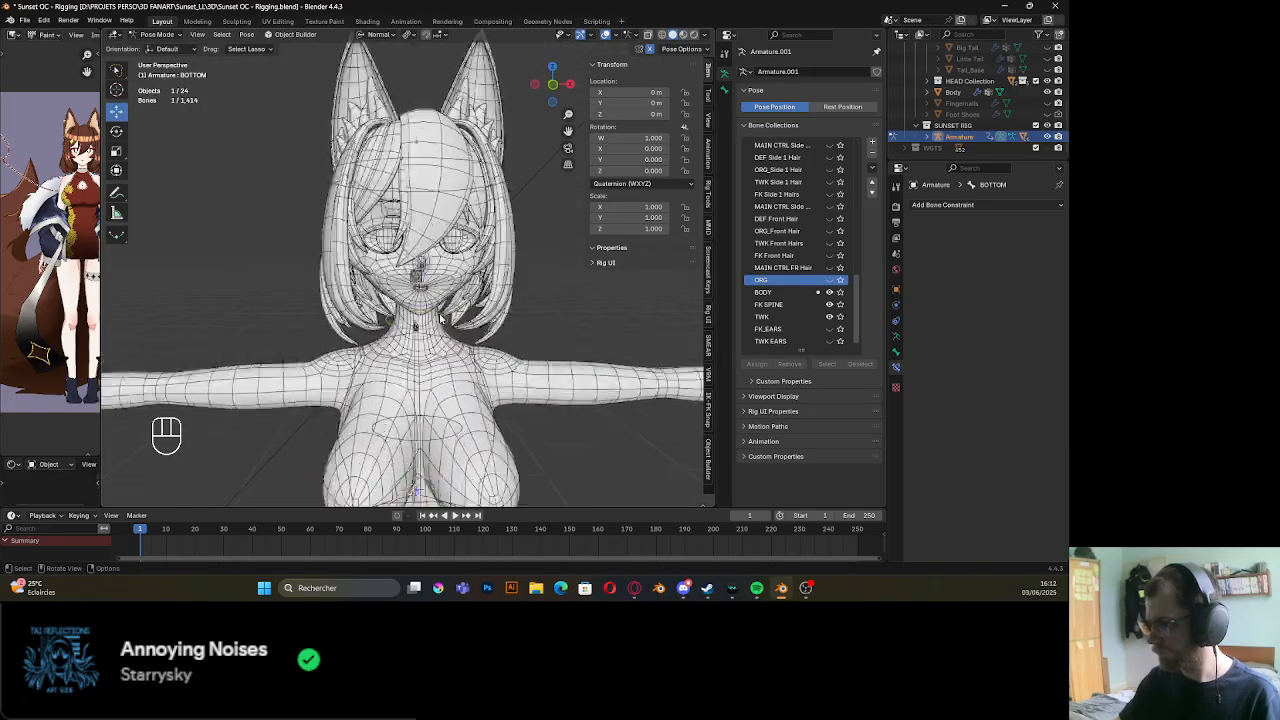
{"action": "middle_click_drag", "start_coordinate": [435, 352], "coordinate": [410, 332], "text": "shift"}
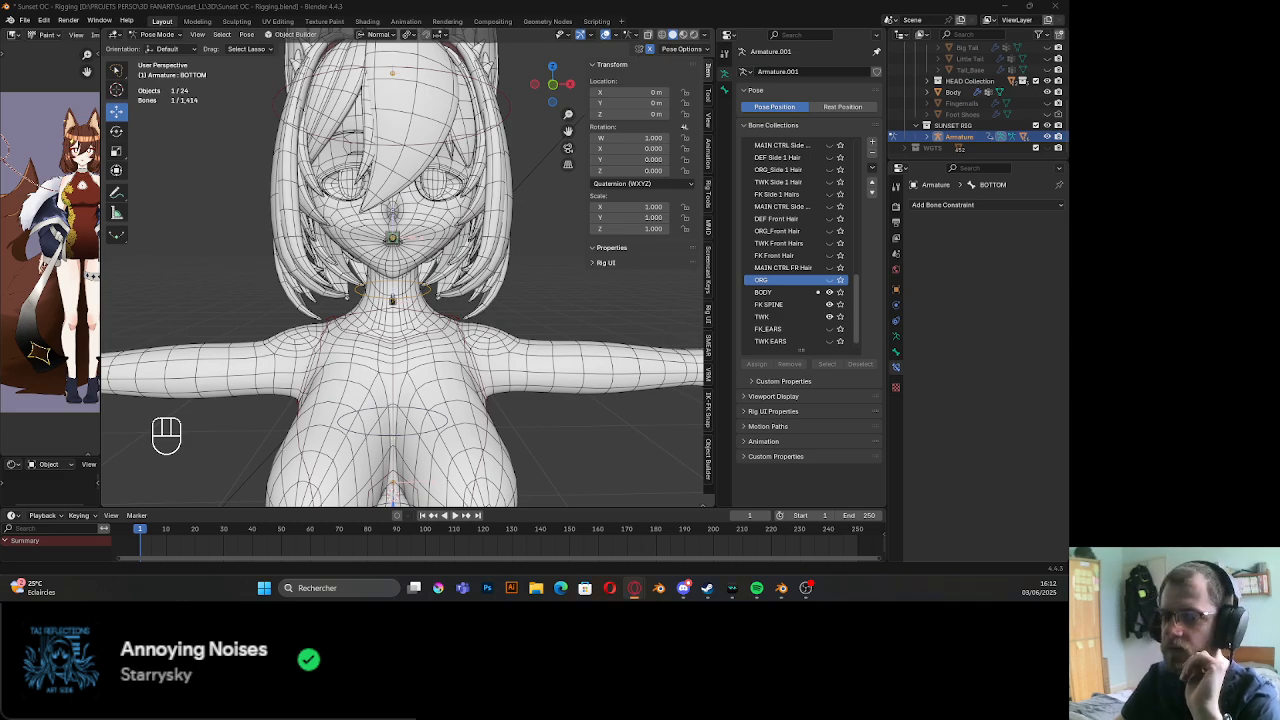
Check the HEAD bone from the side and the HEAD_FOLLOW and NECK_FOLLOW values on the PROPERTIES bone
{"action": "middle_click_drag", "start_coordinate": [441, 244], "coordinate": [326, 244]}
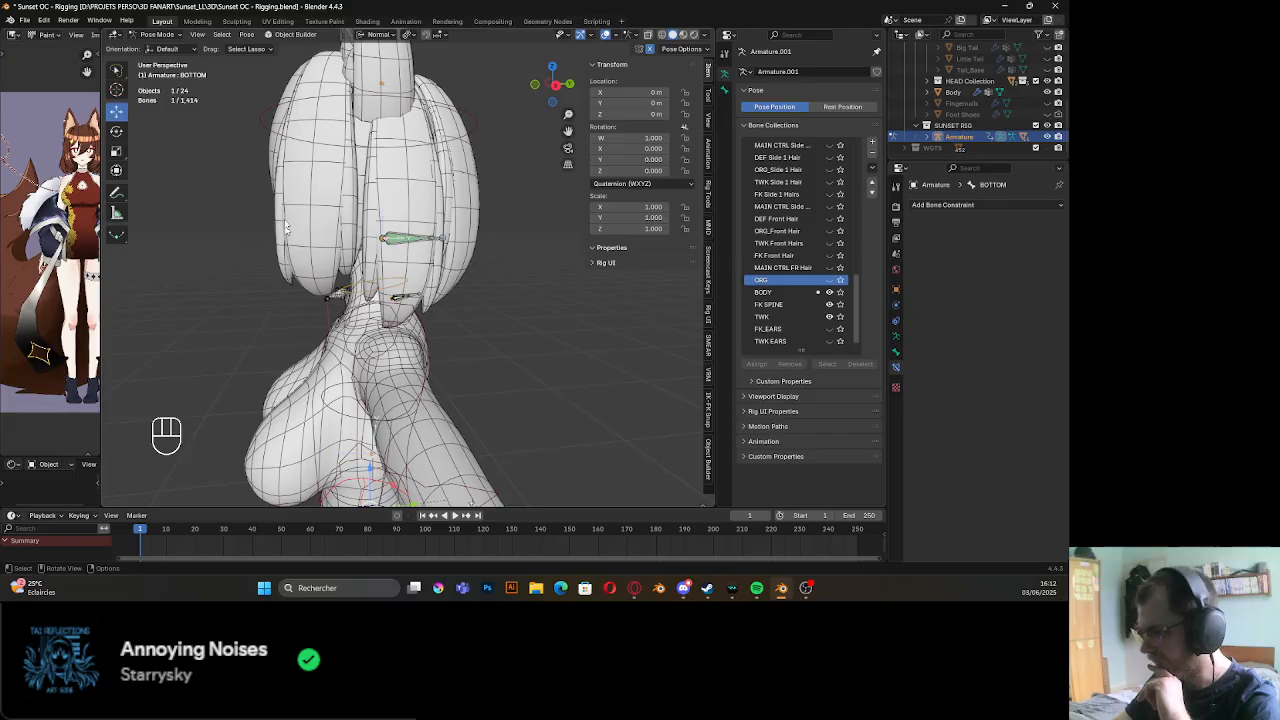
{"action": "left_click", "coordinate": [364, 153]}
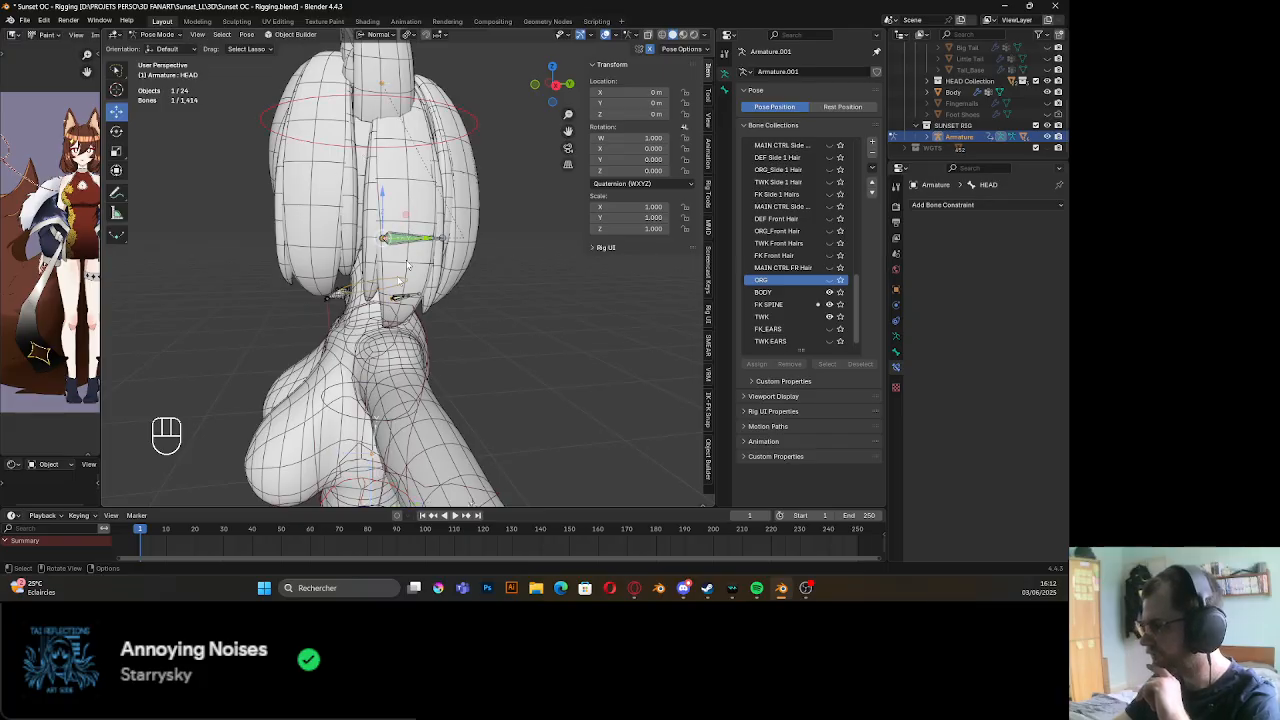
{"action": "scroll", "coordinate": [407, 264], "scroll_direction": "down", "scroll_amount": 6}
{"action": "left_click", "coordinate": [410, 138]}
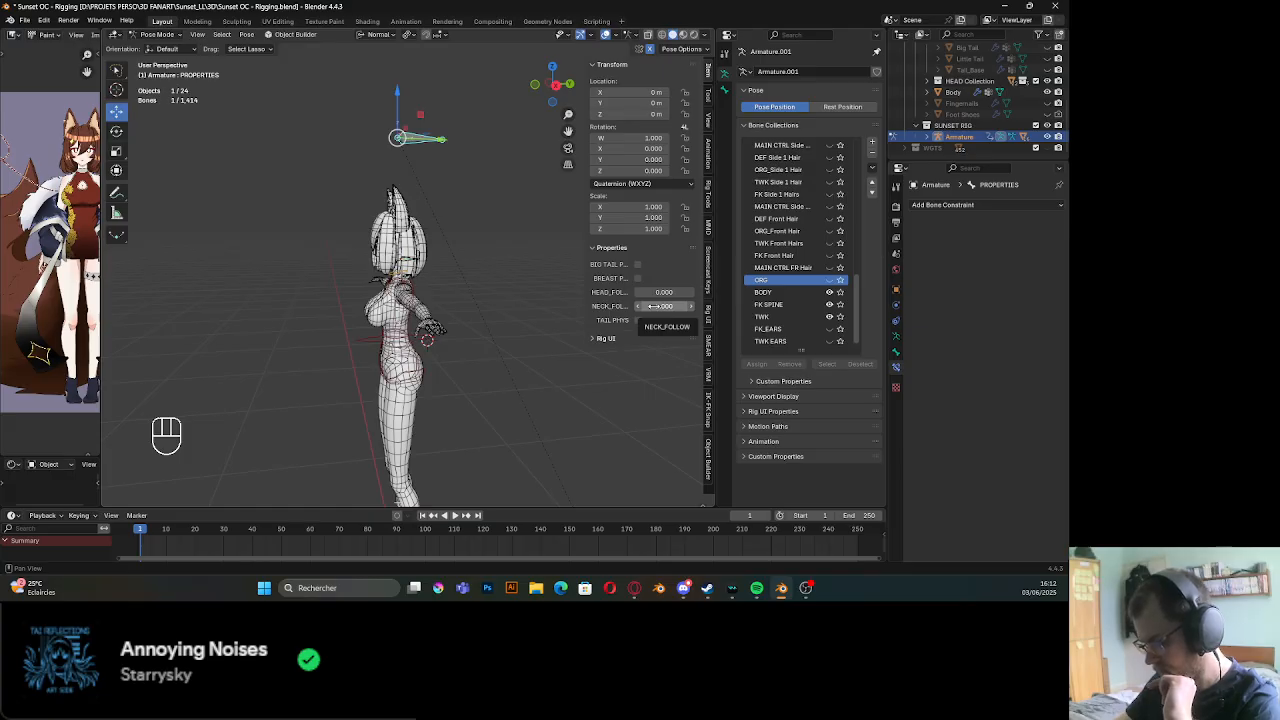
{"action": "scroll", "coordinate": [385, 321], "scroll_direction": "up", "scroll_amount": 6}
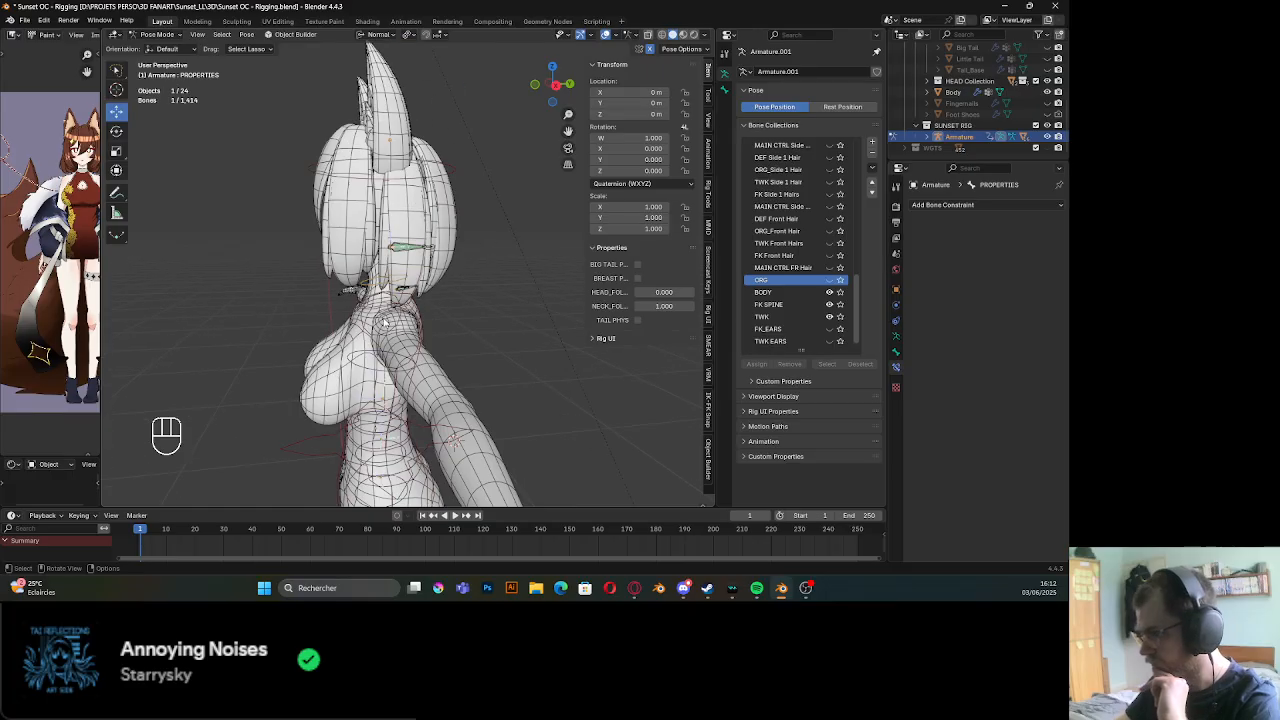
Test the neck and head by rotating the CHEST bone backward about 21° on X, and clear its rotation
{"action": "left_click", "coordinate": [426, 316]}
{"action": "key", "text": "r"}
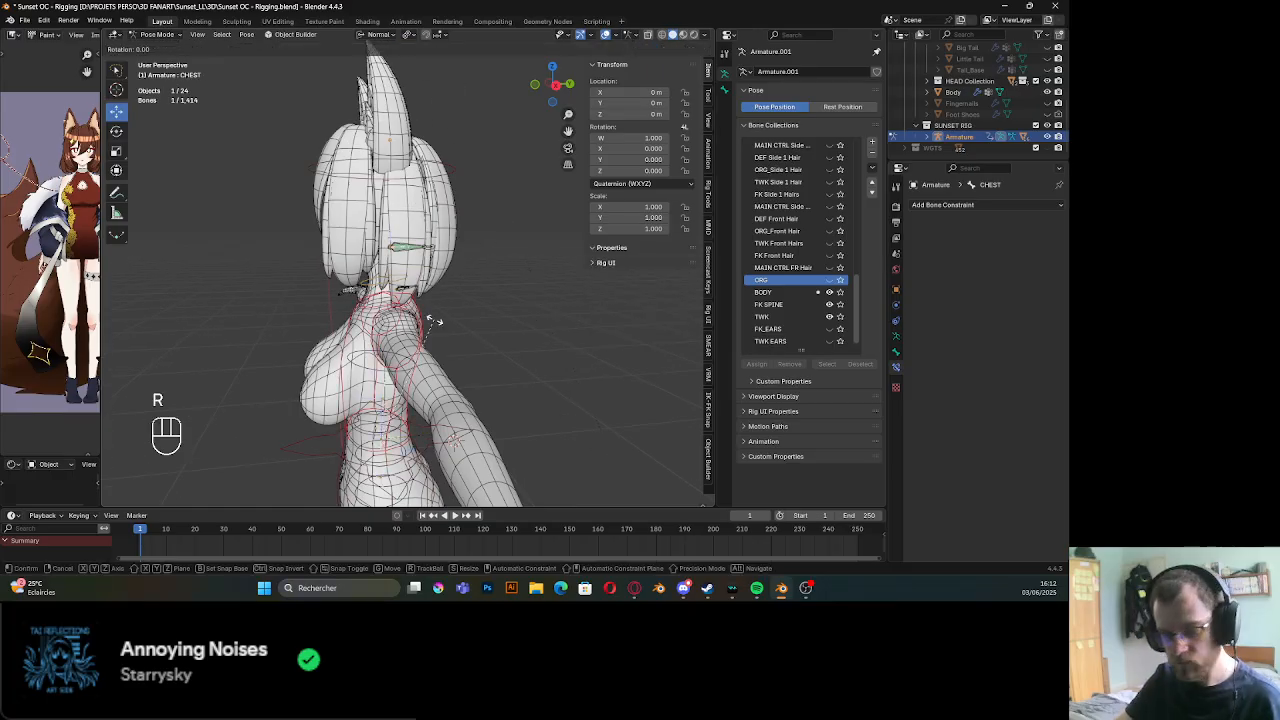
{"action": "key", "text": "x"}
{"action": "left_click", "coordinate": [464, 345]}
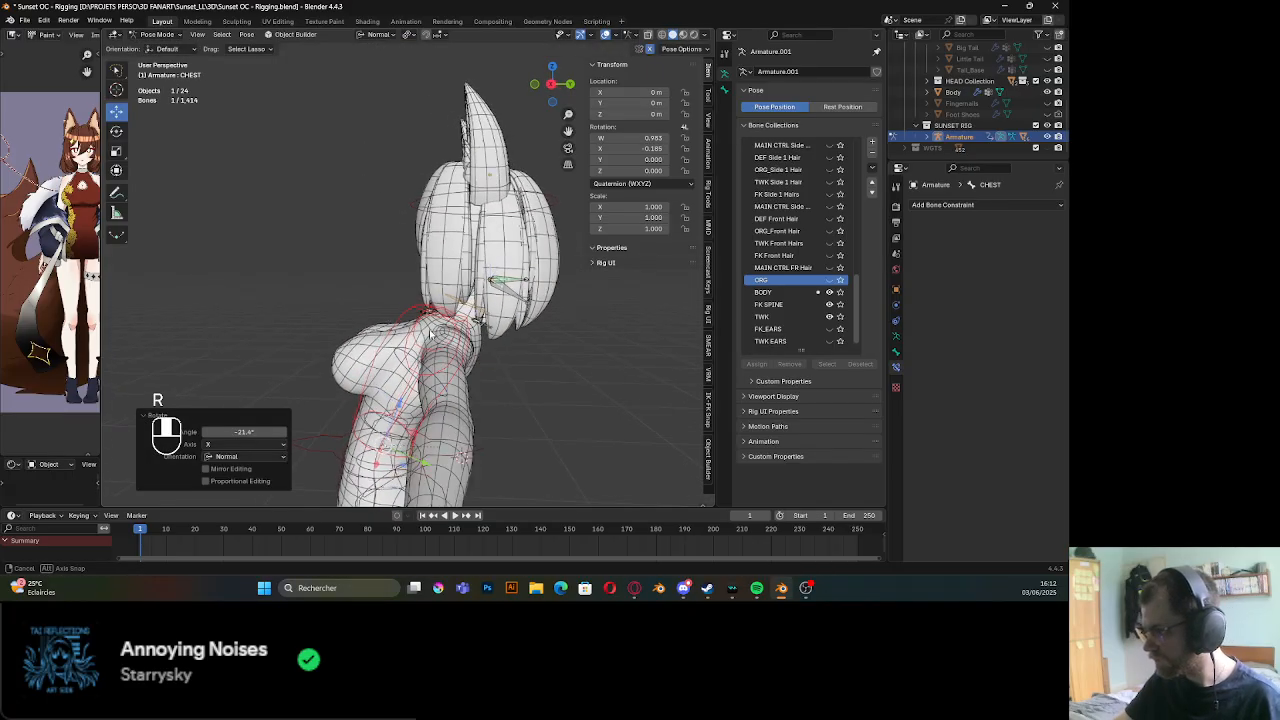
{"action": "middle_click_drag", "start_coordinate": [464, 335], "coordinate": [467, 364]}
{"action": "key", "text": "alt+r"}
Try a Z rotation on the CHEST bone, cancel it, and save the file
{"action": "key", "text": "r"}
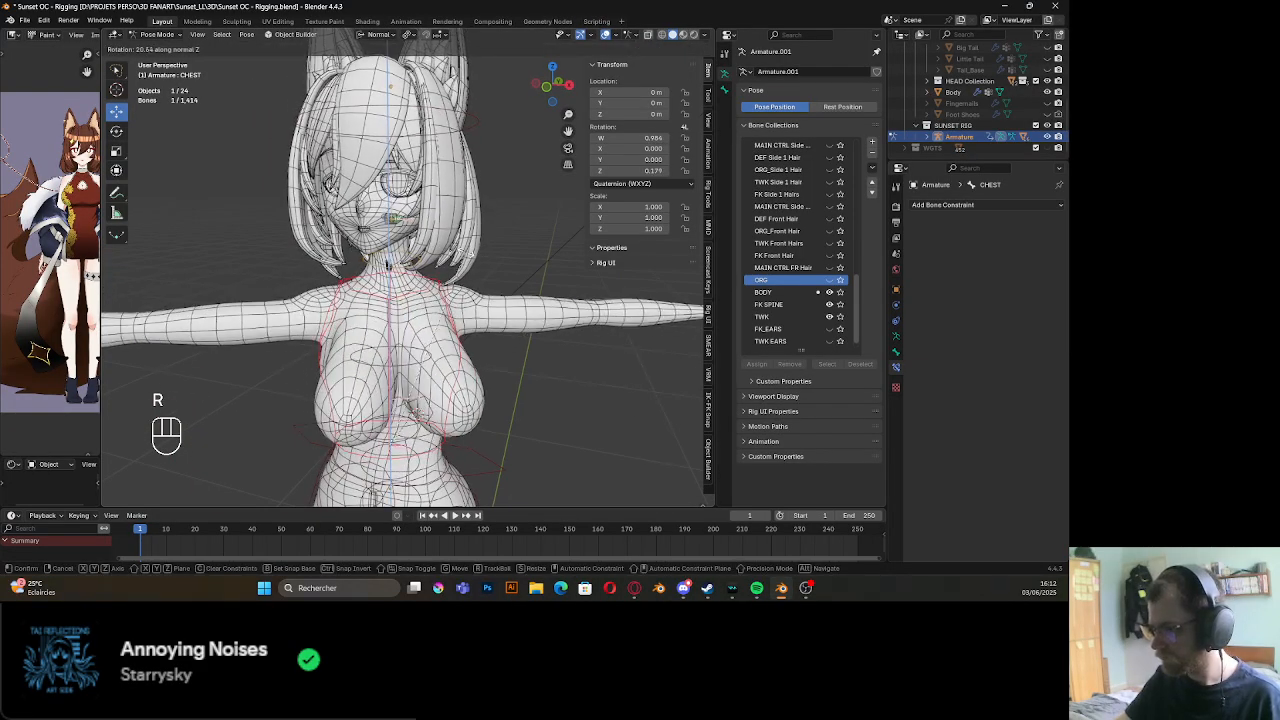
{"action": "right_click", "coordinate": [491, 383]}
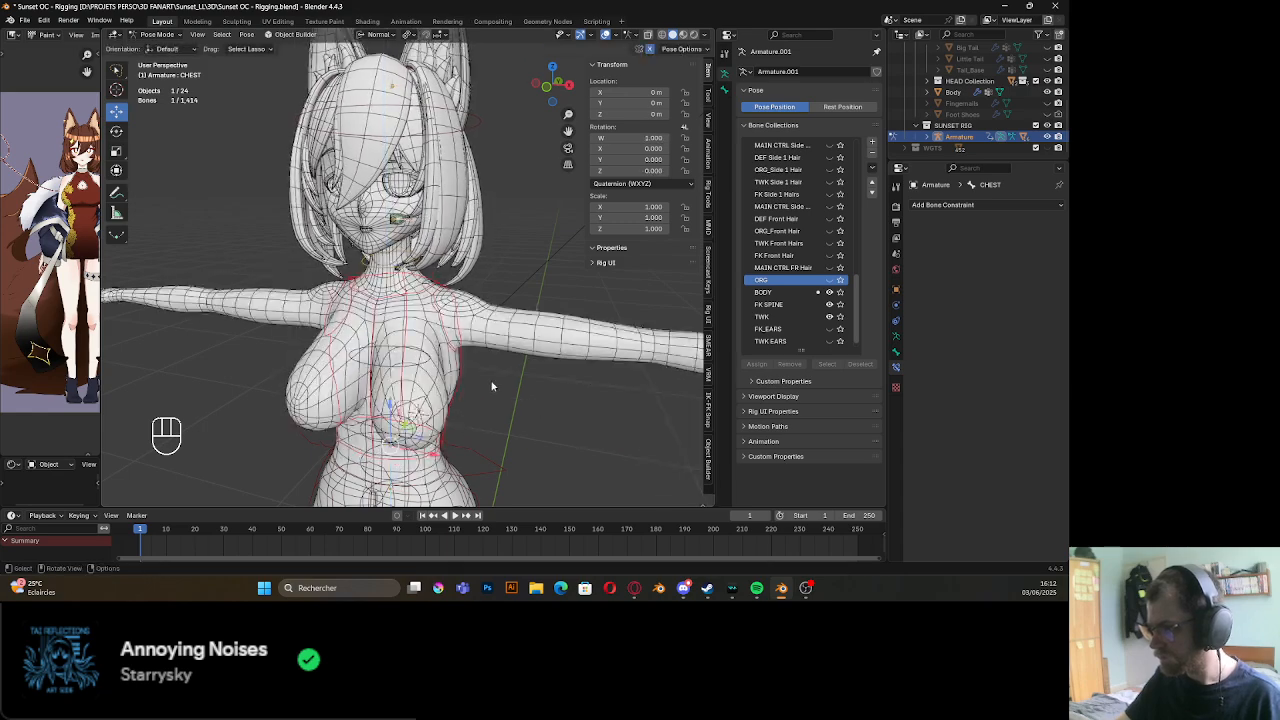
{"action": "key", "text": "ctrl+s"}
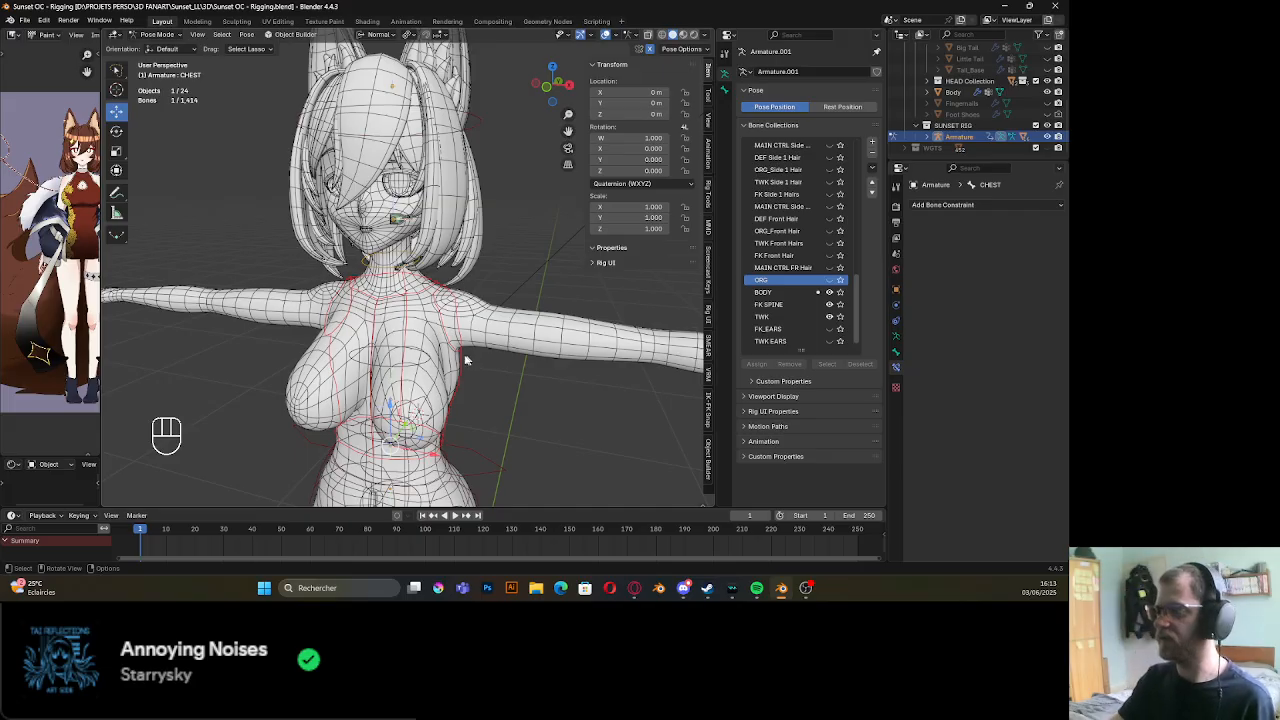
Move the MCH_NECK, MCH_INT_NECK, MCH_HEAD and MCH_INT_HEAD bones to the MCH bone collection and save the file
{"action": "scroll", "coordinate": [470, 362], "scroll_direction": "down", "scroll_amount": 2}
{"action": "middle_click_drag", "start_coordinate": [470, 362], "coordinate": [407, 311], "text": "shift"}
{"action": "scroll", "coordinate": [380, 330], "scroll_direction": "up", "scroll_amount": 5}
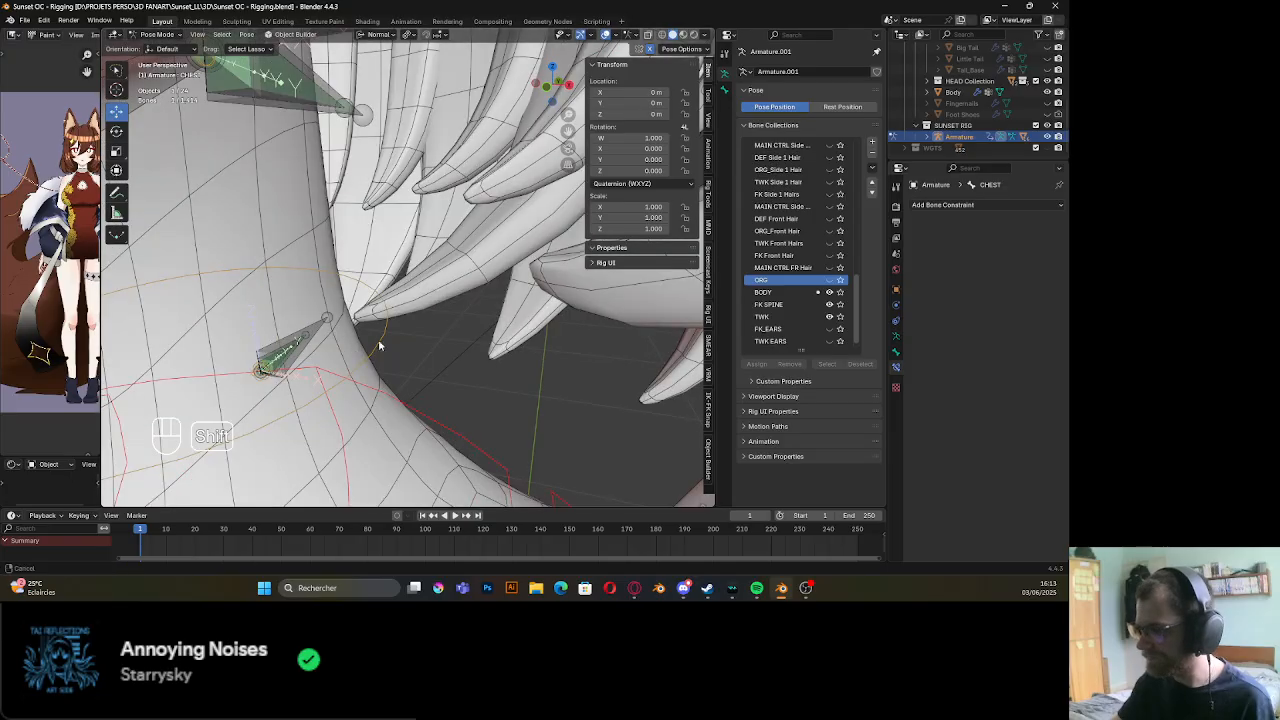
{"action": "middle_click_drag", "start_coordinate": [380, 344], "coordinate": [416, 338], "text": "shift"}
{"action": "mouse_move", "coordinate": [416, 338]}
{"action": "middle_mouse_down"}
{"action": "mouse_move", "coordinate": [323, 334]}
{"action": "mouse_move", "coordinate": [400, 325]}
{"action": "middle_mouse_up"}
{"action": "middle_click_drag", "start_coordinate": [400, 325], "coordinate": [372, 336]}
{"action": "scroll", "coordinate": [372, 336], "scroll_direction": "up", "scroll_amount": 5}
{"action": "left_click", "coordinate": [369, 337]}
{"action": "left_click", "coordinate": [367, 337], "text": "shift"}
{"action": "left_click", "coordinate": [367, 337]}
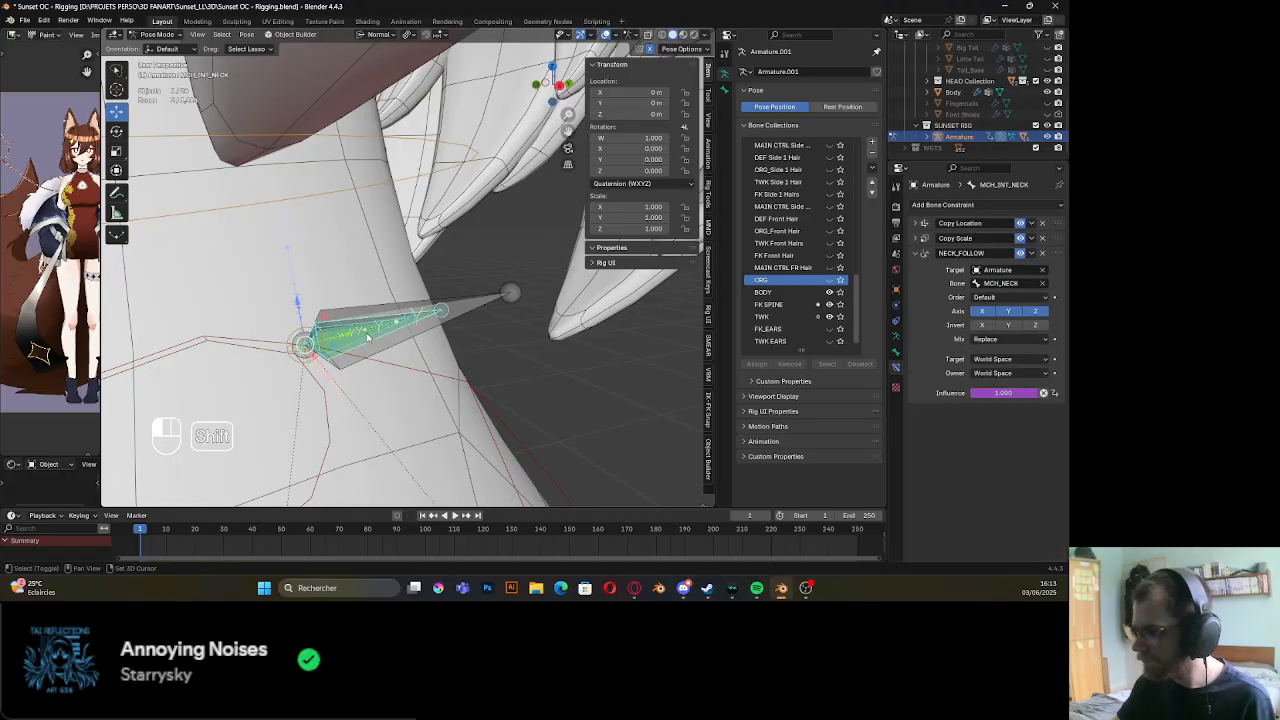
{"action": "scroll", "coordinate": [363, 347], "scroll_direction": "down", "scroll_amount": 6}
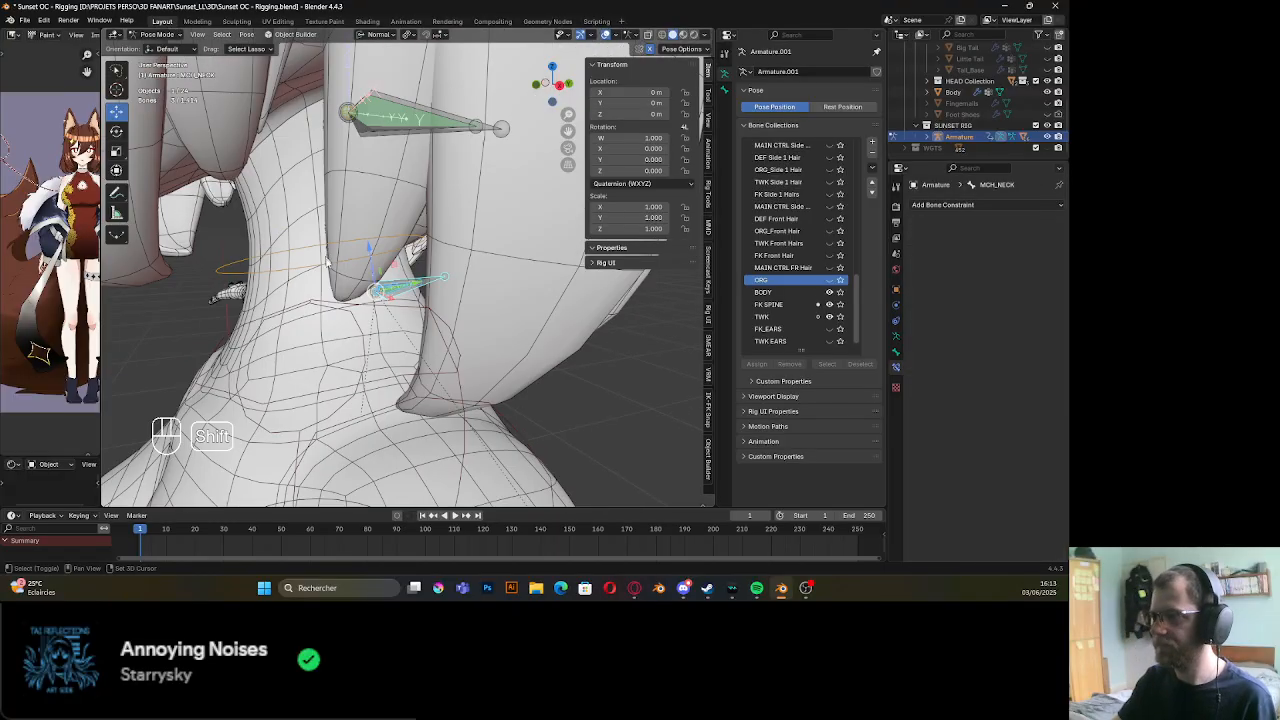
{"action": "middle_click_drag", "start_coordinate": [372, 155], "coordinate": [386, 297], "text": "shift"}
{"action": "left_click", "coordinate": [398, 269], "text": "shift"}
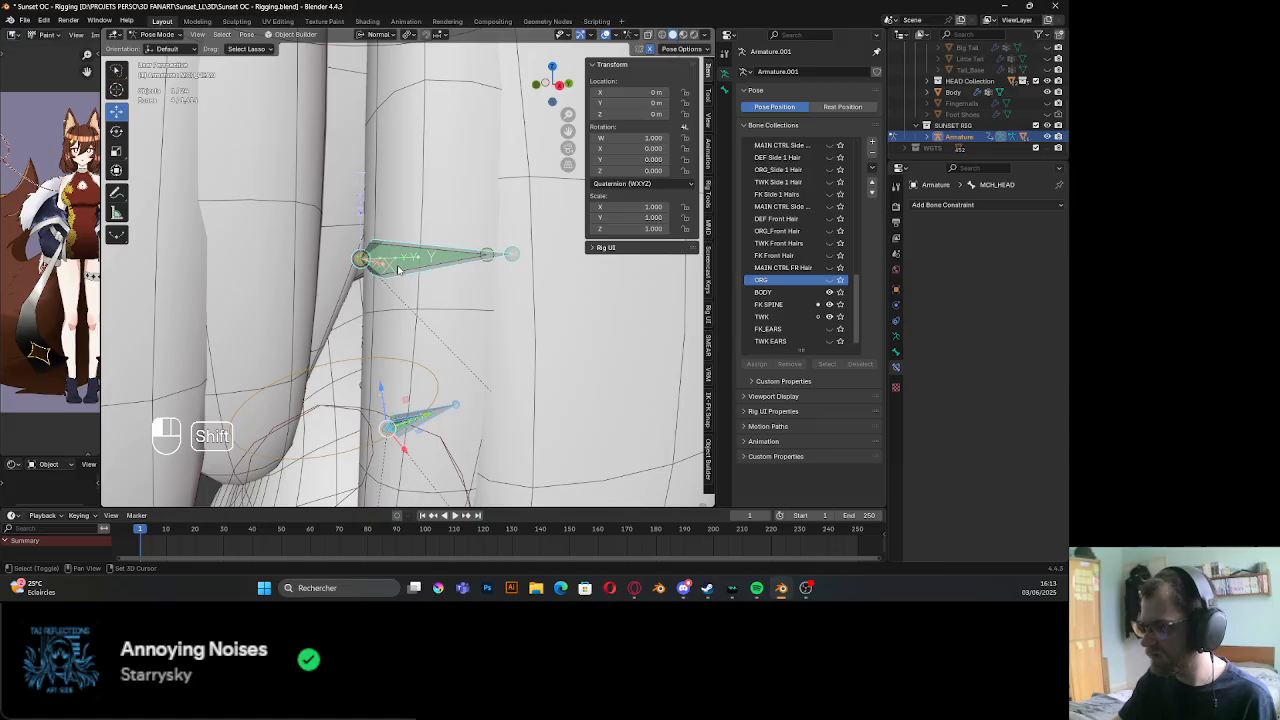
{"action": "left_click", "coordinate": [397, 271], "text": "shift"}
{"action": "middle_click_drag", "start_coordinate": [391, 348], "coordinate": [393, 320], "text": "shift"}
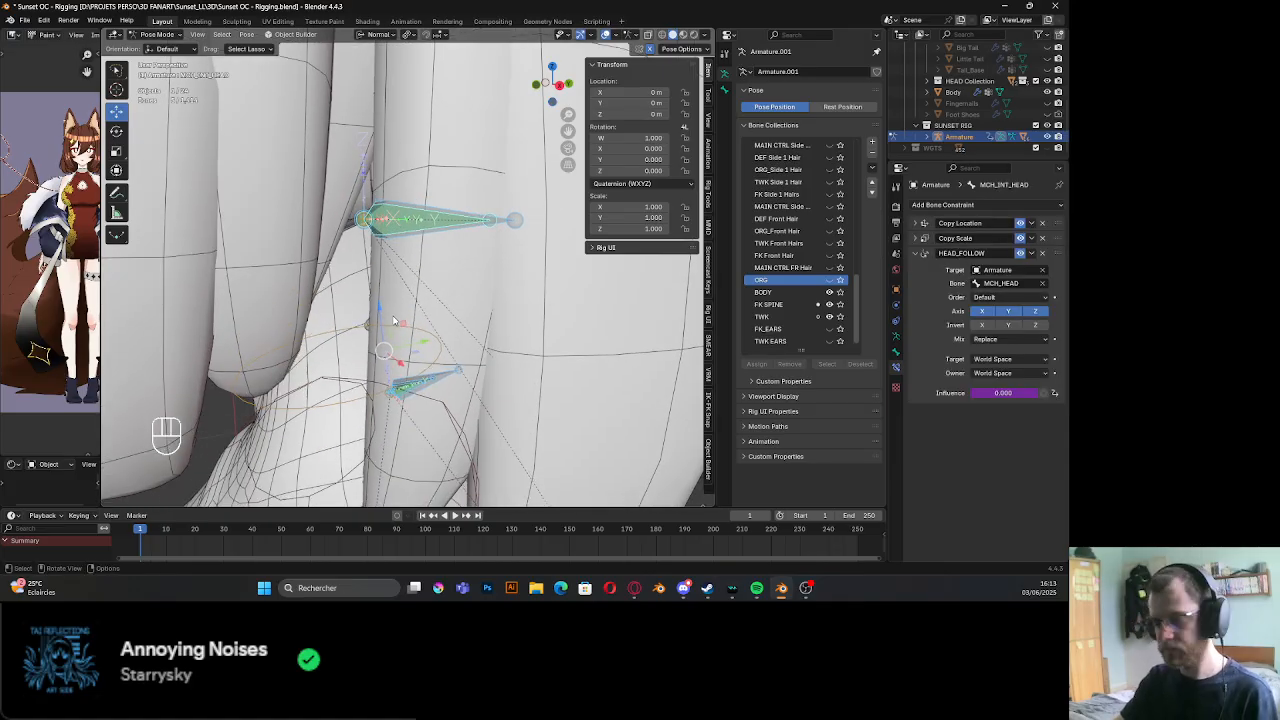
{"action": "key", "text": "m"}
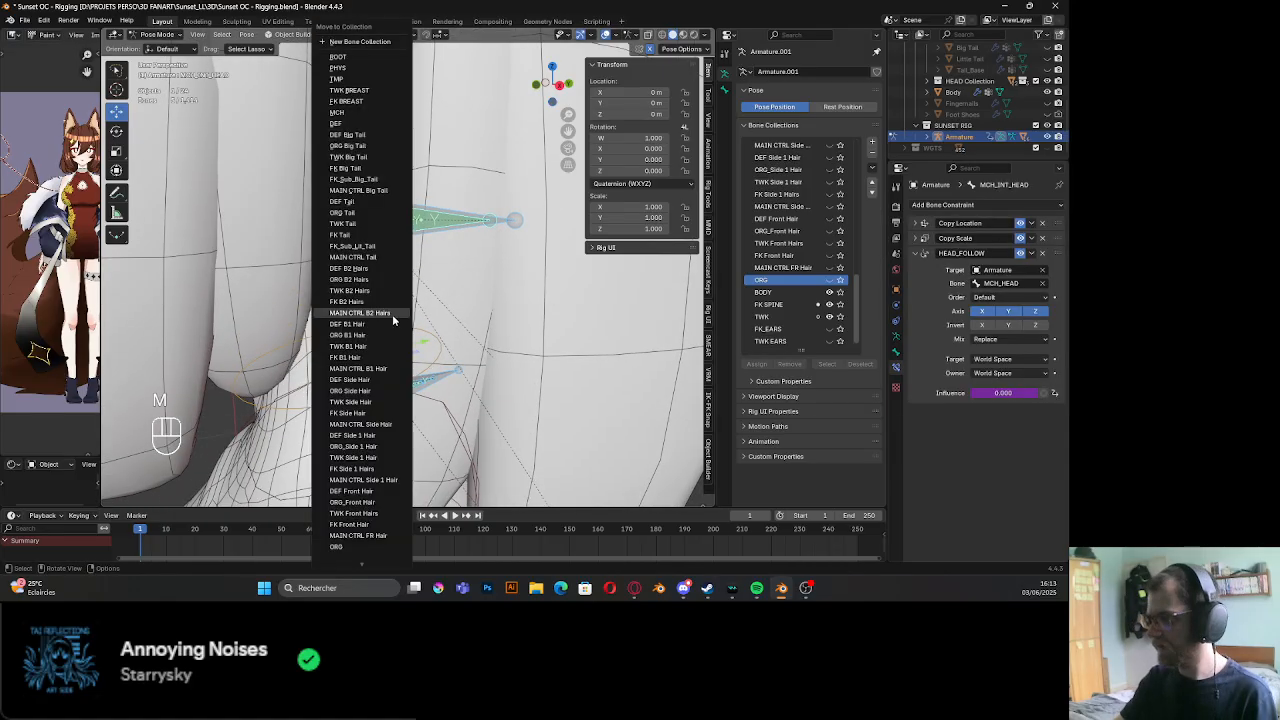
{"action": "left_click", "coordinate": [374, 102]}
{"action": "scroll", "coordinate": [558, 315], "scroll_direction": "down", "scroll_amount": 6}
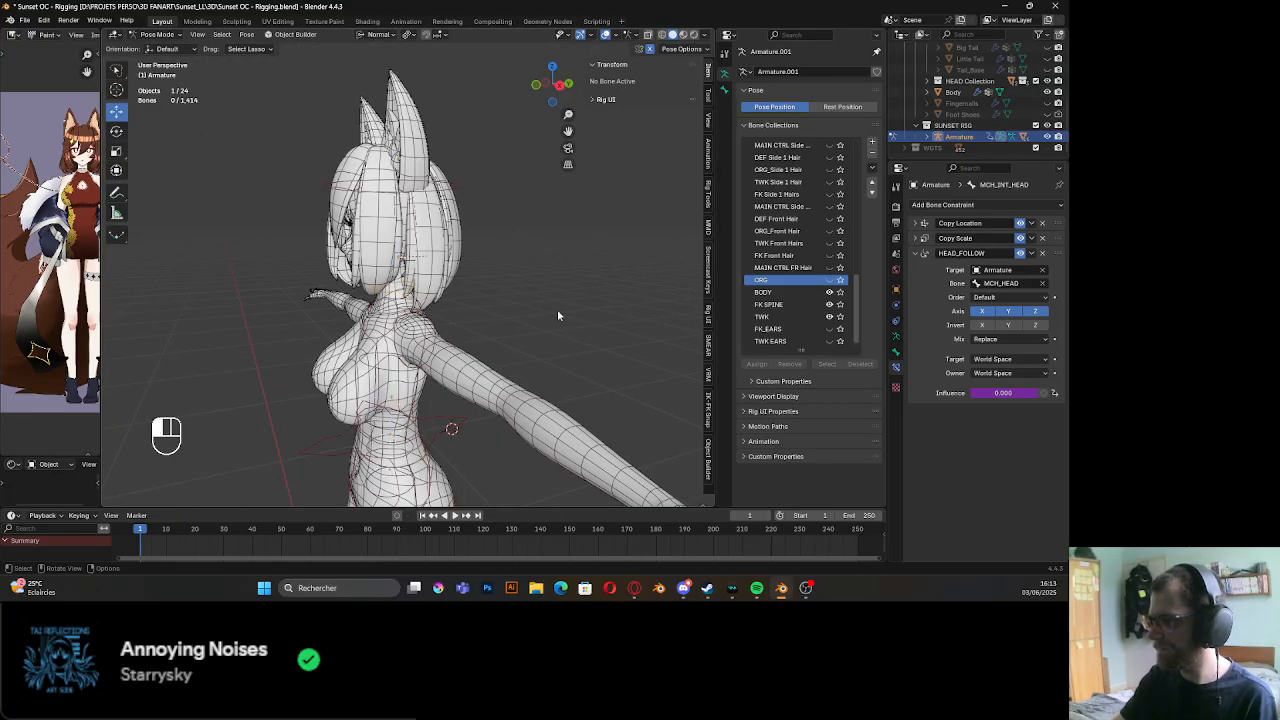
{"action": "scroll", "coordinate": [491, 299], "scroll_direction": "up", "scroll_amount": 5}
{"action": "middle_click_drag", "start_coordinate": [491, 299], "coordinate": [425, 302]}
{"action": "key", "text": "ctrl+s"}
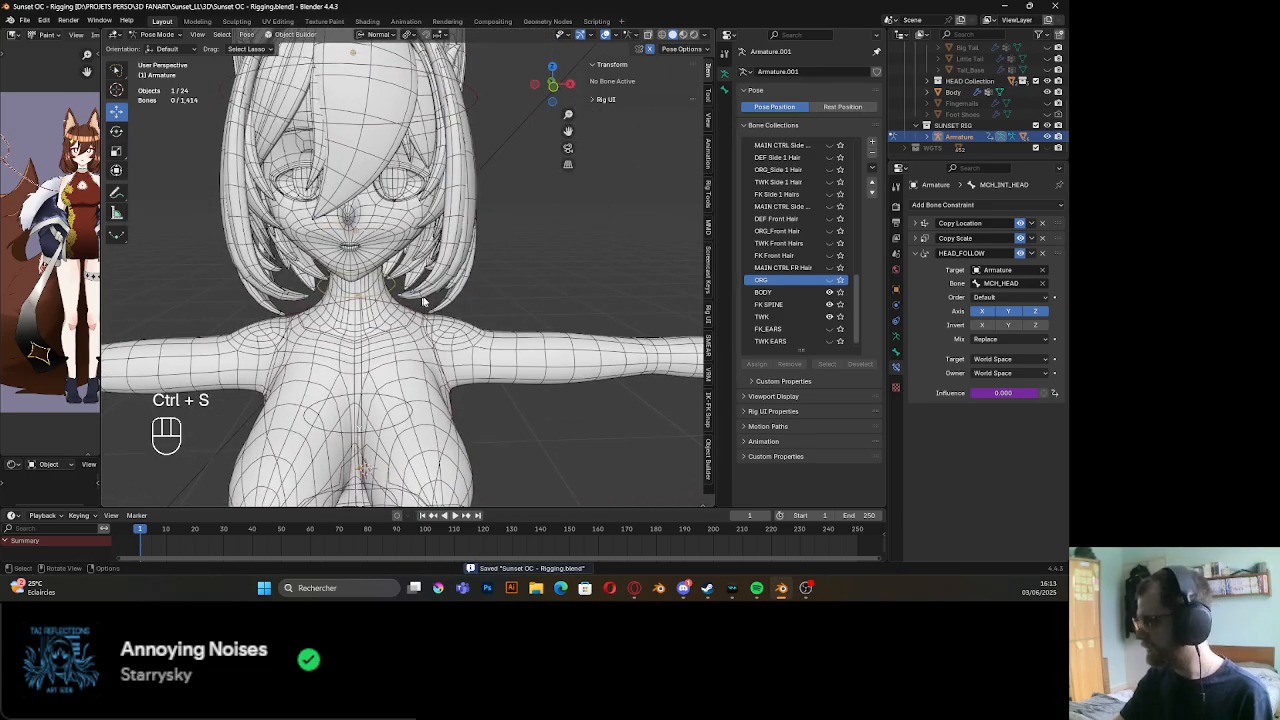
Show the ORG bone collection and hide the BODY, FK SPINE and TWK collections
{"action": "left_click", "coordinate": [830, 293]}
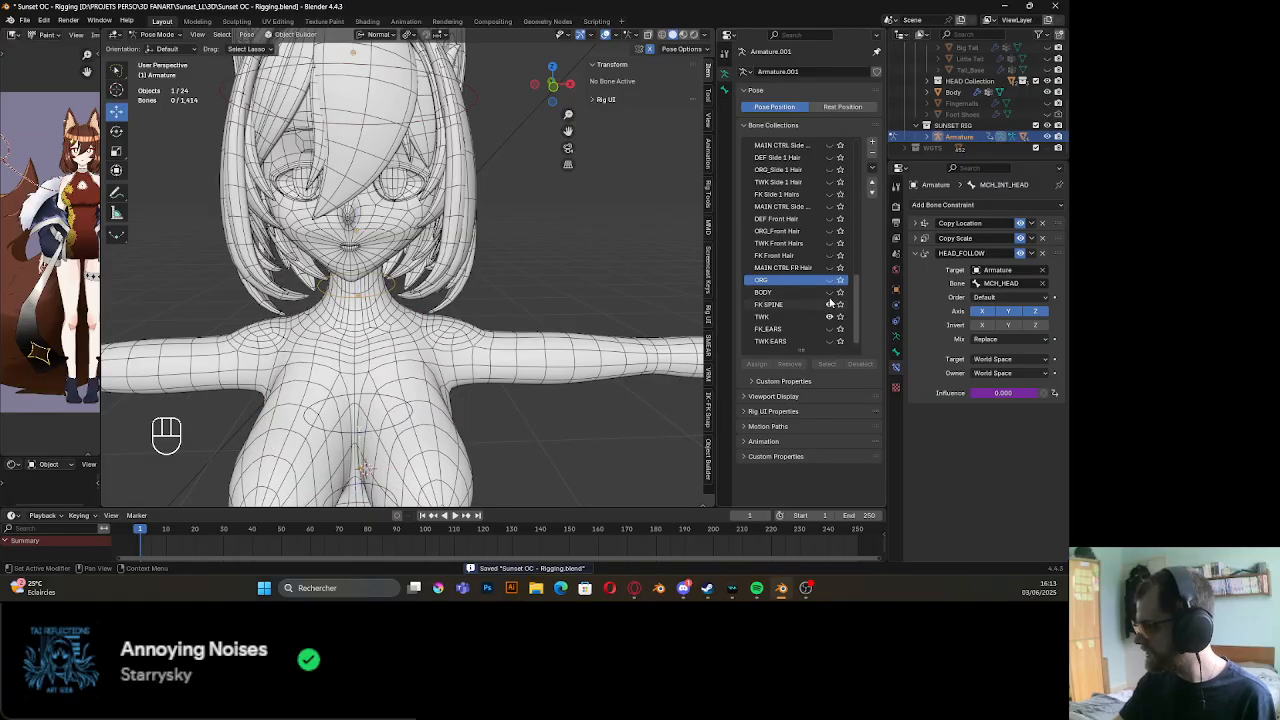
{"action": "left_click", "coordinate": [829, 281]}
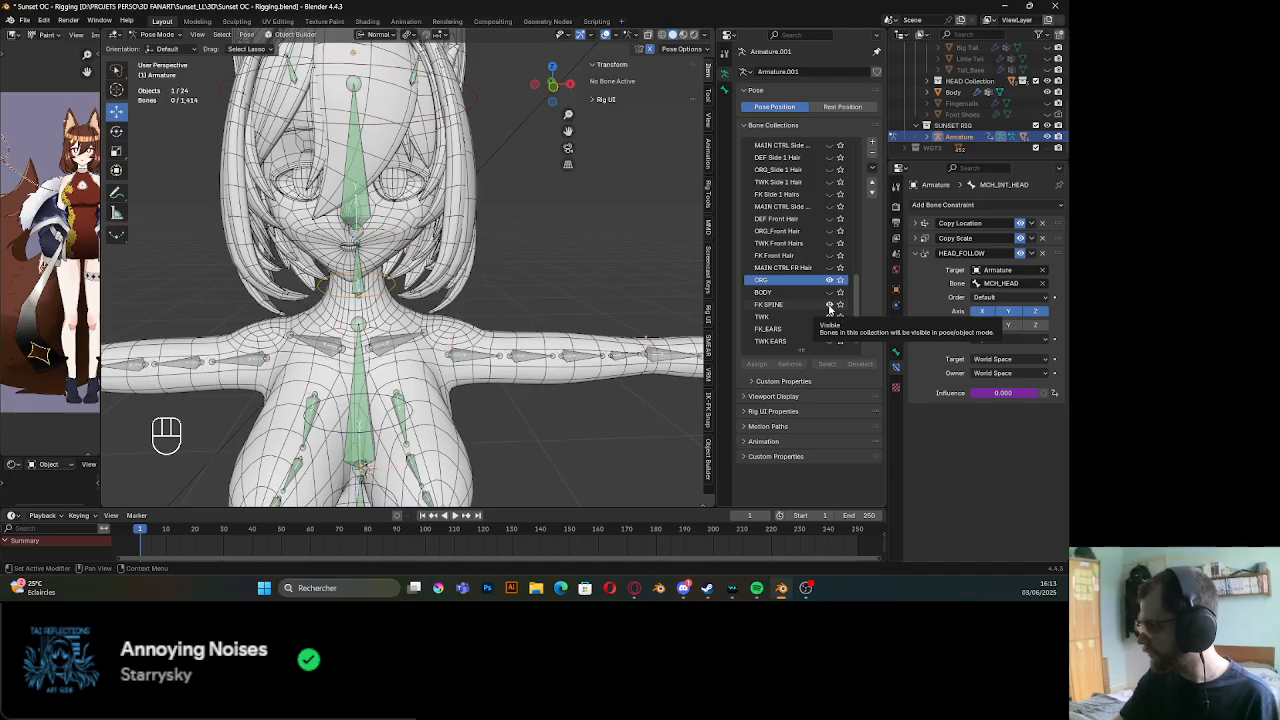
{"action": "left_click", "coordinate": [829, 306]}
{"action": "left_click", "coordinate": [829, 317]}
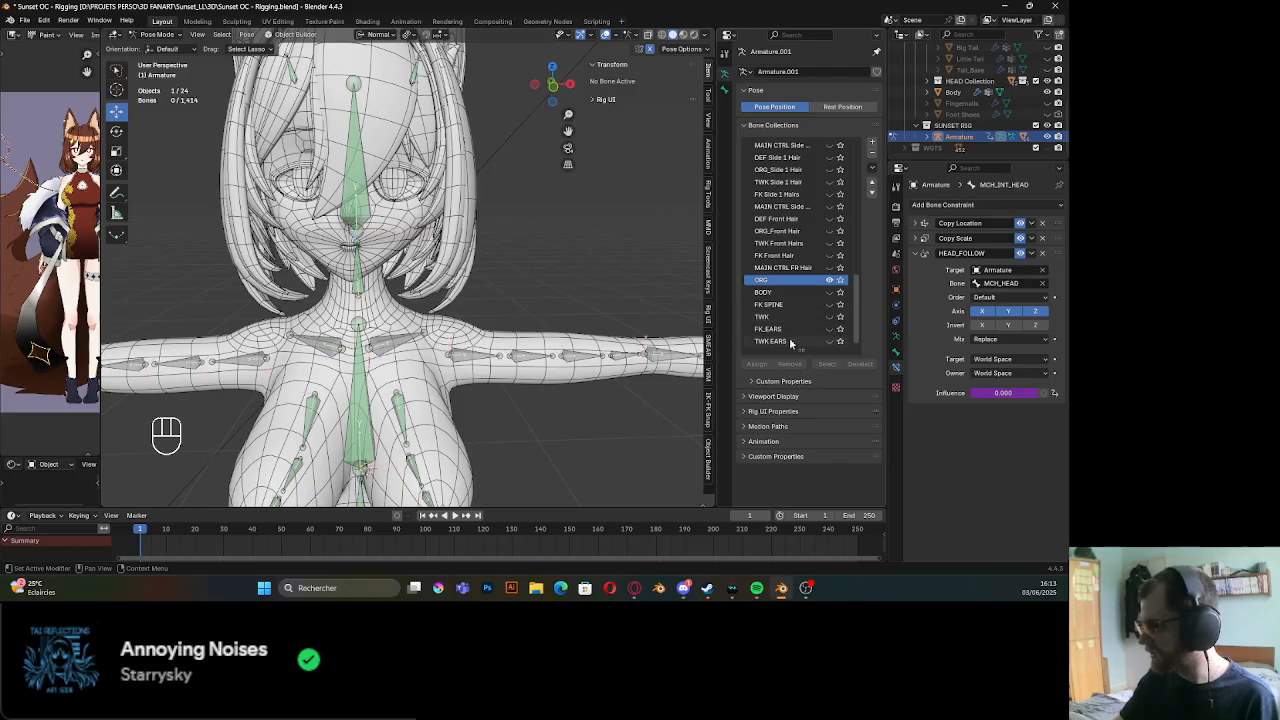
Enter Edit Mode on the armature and snap the 3D cursor to the elbow joint at the head of the first left forearm bone
{"action": "middle_click_drag", "start_coordinate": [600, 330], "coordinate": [419, 270]}
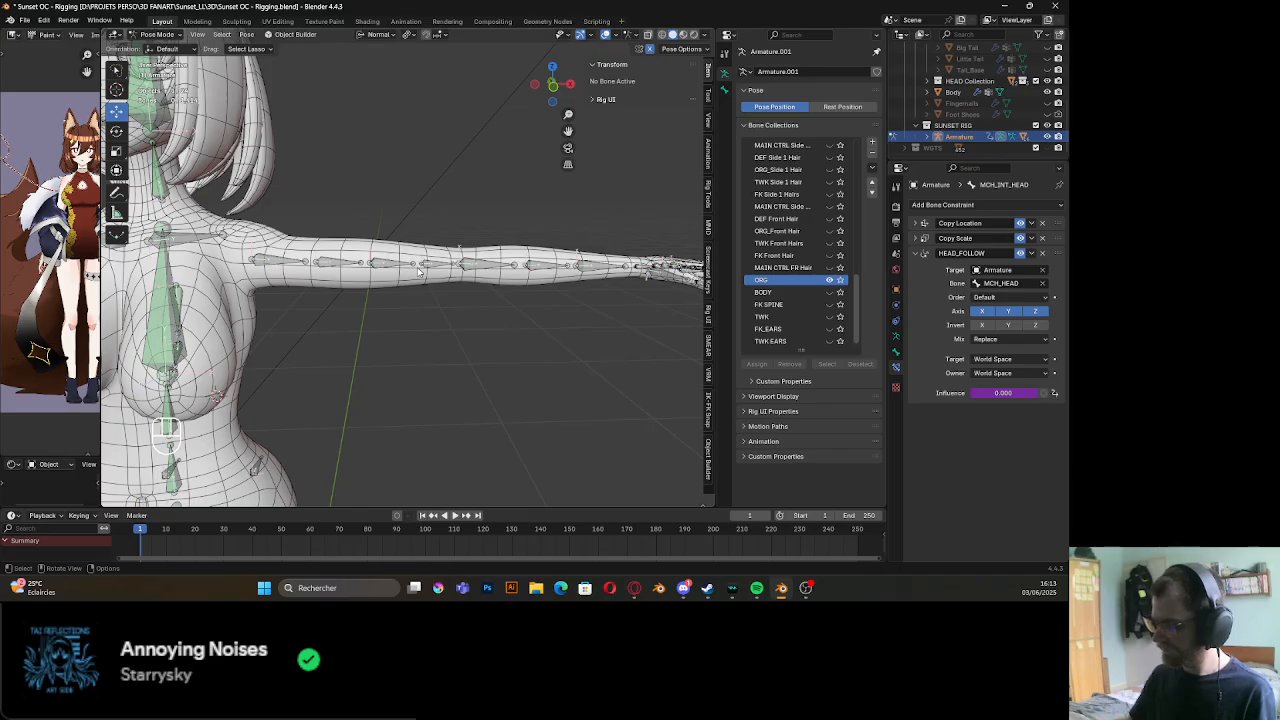
{"action": "left_click", "coordinate": [293, 270]}
{"action": "middle_click_drag", "start_coordinate": [293, 270], "coordinate": [340, 300]}
{"action": "key", "text": "Tab"}
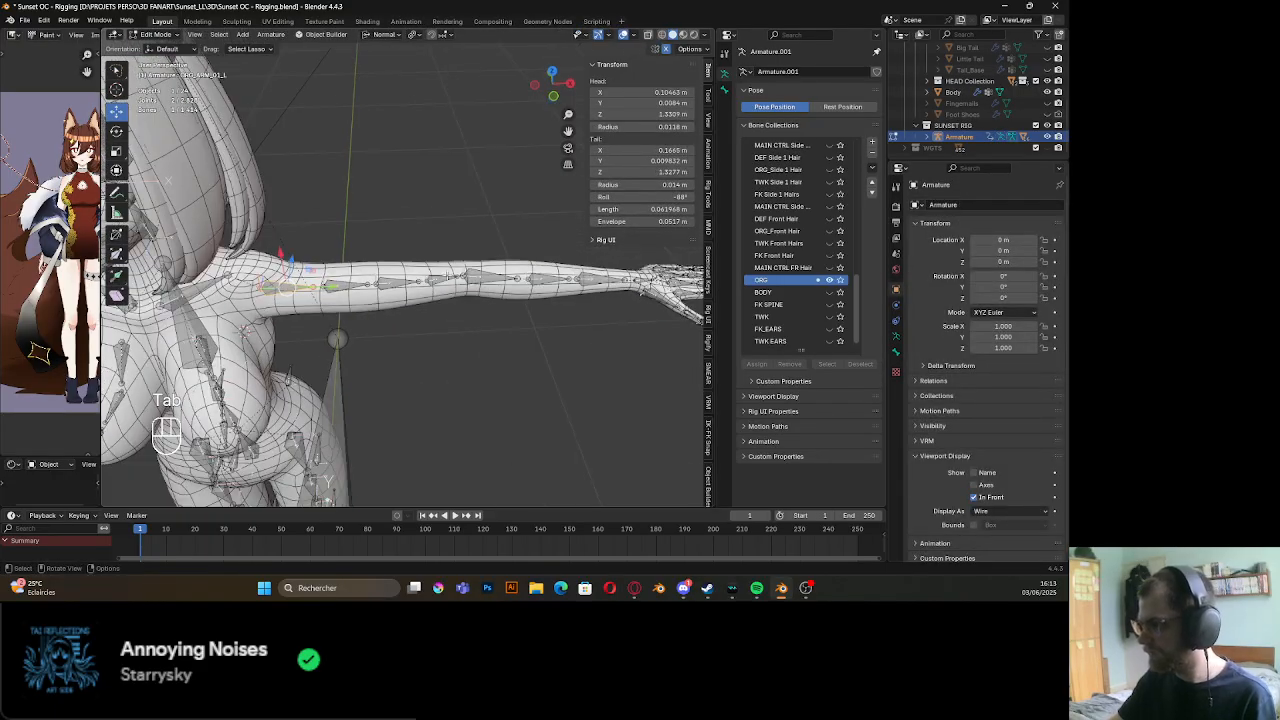
{"action": "left_click", "coordinate": [466, 273]}
{"action": "middle_click_drag", "start_coordinate": [466, 273], "coordinate": [466, 302], "text": "shift"}
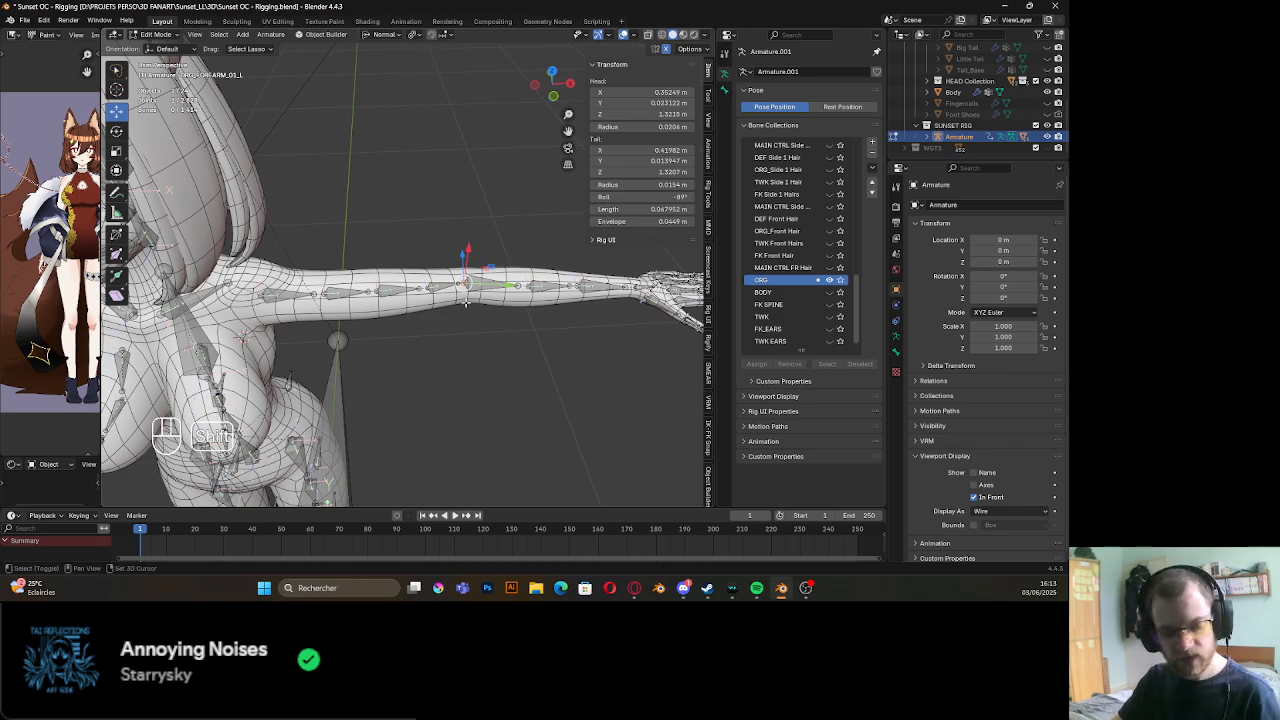
{"action": "key", "text": "shift+s"}
{"action": "left_click", "coordinate": [468, 367]}
{"action": "middle_click_drag", "start_coordinate": [468, 367], "coordinate": [457, 376]}
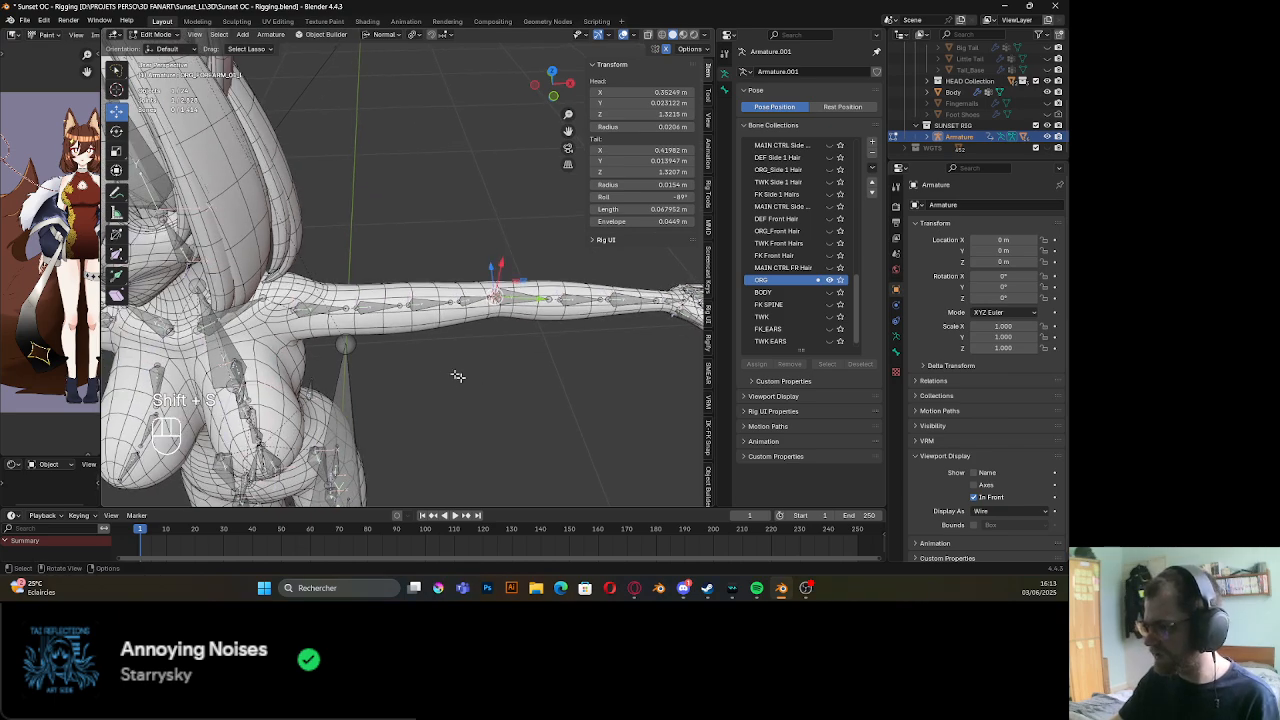
Duplicate the ORG_ARM_01_L bone in place and rename the copy ORG_ARM_L
{"action": "left_click", "coordinate": [320, 311]}
{"action": "middle_click_drag", "start_coordinate": [320, 311], "coordinate": [404, 323], "text": "shift"}
{"action": "scroll", "coordinate": [366, 290], "scroll_direction": "up", "scroll_amount": 1}
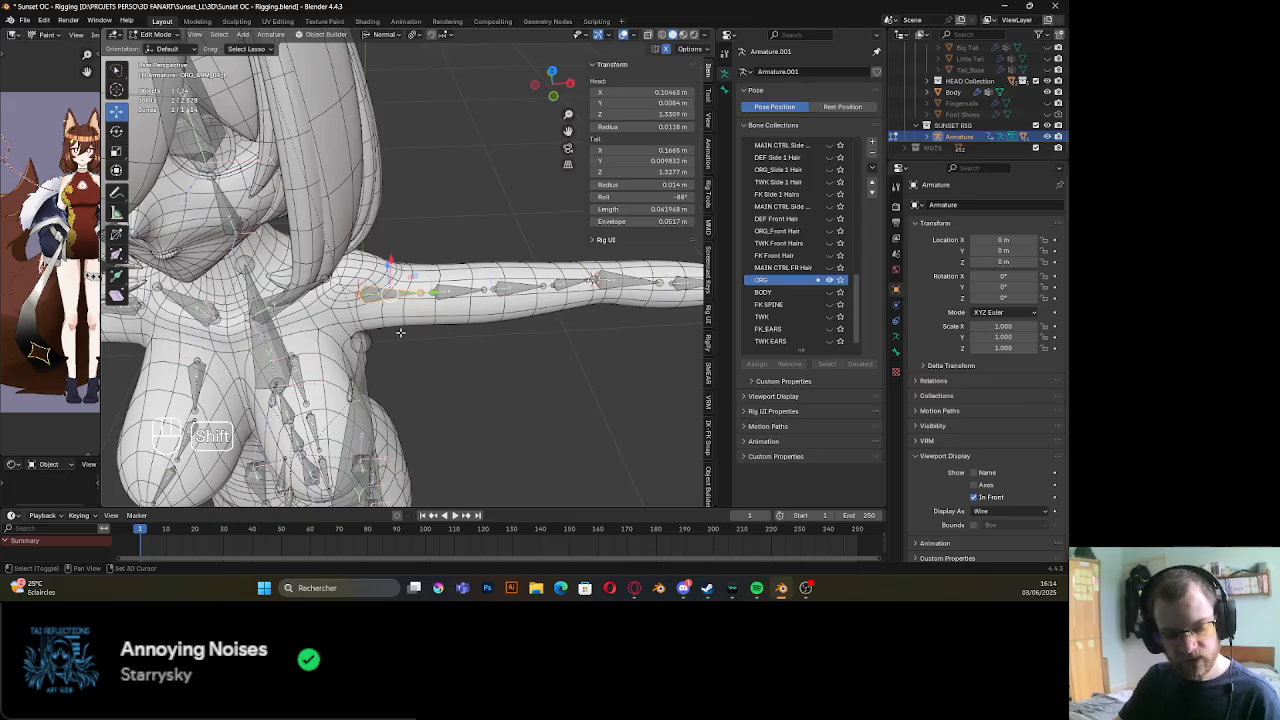
{"action": "key", "text": "shift+d"}
{"action": "right_click", "coordinate": [400, 332]}
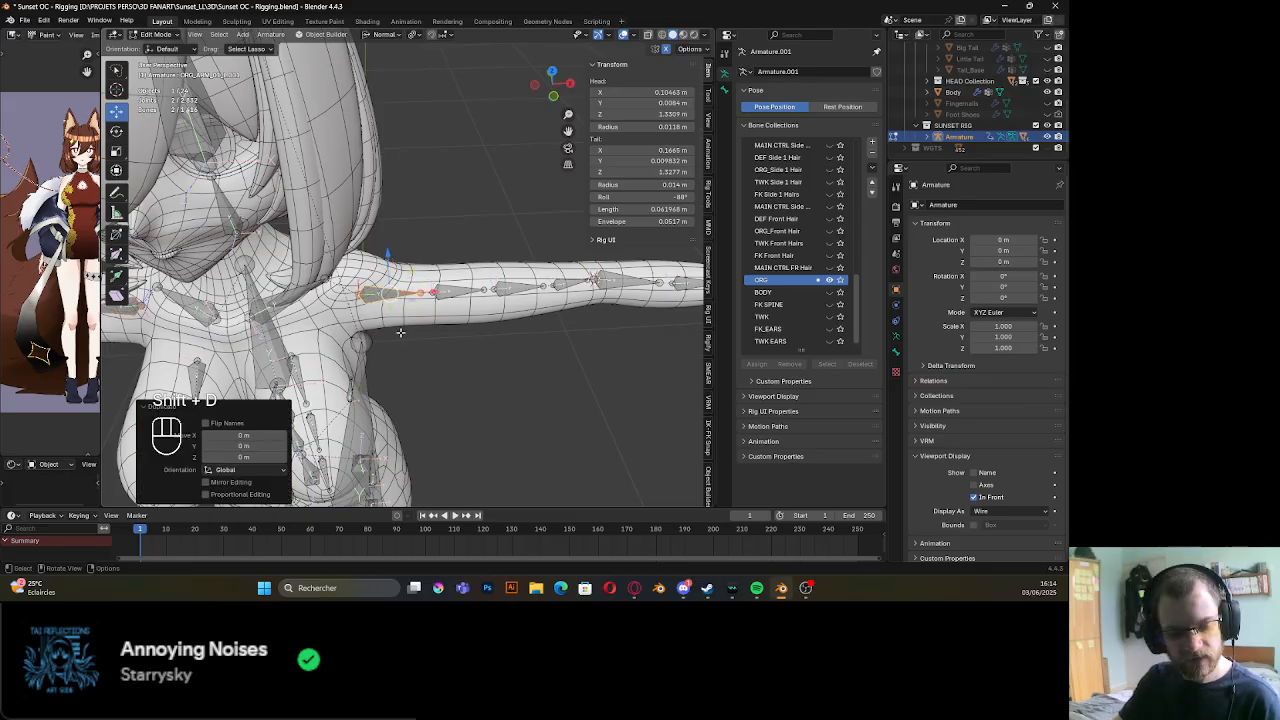
{"action": "key", "text": "F2"}
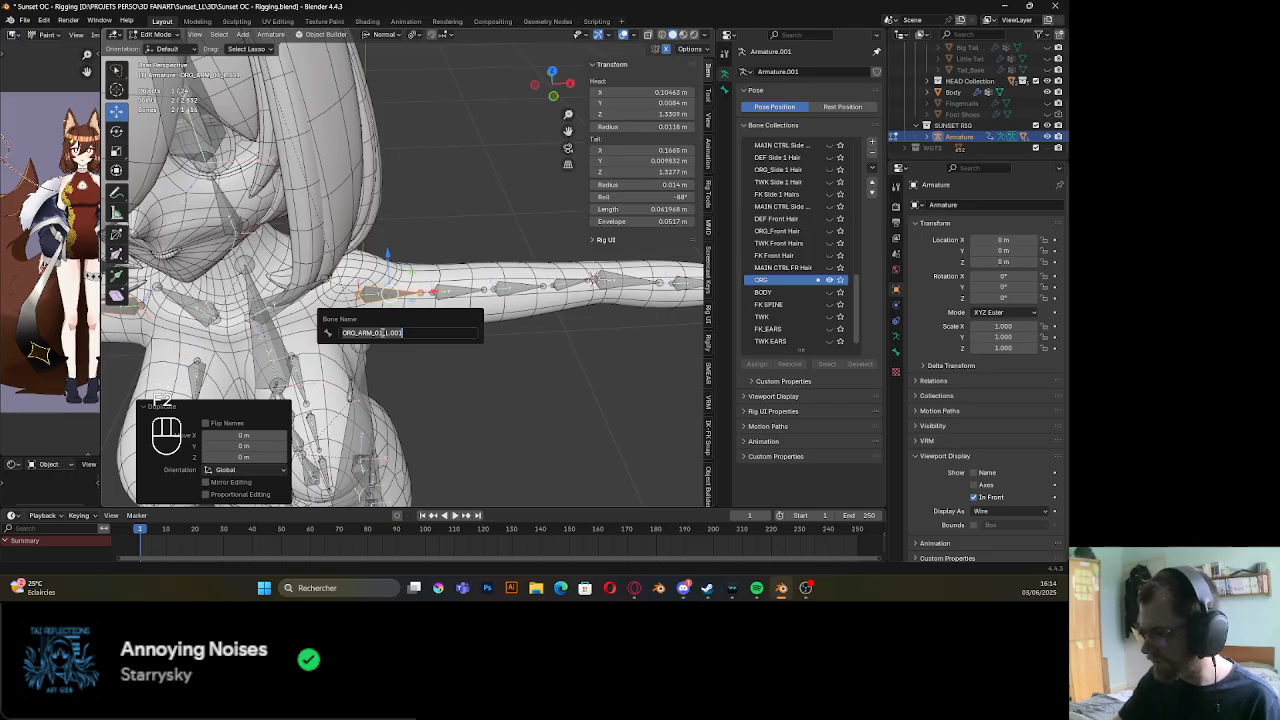
{"action": "left_click_drag", "start_coordinate": [385, 333], "coordinate": [379, 332]}
{"action": "key", "text": "BackSpace"}
{"action": "key", "text": "BackSpace"}
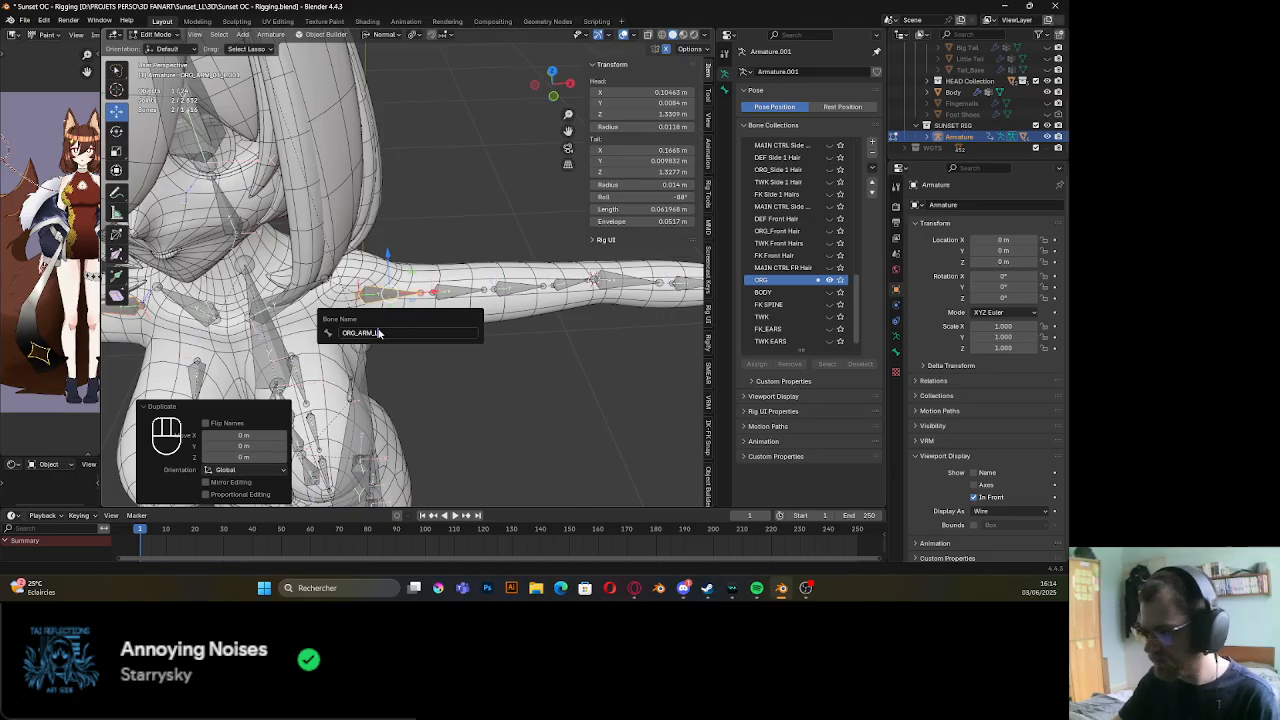
{"action": "key", "text": "Return"}
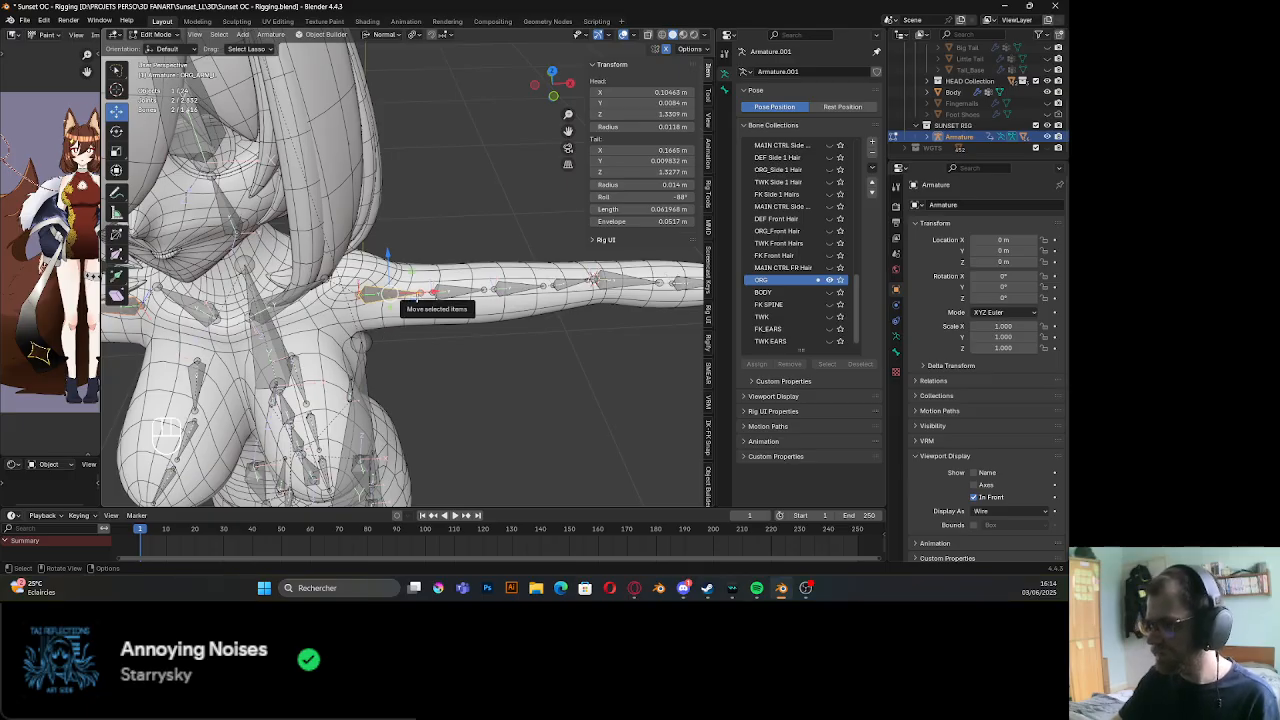
Scale ORG_ARM_L up by about 1.118, snap its tail to the 3D cursor at the elbow, and save the file
{"action": "key", "text": "s"}
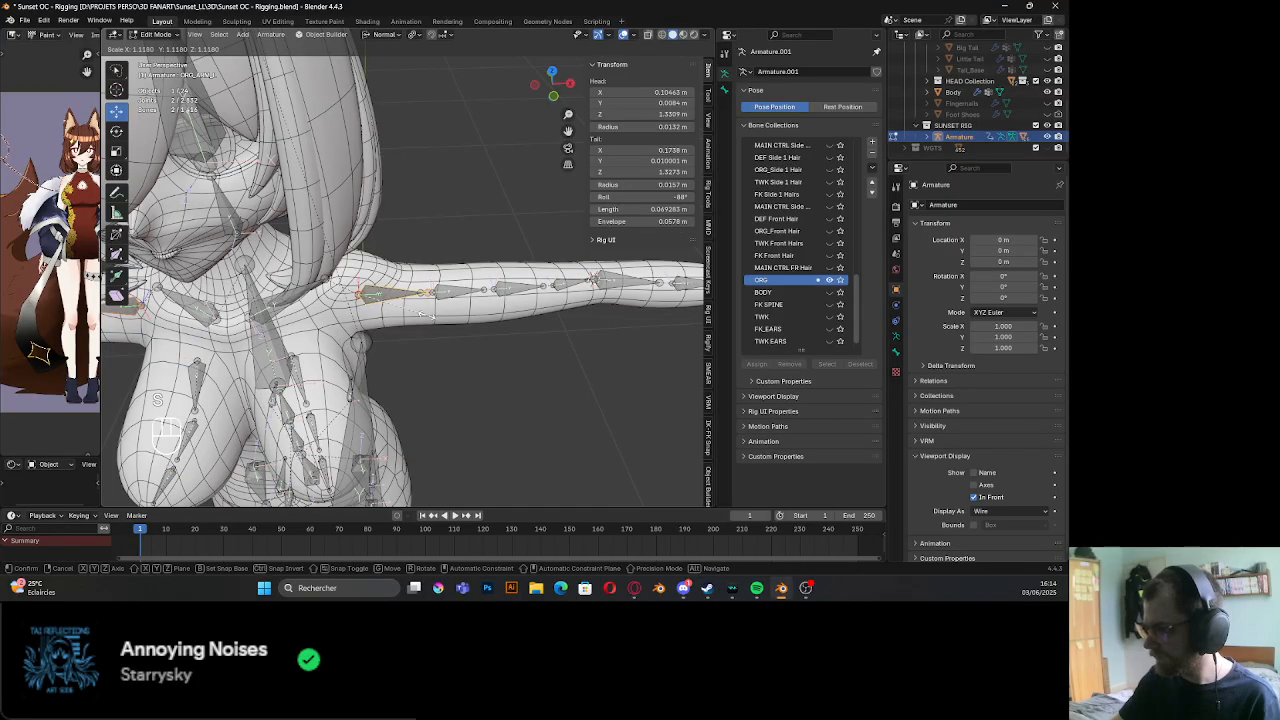
{"action": "left_click", "coordinate": [428, 316]}
{"action": "left_click", "coordinate": [425, 296]}
{"action": "left_click", "coordinate": [425, 296]}
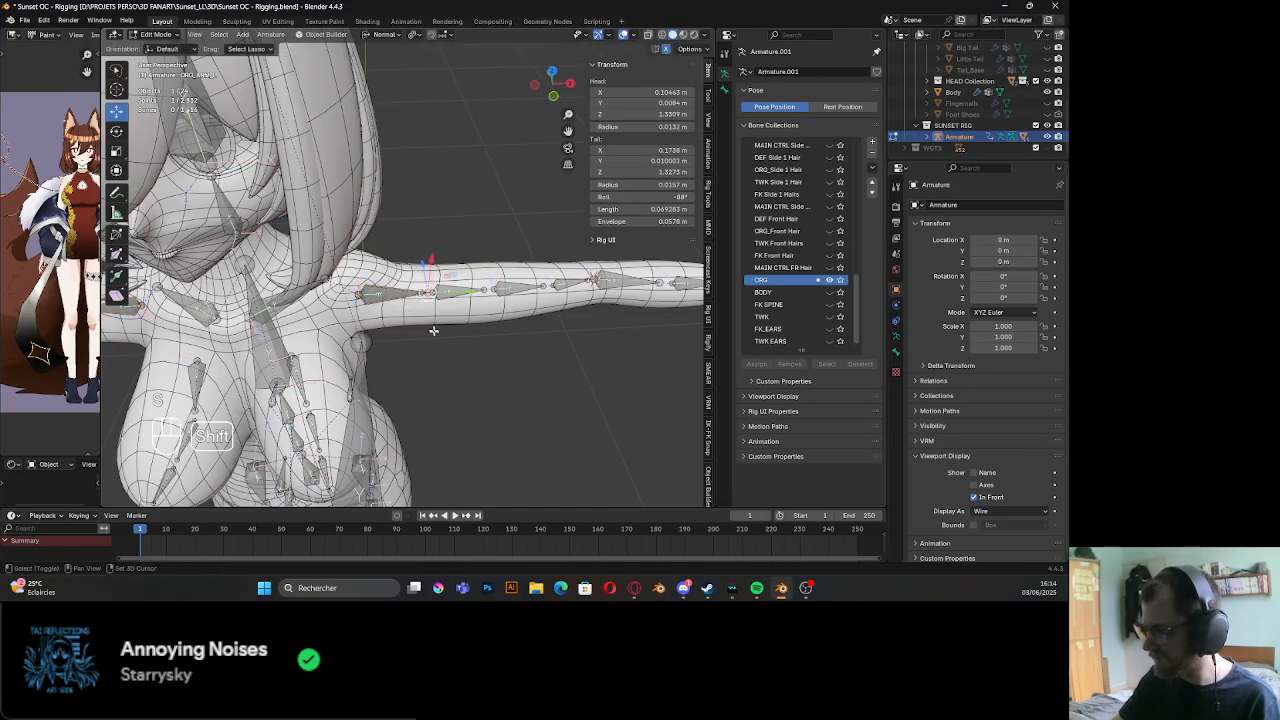
{"action": "middle_click_drag", "start_coordinate": [425, 296], "coordinate": [411, 324], "text": "shift"}
{"action": "key", "text": "shift+s"}
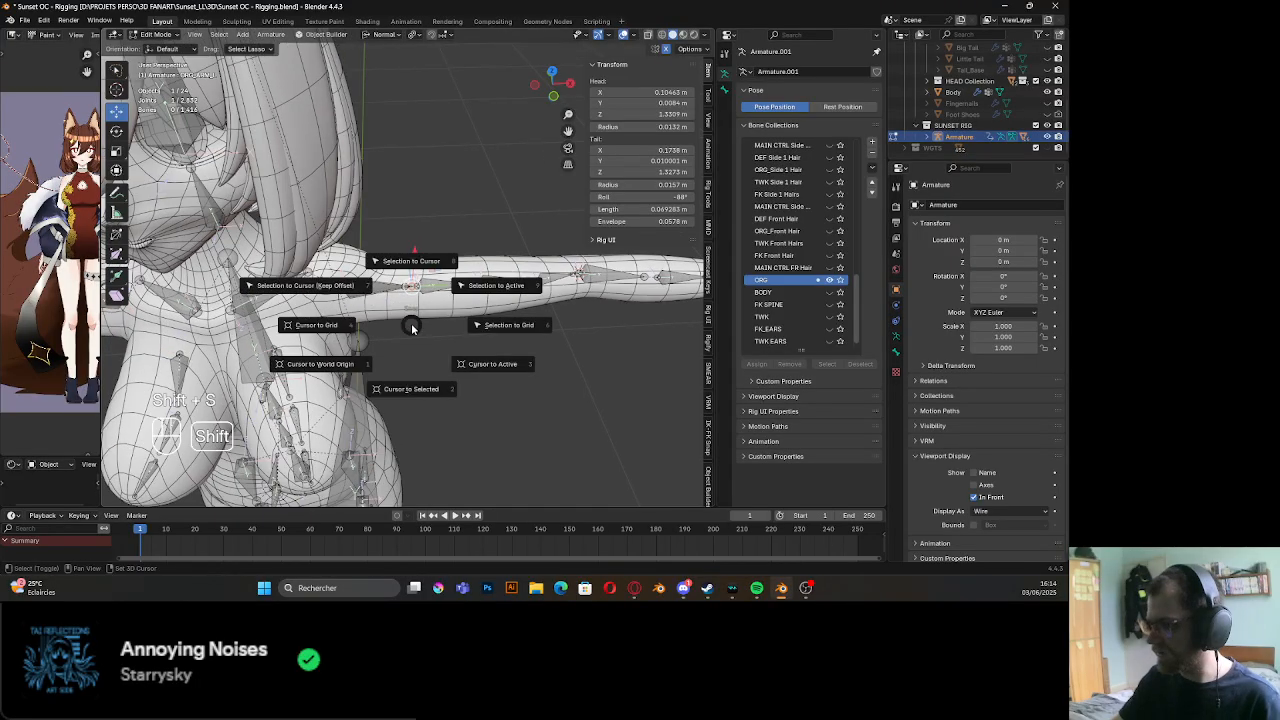
{"action": "left_click", "coordinate": [405, 263]}
{"action": "middle_click_drag", "start_coordinate": [405, 263], "coordinate": [408, 317]}
{"action": "key", "text": "ctrl+s"}
Snap the 3D cursor to the head of the ORG_WRIST_L bone
{"action": "scroll", "coordinate": [396, 303], "scroll_direction": "up", "scroll_amount": 4}
{"action": "left_click", "coordinate": [388, 267]}
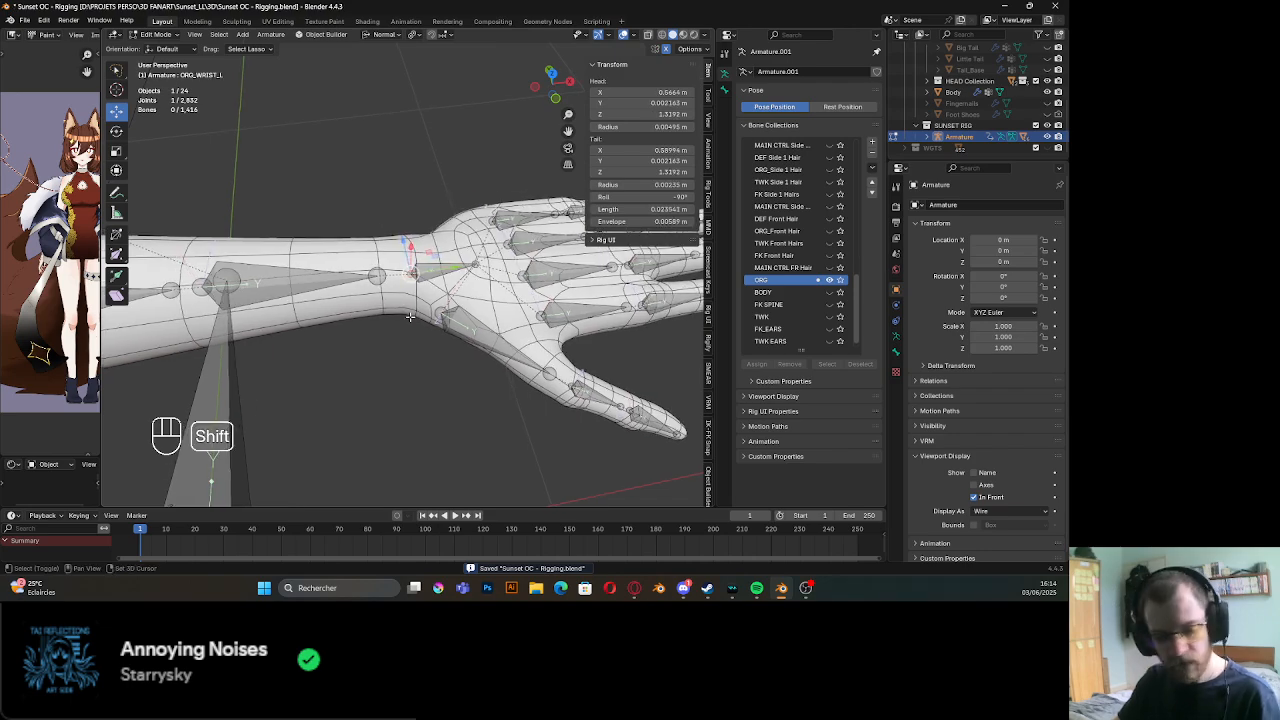
{"action": "key", "text": "shift+s"}
{"action": "left_click", "coordinate": [407, 380]}
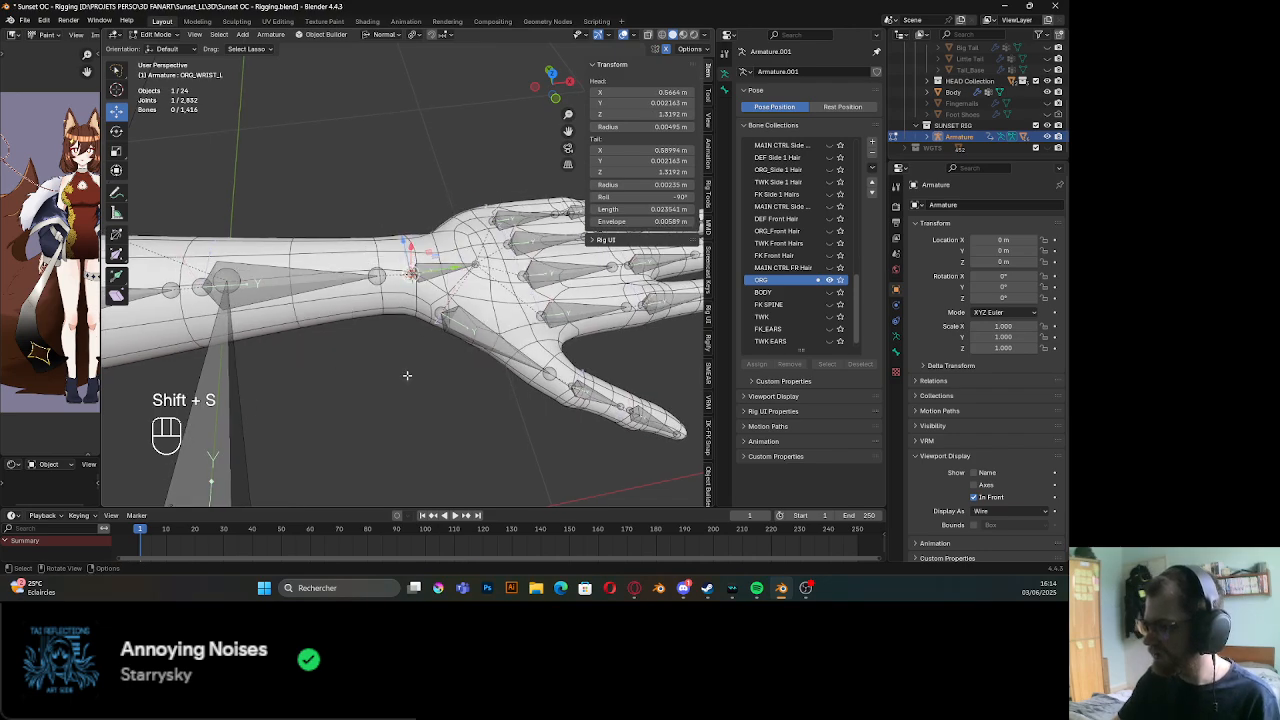
Extrude a forearm bone from the elbow end of ORG_ARM_L and snap its tail to the 3D cursor at the wrist
{"action": "middle_click_drag", "start_coordinate": [406, 371], "coordinate": [384, 324], "text": "shift"}
{"action": "scroll", "coordinate": [520, 330], "scroll_direction": "down", "scroll_amount": 3}
{"action": "left_click", "coordinate": [348, 278]}
{"action": "scroll", "coordinate": [348, 285], "scroll_direction": "up", "scroll_amount": 3}
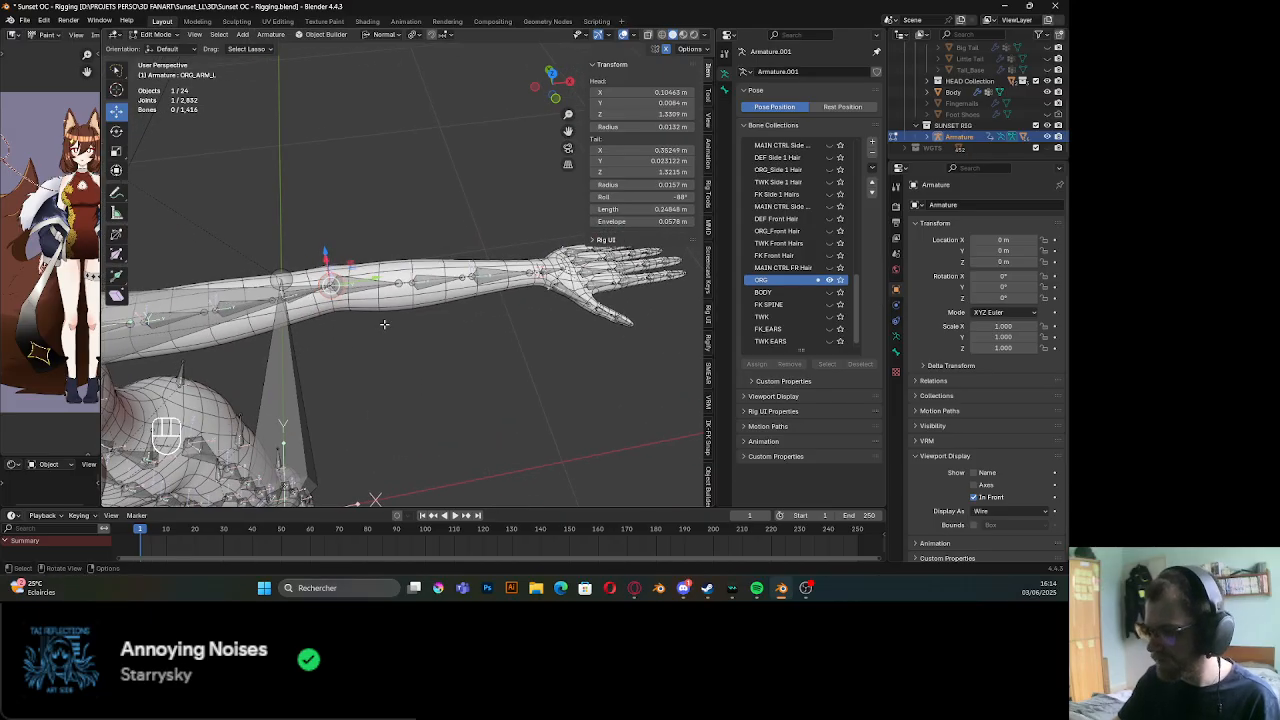
{"action": "key", "text": "e"}
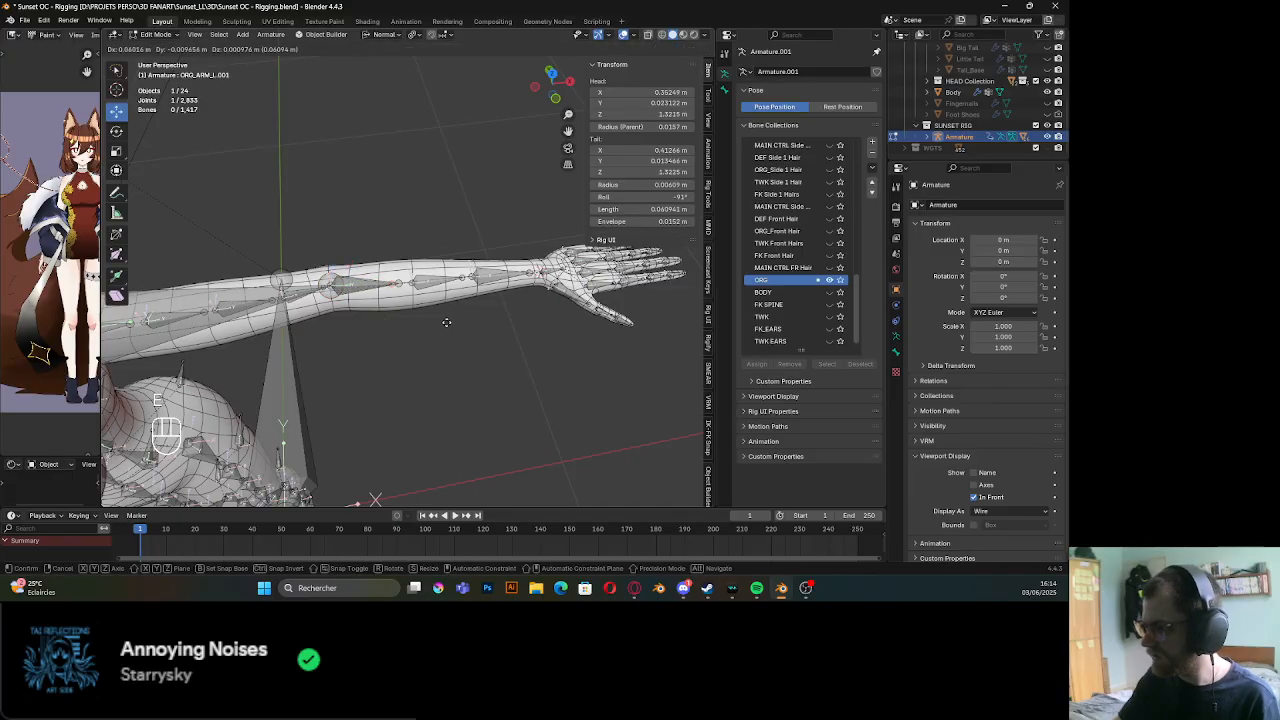
{"action": "left_click", "coordinate": [456, 302]}
{"action": "middle_click_drag", "start_coordinate": [456, 302], "coordinate": [425, 304], "text": "shift"}
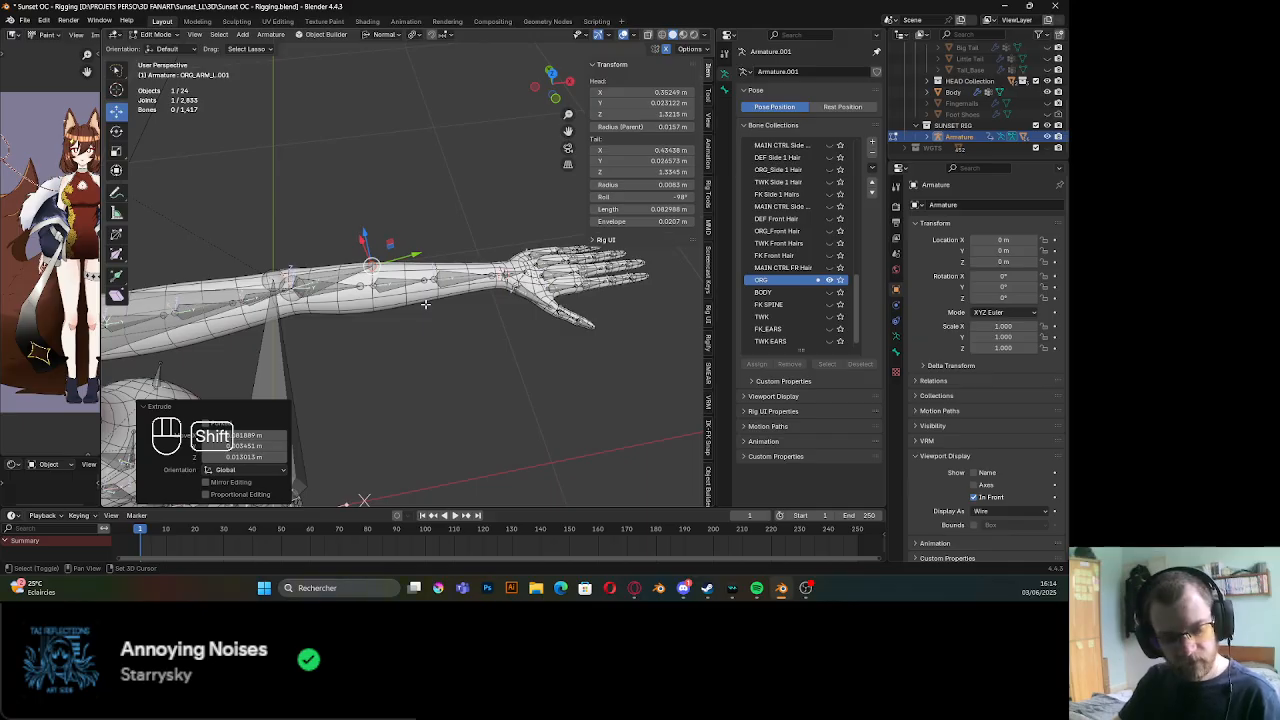
{"action": "key", "text": "shift+s"}
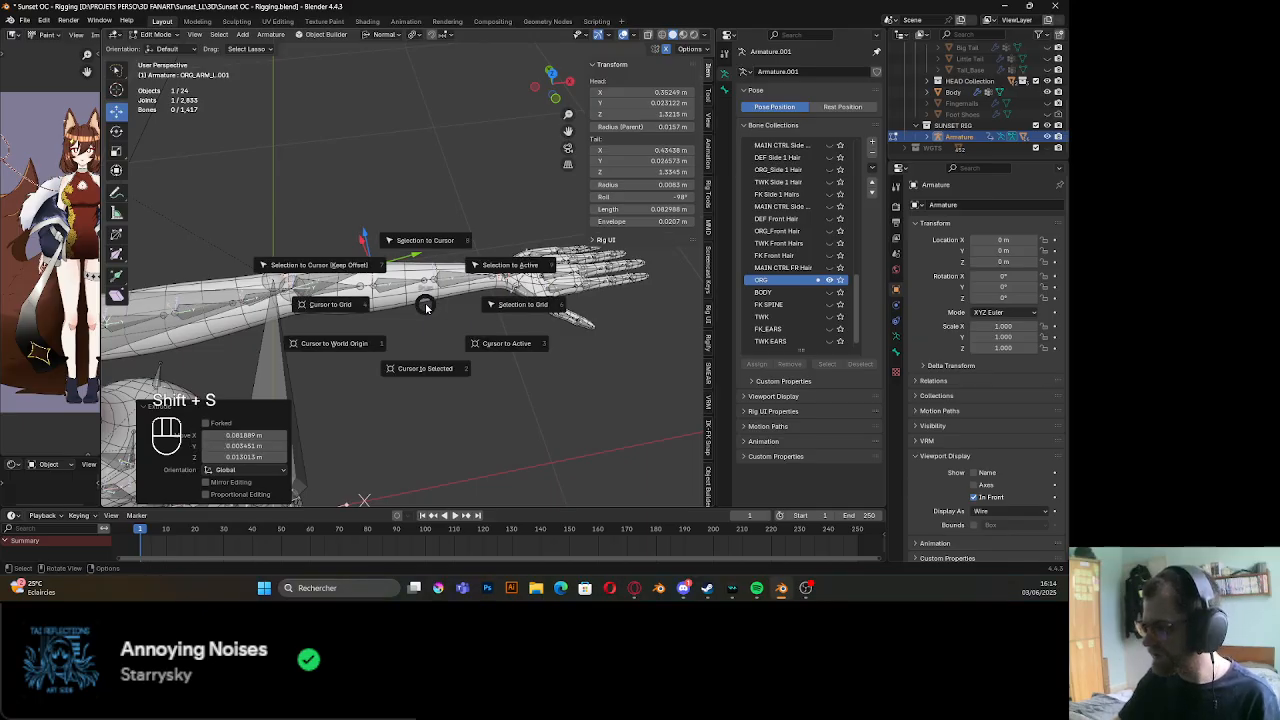
{"action": "left_click", "coordinate": [433, 245]}
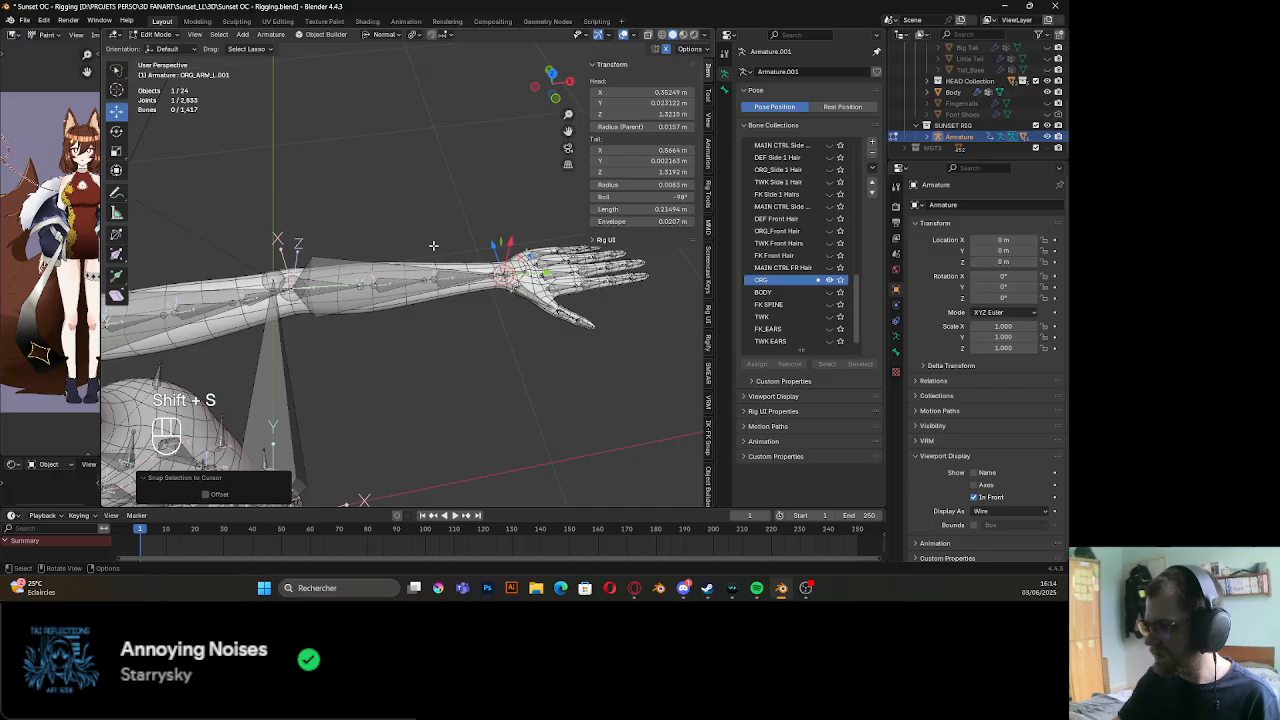
Rename the extruded left forearm bone ORG_FORARM_L
{"action": "left_click", "coordinate": [360, 303]}
{"action": "scroll", "coordinate": [399, 340], "scroll_direction": "up", "scroll_amount": 2}
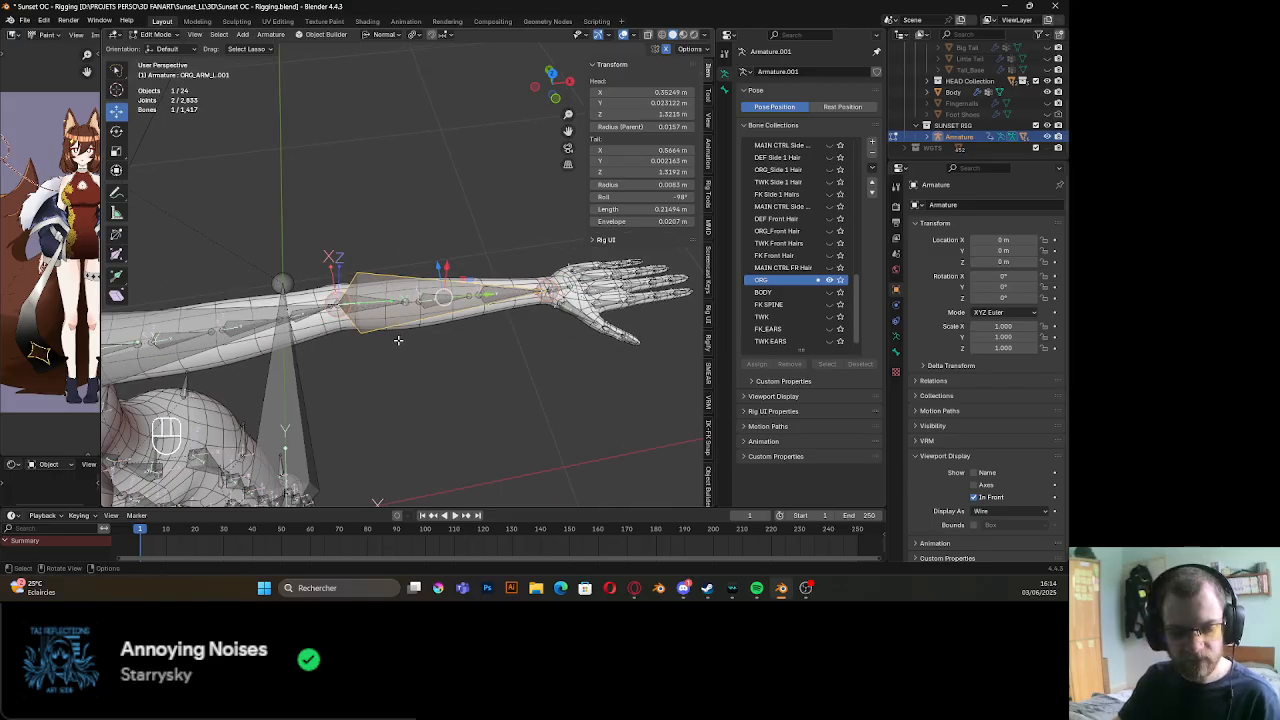
{"action": "key", "text": "F2"}
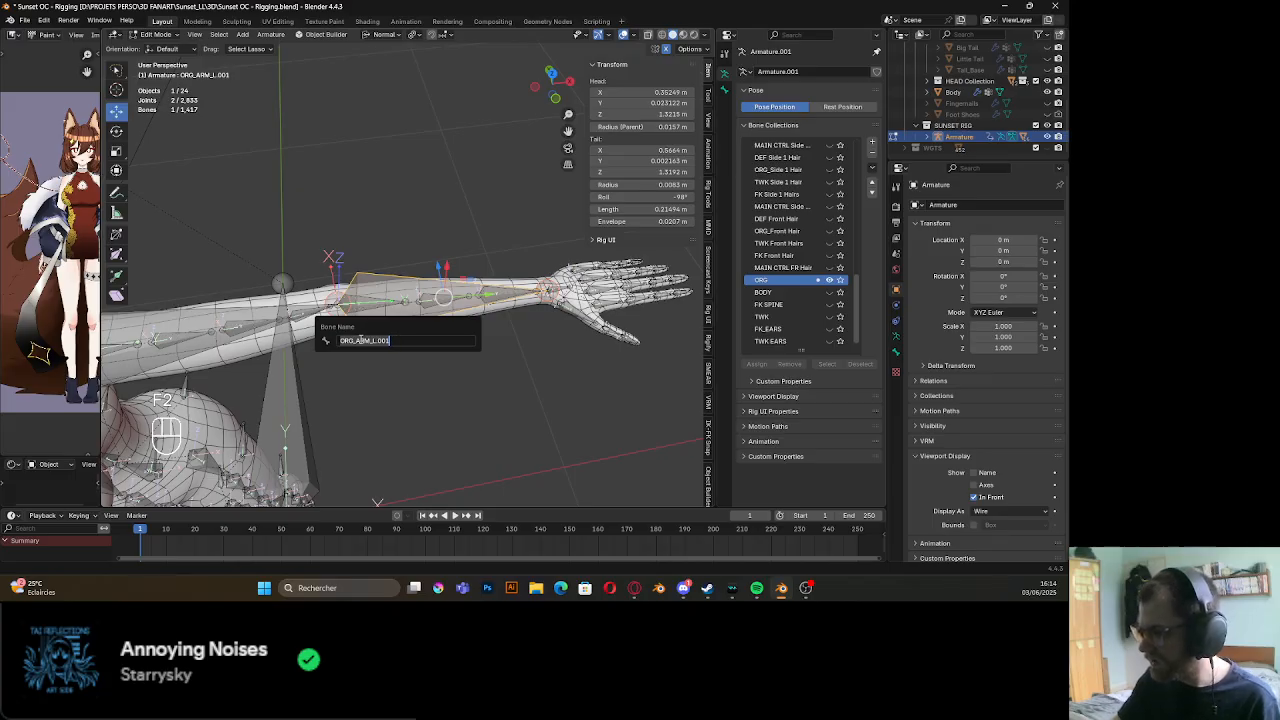
{"action": "left_click", "coordinate": [357, 340]}
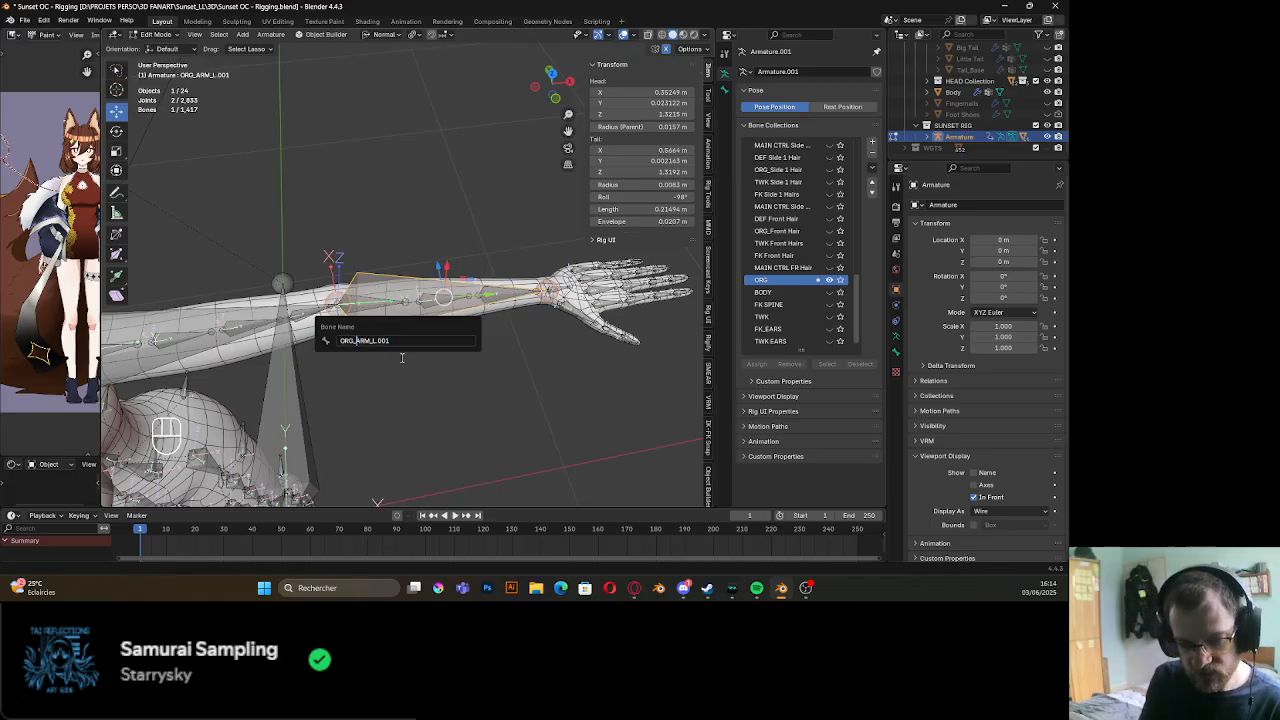
{"action": "type", "text": "FOR"}
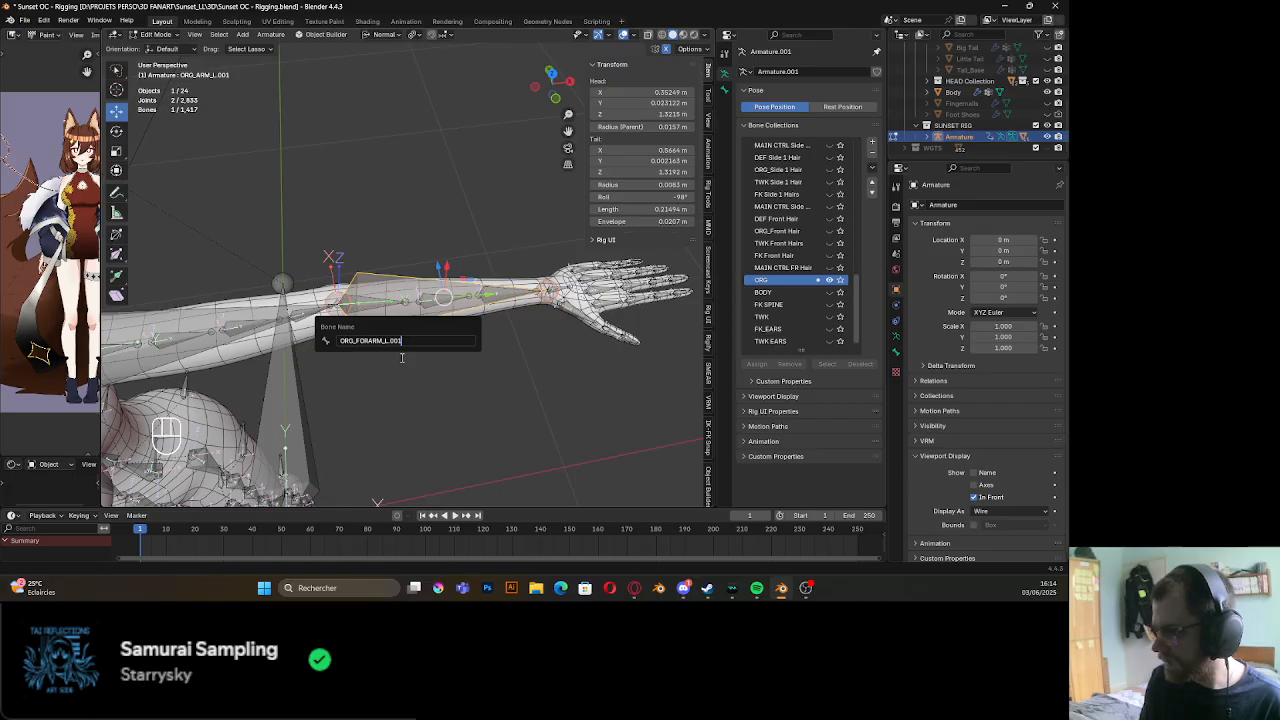
{"action": "key", "text": "BackSpace"}
{"action": "key", "text": "BackSpace"}
{"action": "key", "text": "Return"}
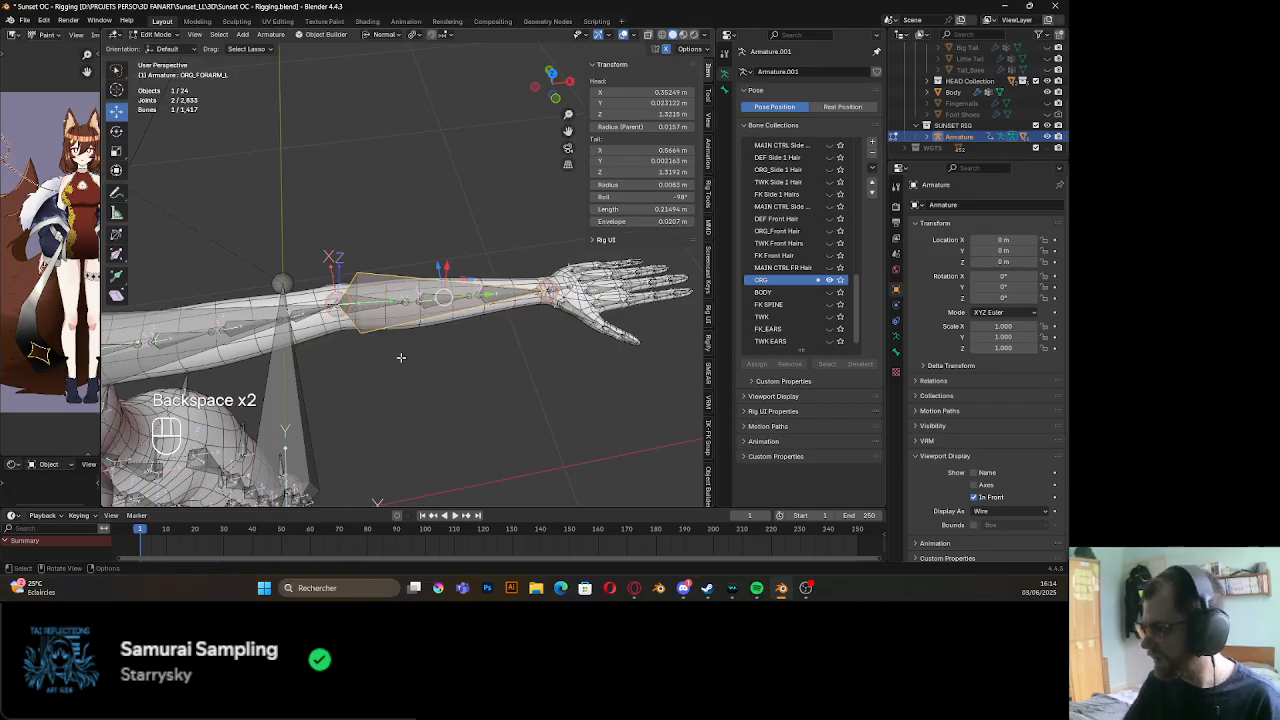
Parent the four short upper-arm segment bones, ORG_ARM_04_L back to the shoulder-end one, to ORG_ARM_L with Keep Offset
{"action": "mouse_move", "coordinate": [403, 363]}
{"action": "middle_mouse_down", "text": "shift"}
{"action": "mouse_move", "coordinate": [359, 358]}
{"action": "mouse_move", "coordinate": [380, 362]}
{"action": "middle_mouse_up", "text": "shift"}
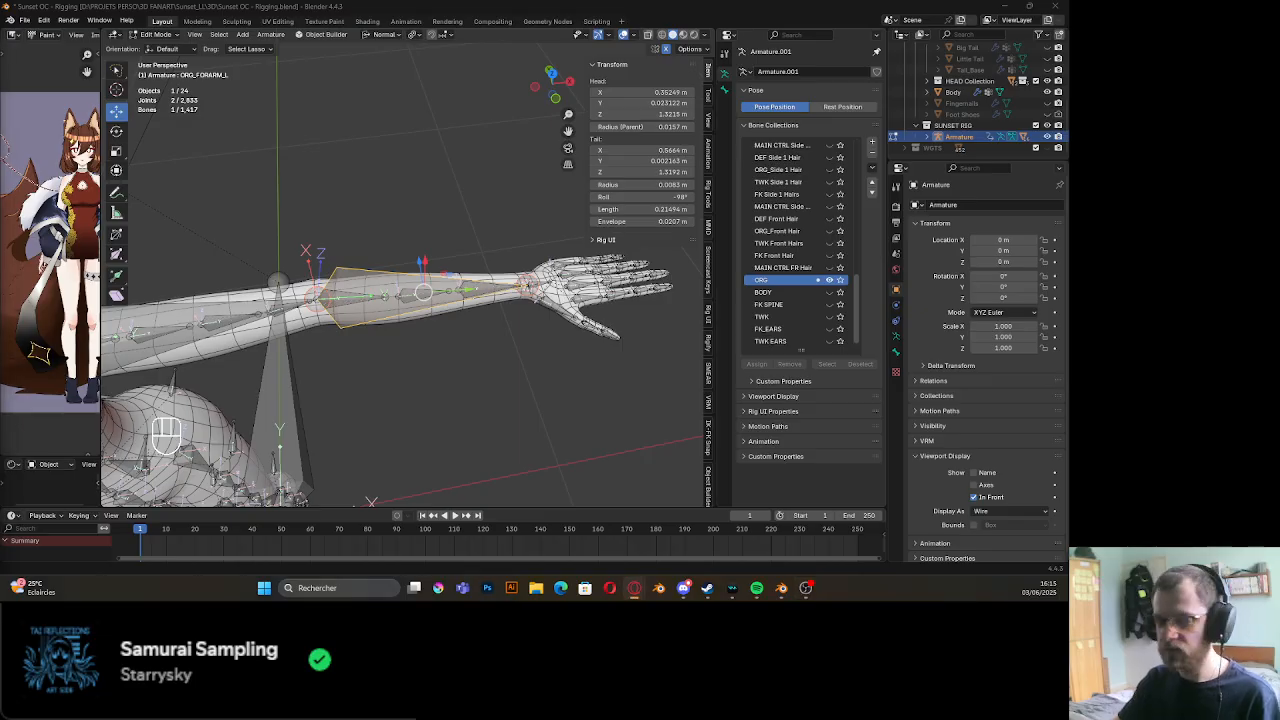
{"action": "middle_click_drag", "start_coordinate": [514, 302], "coordinate": [590, 329]}
{"action": "scroll", "coordinate": [503, 333], "scroll_direction": "up", "scroll_amount": 3}
{"action": "scroll", "coordinate": [560, 327], "scroll_direction": "down", "scroll_amount": 3}
{"action": "middle_click_drag", "start_coordinate": [388, 320], "coordinate": [284, 302], "text": "shift"}
{"action": "scroll", "coordinate": [497, 323], "scroll_direction": "up", "scroll_amount": 3}
{"action": "left_click", "coordinate": [244, 243]}
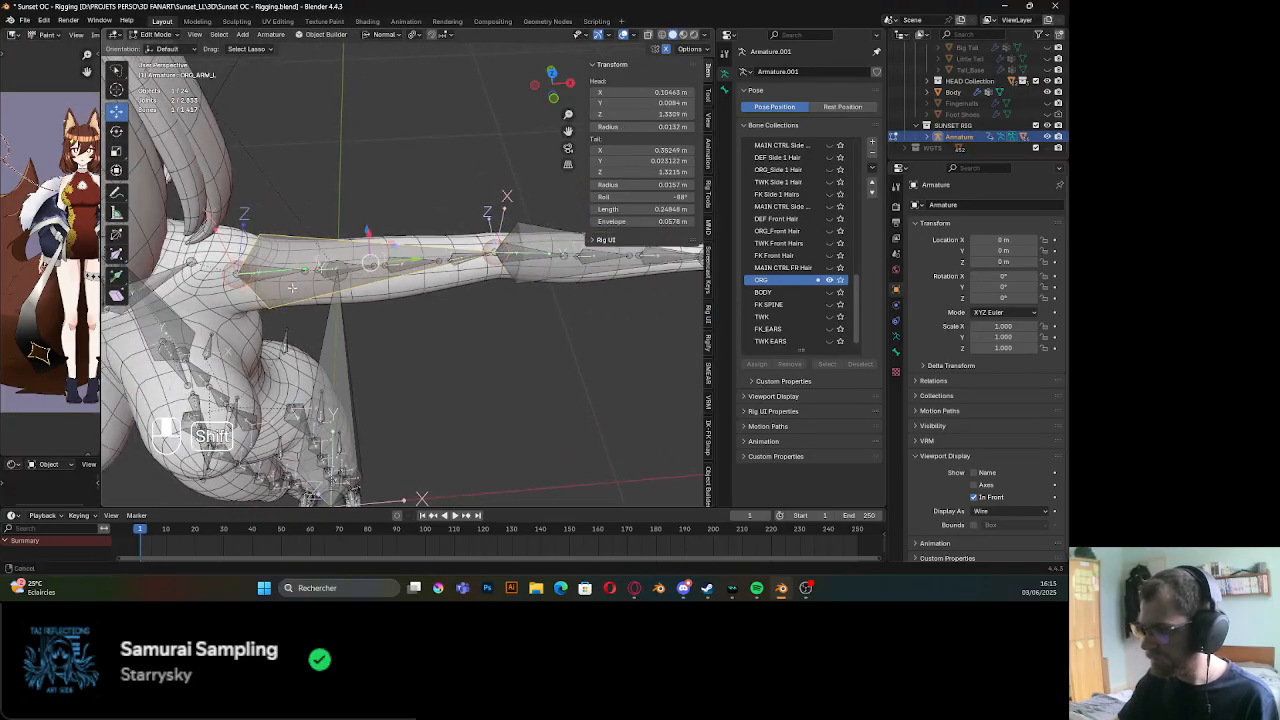
{"action": "scroll", "coordinate": [284, 303], "scroll_direction": "up", "scroll_amount": 2}
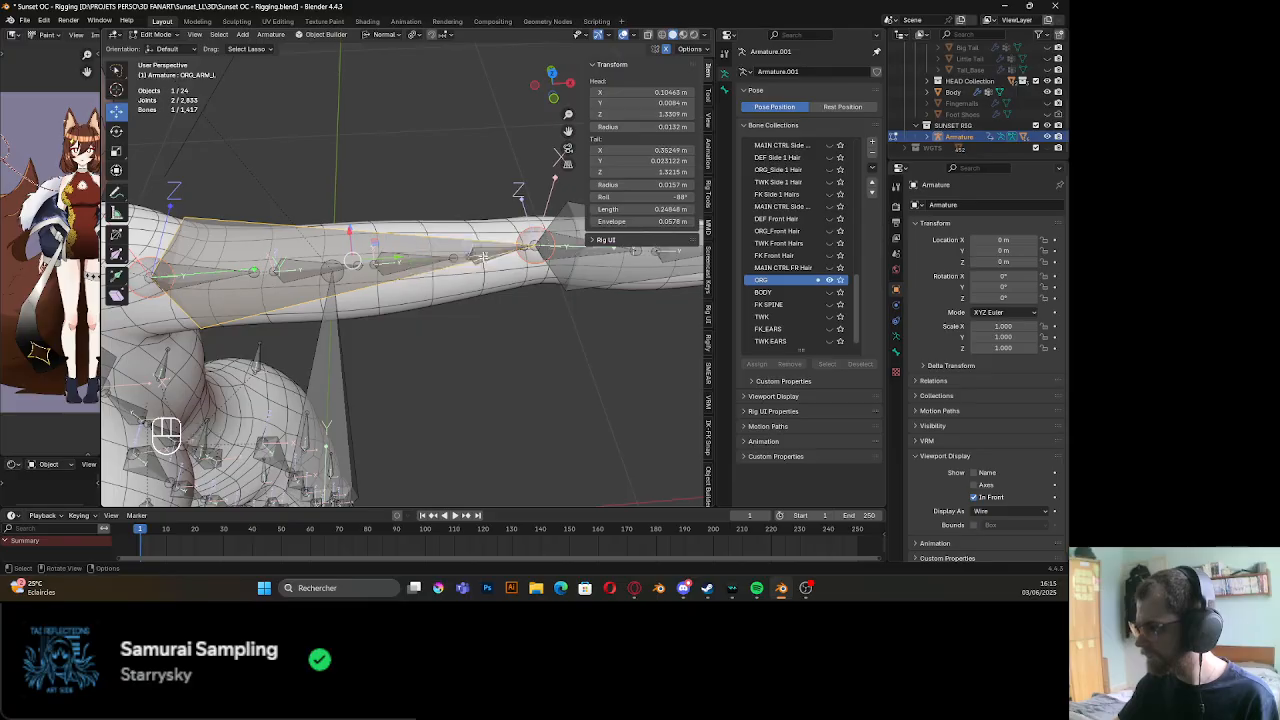
{"action": "scroll", "coordinate": [486, 327], "scroll_direction": "up", "scroll_amount": 2}
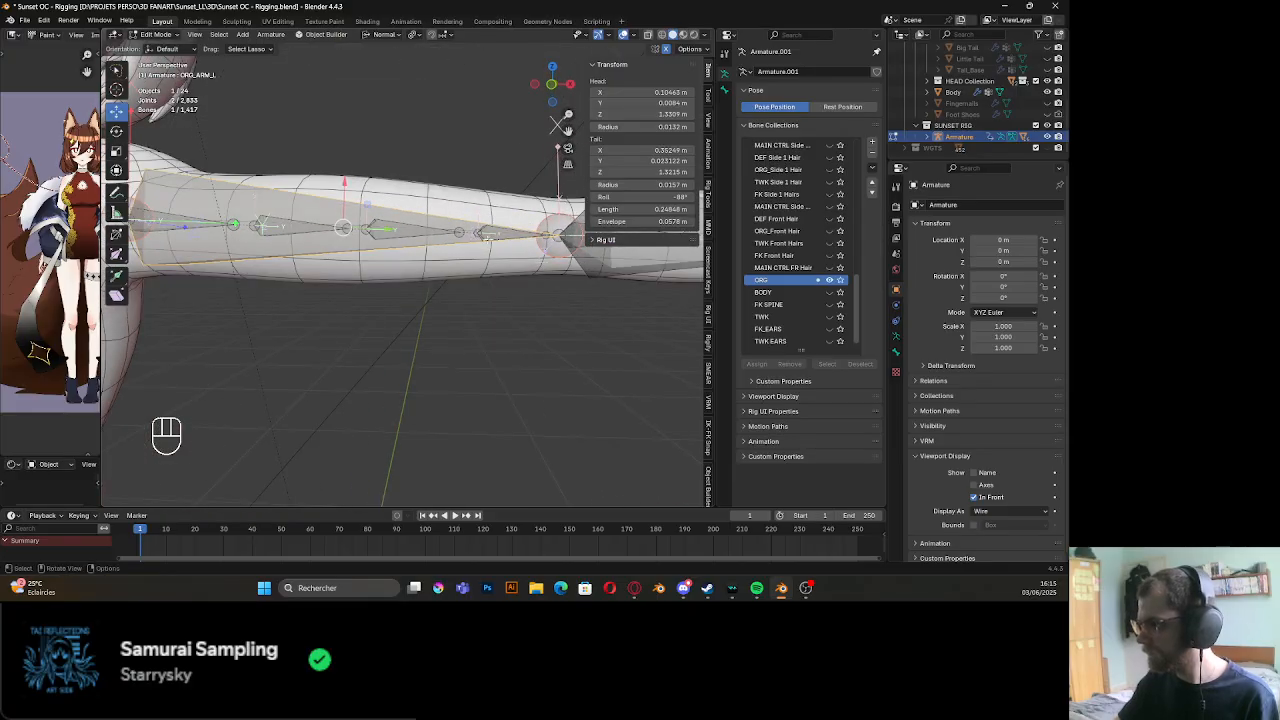
{"action": "left_click", "coordinate": [494, 241], "text": "alt"}
{"action": "left_click", "coordinate": [494, 237]}
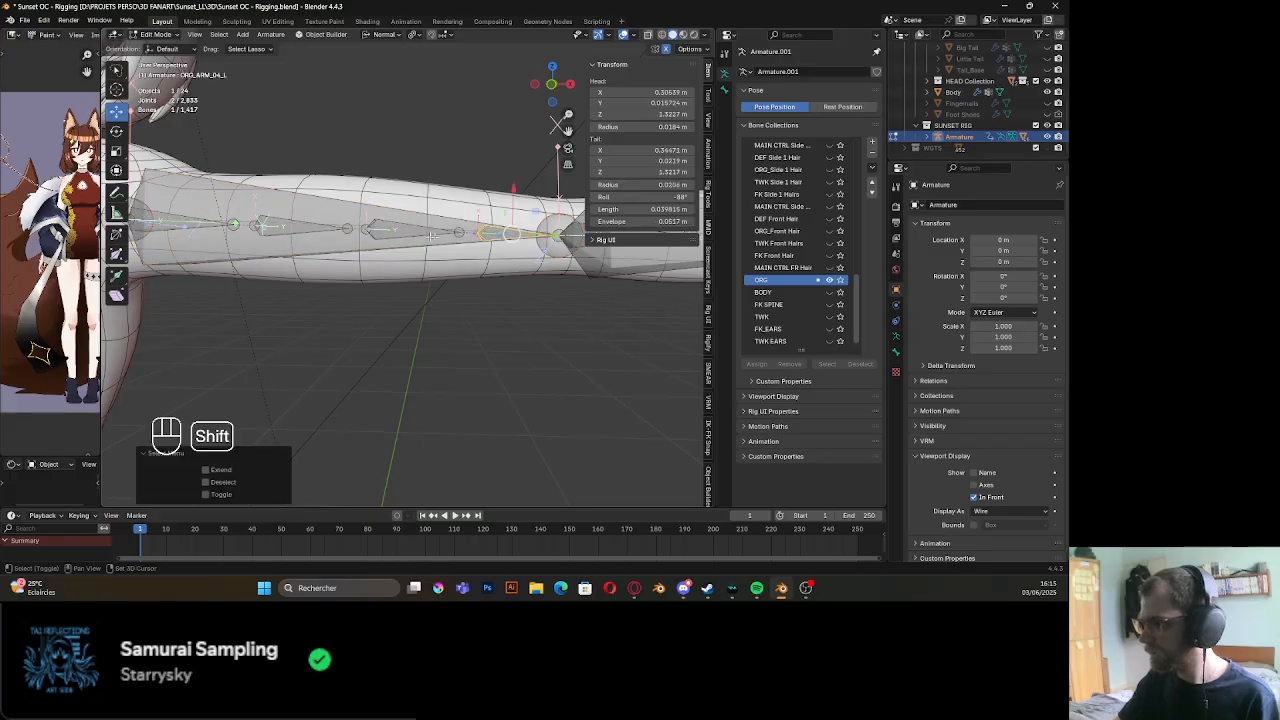
{"action": "left_click", "coordinate": [415, 237], "text": "alt+shift"}
{"action": "left_click", "coordinate": [367, 238]}
{"action": "left_click", "coordinate": [203, 232], "text": "alt+shift"}
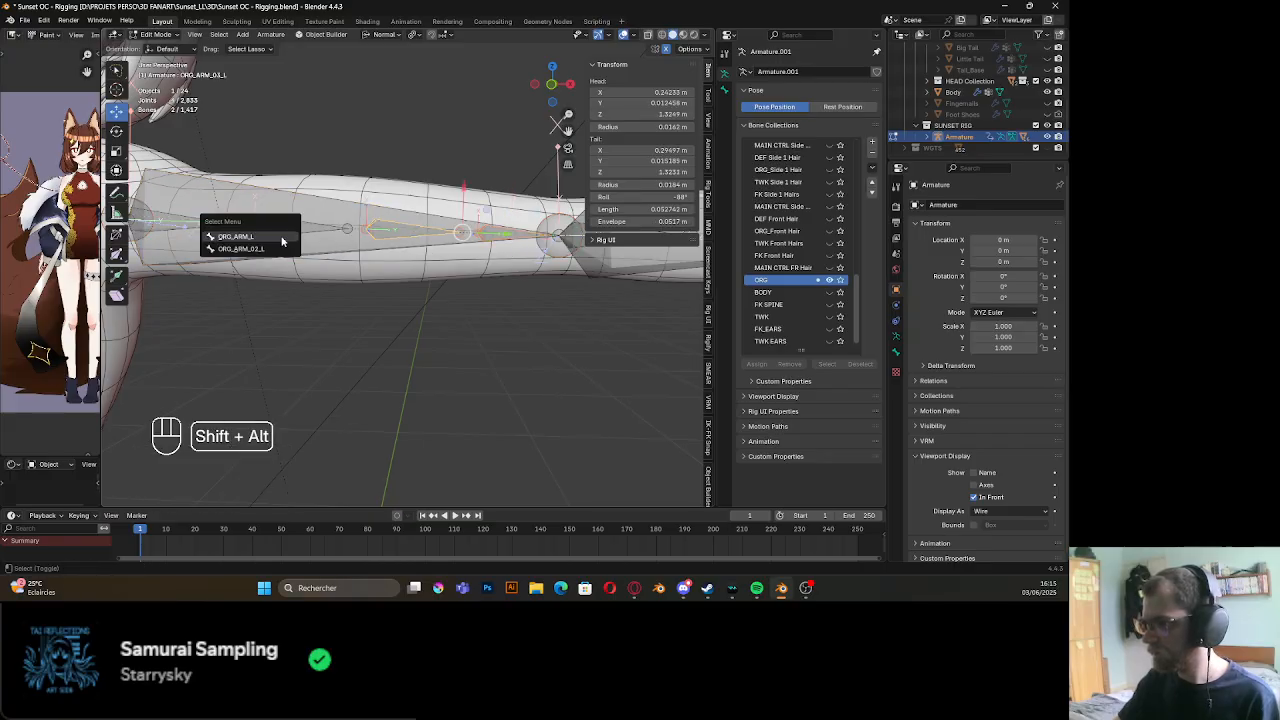
{"action": "left_click", "coordinate": [278, 249]}
{"action": "left_click", "coordinate": [181, 226], "text": "alt+shift"}
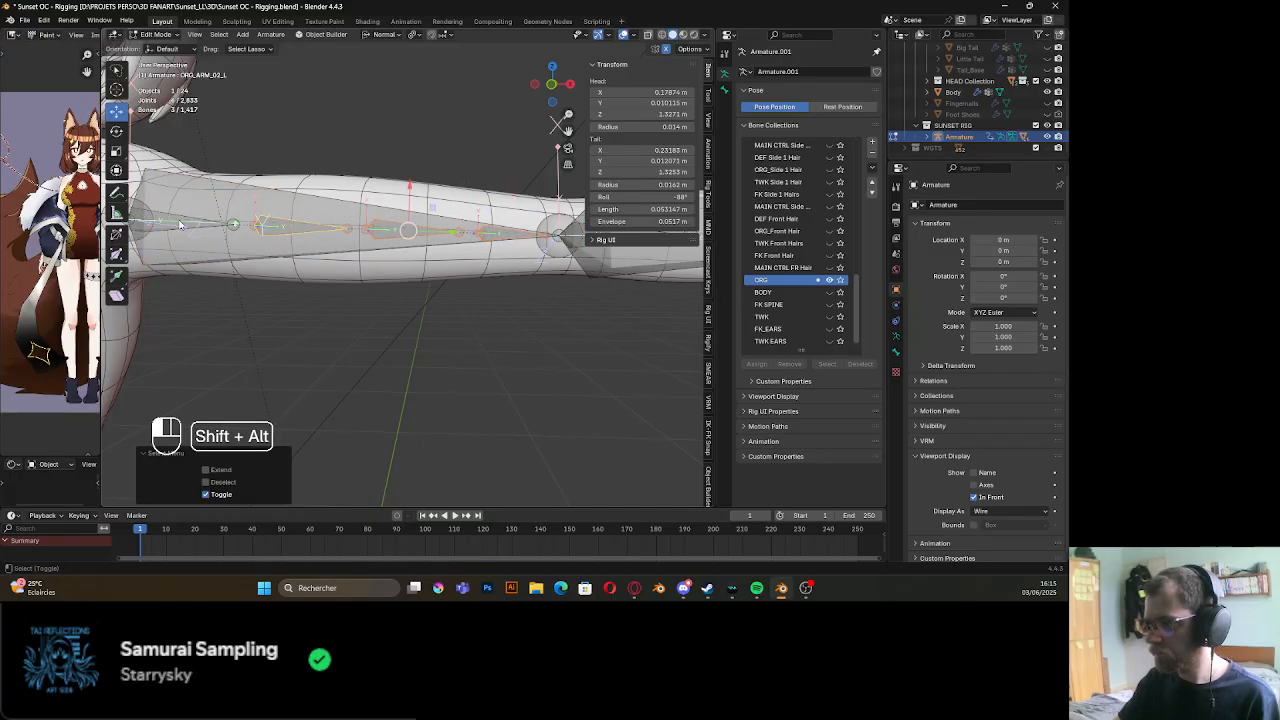
{"action": "left_click", "coordinate": [181, 234]}
{"action": "left_click", "coordinate": [218, 250], "text": "shift"}
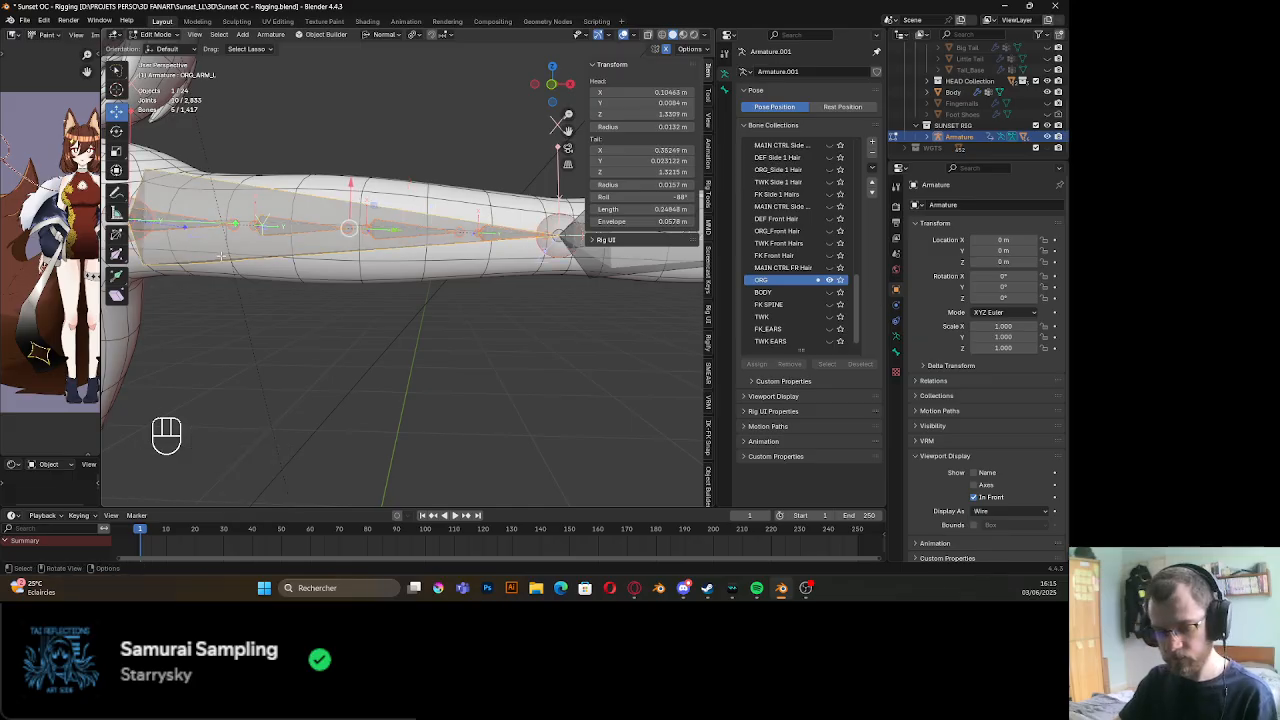
{"action": "key", "text": "ctrl+p"}
{"action": "left_click", "coordinate": [205, 266]}
Parent ORG_WRIST_L, ORG_FOREARM_03_L, ORG_FOREARM_02_L and ORG_FOREARM_01_L to ORG_FORARM_L with Keep Offset
{"action": "scroll", "coordinate": [453, 274], "scroll_direction": "down", "scroll_amount": 2}
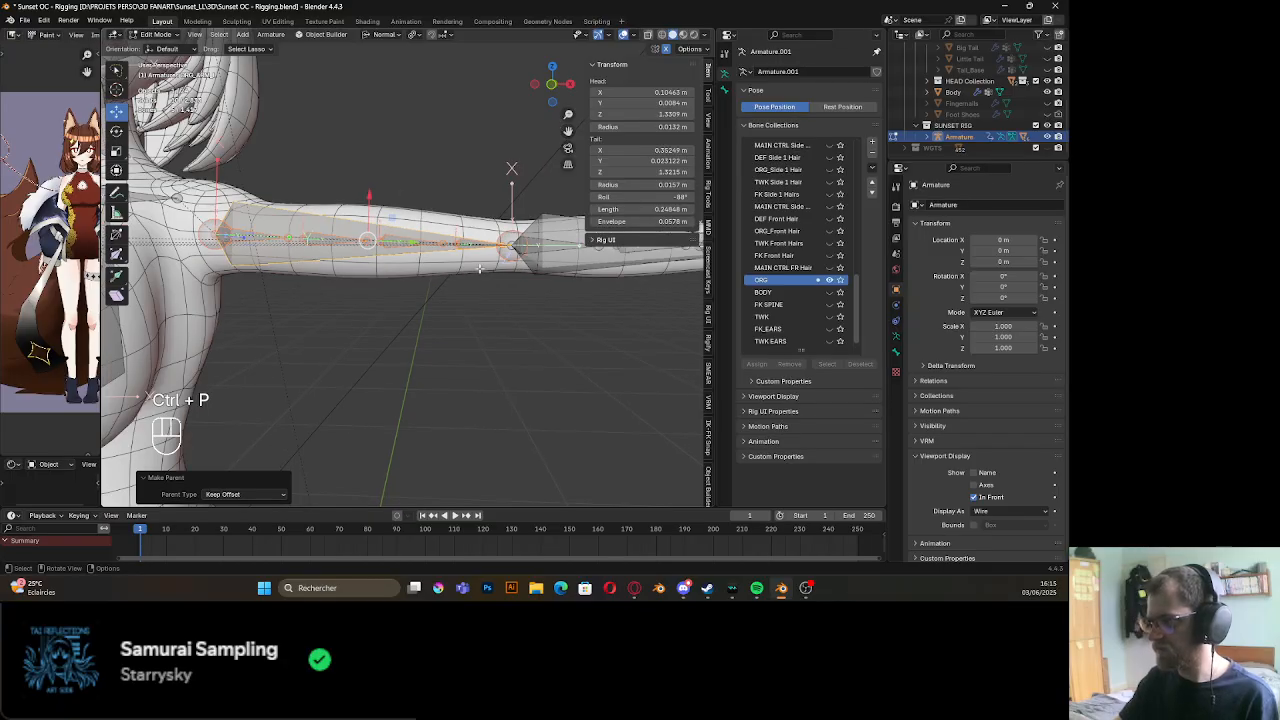
{"action": "middle_click_drag", "start_coordinate": [456, 275], "coordinate": [339, 320]}
{"action": "scroll", "coordinate": [316, 343], "scroll_direction": "up", "scroll_amount": 2}
{"action": "middle_click_drag", "start_coordinate": [507, 290], "coordinate": [495, 293]}
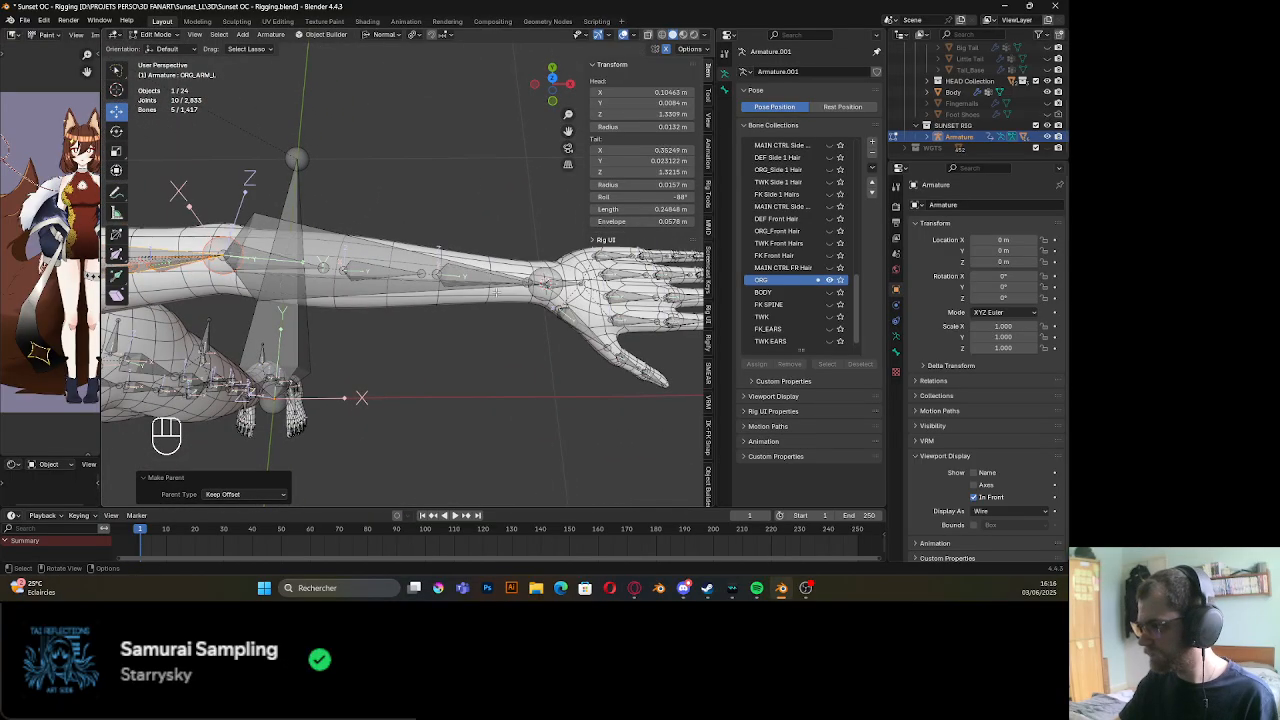
{"action": "left_click", "coordinate": [548, 284]}
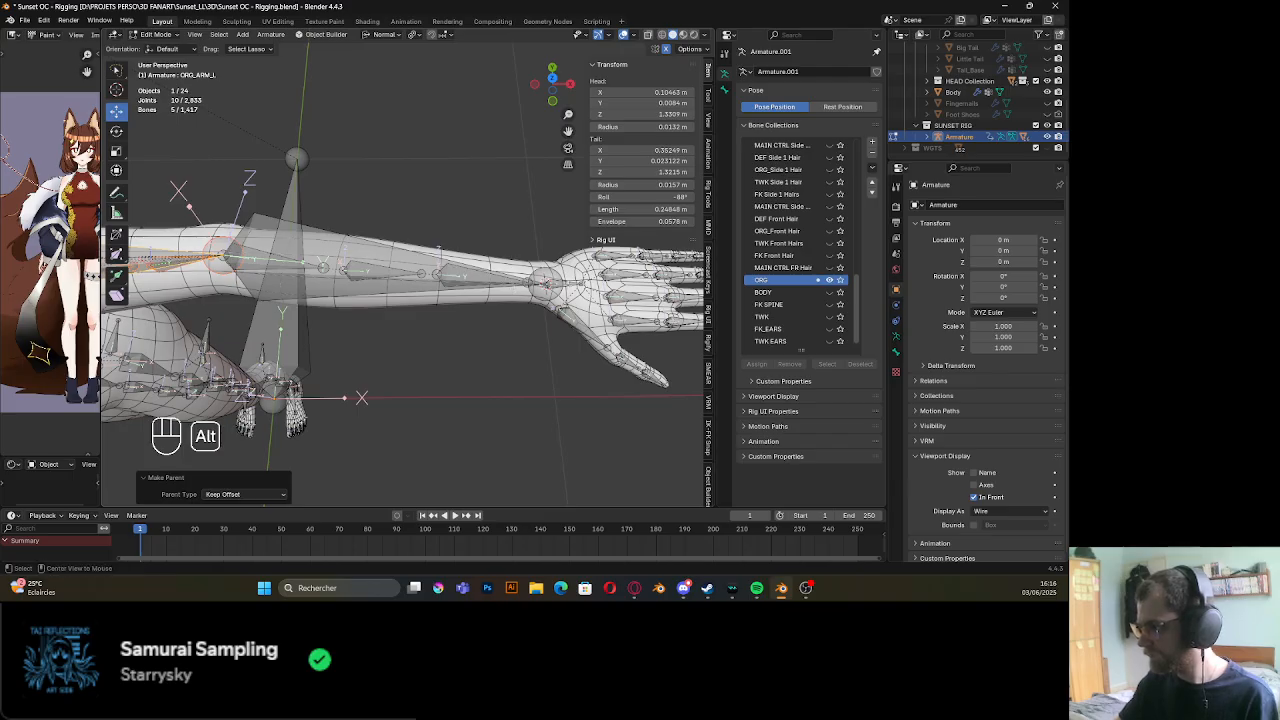
{"action": "left_click", "coordinate": [471, 285], "text": "alt+shift"}
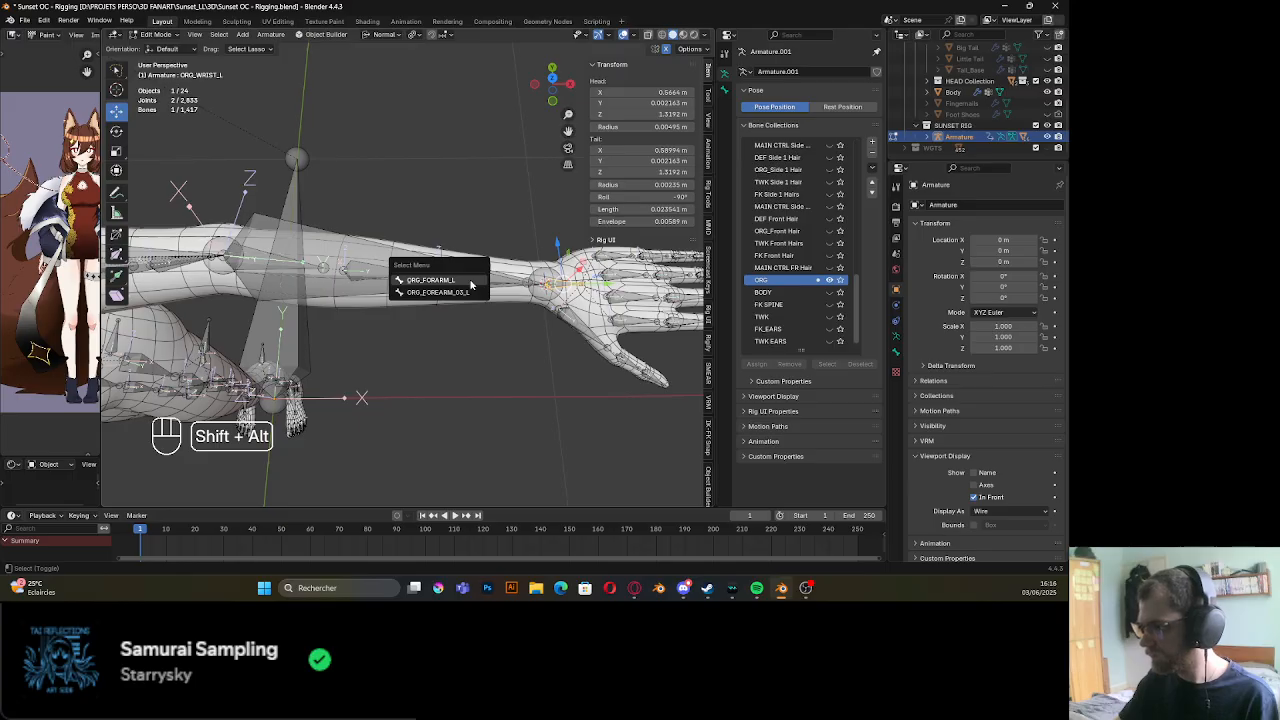
{"action": "left_click", "coordinate": [437, 291]}
{"action": "left_click", "coordinate": [385, 283], "text": "alt+shift"}
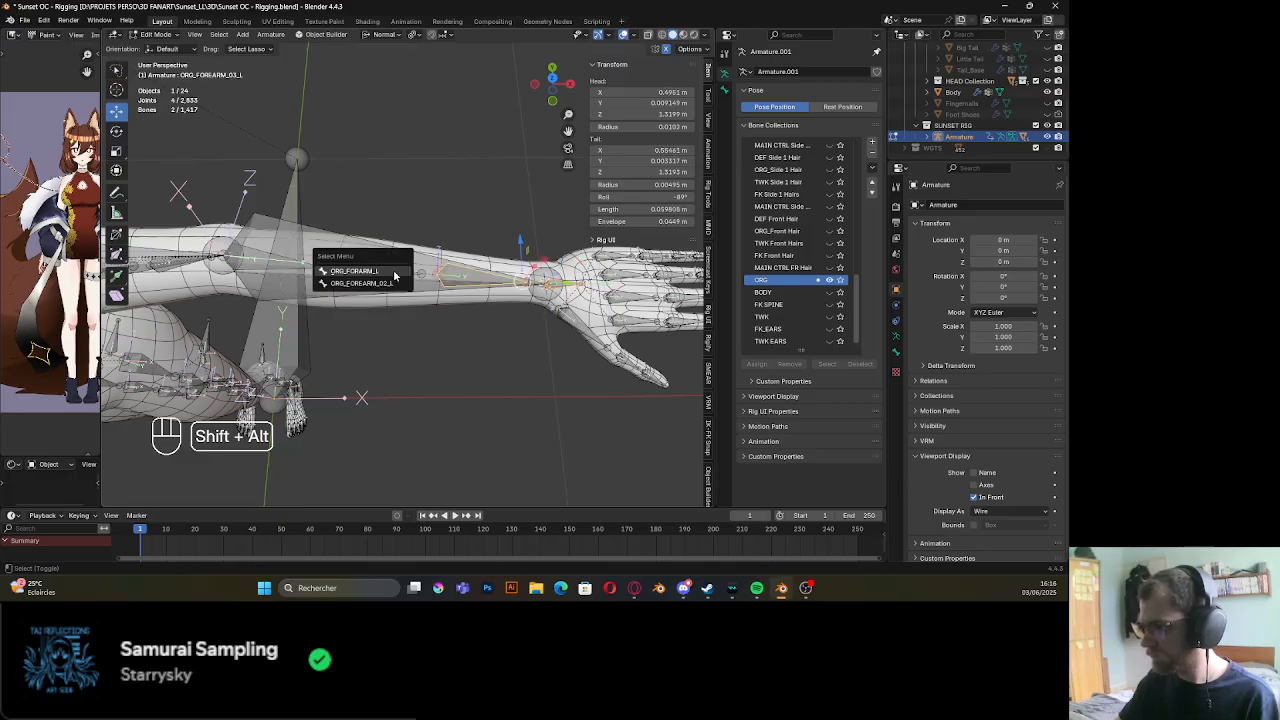
{"action": "left_click", "coordinate": [385, 283]}
{"action": "left_click", "coordinate": [258, 258], "text": "alt+shift"}
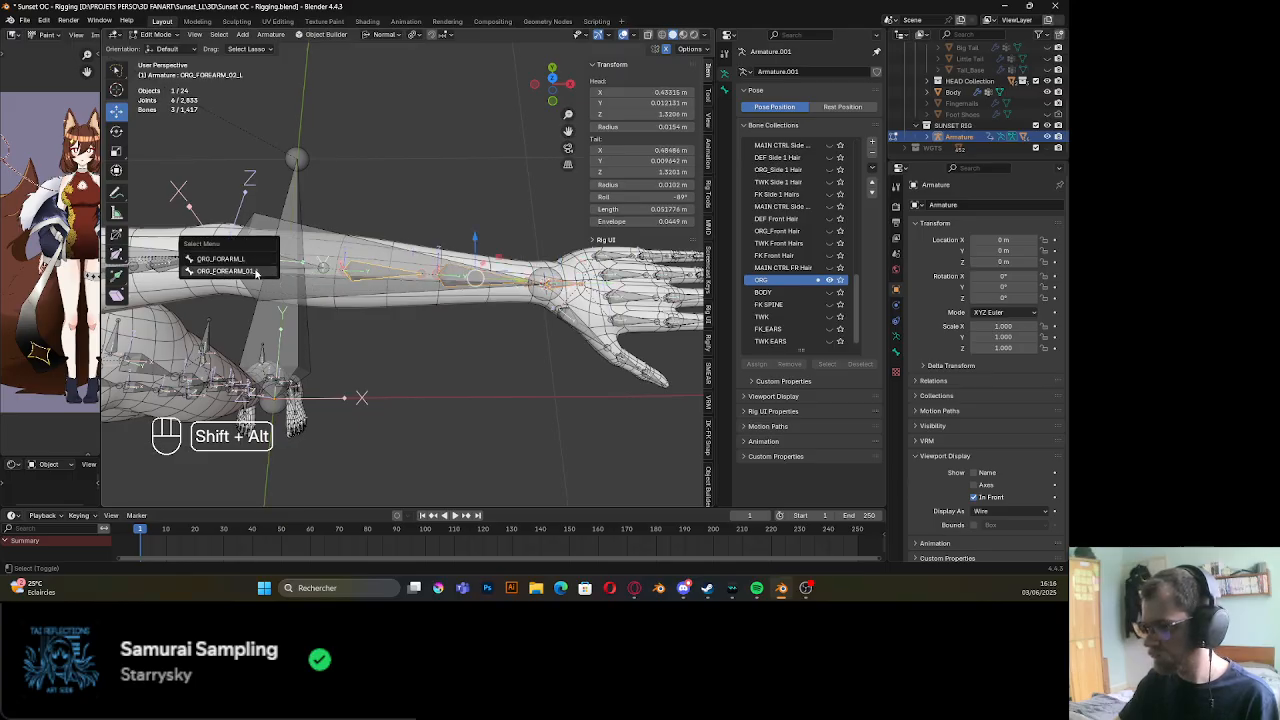
{"action": "left_click", "coordinate": [255, 268]}
{"action": "left_click", "coordinate": [316, 278], "text": "shift"}
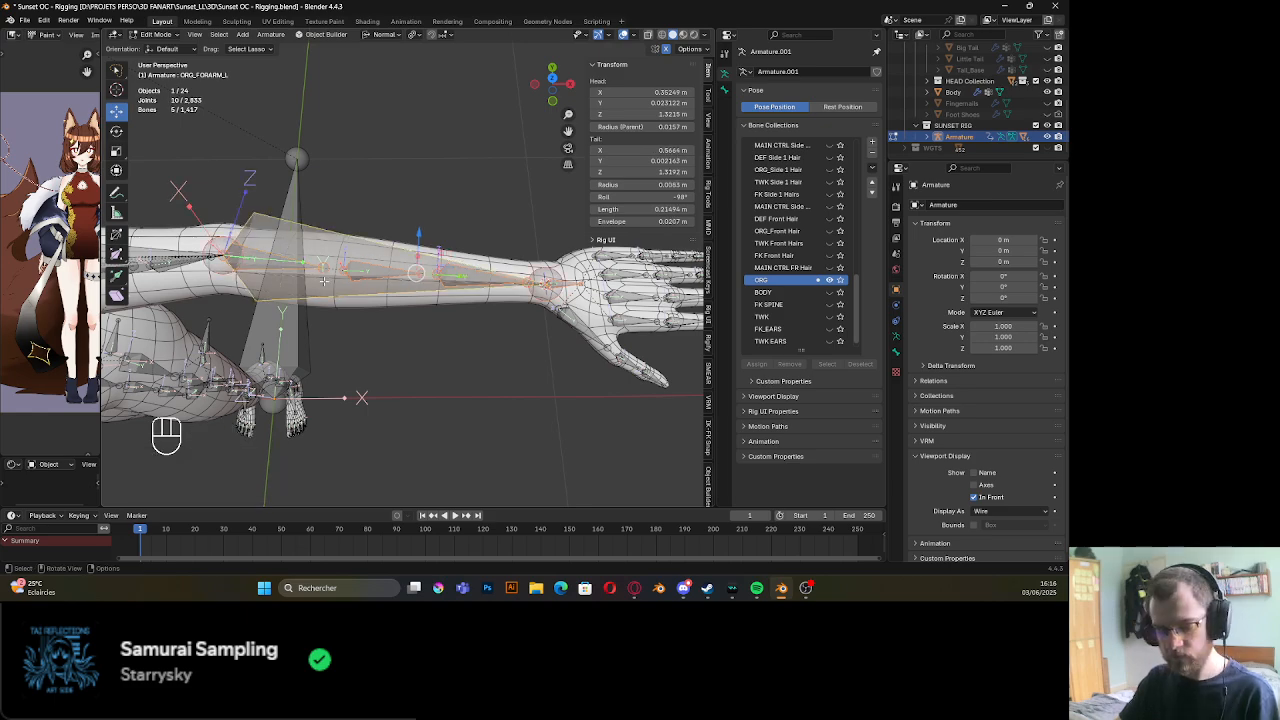
{"action": "key", "text": "ctrl+p"}
{"action": "left_click", "coordinate": [278, 281]}
Select ORG_FORARM_L together with ORG_ARM_L, making ORG_ARM_L the active bone
{"action": "middle_click_drag", "start_coordinate": [330, 290], "coordinate": [380, 300]}
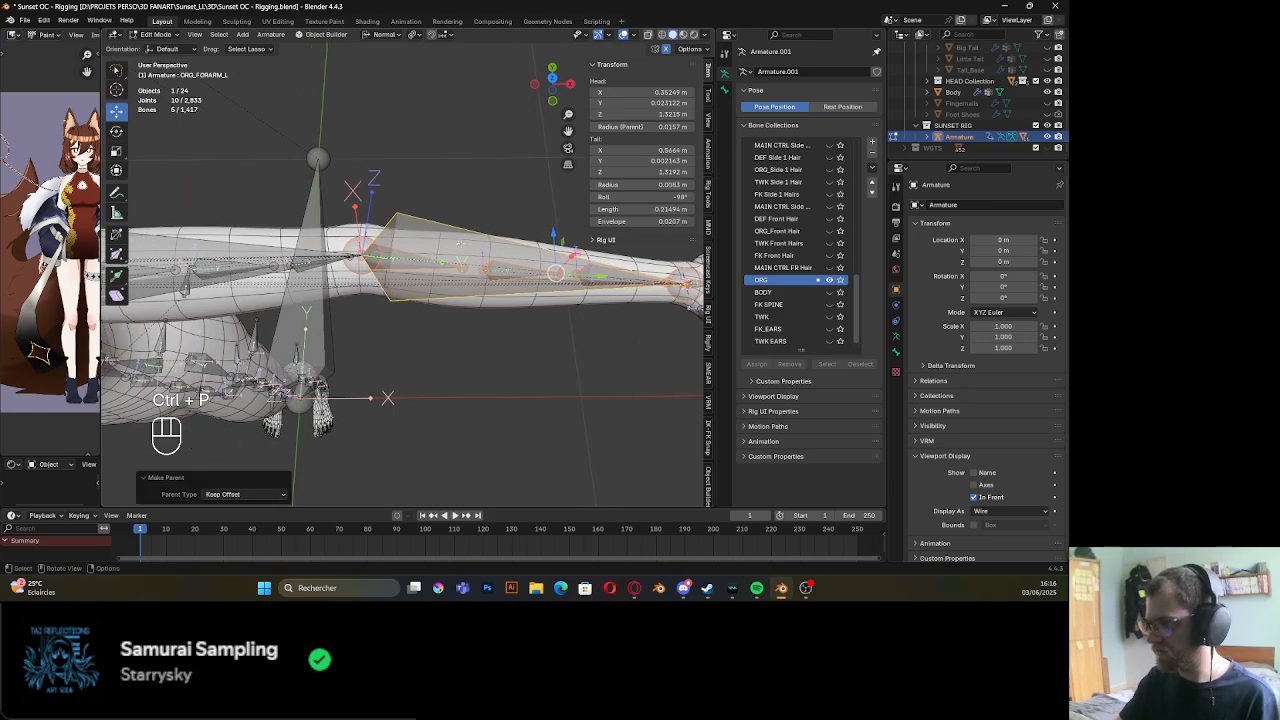
{"action": "left_click", "coordinate": [253, 246], "text": "shift"}
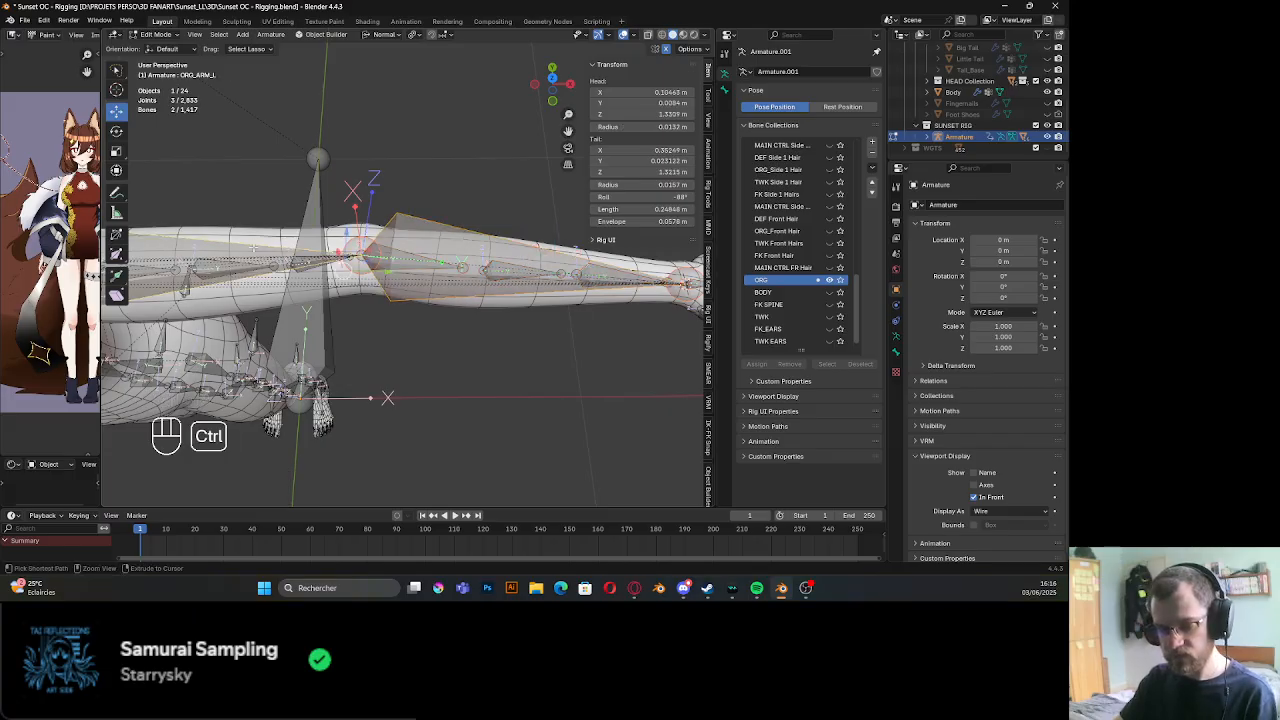
Disconnect the left forearm bone from the upper arm bone ORG_ARM_L without clearing its parent
{"action": "key", "text": "ctrl+p"}
{"action": "left_click", "coordinate": [255, 248]}
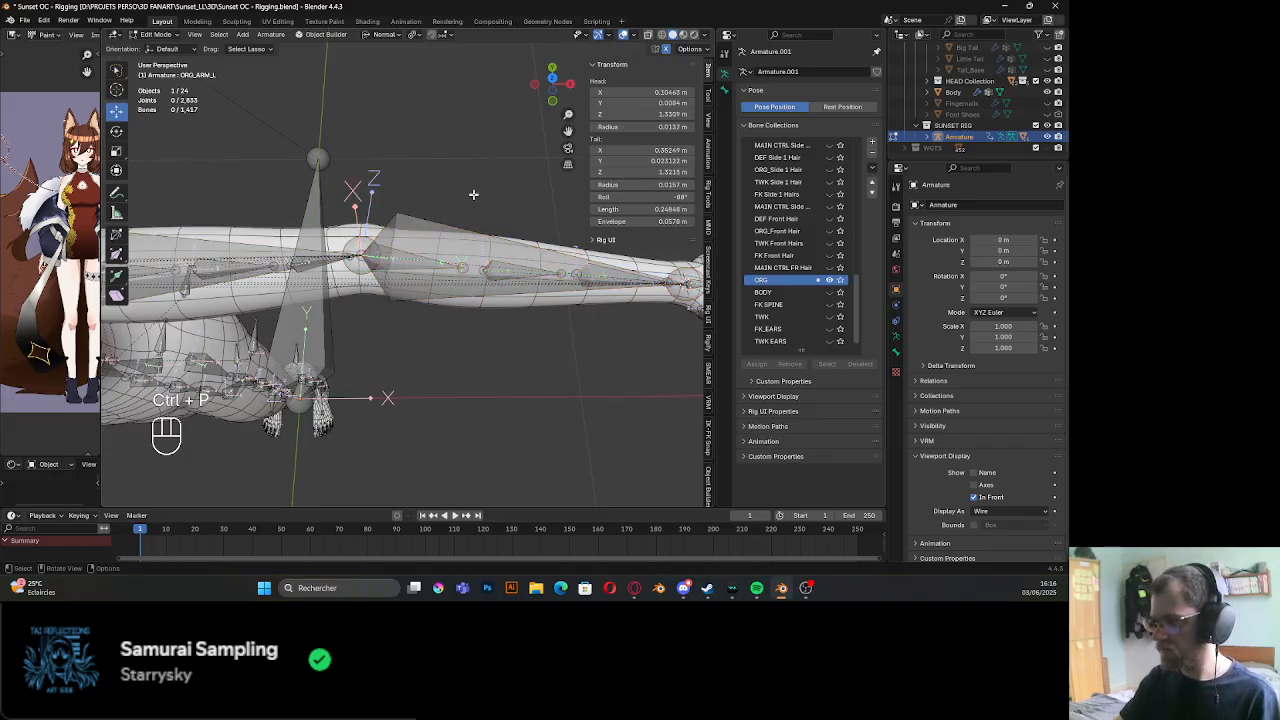
{"action": "middle_click_drag", "start_coordinate": [255, 248], "coordinate": [300, 260], "text": "shift"}
{"action": "middle_click_drag", "start_coordinate": [416, 268], "coordinate": [405, 252], "text": "shift"}
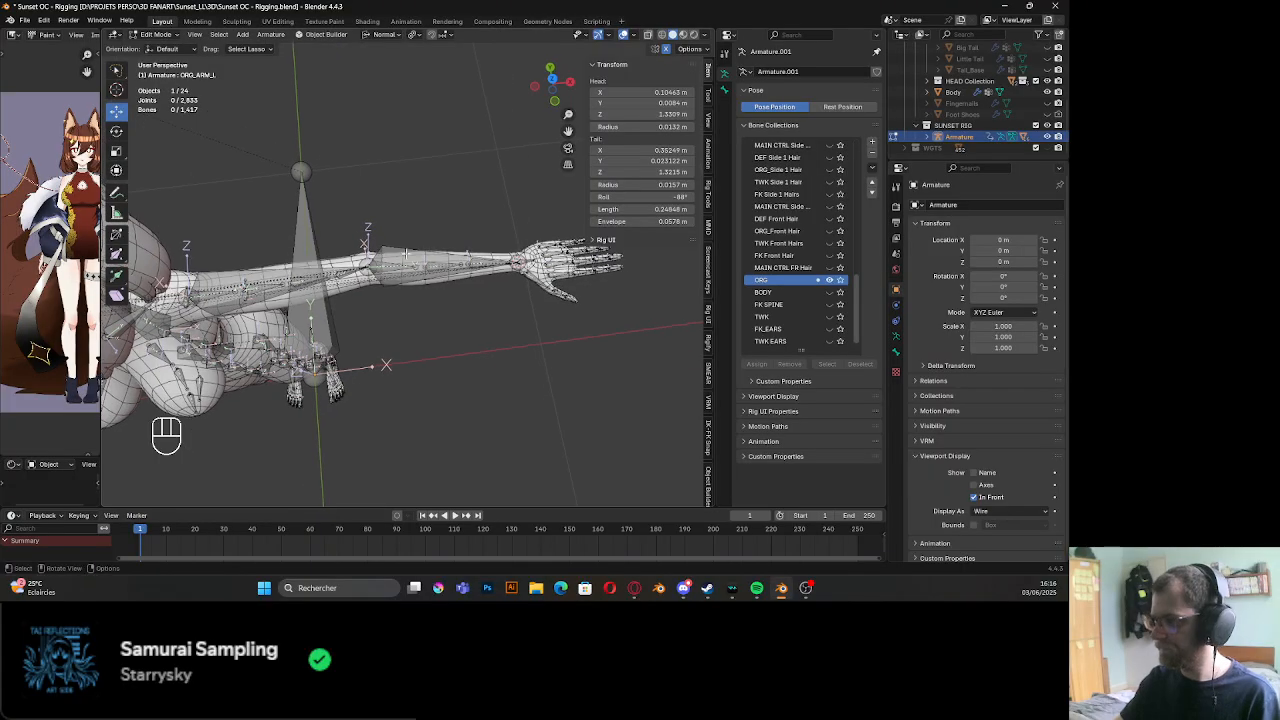
{"action": "left_click", "coordinate": [405, 252], "text": "shift"}
{"action": "scroll", "coordinate": [405, 252], "scroll_direction": "up", "scroll_amount": 2}
{"action": "left_click", "coordinate": [228, 270], "text": "shift"}
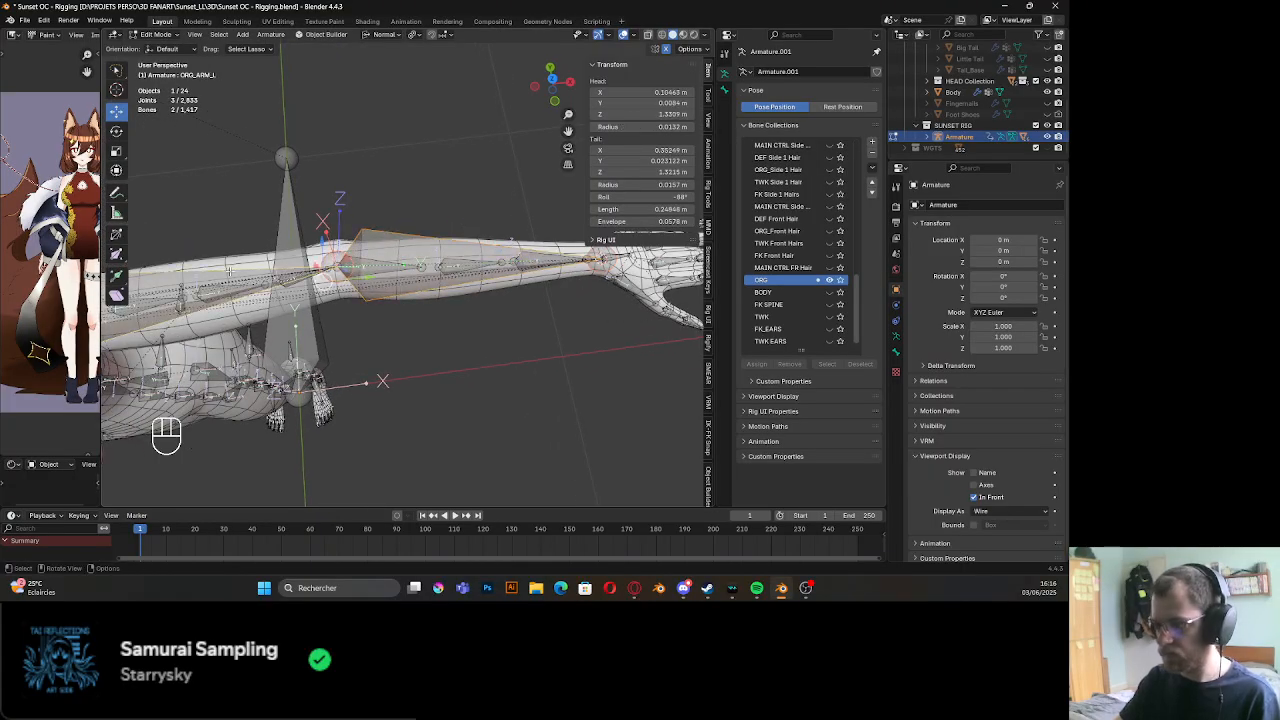
{"action": "key", "text": "alt+p"}
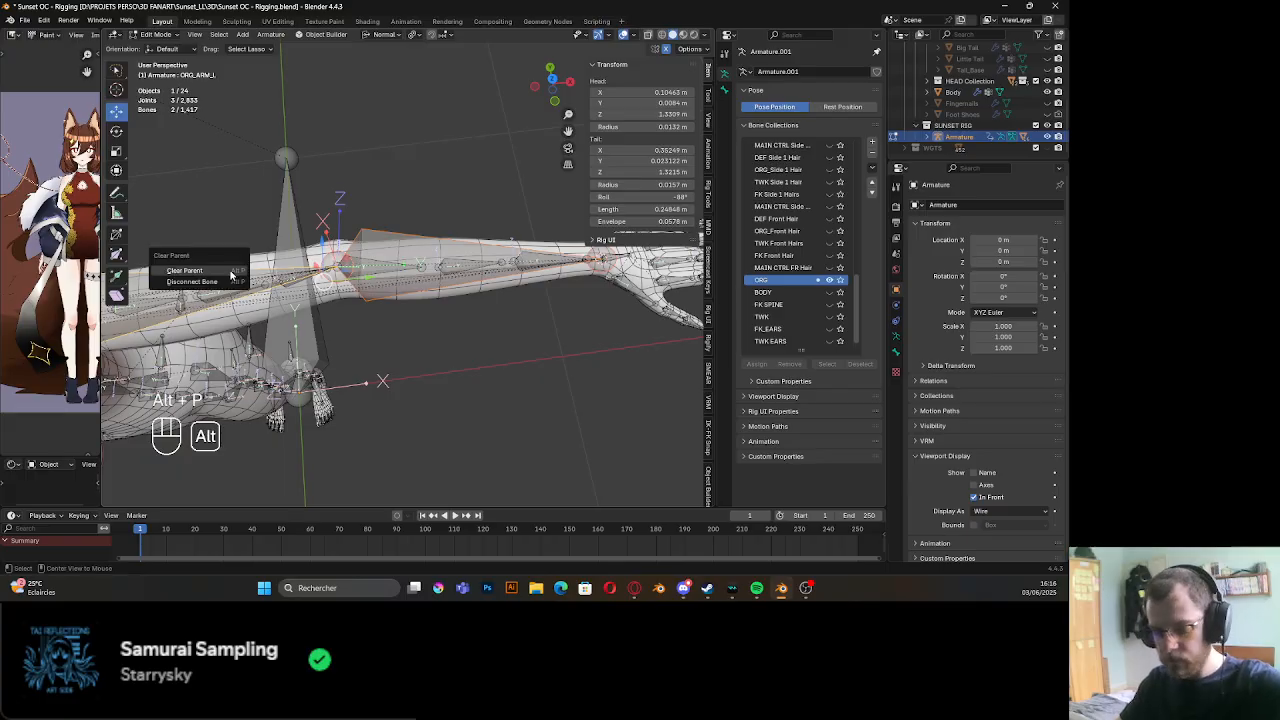
{"action": "left_click", "coordinate": [231, 283]}
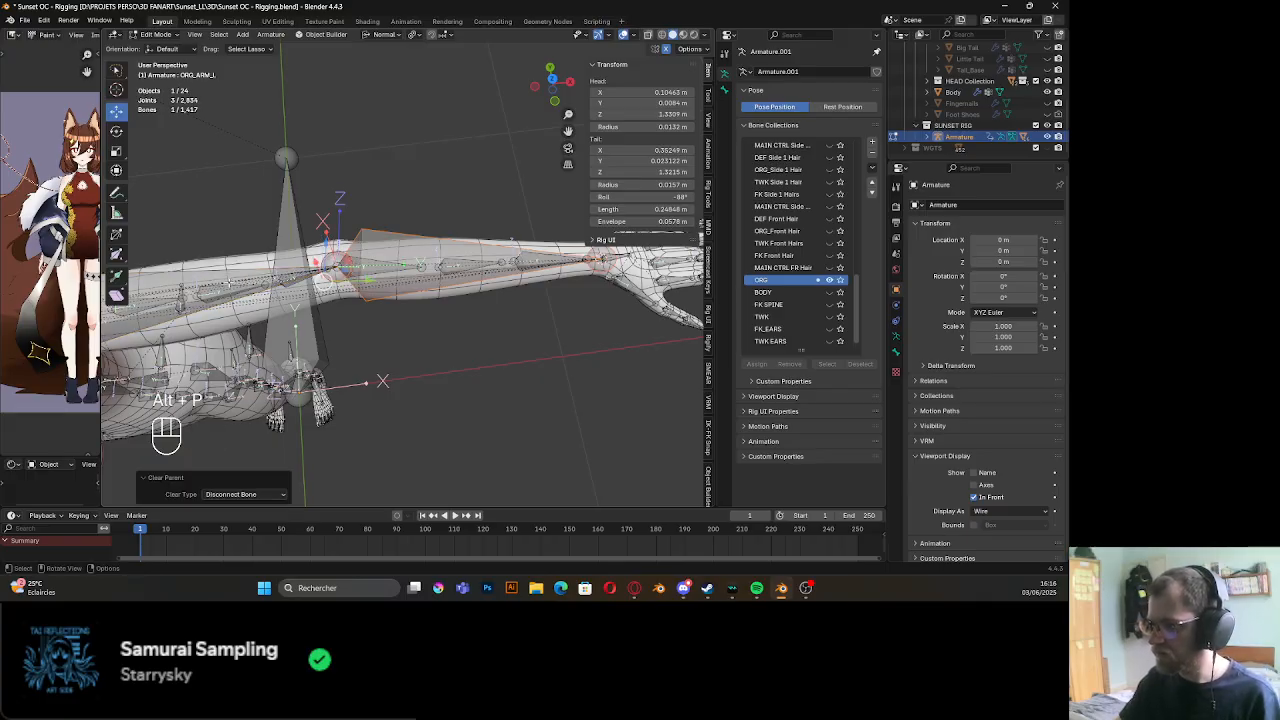
Symmetrize the left upper arm, forearm and hand bones onto the opposite side of the armature
{"action": "middle_click_drag", "start_coordinate": [231, 283], "coordinate": [451, 330]}
{"action": "middle_click_drag", "start_coordinate": [421, 268], "coordinate": [429, 346]}
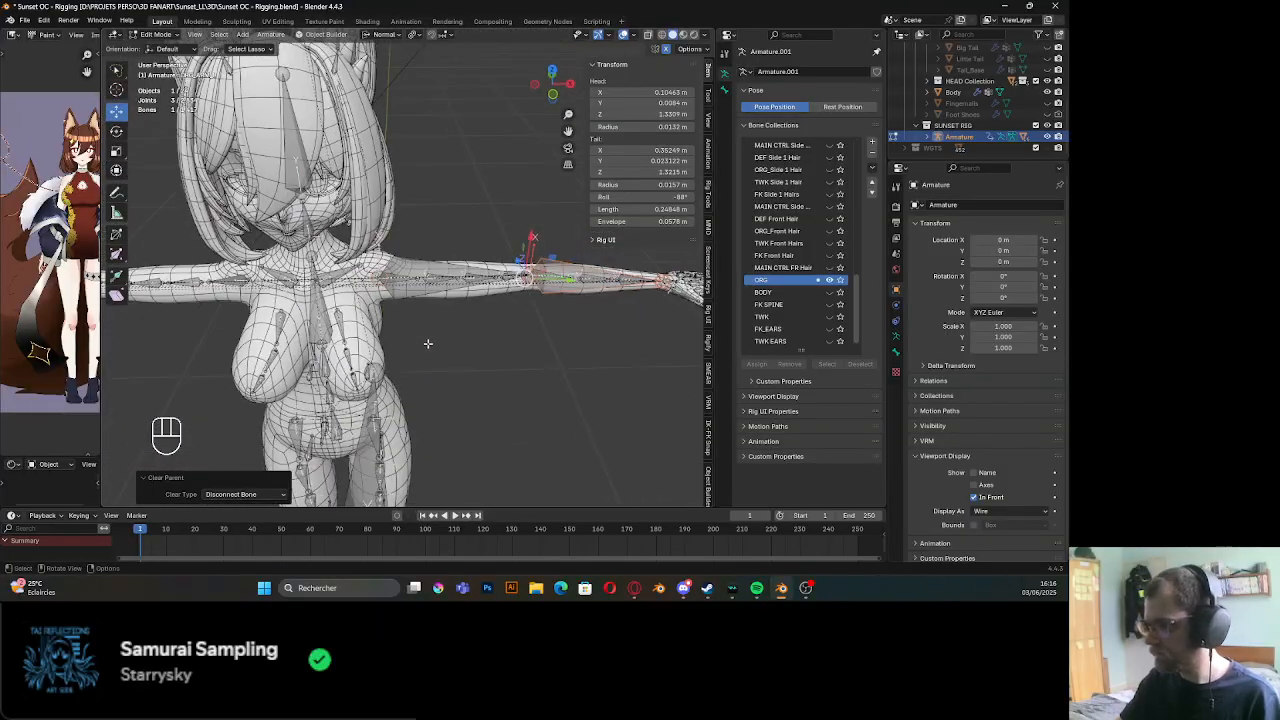
{"action": "scroll", "coordinate": [429, 346], "scroll_direction": "up", "scroll_amount": 5}
{"action": "scroll", "coordinate": [451, 299], "scroll_direction": "down", "scroll_amount": 3}
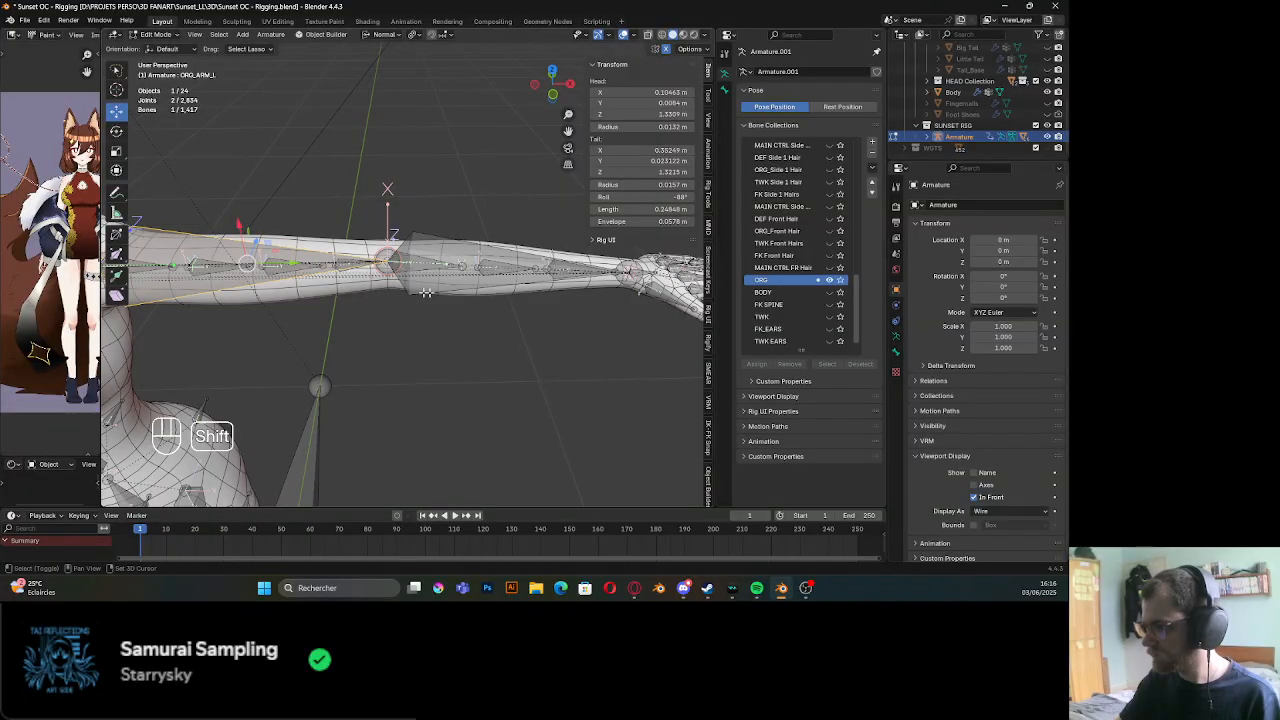
{"action": "left_click", "coordinate": [451, 292]}
{"action": "middle_click_drag", "start_coordinate": [451, 292], "coordinate": [406, 313]}
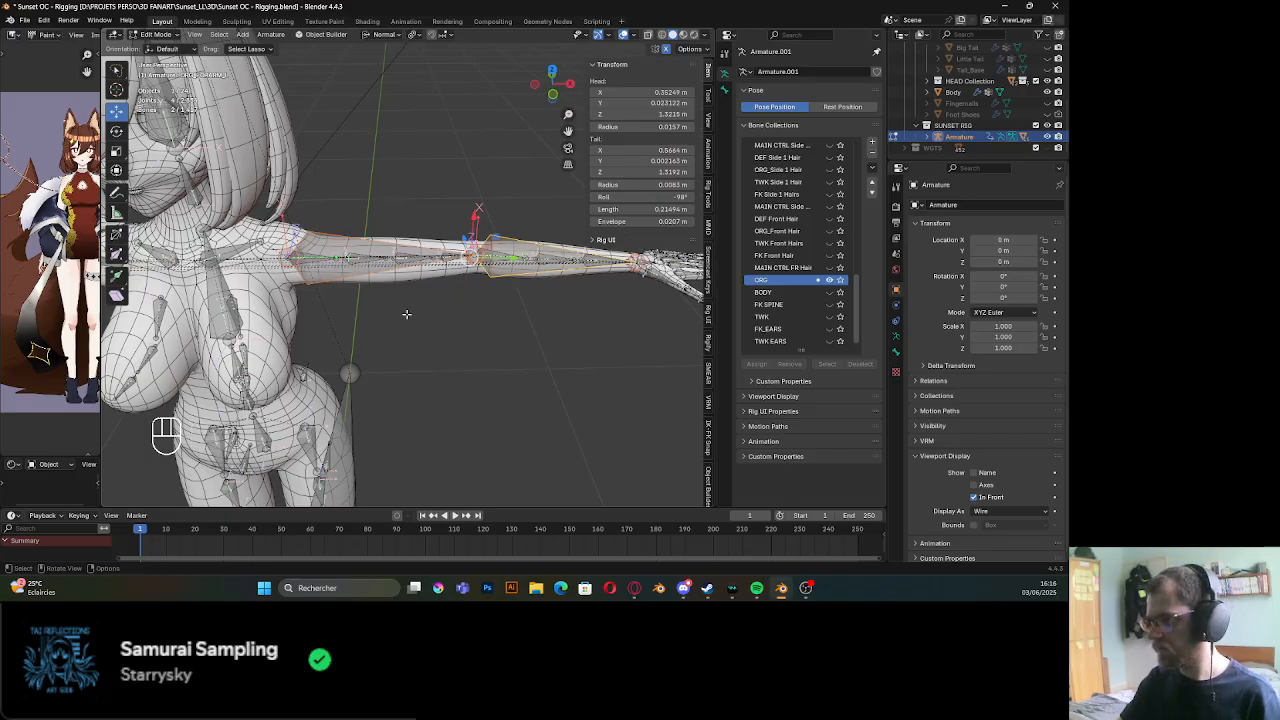
{"action": "scroll", "coordinate": [406, 314], "scroll_direction": "down", "scroll_amount": 3}
{"action": "mouse_move", "coordinate": [700, 350]}
{"action": "left_mouse_down"}
{"action": "mouse_move", "coordinate": [428, 330]}
{"action": "mouse_move", "coordinate": [690, 160]}
{"action": "mouse_move", "coordinate": [704, 345]}
{"action": "left_mouse_up"}
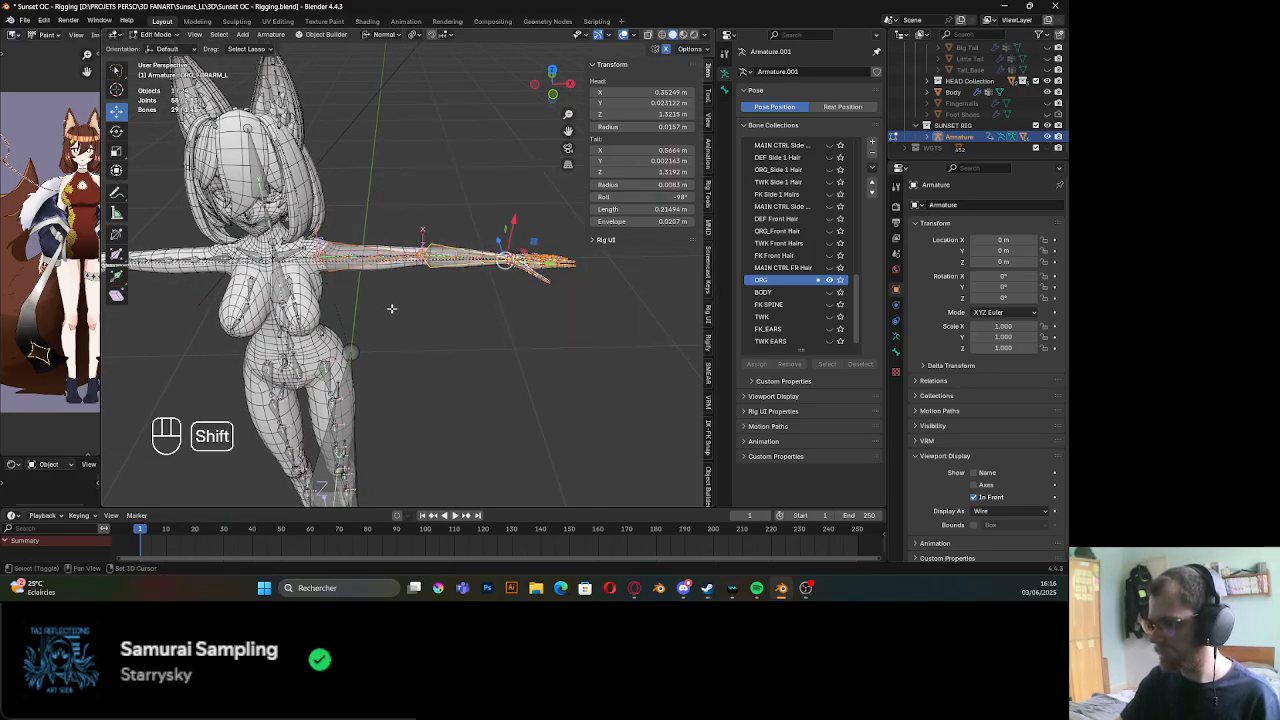
{"action": "middle_click_drag", "start_coordinate": [704, 345], "coordinate": [456, 293]}
{"action": "right_click", "coordinate": [456, 293]}
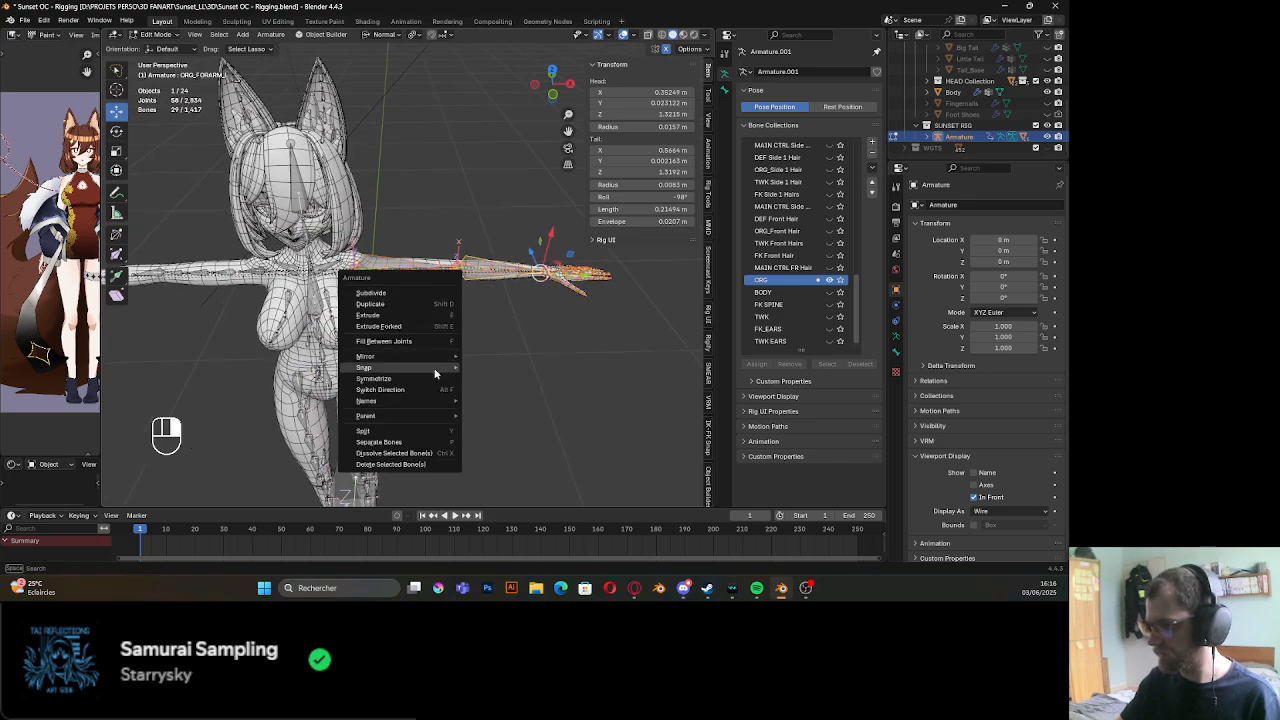
{"action": "left_click", "coordinate": [435, 378]}
Examine the left arm's bone chain from the shoulder through the elbow to the wrist
{"action": "middle_click_drag", "start_coordinate": [376, 330], "coordinate": [331, 306], "text": "shift"}
{"action": "scroll", "coordinate": [475, 321], "scroll_direction": "up", "scroll_amount": 4}
{"action": "left_click", "coordinate": [418, 305]}
{"action": "middle_click_drag", "start_coordinate": [418, 305], "coordinate": [443, 329], "text": "shift"}
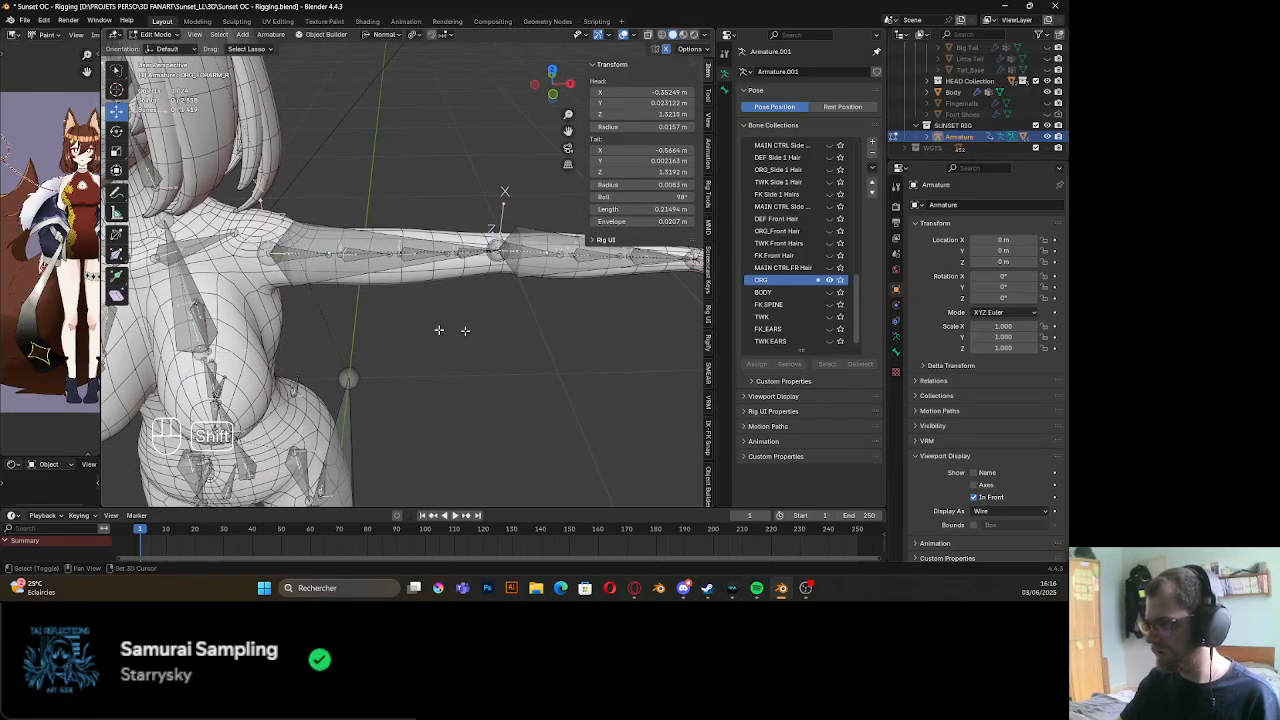
{"action": "middle_click_drag", "start_coordinate": [537, 242], "coordinate": [387, 307]}
{"action": "left_click", "coordinate": [347, 272]}
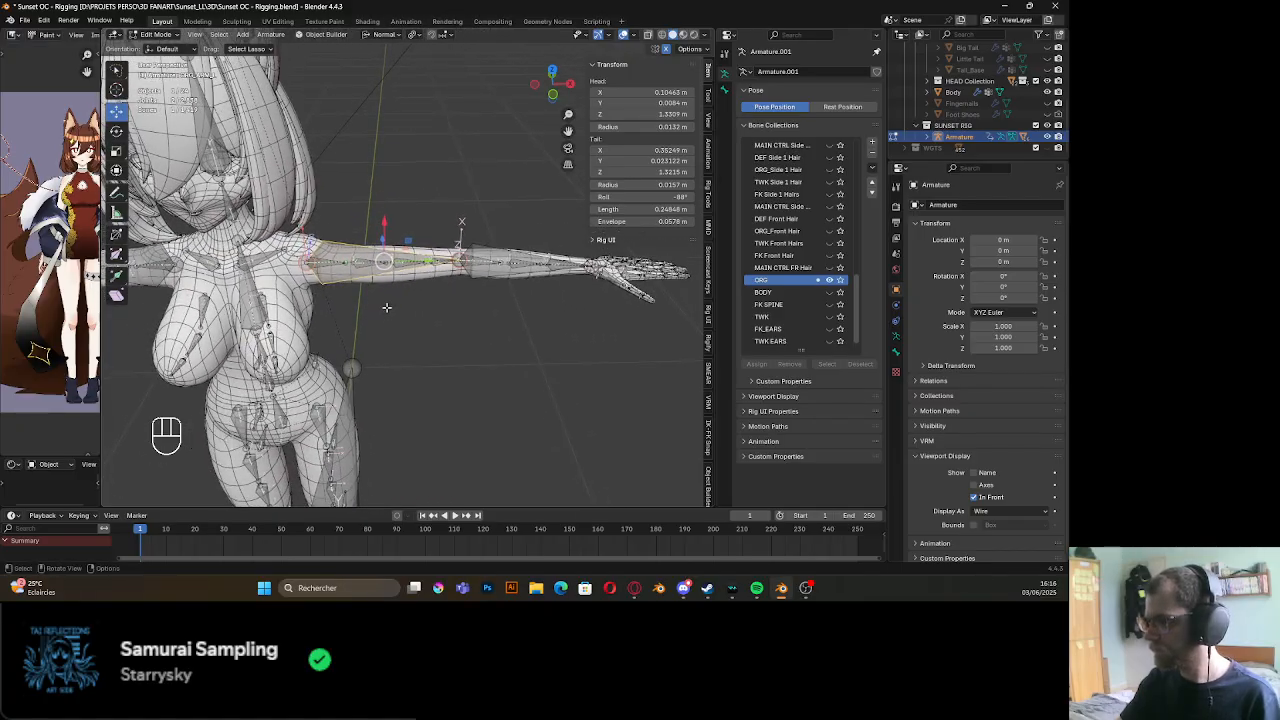
{"action": "left_click", "coordinate": [484, 276], "text": "shift"}
{"action": "middle_click_drag", "start_coordinate": [540, 300], "coordinate": [345, 303], "text": "shift"}
{"action": "scroll", "coordinate": [344, 306], "scroll_direction": "up", "scroll_amount": 2}
{"action": "scroll", "coordinate": [344, 306], "scroll_direction": "up", "scroll_amount": 3}
{"action": "left_click", "coordinate": [347, 272], "text": "shift"}
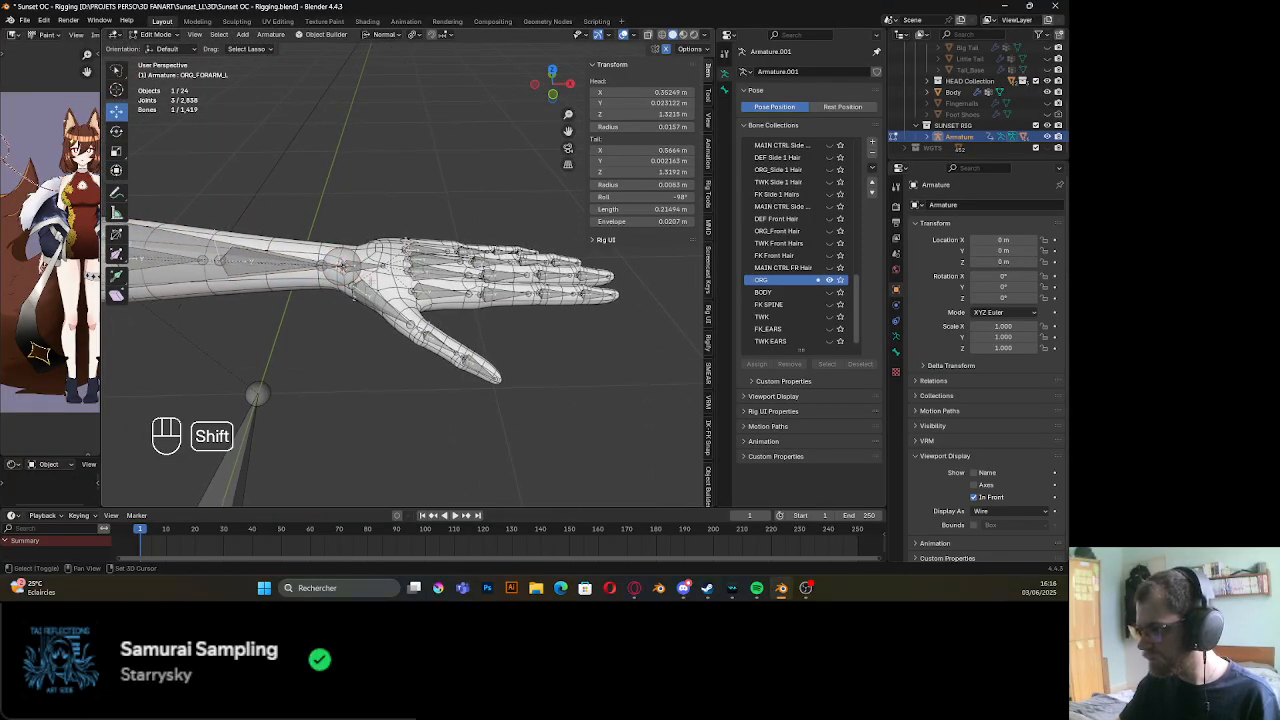
{"action": "left_click", "coordinate": [311, 351]}
{"action": "middle_click_drag", "start_coordinate": [303, 357], "coordinate": [331, 349], "text": "shift"}
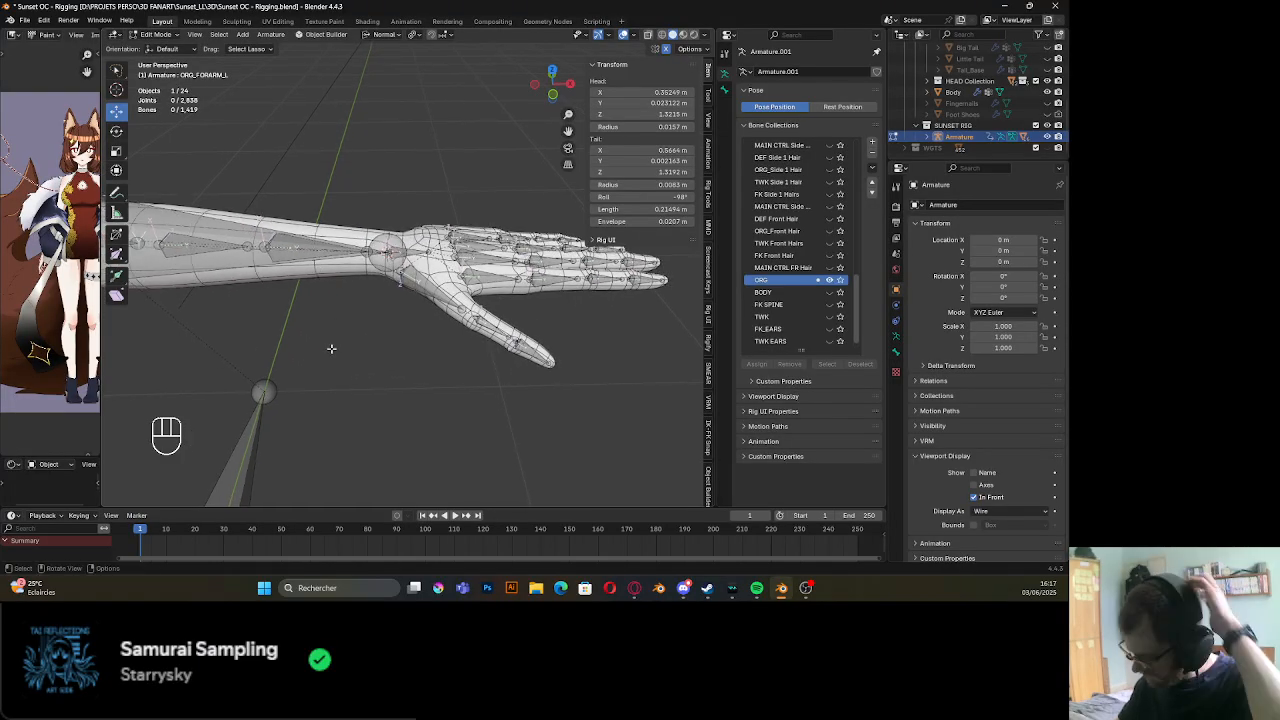
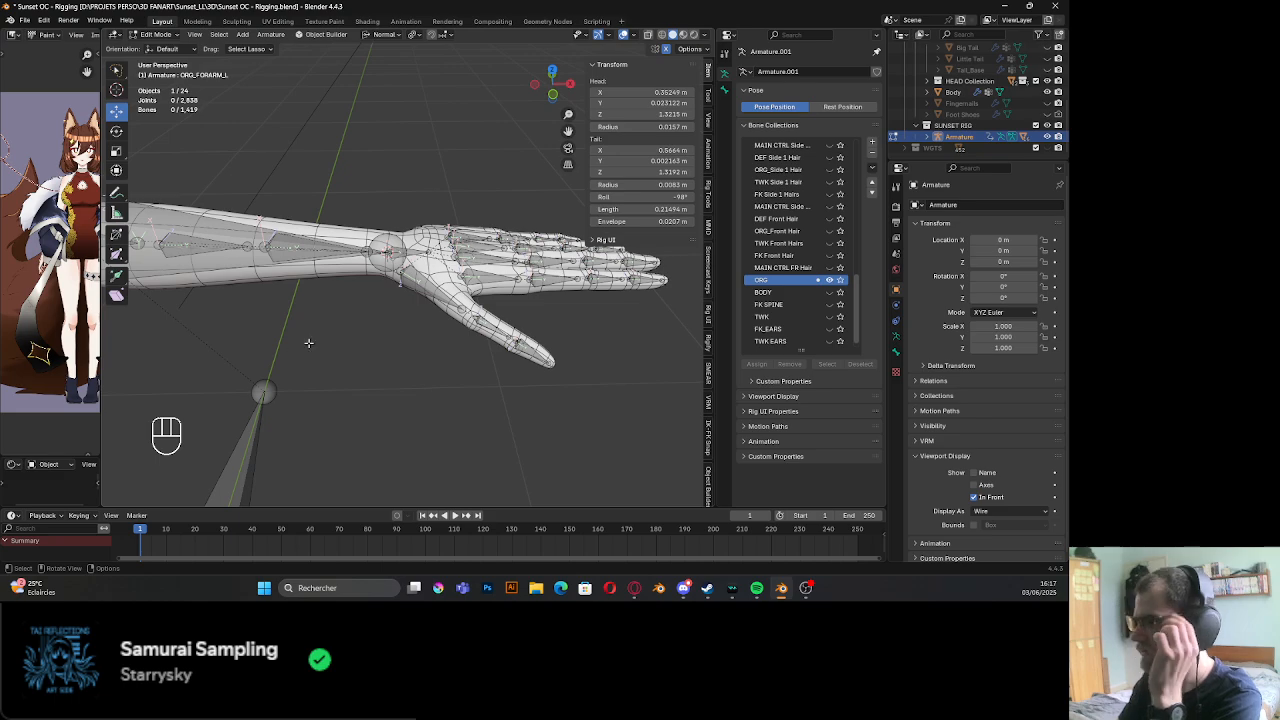
Select the left wrist bone together with the left forearm and upper arm bones
{"action": "left_click", "coordinate": [412, 268]}
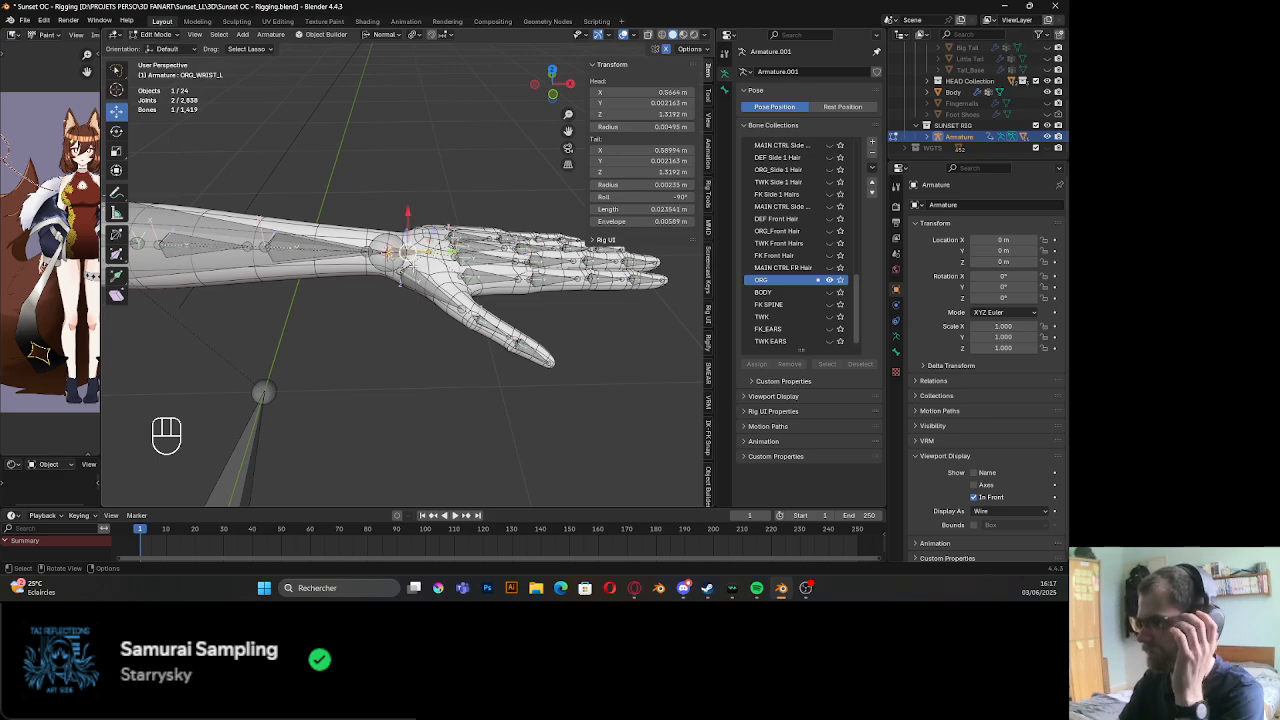
{"action": "middle_click_drag", "start_coordinate": [384, 297], "coordinate": [540, 310]}
{"action": "scroll", "coordinate": [442, 312], "scroll_direction": "up", "scroll_amount": 1}
{"action": "left_click", "coordinate": [303, 265], "text": "shift"}
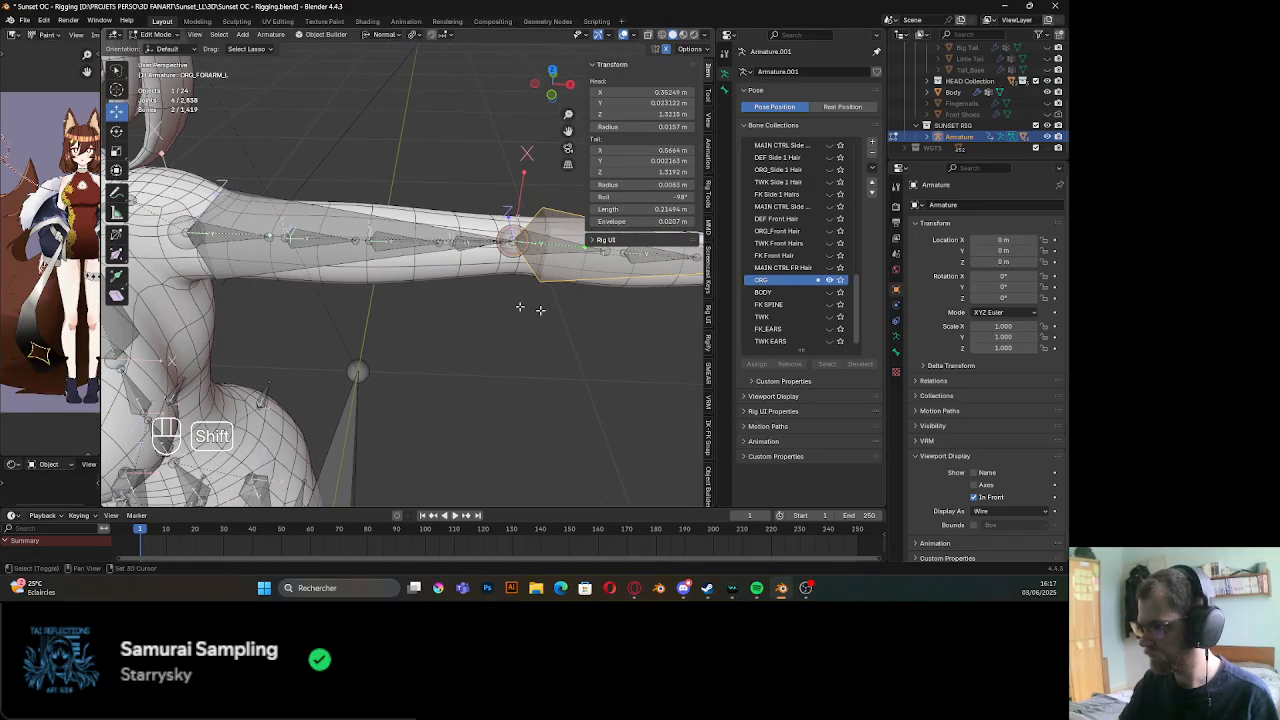
{"action": "left_click", "coordinate": [327, 263], "text": "shift"}
{"action": "middle_click_drag", "start_coordinate": [414, 318], "coordinate": [365, 321], "text": "shift"}
{"action": "scroll", "coordinate": [362, 294], "scroll_direction": "down", "scroll_amount": 3}
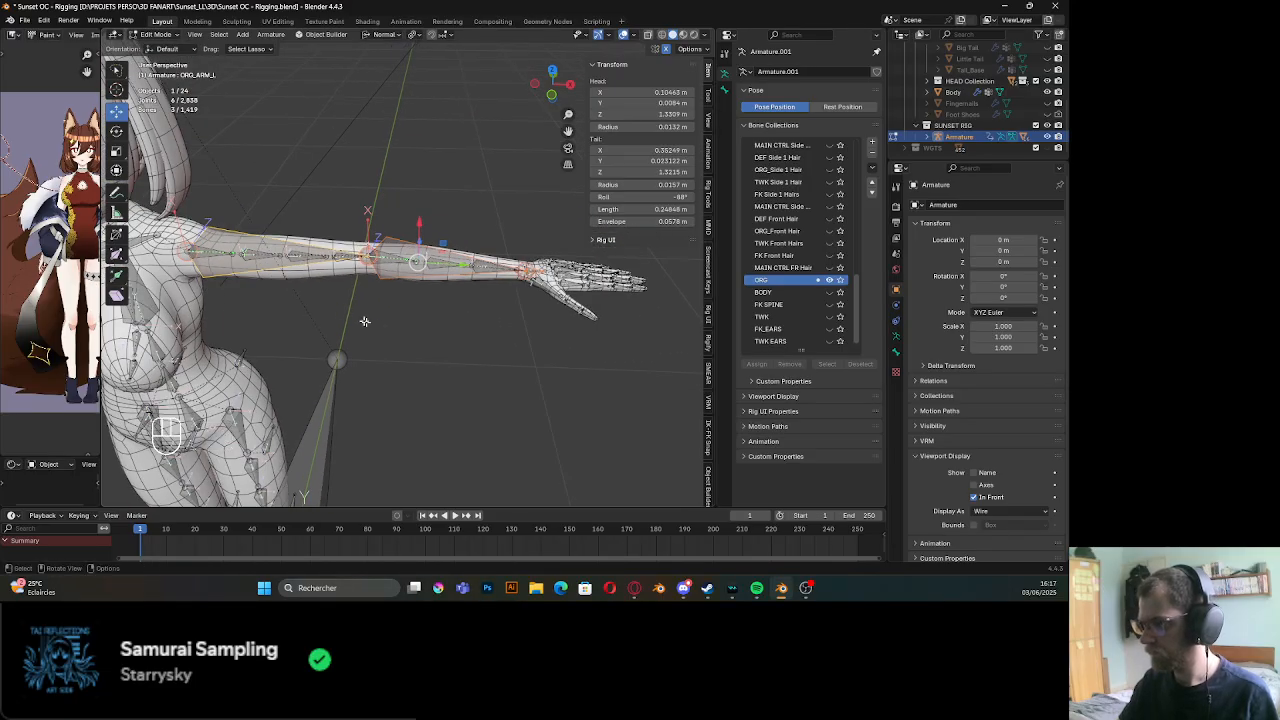
Display the armature's bone names to read those along the left arm, and hide them again
{"action": "left_click", "coordinate": [897, 338]}
{"action": "left_click", "coordinate": [975, 420]}
{"action": "scroll", "coordinate": [606, 363], "scroll_direction": "up", "scroll_amount": 3}
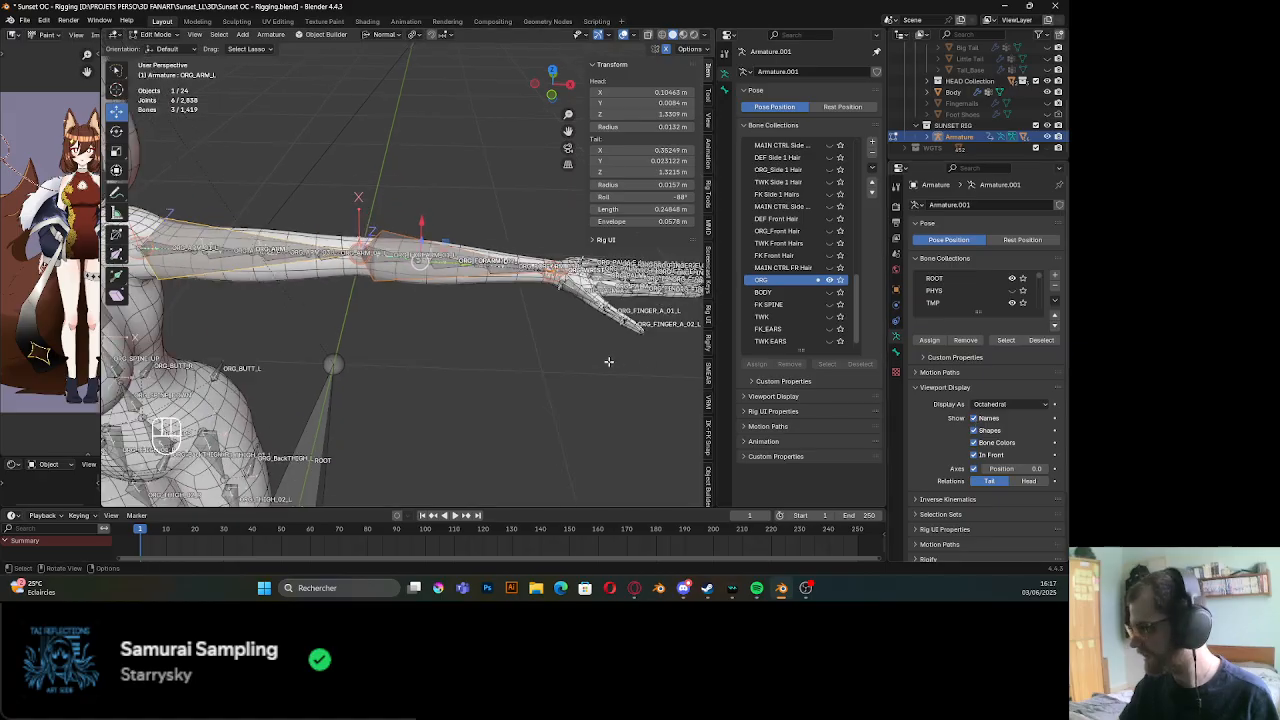
{"action": "middle_click_drag", "start_coordinate": [606, 363], "coordinate": [475, 338], "text": "shift"}
{"action": "left_click", "coordinate": [972, 419]}
{"action": "scroll", "coordinate": [520, 330], "scroll_direction": "up", "scroll_amount": 1}
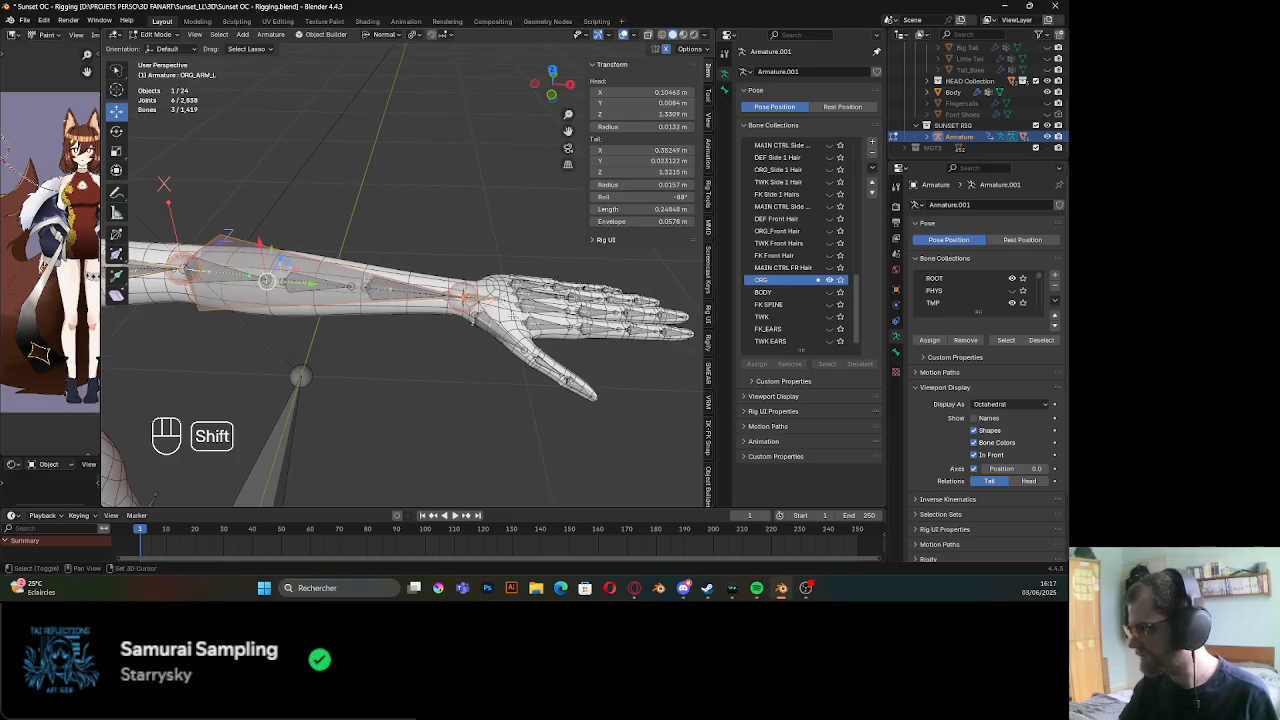
Solo the TMP bone collection to check its contents, and restore the display of the other collections
{"action": "scroll", "coordinate": [820, 304], "scroll_direction": "up", "scroll_amount": 10}
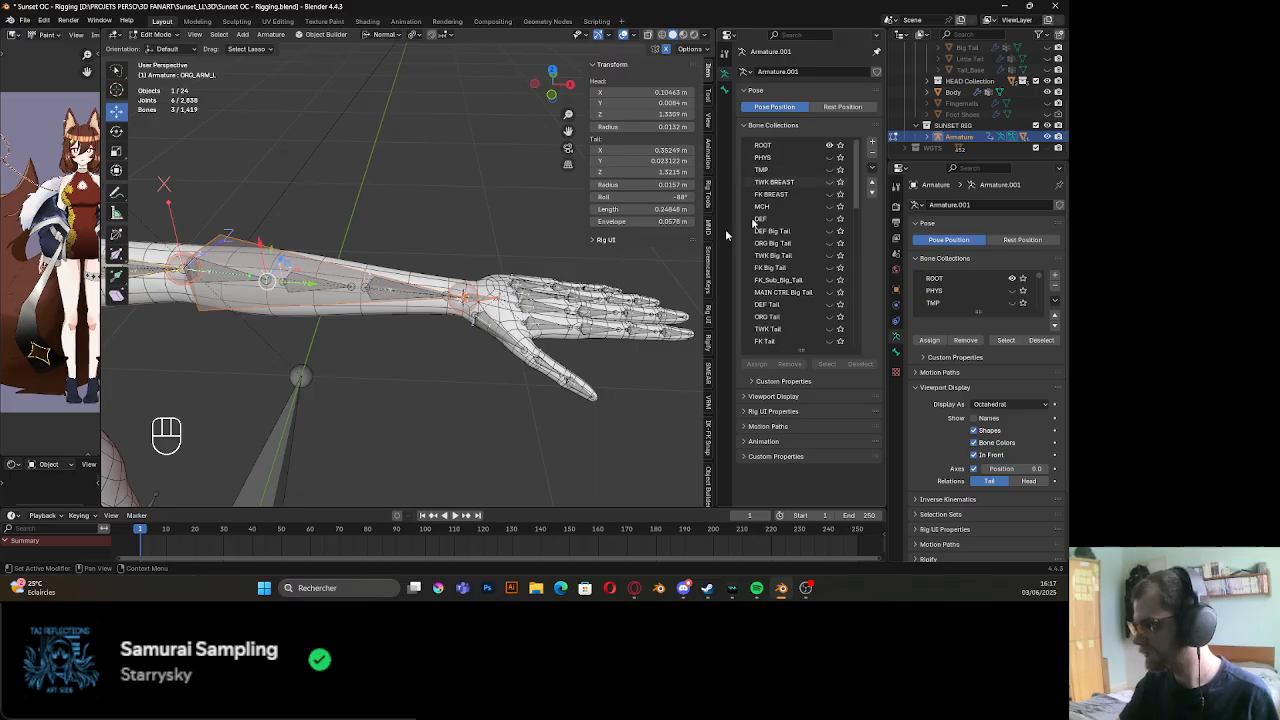
{"action": "scroll", "coordinate": [539, 306], "scroll_direction": "down", "scroll_amount": 7}
{"action": "middle_click_drag", "start_coordinate": [331, 301], "coordinate": [519, 287], "text": "shift"}
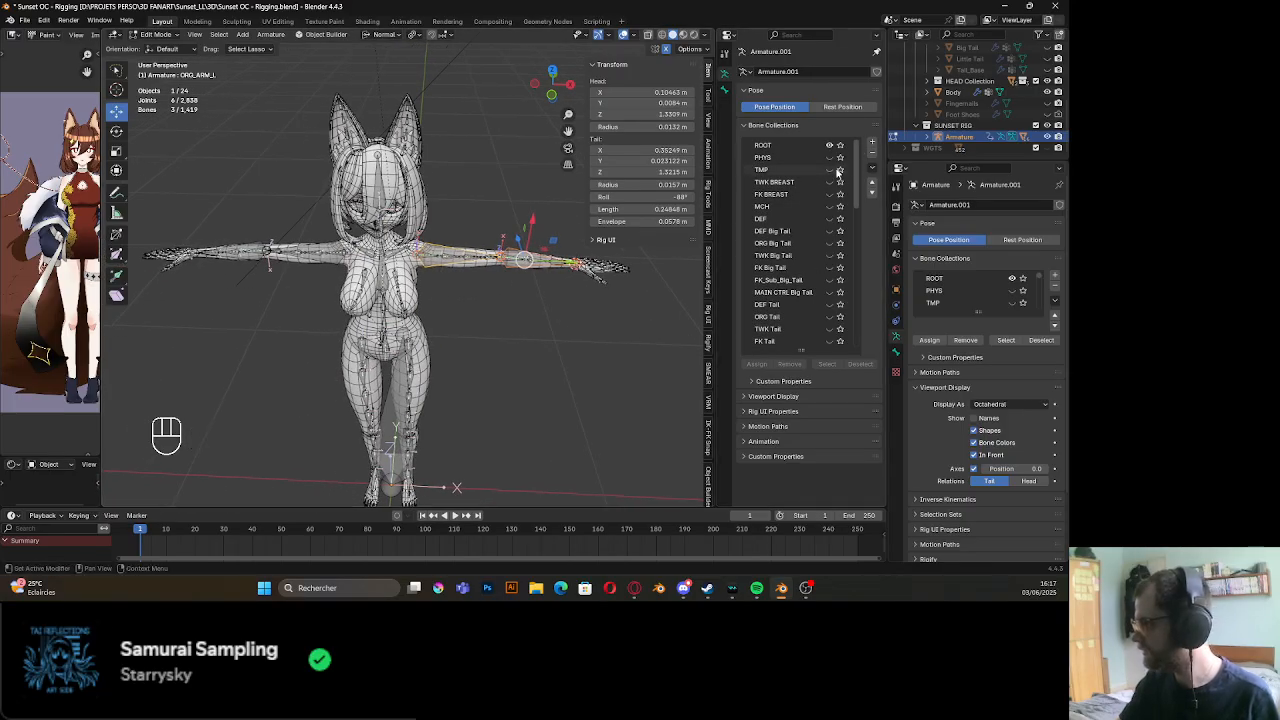
{"action": "left_click", "coordinate": [841, 172]}
{"action": "middle_click_drag", "start_coordinate": [650, 265], "coordinate": [595, 271]}
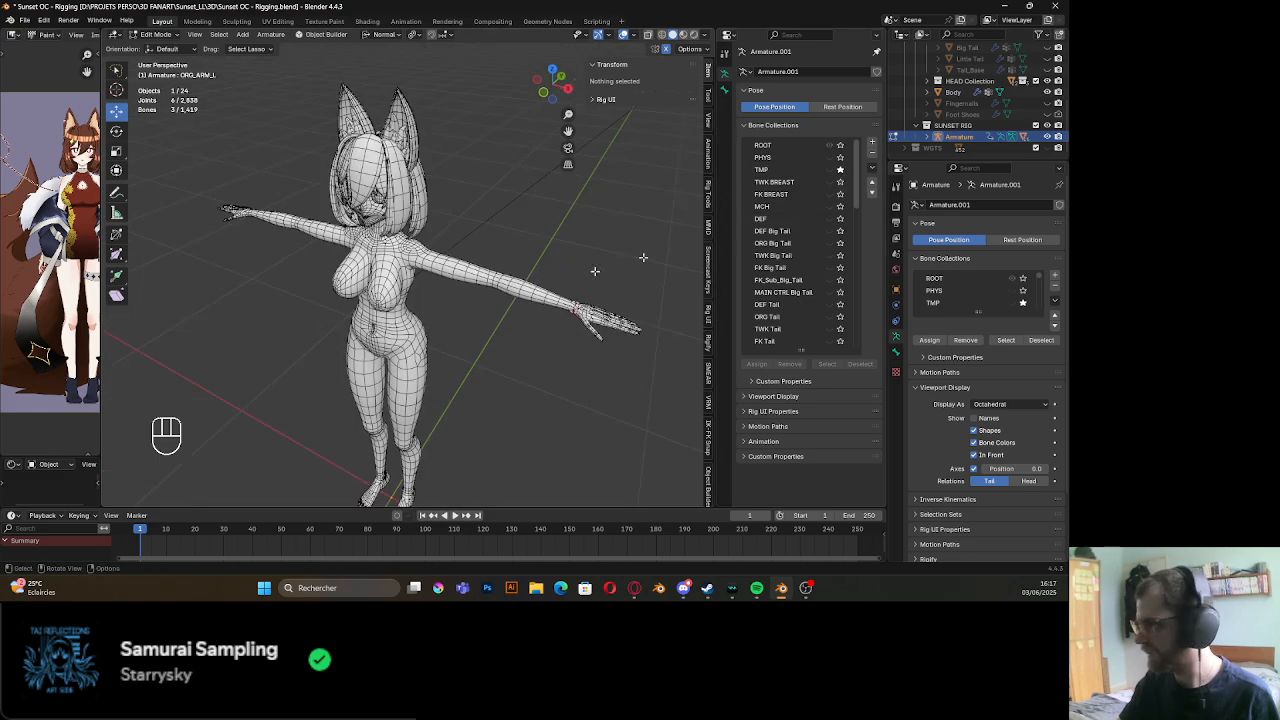
{"action": "left_click", "coordinate": [840, 169]}
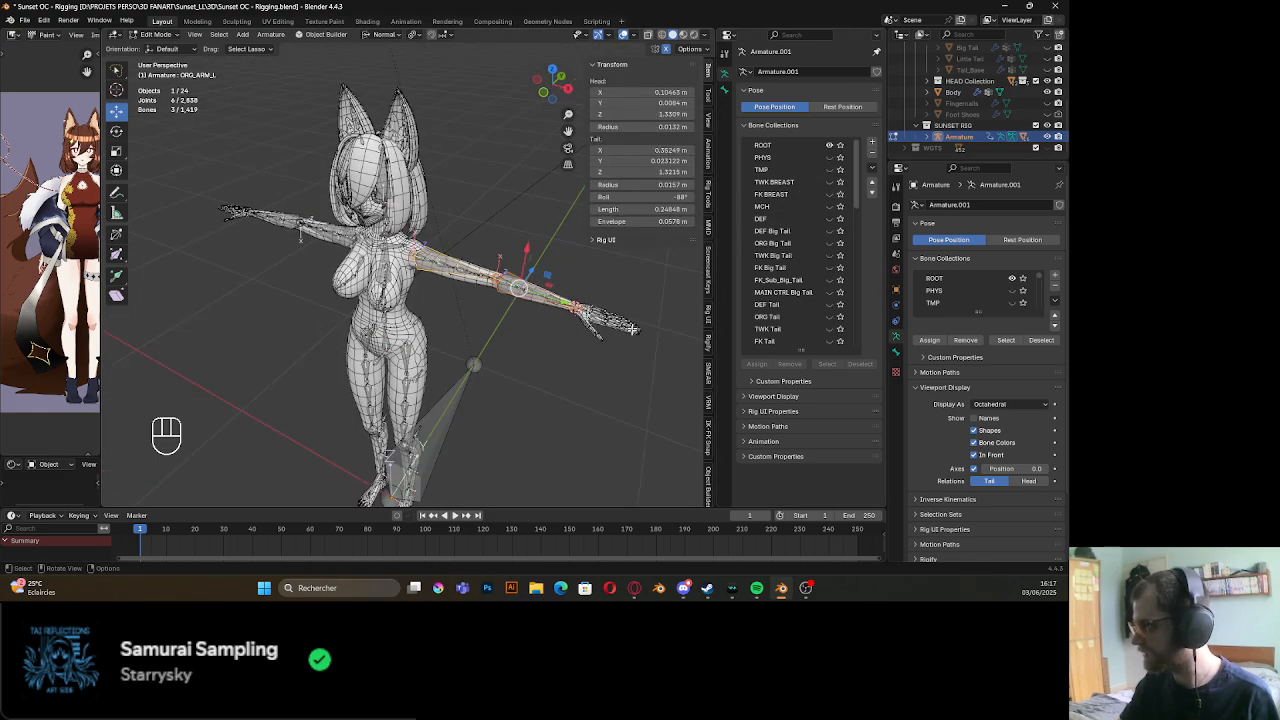
Add the left hand bones and left clavicle to the arm selection and move all of them to the TMP bone collection
{"action": "scroll", "coordinate": [626, 364], "scroll_direction": "up", "scroll_amount": 5}
{"action": "middle_click_drag", "start_coordinate": [626, 364], "coordinate": [380, 285], "text": "shift"}
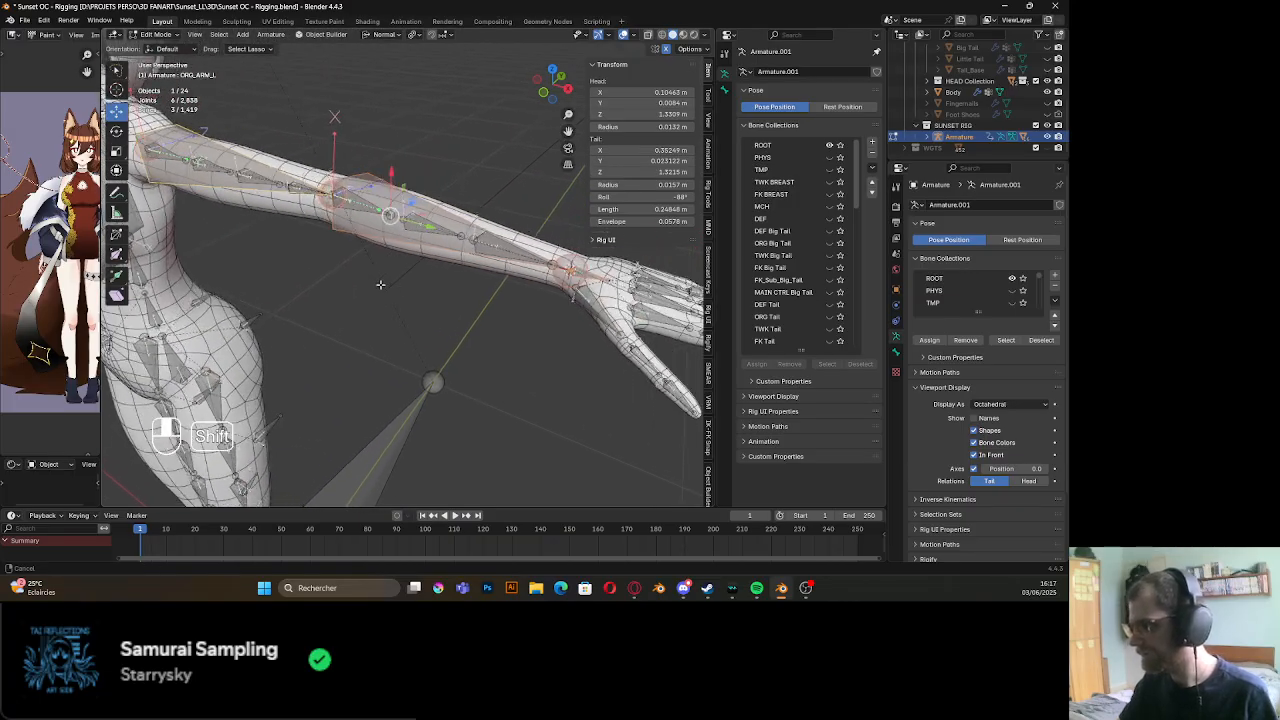
{"action": "scroll", "coordinate": [440, 286], "scroll_direction": "down", "scroll_amount": 3}
{"action": "mouse_move", "coordinate": [438, 305]}
{"action": "left_mouse_down", "text": "shift"}
{"action": "mouse_move", "coordinate": [612, 363]}
{"action": "mouse_move", "coordinate": [655, 265]}
{"action": "mouse_move", "coordinate": [418, 196]}
{"action": "mouse_move", "coordinate": [450, 300]}
{"action": "mouse_move", "coordinate": [640, 262]}
{"action": "mouse_move", "coordinate": [660, 372]}
{"action": "mouse_move", "coordinate": [502, 193]}
{"action": "mouse_move", "coordinate": [276, 152]}
{"action": "mouse_move", "coordinate": [222, 158]}
{"action": "mouse_move", "coordinate": [210, 210]}
{"action": "mouse_move", "coordinate": [340, 282]}
{"action": "left_mouse_up", "text": "shift"}
{"action": "middle_click_drag", "start_coordinate": [340, 282], "coordinate": [438, 272]}
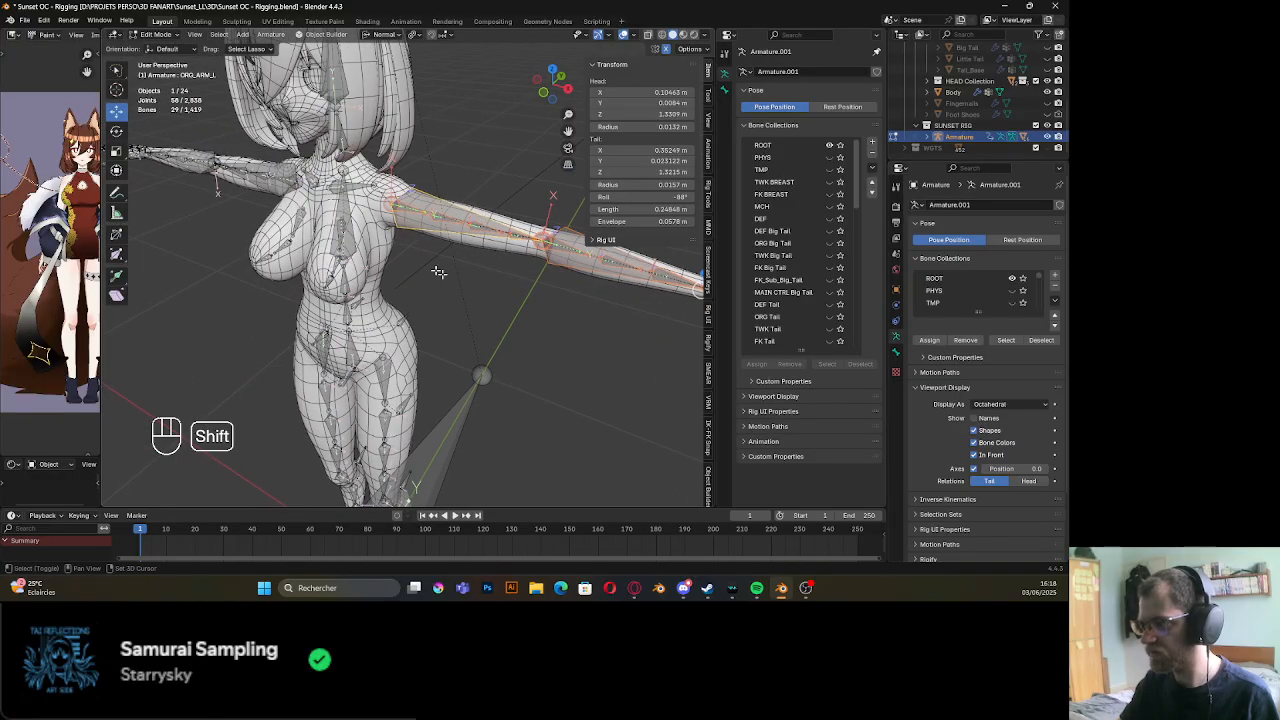
{"action": "middle_click_drag", "start_coordinate": [351, 186], "coordinate": [432, 271]}
{"action": "scroll", "coordinate": [420, 262], "scroll_direction": "up", "scroll_amount": 3}
{"action": "scroll", "coordinate": [424, 260], "scroll_direction": "down", "scroll_amount": 3}
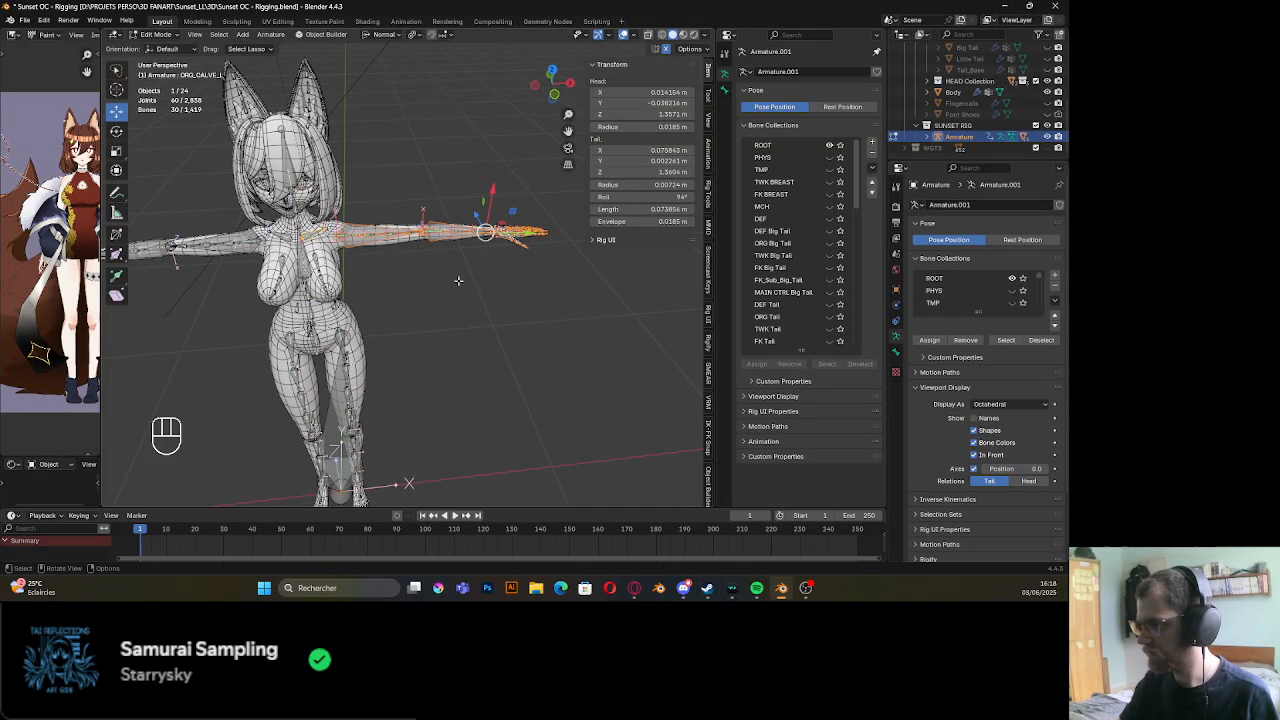
{"action": "key", "text": "m"}
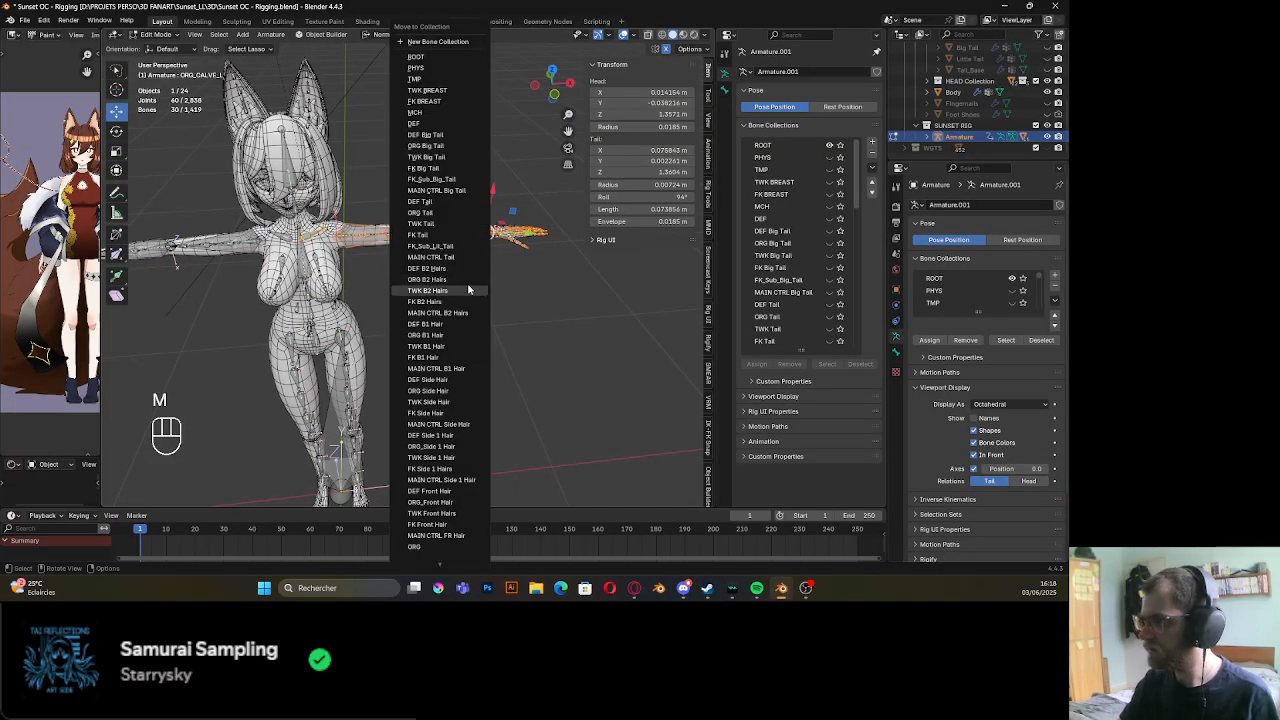
{"action": "left_click", "coordinate": [437, 78]}
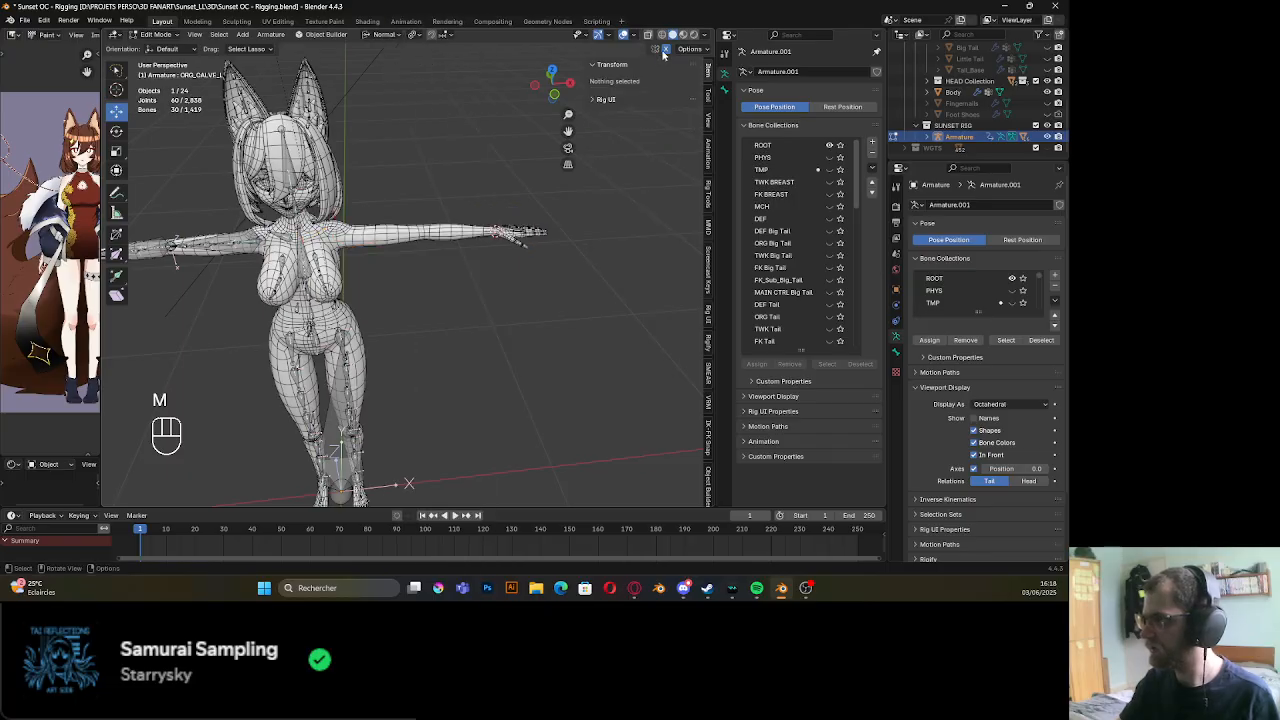
Solo the TMP bone collection so only the left arm and hand bones are displayed
{"action": "scroll", "coordinate": [460, 262], "scroll_direction": "up", "scroll_amount": 4}
{"action": "middle_click_drag", "start_coordinate": [471, 266], "coordinate": [430, 260], "text": "shift"}
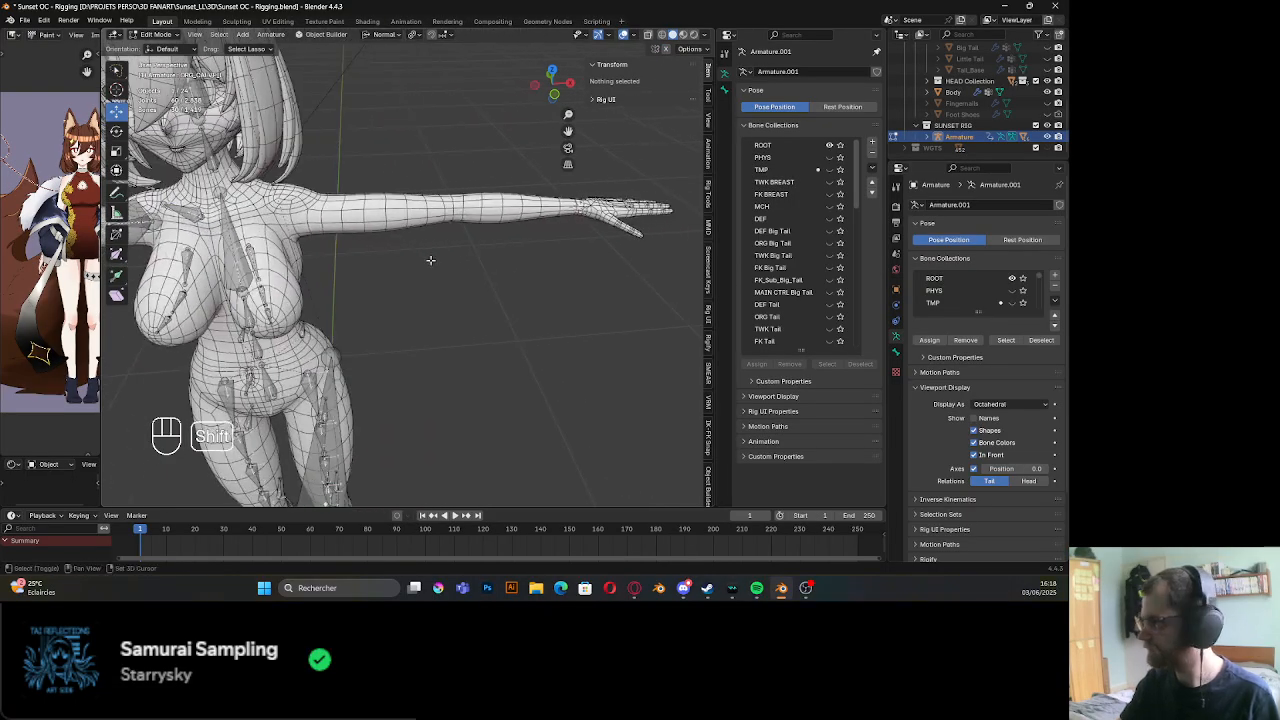
{"action": "left_click", "coordinate": [840, 170]}
{"action": "scroll", "coordinate": [529, 257], "scroll_direction": "up", "scroll_amount": 5}
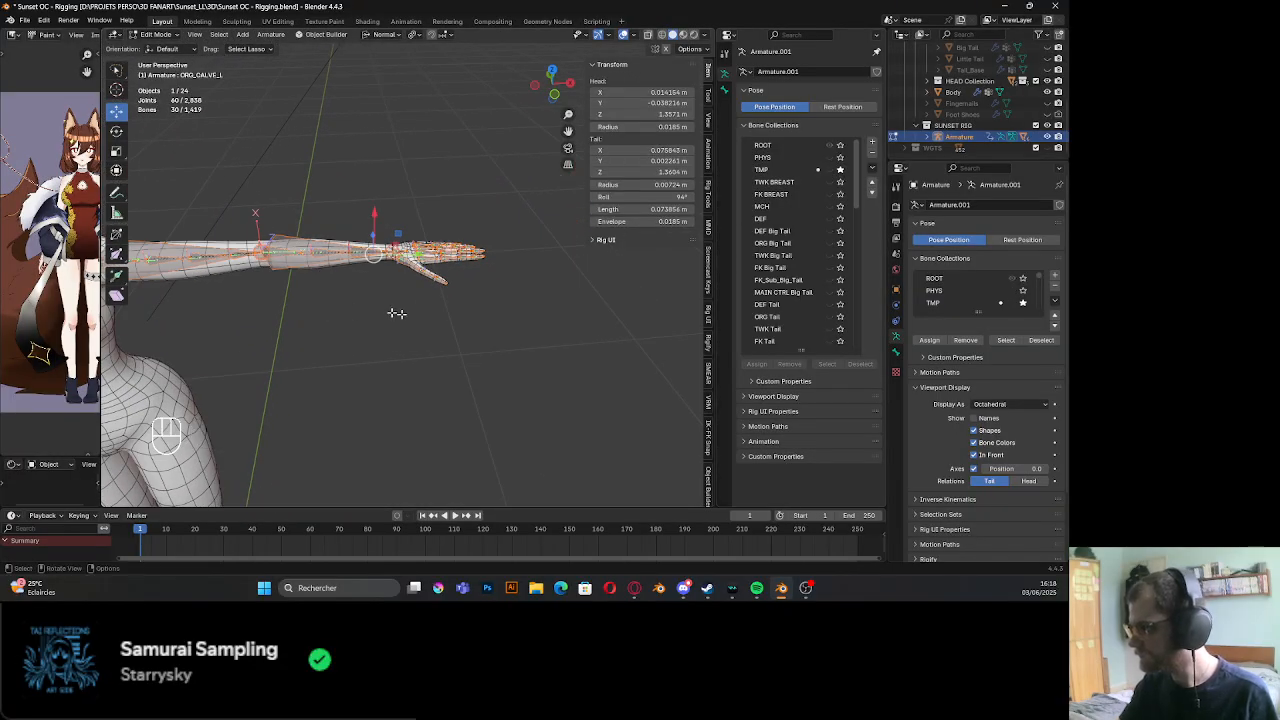
Select all the finger and palm bones of the left hand, including the thumb, leaving the wrist and arm bones unselected
{"action": "middle_click_drag", "start_coordinate": [394, 314], "coordinate": [448, 320], "text": "shift"}
{"action": "middle_click_drag", "start_coordinate": [420, 300], "coordinate": [441, 367]}
{"action": "mouse_move", "coordinate": [400, 275]}
{"action": "middle_mouse_down"}
{"action": "mouse_move", "coordinate": [410, 365]}
{"action": "mouse_move", "coordinate": [391, 263]}
{"action": "middle_mouse_up"}
{"action": "left_click", "coordinate": [405, 268]}
{"action": "left_click", "coordinate": [463, 294], "text": "shift"}
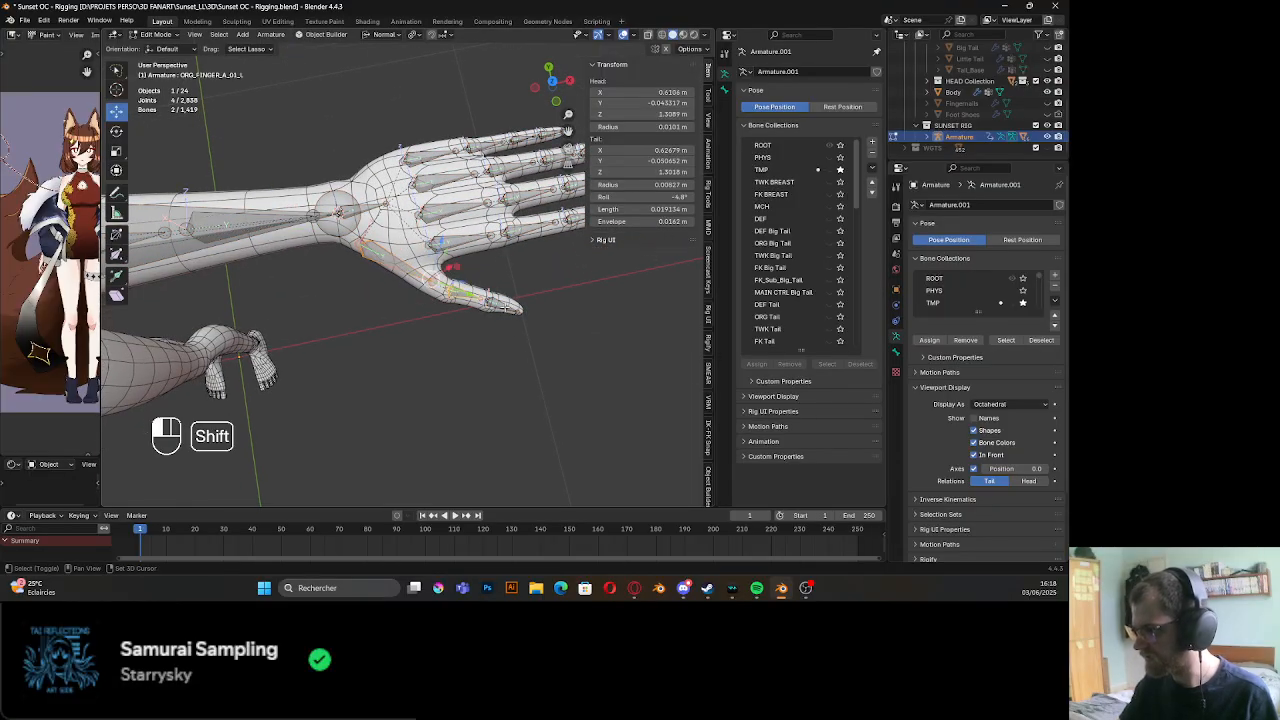
{"action": "left_click", "coordinate": [506, 307], "text": "shift"}
{"action": "left_click", "coordinate": [494, 246], "text": "shift"}
{"action": "middle_click_drag", "start_coordinate": [455, 260], "coordinate": [385, 300], "text": "shift"}
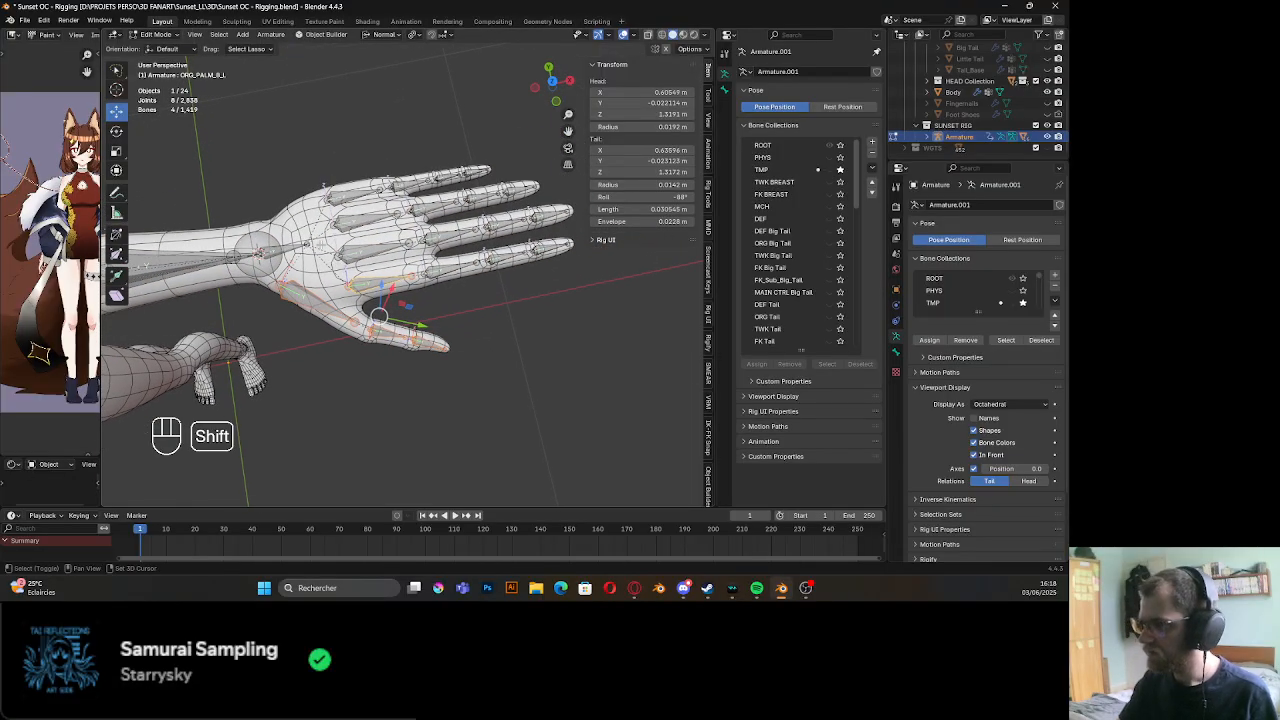
{"action": "mouse_move", "coordinate": [385, 300]}
{"action": "left_mouse_down", "text": "shift"}
{"action": "mouse_move", "coordinate": [494, 125]}
{"action": "mouse_move", "coordinate": [466, 357]}
{"action": "mouse_move", "coordinate": [440, 355]}
{"action": "left_mouse_up", "text": "shift"}
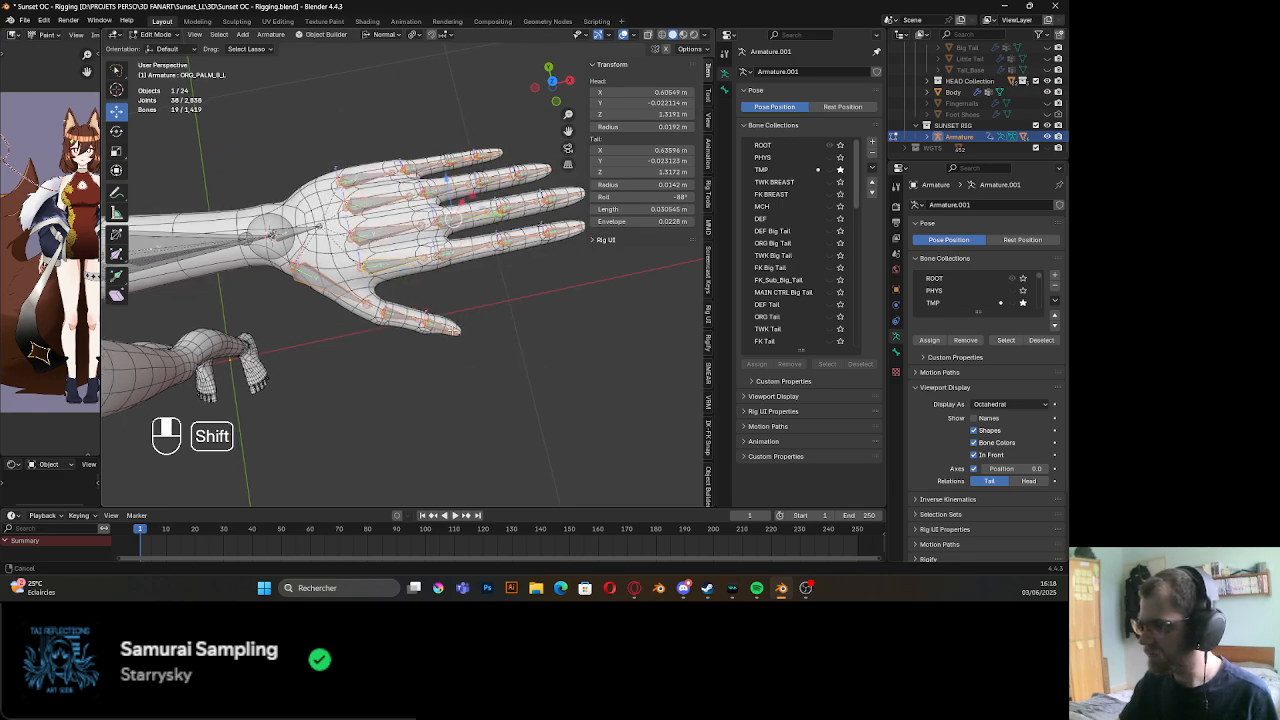
Move the selected left finger and palm bones out of TMP into another existing bone collection, and save the file
{"action": "middle_click_drag", "start_coordinate": [454, 332], "coordinate": [452, 330], "text": "shift"}
{"action": "scroll", "coordinate": [452, 330], "scroll_direction": "down", "scroll_amount": 6}
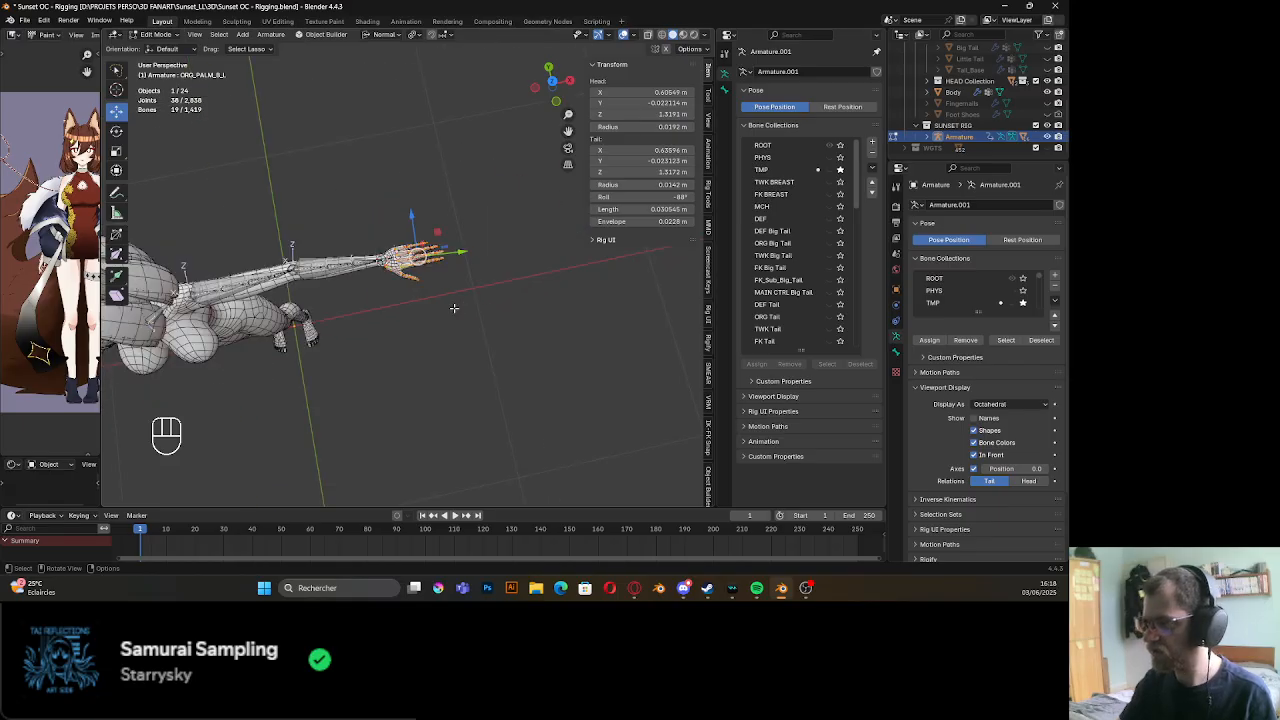
{"action": "scroll", "coordinate": [452, 320], "scroll_direction": "up", "scroll_amount": 6}
{"action": "key", "text": "m"}
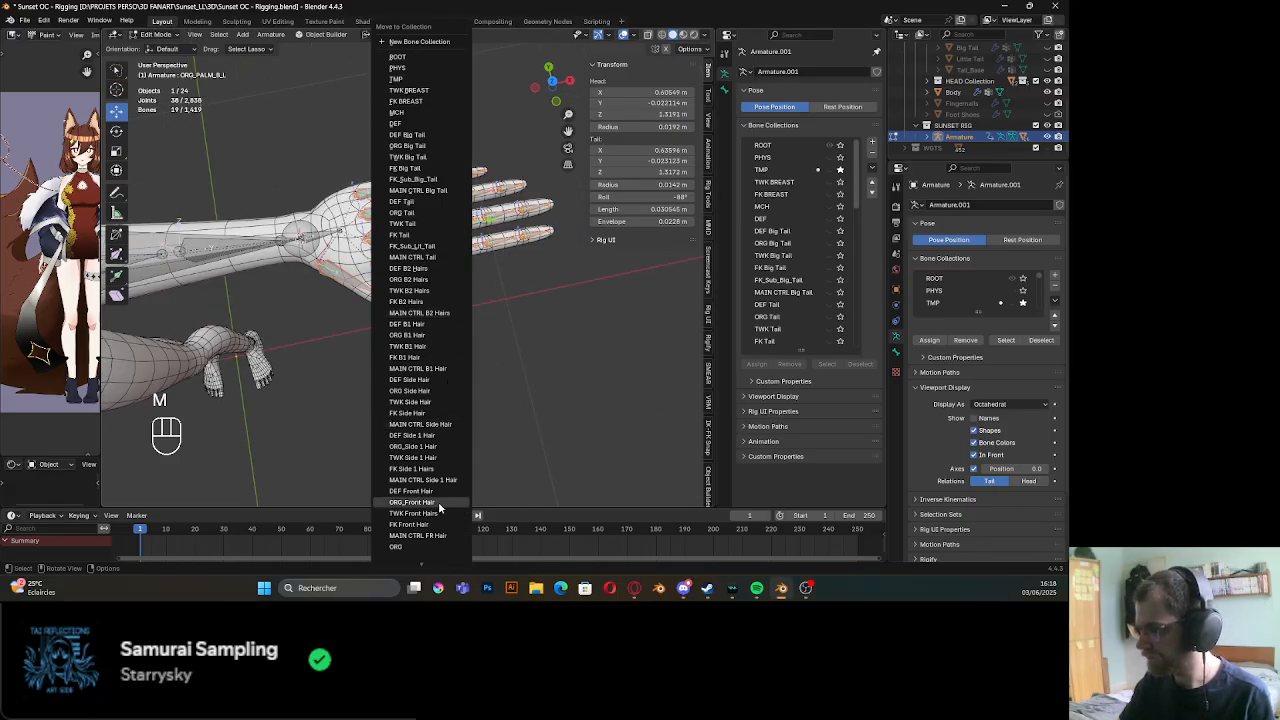
{"action": "left_click", "coordinate": [429, 538]}
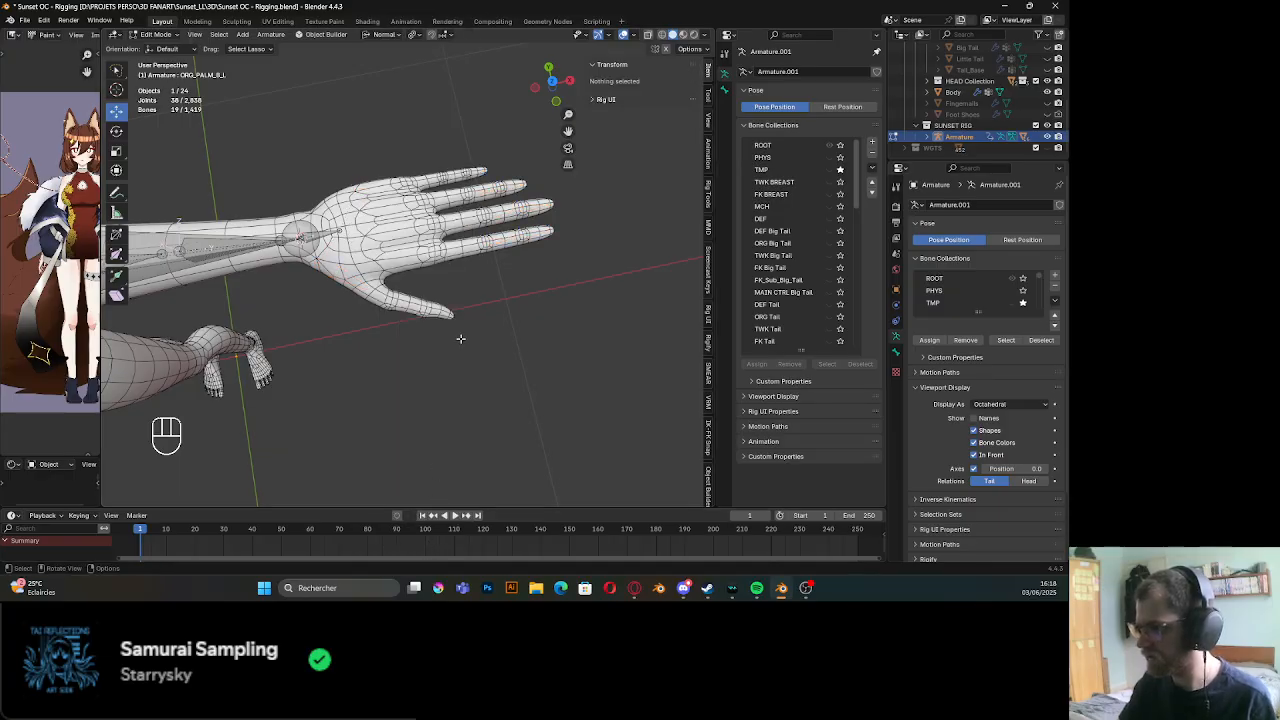
{"action": "middle_click_drag", "start_coordinate": [349, 294], "coordinate": [428, 324], "text": "shift"}
{"action": "scroll", "coordinate": [400, 290], "scroll_direction": "down", "scroll_amount": 4}
{"action": "key", "text": "ctrl+s"}
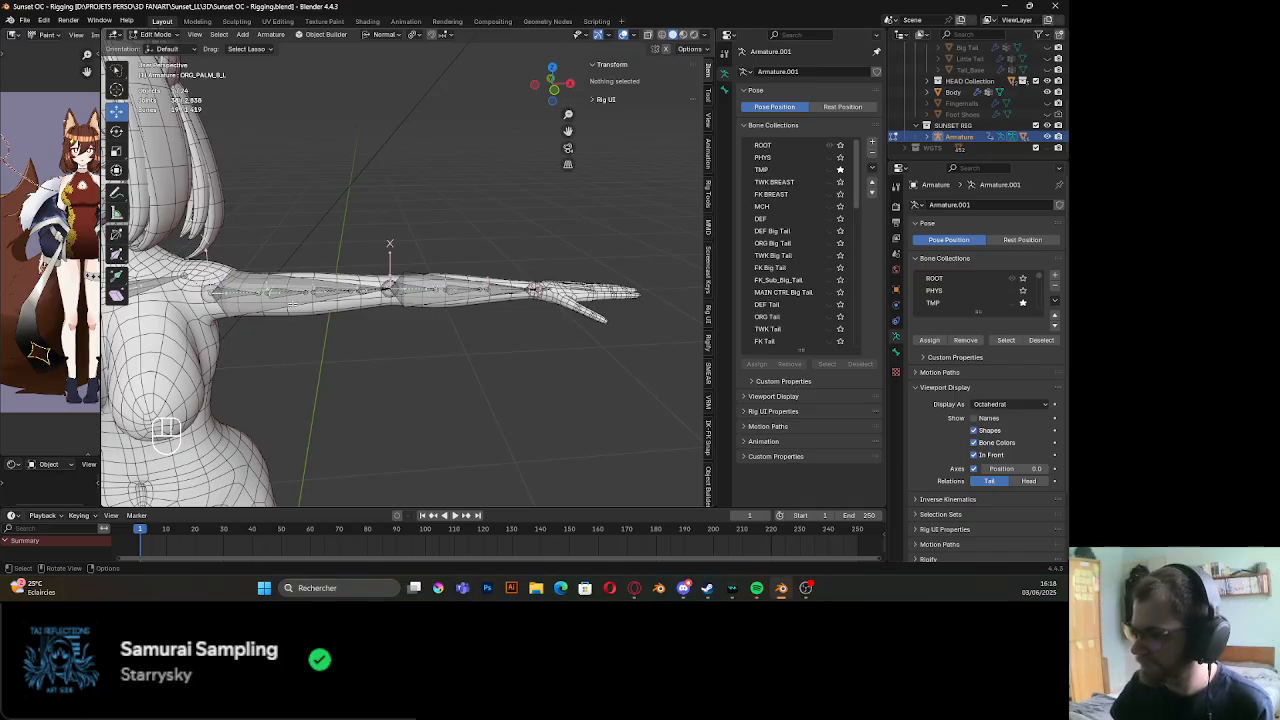
Select the main left arm bones: ORG_ARM_L, ORG_FORARM_L and ORG_WRIST_L
{"action": "left_click", "coordinate": [294, 303]}
{"action": "scroll", "coordinate": [437, 296], "scroll_direction": "up", "scroll_amount": 3}
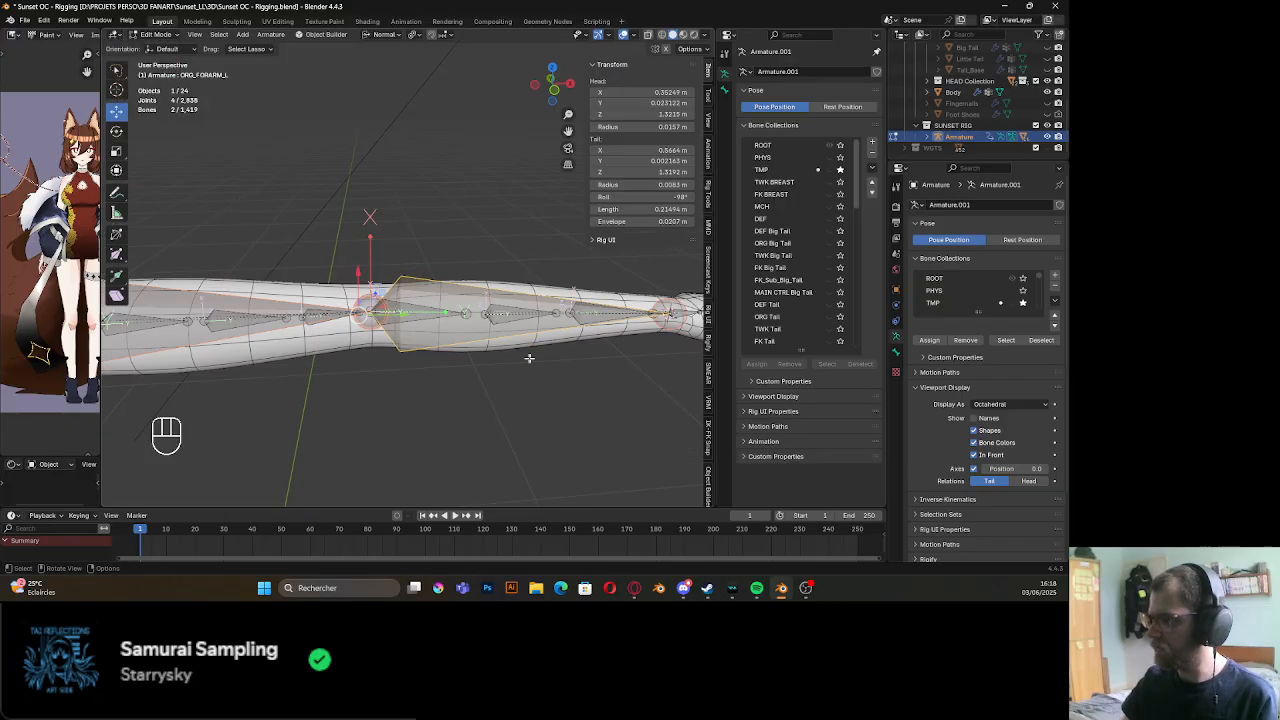
{"action": "middle_click_drag", "start_coordinate": [528, 357], "coordinate": [334, 314], "text": "shift"}
{"action": "left_click", "coordinate": [370, 279], "text": "shift"}
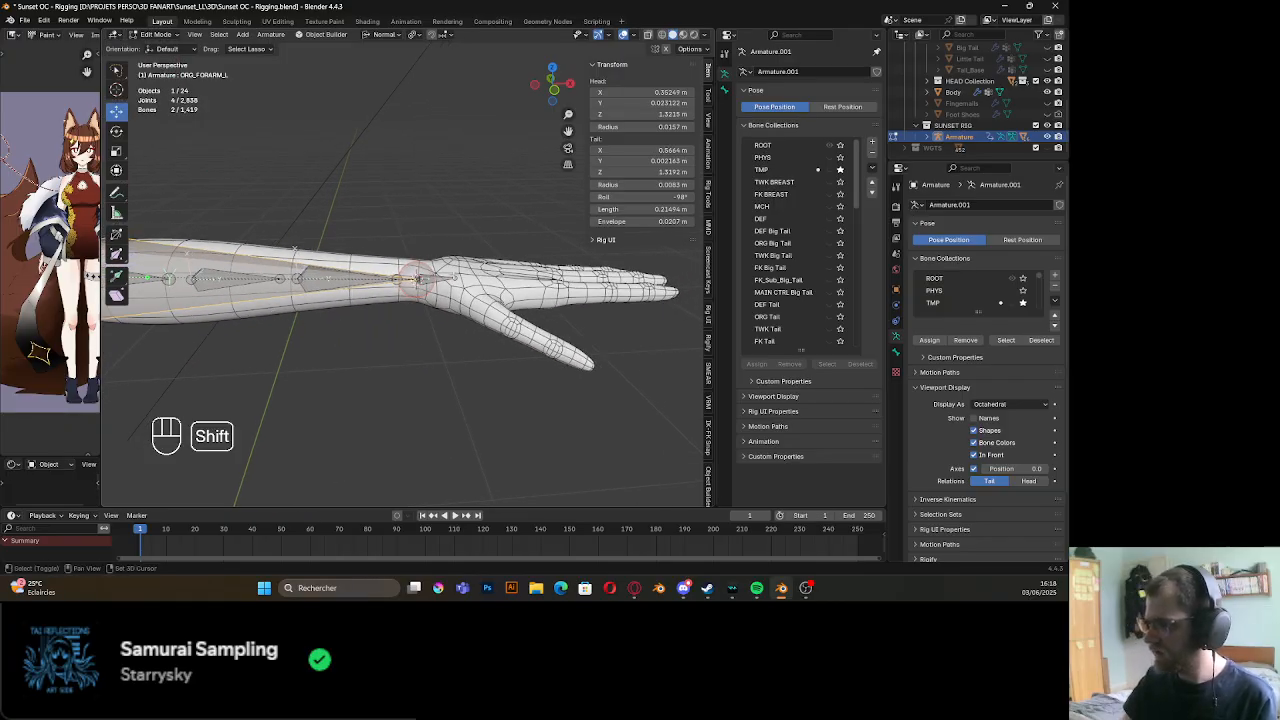
{"action": "middle_click_drag", "start_coordinate": [418, 281], "coordinate": [446, 283], "text": "shift"}
{"action": "left_click", "coordinate": [446, 283], "text": "shift"}
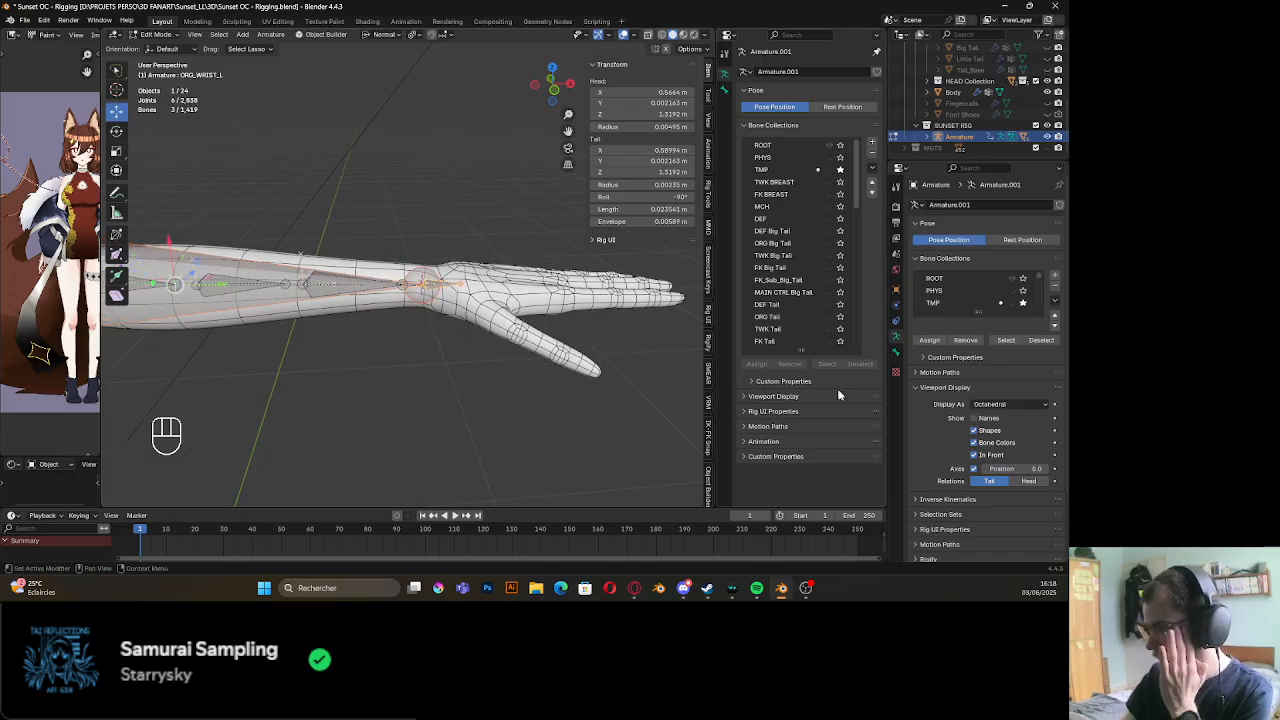
Turn on the display of bone names and view the left arm's bone chain from above
{"action": "left_click", "coordinate": [974, 419]}
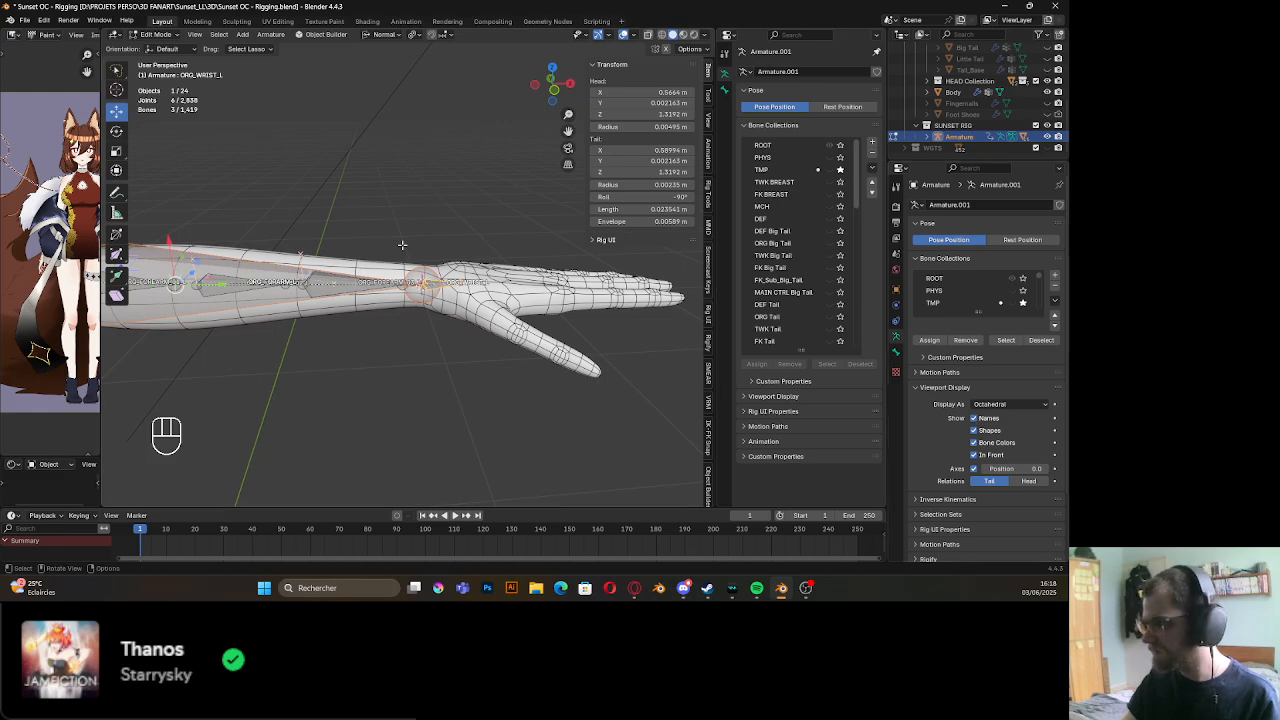
{"action": "middle_click_drag", "start_coordinate": [407, 325], "coordinate": [487, 307], "text": "shift"}
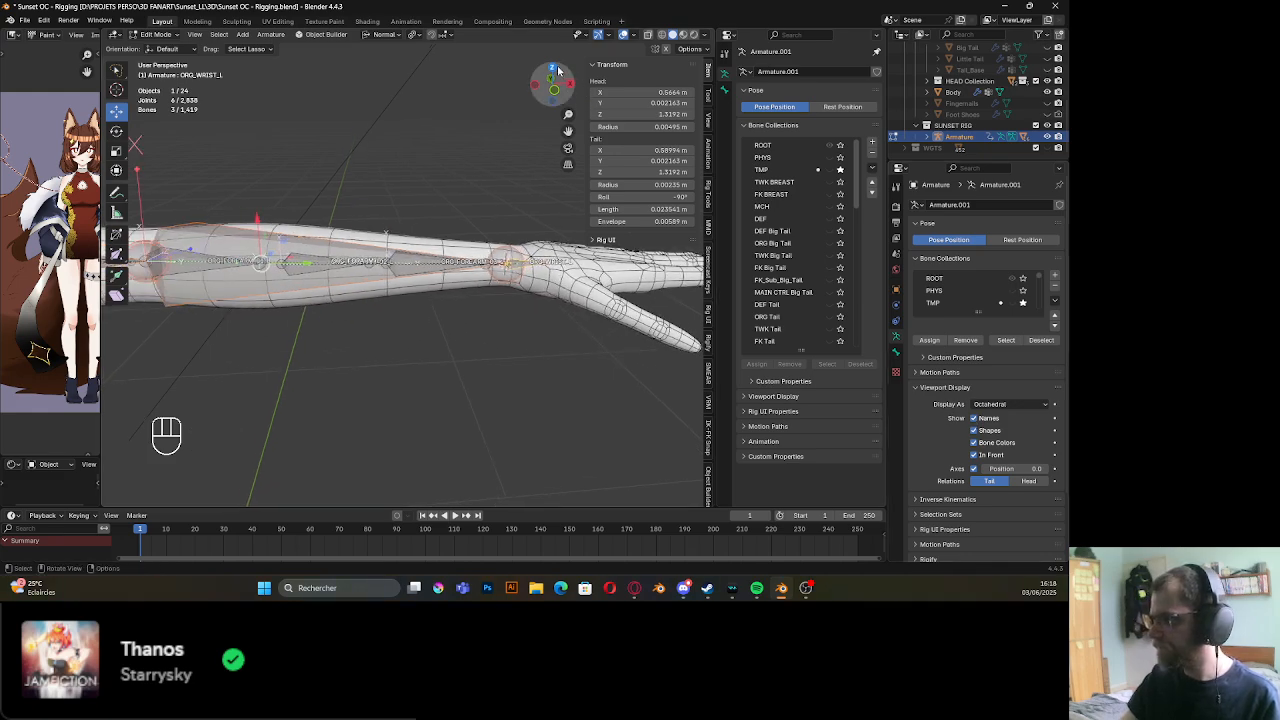
{"action": "left_click", "coordinate": [557, 70]}
{"action": "middle_click_drag", "start_coordinate": [374, 206], "coordinate": [493, 231], "text": "shift"}
{"action": "scroll", "coordinate": [460, 262], "scroll_direction": "down", "scroll_amount": 3}
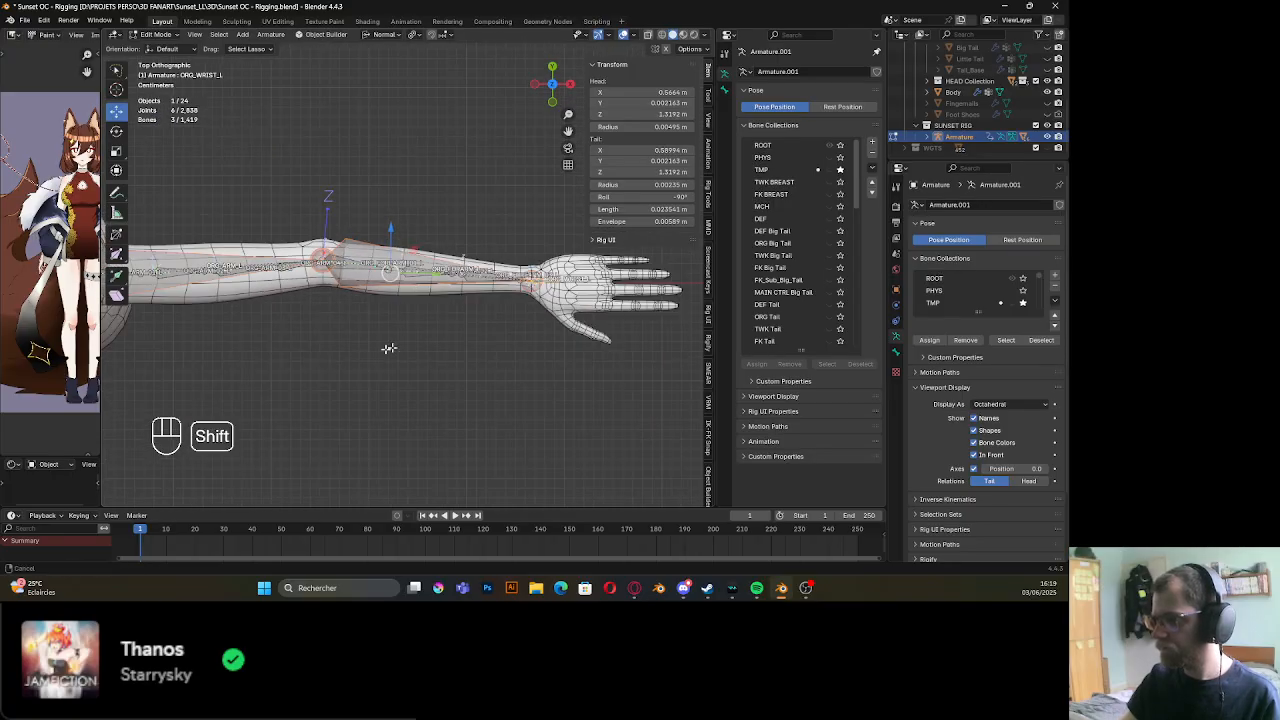
{"action": "middle_click_drag", "start_coordinate": [389, 349], "coordinate": [455, 315], "text": "shift"}
{"action": "middle_click_drag", "start_coordinate": [455, 315], "coordinate": [332, 327]}
{"action": "left_click", "coordinate": [552, 87]}
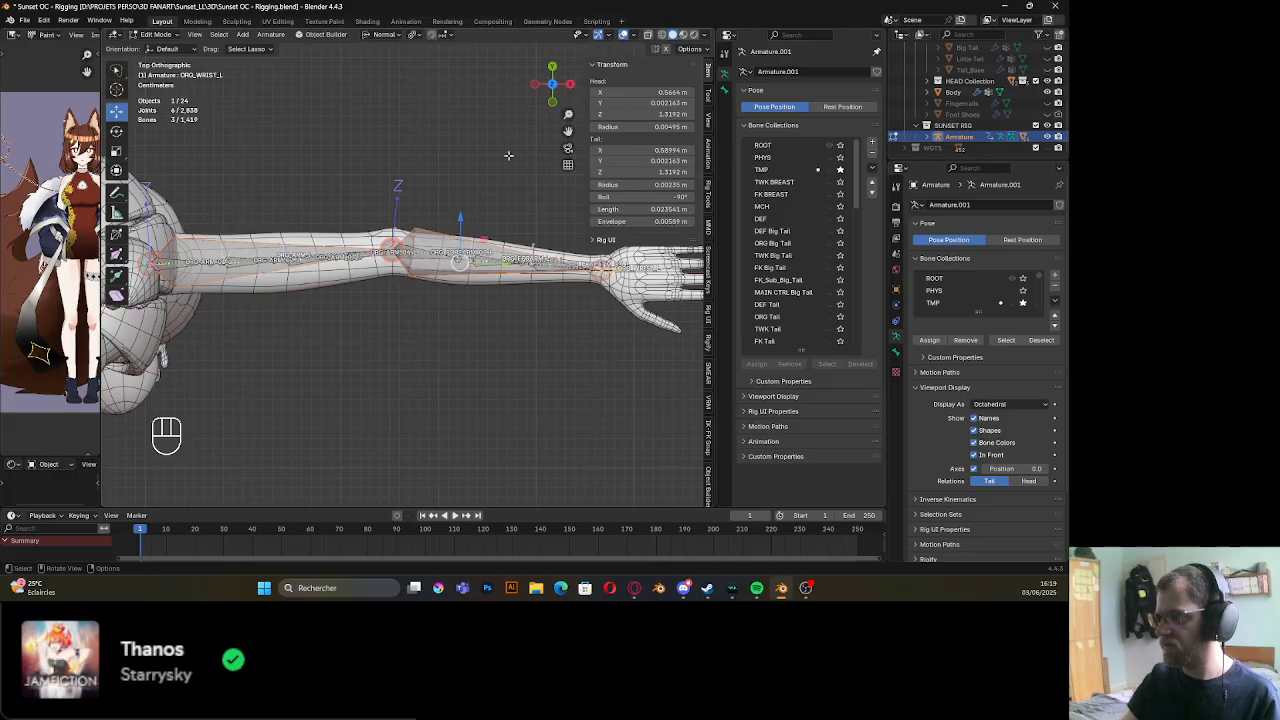
Examine the bone names along the left arm in a rotated top view, and return to a front view
{"action": "key", "text": "KP_6"}
{"action": "key", "text": "KP_6"}
{"action": "key", "text": "KP_6"}
{"action": "key", "text": "KP_6"}
{"action": "key", "text": "KP_6"}
{"action": "key", "text": "KP_6"}
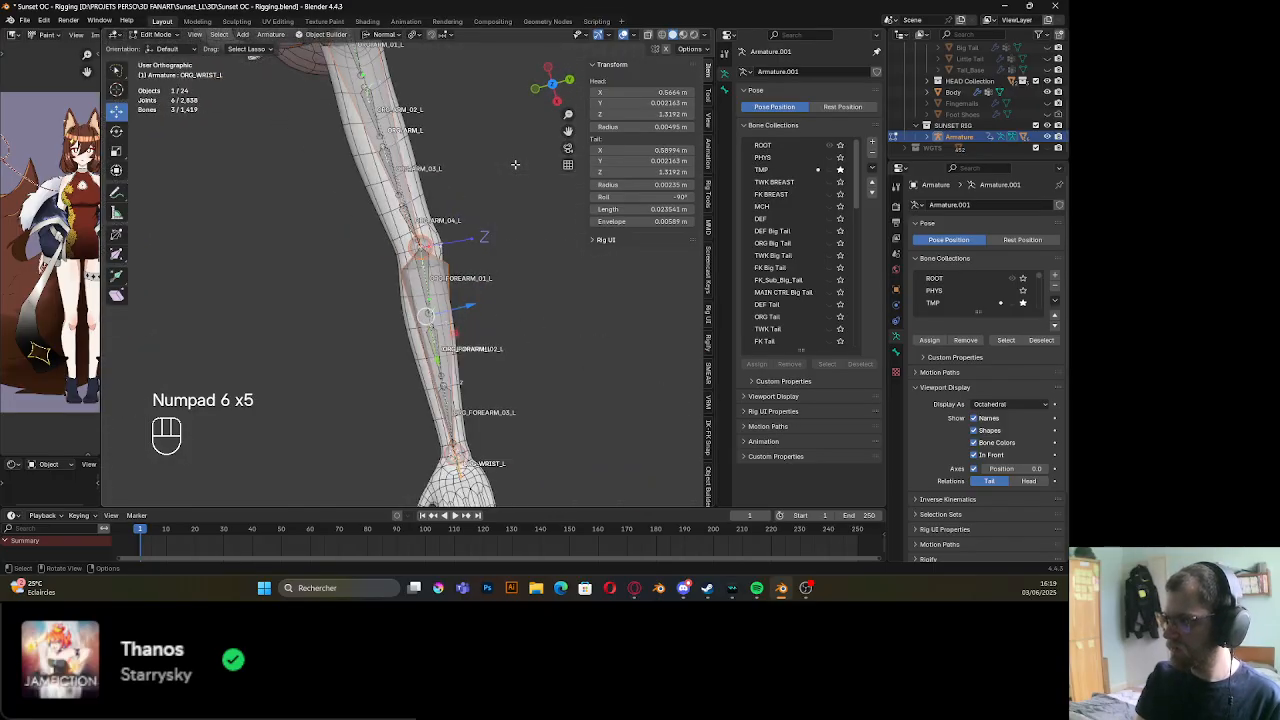
{"action": "key", "text": "KP_5"}
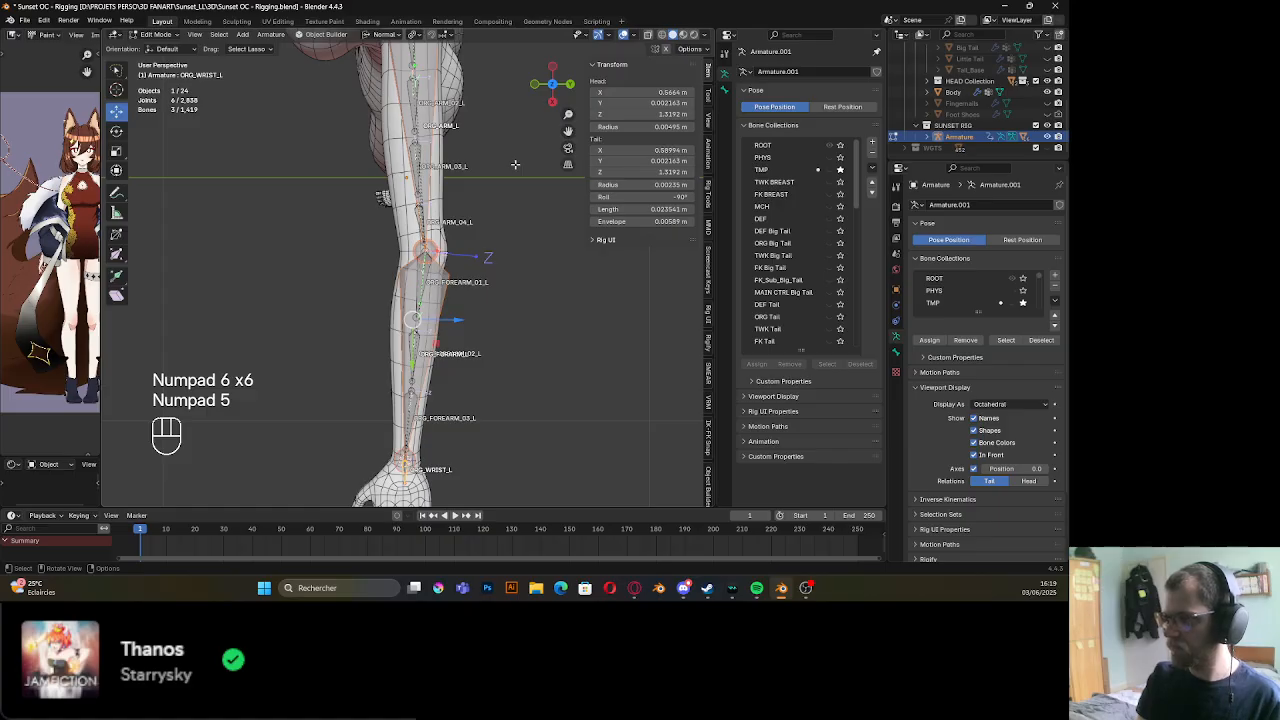
{"action": "key", "text": "KP_5"}
{"action": "scroll", "coordinate": [488, 200], "scroll_direction": "down", "scroll_amount": 2}
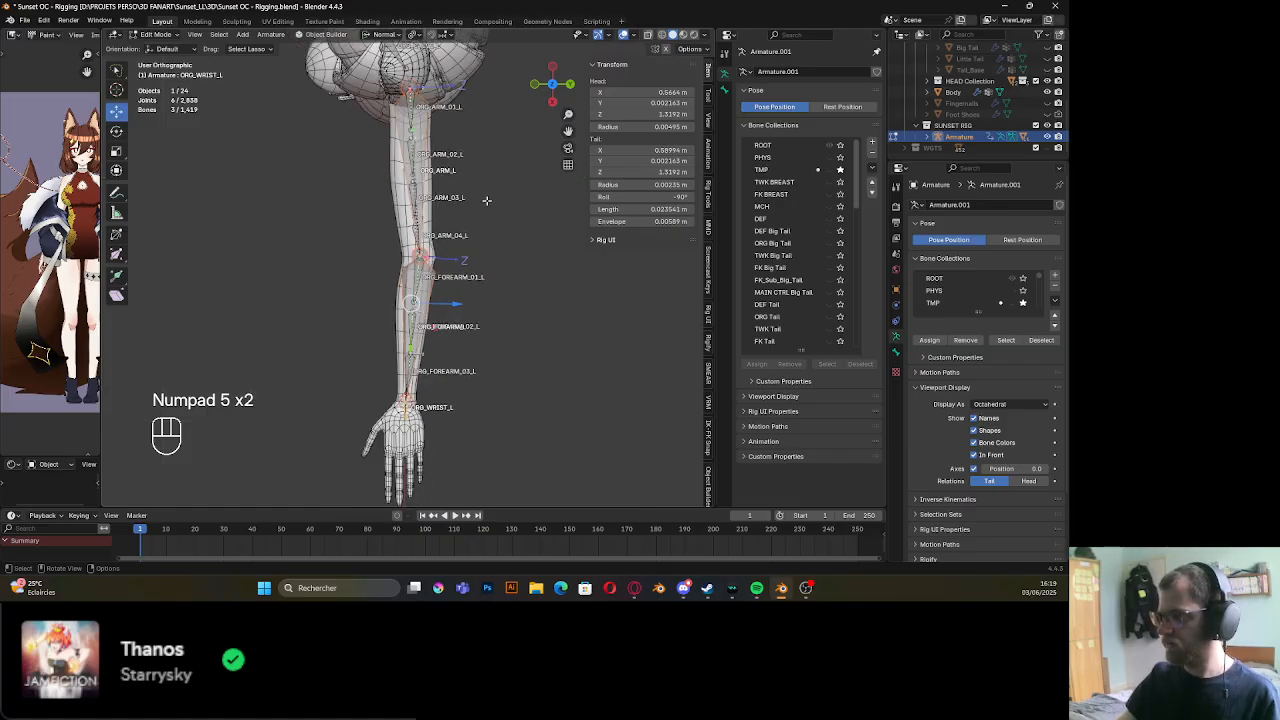
{"action": "middle_click_drag", "start_coordinate": [464, 260], "coordinate": [445, 292], "text": "shift"}
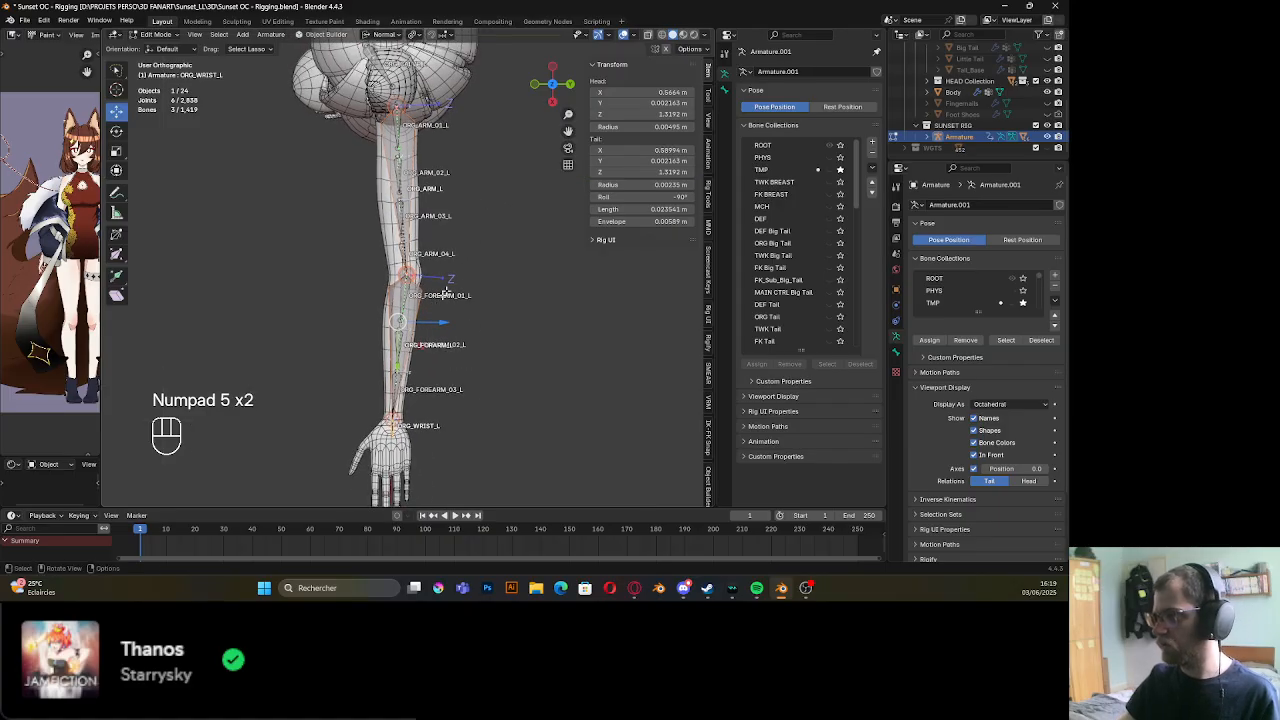
{"action": "left_click", "coordinate": [538, 86]}
{"action": "scroll", "coordinate": [442, 305], "scroll_direction": "up", "scroll_amount": 2}
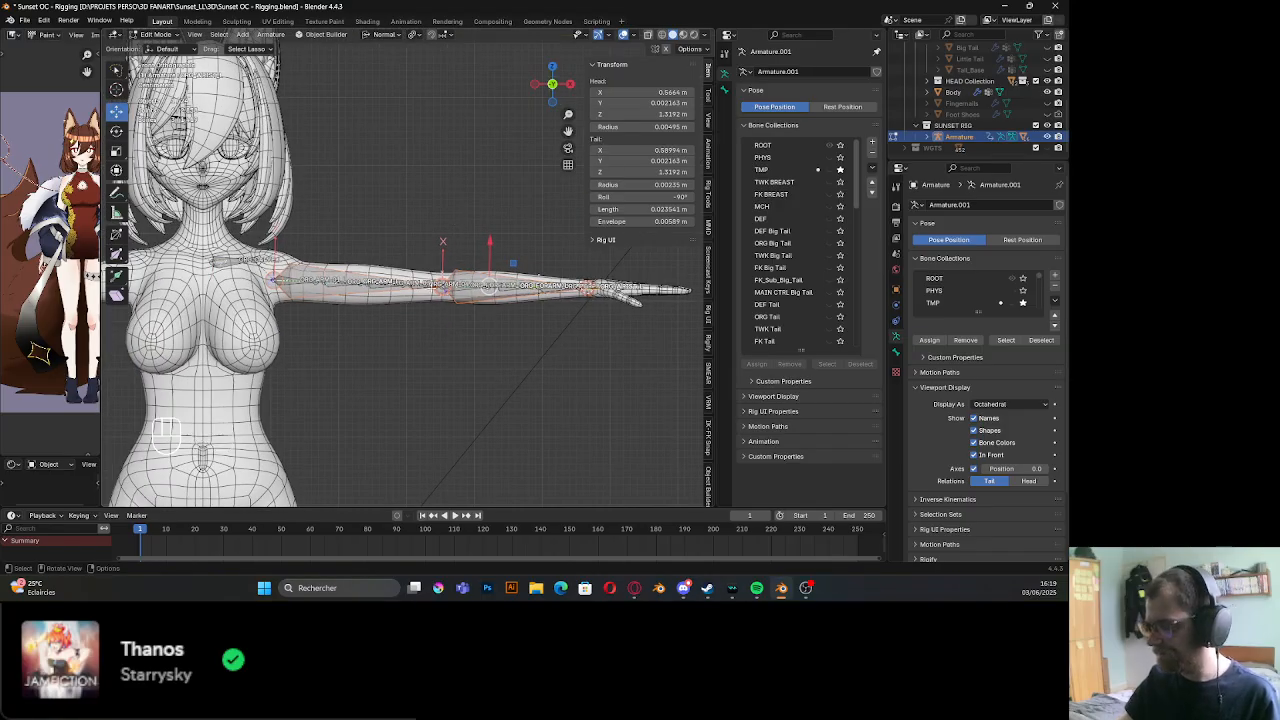
{"action": "mouse_move", "coordinate": [442, 305]}
{"action": "middle_mouse_down"}
{"action": "mouse_move", "coordinate": [440, 369]}
{"action": "mouse_move", "coordinate": [474, 374]}
{"action": "mouse_move", "coordinate": [414, 315]}
{"action": "mouse_move", "coordinate": [434, 326]}
{"action": "mouse_move", "coordinate": [437, 306]}
{"action": "mouse_move", "coordinate": [462, 330]}
{"action": "mouse_move", "coordinate": [447, 316]}
{"action": "middle_mouse_up"}
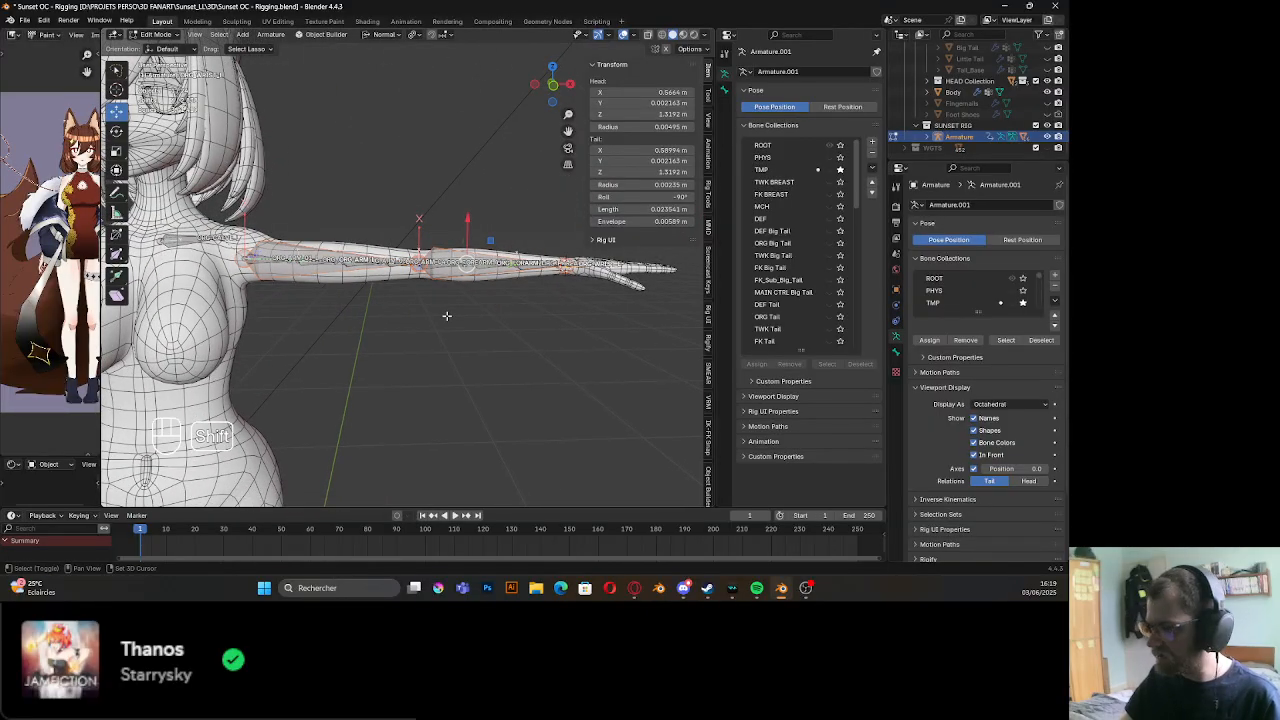
Duplicate the selected arm, forearm and wrist bones in place and scale the copies to about 0.901
{"action": "key", "text": "shift+d"}
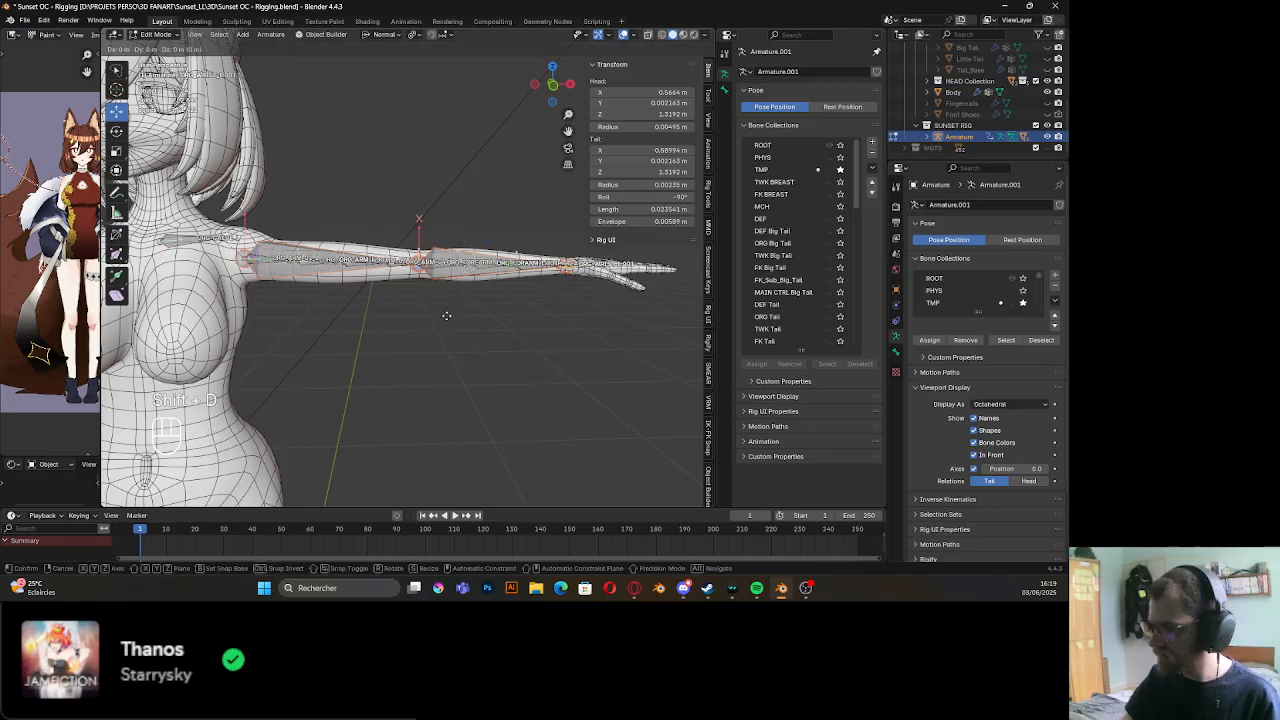
{"action": "right_click", "coordinate": [447, 316]}
{"action": "key", "text": "s"}
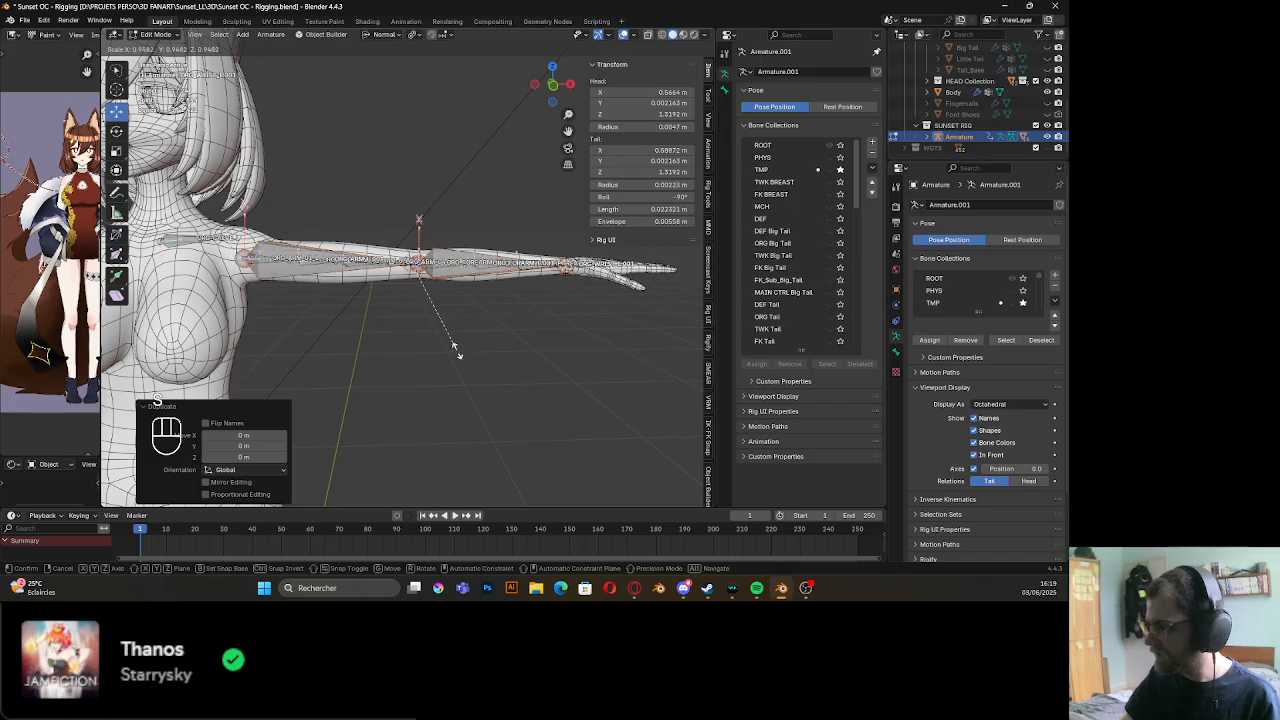
{"action": "left_click", "coordinate": [447, 347]}
{"action": "middle_click_drag", "start_coordinate": [516, 306], "coordinate": [515, 243], "text": "shift"}
{"action": "scroll", "coordinate": [372, 236], "scroll_direction": "up", "scroll_amount": 8}
{"action": "scroll", "coordinate": [372, 236], "scroll_direction": "down", "scroll_amount": 6}
{"action": "scroll", "coordinate": [390, 282], "scroll_direction": "down", "scroll_amount": 1}
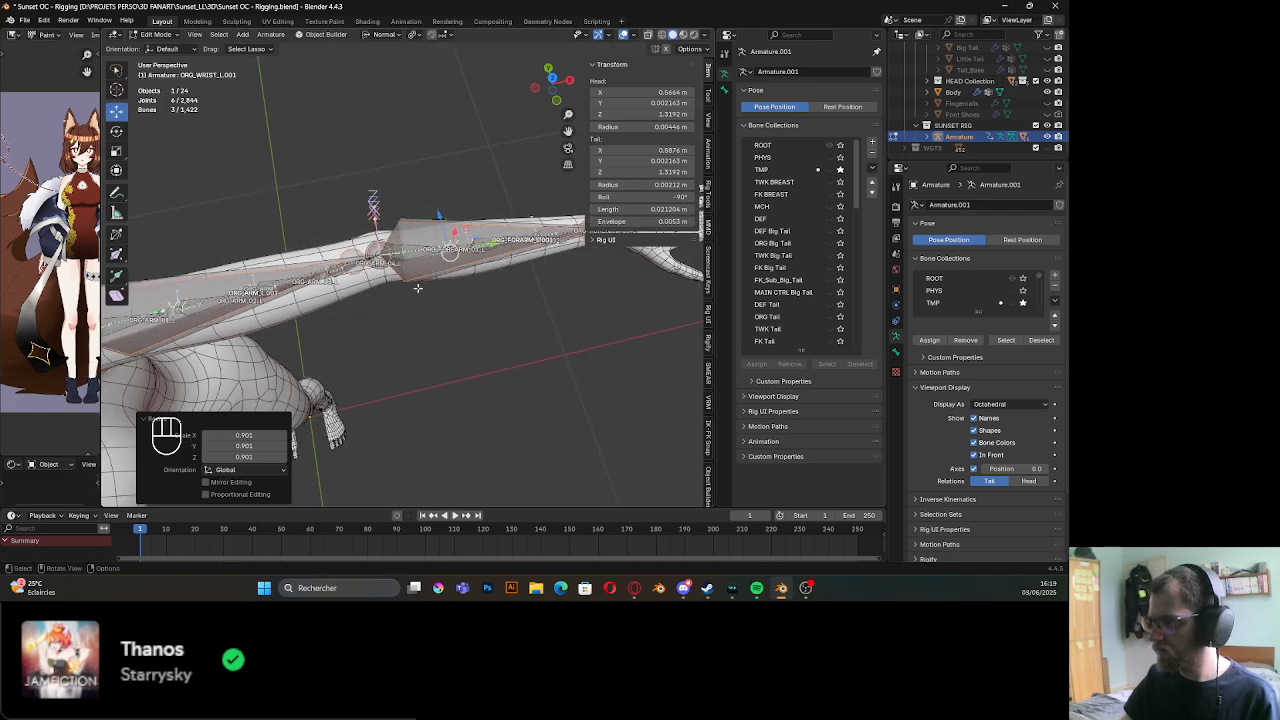
{"action": "middle_click_drag", "start_coordinate": [418, 288], "coordinate": [351, 277], "text": "shift"}
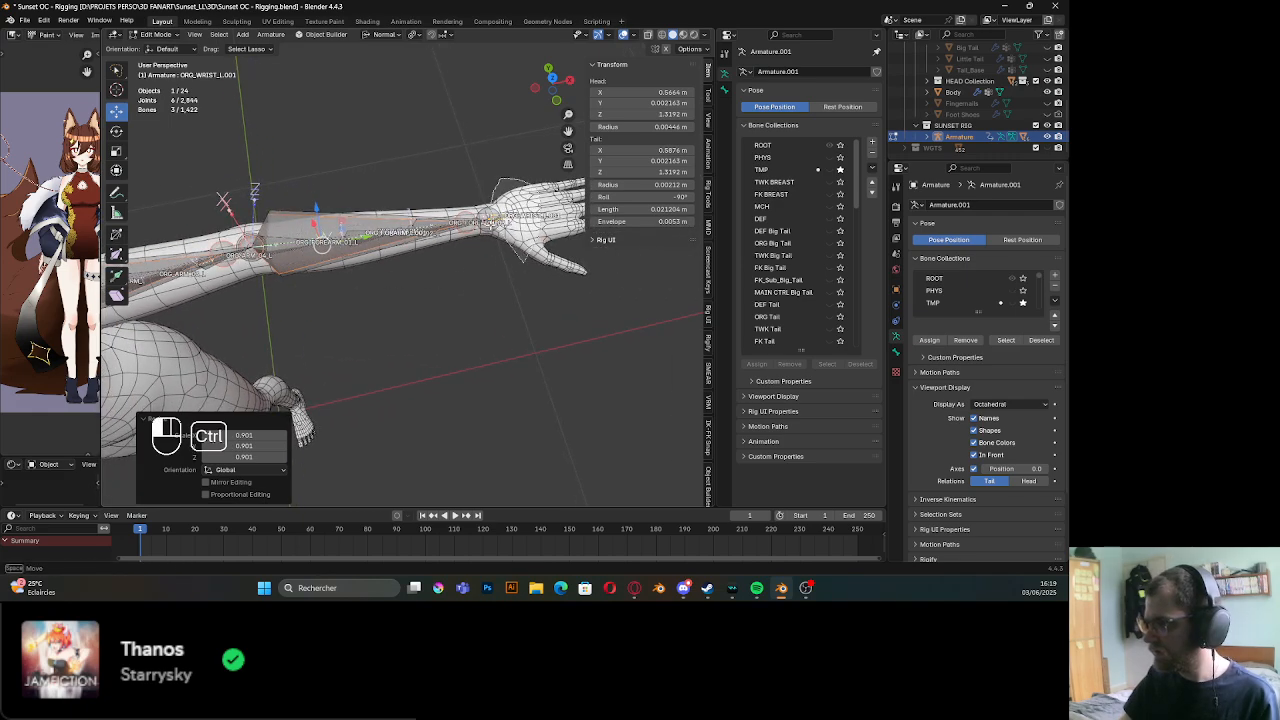
Deselect the duplicated wrist bone and scale the duplicated arm and forearm bones by about 0.325
{"action": "left_click", "coordinate": [500, 261], "text": "ctrl"}
{"action": "middle_click_drag", "start_coordinate": [500, 261], "coordinate": [445, 267]}
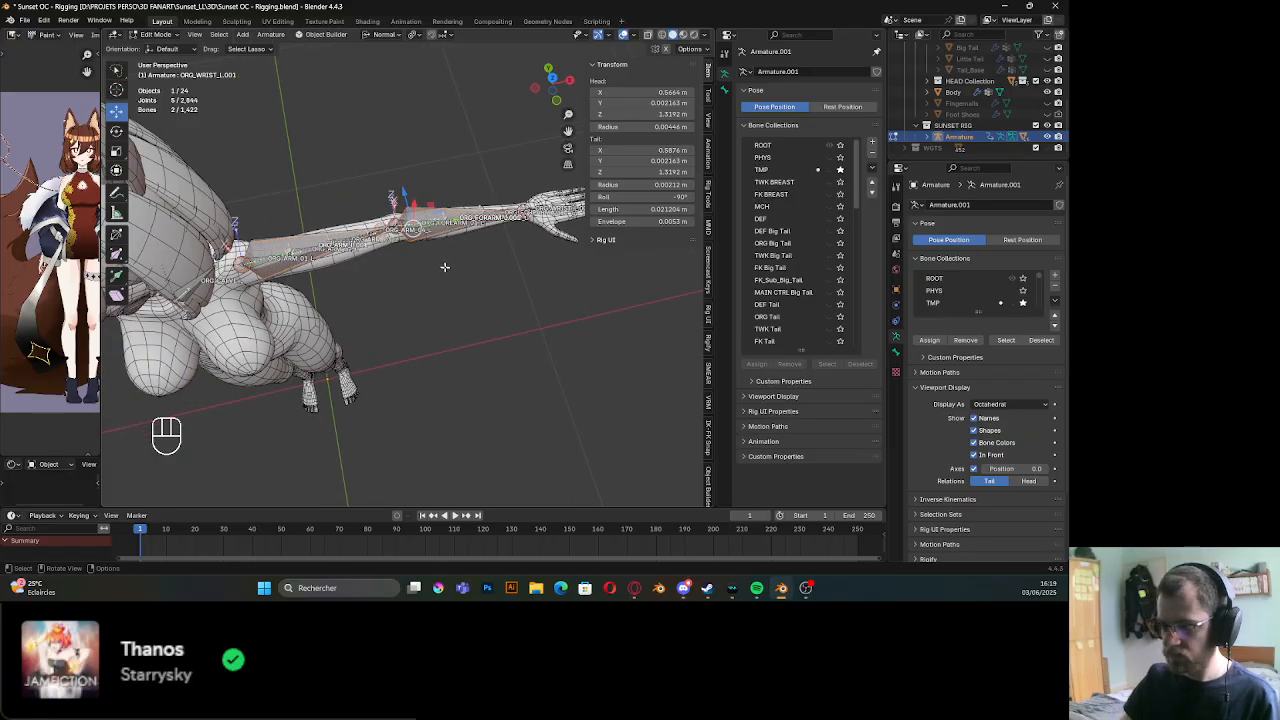
{"action": "key", "text": "s"}
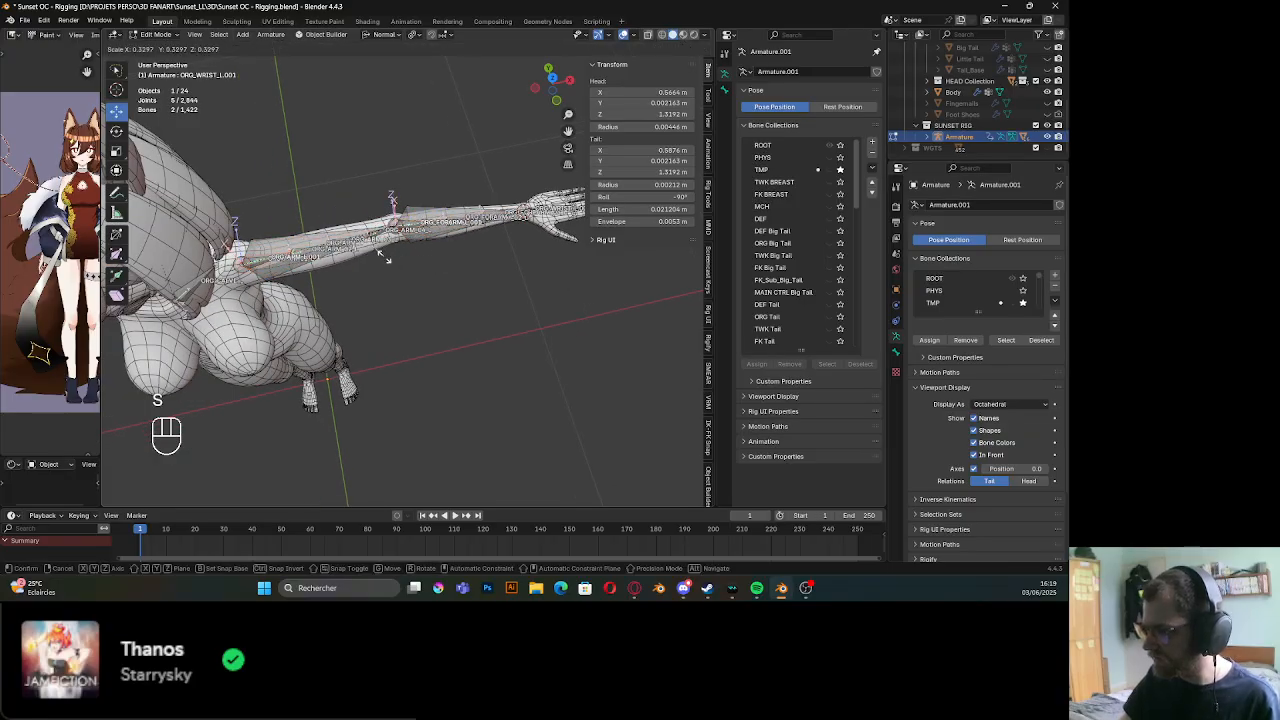
{"action": "left_click", "coordinate": [381, 260]}
Add the overlapping wrist copy ORG_WRIST_L.001 back to the selection
{"action": "scroll", "coordinate": [381, 260], "scroll_direction": "up", "scroll_amount": 5}
{"action": "middle_click_drag", "start_coordinate": [534, 286], "coordinate": [453, 282], "text": "shift"}
{"action": "scroll", "coordinate": [342, 305], "scroll_direction": "up", "scroll_amount": 3}
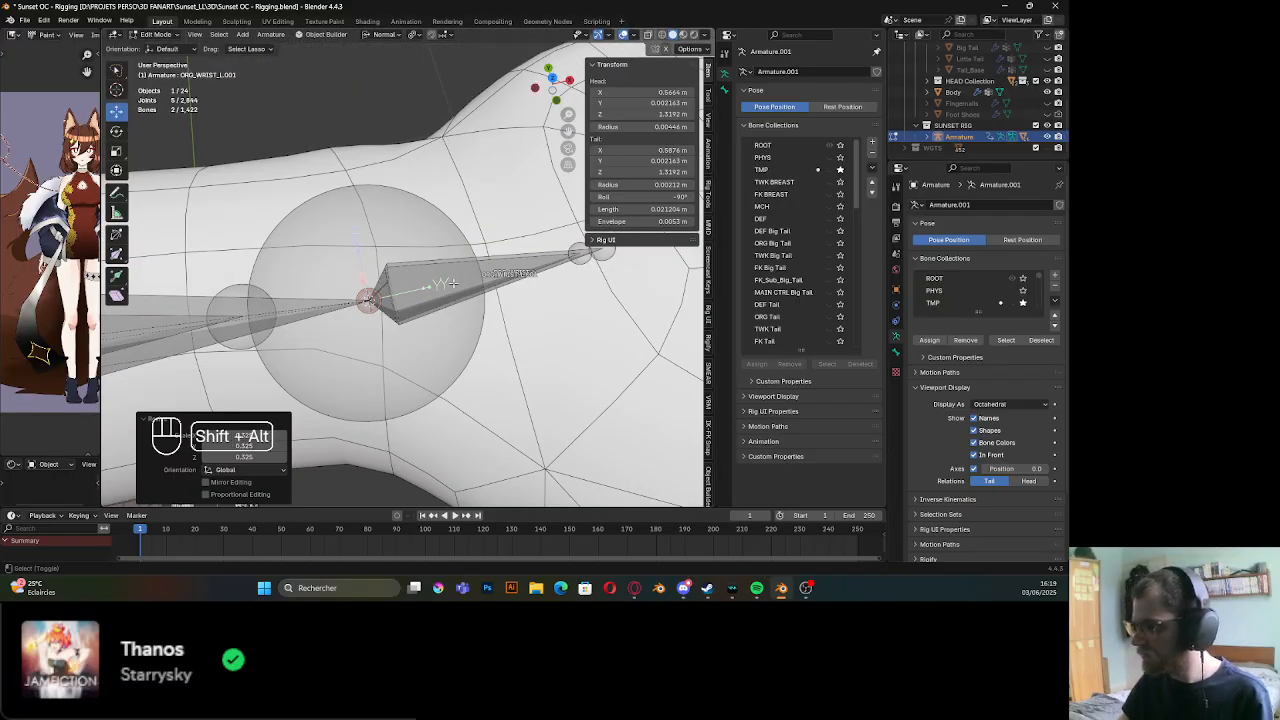
{"action": "left_click", "coordinate": [453, 283], "text": "alt+shift"}
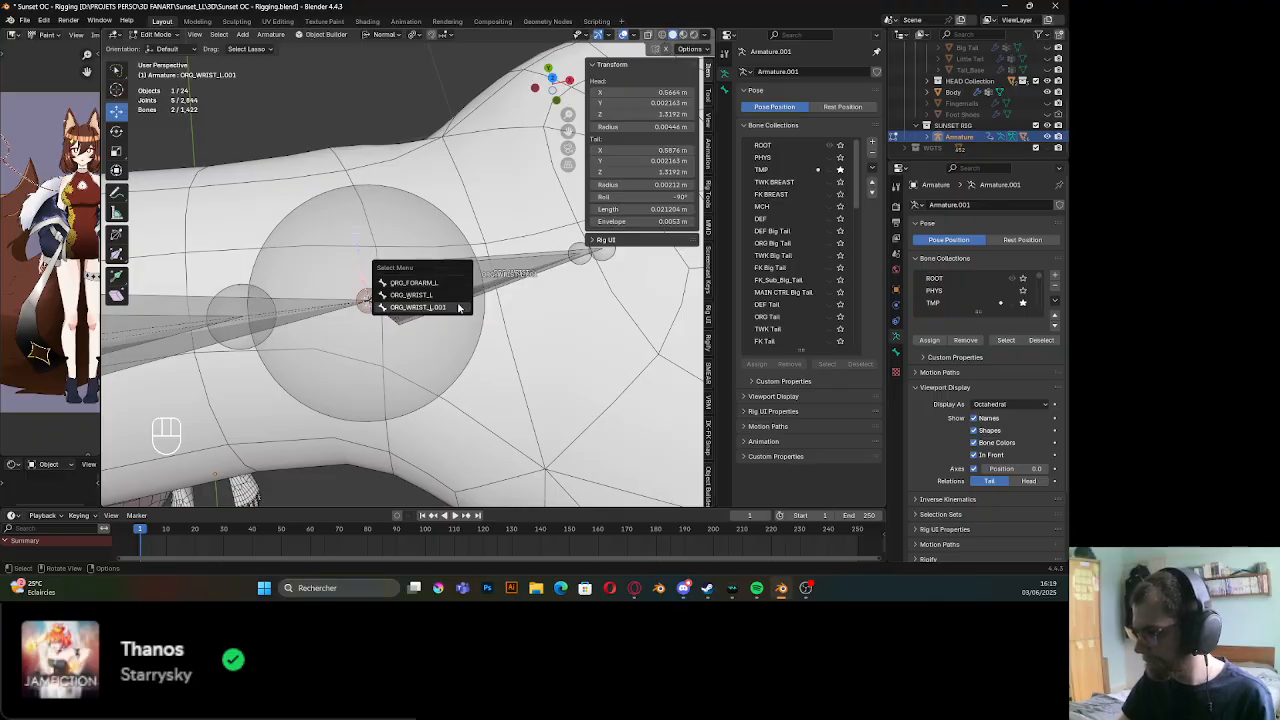
{"action": "left_click", "coordinate": [456, 306]}
{"action": "scroll", "coordinate": [457, 303], "scroll_direction": "down", "scroll_amount": 6}
{"action": "middle_click_drag", "start_coordinate": [440, 298], "coordinate": [455, 270]}
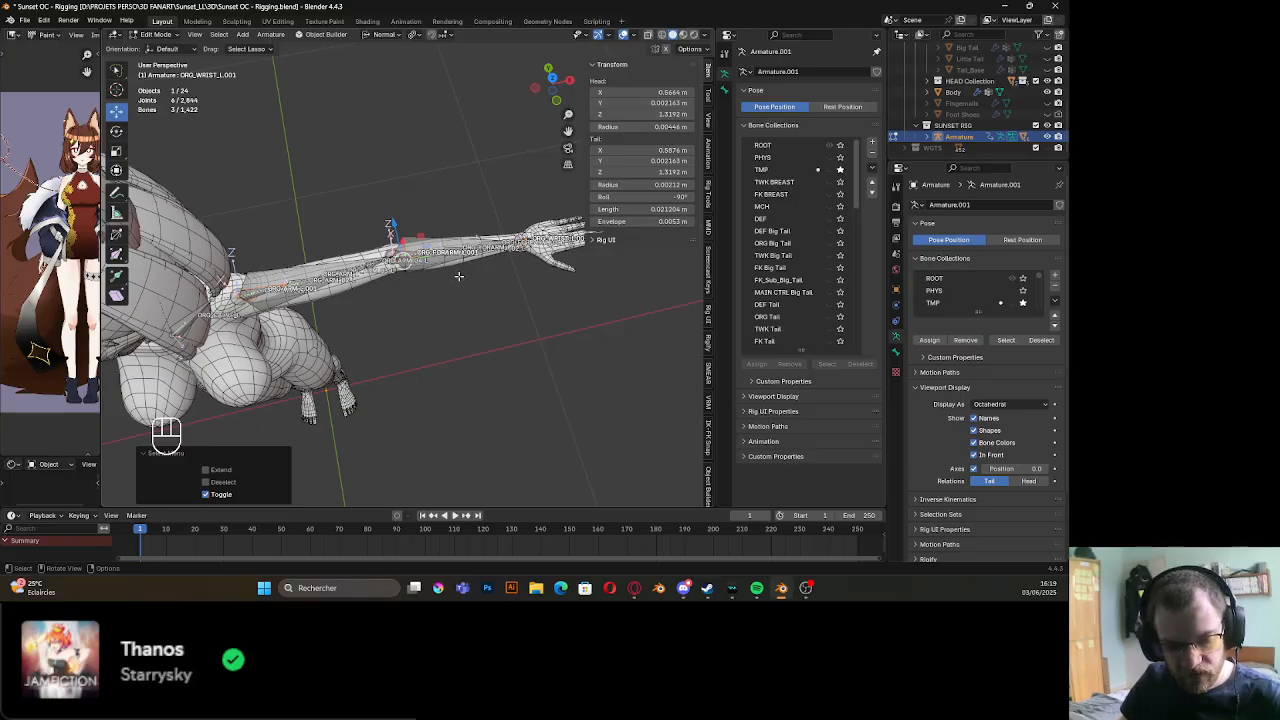
Set up a batch rename of the selected bones with two find-and-replace rules
{"action": "key", "text": "ctrl+F2"}
{"action": "left_click", "coordinate": [517, 285]}
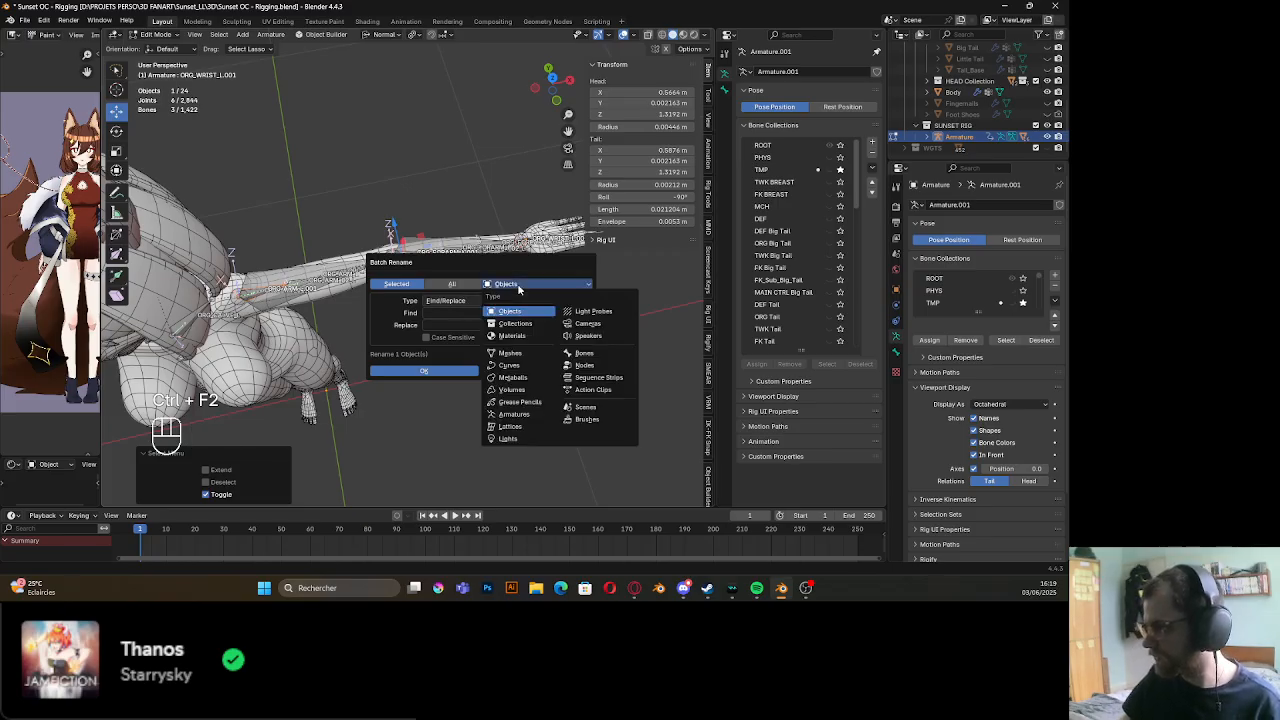
{"action": "left_click", "coordinate": [585, 353]}
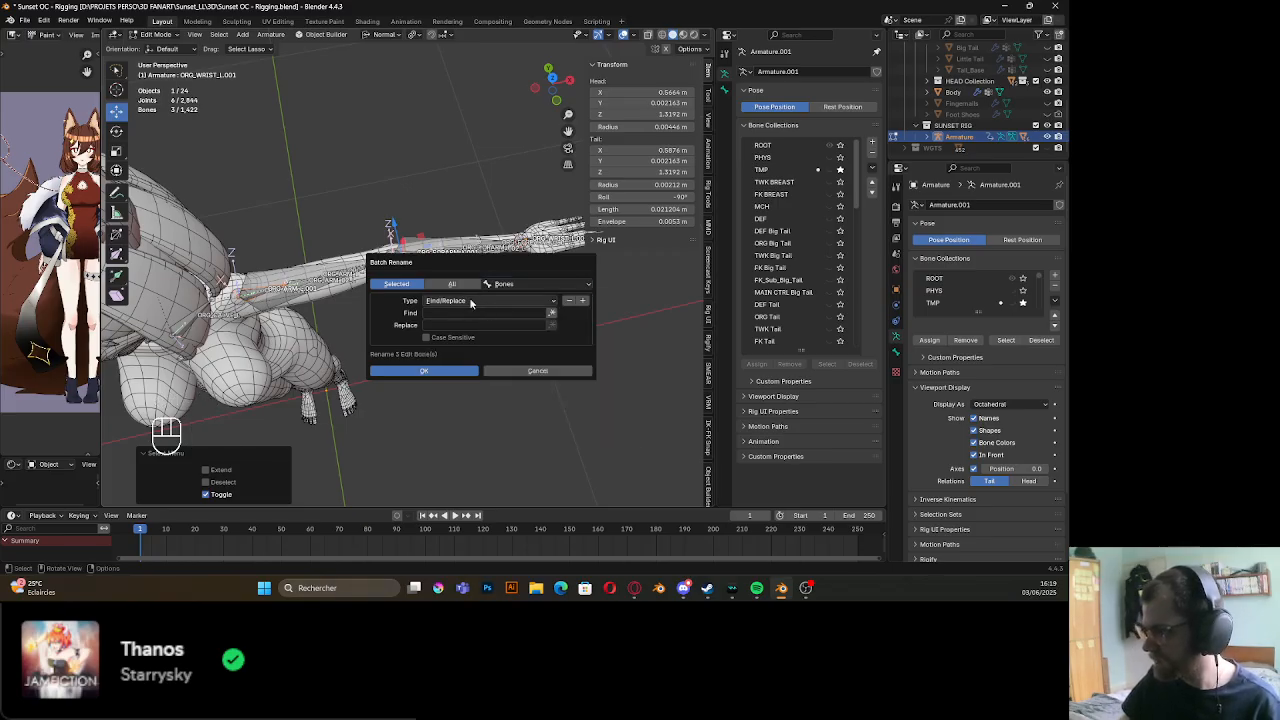
{"action": "left_click", "coordinate": [582, 301]}
{"action": "left_click", "coordinate": [582, 301]}
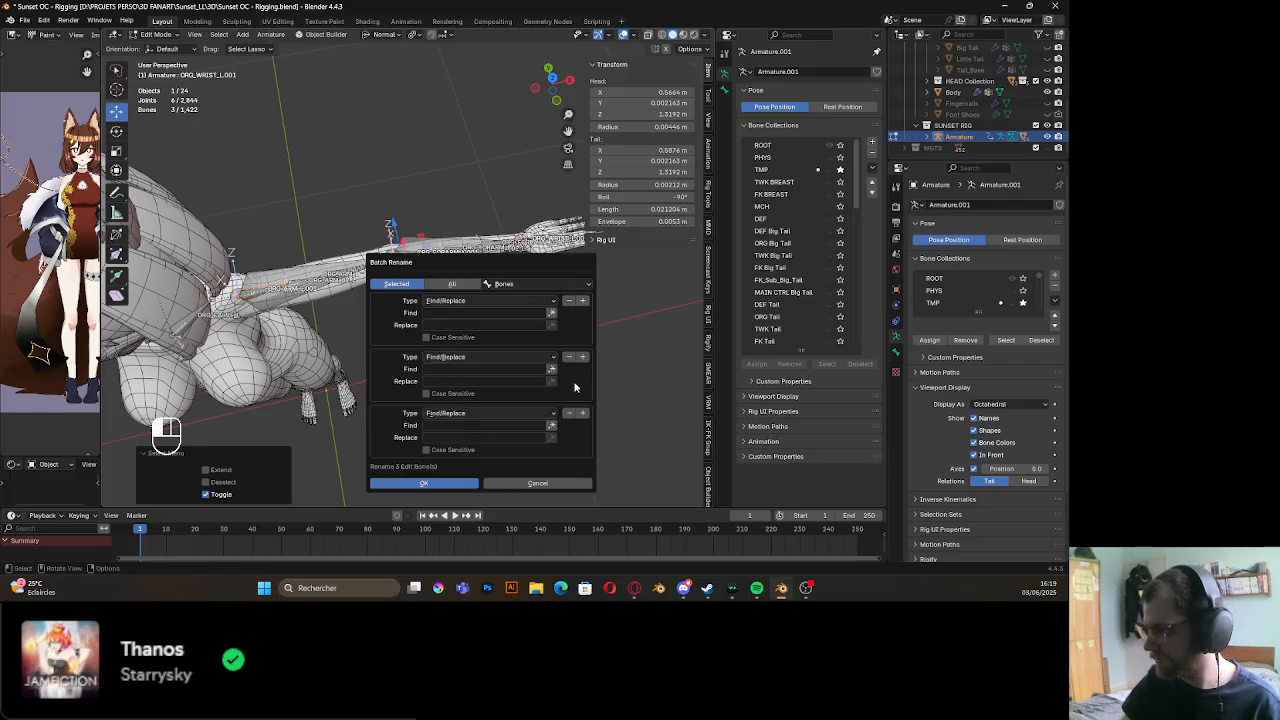
{"action": "left_click", "coordinate": [568, 413]}
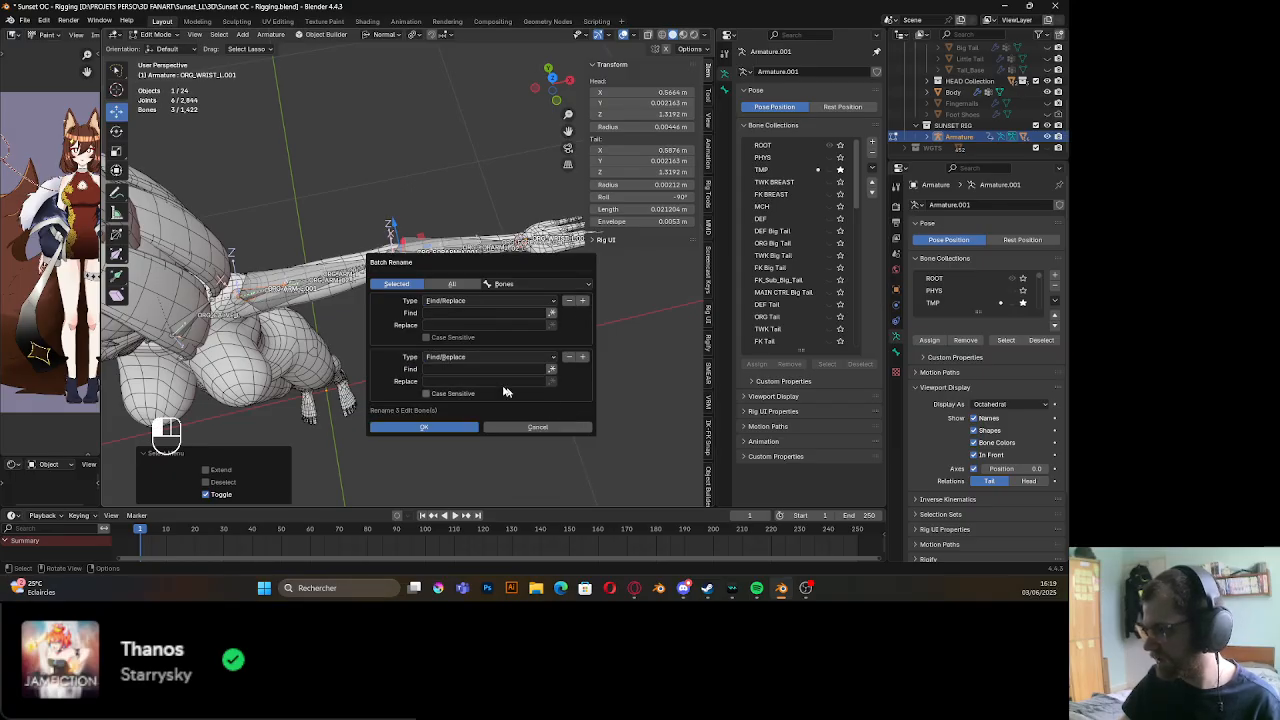
Batch-rename the duplicated arm, forearm and wrist bones, replacing ORG with TWK and removing the .001 suffix
{"action": "left_click", "coordinate": [455, 369]}
{"action": "type", "text": "."}
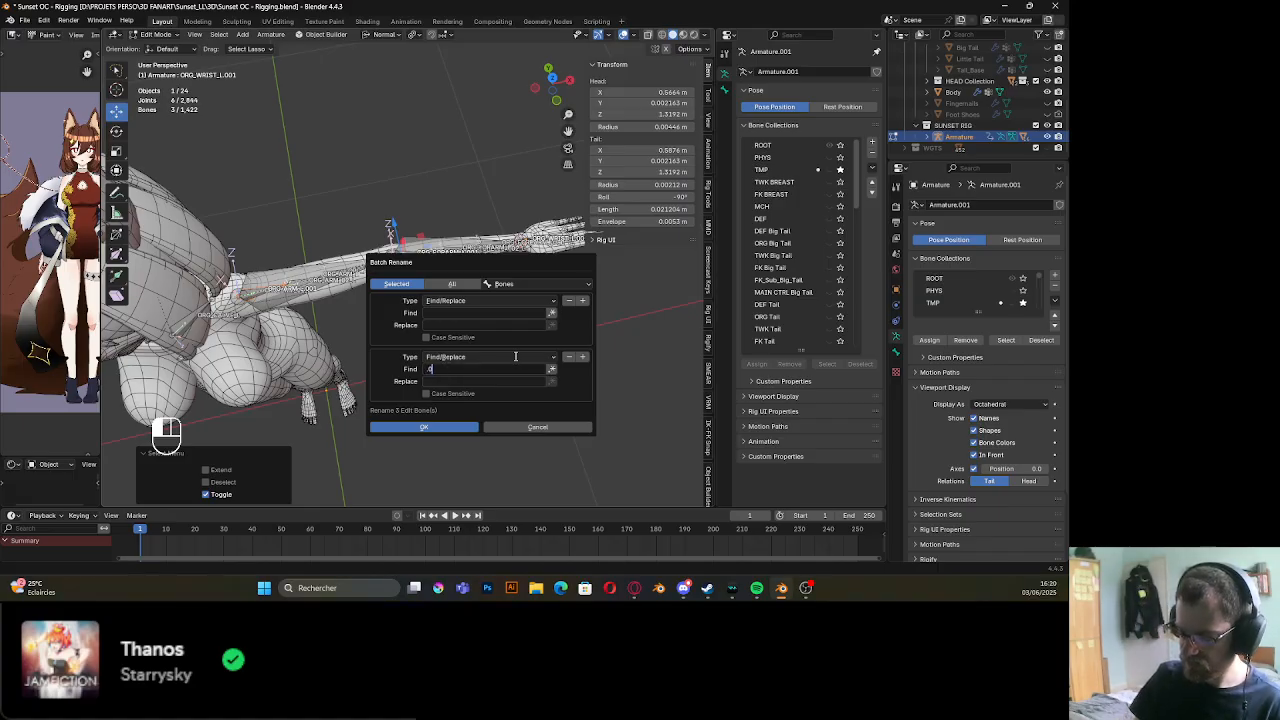
{"action": "type", "text": "001"}
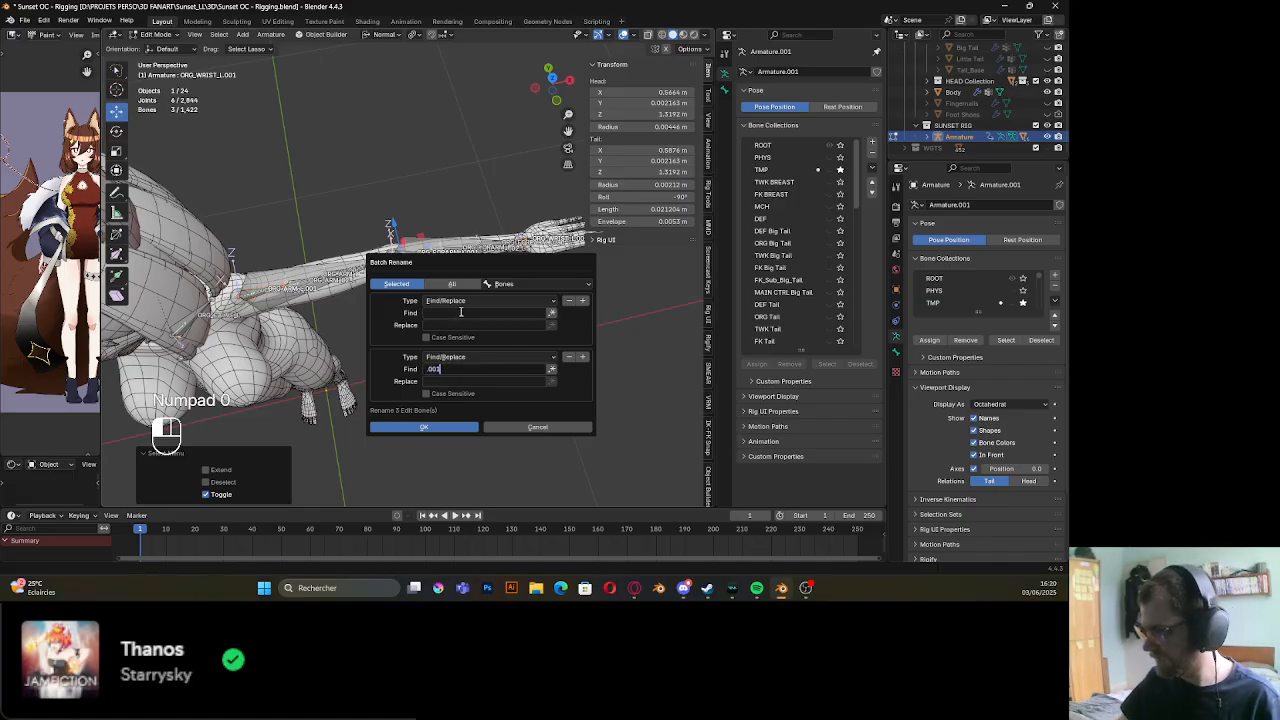
{"action": "key", "text": "Return"}
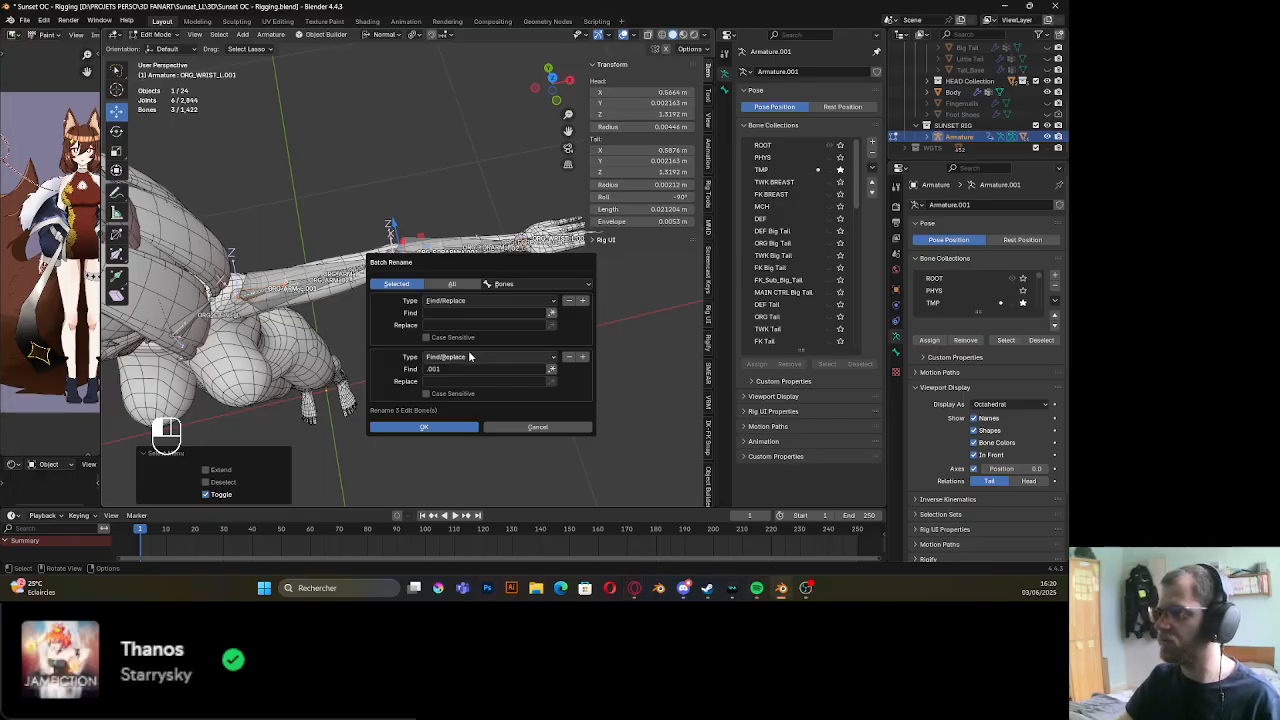
{"action": "left_click", "coordinate": [432, 314]}
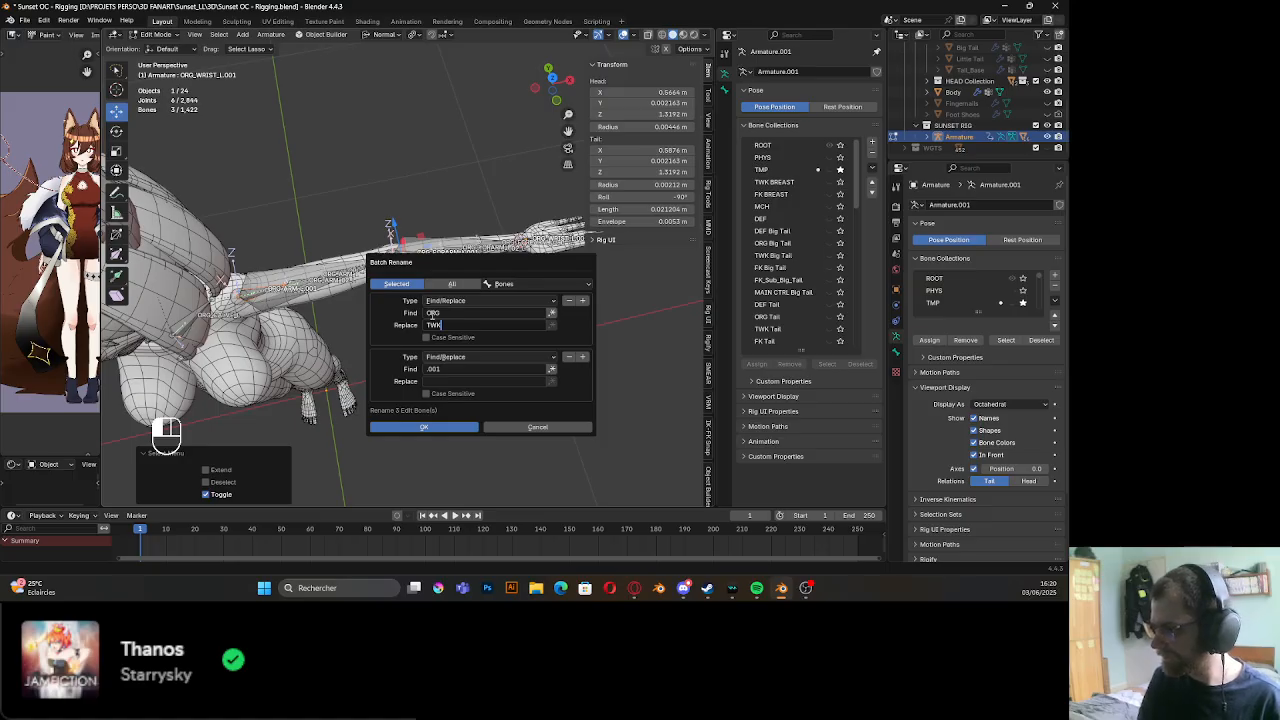
{"action": "key", "text": "Return"}
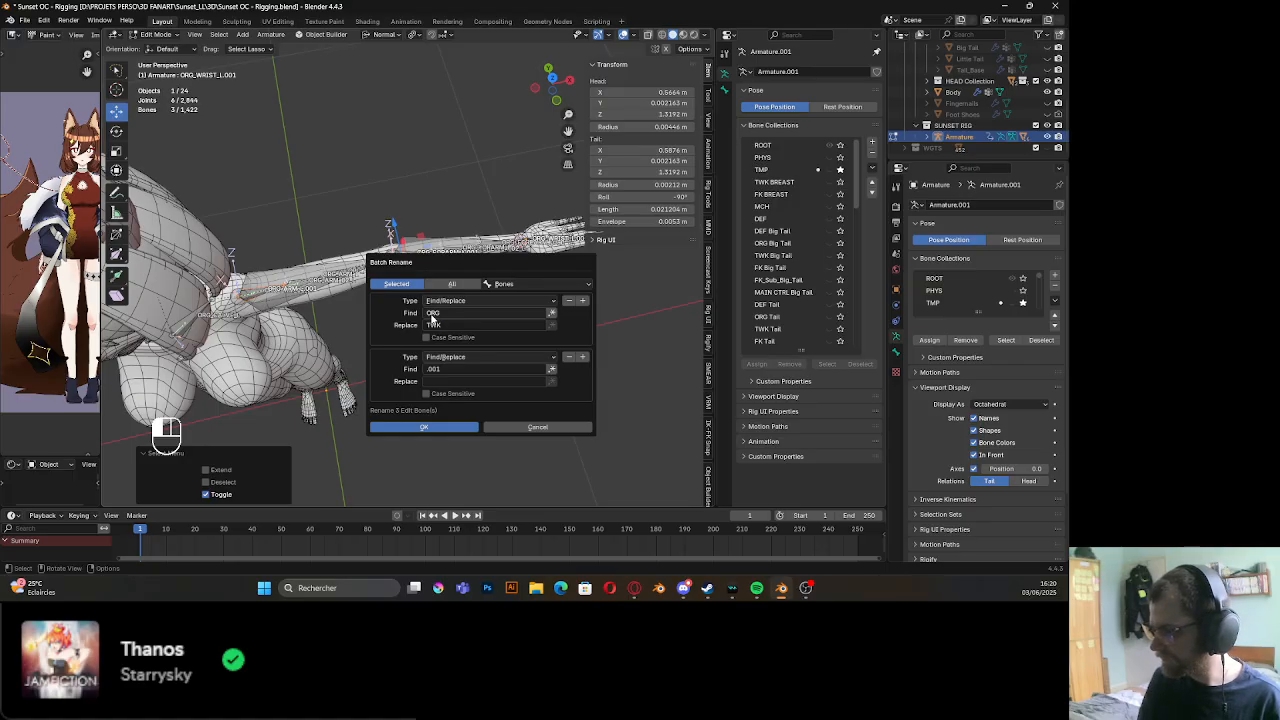
{"action": "key", "text": "Return"}
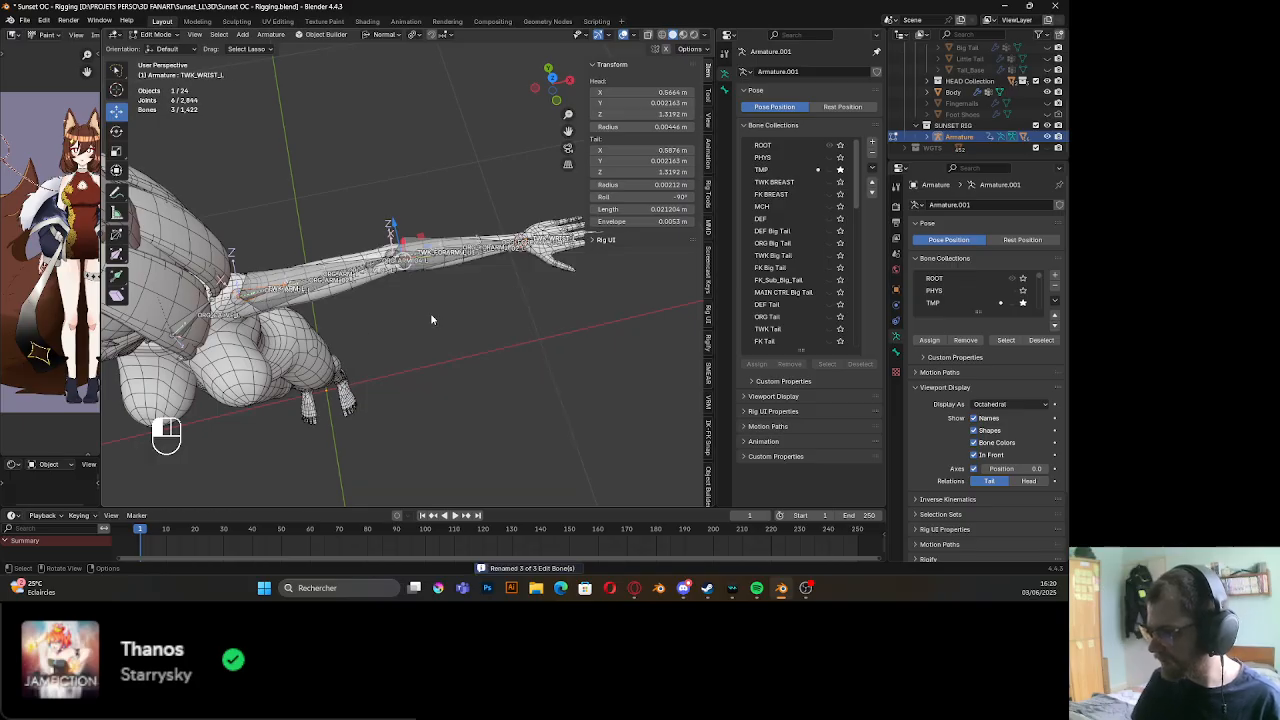
Set the bone color of the active TWK_WRIST_L bone to 09 - Theme Color Set
{"action": "scroll", "coordinate": [449, 323], "scroll_direction": "up", "scroll_amount": 3}
{"action": "middle_click_drag", "start_coordinate": [537, 337], "coordinate": [486, 357], "text": "shift"}
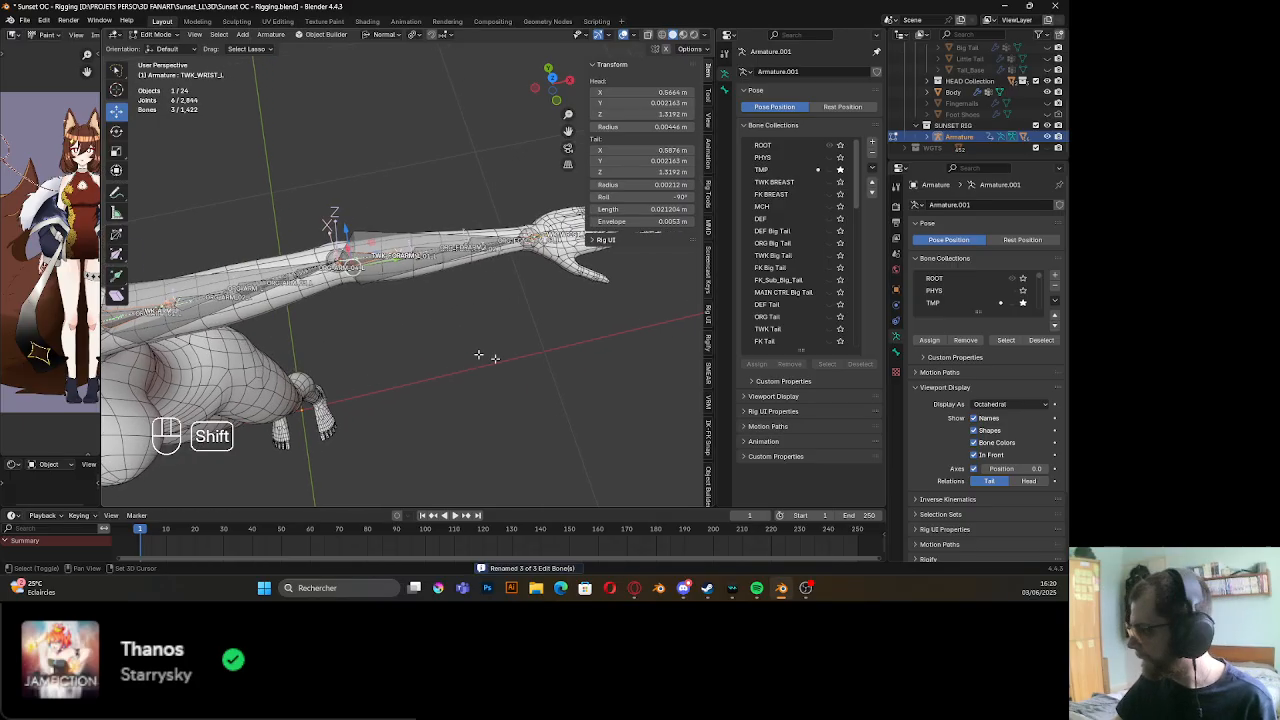
{"action": "scroll", "coordinate": [938, 443], "scroll_direction": "down", "scroll_amount": 3}
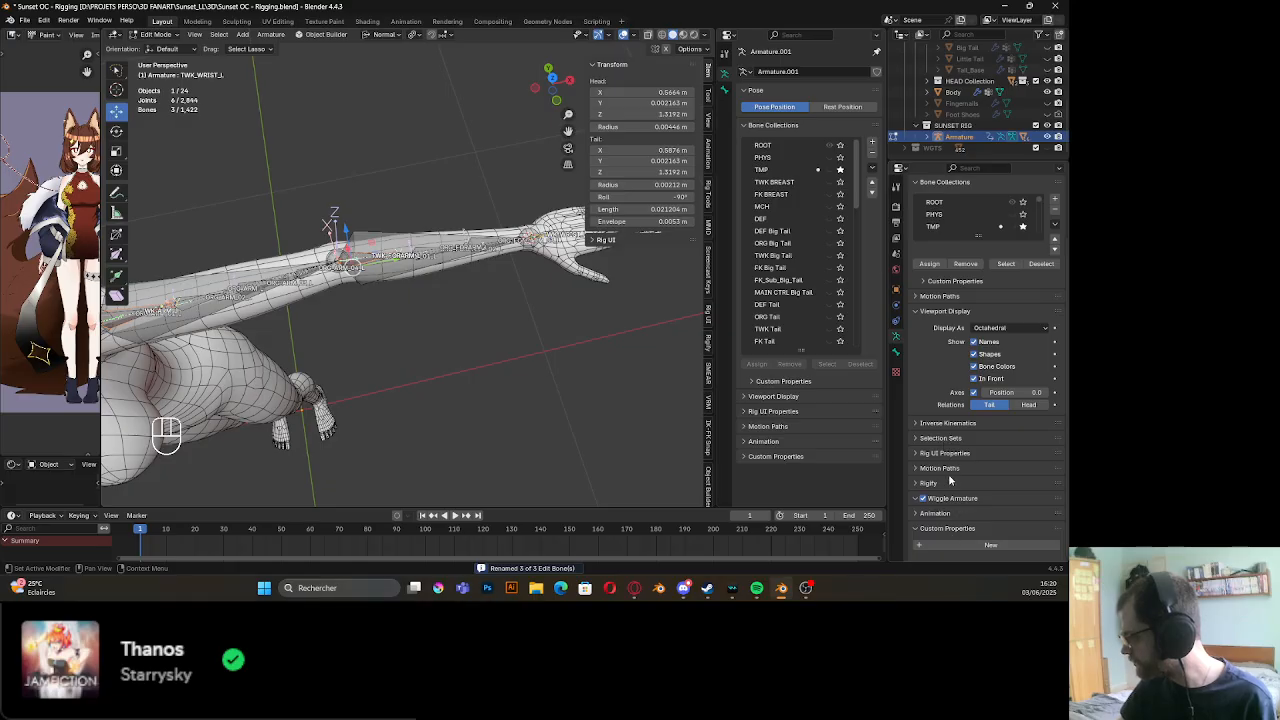
{"action": "left_click", "coordinate": [896, 352]}
{"action": "scroll", "coordinate": [965, 503], "scroll_direction": "down", "scroll_amount": 4}
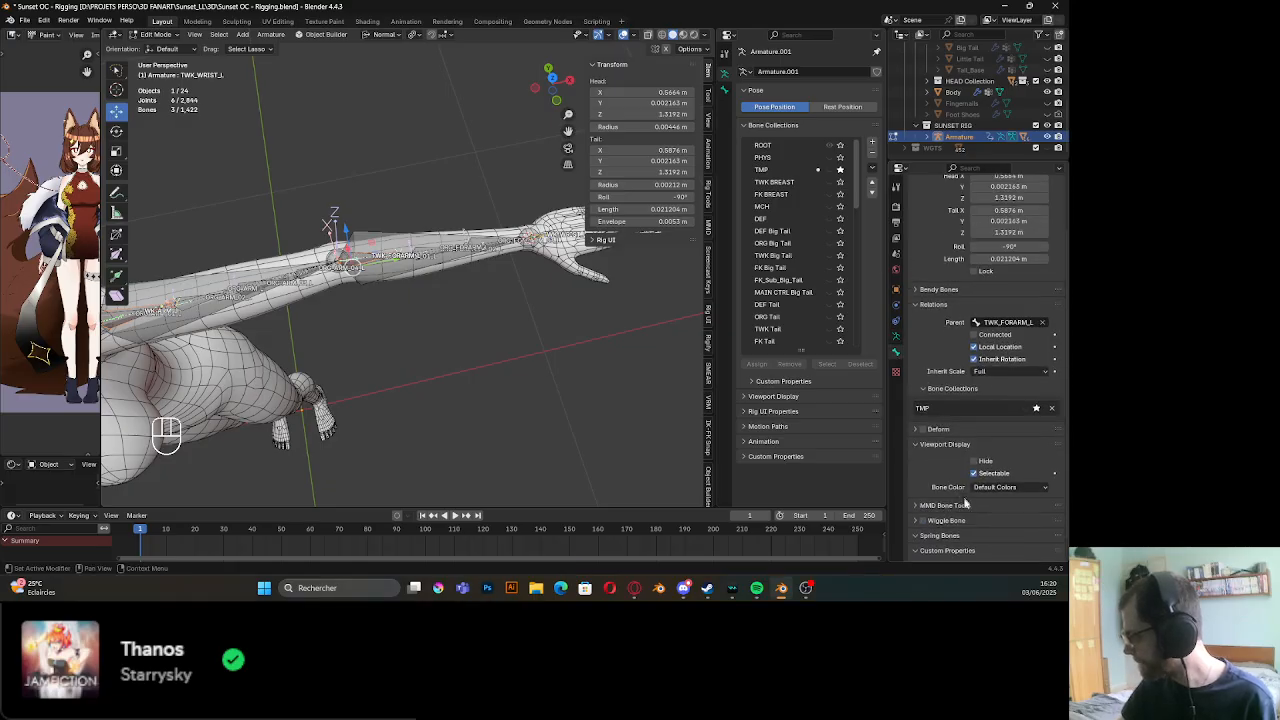
{"action": "scroll", "coordinate": [965, 503], "scroll_direction": "down", "scroll_amount": 1}
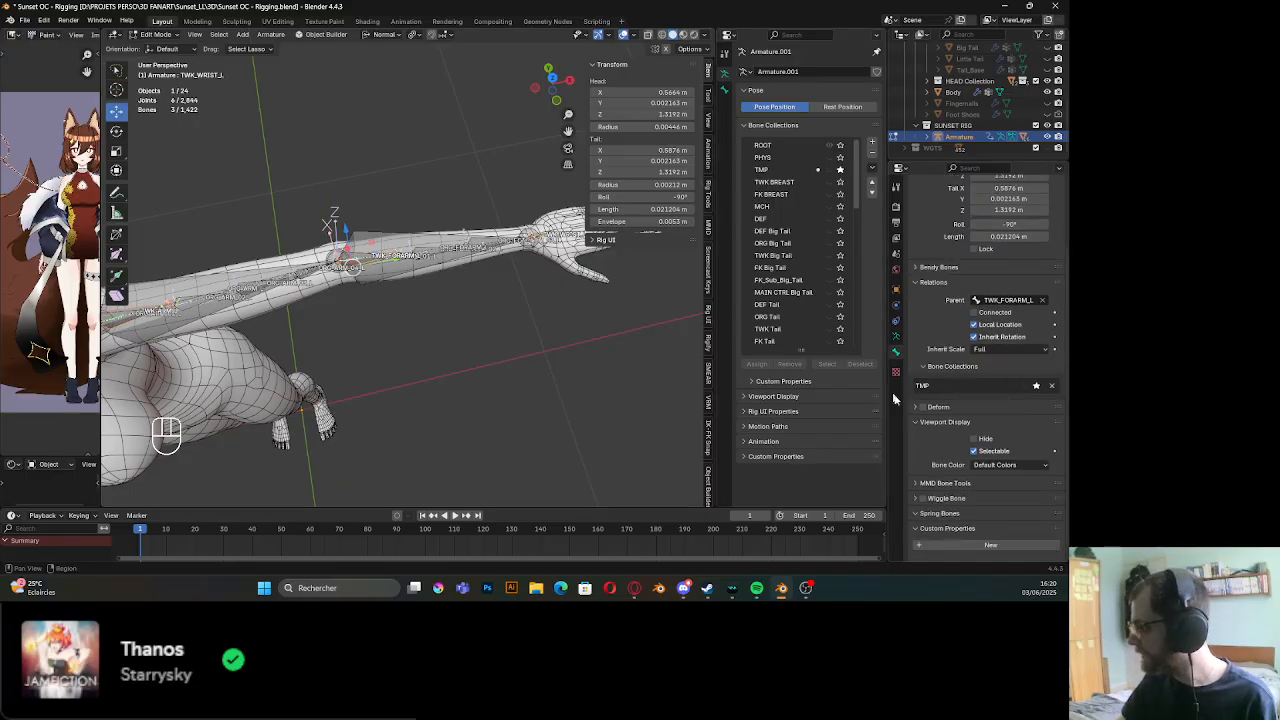
{"action": "left_click", "coordinate": [1003, 466]}
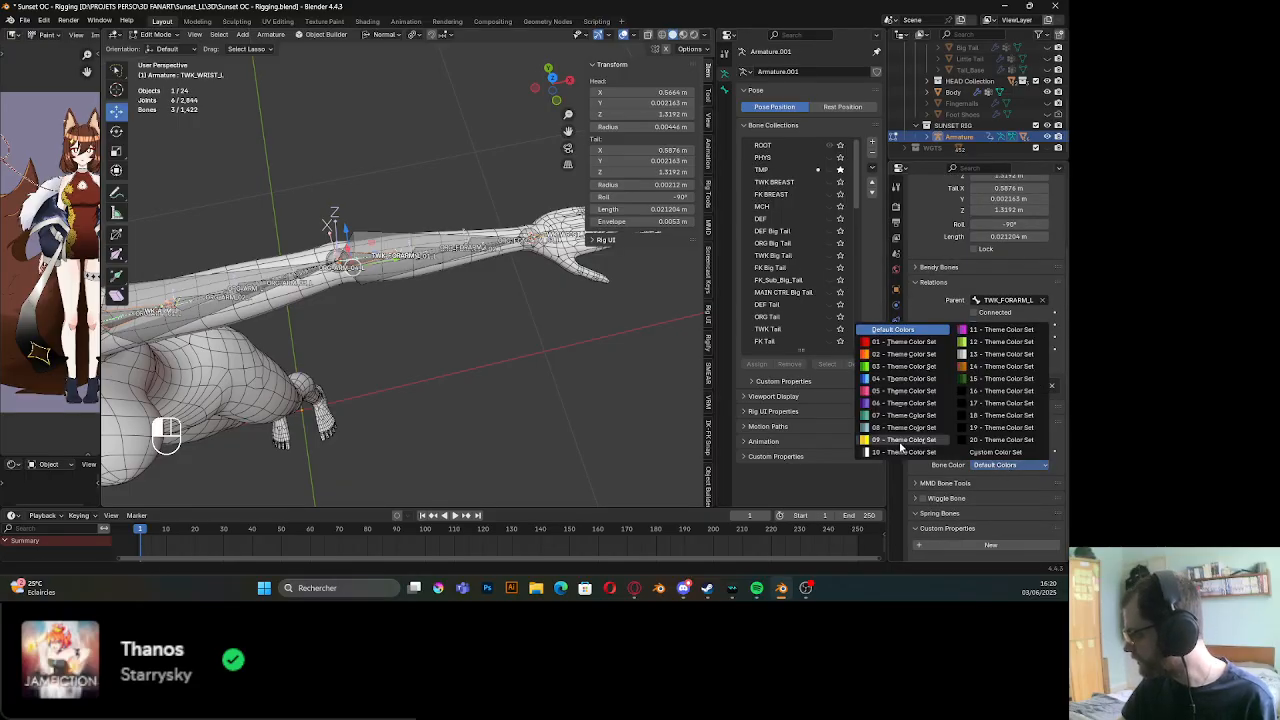
{"action": "left_click", "coordinate": [900, 440]}
Copy the wrist bone's color to the other selected TWK bones in Pose Mode, and return to Edit Mode
{"action": "middle_click_drag", "start_coordinate": [520, 360], "coordinate": [442, 346], "text": "shift"}
{"action": "scroll", "coordinate": [563, 355], "scroll_direction": "up", "scroll_amount": 3}
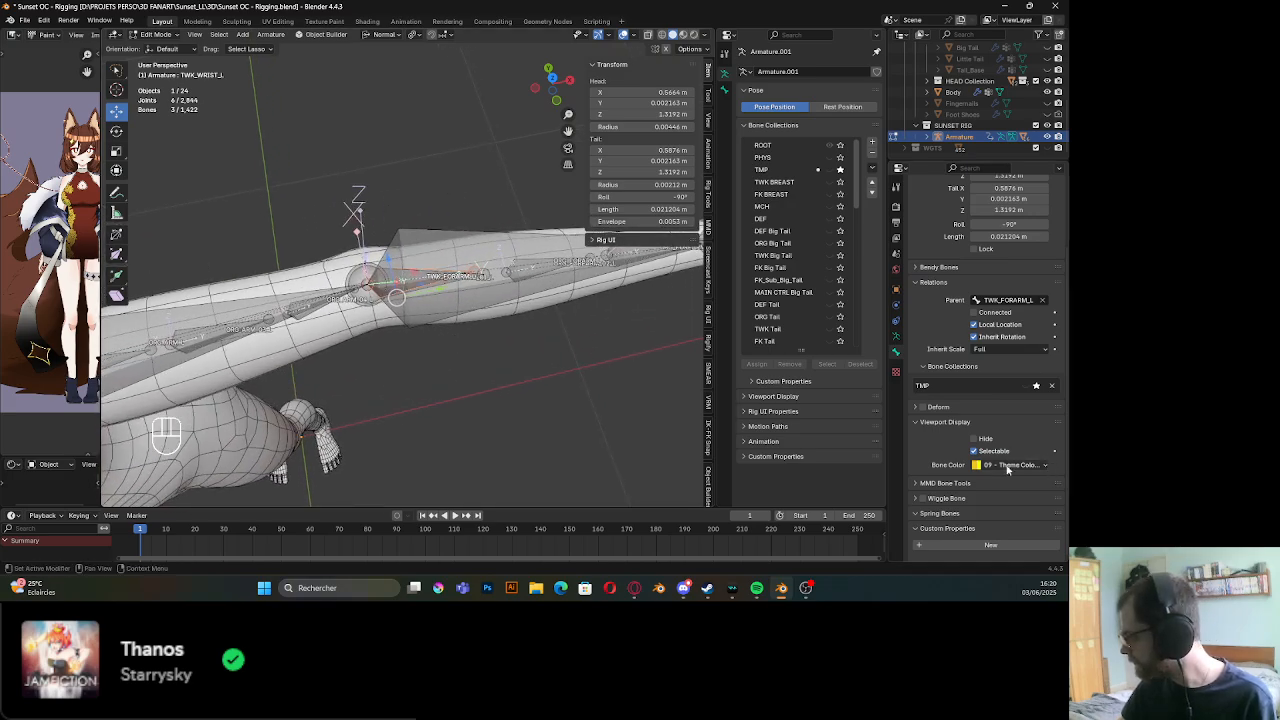
{"action": "key", "text": "Tab"}
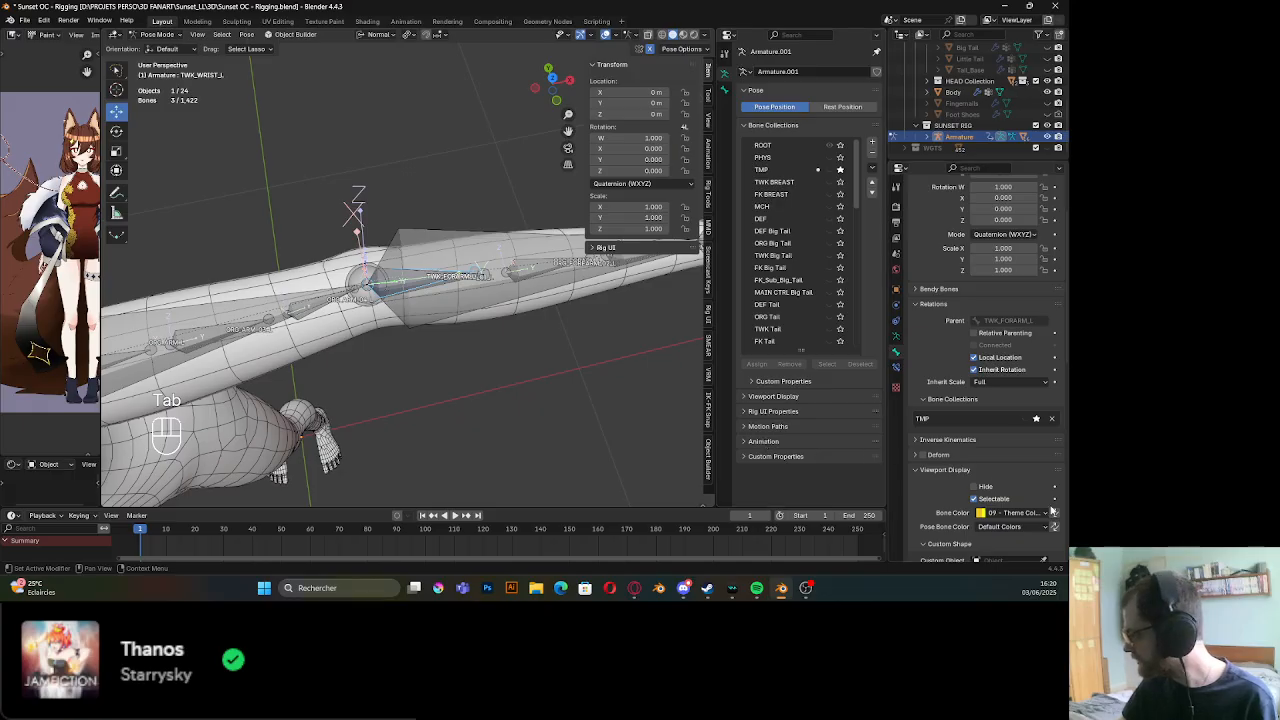
{"action": "left_click", "coordinate": [1055, 513]}
{"action": "scroll", "coordinate": [474, 394], "scroll_direction": "down", "scroll_amount": 3}
{"action": "middle_click_drag", "start_coordinate": [476, 394], "coordinate": [572, 386], "text": "shift"}
{"action": "key", "text": "Tab"}
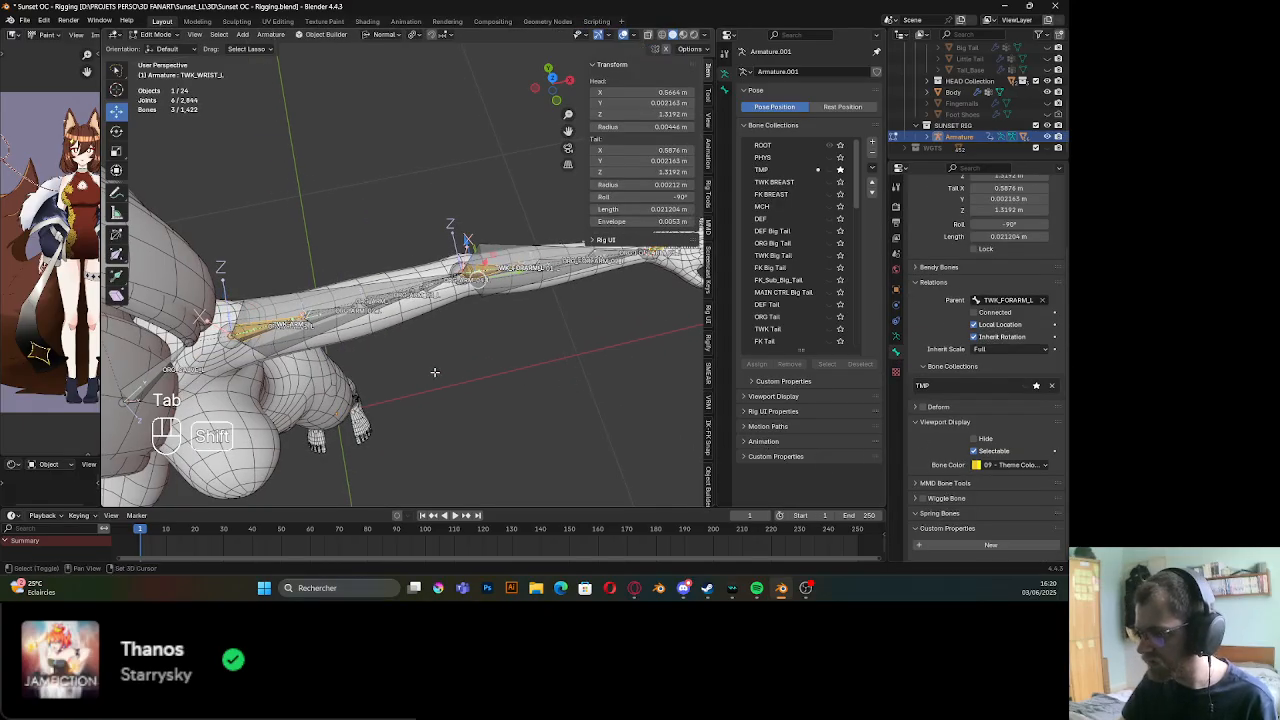
Try to create Sphere bone widgets for the selected TWK arm, forearm and wrist bones in Pose Mode
{"action": "middle_click_drag", "start_coordinate": [434, 366], "coordinate": [500, 409]}
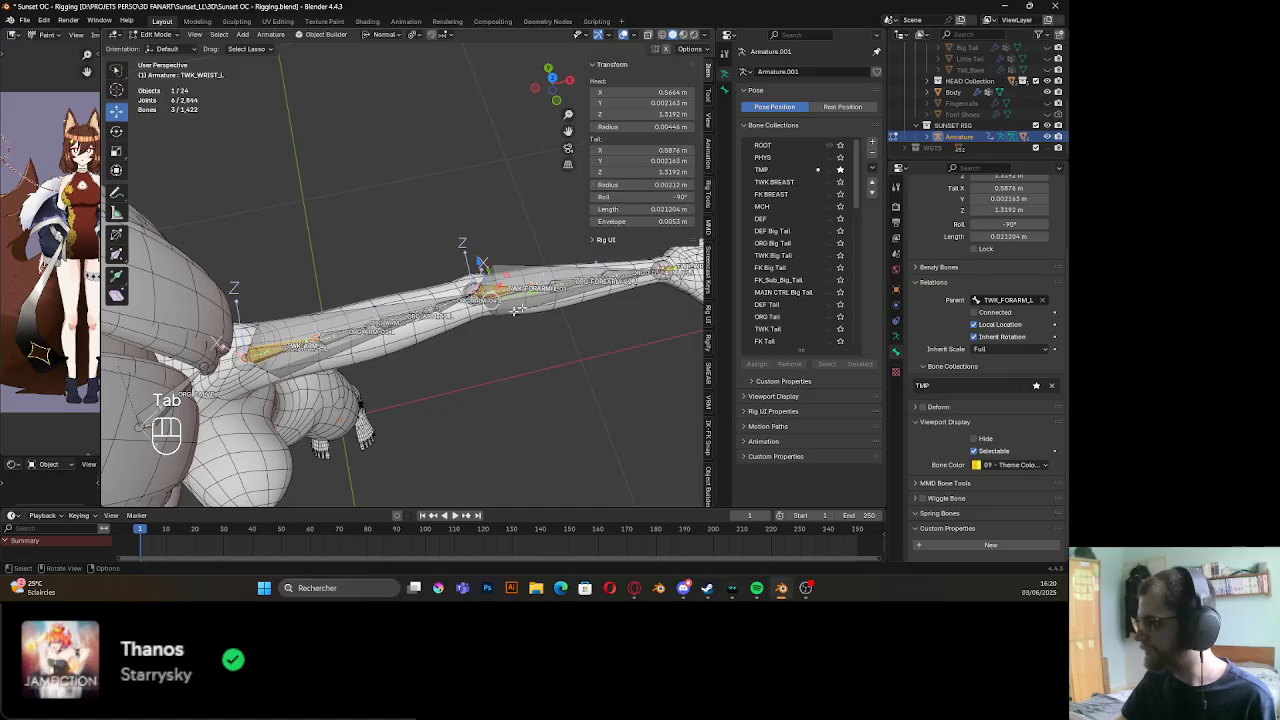
{"action": "middle_click_drag", "start_coordinate": [466, 345], "coordinate": [366, 337], "text": "shift"}
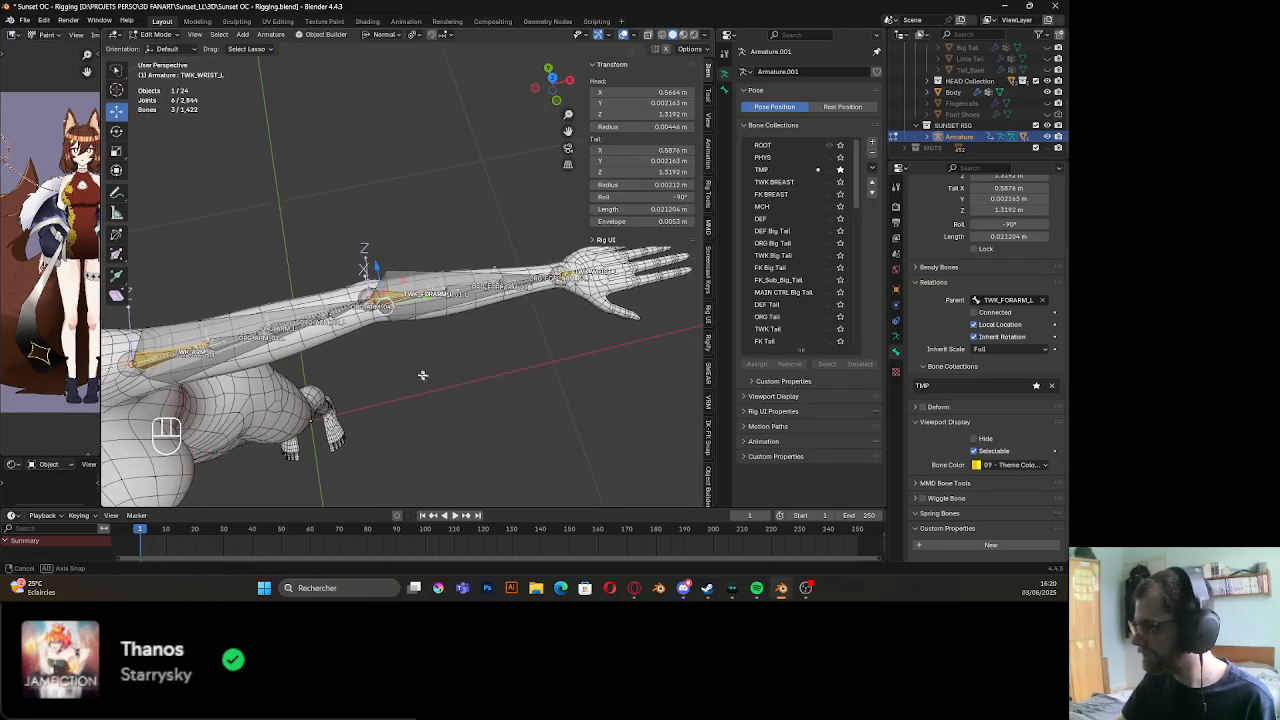
{"action": "mouse_move", "coordinate": [423, 371]}
{"action": "middle_mouse_down"}
{"action": "mouse_move", "coordinate": [409, 349]}
{"action": "mouse_move", "coordinate": [420, 352]}
{"action": "middle_mouse_up"}
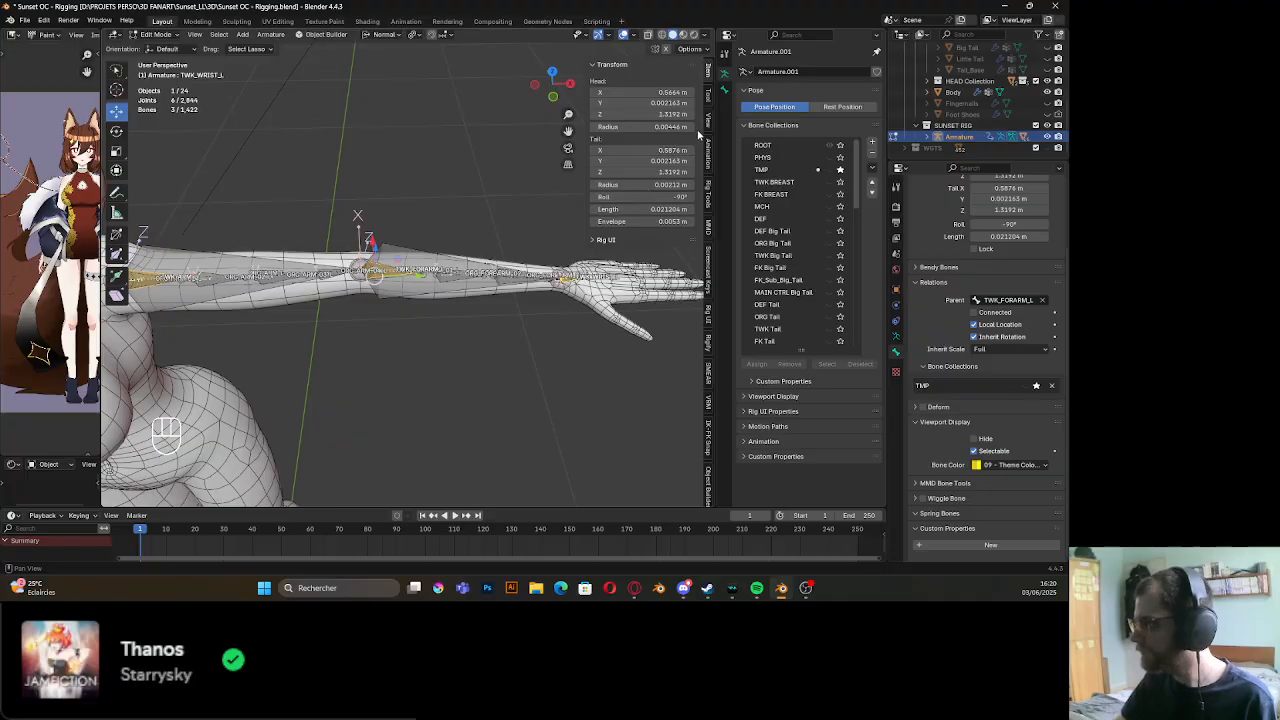
{"action": "scroll", "coordinate": [379, 264], "scroll_direction": "up", "scroll_amount": 4}
{"action": "middle_click_drag", "start_coordinate": [365, 263], "coordinate": [390, 286], "text": "shift"}
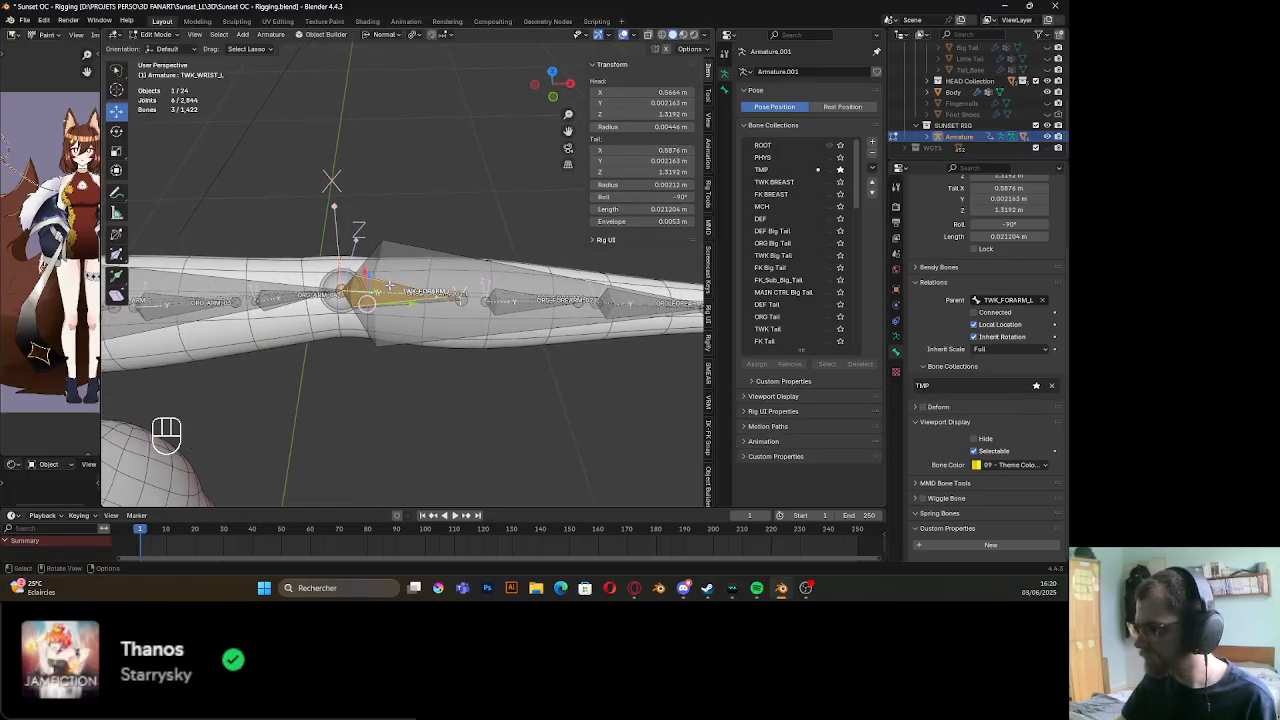
{"action": "left_click", "coordinate": [707, 205]}
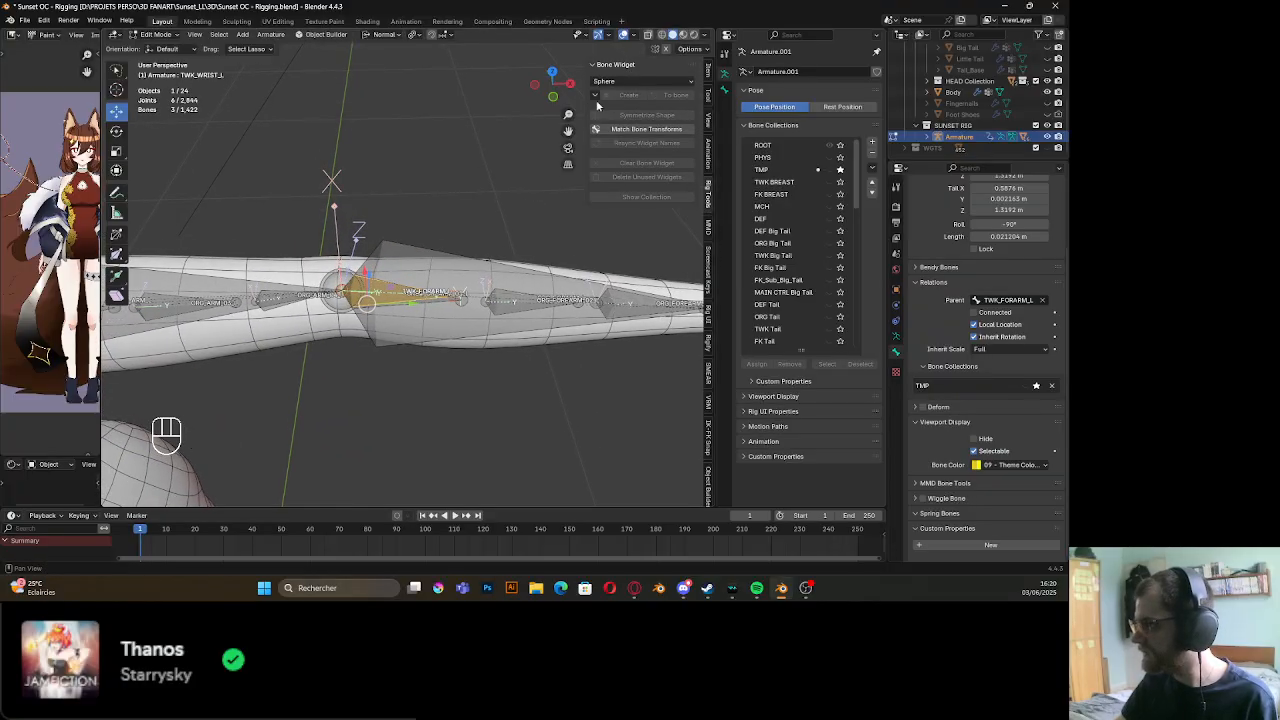
{"action": "key", "text": "Tab"}
{"action": "middle_click_drag", "start_coordinate": [524, 320], "coordinate": [420, 315], "text": "shift"}
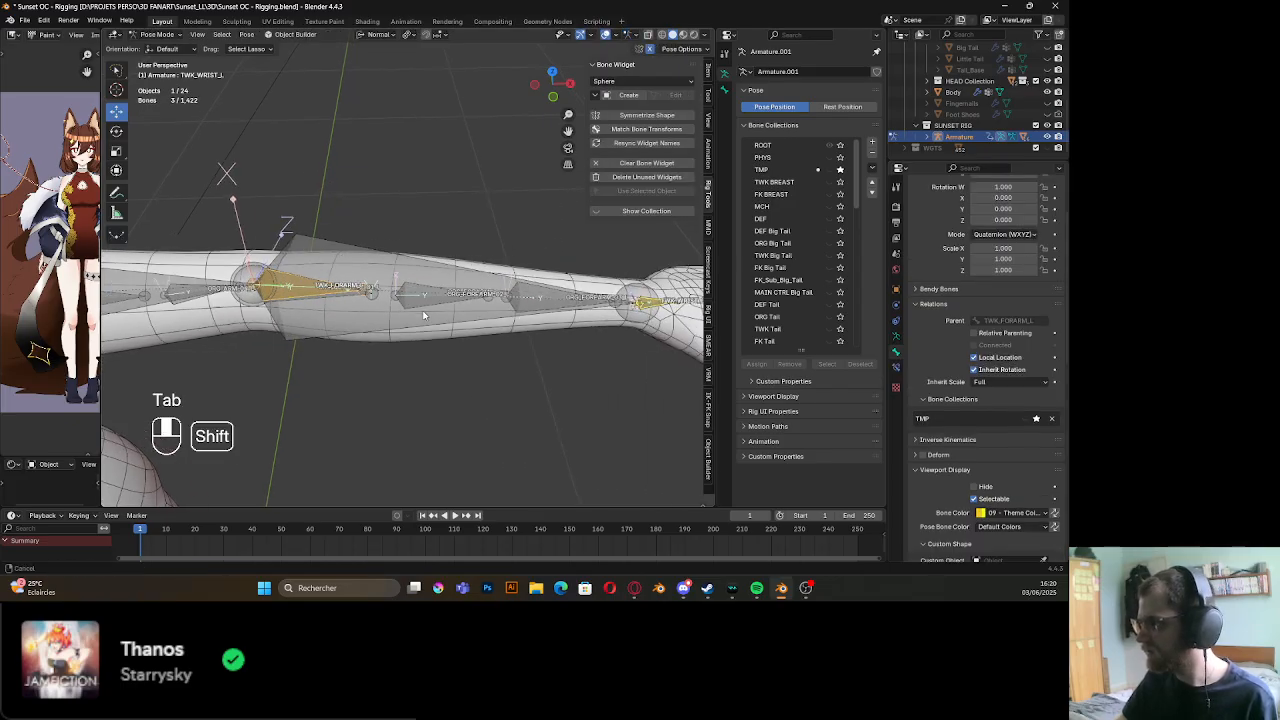
{"action": "left_click", "coordinate": [630, 95]}
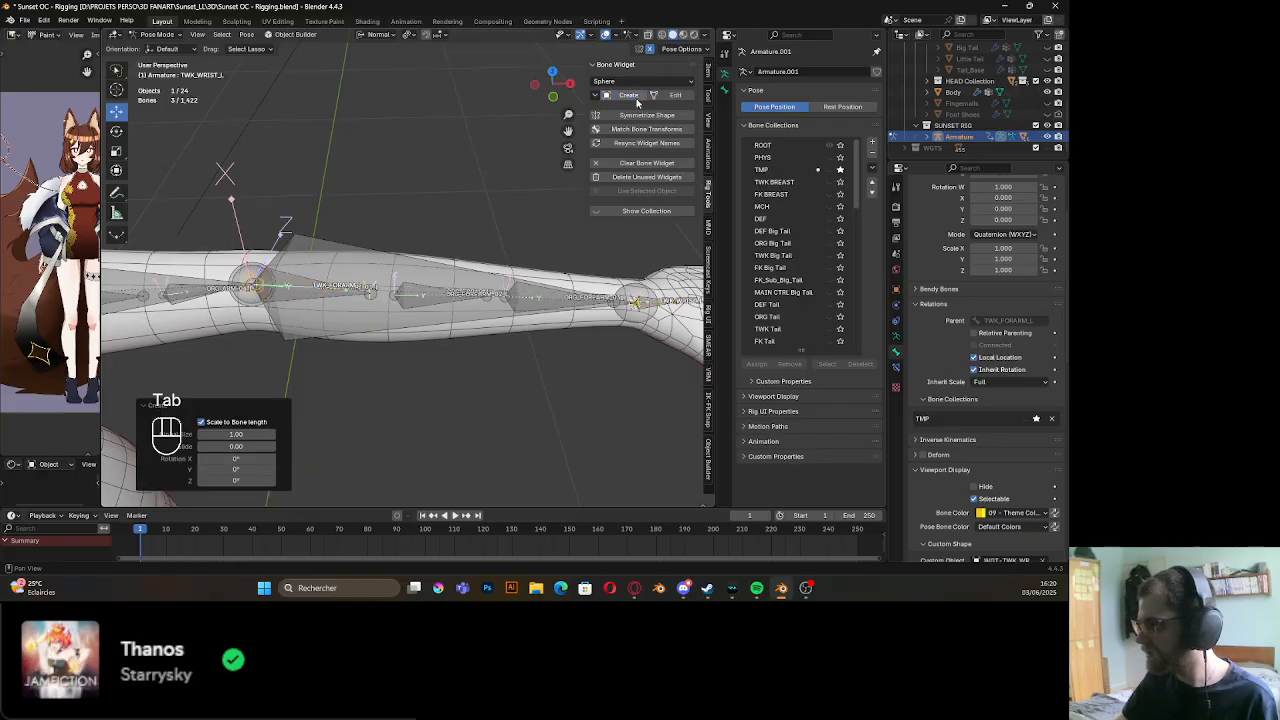
Select TWK_FORARM_L among the overlapping bones at the elbow and switch to Edit Mode
{"action": "middle_click_drag", "start_coordinate": [330, 290], "coordinate": [475, 285], "text": "shift"}
{"action": "scroll", "coordinate": [475, 285], "scroll_direction": "up", "scroll_amount": 3}
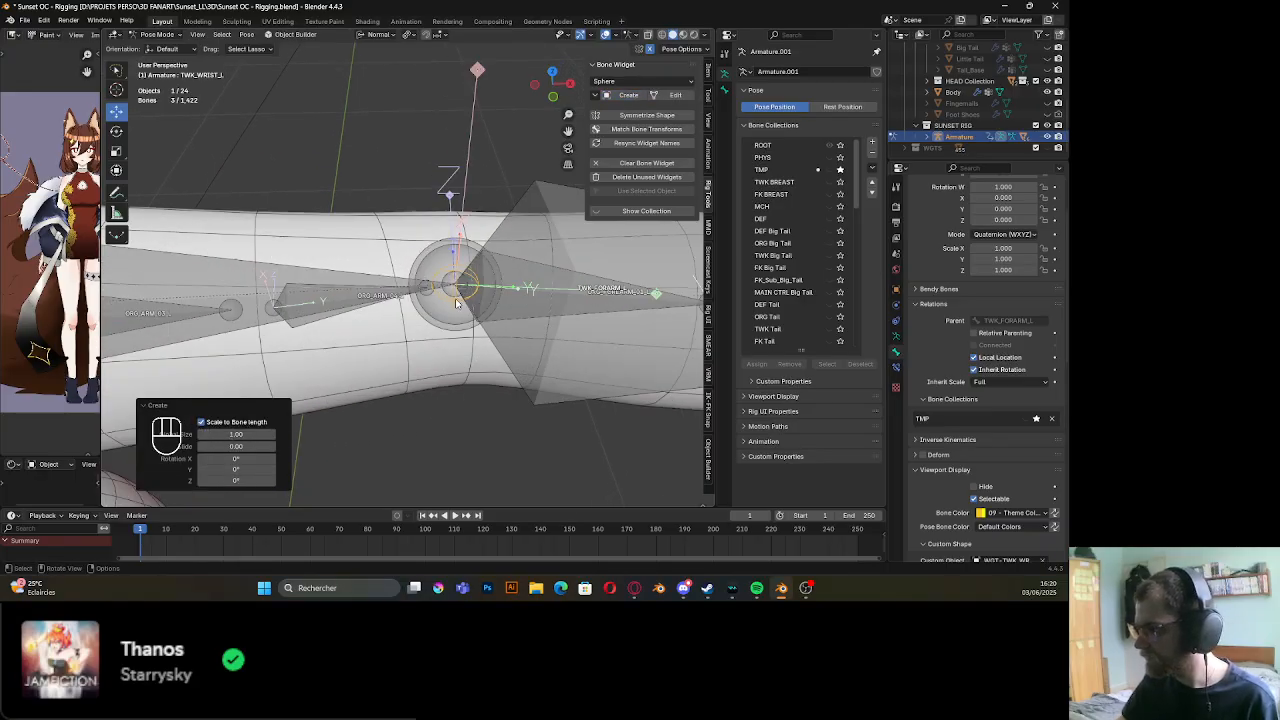
{"action": "left_click", "coordinate": [456, 303]}
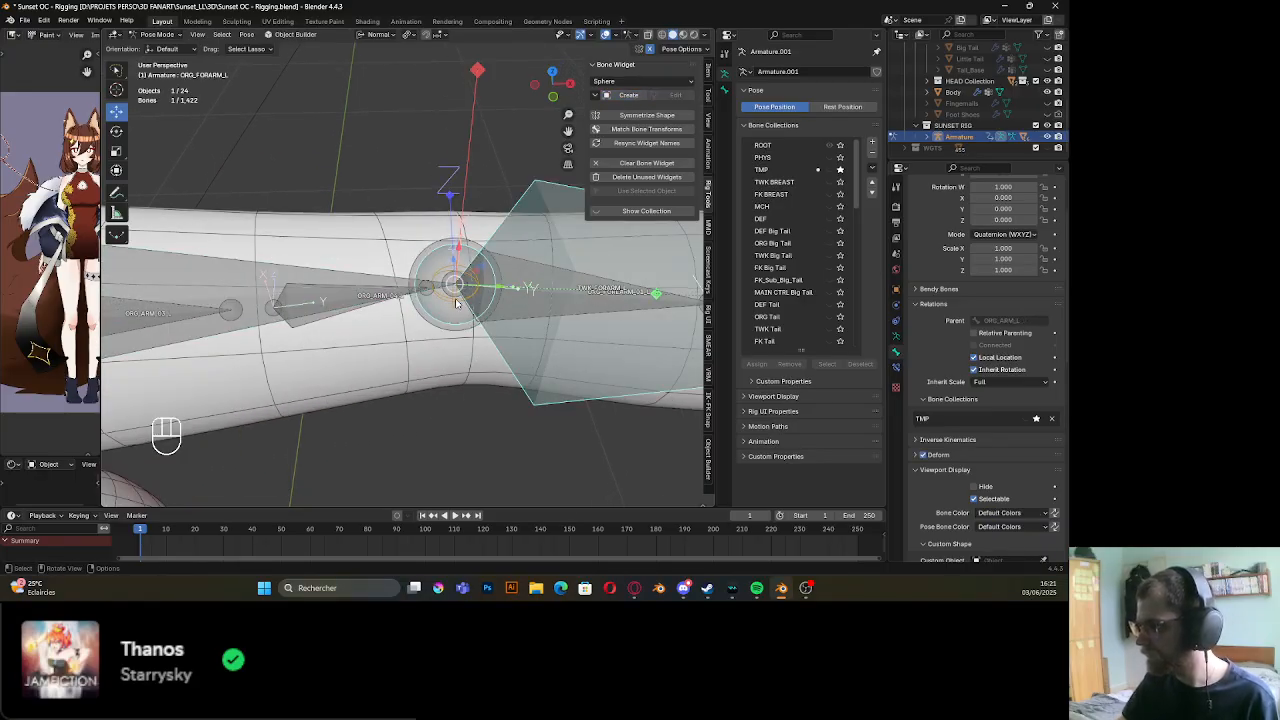
{"action": "left_click", "coordinate": [456, 303]}
{"action": "left_click", "coordinate": [455, 306]}
{"action": "left_click", "coordinate": [455, 306]}
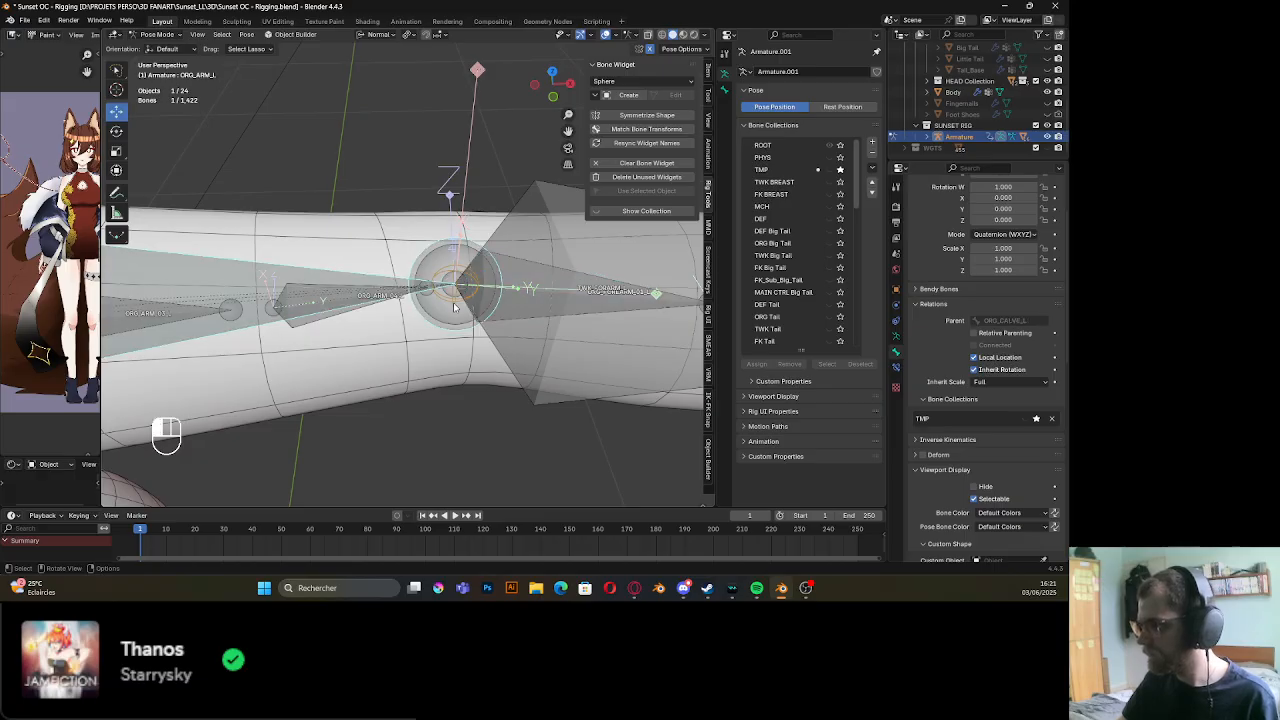
{"action": "left_click", "coordinate": [455, 306]}
{"action": "key", "text": "Tab"}
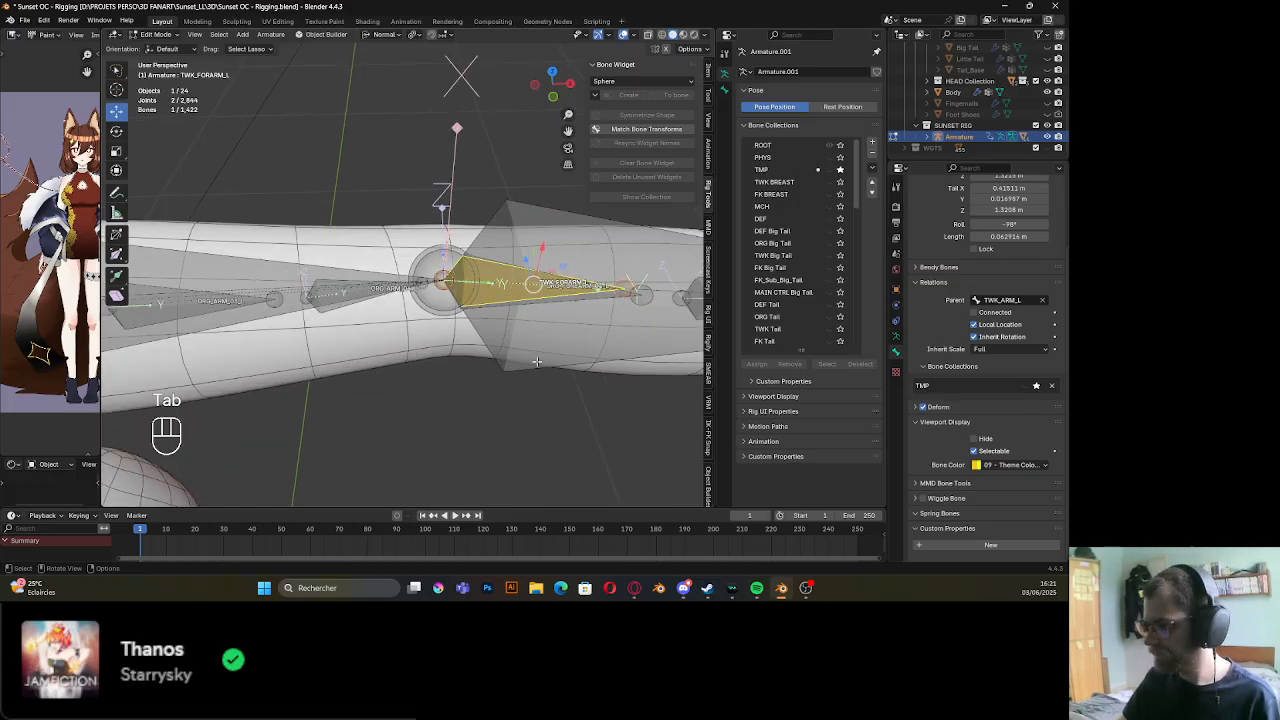
Undo the mode switch, the elbow bone selections and the creation of the Sphere widgets
{"action": "key", "text": "ctrl+z"}
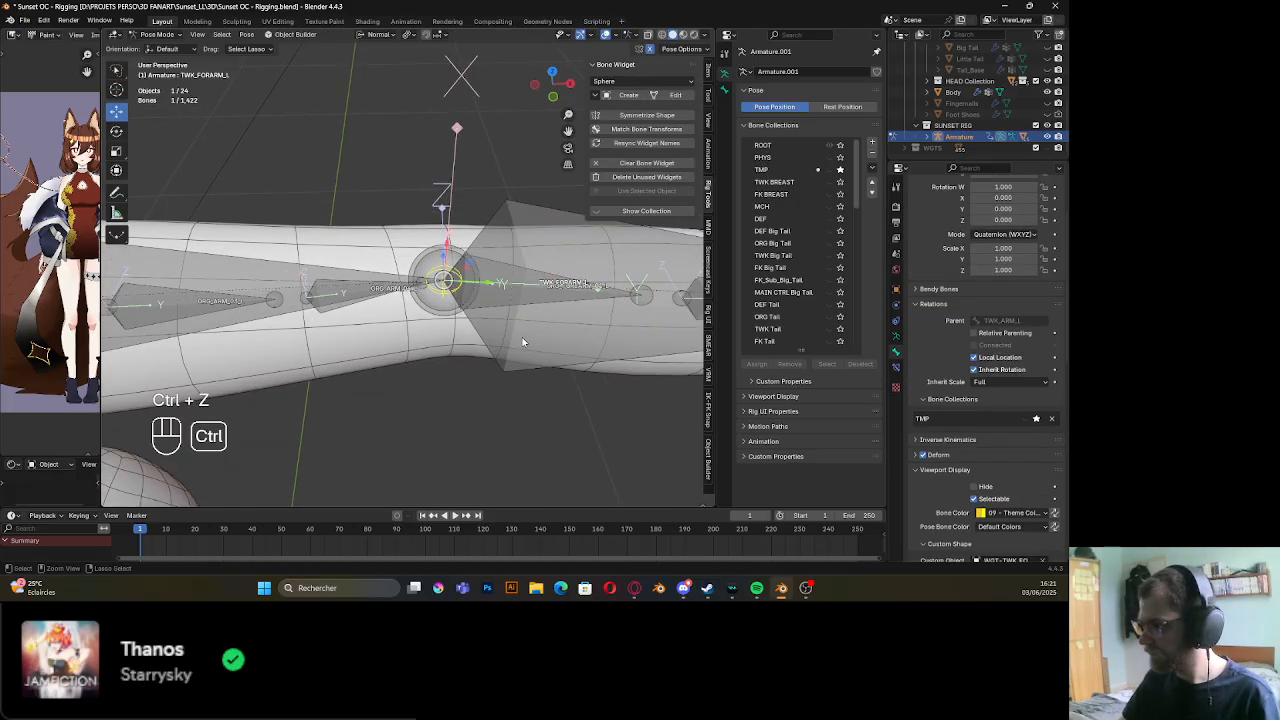
{"action": "key", "text": "ctrl+z"}
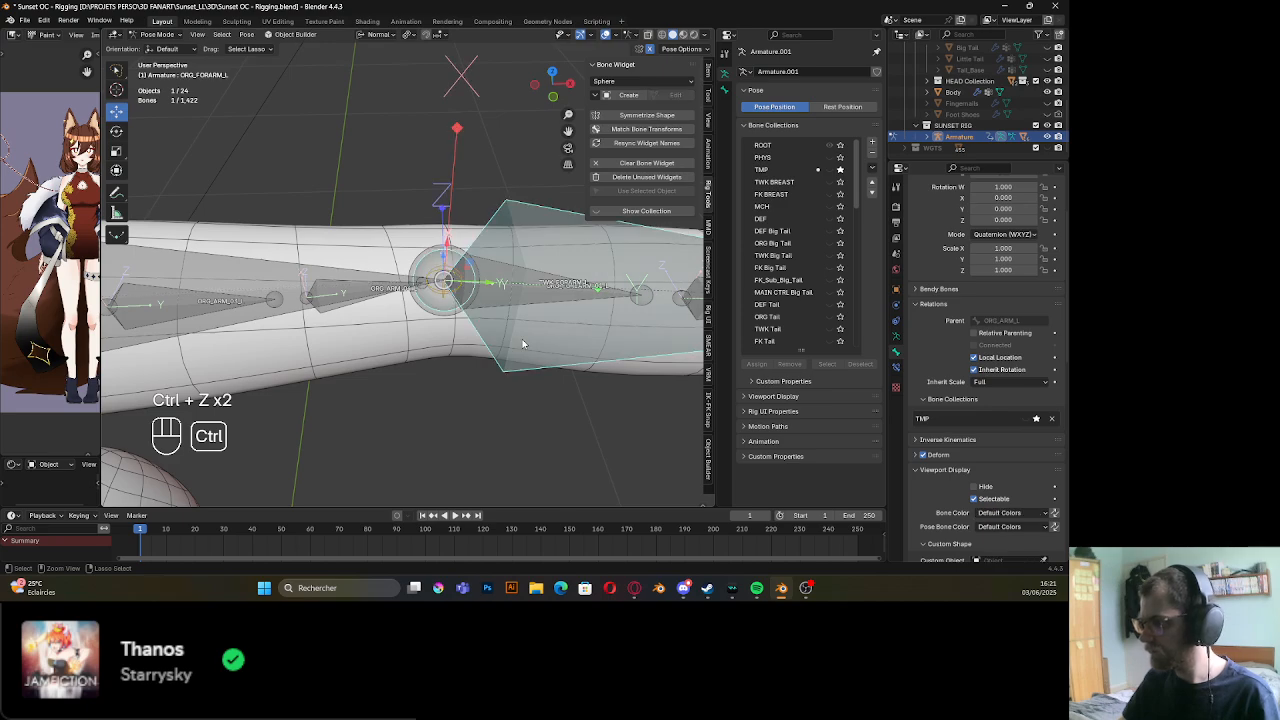
{"action": "key", "text": "ctrl+z"}
{"action": "key", "text": "ctrl+z"}
{"action": "key", "text": "ctrl+z"}
{"action": "key", "text": "ctrl+z"}
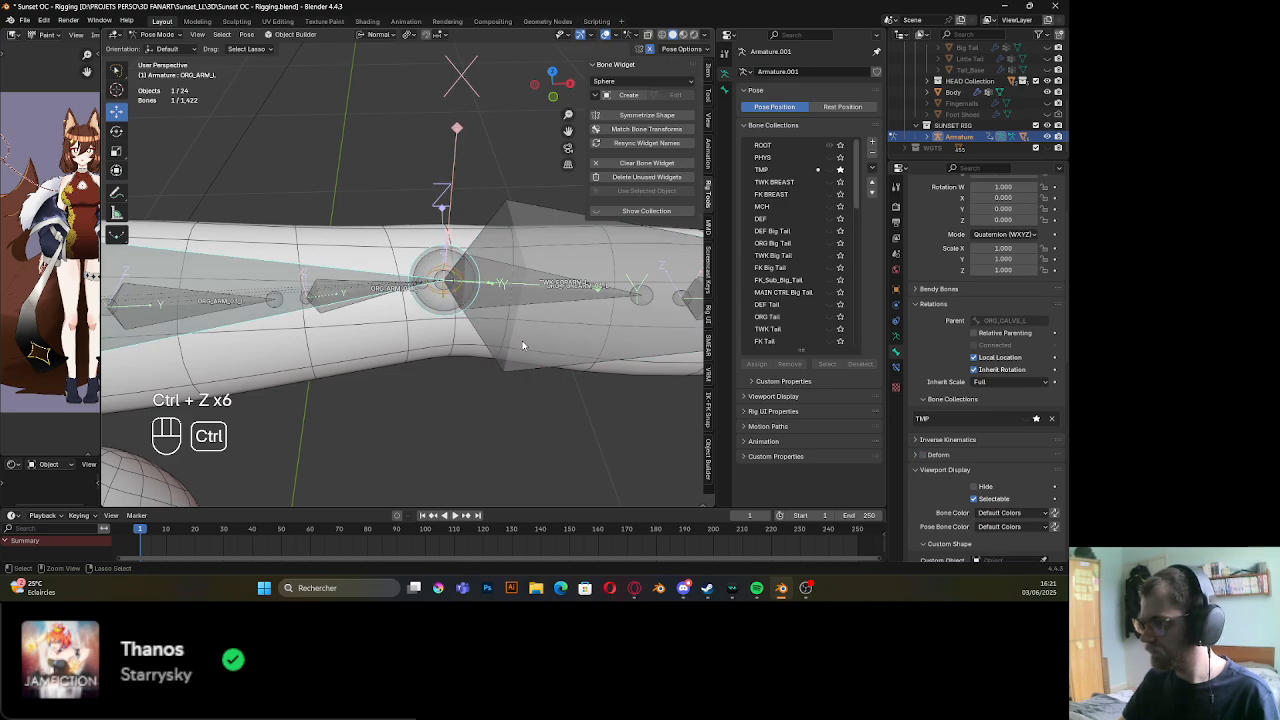
{"action": "key", "text": "ctrl+z"}
{"action": "key", "text": "ctrl+z"}
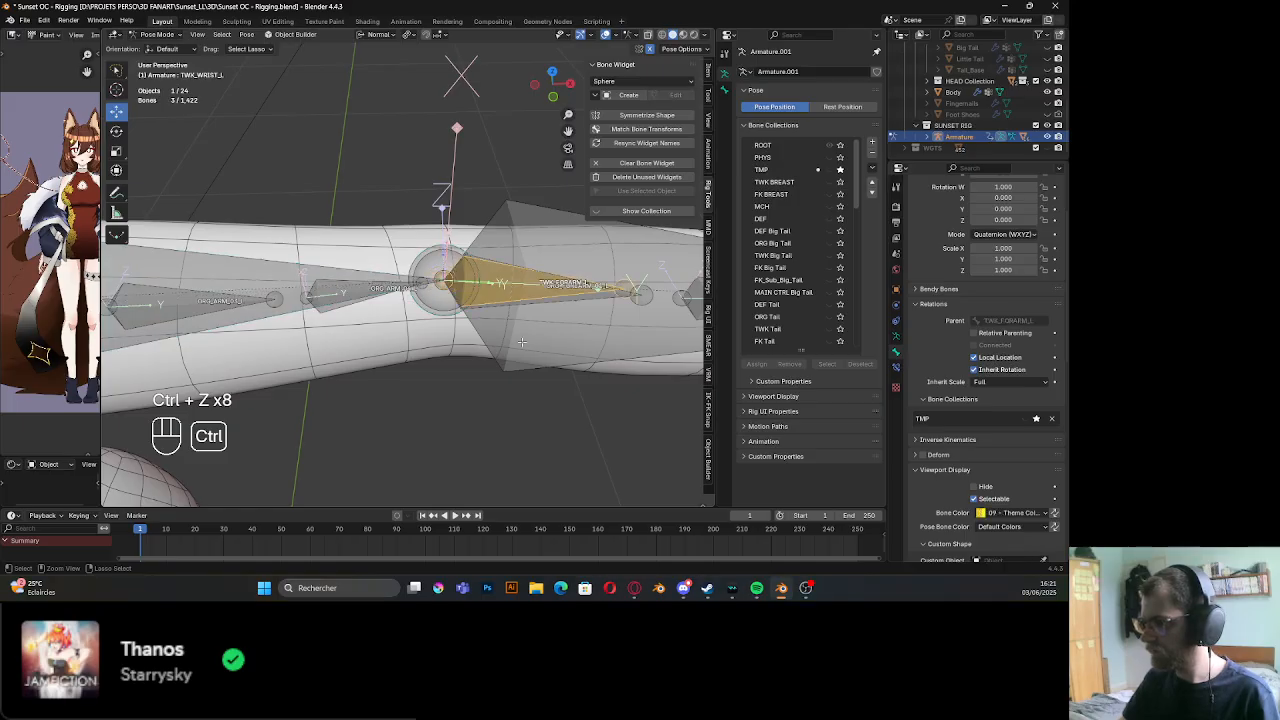
{"action": "key", "text": "ctrl+z"}
Switch the armature back to Pose Mode and select TWK_WRIST_L among the overlapping bones at the wrist
{"action": "key", "text": "Tab"}
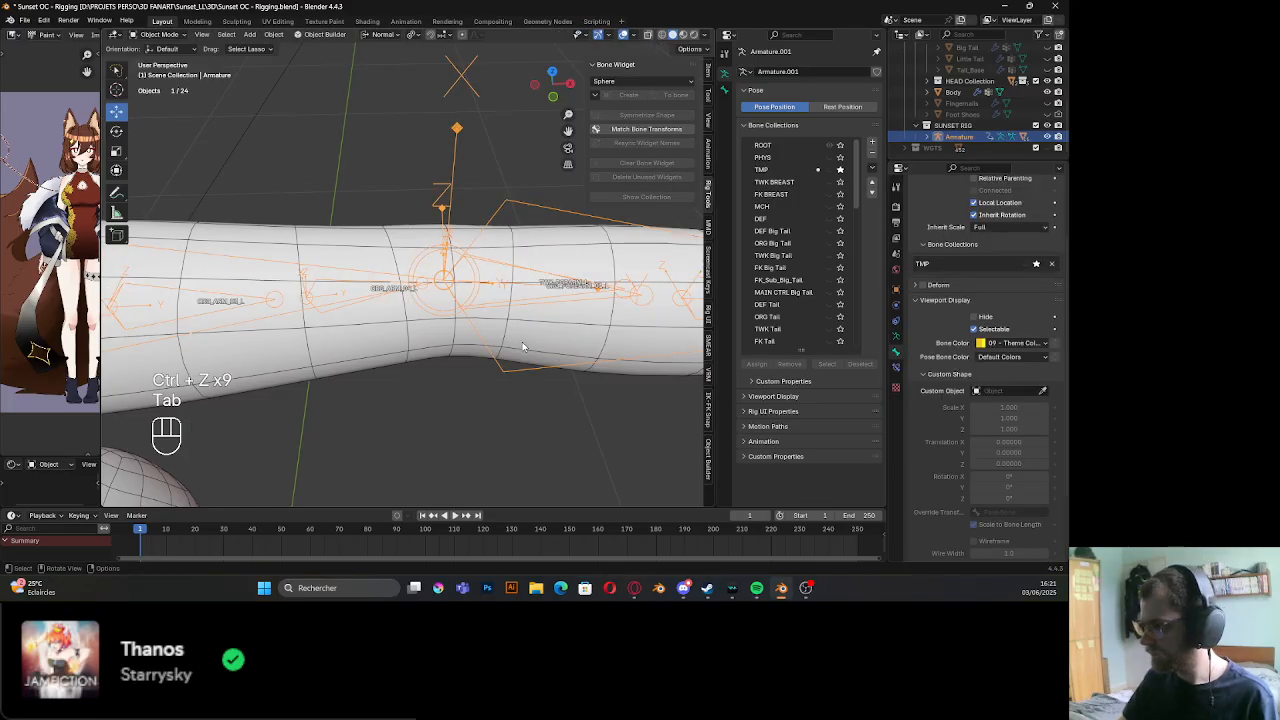
{"action": "key", "text": "Tab"}
{"action": "key", "text": "ctrl+Tab"}
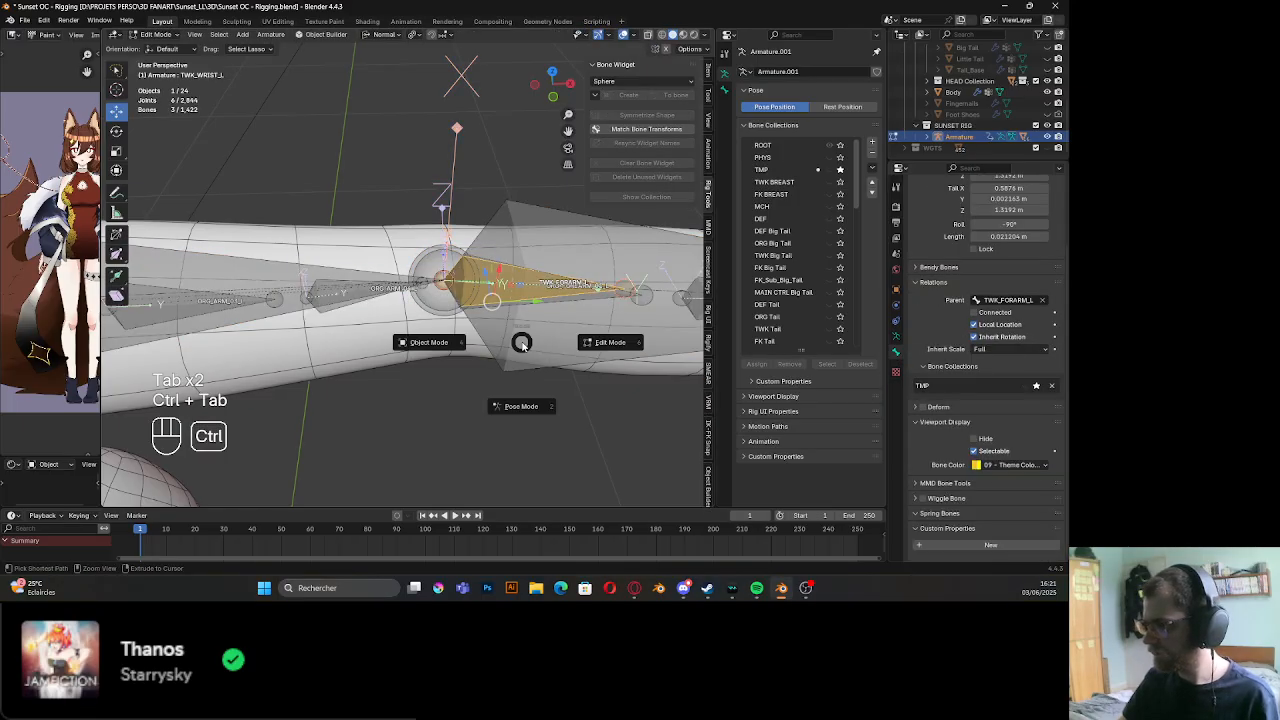
{"action": "left_click", "coordinate": [515, 410]}
{"action": "scroll", "coordinate": [512, 281], "scroll_direction": "down", "scroll_amount": 9}
{"action": "middle_click_drag", "start_coordinate": [496, 305], "coordinate": [390, 318], "text": "shift"}
{"action": "scroll", "coordinate": [410, 328], "scroll_direction": "up", "scroll_amount": 9}
{"action": "middle_click_drag", "start_coordinate": [563, 374], "coordinate": [464, 335], "text": "shift"}
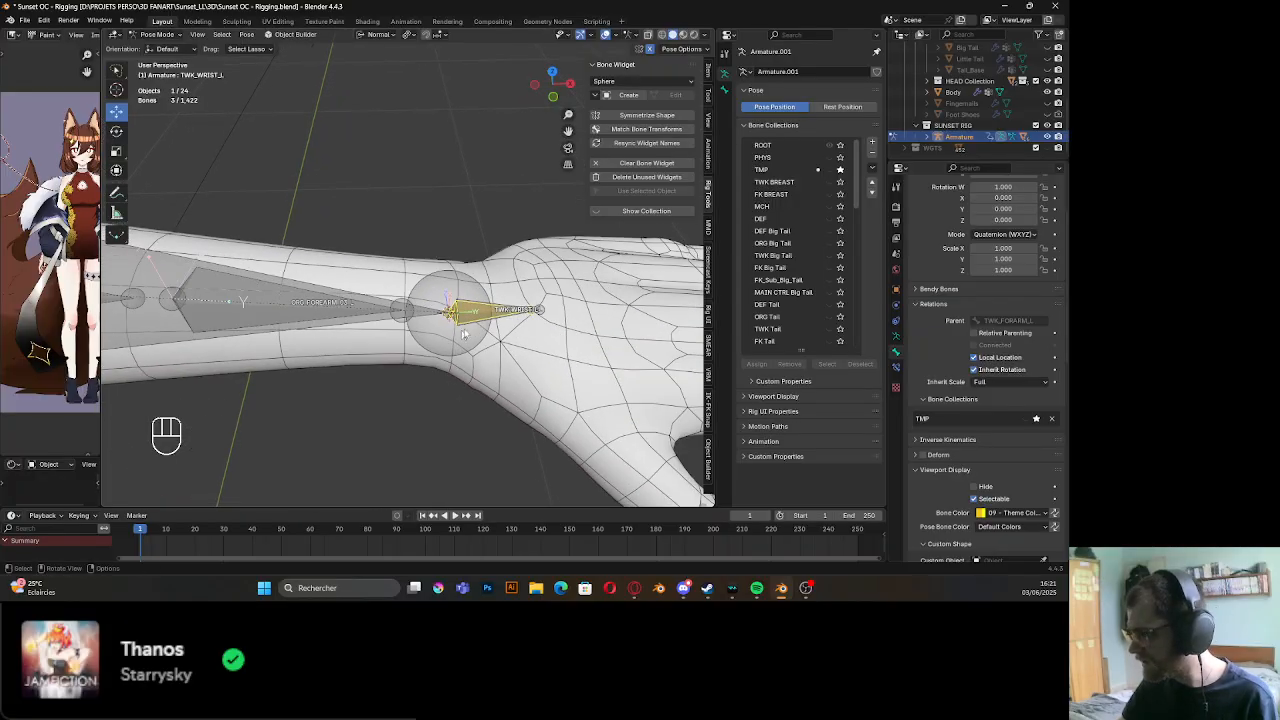
{"action": "left_click", "coordinate": [484, 314], "text": "alt"}
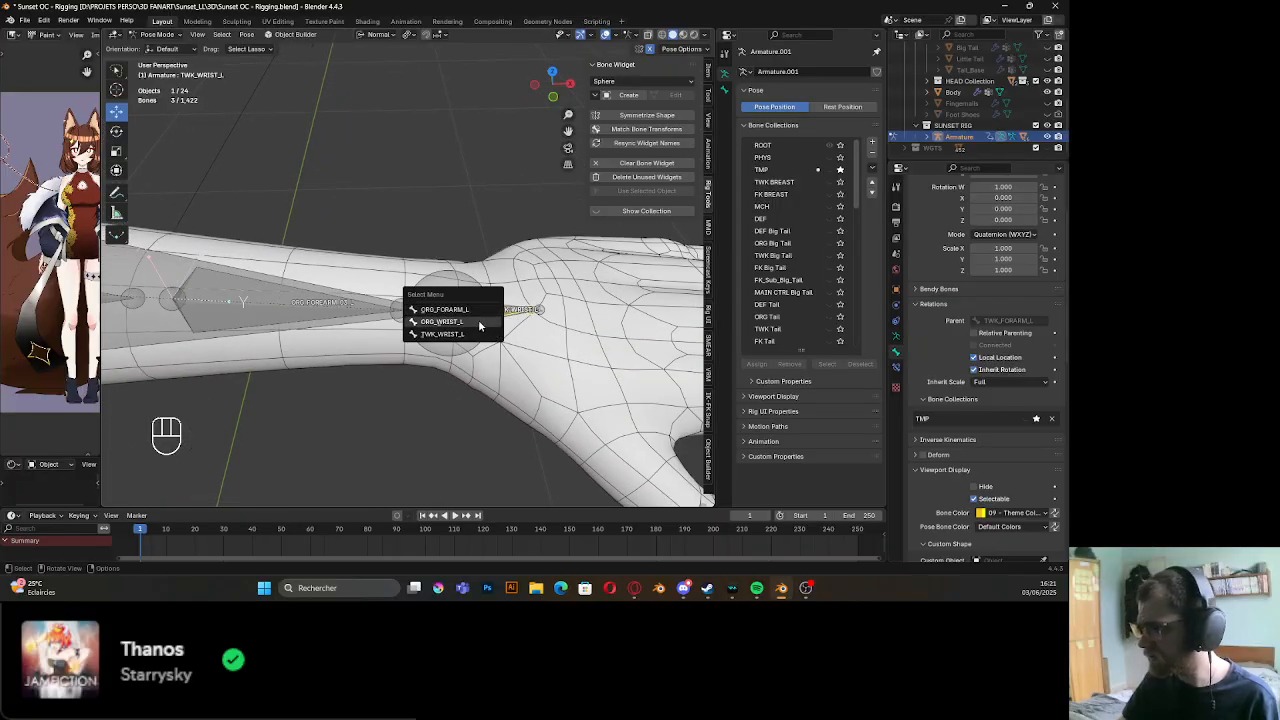
{"action": "left_click", "coordinate": [478, 334]}
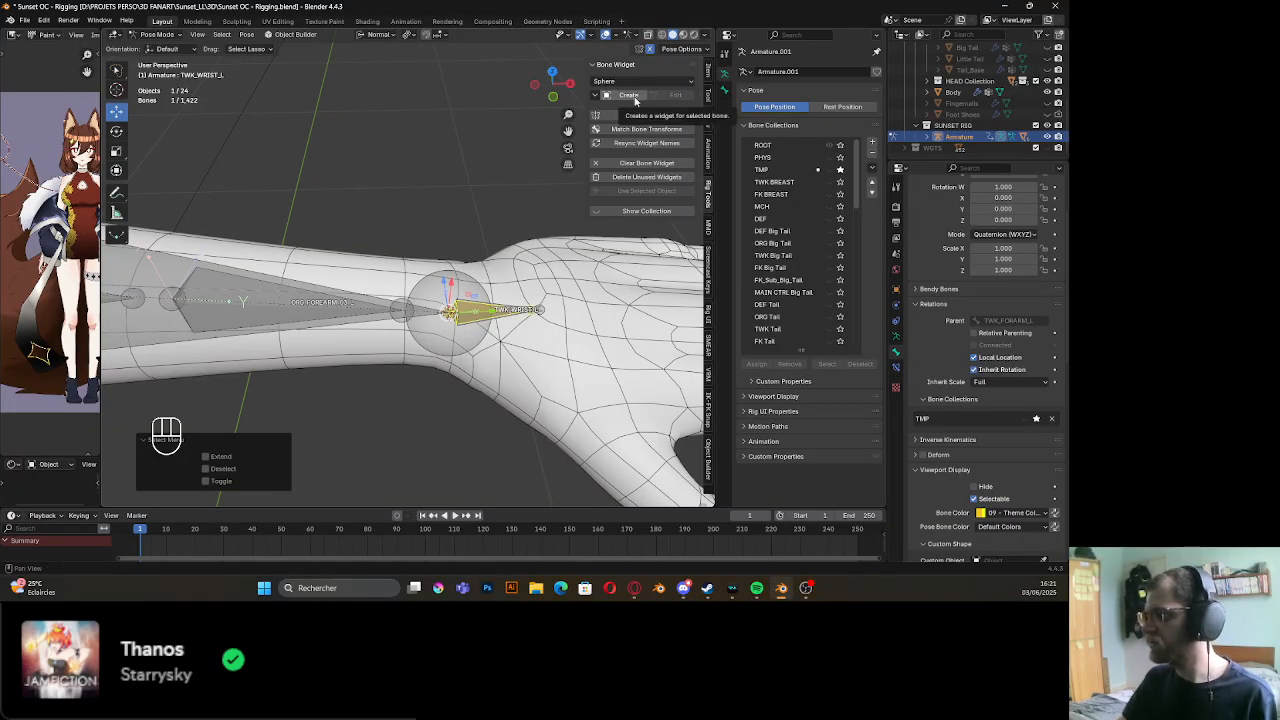
Reselect only TWK_WRIST_L at the wrist and create a Sphere bone widget for it
{"action": "scroll", "coordinate": [347, 332], "scroll_direction": "down", "scroll_amount": 5}
{"action": "left_click", "coordinate": [388, 385]}
{"action": "scroll", "coordinate": [387, 357], "scroll_direction": "up", "scroll_amount": 5}
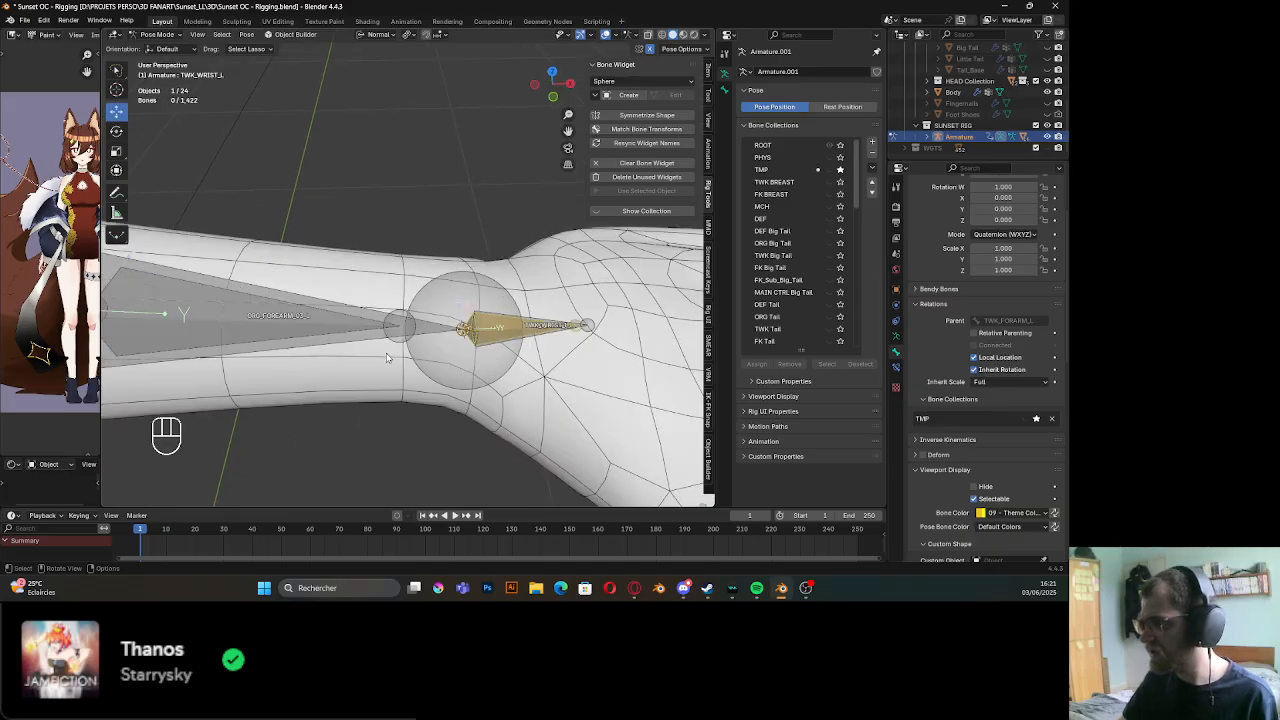
{"action": "left_click", "coordinate": [503, 327]}
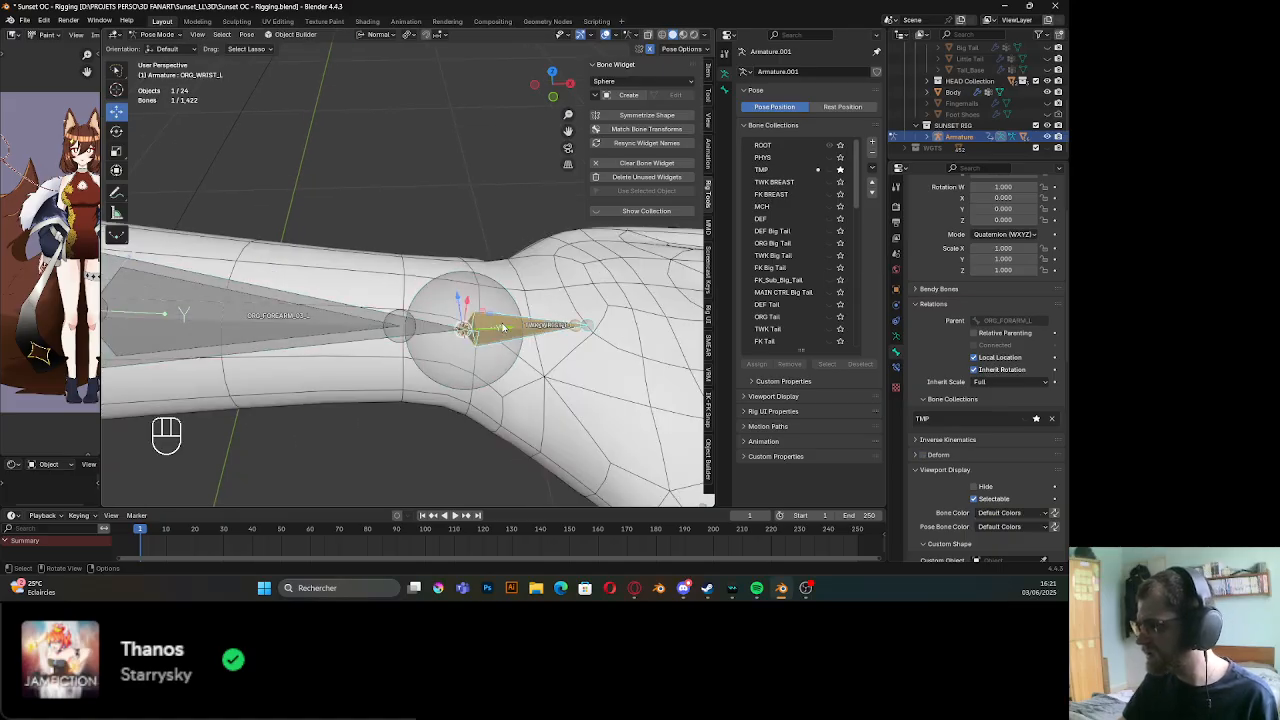
{"action": "left_click", "coordinate": [503, 327]}
{"action": "scroll", "coordinate": [487, 340], "scroll_direction": "down", "scroll_amount": 3}
{"action": "middle_click_drag", "start_coordinate": [487, 340], "coordinate": [465, 345], "text": "shift"}
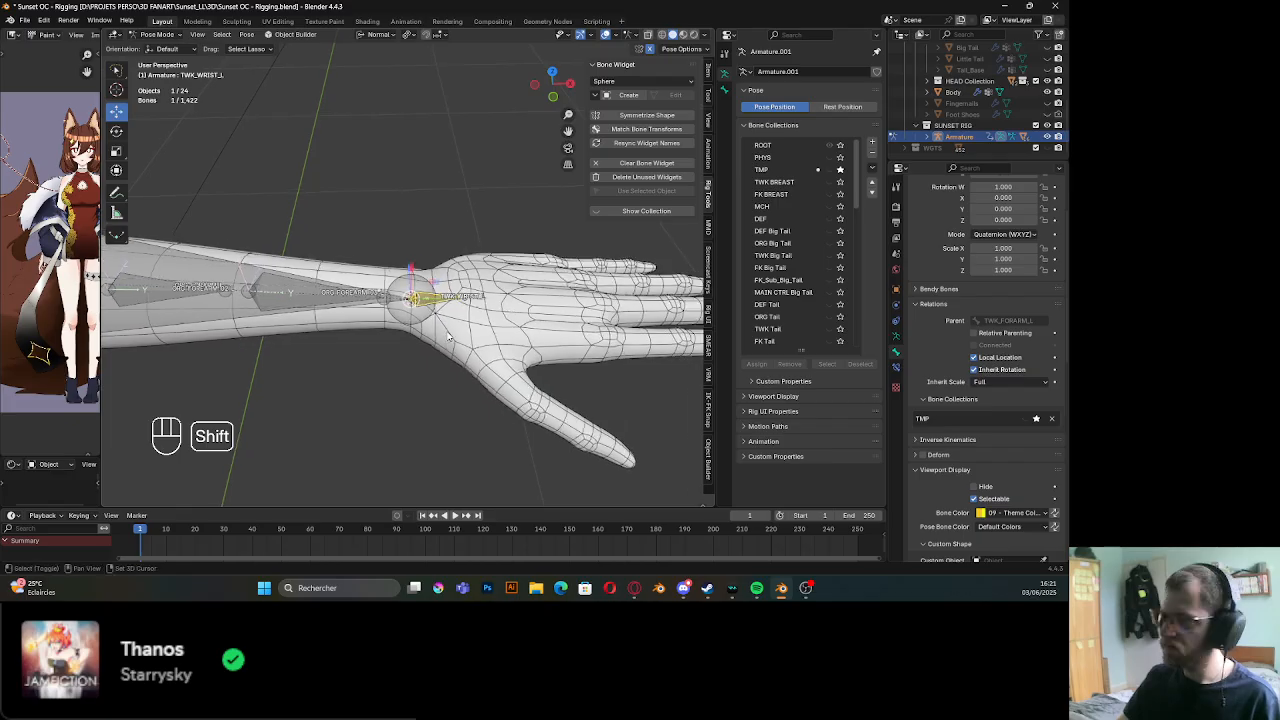
{"action": "left_click", "coordinate": [621, 96]}
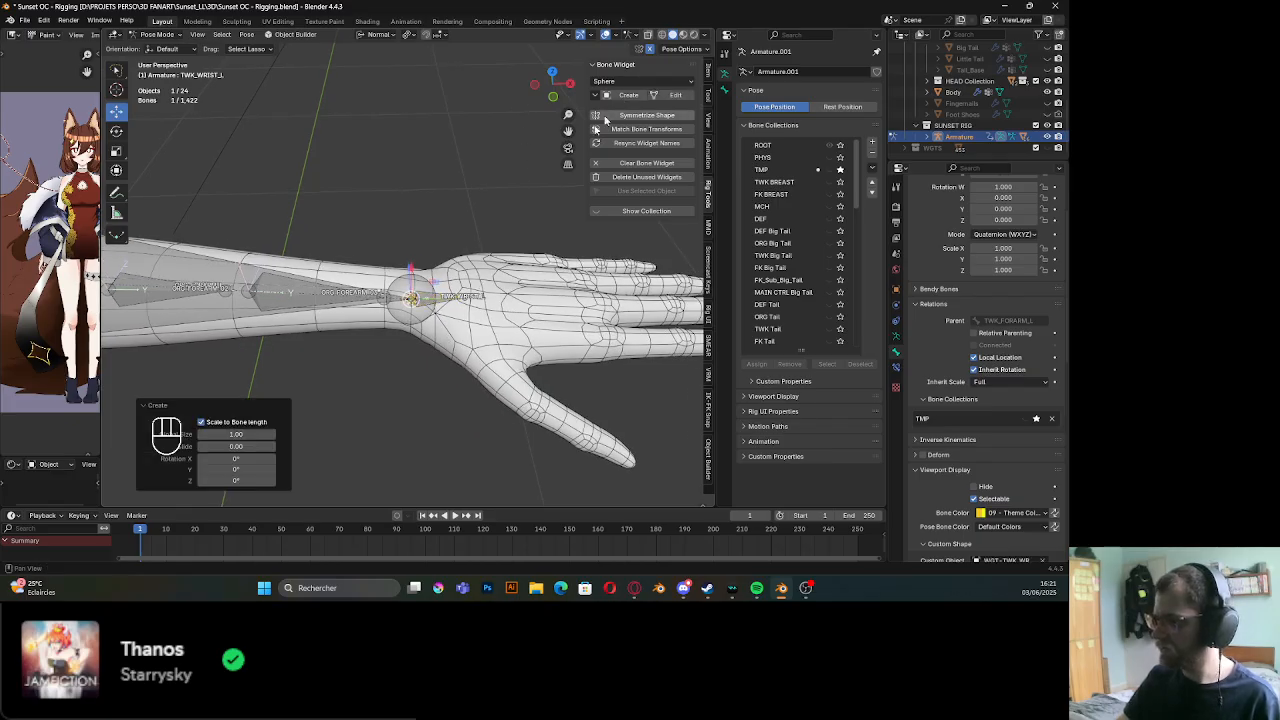
Set the new wrist widget's global size to 2.00
{"action": "scroll", "coordinate": [423, 323], "scroll_direction": "up", "scroll_amount": 6}
{"action": "scroll", "coordinate": [411, 345], "scroll_direction": "down", "scroll_amount": 2}
{"action": "middle_click_drag", "start_coordinate": [411, 345], "coordinate": [437, 310], "text": "shift"}
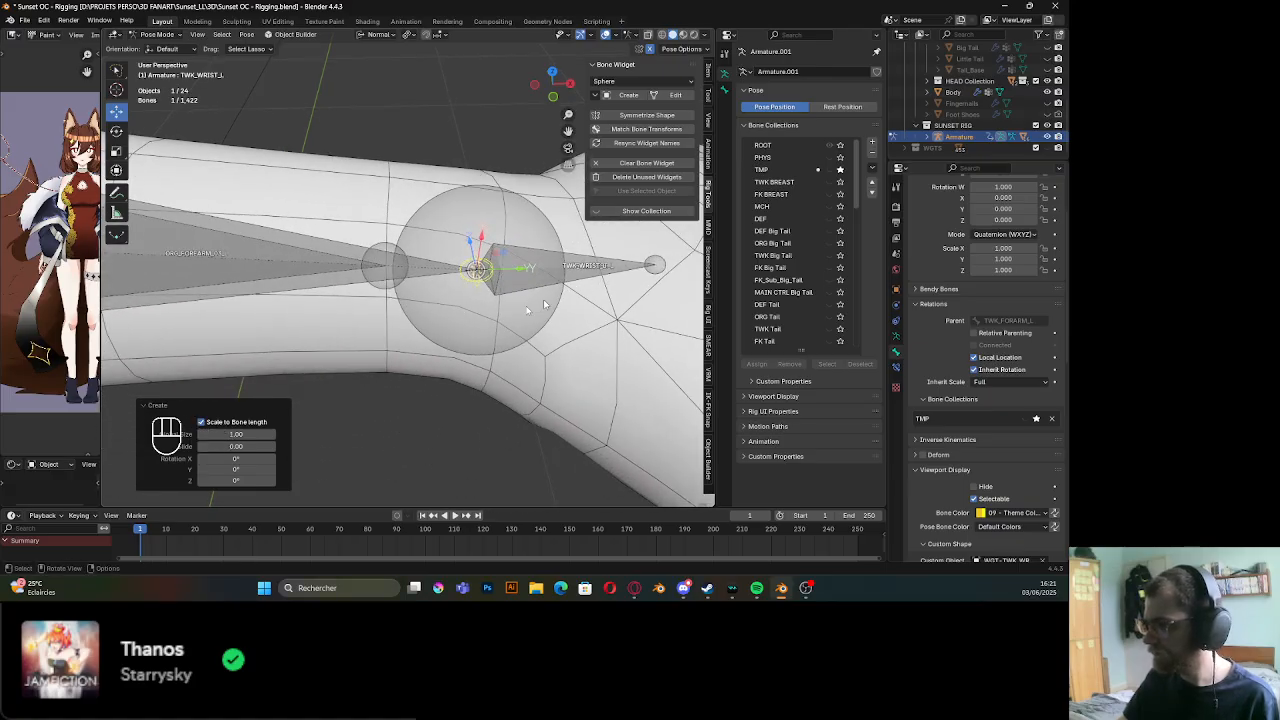
{"action": "left_click", "coordinate": [259, 434]}
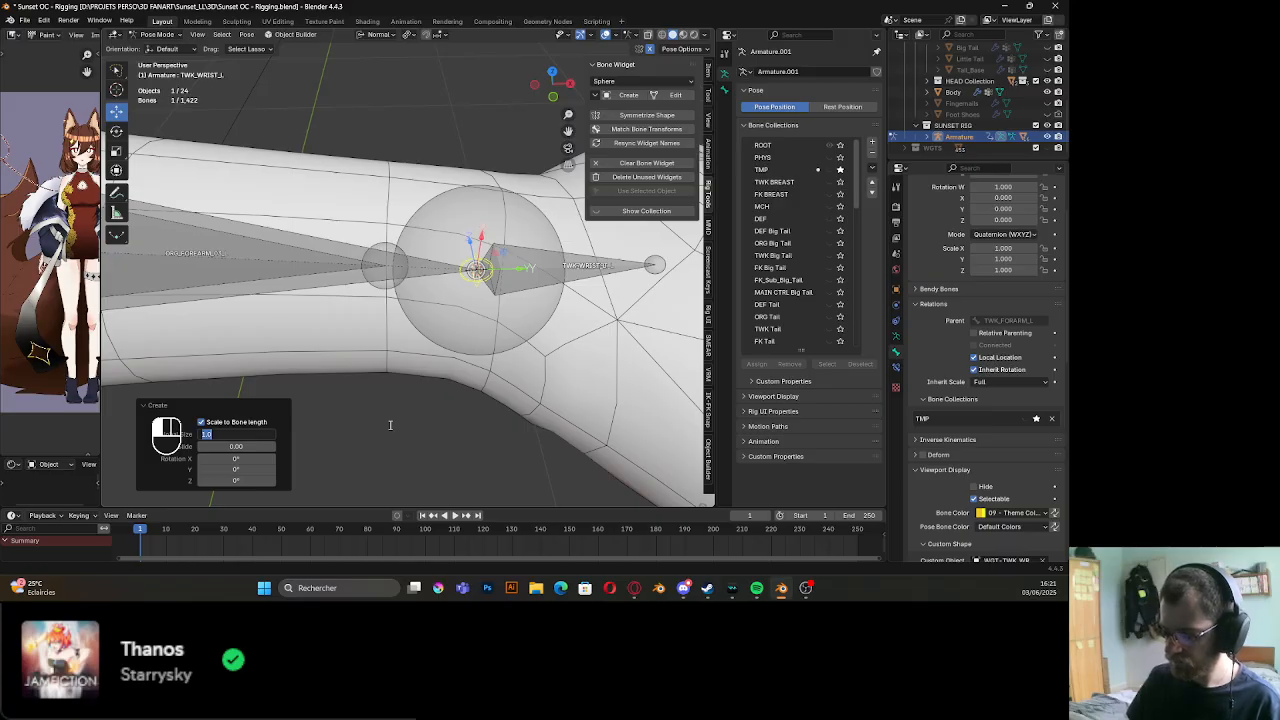
{"action": "type", "text": "2"}
{"action": "key", "text": "Return"}
{"action": "scroll", "coordinate": [430, 400], "scroll_direction": "down", "scroll_amount": 6}
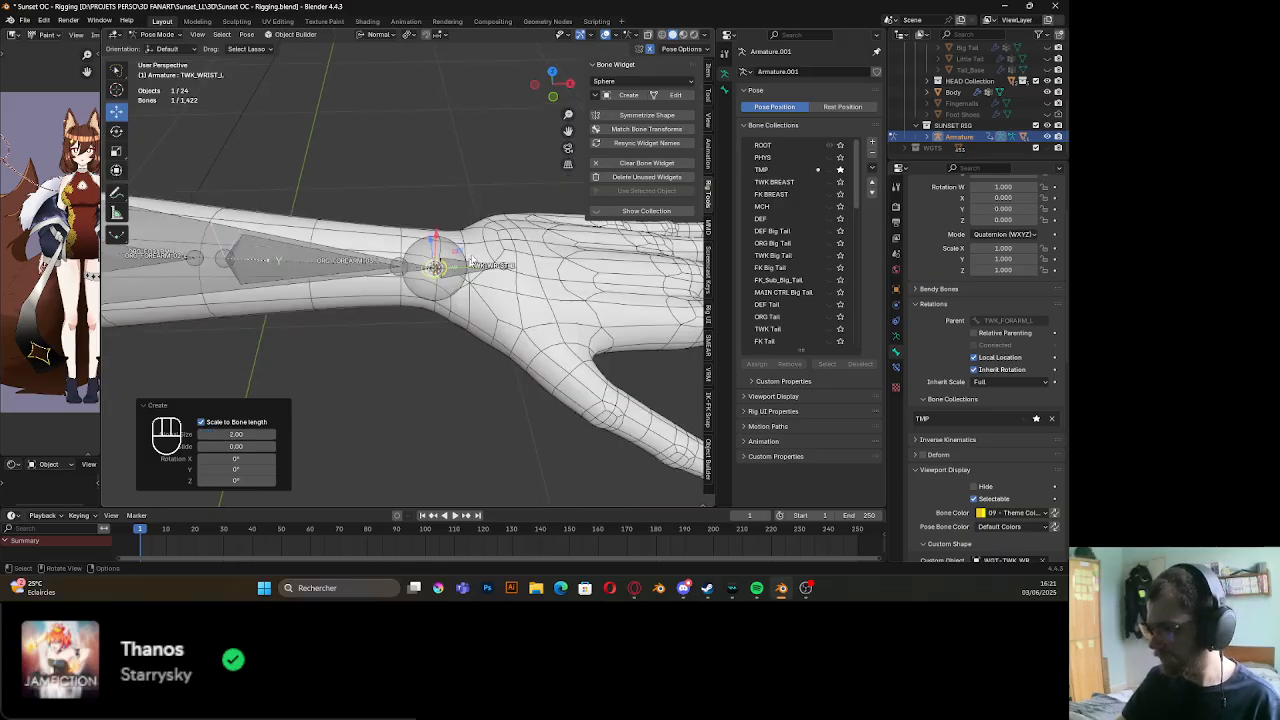
Select TWK_FORARM_L and TWK_ARM_L together and create Sphere bone widgets for both at size 2.00
{"action": "scroll", "coordinate": [380, 342], "scroll_direction": "up", "scroll_amount": 8}
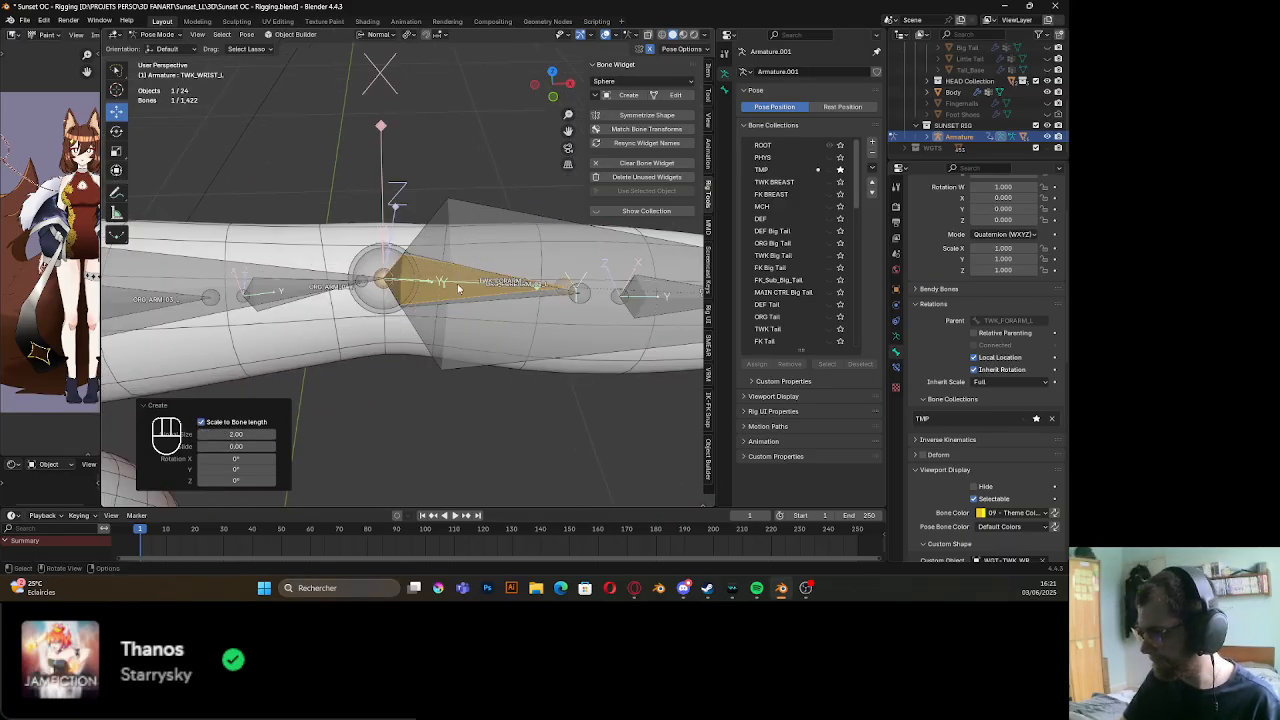
{"action": "left_click", "coordinate": [458, 289]}
{"action": "left_click", "coordinate": [458, 289]}
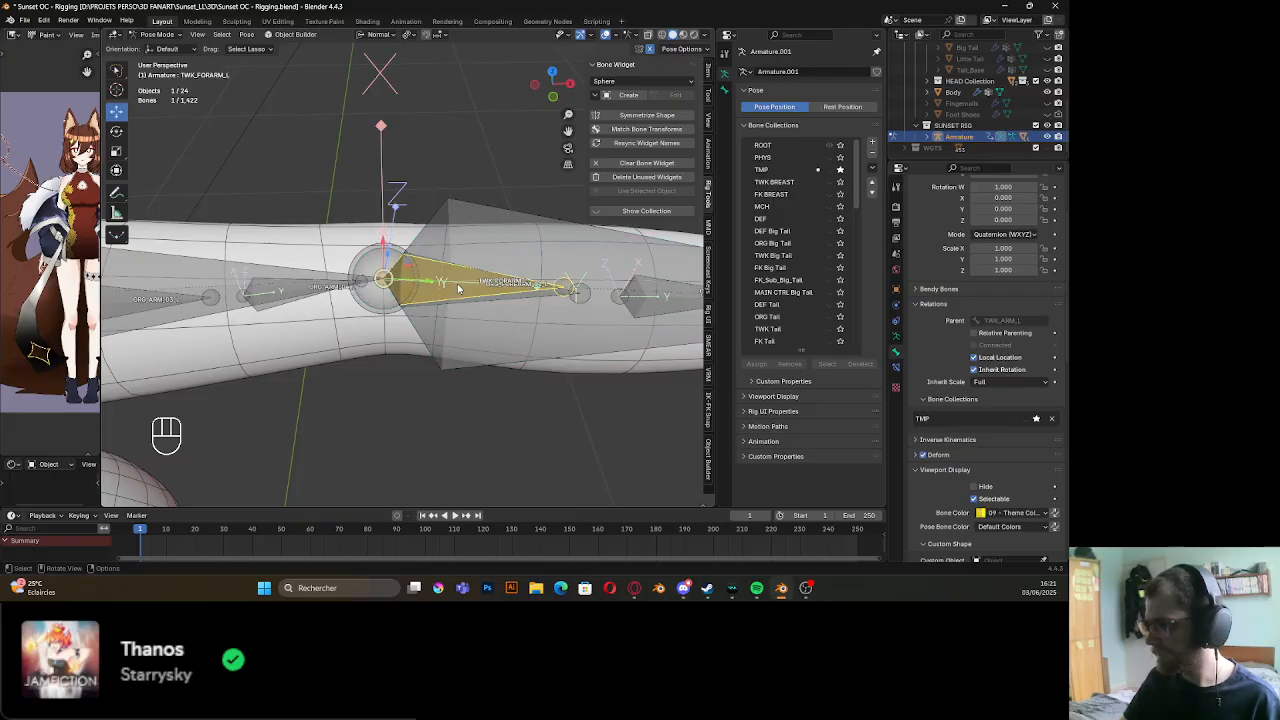
{"action": "scroll", "coordinate": [458, 289], "scroll_direction": "down", "scroll_amount": 4}
{"action": "middle_click_drag", "start_coordinate": [458, 289], "coordinate": [539, 326]}
{"action": "left_click", "coordinate": [318, 287], "text": "shift"}
{"action": "left_click", "coordinate": [318, 287], "text": "alt+shift"}
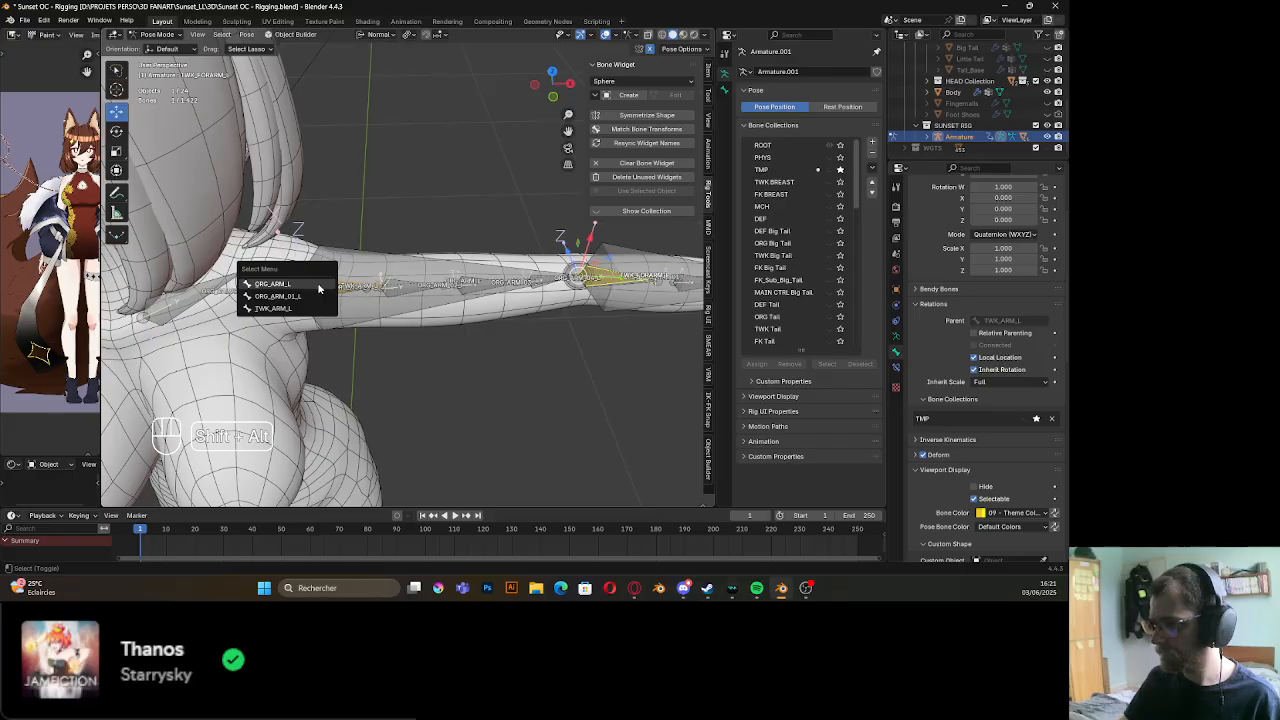
{"action": "left_click", "coordinate": [323, 311]}
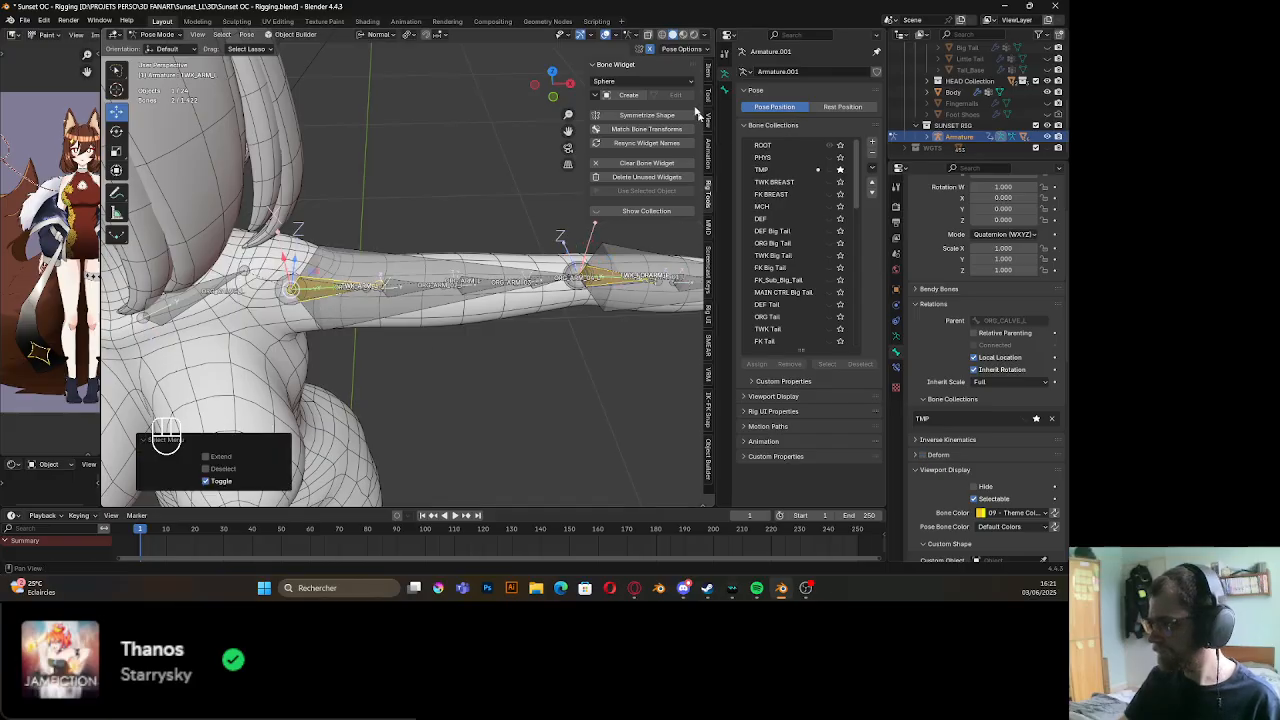
{"action": "left_click", "coordinate": [628, 94]}
Parent ORG_ARM_L to TWK_ARM_L with Keep Offset in Edit Mode, and return to Pose Mode
{"action": "middle_click_drag", "start_coordinate": [583, 298], "coordinate": [403, 351], "text": "shift"}
{"action": "scroll", "coordinate": [428, 282], "scroll_direction": "up", "scroll_amount": 4}
{"action": "scroll", "coordinate": [414, 321], "scroll_direction": "down", "scroll_amount": 2}
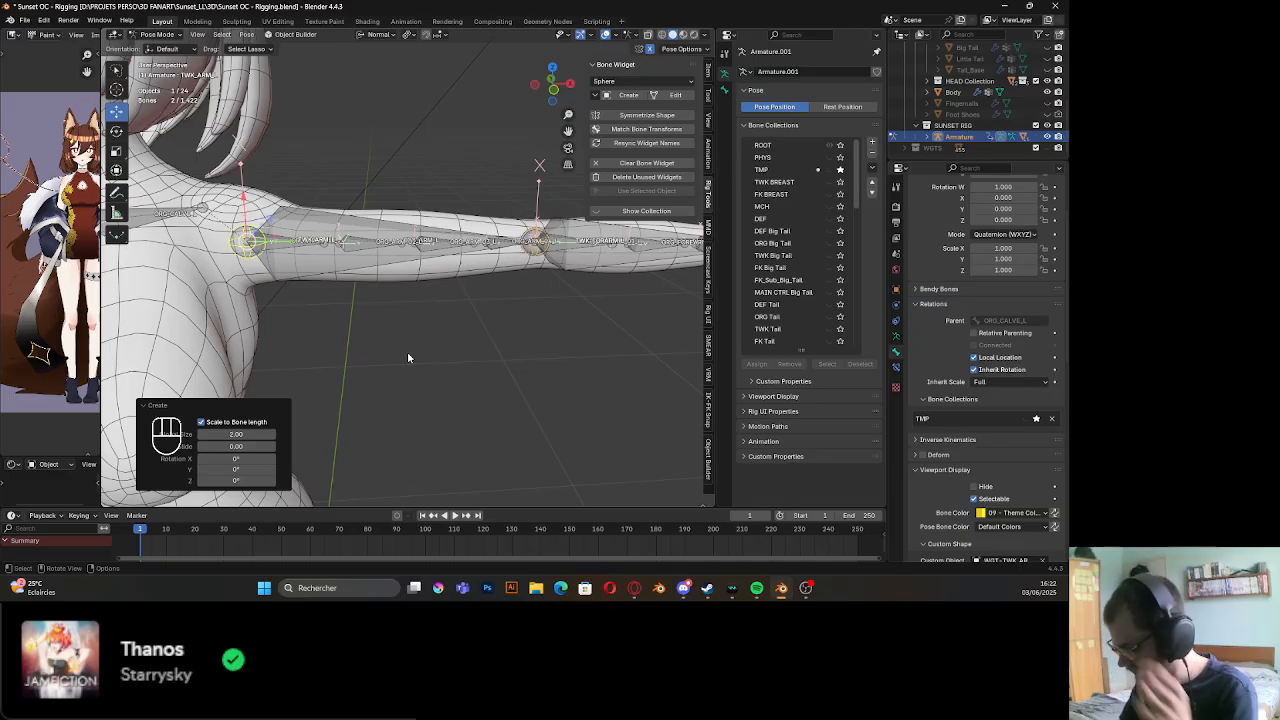
{"action": "scroll", "coordinate": [338, 264], "scroll_direction": "up", "scroll_amount": 2}
{"action": "middle_click_drag", "start_coordinate": [347, 272], "coordinate": [447, 299], "text": "shift"}
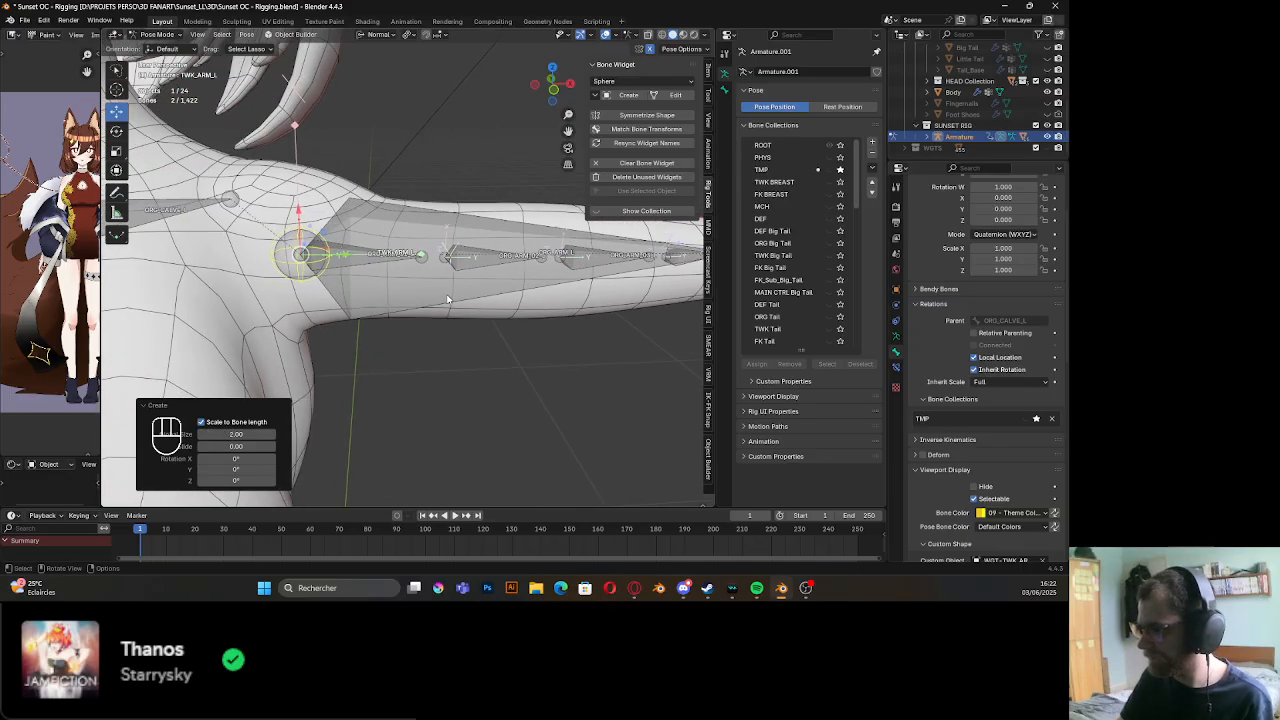
{"action": "left_click", "coordinate": [447, 299]}
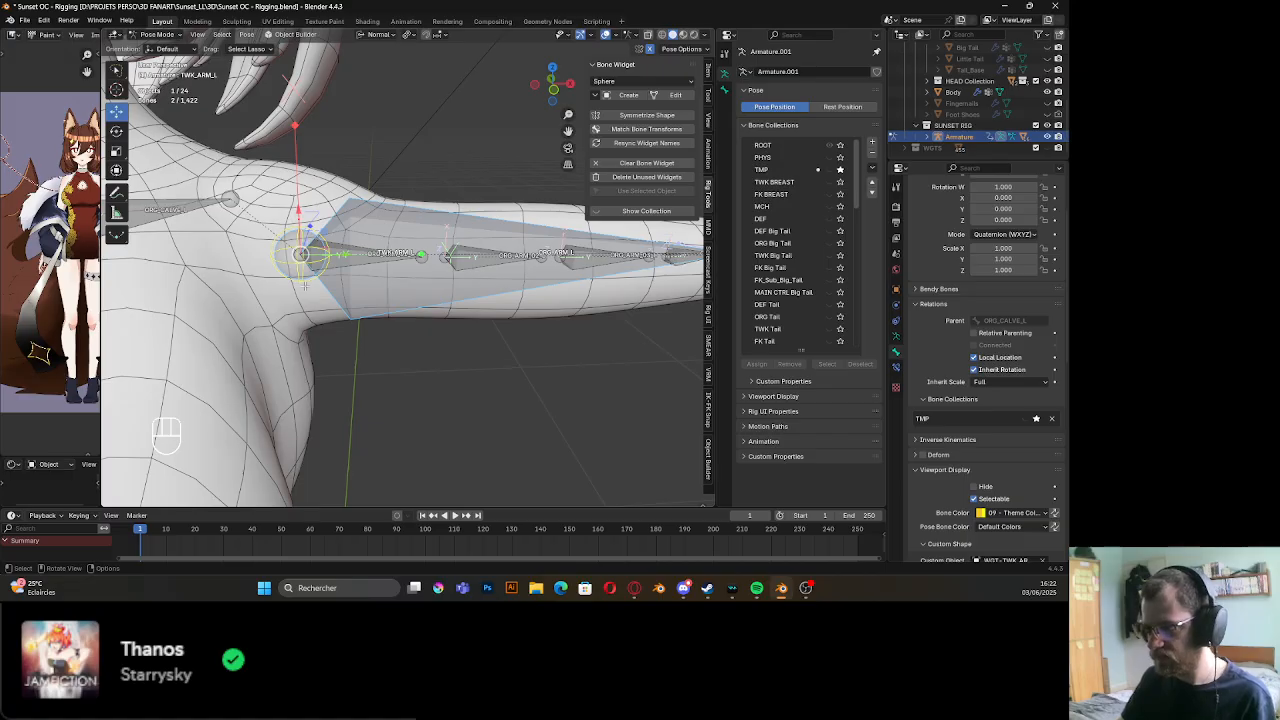
{"action": "key", "text": "Tab"}
{"action": "key", "text": "ctrl+p"}
{"action": "left_click", "coordinate": [304, 286]}
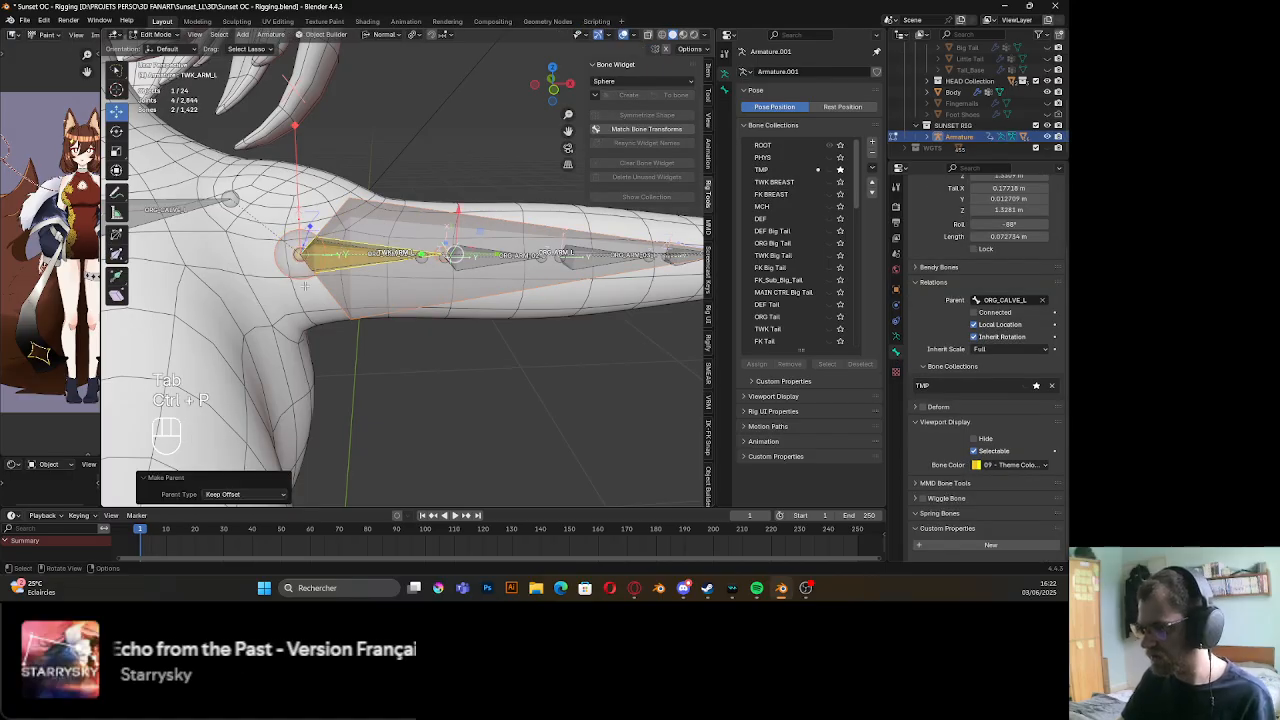
{"action": "key", "text": "Tab"}
Parent ORG_FORARM_L to TWK_FORARM_L with Keep Offset in Edit Mode, and return to Pose Mode
{"action": "scroll", "coordinate": [500, 294], "scroll_direction": "down", "scroll_amount": 4}
{"action": "middle_click_drag", "start_coordinate": [602, 294], "coordinate": [372, 327], "text": "shift"}
{"action": "scroll", "coordinate": [371, 307], "scroll_direction": "up", "scroll_amount": 5}
{"action": "left_click", "coordinate": [372, 328]}
{"action": "left_click", "coordinate": [299, 308], "text": "alt+shift"}
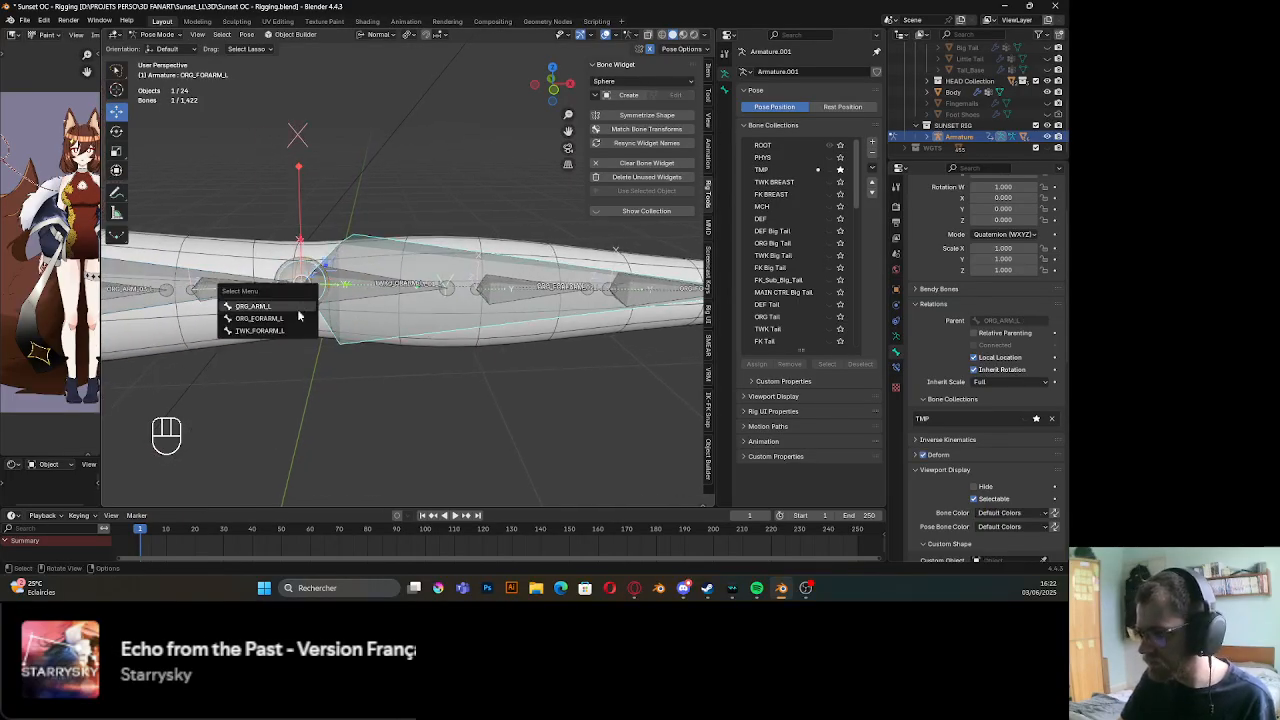
{"action": "left_click", "coordinate": [297, 330]}
{"action": "key", "text": "Tab"}
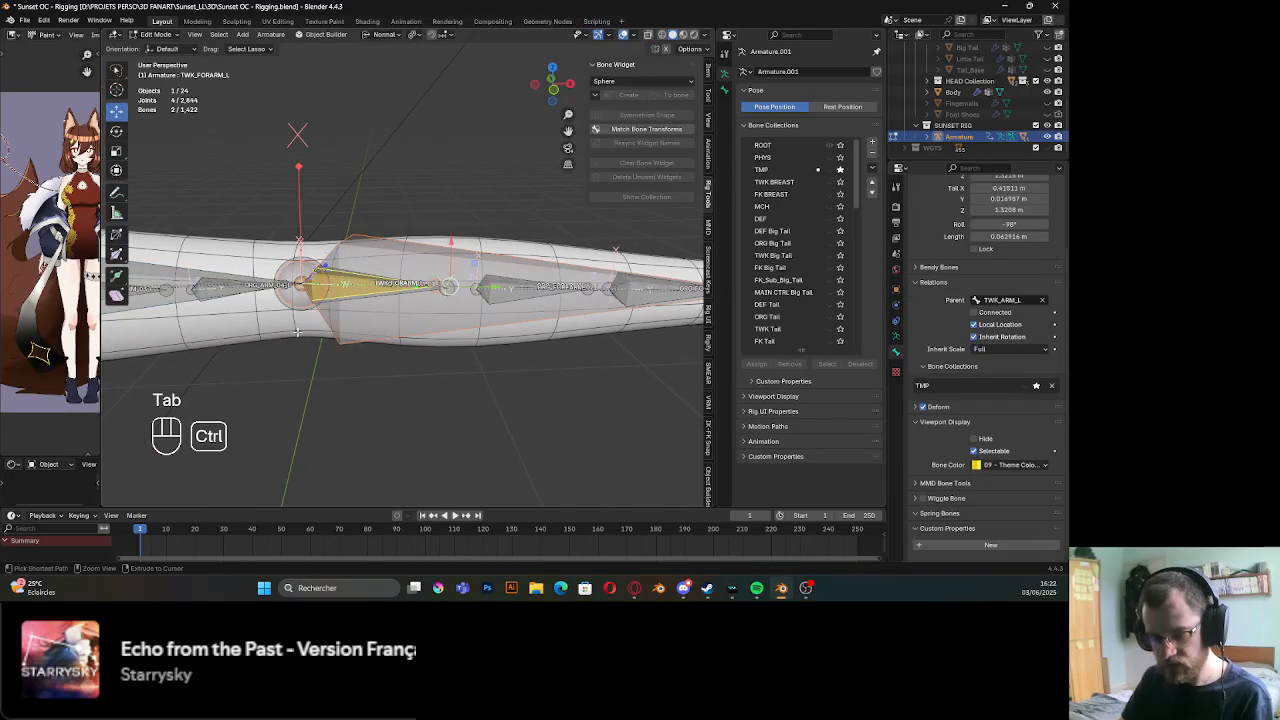
{"action": "key", "text": "ctrl+p"}
{"action": "left_click", "coordinate": [290, 331]}
{"action": "key", "text": "Tab"}
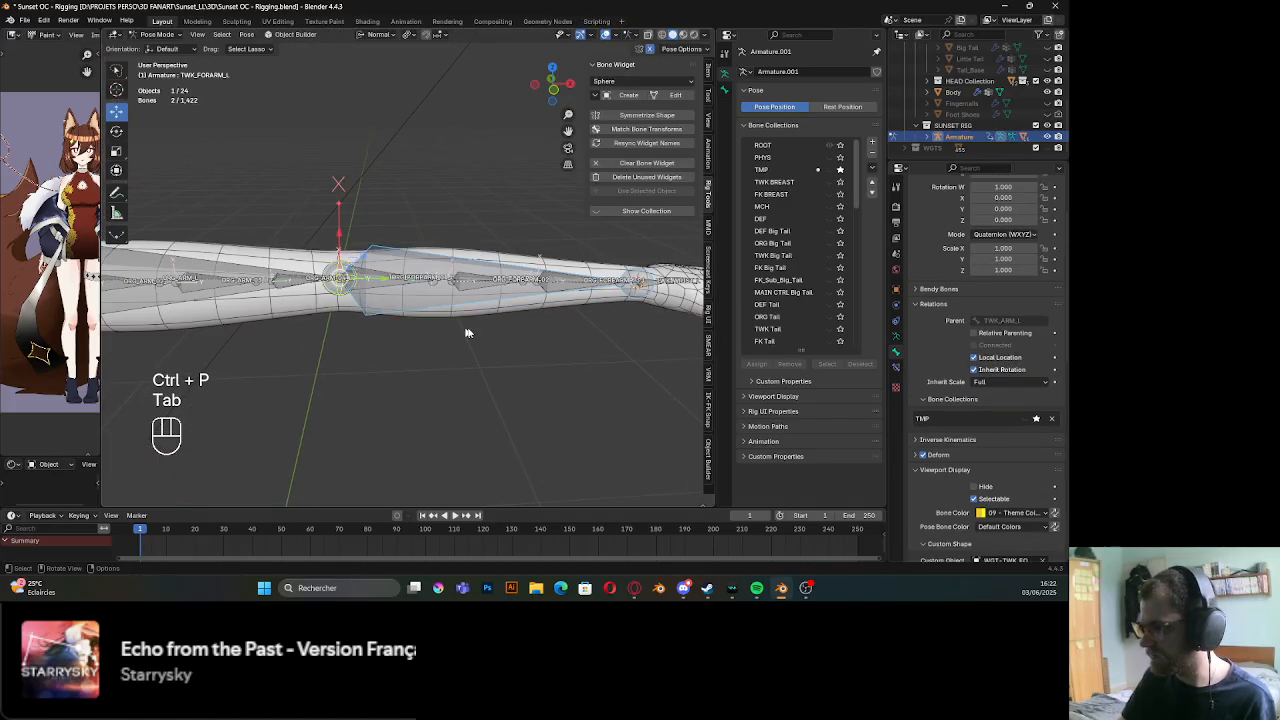
{"action": "middle_click_drag", "start_coordinate": [465, 332], "coordinate": [303, 319], "text": "shift"}
{"action": "scroll", "coordinate": [370, 325], "scroll_direction": "up", "scroll_amount": 5}
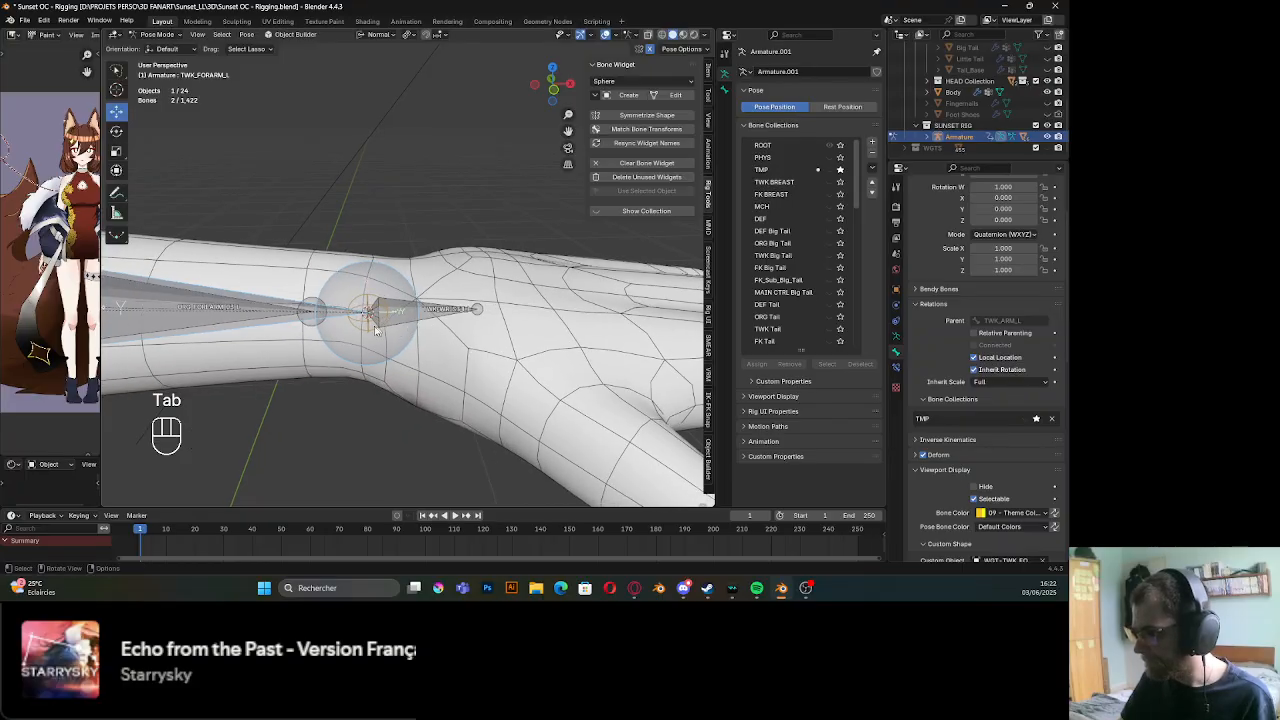
{"action": "left_click", "coordinate": [372, 330]}
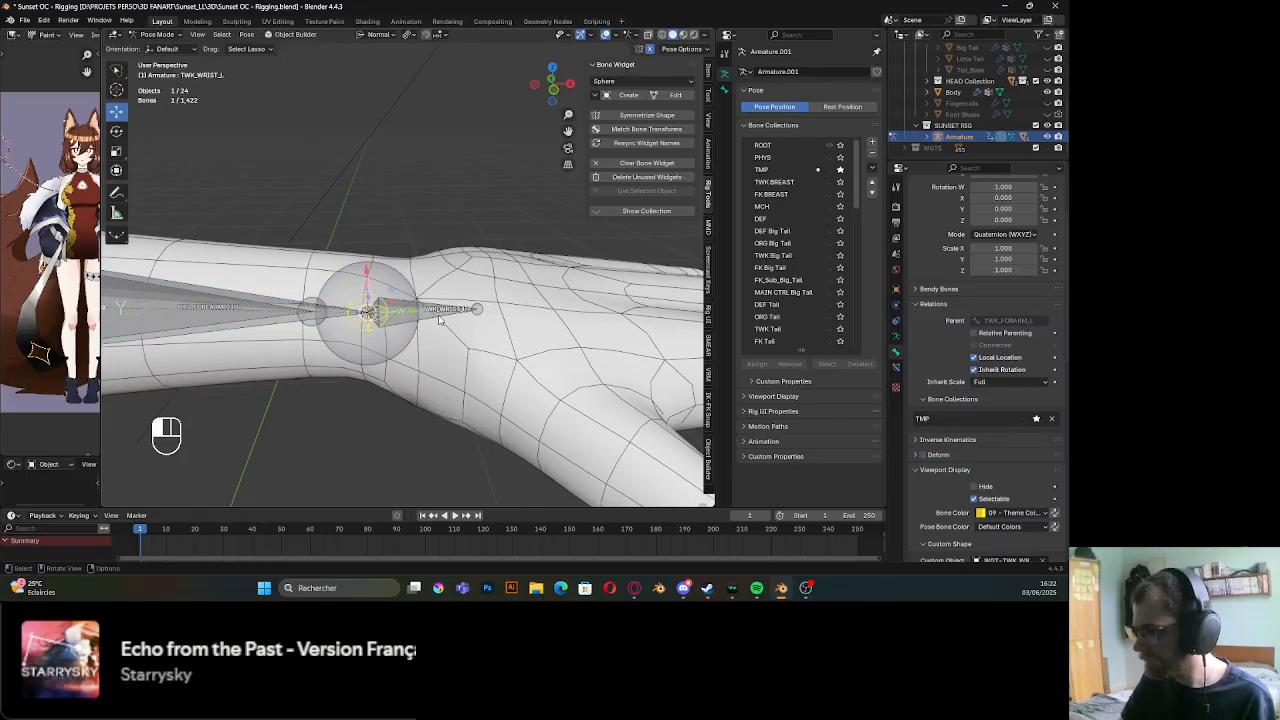
{"action": "left_click", "coordinate": [369, 333], "text": "shift"}
{"action": "left_click", "coordinate": [369, 334], "text": "shift"}
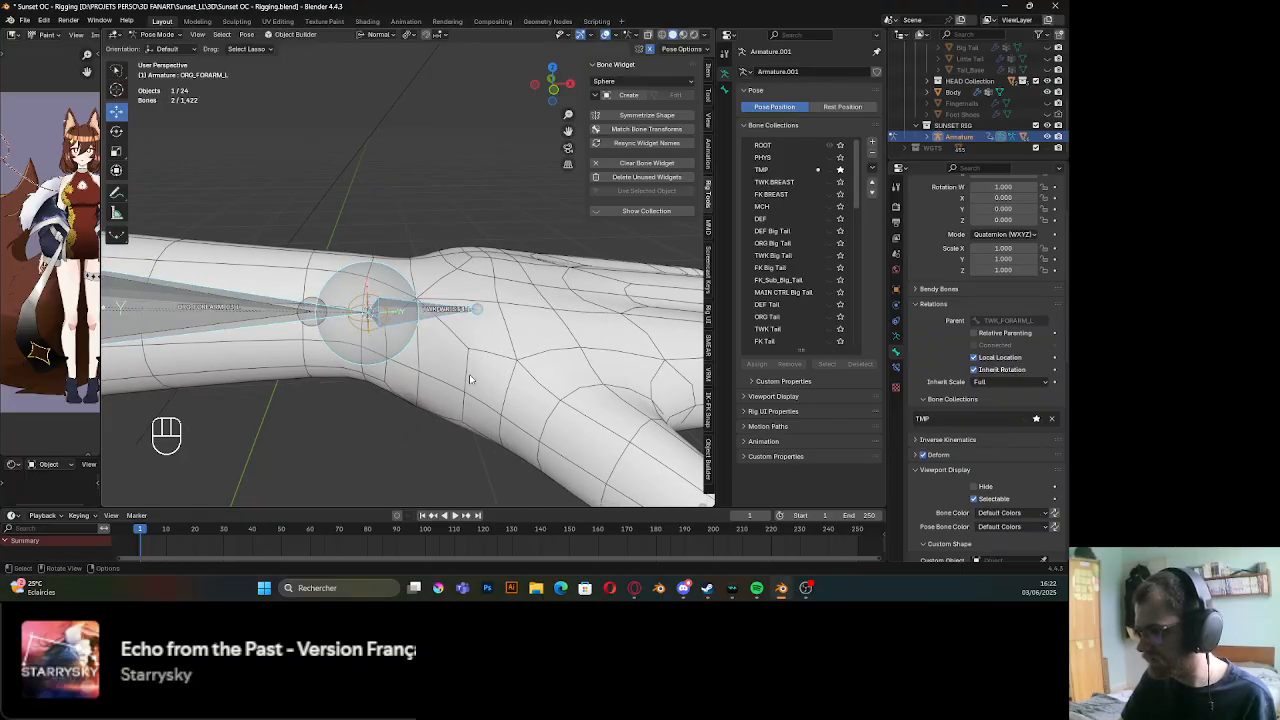
{"action": "left_click", "coordinate": [469, 376]}
Select ORG_WRIST_L plus TWK_WRIST_L and parent the ORG bone to the TWK bone with Keep Offset in Edit Mode
{"action": "left_click", "coordinate": [433, 313]}
{"action": "left_click", "coordinate": [378, 326], "text": "alt+shift"}
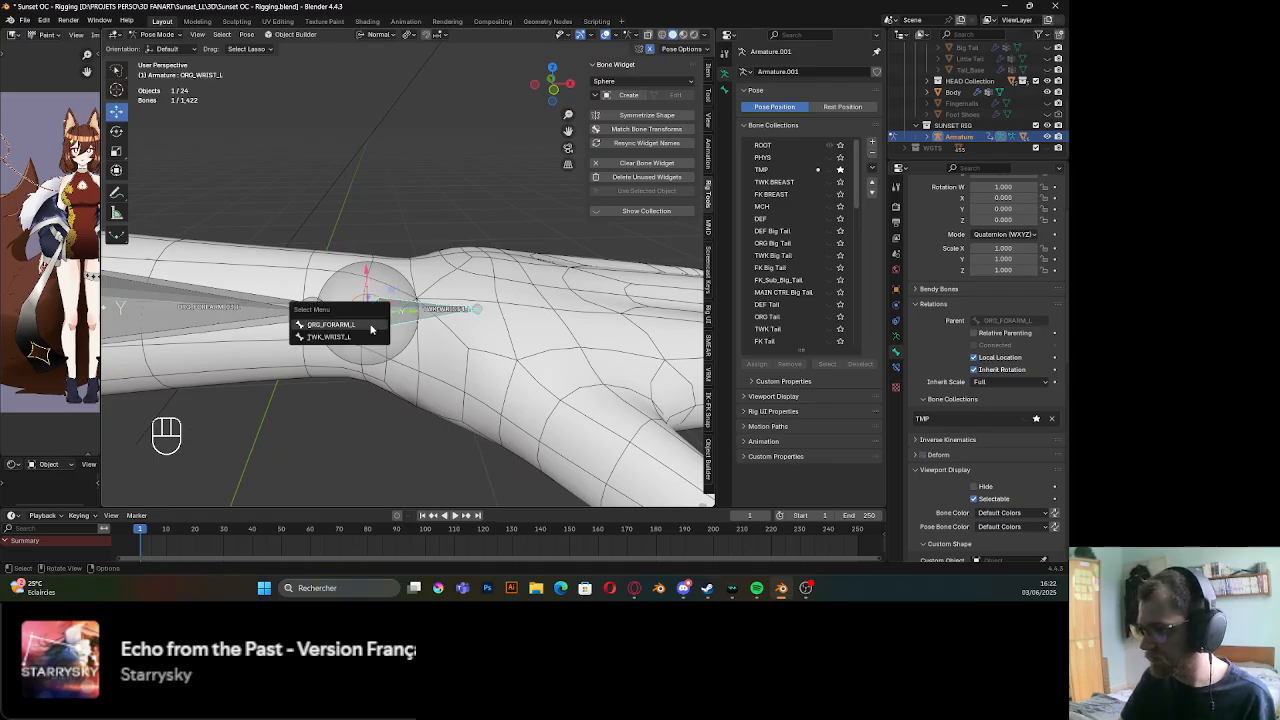
{"action": "left_click", "coordinate": [371, 337]}
{"action": "key", "text": "ctrl+p"}
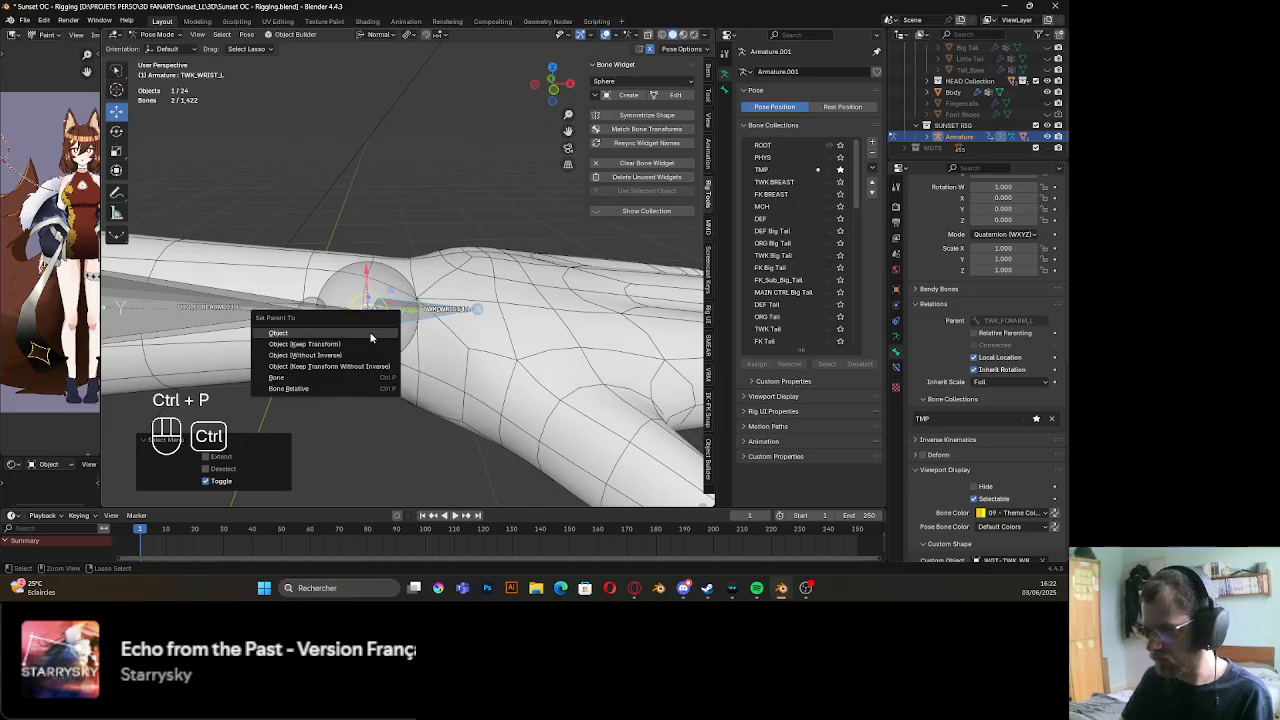
{"action": "left_click", "coordinate": [369, 334]}
{"action": "key", "text": "Tab"}
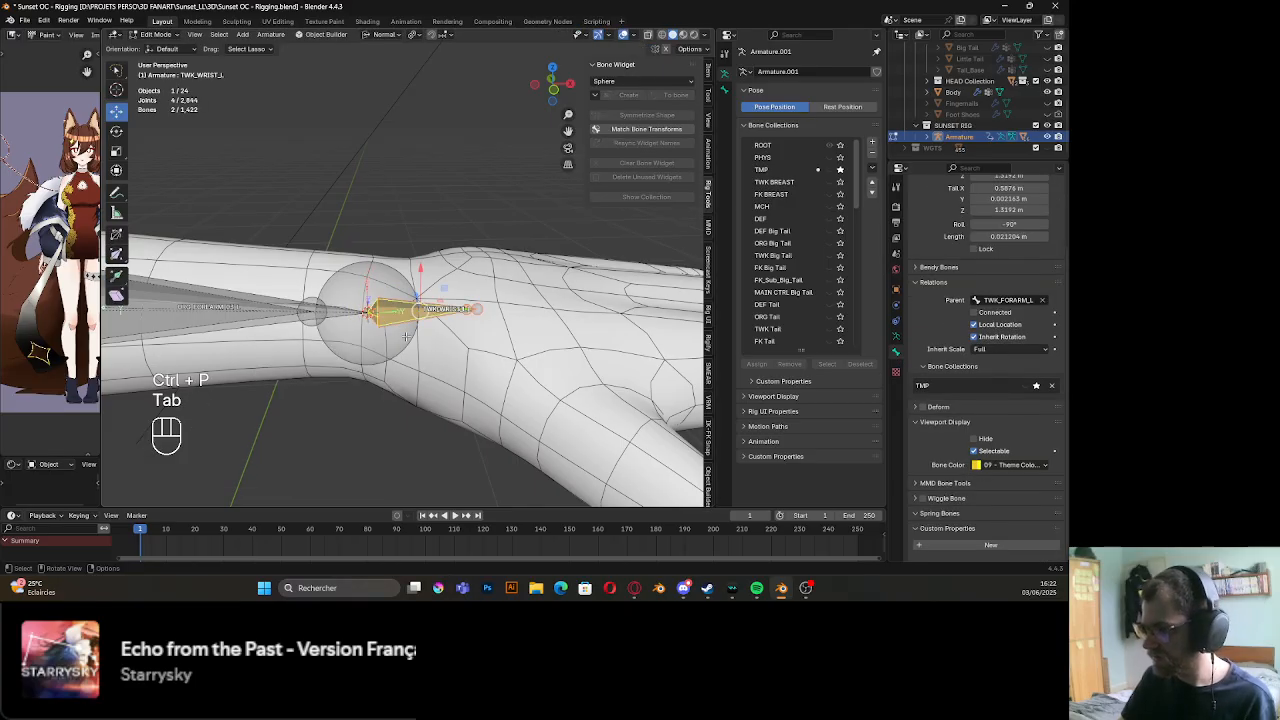
{"action": "key", "text": "ctrl+p"}
{"action": "left_click", "coordinate": [407, 340]}
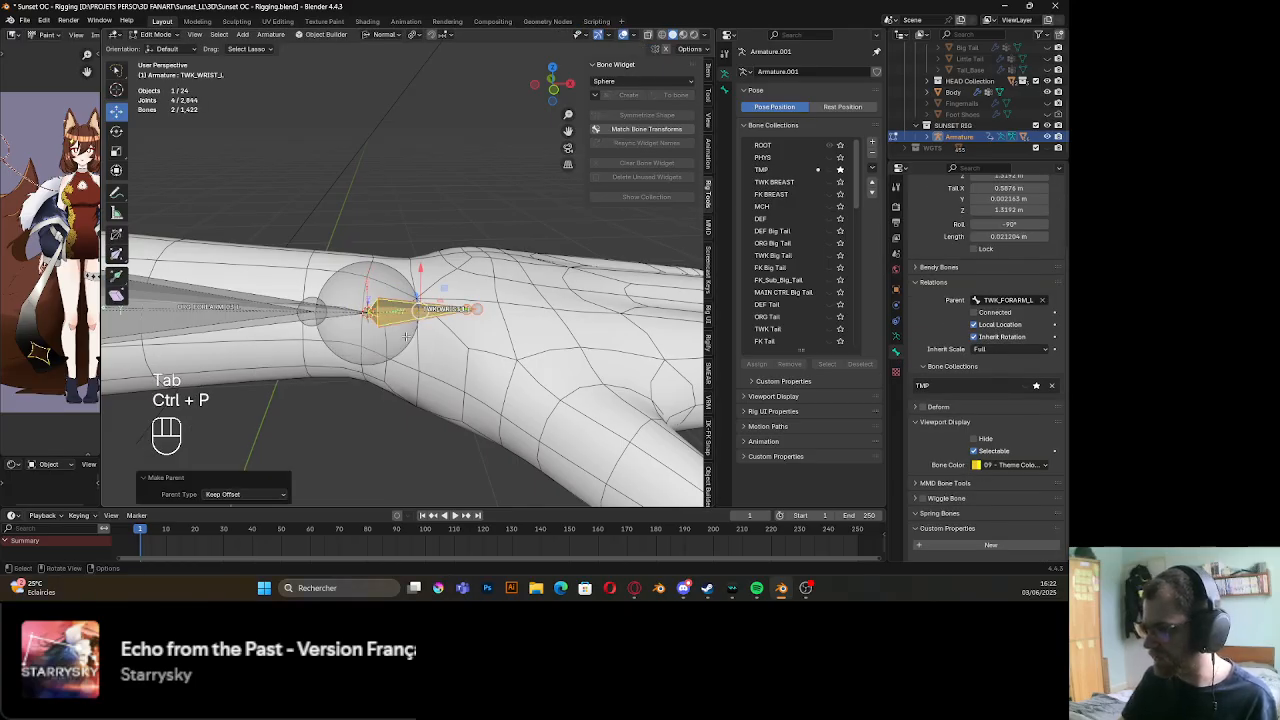
Extrude a new bone about 0.012 m long from the tip of ORG_WRIST_L along the Y axis
{"action": "scroll", "coordinate": [476, 360], "scroll_direction": "up", "scroll_amount": 5}
{"action": "scroll", "coordinate": [476, 360], "scroll_direction": "up", "scroll_amount": 3}
{"action": "left_click", "coordinate": [423, 342]}
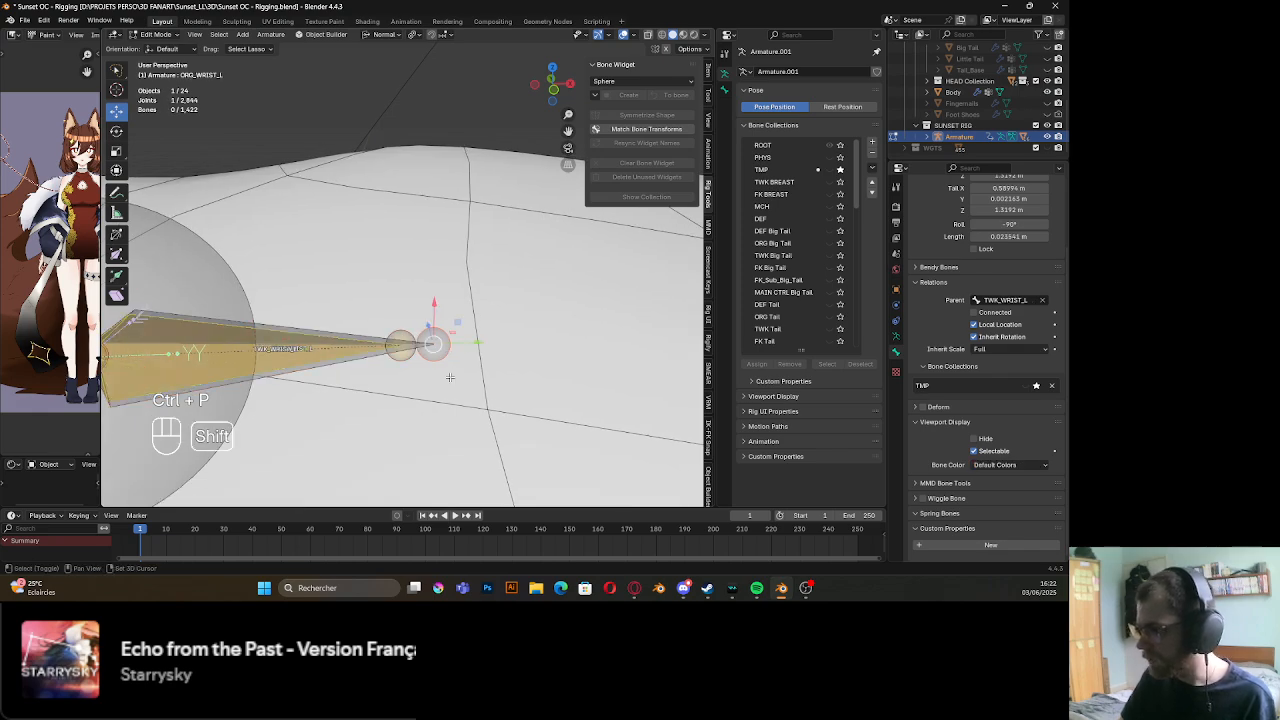
{"action": "scroll", "coordinate": [444, 370], "scroll_direction": "up", "scroll_amount": 2}
{"action": "key", "text": "e"}
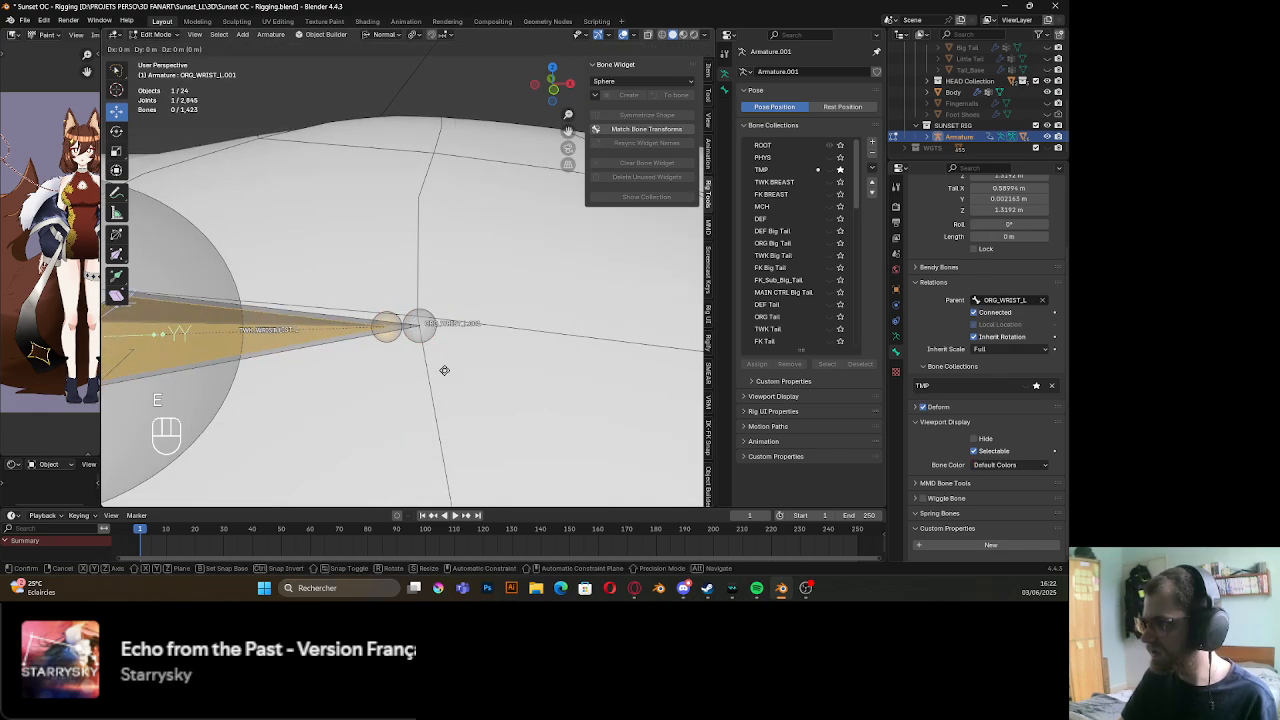
{"action": "key", "text": "y"}
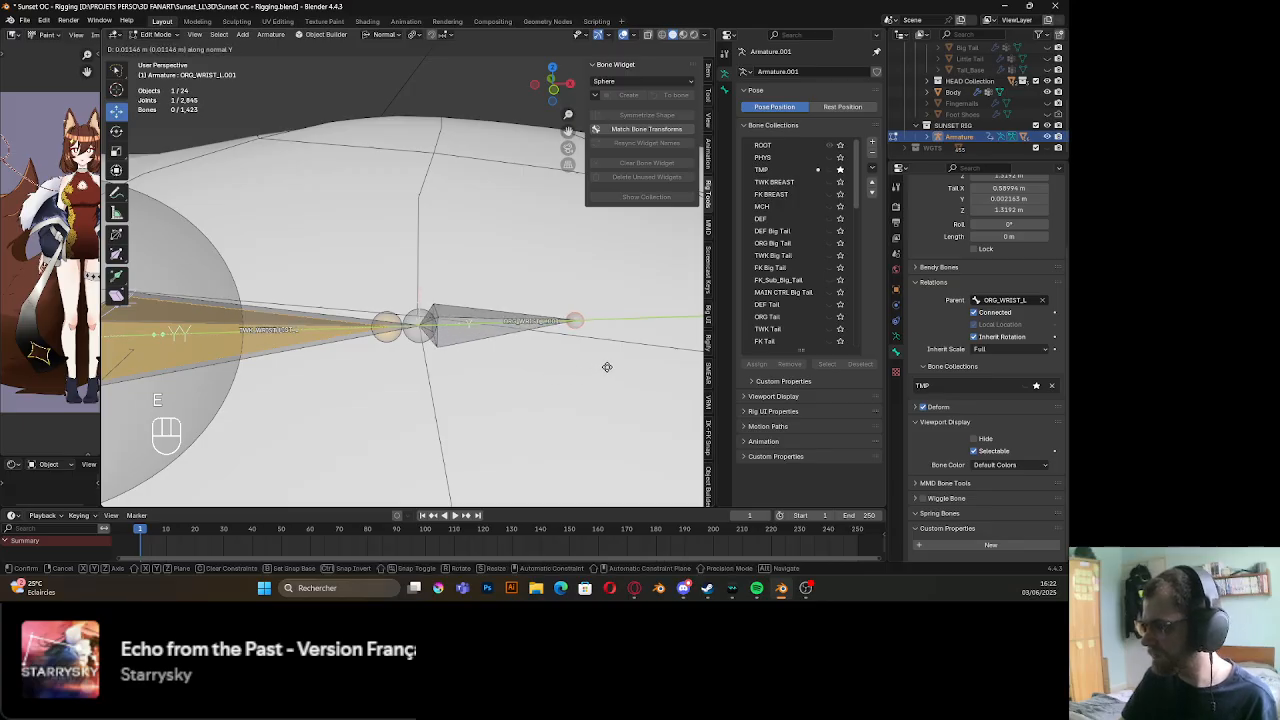
{"action": "left_click", "coordinate": [606, 367]}
Select the bone extruded from the tip of ORG_WRIST_L and clear its parent
{"action": "middle_click_drag", "start_coordinate": [606, 367], "coordinate": [455, 374]}
{"action": "left_click", "coordinate": [432, 324]}
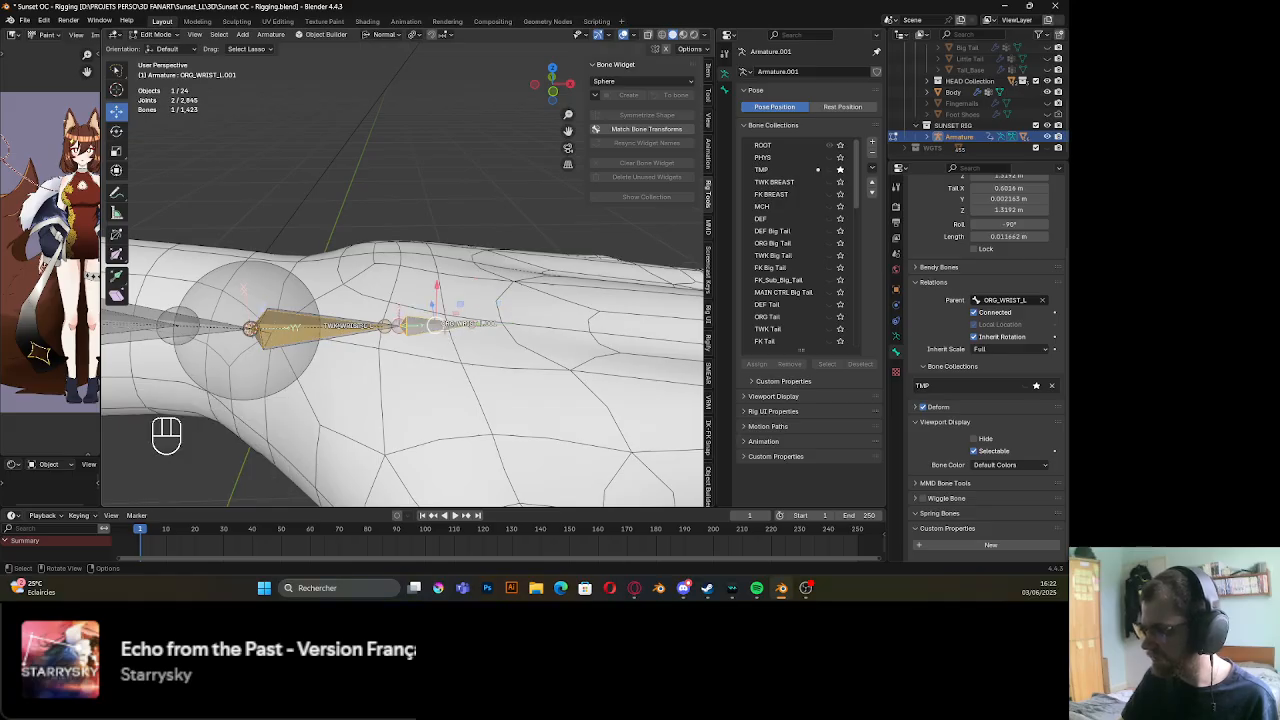
{"action": "key", "text": "alt+p"}
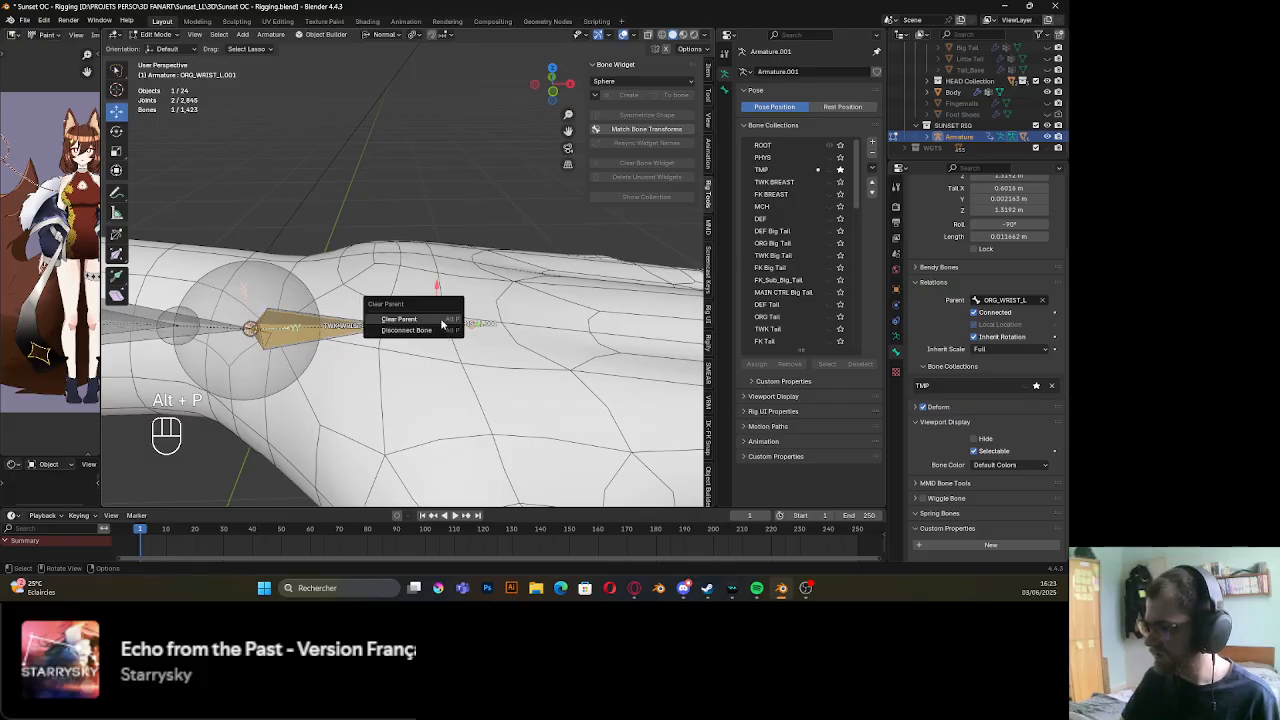
{"action": "left_click", "coordinate": [440, 319]}
{"action": "scroll", "coordinate": [430, 340], "scroll_direction": "up", "scroll_amount": 4}
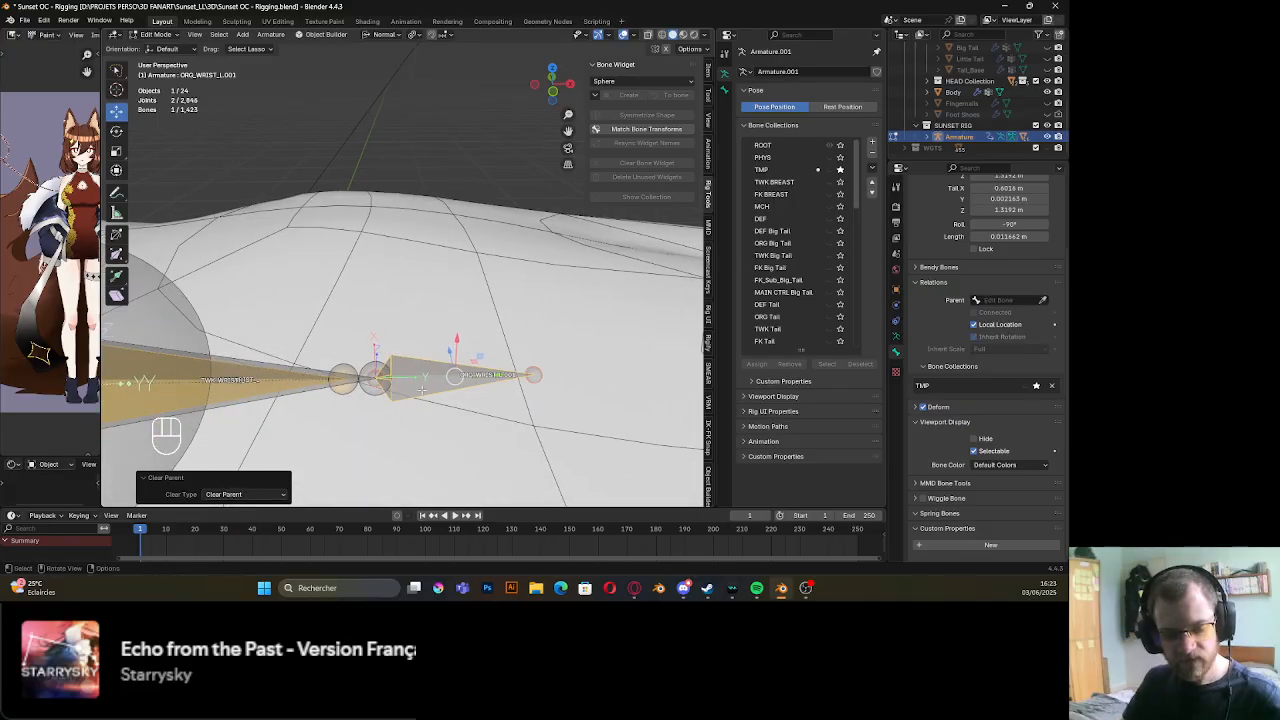
Batch-replace ORG with TWK in the extruded bone's name and rename it TWK_WRIST_TIP_L
{"action": "key", "text": "F2"}
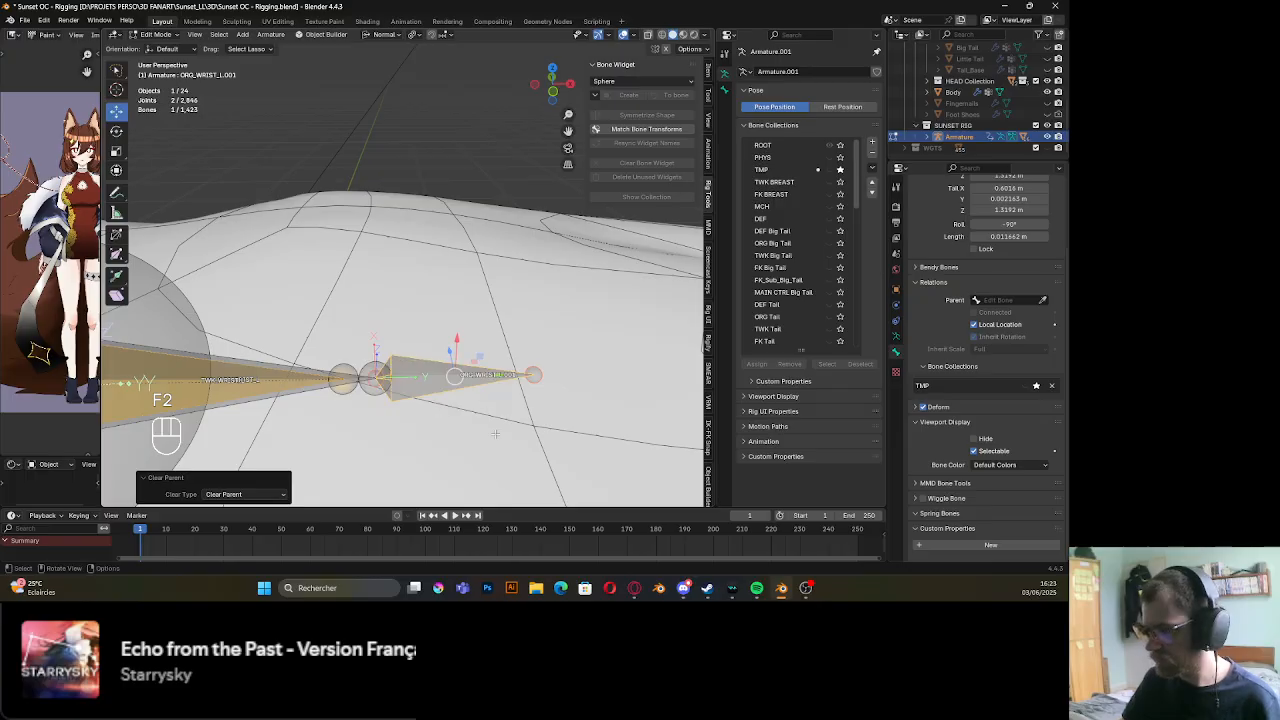
{"action": "key", "text": "ctrl+F2"}
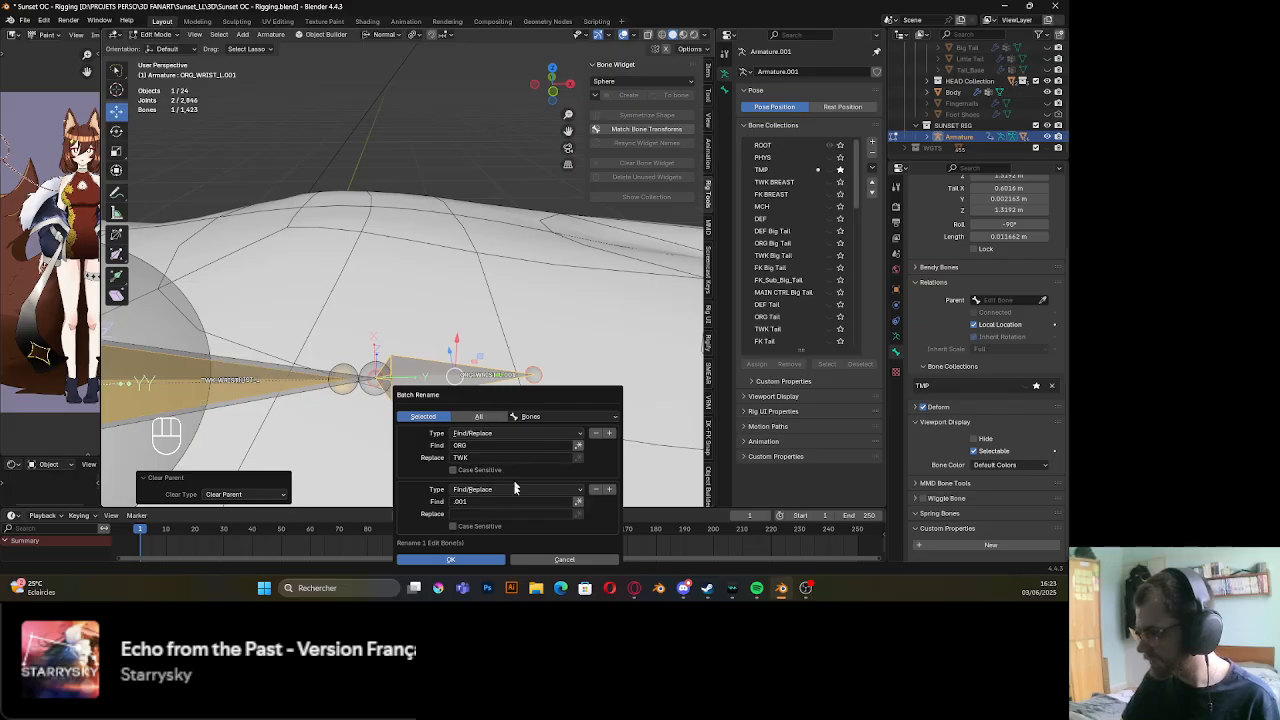
{"action": "left_click", "coordinate": [481, 559]}
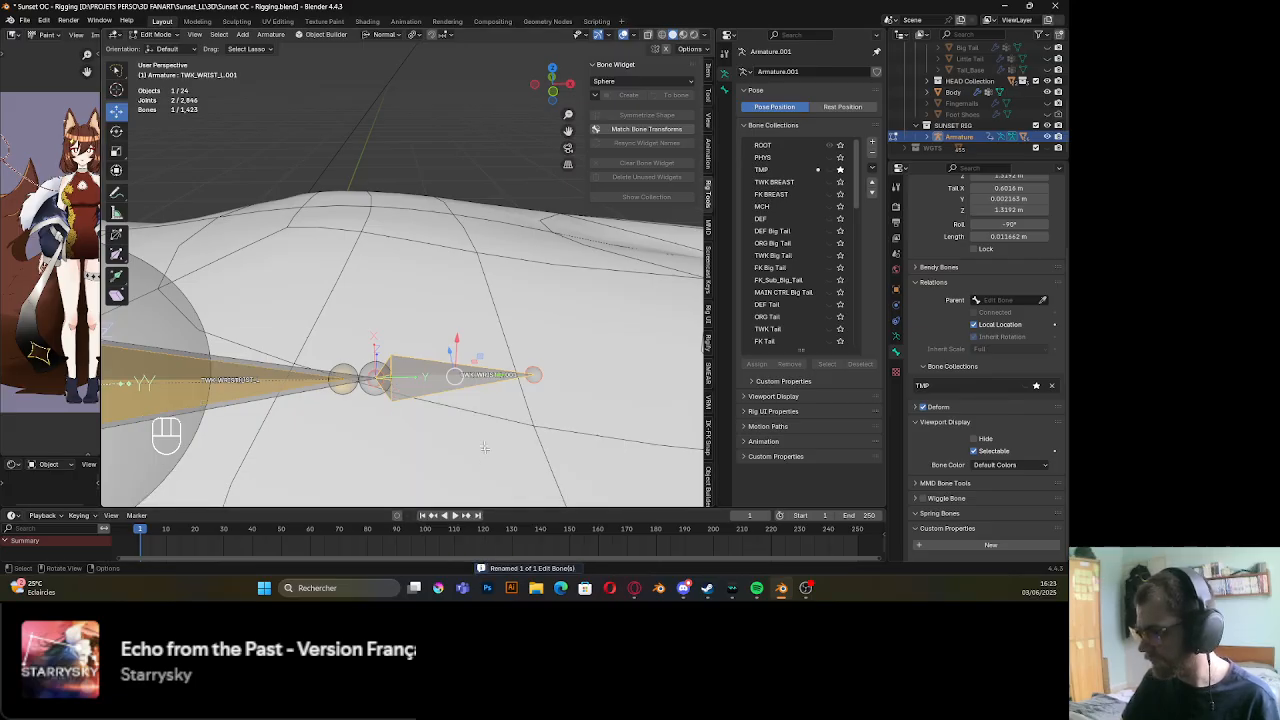
{"action": "key", "text": "F2"}
{"action": "left_click", "coordinate": [467, 409]}
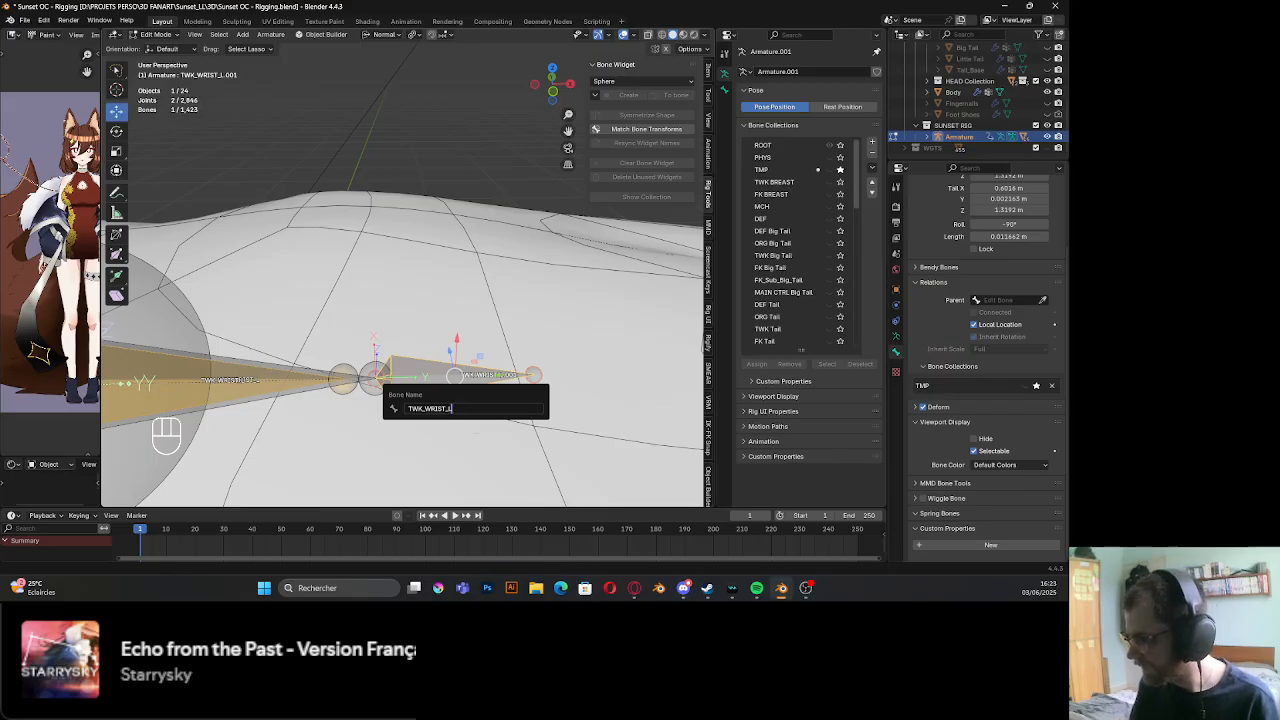
{"action": "key", "text": "Down"}
{"action": "key", "text": "Left"}
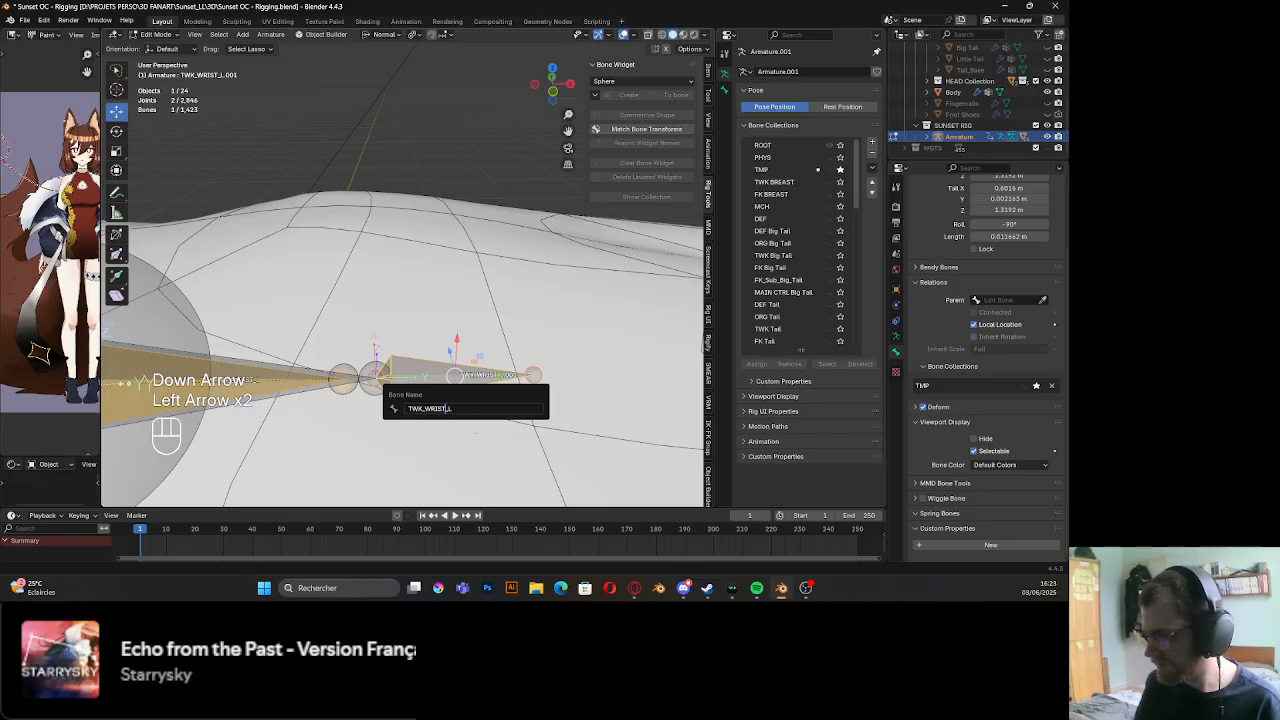
{"action": "type", "text": "."}
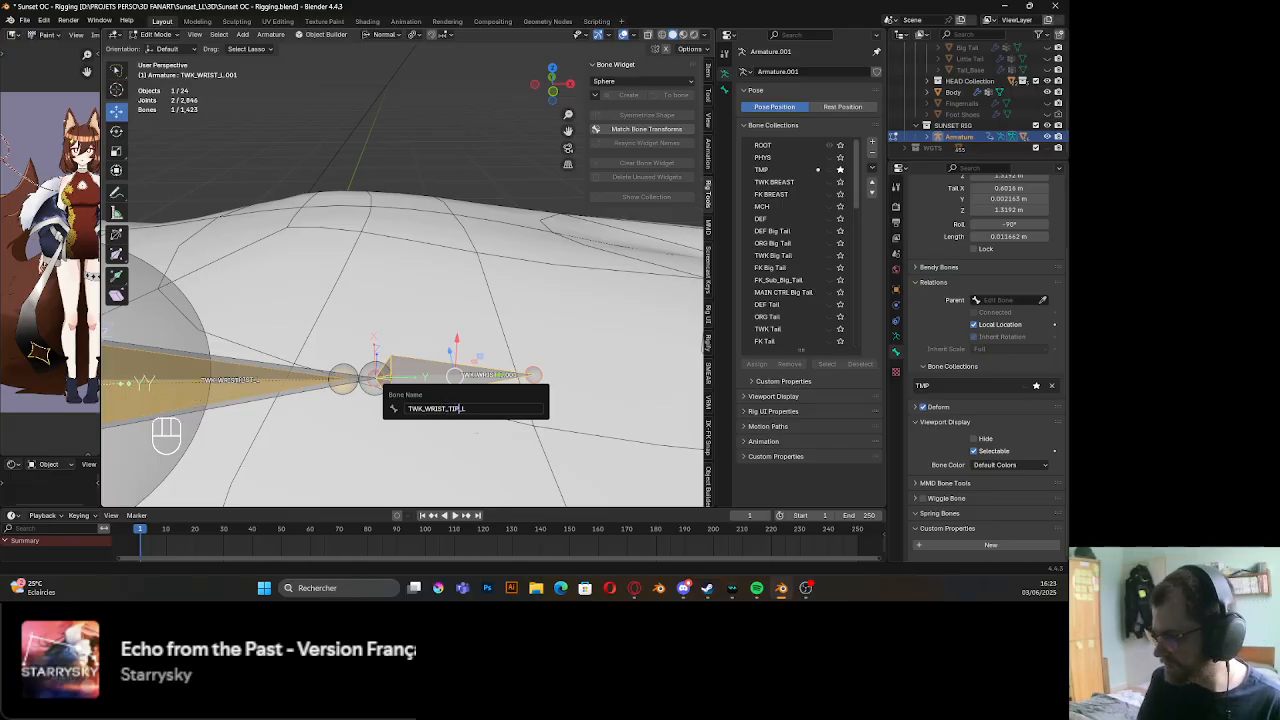
{"action": "key", "text": "Return"}
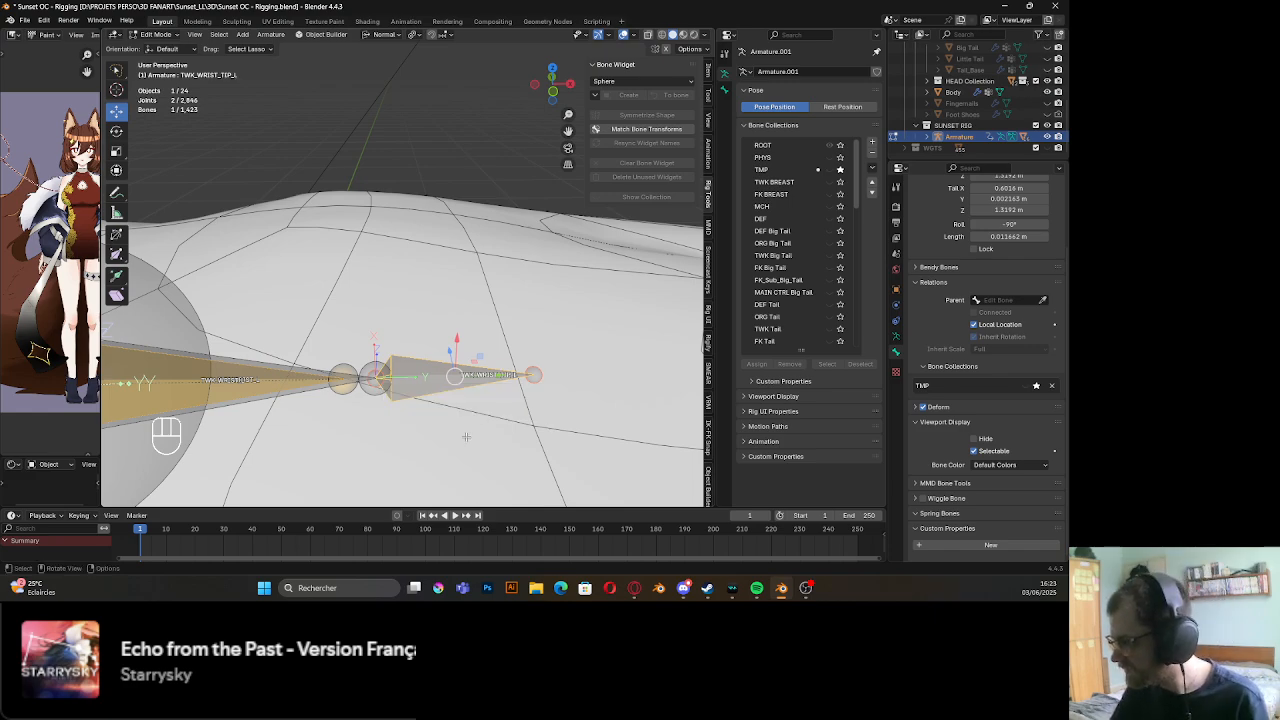
Select ORG_WRIST_L plus TWK_WRIST_L, parent the ORG bone to the TWK bone again, and return to Pose Mode
{"action": "scroll", "coordinate": [466, 436], "scroll_direction": "down", "scroll_amount": 6}
{"action": "scroll", "coordinate": [466, 436], "scroll_direction": "up", "scroll_amount": 2}
{"action": "middle_click_drag", "start_coordinate": [466, 436], "coordinate": [430, 340], "text": "shift"}
{"action": "scroll", "coordinate": [430, 340], "scroll_direction": "down", "scroll_amount": 6}
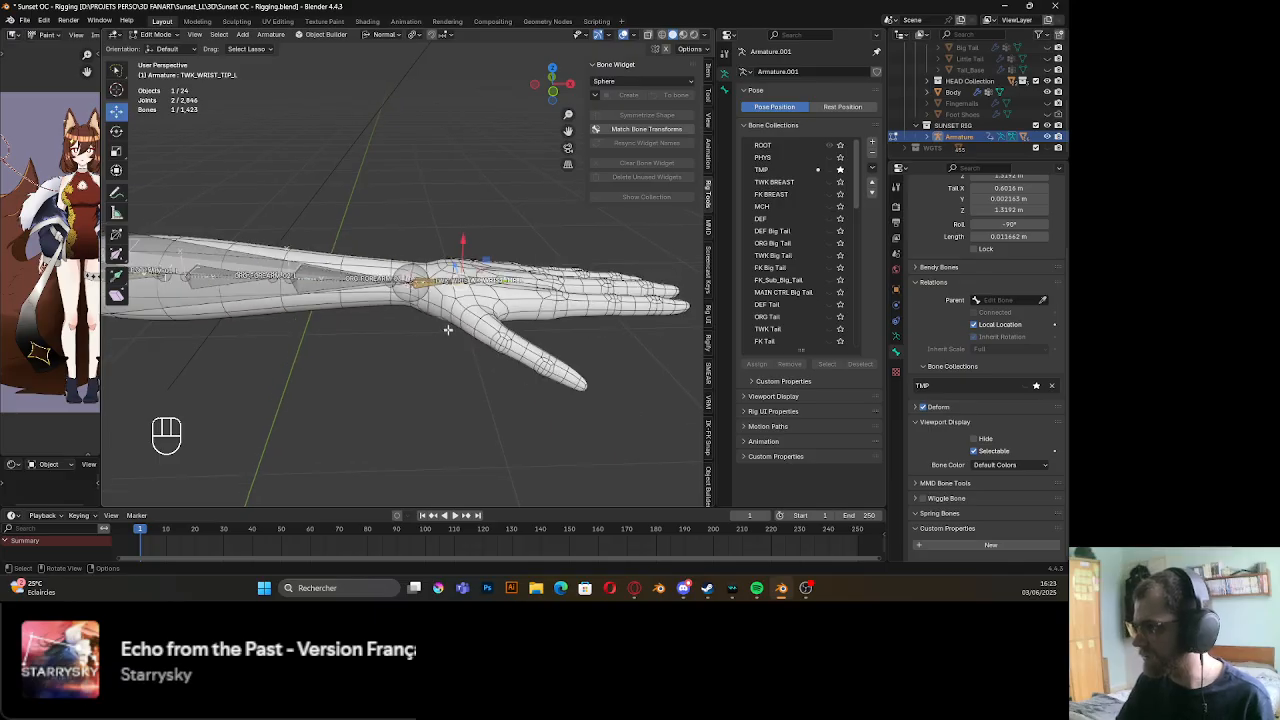
{"action": "scroll", "coordinate": [448, 329], "scroll_direction": "up", "scroll_amount": 8}
{"action": "middle_click_drag", "start_coordinate": [606, 363], "coordinate": [447, 353], "text": "shift"}
{"action": "scroll", "coordinate": [460, 345], "scroll_direction": "up", "scroll_amount": 7}
{"action": "scroll", "coordinate": [469, 355], "scroll_direction": "down", "scroll_amount": 4}
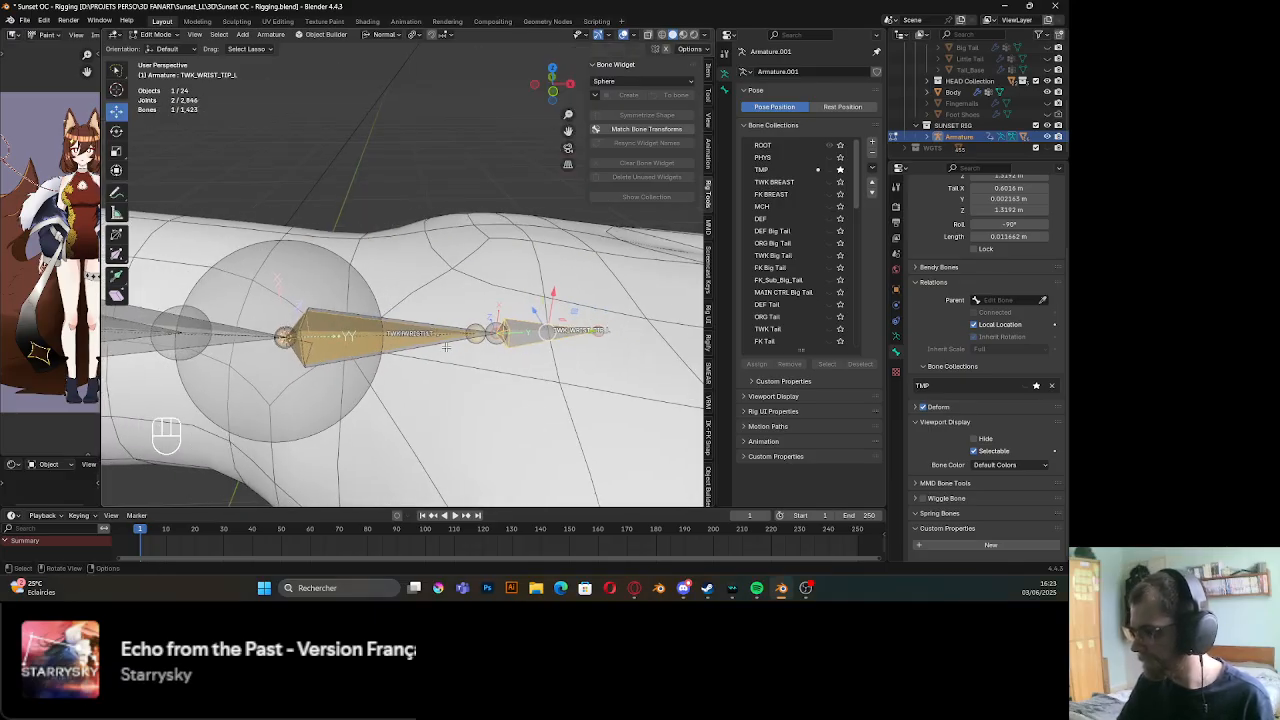
{"action": "left_click", "coordinate": [446, 347]}
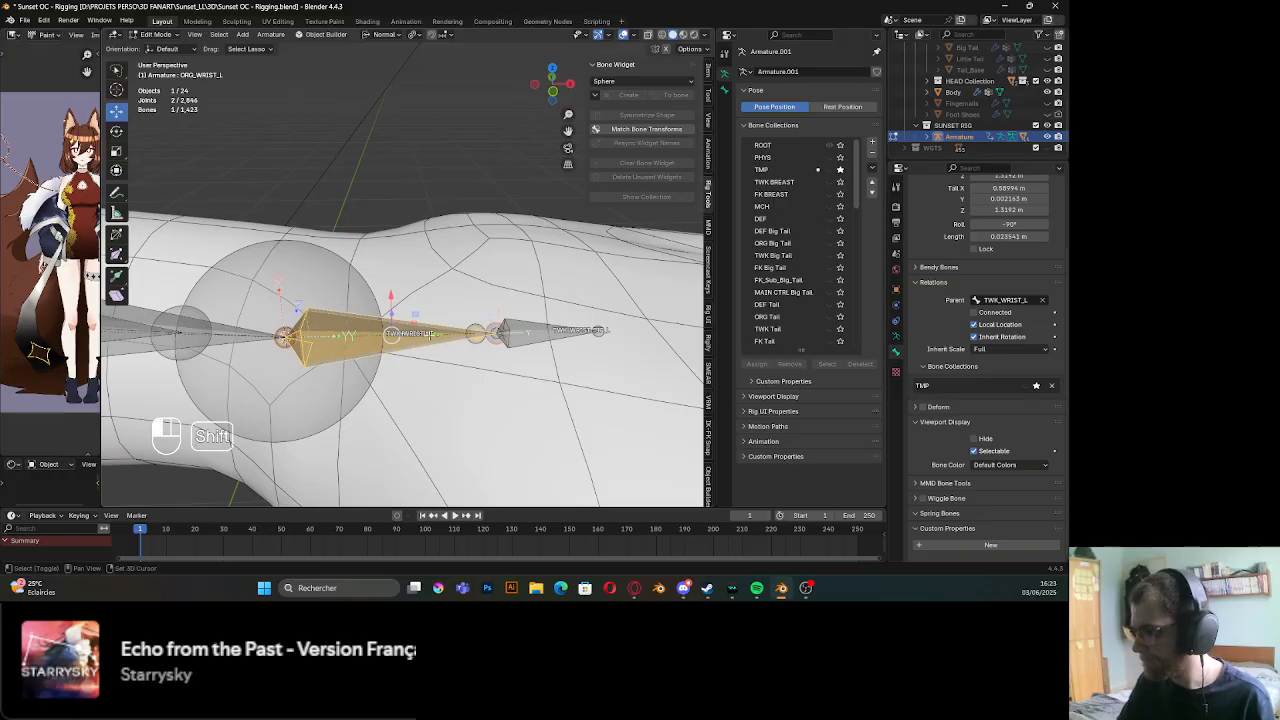
{"action": "left_click", "coordinate": [430, 336], "text": "shift"}
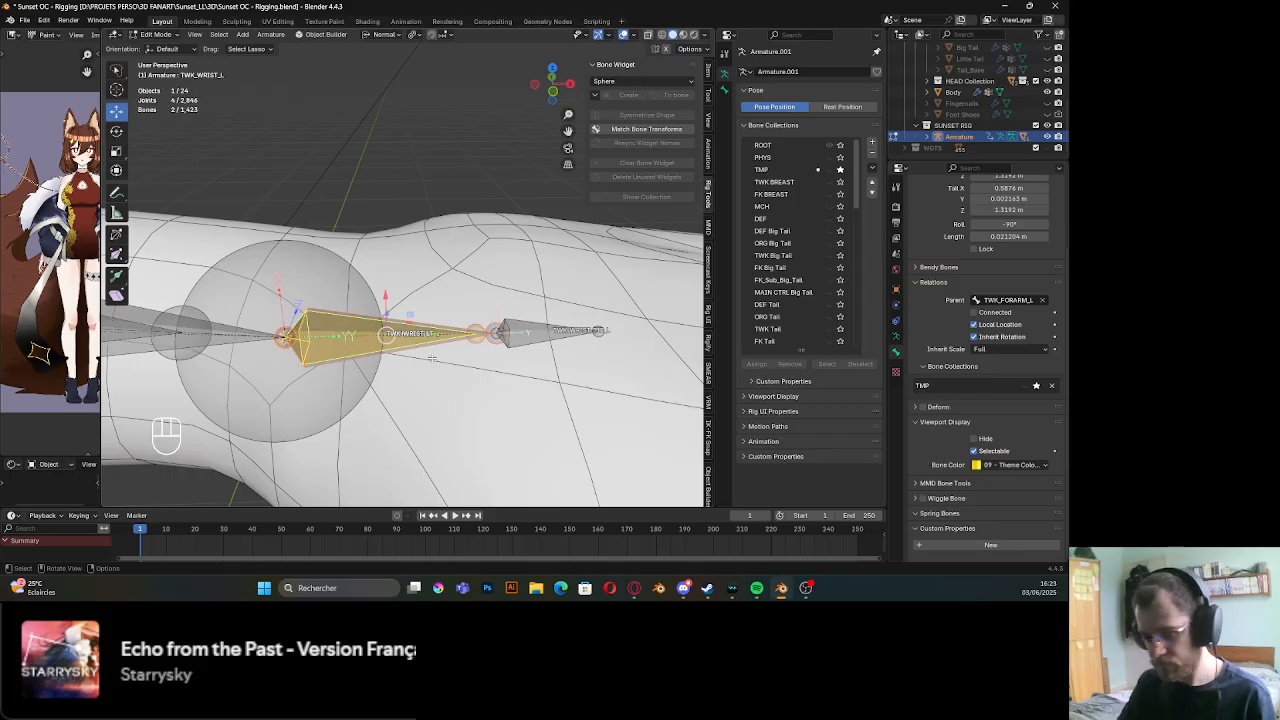
{"action": "key", "text": "ctrl+p"}
{"action": "left_click", "coordinate": [436, 369]}
{"action": "key", "text": "Tab"}
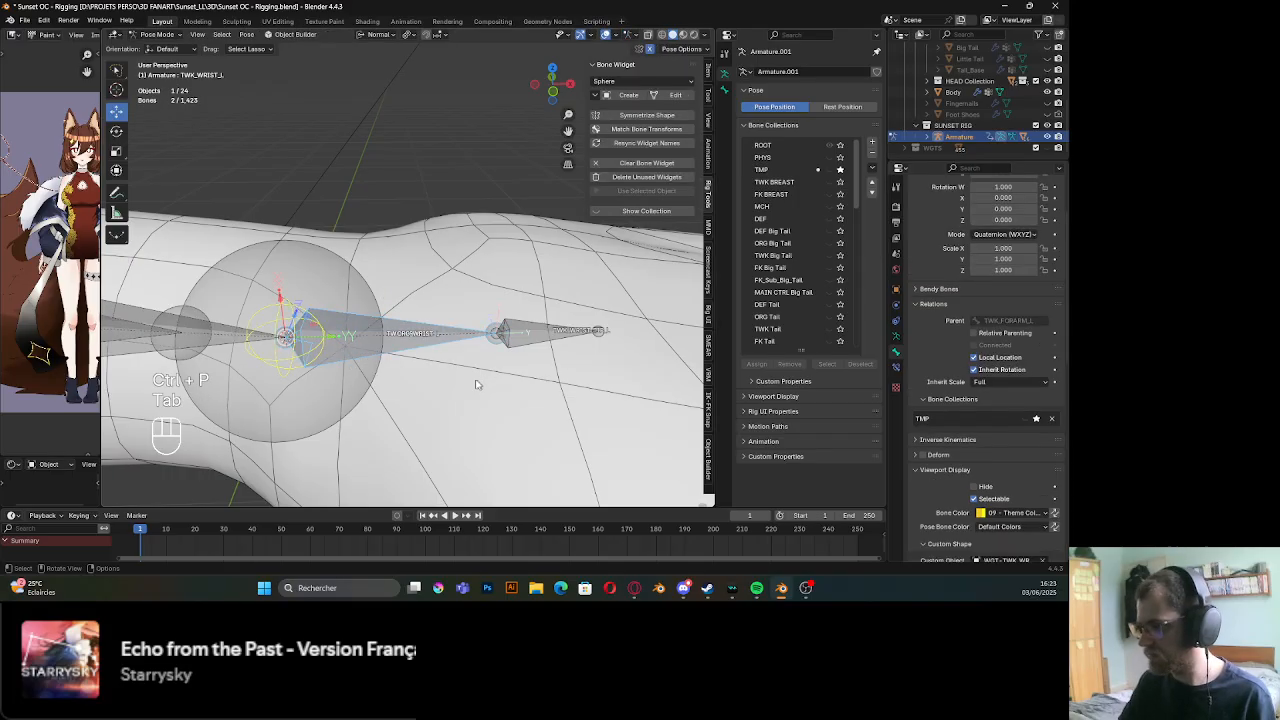
Create a Sphere widget for TWK_WRIST_TIP_L and set its bone color to theme color 09
{"action": "scroll", "coordinate": [477, 384], "scroll_direction": "down", "scroll_amount": 8}
{"action": "scroll", "coordinate": [440, 397], "scroll_direction": "up", "scroll_amount": 5}
{"action": "middle_click_drag", "start_coordinate": [417, 374], "coordinate": [362, 371], "text": "shift"}
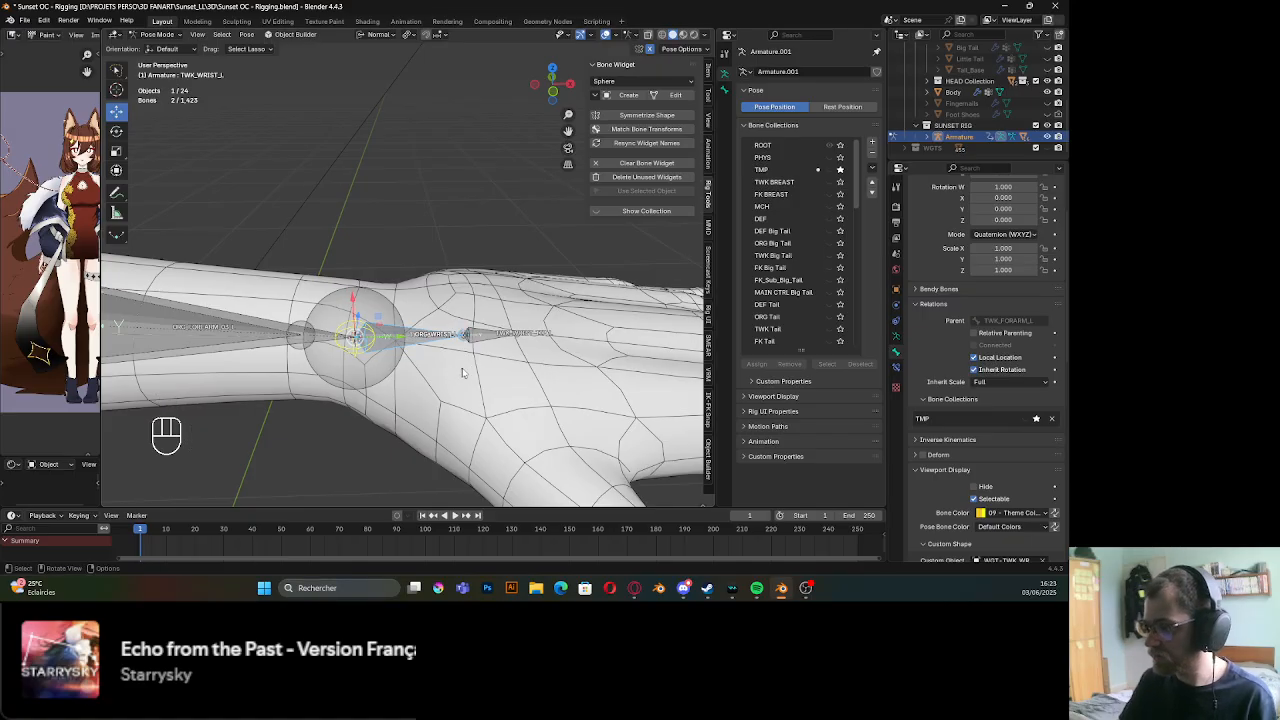
{"action": "left_click", "coordinate": [489, 334]}
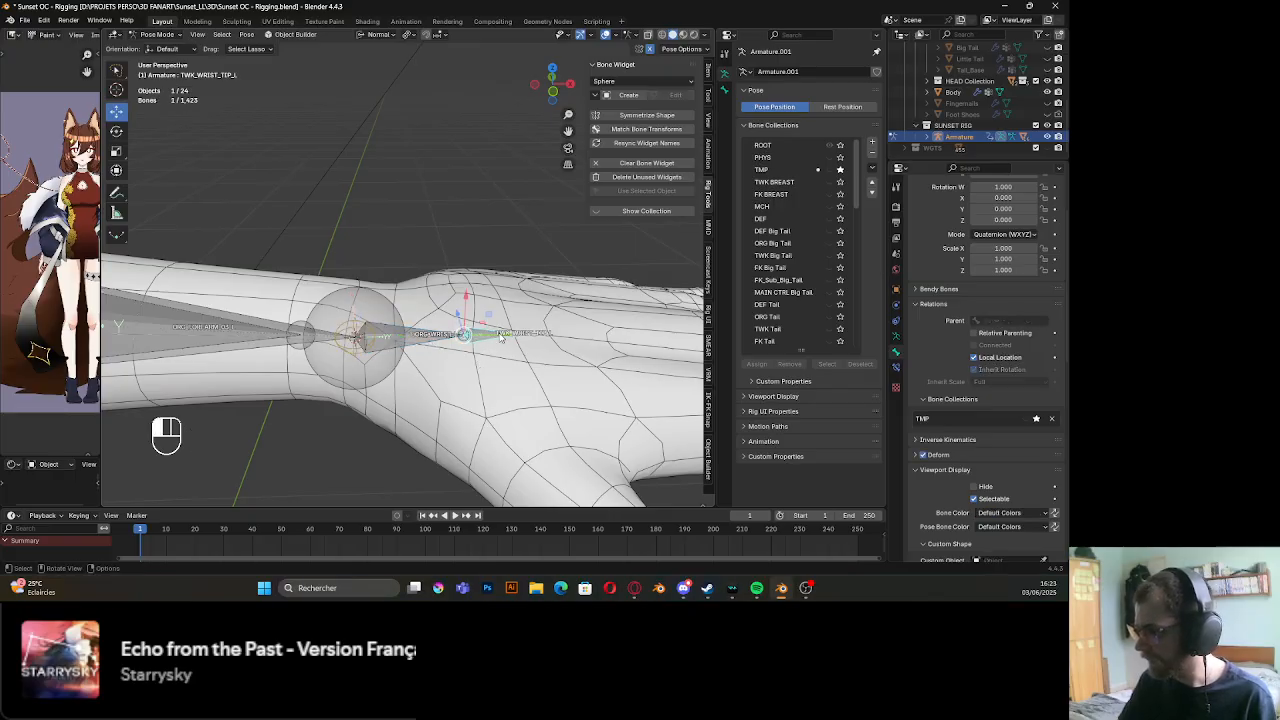
{"action": "left_click", "coordinate": [632, 96]}
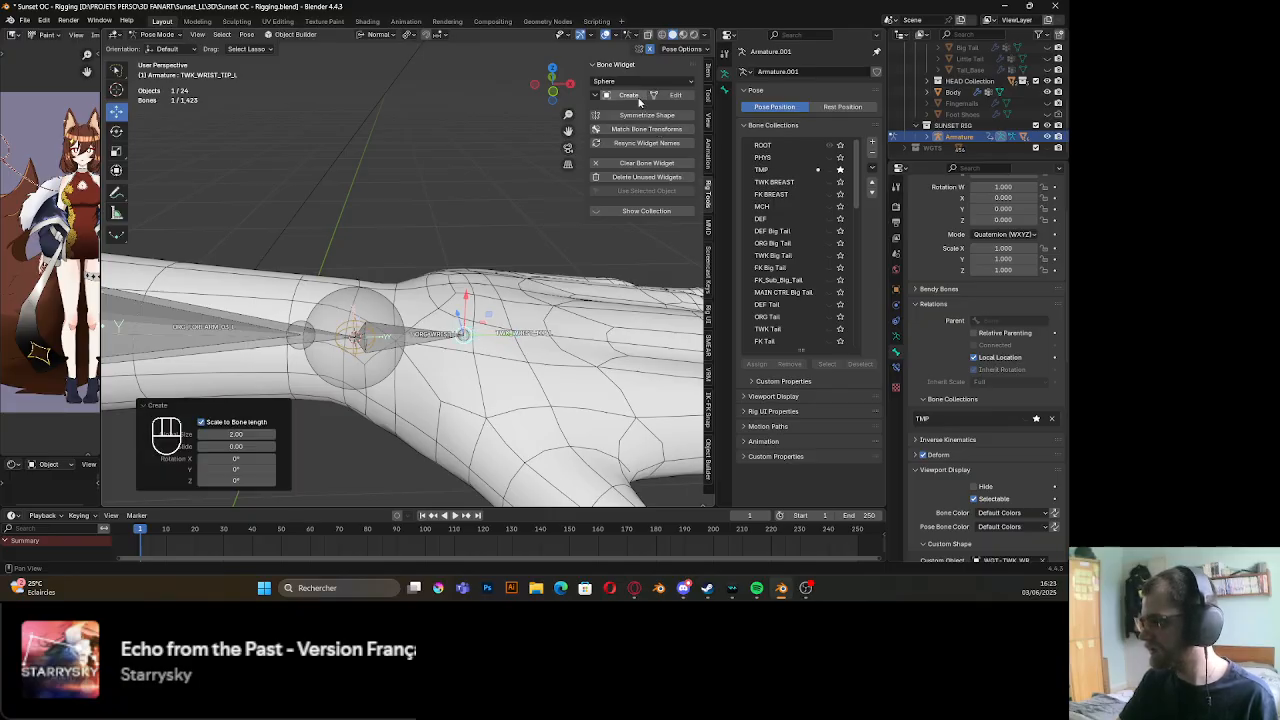
{"action": "left_click", "coordinate": [1020, 518]}
{"action": "left_click", "coordinate": [889, 493]}
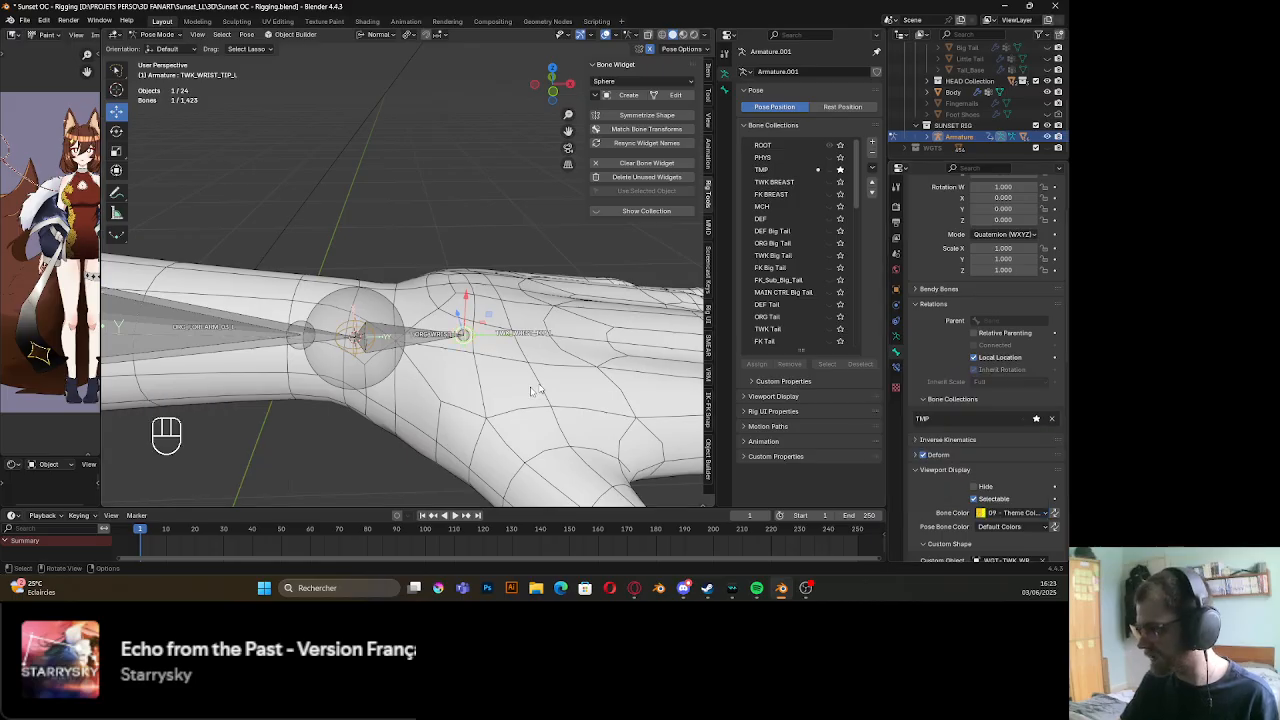
Select TWK_WRIST_TIP_L plus ORG_WRIST_L, with ORG_WRIST_L as the active bone
{"action": "left_click", "coordinate": [447, 395]}
{"action": "mouse_move", "coordinate": [449, 385]}
{"action": "middle_mouse_down", "text": "shift"}
{"action": "mouse_move", "coordinate": [437, 355]}
{"action": "mouse_move", "coordinate": [449, 376]}
{"action": "mouse_move", "coordinate": [436, 381]}
{"action": "middle_mouse_up", "text": "shift"}
{"action": "scroll", "coordinate": [448, 361], "scroll_direction": "up", "scroll_amount": 4}
{"action": "left_click", "coordinate": [485, 364]}
{"action": "left_click", "coordinate": [450, 358], "text": "shift"}
{"action": "scroll", "coordinate": [447, 368], "scroll_direction": "down", "scroll_amount": 5}
{"action": "scroll", "coordinate": [450, 376], "scroll_direction": "up", "scroll_amount": 2}
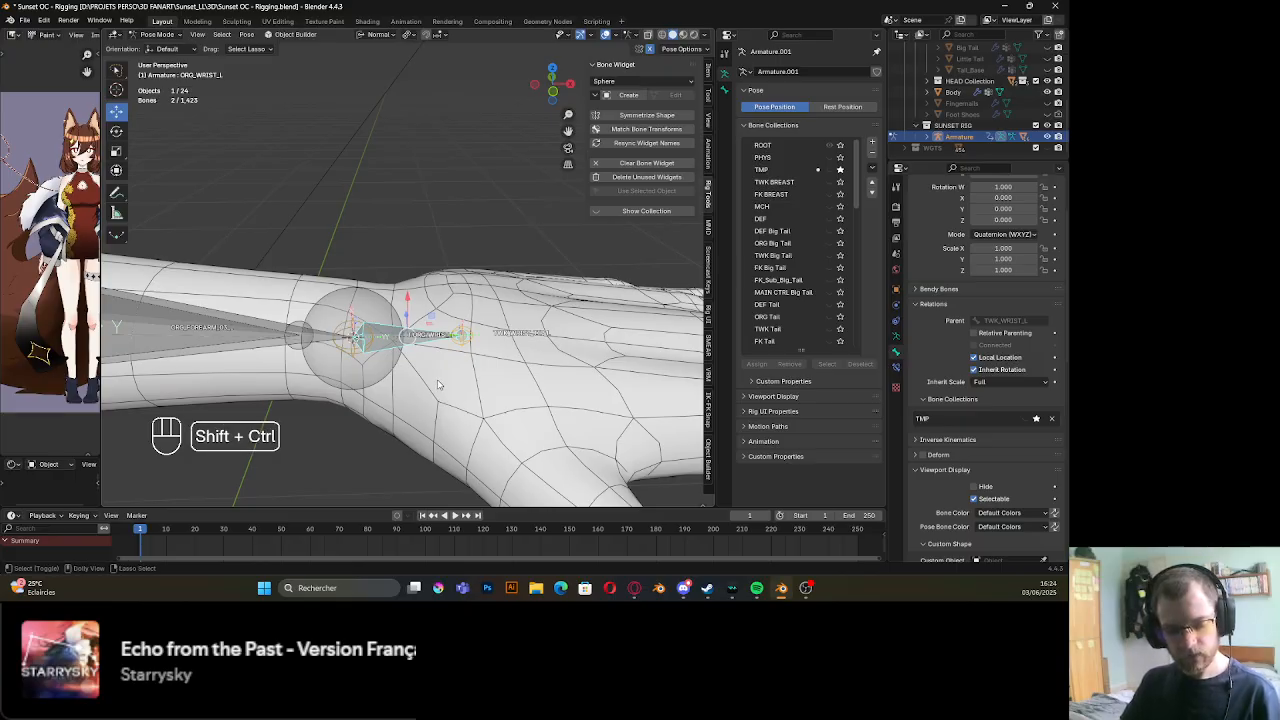
{"action": "key", "text": "ctrl+shift+c"}
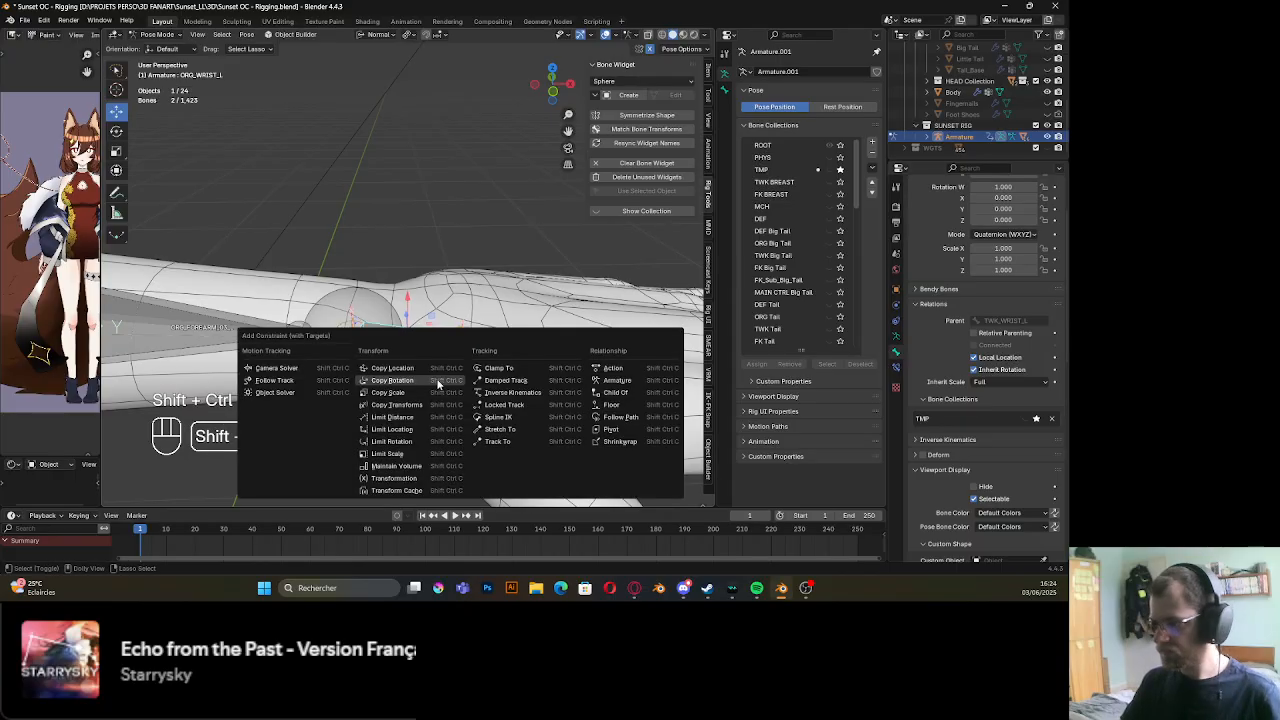
{"action": "left_click", "coordinate": [516, 382]}
{"action": "key", "text": "ctrl+z"}
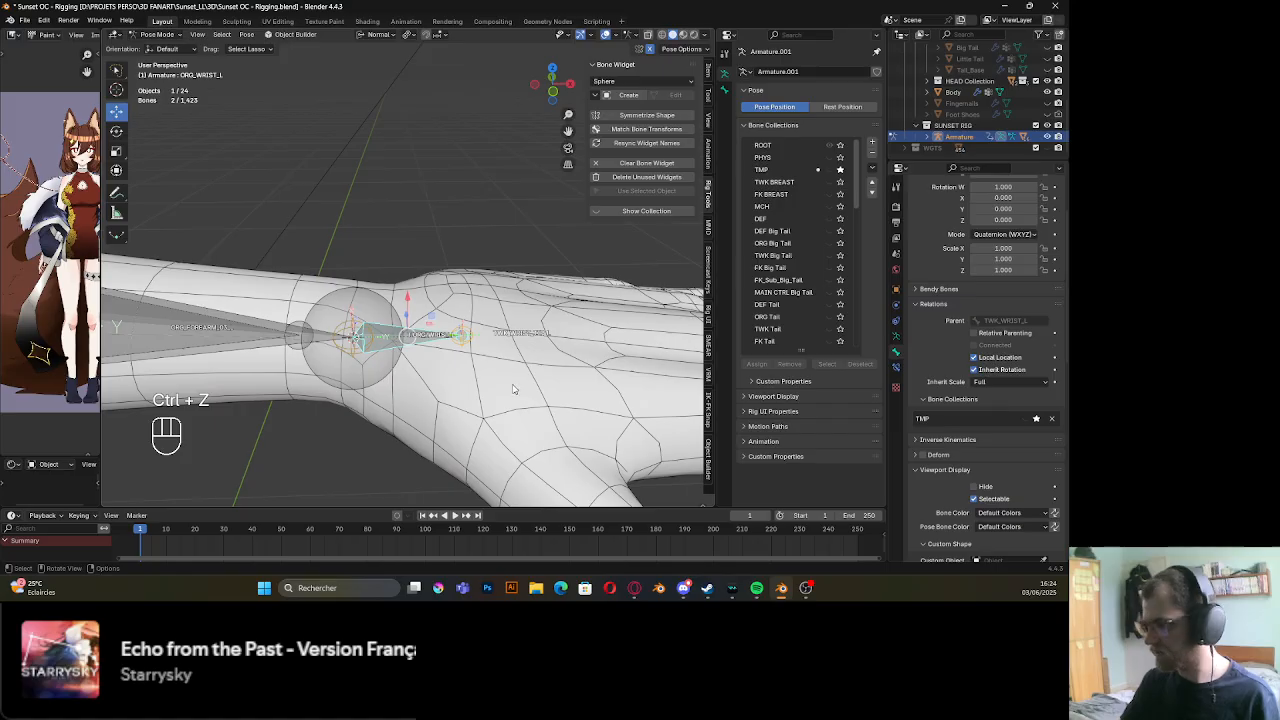
Add a Stretch To constraint to ORG_WRIST_L targeting TWK_WRIST_TIP_L
{"action": "key", "text": "ctrl+shift+c"}
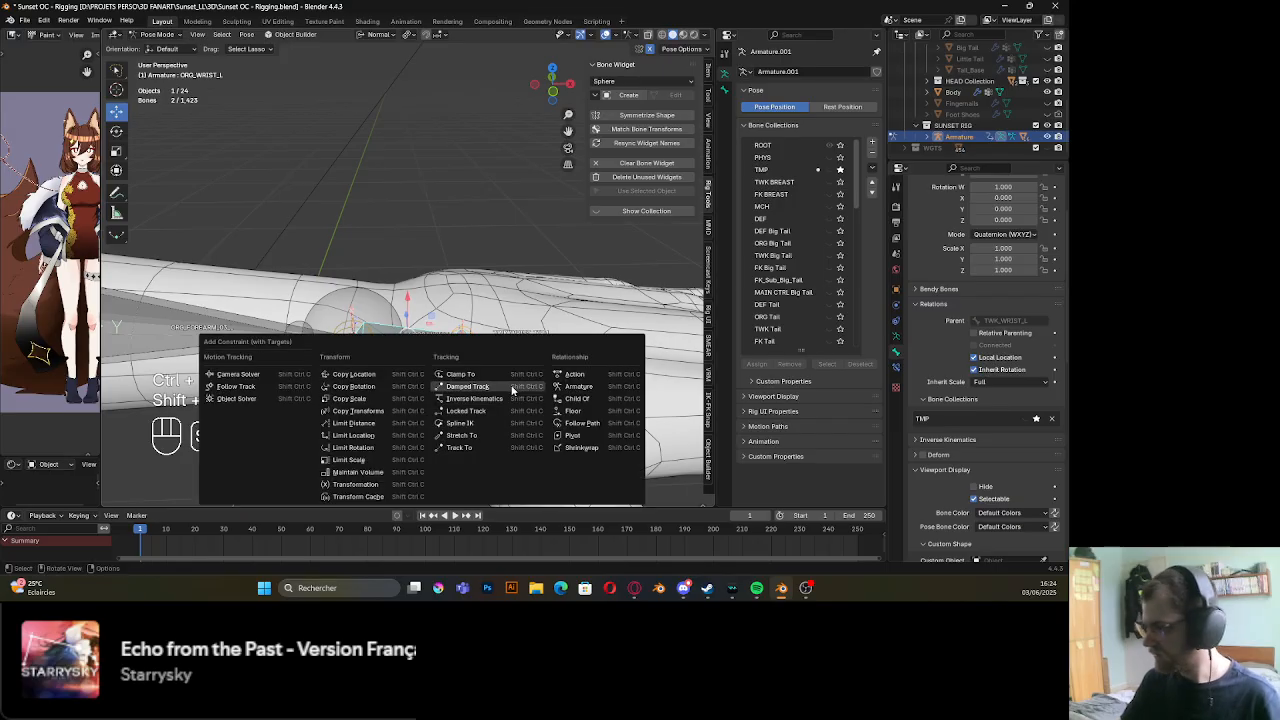
{"action": "left_click", "coordinate": [498, 436]}
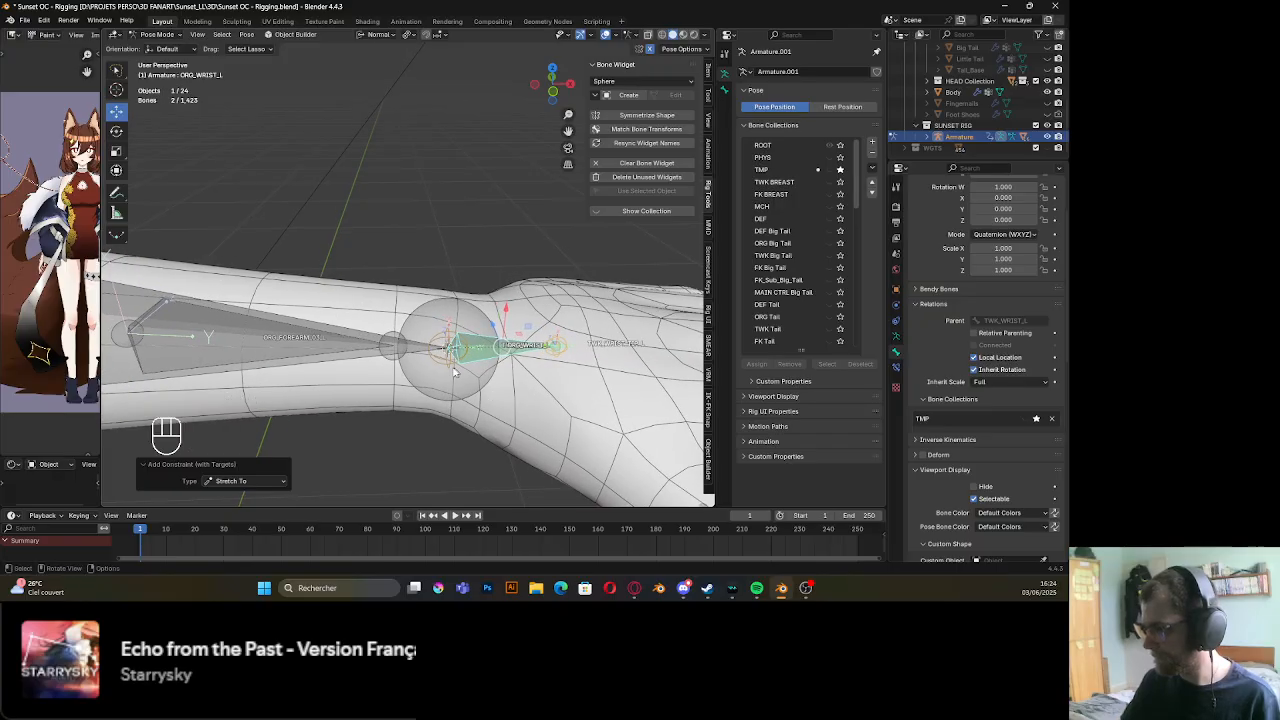
Select TWK_WRIST_L plus ORG_FORARM_L and add a Stretch To constraint from ORG_FORARM_L to TWK_WRIST_L
{"action": "left_click", "coordinate": [449, 370]}
{"action": "left_click", "coordinate": [449, 370]}
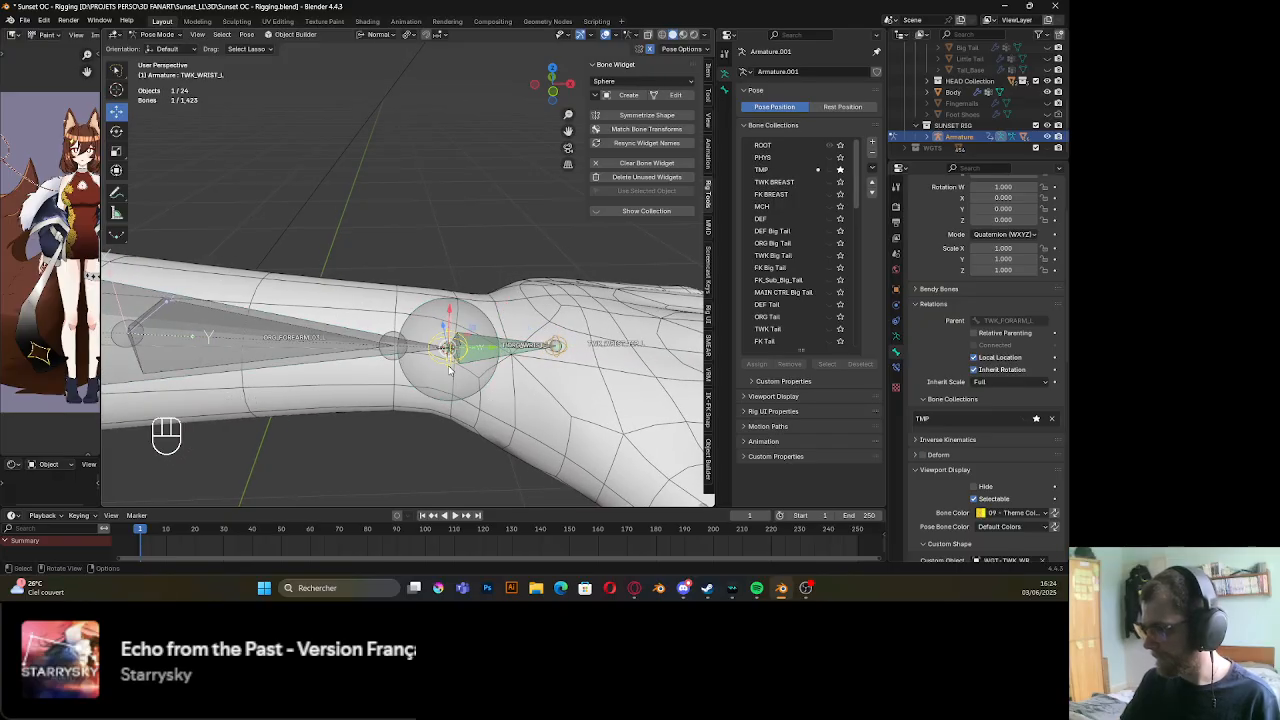
{"action": "left_click", "coordinate": [343, 366], "text": "shift"}
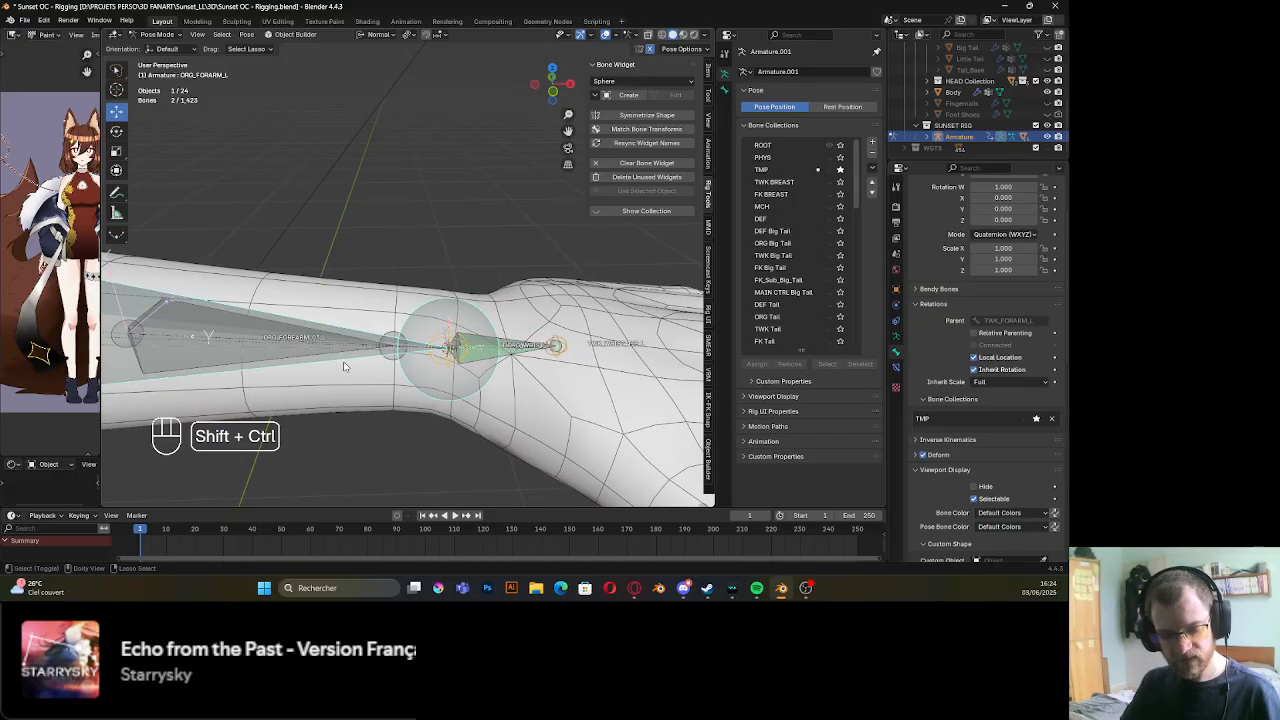
{"action": "key", "text": "ctrl+shift+c"}
{"action": "left_click", "coordinate": [343, 363]}
Add a Stretch To constraint to ORG_ARM_L targeting TWK_FORARM_L, and save the file
{"action": "scroll", "coordinate": [343, 368], "scroll_direction": "down", "scroll_amount": 3}
{"action": "middle_click_drag", "start_coordinate": [343, 368], "coordinate": [713, 371], "text": "shift"}
{"action": "left_click", "coordinate": [355, 332]}
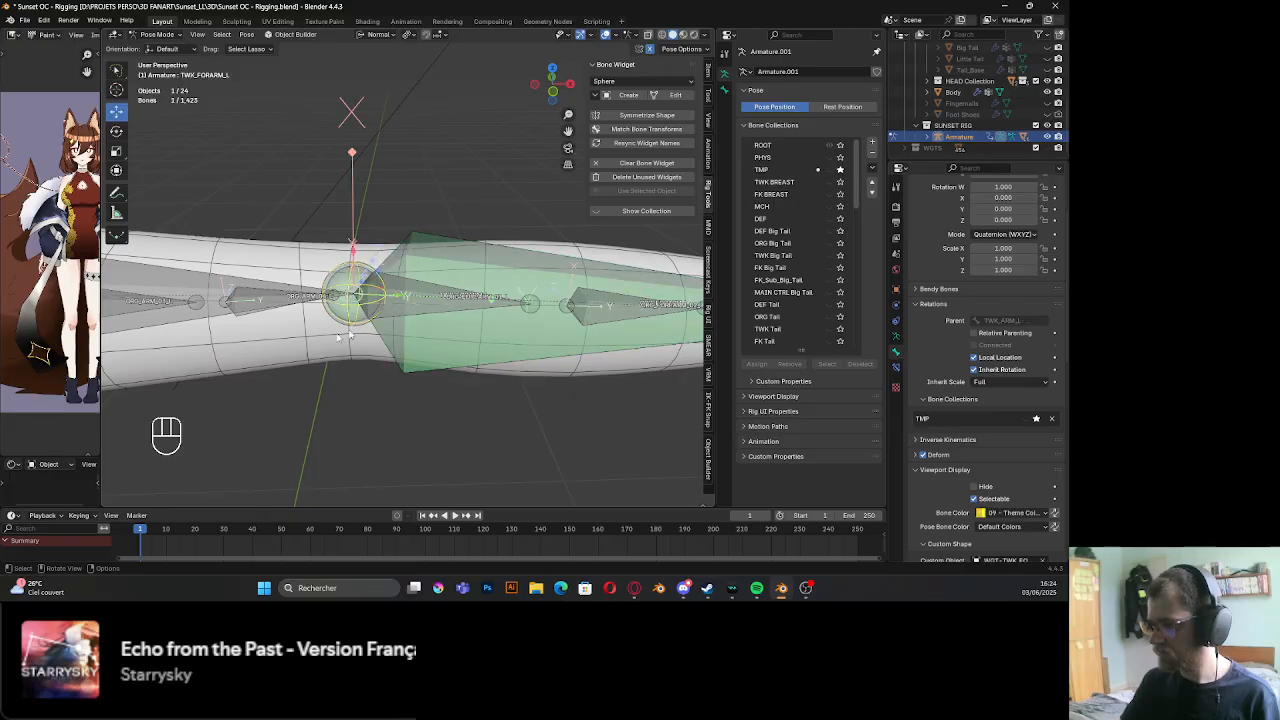
{"action": "left_click", "coordinate": [224, 328], "text": "shift"}
{"action": "key", "text": "ctrl+shift+c"}
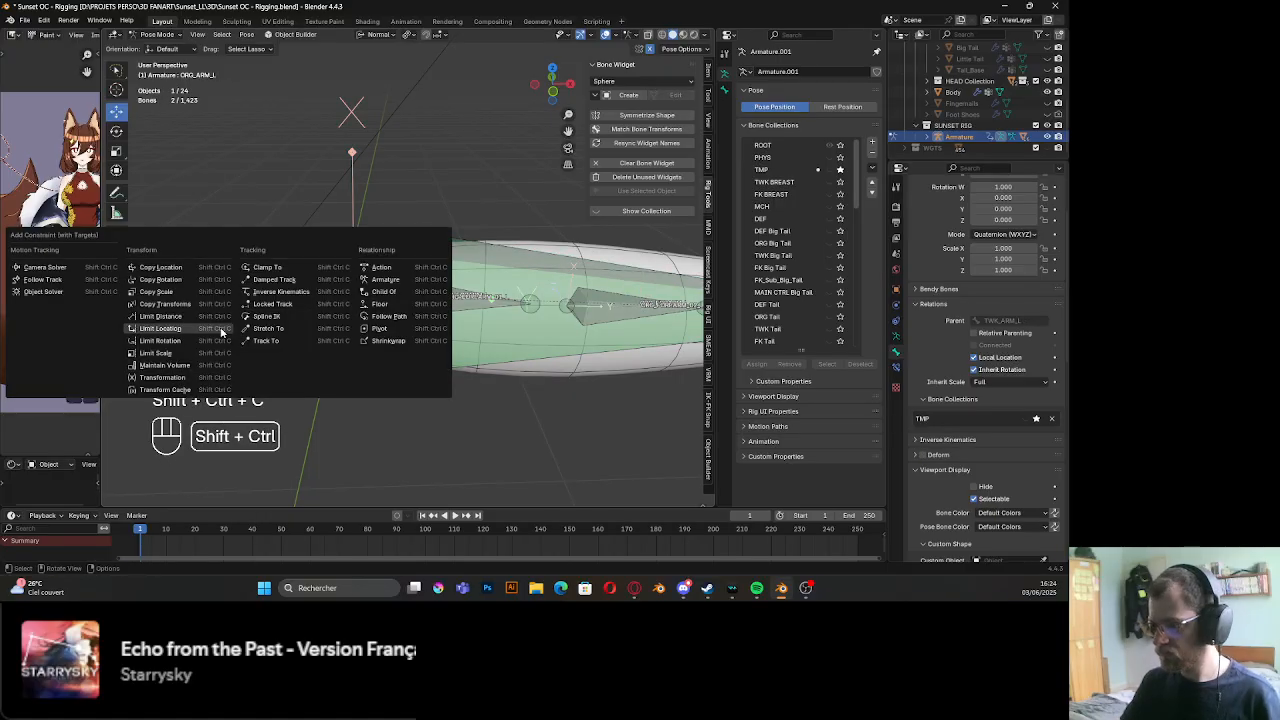
{"action": "left_click", "coordinate": [281, 334]}
{"action": "middle_click_drag", "start_coordinate": [252, 341], "coordinate": [414, 342], "text": "shift"}
{"action": "scroll", "coordinate": [326, 341], "scroll_direction": "down", "scroll_amount": 5}
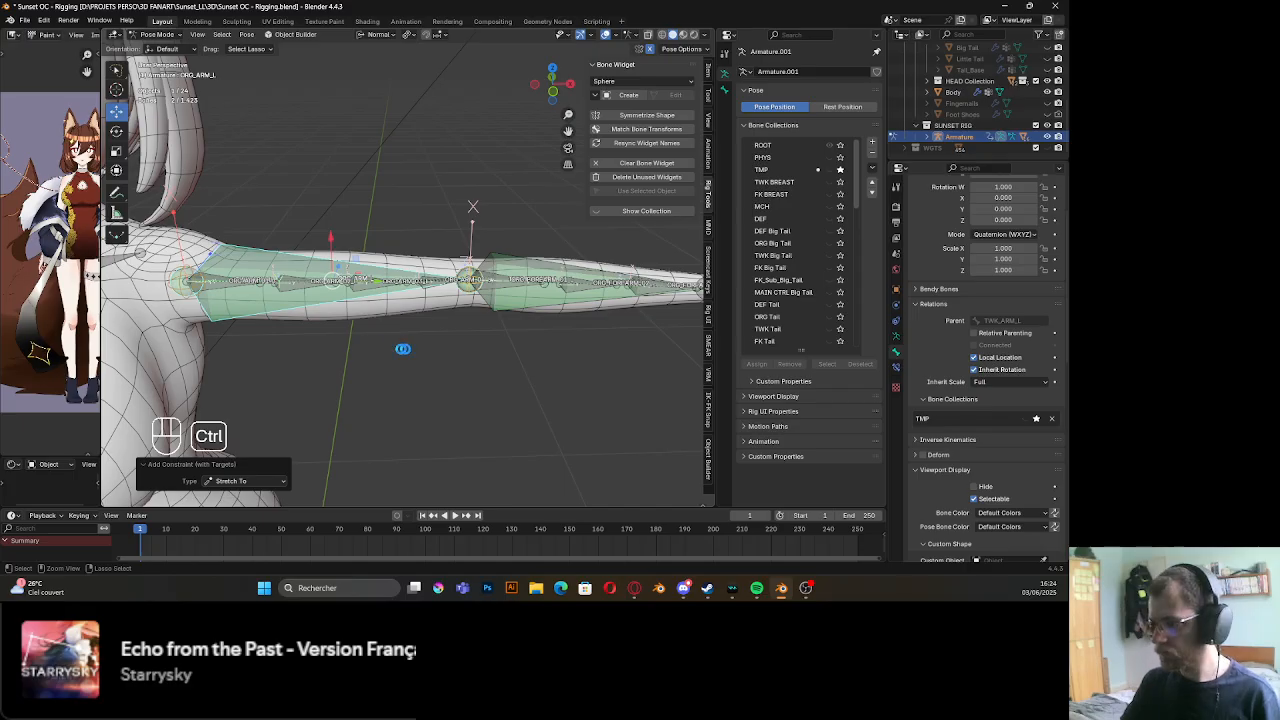
{"action": "key", "text": "ctrl+s"}
Move TWK_ARM_L at the shoulder to test how the arm chain follows, and undo the move
{"action": "middle_click_drag", "start_coordinate": [320, 344], "coordinate": [371, 357]}
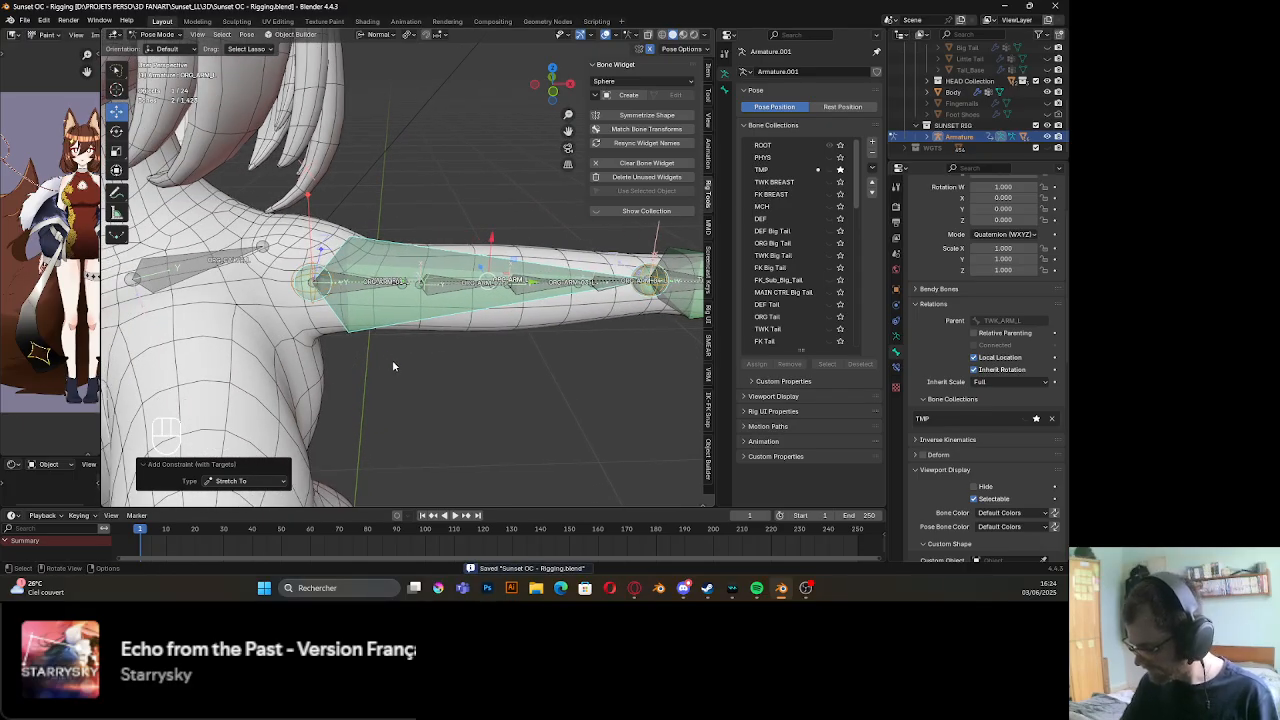
{"action": "left_click", "coordinate": [308, 311]}
{"action": "key", "text": "g"}
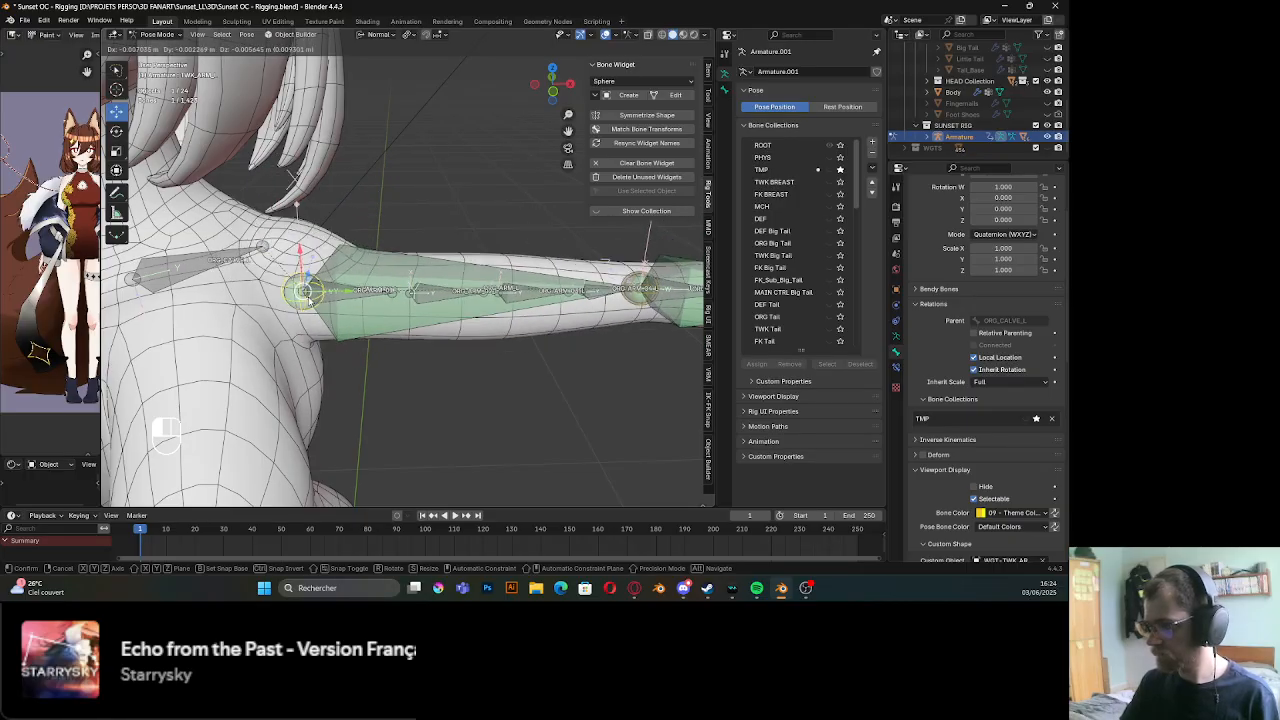
{"action": "left_click", "coordinate": [309, 300], "text": "ctrl"}
{"action": "key", "text": "ctrl+z"}
Test the elbow control TWK_FORARM_L by moving it to check how the arm bones follow, and save the file
{"action": "middle_click_drag", "start_coordinate": [482, 306], "coordinate": [294, 301], "text": "shift"}
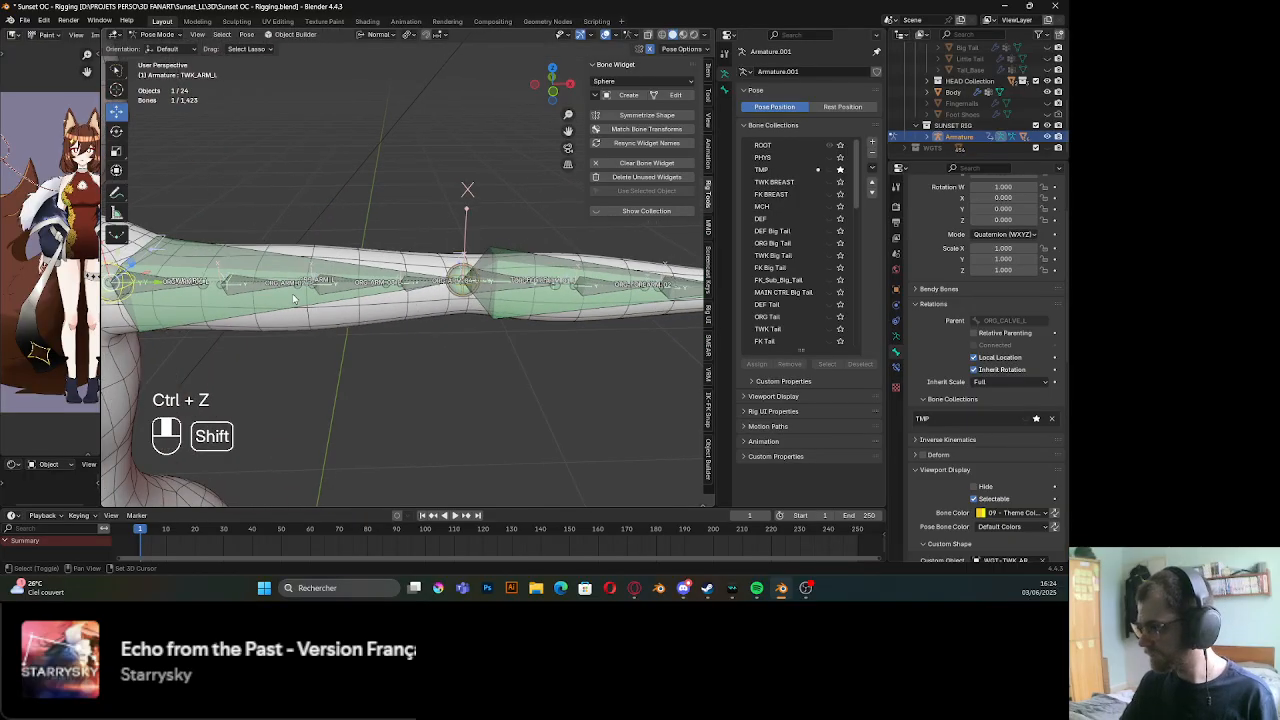
{"action": "middle_click_drag", "start_coordinate": [457, 305], "coordinate": [450, 298], "text": "shift"}
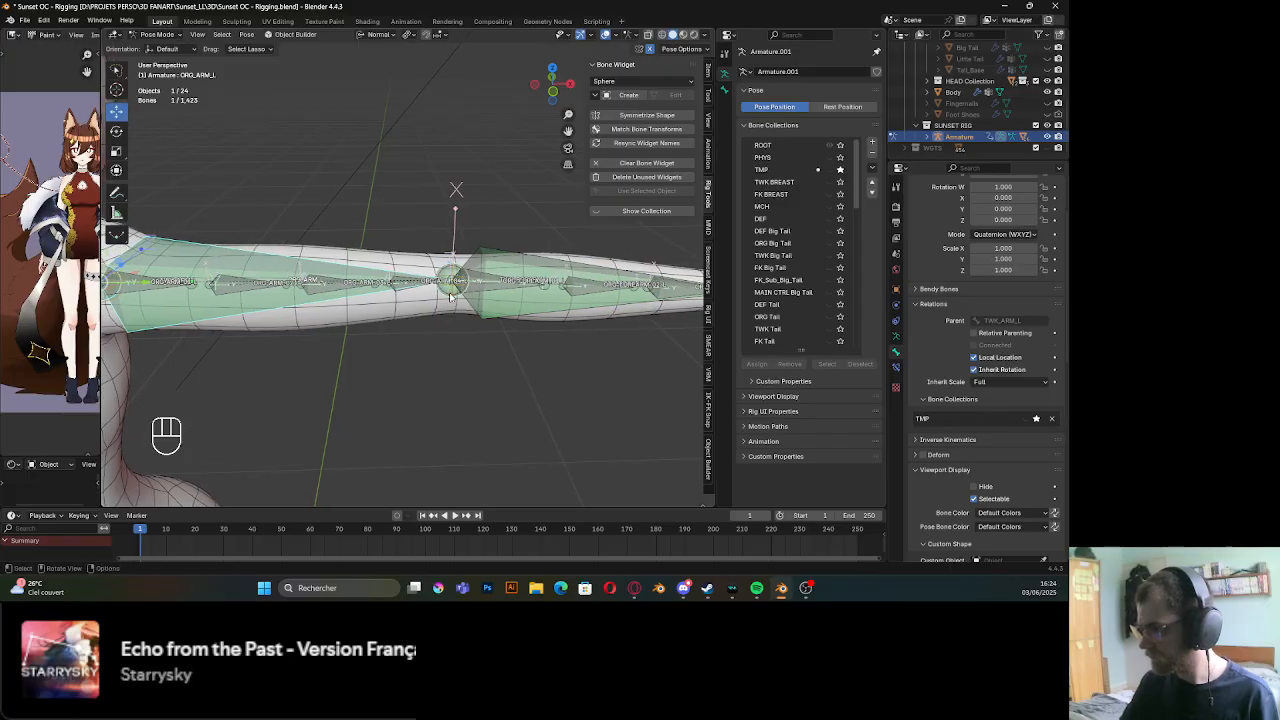
{"action": "left_click", "coordinate": [450, 297]}
{"action": "left_click", "coordinate": [450, 298]}
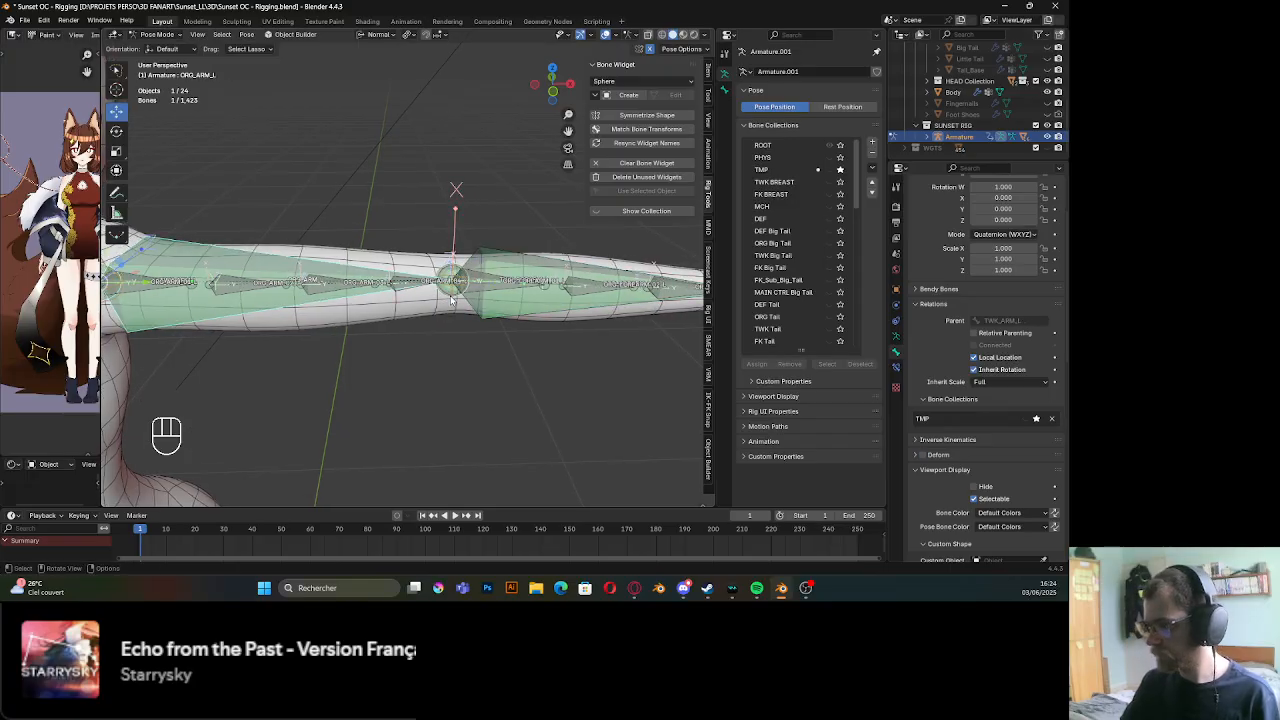
{"action": "left_click", "coordinate": [450, 297]}
{"action": "key", "text": "g"}
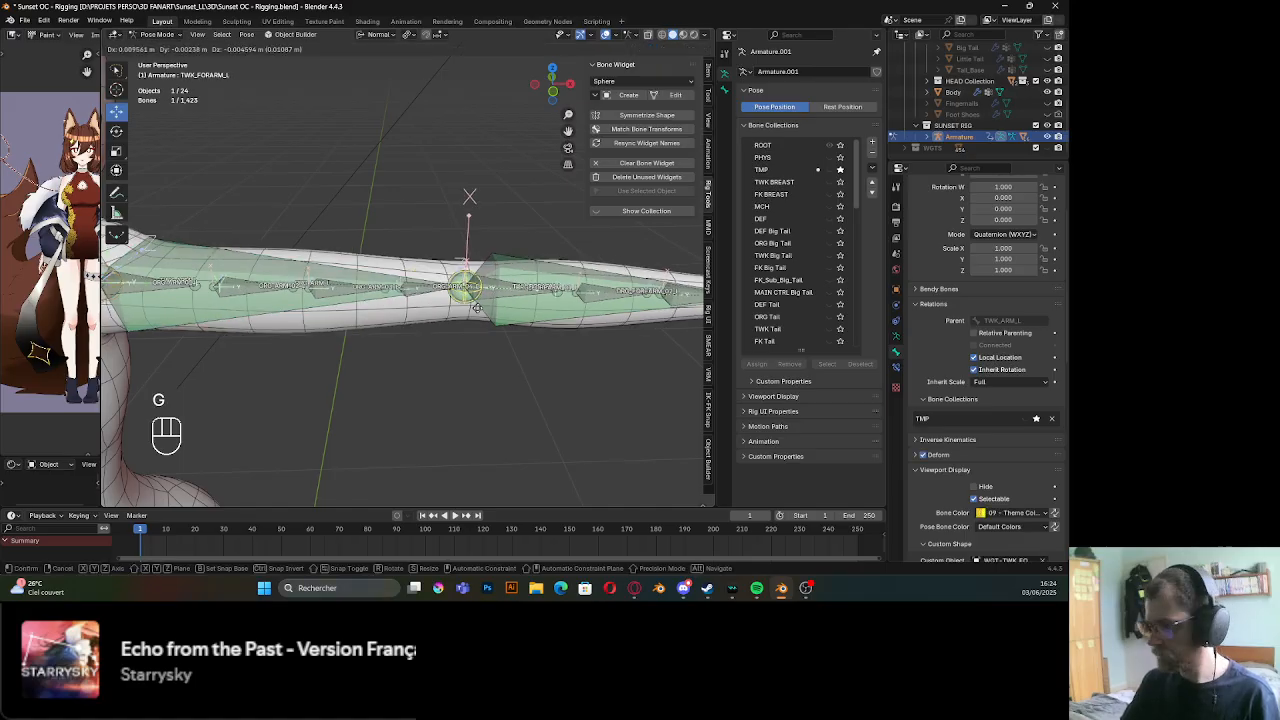
{"action": "left_click", "coordinate": [440, 299]}
{"action": "key", "text": "ctrl+s"}
Move TWK_WRIST_L to test how the forearm and hand follow, and undo the move
{"action": "middle_click_drag", "start_coordinate": [440, 299], "coordinate": [383, 307], "text": "shift"}
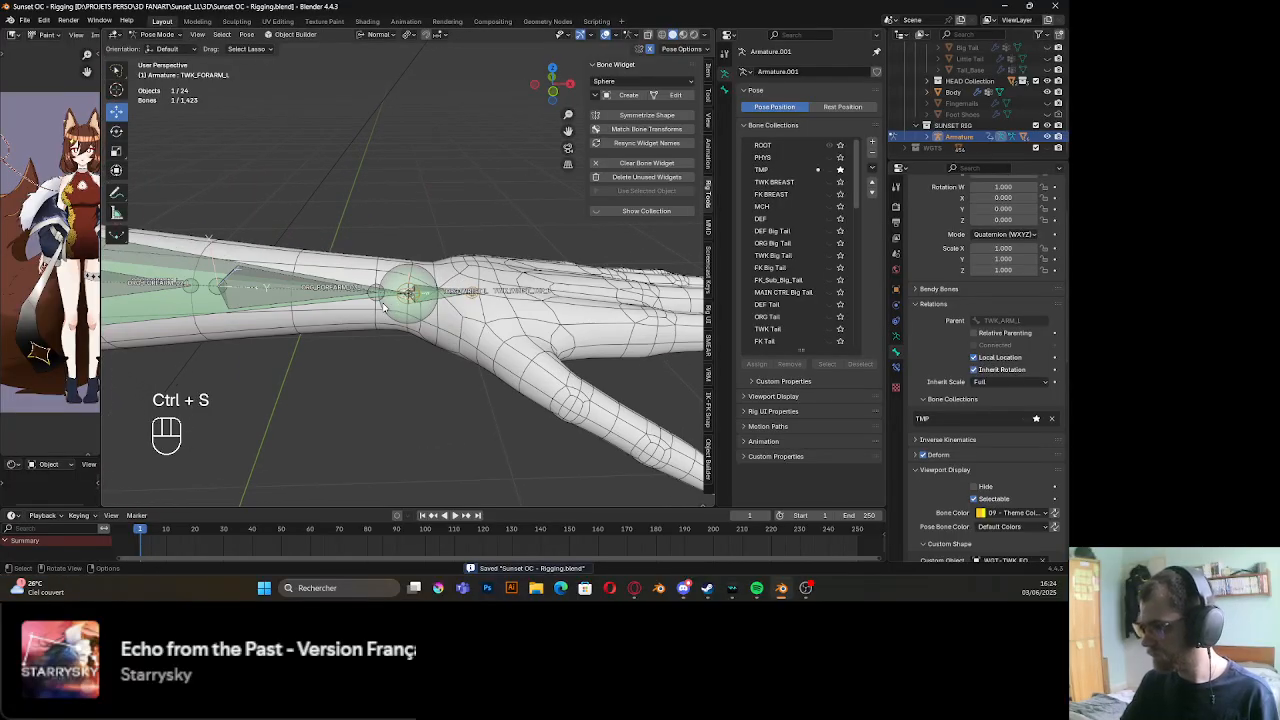
{"action": "left_click", "coordinate": [410, 306]}
{"action": "left_click", "coordinate": [410, 306]}
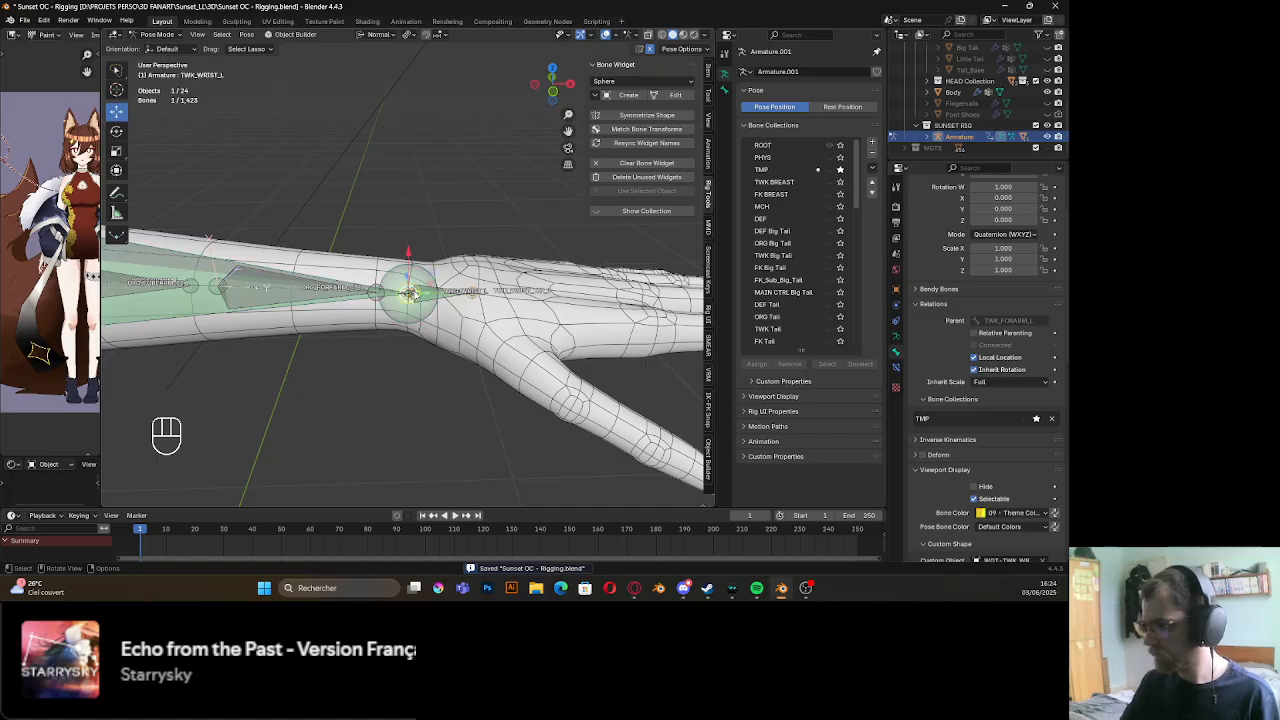
{"action": "key", "text": "g"}
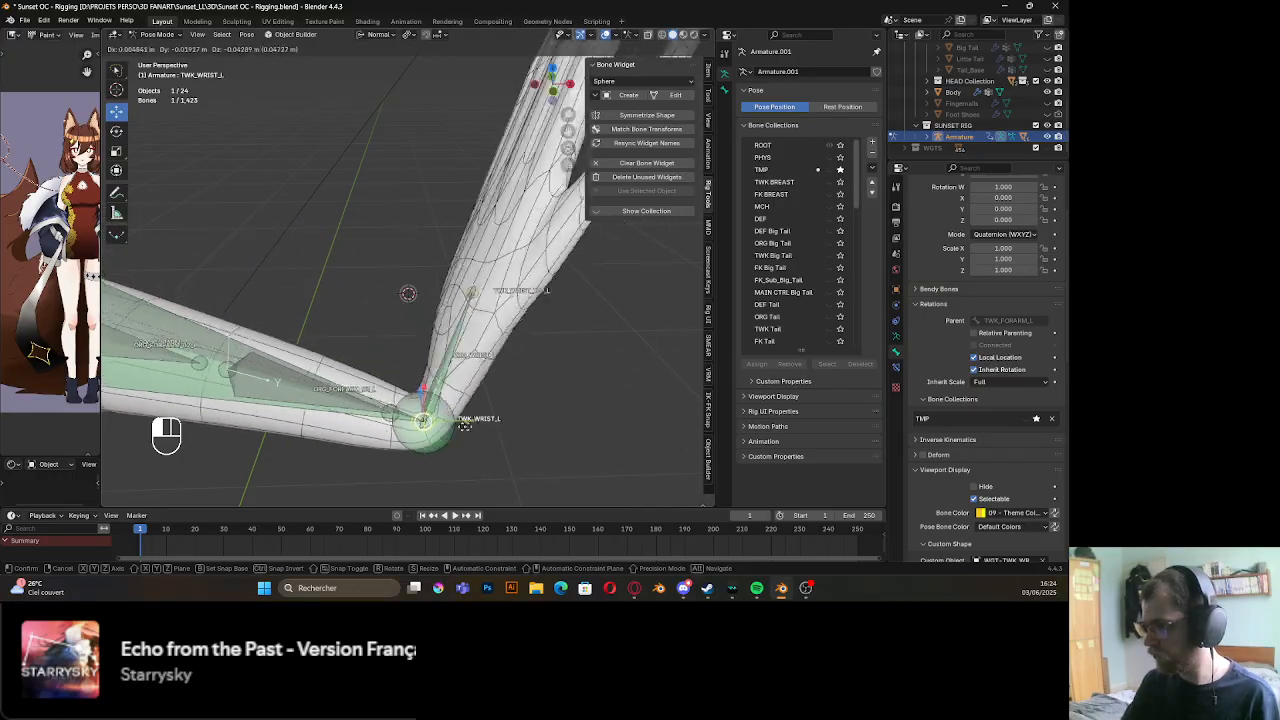
{"action": "left_click", "coordinate": [374, 341]}
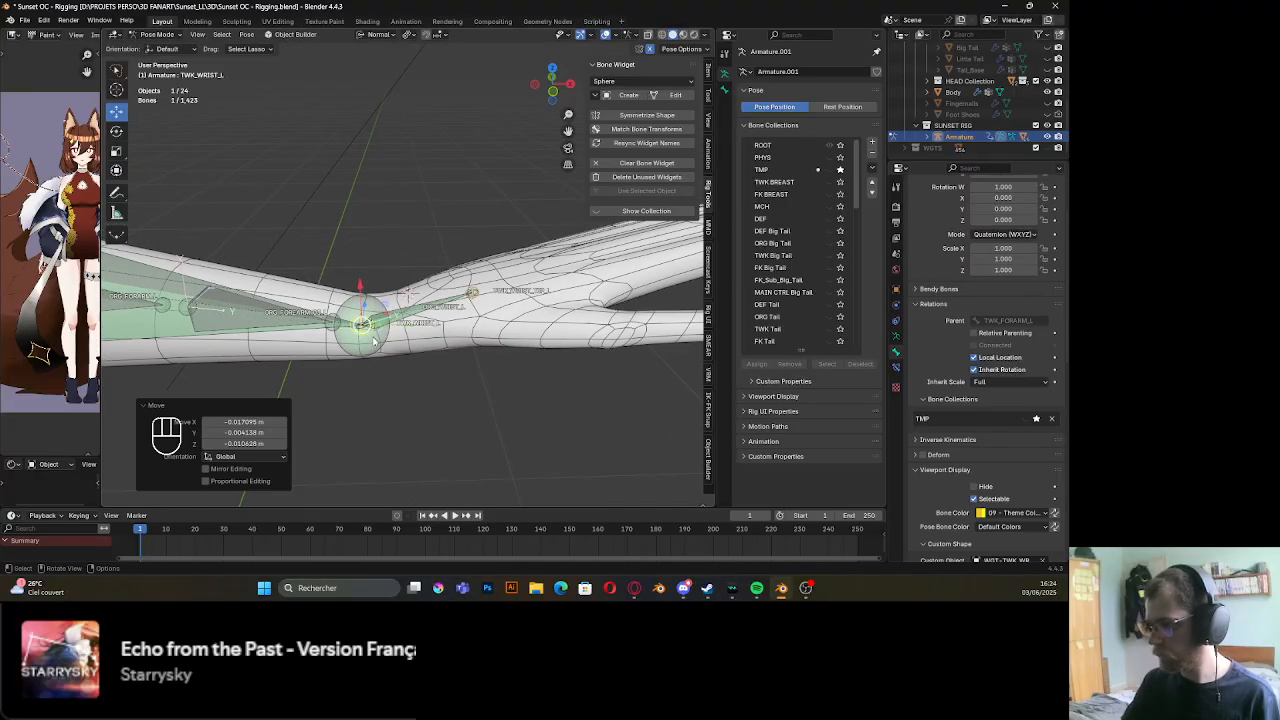
{"action": "key", "text": "ctrl+z"}
Clear the selection and select ORG_FOREARM_03_L from the overlapping bones near the wrist
{"action": "scroll", "coordinate": [391, 343], "scroll_direction": "down", "scroll_amount": 2}
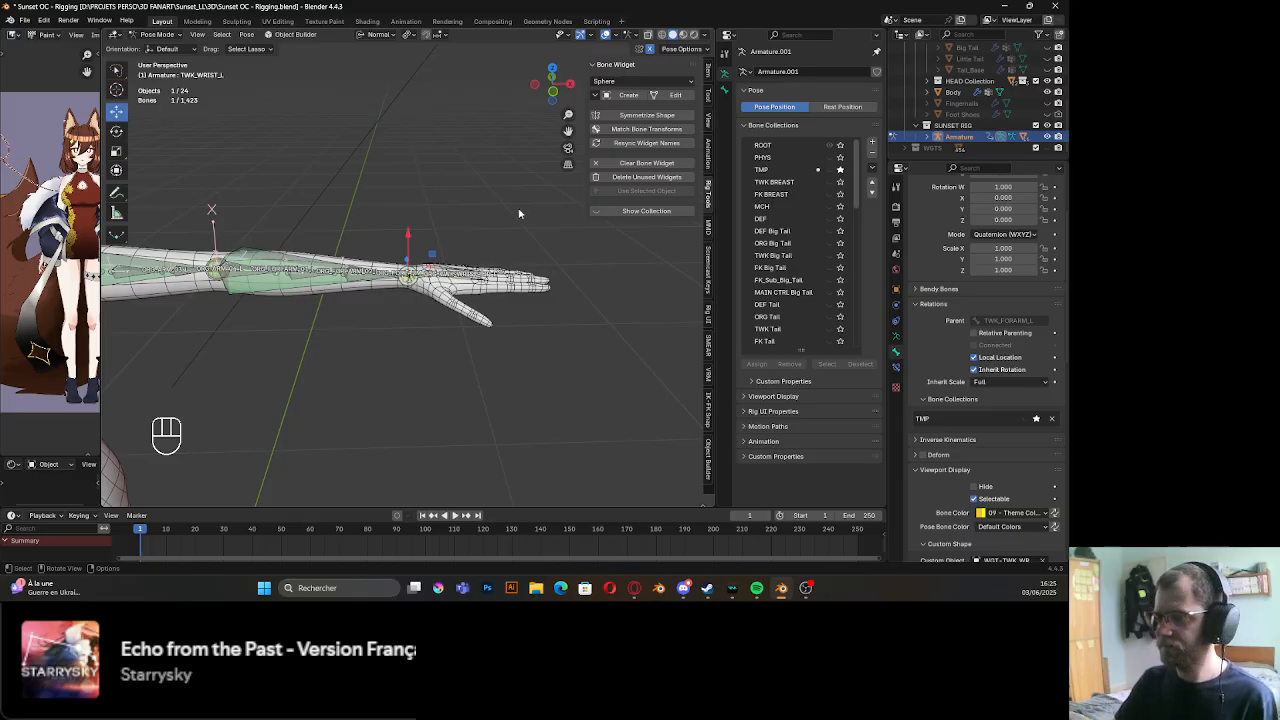
{"action": "mouse_move", "coordinate": [382, 296]}
{"action": "middle_mouse_down", "text": "shift"}
{"action": "mouse_move", "coordinate": [370, 305]}
{"action": "mouse_move", "coordinate": [400, 322]}
{"action": "mouse_move", "coordinate": [362, 282]}
{"action": "middle_mouse_up", "text": "shift"}
{"action": "scroll", "coordinate": [400, 322], "scroll_direction": "up", "scroll_amount": 6}
{"action": "middle_click_drag", "start_coordinate": [362, 282], "coordinate": [367, 318]}
{"action": "left_click", "coordinate": [440, 345]}
{"action": "scroll", "coordinate": [470, 355], "scroll_direction": "up", "scroll_amount": 6}
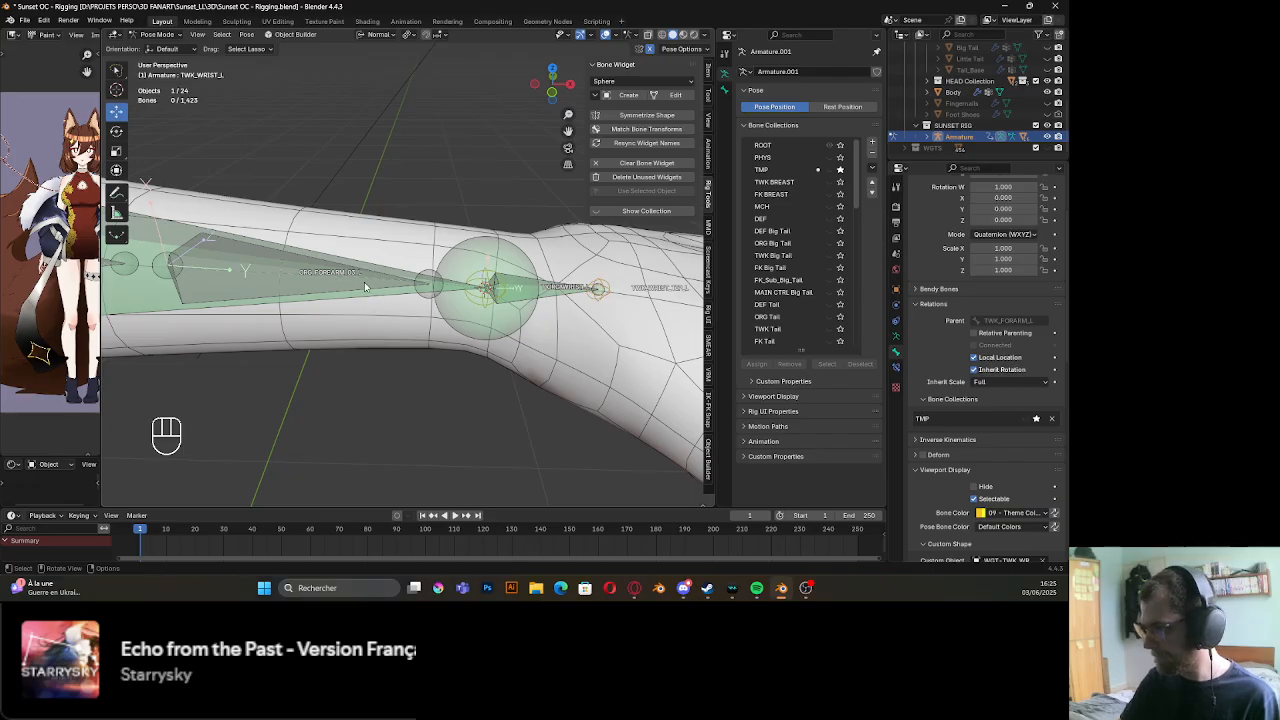
{"action": "middle_click_drag", "start_coordinate": [365, 287], "coordinate": [514, 286], "text": "shift"}
{"action": "left_click", "coordinate": [490, 288]}
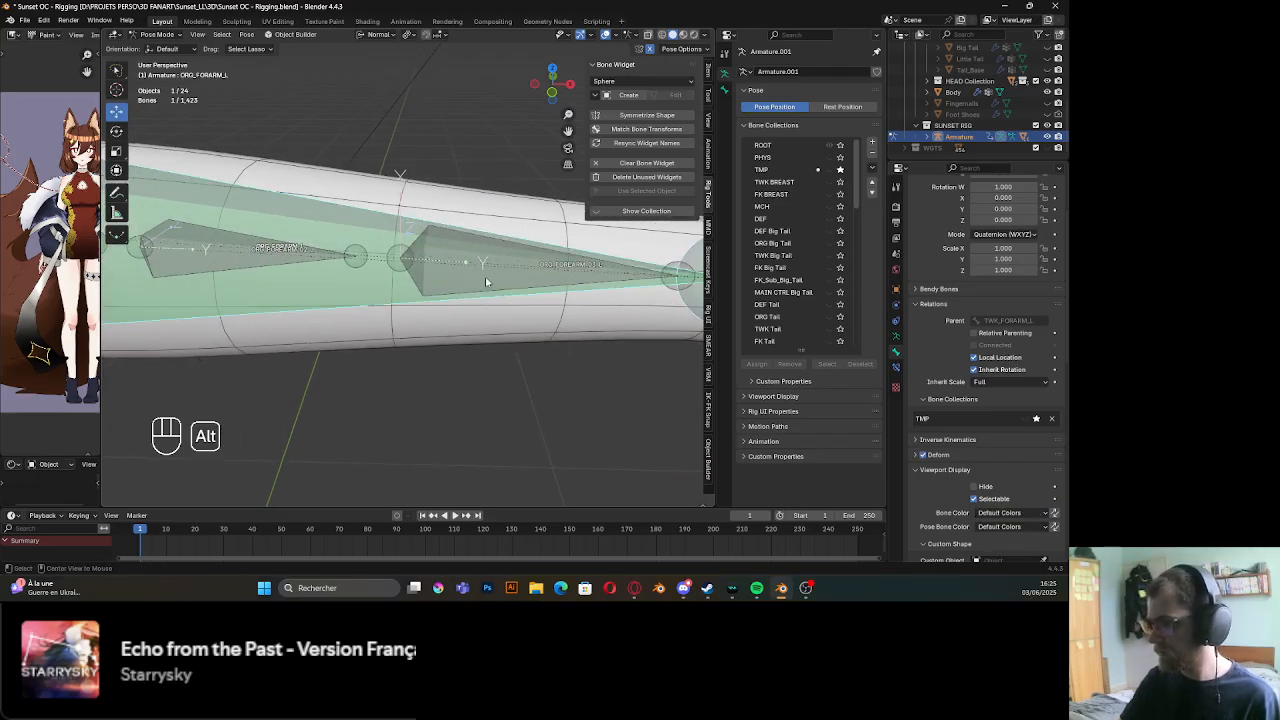
{"action": "left_click", "coordinate": [486, 282], "text": "alt"}
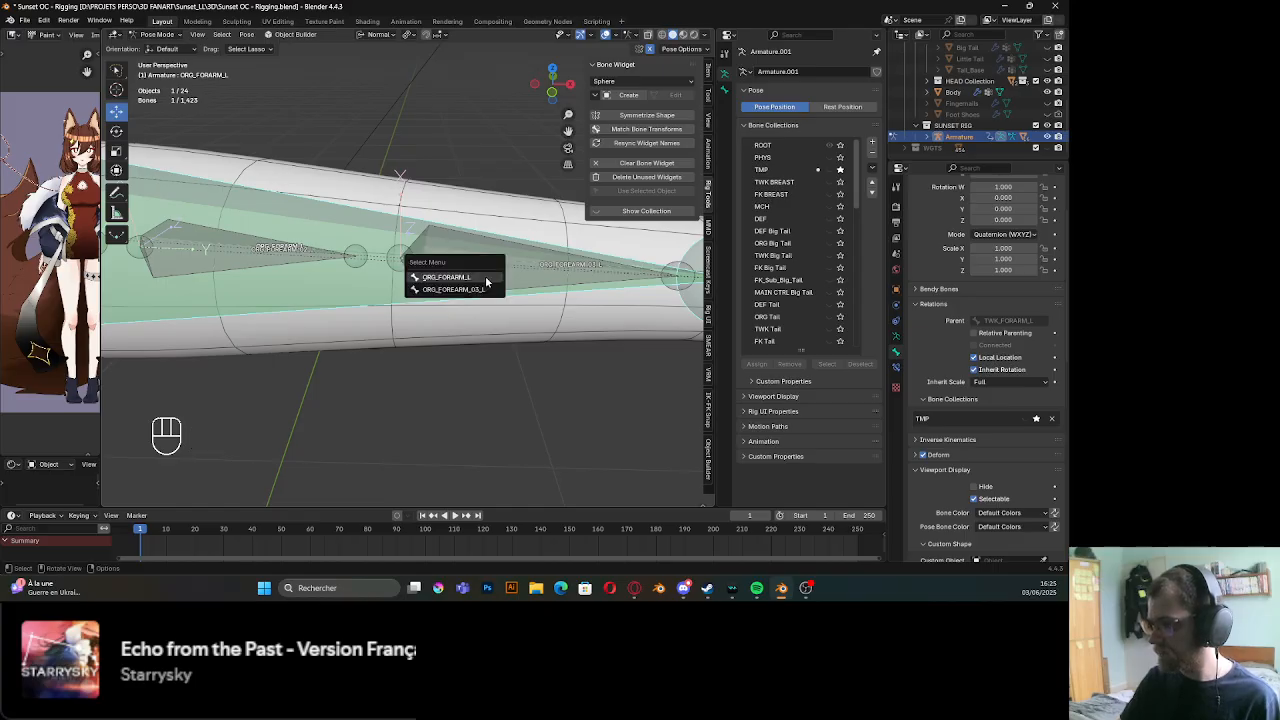
{"action": "left_click", "coordinate": [480, 289]}
Add ORG_FOREARM_02_L and ORG_FOREARM_01_L to the selection, leaving out the overlapping ORG_FORARM_L
{"action": "mouse_move", "coordinate": [486, 289]}
{"action": "middle_mouse_down", "text": "shift"}
{"action": "mouse_move", "coordinate": [374, 284]}
{"action": "mouse_move", "coordinate": [469, 293]}
{"action": "middle_mouse_up", "text": "shift"}
{"action": "scroll", "coordinate": [376, 281], "scroll_direction": "down", "scroll_amount": 4}
{"action": "left_click", "coordinate": [402, 271], "text": "alt+shift"}
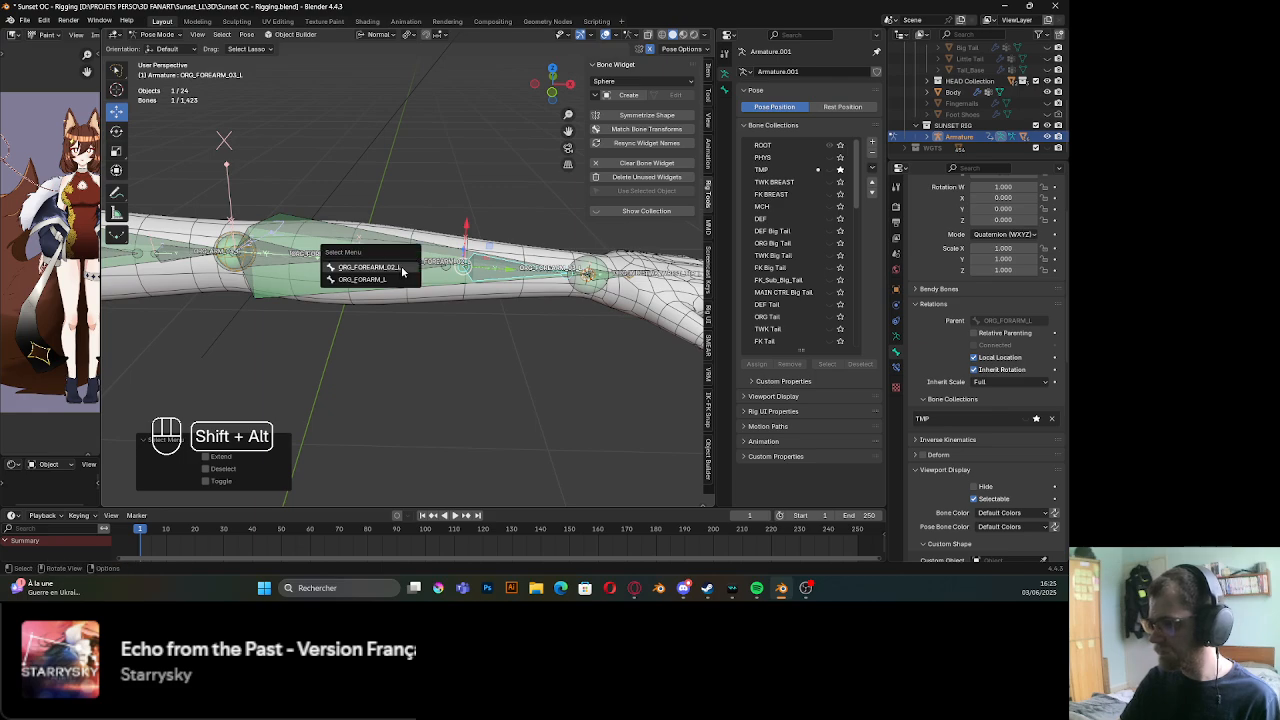
{"action": "left_click", "coordinate": [398, 268]}
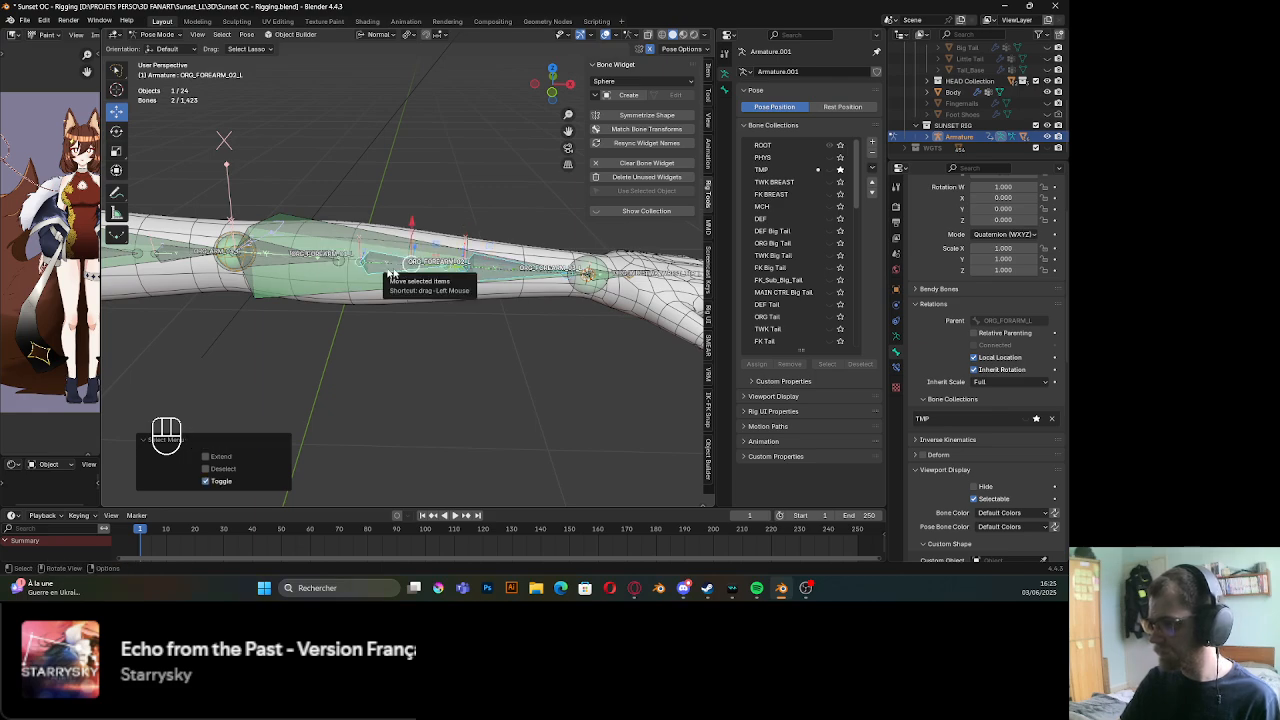
{"action": "left_click", "coordinate": [300, 262], "text": "alt+shift"}
{"action": "left_click", "coordinate": [307, 265]}
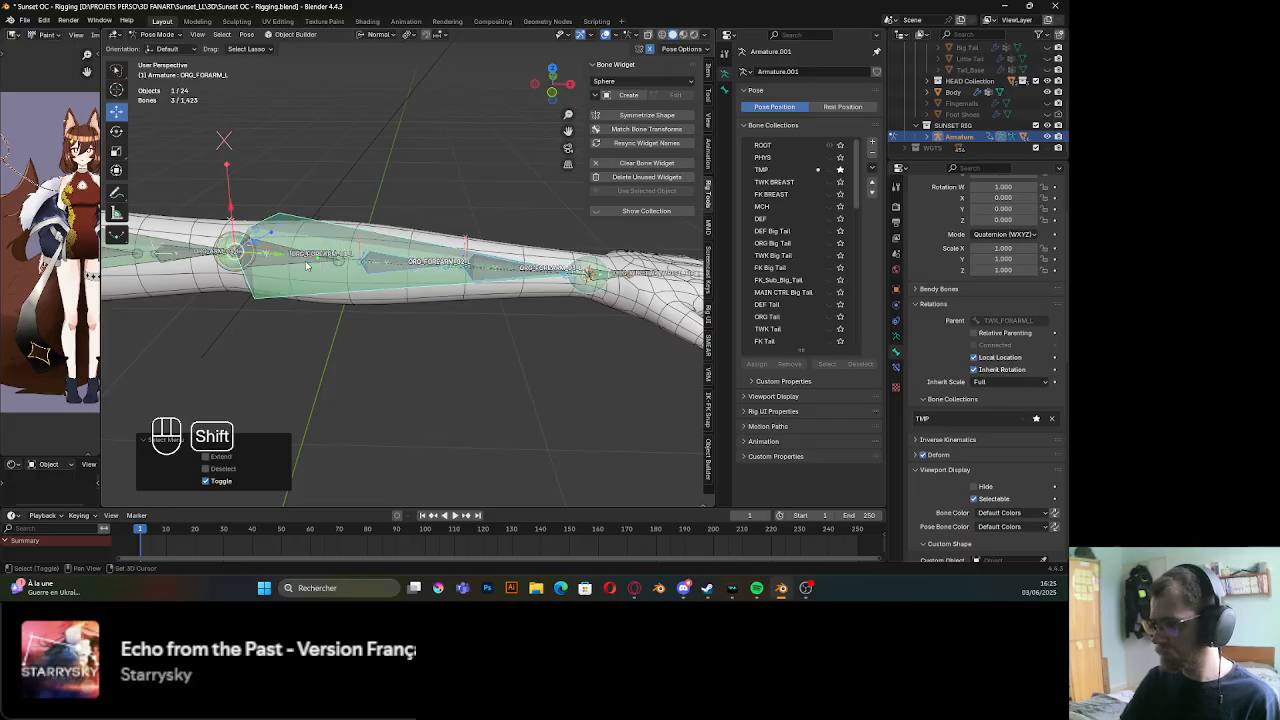
{"action": "key", "text": "ctrl+z"}
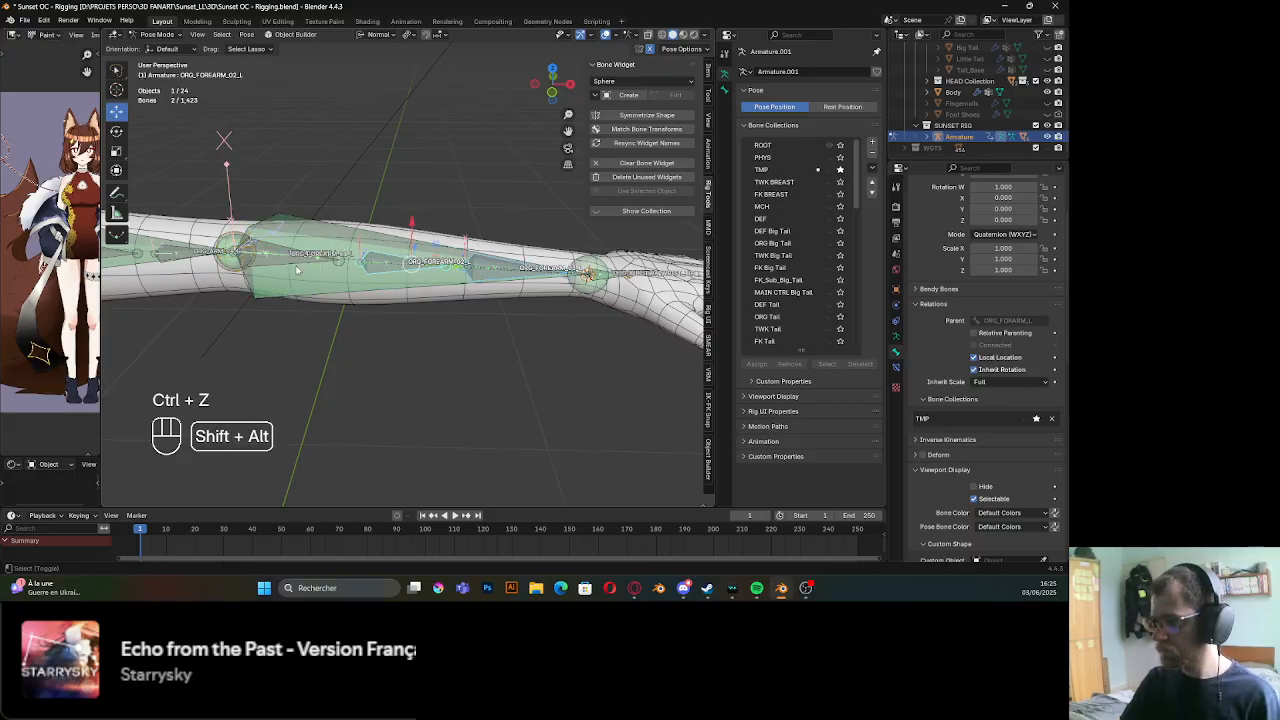
{"action": "left_click", "coordinate": [298, 256], "text": "alt+shift"}
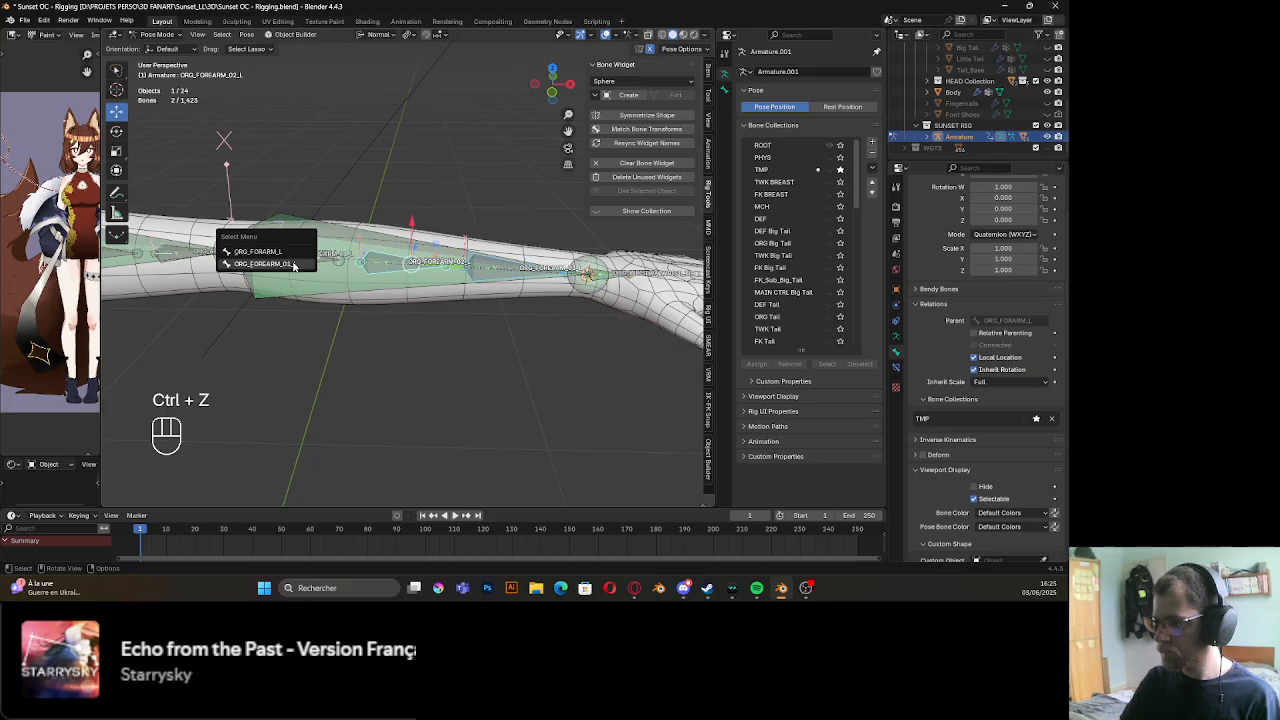
{"action": "left_click", "coordinate": [291, 264]}
Add ORG_ARM_04_L, ORG_ARM_03_L, ORG_ARM_02_L and ORG_ARM_01_L to the selection, leaving out ORG_ARM_L
{"action": "middle_click_drag", "start_coordinate": [278, 279], "coordinate": [499, 280], "text": "shift"}
{"action": "left_click", "coordinate": [340, 252], "text": "alt+shift"}
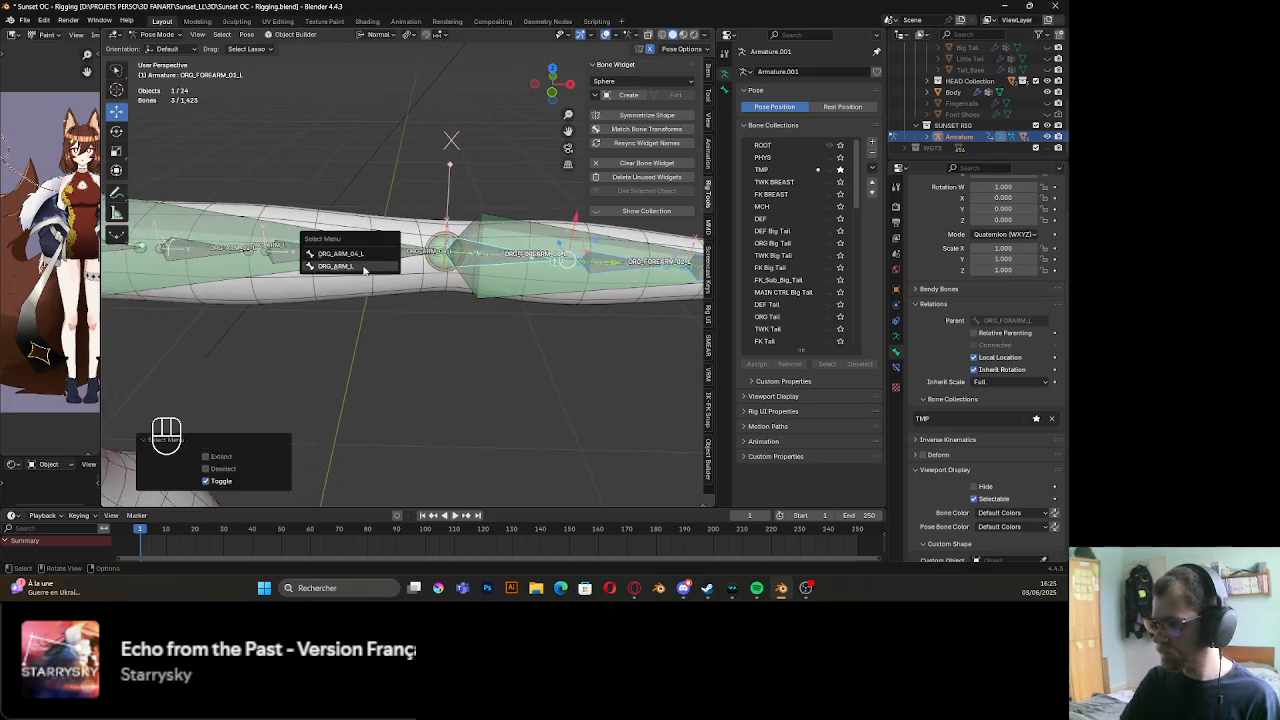
{"action": "left_click", "coordinate": [362, 263]}
{"action": "key", "text": "ctrl+z"}
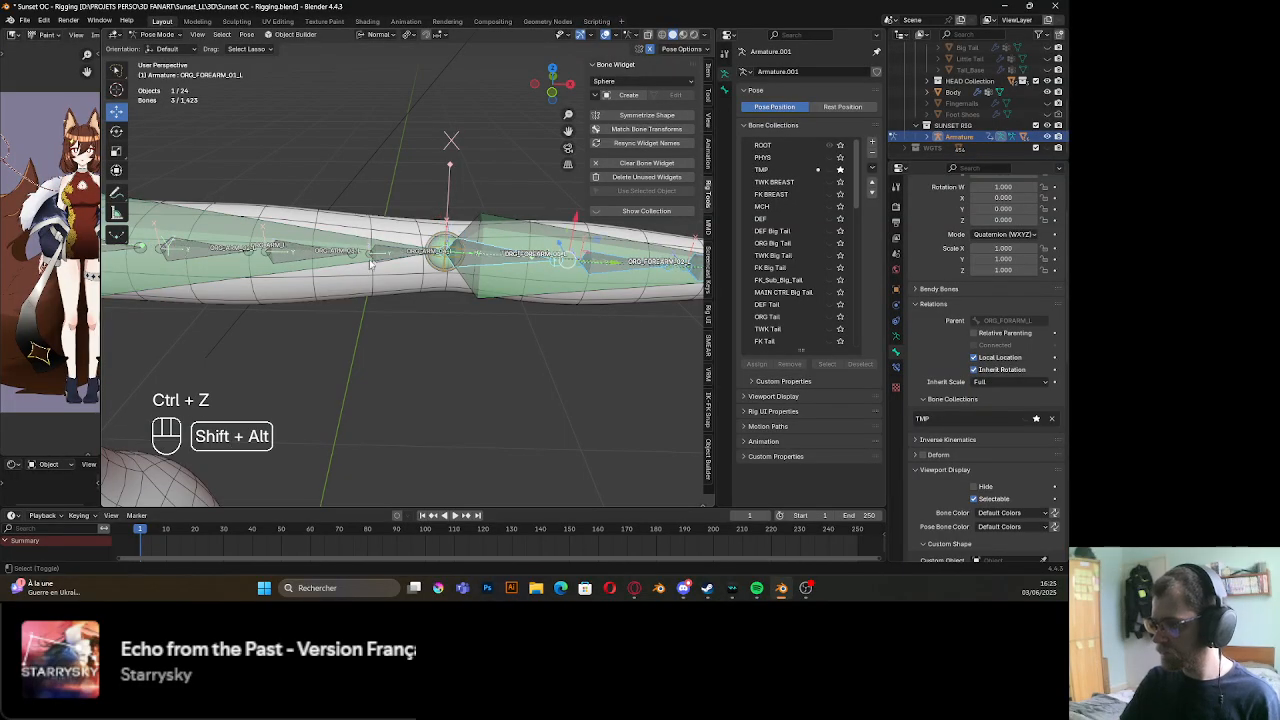
{"action": "left_click", "coordinate": [371, 262], "text": "alt+shift"}
{"action": "left_click", "coordinate": [349, 252]}
{"action": "left_click", "coordinate": [302, 252], "text": "alt+shift"}
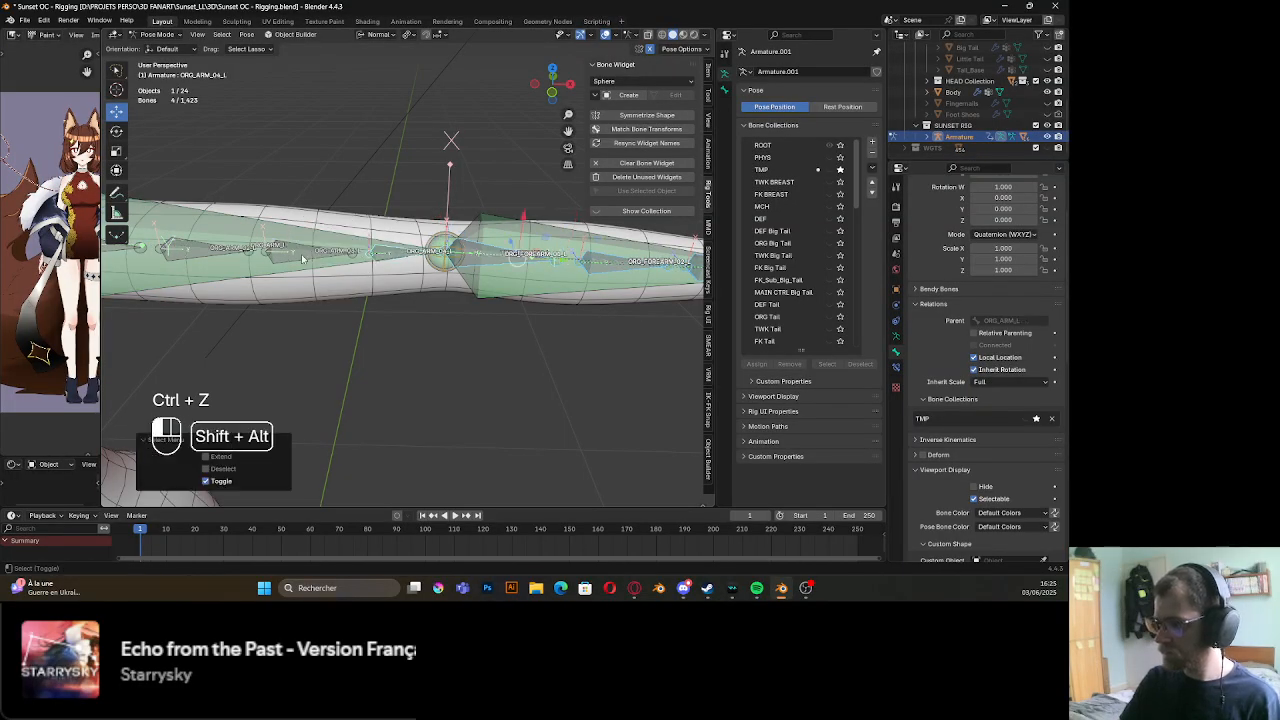
{"action": "left_click", "coordinate": [303, 265]}
{"action": "left_click", "coordinate": [214, 253], "text": "alt+shift"}
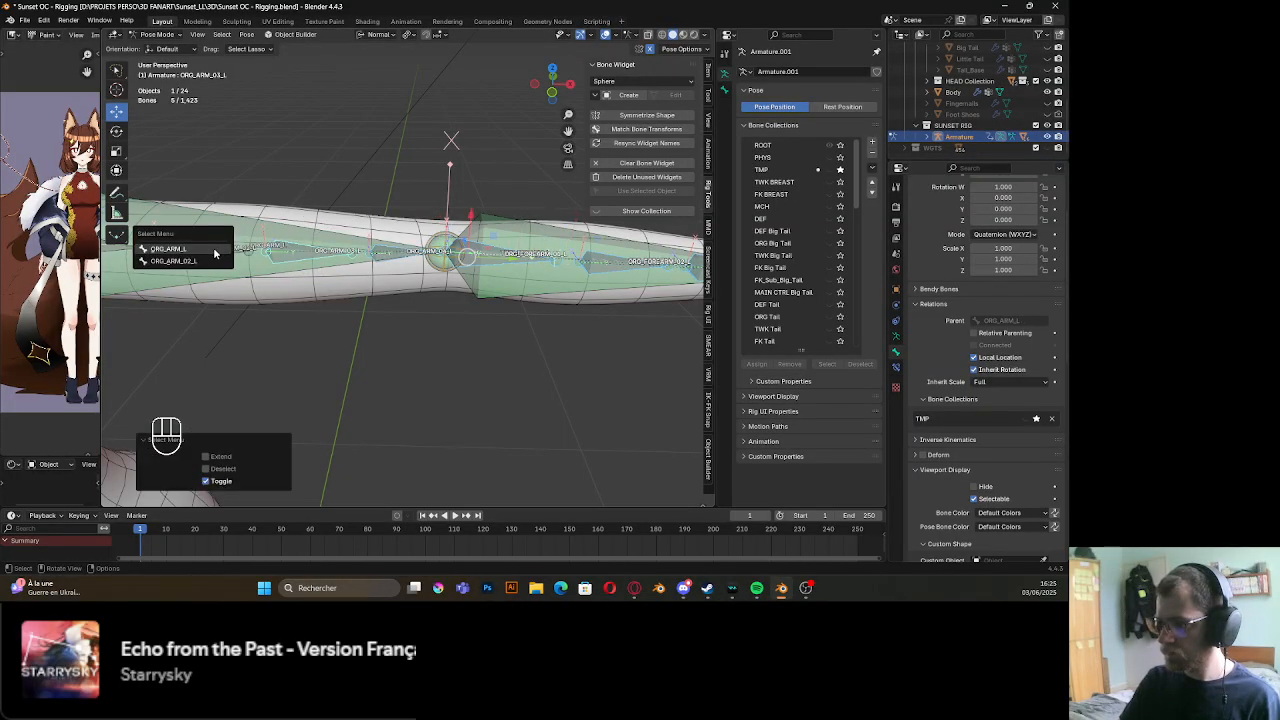
{"action": "left_click", "coordinate": [219, 262]}
{"action": "middle_click_drag", "start_coordinate": [219, 262], "coordinate": [444, 318], "text": "shift"}
{"action": "left_click", "coordinate": [300, 250], "text": "alt+shift"}
{"action": "left_click", "coordinate": [300, 262]}
Duplicate the selected arm and forearm segment bones in place in Edit Mode and scale the copies to about 0.318
{"action": "key", "text": "Tab"}
{"action": "scroll", "coordinate": [367, 292], "scroll_direction": "up", "scroll_amount": 2}
{"action": "scroll", "coordinate": [475, 350], "scroll_direction": "up", "scroll_amount": 1}
{"action": "key", "text": "shift+d"}
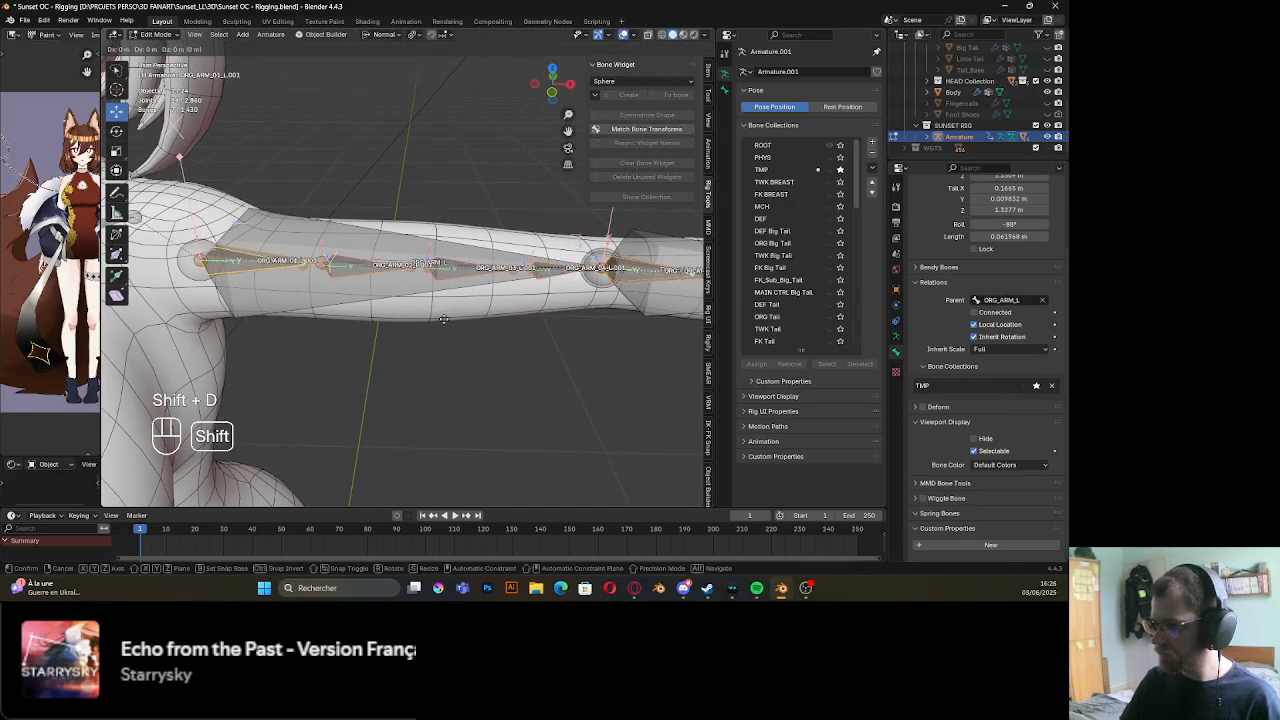
{"action": "key", "text": "s"}
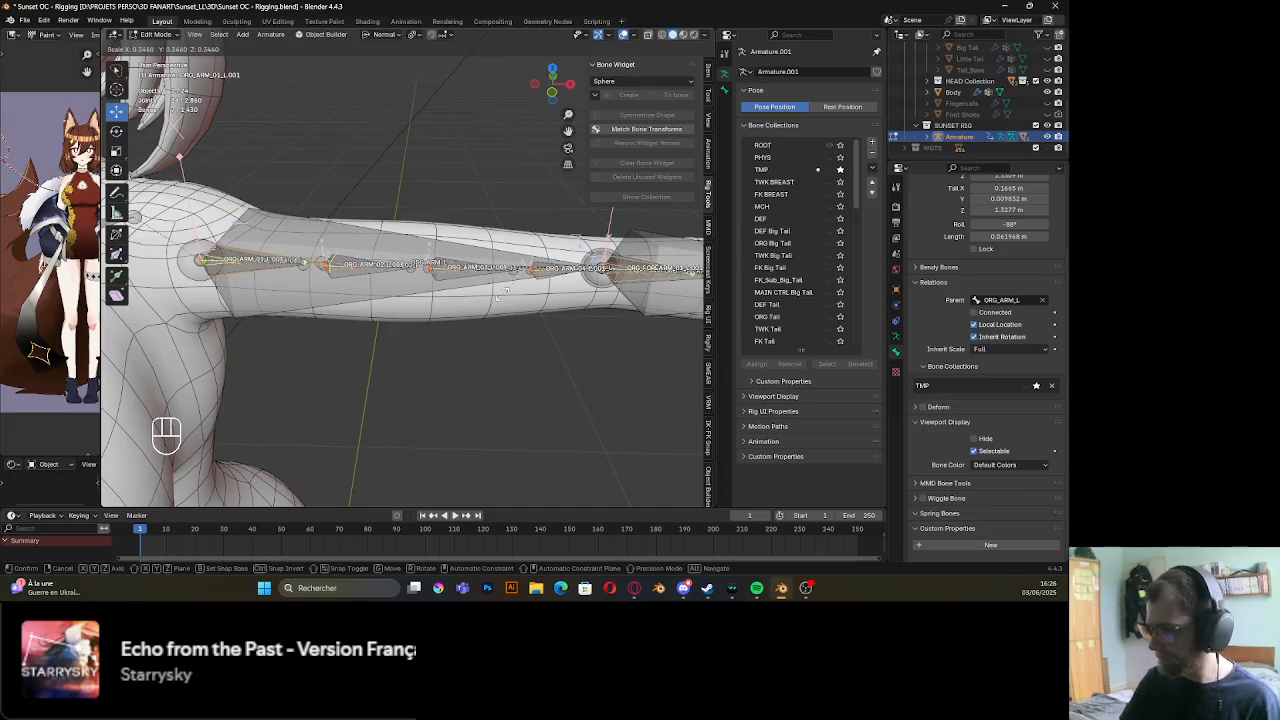
{"action": "left_click", "coordinate": [487, 303]}
{"action": "middle_click_drag", "start_coordinate": [487, 303], "coordinate": [443, 326], "text": "shift"}
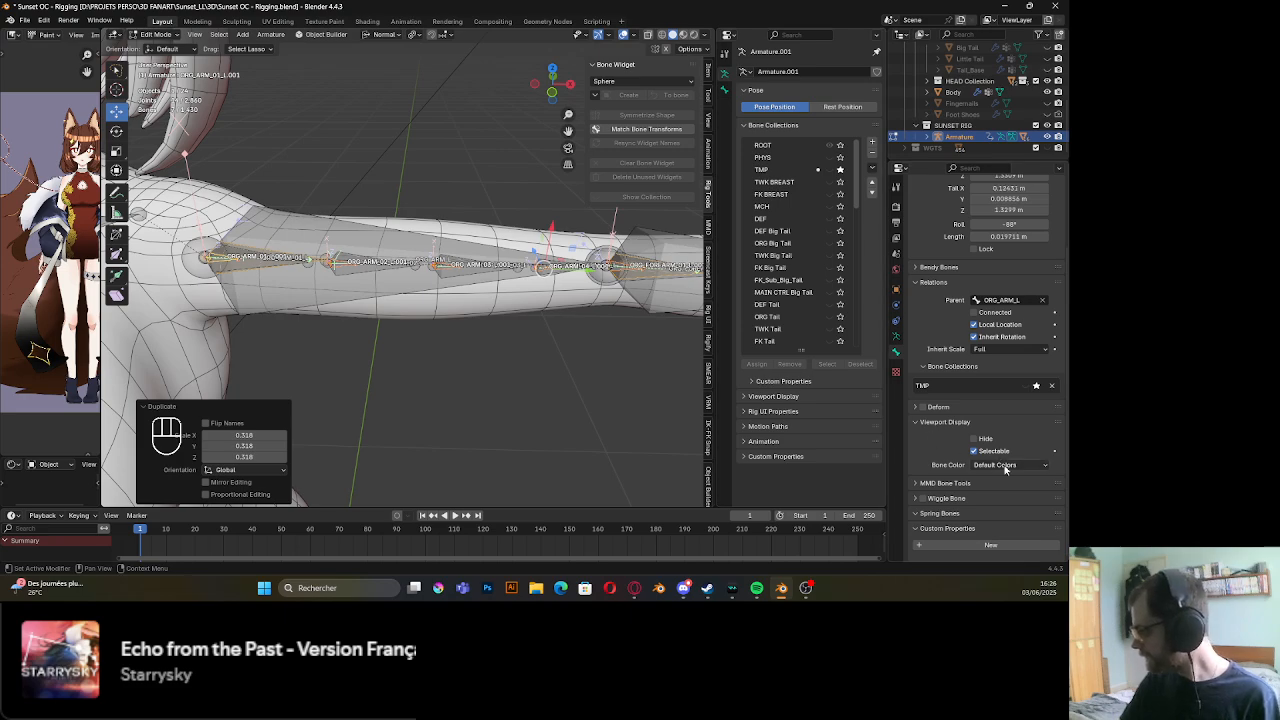
Set the duplicated bones' color to theme color set 09 and copy it to all selected bones
{"action": "left_click", "coordinate": [1005, 466]}
{"action": "left_click", "coordinate": [905, 451]}
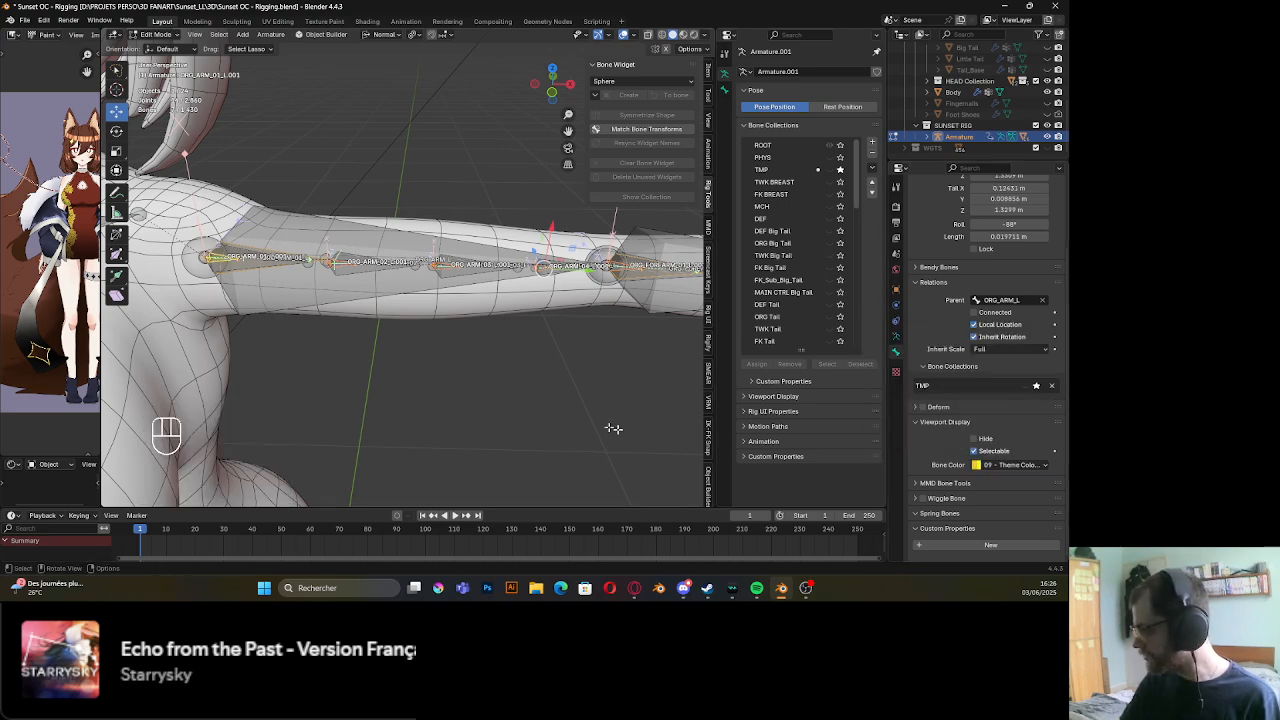
{"action": "right_click", "coordinate": [1046, 466]}
{"action": "left_click", "coordinate": [1004, 482]}
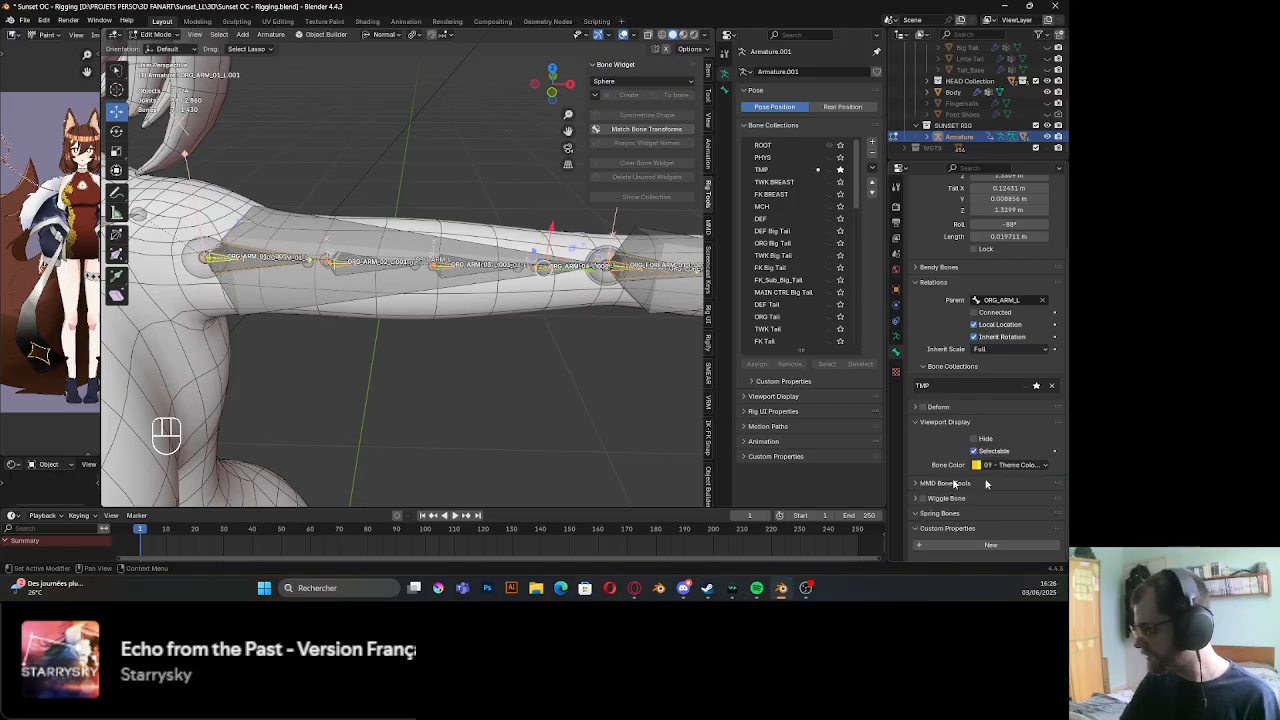
Examine the duplicated bones around the elbow and along the forearm, comparing them in Edit Mode and Pose Mode
{"action": "middle_click_drag", "start_coordinate": [560, 360], "coordinate": [338, 389], "text": "shift"}
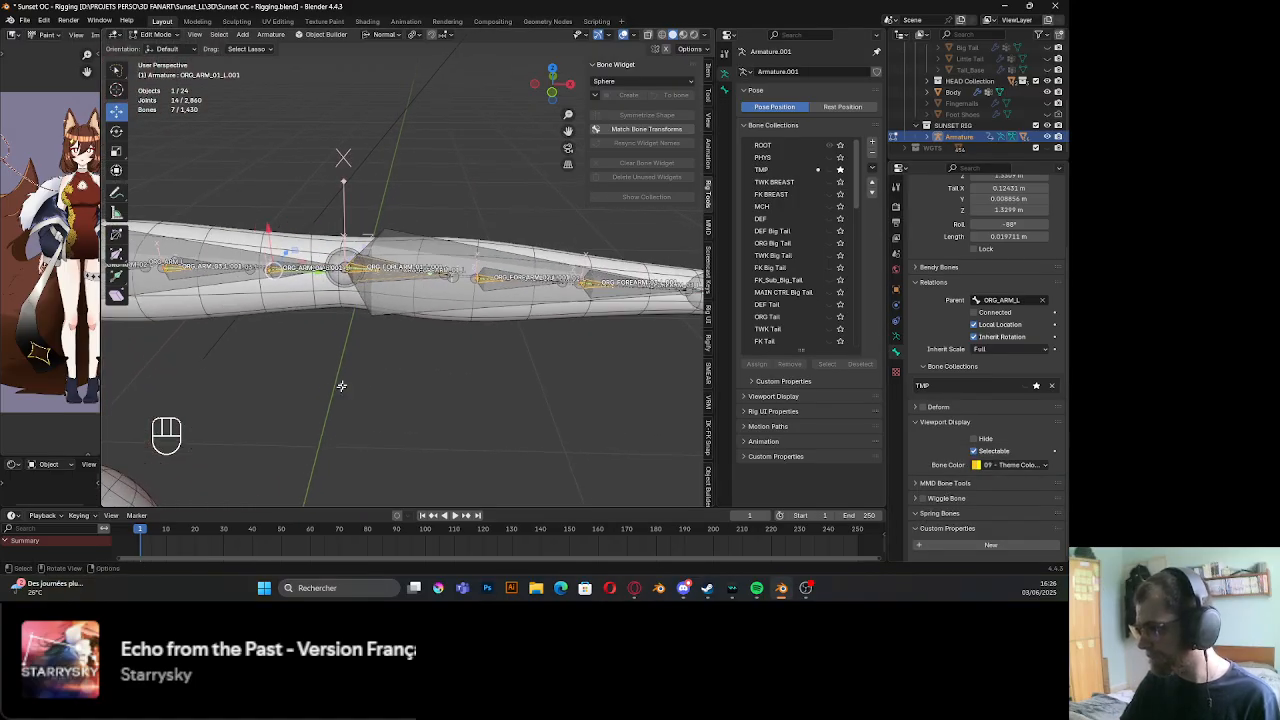
{"action": "scroll", "coordinate": [341, 386], "scroll_direction": "up", "scroll_amount": 6}
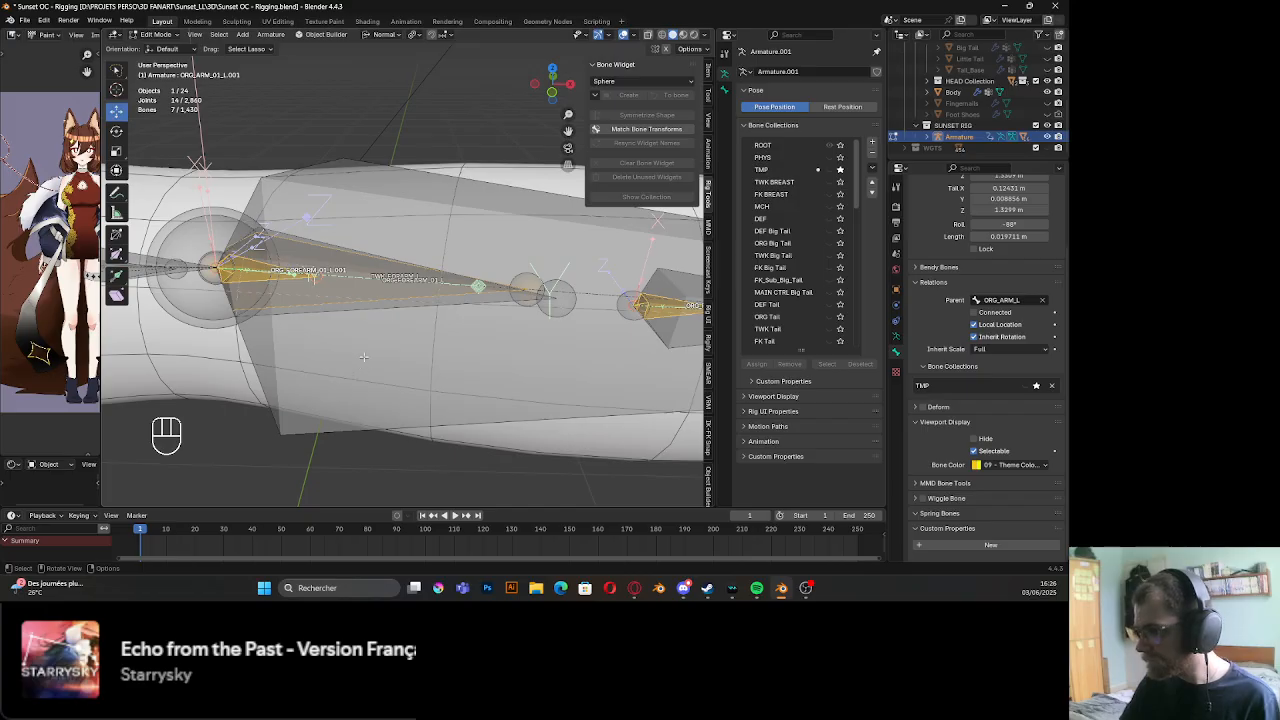
{"action": "middle_click_drag", "start_coordinate": [365, 323], "coordinate": [350, 412]}
{"action": "key", "text": "Tab"}
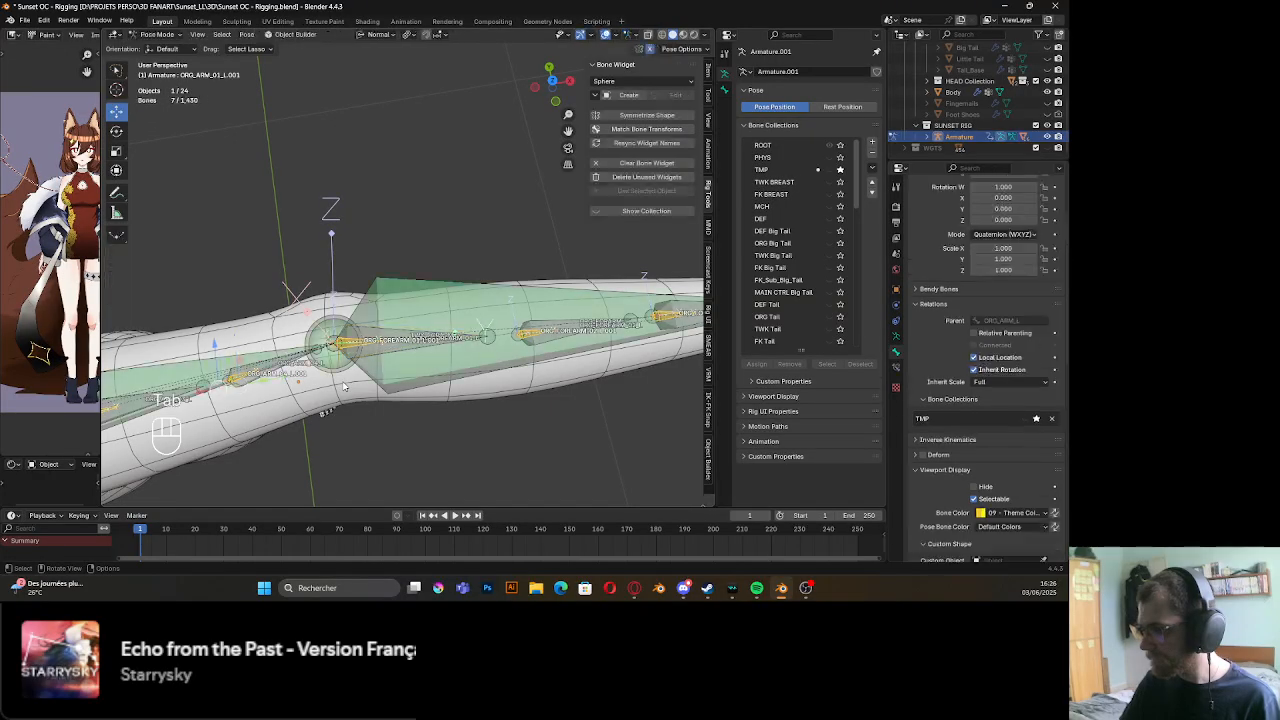
{"action": "key", "text": "Tab"}
{"action": "key", "text": "Tab"}
{"action": "key", "text": "Tab"}
{"action": "key", "text": "Tab"}
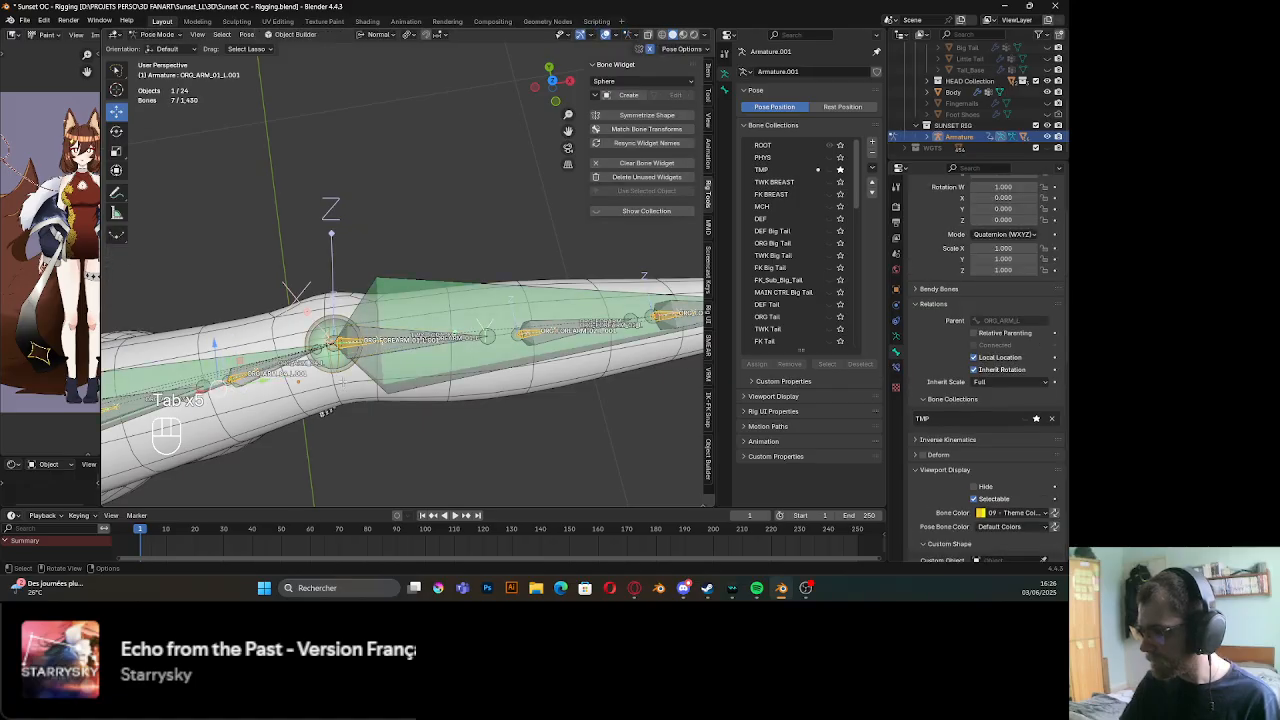
{"action": "key", "text": "Tab"}
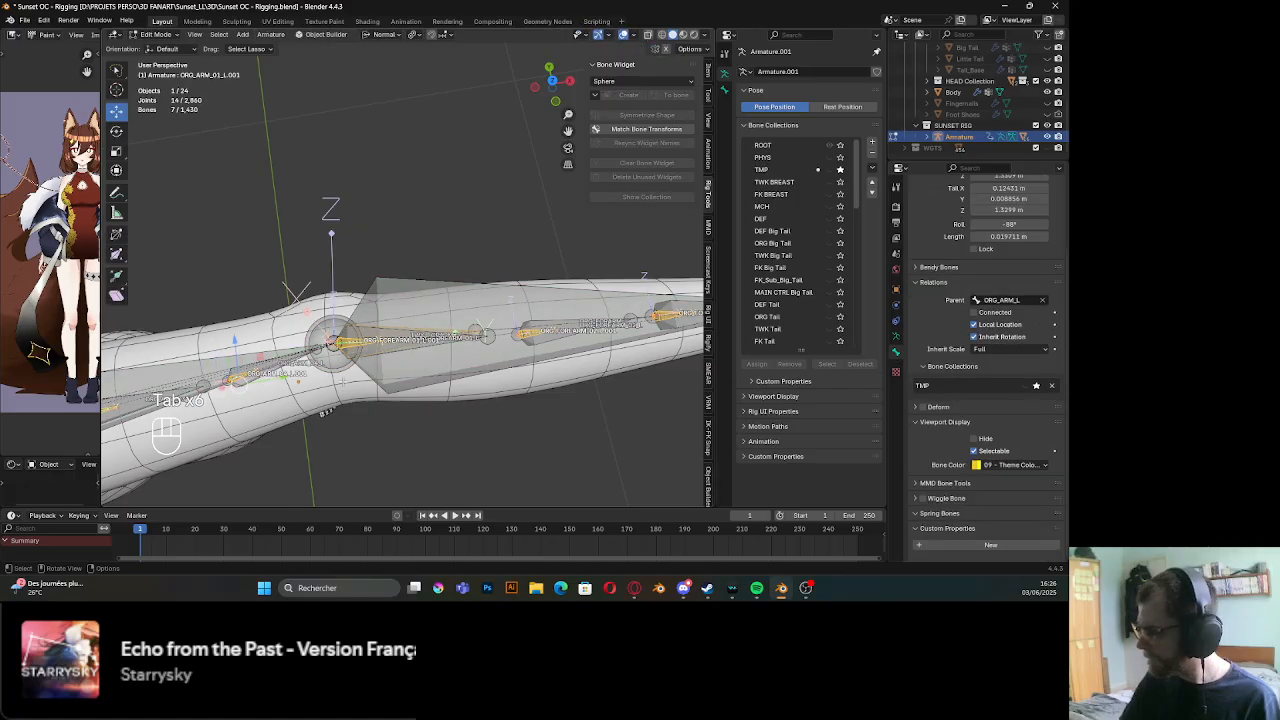
{"action": "scroll", "coordinate": [343, 381], "scroll_direction": "down", "scroll_amount": 4}
{"action": "middle_click_drag", "start_coordinate": [351, 375], "coordinate": [453, 263]}
Create Sphere bone widgets for the selected duplicated bones in Pose Mode
{"action": "key", "text": "Tab"}
{"action": "scroll", "coordinate": [387, 350], "scroll_direction": "up", "scroll_amount": 4}
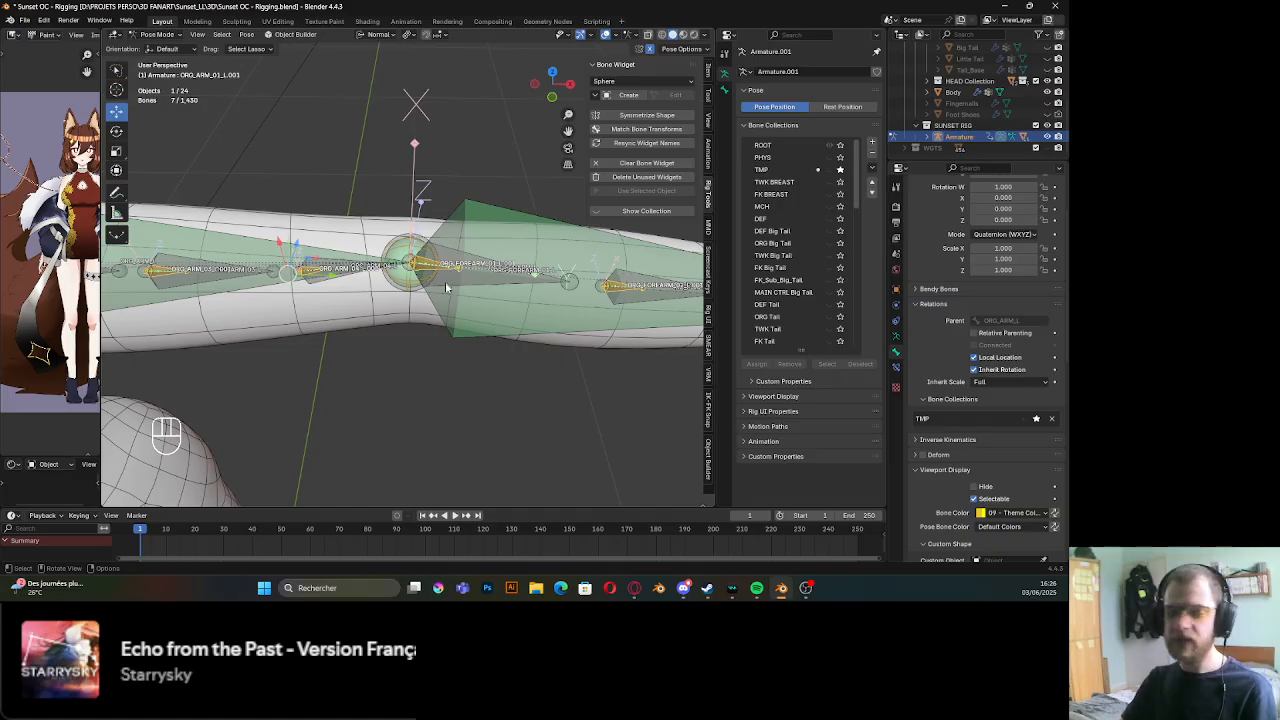
{"action": "middle_click_drag", "start_coordinate": [425, 320], "coordinate": [432, 280]}
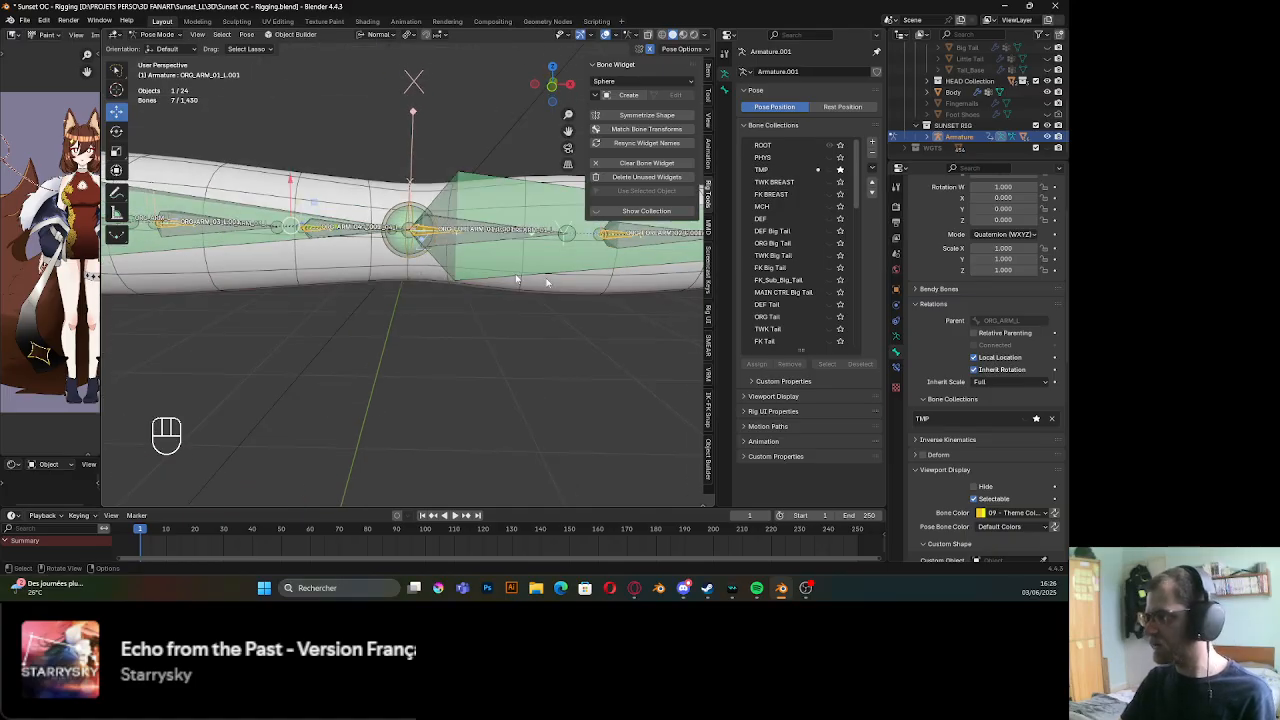
{"action": "left_click", "coordinate": [616, 96]}
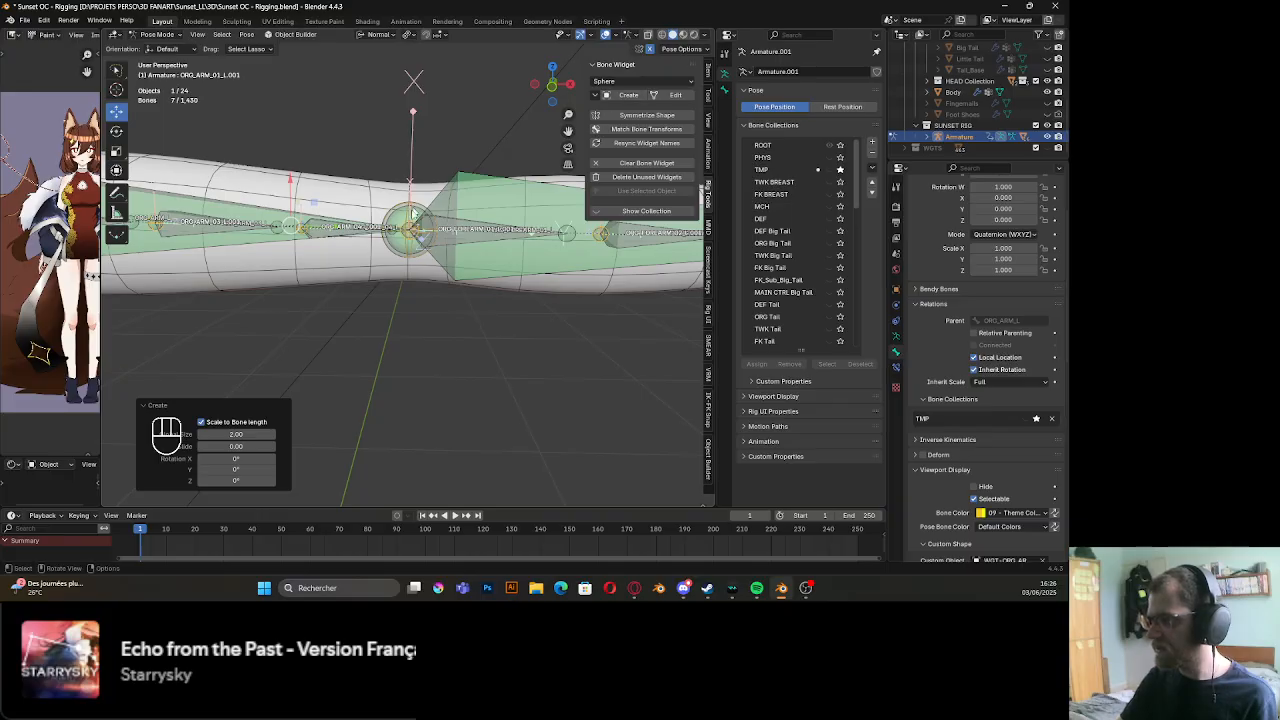
{"action": "middle_click_drag", "start_coordinate": [346, 261], "coordinate": [368, 276]}
{"action": "scroll", "coordinate": [325, 275], "scroll_direction": "down", "scroll_amount": 3}
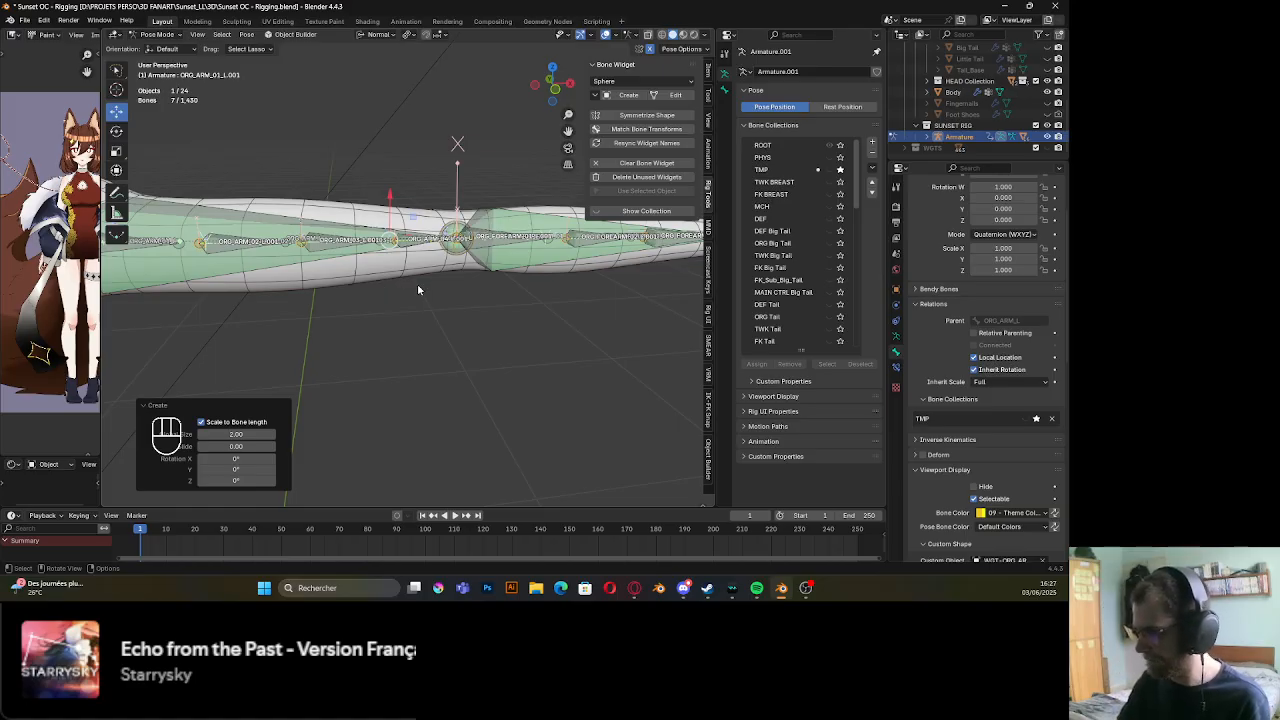
{"action": "scroll", "coordinate": [417, 285], "scroll_direction": "up", "scroll_amount": 4}
{"action": "middle_click_drag", "start_coordinate": [407, 263], "coordinate": [422, 288], "text": "shift"}
{"action": "scroll", "coordinate": [420, 288], "scroll_direction": "up", "scroll_amount": 2}
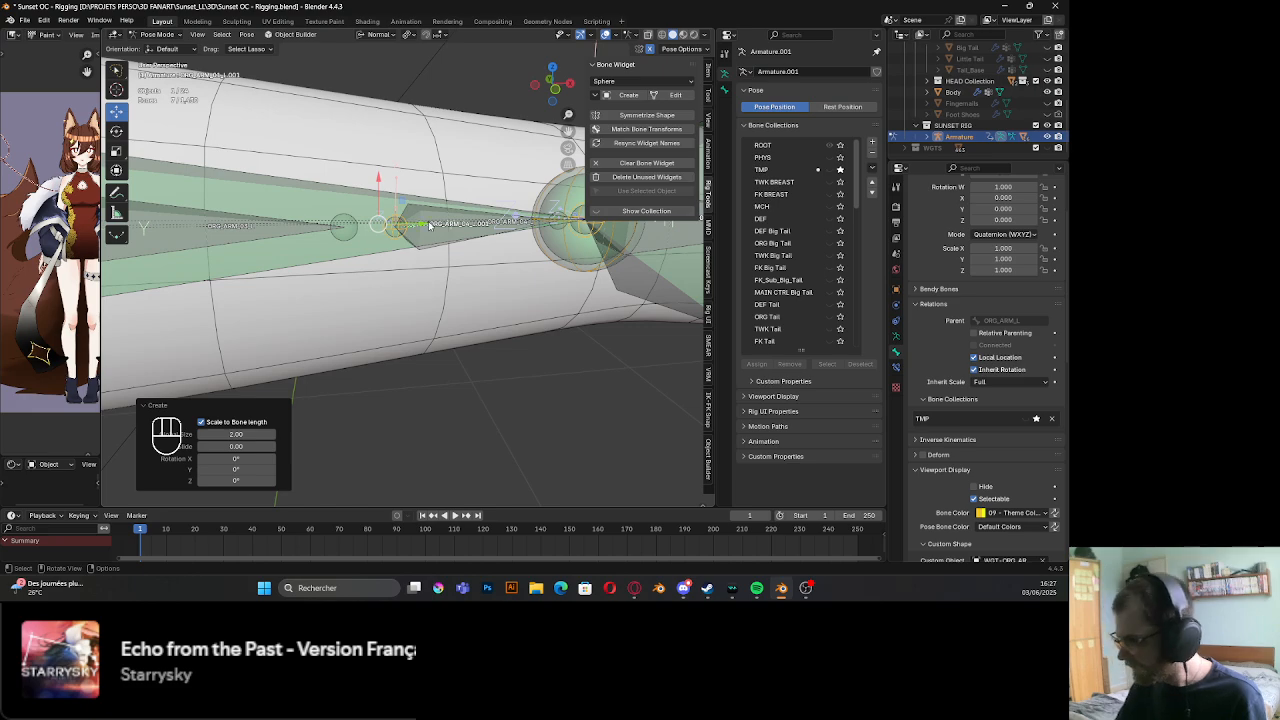
{"action": "scroll", "coordinate": [458, 256], "scroll_direction": "down", "scroll_amount": 2}
{"action": "middle_click_drag", "start_coordinate": [458, 256], "coordinate": [224, 298], "text": "shift"}
{"action": "middle_click_drag", "start_coordinate": [474, 295], "coordinate": [284, 252], "text": "shift"}
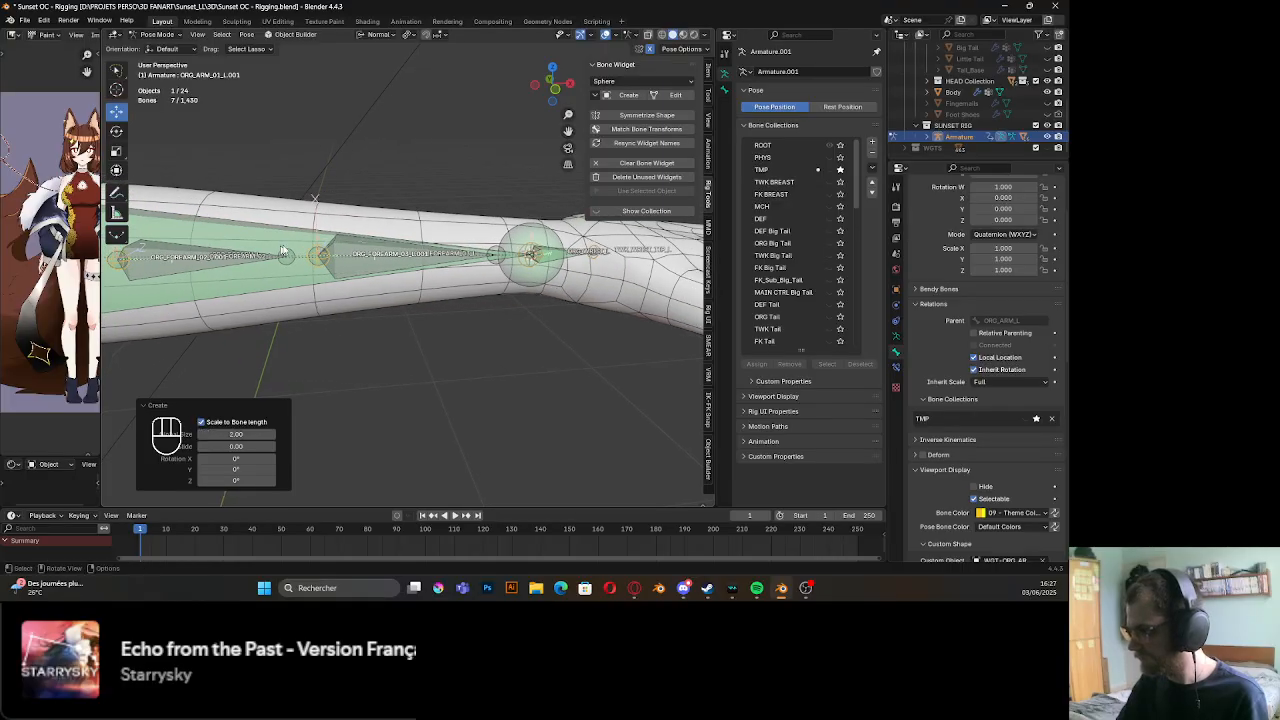
{"action": "left_click", "coordinate": [378, 270]}
{"action": "left_click", "coordinate": [322, 270], "text": "shift"}
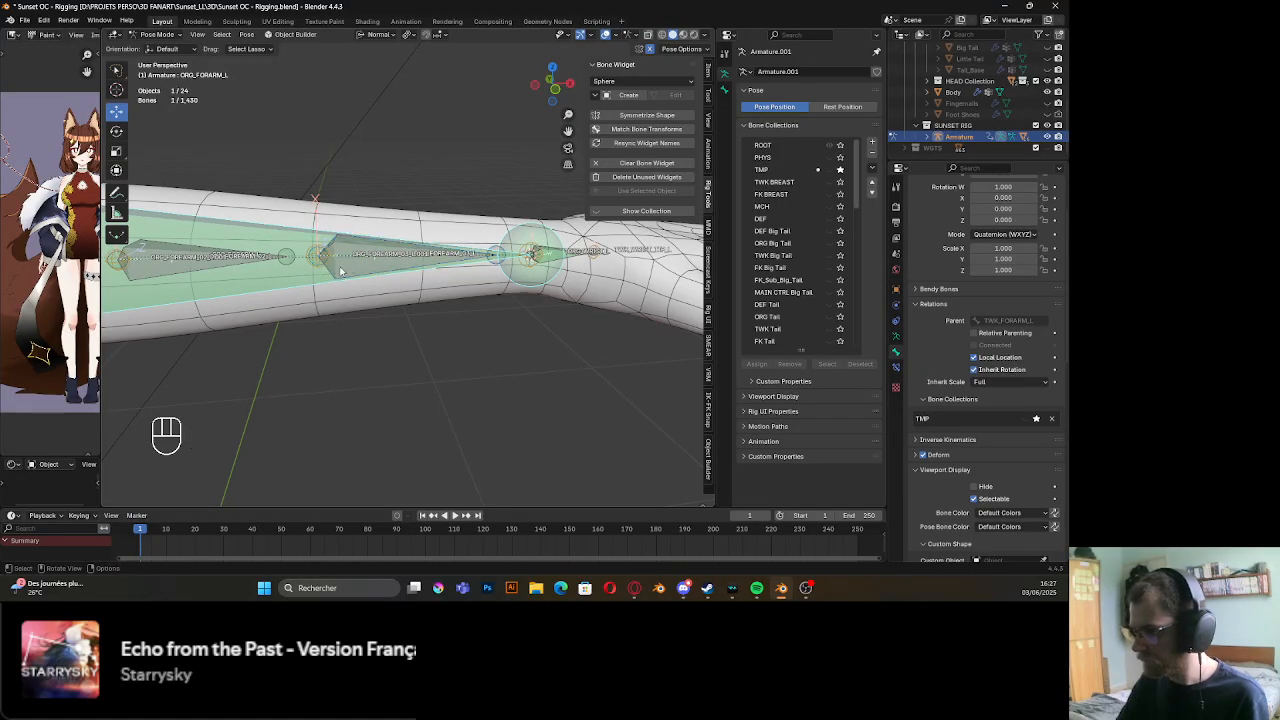
{"action": "left_click", "coordinate": [340, 270]}
{"action": "left_click", "coordinate": [316, 266], "text": "alt+shift"}
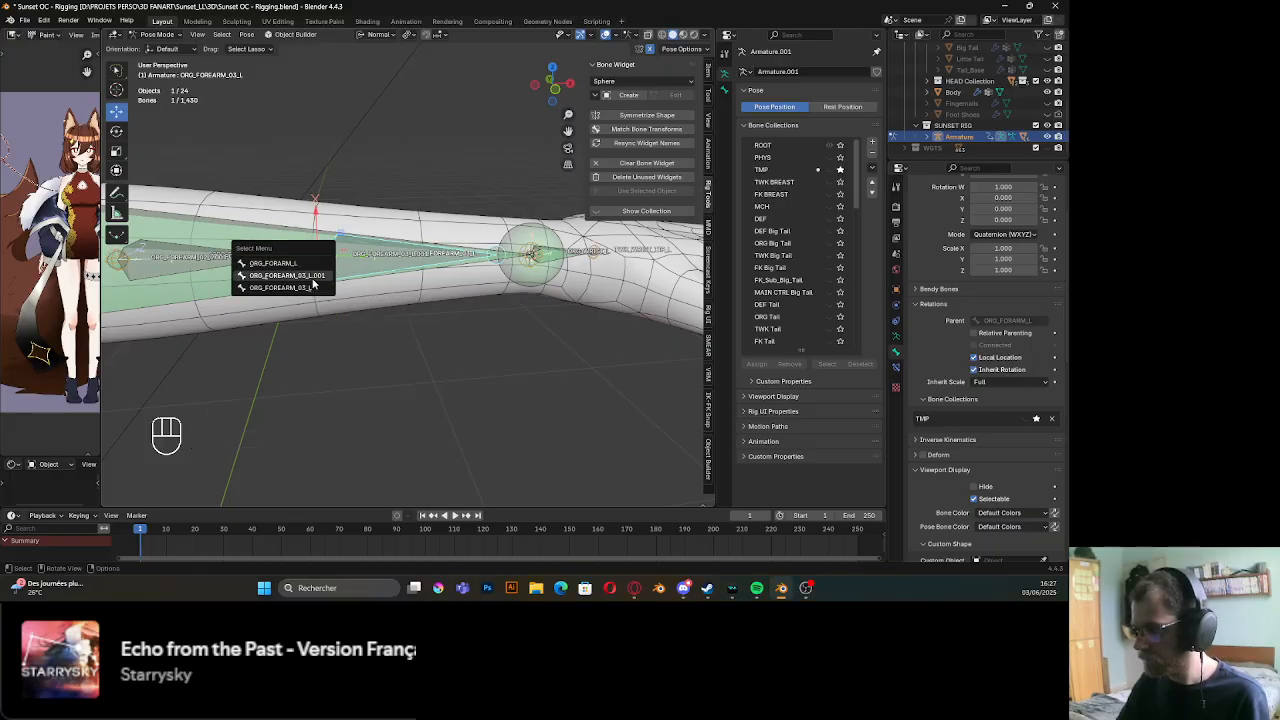
{"action": "left_click", "coordinate": [310, 275]}
{"action": "right_click", "coordinate": [443, 368]}
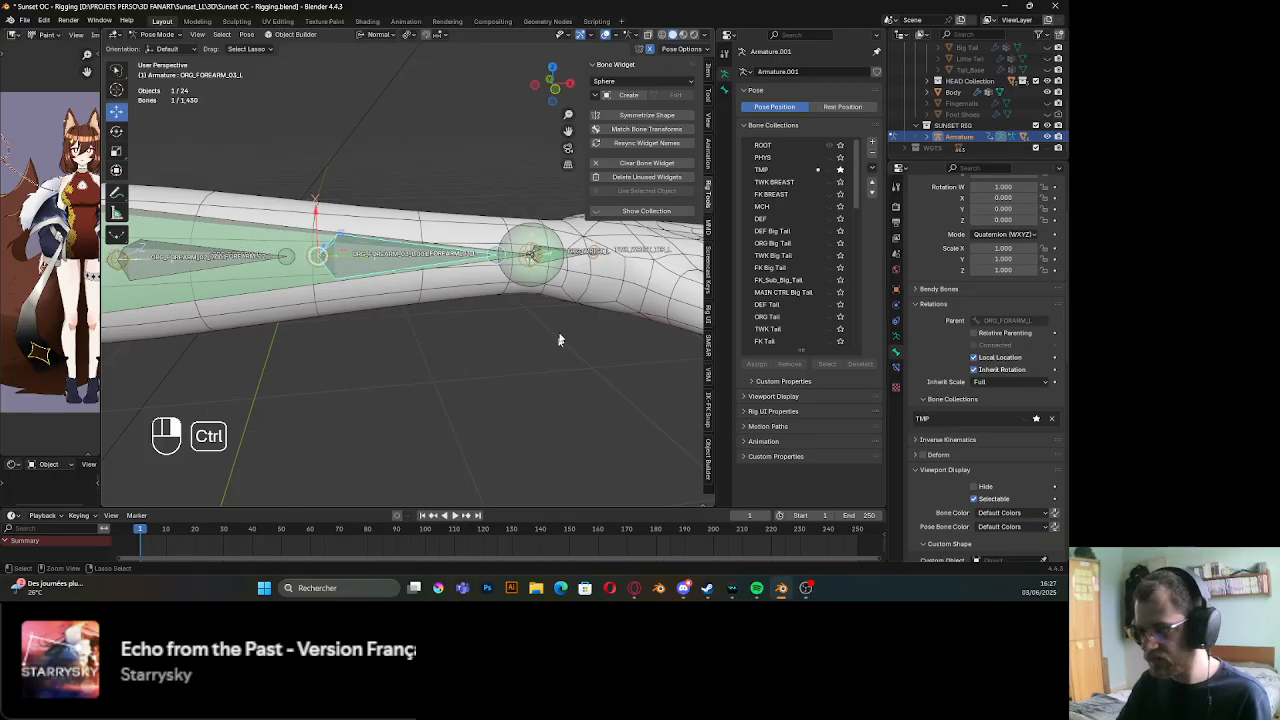
{"action": "key", "text": "ctrl+z"}
{"action": "key", "text": "ctrl+z"}
{"action": "key", "text": "ctrl+z"}
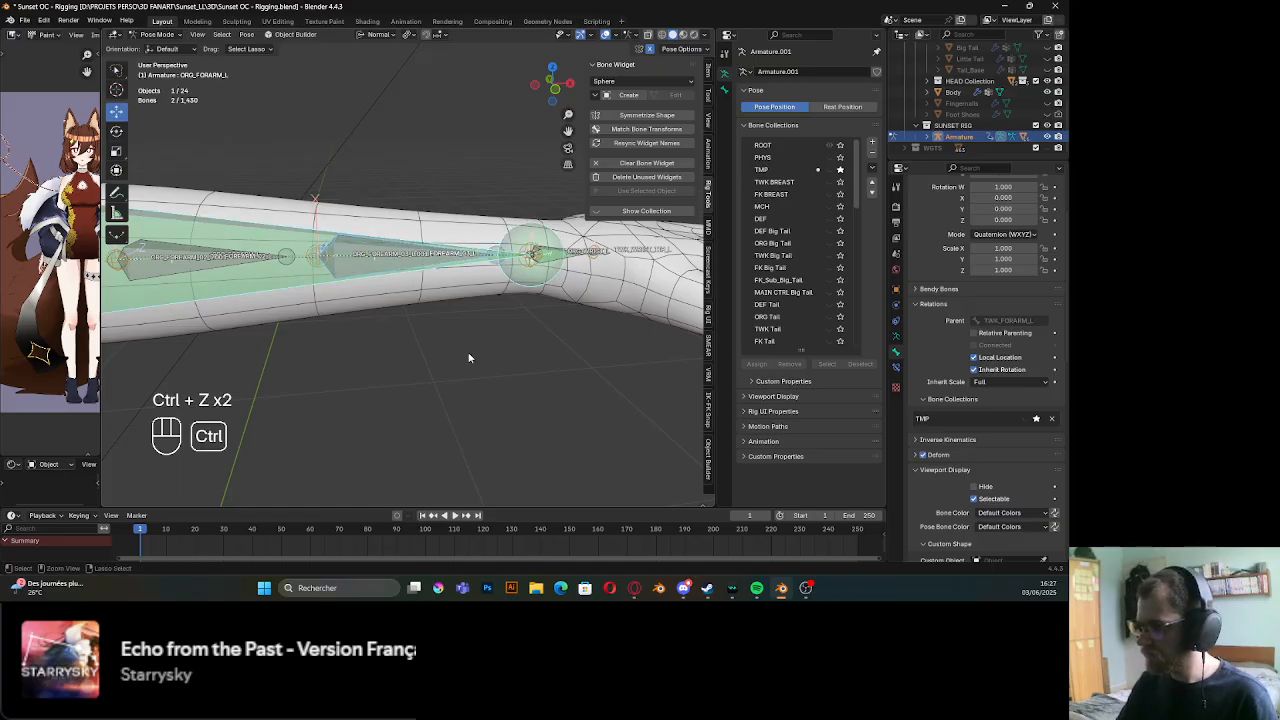
{"action": "key", "text": "ctrl+z"}
{"action": "key", "text": "ctrl+z"}
{"action": "key", "text": "ctrl+z"}
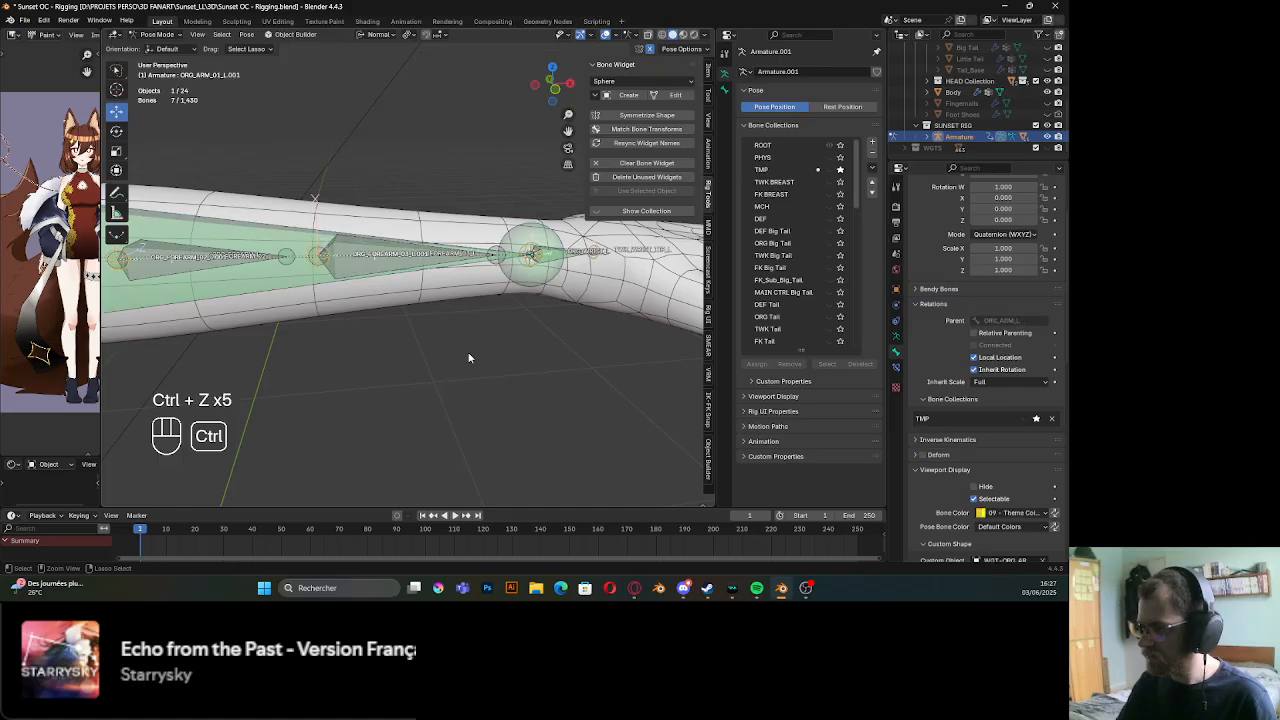
{"action": "middle_click_drag", "start_coordinate": [337, 320], "coordinate": [434, 320], "text": "shift"}
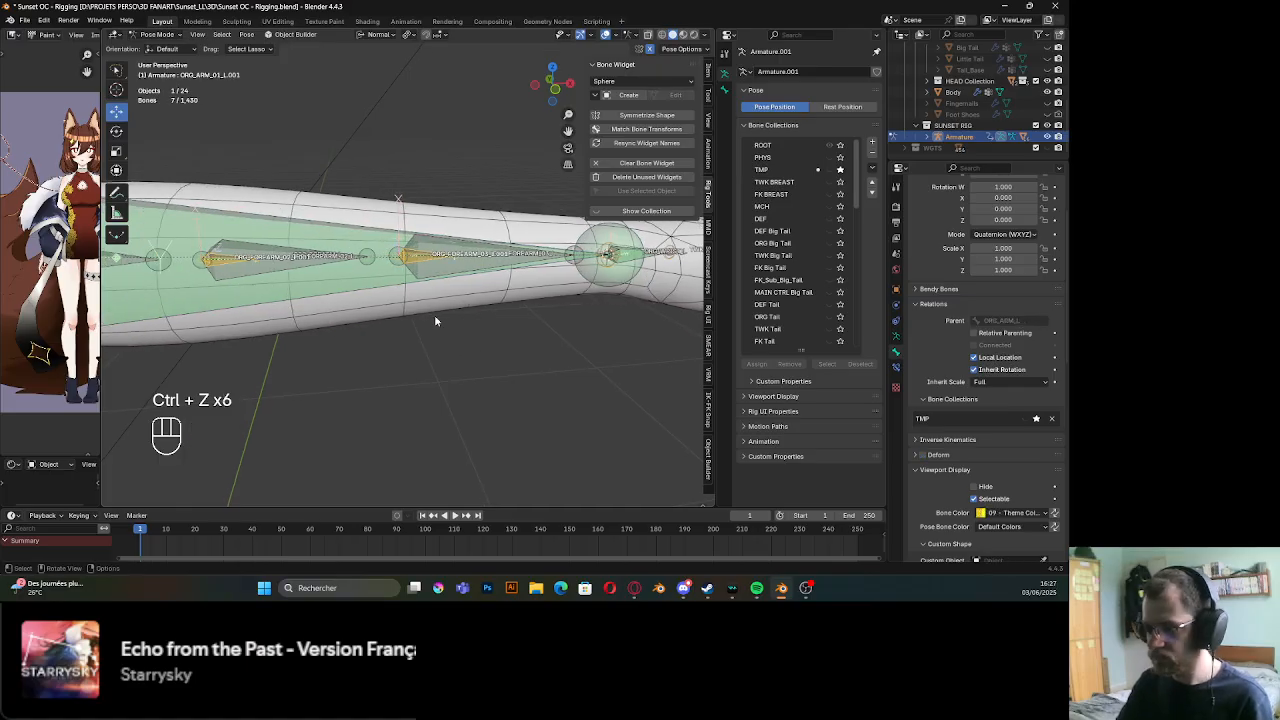
{"action": "key", "text": "ctrl+shift+z"}
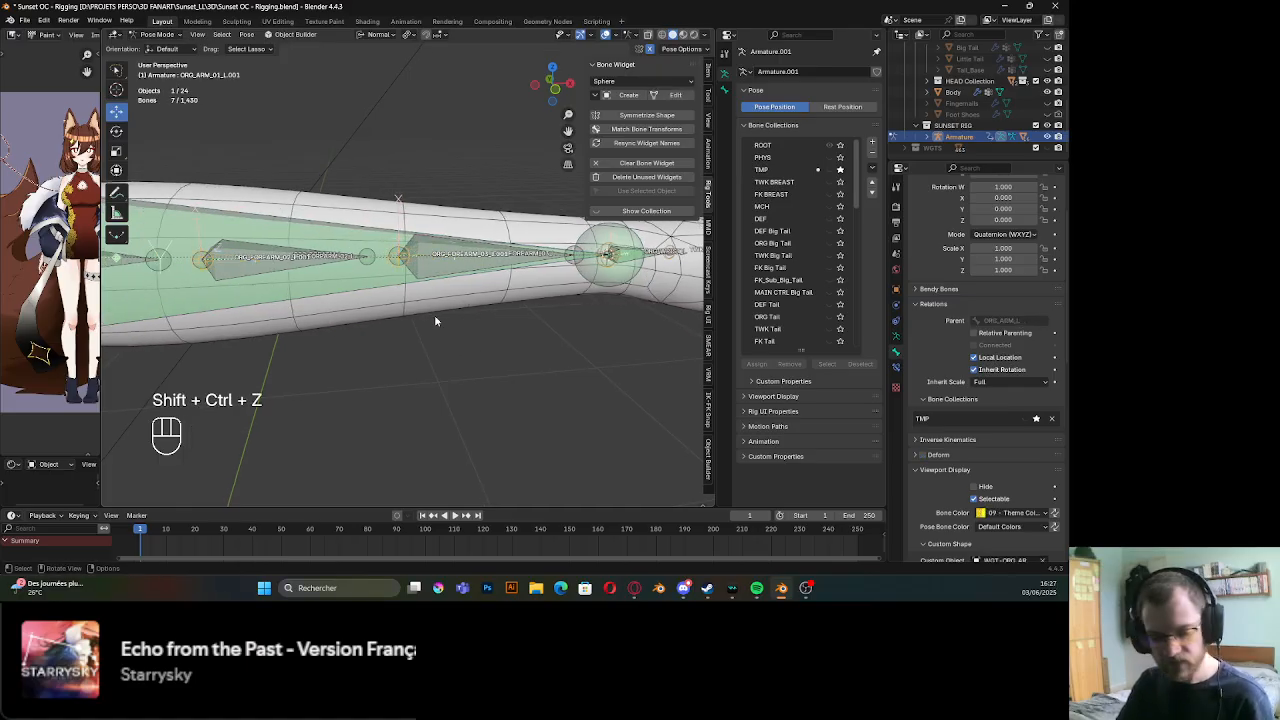
Batch rename the selected duplicated bones, replacing ORG with TWK and removing the .001 suffix
{"action": "key", "text": "ctrl+F2"}
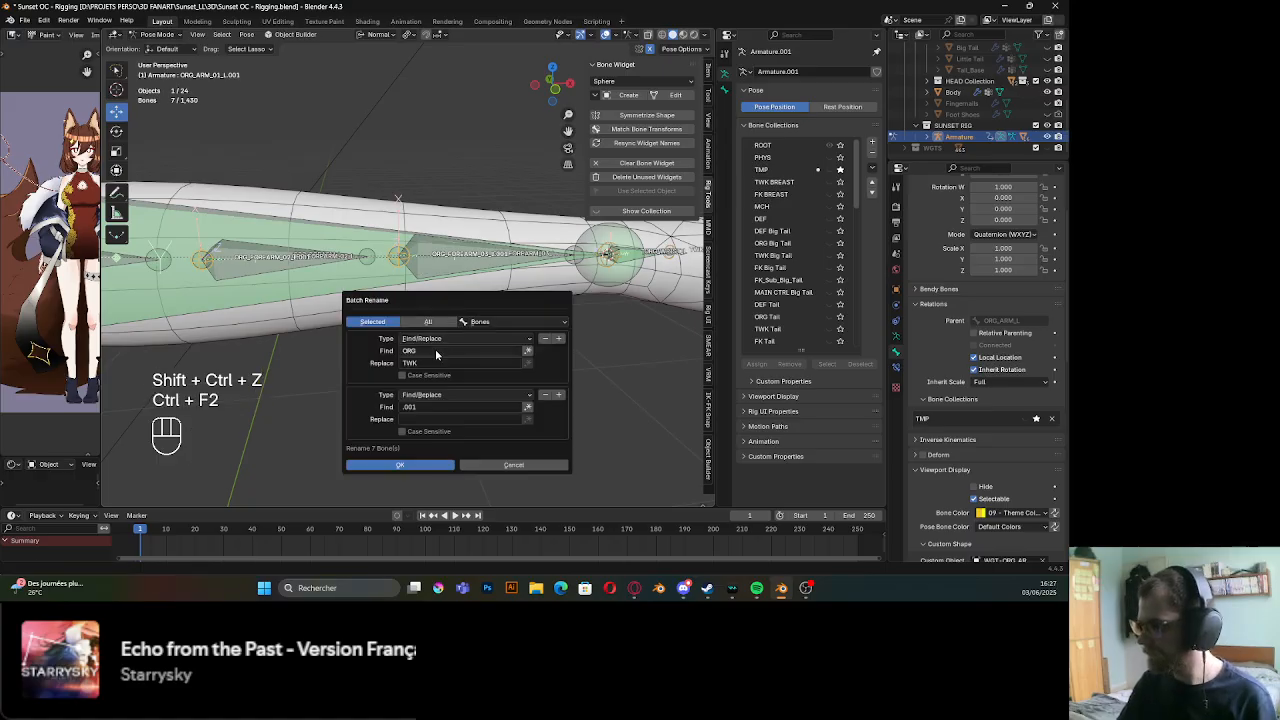
{"action": "left_click", "coordinate": [431, 462]}
{"action": "middle_click_drag", "start_coordinate": [472, 404], "coordinate": [536, 412], "text": "shift"}
{"action": "scroll", "coordinate": [470, 382], "scroll_direction": "up", "scroll_amount": 1}
{"action": "middle_click_drag", "start_coordinate": [468, 381], "coordinate": [356, 408]}
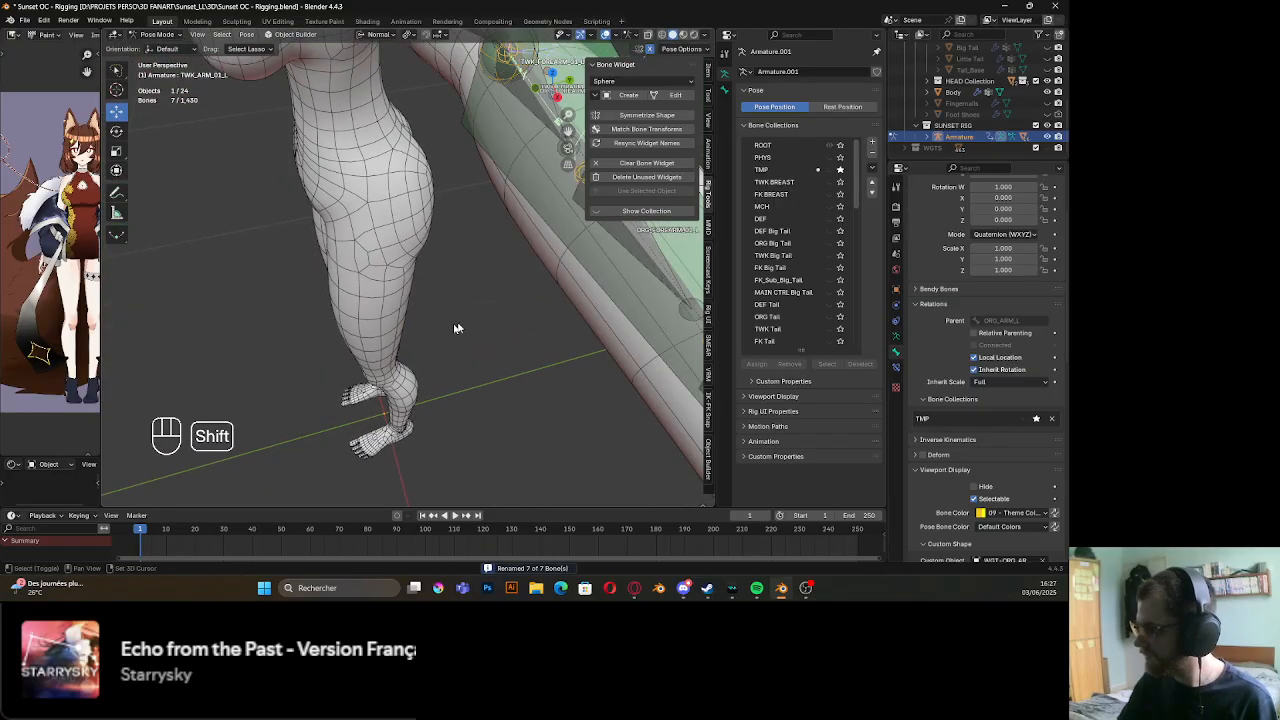
{"action": "middle_click_drag", "start_coordinate": [457, 329], "coordinate": [182, 401], "text": "shift"}
{"action": "middle_click_drag", "start_coordinate": [359, 375], "coordinate": [356, 422]}
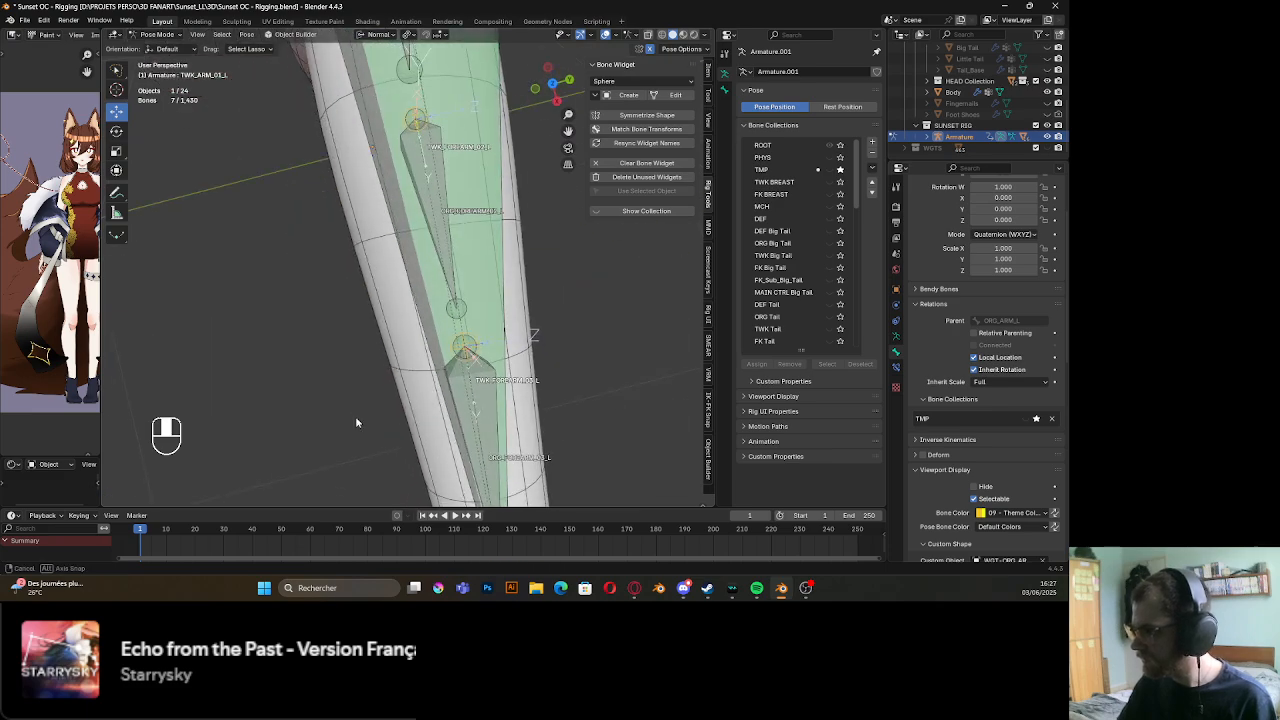
{"action": "scroll", "coordinate": [357, 418], "scroll_direction": "down", "scroll_amount": 8}
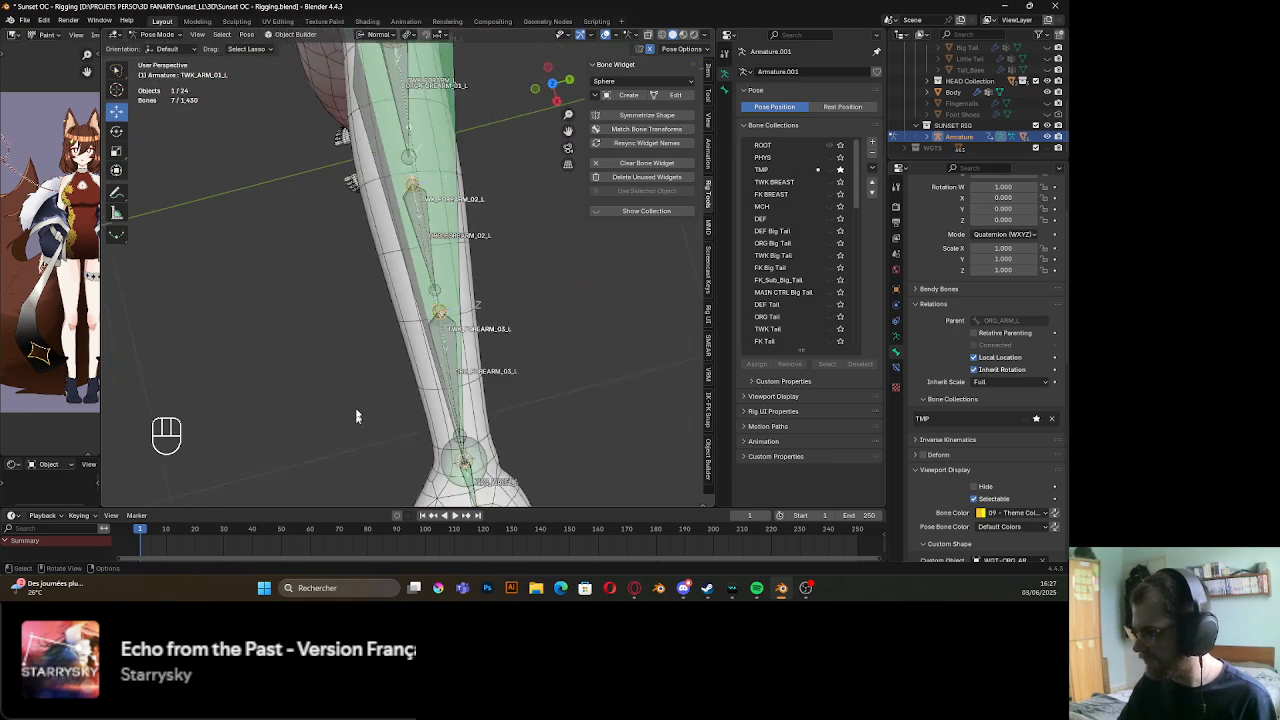
In Edit Mode, parent ORG_FOREARM_03_L to TWK_FOREARM_03_L with Keep Offset
{"action": "mouse_move", "coordinate": [379, 343]}
{"action": "middle_mouse_down", "text": "shift"}
{"action": "mouse_move", "coordinate": [364, 384]}
{"action": "mouse_move", "coordinate": [446, 360]}
{"action": "mouse_move", "coordinate": [367, 329]}
{"action": "mouse_move", "coordinate": [449, 340]}
{"action": "mouse_move", "coordinate": [349, 429]}
{"action": "mouse_move", "coordinate": [251, 443]}
{"action": "mouse_move", "coordinate": [399, 334]}
{"action": "mouse_move", "coordinate": [333, 265]}
{"action": "mouse_move", "coordinate": [394, 271]}
{"action": "mouse_move", "coordinate": [277, 191]}
{"action": "mouse_move", "coordinate": [313, 224]}
{"action": "mouse_move", "coordinate": [403, 211]}
{"action": "mouse_move", "coordinate": [350, 330]}
{"action": "mouse_move", "coordinate": [371, 338]}
{"action": "middle_mouse_up", "text": "shift"}
{"action": "scroll", "coordinate": [374, 389], "scroll_direction": "up", "scroll_amount": 5}
{"action": "left_click", "coordinate": [372, 338]}
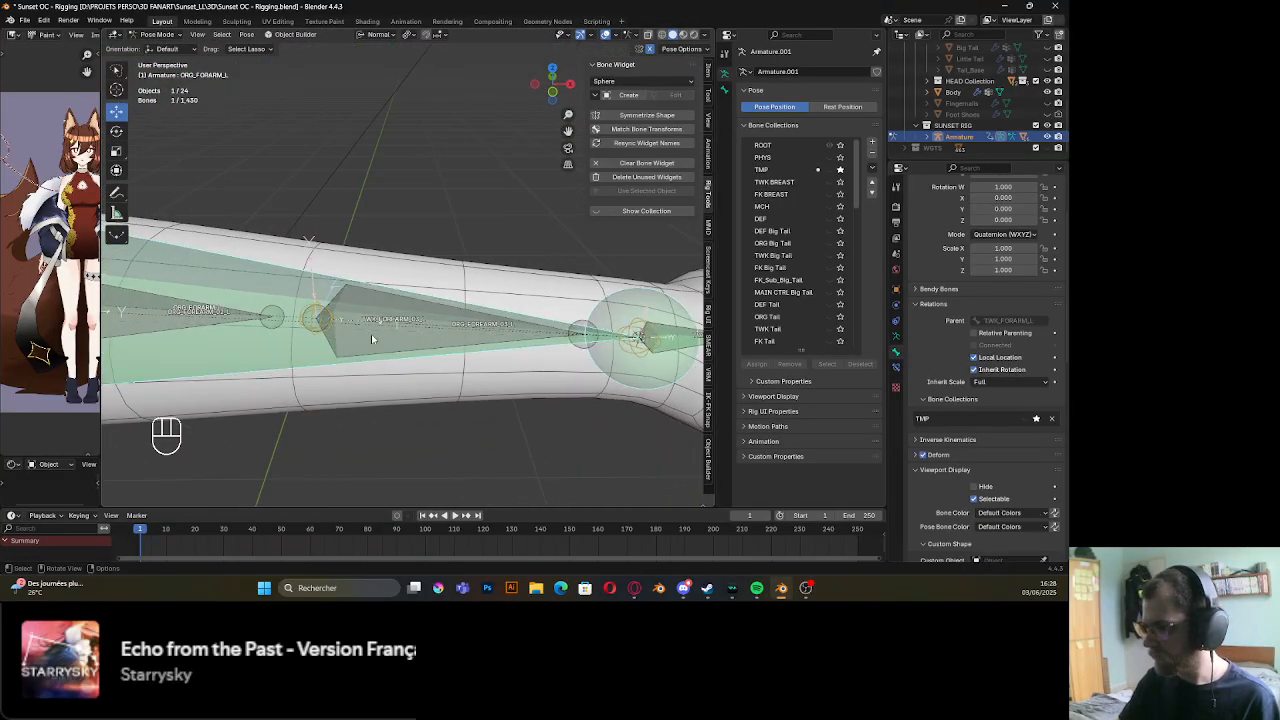
{"action": "left_click", "coordinate": [372, 338]}
{"action": "left_click", "coordinate": [316, 338], "text": "alt+shift"}
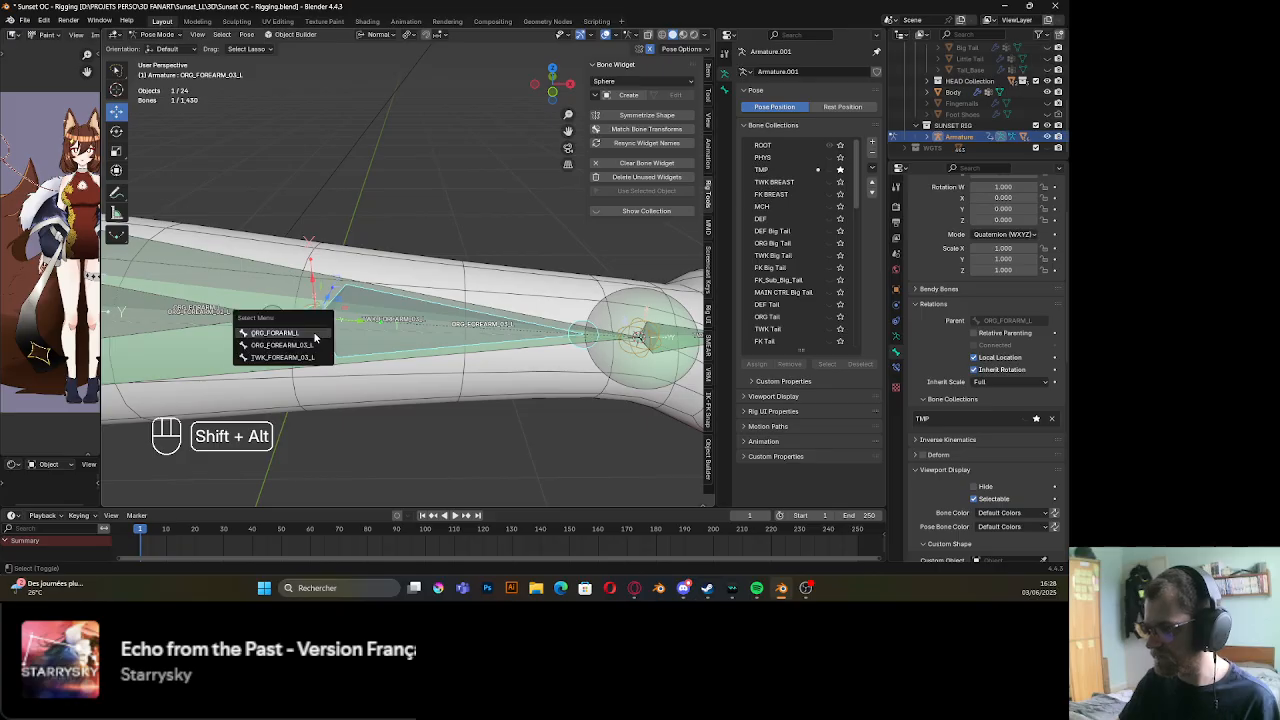
{"action": "left_click", "coordinate": [312, 358]}
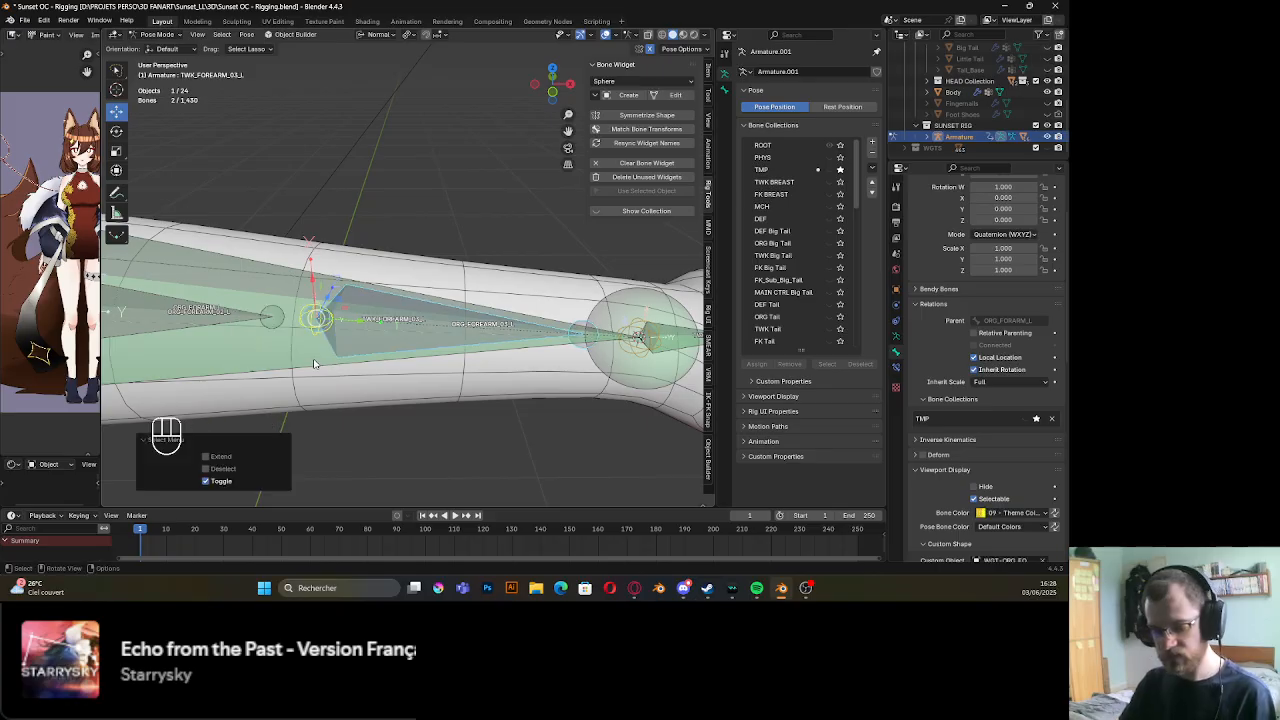
{"action": "key", "text": "Tab"}
{"action": "key", "text": "ctrl+p"}
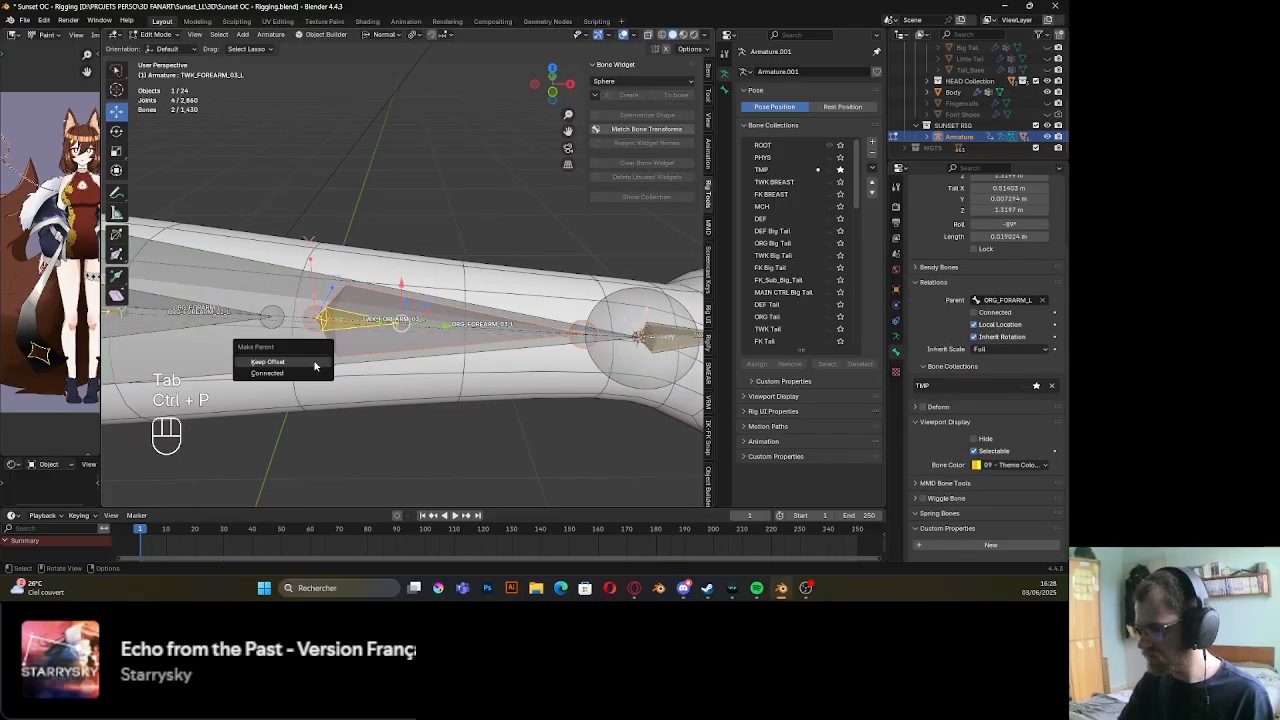
{"action": "left_click", "coordinate": [314, 366]}
Parent ORG_FOREARM_02_L to TWK_FOREARM_02_L with Keep Offset
{"action": "middle_click_drag", "start_coordinate": [314, 364], "coordinate": [550, 352], "text": "shift"}
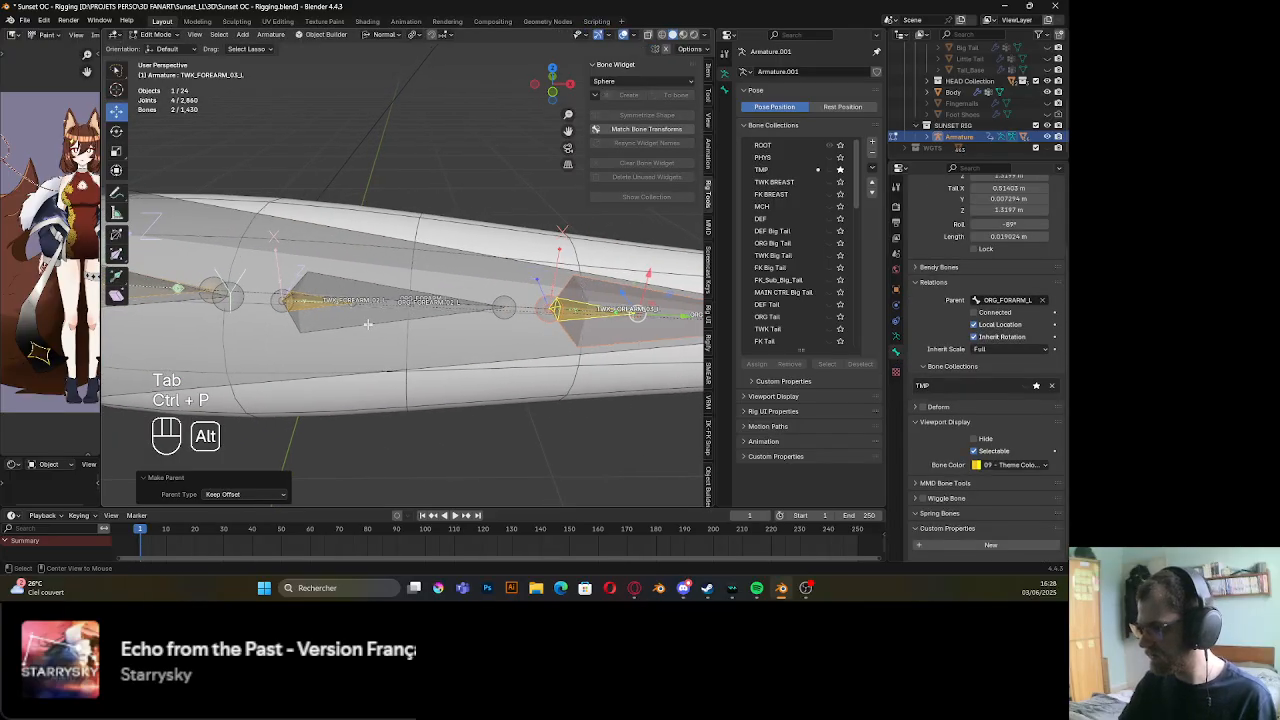
{"action": "left_click", "coordinate": [316, 309], "text": "alt"}
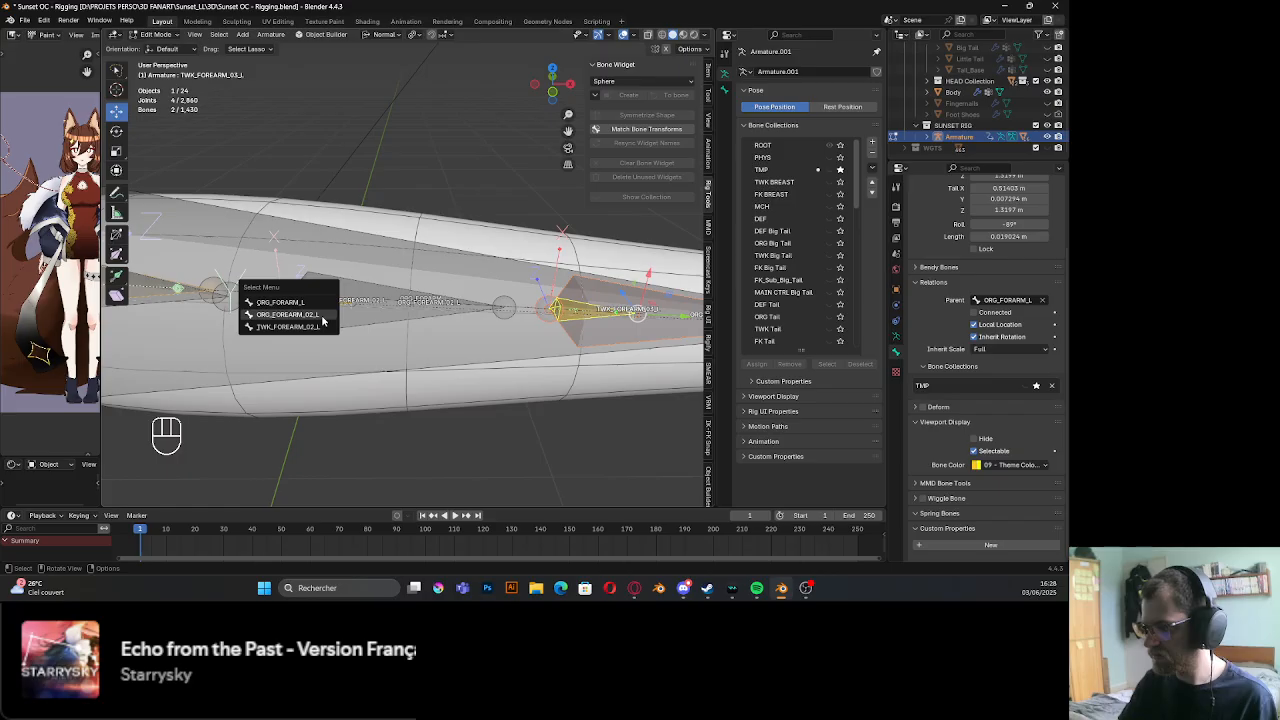
{"action": "left_click", "coordinate": [322, 316]}
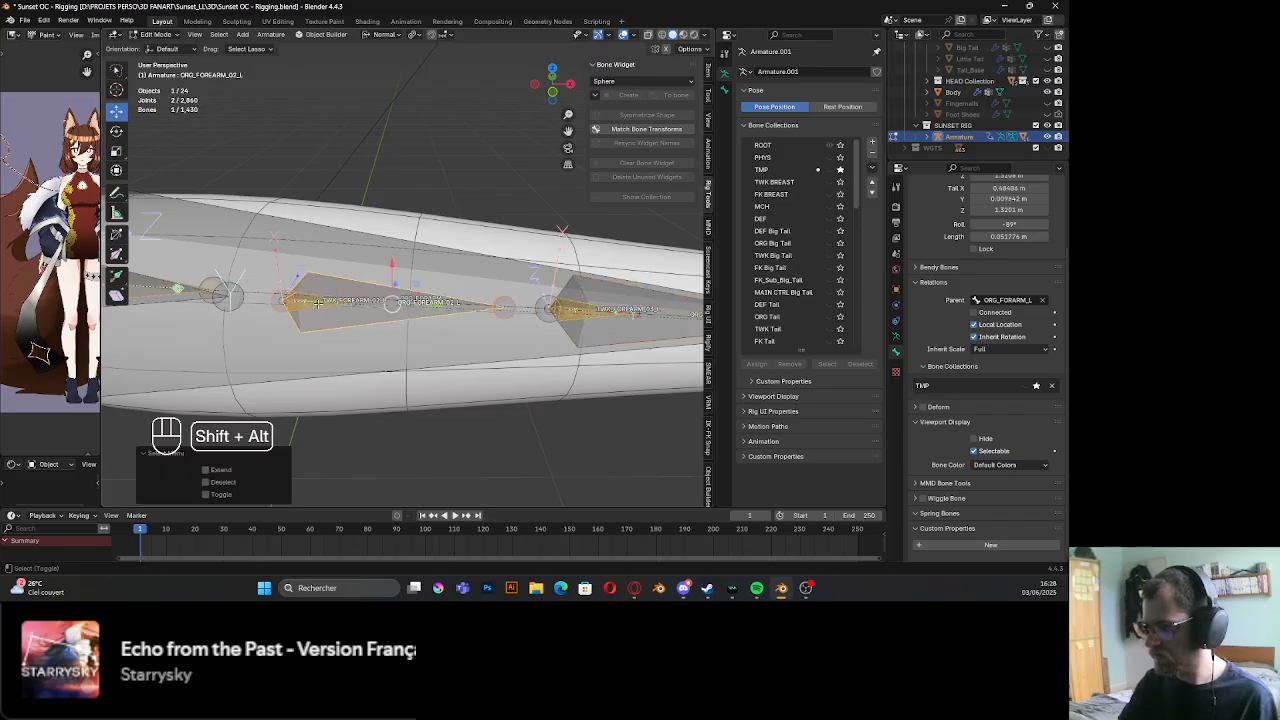
{"action": "left_click", "coordinate": [317, 303], "text": "alt+shift"}
{"action": "left_click", "coordinate": [316, 314]}
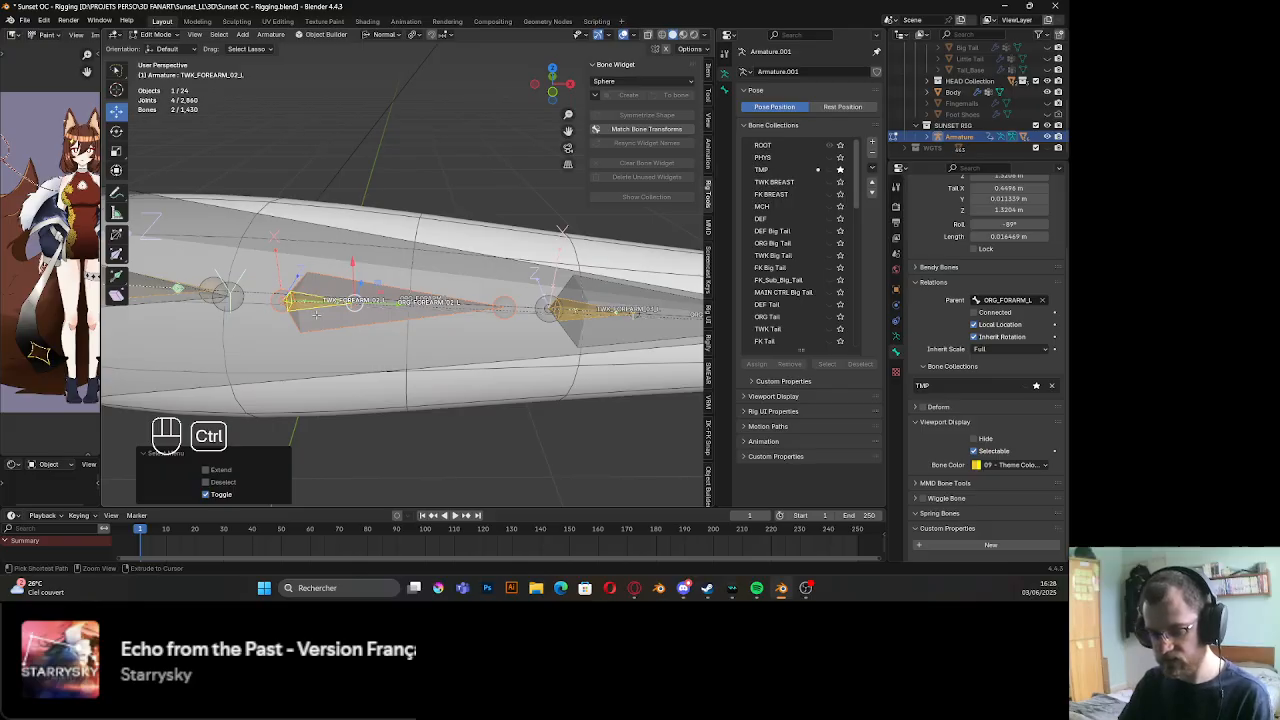
{"action": "key", "text": "ctrl+p"}
{"action": "left_click", "coordinate": [317, 318]}
Parent ORG_FOREARM_01_L near the elbow to TWK_FOREARM_01_L with Keep Offset
{"action": "scroll", "coordinate": [312, 318], "scroll_direction": "down", "scroll_amount": 4}
{"action": "middle_click_drag", "start_coordinate": [236, 322], "coordinate": [390, 339], "text": "shift"}
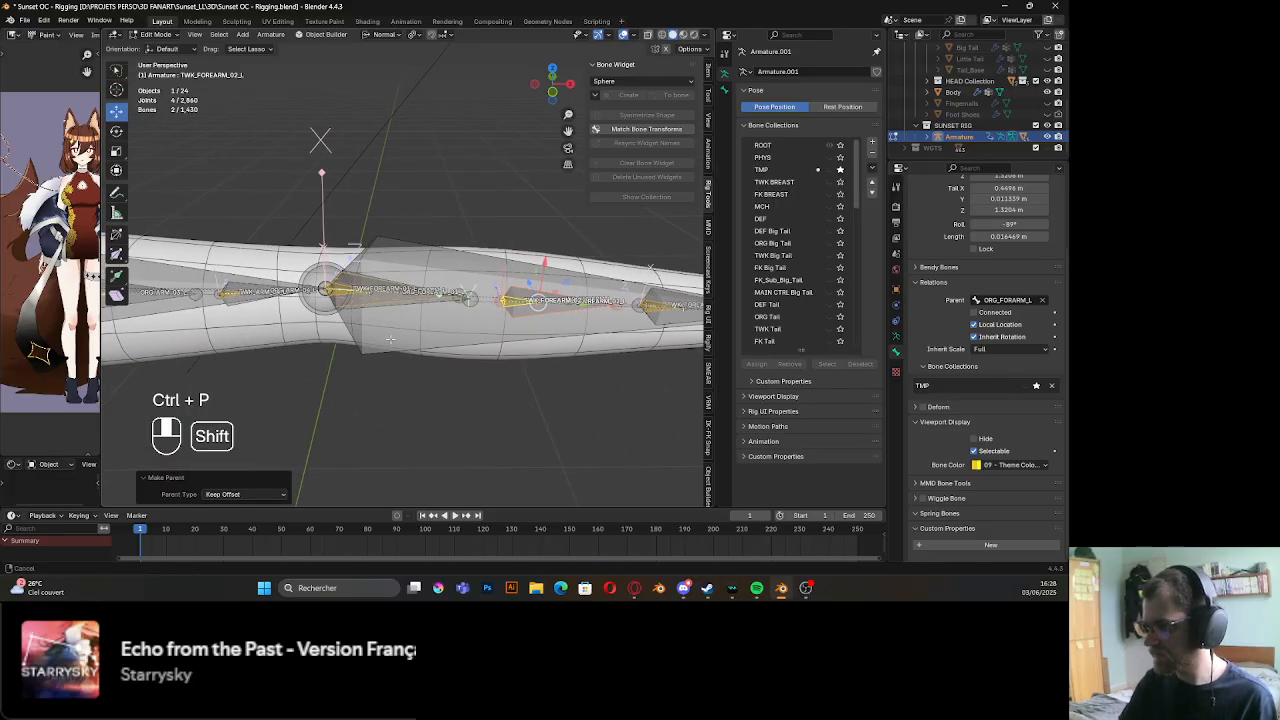
{"action": "scroll", "coordinate": [388, 338], "scroll_direction": "up", "scroll_amount": 7}
{"action": "scroll", "coordinate": [372, 338], "scroll_direction": "down", "scroll_amount": 3}
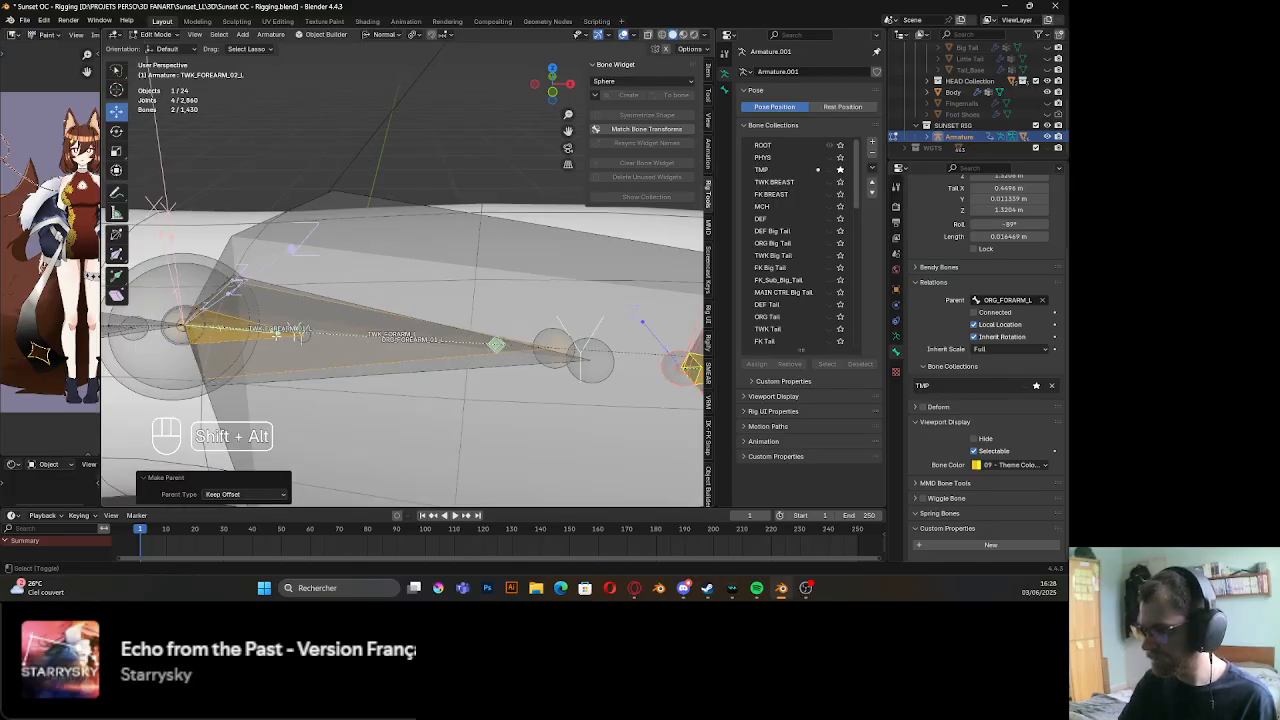
{"action": "left_click", "coordinate": [490, 365], "text": "alt"}
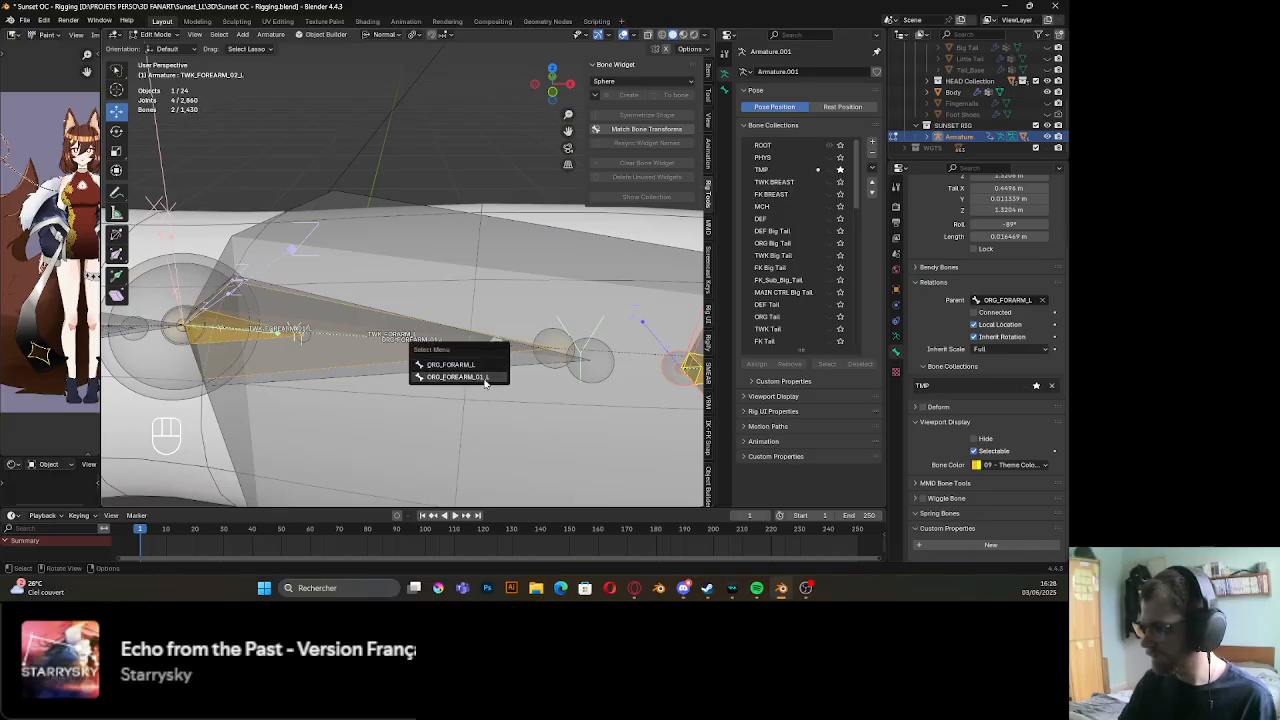
{"action": "left_click", "coordinate": [485, 378]}
{"action": "left_click", "coordinate": [265, 343], "text": "alt+shift"}
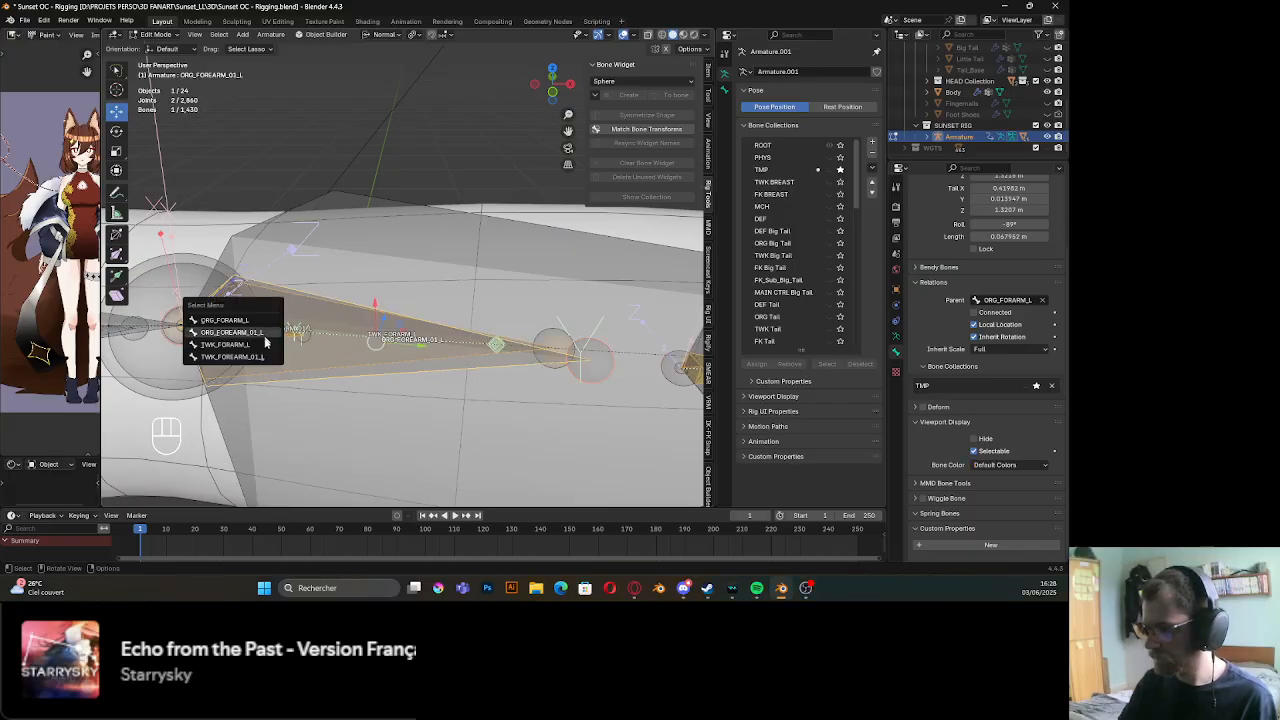
{"action": "left_click", "coordinate": [269, 356]}
{"action": "key", "text": "ctrl+p"}
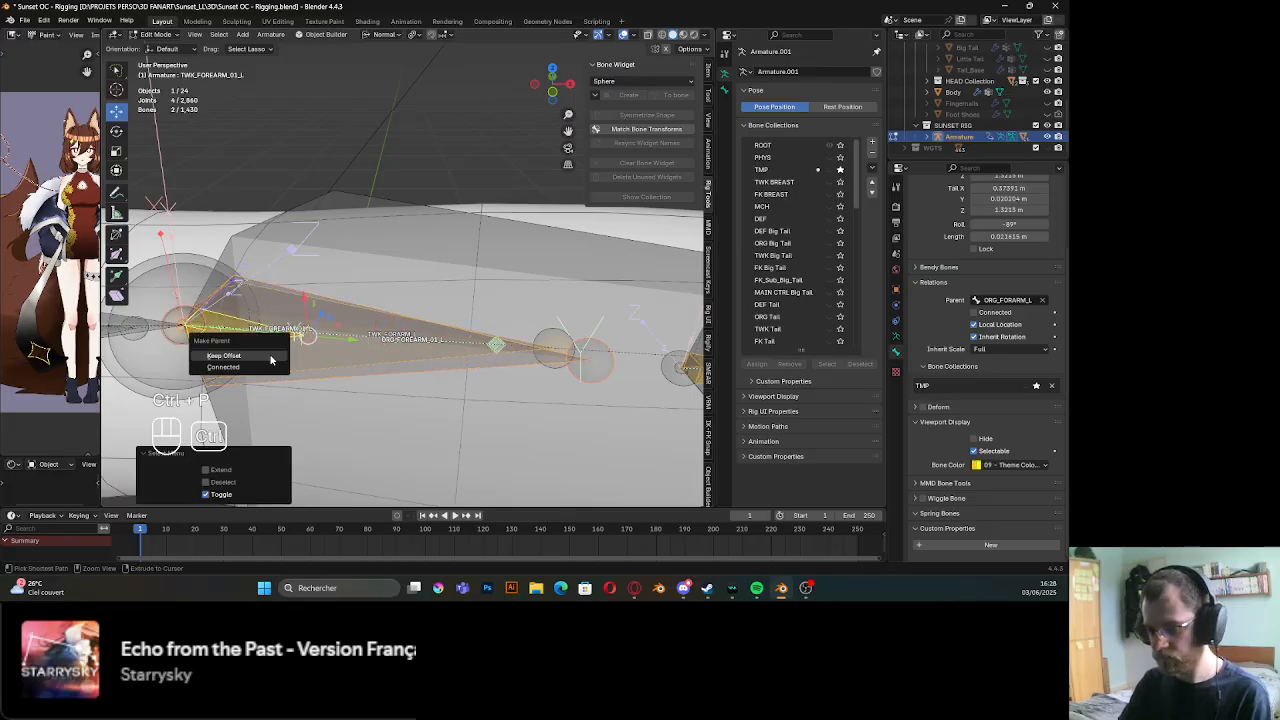
{"action": "left_click", "coordinate": [270, 357]}
Parent the upper arm bone ORG_ARM_04_L to TWK_ARM_04_L with Keep Offset
{"action": "scroll", "coordinate": [266, 355], "scroll_direction": "down", "scroll_amount": 7}
{"action": "middle_click_drag", "start_coordinate": [266, 355], "coordinate": [344, 371], "text": "shift"}
{"action": "scroll", "coordinate": [358, 357], "scroll_direction": "up", "scroll_amount": 6}
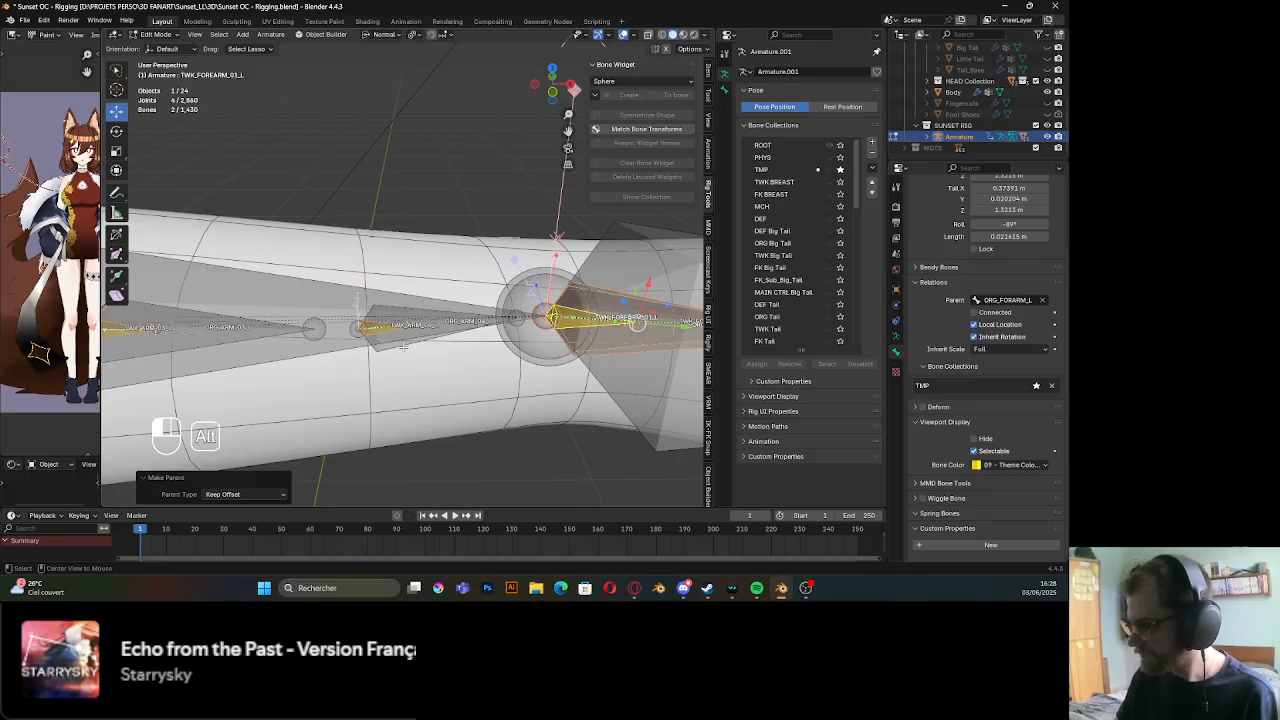
{"action": "left_click", "coordinate": [403, 349]}
{"action": "left_click", "coordinate": [379, 331], "text": "alt+shift"}
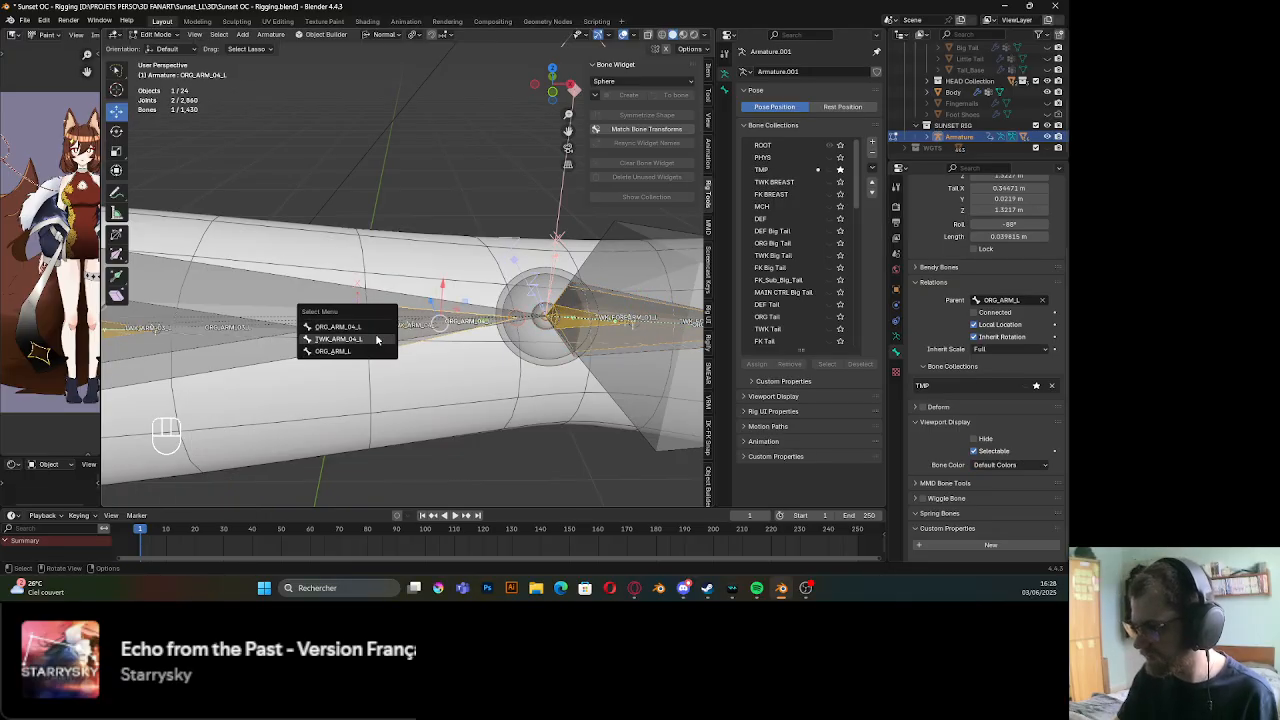
{"action": "left_click", "coordinate": [338, 339]}
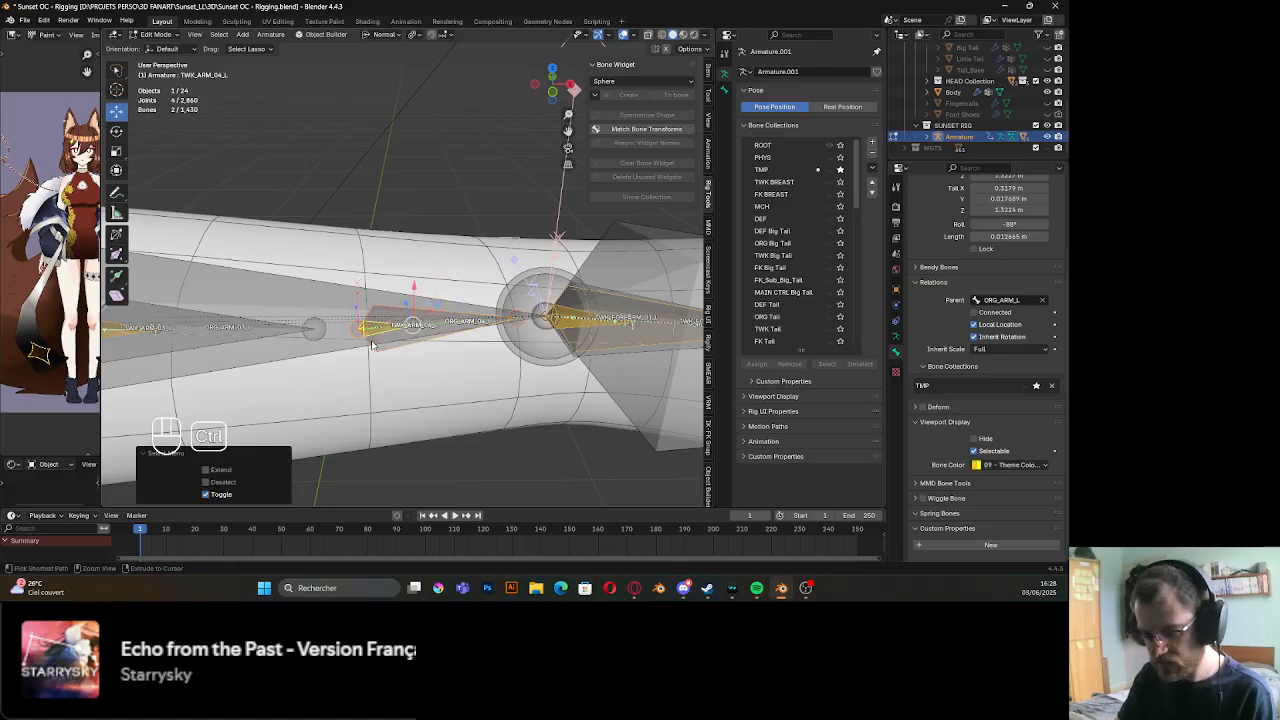
{"action": "key", "text": "ctrl+p"}
{"action": "left_click", "coordinate": [371, 341]}
Parent ORG_ARM_03_L to TWK_ARM_03_L with Keep Offset
{"action": "middle_click_drag", "start_coordinate": [371, 341], "coordinate": [459, 343], "text": "shift"}
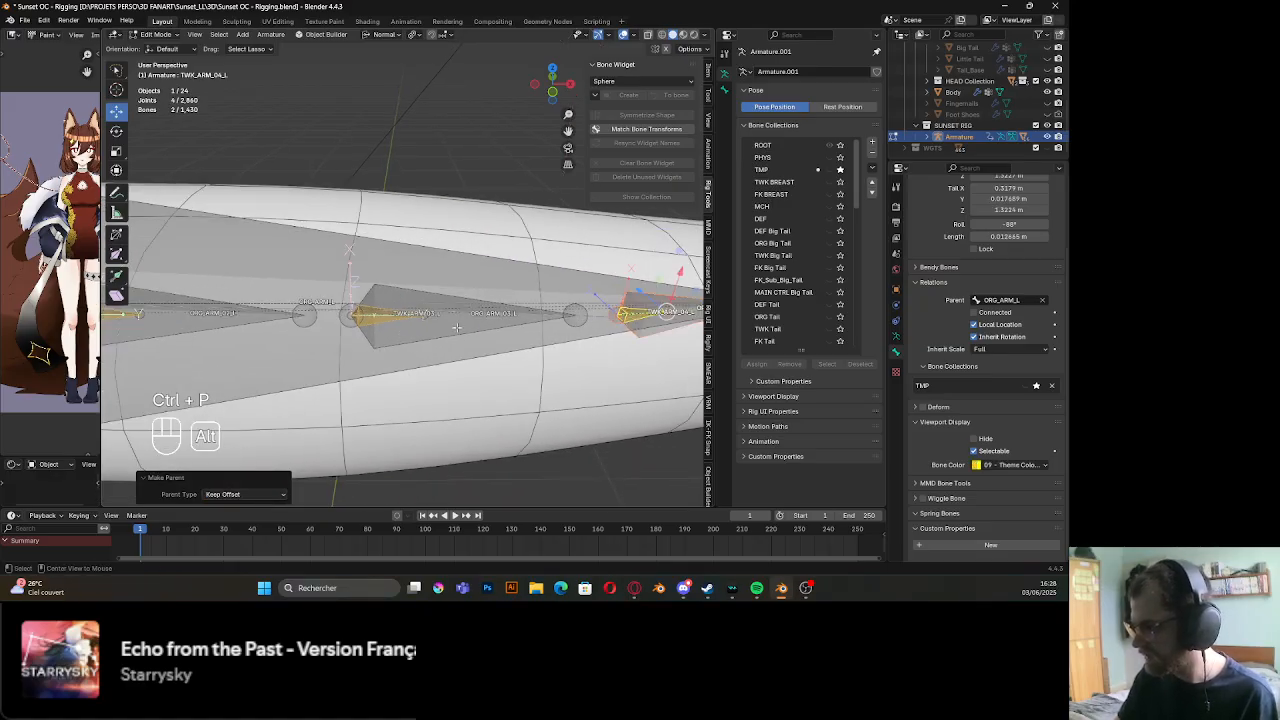
{"action": "left_click", "coordinate": [458, 330], "text": "alt"}
{"action": "left_click", "coordinate": [457, 336]}
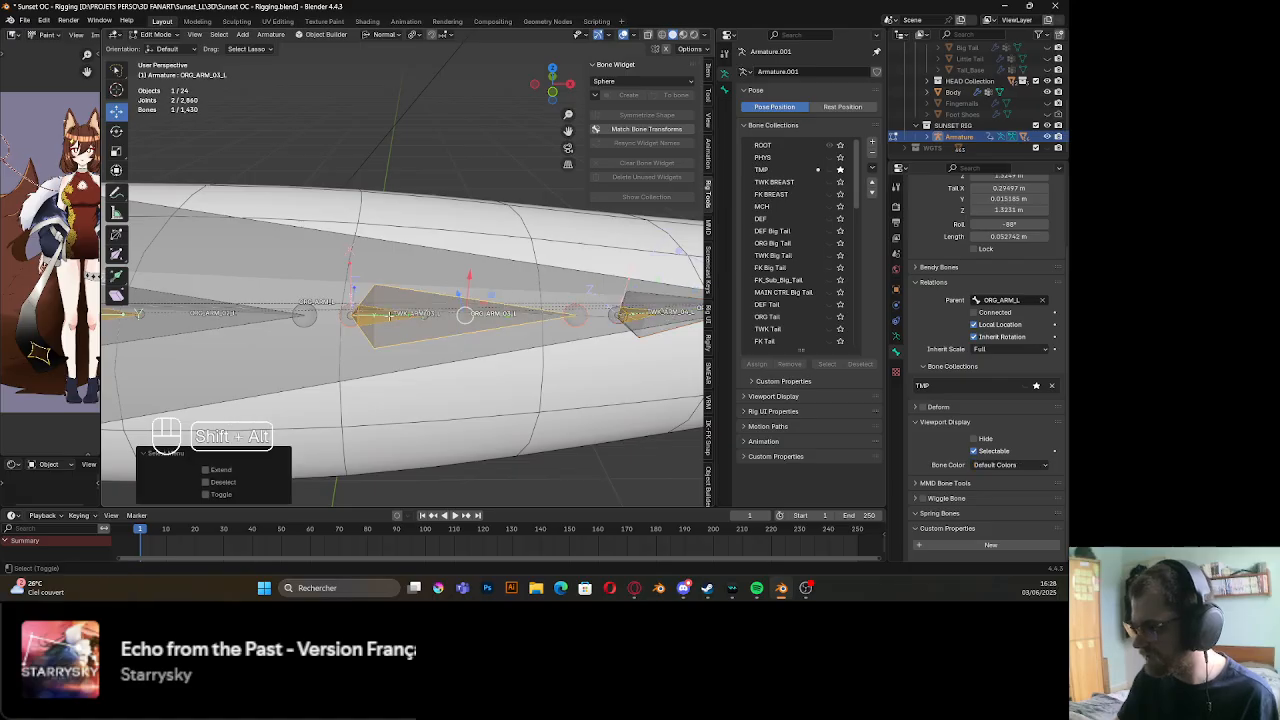
{"action": "left_click", "coordinate": [390, 318], "text": "alt"}
{"action": "left_click", "coordinate": [390, 328]}
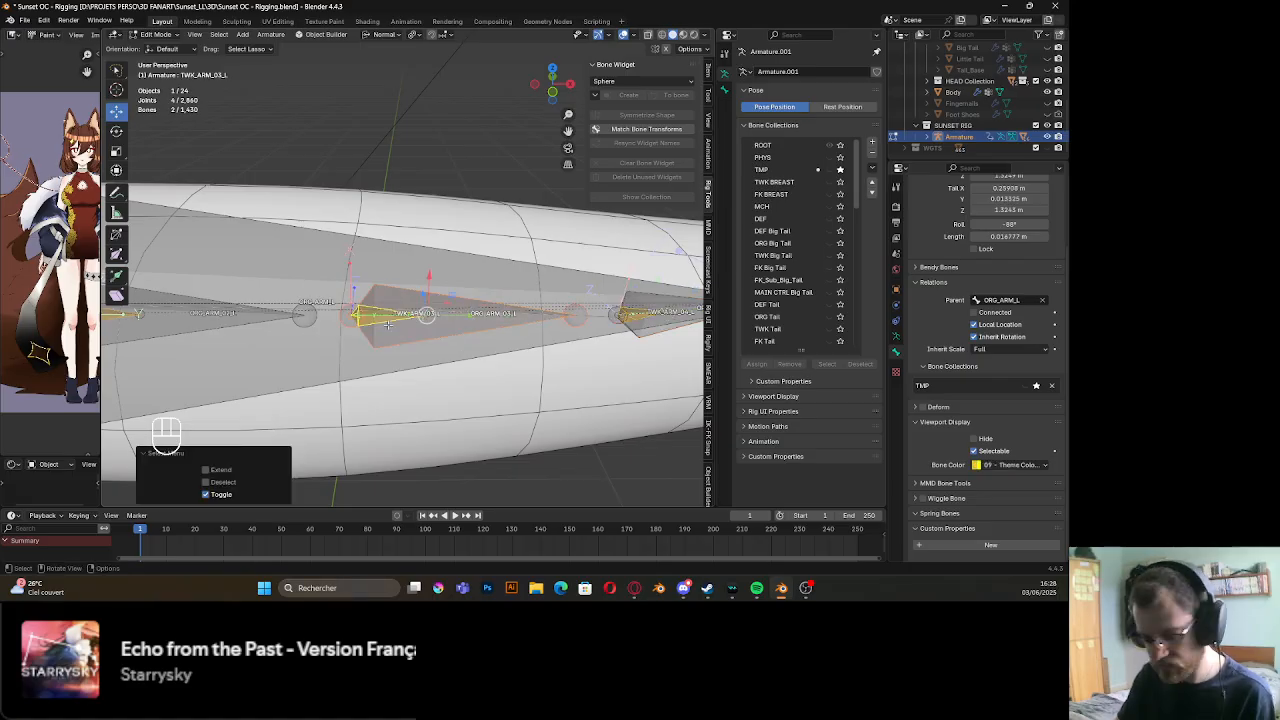
{"action": "key", "text": "ctrl+p"}
{"action": "left_click", "coordinate": [390, 326]}
Parent the upper arm bone ORG_ARM_02_L to TWK_ARM_02_L with Keep Offset
{"action": "middle_click_drag", "start_coordinate": [390, 326], "coordinate": [505, 323], "text": "shift"}
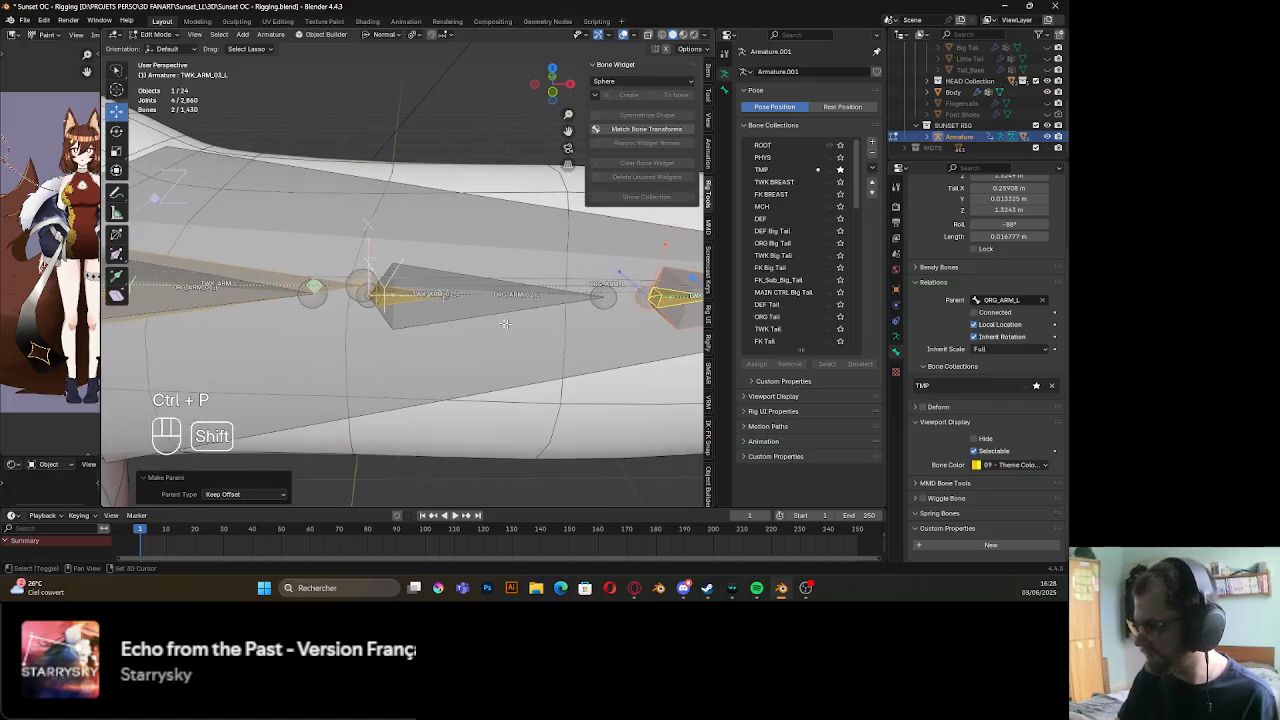
{"action": "left_click", "coordinate": [432, 300], "text": "alt"}
{"action": "left_click", "coordinate": [427, 305]}
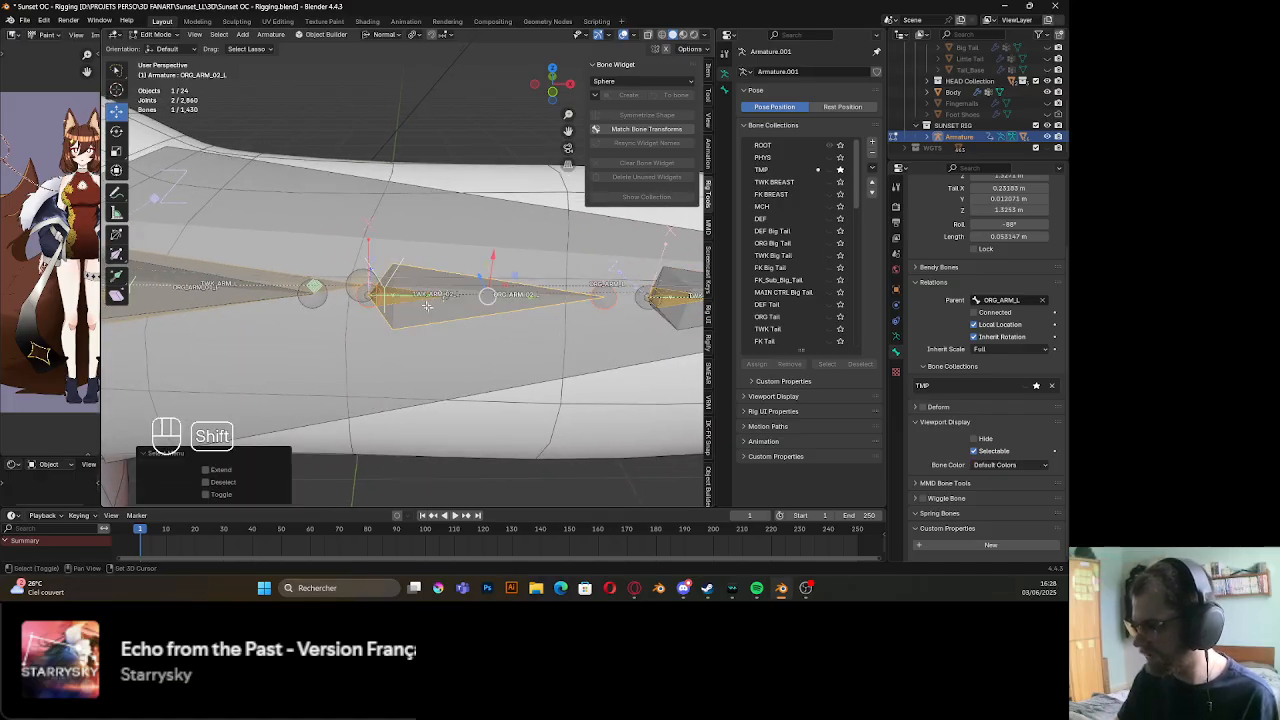
{"action": "left_click", "coordinate": [427, 305], "text": "alt+shift"}
{"action": "left_click", "coordinate": [405, 306]}
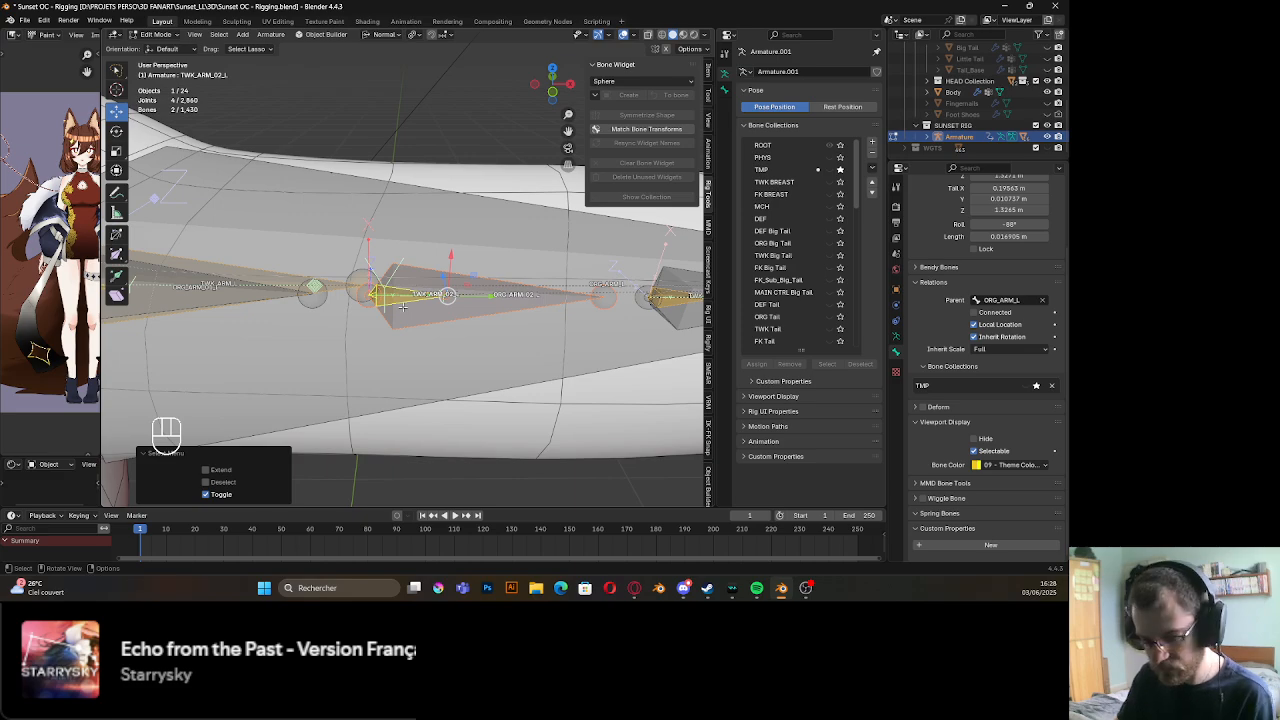
{"action": "key", "text": "ctrl+p"}
{"action": "left_click", "coordinate": [404, 306]}
{"action": "middle_click", "coordinate": [404, 306], "text": "alt"}
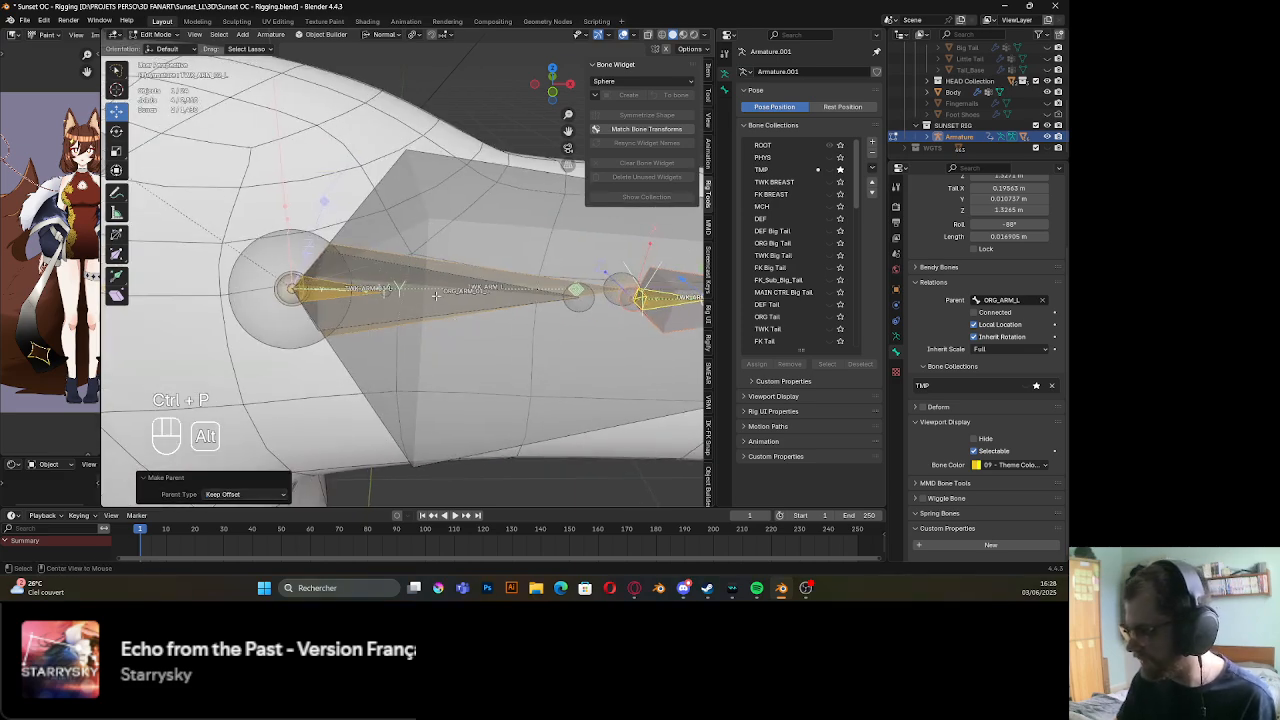
Parent ORG_ARM_01_L near the shoulder to TWK_ARM_01_L with Keep Offset
{"action": "left_click", "coordinate": [436, 296], "text": "alt"}
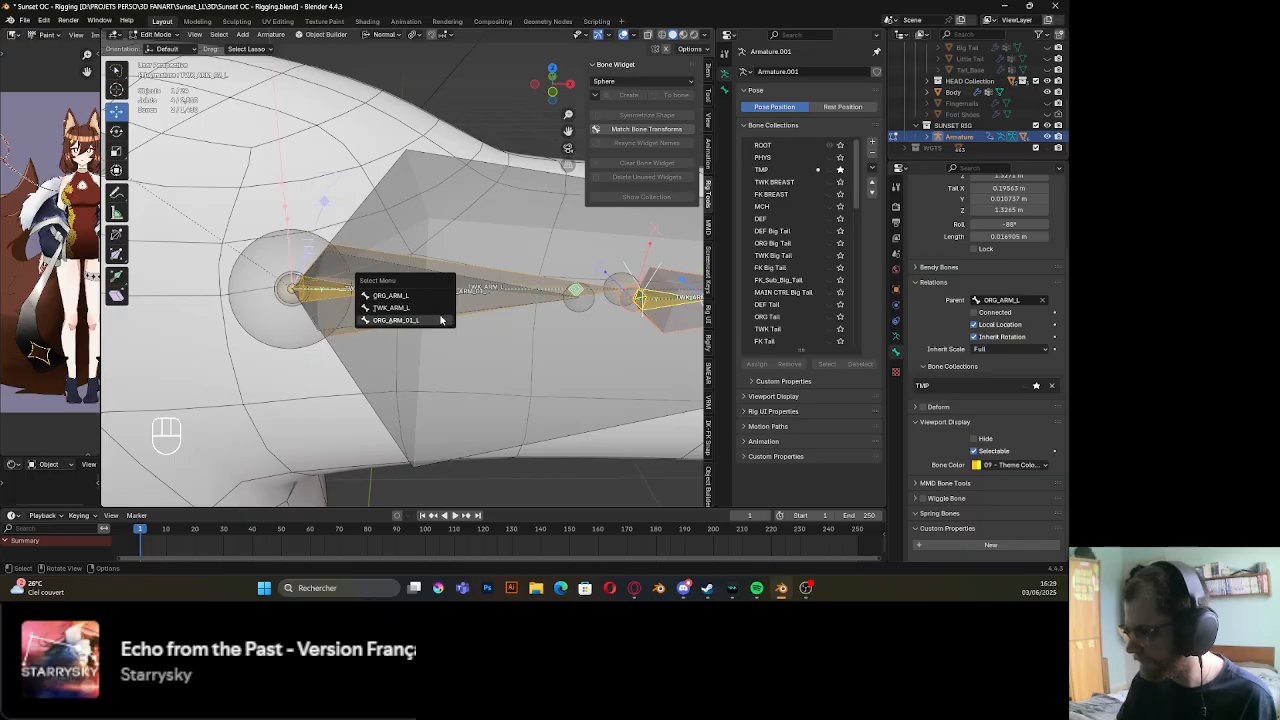
{"action": "left_click", "coordinate": [440, 319]}
{"action": "left_click", "coordinate": [345, 298], "text": "alt"}
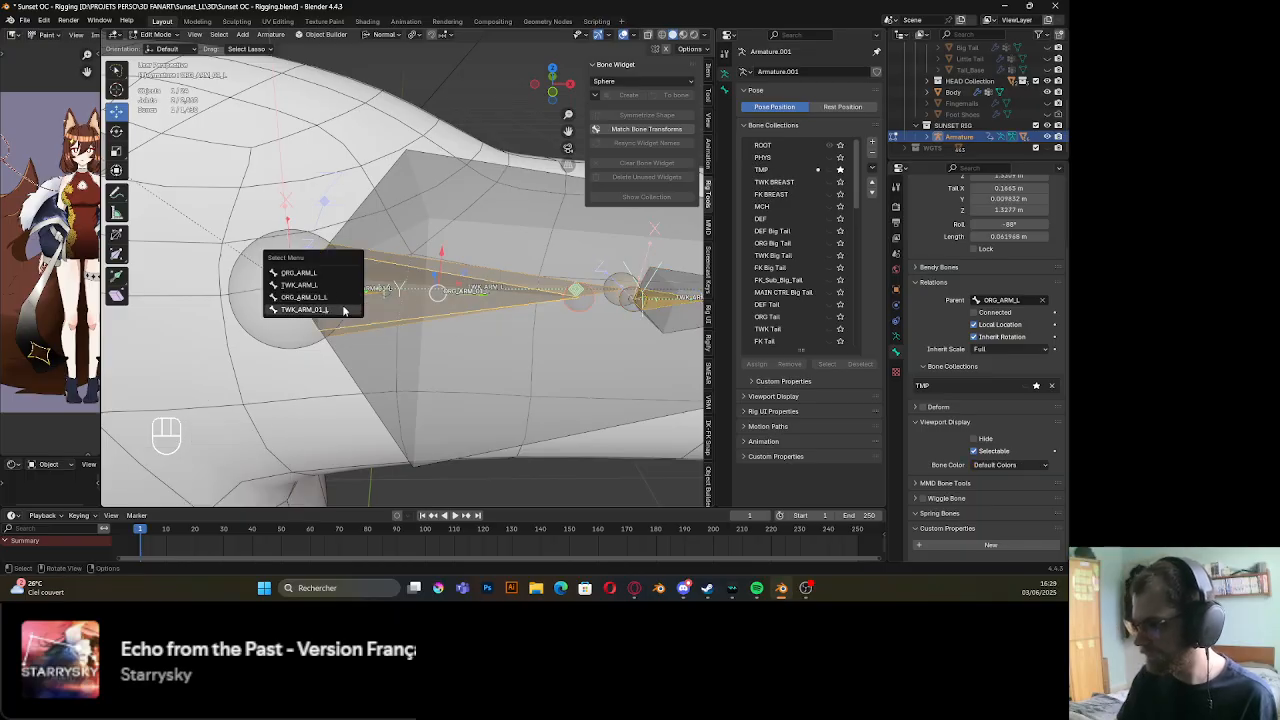
{"action": "left_click", "coordinate": [345, 310]}
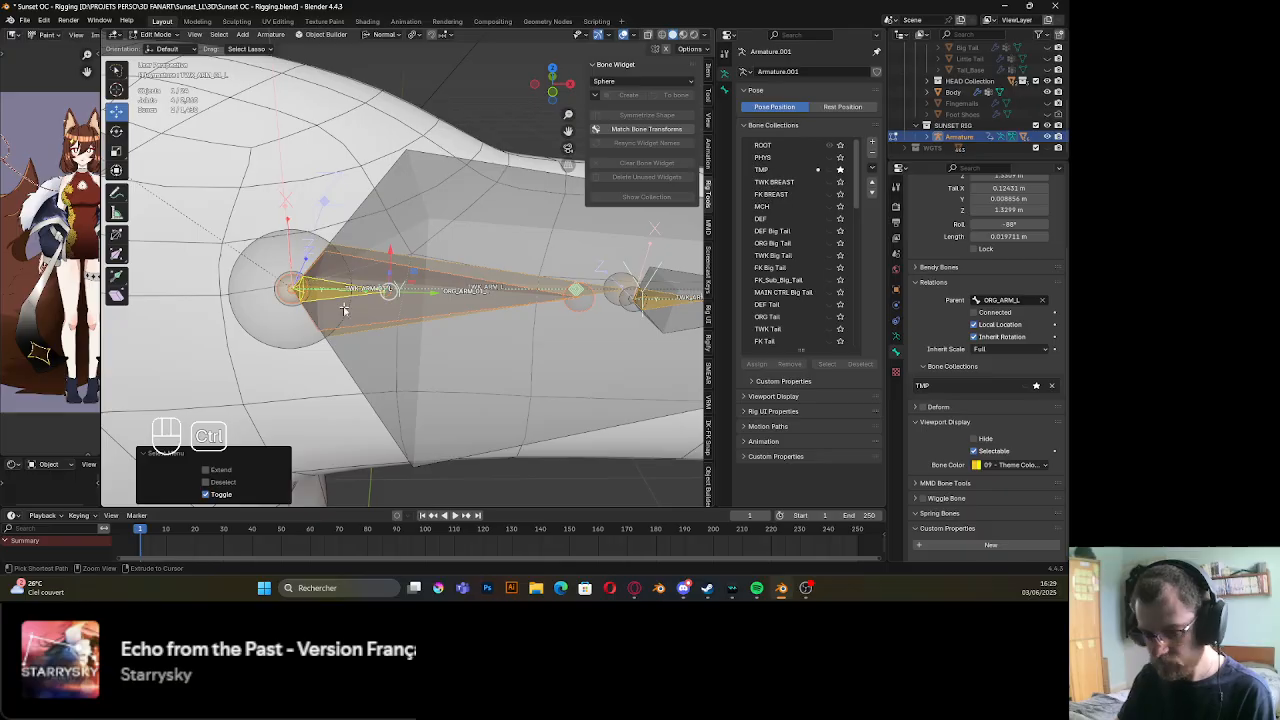
{"action": "key", "text": "ctrl+p"}
{"action": "left_click", "coordinate": [345, 310]}
{"action": "scroll", "coordinate": [375, 325], "scroll_direction": "down", "scroll_amount": 5}
{"action": "key", "text": "Tab"}
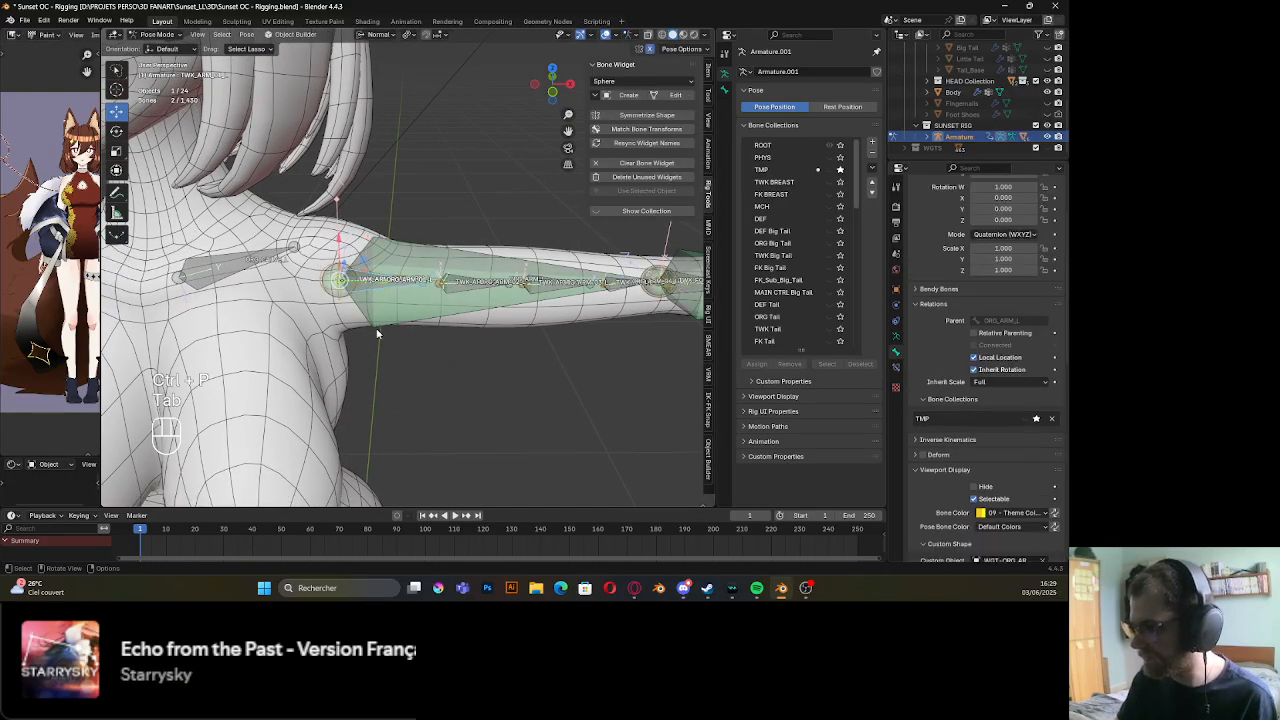
{"action": "scroll", "coordinate": [370, 328], "scroll_direction": "up", "scroll_amount": 3}
{"action": "scroll", "coordinate": [364, 335], "scroll_direction": "up", "scroll_amount": 4}
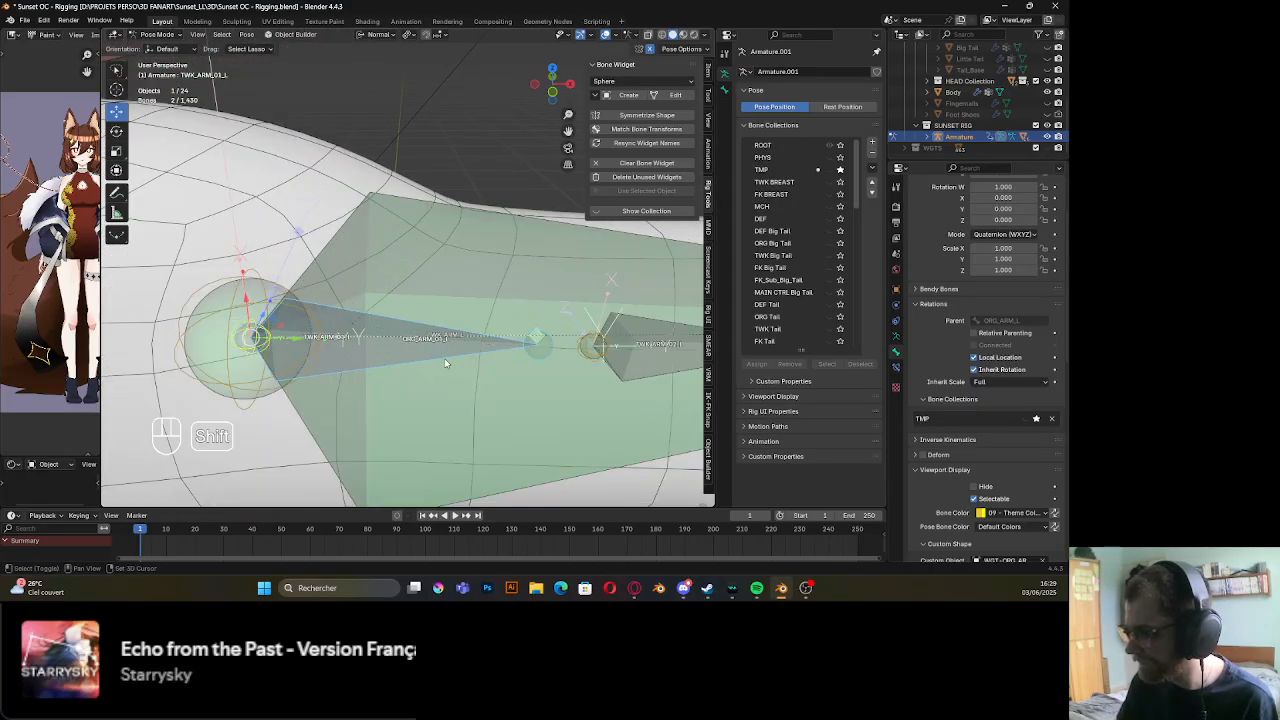
{"action": "middle_click_drag", "start_coordinate": [444, 358], "coordinate": [233, 313], "text": "shift"}
{"action": "scroll", "coordinate": [368, 292], "scroll_direction": "down", "scroll_amount": 5}
{"action": "scroll", "coordinate": [337, 320], "scroll_direction": "up", "scroll_amount": 3}
{"action": "left_click", "coordinate": [396, 305], "text": "shift"}
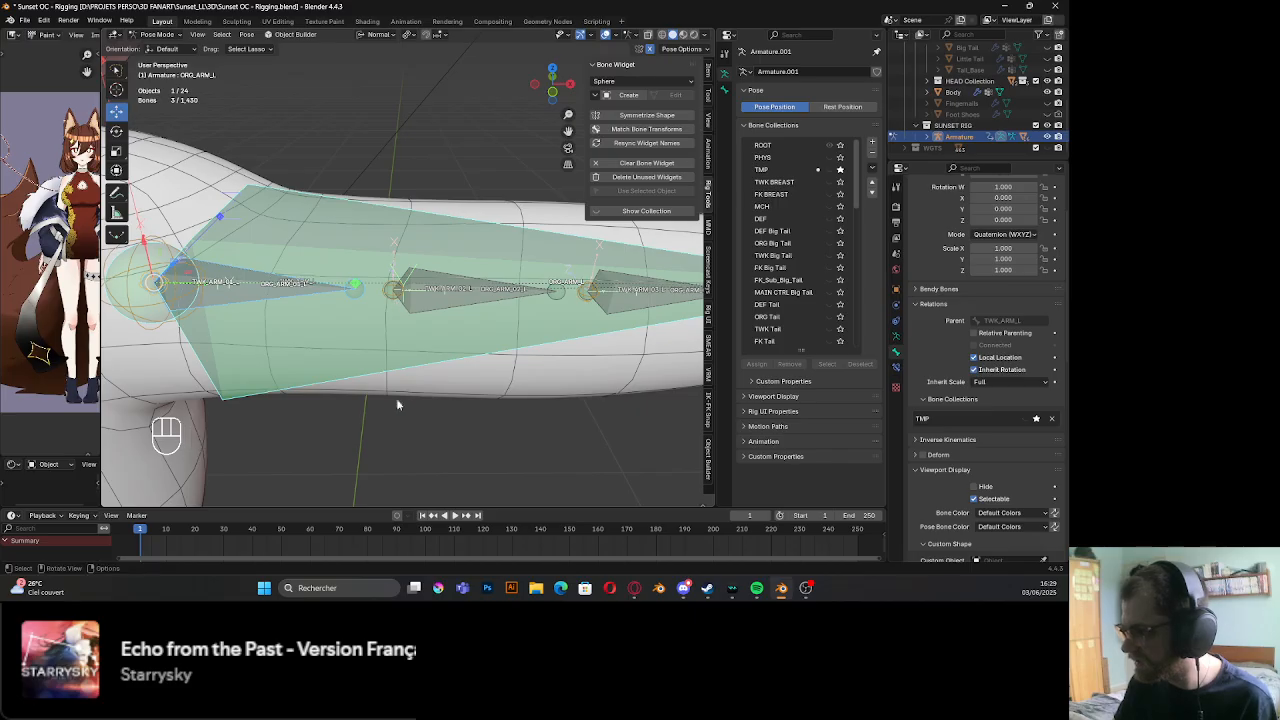
{"action": "left_click", "coordinate": [394, 347]}
{"action": "left_click", "coordinate": [395, 302], "text": "alt"}
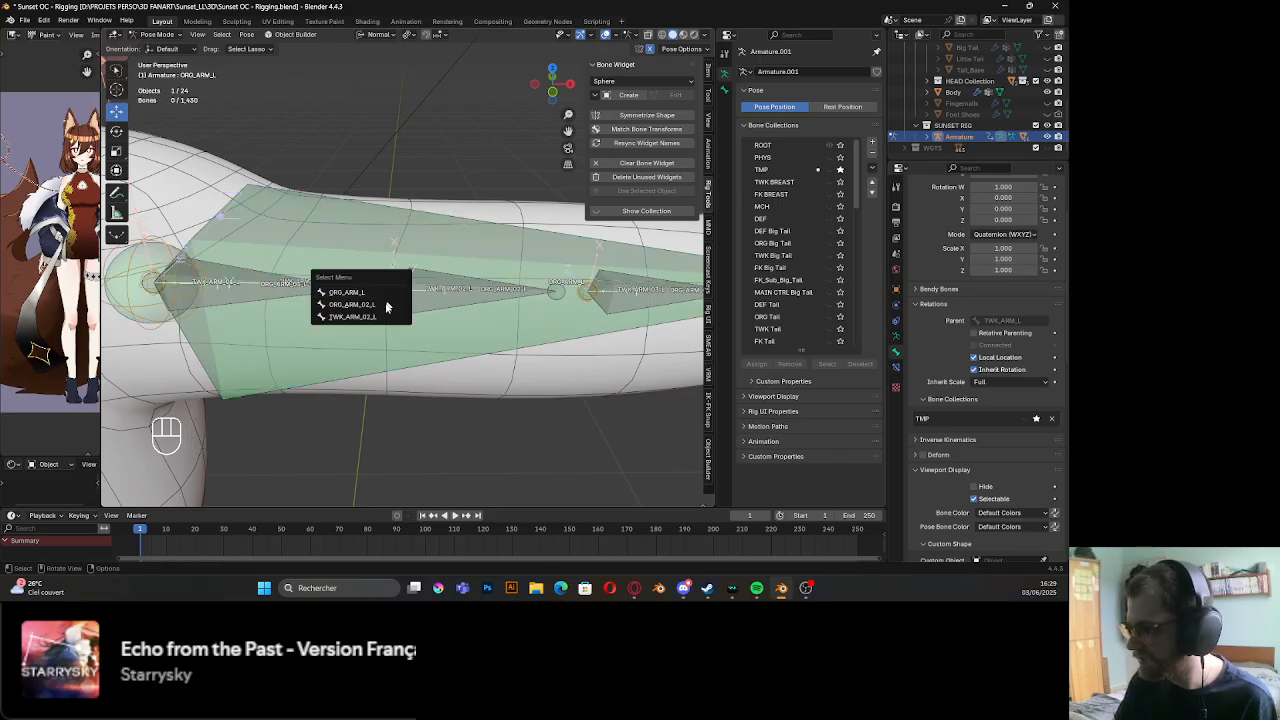
{"action": "left_click", "coordinate": [383, 318]}
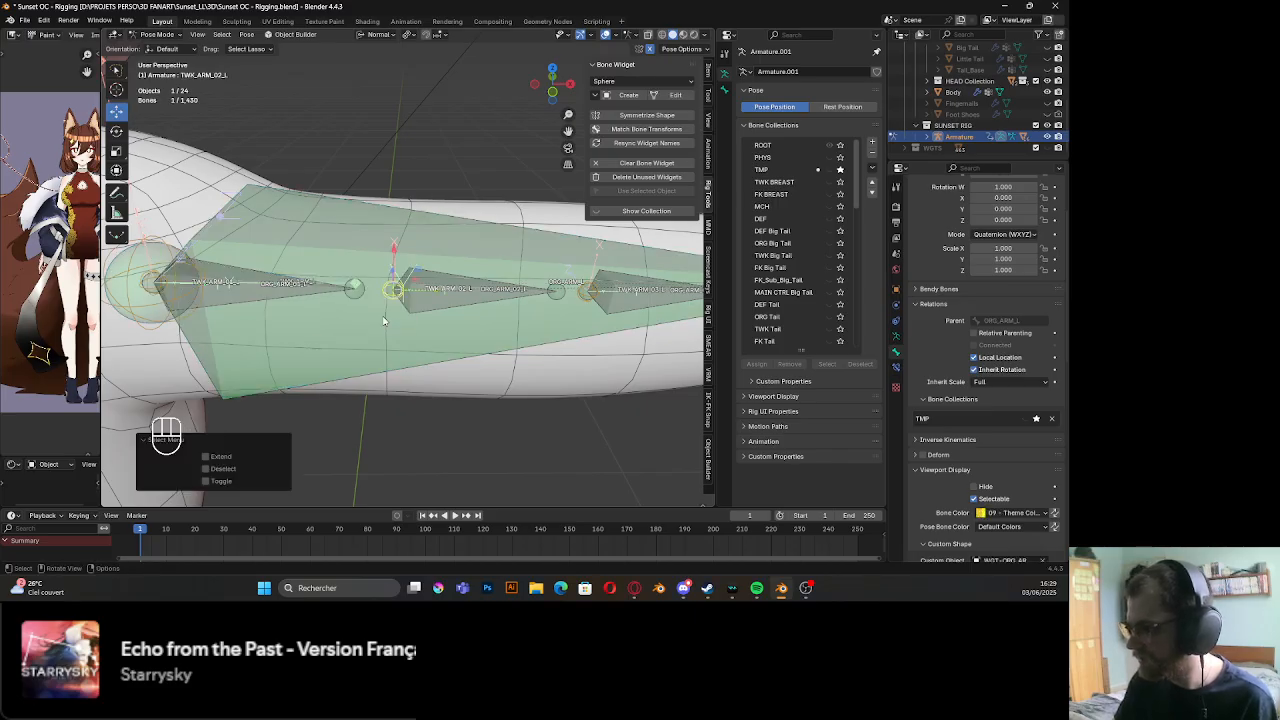
Try to parent the bones TWK_ARM_01_L through TWK_ARM_04_L to ORG_ARM_L
{"action": "left_click", "coordinate": [152, 294]}
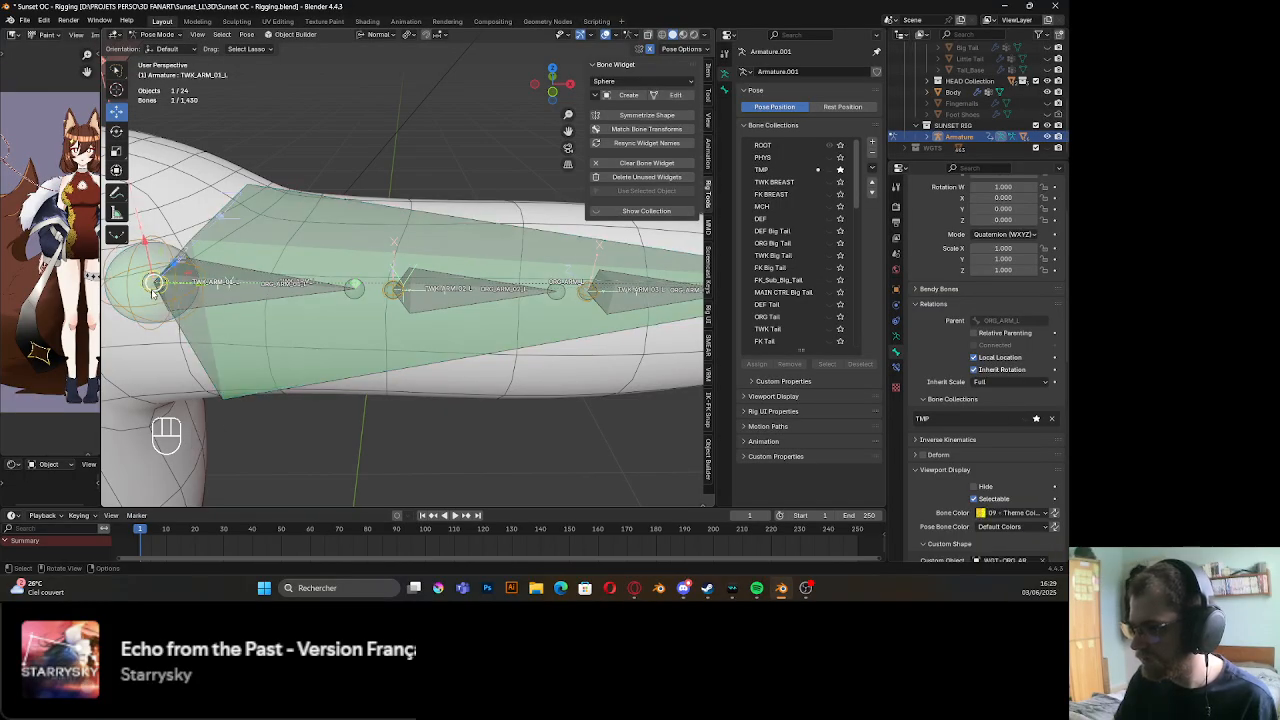
{"action": "left_click", "coordinate": [396, 290], "text": "alt+shift"}
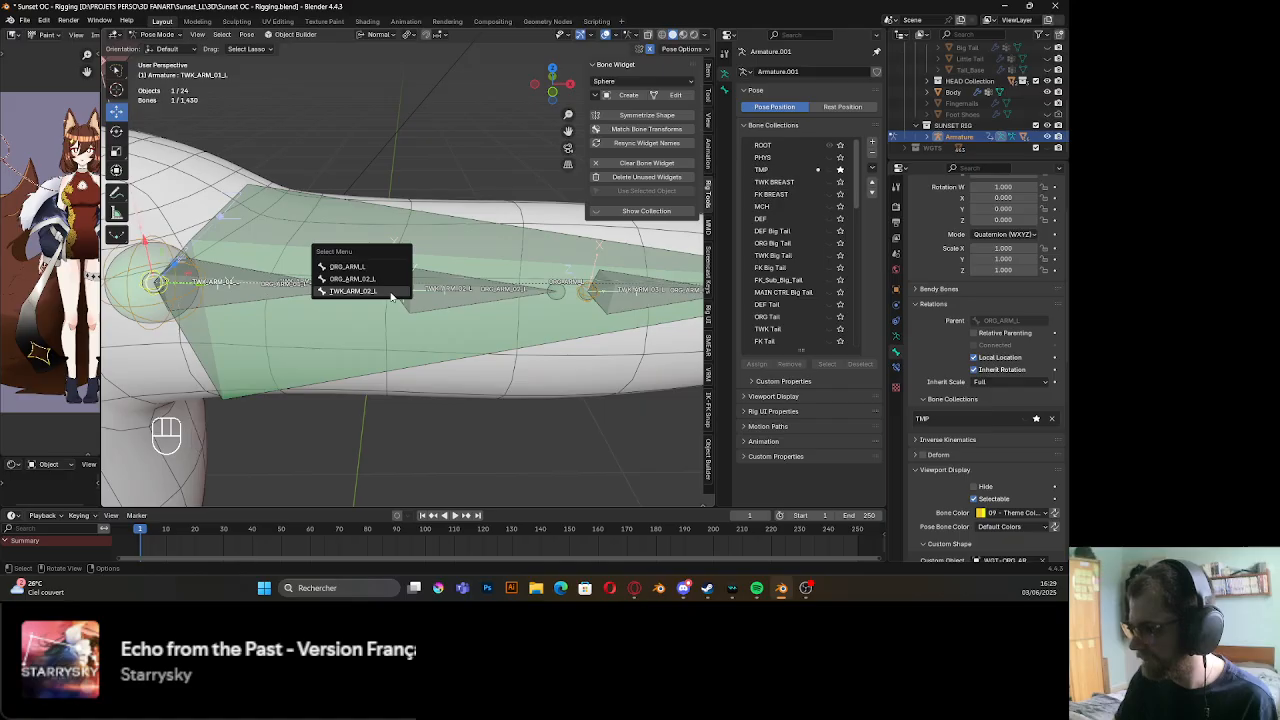
{"action": "left_click", "coordinate": [345, 264]}
{"action": "left_click", "coordinate": [535, 293], "text": "alt+shift"}
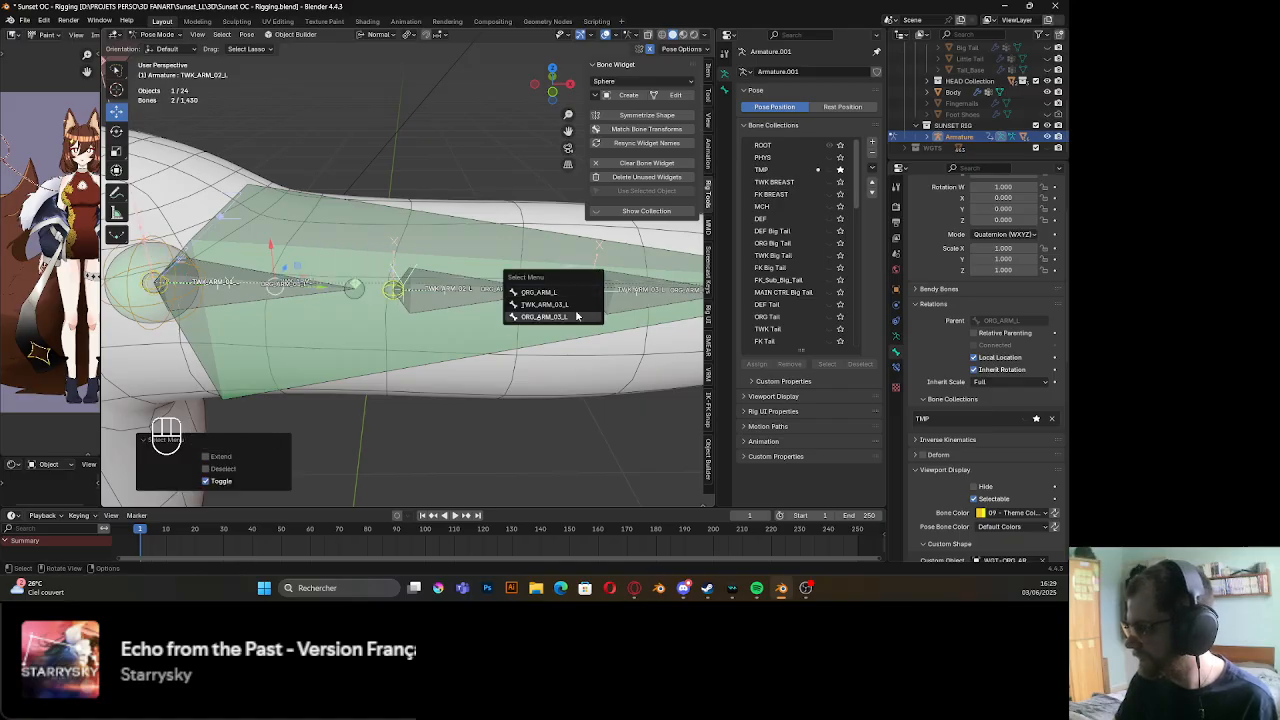
{"action": "left_click", "coordinate": [577, 304]}
{"action": "middle_click_drag", "start_coordinate": [577, 304], "coordinate": [411, 302], "text": "shift"}
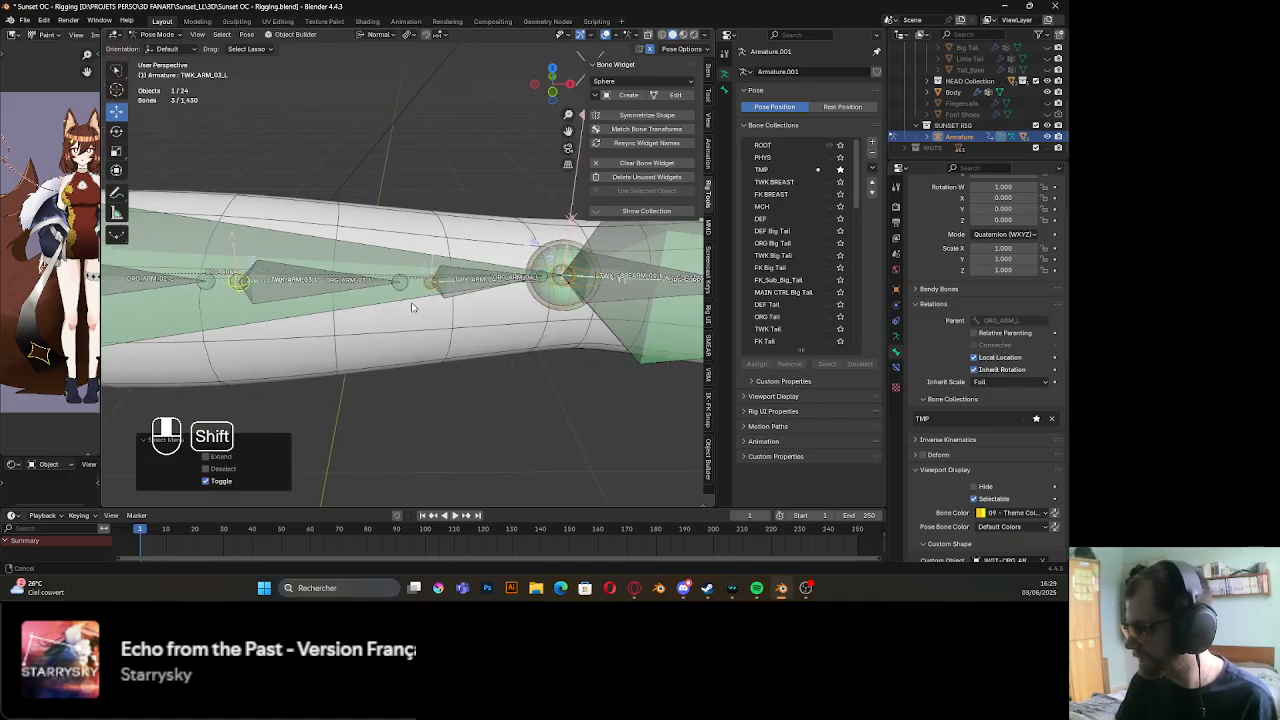
{"action": "left_click", "coordinate": [426, 290], "text": "alt+shift"}
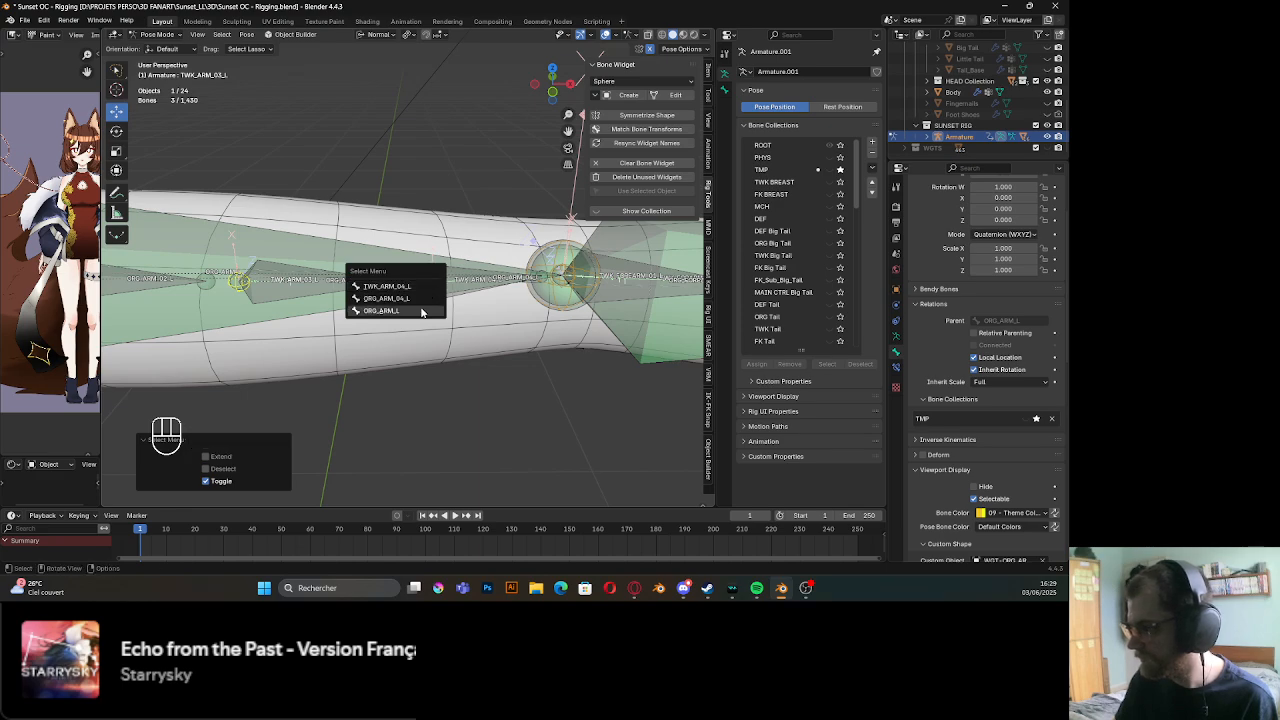
{"action": "left_click", "coordinate": [418, 287]}
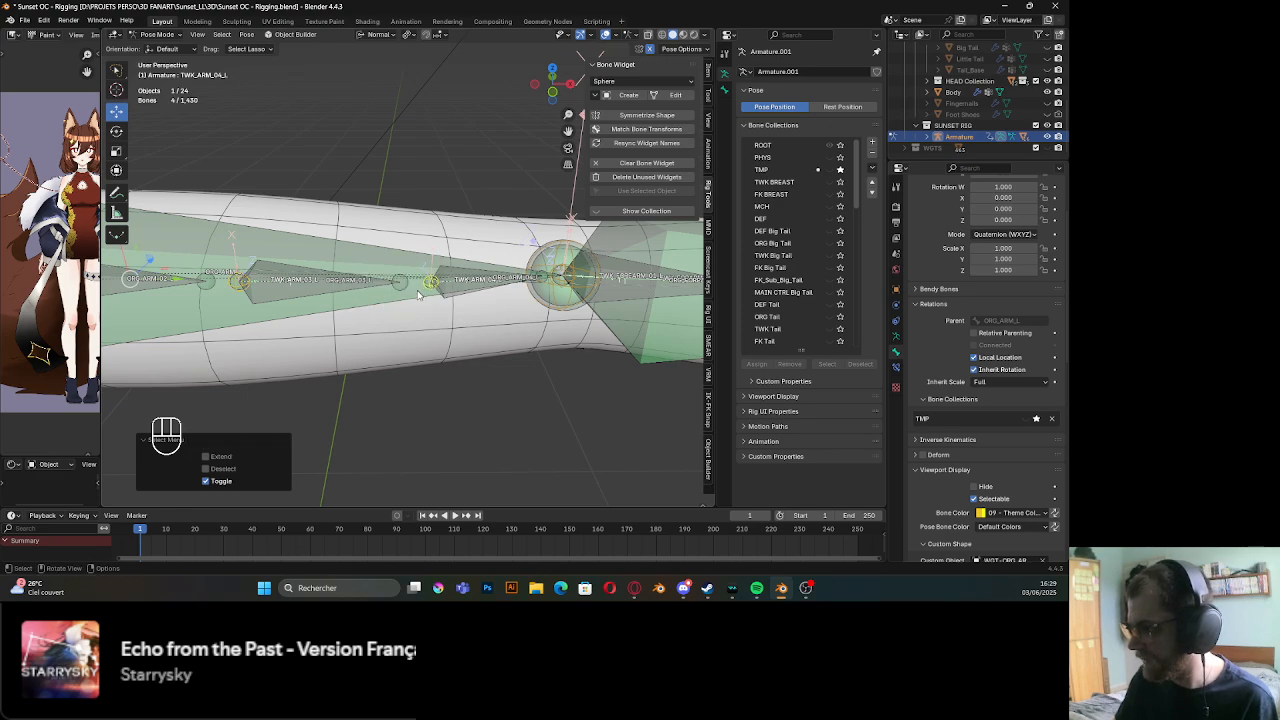
{"action": "middle_click_drag", "start_coordinate": [460, 300], "coordinate": [364, 308], "text": "shift"}
{"action": "left_click", "coordinate": [363, 305], "text": "shift"}
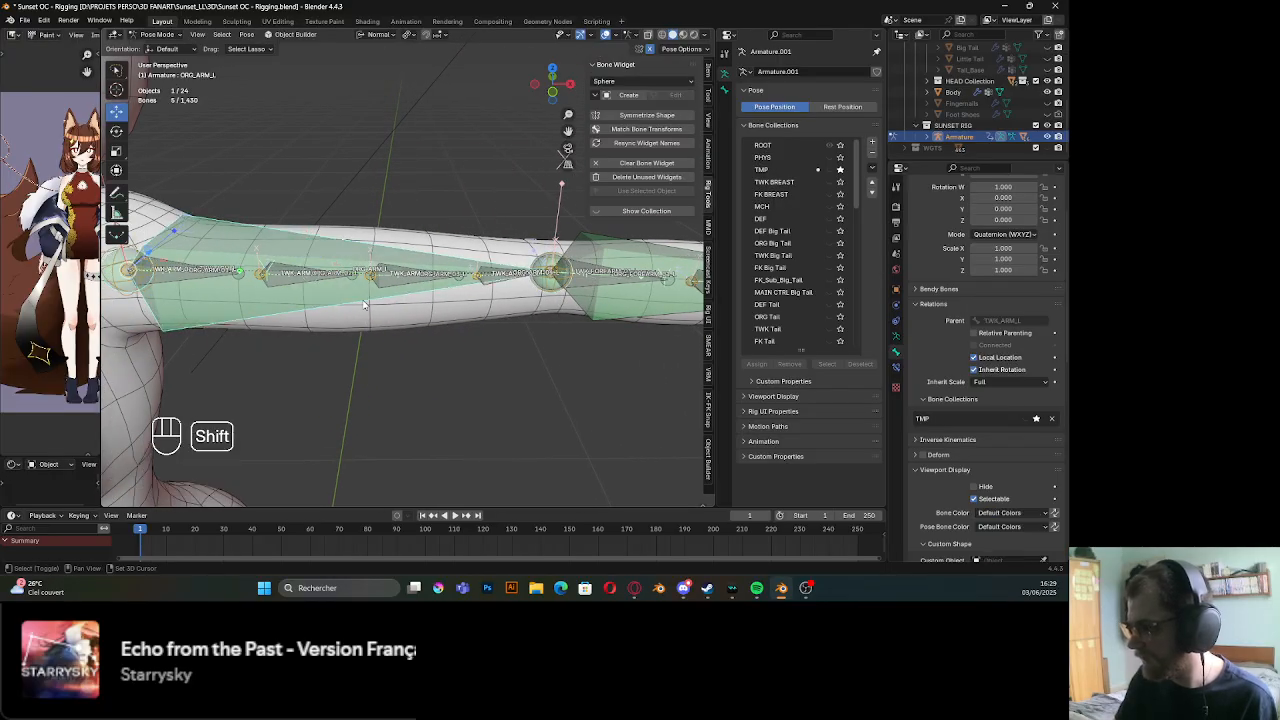
{"action": "key", "text": "ctrl+p"}
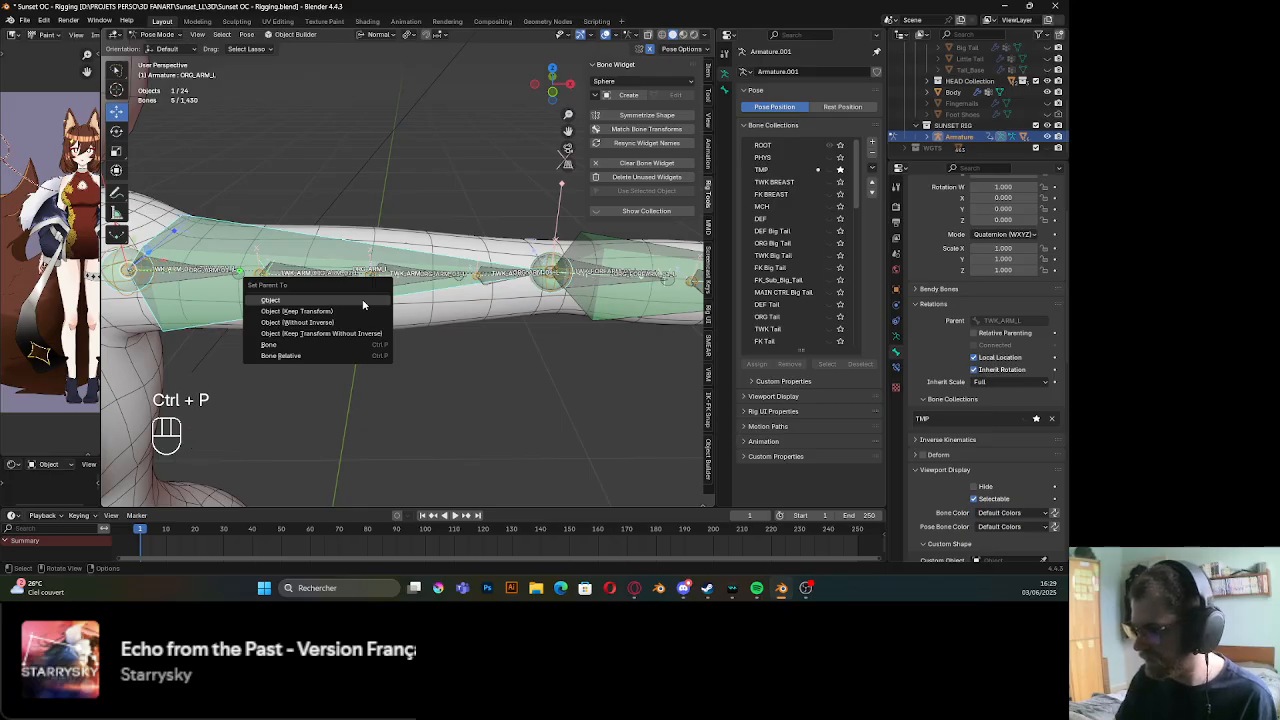
{"action": "key", "text": "Tab"}
{"action": "key", "text": "ctrl+p"}
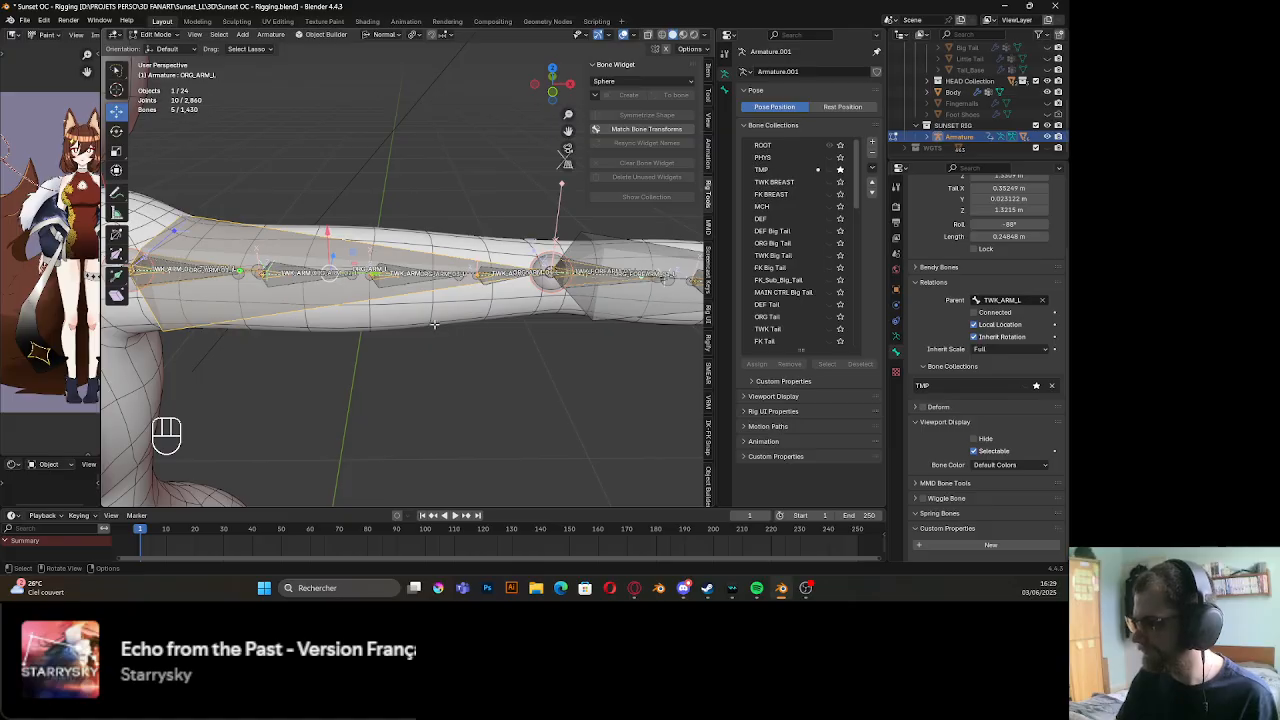
Examine the bones along the left arm from the elbow through the forearm to the wrist
{"action": "scroll", "coordinate": [436, 330], "scroll_direction": "up", "scroll_amount": 3}
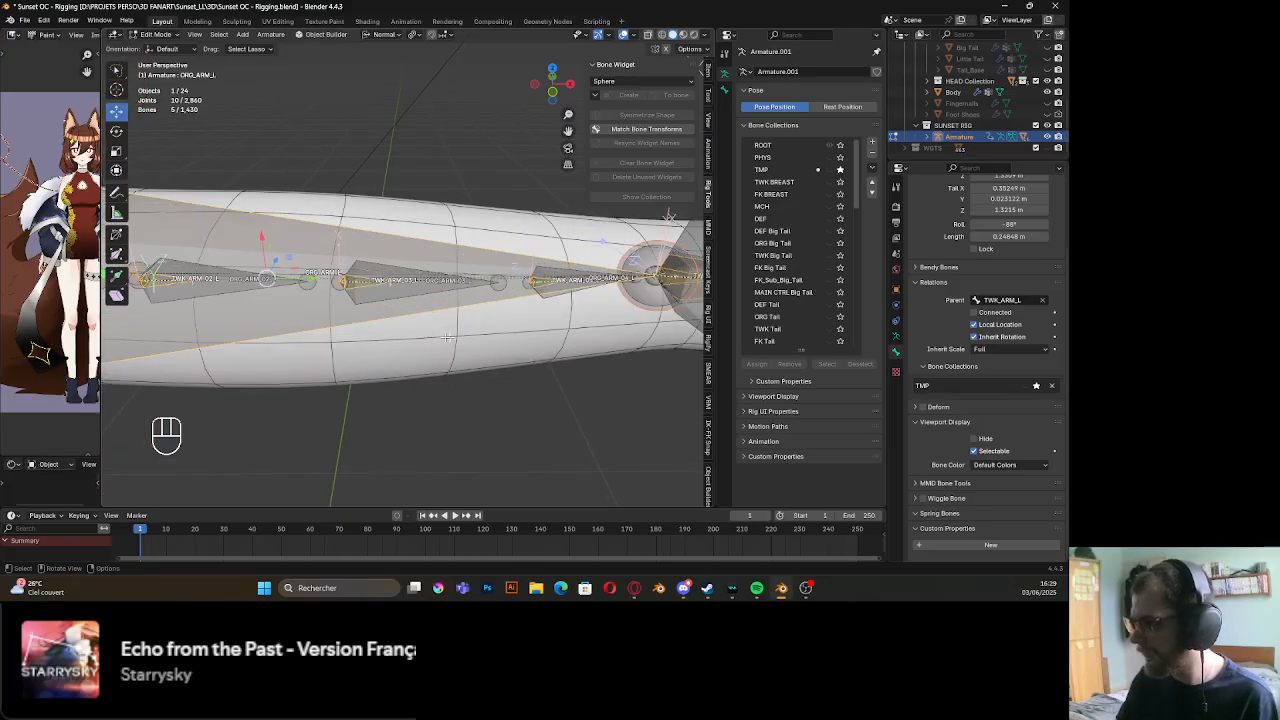
{"action": "middle_click_drag", "start_coordinate": [447, 337], "coordinate": [252, 334], "text": "shift"}
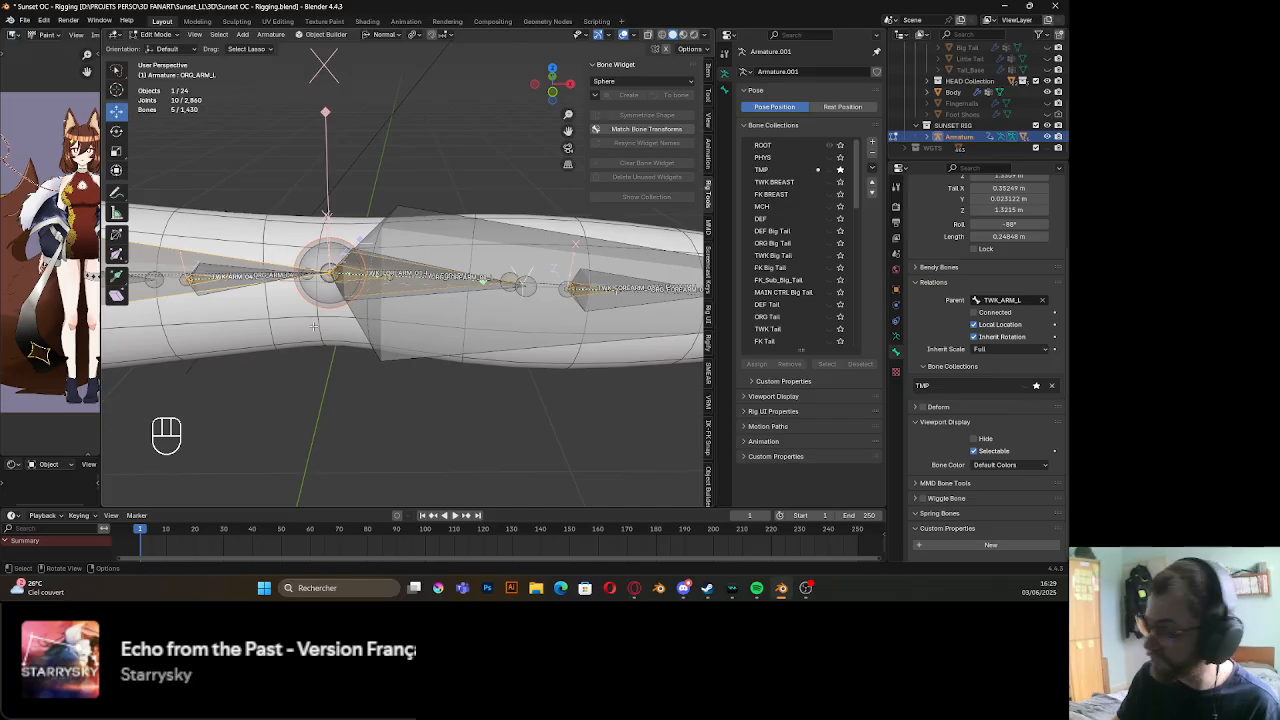
{"action": "middle_click_drag", "start_coordinate": [314, 326], "coordinate": [418, 330], "text": "shift"}
{"action": "scroll", "coordinate": [325, 352], "scroll_direction": "up", "scroll_amount": 4}
{"action": "mouse_move", "coordinate": [418, 330]}
{"action": "middle_mouse_down"}
{"action": "mouse_move", "coordinate": [472, 330]}
{"action": "mouse_move", "coordinate": [398, 327]}
{"action": "middle_mouse_up"}
{"action": "scroll", "coordinate": [404, 325], "scroll_direction": "down", "scroll_amount": 4}
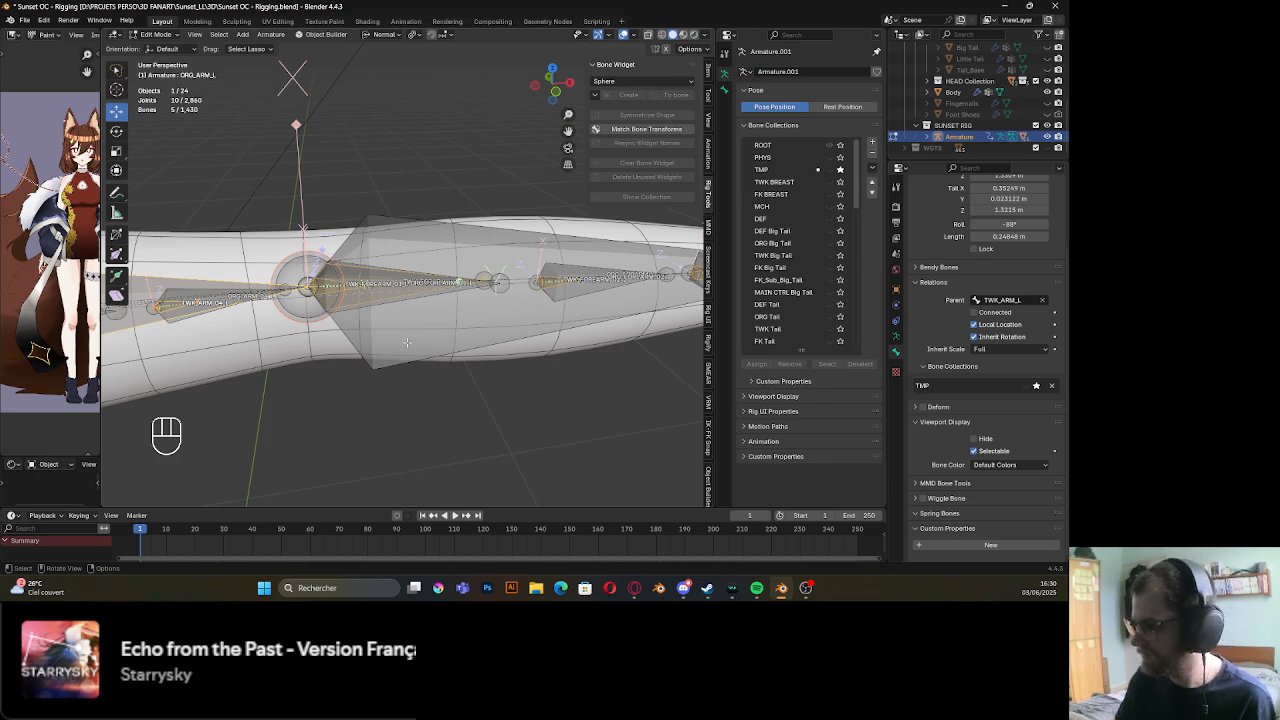
{"action": "middle_click_drag", "start_coordinate": [404, 340], "coordinate": [668, 342], "text": "shift"}
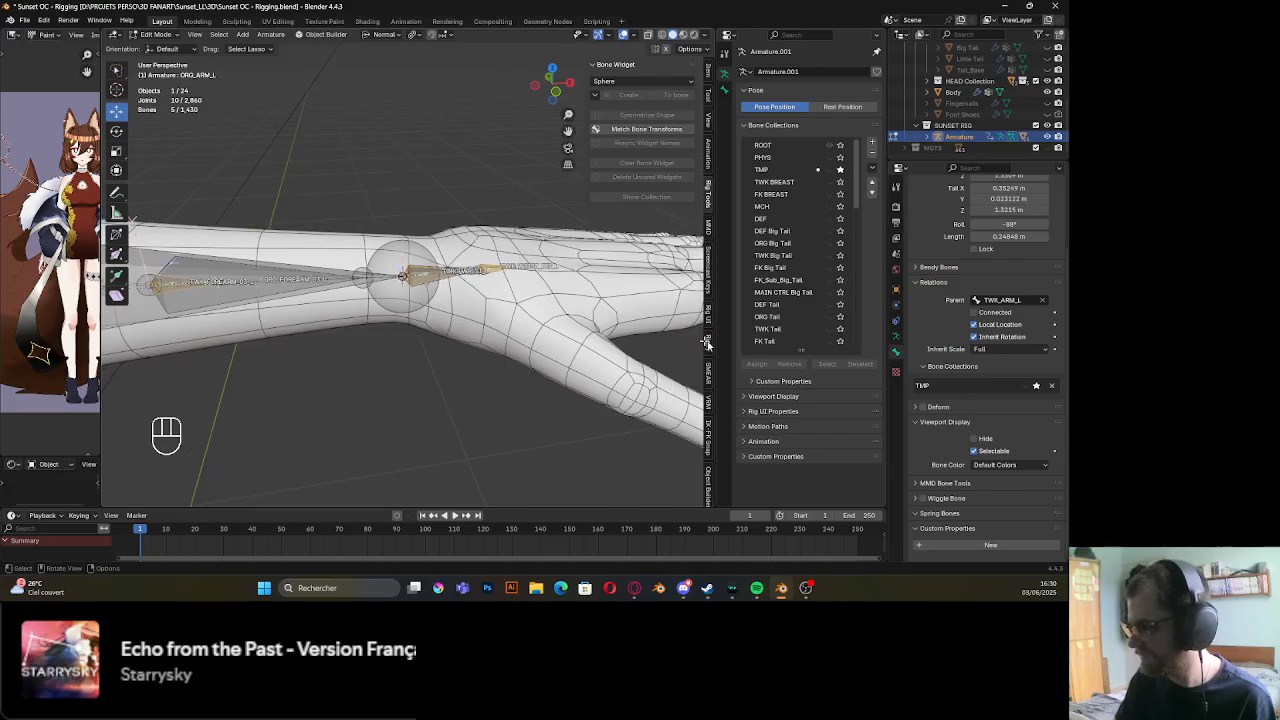
{"action": "scroll", "coordinate": [448, 324], "scroll_direction": "up", "scroll_amount": 2}
{"action": "scroll", "coordinate": [448, 324], "scroll_direction": "up", "scroll_amount": 3}
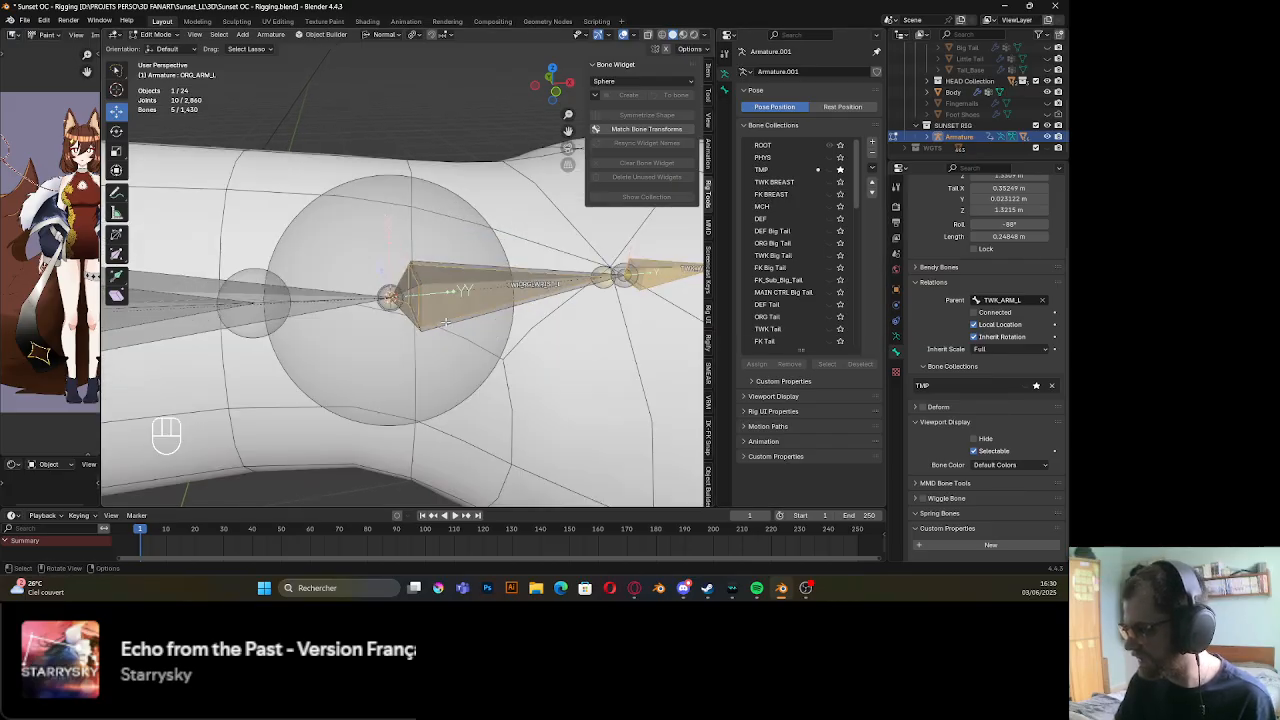
Duplicate the TWK_WRIST_L bone in place and scale the copy to 0.666
{"action": "left_click", "coordinate": [444, 318]}
{"action": "left_click", "coordinate": [444, 318]}
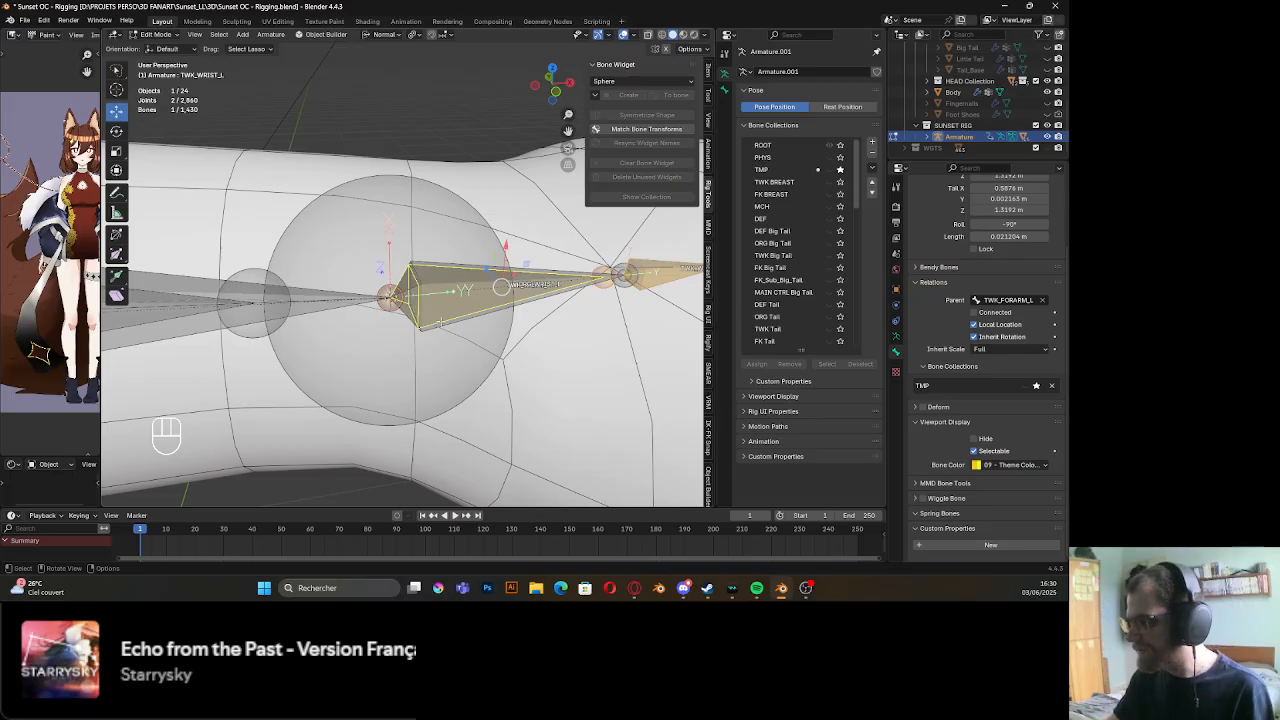
{"action": "scroll", "coordinate": [412, 379], "scroll_direction": "down", "scroll_amount": 5}
{"action": "middle_click_drag", "start_coordinate": [412, 379], "coordinate": [389, 391], "text": "shift"}
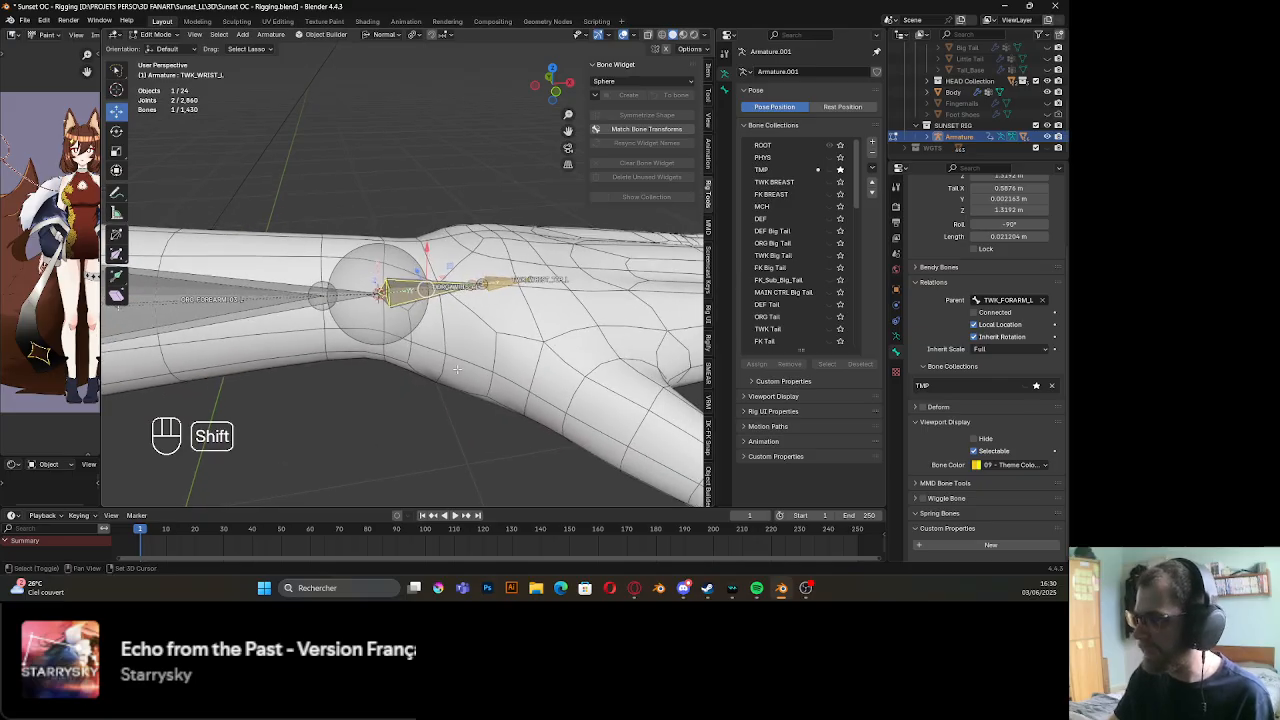
{"action": "scroll", "coordinate": [430, 358], "scroll_direction": "up", "scroll_amount": 5}
{"action": "middle_click_drag", "start_coordinate": [443, 348], "coordinate": [420, 334], "text": "shift"}
{"action": "scroll", "coordinate": [388, 347], "scroll_direction": "down", "scroll_amount": 3}
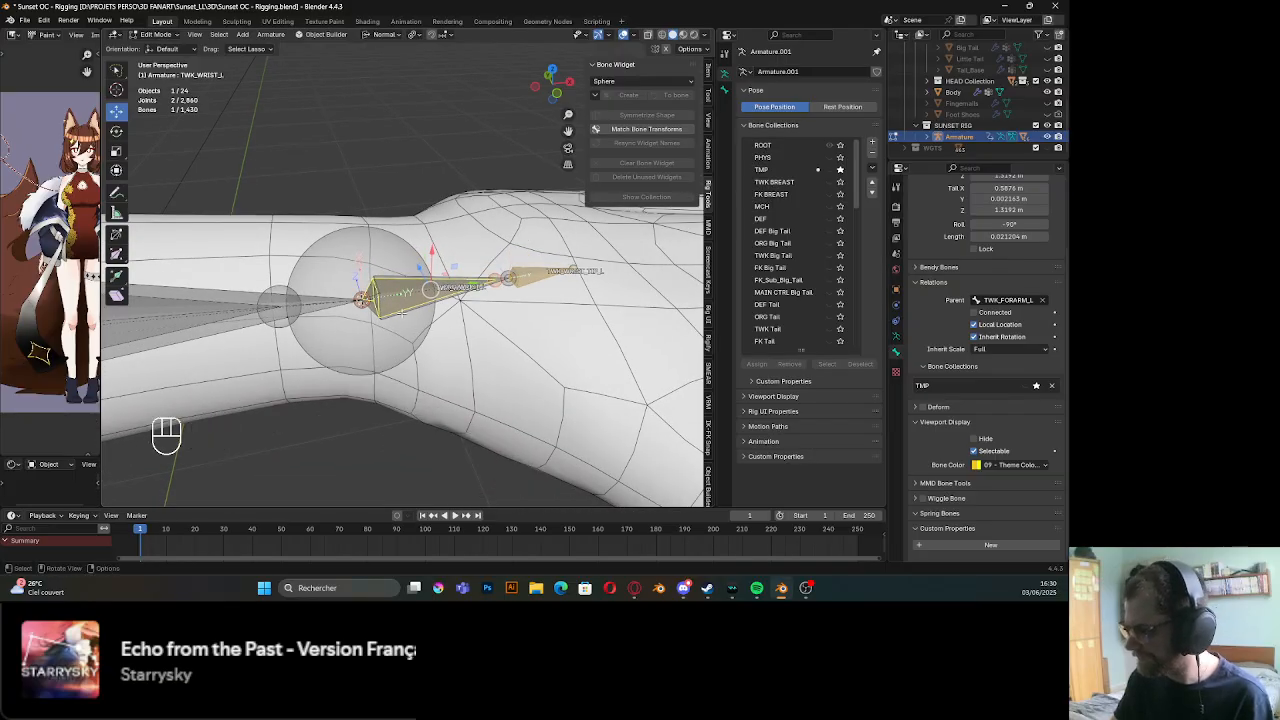
{"action": "key", "text": "Tab"}
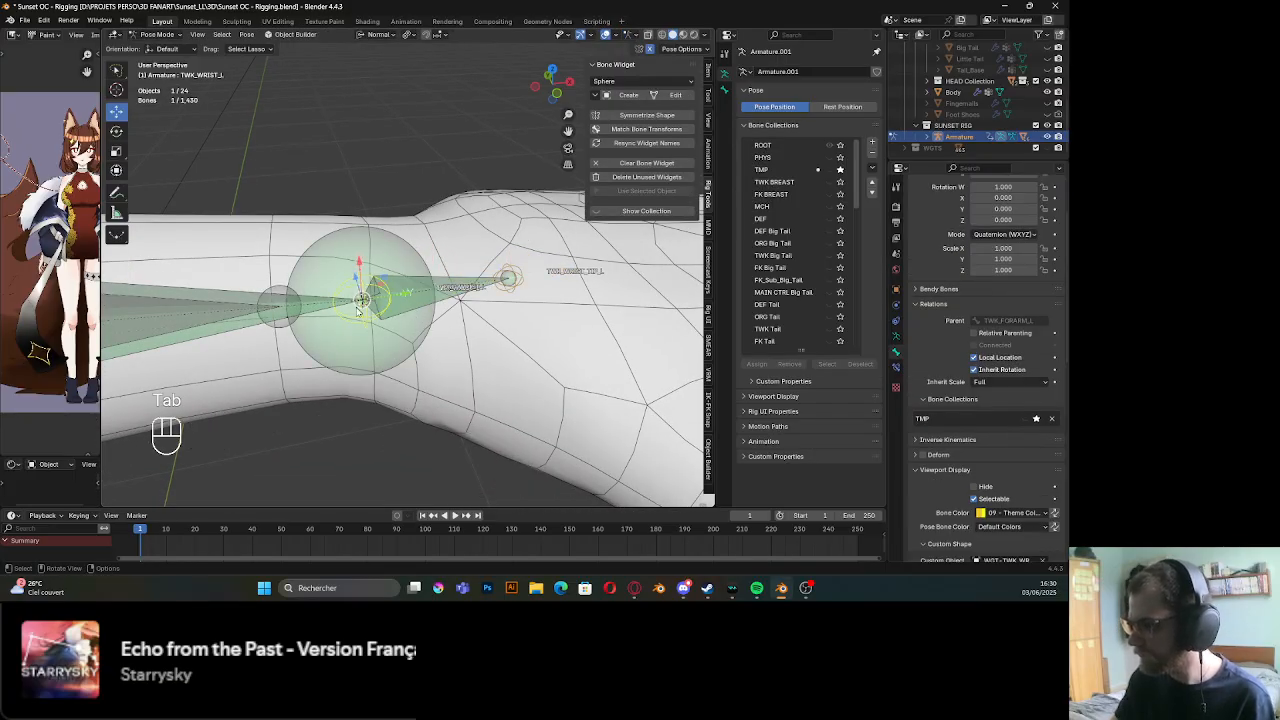
{"action": "key", "text": "Tab"}
{"action": "scroll", "coordinate": [430, 344], "scroll_direction": "up", "scroll_amount": 3}
{"action": "middle_click_drag", "start_coordinate": [505, 369], "coordinate": [406, 337], "text": "shift"}
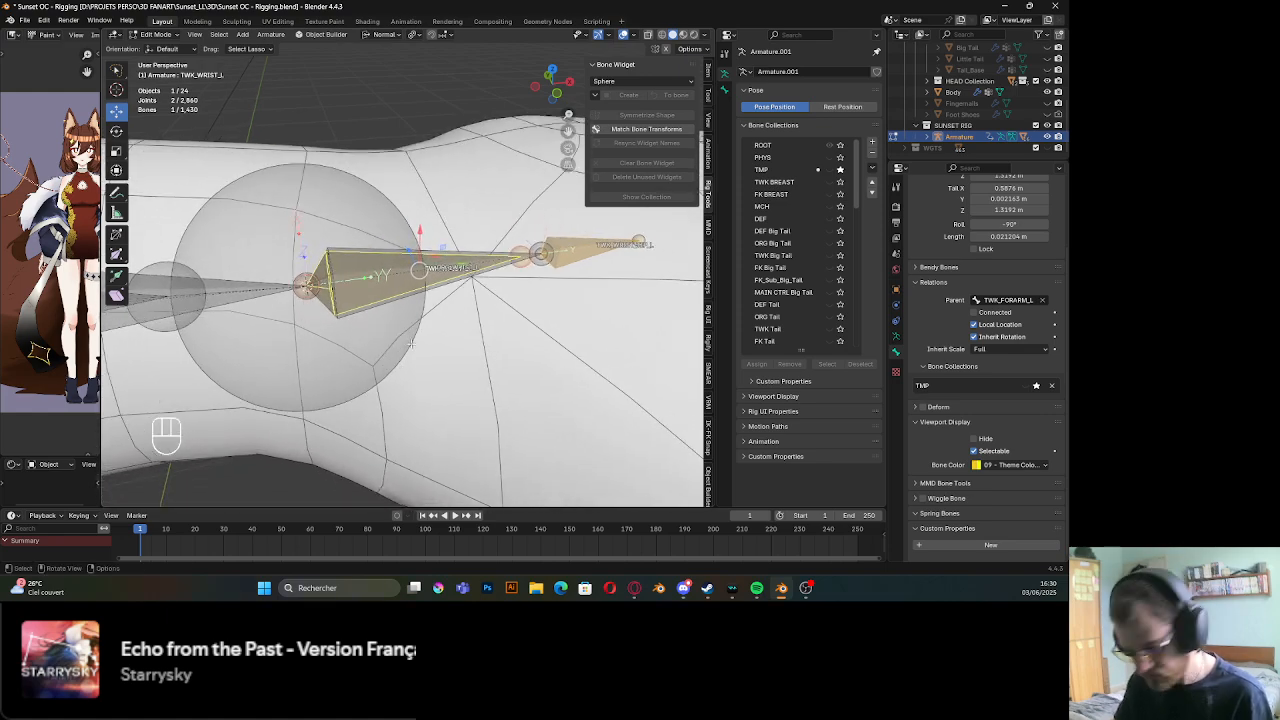
{"action": "key", "text": "shift+d"}
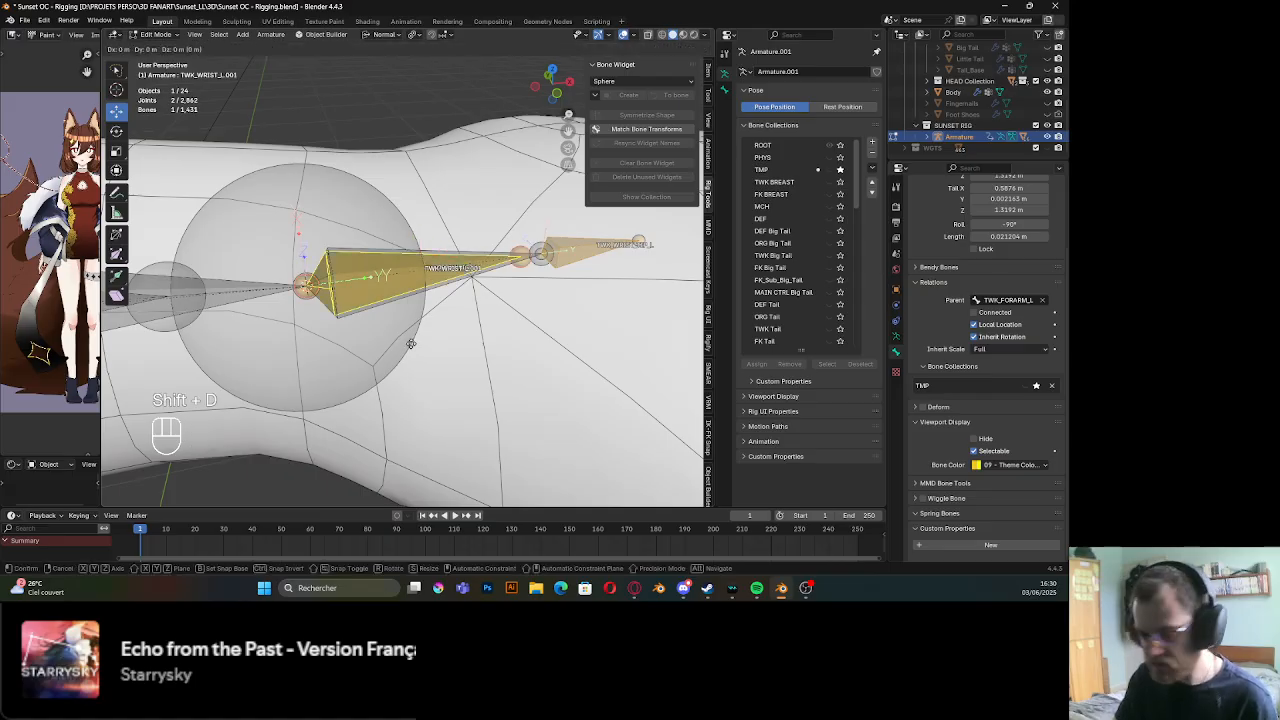
{"action": "key", "text": "s"}
{"action": "left_click", "coordinate": [369, 336]}
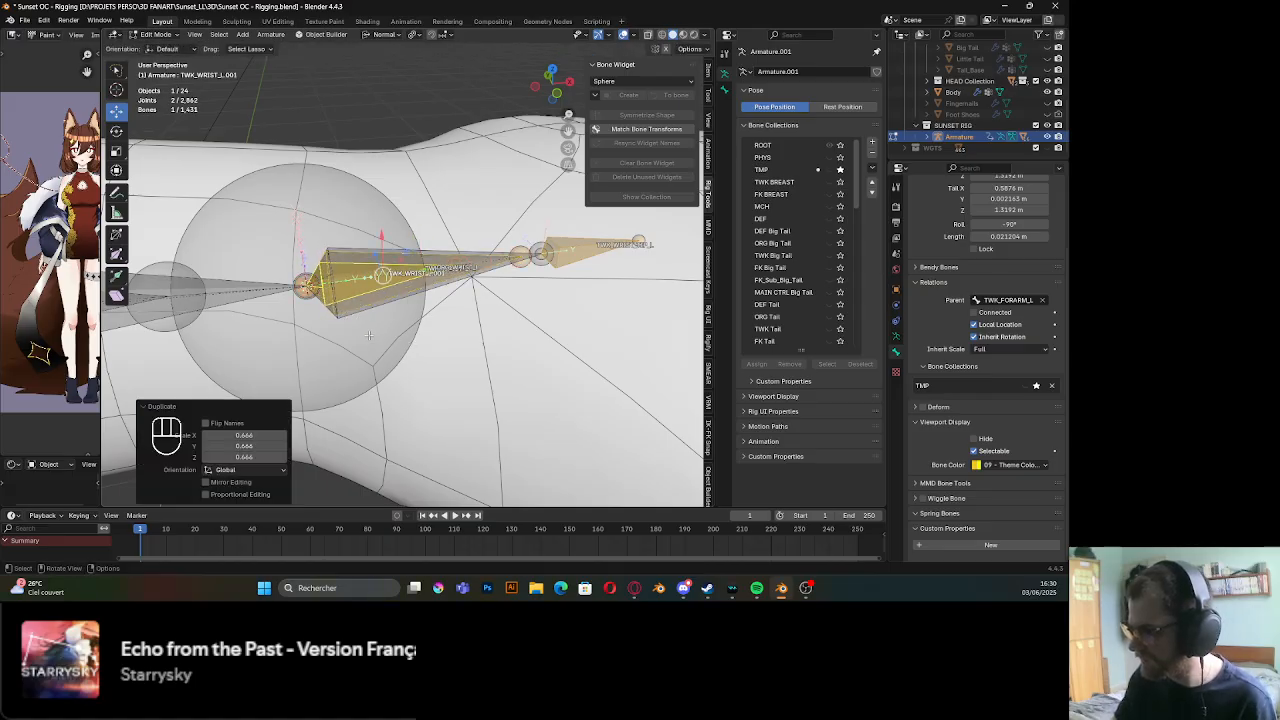
Rename the duplicated wrist bone as TWK_WRIST_SEC_L
{"action": "middle_click_drag", "start_coordinate": [369, 336], "coordinate": [407, 348], "text": "shift"}
{"action": "key", "text": "F2"}
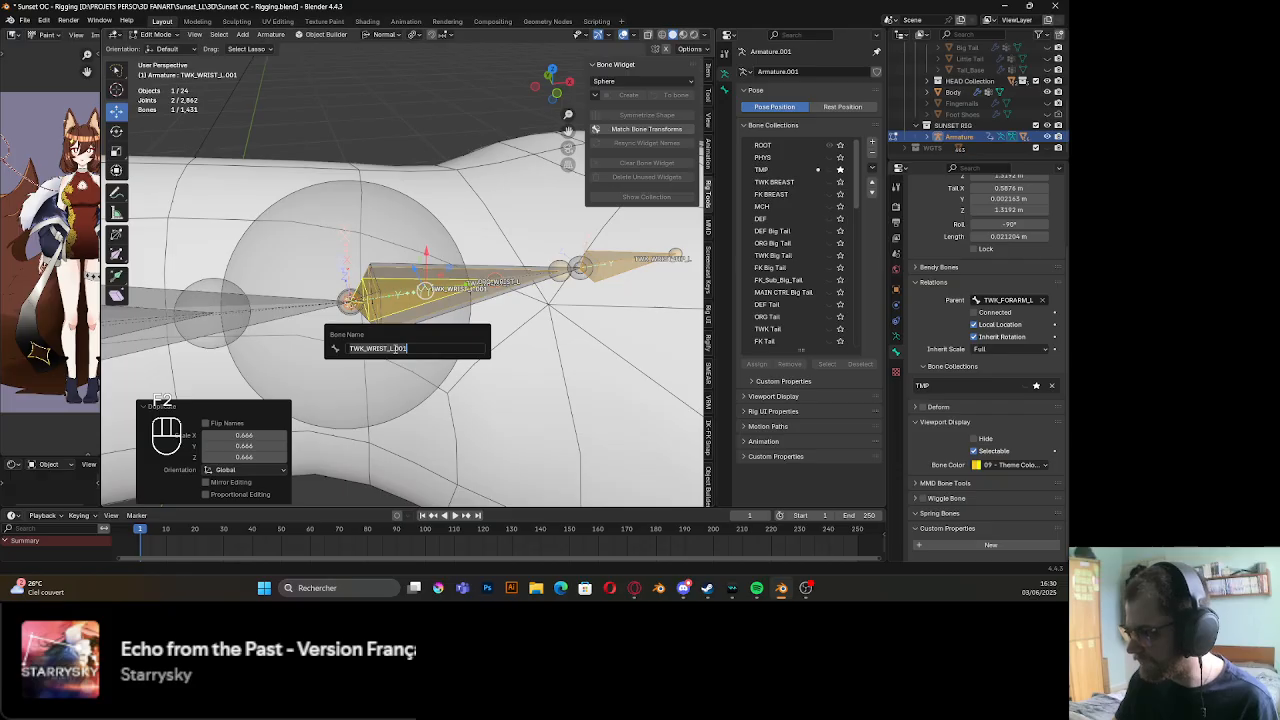
{"action": "left_click", "coordinate": [407, 349]}
{"action": "key", "text": "BackSpace"}
{"action": "key", "text": "BackSpace"}
{"action": "key", "text": "BackSpace"}
{"action": "key", "text": "BackSpace"}
{"action": "key", "text": "BackSpace"}
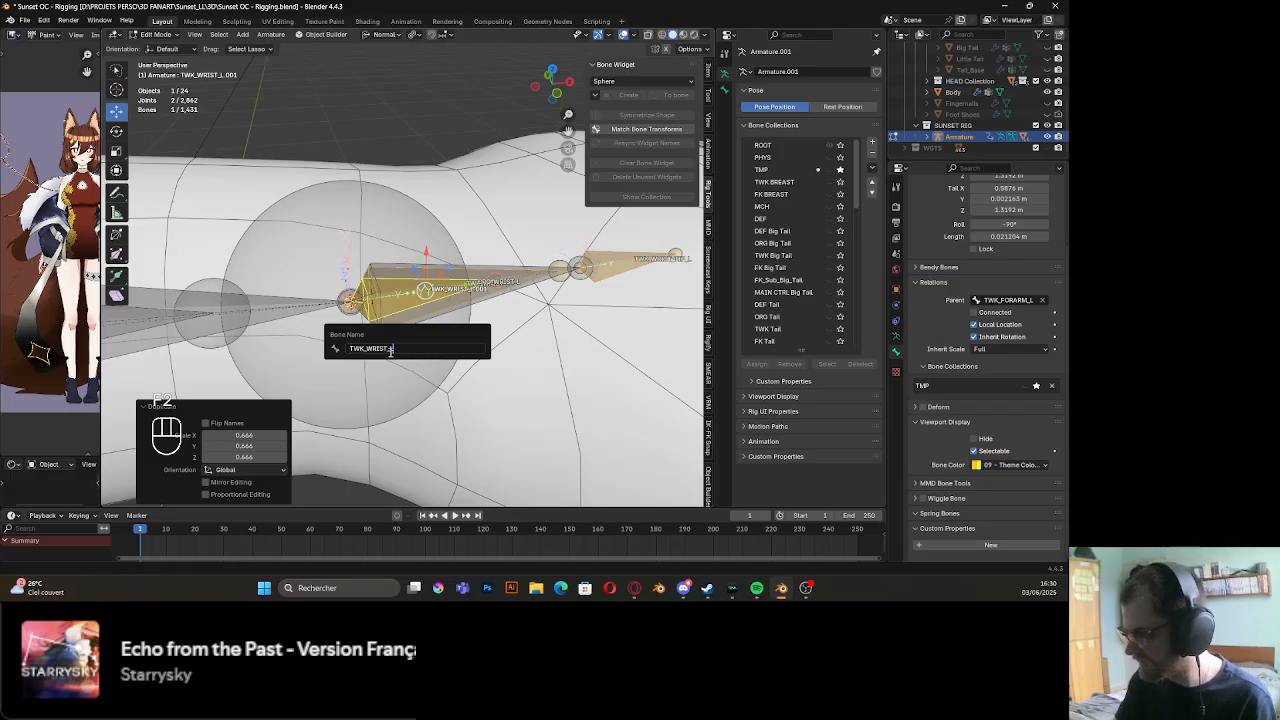
{"action": "type", "text": "LSEC_"}
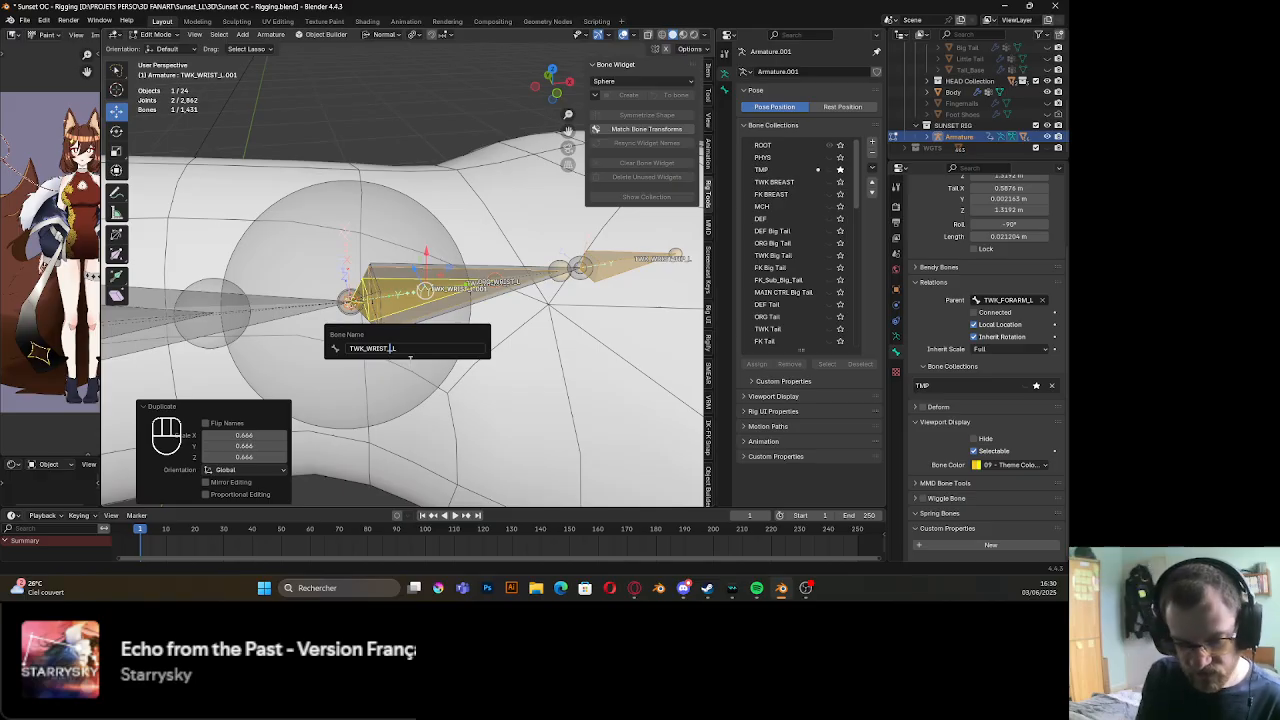
{"action": "key", "text": "Return"}
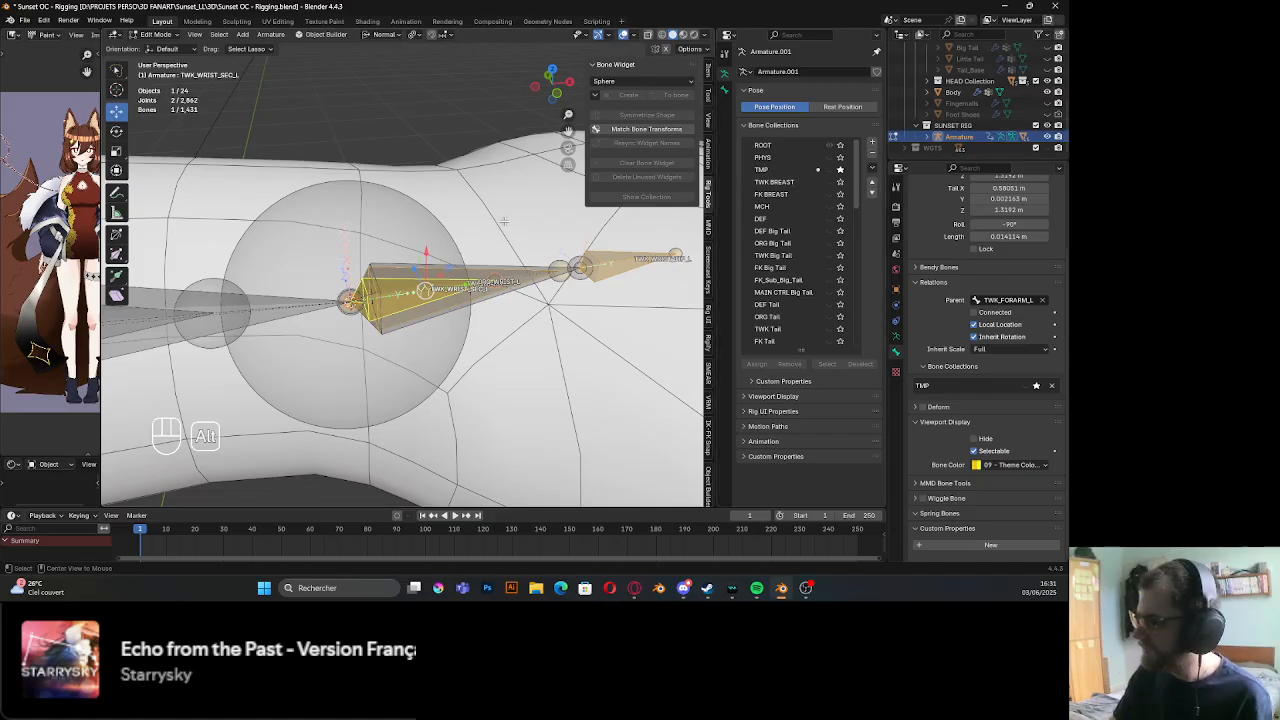
Select ORG_WRIST_L together with TWK_WRIST_SEC_L as the active bone
{"action": "left_click", "coordinate": [465, 273], "text": "alt"}
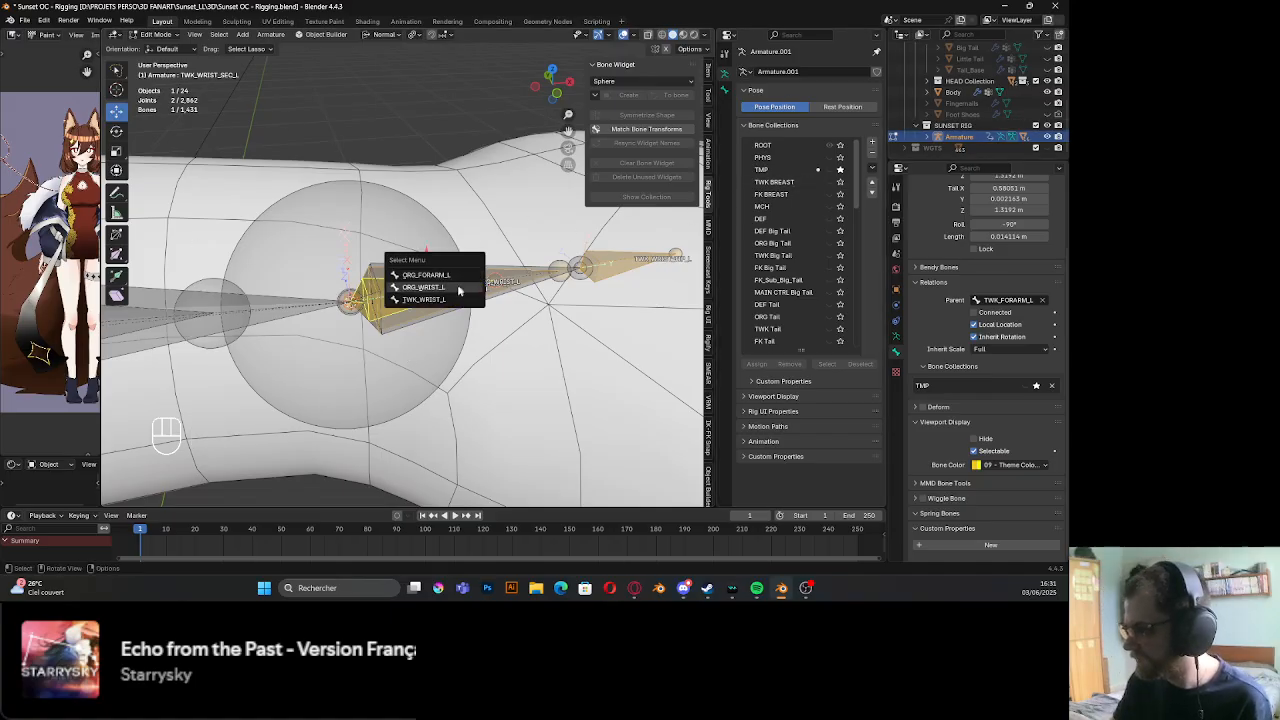
{"action": "scroll", "coordinate": [536, 311], "scroll_direction": "down", "scroll_amount": 9}
{"action": "scroll", "coordinate": [536, 311], "scroll_direction": "up", "scroll_amount": 8}
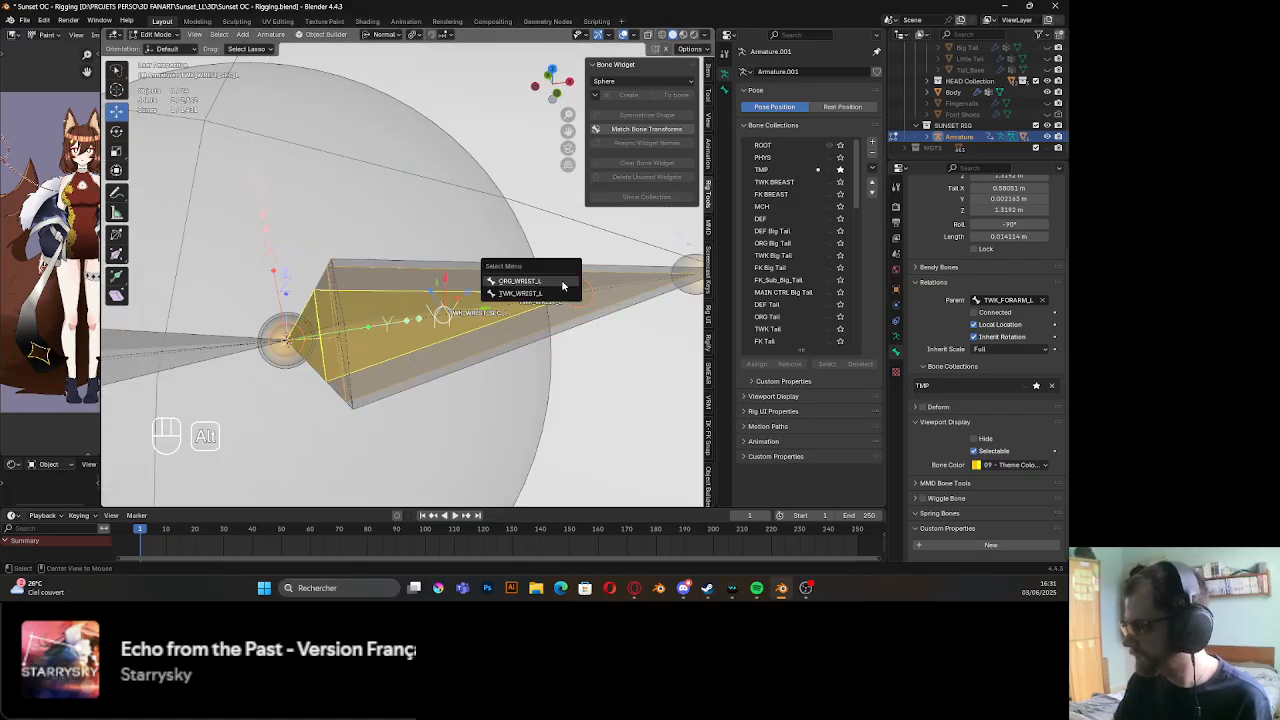
{"action": "left_click", "coordinate": [559, 280], "text": "alt"}
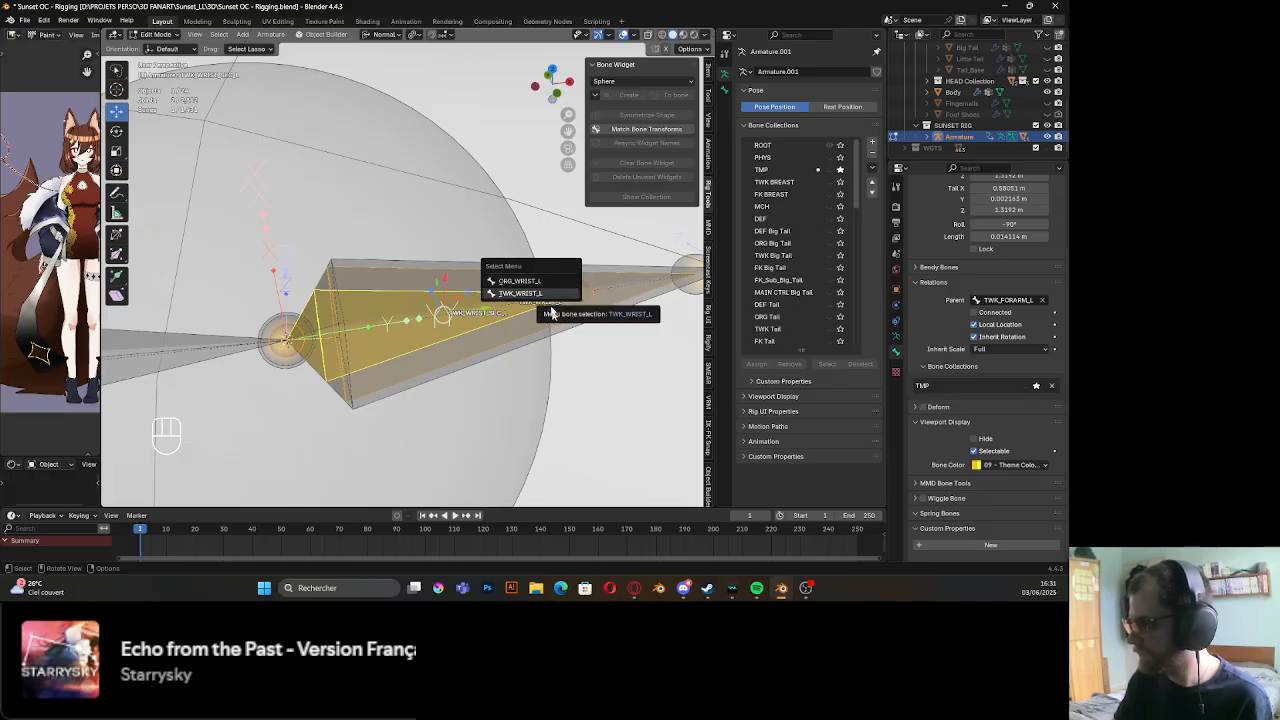
{"action": "left_click", "coordinate": [548, 288]}
{"action": "scroll", "coordinate": [467, 319], "scroll_direction": "down", "scroll_amount": 8}
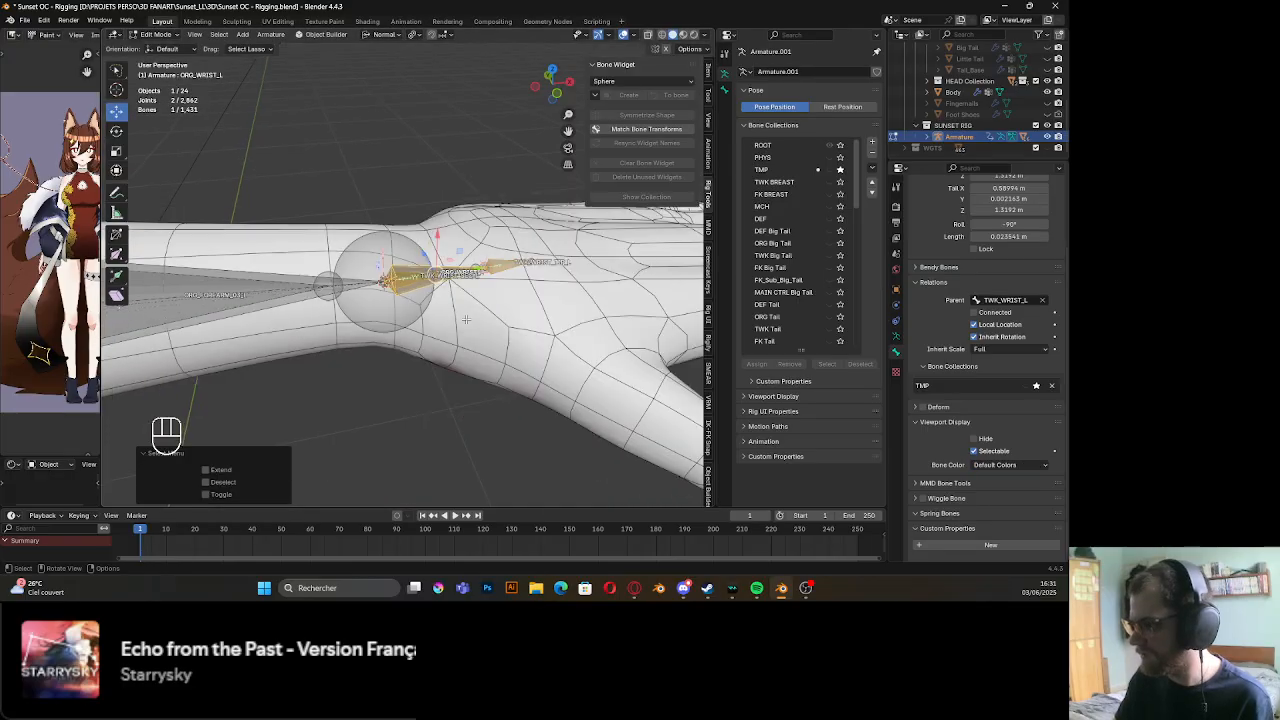
{"action": "scroll", "coordinate": [437, 309], "scroll_direction": "up", "scroll_amount": 5}
{"action": "left_click", "coordinate": [417, 298], "text": "alt"}
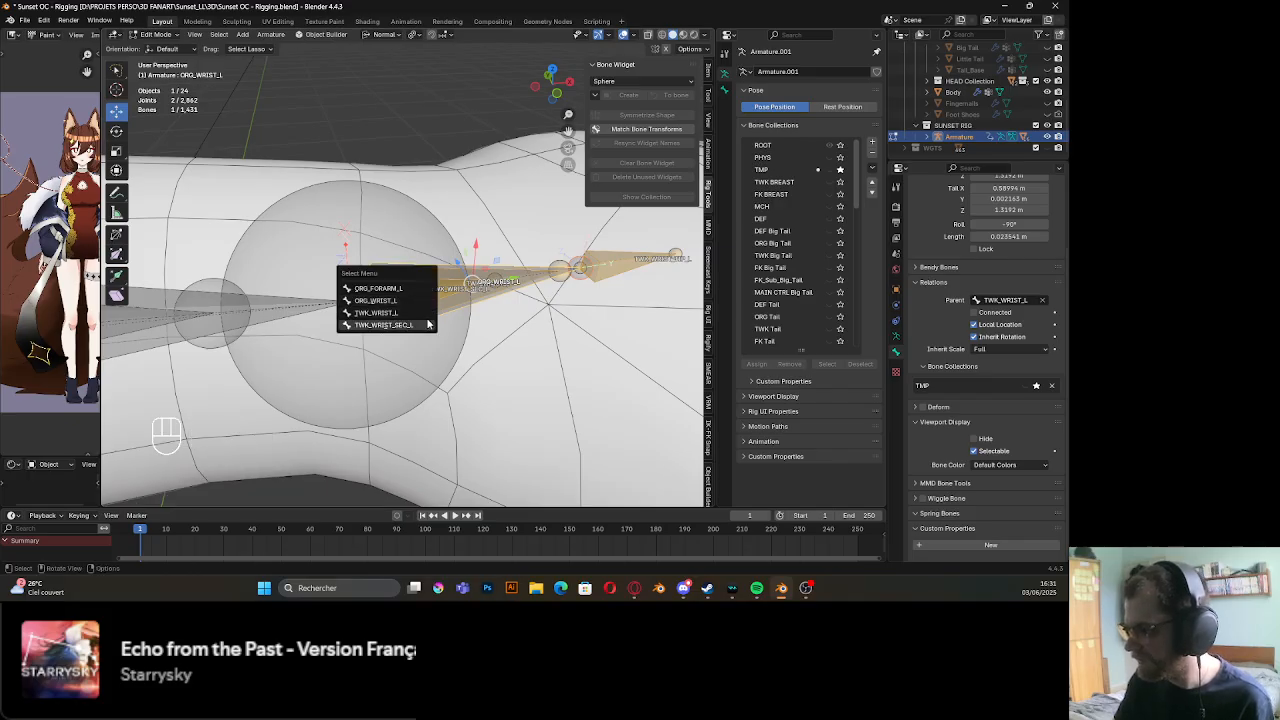
{"action": "left_click", "coordinate": [420, 325]}
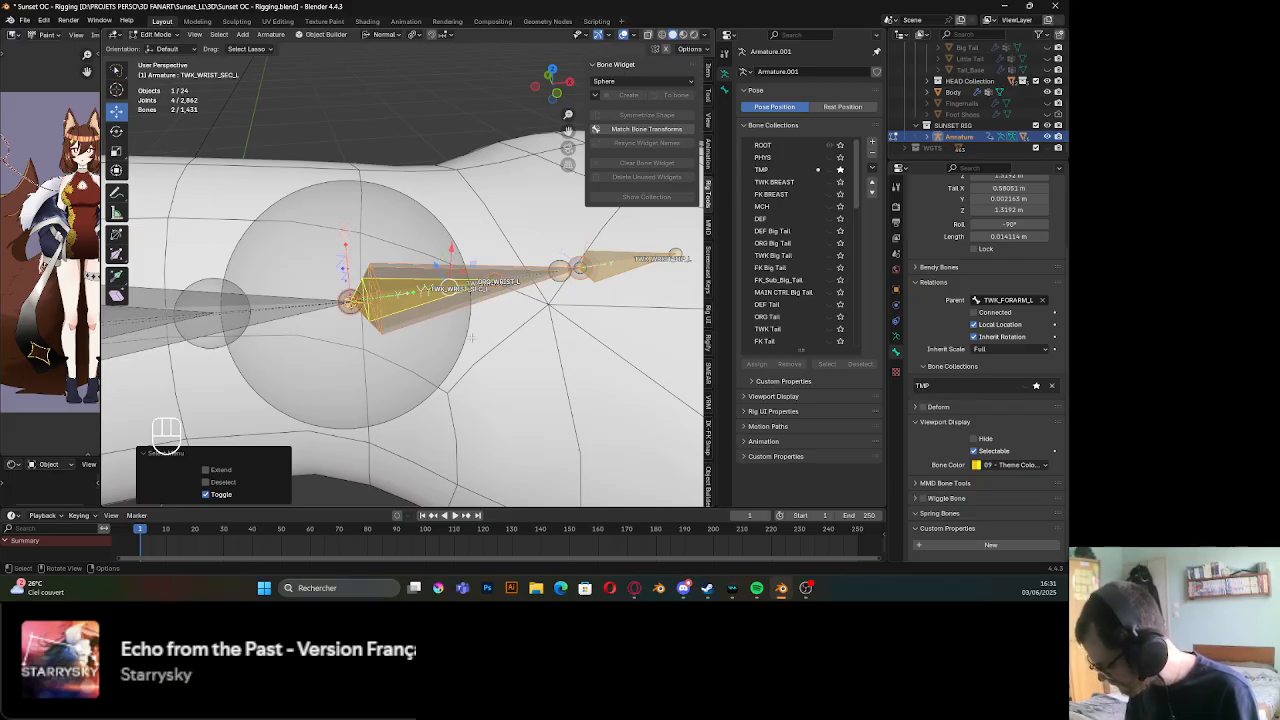
Parent TWK_WRIST_SEC_L to TWK_WRIST_L with Keep Offset
{"action": "key", "text": "Tab"}
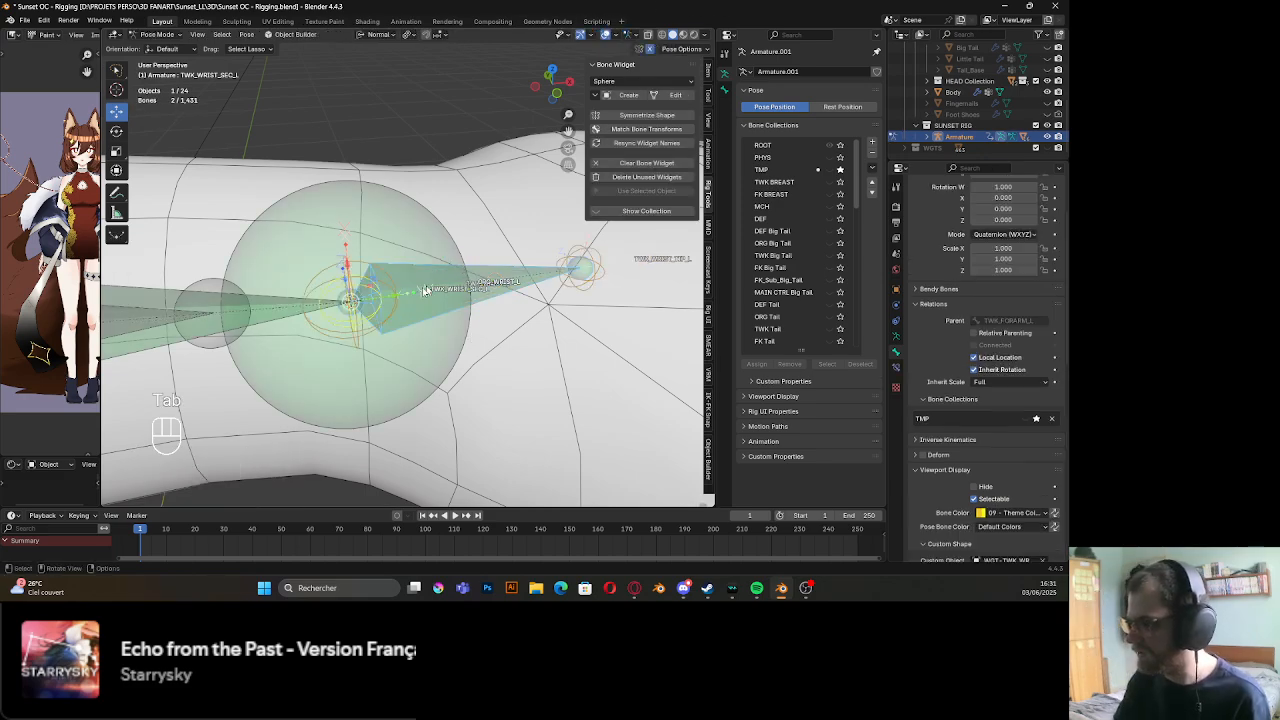
{"action": "left_click", "coordinate": [570, 396]}
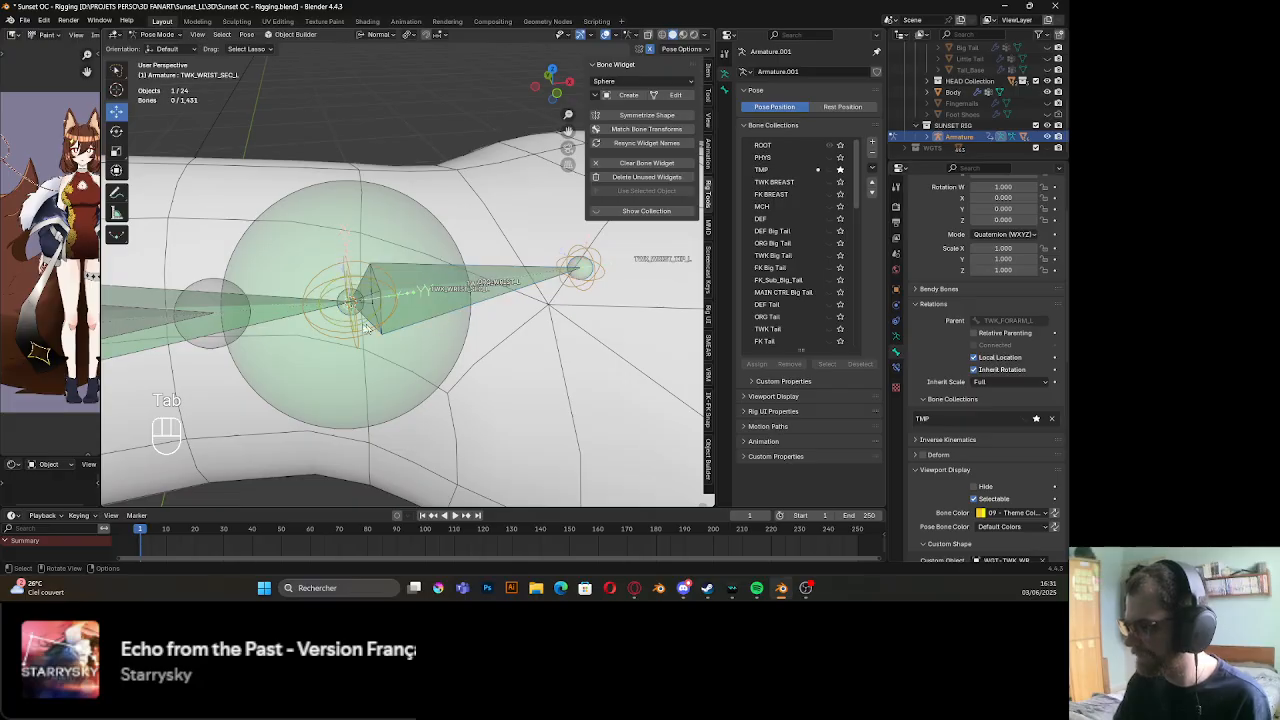
{"action": "left_click", "coordinate": [351, 328], "text": "alt"}
{"action": "left_click", "coordinate": [350, 325]}
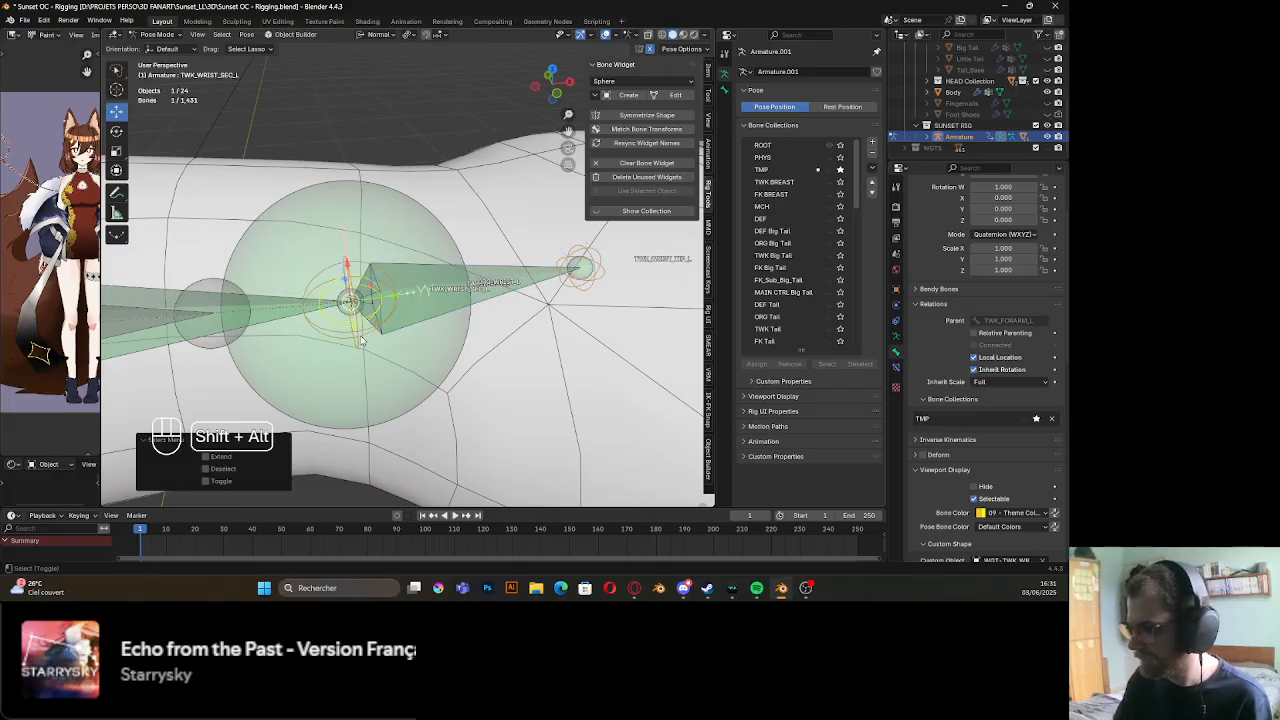
{"action": "left_click", "coordinate": [350, 330], "text": "alt+shift"}
{"action": "left_click", "coordinate": [361, 349]}
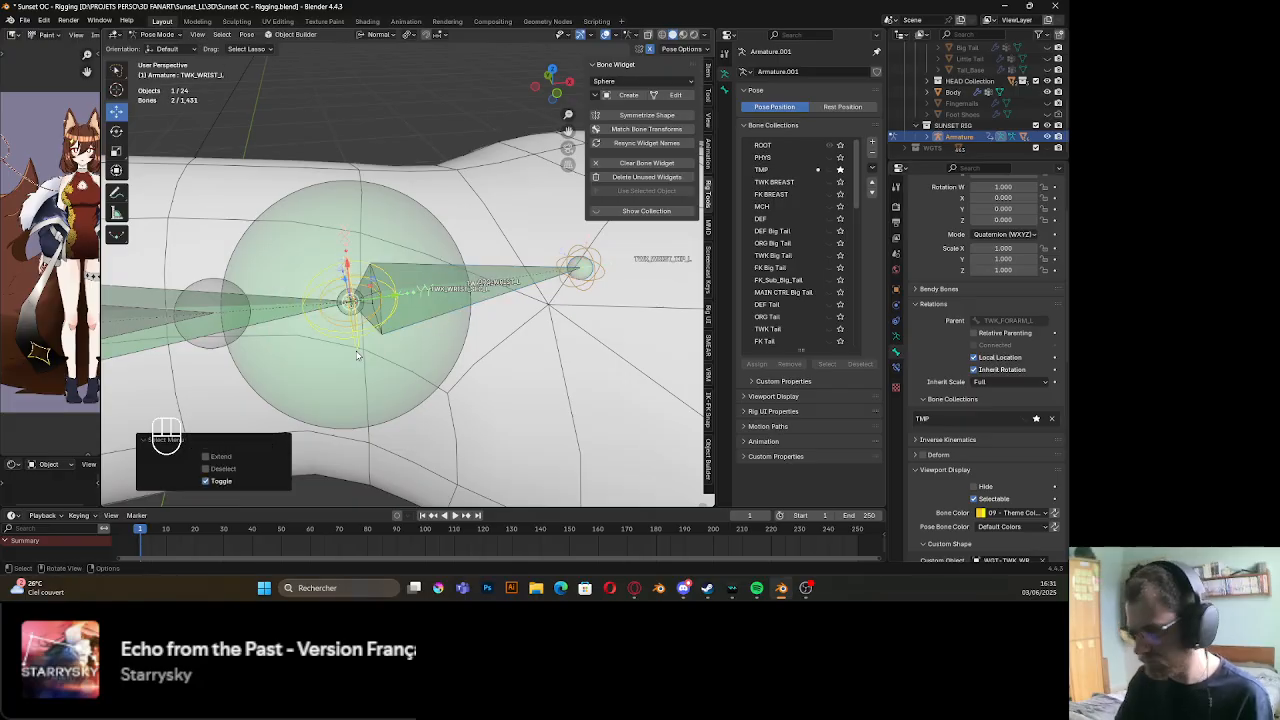
{"action": "key", "text": "Tab"}
{"action": "key", "text": "ctrl+p"}
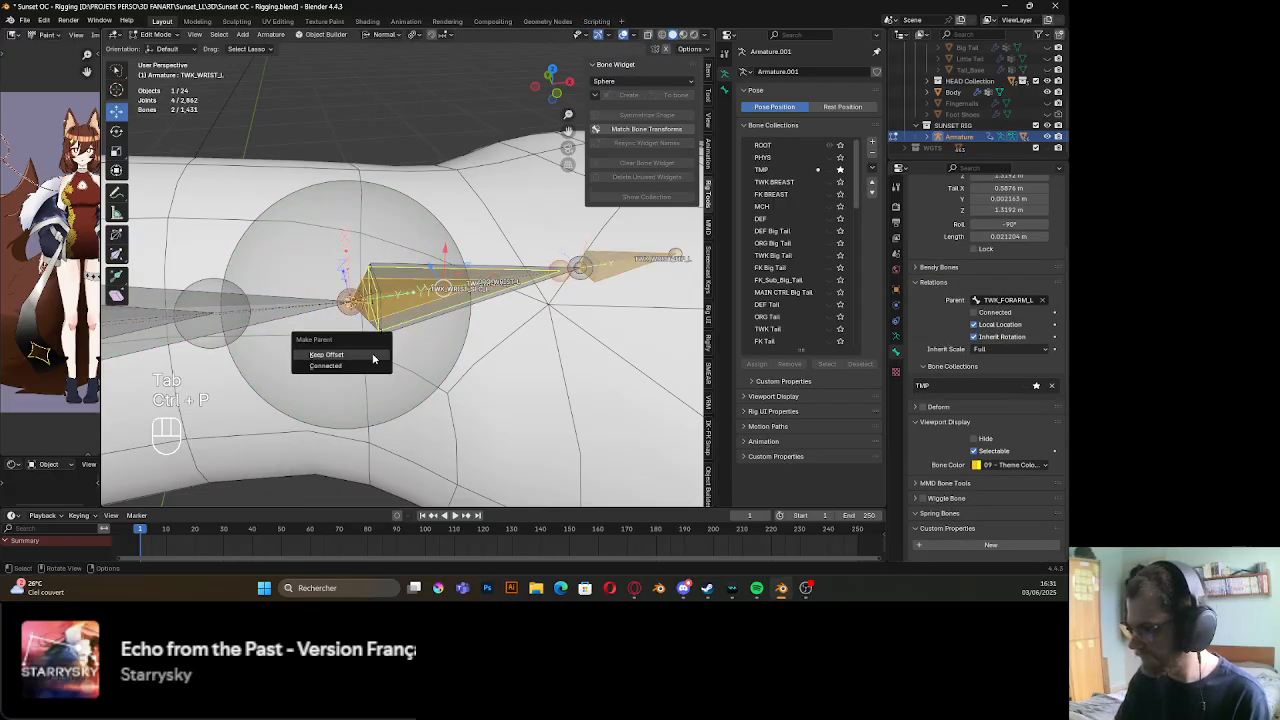
{"action": "left_click", "coordinate": [372, 357]}
{"action": "key", "text": "Tab"}
Add a Stretch To constraint to ORG_FOREARM_03_L with TWK_WRIST_SEC_L as its target bone
{"action": "middle_click_drag", "start_coordinate": [367, 338], "coordinate": [403, 334], "text": "shift"}
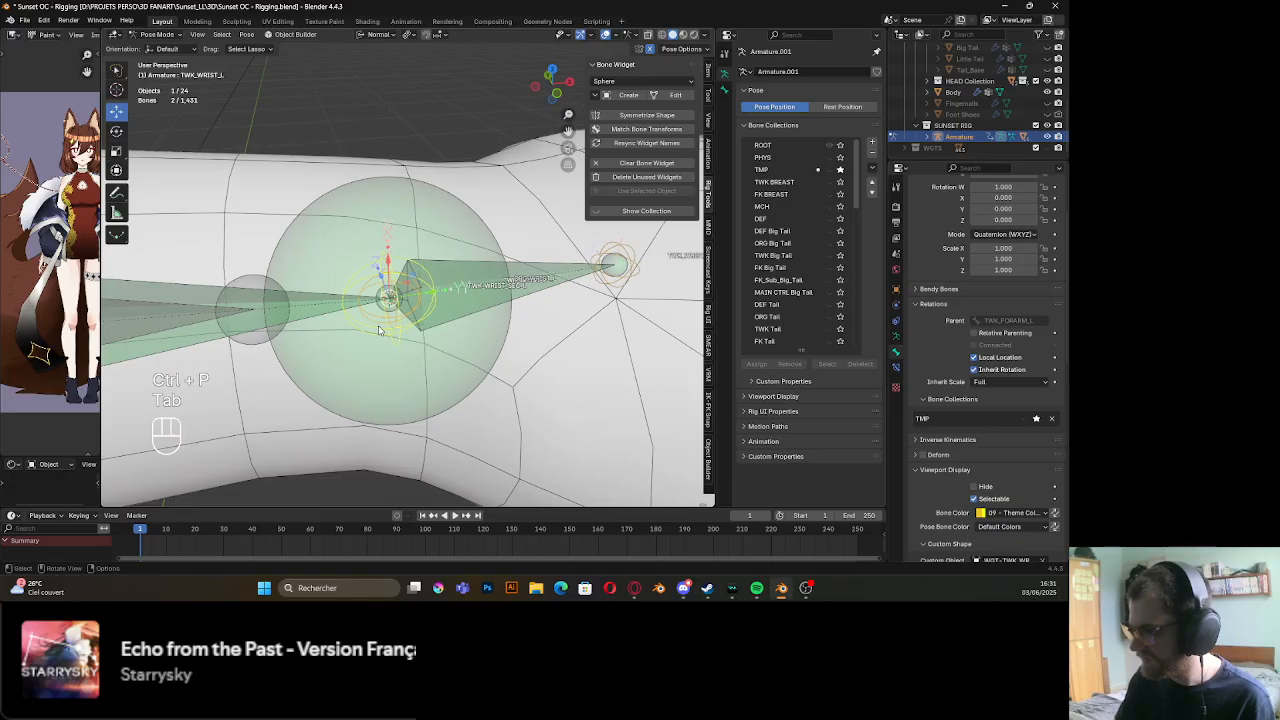
{"action": "left_click", "coordinate": [385, 323]}
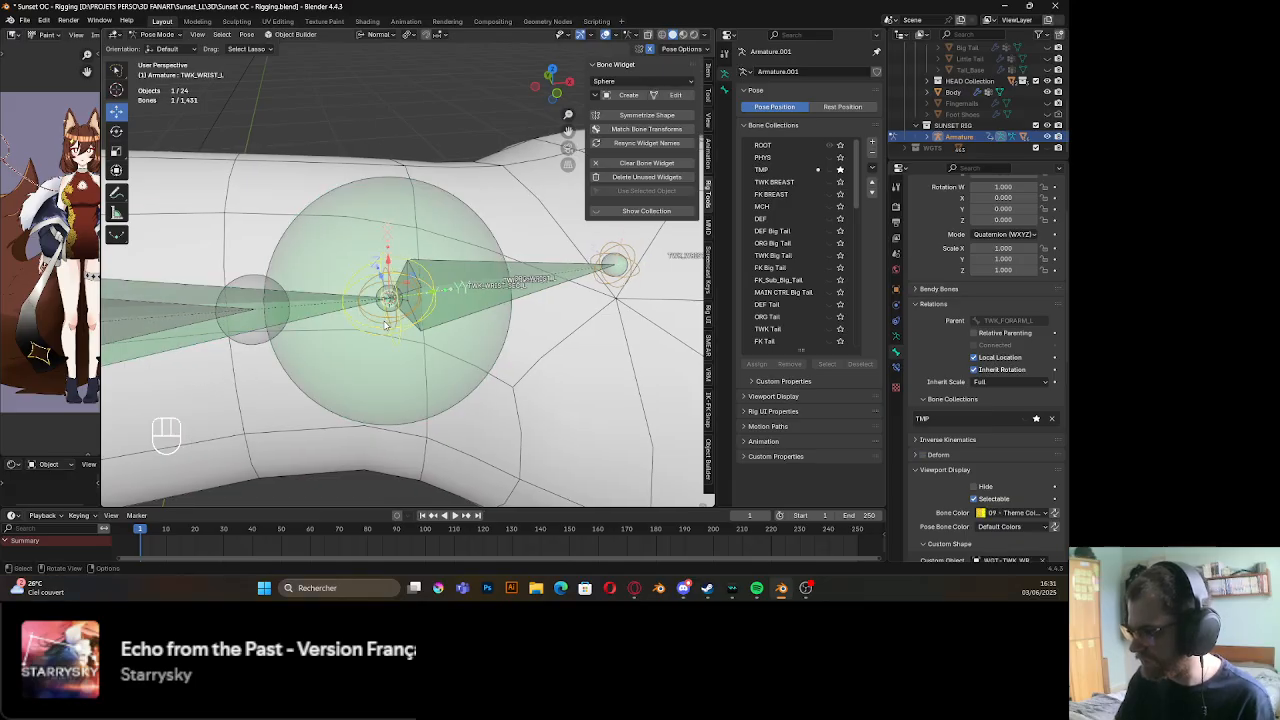
{"action": "left_click", "coordinate": [385, 323]}
{"action": "middle_click_drag", "start_coordinate": [335, 328], "coordinate": [410, 319], "text": "shift"}
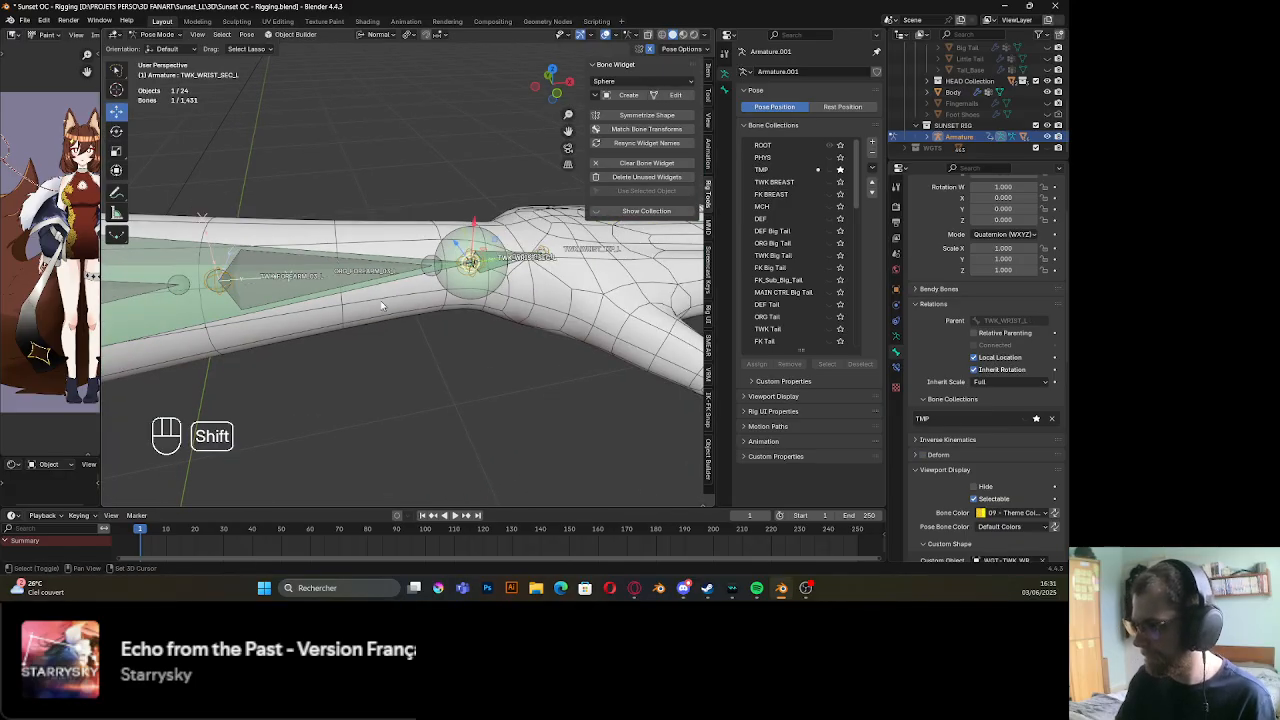
{"action": "scroll", "coordinate": [410, 319], "scroll_direction": "down", "scroll_amount": 4}
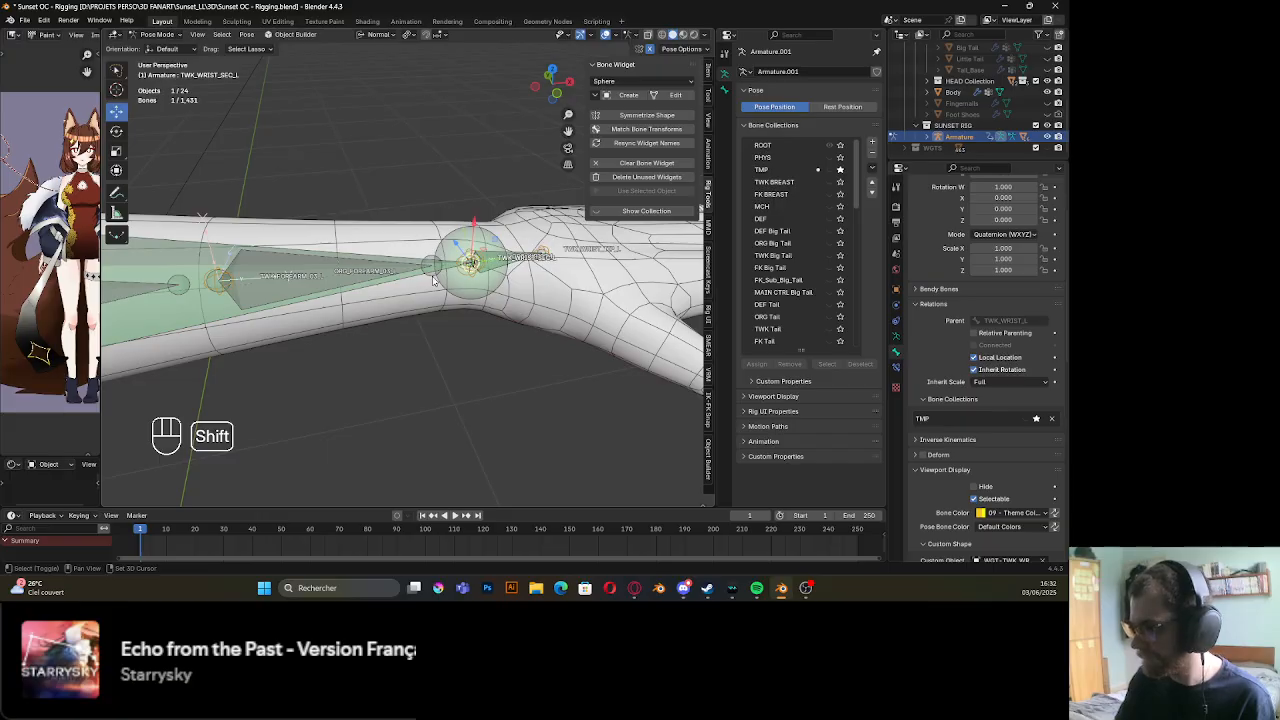
{"action": "left_click", "coordinate": [434, 281], "text": "shift"}
{"action": "key", "text": "Tab"}
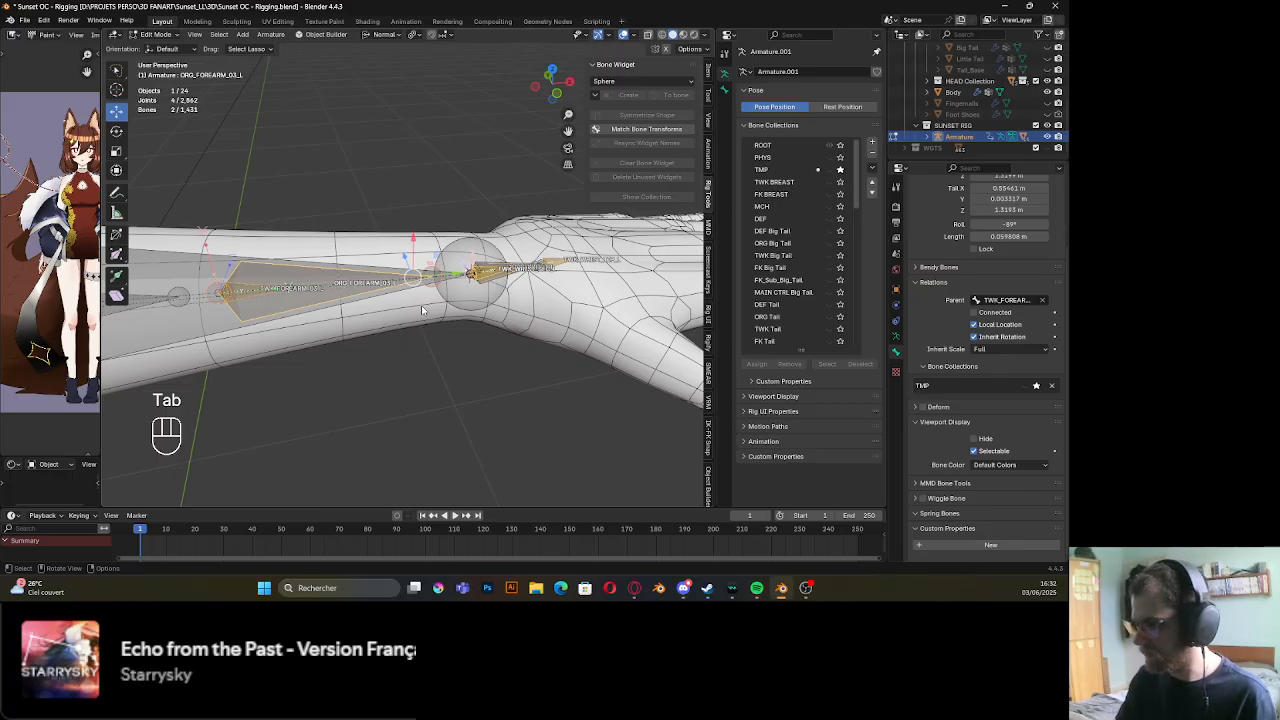
{"action": "key", "text": "Tab"}
{"action": "key", "text": "shift+ctrl+c"}
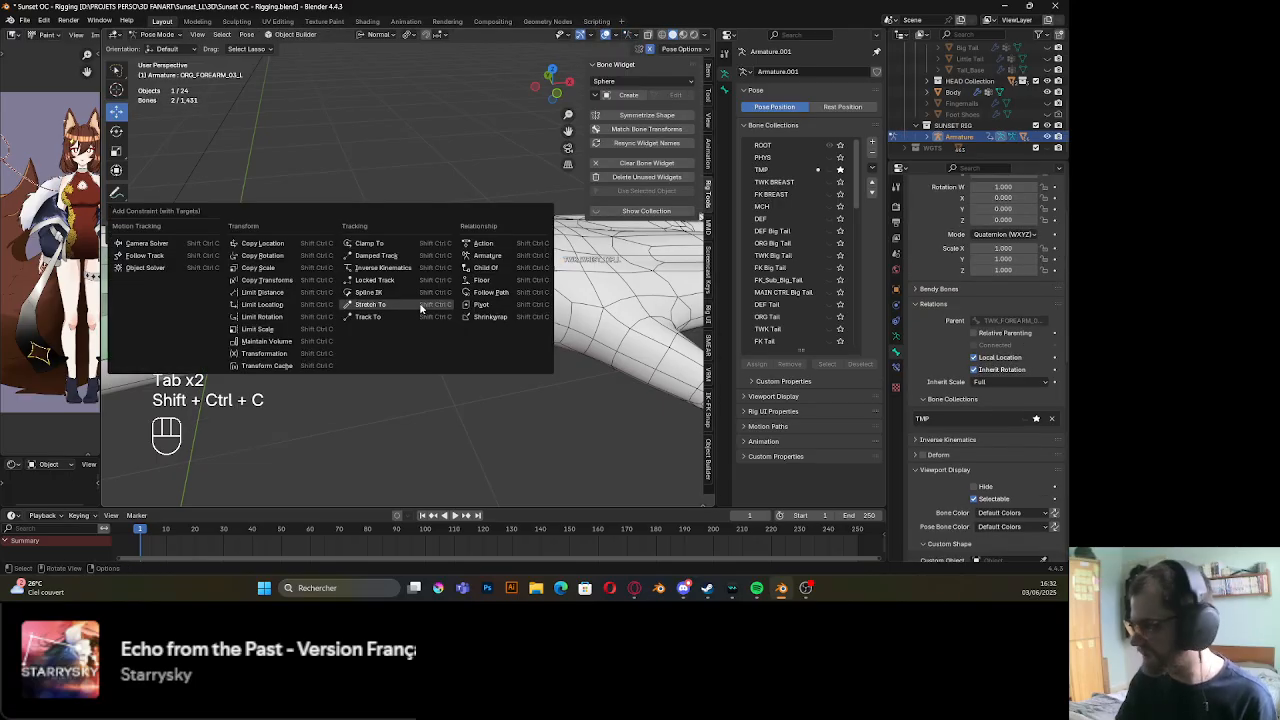
{"action": "left_click", "coordinate": [421, 308]}
{"action": "left_click", "coordinate": [900, 367]}
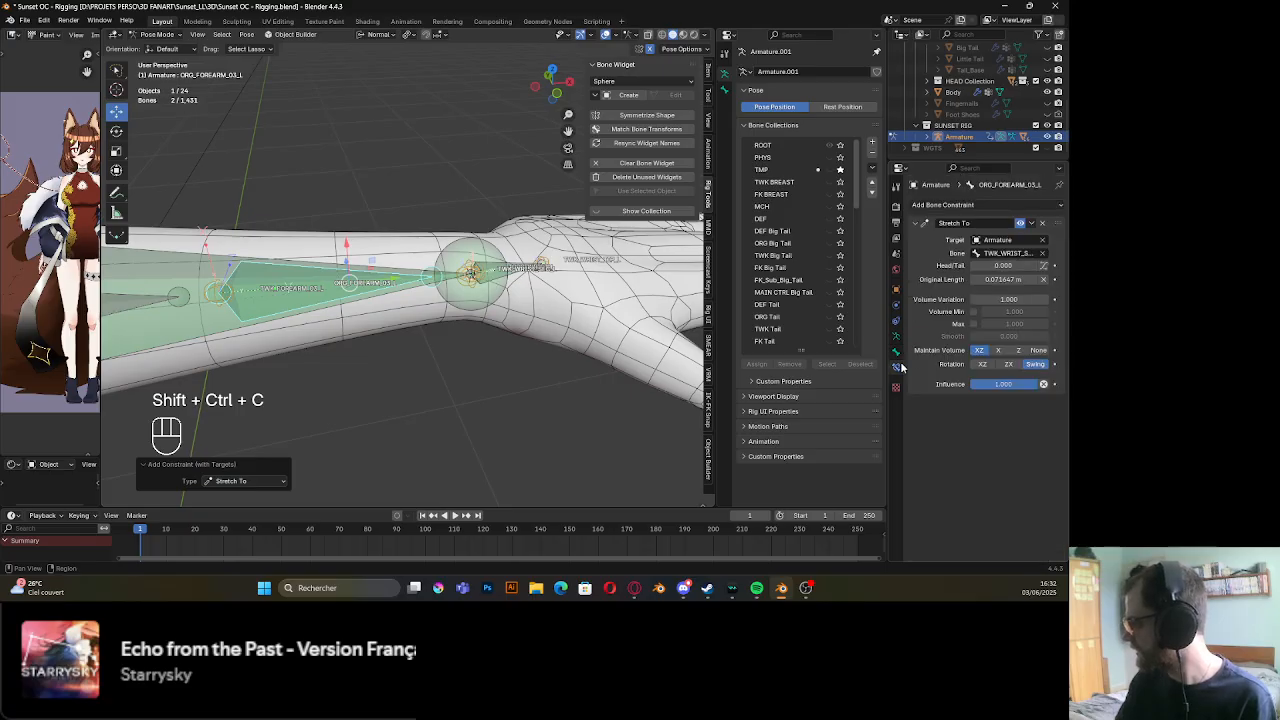
Add a Stretch To constraint to ORG_FOREARM_02_L with TWK_FOREARM_03_L as its target bone
{"action": "scroll", "coordinate": [360, 318], "scroll_direction": "up", "scroll_amount": 4}
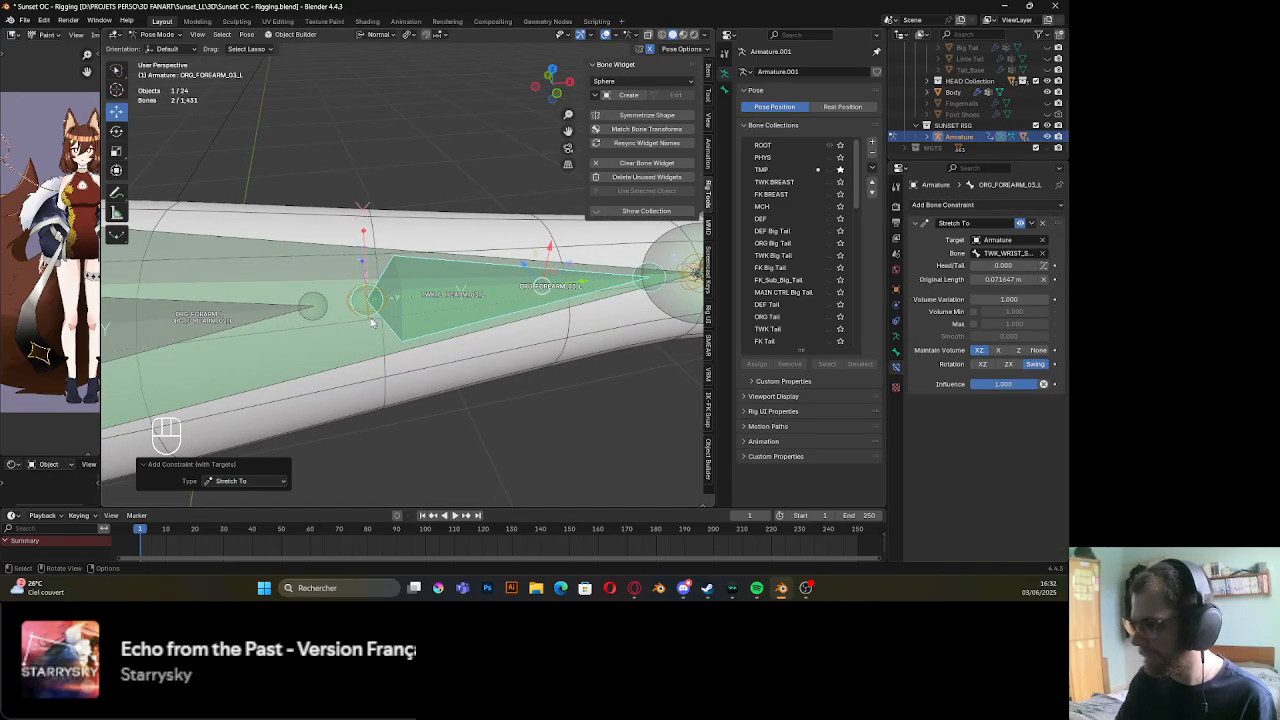
{"action": "left_click", "coordinate": [371, 322], "text": "alt"}
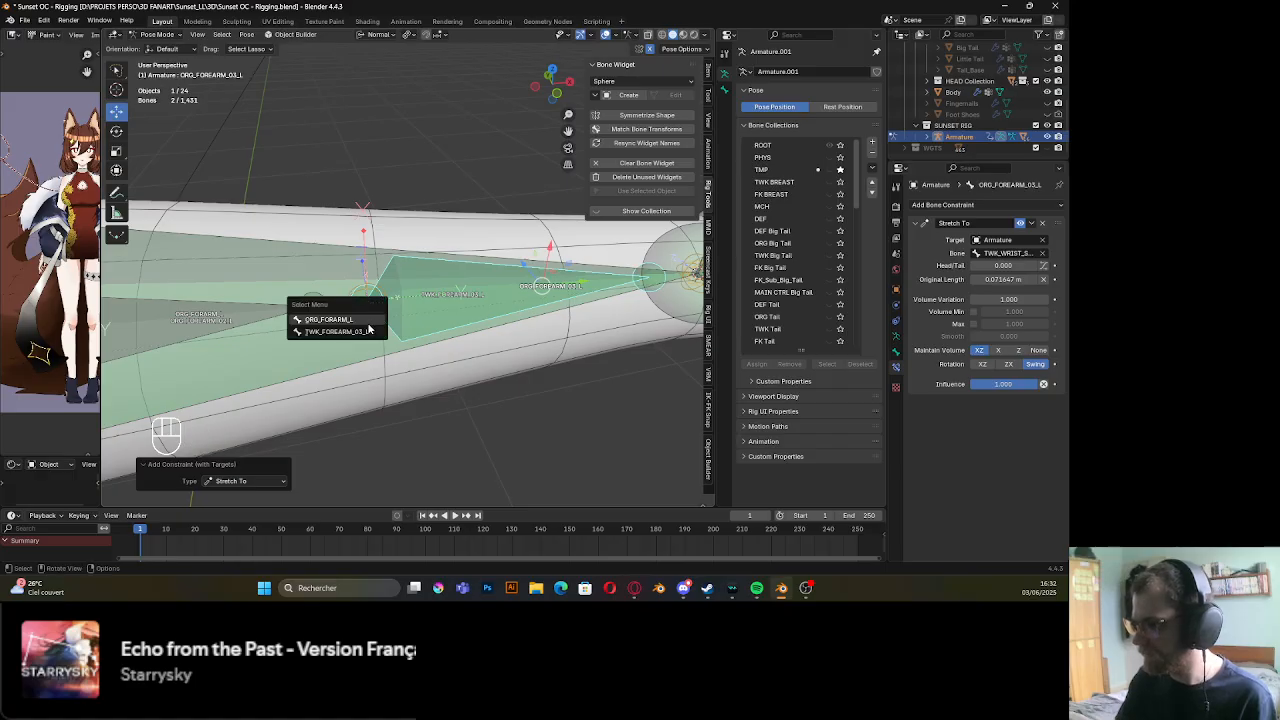
{"action": "left_click", "coordinate": [338, 331]}
{"action": "middle_click_drag", "start_coordinate": [365, 328], "coordinate": [380, 313], "text": "shift"}
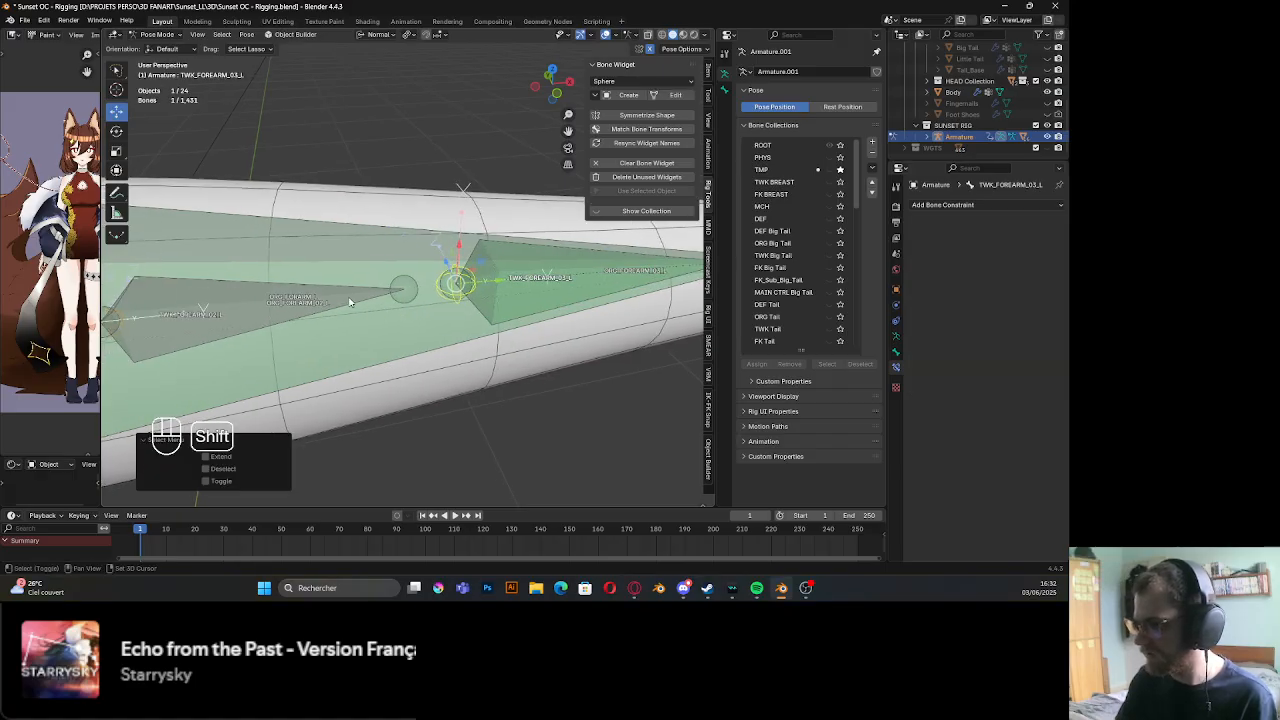
{"action": "left_click", "coordinate": [350, 302], "text": "alt"}
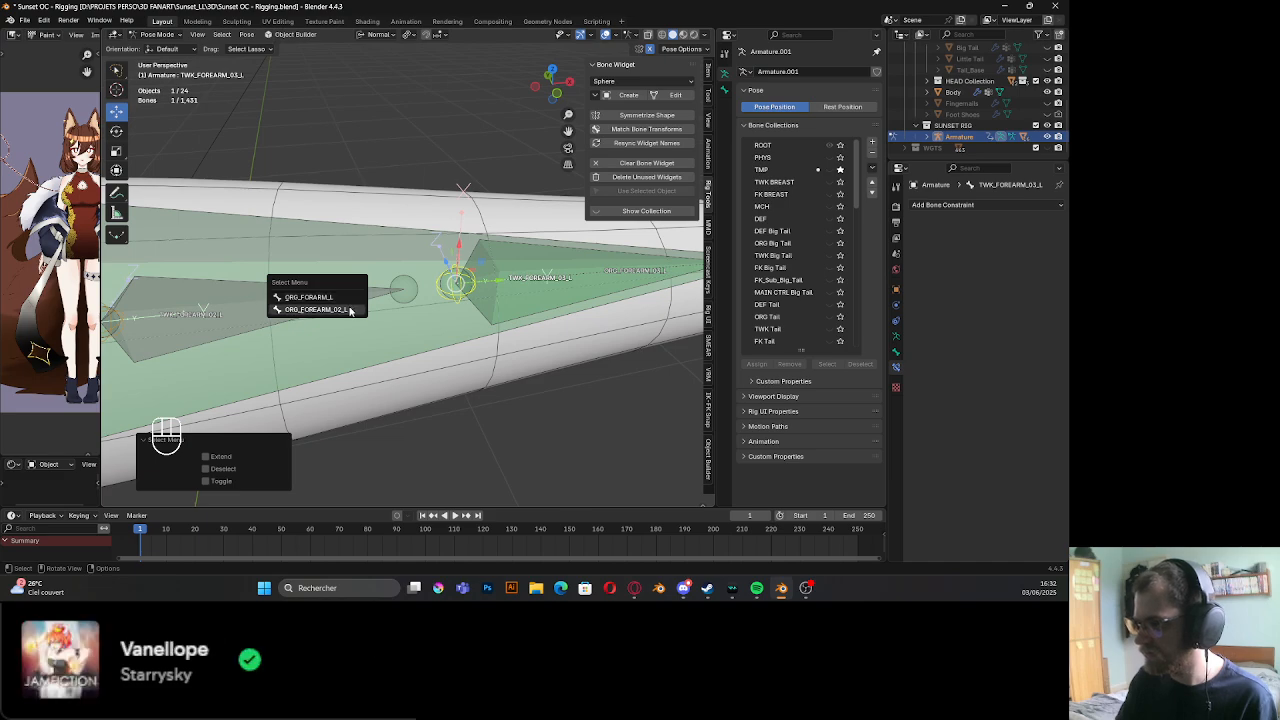
{"action": "left_click", "coordinate": [350, 310]}
{"action": "middle_click_drag", "start_coordinate": [335, 328], "coordinate": [406, 329], "text": "shift"}
{"action": "key", "text": "shift+ctrl+c"}
{"action": "left_click", "coordinate": [357, 328]}
Select TWK_FOREARM_02_L together with ORG_FOREARM_01_L as the active bone
{"action": "scroll", "coordinate": [410, 328], "scroll_direction": "up", "scroll_amount": 3}
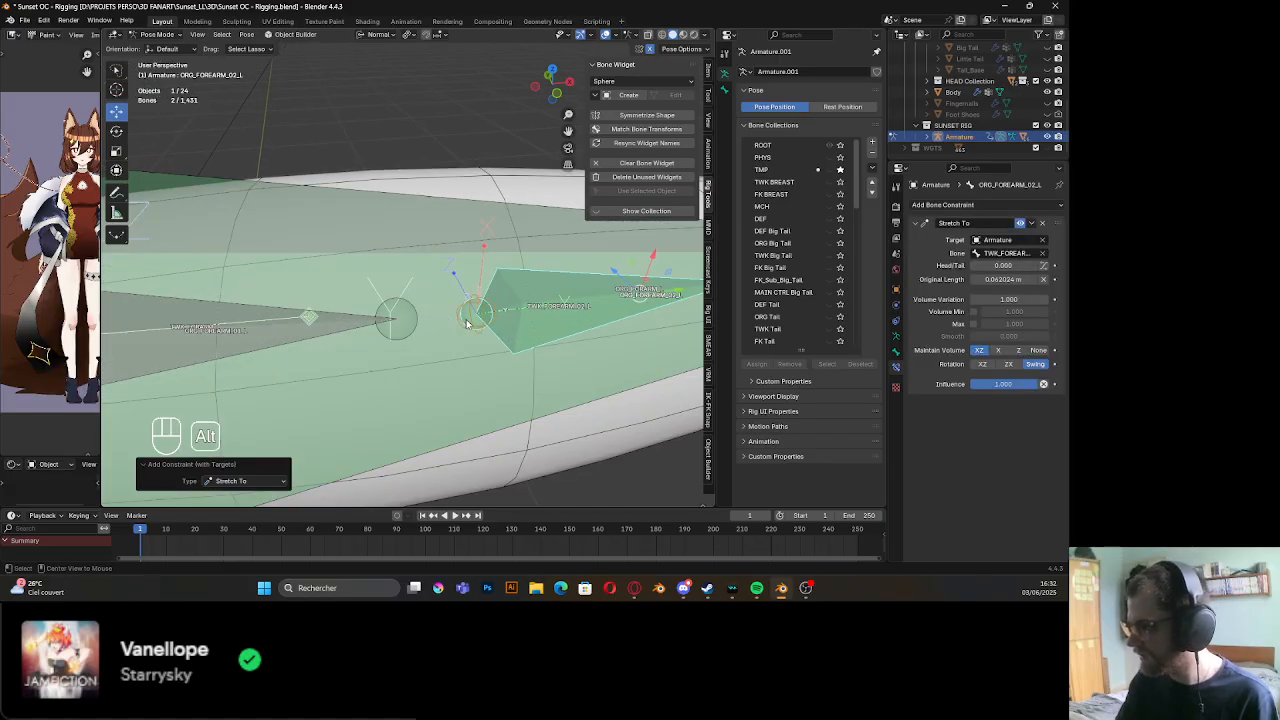
{"action": "left_click", "coordinate": [466, 323], "text": "alt"}
{"action": "left_click", "coordinate": [459, 333]}
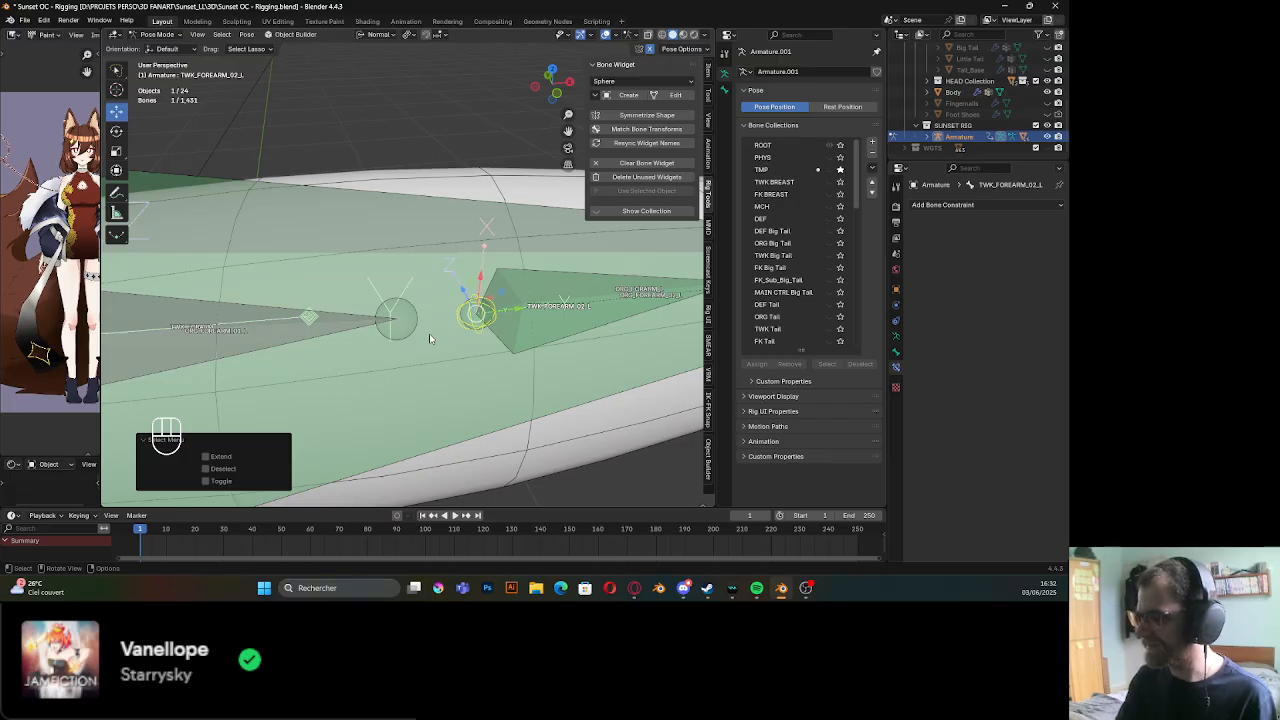
{"action": "scroll", "coordinate": [430, 338], "scroll_direction": "down", "scroll_amount": 4}
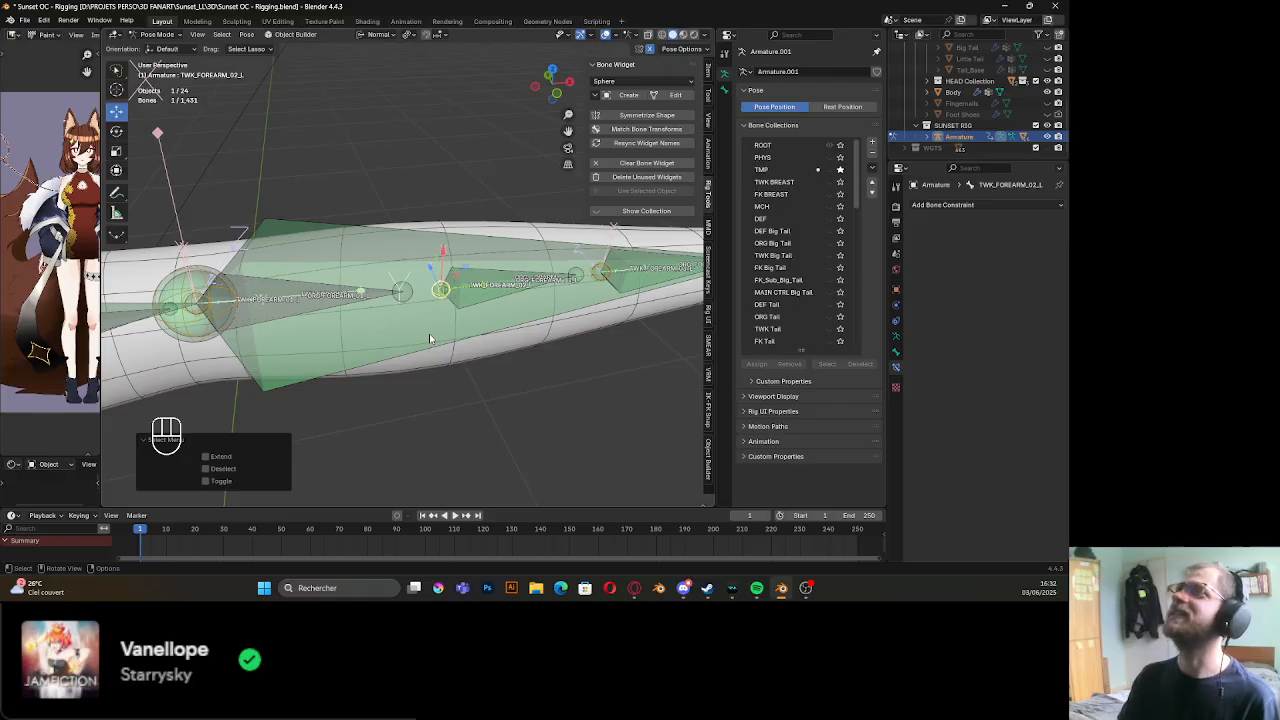
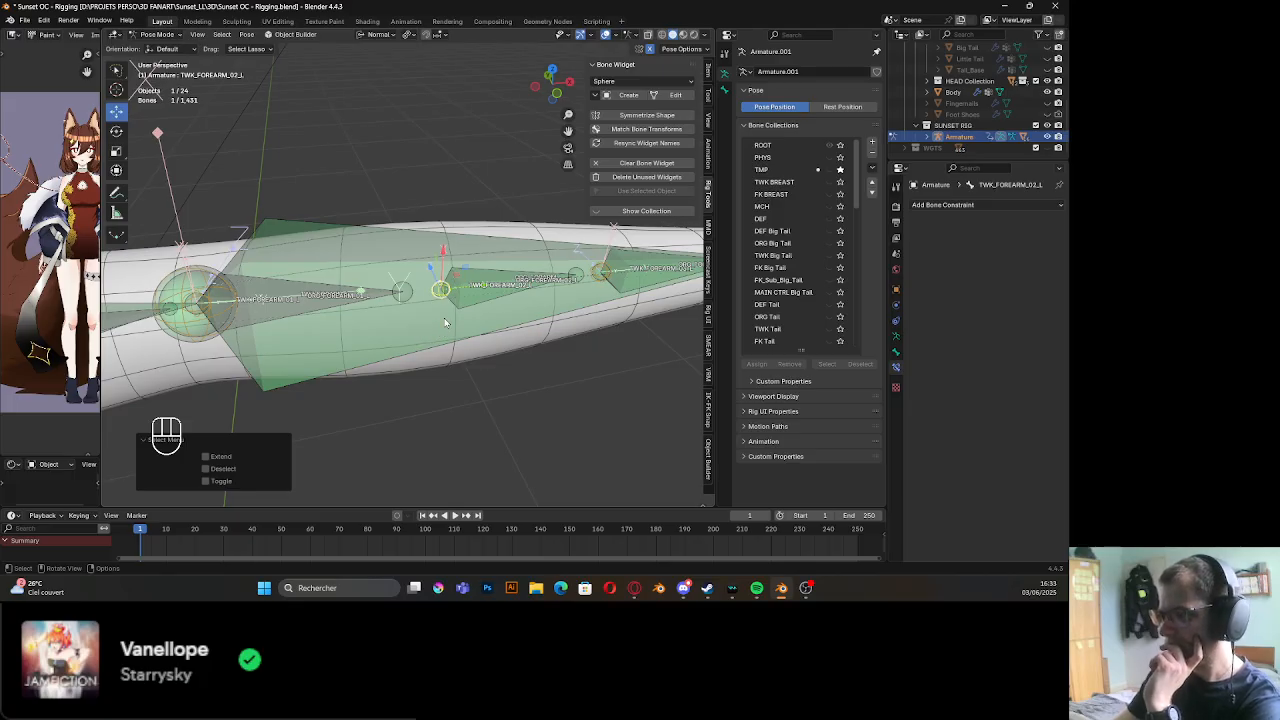
{"action": "key", "text": "KP_Decimal"}
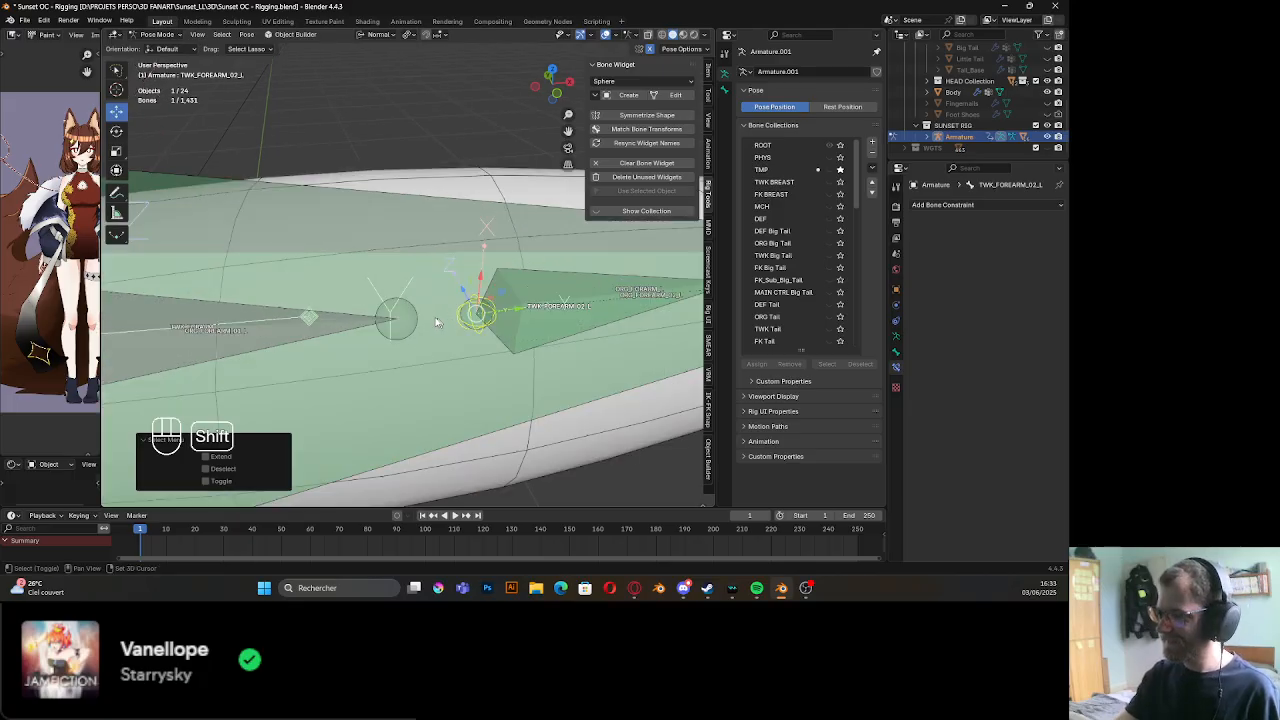
{"action": "mouse_move", "coordinate": [408, 314]}
{"action": "middle_mouse_down"}
{"action": "mouse_move", "coordinate": [434, 341]}
{"action": "mouse_move", "coordinate": [423, 304]}
{"action": "middle_mouse_up"}
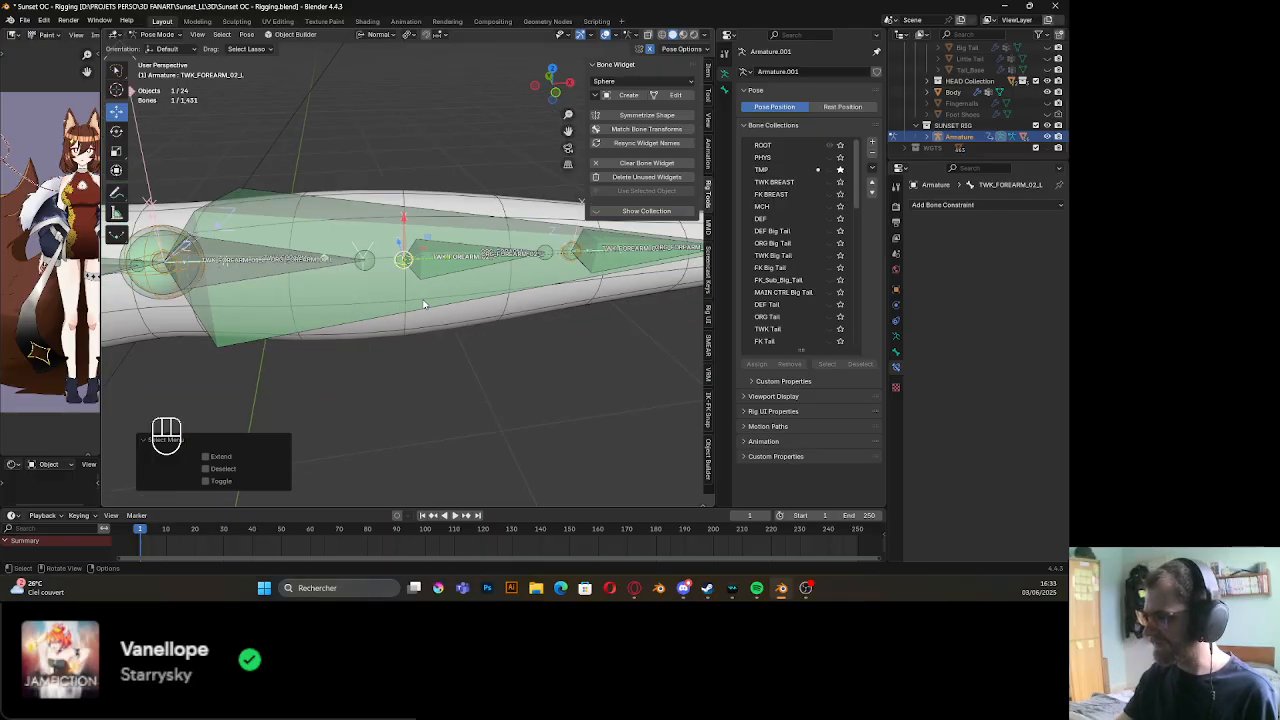
{"action": "middle_click_drag", "start_coordinate": [330, 270], "coordinate": [375, 283], "text": "shift"}
{"action": "left_click", "coordinate": [370, 282], "text": "alt+shift"}
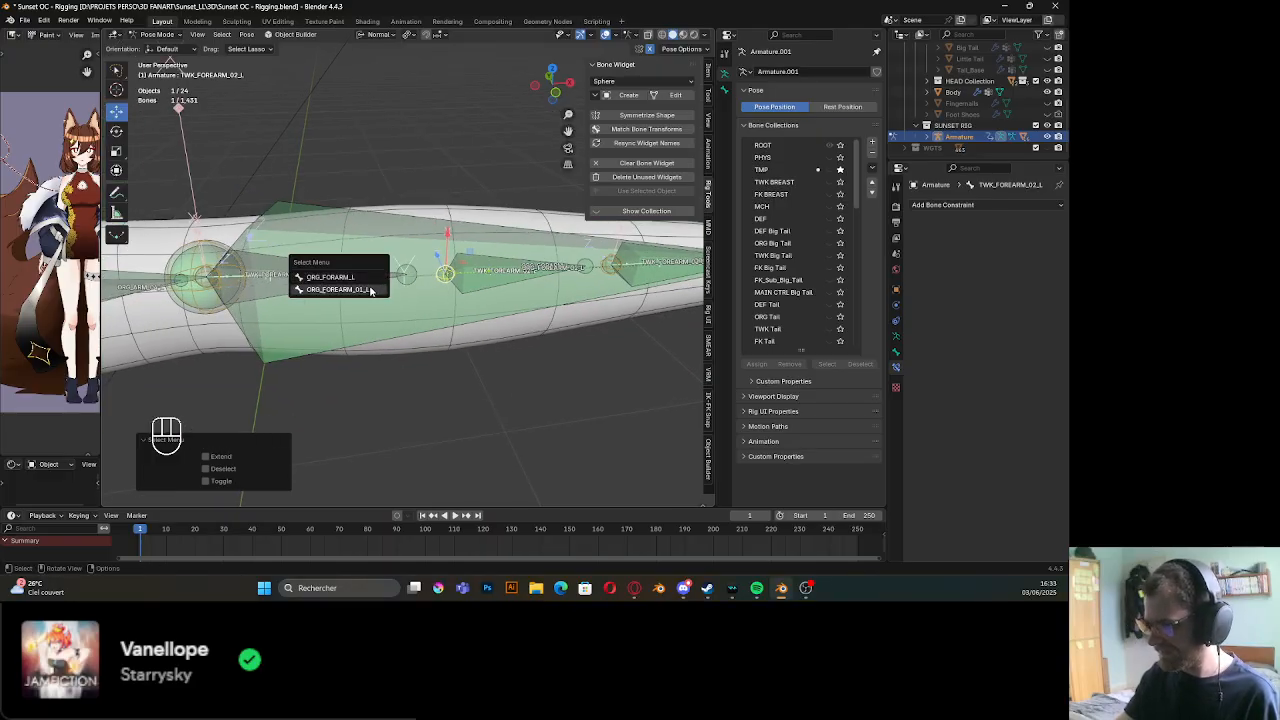
{"action": "left_click", "coordinate": [370, 290]}
{"action": "key", "text": "ctrl+p"}
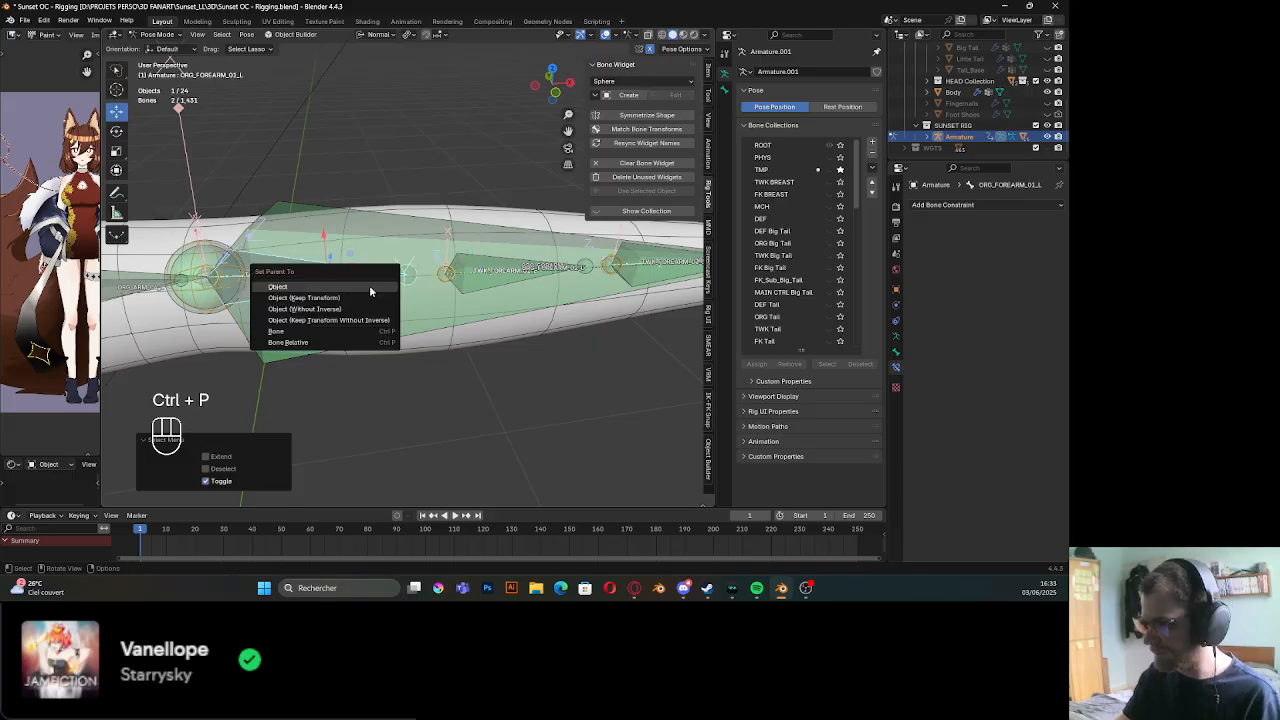
{"action": "left_click", "coordinate": [377, 297]}
{"action": "key", "text": "Tab"}
{"action": "key", "text": "Tab"}
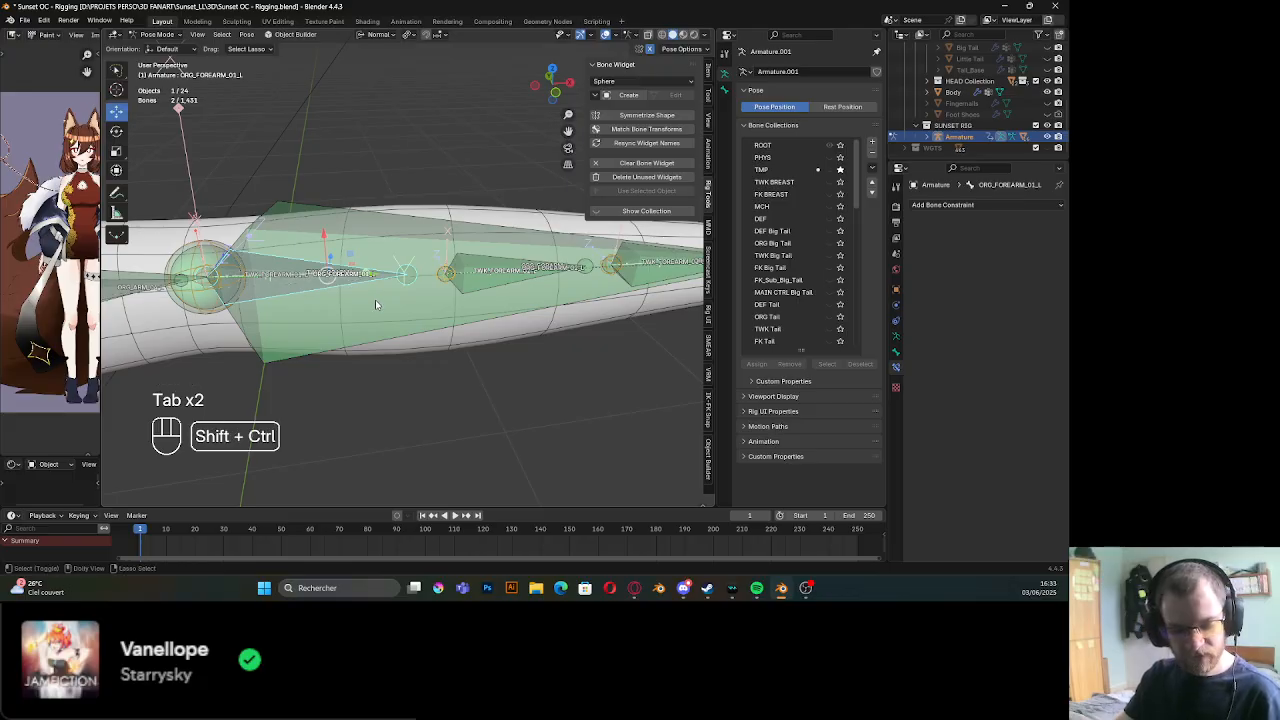
Add a Stretch To constraint to ORG_FOREARM_01_L with TWK_FOREARM_02_L as its target, then clear the bone selection
{"action": "key", "text": "shift+ctrl+c"}
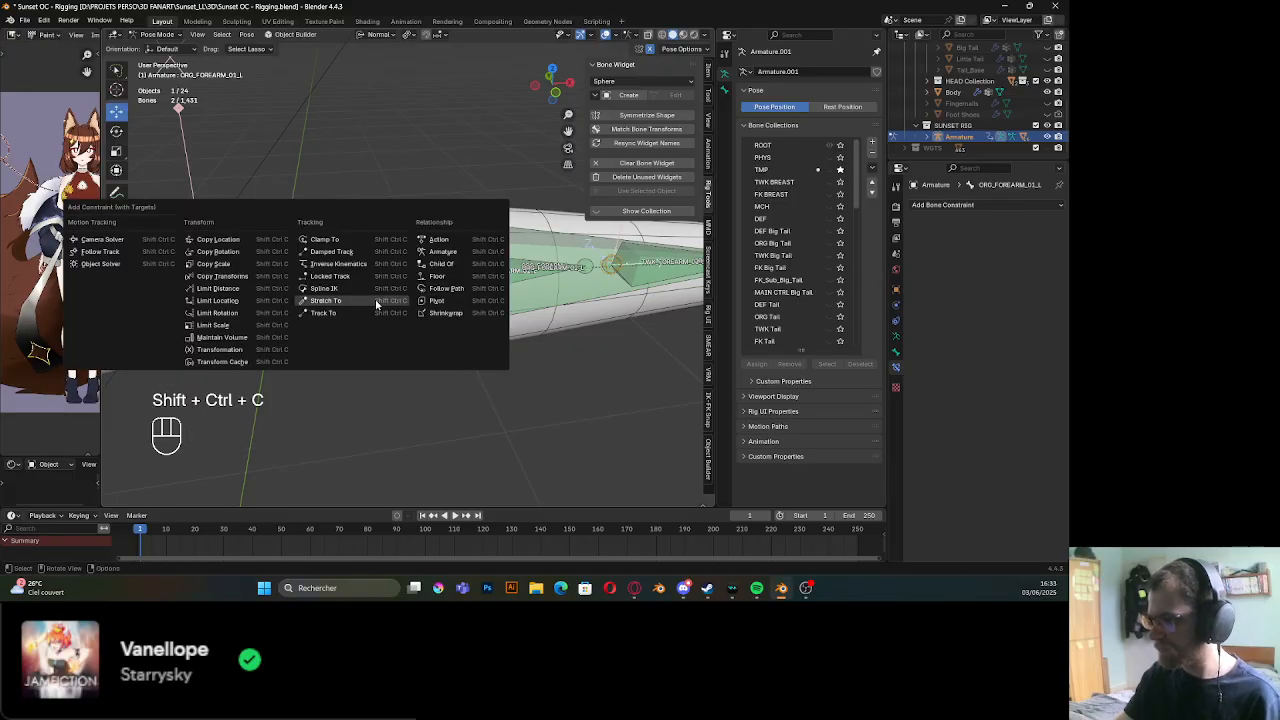
{"action": "left_click", "coordinate": [377, 300]}
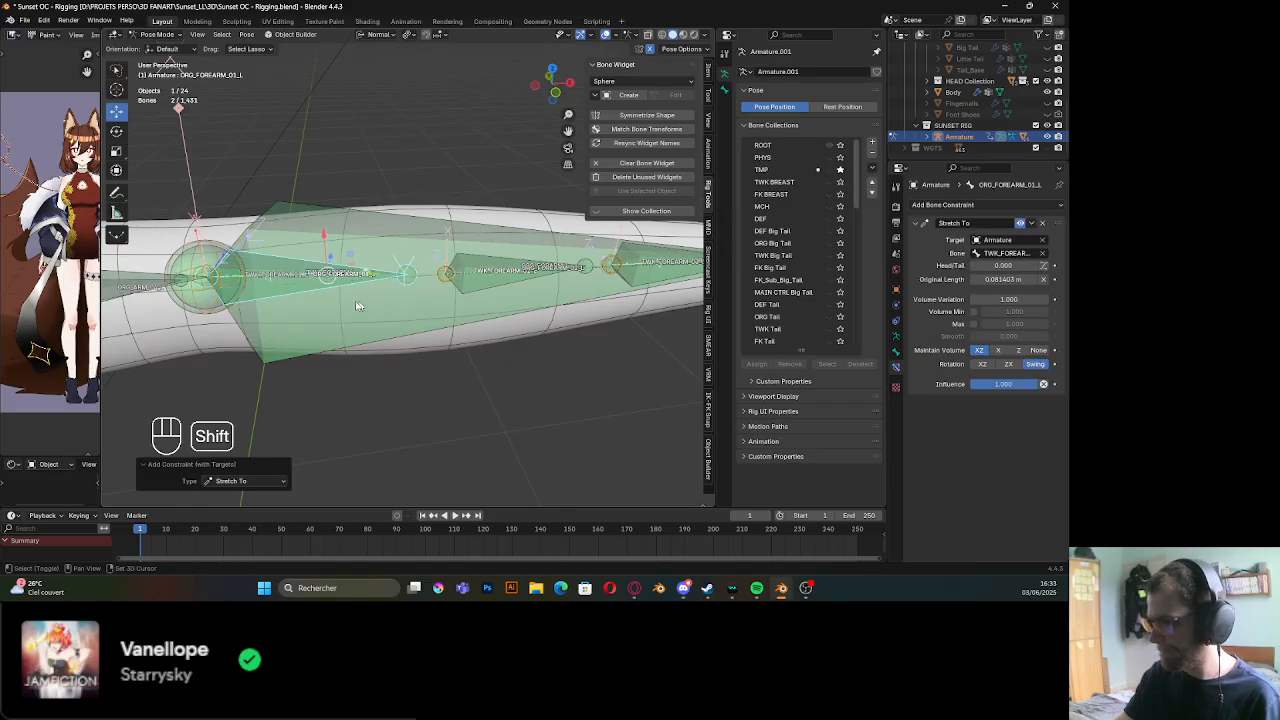
{"action": "middle_click_drag", "start_coordinate": [341, 377], "coordinate": [431, 373], "text": "shift"}
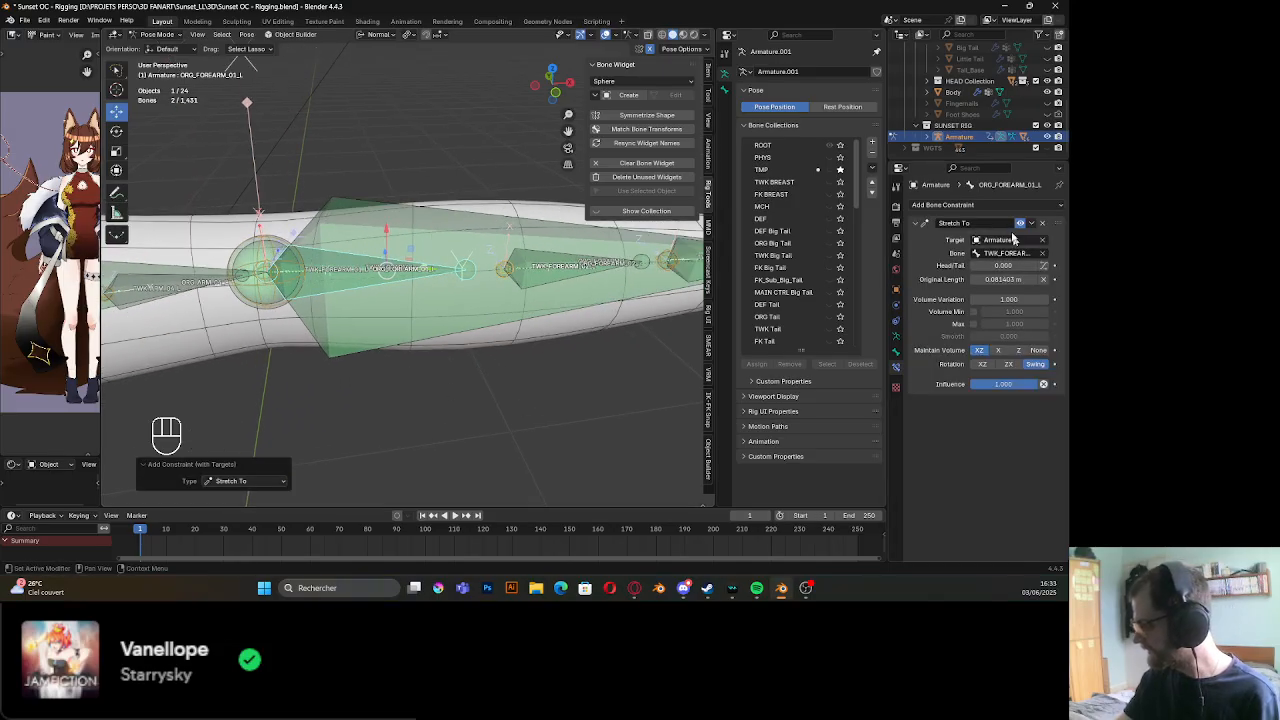
{"action": "left_click", "coordinate": [400, 394]}
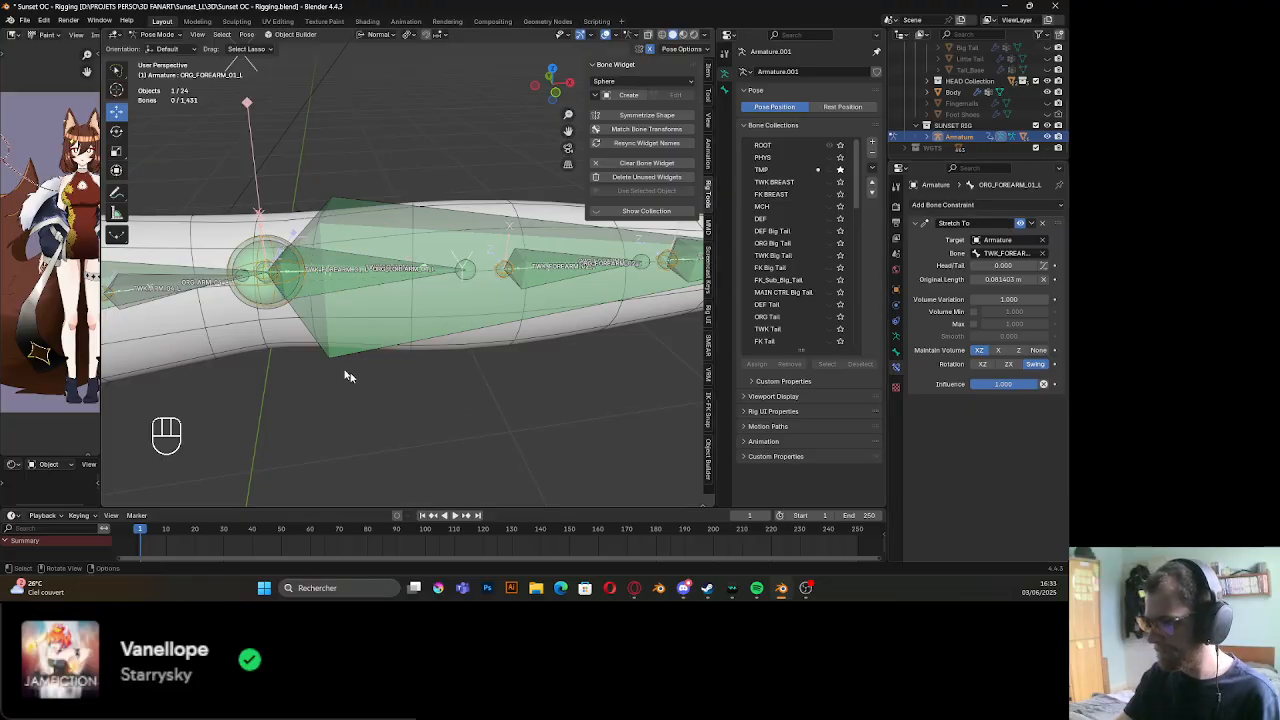
Add a Stretch To constraint to ORG_ARM_04_L with TWK_FOREARM_01_L as its target bone
{"action": "middle_click_drag", "start_coordinate": [275, 340], "coordinate": [342, 350], "text": "shift"}
{"action": "scroll", "coordinate": [322, 306], "scroll_direction": "up", "scroll_amount": 2}
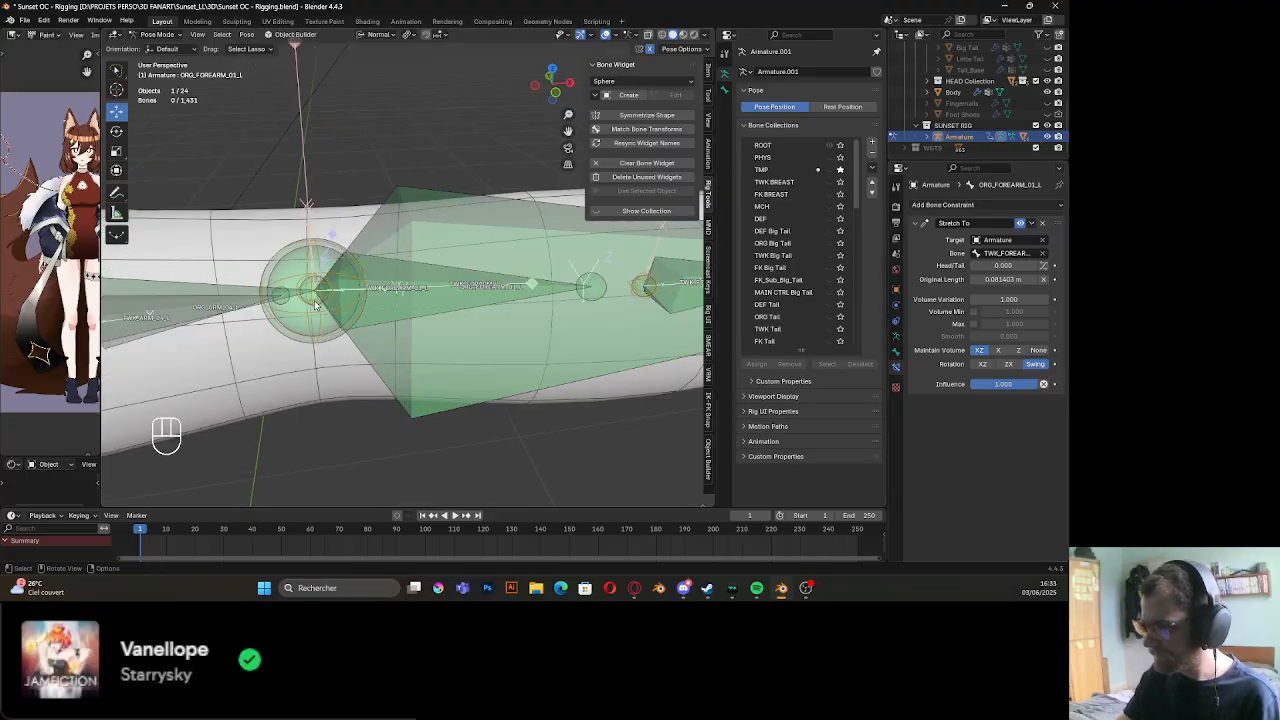
{"action": "left_click", "coordinate": [316, 304]}
{"action": "left_click", "coordinate": [315, 303]}
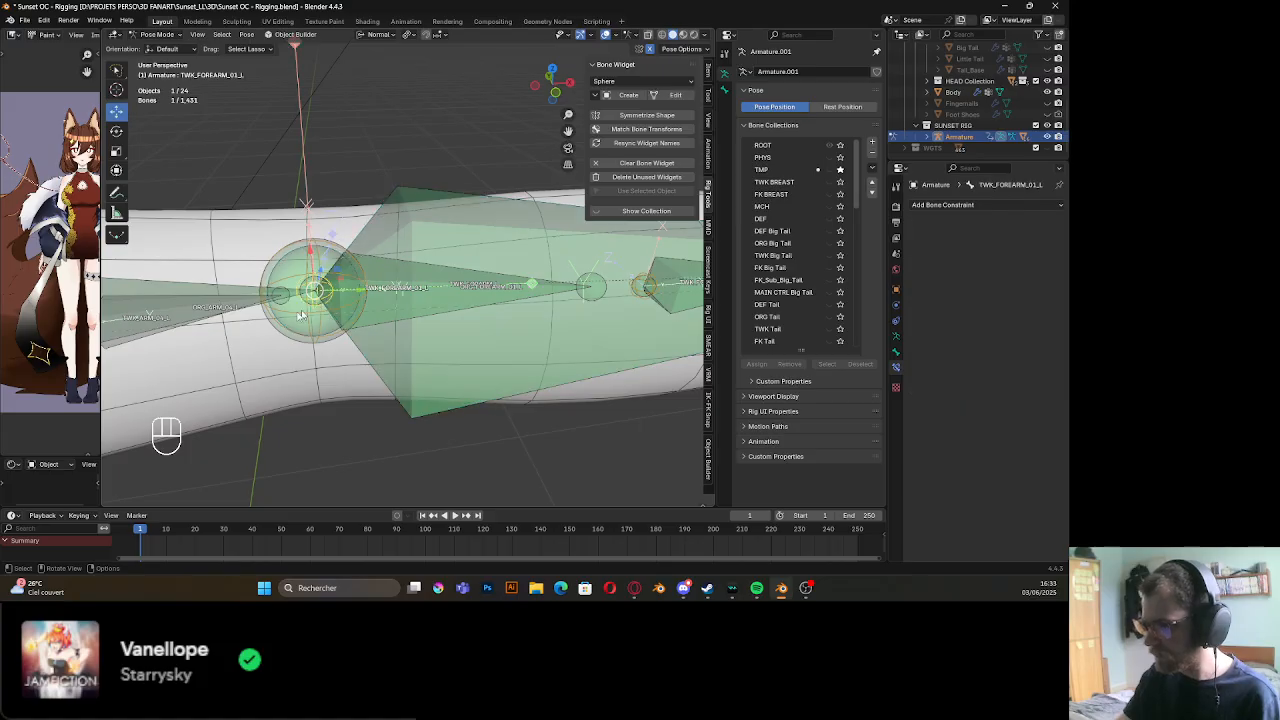
{"action": "middle_click_drag", "start_coordinate": [159, 339], "coordinate": [335, 308], "text": "shift"}
{"action": "left_click", "coordinate": [333, 306], "text": "shift"}
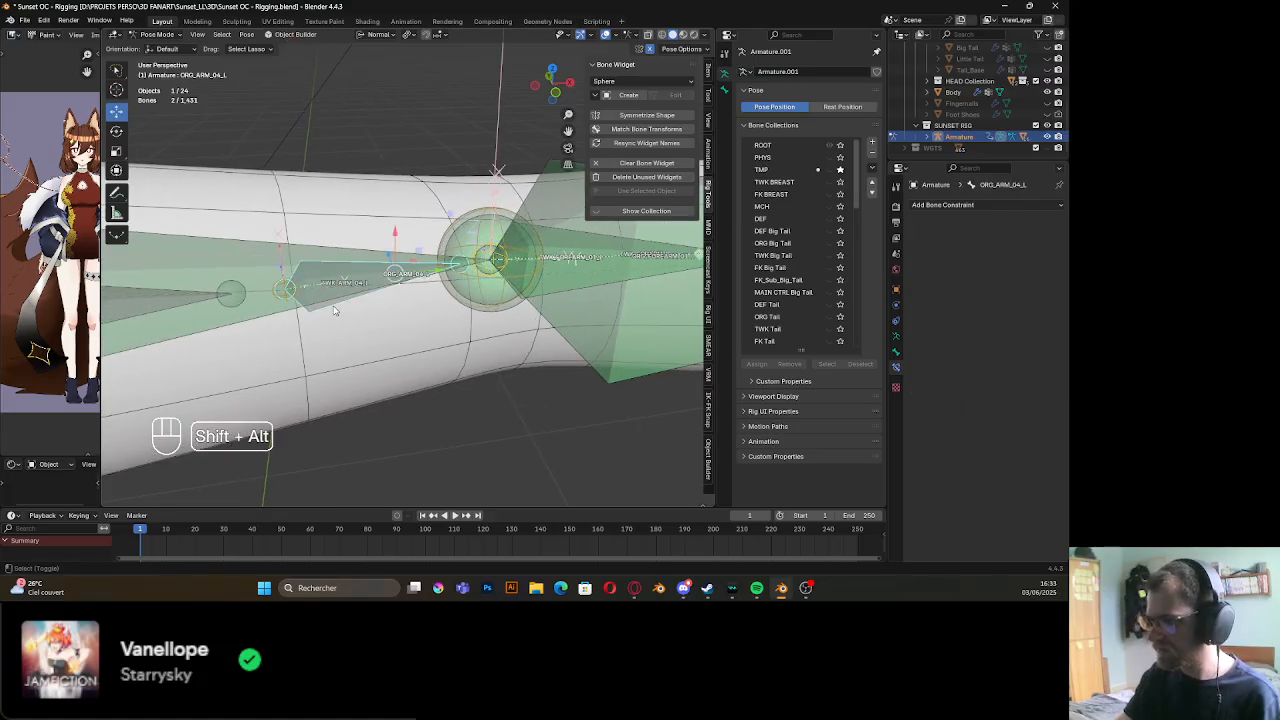
{"action": "key", "text": "ctrl+p"}
{"action": "left_click", "coordinate": [333, 306]}
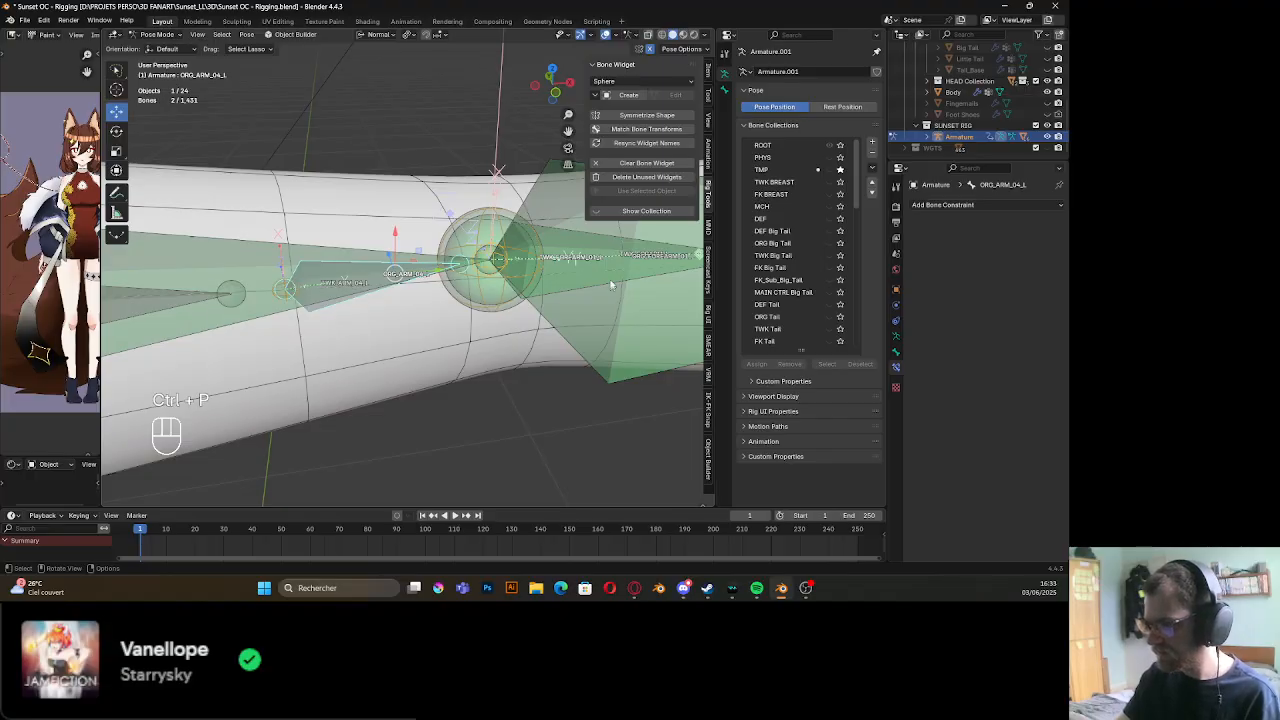
{"action": "key", "text": "shift+ctrl+c"}
{"action": "left_click", "coordinate": [432, 351]}
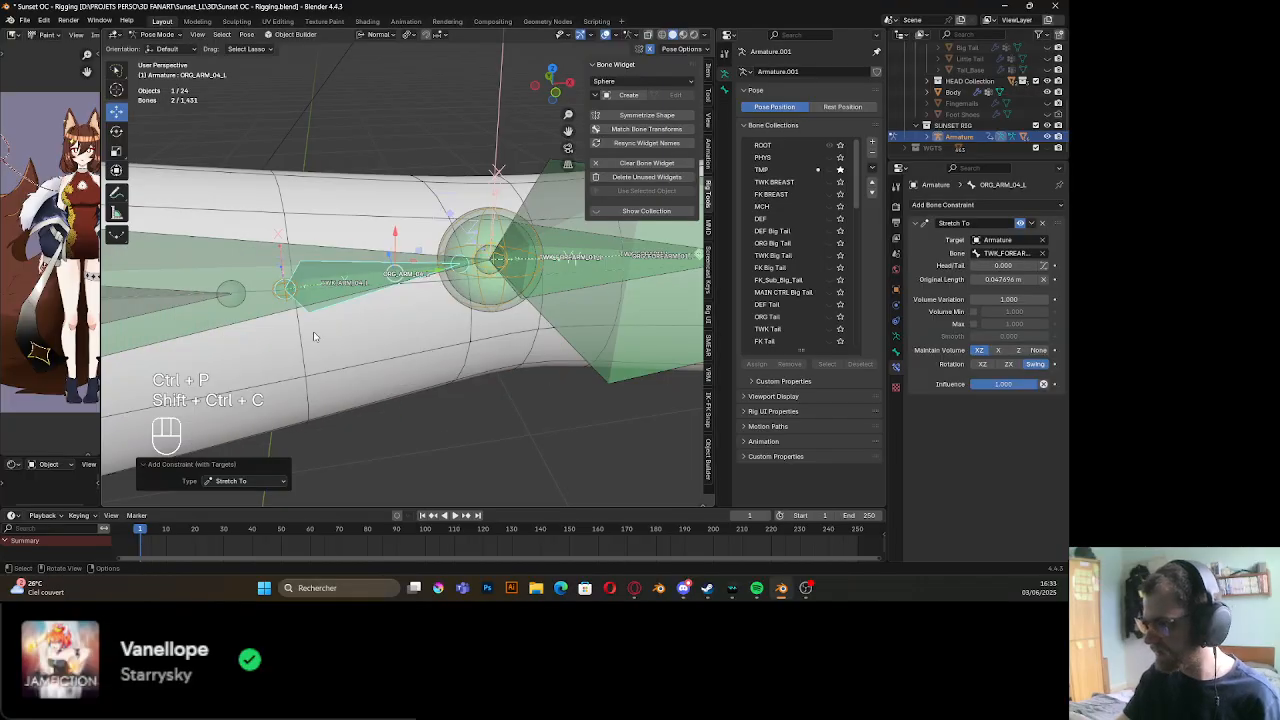
Add a Stretch To constraint to ORG_ARM_03_L with TWK_ARM_04_L as its target bone
{"action": "middle_click_drag", "start_coordinate": [245, 338], "coordinate": [444, 338], "text": "shift"}
{"action": "left_click", "coordinate": [518, 313]}
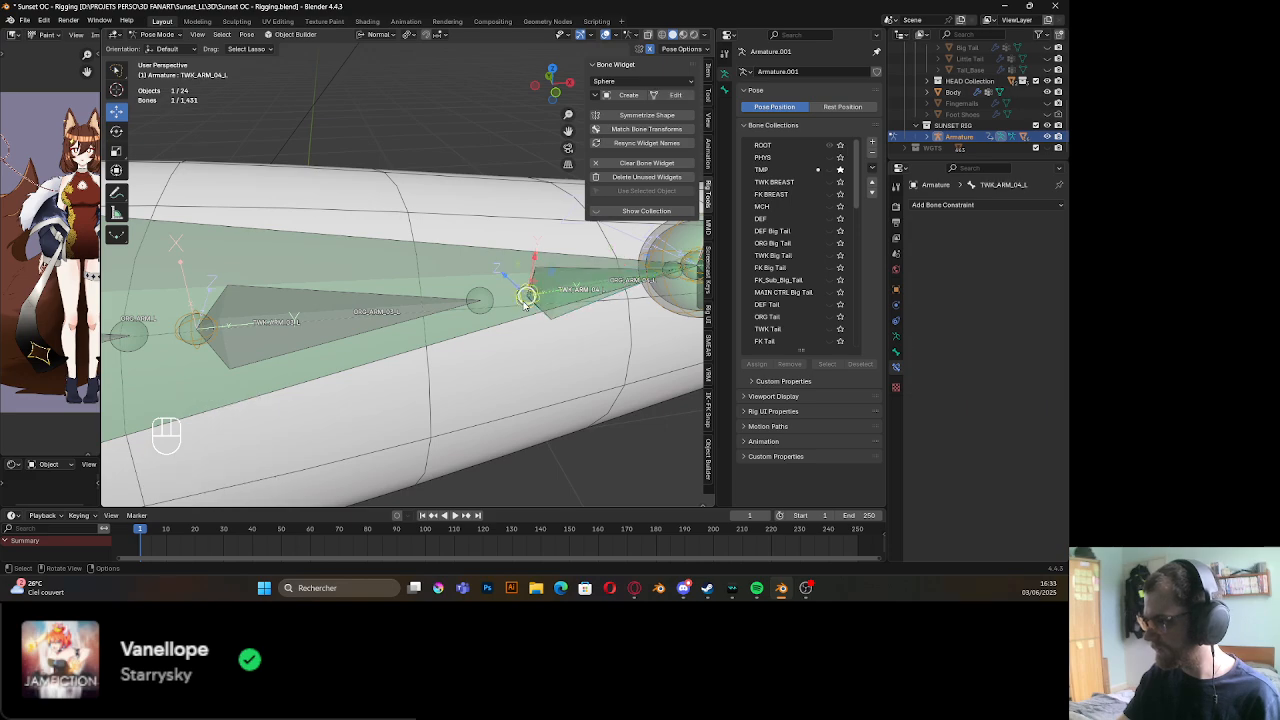
{"action": "left_click", "coordinate": [428, 315], "text": "alt"}
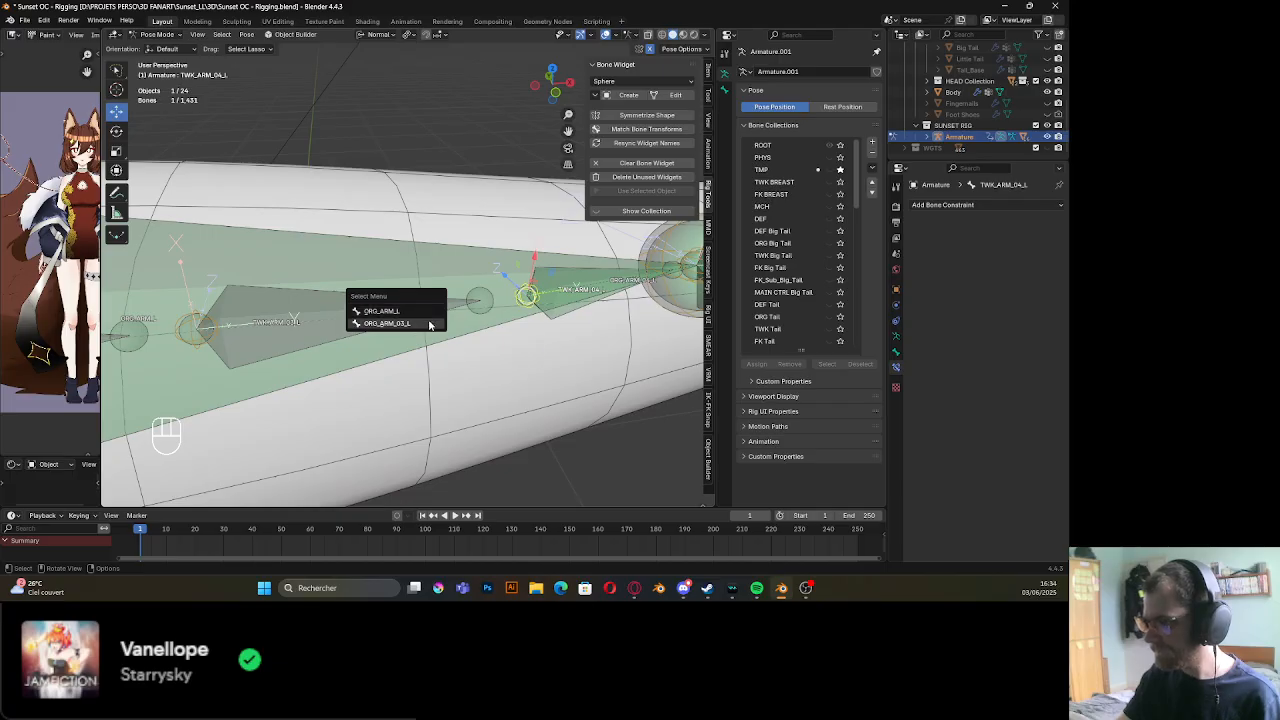
{"action": "left_click", "coordinate": [429, 324]}
{"action": "key", "text": "ctrl+p"}
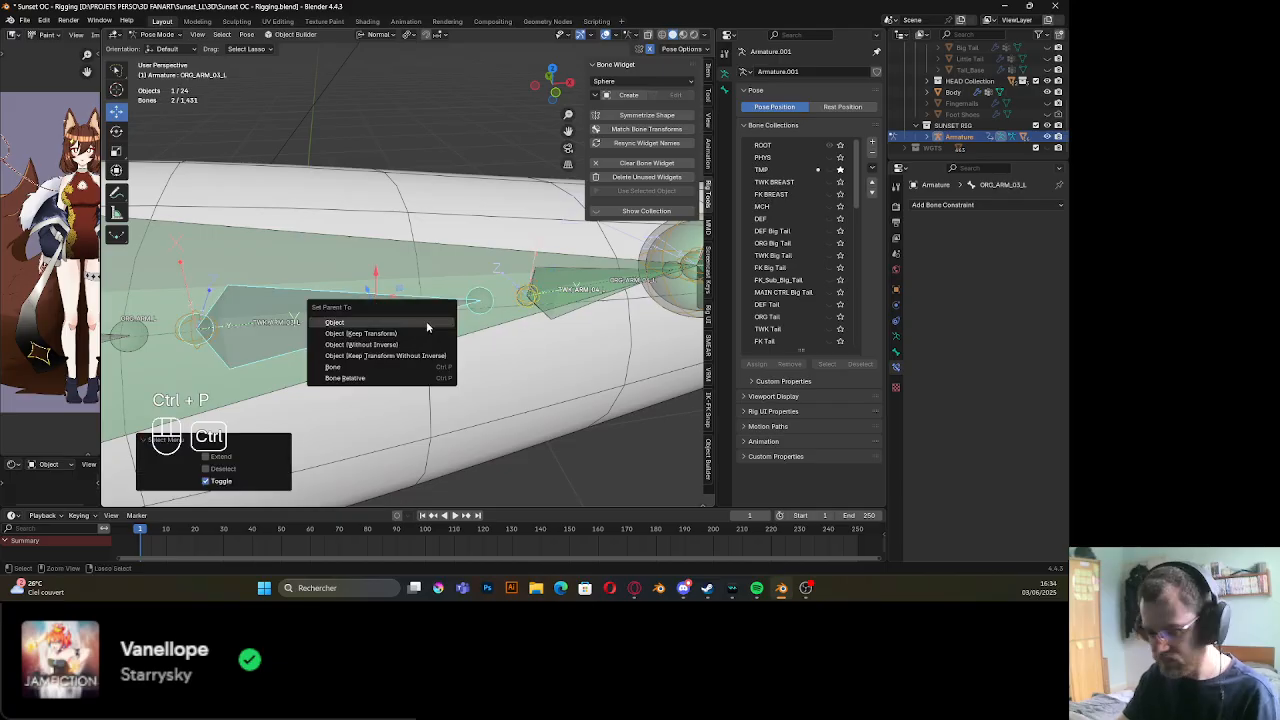
{"action": "key", "text": "shift+ctrl+c"}
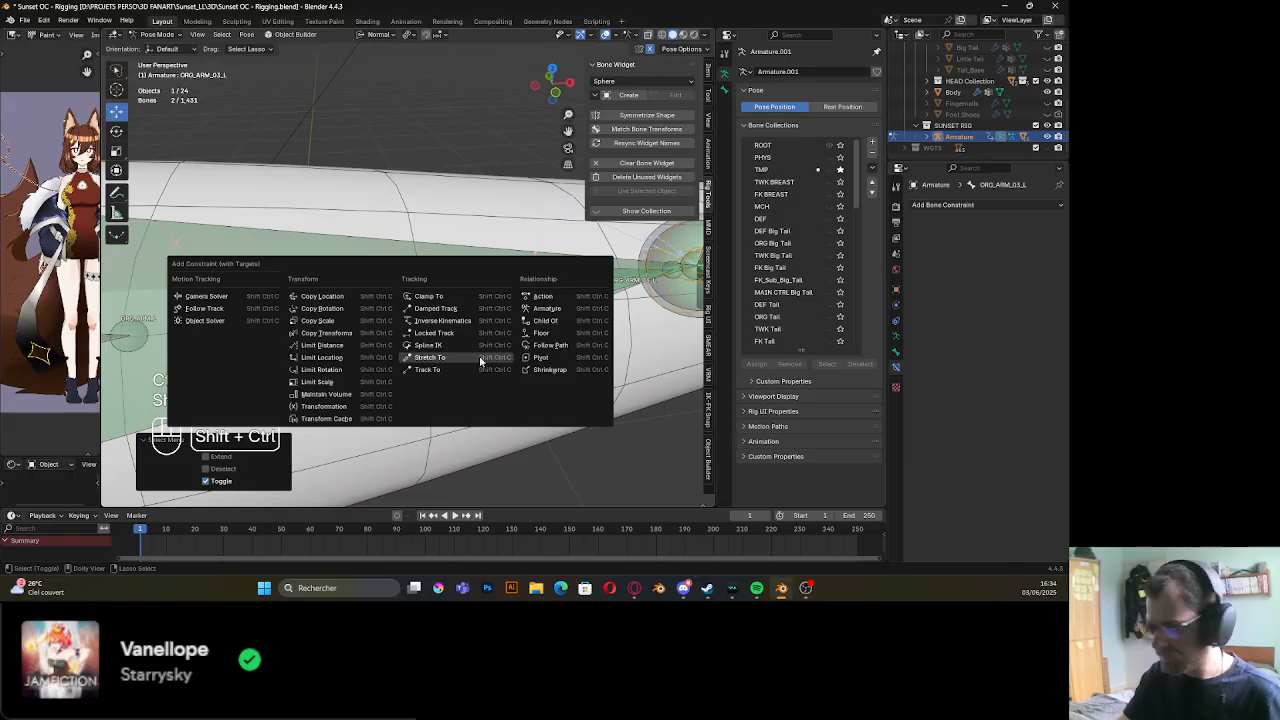
{"action": "left_click", "coordinate": [480, 361]}
Add a Stretch To constraint to ORG_ARM_02_L with TWK_ARM_03_L as its target bone
{"action": "middle_click_drag", "start_coordinate": [405, 327], "coordinate": [432, 378], "text": "shift"}
{"action": "left_click", "coordinate": [435, 378]}
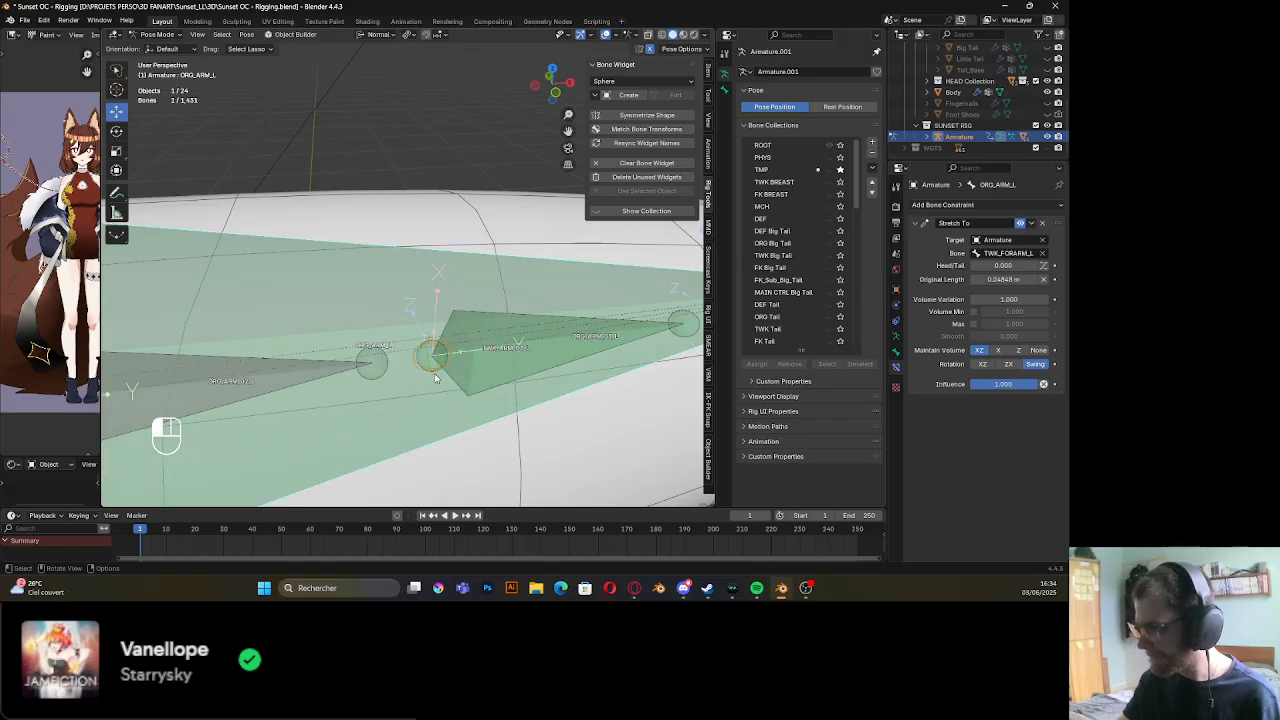
{"action": "left_click", "coordinate": [434, 374]}
{"action": "middle_click_drag", "start_coordinate": [306, 377], "coordinate": [393, 362], "text": "shift"}
{"action": "left_click", "coordinate": [390, 362], "text": "alt+shift"}
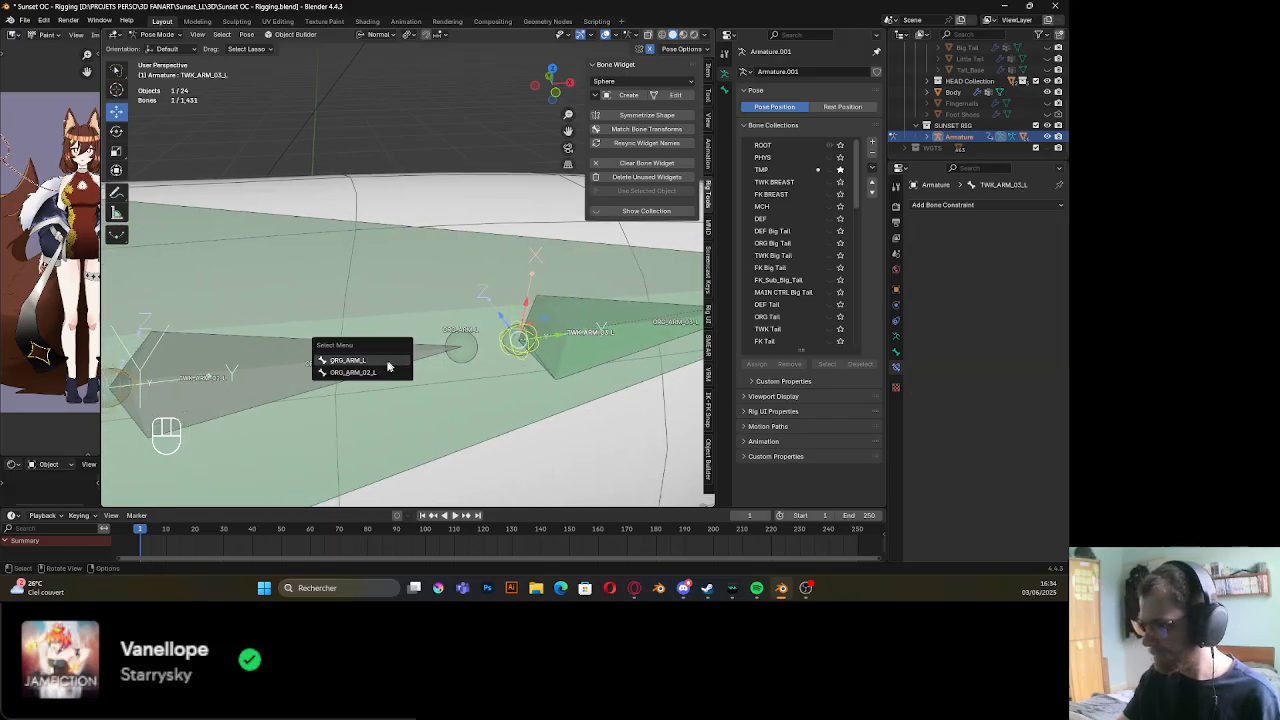
{"action": "left_click", "coordinate": [383, 372]}
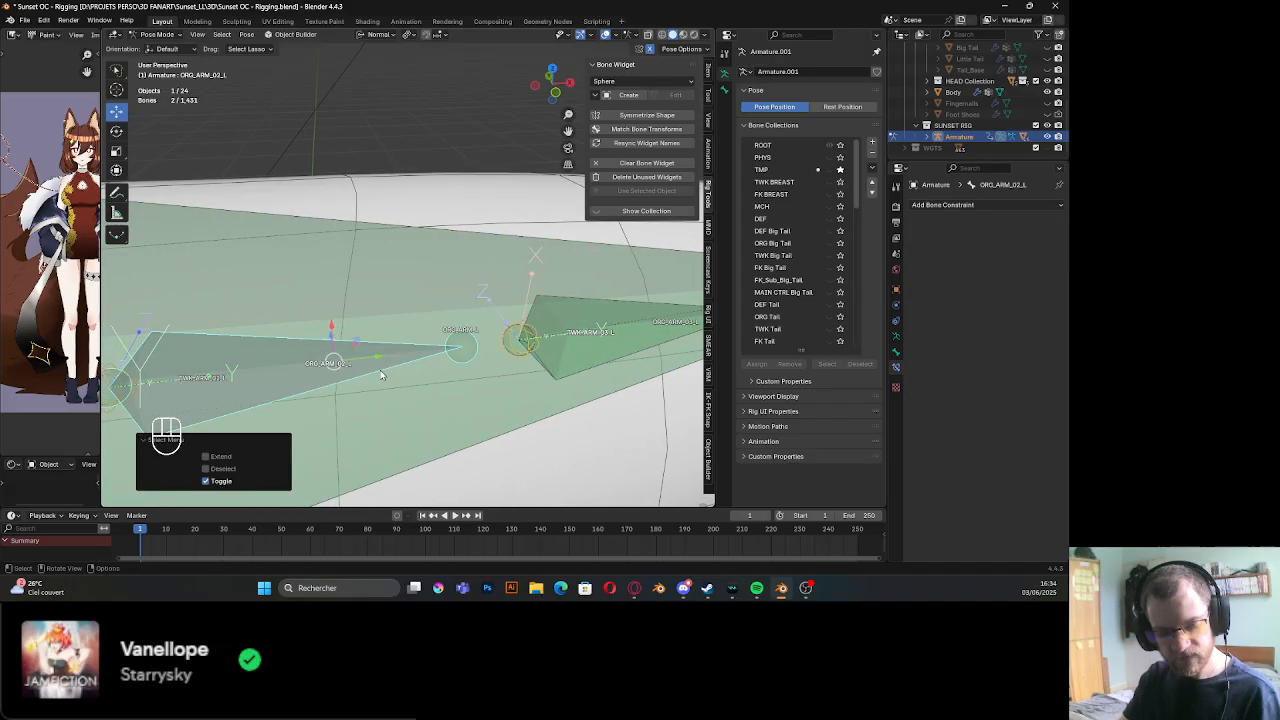
{"action": "key", "text": "ctrl+shift+c"}
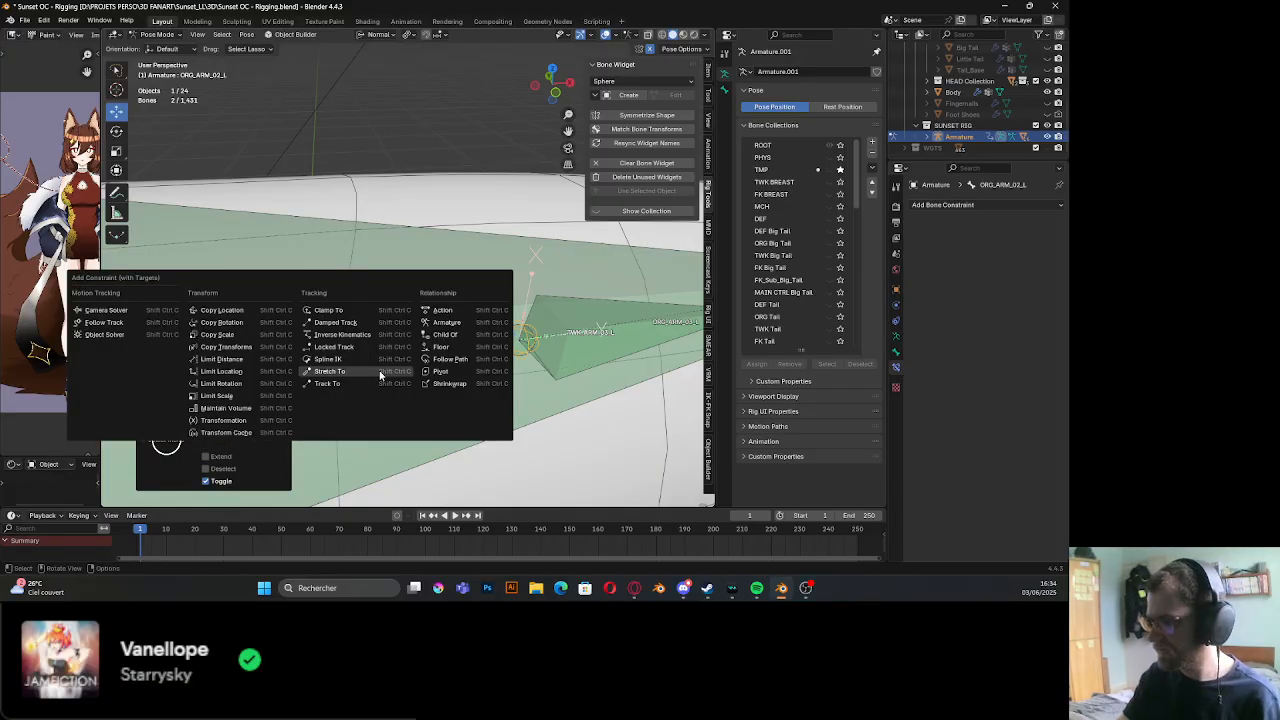
{"action": "left_click", "coordinate": [380, 374]}
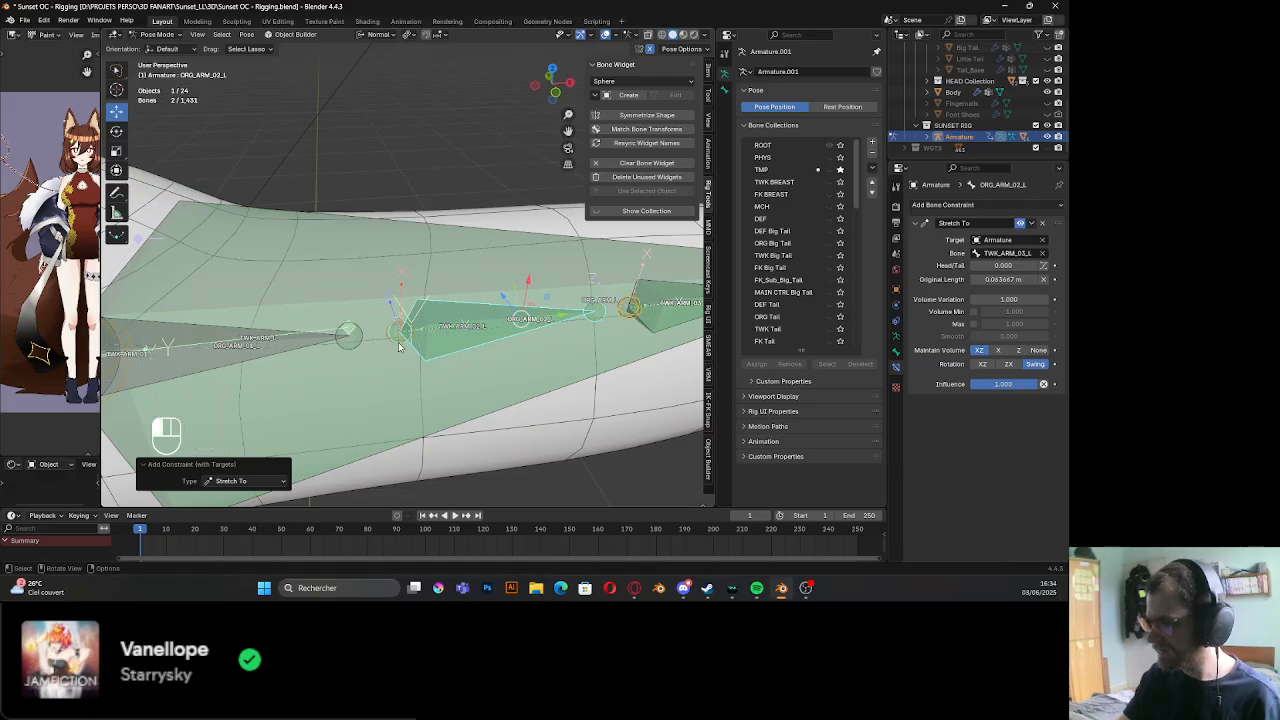
Add a Stretch To constraint to ORG_ARM_01_L with TWK_ARM_02_L as its target bone
{"action": "left_click", "coordinate": [398, 343]}
{"action": "left_click", "coordinate": [399, 338]}
{"action": "middle_click_drag", "start_coordinate": [326, 354], "coordinate": [389, 342], "text": "shift"}
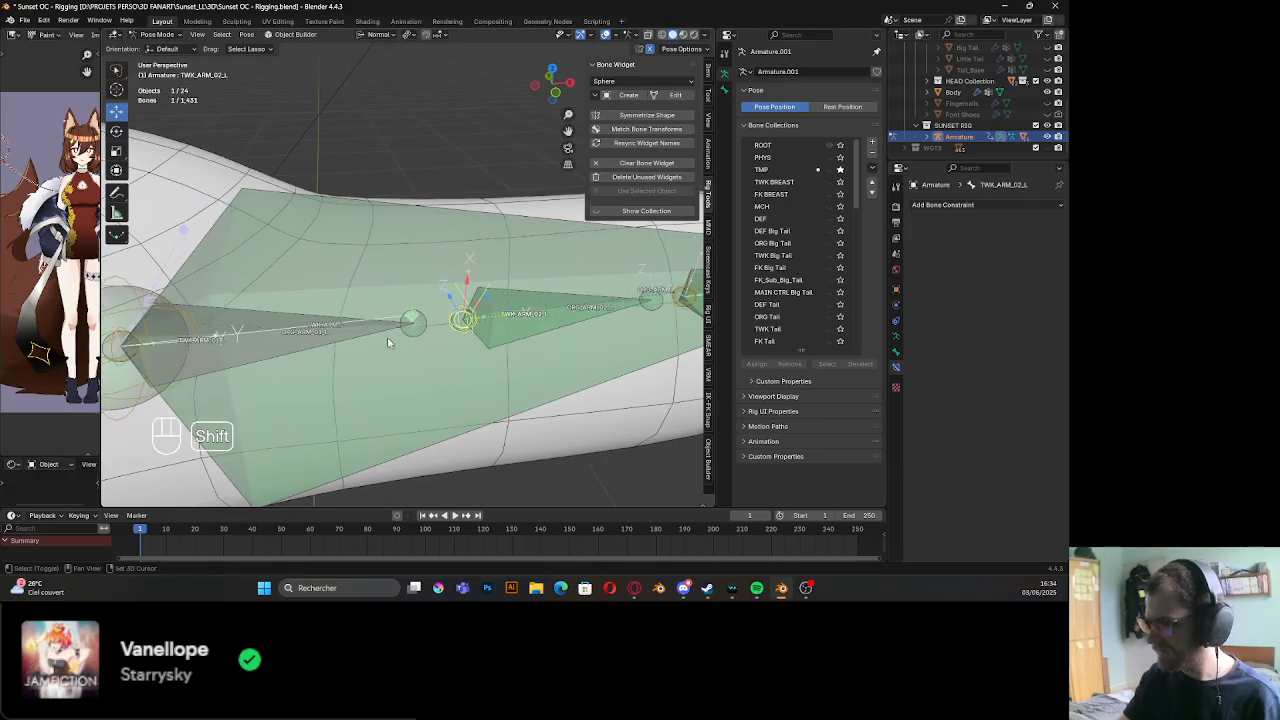
{"action": "left_click", "coordinate": [367, 334], "text": "alt+shift"}
{"action": "left_click", "coordinate": [362, 334]}
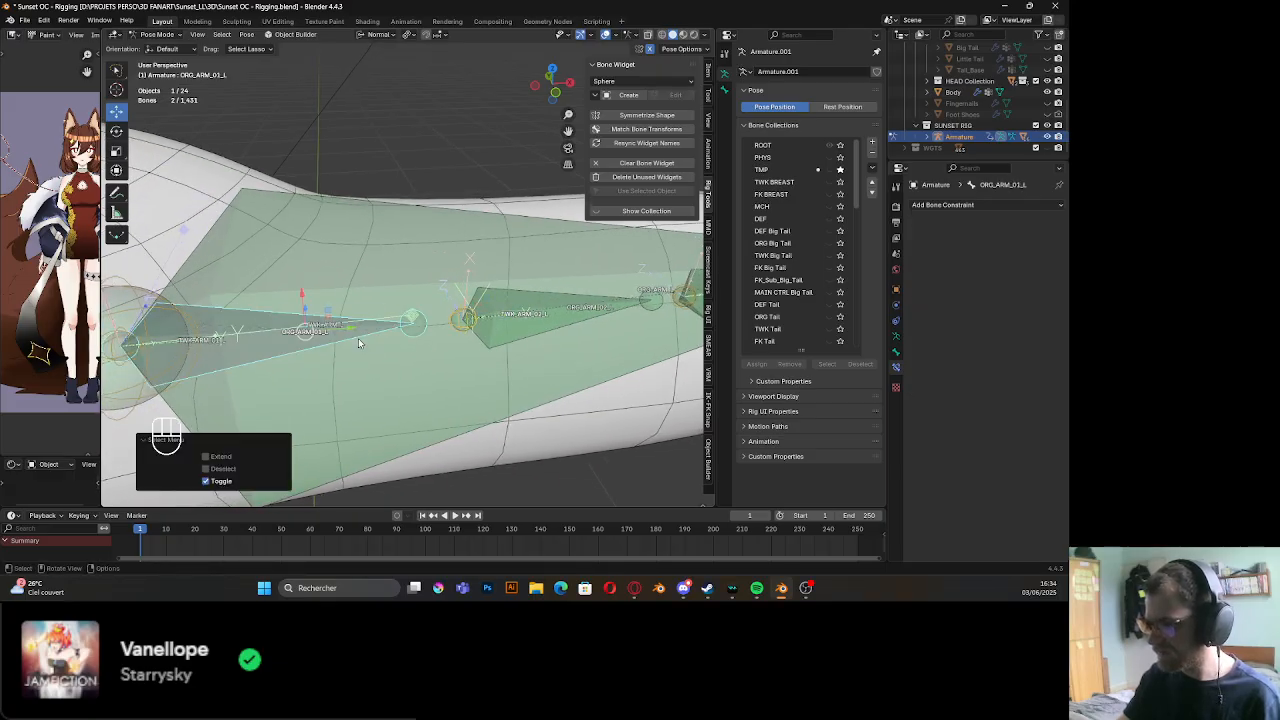
{"action": "key", "text": "shift+ctrl+c"}
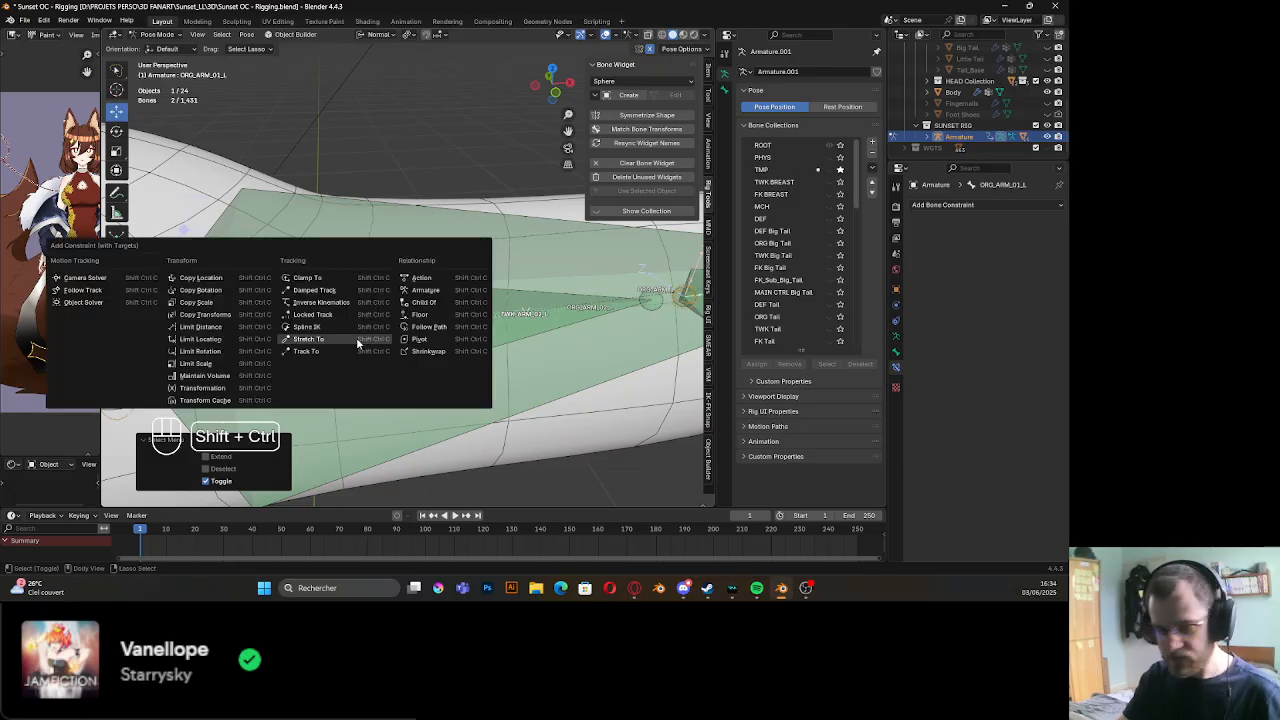
{"action": "left_click", "coordinate": [356, 337]}
Select the TWK_ARM_L control bone at the shoulder and save the file
{"action": "middle_click_drag", "start_coordinate": [357, 343], "coordinate": [302, 300]}
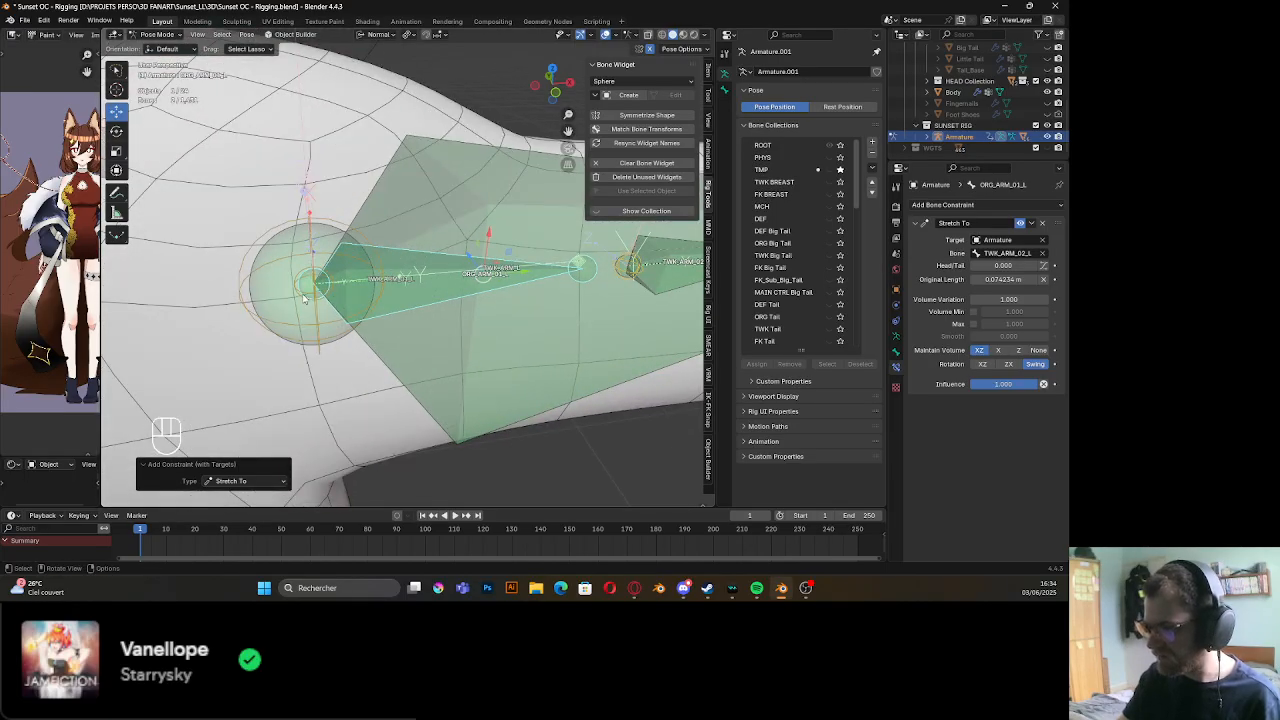
{"action": "left_click", "coordinate": [300, 294]}
{"action": "left_click", "coordinate": [298, 295]}
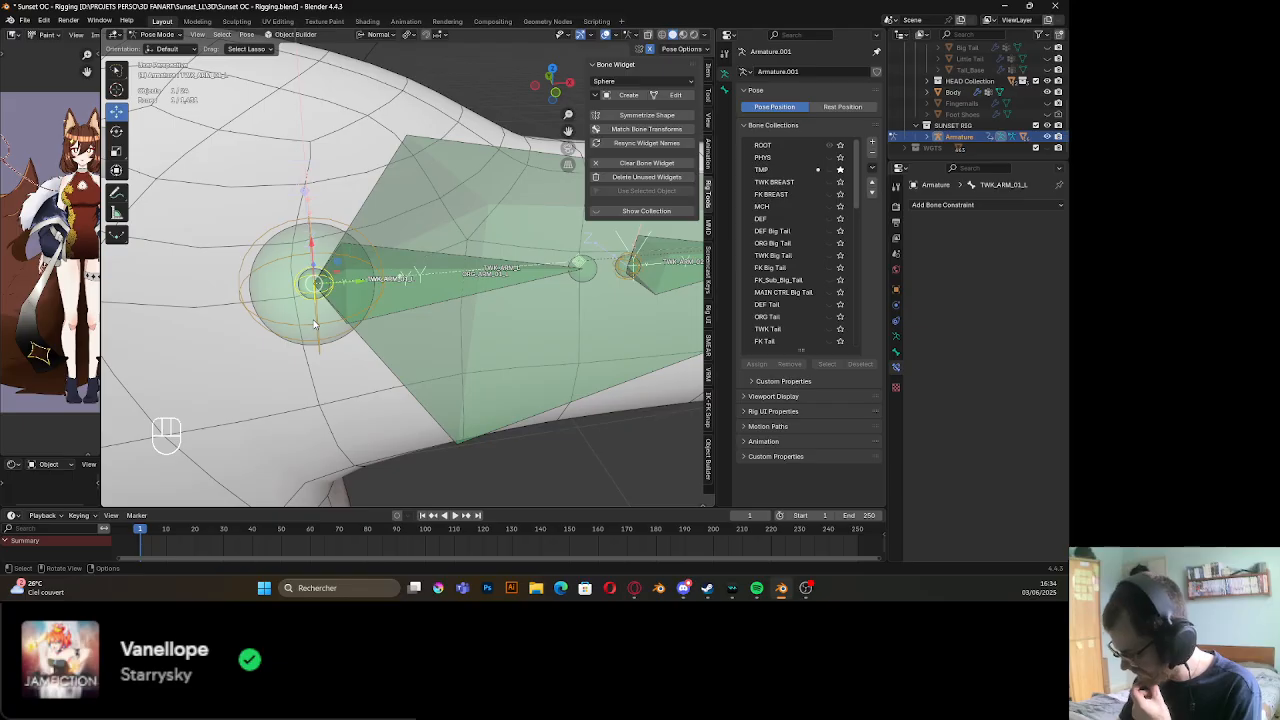
{"action": "left_click", "coordinate": [320, 349]}
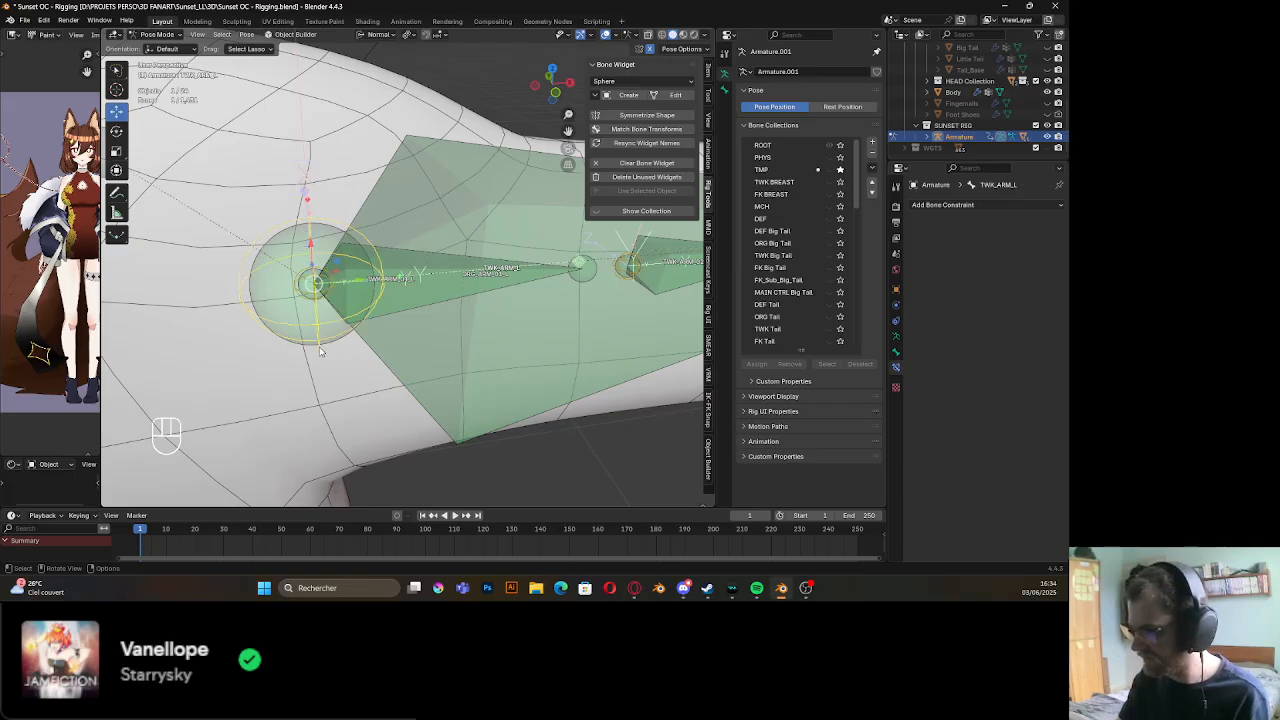
{"action": "middle_click_drag", "start_coordinate": [320, 350], "coordinate": [346, 293], "text": "ctrl"}
{"action": "key", "text": "ctrl+s"}
Test-move the TWK_ARM_L bone slightly and undo the move
{"action": "left_click", "coordinate": [346, 270]}
{"action": "left_click", "coordinate": [348, 288]}
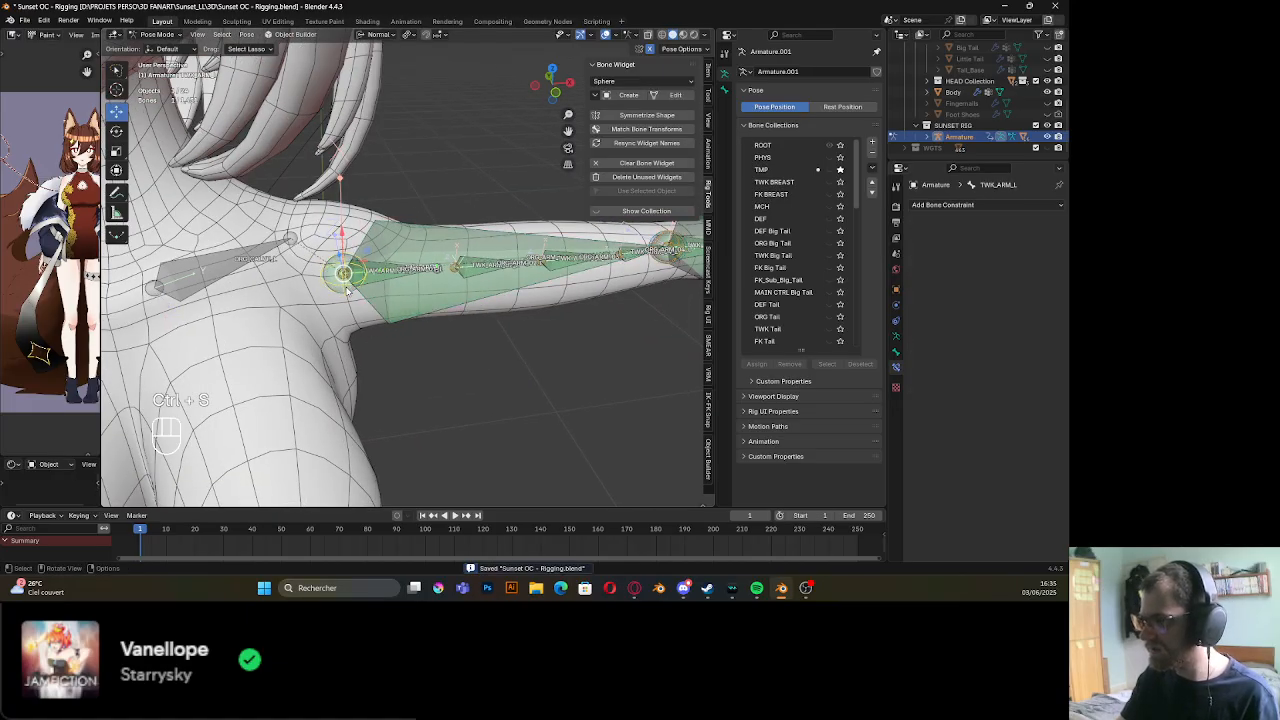
{"action": "mouse_move", "coordinate": [343, 272]}
{"action": "left_mouse_down"}
{"action": "mouse_move", "coordinate": [371, 282]}
{"action": "mouse_move", "coordinate": [309, 272]}
{"action": "mouse_move", "coordinate": [350, 272]}
{"action": "left_mouse_up"}
{"action": "key", "text": "ctrl+z"}
Test-move the TWK_FOREARM_03_L control bone on the forearm and undo the move
{"action": "middle_click_drag", "start_coordinate": [502, 279], "coordinate": [333, 283], "text": "shift"}
{"action": "middle_click_drag", "start_coordinate": [521, 274], "coordinate": [320, 294], "text": "shift"}
{"action": "scroll", "coordinate": [384, 293], "scroll_direction": "up", "scroll_amount": 3}
{"action": "middle_click_drag", "start_coordinate": [415, 295], "coordinate": [432, 328], "text": "shift"}
{"action": "left_click", "coordinate": [366, 311]}
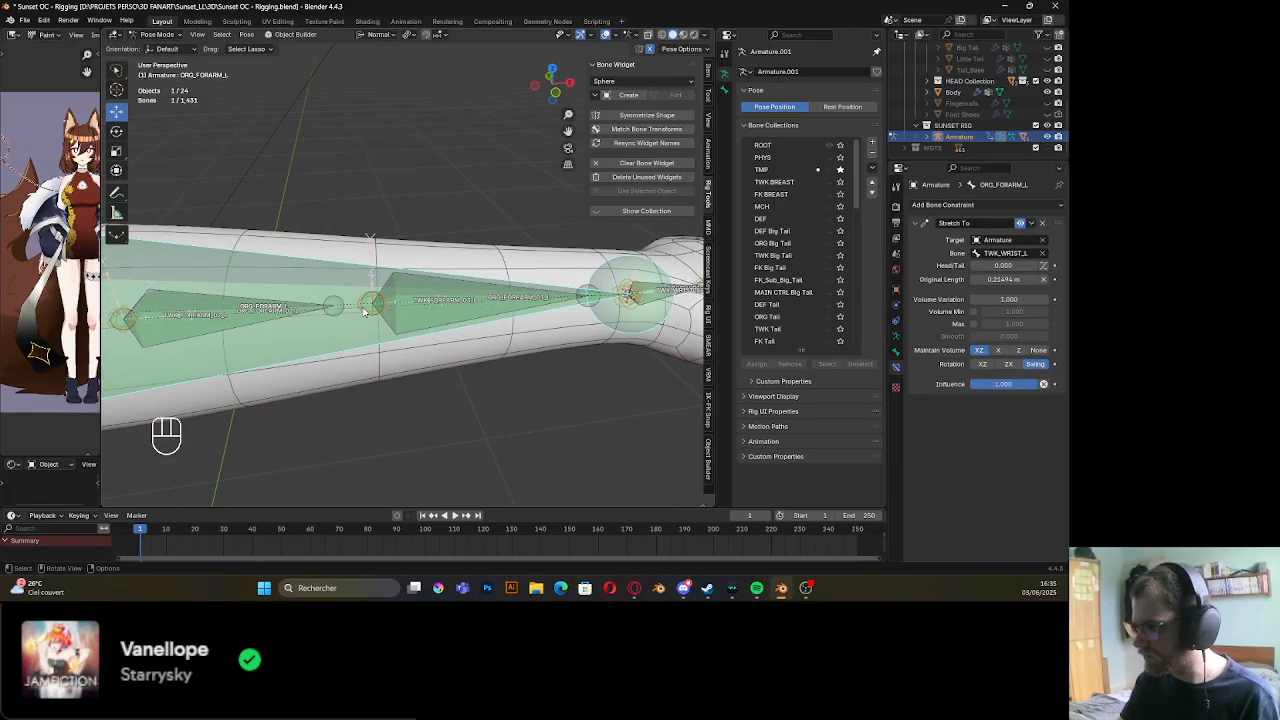
{"action": "left_click", "coordinate": [366, 311]}
{"action": "key", "text": "g"}
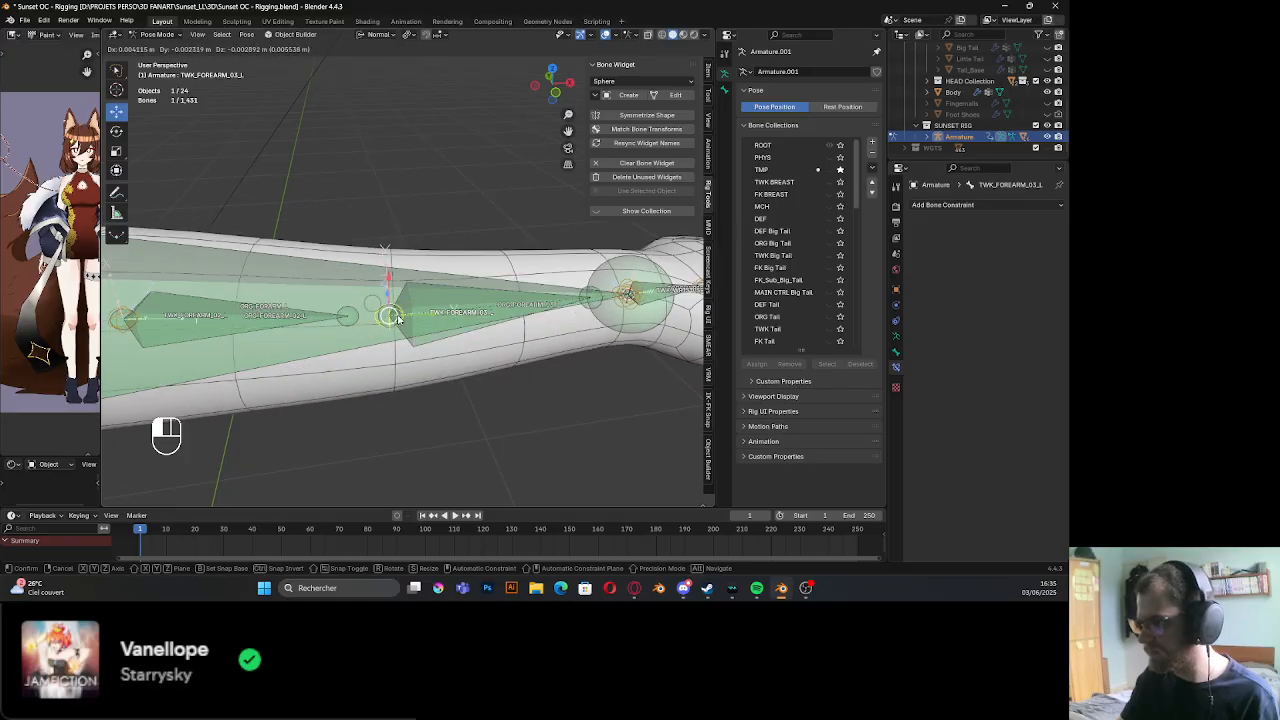
{"action": "left_click", "coordinate": [400, 320]}
{"action": "key", "text": "ctrl+z"}
Test-move the TWK_WRIST_L control bone at the wrist and undo the move
{"action": "middle_click_drag", "start_coordinate": [540, 327], "coordinate": [320, 312], "text": "shift"}
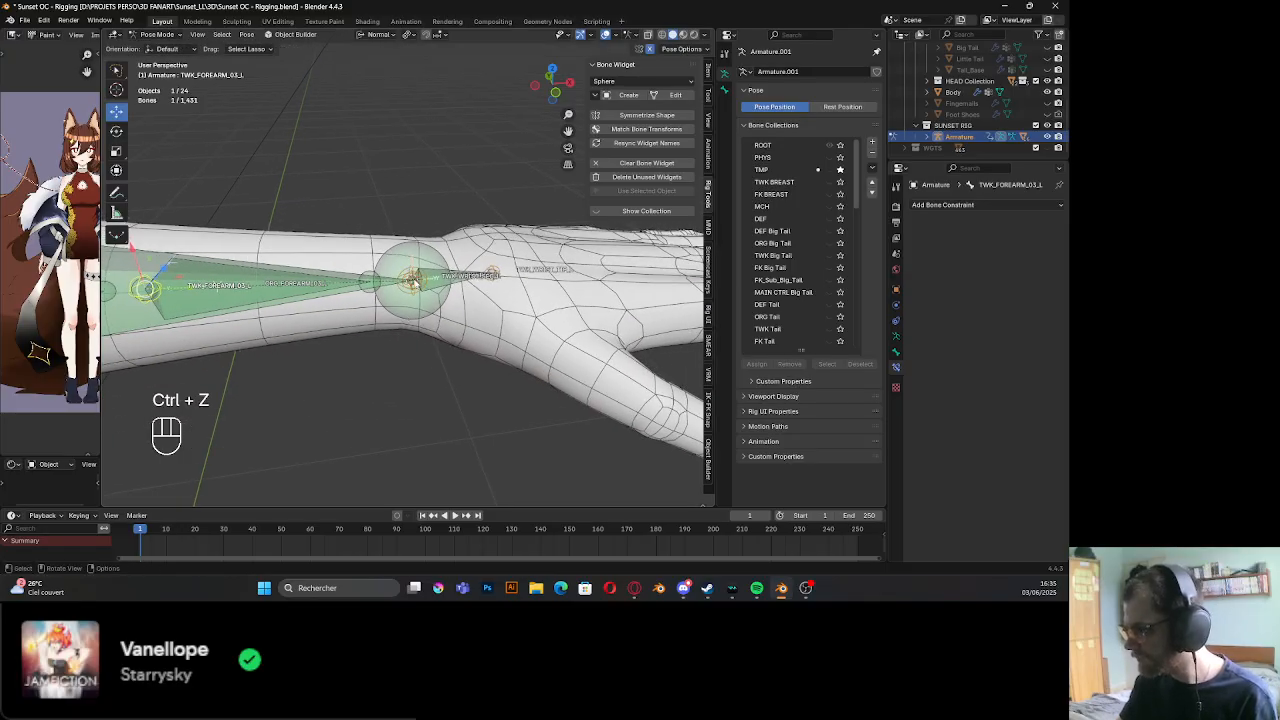
{"action": "left_click", "coordinate": [410, 283]}
{"action": "left_click", "coordinate": [410, 283]}
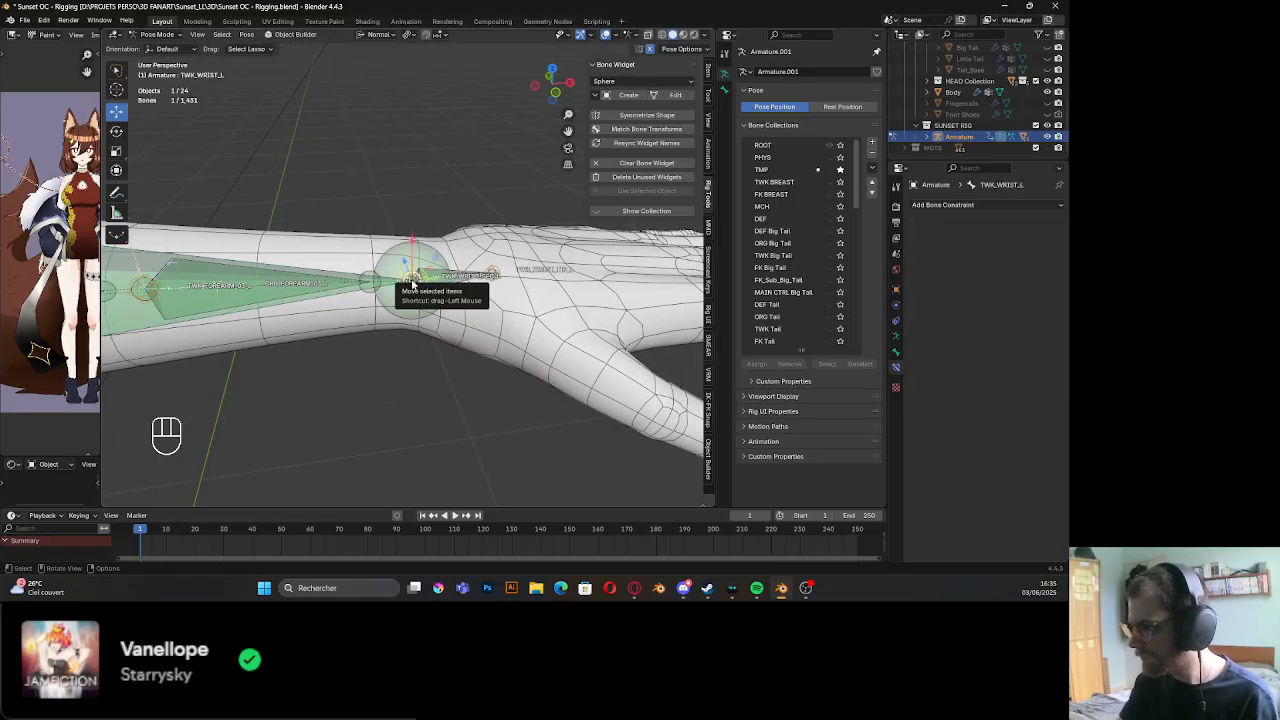
{"action": "key", "text": "g"}
{"action": "left_click_drag", "start_coordinate": [390, 323], "coordinate": [405, 276]}
{"action": "scroll", "coordinate": [413, 306], "scroll_direction": "down", "scroll_amount": 5}
{"action": "key", "text": "ctrl+z"}
{"action": "scroll", "coordinate": [421, 295], "scroll_direction": "up", "scroll_amount": 4}
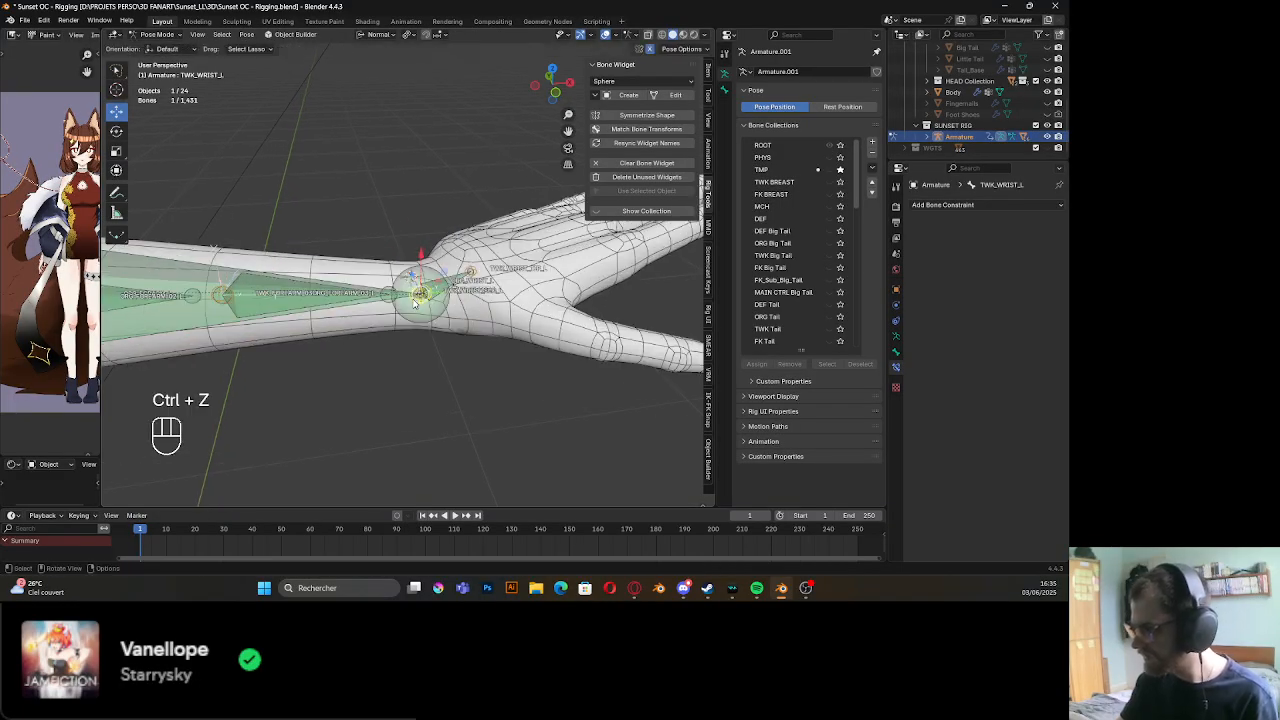
{"action": "key", "text": "ctrl+z"}
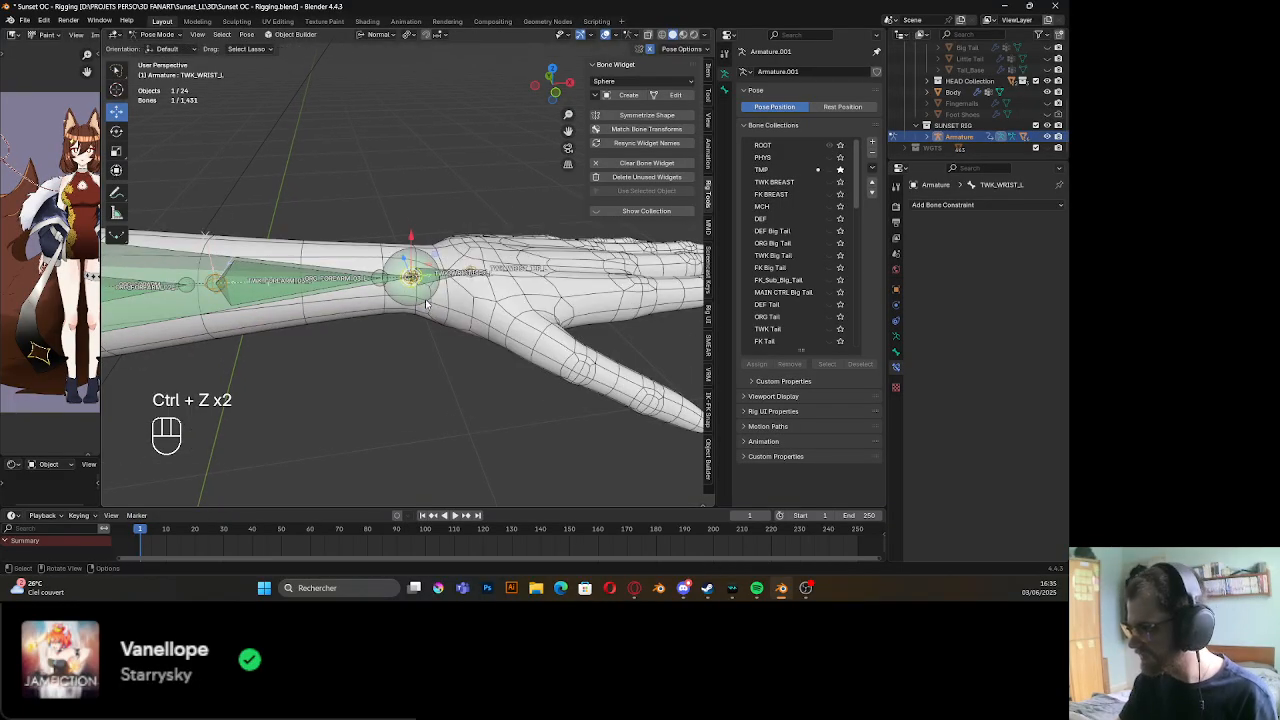
Select TWK_WRIST_SEC_L among the overlapping wrist bones and move it slightly down, clear of the wrist
{"action": "left_click", "coordinate": [412, 281]}
{"action": "left_click", "coordinate": [412, 281]}
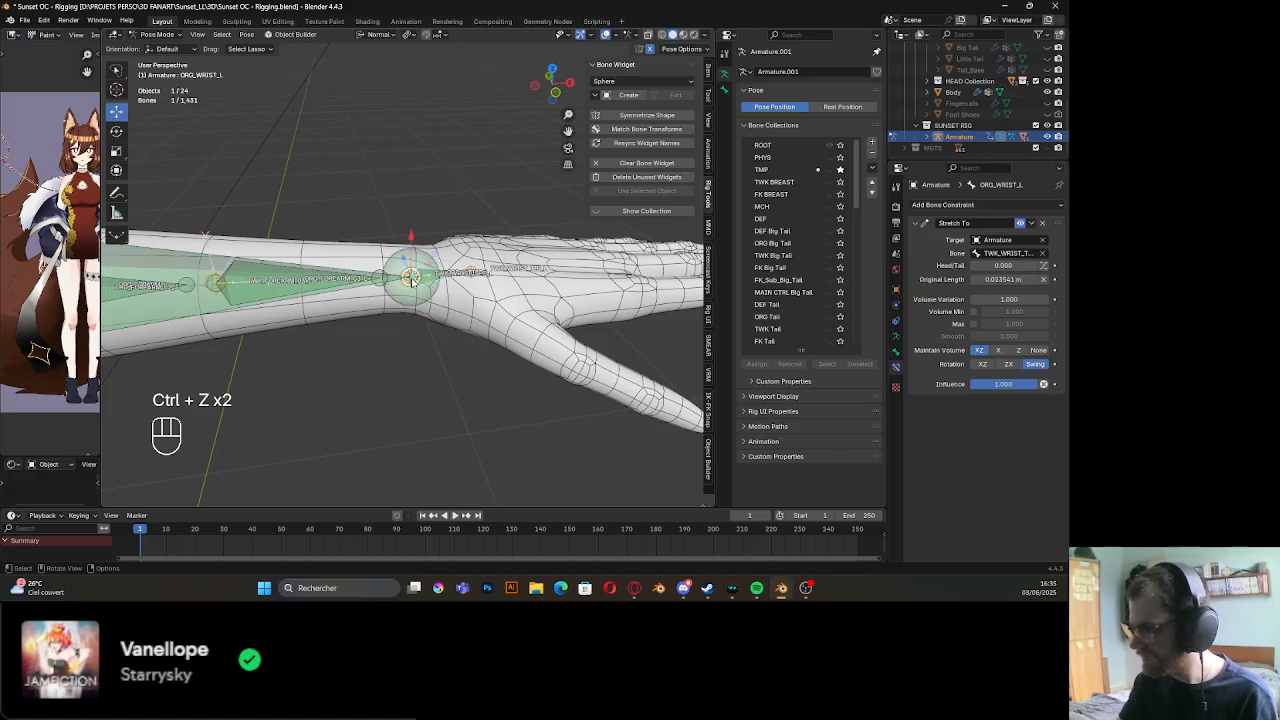
{"action": "left_click", "coordinate": [412, 281]}
{"action": "left_click", "coordinate": [412, 281]}
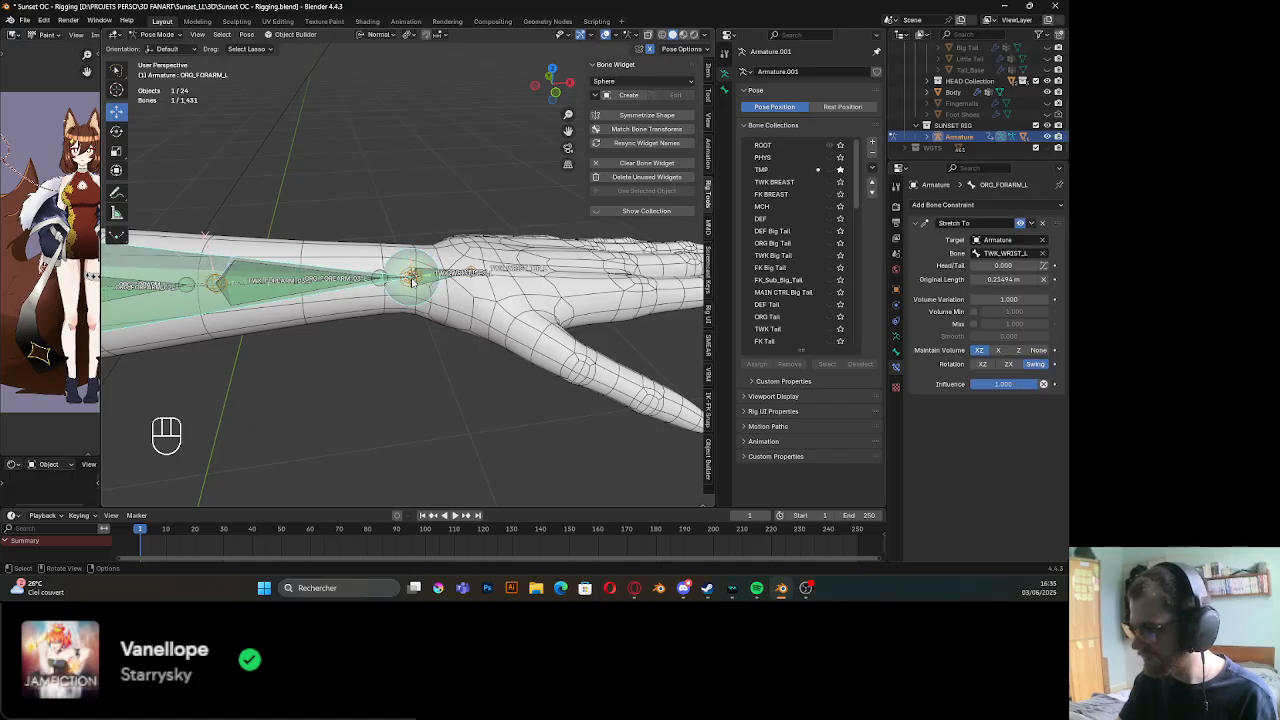
{"action": "left_click", "coordinate": [411, 281], "text": "alt"}
{"action": "left_click", "coordinate": [405, 314]}
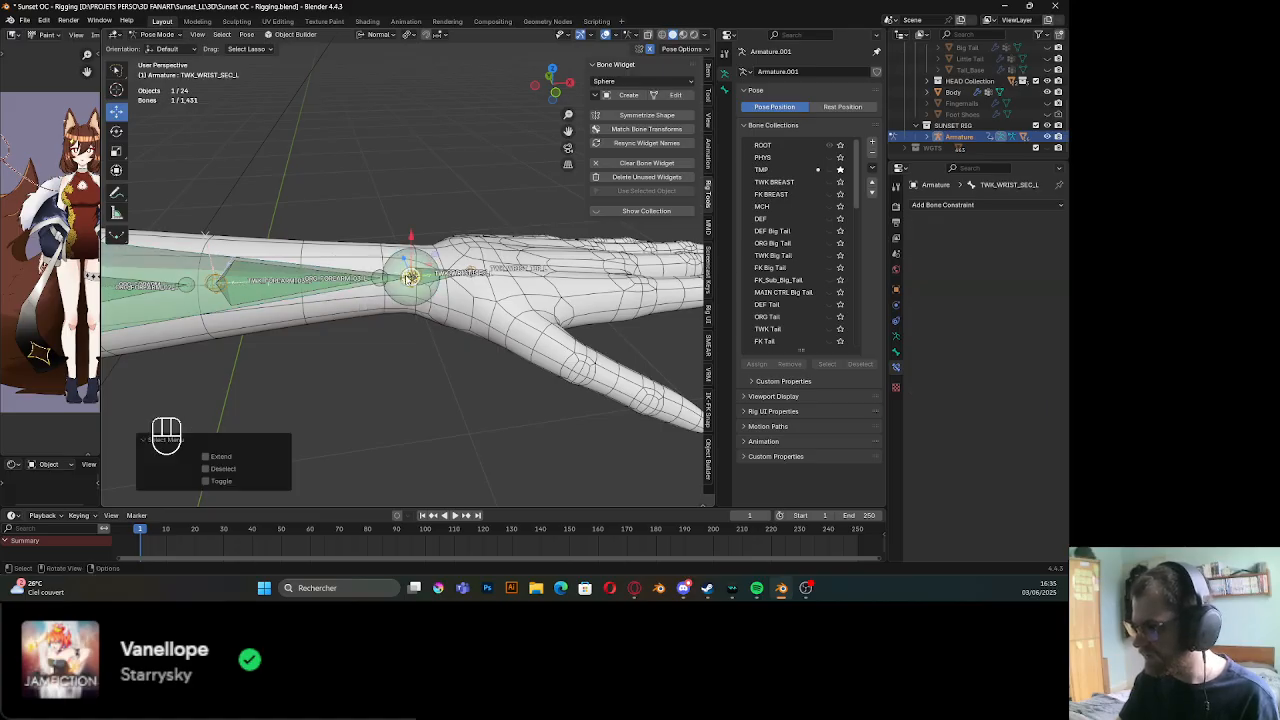
{"action": "left_click_drag", "start_coordinate": [410, 278], "coordinate": [415, 316]}
{"action": "scroll", "coordinate": [411, 333], "scroll_direction": "up", "scroll_amount": 10}
{"action": "middle_click_drag", "start_coordinate": [411, 333], "coordinate": [375, 306], "text": "shift"}
{"action": "scroll", "coordinate": [376, 297], "scroll_direction": "down", "scroll_amount": 6}
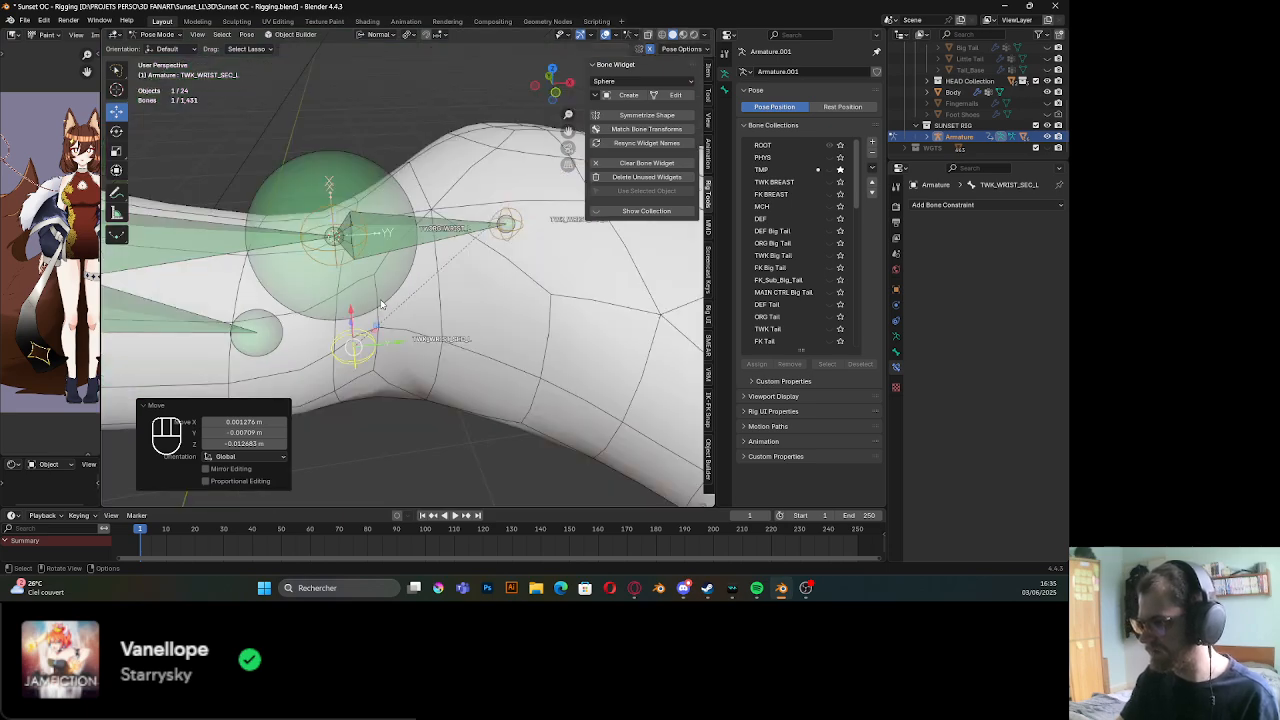
Parent ORG_WRIST_L to TWK_WRIST_SEC_L with Keep Offset and clear the pose rotation and location of both bones
{"action": "left_click", "coordinate": [448, 238]}
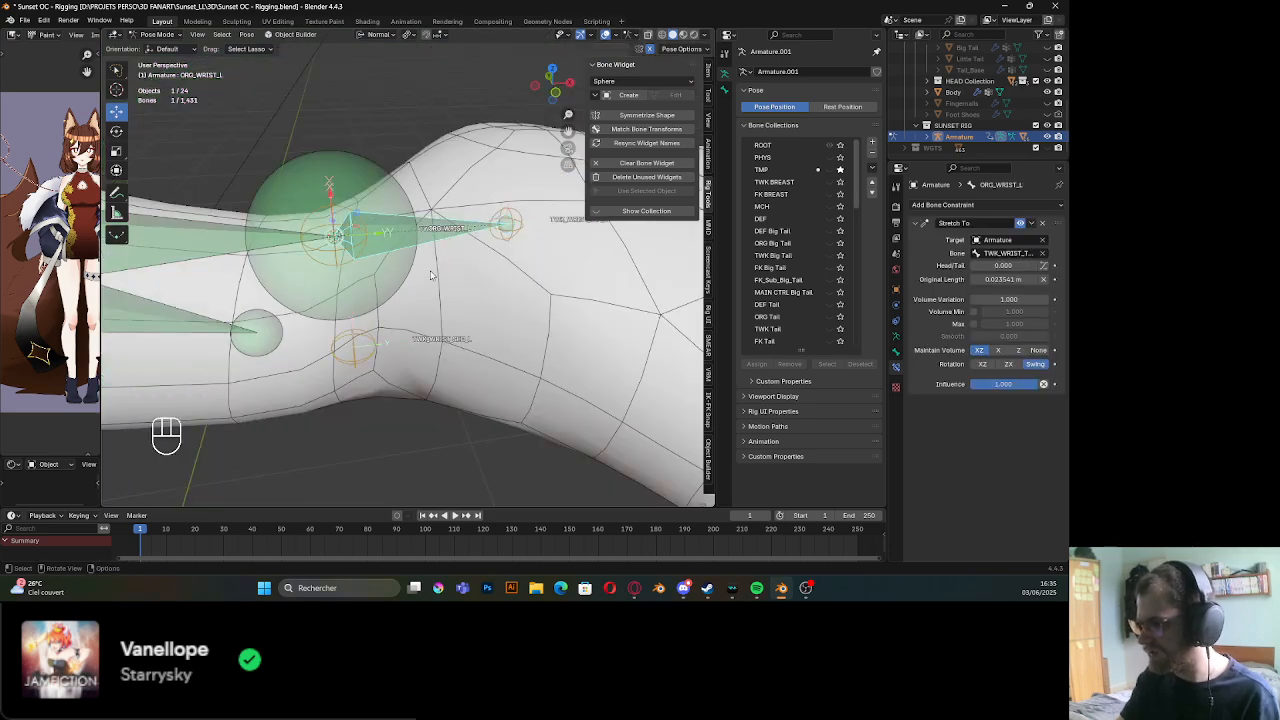
{"action": "left_click", "coordinate": [373, 360], "text": "shift"}
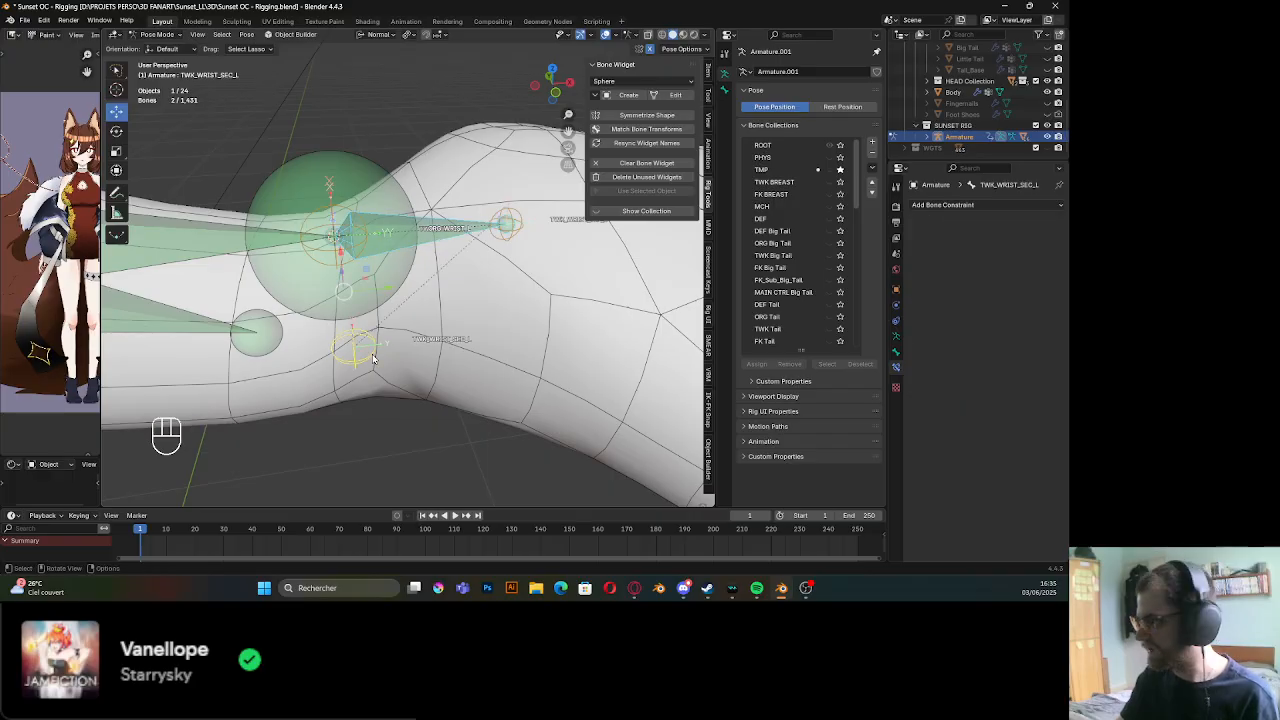
{"action": "key", "text": "Tab"}
{"action": "key", "text": "ctrl+p"}
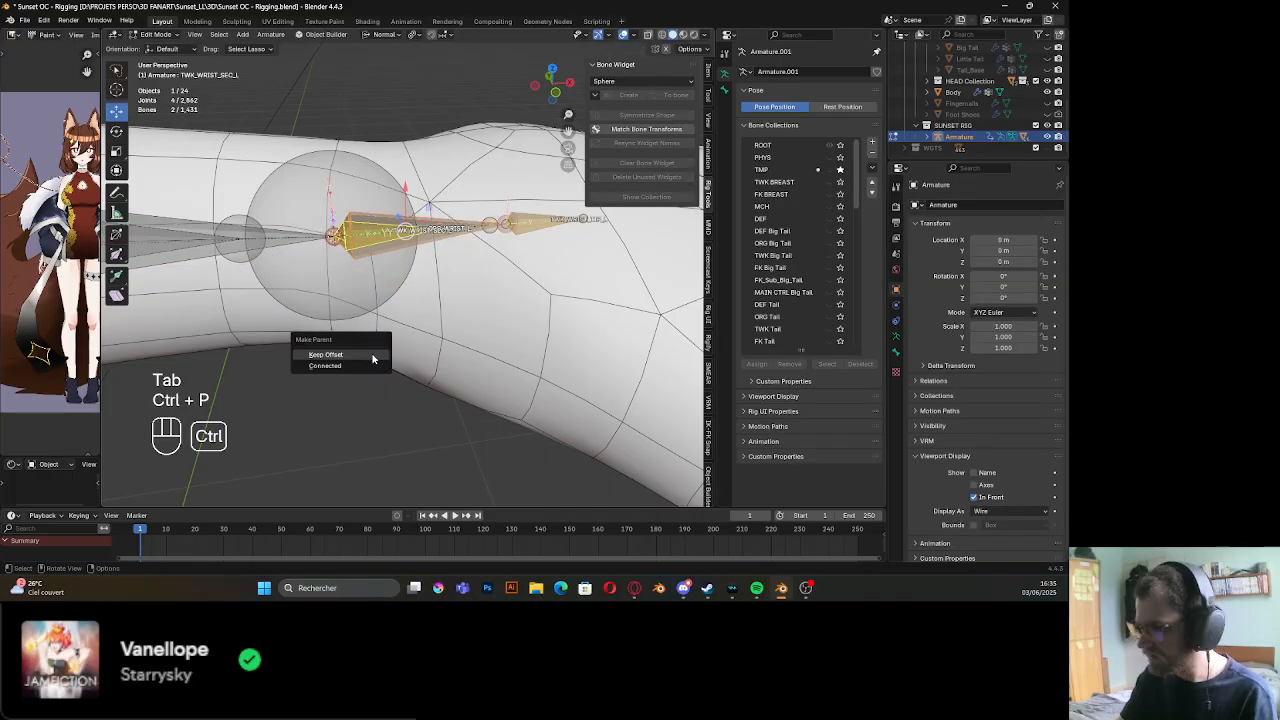
{"action": "left_click", "coordinate": [376, 357]}
{"action": "key", "text": "Tab"}
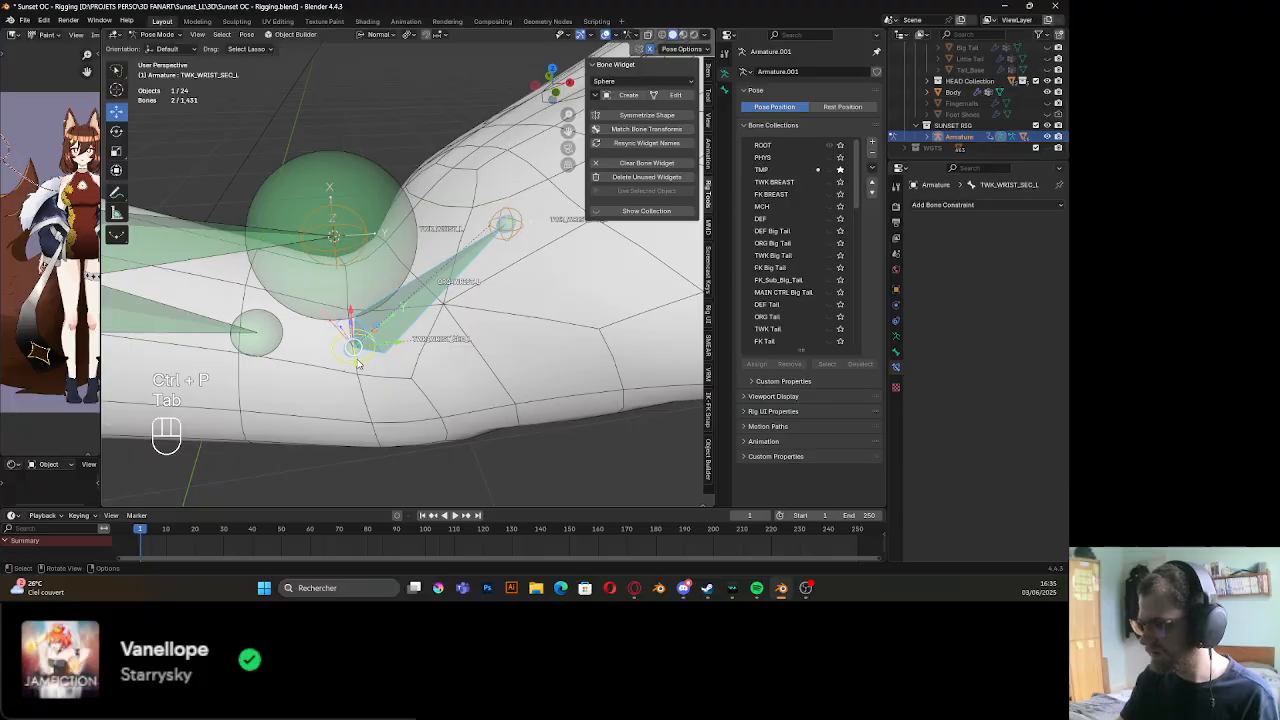
{"action": "key", "text": "alt+r"}
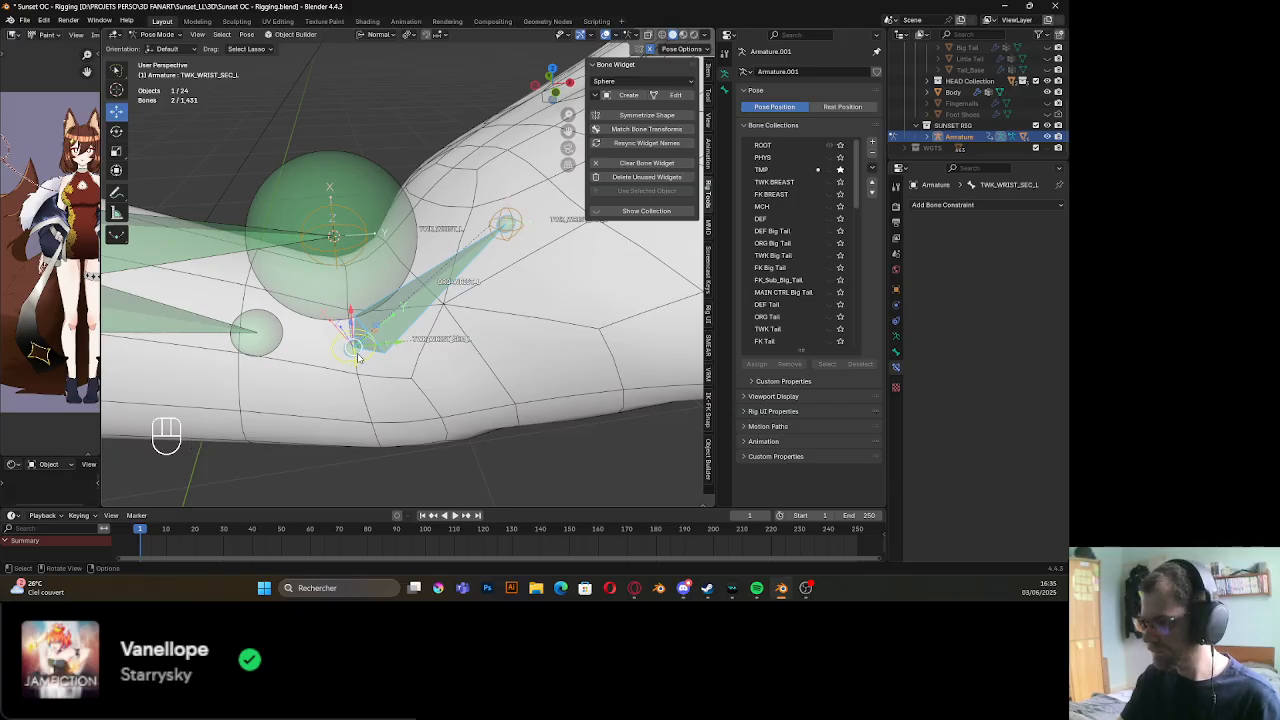
{"action": "key", "text": "alt+g"}
Test-move TWK_WRIST_L again with the new wrist parenting and undo the move
{"action": "left_click", "coordinate": [337, 268]}
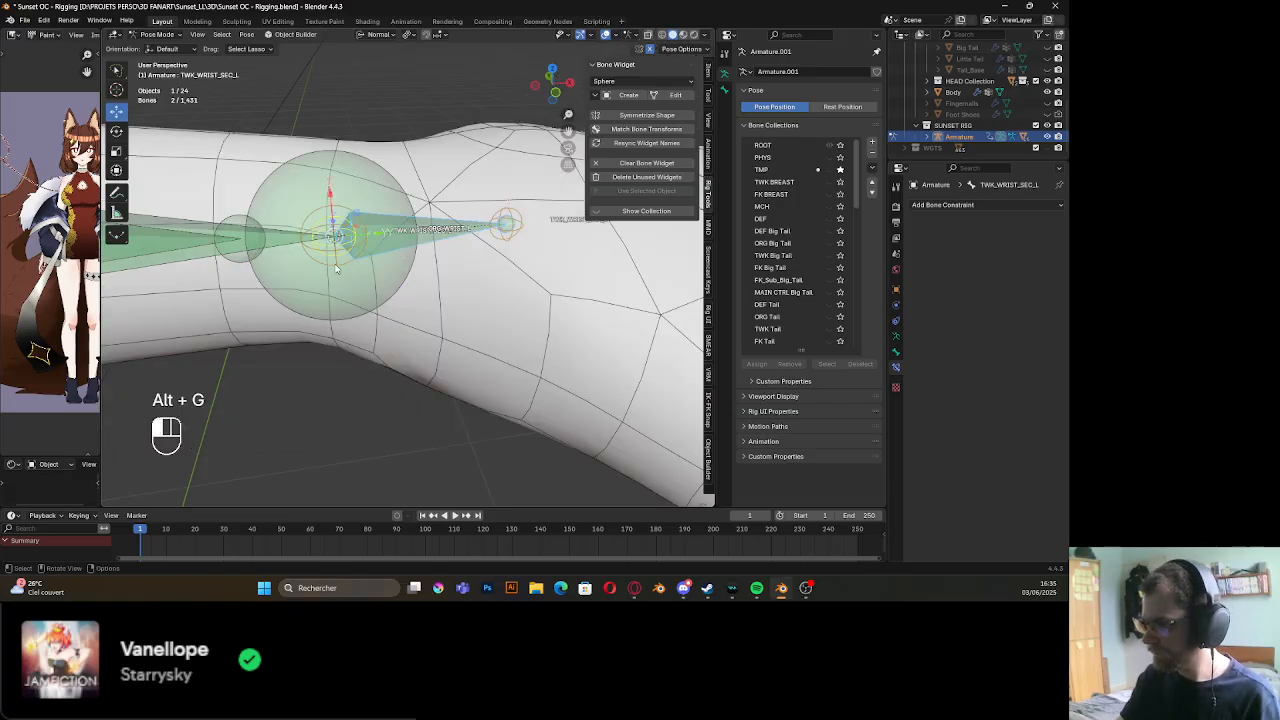
{"action": "left_click", "coordinate": [337, 268]}
{"action": "scroll", "coordinate": [337, 268], "scroll_direction": "down", "scroll_amount": 6}
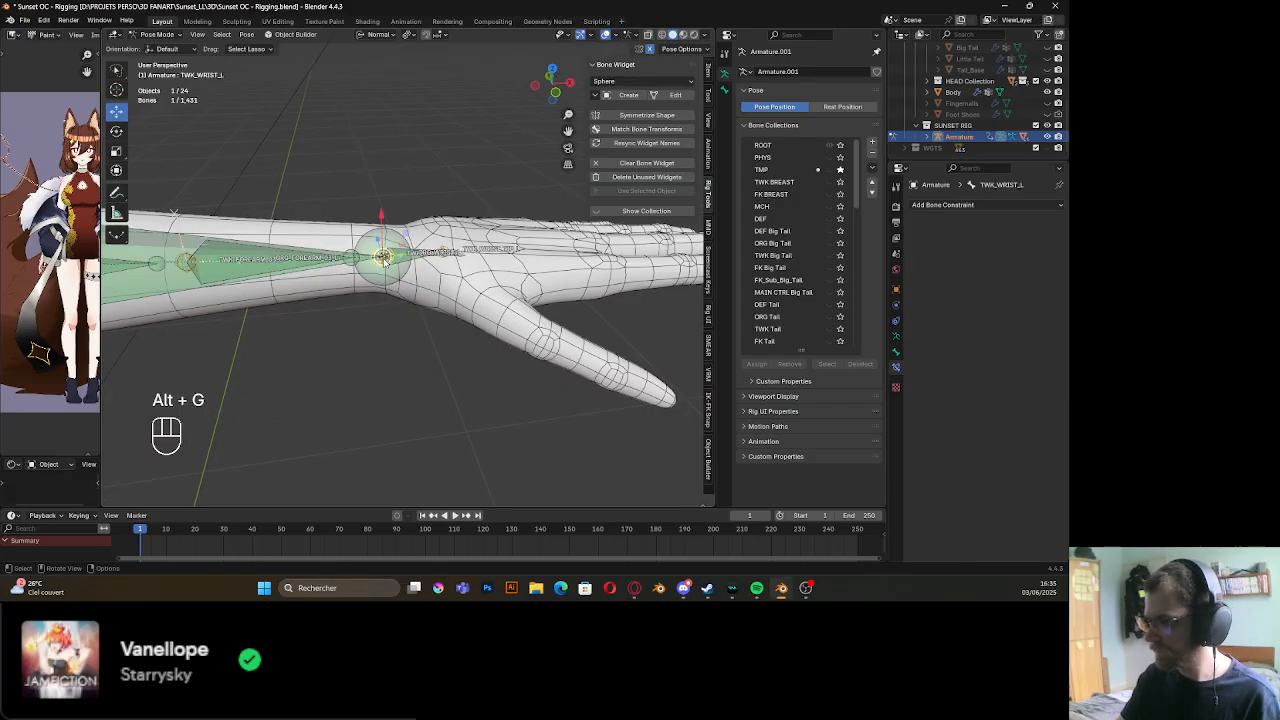
{"action": "key", "text": "g"}
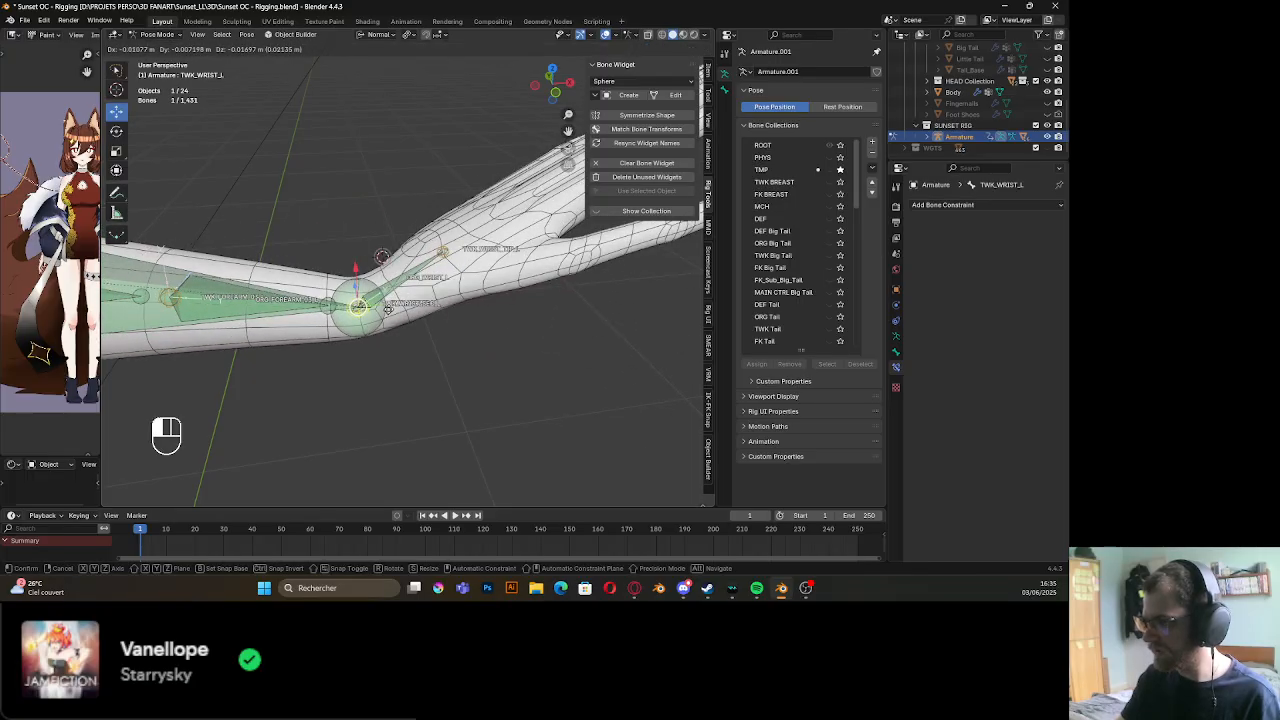
{"action": "left_click", "coordinate": [405, 272], "text": "ctrl"}
{"action": "key", "text": "ctrl+z"}
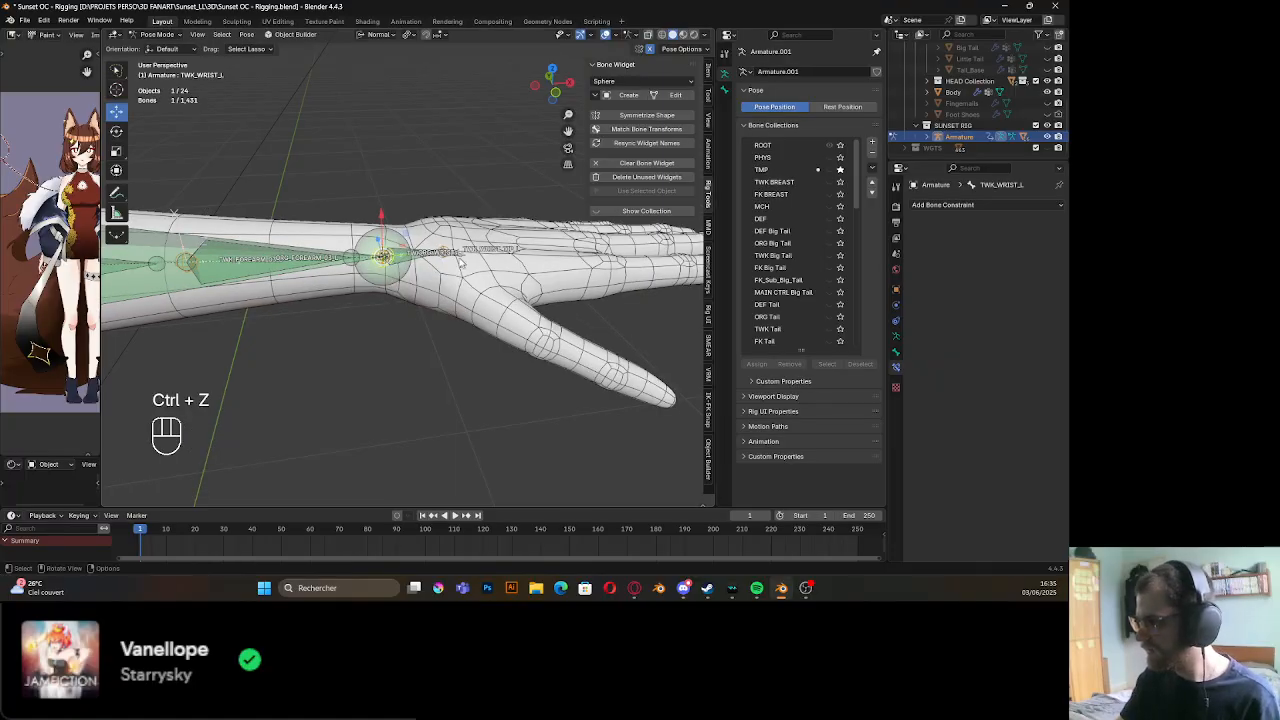
Test-move the TWK_WRIST_TIP_L control bone in the hand and undo the move
{"action": "left_click", "coordinate": [450, 258]}
{"action": "left_click_drag", "start_coordinate": [468, 262], "coordinate": [427, 272]}
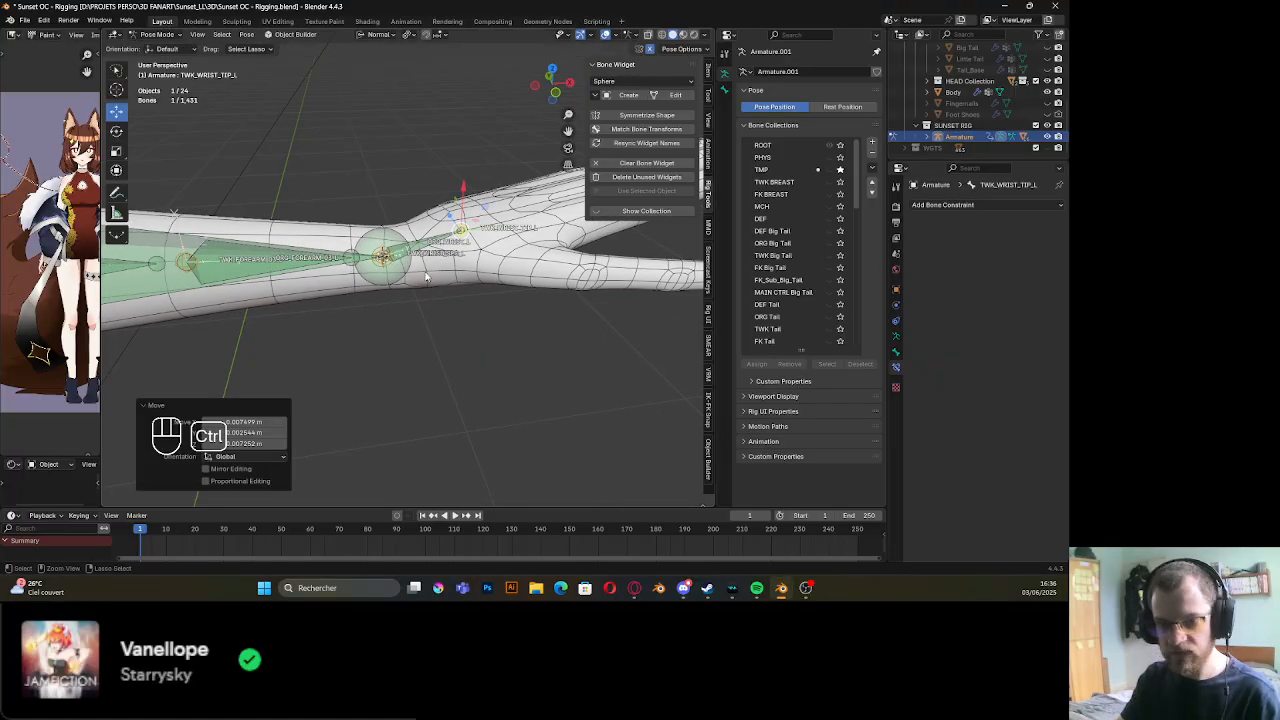
{"action": "key", "text": "ctrl+z"}
Save the rigging file
{"action": "scroll", "coordinate": [427, 277], "scroll_direction": "down", "scroll_amount": 6}
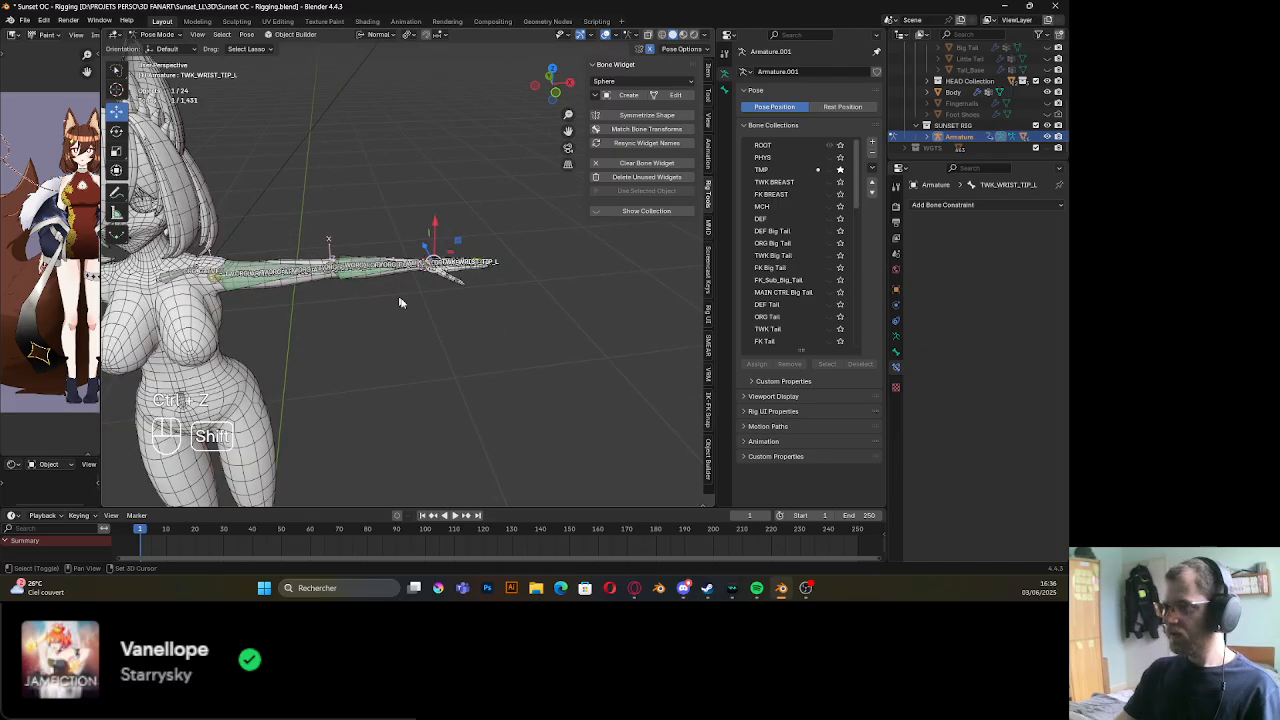
{"action": "middle_click_drag", "start_coordinate": [399, 302], "coordinate": [420, 304], "text": "shift"}
{"action": "key", "text": "ctrl+s"}
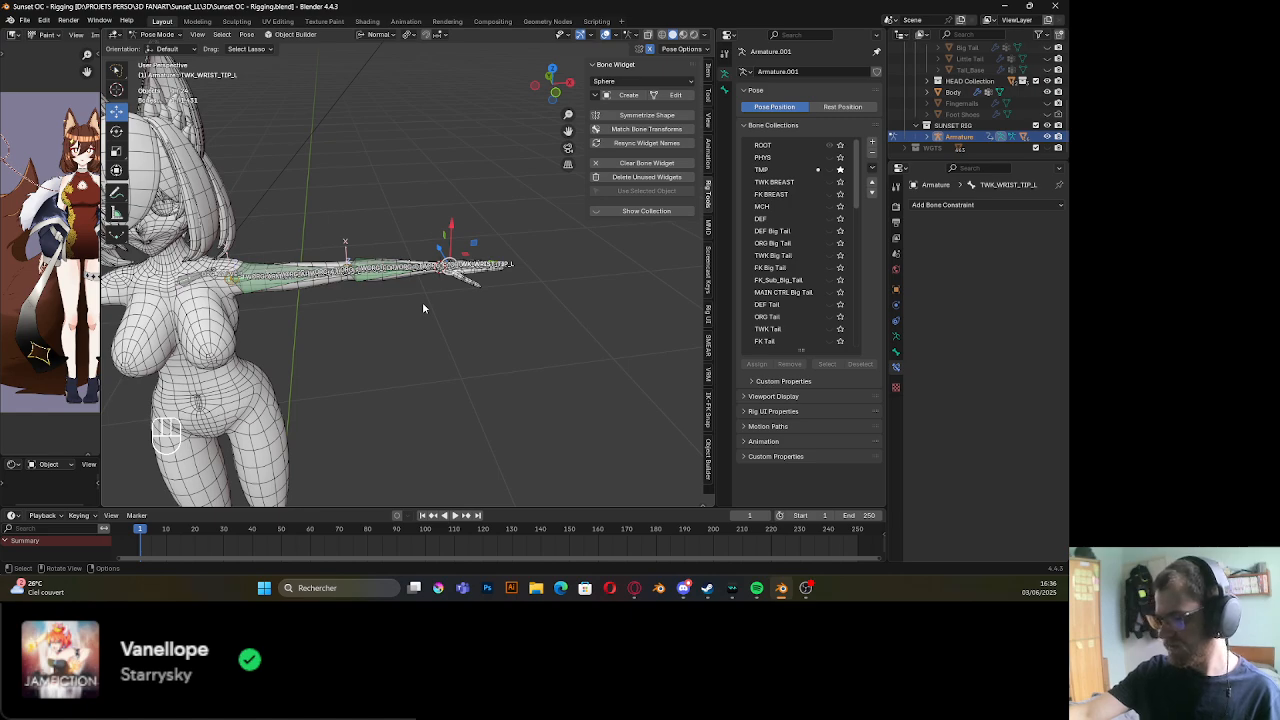
Duplicate the ORG_ARM_L, ORG_FORARM_L and ORG_WRIST_L bones in place in Edit Mode
{"action": "scroll", "coordinate": [390, 325], "scroll_direction": "up", "scroll_amount": 4}
{"action": "middle_click_drag", "start_coordinate": [390, 325], "coordinate": [346, 349], "text": "shift"}
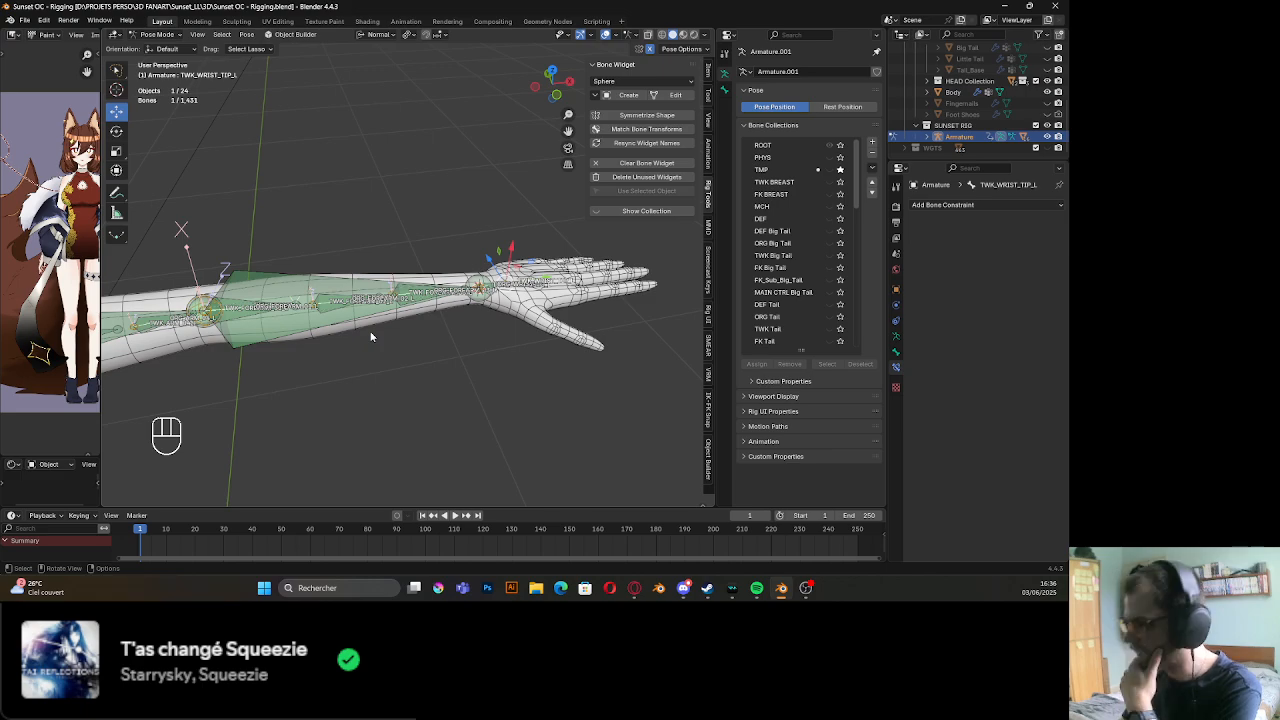
{"action": "middle_click_drag", "start_coordinate": [370, 336], "coordinate": [460, 277], "text": "shift"}
{"action": "left_click", "coordinate": [367, 275]}
{"action": "middle_click_drag", "start_coordinate": [550, 255], "coordinate": [351, 275], "text": "shift"}
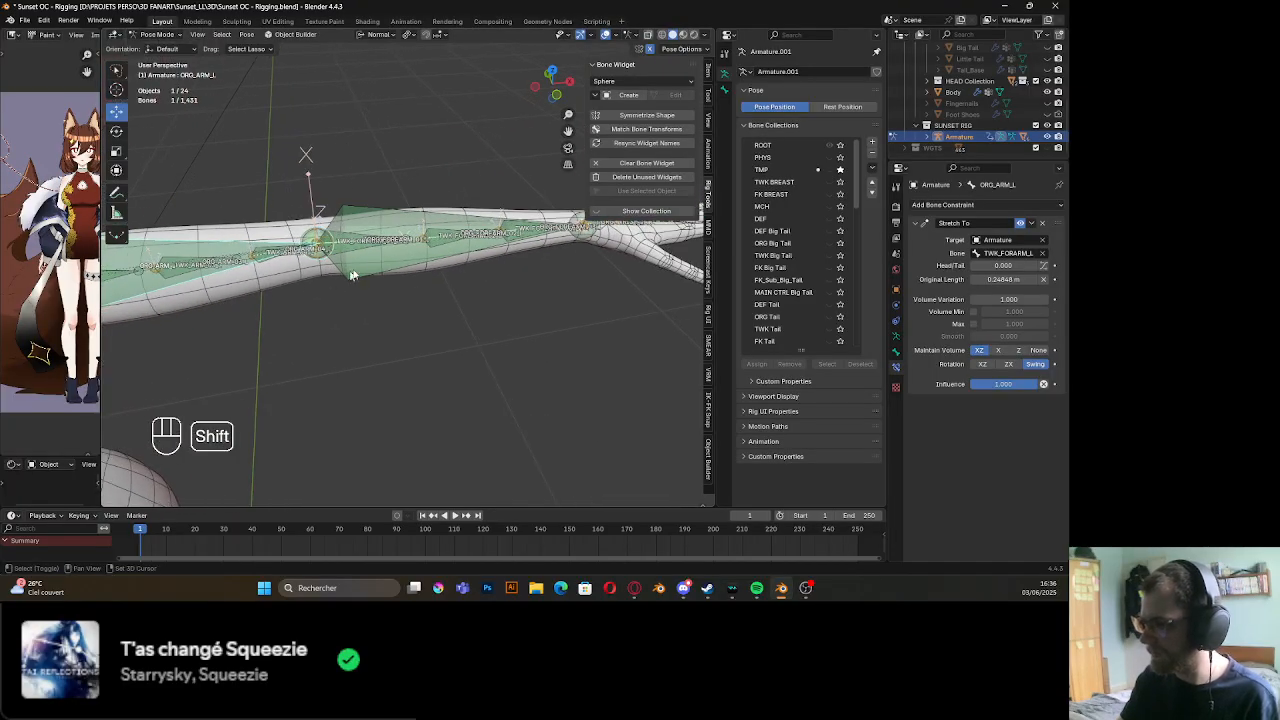
{"action": "left_click", "coordinate": [354, 274], "text": "shift"}
{"action": "middle_click_drag", "start_coordinate": [500, 280], "coordinate": [267, 305], "text": "shift"}
{"action": "scroll", "coordinate": [350, 275], "scroll_direction": "up", "scroll_amount": 6}
{"action": "middle_click_drag", "start_coordinate": [352, 272], "coordinate": [458, 302], "text": "shift"}
{"action": "left_click", "coordinate": [385, 263], "text": "shift"}
{"action": "scroll", "coordinate": [370, 275], "scroll_direction": "down", "scroll_amount": 9}
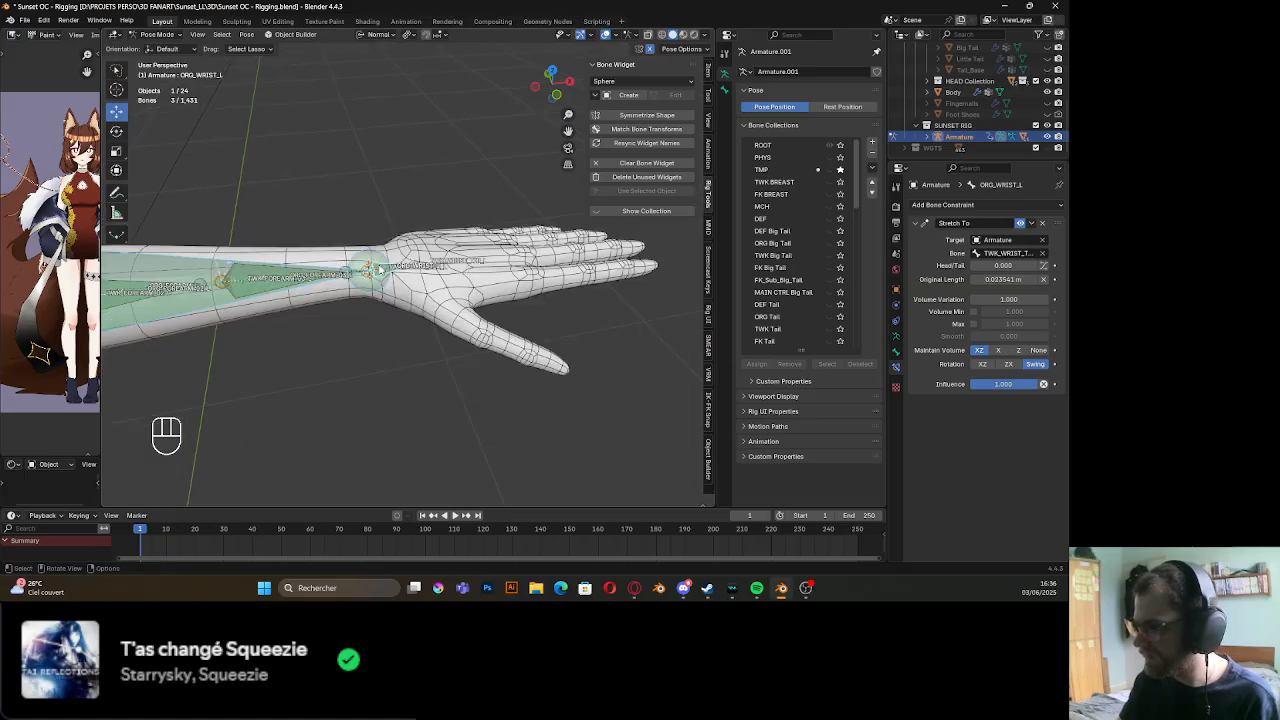
{"action": "middle_click_drag", "start_coordinate": [300, 312], "coordinate": [466, 296], "text": "shift"}
{"action": "scroll", "coordinate": [450, 305], "scroll_direction": "down", "scroll_amount": 5}
{"action": "key", "text": "Tab"}
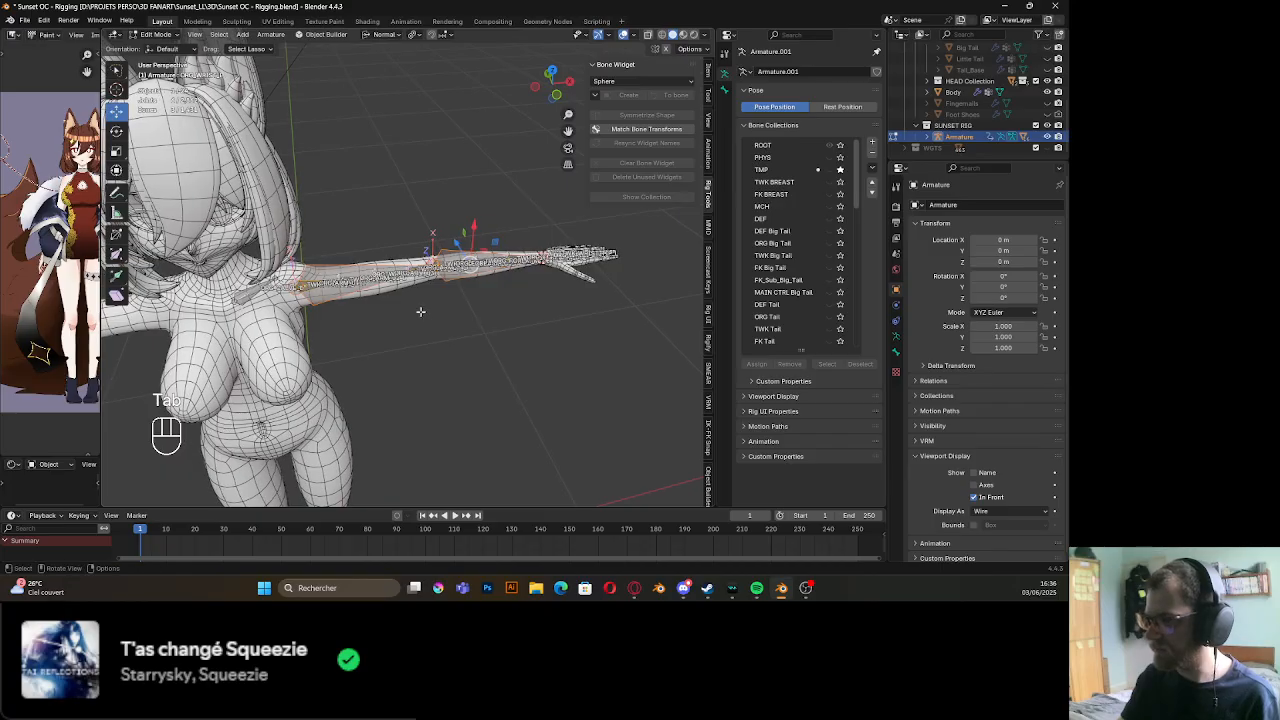
{"action": "key", "text": "shift+d"}
{"action": "right_click", "coordinate": [422, 318]}
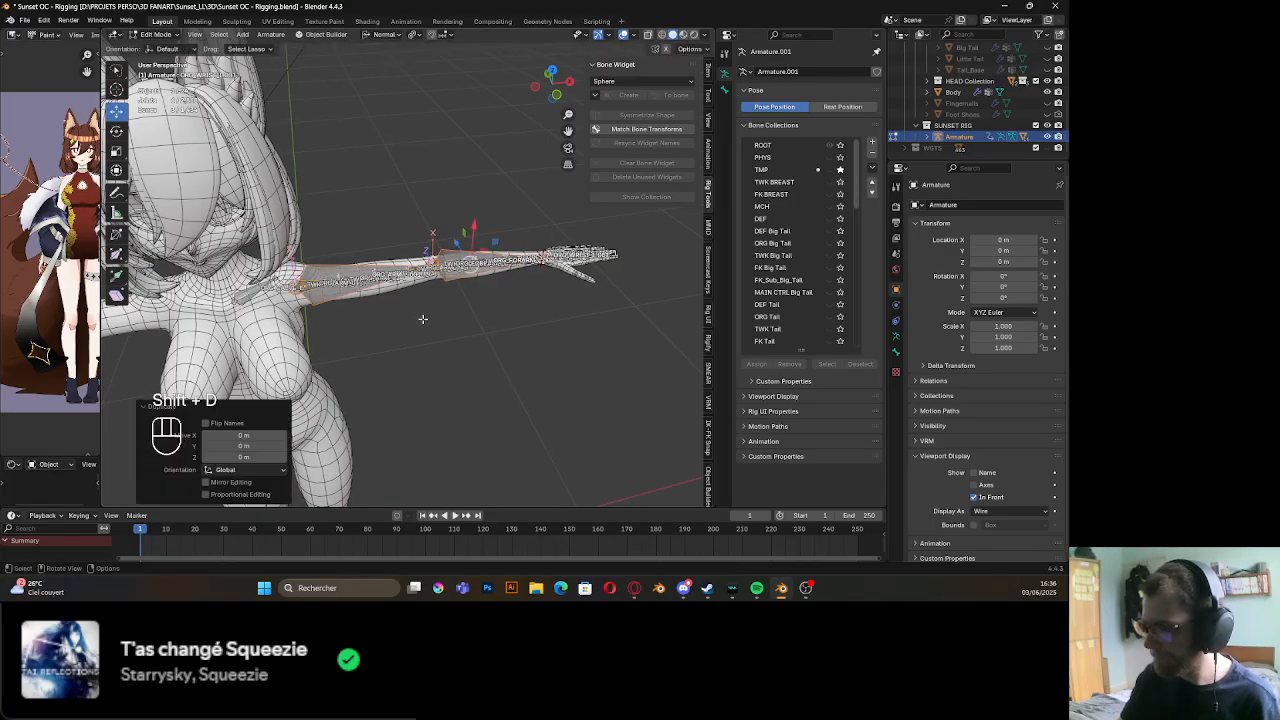
Move the duplicated arm, forearm and wrist bones 0.2 m up along the global Z axis
{"action": "middle_click_drag", "start_coordinate": [422, 318], "coordinate": [416, 291]}
{"action": "key", "text": "g"}
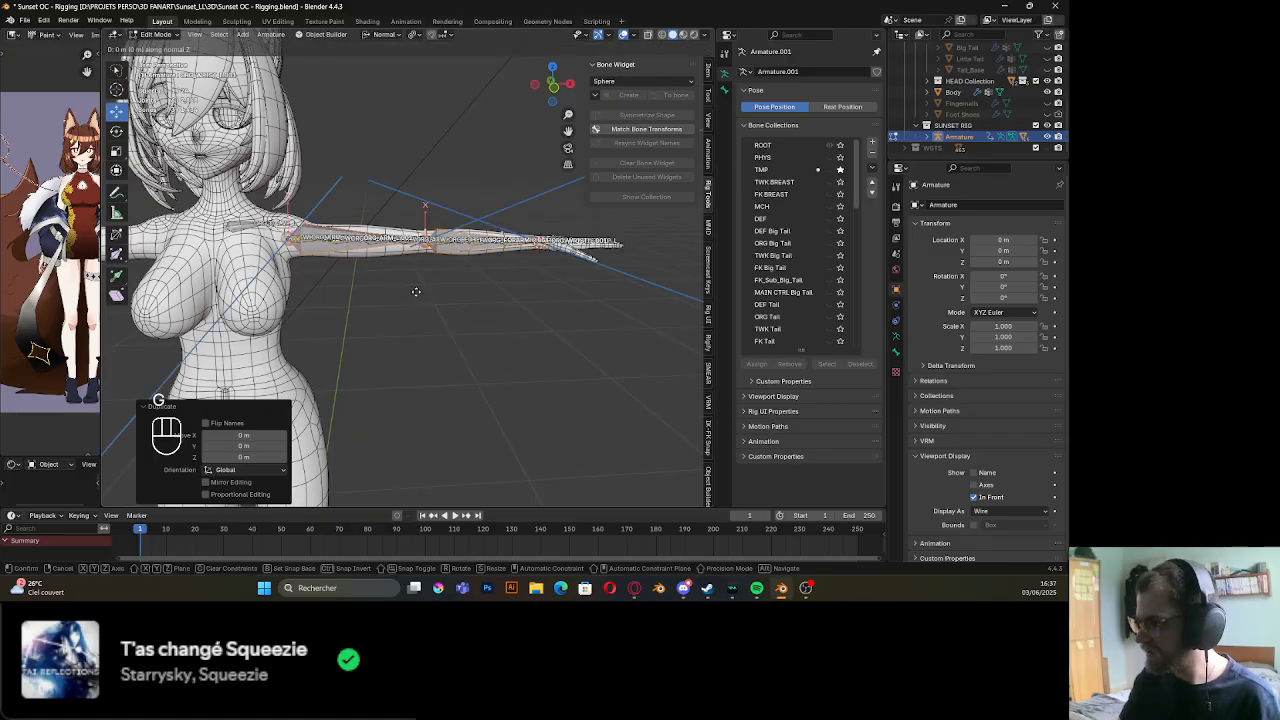
{"action": "key", "text": "z"}
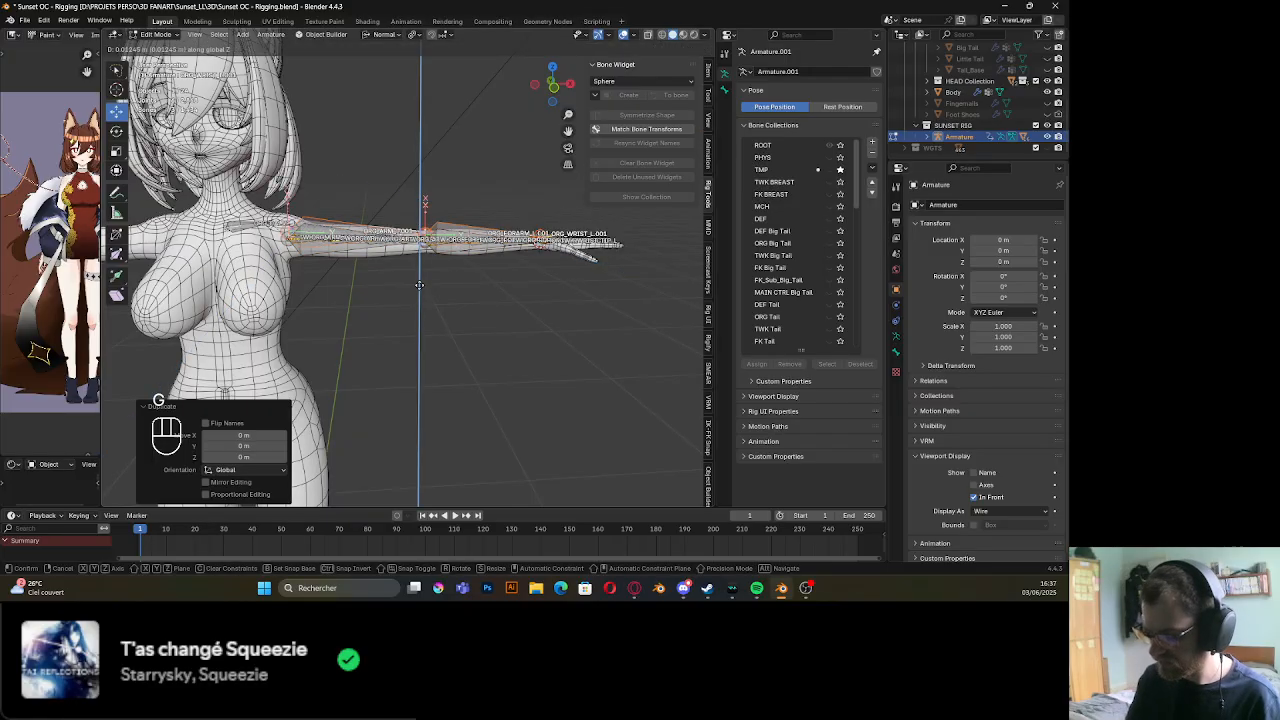
{"action": "type", "text": "0.2"}
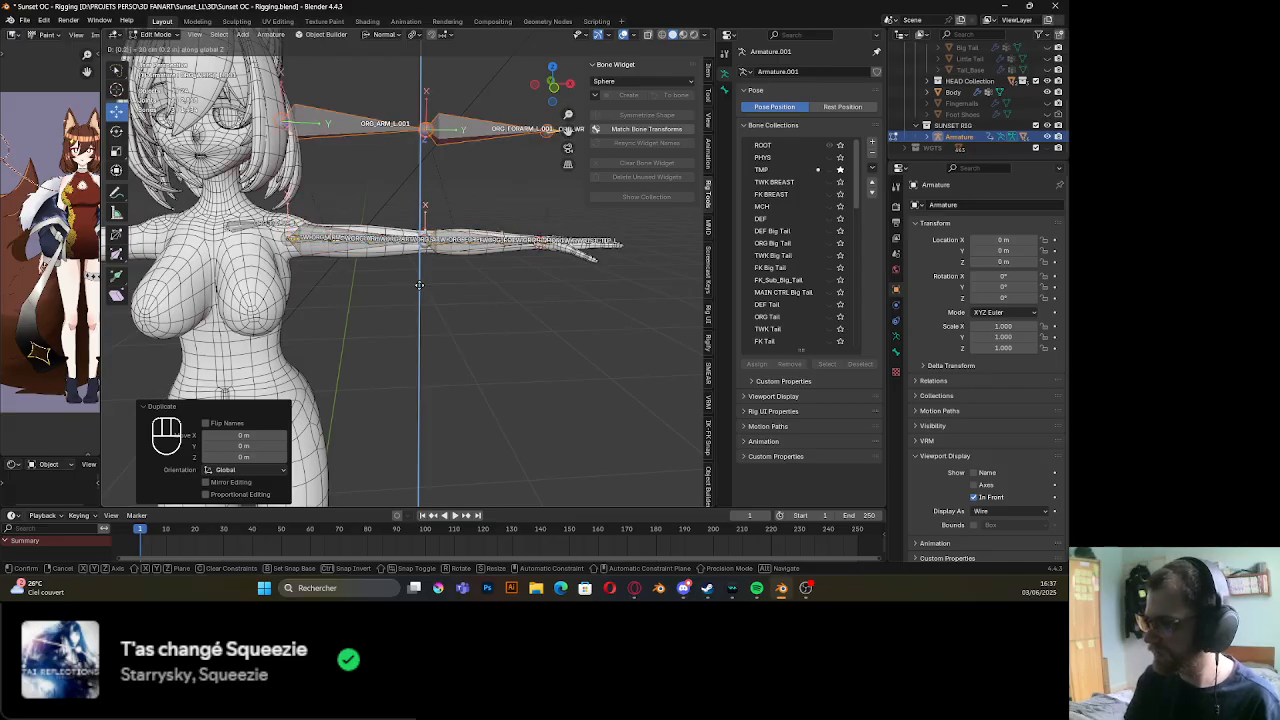
{"action": "key", "text": "Return"}
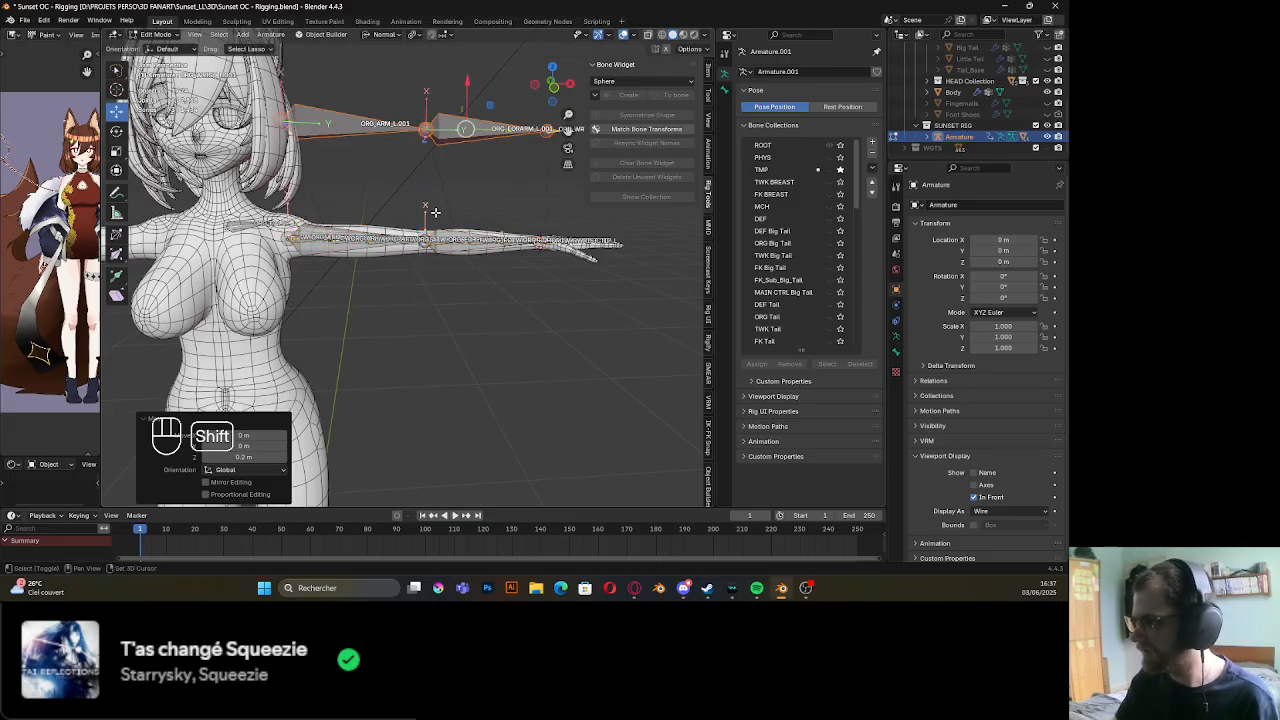
Solo the ORG bone collection to inspect its bones and turn the solo off again
{"action": "middle_click_drag", "start_coordinate": [434, 209], "coordinate": [424, 236], "text": "shift"}
{"action": "mouse_move", "coordinate": [424, 236]}
{"action": "middle_mouse_down"}
{"action": "mouse_move", "coordinate": [422, 286]}
{"action": "mouse_move", "coordinate": [393, 242]}
{"action": "mouse_move", "coordinate": [312, 289]}
{"action": "mouse_move", "coordinate": [350, 246]}
{"action": "mouse_move", "coordinate": [400, 240]}
{"action": "middle_mouse_up"}
{"action": "scroll", "coordinate": [357, 328], "scroll_direction": "up", "scroll_amount": 5}
{"action": "middle_click_drag", "start_coordinate": [357, 331], "coordinate": [492, 309], "text": "shift"}
{"action": "scroll", "coordinate": [492, 309], "scroll_direction": "down", "scroll_amount": 5}
{"action": "scroll", "coordinate": [829, 188], "scroll_direction": "down", "scroll_amount": 10}
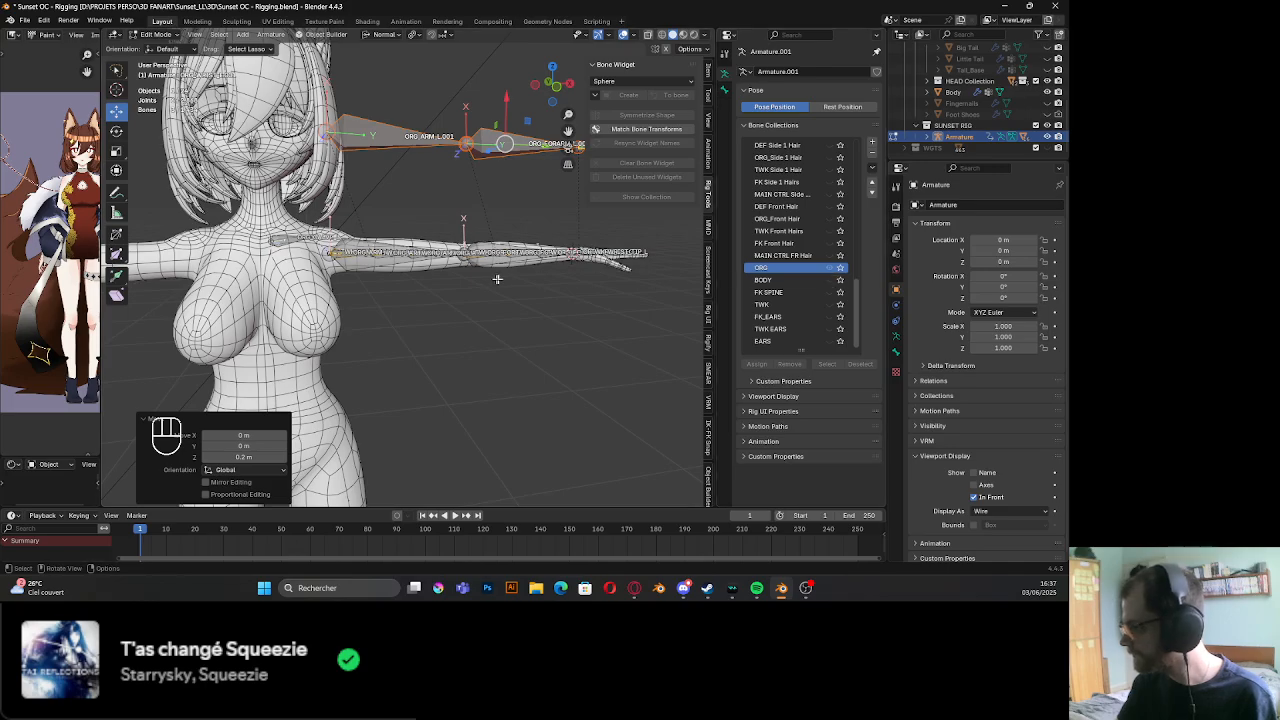
{"action": "scroll", "coordinate": [499, 262], "scroll_direction": "up", "scroll_amount": 1}
{"action": "middle_click_drag", "start_coordinate": [503, 212], "coordinate": [466, 250], "text": "shift"}
{"action": "middle_click_drag", "start_coordinate": [466, 250], "coordinate": [405, 265]}
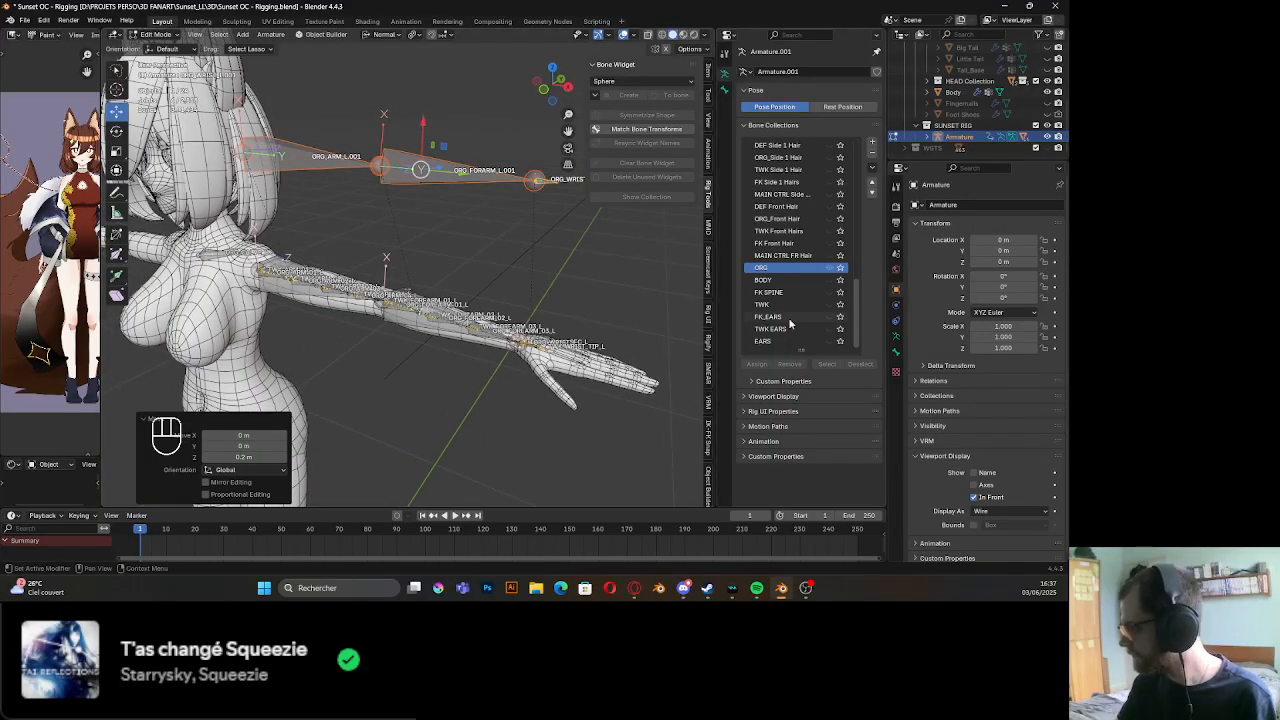
{"action": "left_click", "coordinate": [839, 269]}
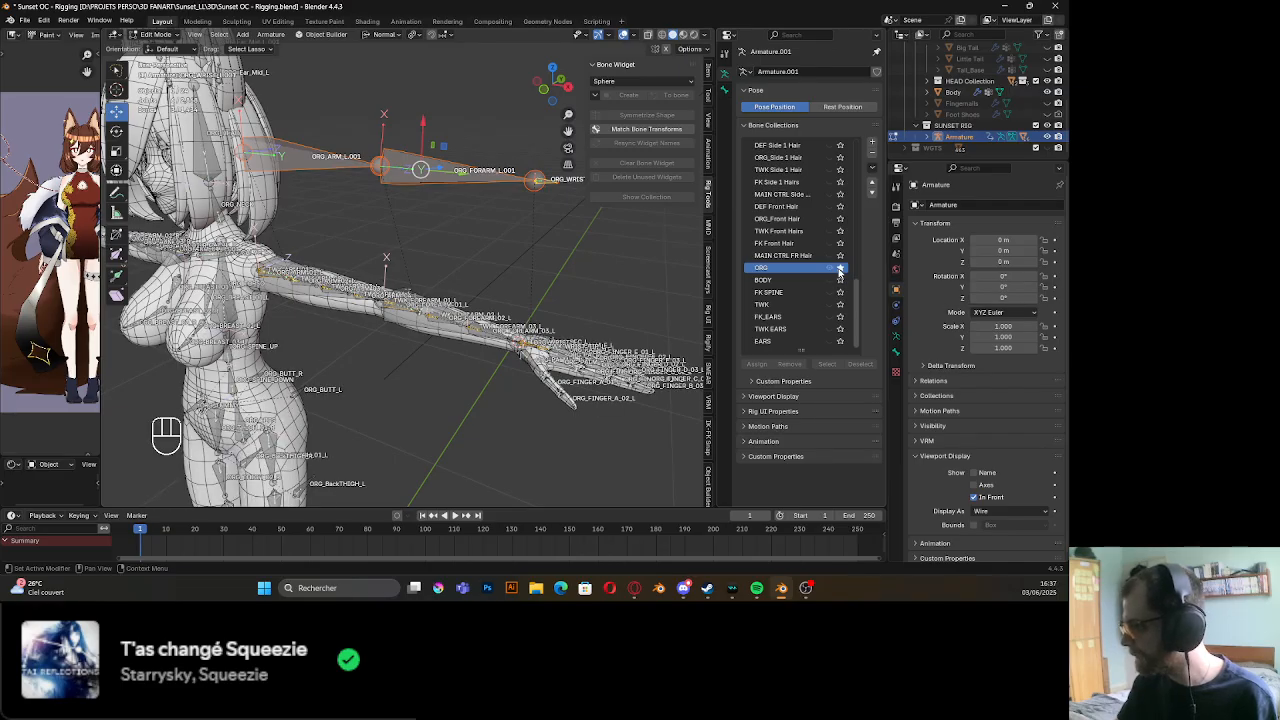
{"action": "left_click", "coordinate": [839, 269]}
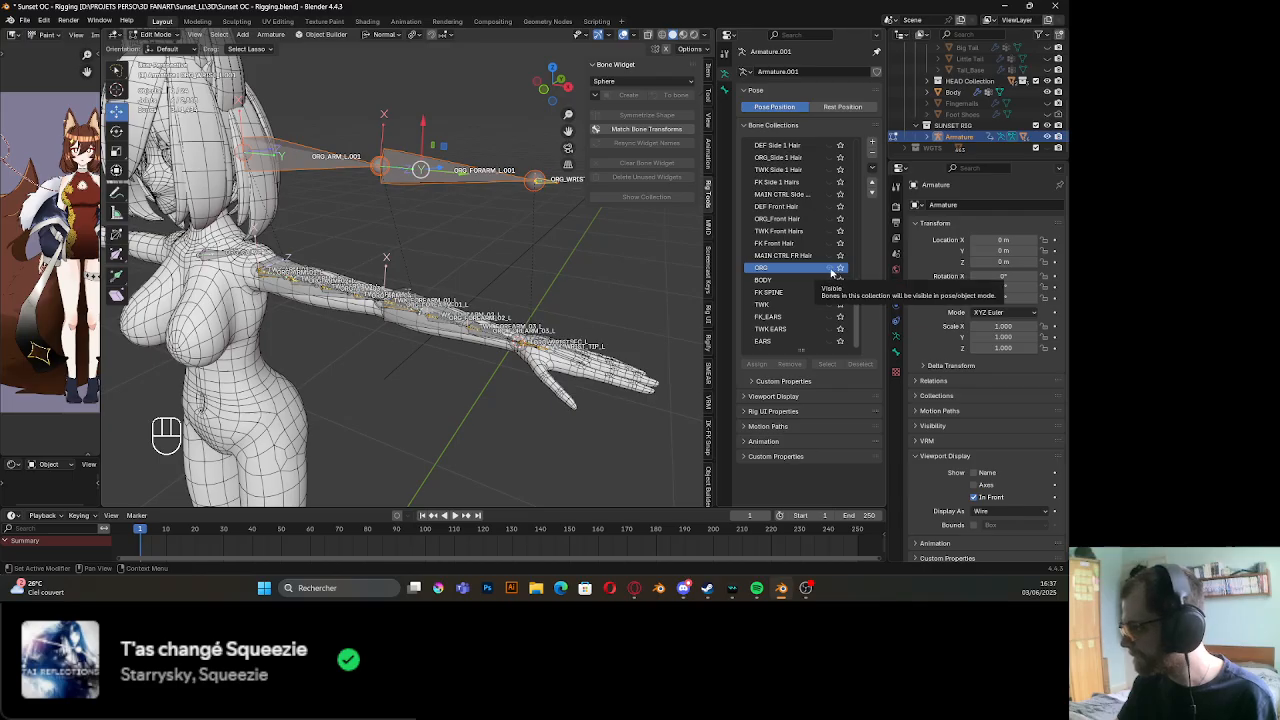
{"action": "left_click", "coordinate": [839, 269]}
{"action": "left_click", "coordinate": [839, 269]}
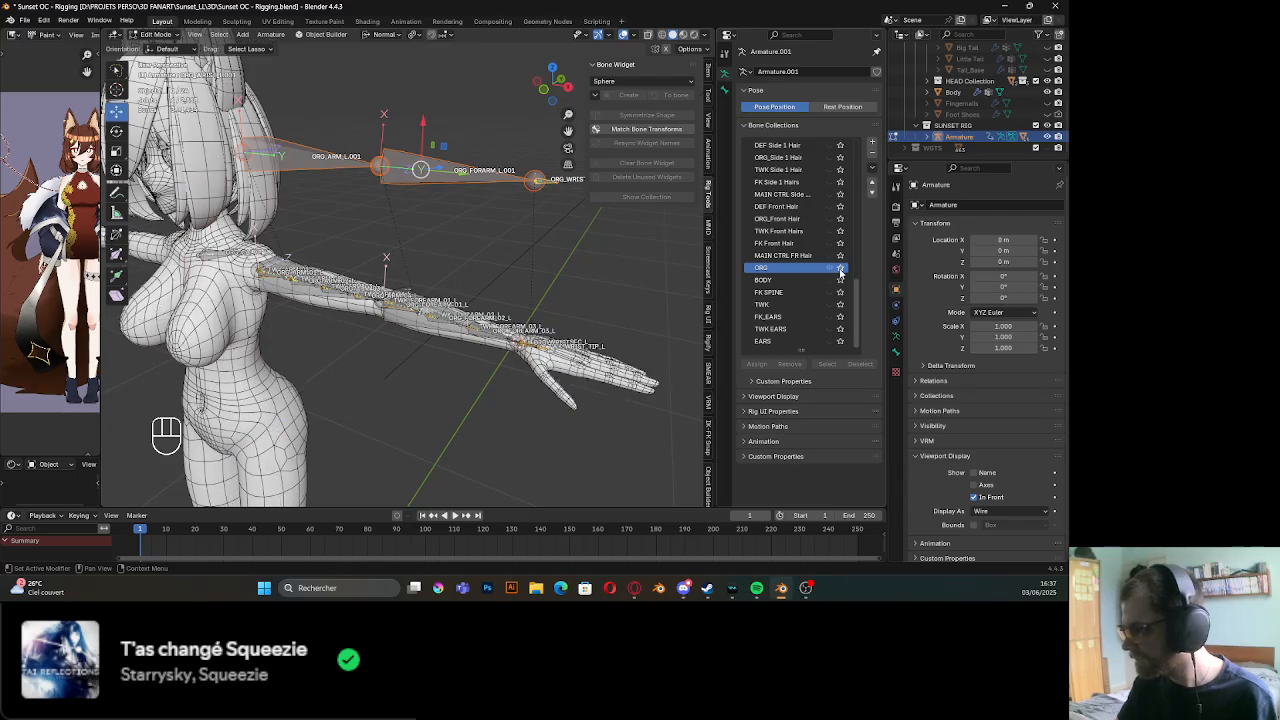
{"action": "left_click", "coordinate": [839, 269]}
{"action": "left_click", "coordinate": [839, 269]}
{"action": "left_click", "coordinate": [839, 269]}
{"action": "left_click", "coordinate": [839, 269]}
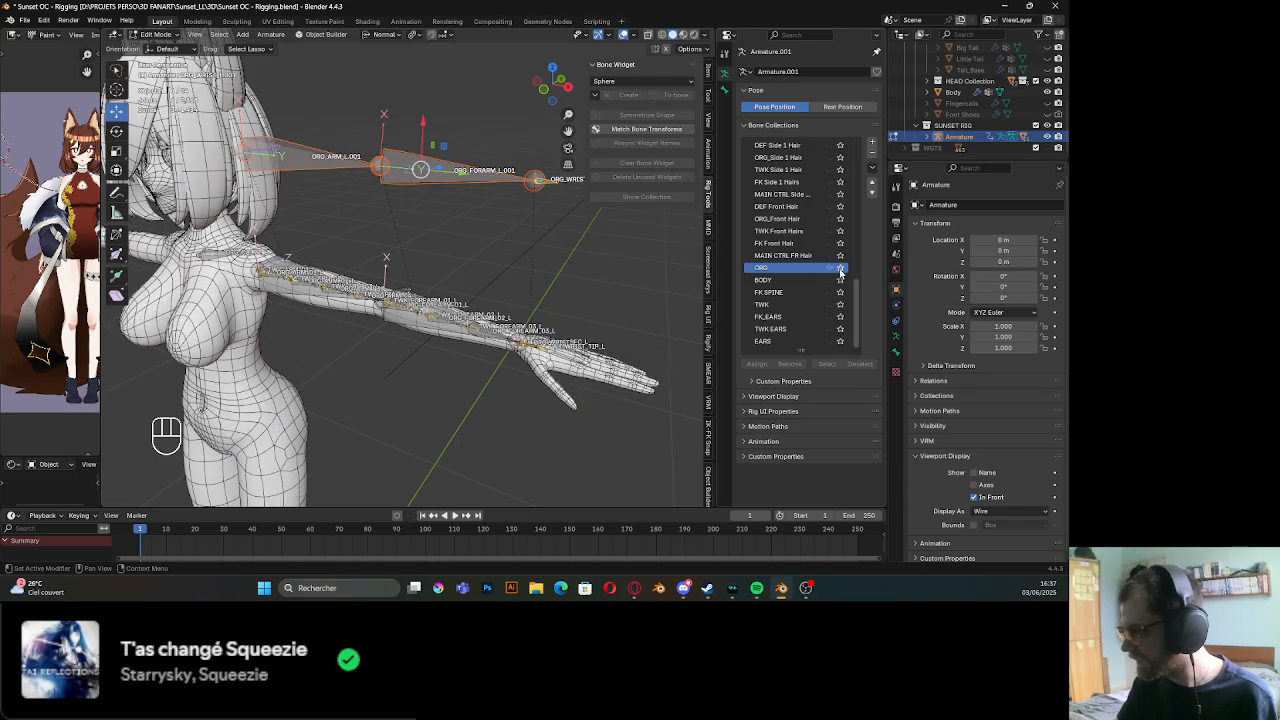
Solo the DEF bone collection and add the overlapping left wrist bones to the selected duplicate chain
{"action": "scroll", "coordinate": [805, 297], "scroll_direction": "up", "scroll_amount": 5}
{"action": "scroll", "coordinate": [802, 295], "scroll_direction": "up", "scroll_amount": 4}
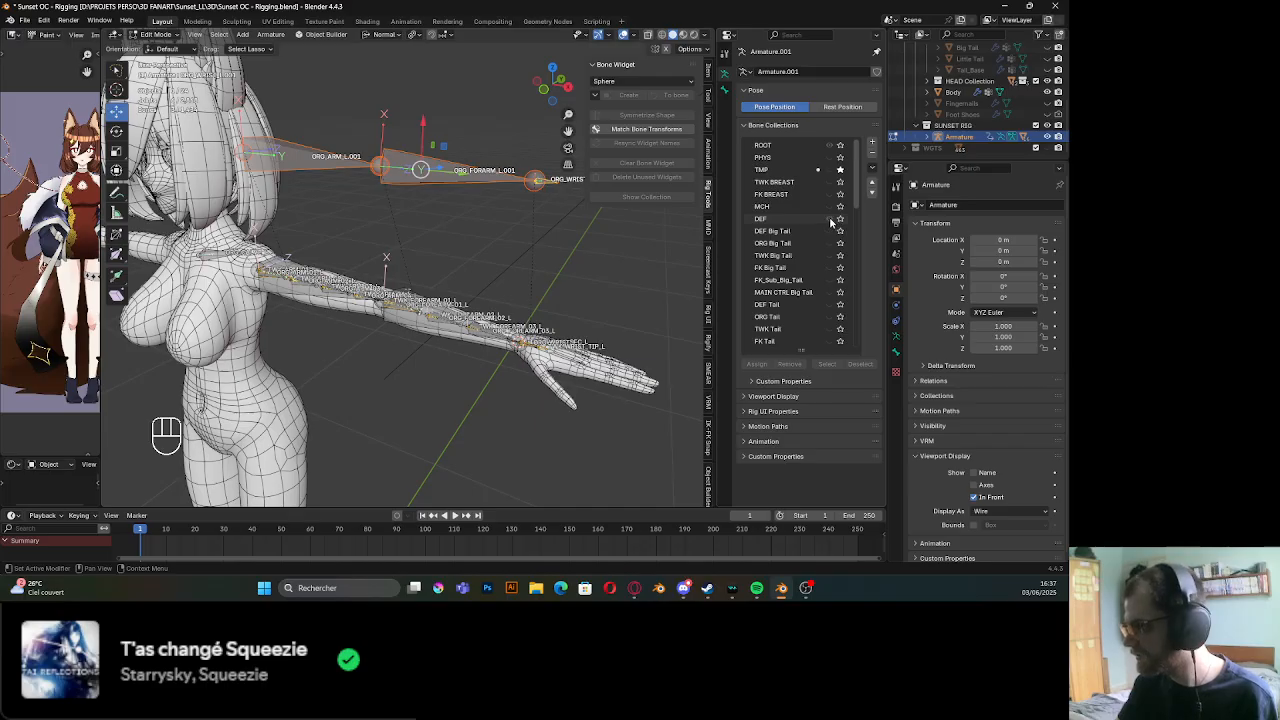
{"action": "left_click", "coordinate": [841, 220]}
{"action": "scroll", "coordinate": [580, 370], "scroll_direction": "up", "scroll_amount": 6}
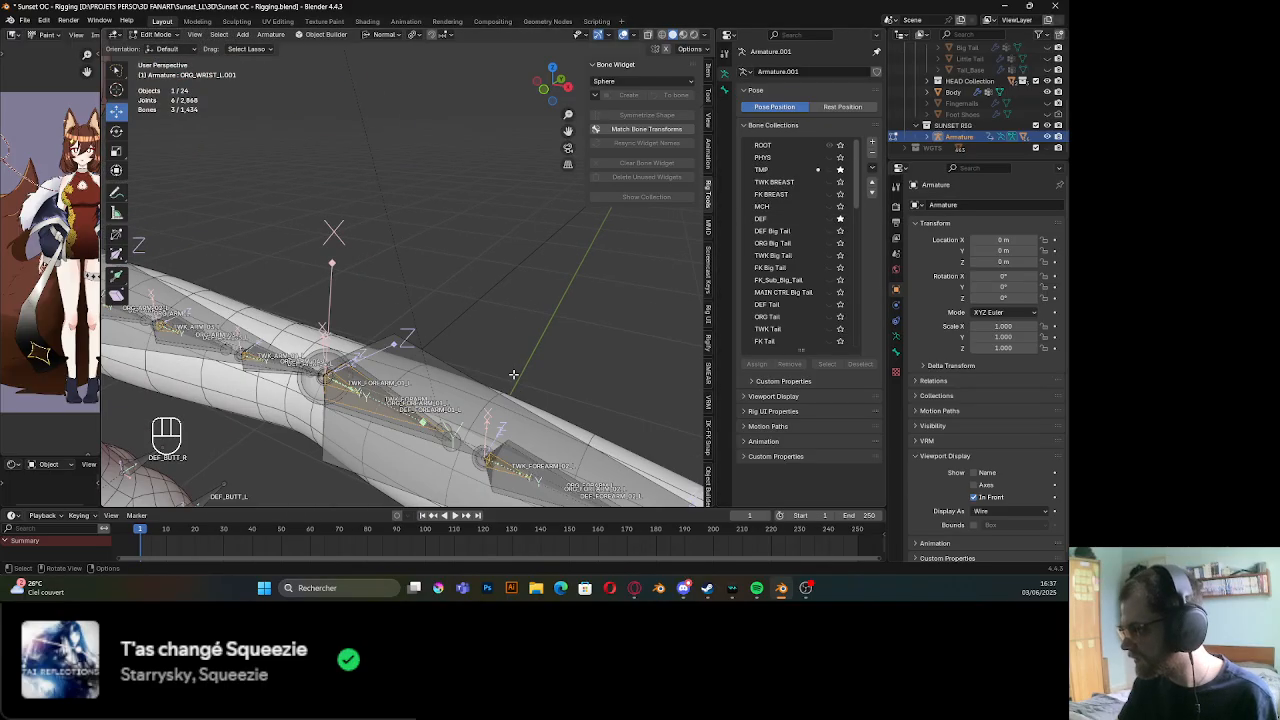
{"action": "middle_click_drag", "start_coordinate": [605, 430], "coordinate": [490, 333], "text": "shift"}
{"action": "scroll", "coordinate": [506, 338], "scroll_direction": "up", "scroll_amount": 3}
{"action": "middle_click_drag", "start_coordinate": [692, 386], "coordinate": [393, 328], "text": "shift"}
{"action": "mouse_move", "coordinate": [393, 328]}
{"action": "left_mouse_down", "text": "shift"}
{"action": "mouse_move", "coordinate": [440, 318]}
{"action": "mouse_move", "coordinate": [446, 278]}
{"action": "mouse_move", "coordinate": [365, 240]}
{"action": "mouse_move", "coordinate": [269, 280]}
{"action": "mouse_move", "coordinate": [284, 302]}
{"action": "left_mouse_up", "text": "shift"}
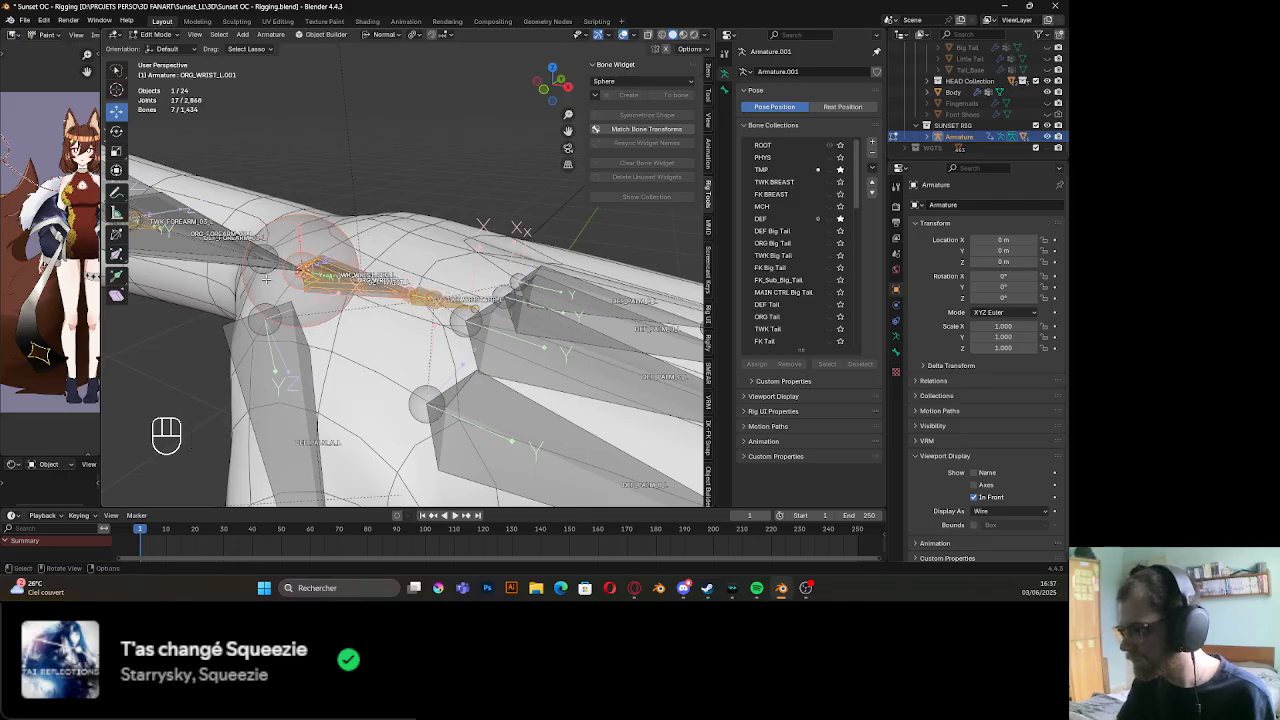
Extend the selection with the overlapping ORG, TWK and DEF bones along the left forearm and upper arm
{"action": "scroll", "coordinate": [270, 290], "scroll_direction": "down", "scroll_amount": 3}
{"action": "mouse_move", "coordinate": [215, 287]}
{"action": "middle_mouse_down", "text": "shift"}
{"action": "mouse_move", "coordinate": [362, 304]}
{"action": "mouse_move", "coordinate": [443, 354]}
{"action": "middle_mouse_up", "text": "shift"}
{"action": "mouse_move", "coordinate": [443, 354]}
{"action": "left_mouse_down", "text": "shift"}
{"action": "mouse_move", "coordinate": [556, 324]}
{"action": "mouse_move", "coordinate": [421, 229]}
{"action": "mouse_move", "coordinate": [305, 222]}
{"action": "mouse_move", "coordinate": [250, 303]}
{"action": "left_mouse_up", "text": "shift"}
{"action": "middle_click_drag", "start_coordinate": [250, 303], "coordinate": [400, 330], "text": "shift"}
{"action": "mouse_move", "coordinate": [400, 330]}
{"action": "left_mouse_down", "text": "shift"}
{"action": "mouse_move", "coordinate": [640, 200]}
{"action": "mouse_move", "coordinate": [257, 337]}
{"action": "left_mouse_up", "text": "shift"}
{"action": "scroll", "coordinate": [414, 354], "scroll_direction": "down", "scroll_amount": 2}
{"action": "mouse_move", "coordinate": [414, 354]}
{"action": "left_mouse_down", "text": "shift"}
{"action": "mouse_move", "coordinate": [545, 262]}
{"action": "mouse_move", "coordinate": [272, 229]}
{"action": "mouse_move", "coordinate": [298, 290]}
{"action": "left_mouse_up", "text": "shift"}
{"action": "scroll", "coordinate": [440, 250], "scroll_direction": "down", "scroll_amount": 4}
{"action": "mouse_move", "coordinate": [489, 217]}
{"action": "middle_mouse_down", "text": "shift"}
{"action": "mouse_move", "coordinate": [429, 249]}
{"action": "mouse_move", "coordinate": [340, 248]}
{"action": "mouse_move", "coordinate": [450, 265]}
{"action": "mouse_move", "coordinate": [413, 259]}
{"action": "middle_mouse_up", "text": "shift"}
{"action": "scroll", "coordinate": [429, 249], "scroll_direction": "down", "scroll_amount": 4}
{"action": "scroll", "coordinate": [428, 257], "scroll_direction": "up", "scroll_amount": 4}
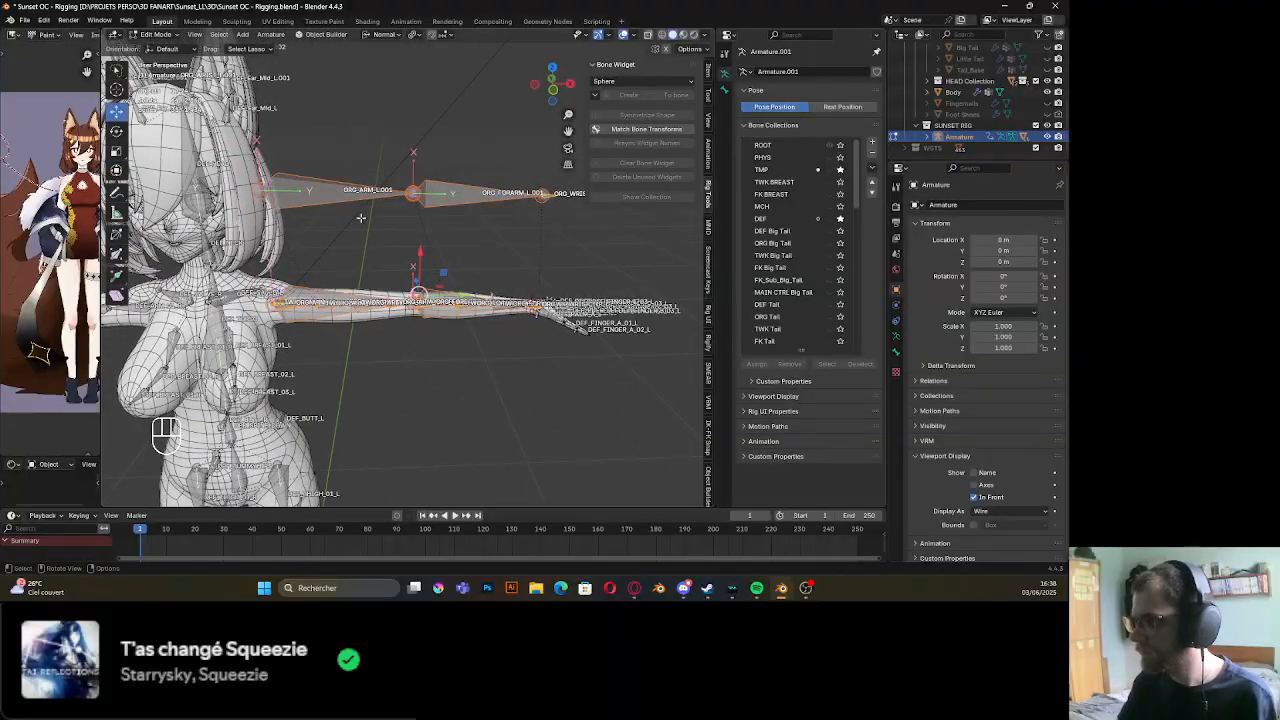
Make ORG_ARM_L.001 the active bone and recalculate the roll of all selected arm bones to Global +Z Axis
{"action": "middle_click_drag", "start_coordinate": [344, 209], "coordinate": [381, 212]}
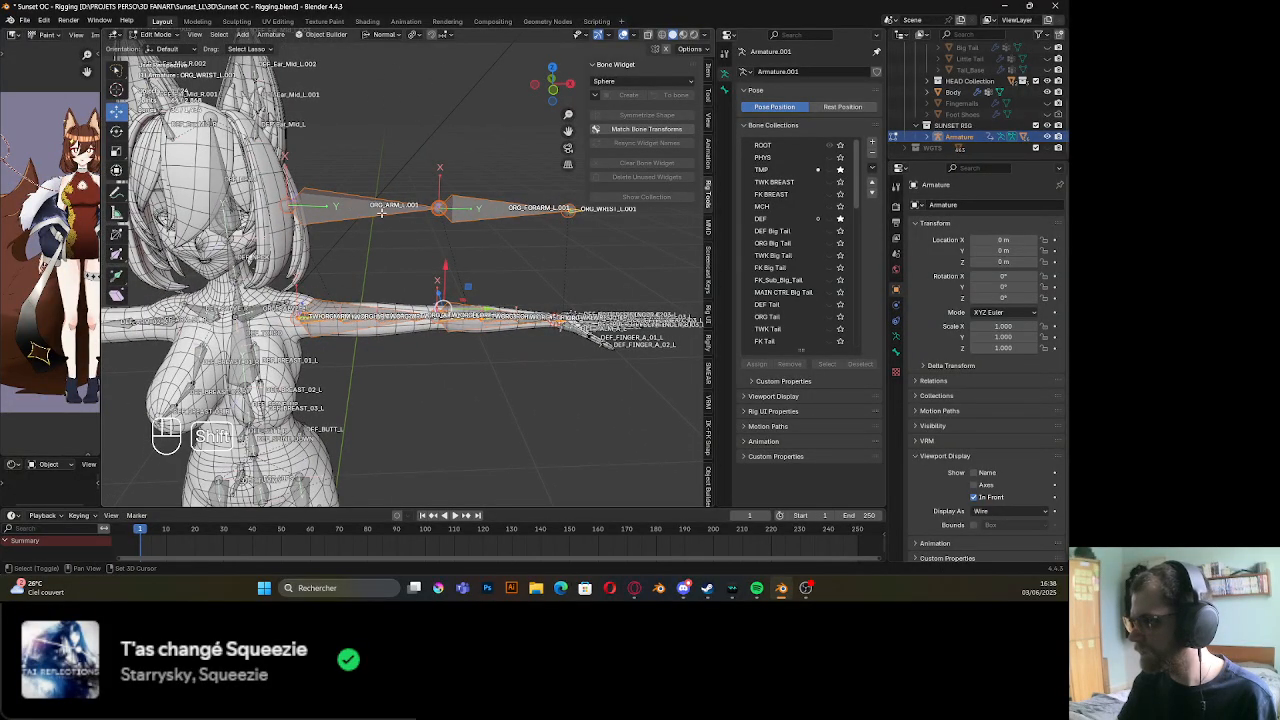
{"action": "left_click", "coordinate": [381, 212], "text": "shift"}
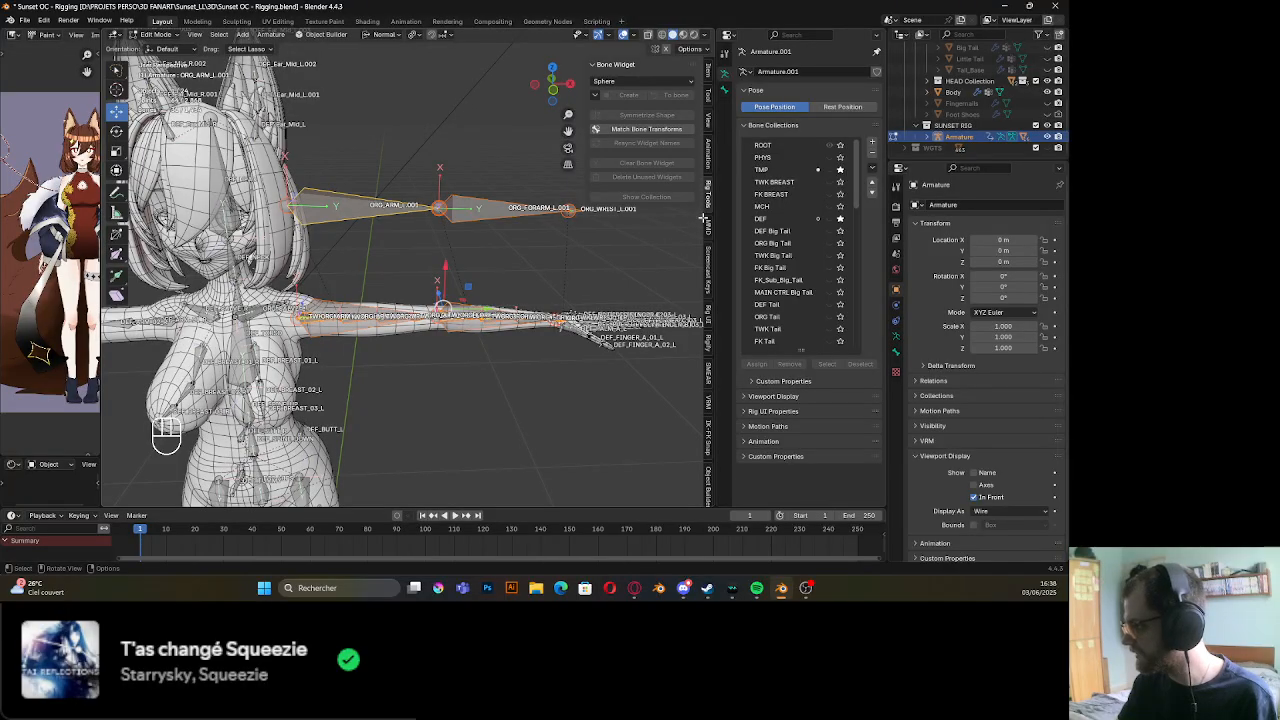
{"action": "left_click", "coordinate": [709, 66]}
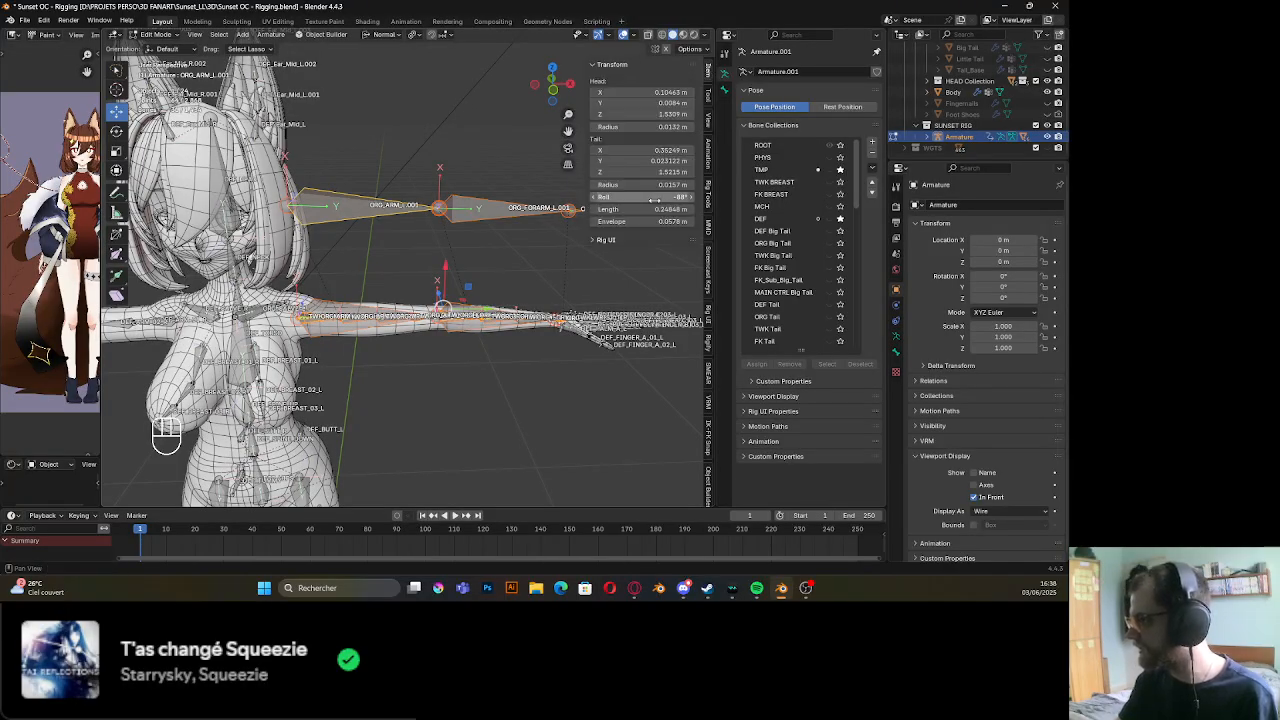
{"action": "middle_click_drag", "start_coordinate": [600, 200], "coordinate": [386, 264]}
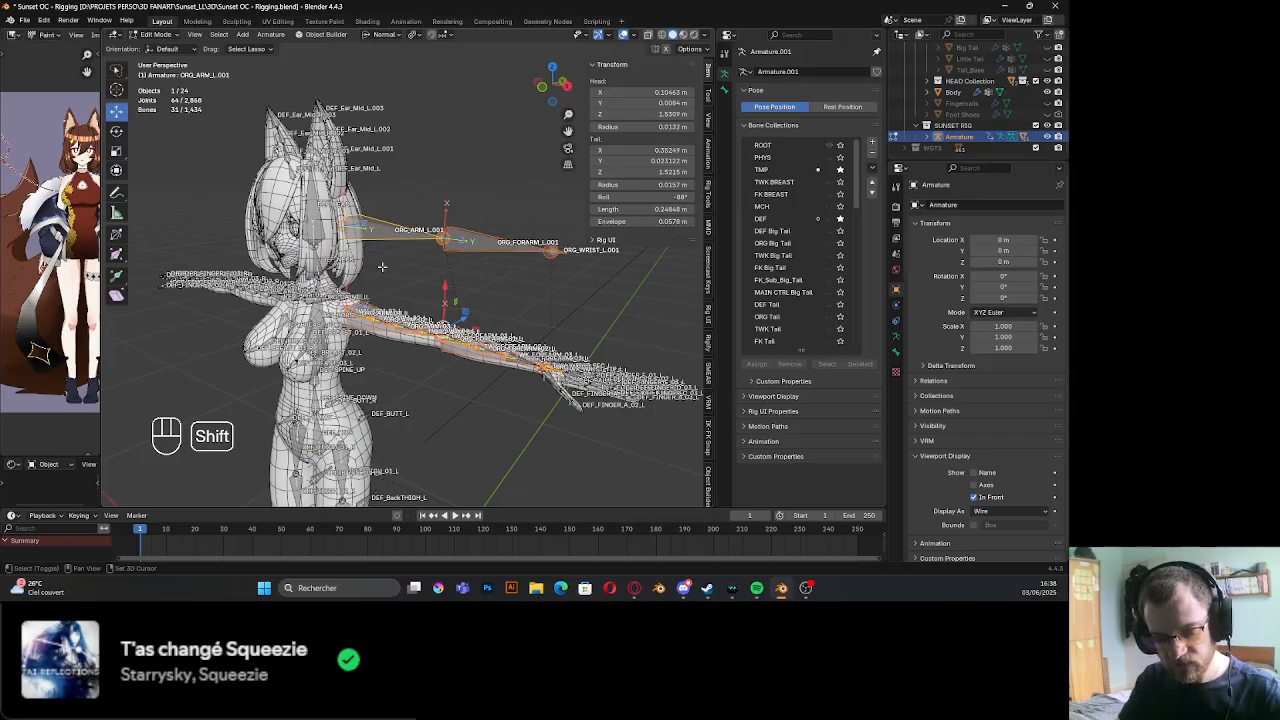
{"action": "key", "text": "shift+n"}
{"action": "left_click", "coordinate": [360, 267]}
{"action": "middle_click_drag", "start_coordinate": [360, 267], "coordinate": [376, 296]}
{"action": "scroll", "coordinate": [455, 250], "scroll_direction": "down", "scroll_amount": 2}
{"action": "scroll", "coordinate": [427, 300], "scroll_direction": "up", "scroll_amount": 4}
{"action": "scroll", "coordinate": [390, 272], "scroll_direction": "down", "scroll_amount": 4}
{"action": "scroll", "coordinate": [378, 263], "scroll_direction": "up", "scroll_amount": 4}
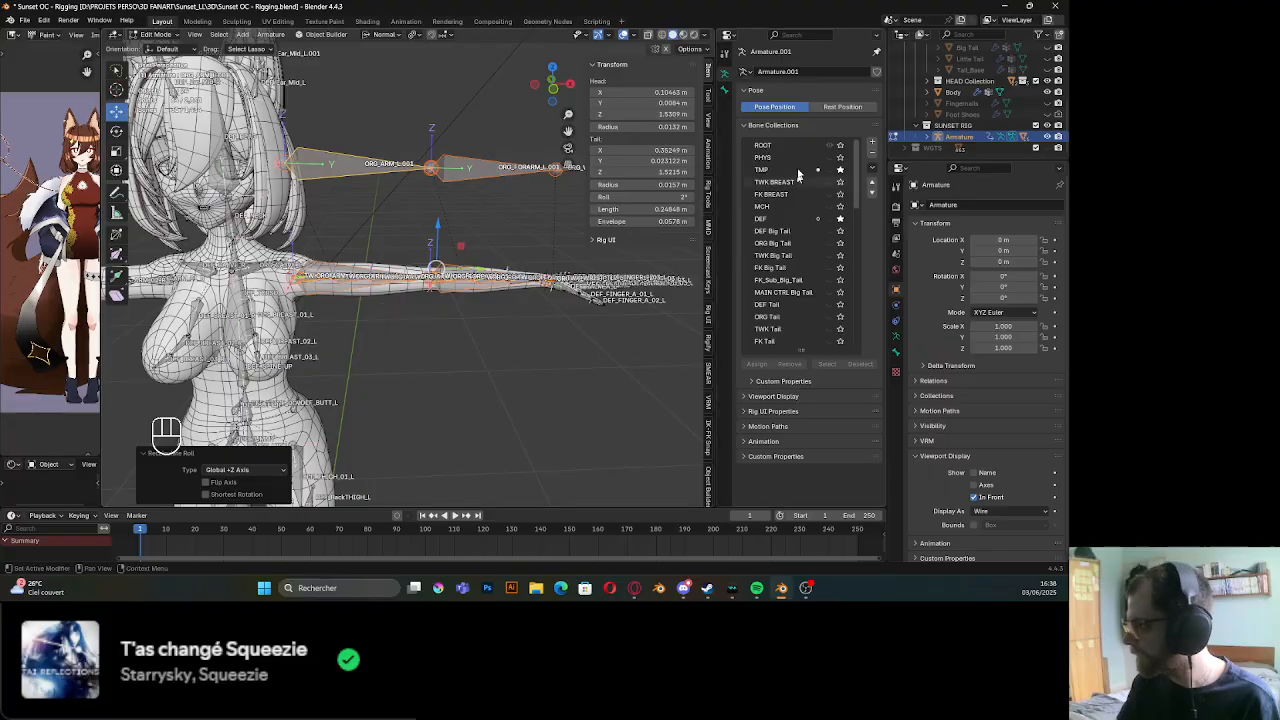
Compare the arm bones with and without the DEF collection soloed, leaving its solo off
{"action": "left_click", "coordinate": [840, 220]}
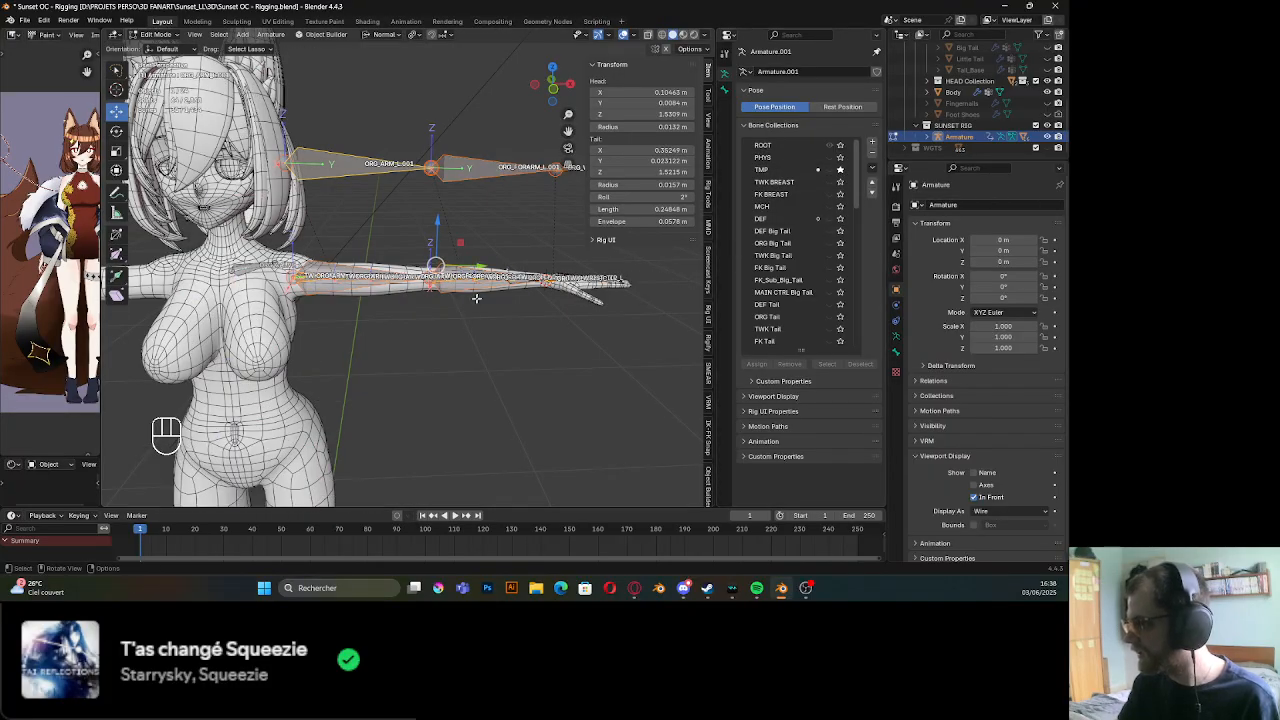
{"action": "left_click", "coordinate": [840, 219]}
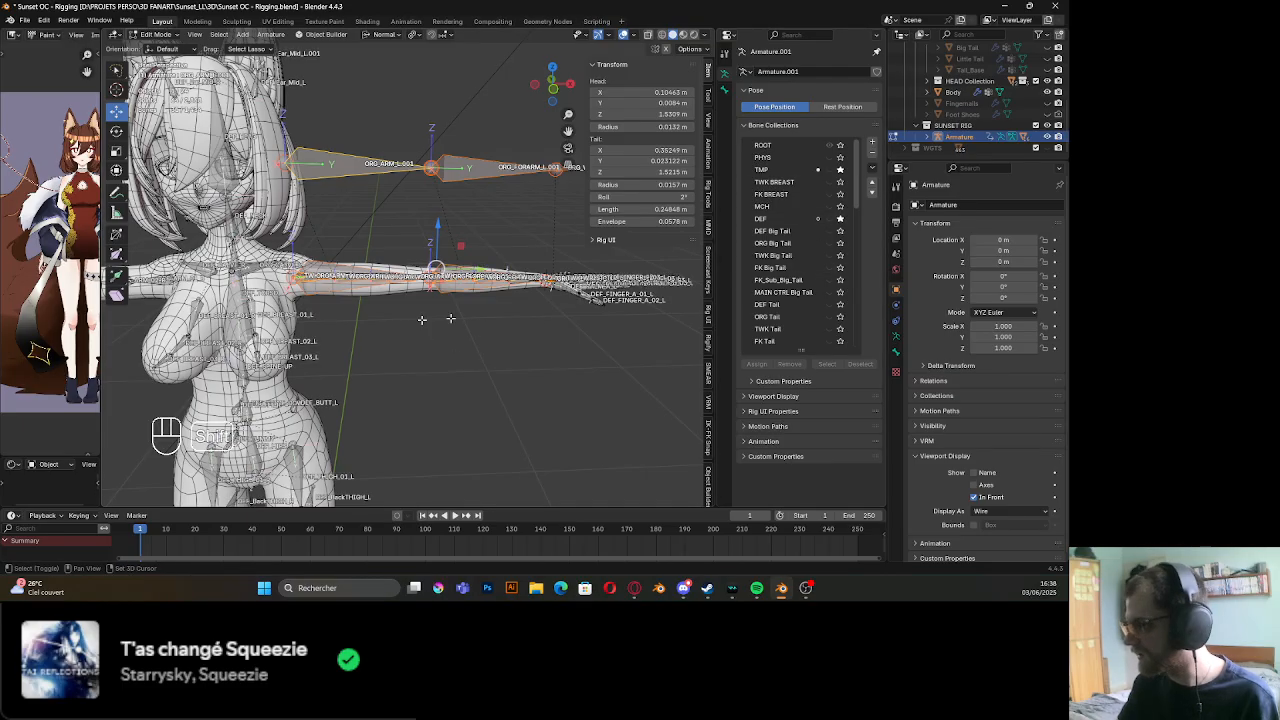
{"action": "middle_click_drag", "start_coordinate": [310, 325], "coordinate": [292, 300], "text": "shift"}
{"action": "scroll", "coordinate": [400, 327], "scroll_direction": "up", "scroll_amount": 7}
{"action": "scroll", "coordinate": [400, 327], "scroll_direction": "down", "scroll_amount": 7}
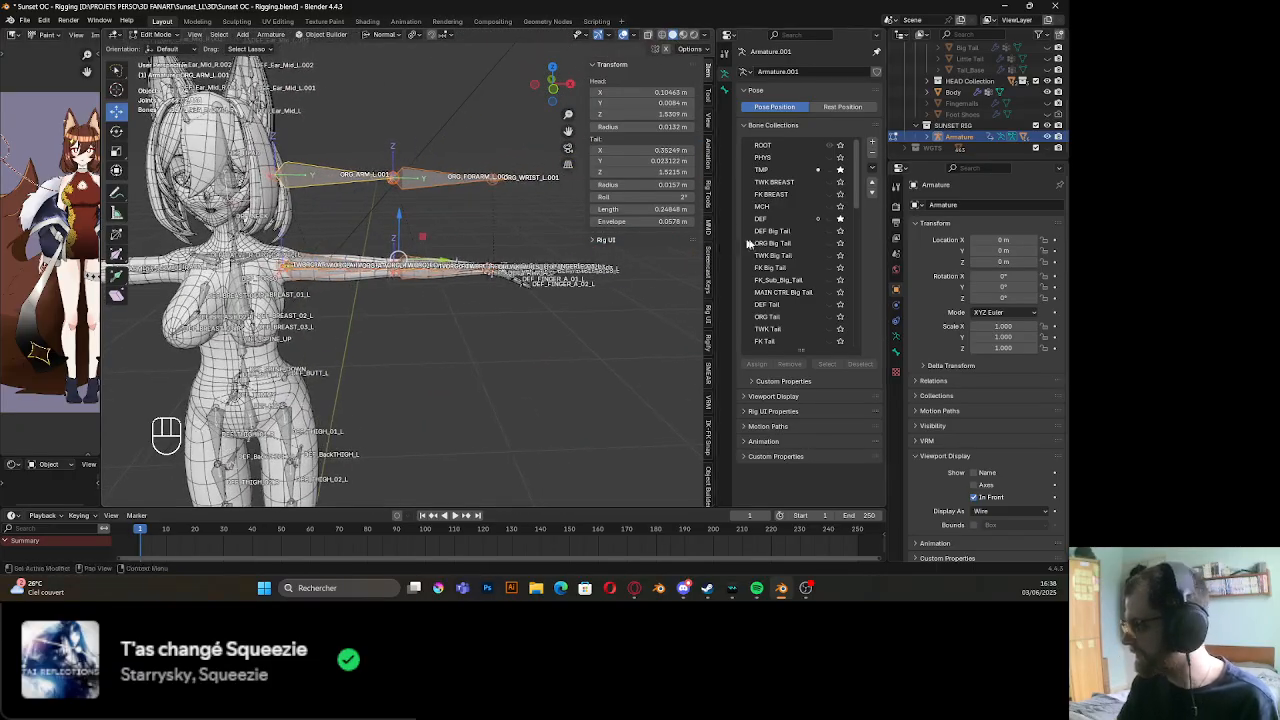
{"action": "left_click", "coordinate": [840, 219]}
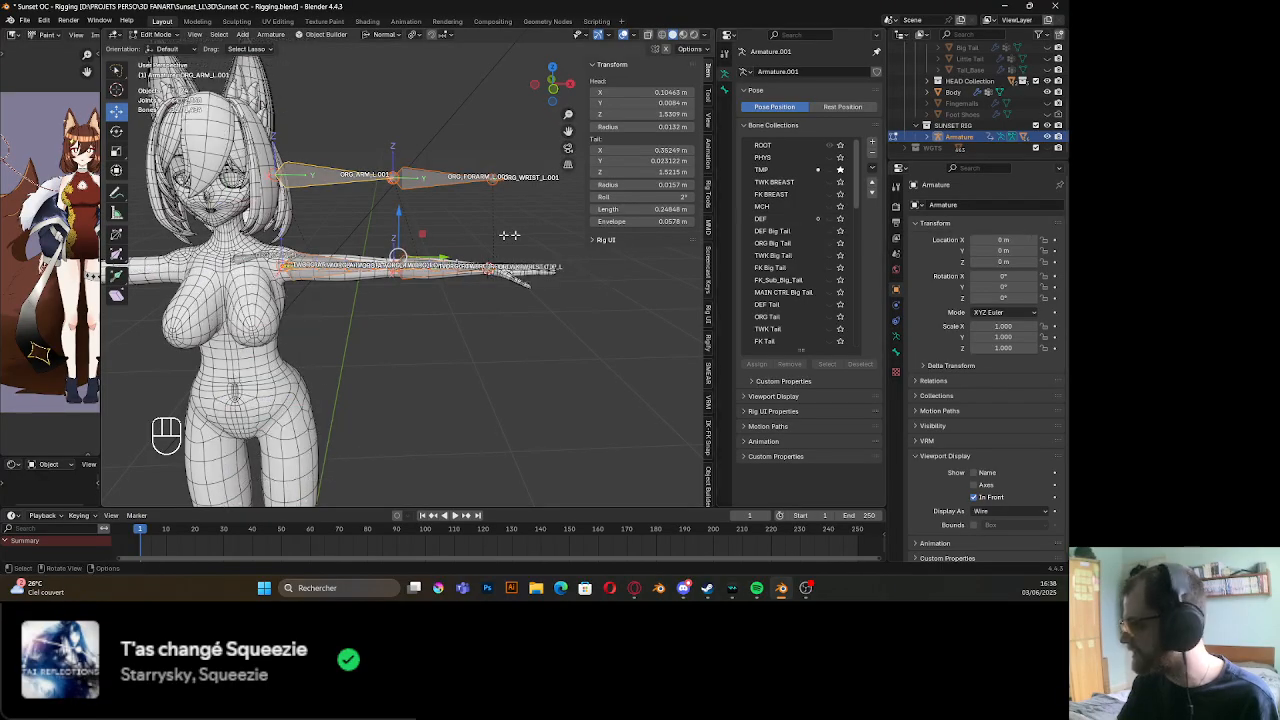
Select the three raised duplicate bones and batch rename them, replacing ORG with MCH_SWITCH and removing the .001 suffix
{"action": "left_click", "coordinate": [418, 342]}
{"action": "middle_click_drag", "start_coordinate": [328, 203], "coordinate": [324, 232], "text": "shift"}
{"action": "mouse_move", "coordinate": [309, 240]}
{"action": "left_mouse_down"}
{"action": "mouse_move", "coordinate": [568, 240]}
{"action": "mouse_move", "coordinate": [263, 181]}
{"action": "mouse_move", "coordinate": [278, 212]}
{"action": "left_mouse_up"}
{"action": "middle_click_drag", "start_coordinate": [278, 245], "coordinate": [300, 259], "text": "shift"}
{"action": "key", "text": "F2"}
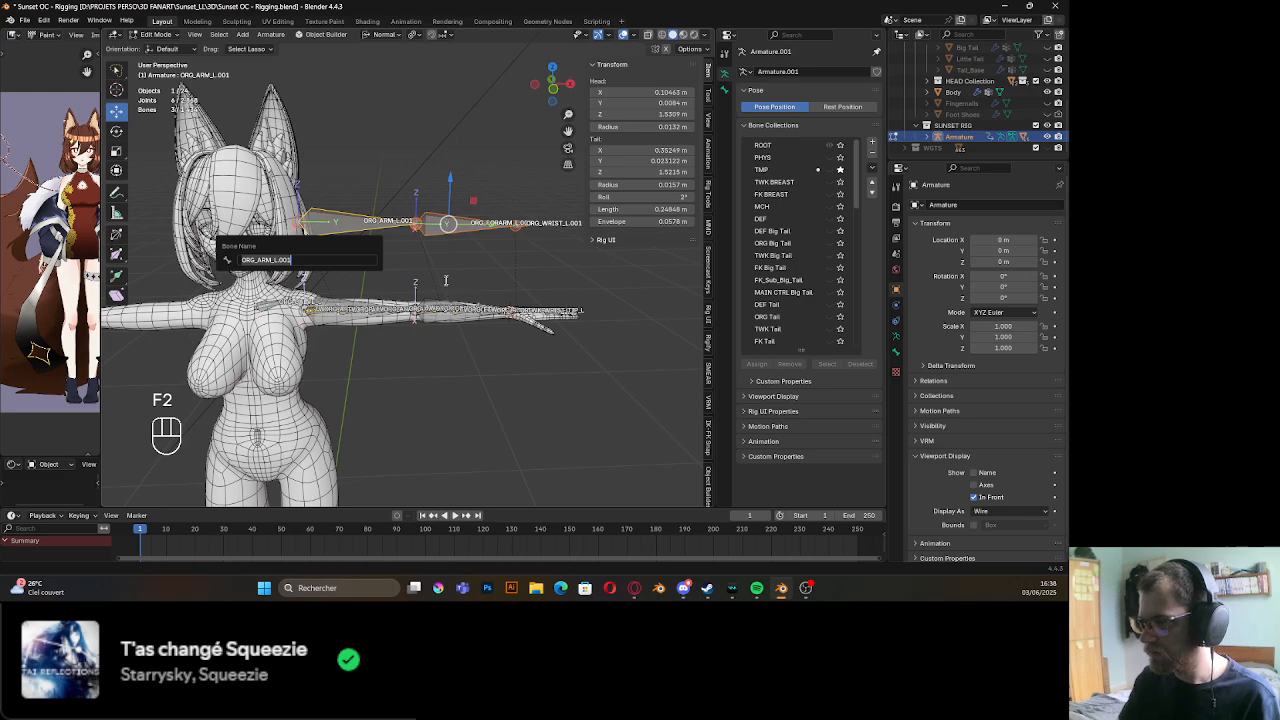
{"action": "key", "text": "ctrl+F2"}
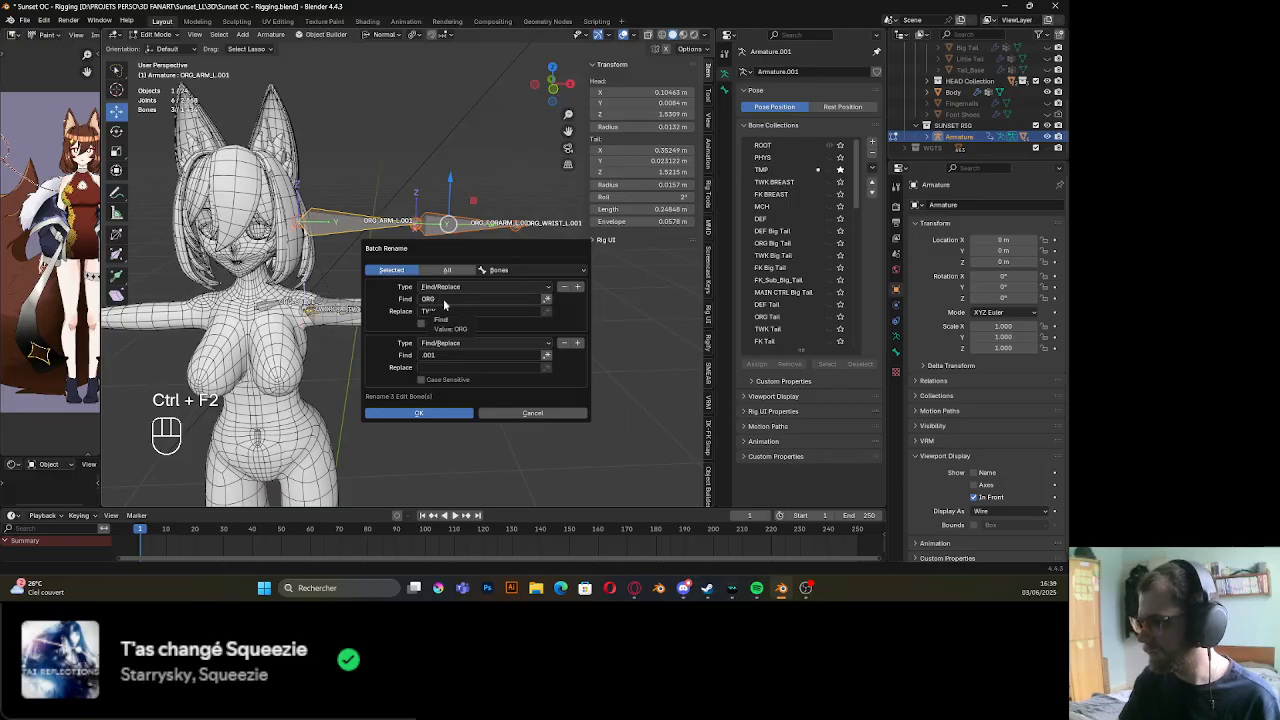
{"action": "left_click", "coordinate": [443, 311]}
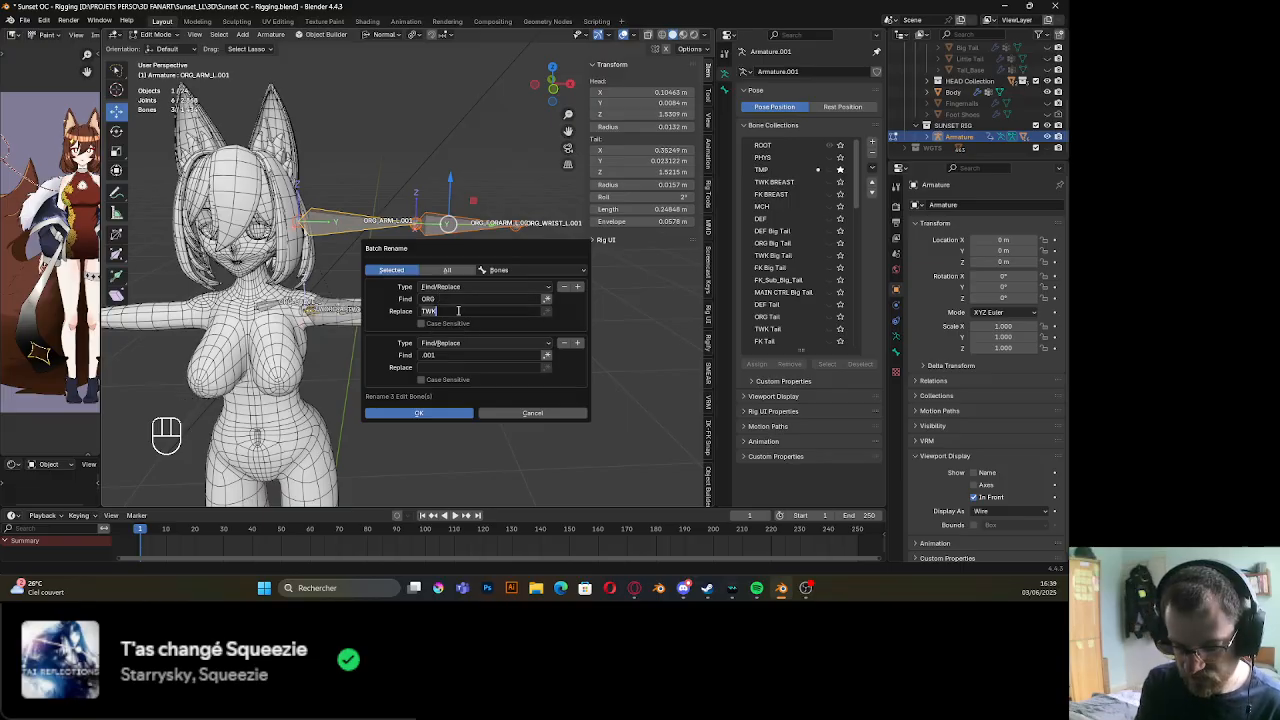
{"action": "type", "text": "MCH_SWITCH"}
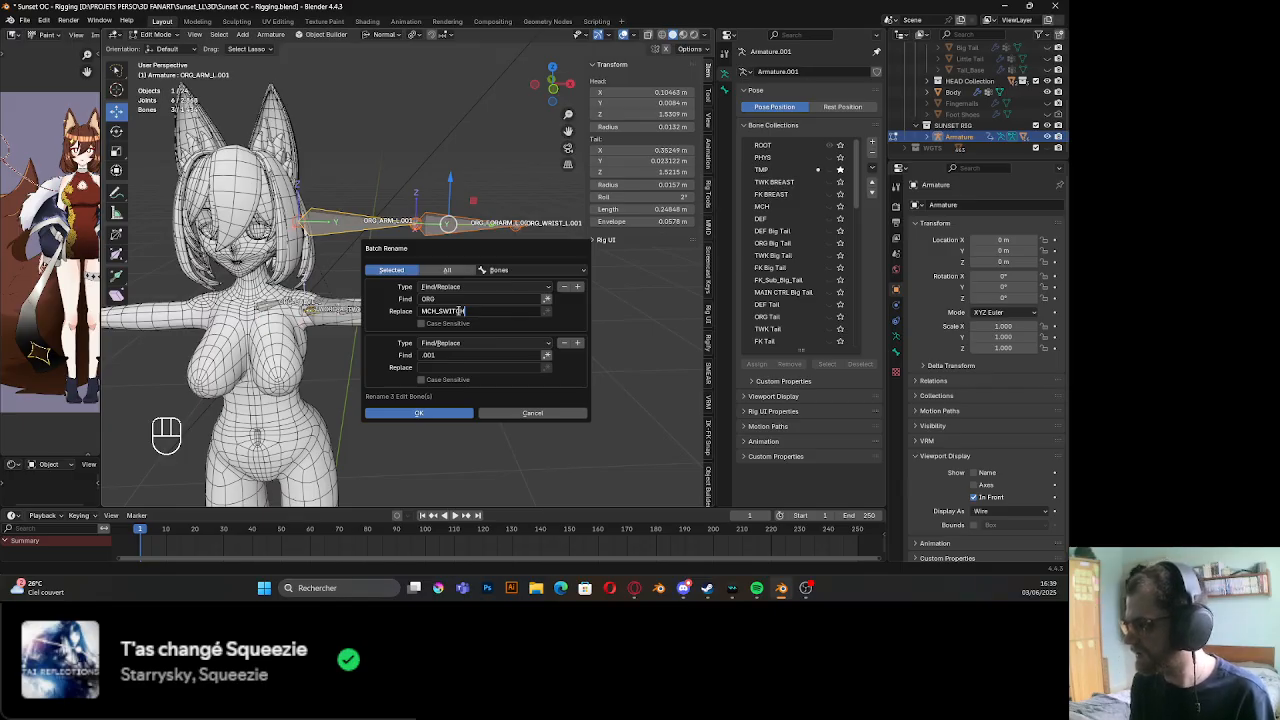
{"action": "key", "text": "Return"}
{"action": "key", "text": "Return"}
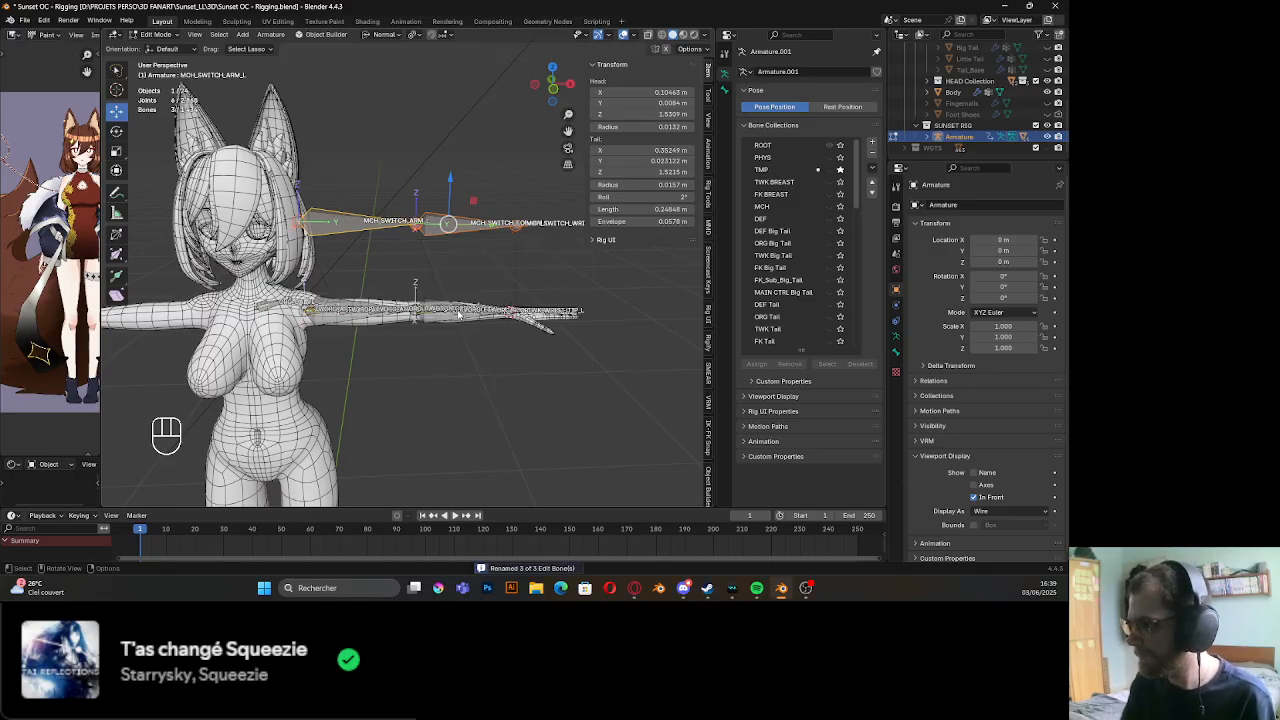
Parent TWK_ARM_L to MCH_SWITCH_ARM_L with Keep Offset
{"action": "middle_click_drag", "start_coordinate": [400, 262], "coordinate": [443, 280]}
{"action": "scroll", "coordinate": [425, 286], "scroll_direction": "up", "scroll_amount": 5}
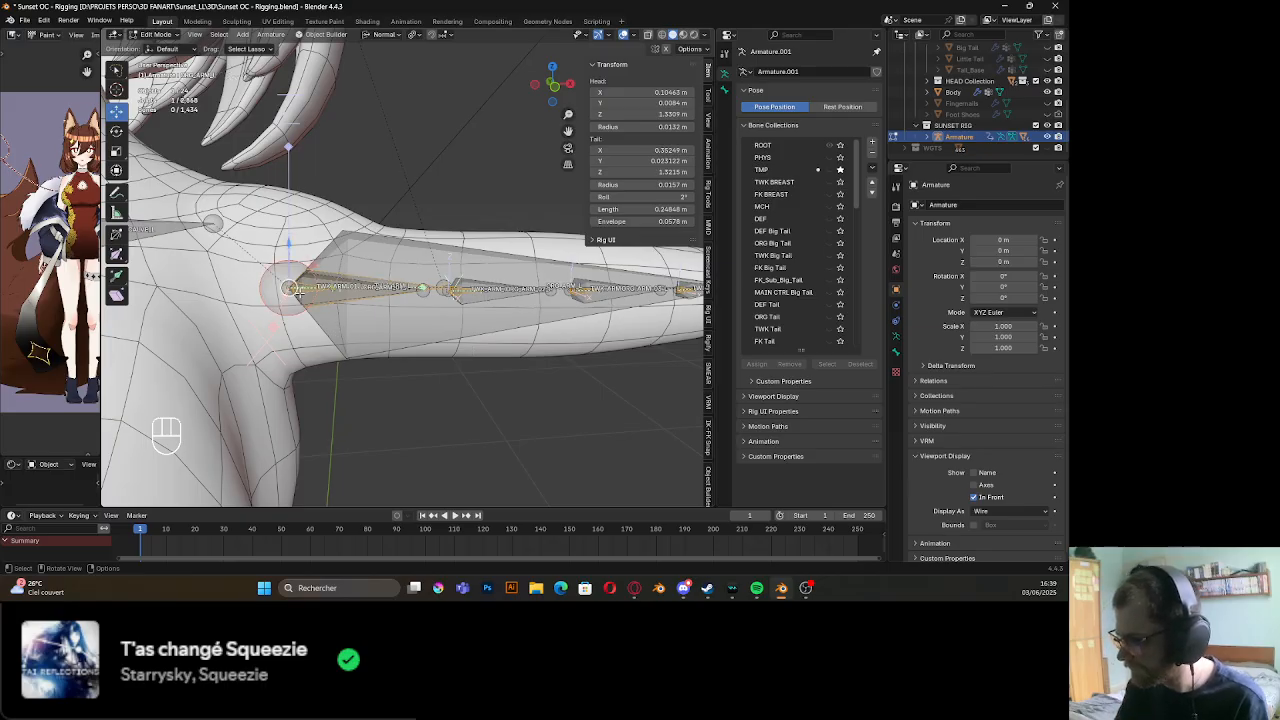
{"action": "left_click", "coordinate": [298, 291], "text": "alt"}
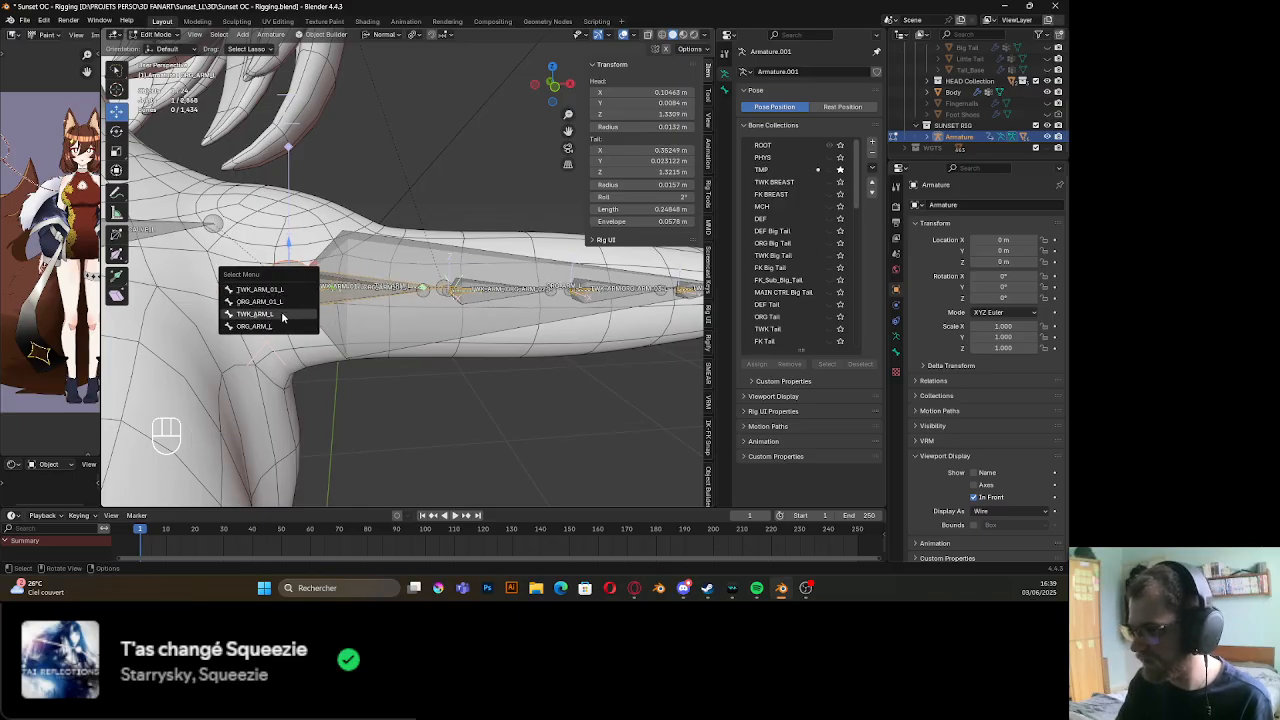
{"action": "left_click", "coordinate": [282, 317]}
{"action": "middle_click_drag", "start_coordinate": [282, 317], "coordinate": [379, 263], "text": "shift"}
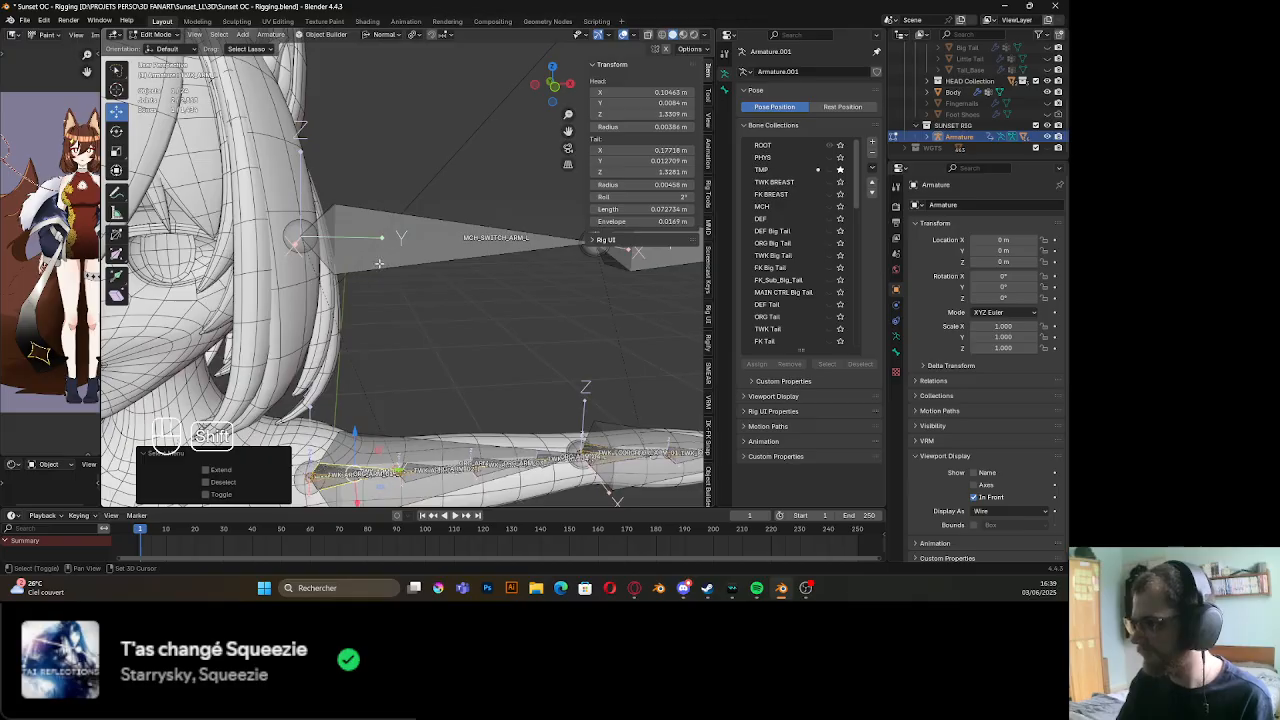
{"action": "left_click", "coordinate": [376, 268]}
{"action": "key", "text": "ctrl+p"}
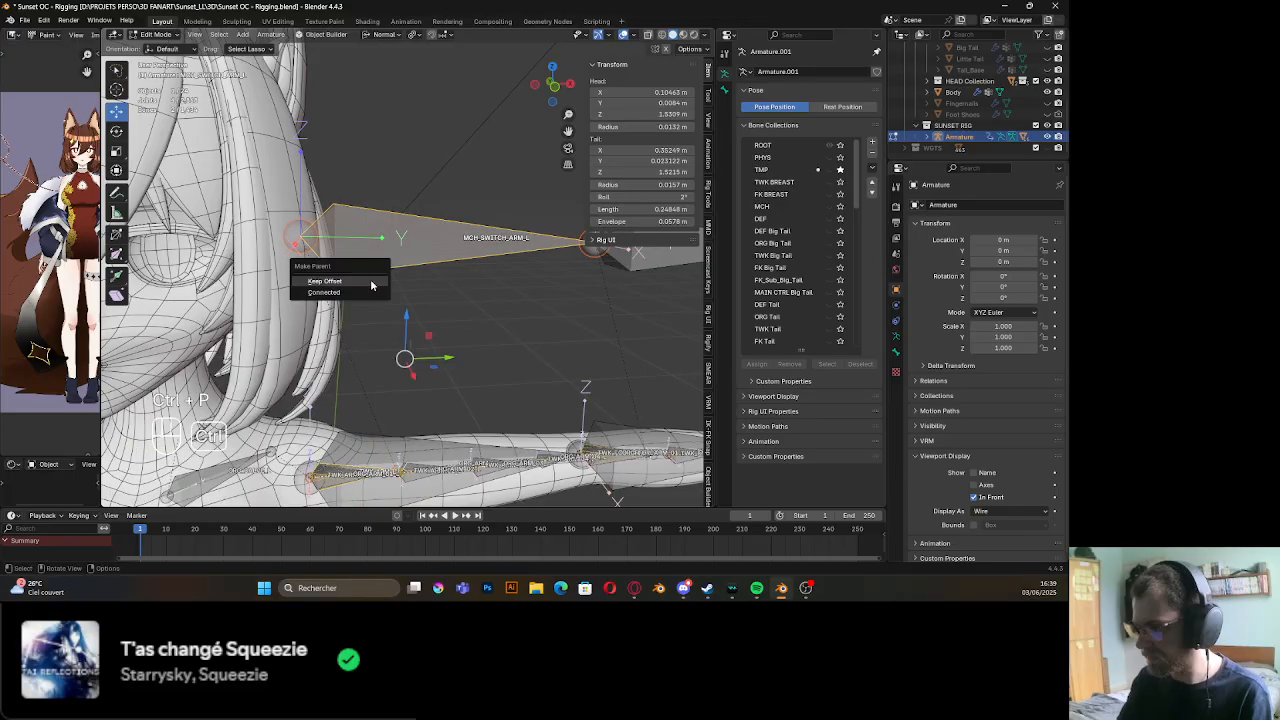
{"action": "left_click", "coordinate": [370, 279]}
Parent TWK_FORARM_L to MCH_SWITCH_FORARM_L with Keep Offset
{"action": "middle_click_drag", "start_coordinate": [370, 279], "coordinate": [368, 160], "text": "shift"}
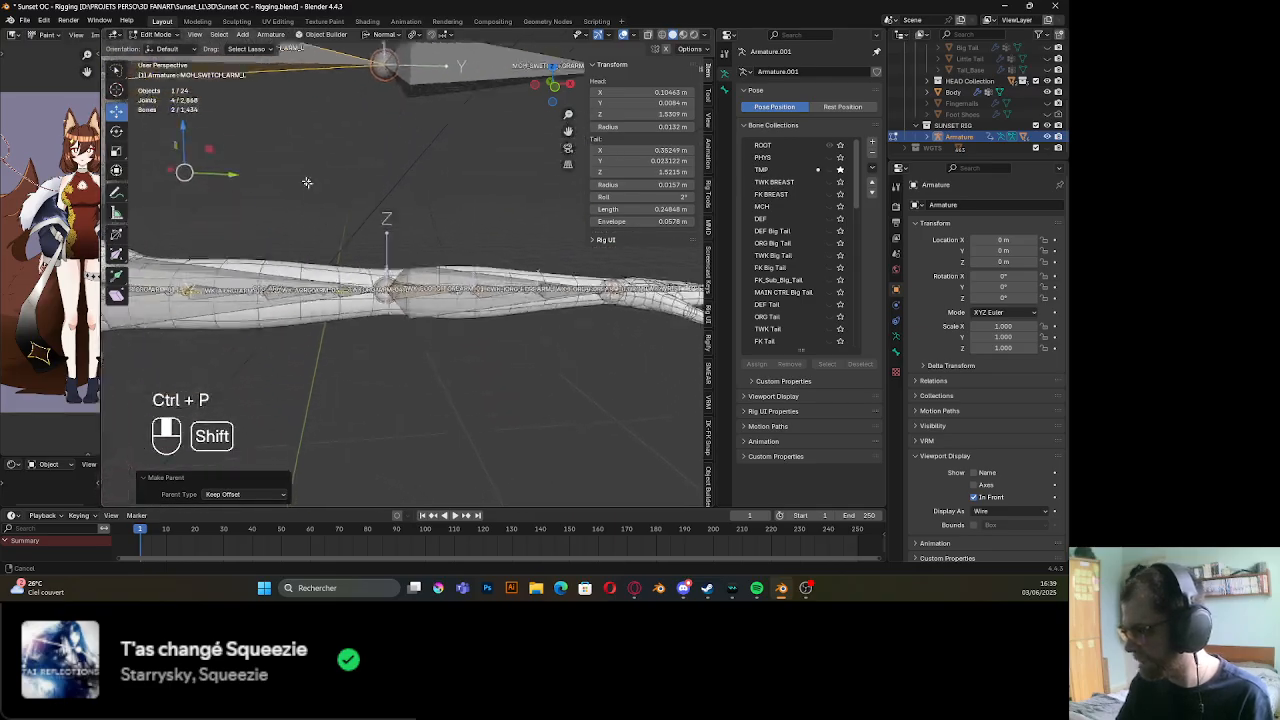
{"action": "scroll", "coordinate": [361, 318], "scroll_direction": "up", "scroll_amount": 8}
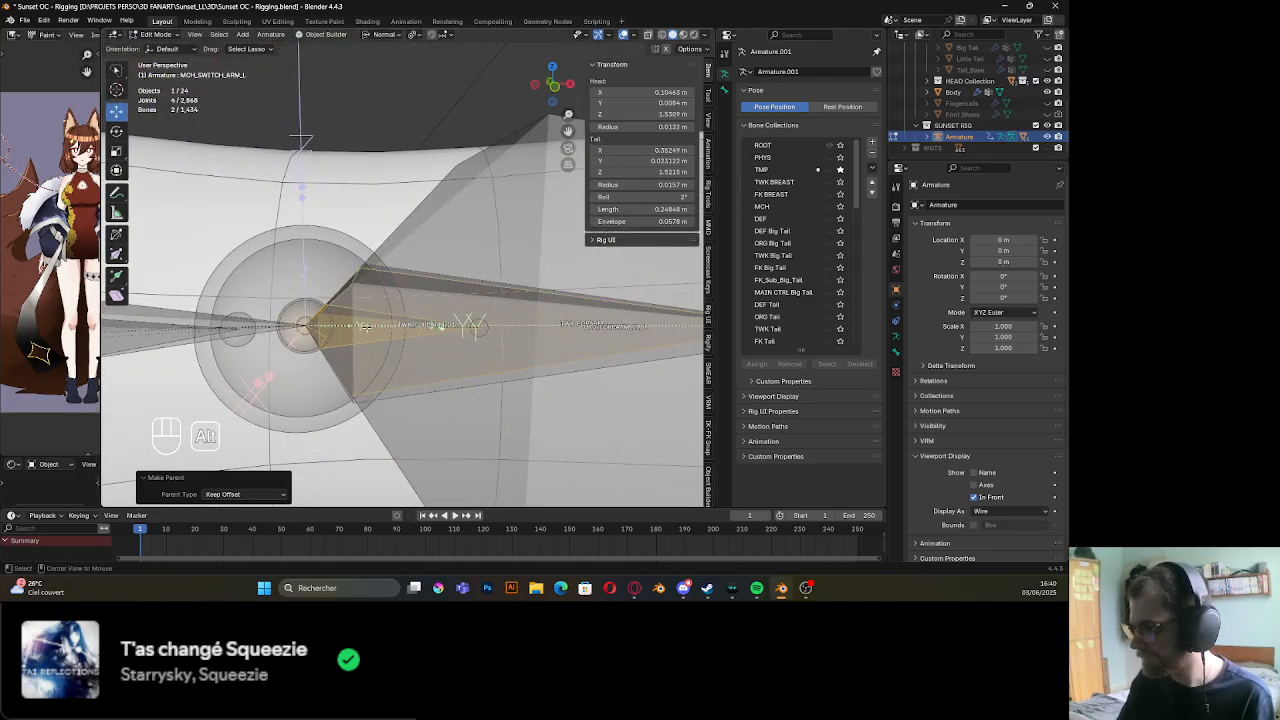
{"action": "left_click", "coordinate": [366, 327], "text": "alt"}
{"action": "left_click", "coordinate": [359, 368]}
{"action": "scroll", "coordinate": [359, 368], "scroll_direction": "down", "scroll_amount": 6}
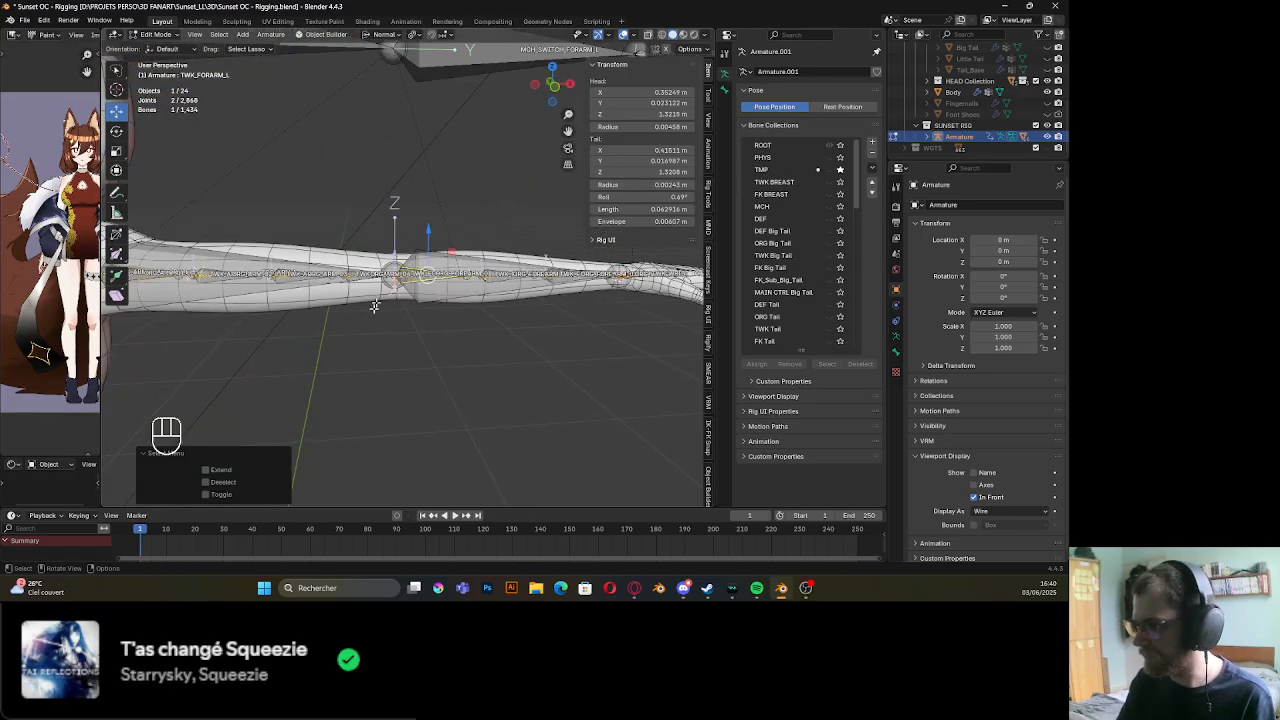
{"action": "middle_click_drag", "start_coordinate": [393, 112], "coordinate": [393, 270], "text": "shift"}
{"action": "left_click", "coordinate": [410, 215], "text": "shift"}
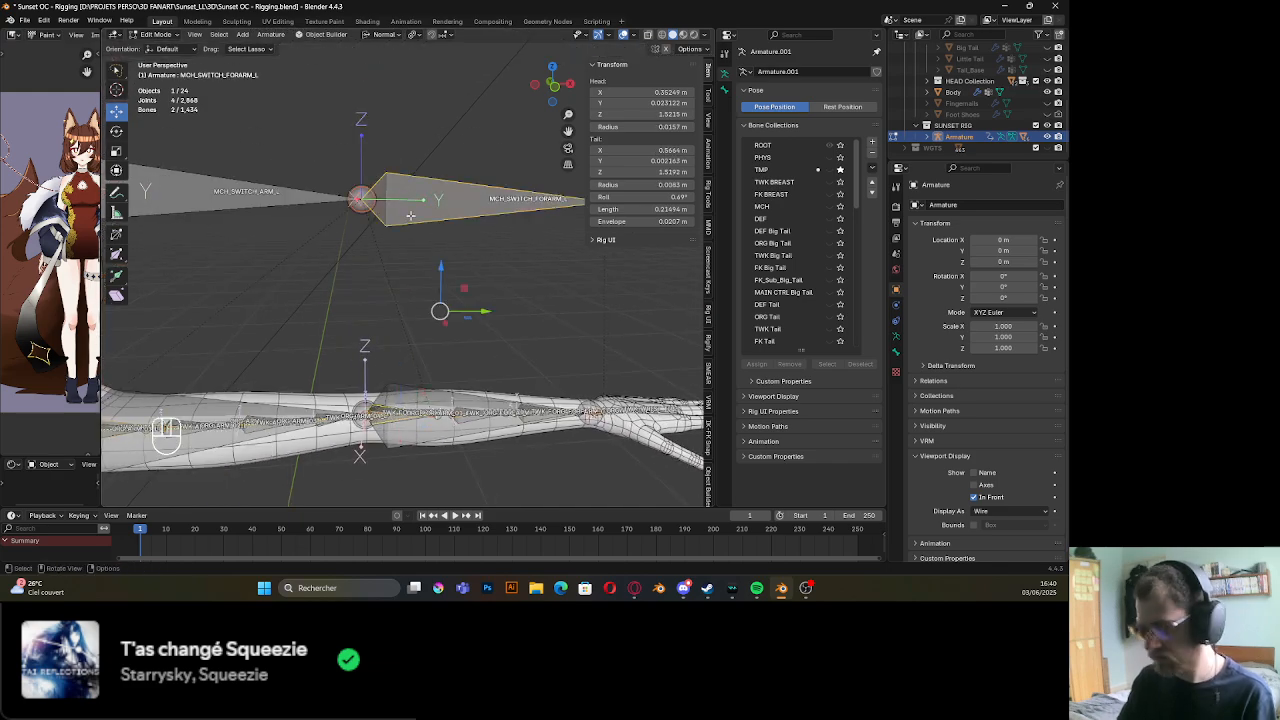
{"action": "key", "text": "ctrl+p"}
{"action": "left_click", "coordinate": [405, 217]}
Parent TWK_WRIST_L to MCH_SWITCH_WRIST_L with Keep Offset
{"action": "middle_click_drag", "start_coordinate": [405, 217], "coordinate": [293, 216], "text": "shift"}
{"action": "scroll", "coordinate": [334, 266], "scroll_direction": "up", "scroll_amount": 6}
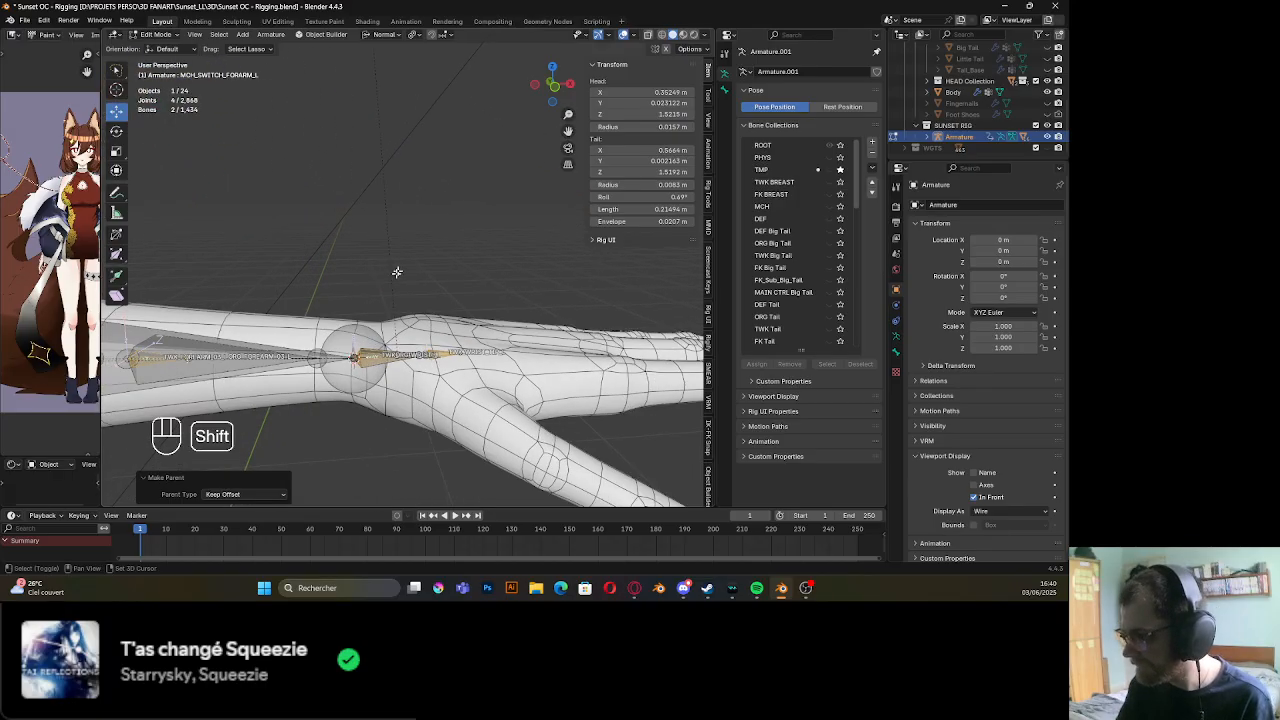
{"action": "left_click", "coordinate": [390, 357], "text": "alt"}
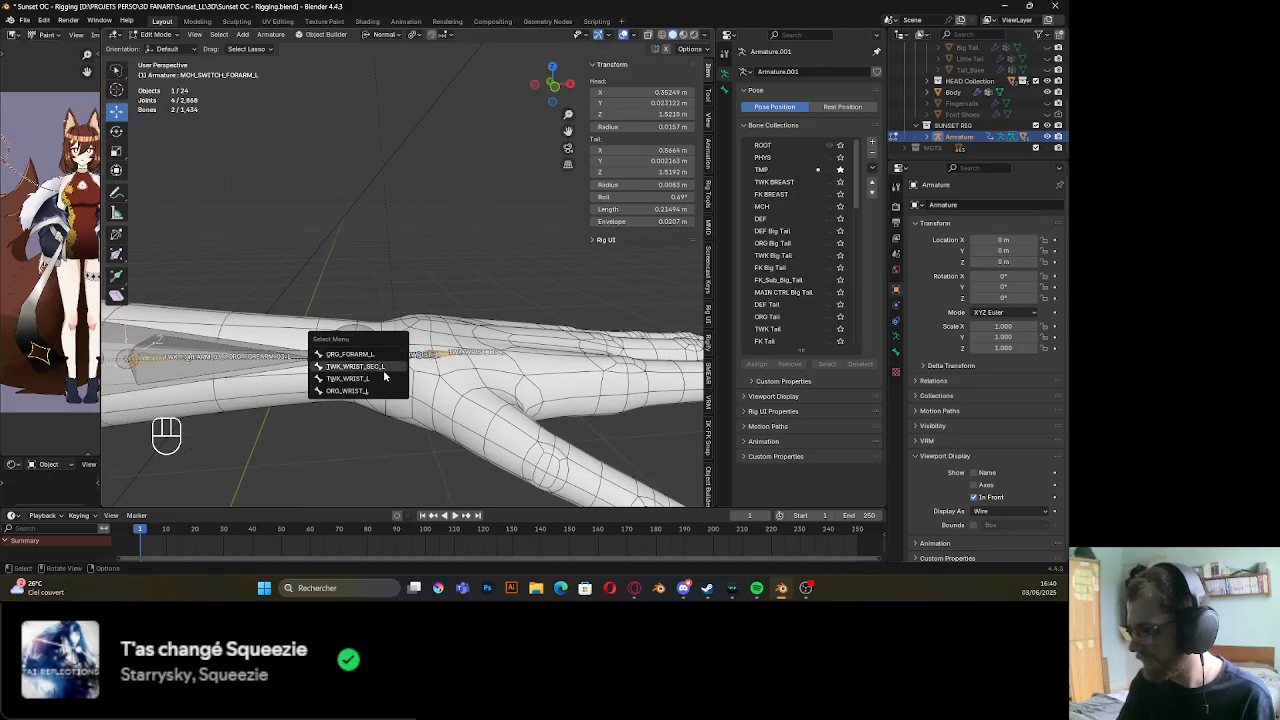
{"action": "left_click", "coordinate": [384, 378]}
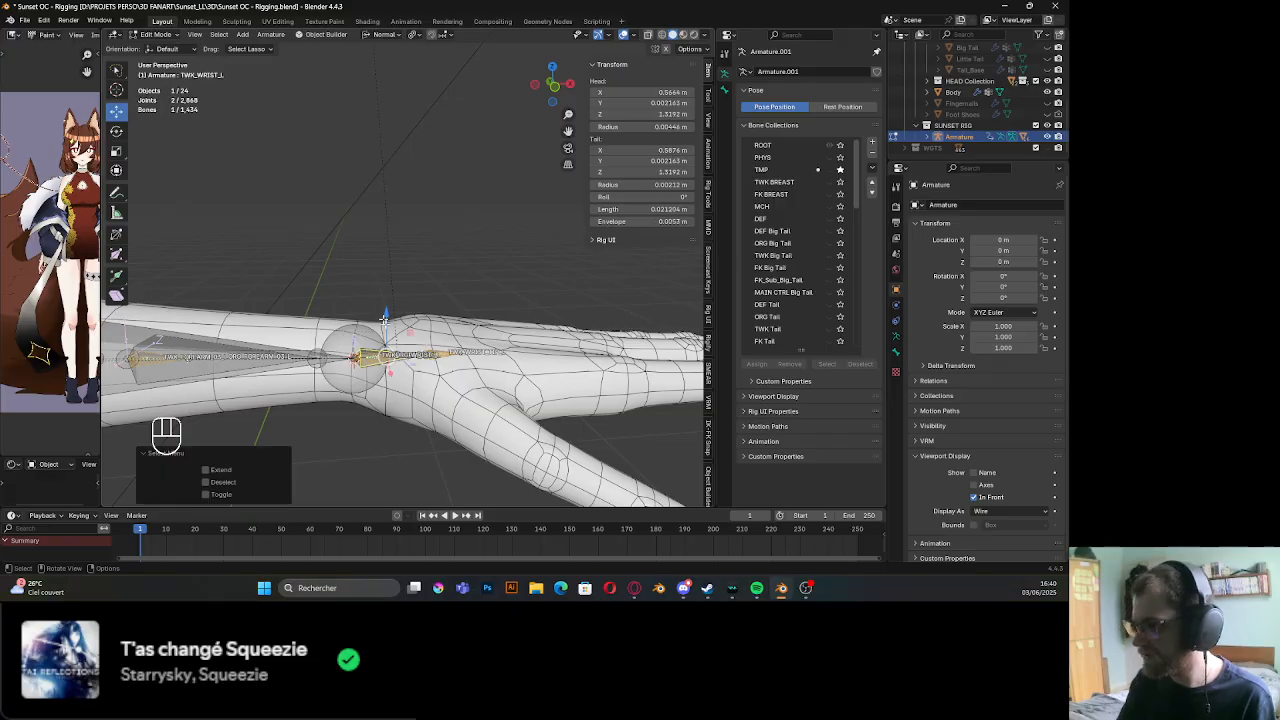
{"action": "scroll", "coordinate": [387, 248], "scroll_direction": "down", "scroll_amount": 5}
{"action": "middle_click_drag", "start_coordinate": [386, 194], "coordinate": [370, 288], "text": "shift"}
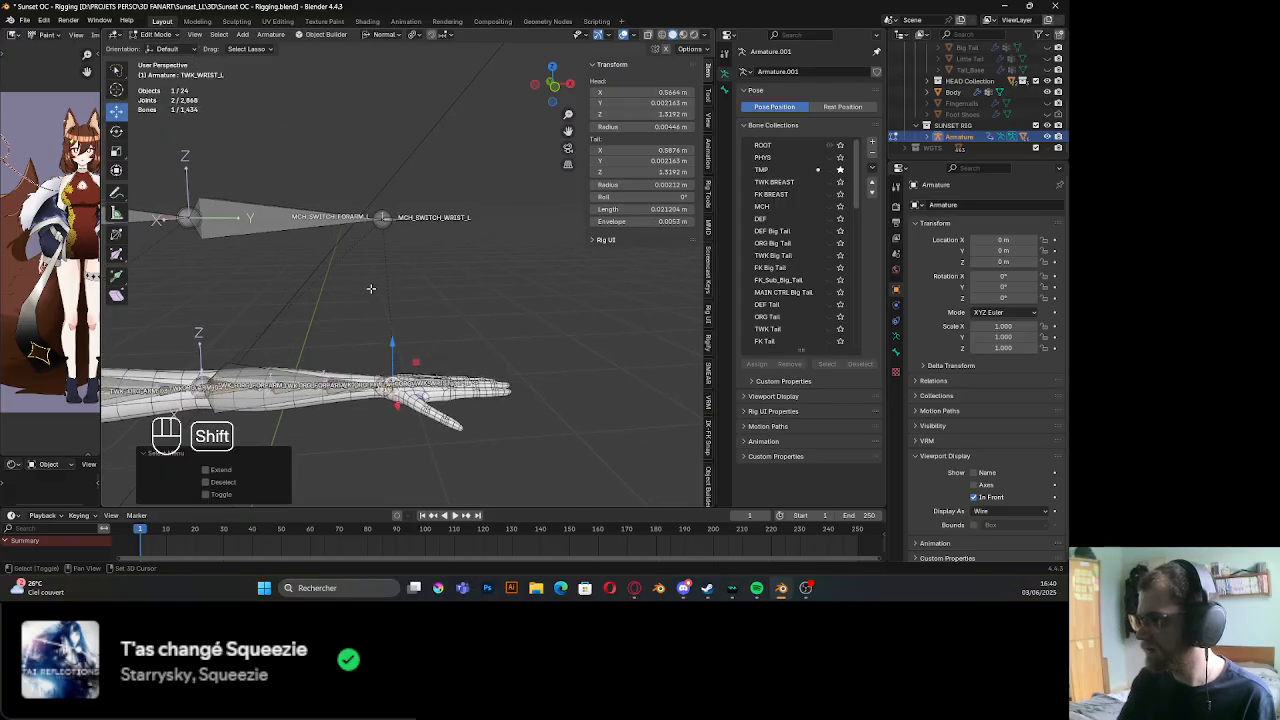
{"action": "left_click", "coordinate": [395, 217], "text": "alt+shift"}
{"action": "key", "text": "ctrl+p"}
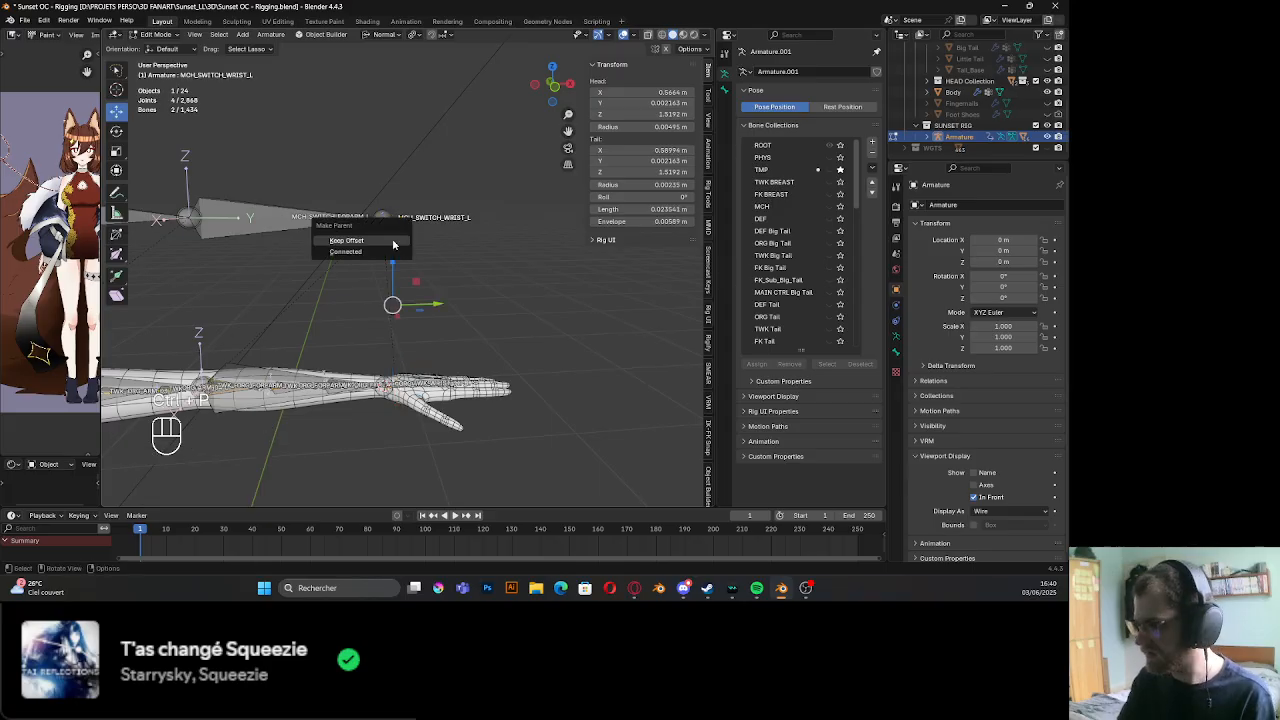
{"action": "left_click", "coordinate": [394, 243]}
Check the arm rig's behaviour in Pose Mode and return to Edit Mode
{"action": "middle_click_drag", "start_coordinate": [394, 245], "coordinate": [340, 285]}
{"action": "key", "text": "Tab"}
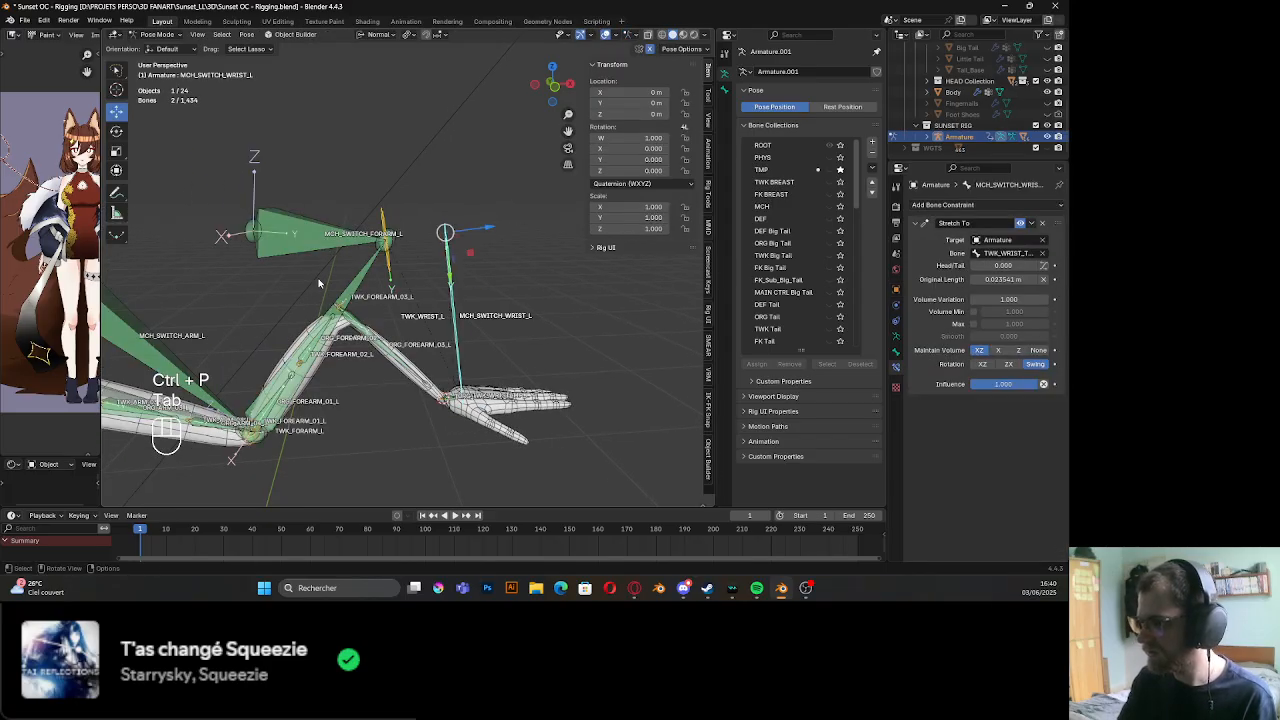
{"action": "key", "text": "Tab"}
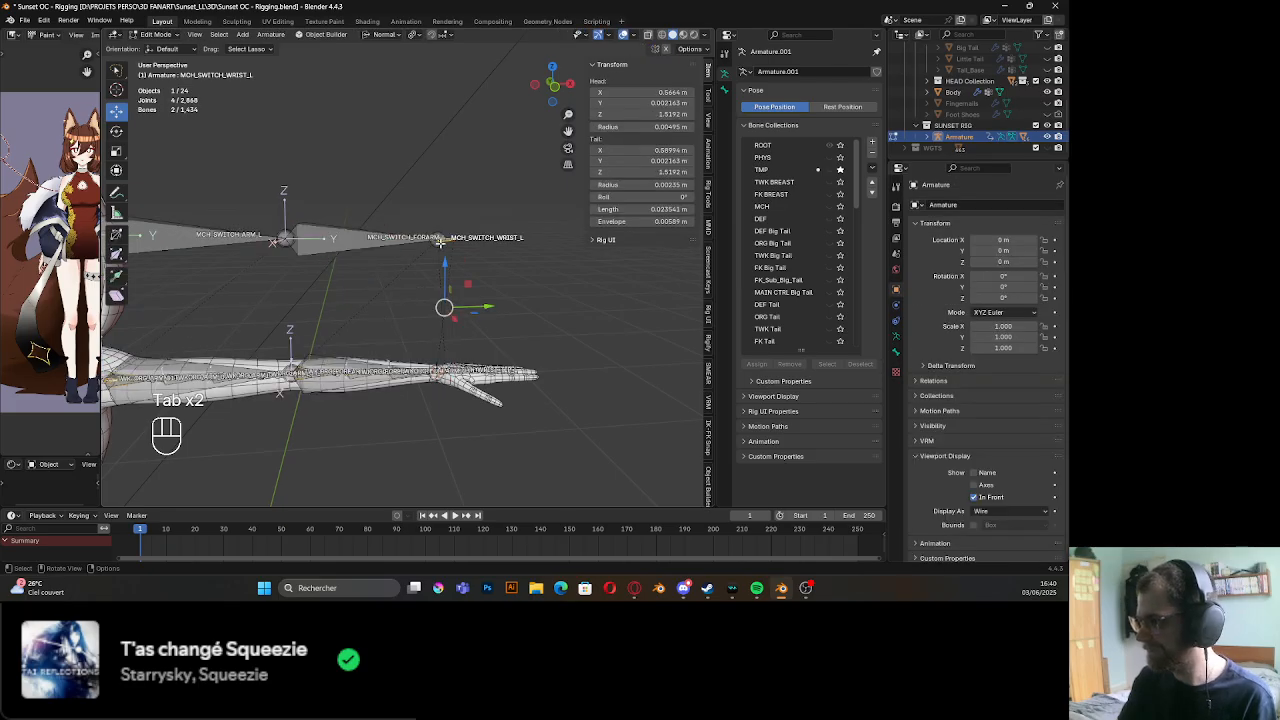
Select the MCH_SWITCH wrist, forearm and arm bones together, with the arm bone active
{"action": "left_click", "coordinate": [439, 238]}
{"action": "left_click", "coordinate": [452, 241]}
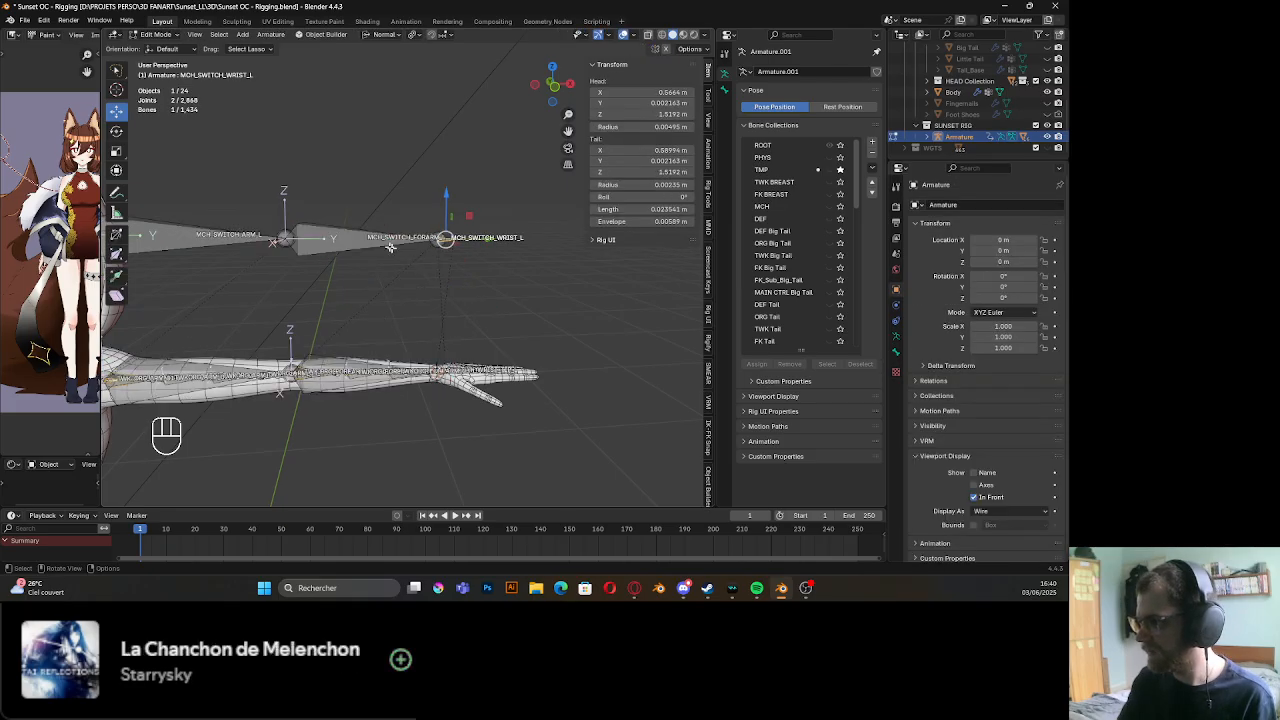
{"action": "left_click", "coordinate": [352, 245], "text": "shift"}
{"action": "left_click", "coordinate": [210, 247], "text": "shift"}
{"action": "middle_click_drag", "start_coordinate": [209, 250], "coordinate": [342, 241], "text": "shift"}
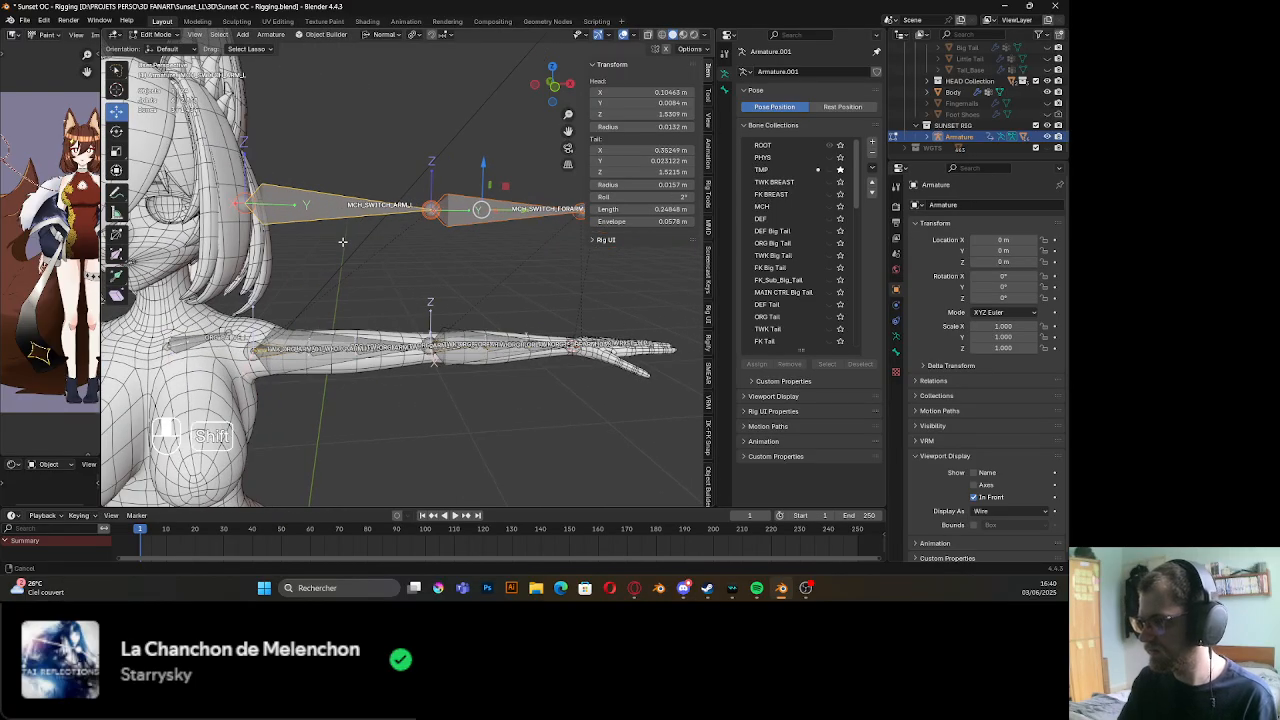
Clear the bone constraints from the selected MCH_SWITCH arm bones in Pose Mode and test-rotate MCH_SWITCH_FORARM_L without keeping the rotation
{"action": "key", "text": "Tab"}
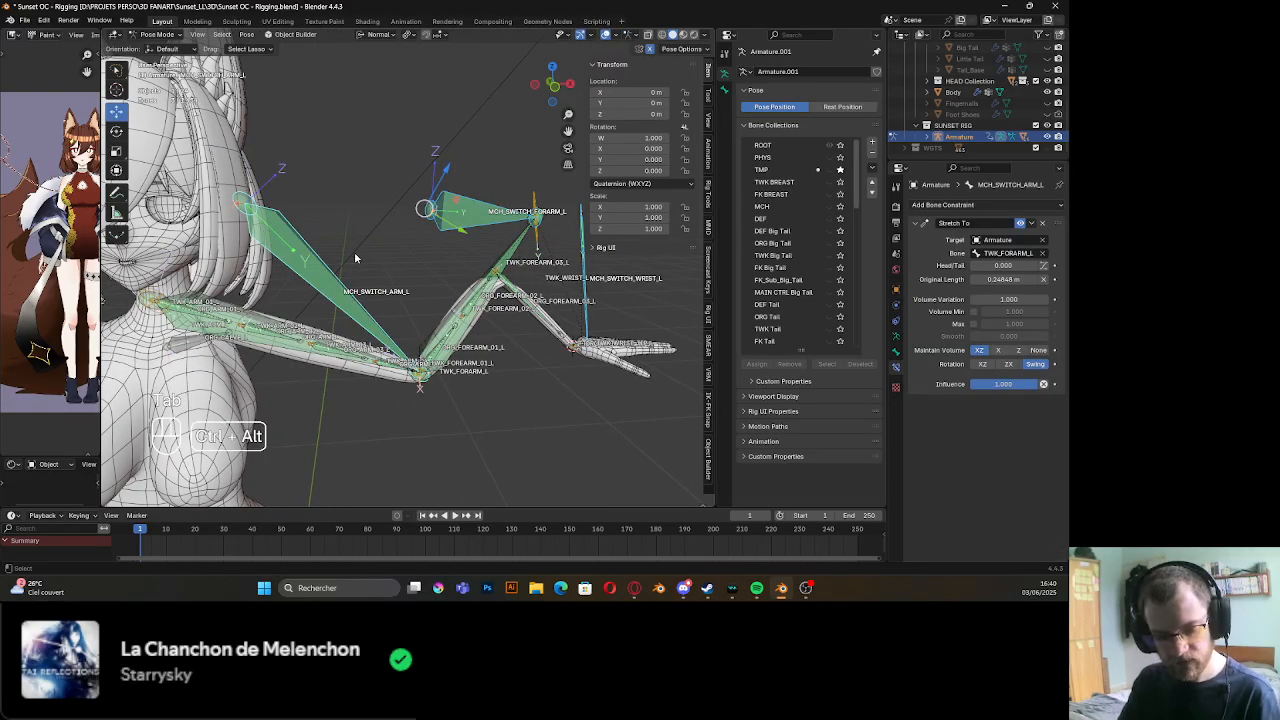
{"action": "key", "text": "ctrl+alt+c"}
{"action": "middle_click_drag", "start_coordinate": [414, 280], "coordinate": [384, 293], "text": "shift"}
{"action": "middle_click_drag", "start_coordinate": [384, 293], "coordinate": [418, 278], "text": "shift"}
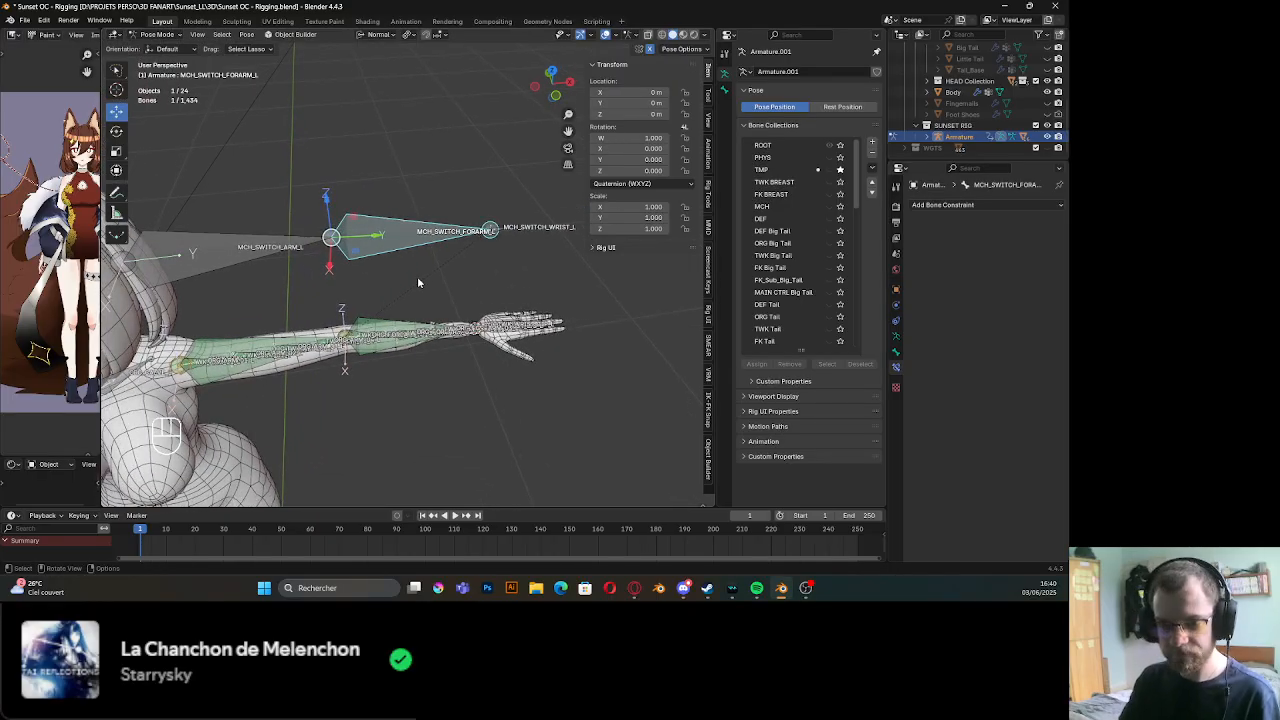
{"action": "key", "text": "r"}
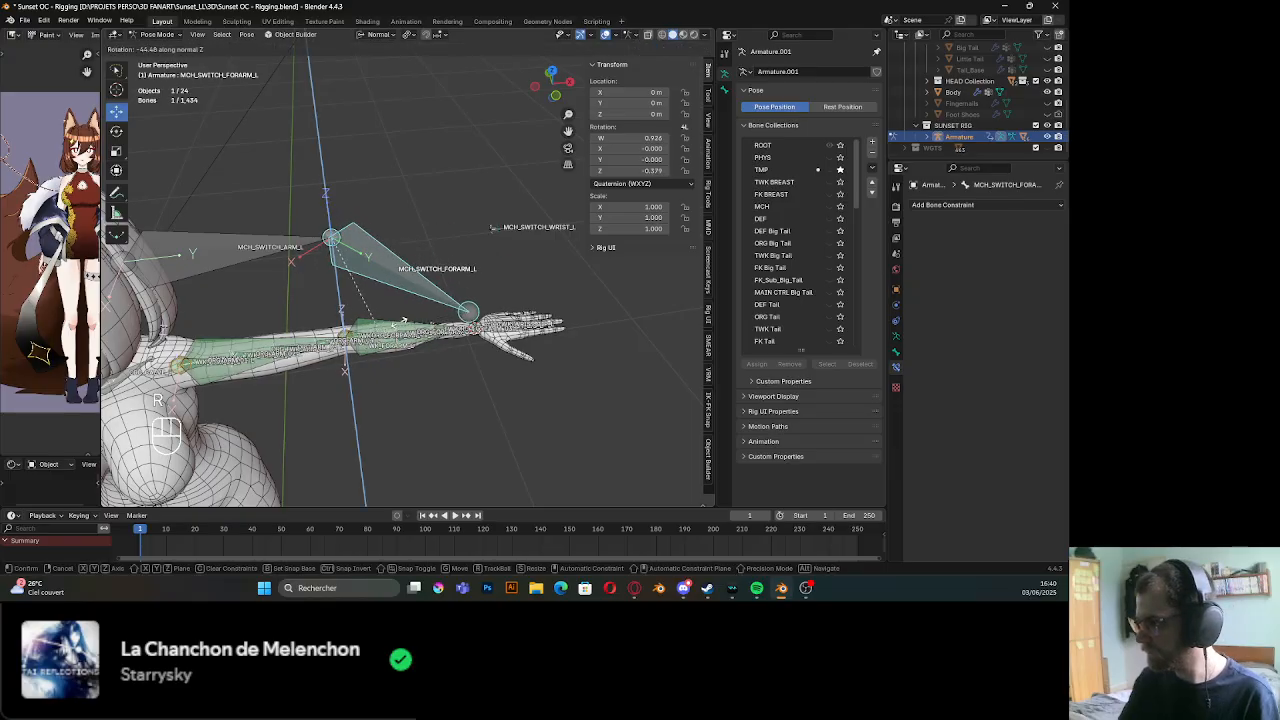
{"action": "right_click", "coordinate": [425, 287]}
Parent MCH_SWITCH_WRIST_L to MCH_SWITCH_FORARM_L, and MCH_SWITCH_FORARM_L to MCH_SWITCH_ARM_L, both with Keep Offset
{"action": "left_click", "coordinate": [443, 246], "text": "shift"}
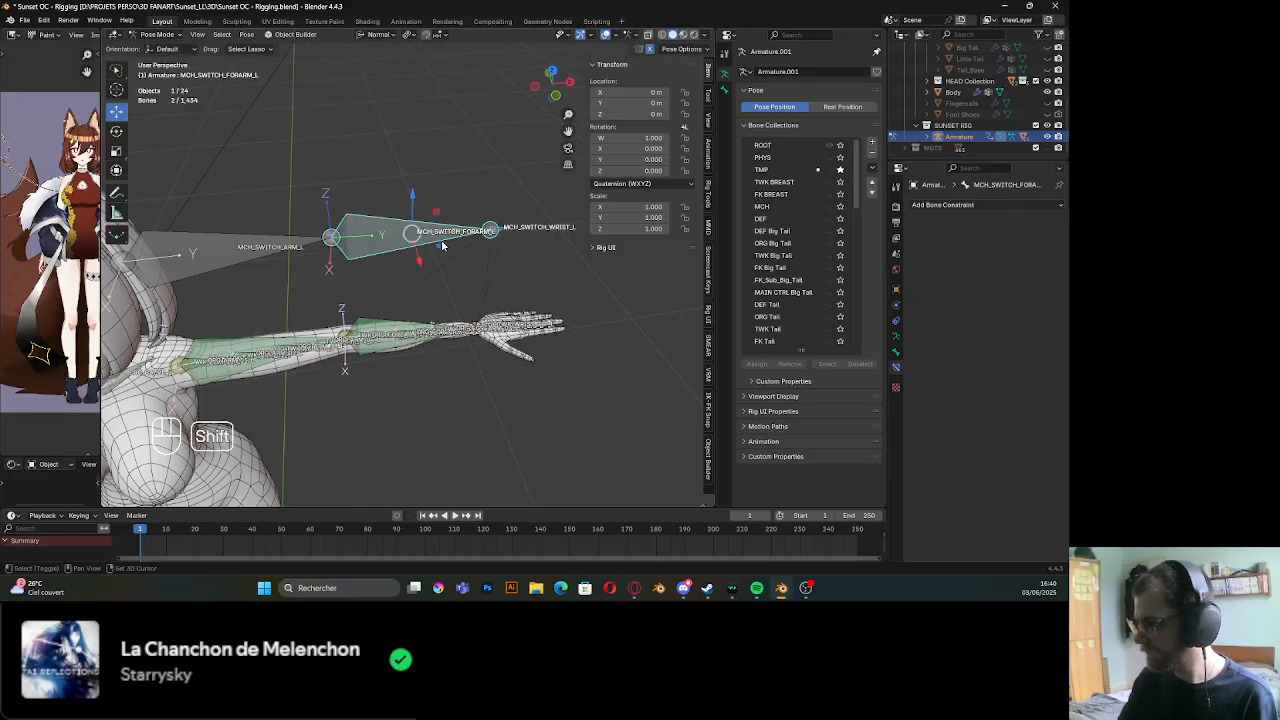
{"action": "key", "text": "Tab"}
{"action": "key", "text": "ctrl+p"}
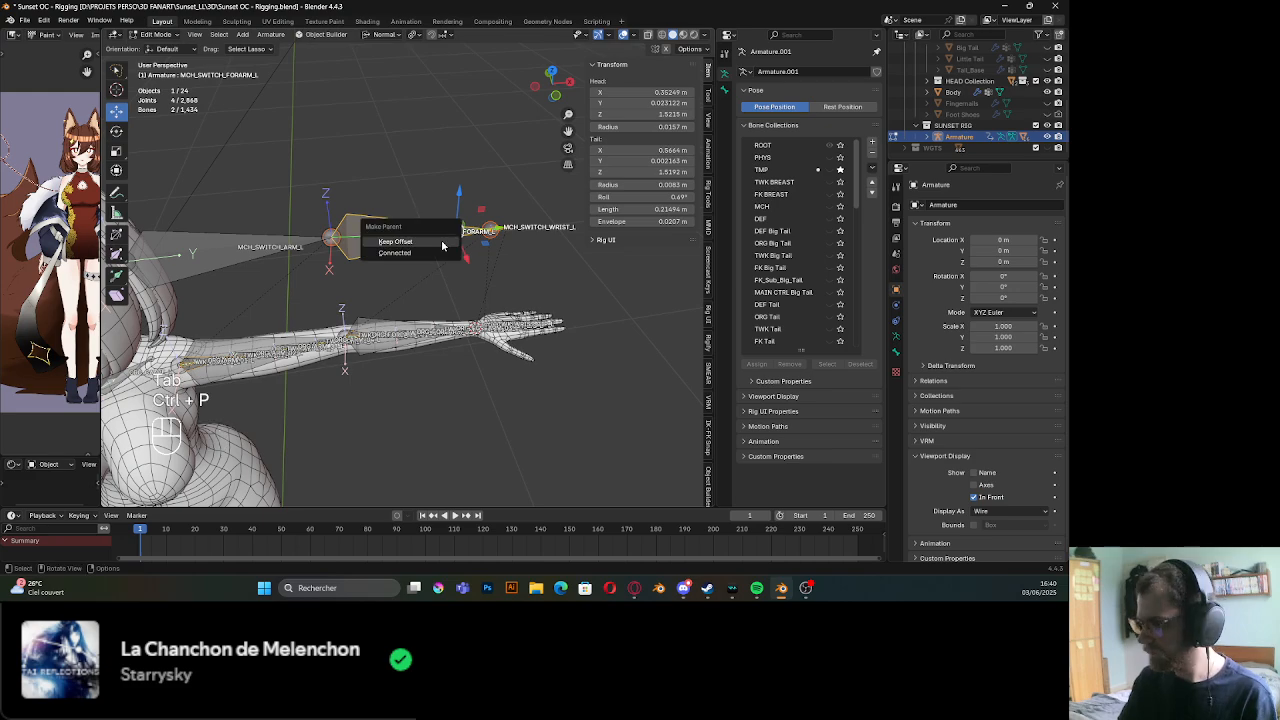
{"action": "left_click", "coordinate": [441, 239]}
{"action": "left_click", "coordinate": [289, 251]}
{"action": "key", "text": "ctrl+p"}
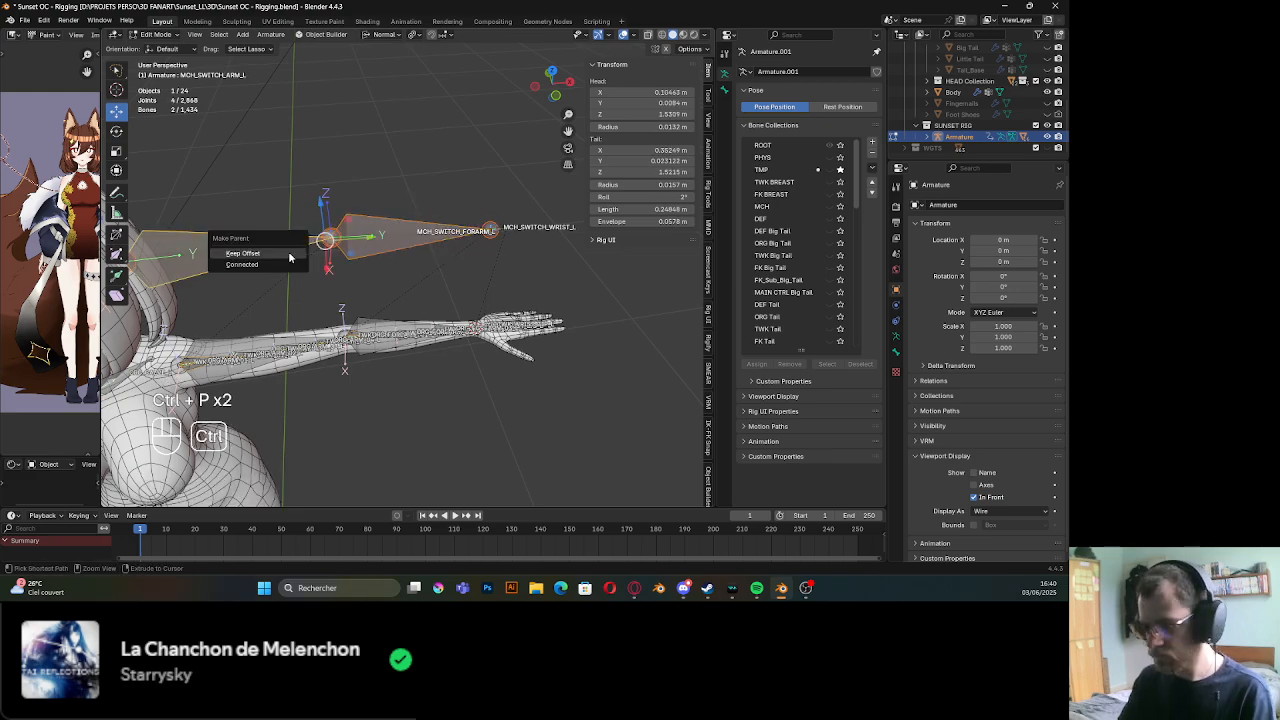
{"action": "left_click", "coordinate": [289, 252]}
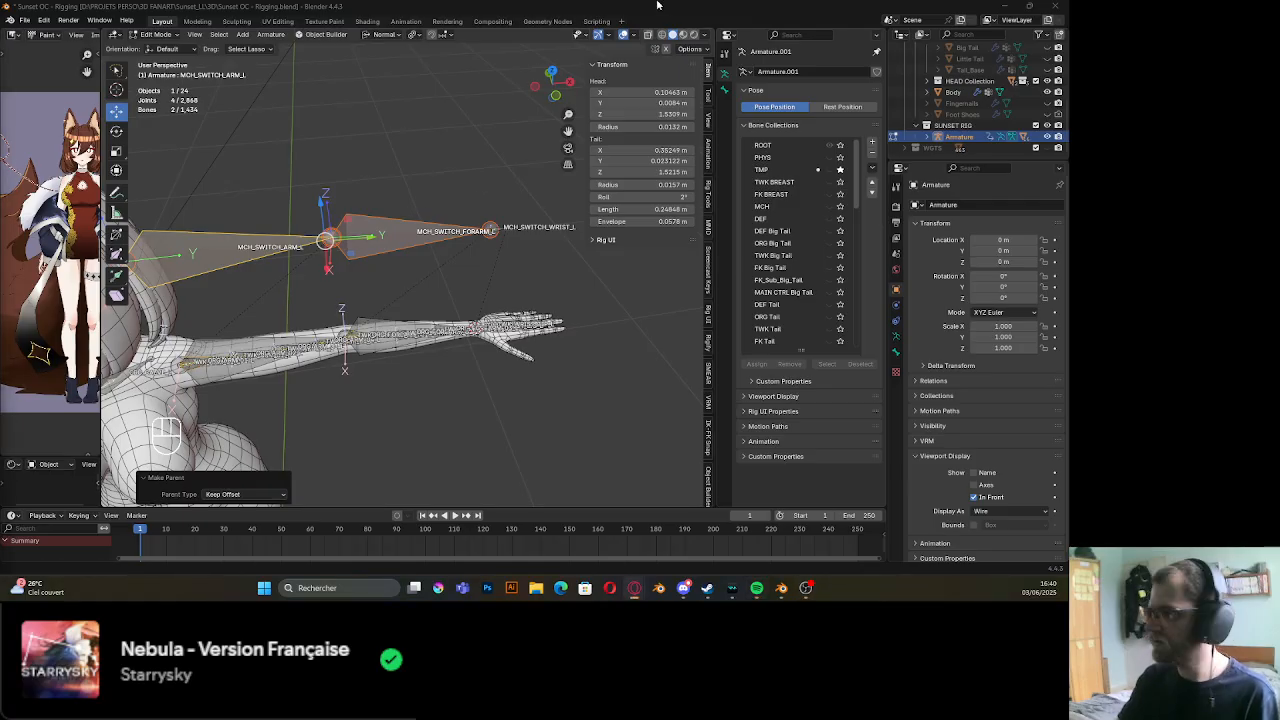
Test-rotate MCH_SWITCH_FORARM_L about its Z axis in Pose Mode and cancel the rotation
{"action": "middle_click_drag", "start_coordinate": [451, 263], "coordinate": [478, 284], "text": "shift"}
{"action": "scroll", "coordinate": [425, 296], "scroll_direction": "up", "scroll_amount": 1}
{"action": "middle_click_drag", "start_coordinate": [391, 309], "coordinate": [362, 301], "text": "shift"}
{"action": "middle_click_drag", "start_coordinate": [362, 301], "coordinate": [410, 297]}
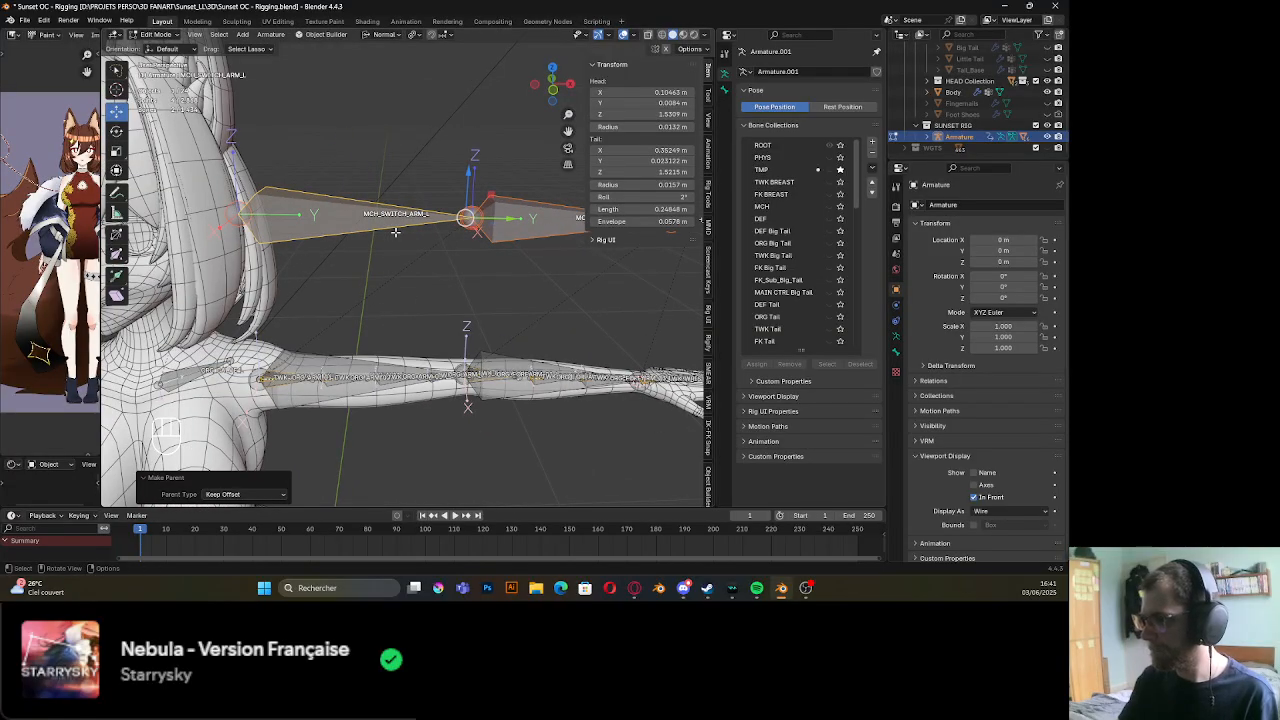
{"action": "scroll", "coordinate": [375, 244], "scroll_direction": "down", "scroll_amount": 4}
{"action": "middle_click_drag", "start_coordinate": [408, 243], "coordinate": [376, 262], "text": "shift"}
{"action": "middle_click_drag", "start_coordinate": [376, 262], "coordinate": [448, 306]}
{"action": "key", "text": "Tab"}
{"action": "left_click", "coordinate": [431, 264]}
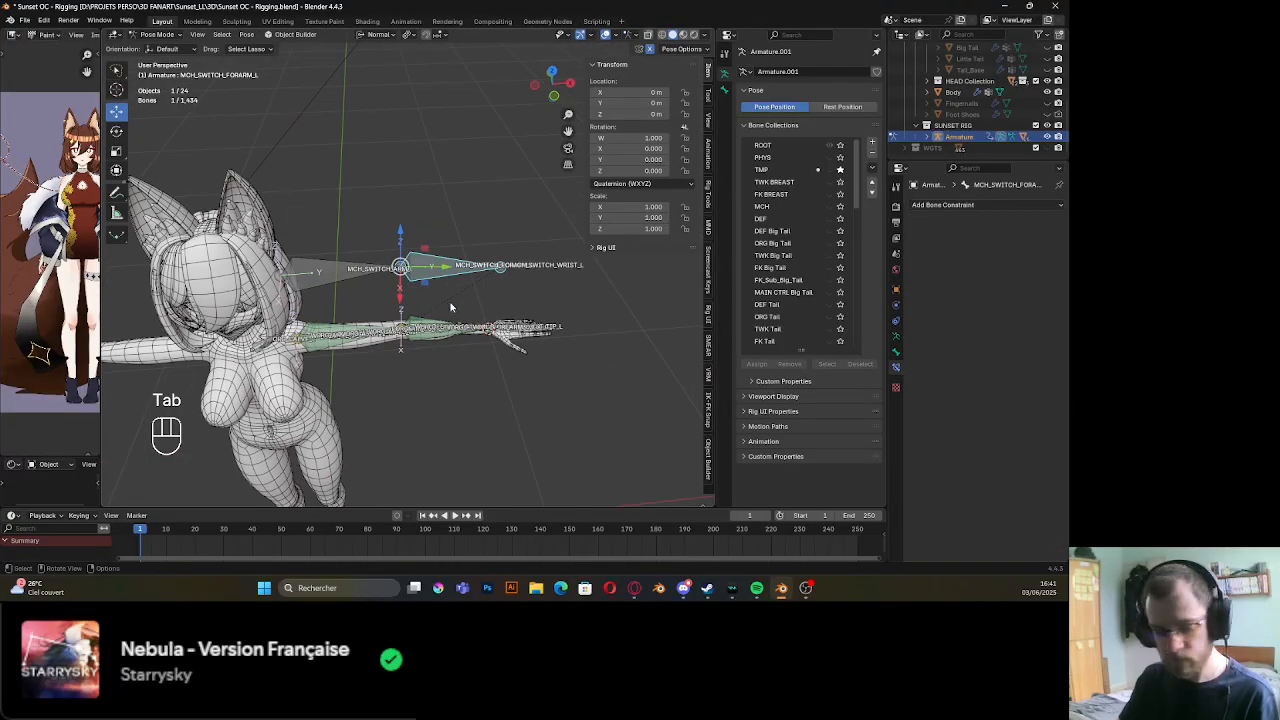
{"action": "key", "text": "r"}
{"action": "key", "text": "z"}
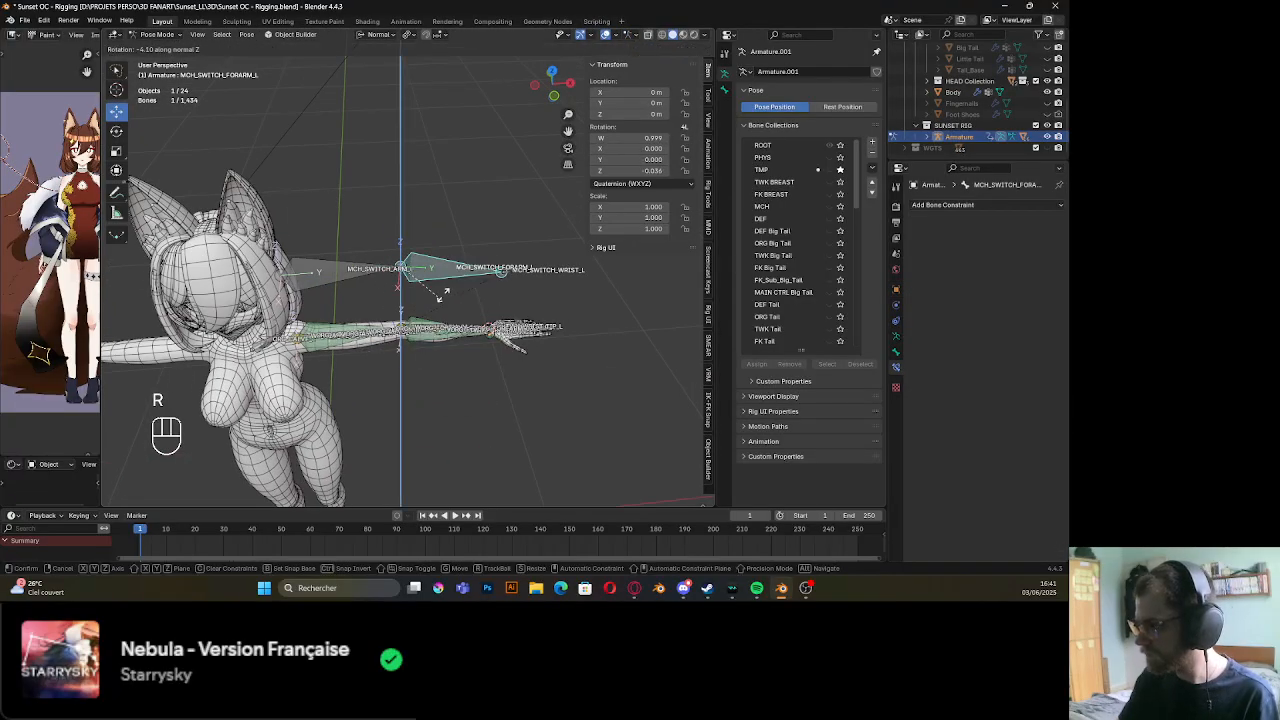
{"action": "right_click", "coordinate": [443, 268]}
Test-rotate MCH_SWITCH_WRIST_L about its Z axis and cancel the rotation
{"action": "scroll", "coordinate": [446, 272], "scroll_direction": "up", "scroll_amount": 6}
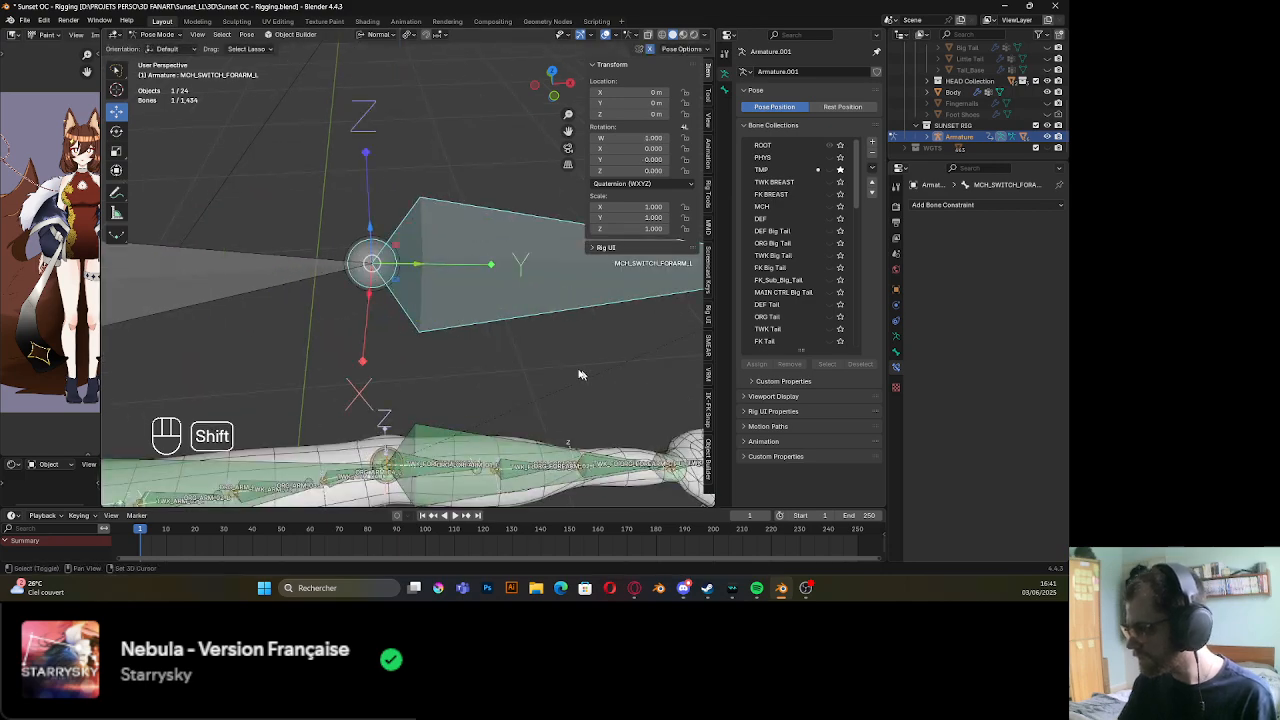
{"action": "middle_click_drag", "start_coordinate": [580, 374], "coordinate": [302, 296], "text": "shift"}
{"action": "left_click", "coordinate": [354, 134]}
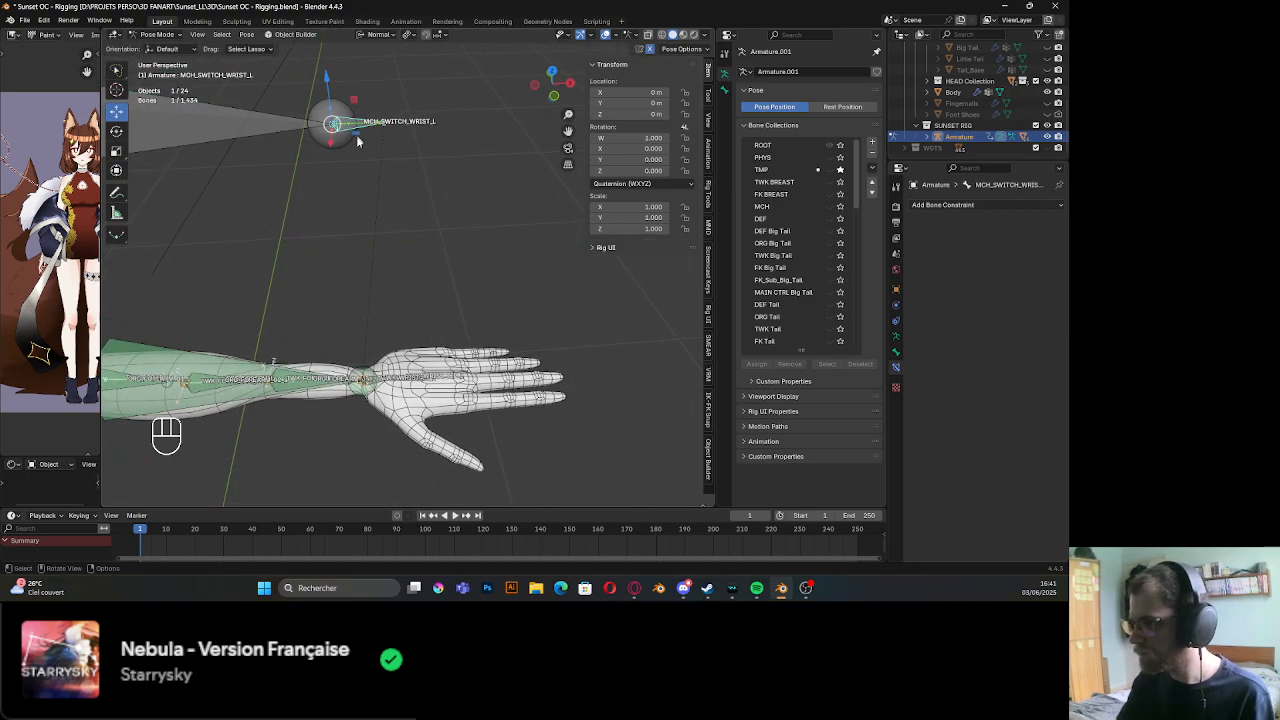
{"action": "key", "text": "r"}
{"action": "key", "text": "z"}
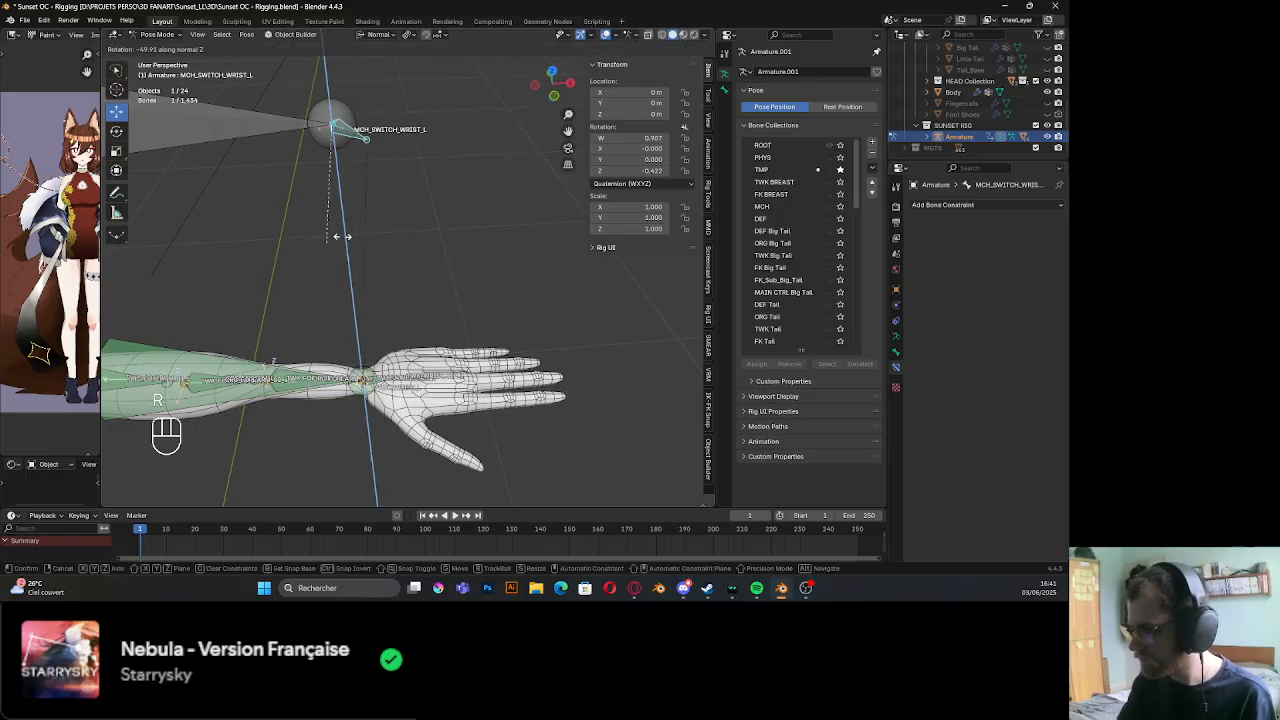
{"action": "right_click", "coordinate": [360, 100]}
Parent the wrist tweak bone TWK_WRIST_L to MCH_SWITCH_WRIST_L with Keep Offset in Edit Mode
{"action": "scroll", "coordinate": [364, 370], "scroll_direction": "up", "scroll_amount": 5}
{"action": "middle_click_drag", "start_coordinate": [366, 372], "coordinate": [346, 106], "text": "shift"}
{"action": "scroll", "coordinate": [360, 280], "scroll_direction": "up", "scroll_amount": 3}
{"action": "middle_click_drag", "start_coordinate": [364, 290], "coordinate": [415, 430], "text": "shift"}
{"action": "scroll", "coordinate": [420, 318], "scroll_direction": "down", "scroll_amount": 3}
{"action": "left_click", "coordinate": [395, 167], "text": "shift"}
{"action": "key", "text": "Tab"}
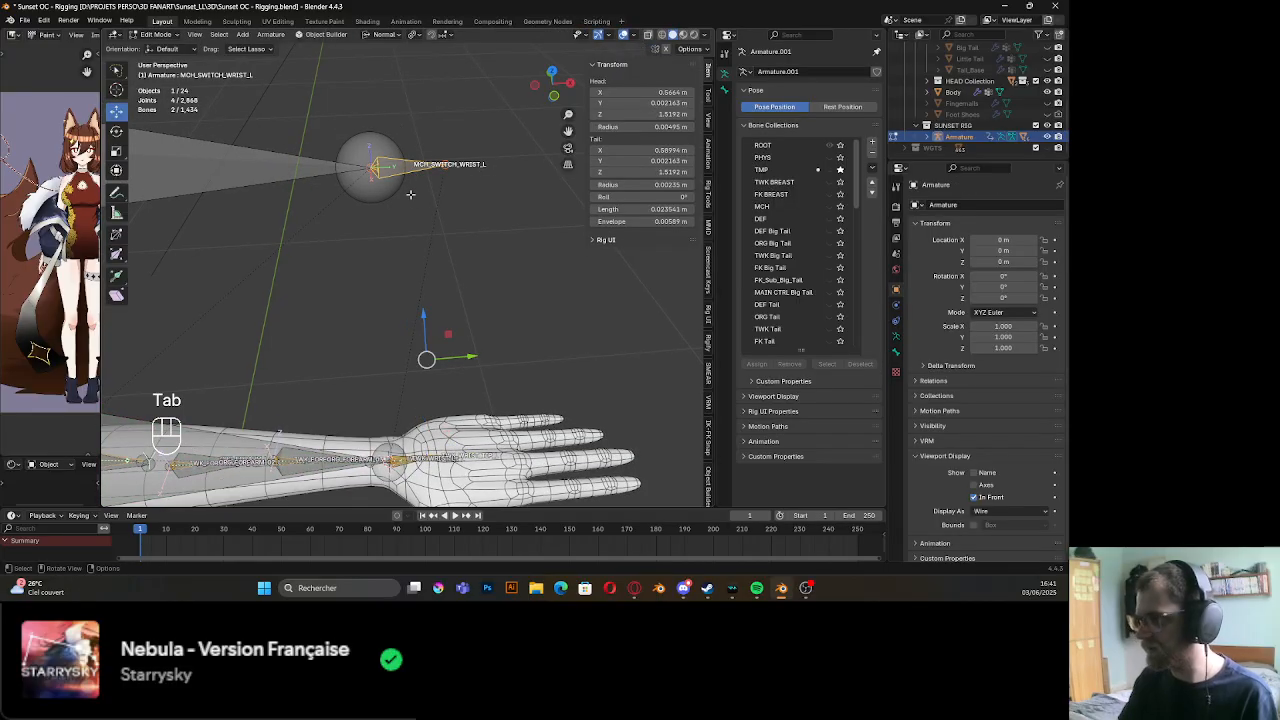
{"action": "key", "text": "ctrl+p"}
{"action": "left_click", "coordinate": [408, 203]}
{"action": "scroll", "coordinate": [408, 197], "scroll_direction": "down", "scroll_amount": 2}
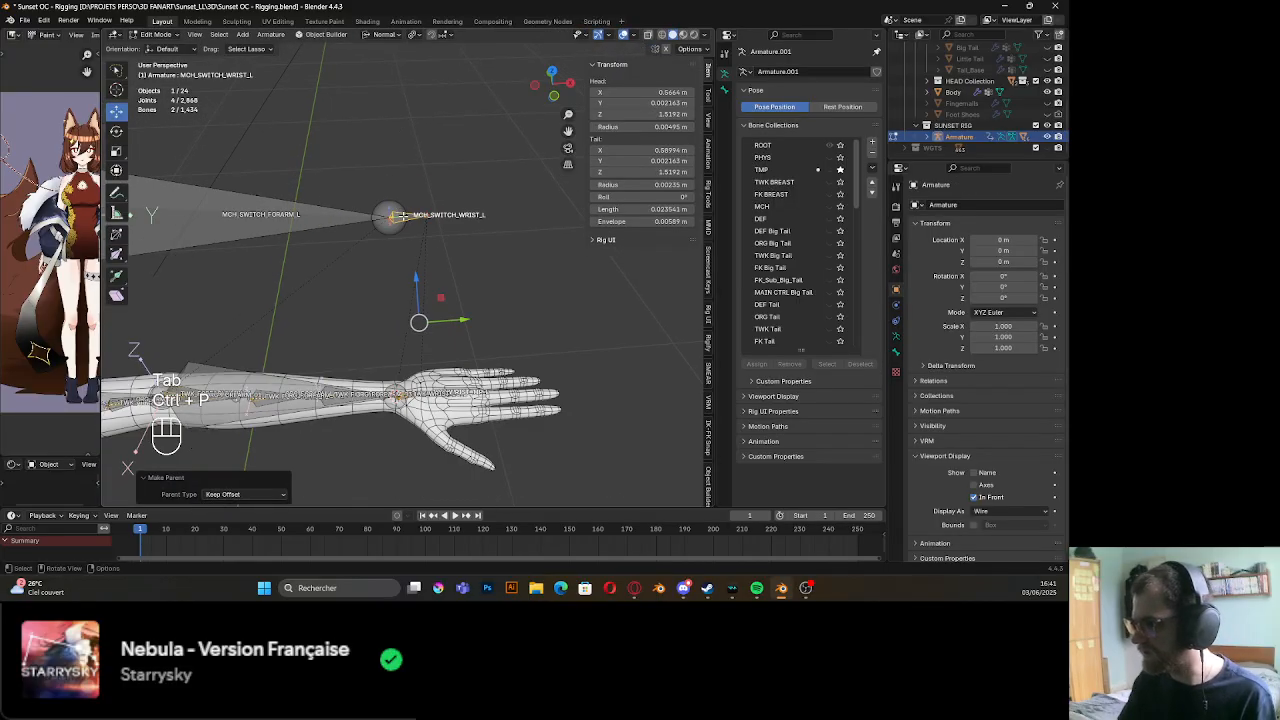
Check the new wrist parenting by test-rotating MCH_SWITCH_WRIST_L about its Z axis in Pose Mode, then cancel
{"action": "key", "text": "Tab"}
{"action": "key", "text": "r"}
{"action": "key", "text": "z"}
{"action": "key", "text": "z"}
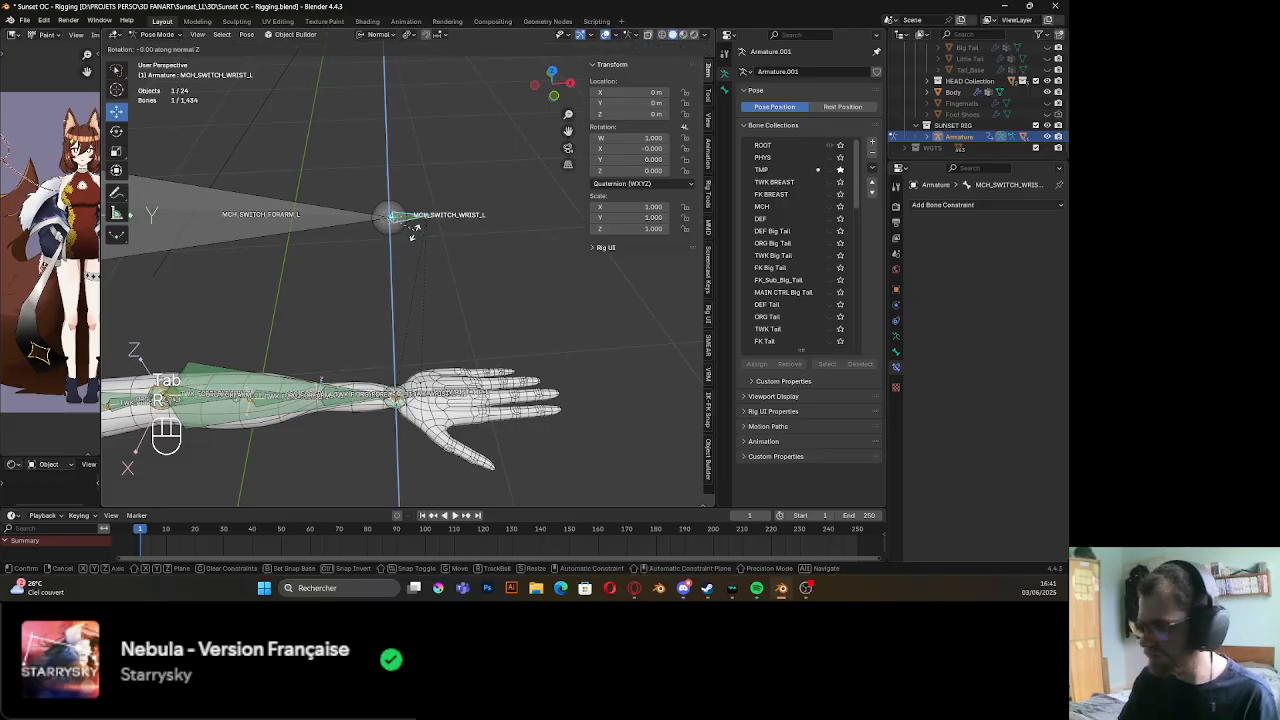
{"action": "right_click", "coordinate": [420, 276]}
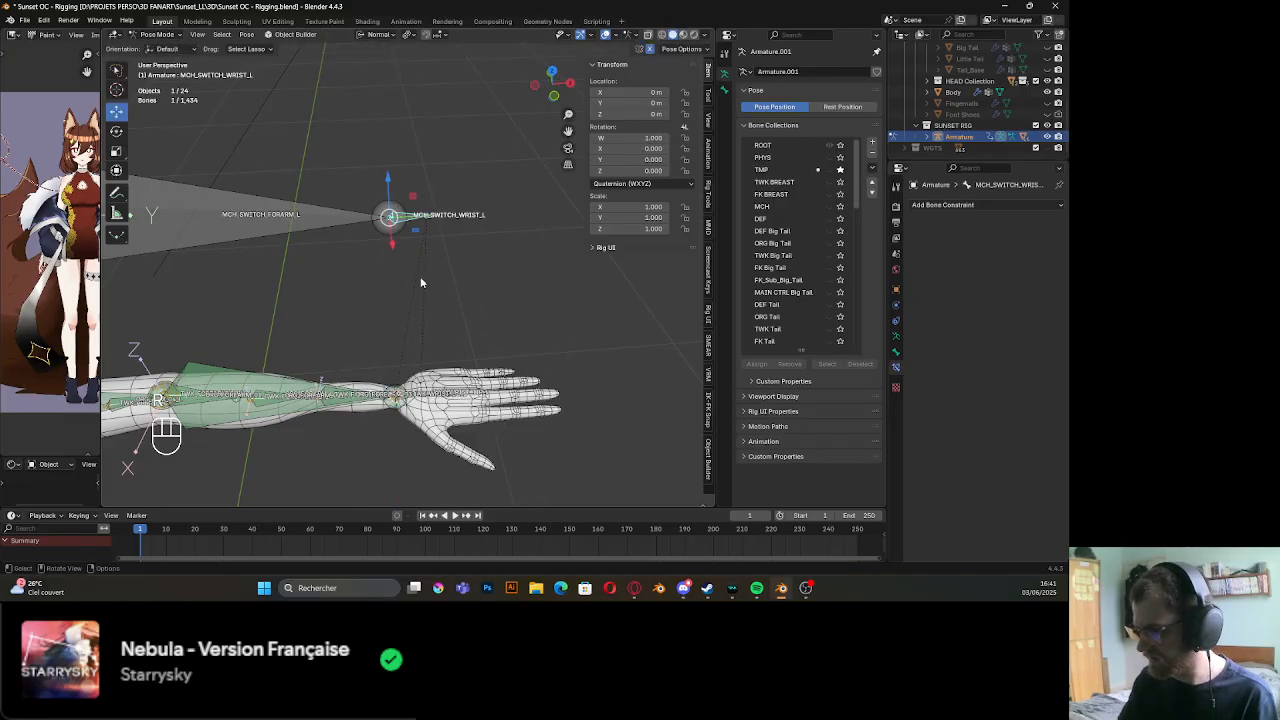
Recalculate the roll of ORG_FOREARM_03_L to match ORG_FORARM_L, using the Active Bone option in Edit Mode
{"action": "middle_click_drag", "start_coordinate": [420, 280], "coordinate": [403, 190]}
{"action": "scroll", "coordinate": [362, 240], "scroll_direction": "up", "scroll_amount": 4}
{"action": "middle_click_drag", "start_coordinate": [362, 238], "coordinate": [378, 277]}
{"action": "scroll", "coordinate": [457, 282], "scroll_direction": "up", "scroll_amount": 4}
{"action": "middle_click_drag", "start_coordinate": [378, 277], "coordinate": [401, 265]}
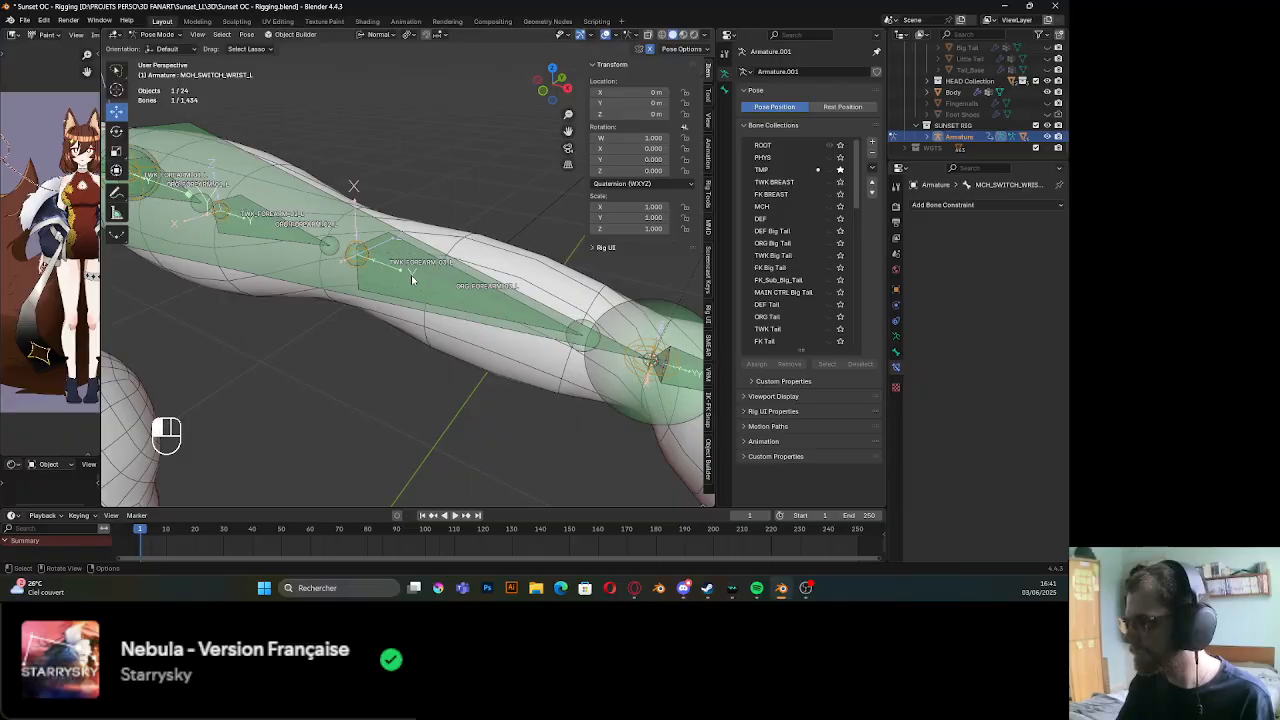
{"action": "left_click", "coordinate": [411, 275]}
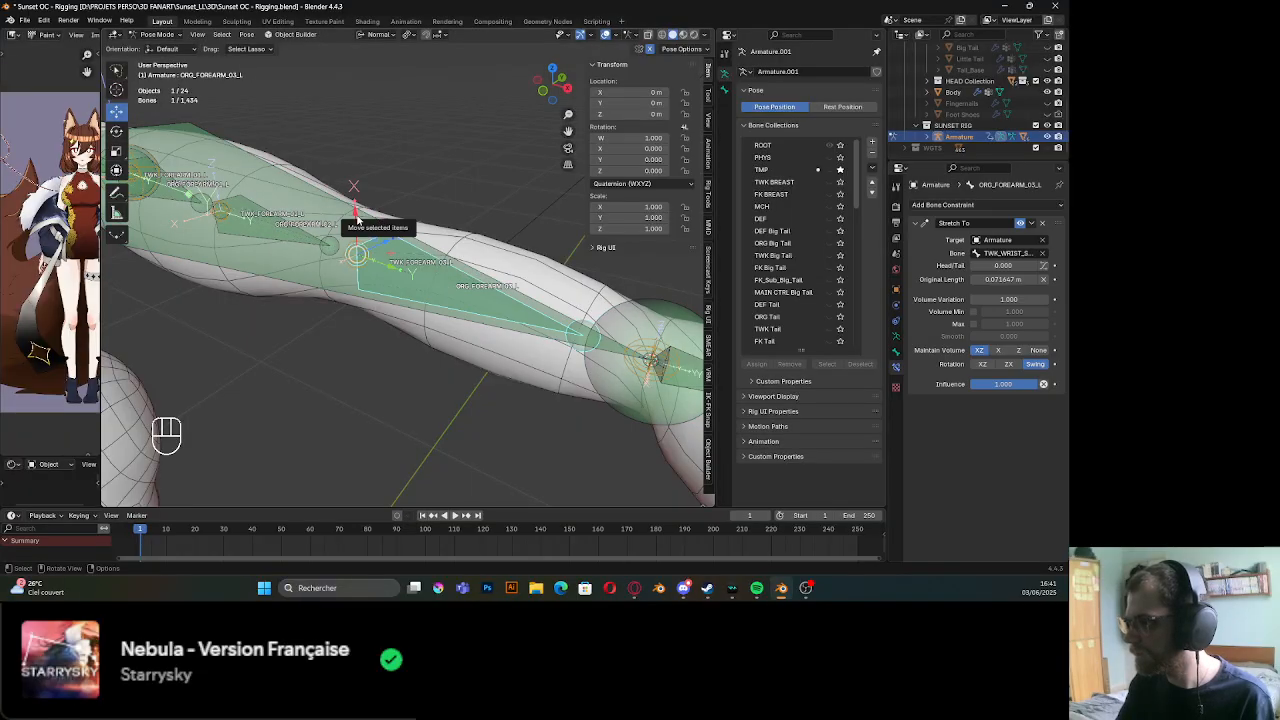
{"action": "mouse_move", "coordinate": [326, 263]}
{"action": "middle_mouse_down", "text": "shift"}
{"action": "mouse_move", "coordinate": [316, 253]}
{"action": "mouse_move", "coordinate": [323, 288]}
{"action": "middle_mouse_up", "text": "shift"}
{"action": "left_click", "coordinate": [316, 253], "text": "shift"}
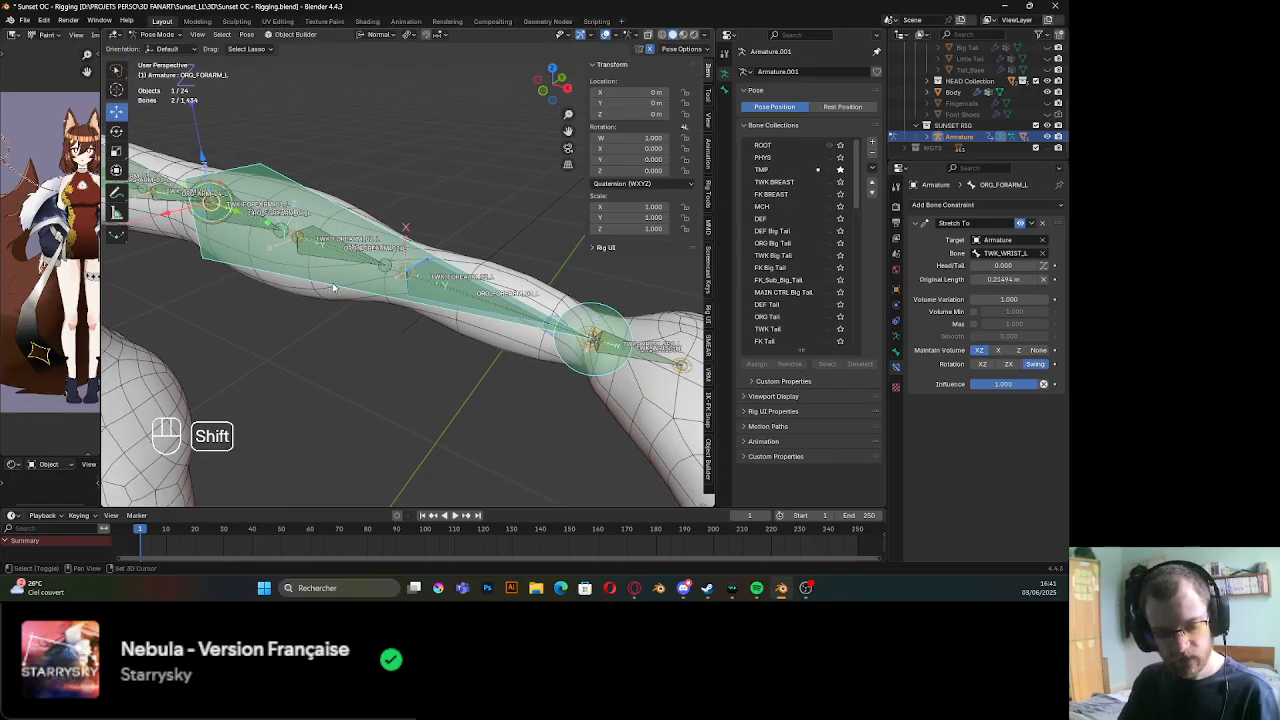
{"action": "key", "text": "Tab"}
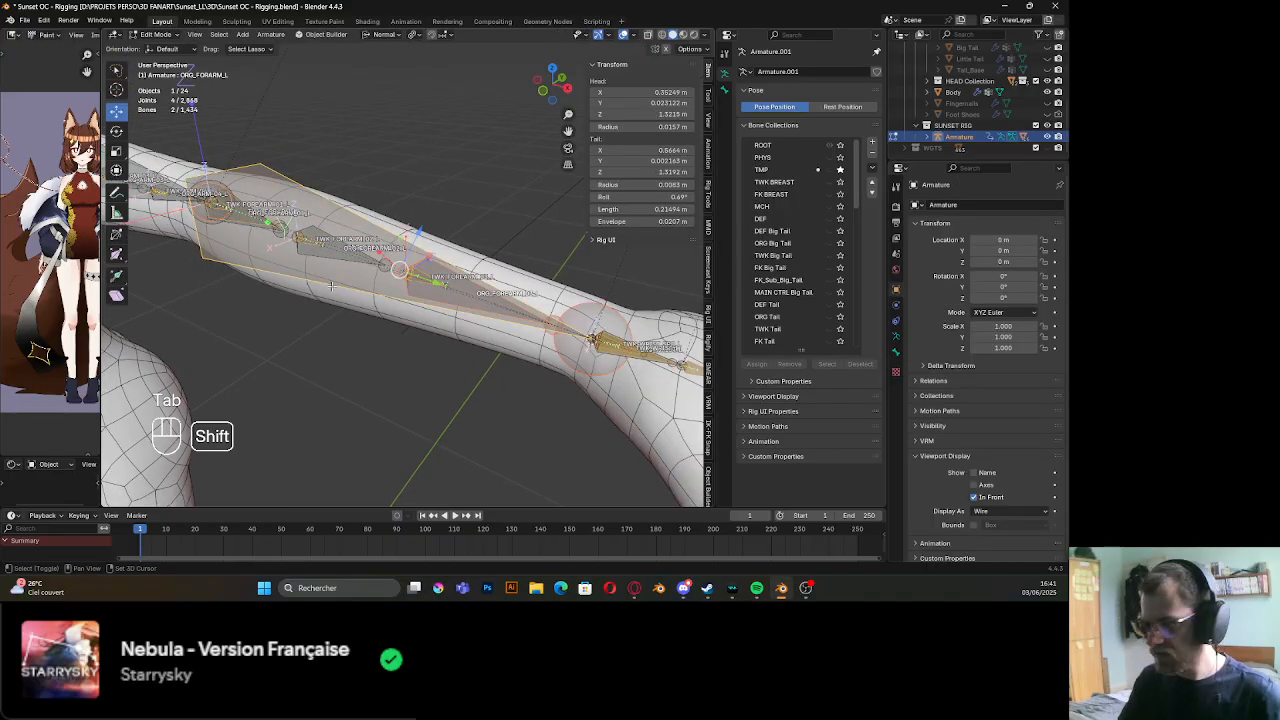
{"action": "key", "text": "shift+n"}
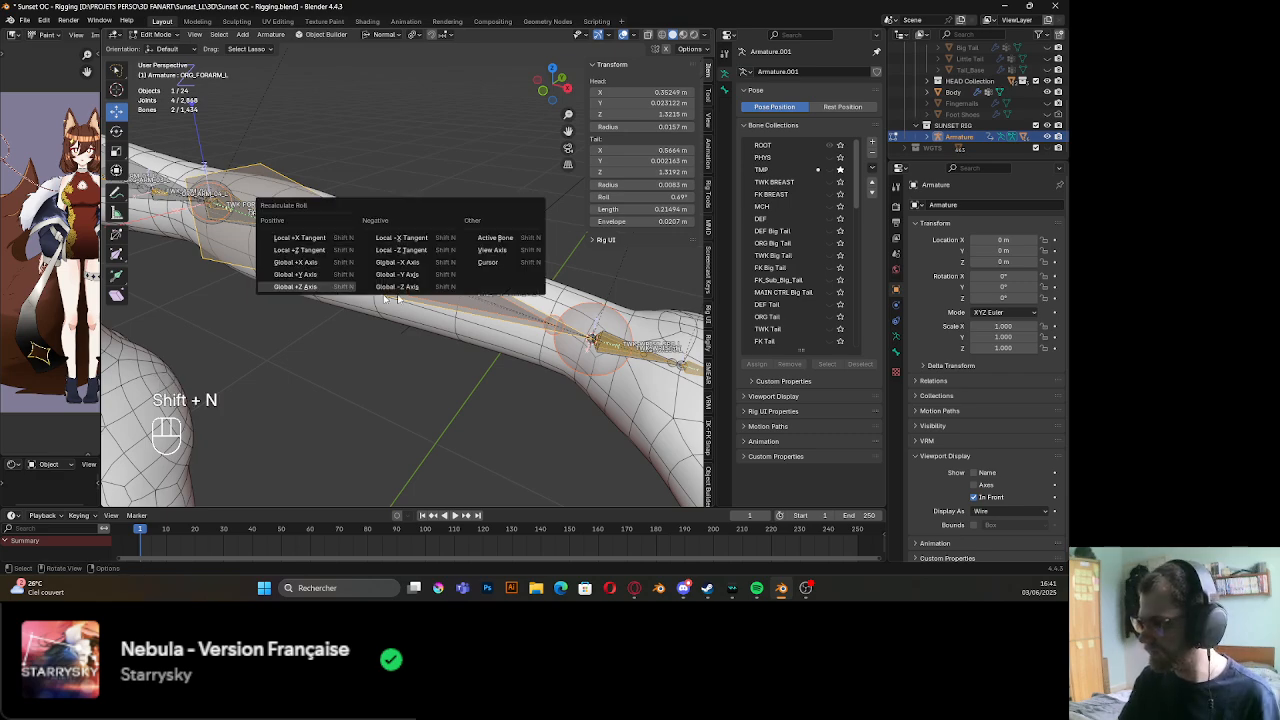
{"action": "left_click", "coordinate": [495, 238]}
{"action": "key", "text": "Tab"}
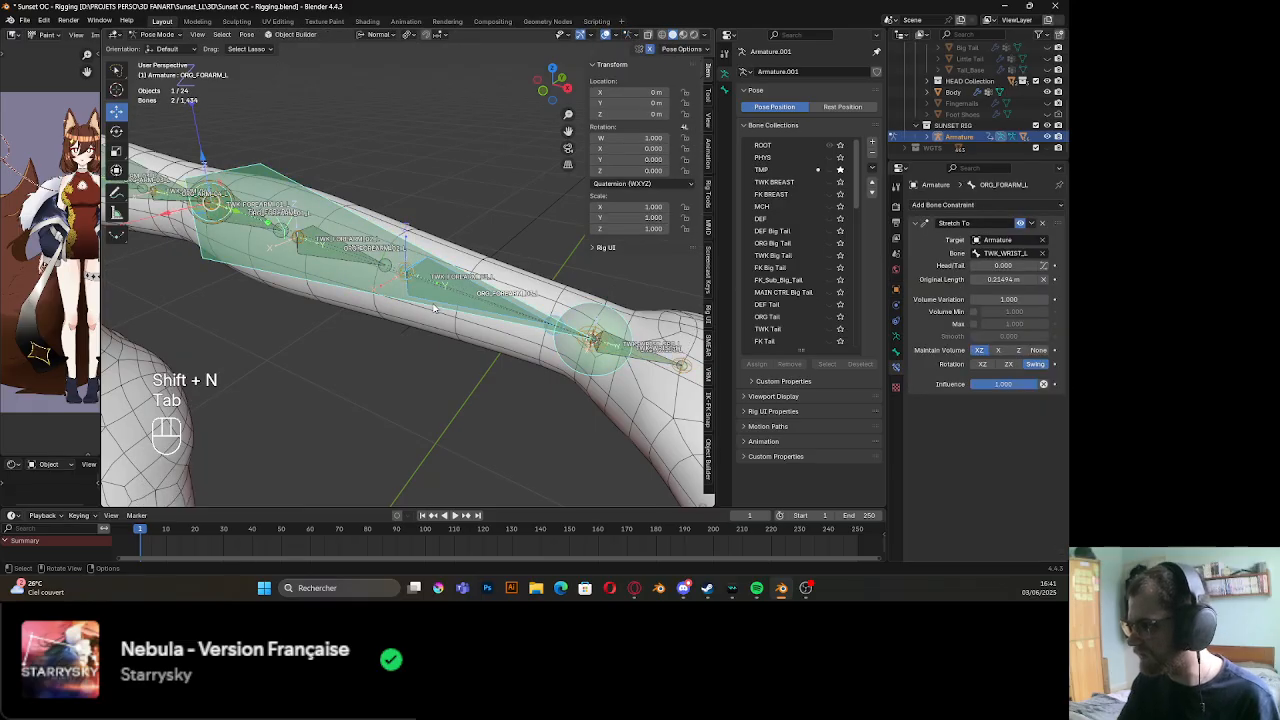
Test-rotate MCH_SWITCH_WRIST_L about Z to check how the hand follows, and cancel the rotation
{"action": "middle_click_drag", "start_coordinate": [451, 296], "coordinate": [433, 263]}
{"action": "scroll", "coordinate": [433, 263], "scroll_direction": "down", "scroll_amount": 7}
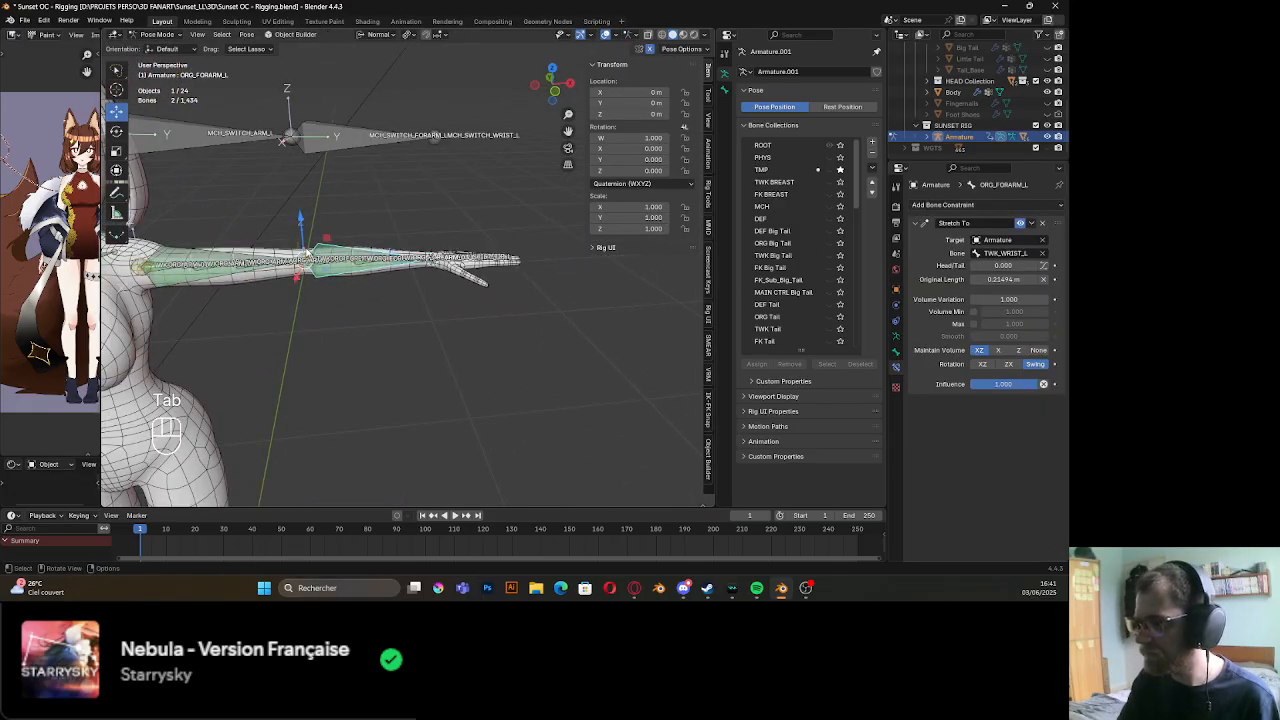
{"action": "middle_click_drag", "start_coordinate": [286, 211], "coordinate": [315, 266], "text": "shift"}
{"action": "left_click", "coordinate": [362, 233]}
{"action": "scroll", "coordinate": [465, 231], "scroll_direction": "up", "scroll_amount": 6}
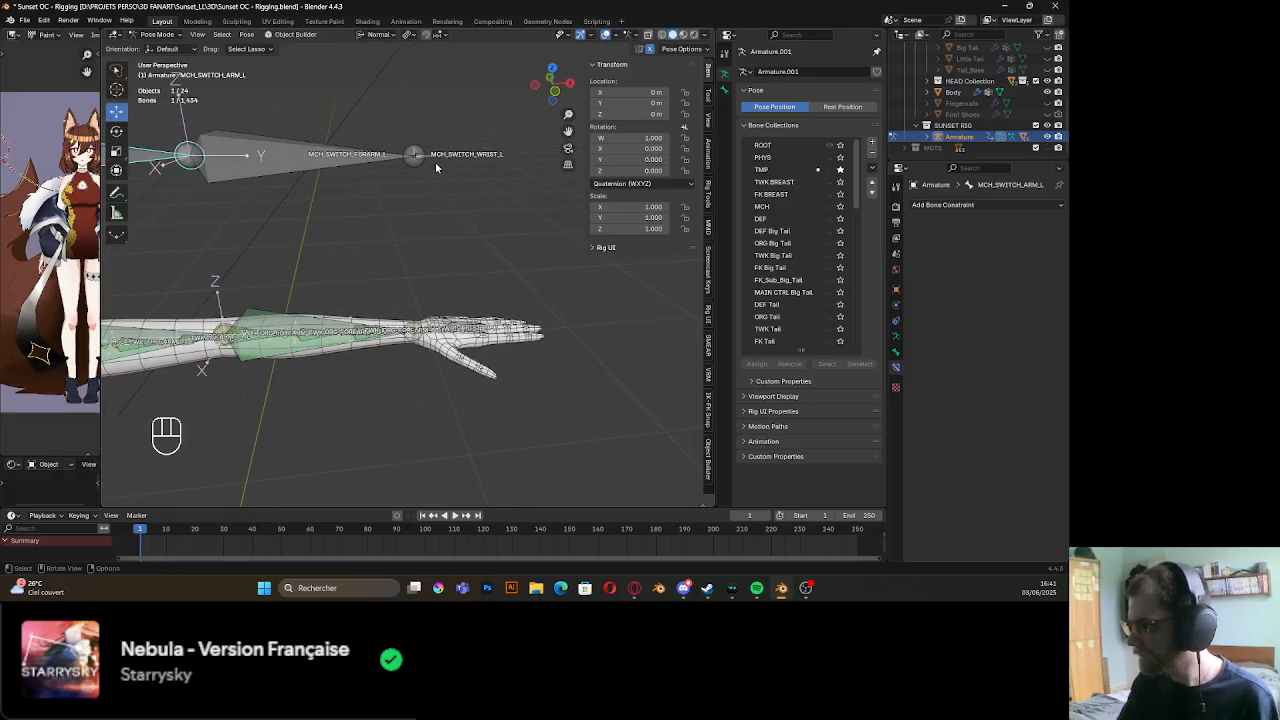
{"action": "left_click", "coordinate": [430, 163]}
{"action": "middle_click_drag", "start_coordinate": [431, 174], "coordinate": [434, 210], "text": "shift"}
{"action": "key", "text": "r"}
{"action": "key", "text": "z"}
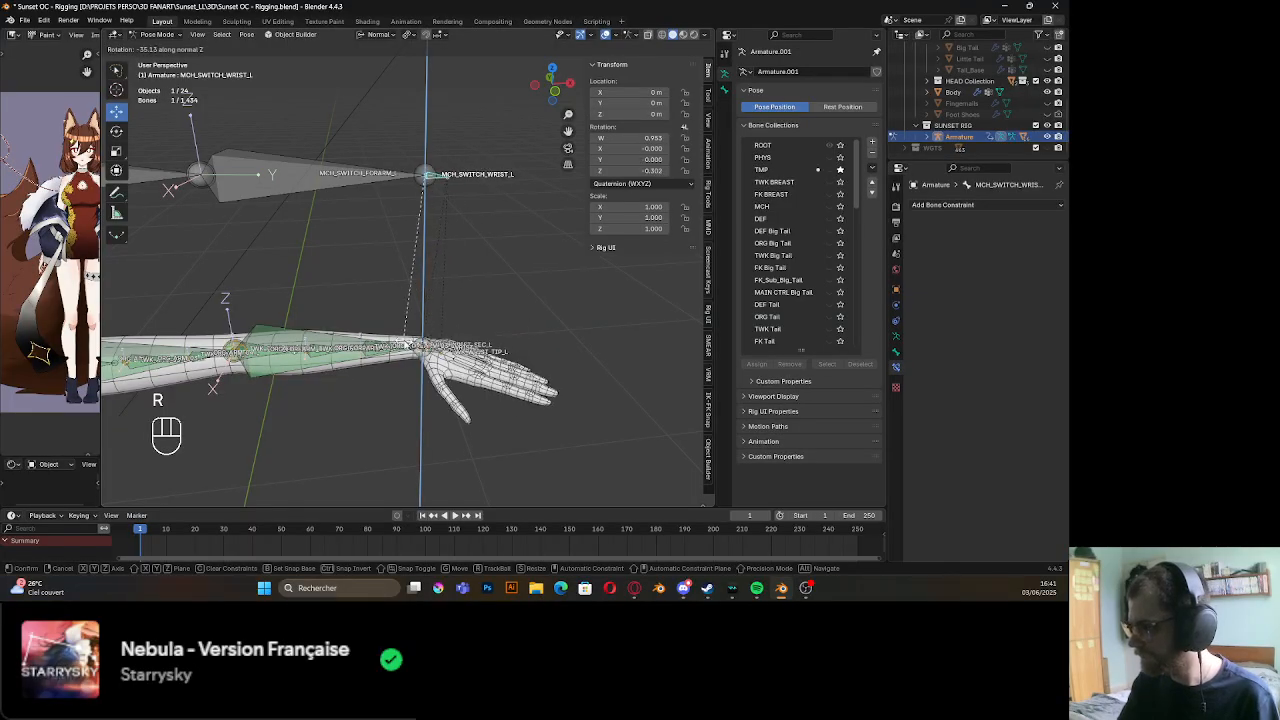
{"action": "key", "text": "Escape"}
Rotate MCH_SWITCH_FORARM_L by about 14.2° around its normal Z axis
{"action": "left_click", "coordinate": [320, 178]}
{"action": "key", "text": "r"}
{"action": "key", "text": "z"}
{"action": "key", "text": "z"}
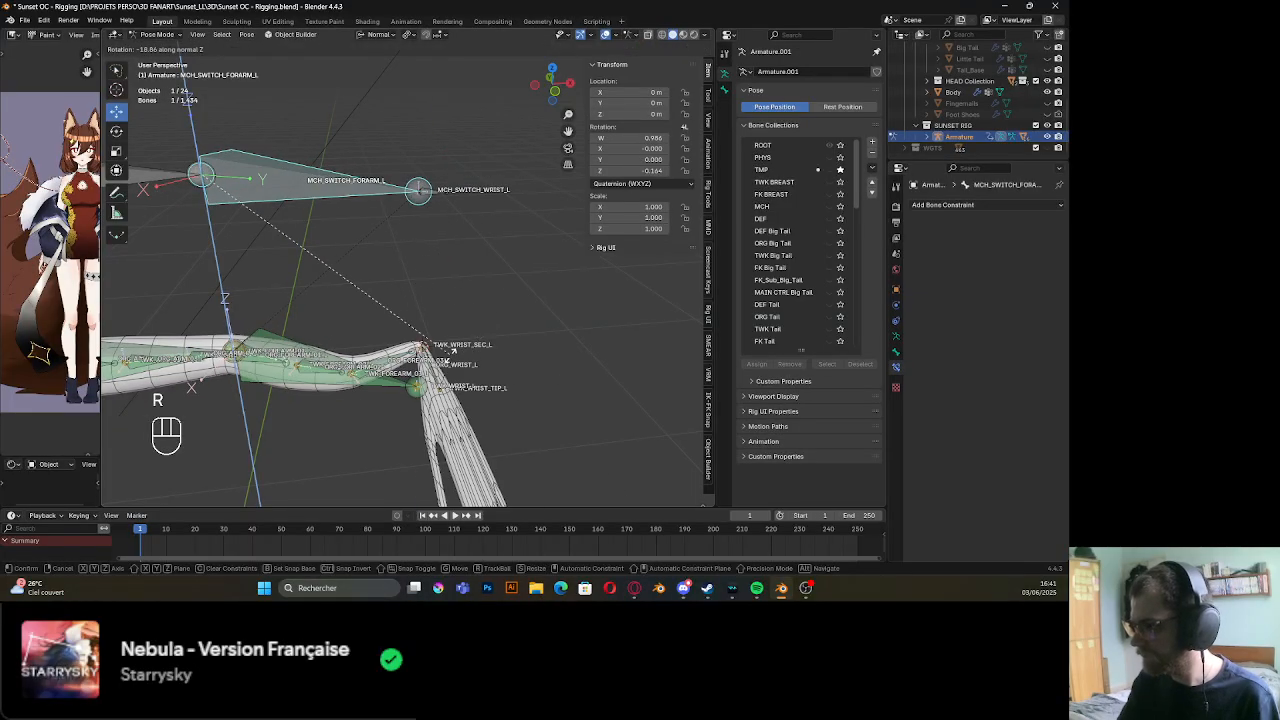
{"action": "left_click", "coordinate": [430, 298]}
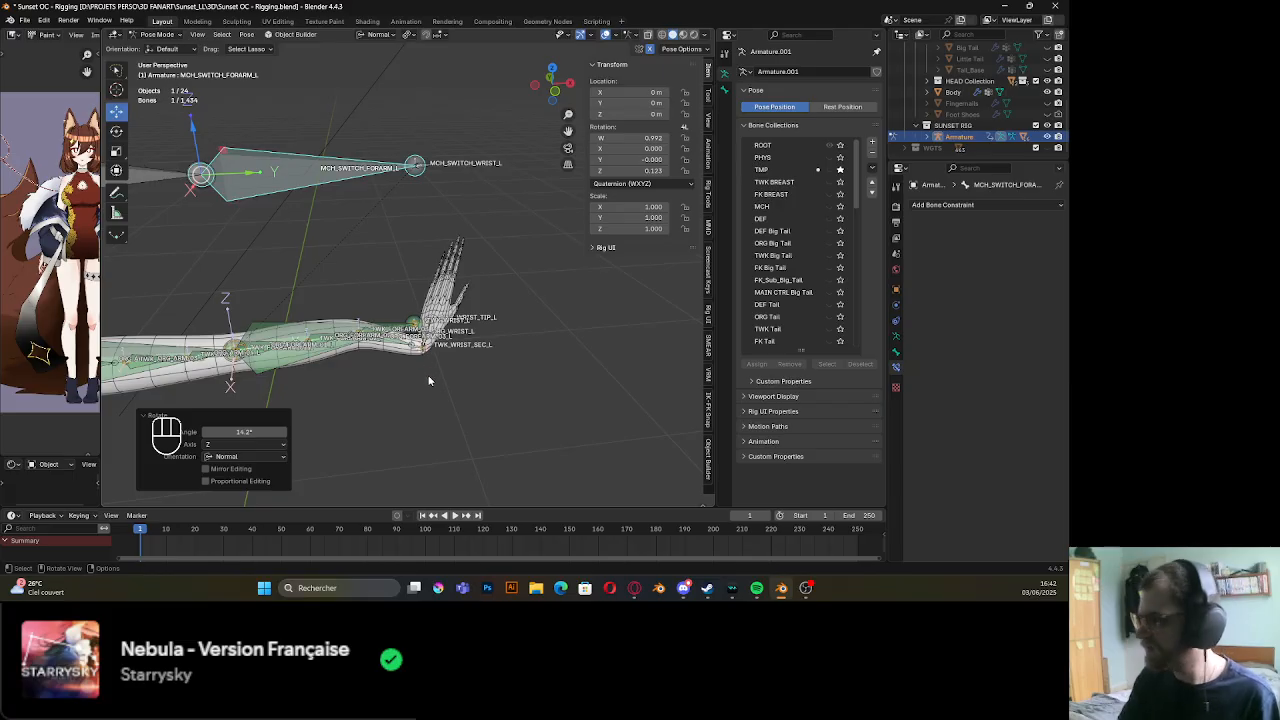
Parent the secondary wrist tweak bone TWK_WRIST_SEC_L to TWK_WRIST_L with Keep Offset in Edit Mode
{"action": "scroll", "coordinate": [428, 377], "scroll_direction": "up", "scroll_amount": 5}
{"action": "scroll", "coordinate": [428, 380], "scroll_direction": "down", "scroll_amount": 2}
{"action": "mouse_move", "coordinate": [428, 385]}
{"action": "middle_mouse_down", "text": "shift"}
{"action": "mouse_move", "coordinate": [425, 338]}
{"action": "mouse_move", "coordinate": [436, 380]}
{"action": "middle_mouse_up", "text": "shift"}
{"action": "scroll", "coordinate": [425, 338], "scroll_direction": "up", "scroll_amount": 4}
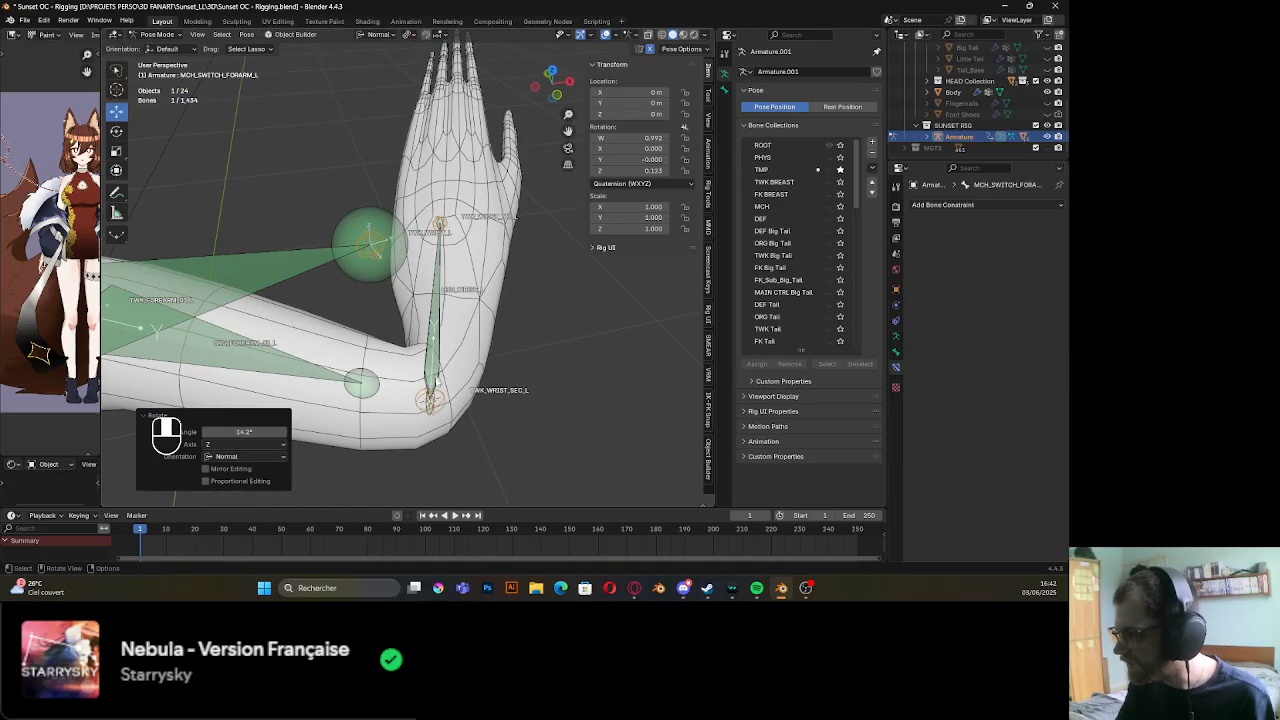
{"action": "left_click", "coordinate": [443, 407]}
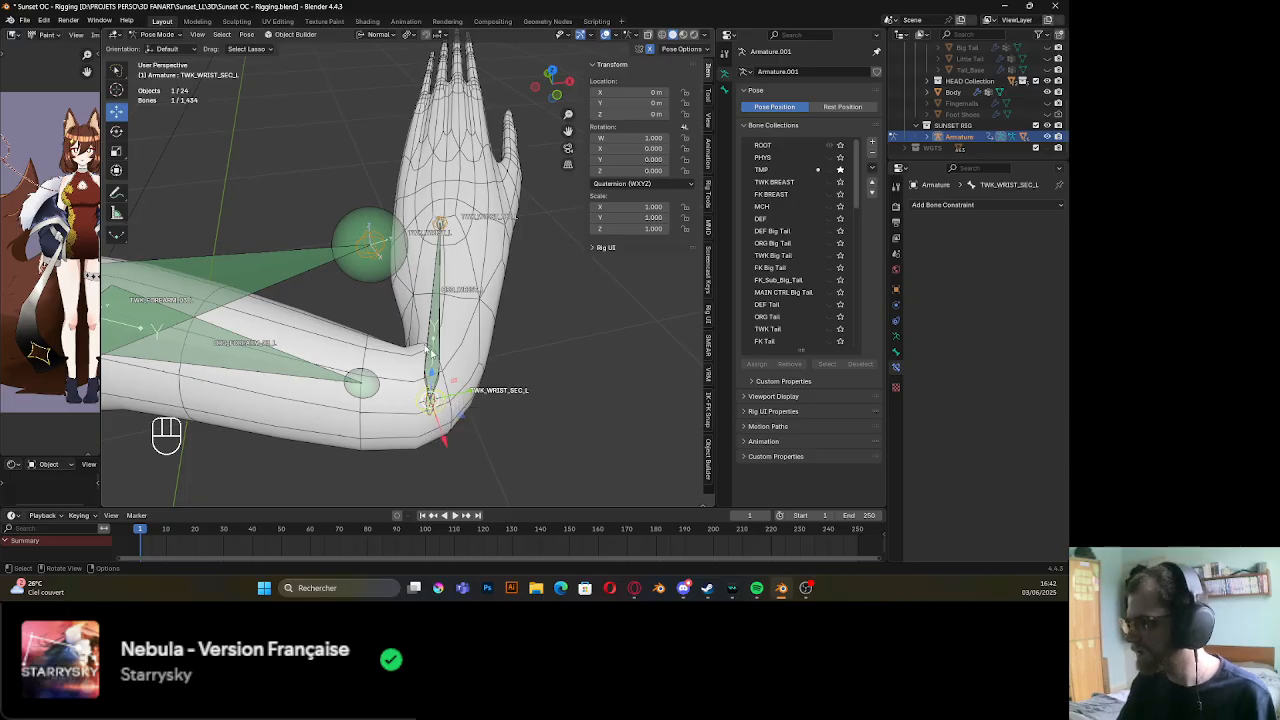
{"action": "left_click", "coordinate": [378, 256], "text": "alt+shift"}
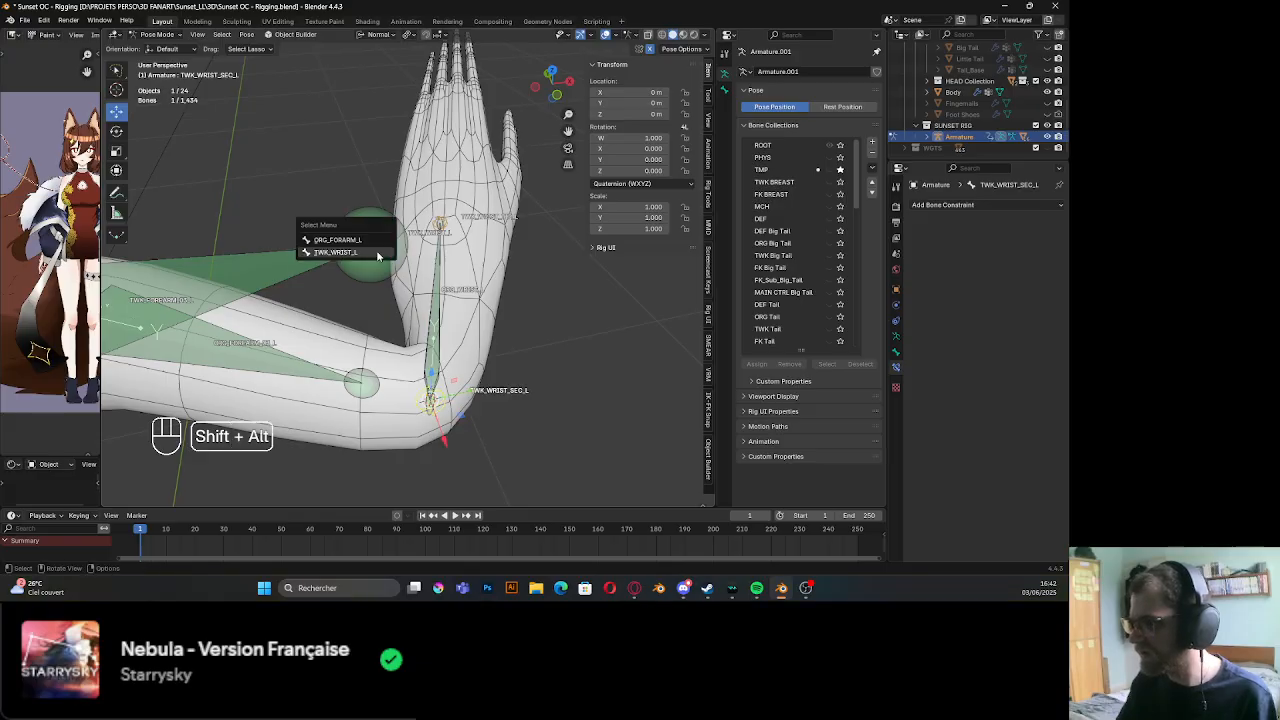
{"action": "left_click", "coordinate": [336, 252]}
{"action": "key", "text": "Tab"}
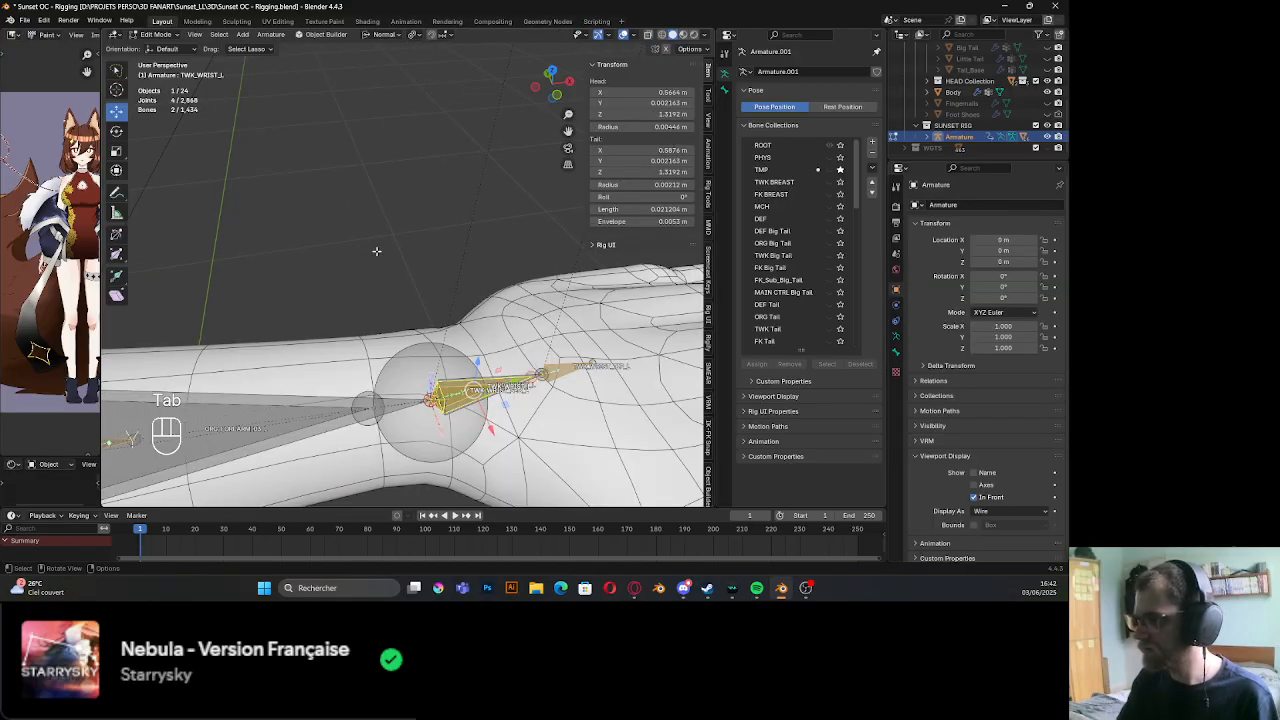
{"action": "key", "text": "ctrl+p"}
{"action": "left_click", "coordinate": [376, 251]}
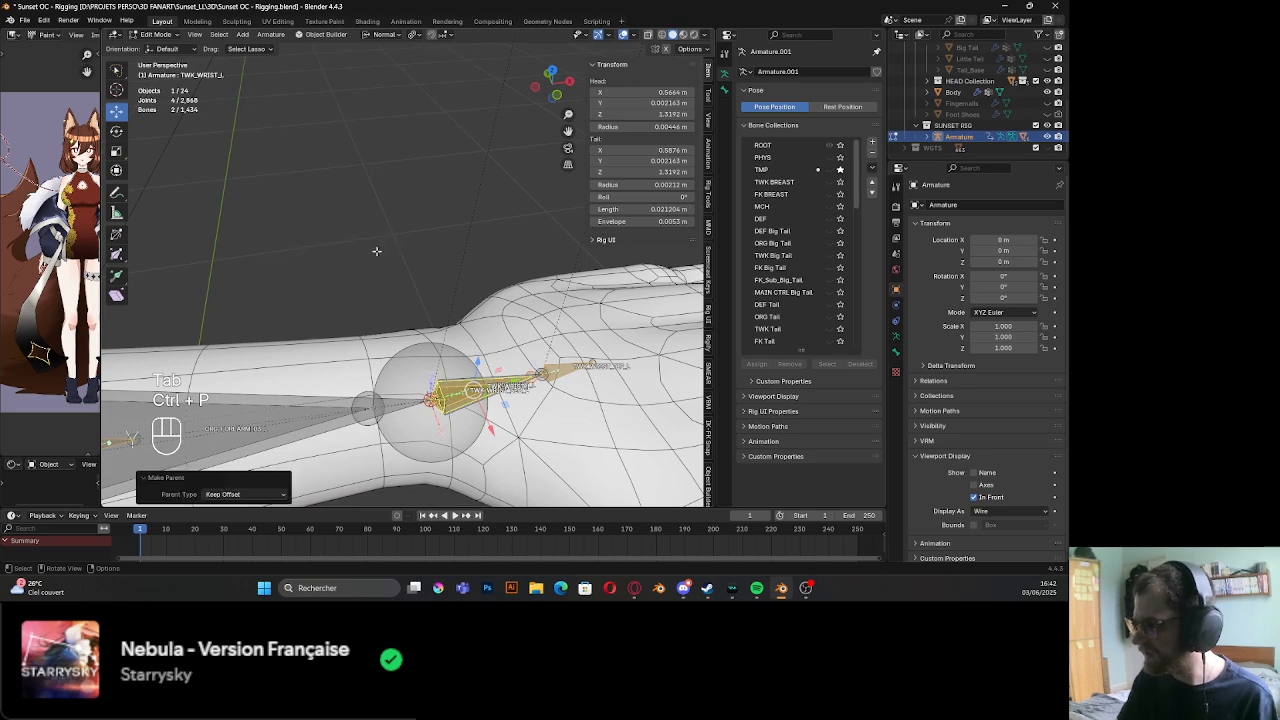
Clear the rotation of MCH_SWITCH_FORARM_L in Pose Mode
{"action": "key", "text": "Tab"}
{"action": "scroll", "coordinate": [407, 367], "scroll_direction": "down", "scroll_amount": 5}
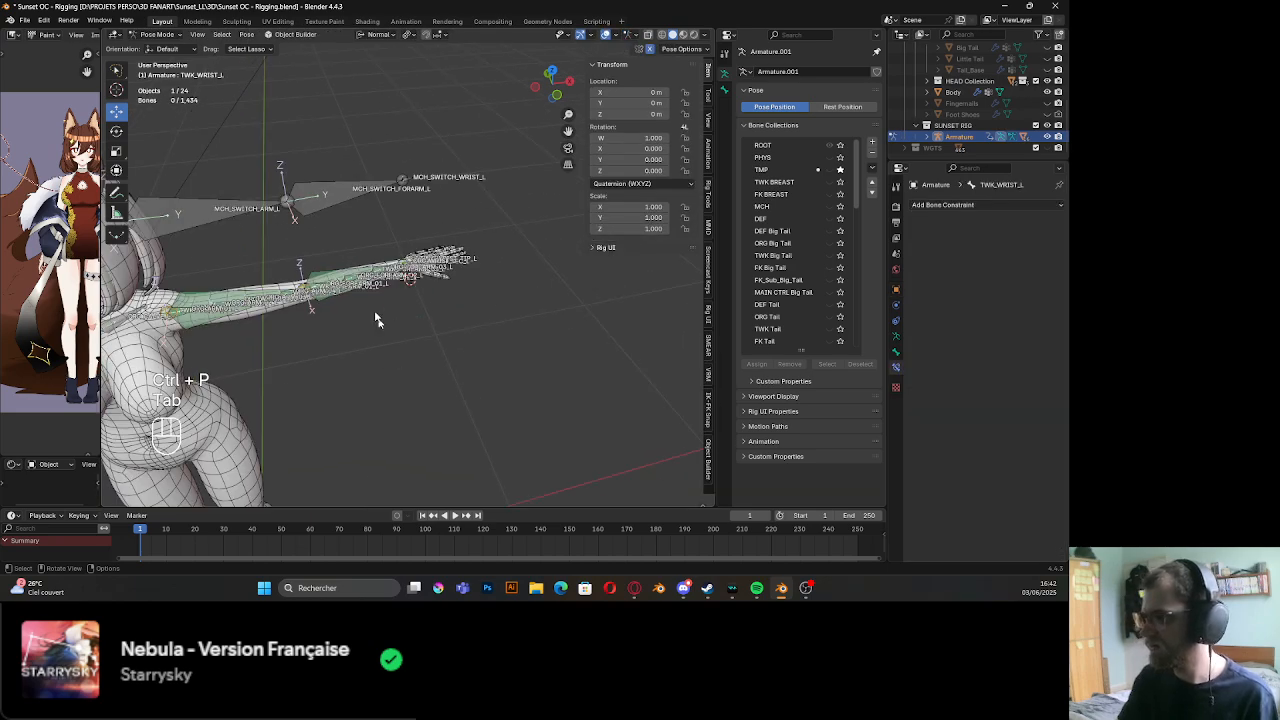
{"action": "left_click", "coordinate": [365, 255]}
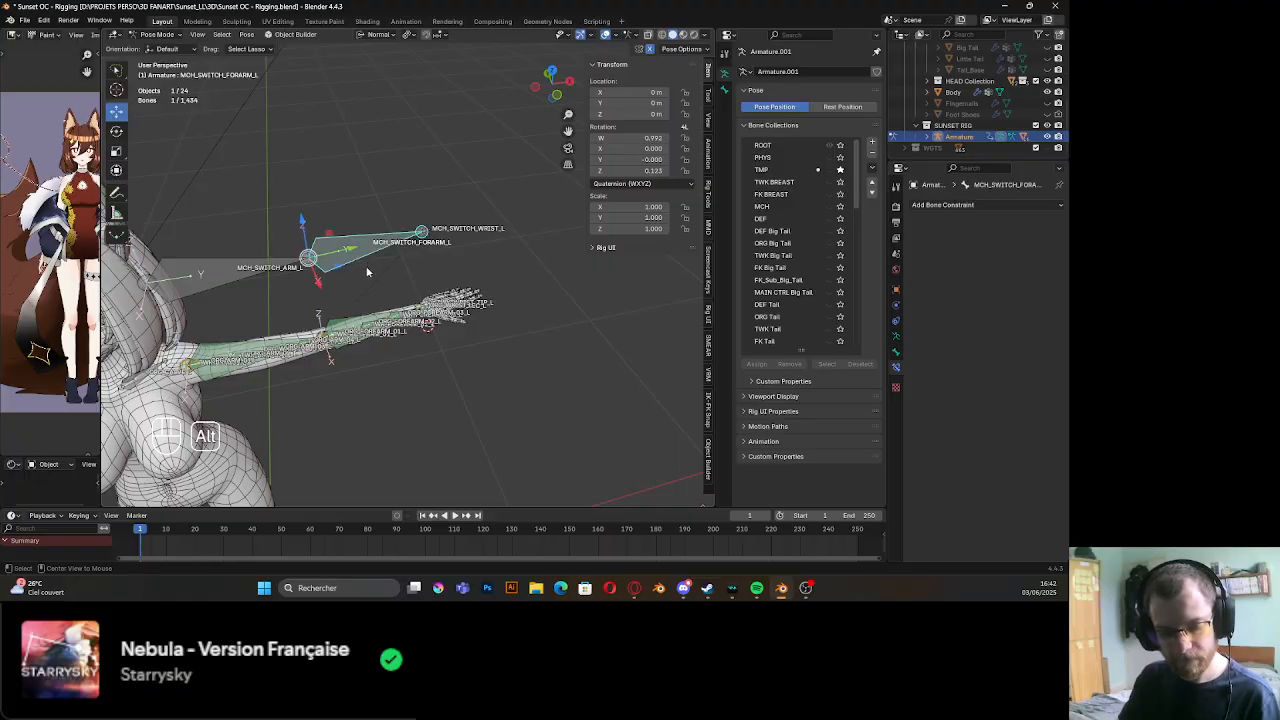
{"action": "key", "text": "alt+r"}
Test-rotate MCH_SWITCH_FORARM_L about its normal Z axis to check the elbow bones up close, cancelling each rotation
{"action": "key", "text": "r"}
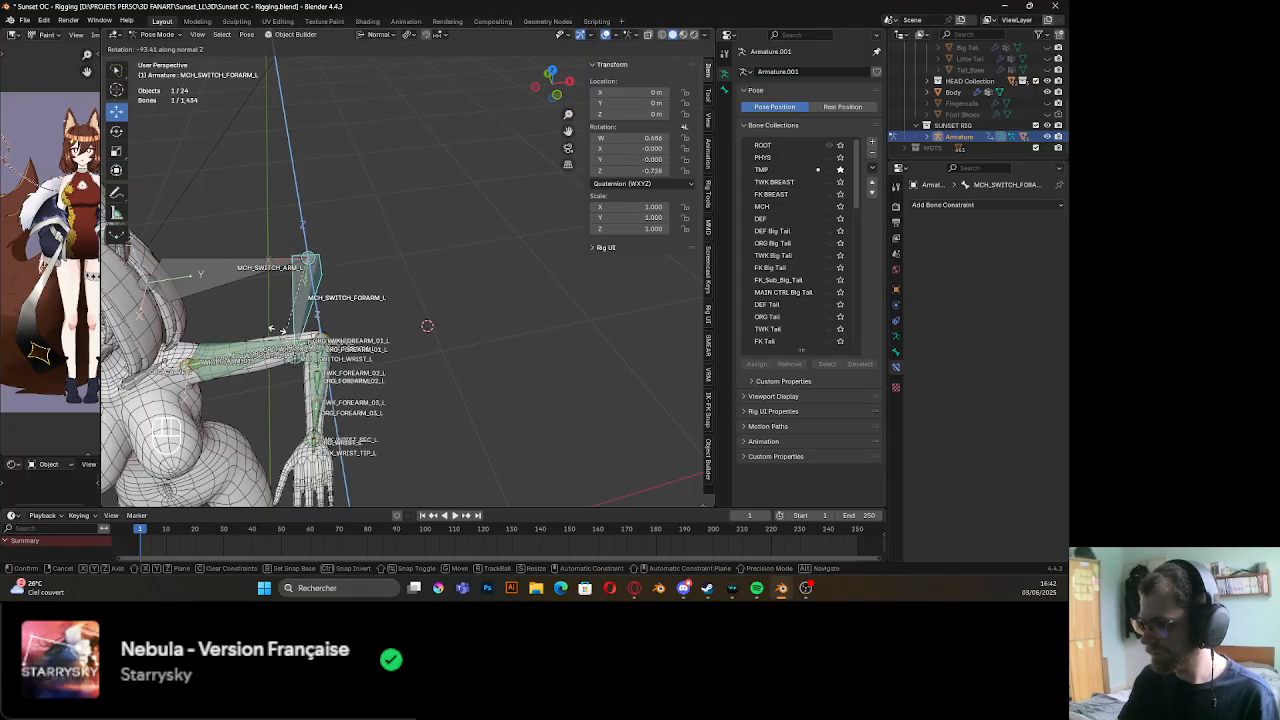
{"action": "key", "text": "Escape"}
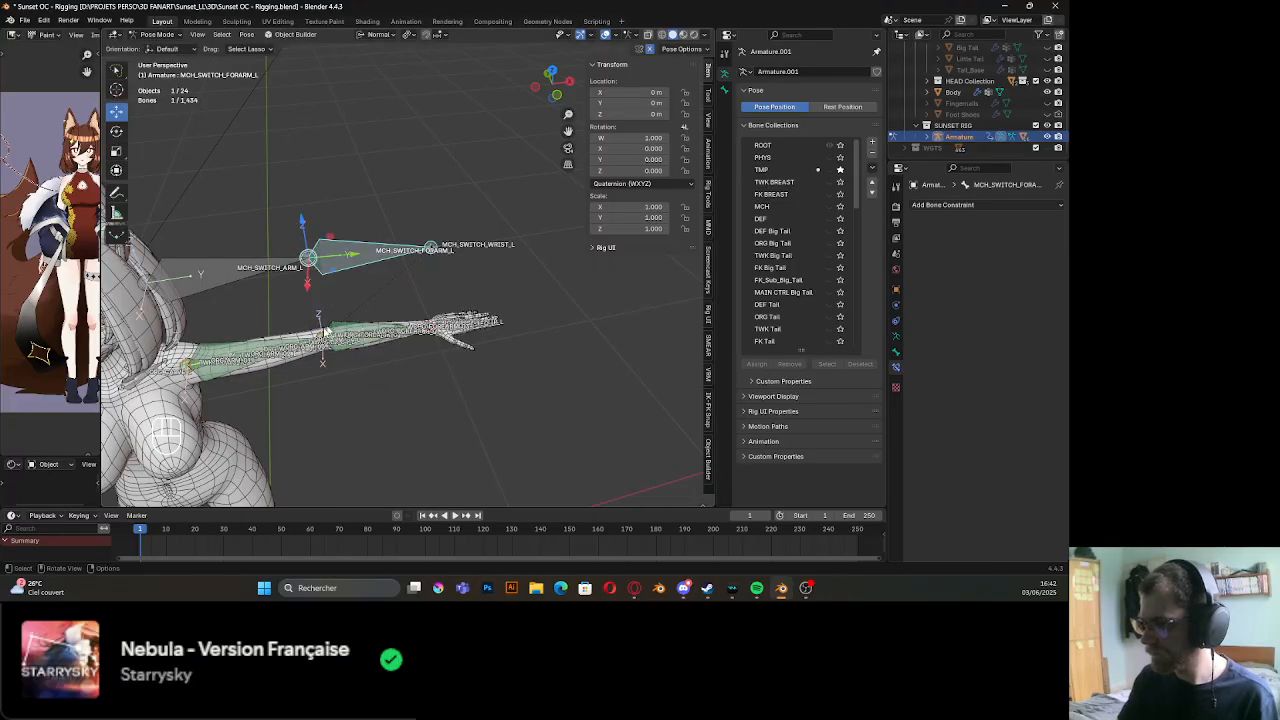
{"action": "middle_click_drag", "start_coordinate": [325, 332], "coordinate": [429, 271], "text": "shift"}
{"action": "scroll", "coordinate": [440, 275], "scroll_direction": "up", "scroll_amount": 8}
{"action": "middle_click_drag", "start_coordinate": [491, 323], "coordinate": [450, 354], "text": "shift"}
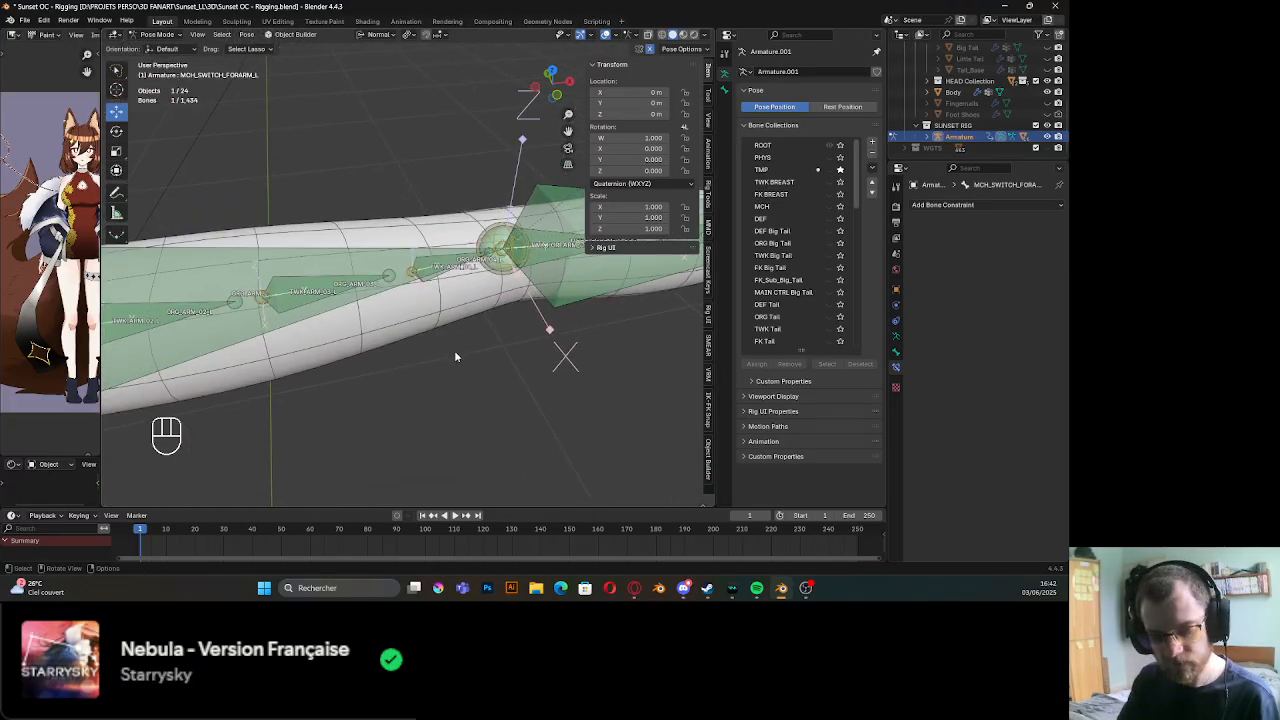
{"action": "key", "text": "r"}
{"action": "key", "text": "z"}
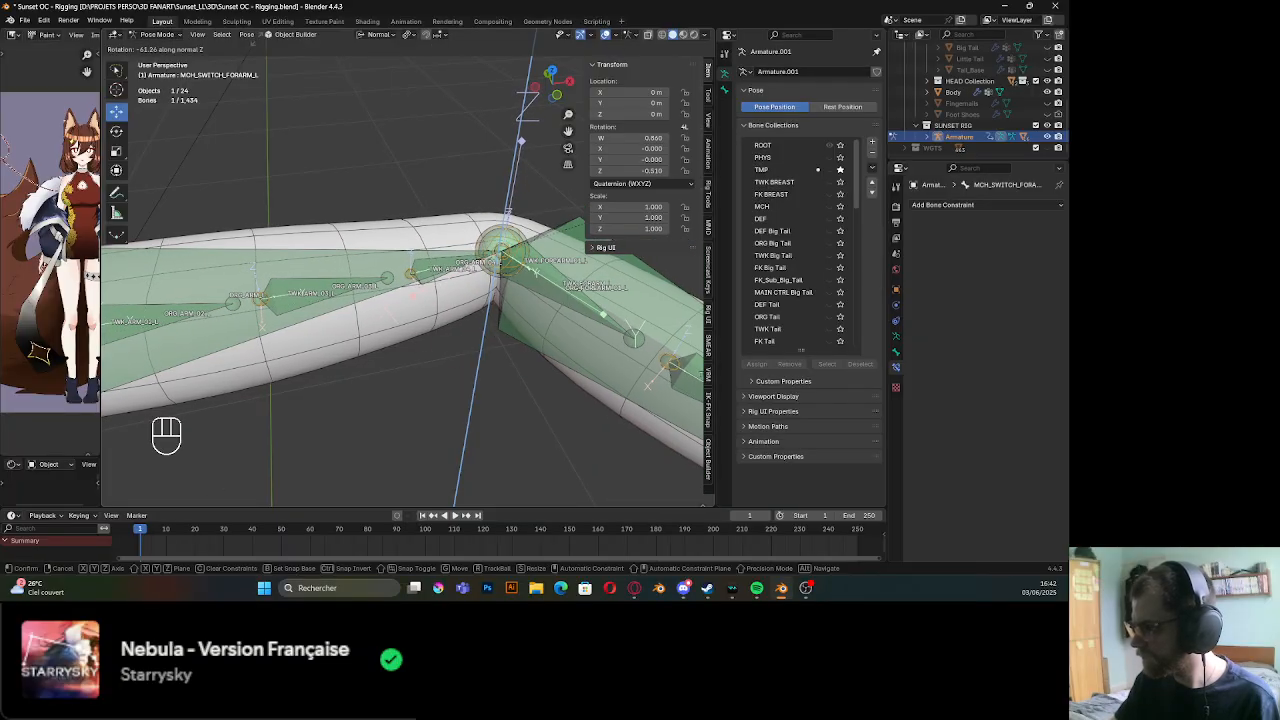
{"action": "right_click", "coordinate": [357, 157]}
Recheck the forearm's rotation about its normal Z axis from a wider view, cancel it and save the file
{"action": "scroll", "coordinate": [364, 205], "scroll_direction": "down", "scroll_amount": 5}
{"action": "middle_click_drag", "start_coordinate": [371, 253], "coordinate": [360, 315]}
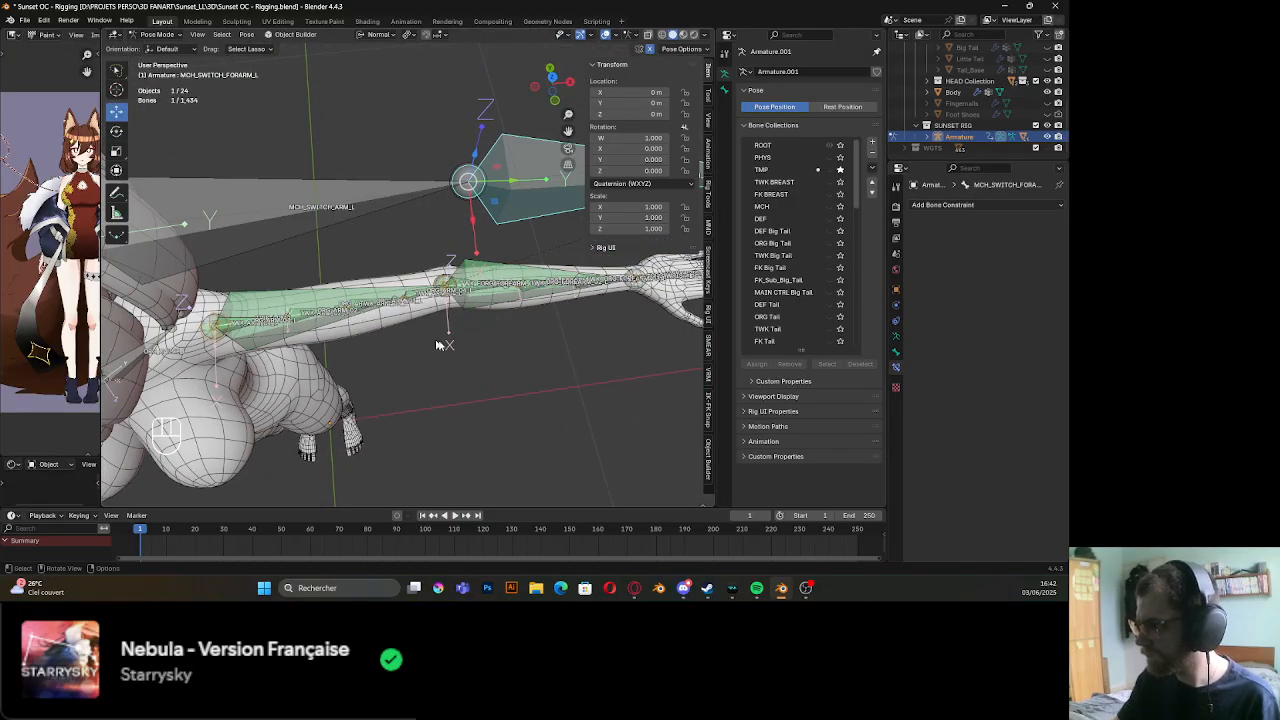
{"action": "key", "text": "r"}
{"action": "key", "text": "z"}
{"action": "key", "text": "z"}
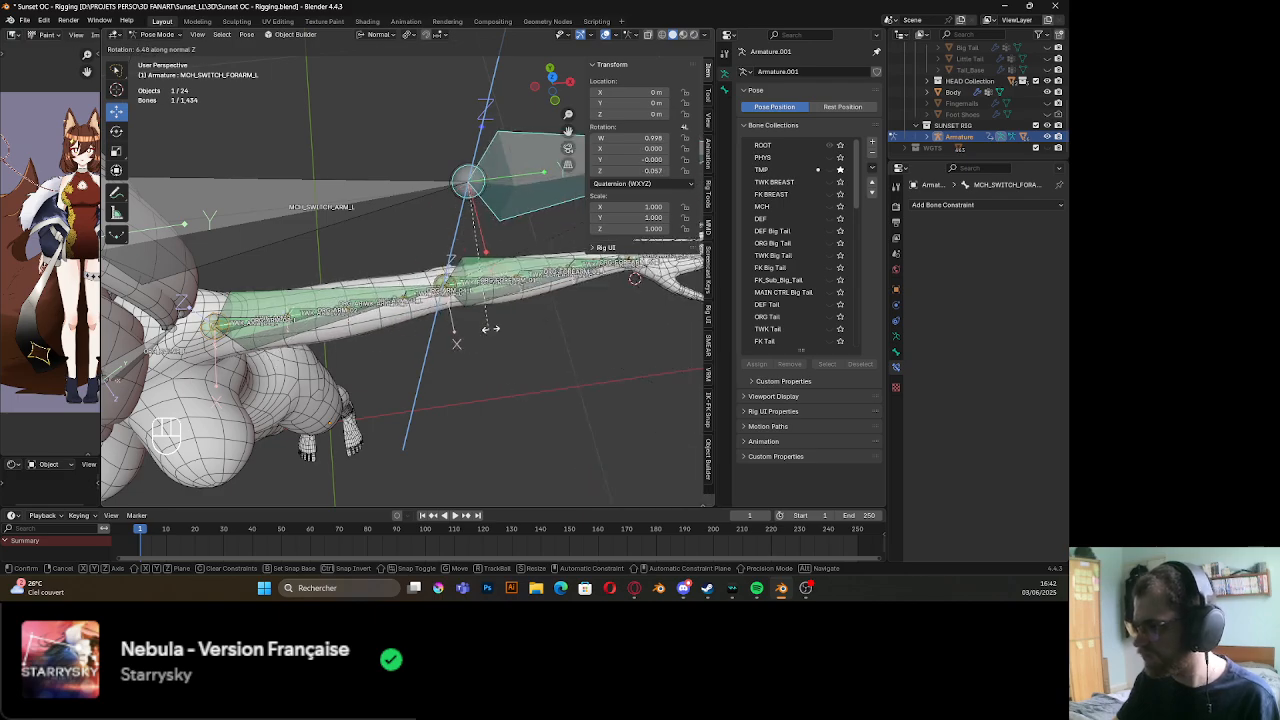
{"action": "key", "text": "Escape"}
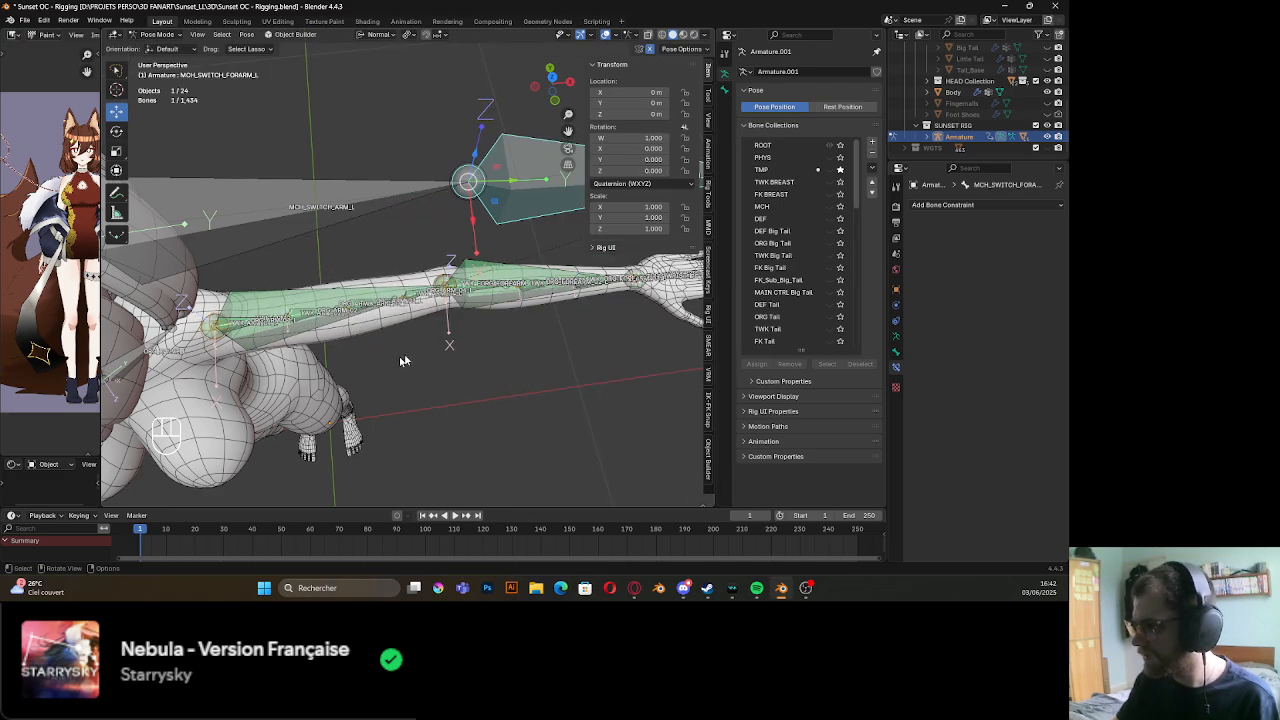
{"action": "middle_click_drag", "start_coordinate": [403, 360], "coordinate": [353, 270]}
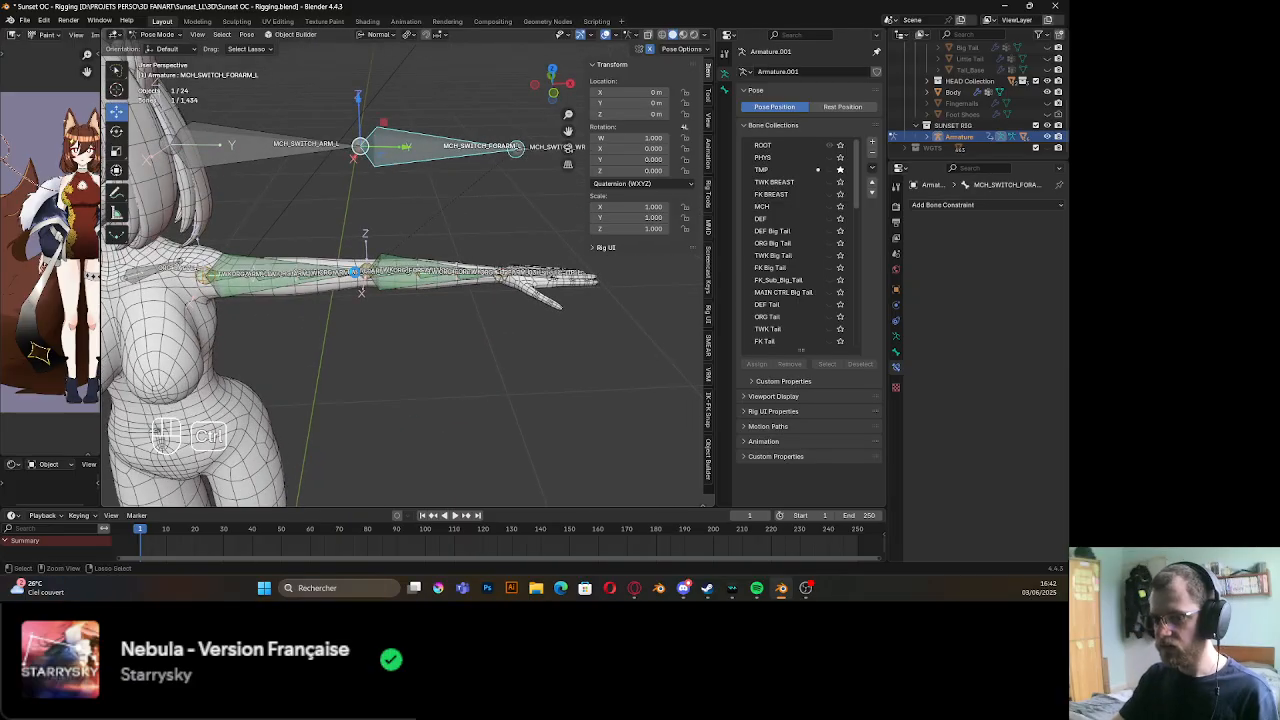
{"action": "key", "text": "ctrl+s"}
Test-rotate MCH_SWITCH_WRIST_L about its normal Z axis to check how the hand bends, and cancel the rotation
{"action": "scroll", "coordinate": [365, 300], "scroll_direction": "up", "scroll_amount": 5}
{"action": "middle_click_drag", "start_coordinate": [365, 300], "coordinate": [343, 329], "text": "shift"}
{"action": "scroll", "coordinate": [406, 340], "scroll_direction": "up", "scroll_amount": 2}
{"action": "scroll", "coordinate": [458, 340], "scroll_direction": "down", "scroll_amount": 3}
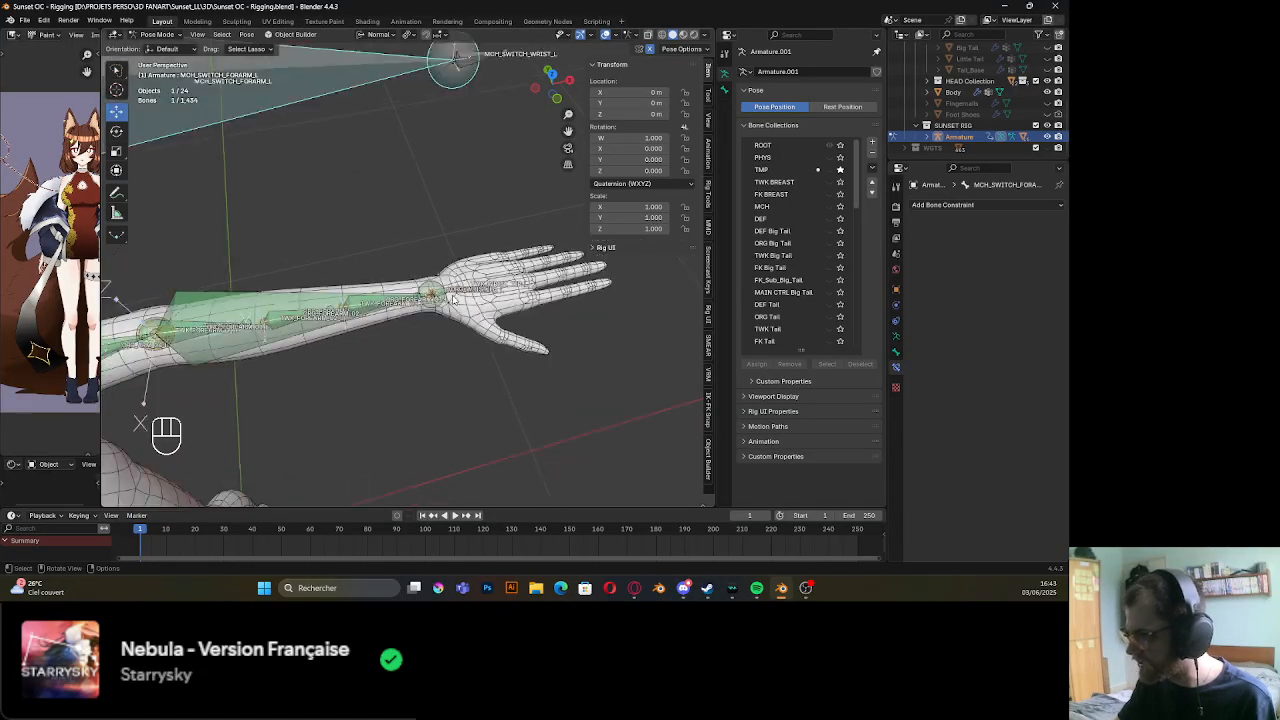
{"action": "middle_click_drag", "start_coordinate": [458, 340], "coordinate": [440, 260]}
{"action": "left_click", "coordinate": [430, 157]}
{"action": "scroll", "coordinate": [422, 270], "scroll_direction": "up", "scroll_amount": 2}
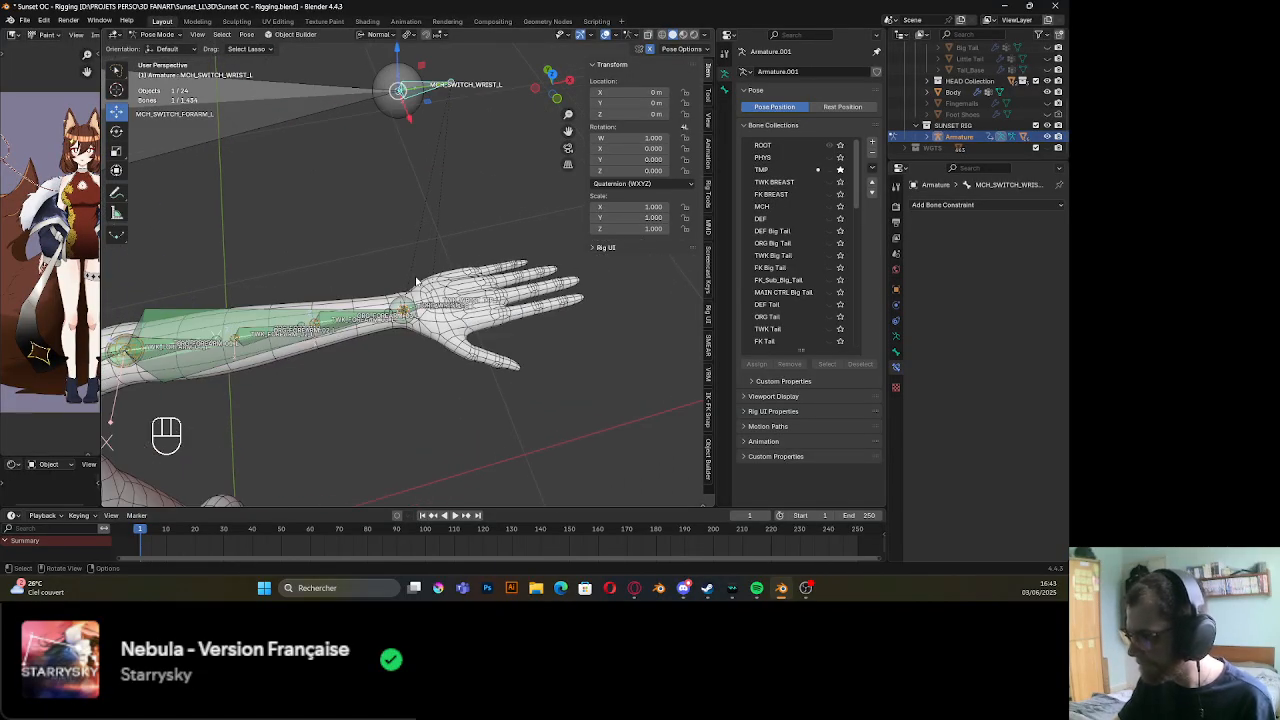
{"action": "key", "text": "r"}
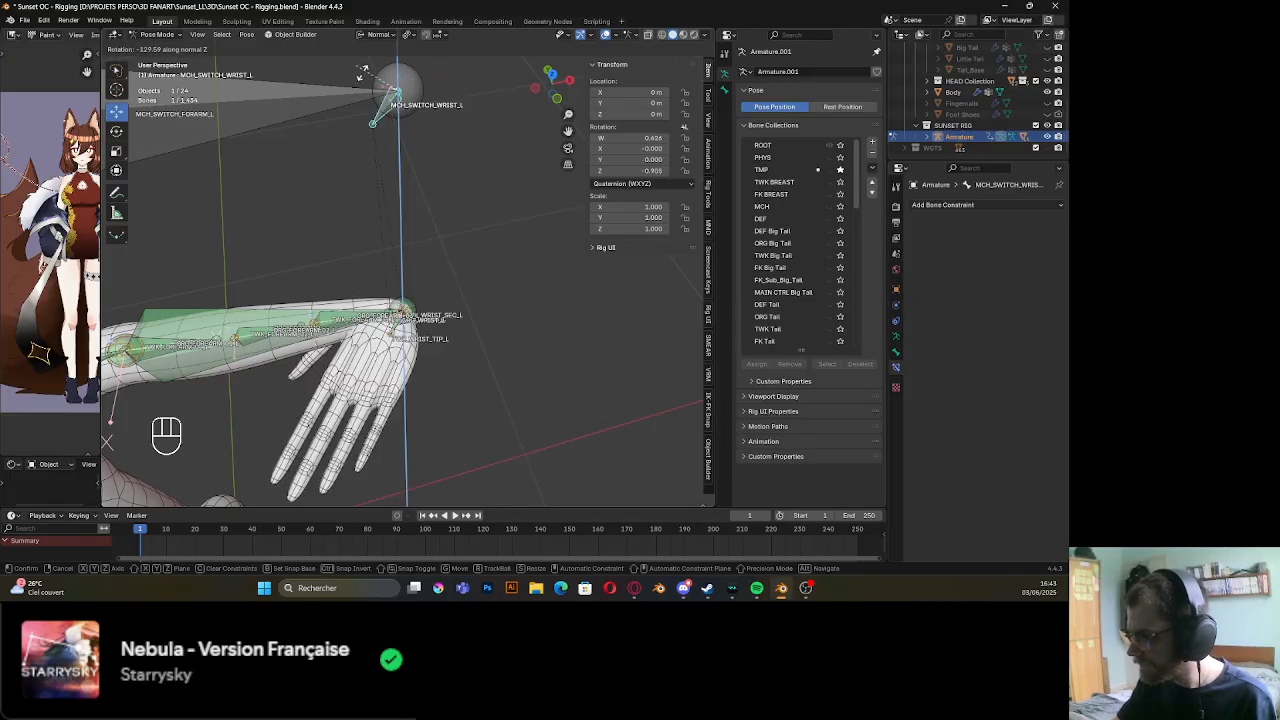
{"action": "right_click", "coordinate": [436, 274]}
Test-twist MCH_SWITCH_WRIST_L about its normal Y axis, cancel the rotation and save the file
{"action": "key", "text": "r"}
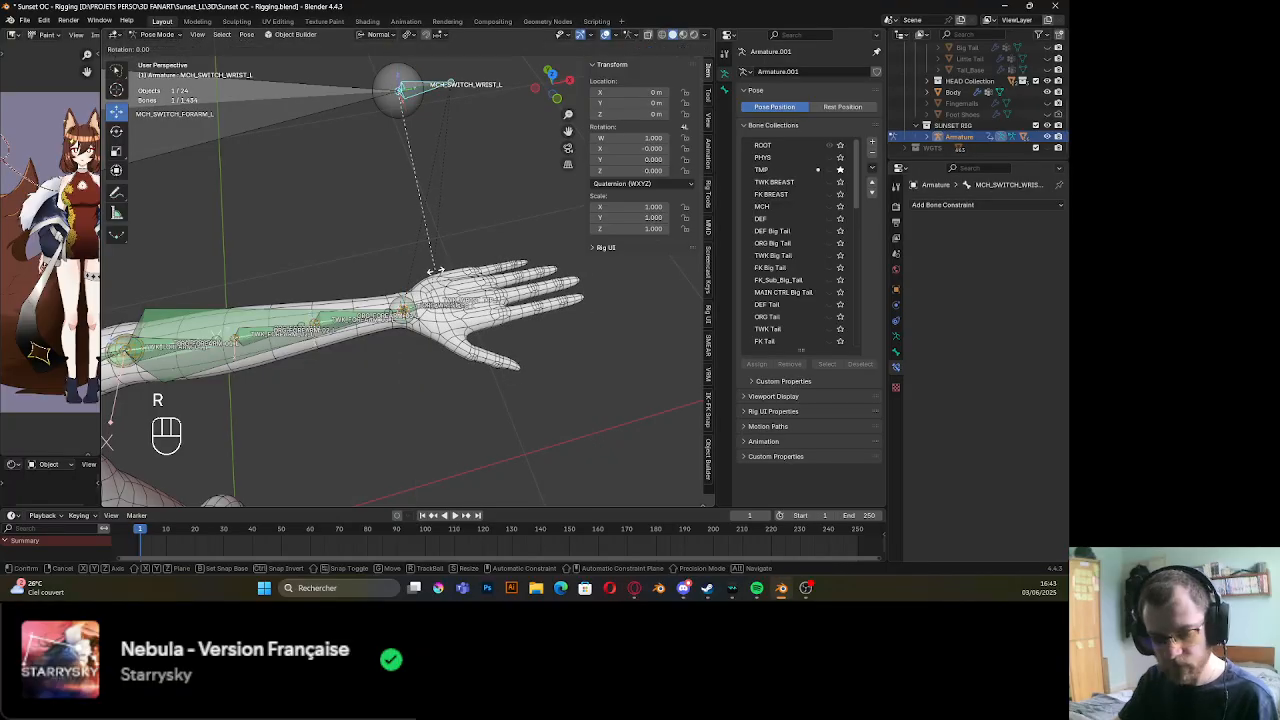
{"action": "key", "text": "y"}
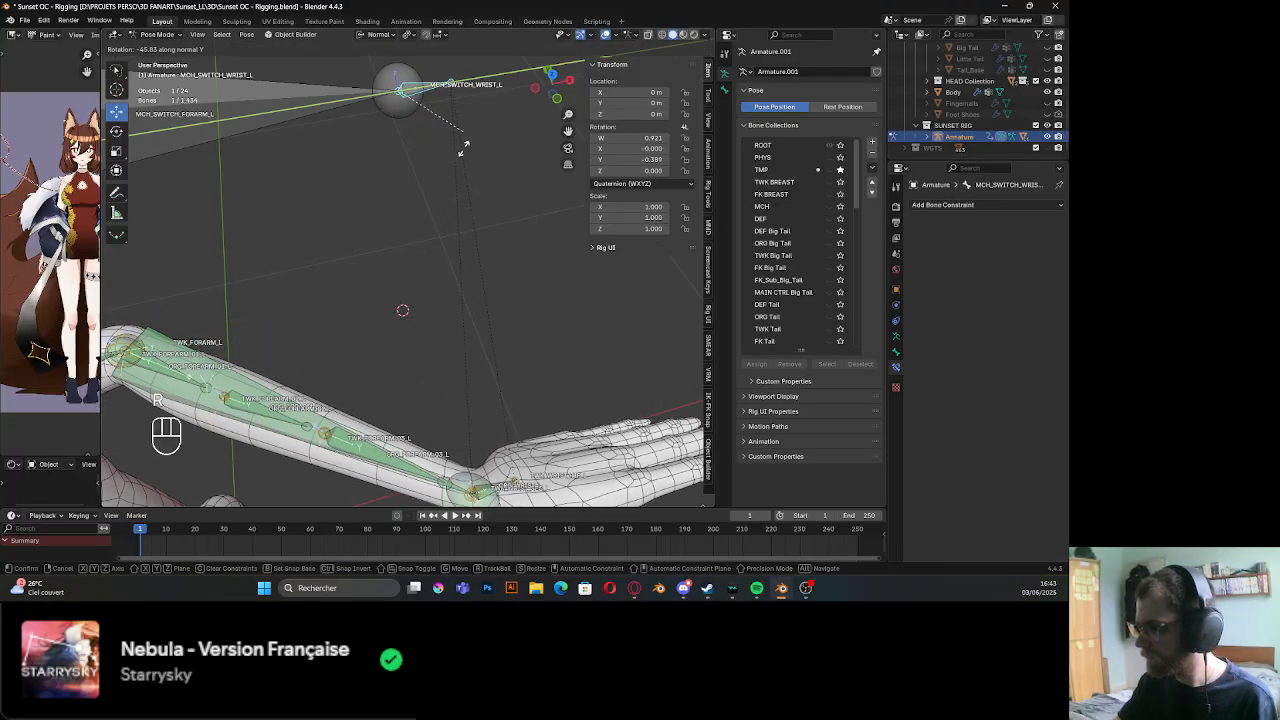
{"action": "right_click", "coordinate": [418, 243]}
{"action": "middle_click_drag", "start_coordinate": [340, 295], "coordinate": [431, 270], "text": "shift"}
{"action": "middle_click_drag", "start_coordinate": [369, 331], "coordinate": [374, 332], "text": "shift"}
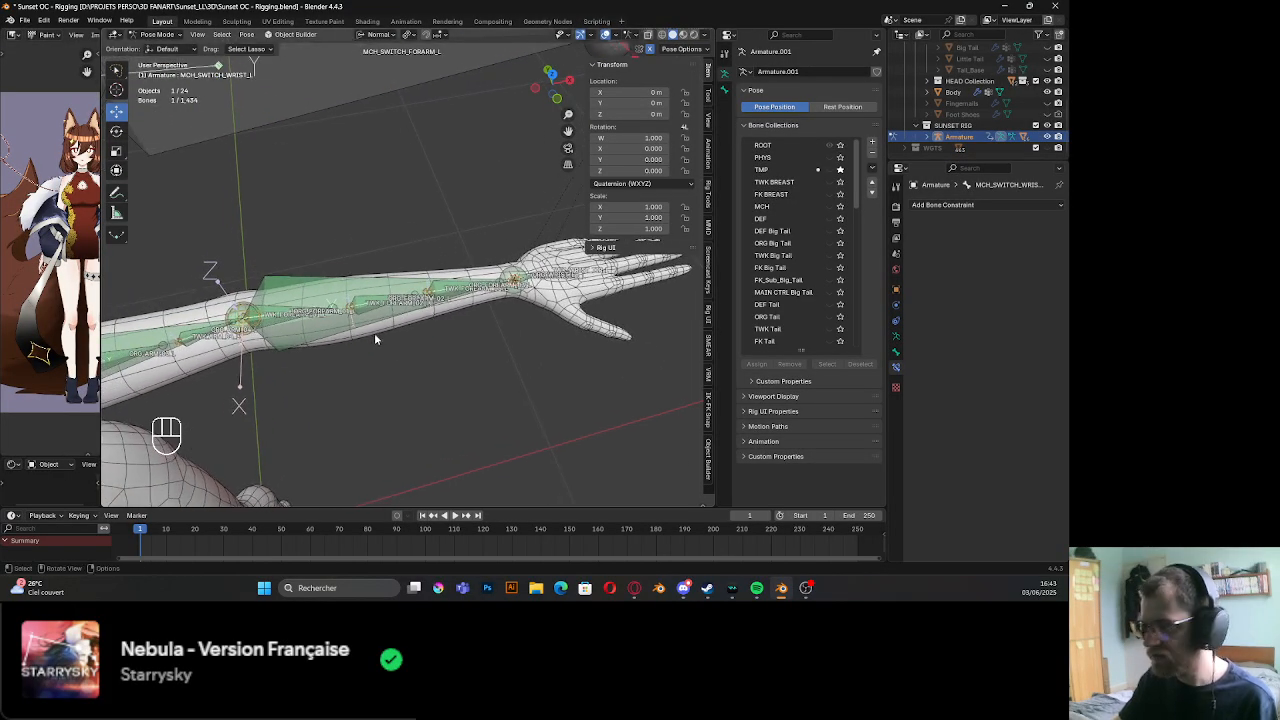
{"action": "key", "text": "ctrl+s"}
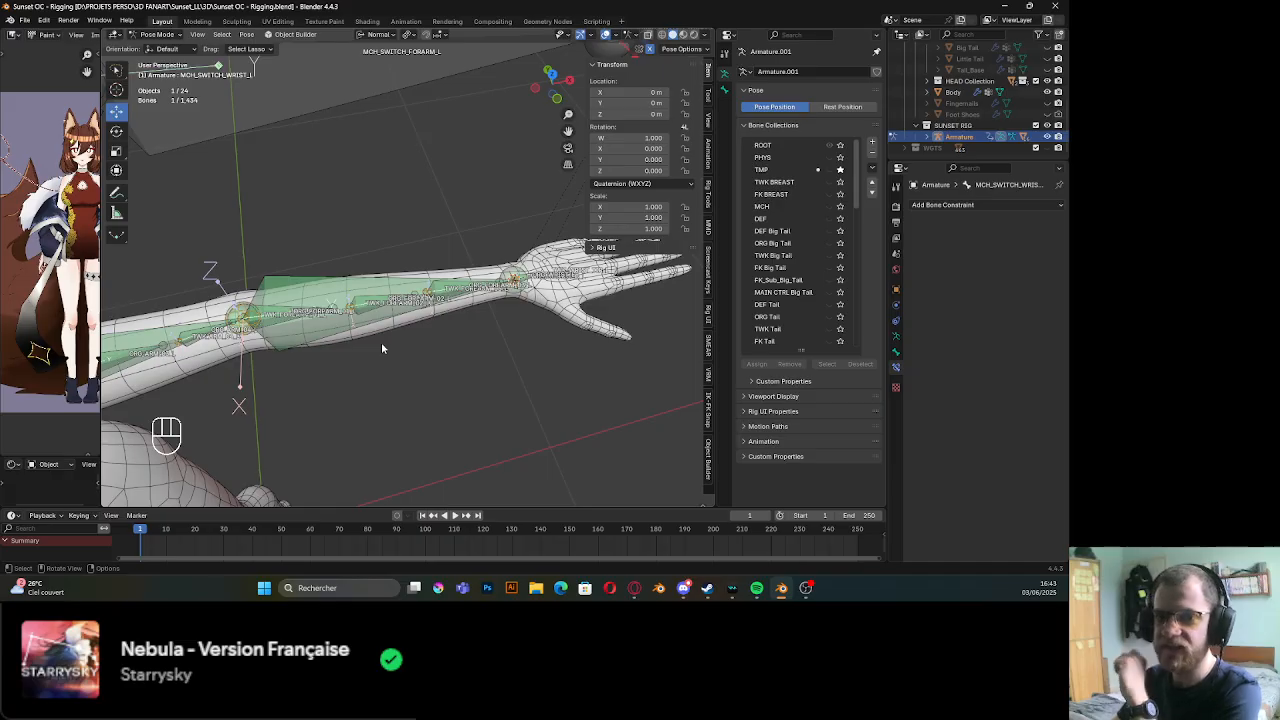
Add a Copy Rotation constraint to ORG_FOREARM_03_L with ORG_WRIST_L as its target bone
{"action": "scroll", "coordinate": [390, 339], "scroll_direction": "up", "scroll_amount": 5}
{"action": "middle_click_drag", "start_coordinate": [390, 339], "coordinate": [193, 353], "text": "shift"}
{"action": "scroll", "coordinate": [460, 288], "scroll_direction": "up", "scroll_amount": 2}
{"action": "middle_click_drag", "start_coordinate": [460, 288], "coordinate": [471, 300], "text": "shift"}
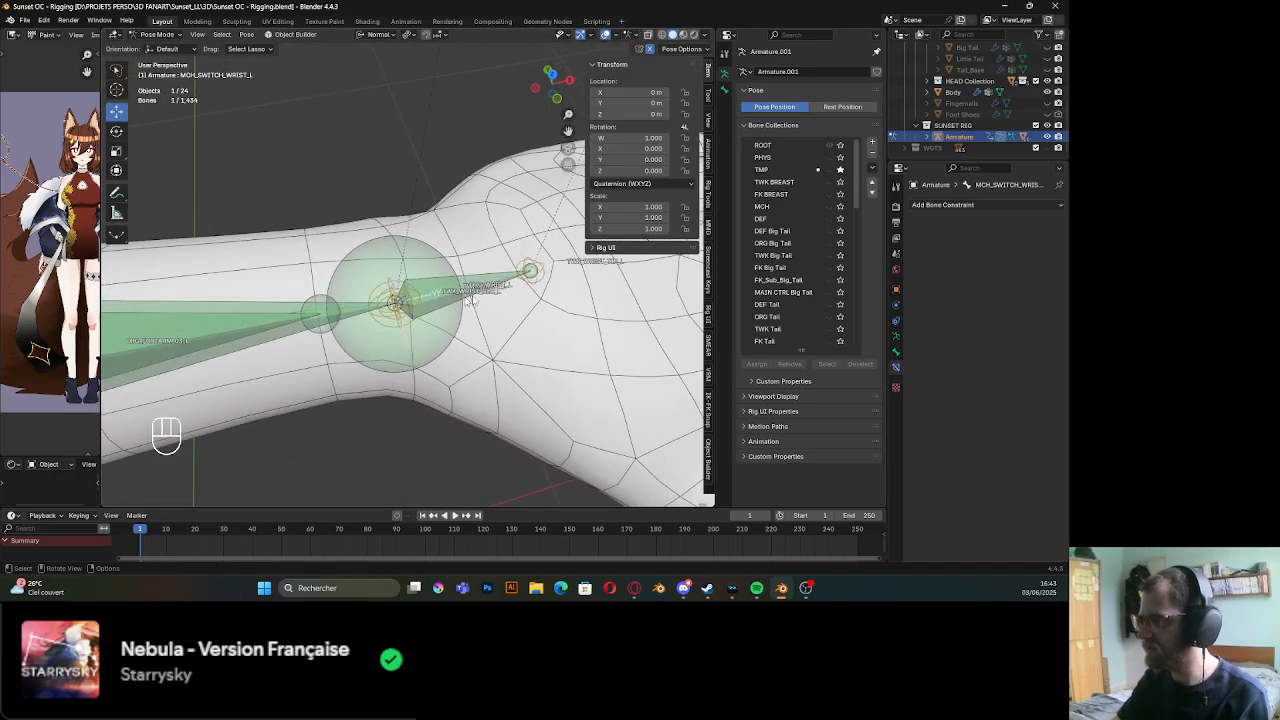
{"action": "left_click", "coordinate": [483, 287]}
{"action": "scroll", "coordinate": [420, 314], "scroll_direction": "down", "scroll_amount": 4}
{"action": "middle_click_drag", "start_coordinate": [355, 336], "coordinate": [425, 340], "text": "shift"}
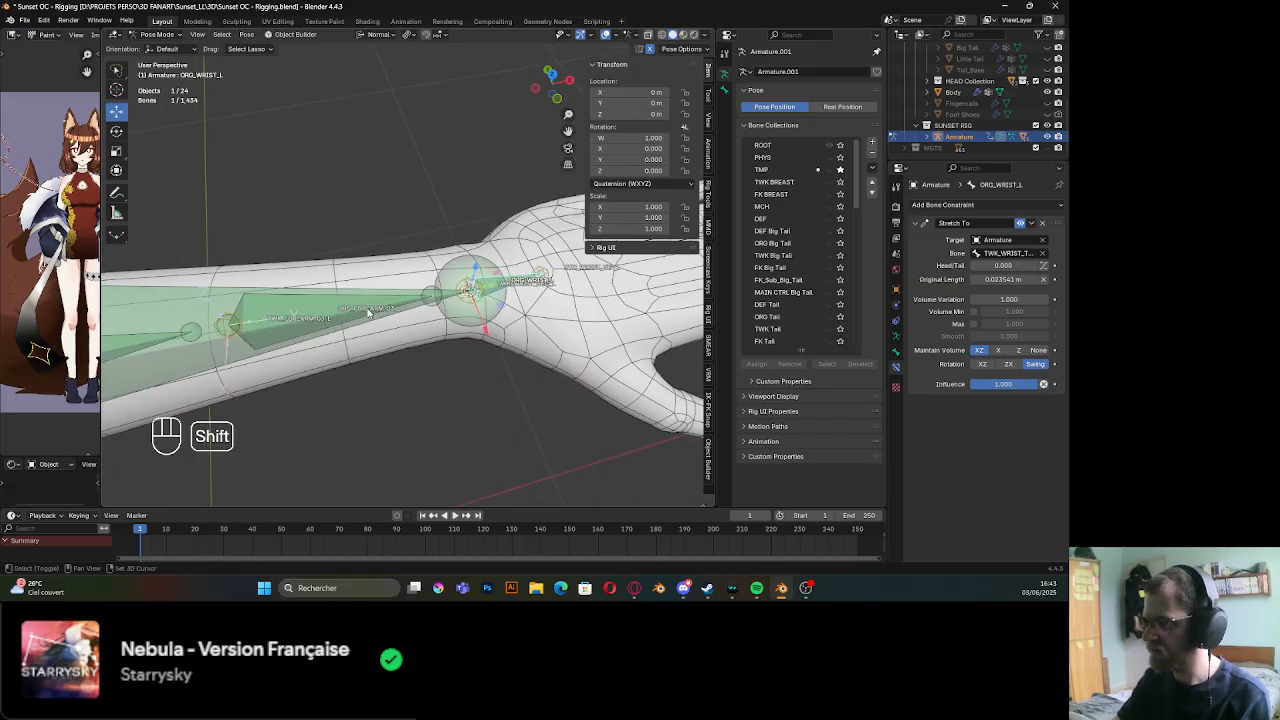
{"action": "left_click", "coordinate": [364, 311], "text": "alt+shift"}
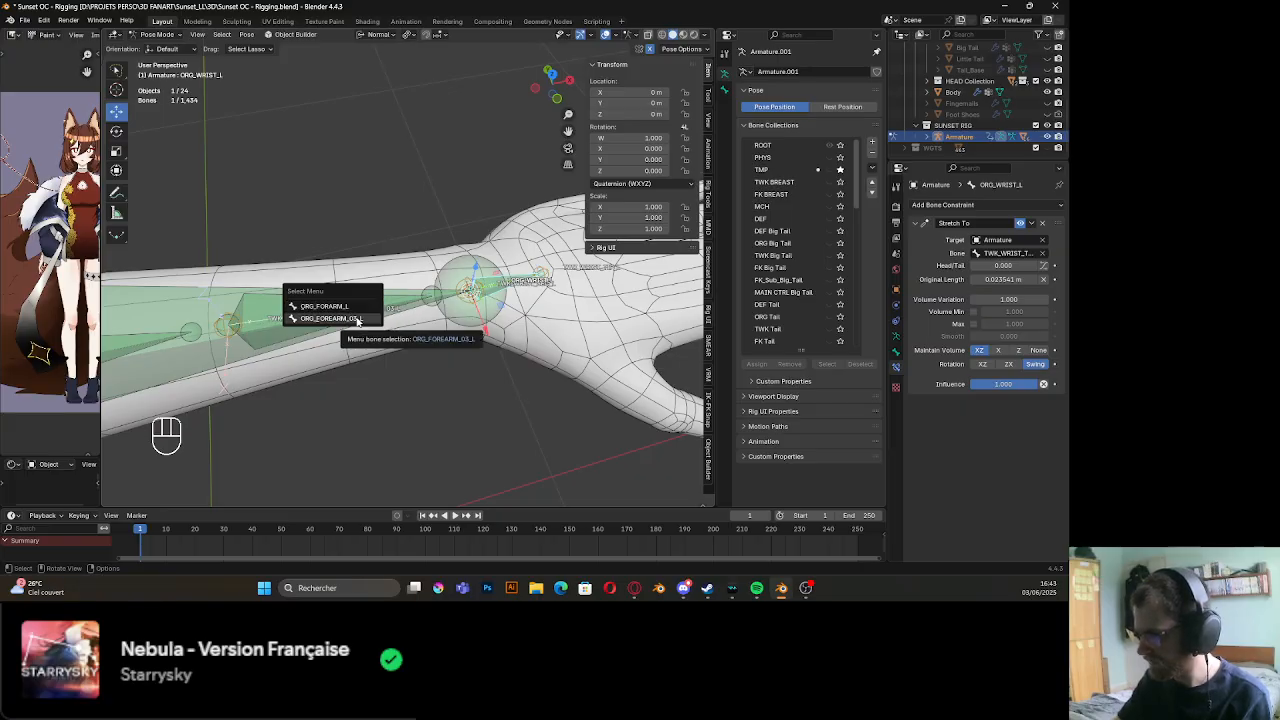
{"action": "left_click", "coordinate": [355, 318]}
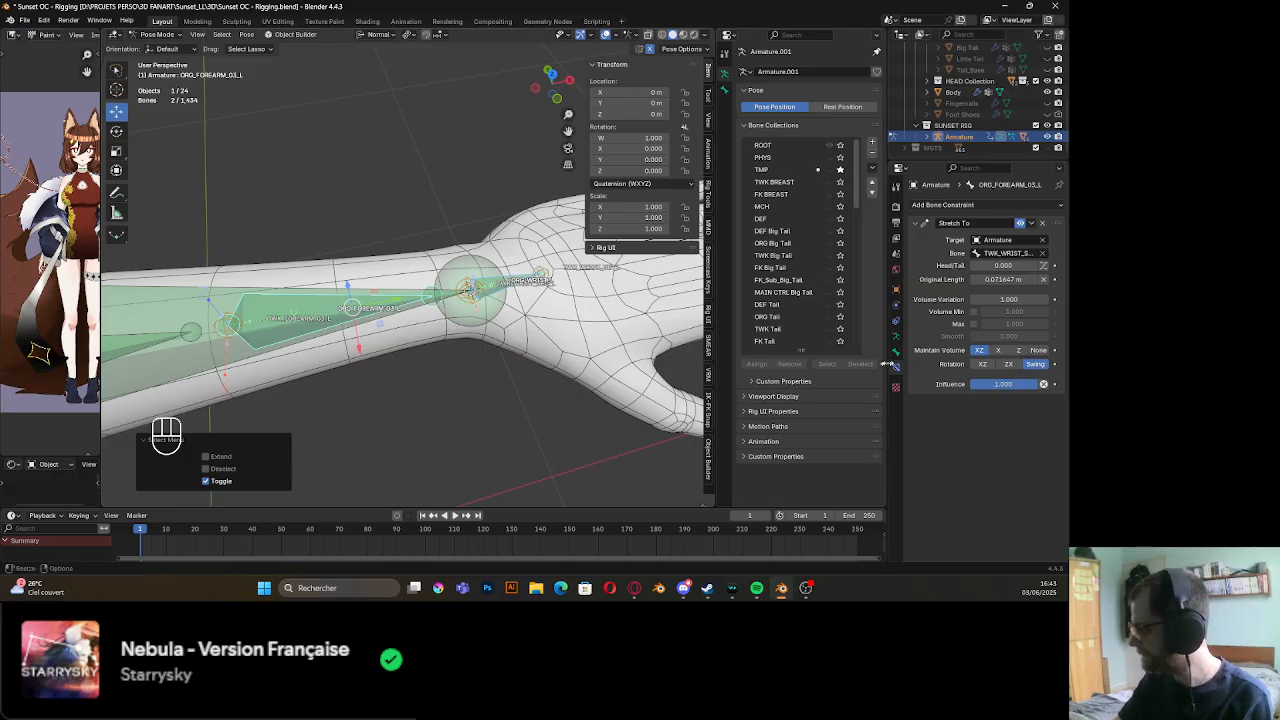
{"action": "key", "text": "ctrl+shift+c"}
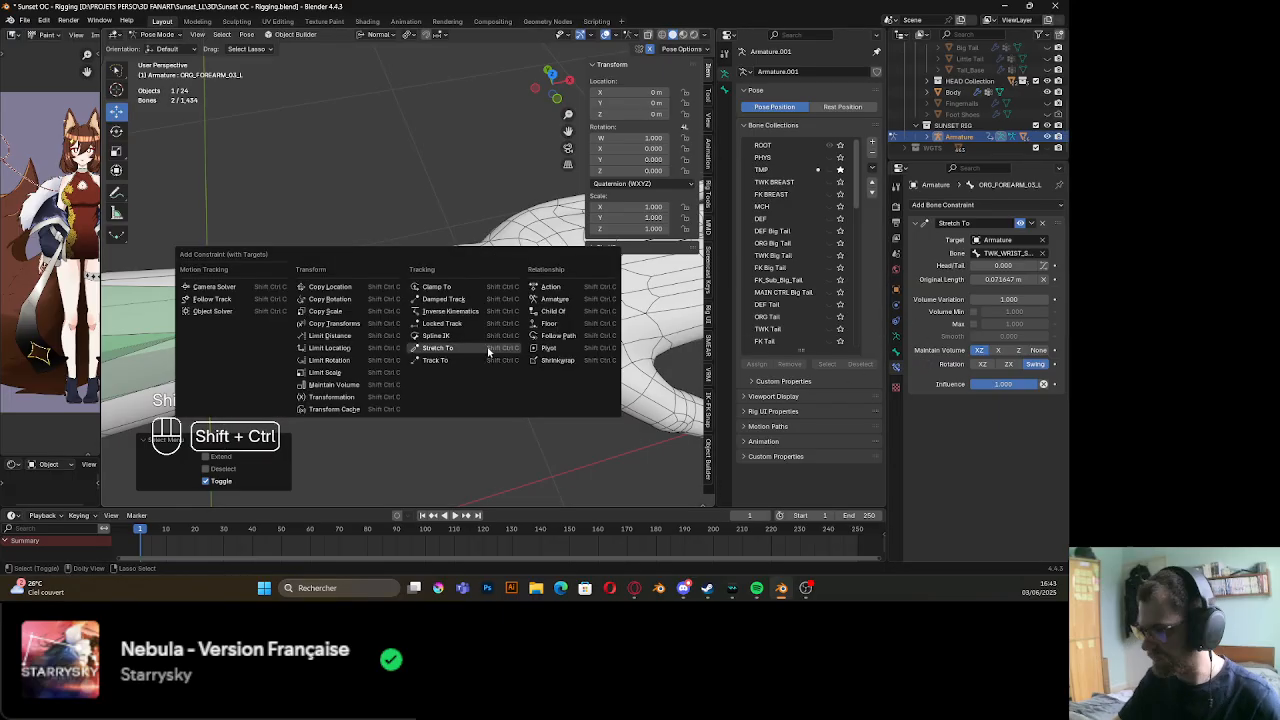
{"action": "left_click", "coordinate": [354, 298]}
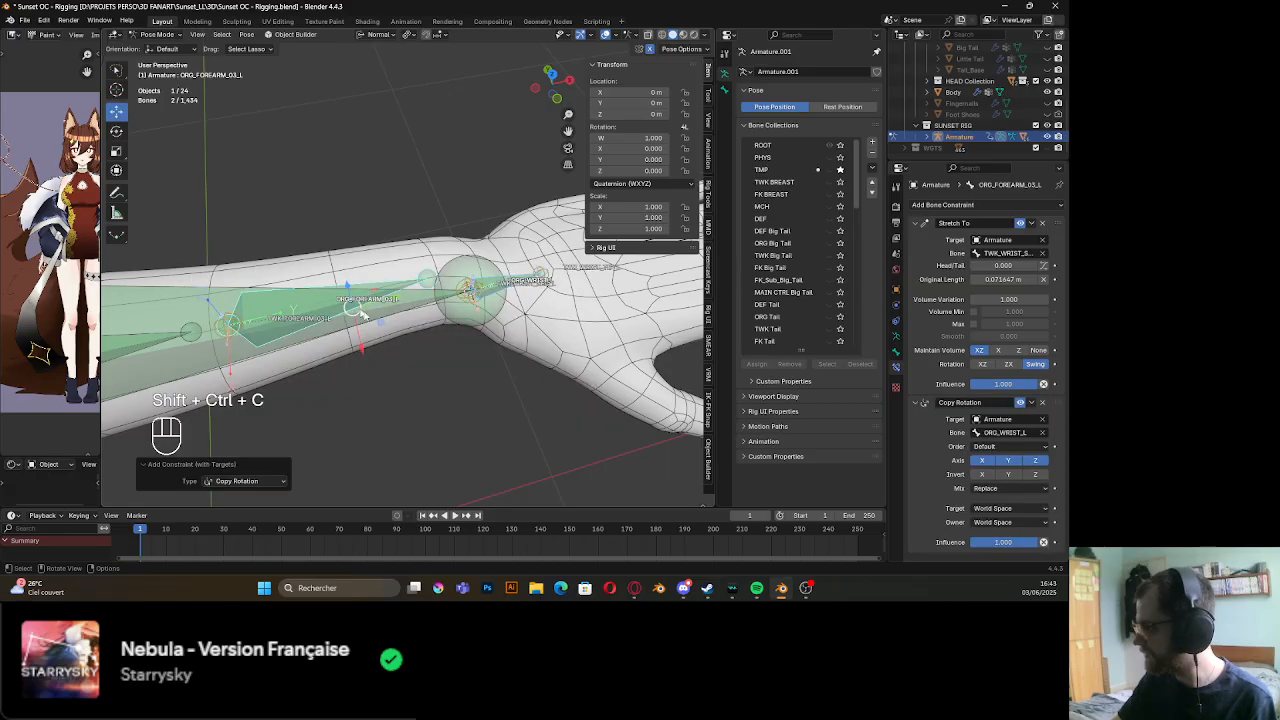
Move the Copy Rotation constraint of ORG_FOREARM_03_L above Stretch To, comparing both constraint orders
{"action": "left_click", "coordinate": [914, 224]}
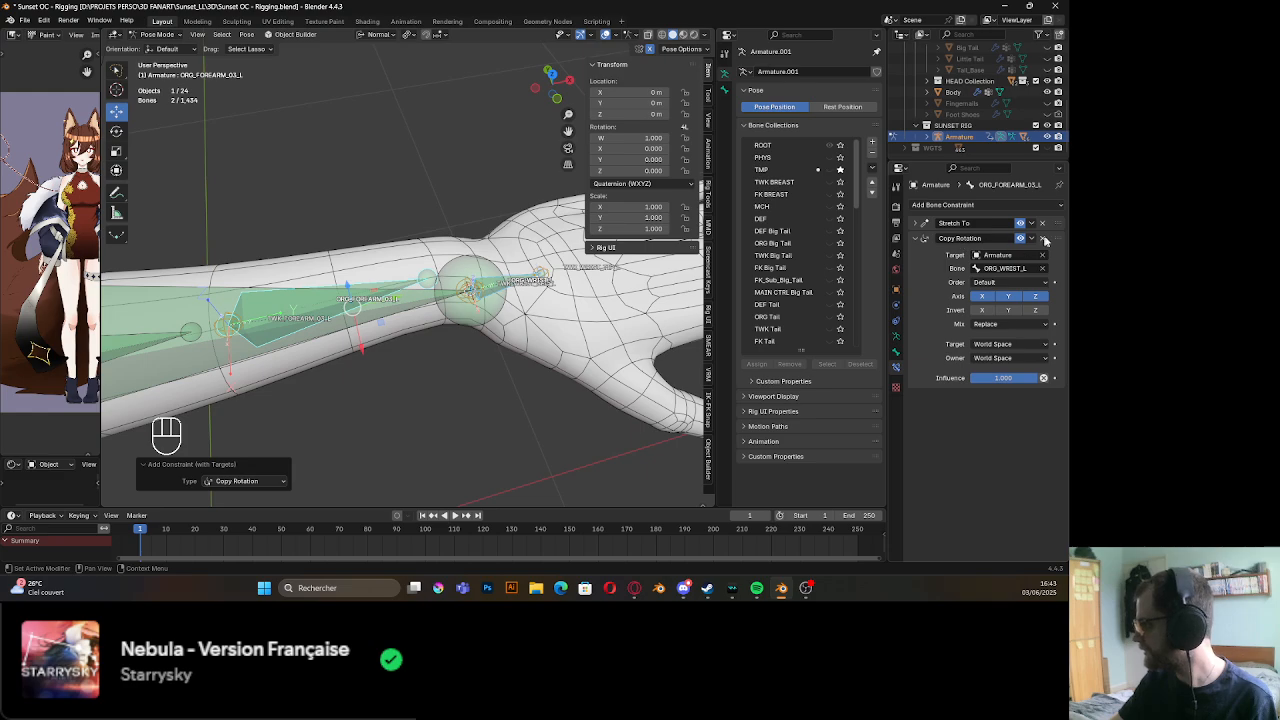
{"action": "left_click_drag", "start_coordinate": [1058, 239], "coordinate": [1055, 217]}
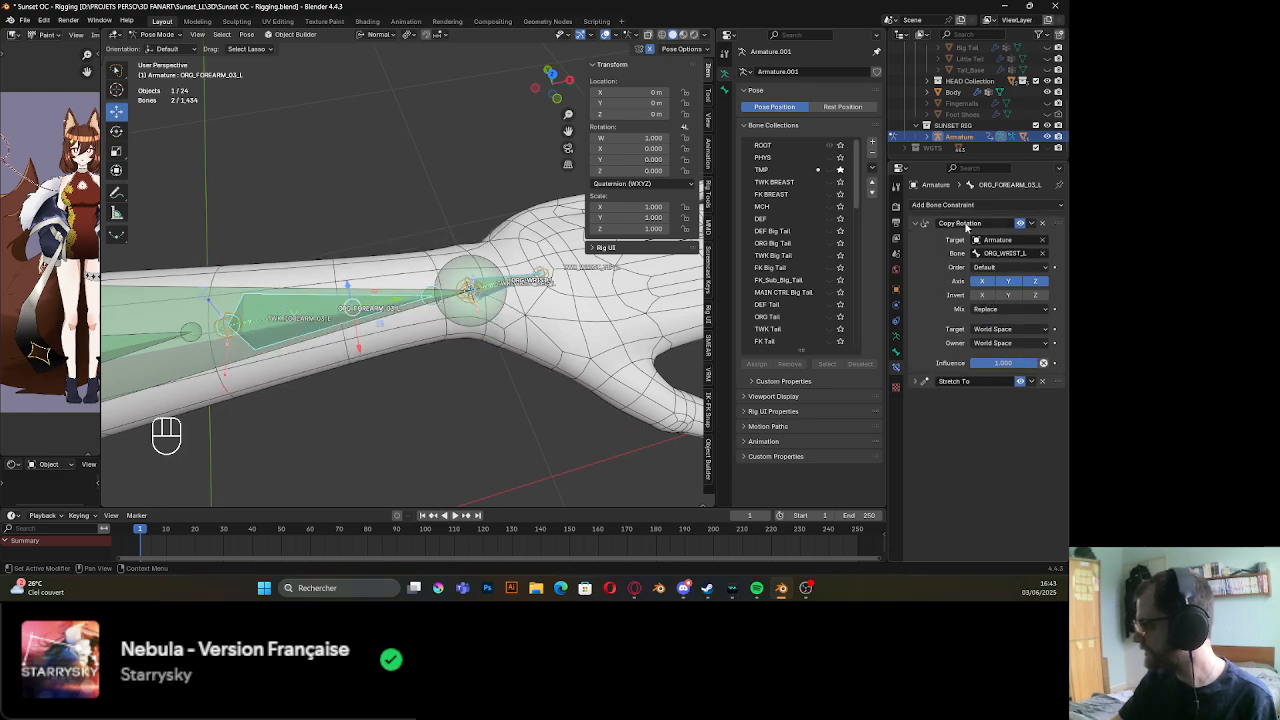
{"action": "left_click_drag", "start_coordinate": [1058, 223], "coordinate": [1037, 435]}
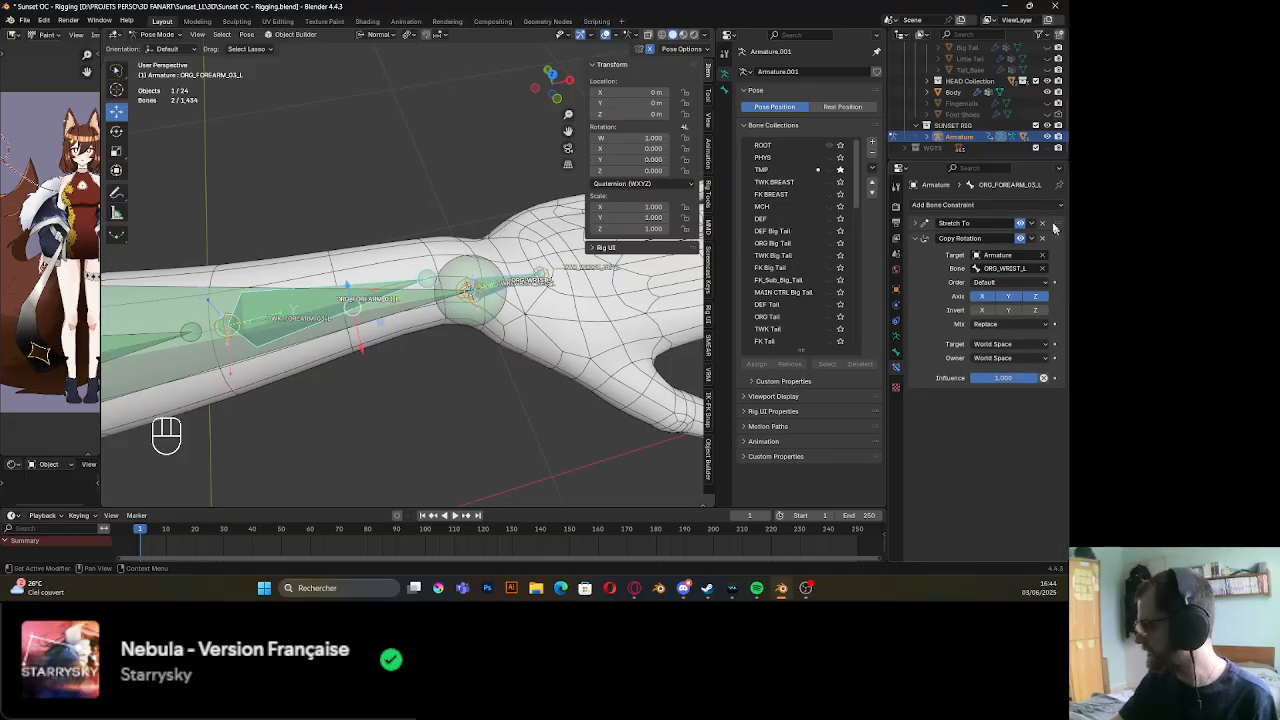
{"action": "left_click_drag", "start_coordinate": [1057, 238], "coordinate": [1059, 218]}
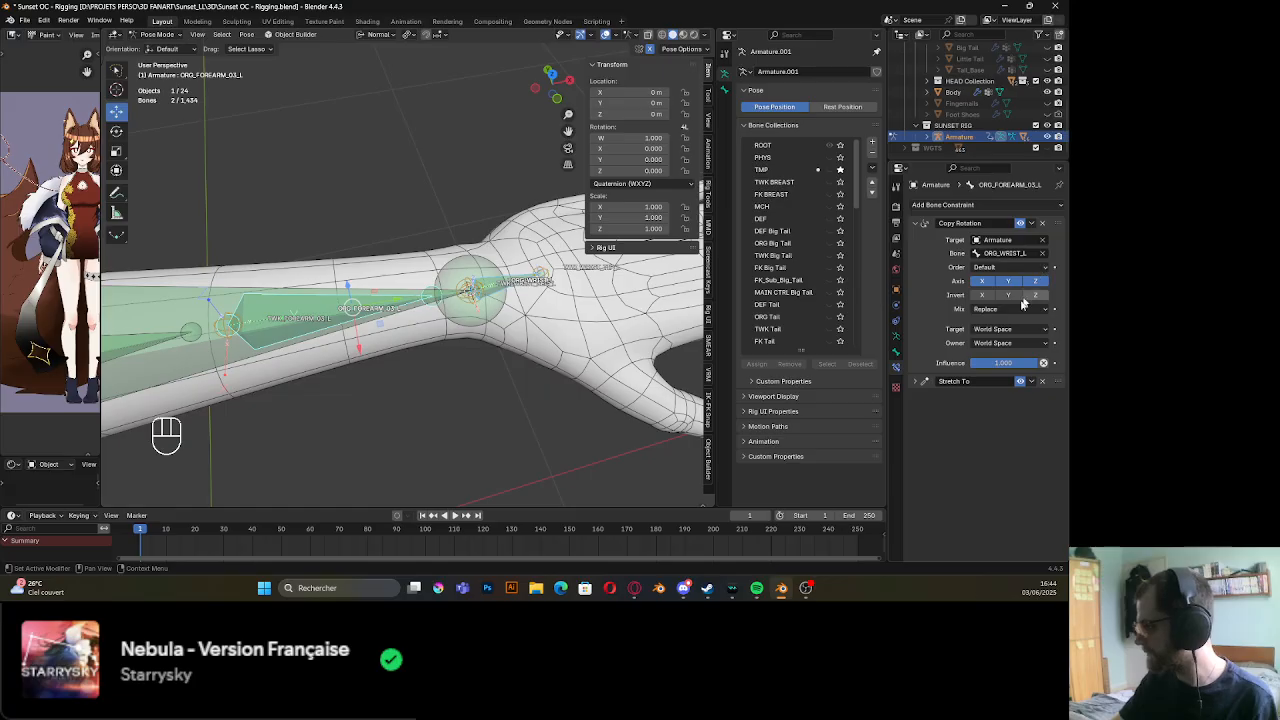
Copy the Copy Rotation constraint from ORG_FOREARM_03_L to ORG_FOREARM_01_L and ORG_FOREARM_02_L
{"action": "scroll", "coordinate": [382, 386], "scroll_direction": "down", "scroll_amount": 4}
{"action": "middle_click_drag", "start_coordinate": [388, 378], "coordinate": [477, 352], "text": "shift"}
{"action": "scroll", "coordinate": [320, 356], "scroll_direction": "up", "scroll_amount": 3}
{"action": "middle_click_drag", "start_coordinate": [280, 365], "coordinate": [410, 342], "text": "shift"}
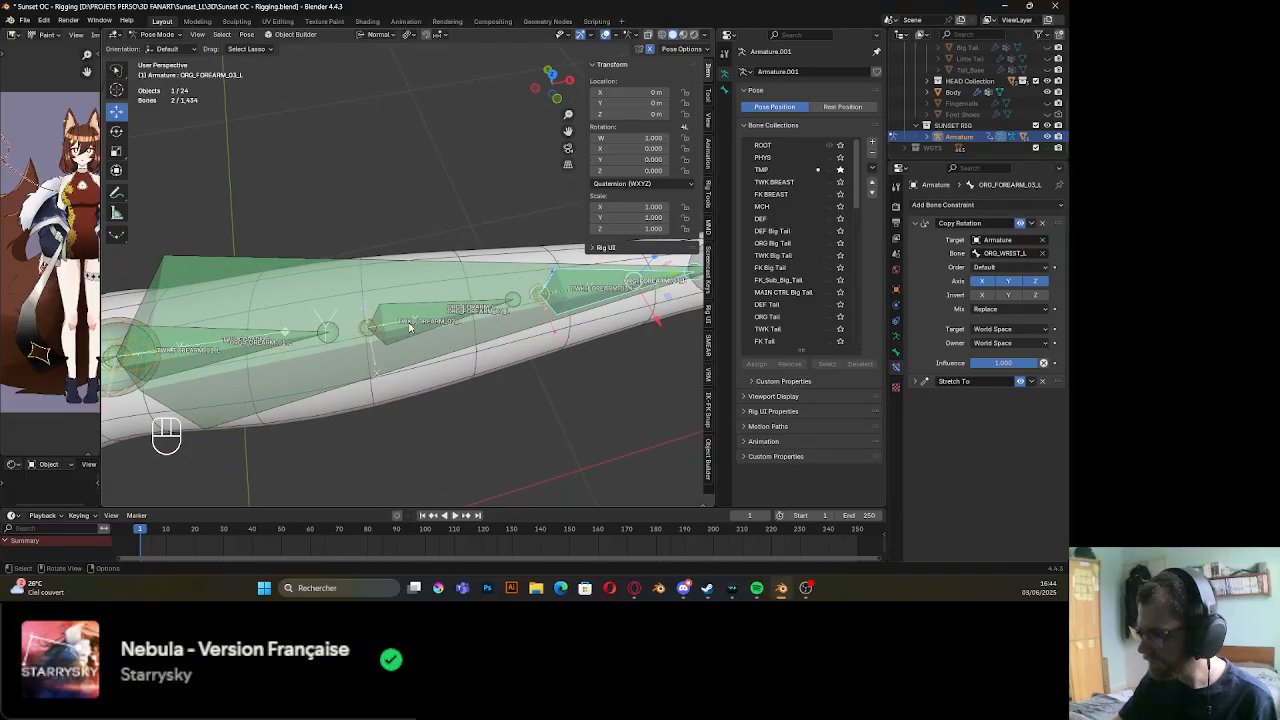
{"action": "left_click", "coordinate": [409, 325]}
{"action": "left_click", "coordinate": [409, 325]}
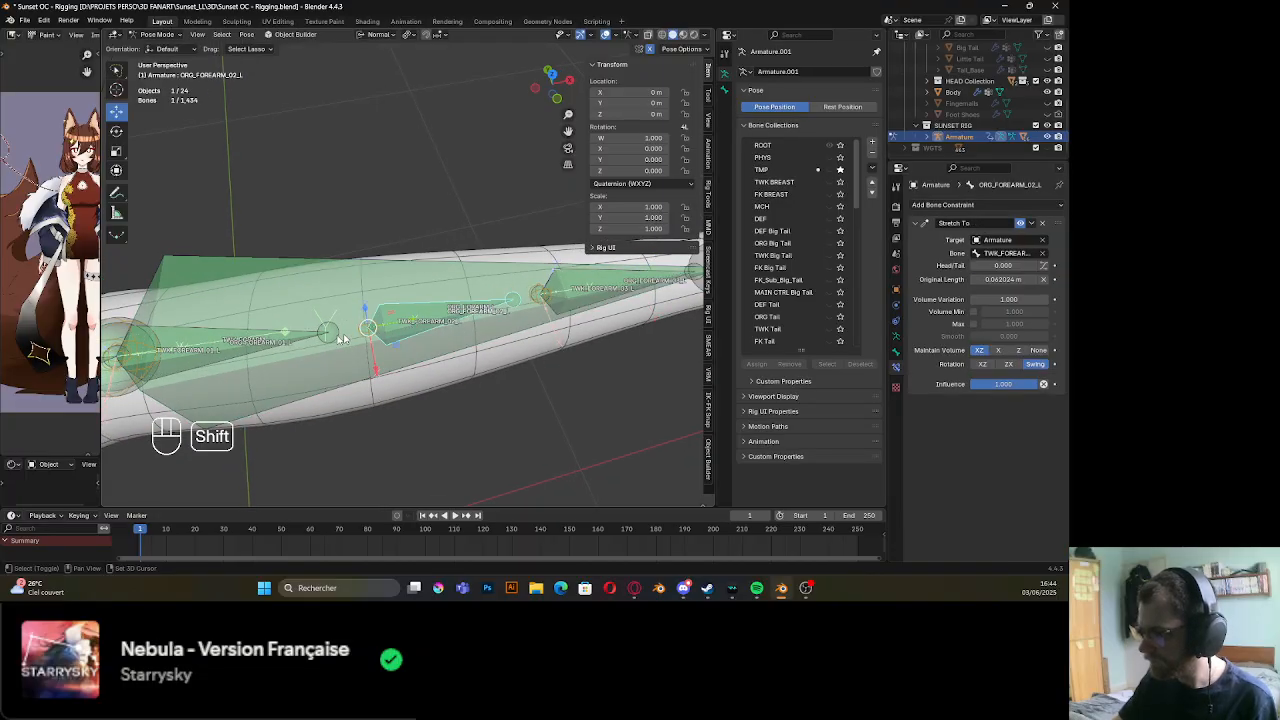
{"action": "left_click", "coordinate": [237, 345], "text": "alt+shift"}
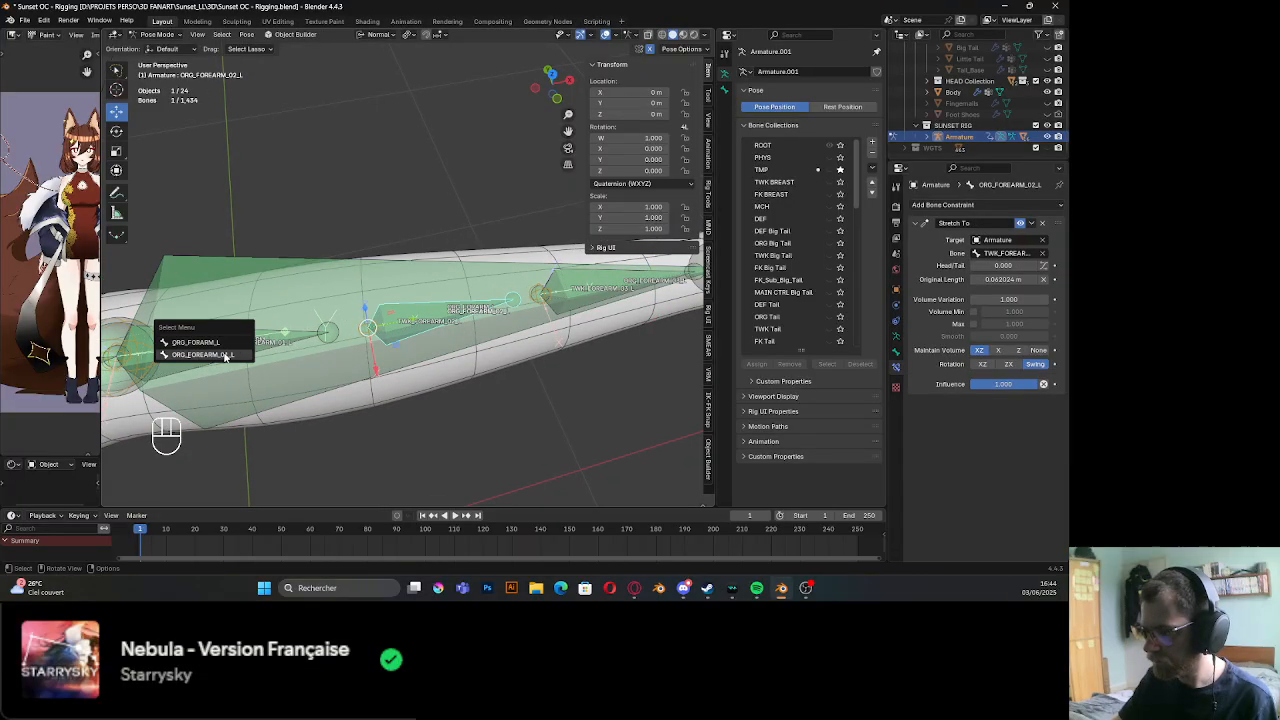
{"action": "left_click", "coordinate": [232, 345], "text": "shift"}
{"action": "middle_click_drag", "start_coordinate": [489, 328], "coordinate": [424, 328], "text": "shift"}
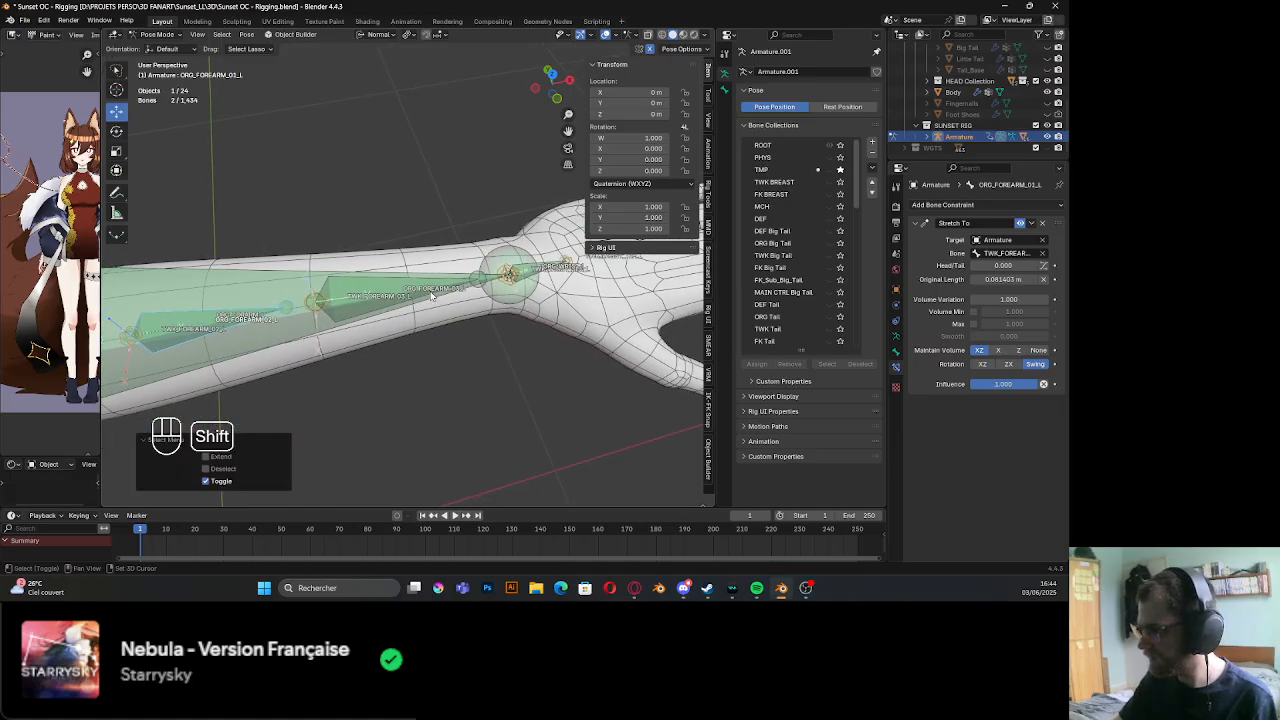
{"action": "left_click", "coordinate": [432, 296], "text": "alt+shift"}
{"action": "left_click", "coordinate": [420, 297]}
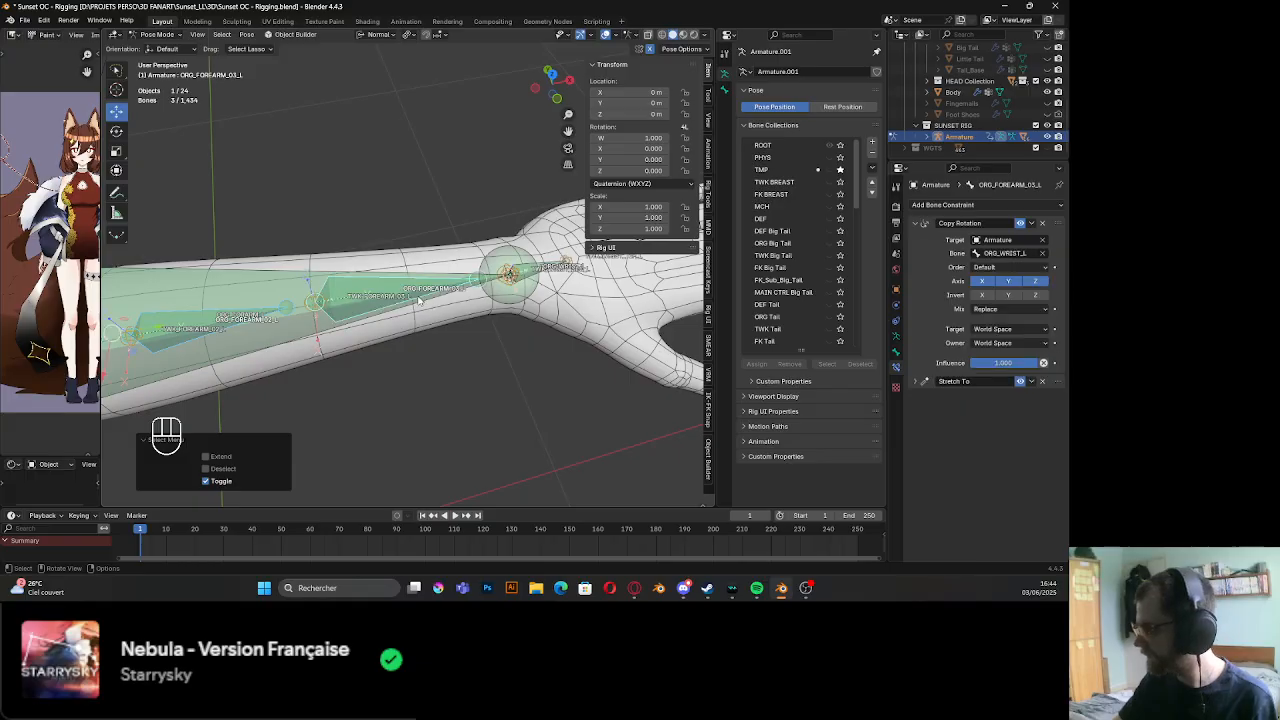
{"action": "left_click", "coordinate": [1037, 226]}
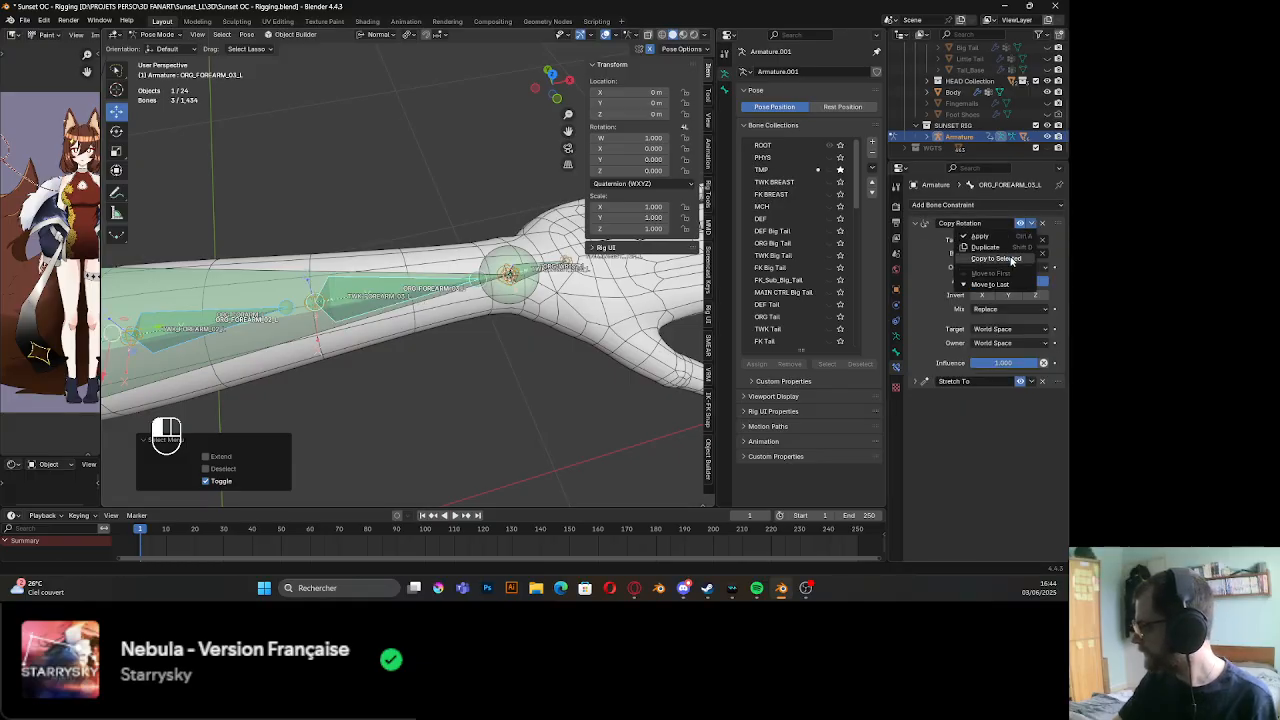
Move the Copy Rotation constraint above Stretch To on ORG_FOREARM_02_L and ORG_FOREARM_01_L
{"action": "middle_click_drag", "start_coordinate": [402, 267], "coordinate": [469, 274], "text": "shift"}
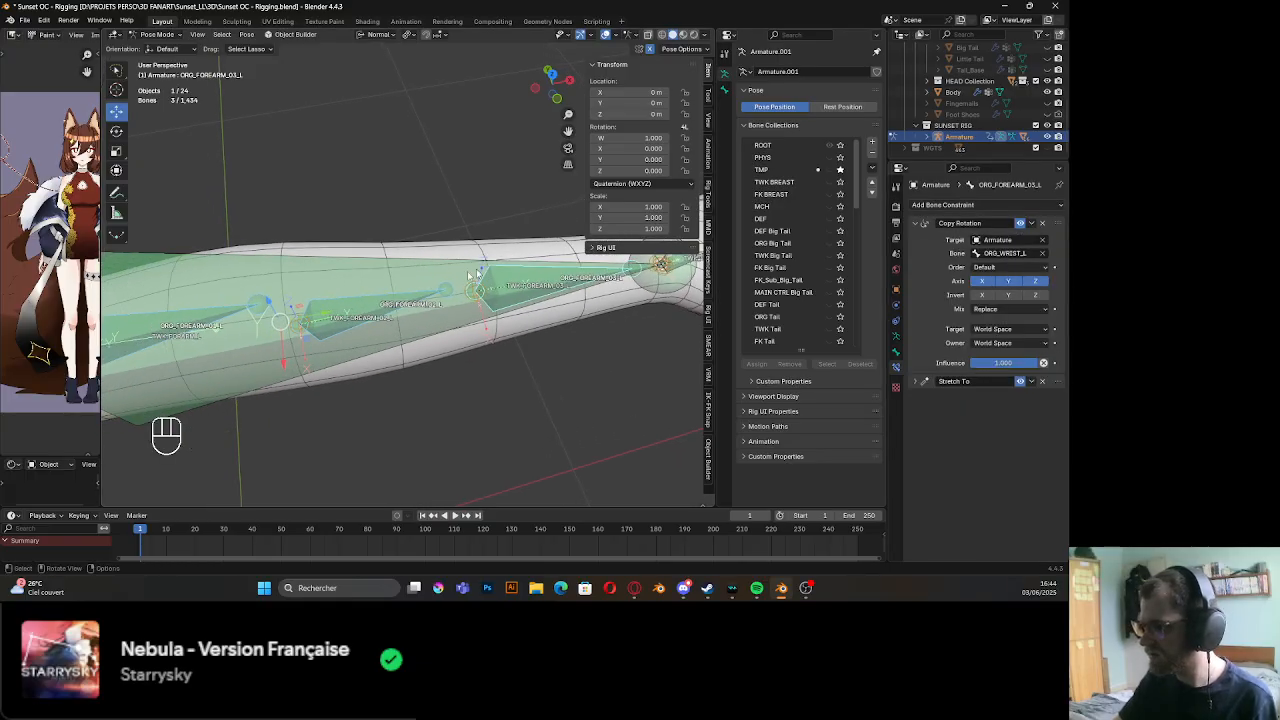
{"action": "left_click", "coordinate": [355, 317]}
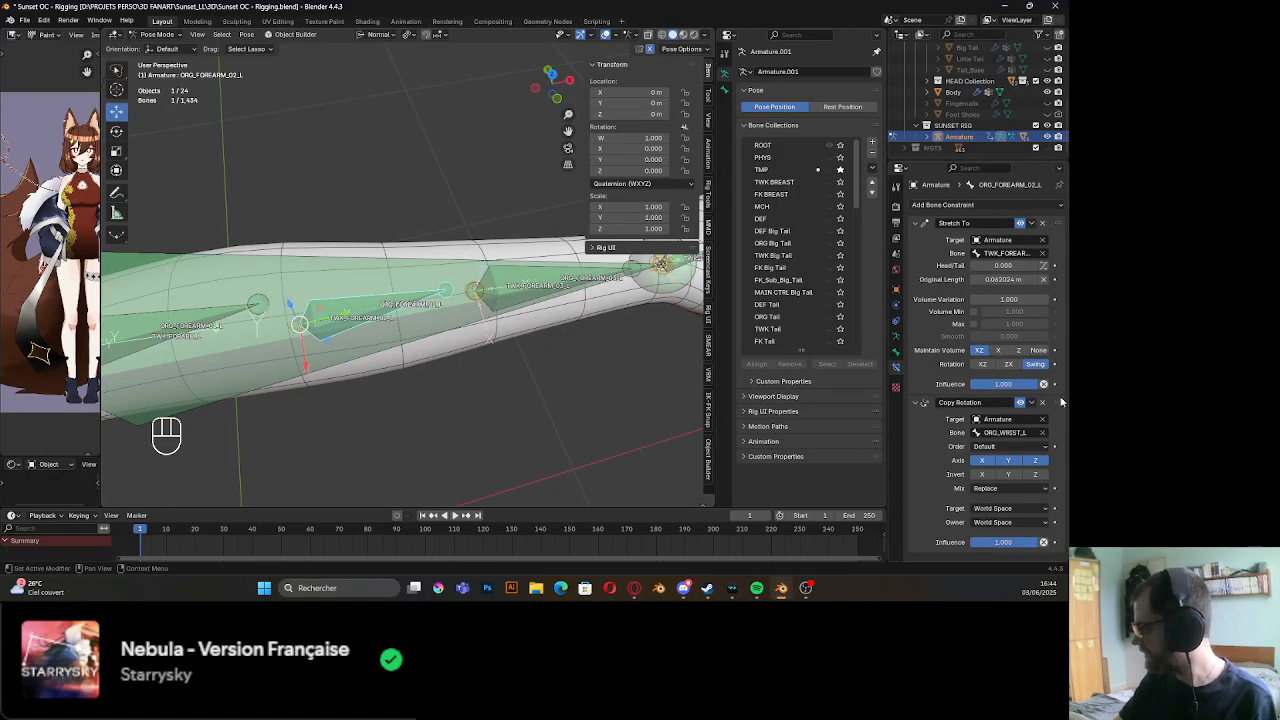
{"action": "left_click_drag", "start_coordinate": [1062, 401], "coordinate": [1060, 230]}
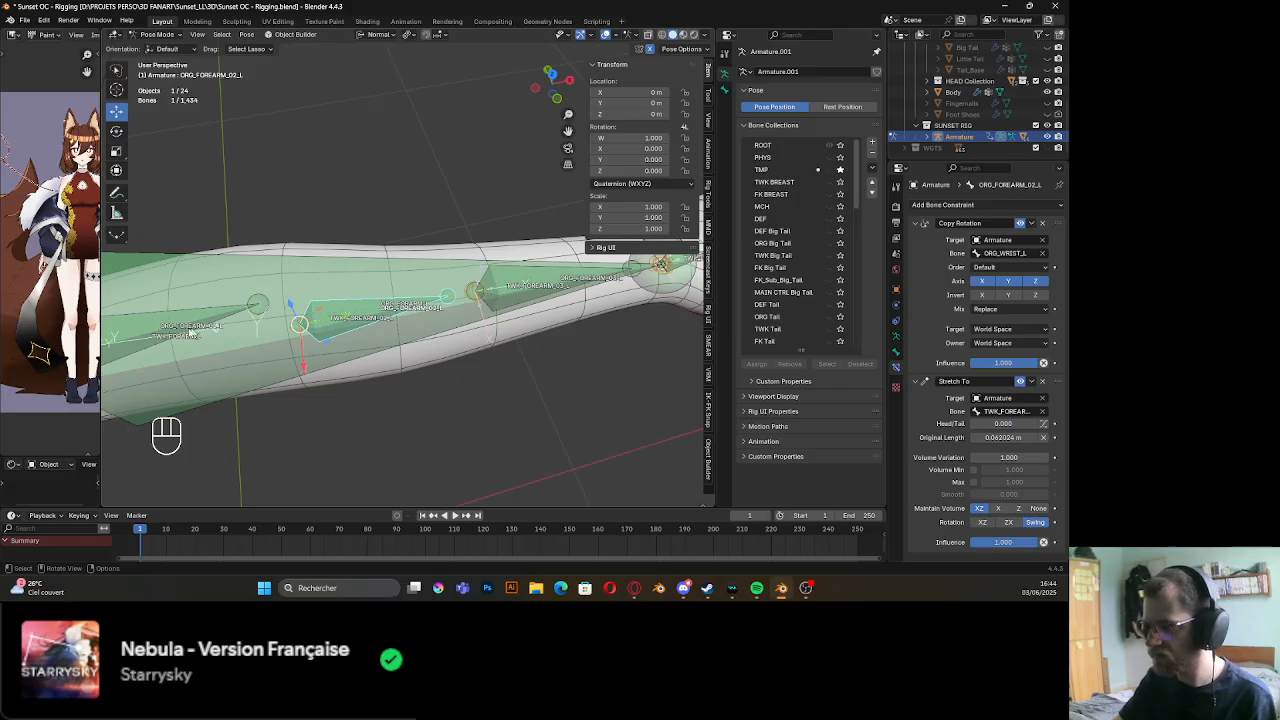
{"action": "left_click", "coordinate": [189, 331]}
{"action": "left_click", "coordinate": [189, 331]}
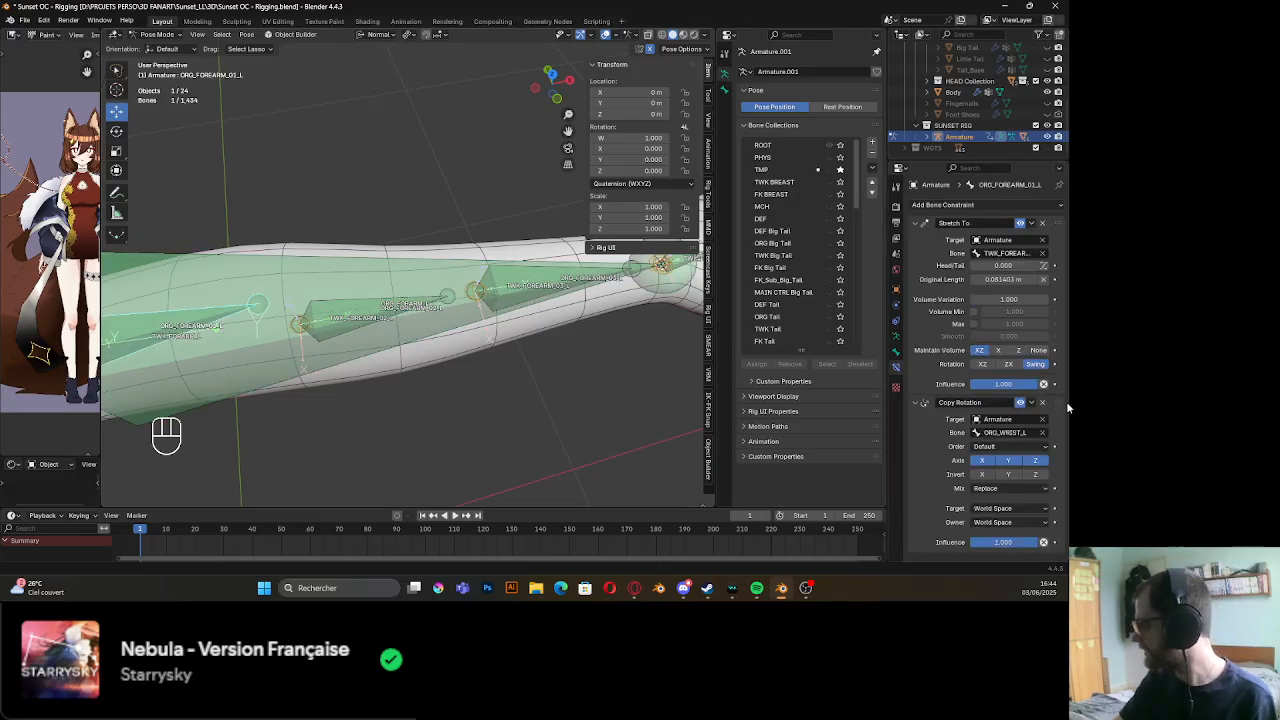
{"action": "left_click_drag", "start_coordinate": [1064, 403], "coordinate": [1054, 223]}
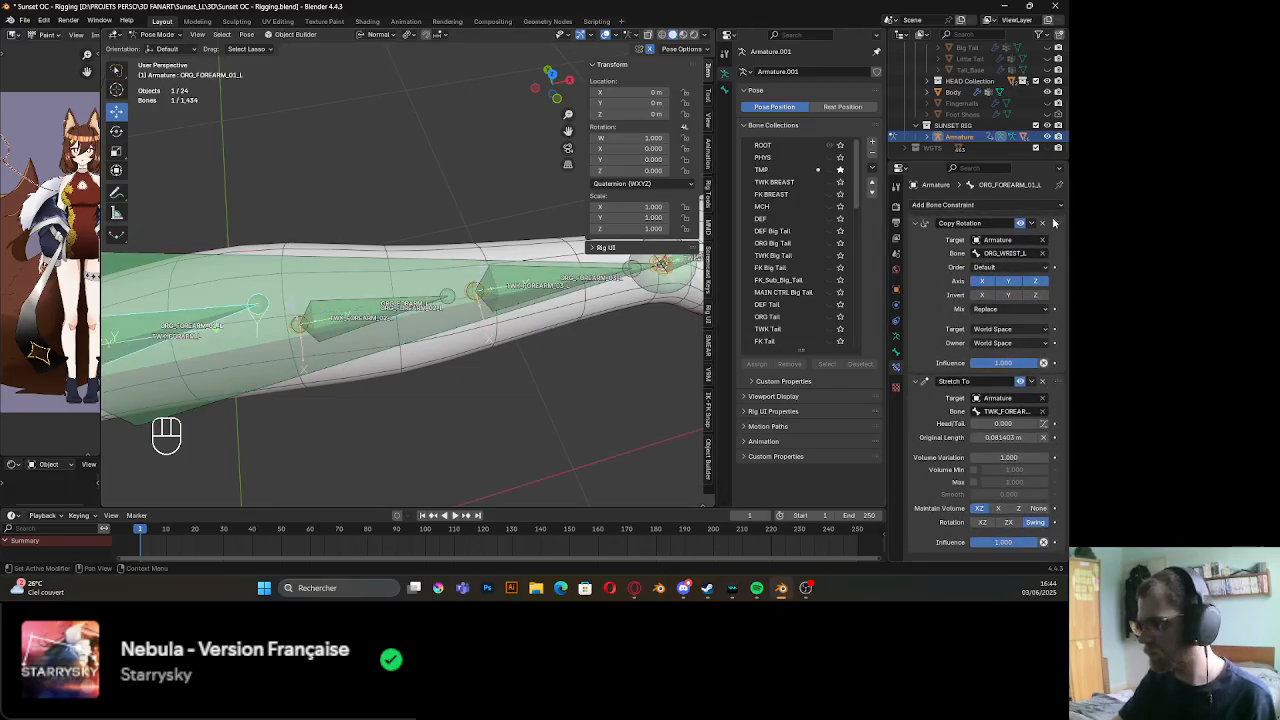
Set the Copy Rotation influence of ORG_FOREARM_01_L to 0.2
{"action": "scroll", "coordinate": [351, 316], "scroll_direction": "down", "scroll_amount": 5}
{"action": "mouse_move", "coordinate": [351, 316]}
{"action": "middle_mouse_down", "text": "shift"}
{"action": "mouse_move", "coordinate": [423, 303]}
{"action": "mouse_move", "coordinate": [355, 330]}
{"action": "middle_mouse_up", "text": "shift"}
{"action": "scroll", "coordinate": [403, 335], "scroll_direction": "up", "scroll_amount": 5}
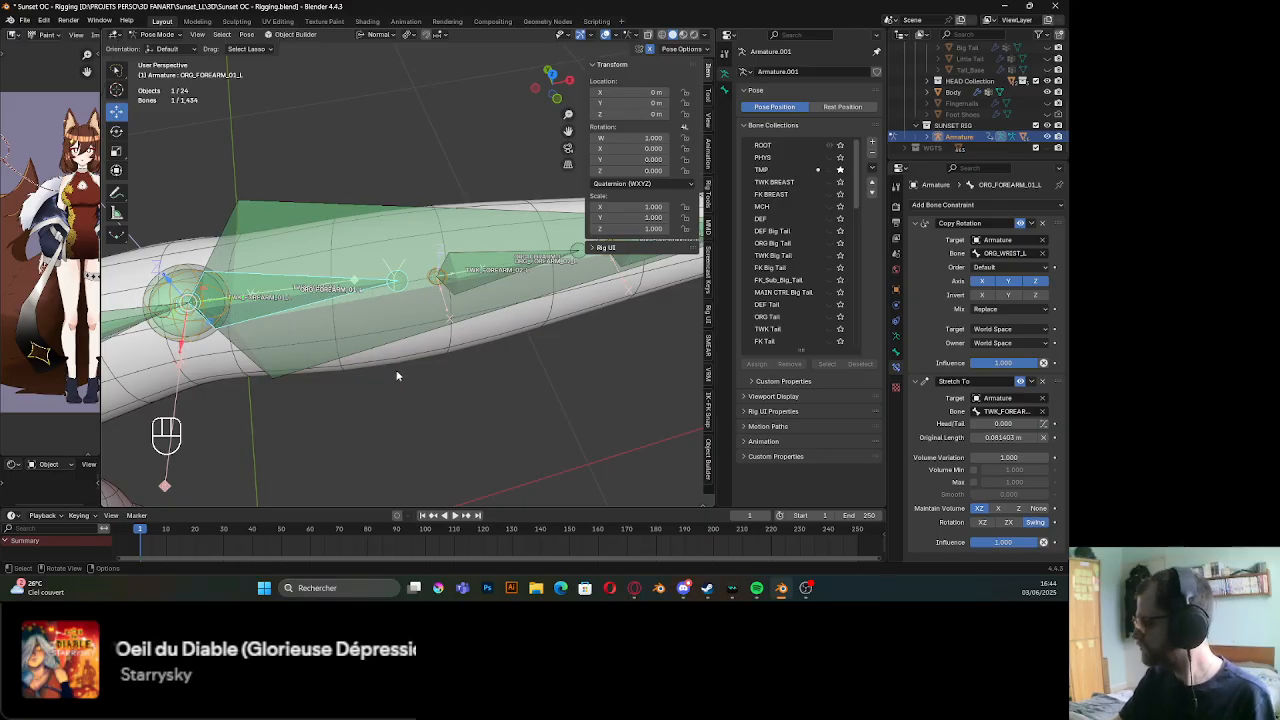
{"action": "key", "text": "shift"}
{"action": "middle_click_drag", "start_coordinate": [432, 351], "coordinate": [306, 362], "text": "shift"}
{"action": "middle_click_drag", "start_coordinate": [317, 300], "coordinate": [463, 297], "text": "shift"}
{"action": "left_click", "coordinate": [463, 297]}
{"action": "left_click", "coordinate": [328, 307]}
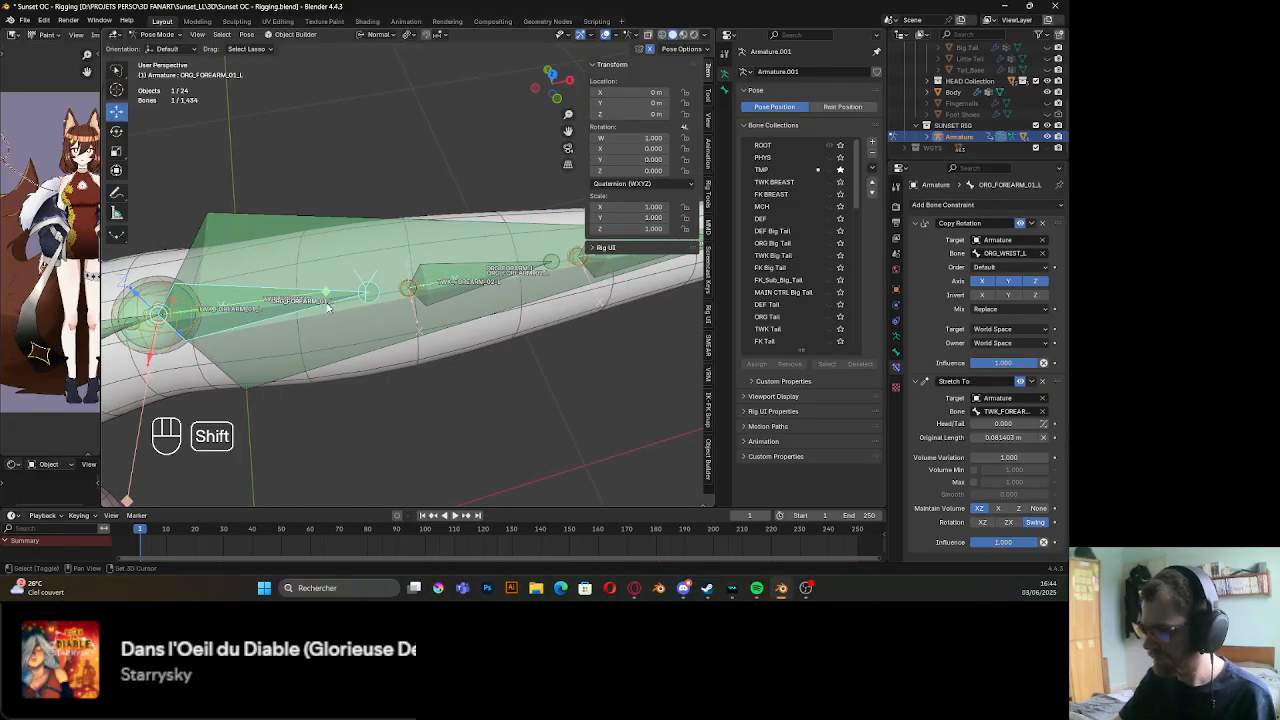
{"action": "middle_click_drag", "start_coordinate": [328, 307], "coordinate": [302, 307], "text": "shift"}
{"action": "left_click", "coordinate": [1001, 363]}
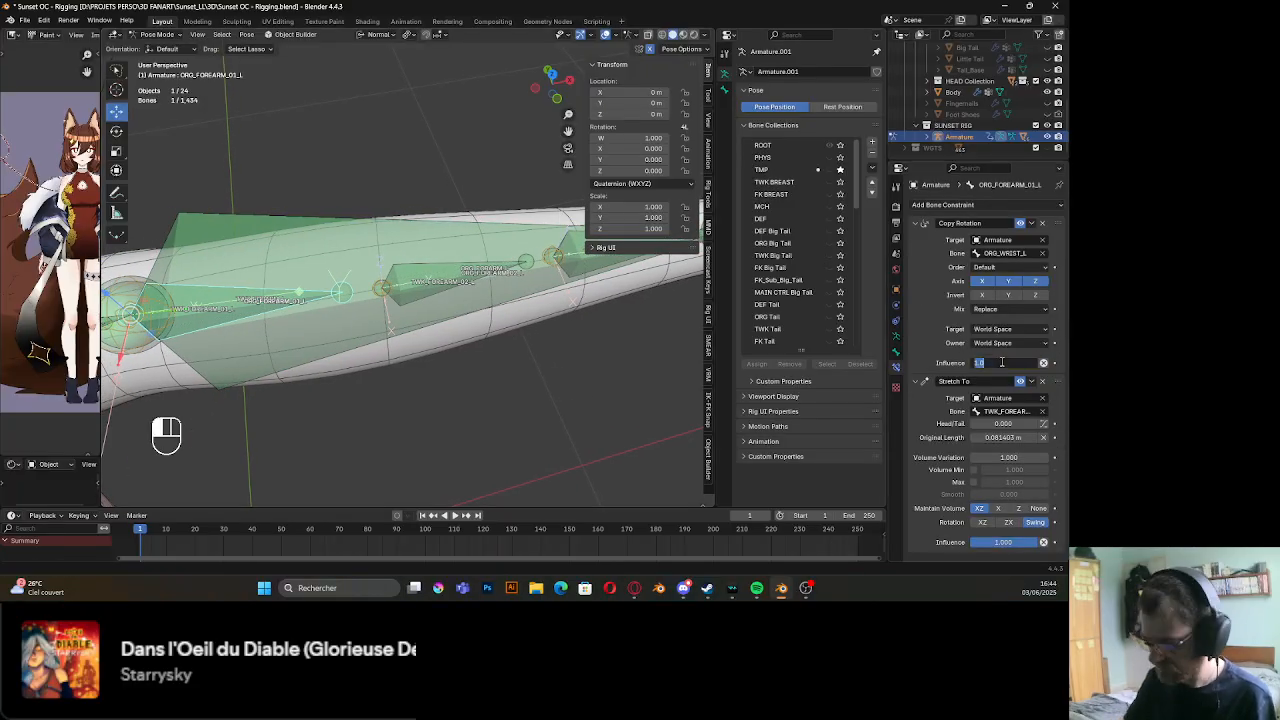
{"action": "key", "text": "Return"}
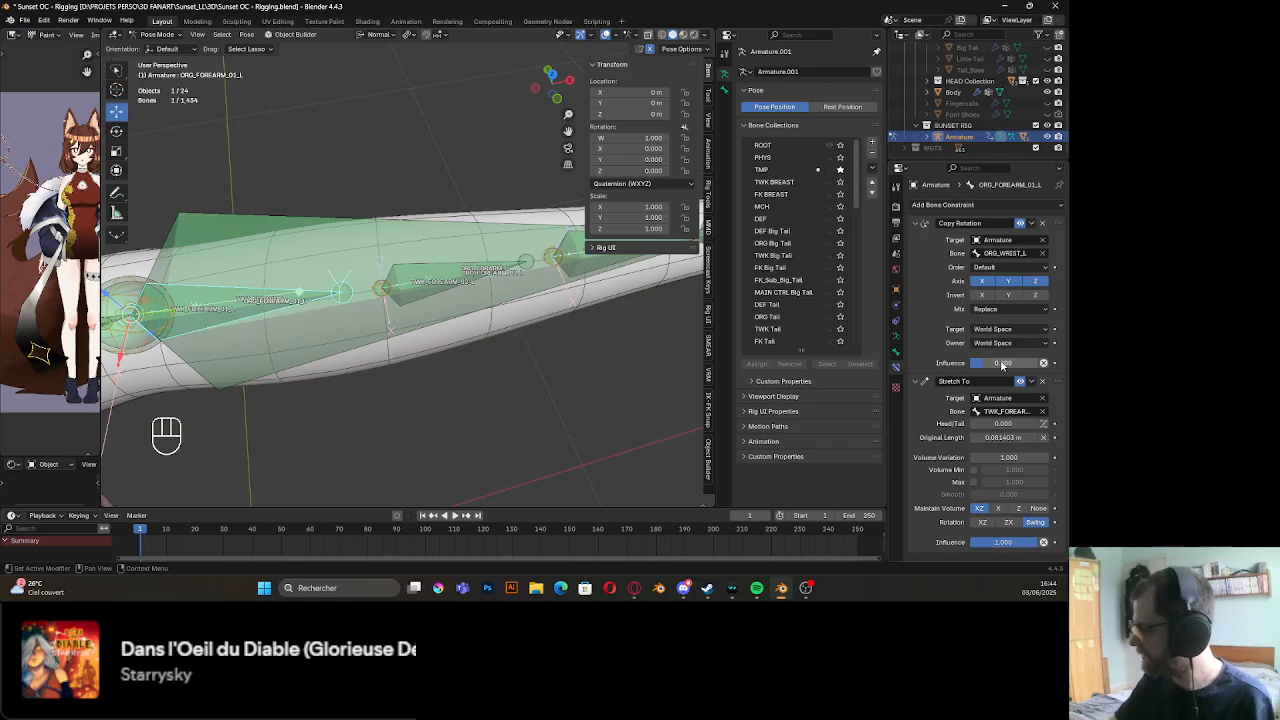
Set the Copy Rotation influence of ORG_FOREARM_02_L, the middle forearm segment, to 0.5
{"action": "left_click", "coordinate": [420, 289]}
{"action": "middle_click_drag", "start_coordinate": [466, 334], "coordinate": [425, 342], "text": "shift"}
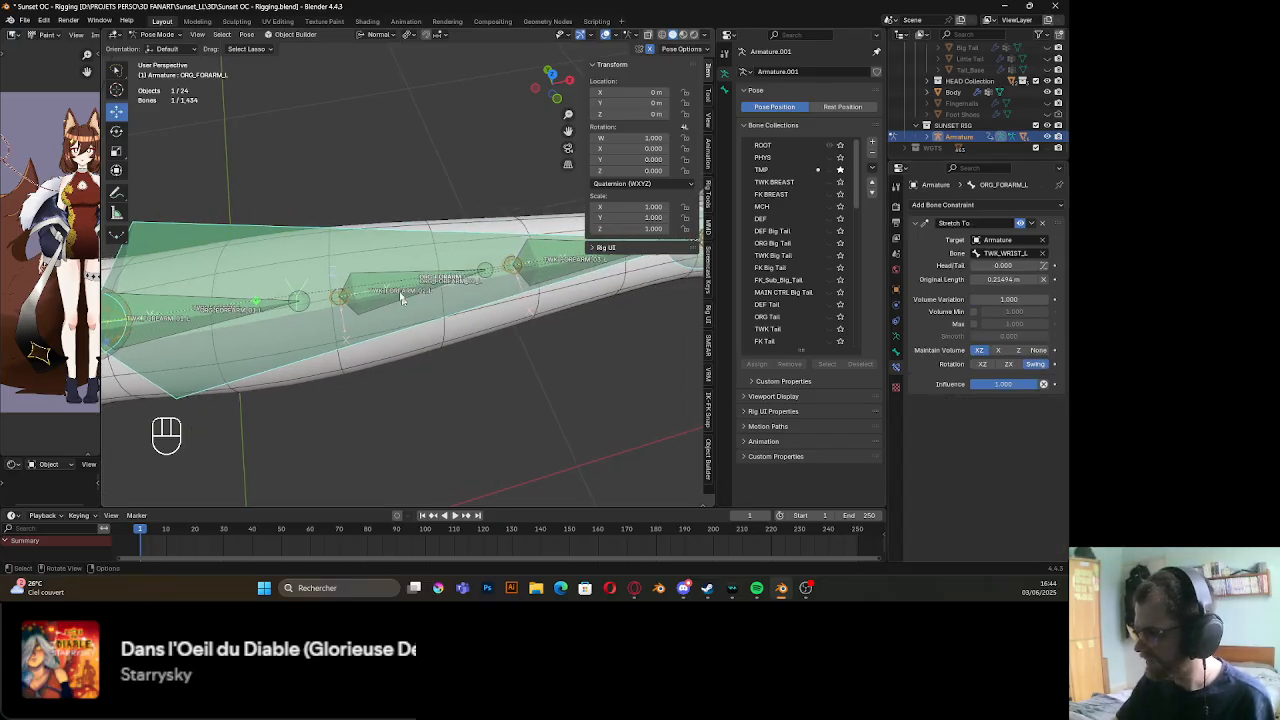
{"action": "left_click", "coordinate": [402, 298]}
{"action": "left_click", "coordinate": [1011, 365]}
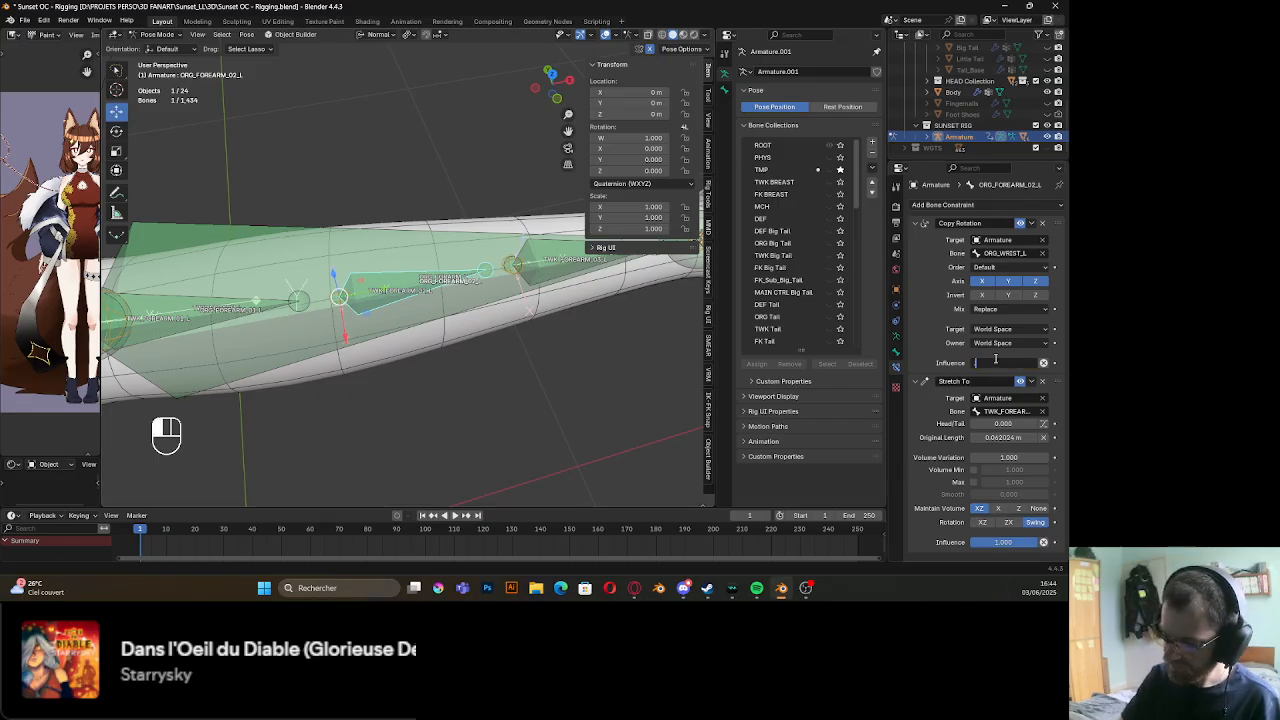
{"action": "type", "text": ".5"}
{"action": "key", "text": "Return"}
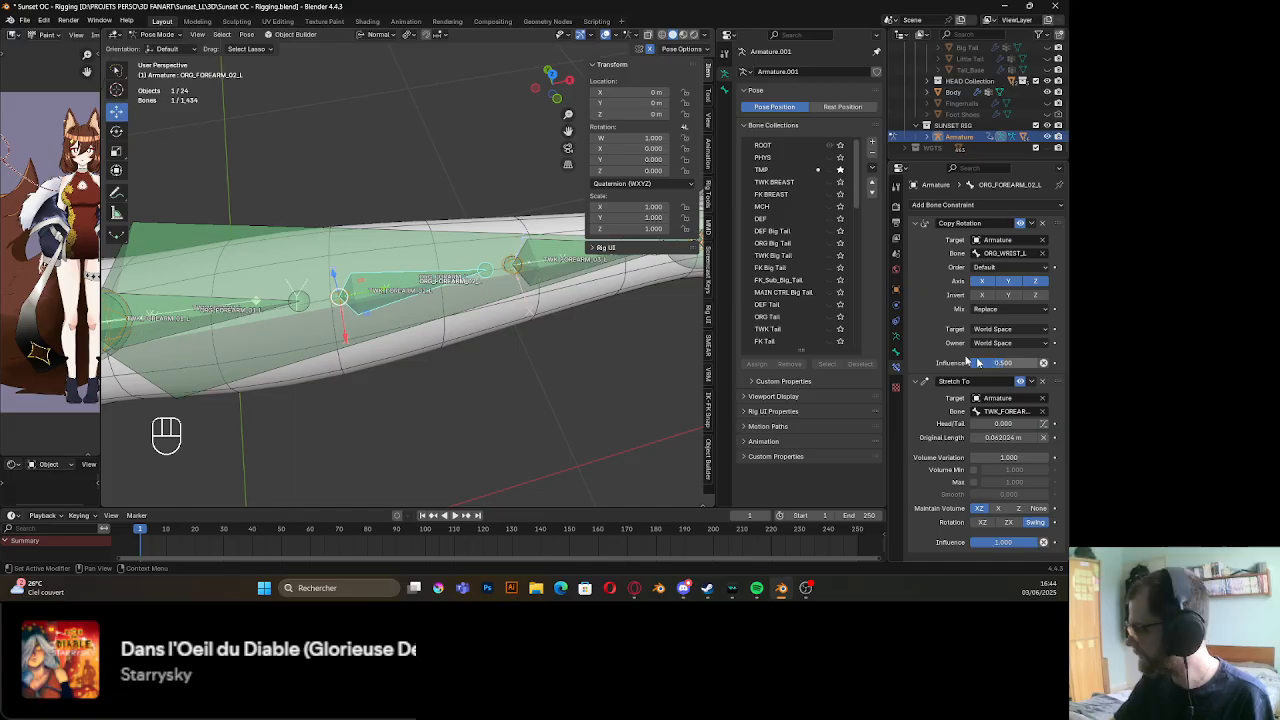
Set the Copy Rotation influence of ORG_FOREARM_03_L, the segment nearest the wrist, to 0.7
{"action": "left_click", "coordinate": [552, 262]}
{"action": "left_click", "coordinate": [552, 262]}
{"action": "middle_click_drag", "start_coordinate": [580, 346], "coordinate": [491, 348], "text": "shift"}
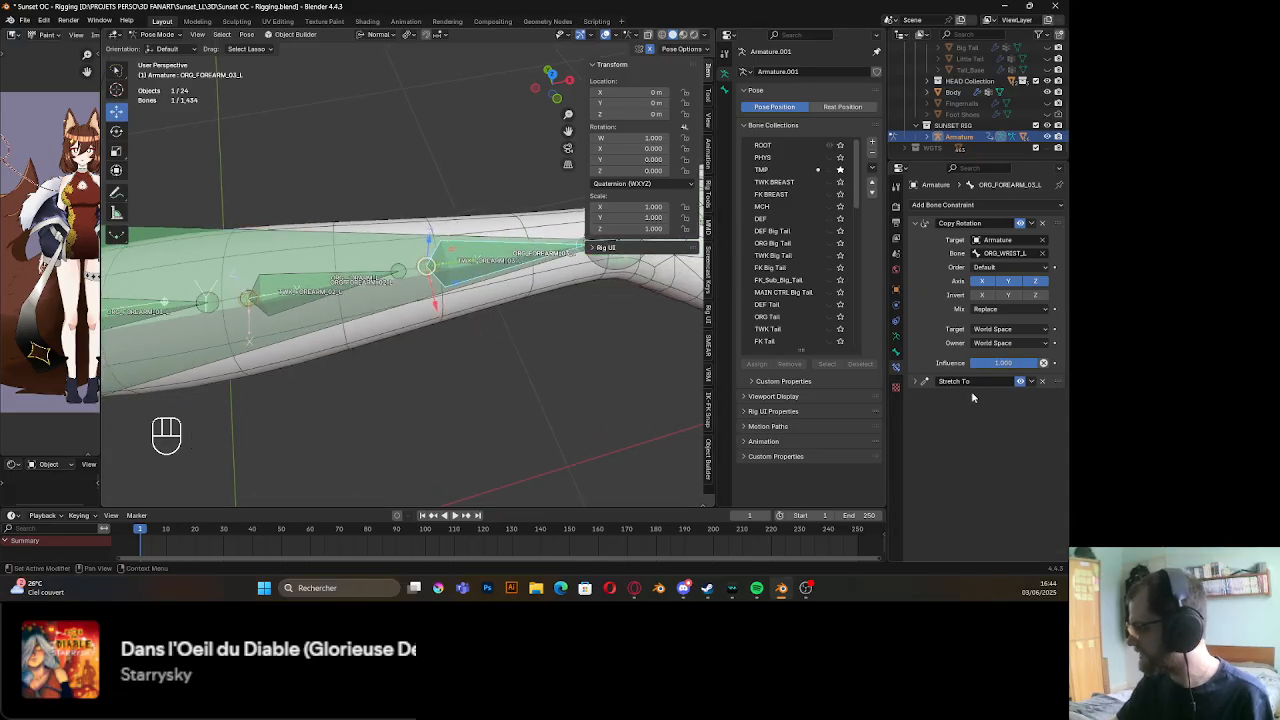
{"action": "left_click", "coordinate": [977, 365]}
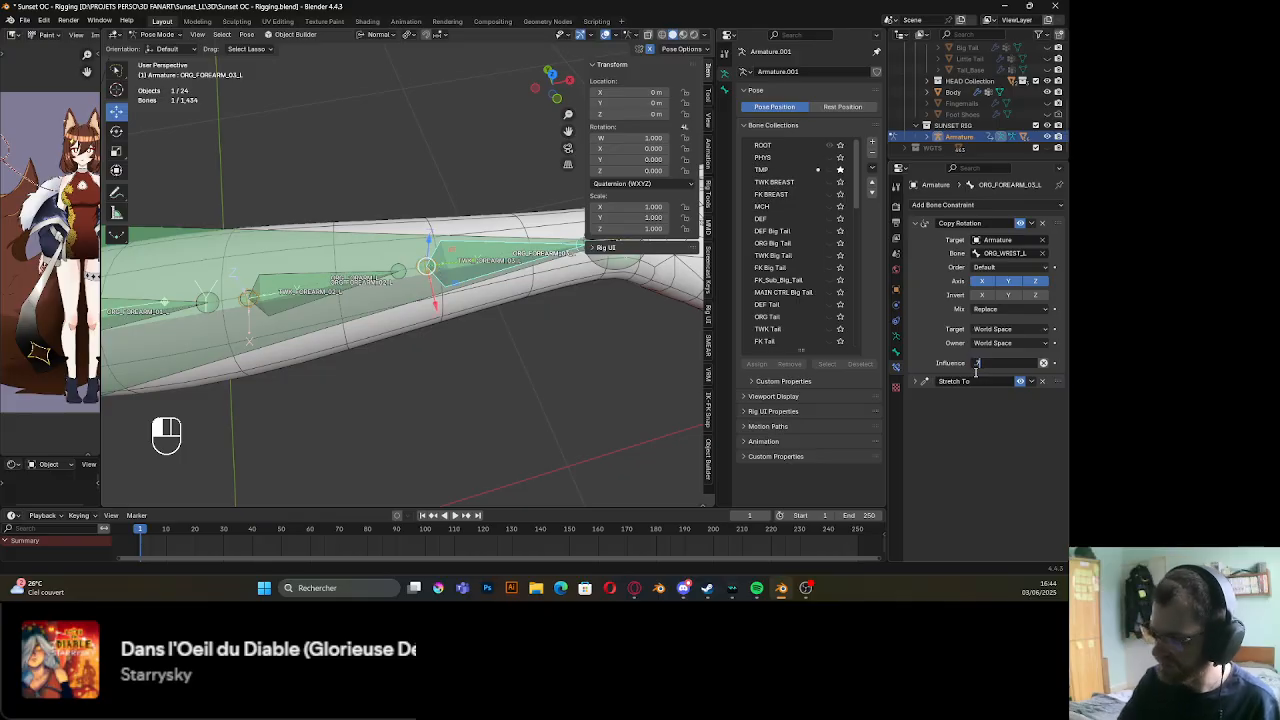
{"action": "key", "text": "Return"}
Test-rotate TWK_WRIST_L about its normal X and Y axes to check the forearm's twist, then cancel the rotation
{"action": "scroll", "coordinate": [423, 355], "scroll_direction": "down", "scroll_amount": 3}
{"action": "middle_click_drag", "start_coordinate": [422, 343], "coordinate": [375, 366], "text": "shift"}
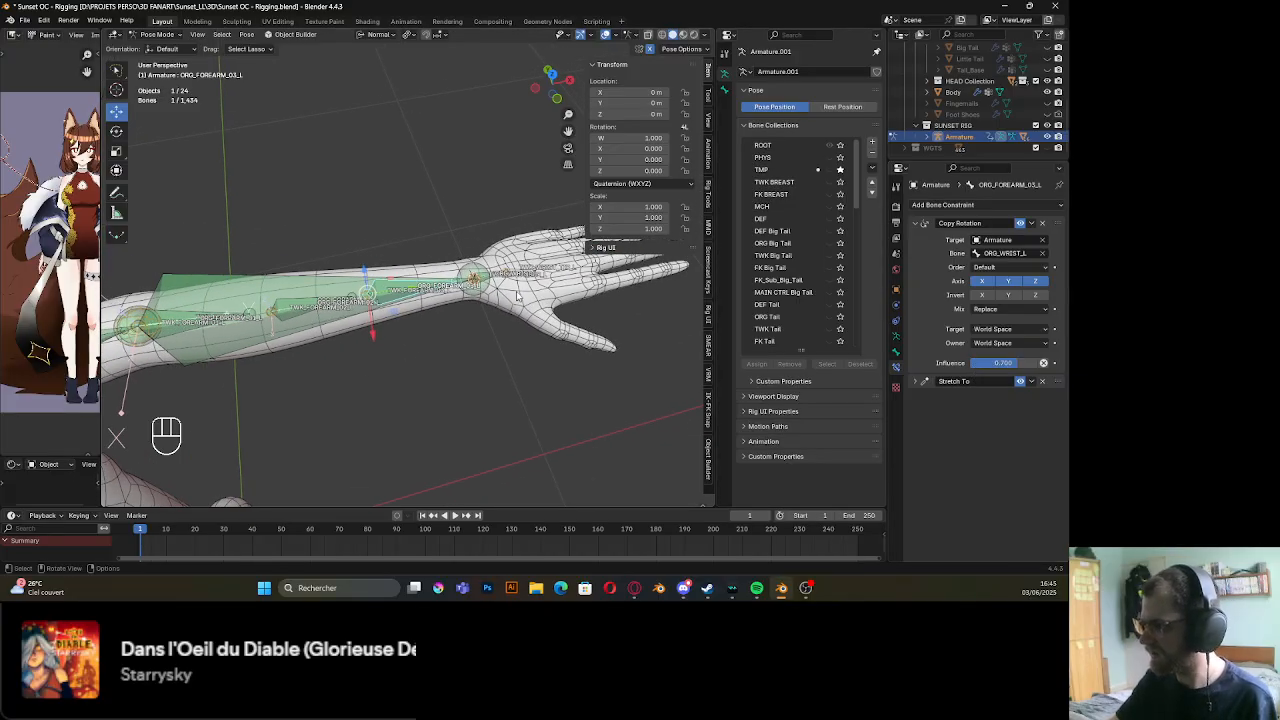
{"action": "middle_click_drag", "start_coordinate": [502, 293], "coordinate": [420, 300]}
{"action": "left_click", "coordinate": [440, 340]}
{"action": "scroll", "coordinate": [425, 325], "scroll_direction": "up", "scroll_amount": 3}
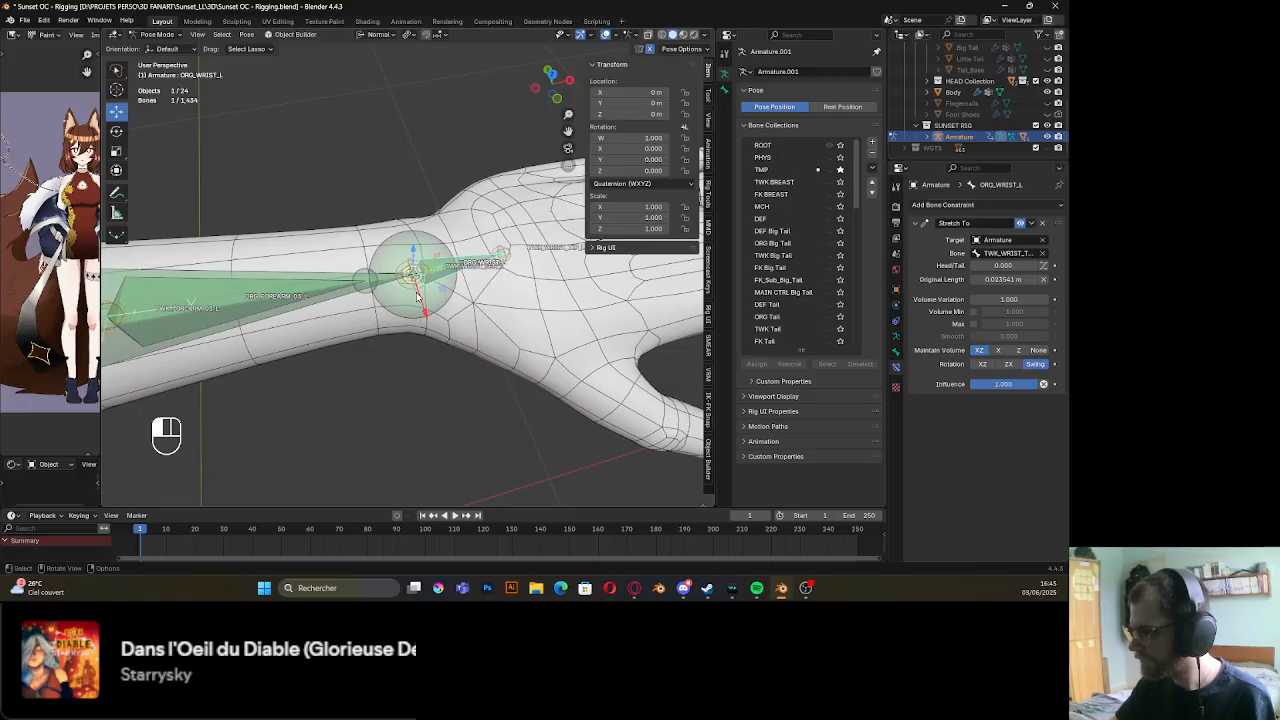
{"action": "left_click", "coordinate": [417, 296]}
{"action": "left_click", "coordinate": [417, 296]}
{"action": "key", "text": "r"}
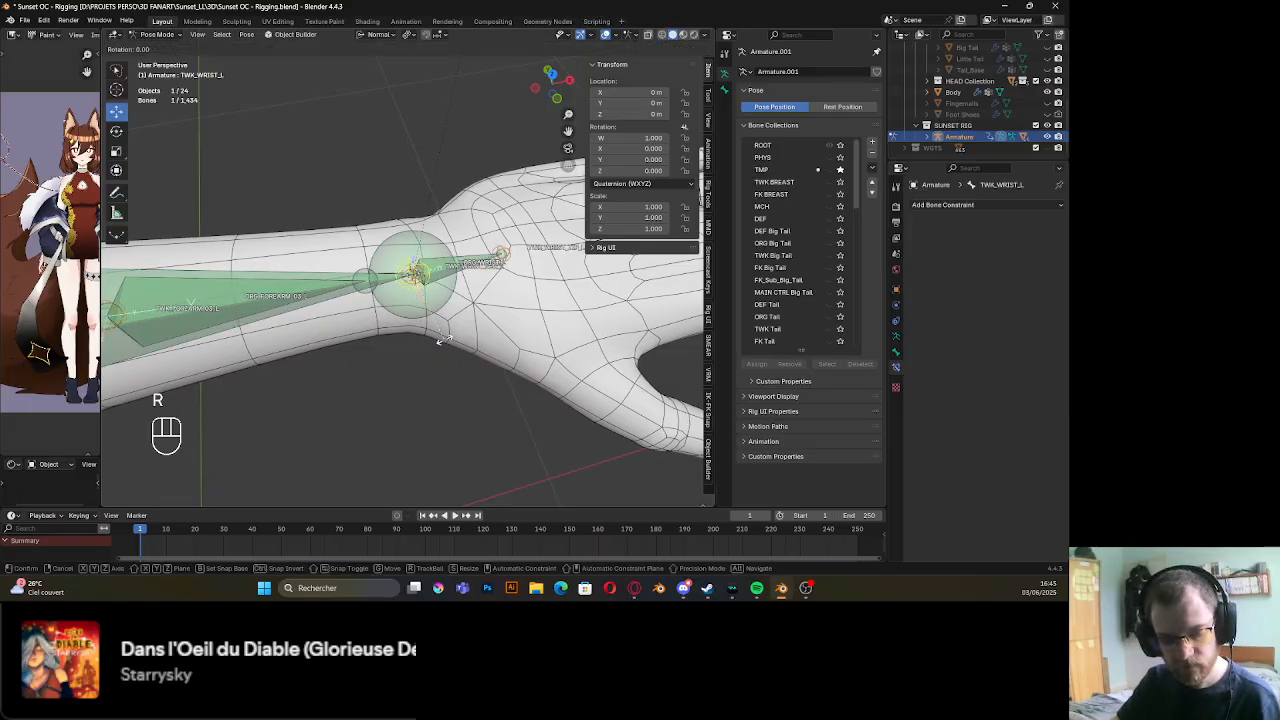
{"action": "key", "text": "x"}
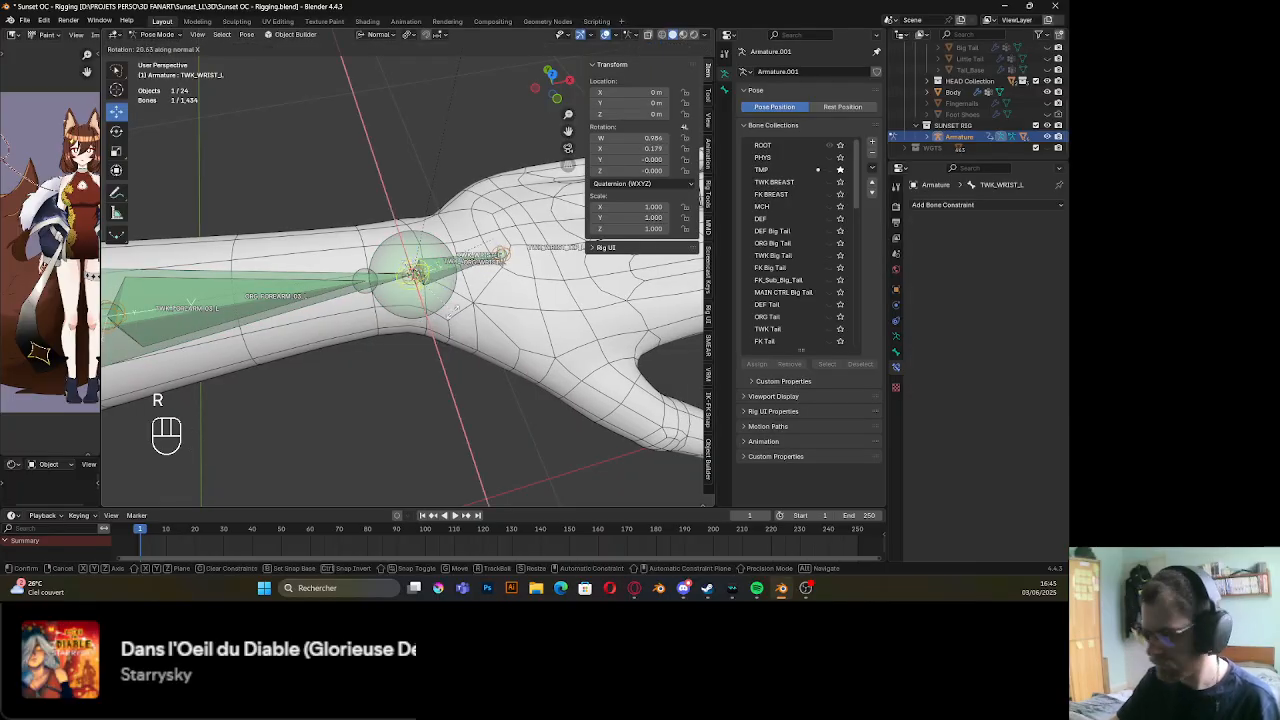
{"action": "key", "text": "y"}
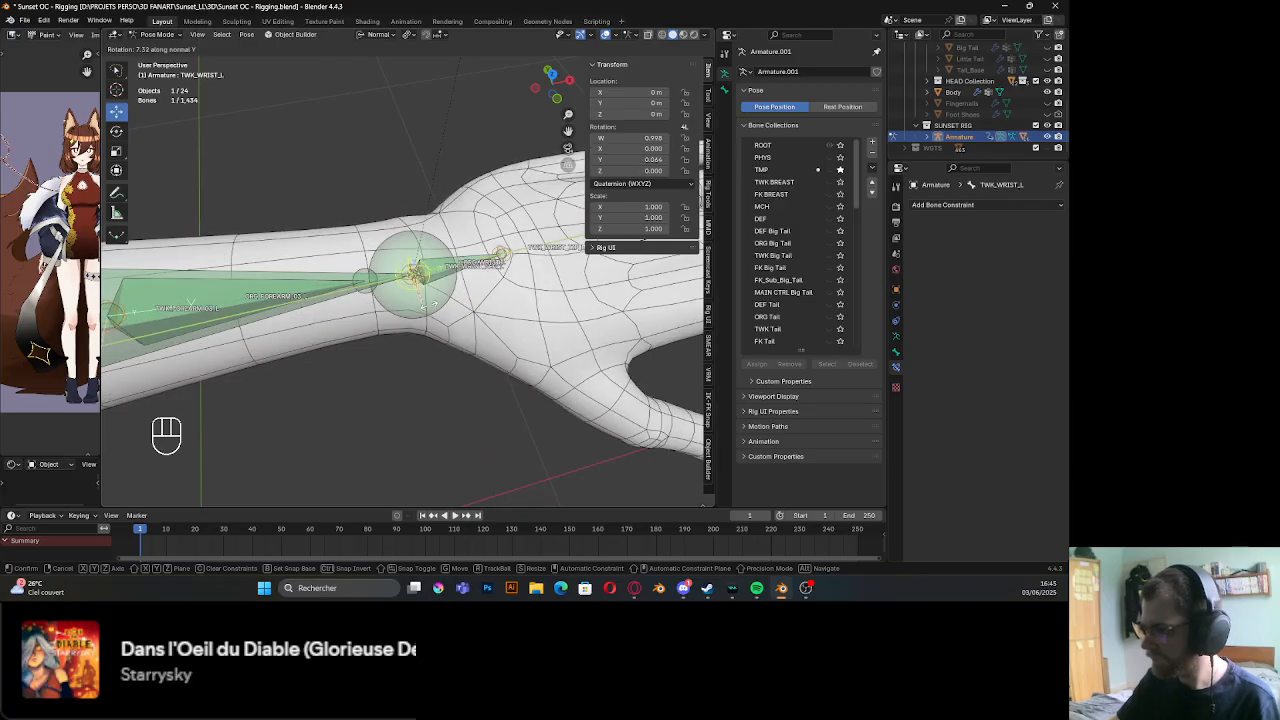
{"action": "right_click", "coordinate": [447, 309]}
{"action": "scroll", "coordinate": [447, 309], "scroll_direction": "down", "scroll_amount": 3}
{"action": "middle_click_drag", "start_coordinate": [446, 309], "coordinate": [500, 307]}
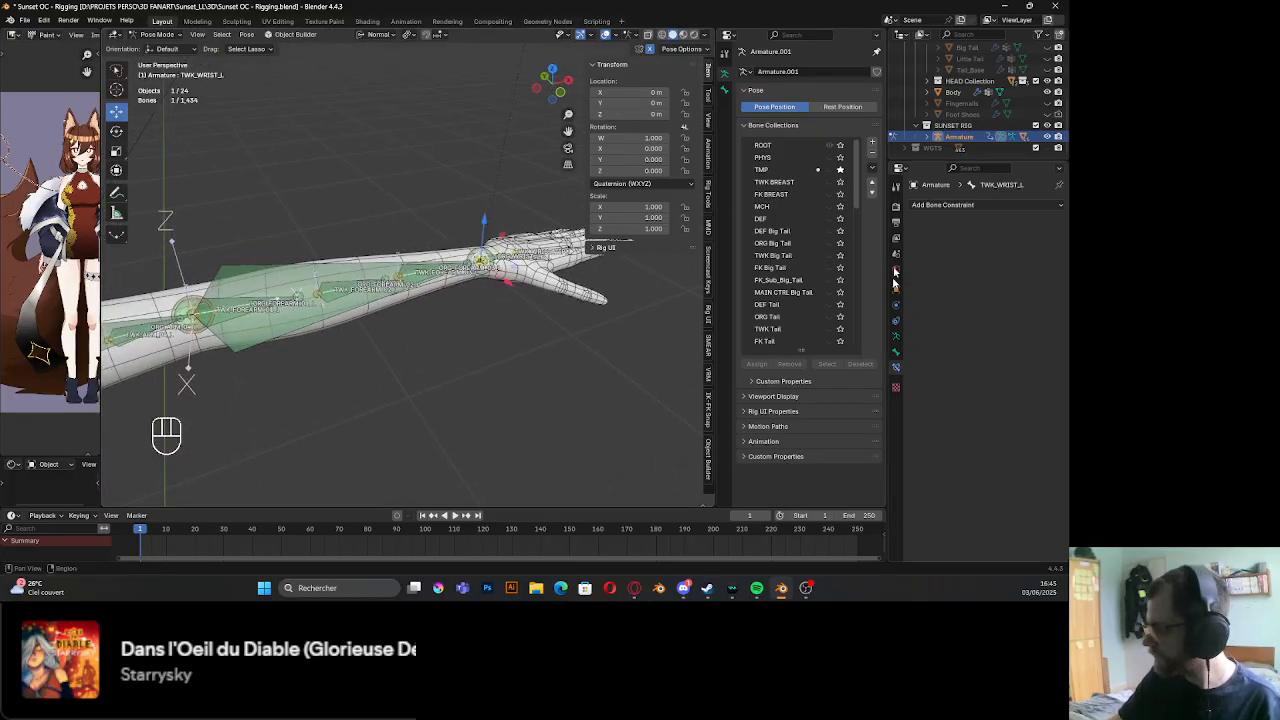
Hide the armature's bone names and test-twist TWK_WRIST_L about its normal Y axis, cancelling the rotation
{"action": "left_click", "coordinate": [895, 337]}
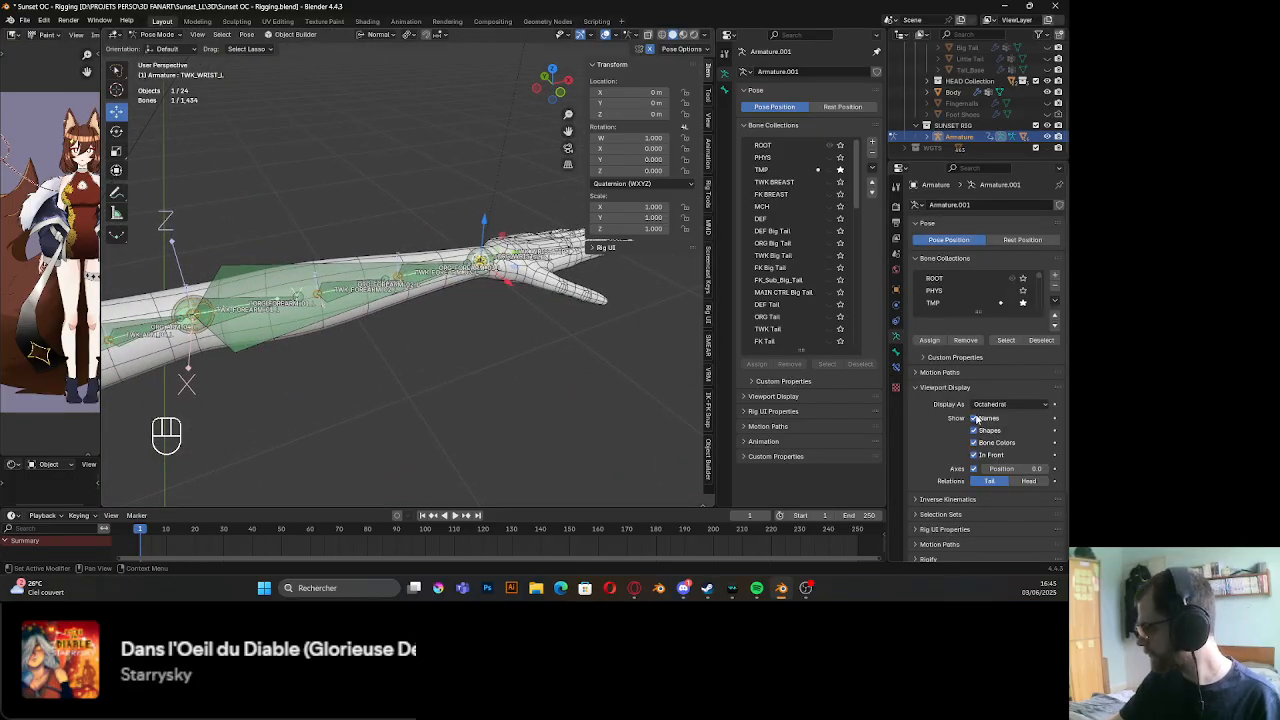
{"action": "left_click", "coordinate": [975, 418]}
{"action": "key", "text": "r"}
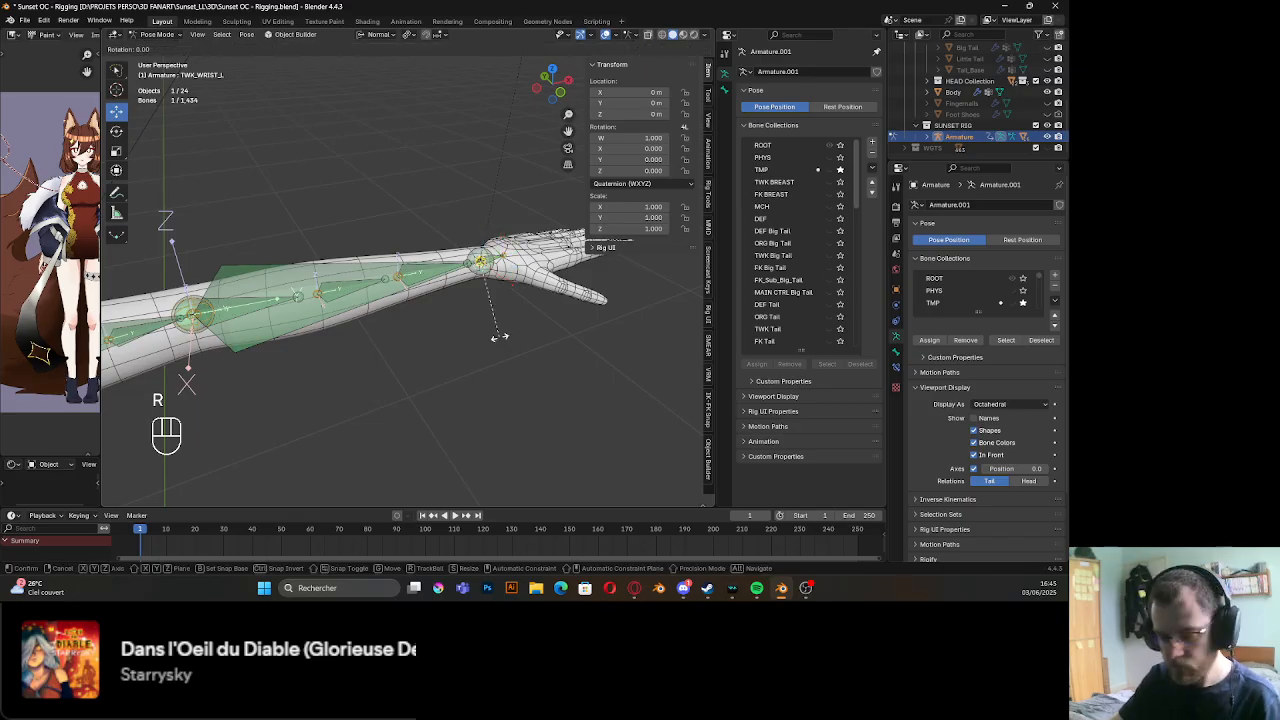
{"action": "key", "text": "y"}
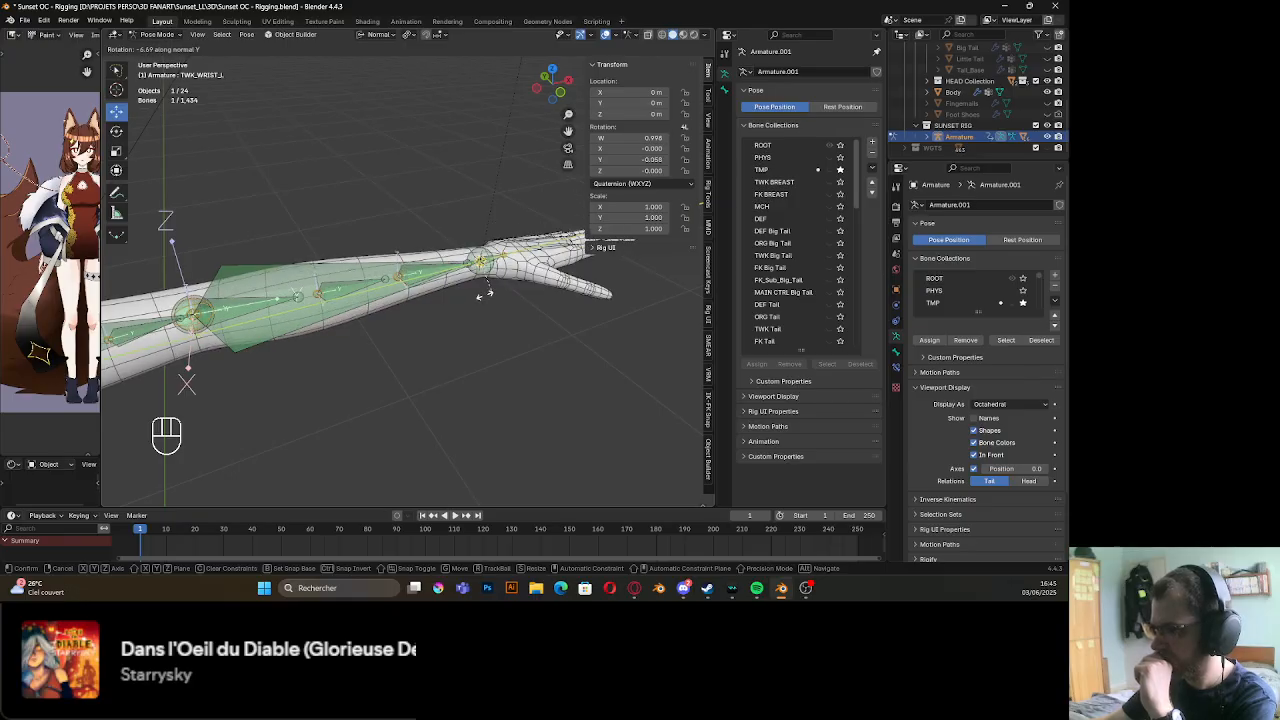
{"action": "right_click", "coordinate": [438, 296]}
Set the Copy Rotation influence of ORG_FOREARM_01_L to 0.1
{"action": "left_click", "coordinate": [238, 309]}
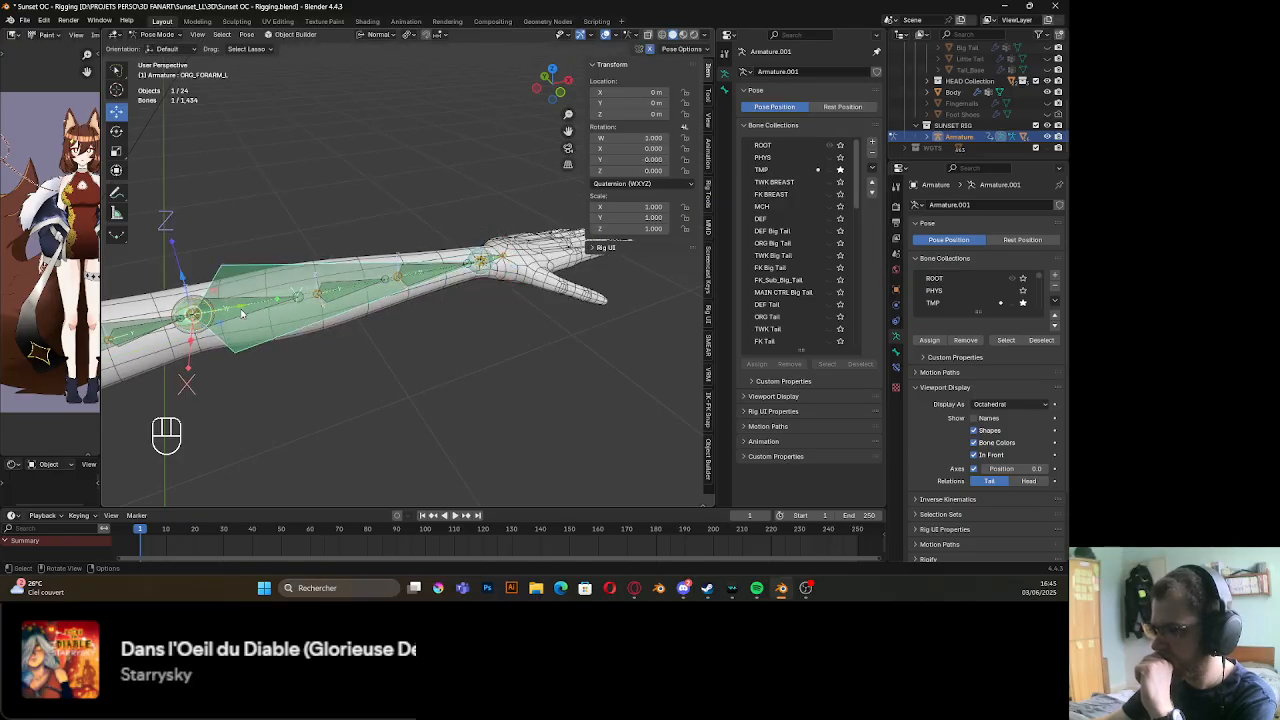
{"action": "left_click", "coordinate": [896, 369]}
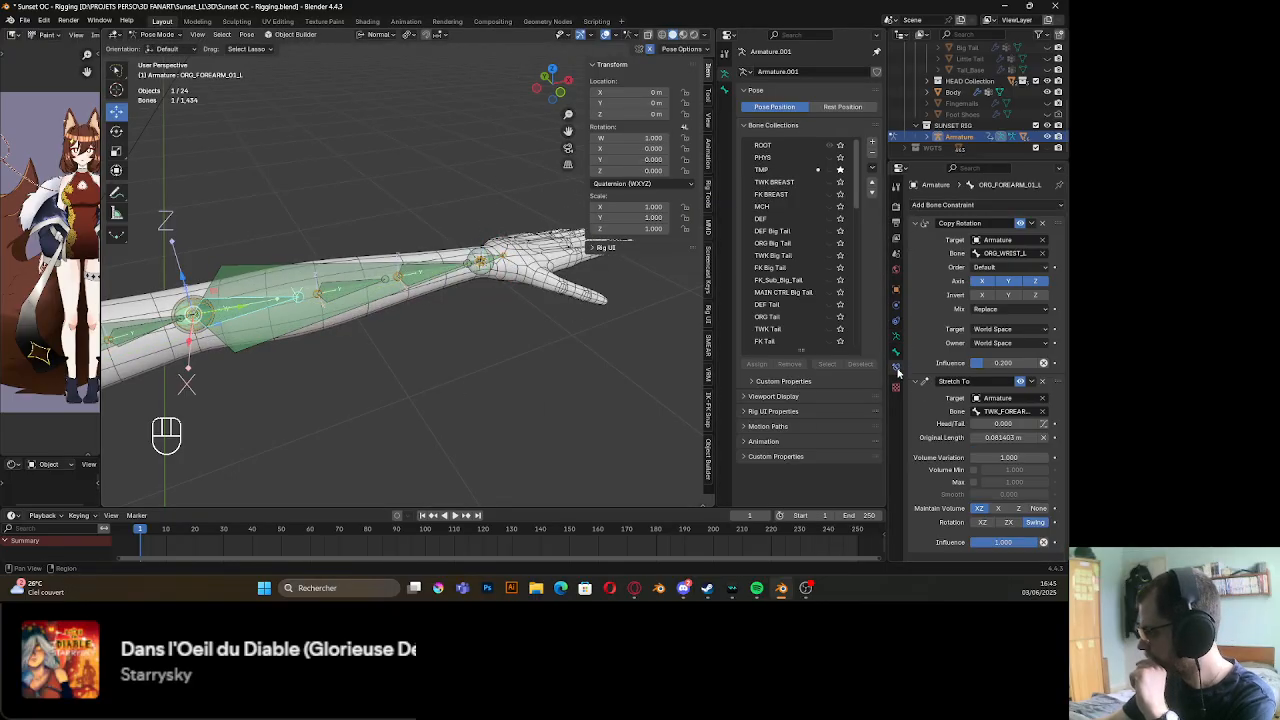
{"action": "double_click", "coordinate": [996, 365]}
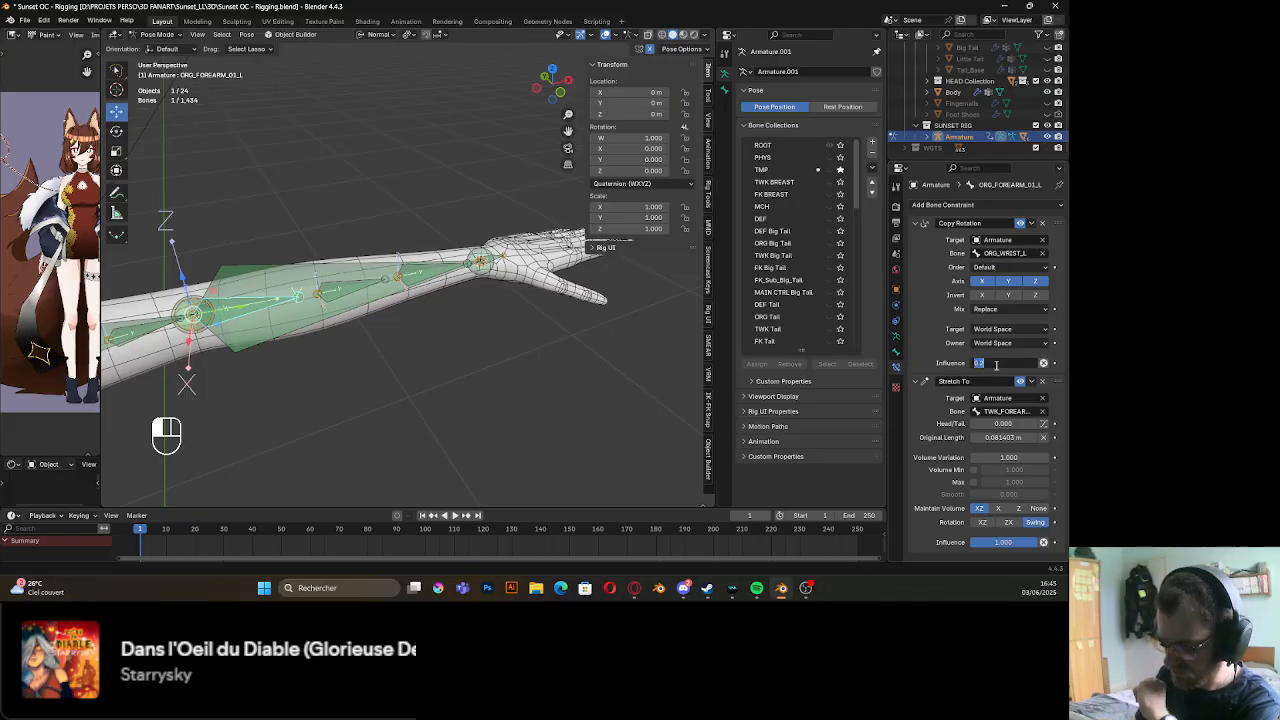
{"action": "key", "text": "Return"}
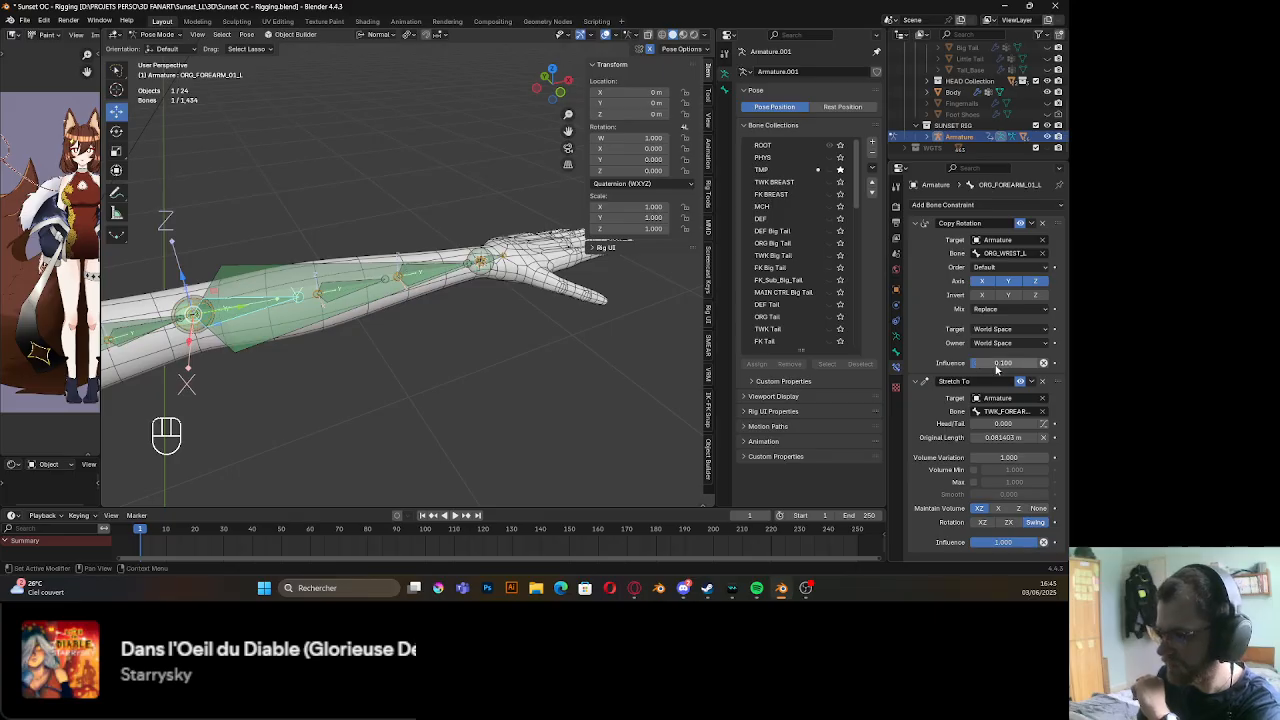
Test-twist TWK_WRIST_L twice about its normal Y axis, cancelling each rotation, and save the file
{"action": "left_click", "coordinate": [484, 266]}
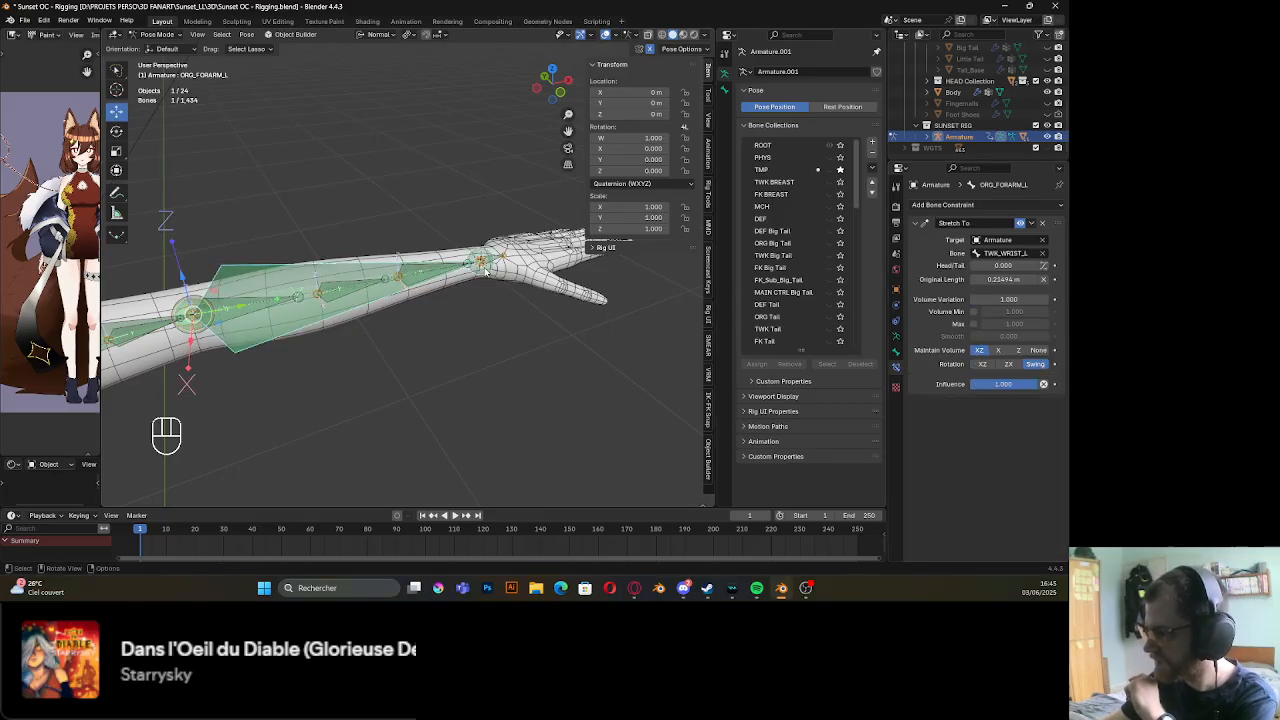
{"action": "key", "text": "r"}
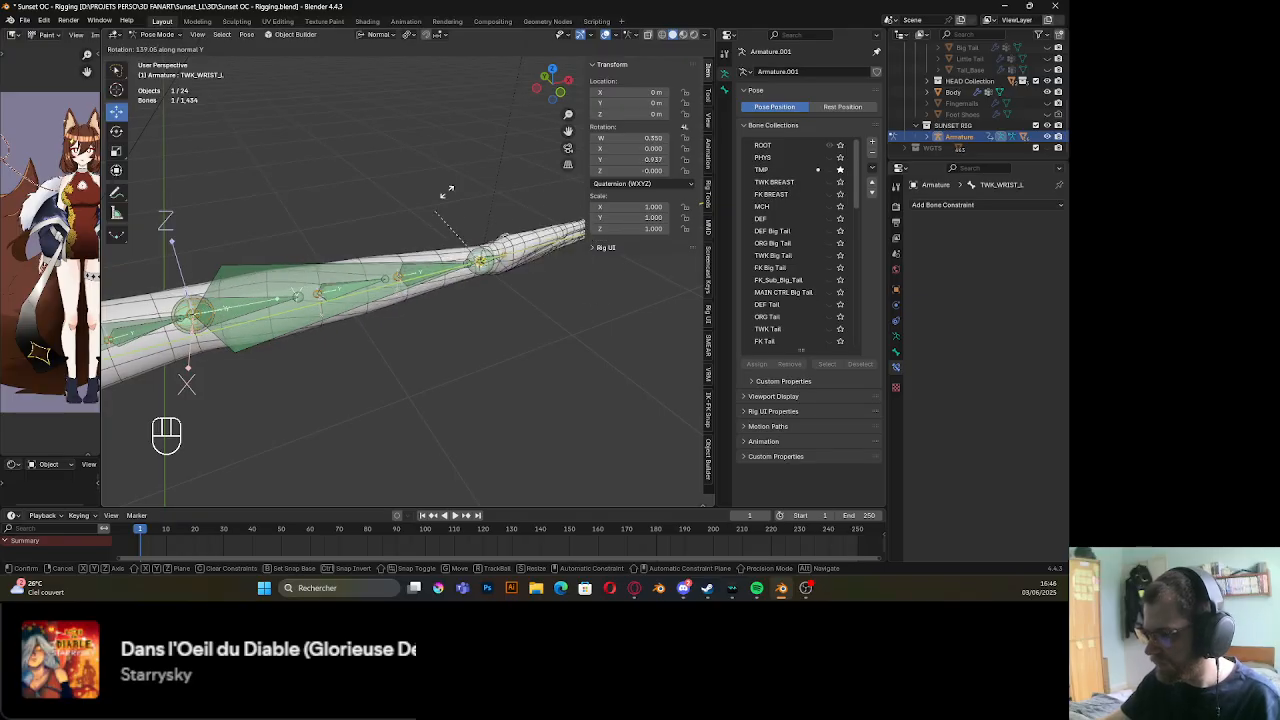
{"action": "key", "text": "Escape"}
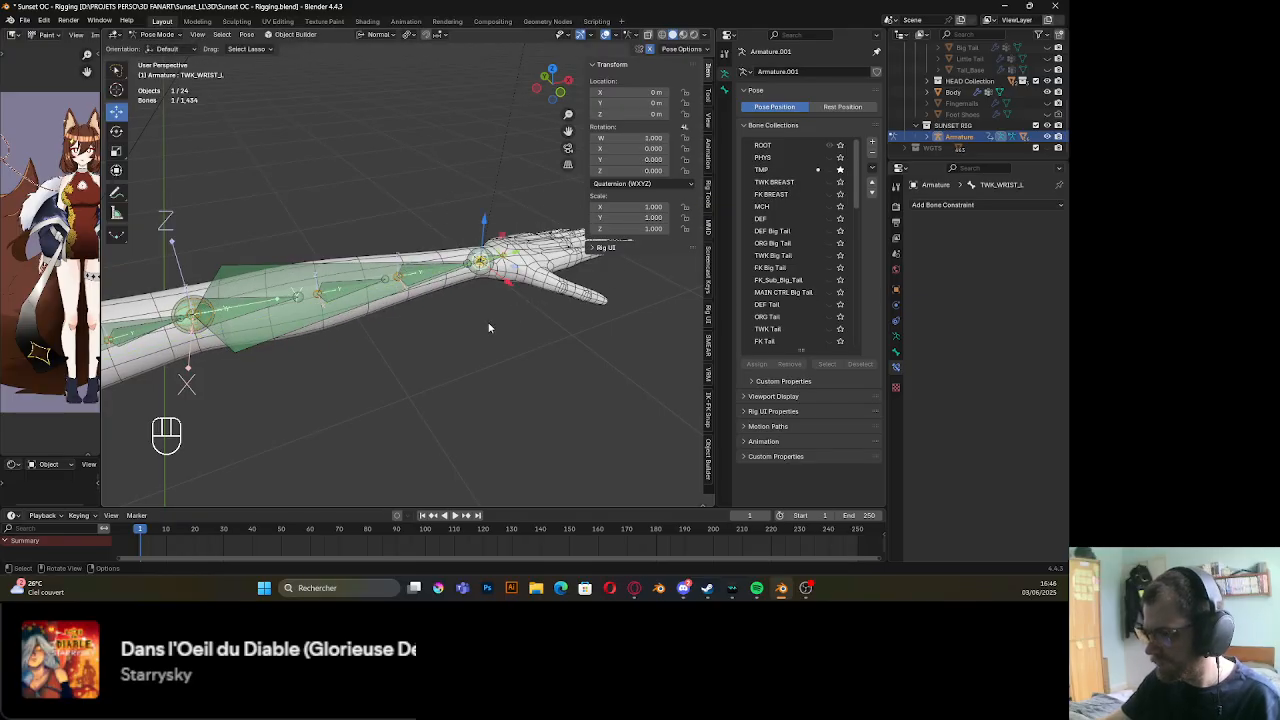
{"action": "middle_click_drag", "start_coordinate": [489, 328], "coordinate": [497, 325]}
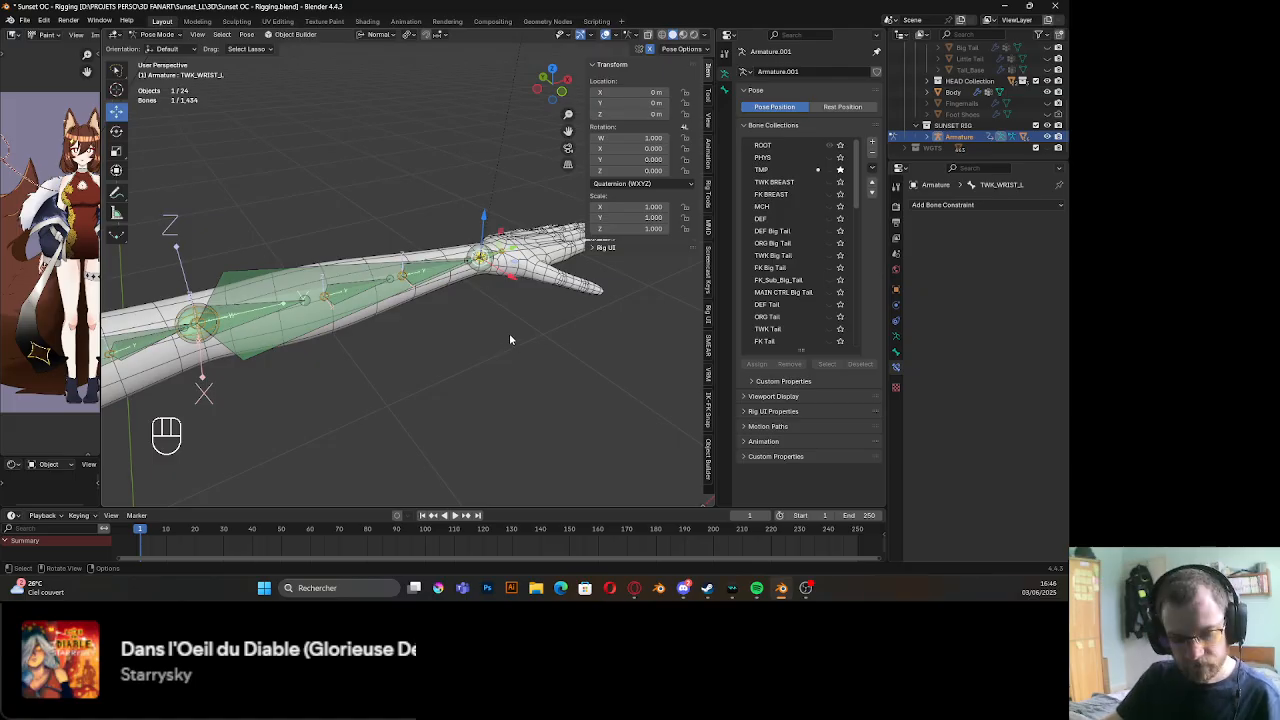
{"action": "key", "text": "r"}
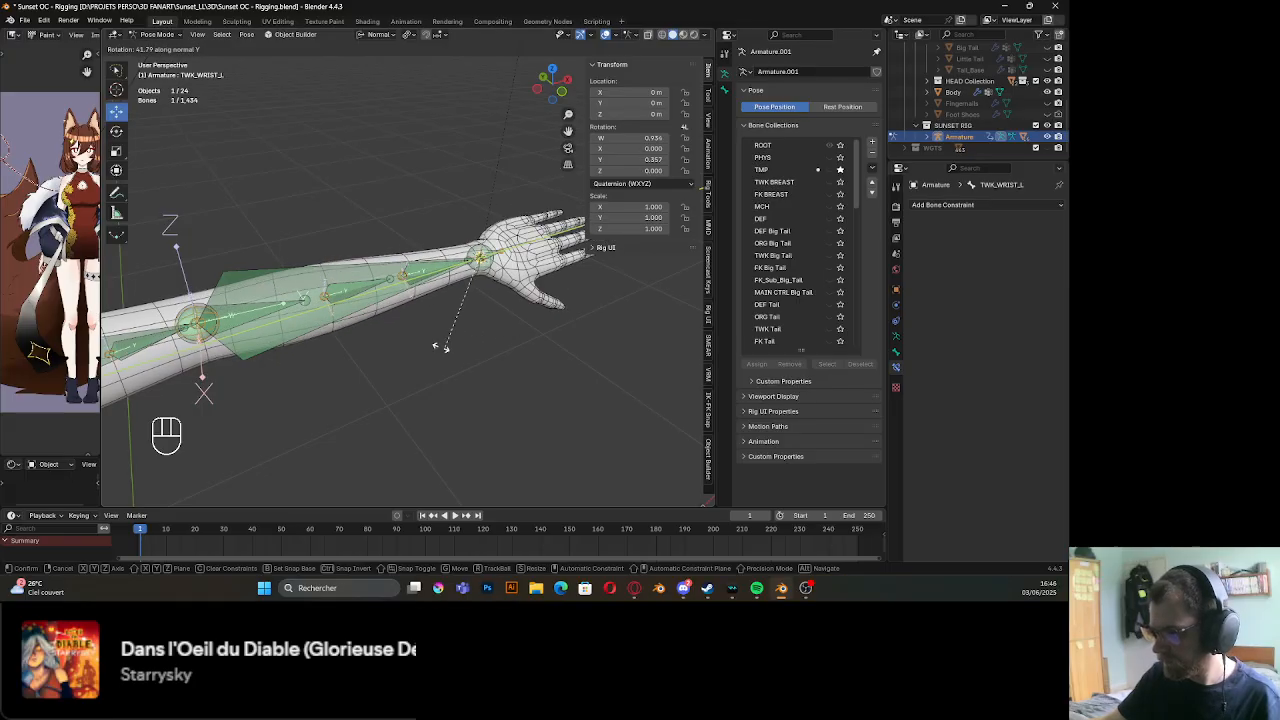
{"action": "key", "text": "Escape"}
{"action": "key", "text": "ctrl+s"}
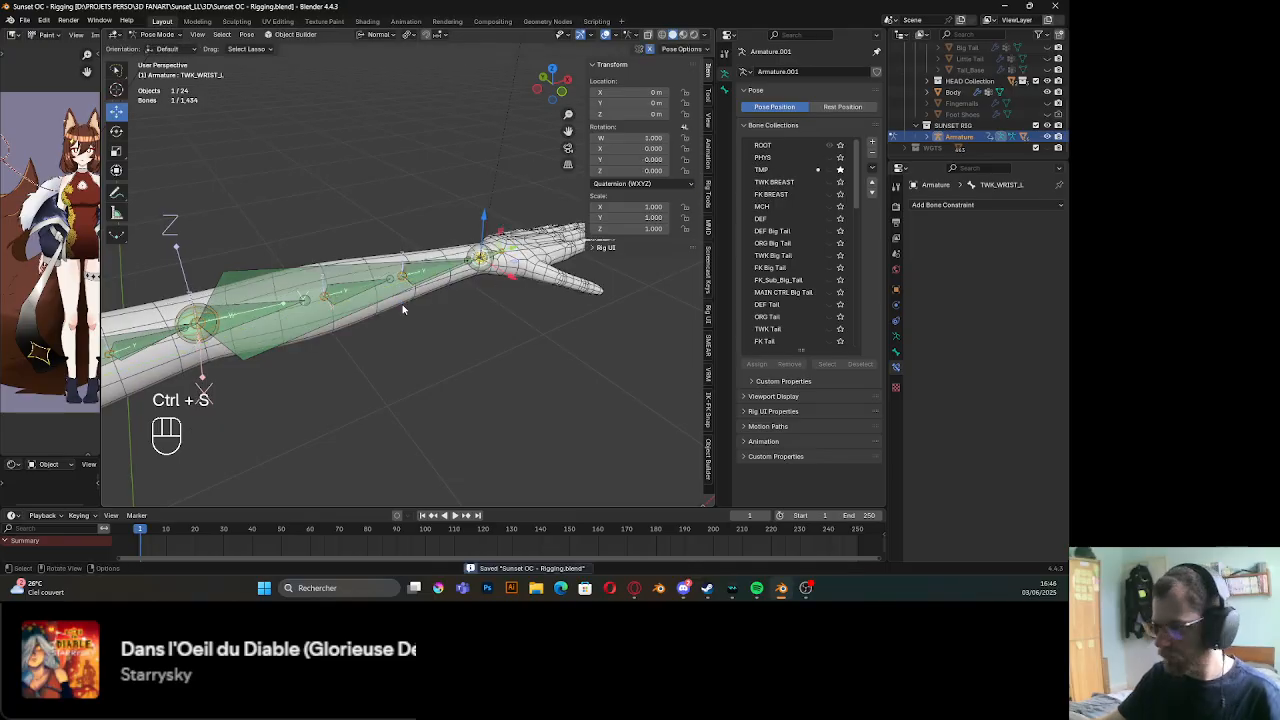
Test-rotate the upper arm bone ORG_ARM_L freely and cancel the rotation
{"action": "middle_click_drag", "start_coordinate": [405, 310], "coordinate": [345, 305], "text": "shift"}
{"action": "middle_click_drag", "start_coordinate": [345, 305], "coordinate": [498, 322], "text": "shift"}
{"action": "scroll", "coordinate": [407, 315], "scroll_direction": "down", "scroll_amount": 3}
{"action": "left_click", "coordinate": [406, 322]}
{"action": "middle_click_drag", "start_coordinate": [406, 322], "coordinate": [425, 314], "text": "shift"}
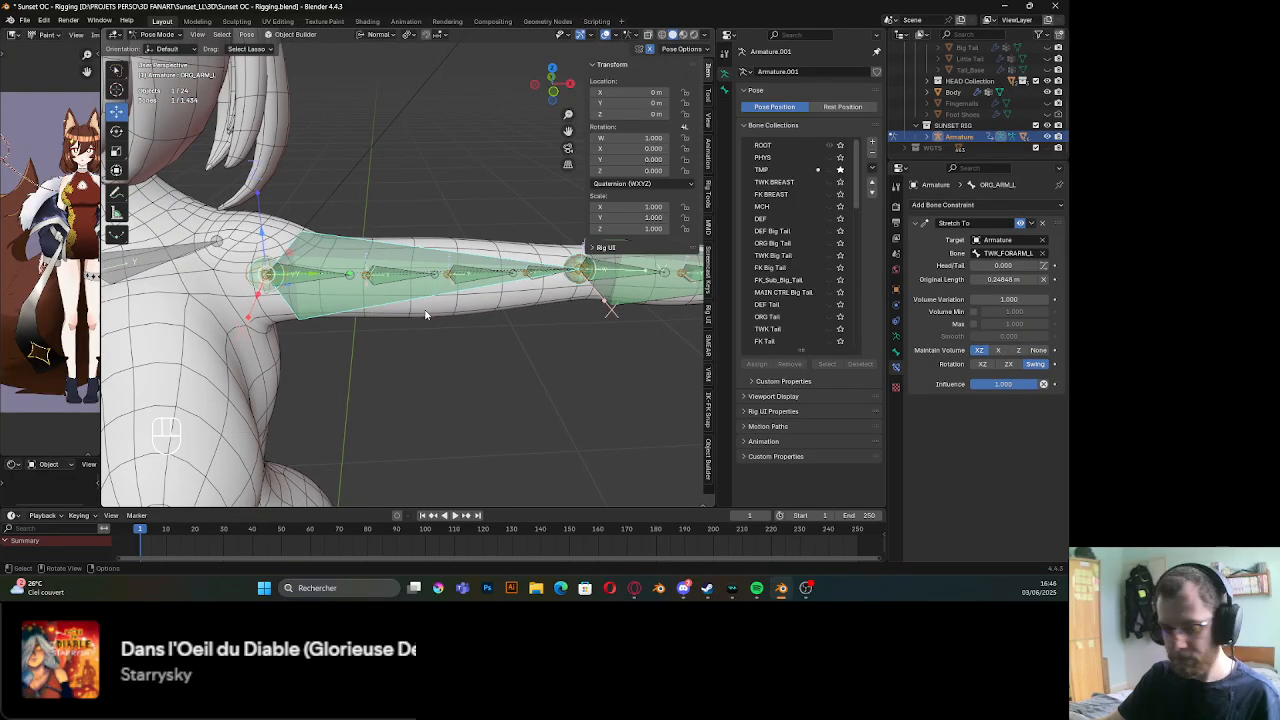
{"action": "key", "text": "r"}
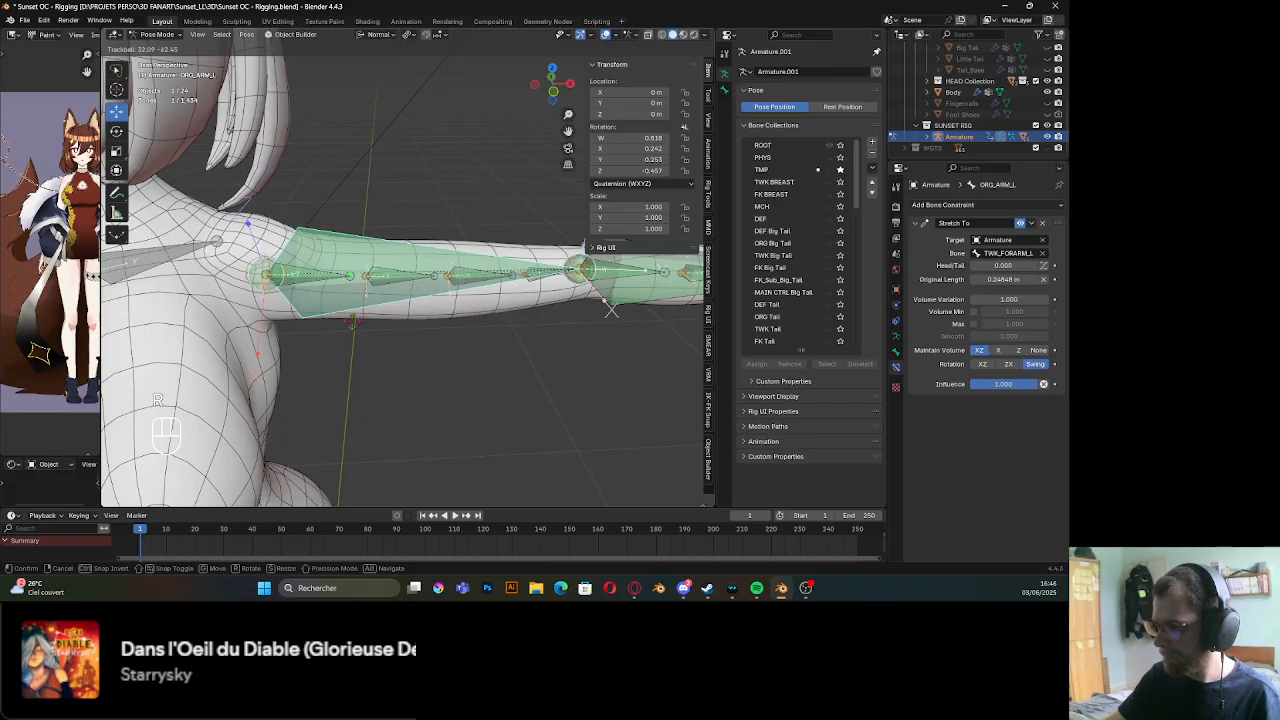
{"action": "right_click", "coordinate": [358, 291]}
Test-rotate MCH_SWITCH_ARM_L with a trackball rotation to check how the arm follows, then cancel it
{"action": "scroll", "coordinate": [358, 287], "scroll_direction": "down", "scroll_amount": 8}
{"action": "left_click", "coordinate": [417, 199]}
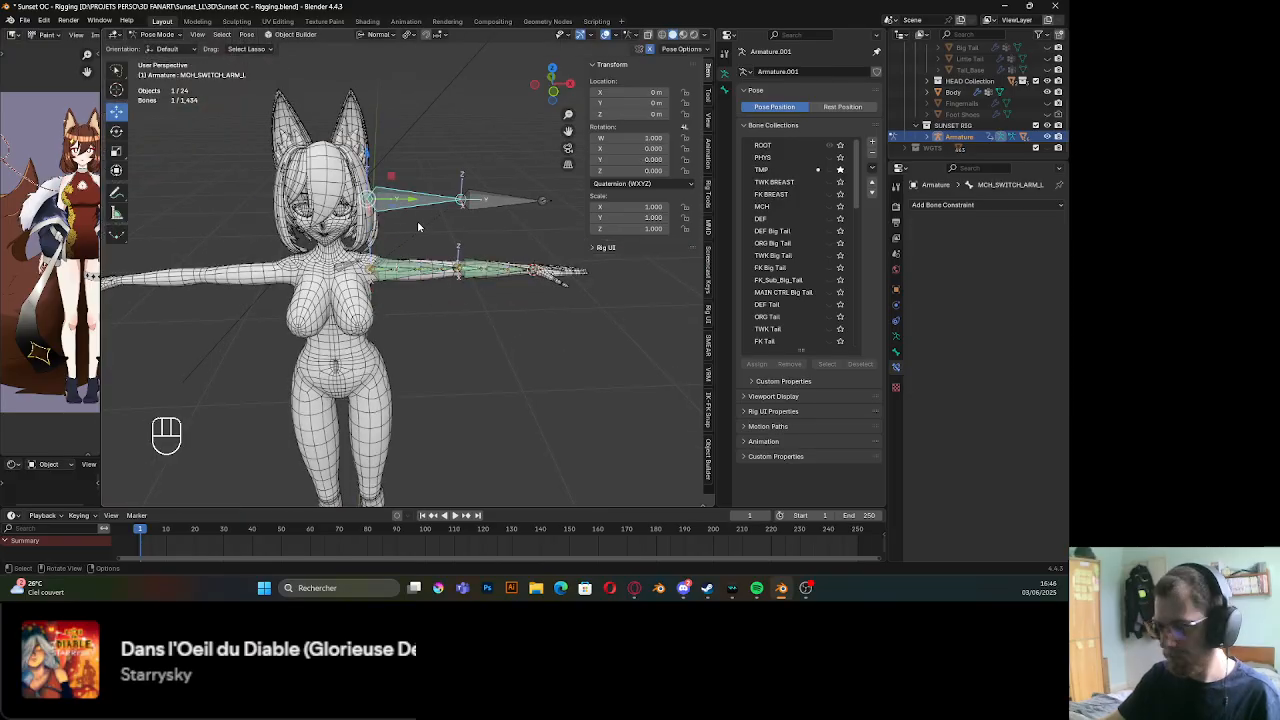
{"action": "key", "text": "r"}
{"action": "key", "text": "r"}
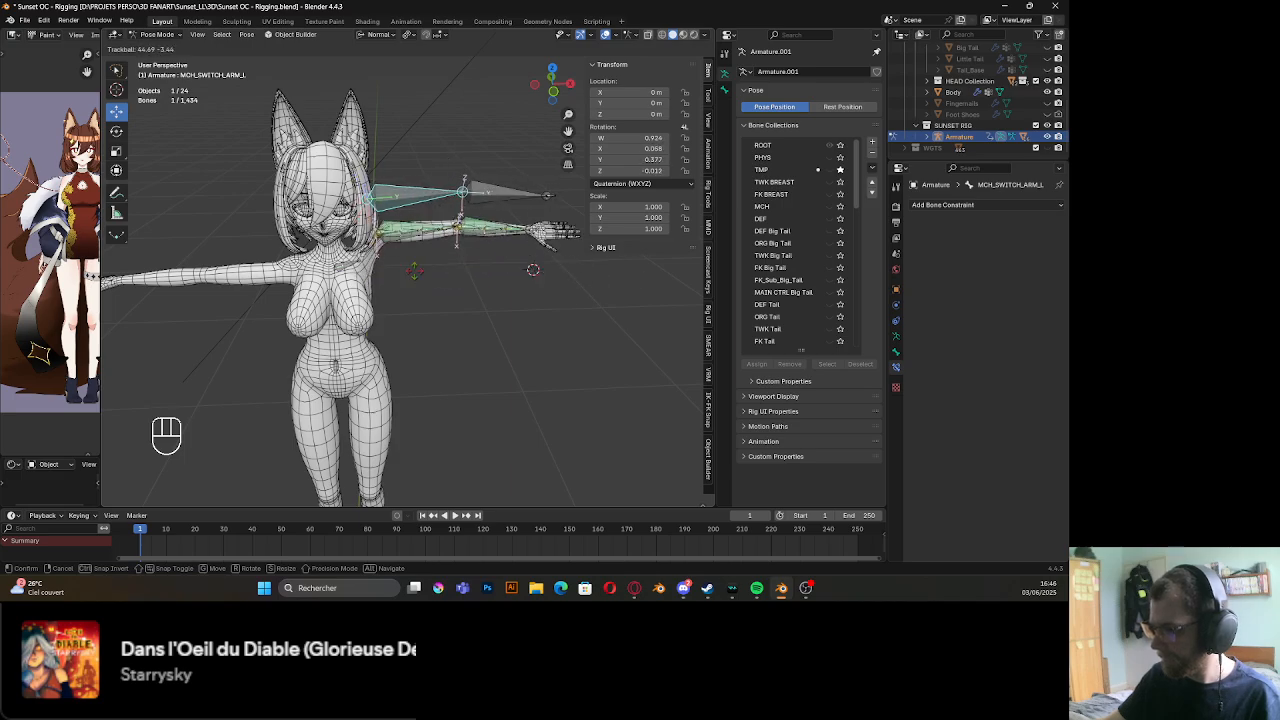
{"action": "right_click", "coordinate": [415, 278]}
Examine the left upper arm's bone chain and how TWK_ARM_L sits at the shoulder joint
{"action": "scroll", "coordinate": [410, 279], "scroll_direction": "up", "scroll_amount": 4}
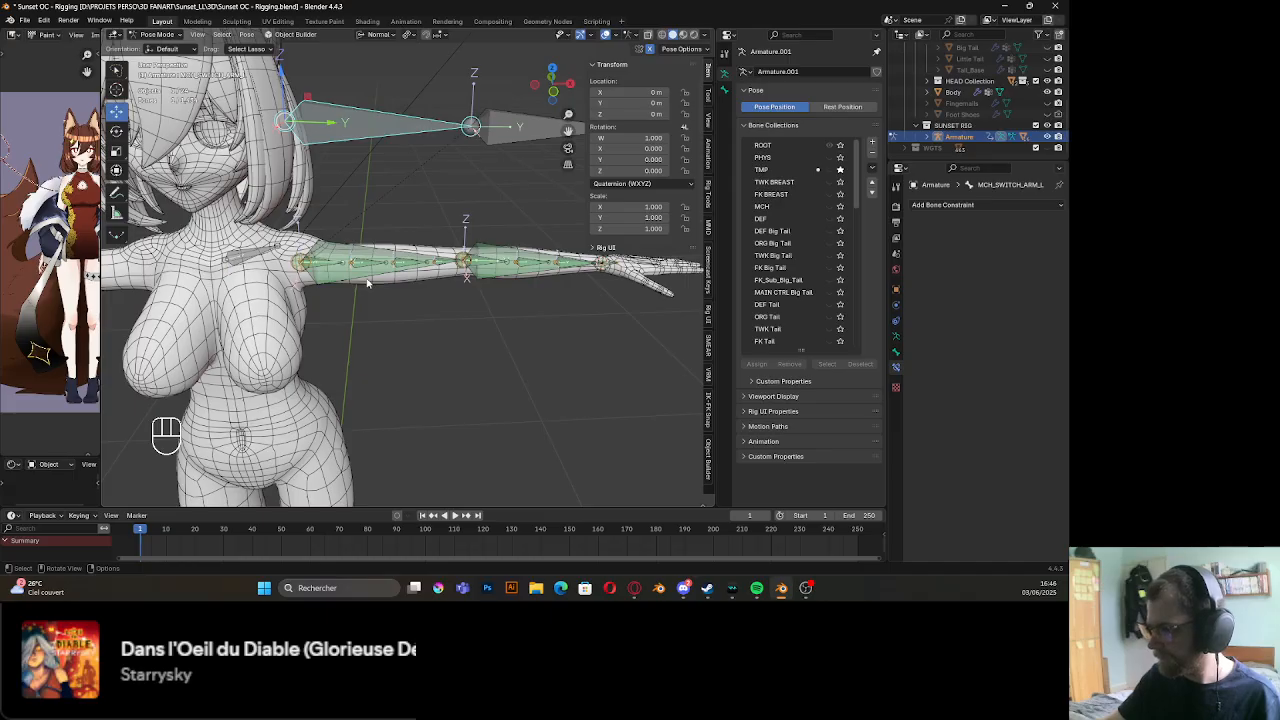
{"action": "middle_click_drag", "start_coordinate": [367, 283], "coordinate": [363, 270]}
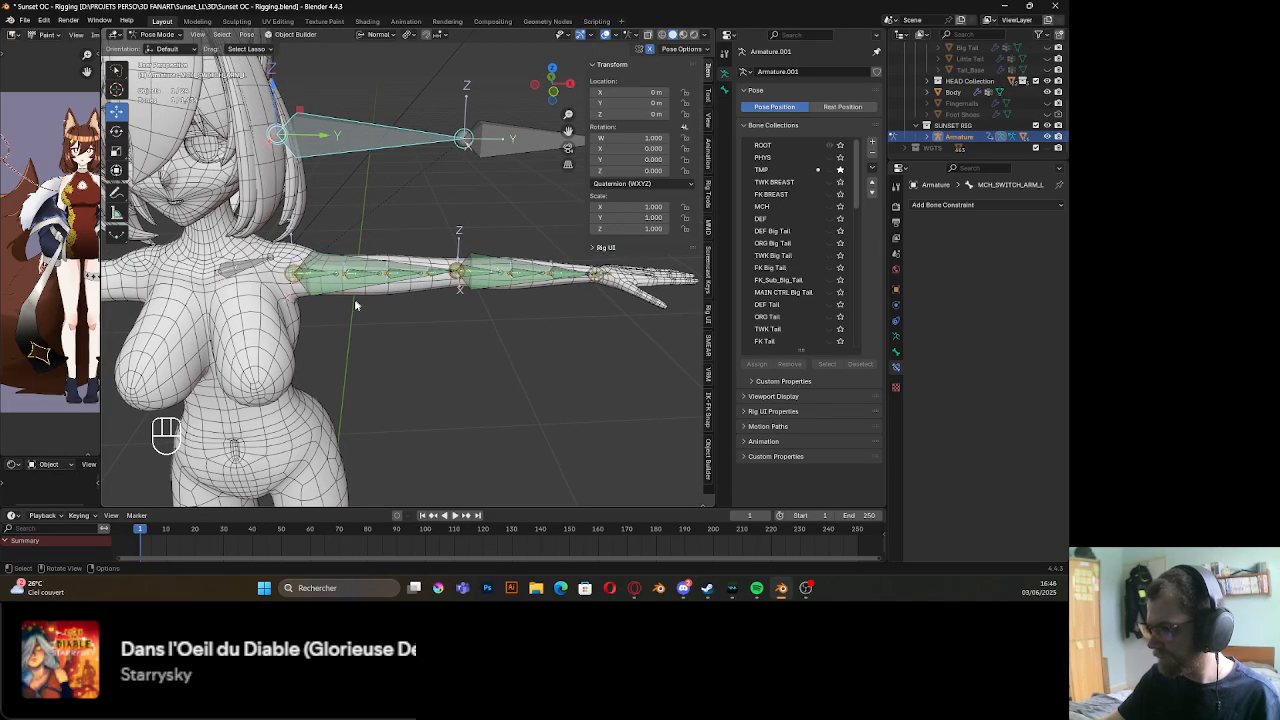
{"action": "scroll", "coordinate": [356, 304], "scroll_direction": "up", "scroll_amount": 4}
{"action": "middle_click_drag", "start_coordinate": [316, 312], "coordinate": [408, 329], "text": "shift"}
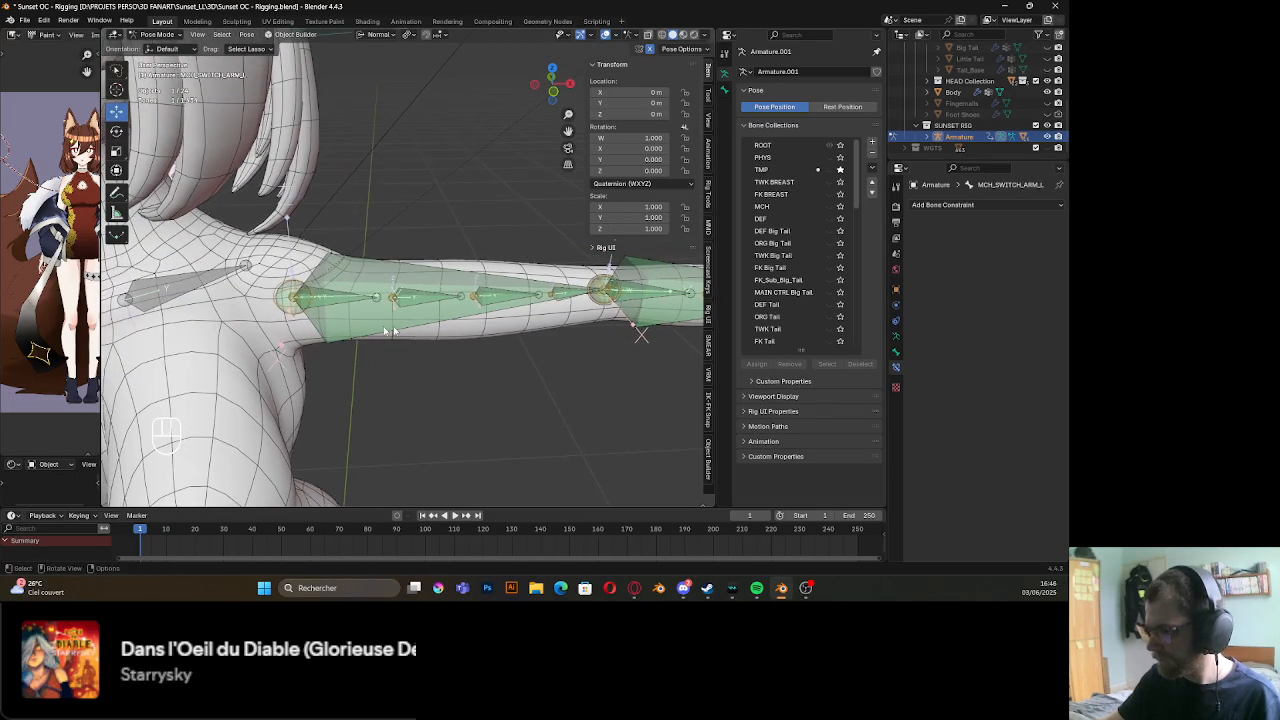
{"action": "scroll", "coordinate": [335, 321], "scroll_direction": "down", "scroll_amount": 6}
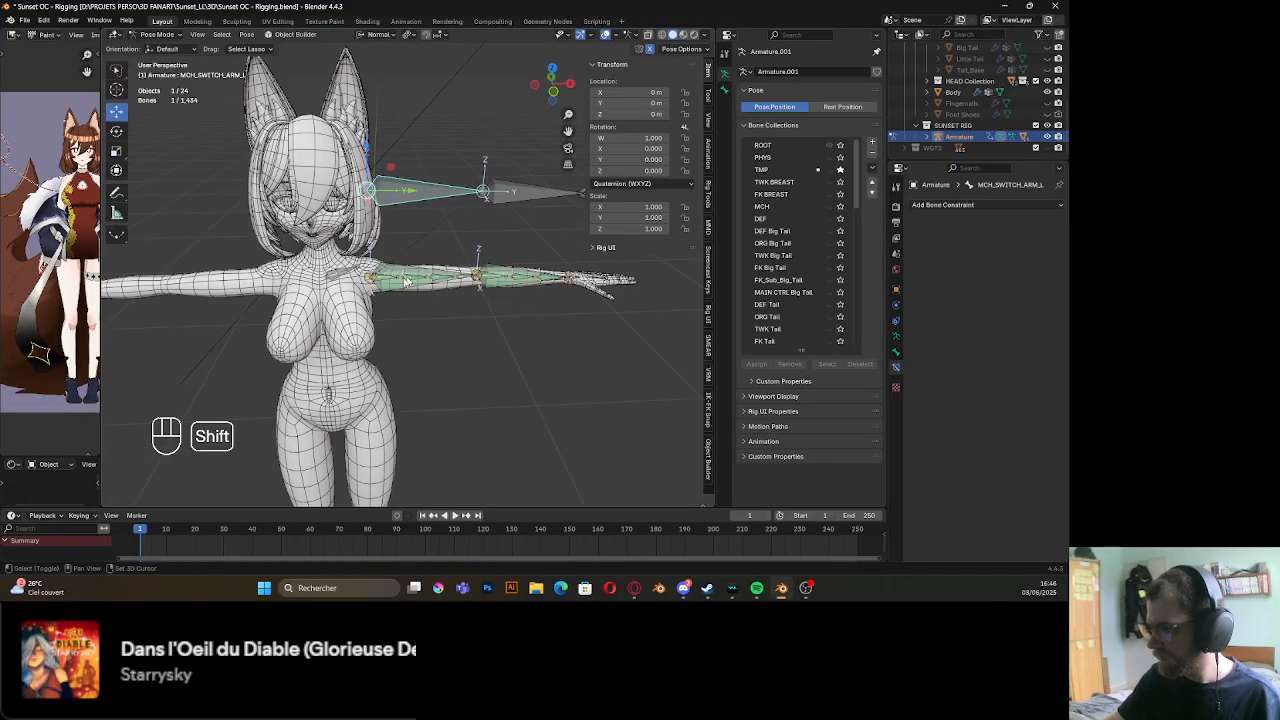
{"action": "middle_click_drag", "start_coordinate": [408, 275], "coordinate": [391, 284], "text": "shift"}
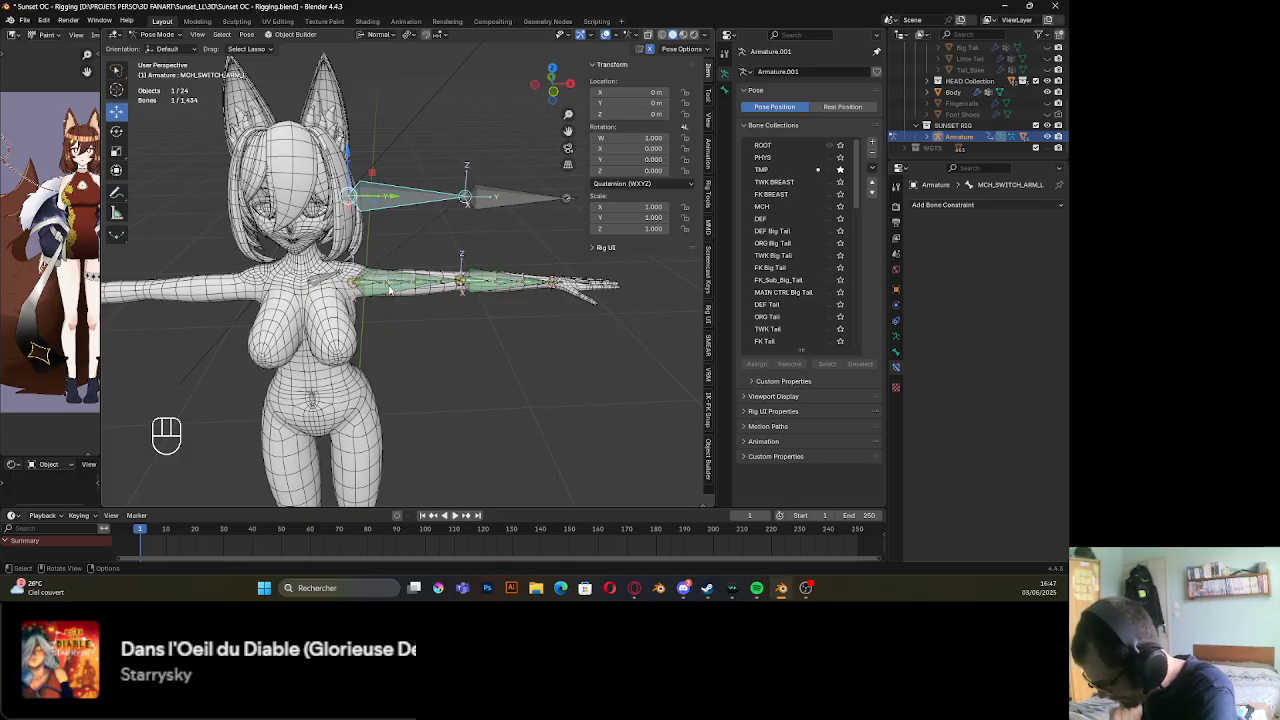
{"action": "scroll", "coordinate": [390, 290], "scroll_direction": "up", "scroll_amount": 8}
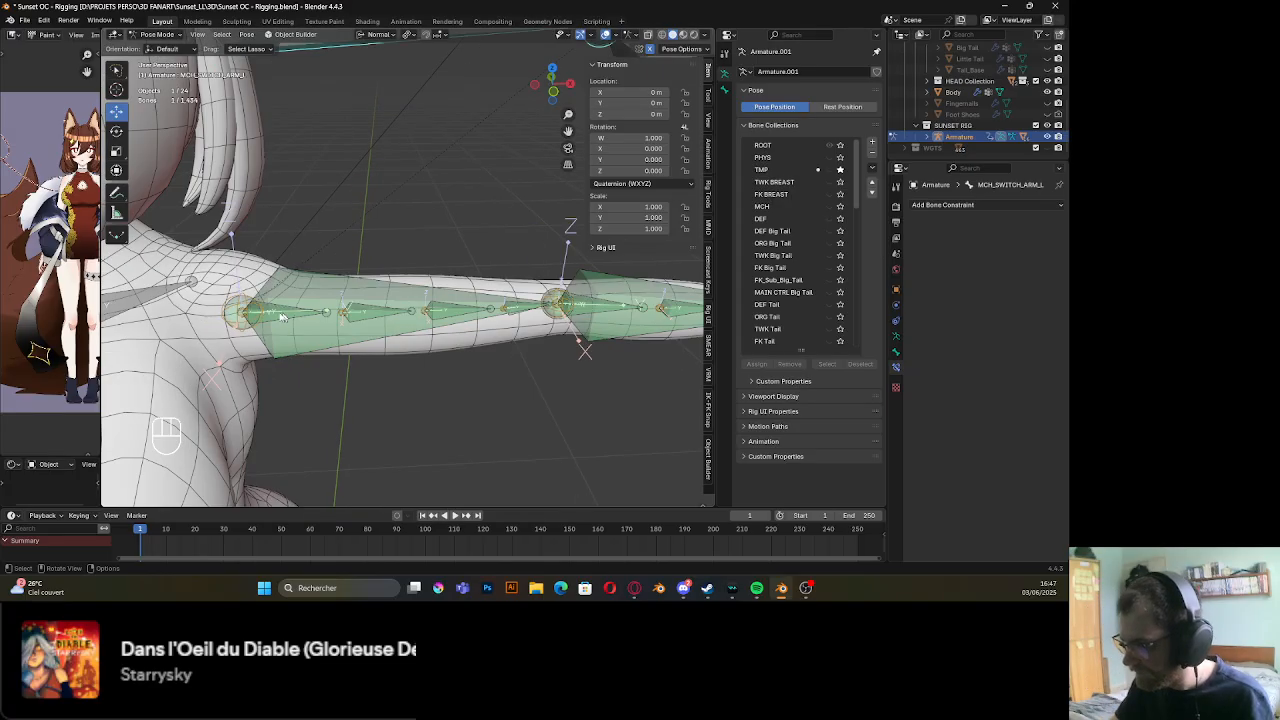
{"action": "left_click", "coordinate": [287, 342], "text": "shift"}
{"action": "middle_click_drag", "start_coordinate": [285, 337], "coordinate": [371, 360], "text": "shift"}
{"action": "left_click", "coordinate": [311, 325]}
{"action": "scroll", "coordinate": [345, 341], "scroll_direction": "up", "scroll_amount": 4}
{"action": "scroll", "coordinate": [318, 340], "scroll_direction": "down", "scroll_amount": 3}
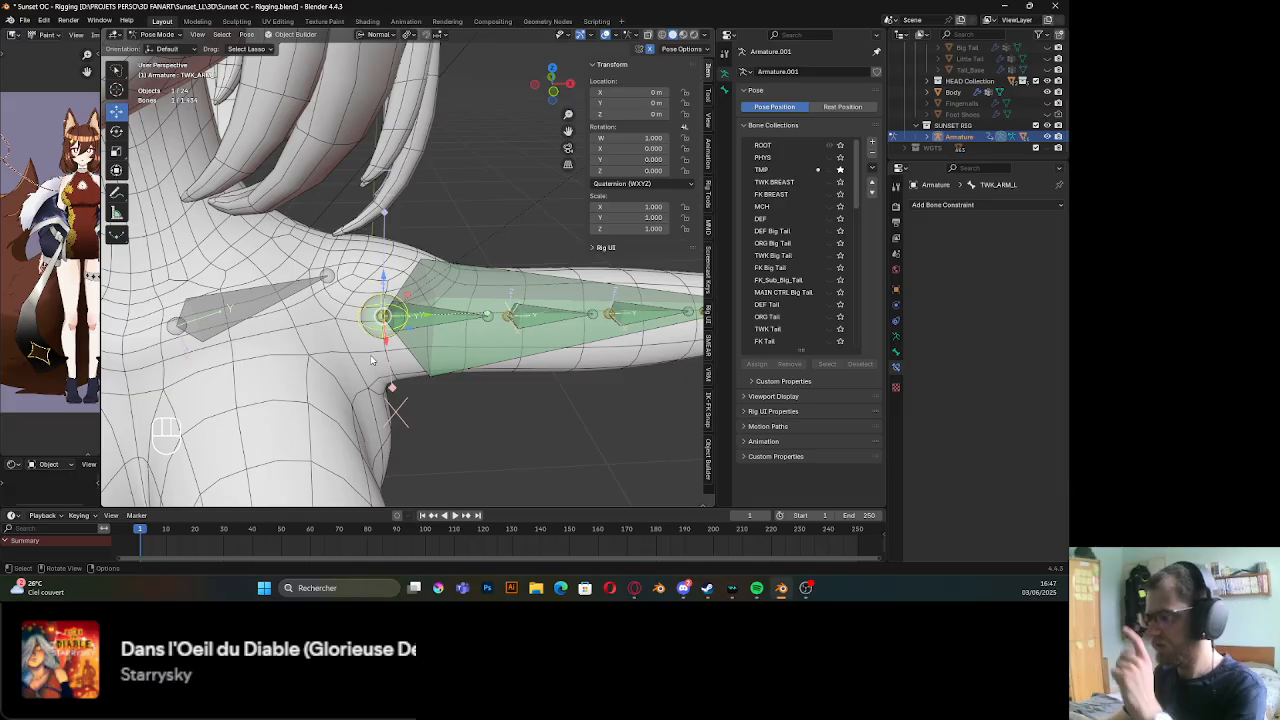
{"action": "scroll", "coordinate": [376, 349], "scroll_direction": "up", "scroll_amount": 3}
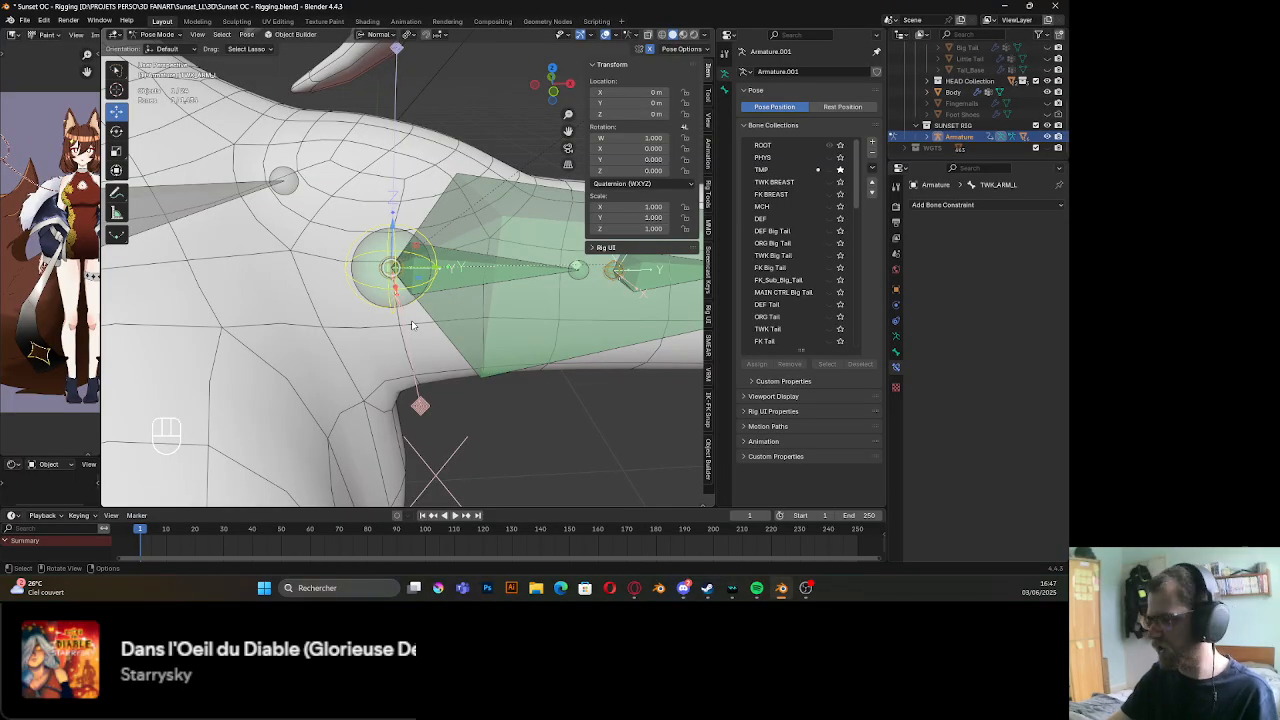
In Edit Mode, extrude a bone about 0.053 m straight up along Z from the left shoulder joint
{"action": "mouse_move", "coordinate": [411, 320]}
{"action": "middle_mouse_down", "text": "shift"}
{"action": "mouse_move", "coordinate": [406, 352]}
{"action": "mouse_move", "coordinate": [394, 332]}
{"action": "middle_mouse_up", "text": "shift"}
{"action": "key", "text": "Tab"}
{"action": "middle_click_drag", "start_coordinate": [383, 222], "coordinate": [396, 324], "text": "shift"}
{"action": "left_click", "coordinate": [393, 305]}
{"action": "key", "text": "e"}
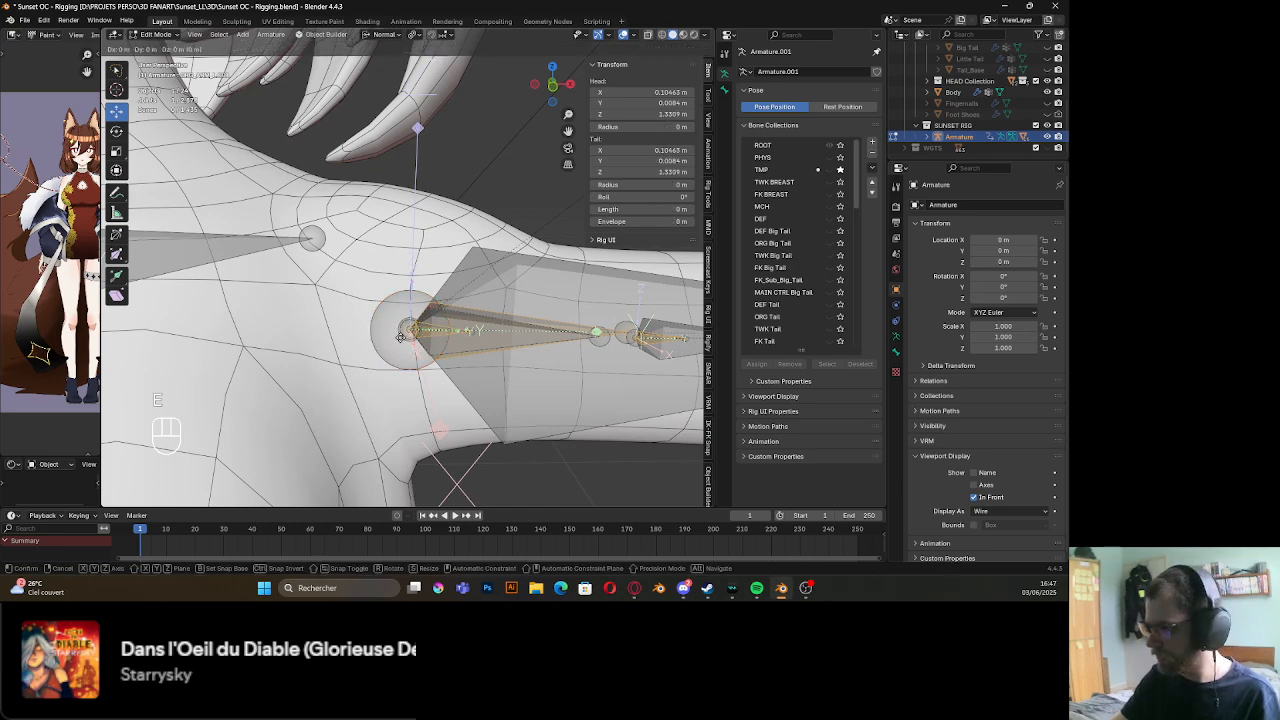
{"action": "key", "text": "z"}
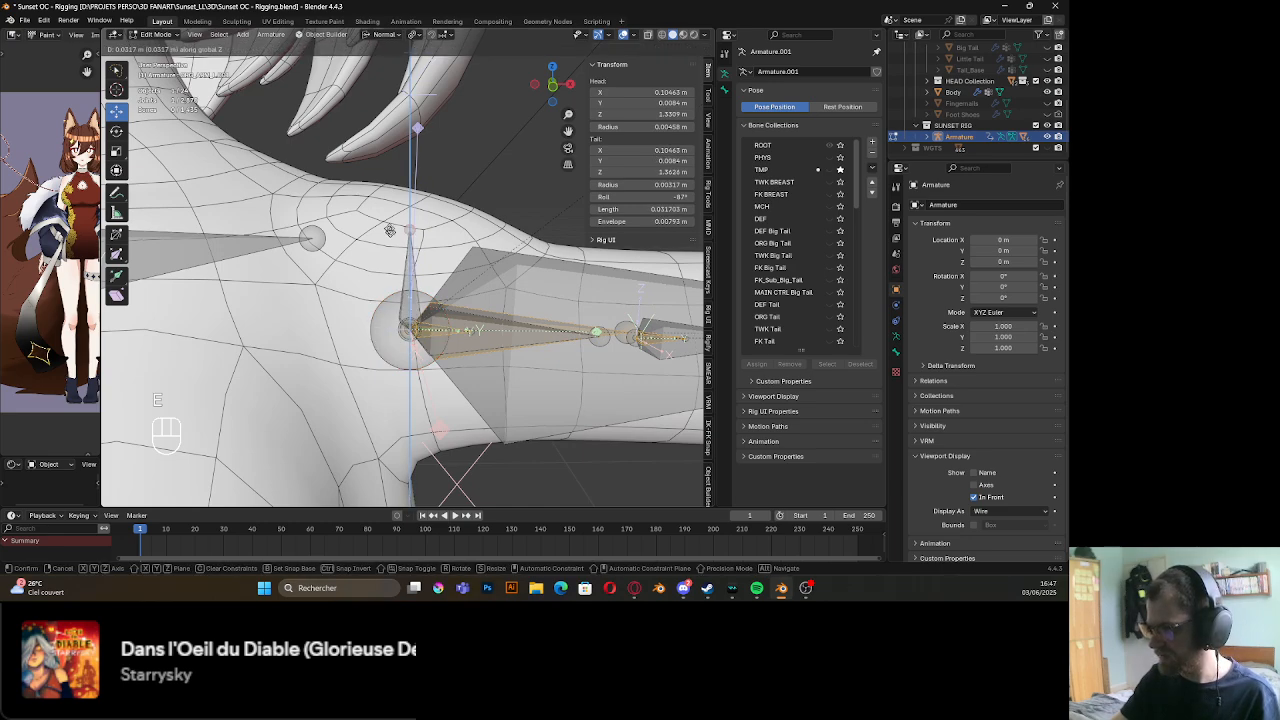
{"action": "left_click", "coordinate": [404, 165]}
Recalculate the roll of the vertical shoulder bone to the Global +Z Axis
{"action": "left_click", "coordinate": [404, 285], "text": "shift"}
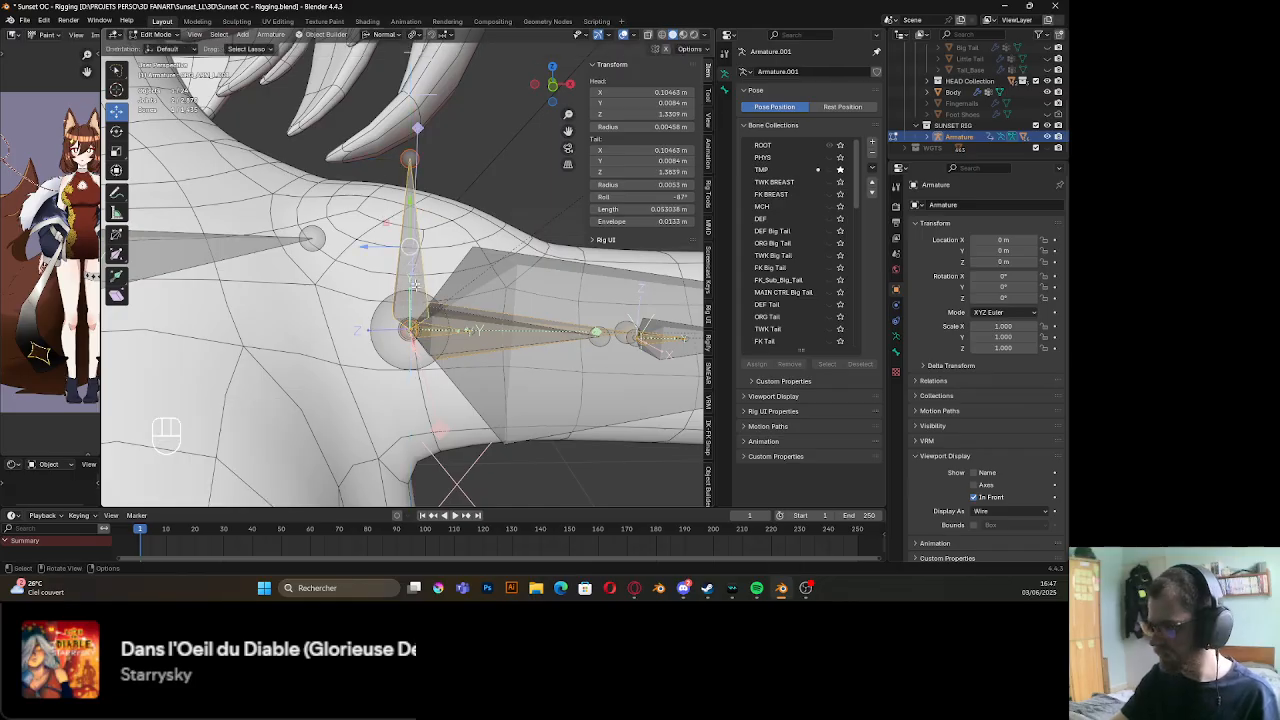
{"action": "key", "text": "shift+n"}
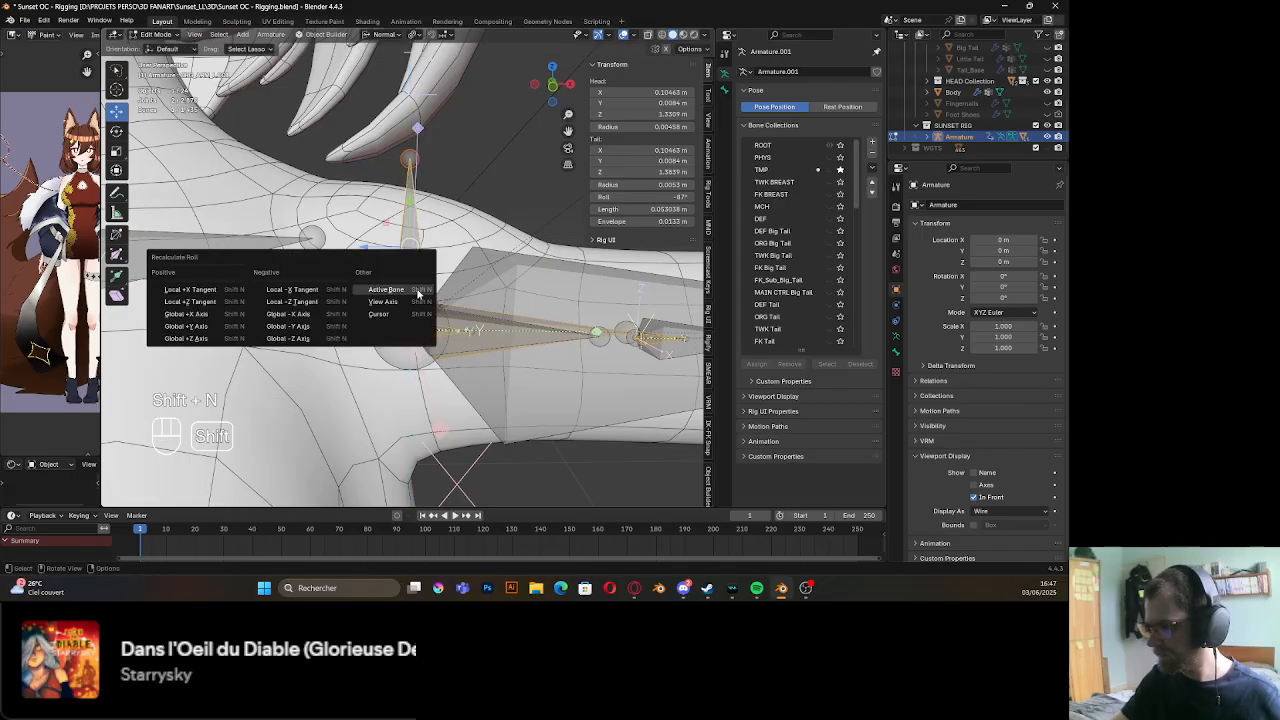
{"action": "left_click", "coordinate": [195, 342]}
{"action": "middle_click_drag", "start_coordinate": [200, 345], "coordinate": [275, 345]}
{"action": "middle_click_drag", "start_coordinate": [275, 345], "coordinate": [385, 345], "text": "shift"}
{"action": "scroll", "coordinate": [394, 315], "scroll_direction": "up", "scroll_amount": 4}
{"action": "scroll", "coordinate": [402, 325], "scroll_direction": "down", "scroll_amount": 3}
{"action": "middle_click_drag", "start_coordinate": [385, 345], "coordinate": [423, 325]}
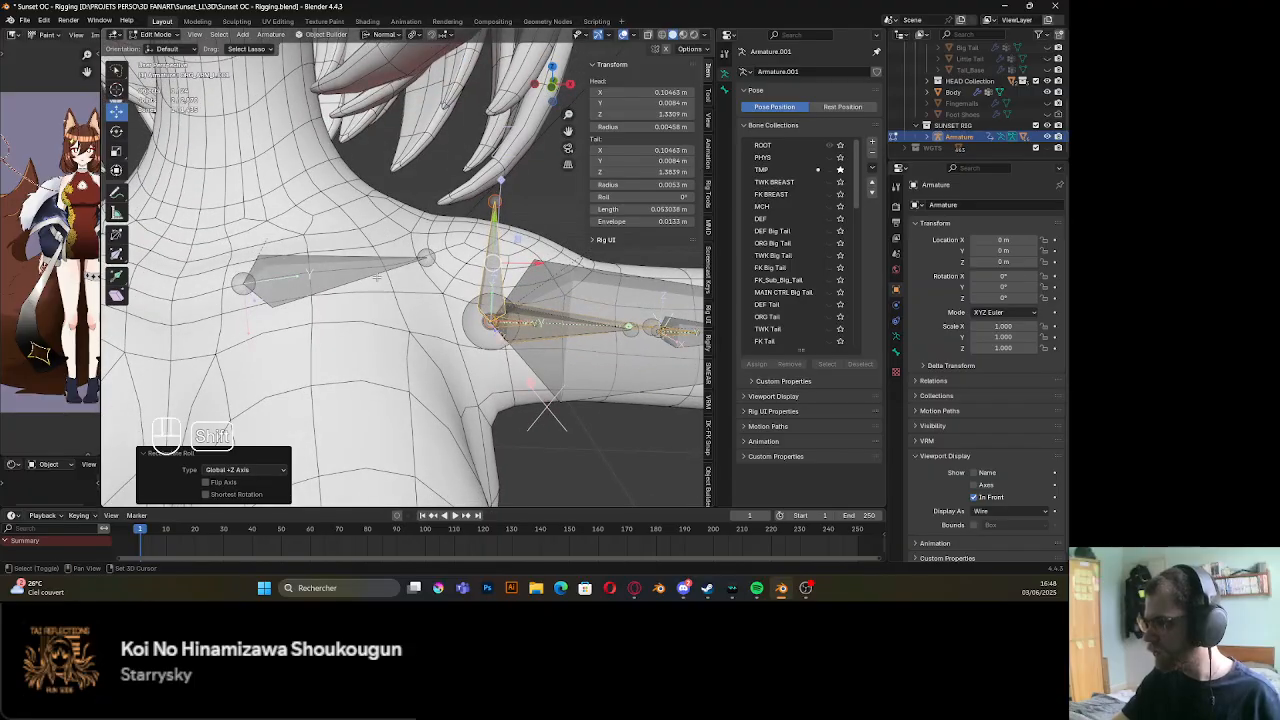
Rename the vertical shoulder bone as MCH_ARM_L.001, replacing its ORG prefix with MCH
{"action": "key", "text": "F2"}
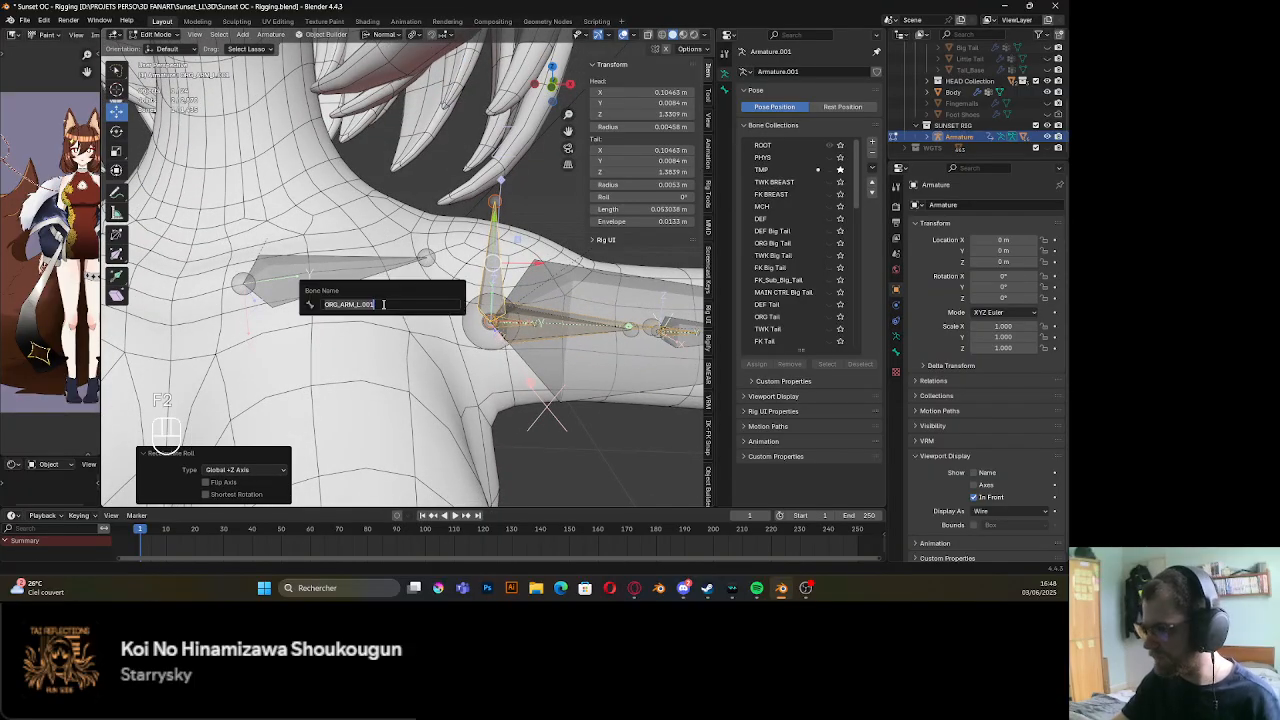
{"action": "left_click", "coordinate": [326, 305]}
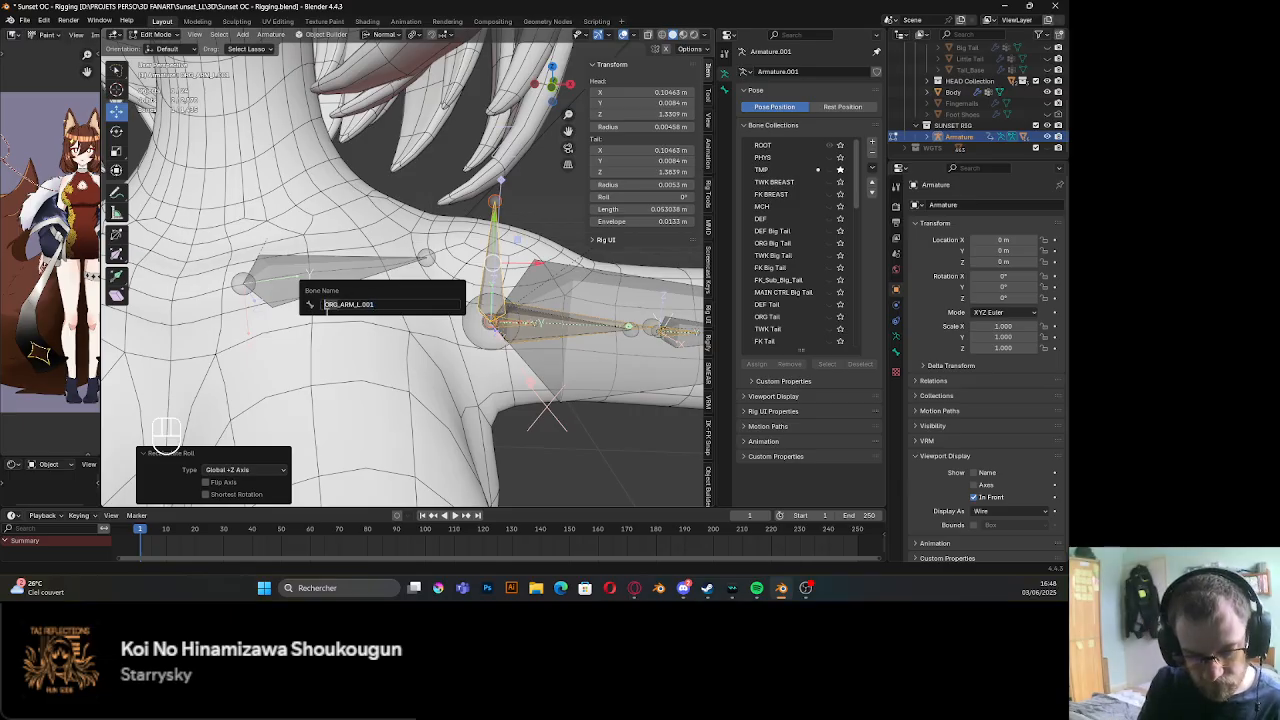
{"action": "key", "text": "Delete"}
{"action": "key", "text": "Delete"}
{"action": "key", "text": "Delete"}
{"action": "type", "text": "MCH"}
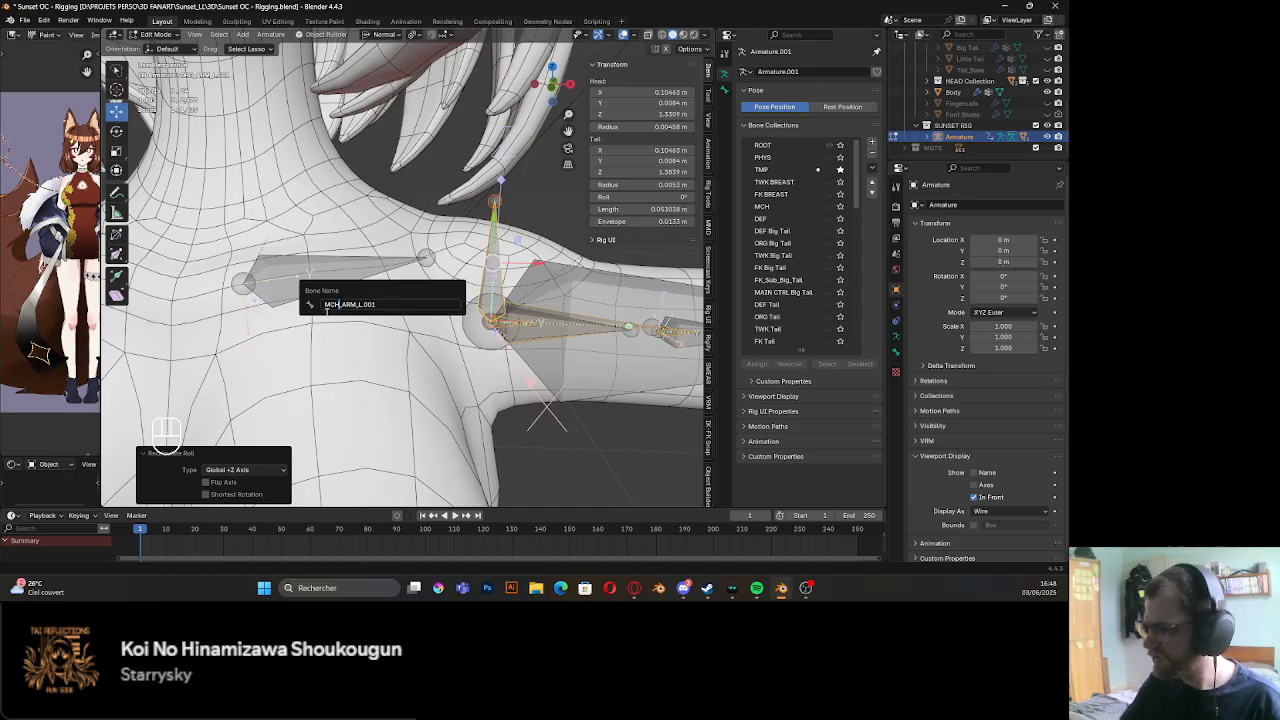
{"action": "key", "text": "Return"}
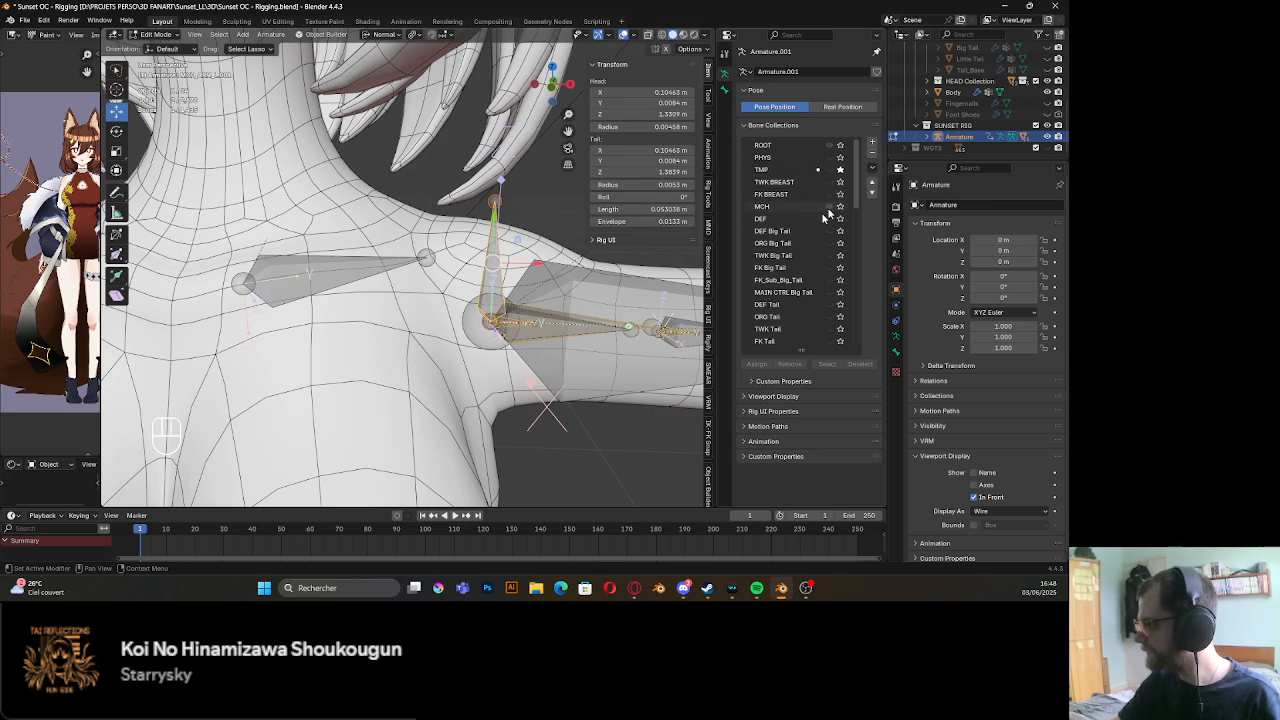
Show the MCH bone collection, check the overlapping mechanism bones at the neck, and hide the collection again
{"action": "middle_click_drag", "start_coordinate": [481, 139], "coordinate": [525, 257], "text": "shift"}
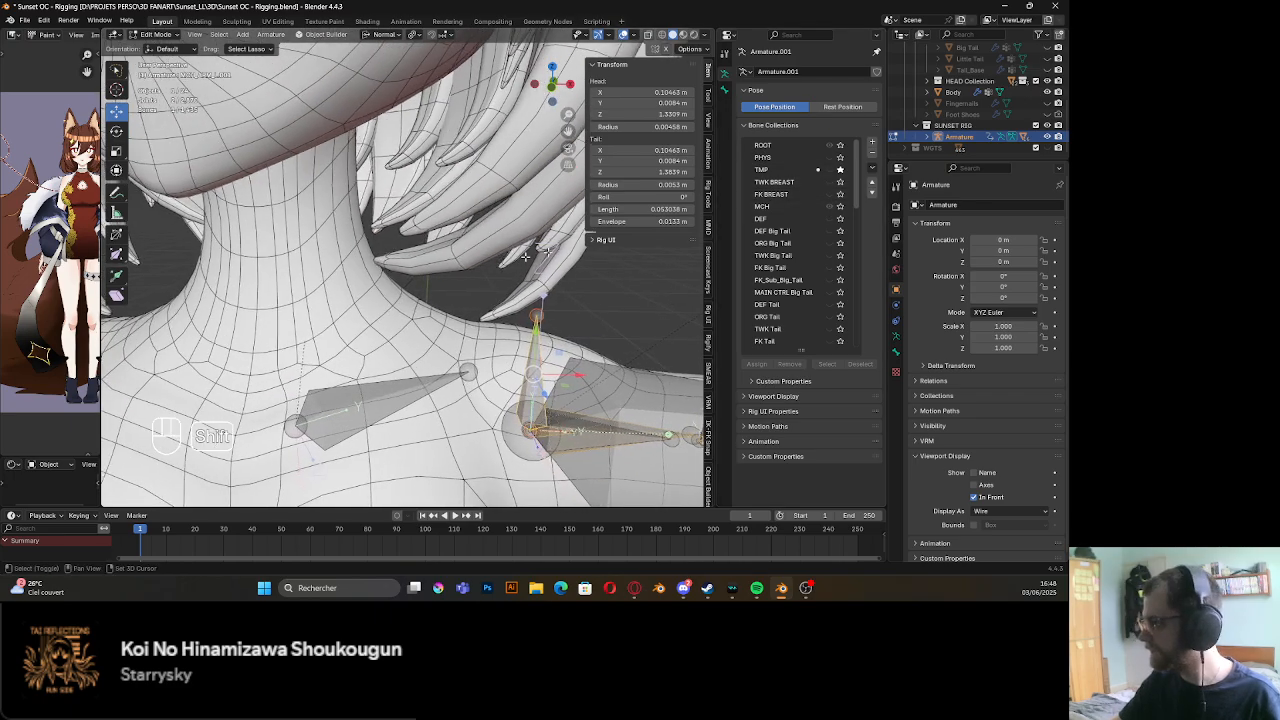
{"action": "left_click", "coordinate": [840, 207]}
{"action": "scroll", "coordinate": [352, 257], "scroll_direction": "up", "scroll_amount": 3}
{"action": "left_click", "coordinate": [245, 262]}
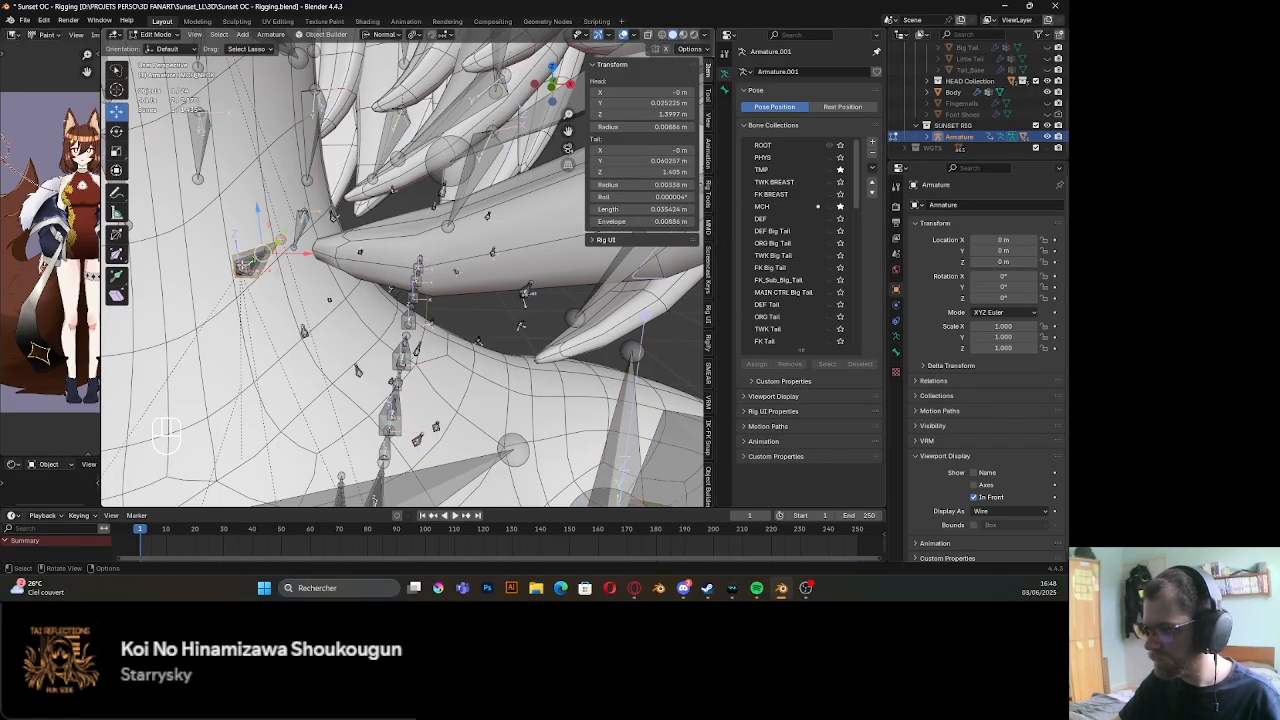
{"action": "left_click", "coordinate": [242, 263]}
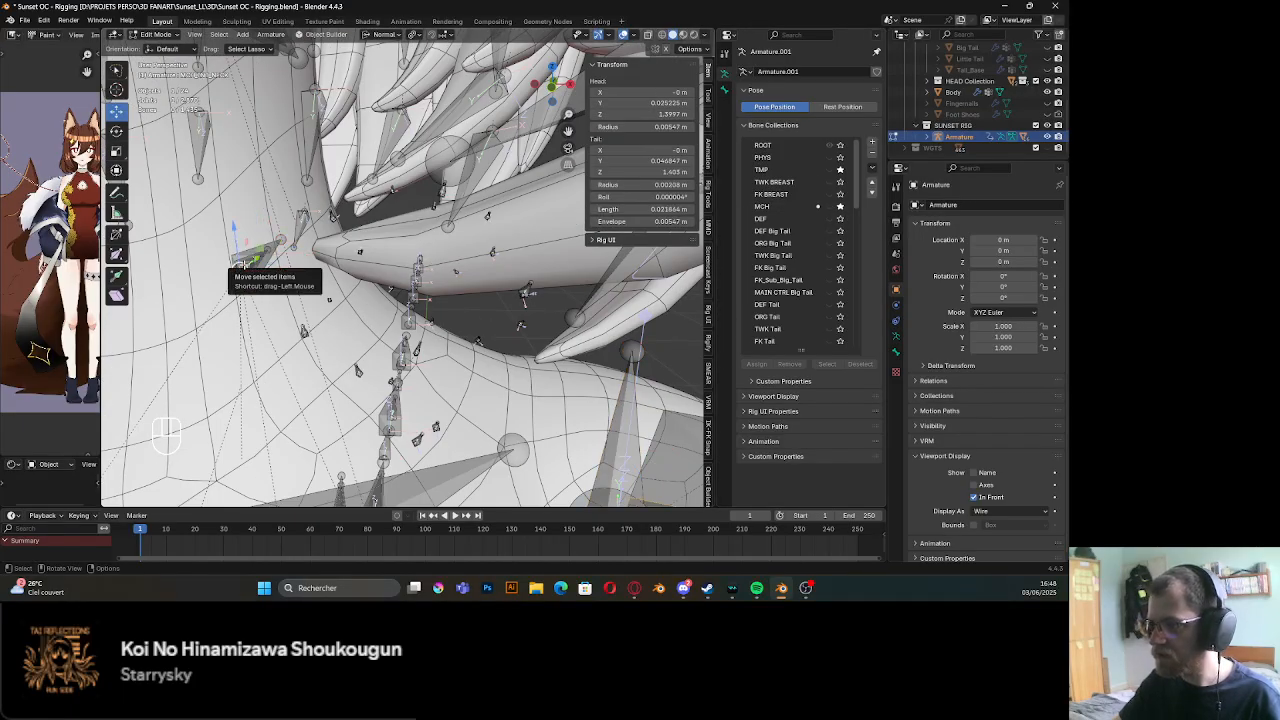
{"action": "left_click", "coordinate": [244, 263]}
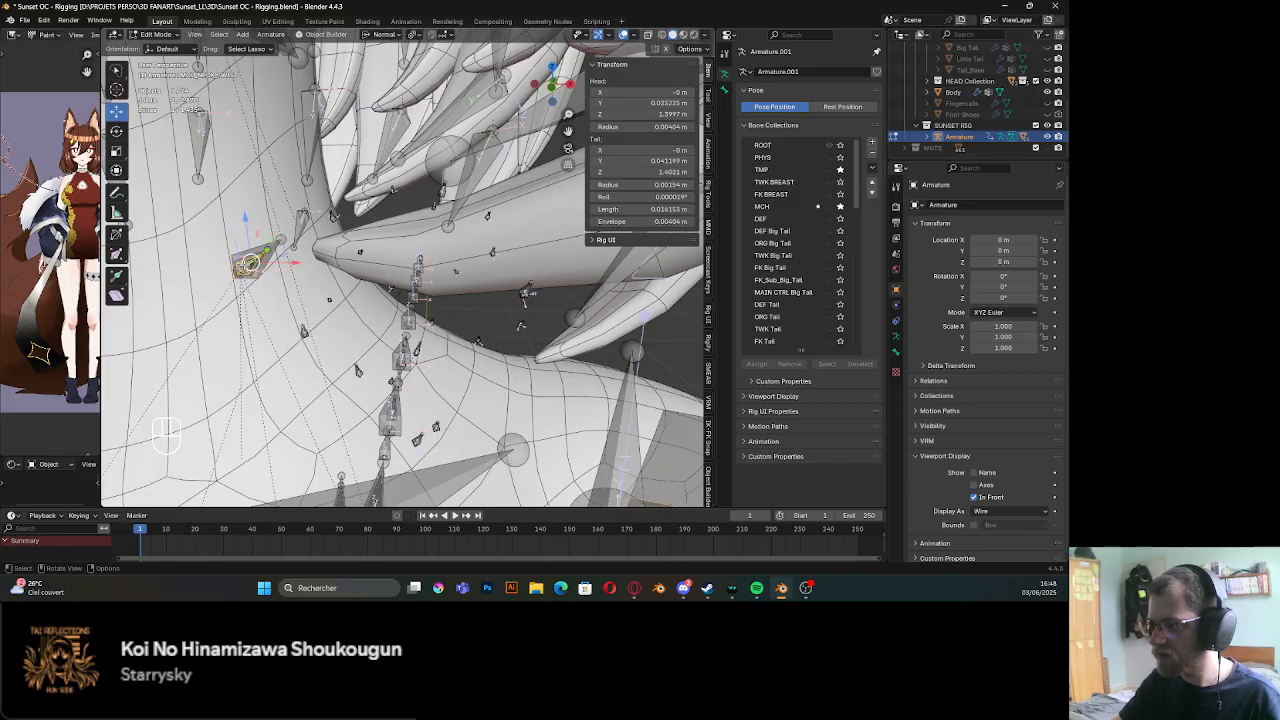
{"action": "left_click", "coordinate": [248, 262]}
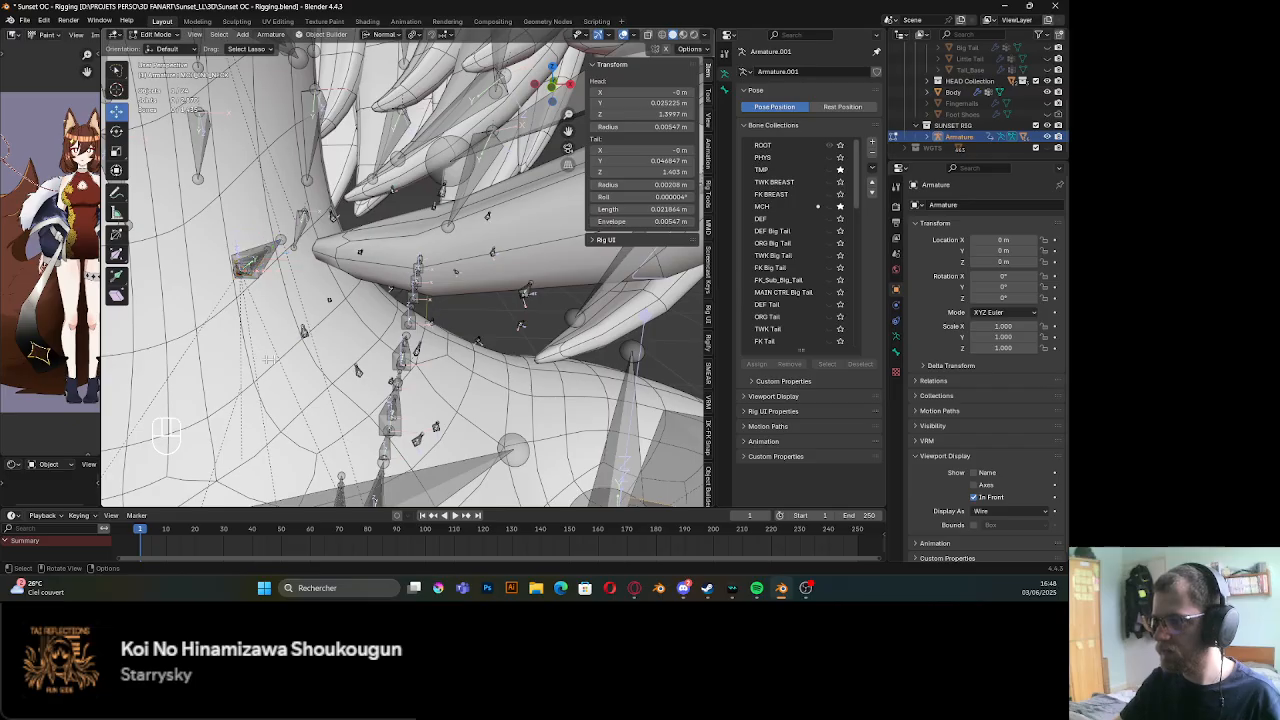
{"action": "left_click", "coordinate": [840, 206]}
Remove the .001 suffix from the vertical shoulder bone's name so it reads MCH_ARM_L
{"action": "middle_click_drag", "start_coordinate": [562, 432], "coordinate": [482, 267], "text": "shift"}
{"action": "left_click", "coordinate": [537, 300], "text": "shift"}
{"action": "middle_click_drag", "start_coordinate": [541, 314], "coordinate": [377, 305], "text": "shift"}
{"action": "scroll", "coordinate": [370, 293], "scroll_direction": "down", "scroll_amount": 2}
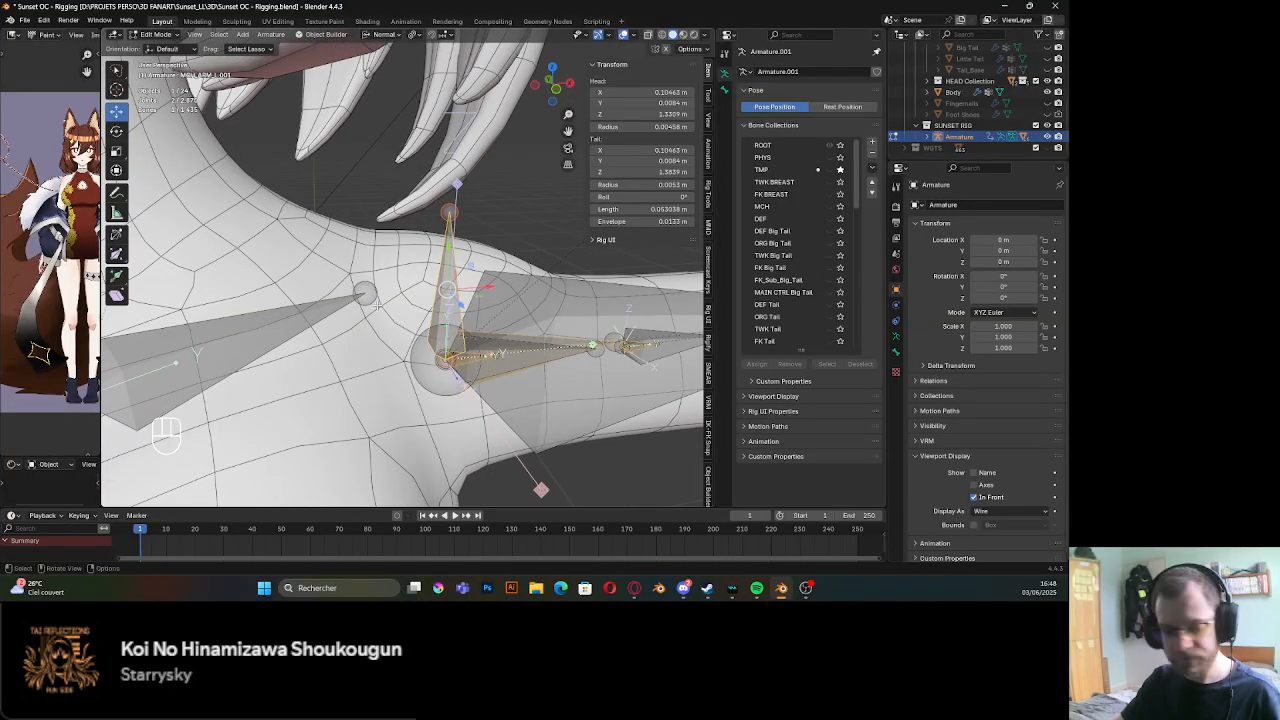
{"action": "key", "text": "F2"}
{"action": "left_click_drag", "start_coordinate": [378, 305], "coordinate": [357, 300]}
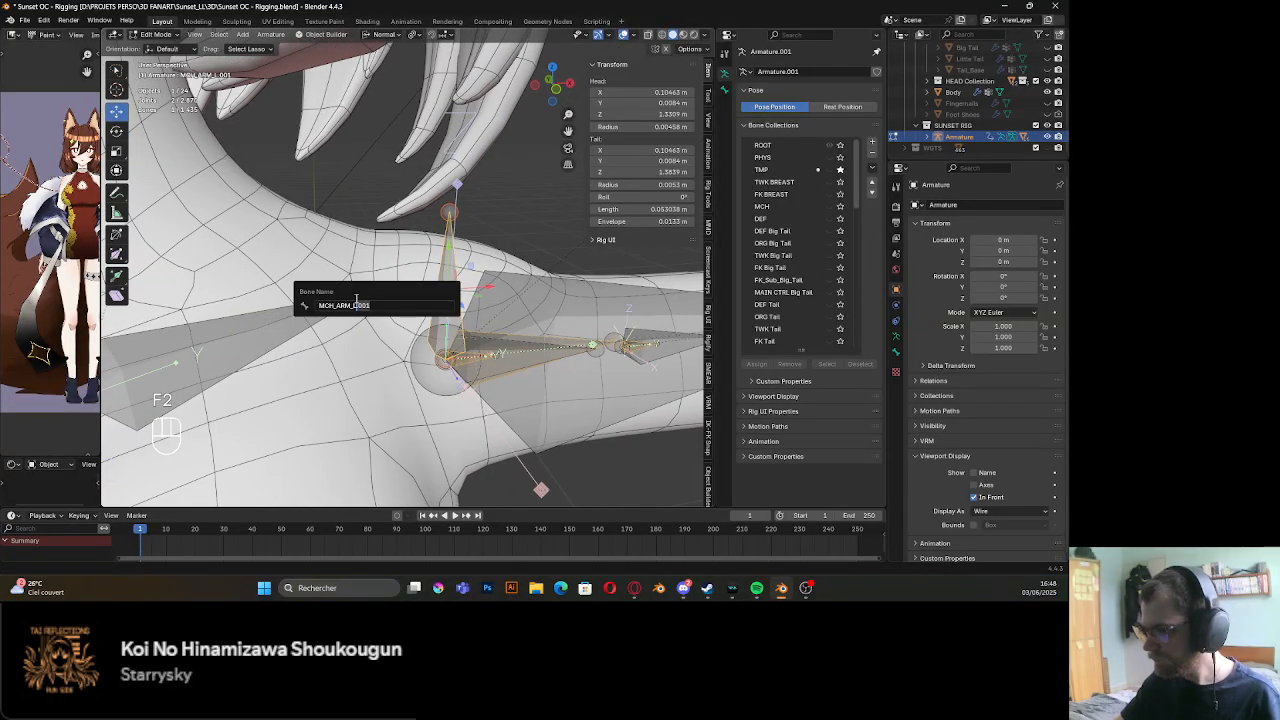
{"action": "key", "text": "BackSpace"}
{"action": "key", "text": "Return"}
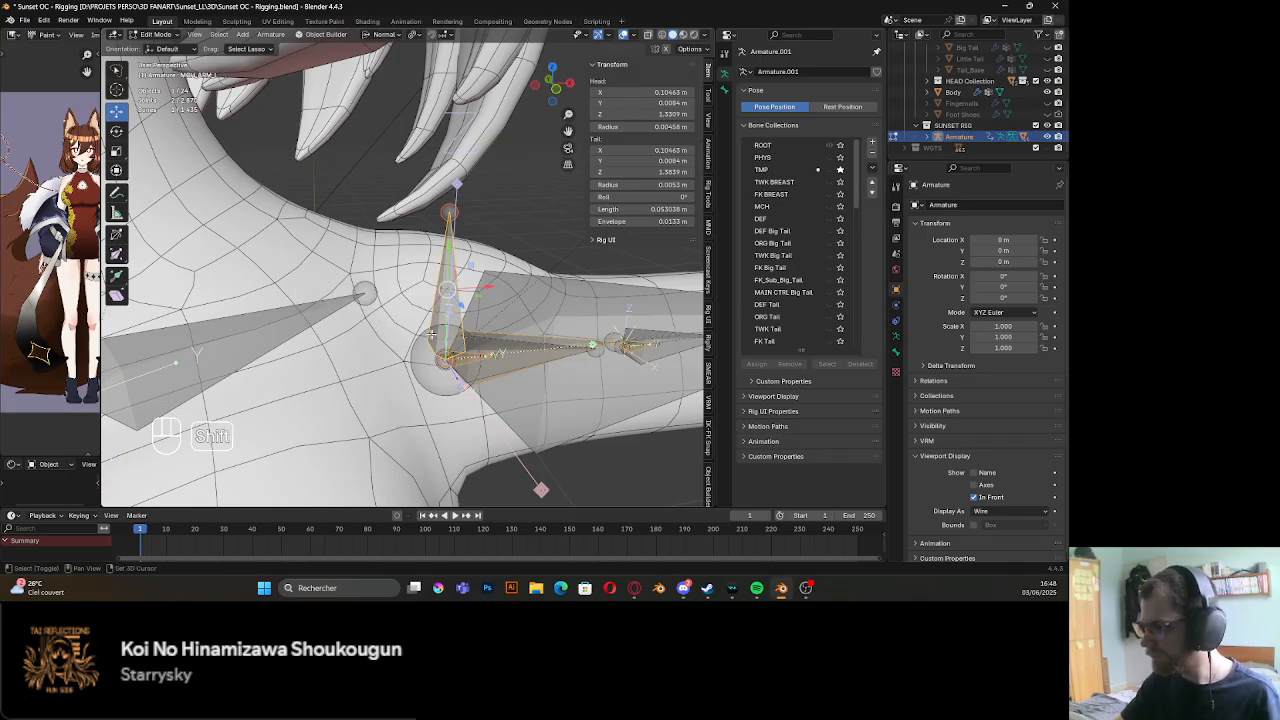
Parent MCH_ARM_L to the left clavicle bone with Keep Offset
{"action": "middle_click_drag", "start_coordinate": [384, 325], "coordinate": [401, 328], "text": "shift"}
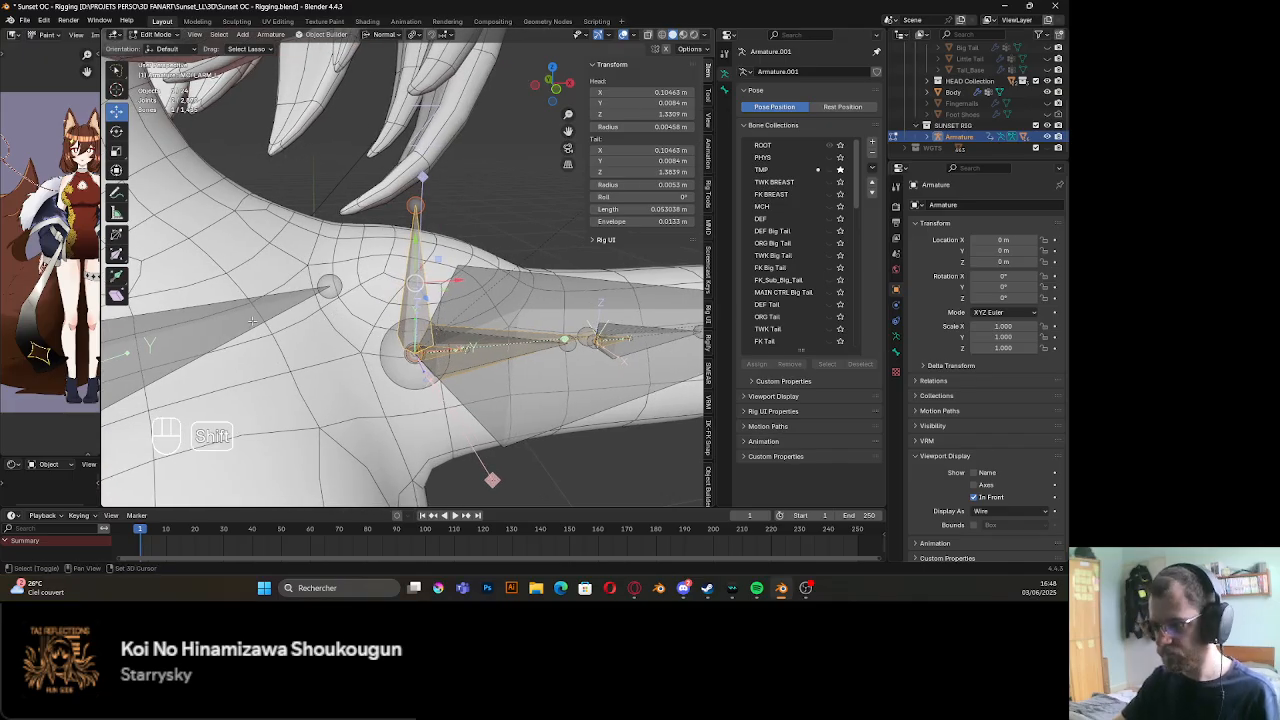
{"action": "left_click", "coordinate": [264, 325], "text": "shift"}
{"action": "key", "text": "ctrl+p"}
{"action": "left_click", "coordinate": [240, 350]}
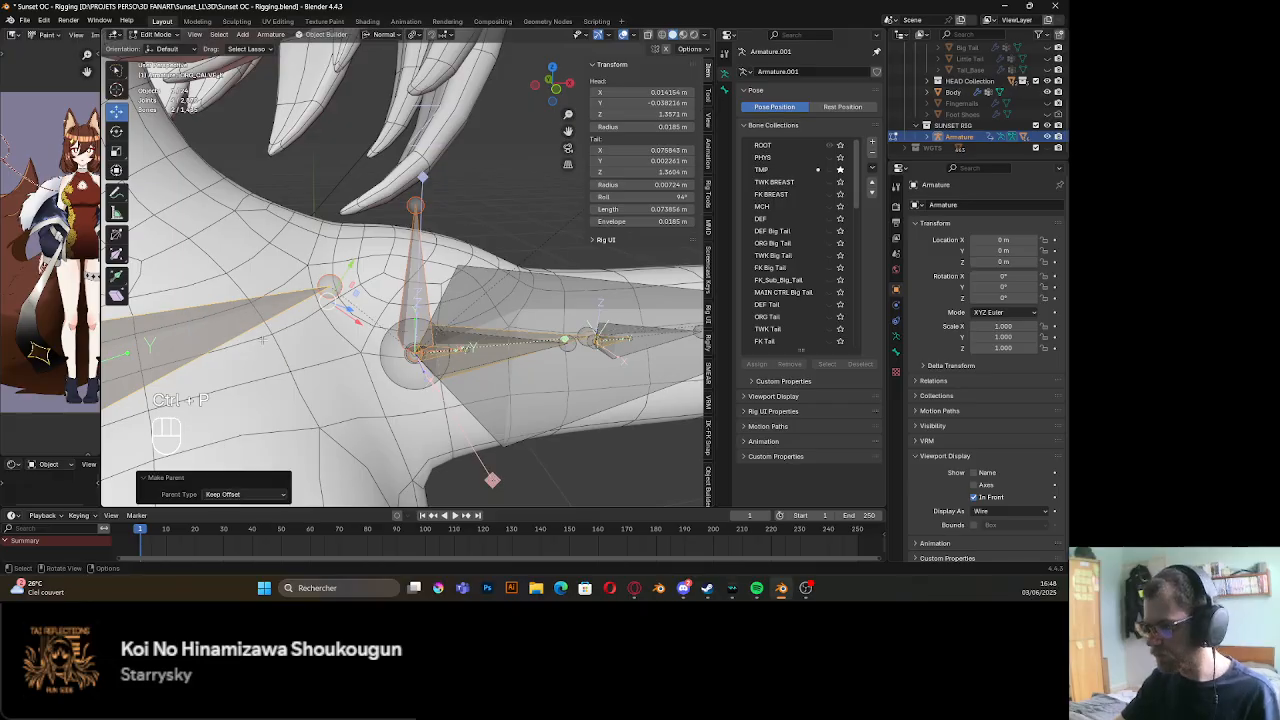
{"action": "middle_click_drag", "start_coordinate": [335, 370], "coordinate": [297, 344], "text": "shift"}
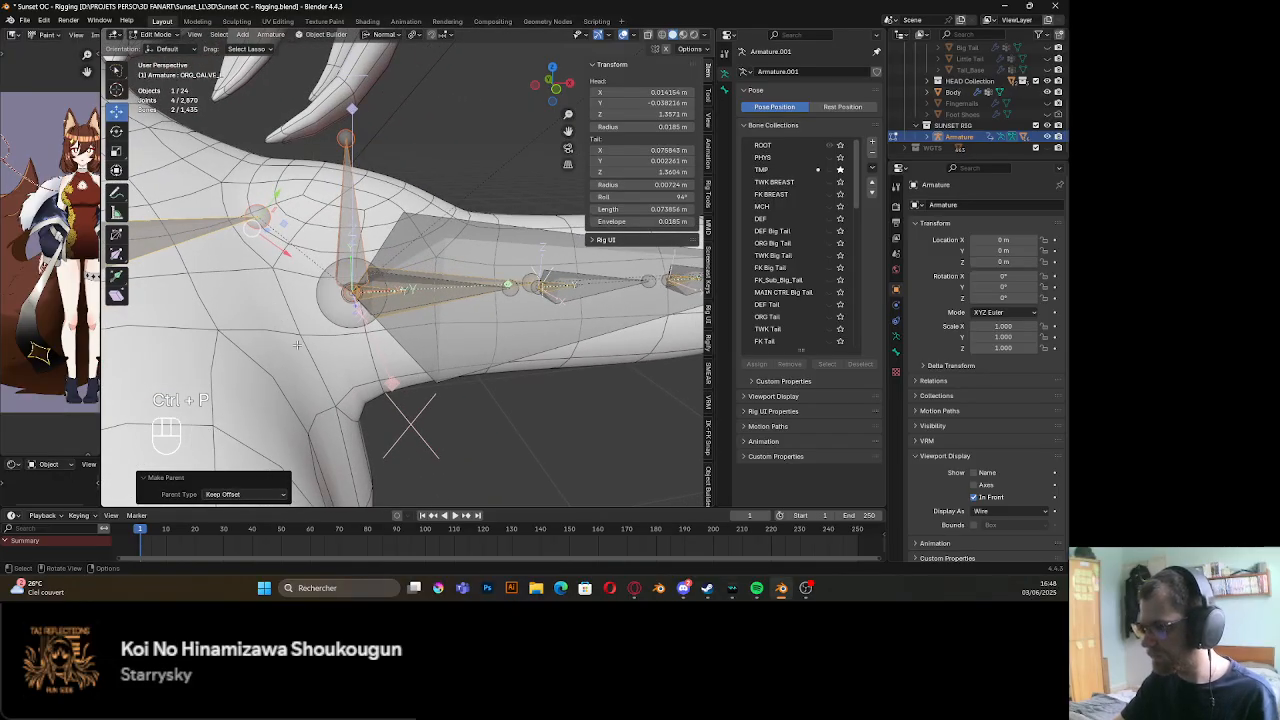
{"action": "scroll", "coordinate": [300, 348], "scroll_direction": "up", "scroll_amount": 6}
{"action": "scroll", "coordinate": [307, 357], "scroll_direction": "down", "scroll_amount": 8}
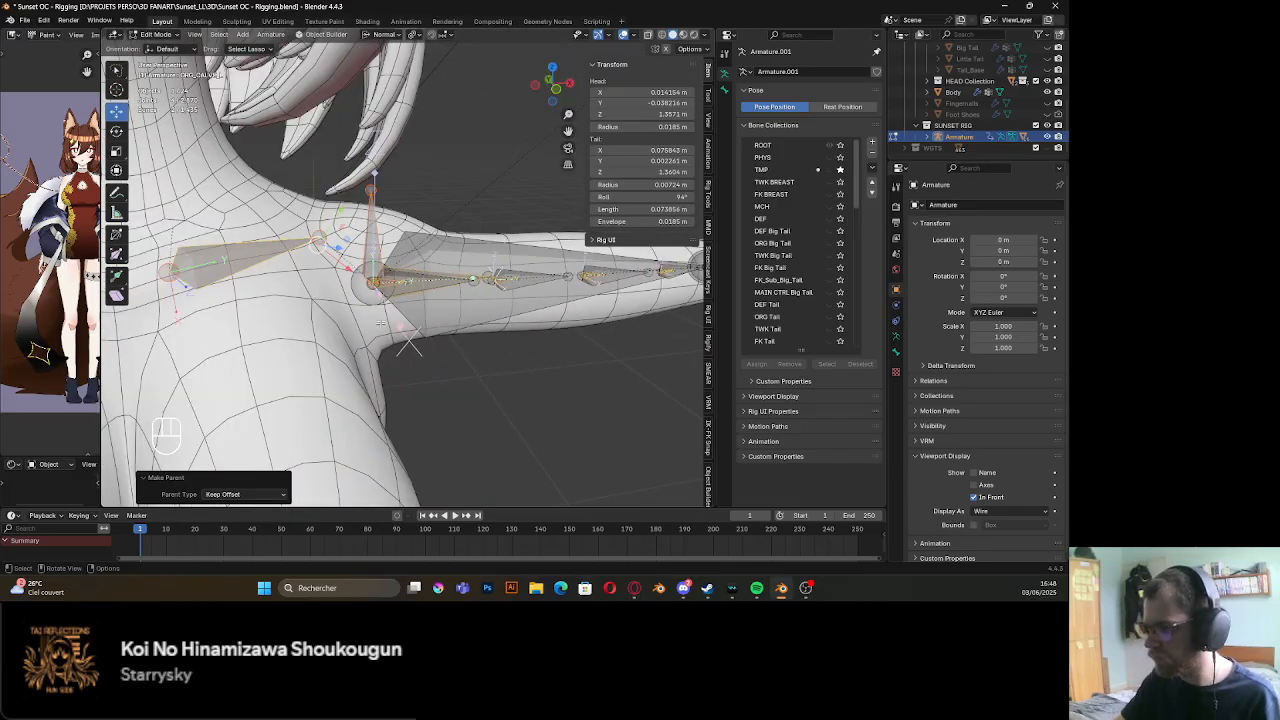
{"action": "left_click", "coordinate": [392, 298]}
{"action": "scroll", "coordinate": [392, 298], "scroll_direction": "up", "scroll_amount": 3}
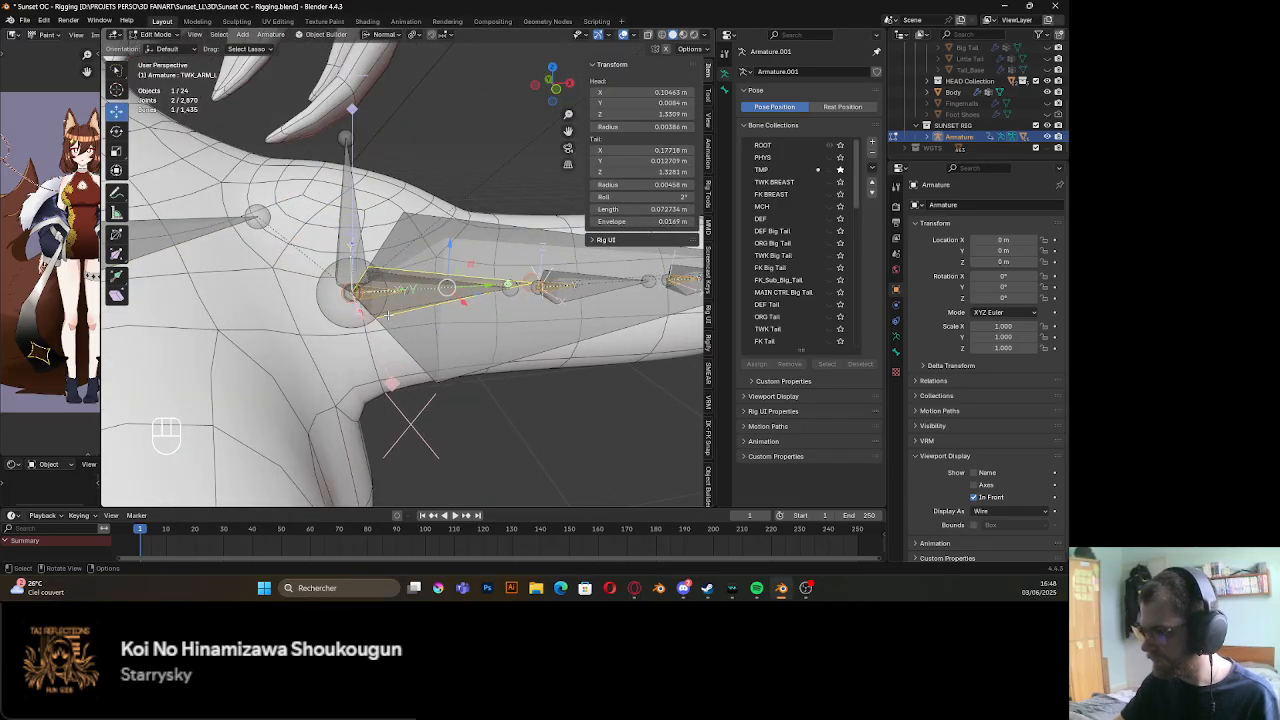
{"action": "middle_click_drag", "start_coordinate": [392, 298], "coordinate": [392, 352], "text": "shift"}
{"action": "scroll", "coordinate": [392, 350], "scroll_direction": "down", "scroll_amount": 6}
{"action": "middle_click_drag", "start_coordinate": [395, 268], "coordinate": [393, 301], "text": "shift"}
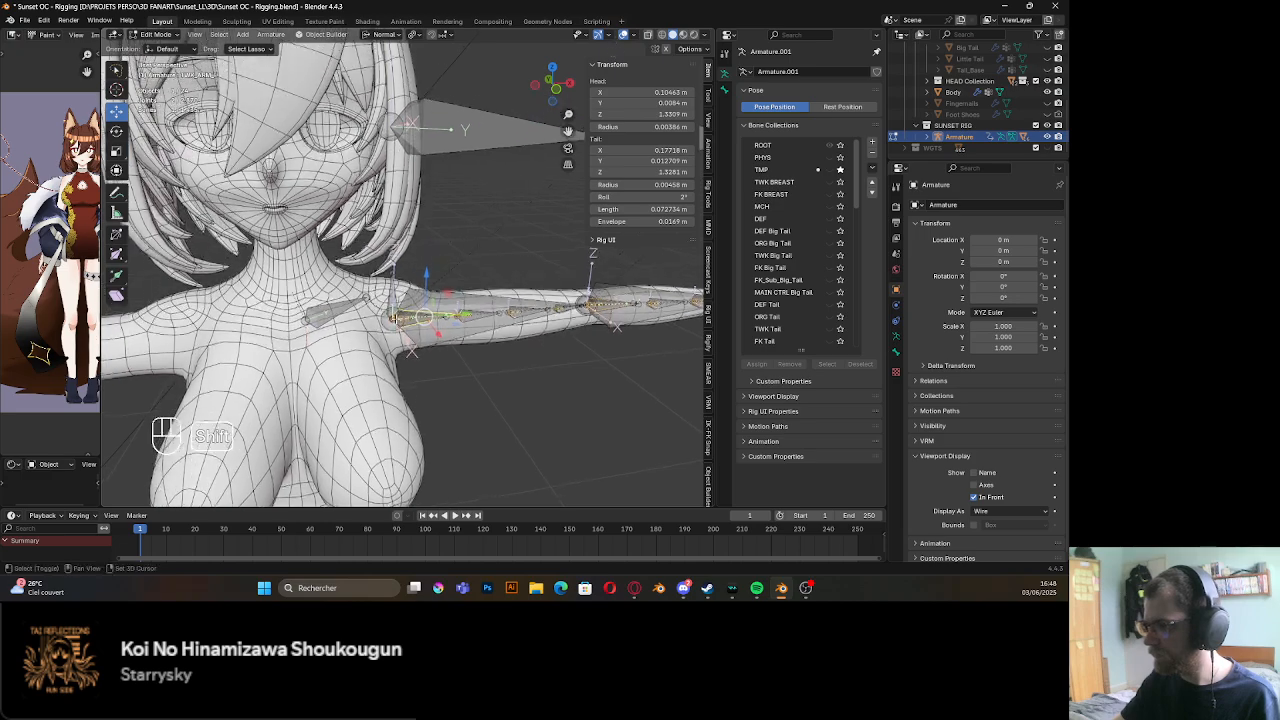
{"action": "left_click", "coordinate": [435, 128]}
{"action": "scroll", "coordinate": [402, 322], "scroll_direction": "up", "scroll_amount": 3}
{"action": "left_click", "coordinate": [382, 313], "text": "shift"}
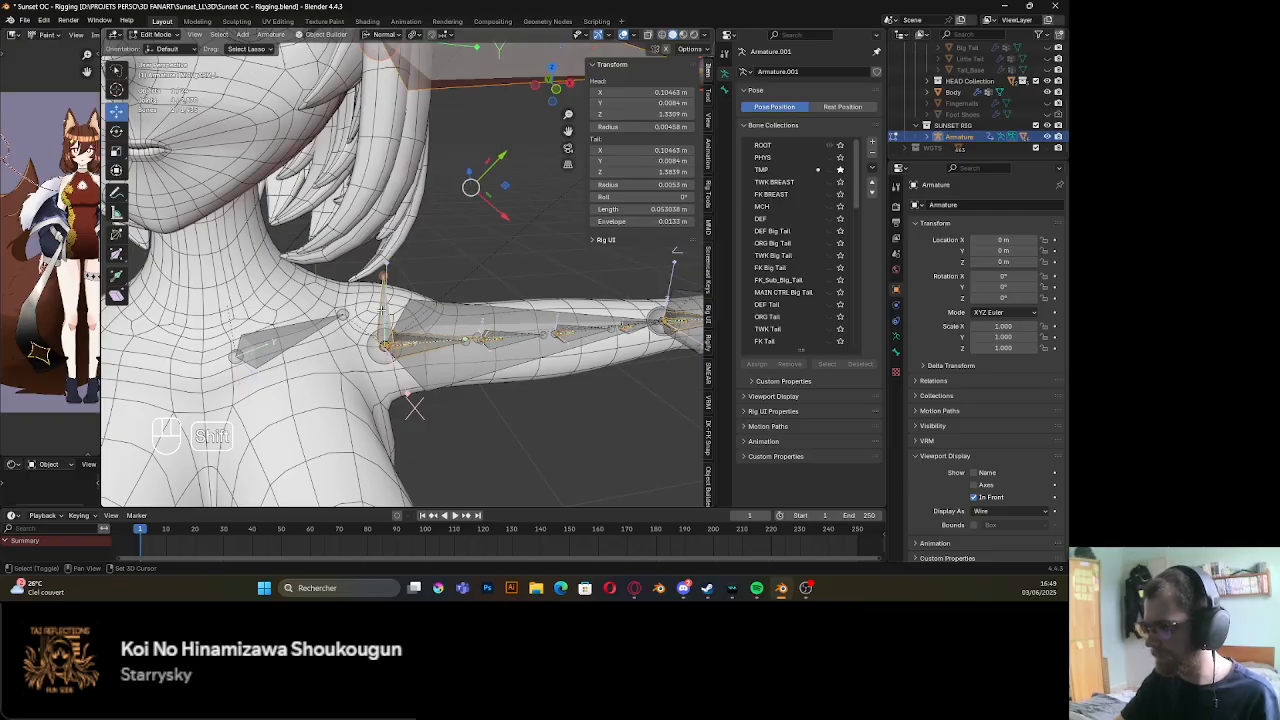
{"action": "left_click", "coordinate": [420, 250]}
Duplicate the vertical shoulder bone MCH_ARM_L in place and scale the copy down to about 0.665
{"action": "mouse_move", "coordinate": [388, 313]}
{"action": "middle_mouse_down", "text": "shift"}
{"action": "mouse_move", "coordinate": [379, 261]}
{"action": "mouse_move", "coordinate": [401, 331]}
{"action": "mouse_move", "coordinate": [405, 298]}
{"action": "middle_mouse_up", "text": "shift"}
{"action": "left_click", "coordinate": [379, 260]}
{"action": "key", "text": "Tab"}
{"action": "scroll", "coordinate": [402, 331], "scroll_direction": "up", "scroll_amount": 2}
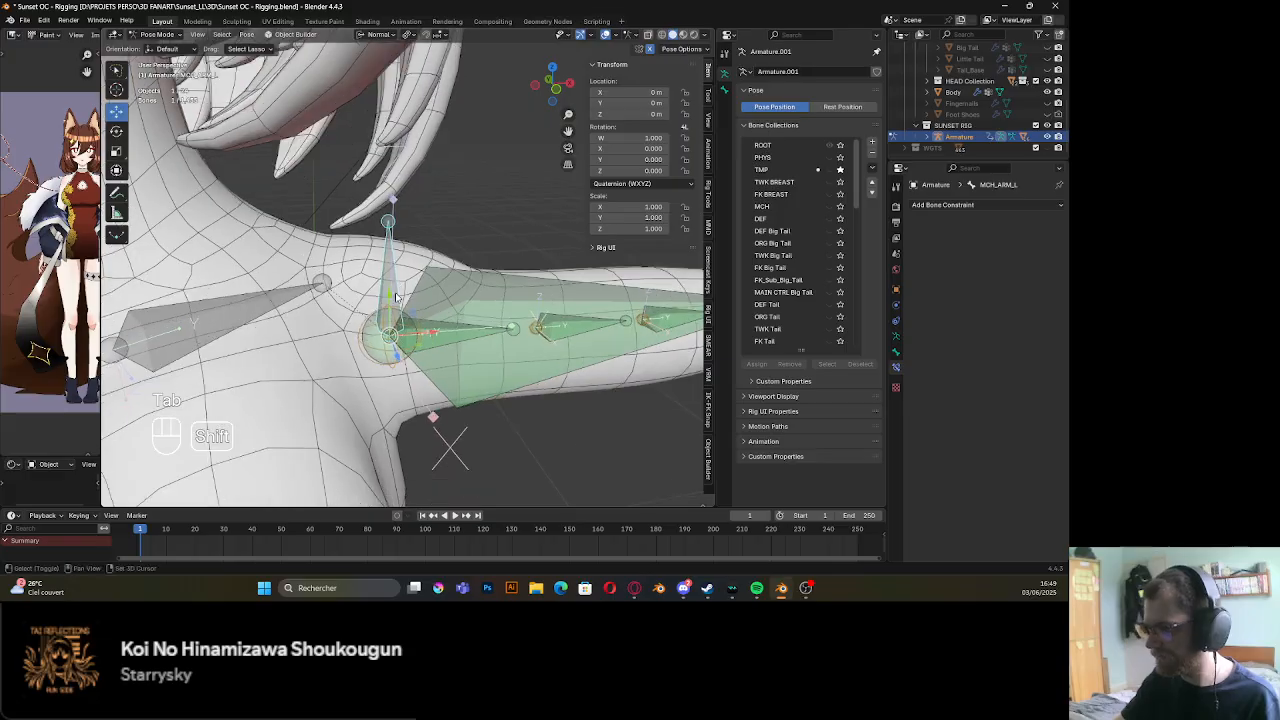
{"action": "key", "text": "Tab"}
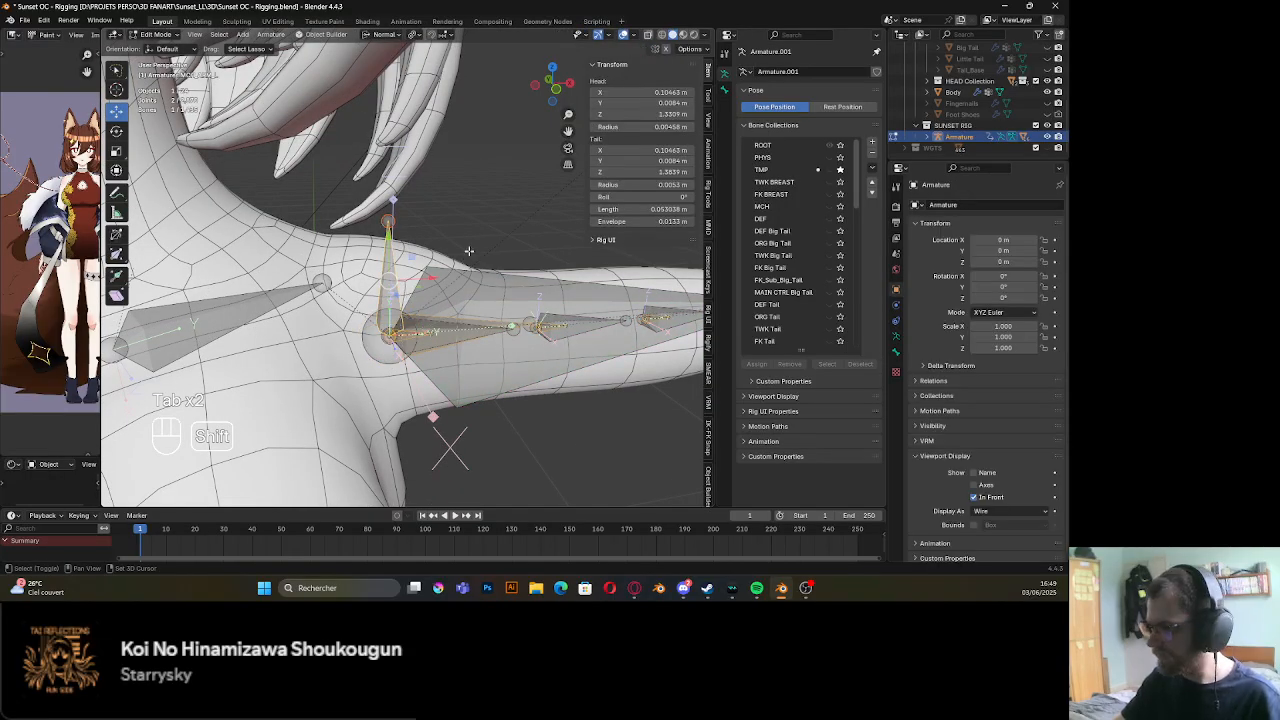
{"action": "key", "text": "shift+d"}
{"action": "key", "text": "s"}
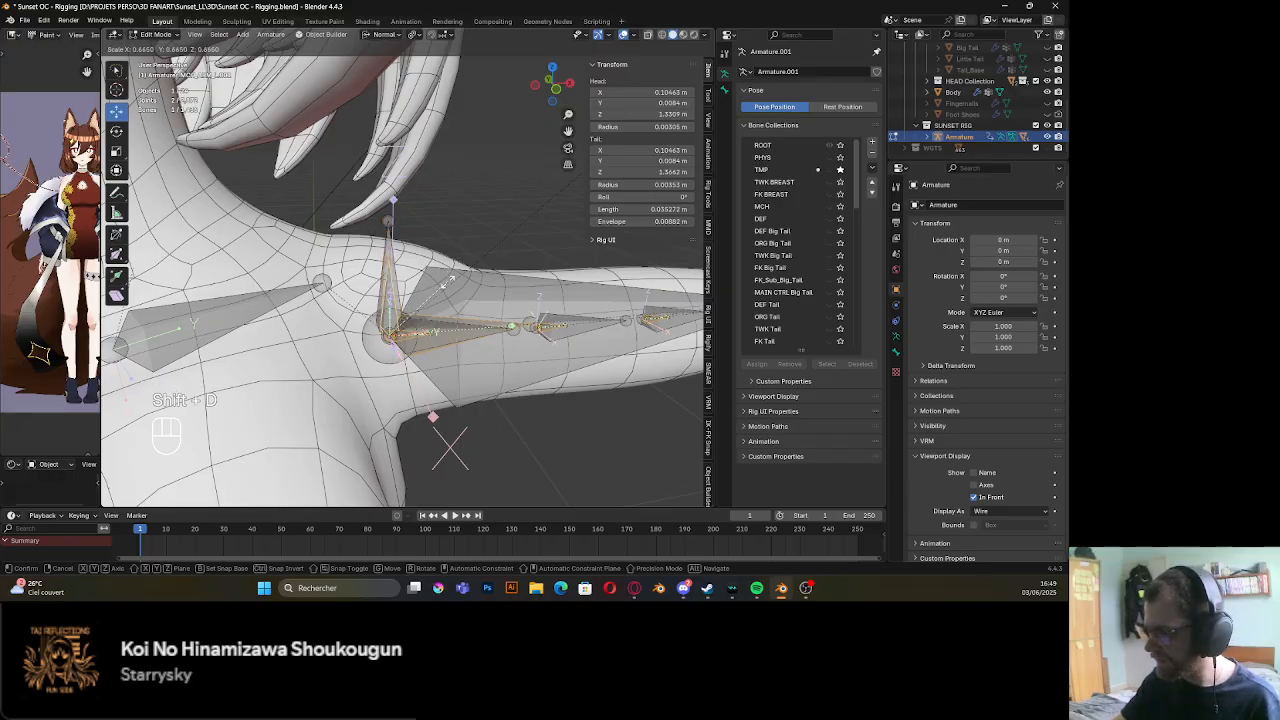
{"action": "left_click", "coordinate": [421, 298]}
{"action": "middle_click_drag", "start_coordinate": [421, 298], "coordinate": [418, 302], "text": "shift"}
Rename the shorter duplicate bone as MCH_INT_ARM_L, inserting INT and removing the .001 suffix
{"action": "key", "text": "F2"}
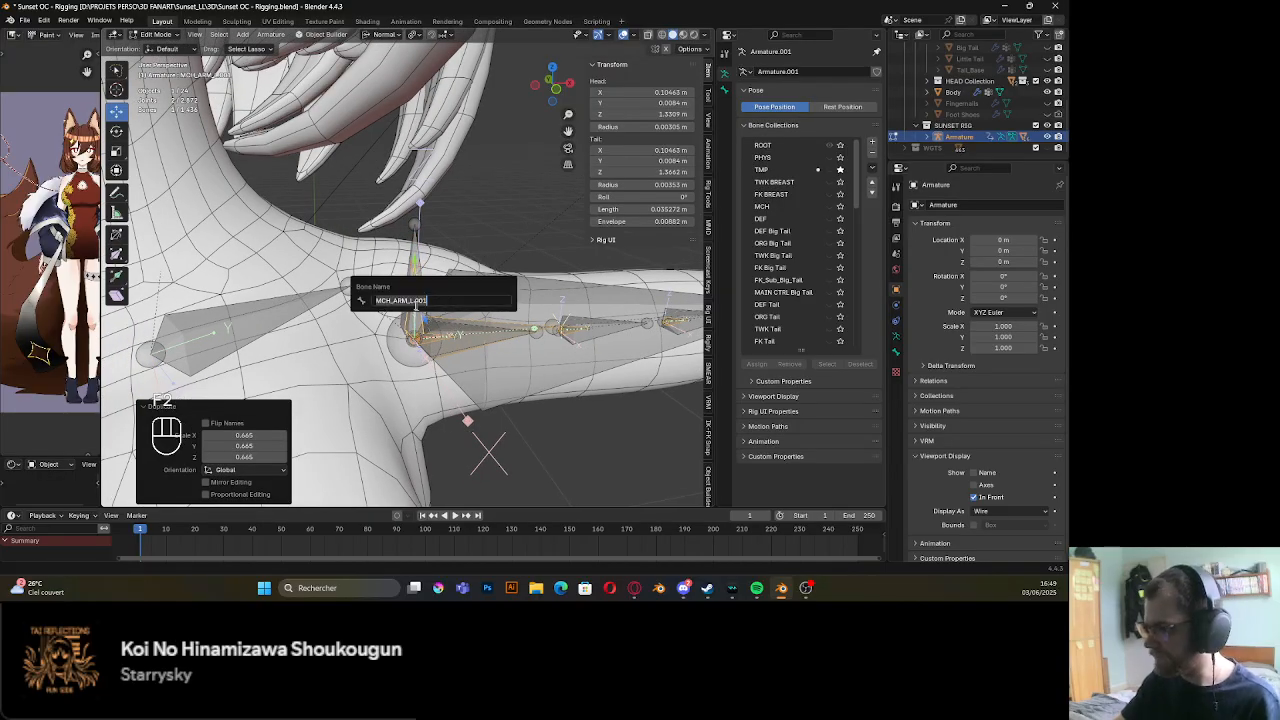
{"action": "left_click", "coordinate": [395, 300]}
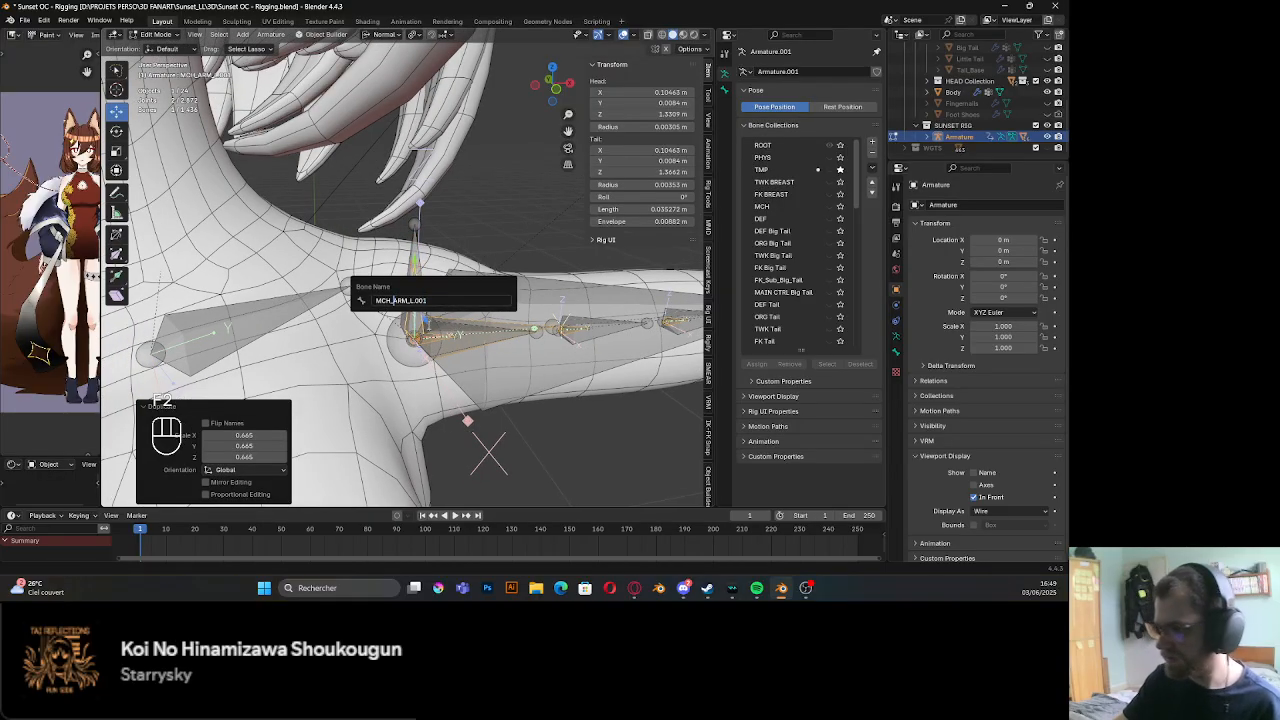
{"action": "type", "text": "INT"}
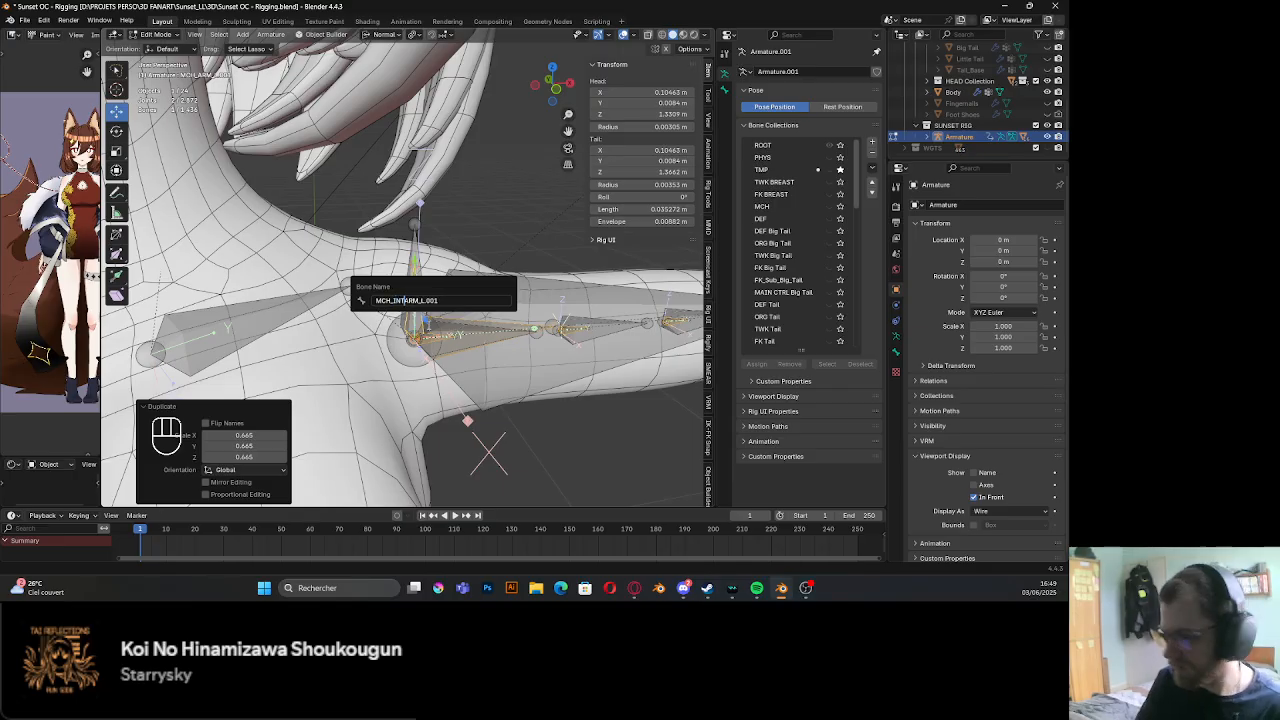
{"action": "type", "text": "_"}
{"action": "key", "text": "BackSpace"}
{"action": "key", "text": "BackSpace"}
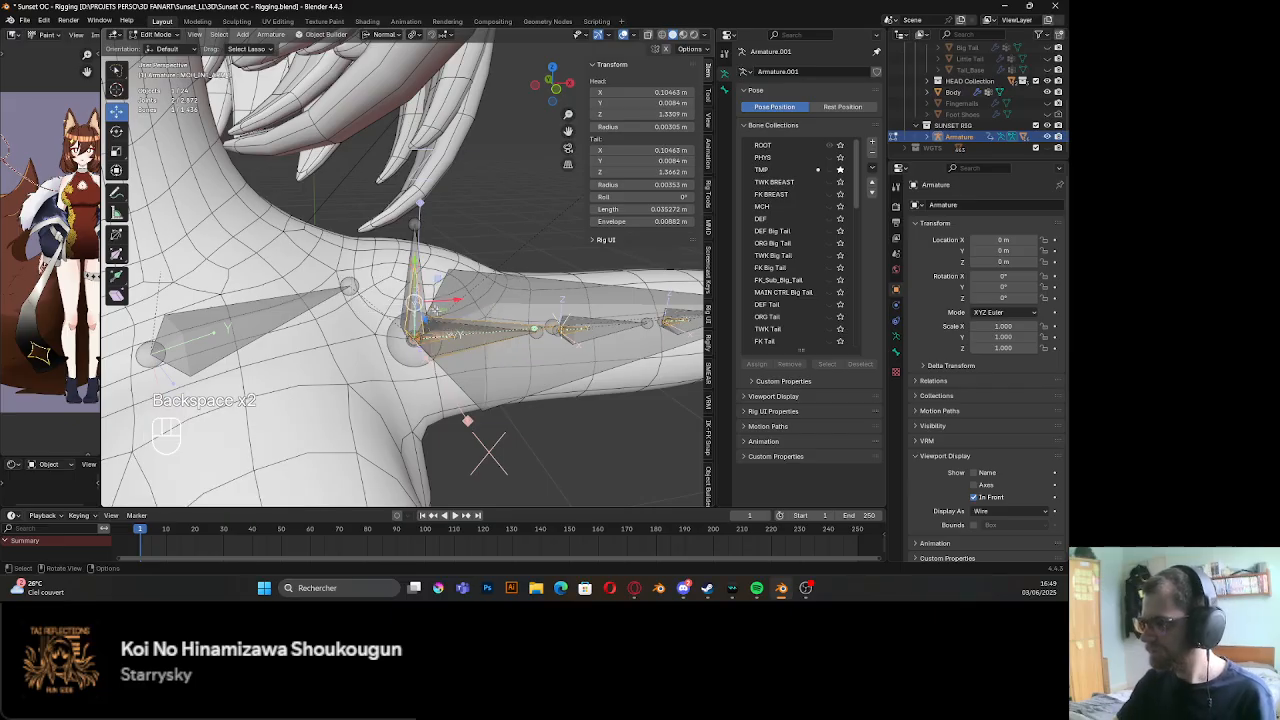
Change the parent of MCH_INT_ARM_L to the ROOT bone in its relations settings
{"action": "left_click", "coordinate": [928, 380]}
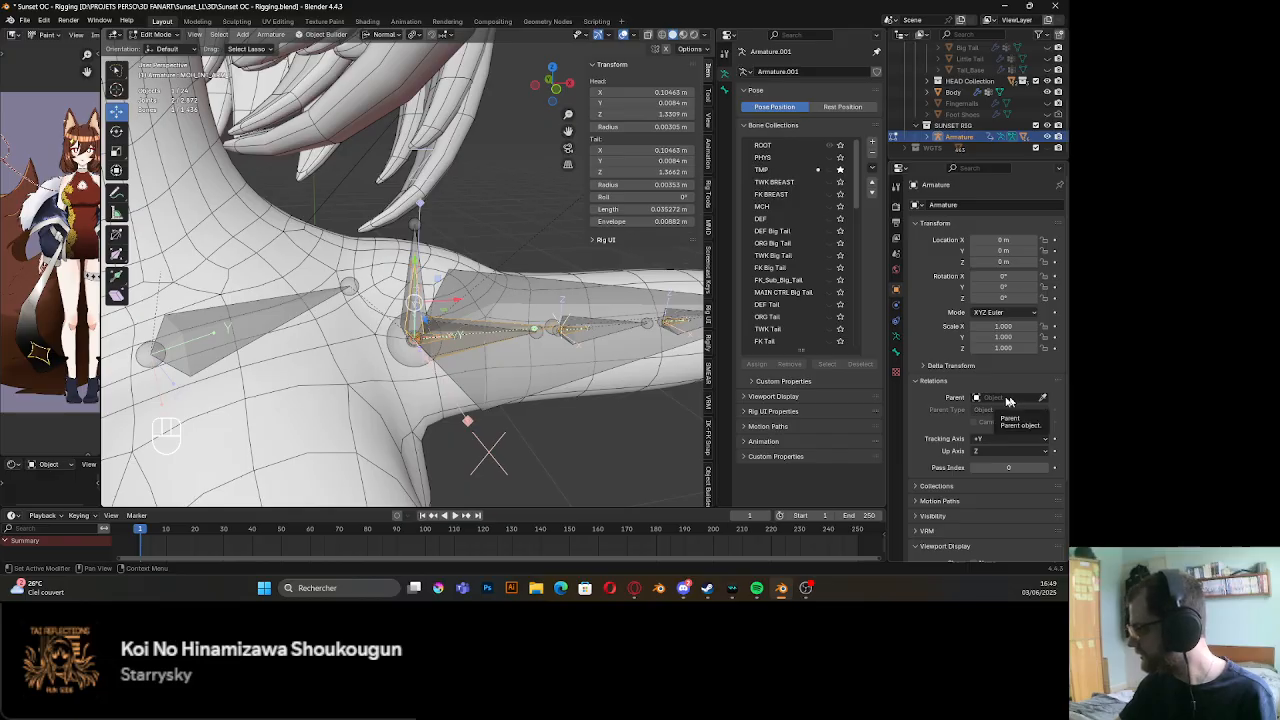
{"action": "left_click", "coordinate": [914, 379]}
{"action": "left_click", "coordinate": [896, 352]}
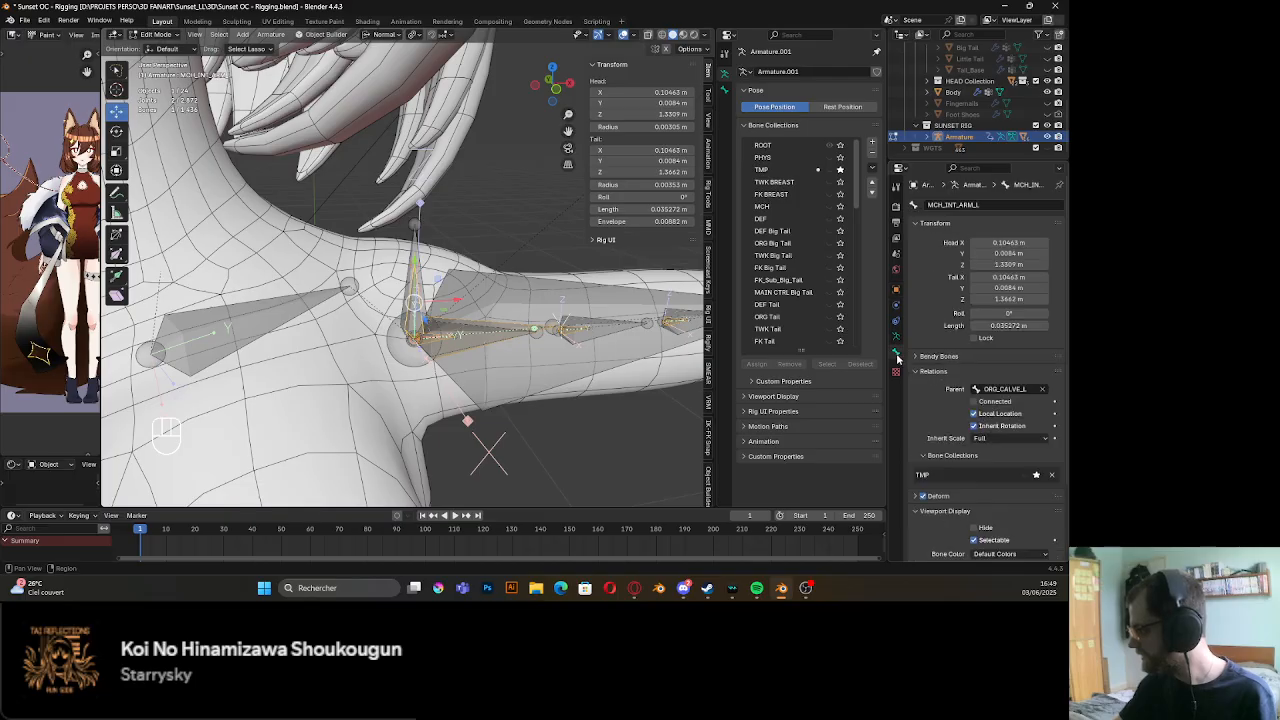
{"action": "left_click", "coordinate": [995, 389]}
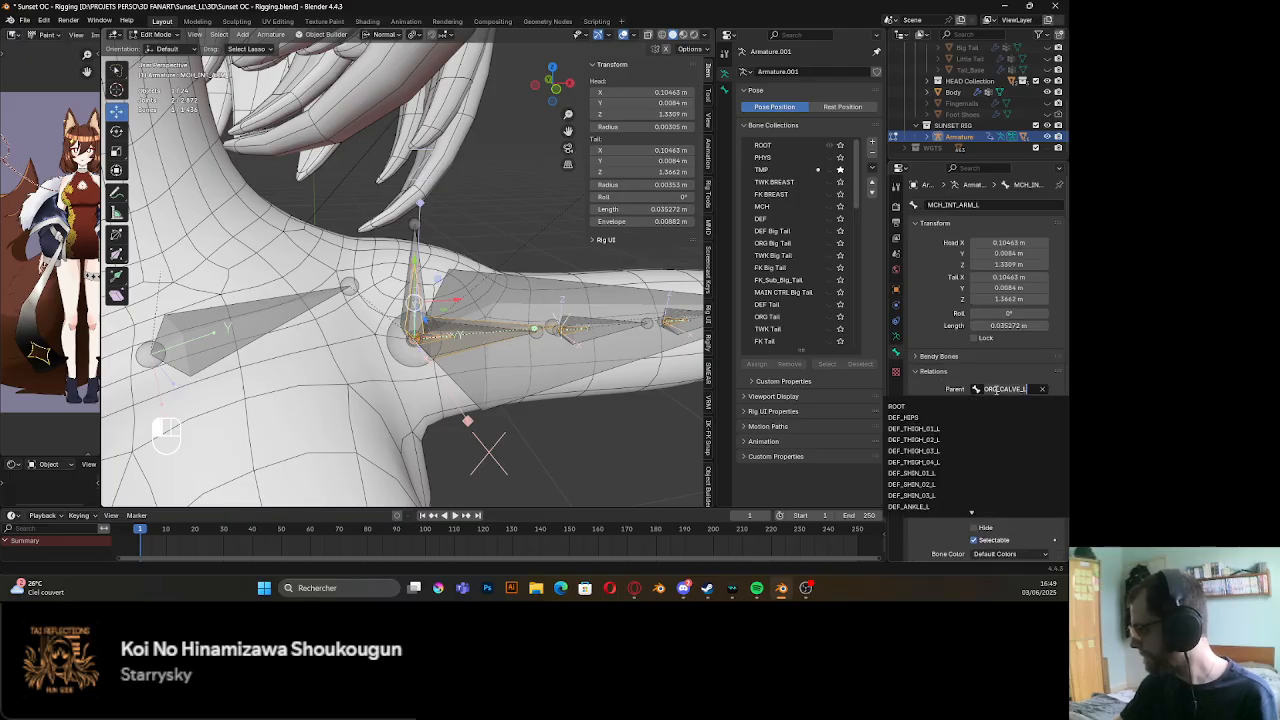
{"action": "left_click", "coordinate": [937, 407]}
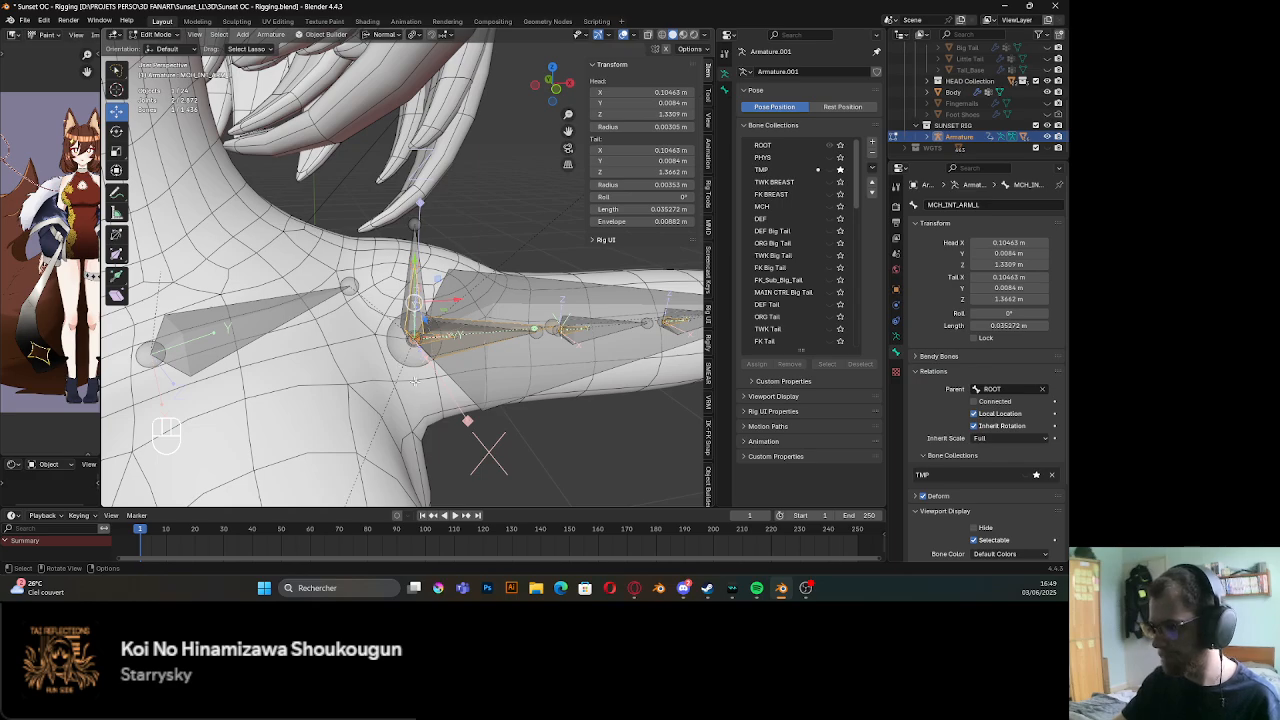
Parent the MCH_SWITCH_ARM_L bone floating above the arm to MCH_INT_ARM_L with Keep Offset
{"action": "middle_click_drag", "start_coordinate": [414, 382], "coordinate": [383, 242]}
{"action": "scroll", "coordinate": [401, 302], "scroll_direction": "down", "scroll_amount": 6}
{"action": "left_click", "coordinate": [440, 163]}
{"action": "scroll", "coordinate": [396, 340], "scroll_direction": "up", "scroll_amount": 5}
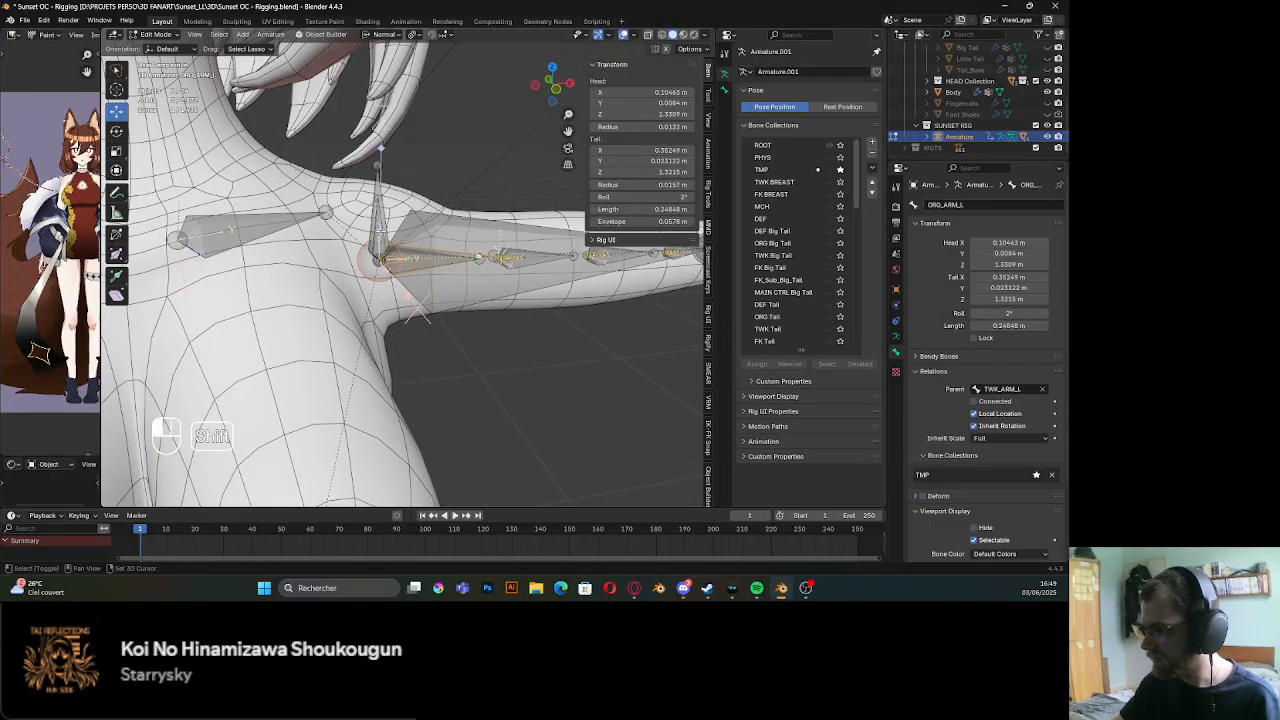
{"action": "left_click", "coordinate": [383, 258]}
{"action": "scroll", "coordinate": [414, 440], "scroll_direction": "down", "scroll_amount": 5}
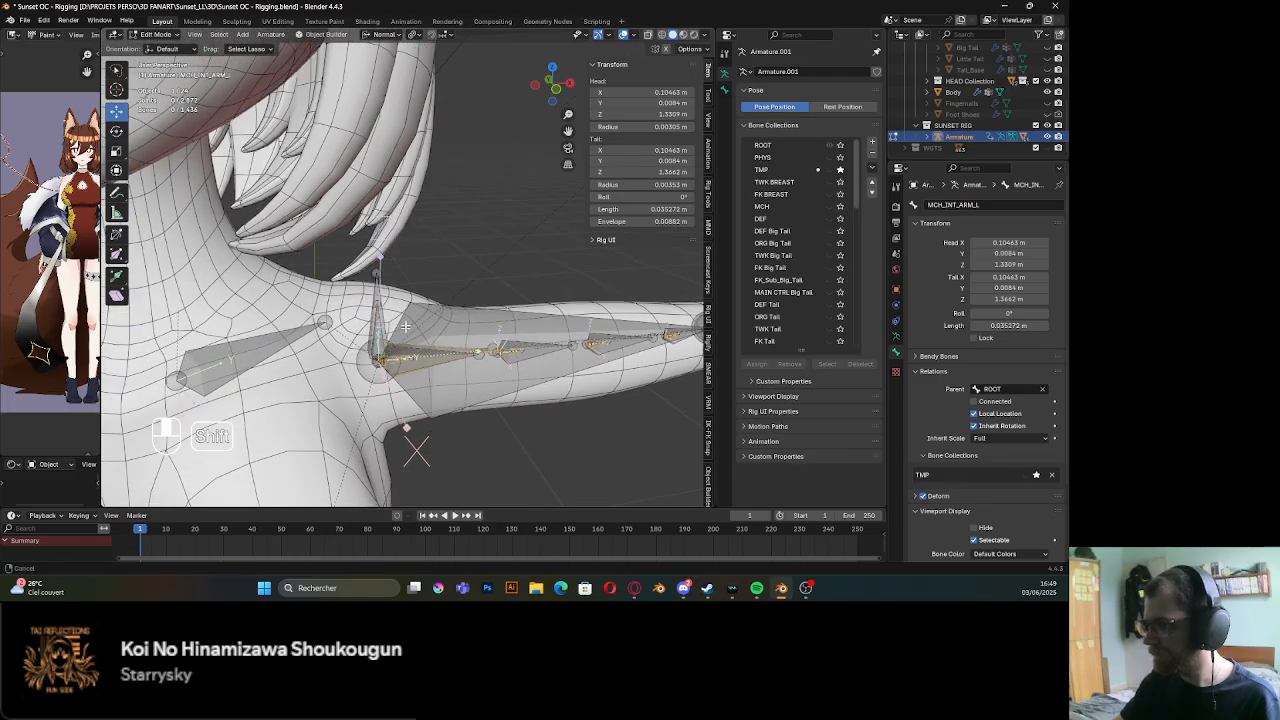
{"action": "left_click", "coordinate": [418, 152]}
{"action": "scroll", "coordinate": [390, 320], "scroll_direction": "up", "scroll_amount": 4}
{"action": "middle_click_drag", "start_coordinate": [370, 370], "coordinate": [366, 300], "text": "shift"}
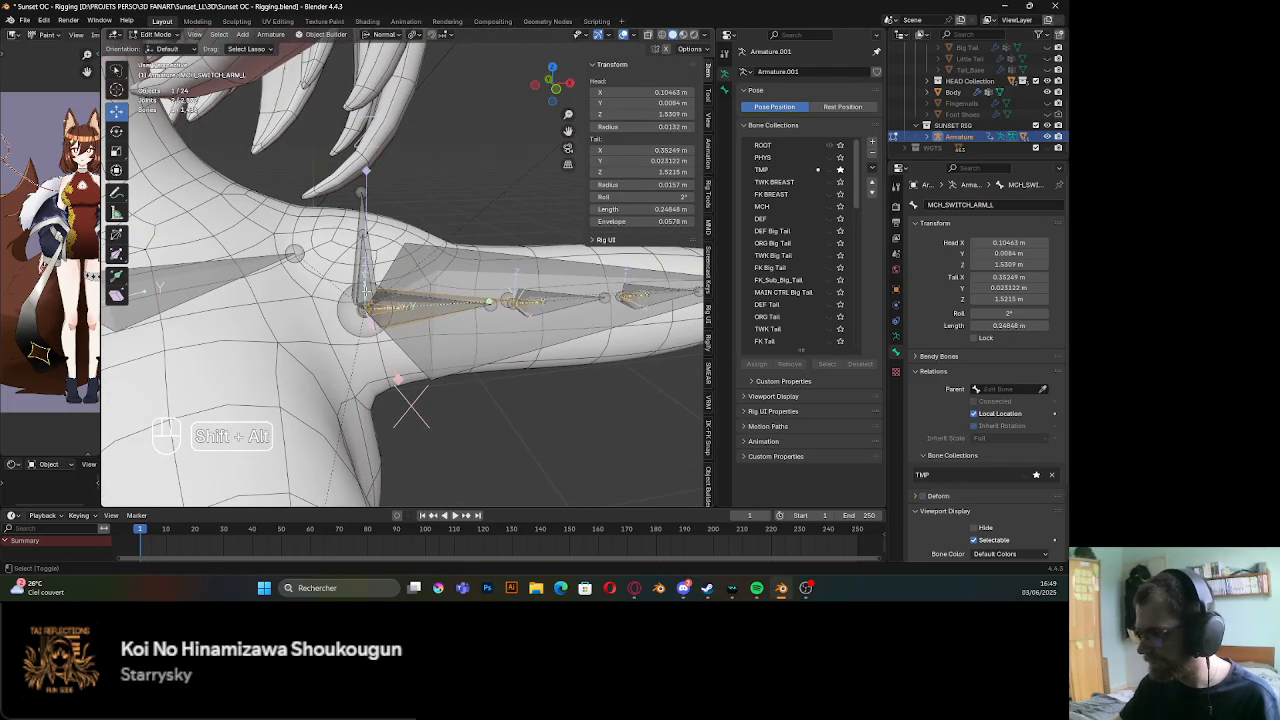
{"action": "left_click", "coordinate": [366, 262], "text": "alt"}
{"action": "left_click", "coordinate": [366, 259]}
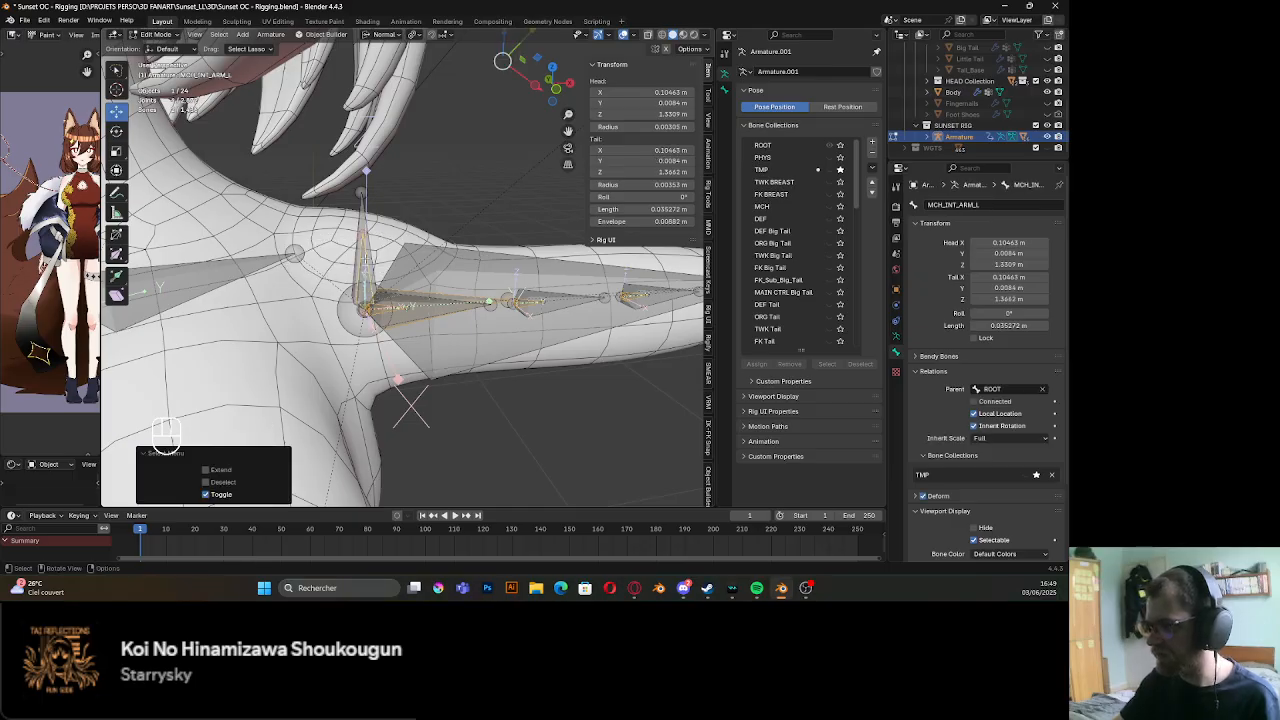
{"action": "key", "text": "ctrl+p"}
{"action": "left_click", "coordinate": [360, 283]}
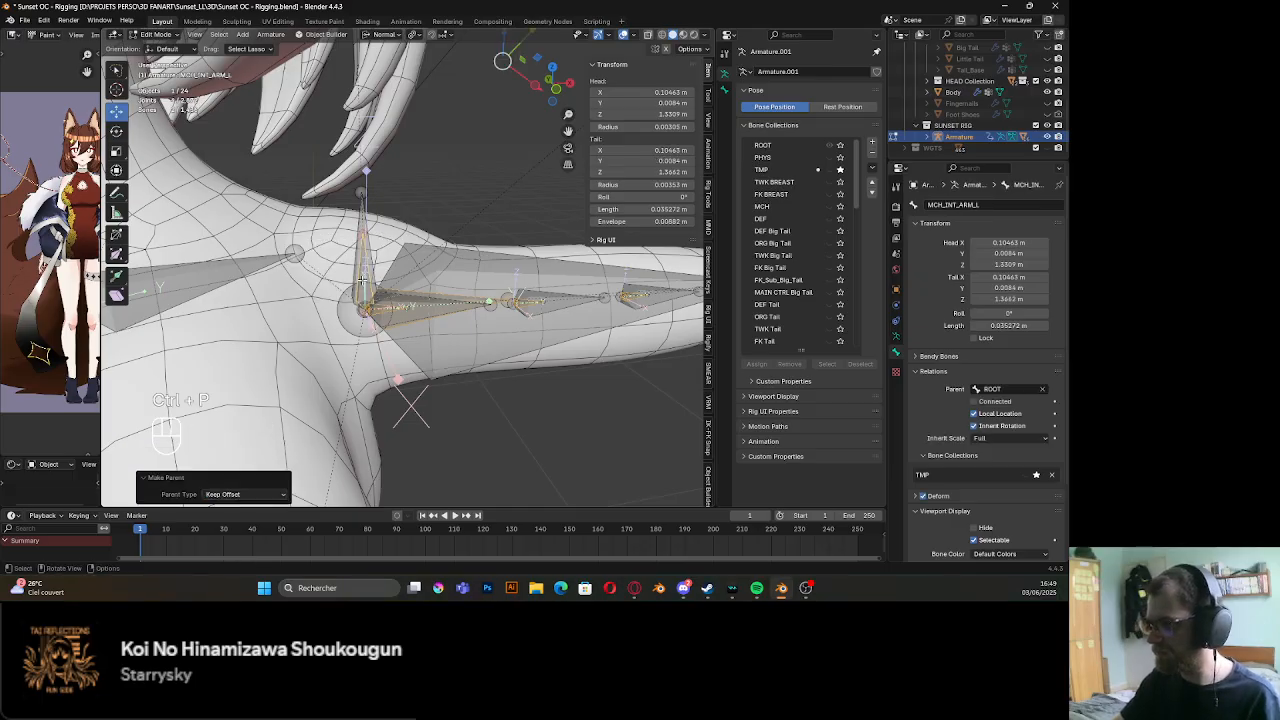
In Pose Mode, add Copy Location, Copy Scale and Copy Rotation constraints to MCH_INT_ARM_L, targeting MCH_ARM_L
{"action": "key", "text": "Tab"}
{"action": "left_click", "coordinate": [348, 276], "text": "shift"}
{"action": "middle_click_drag", "start_coordinate": [348, 277], "coordinate": [395, 257]}
{"action": "left_click", "coordinate": [391, 232]}
{"action": "middle_click_drag", "start_coordinate": [391, 232], "coordinate": [400, 236], "text": "shift"}
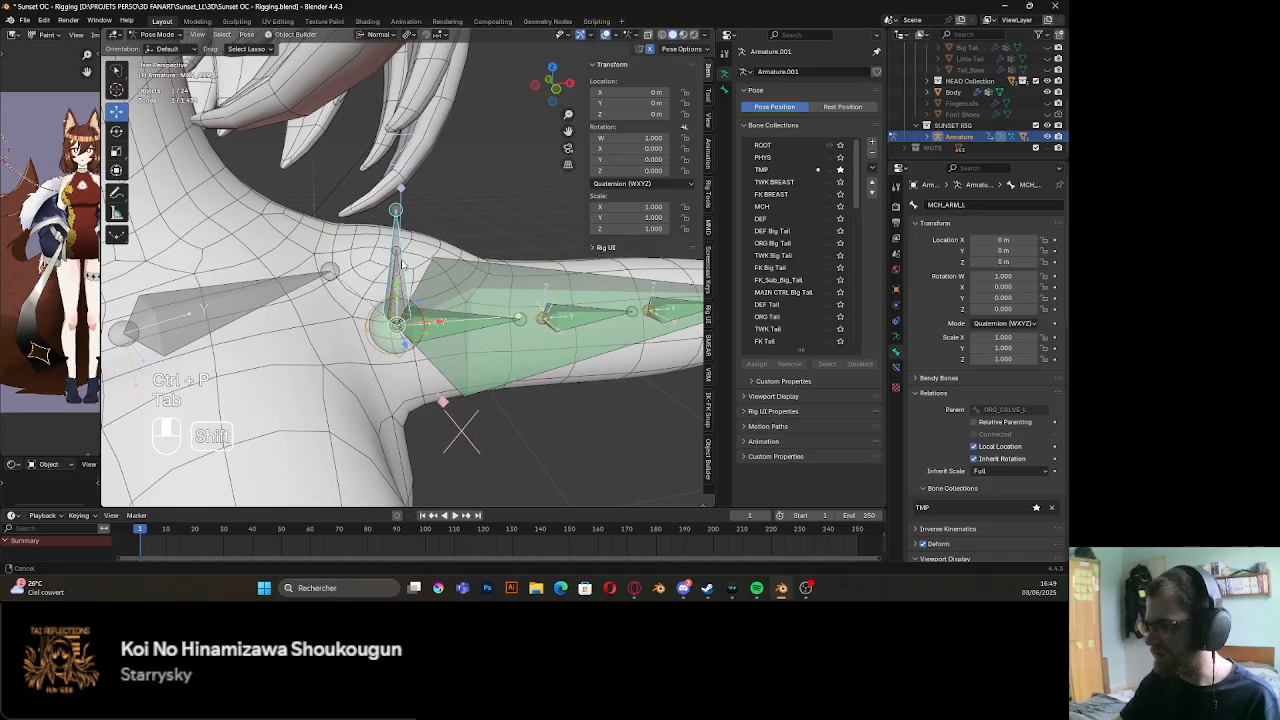
{"action": "left_click", "coordinate": [401, 314], "text": "shift"}
{"action": "key", "text": "shift+ctrl+c"}
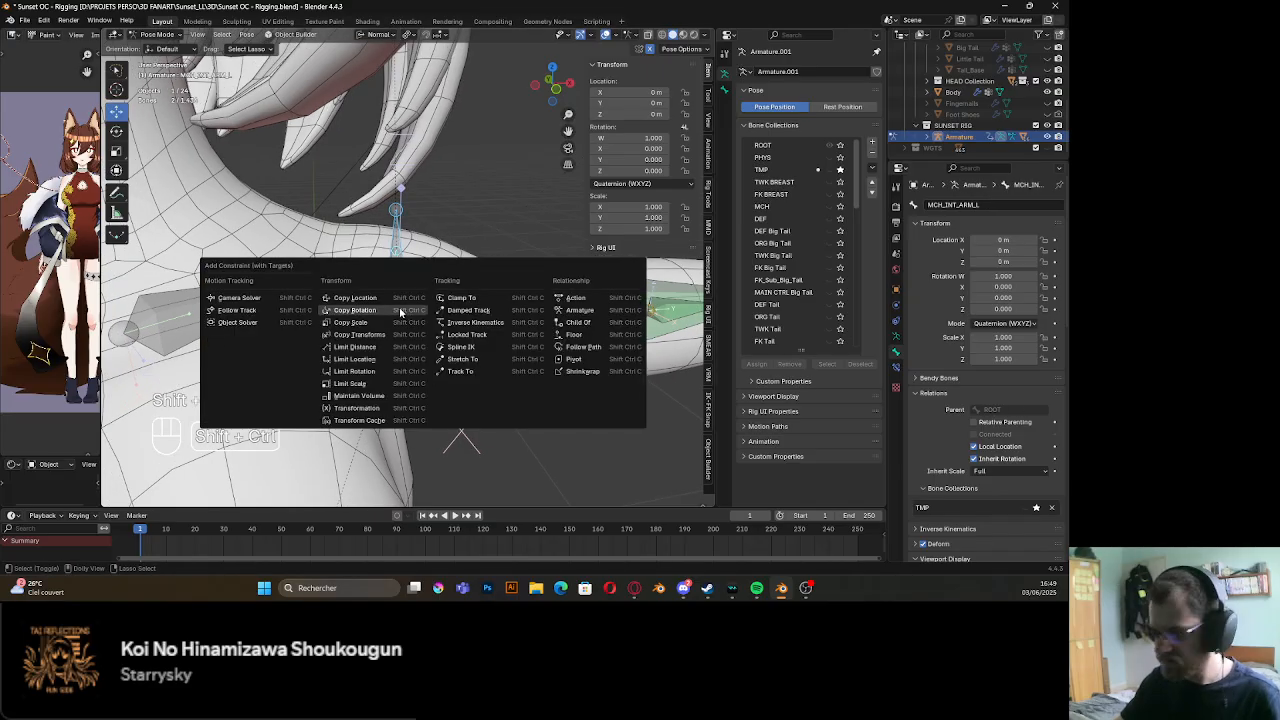
{"action": "left_click", "coordinate": [401, 310]}
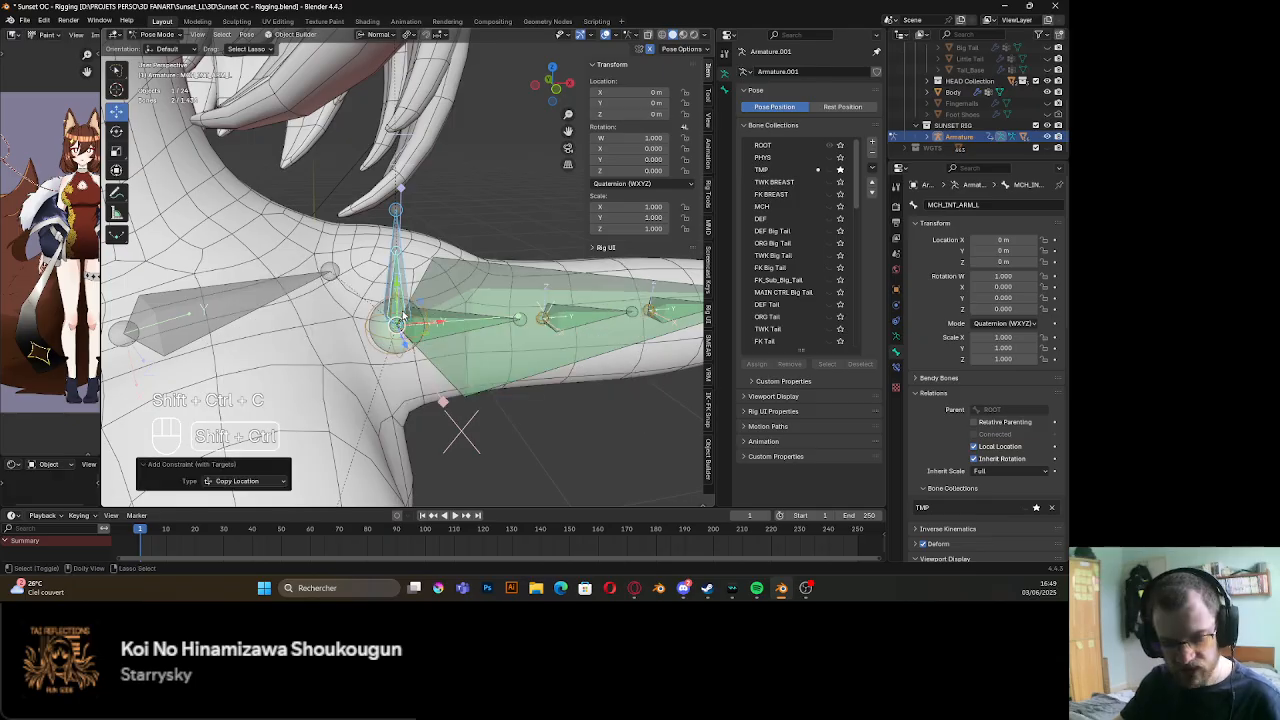
{"action": "key", "text": "shift+ctrl+c"}
{"action": "left_click", "coordinate": [390, 329]}
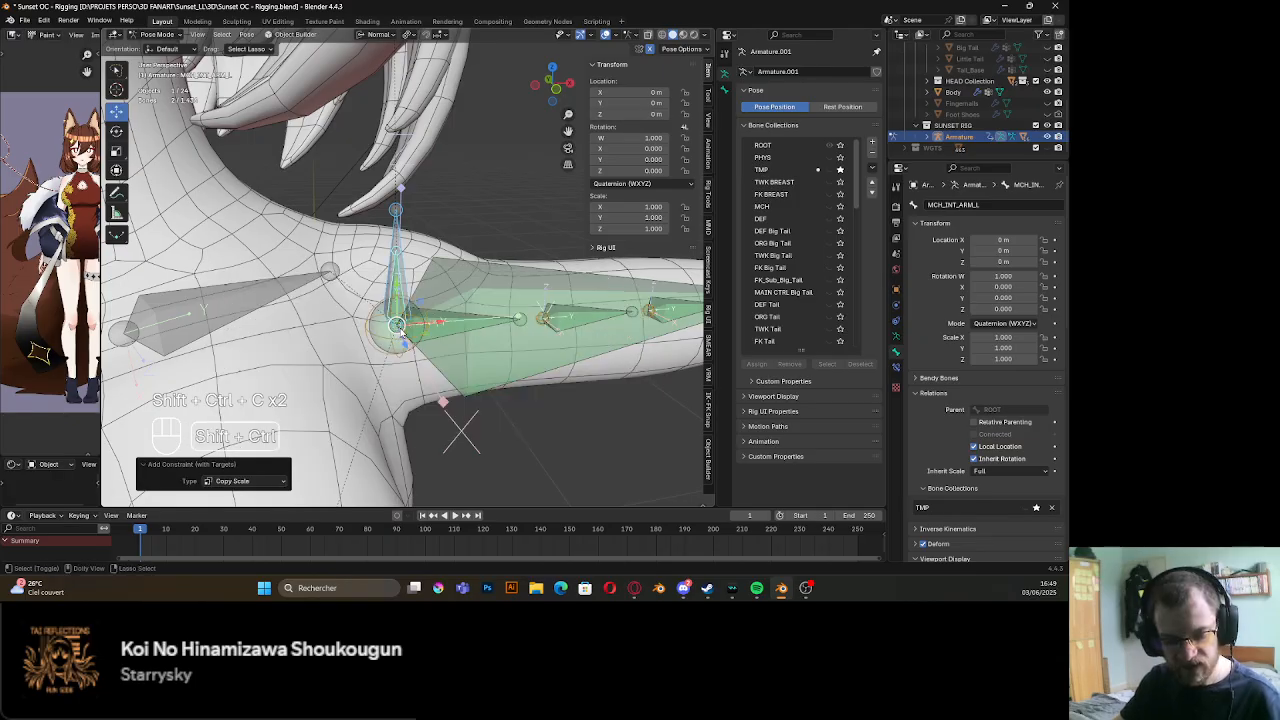
{"action": "key", "text": "shift+ctrl+c"}
{"action": "left_click", "coordinate": [397, 322]}
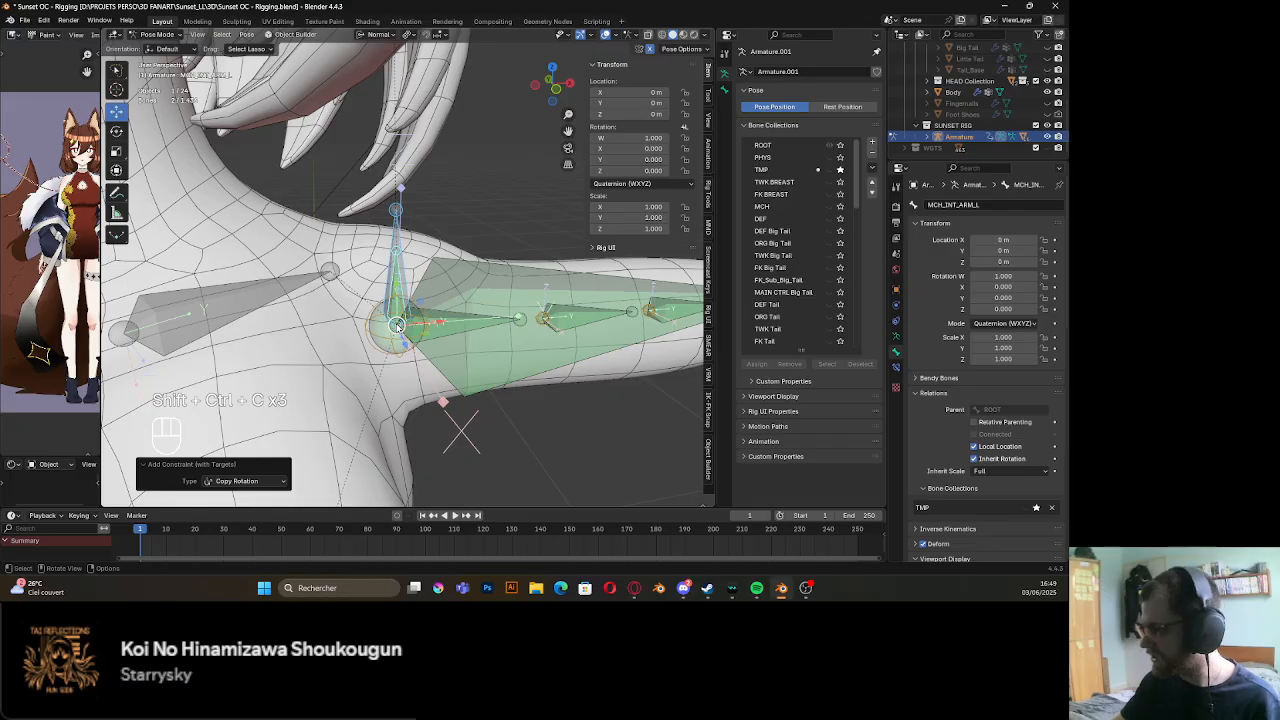
Rename the Copy Rotation constraint of MCH_INT_ARM_L as ARM_FOLLOW, collapsing the Copy Location and Copy Scale constraints
{"action": "left_click", "coordinate": [896, 366]}
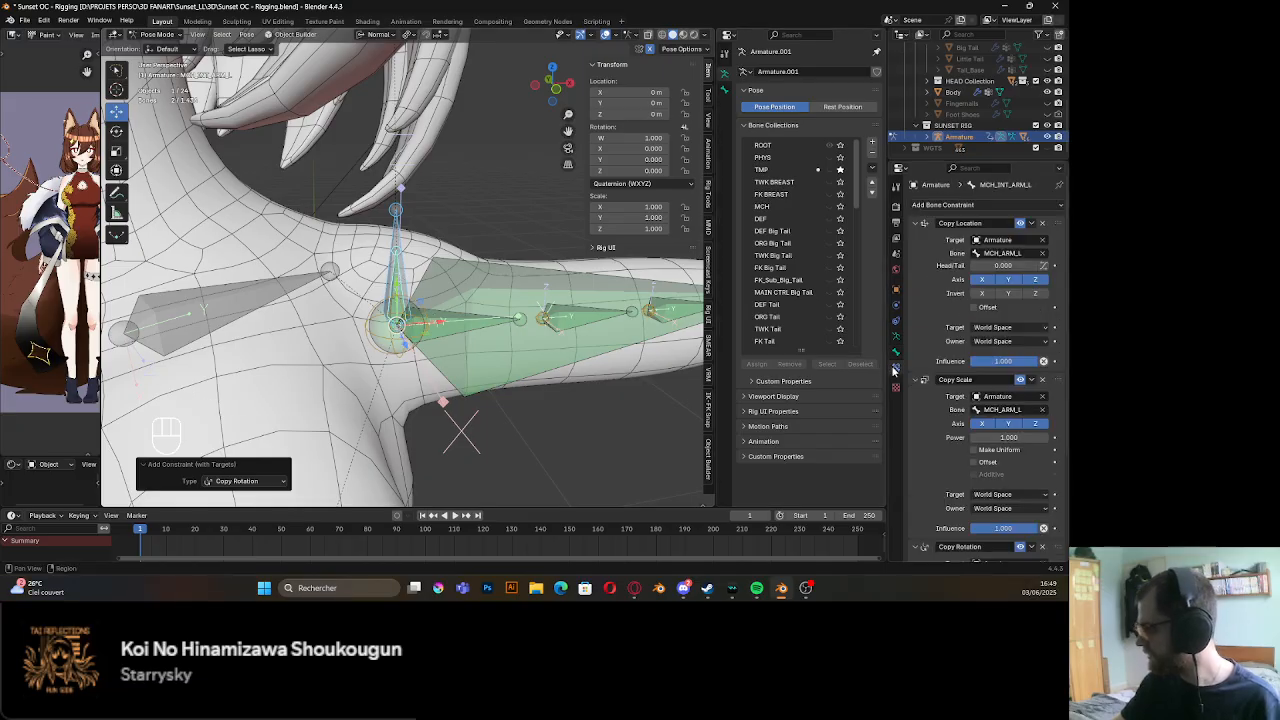
{"action": "left_click", "coordinate": [914, 223]}
{"action": "left_click", "coordinate": [914, 238]}
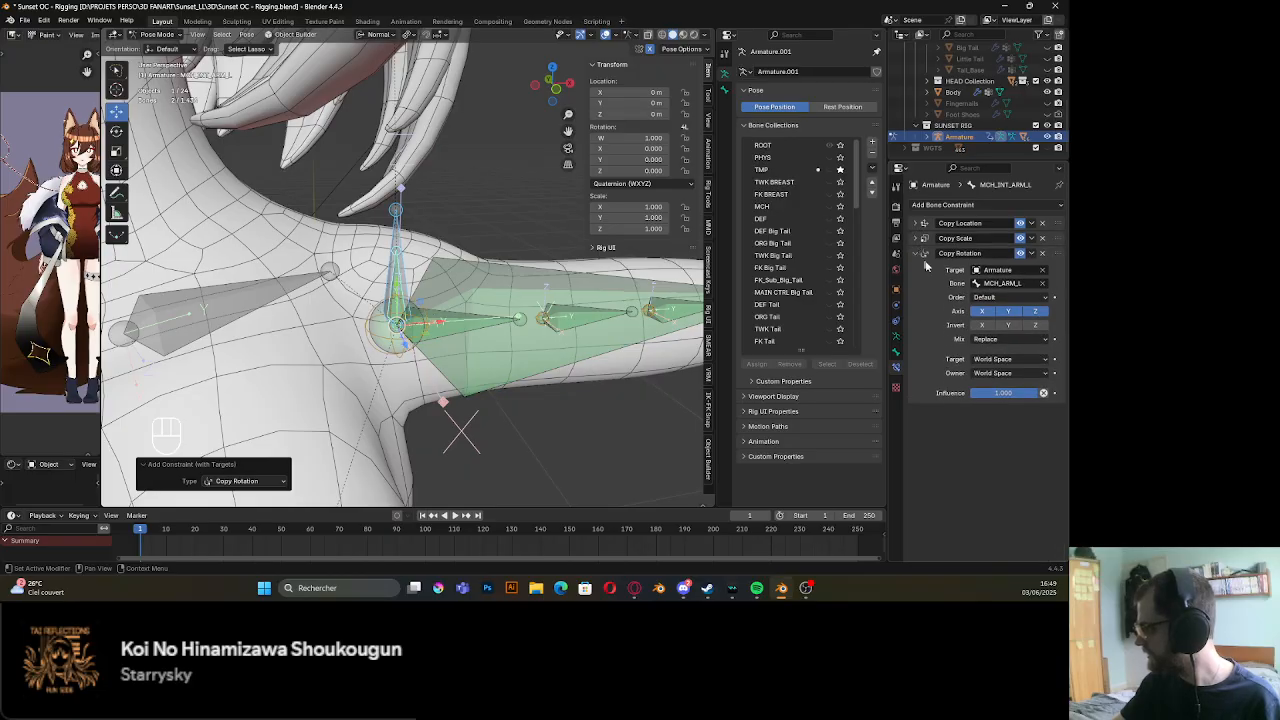
{"action": "left_click", "coordinate": [955, 253]}
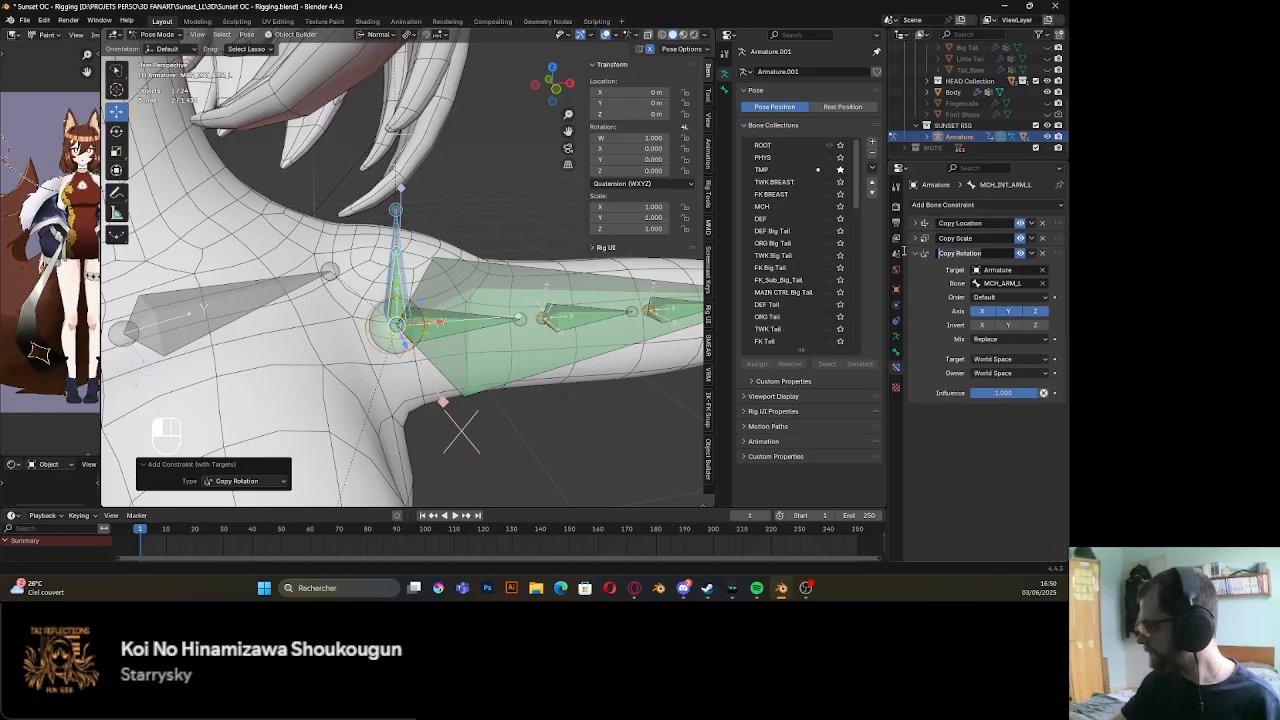
{"action": "type", "text": "ARM_FOLLOW"}
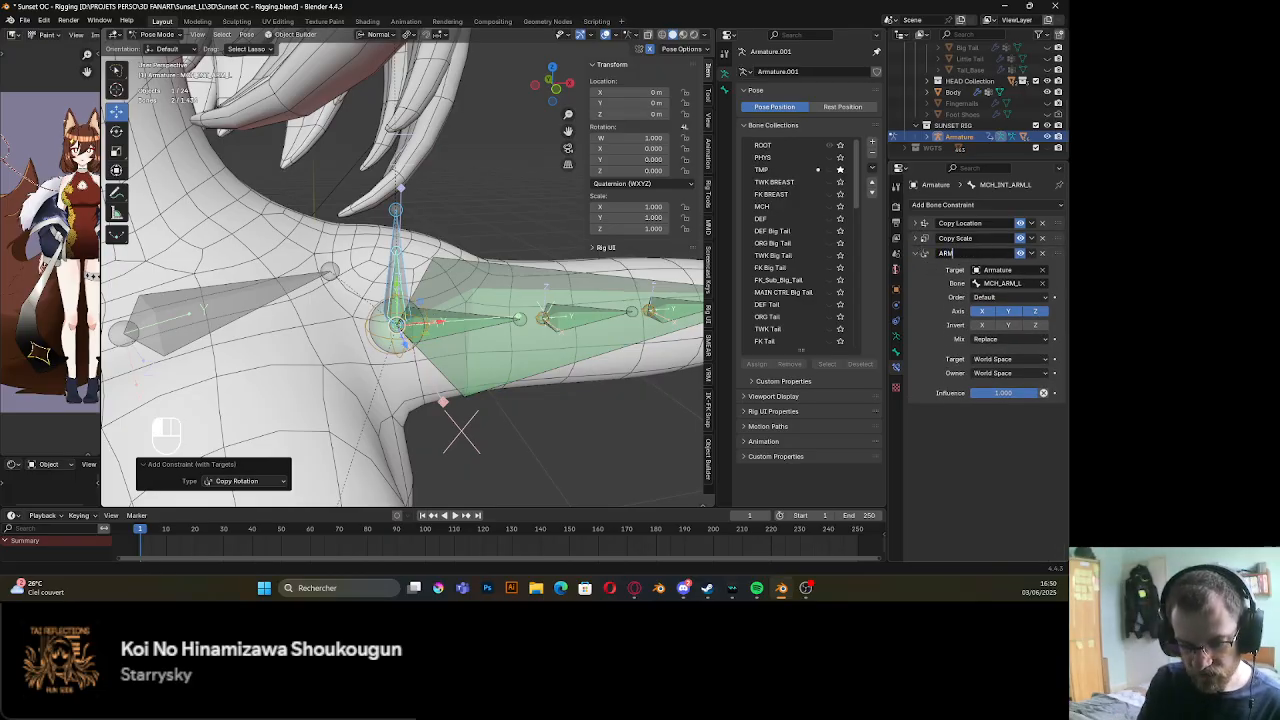
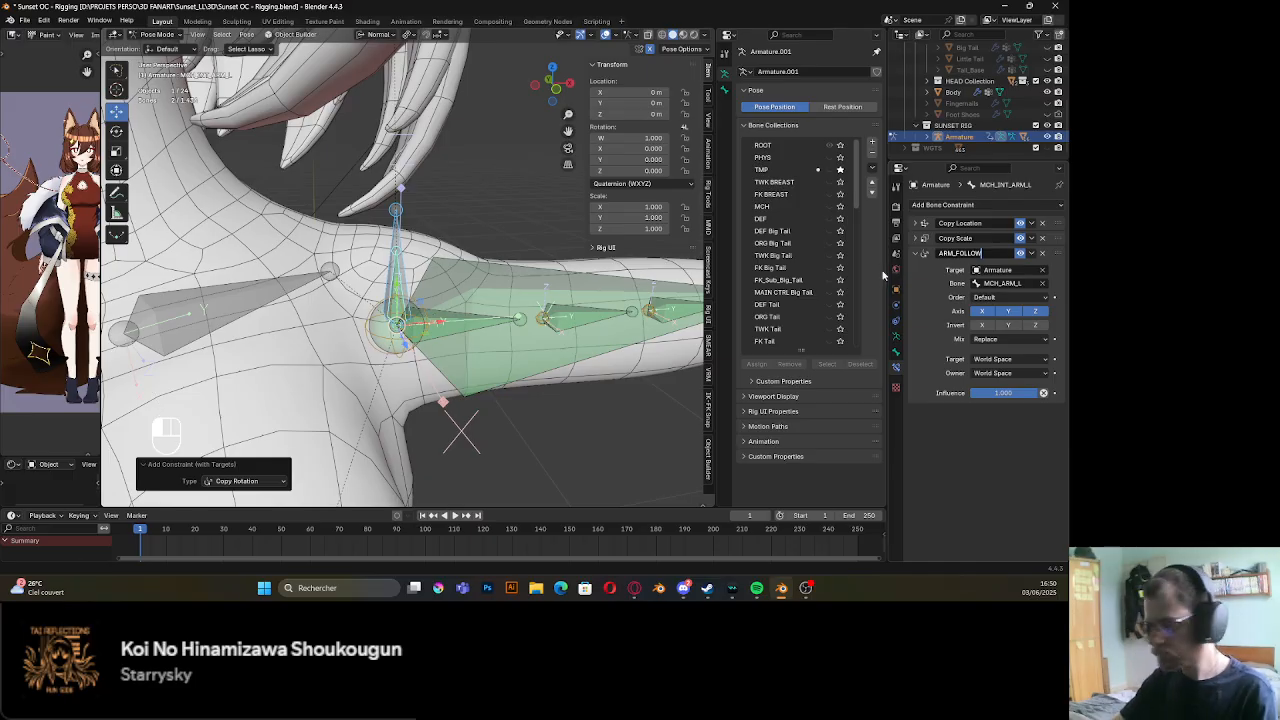
{"action": "key", "text": "Return"}
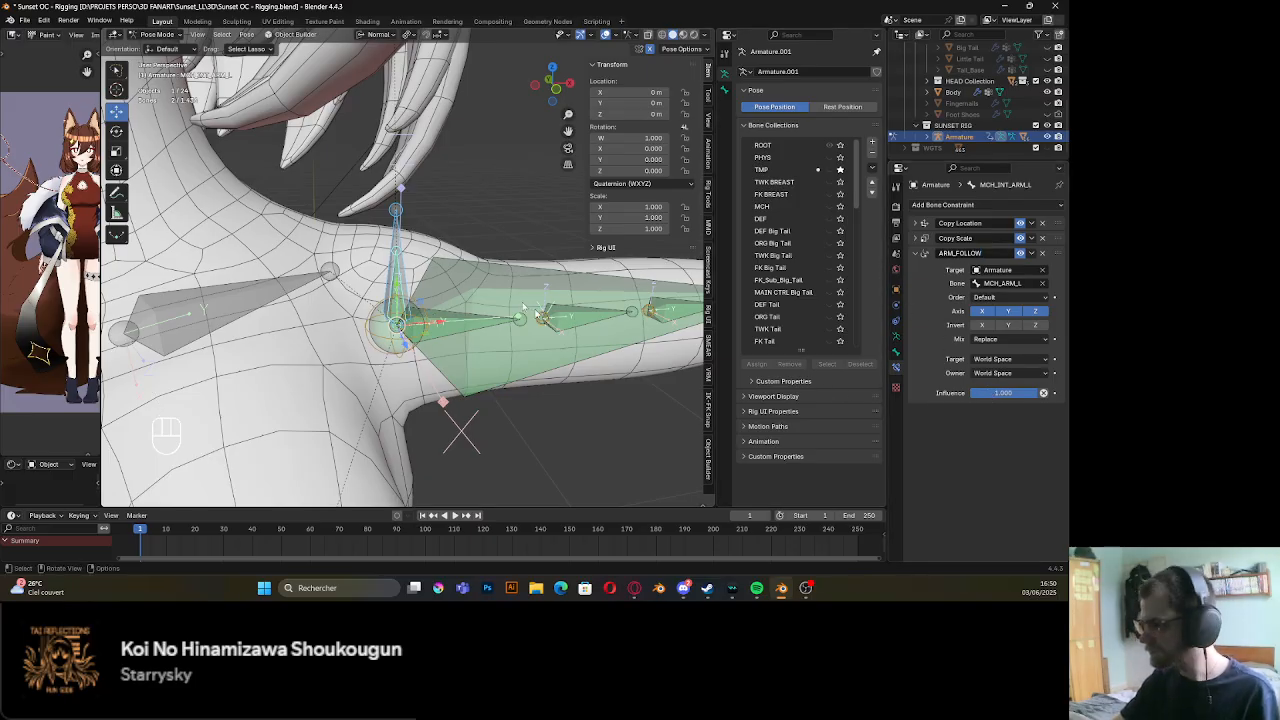
Show the ROOT bone collection and select the PROPERTIES bone above the character's head
{"action": "scroll", "coordinate": [443, 285], "scroll_direction": "down", "scroll_amount": 8}
{"action": "scroll", "coordinate": [432, 329], "scroll_direction": "up", "scroll_amount": 3}
{"action": "scroll", "coordinate": [432, 329], "scroll_direction": "down", "scroll_amount": 6}
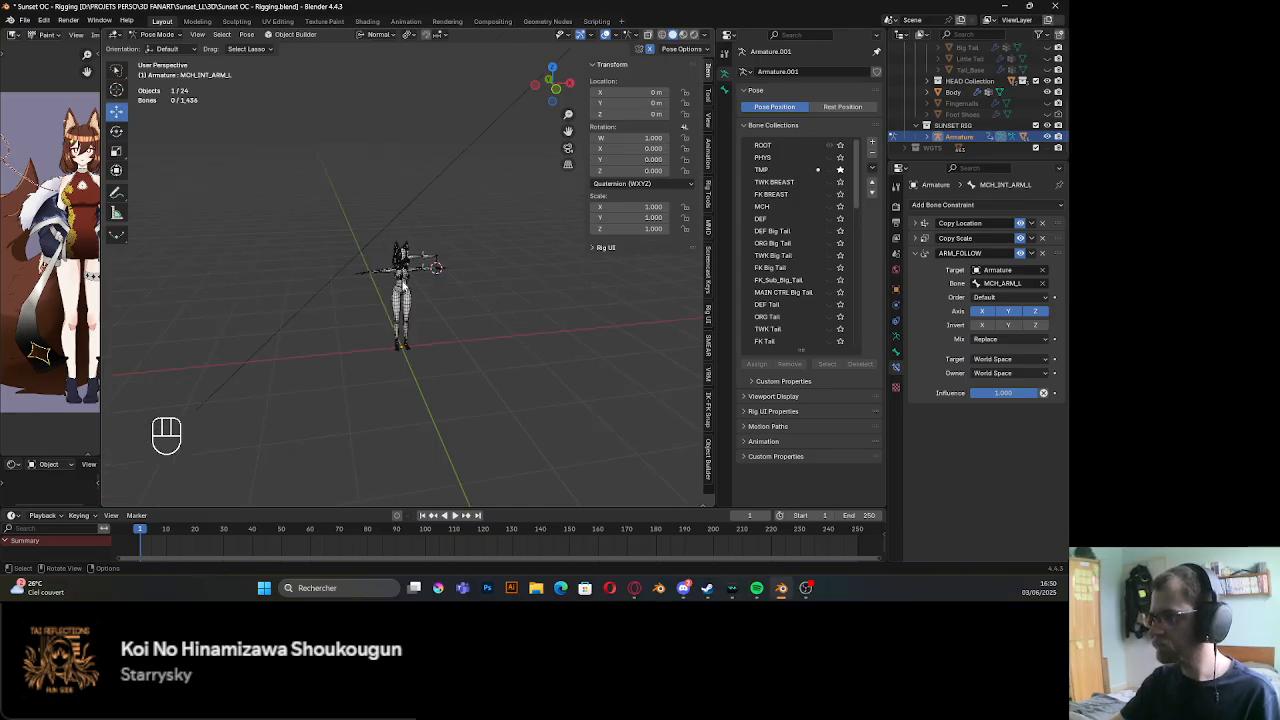
{"action": "scroll", "coordinate": [432, 329], "scroll_direction": "up", "scroll_amount": 12}
{"action": "scroll", "coordinate": [520, 331], "scroll_direction": "down", "scroll_amount": 8}
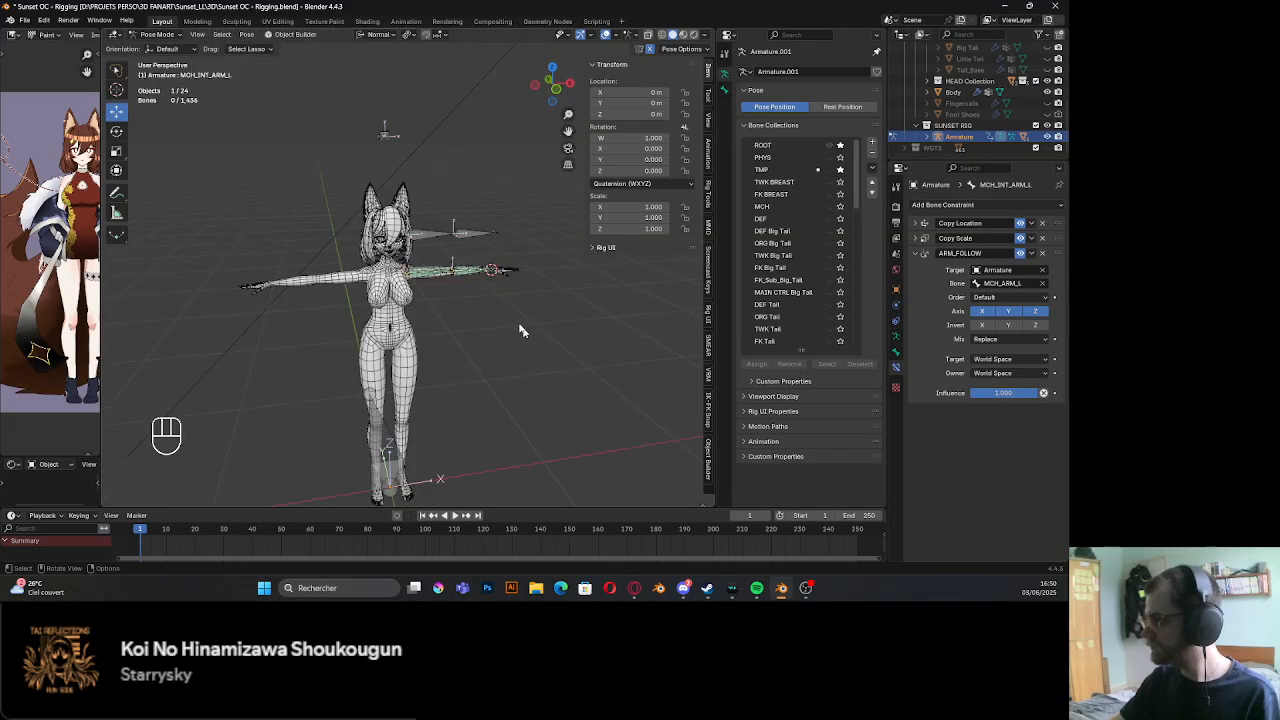
{"action": "left_click", "coordinate": [389, 133]}
{"action": "scroll", "coordinate": [400, 280], "scroll_direction": "up", "scroll_amount": 6}
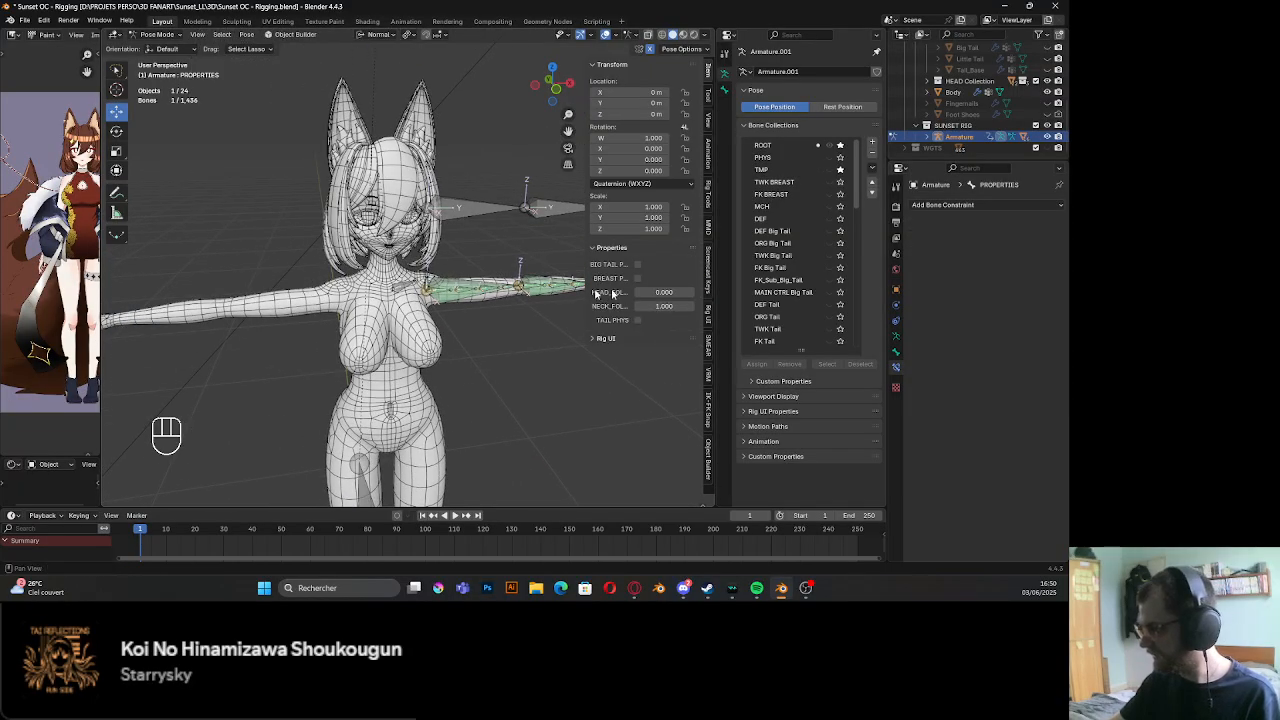
Add a new custom property to the PROPERTIES bone
{"action": "left_click", "coordinate": [895, 352]}
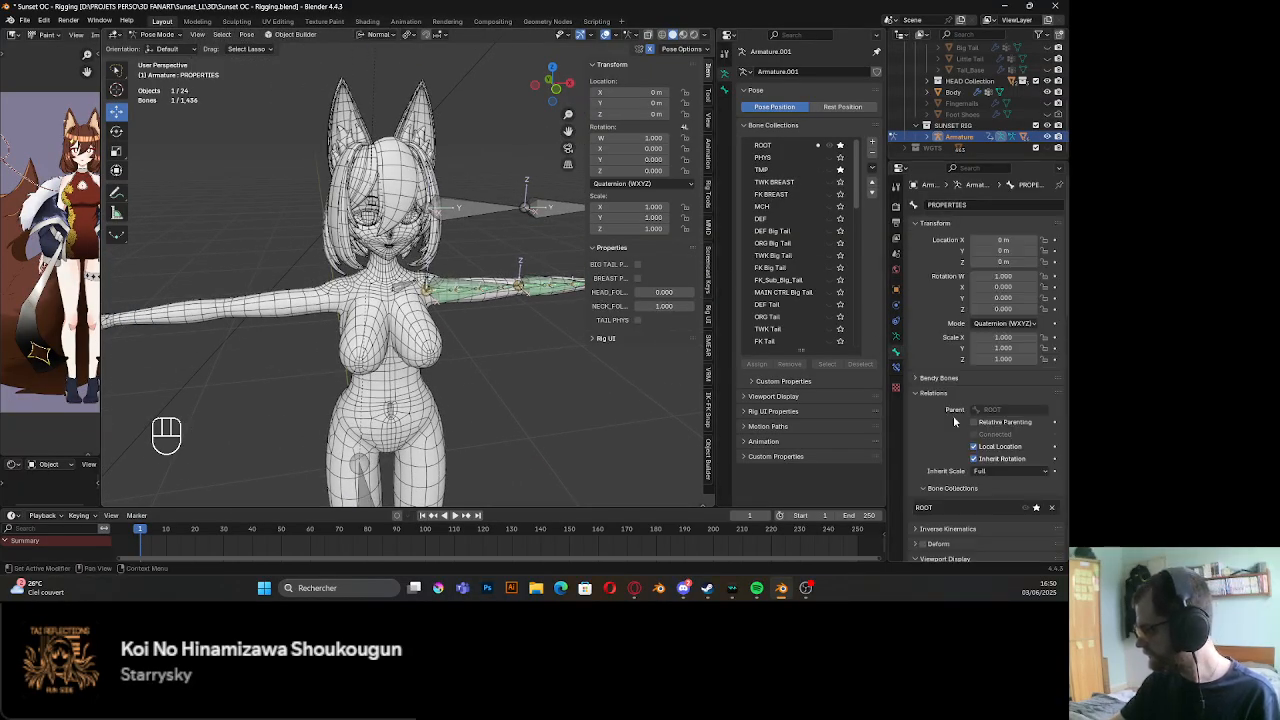
{"action": "scroll", "coordinate": [953, 415], "scroll_direction": "down", "scroll_amount": 5}
{"action": "scroll", "coordinate": [953, 419], "scroll_direction": "up", "scroll_amount": 5}
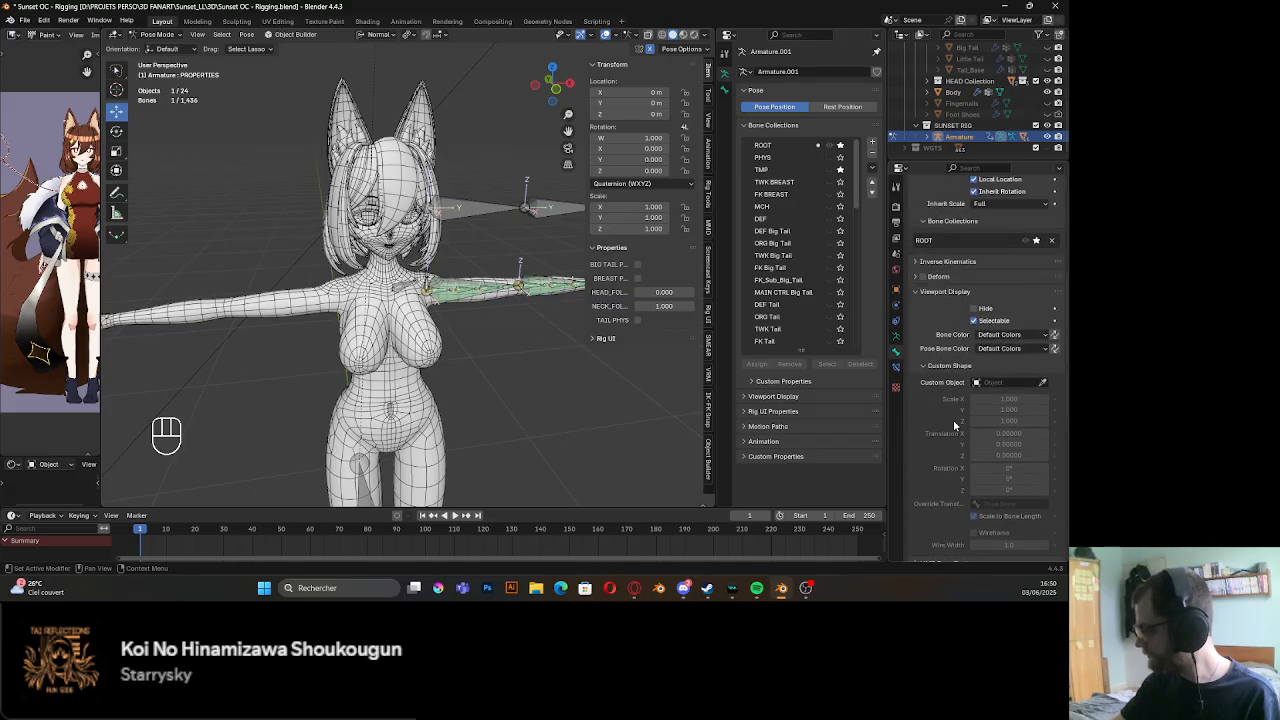
{"action": "scroll", "coordinate": [930, 402], "scroll_direction": "down", "scroll_amount": 10}
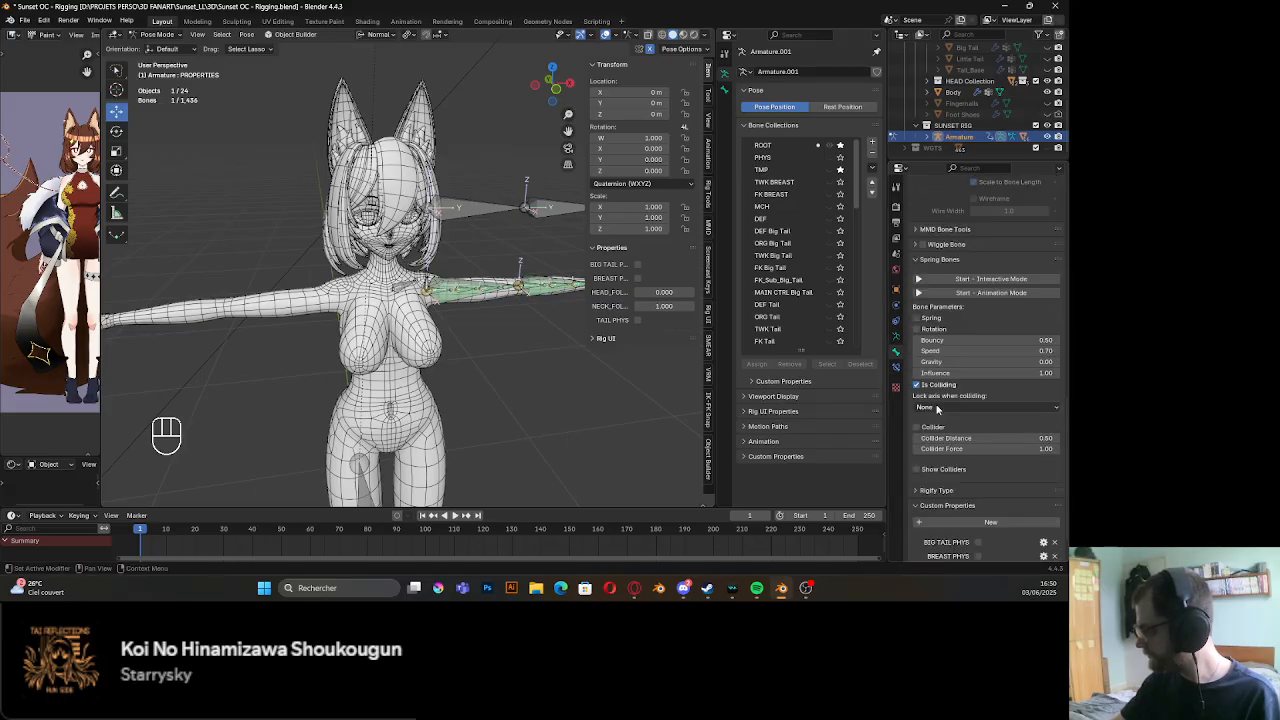
{"action": "left_click", "coordinate": [990, 475]}
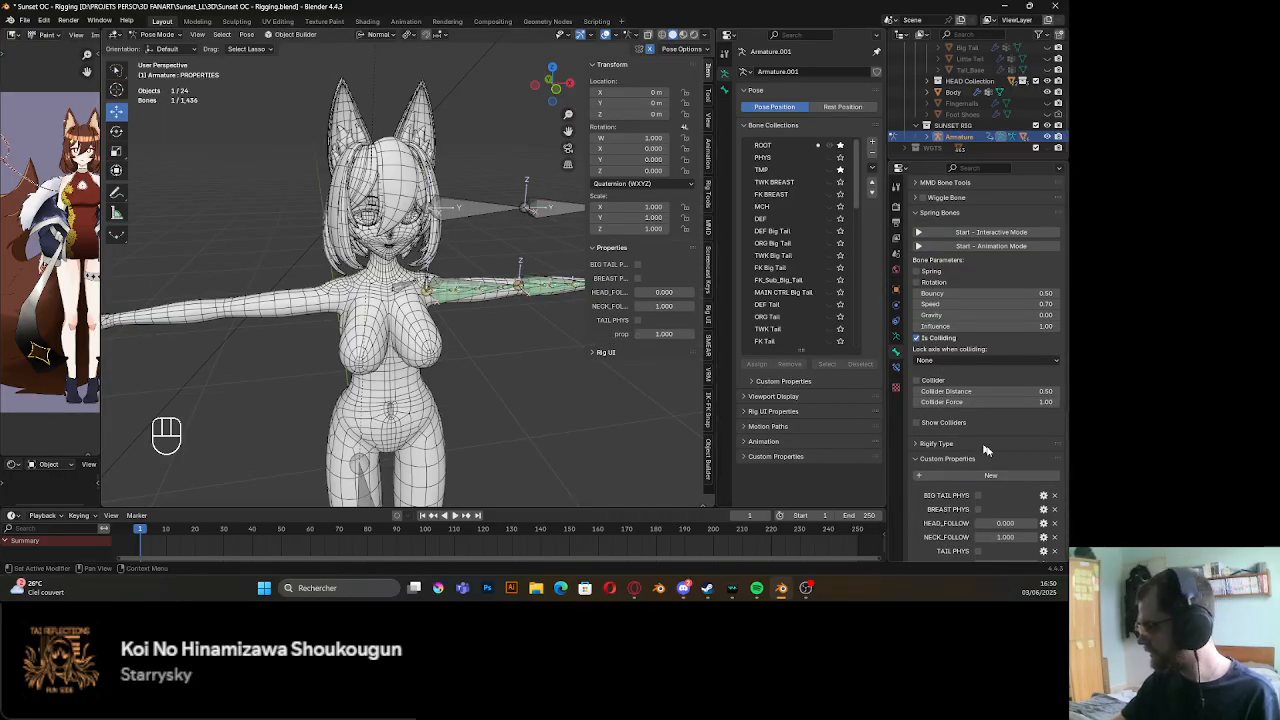
{"action": "scroll", "coordinate": [988, 450], "scroll_direction": "down", "scroll_amount": 1}
Make the new custom property library overridable and name it ARM_FOLLOW_L
{"action": "left_click", "coordinate": [1043, 551]}
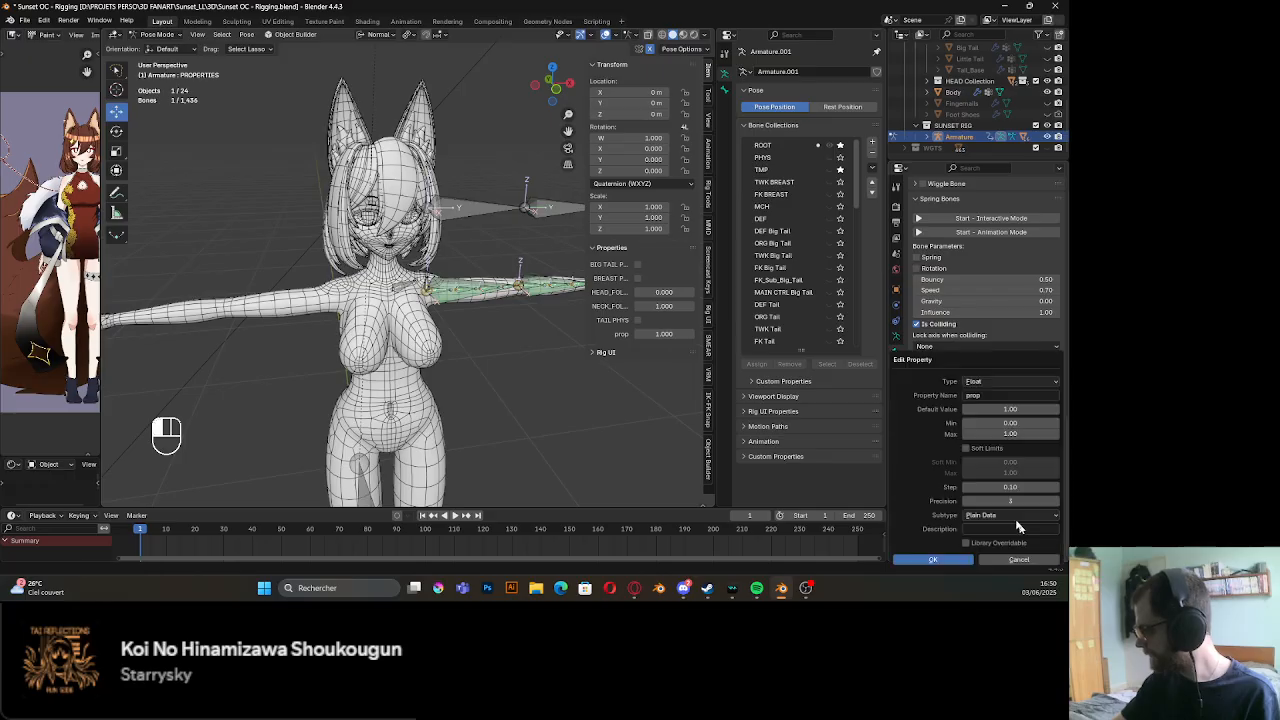
{"action": "left_click", "coordinate": [967, 543]}
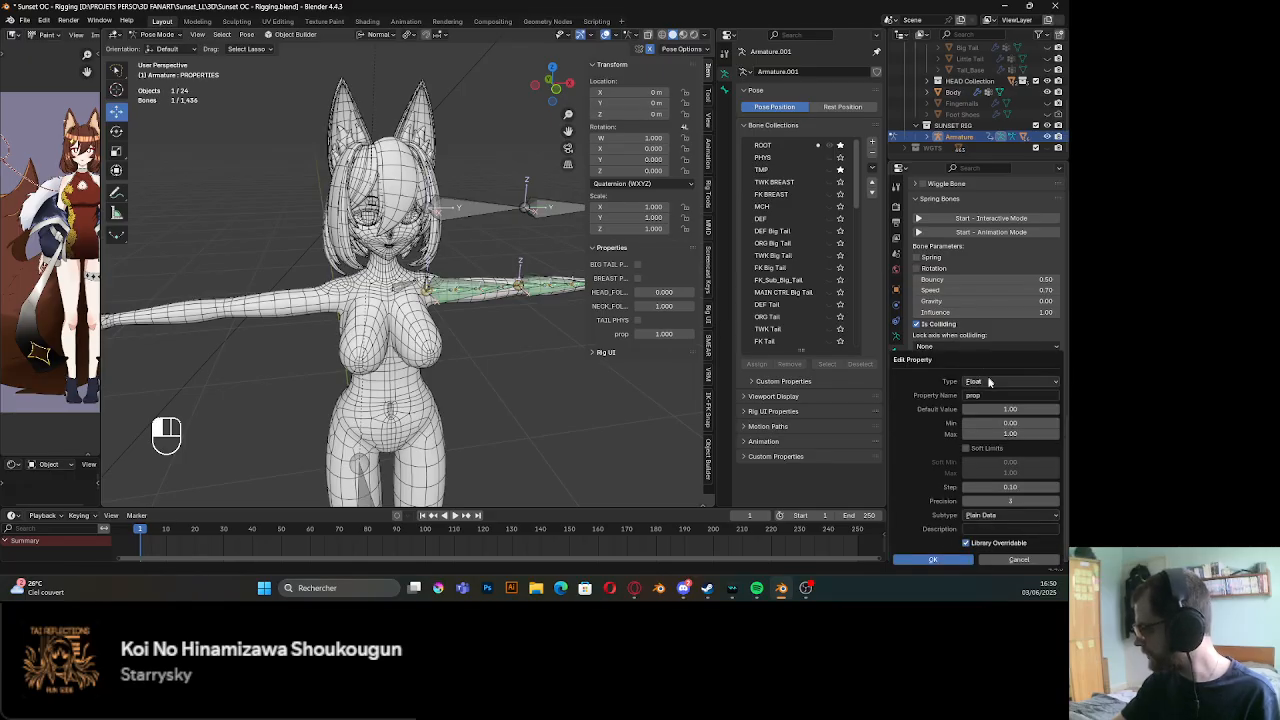
{"action": "left_click", "coordinate": [996, 396]}
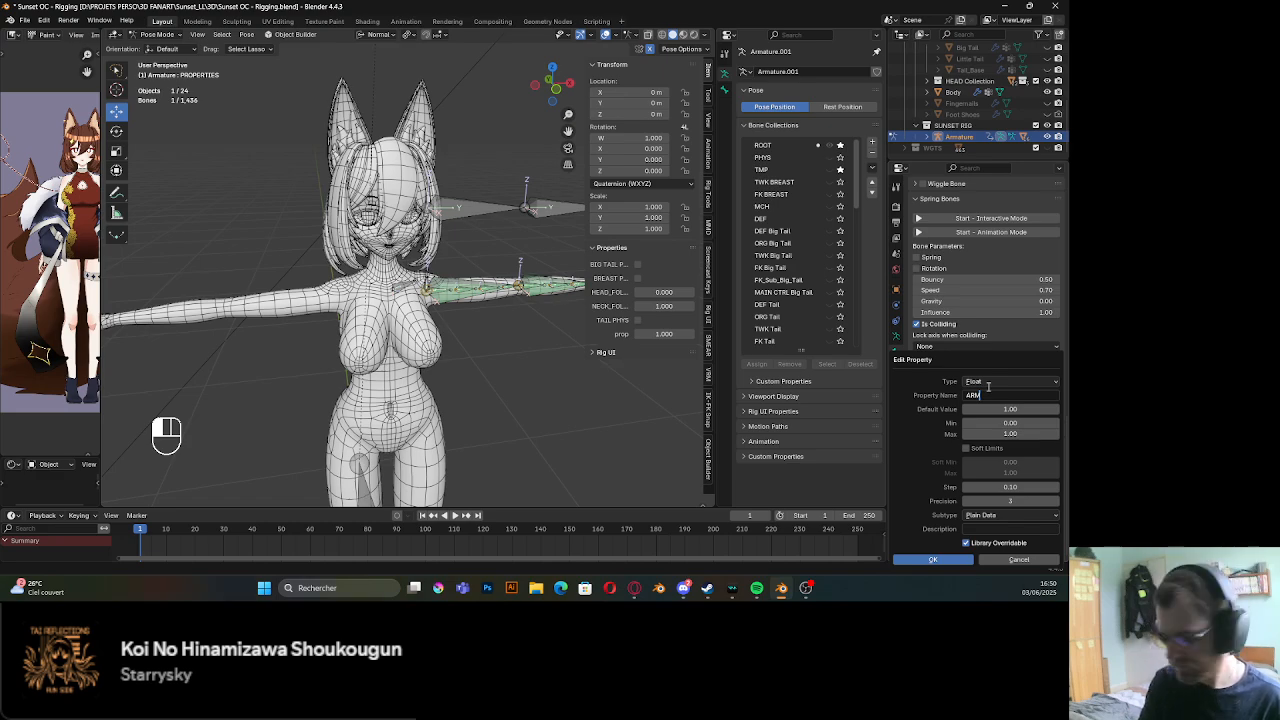
{"action": "type", "text": "ARM FO"}
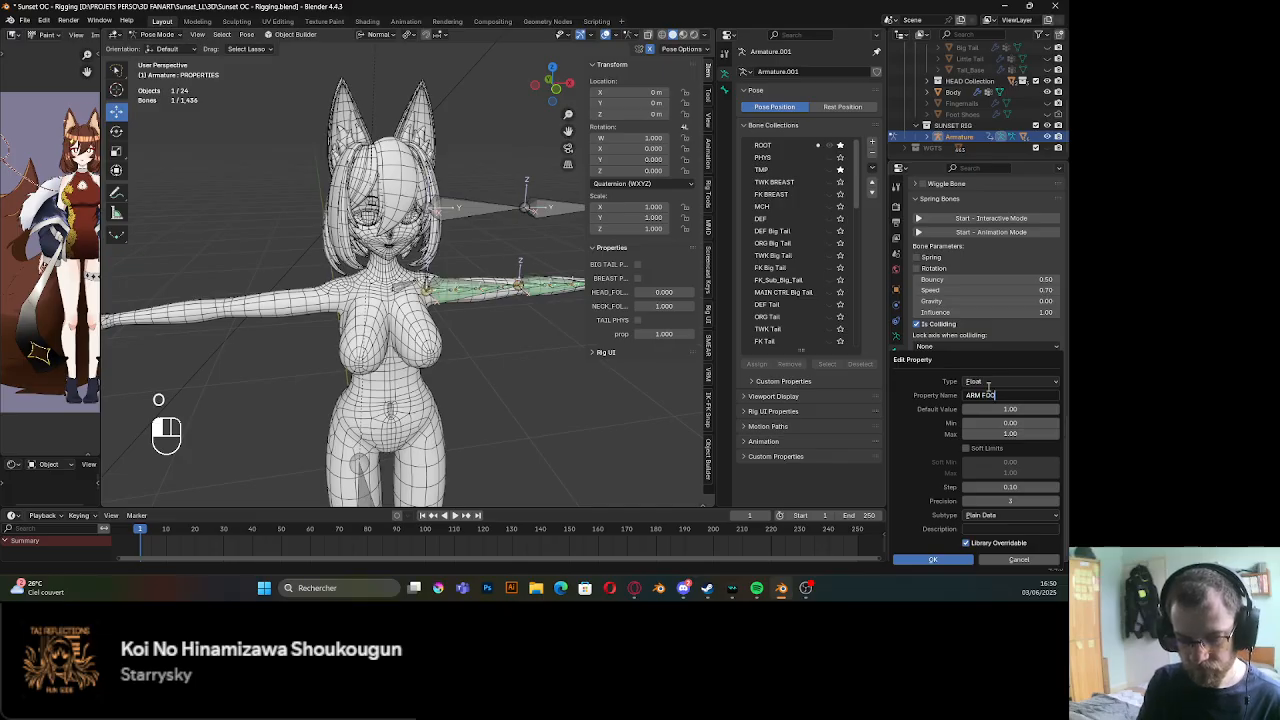
{"action": "type", "text": "LLOW"}
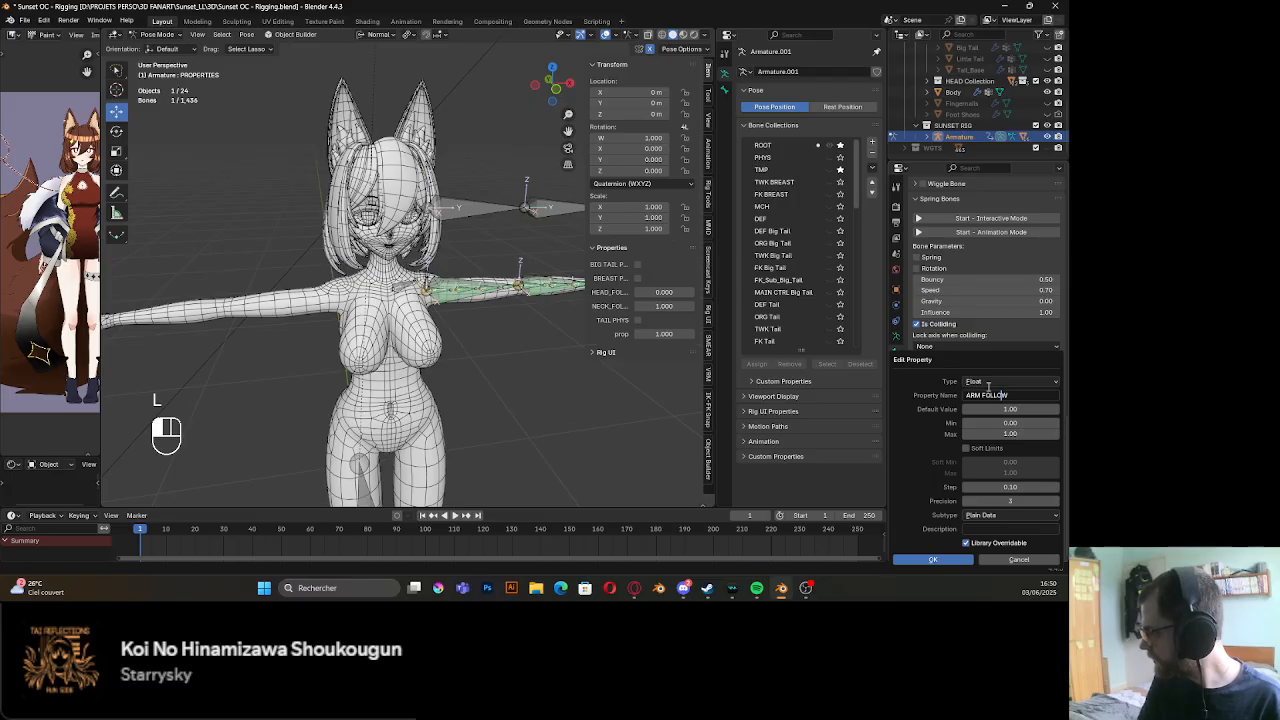
{"action": "key", "text": "BackSpace"}
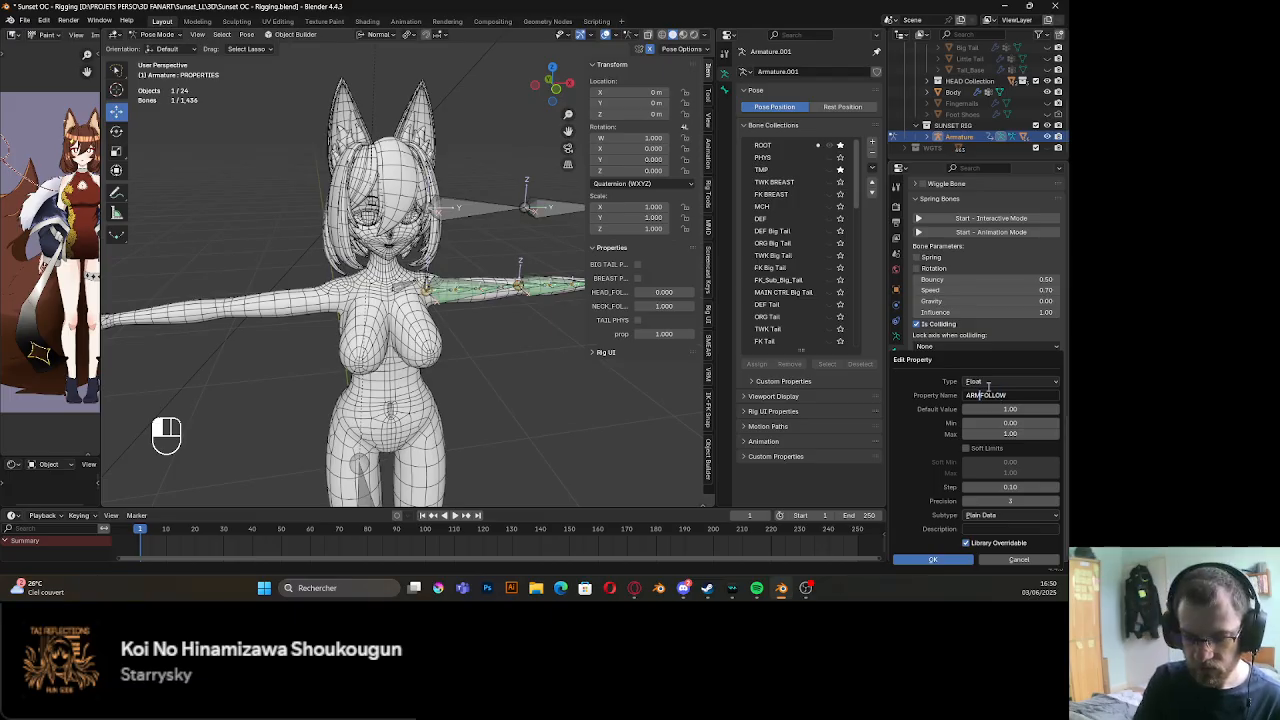
{"action": "type", "text": "_L"}
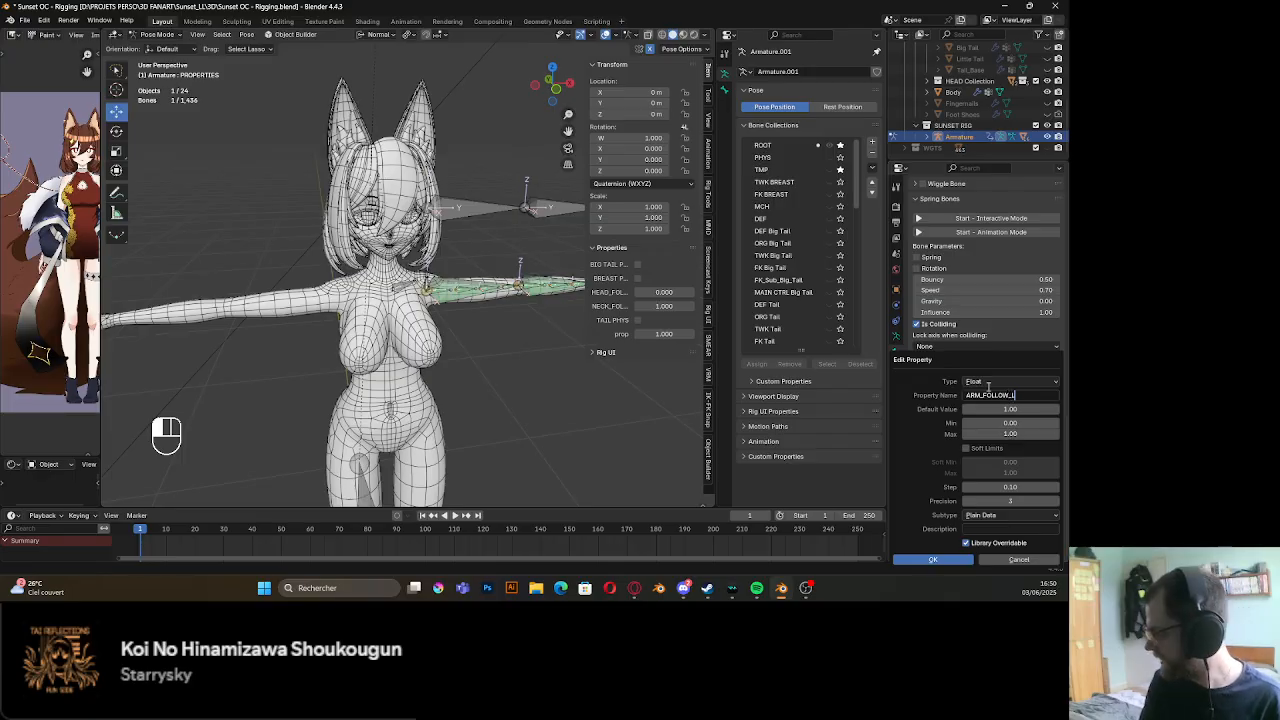
{"action": "key", "text": "Return"}
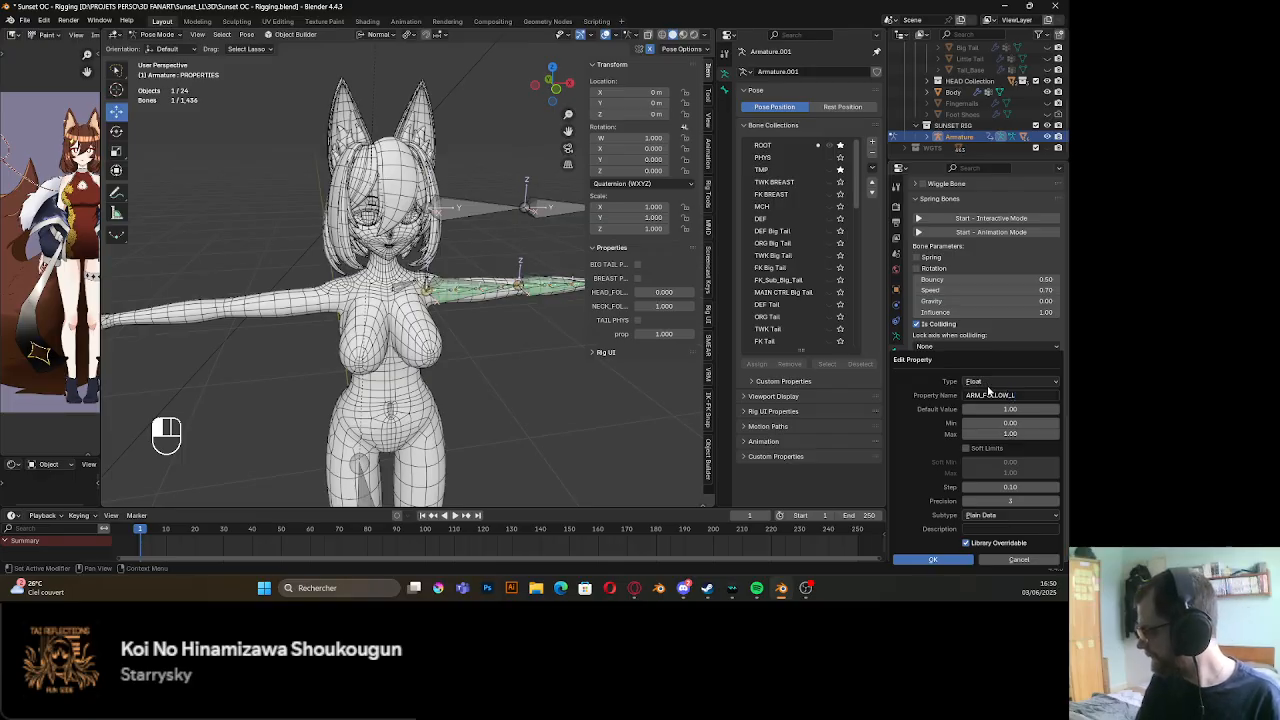
{"action": "left_click", "coordinate": [940, 559]}
Copy the ARM_FOLLOW_L property as a new driver and select the MCH_INT_ARM_L bone at the left shoulder
{"action": "middle_click_drag", "start_coordinate": [580, 417], "coordinate": [538, 404], "text": "shift"}
{"action": "right_click", "coordinate": [657, 266]}
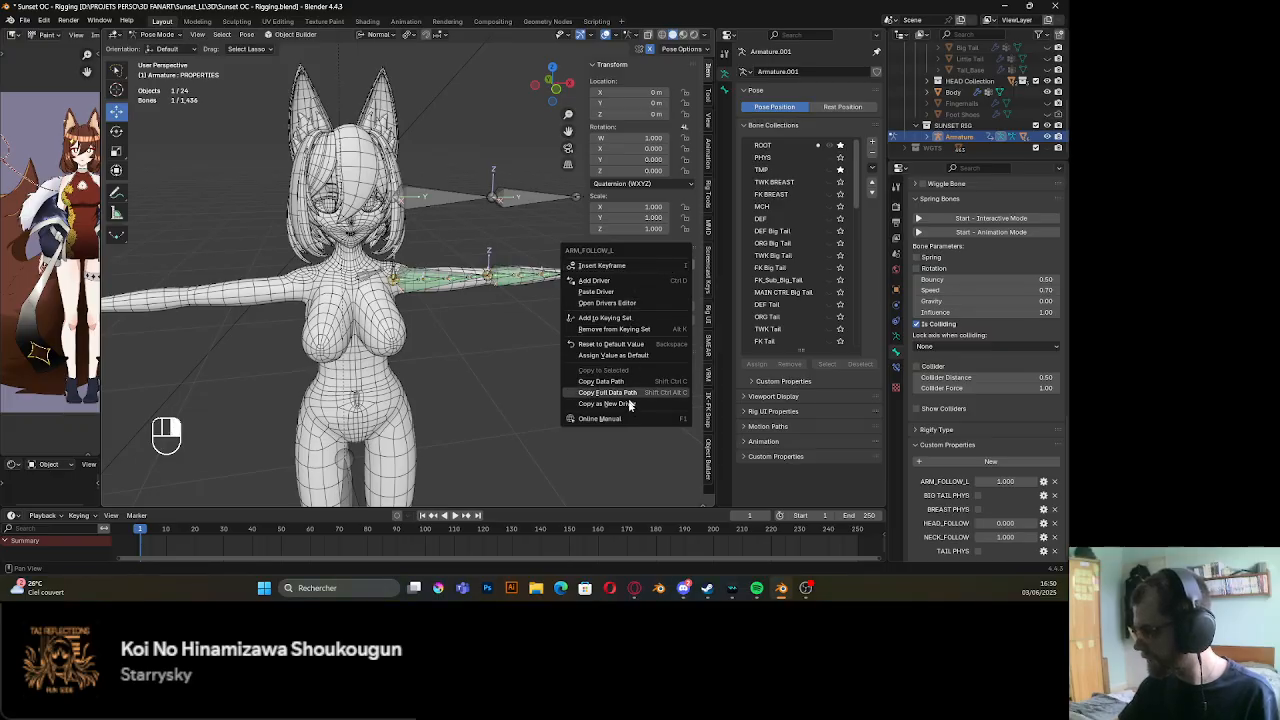
{"action": "right_click", "coordinate": [1010, 484]}
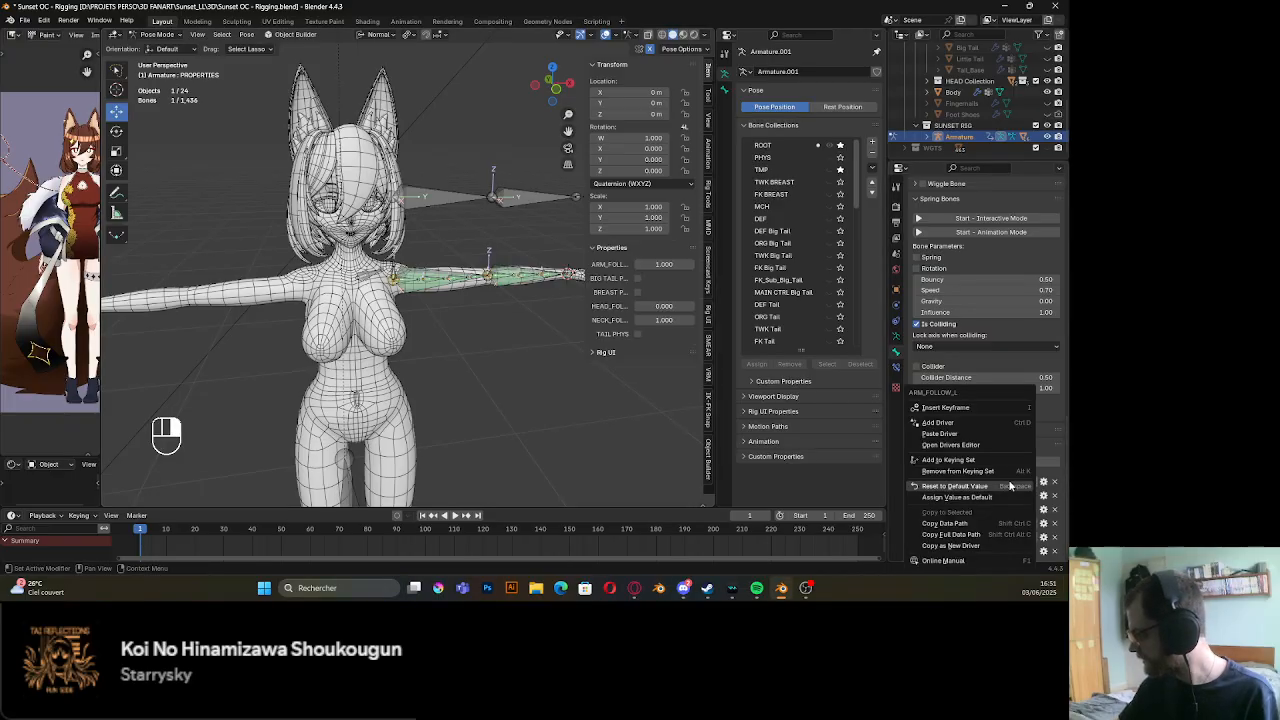
{"action": "left_click", "coordinate": [988, 535]}
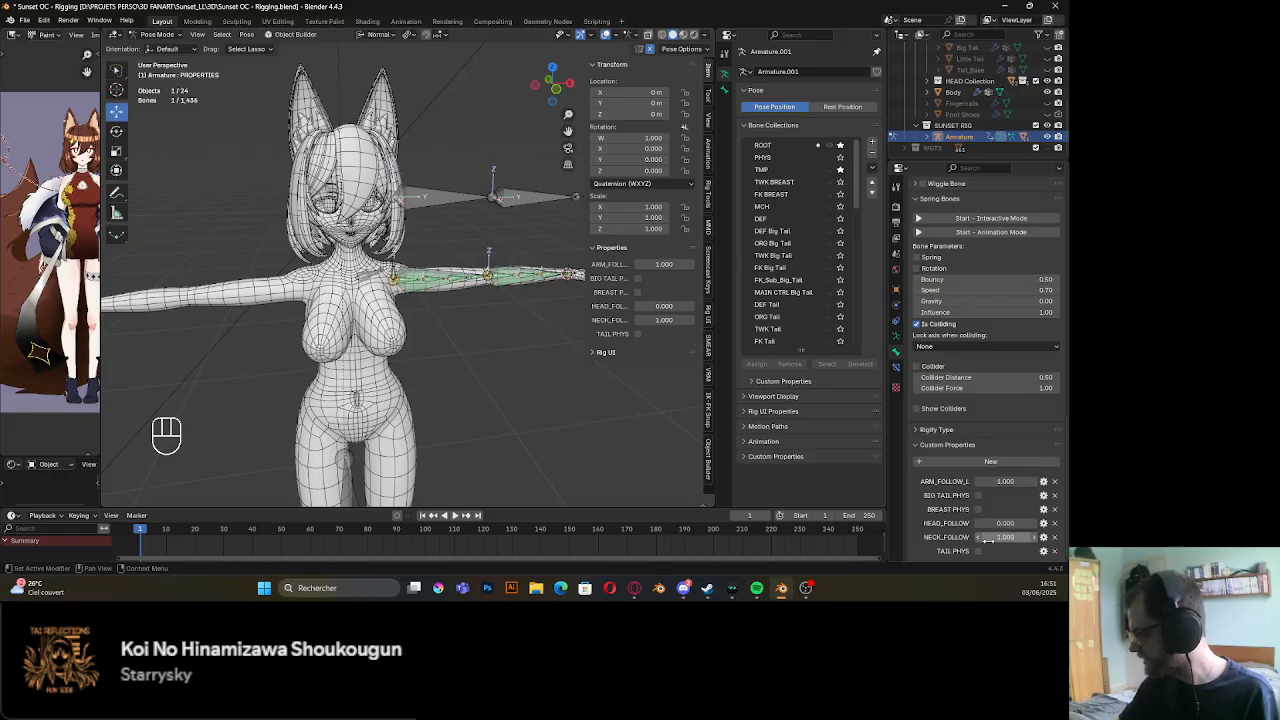
{"action": "scroll", "coordinate": [450, 347], "scroll_direction": "up", "scroll_amount": 6}
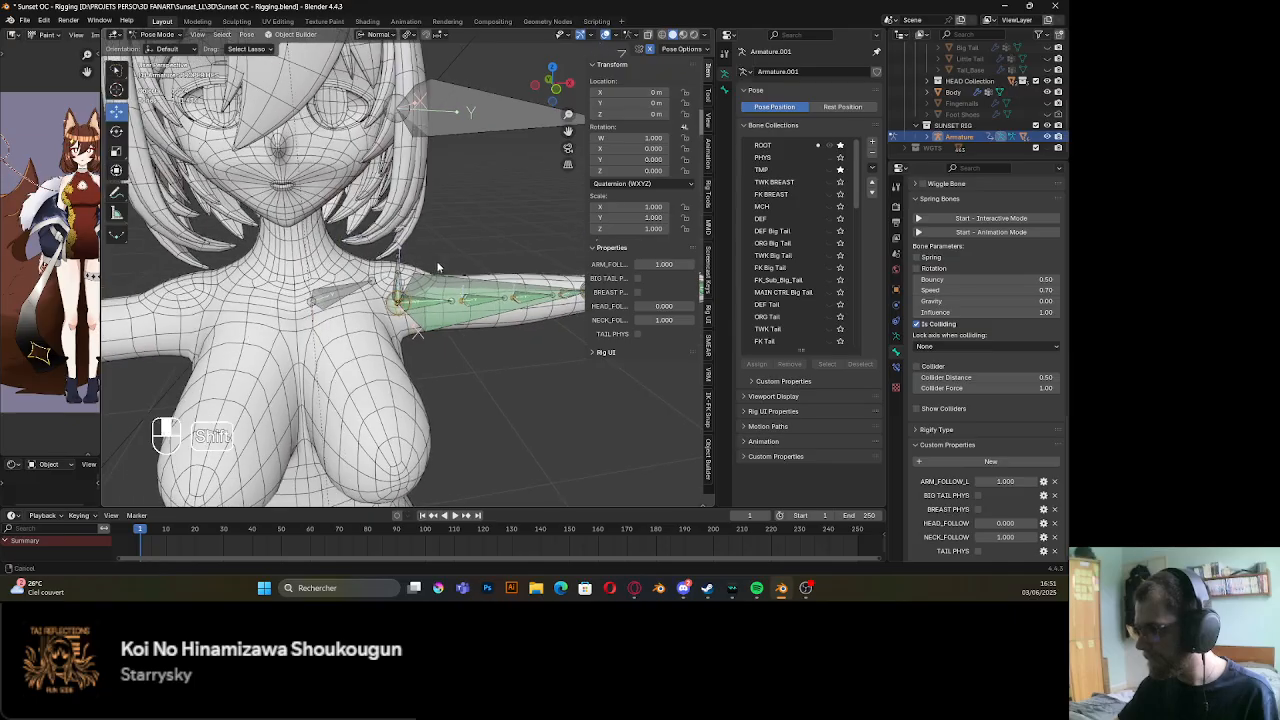
{"action": "left_click", "coordinate": [378, 323]}
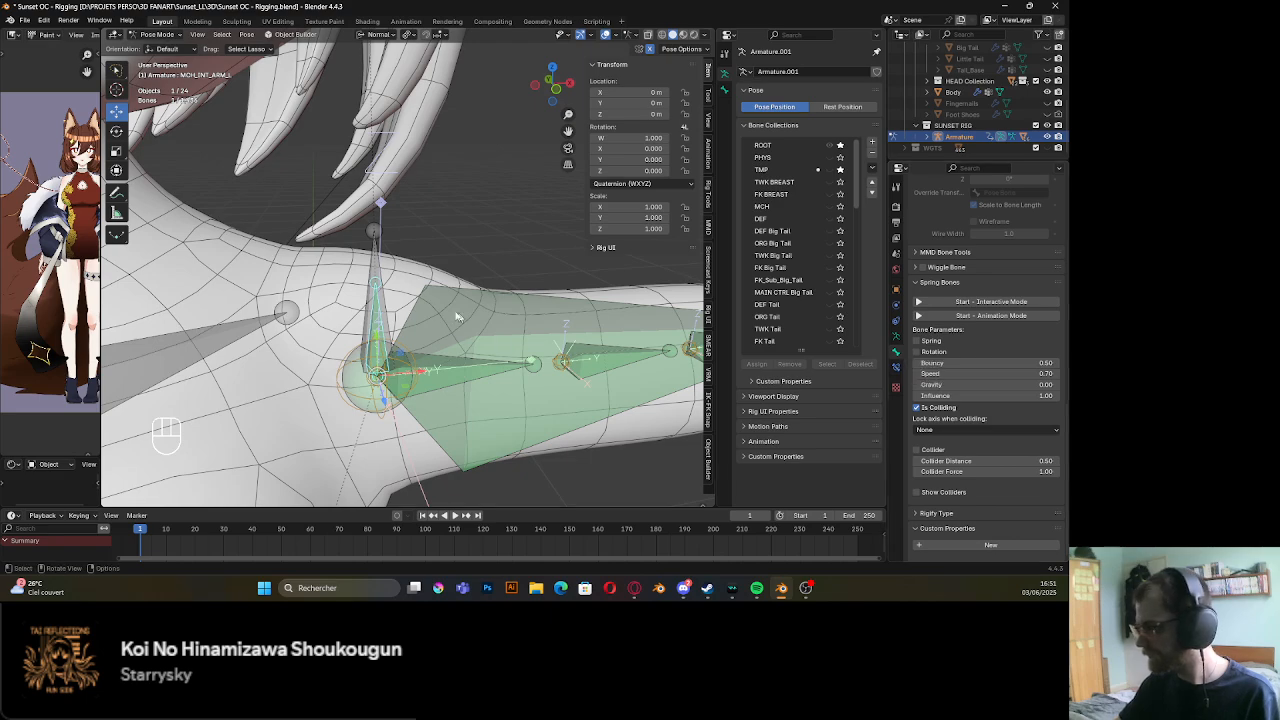
Try to parent MCH_INT_ARM_L to MCH_ARM_L with Keep Offset in Edit Mode, and undo the attempt back to Pose Mode
{"action": "left_click", "coordinate": [378, 322]}
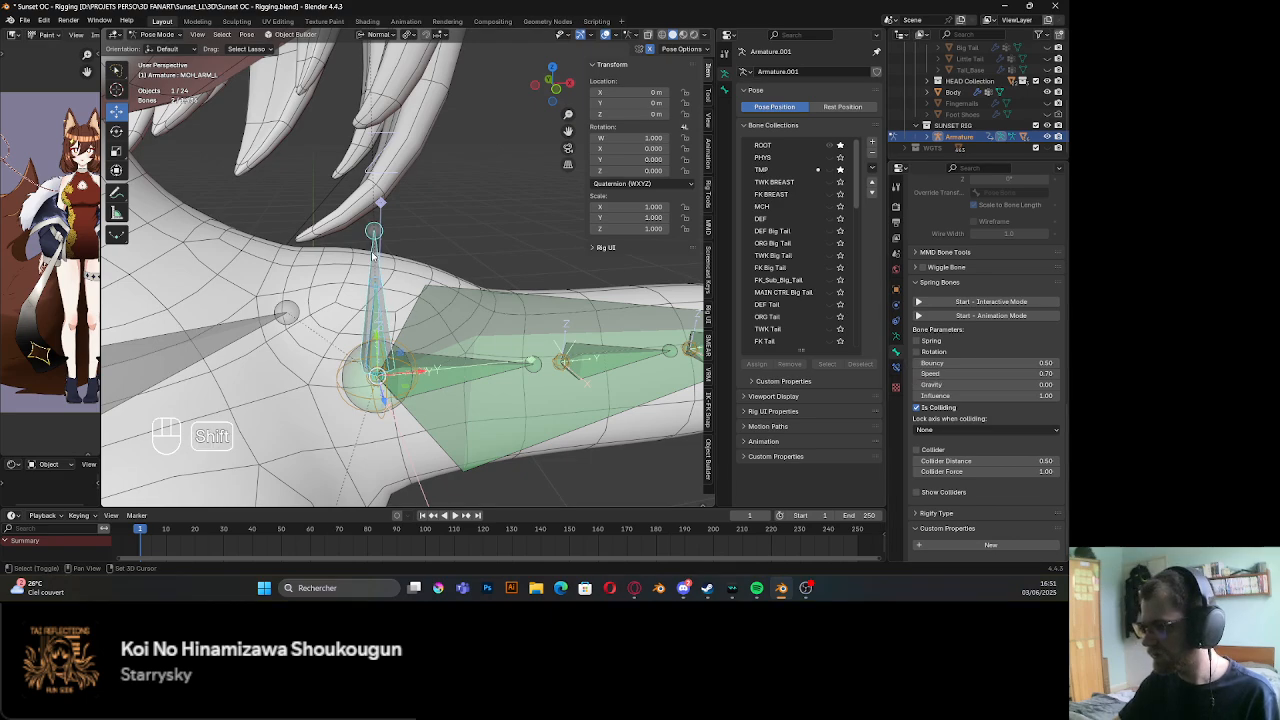
{"action": "key", "text": "Tab"}
{"action": "key", "text": "ctrl+p"}
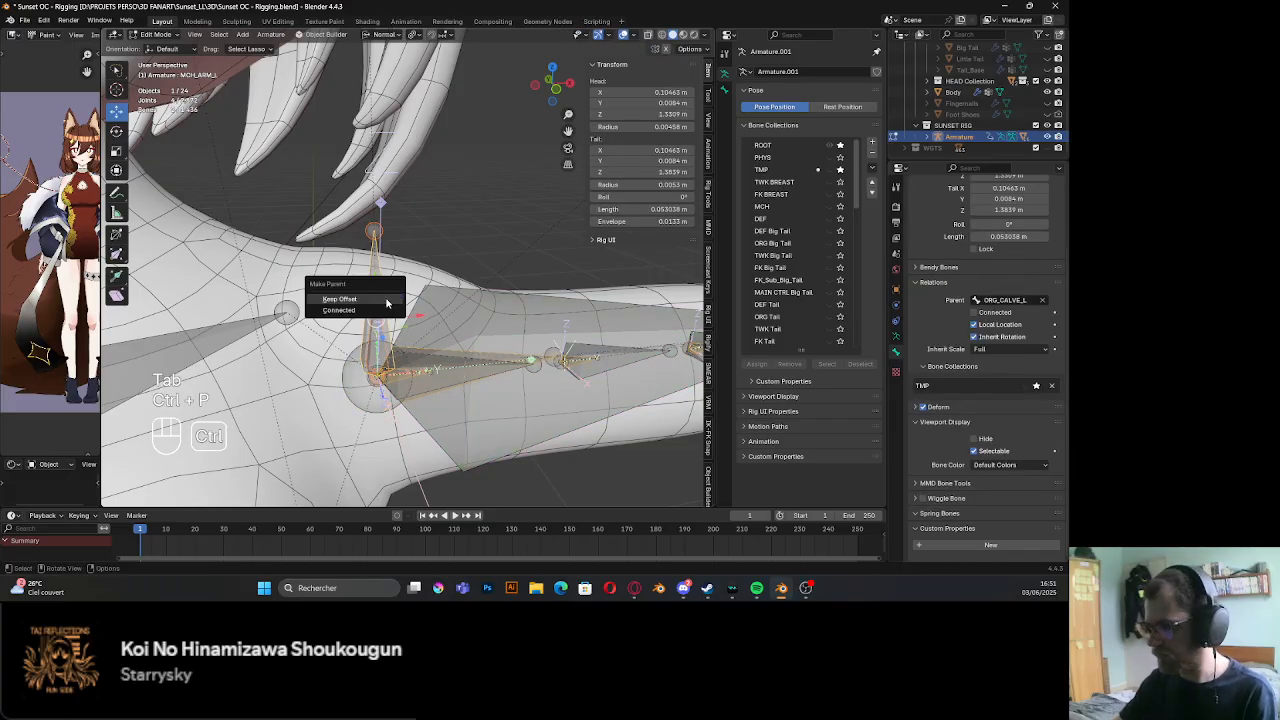
{"action": "left_click", "coordinate": [385, 297]}
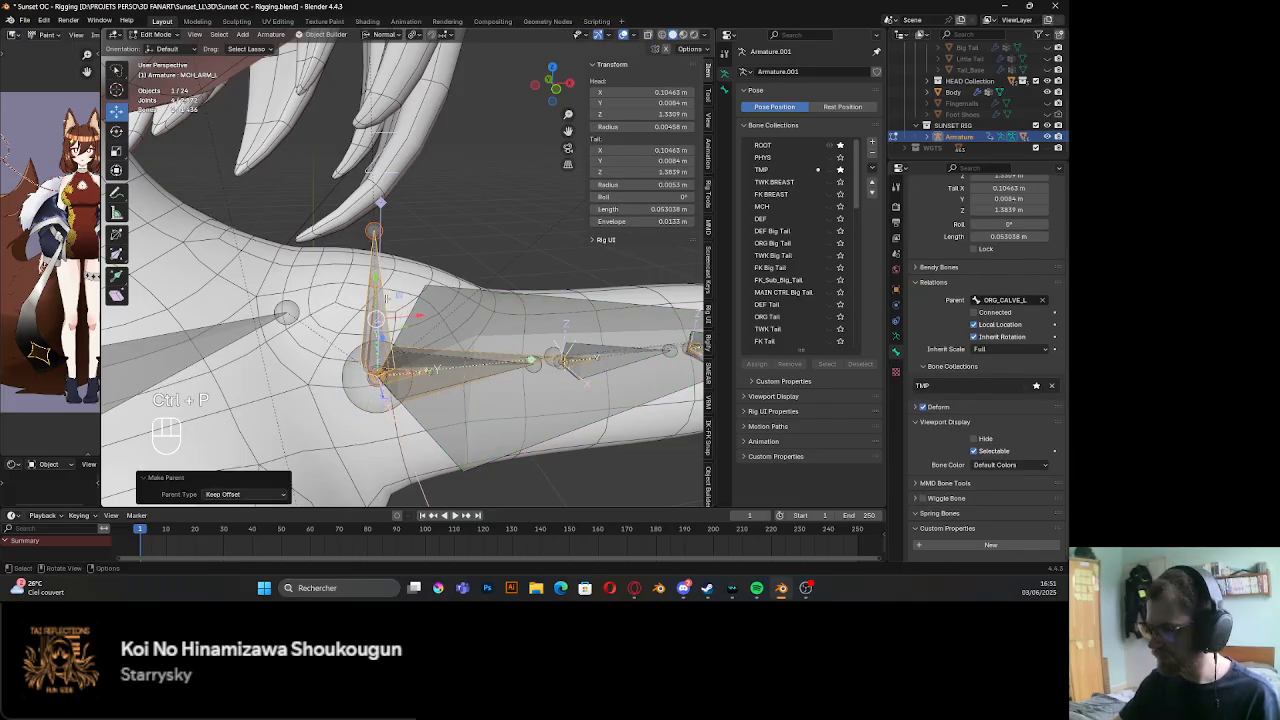
{"action": "key", "text": "ctrl+z"}
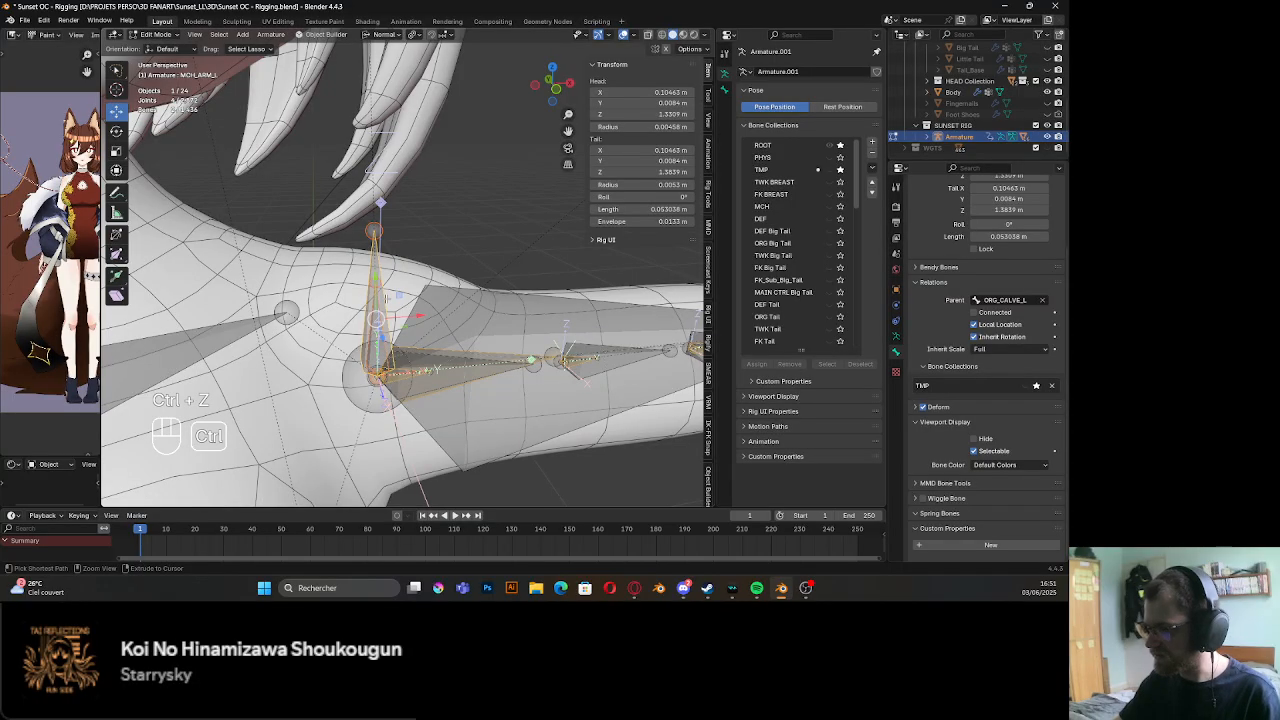
{"action": "key", "text": "ctrl+z"}
{"action": "key", "text": "ctrl+z"}
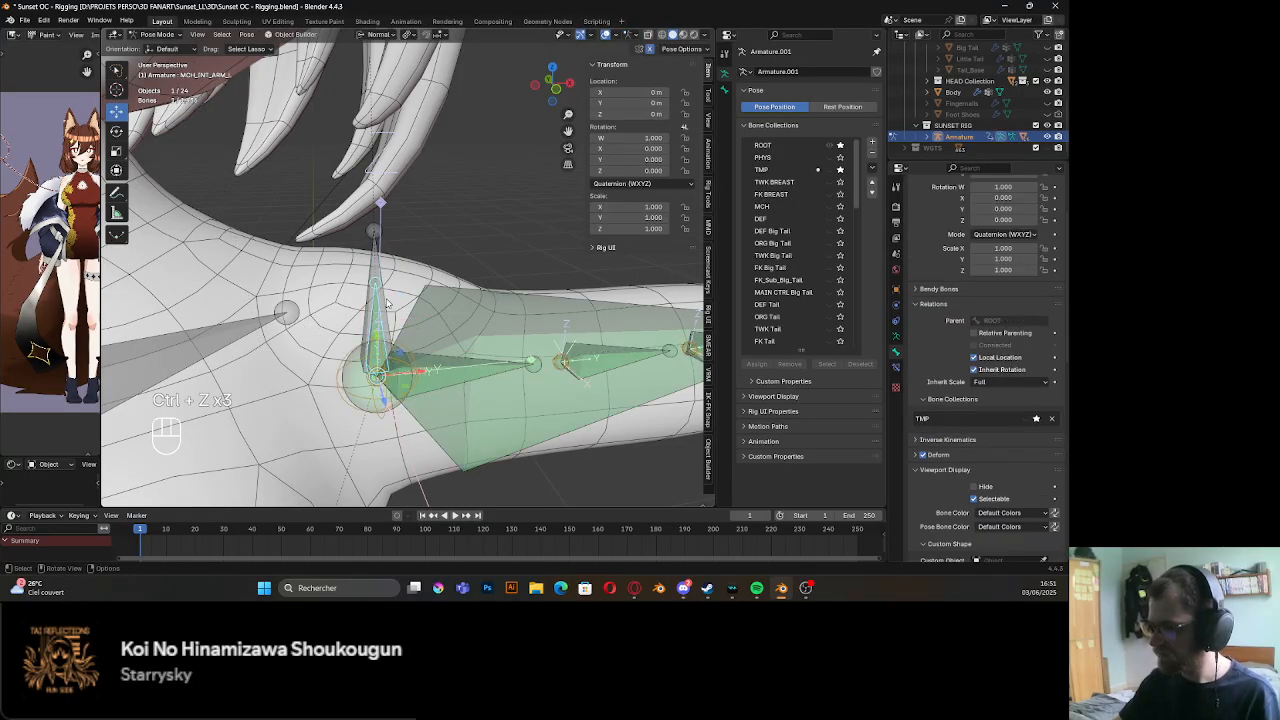
Paste the copied driver onto the influence of the ARM_FOLLOW constraint on MCH_INT_ARM_L
{"action": "left_click", "coordinate": [896, 367]}
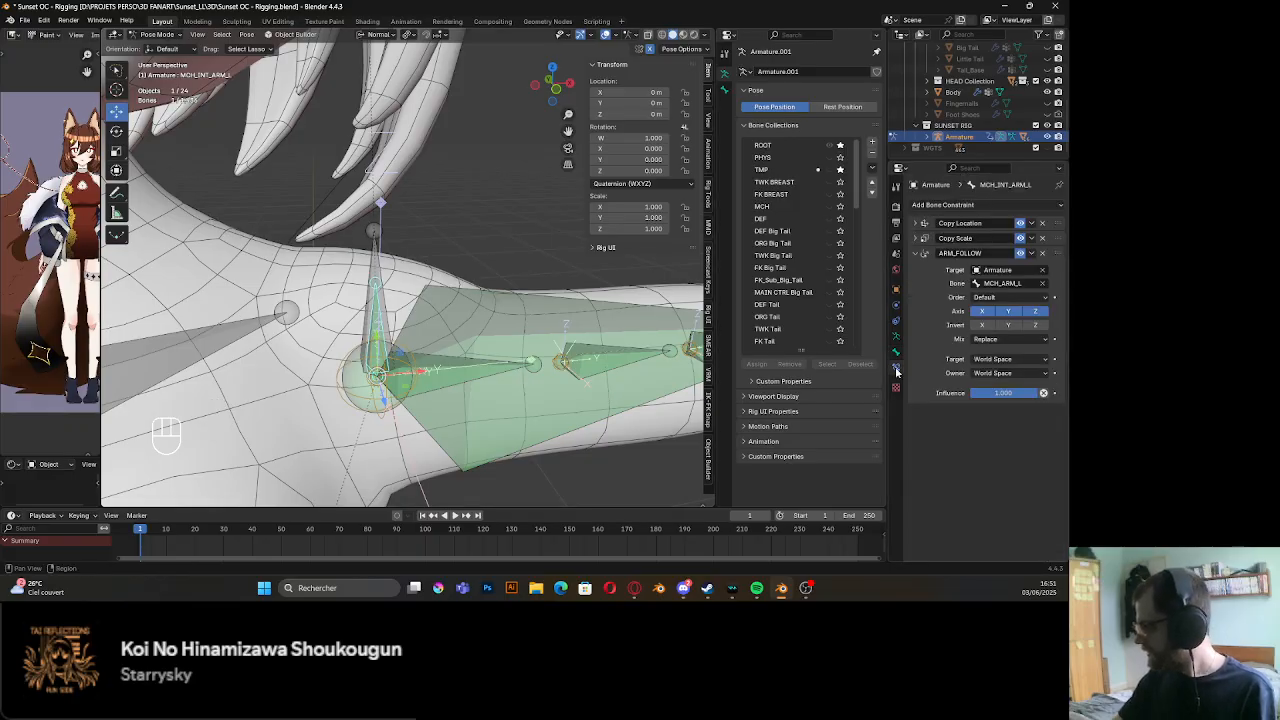
{"action": "right_click", "coordinate": [993, 403]}
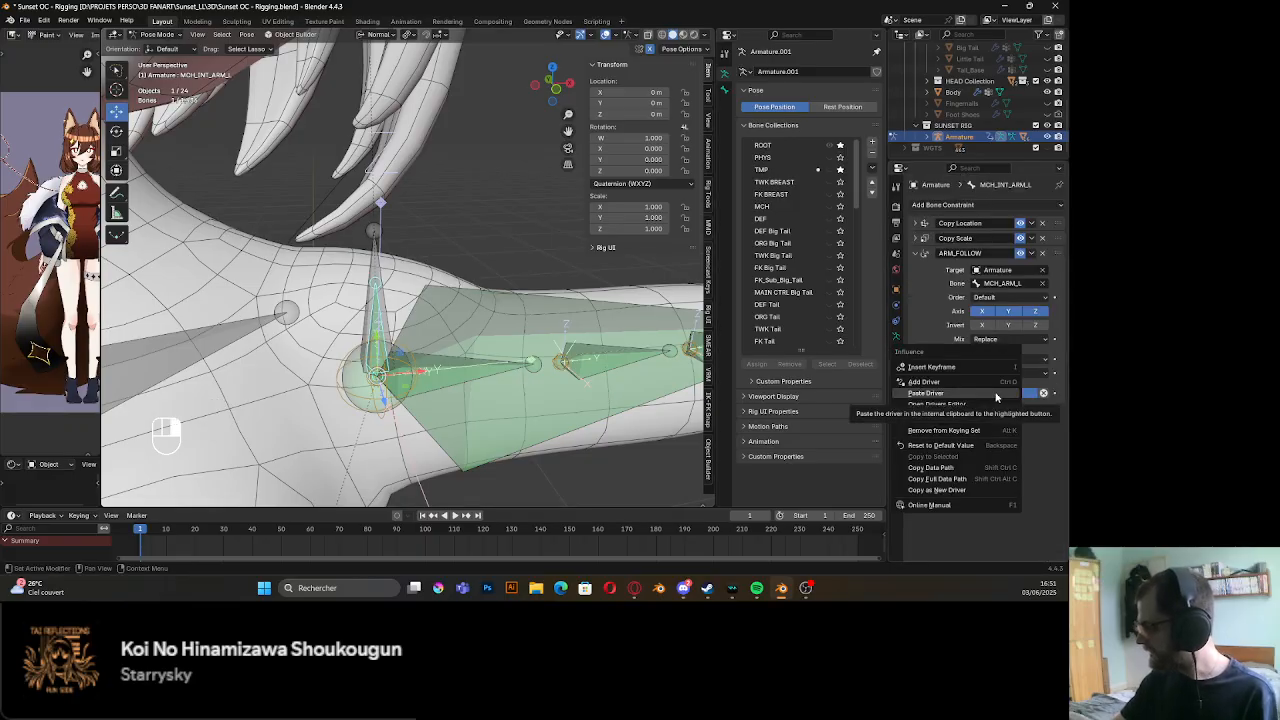
{"action": "left_click", "coordinate": [975, 394]}
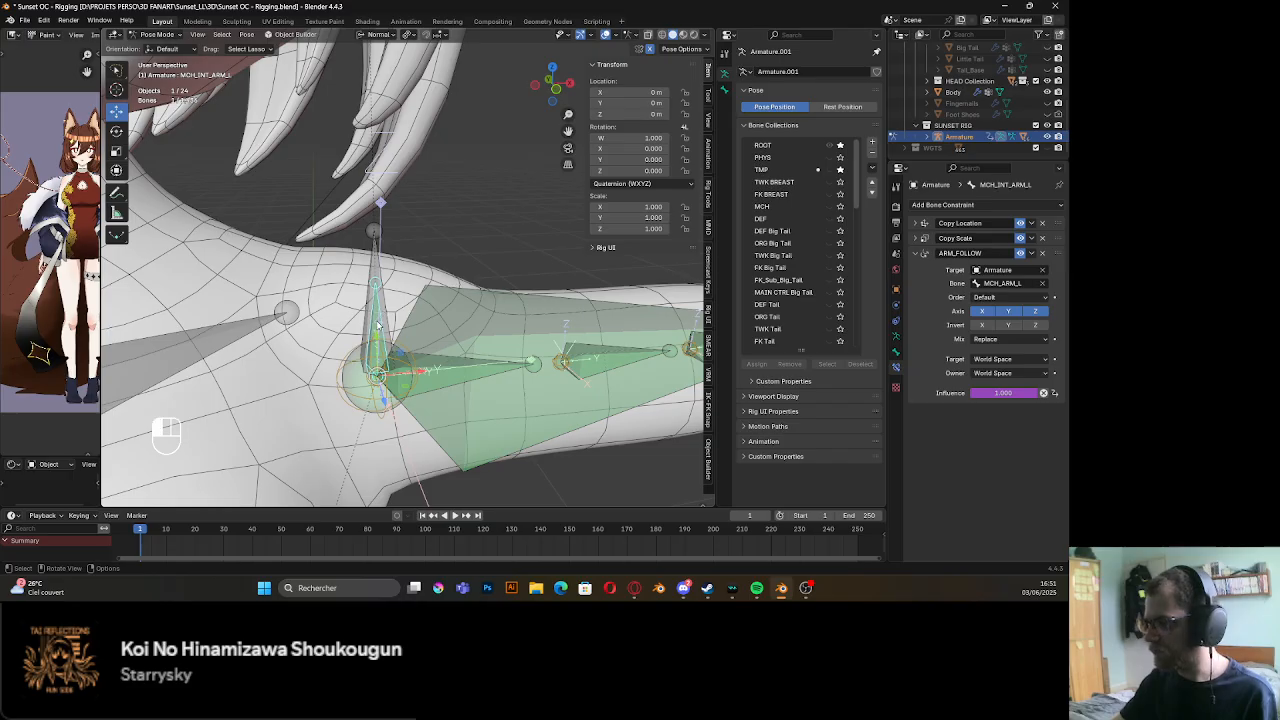
Check the parent relations of MCH_INT_ARM_L and MCH_SWITCH_ARM_L in Edit Mode, and return to Pose Mode
{"action": "left_click", "coordinate": [896, 353]}
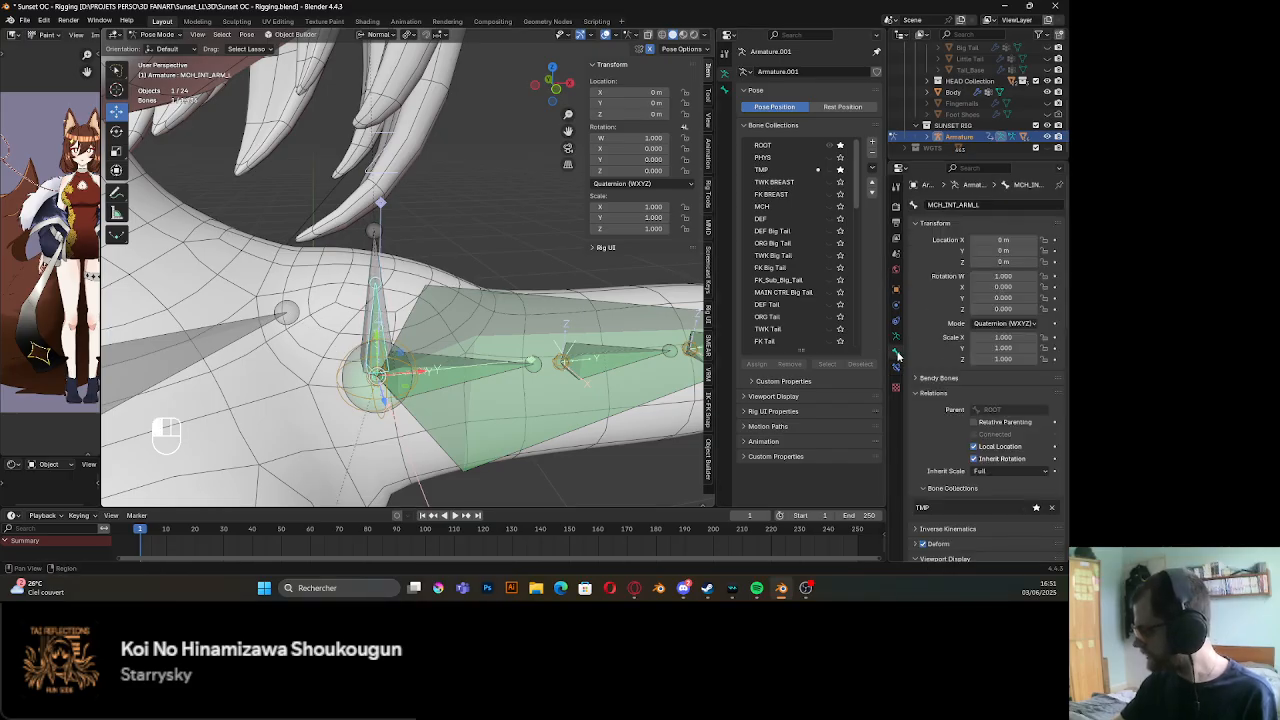
{"action": "scroll", "coordinate": [407, 294], "scroll_direction": "down", "scroll_amount": 5}
{"action": "key", "text": "Tab"}
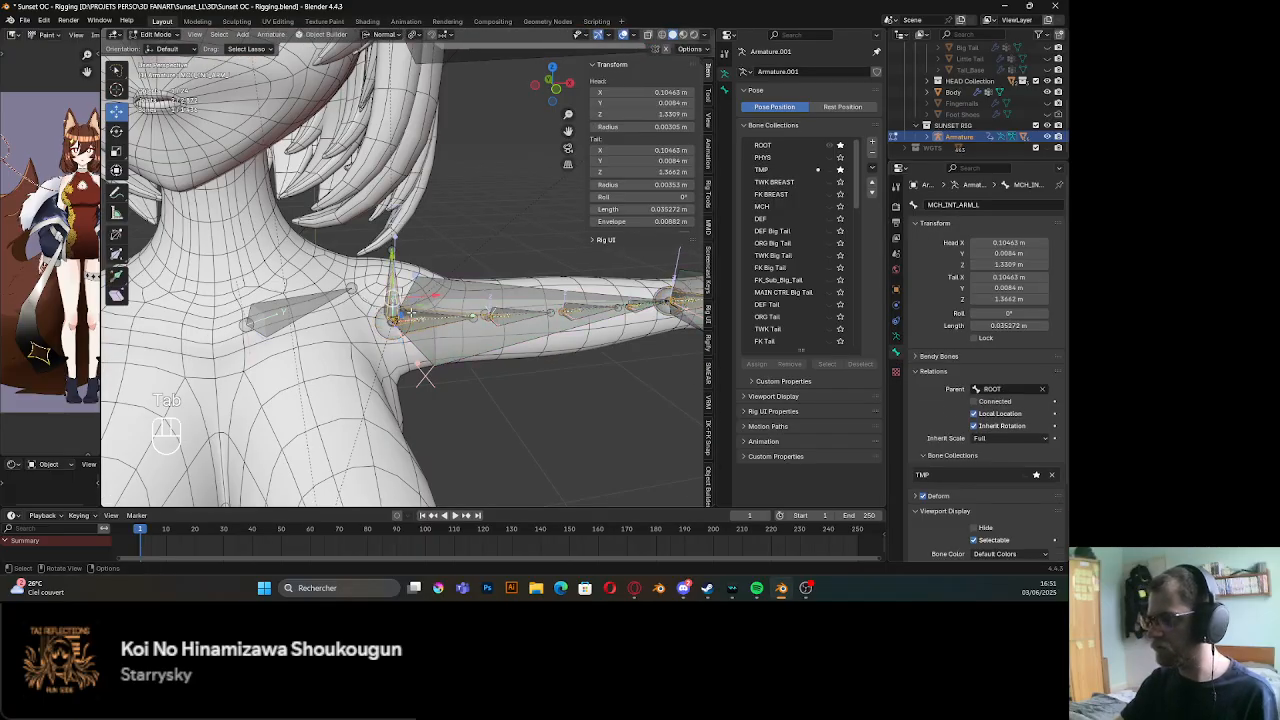
{"action": "scroll", "coordinate": [426, 254], "scroll_direction": "down", "scroll_amount": 6}
{"action": "middle_click_drag", "start_coordinate": [434, 258], "coordinate": [431, 270], "text": "shift"}
{"action": "scroll", "coordinate": [425, 220], "scroll_direction": "up", "scroll_amount": 5}
{"action": "key", "text": "Tab"}
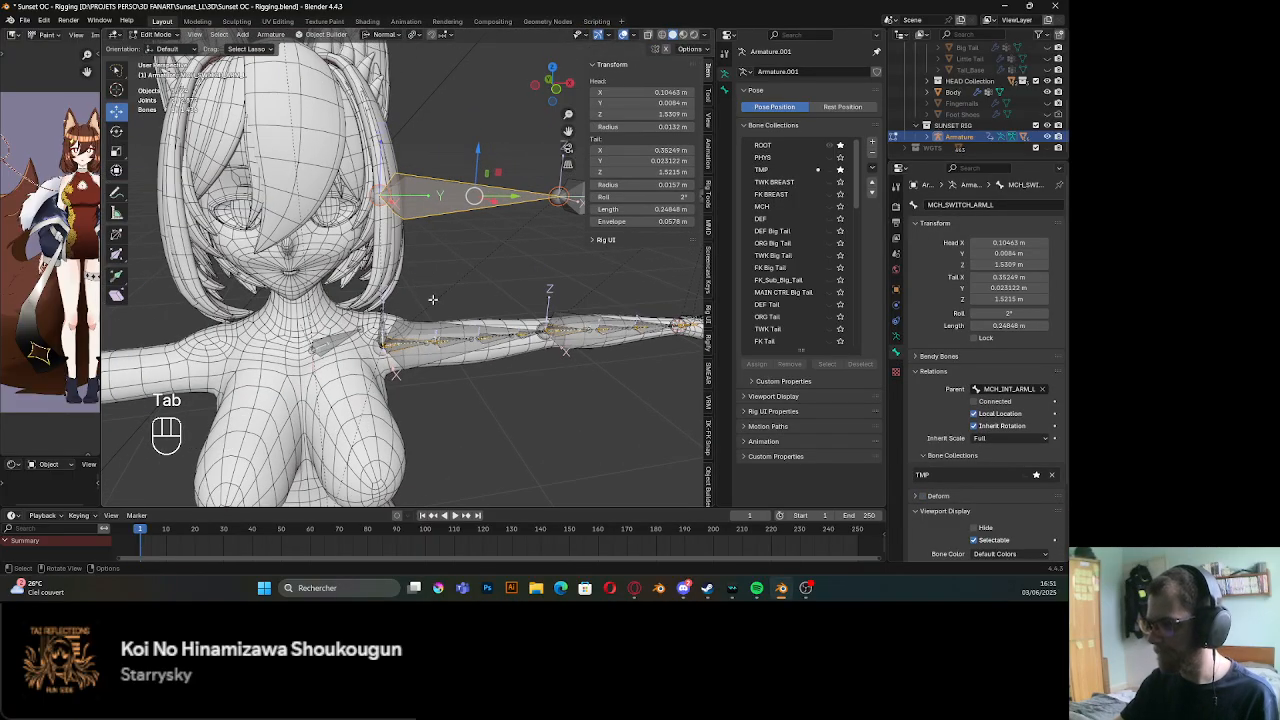
Rotate the left collarbone bone ORG_CALVE_L upward by about 27° to test how the arm follows
{"action": "left_click", "coordinate": [353, 345]}
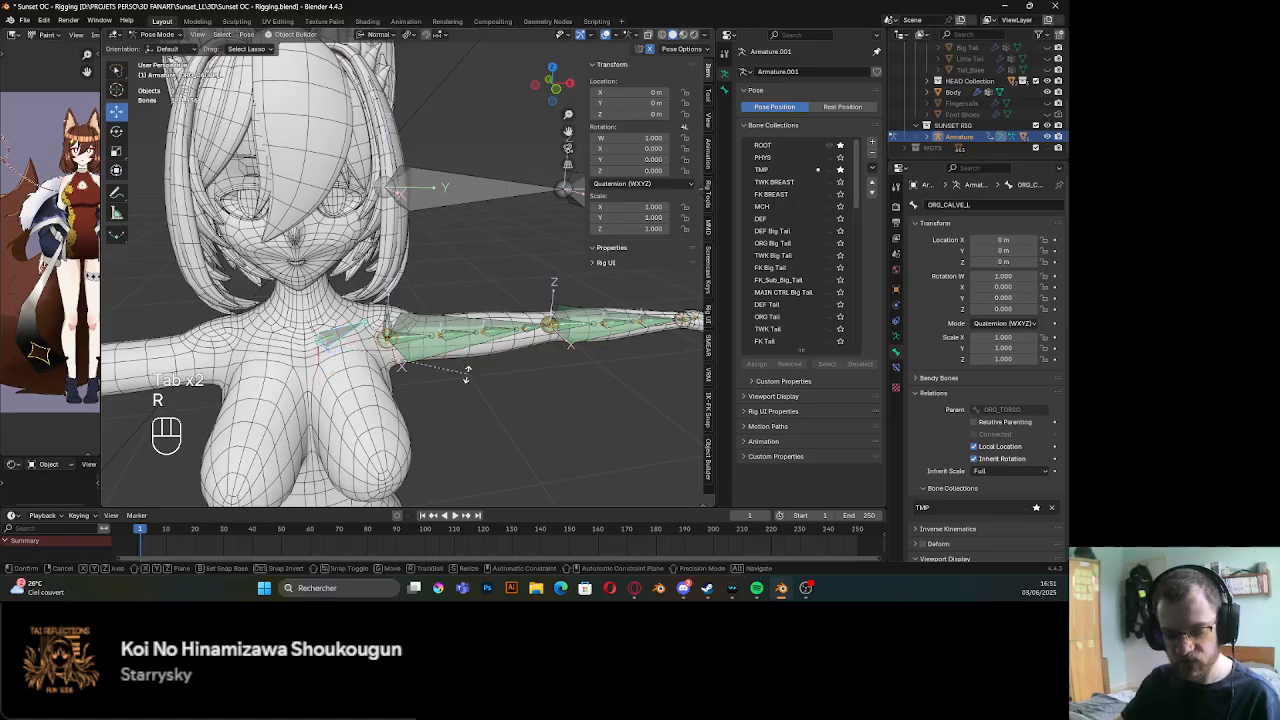
{"action": "key", "text": "r"}
{"action": "left_click", "coordinate": [366, 288]}
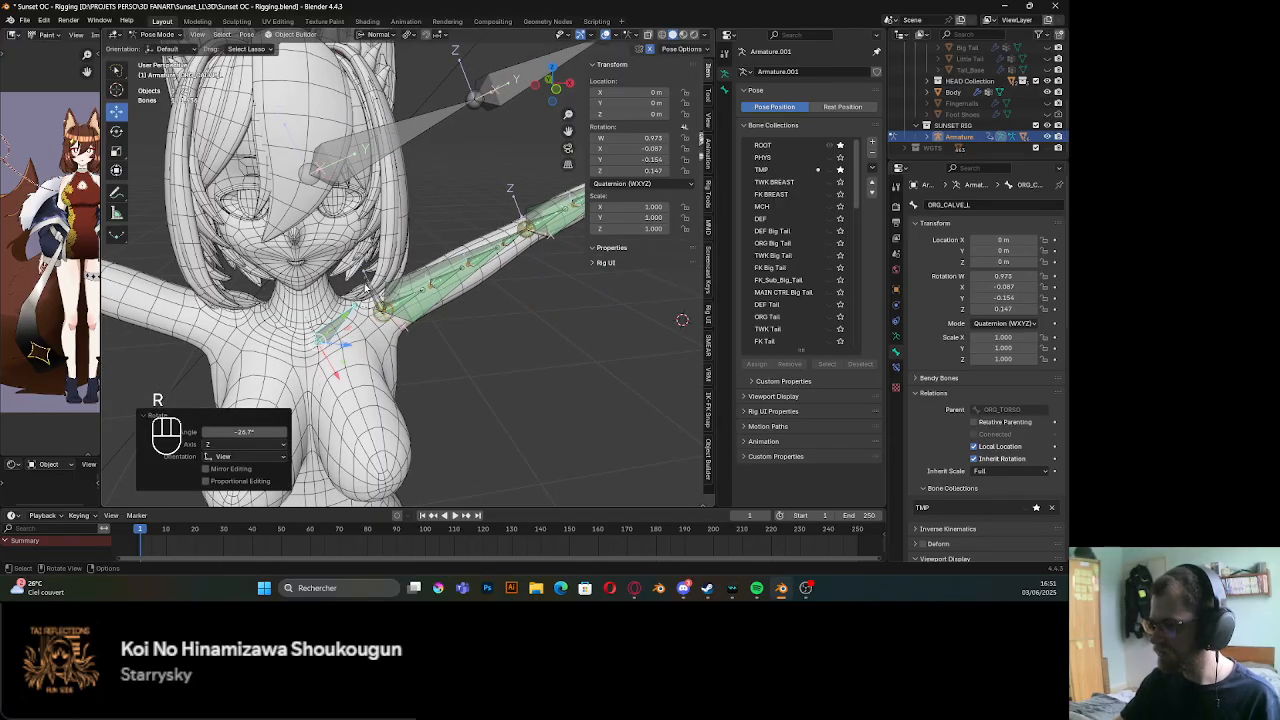
{"action": "scroll", "coordinate": [369, 282], "scroll_direction": "down", "scroll_amount": 5}
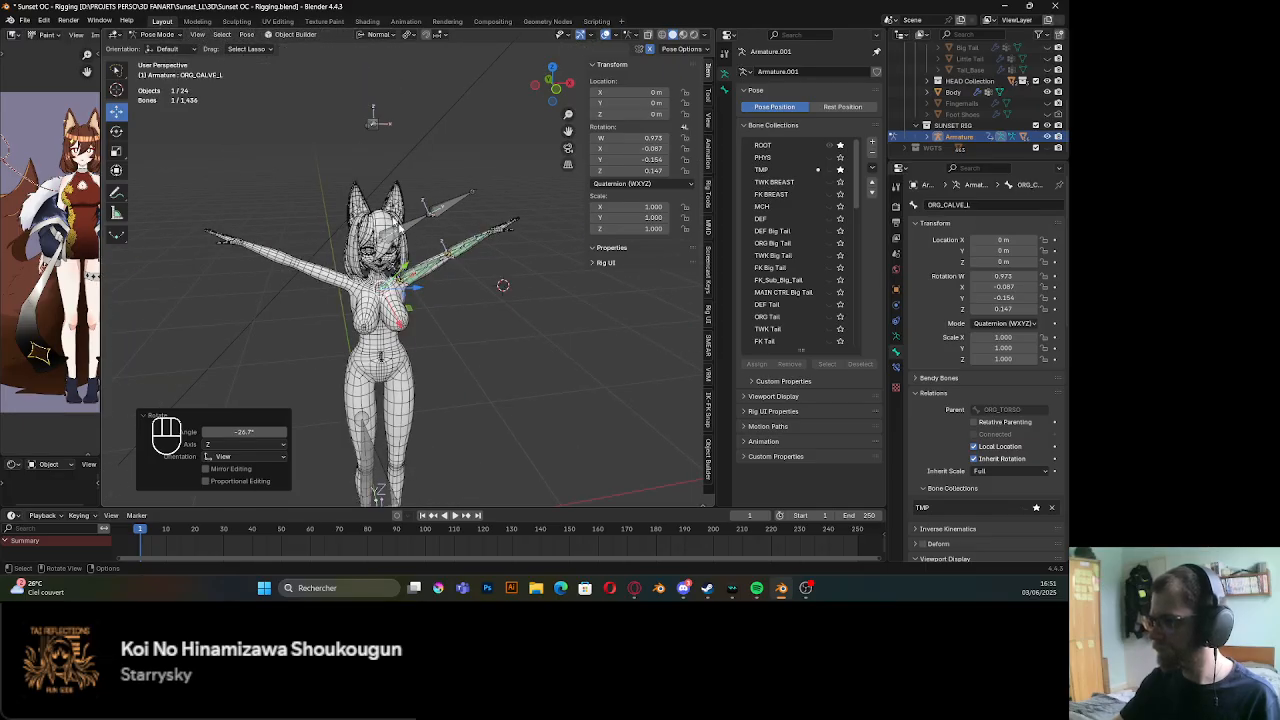
Set the ARM_FOLLOW_L property on the PROPERTIES bone to 0
{"action": "left_click", "coordinate": [394, 265]}
{"action": "left_click", "coordinate": [372, 121]}
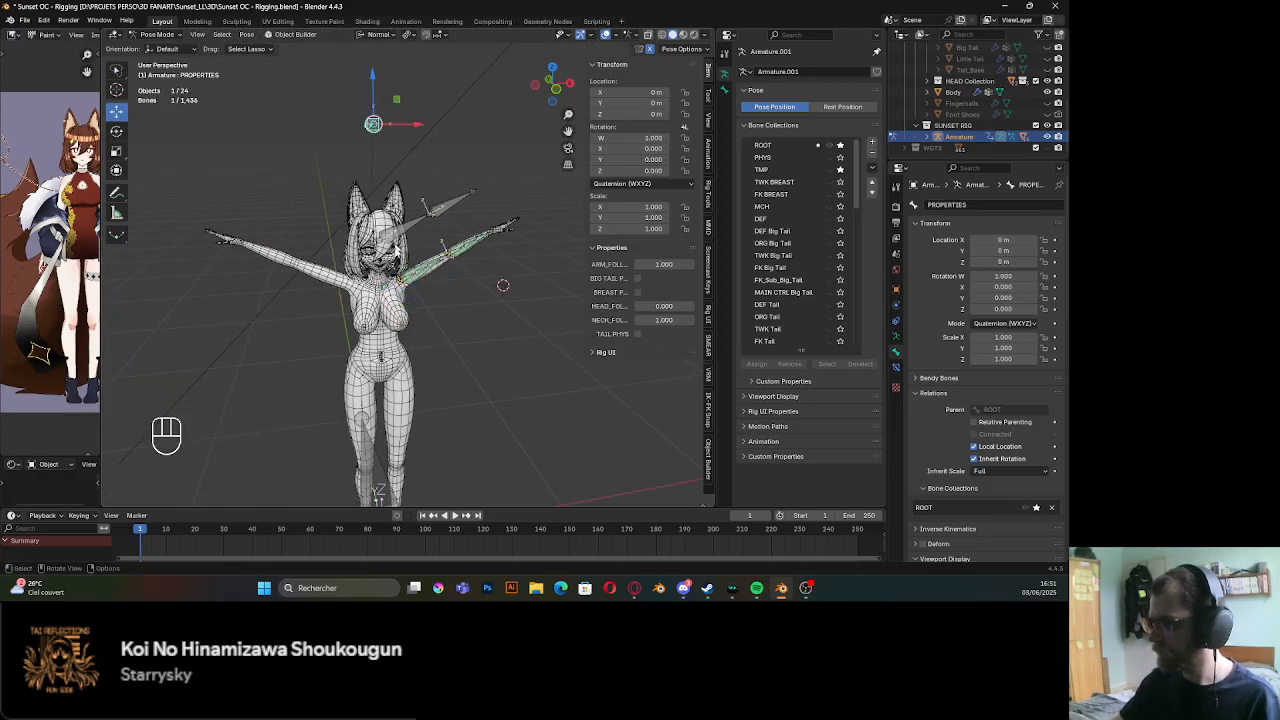
{"action": "scroll", "coordinate": [372, 121], "scroll_direction": "up", "scroll_amount": 5}
{"action": "left_click_drag", "start_coordinate": [667, 263], "coordinate": [635, 263]}
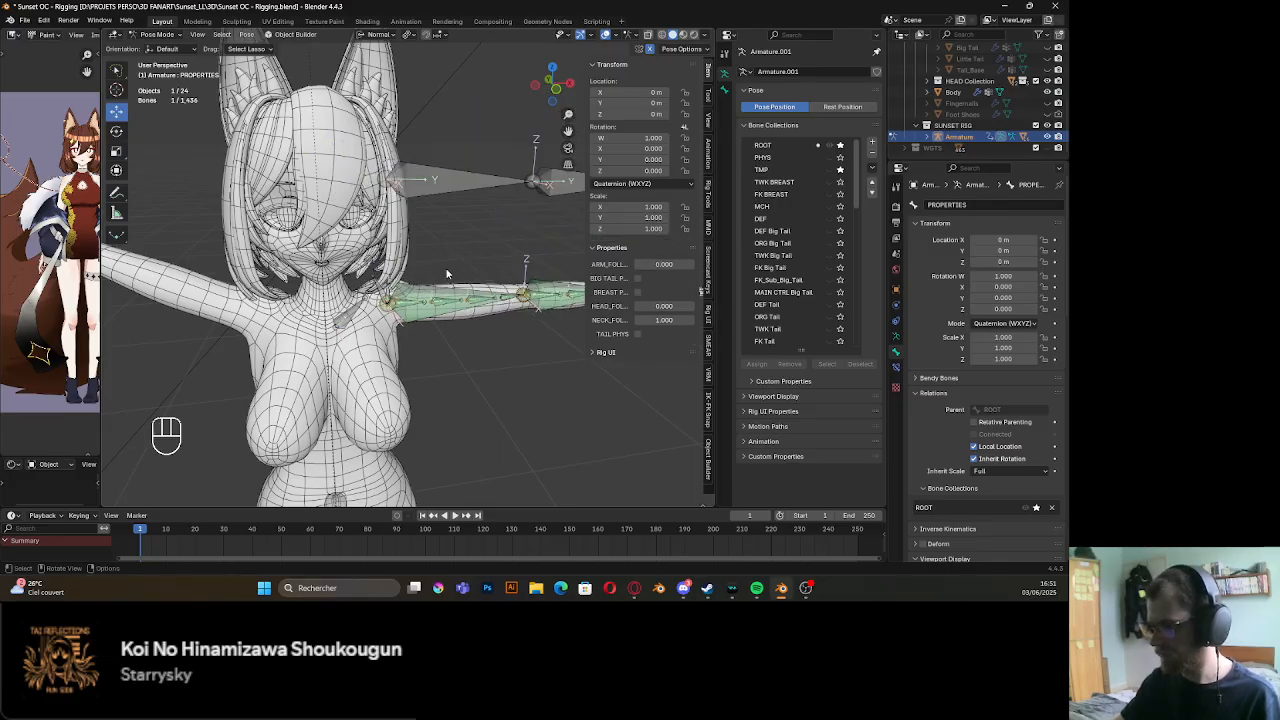
Clear the rotation of the ORG_CALVE_L bone and save the file
{"action": "left_click", "coordinate": [333, 322]}
{"action": "left_click", "coordinate": [345, 327]}
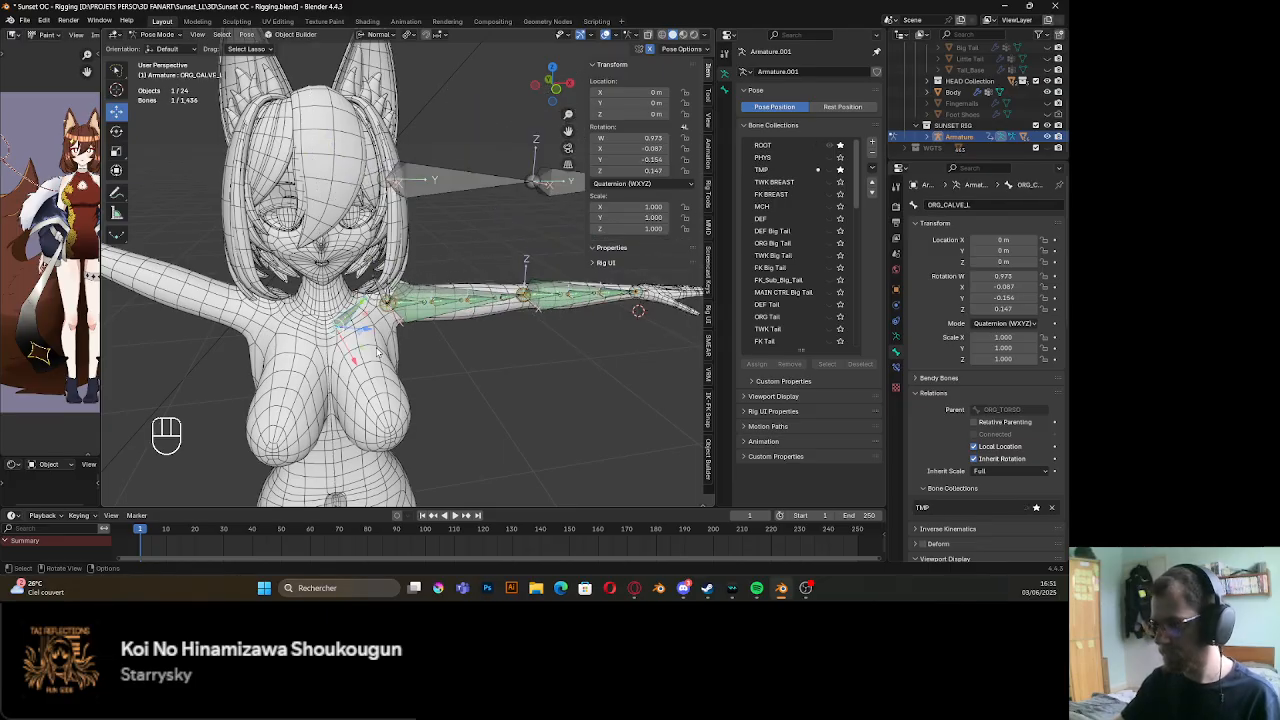
{"action": "key", "text": "alt+r"}
{"action": "scroll", "coordinate": [337, 338], "scroll_direction": "up", "scroll_amount": 4}
{"action": "middle_click_drag", "start_coordinate": [329, 352], "coordinate": [385, 330]}
{"action": "scroll", "coordinate": [432, 250], "scroll_direction": "down", "scroll_amount": 5}
{"action": "key", "text": "ctrl+s"}
{"action": "scroll", "coordinate": [398, 334], "scroll_direction": "down", "scroll_amount": 4}
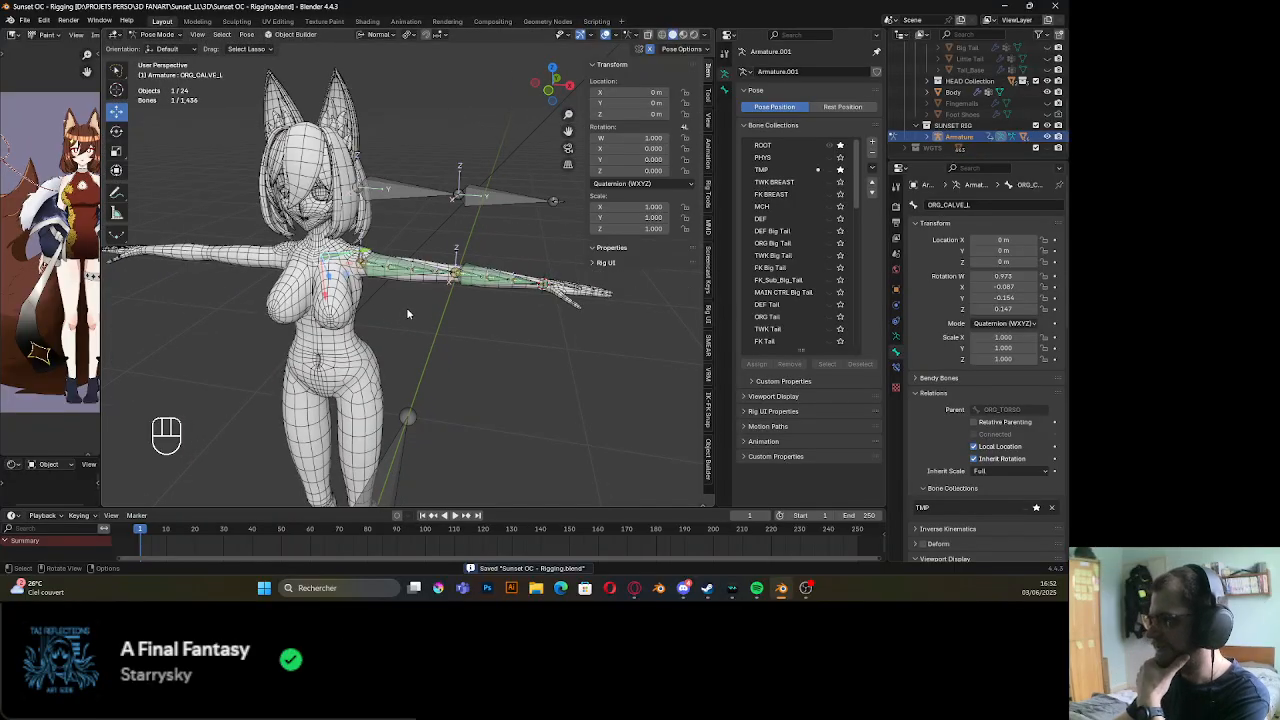
Select the MCH_SWITCH_FORARM_L bone above the left forearm and save the file
{"action": "left_click", "coordinate": [499, 204]}
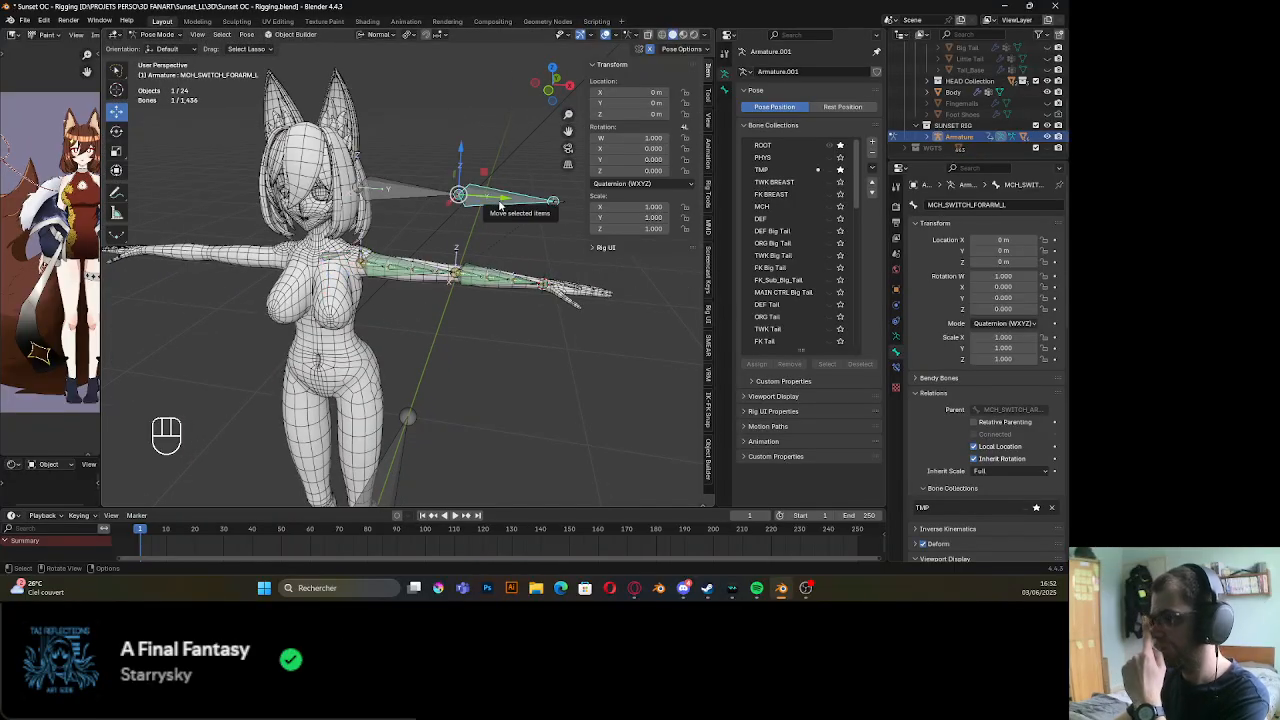
{"action": "scroll", "coordinate": [494, 248], "scroll_direction": "up", "scroll_amount": 3}
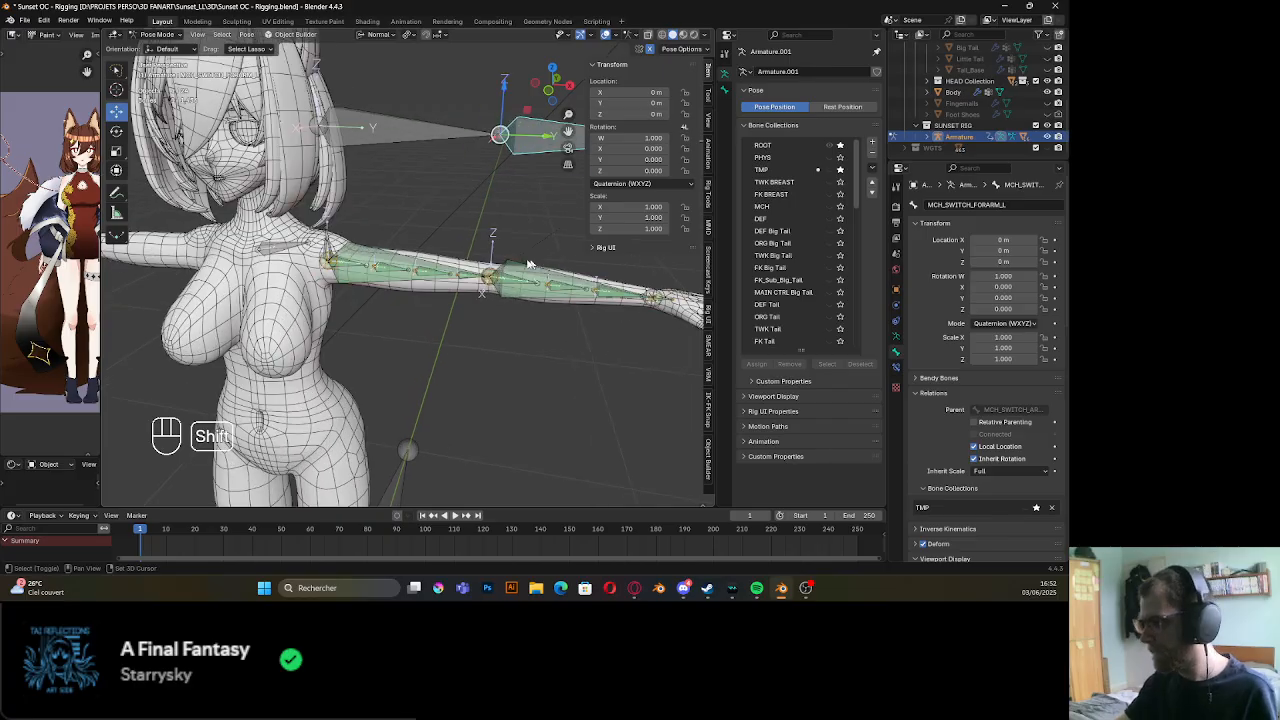
{"action": "middle_click_drag", "start_coordinate": [494, 248], "coordinate": [343, 280], "text": "shift"}
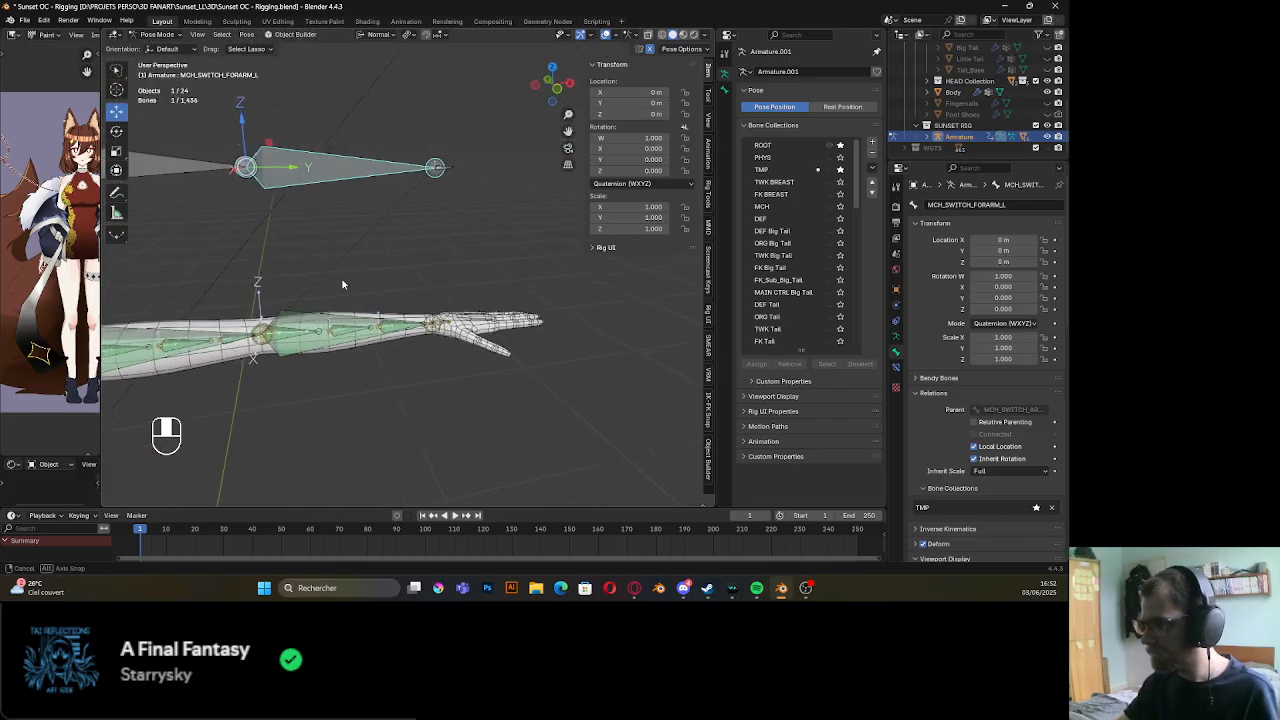
{"action": "middle_click_drag", "start_coordinate": [336, 186], "coordinate": [363, 207], "text": "shift"}
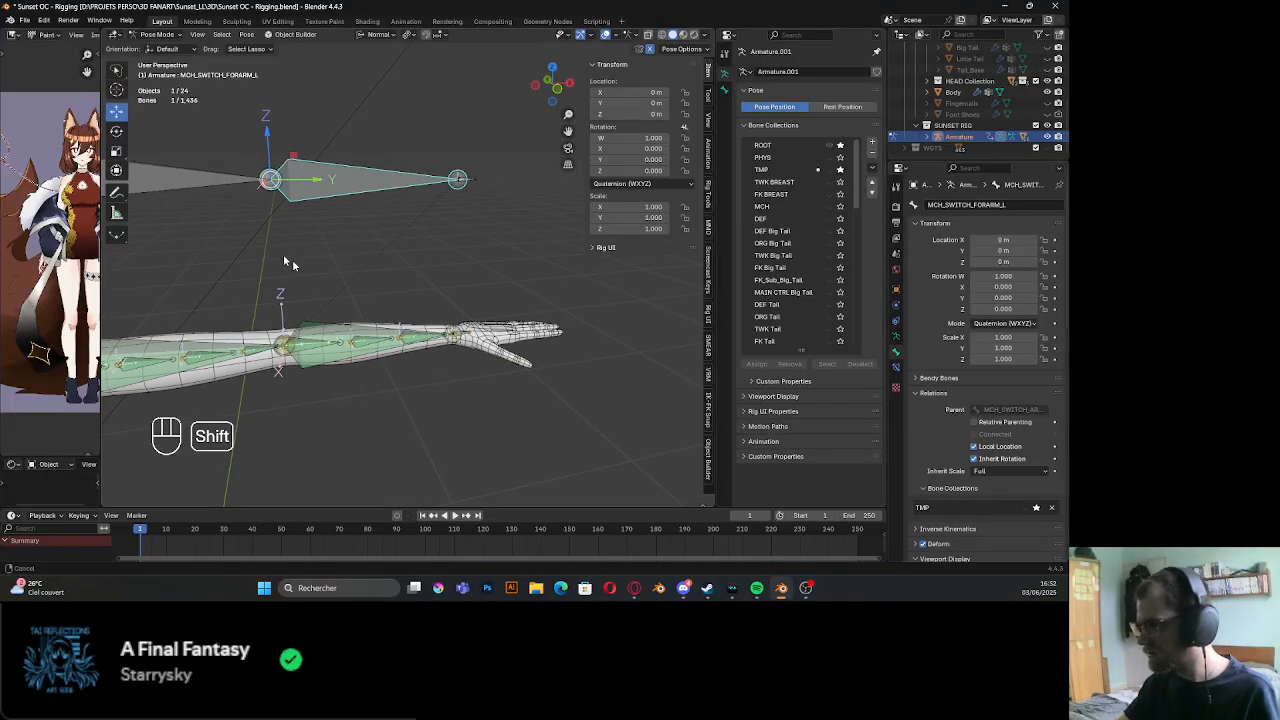
{"action": "middle_click_drag", "start_coordinate": [283, 255], "coordinate": [398, 310], "text": "shift"}
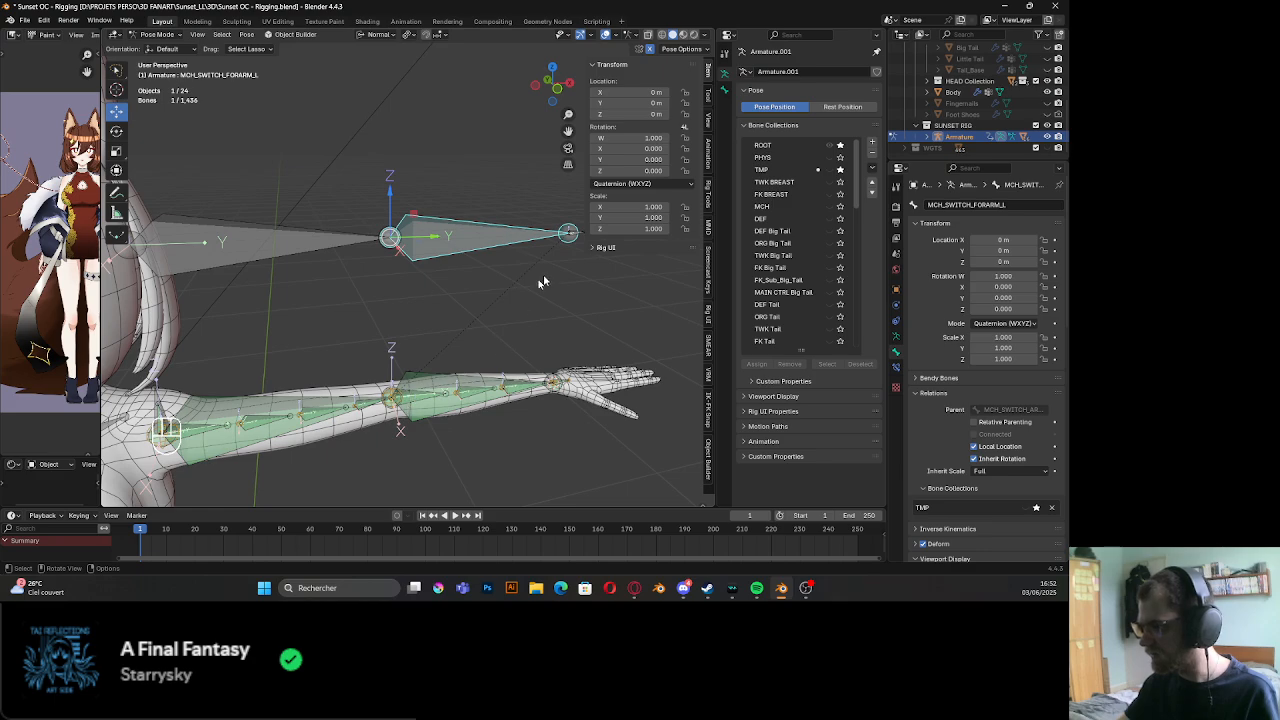
{"action": "middle_click_drag", "start_coordinate": [565, 246], "coordinate": [497, 246], "text": "shift"}
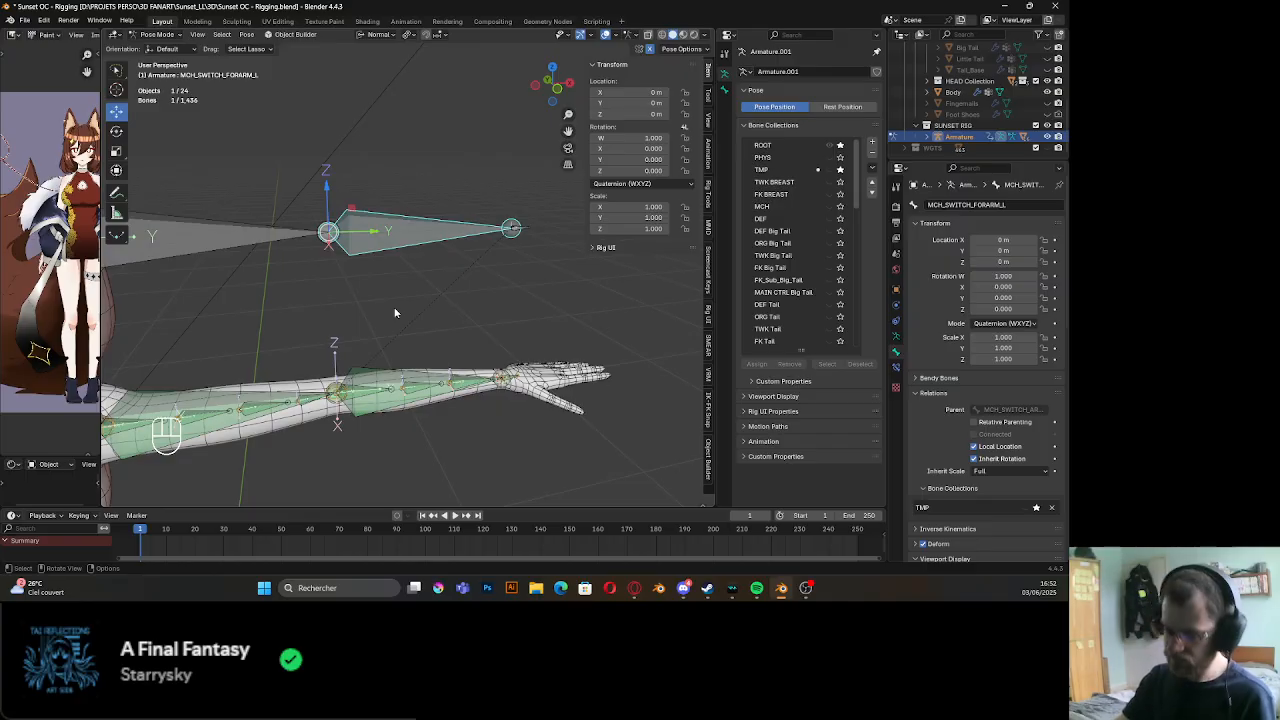
{"action": "key", "text": "ctrl+s"}
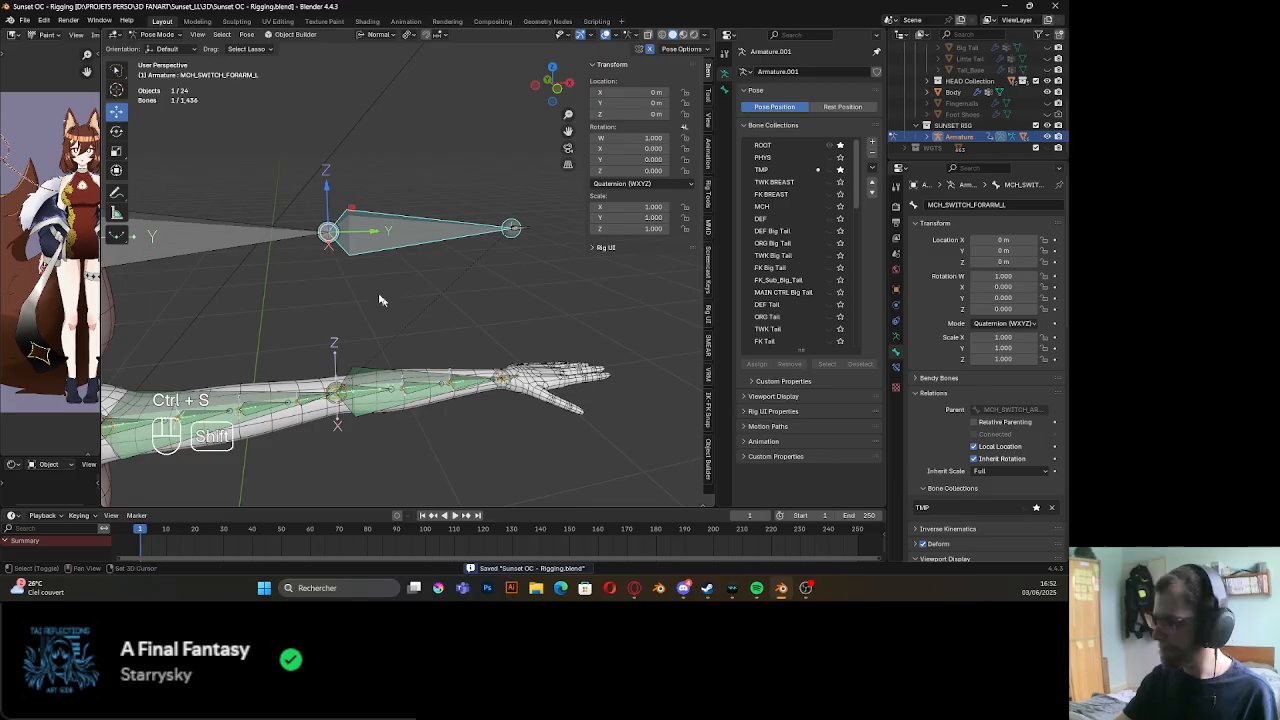
{"action": "middle_click_drag", "start_coordinate": [383, 298], "coordinate": [490, 292], "text": "shift"}
{"action": "left_click", "coordinate": [443, 310]}
{"action": "left_click", "coordinate": [350, 250]}
{"action": "left_click", "coordinate": [464, 250], "text": "shift"}
{"action": "left_click", "coordinate": [476, 238], "text": "shift"}
{"action": "key", "text": "Tab"}
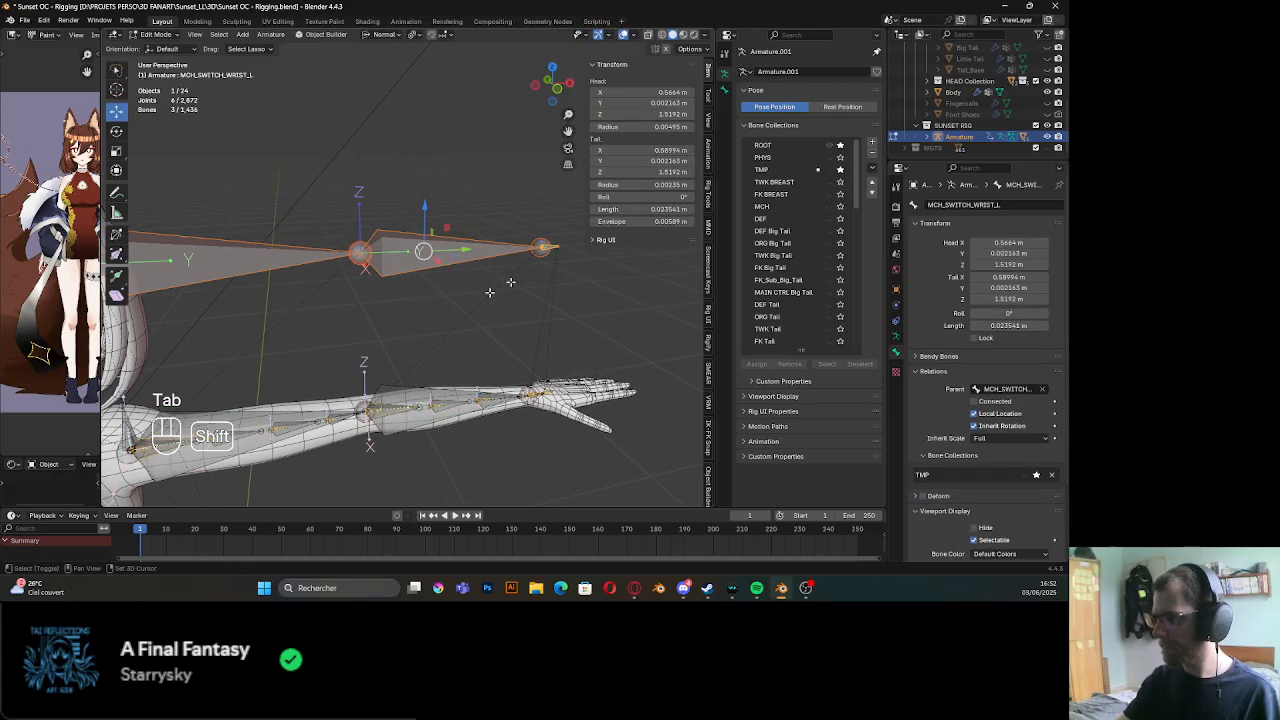
{"action": "left_click", "coordinate": [557, 88]}
{"action": "scroll", "coordinate": [405, 252], "scroll_direction": "down", "scroll_amount": 2}
{"action": "middle_click_drag", "start_coordinate": [386, 267], "coordinate": [429, 280], "text": "shift"}
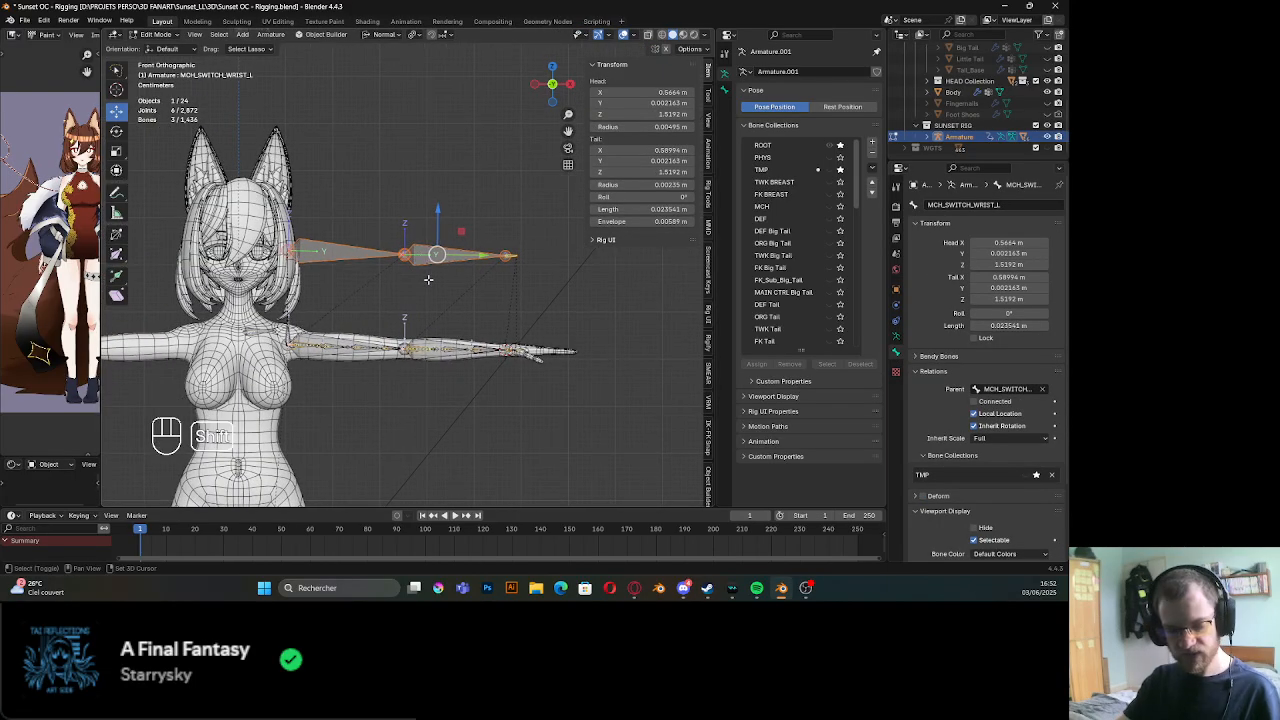
{"action": "key", "text": "Tab"}
{"action": "left_click", "coordinate": [380, 279]}
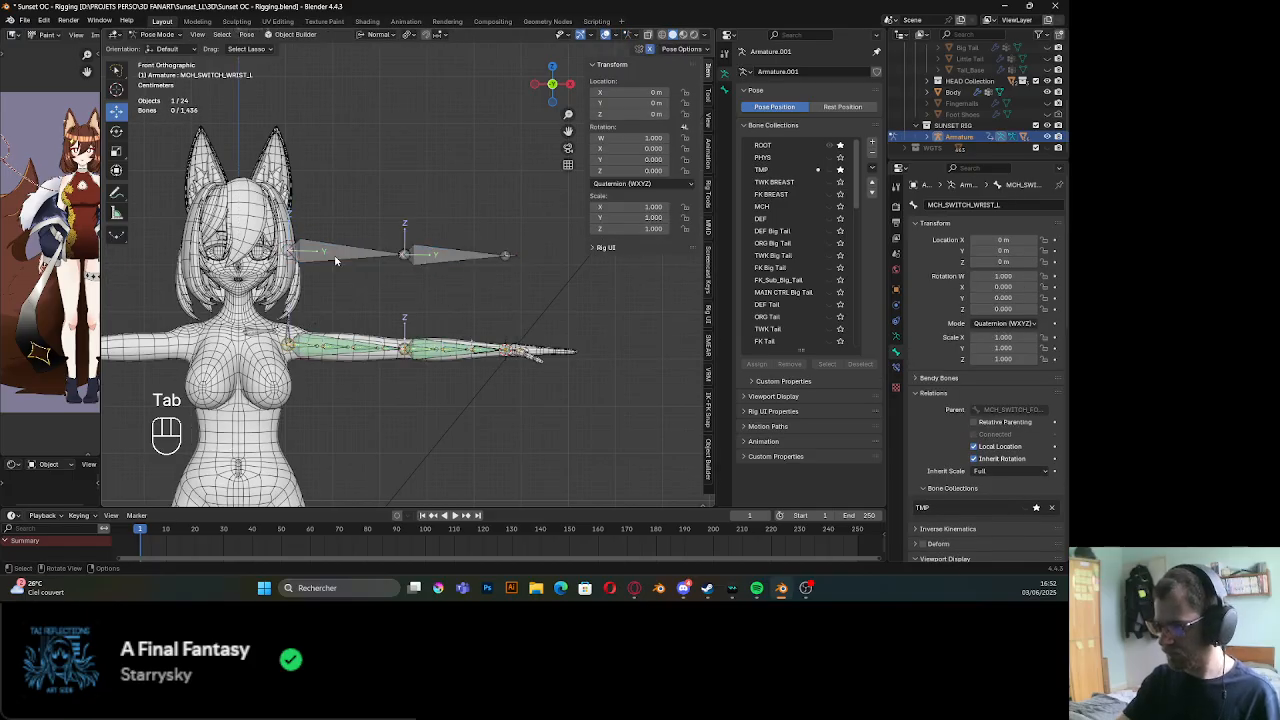
Duplicate the left arm, forearm and wrist MCH_SWITCH bones in Edit Mode, moving the copies 0.2 m along global Z
{"action": "left_click", "coordinate": [336, 258]}
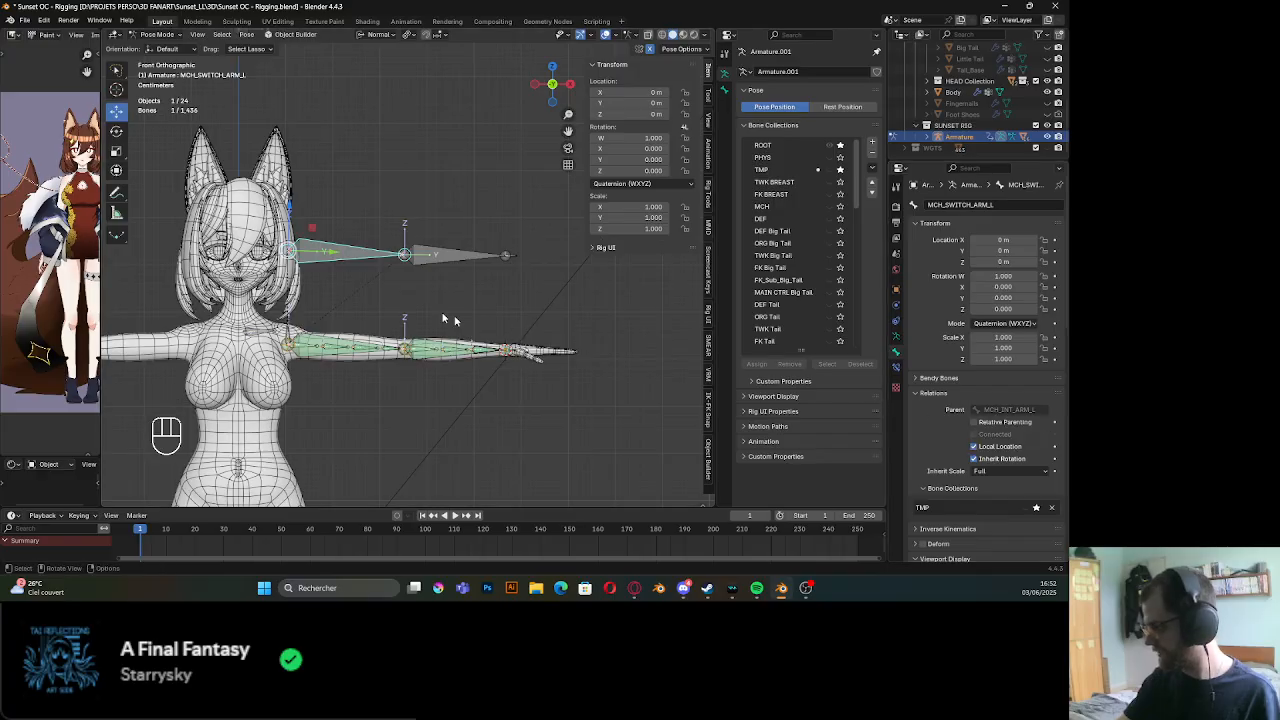
{"action": "scroll", "coordinate": [323, 315], "scroll_direction": "up", "scroll_amount": 3}
{"action": "middle_click_drag", "start_coordinate": [323, 315], "coordinate": [403, 345], "text": "shift"}
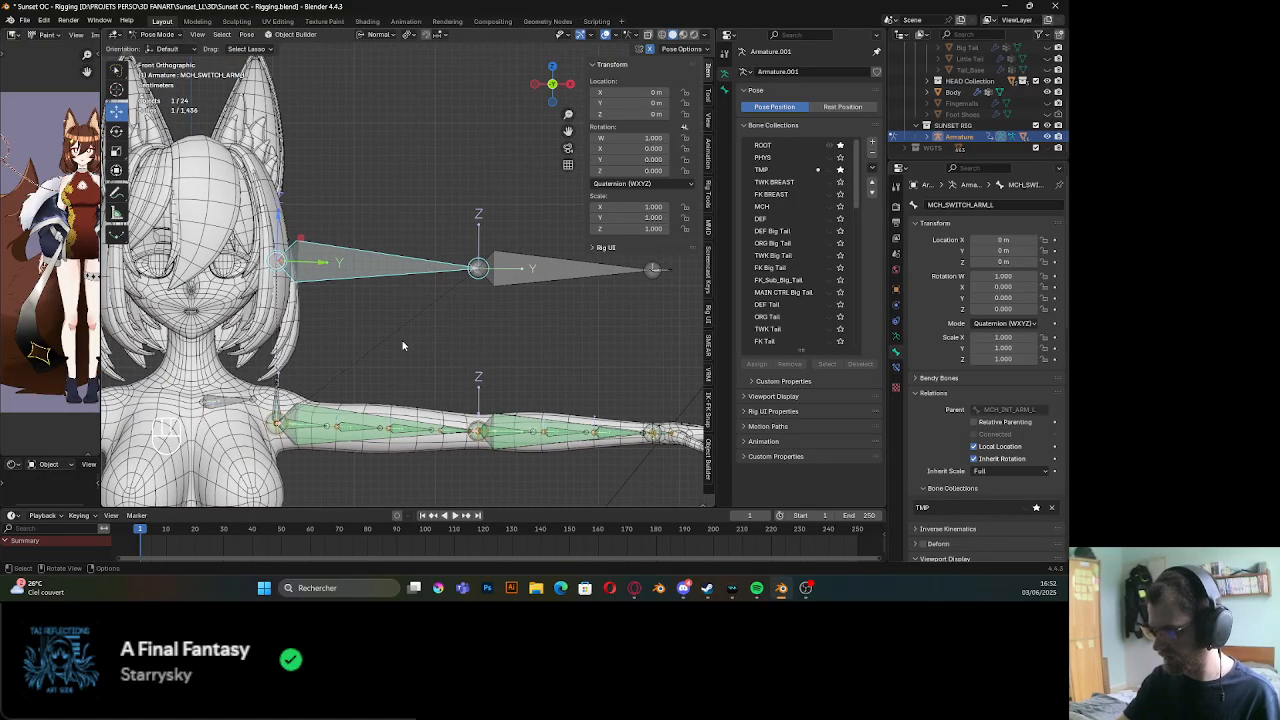
{"action": "left_click", "coordinate": [655, 275], "text": "shift"}
{"action": "left_click", "coordinate": [655, 271], "text": "shift"}
{"action": "scroll", "coordinate": [415, 335], "scroll_direction": "down", "scroll_amount": 3}
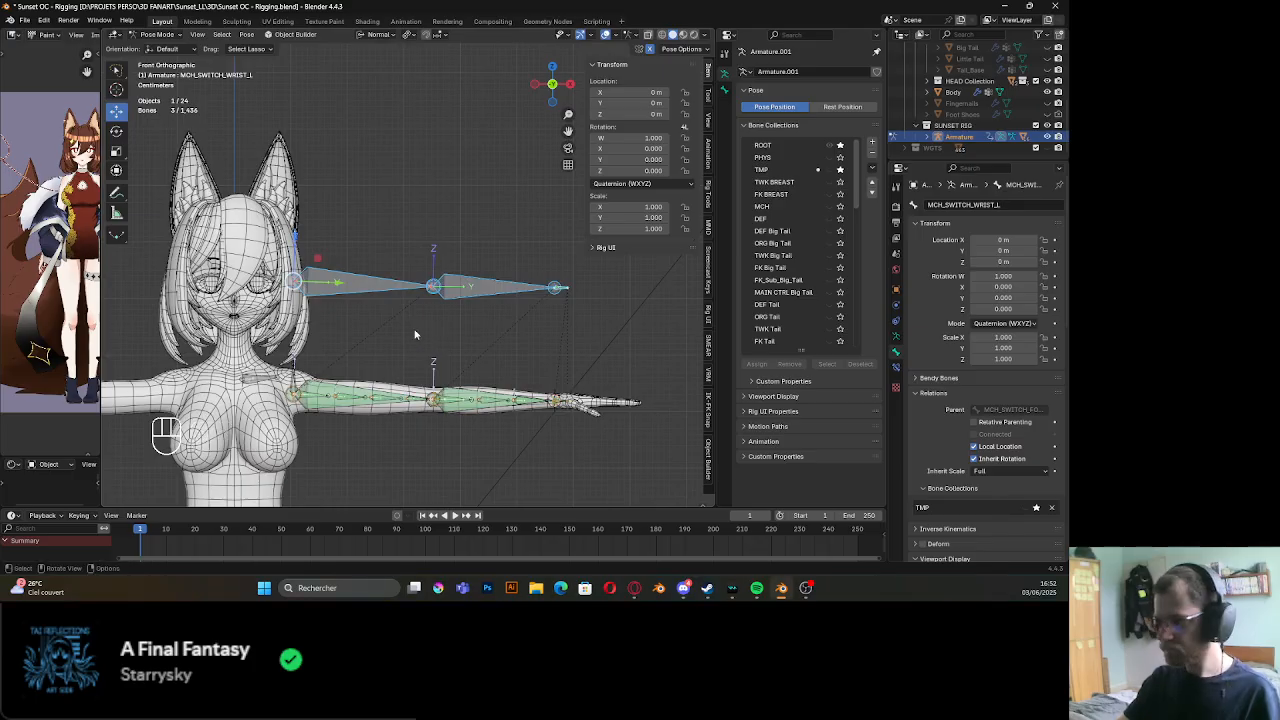
{"action": "key", "text": "Tab"}
{"action": "key", "text": "shift+d"}
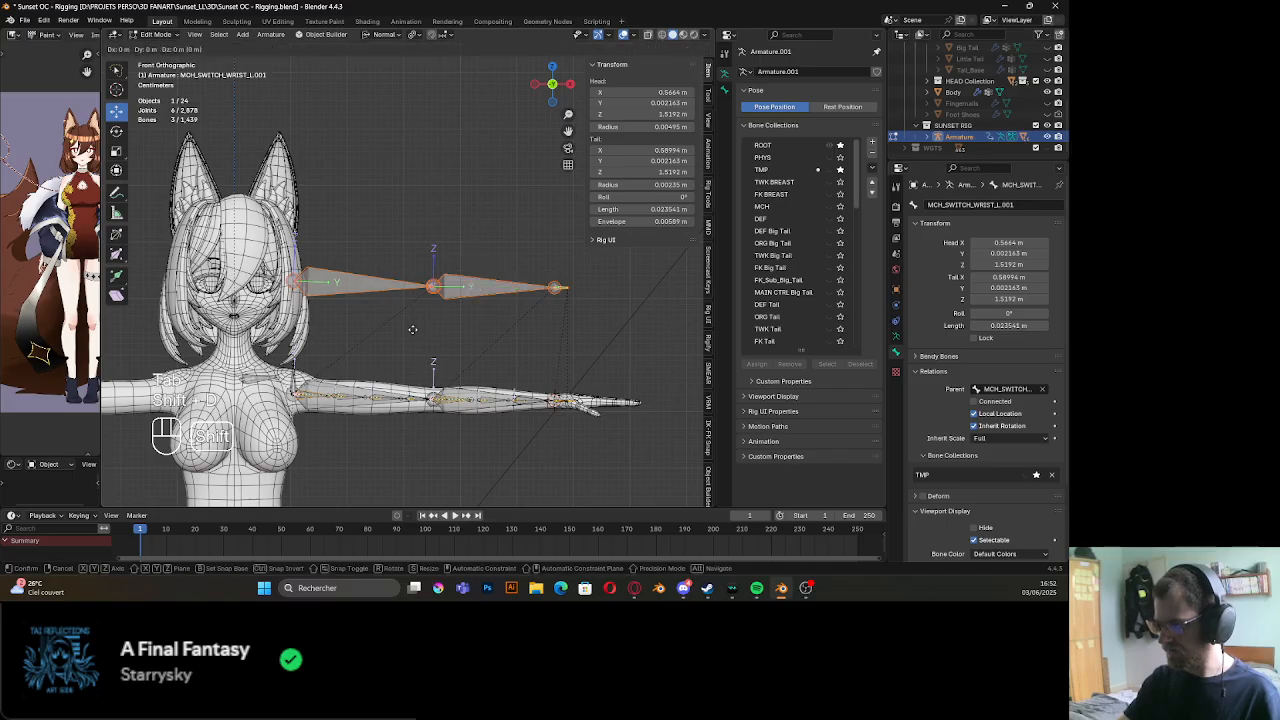
{"action": "key", "text": "z"}
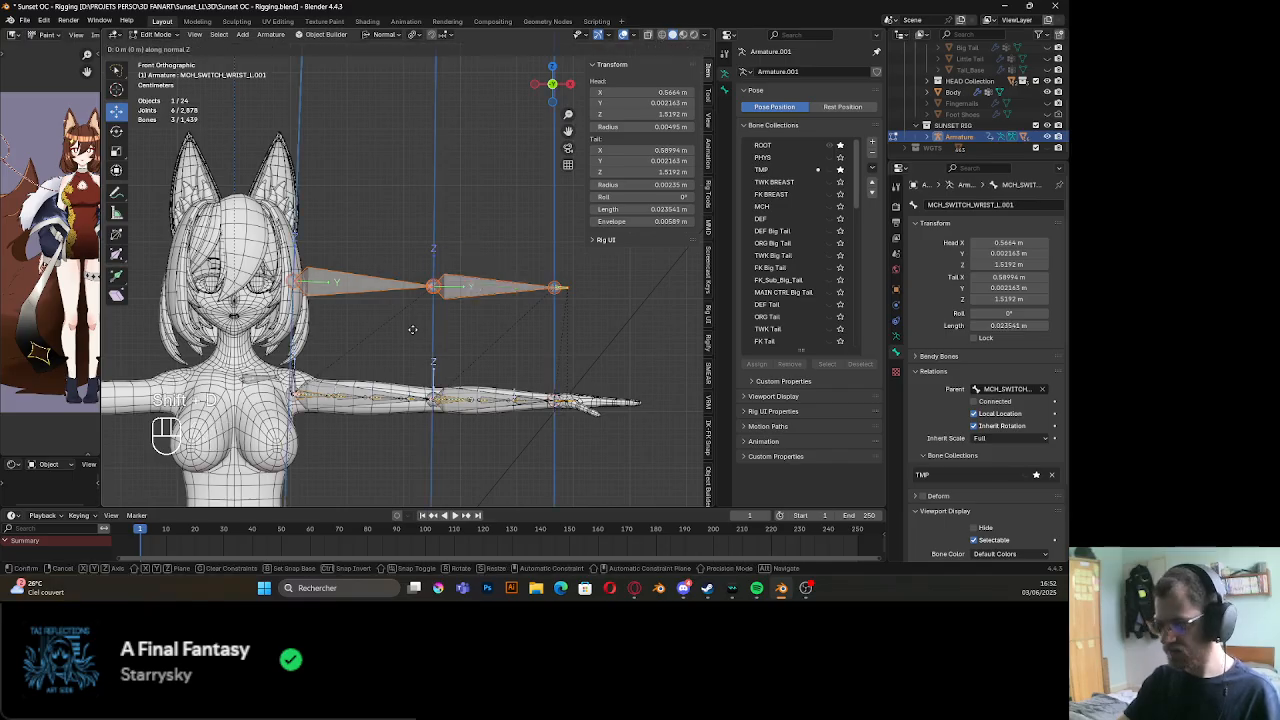
{"action": "key", "text": "z"}
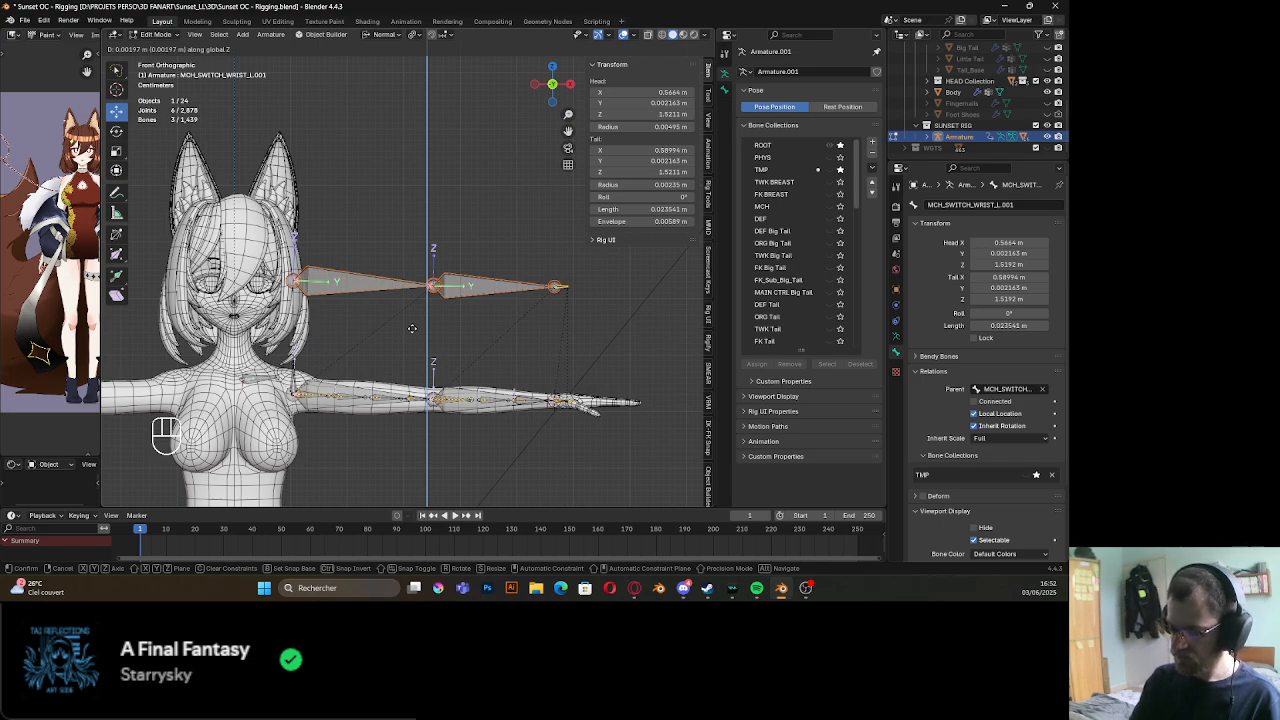
{"action": "type", "text": "0.2"}
{"action": "key", "text": "Return"}
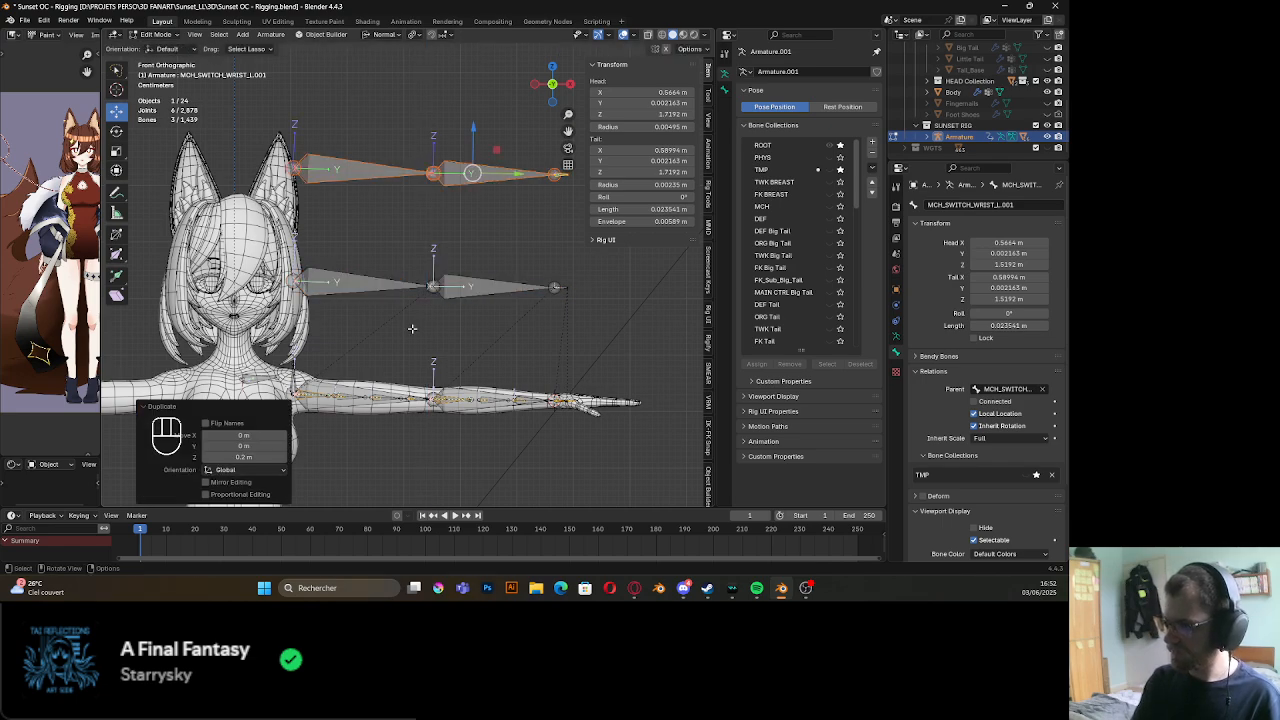
Batch rename the duplicated arm bones, replacing MCH_SWITCH with FK and removing the .001 suffix
{"action": "middle_click_drag", "start_coordinate": [413, 227], "coordinate": [422, 258], "text": "shift"}
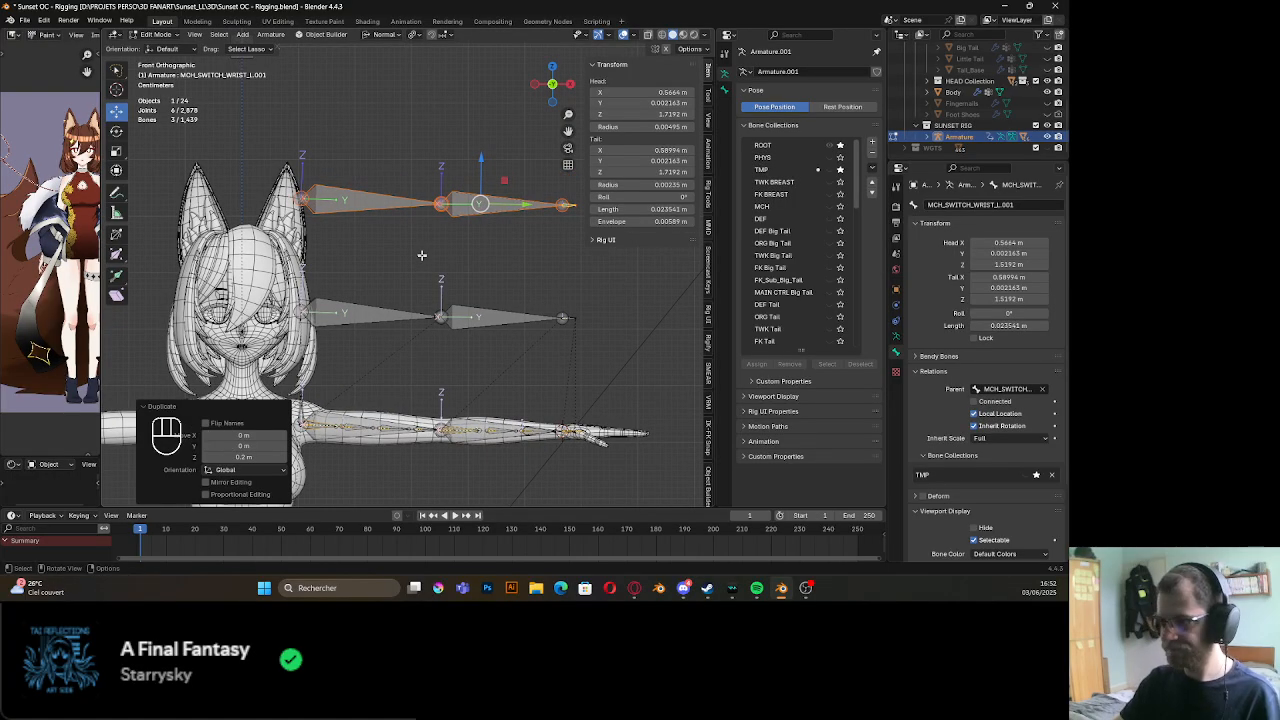
{"action": "key", "text": "ctrl+F2"}
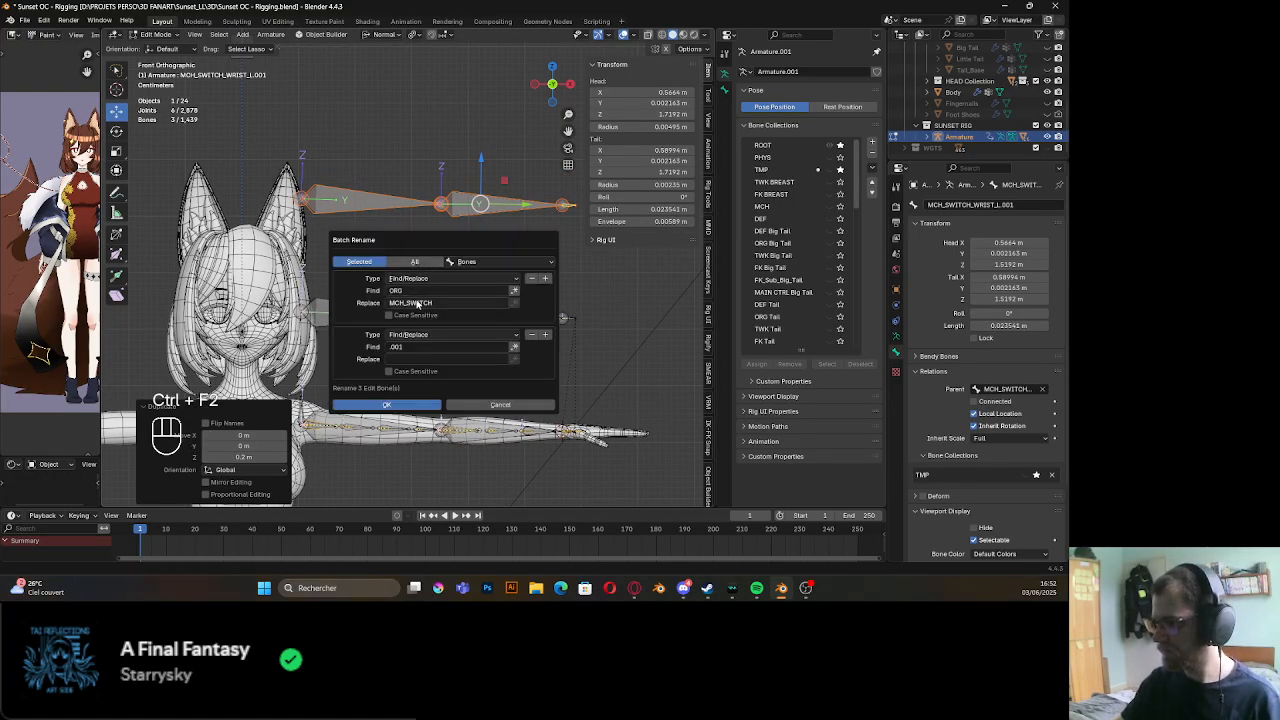
{"action": "left_click", "coordinate": [417, 302]}
{"action": "key", "text": "ctrl+c"}
{"action": "key", "text": "BackSpace"}
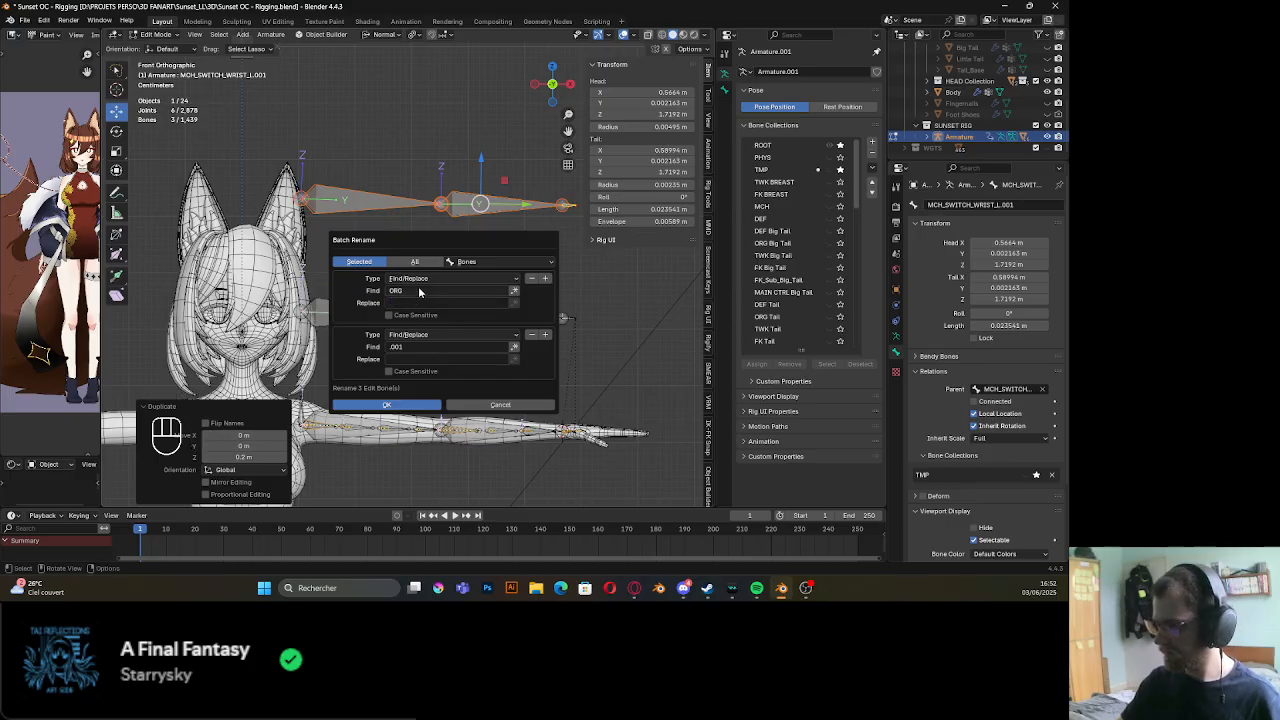
{"action": "left_click", "coordinate": [419, 290]}
{"action": "key", "text": "ctrl+v"}
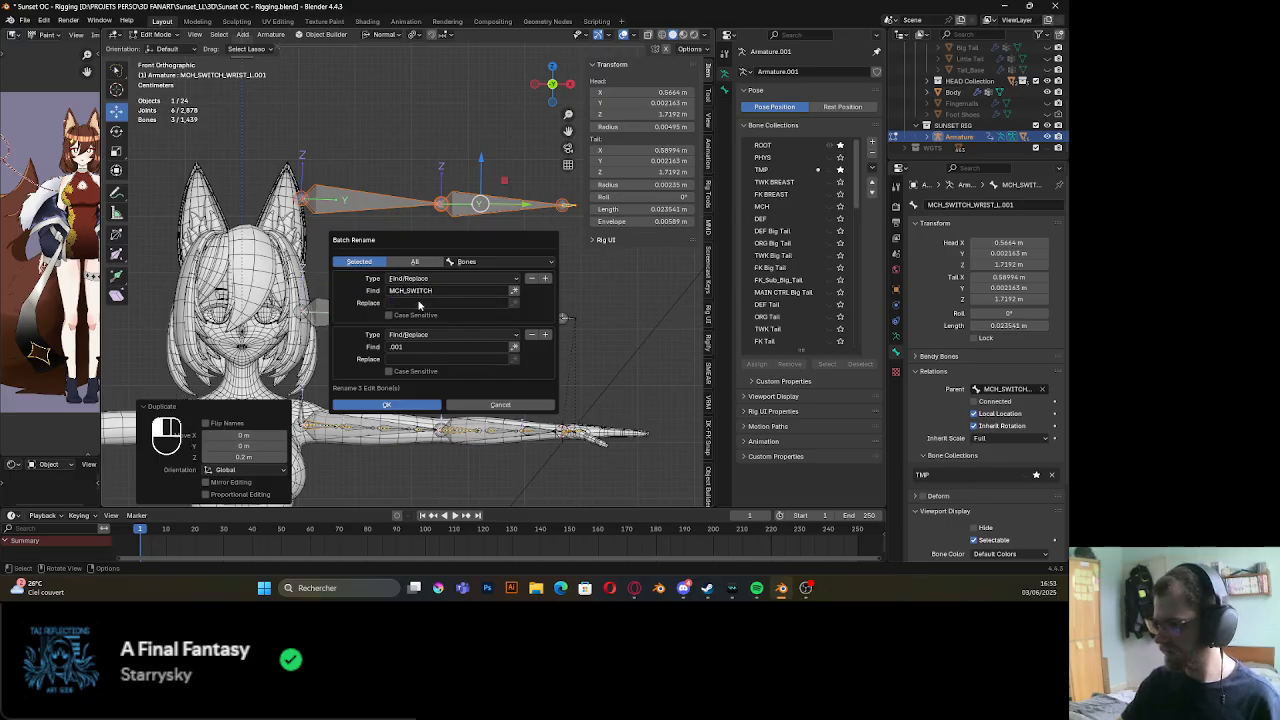
{"action": "left_click", "coordinate": [427, 302]}
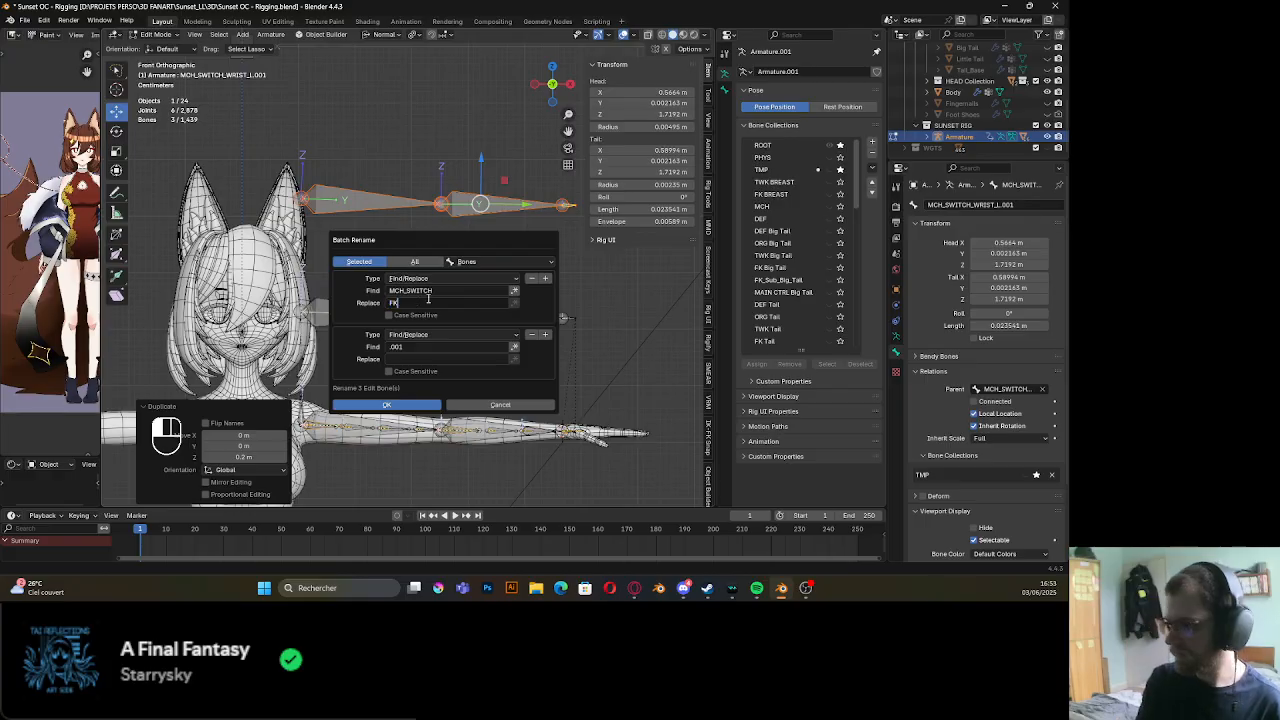
{"action": "type", "text": "FK"}
{"action": "key", "text": "Return"}
{"action": "key", "text": "Return"}
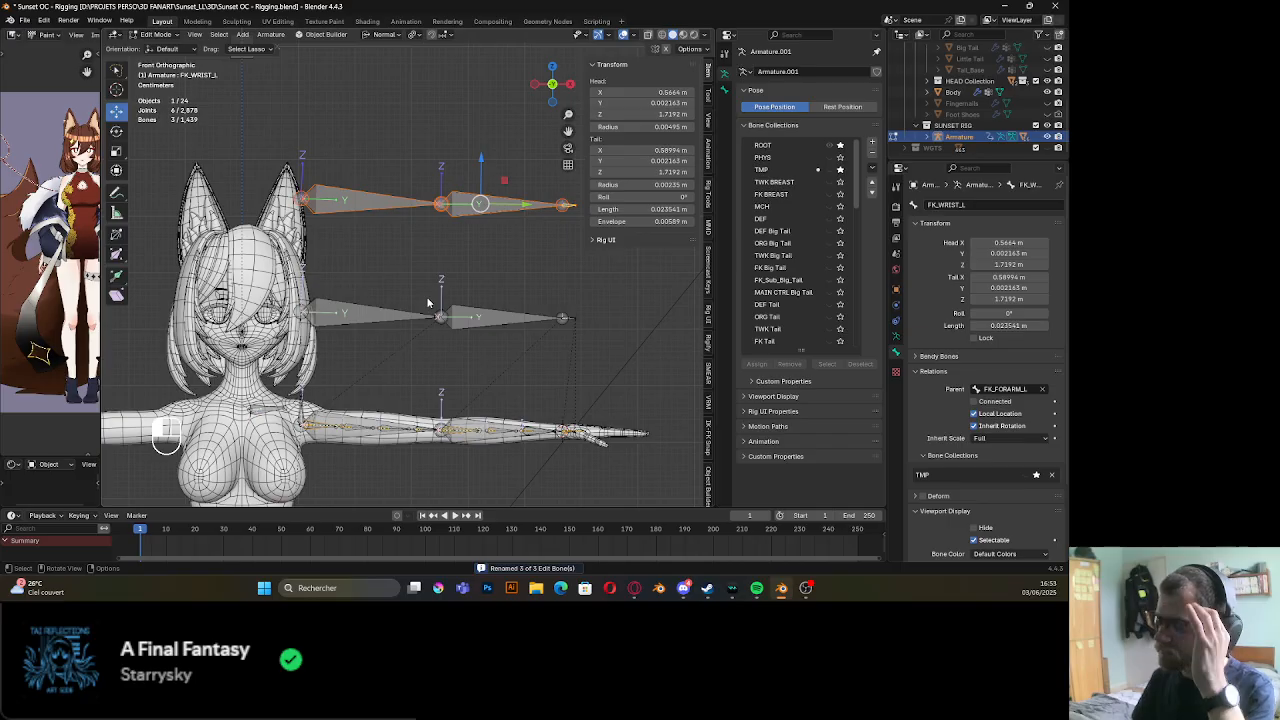
Duplicate the three left-arm FK bones and move the copies 0.2 m along global Z
{"action": "middle_click_drag", "start_coordinate": [444, 263], "coordinate": [378, 266], "text": "shift"}
{"action": "scroll", "coordinate": [385, 265], "scroll_direction": "down", "scroll_amount": 2}
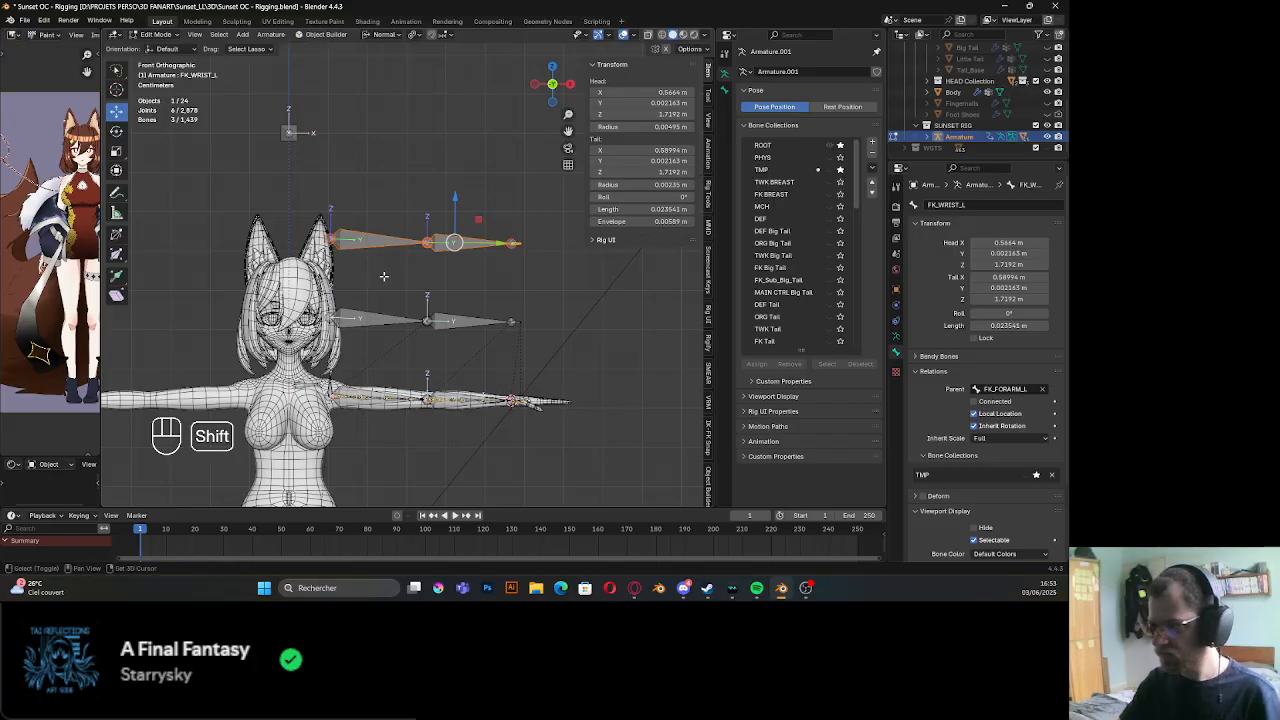
{"action": "key", "text": "shift+d"}
{"action": "key", "text": "z"}
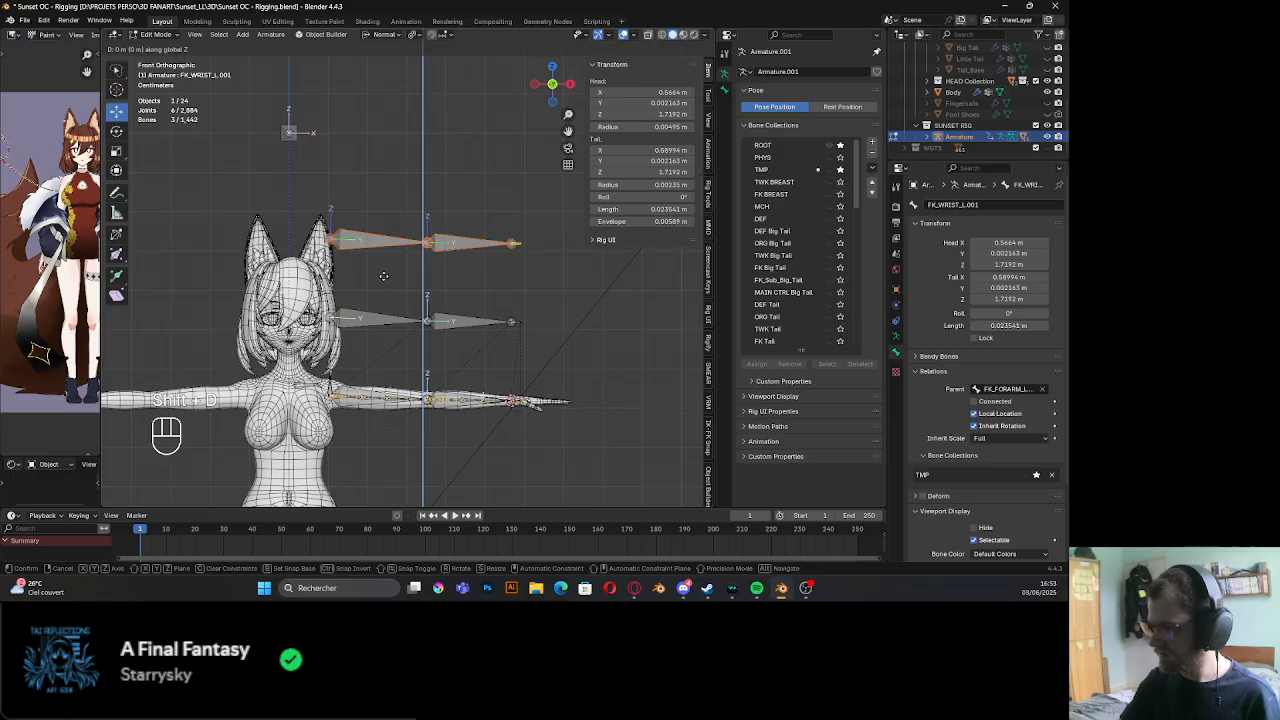
{"action": "type", "text": "0.2"}
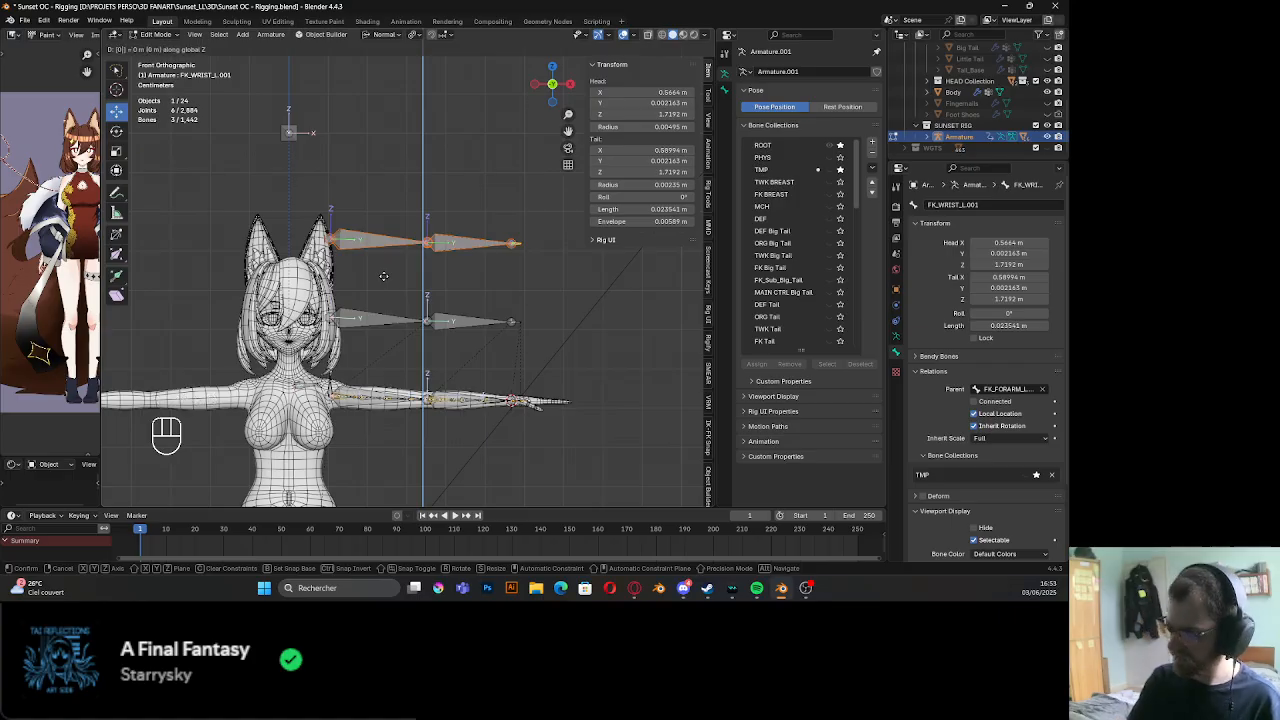
{"action": "key", "text": "Return"}
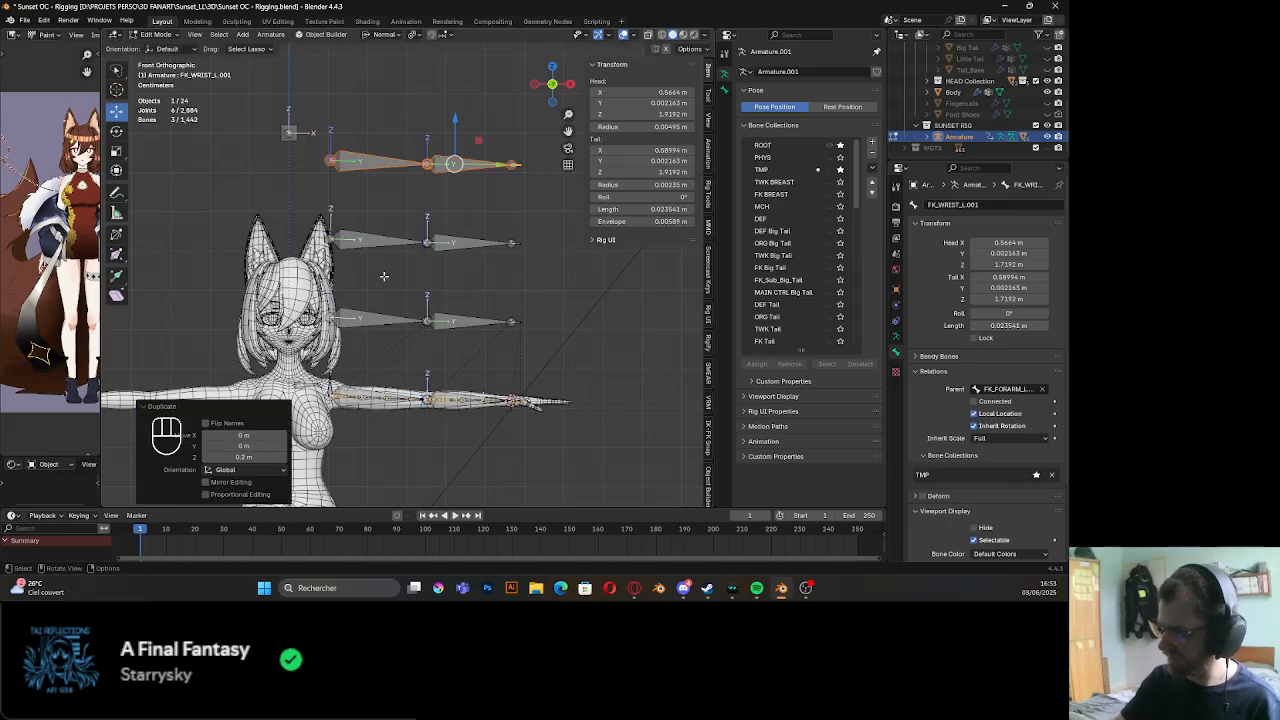
Batch rename the duplicated FK bones, replacing FK with IK and removing the .001 suffix
{"action": "key", "text": "ctrl+F2"}
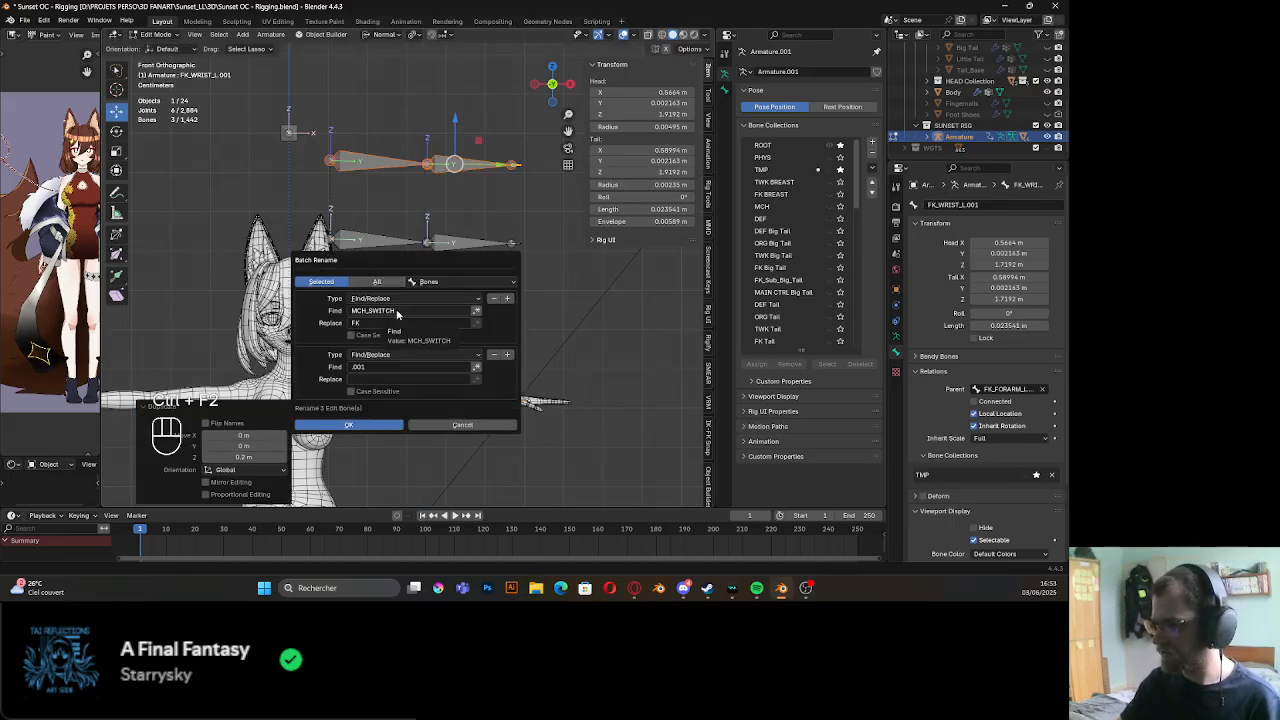
{"action": "left_click", "coordinate": [382, 323]}
{"action": "key", "text": "ctrl+x"}
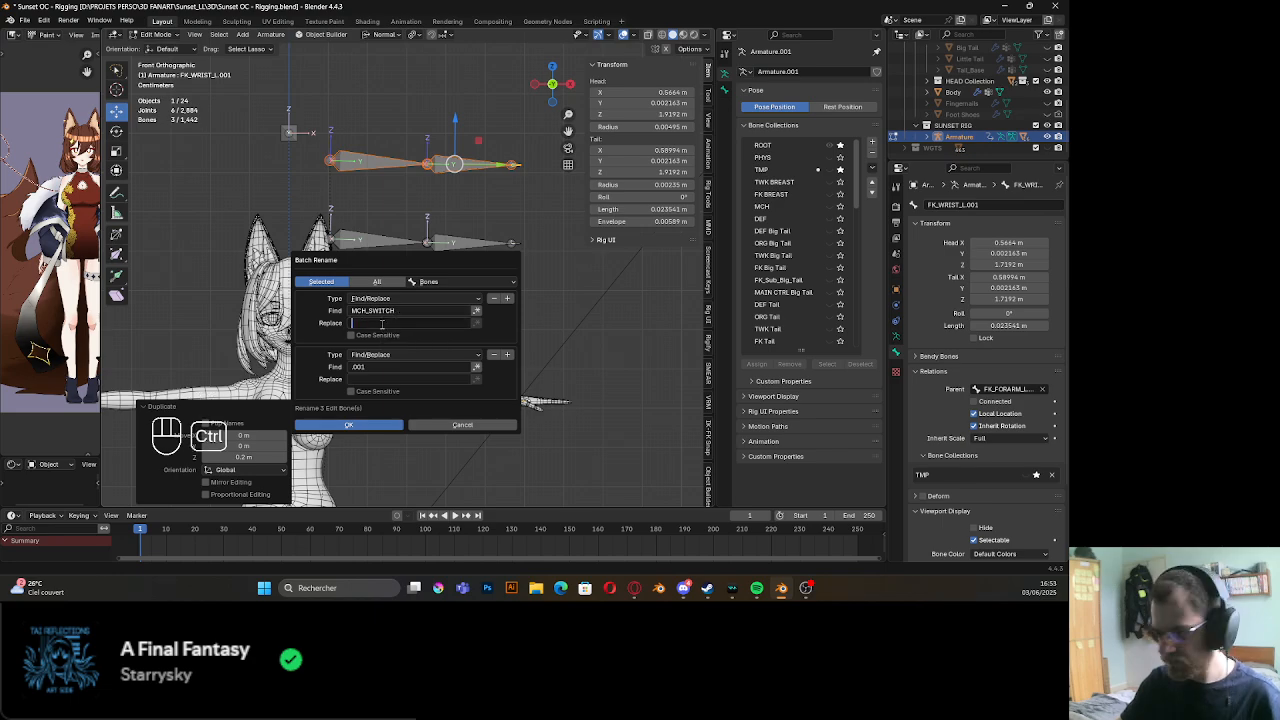
{"action": "left_click", "coordinate": [386, 311]}
{"action": "key", "text": "ctrl+v"}
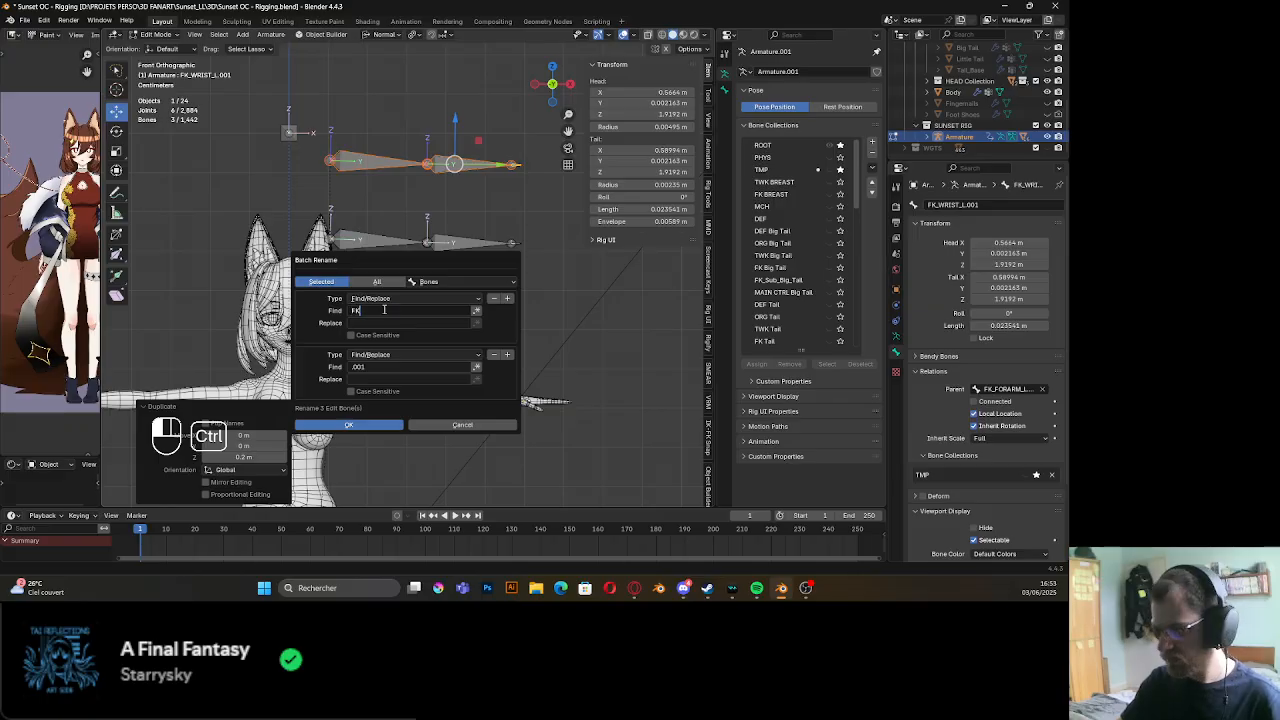
{"action": "left_click", "coordinate": [380, 323]}
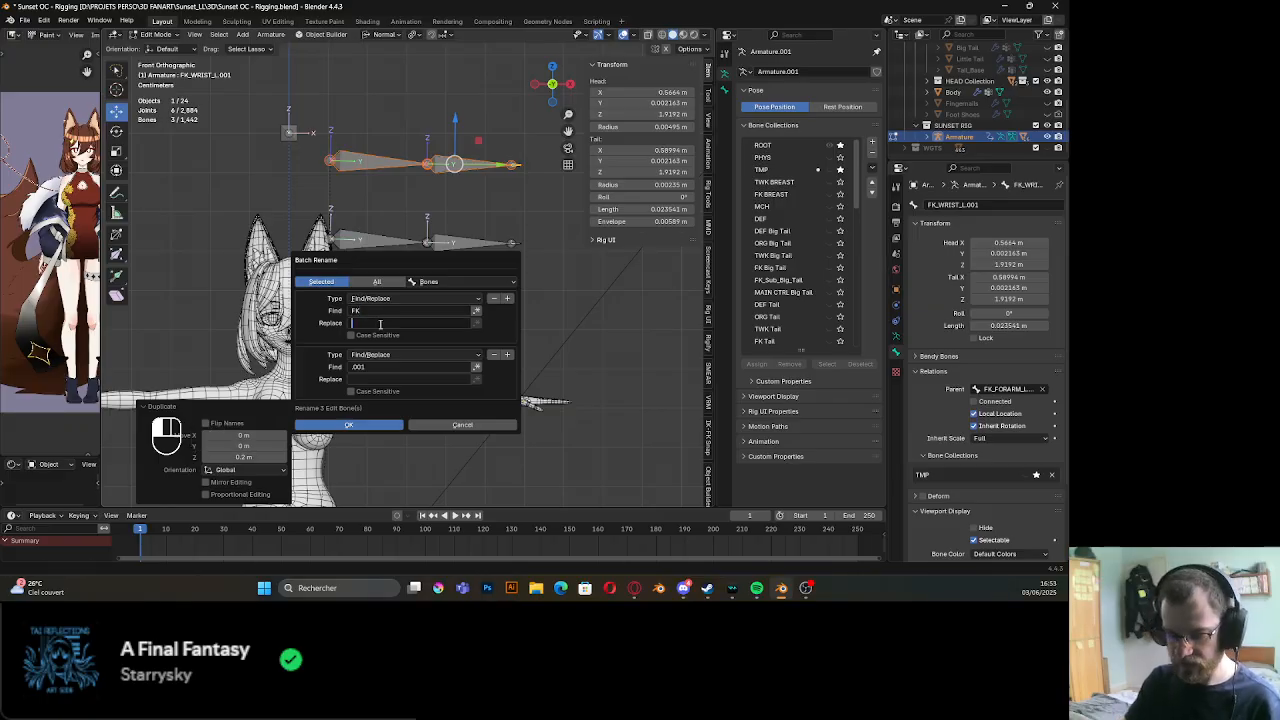
{"action": "type", "text": "IK"}
{"action": "key", "text": "Return"}
{"action": "key", "text": "Return"}
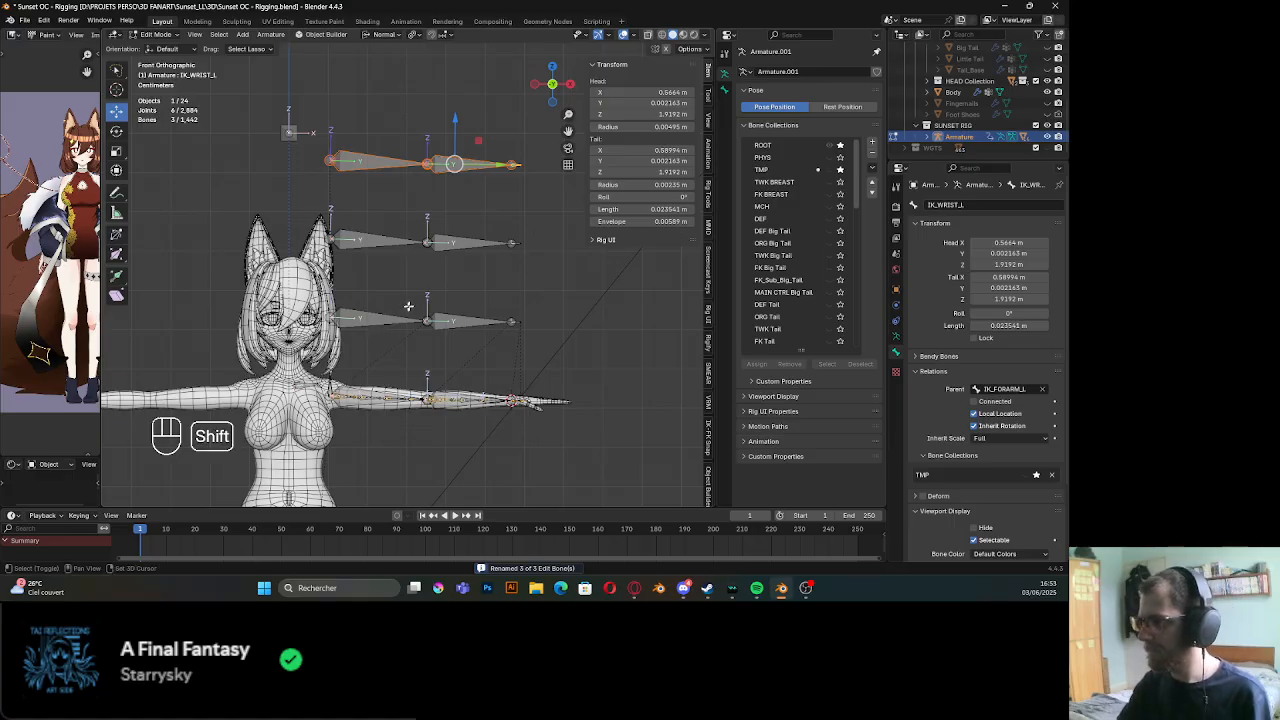
Select the FK_FORARM_L bone, return to Pose Mode and save the file
{"action": "middle_click_drag", "start_coordinate": [400, 308], "coordinate": [436, 246], "text": "shift"}
{"action": "key", "text": "ctrl+s"}
{"action": "scroll", "coordinate": [342, 292], "scroll_direction": "up", "scroll_amount": 2}
{"action": "scroll", "coordinate": [342, 292], "scroll_direction": "up", "scroll_amount": 3}
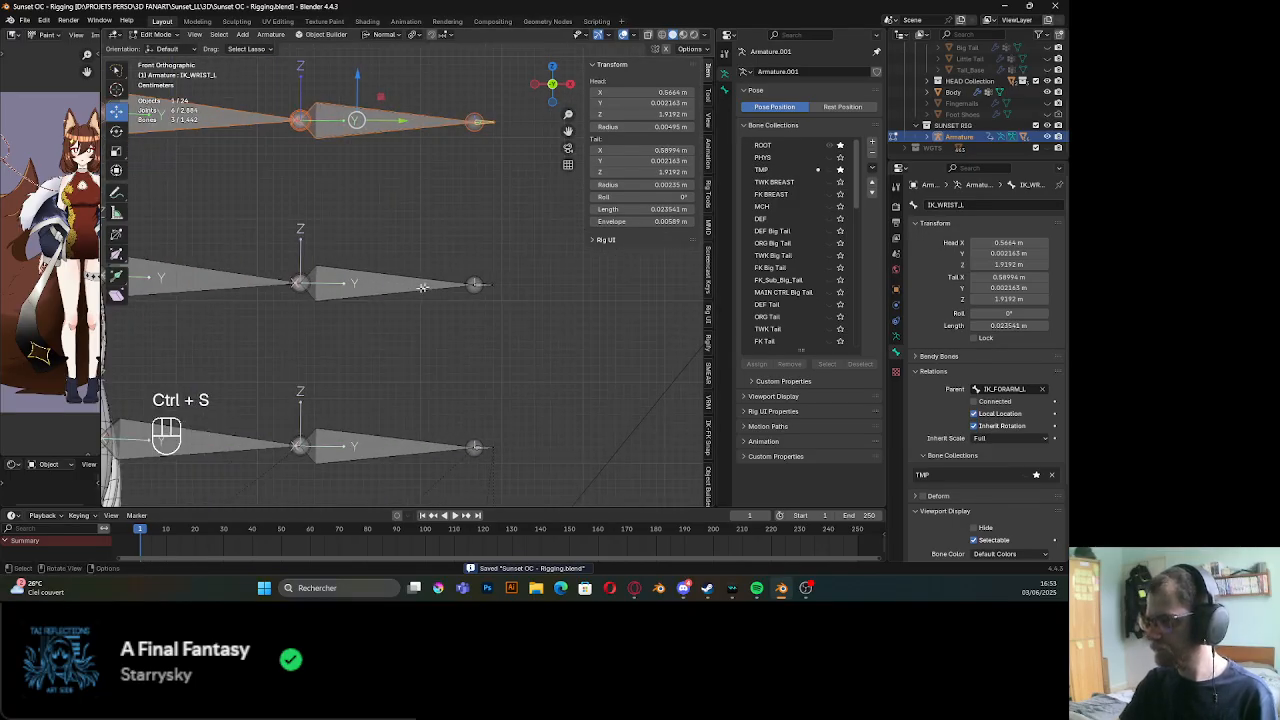
{"action": "left_click", "coordinate": [357, 297]}
{"action": "middle_click_drag", "start_coordinate": [360, 302], "coordinate": [421, 250], "text": "shift"}
{"action": "scroll", "coordinate": [426, 298], "scroll_direction": "down", "scroll_amount": 3}
{"action": "key", "text": "Tab"}
{"action": "key", "text": "ctrl+s"}
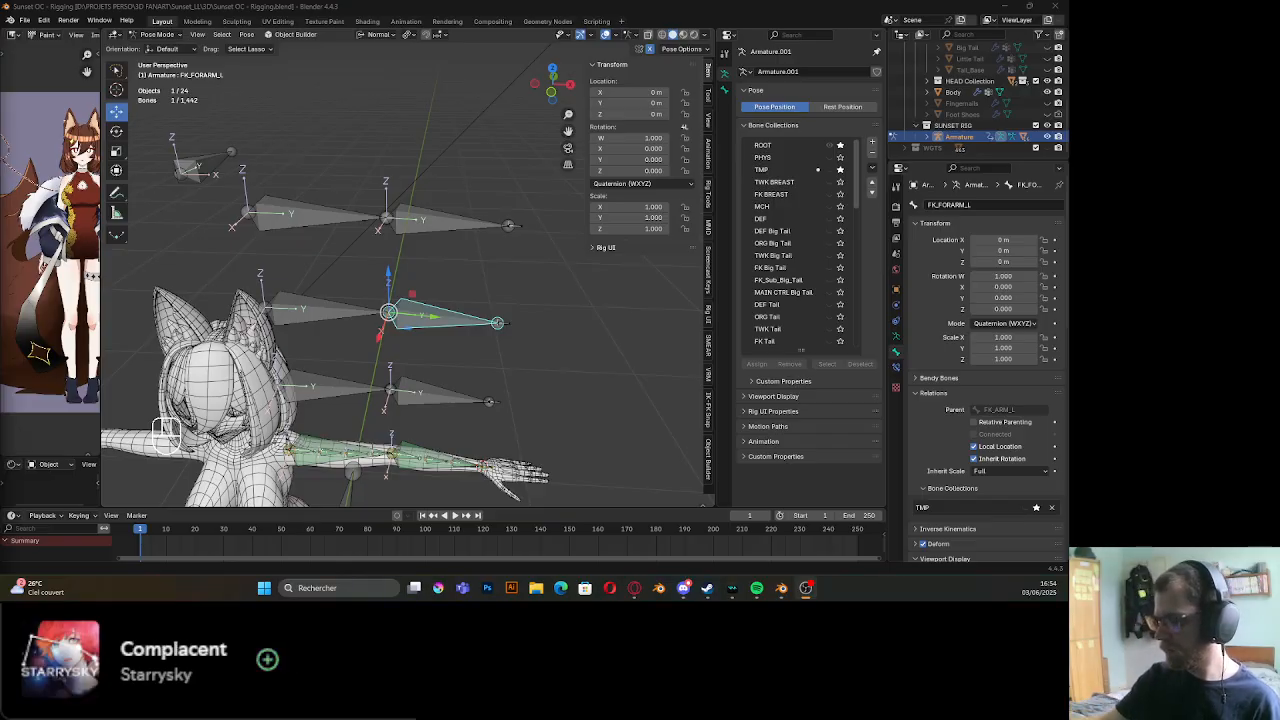
{"action": "middle_click_drag", "start_coordinate": [436, 312], "coordinate": [455, 277]}
{"action": "middle_click_drag", "start_coordinate": [420, 348], "coordinate": [441, 328], "text": "shift"}
{"action": "mouse_move", "coordinate": [441, 328]}
{"action": "middle_mouse_down"}
{"action": "mouse_move", "coordinate": [417, 297]}
{"action": "mouse_move", "coordinate": [443, 336]}
{"action": "middle_mouse_up"}
{"action": "left_click", "coordinate": [555, 92]}
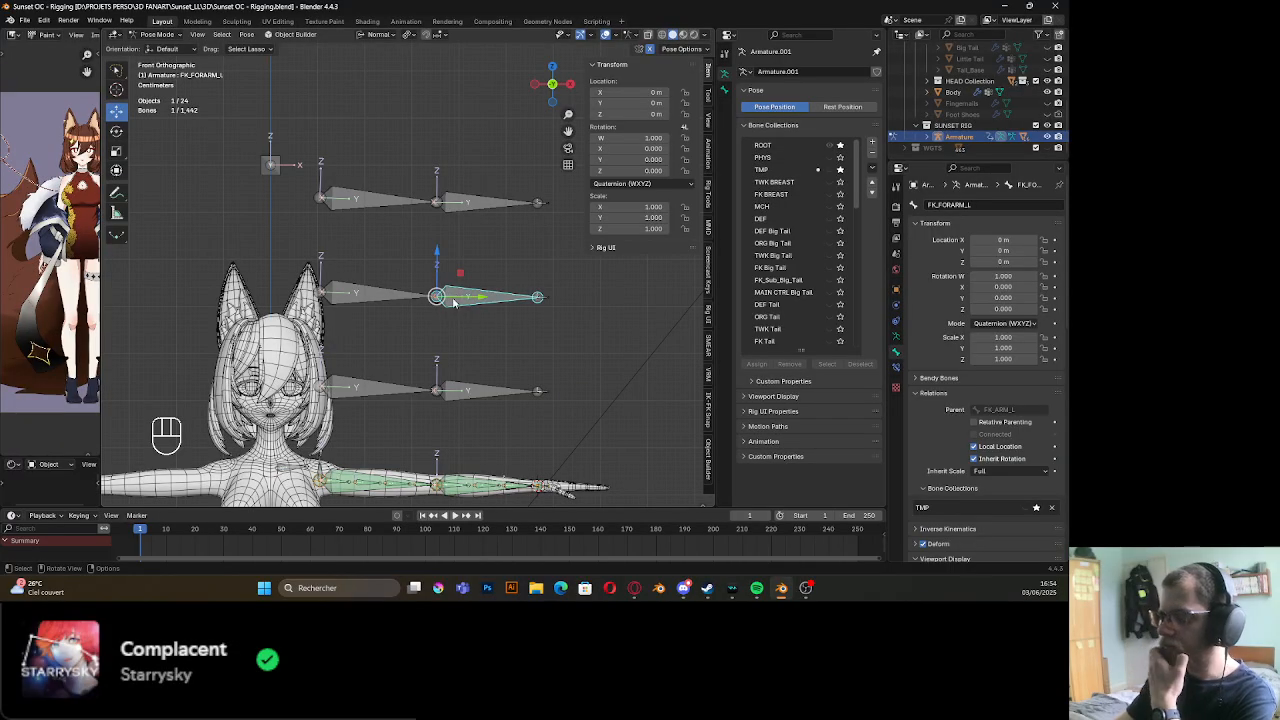
Try rotating the FK_FORARM_L bone about the Z axis
{"action": "left_click", "coordinate": [380, 300]}
{"action": "middle_click_drag", "start_coordinate": [380, 300], "coordinate": [445, 328]}
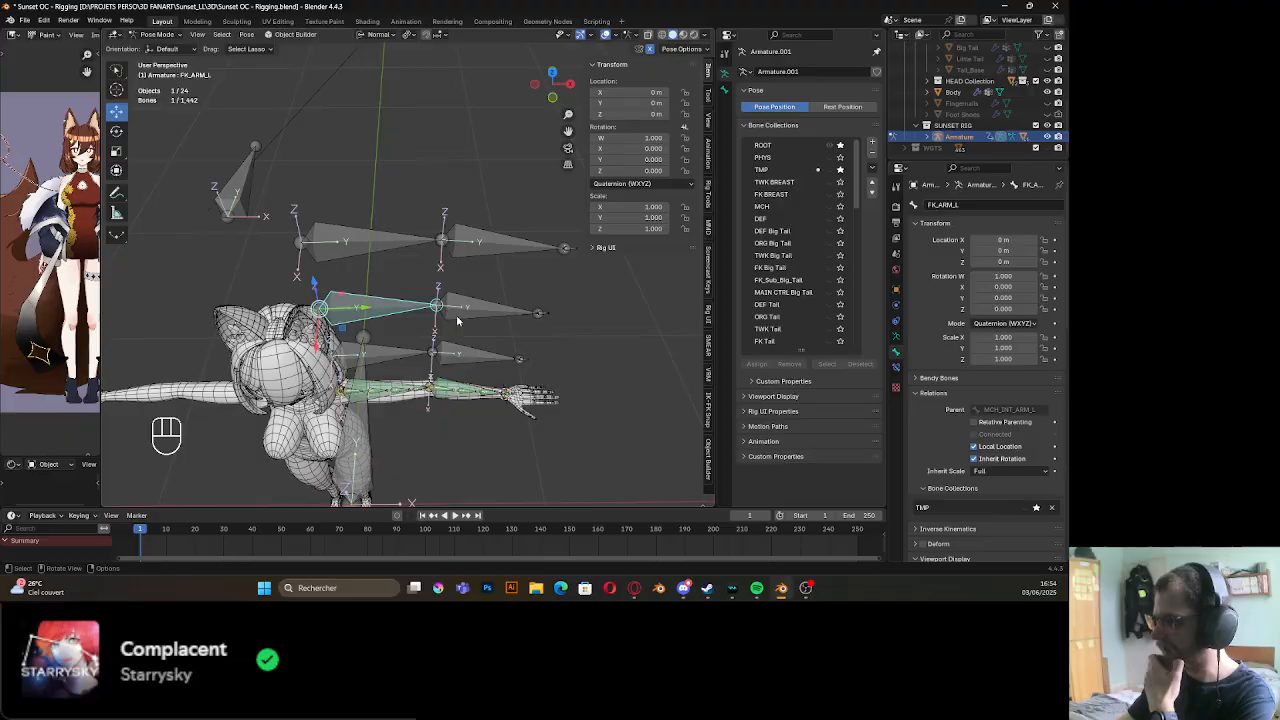
{"action": "left_click", "coordinate": [486, 309]}
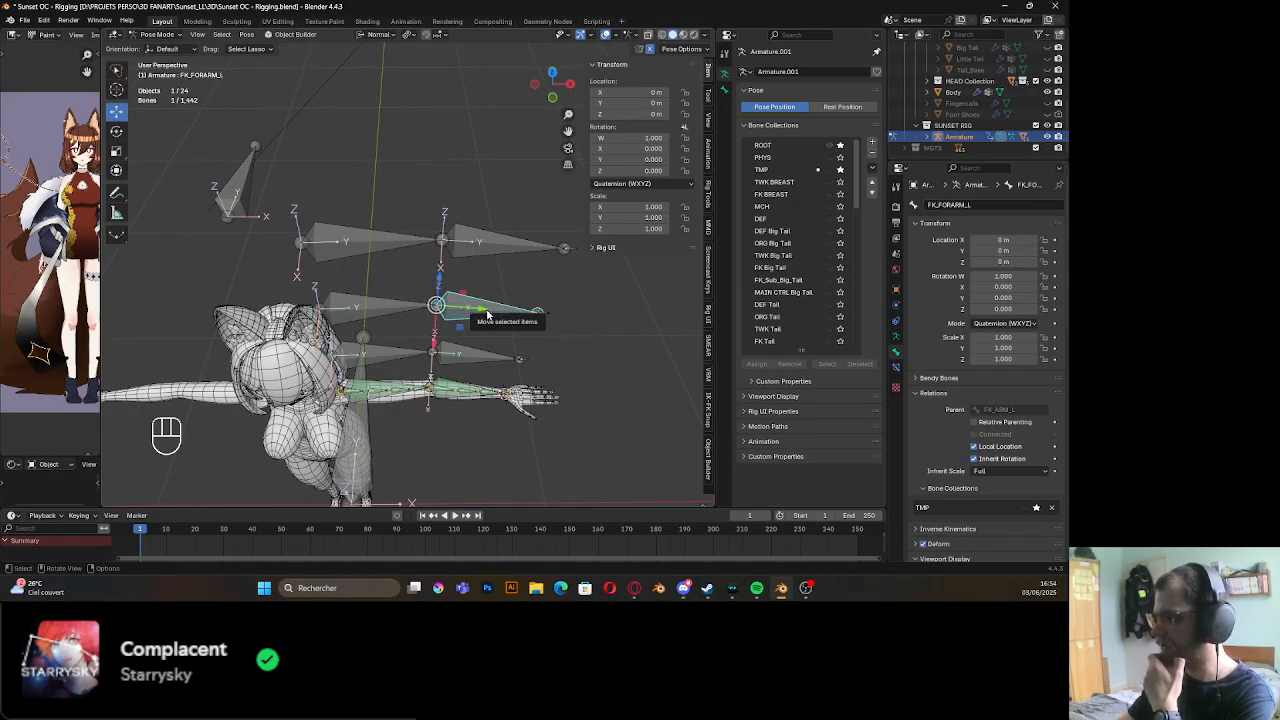
{"action": "key", "text": "r"}
{"action": "key", "text": "z"}
{"action": "right_click", "coordinate": [429, 386]}
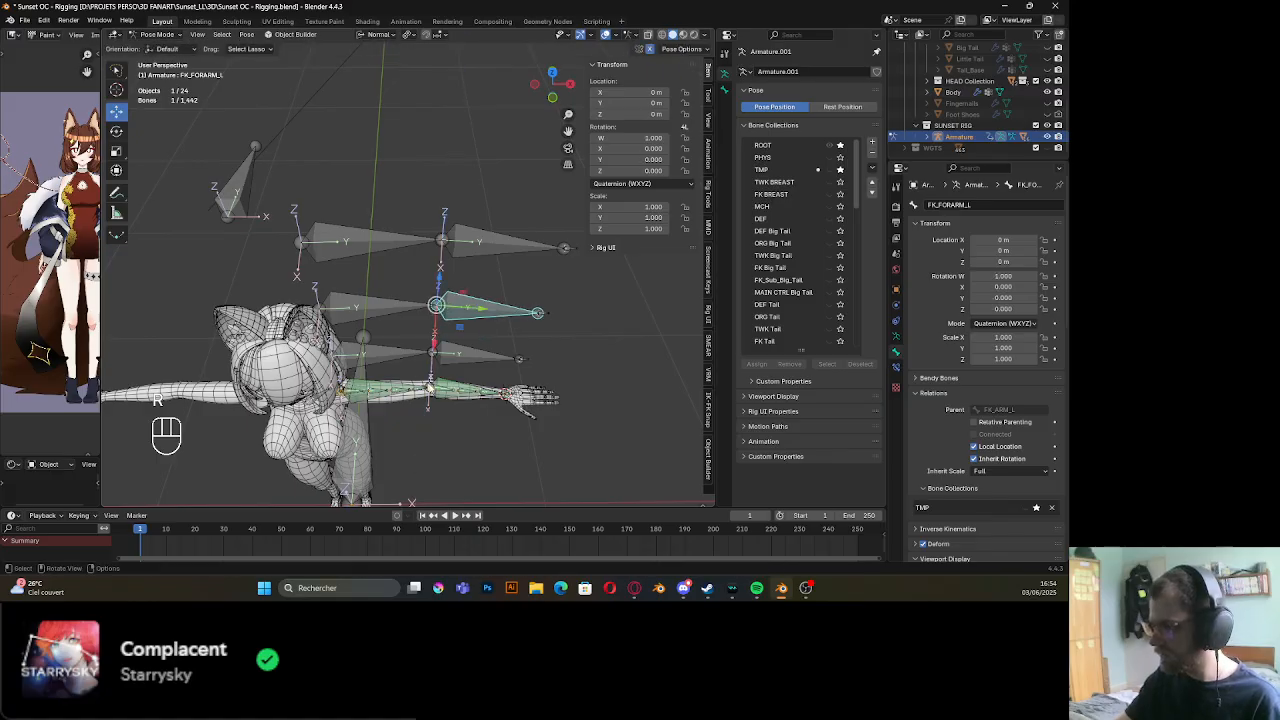
Set the bone color of the left arm's FK arm, forearm and wrist bones to theme color set 04
{"action": "scroll", "coordinate": [480, 392], "scroll_direction": "up", "scroll_amount": 3}
{"action": "middle_click_drag", "start_coordinate": [461, 376], "coordinate": [393, 262], "text": "shift"}
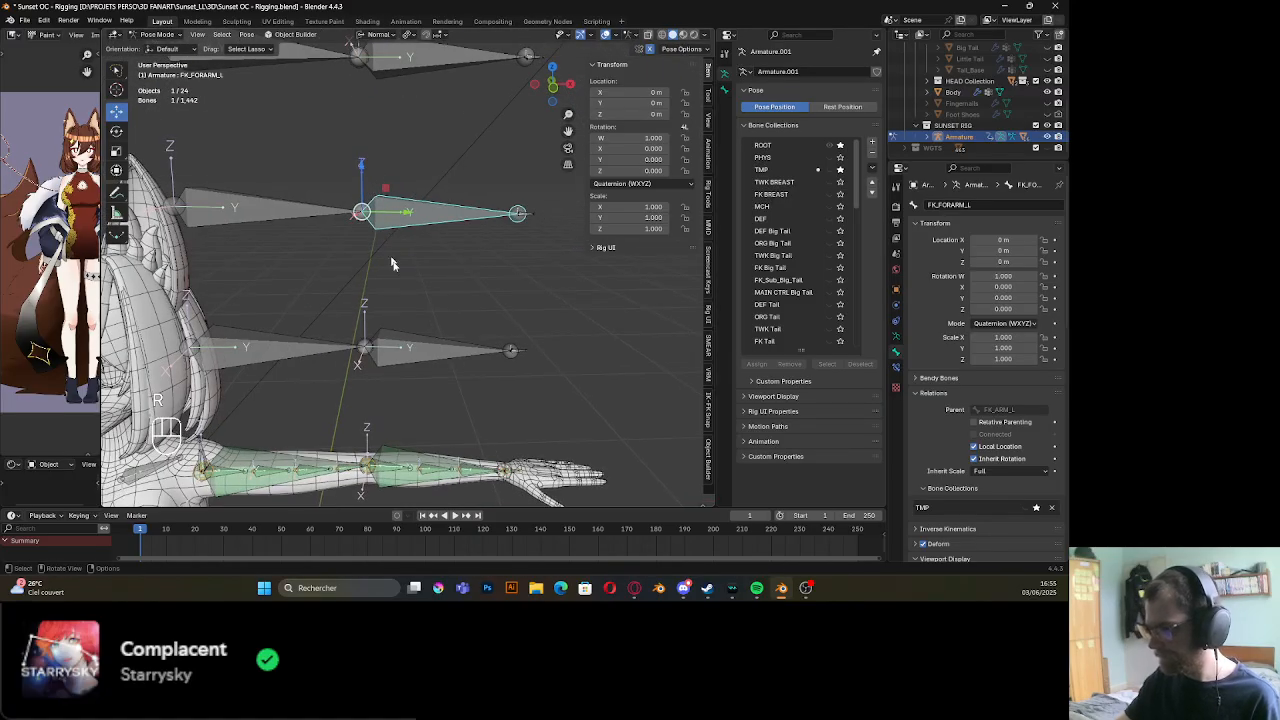
{"action": "left_click", "coordinate": [524, 357]}
{"action": "middle_click_drag", "start_coordinate": [524, 357], "coordinate": [480, 322], "text": "shift"}
{"action": "left_click", "coordinate": [462, 236]}
{"action": "middle_click_drag", "start_coordinate": [462, 236], "coordinate": [485, 270], "text": "shift"}
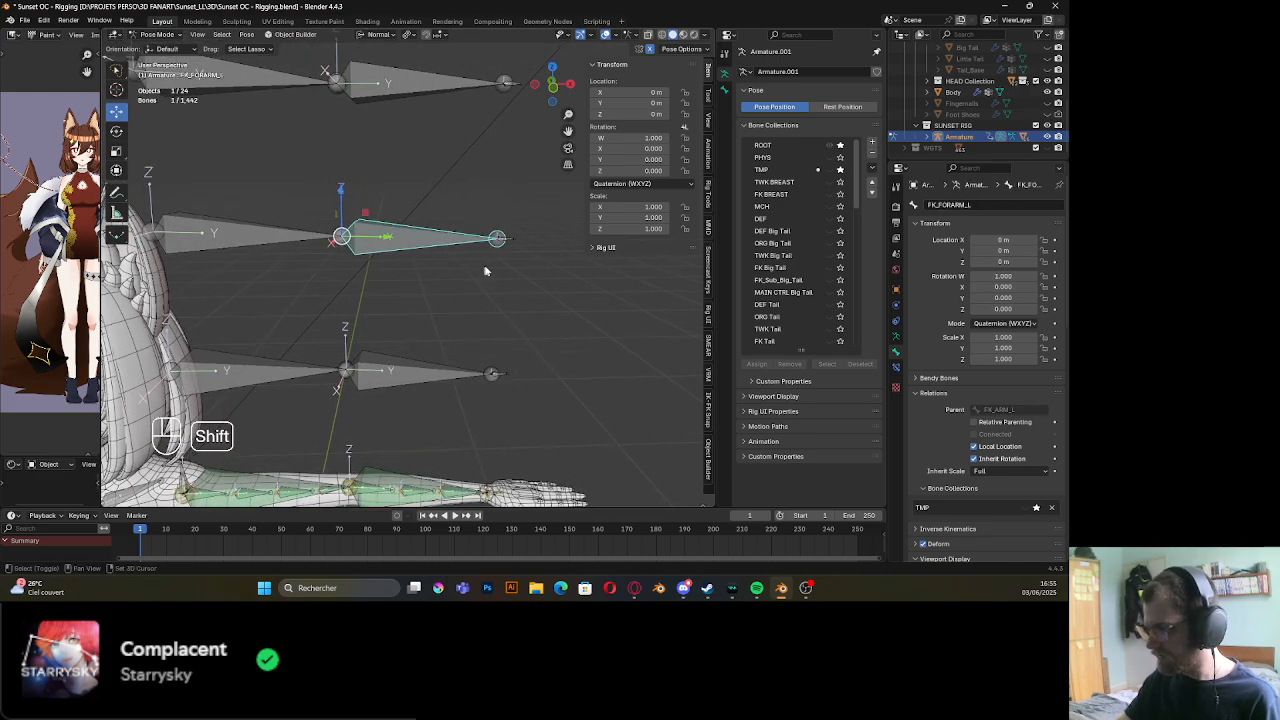
{"action": "left_click", "coordinate": [508, 242], "text": "shift"}
{"action": "left_click", "coordinate": [311, 243], "text": "shift"}
{"action": "middle_click_drag", "start_coordinate": [309, 249], "coordinate": [349, 257], "text": "shift"}
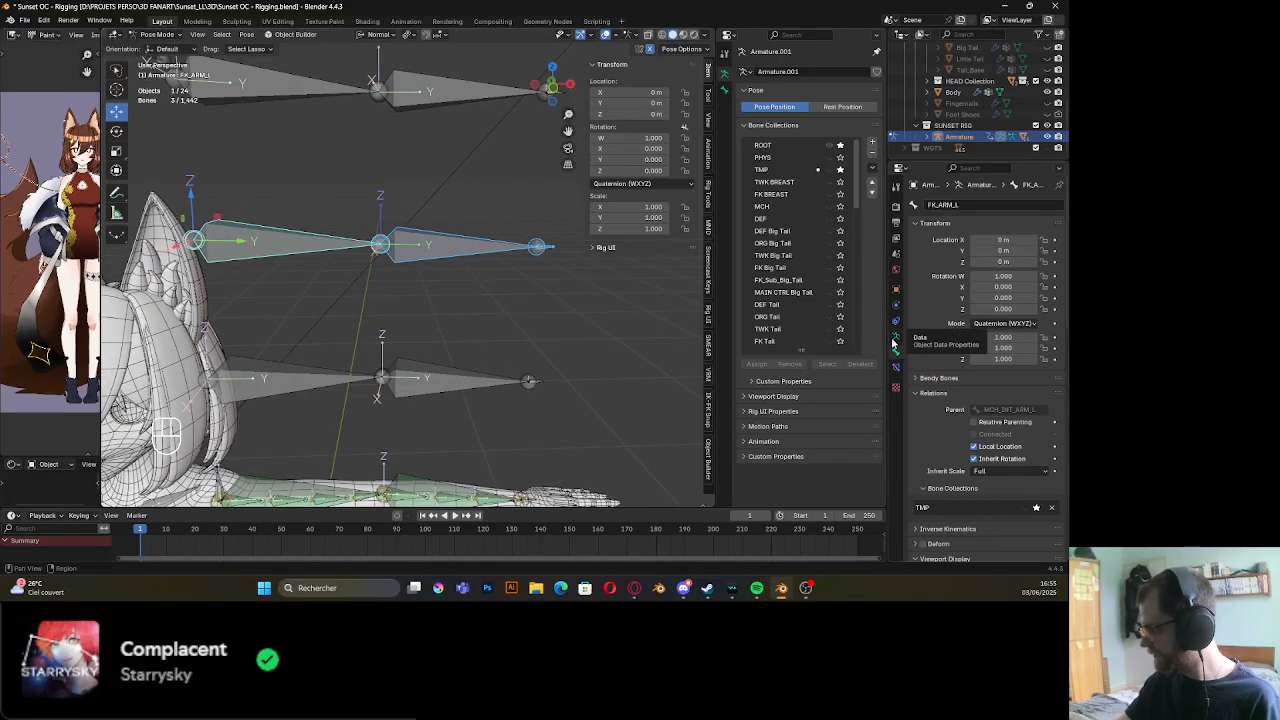
{"action": "scroll", "coordinate": [922, 424], "scroll_direction": "down", "scroll_amount": 8}
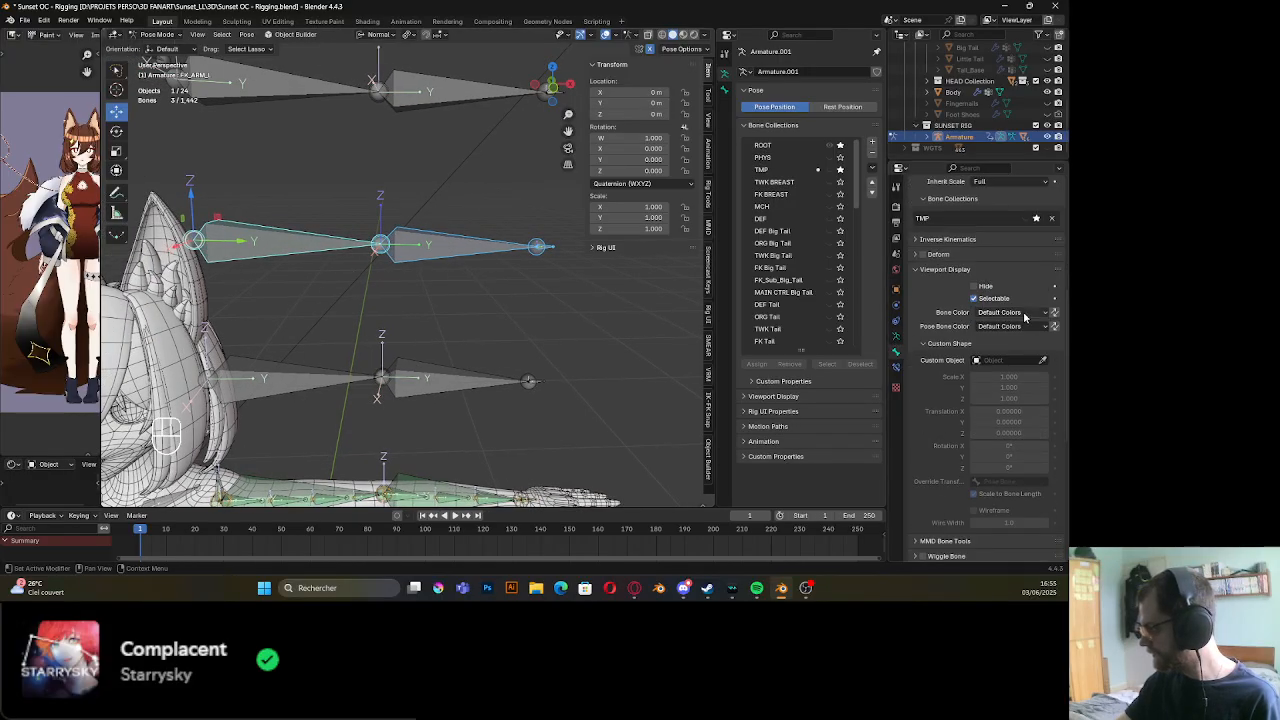
{"action": "left_click", "coordinate": [1015, 313]}
{"action": "left_click", "coordinate": [906, 374]}
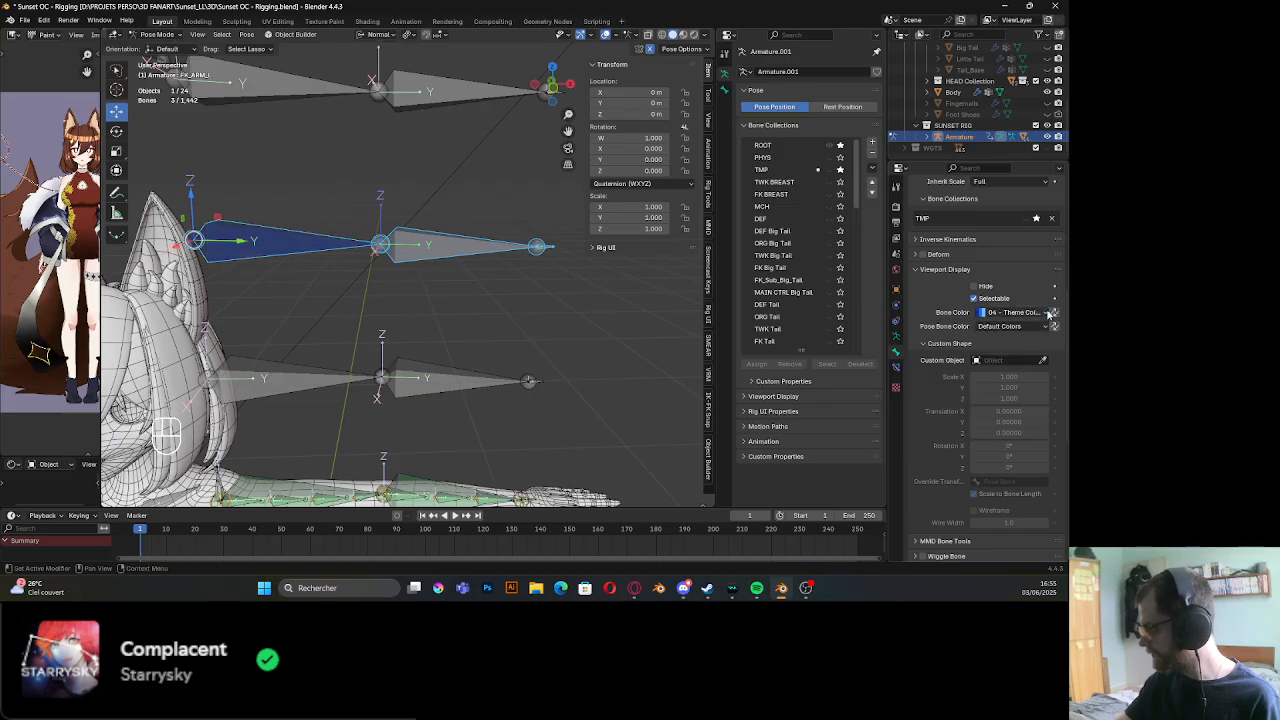
{"action": "left_click", "coordinate": [1055, 314]}
{"action": "left_click", "coordinate": [526, 306]}
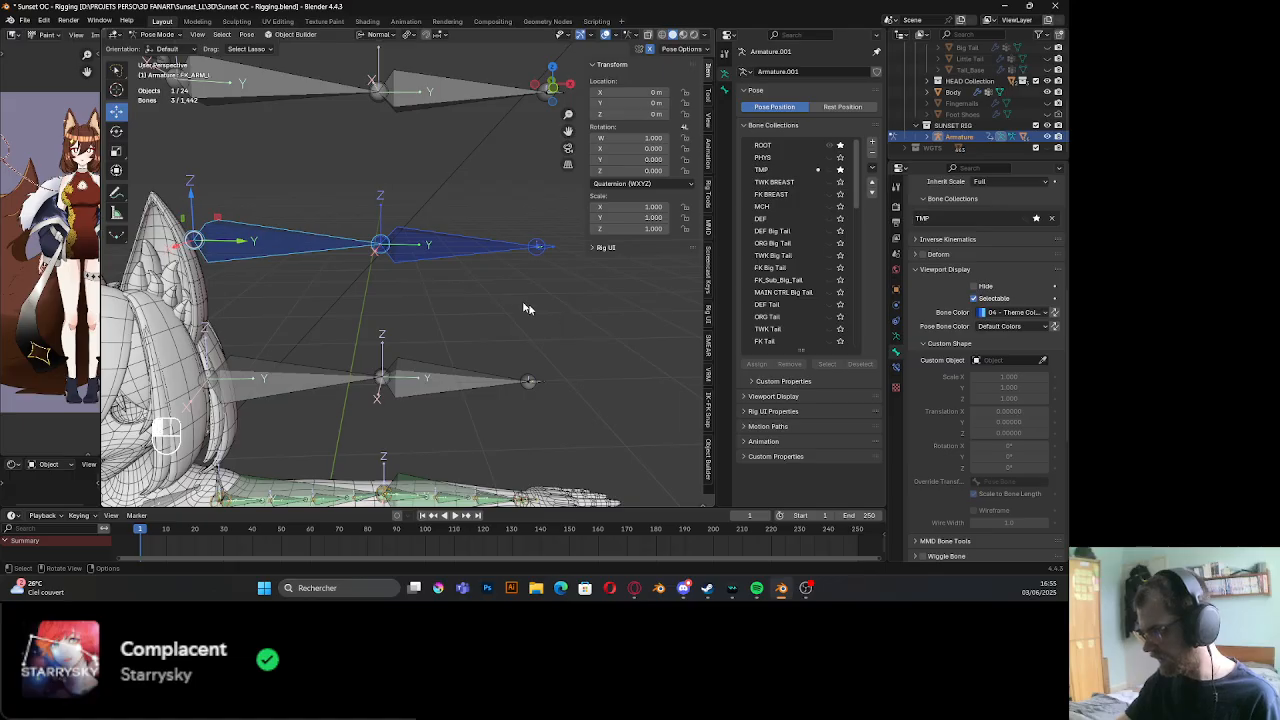
Examine the left arm's stacked IK, FK and switch bone chains, including the MCH_SWITCH wrist bone
{"action": "middle_click_drag", "start_coordinate": [458, 281], "coordinate": [390, 329], "text": "shift"}
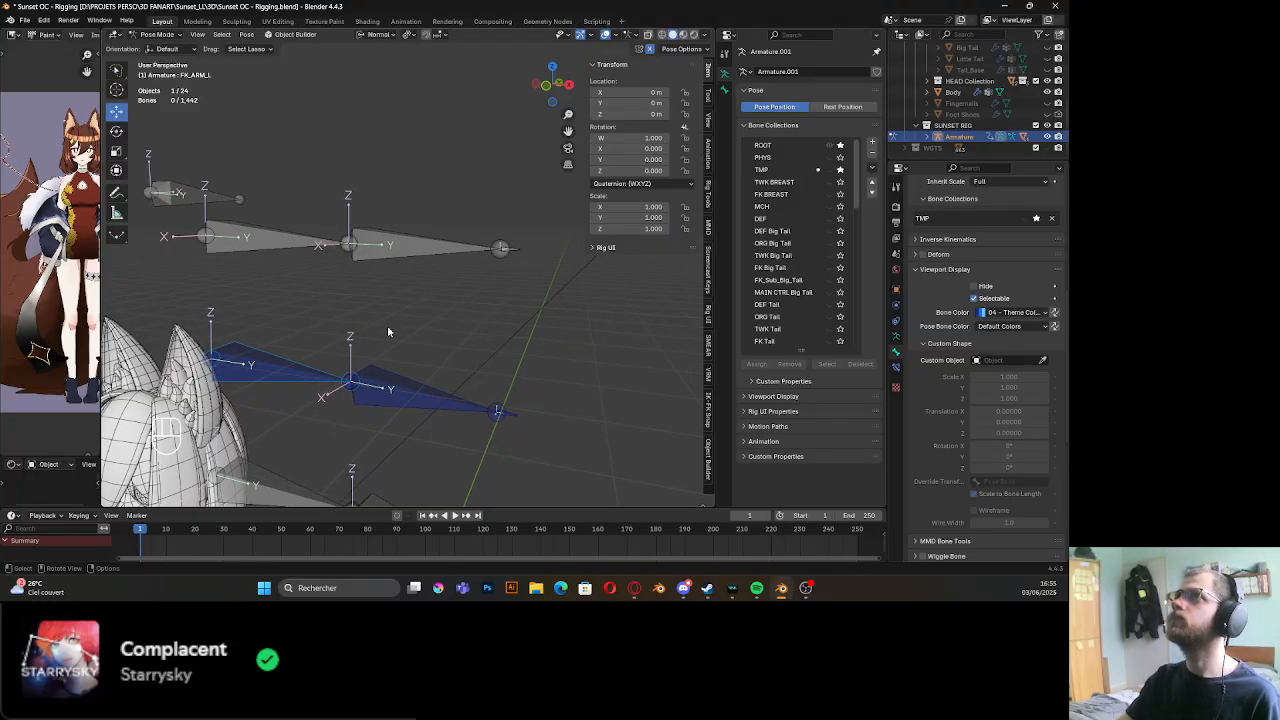
{"action": "scroll", "coordinate": [387, 325], "scroll_direction": "down", "scroll_amount": 4}
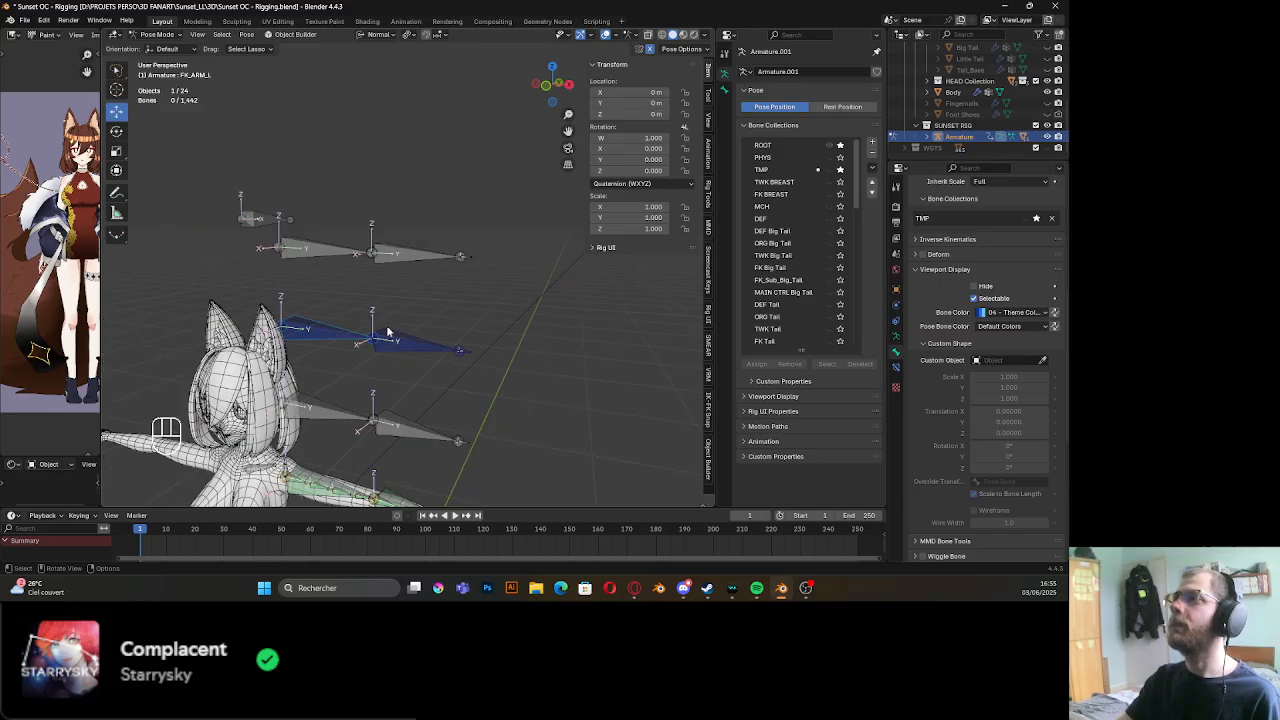
{"action": "middle_click_drag", "start_coordinate": [387, 325], "coordinate": [427, 342], "text": "shift"}
{"action": "scroll", "coordinate": [390, 291], "scroll_direction": "up", "scroll_amount": 2}
{"action": "scroll", "coordinate": [431, 294], "scroll_direction": "up", "scroll_amount": 4}
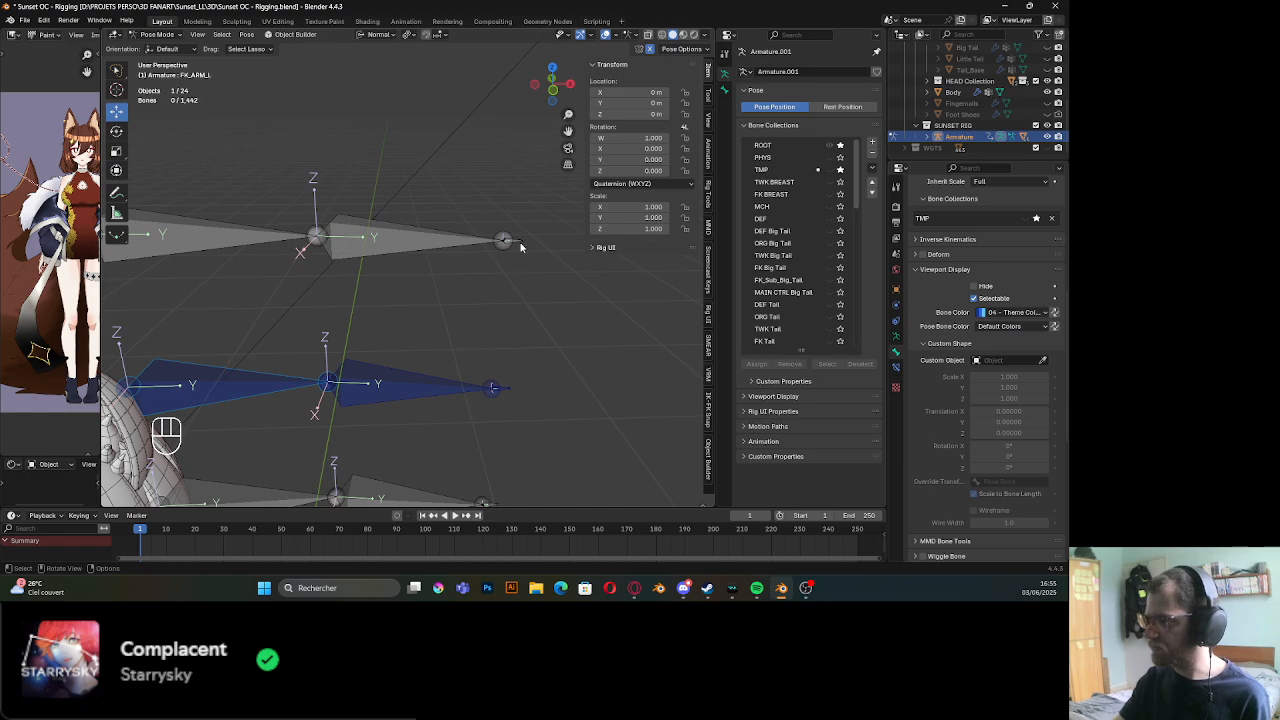
{"action": "left_click", "coordinate": [443, 248], "text": "shift"}
{"action": "left_click", "coordinate": [244, 247], "text": "shift"}
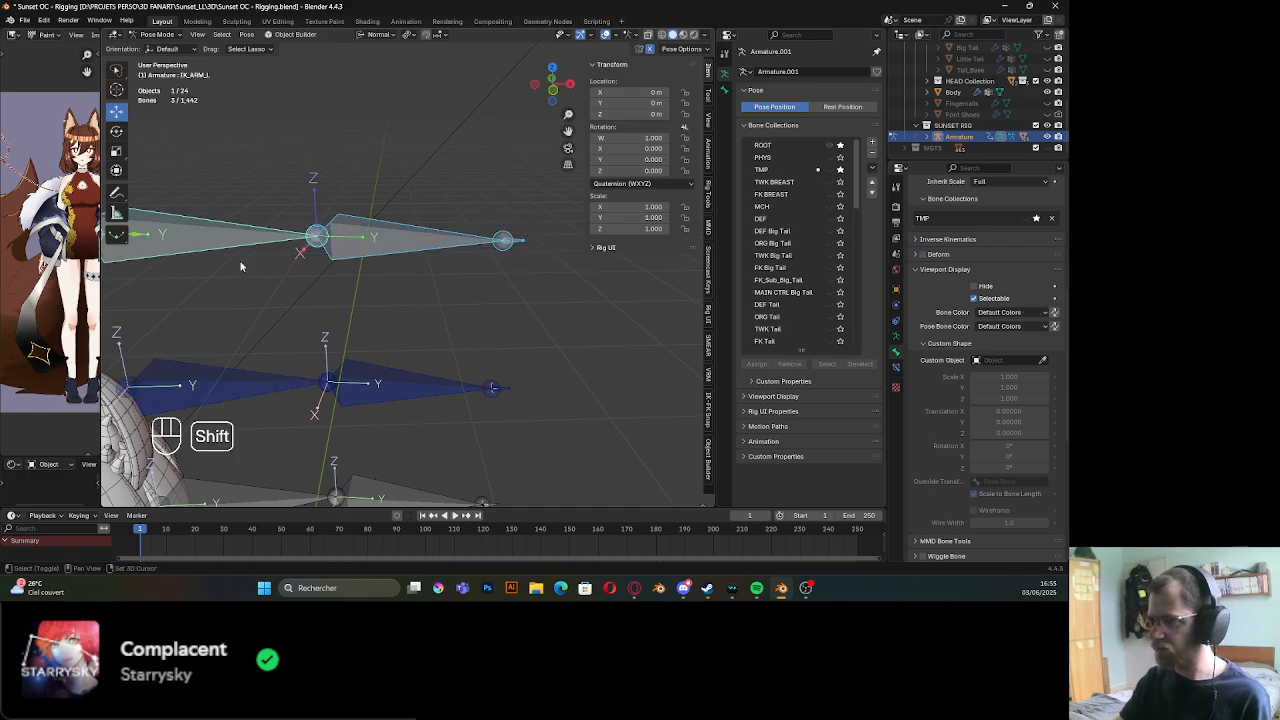
{"action": "middle_click_drag", "start_coordinate": [241, 267], "coordinate": [264, 264], "text": "shift"}
{"action": "left_click", "coordinate": [398, 330]}
{"action": "middle_click_drag", "start_coordinate": [397, 331], "coordinate": [426, 246], "text": "shift"}
{"action": "scroll", "coordinate": [426, 246], "scroll_direction": "down", "scroll_amount": 4}
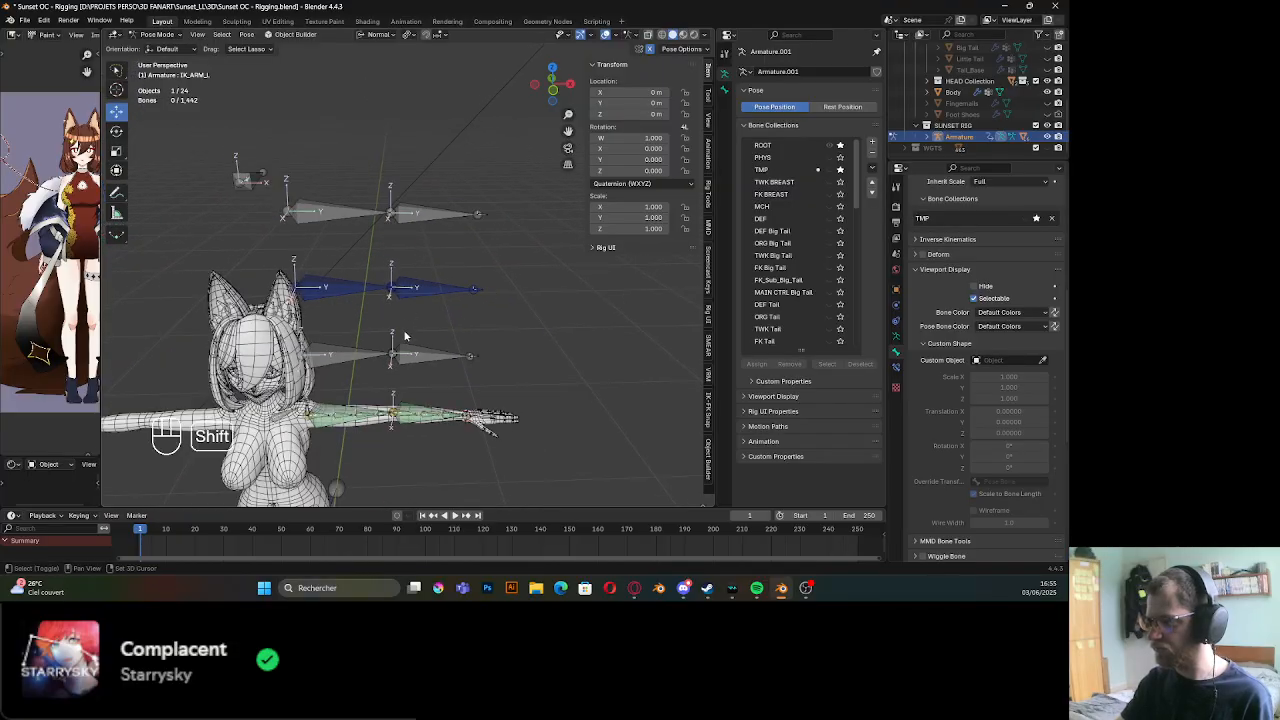
{"action": "middle_click_drag", "start_coordinate": [403, 335], "coordinate": [384, 276], "text": "shift"}
{"action": "scroll", "coordinate": [435, 310], "scroll_direction": "up", "scroll_amount": 4}
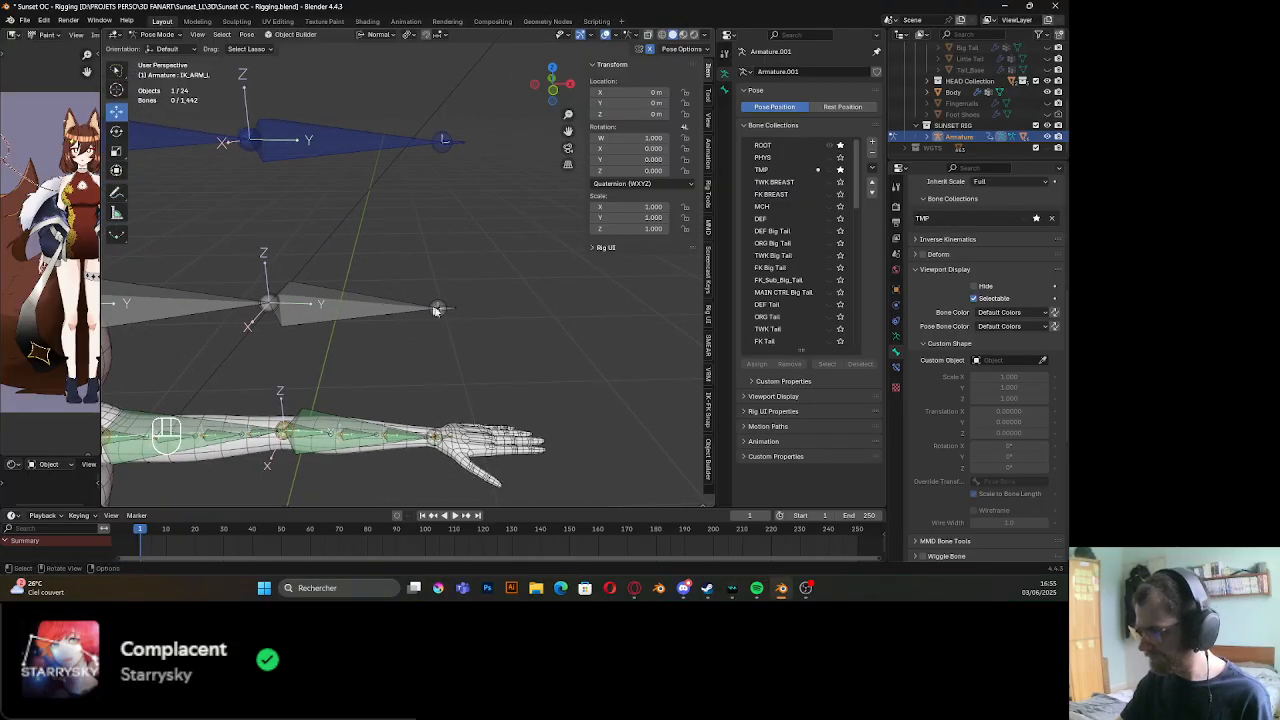
{"action": "left_click", "coordinate": [443, 310]}
{"action": "middle_click_drag", "start_coordinate": [443, 310], "coordinate": [451, 364], "text": "shift"}
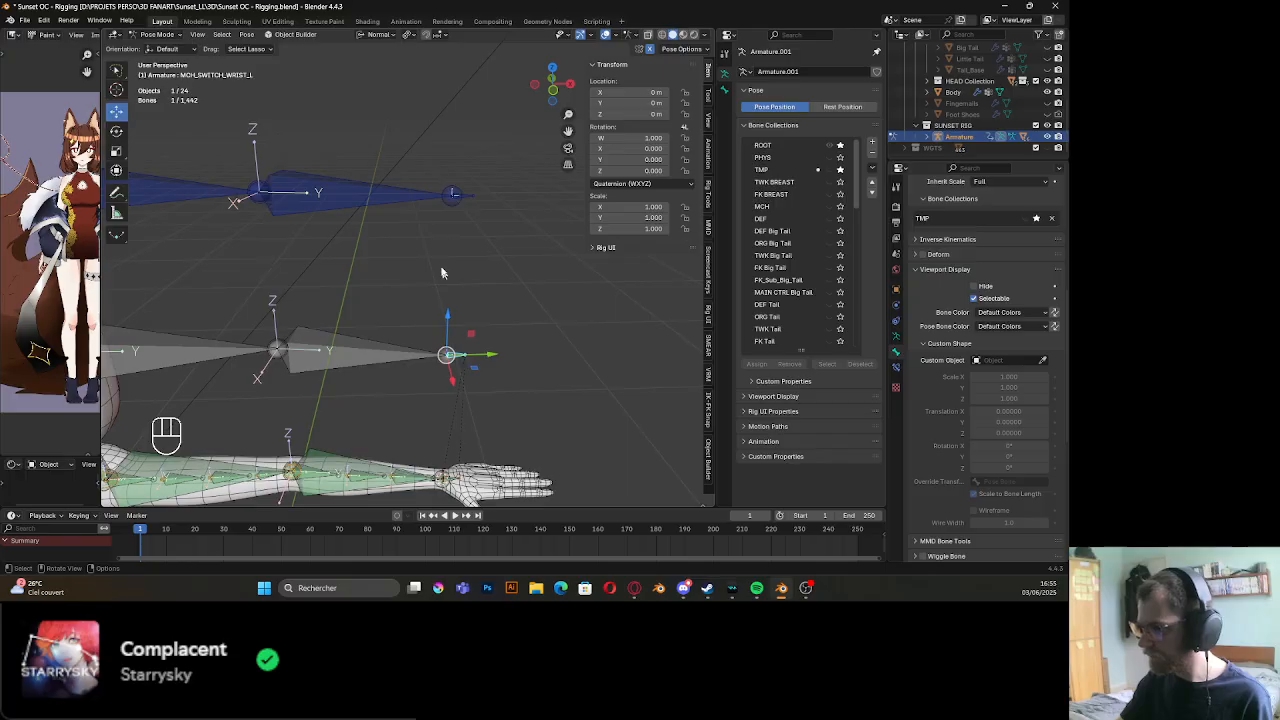
{"action": "middle_click_drag", "start_coordinate": [443, 272], "coordinate": [462, 410], "text": "shift"}
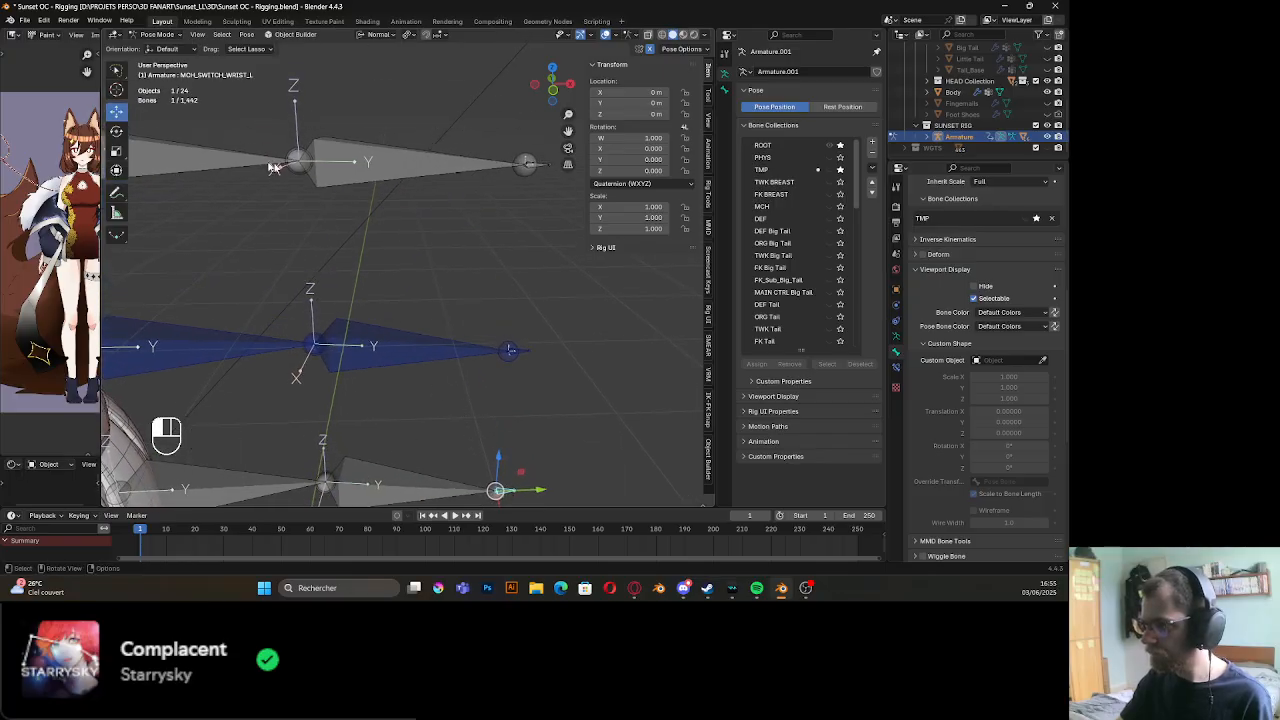
Parent IK_FORARM_L to IK_ARM_L as a connected bone in Edit Mode and return to Pose Mode
{"action": "left_click", "coordinate": [275, 168]}
{"action": "left_click", "coordinate": [277, 170], "text": "shift"}
{"action": "left_click", "coordinate": [278, 171]}
{"action": "key", "text": "Tab"}
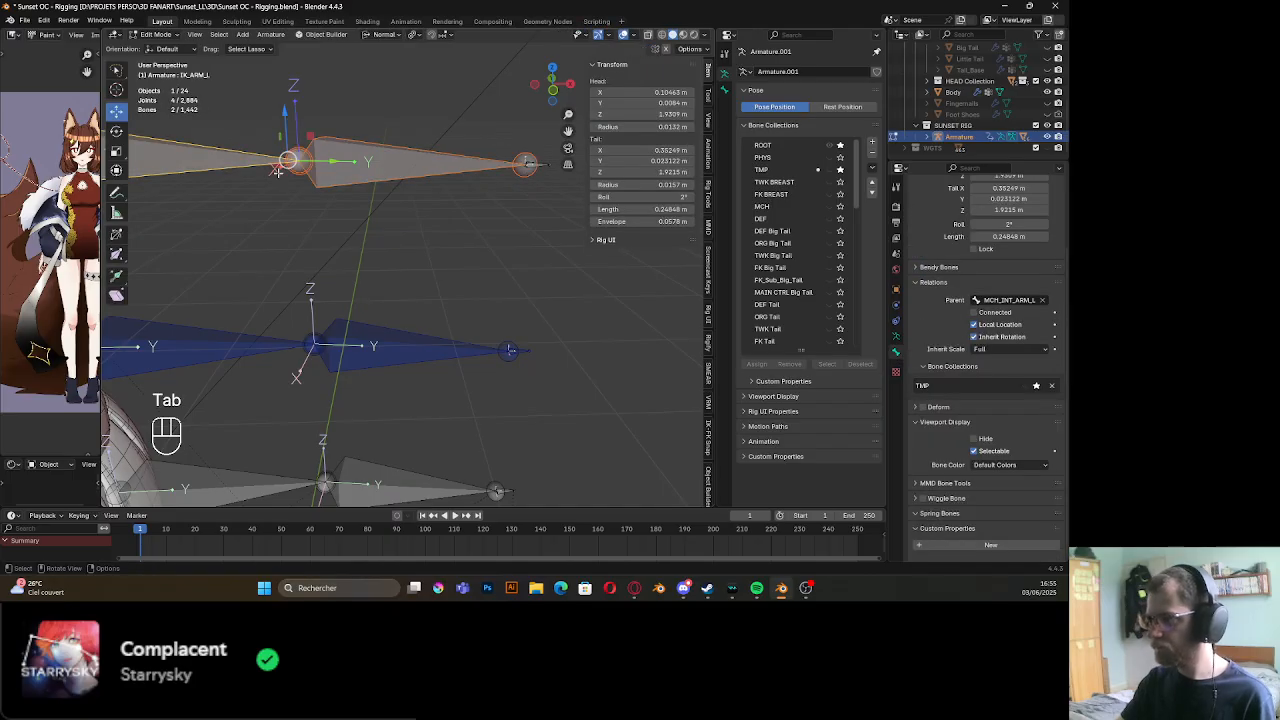
{"action": "key", "text": "ctrl+p"}
{"action": "left_click", "coordinate": [272, 188]}
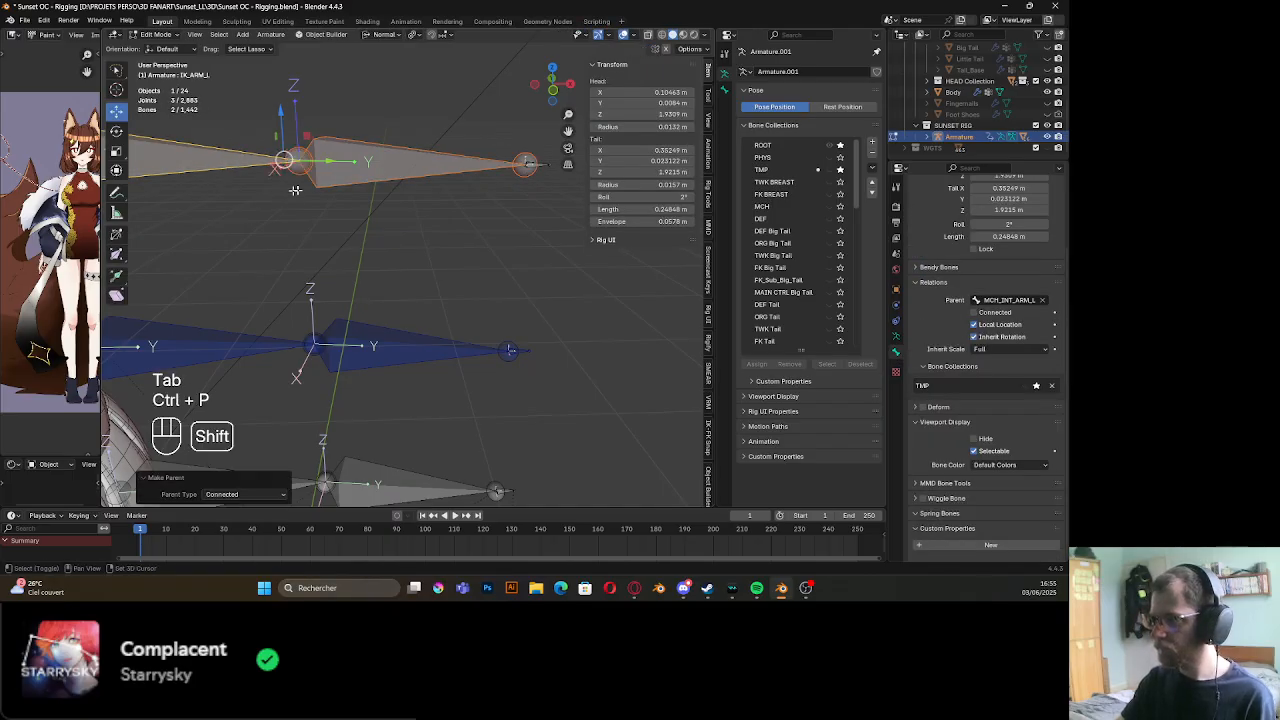
{"action": "middle_click_drag", "start_coordinate": [348, 184], "coordinate": [298, 217], "text": "shift"}
{"action": "key", "text": "Tab"}
{"action": "middle_click_drag", "start_coordinate": [414, 223], "coordinate": [425, 219], "text": "shift"}
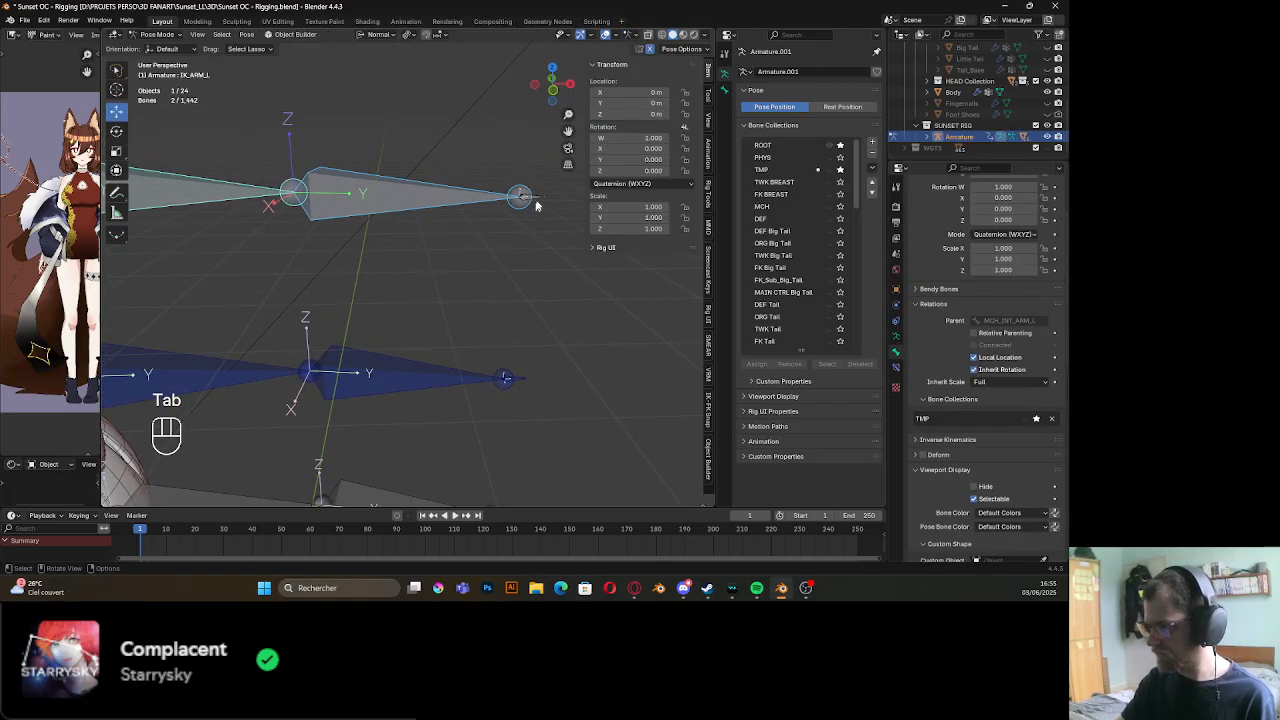
Add an Inverse Kinematics constraint to IK_FORARM_L with IK_WRIST_L as its target
{"action": "left_click", "coordinate": [533, 203]}
{"action": "left_click", "coordinate": [452, 201], "text": "shift"}
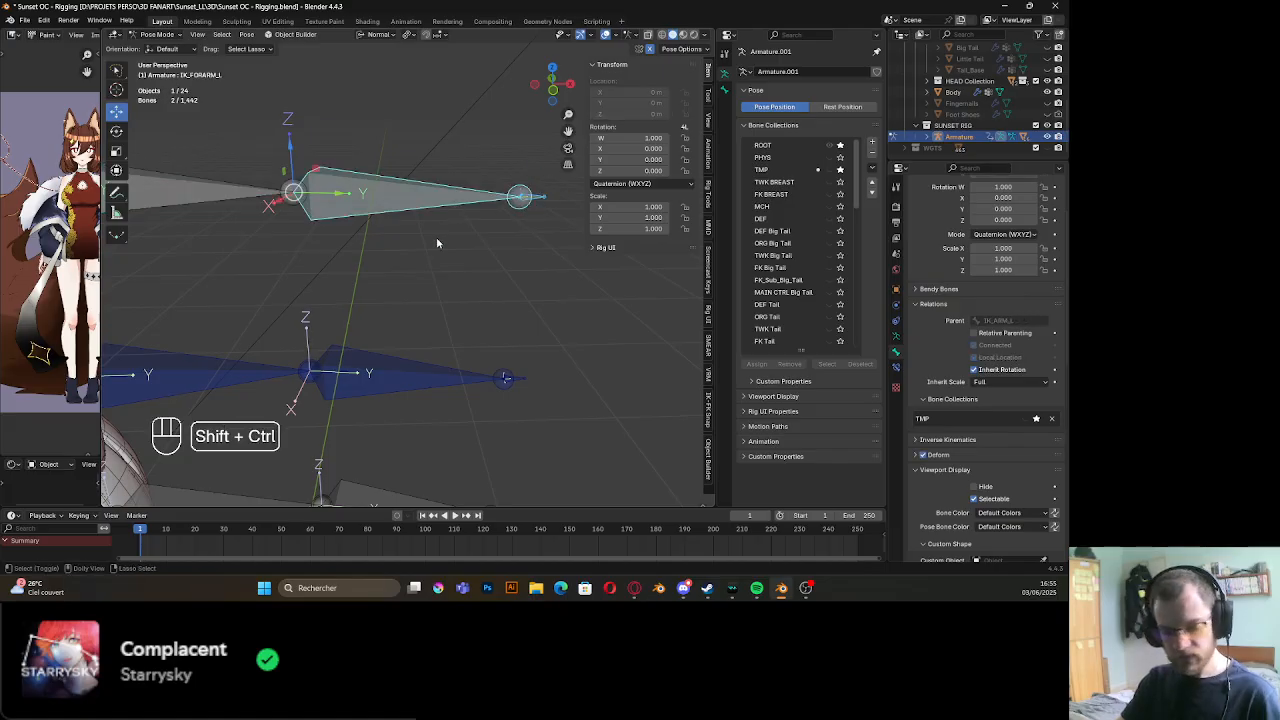
{"action": "key", "text": "ctrl+shift+c"}
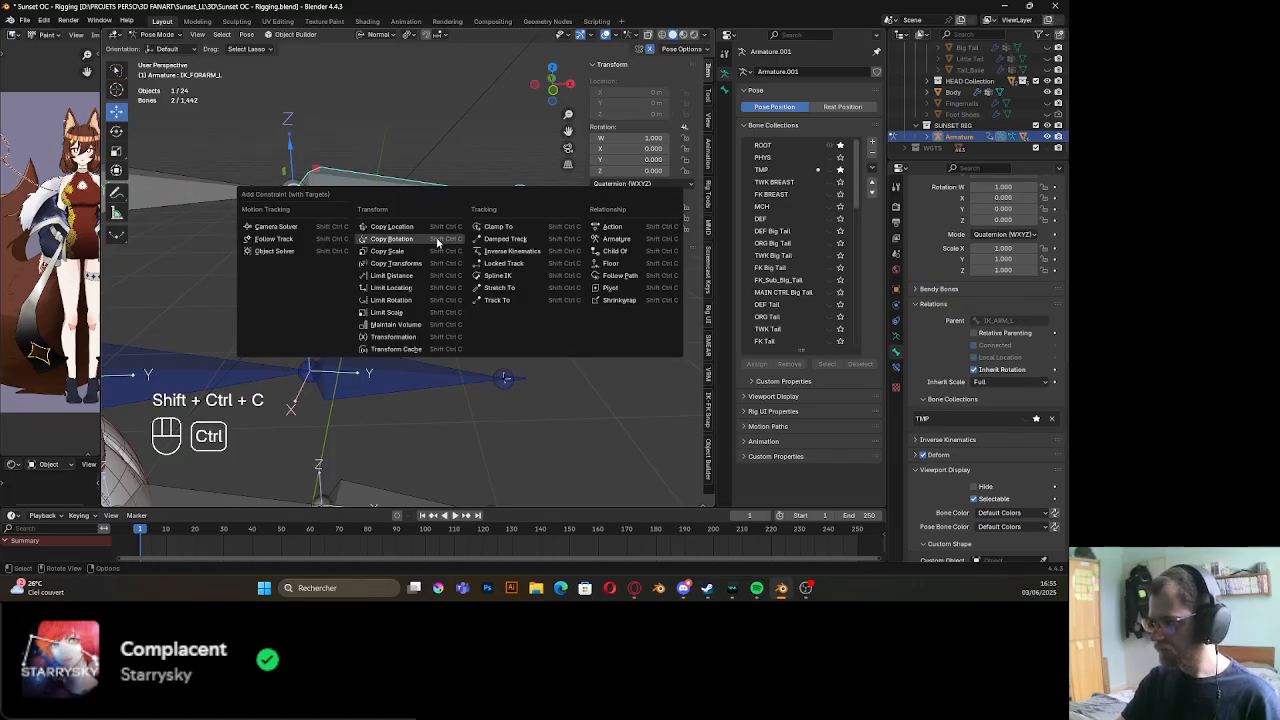
{"action": "left_click", "coordinate": [513, 251]}
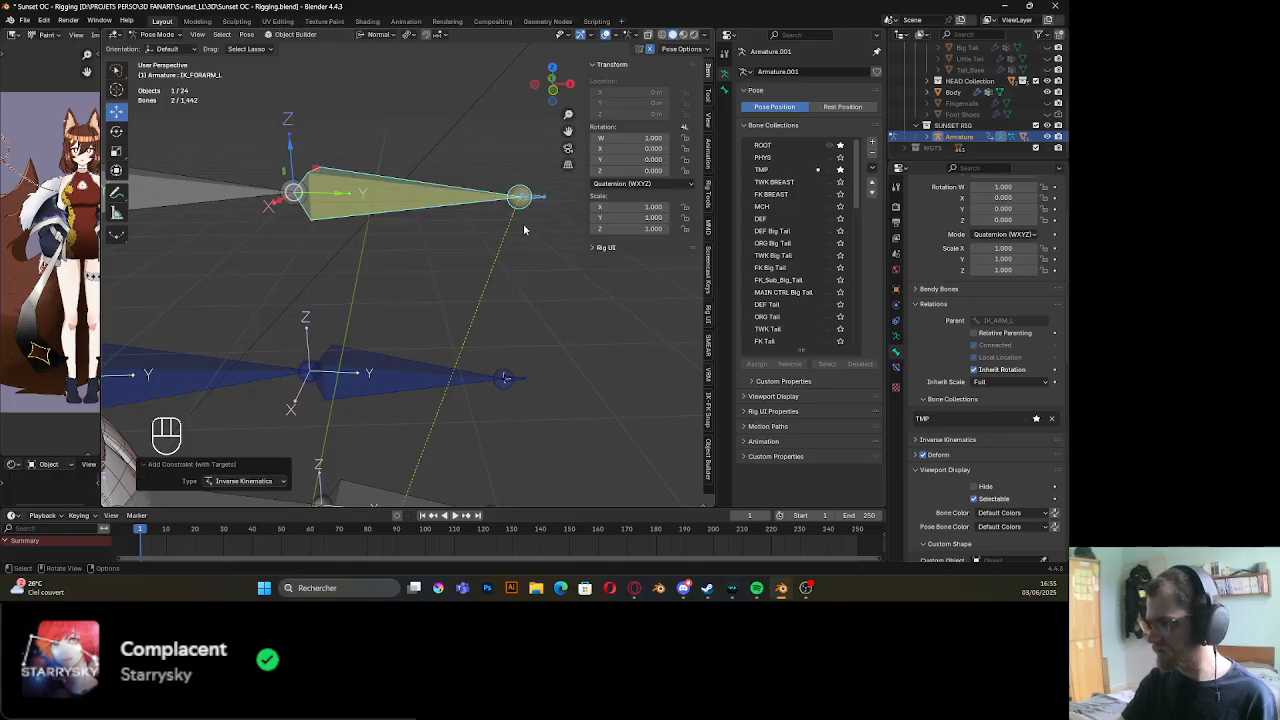
Set the chain length of IK_FORARM_L's IK constraint to 2
{"action": "left_click", "coordinate": [455, 204]}
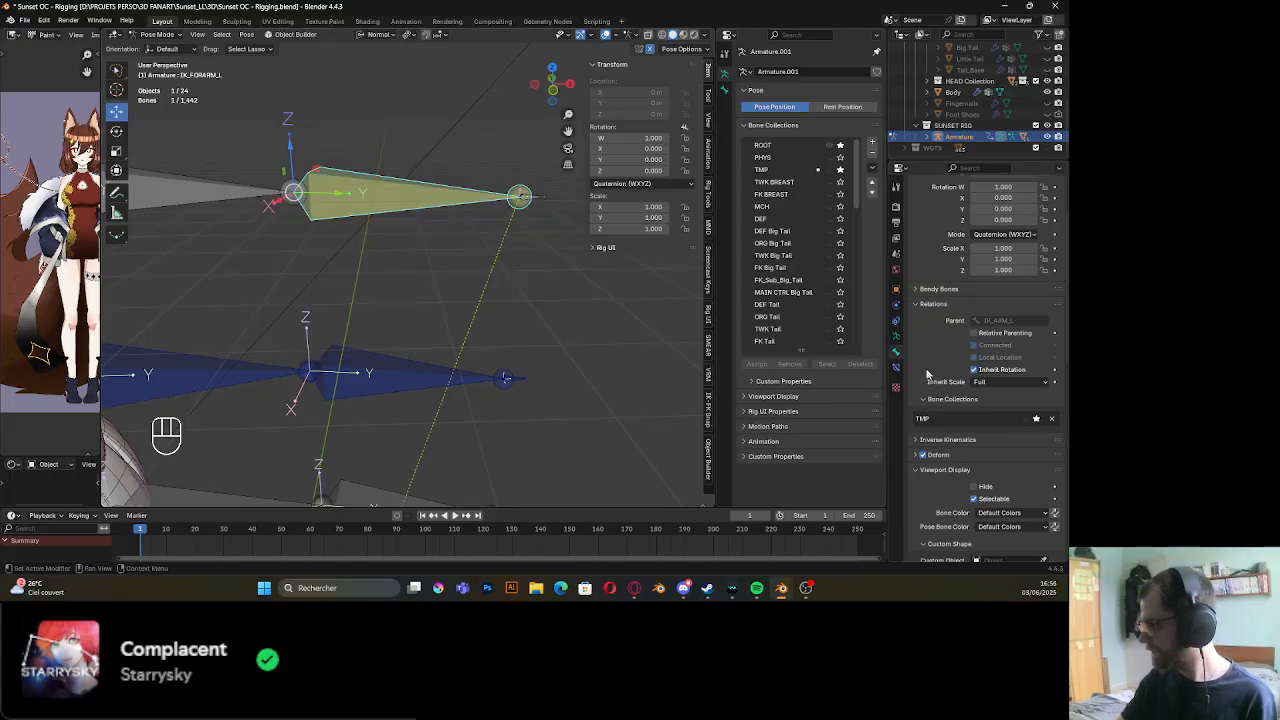
{"action": "left_click", "coordinate": [896, 369]}
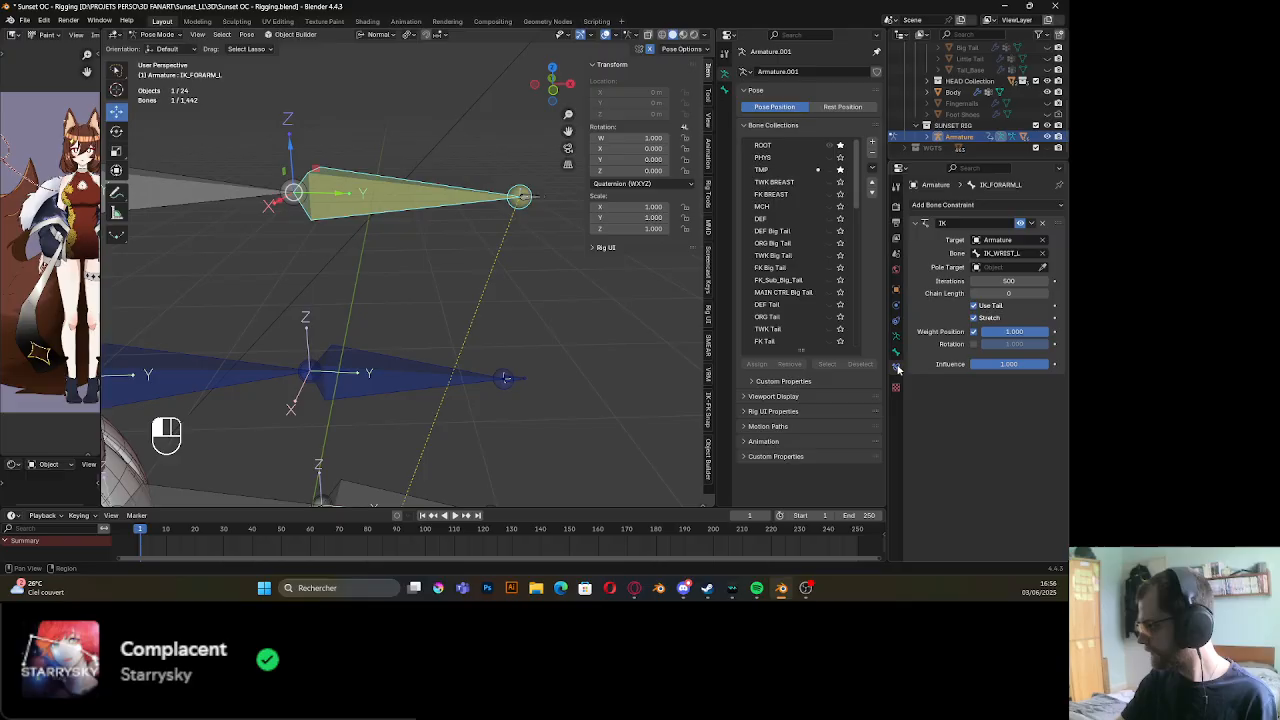
{"action": "left_click", "coordinate": [1046, 296]}
{"action": "left_click", "coordinate": [1046, 296]}
Review the IK_FORARM_L bone's relations, deform and display properties and the surrounding arm chains
{"action": "middle_click_drag", "start_coordinate": [424, 320], "coordinate": [372, 351]}
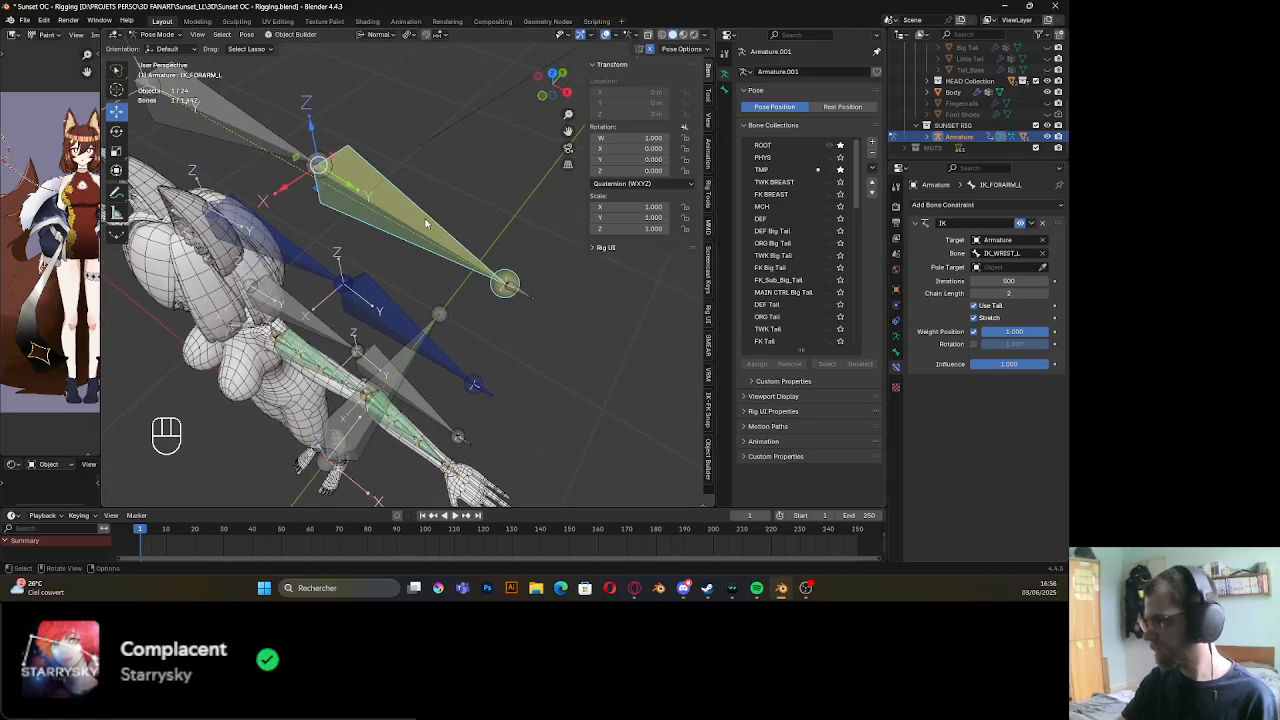
{"action": "left_click", "coordinate": [896, 352]}
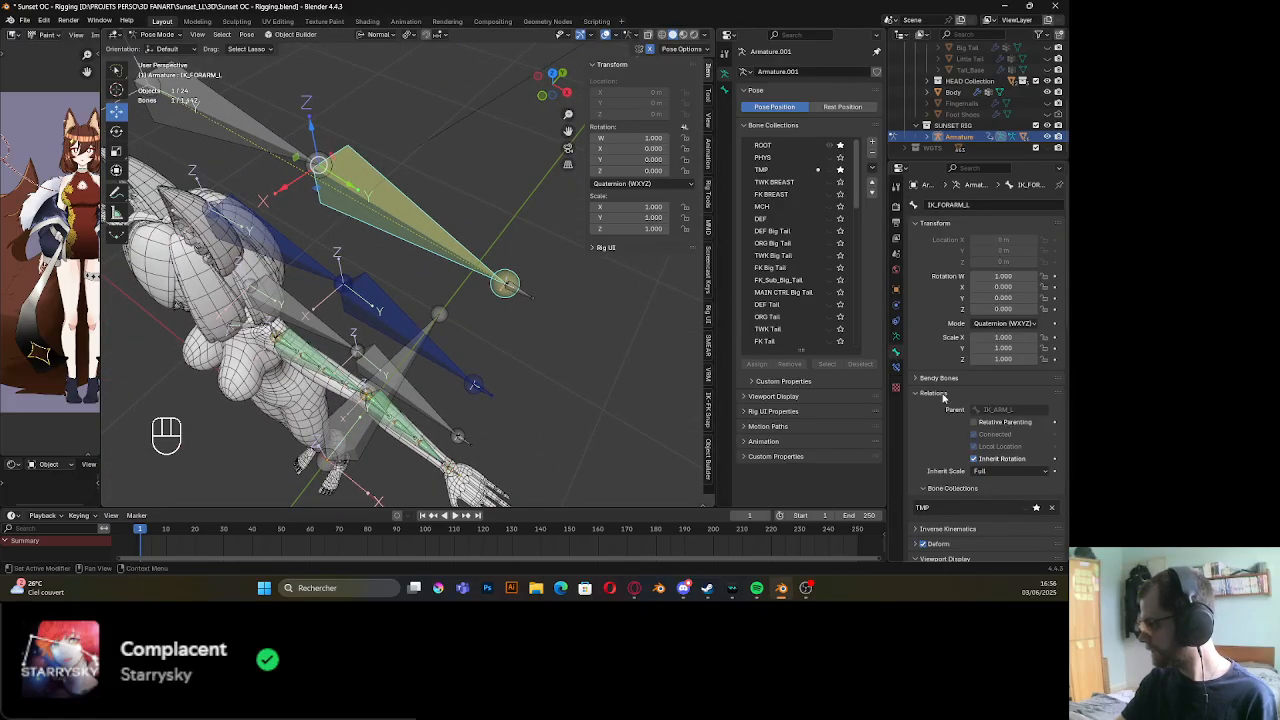
{"action": "scroll", "coordinate": [944, 397], "scroll_direction": "down", "scroll_amount": 4}
{"action": "scroll", "coordinate": [944, 397], "scroll_direction": "down", "scroll_amount": 2}
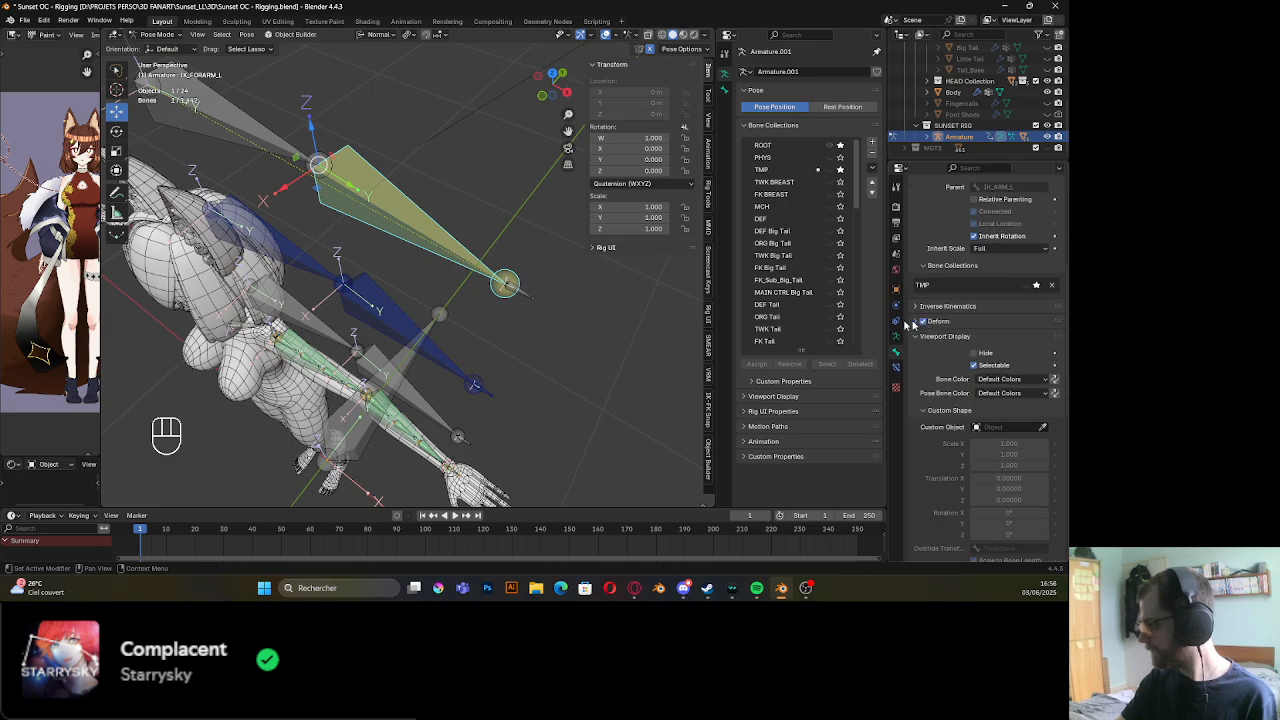
{"action": "middle_click_drag", "start_coordinate": [390, 330], "coordinate": [366, 300]}
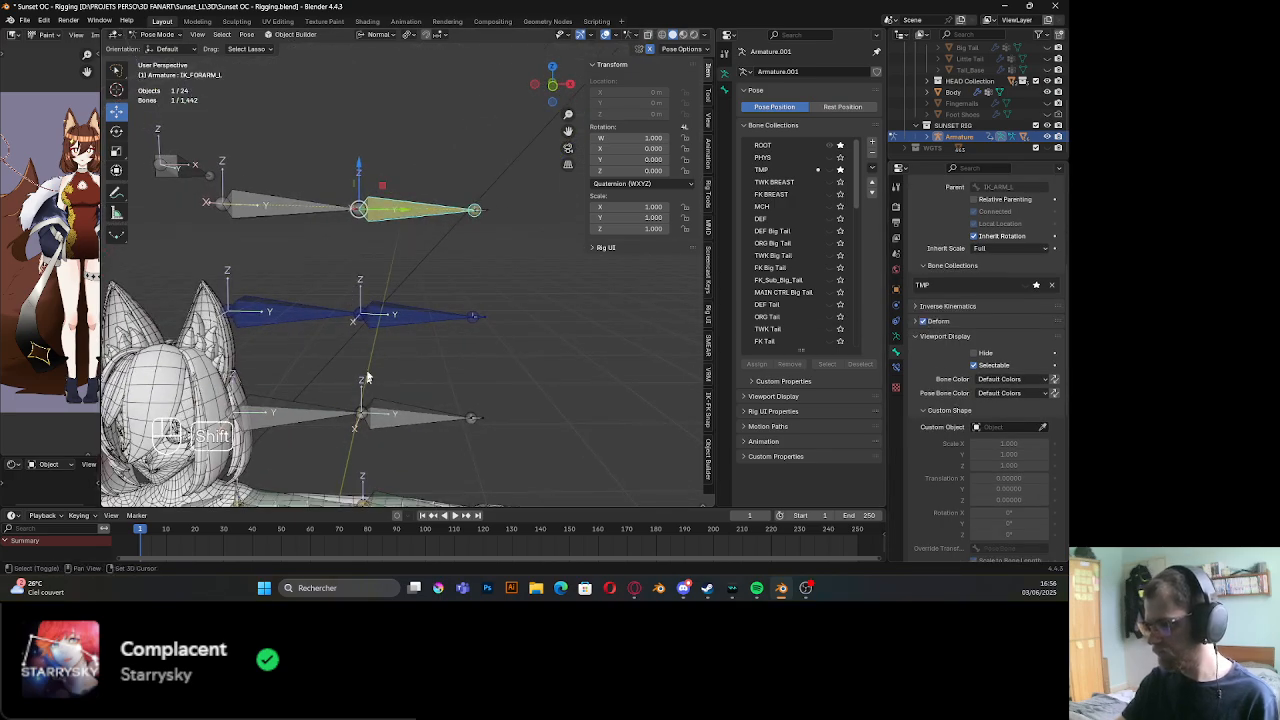
{"action": "middle_click_drag", "start_coordinate": [368, 373], "coordinate": [383, 187], "text": "shift"}
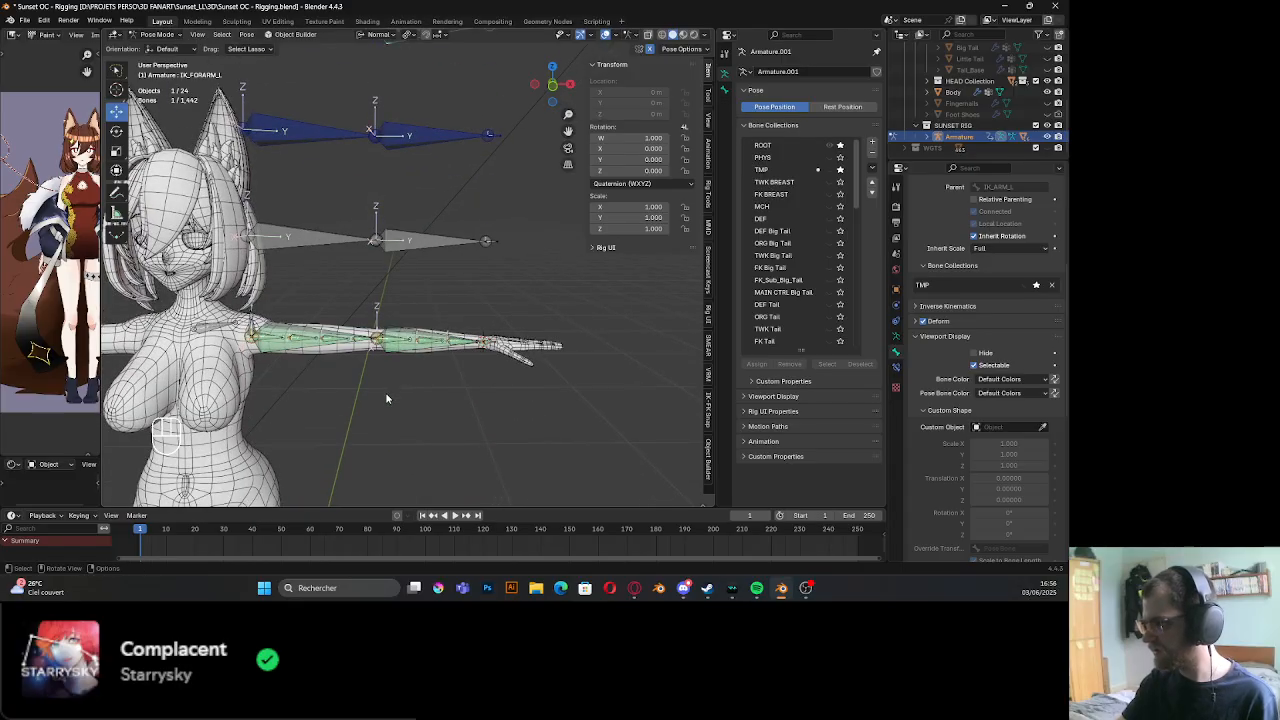
Disable Deform on all the left arm's bones, including the switch, FK, IK and ORG chains
{"action": "left_click", "coordinate": [385, 350]}
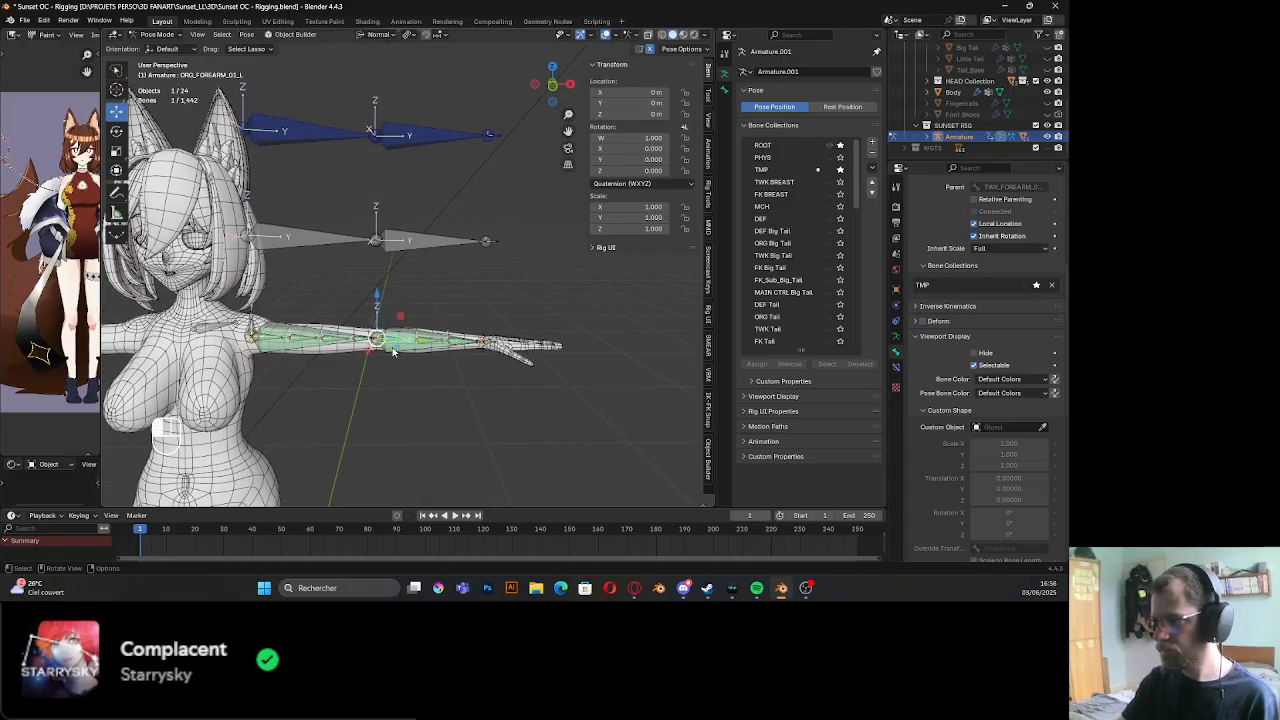
{"action": "left_click", "coordinate": [392, 358]}
{"action": "left_click", "coordinate": [399, 390]}
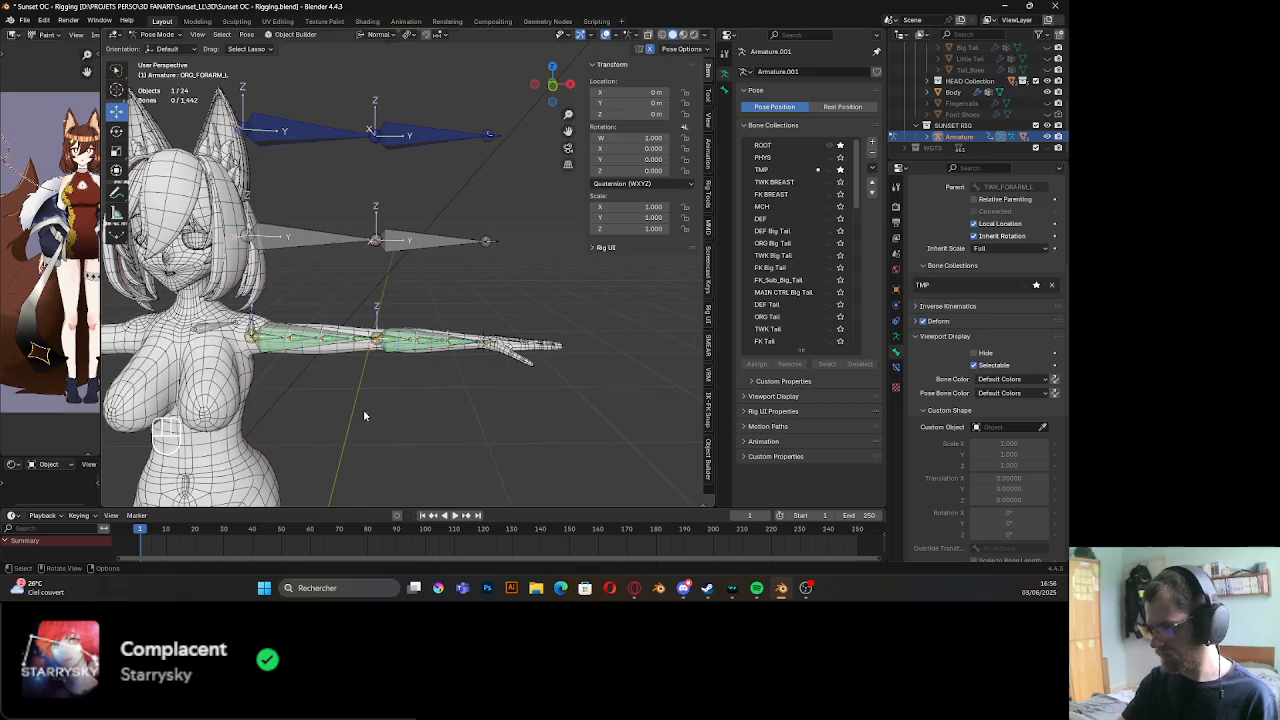
{"action": "left_click", "coordinate": [404, 350]}
{"action": "scroll", "coordinate": [392, 377], "scroll_direction": "down", "scroll_amount": 3}
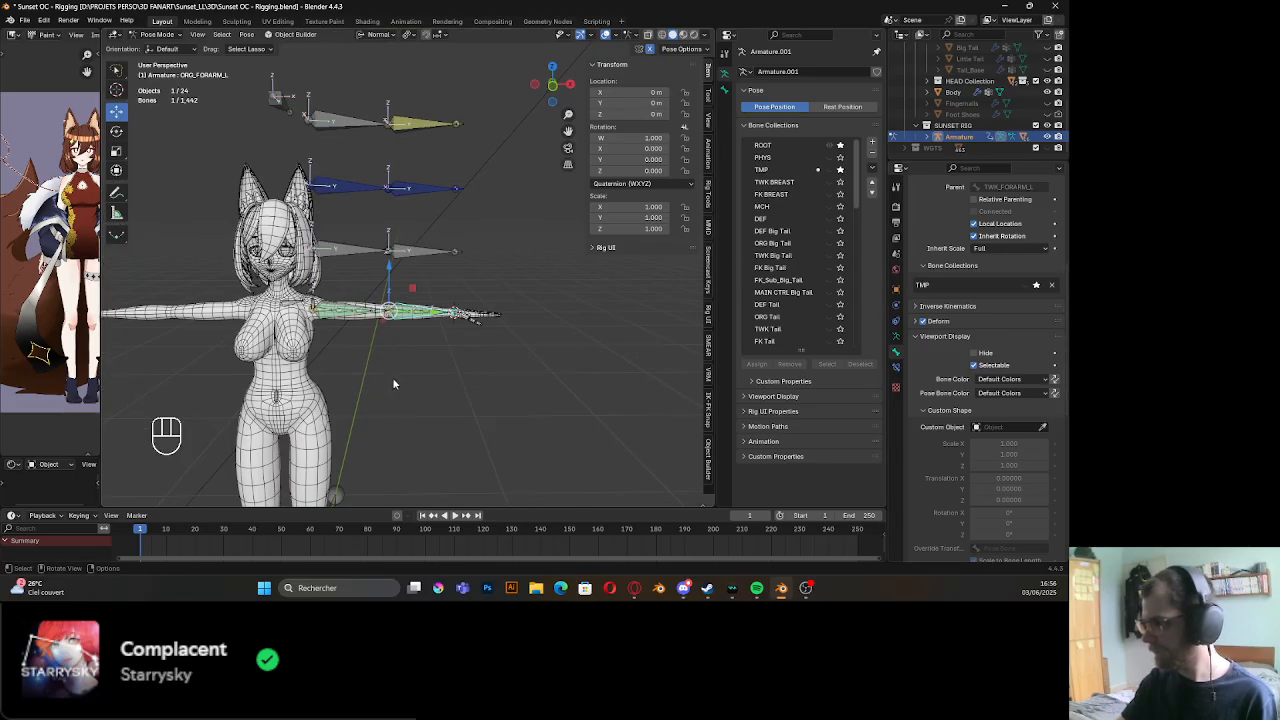
{"action": "mouse_move", "coordinate": [385, 389]}
{"action": "left_mouse_down"}
{"action": "mouse_move", "coordinate": [677, 205]}
{"action": "mouse_move", "coordinate": [295, 60]}
{"action": "mouse_move", "coordinate": [298, 312]}
{"action": "mouse_move", "coordinate": [385, 389]}
{"action": "left_mouse_up"}
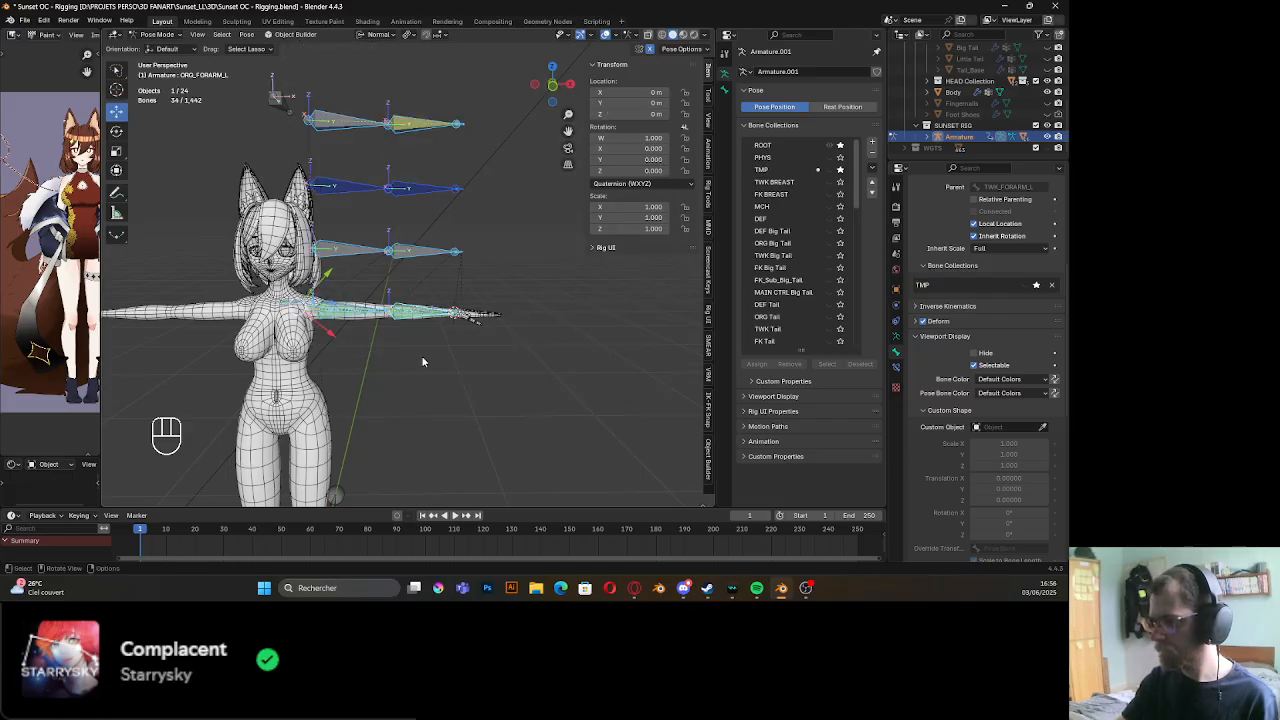
{"action": "scroll", "coordinate": [423, 366], "scroll_direction": "up", "scroll_amount": 2}
{"action": "middle_click_drag", "start_coordinate": [423, 366], "coordinate": [366, 272], "text": "shift"}
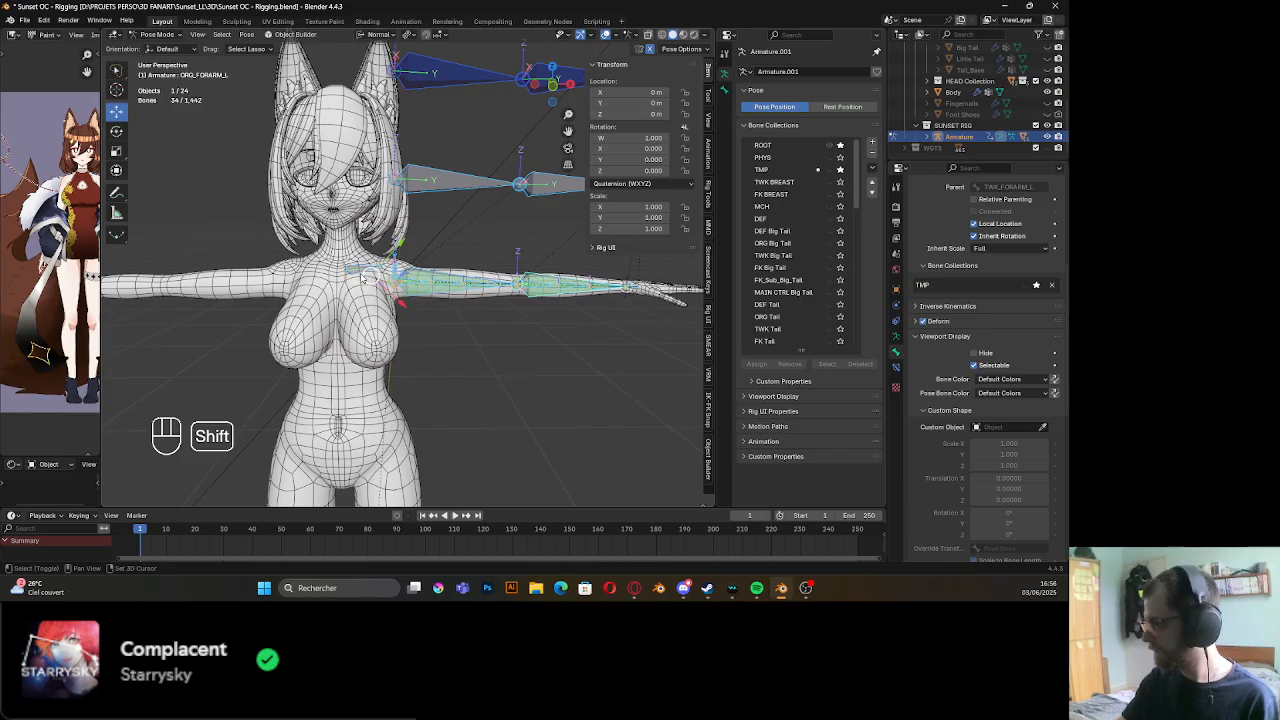
{"action": "key", "text": "shift+w"}
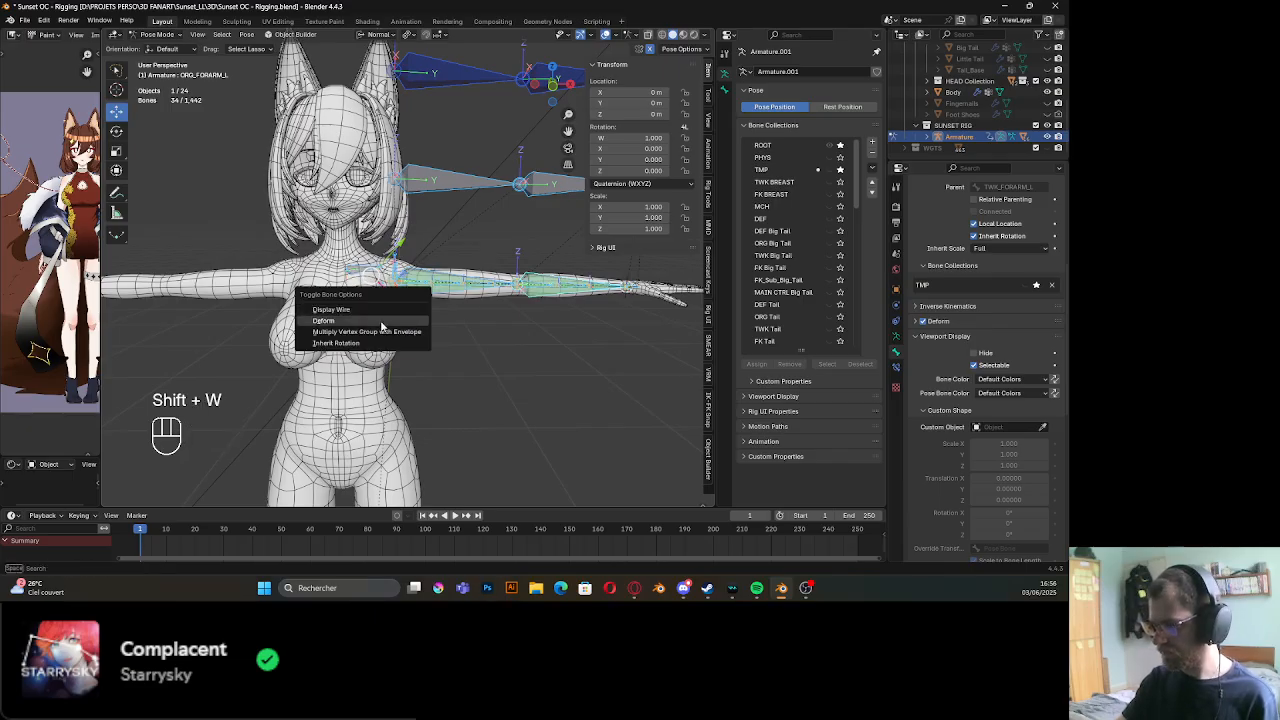
{"action": "left_click", "coordinate": [383, 321]}
{"action": "left_click", "coordinate": [221, 484]}
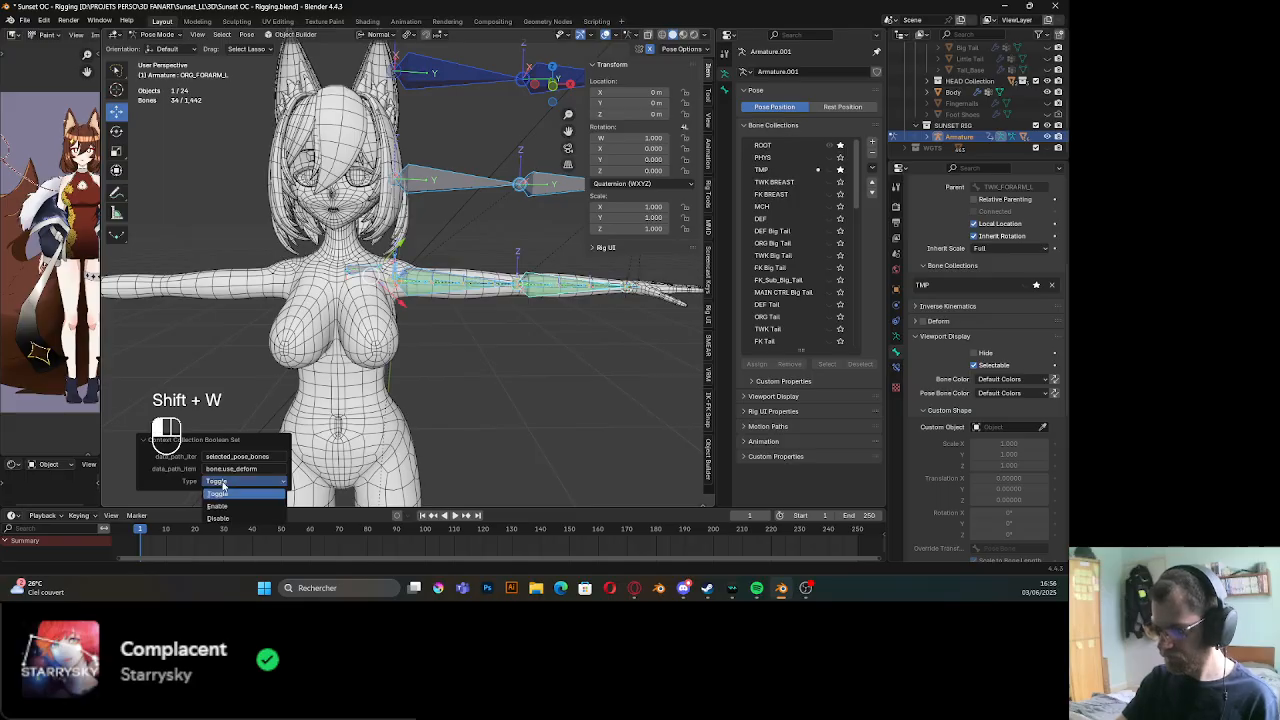
{"action": "left_click", "coordinate": [218, 518]}
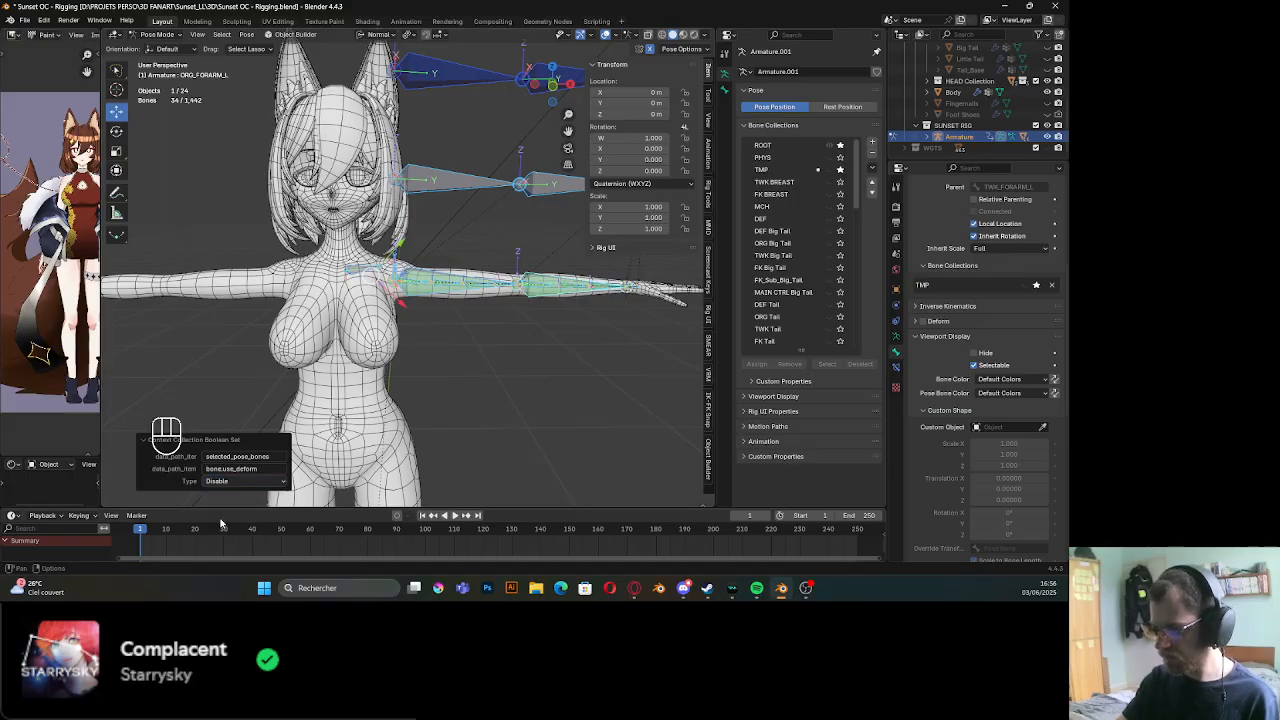
Examine IK_WRIST_L's bone properties and the armature's display settings to locate the inverse kinematics options
{"action": "middle_click_drag", "start_coordinate": [230, 490], "coordinate": [440, 188]}
{"action": "key", "text": "Tab"}
{"action": "key", "text": "Tab"}
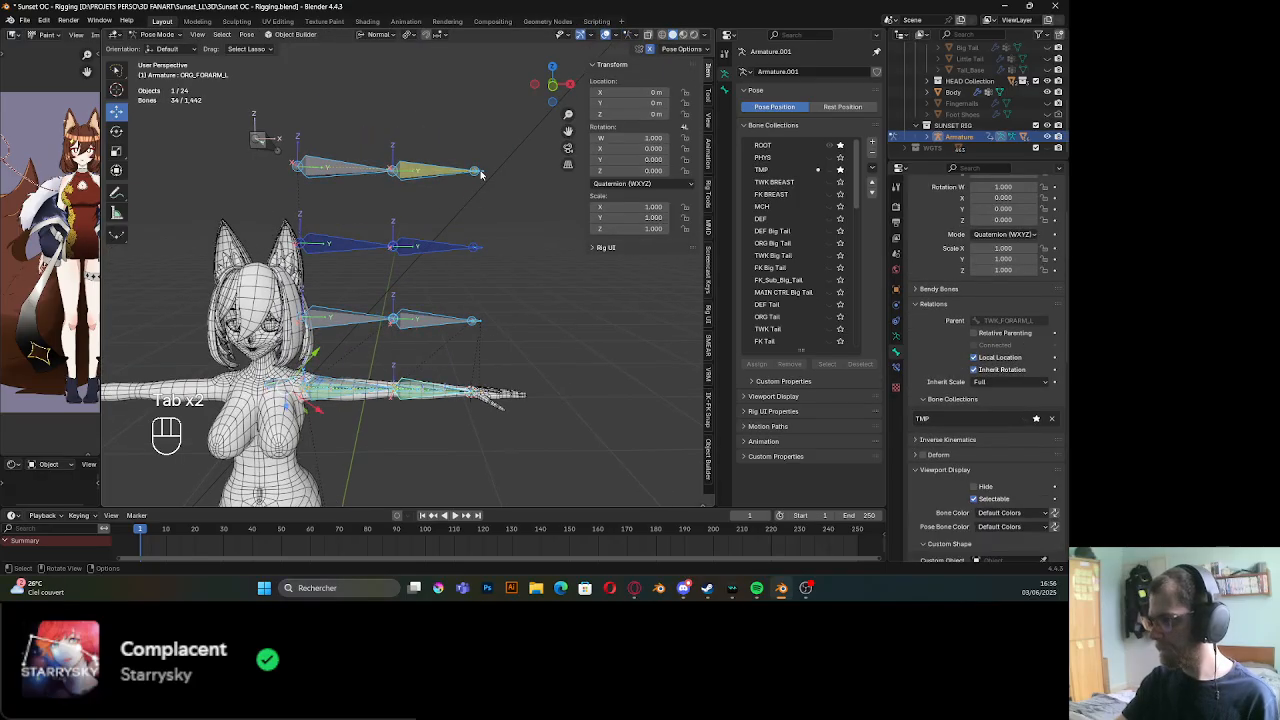
{"action": "left_click", "coordinate": [476, 171]}
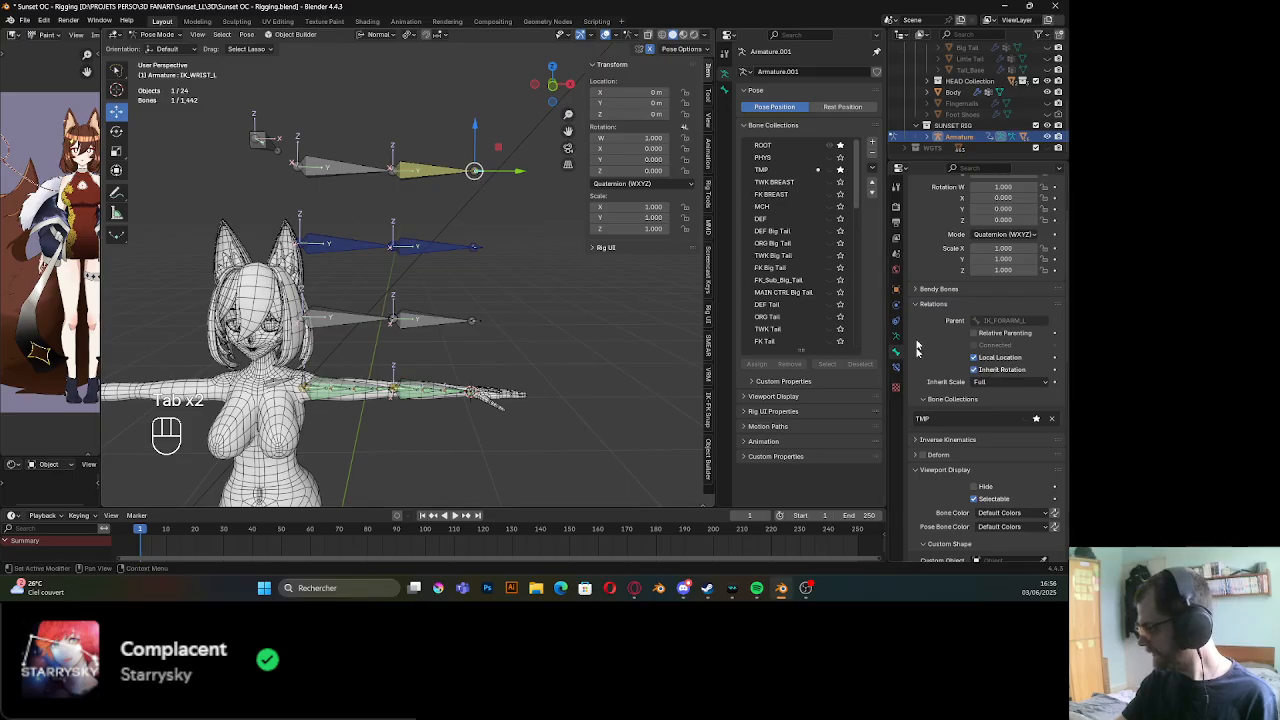
{"action": "scroll", "coordinate": [975, 400], "scroll_direction": "down", "scroll_amount": 6}
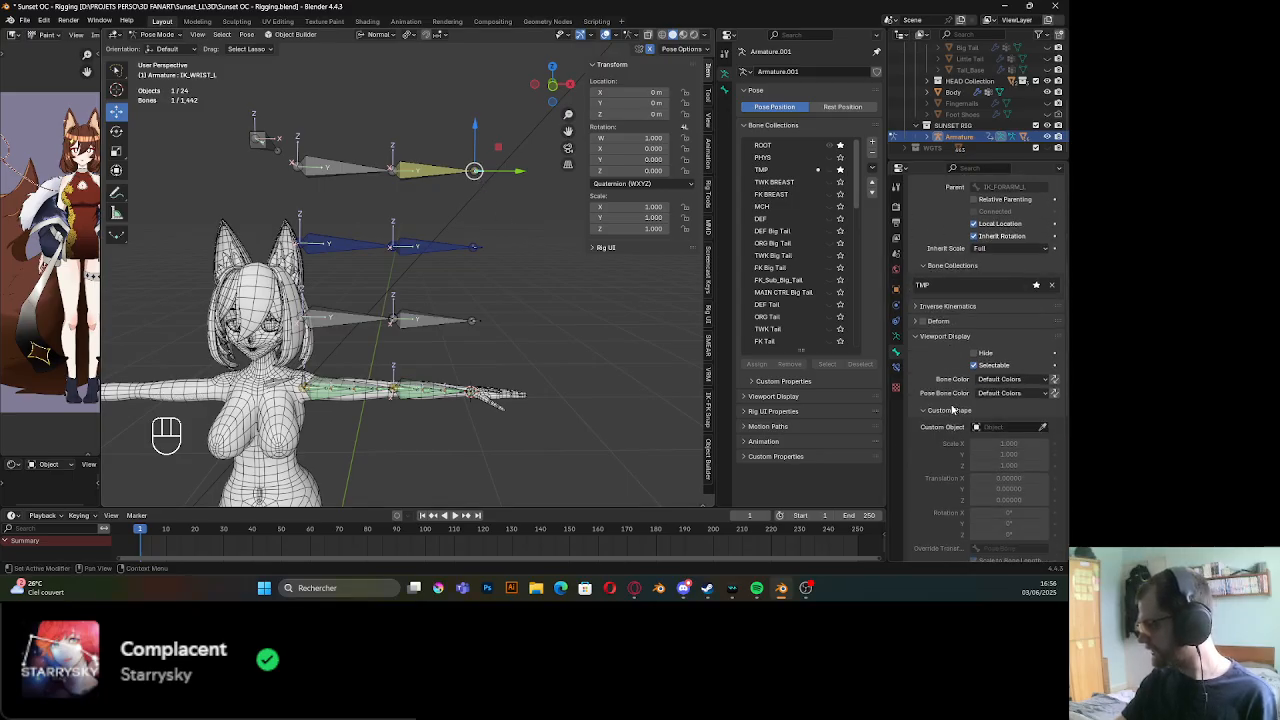
{"action": "scroll", "coordinate": [975, 400], "scroll_direction": "down", "scroll_amount": 6}
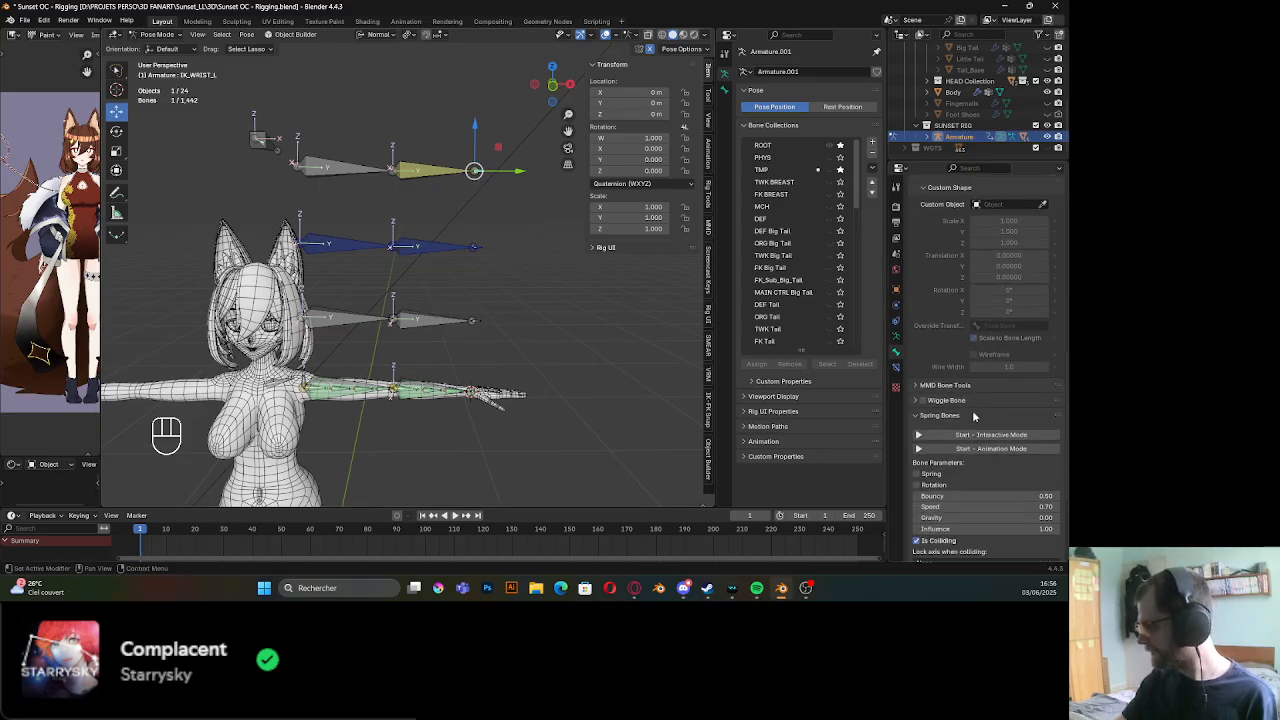
{"action": "left_click", "coordinate": [898, 338]}
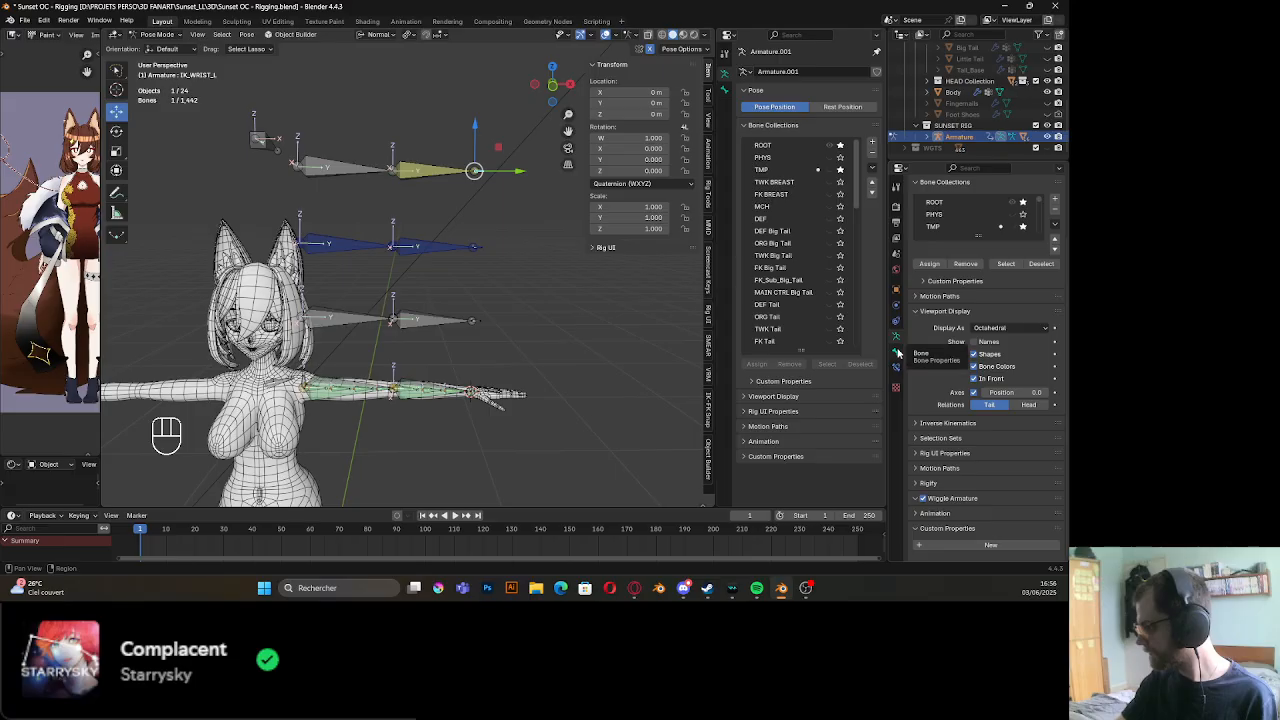
{"action": "left_click", "coordinate": [940, 423]}
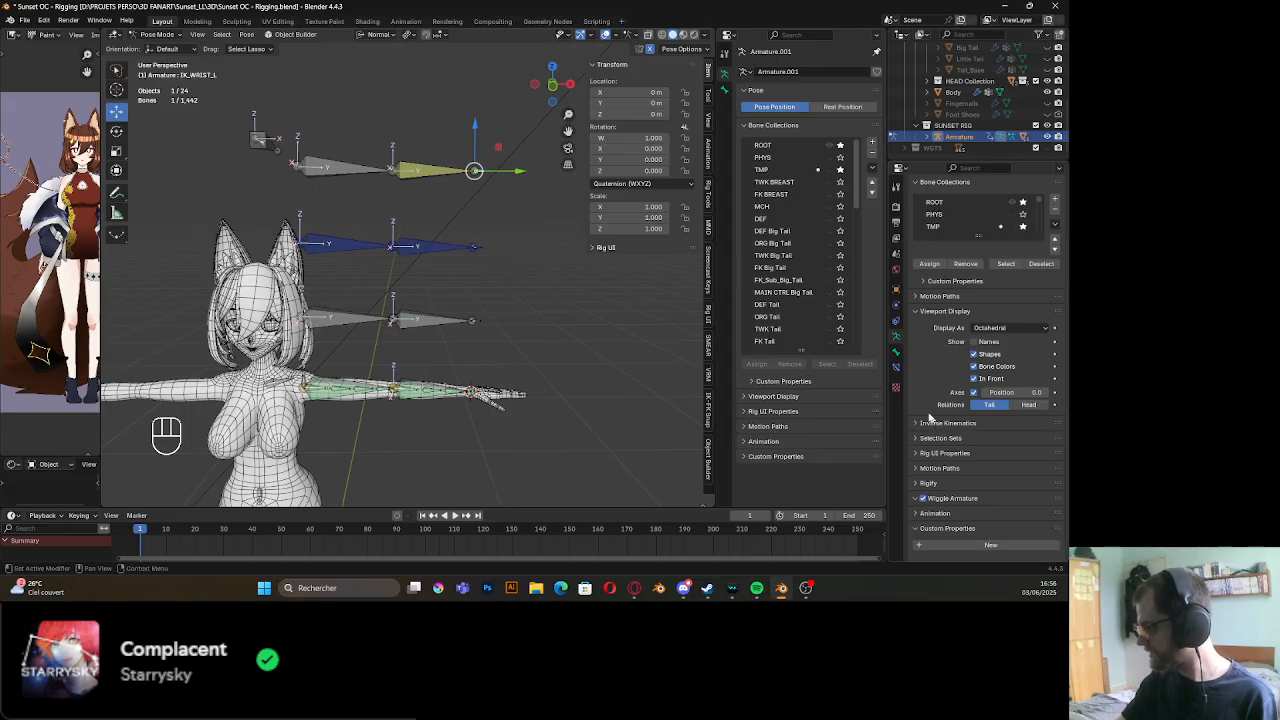
{"action": "left_click", "coordinate": [896, 352]}
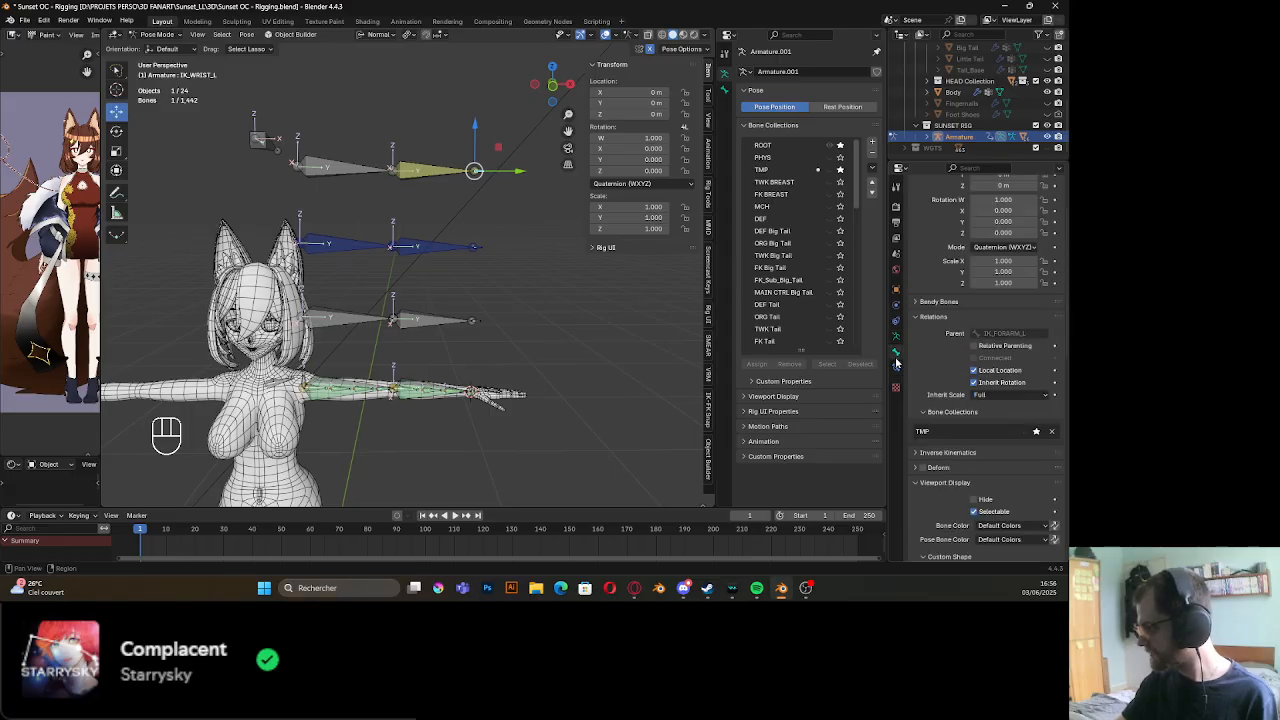
{"action": "left_click", "coordinate": [935, 301]}
{"action": "left_click", "coordinate": [929, 302]}
{"action": "scroll", "coordinate": [927, 378], "scroll_direction": "up", "scroll_amount": 4}
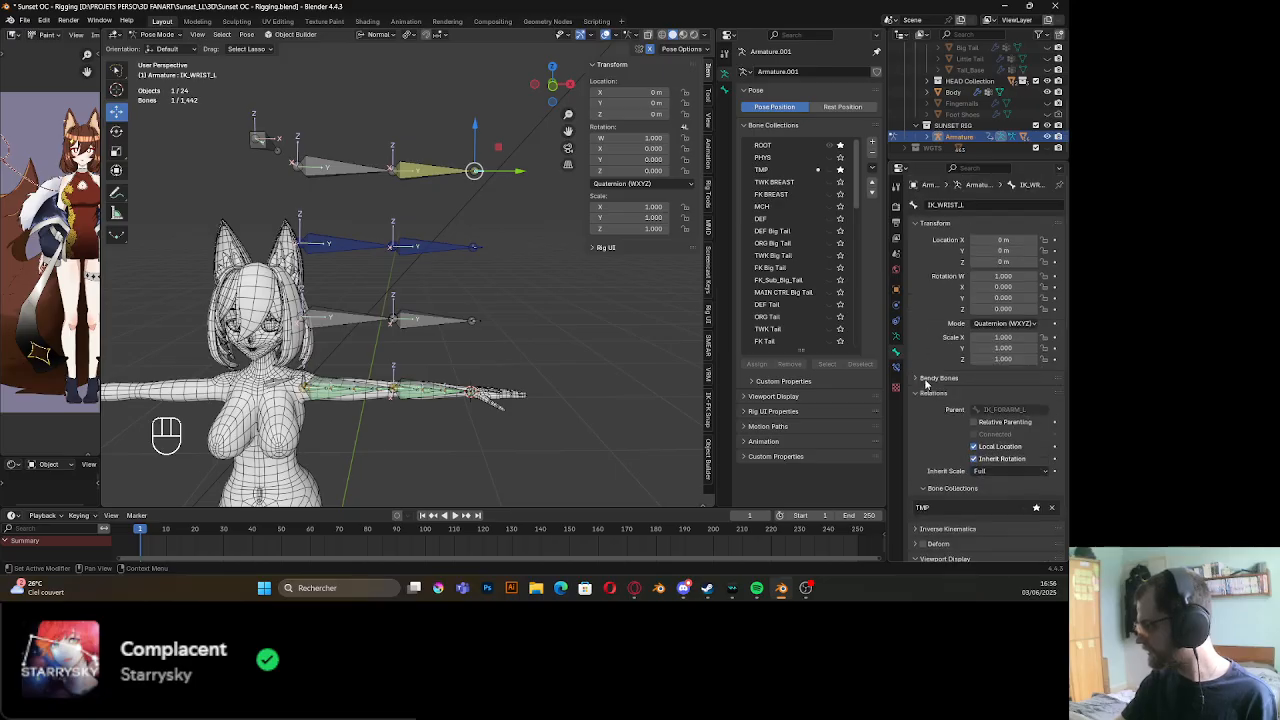
{"action": "scroll", "coordinate": [926, 383], "scroll_direction": "down", "scroll_amount": 7}
{"action": "scroll", "coordinate": [926, 384], "scroll_direction": "down", "scroll_amount": 1}
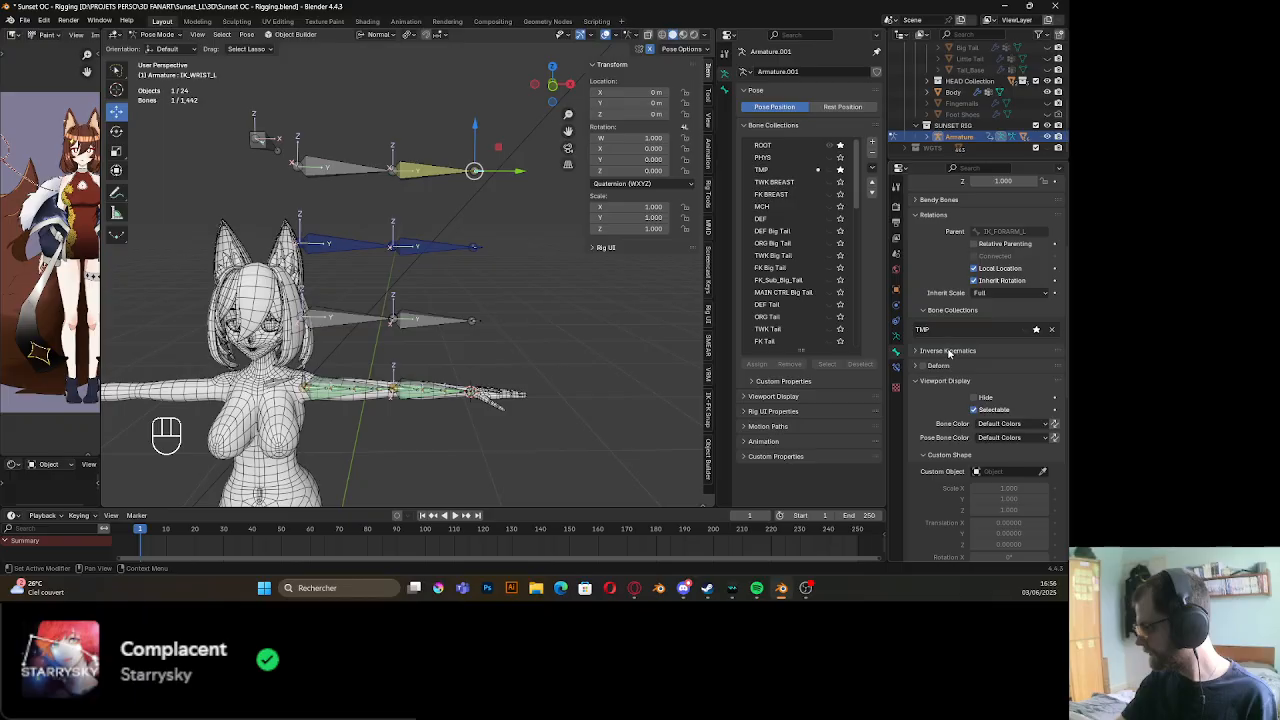
Set the IK Stretch of IK_FORARM_L to 0.05
{"action": "left_click", "coordinate": [948, 351]}
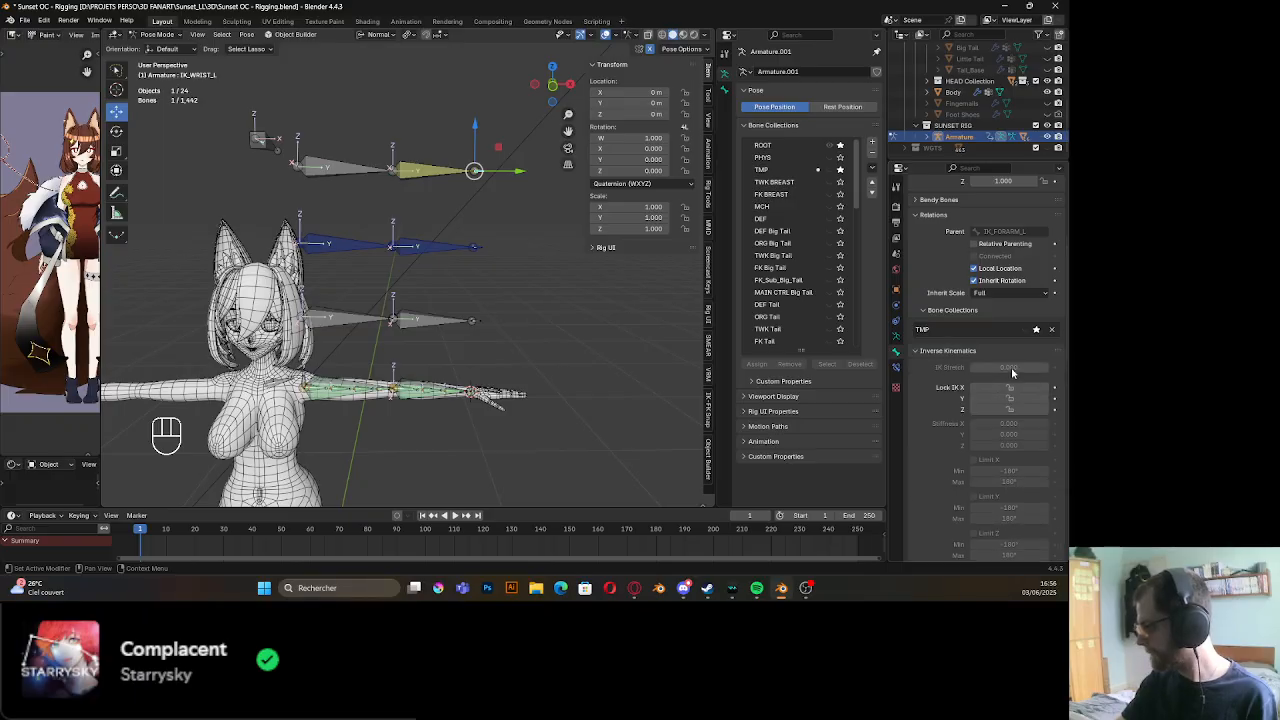
{"action": "left_click", "coordinate": [432, 176]}
{"action": "left_click", "coordinate": [1020, 367]}
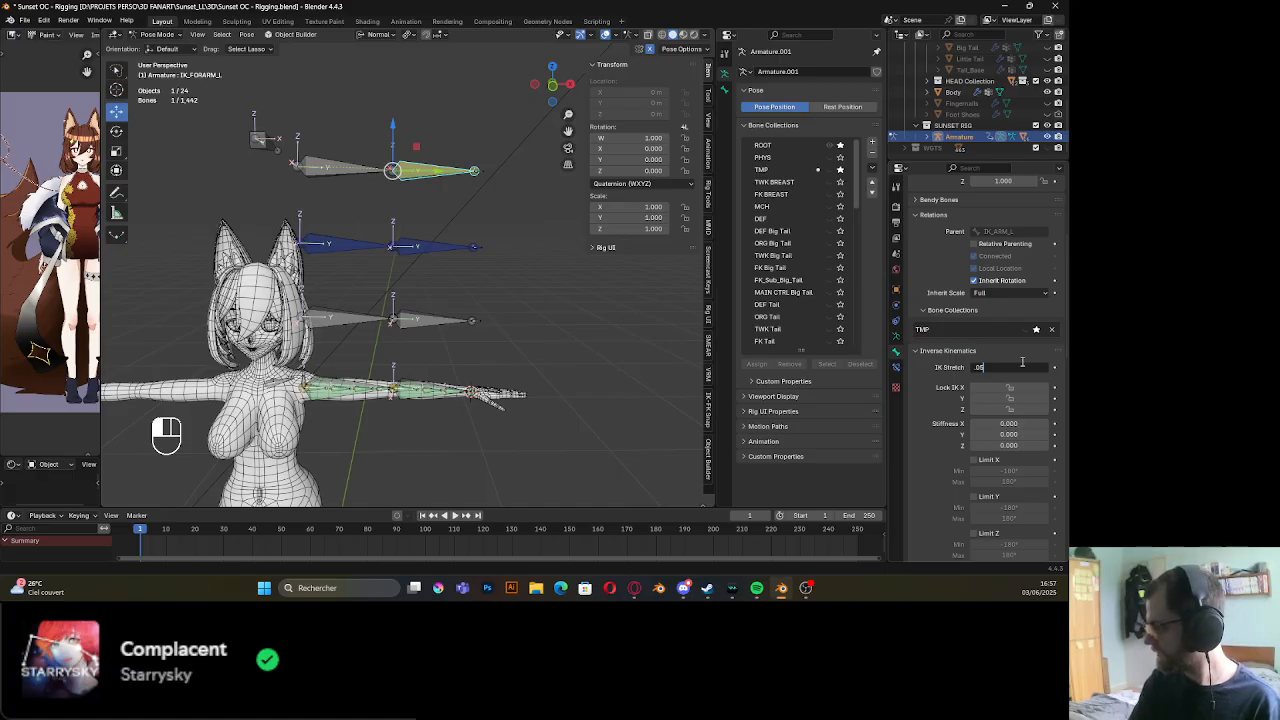
{"action": "type", "text": ".05"}
{"action": "key", "text": "Return"}
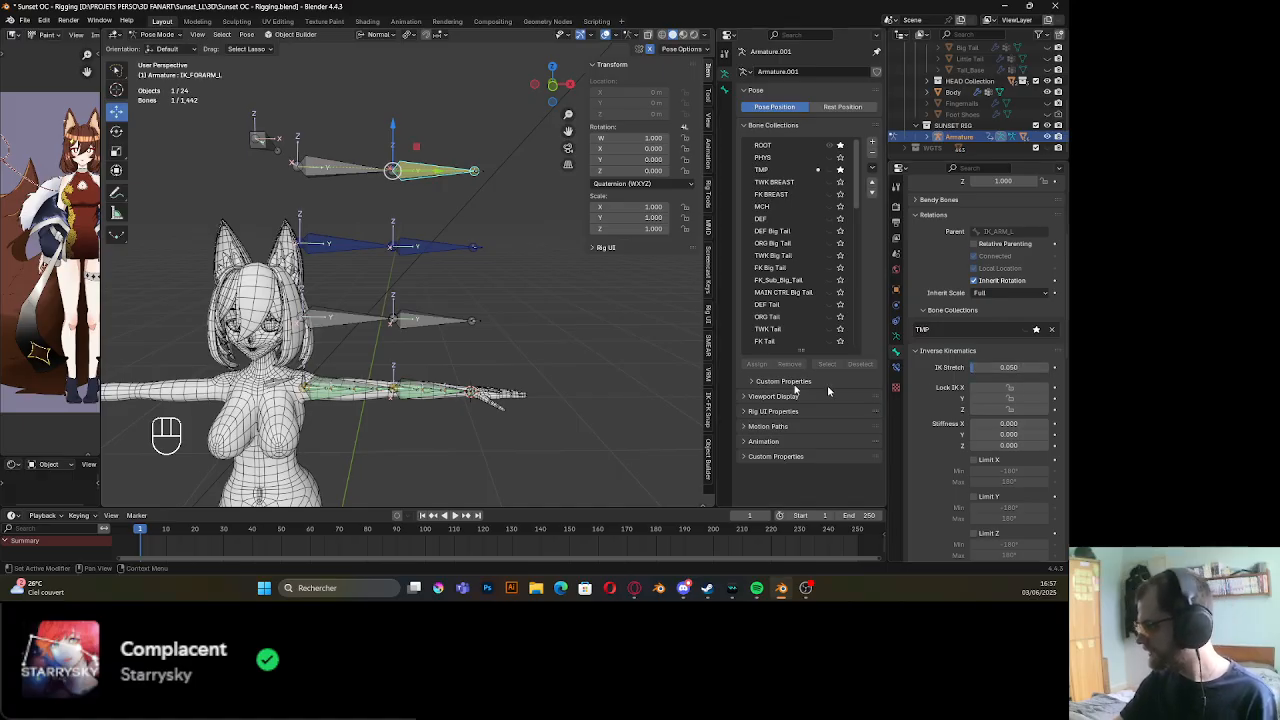
Lock the IK rotation of IK_FORARM_L on the X and Y axes
{"action": "middle_click_drag", "start_coordinate": [388, 308], "coordinate": [389, 374]}
{"action": "scroll", "coordinate": [390, 270], "scroll_direction": "up", "scroll_amount": 2}
{"action": "middle_click_drag", "start_coordinate": [389, 264], "coordinate": [430, 362], "text": "shift"}
{"action": "left_click", "coordinate": [1010, 387]}
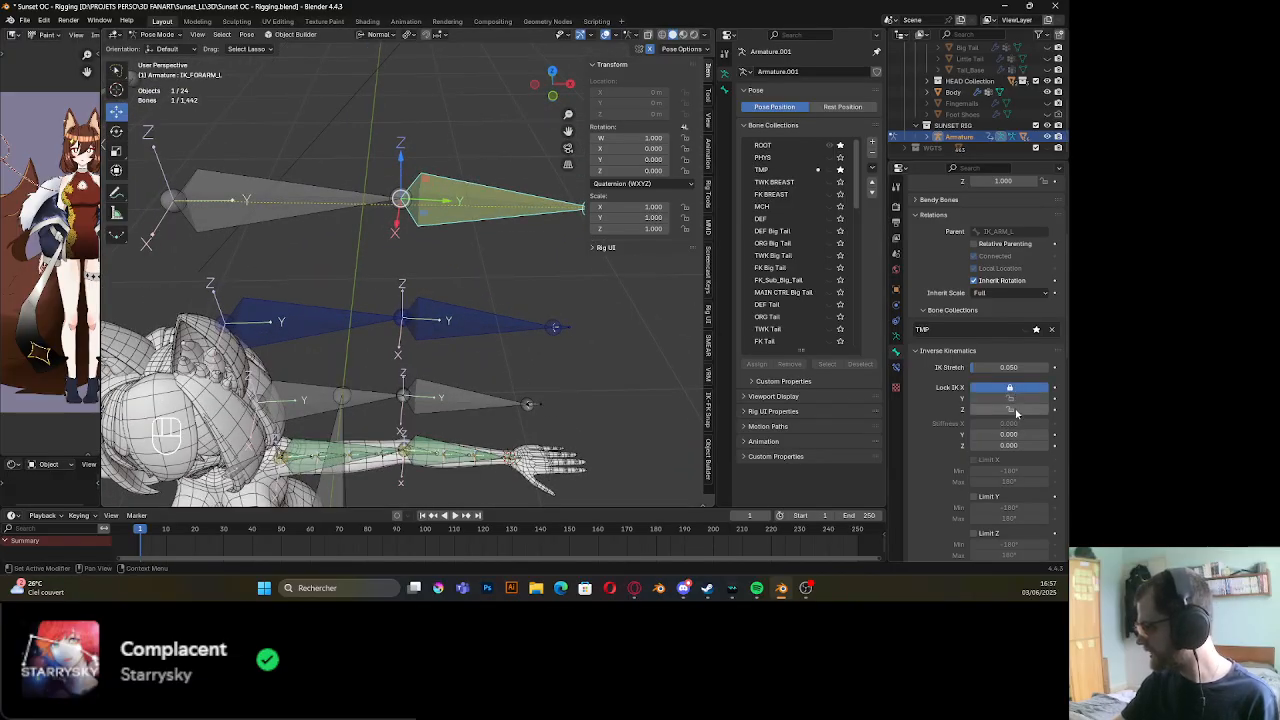
{"action": "left_click", "coordinate": [1010, 398]}
Try moving IK_WRIST_L with the Z axis excluded to test the IK chain, and undo the move
{"action": "middle_click_drag", "start_coordinate": [460, 280], "coordinate": [475, 247]}
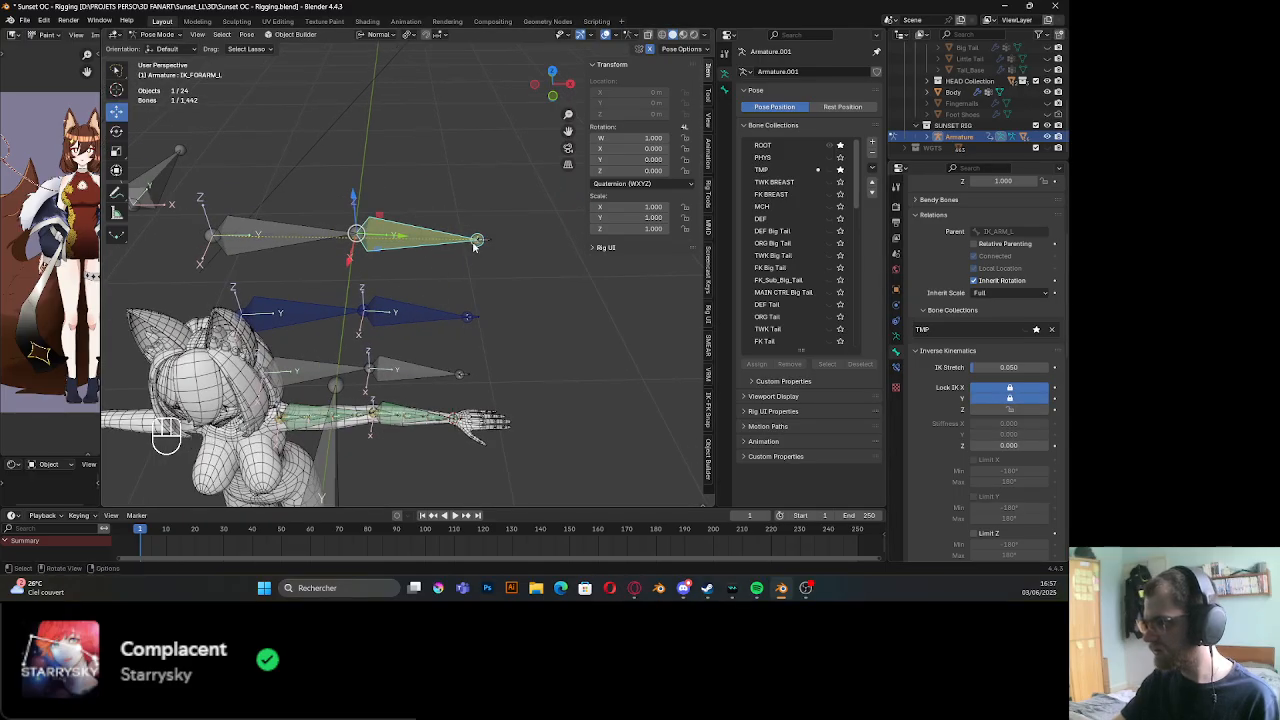
{"action": "left_click", "coordinate": [479, 240]}
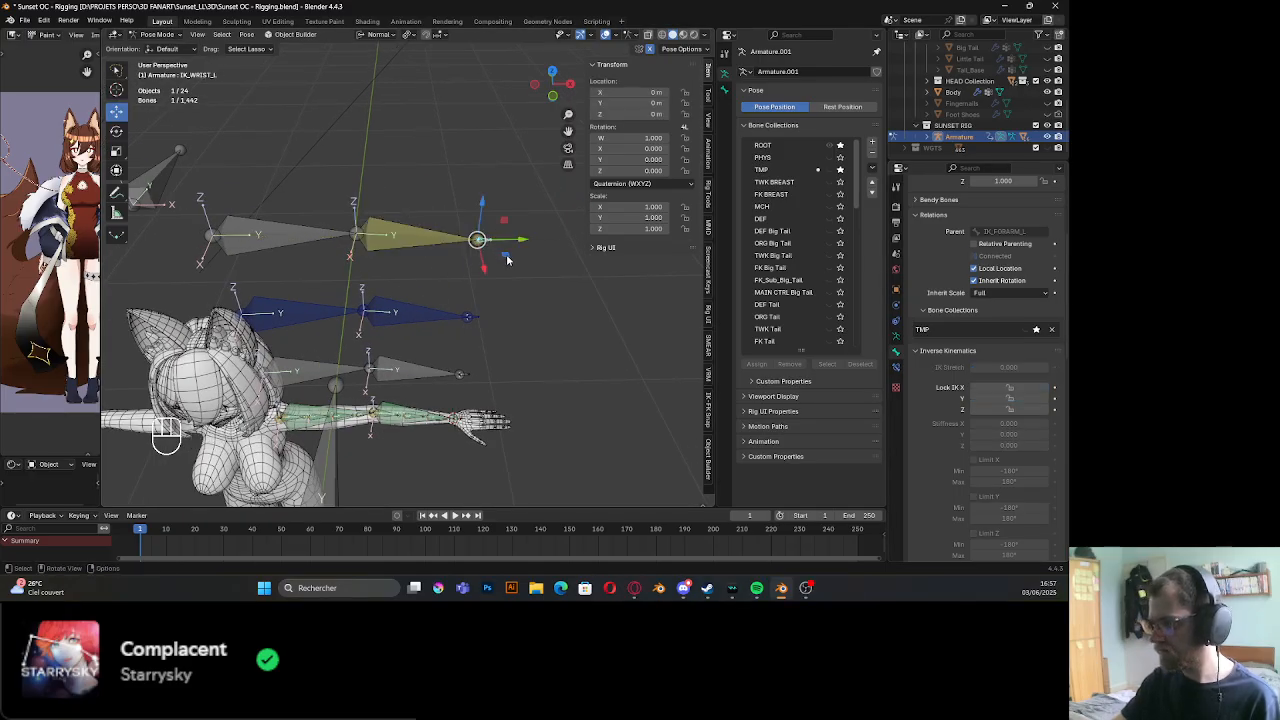
{"action": "key", "text": "g"}
{"action": "key", "text": "shift+z"}
{"action": "left_click", "coordinate": [467, 259], "text": "ctrl"}
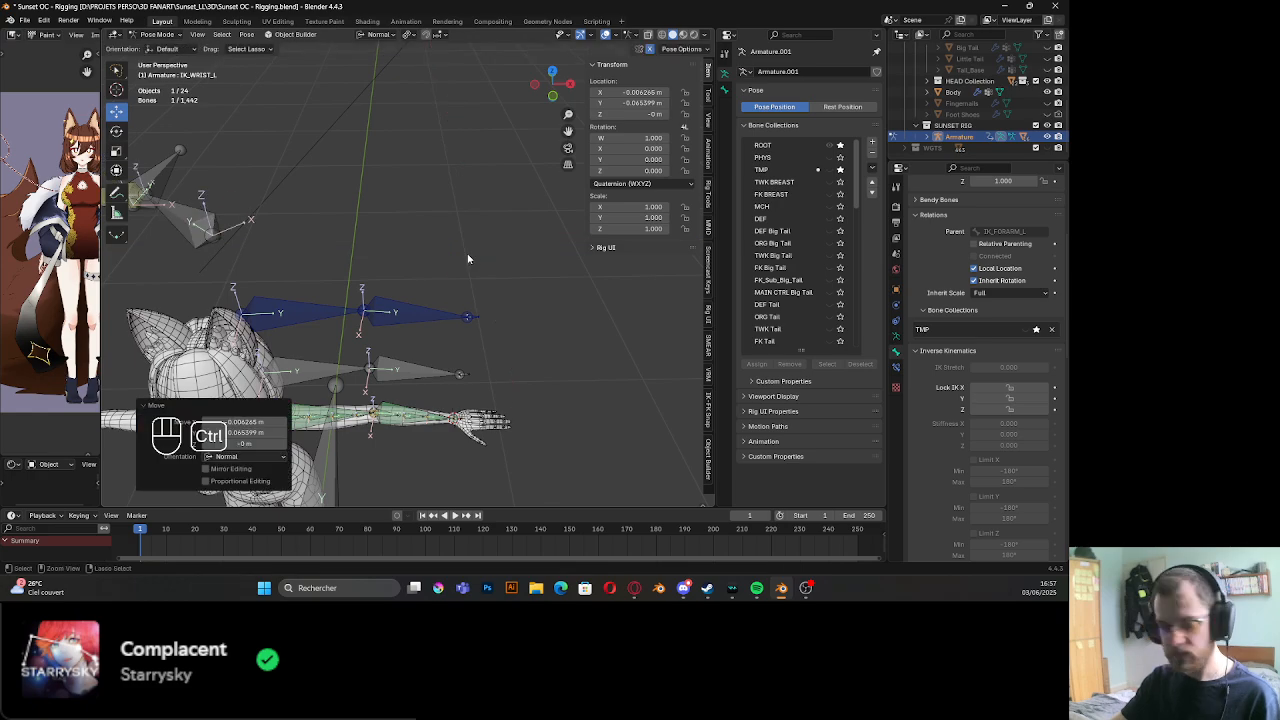
{"action": "key", "text": "ctrl+z"}
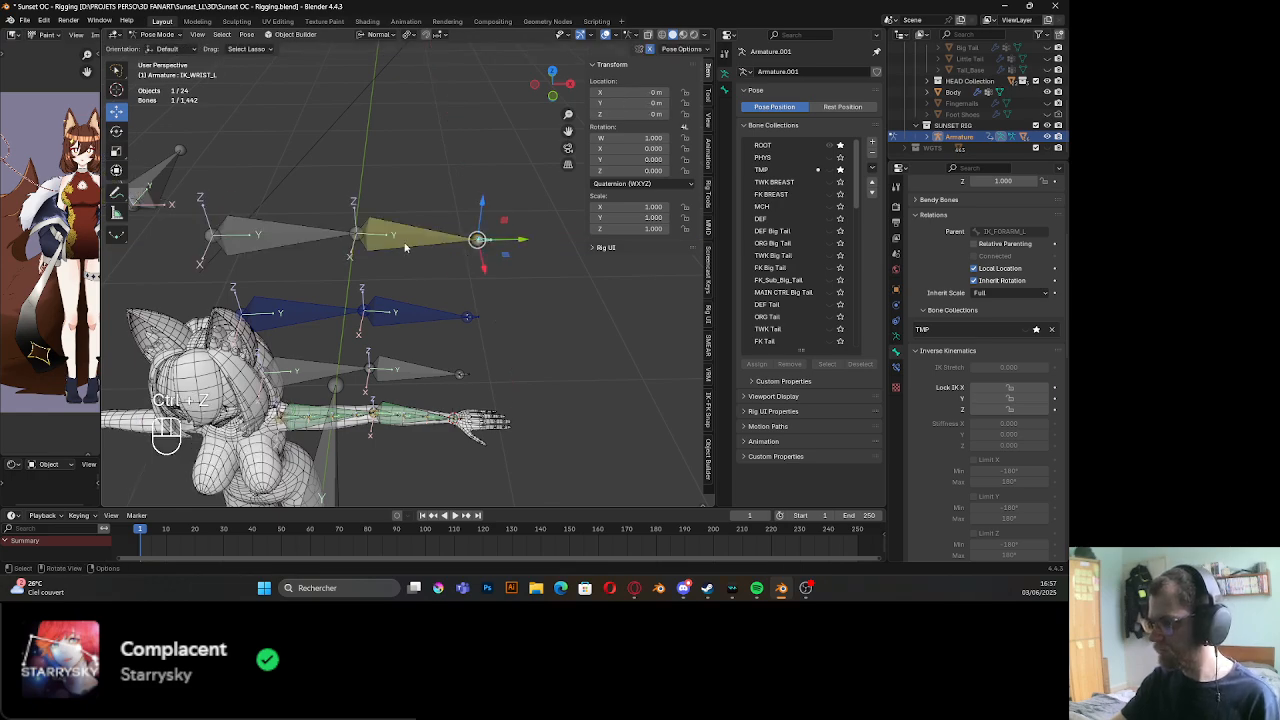
{"action": "key", "text": "g"}
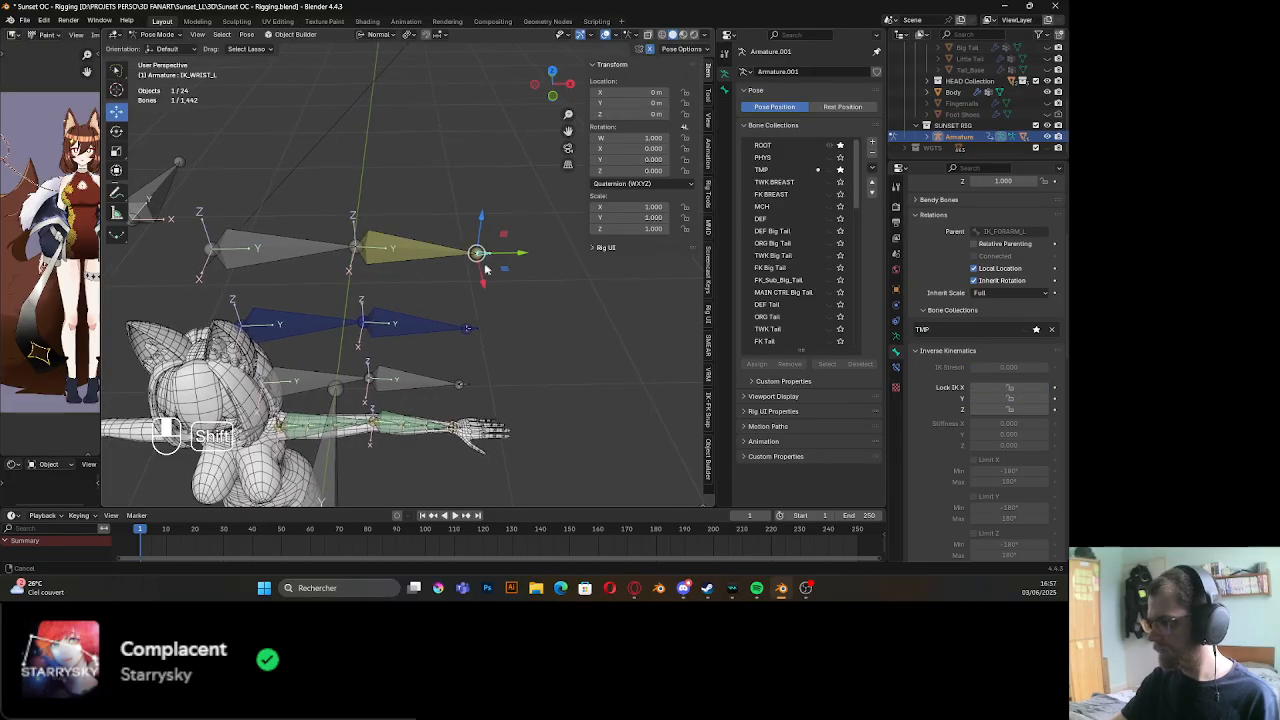
Duplicate IK_WRIST_L in place in Edit Mode and scale the copy up by about 1.713
{"action": "middle_click_drag", "start_coordinate": [485, 268], "coordinate": [420, 290], "text": "shift"}
{"action": "scroll", "coordinate": [410, 290], "scroll_direction": "up", "scroll_amount": 4}
{"action": "key", "text": "Tab"}
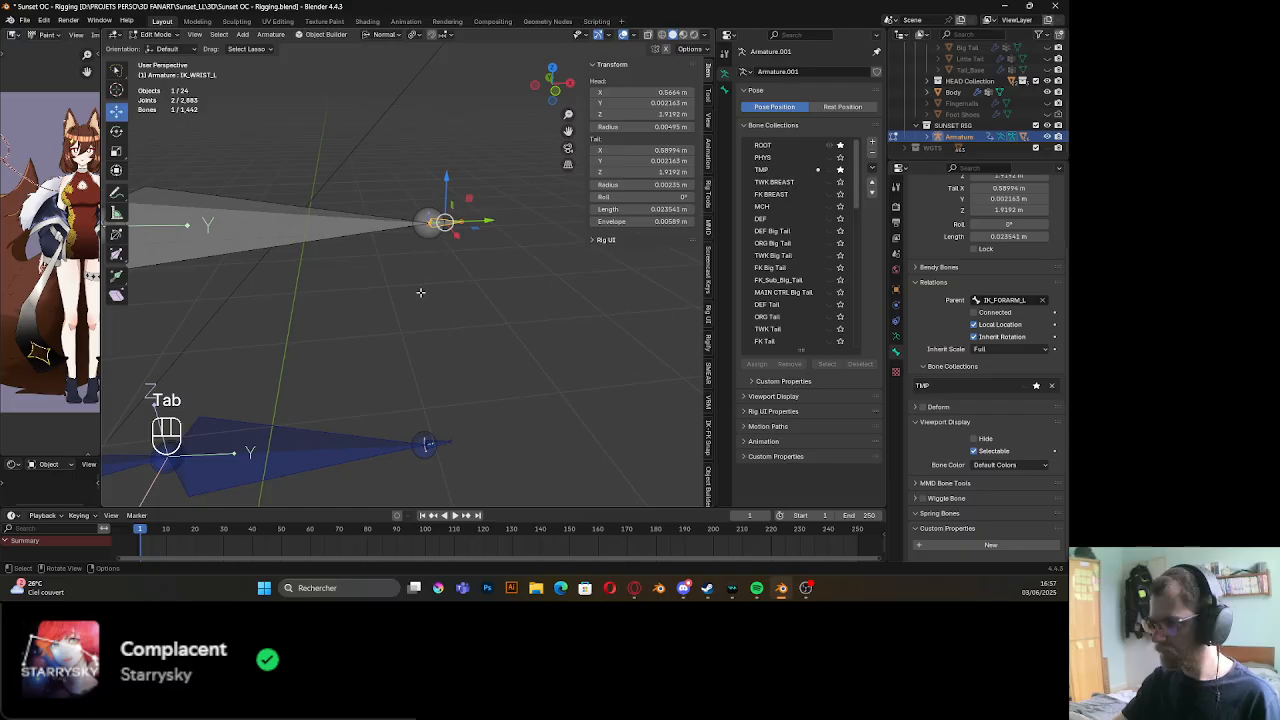
{"action": "key", "text": "shift"}
{"action": "key", "text": "shift+d"}
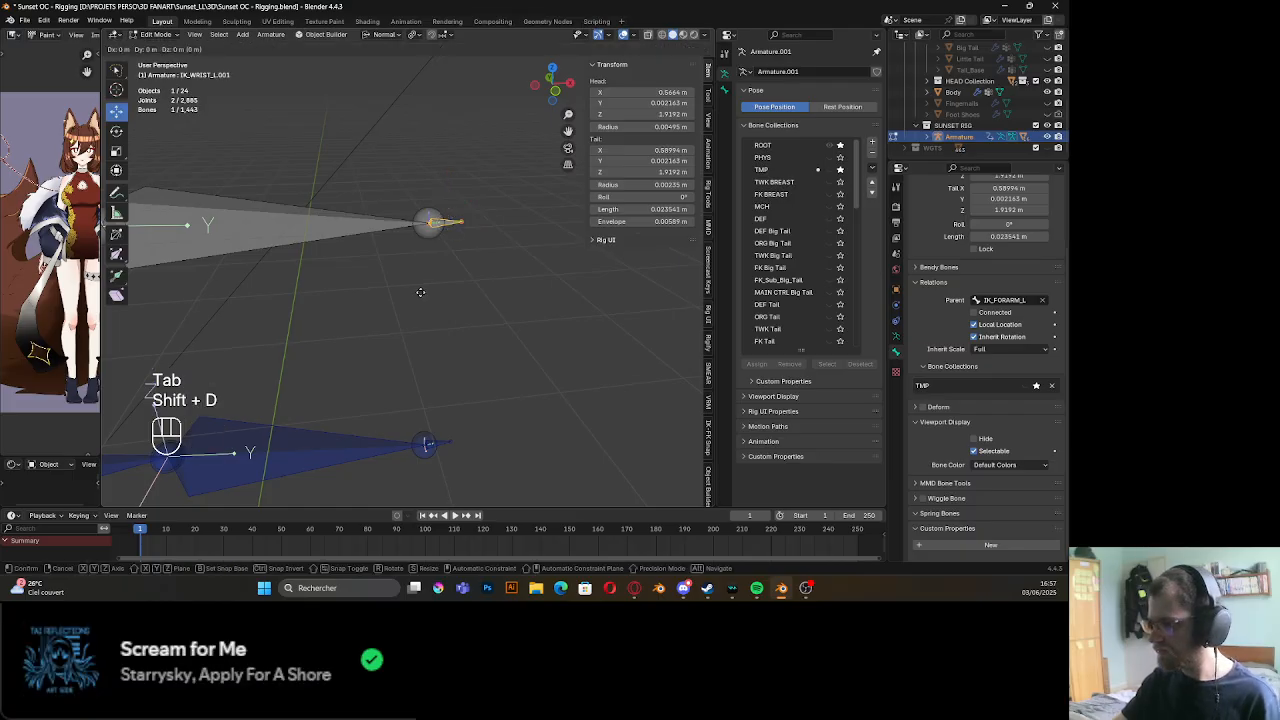
{"action": "key", "text": "s"}
{"action": "left_click", "coordinate": [445, 302]}
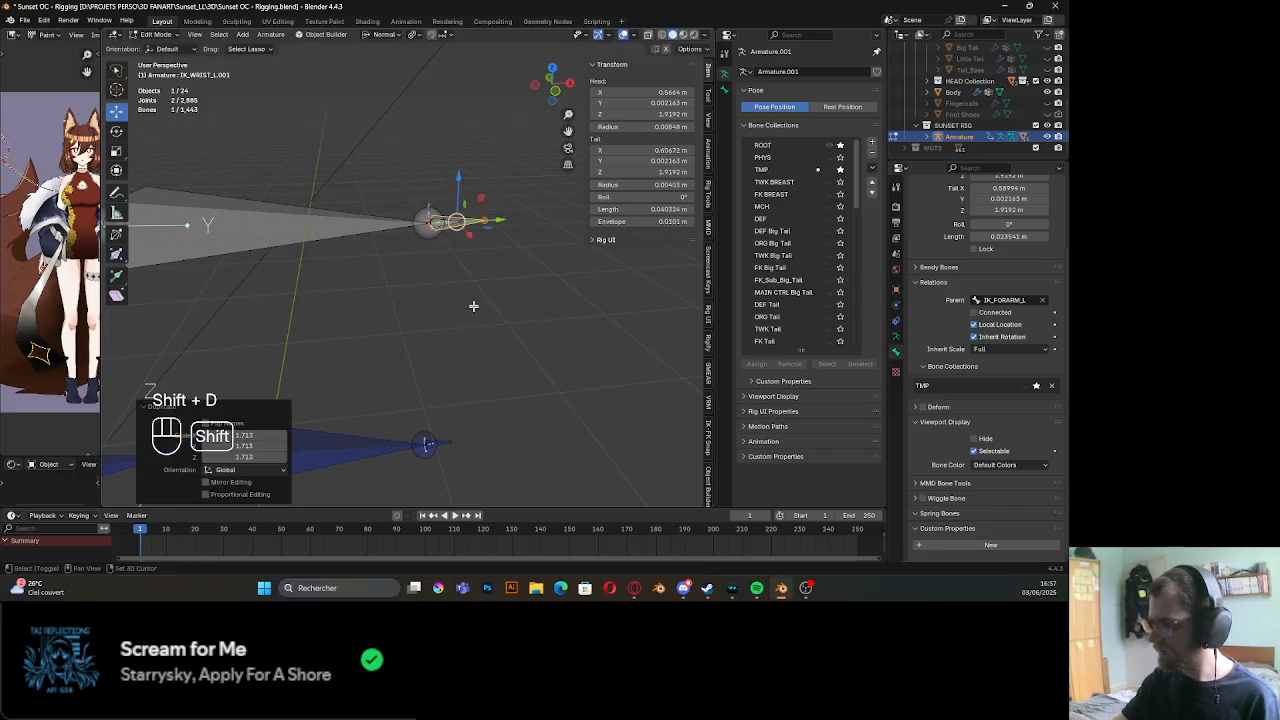
Rename the scaled wrist bone copy as IK_CTRL_WRIST_L
{"action": "scroll", "coordinate": [398, 282], "scroll_direction": "up", "scroll_amount": 2, "text": "shift"}
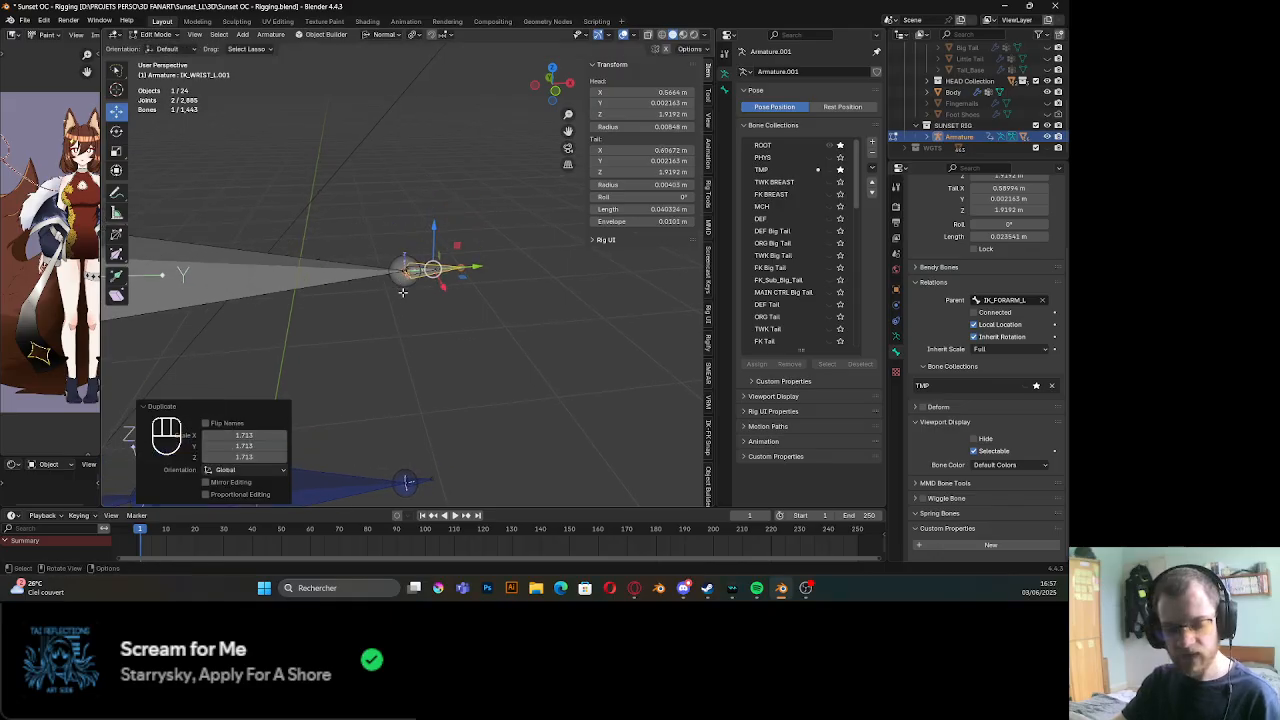
{"action": "key", "text": "F2"}
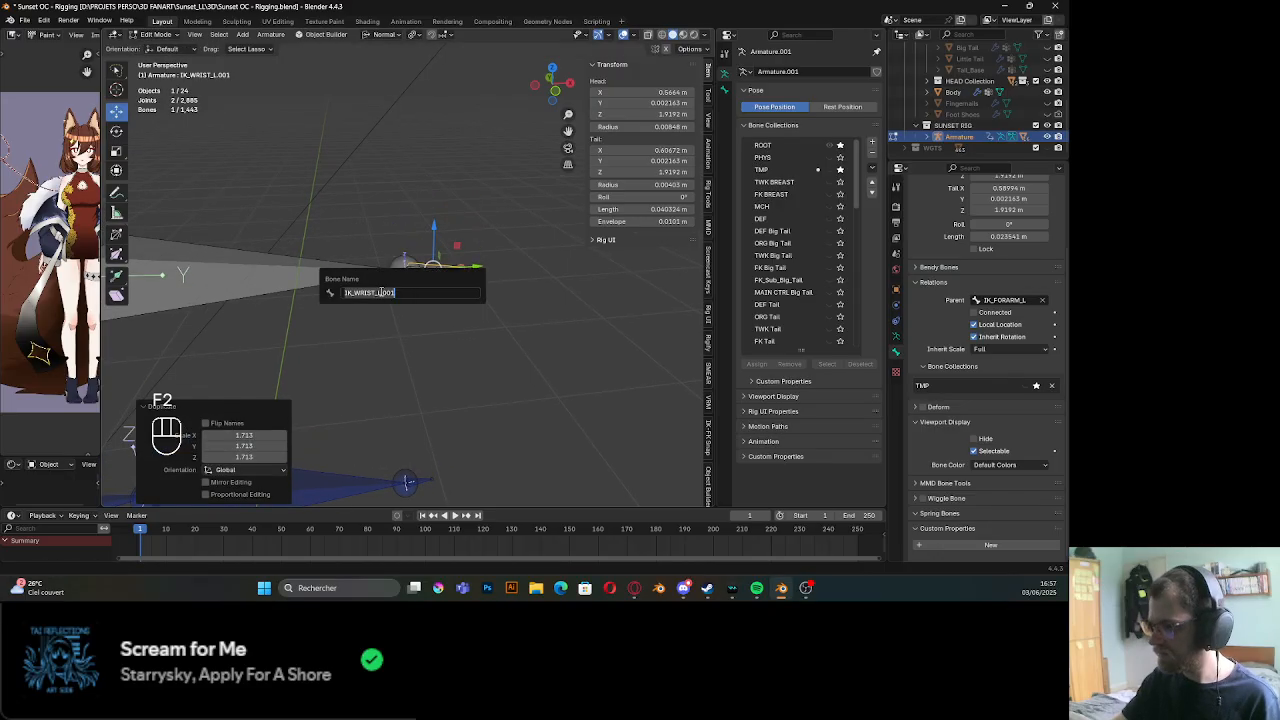
{"action": "left_click_drag", "start_coordinate": [380, 292], "coordinate": [415, 292]}
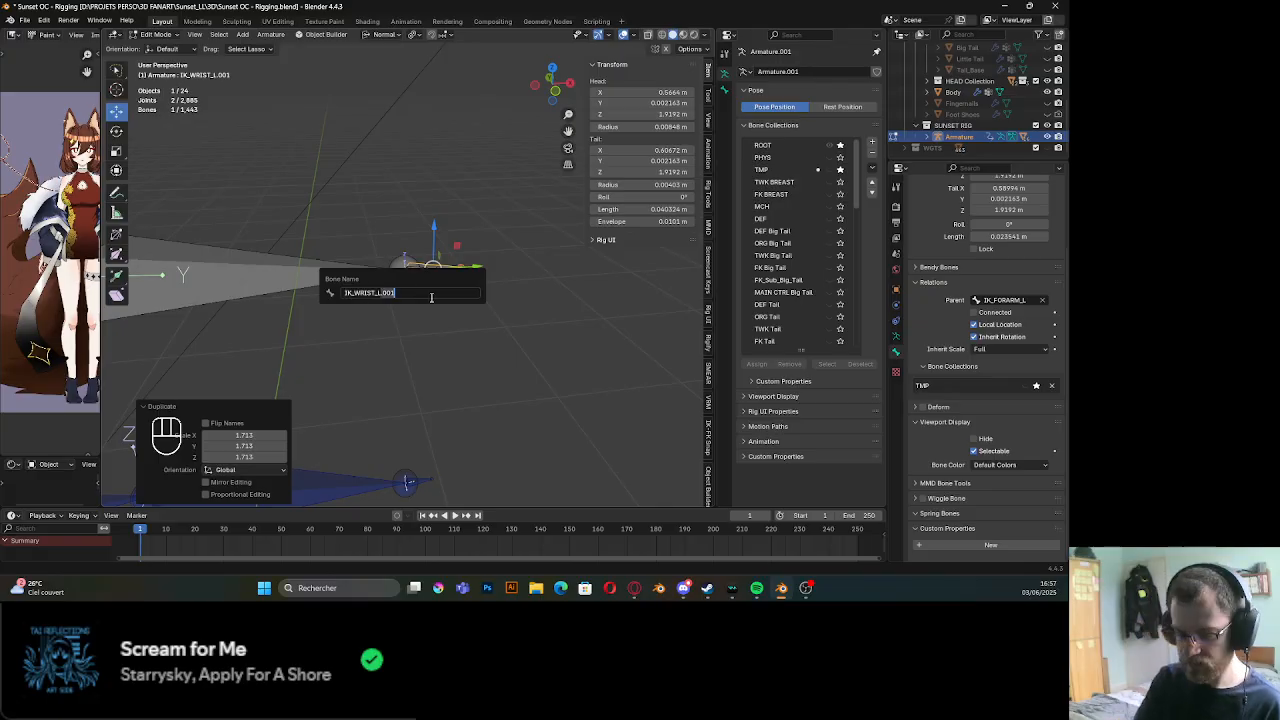
{"action": "key", "text": "Left"}
{"action": "key", "text": "Left"}
{"action": "key", "text": "Right"}
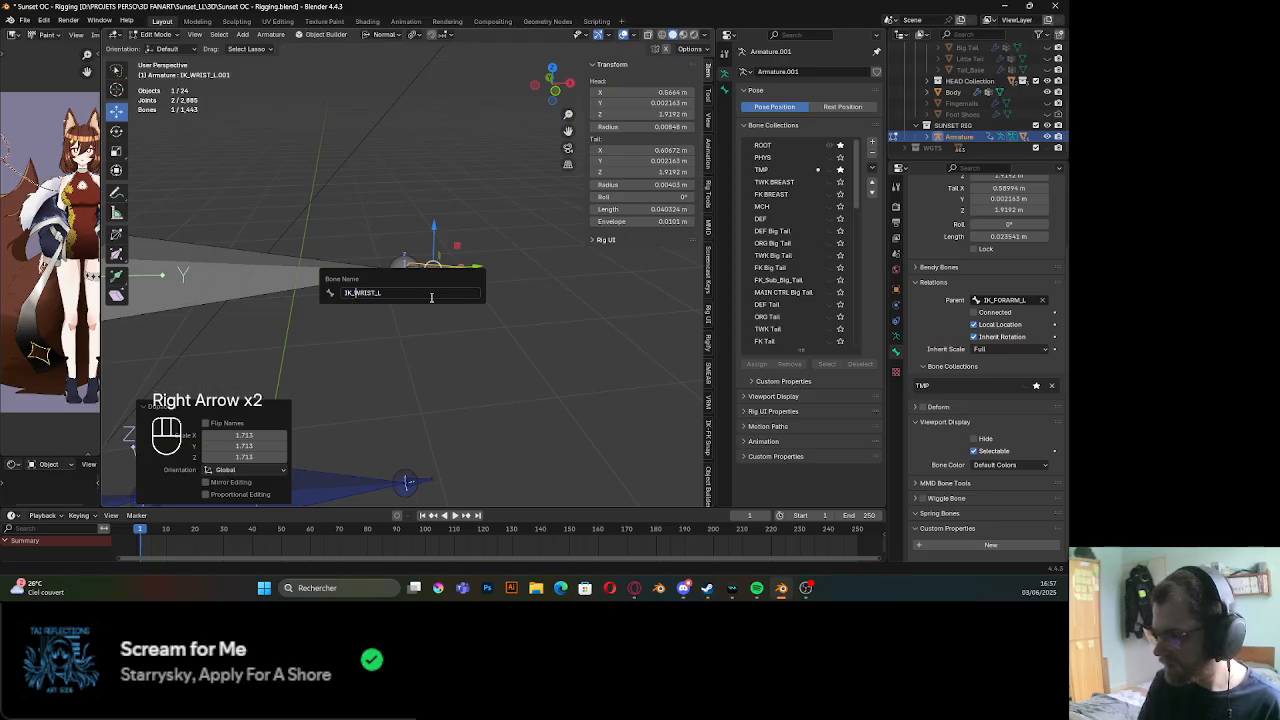
{"action": "type", "text": "CTRL"}
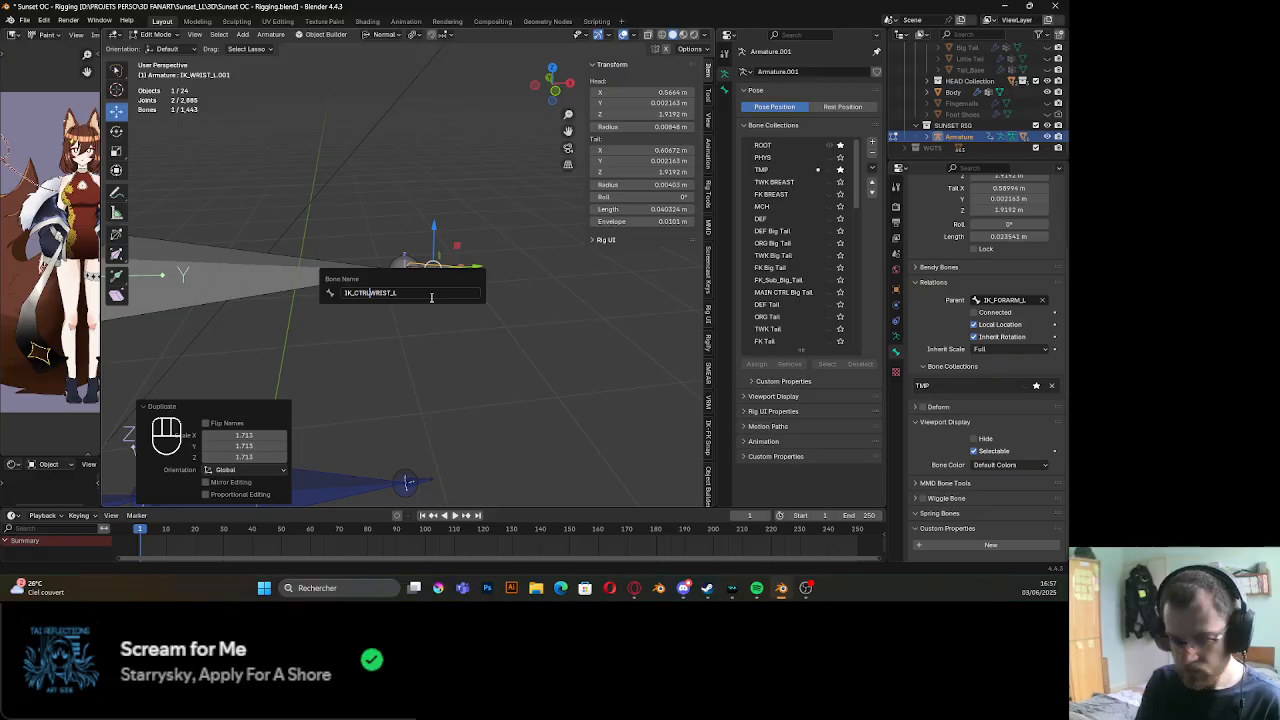
{"action": "type", "text": "_"}
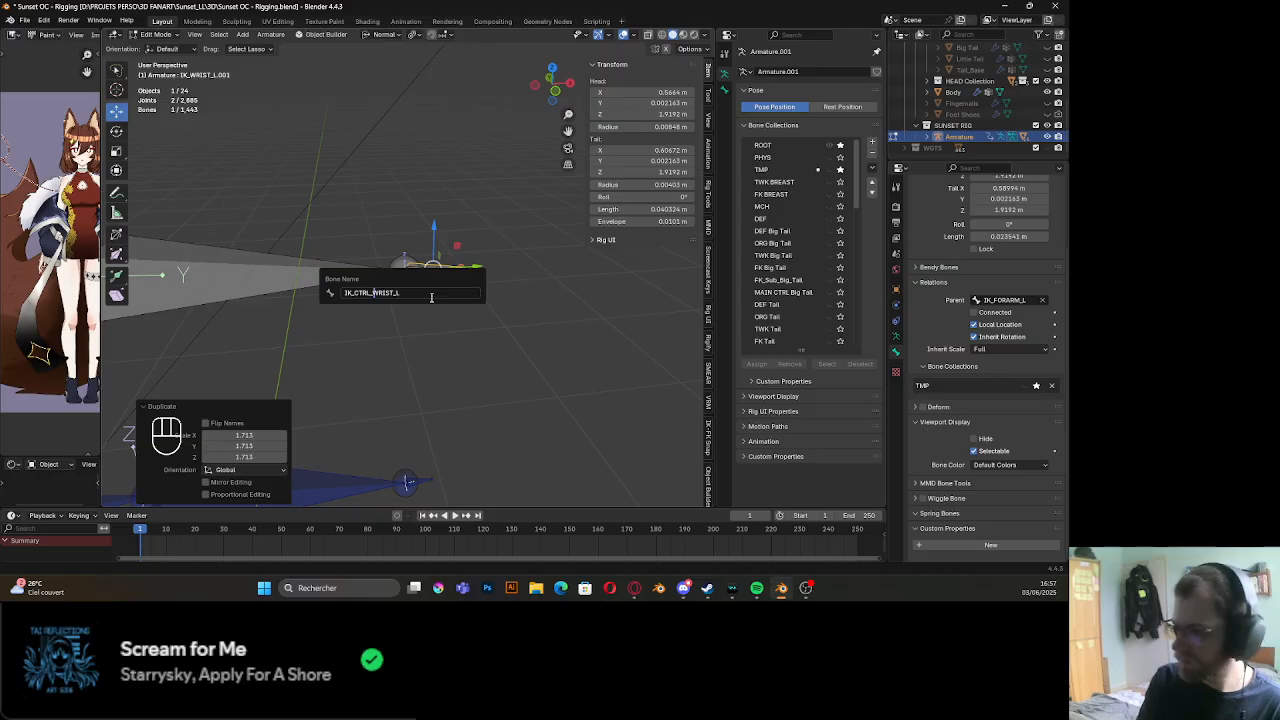
{"action": "key", "text": "Return"}
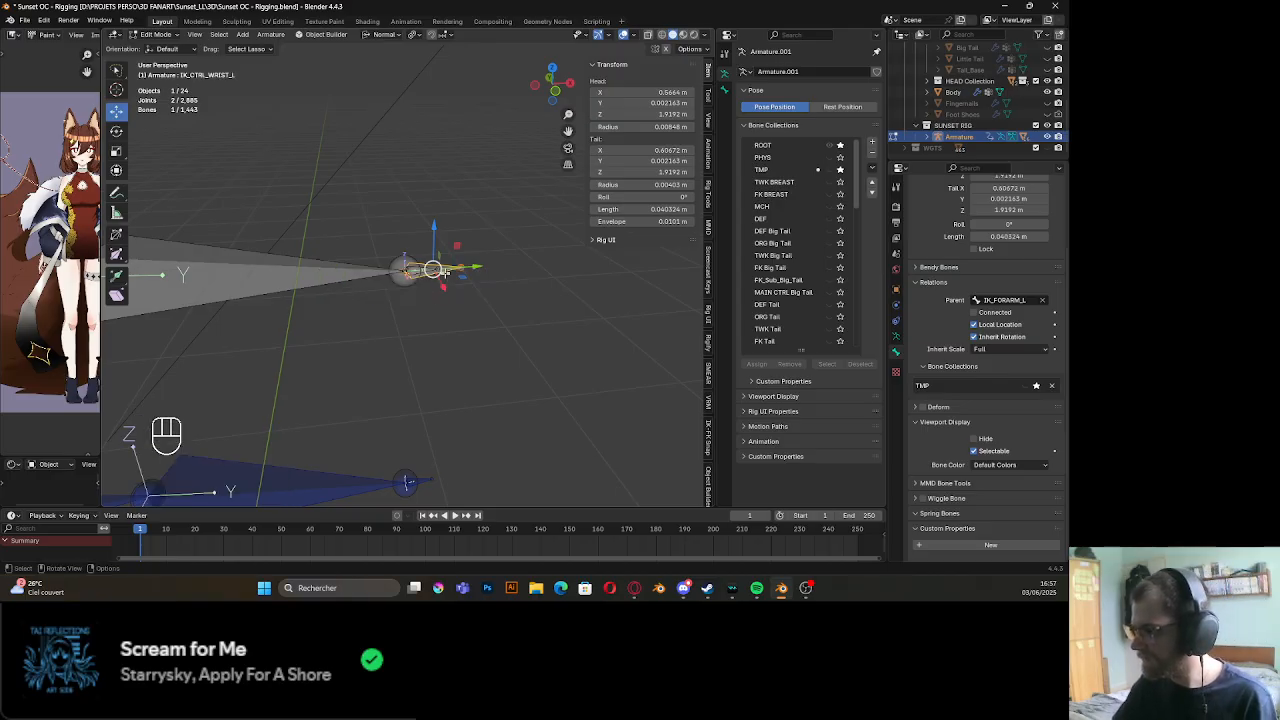
{"action": "left_click", "coordinate": [428, 304], "text": "shift"}
{"action": "key", "text": "ctrl+Tab"}
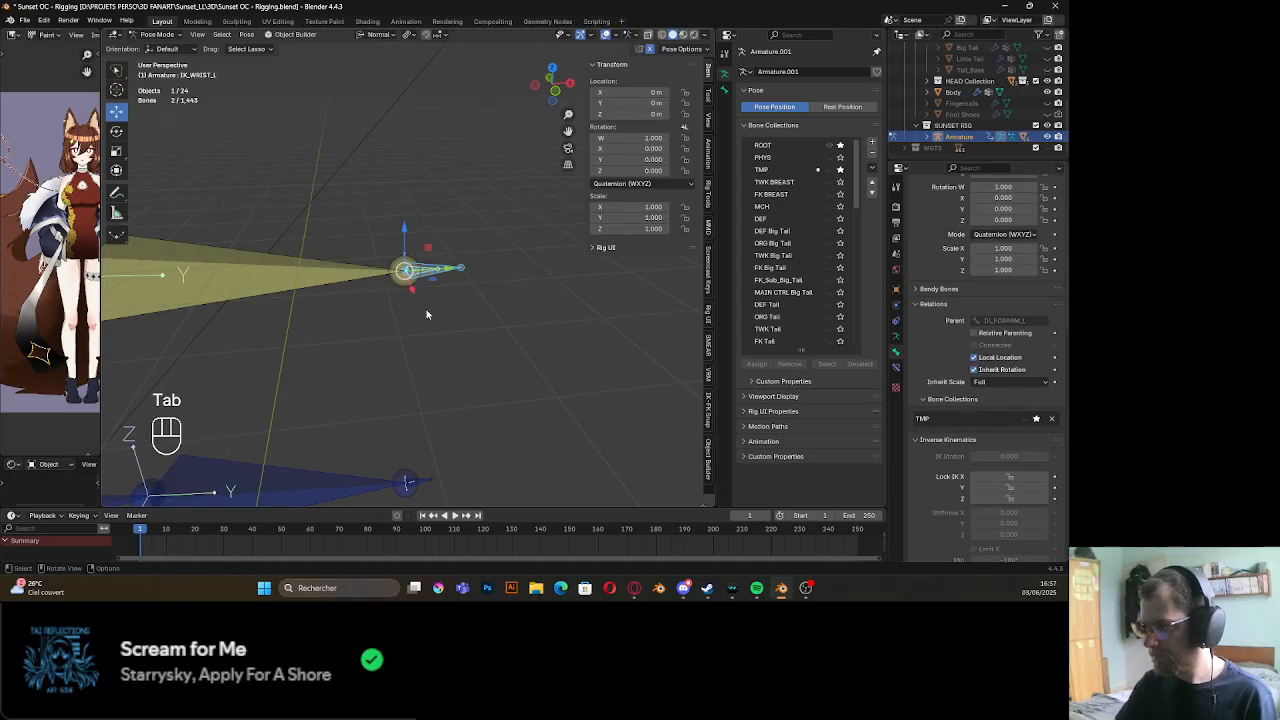
{"action": "key", "text": "ctrl+p"}
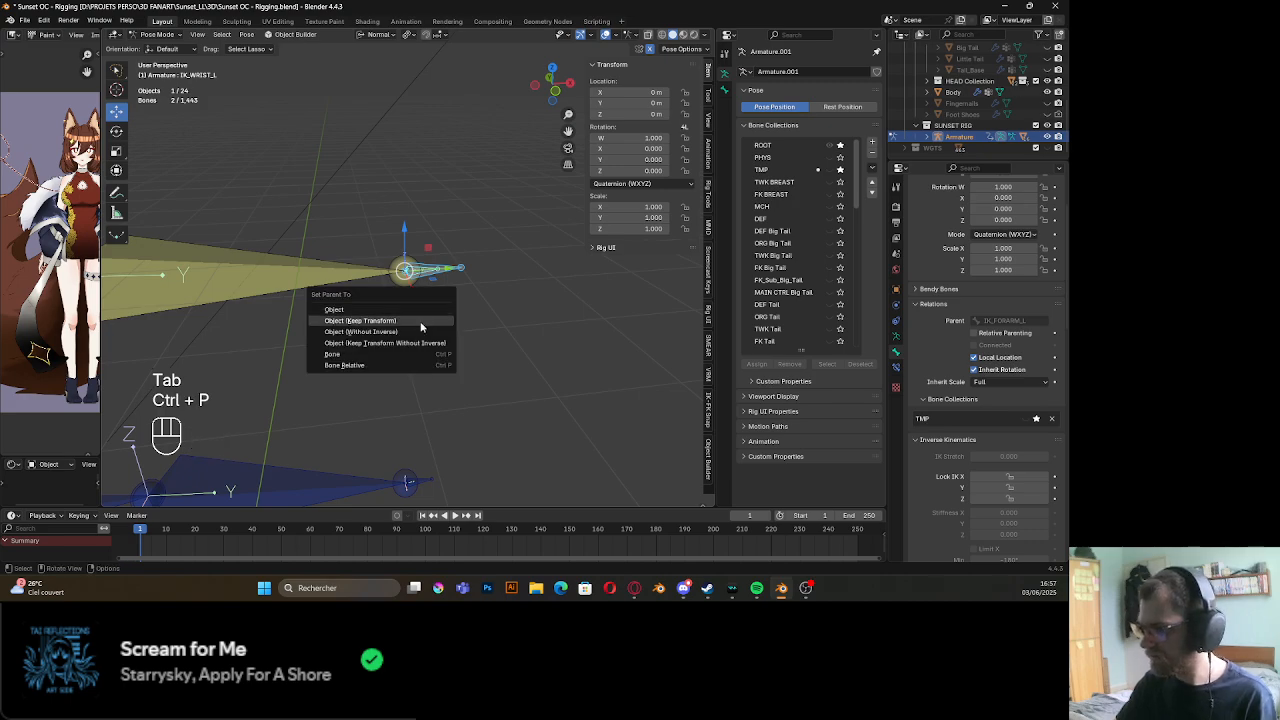
{"action": "right_click", "coordinate": [605, 274]}
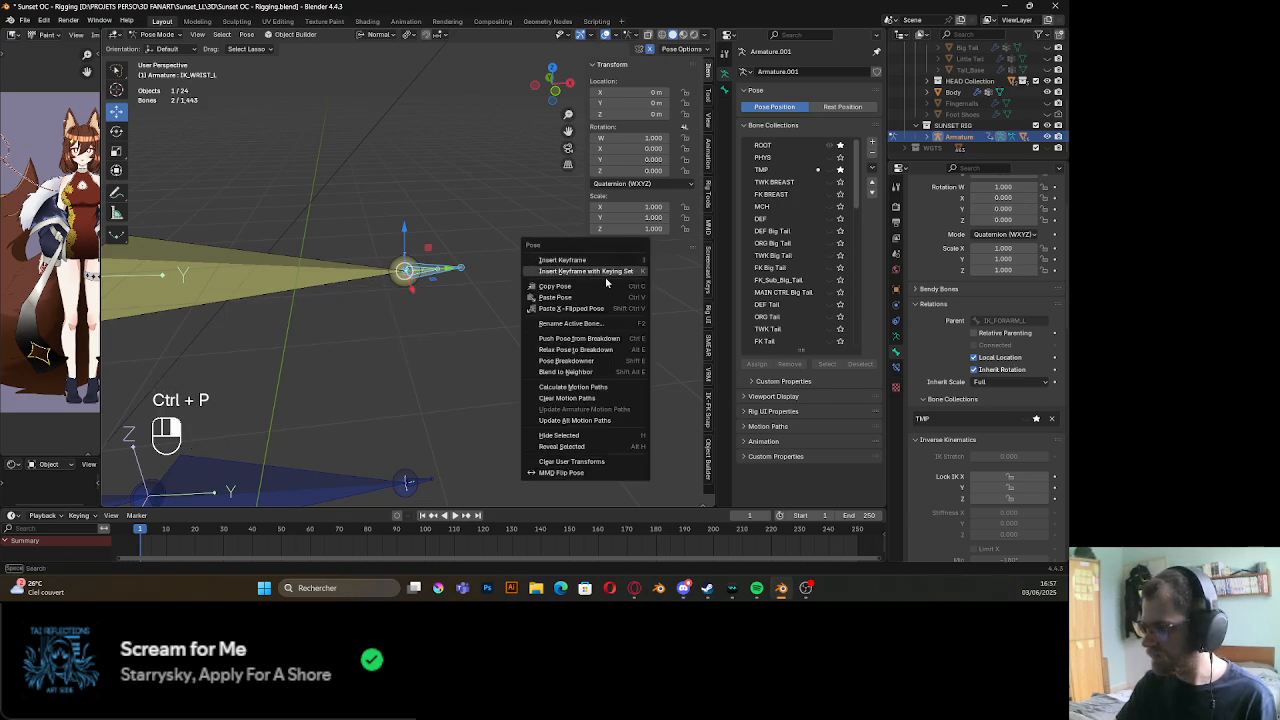
{"action": "left_click", "coordinate": [419, 359]}
Set ROOT as the parent of the IK_CTRL_WRIST_L bone in Edit Mode
{"action": "scroll", "coordinate": [430, 345], "scroll_direction": "up", "scroll_amount": 10}
{"action": "scroll", "coordinate": [497, 322], "scroll_direction": "down", "scroll_amount": 7}
{"action": "left_click", "coordinate": [500, 283]}
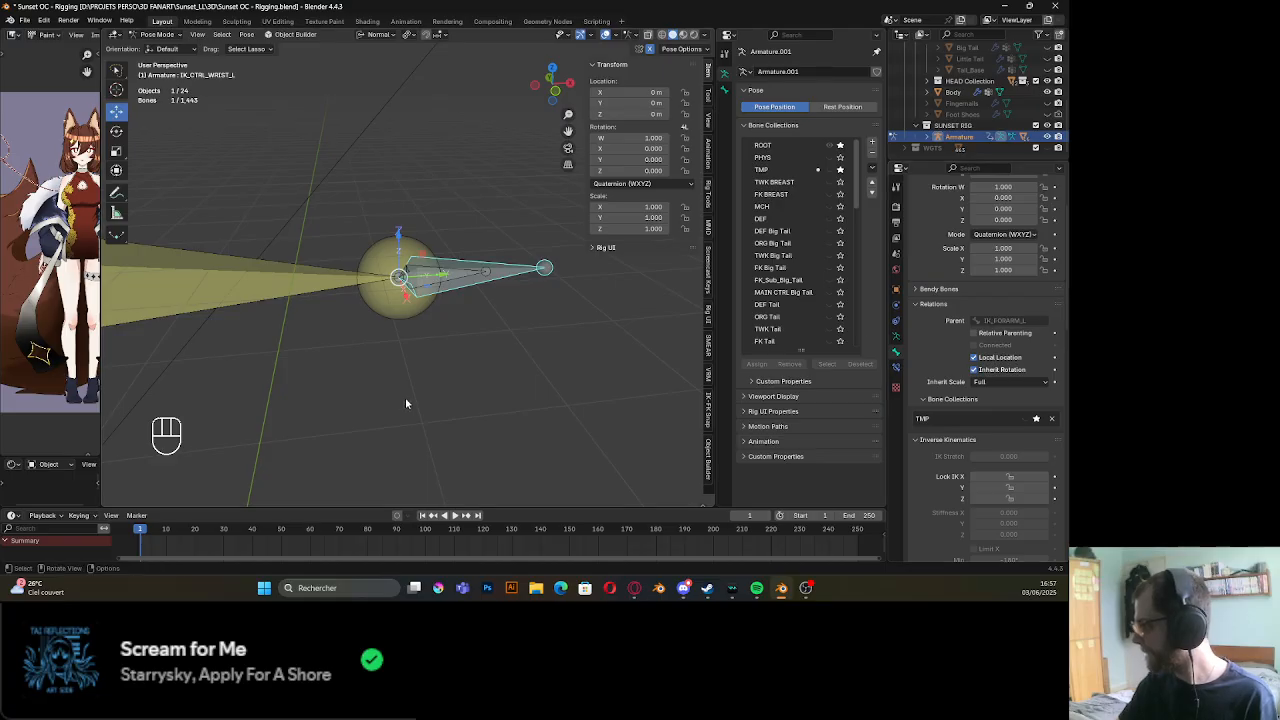
{"action": "key", "text": "Tab"}
{"action": "left_click", "coordinate": [1008, 300]}
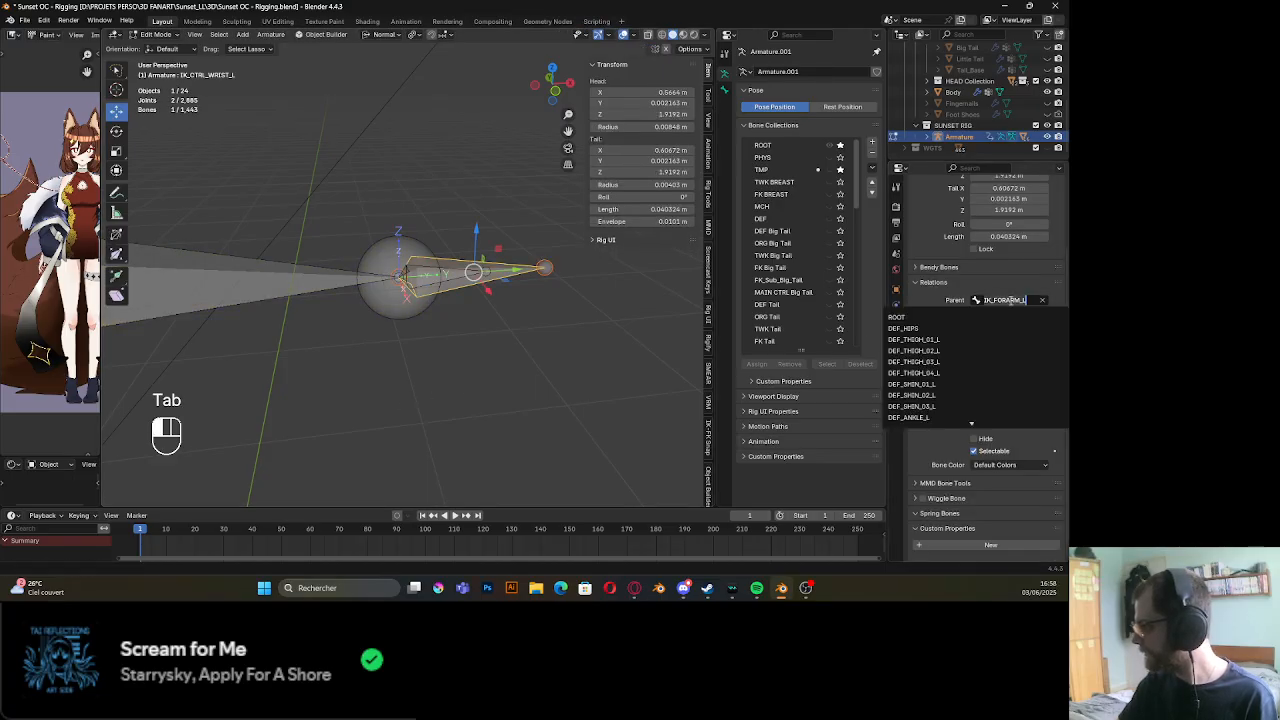
{"action": "left_click", "coordinate": [936, 316]}
Parent IK_WRIST_L to IK_CTRL_WRIST_L in Edit Mode, keeping its offset instead of connecting the two bones
{"action": "left_click", "coordinate": [438, 279]}
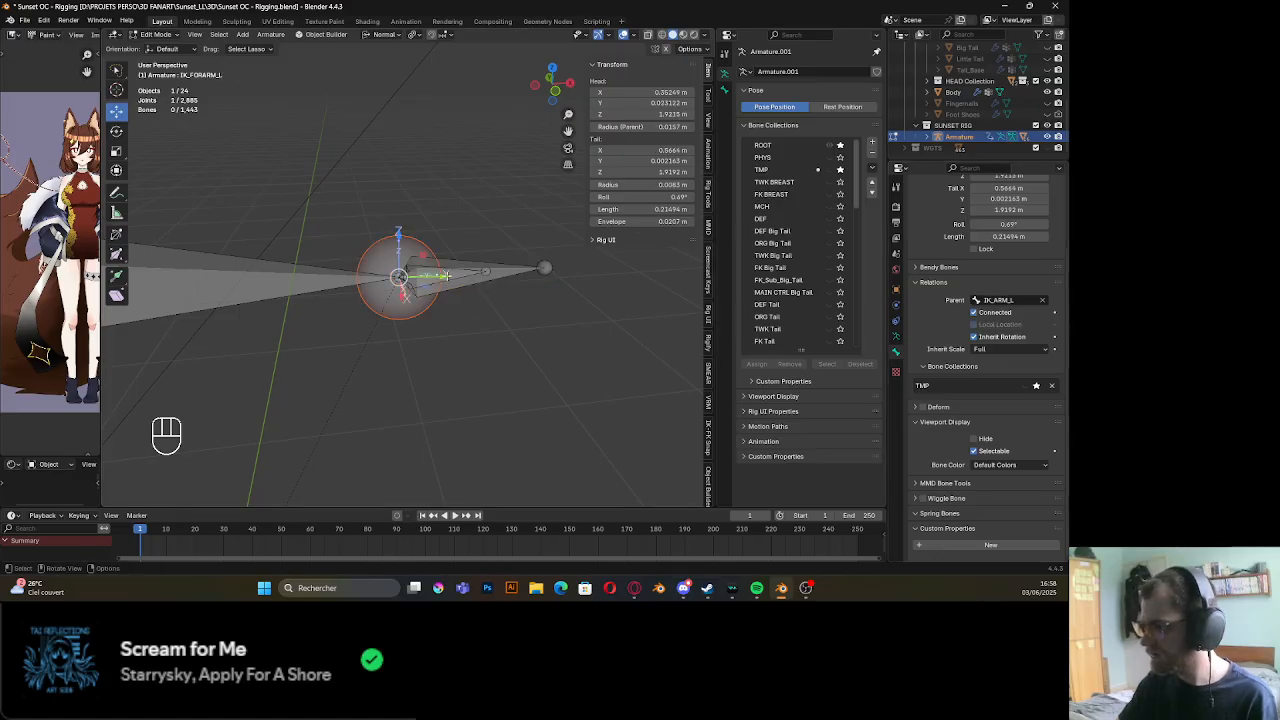
{"action": "left_click", "coordinate": [446, 280]}
{"action": "key", "text": "Tab"}
{"action": "left_click", "coordinate": [448, 280]}
{"action": "key", "text": "shift"}
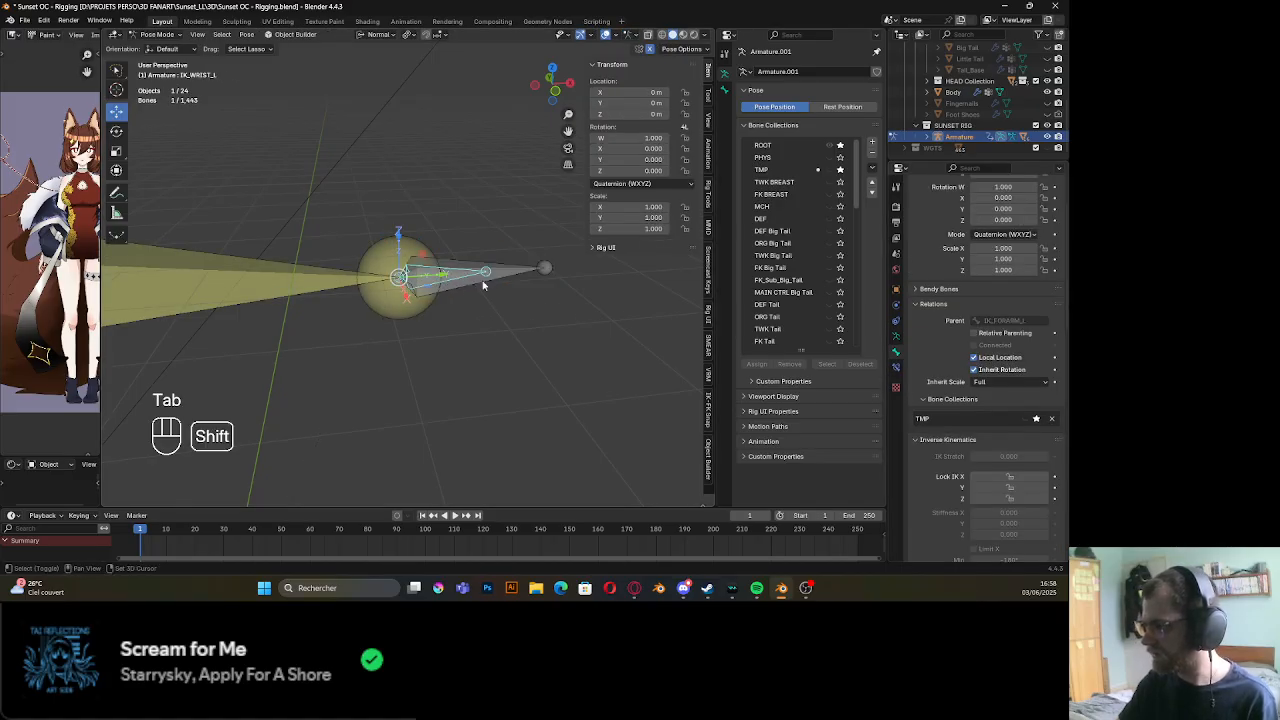
{"action": "left_click", "coordinate": [483, 285], "text": "shift"}
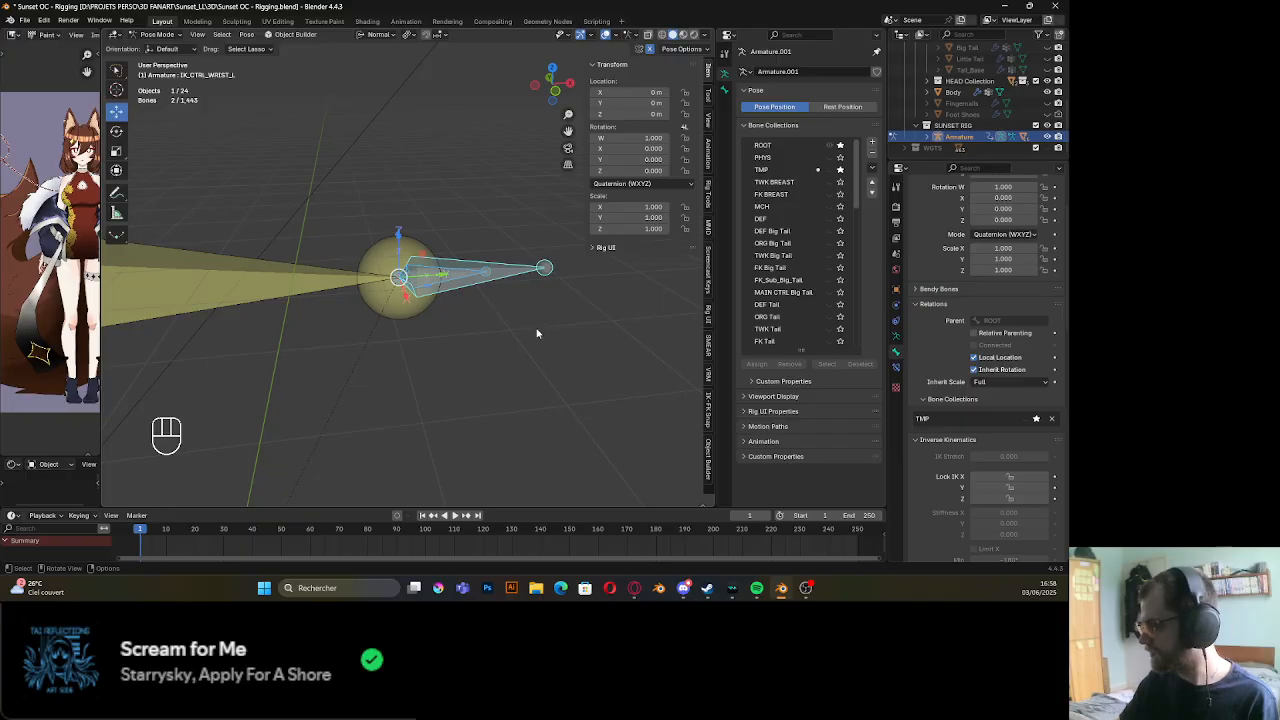
{"action": "key", "text": "Tab"}
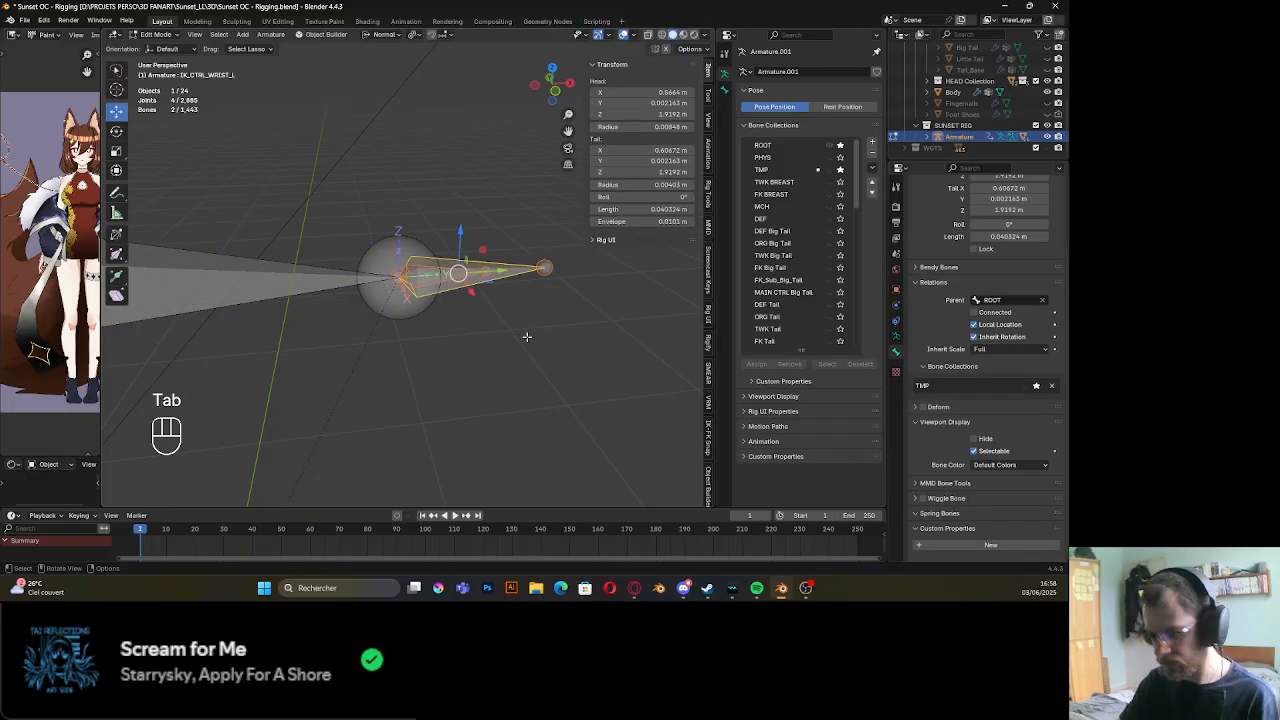
{"action": "key", "text": "ctrl+p"}
{"action": "left_click", "coordinate": [526, 334]}
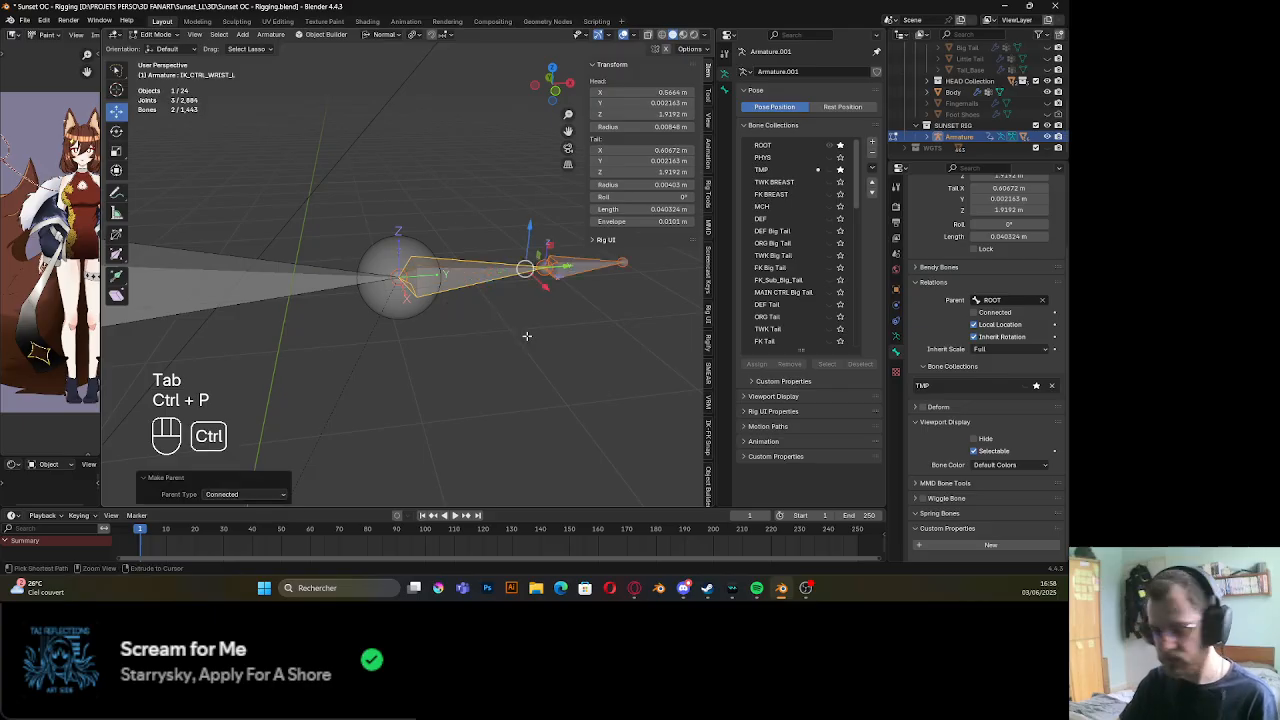
{"action": "key", "text": "ctrl+z"}
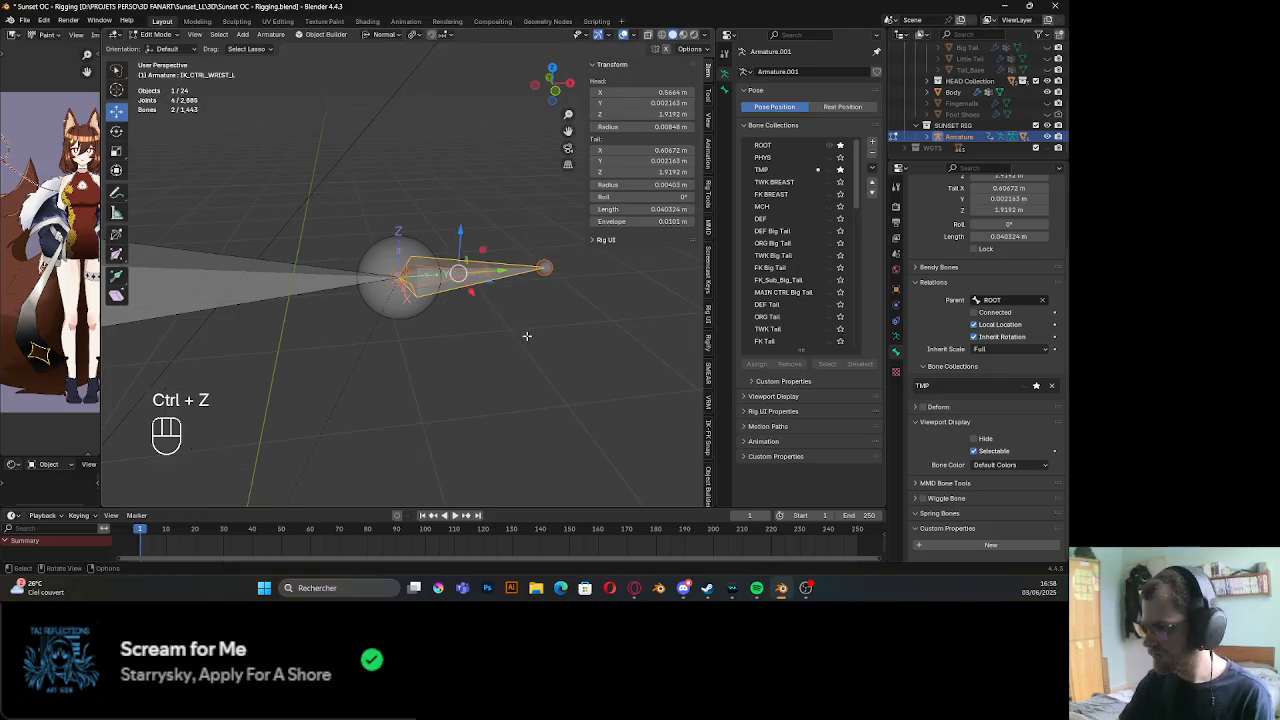
{"action": "key", "text": "ctrl+p"}
{"action": "left_click", "coordinate": [518, 324]}
{"action": "key", "text": "Tab"}
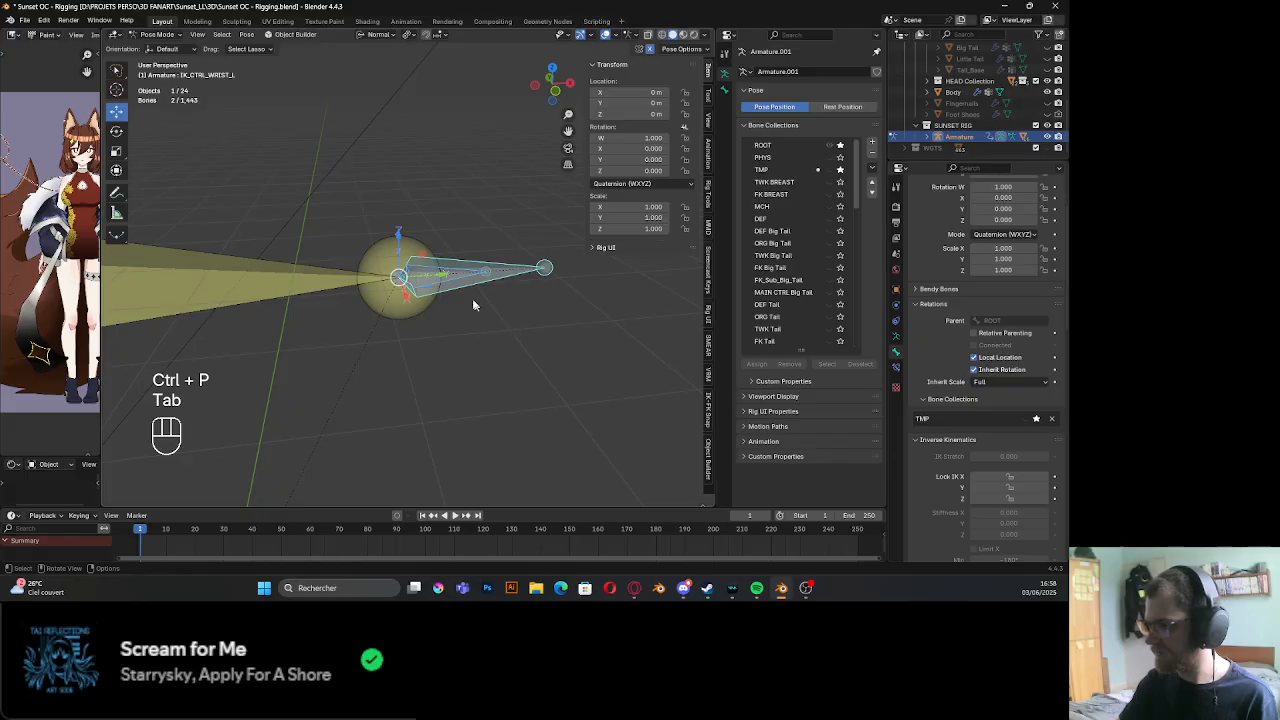
Try moving IK_CTRL_WRIST_L in Pose Mode to test the arm's IK chain, and undo the moves
{"action": "left_click", "coordinate": [486, 279]}
{"action": "left_click_drag", "start_coordinate": [410, 275], "coordinate": [586, 274]}
{"action": "scroll", "coordinate": [347, 323], "scroll_direction": "down", "scroll_amount": 3}
{"action": "scroll", "coordinate": [360, 323], "scroll_direction": "up", "scroll_amount": 3}
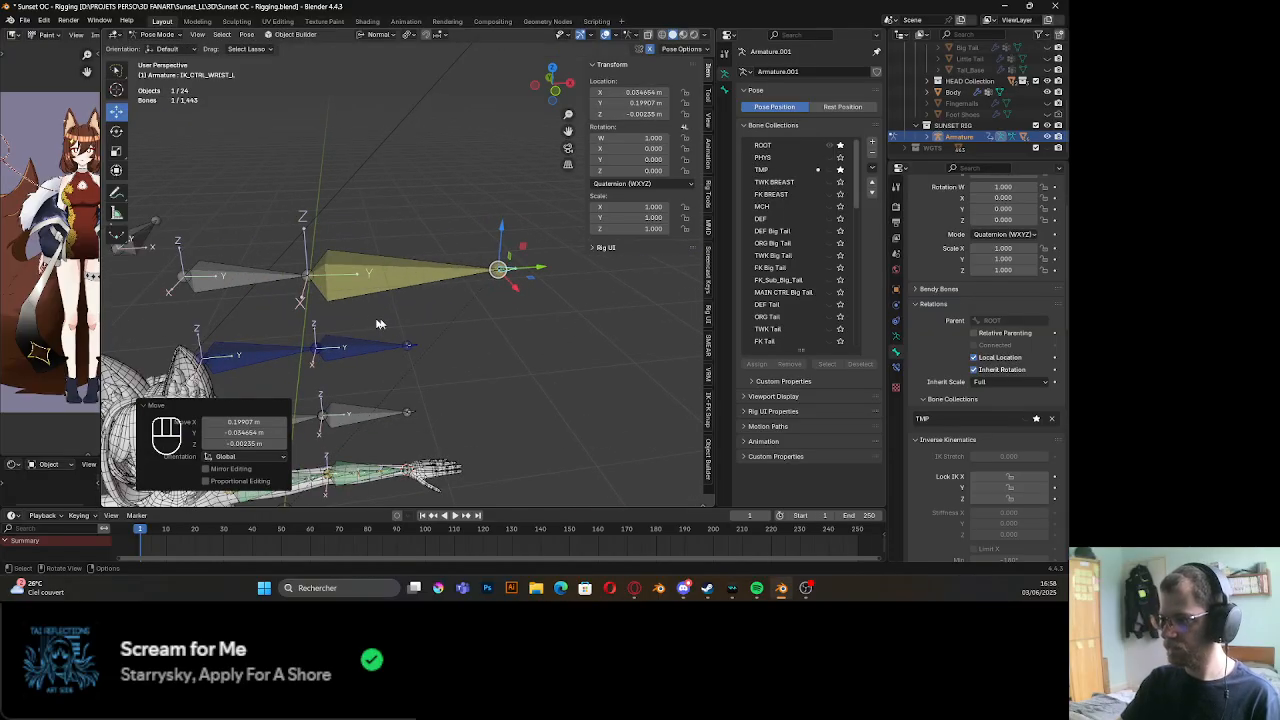
{"action": "key", "text": "ctrl+z"}
{"action": "scroll", "coordinate": [364, 307], "scroll_direction": "up", "scroll_amount": 5}
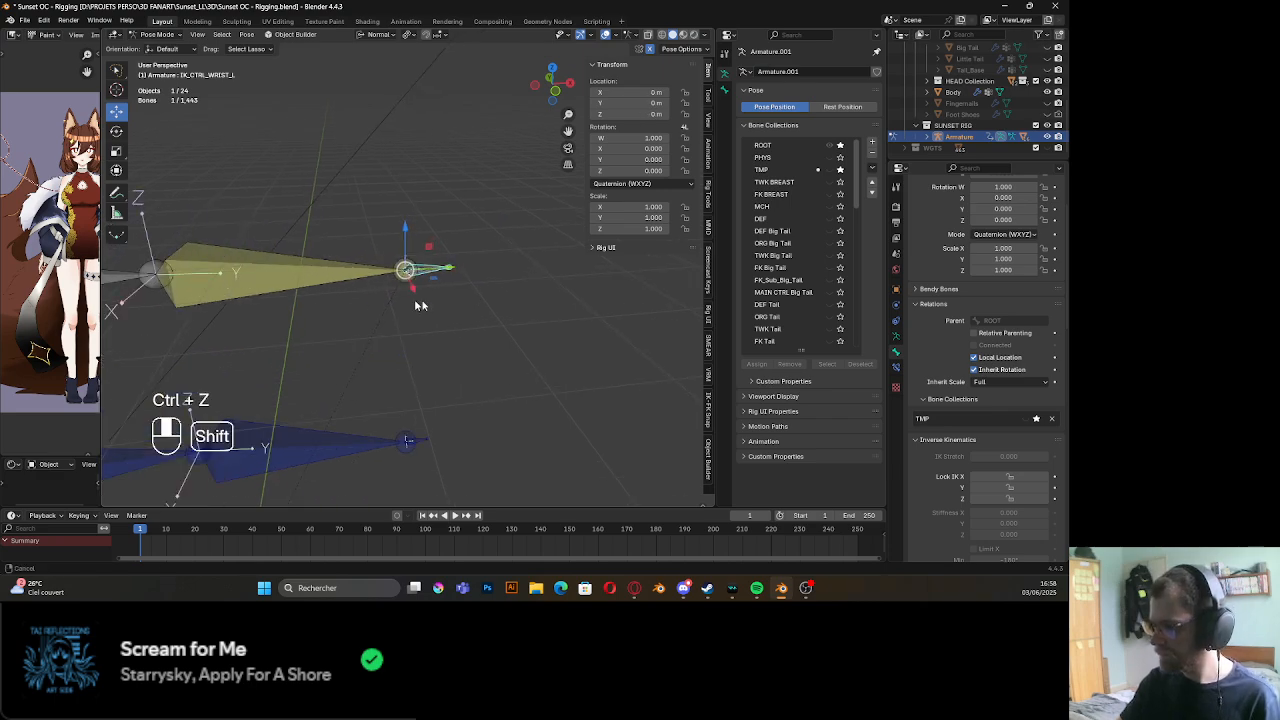
{"action": "middle_click_drag", "start_coordinate": [420, 306], "coordinate": [528, 306], "text": "shift"}
{"action": "left_click_drag", "start_coordinate": [508, 272], "coordinate": [418, 283]}
{"action": "key", "text": "ctrl+z"}
{"action": "middle_click_drag", "start_coordinate": [412, 285], "coordinate": [504, 258], "text": "shift"}
Duplicate IK_FORARM_L in Edit Mode and move the copy about -0.274 m along its local X axis, behind the elbow
{"action": "key", "text": "Tab"}
{"action": "left_click", "coordinate": [553, 84]}
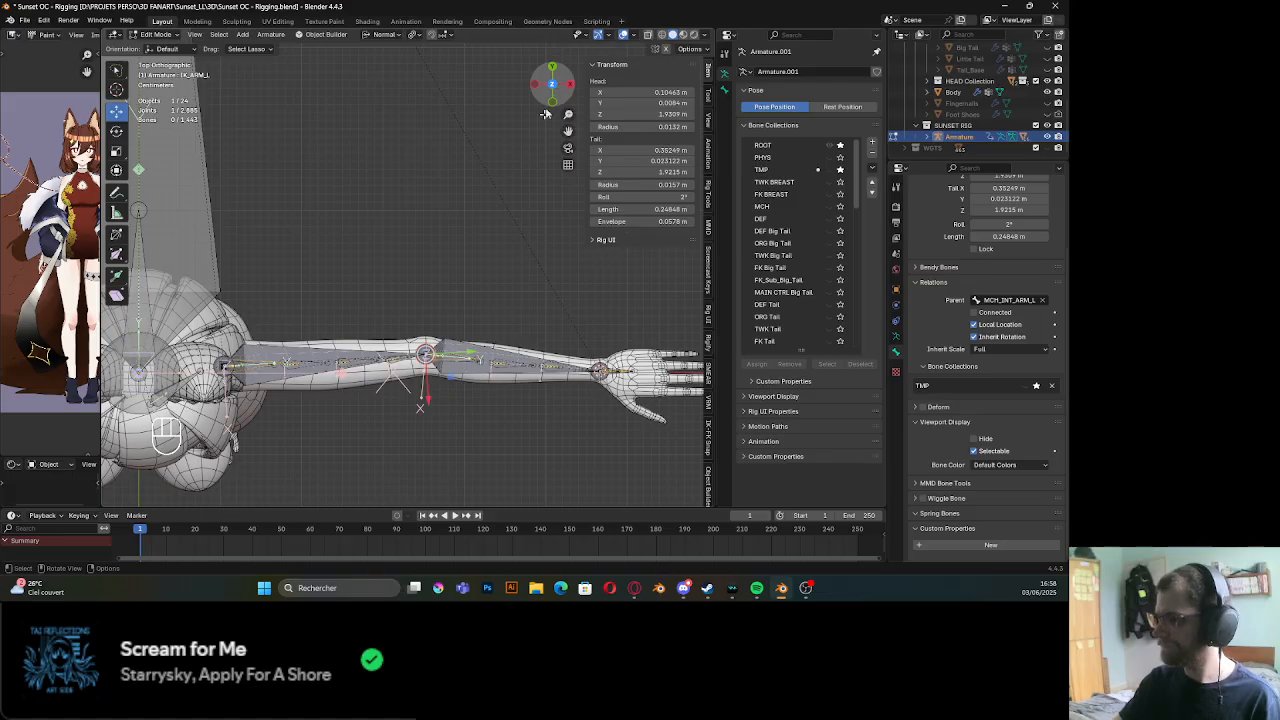
{"action": "middle_click_drag", "start_coordinate": [500, 355], "coordinate": [430, 356], "text": "shift"}
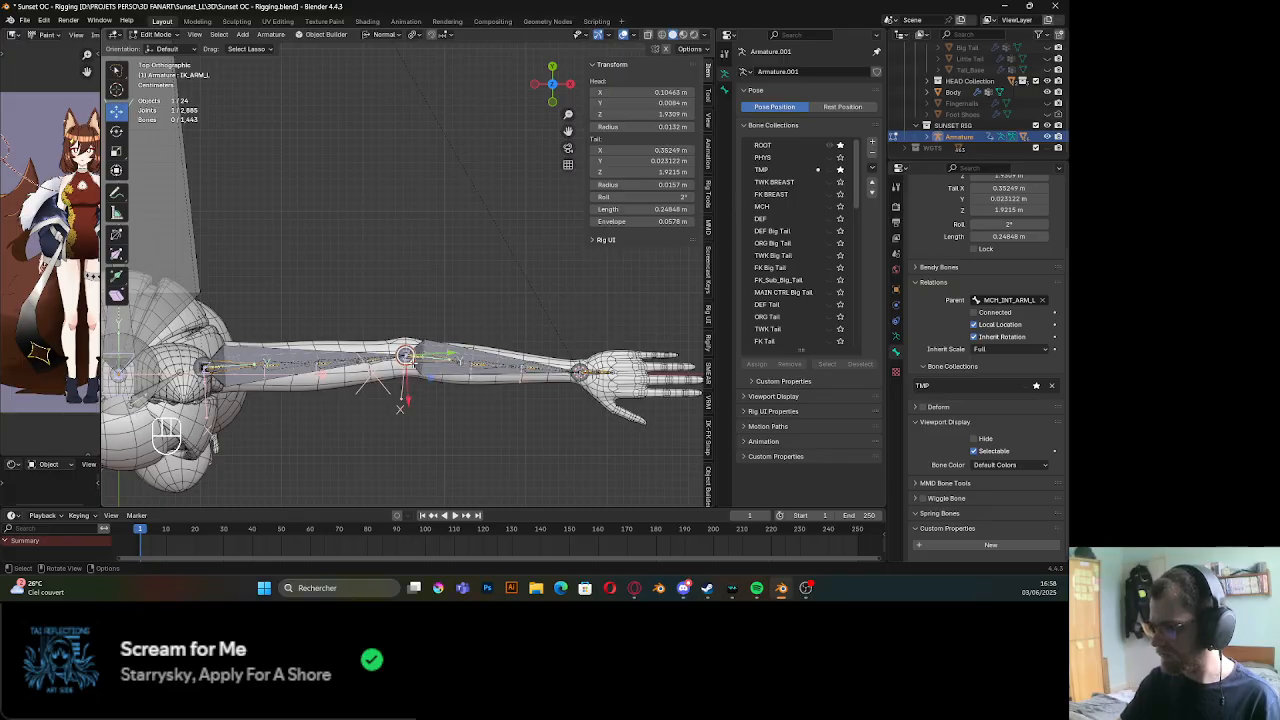
{"action": "left_click", "coordinate": [340, 355]}
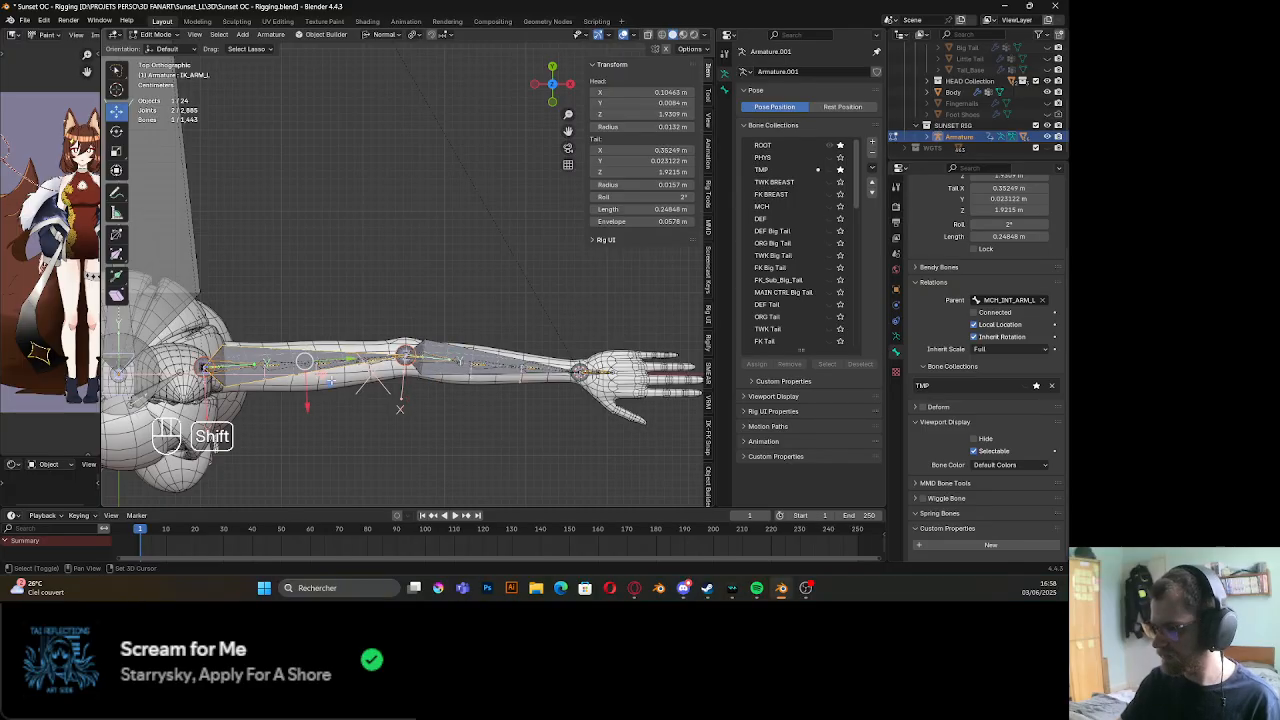
{"action": "middle_click_drag", "start_coordinate": [457, 343], "coordinate": [450, 333], "text": "shift"}
{"action": "left_click", "coordinate": [448, 337]}
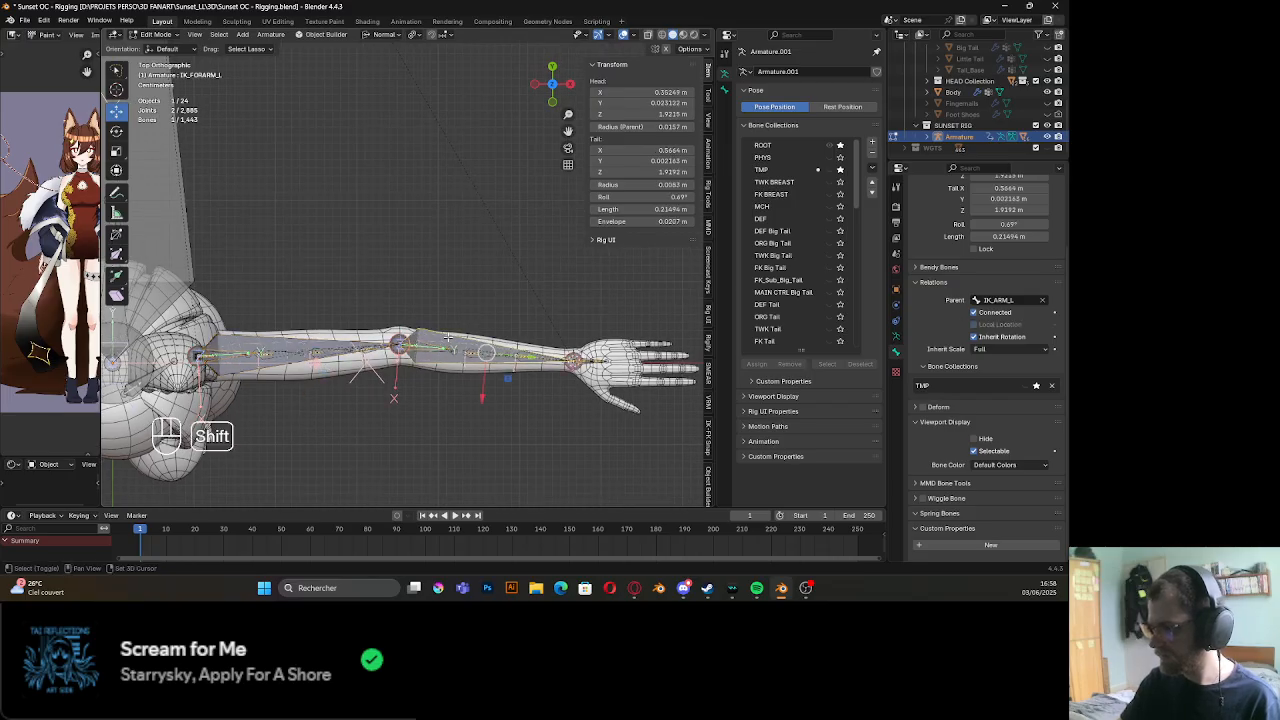
{"action": "middle_click_drag", "start_coordinate": [450, 377], "coordinate": [447, 390], "text": "shift"}
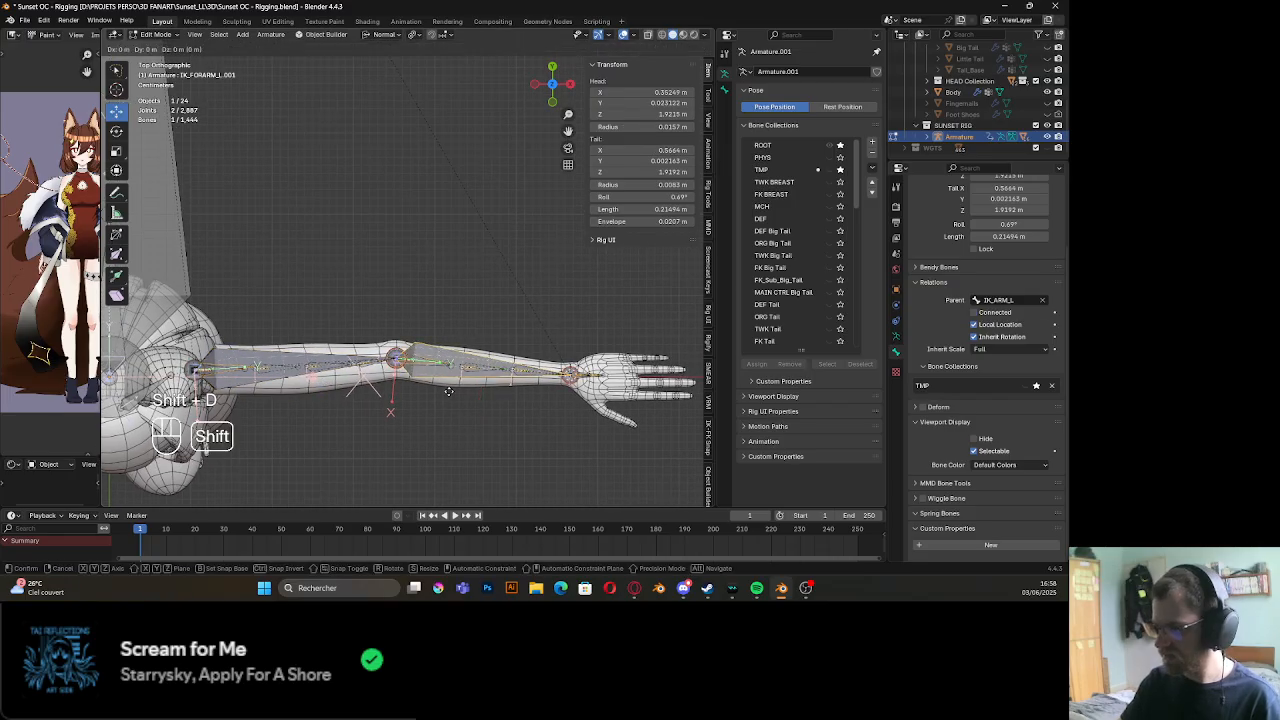
{"action": "key", "text": "shift+d"}
{"action": "key", "text": "x"}
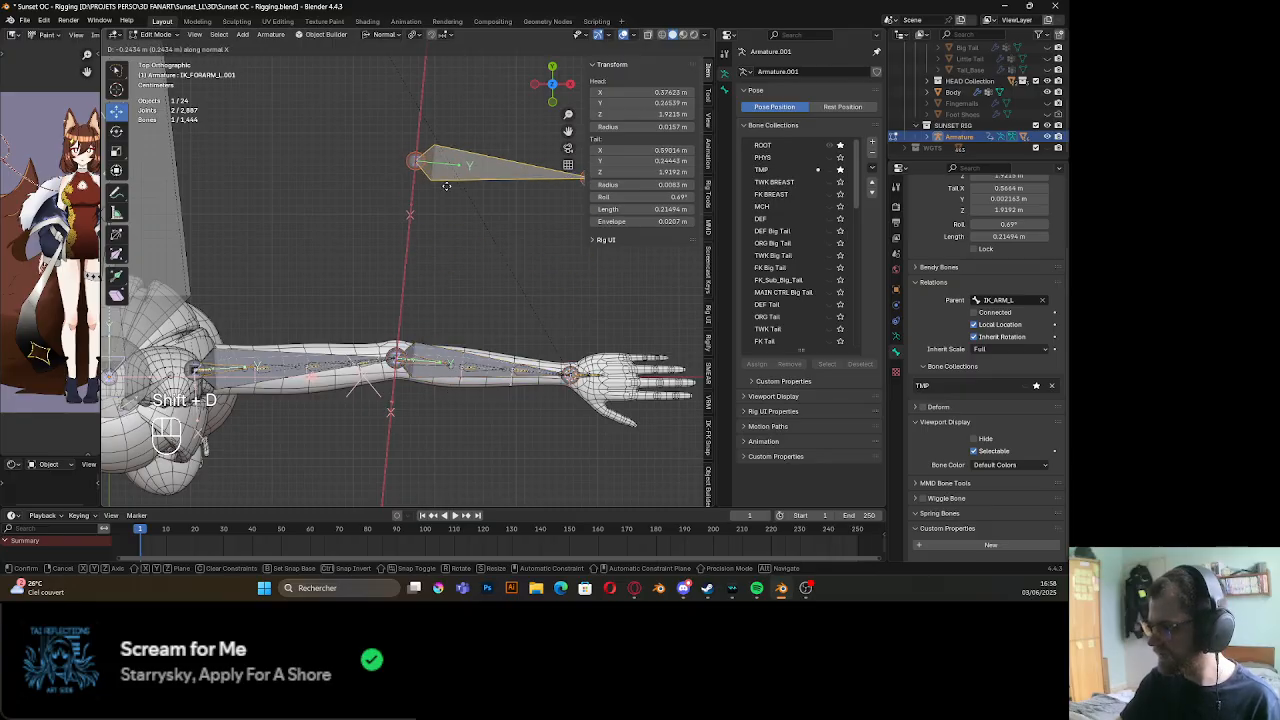
{"action": "left_click", "coordinate": [447, 215]}
{"action": "middle_click_drag", "start_coordinate": [447, 215], "coordinate": [447, 310], "text": "shift"}
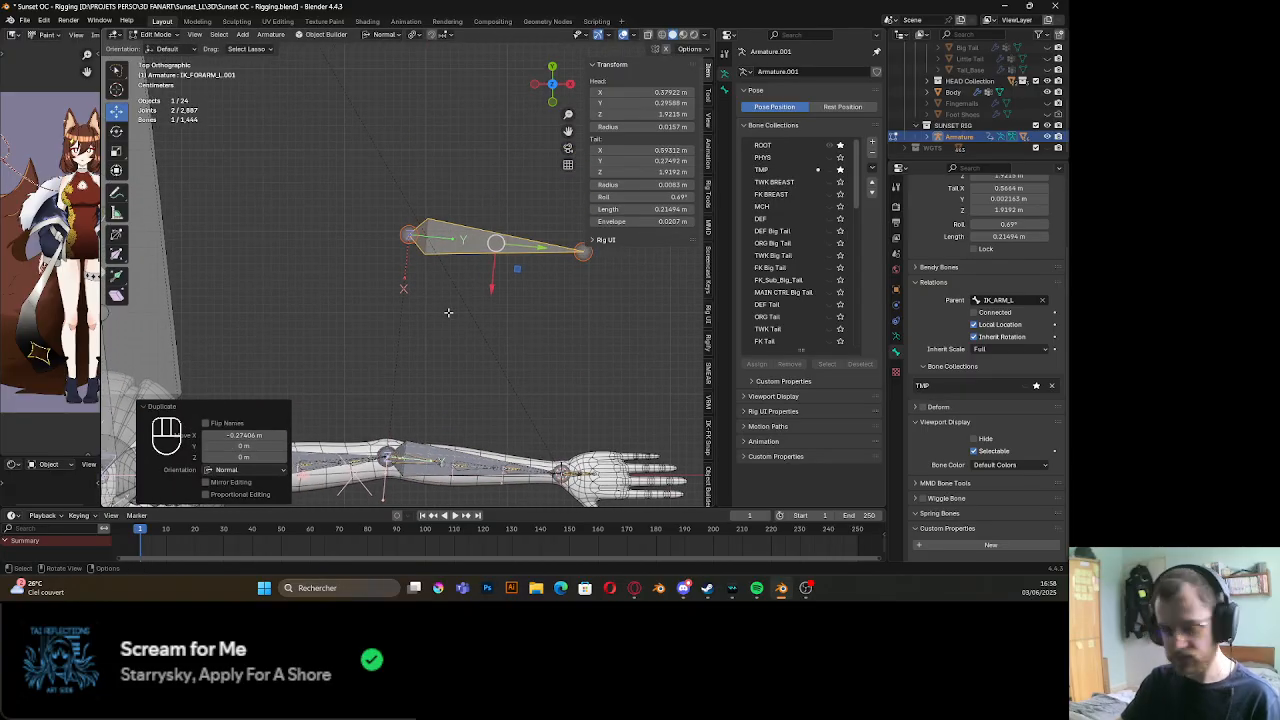
Rotate the forearm copy 90° around its normal Z axis and scale it down to about 0.246
{"action": "key", "text": "r"}
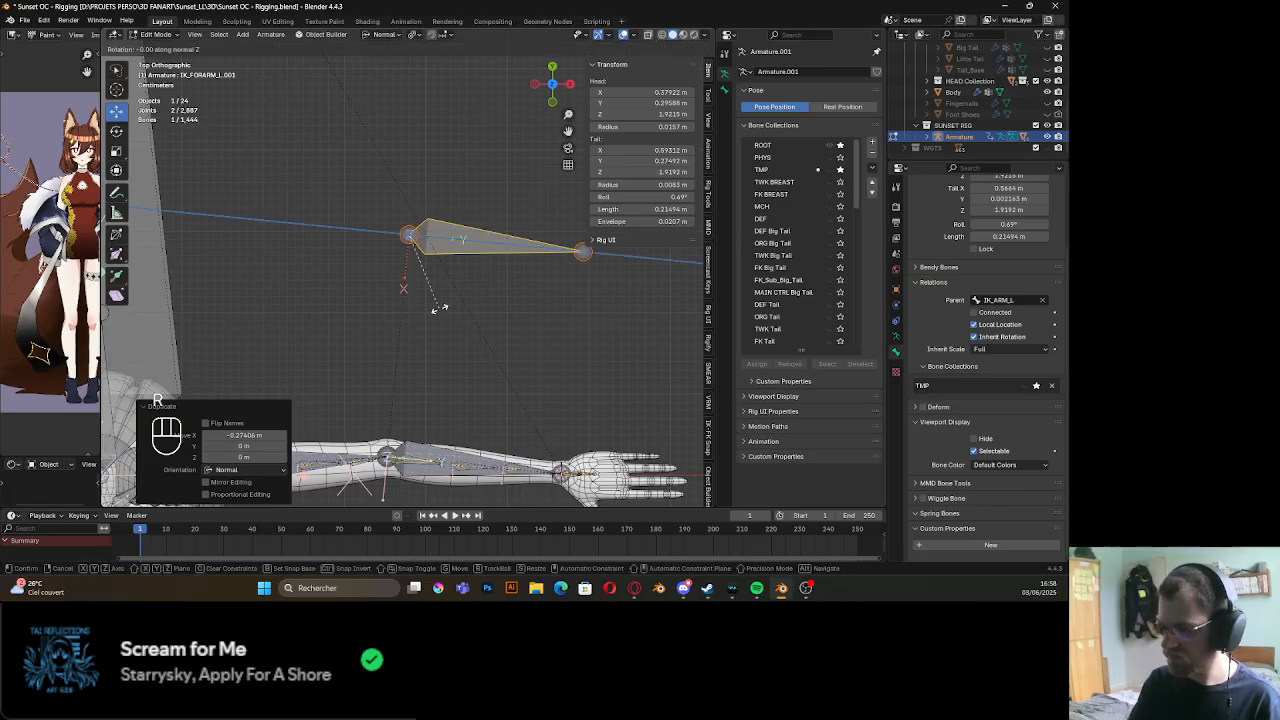
{"action": "type", "text": "90"}
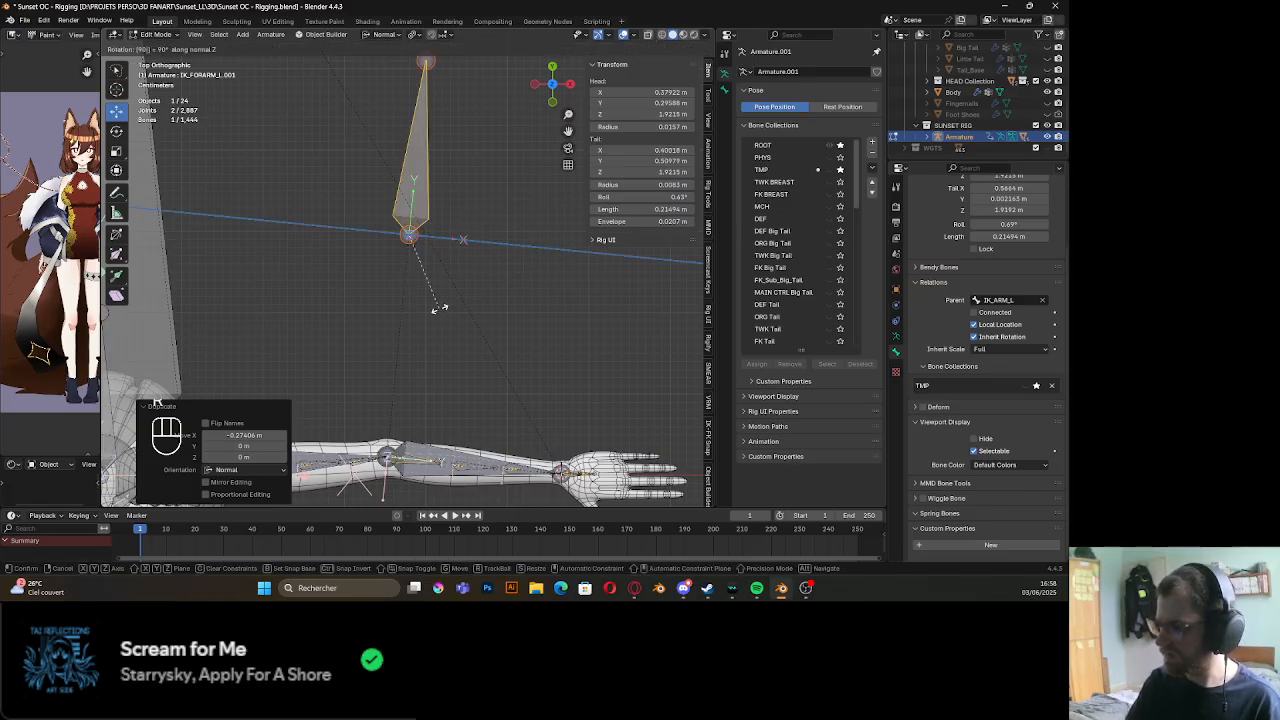
{"action": "key", "text": "Return"}
{"action": "key", "text": "s"}
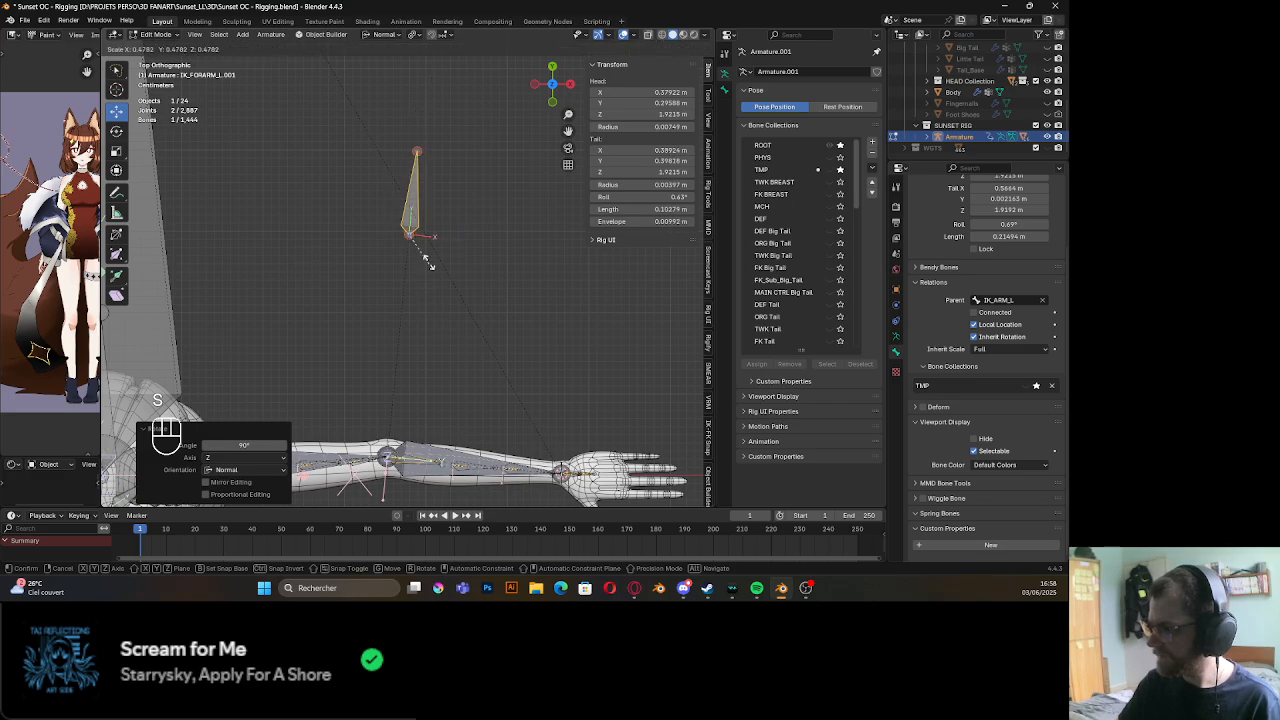
{"action": "left_click", "coordinate": [419, 247]}
Rename the duplicated forearm bone behind the elbow as IK_POLE_L
{"action": "middle_click_drag", "start_coordinate": [423, 286], "coordinate": [378, 295]}
{"action": "key", "text": "F2"}
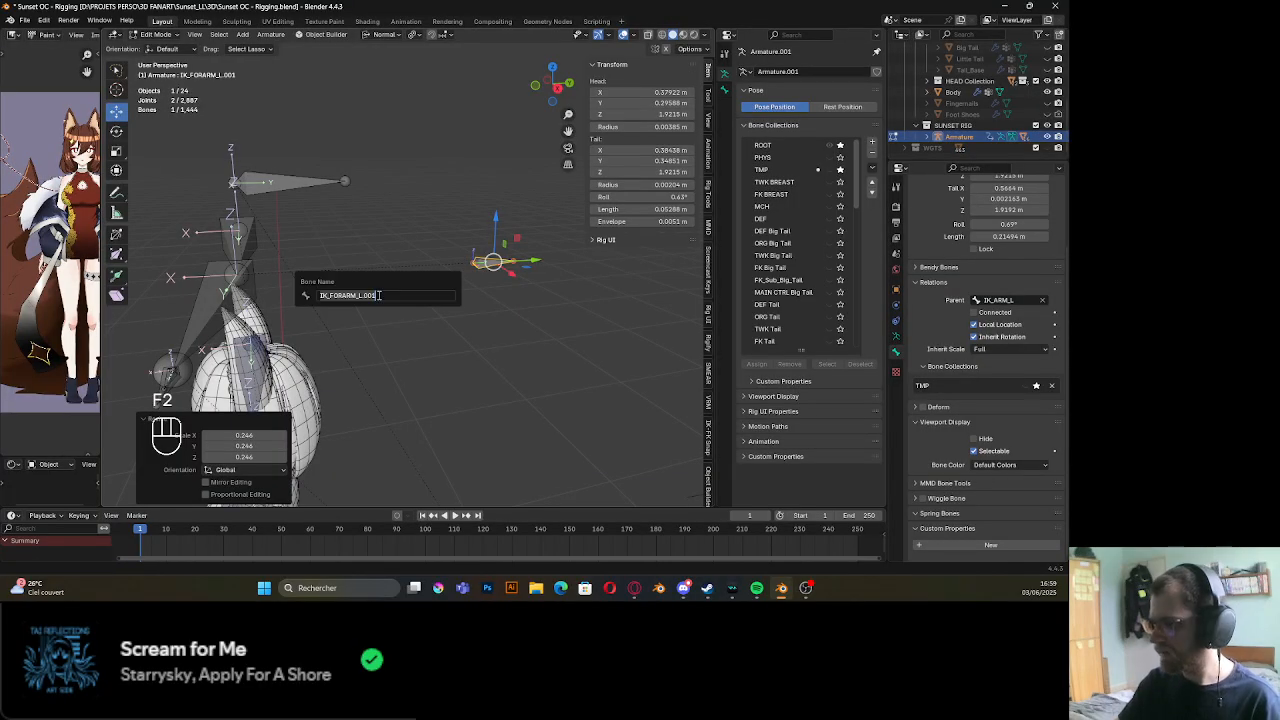
{"action": "left_click", "coordinate": [328, 296]}
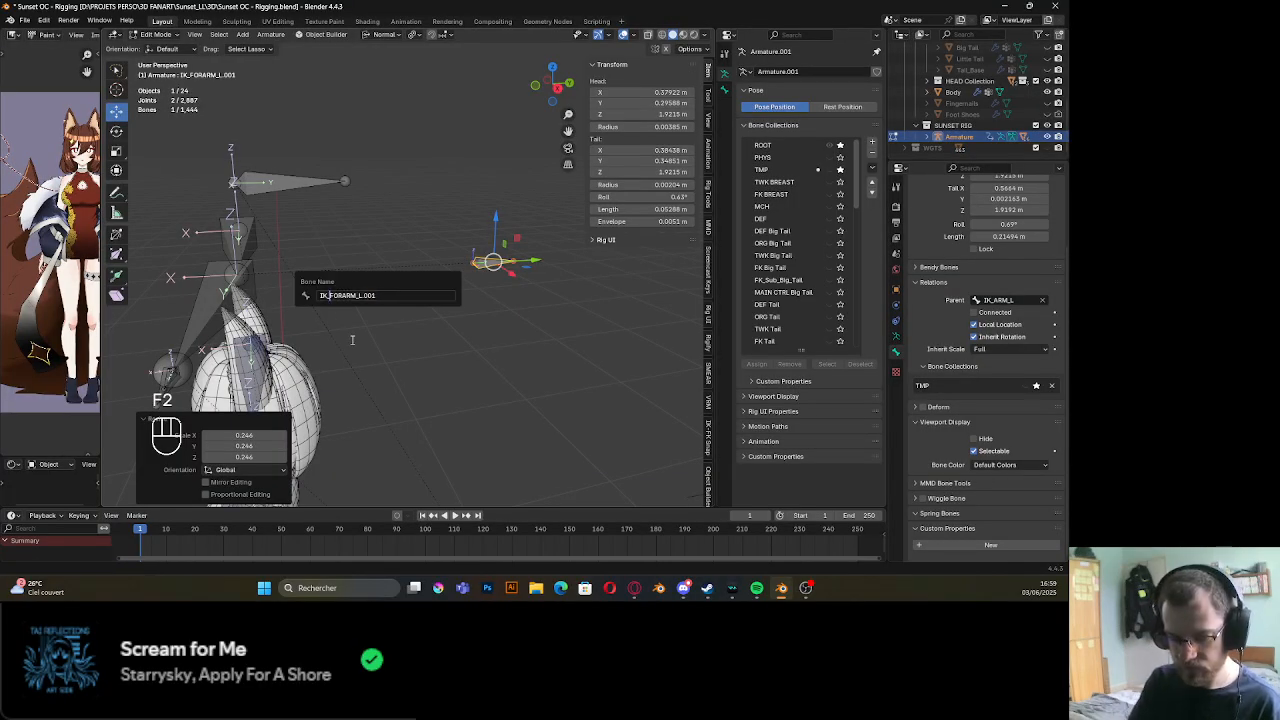
{"action": "type", "text": "POLE"}
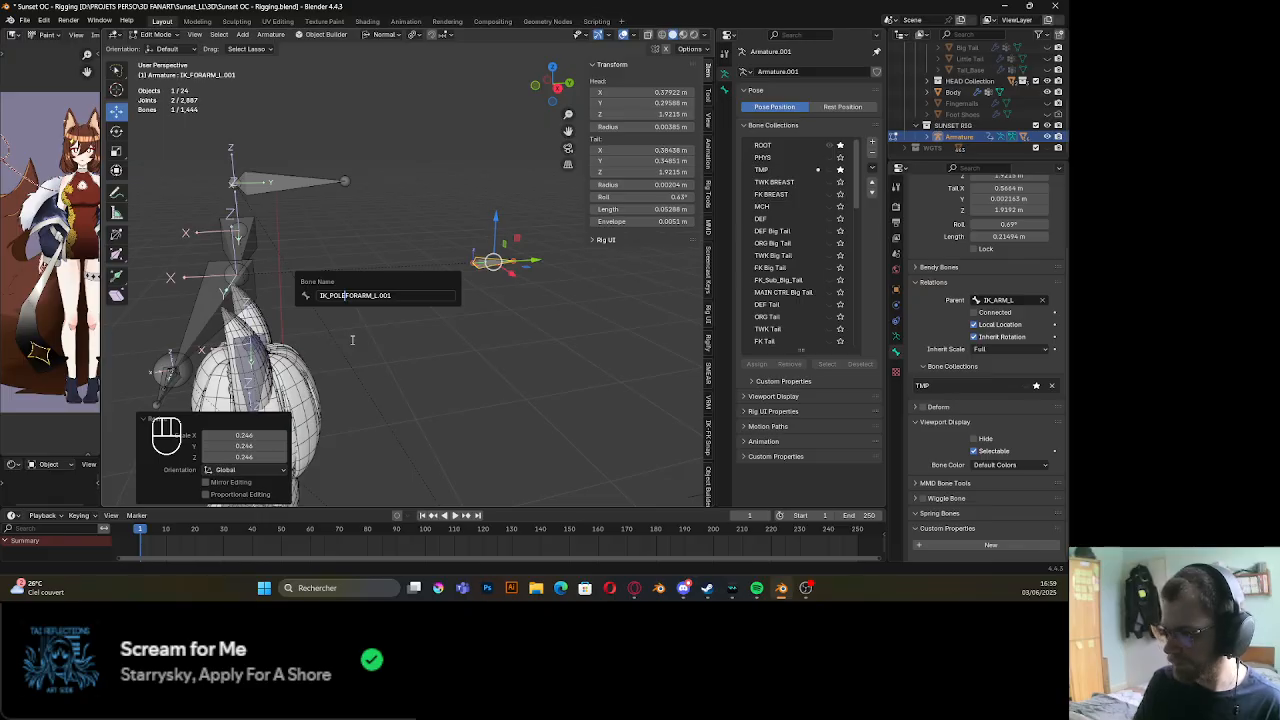
{"action": "key", "text": "Delete"}
{"action": "key", "text": "Delete"}
{"action": "key", "text": "Delete"}
{"action": "key", "text": "Delete"}
{"action": "key", "text": "Delete"}
{"action": "key", "text": "Delete"}
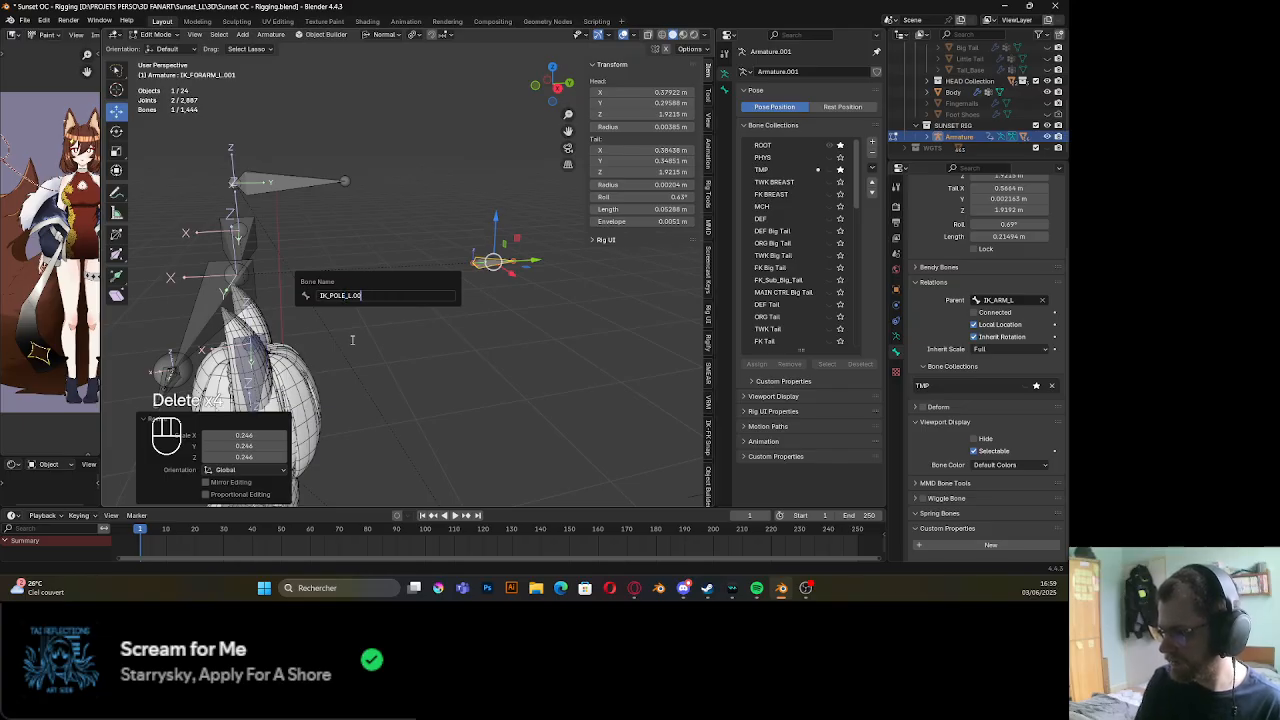
{"action": "key", "text": "BackSpace"}
{"action": "key", "text": "BackSpace"}
{"action": "key", "text": "BackSpace"}
{"action": "key", "text": "Return"}
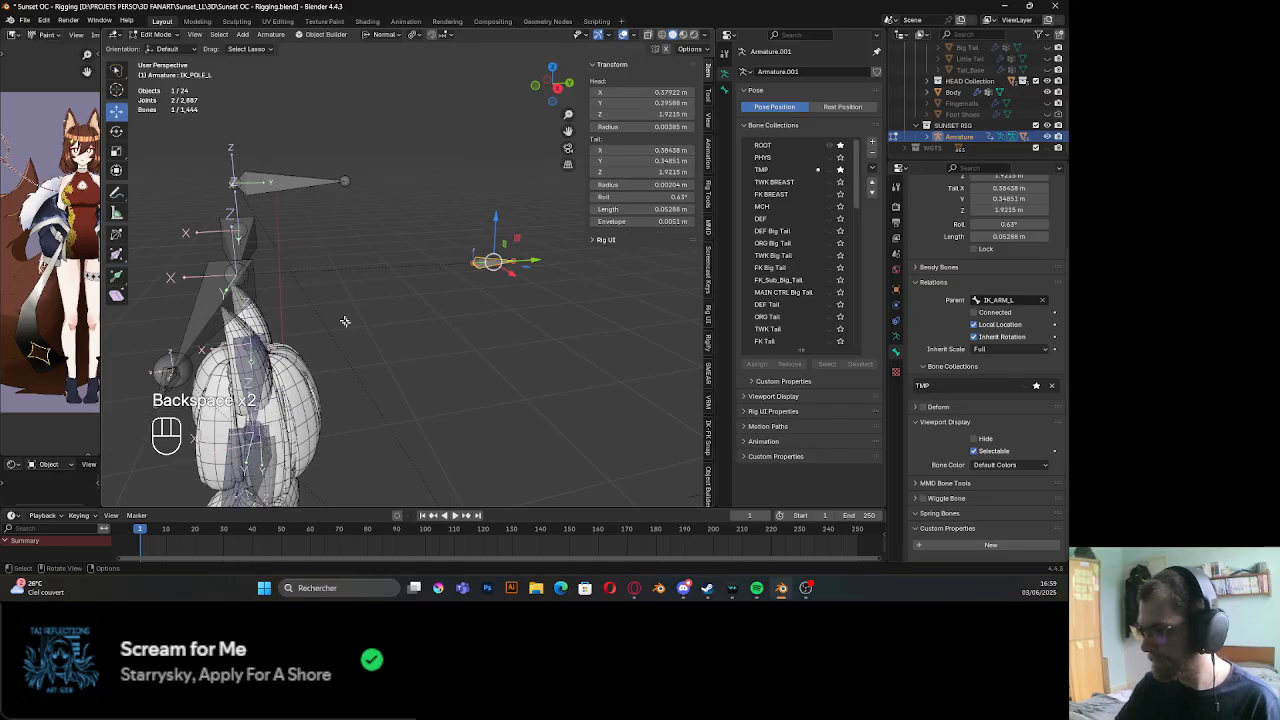
Try to parent IK_POLE_L to IK_ARM_L in Edit Mode
{"action": "middle_click_drag", "start_coordinate": [345, 321], "coordinate": [392, 390]}
{"action": "left_click", "coordinate": [308, 320], "text": "shift"}
{"action": "mouse_move", "coordinate": [308, 320]}
{"action": "middle_mouse_down", "text": "shift"}
{"action": "mouse_move", "coordinate": [292, 312]}
{"action": "mouse_move", "coordinate": [330, 311]}
{"action": "middle_mouse_up", "text": "shift"}
{"action": "key", "text": "ctrl+p"}
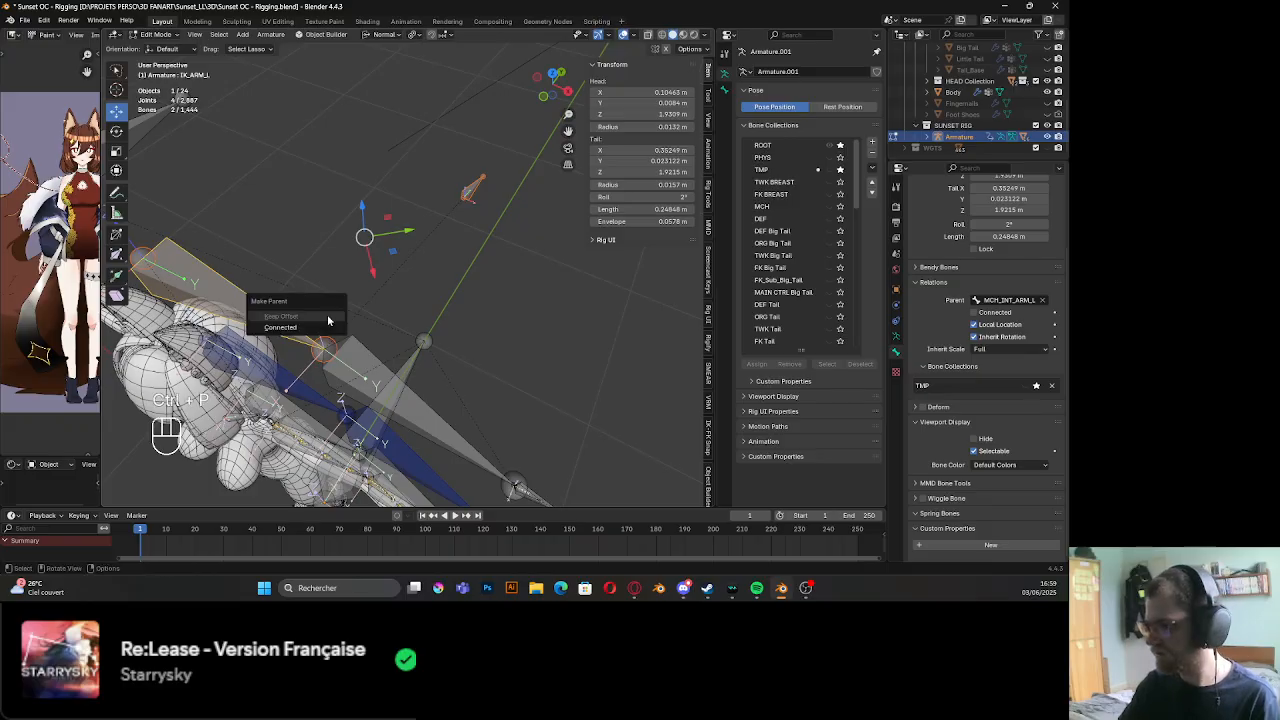
{"action": "left_click", "coordinate": [329, 324]}
{"action": "right_click", "coordinate": [522, 248]}
Clear the constraints copied onto IK_POLE_L in Pose Mode
{"action": "key", "text": "Tab"}
{"action": "middle_click_drag", "start_coordinate": [342, 278], "coordinate": [362, 232], "text": "shift"}
{"action": "key", "text": "Tab"}
{"action": "left_click", "coordinate": [444, 183]}
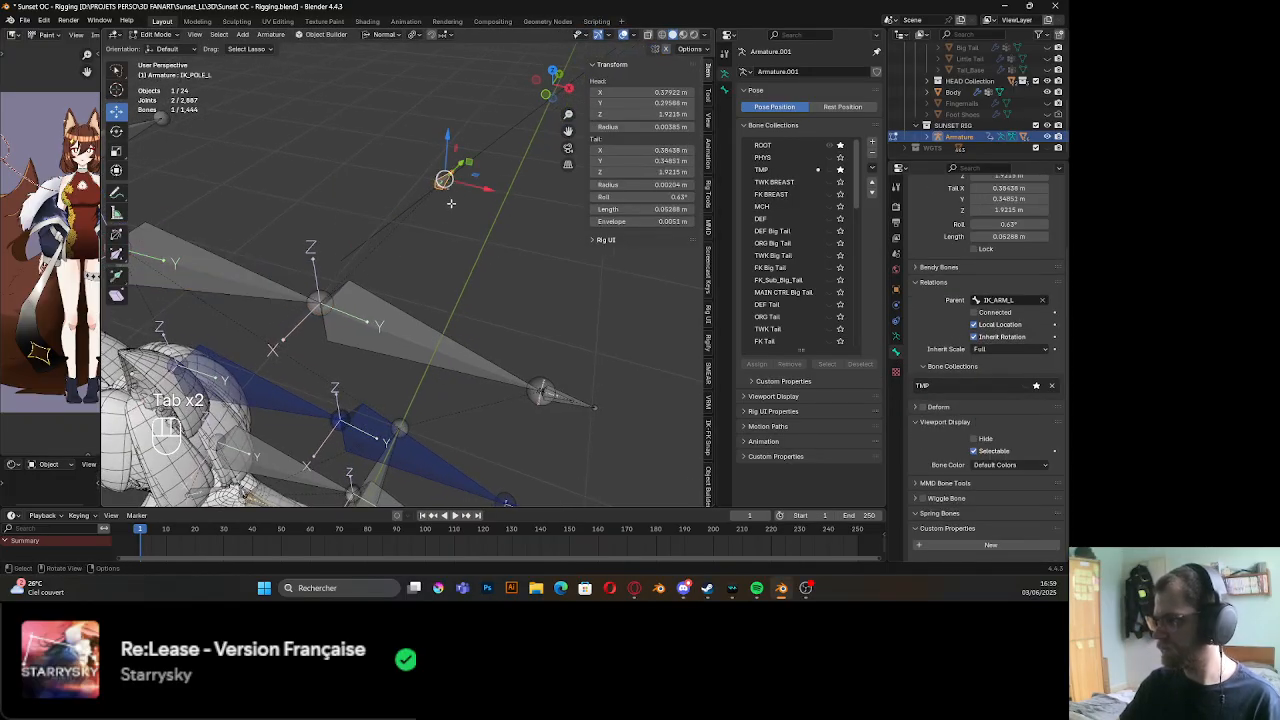
{"action": "key", "text": "Tab"}
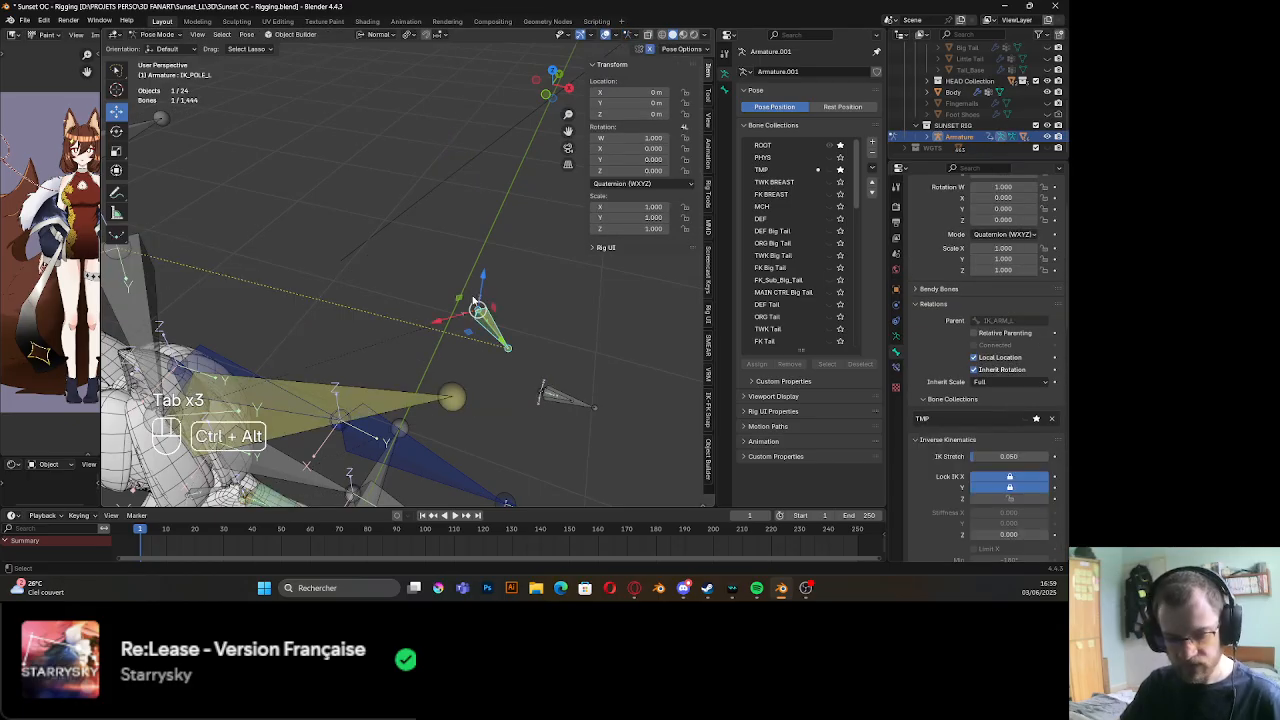
{"action": "key", "text": "ctrl+alt+c"}
{"action": "middle_click_drag", "start_coordinate": [473, 300], "coordinate": [488, 300]}
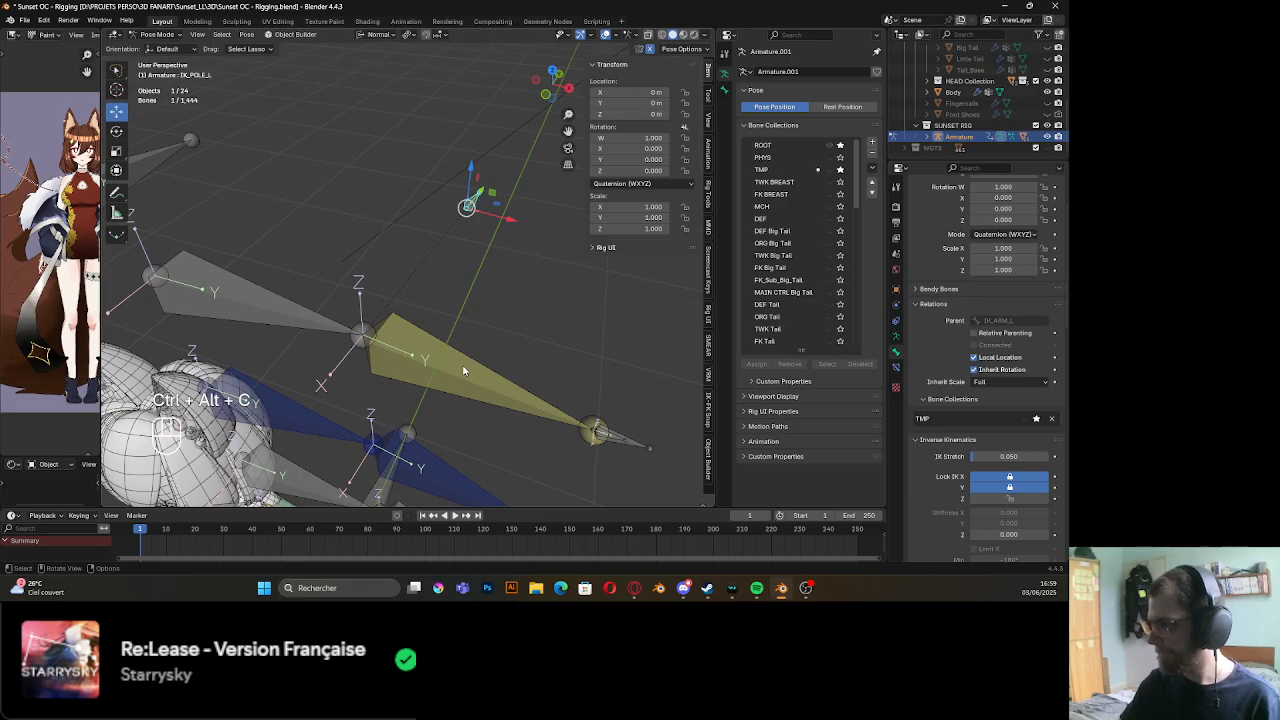
Set the pole target of IK_FORARM_L's IK constraint to the Armature's IK_POLE_L bone
{"action": "middle_click_drag", "start_coordinate": [465, 372], "coordinate": [400, 330], "text": "shift"}
{"action": "left_click", "coordinate": [400, 324]}
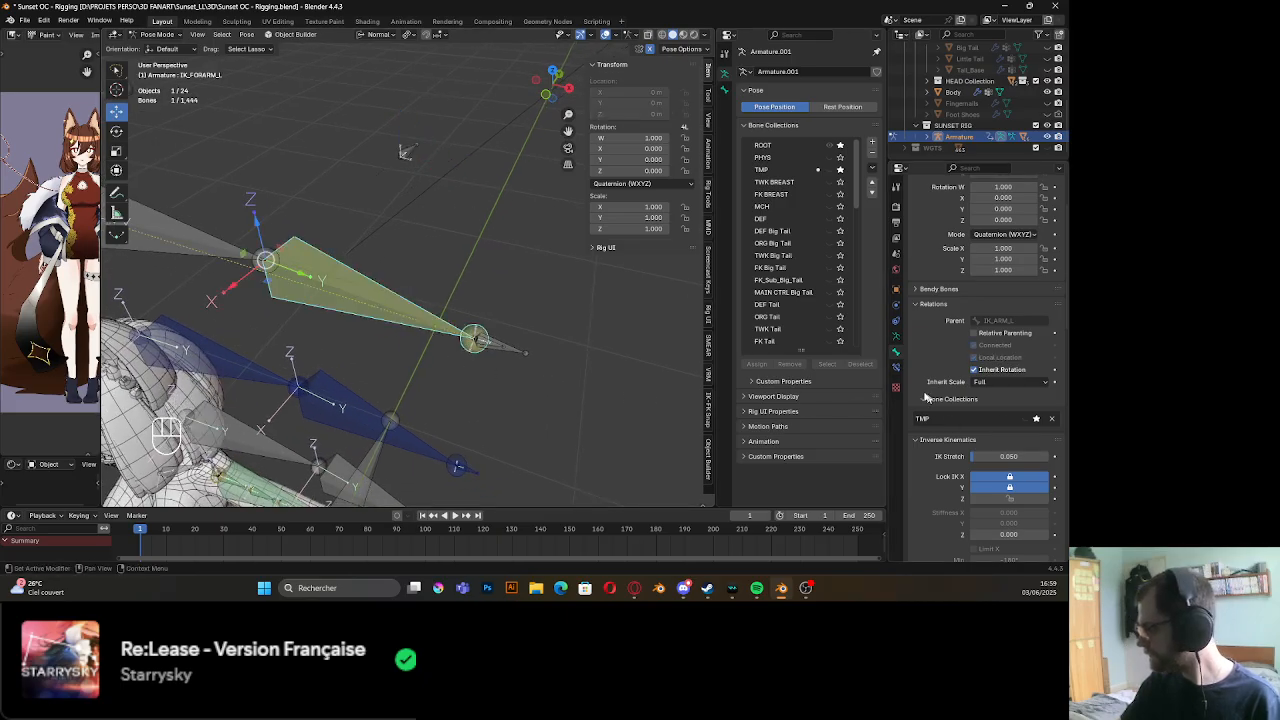
{"action": "left_click", "coordinate": [896, 367]}
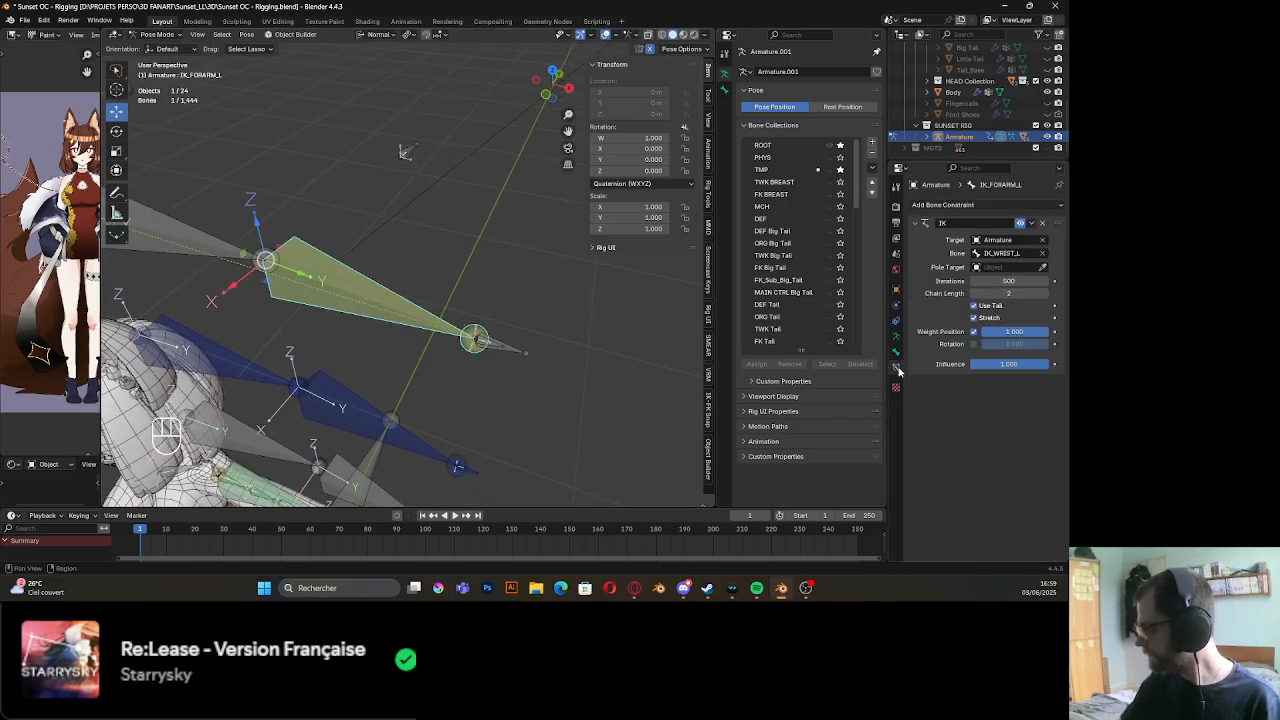
{"action": "left_click", "coordinate": [1042, 269]}
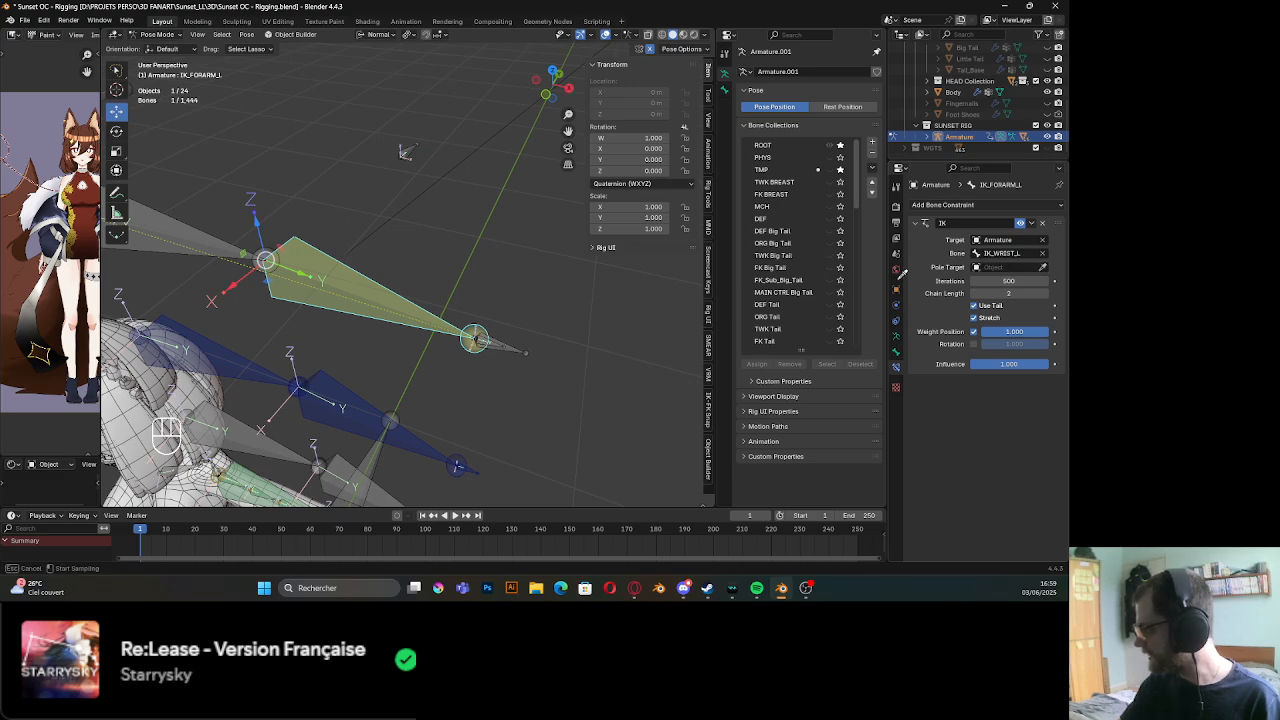
{"action": "left_click", "coordinate": [405, 150]}
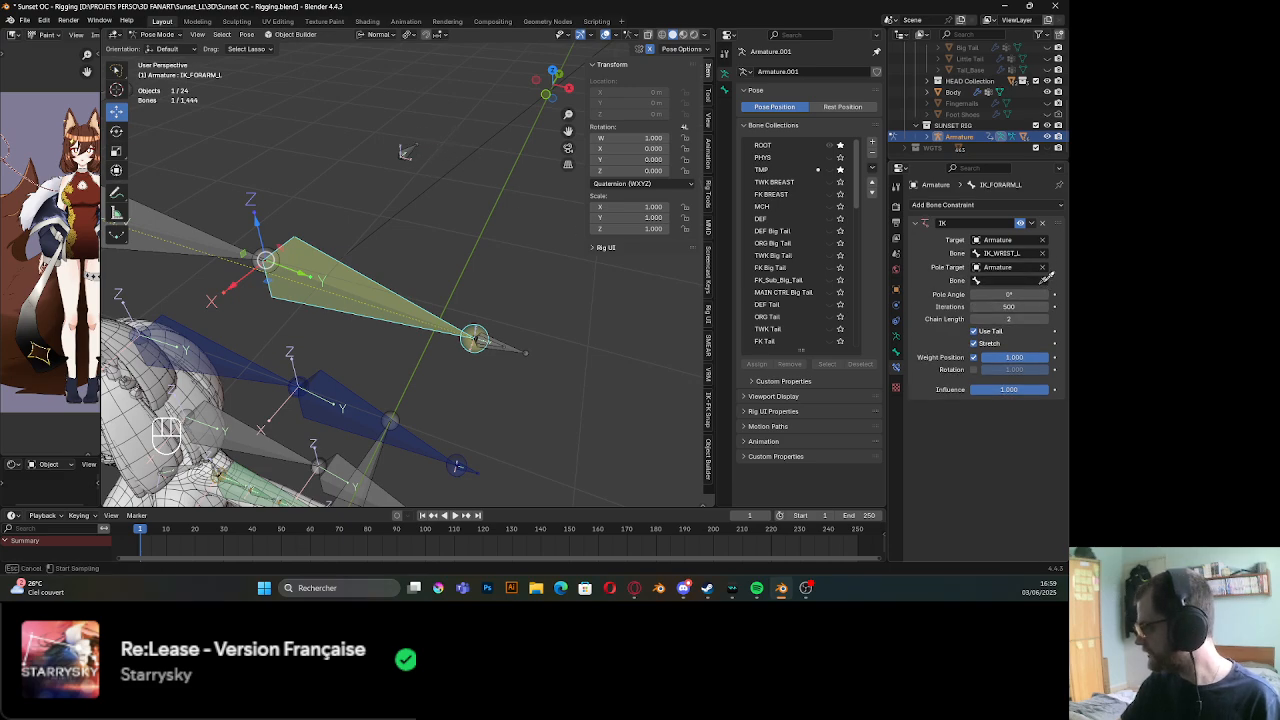
{"action": "left_click", "coordinate": [1042, 280]}
{"action": "left_click", "coordinate": [407, 152]}
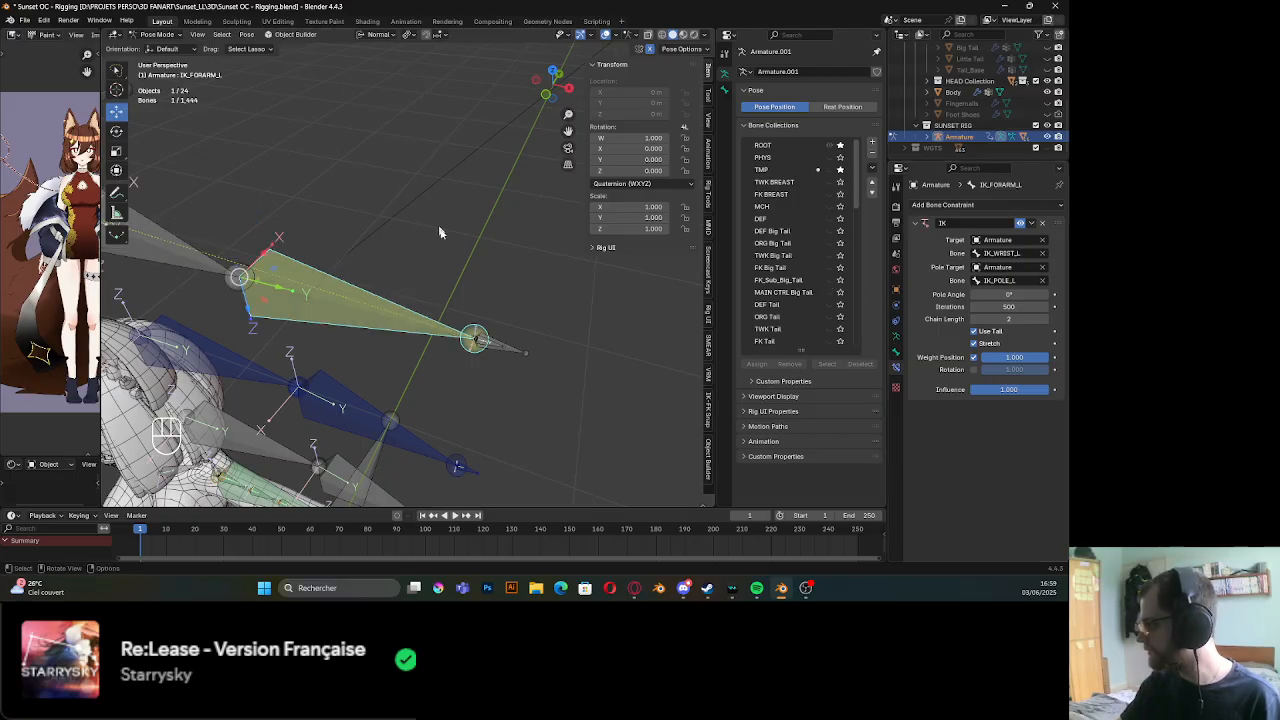
{"action": "middle_click_drag", "start_coordinate": [462, 387], "coordinate": [496, 410]}
Try pole angles of 180° and 164.8° on IK_FORARM_L's IK constraint, and reset the angle to 0°
{"action": "left_click", "coordinate": [995, 294]}
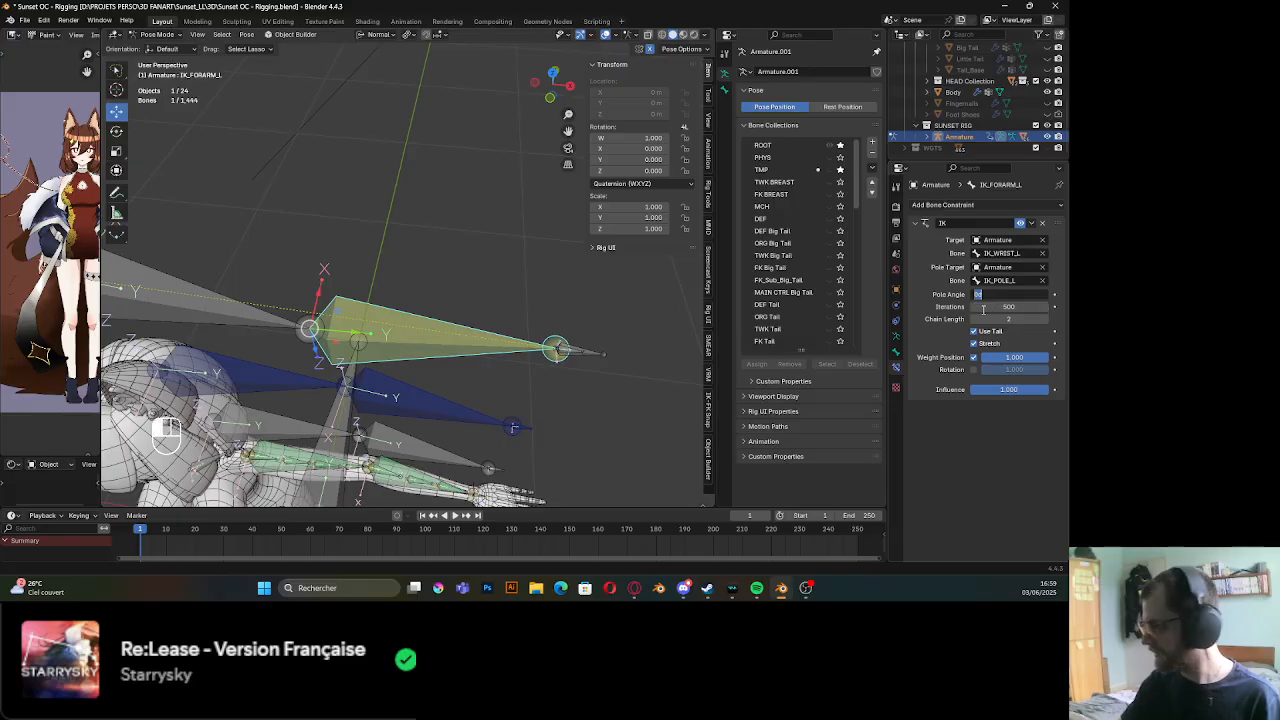
{"action": "type", "text": "180"}
{"action": "key", "text": "Return"}
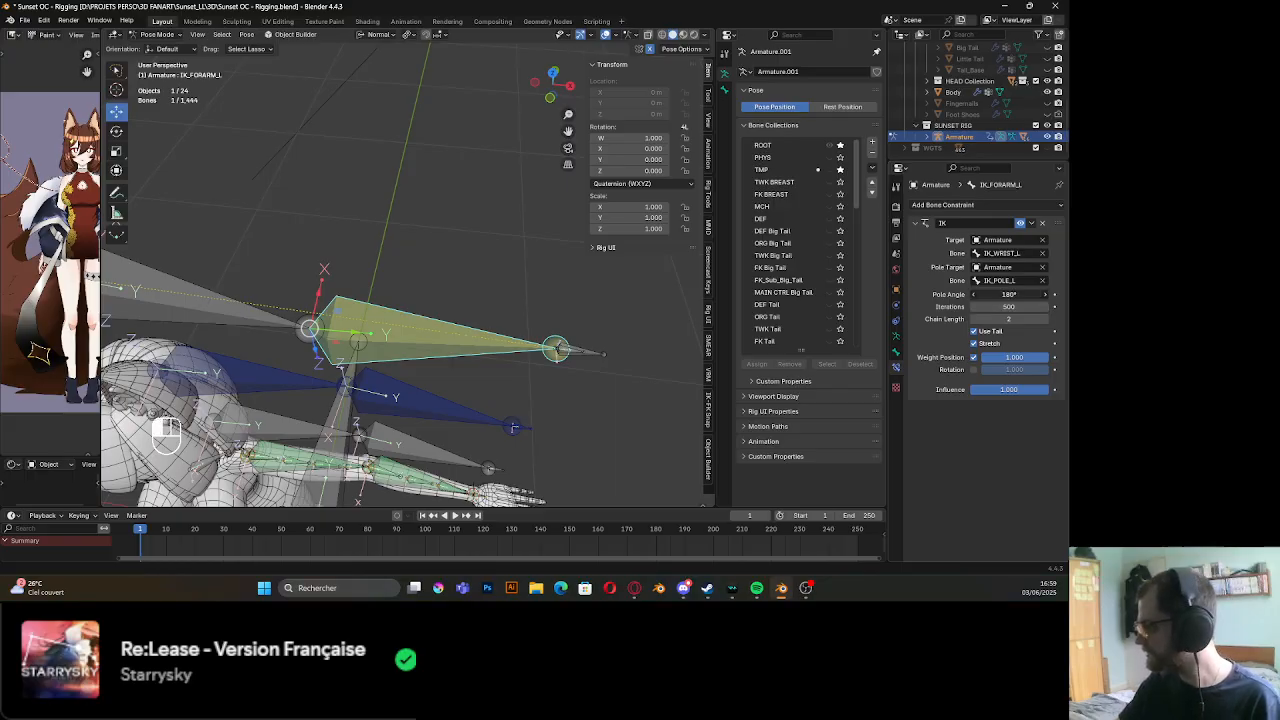
{"action": "left_click_drag", "start_coordinate": [1005, 294], "coordinate": [976, 294]}
{"action": "left_click_drag", "start_coordinate": [1008, 294], "coordinate": [982, 294]}
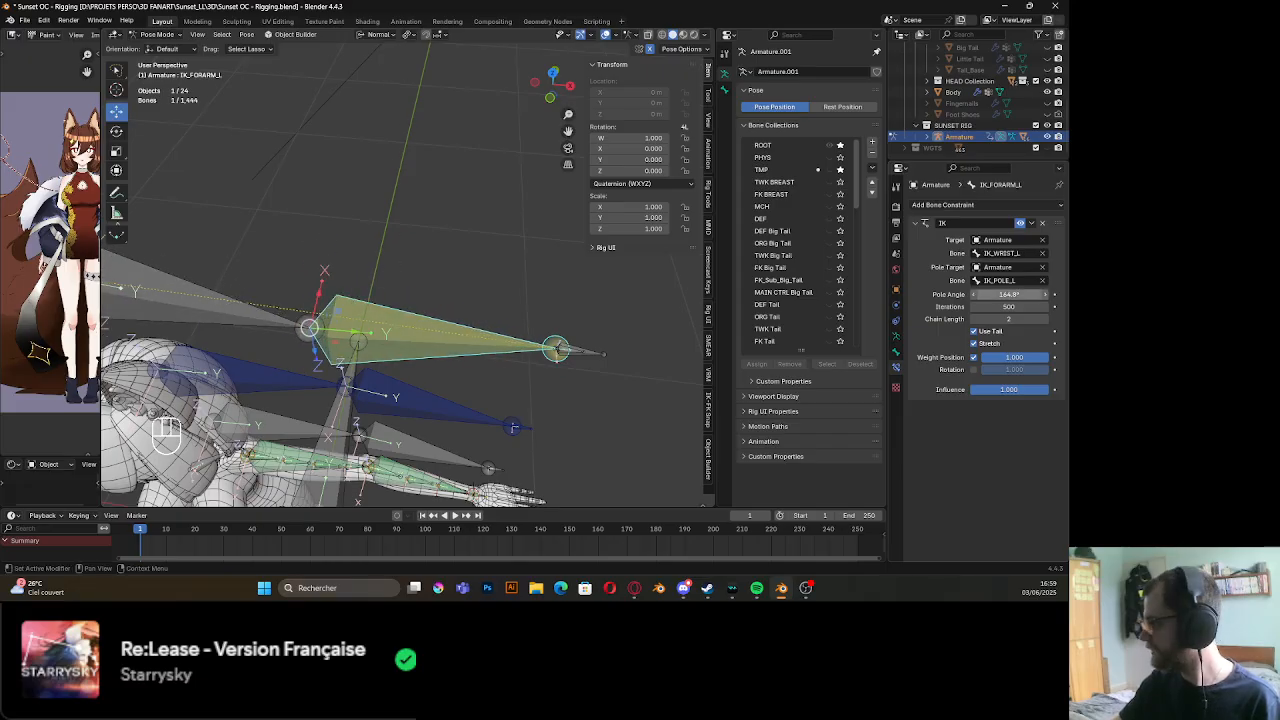
{"action": "left_click", "coordinate": [1010, 295]}
{"action": "type", "text": "0"}
{"action": "key", "text": "Return"}
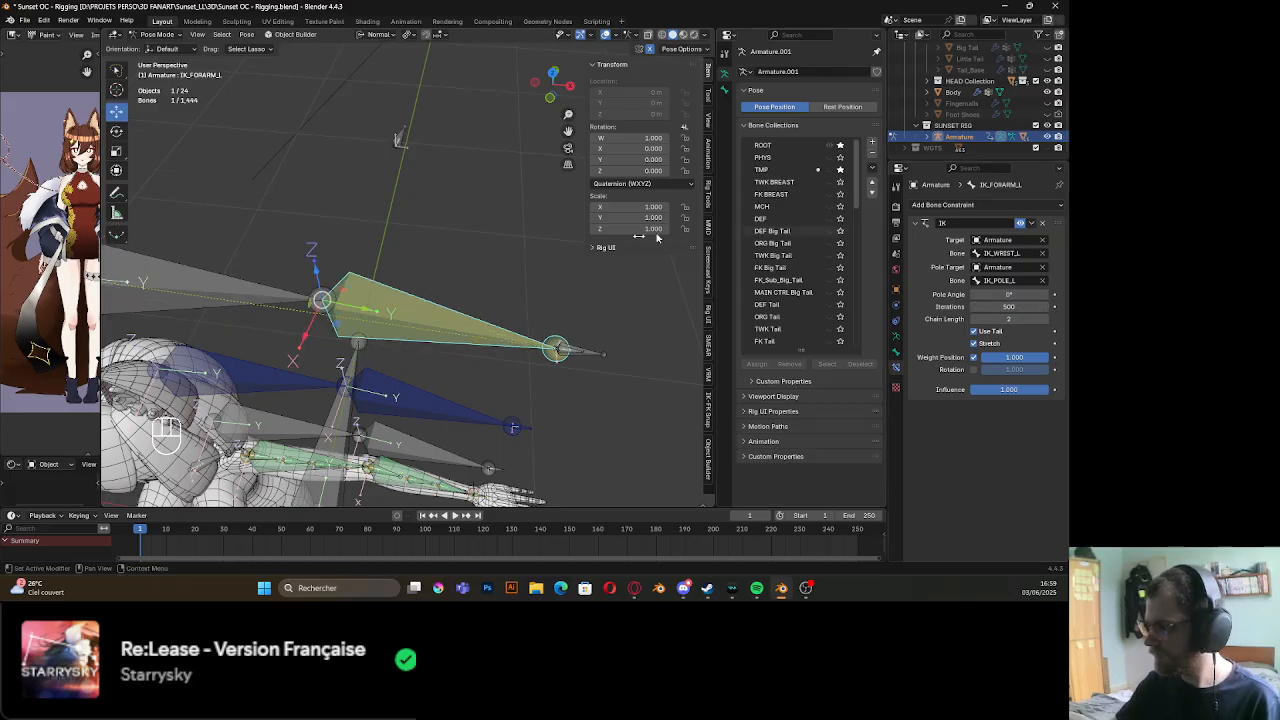
Try moving IK_POLE_L in Pose Mode to test the elbow direction, and undo the move
{"action": "left_click", "coordinate": [399, 141]}
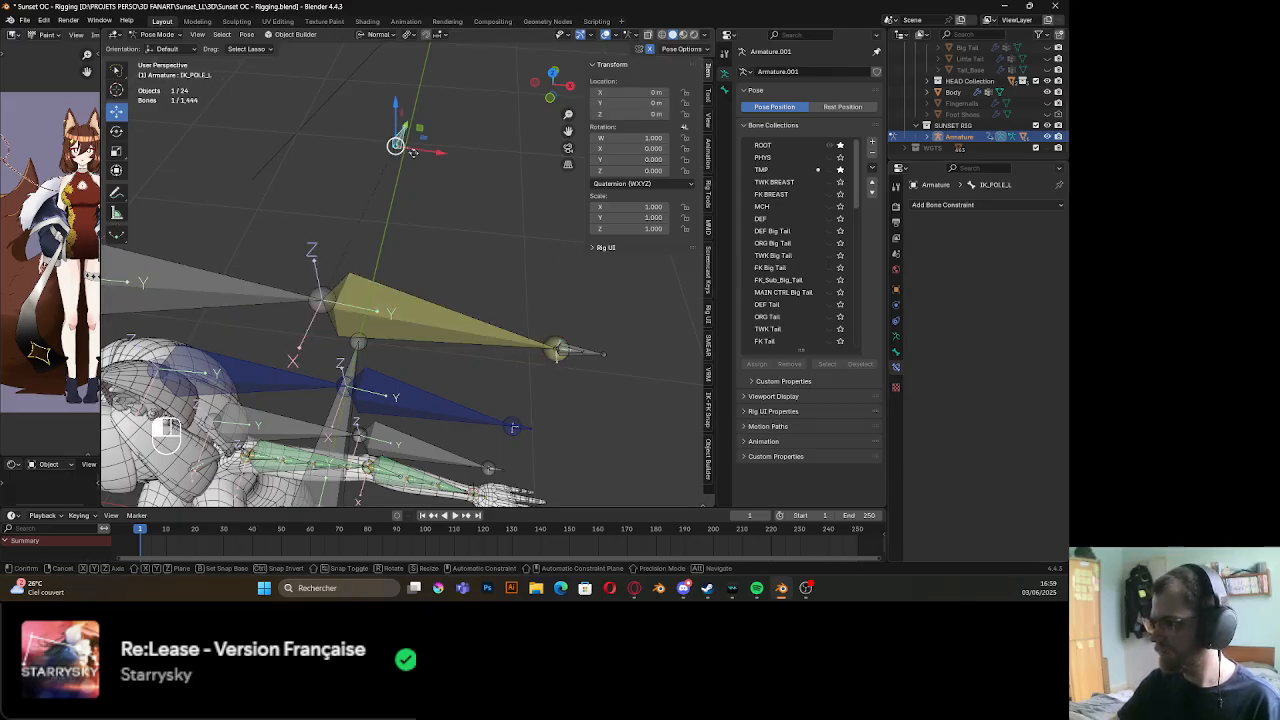
{"action": "left_click_drag", "start_coordinate": [403, 150], "coordinate": [427, 178], "text": "ctrl"}
{"action": "key", "text": "ctrl+z"}
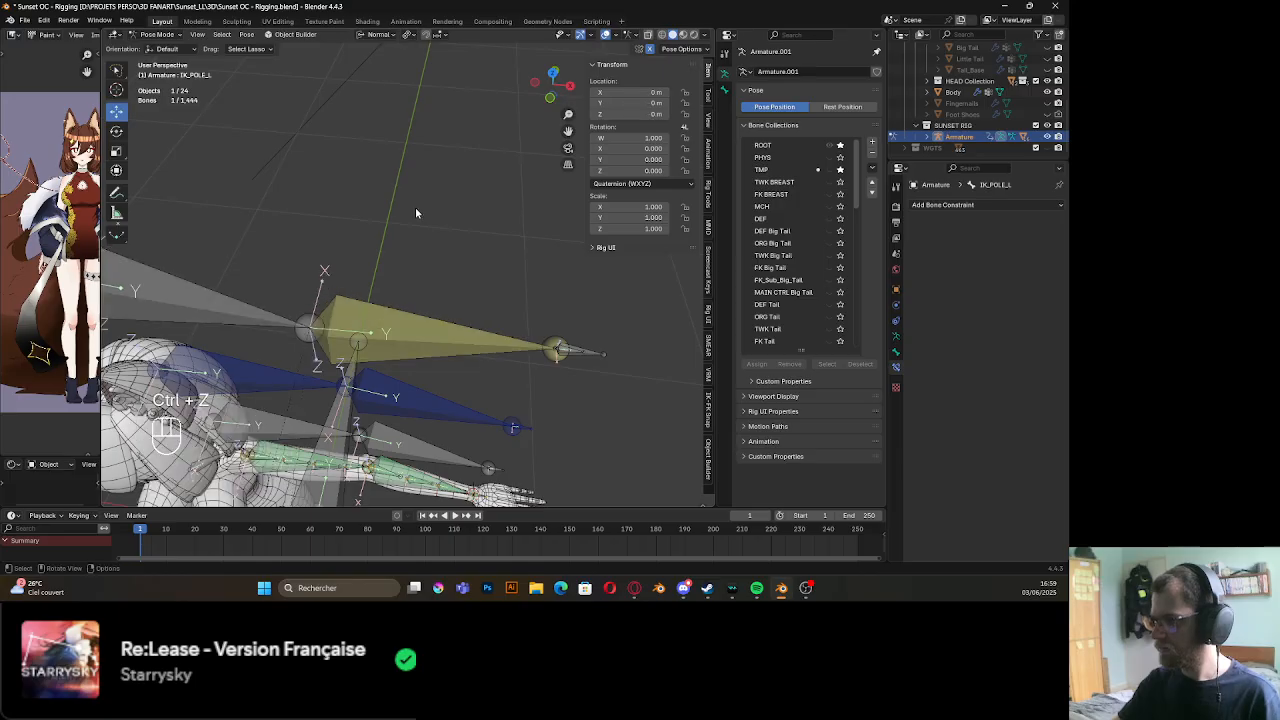
Clear IK_POLE_L's parent in Edit Mode and make ROOT its parent bone
{"action": "scroll", "coordinate": [396, 225], "scroll_direction": "down", "scroll_amount": 5}
{"action": "middle_click_drag", "start_coordinate": [397, 235], "coordinate": [399, 248]}
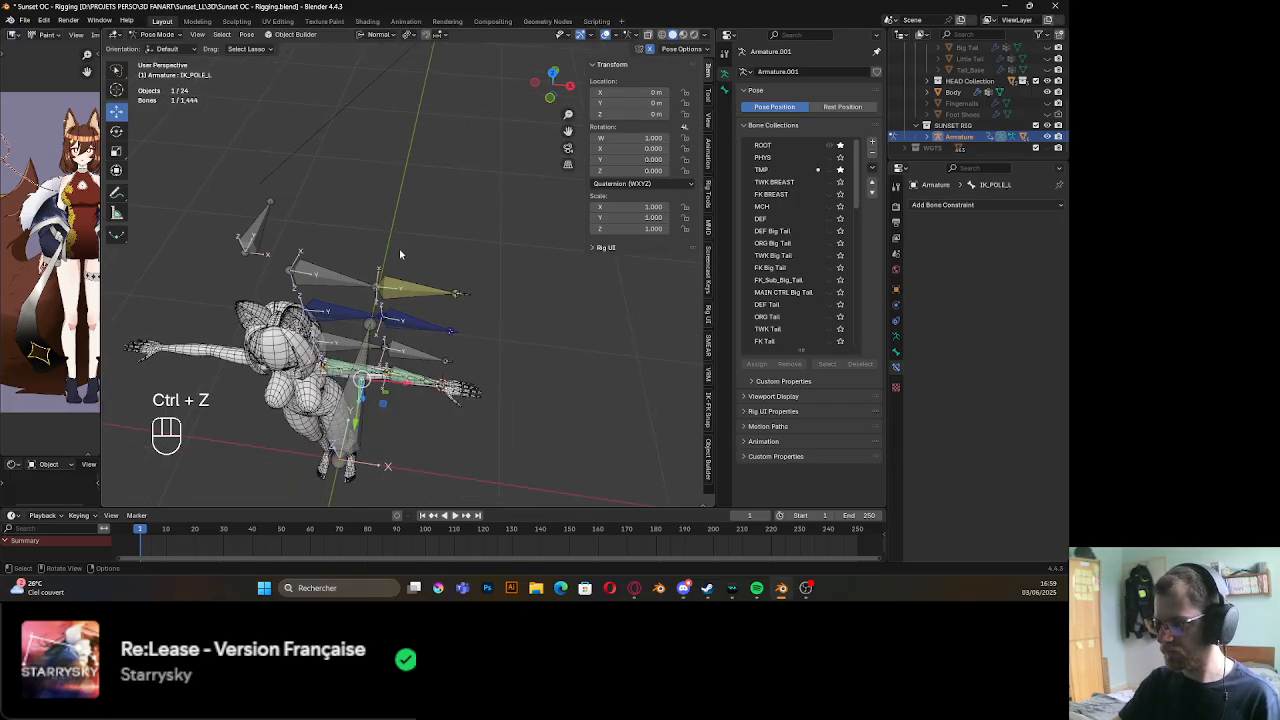
{"action": "key", "text": "Tab"}
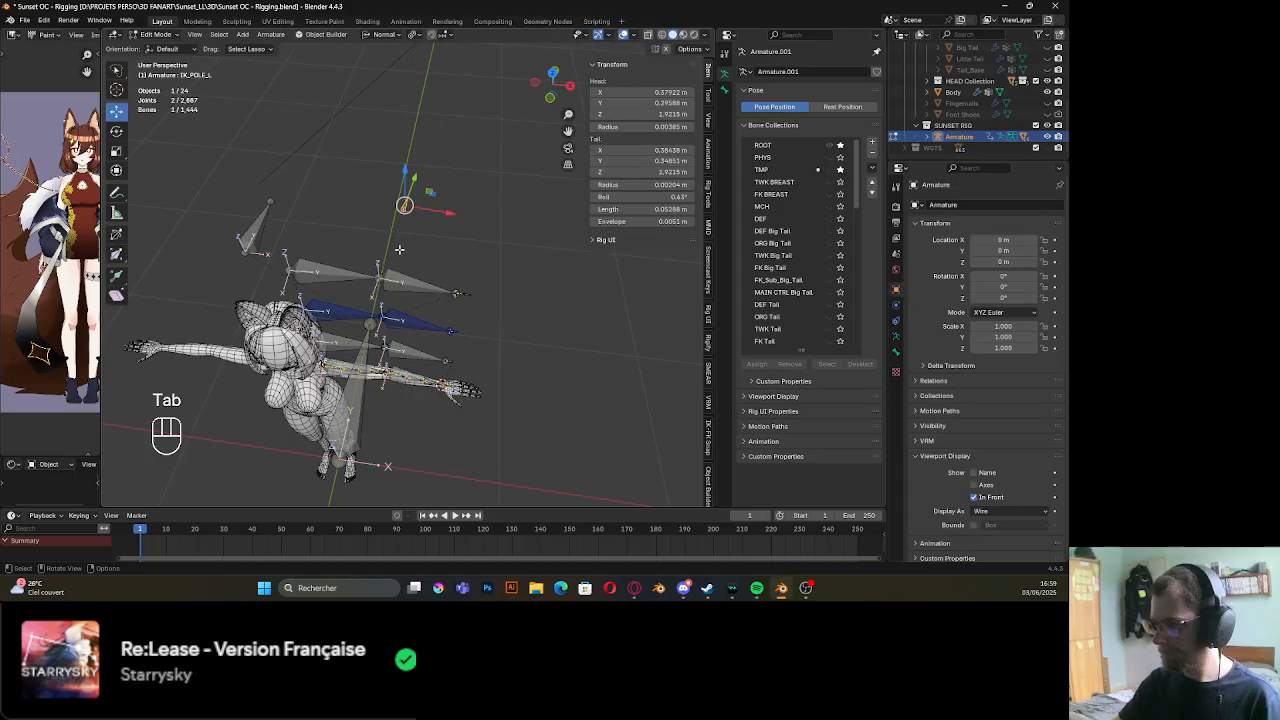
{"action": "key", "text": "alt+p"}
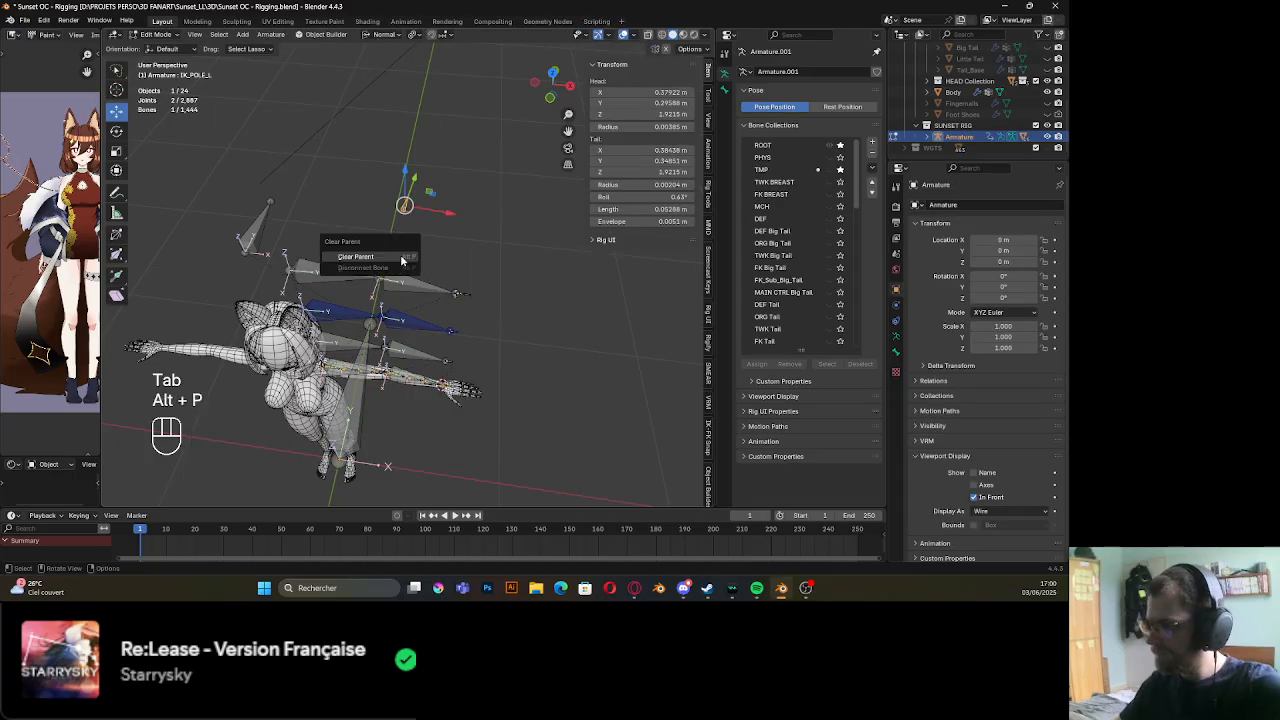
{"action": "left_click", "coordinate": [400, 253]}
{"action": "scroll", "coordinate": [403, 233], "scroll_direction": "up", "scroll_amount": 1}
{"action": "middle_click_drag", "start_coordinate": [403, 233], "coordinate": [520, 290]}
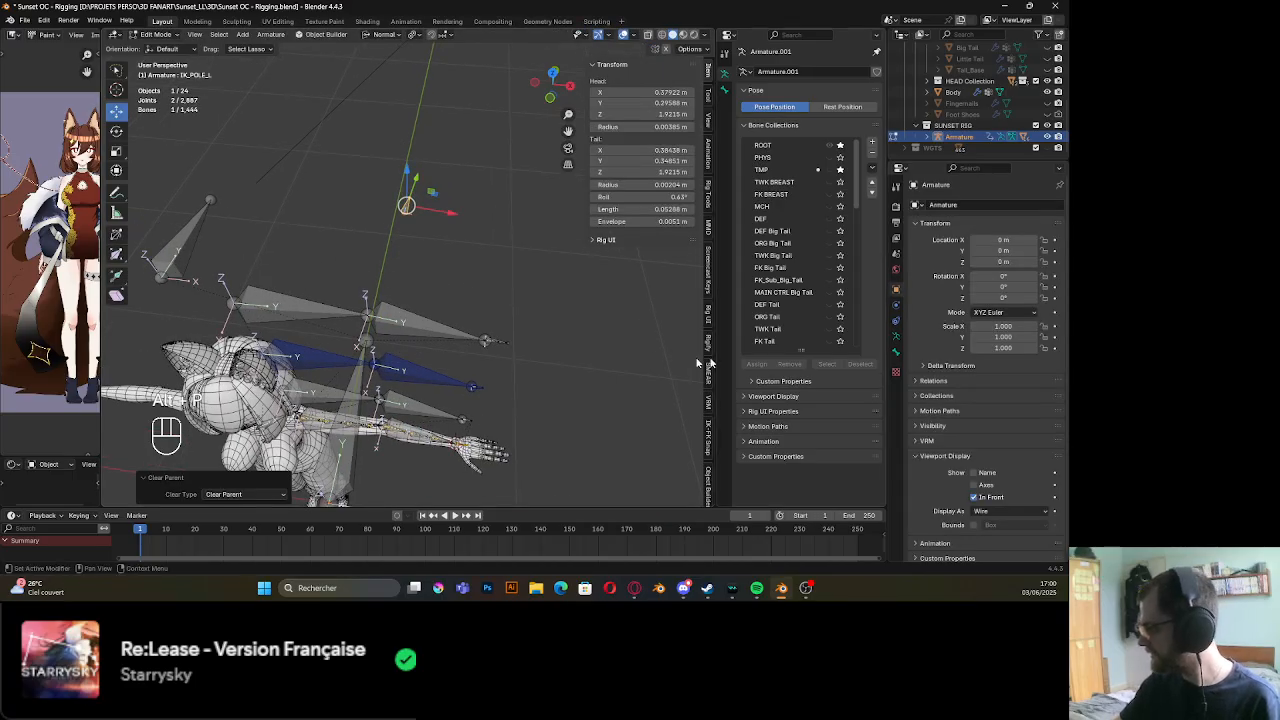
{"action": "left_click", "coordinate": [896, 356]}
{"action": "left_click", "coordinate": [914, 371]}
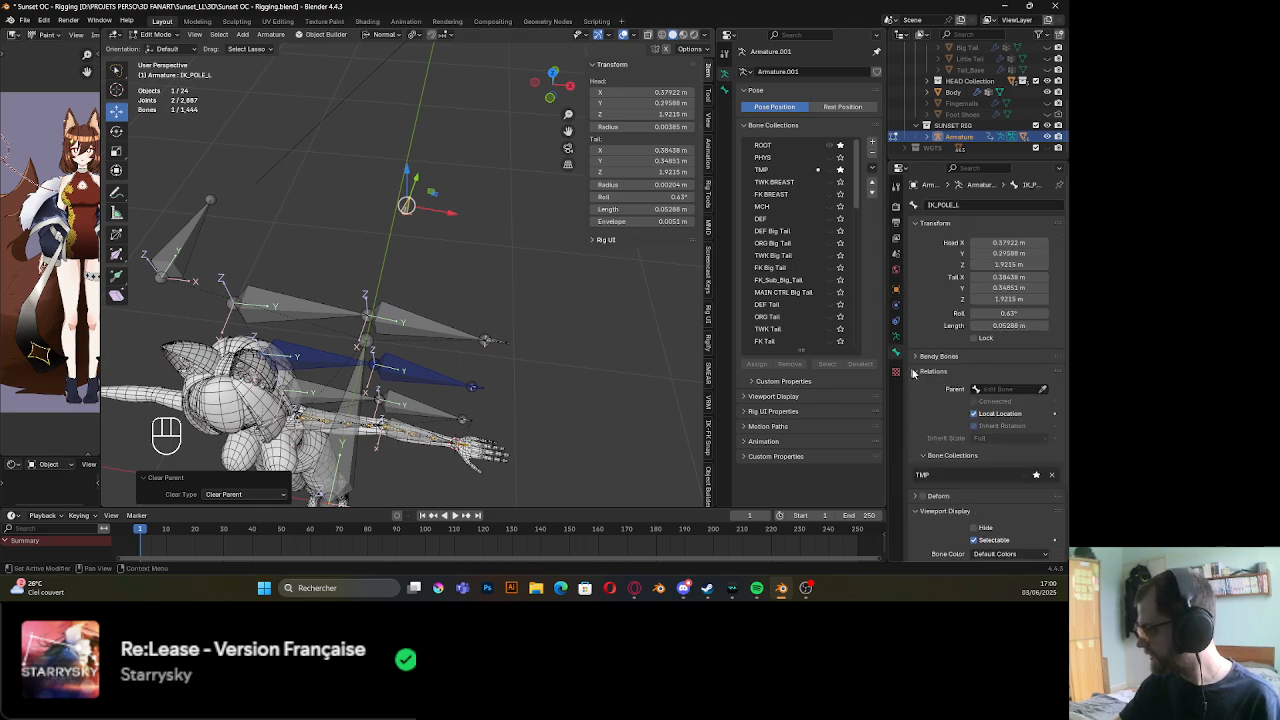
{"action": "left_click", "coordinate": [1012, 390]}
{"action": "left_click", "coordinate": [1008, 406]}
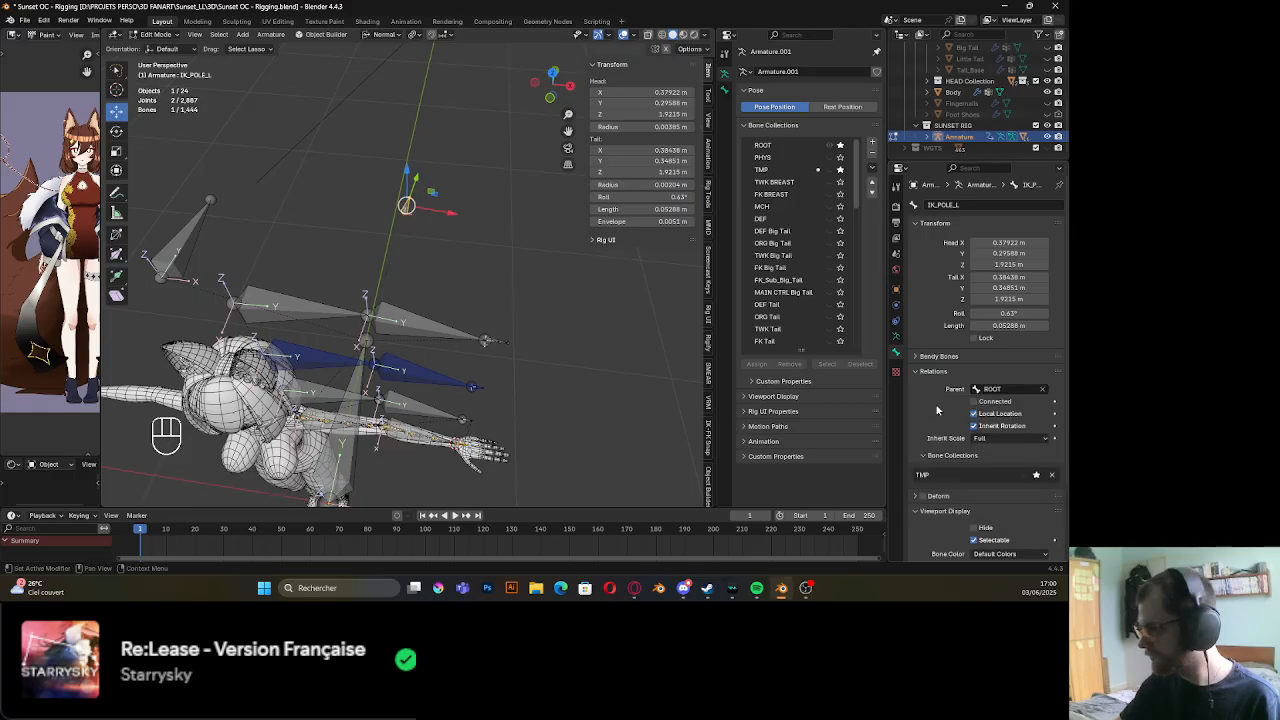
Return to Pose Mode and reapply the 0° pole angle on IK_FORARM_L's IK constraint
{"action": "scroll", "coordinate": [419, 322], "scroll_direction": "up", "scroll_amount": 3}
{"action": "key", "text": "Tab"}
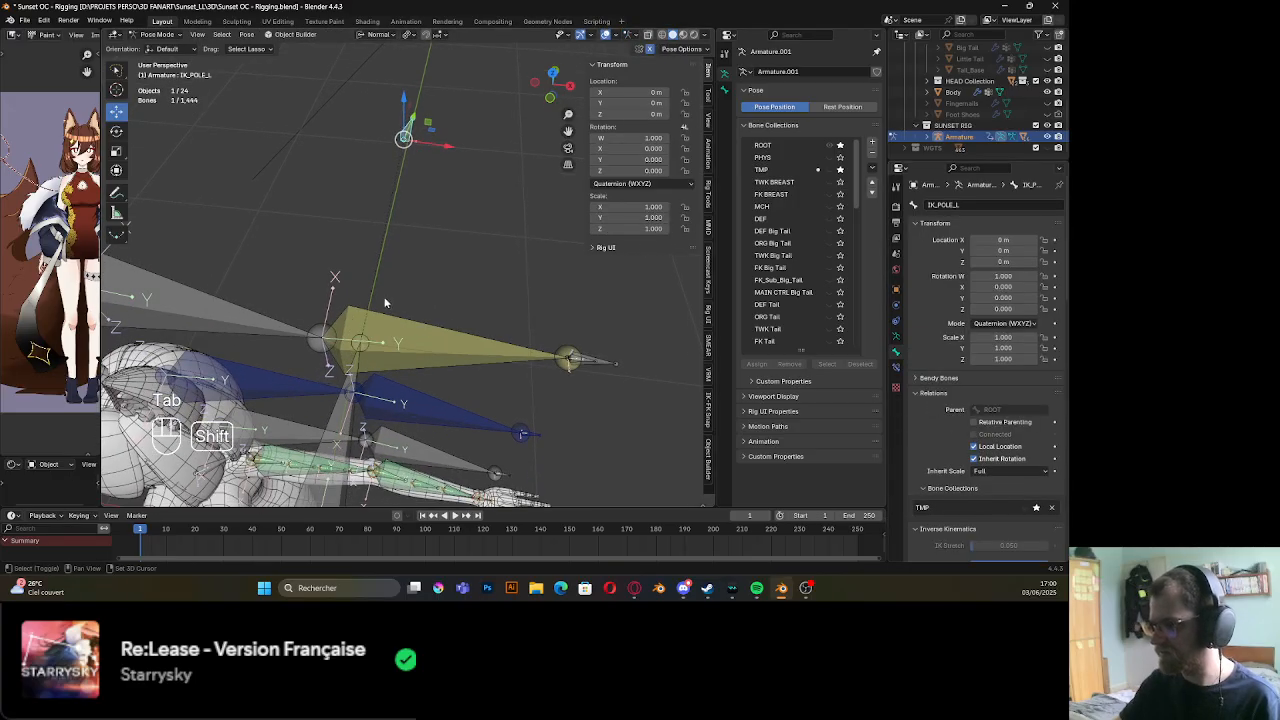
{"action": "left_click", "coordinate": [450, 366]}
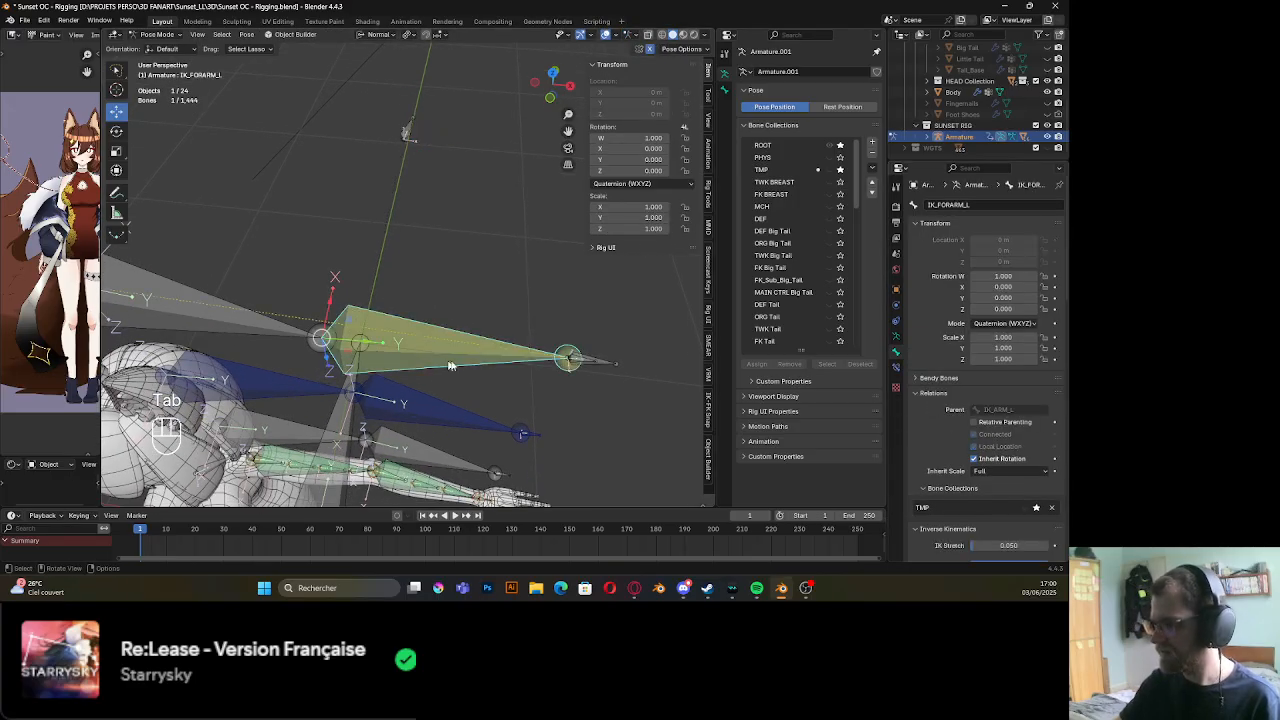
{"action": "left_click", "coordinate": [896, 368]}
{"action": "left_click", "coordinate": [1008, 294]}
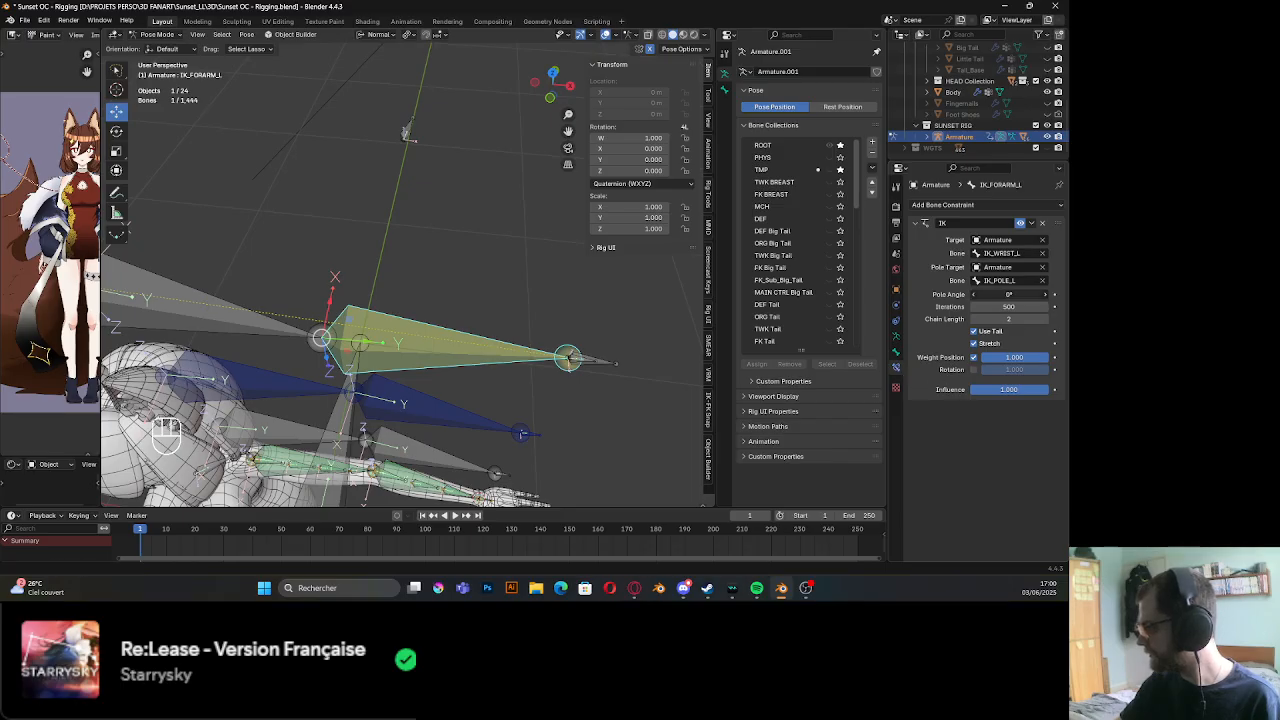
{"action": "key", "text": "Return"}
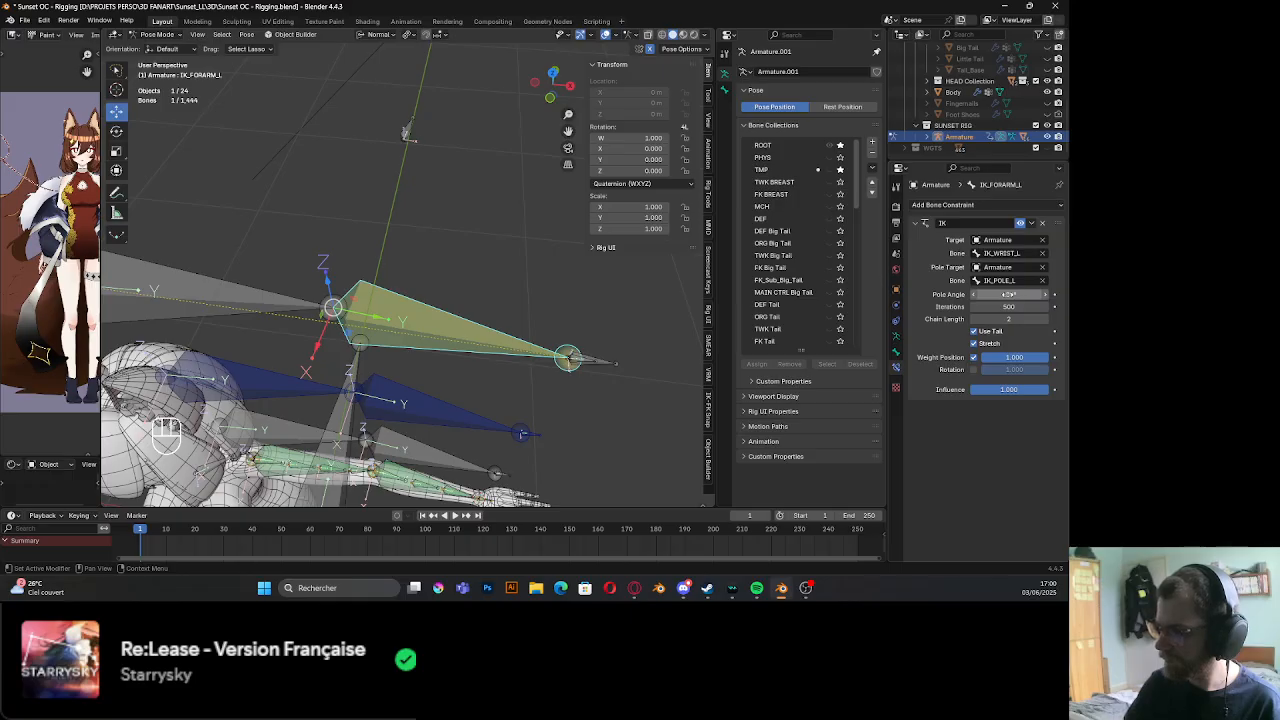
Move IK_CTRL_WRIST_L toward the shoulder and upward in Pose Mode to bend the IK arm
{"action": "middle_click_drag", "start_coordinate": [355, 289], "coordinate": [410, 251]}
{"action": "left_click", "coordinate": [490, 261]}
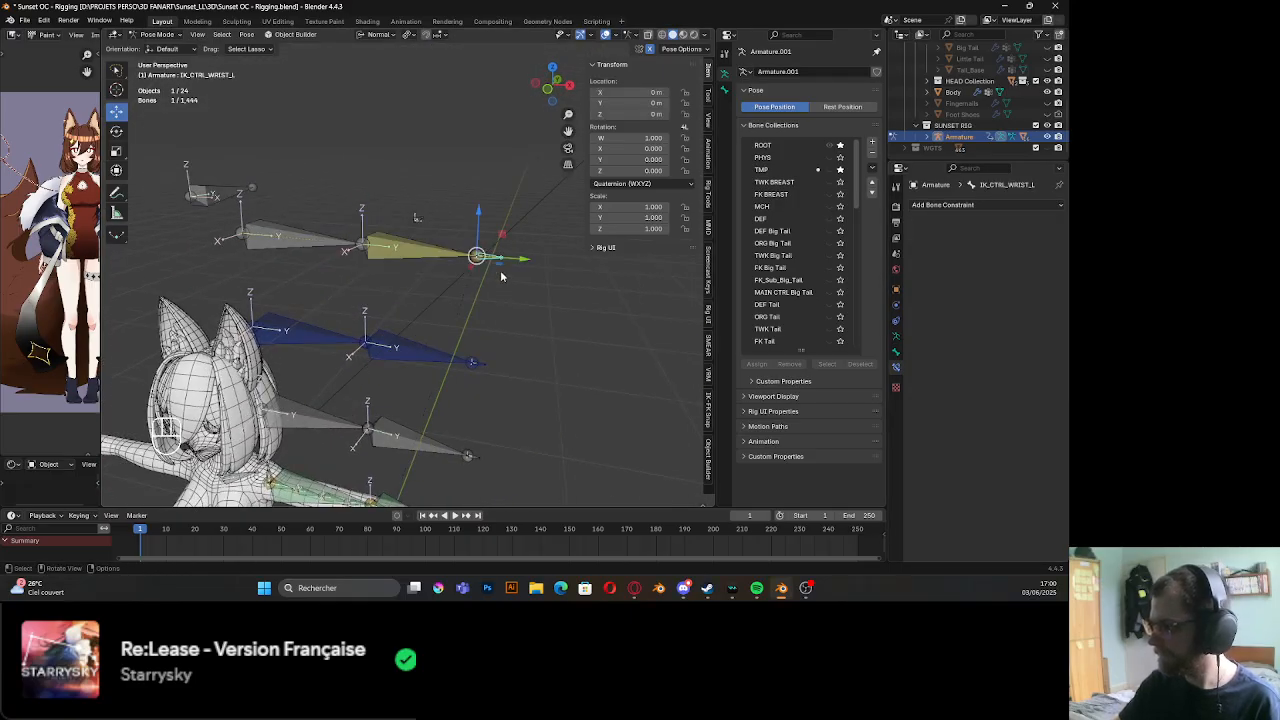
{"action": "key", "text": "g"}
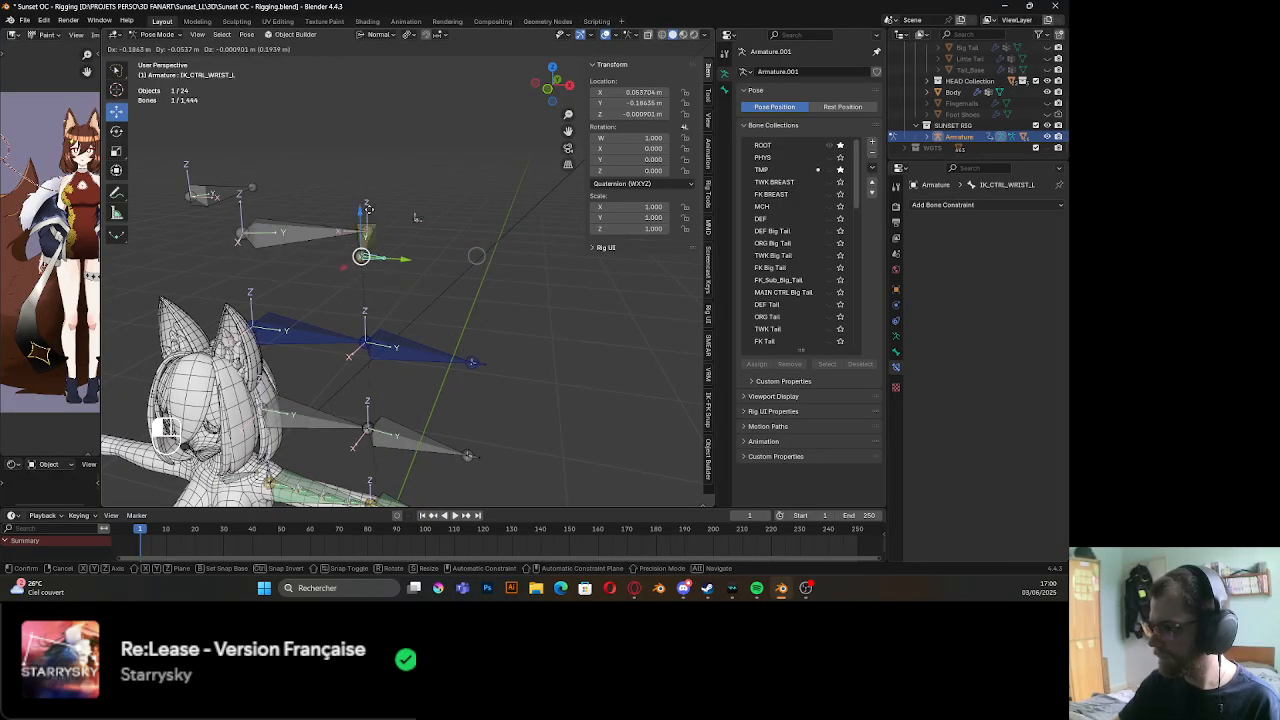
{"action": "left_click", "coordinate": [413, 224]}
Test the elbow direction by moving IK_POLE_L along its local Z and X axes, and undo the test moves including the wrist bend
{"action": "left_click", "coordinate": [415, 220]}
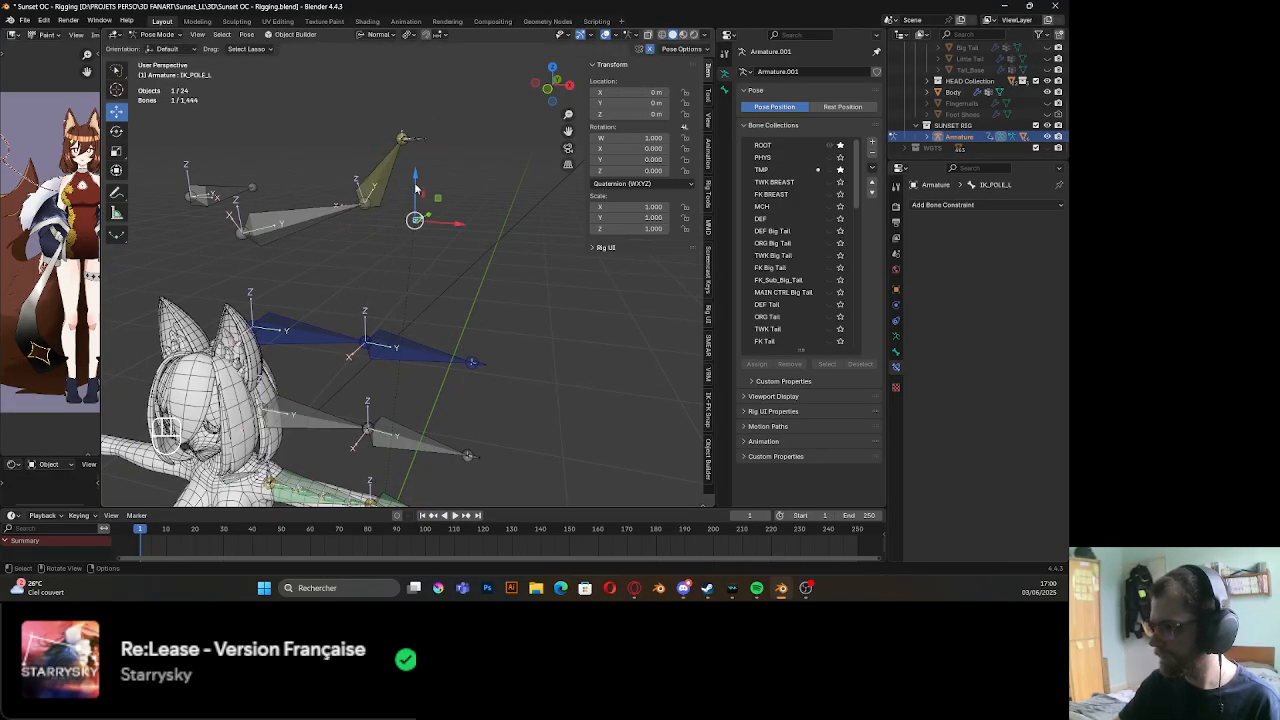
{"action": "key", "text": "g"}
{"action": "key", "text": "z"}
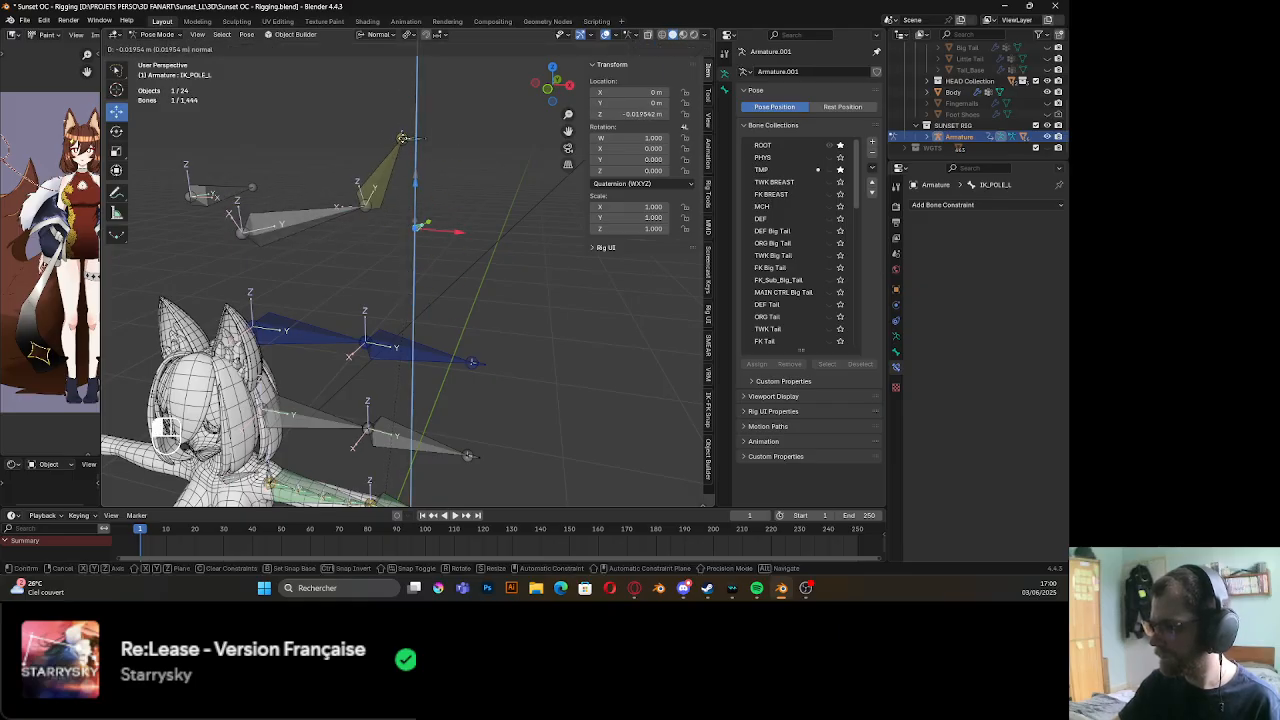
{"action": "left_click", "coordinate": [423, 183]}
{"action": "key", "text": "g"}
{"action": "key", "text": "x"}
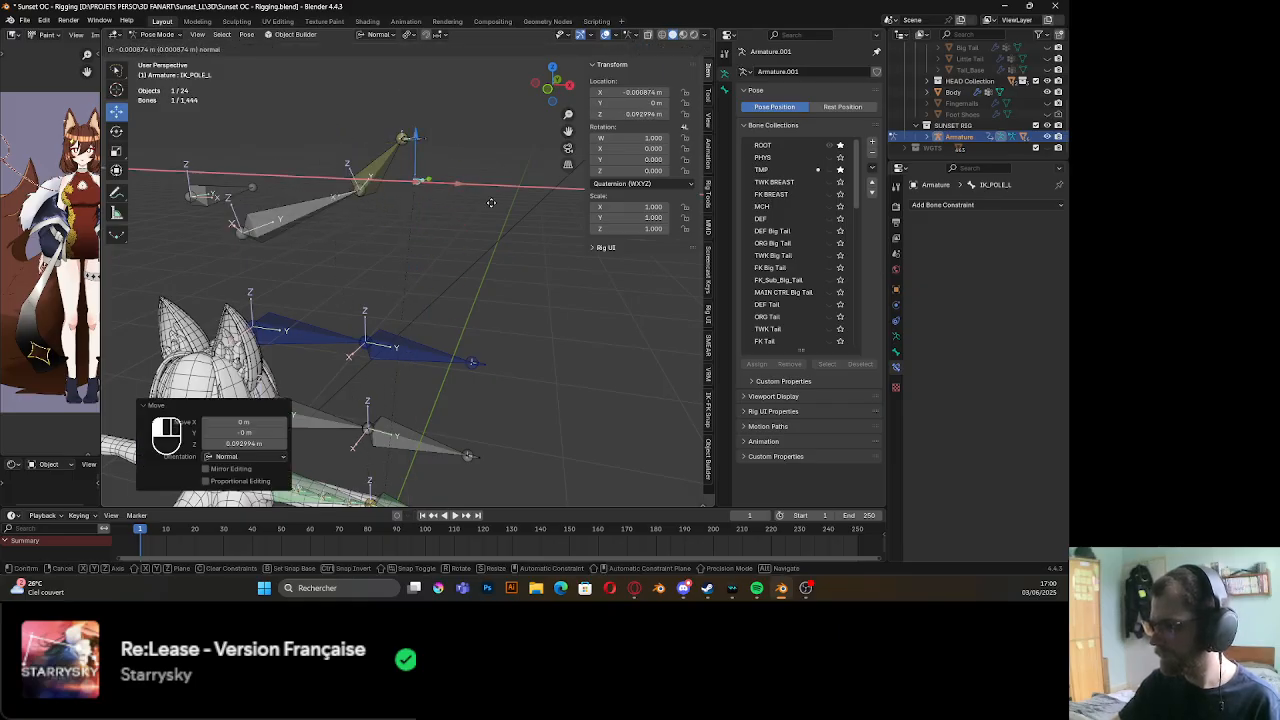
{"action": "left_click", "coordinate": [477, 216]}
{"action": "key", "text": "ctrl+z"}
{"action": "key", "text": "ctrl+z"}
{"action": "key", "text": "ctrl+z"}
{"action": "key", "text": "ctrl+z"}
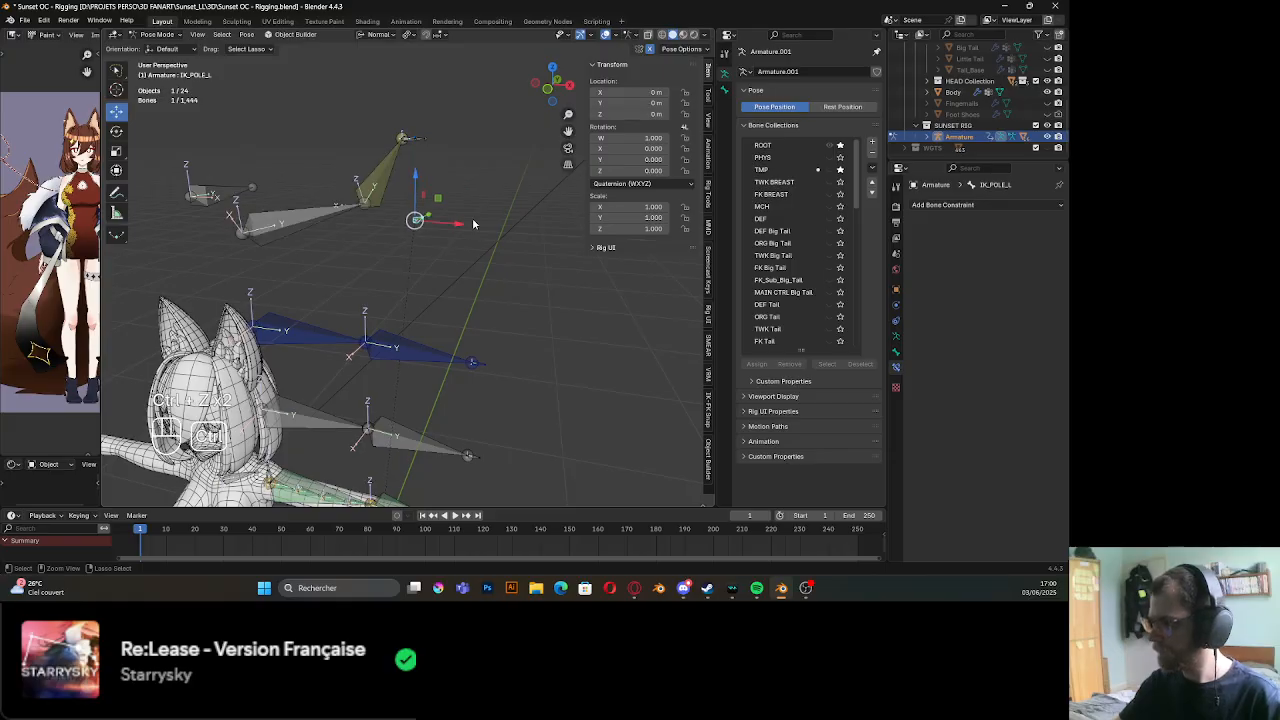
Check IK_FORARM_L's inverse kinematics bone settings and set IK_ARM_L's IK Stretch to 0.05
{"action": "mouse_move", "coordinate": [440, 274]}
{"action": "middle_mouse_down"}
{"action": "mouse_move", "coordinate": [453, 273]}
{"action": "mouse_move", "coordinate": [438, 275]}
{"action": "middle_mouse_up"}
{"action": "left_click", "coordinate": [417, 271]}
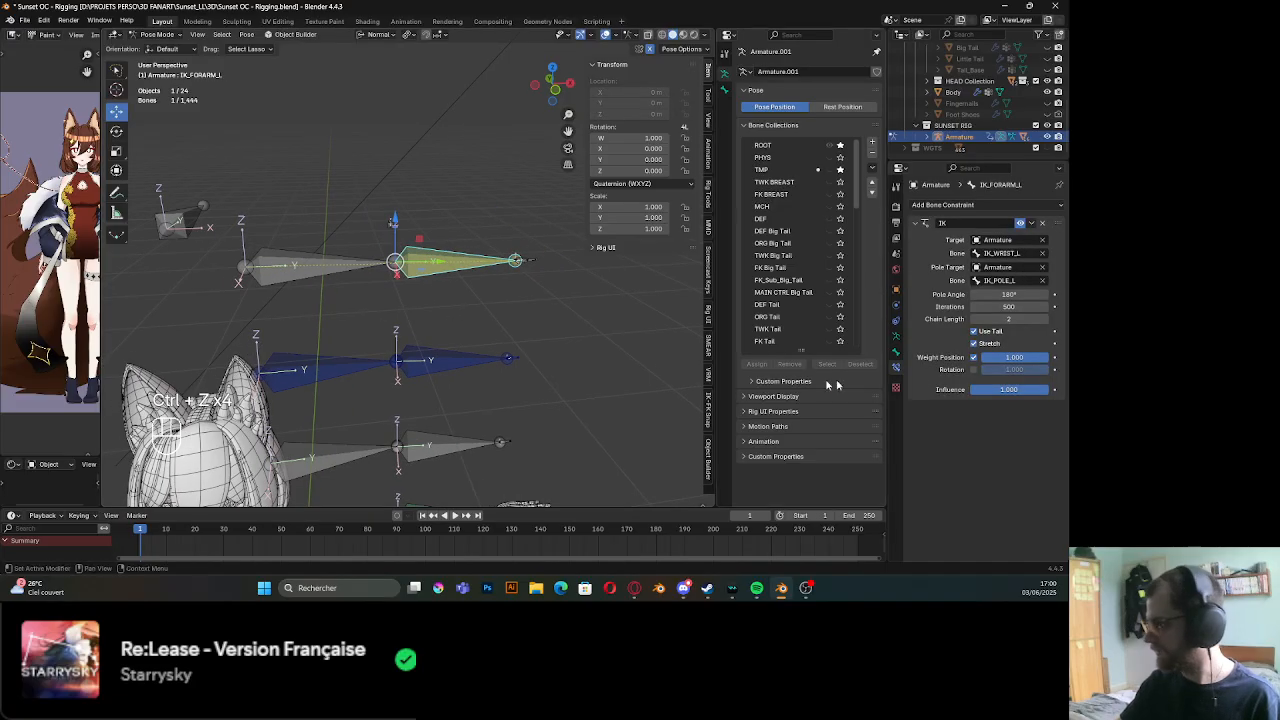
{"action": "left_click", "coordinate": [896, 352]}
{"action": "scroll", "coordinate": [928, 347], "scroll_direction": "down", "scroll_amount": 5}
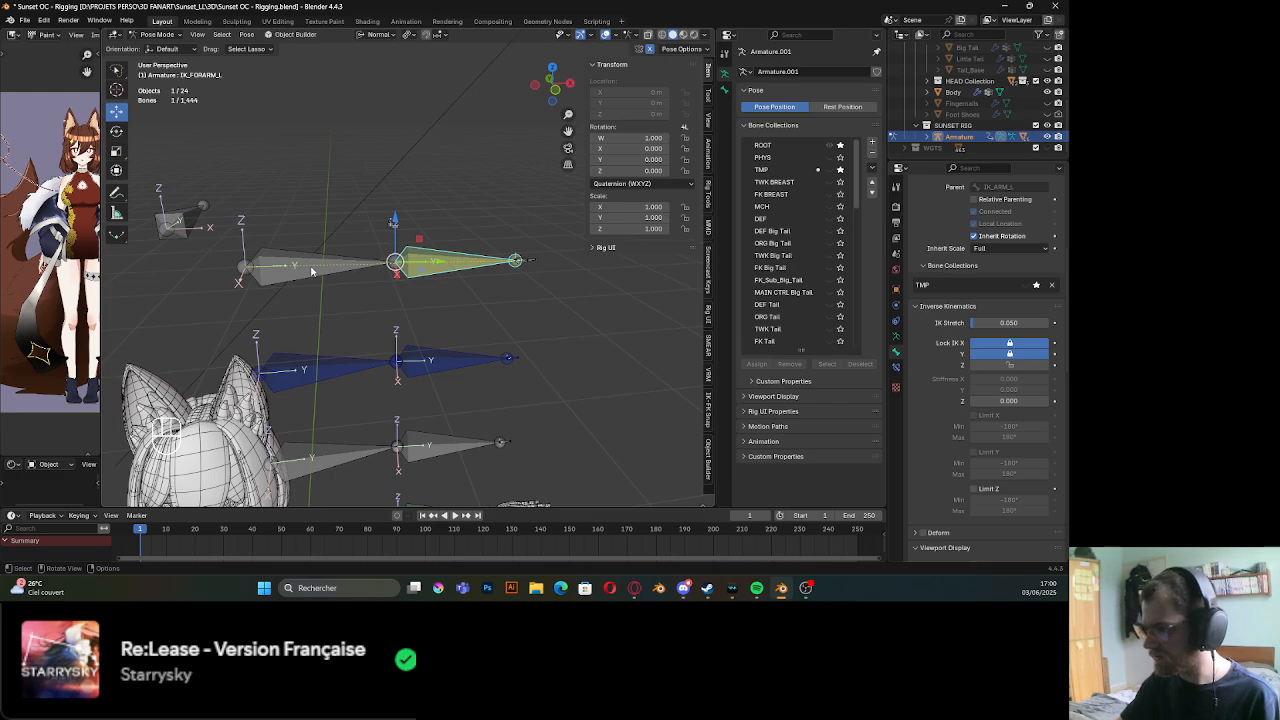
{"action": "left_click", "coordinate": [311, 271]}
{"action": "left_click", "coordinate": [985, 323]}
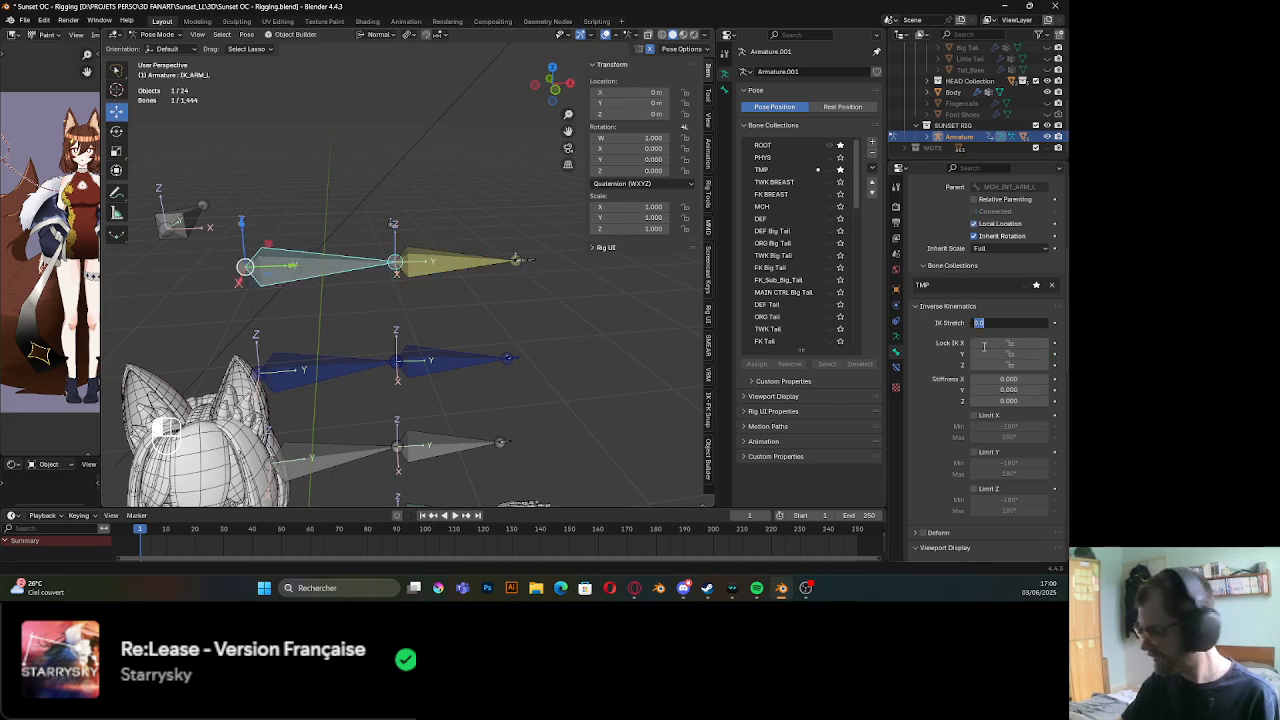
{"action": "type", "text": ".05"}
{"action": "key", "text": "Return"}
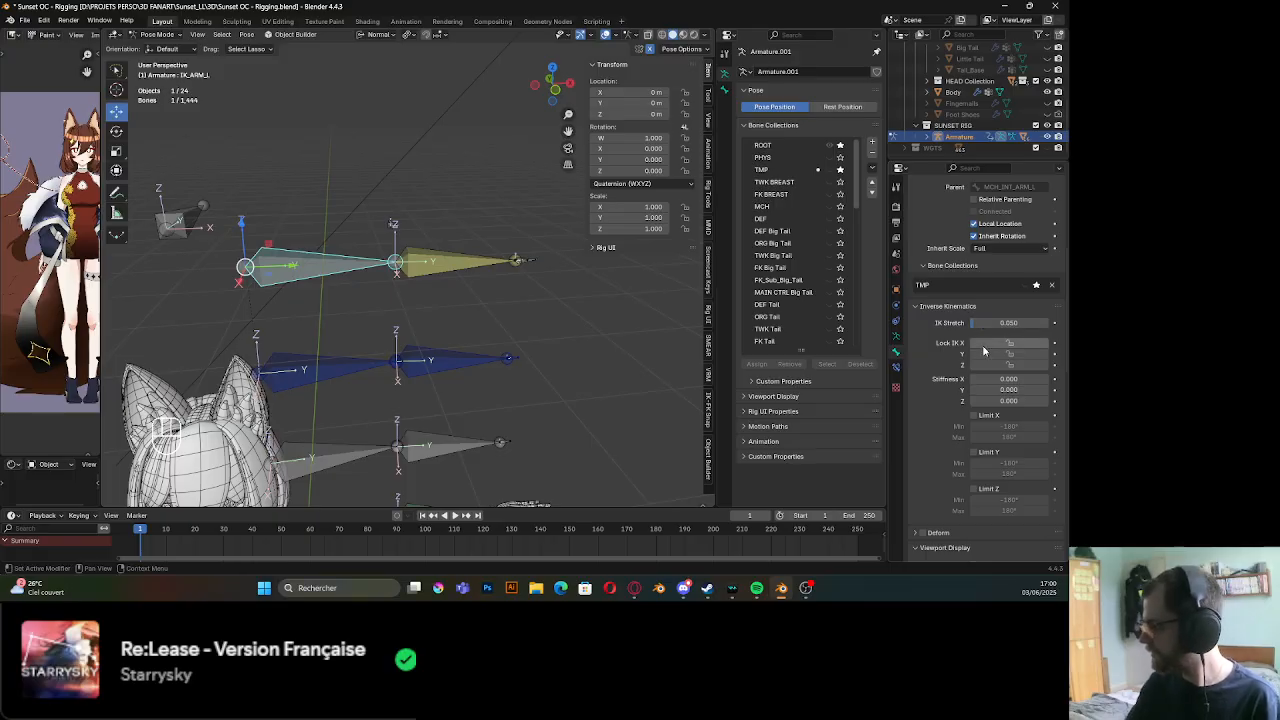
Test the arm stretch by moving IK_CTRL_WRIST_L inward and far outward, undo the move, and save the file
{"action": "left_click", "coordinate": [517, 261]}
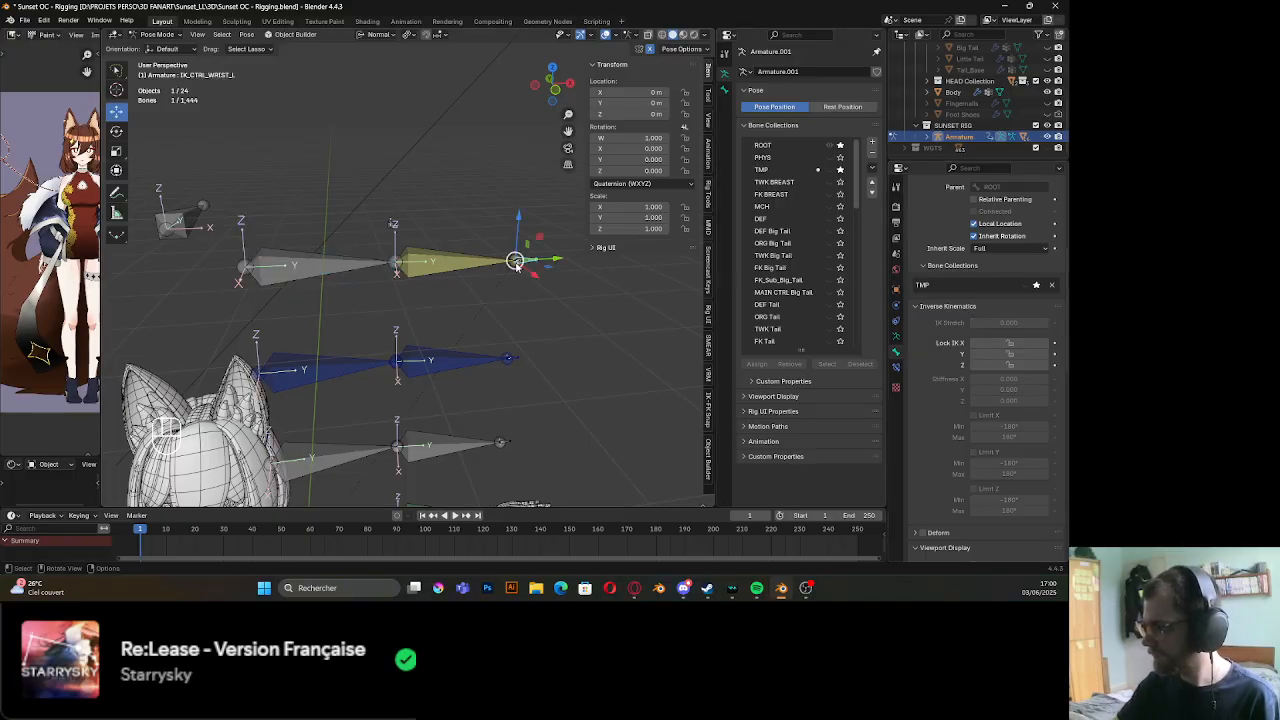
{"action": "key", "text": "g"}
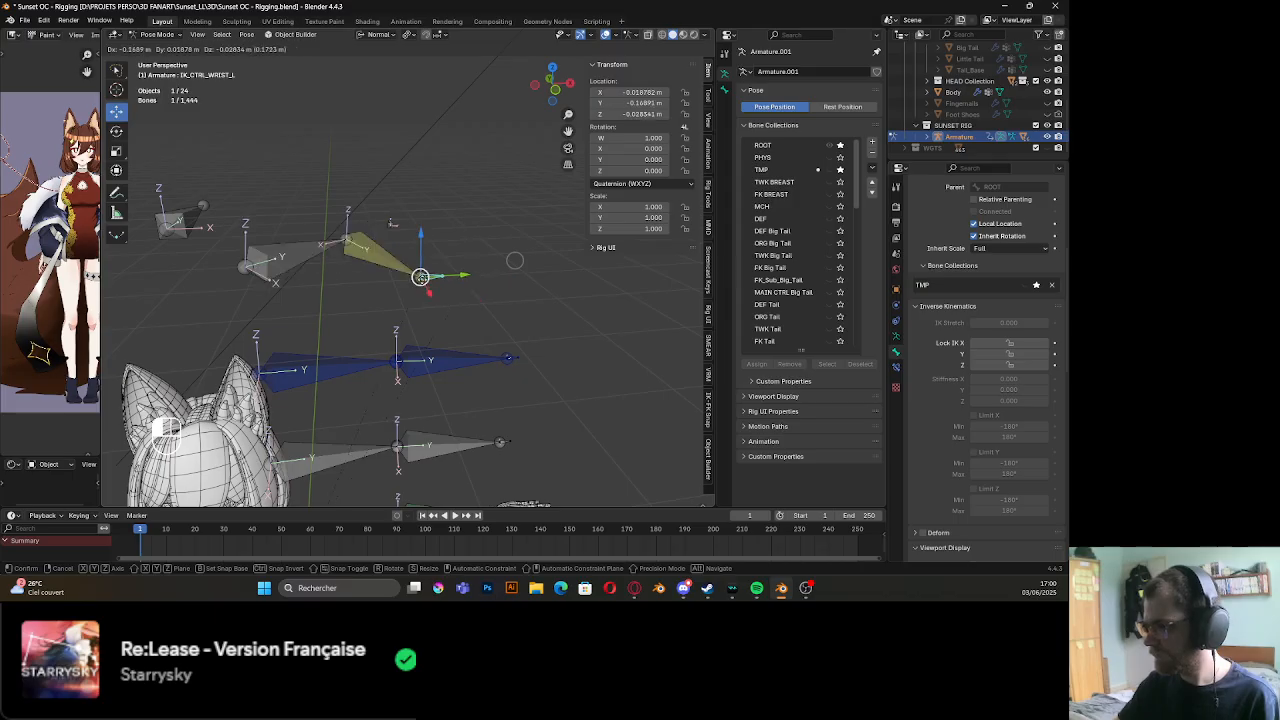
{"action": "left_click", "coordinate": [620, 270]}
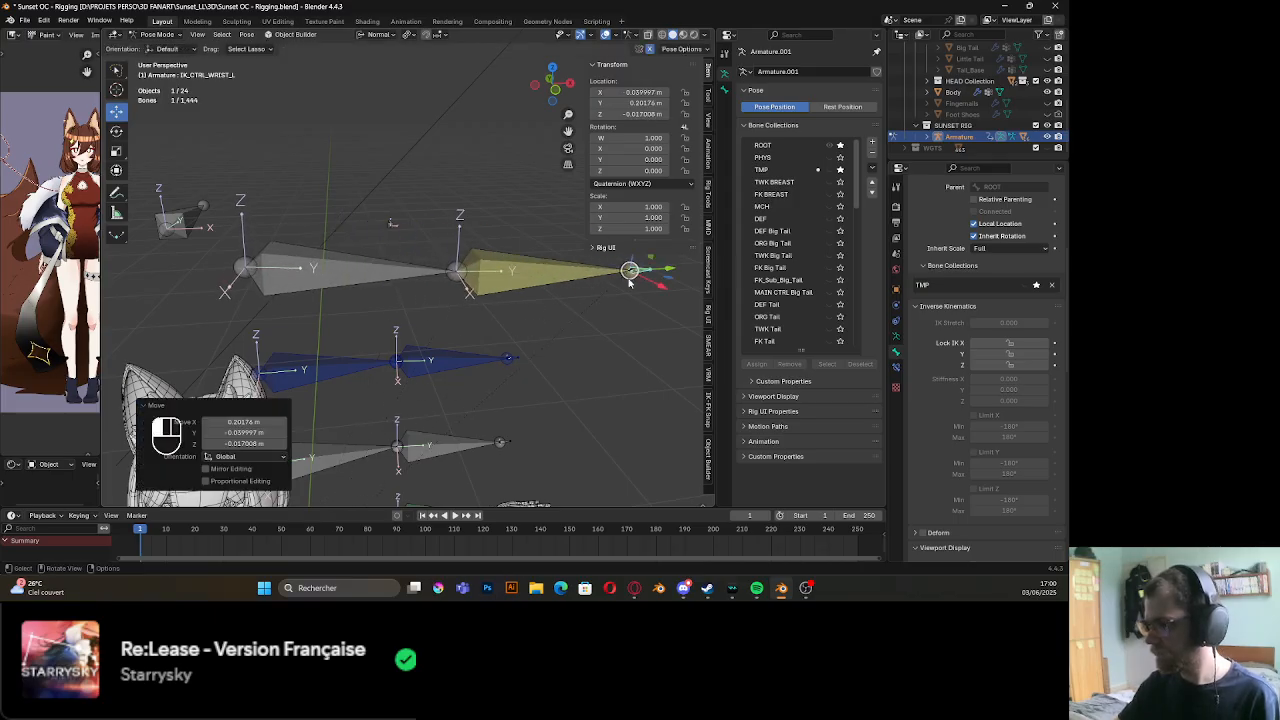
{"action": "key", "text": "ctrl+z"}
{"action": "middle_click_drag", "start_coordinate": [468, 312], "coordinate": [413, 302], "text": "shift"}
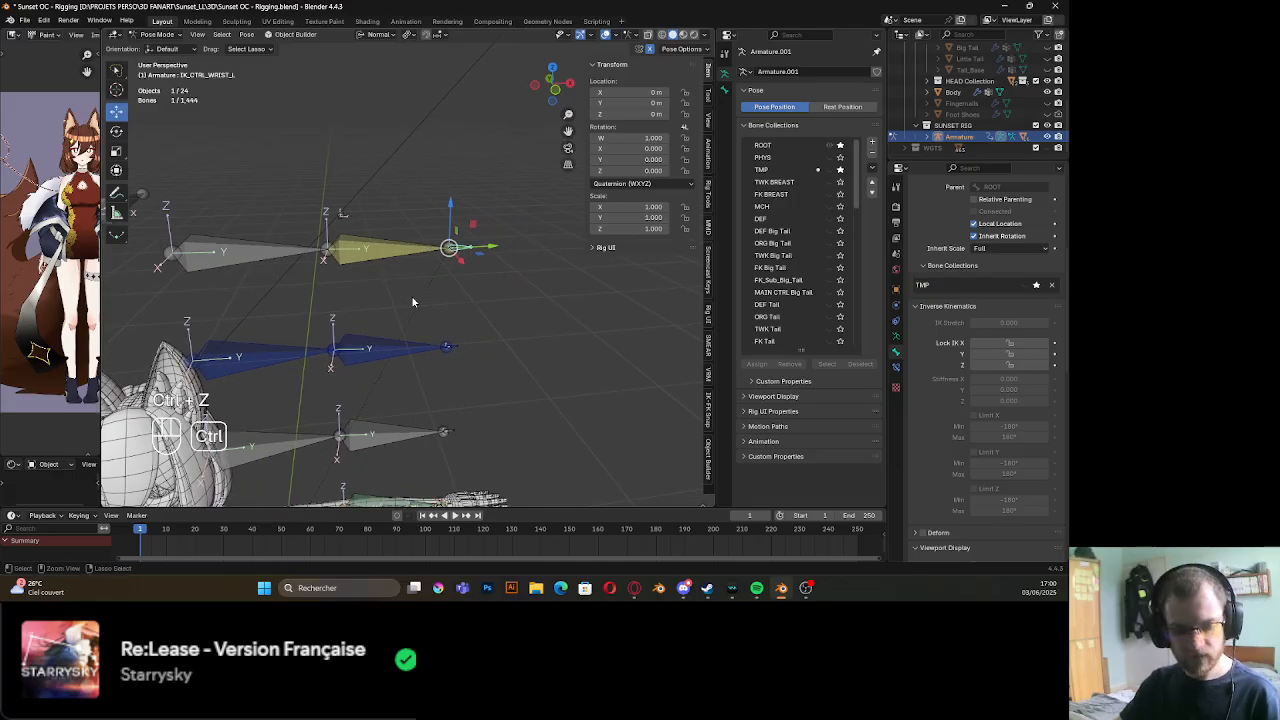
{"action": "key", "text": "ctrl+s"}
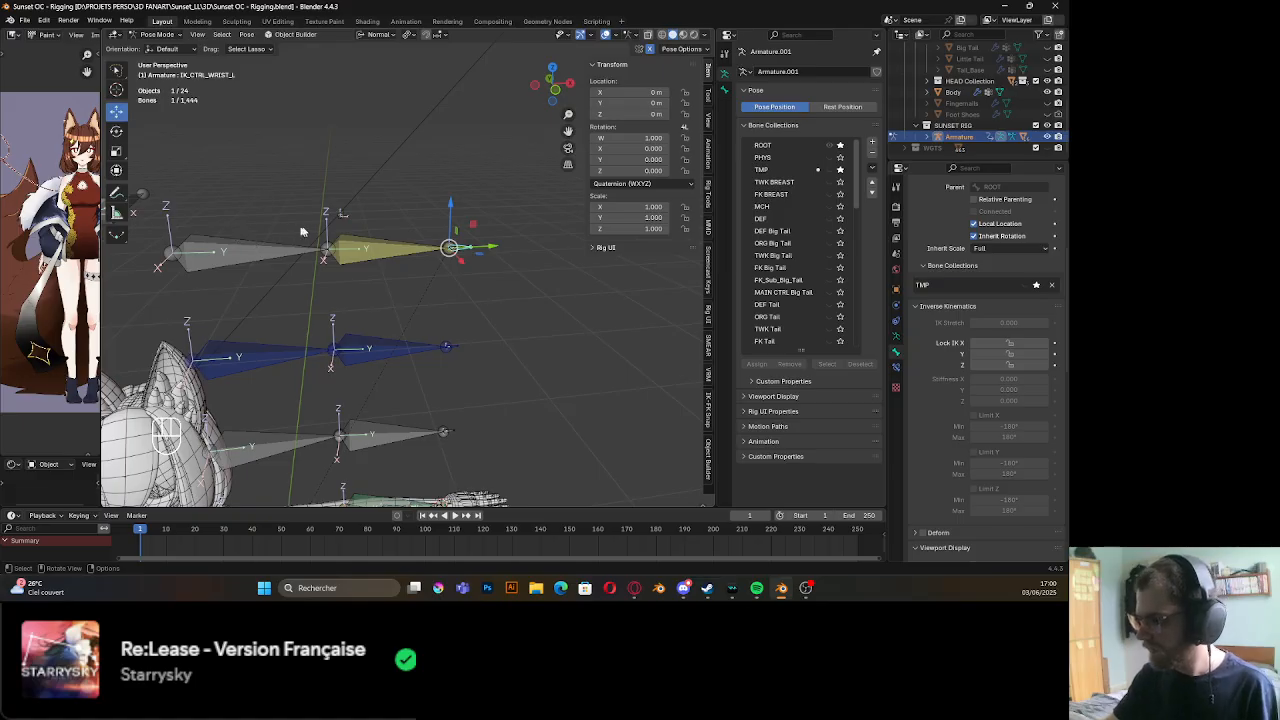
Add a Copy Scale constraint to IK_FORARM_L in addition to its IK constraint
{"action": "left_click", "coordinate": [383, 254]}
{"action": "middle_click_drag", "start_coordinate": [374, 271], "coordinate": [429, 337]}
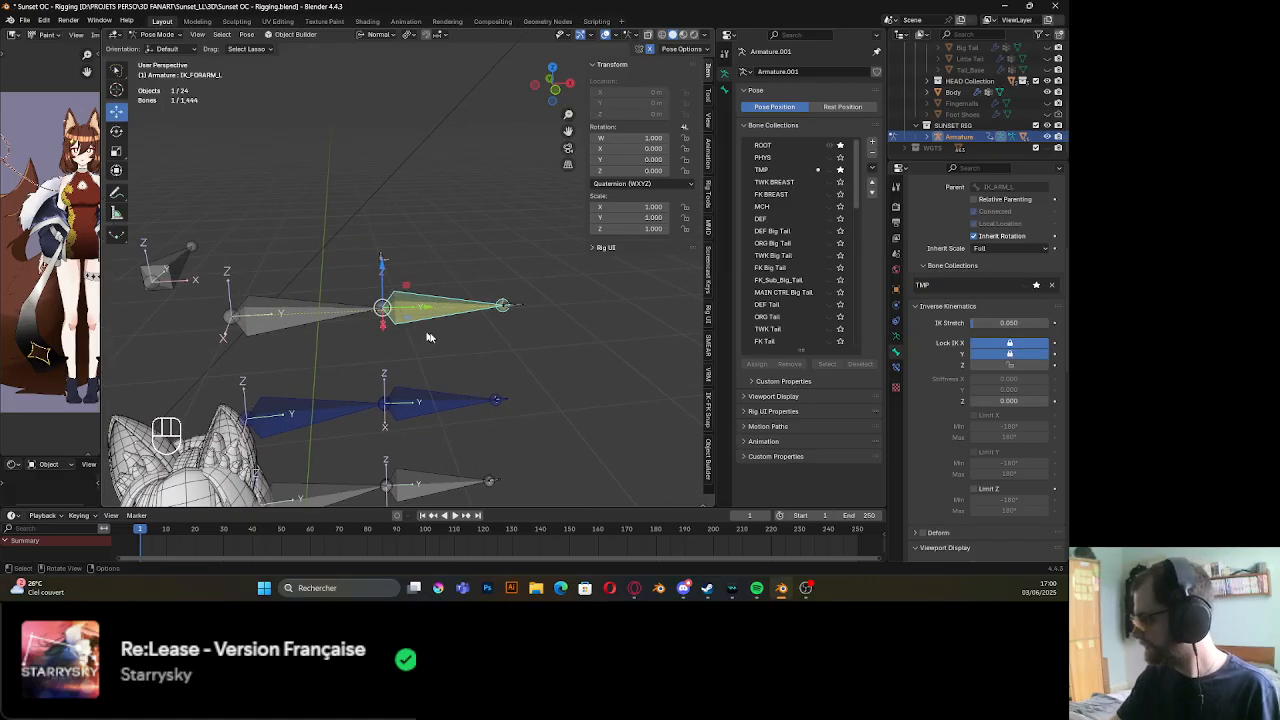
{"action": "left_click", "coordinate": [896, 368]}
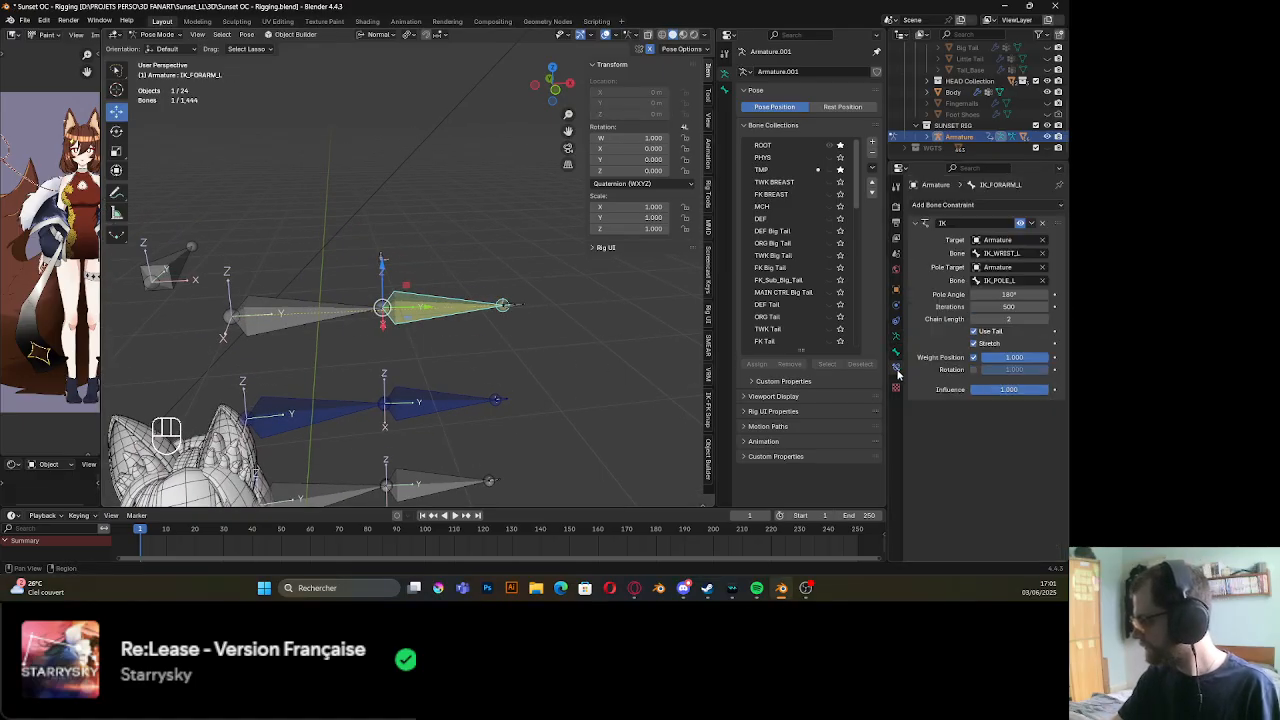
{"action": "scroll", "coordinate": [470, 381], "scroll_direction": "up", "scroll_amount": 4}
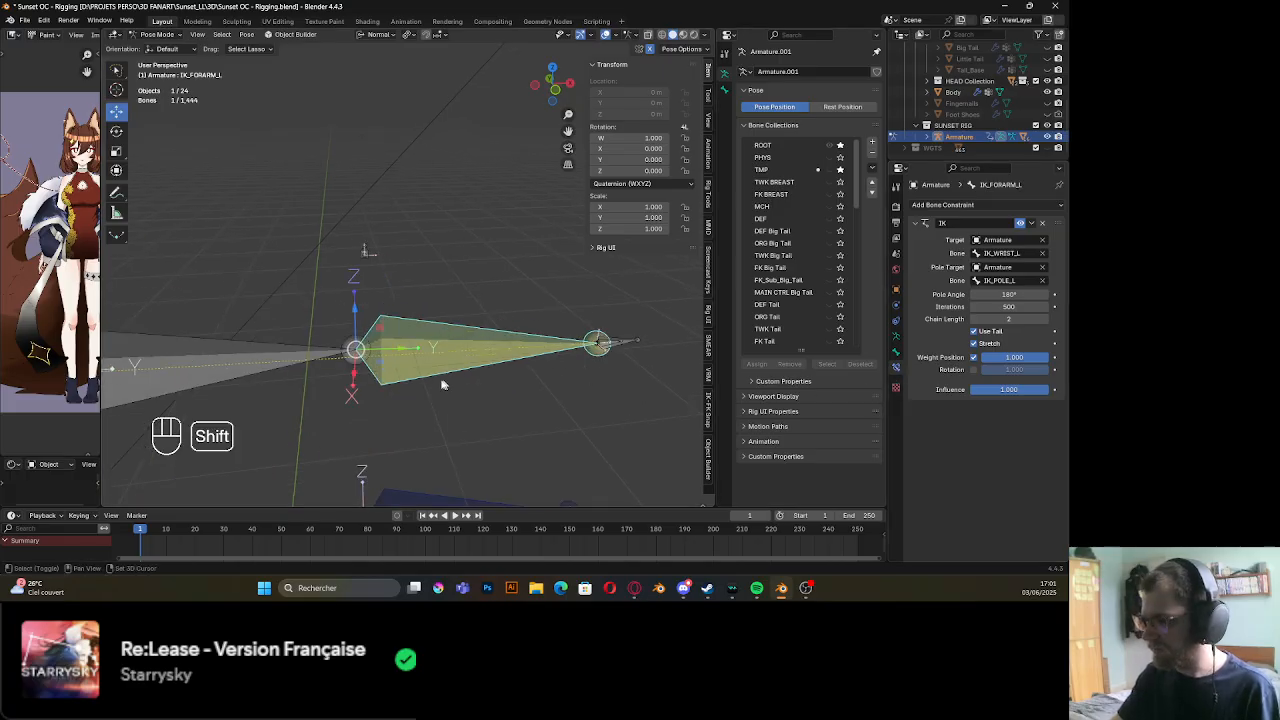
{"action": "middle_click_drag", "start_coordinate": [443, 383], "coordinate": [408, 374], "text": "shift"}
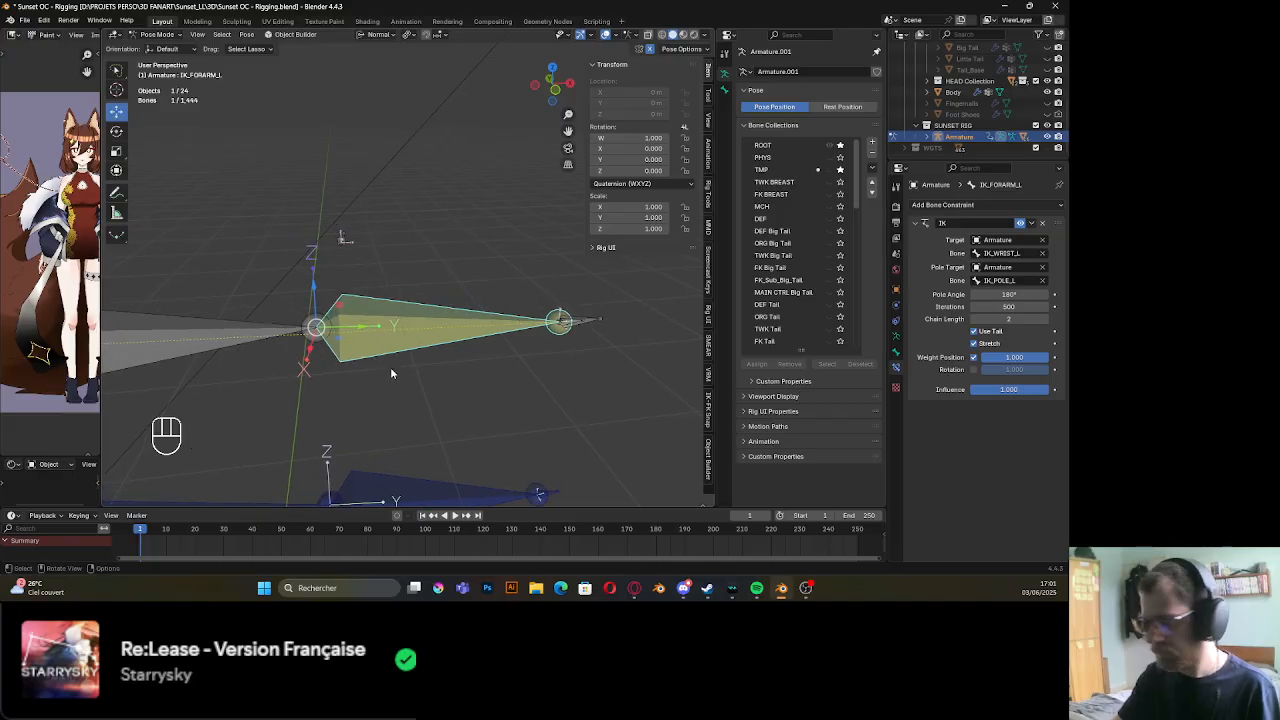
{"action": "key", "text": "ctrl+shift+c"}
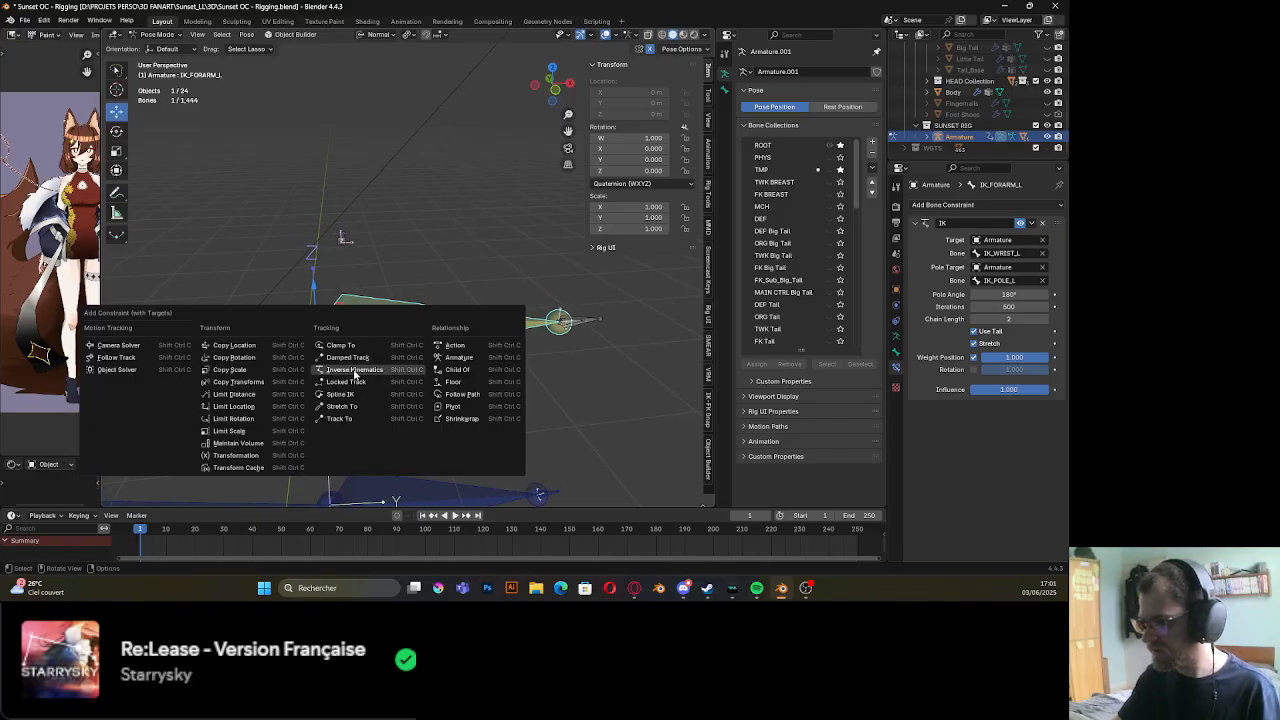
{"action": "left_click", "coordinate": [223, 371]}
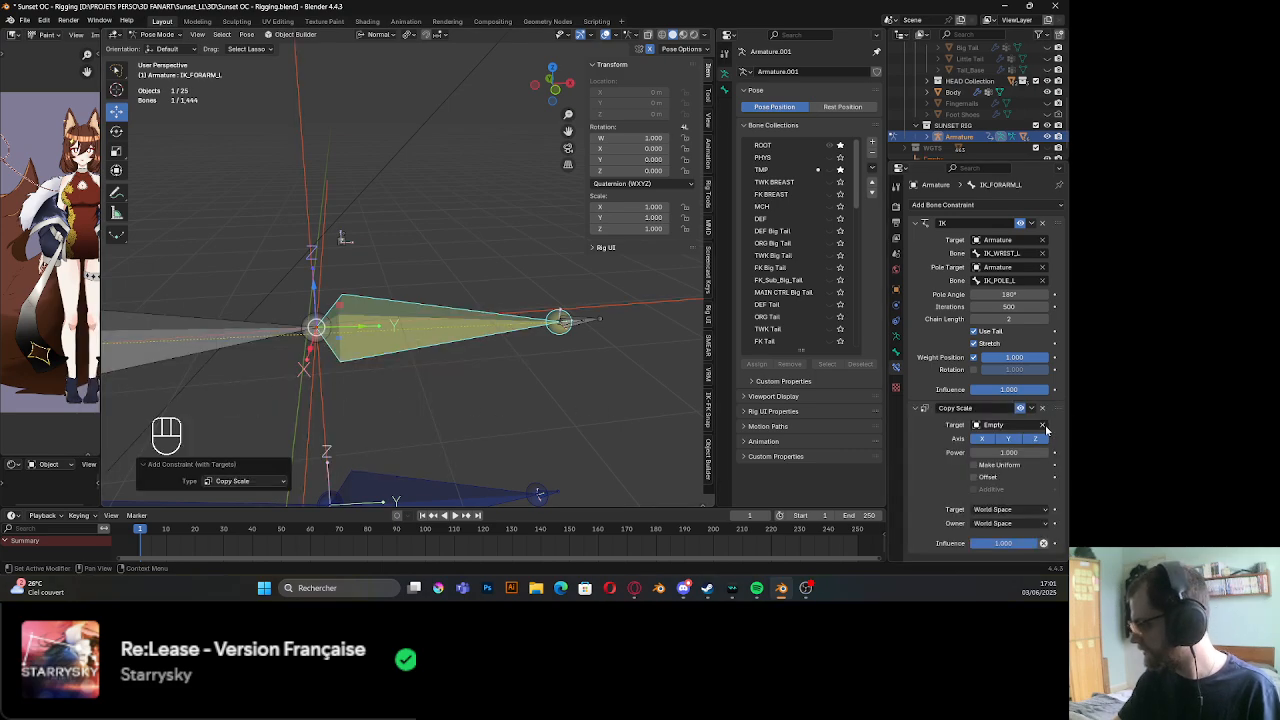
Delete the Empty created with the constraint in Object Mode, and return the armature to Pose Mode
{"action": "key", "text": "ctrl+Tab"}
{"action": "left_click", "coordinate": [308, 209]}
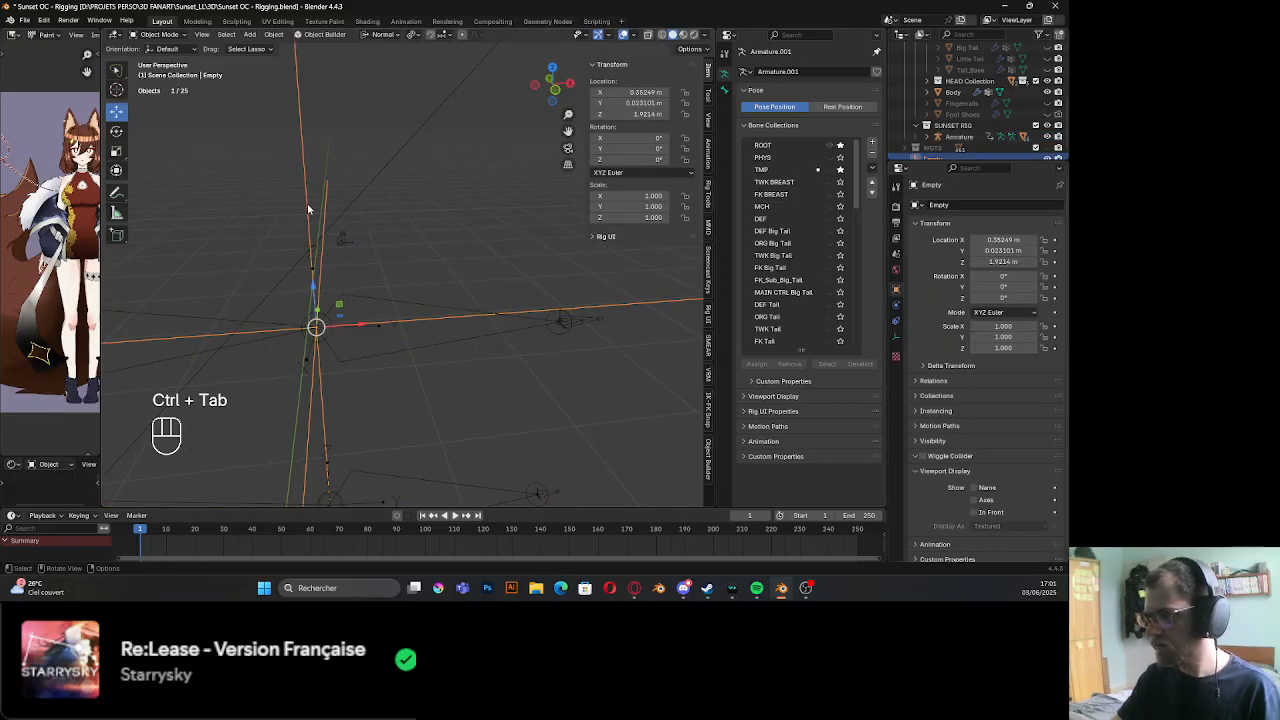
{"action": "key", "text": "Delete"}
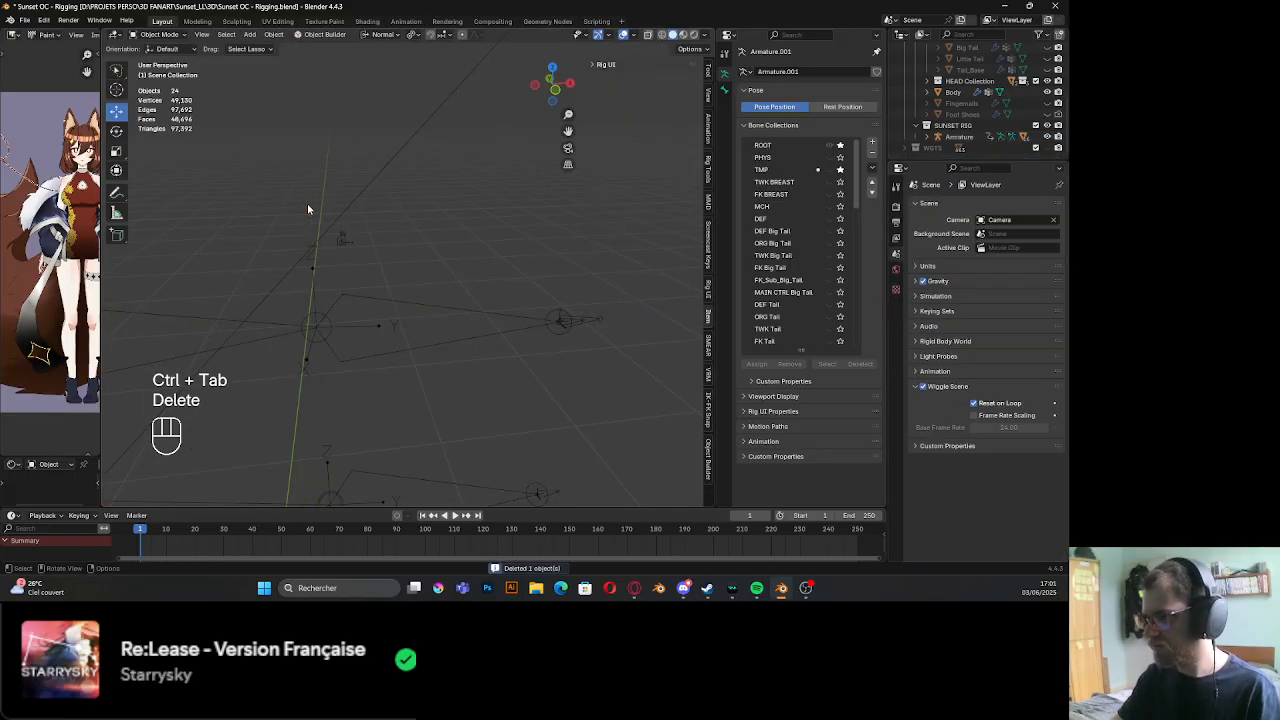
{"action": "left_click", "coordinate": [383, 353]}
{"action": "key", "text": "ctrl+Tab"}
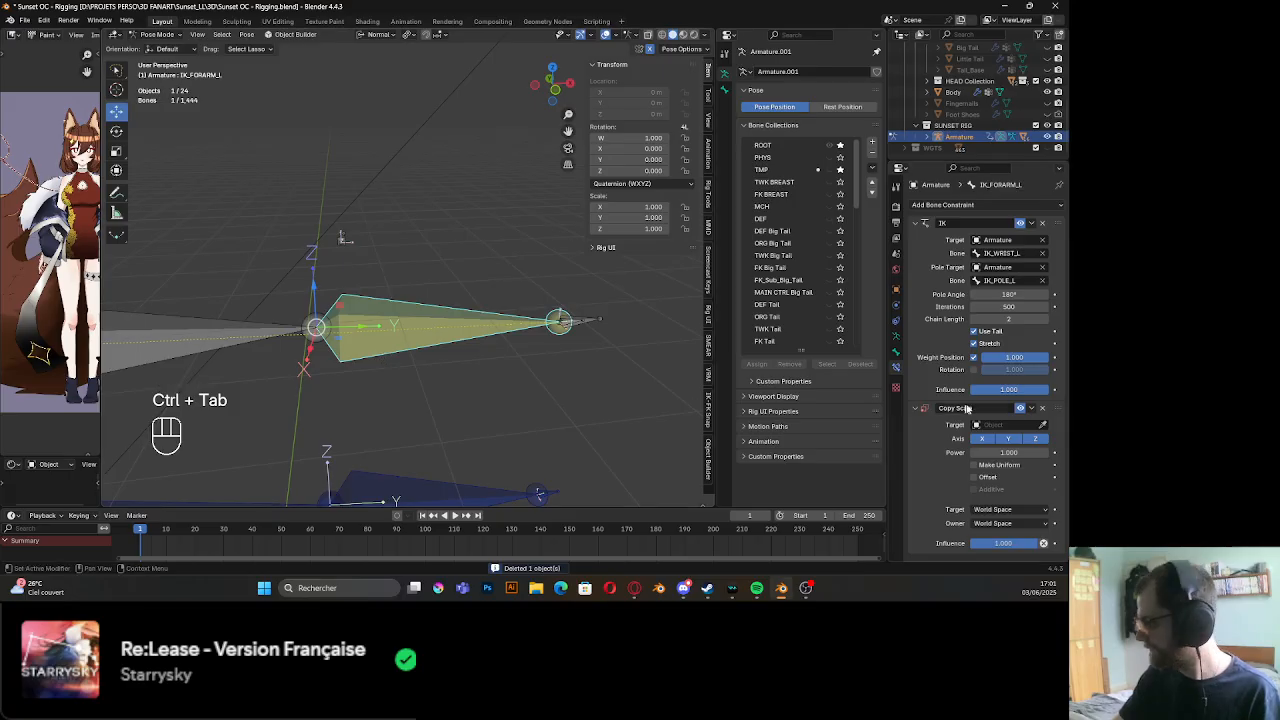
Set the Copy Scale constraint's target to Armature and its bone to ROOT
{"action": "left_click", "coordinate": [1019, 425]}
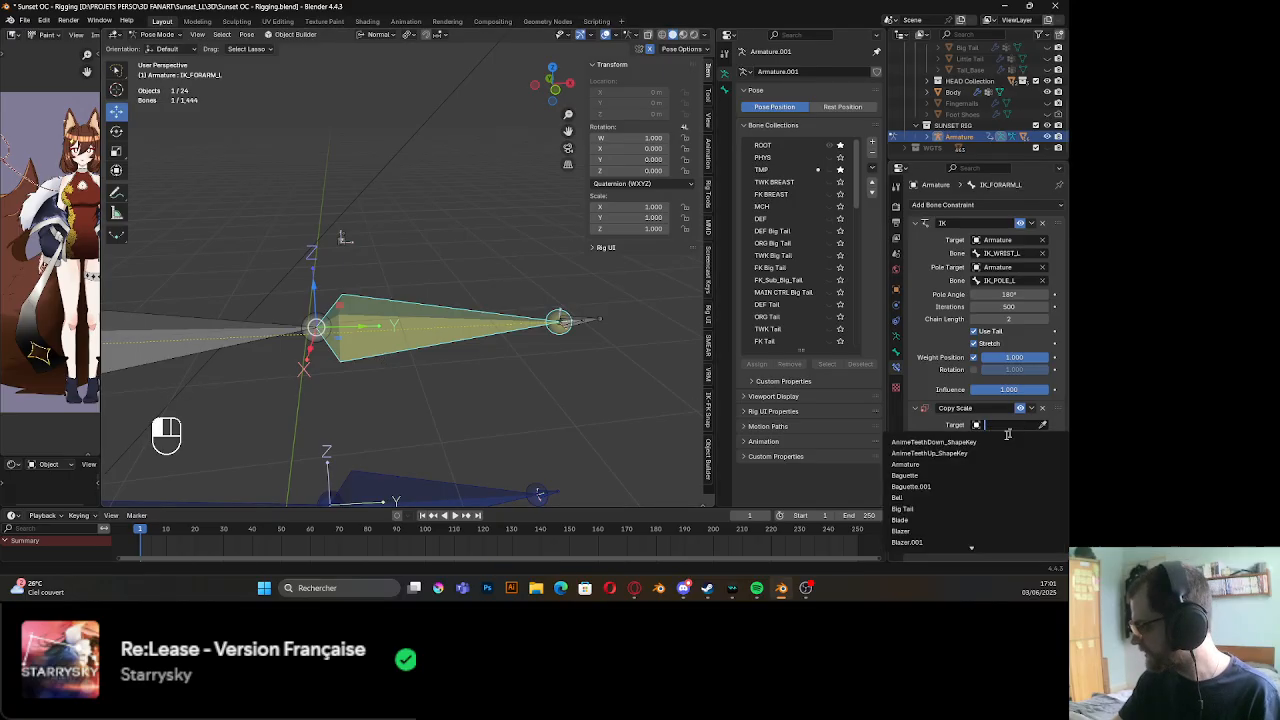
{"action": "left_click", "coordinate": [965, 465]}
{"action": "left_click", "coordinate": [997, 438]}
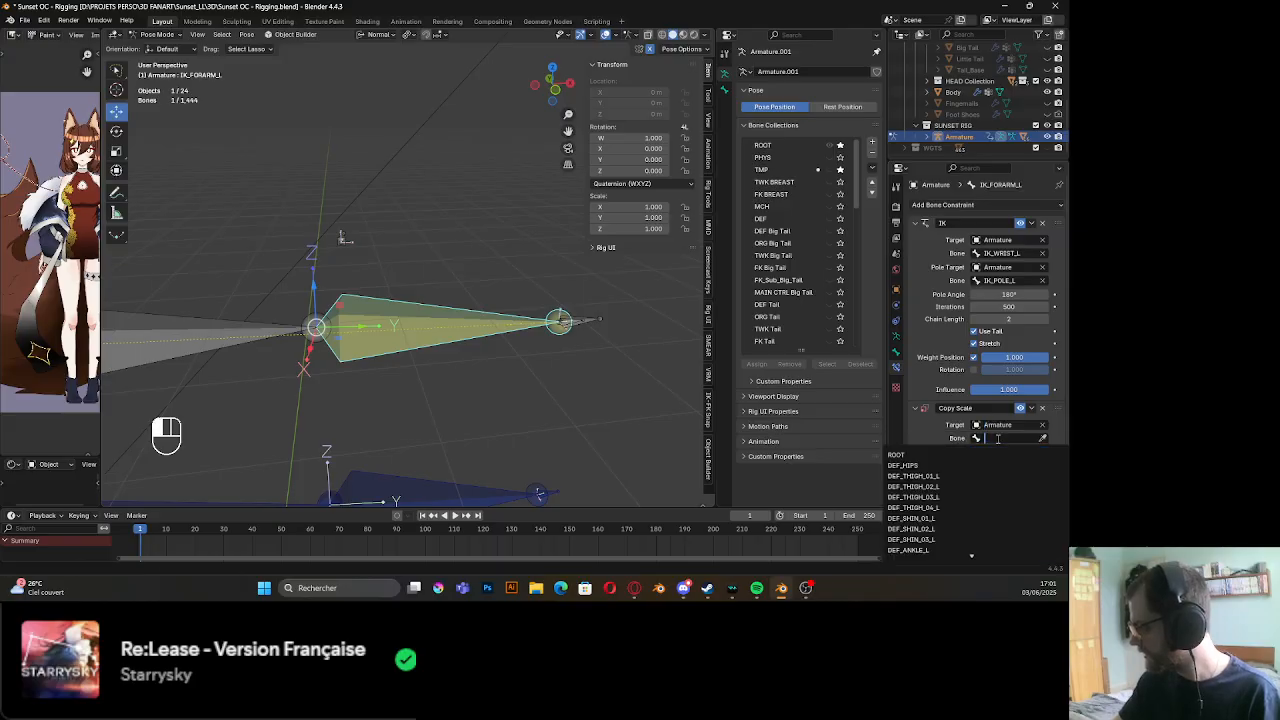
{"action": "left_click", "coordinate": [911, 456]}
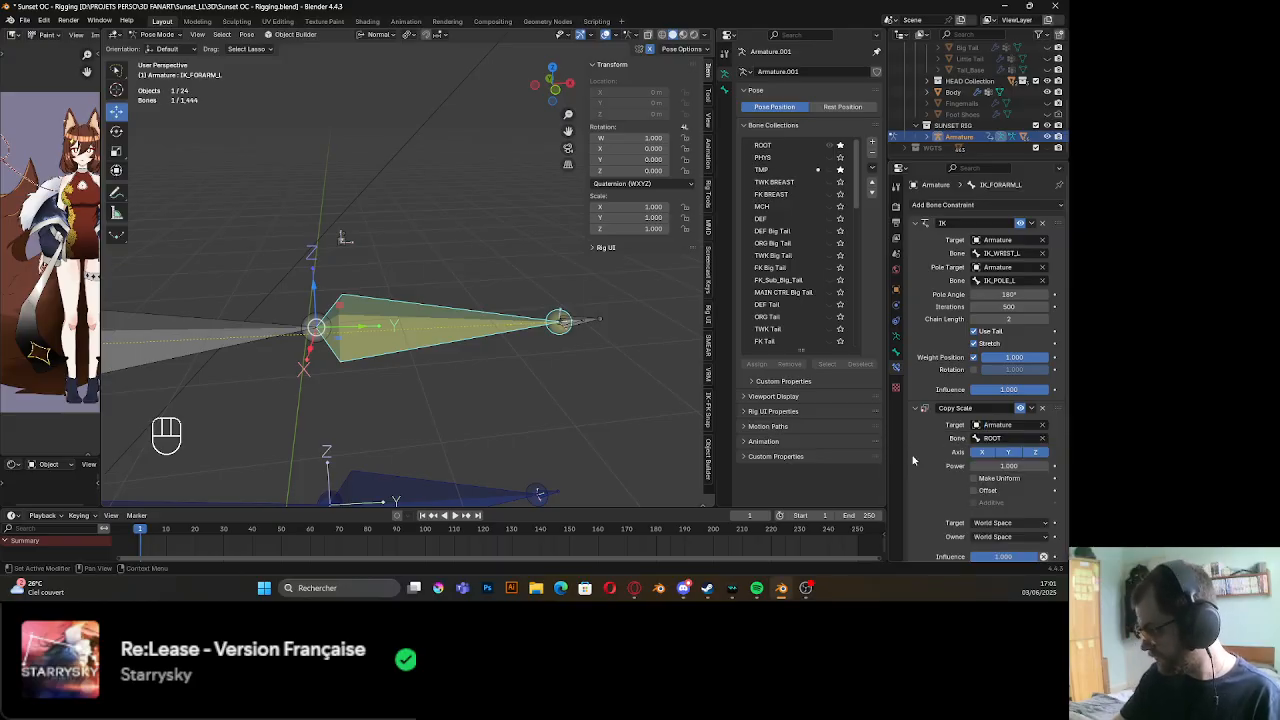
{"action": "scroll", "coordinate": [959, 468], "scroll_direction": "down", "scroll_amount": 1}
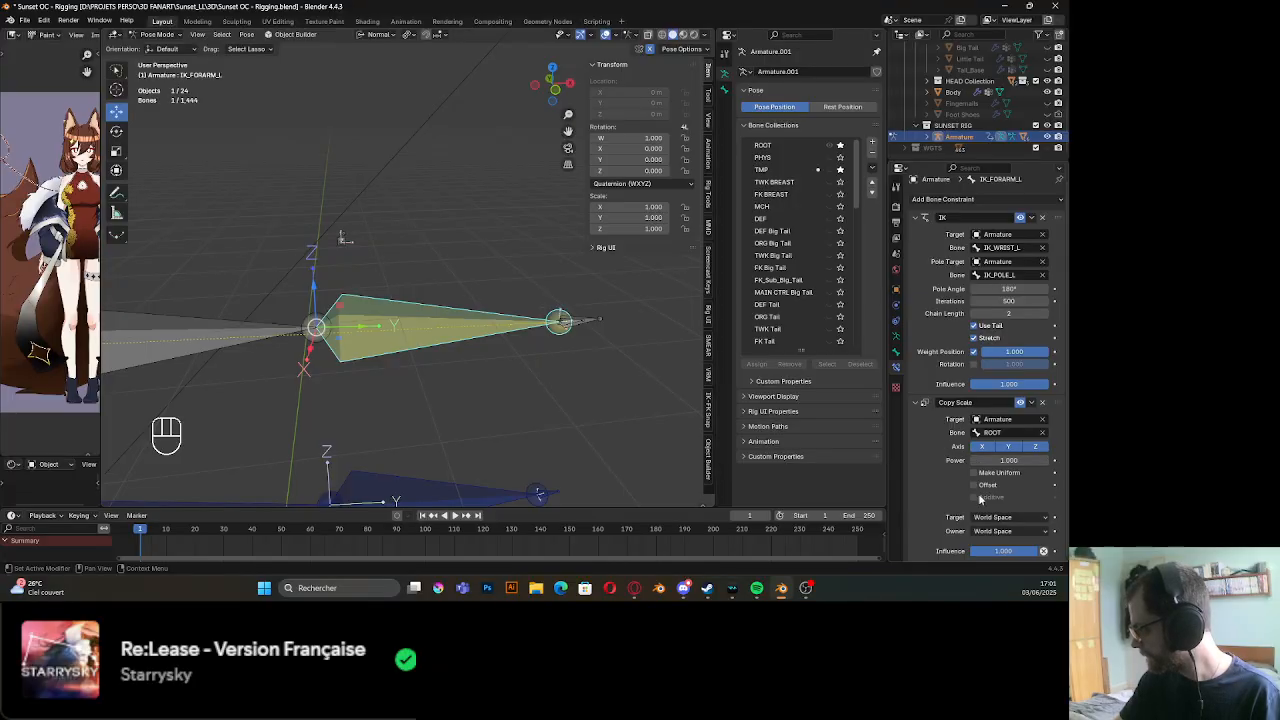
Test the Copy Scale constraint by pulling IK_CTRL_WRIST_L outward, and undo the move
{"action": "left_click", "coordinate": [603, 323]}
{"action": "scroll", "coordinate": [588, 346], "scroll_direction": "down", "scroll_amount": 3}
{"action": "left_click_drag", "start_coordinate": [469, 292], "coordinate": [634, 322]}
{"action": "key", "text": "ctrl+z"}
{"action": "key", "text": "ctrl+z"}
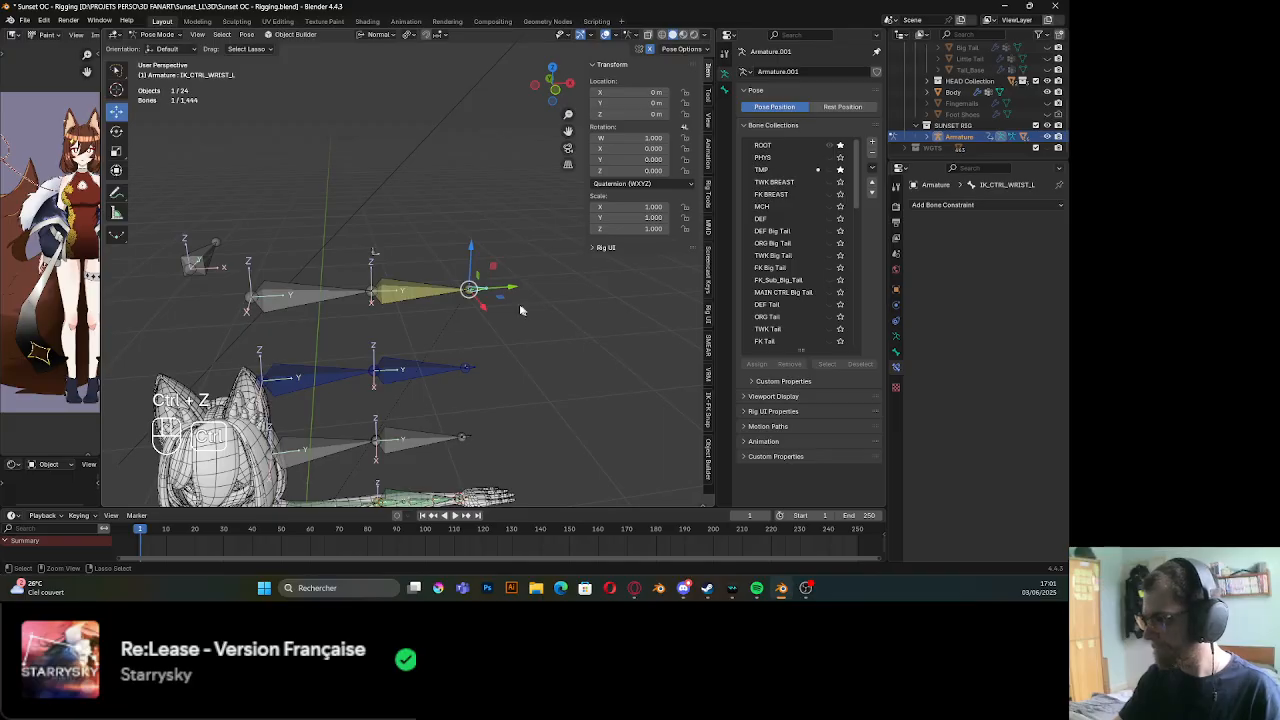
Try Copy Scale above the IK constraint on IK_FORARM_L, pull IK_CTRL_WRIST_L outward, and undo both the pull and the reordering
{"action": "left_click_drag", "start_coordinate": [941, 414], "coordinate": [900, 283]}
{"action": "left_click", "coordinate": [494, 289]}
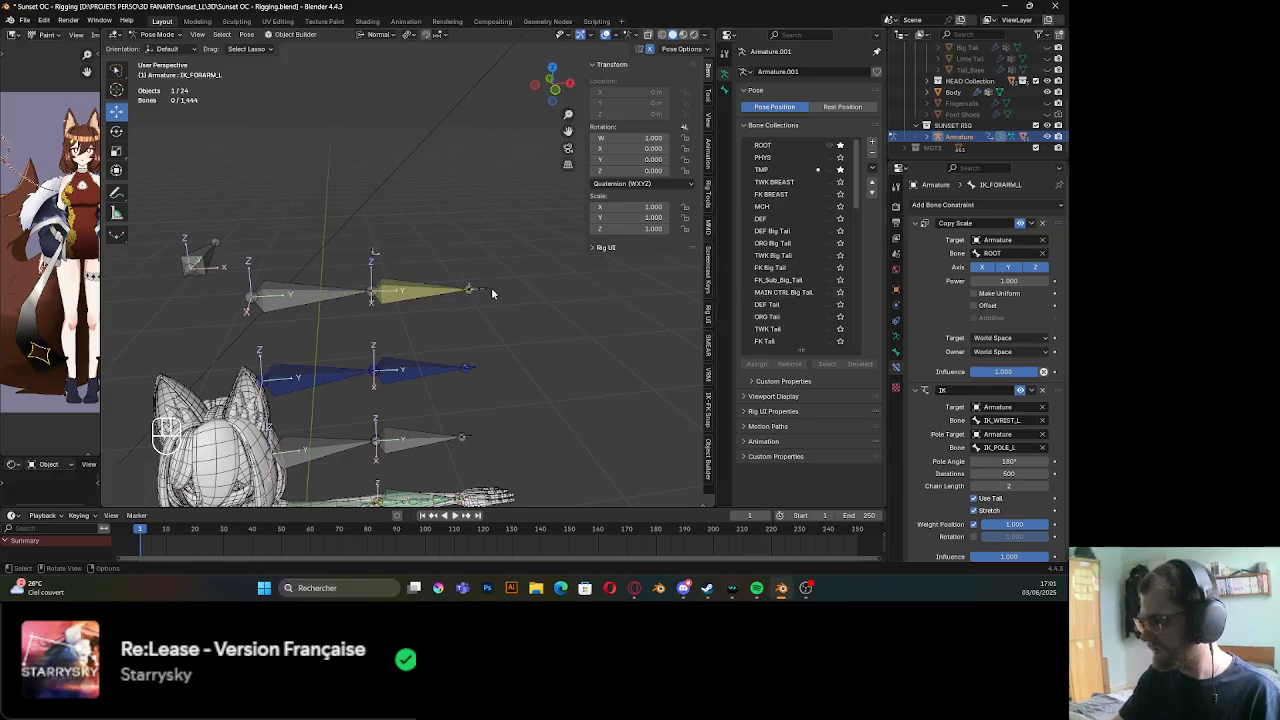
{"action": "left_click_drag", "start_coordinate": [486, 290], "coordinate": [632, 279]}
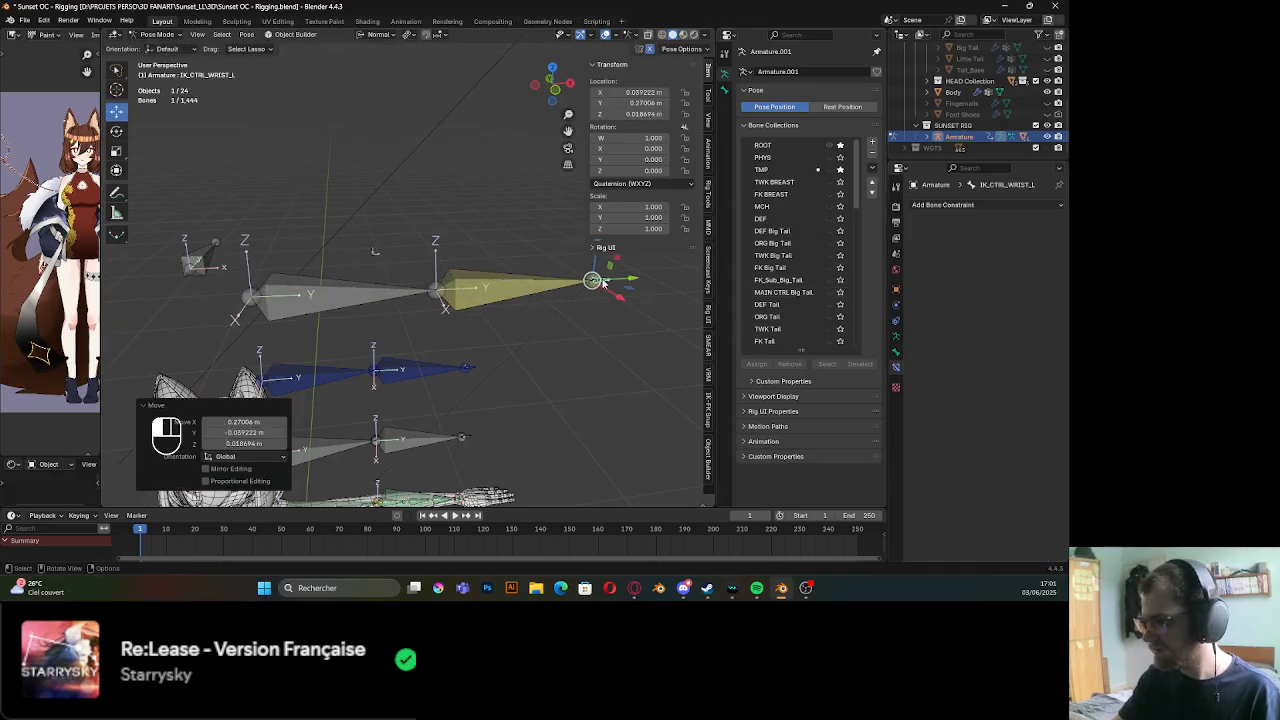
{"action": "key", "text": "ctrl+z"}
{"action": "key", "text": "ctrl+z"}
{"action": "key", "text": "ctrl+z"}
{"action": "key", "text": "ctrl+z"}
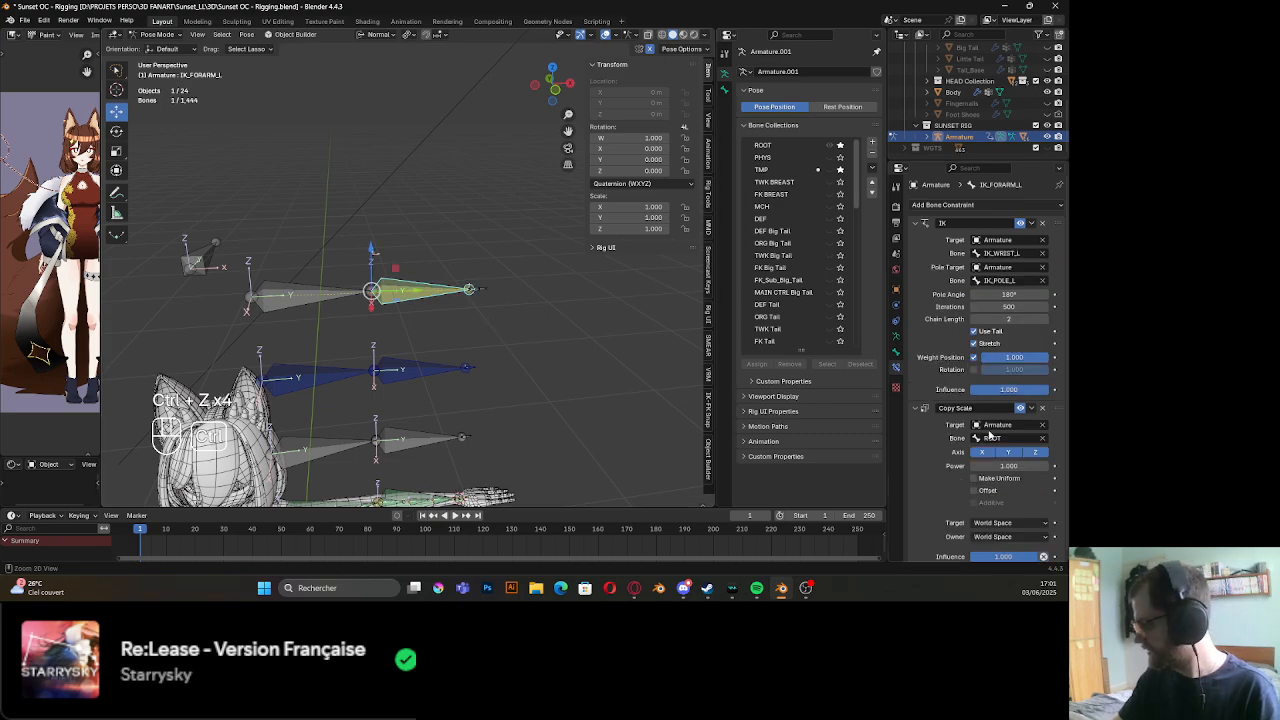
Delete the Copy Scale constraint from IK_FORARM_L and save the file
{"action": "left_click", "coordinate": [1043, 408]}
{"action": "scroll", "coordinate": [596, 328], "scroll_direction": "up", "scroll_amount": 5}
{"action": "middle_click_drag", "start_coordinate": [470, 335], "coordinate": [411, 289], "text": "shift"}
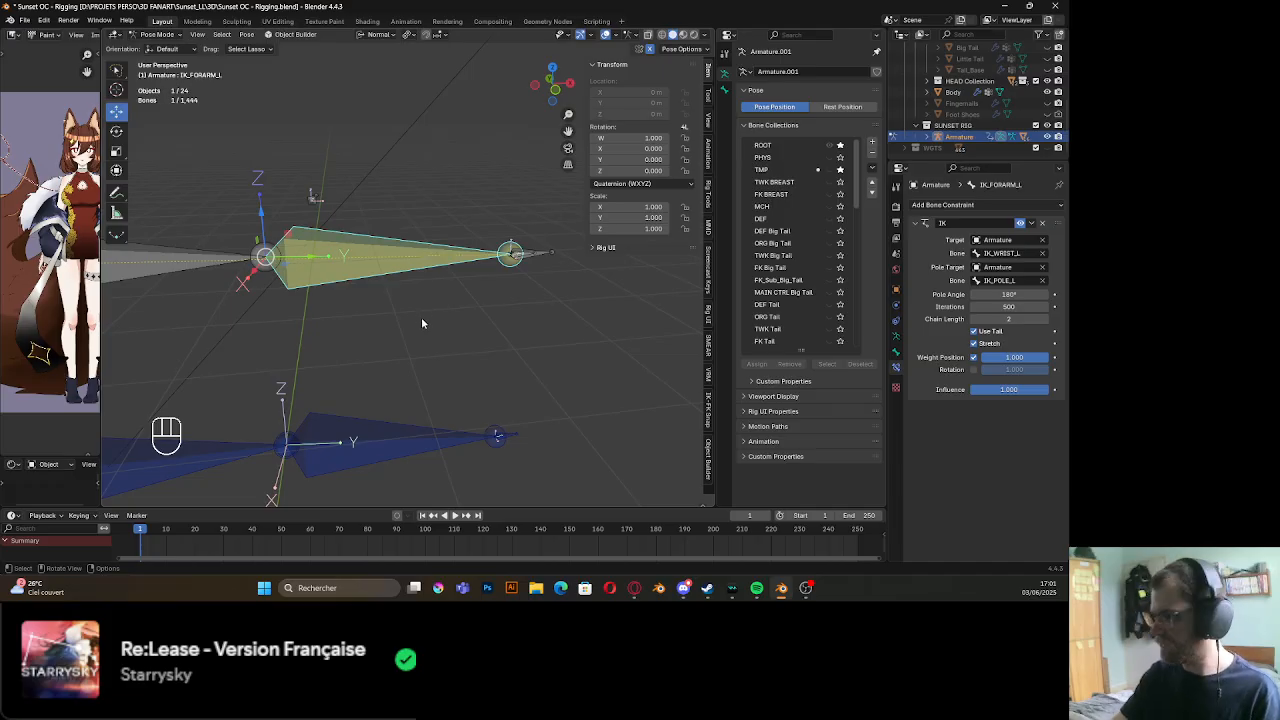
{"action": "scroll", "coordinate": [421, 318], "scroll_direction": "up", "scroll_amount": 3}
{"action": "middle_click_drag", "start_coordinate": [407, 309], "coordinate": [452, 339], "text": "shift"}
{"action": "scroll", "coordinate": [431, 331], "scroll_direction": "down", "scroll_amount": 4}
{"action": "key", "text": "ctrl+s"}
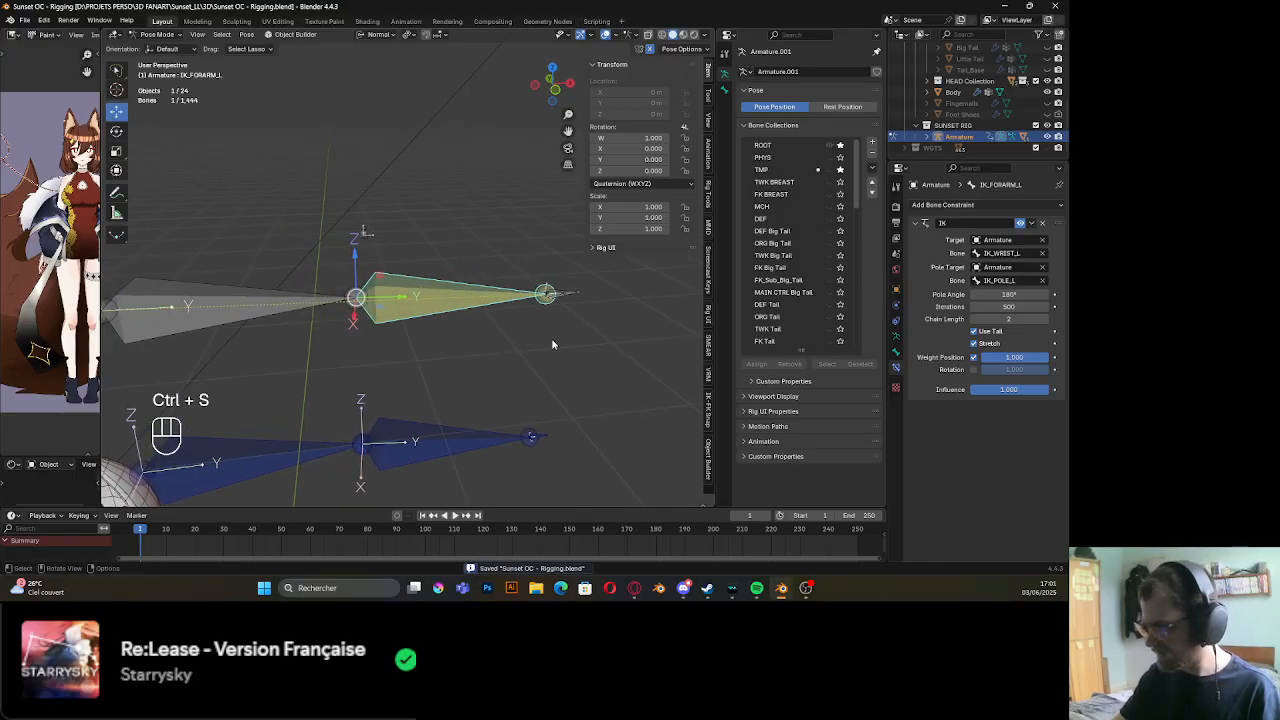